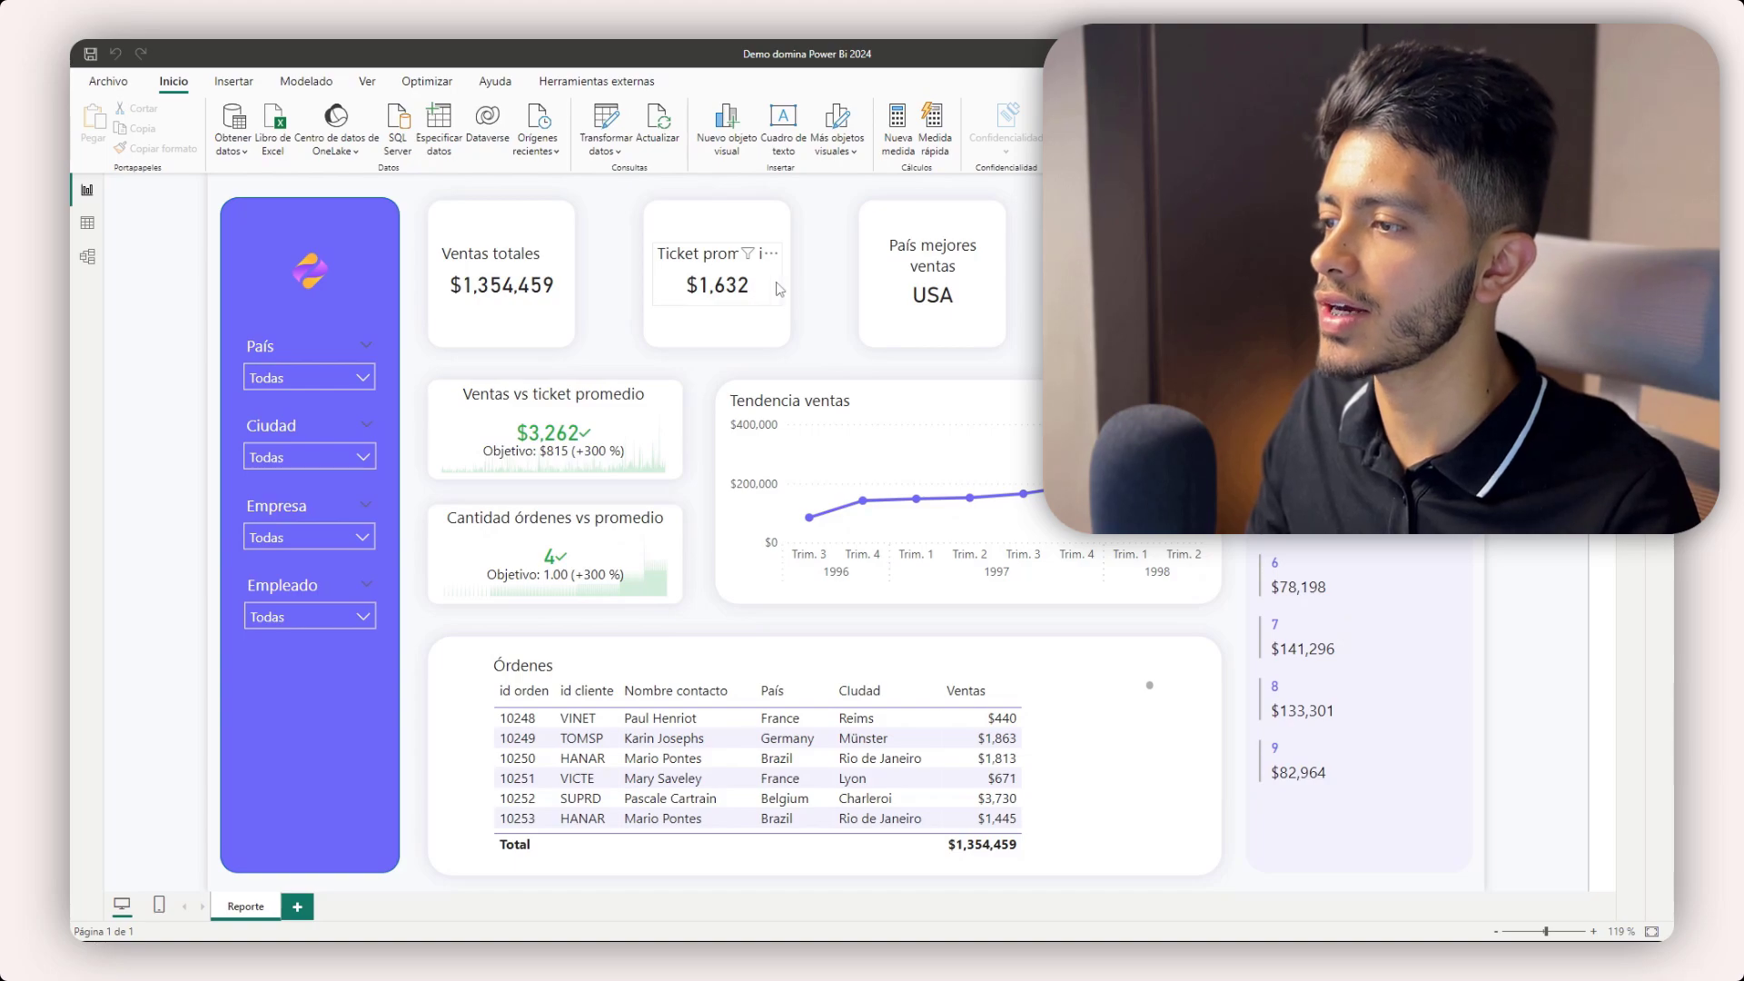
{"action": "left_click", "coordinate": [899, 297]}
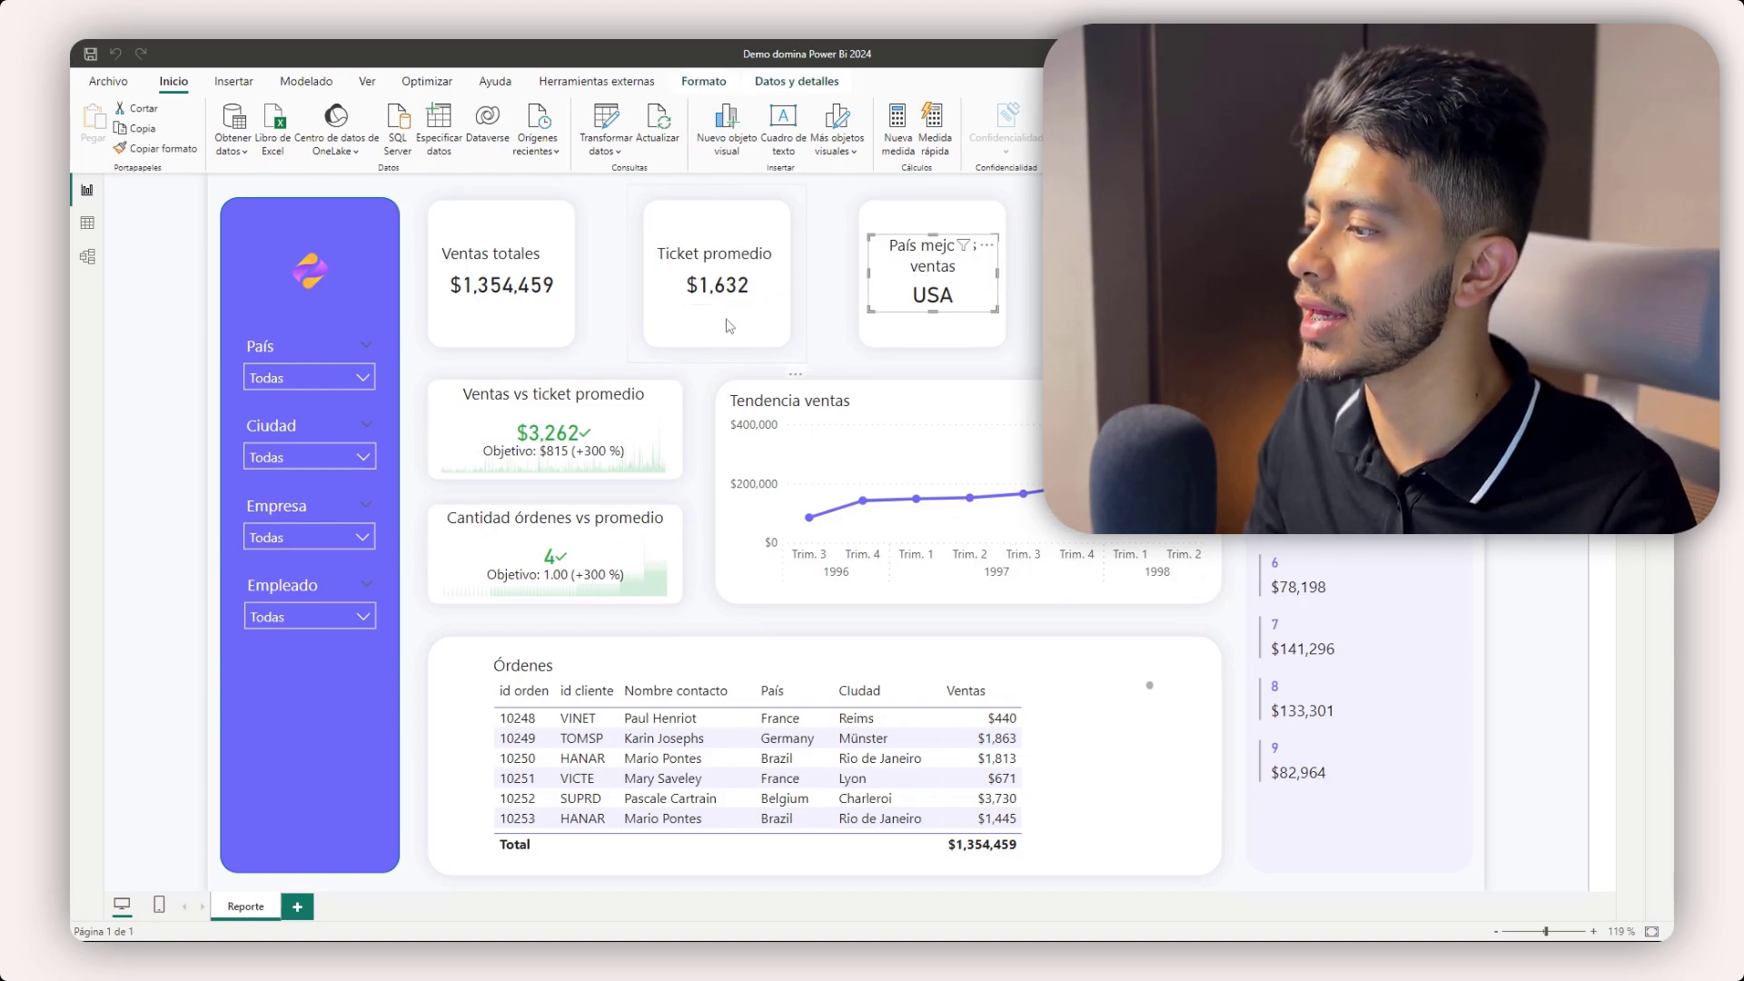
{"action": "left_click", "coordinate": [607, 286]}
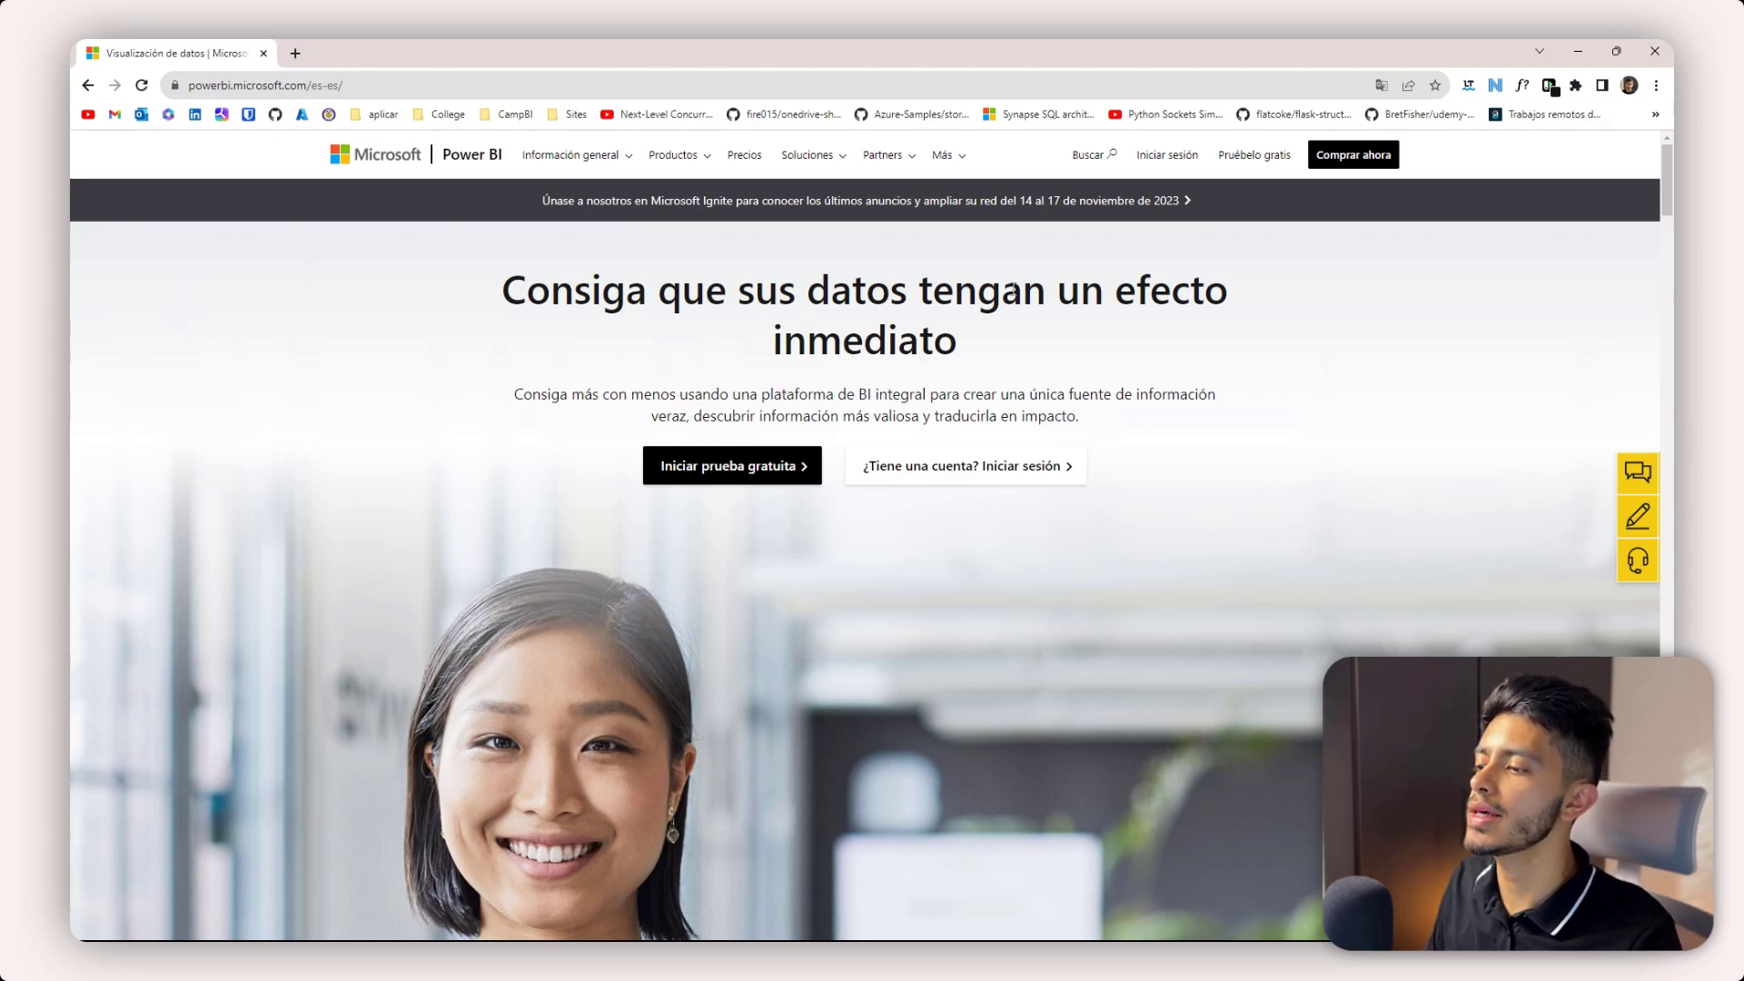
- Examine the Power BI website's Copilot introduction and its section on creating a data-driven culture with business intelligence
{"action": "scroll", "coordinate": [1012, 289], "scroll_direction": "down", "scroll_amount": 10}
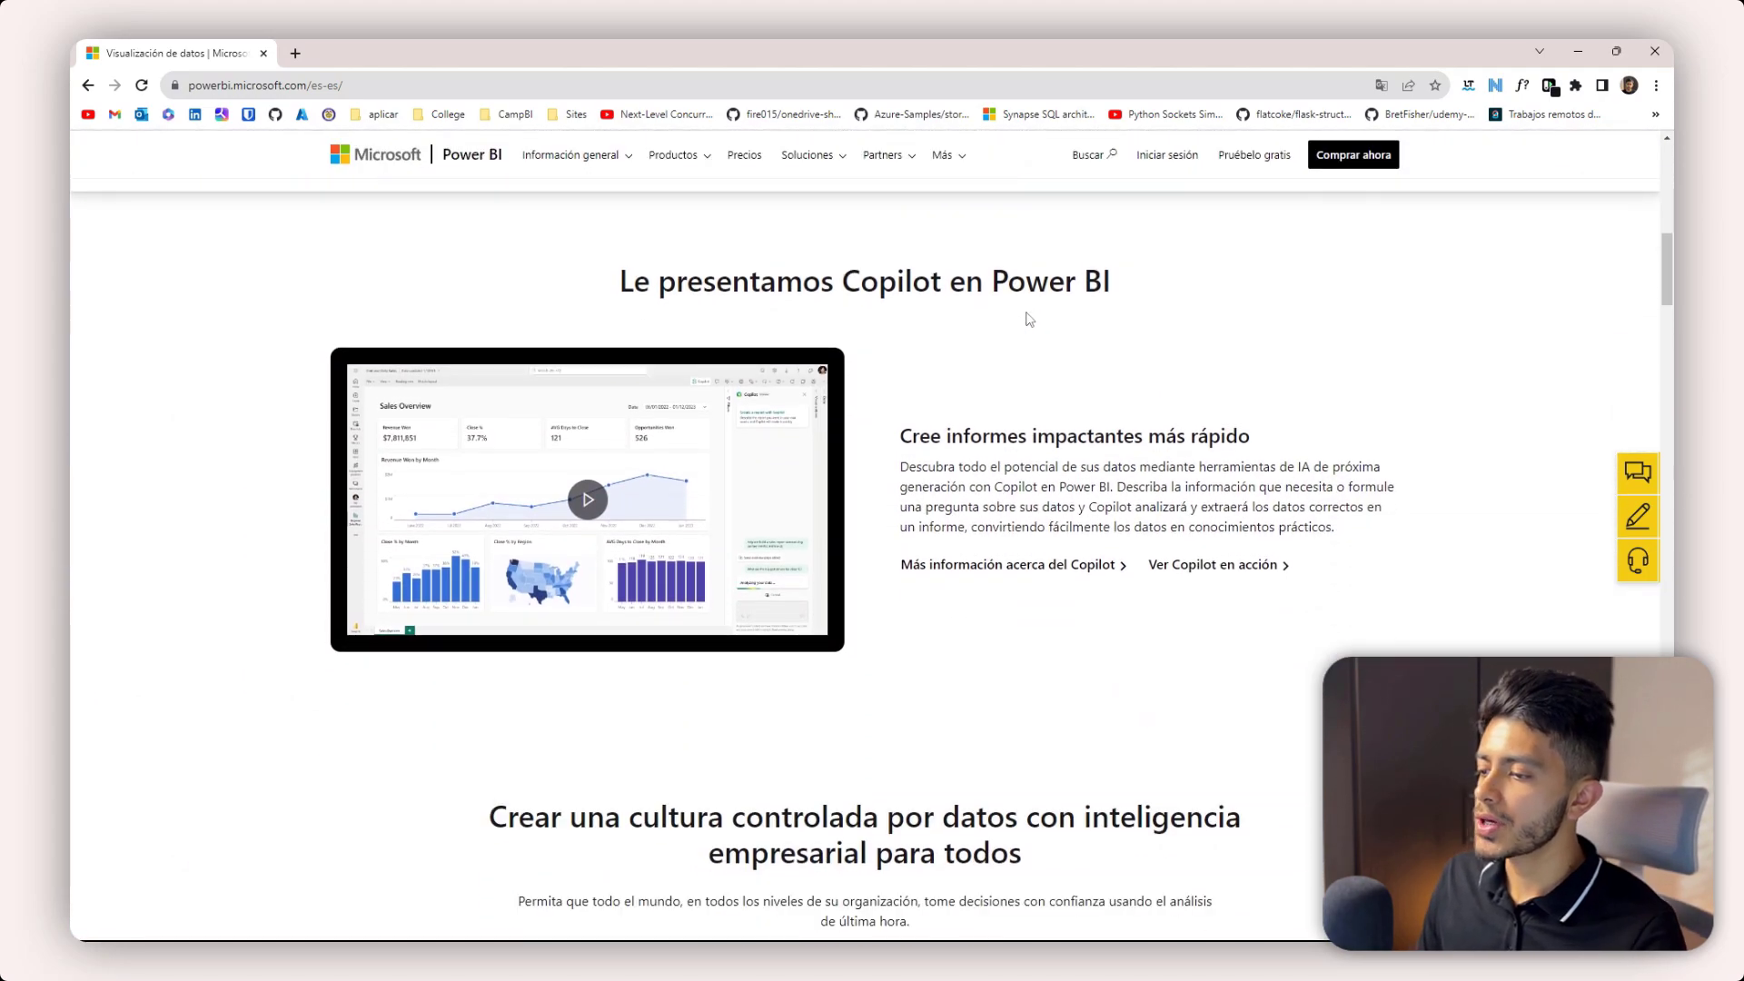
{"action": "scroll", "coordinate": [1029, 318], "scroll_direction": "down", "scroll_amount": 10}
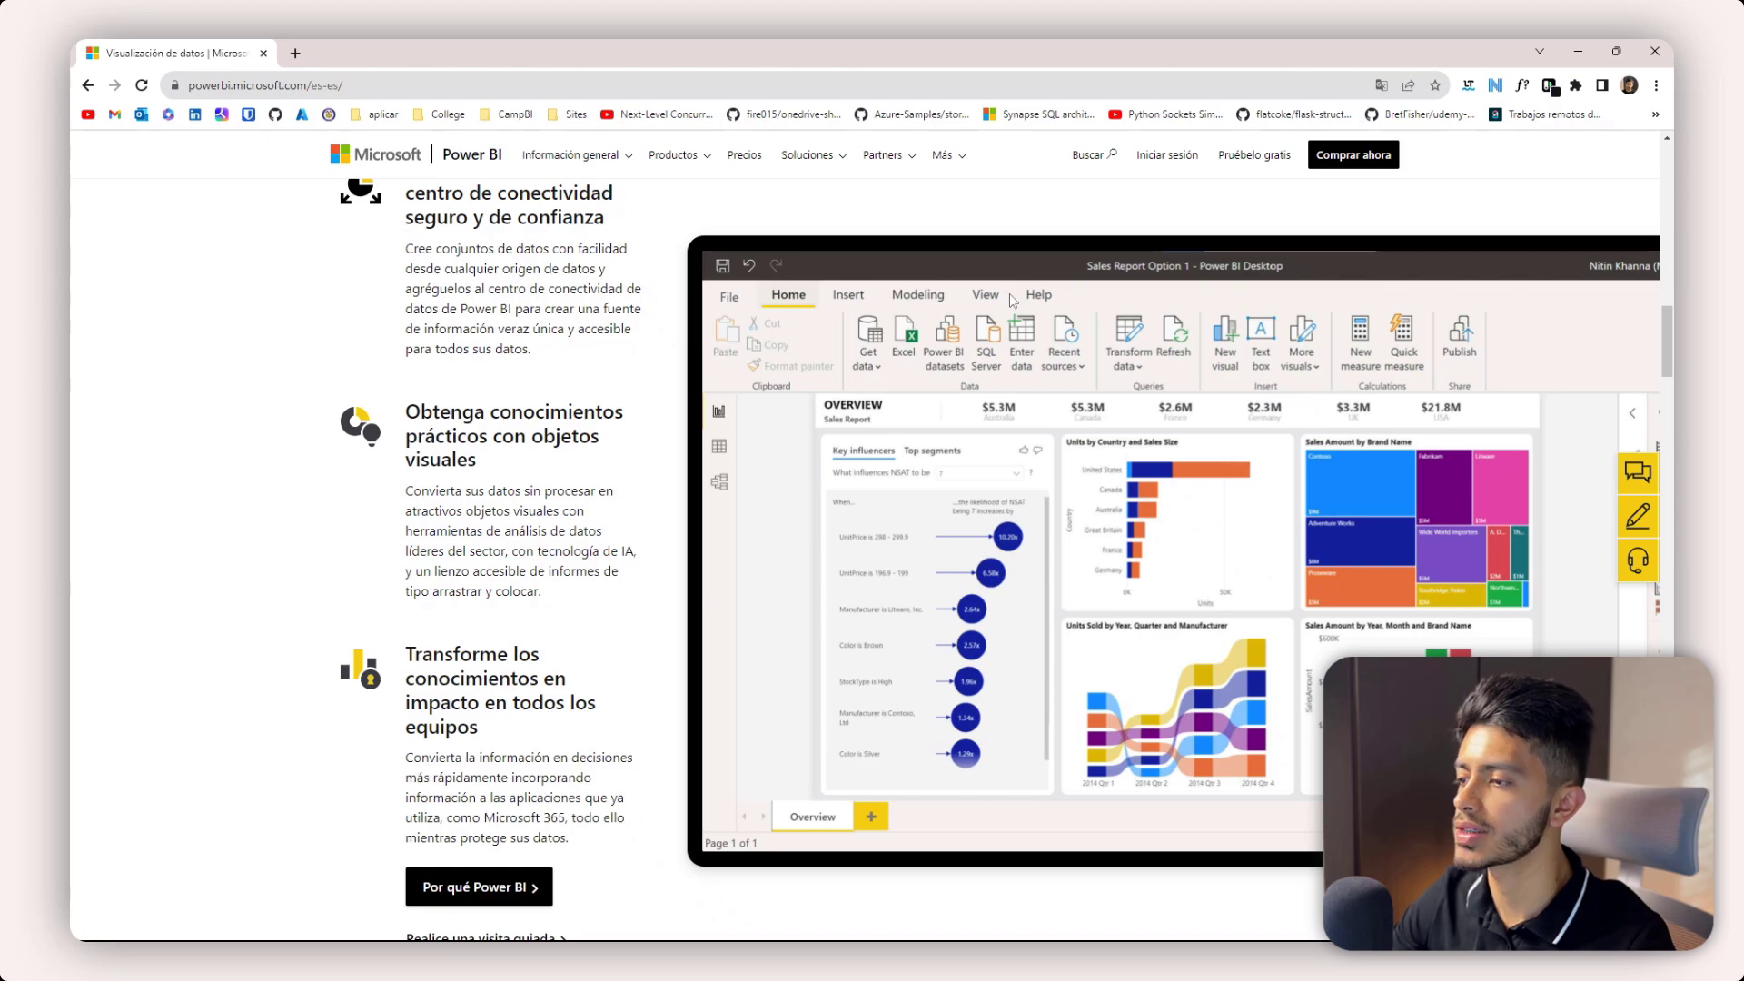
{"action": "scroll", "coordinate": [1005, 308], "scroll_direction": "up", "scroll_amount": 1}
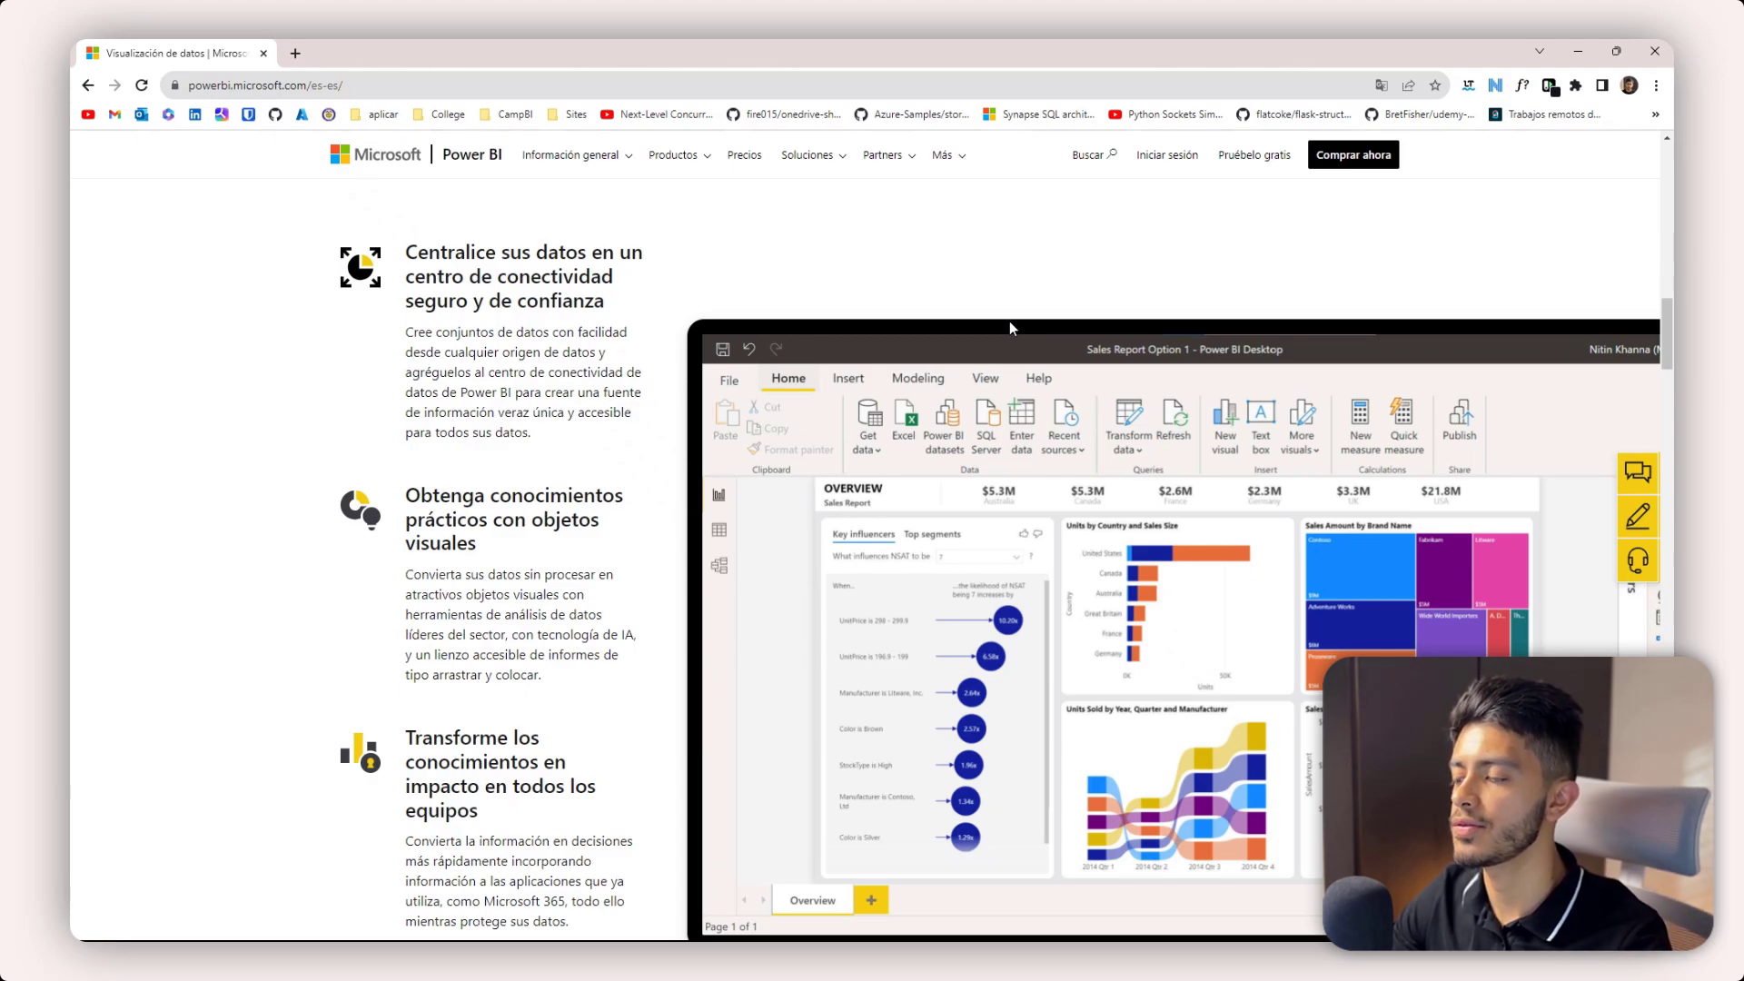
{"action": "scroll", "coordinate": [978, 291], "scroll_direction": "up", "scroll_amount": 1}
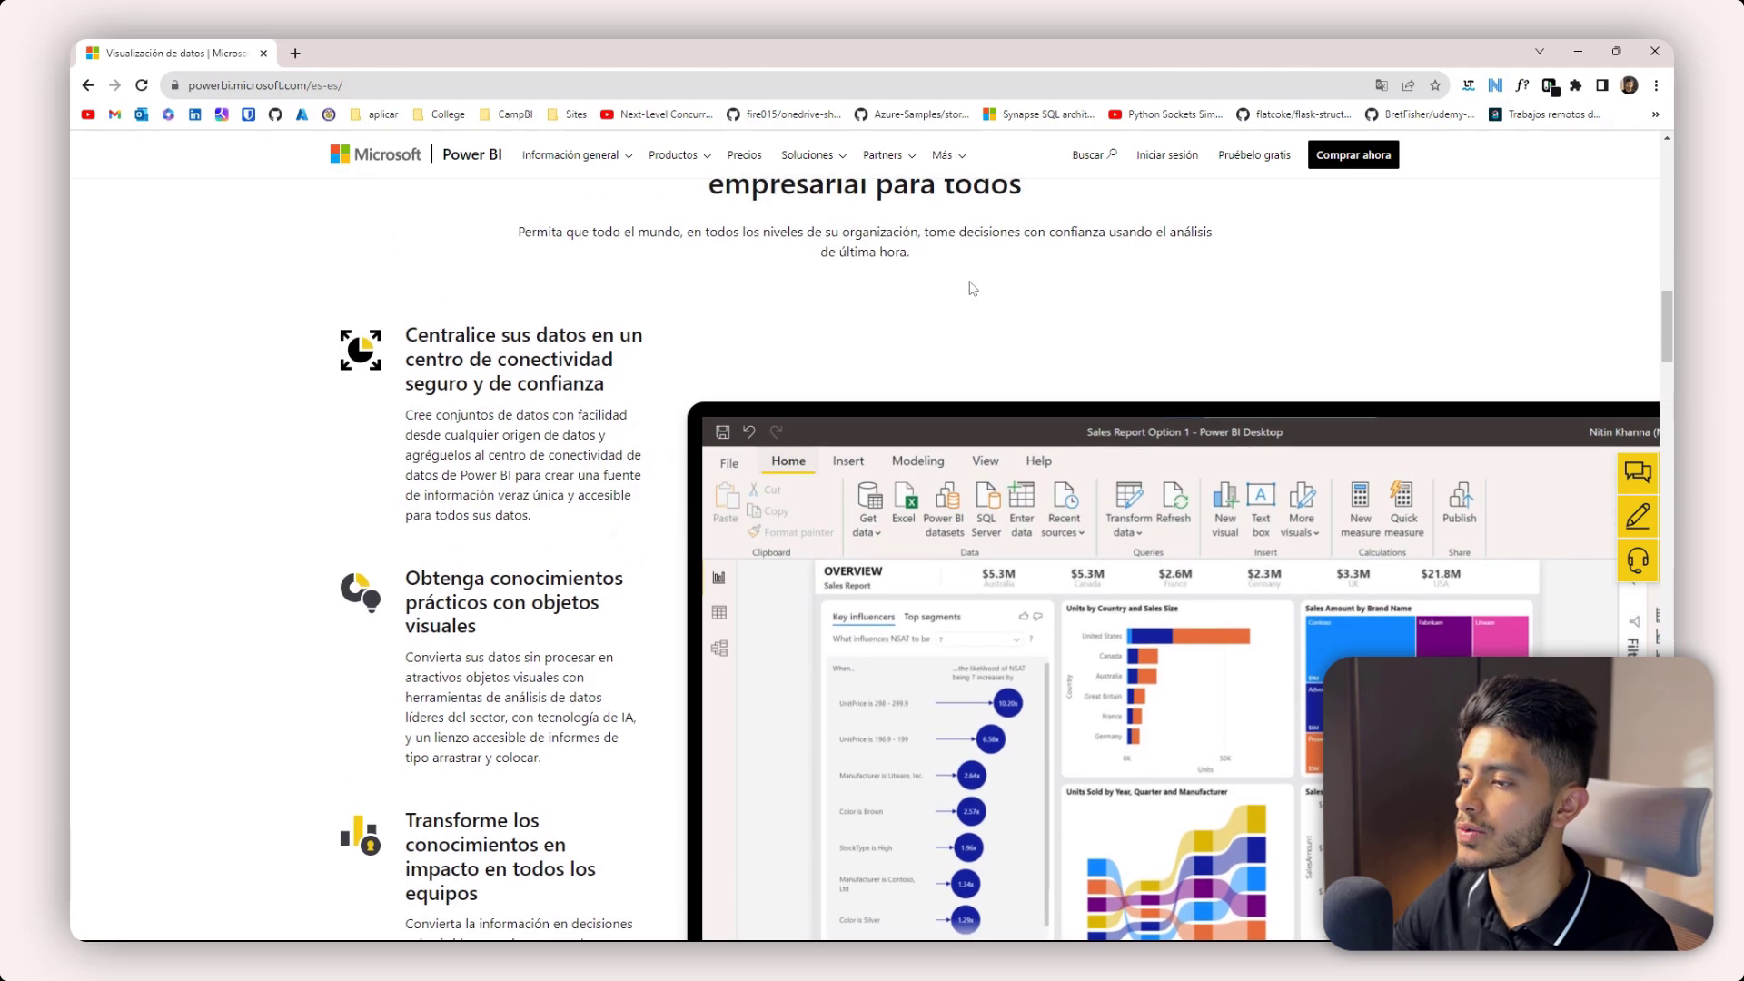
{"action": "scroll", "coordinate": [971, 288], "scroll_direction": "up", "scroll_amount": 1}
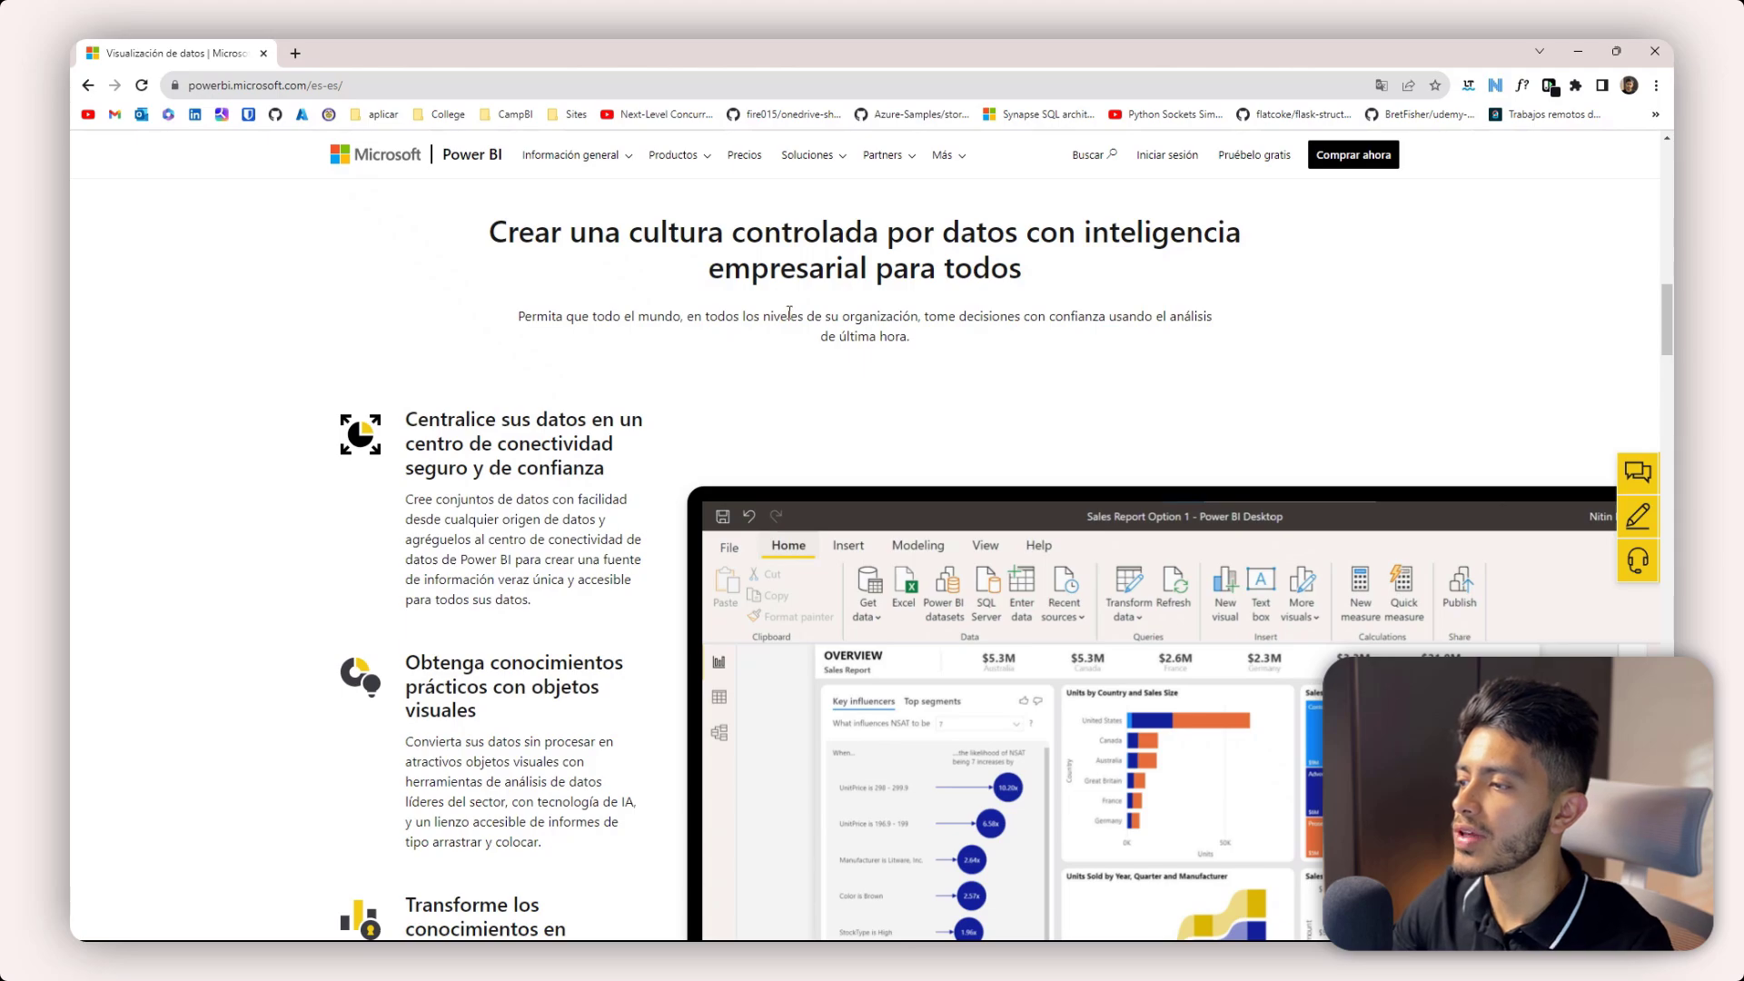
{"action": "left_click_drag", "start_coordinate": [788, 316], "coordinate": [926, 340]}
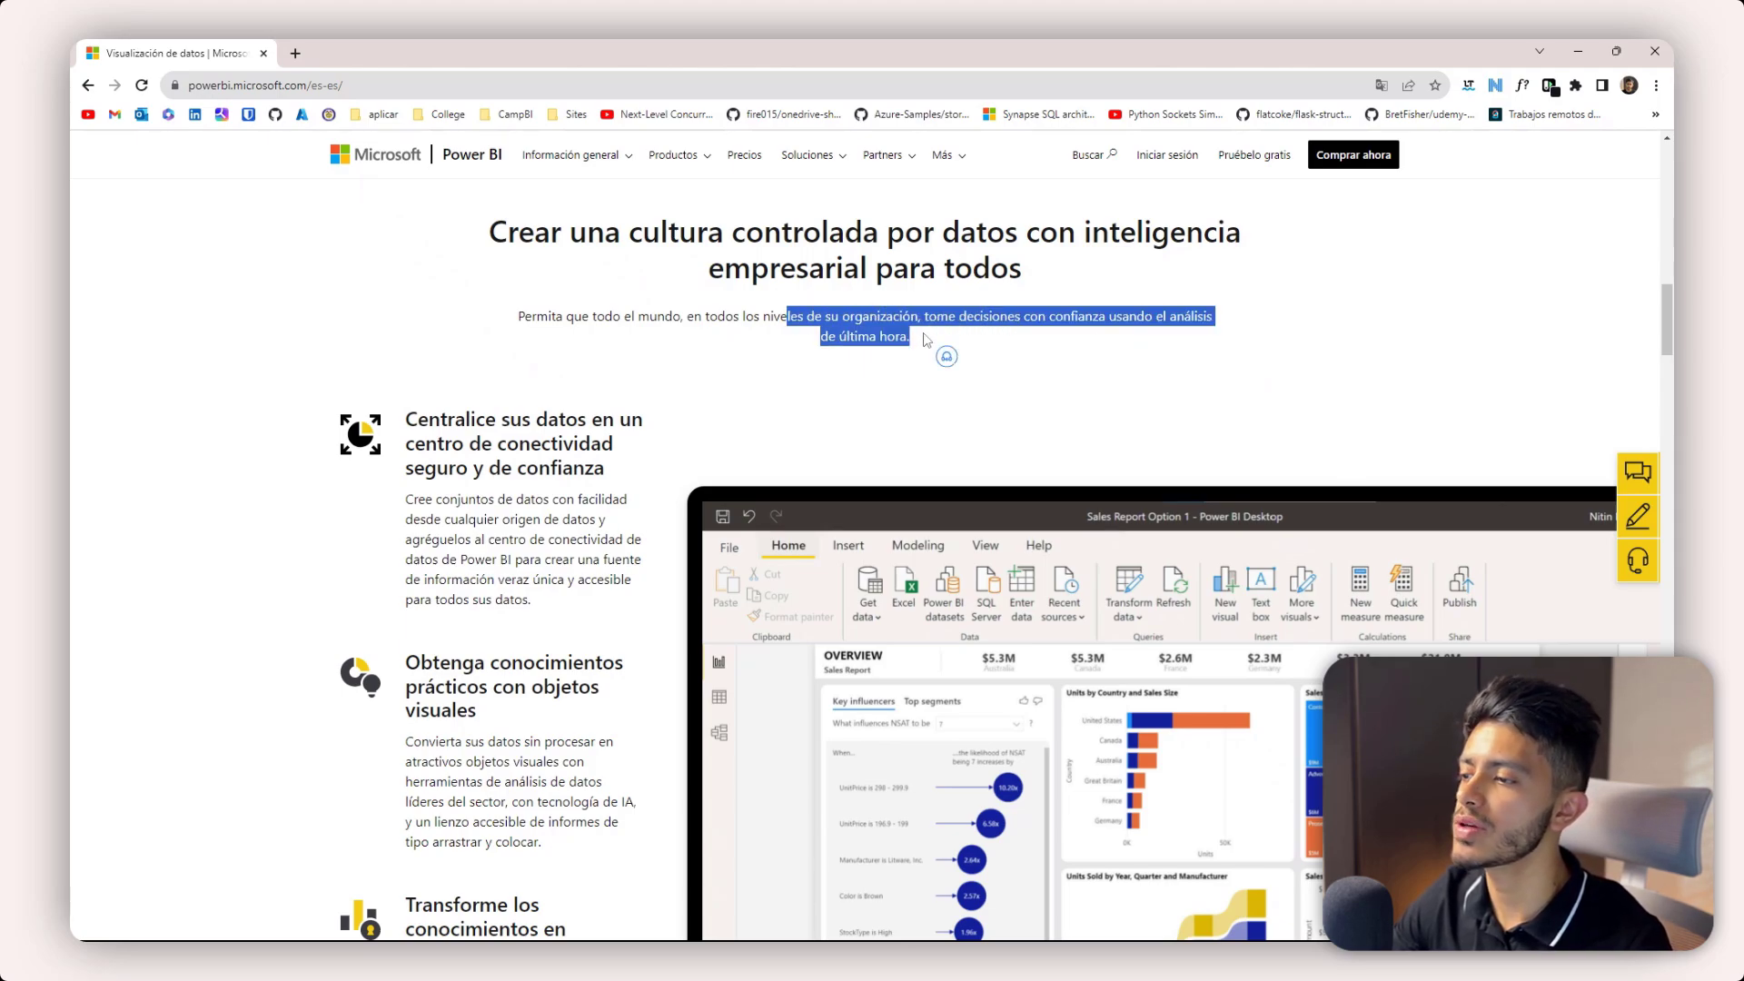
{"action": "left_click", "coordinate": [926, 340]}
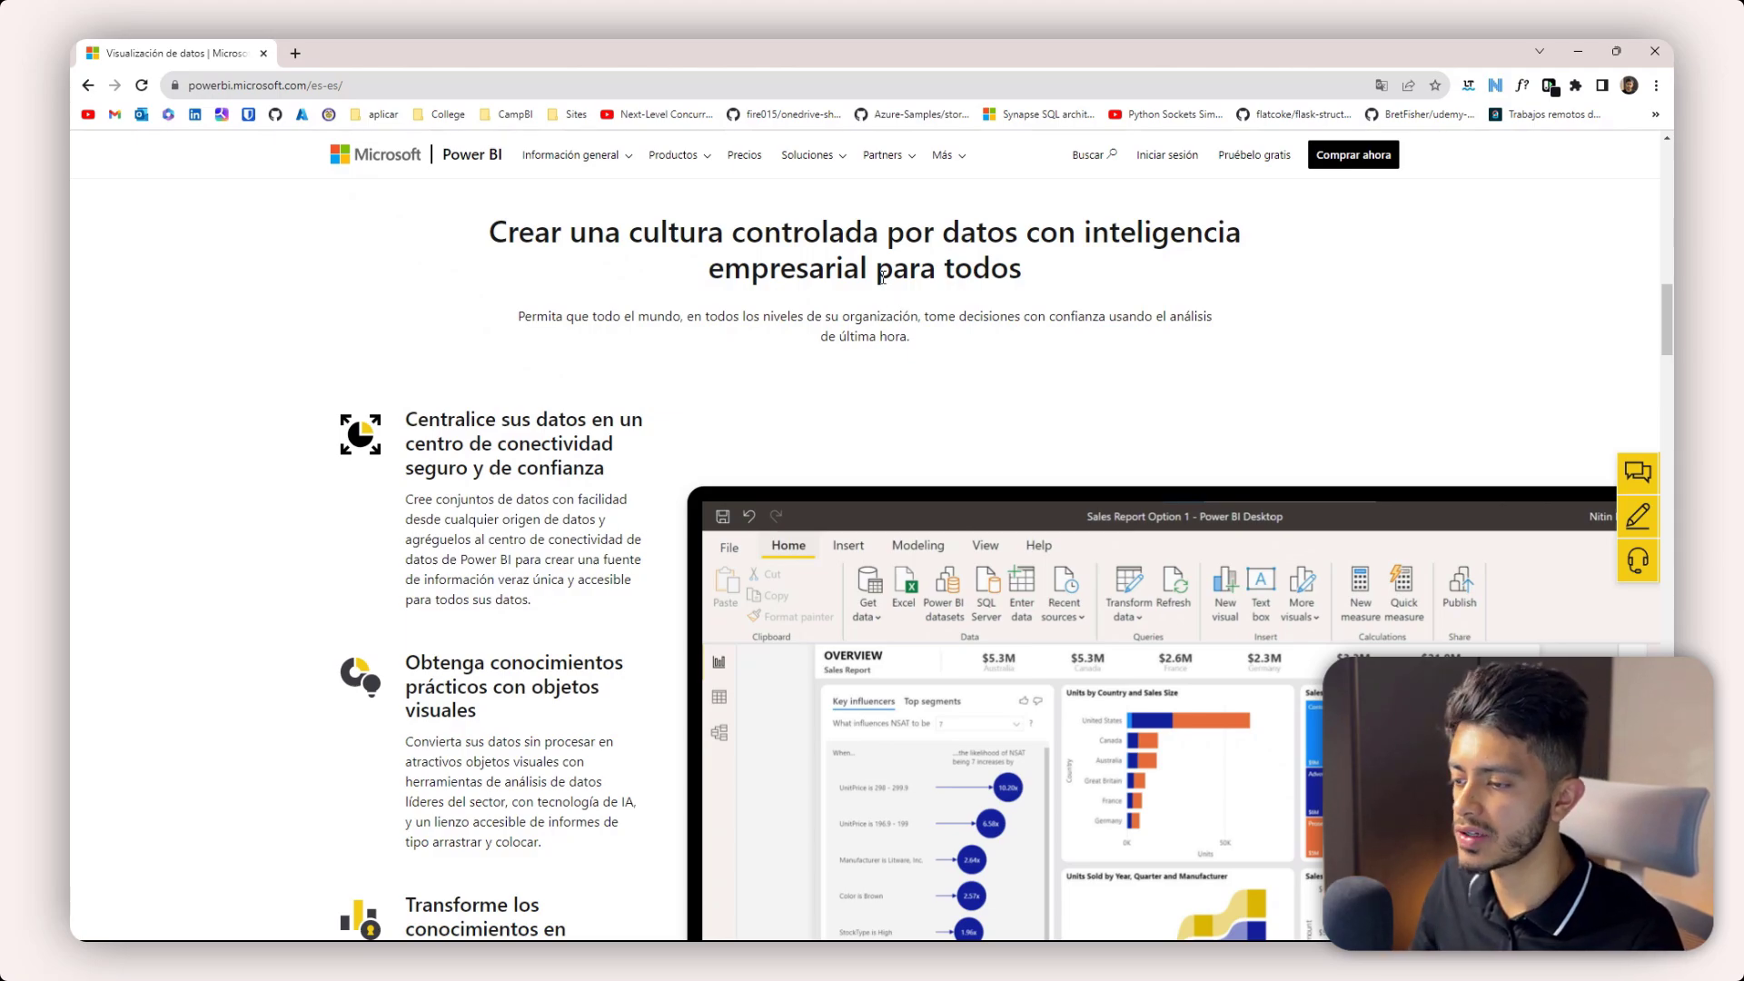
{"action": "scroll", "coordinate": [881, 277], "scroll_direction": "down", "scroll_amount": 1}
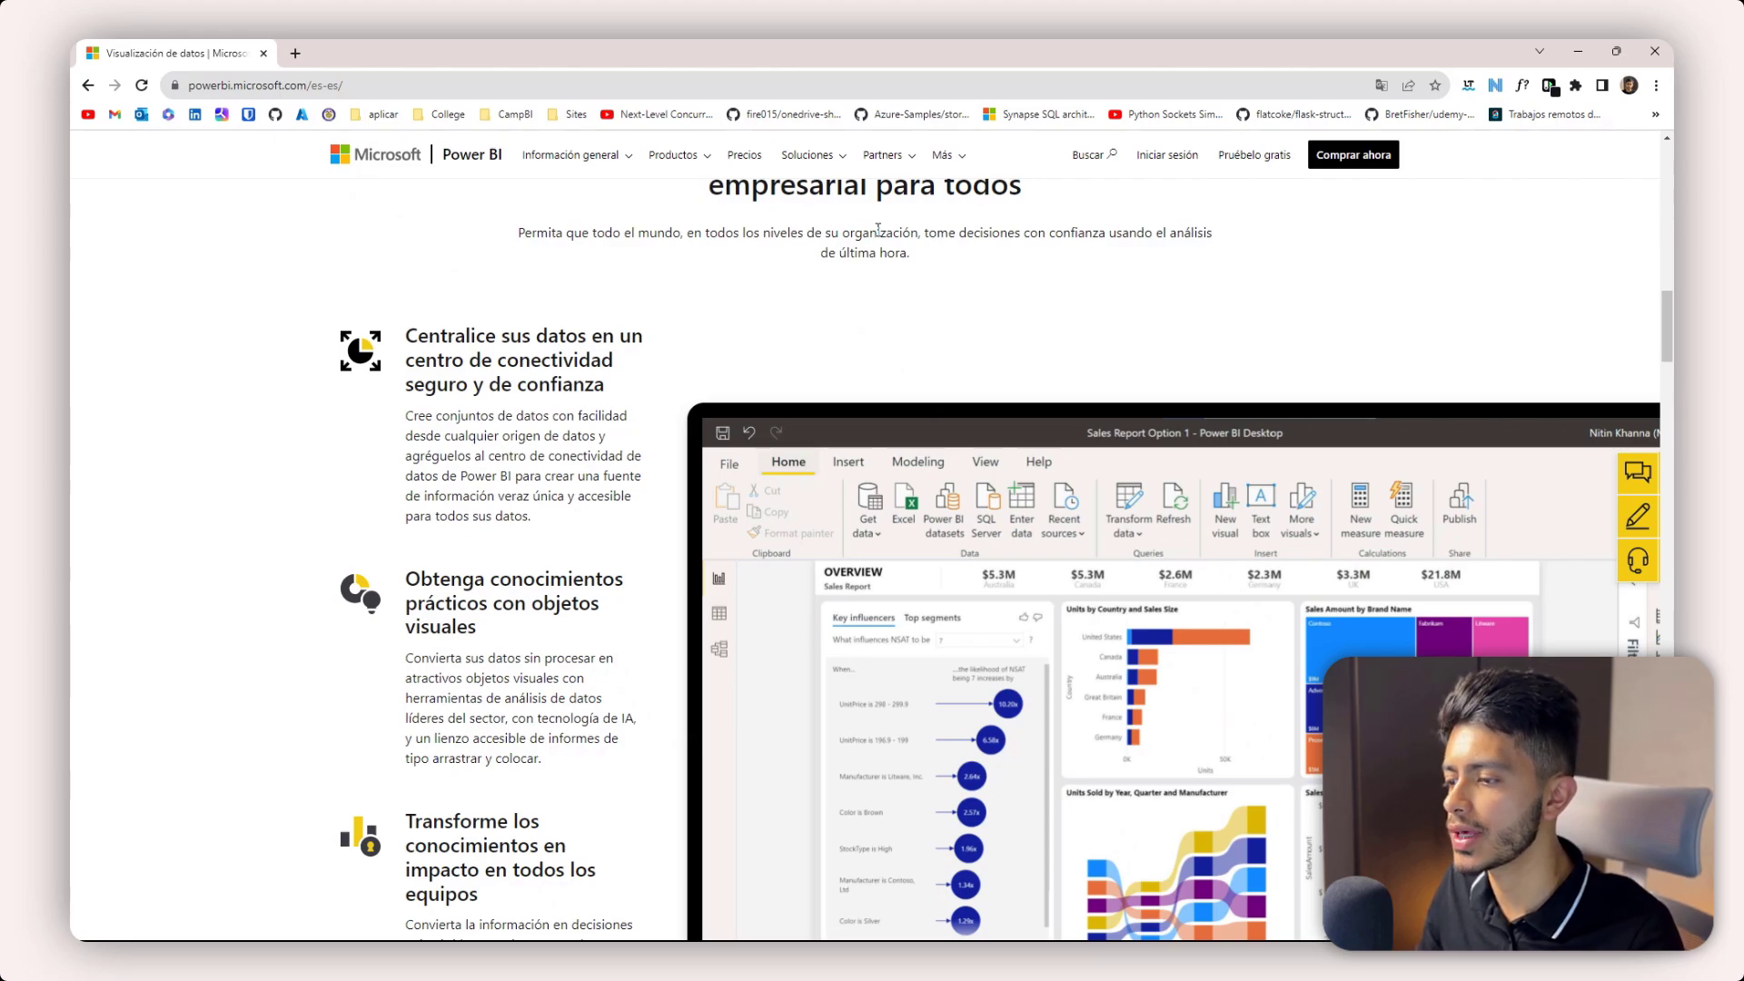
{"action": "scroll", "coordinate": [877, 228], "scroll_direction": "down", "scroll_amount": 1}
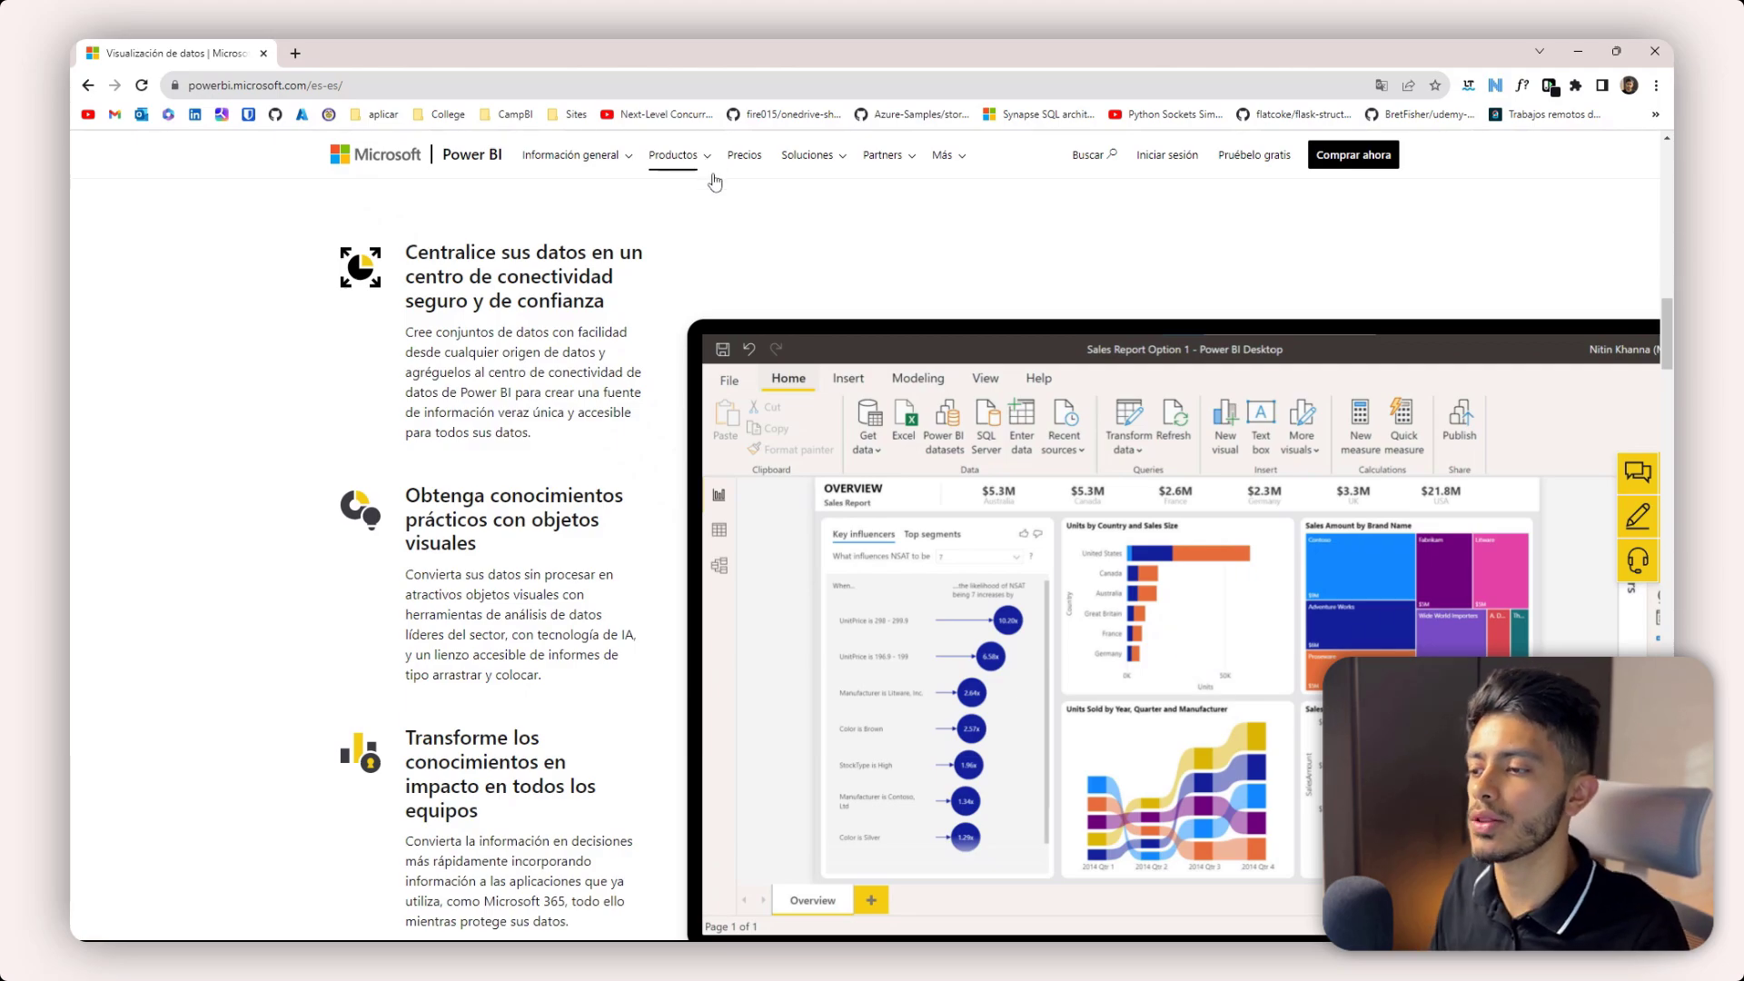
- Read the Power BI benefits on centralizing data, obtaining insights with visuals and turning knowledge into impact
{"action": "scroll", "coordinate": [646, 255], "scroll_direction": "up", "scroll_amount": 1}
{"action": "scroll", "coordinate": [646, 255], "scroll_direction": "up", "scroll_amount": 1}
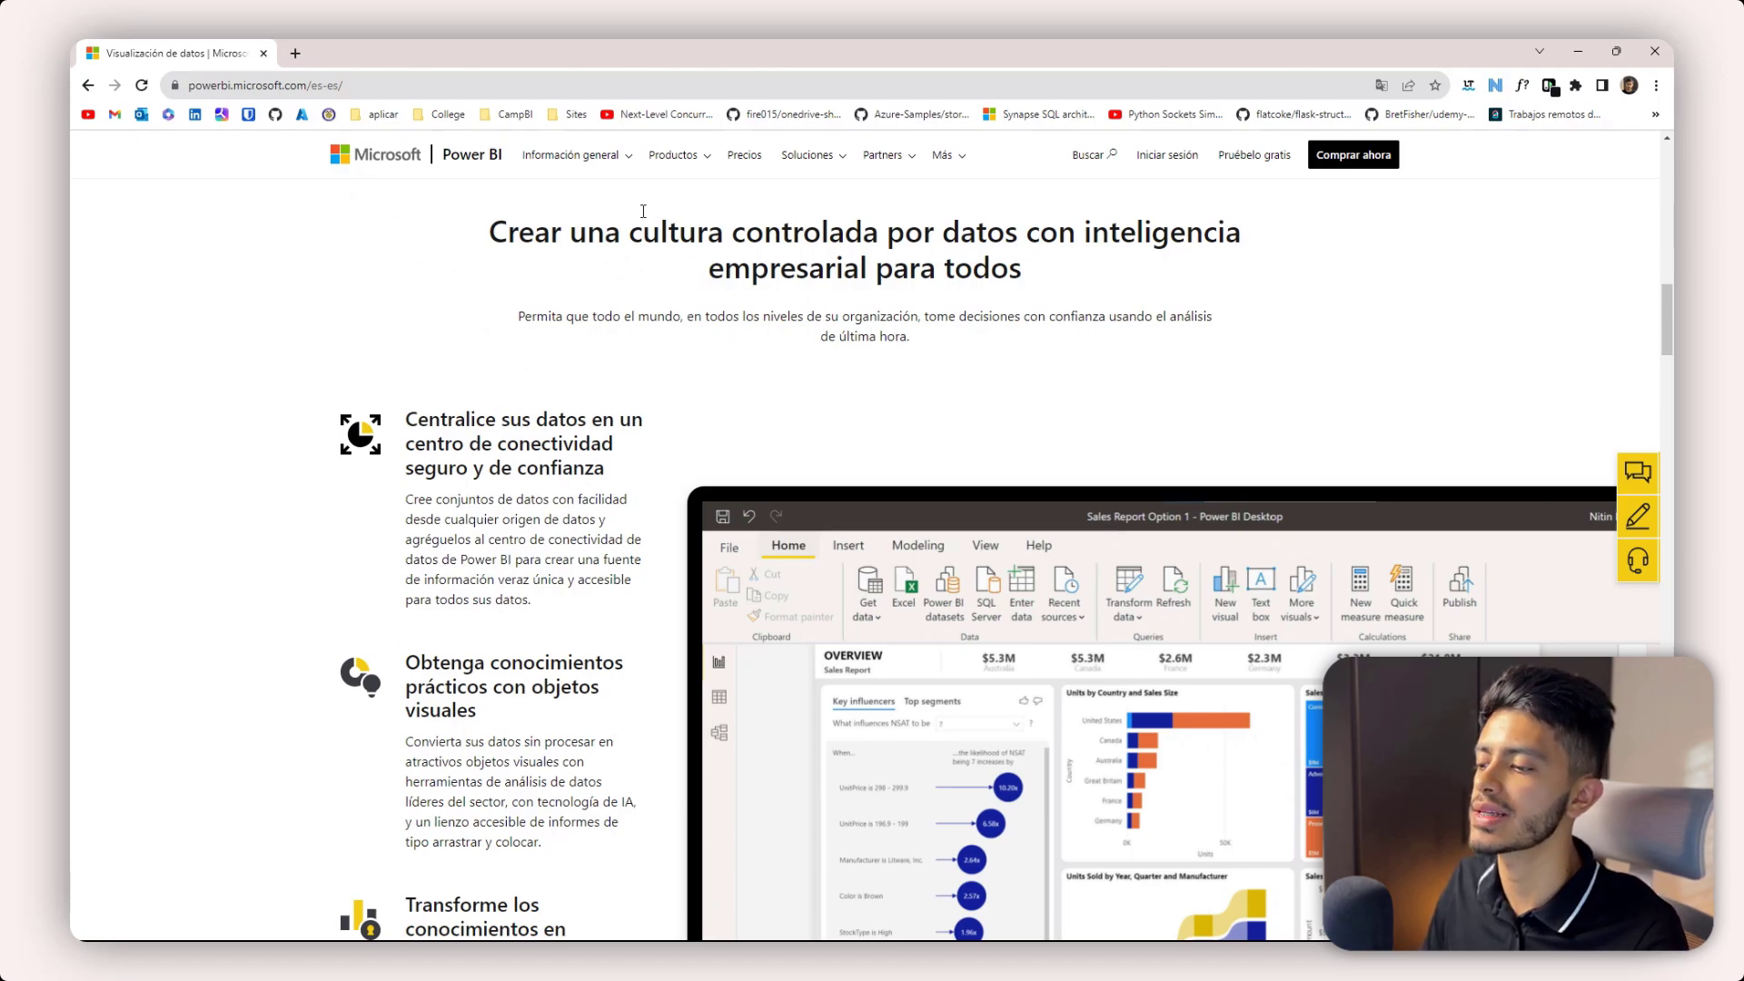
{"action": "scroll", "coordinate": [640, 227], "scroll_direction": "down", "scroll_amount": 1}
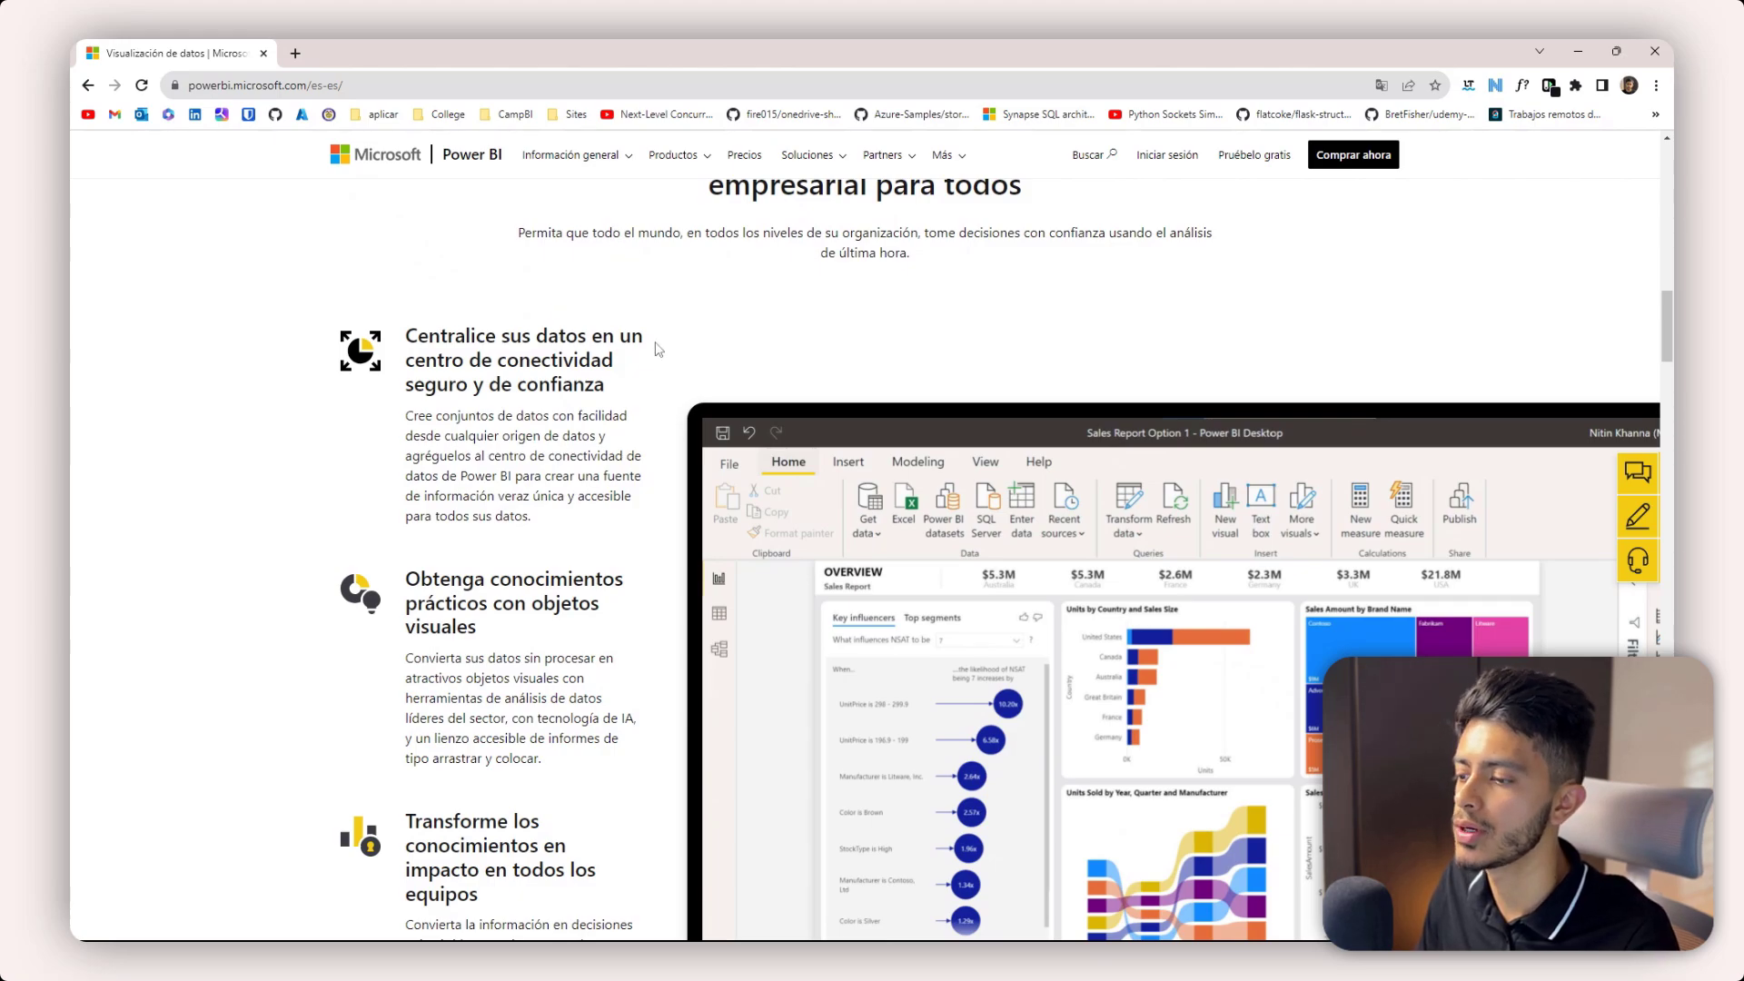
{"action": "scroll", "coordinate": [626, 292], "scroll_direction": "down", "scroll_amount": 2}
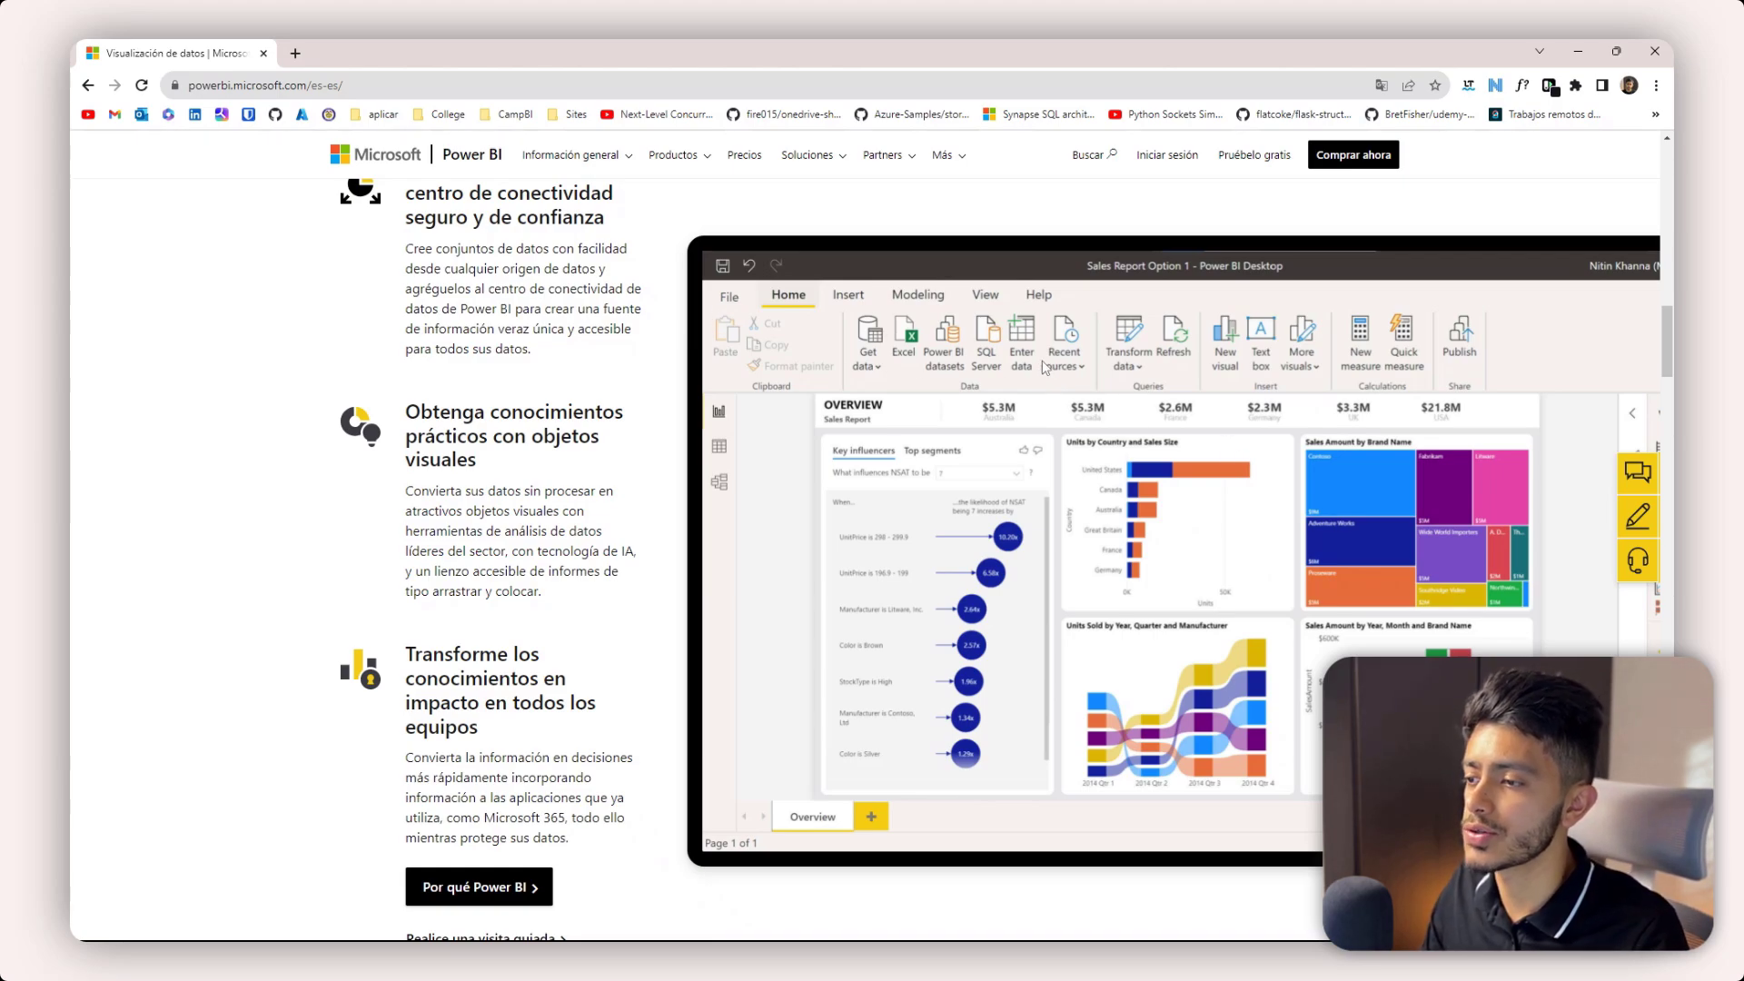
{"action": "scroll", "coordinate": [546, 335], "scroll_direction": "up", "scroll_amount": 2}
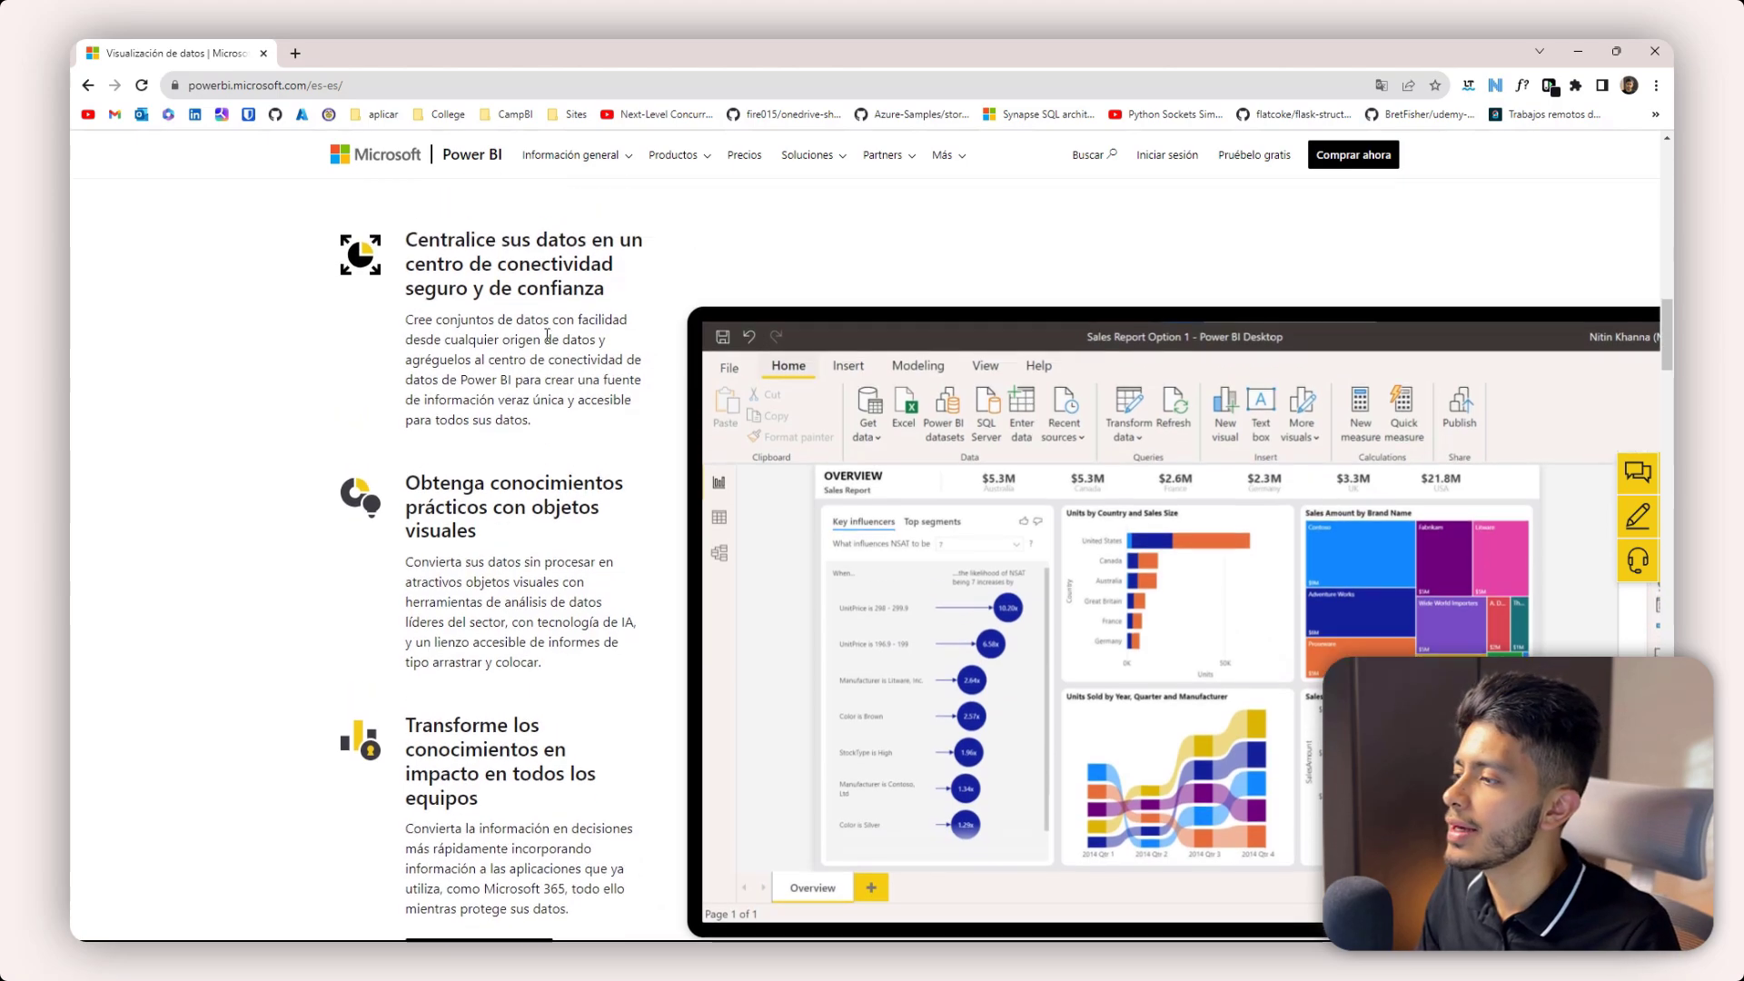
{"action": "scroll", "coordinate": [546, 335], "scroll_direction": "down", "scroll_amount": 2}
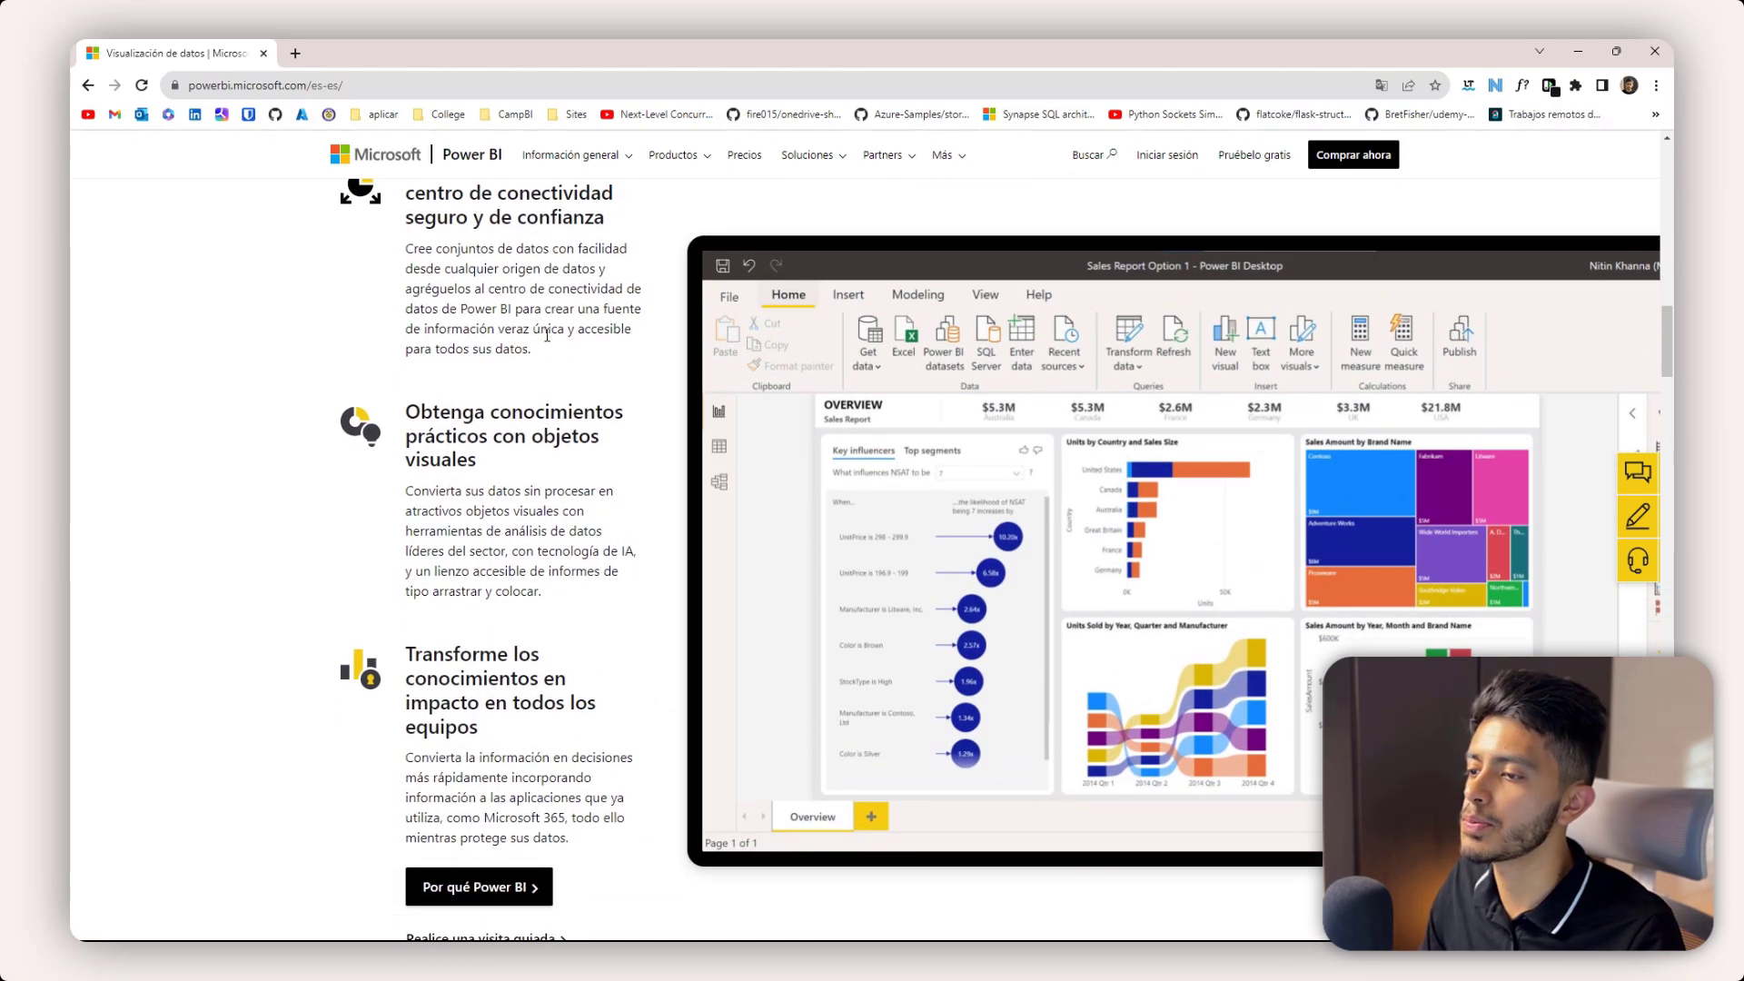
{"action": "scroll", "coordinate": [546, 335], "scroll_direction": "down", "scroll_amount": 1}
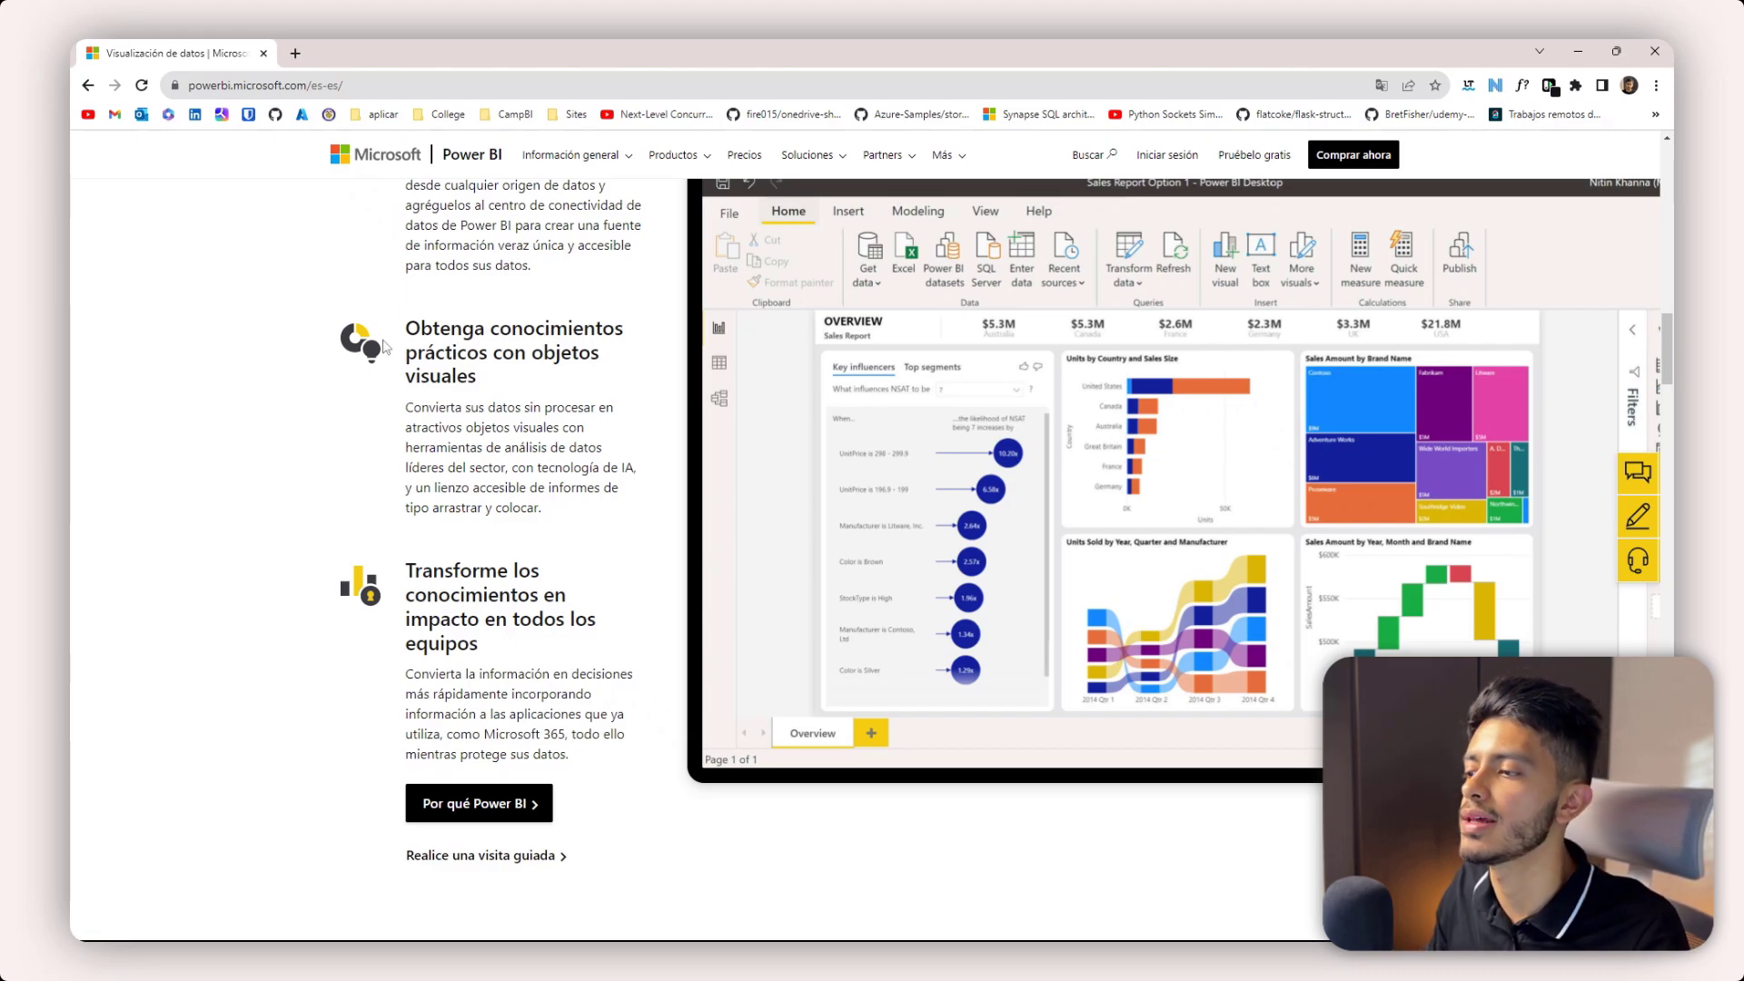
- Play the Copilot in Power BI presentation video with its sound muted
{"action": "scroll", "coordinate": [382, 346], "scroll_direction": "up", "scroll_amount": 9}
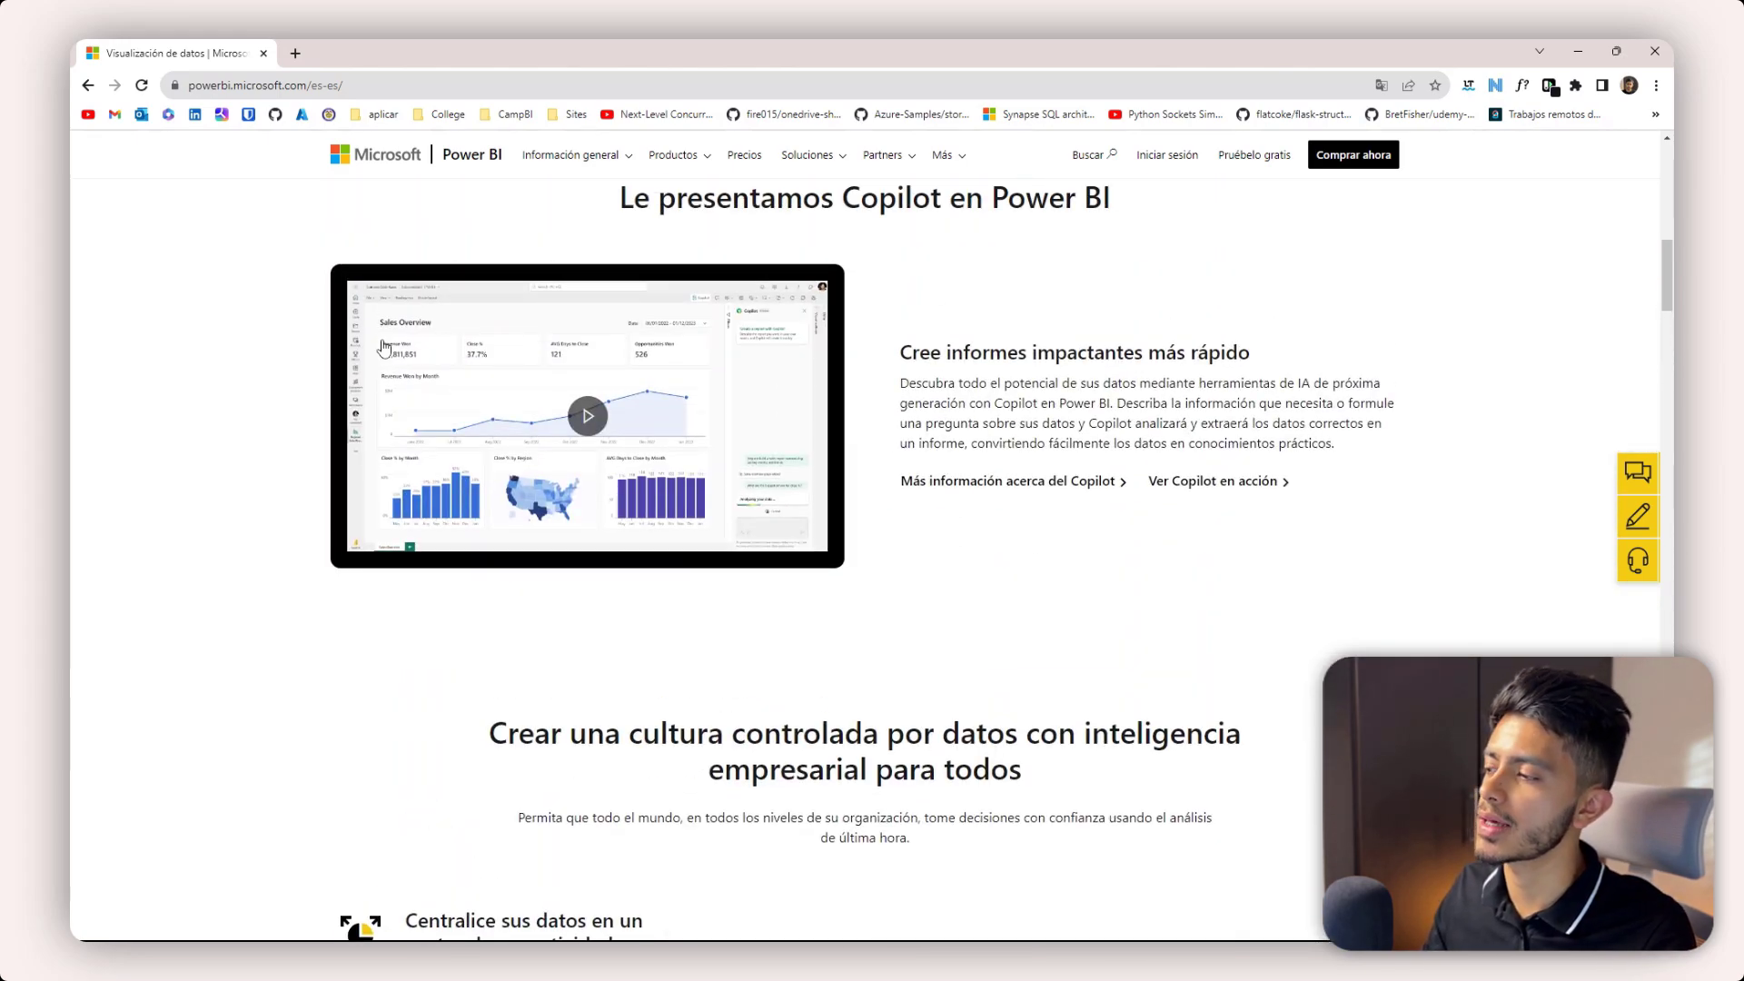
{"action": "scroll", "coordinate": [1197, 313], "scroll_direction": "up", "scroll_amount": 1}
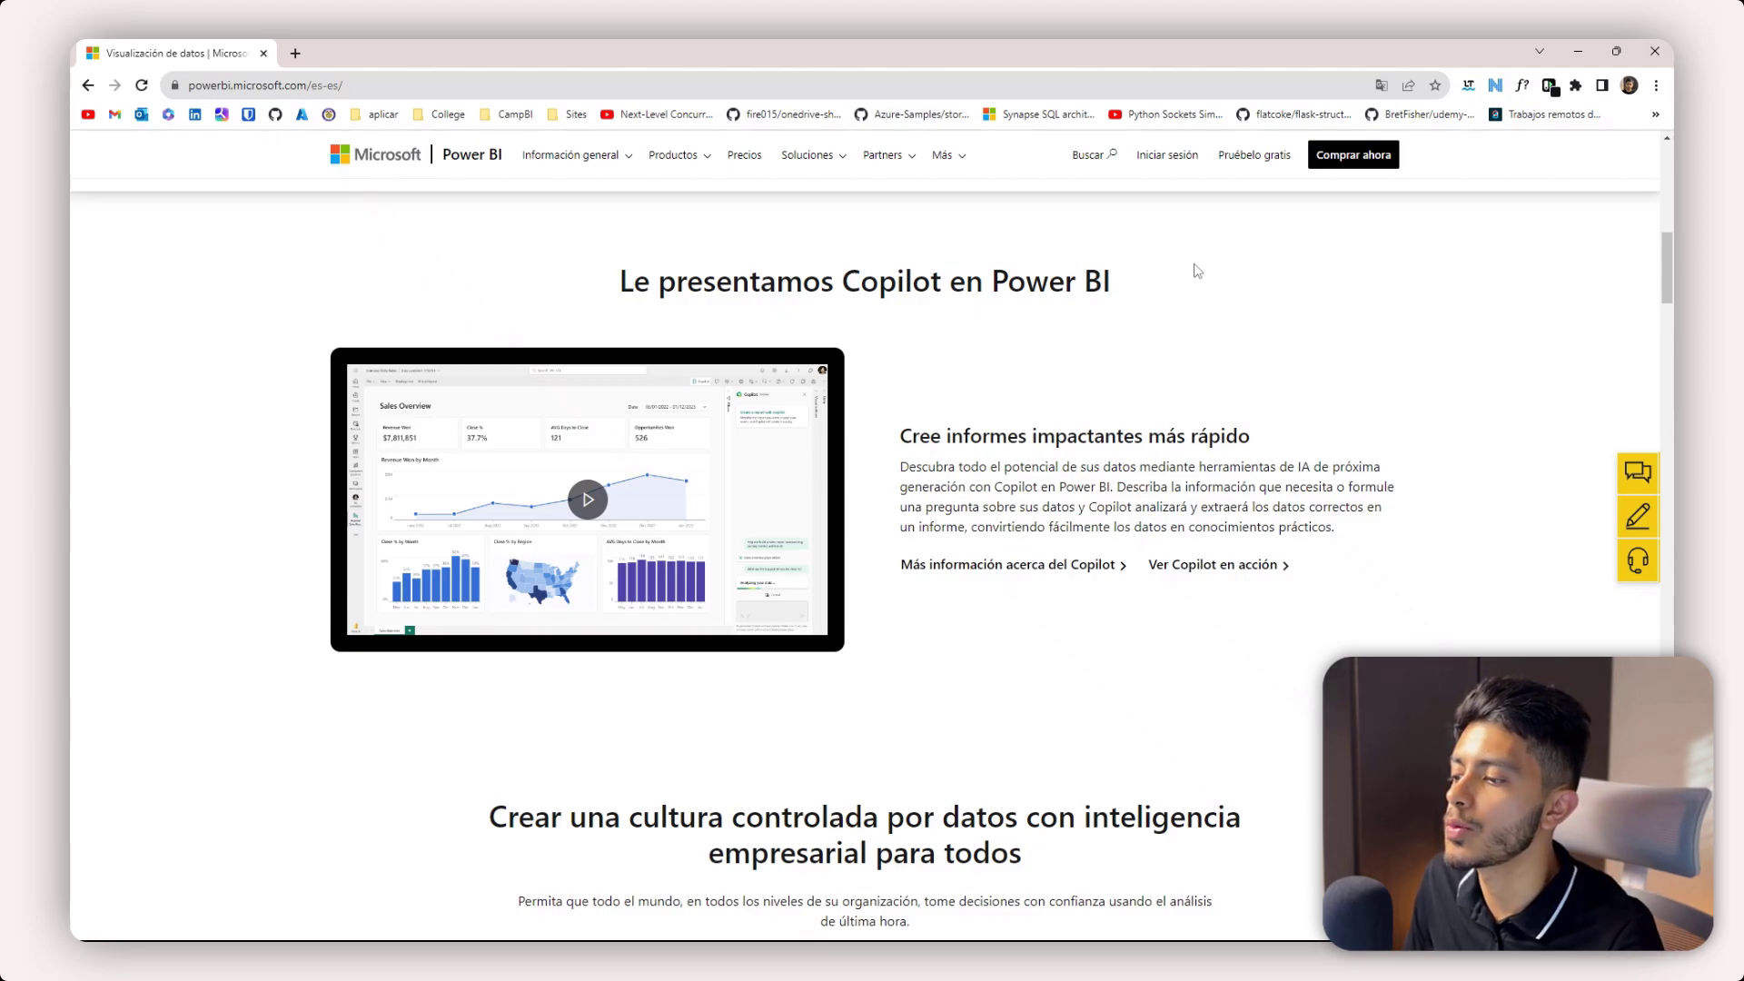
{"action": "left_click", "coordinate": [587, 498]}
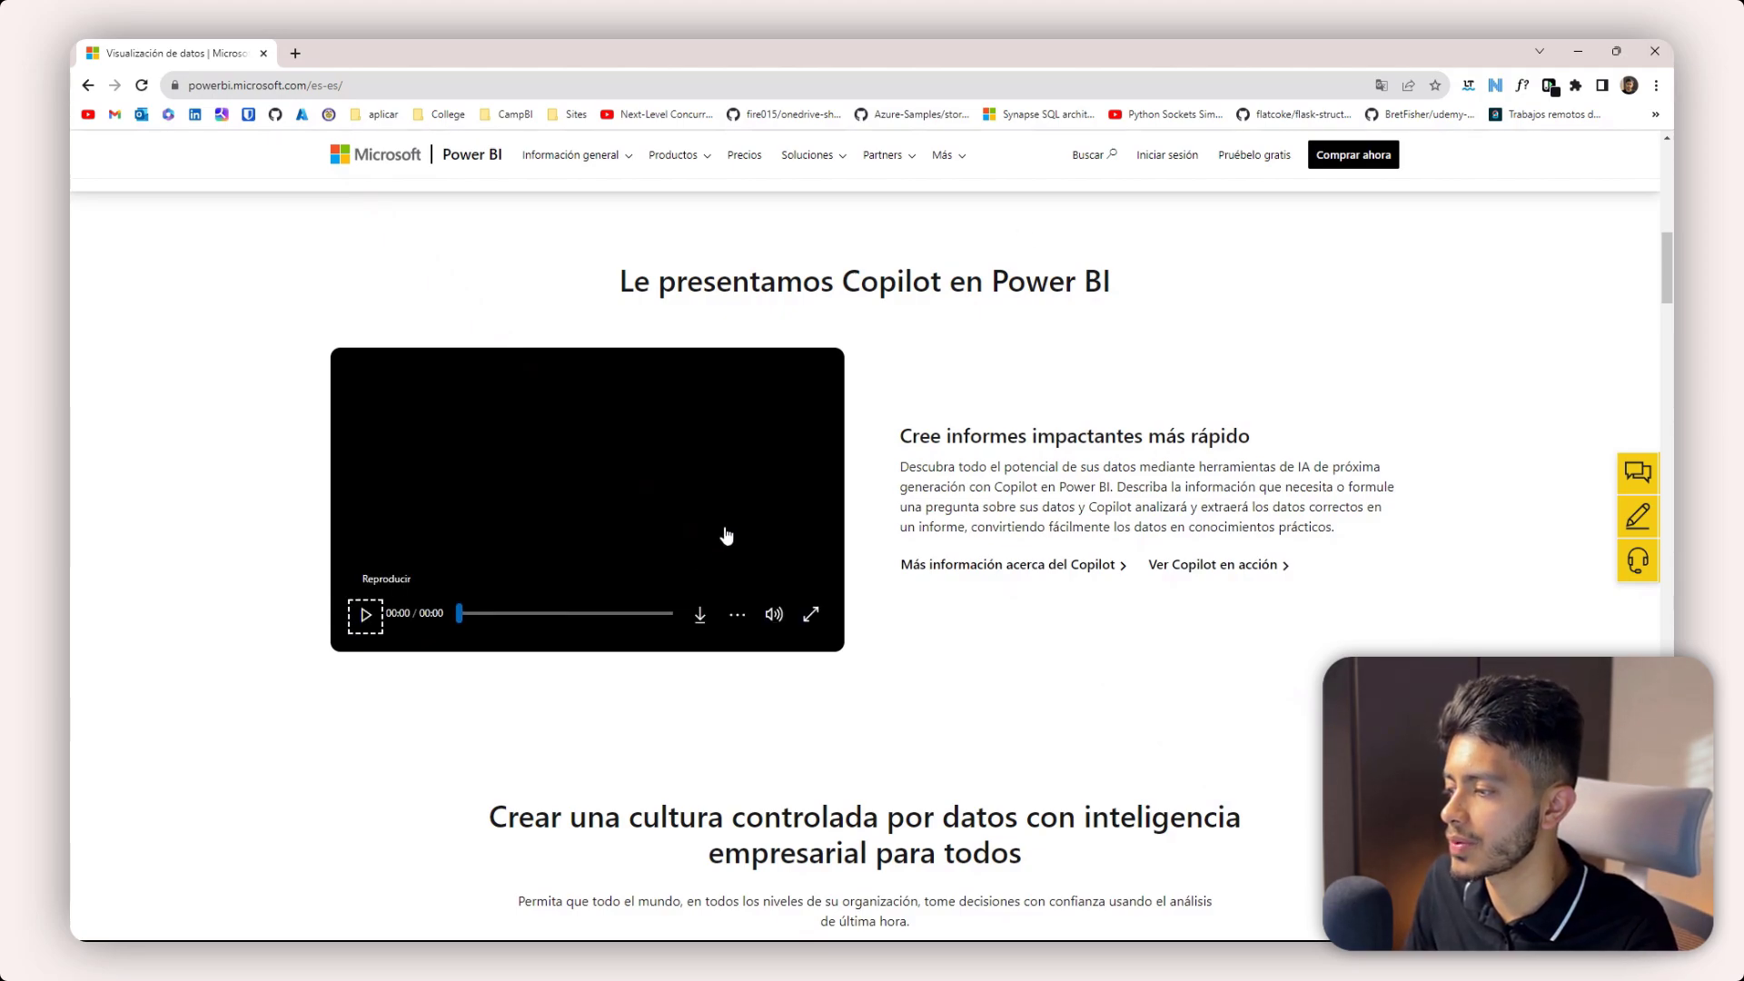
{"action": "left_click", "coordinate": [774, 616]}
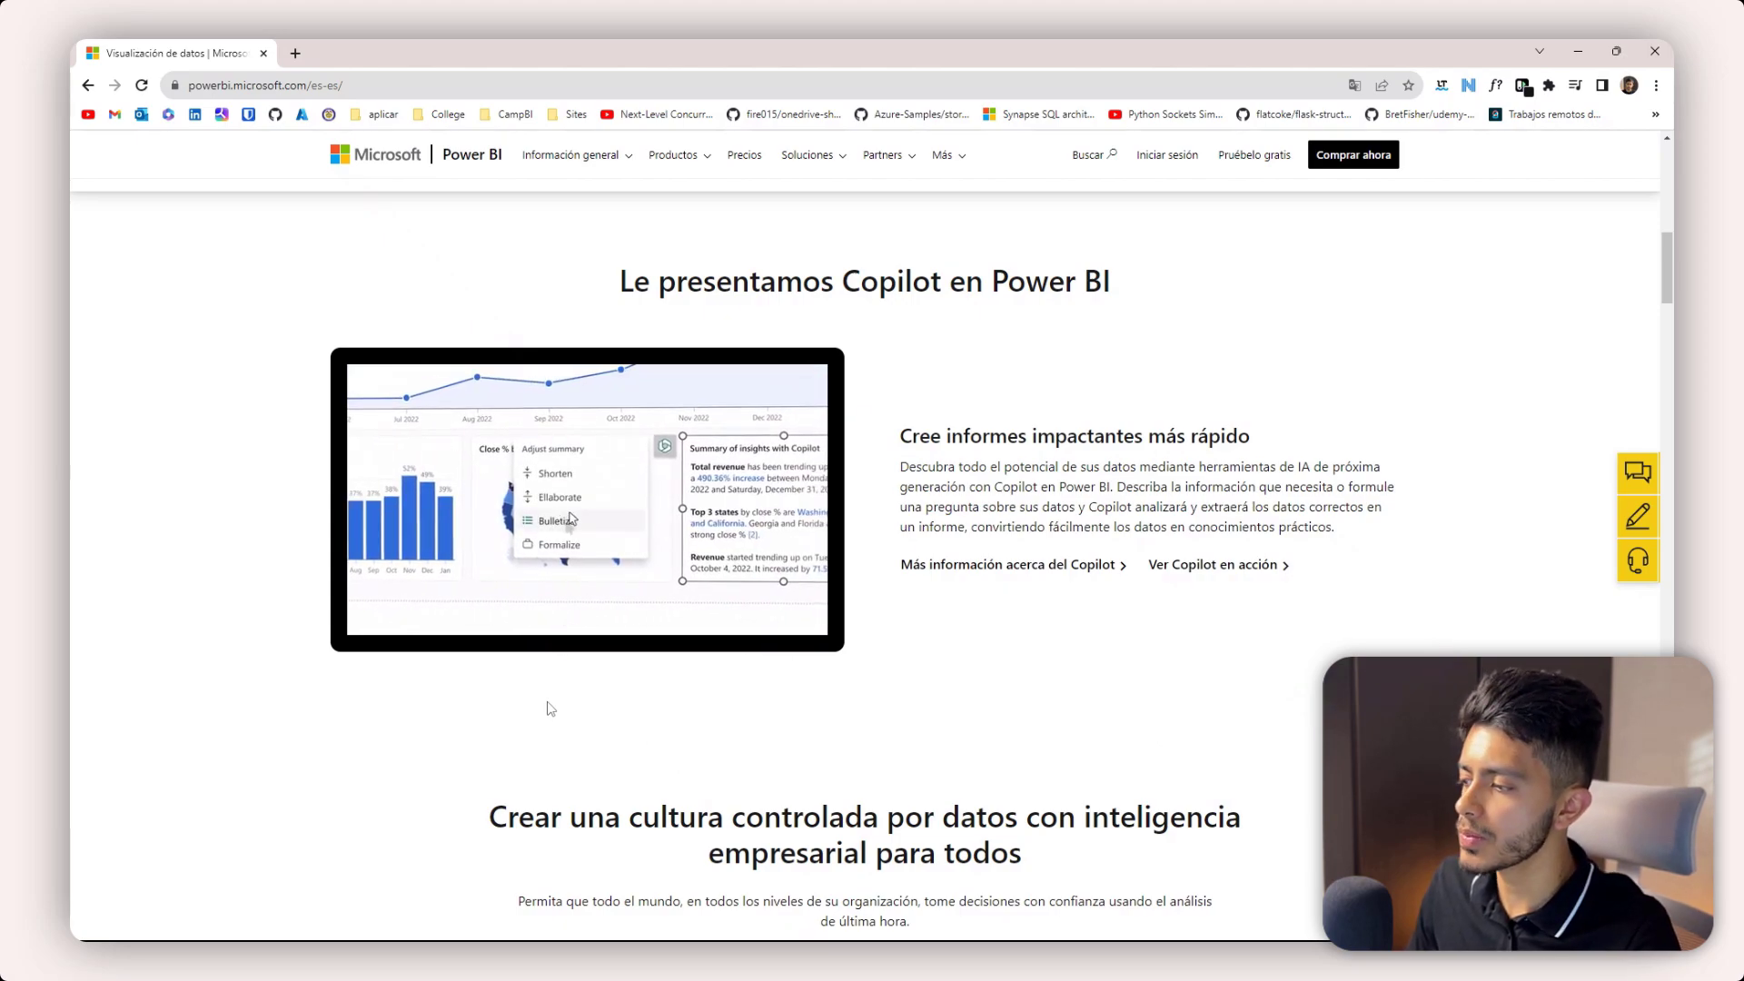
- Look over the page from the Copilot video through the sample sales report to the customer results section
{"action": "scroll", "coordinate": [868, 517], "scroll_direction": "down", "scroll_amount": 1}
{"action": "scroll", "coordinate": [867, 517], "scroll_direction": "down", "scroll_amount": 4}
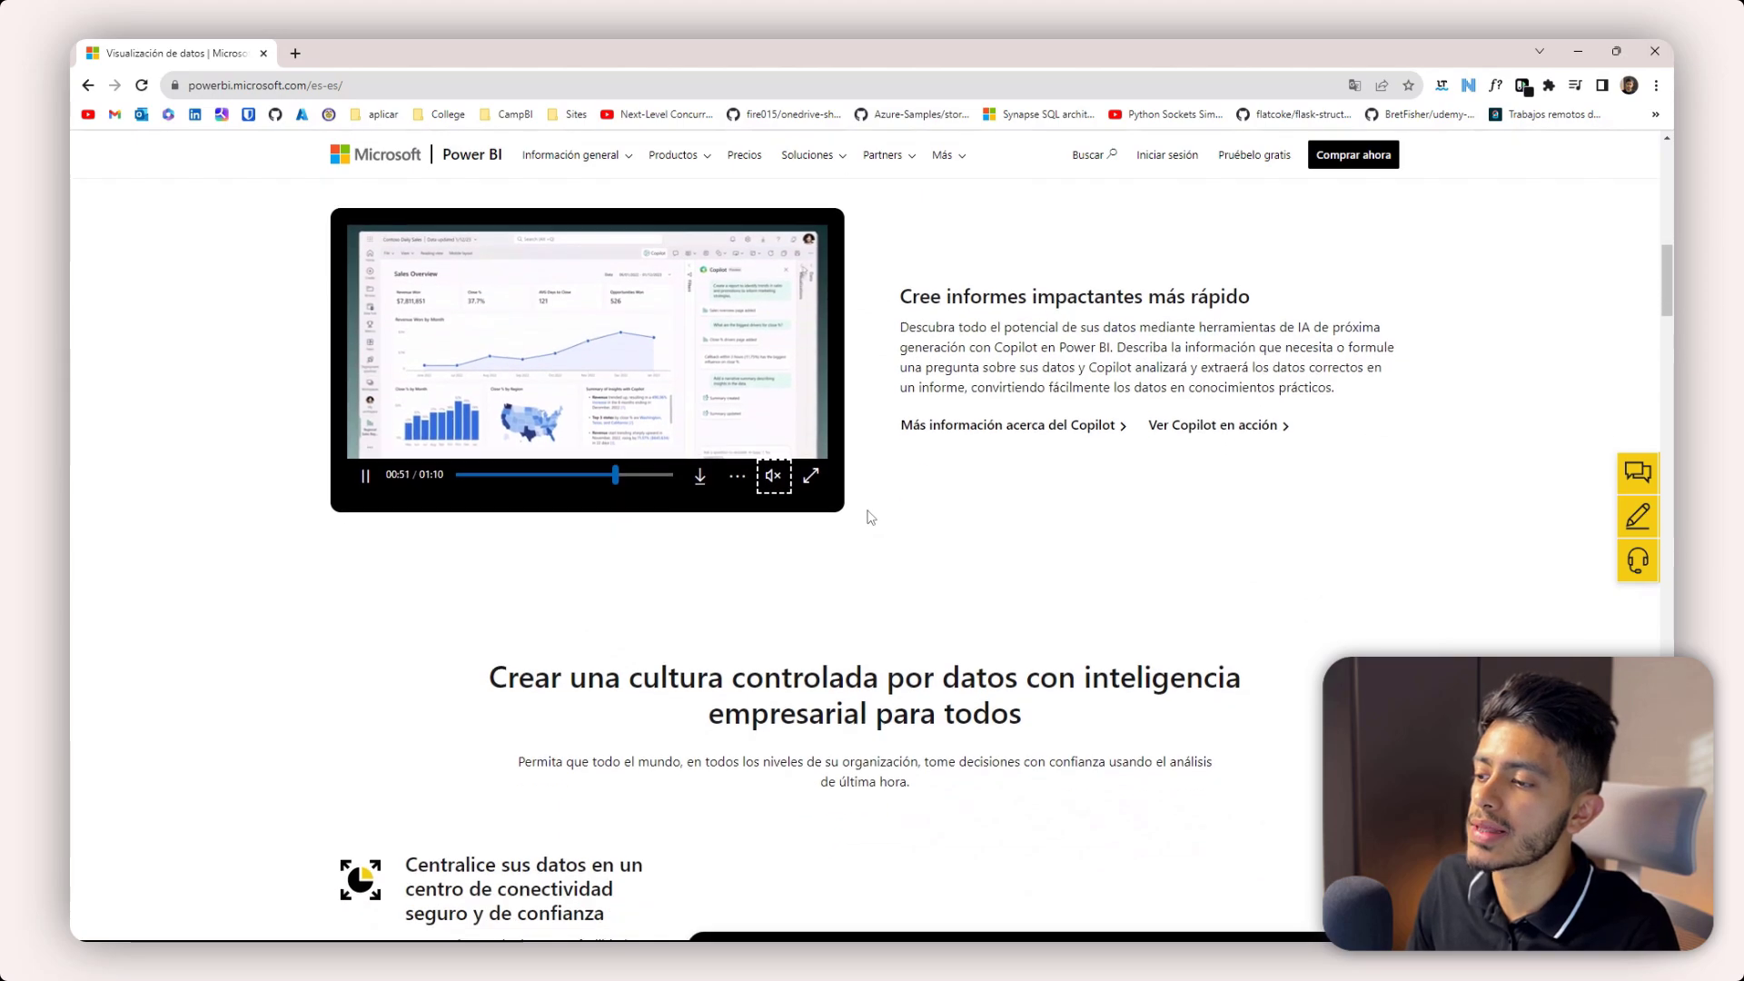
{"action": "scroll", "coordinate": [865, 500], "scroll_direction": "down", "scroll_amount": 3}
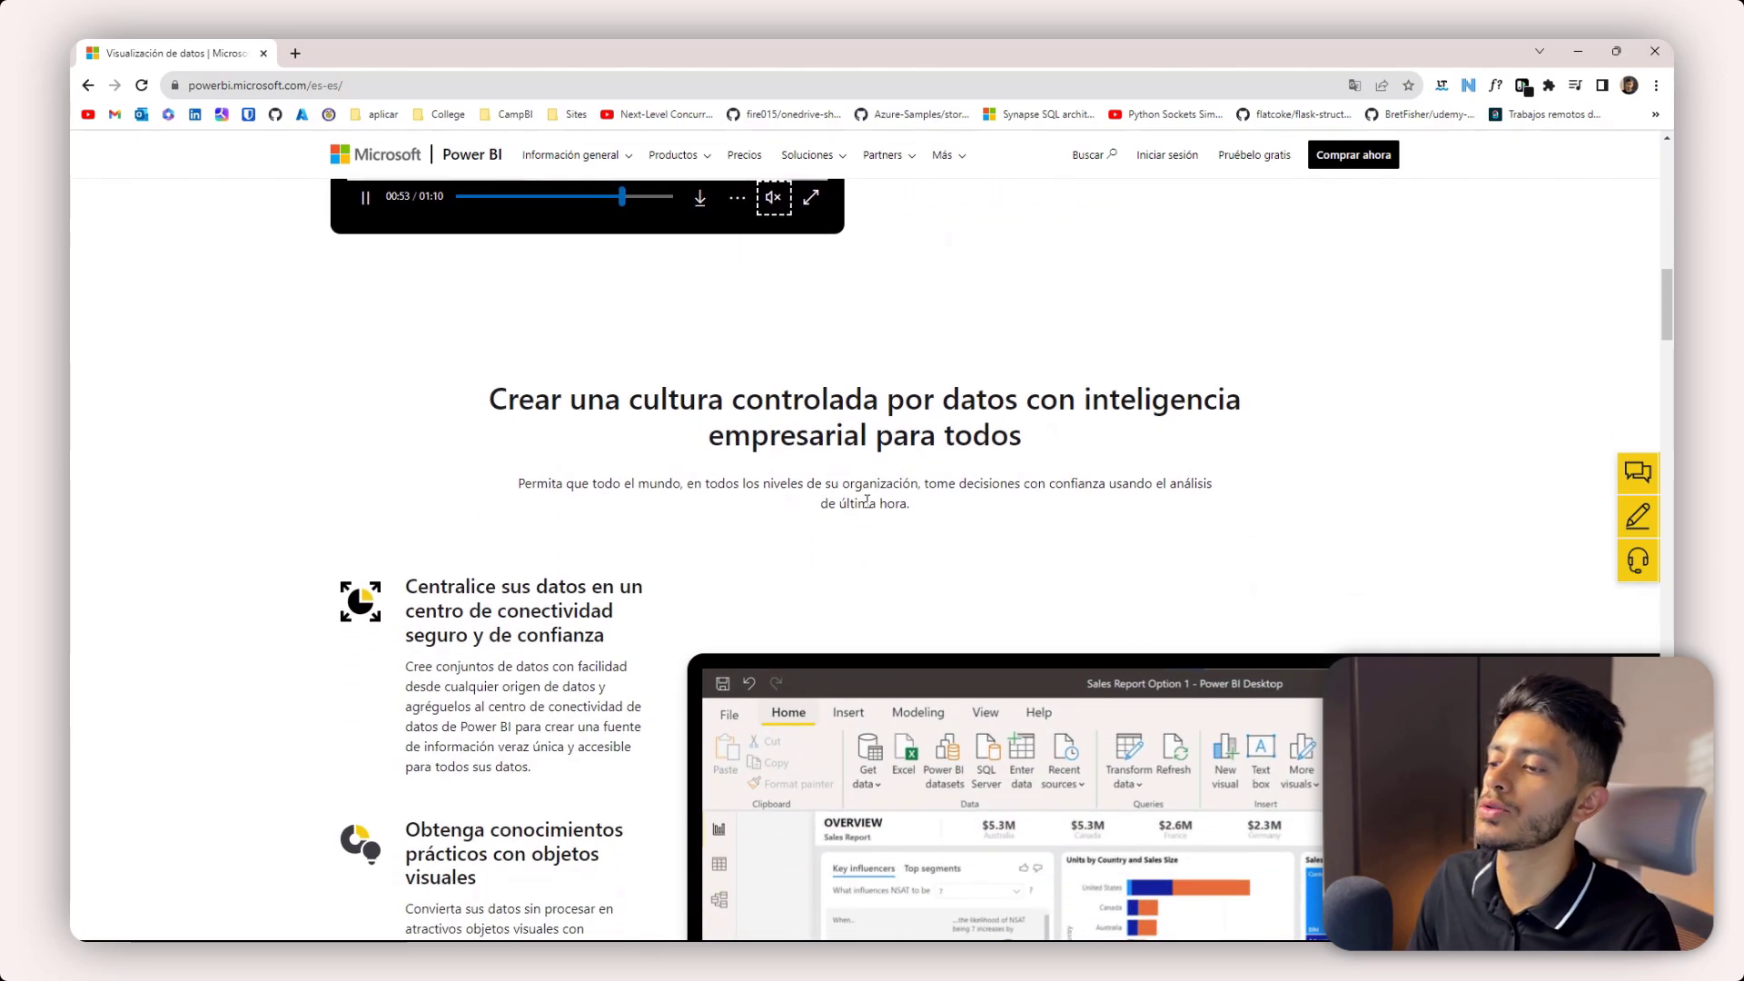
{"action": "scroll", "coordinate": [867, 507], "scroll_direction": "down", "scroll_amount": 3}
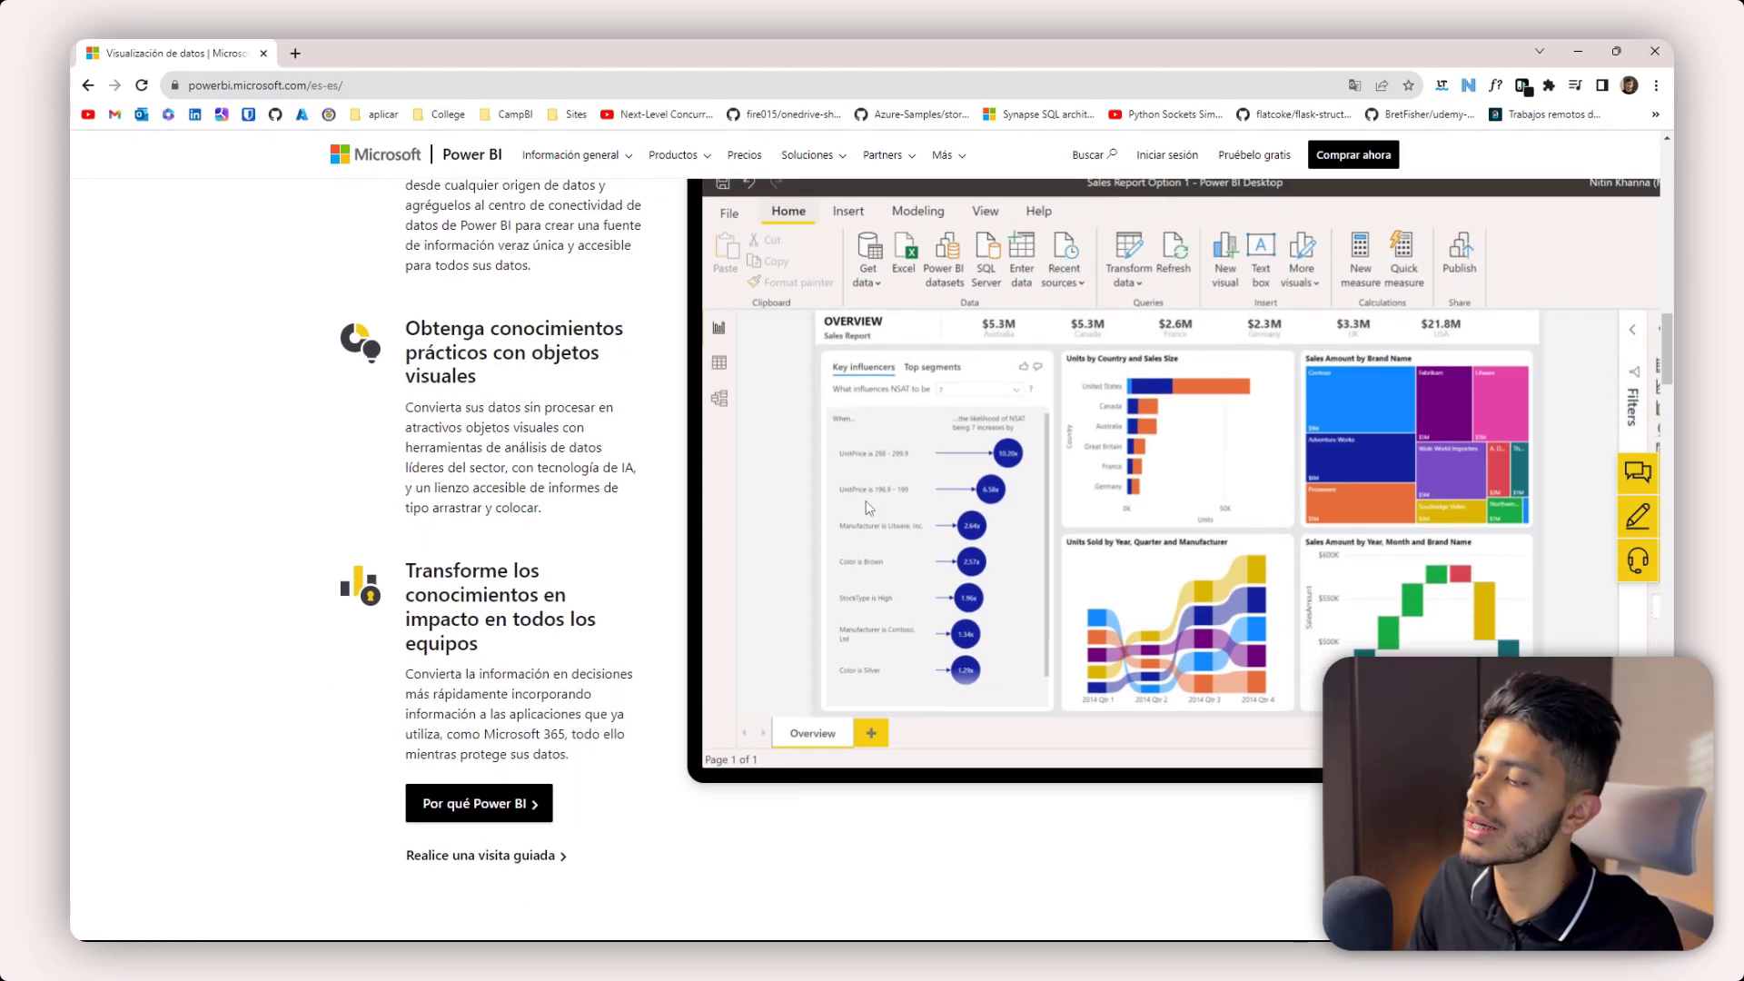
{"action": "scroll", "coordinate": [867, 506], "scroll_direction": "up", "scroll_amount": 4}
{"action": "scroll", "coordinate": [793, 518], "scroll_direction": "down", "scroll_amount": 4}
{"action": "scroll", "coordinate": [797, 513], "scroll_direction": "down", "scroll_amount": 1}
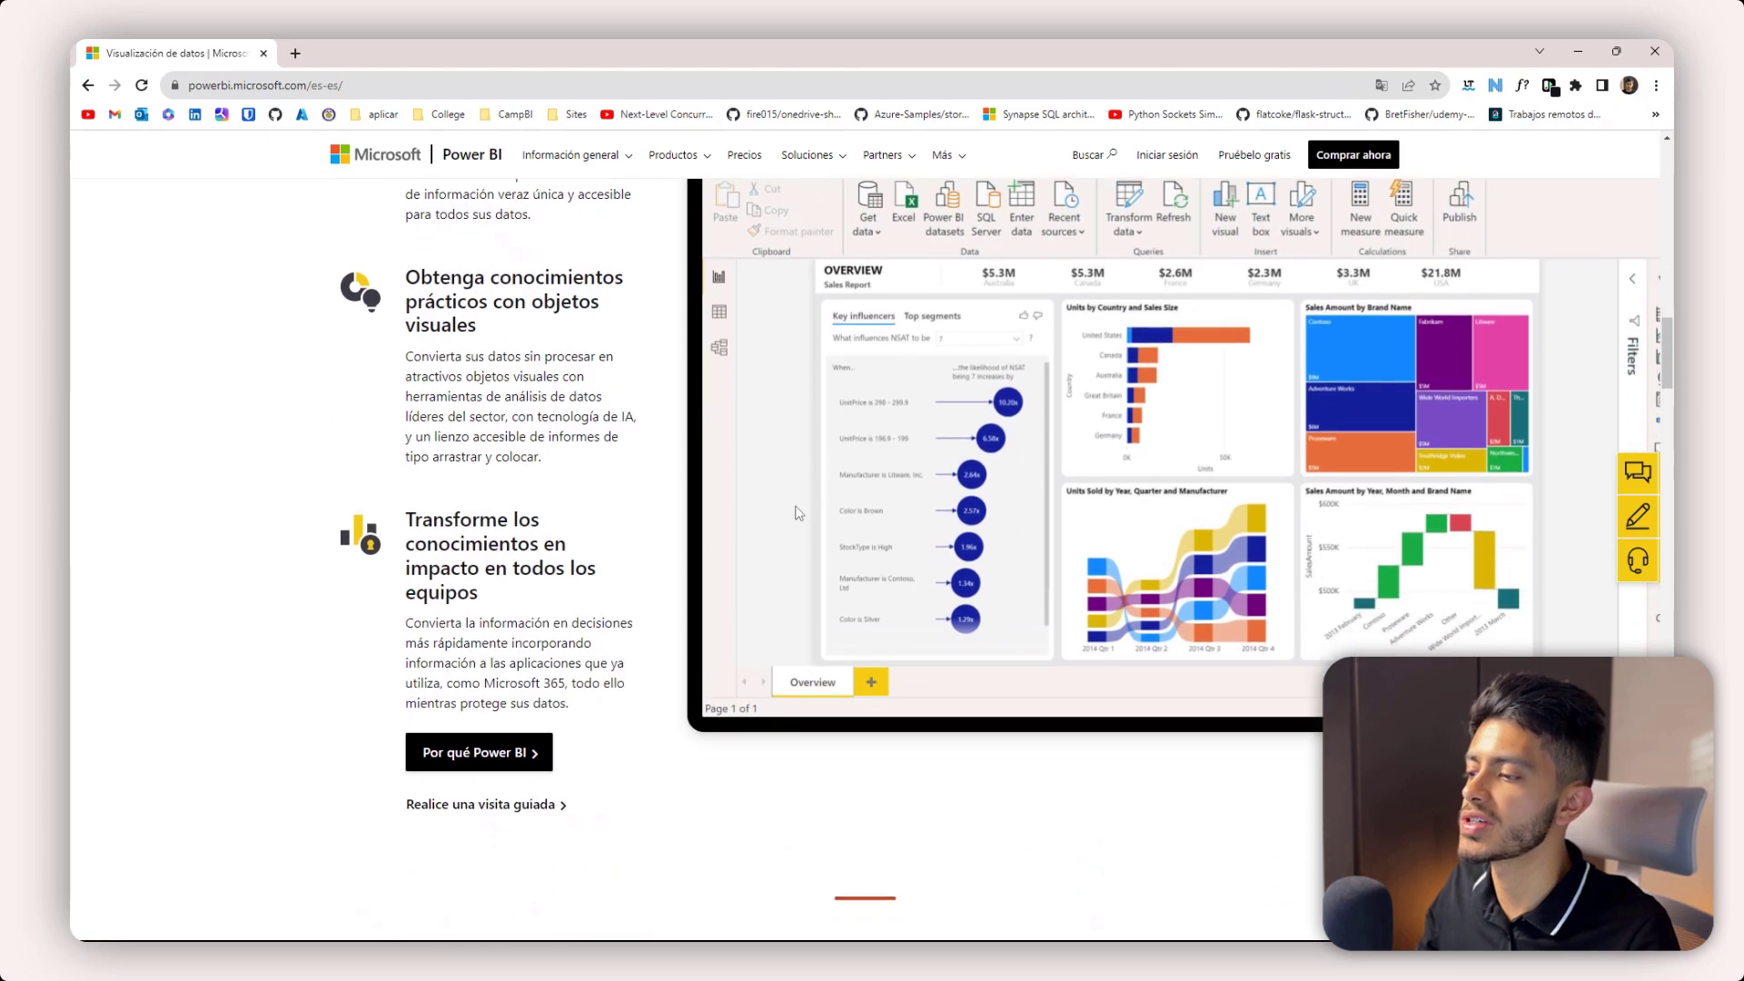
{"action": "scroll", "coordinate": [798, 513], "scroll_direction": "down", "scroll_amount": 4}
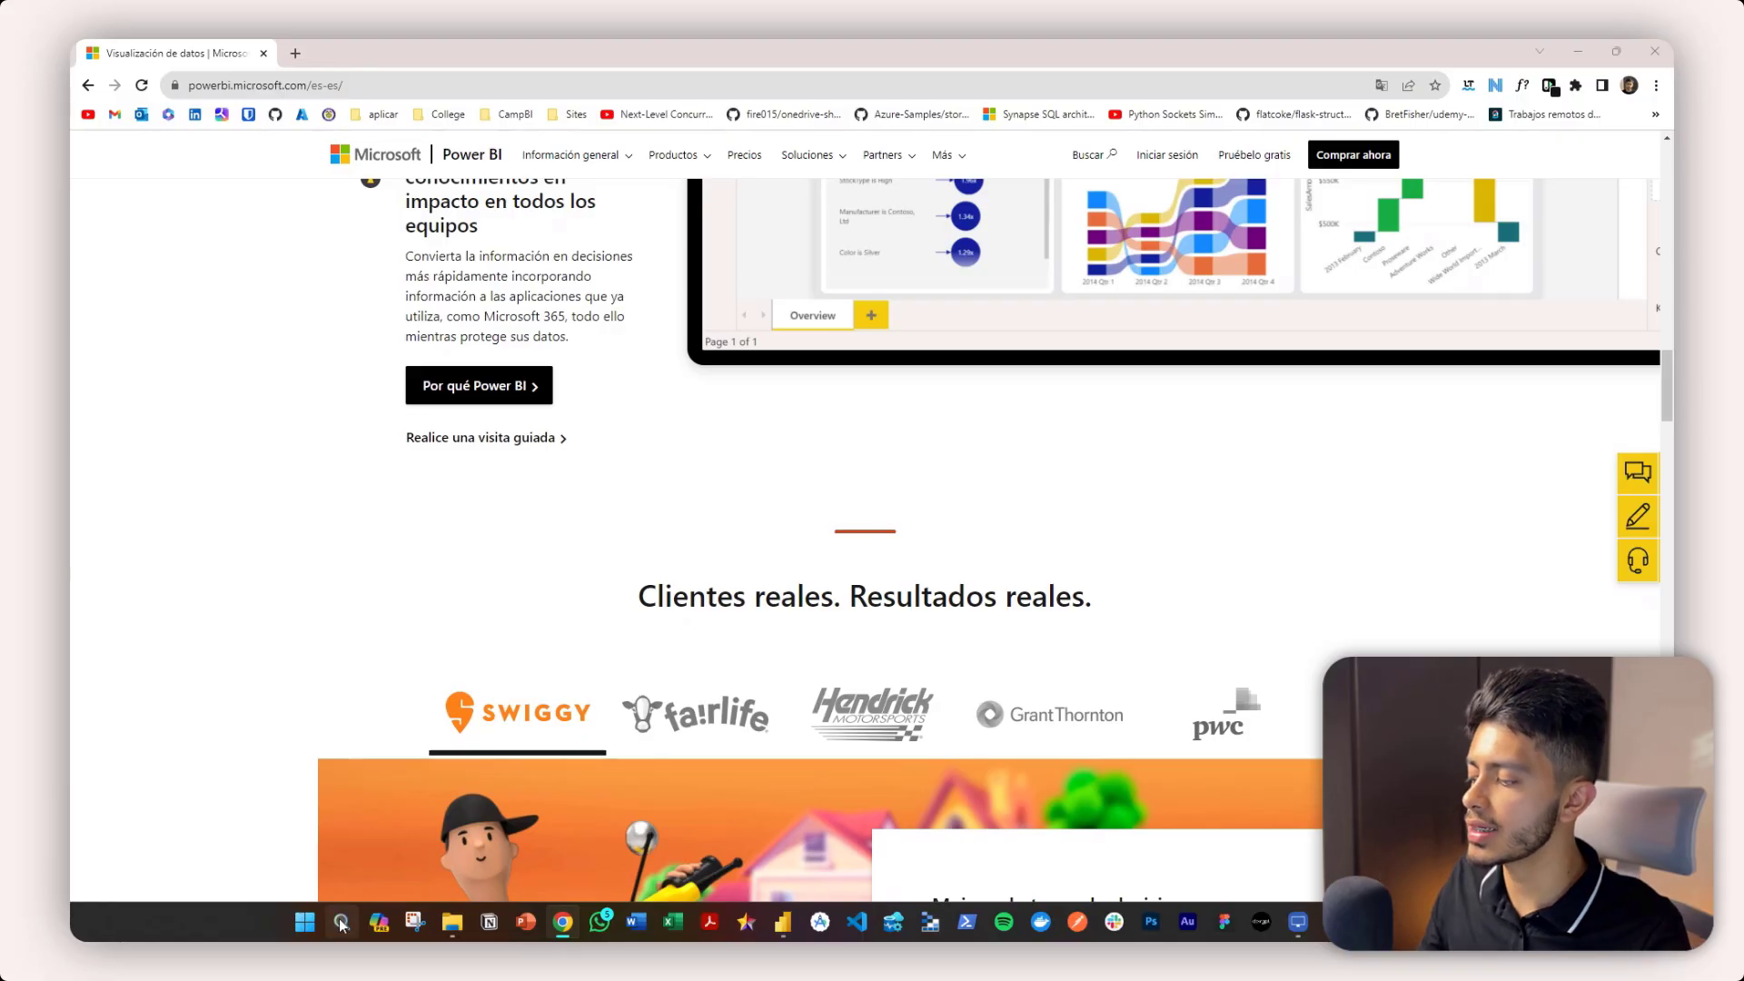
- Find Microsoft Store through the Windows search and open it
{"action": "left_click", "coordinate": [340, 922]}
{"action": "type", "text": "store"}
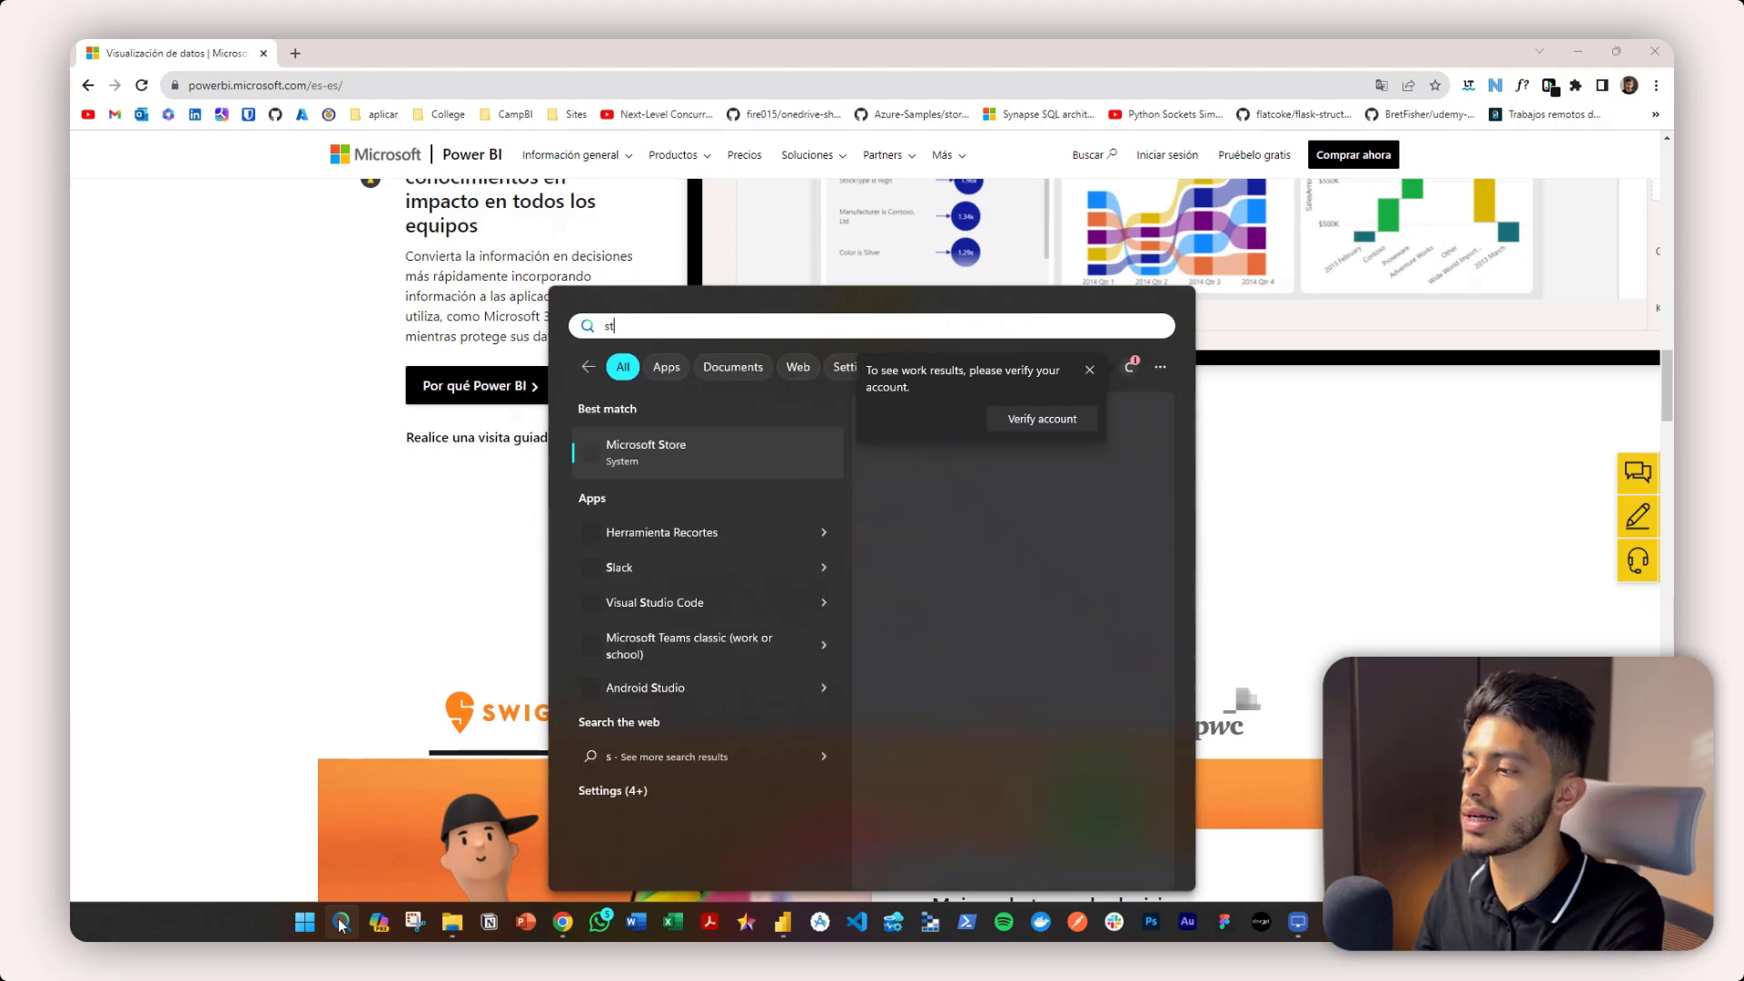
{"action": "left_click", "coordinate": [670, 449]}
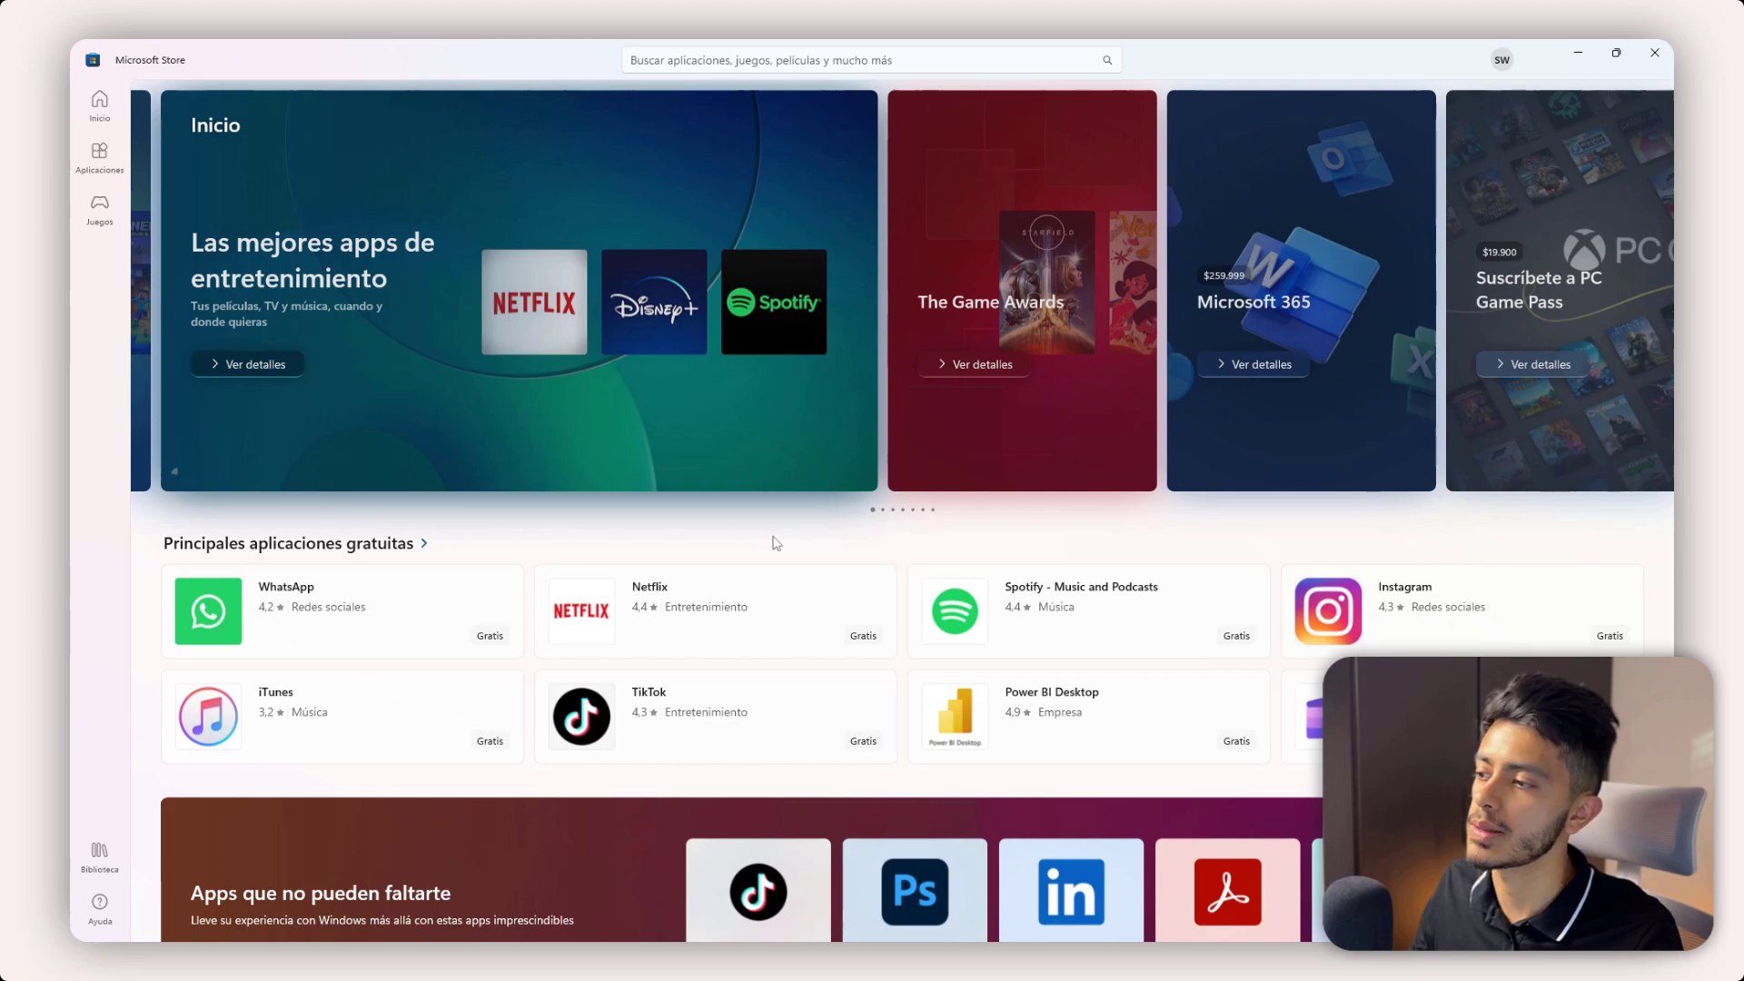
- Search the store's catalogue for "power bi"
{"action": "left_click", "coordinate": [833, 54]}
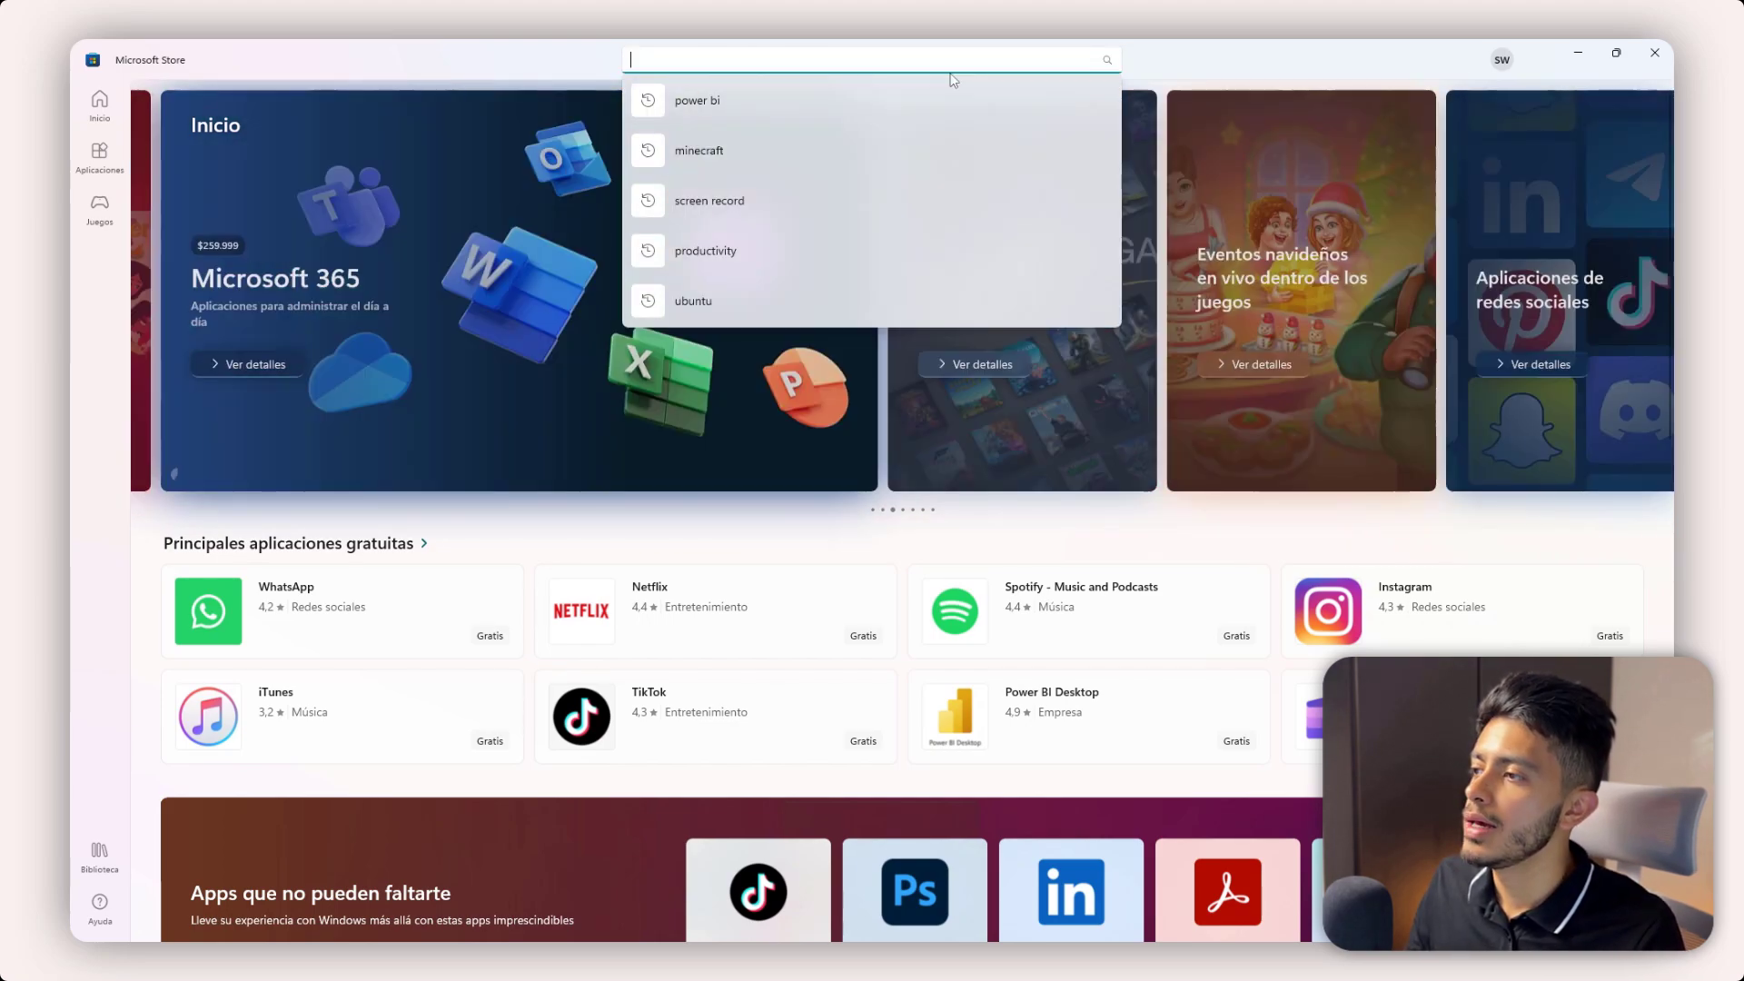
{"action": "type", "text": "power bi"}
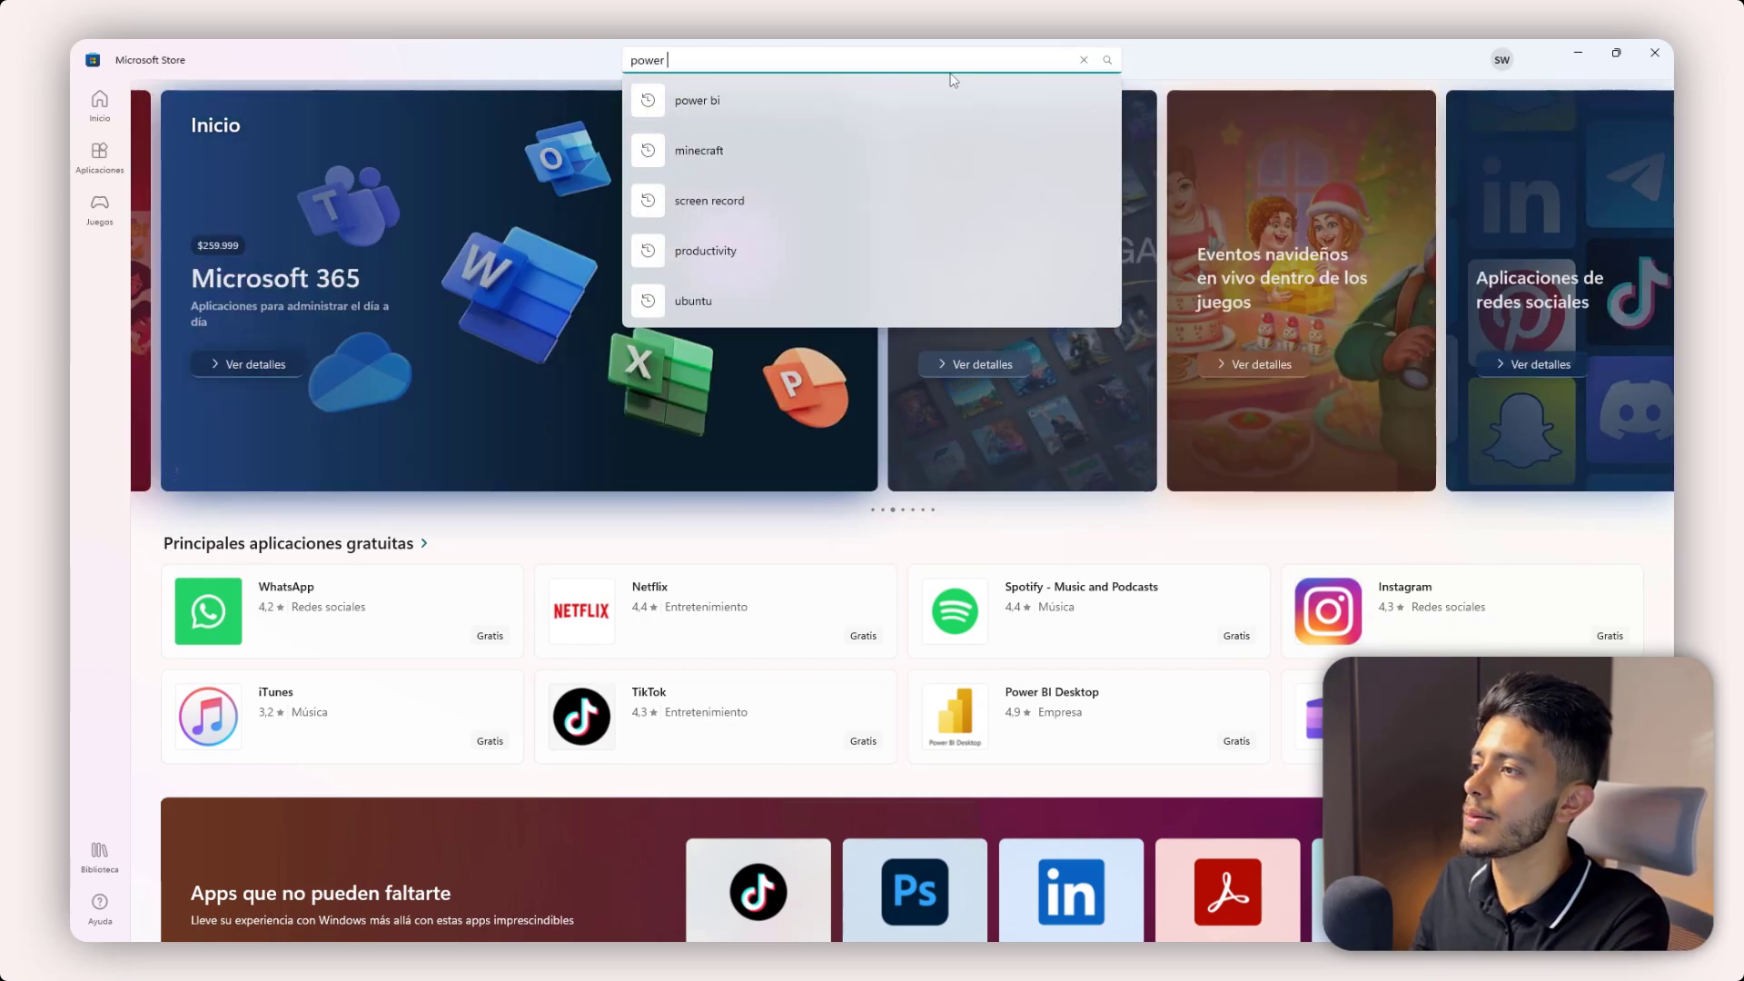
{"action": "key", "text": "Return"}
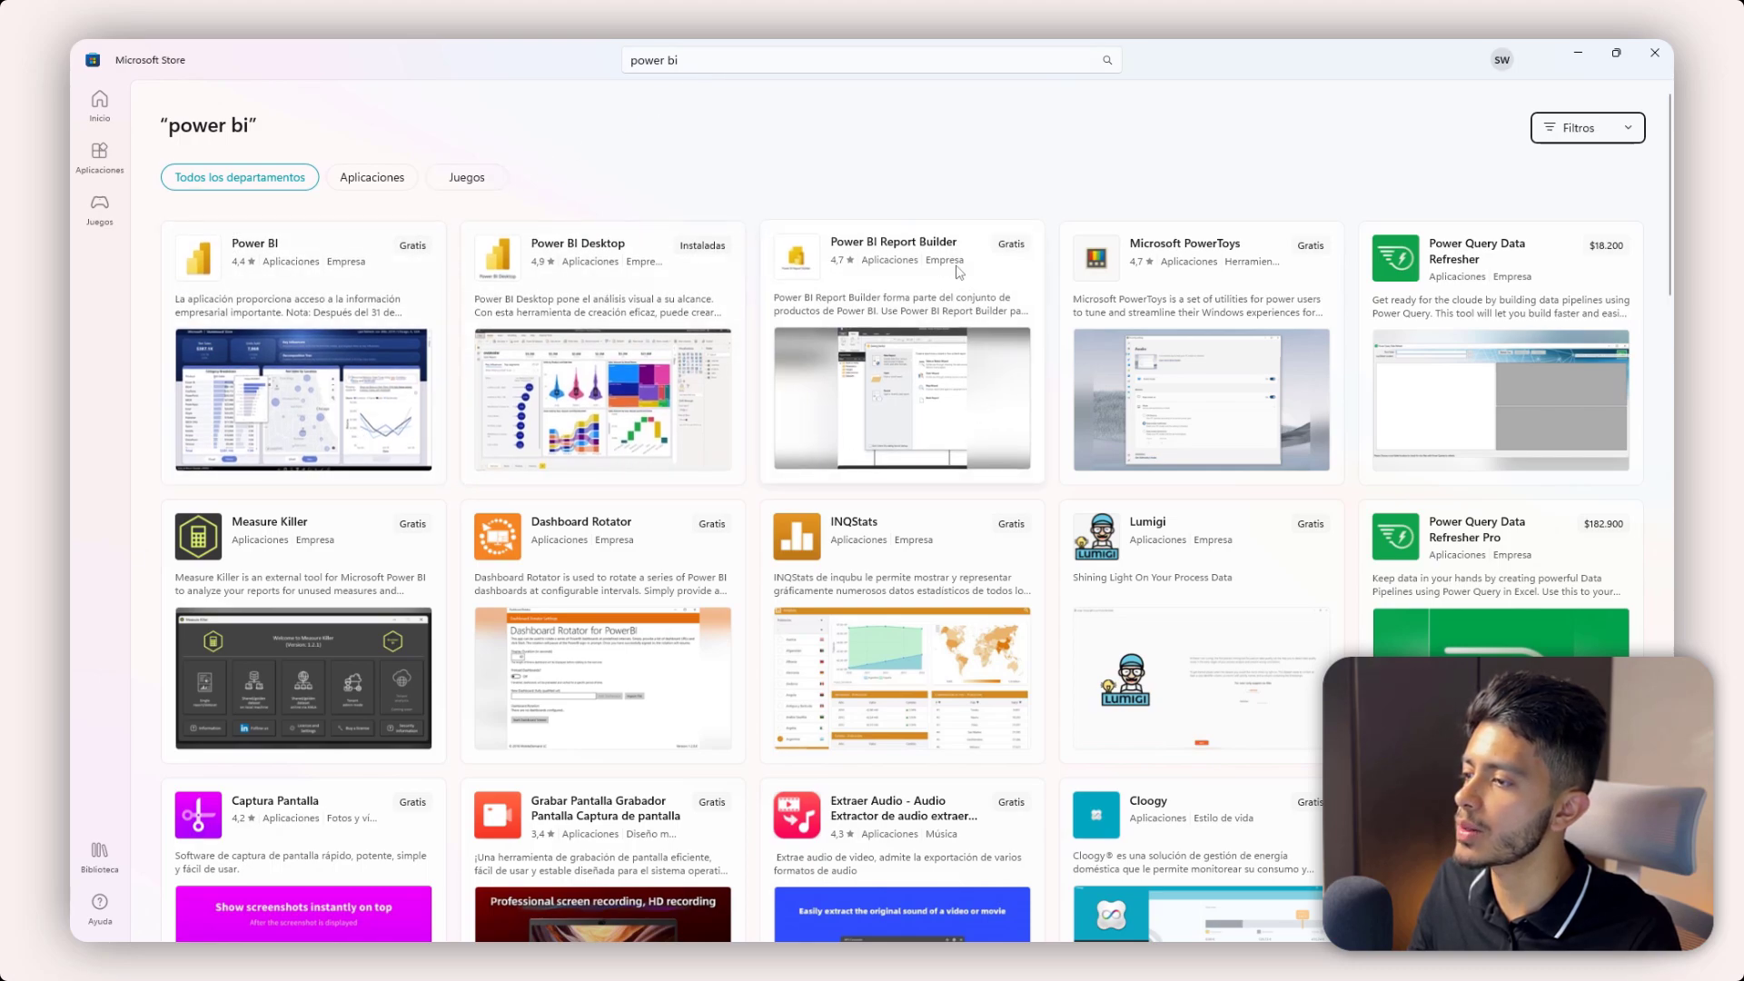
- Open the store page of Power BI Desktop from the search results
{"action": "mouse_move", "coordinate": [271, 243]}
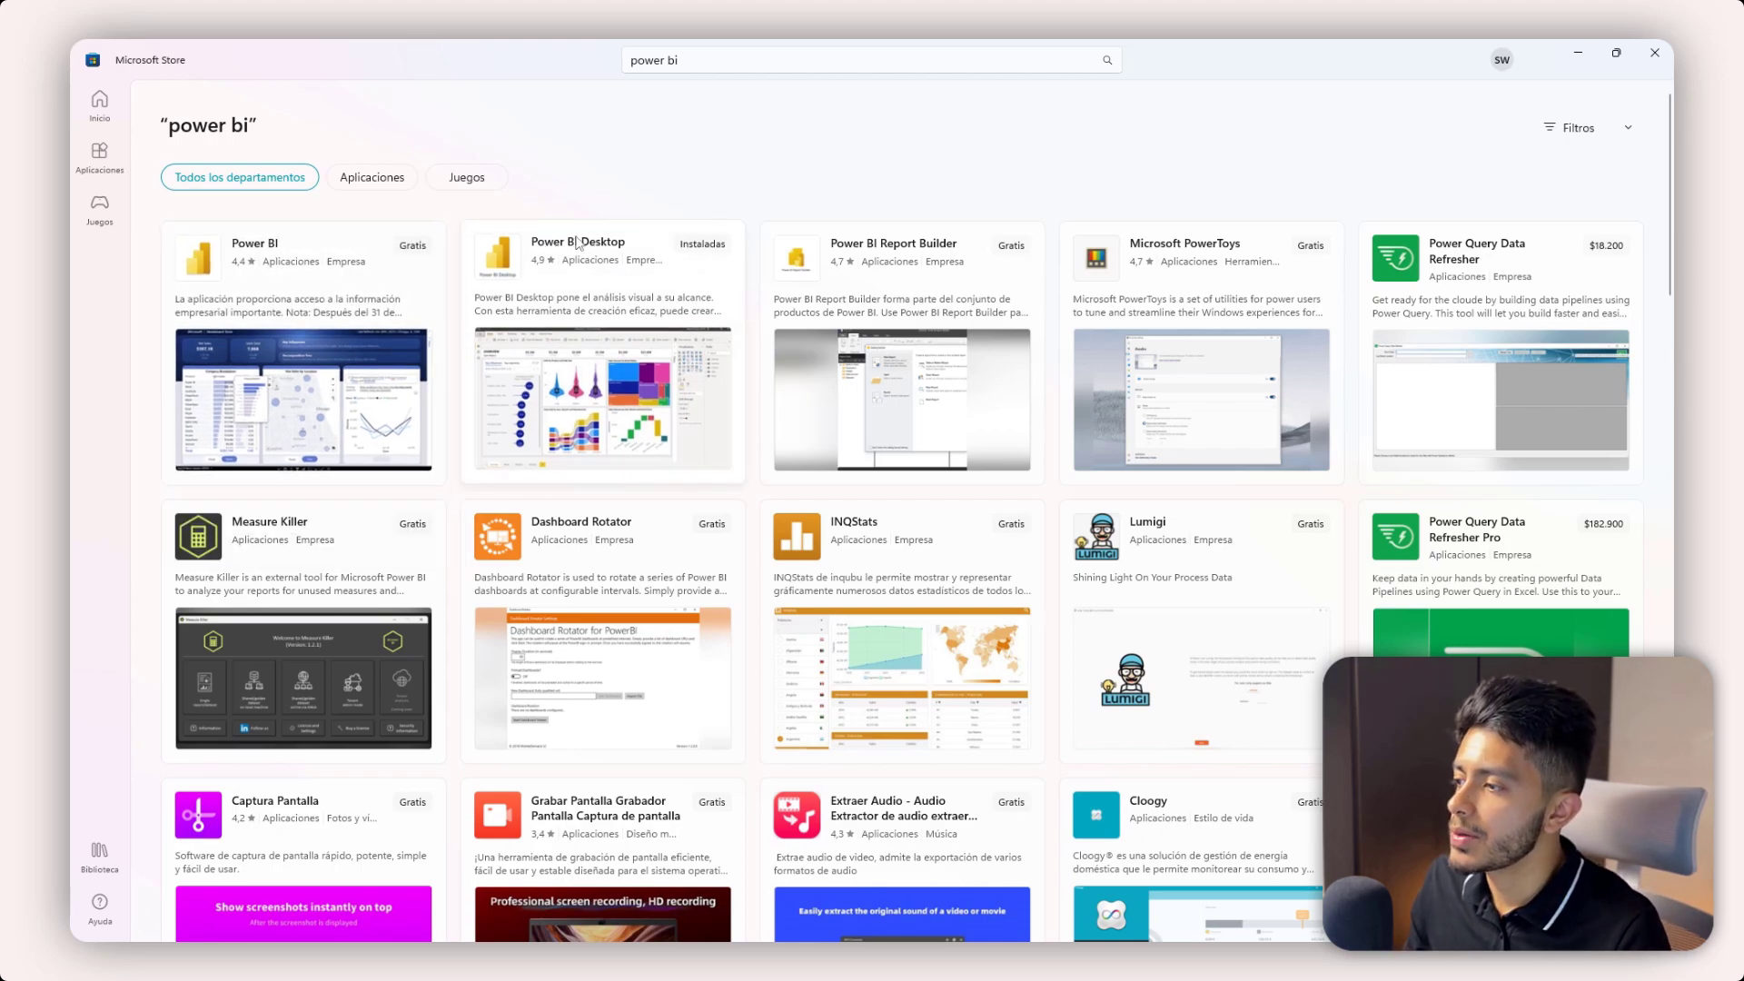
{"action": "mouse_move", "coordinate": [607, 248]}
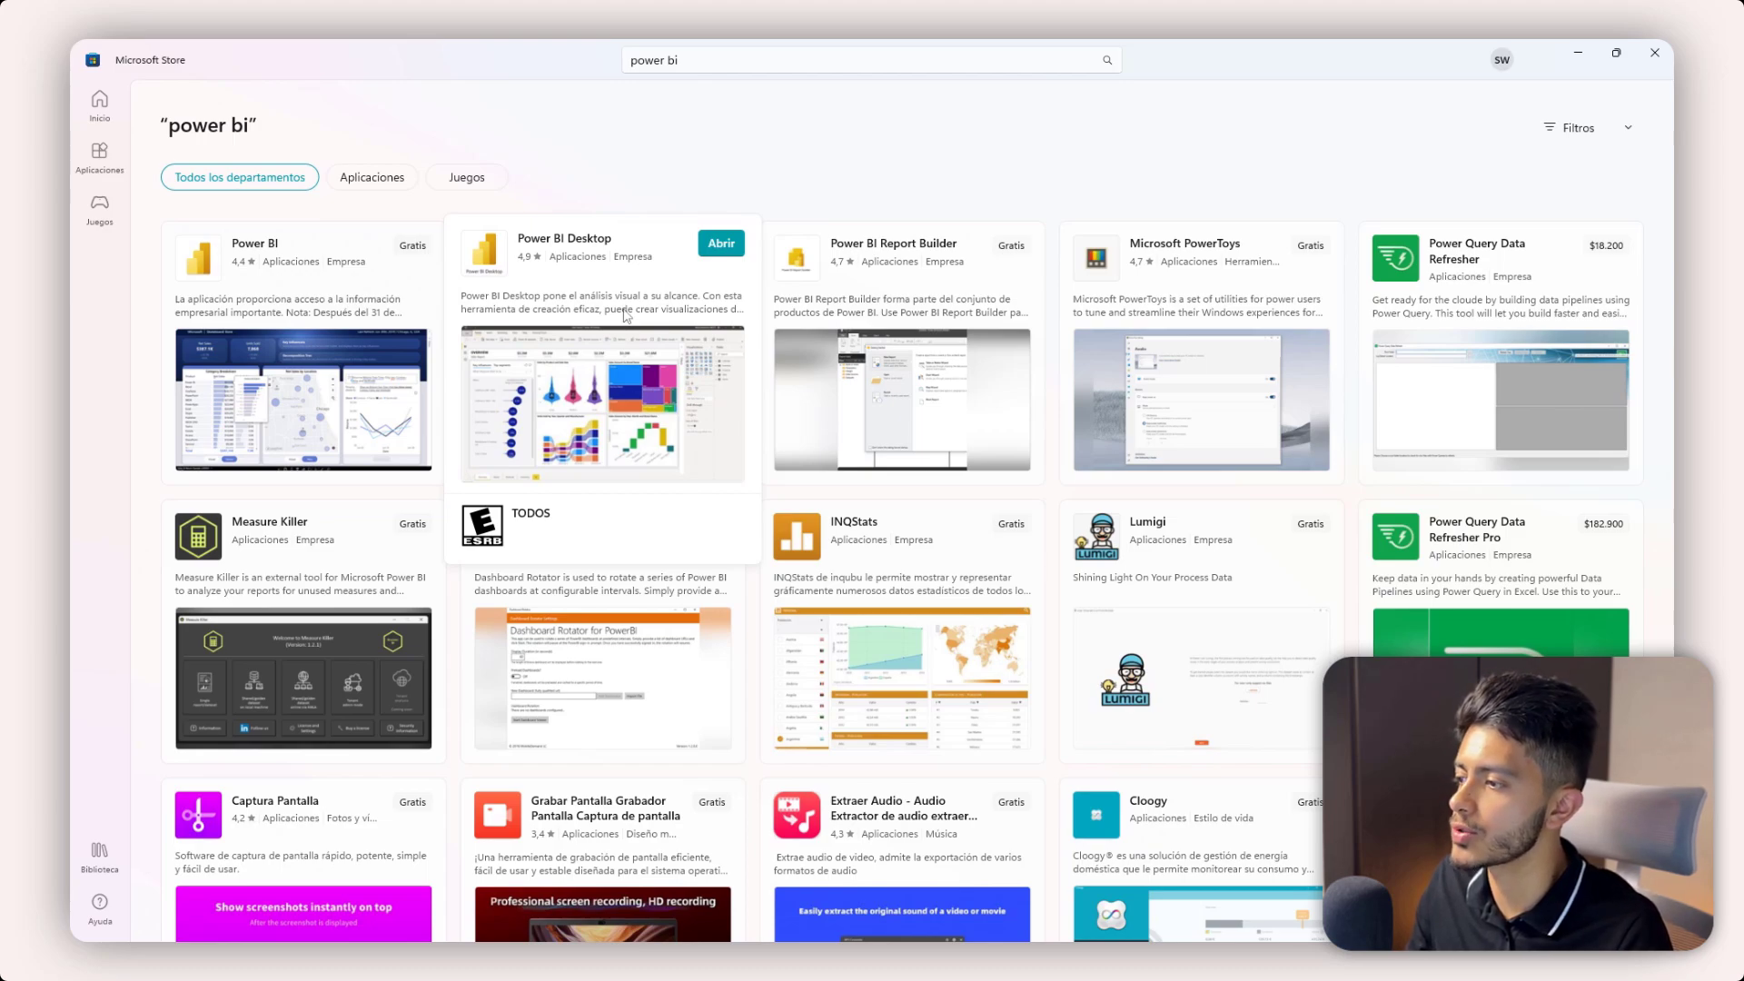
{"action": "left_click", "coordinate": [582, 241]}
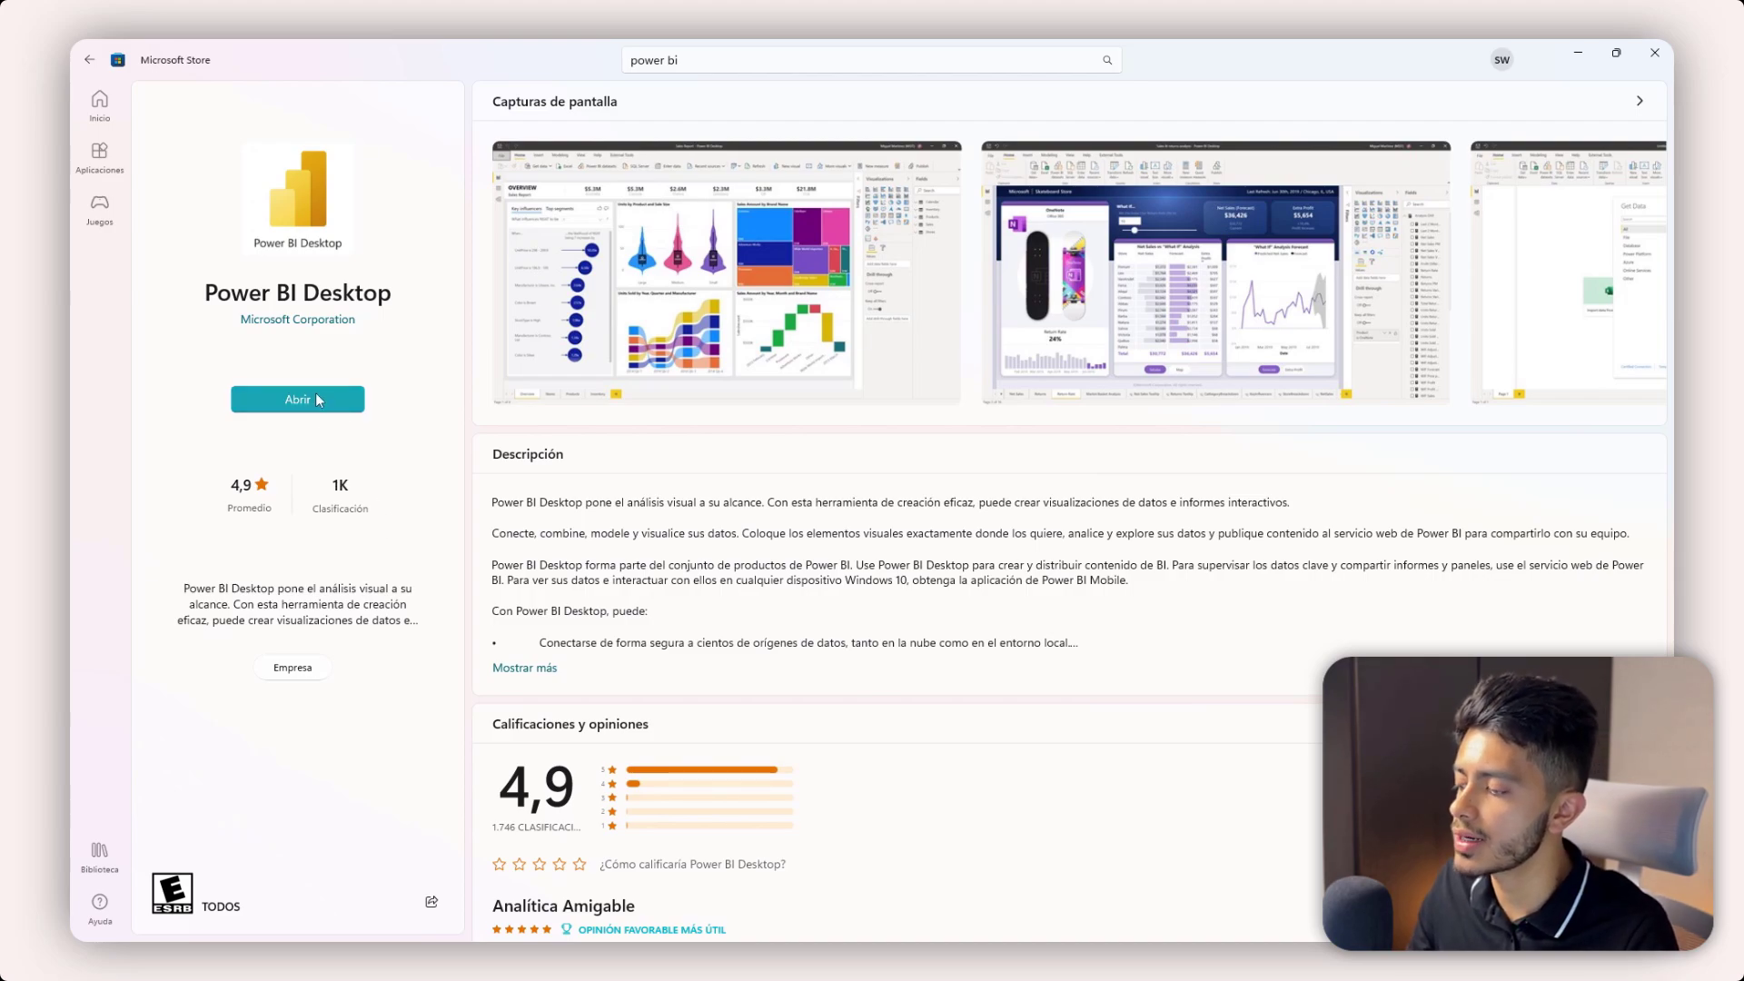
{"action": "mouse_move", "coordinate": [677, 935]}
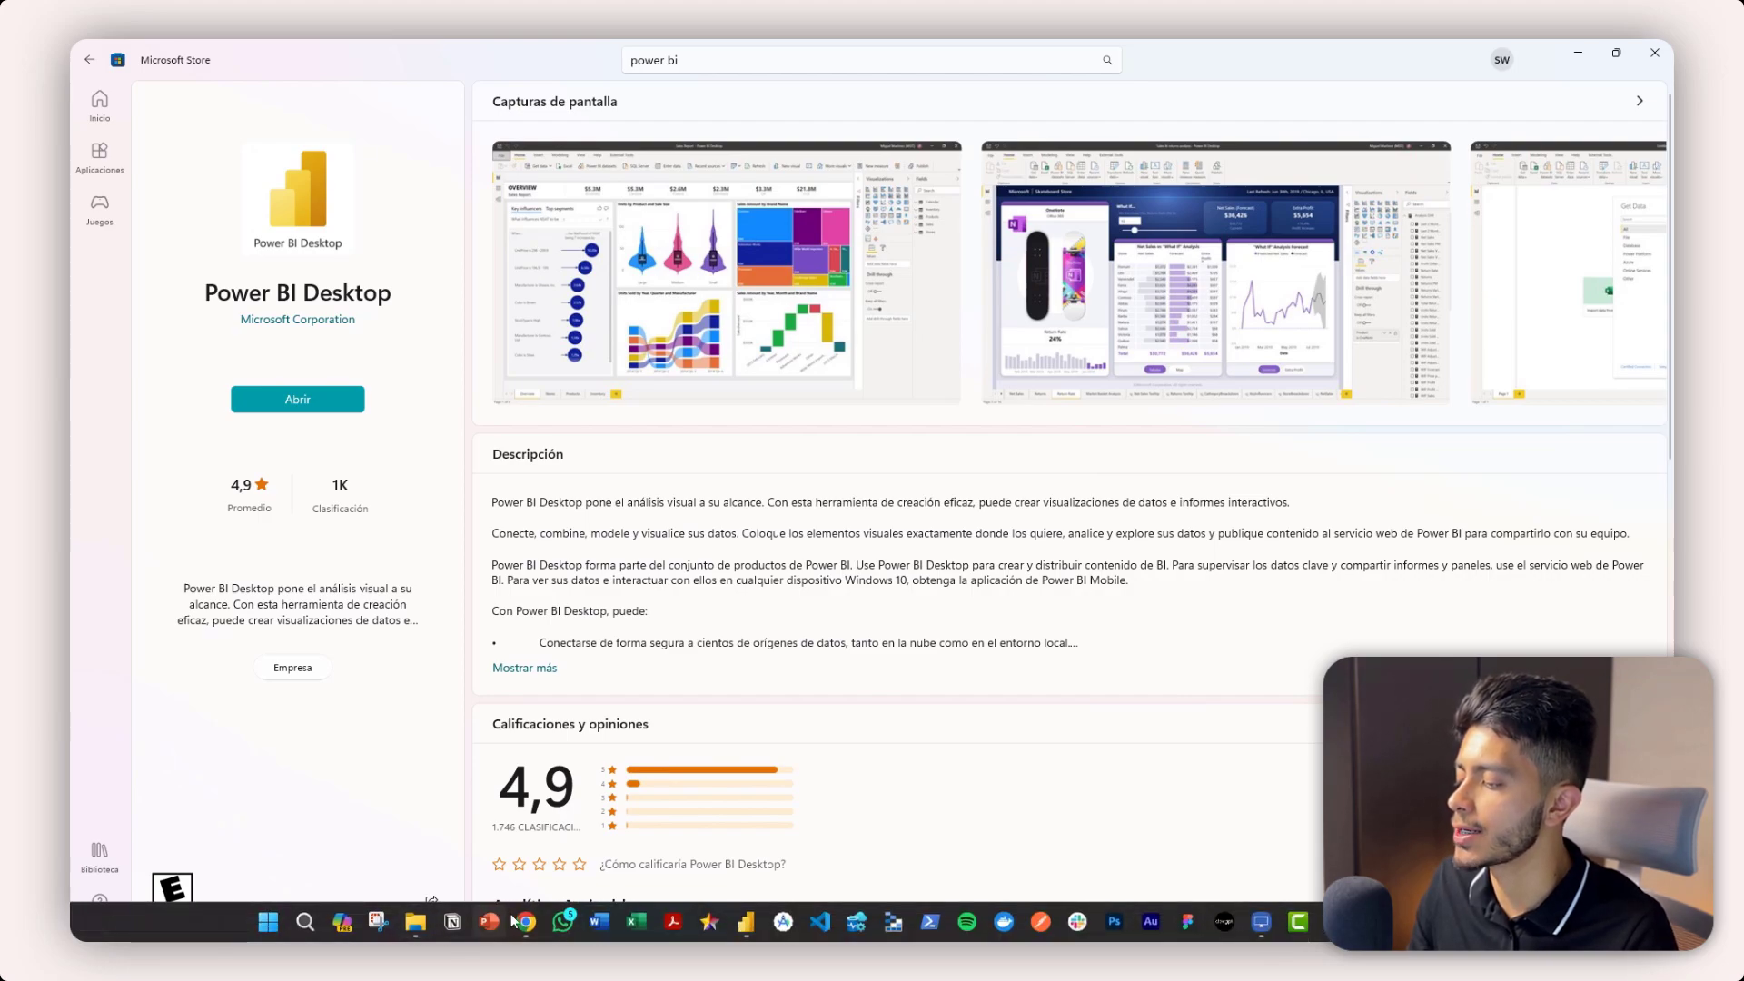
- Switch to Power BI Desktop
{"action": "right_click", "coordinate": [745, 922]}
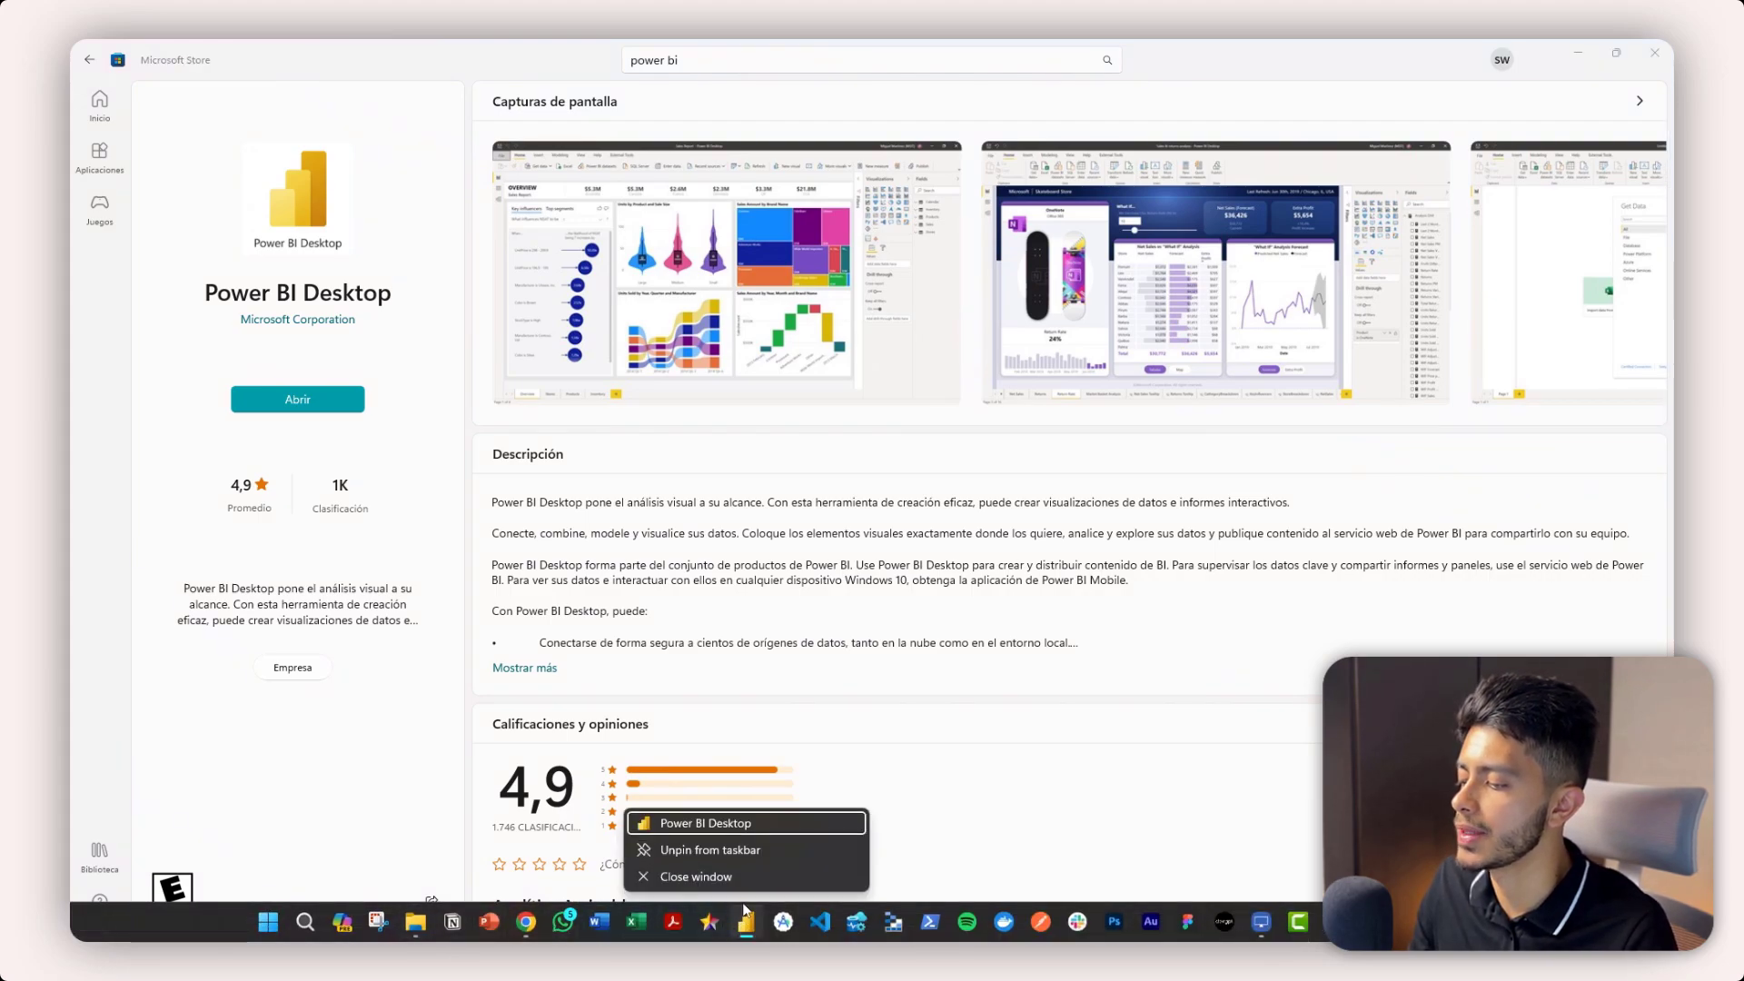
{"action": "left_click", "coordinate": [713, 843]}
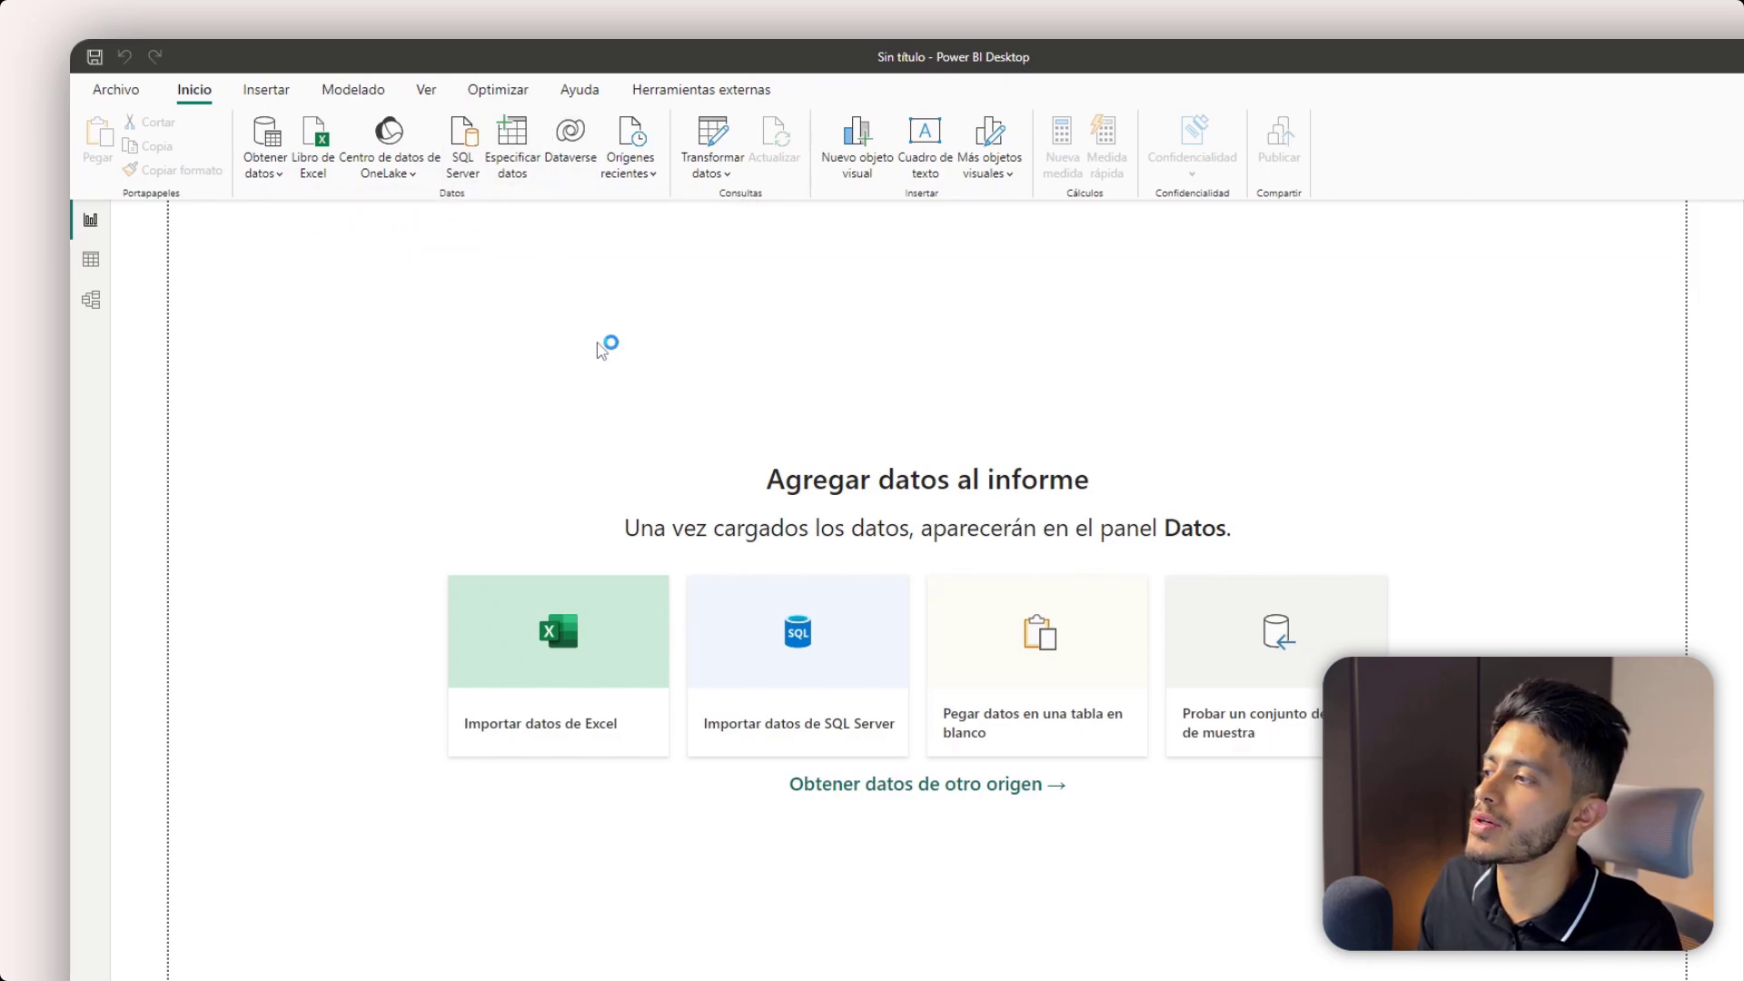
- Examine the manual table entry dialog and the full list of data sources, including the Microsoft Fabric, Base de datos and Archivo categories
{"action": "left_click", "coordinate": [513, 171]}
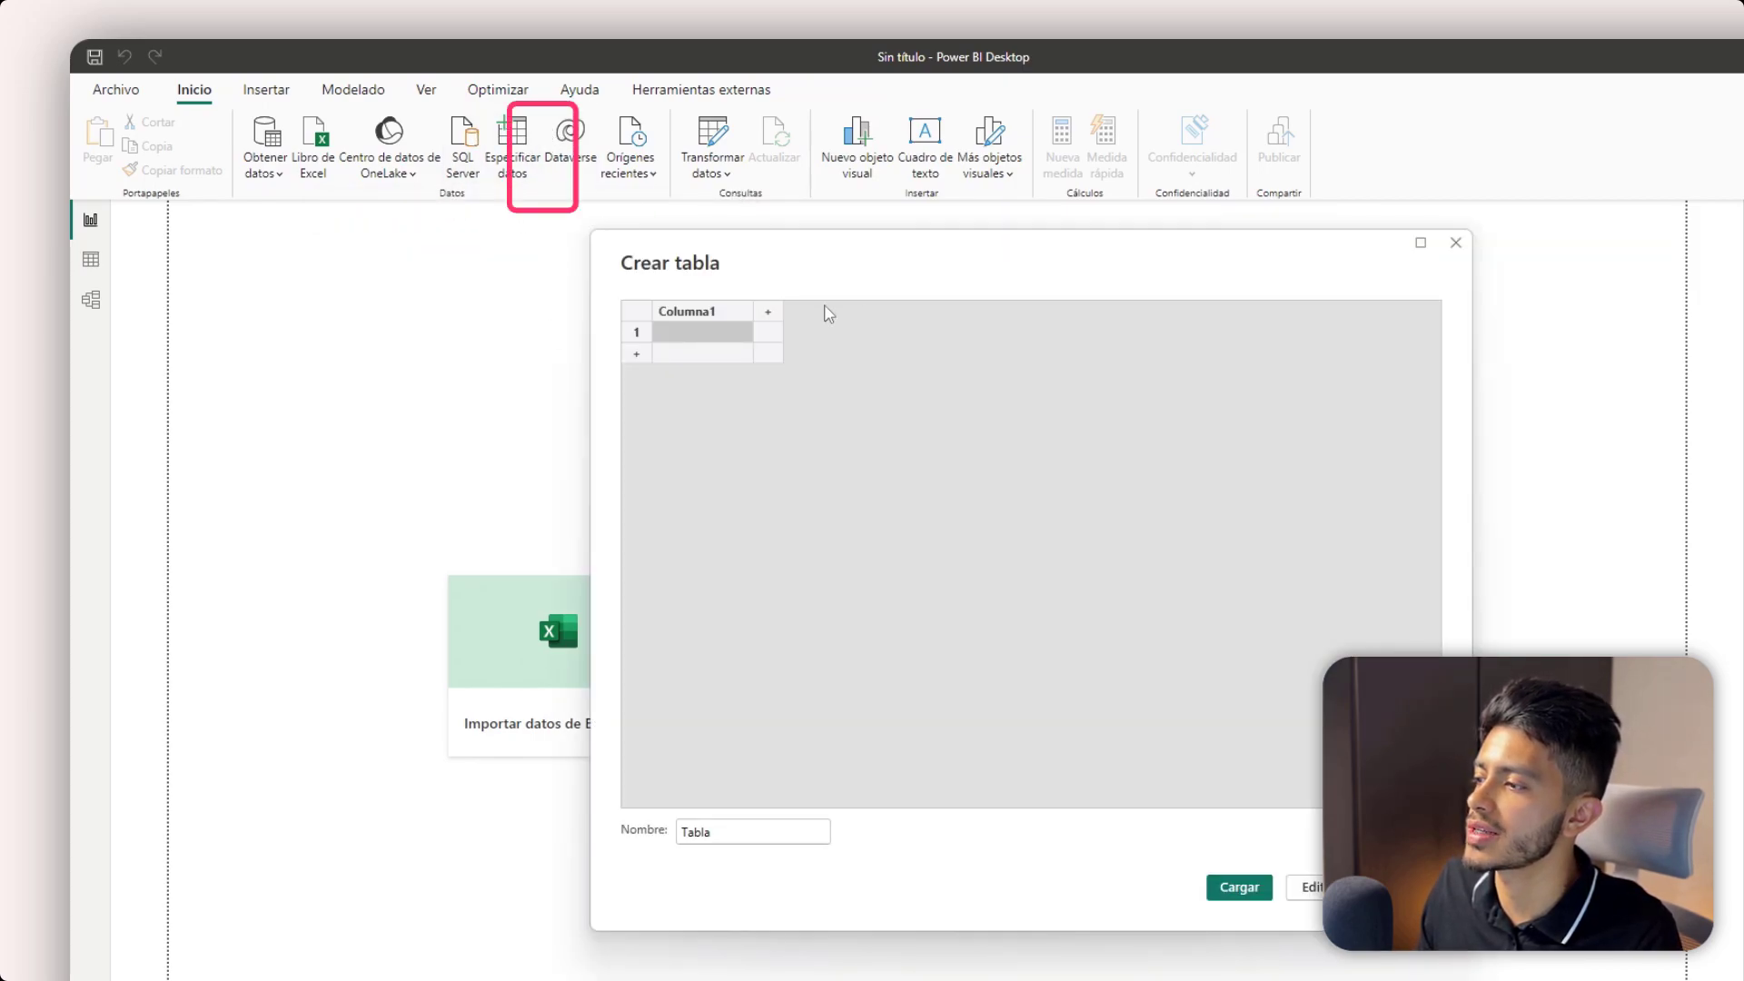
{"action": "left_click", "coordinate": [1456, 243]}
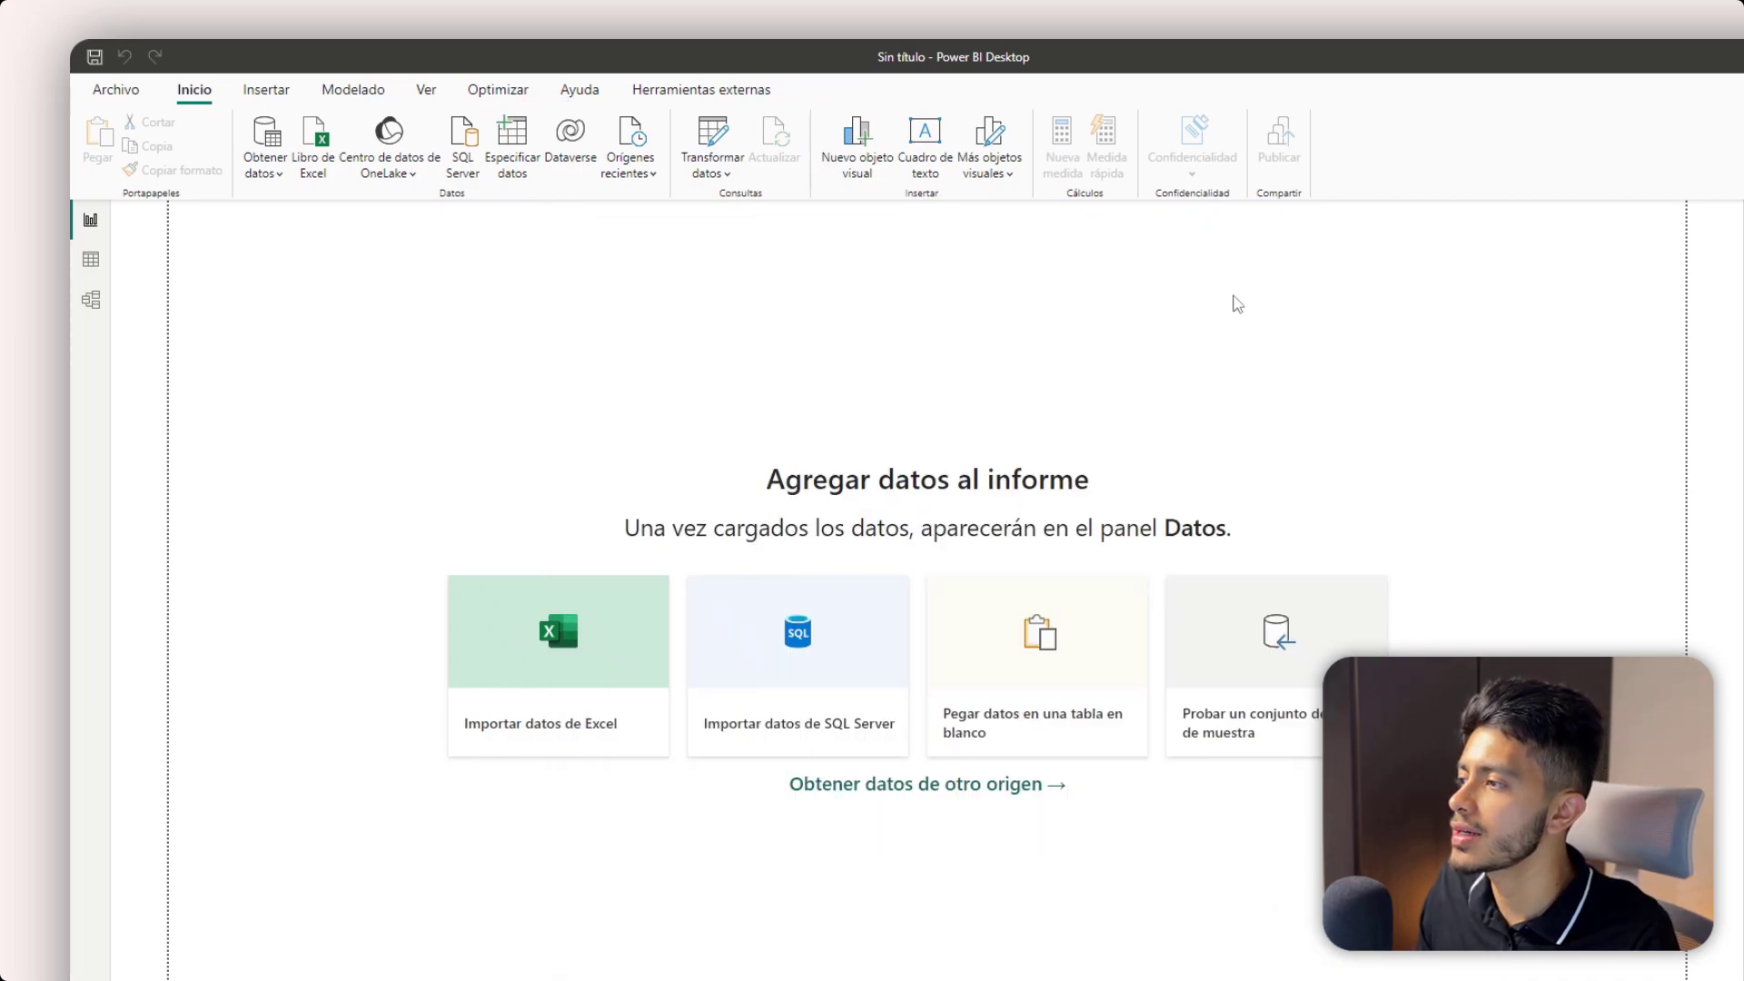
{"action": "left_click", "coordinate": [269, 176]}
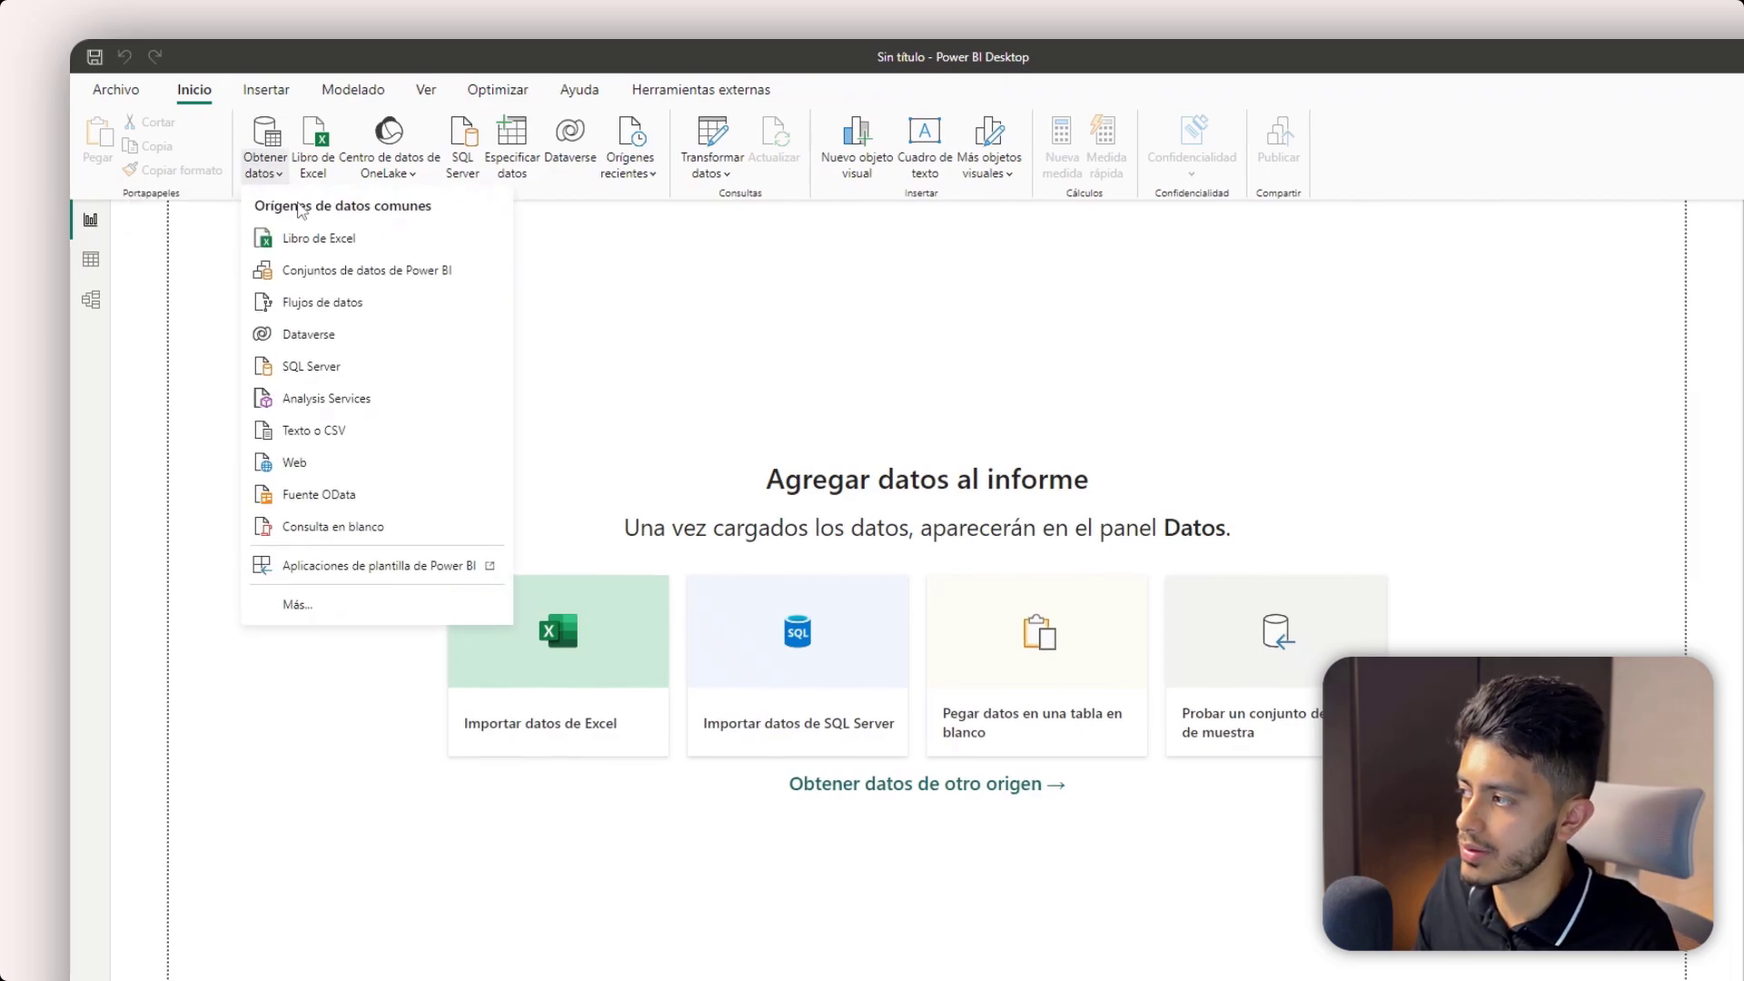
{"action": "left_click", "coordinate": [297, 604]}
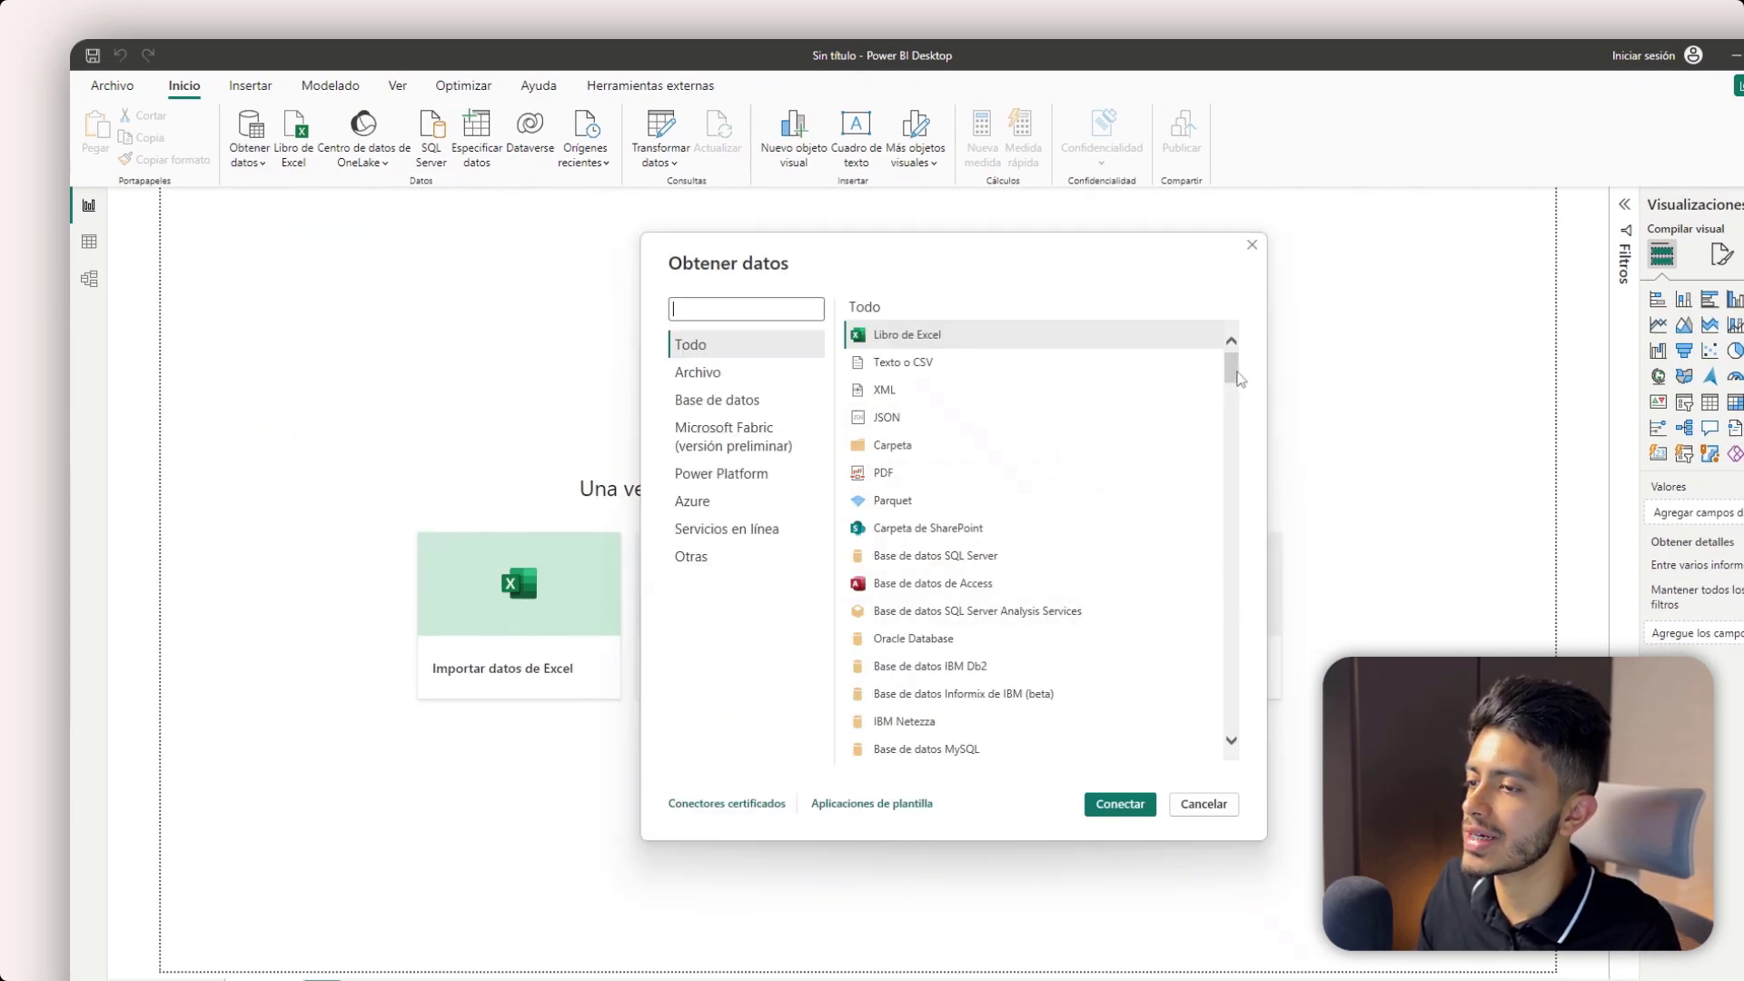
{"action": "left_click_drag", "start_coordinate": [1240, 374], "coordinate": [1238, 674]}
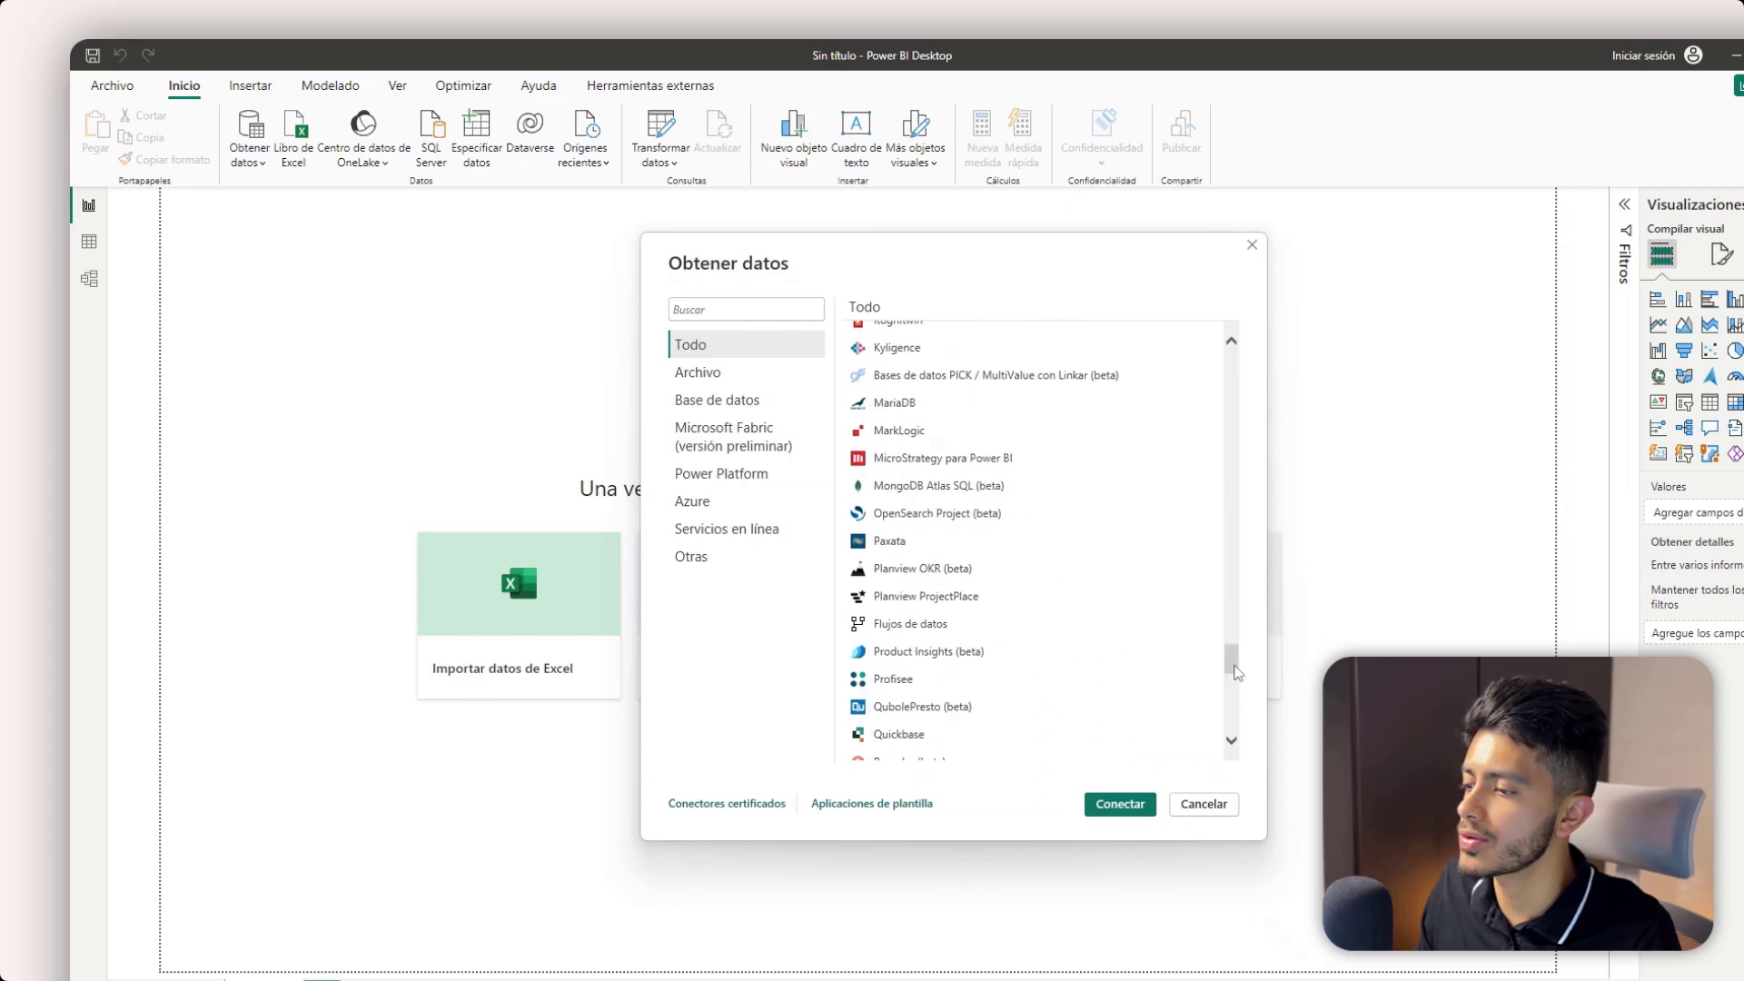
{"action": "left_click", "coordinate": [723, 509]}
{"action": "left_click", "coordinate": [724, 434]}
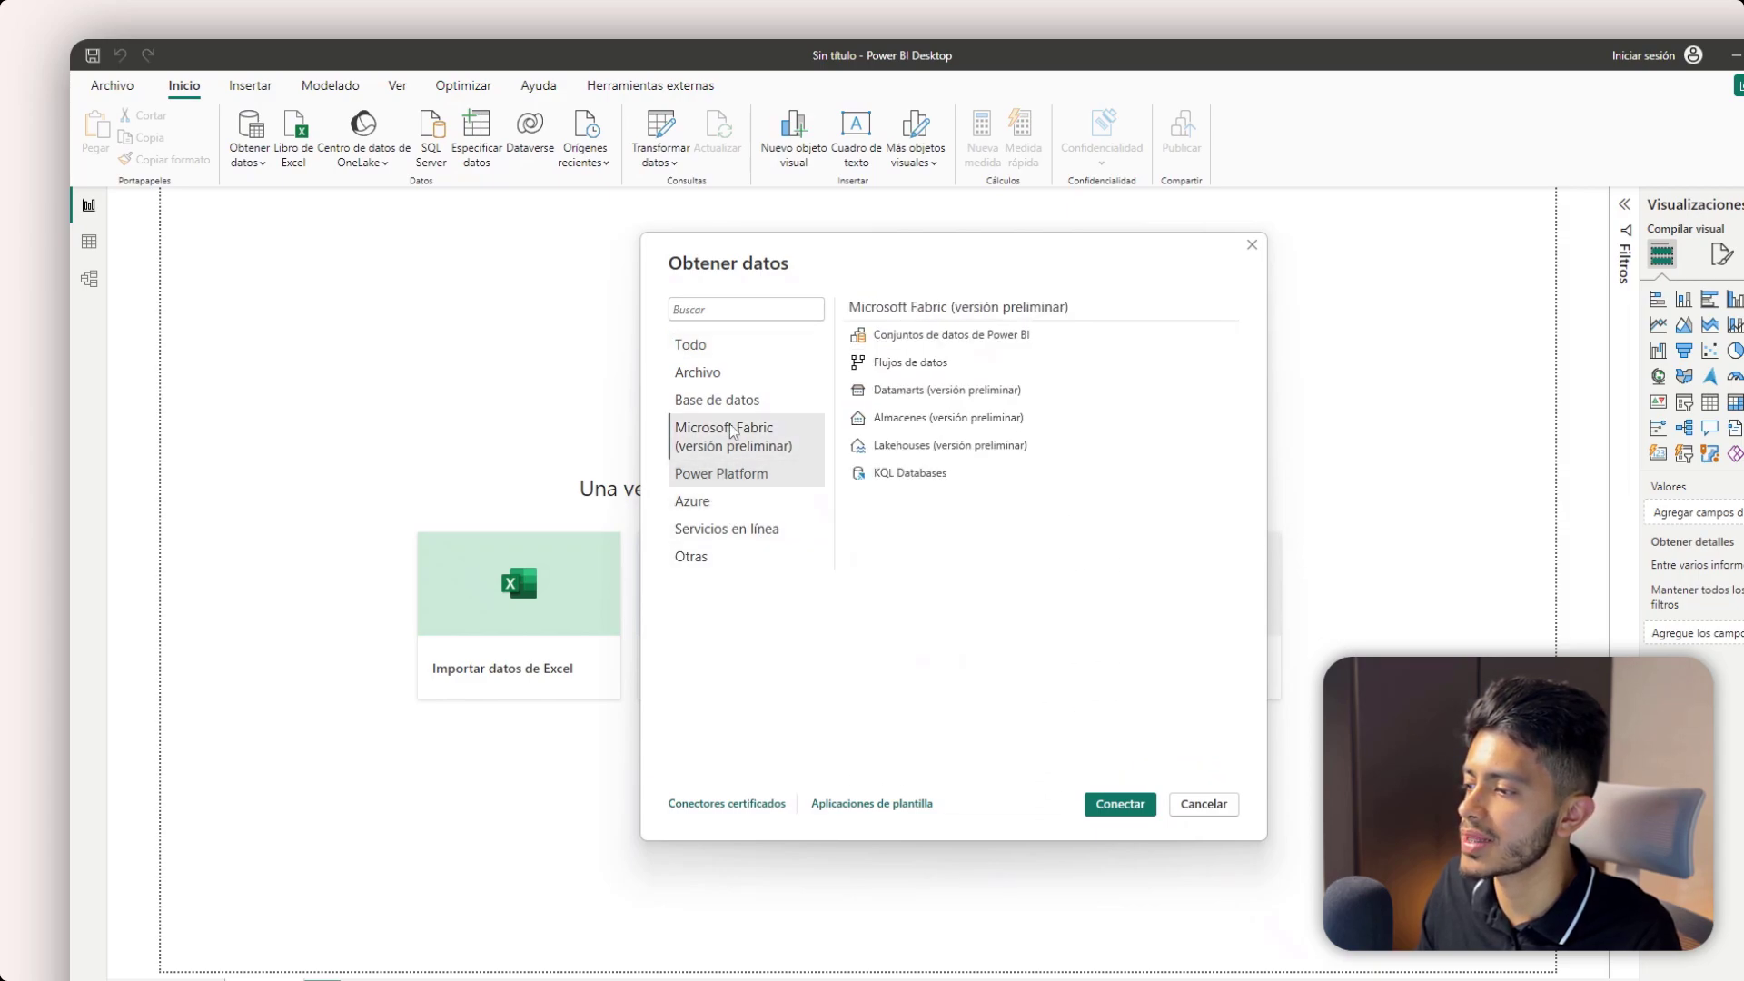
{"action": "left_click", "coordinate": [717, 400]}
{"action": "left_click", "coordinate": [727, 373]}
{"action": "left_click", "coordinate": [722, 346]}
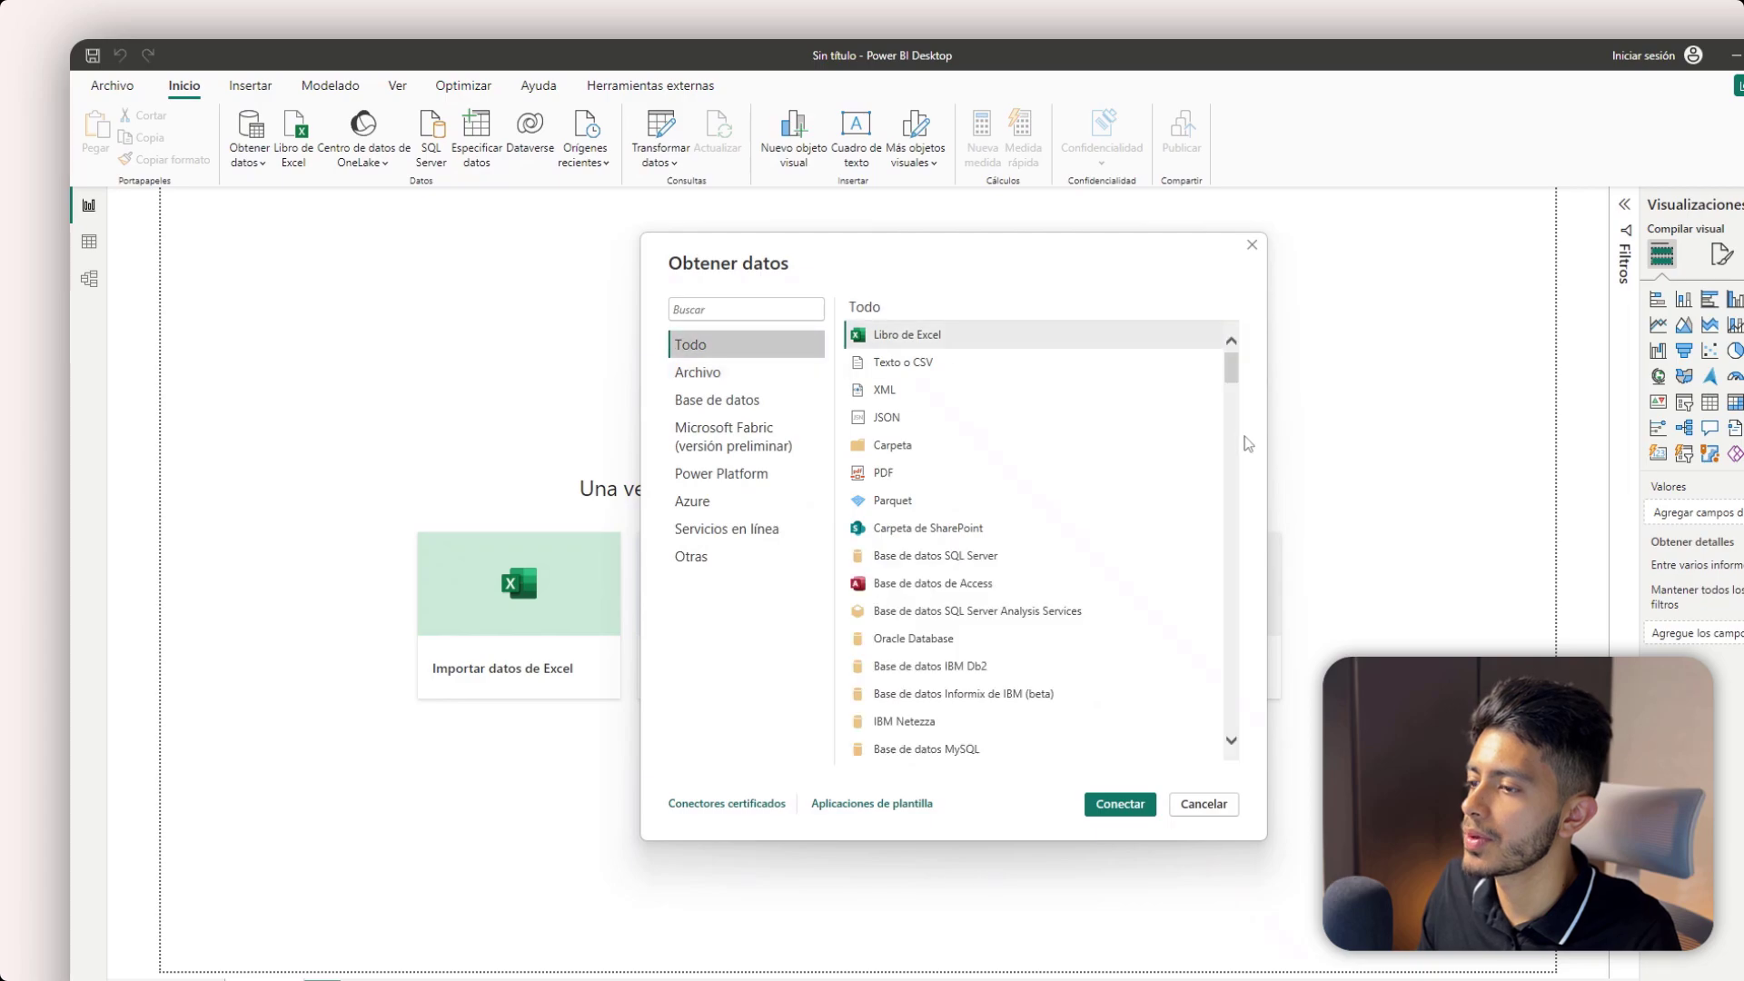
{"action": "left_click_drag", "start_coordinate": [1232, 381], "coordinate": [1246, 649]}
{"action": "key", "text": "Escape"}
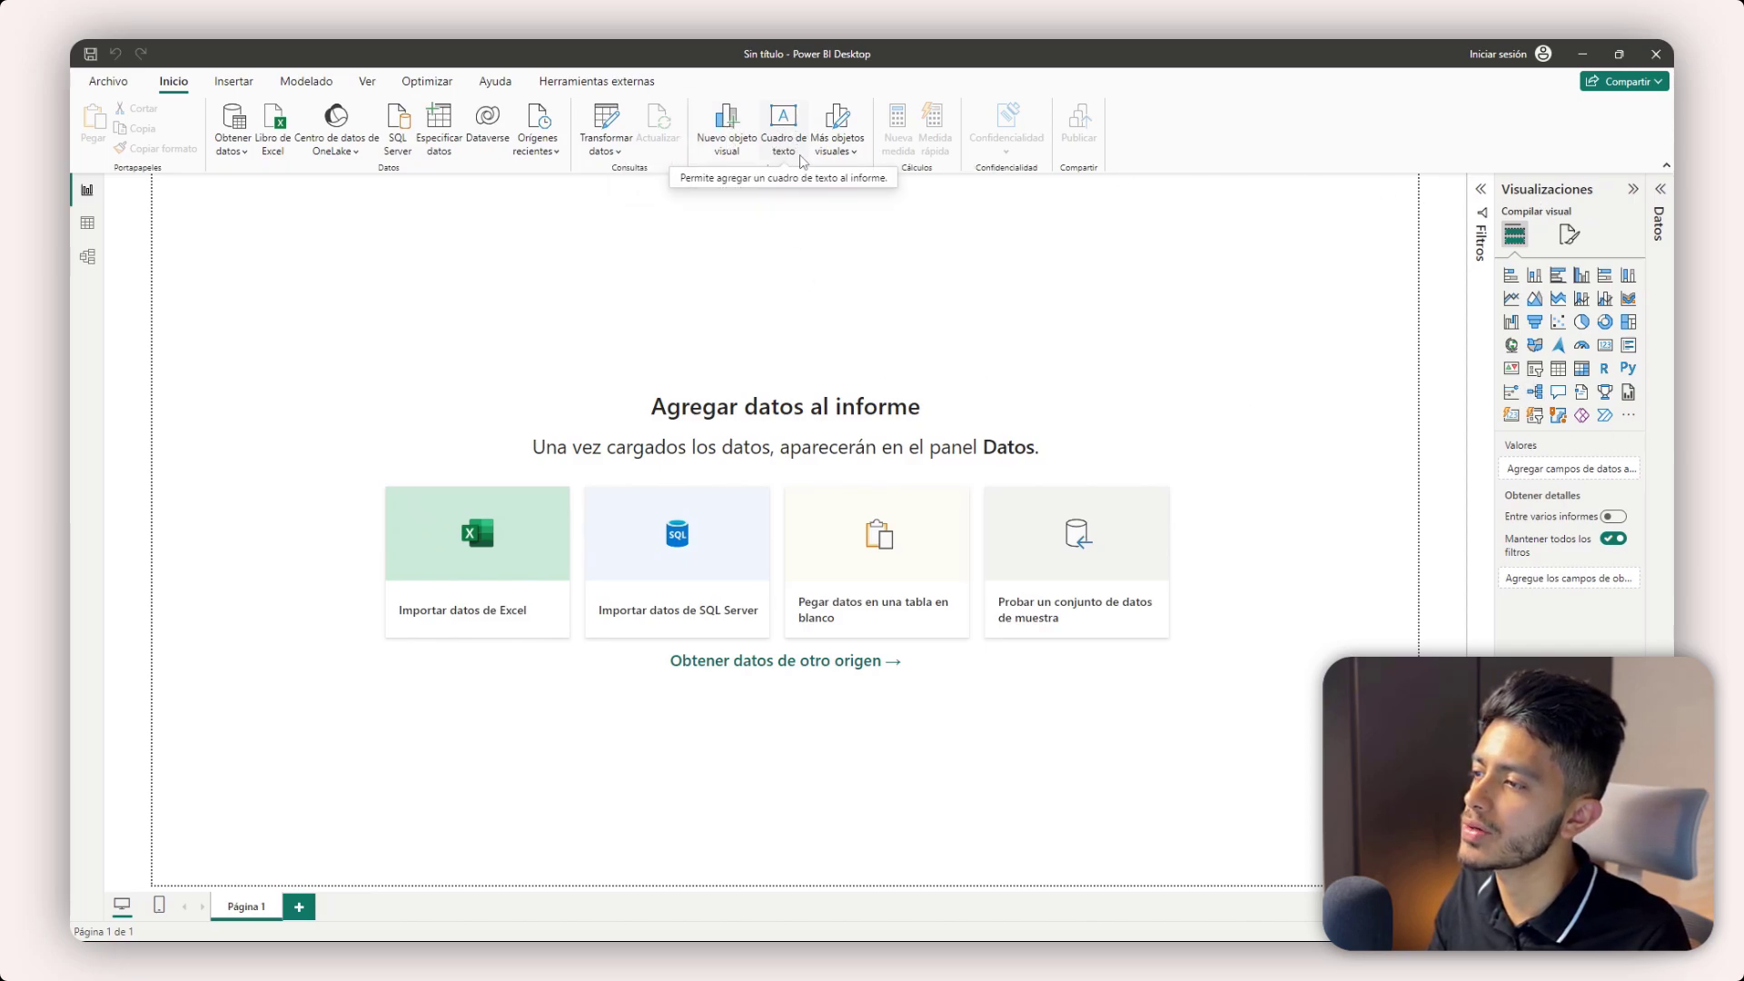
- Look over the sources for additional visuals and the commands offered under Insertar, Modelado and Ver
{"action": "left_click", "coordinate": [851, 147]}
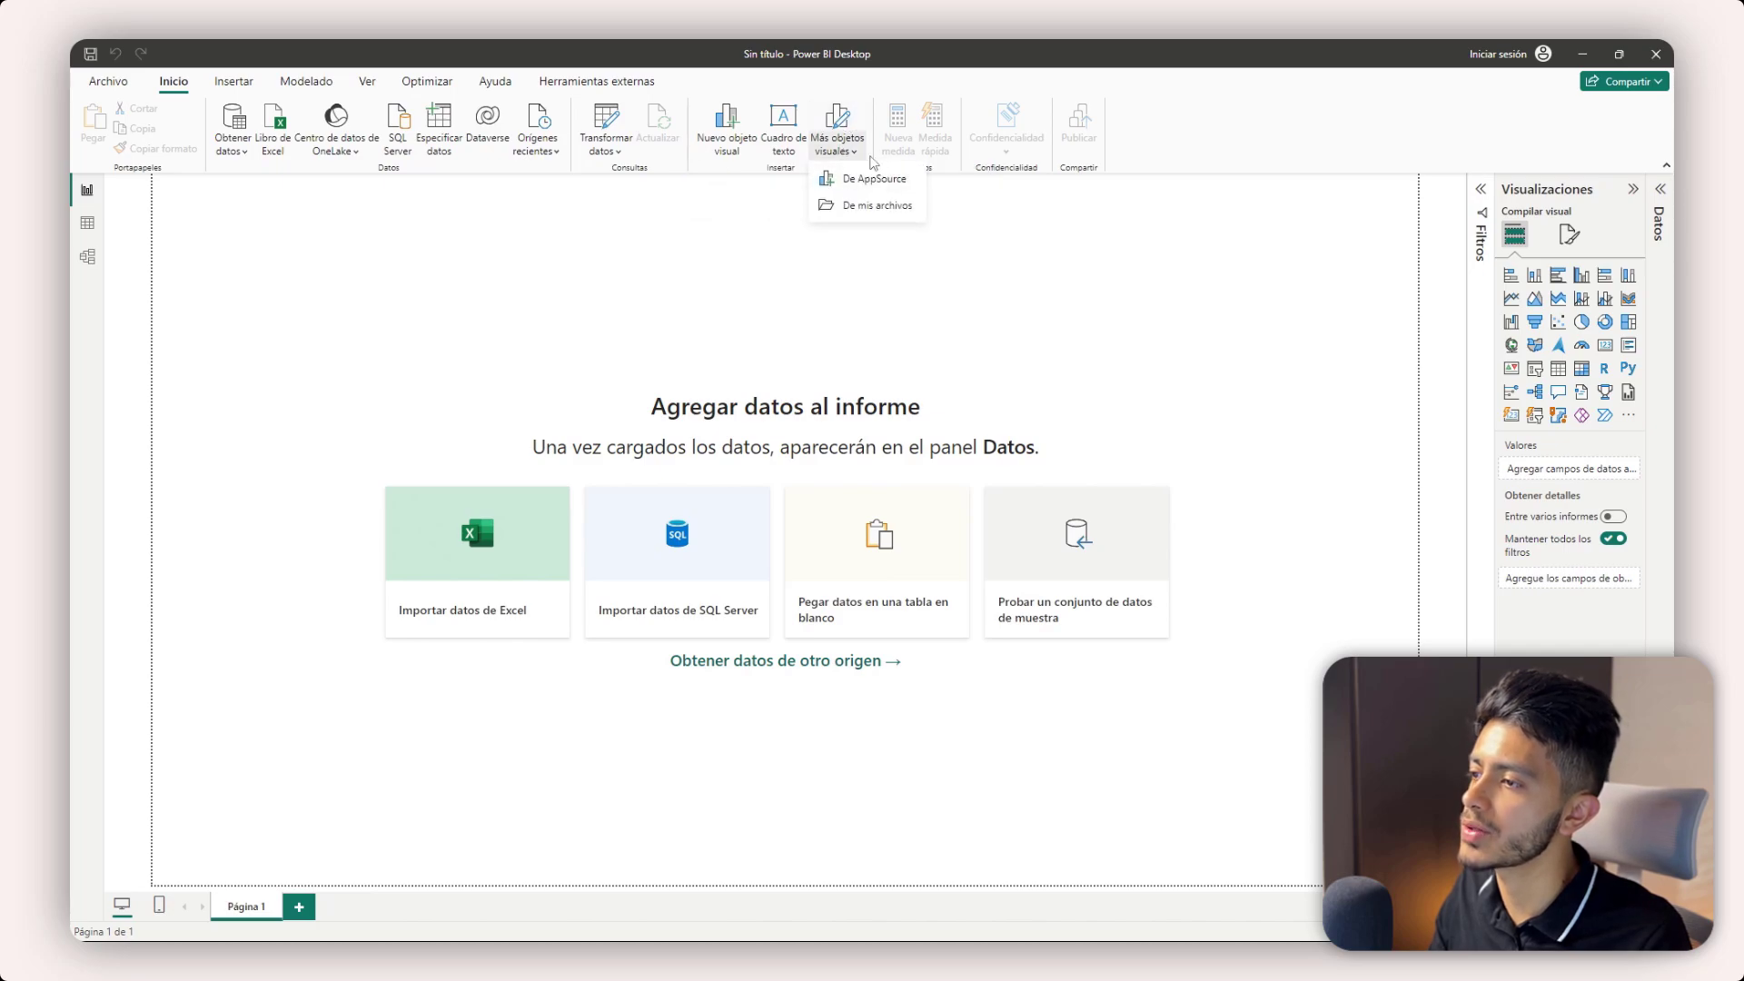
{"action": "left_click", "coordinate": [852, 149]}
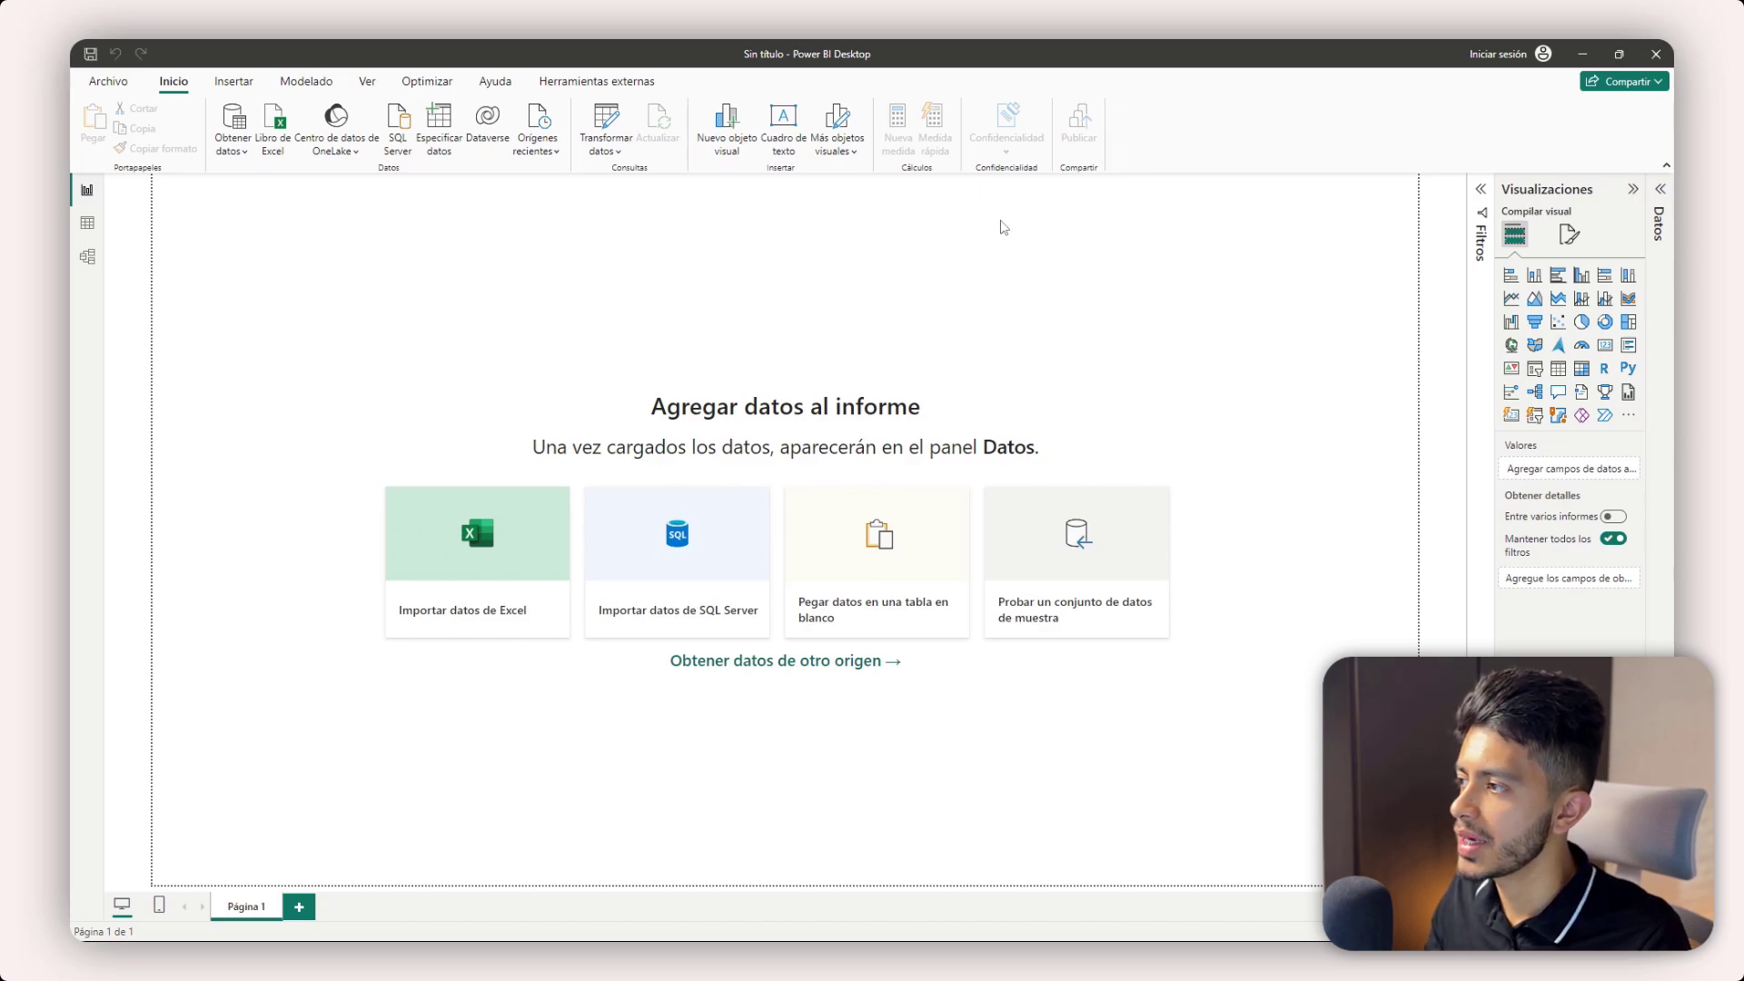
{"action": "left_click", "coordinate": [254, 82]}
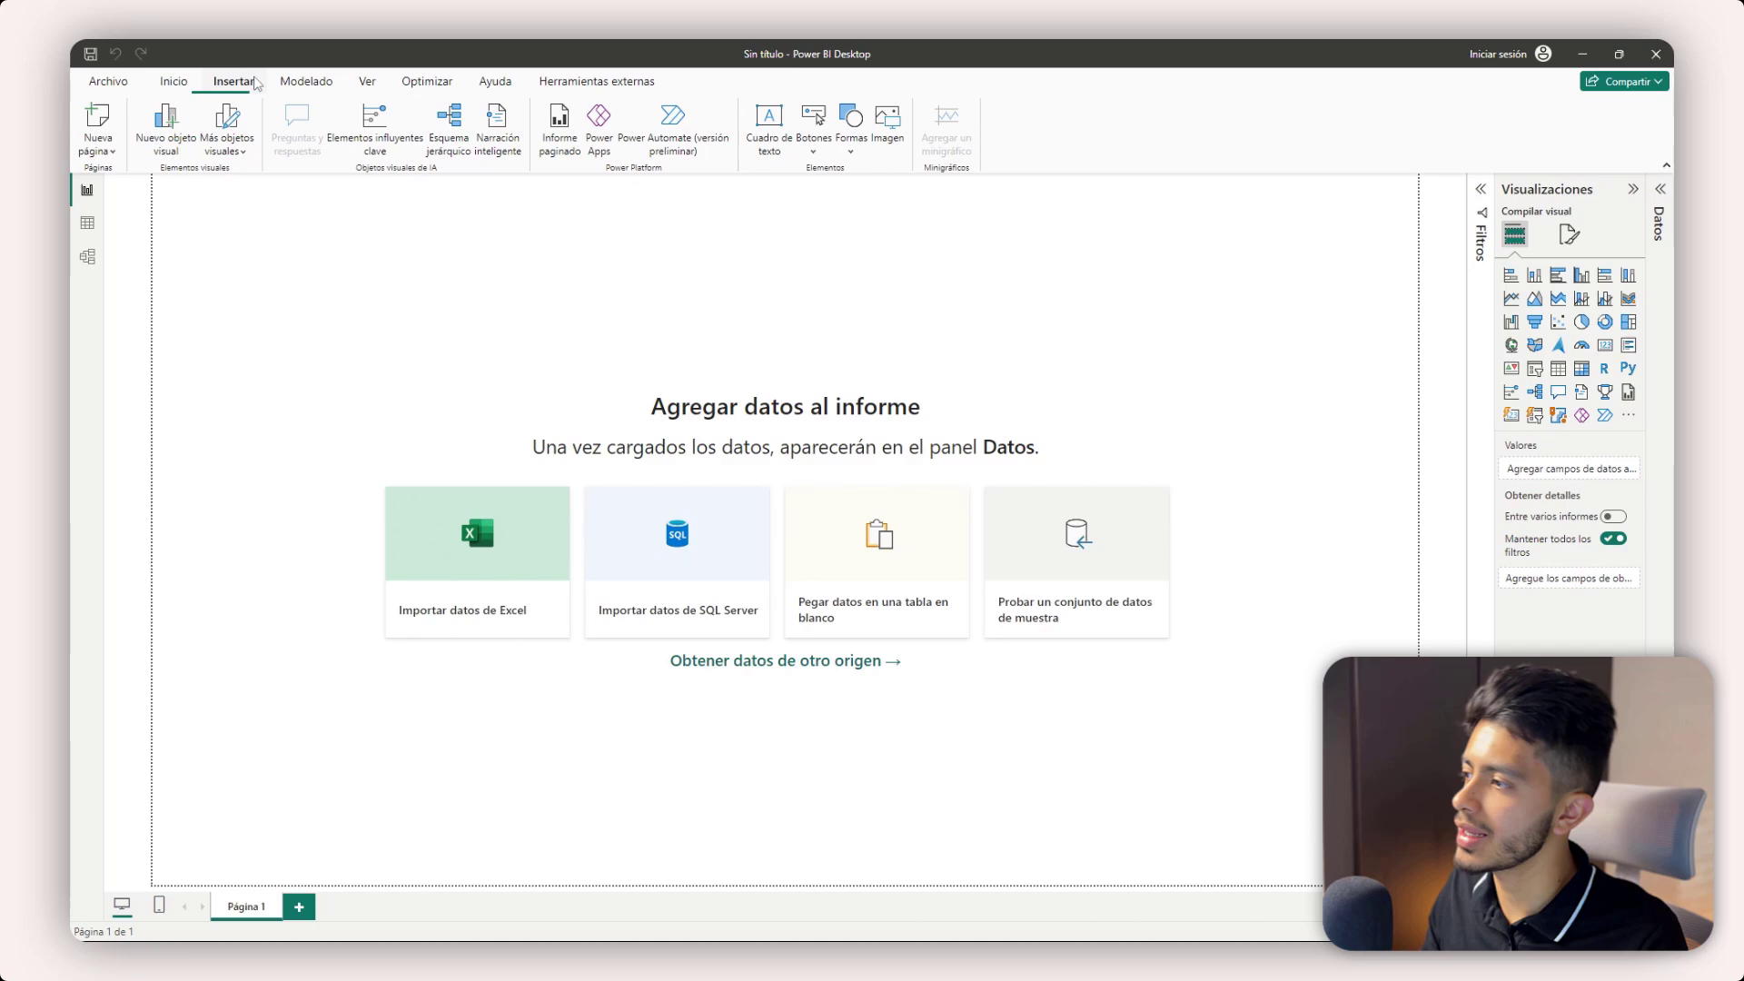
{"action": "left_click", "coordinate": [305, 83]}
{"action": "left_click", "coordinate": [367, 83]}
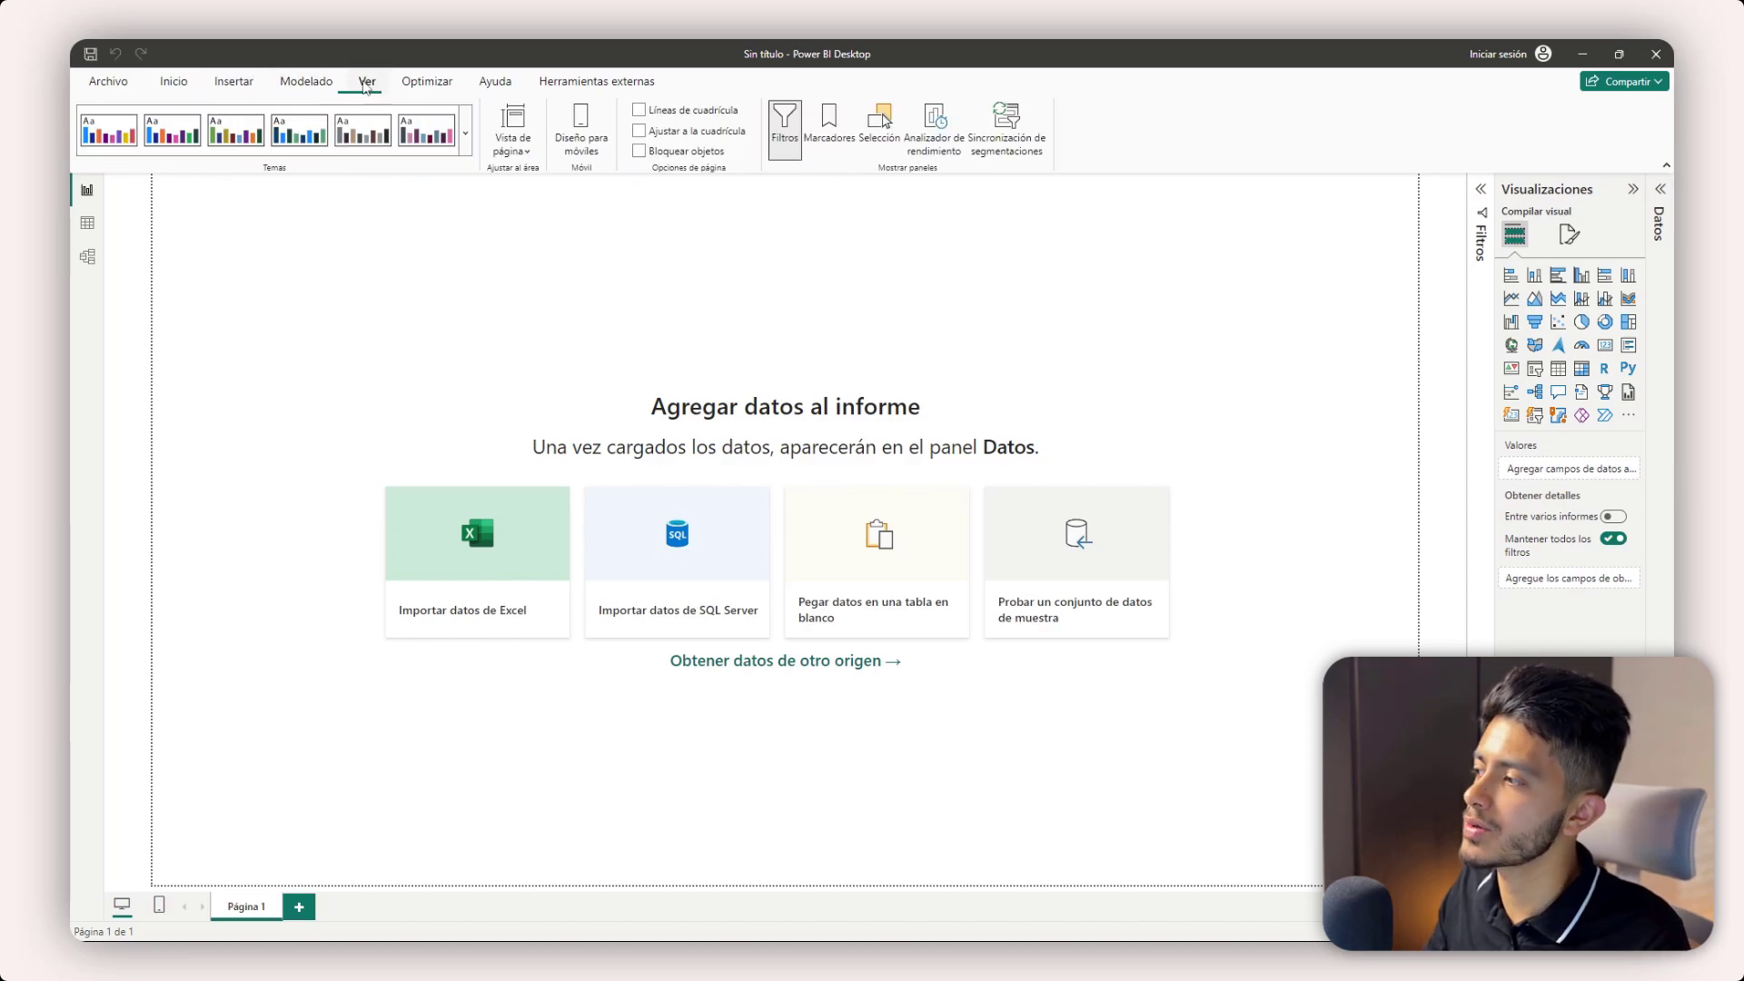
{"action": "left_click", "coordinate": [307, 81]}
{"action": "left_click", "coordinate": [236, 83]}
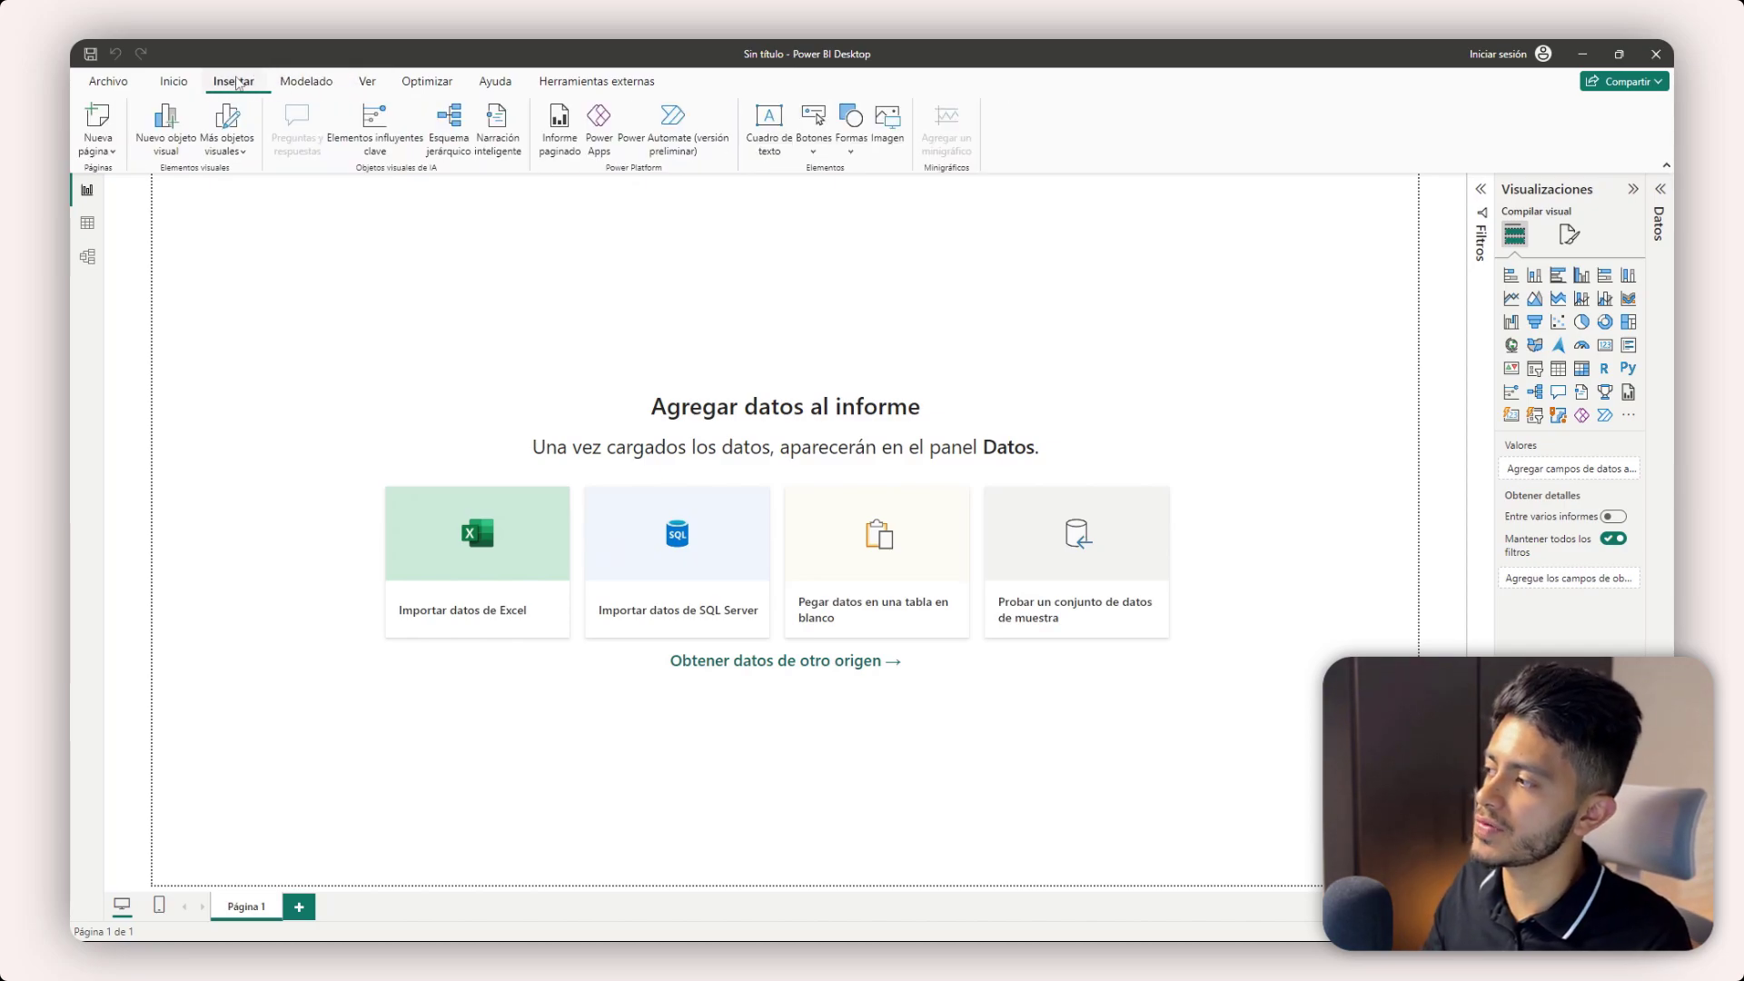
{"action": "left_click", "coordinate": [173, 82]}
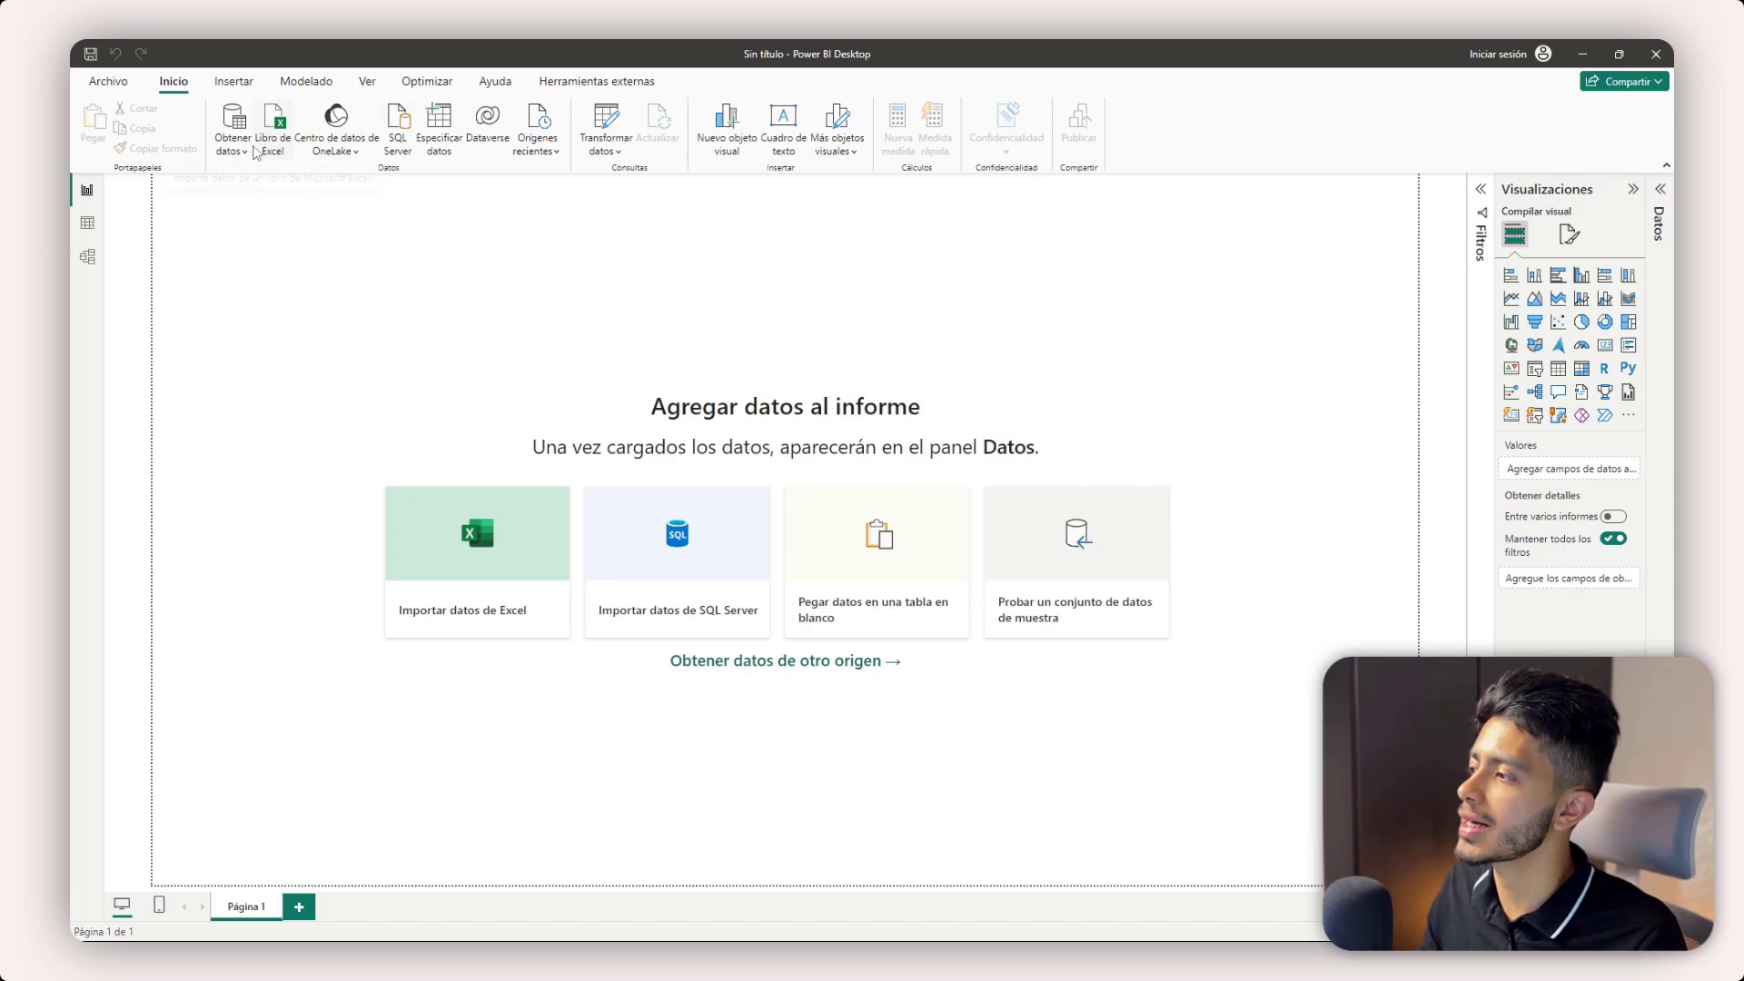
- Get data from the text/CSV file ordenes.csv and open its import preview
{"action": "left_click", "coordinate": [249, 153]}
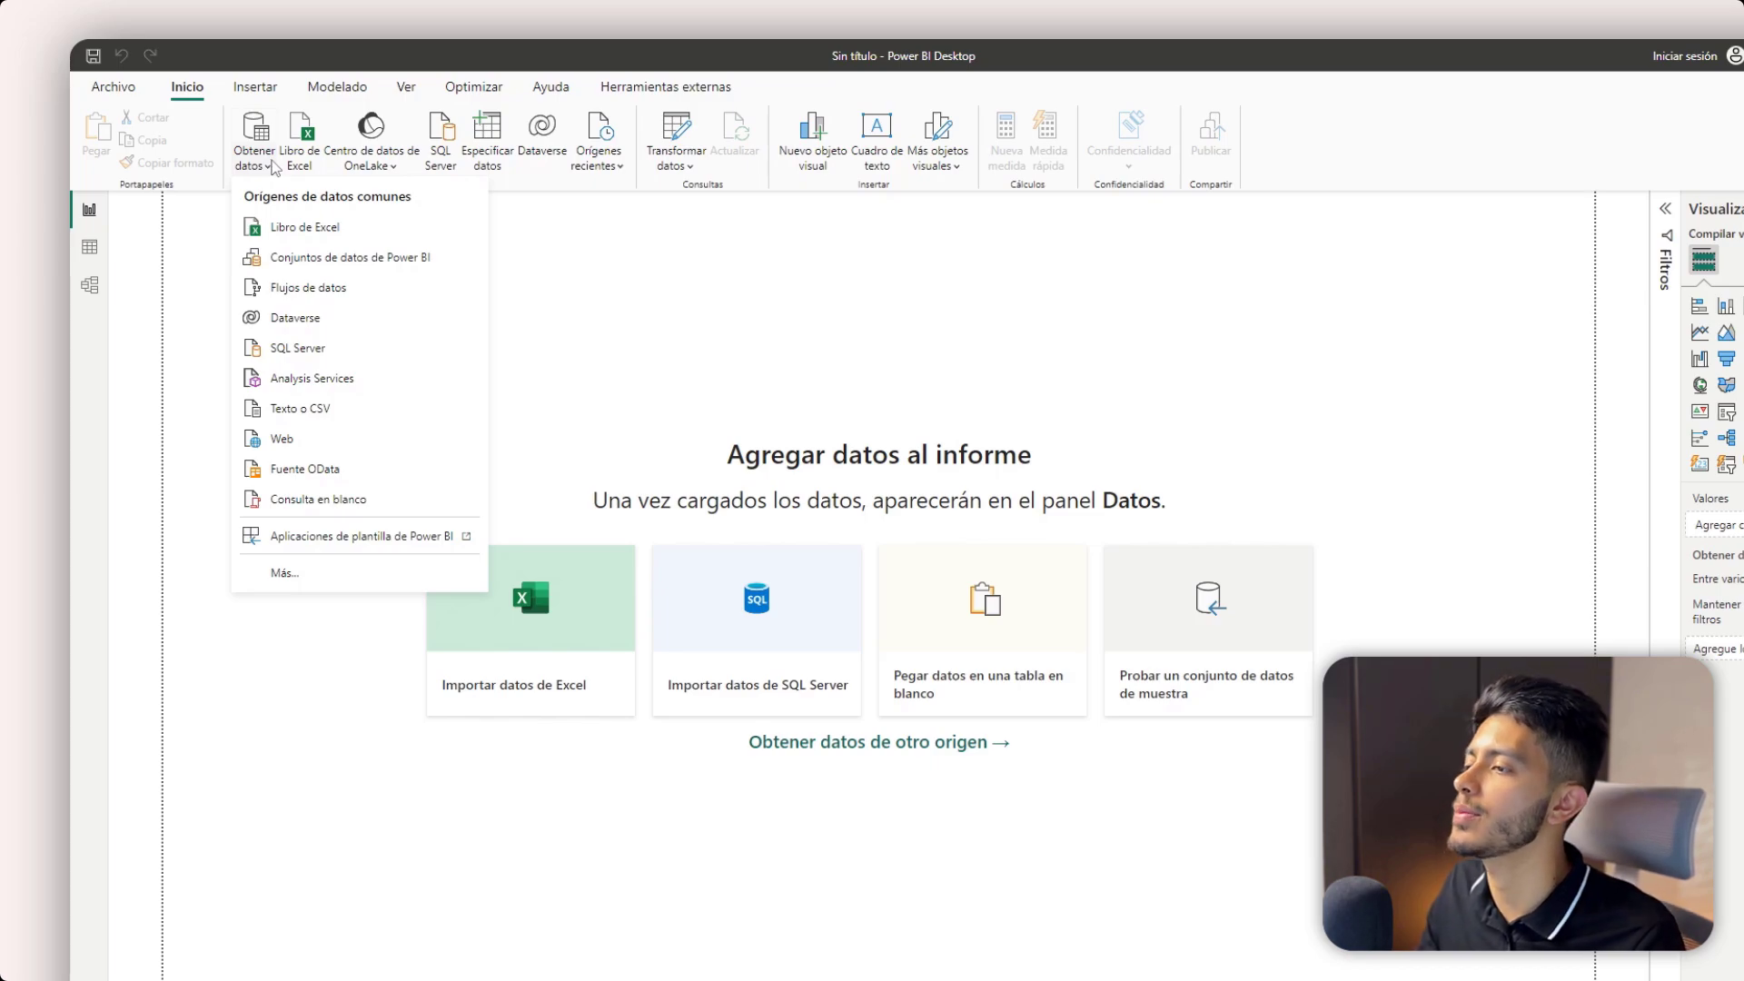
{"action": "left_click", "coordinate": [320, 410]}
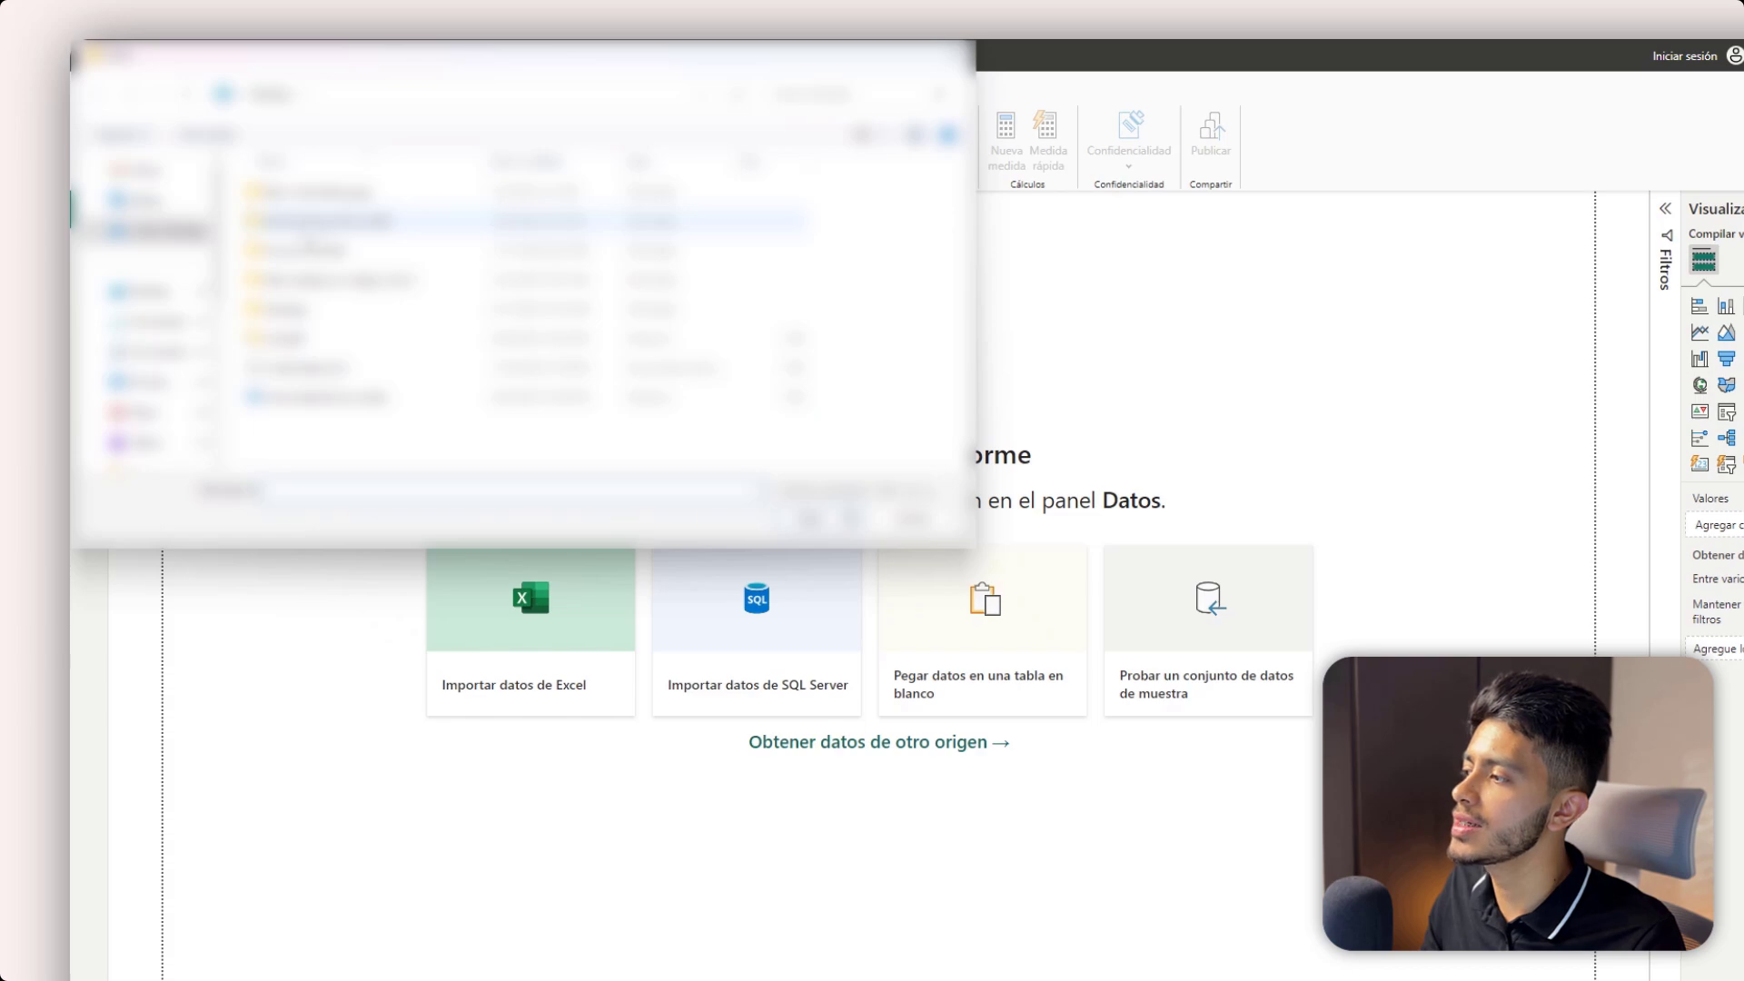
{"action": "double_click", "coordinate": [363, 220]}
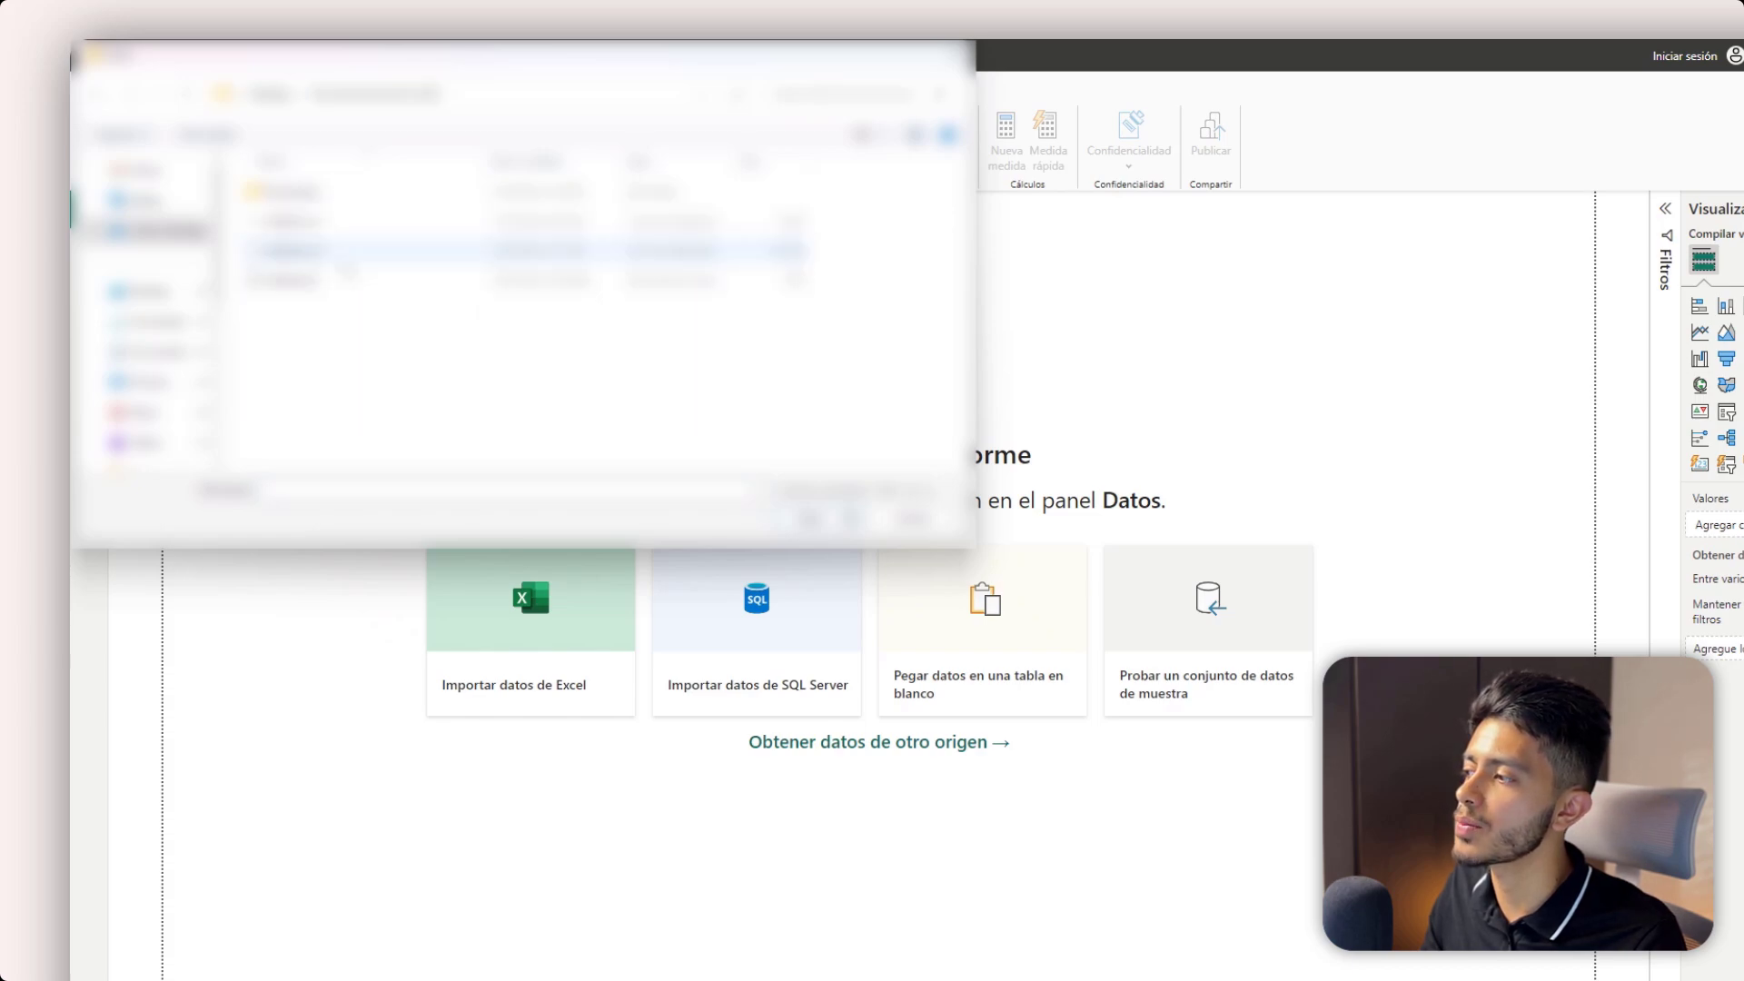
{"action": "double_click", "coordinate": [294, 251]}
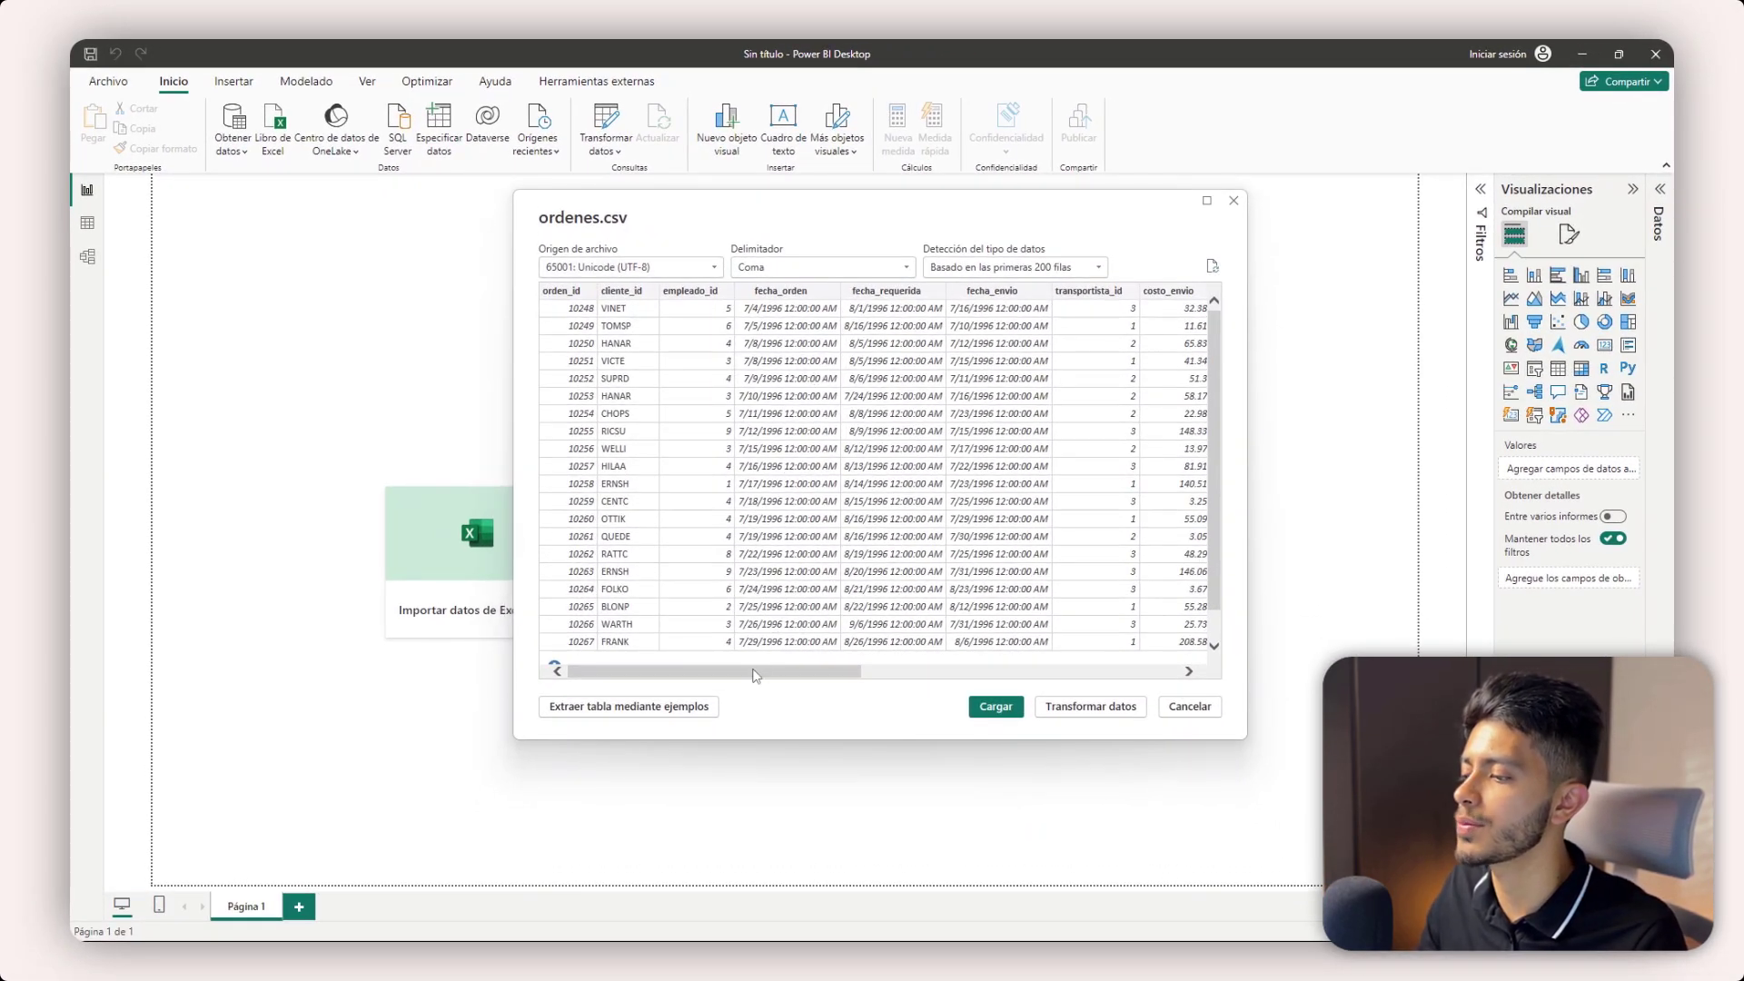
- Examine the ordenes.csv preview and its available options for file origin, delimiter and data type detection
{"action": "left_click_drag", "start_coordinate": [764, 672], "coordinate": [724, 675]}
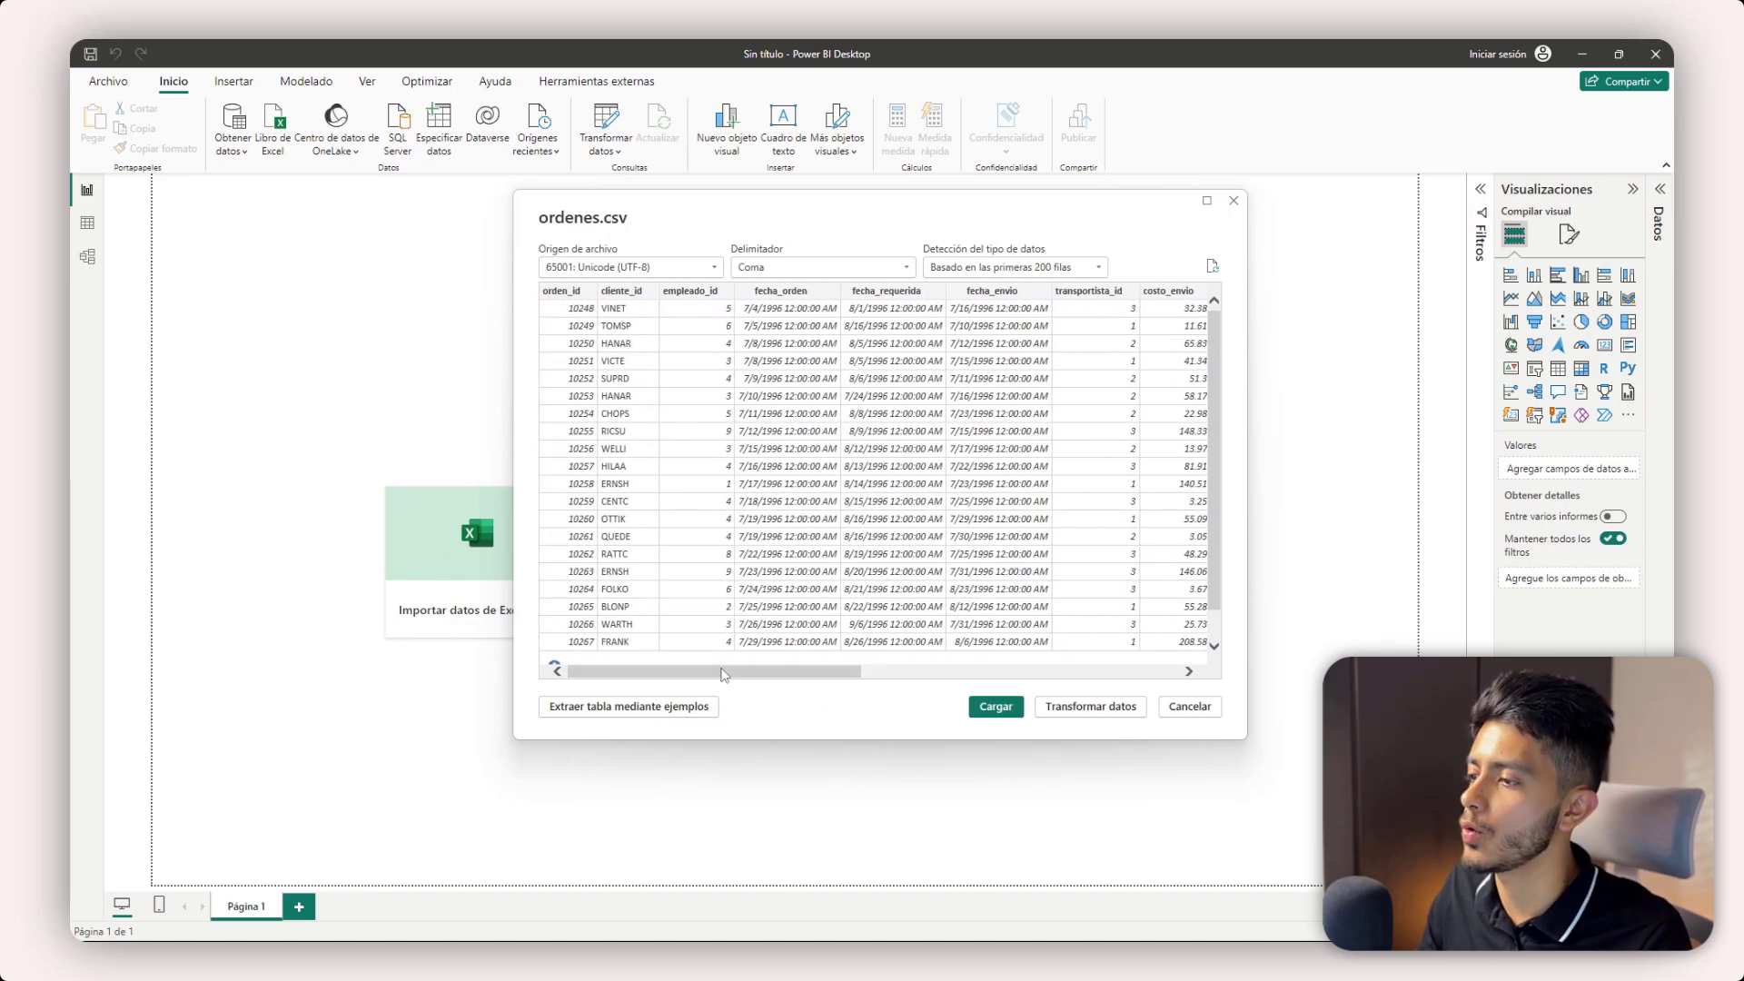
{"action": "left_click", "coordinate": [955, 264]}
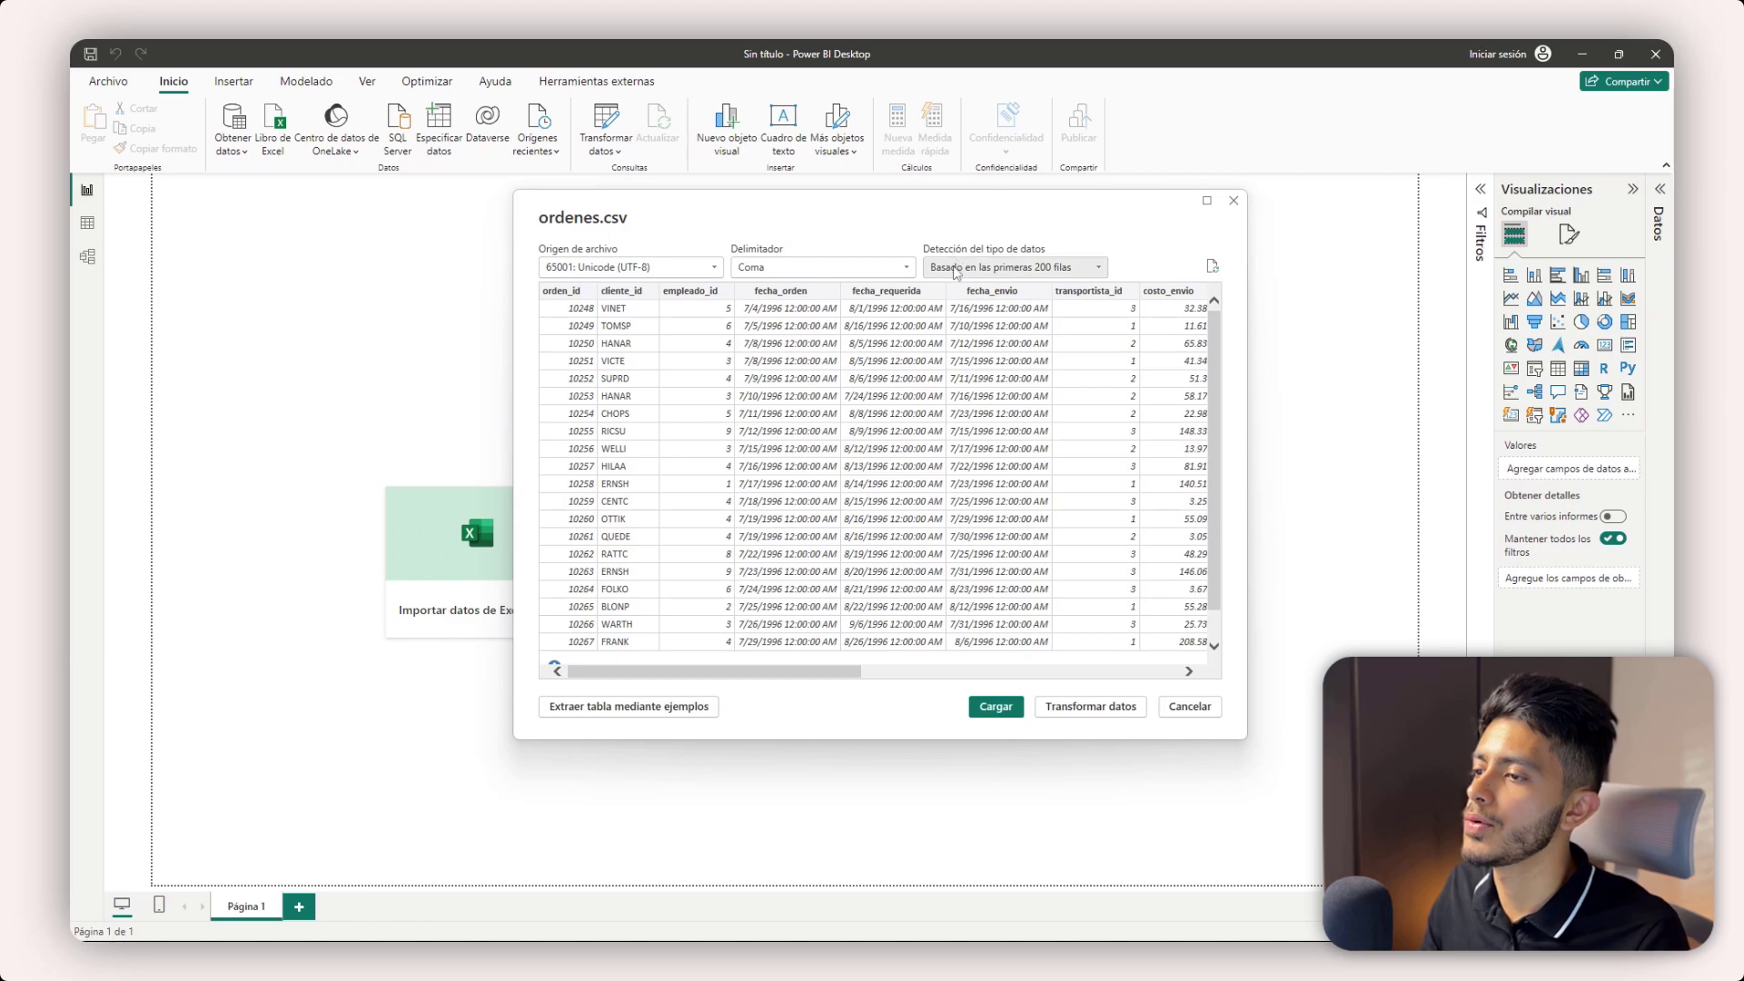
{"action": "left_click", "coordinate": [955, 264]}
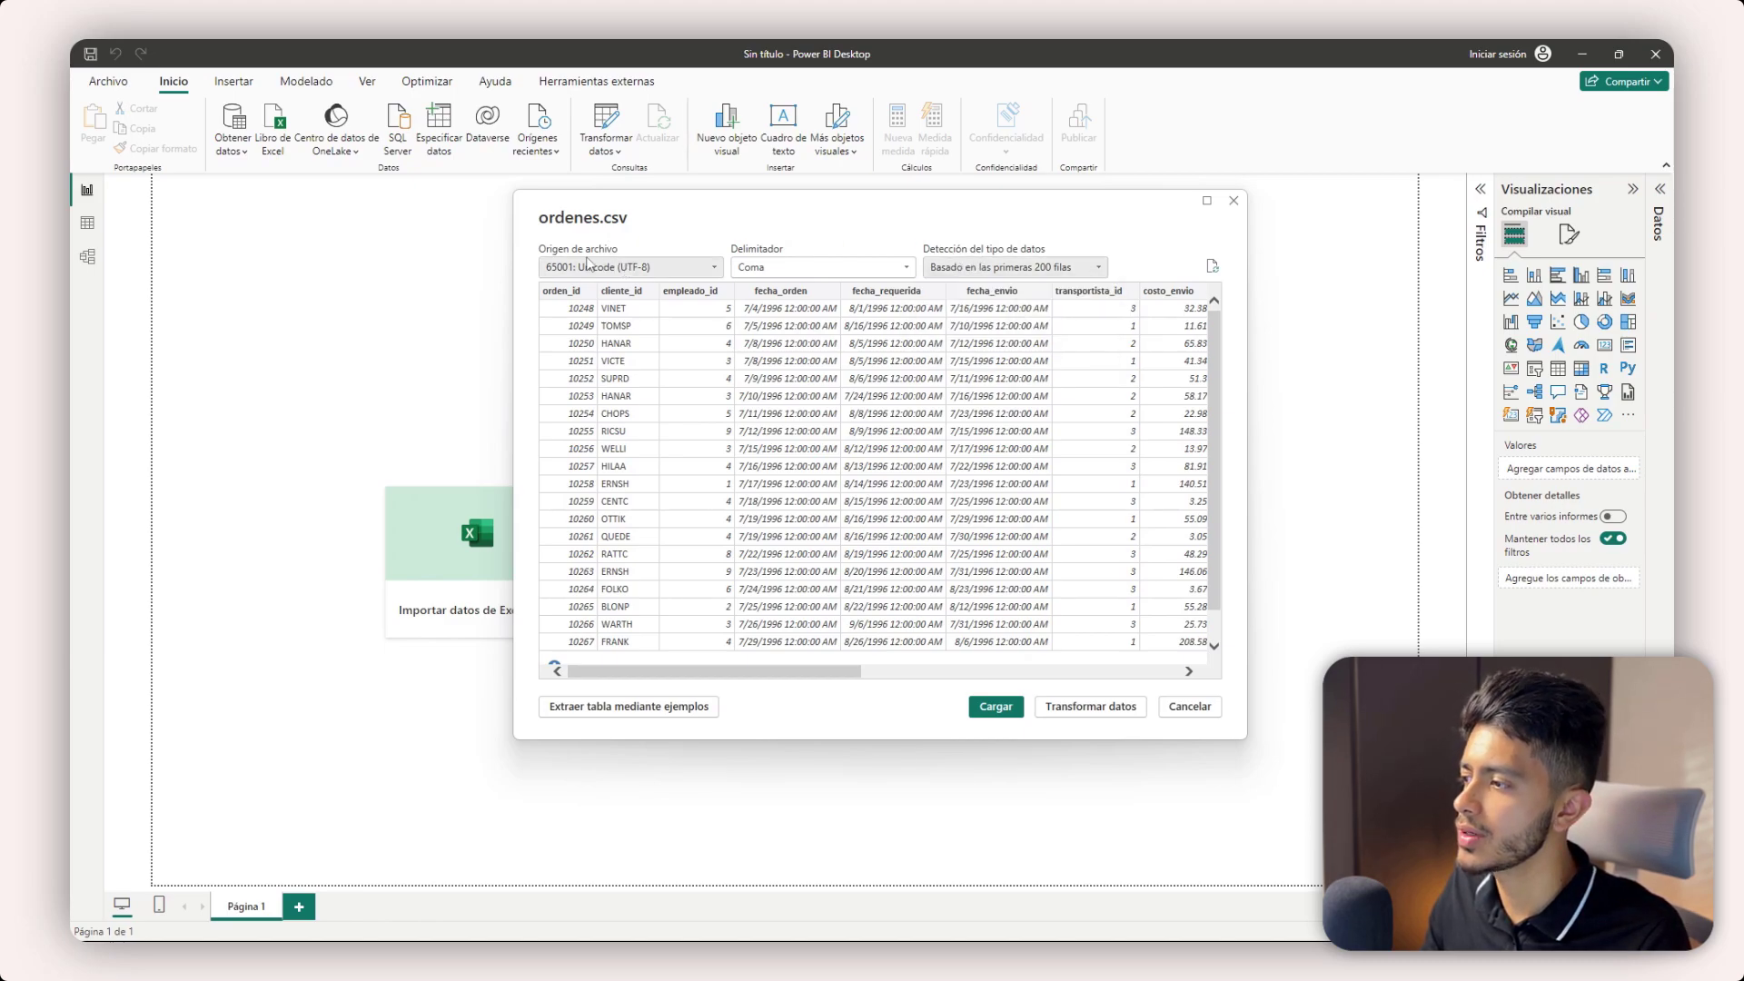
{"action": "left_click", "coordinate": [618, 266]}
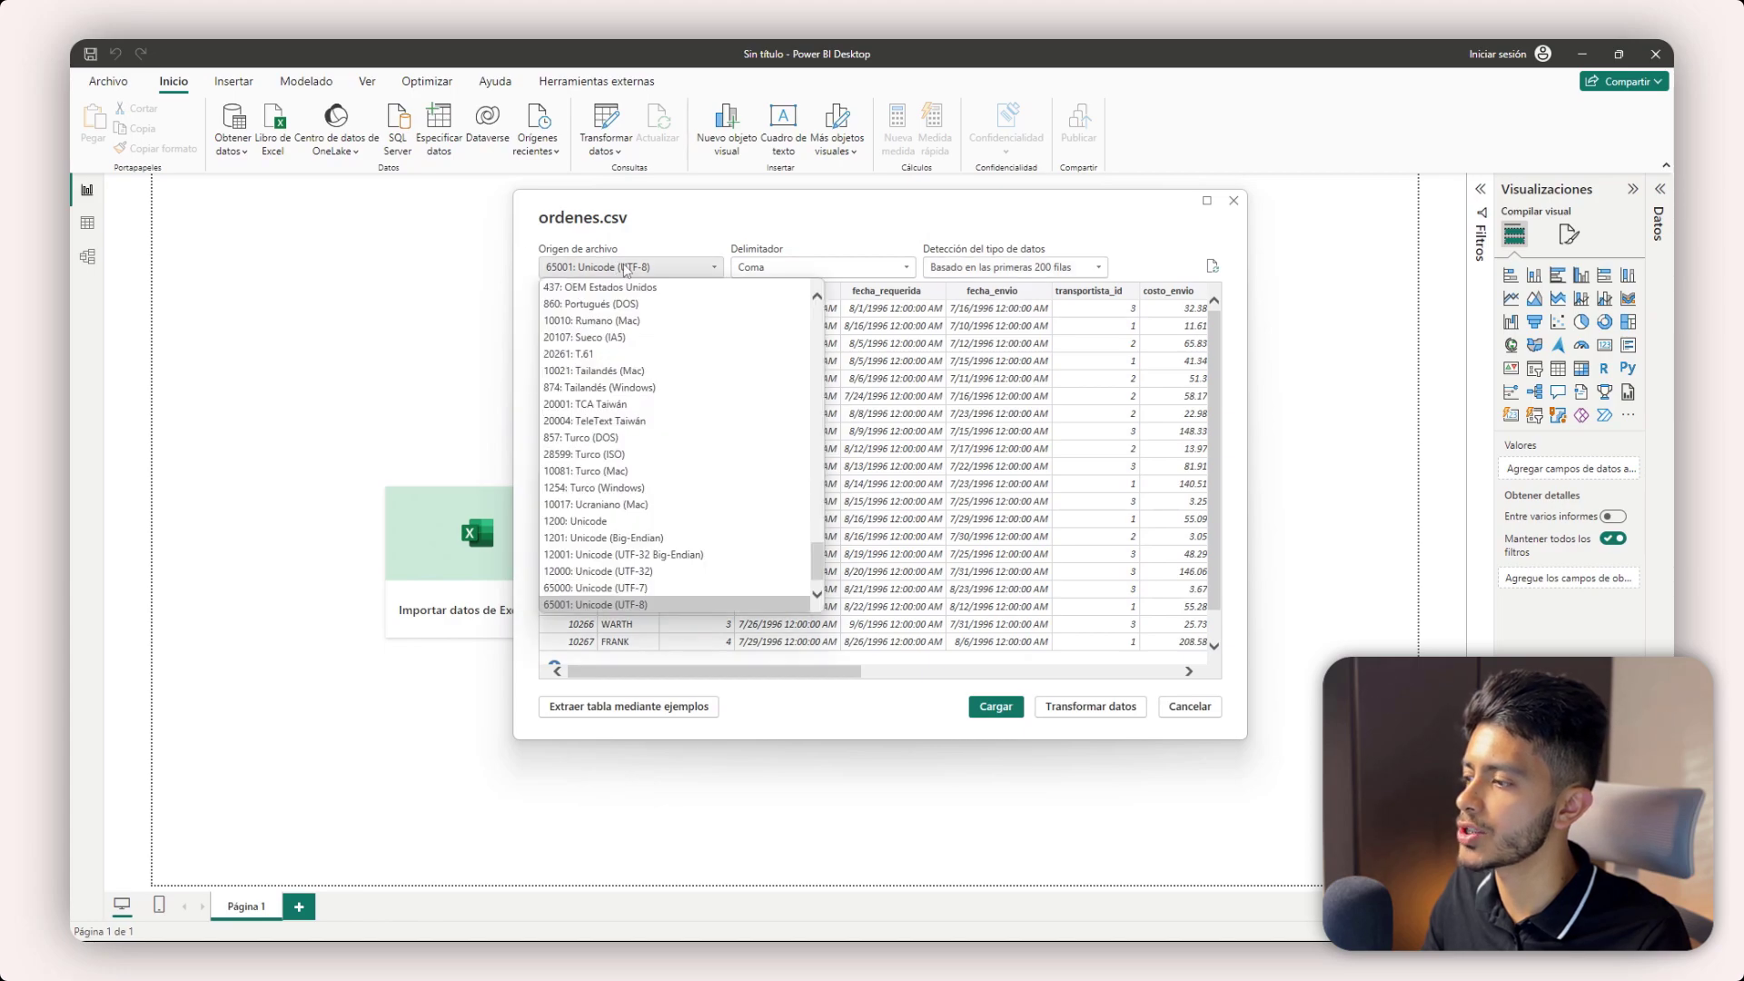
{"action": "scroll", "coordinate": [611, 572], "scroll_direction": "down", "scroll_amount": 1}
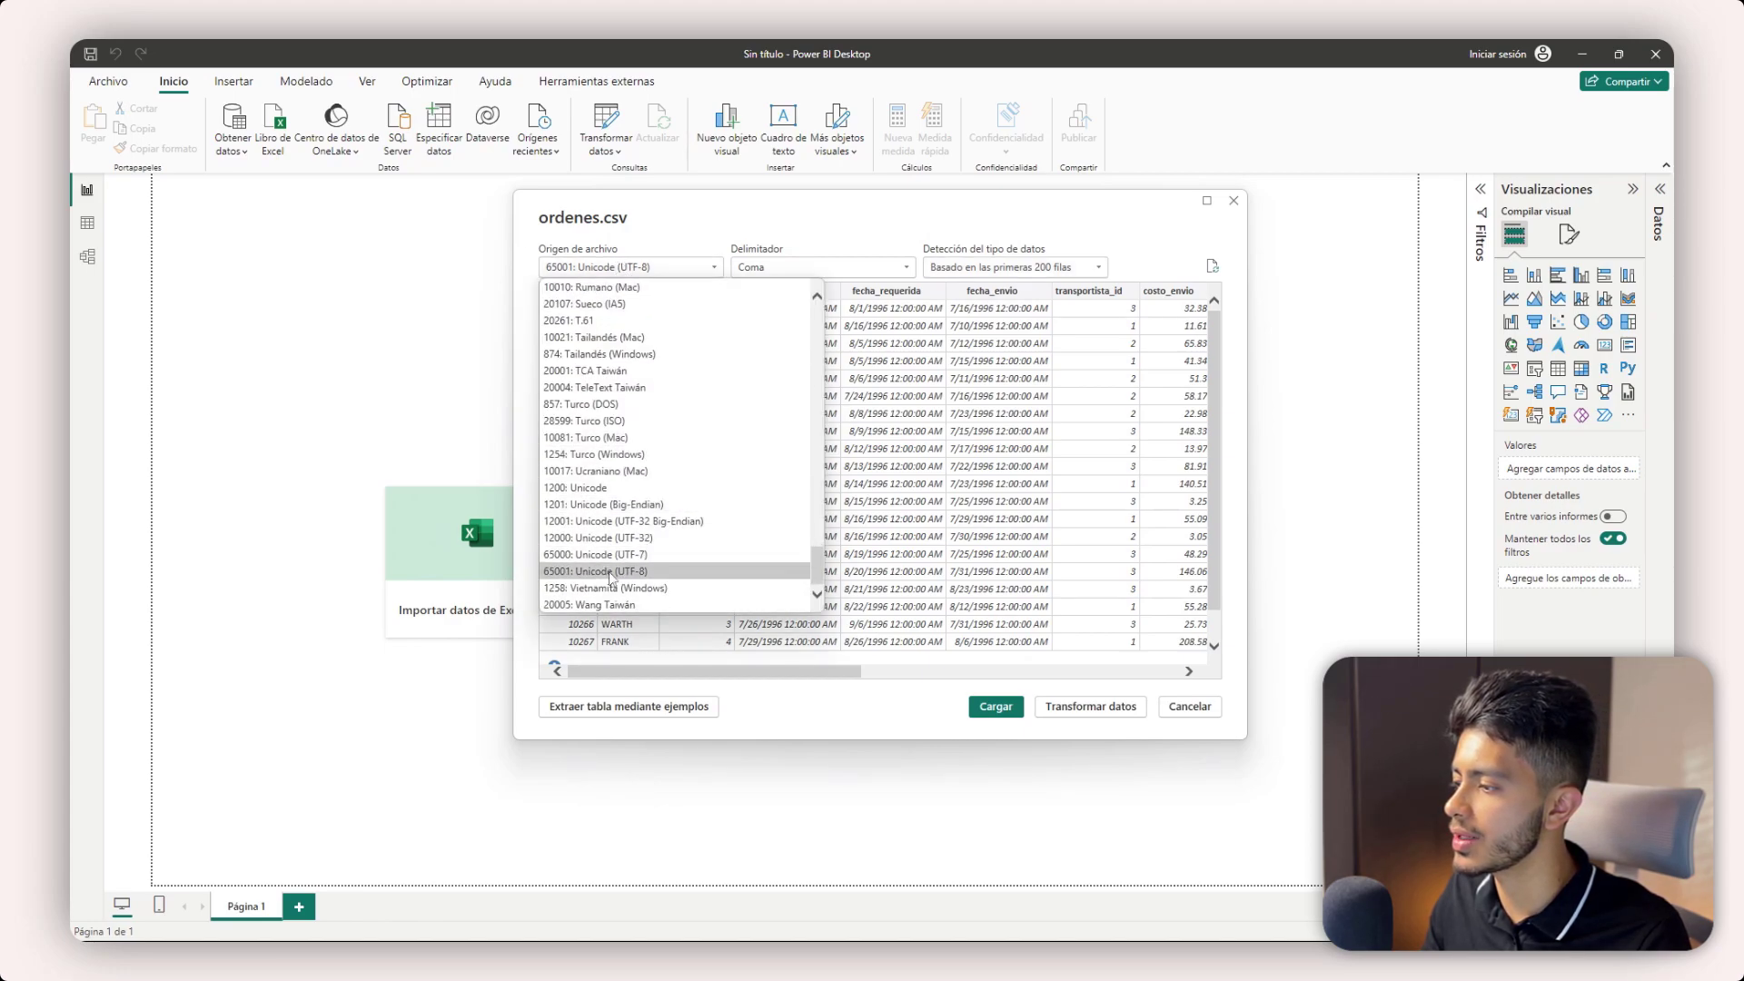
{"action": "left_click", "coordinate": [596, 269]}
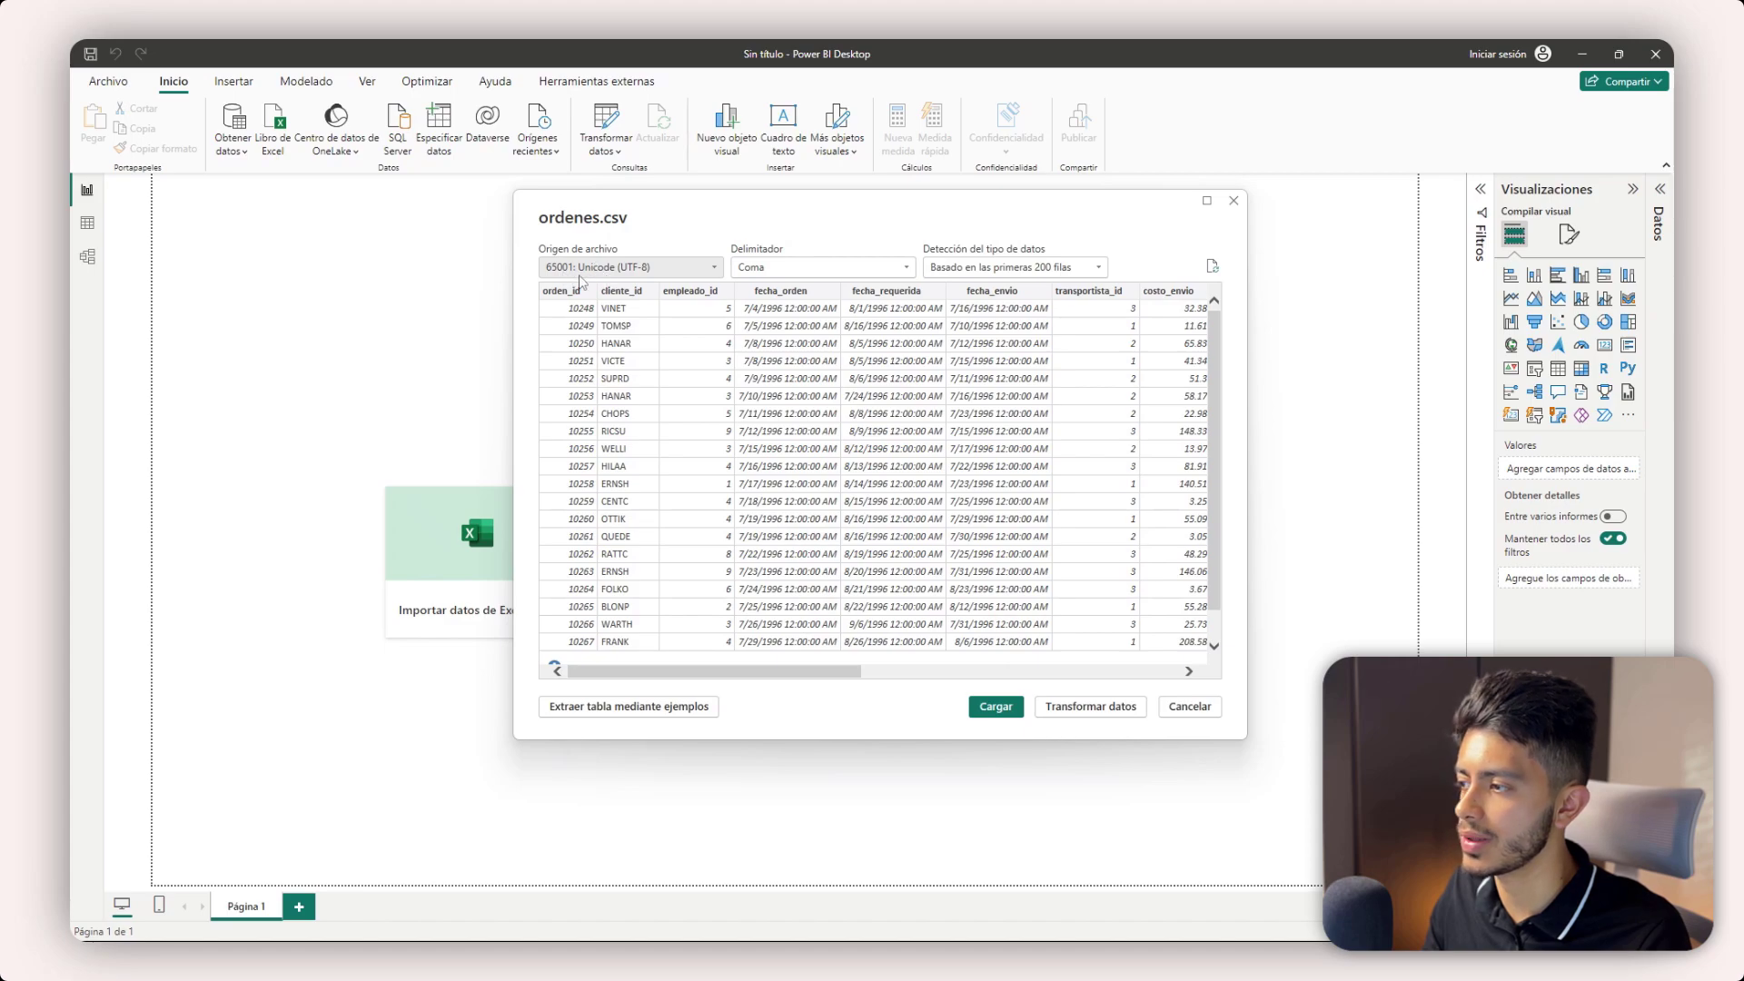
{"action": "left_click", "coordinate": [793, 268]}
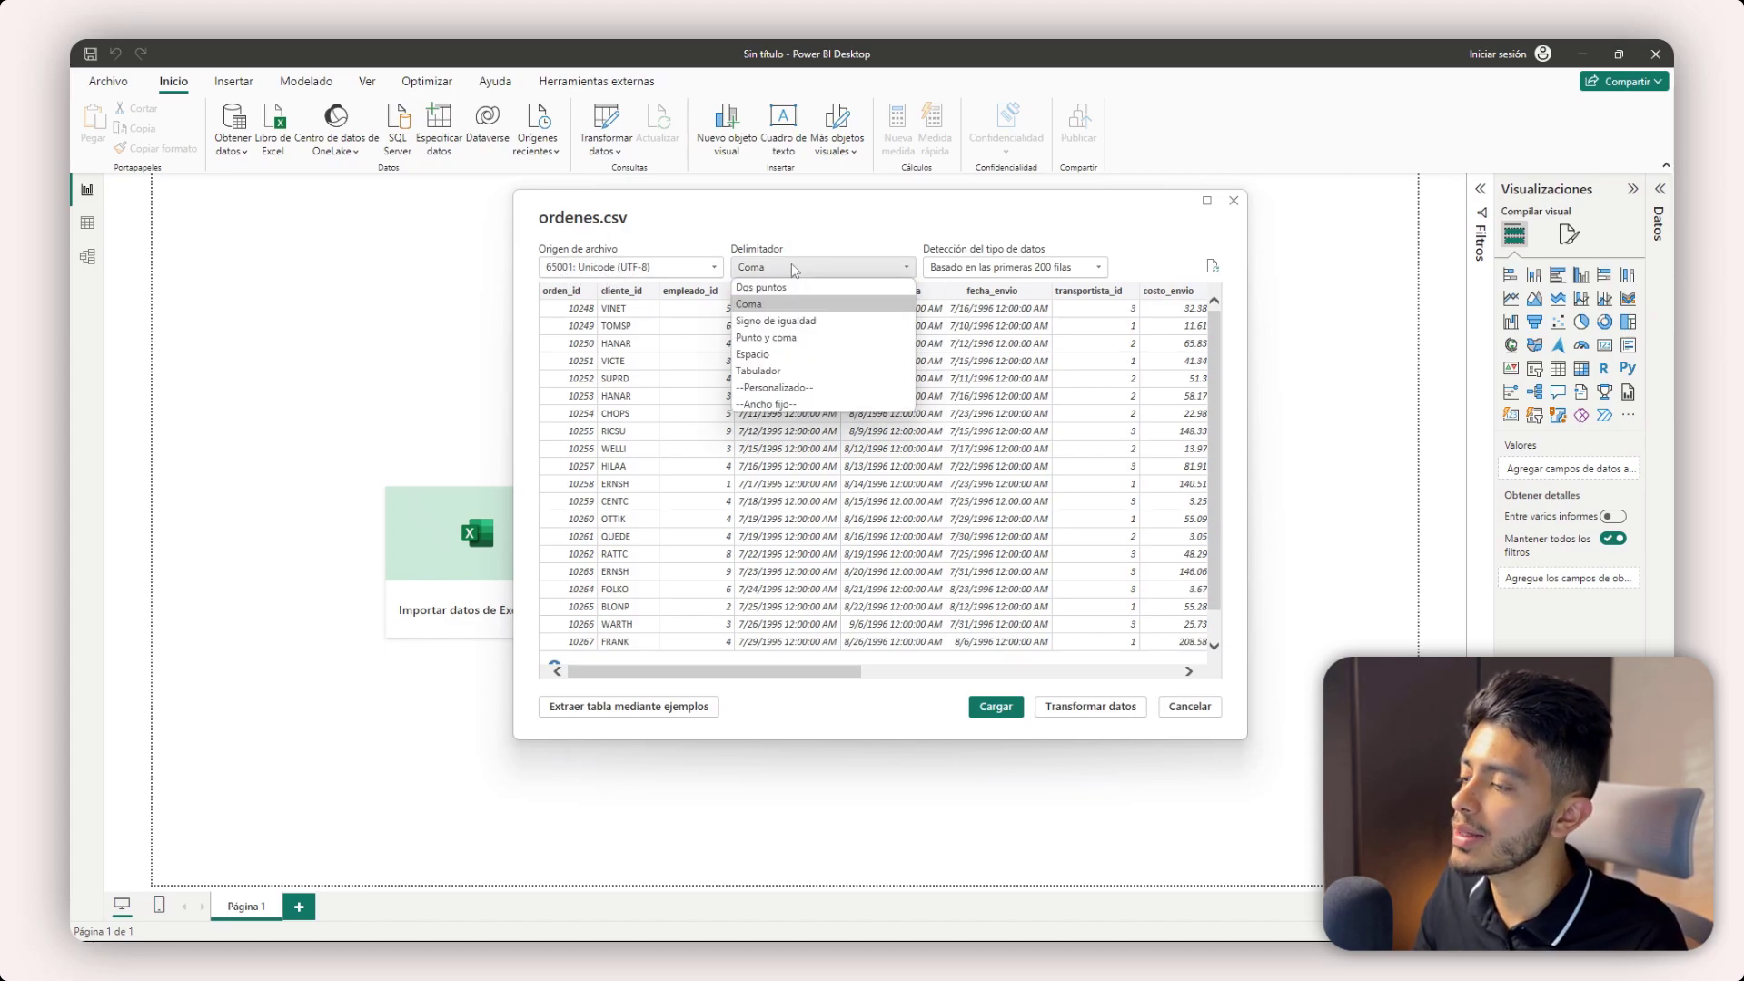
{"action": "left_click", "coordinate": [798, 268]}
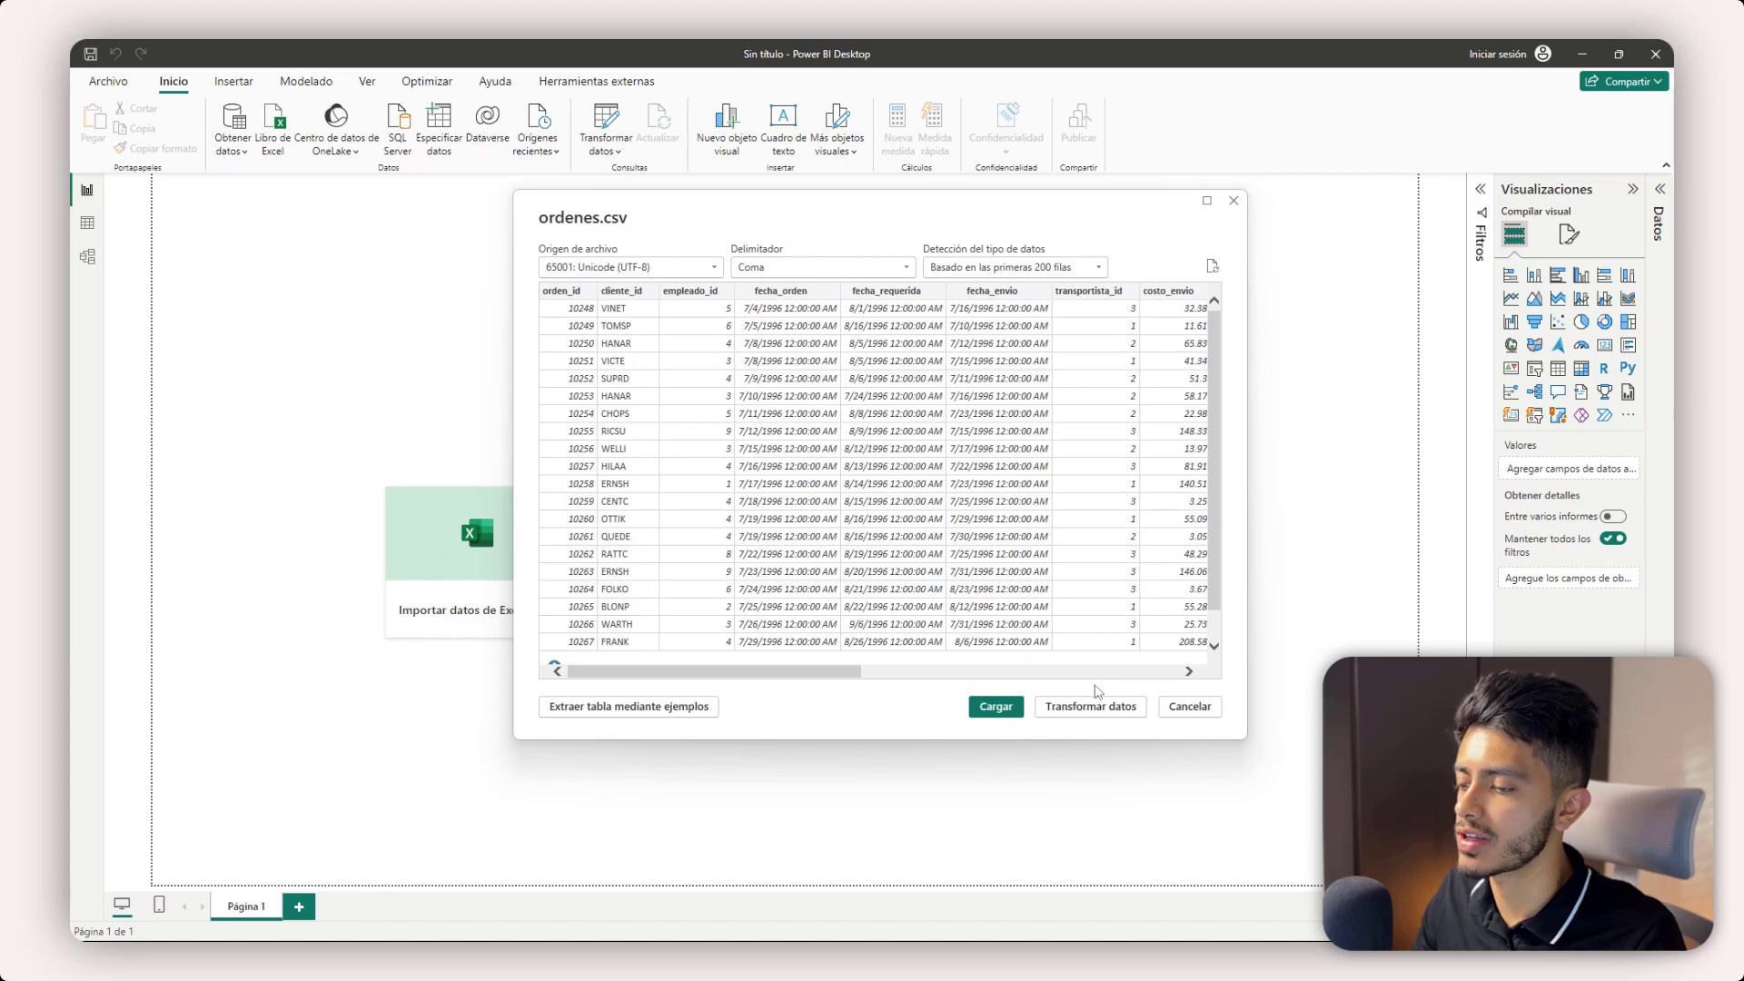
{"action": "left_click", "coordinate": [1021, 271]}
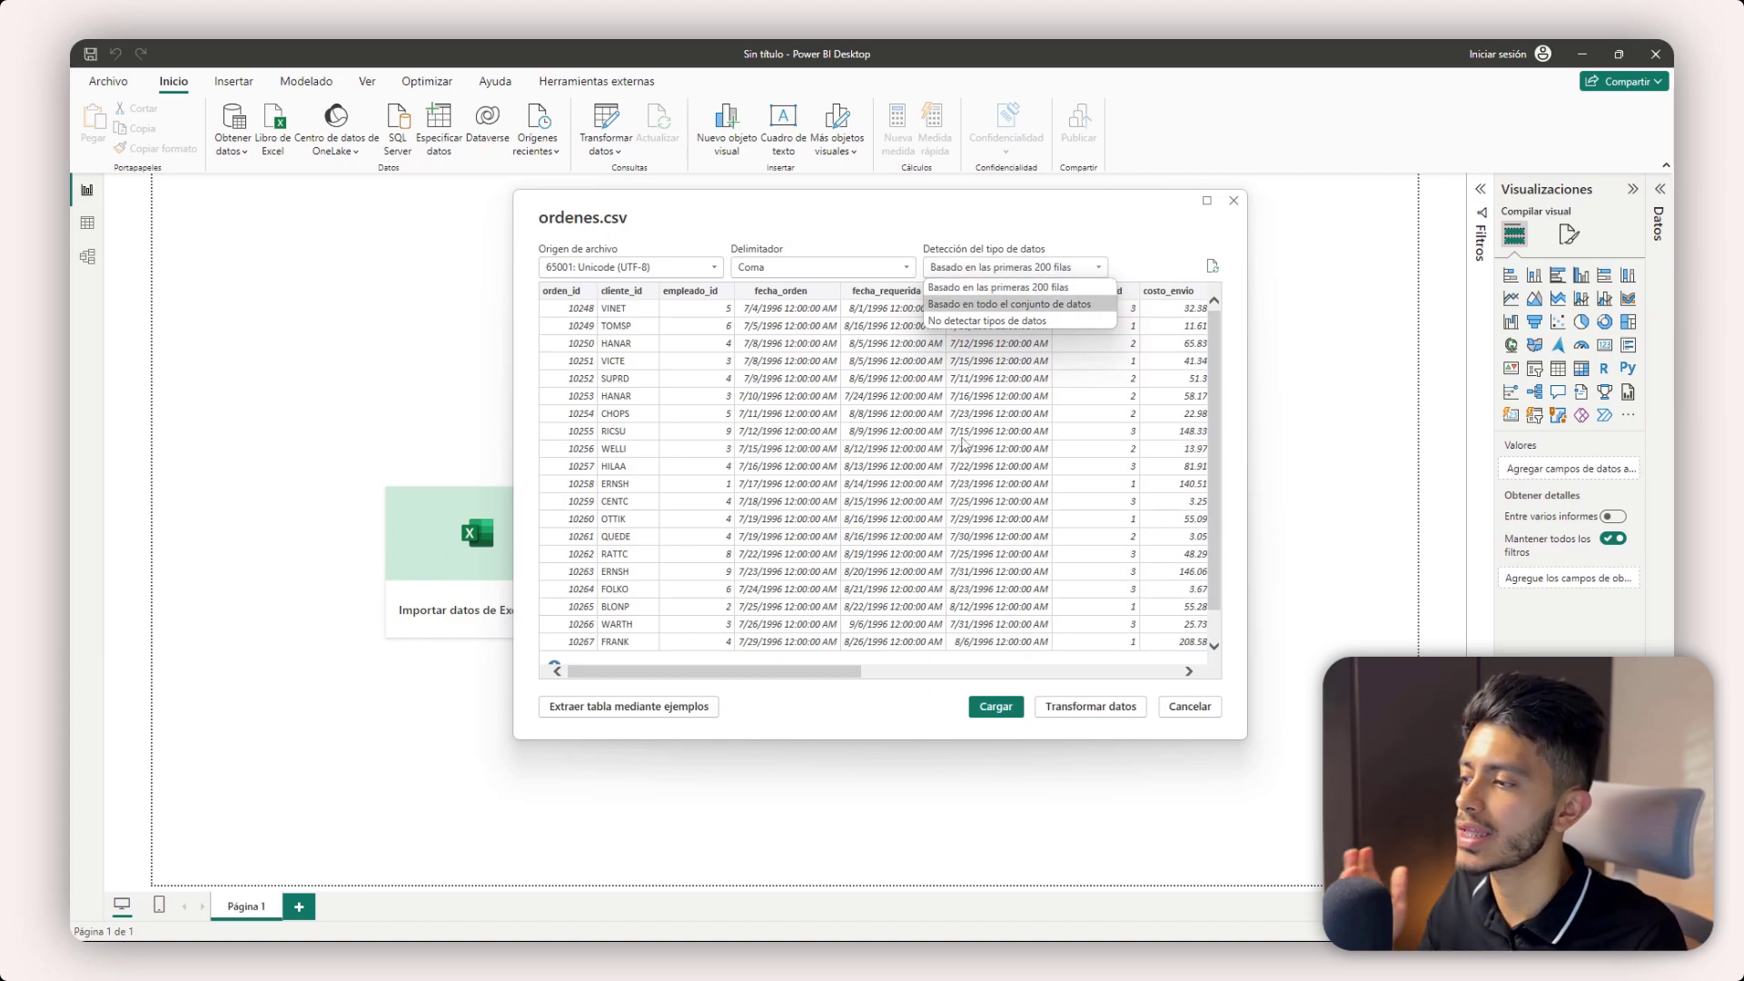
{"action": "left_click", "coordinate": [572, 290]}
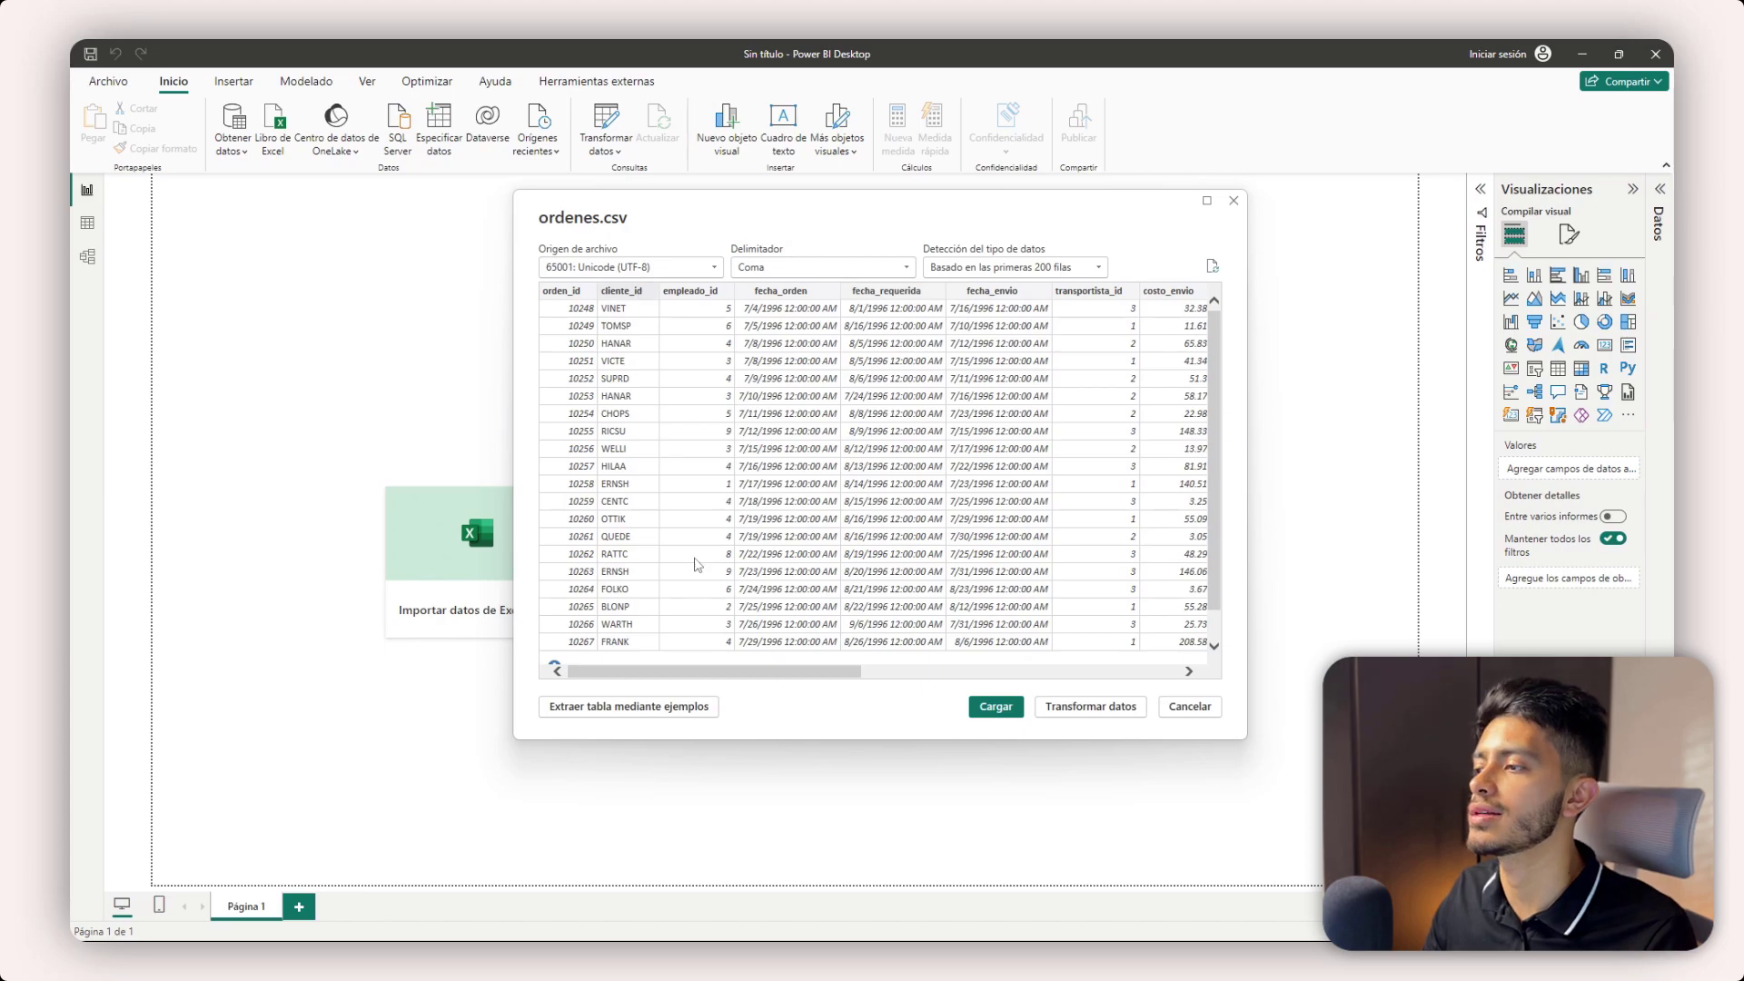
{"action": "mouse_move", "coordinate": [743, 672]}
{"action": "left_mouse_down"}
{"action": "mouse_move", "coordinate": [1044, 672]}
{"action": "mouse_move", "coordinate": [748, 669]}
{"action": "left_mouse_up"}
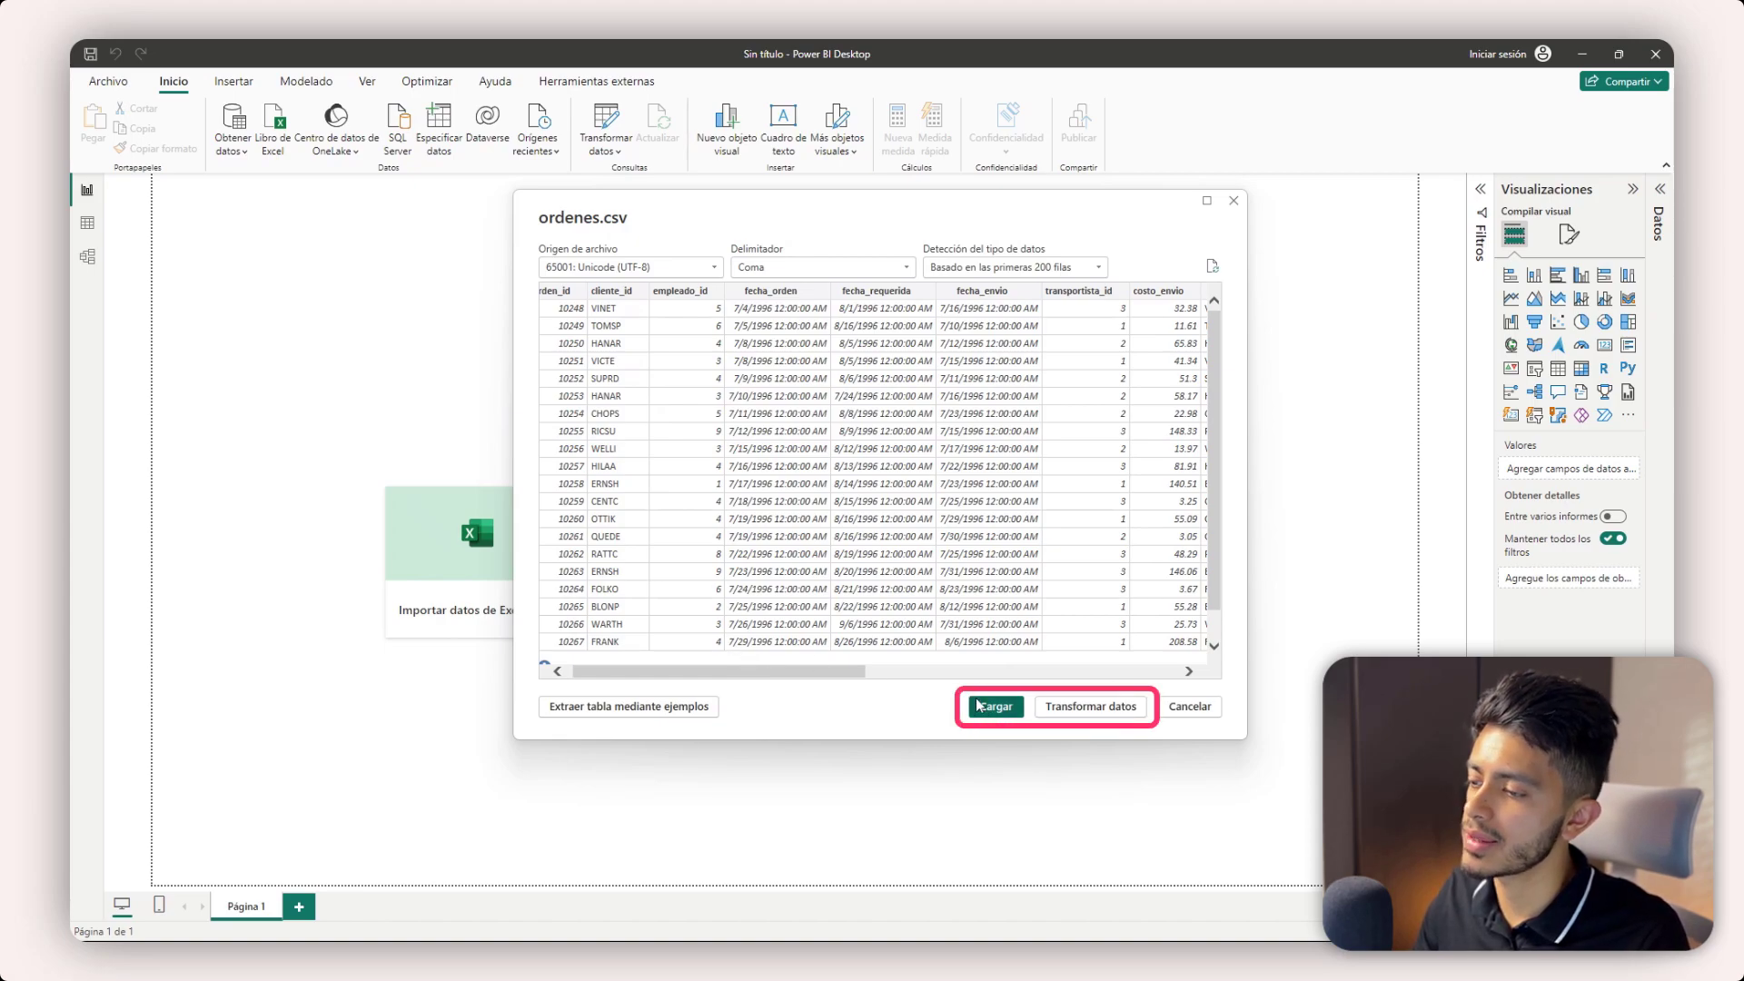
- Send the ordenes.csv data to the Power Query editor for transformation and keep the editor maximized
{"action": "left_click", "coordinate": [1063, 708]}
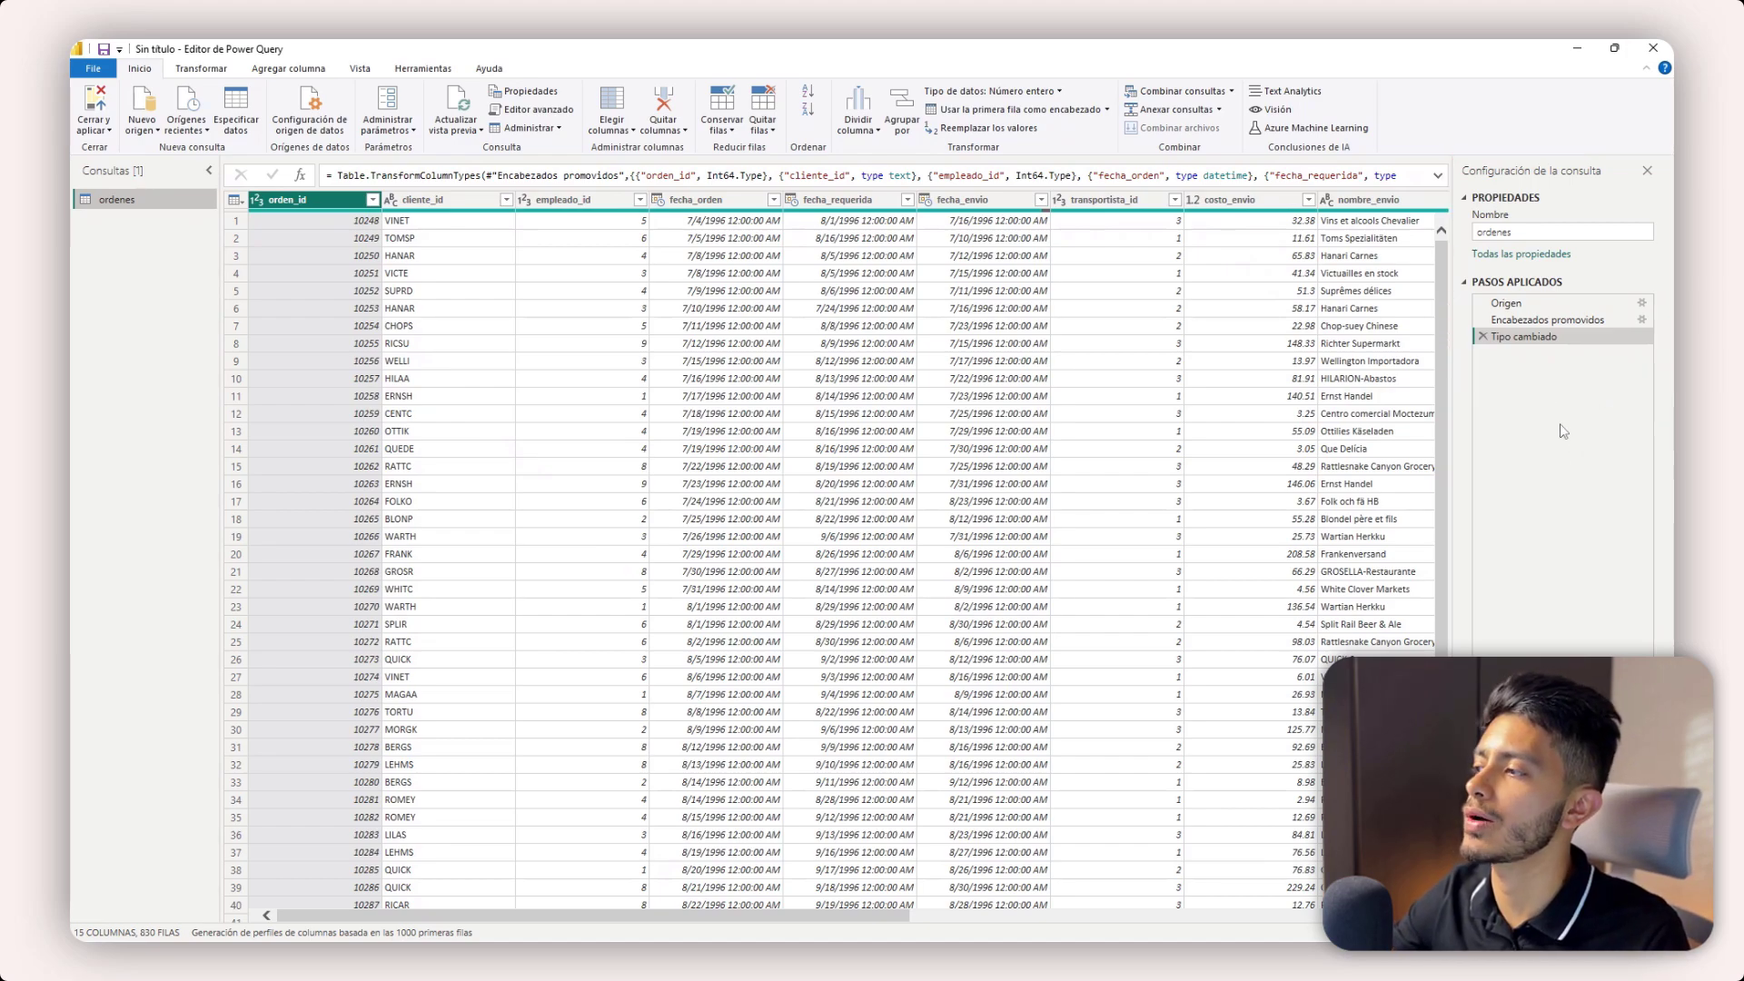
{"action": "double_click", "coordinate": [610, 51]}
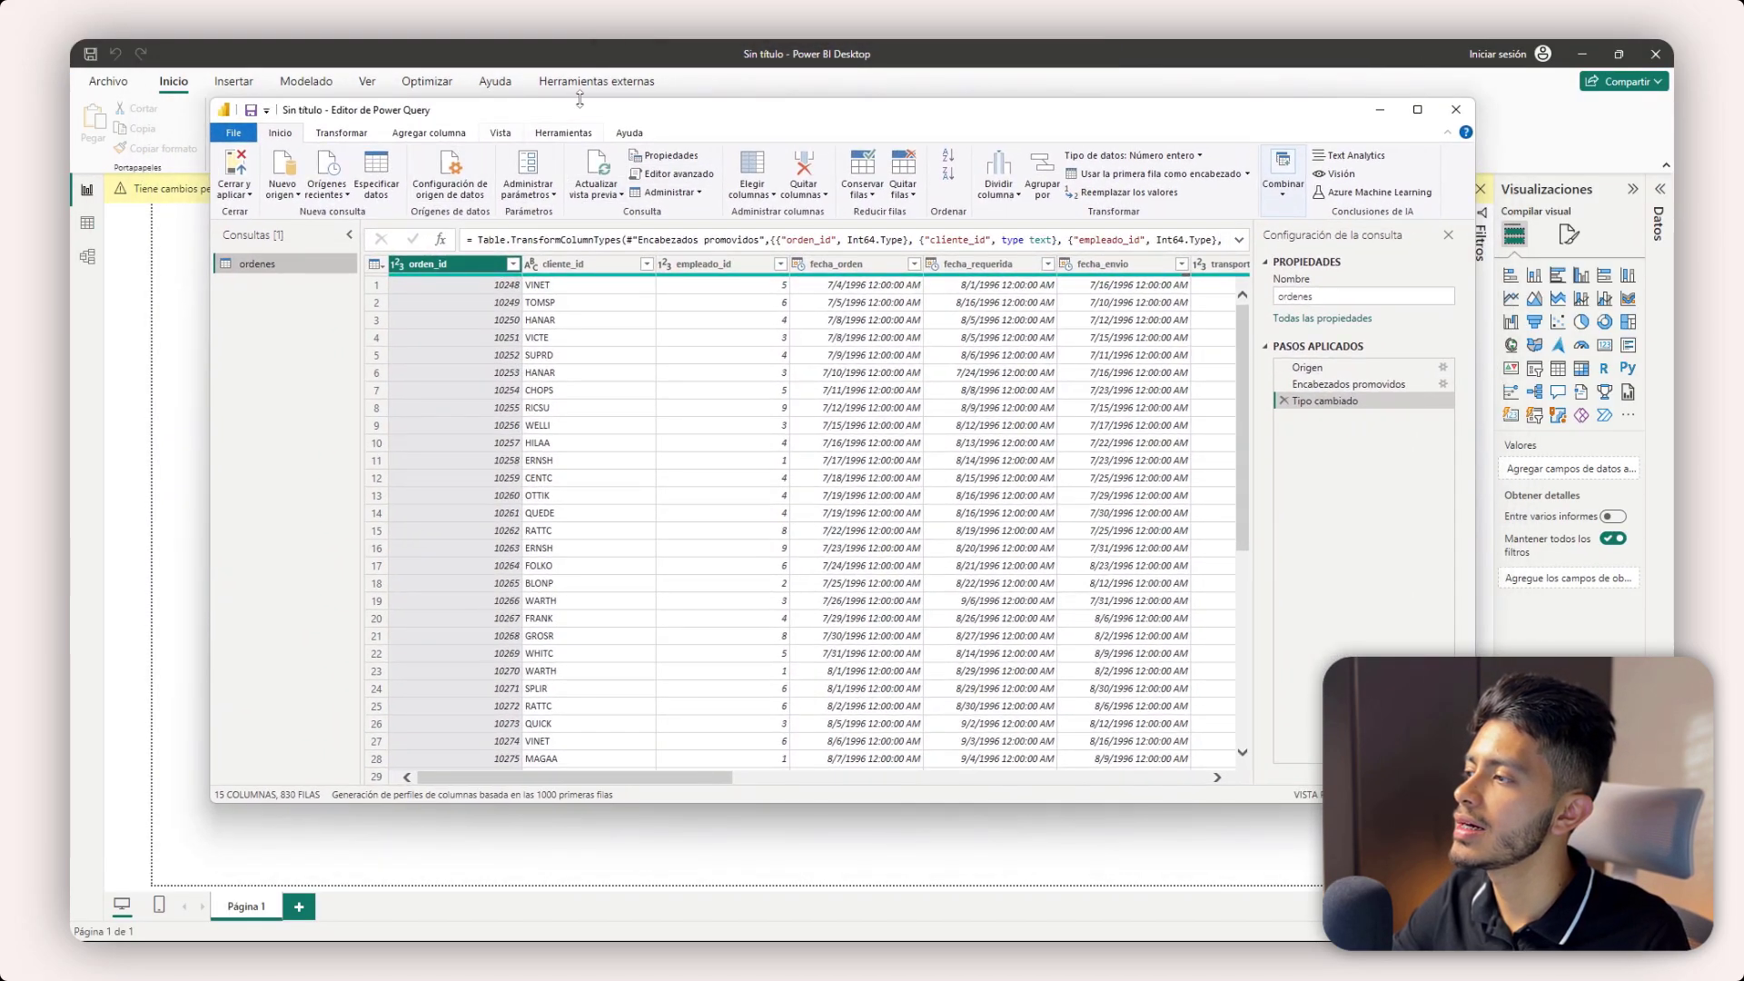
{"action": "double_click", "coordinate": [580, 105]}
- Close the Power Query editor and load the ordenes table into the report
{"action": "left_click", "coordinate": [102, 130]}
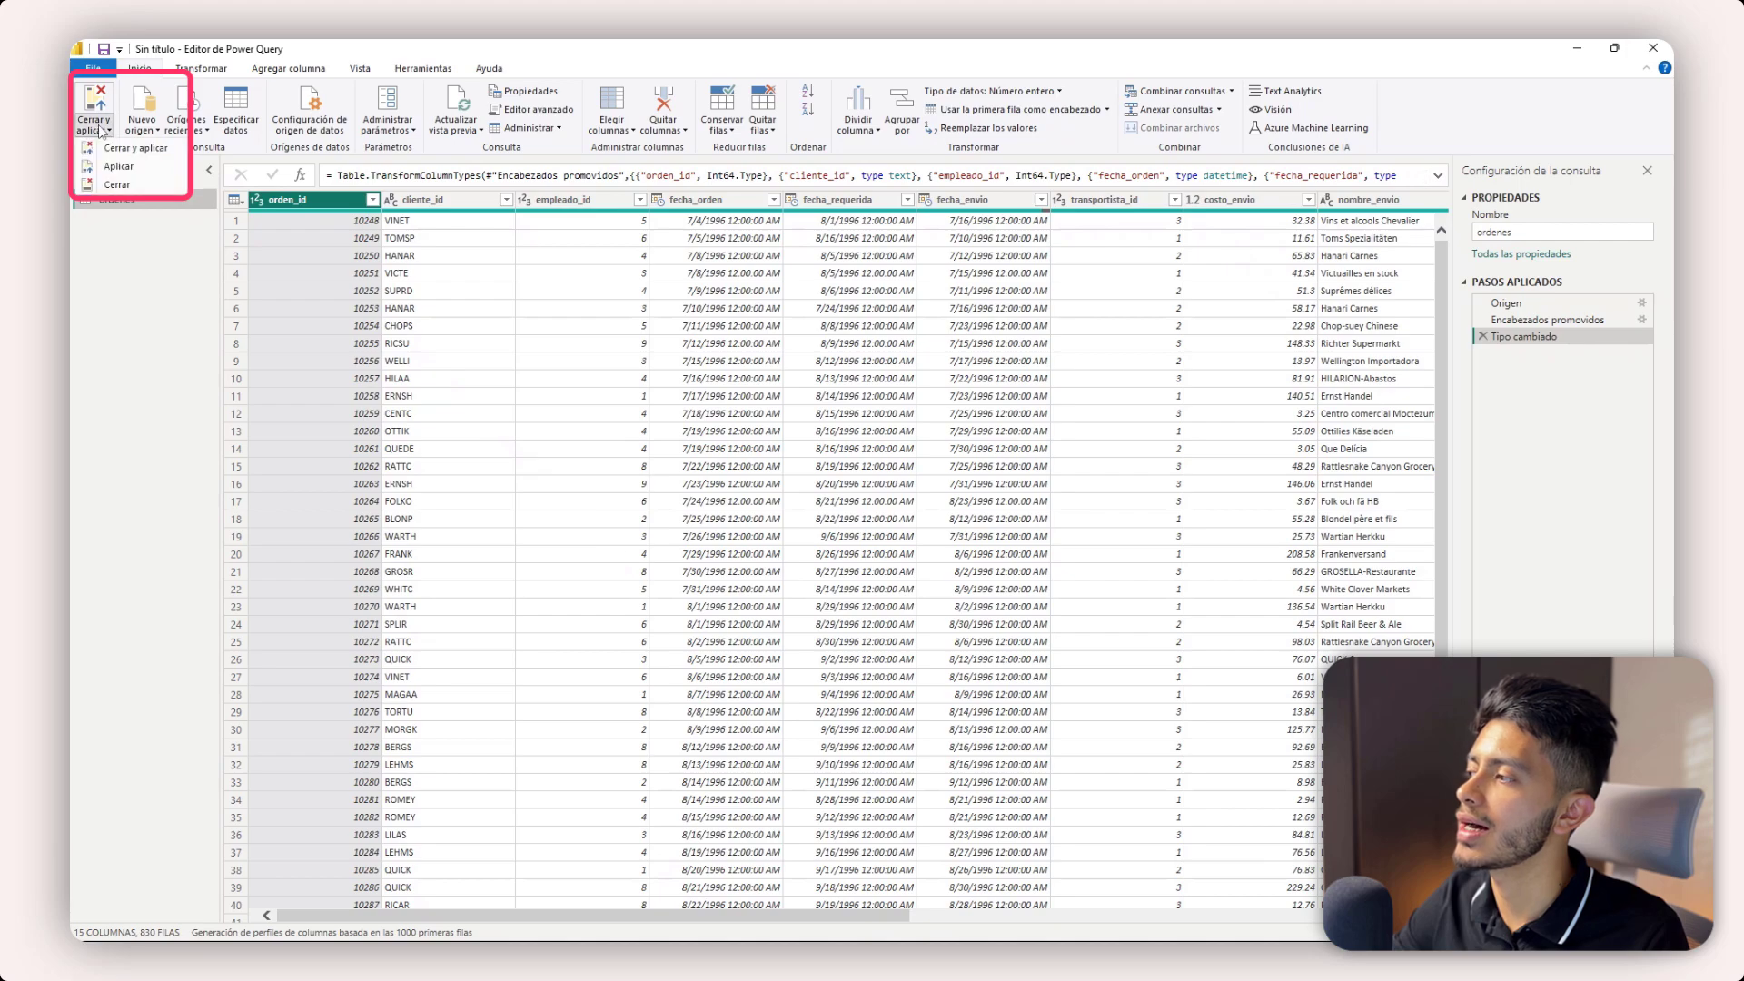
{"action": "left_click", "coordinate": [116, 185]}
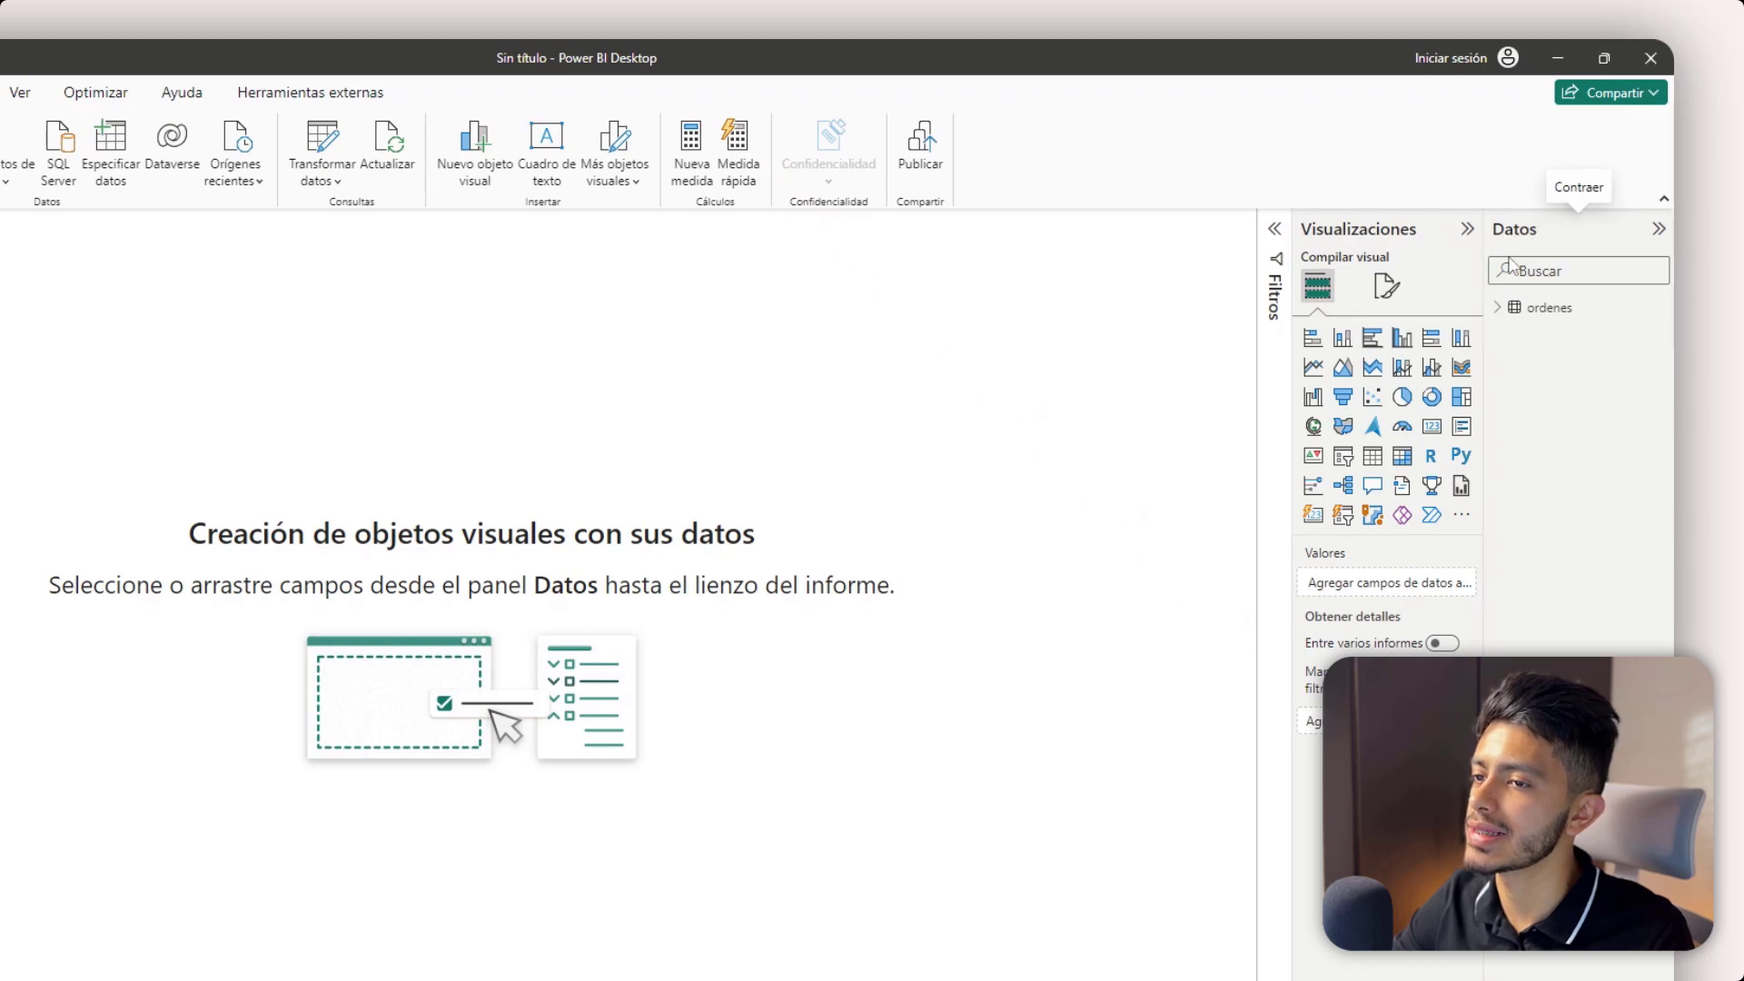
- Expand the ordenes table to show its fields, and collapse the Datos and Visualizaciones panes
{"action": "left_click", "coordinate": [1537, 308]}
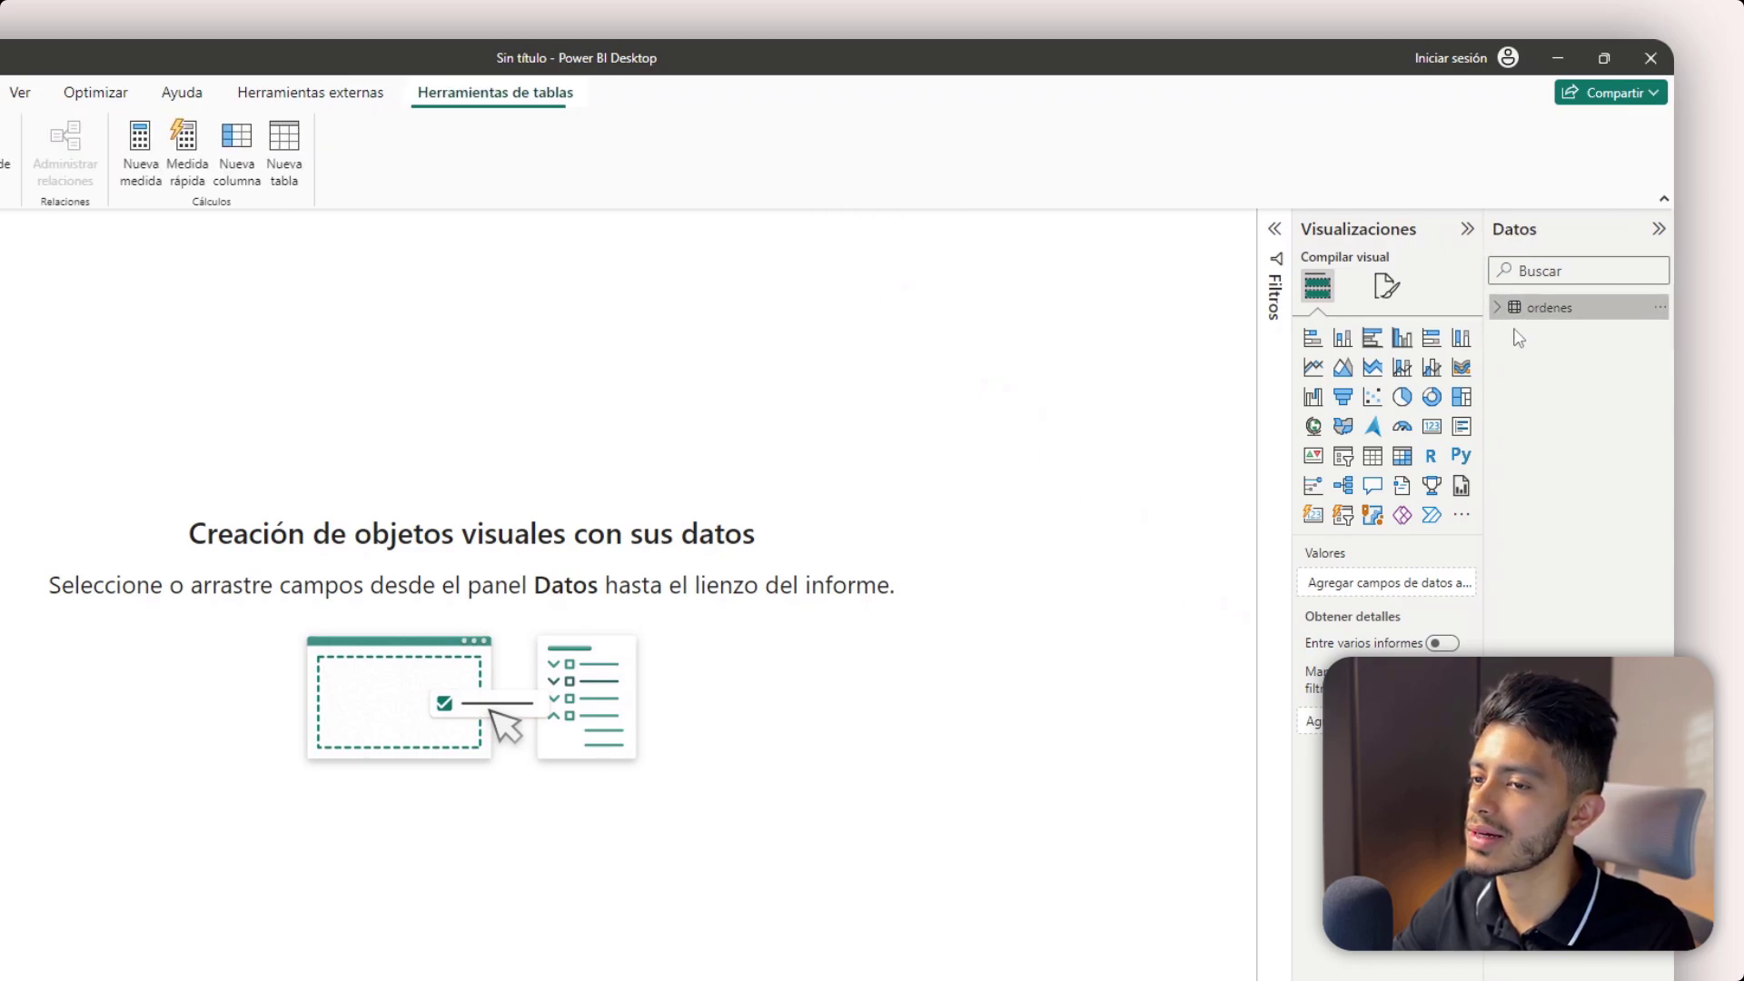
{"action": "left_click", "coordinate": [1499, 310]}
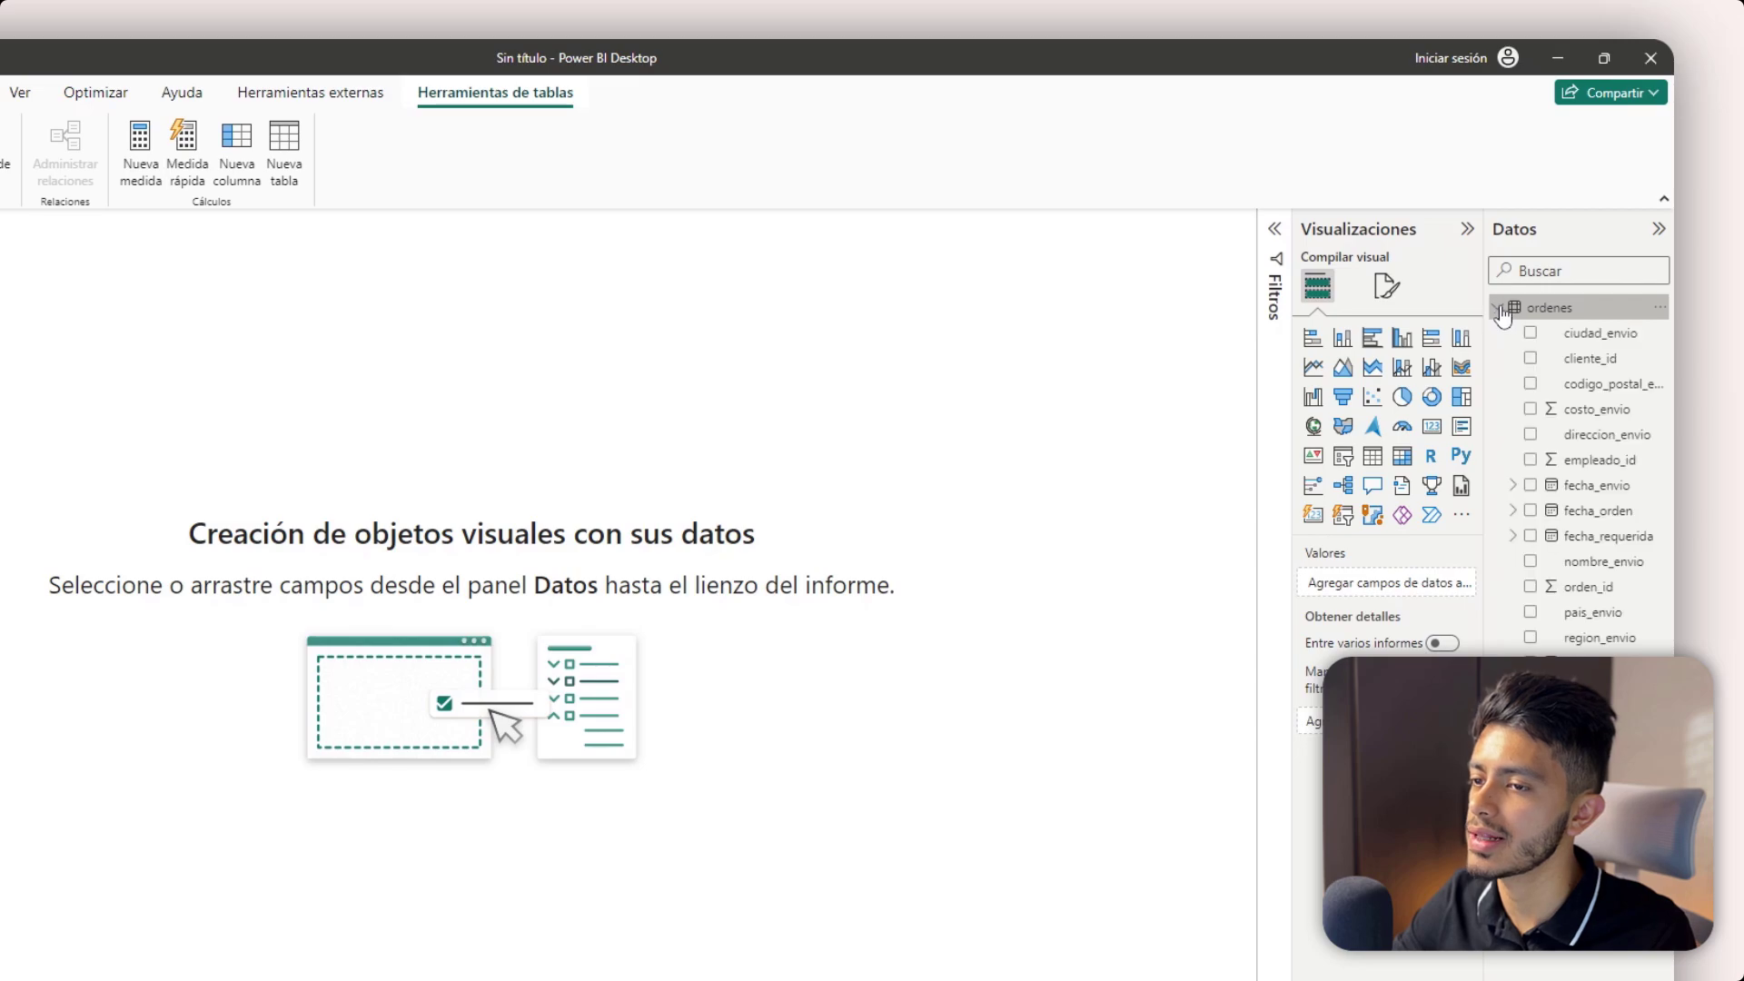
{"action": "left_click", "coordinate": [1658, 228]}
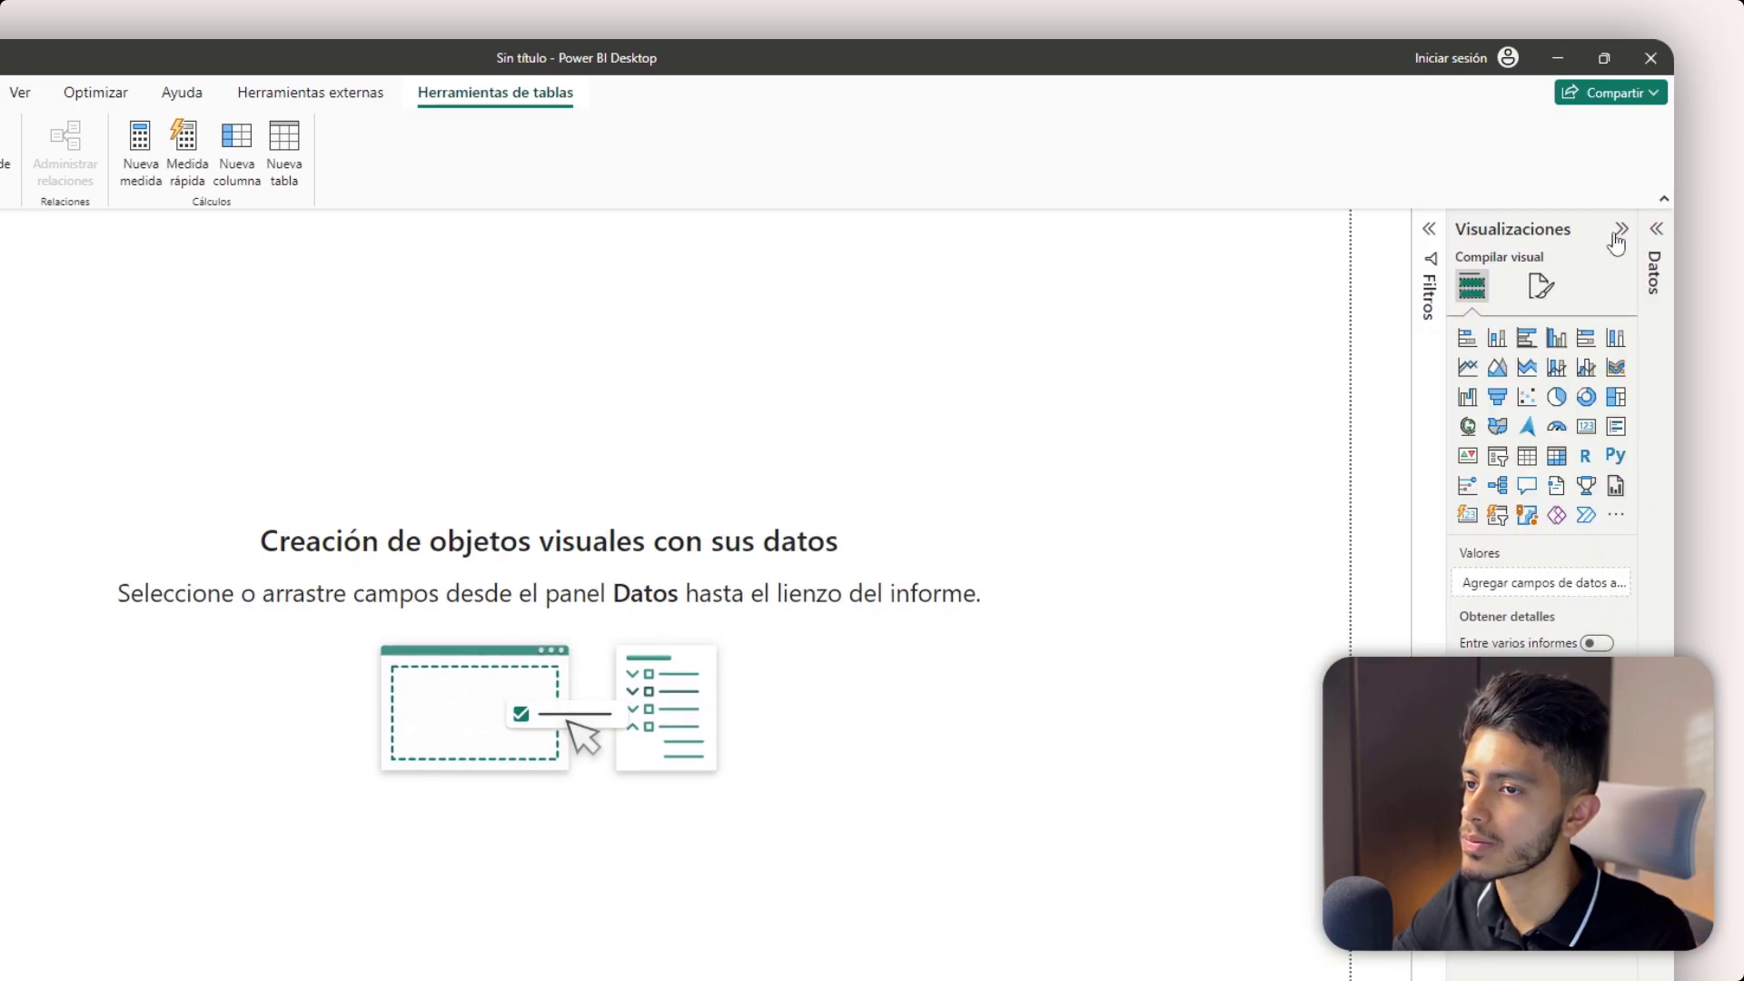
{"action": "left_click", "coordinate": [1621, 228]}
- Open the Power Query editor to transform the data and rename the ordenes query as Ordenes
{"action": "left_click", "coordinate": [183, 393]}
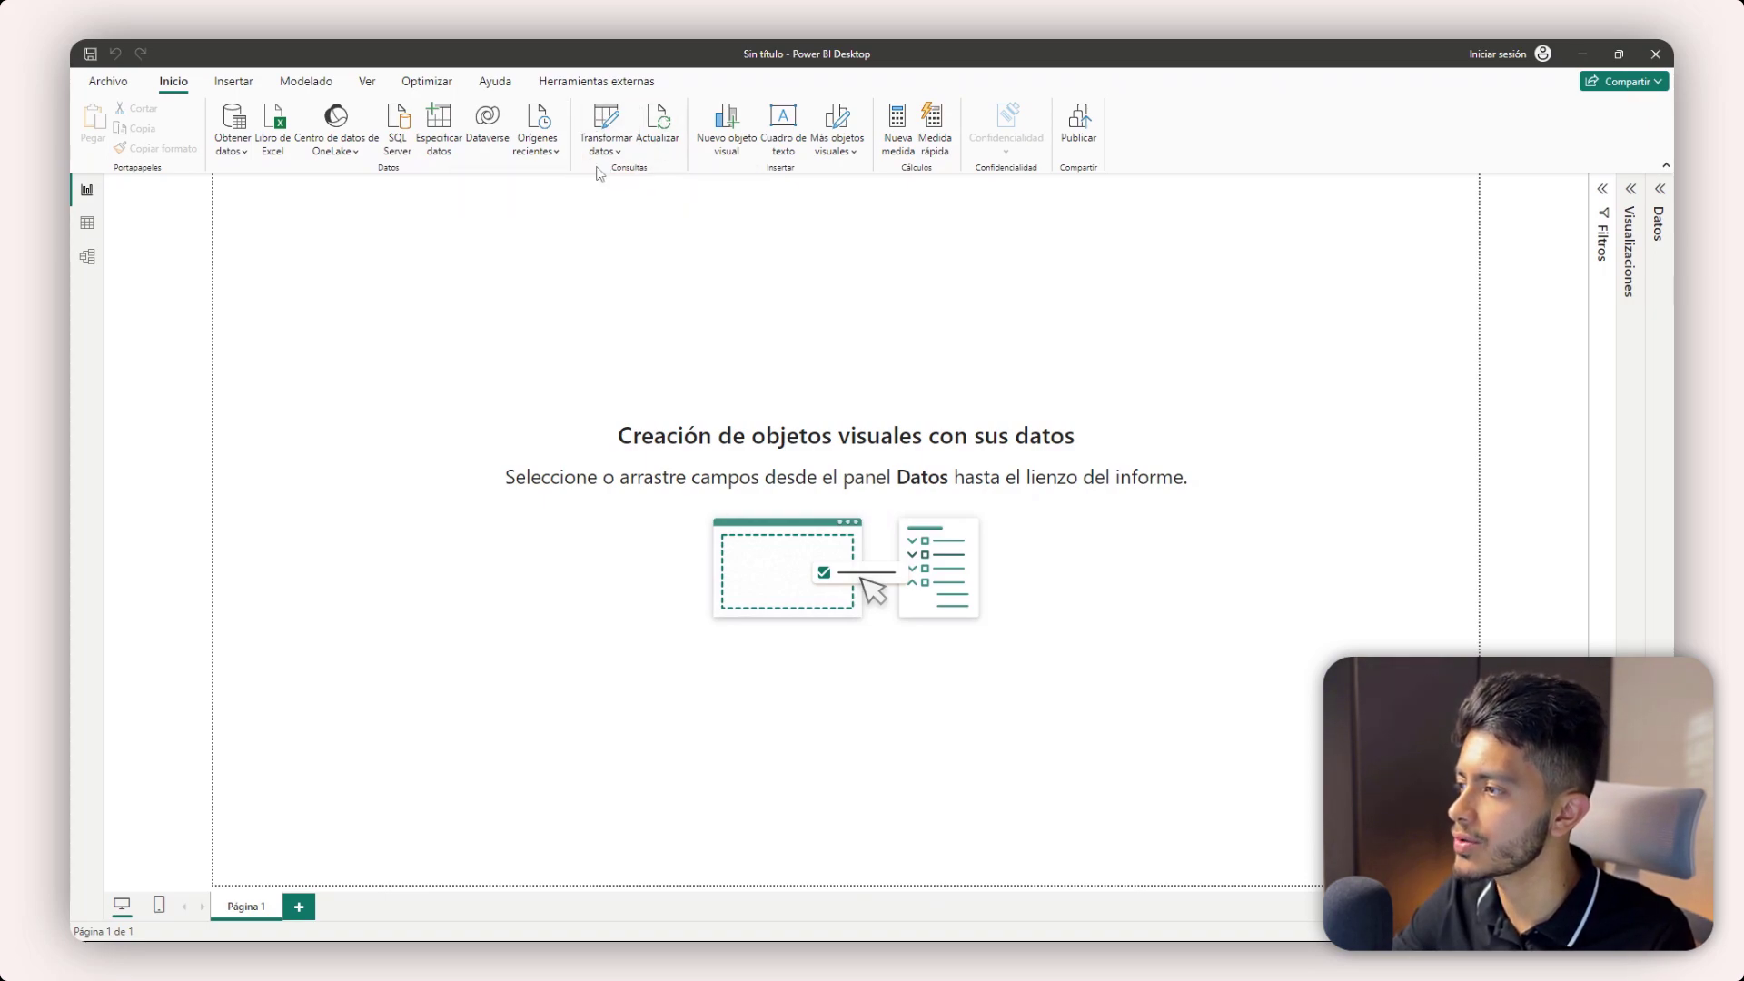
{"action": "left_click", "coordinate": [605, 127]}
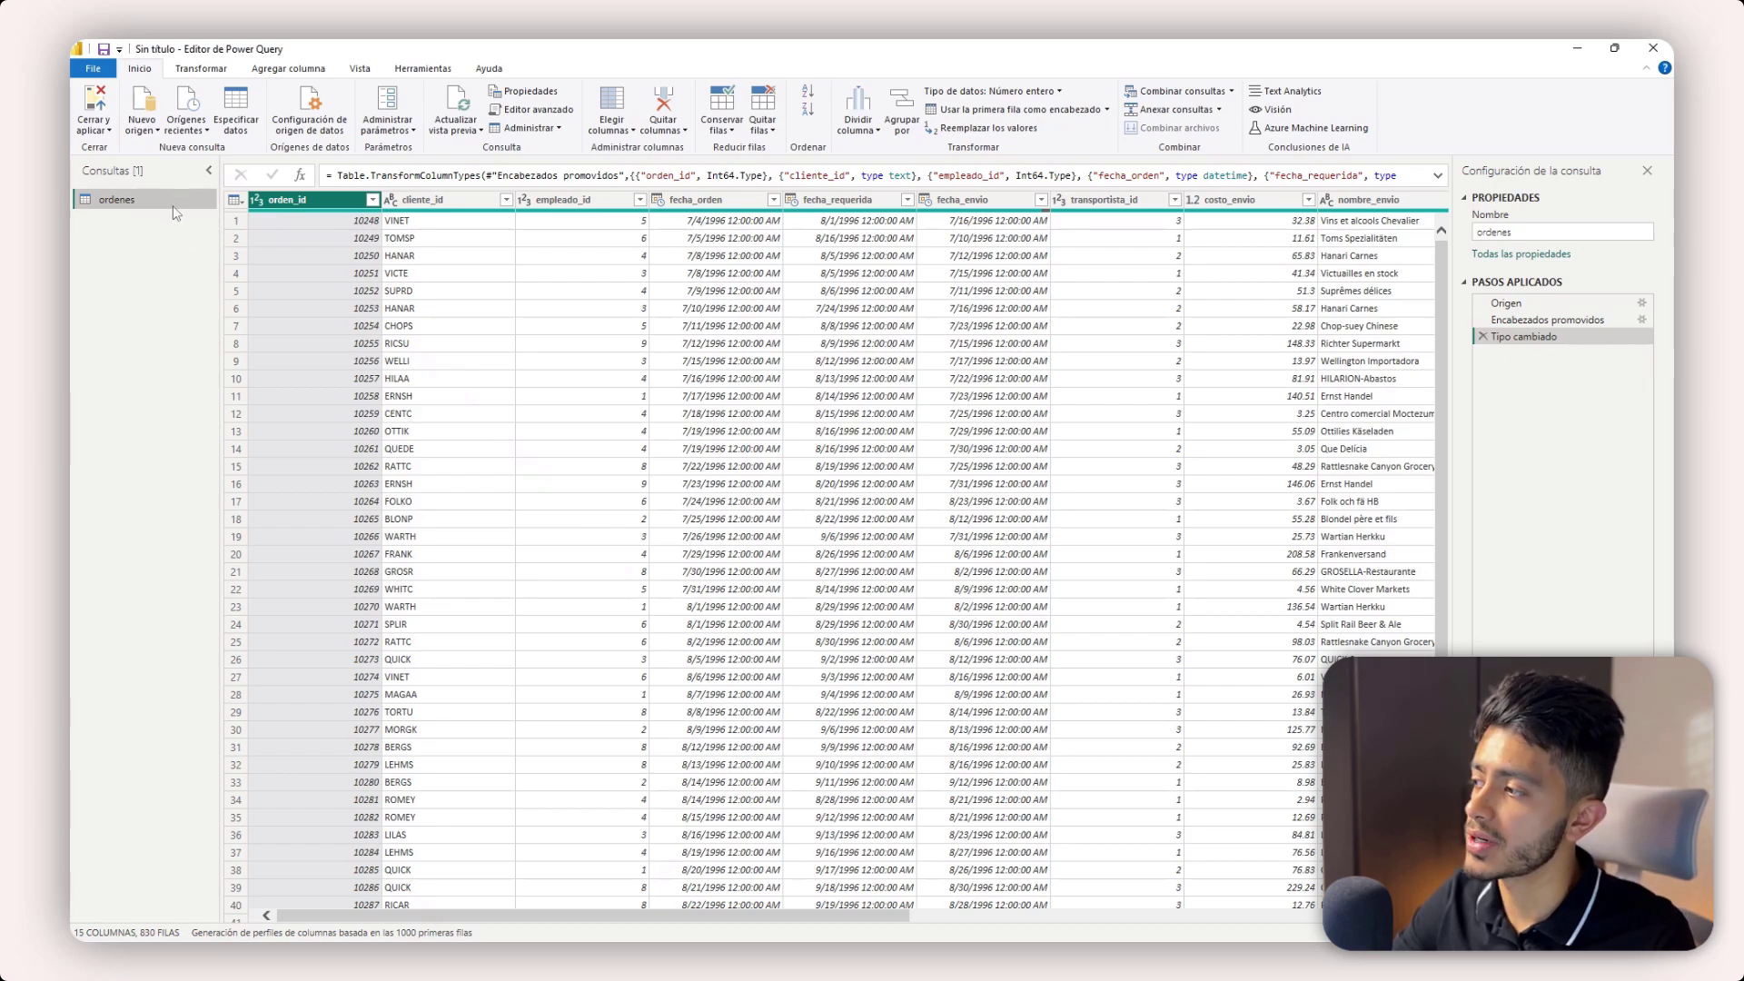
{"action": "double_click", "coordinate": [172, 206]}
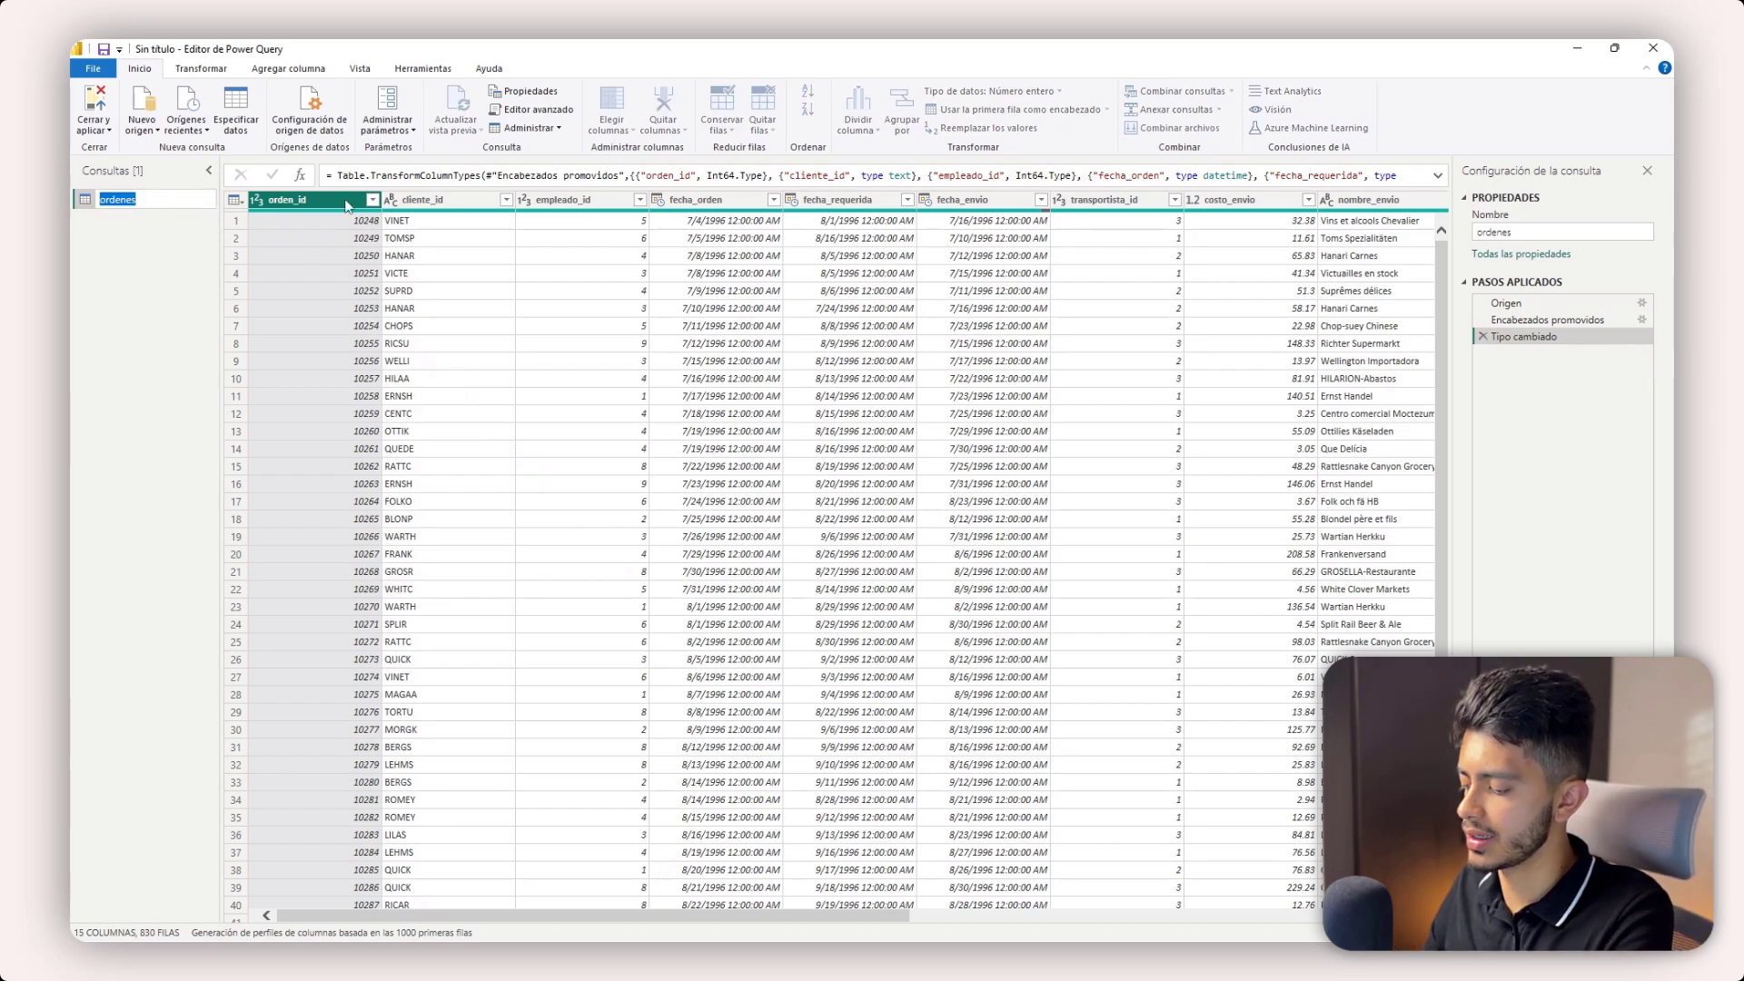
{"action": "type", "text": "O"}
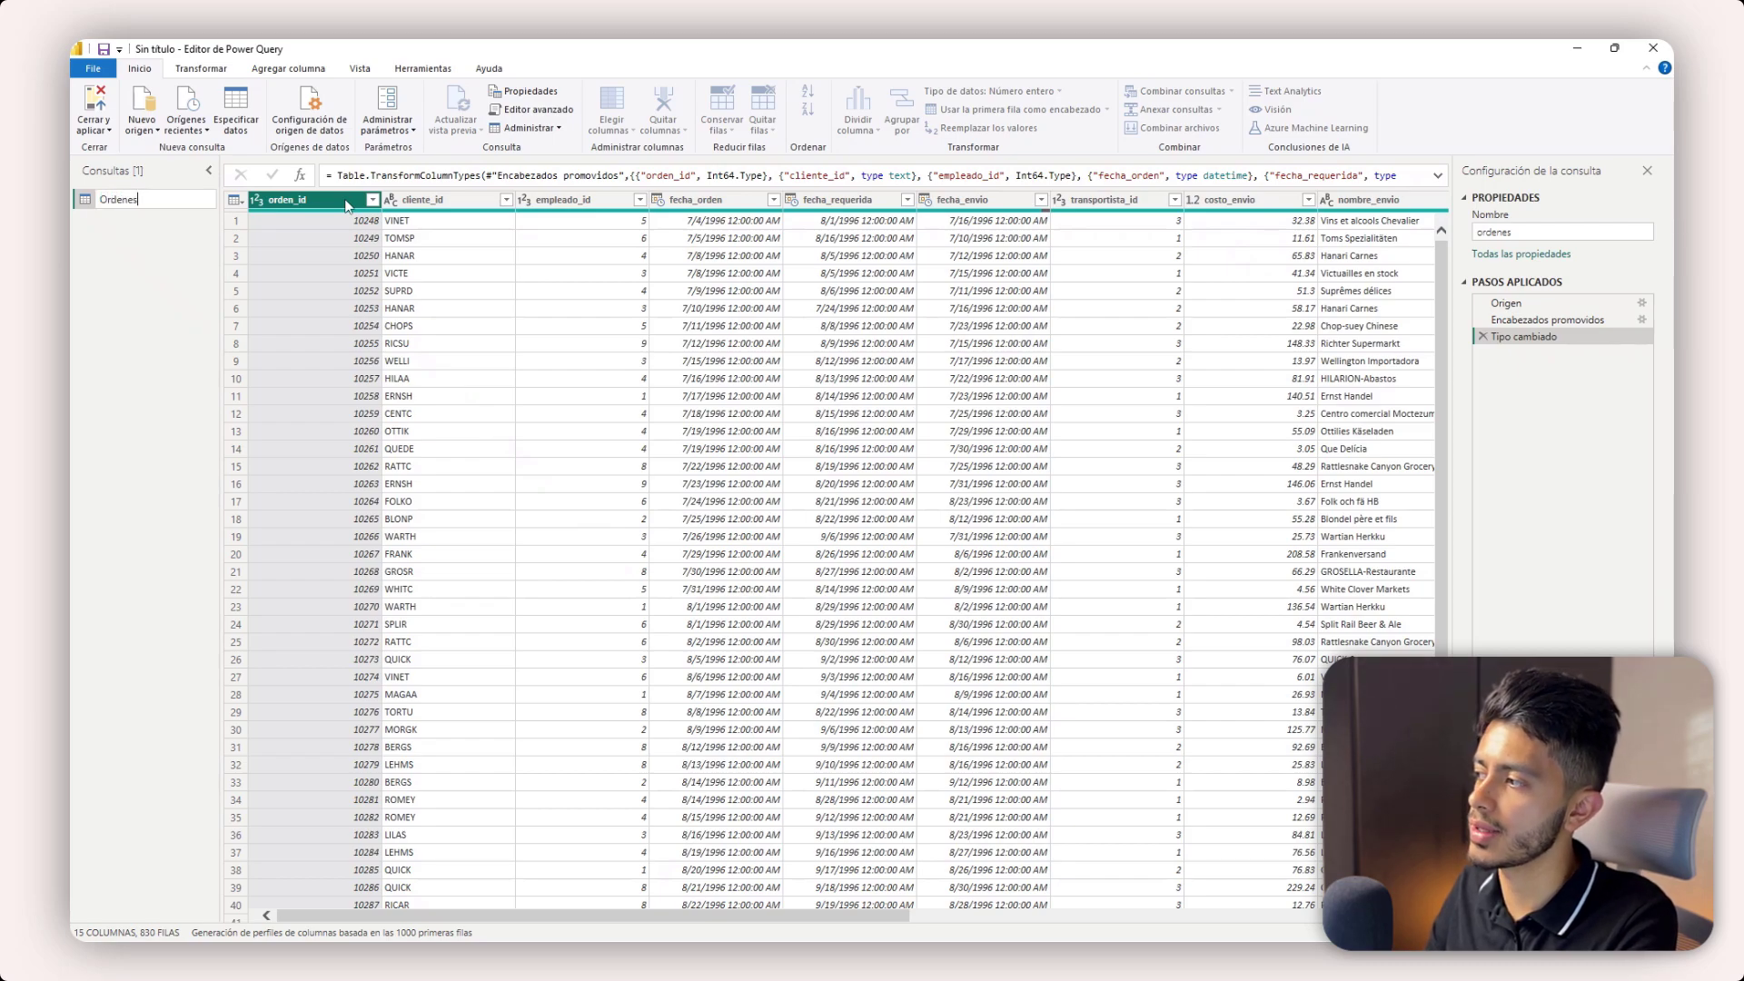
{"action": "type", "text": "rdenes"}
{"action": "key", "text": "Return"}
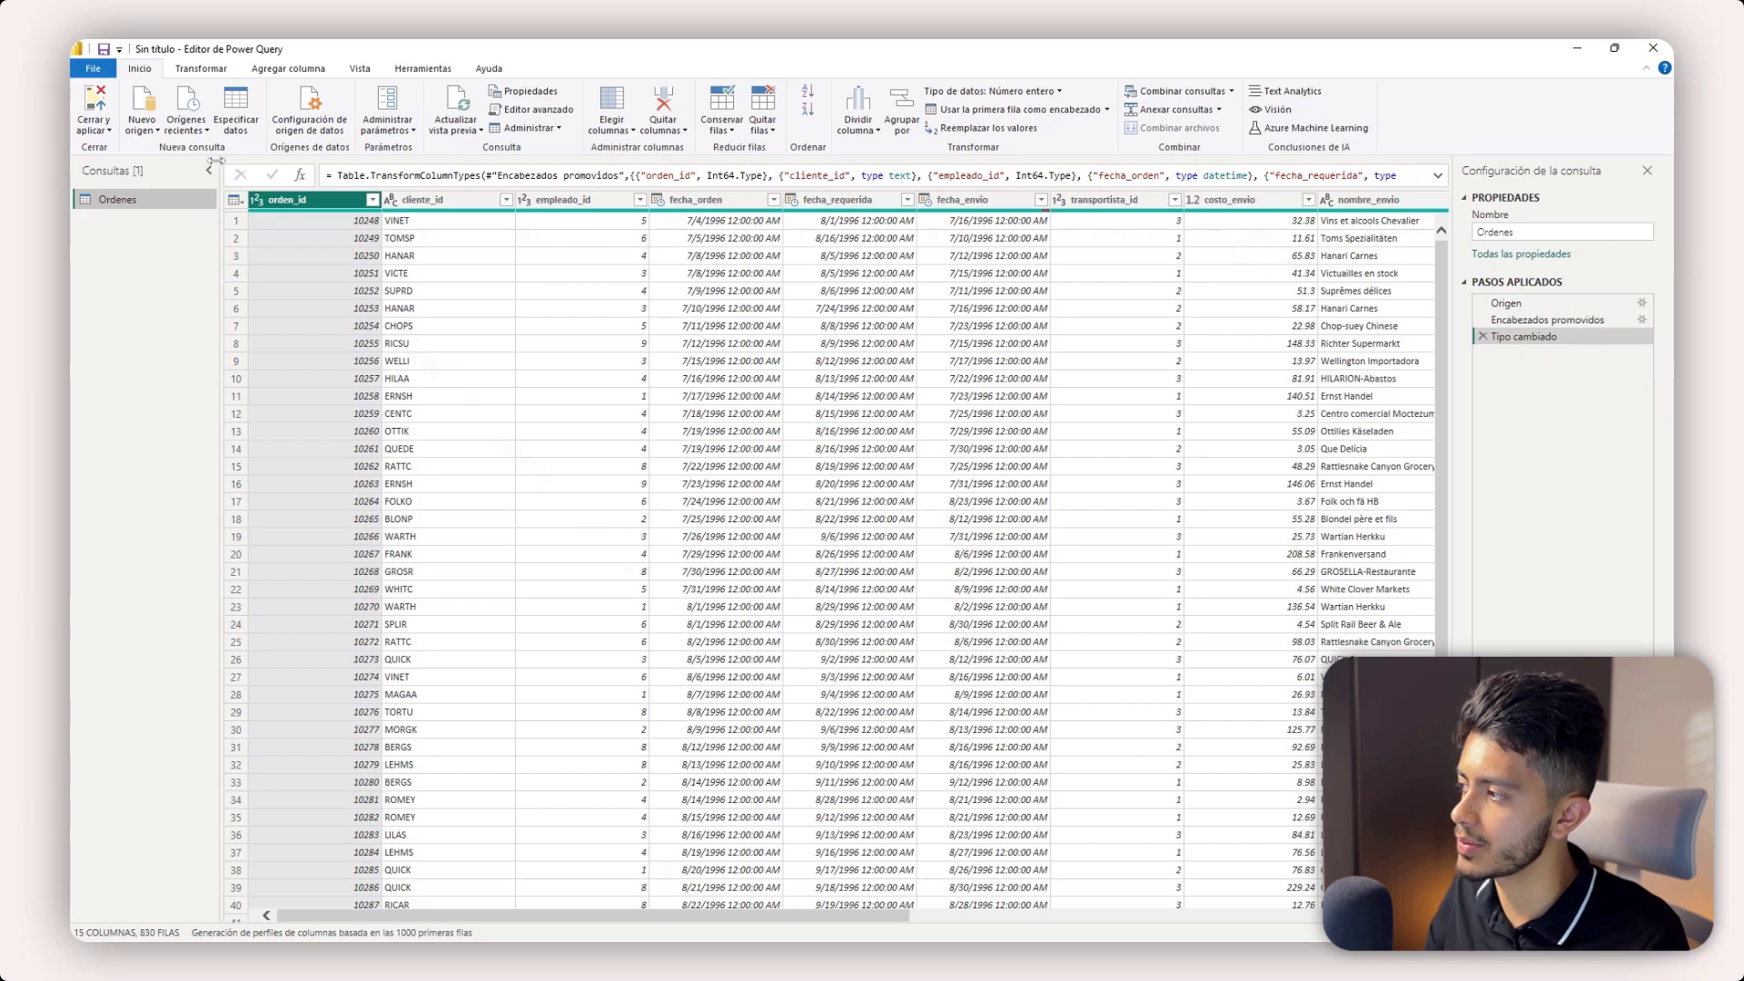
{"action": "left_click", "coordinate": [208, 170]}
{"action": "left_click", "coordinate": [87, 173]}
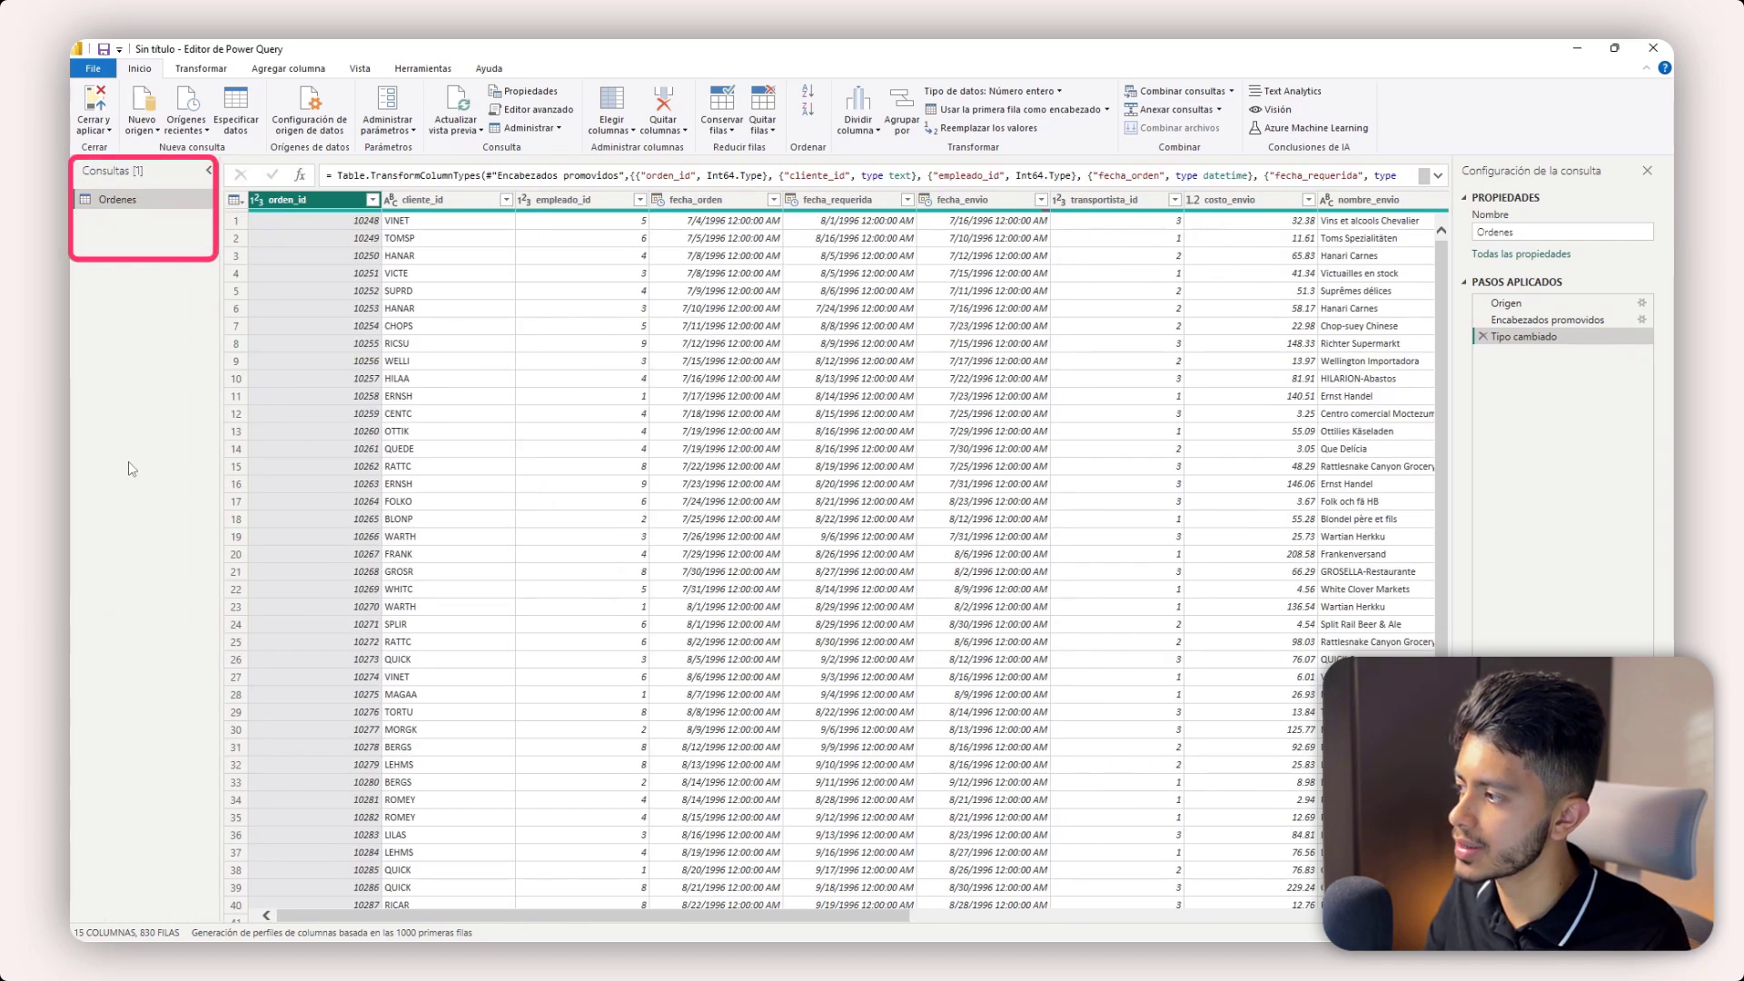
{"action": "left_click", "coordinate": [1464, 282]}
{"action": "left_click", "coordinate": [1465, 282]}
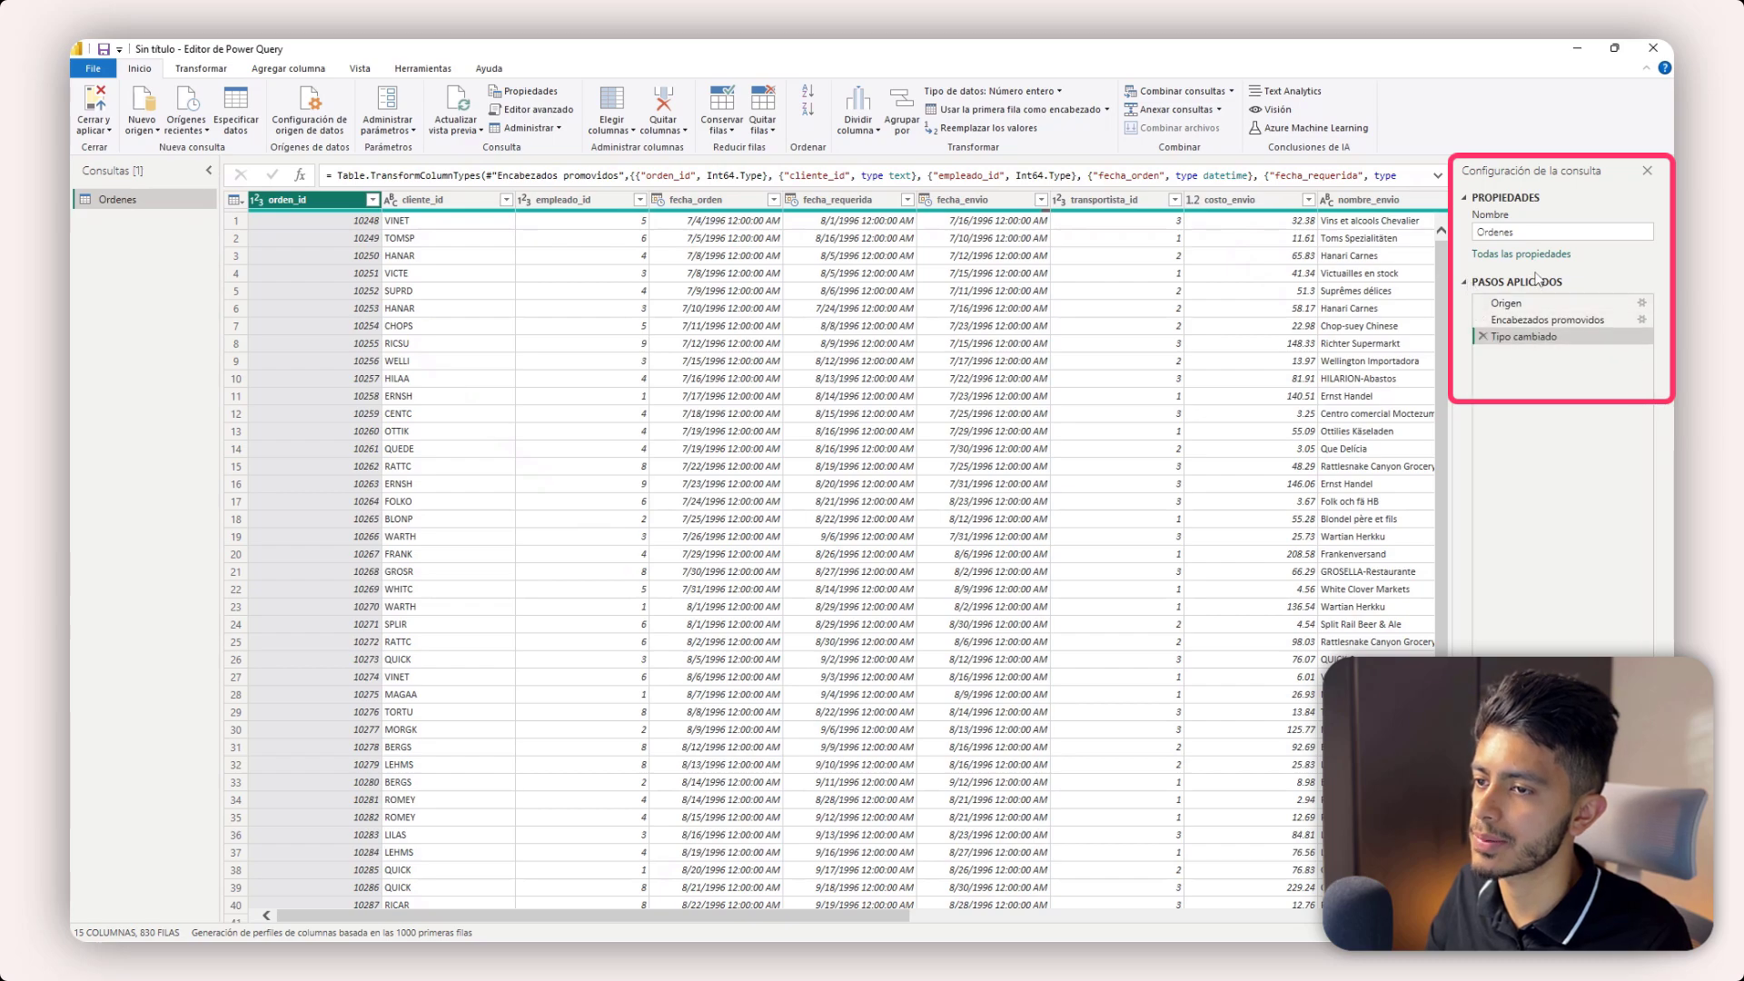
- Remove the fecha_orden column from the Ordenes query, and delete the resulting applied step
{"action": "left_click", "coordinate": [716, 200]}
{"action": "key", "text": "Delete"}
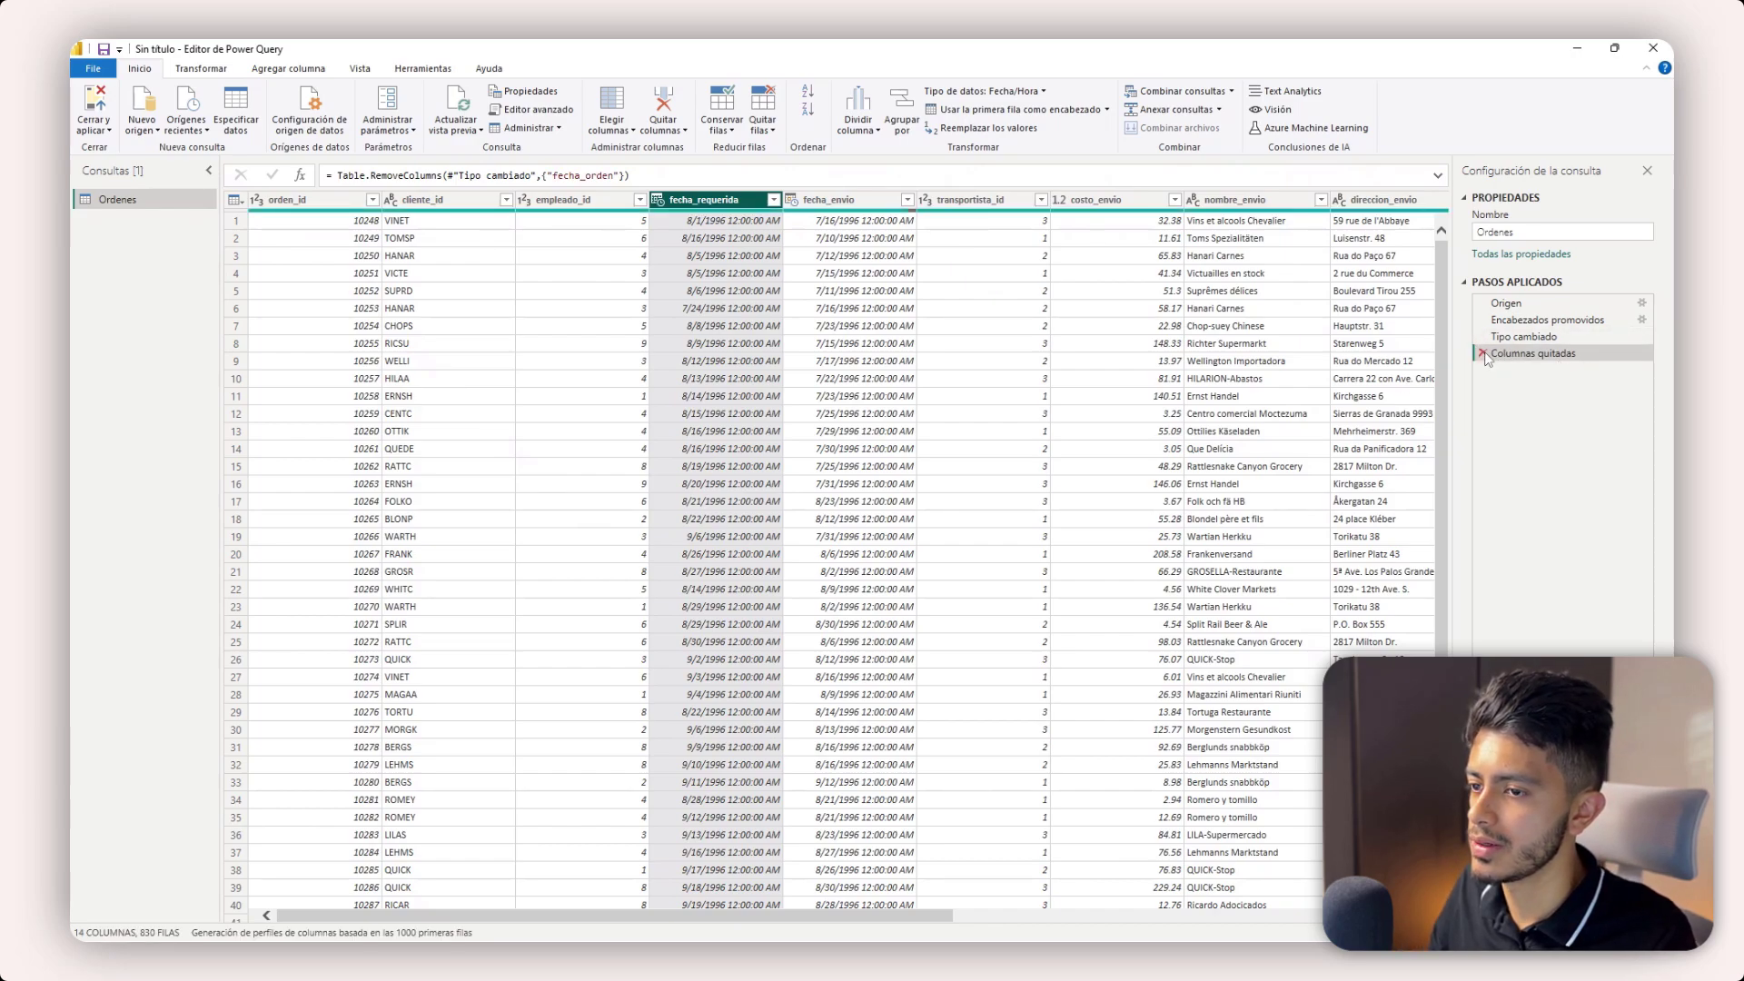
{"action": "left_click", "coordinate": [1482, 353]}
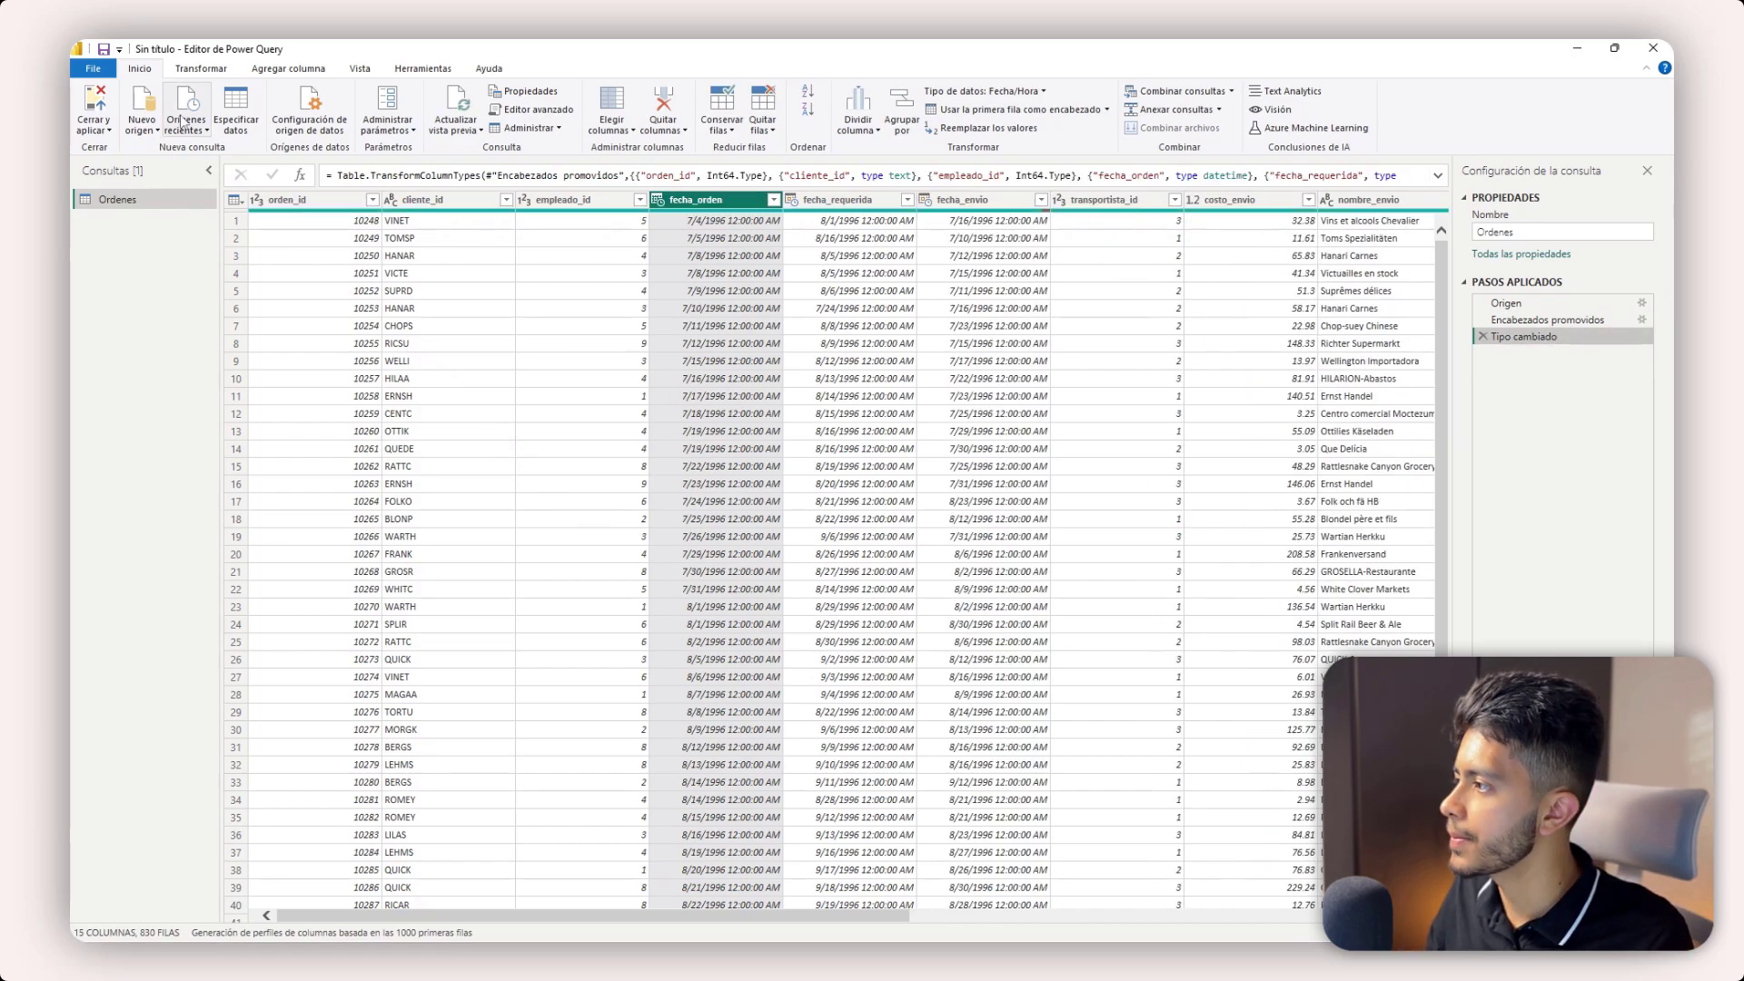
- Examine the available options for removing columns and for formatting, extracting and splitting column text
{"action": "left_click", "coordinate": [286, 200]}
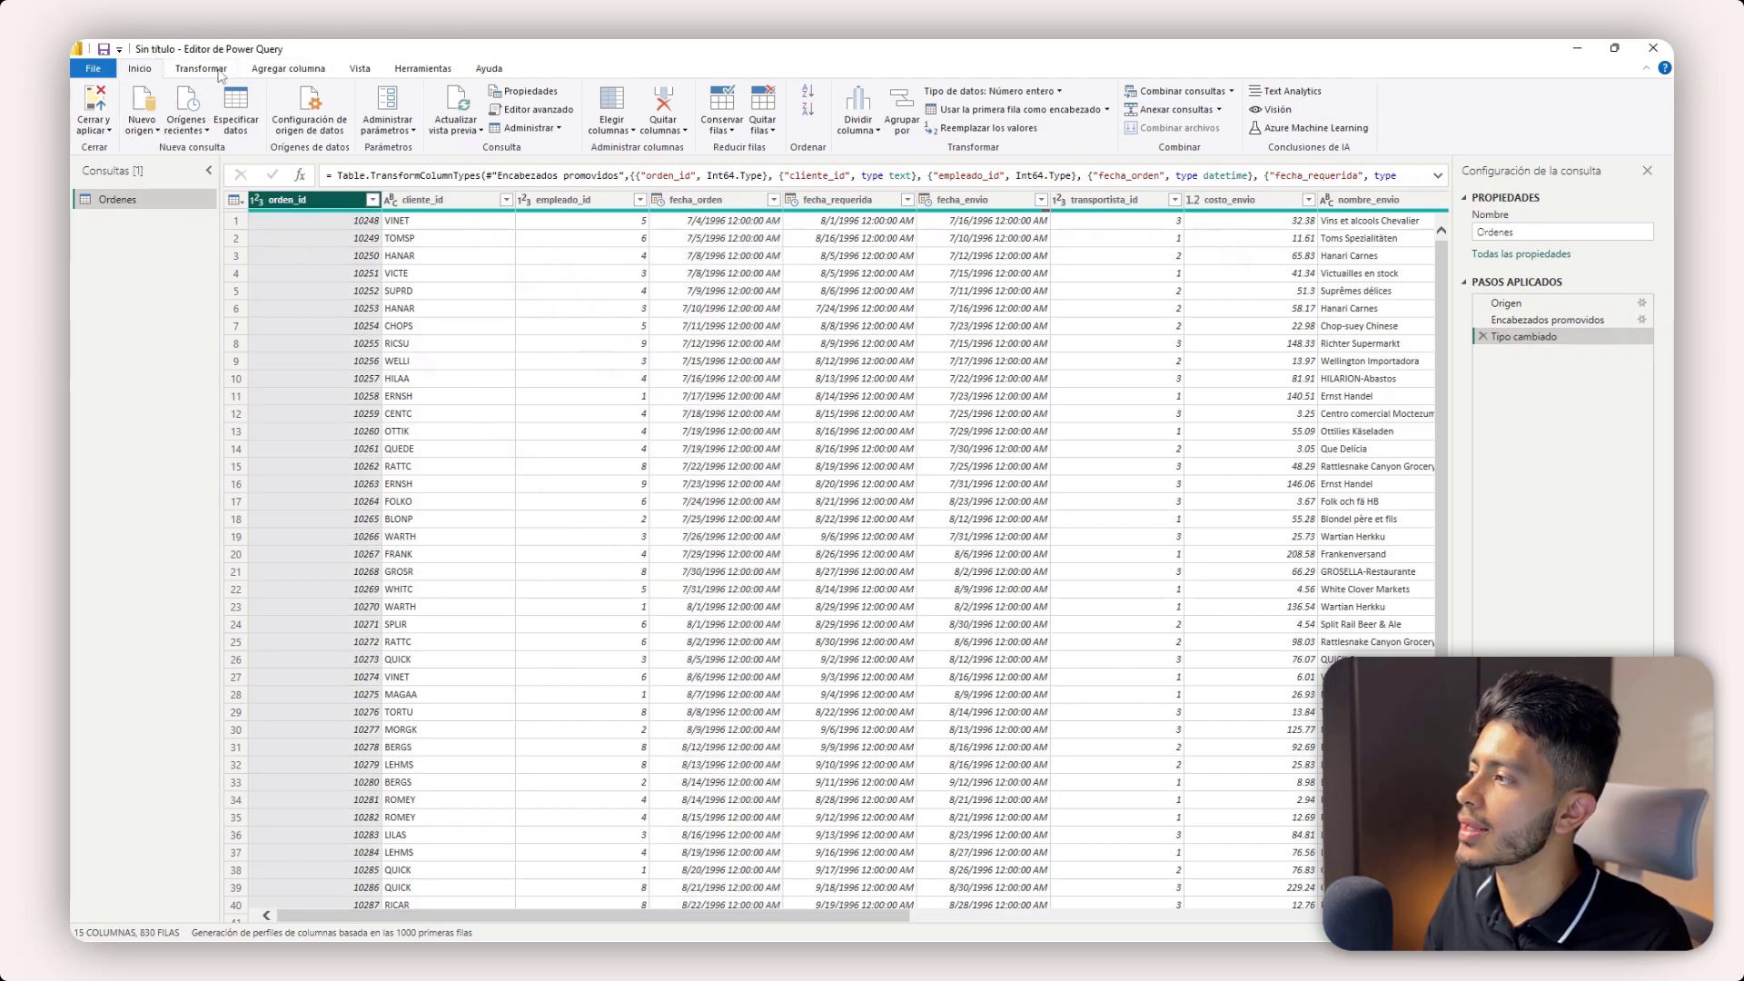
{"action": "left_click", "coordinate": [201, 68]}
{"action": "left_click", "coordinate": [295, 68]}
{"action": "left_click", "coordinate": [201, 68]}
{"action": "left_click", "coordinate": [139, 68]}
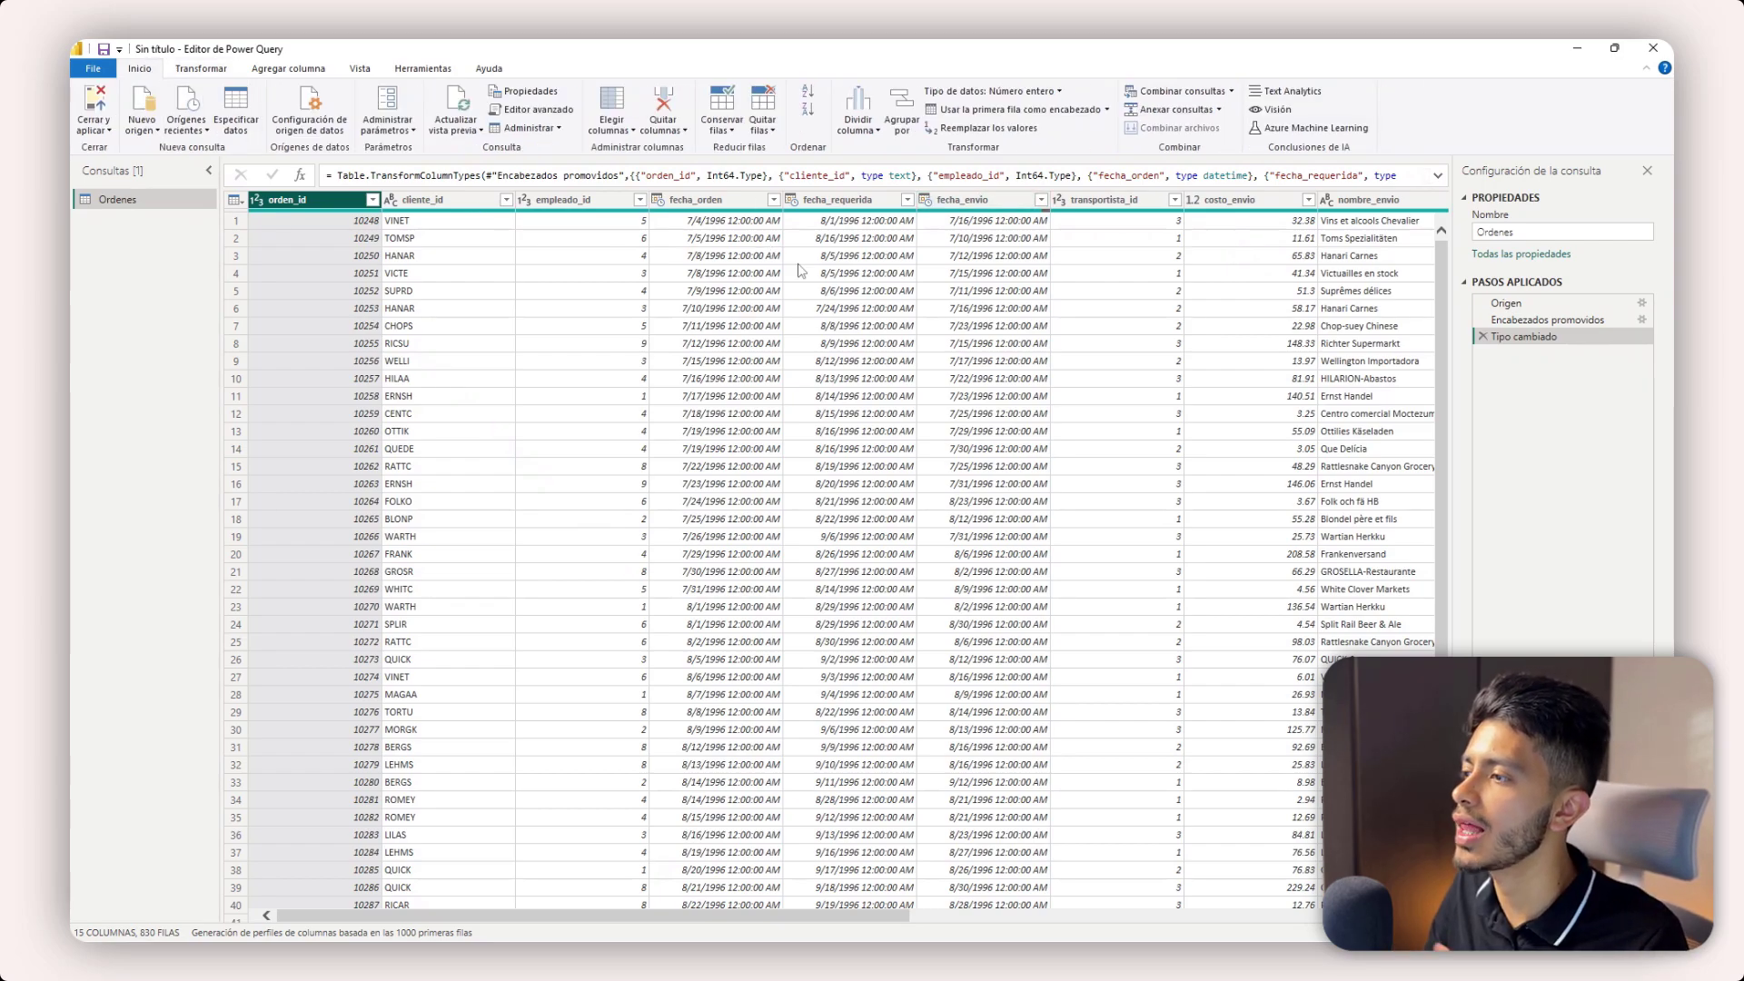
{"action": "left_click", "coordinate": [675, 126]}
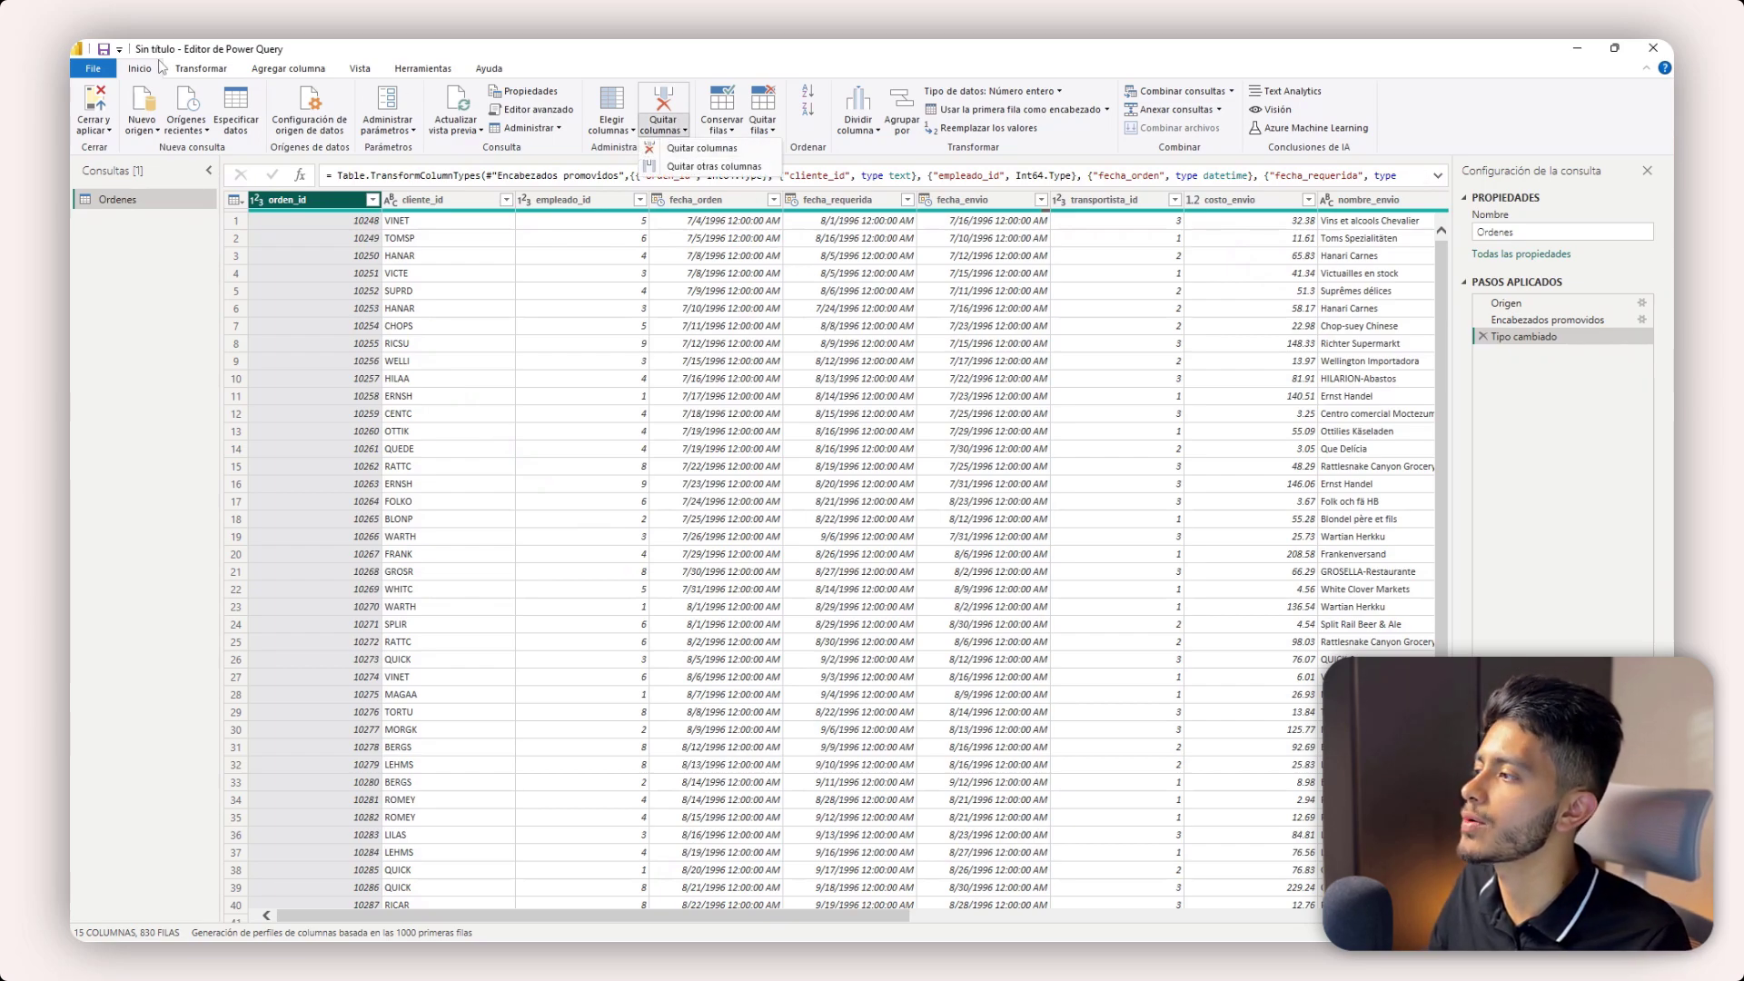
{"action": "left_click", "coordinate": [201, 68]}
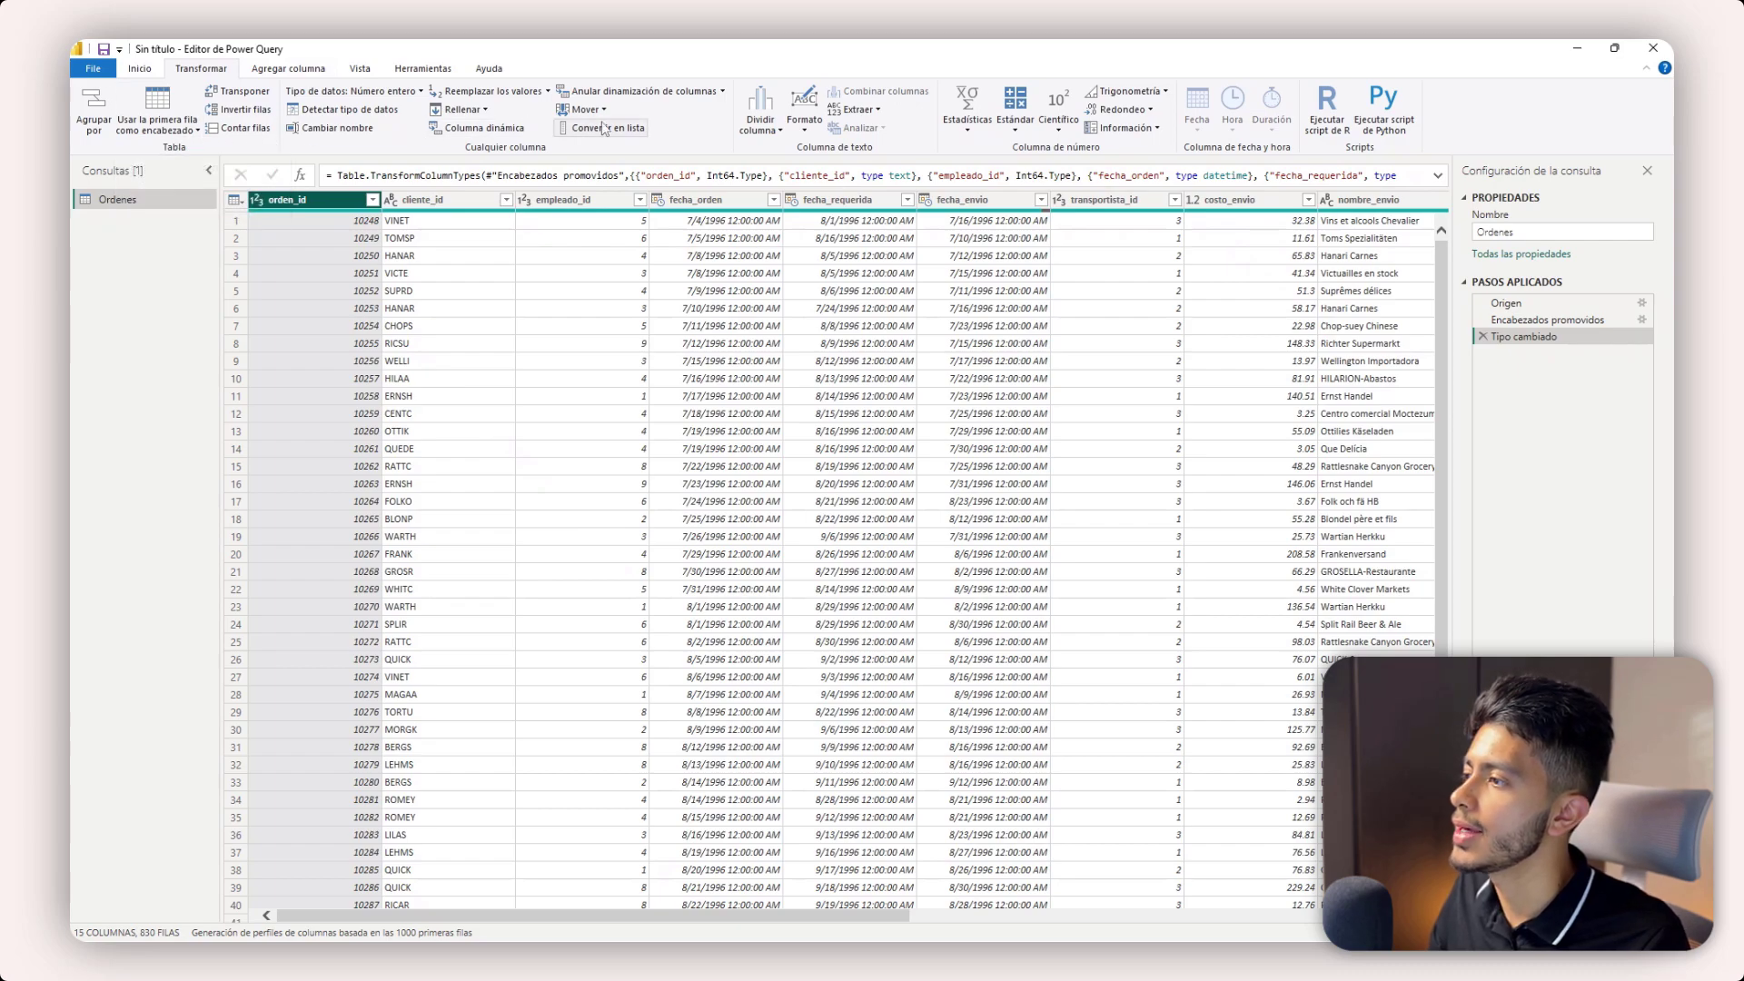
{"action": "left_click", "coordinate": [803, 113]}
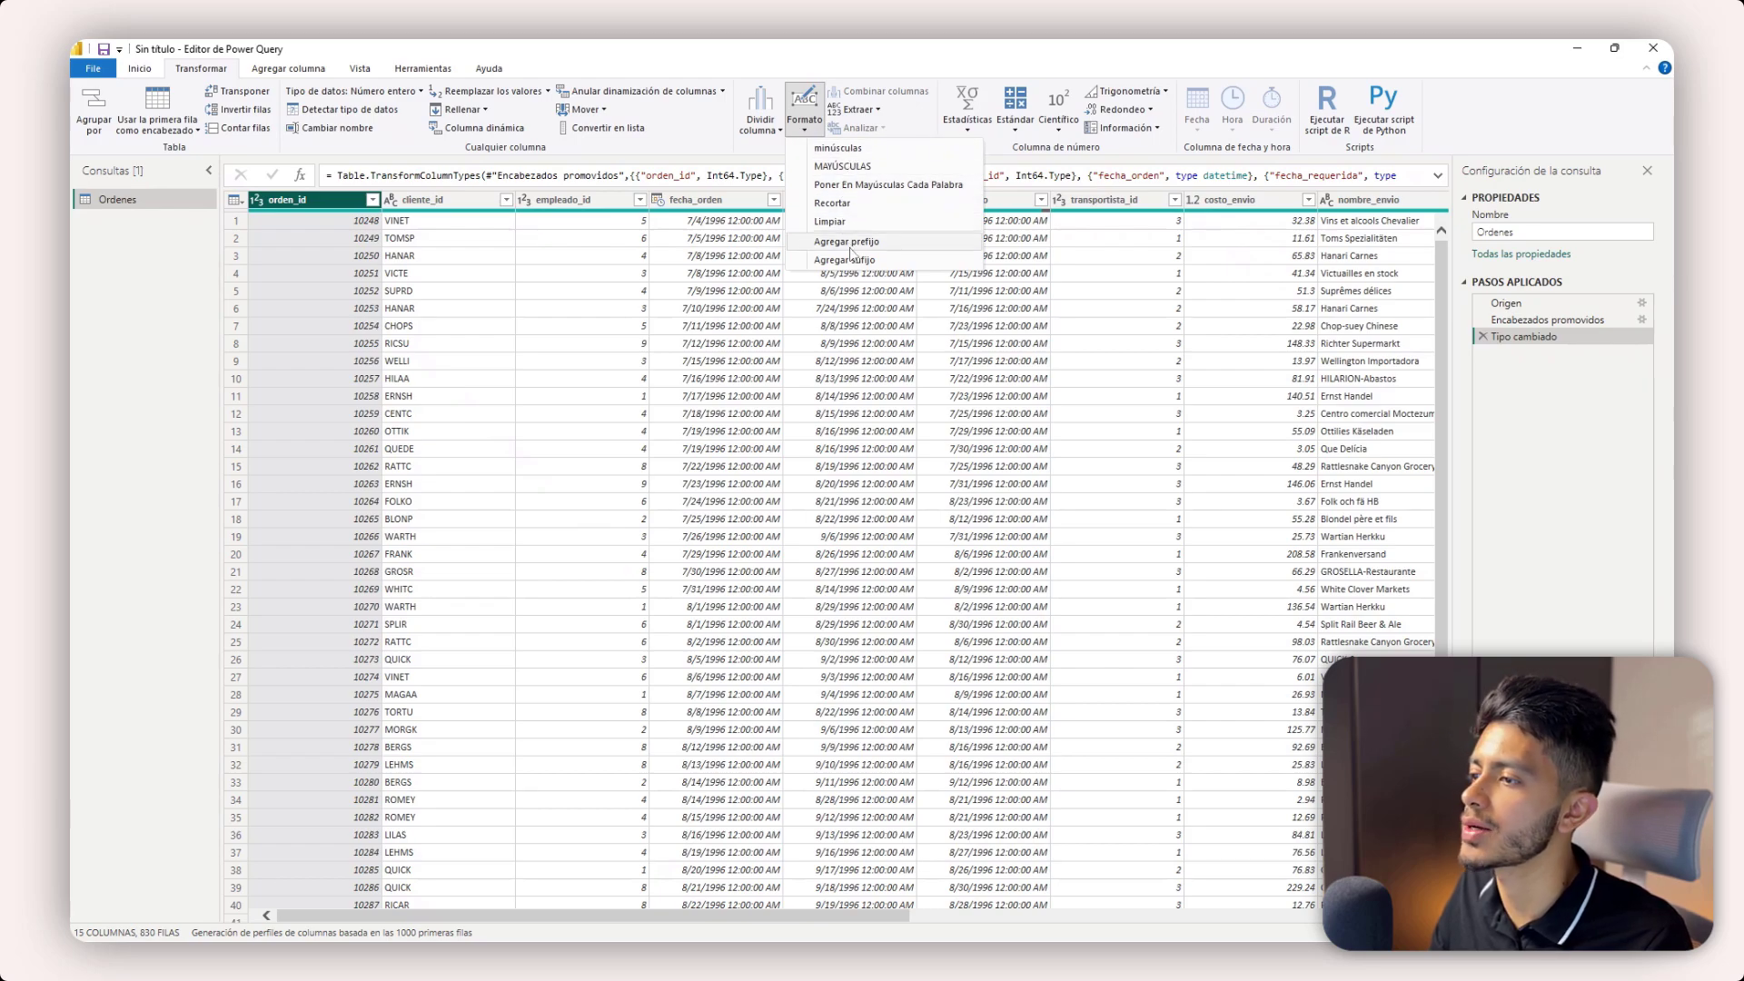
{"action": "left_click", "coordinate": [854, 109]}
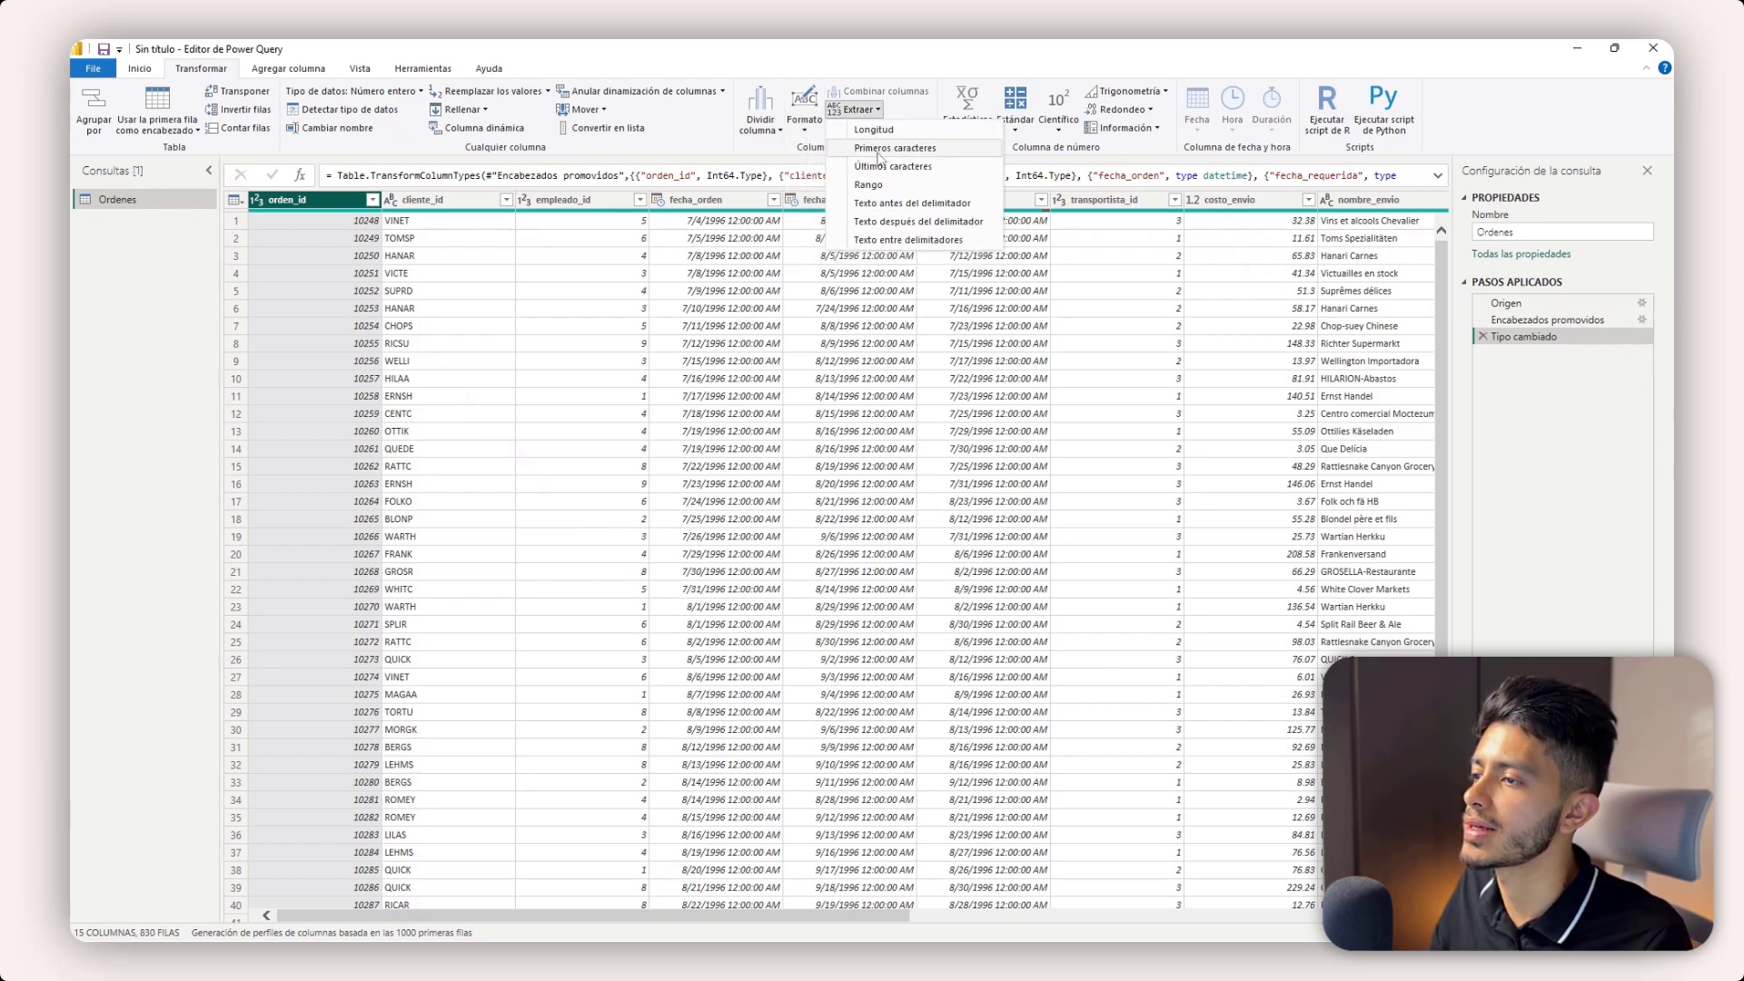
{"action": "left_click", "coordinate": [311, 208]}
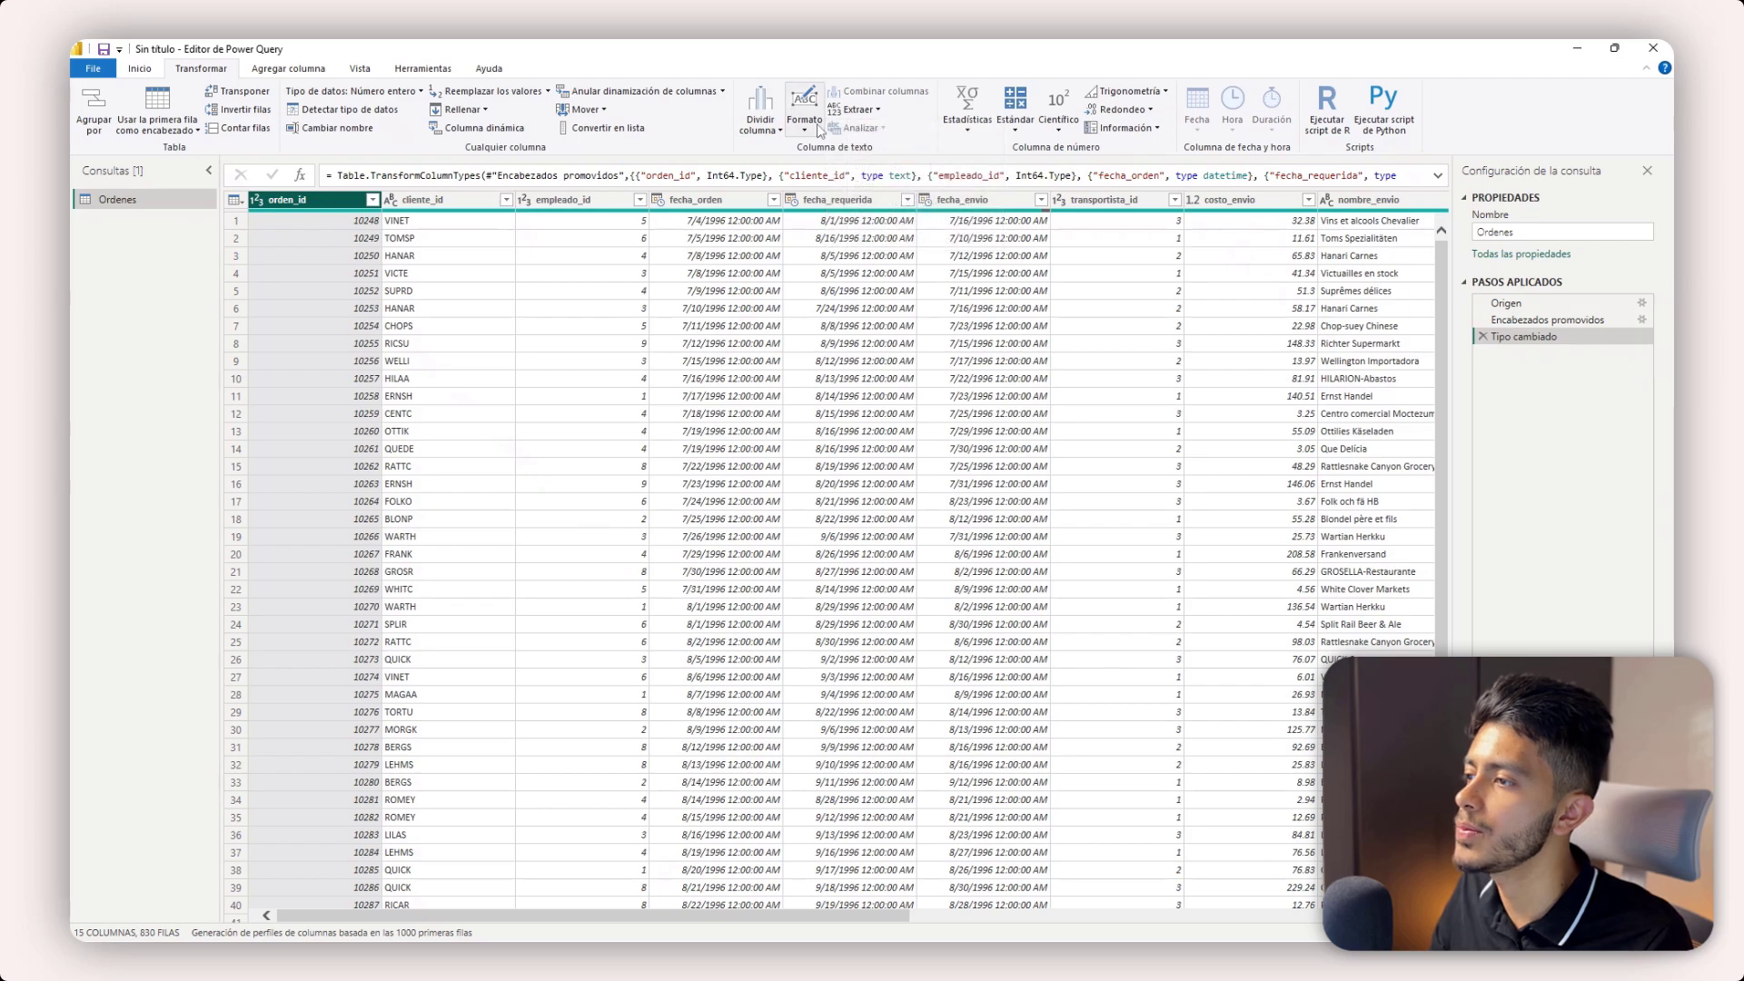
{"action": "left_click", "coordinate": [804, 123]}
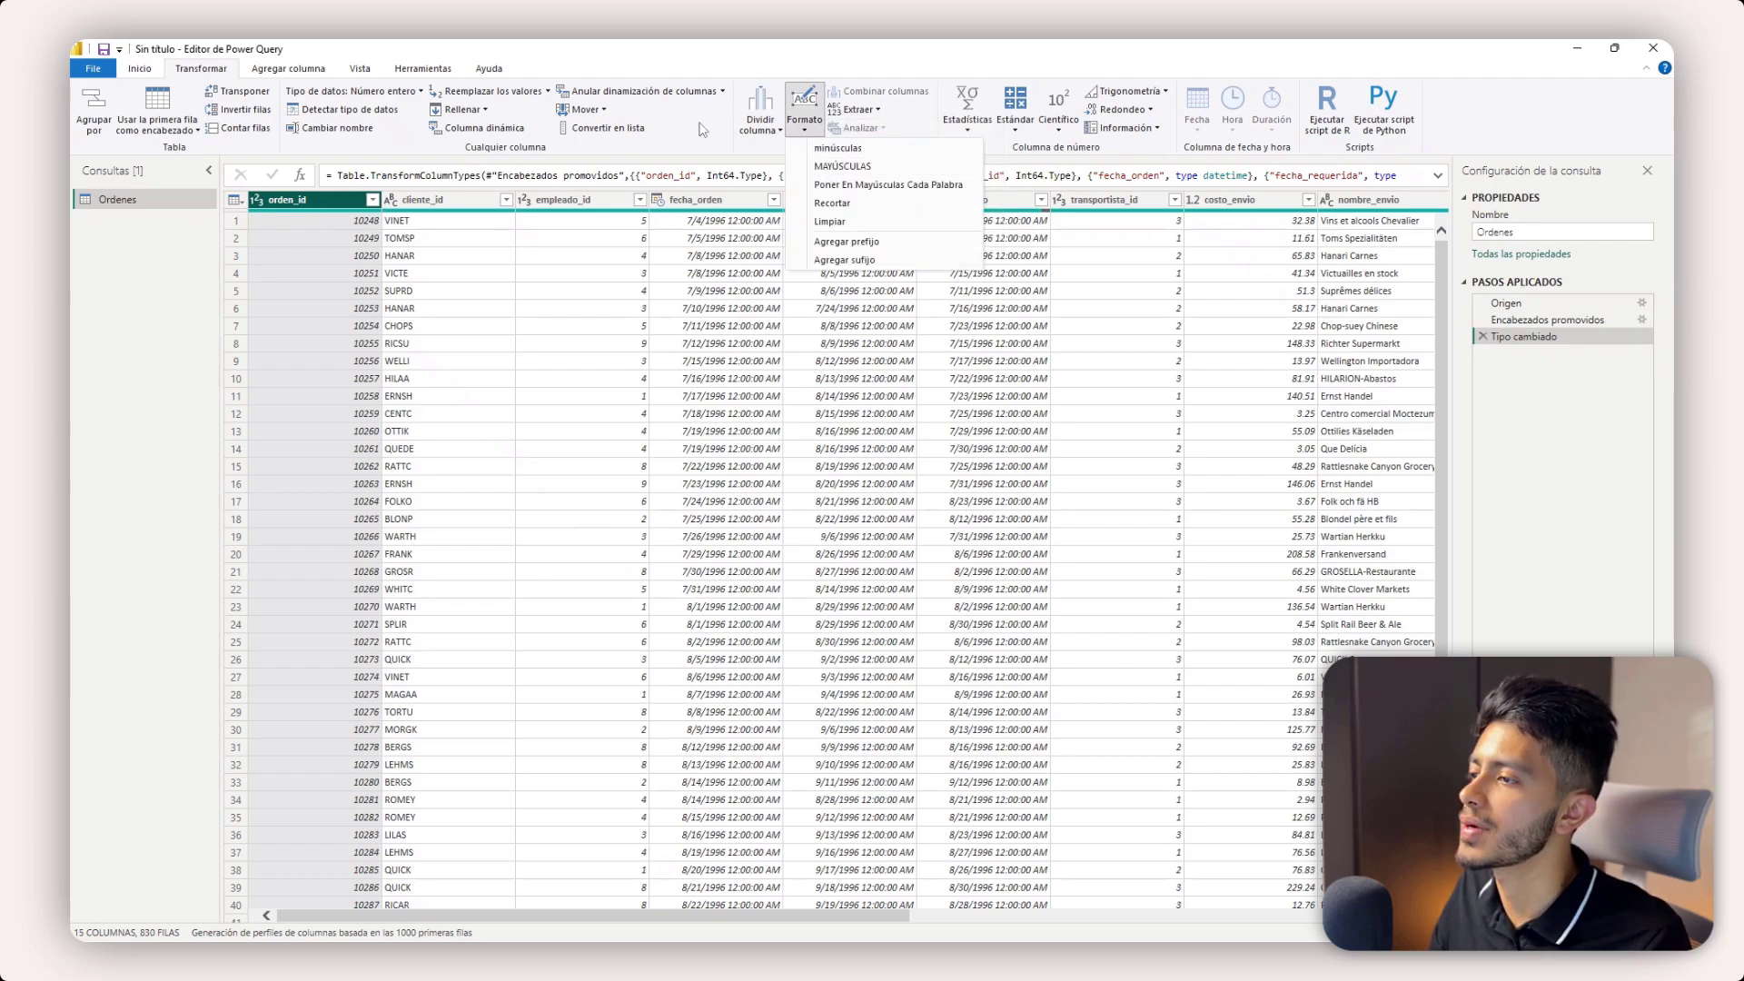
{"action": "left_click", "coordinate": [756, 124]}
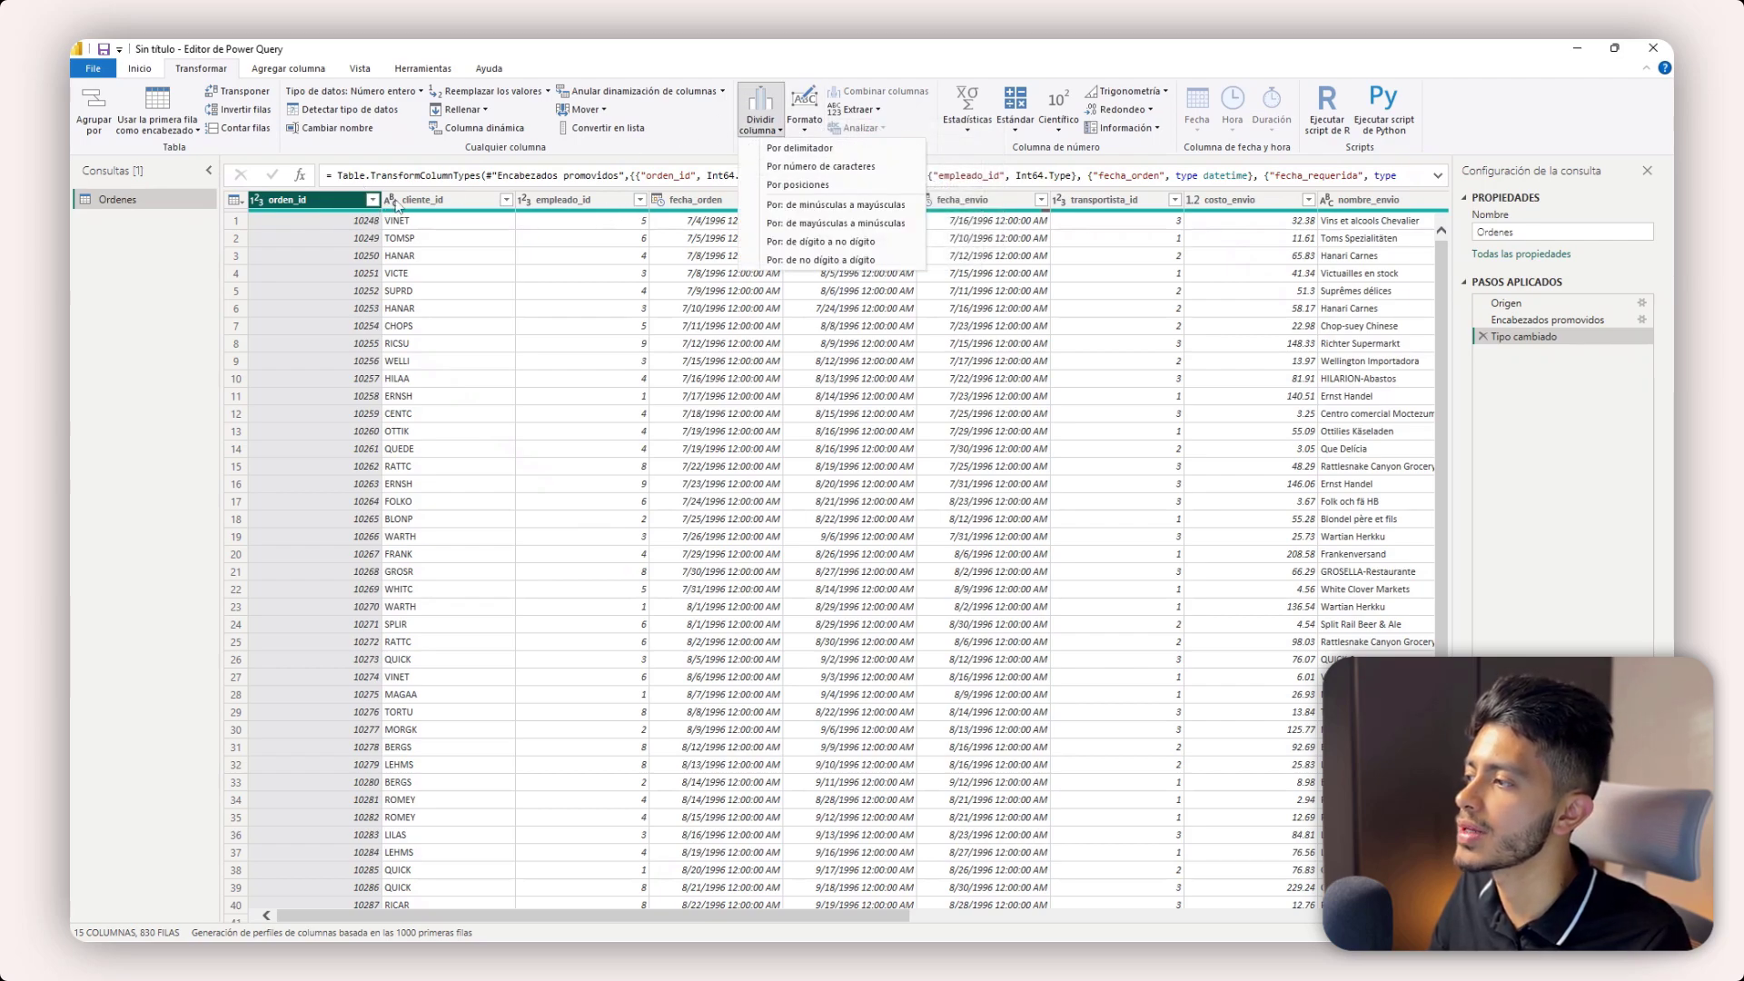
{"action": "left_click", "coordinate": [459, 231]}
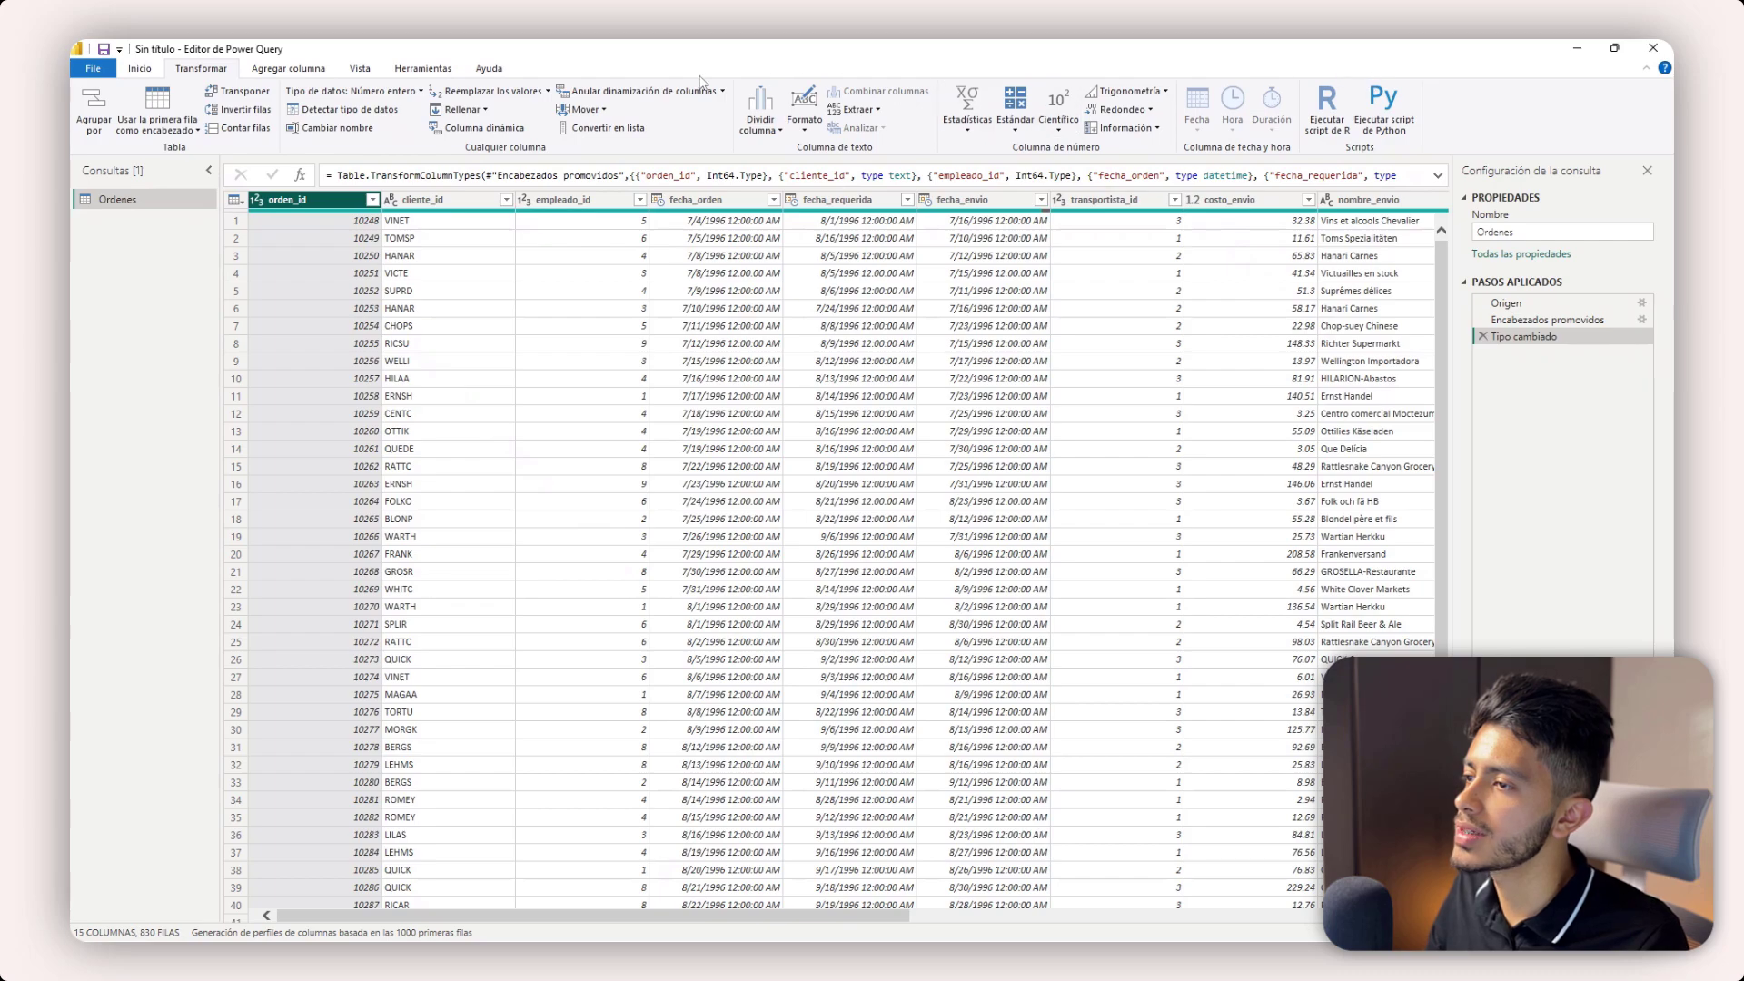
- Convert the cliente_id column's text to lowercase in place, and delete the resulting applied step
{"action": "left_click", "coordinate": [401, 205]}
{"action": "left_click", "coordinate": [832, 110]}
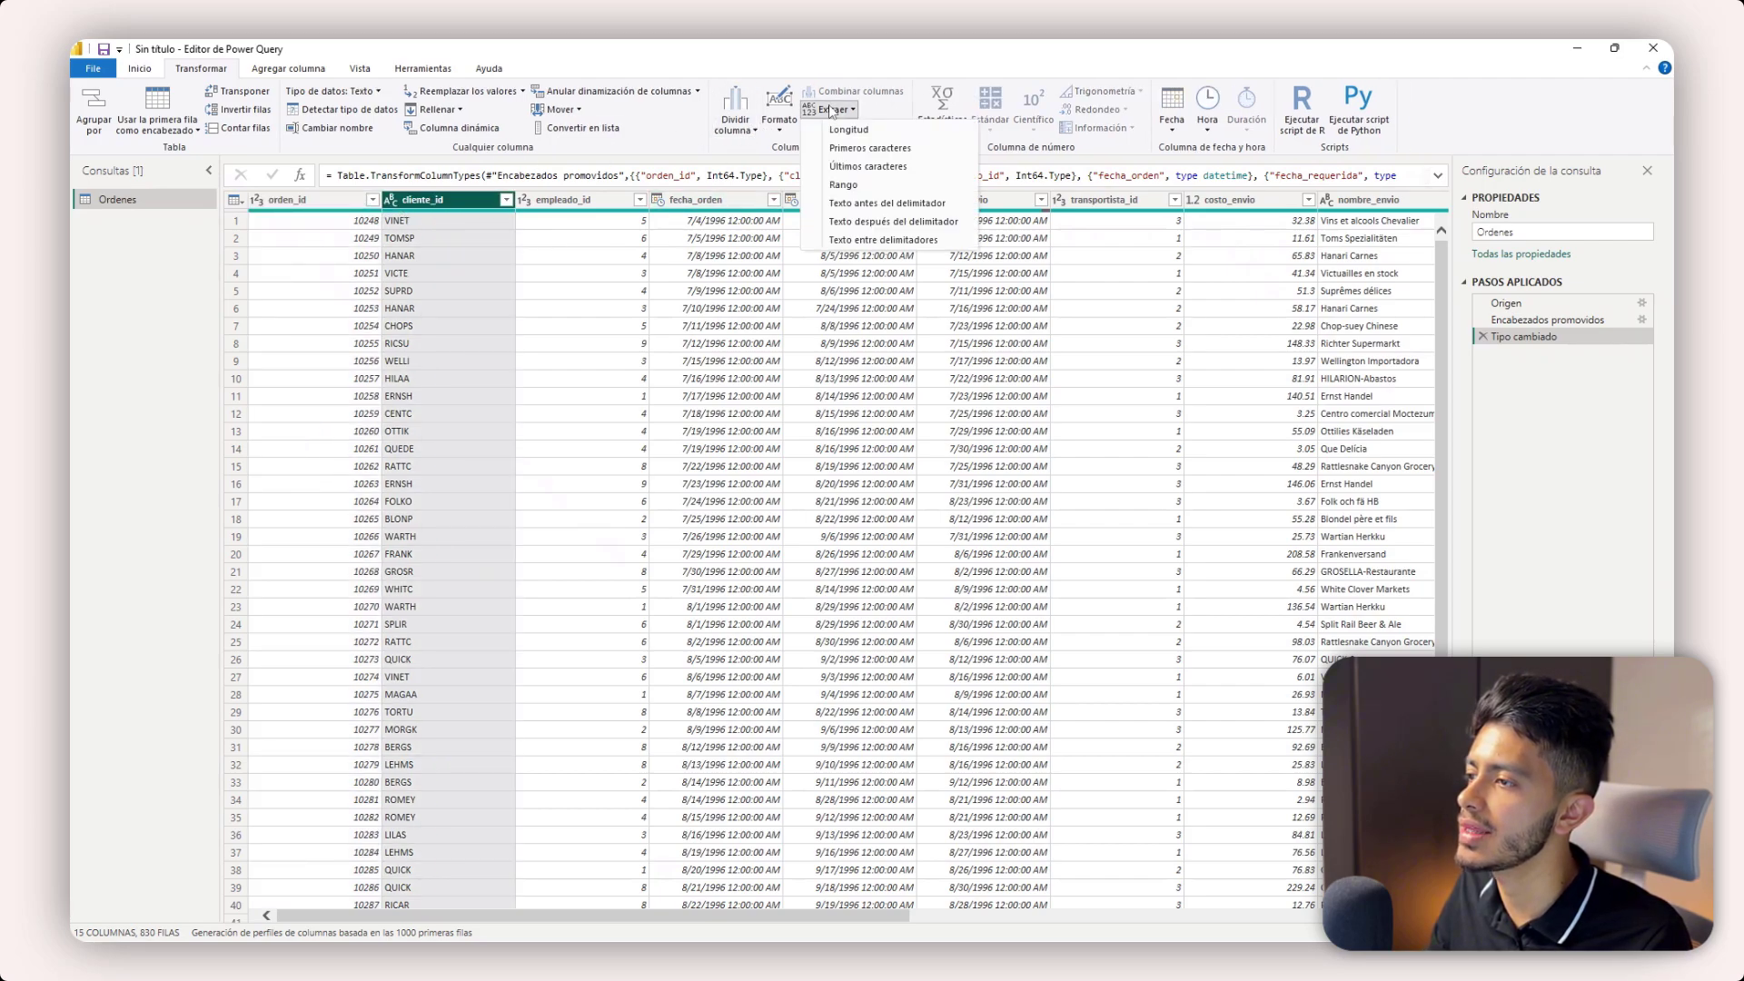
{"action": "left_click", "coordinate": [779, 101]}
{"action": "left_click", "coordinate": [817, 156]}
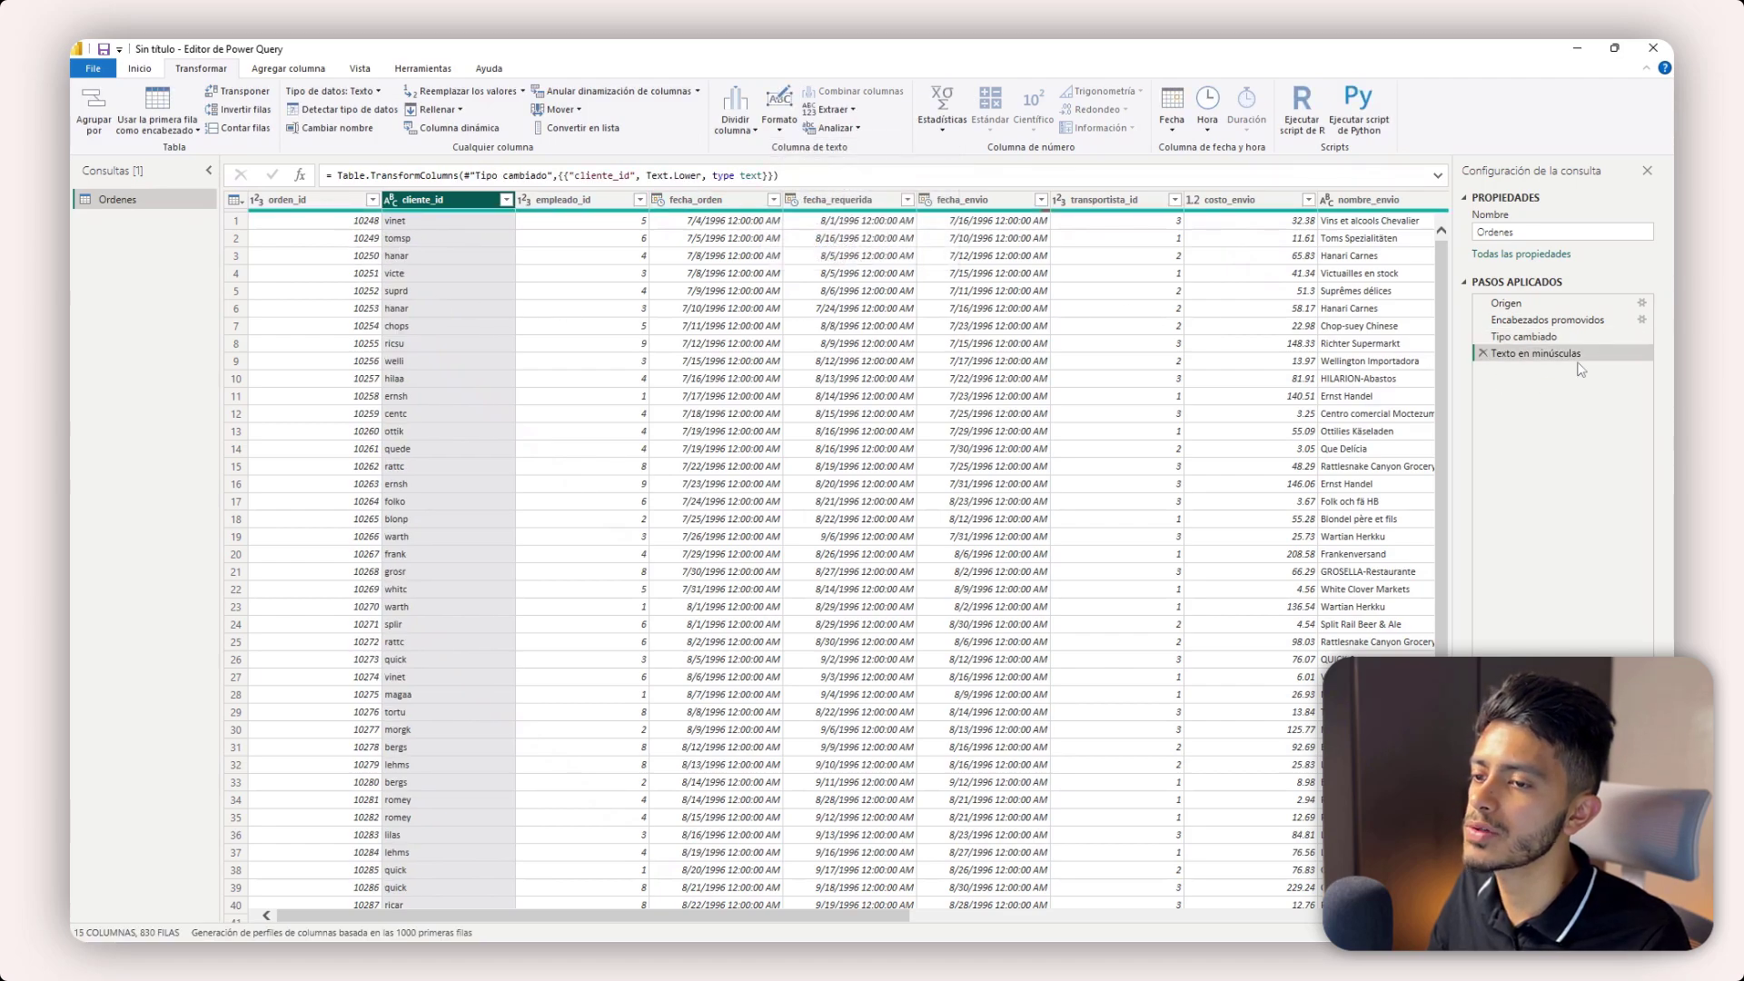
{"action": "left_click", "coordinate": [1483, 353]}
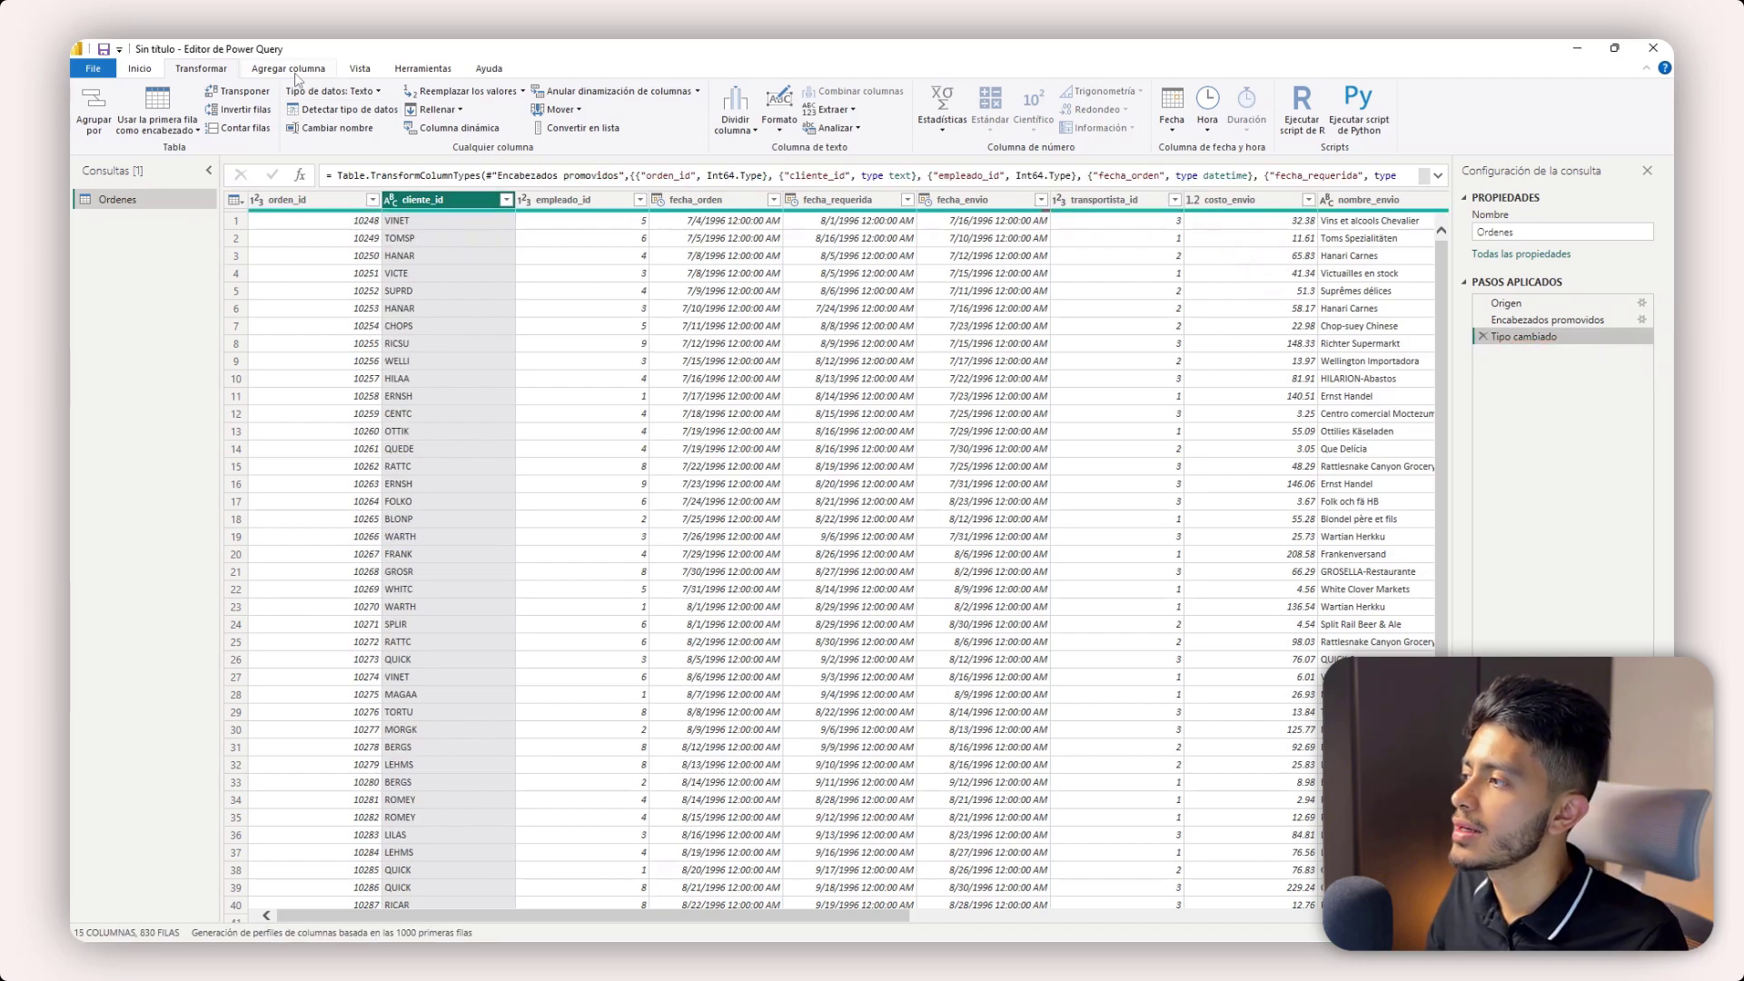
- Add a new column with the lowercase text of cliente_id, compare it with the Tipo cambiado step, and delete the added step
{"action": "left_click", "coordinate": [289, 69]}
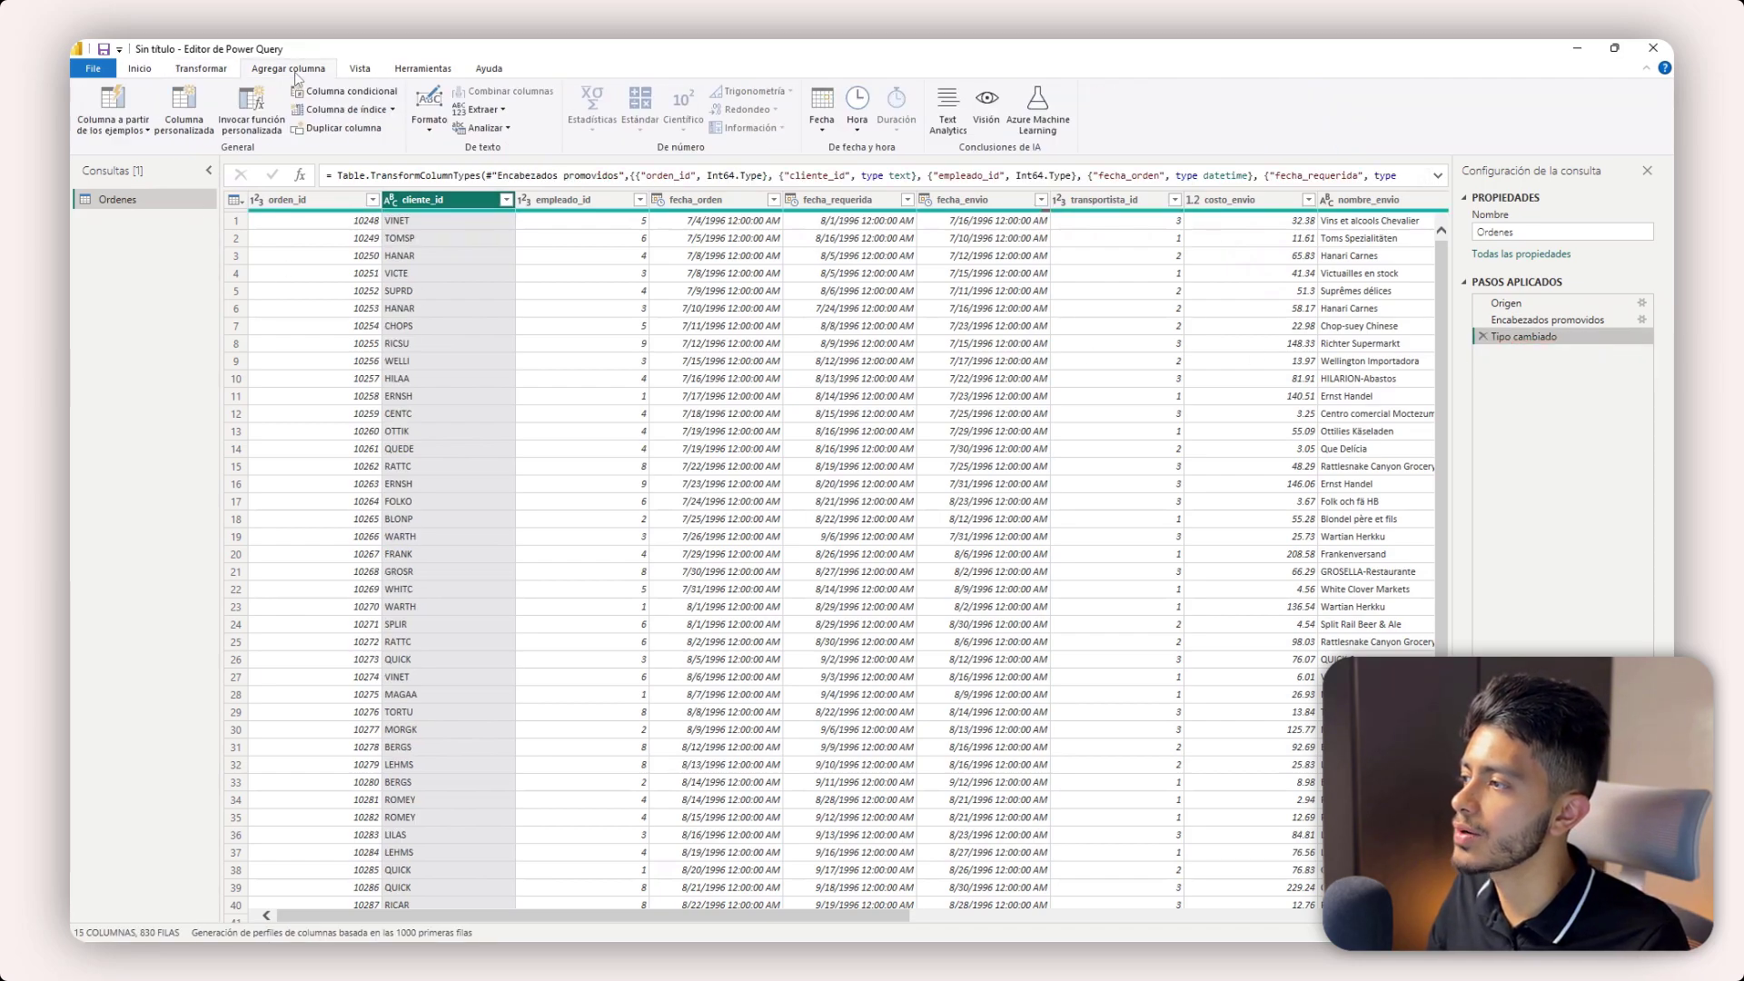
{"action": "left_click", "coordinate": [431, 133]}
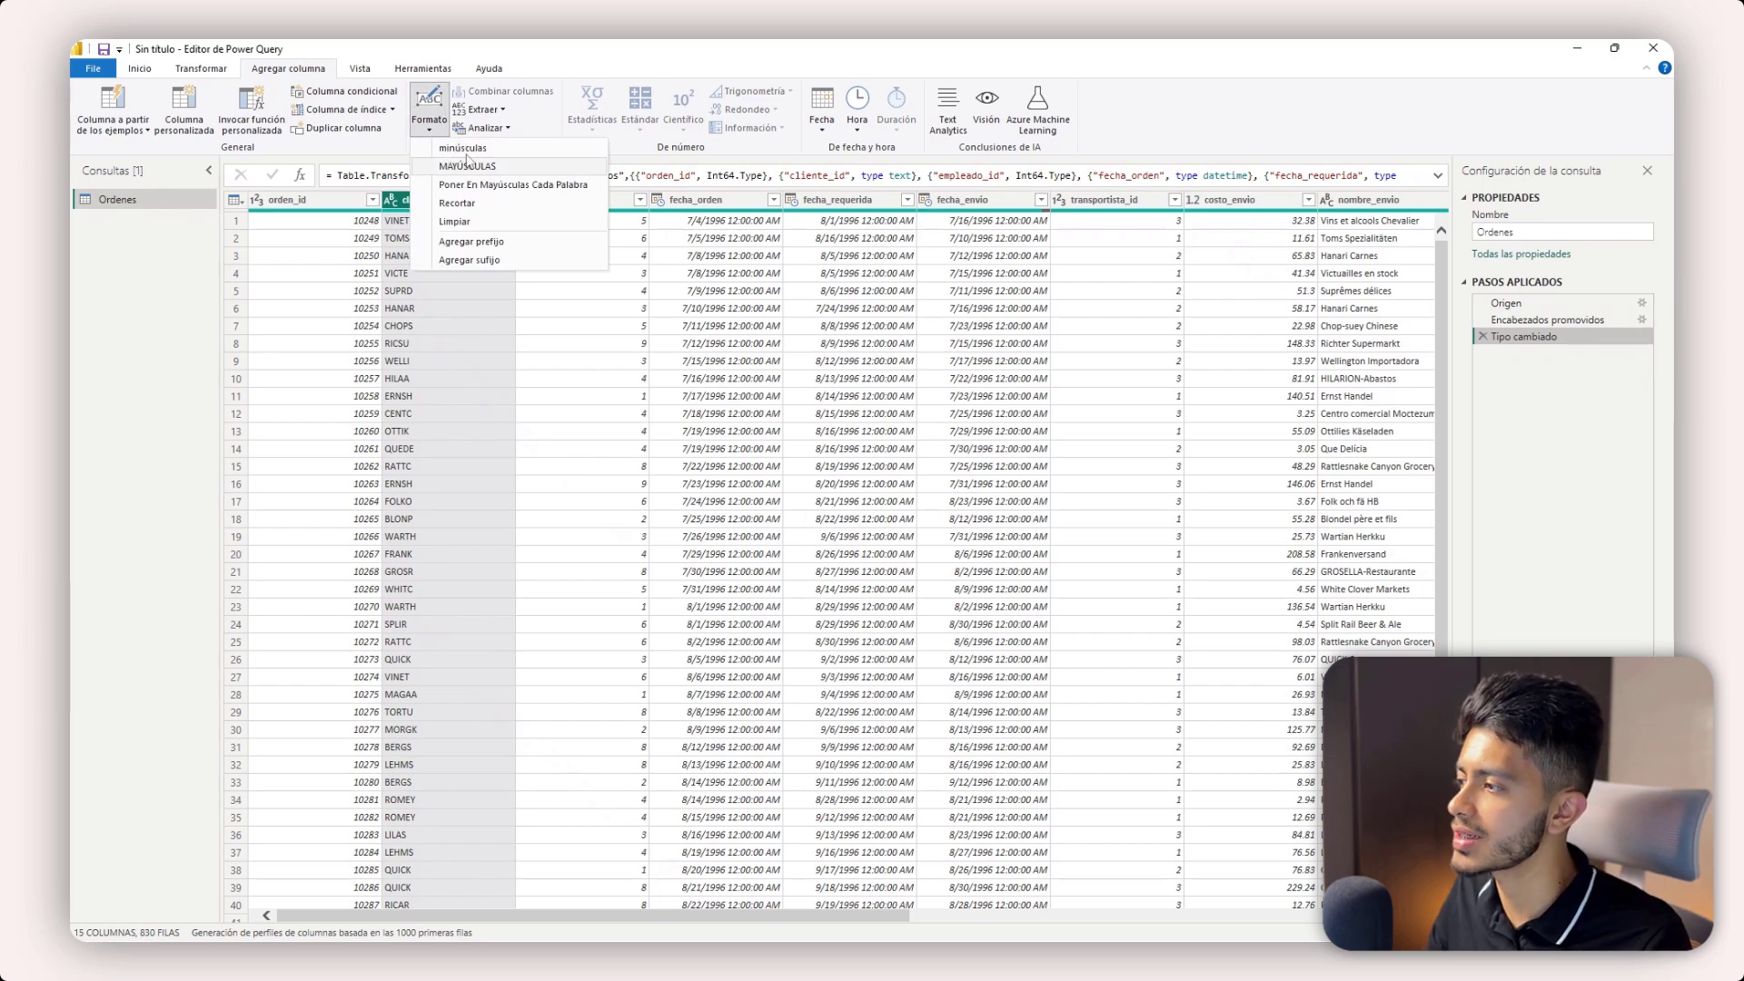
{"action": "left_click", "coordinate": [467, 148]}
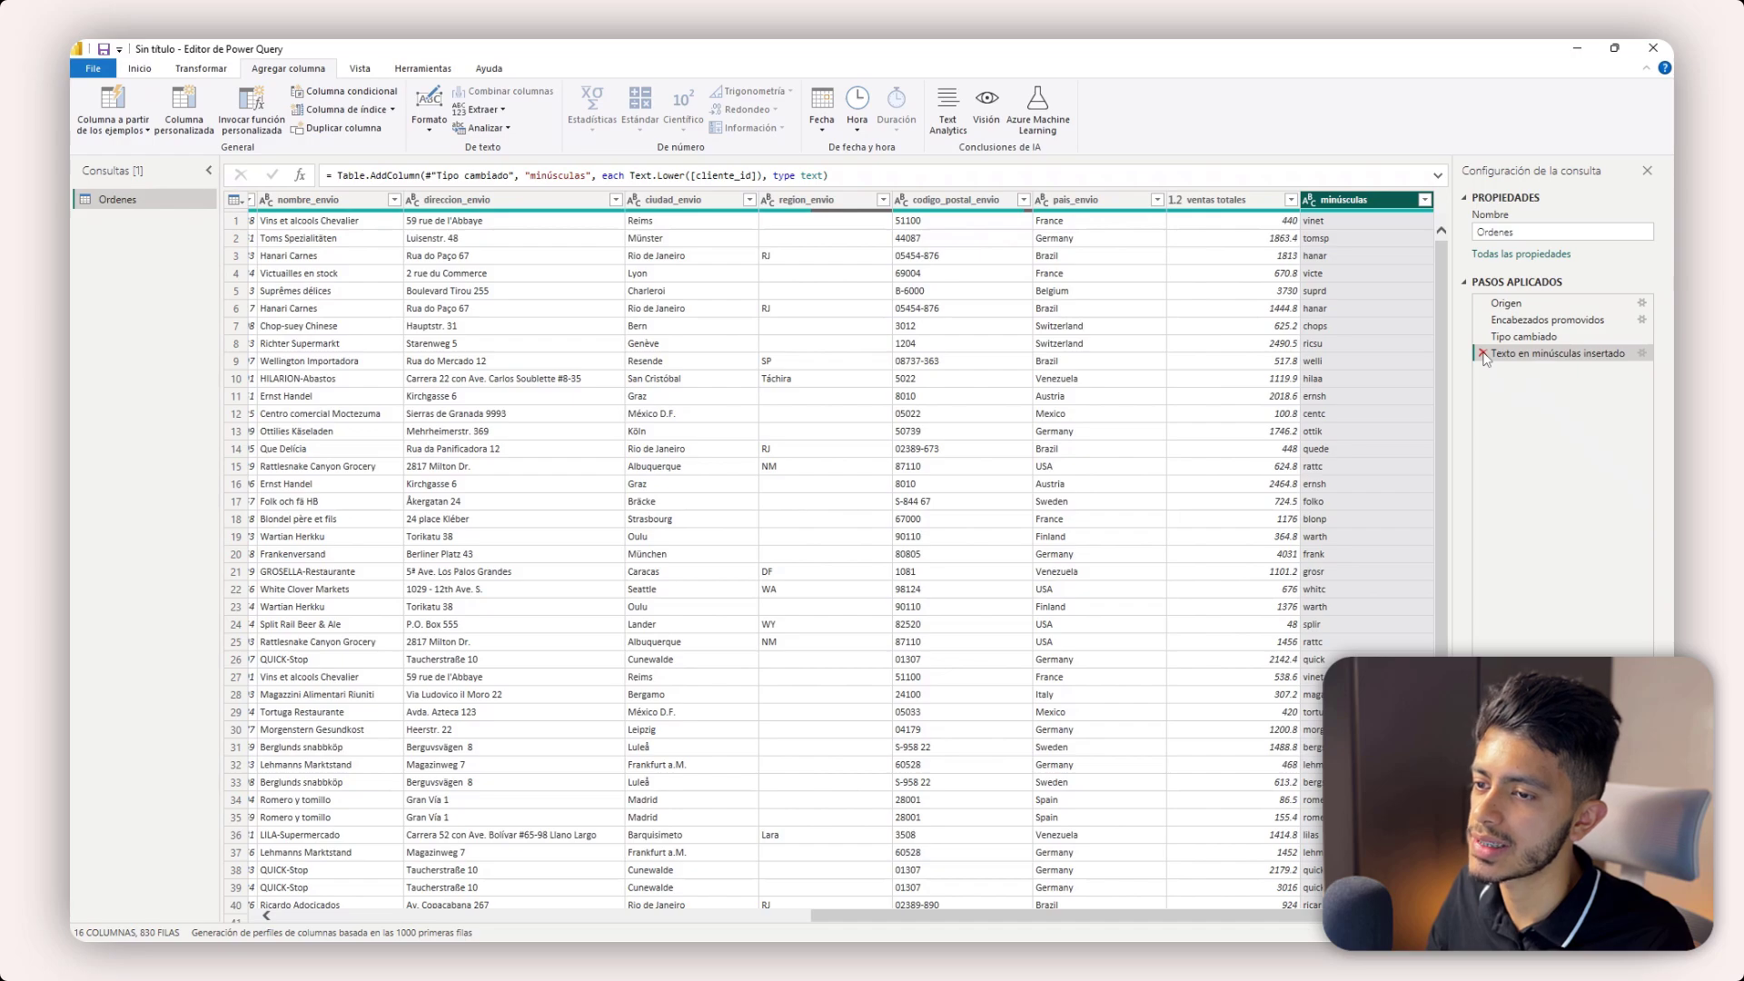
{"action": "left_click", "coordinate": [1550, 341]}
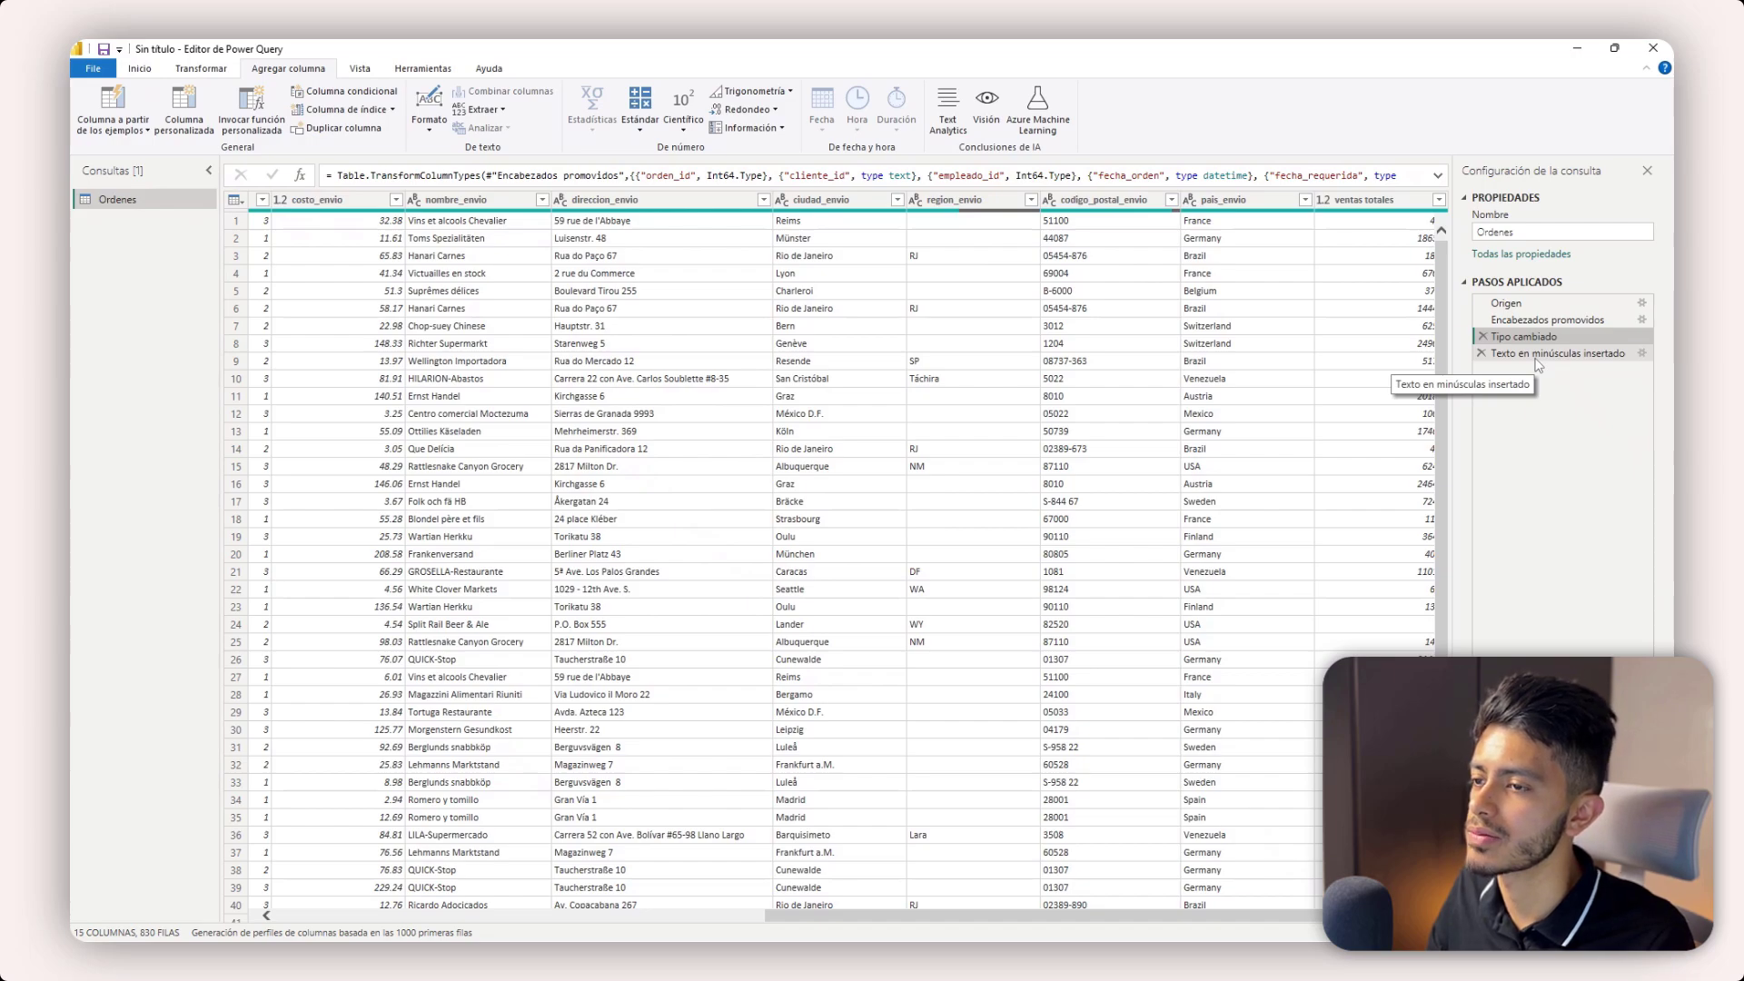
{"action": "left_click_drag", "start_coordinate": [793, 914], "coordinate": [315, 883]}
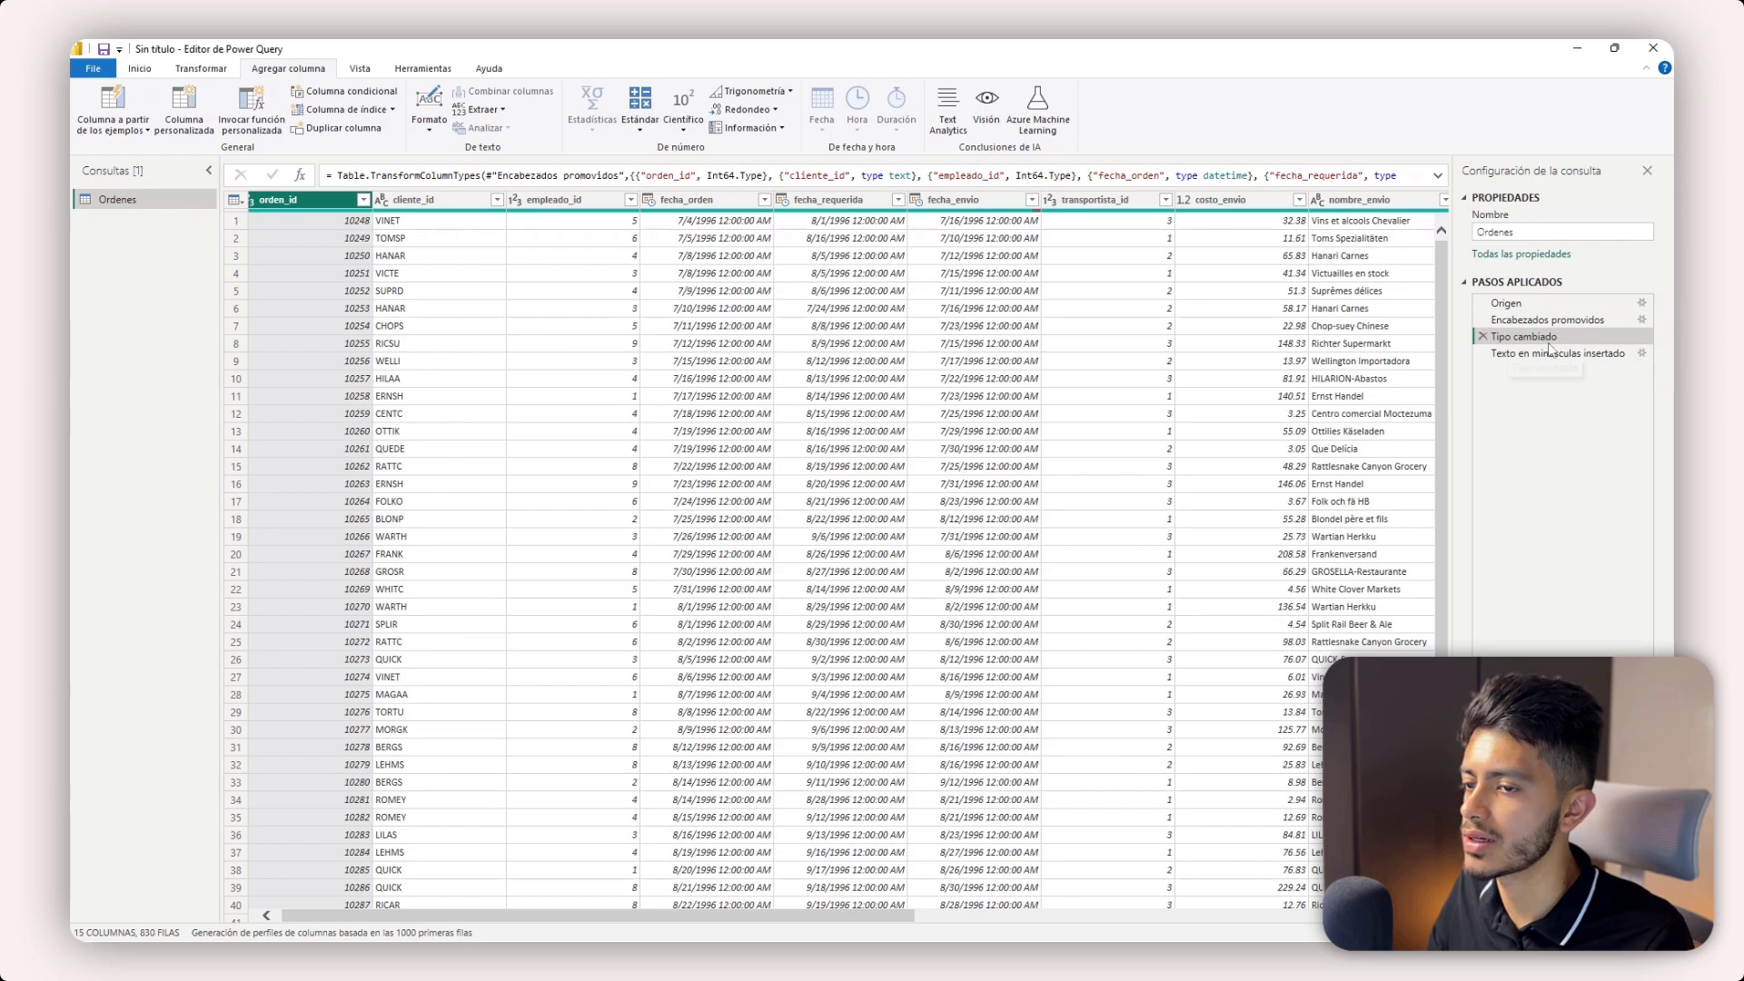
{"action": "left_click", "coordinate": [1481, 354]}
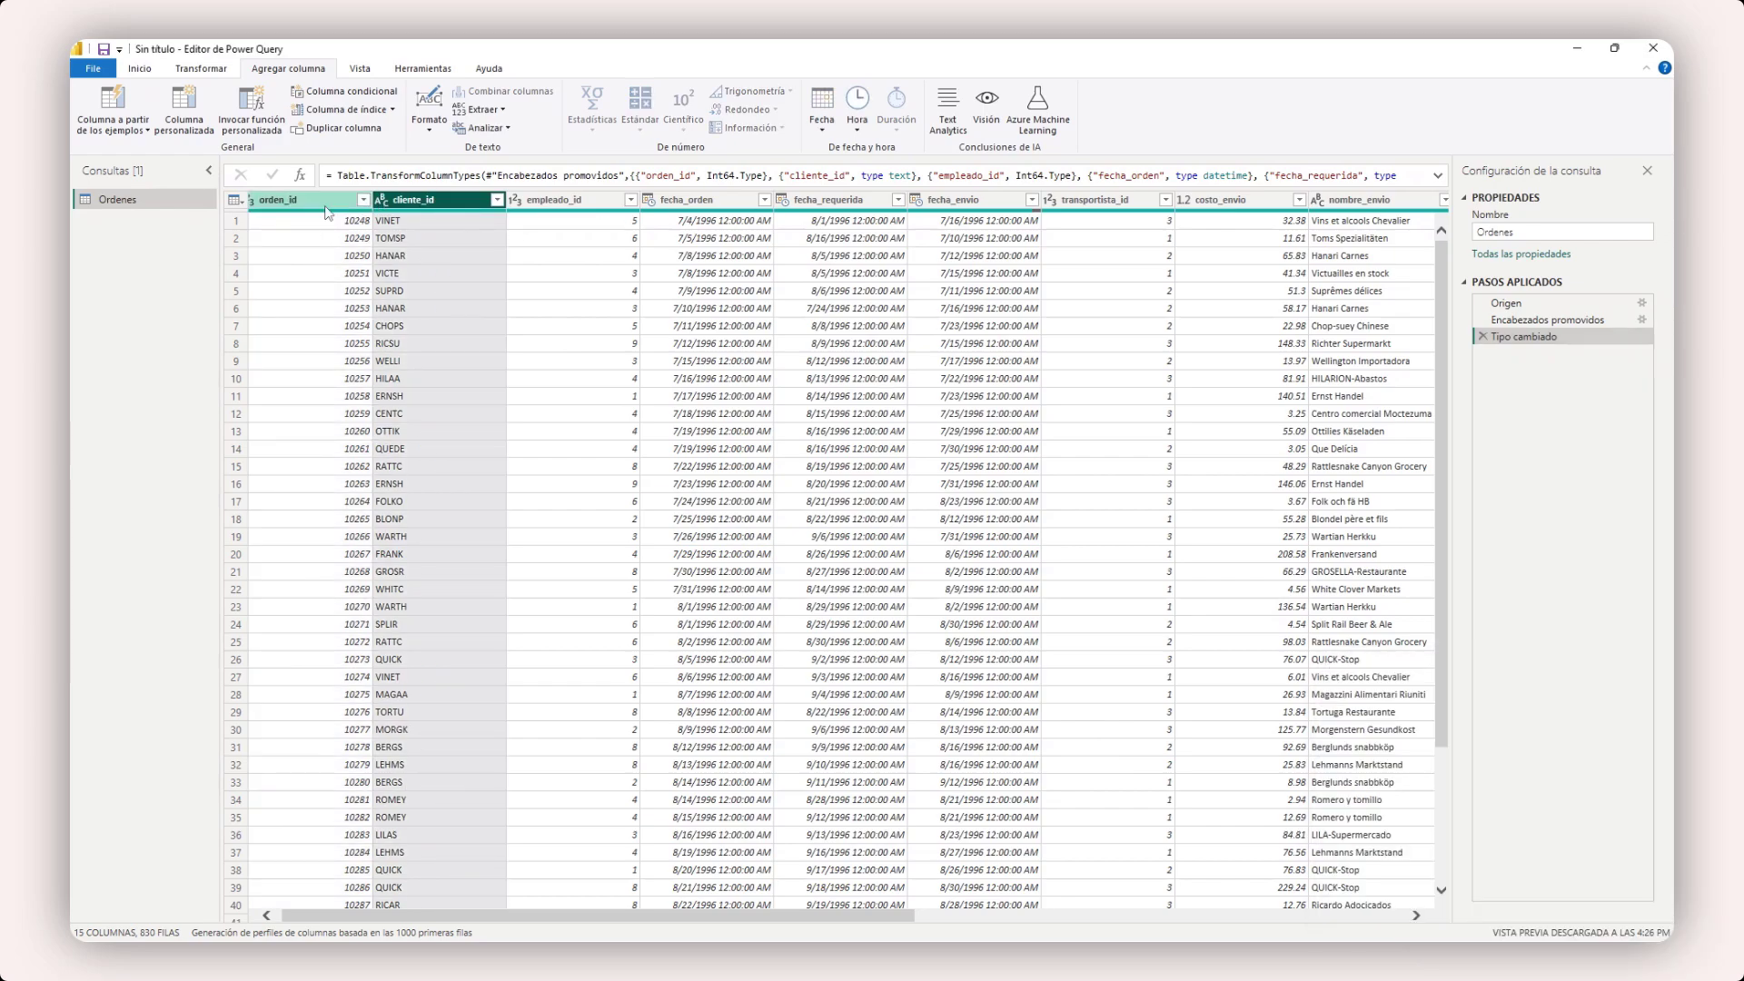
- Rename the orden_id, cliente_id and empleado_id columns to "id orden", "id cliente" and "empleado id"
{"action": "left_click", "coordinate": [325, 207]}
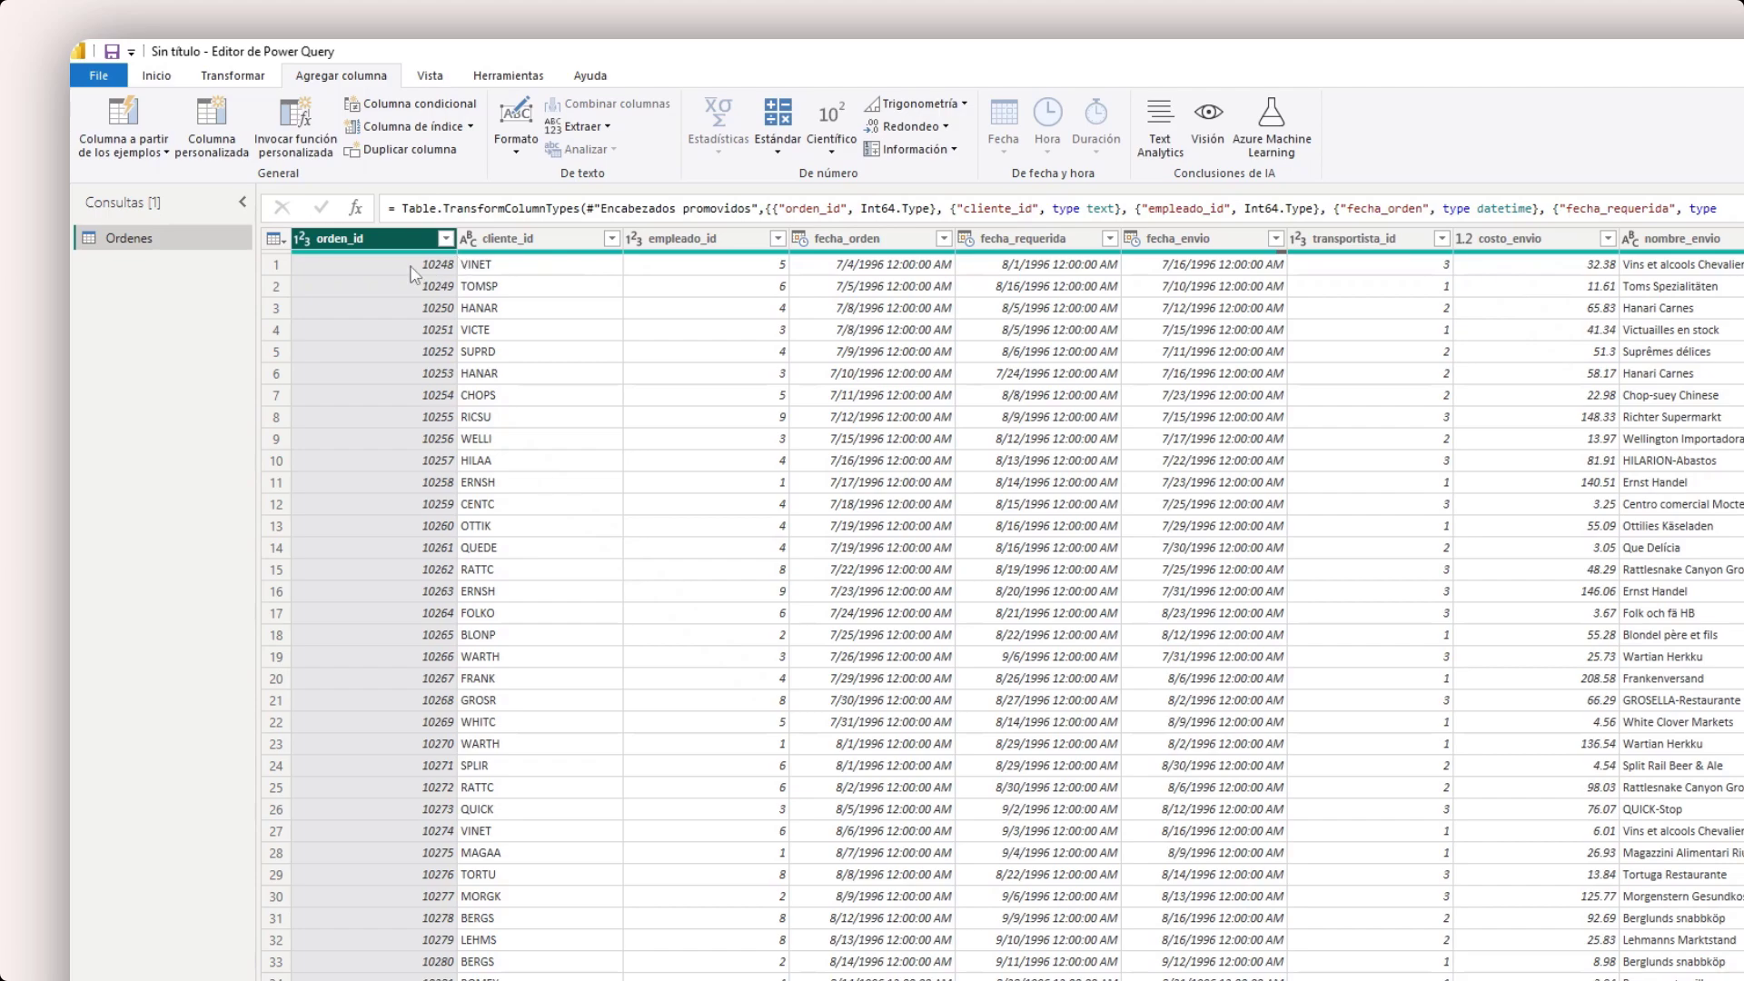
{"action": "double_click", "coordinate": [332, 241]}
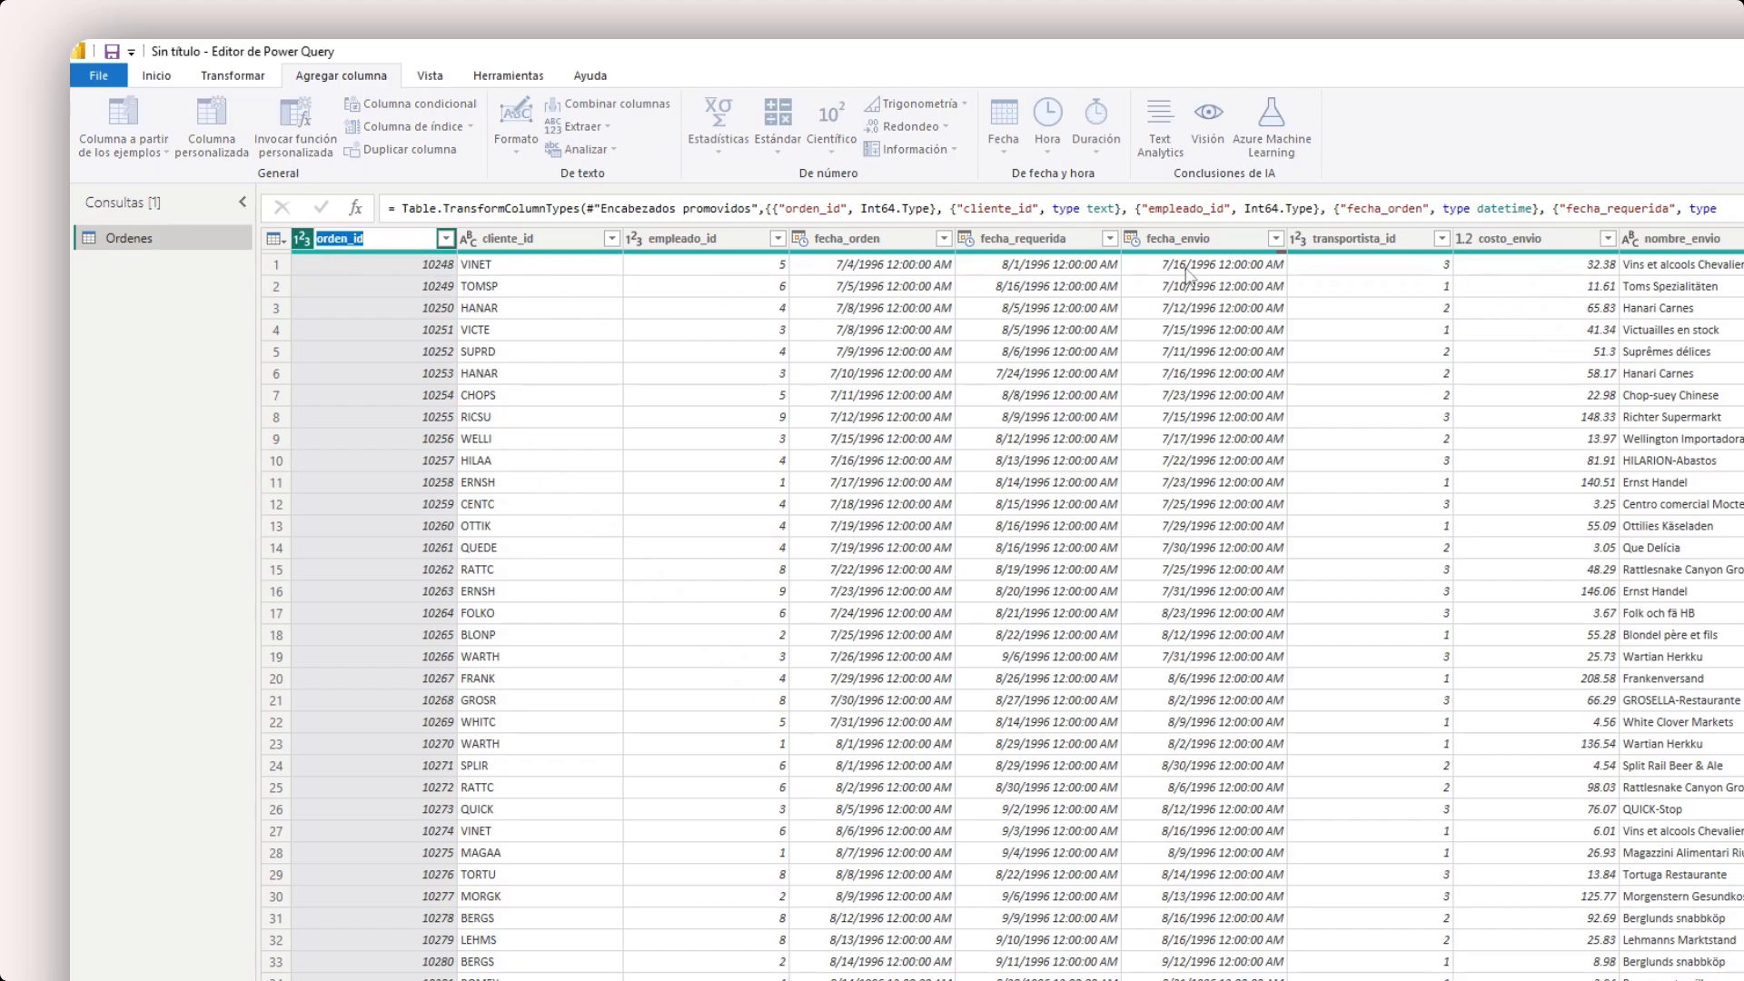
{"action": "type", "text": "id orden"}
{"action": "key", "text": "Tab"}
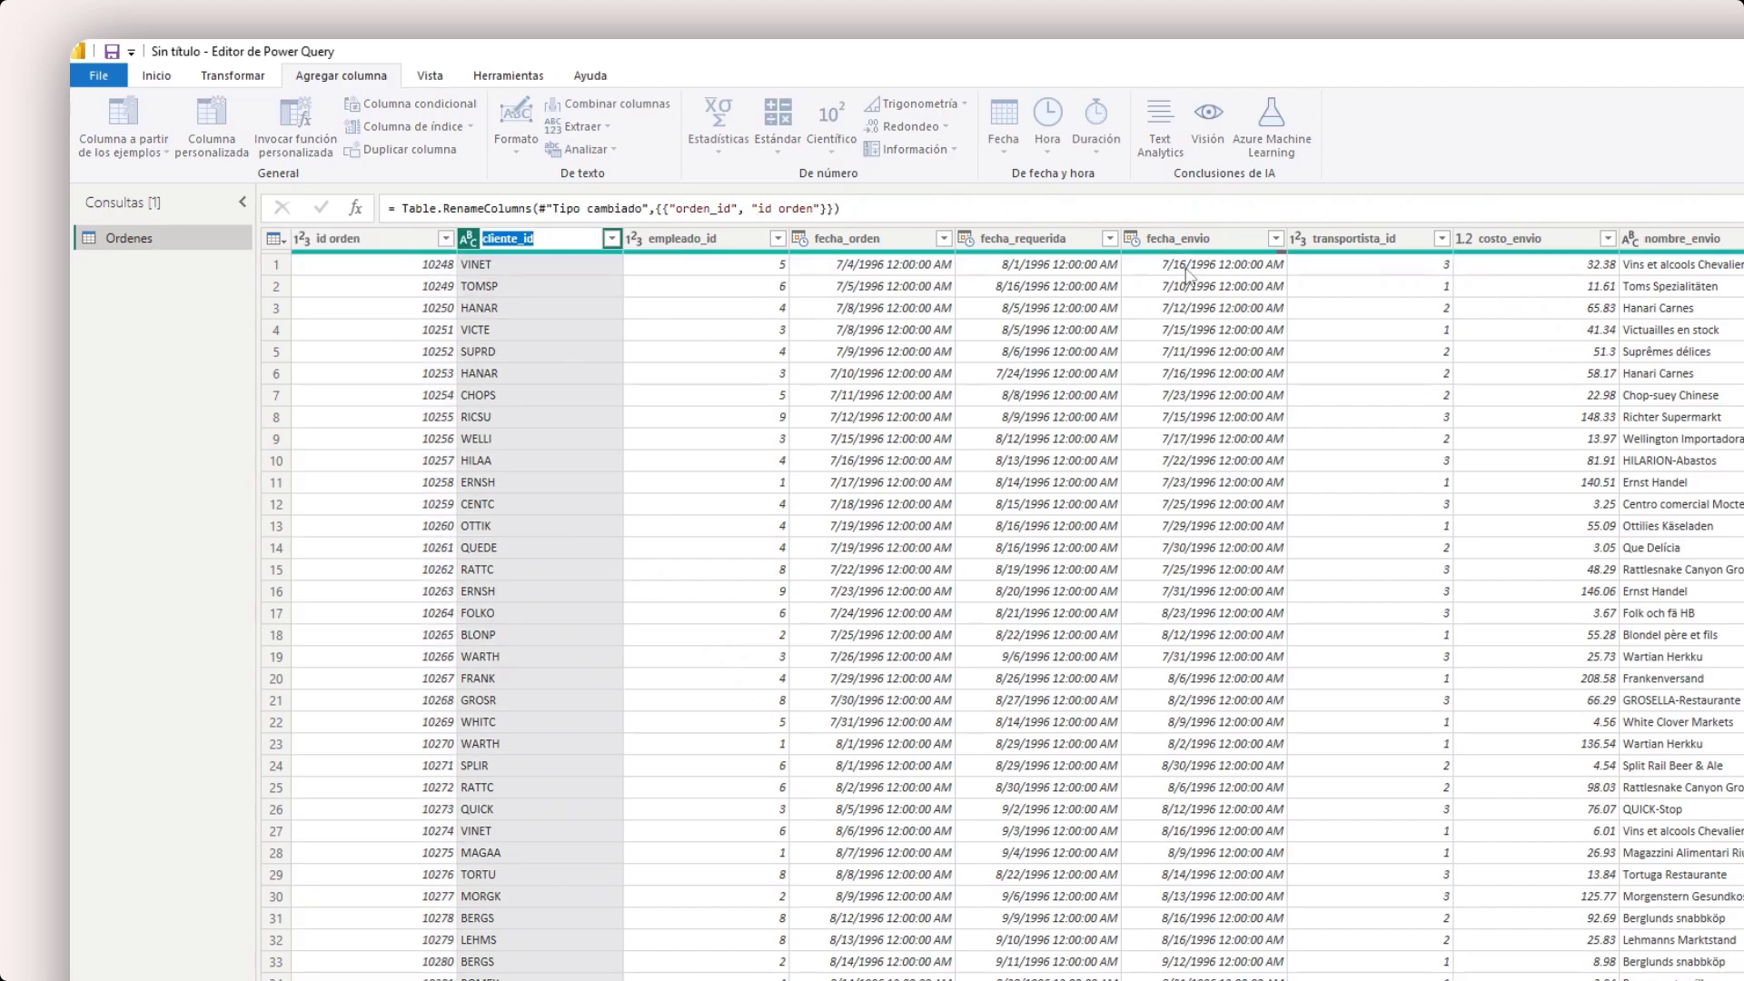
{"action": "type", "text": "id cliente"}
{"action": "key", "text": "Tab"}
{"action": "type", "text": "empleado id"}
{"action": "key", "text": "Tab"}
- Rename the three date columns to "Fecha orden", "Fecha requerida" and "Fecha envio"
{"action": "type", "text": "Fecha orden"}
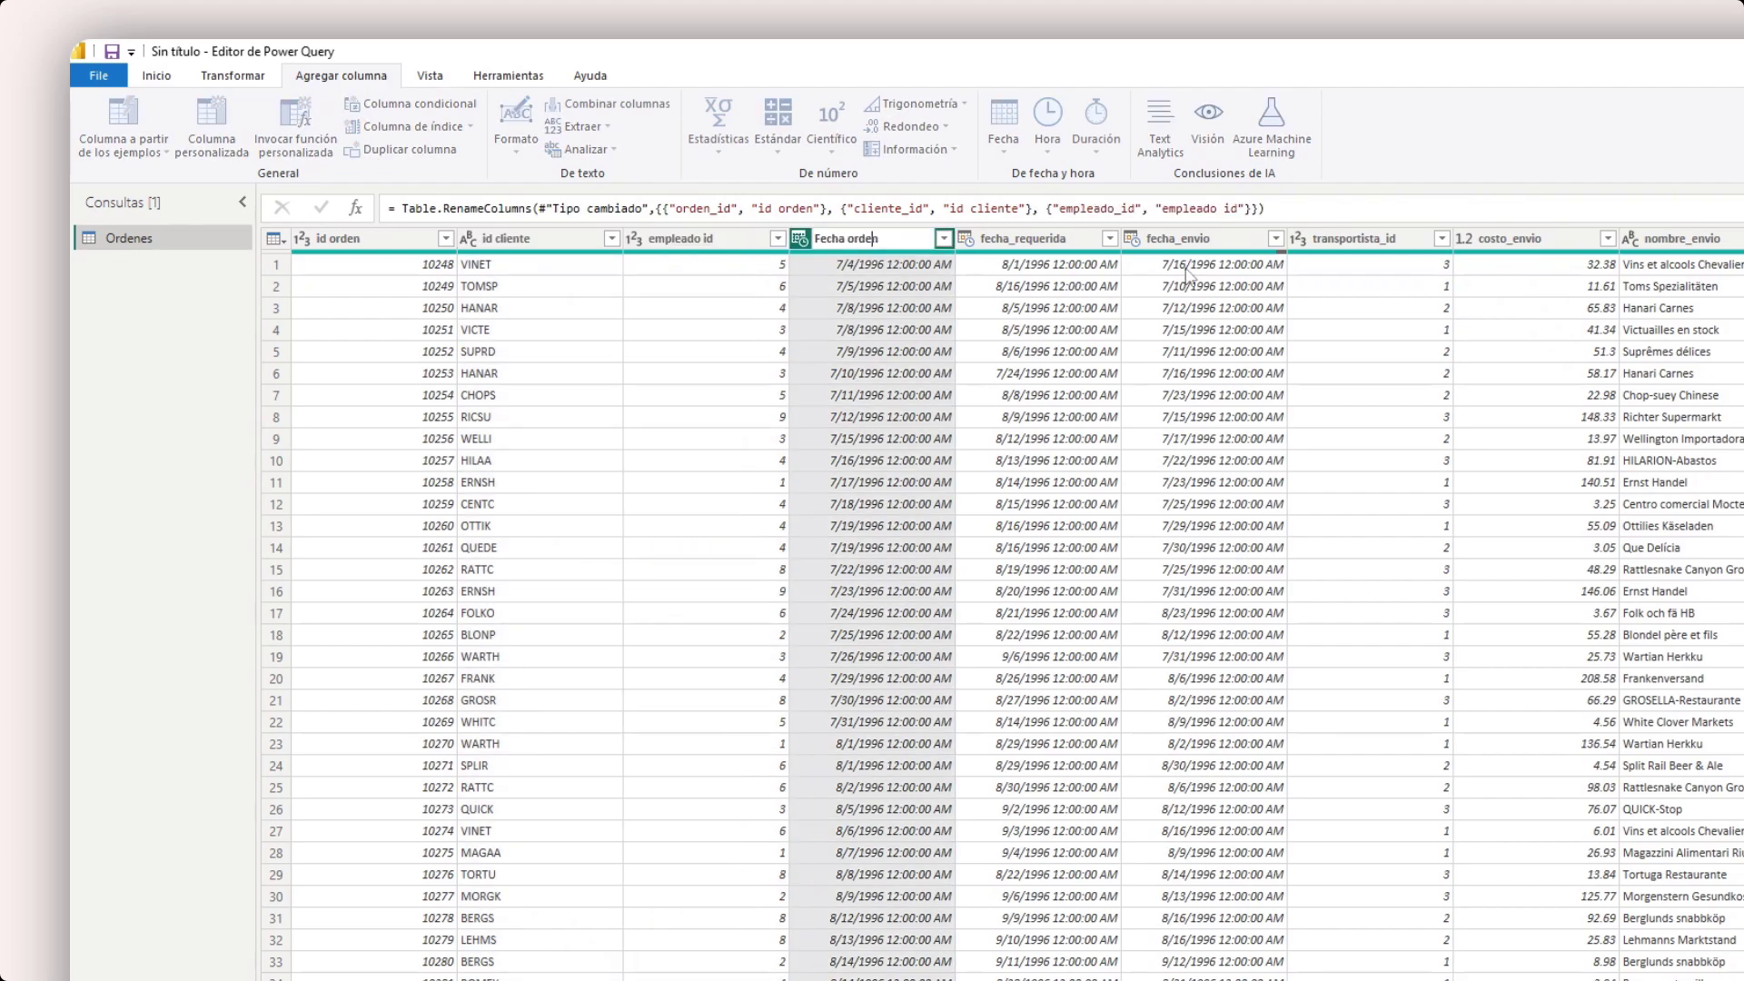
{"action": "key", "text": "Tab"}
{"action": "type", "text": "Fech"}
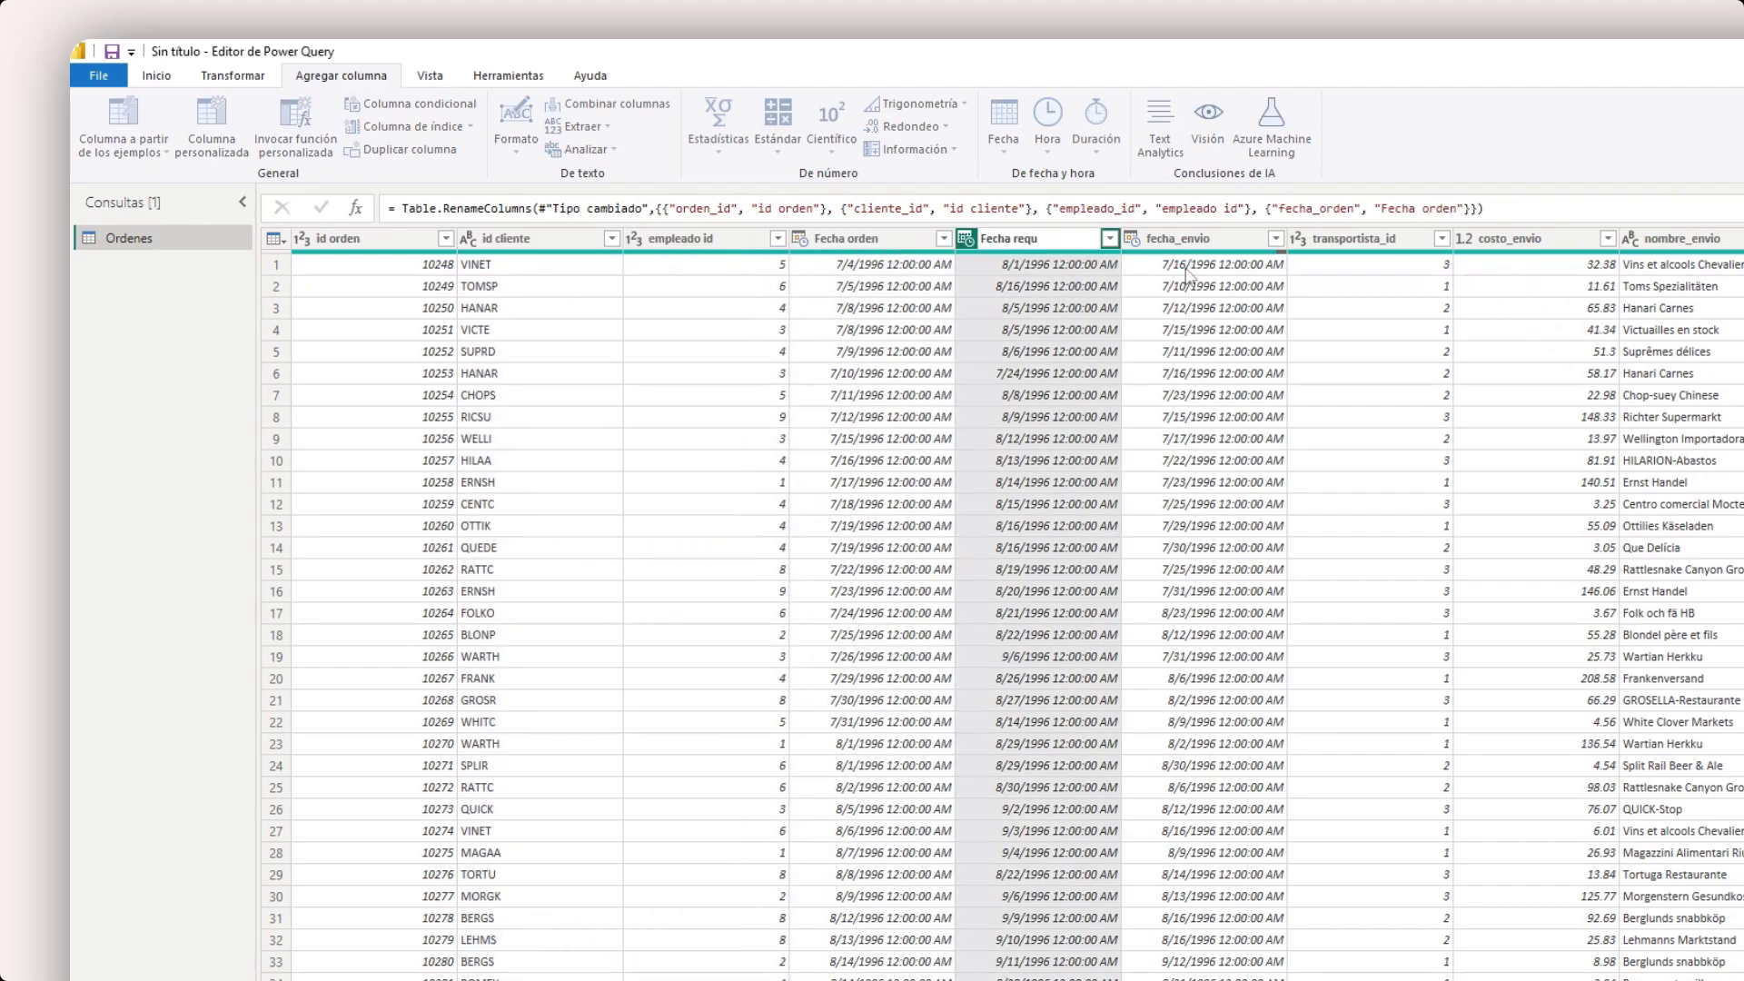
{"action": "type", "text": "a requerida"}
{"action": "key", "text": "Tab"}
{"action": "type", "text": "Fecha en"}
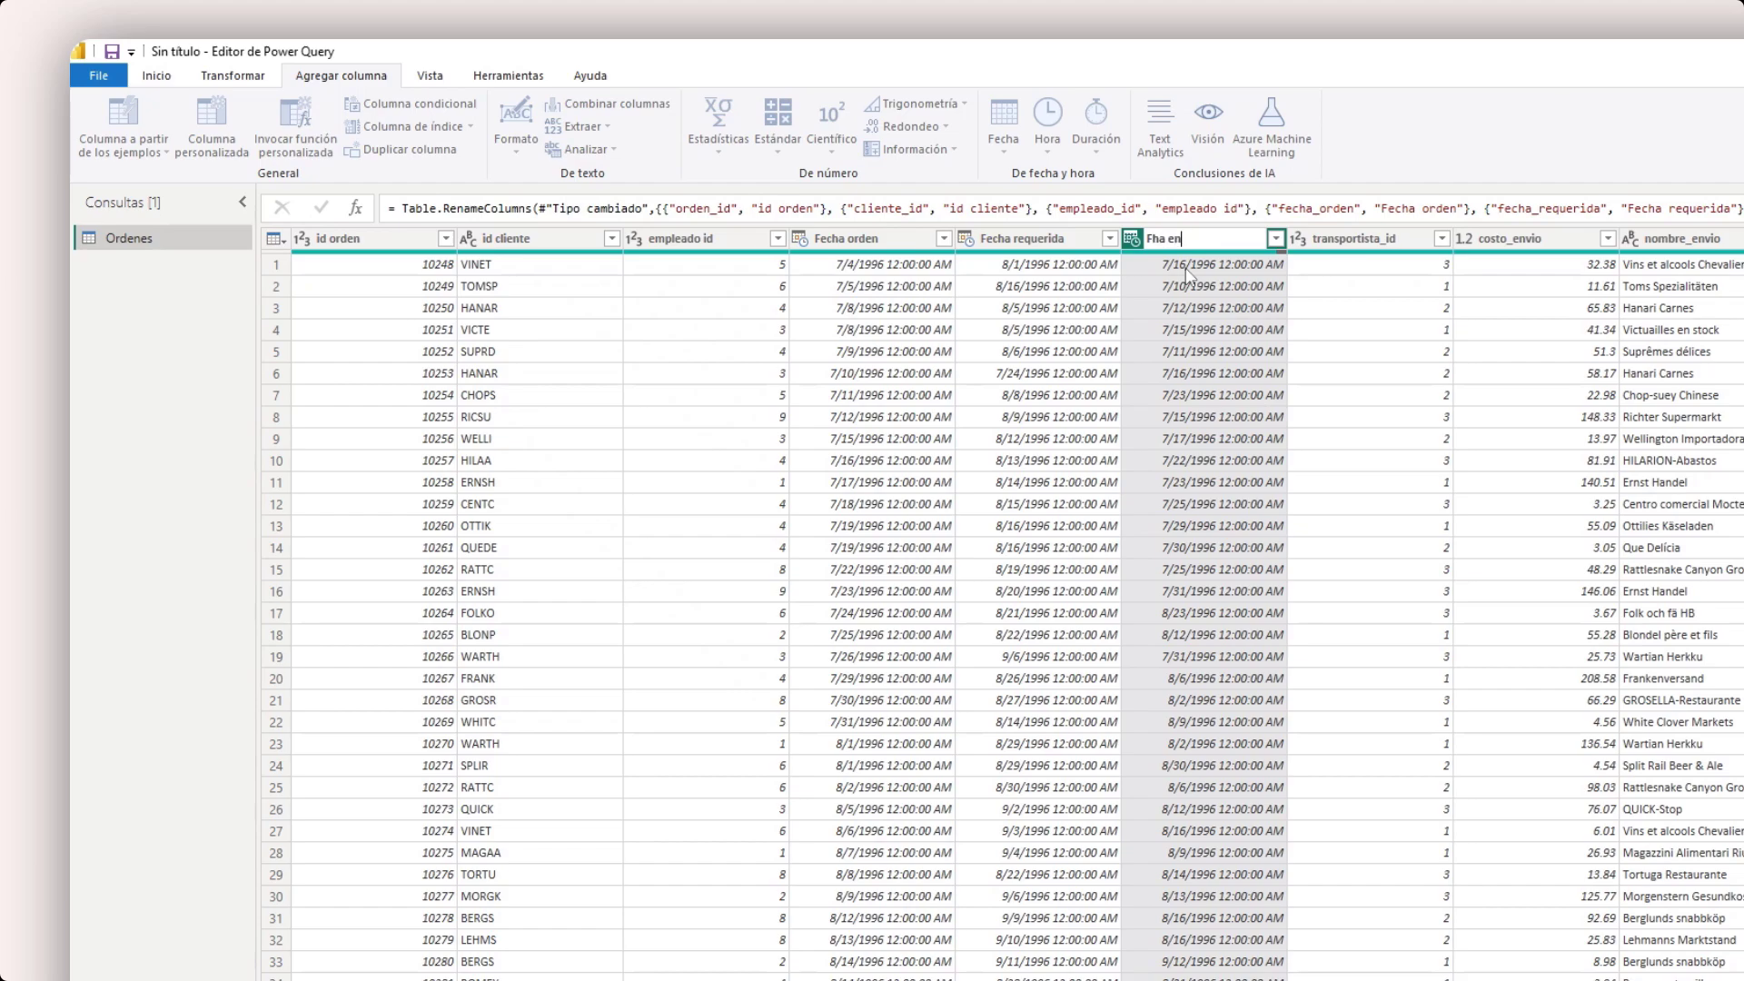
{"action": "type", "text": "vio"}
{"action": "key", "text": "Tab"}
- Rename the transportista_id and costo_envio columns to "id transportista" and "Costo envio"
{"action": "type", "text": "id t"}
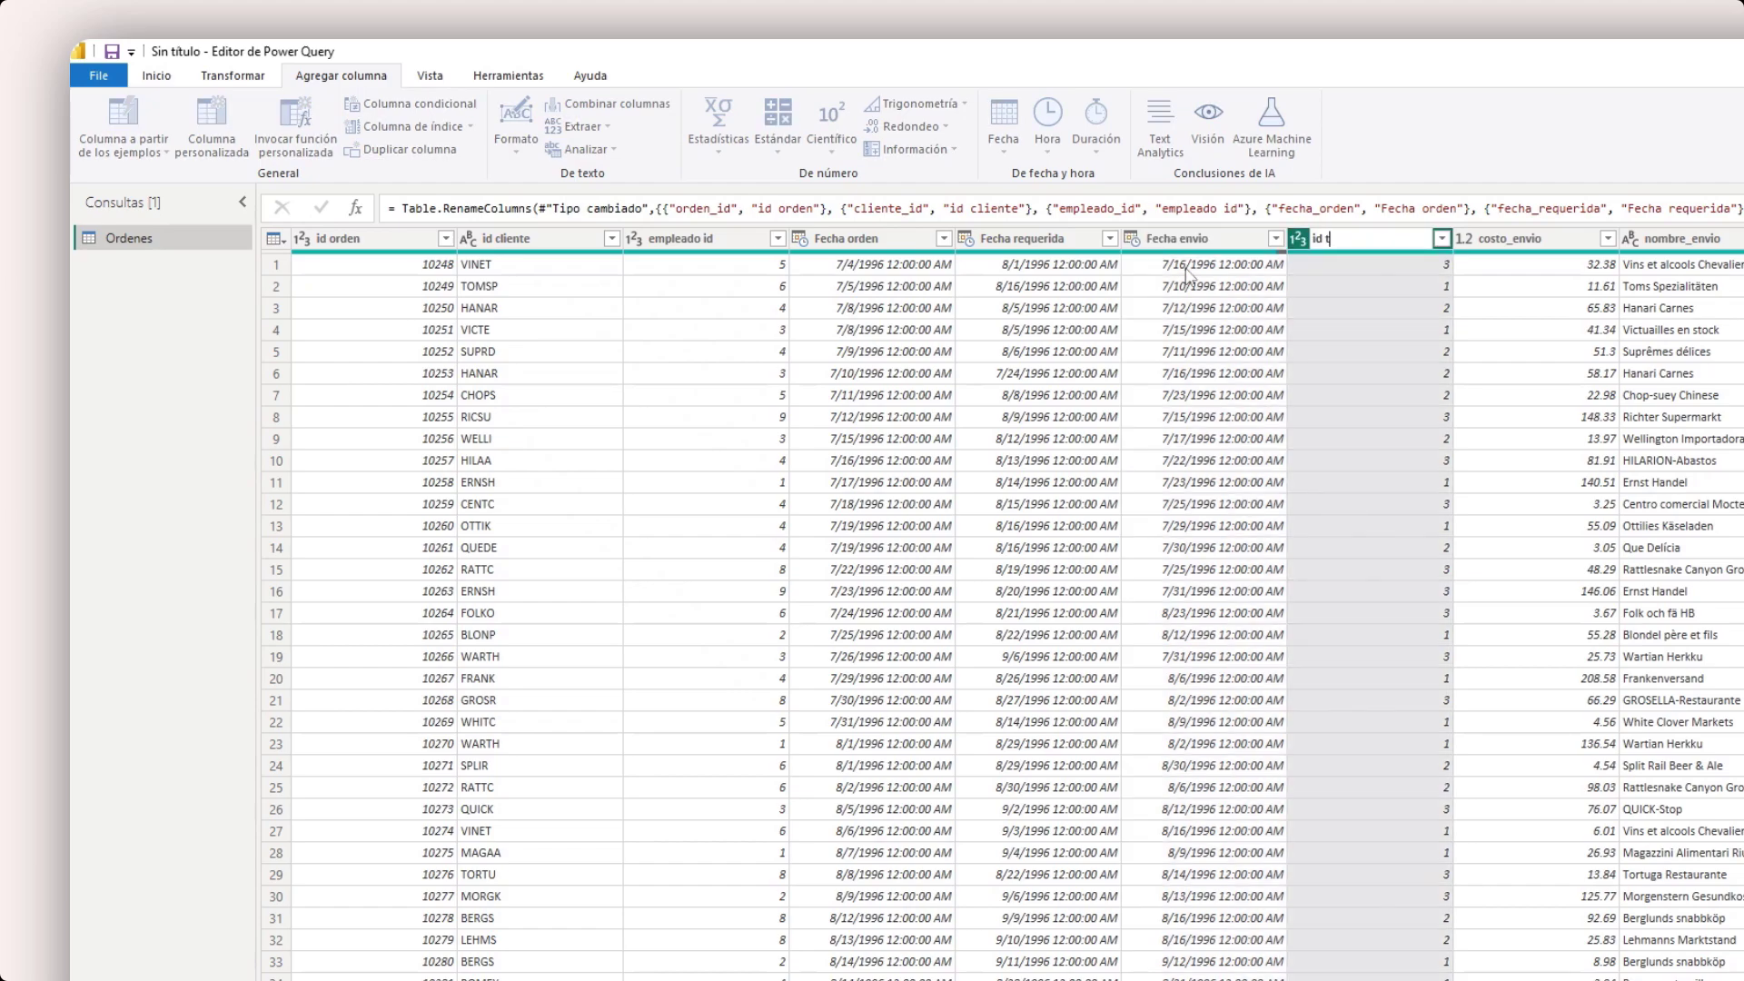
{"action": "type", "text": "ransportista"}
{"action": "key", "text": "Return"}
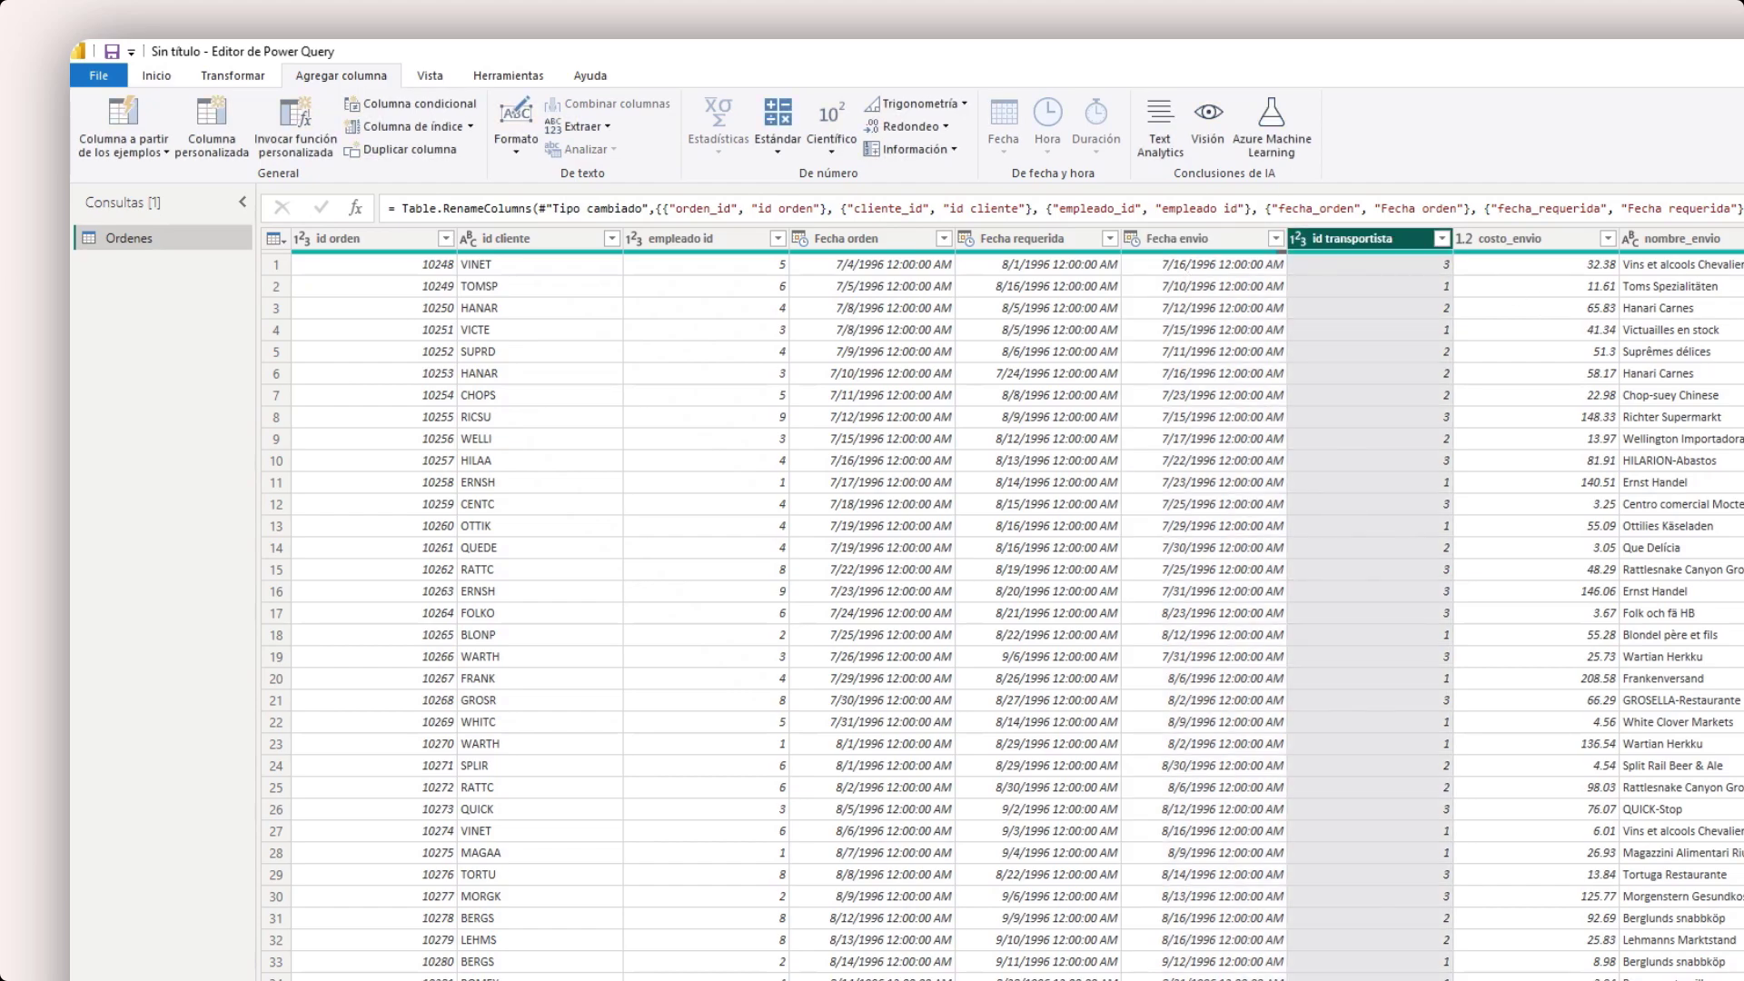
{"action": "double_click", "coordinate": [1547, 241]}
{"action": "type", "text": "Costo envio"}
{"action": "key", "text": "Tab"}
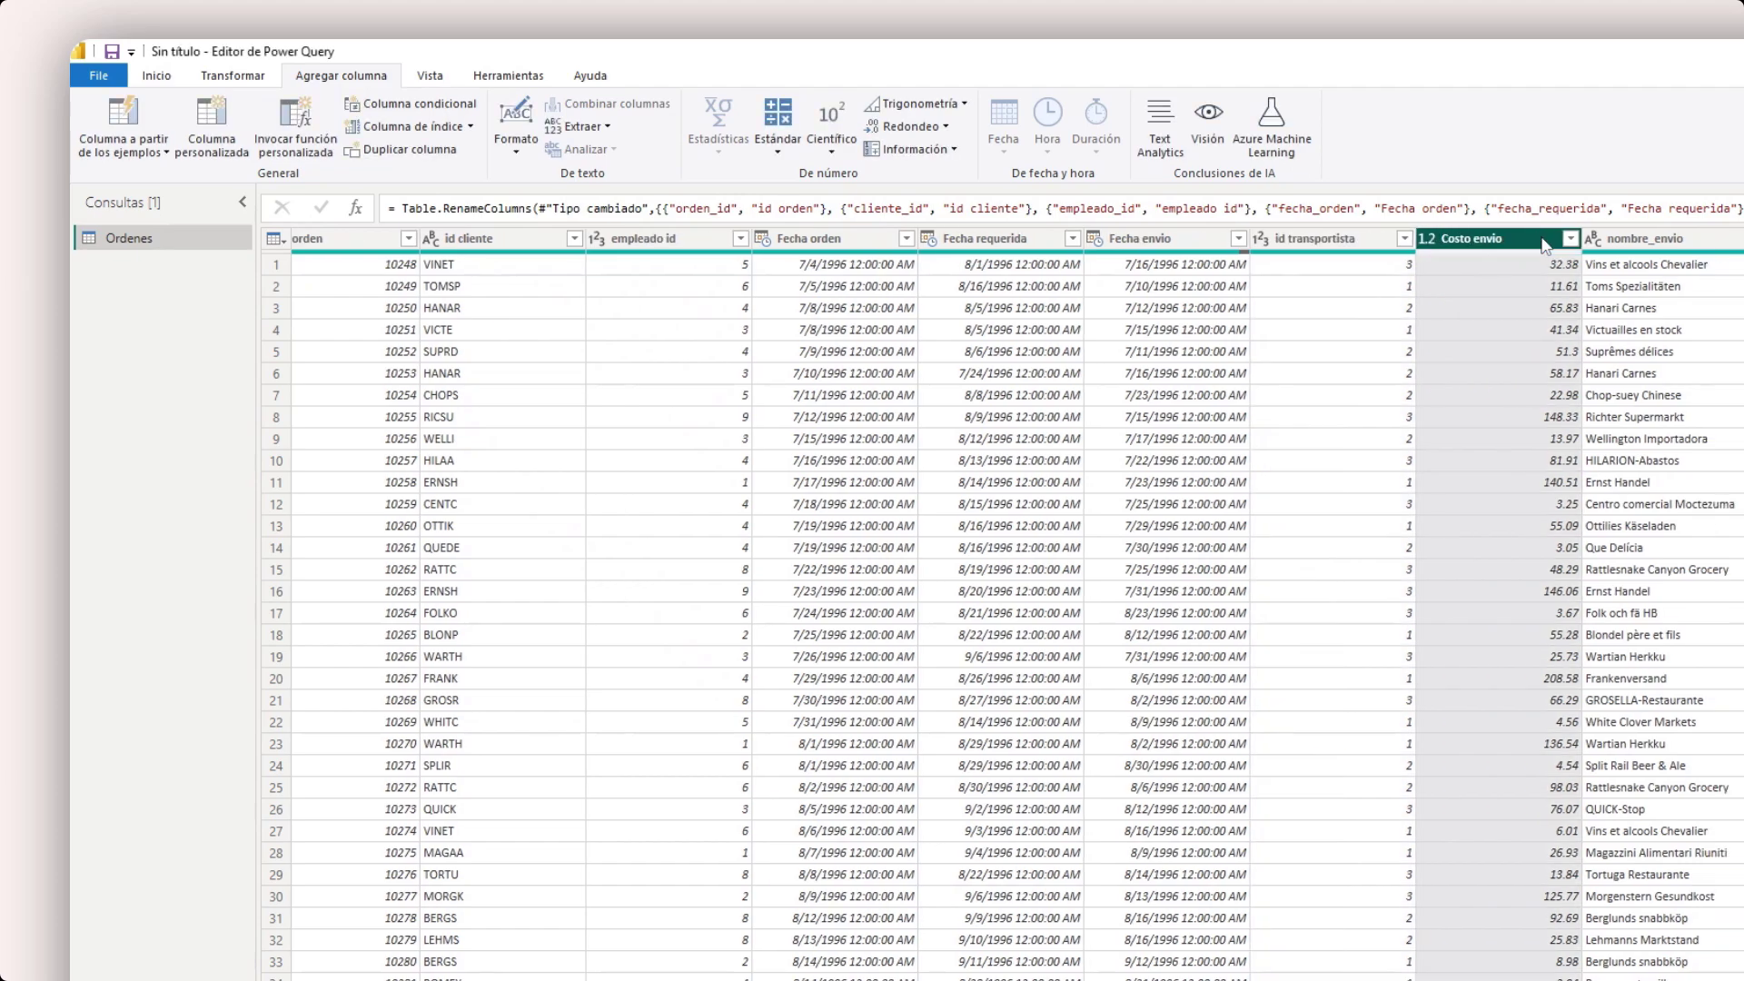
{"action": "type", "text": "Direccion envio"}
{"action": "key", "text": "Tab"}
{"action": "type", "text": "Ciudad envio"}
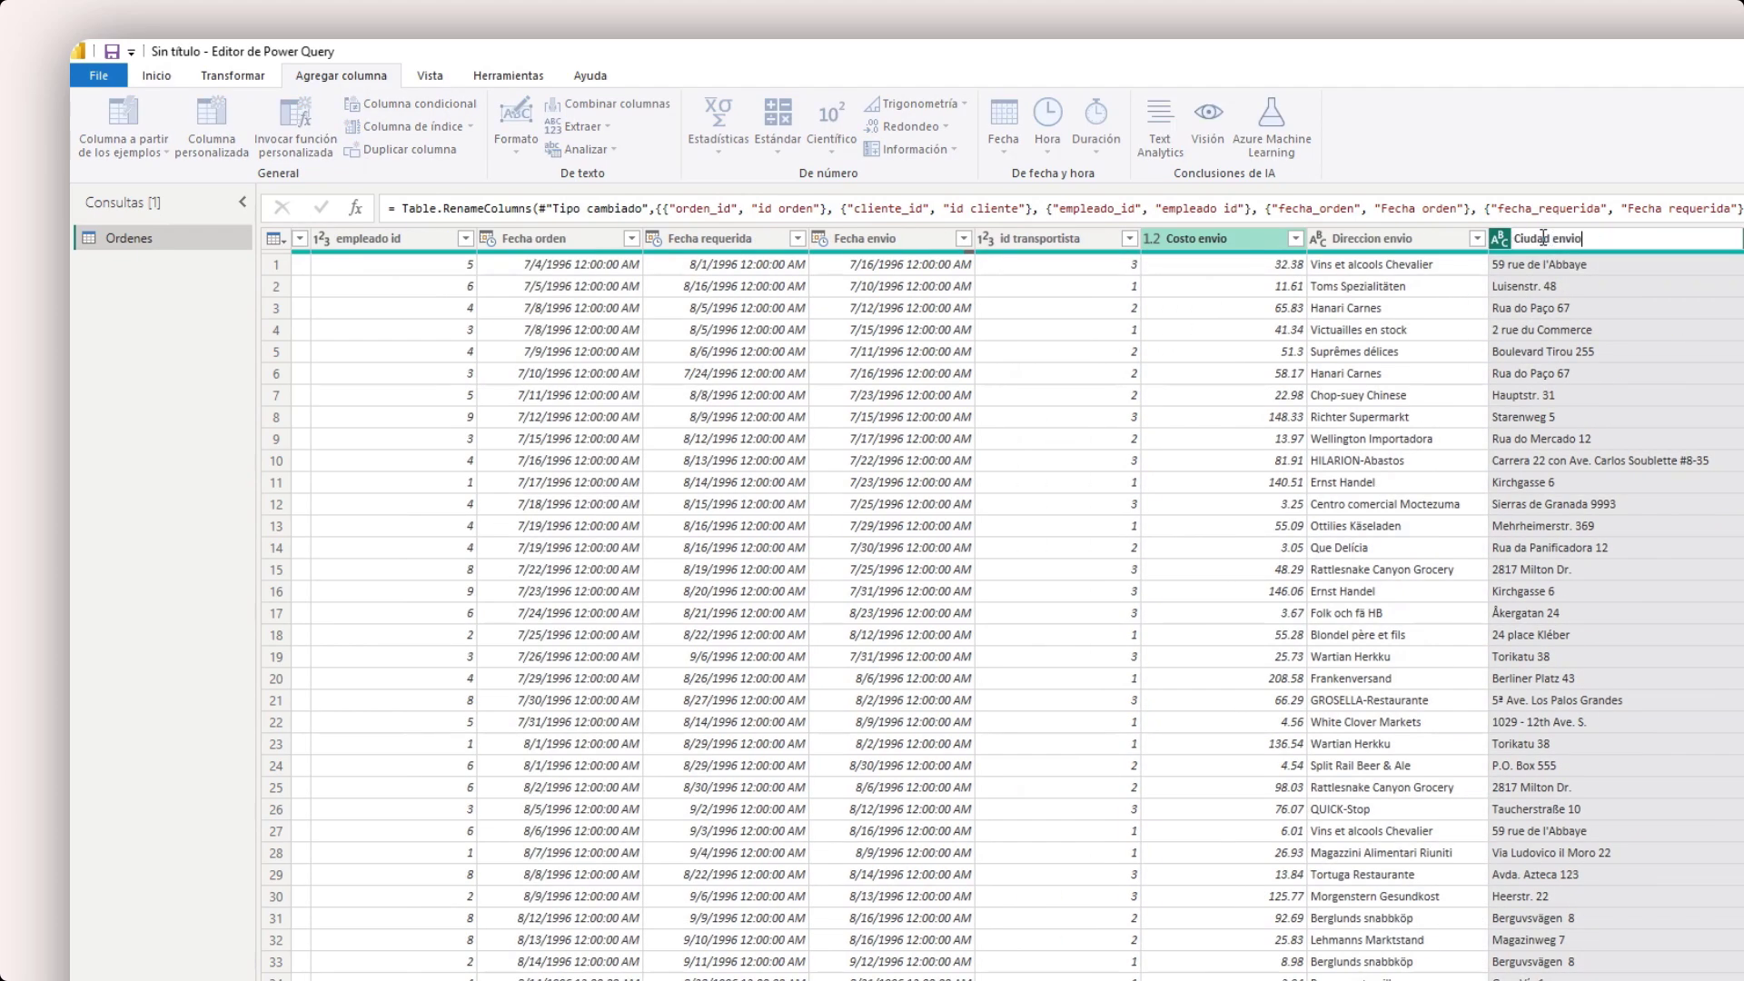
{"action": "key", "text": "Escape"}
- Rename the two columns following Costo envio to "Nombre envio" and "Direccion envio"
{"action": "double_click", "coordinate": [1371, 238]}
{"action": "type", "text": "Nombre envio"}
{"action": "double_click", "coordinate": [1542, 241]}
{"action": "type", "text": "Direccion envio"}
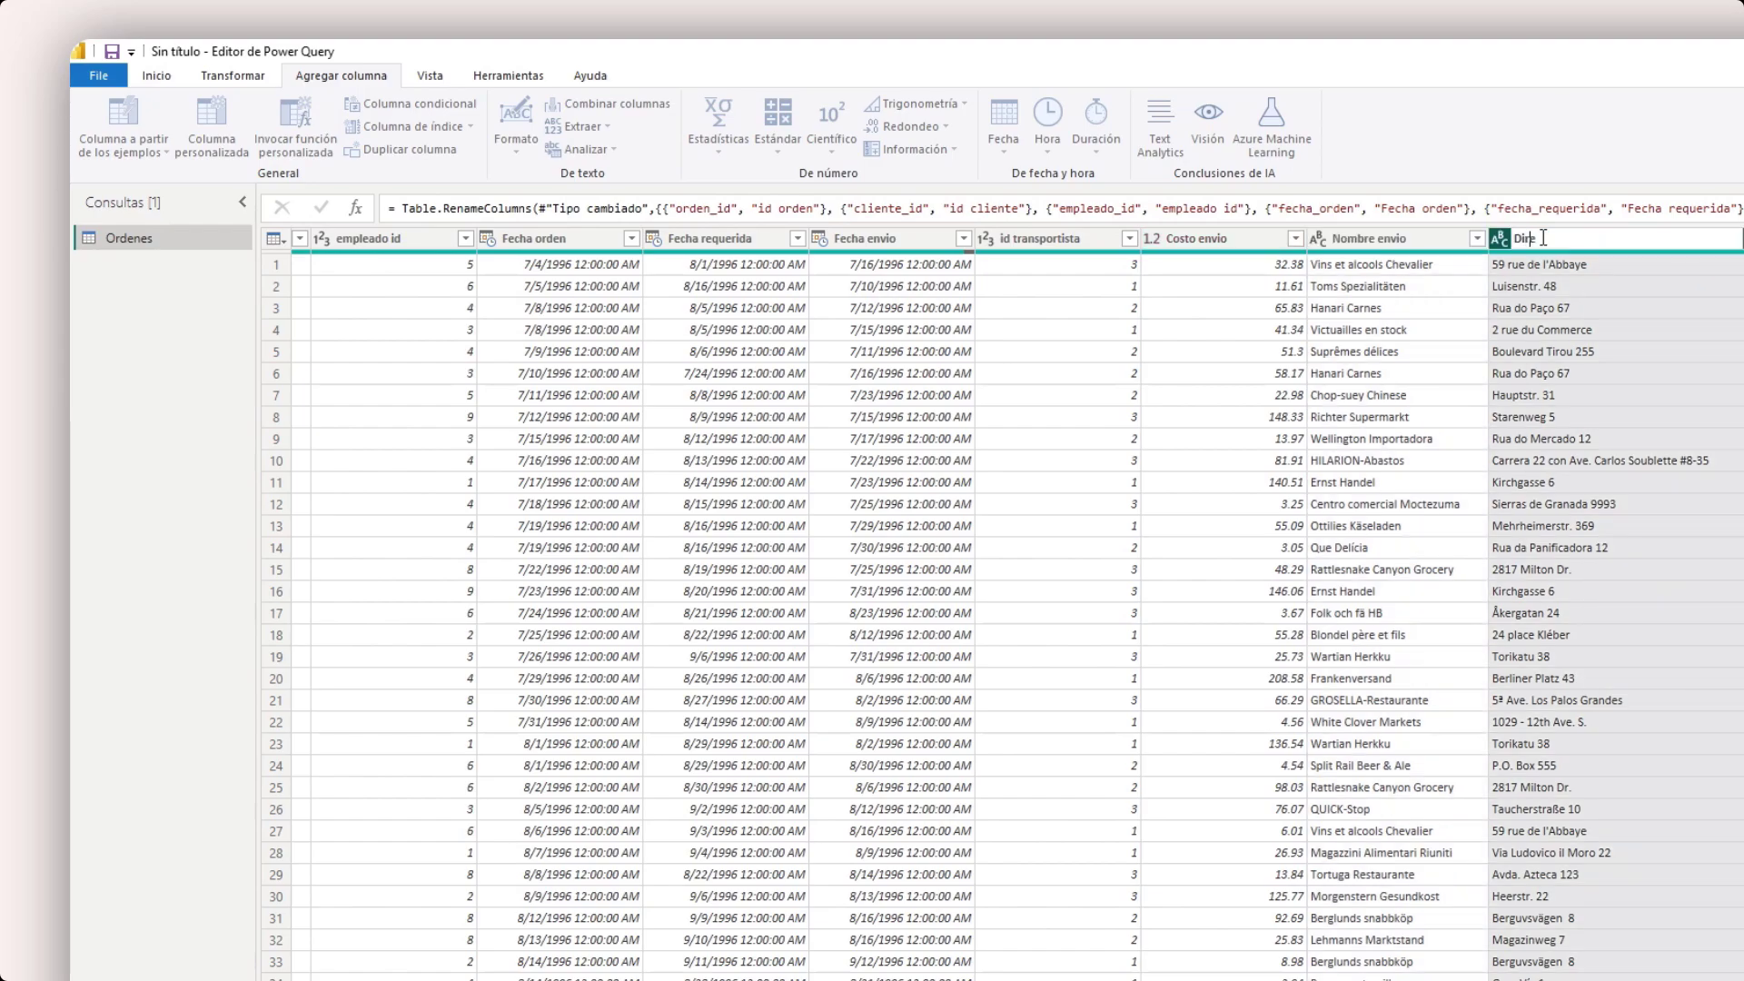
{"action": "key", "text": "Return"}
- Rename the shipping city, region and postal code columns to "Ciudad envio", "Region envio" and "Codigo postal envio"
{"action": "type", "text": "Ciudad envio"}
{"action": "key", "text": "Tab"}
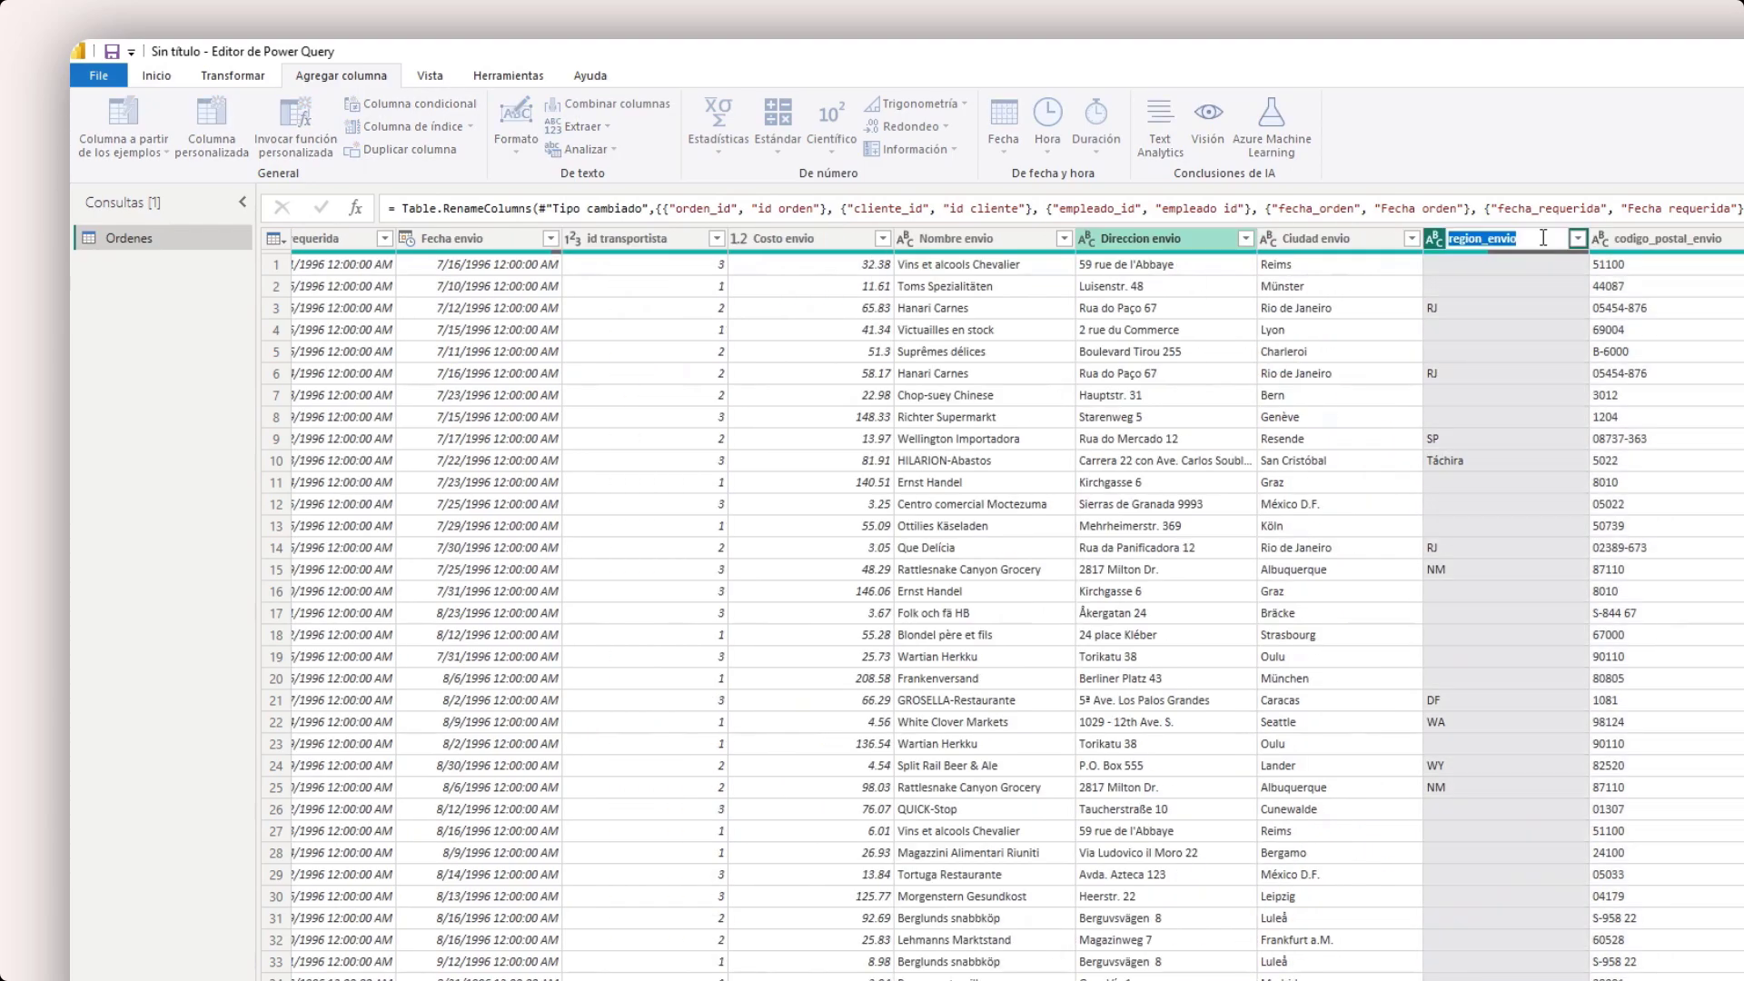
{"action": "type", "text": "Region envio"}
{"action": "key", "text": "Tab"}
{"action": "type", "text": "Codigo postal envio"}
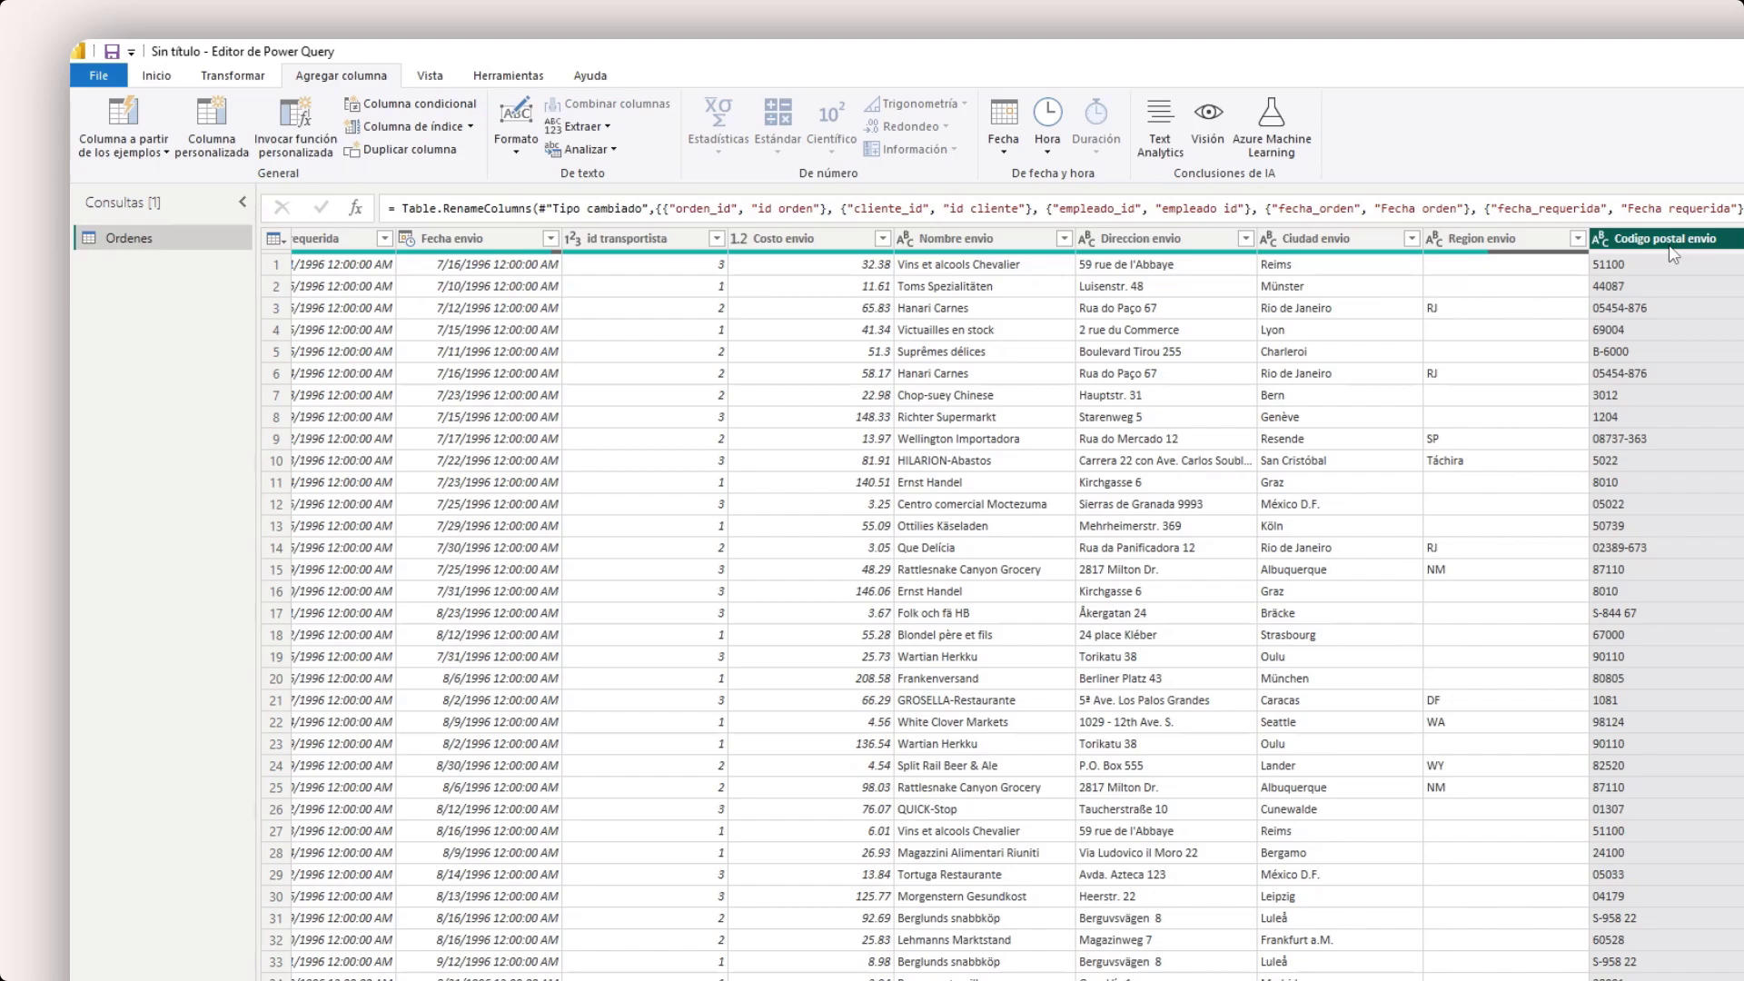
{"action": "key", "text": "Tab"}
- Rename the last two columns of the query to "Pais envio" and "Ventas totales"
{"action": "type", "text": "Pais envio"}
{"action": "key", "text": "Tab"}
{"action": "type", "text": "Ventas totales"}
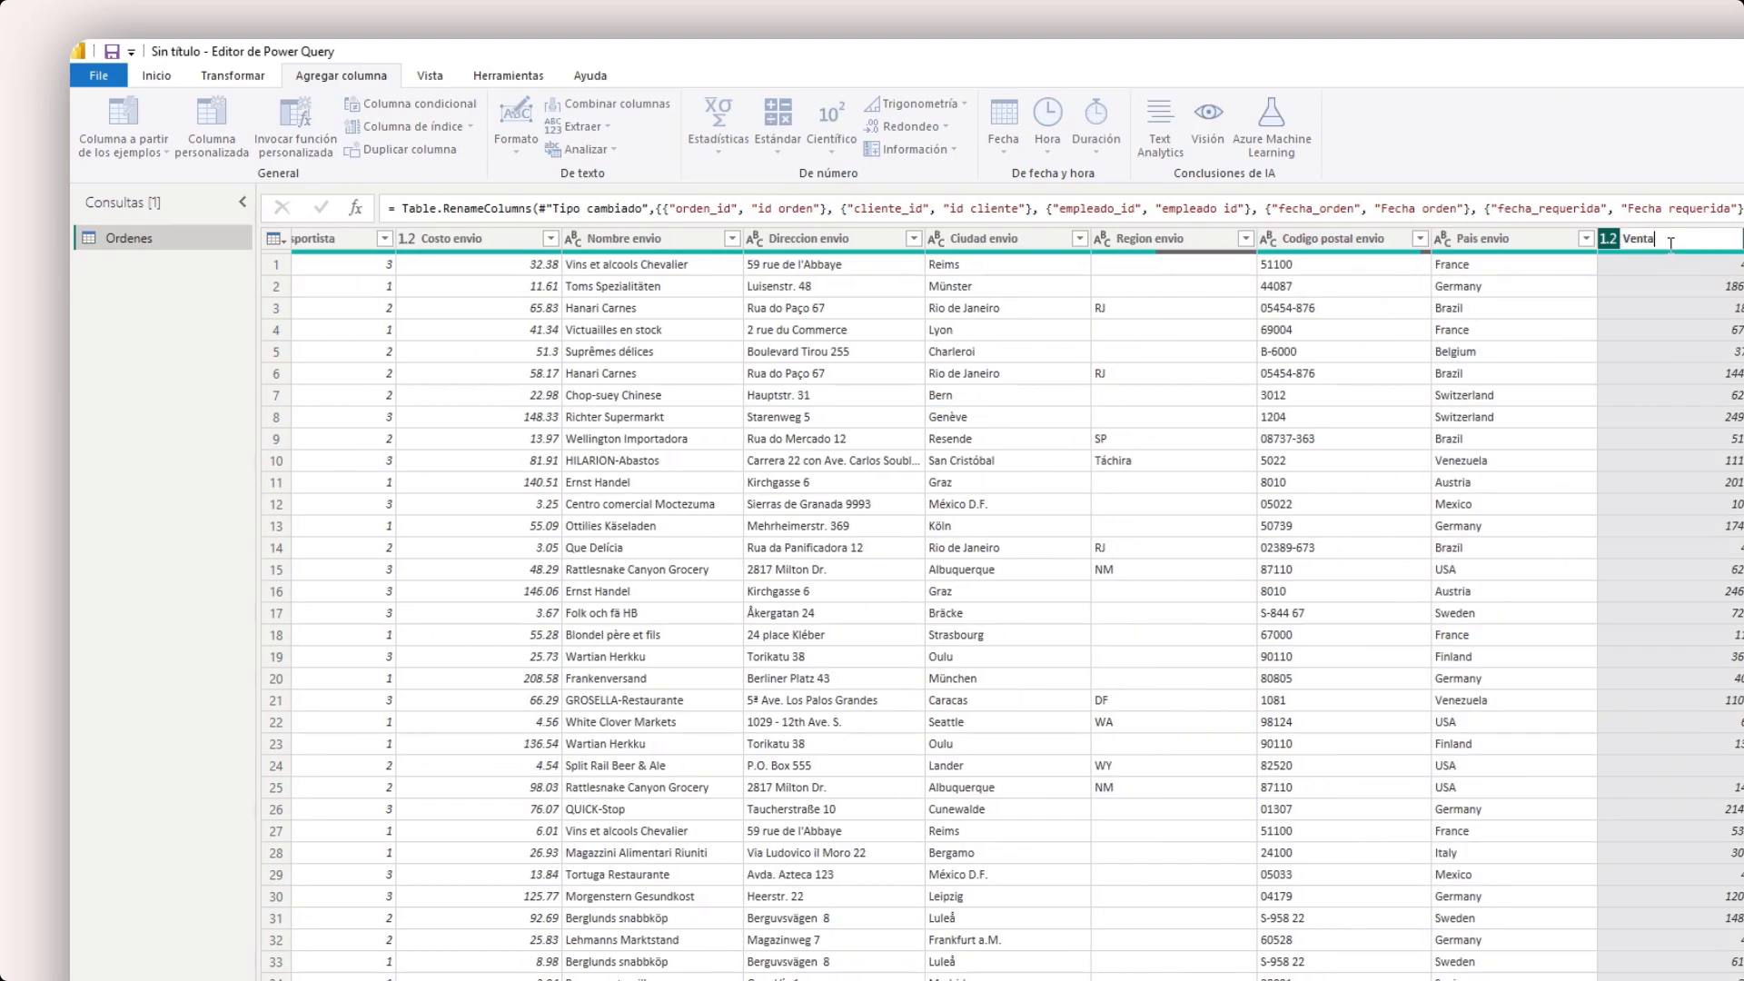
{"action": "key", "text": "Return"}
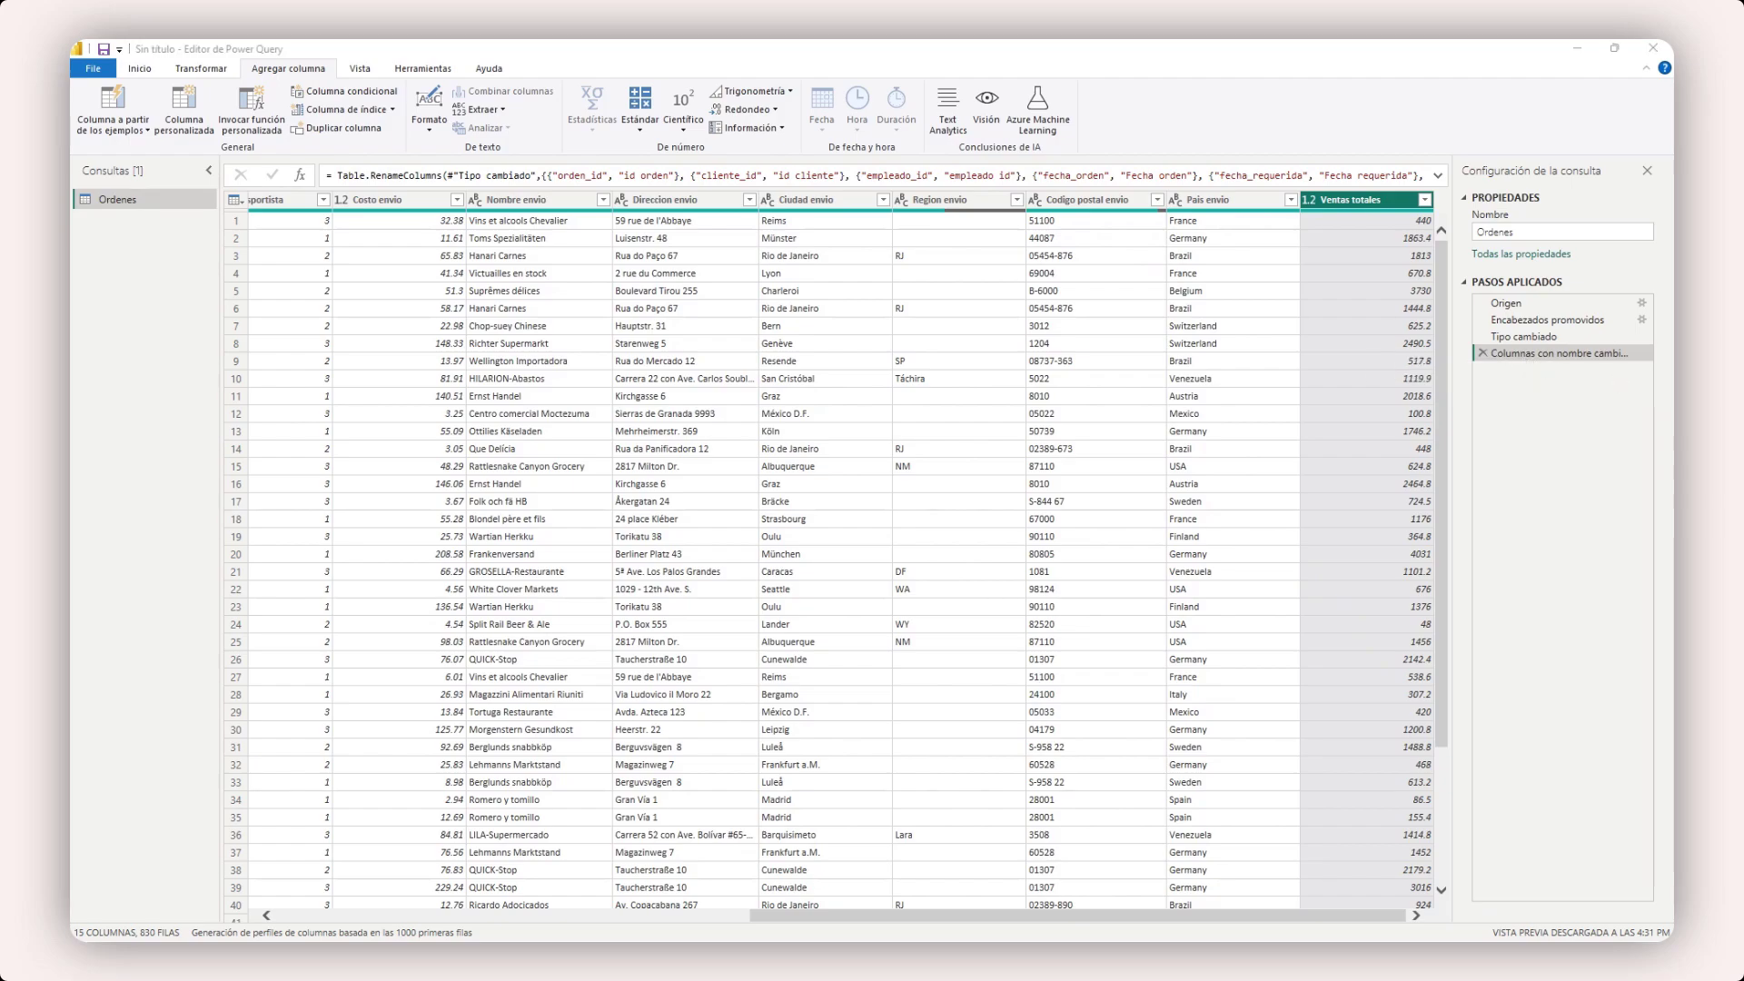
- Check the contents of the Region envio column, and remove the Region envio and Codigo postal envio columns
{"action": "left_click", "coordinate": [1004, 201]}
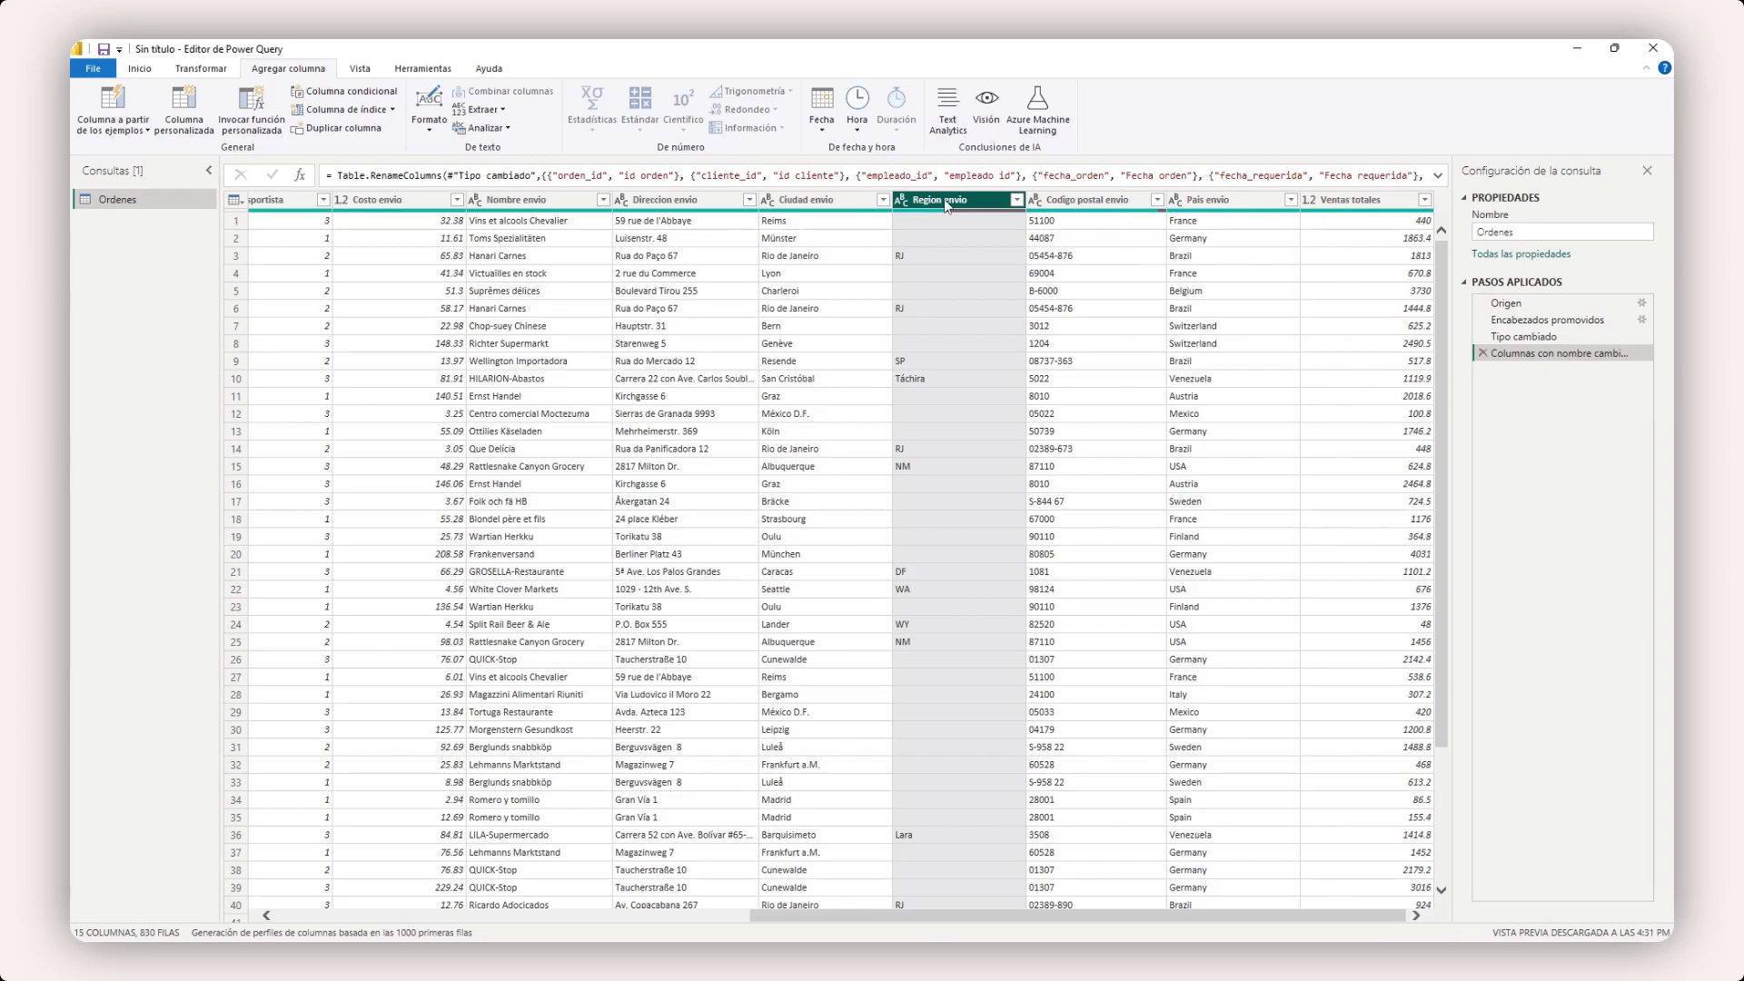
{"action": "scroll", "coordinate": [962, 427], "scroll_direction": "down", "scroll_amount": 20}
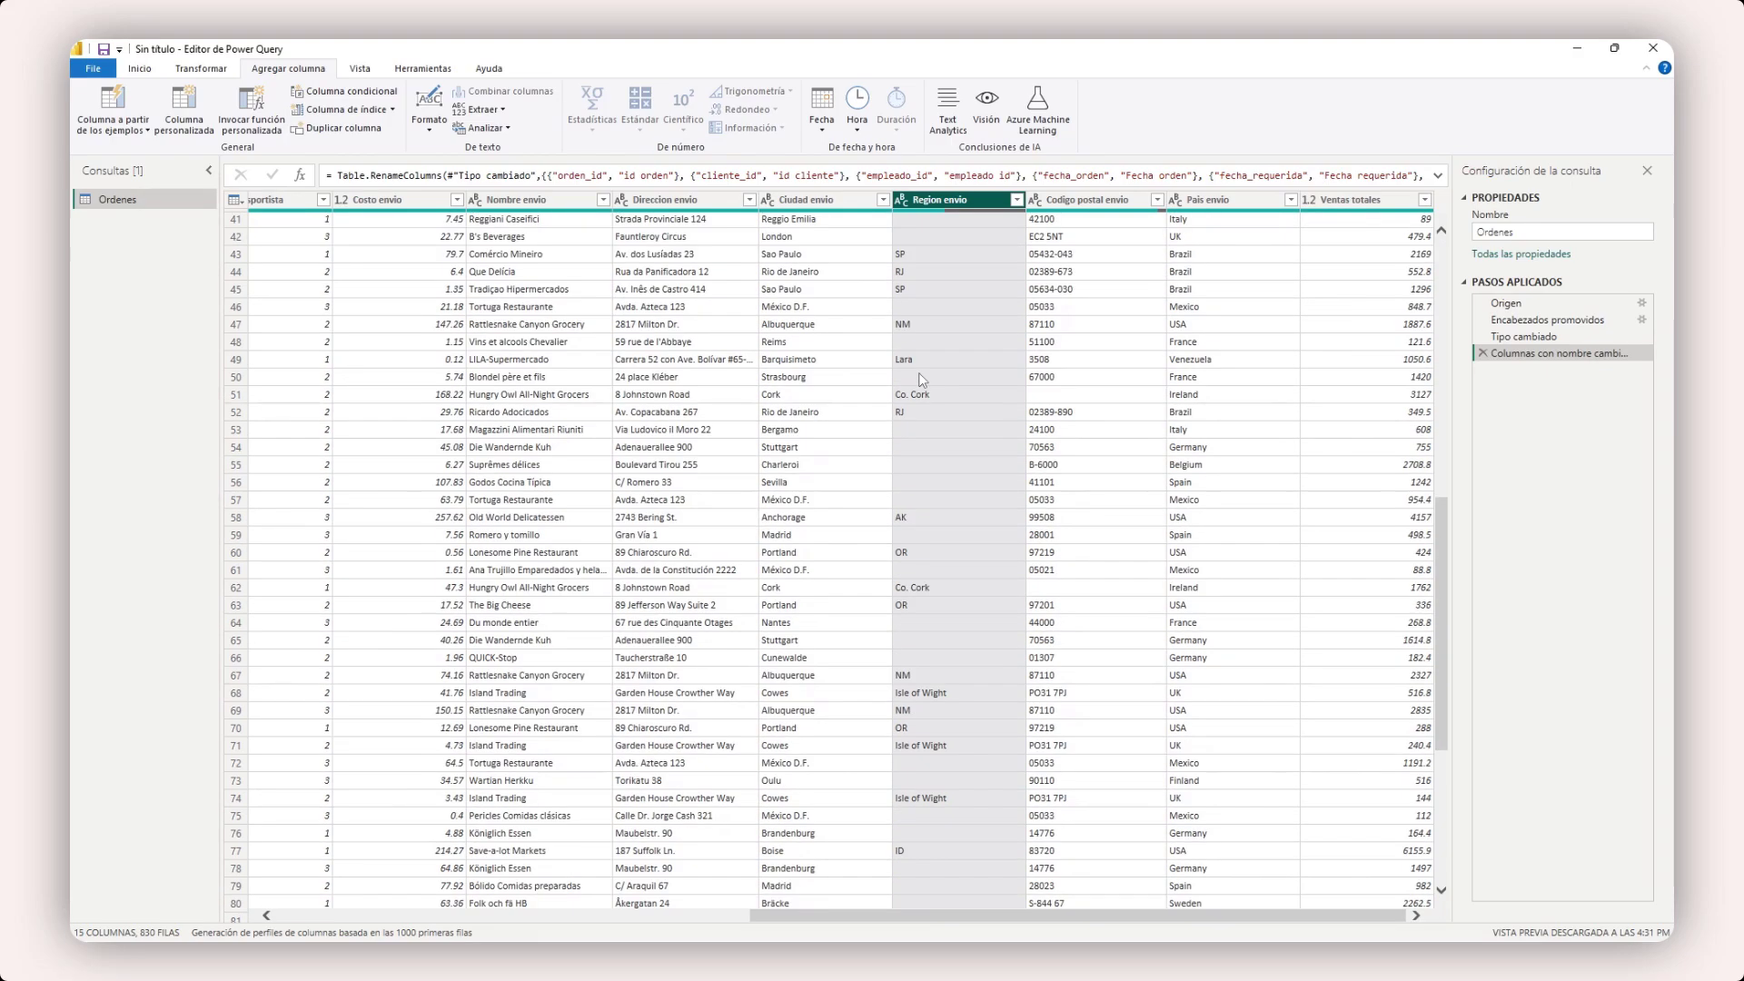
{"action": "scroll", "coordinate": [919, 379], "scroll_direction": "down", "scroll_amount": 5}
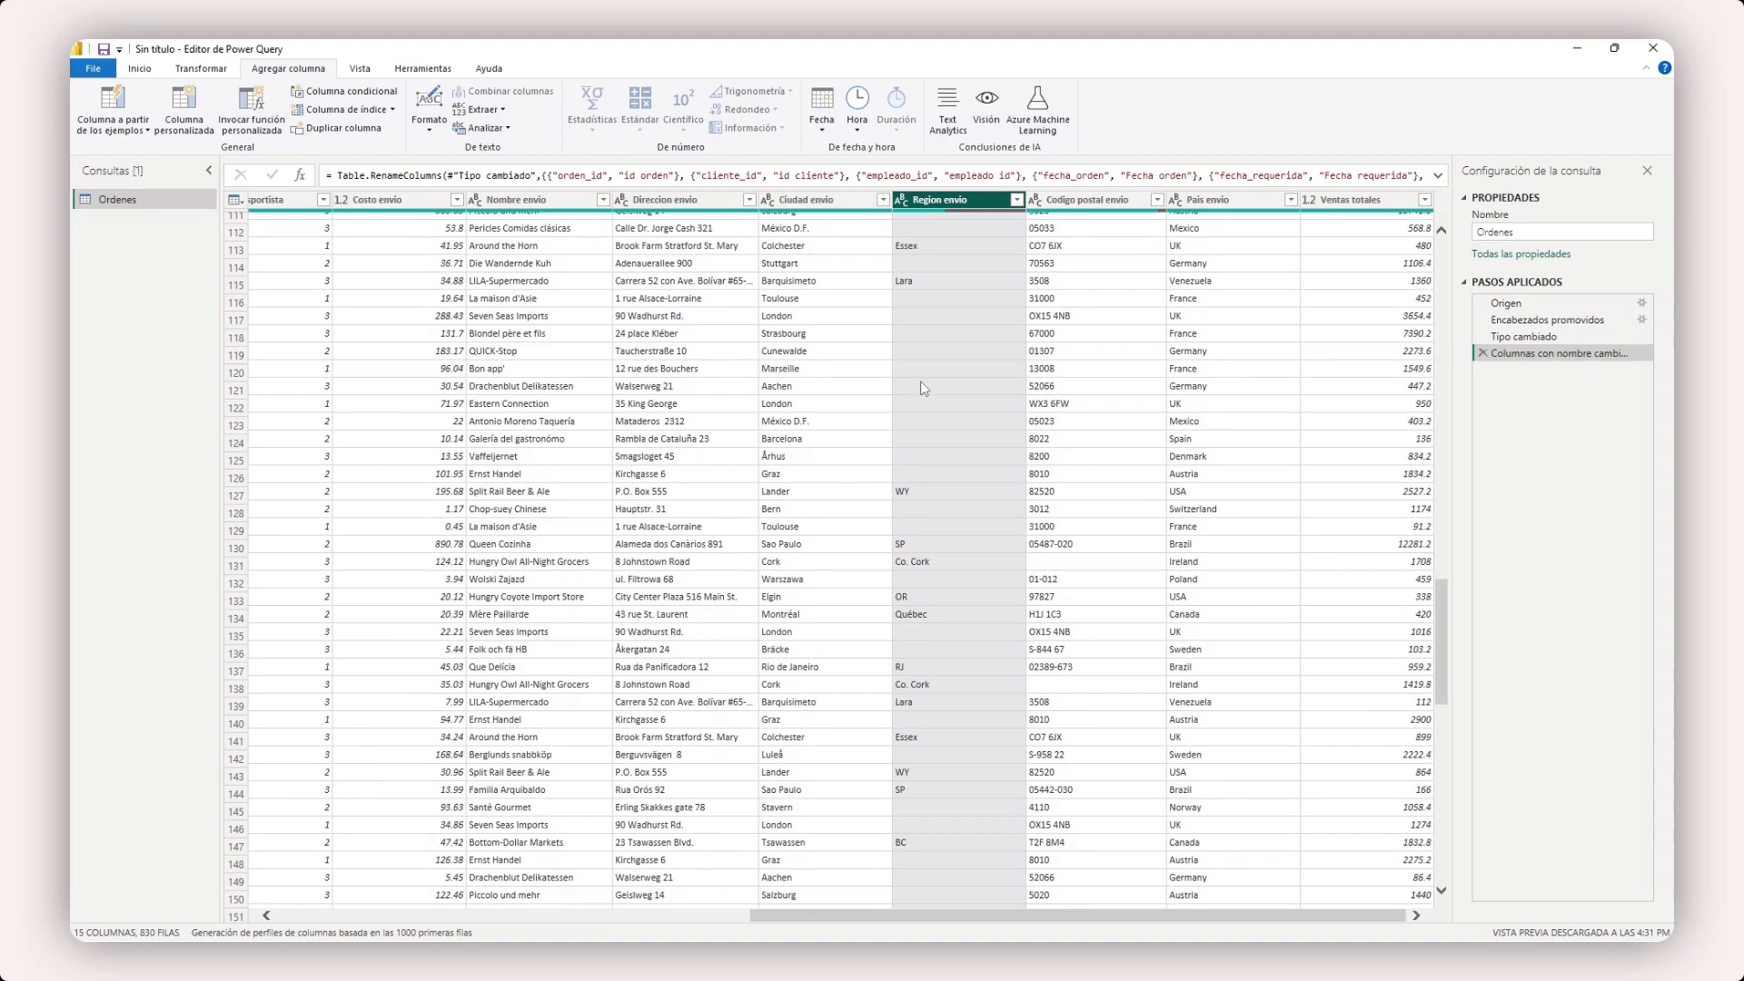
{"action": "scroll", "coordinate": [923, 388], "scroll_direction": "up", "scroll_amount": 20}
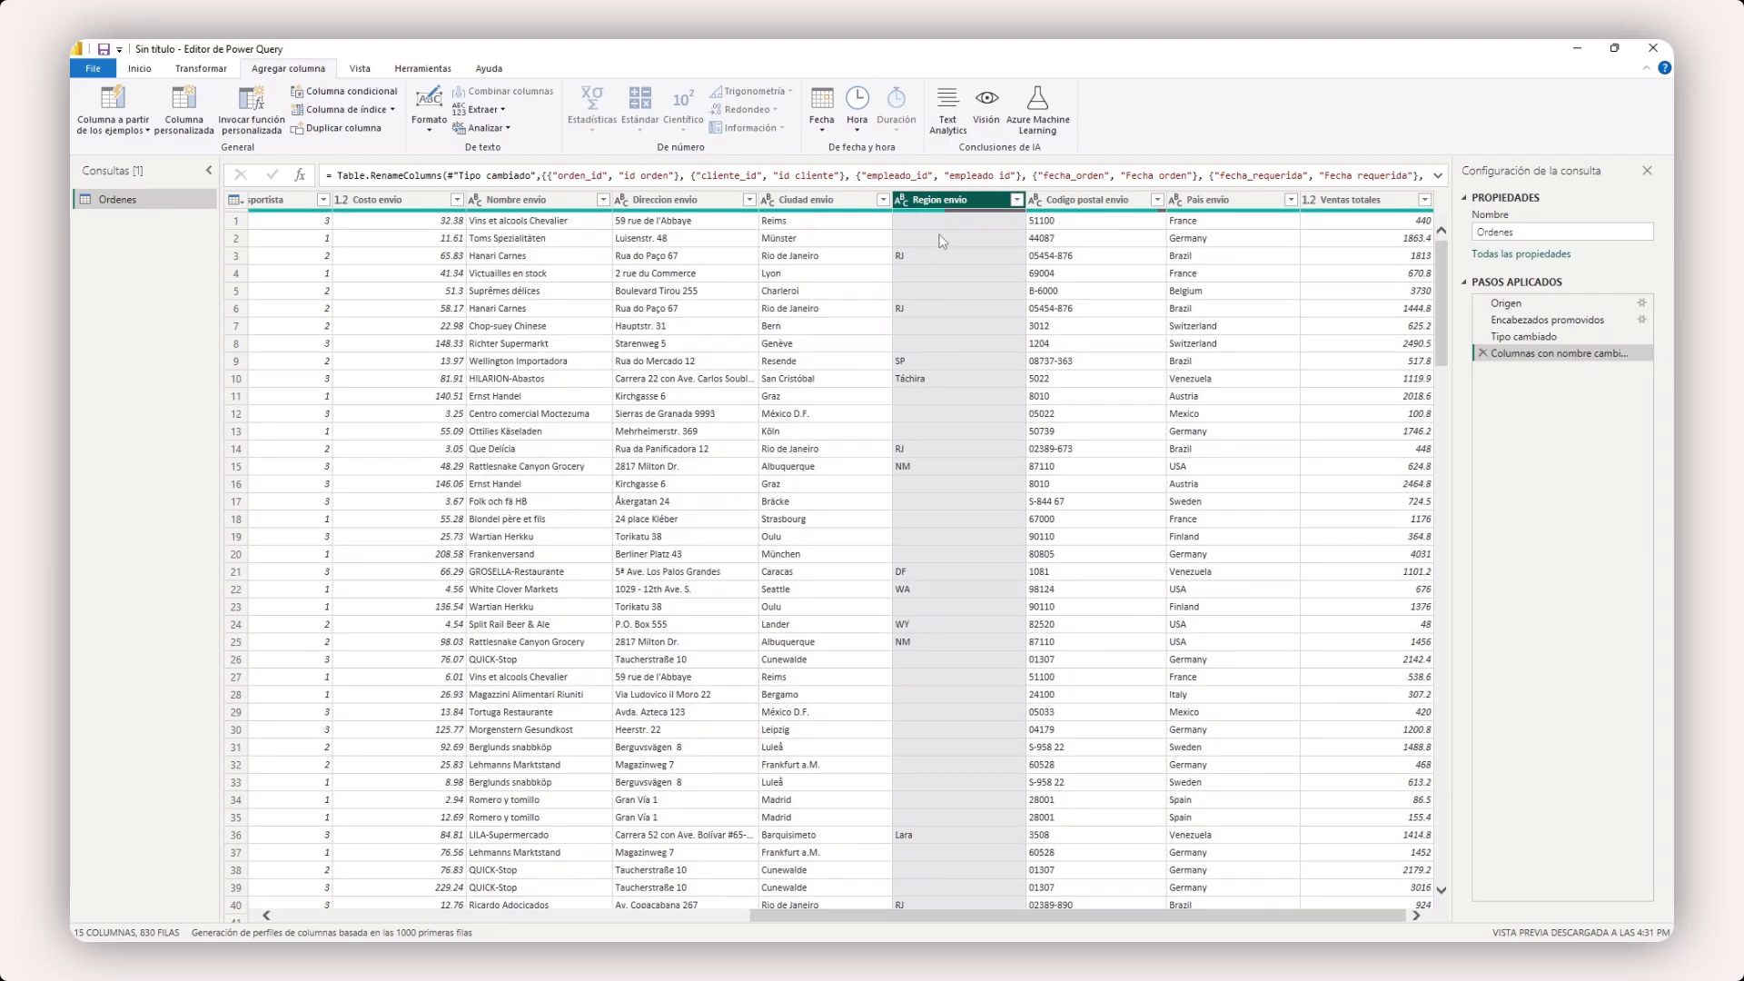
{"action": "key", "text": "Delete"}
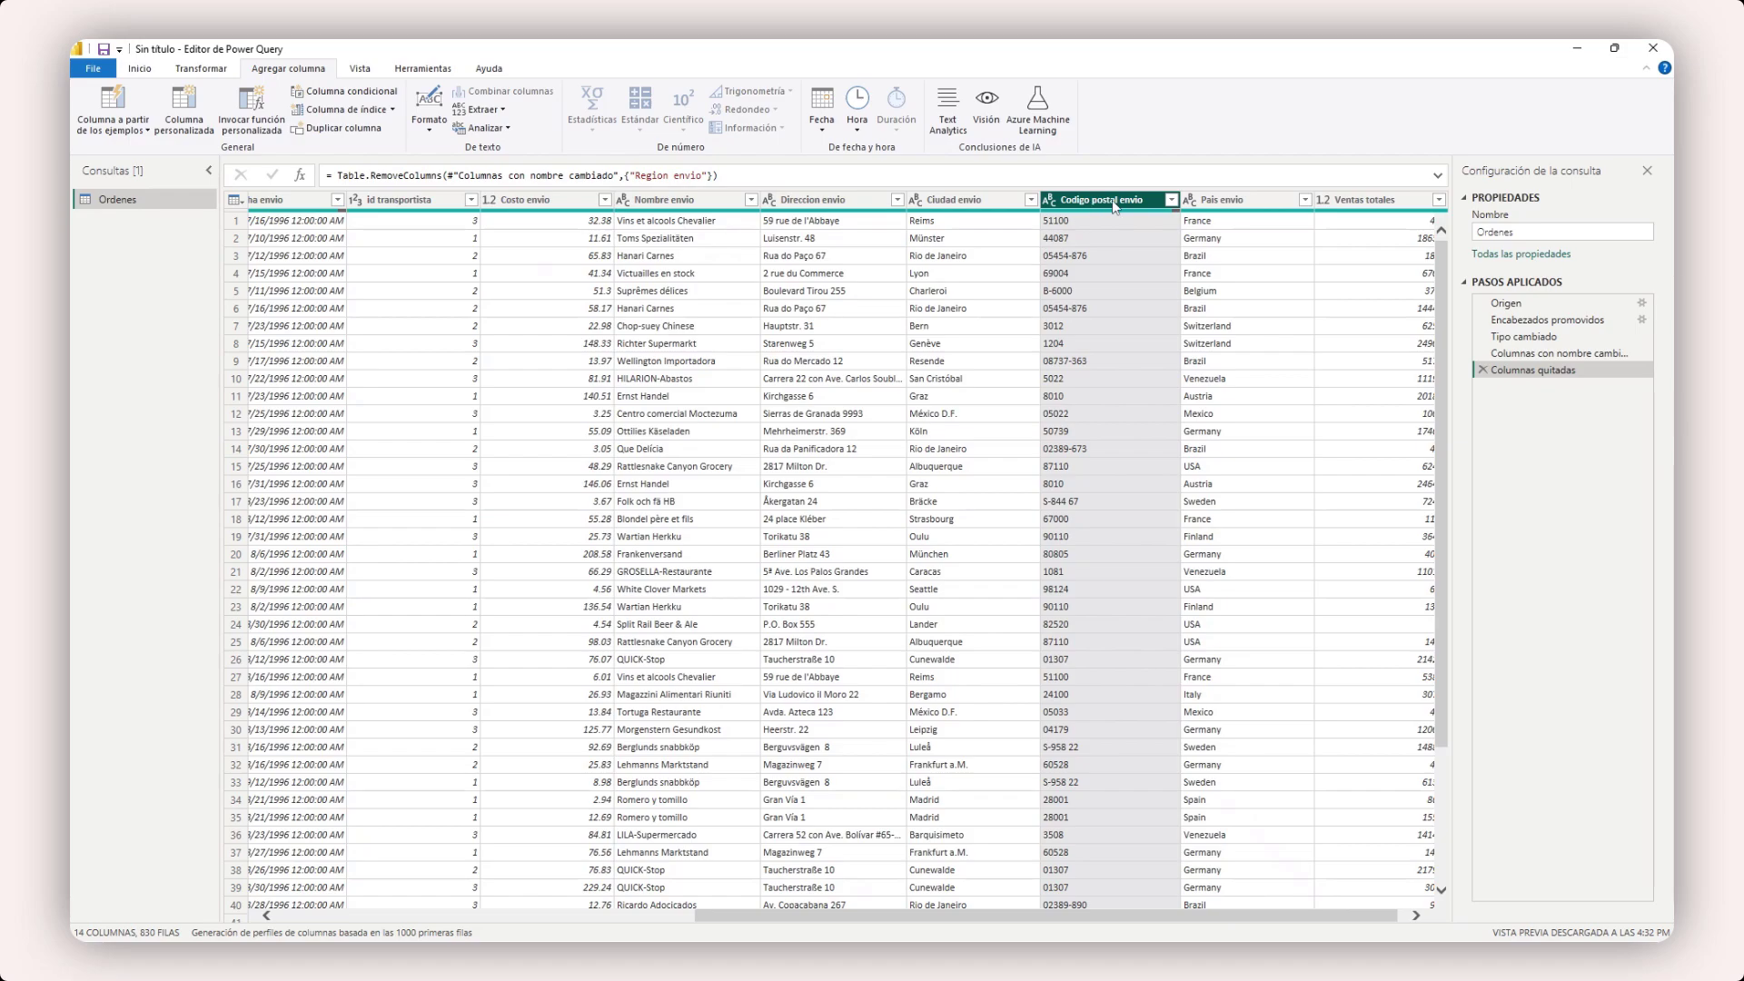
{"action": "key", "text": "Delete"}
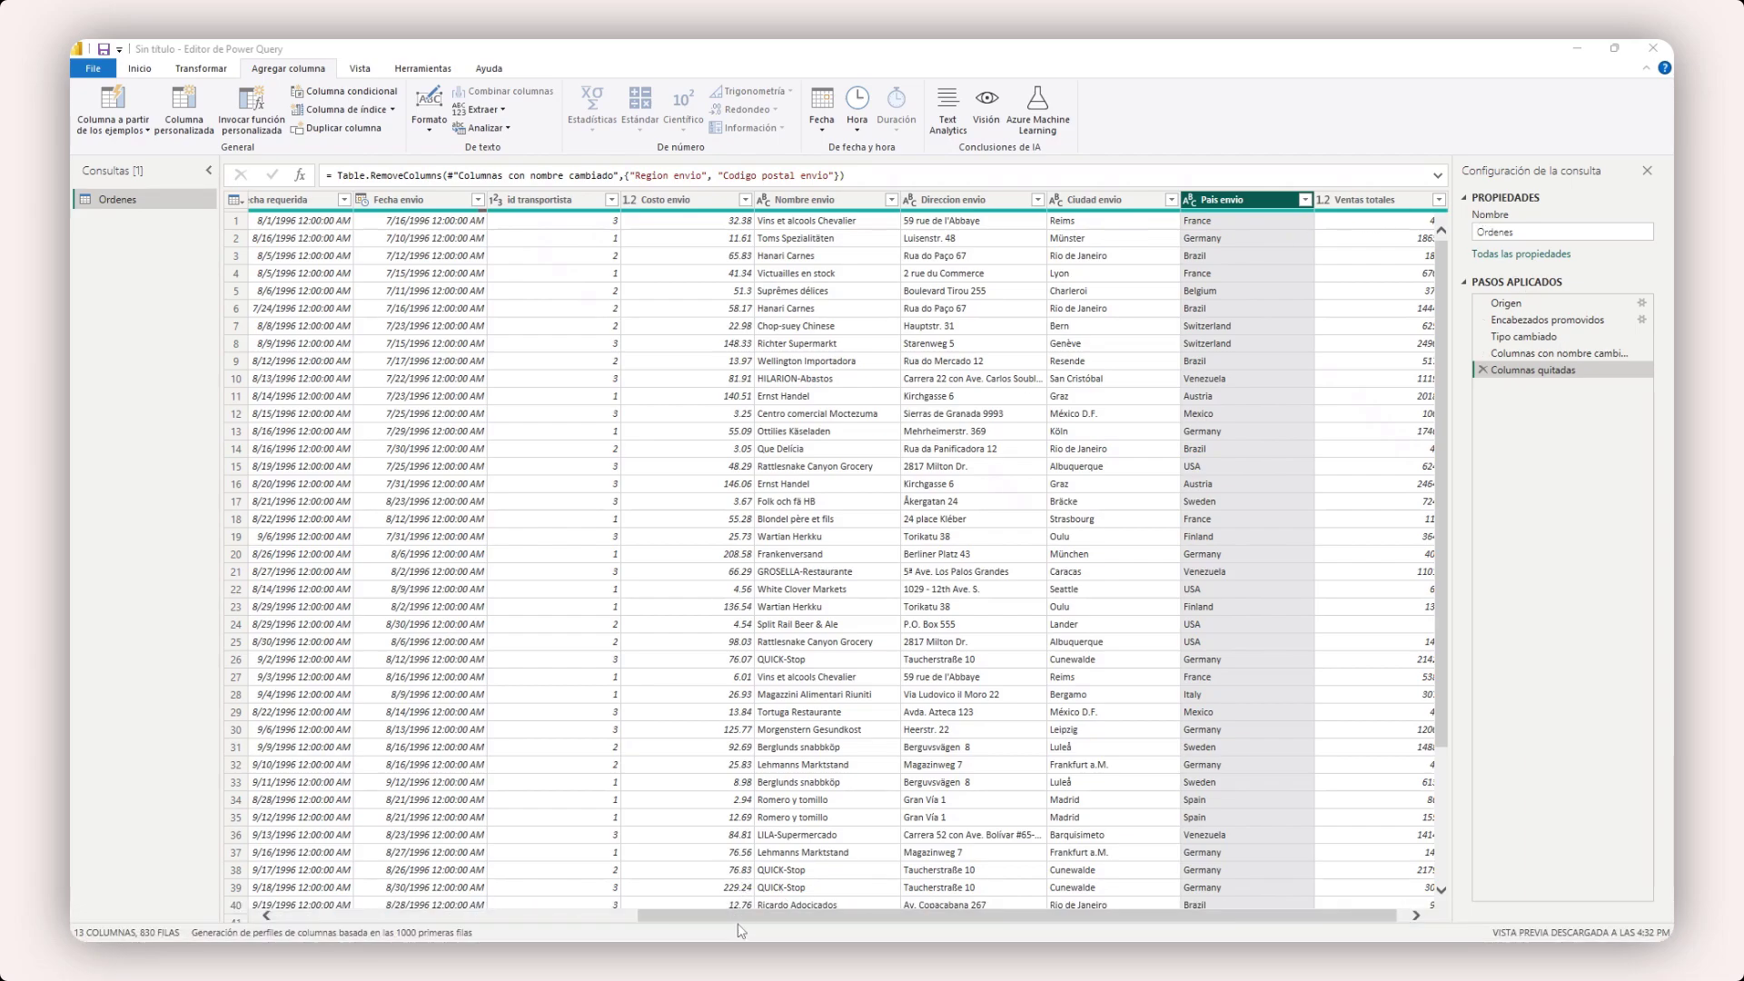
- Review the available data types for the id orden column and change its type to Texto
{"action": "left_click_drag", "start_coordinate": [739, 917], "coordinate": [332, 861]}
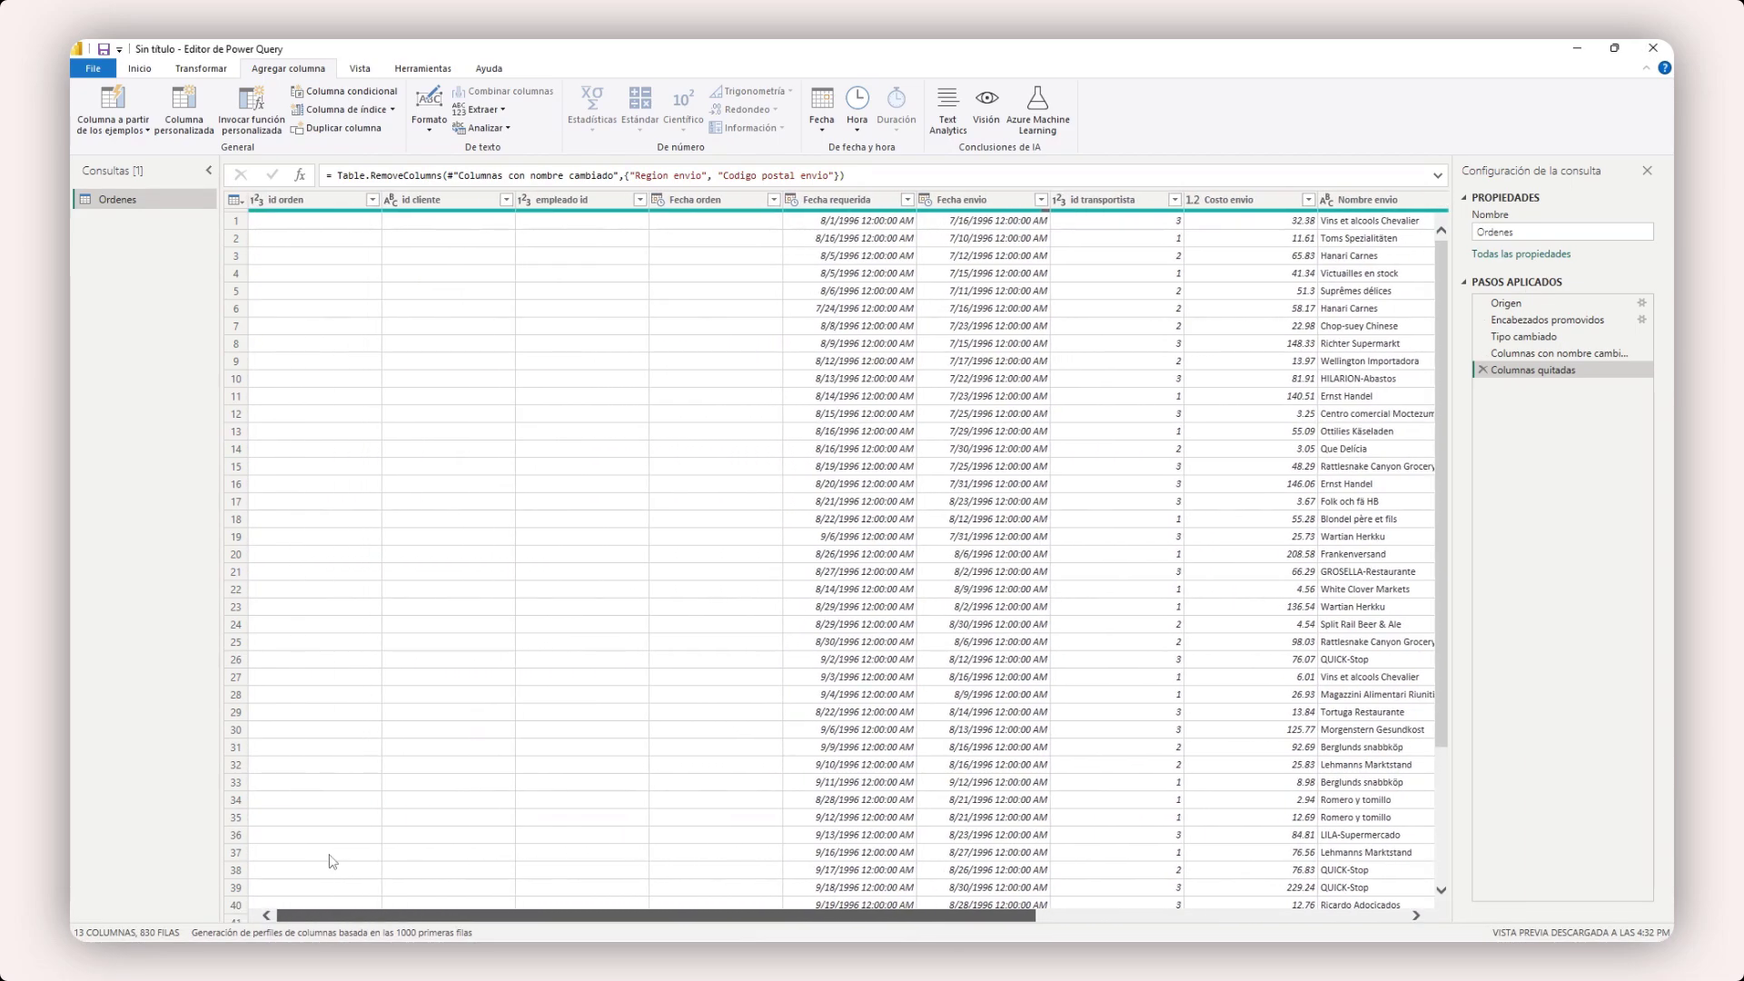
{"action": "left_click", "coordinate": [314, 198]}
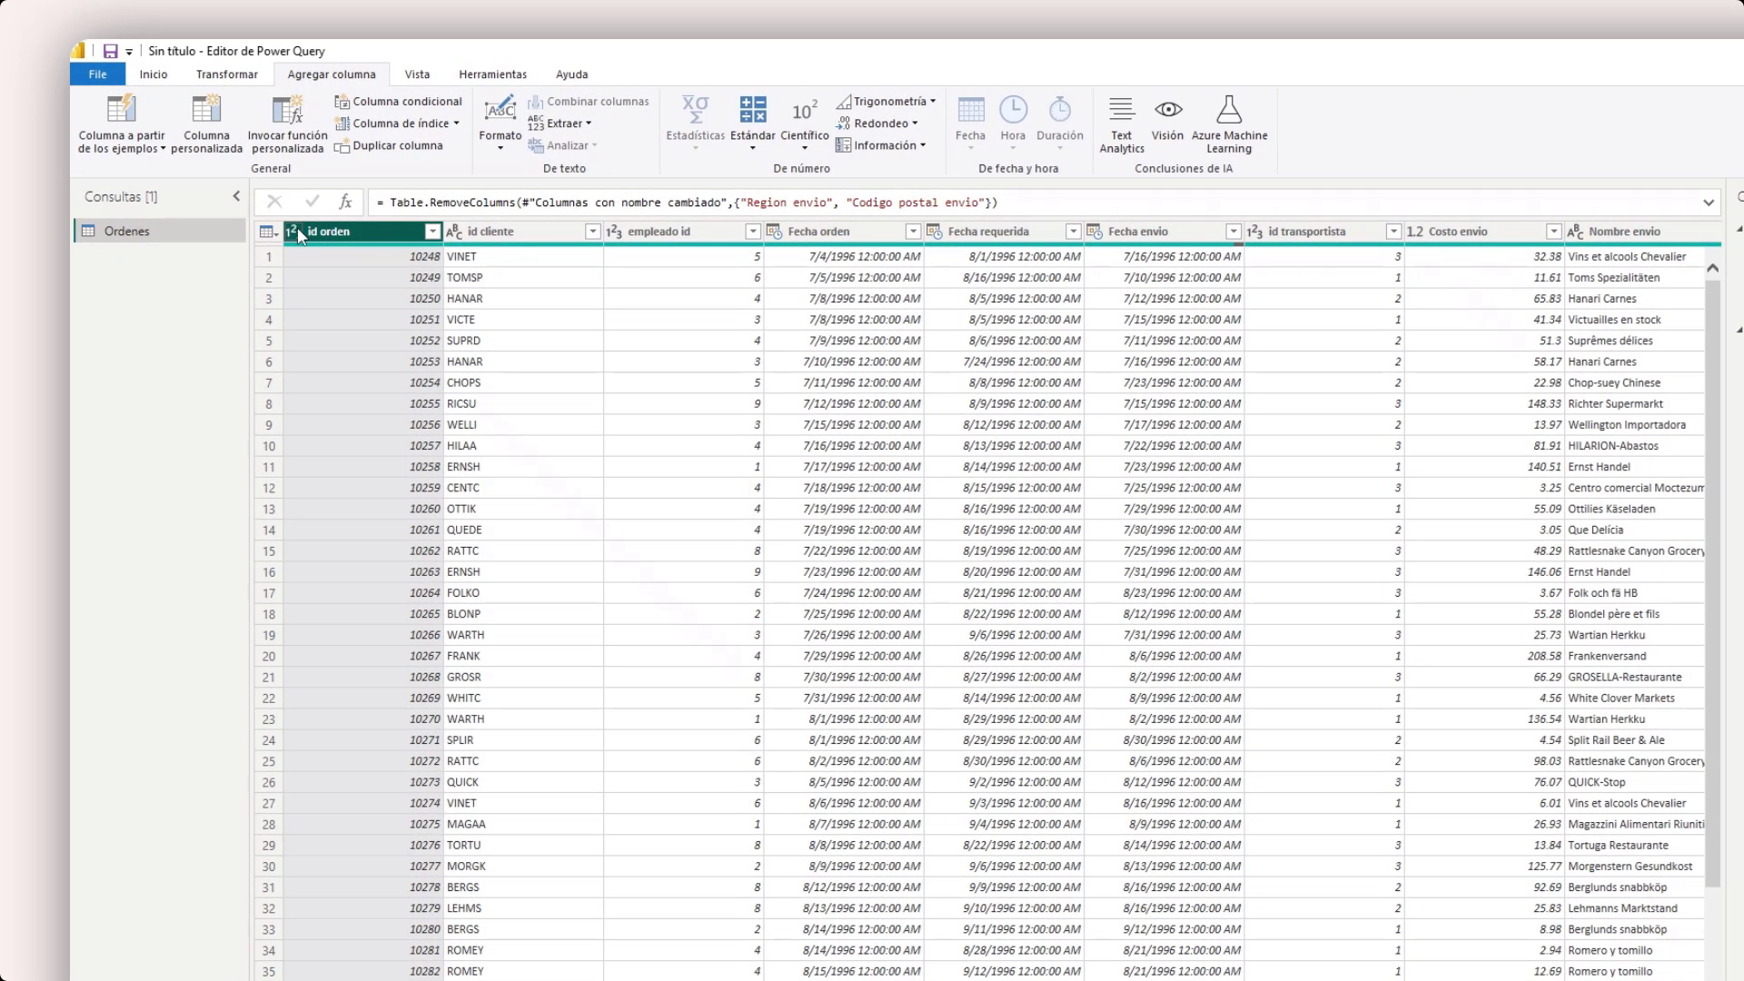
{"action": "left_click", "coordinate": [297, 231]}
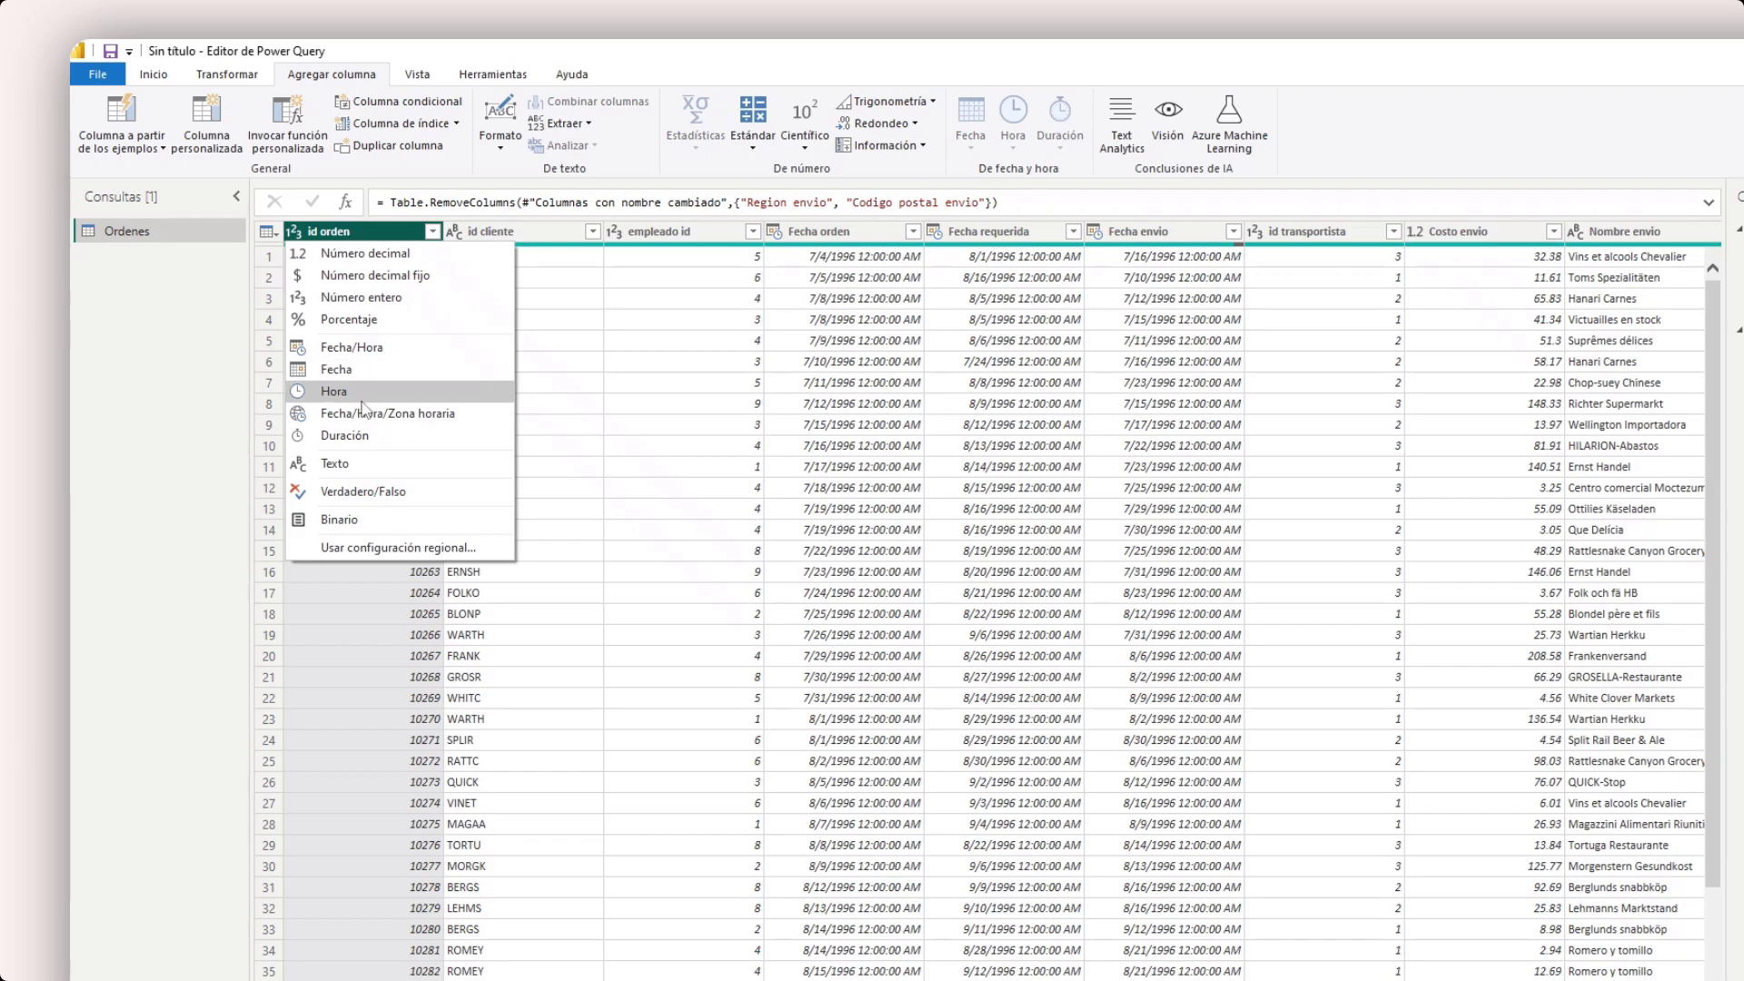
{"action": "left_click", "coordinate": [686, 340]}
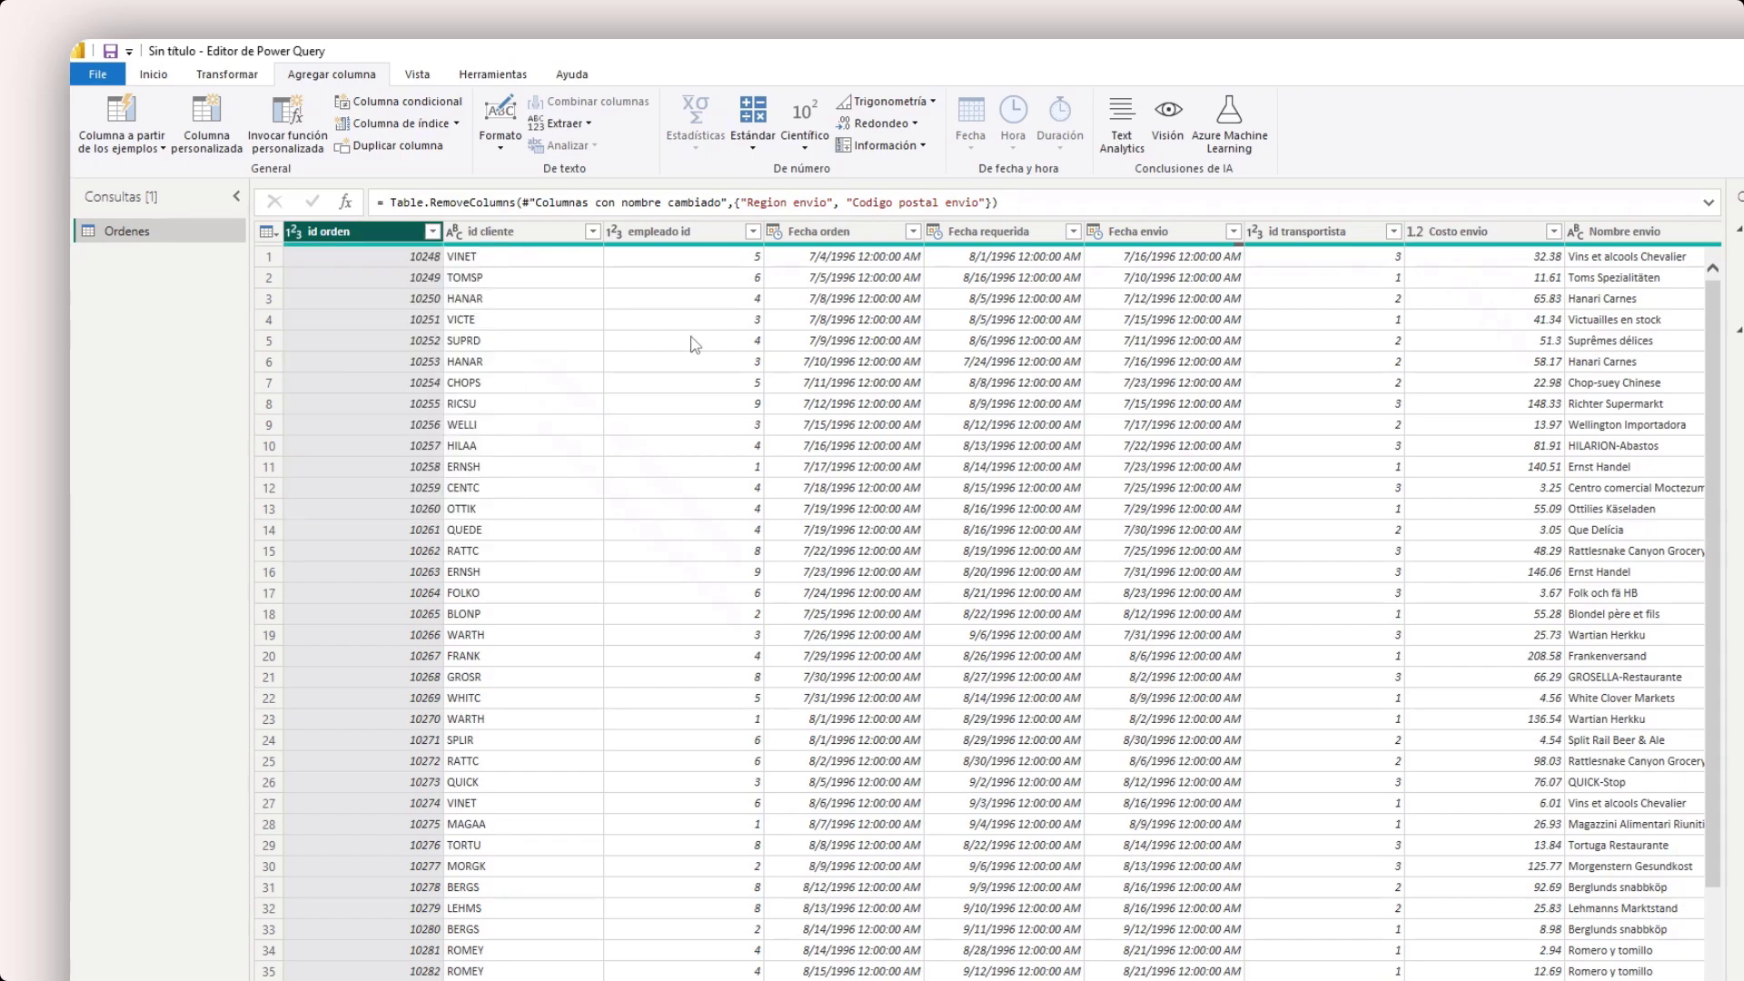
{"action": "left_click", "coordinate": [498, 238]}
{"action": "left_click", "coordinate": [382, 238]}
{"action": "left_click", "coordinate": [294, 231]}
{"action": "left_click", "coordinate": [334, 463]}
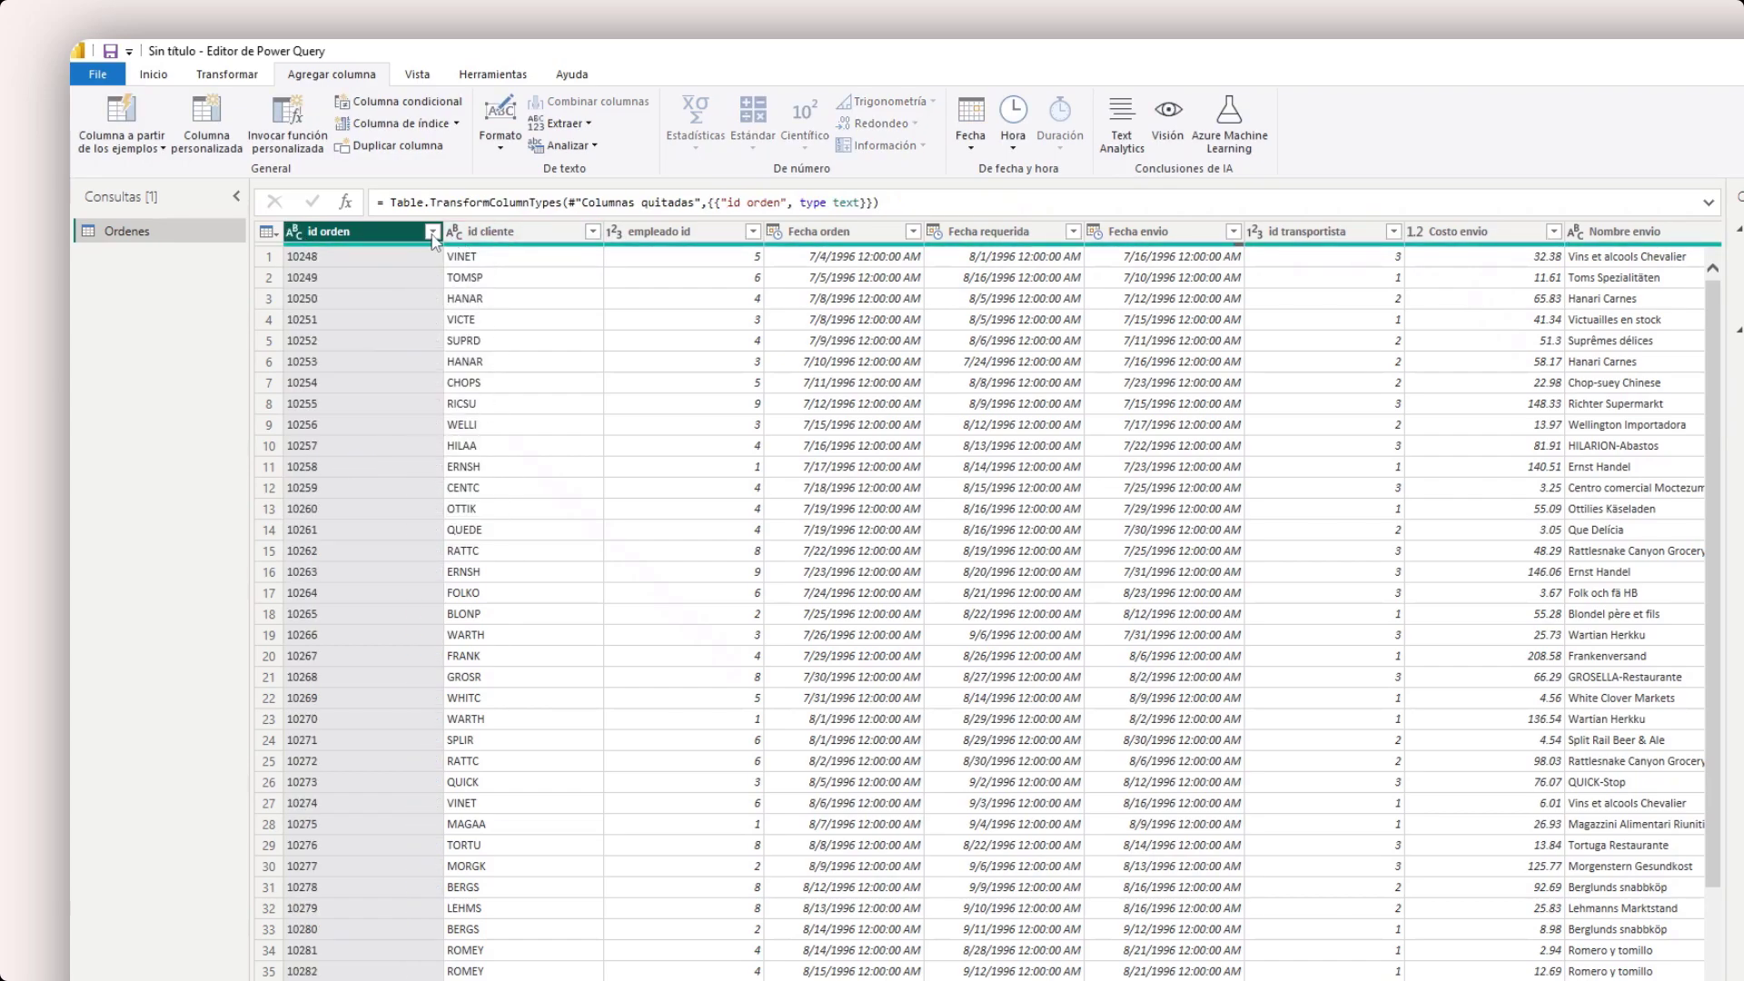
- Change the data type of the empleado id column to Texto
{"action": "left_click", "coordinate": [479, 234]}
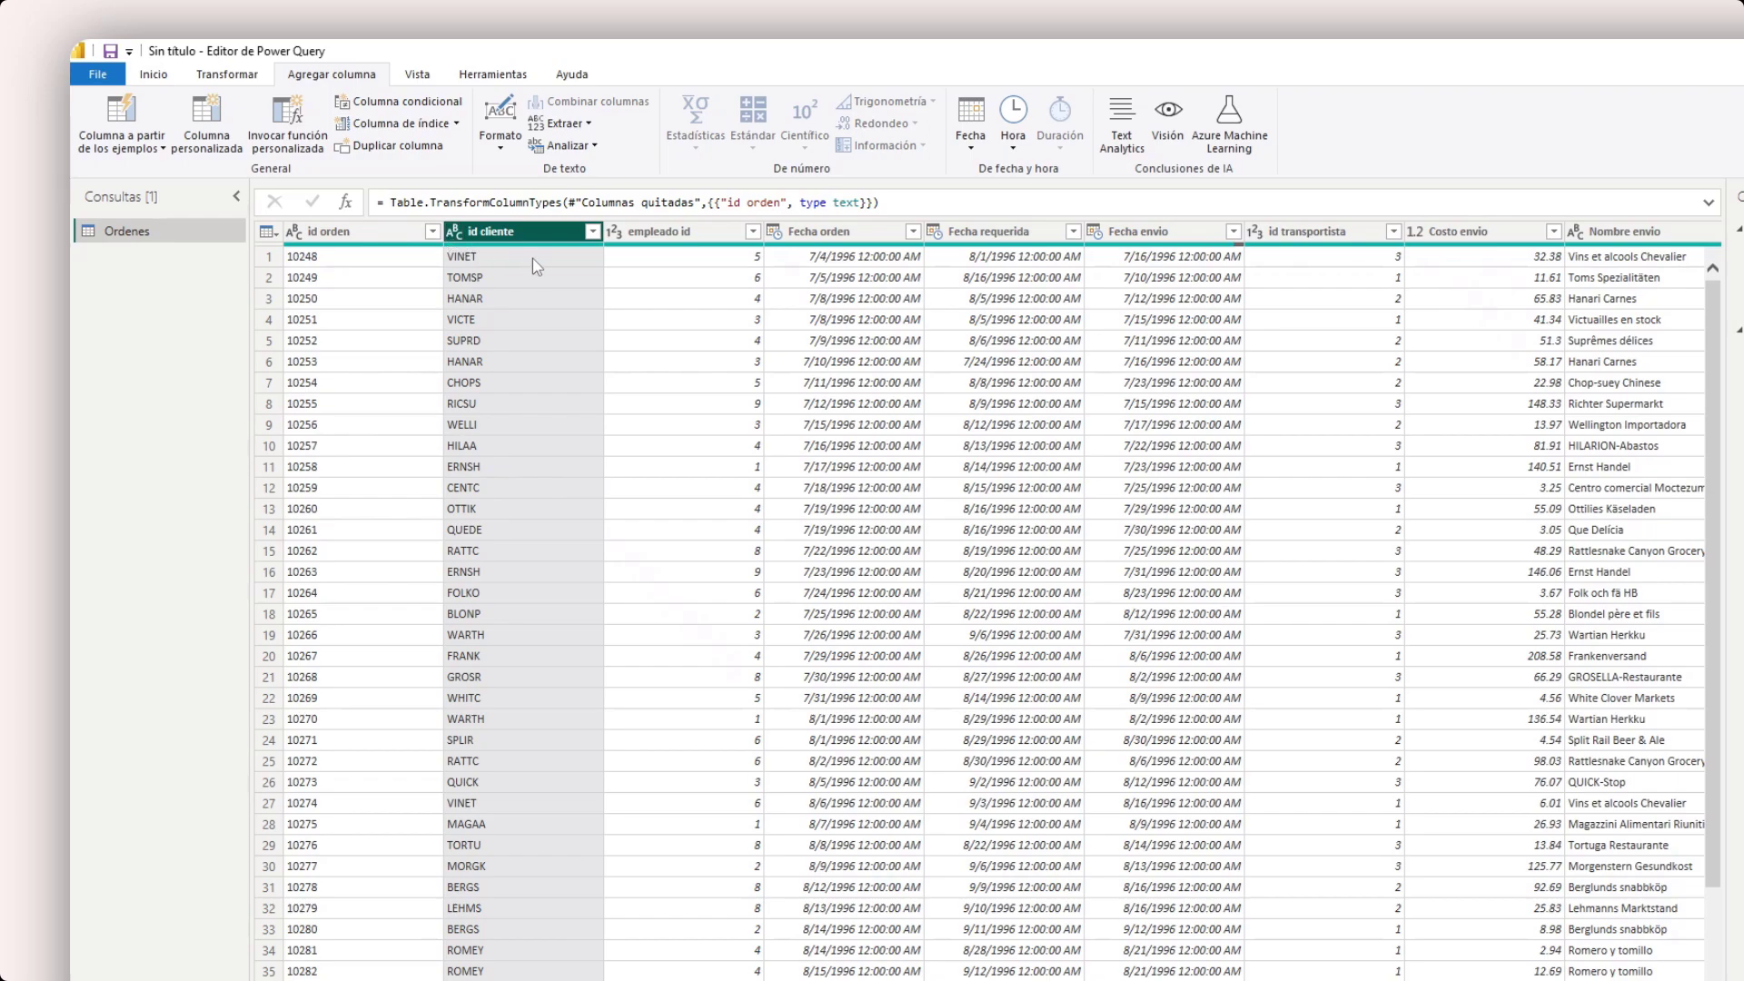
{"action": "left_click", "coordinate": [617, 232]}
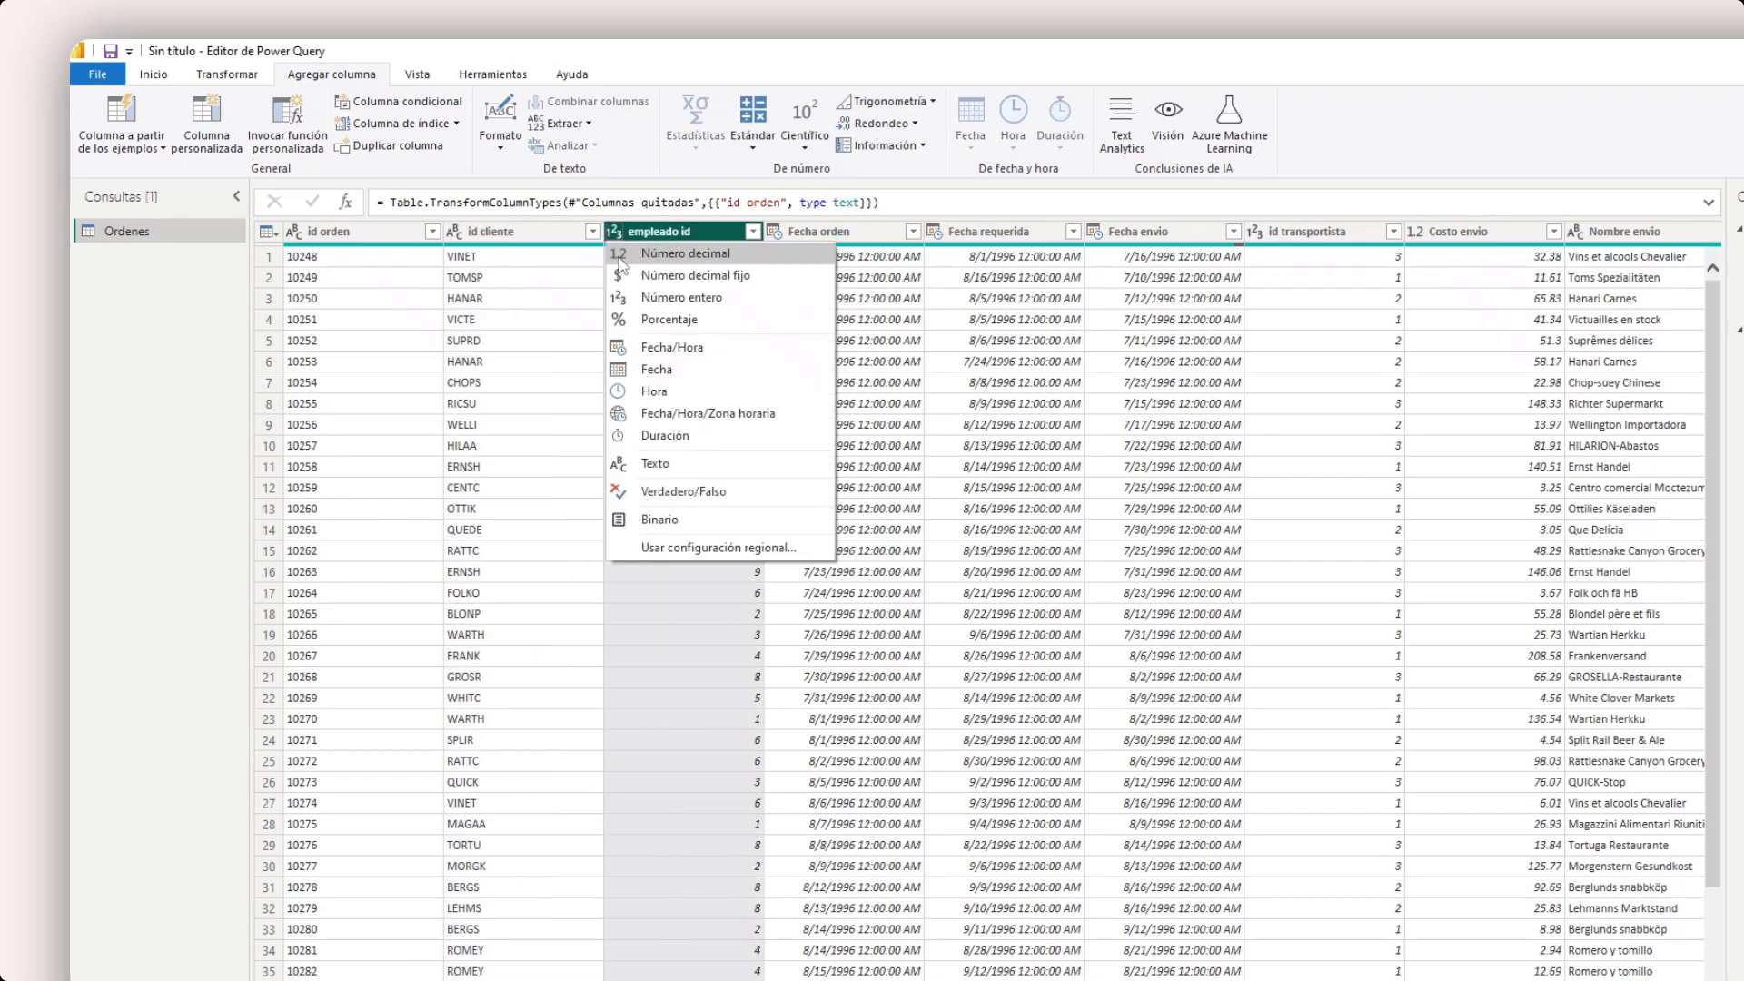
{"action": "left_click", "coordinate": [658, 463]}
- Change the data type of the Fecha orden column to Fecha
{"action": "key", "text": "Right"}
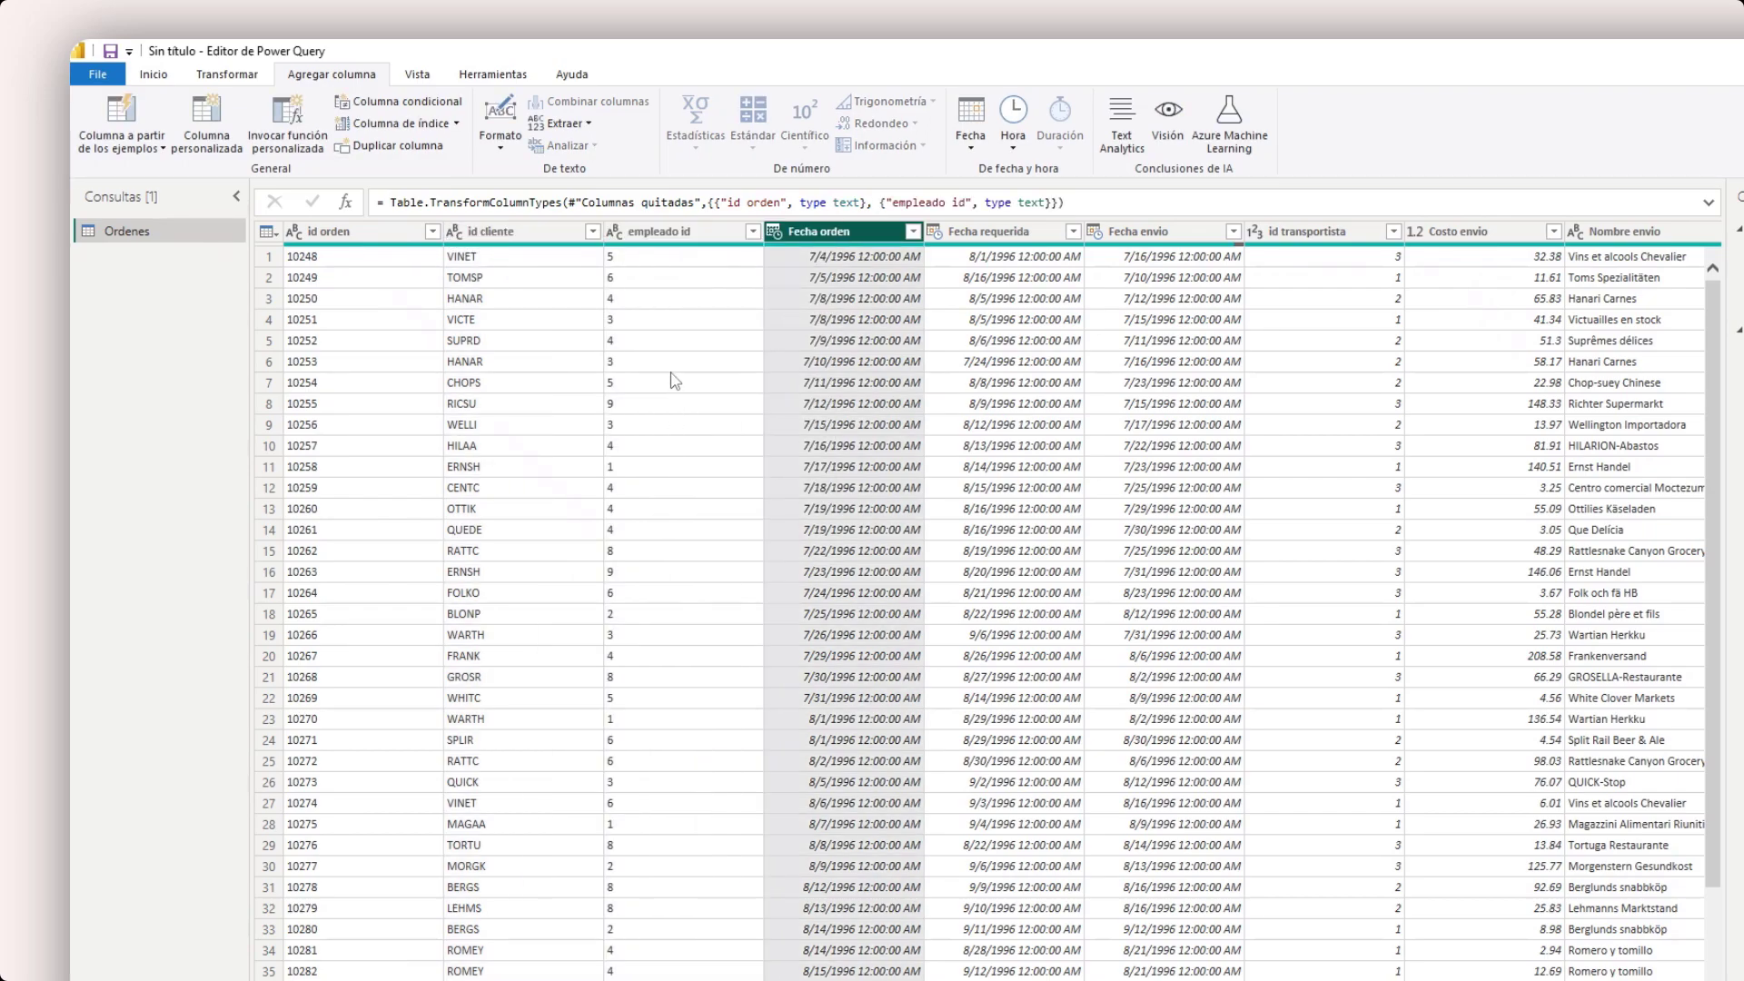
{"action": "key", "text": "Right"}
{"action": "key", "text": "Right"}
{"action": "key", "text": "Right"}
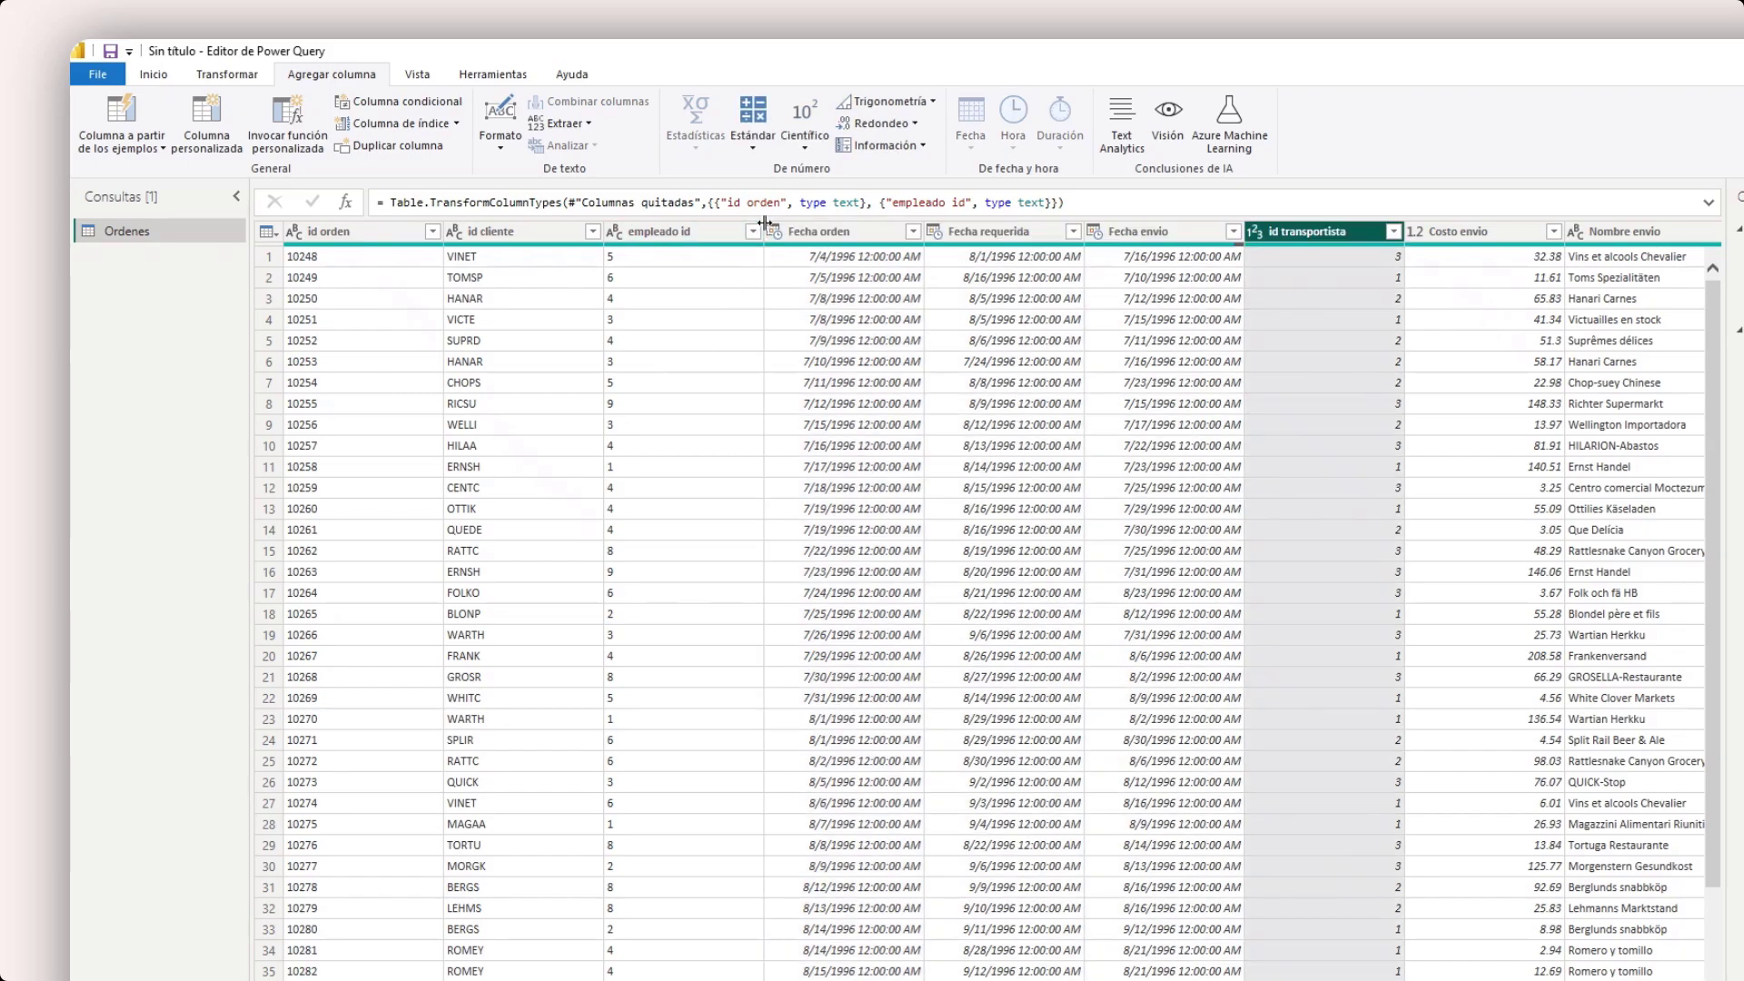
{"action": "key", "text": "Left"}
{"action": "key", "text": "Left"}
{"action": "left_click", "coordinate": [807, 234]}
{"action": "left_click", "coordinate": [775, 232]}
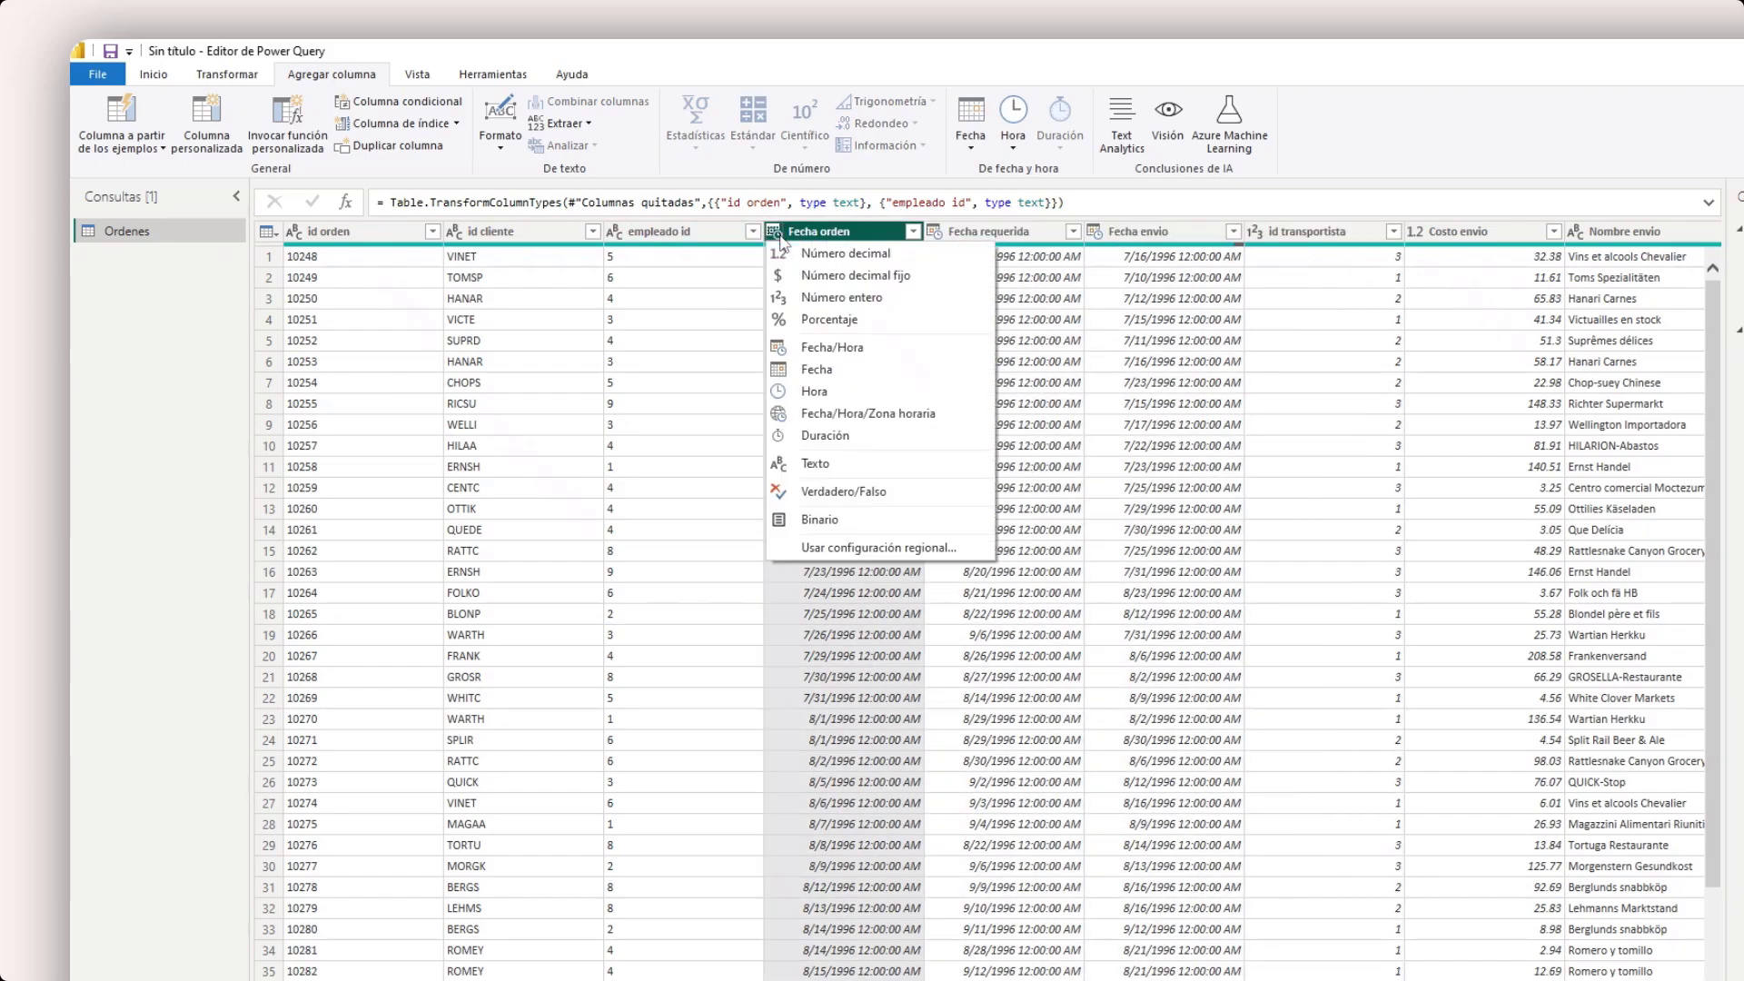
{"action": "left_click", "coordinate": [853, 369]}
- Change the data type of the Fecha requerida and Fecha envio columns to Fecha
{"action": "key", "text": "Right"}
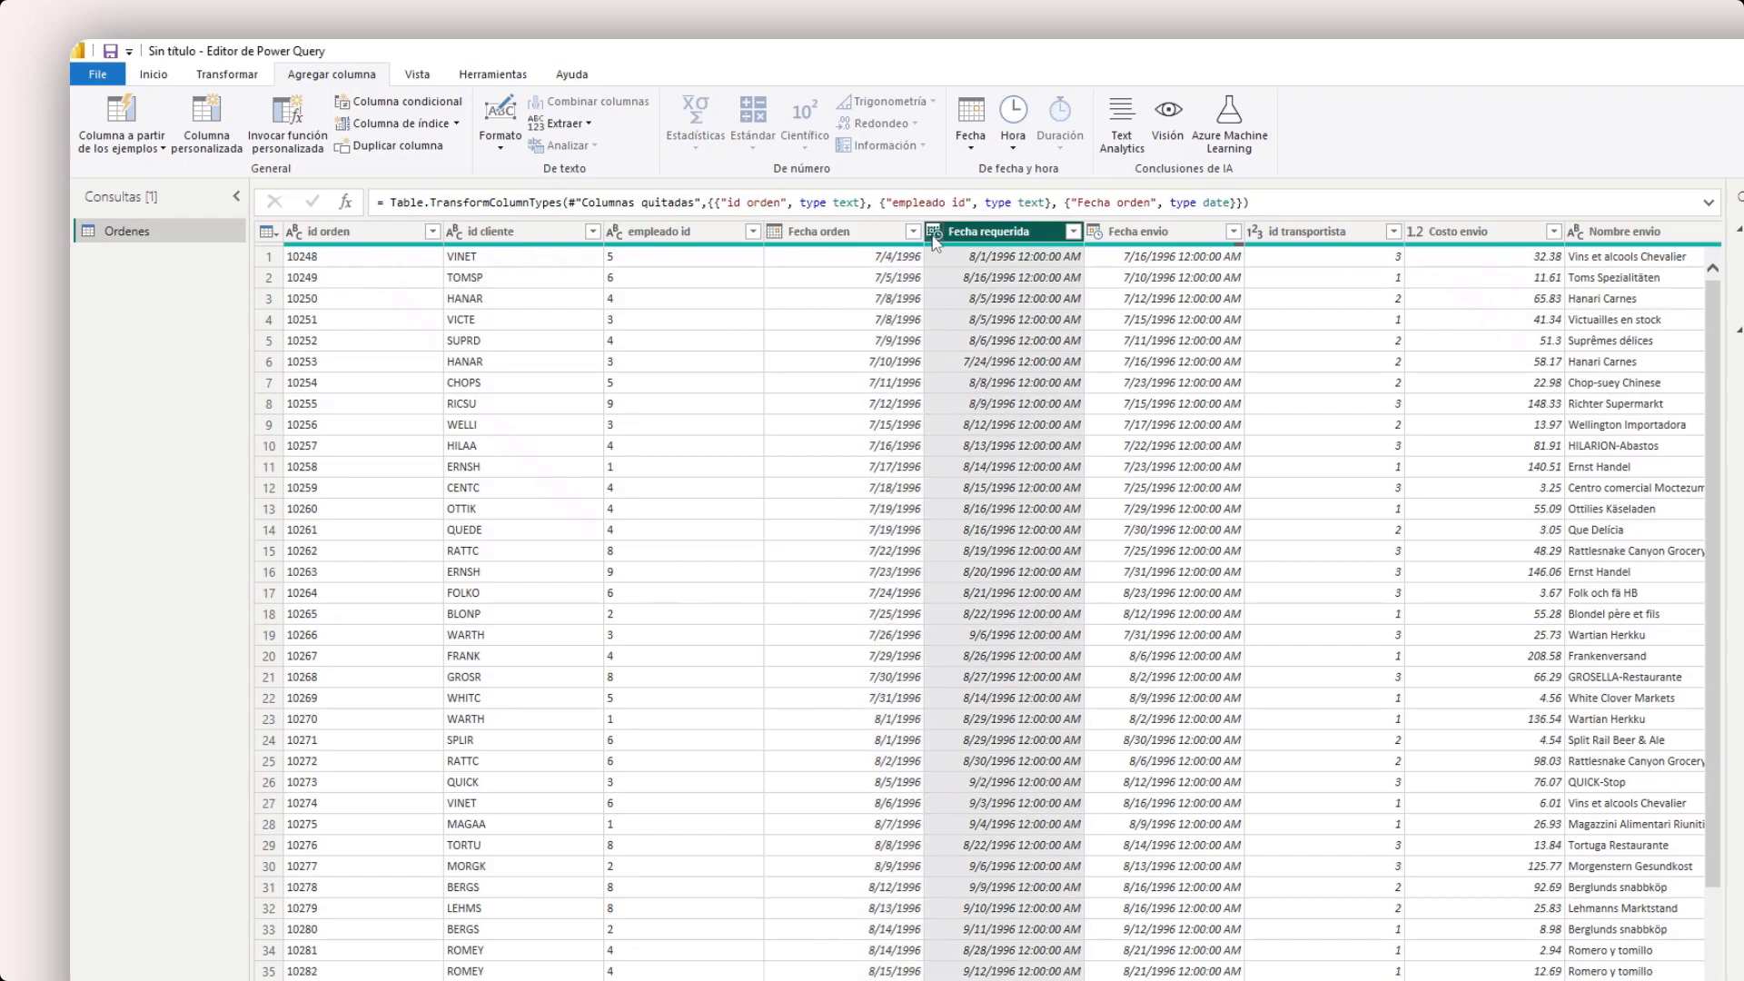
{"action": "left_click", "coordinate": [935, 231]}
{"action": "left_click", "coordinate": [1010, 369]}
{"action": "left_click", "coordinate": [1100, 232]}
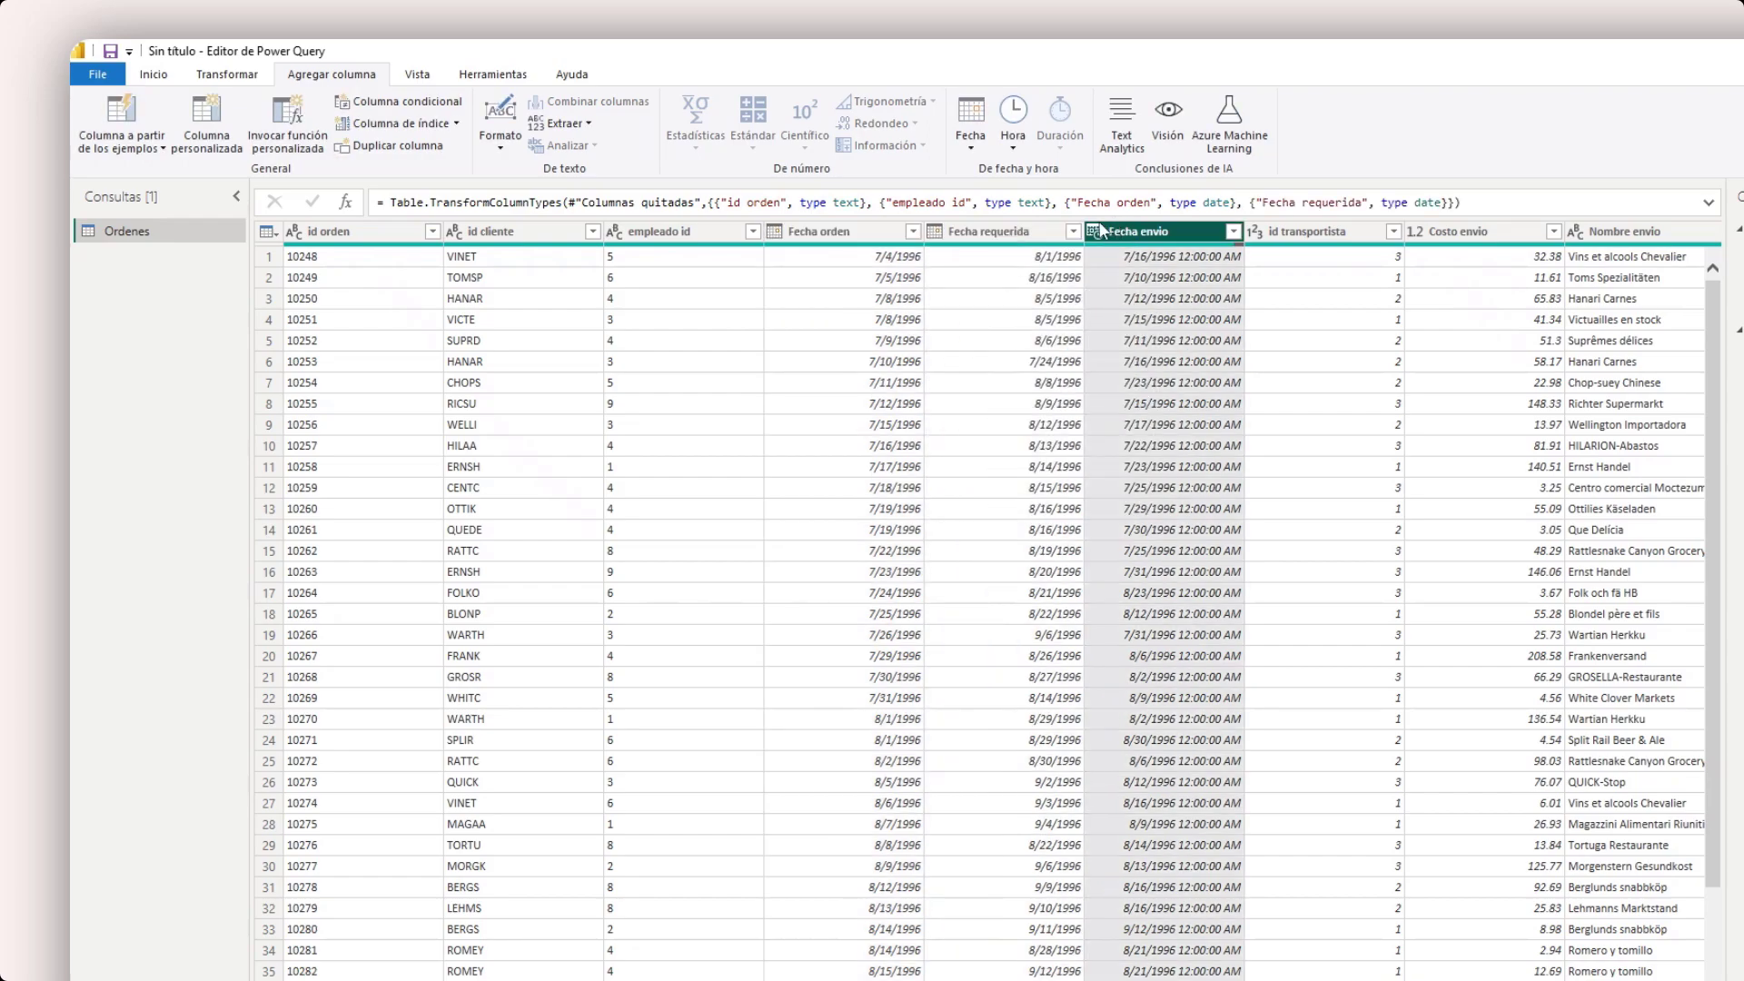
{"action": "left_click", "coordinate": [1101, 234]}
{"action": "left_click", "coordinate": [1167, 372]}
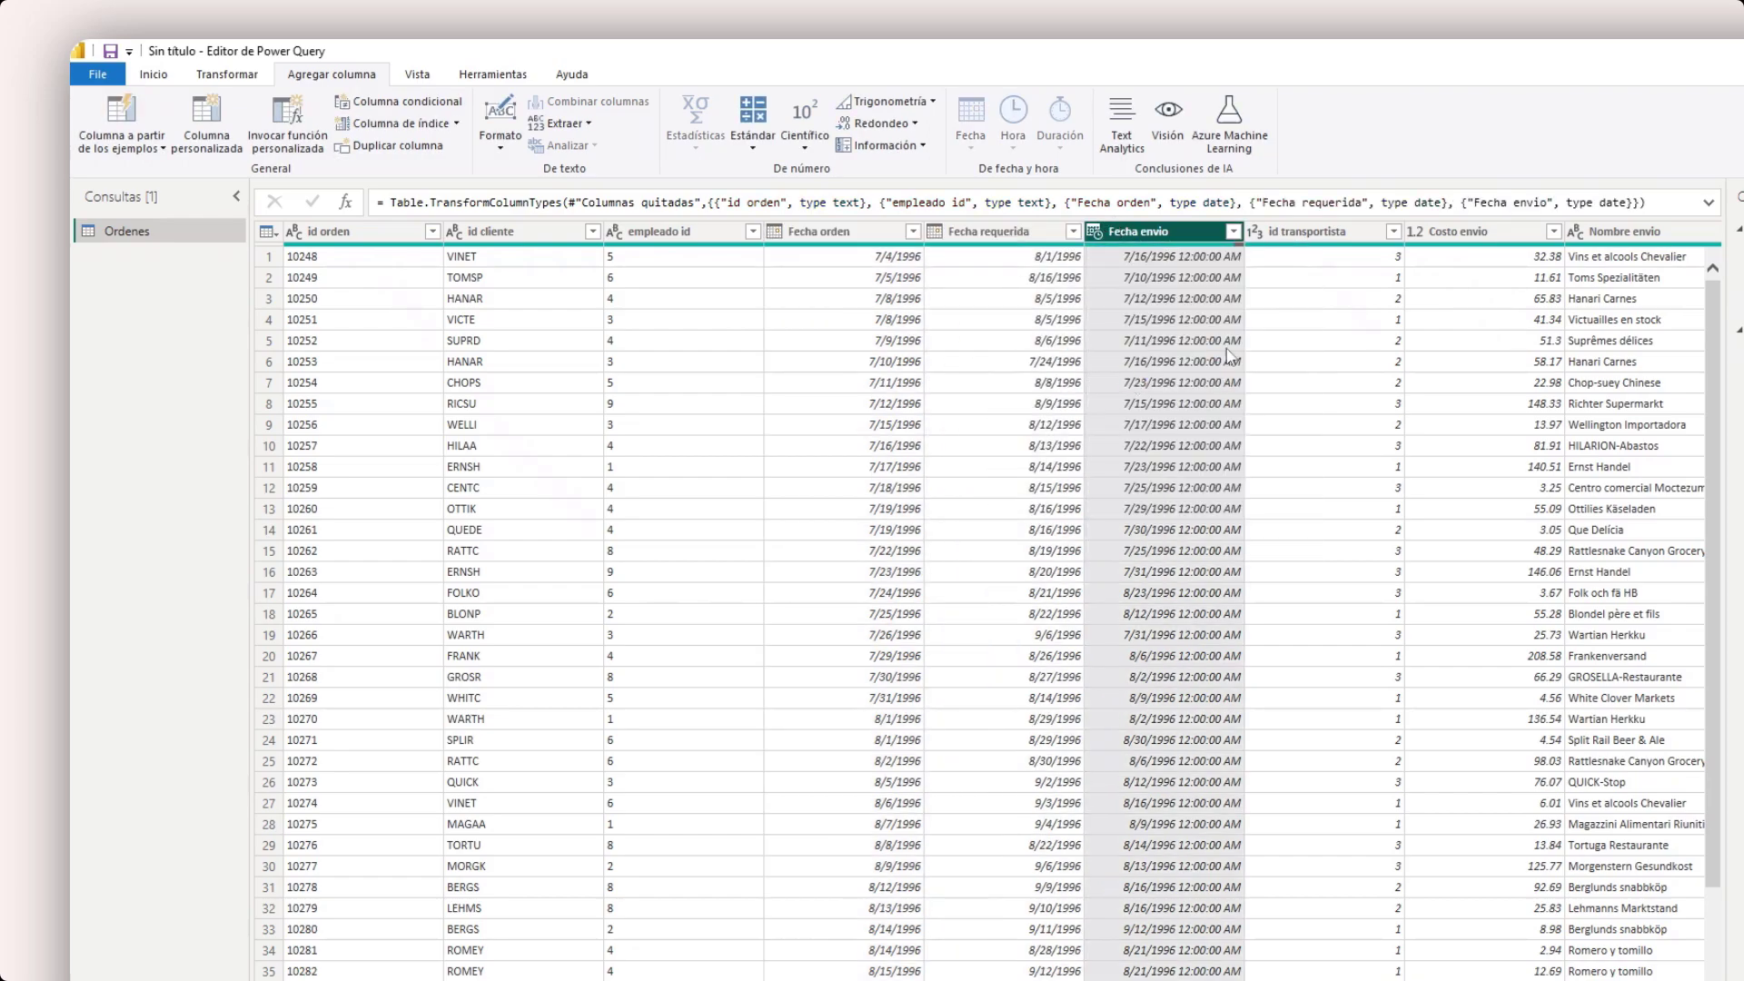
- Change the data type of the id transportista column to Texto
{"action": "key", "text": "Right"}
{"action": "key", "text": "Right"}
{"action": "left_click", "coordinate": [1283, 276]}
{"action": "left_click", "coordinate": [1254, 232]}
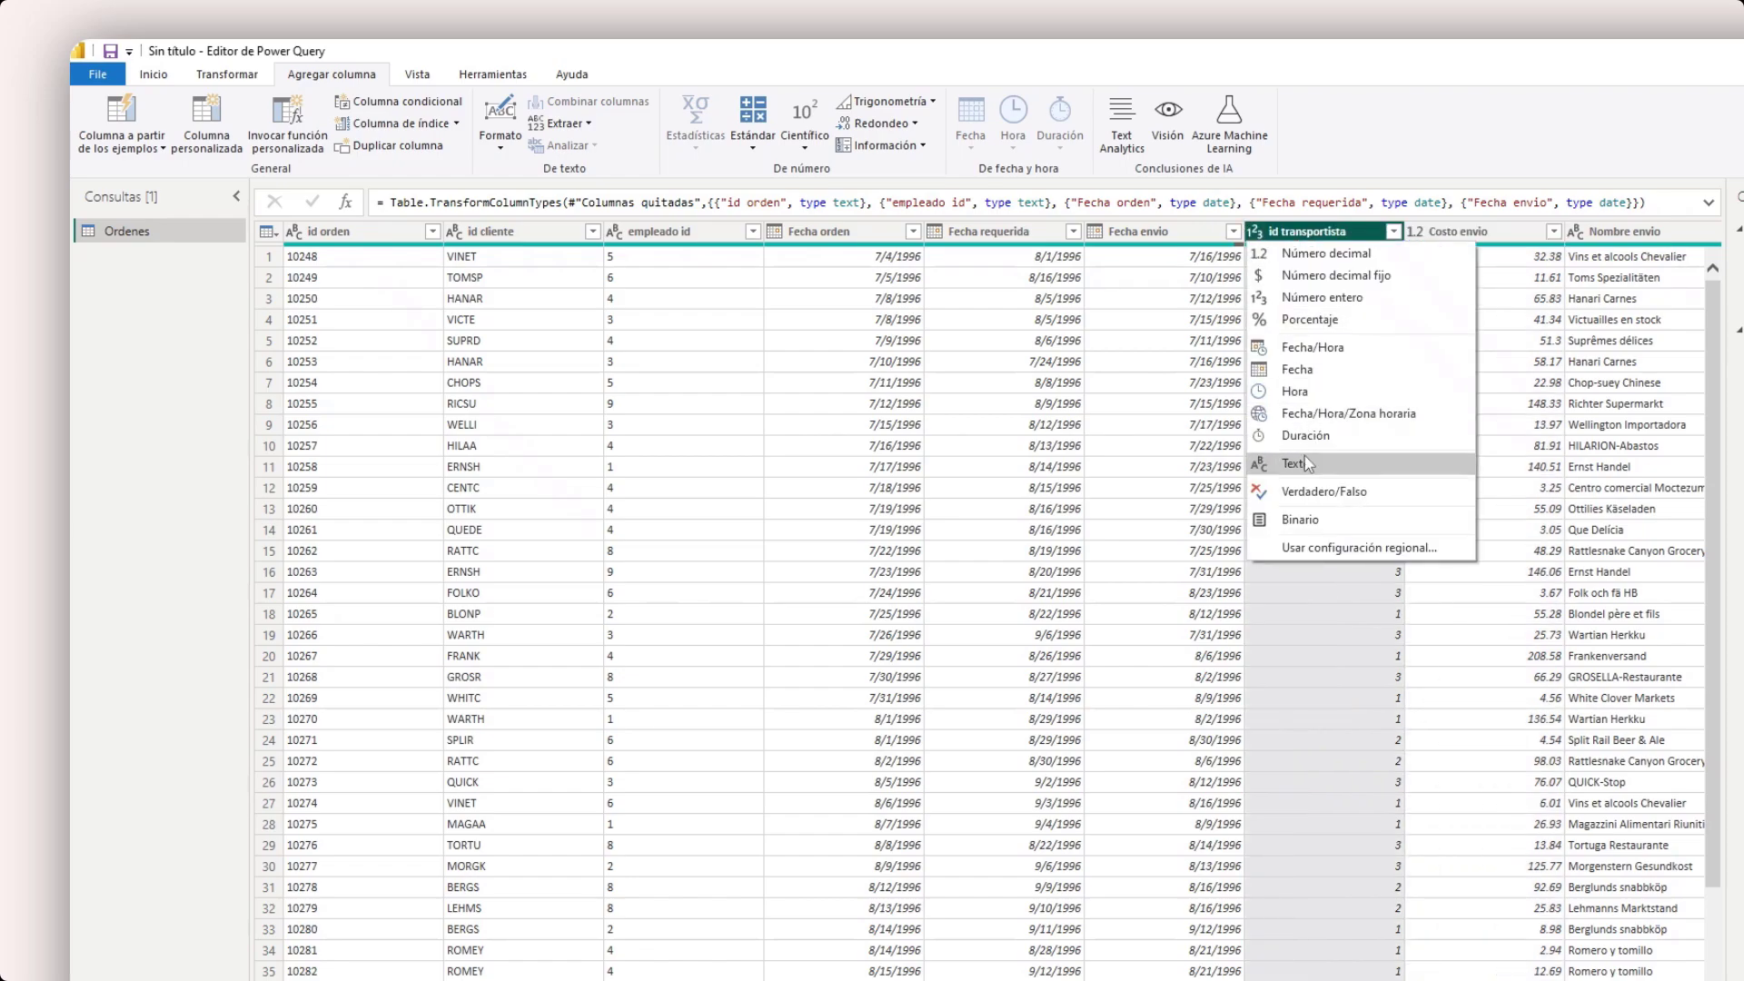
{"action": "left_click", "coordinate": [1313, 454]}
- Review the data types of the remaining columns from Costo envio through Ventas totales
{"action": "key", "text": "Right"}
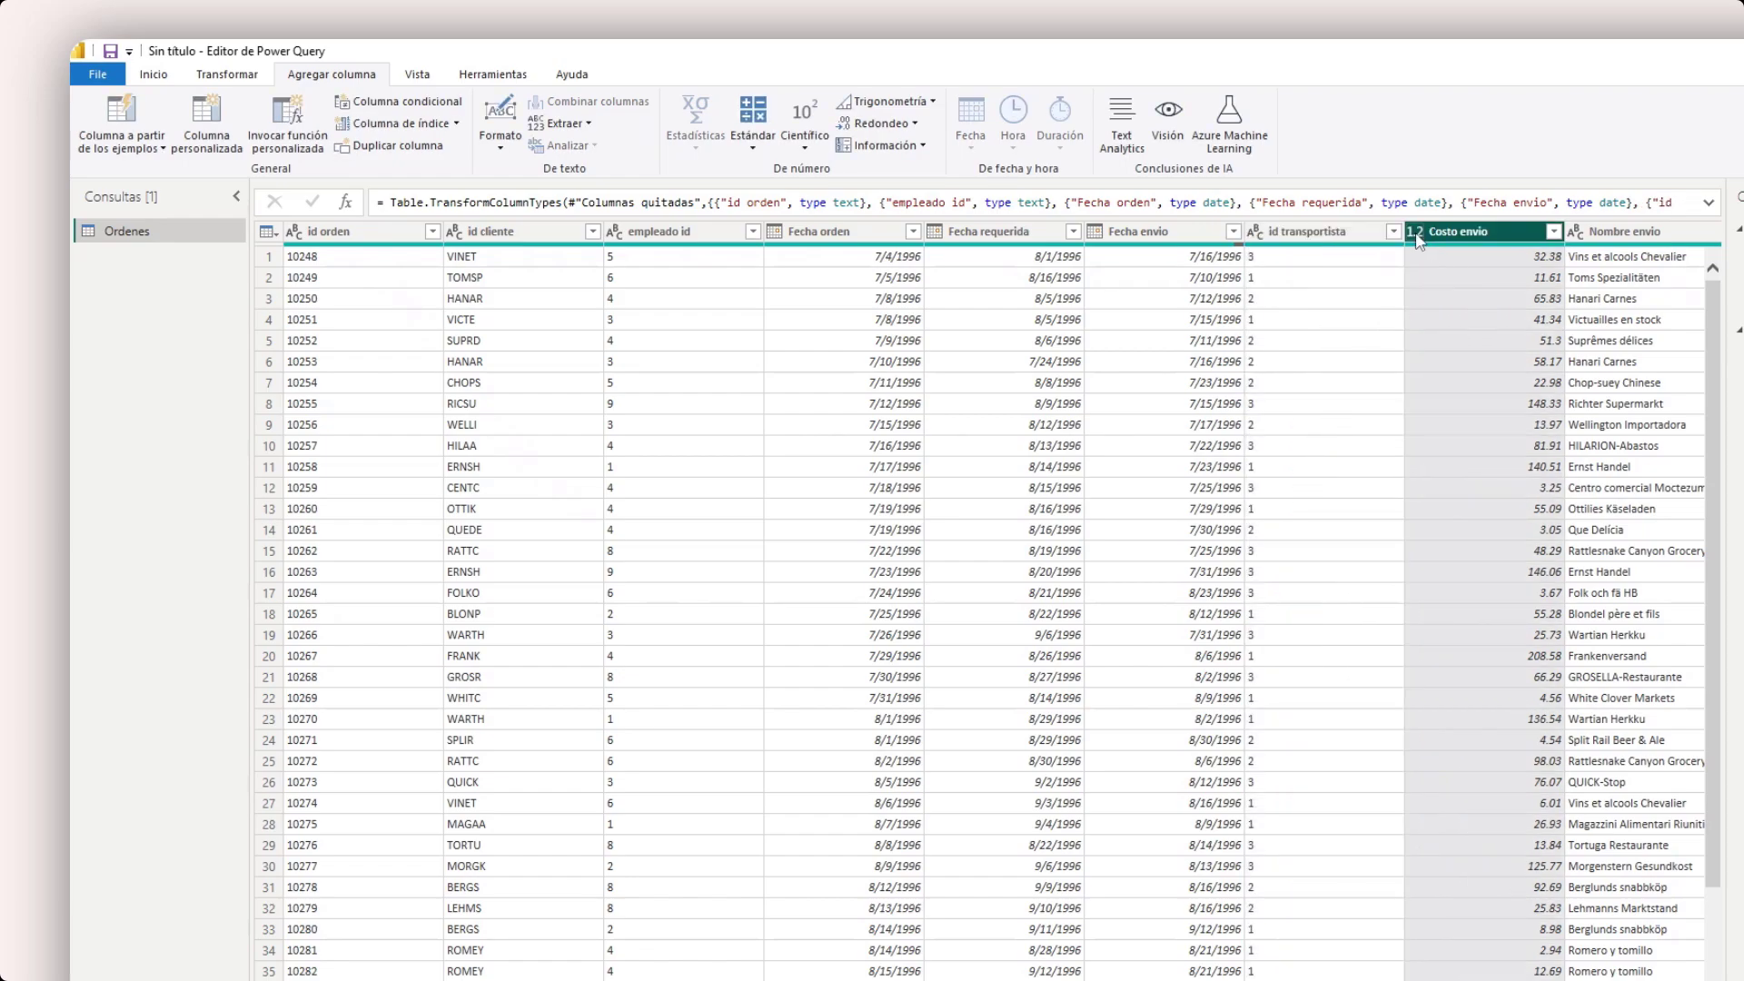
{"action": "key", "text": "Right"}
{"action": "key", "text": "Right"}
{"action": "key", "text": "Right"}
{"action": "key", "text": "Right"}
{"action": "key", "text": "Right"}
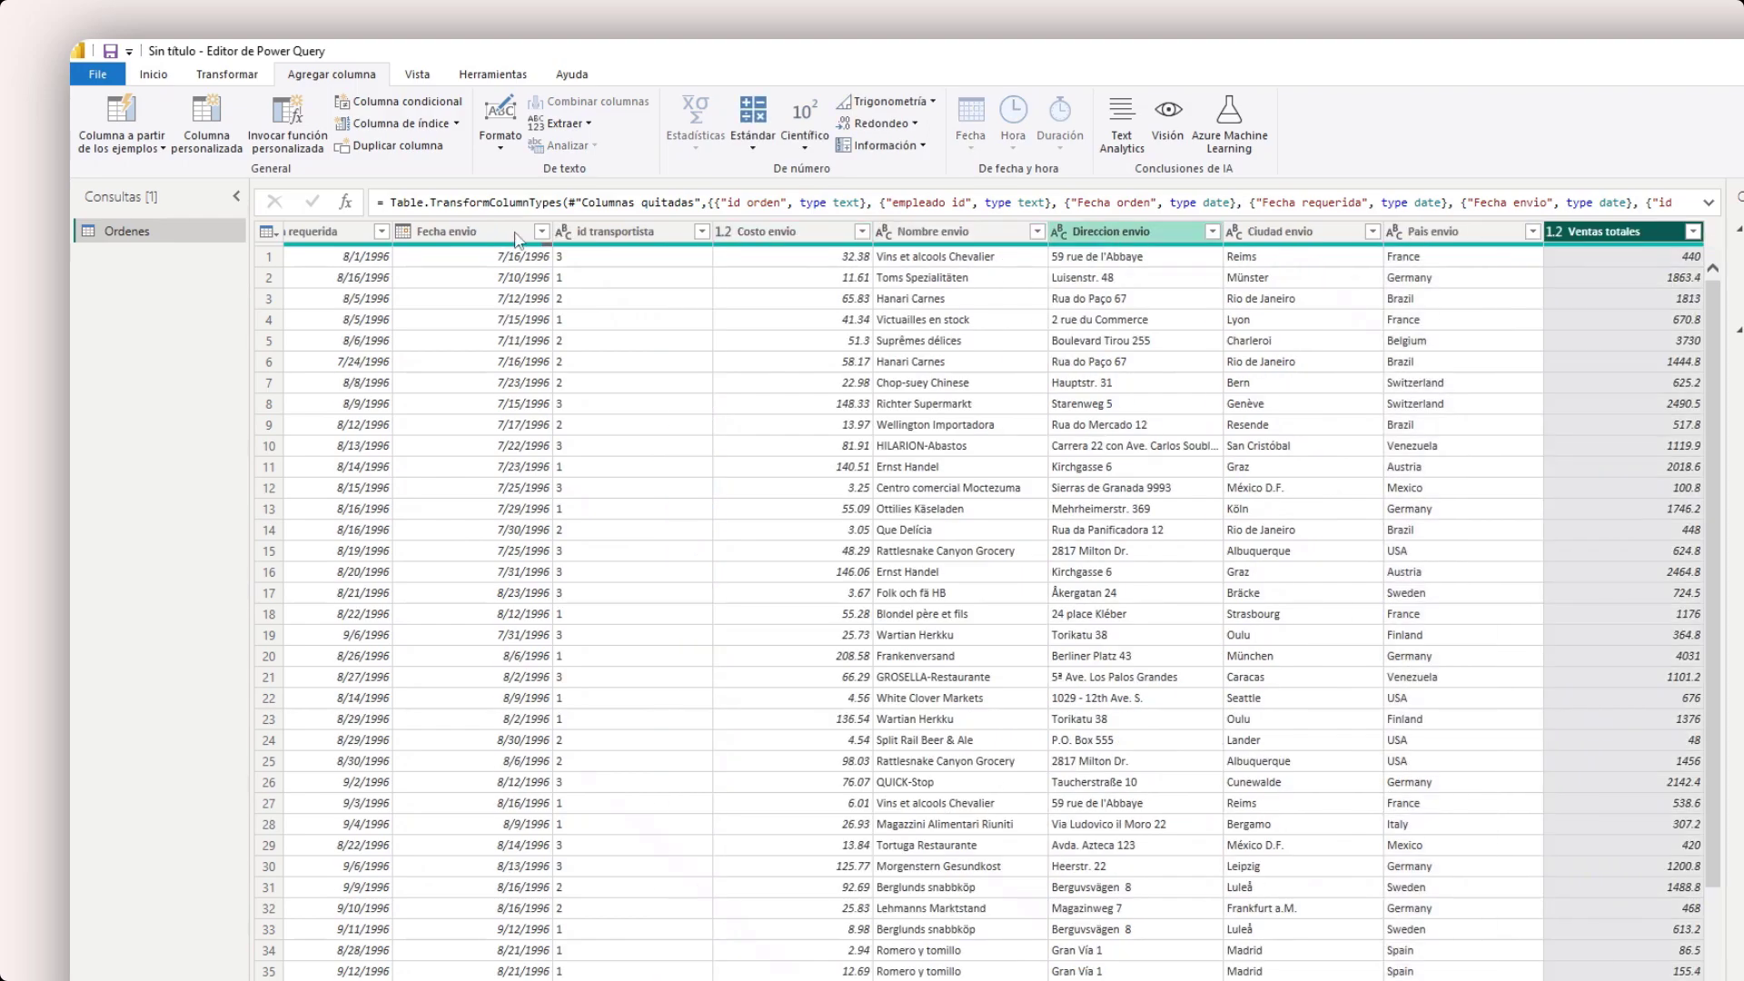
- Close Power Query applying the changes to load the Ordenes table, and show the list of data fields in the report
{"action": "left_click", "coordinate": [147, 76]}
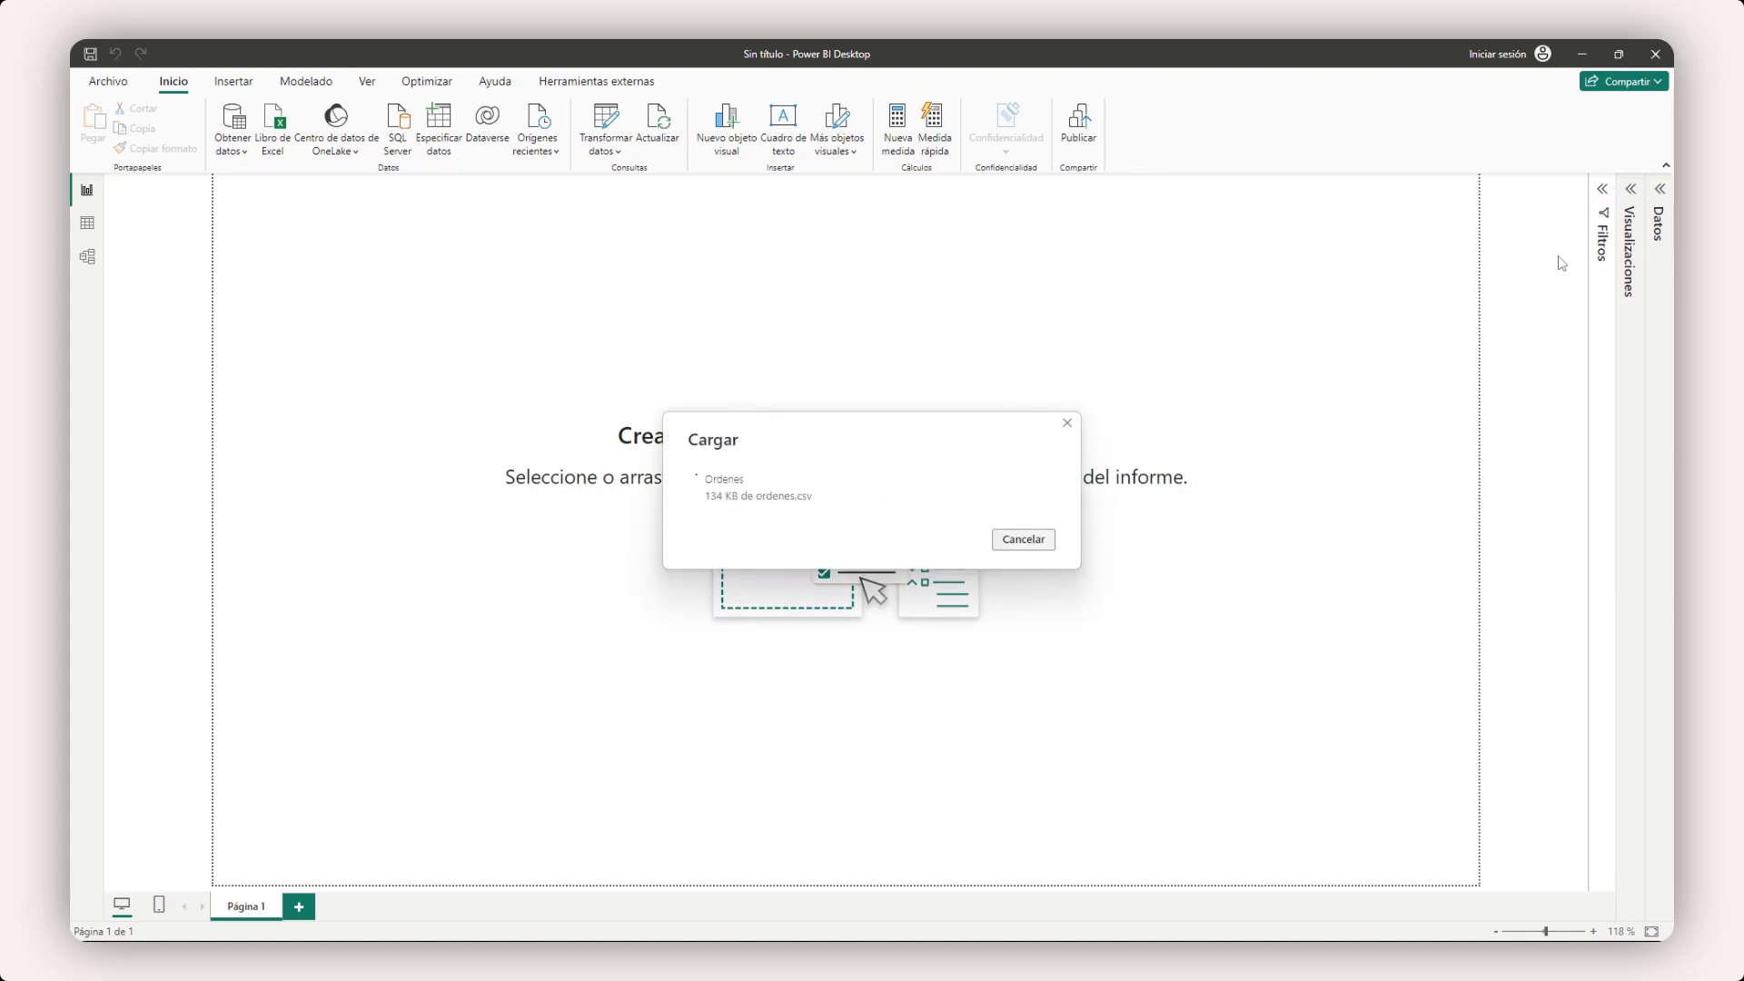
{"action": "left_click", "coordinate": [1655, 198]}
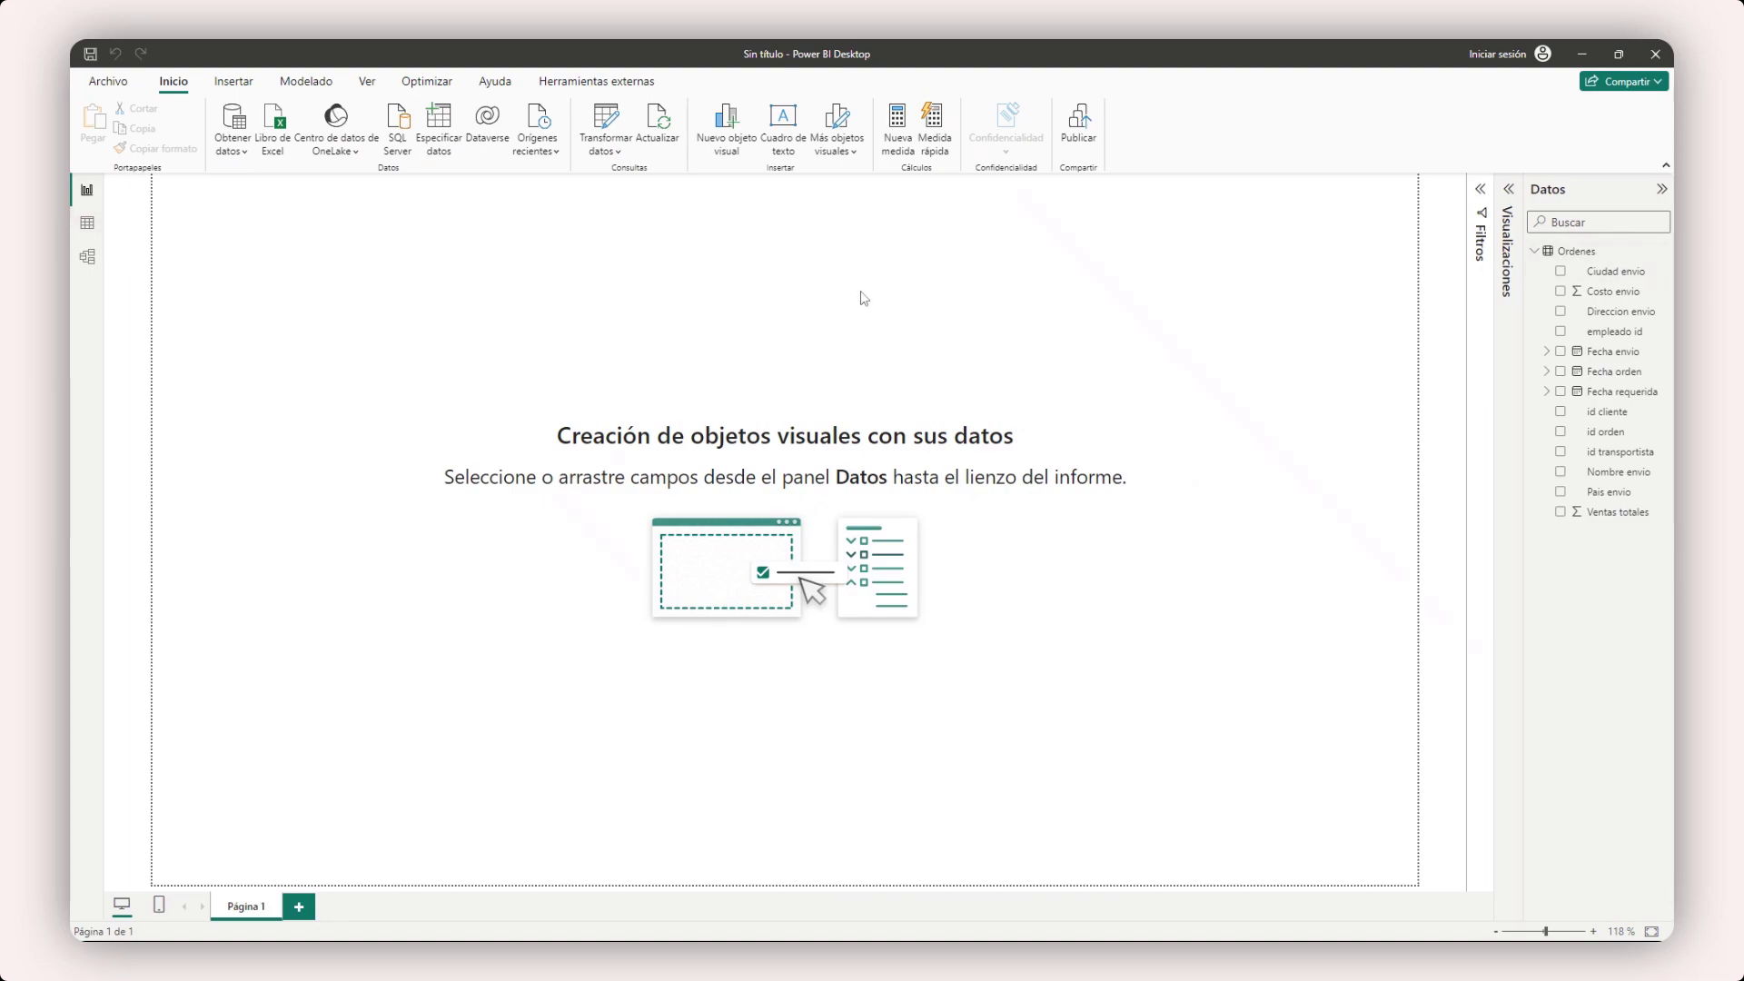
- Examine the Ordenes field list and the column properties of Ciudad envio, Direccion envio, Fecha envio and Fecha requerida
{"action": "left_click", "coordinate": [656, 128]}
{"action": "left_click", "coordinate": [1535, 252]}
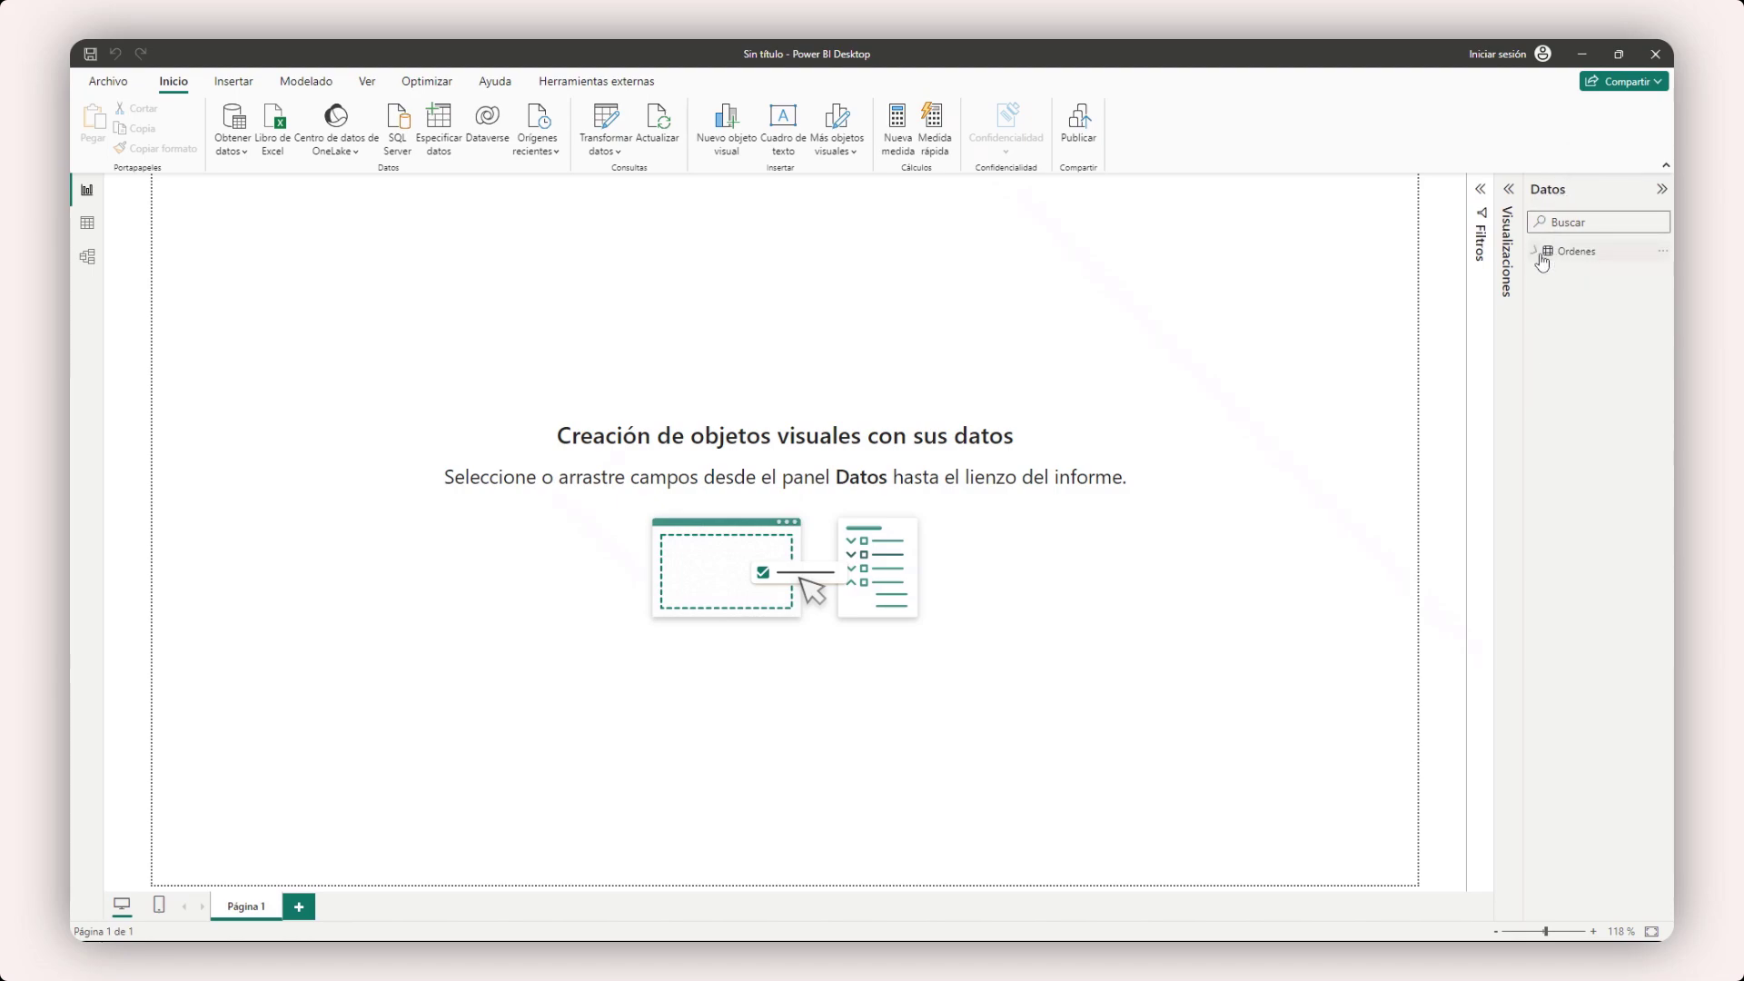
{"action": "left_click", "coordinate": [1535, 253]}
{"action": "left_click", "coordinate": [1610, 271]}
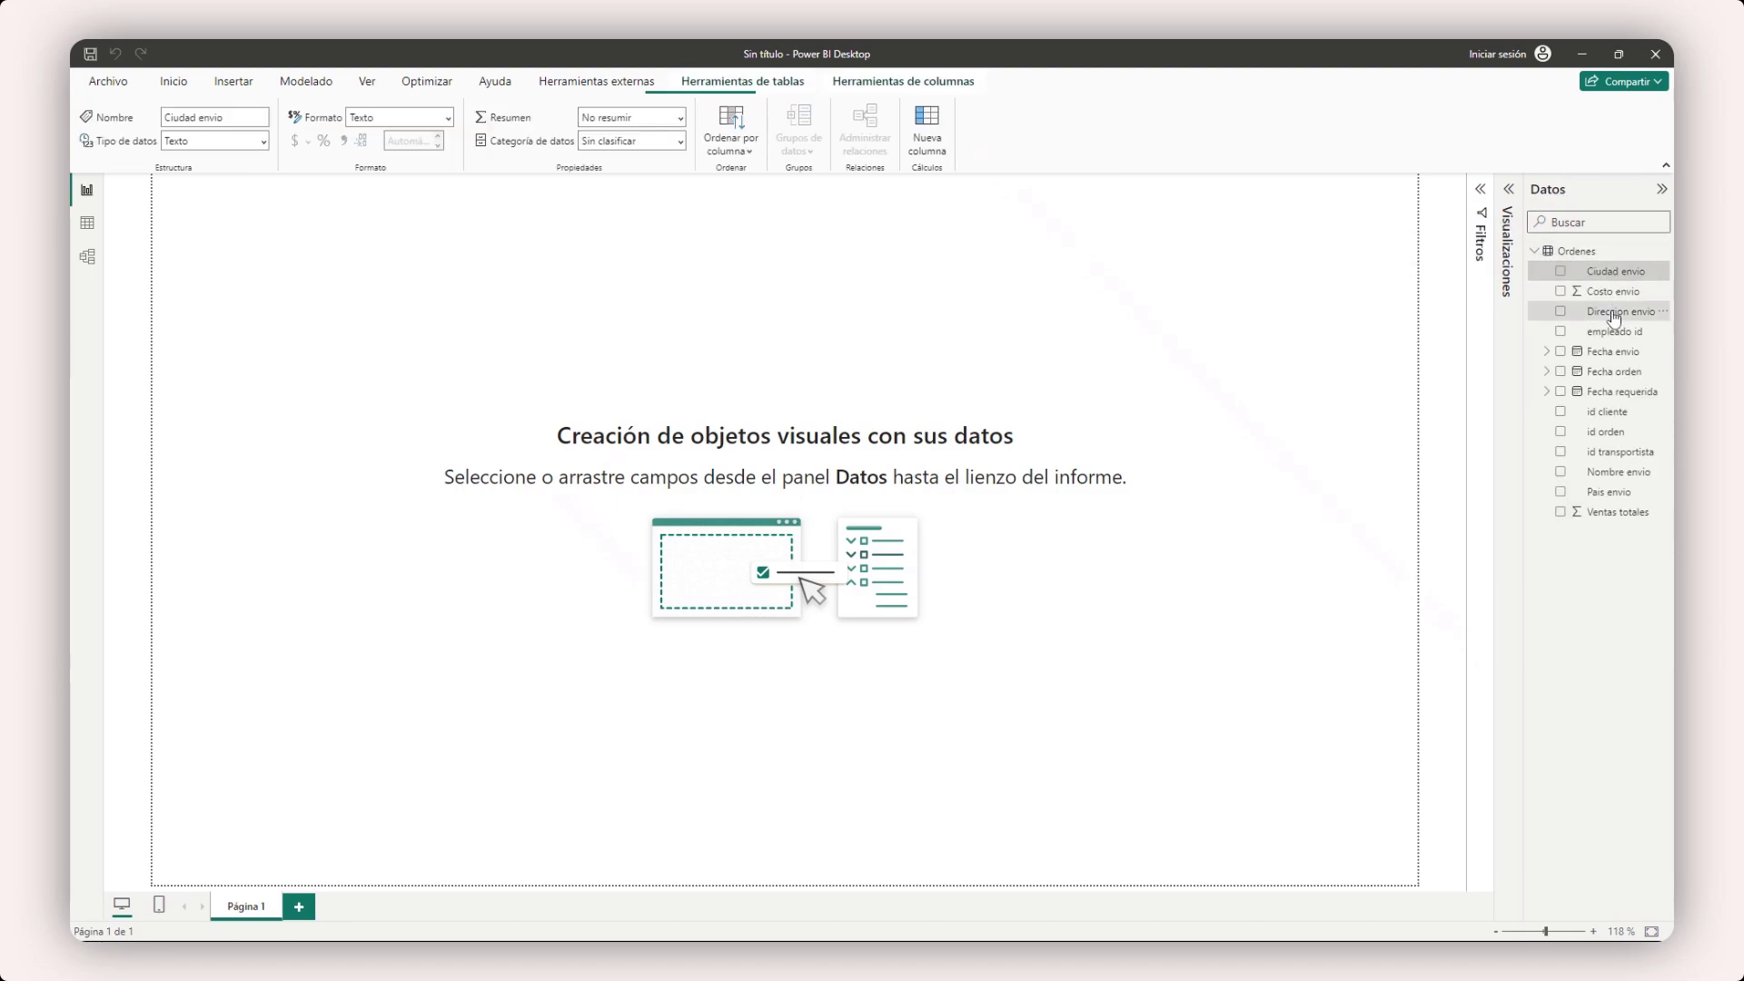
{"action": "left_click", "coordinate": [1612, 310]}
{"action": "left_click", "coordinate": [1609, 351]}
{"action": "left_click", "coordinate": [1600, 400]}
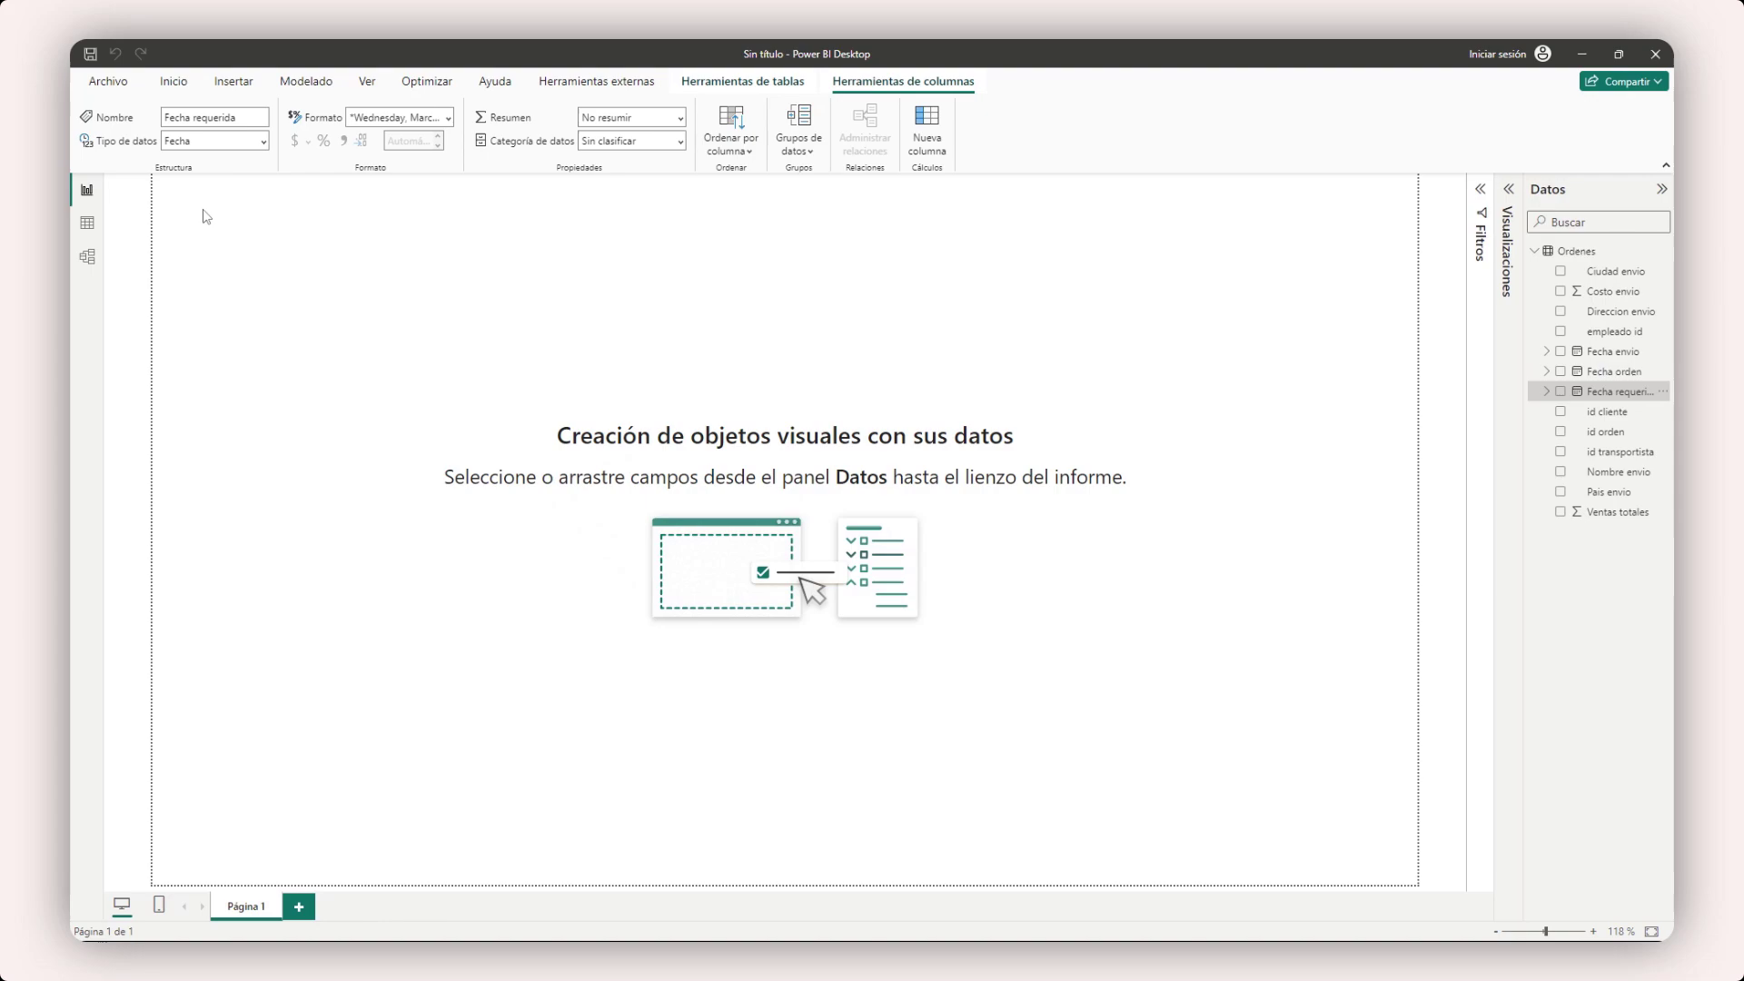
{"action": "left_click", "coordinate": [174, 81]}
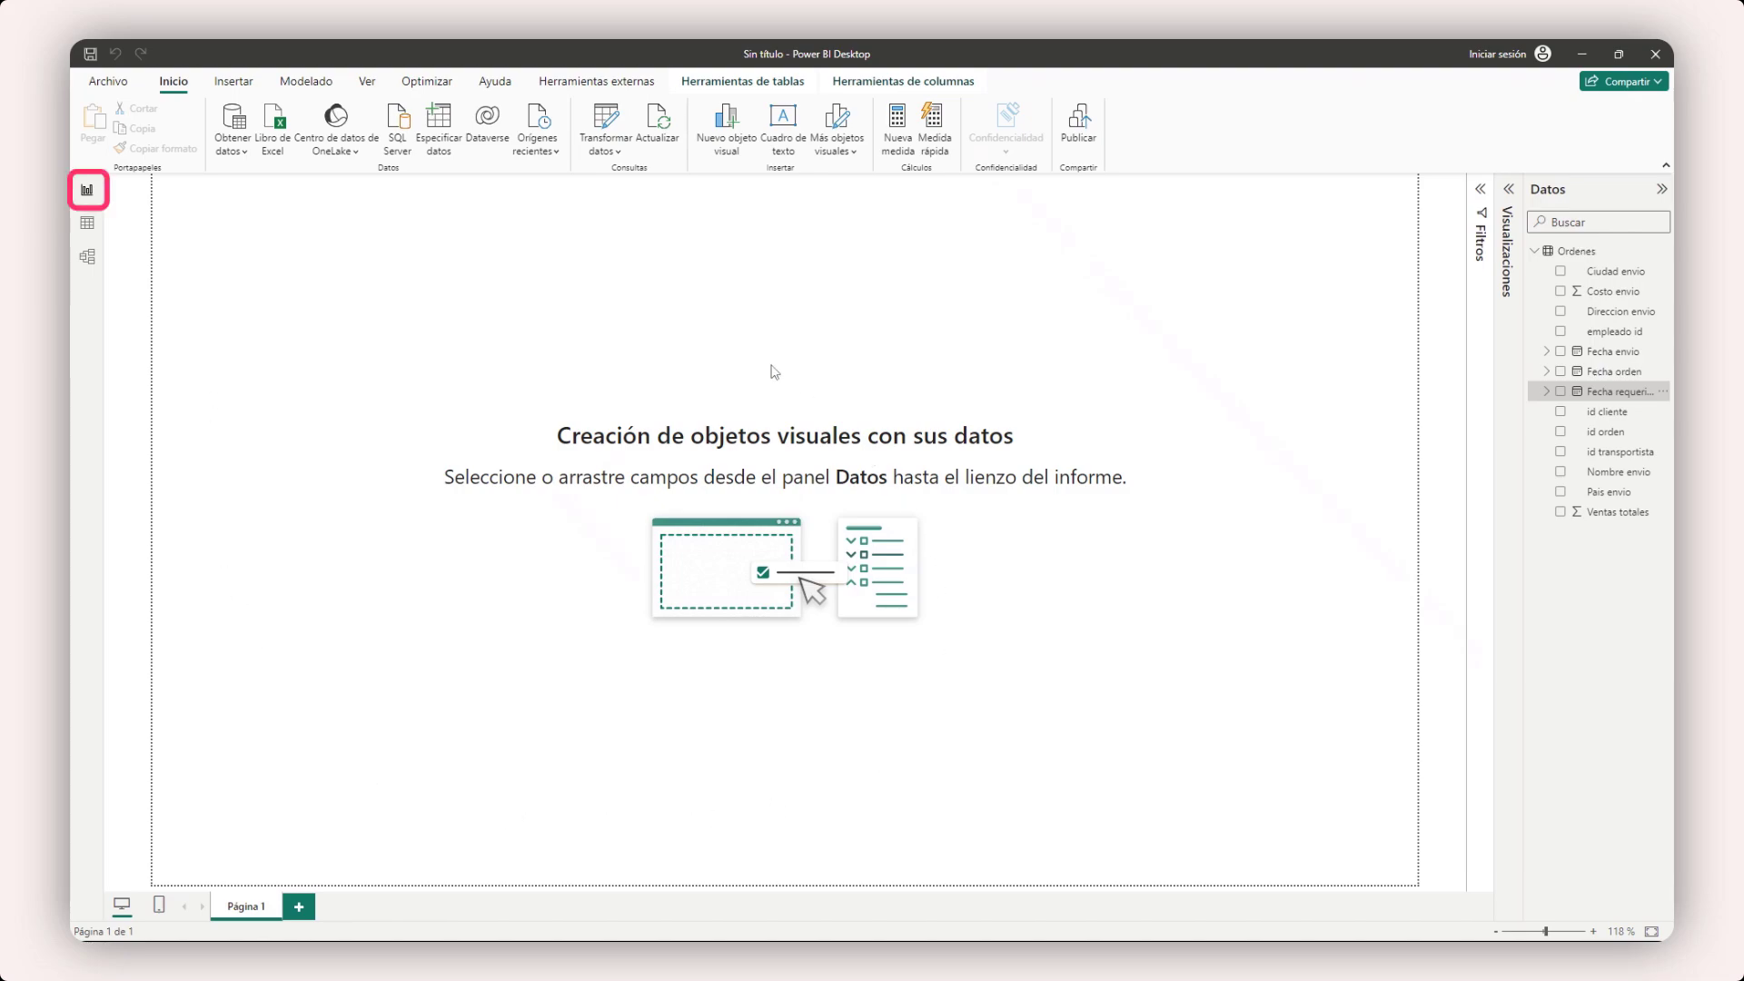
- Browse the Ordenes rows in the table view and examine the sort and filter options of the Nombre envio column
{"action": "left_click", "coordinate": [83, 227]}
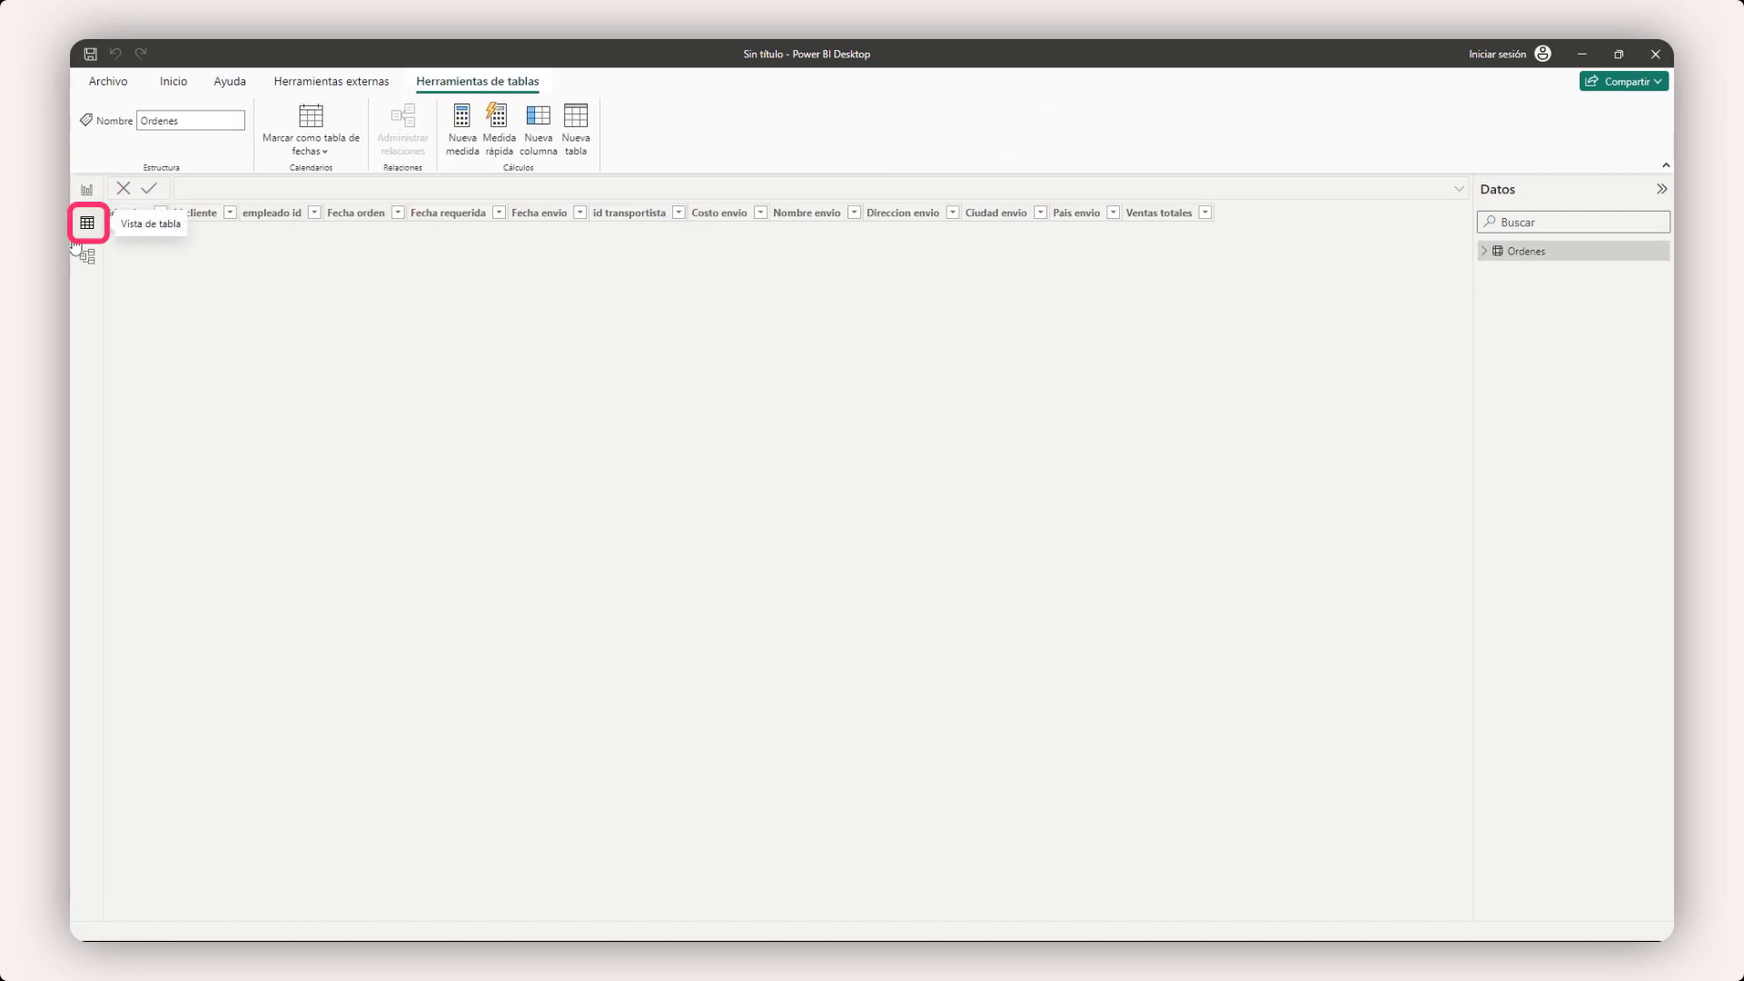
{"action": "left_click", "coordinate": [636, 222]}
{"action": "left_click", "coordinate": [551, 216]}
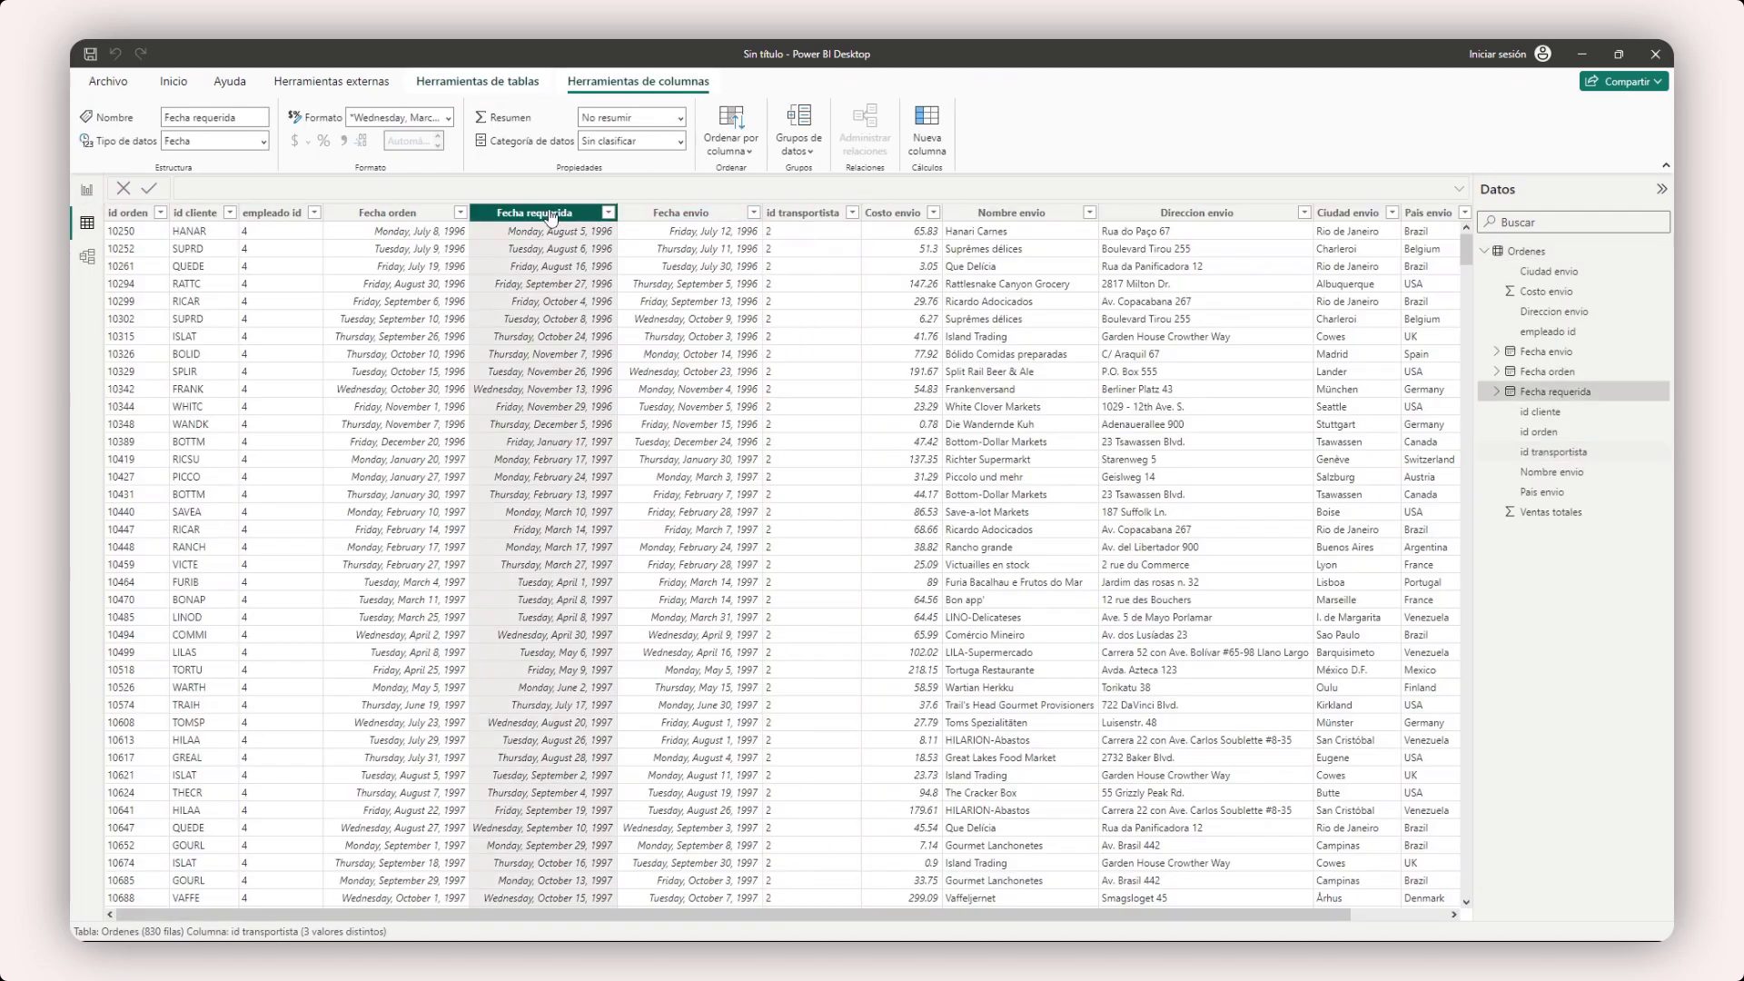
{"action": "left_click", "coordinate": [408, 218]}
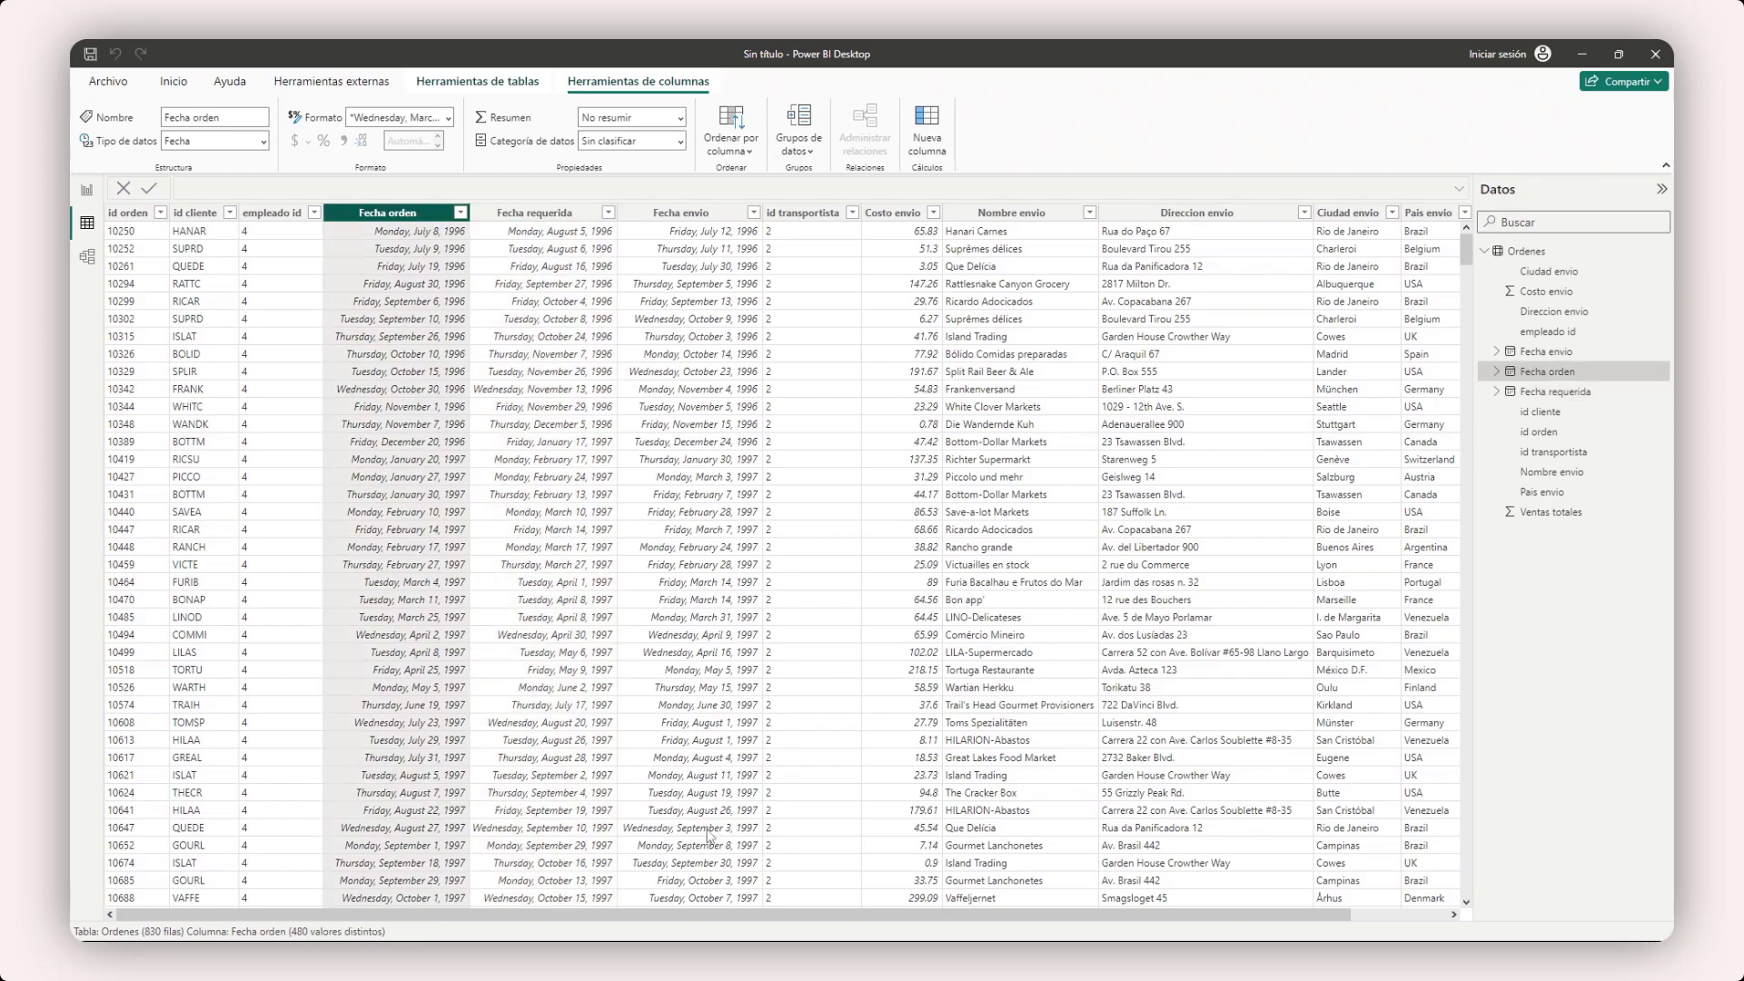
{"action": "left_click_drag", "start_coordinate": [512, 914], "coordinate": [307, 710]}
{"action": "mouse_move", "coordinate": [1465, 250]}
{"action": "left_mouse_down"}
{"action": "mouse_move", "coordinate": [1489, 323]}
{"action": "mouse_move", "coordinate": [1471, 892]}
{"action": "mouse_move", "coordinate": [1468, 238]}
{"action": "left_mouse_up"}
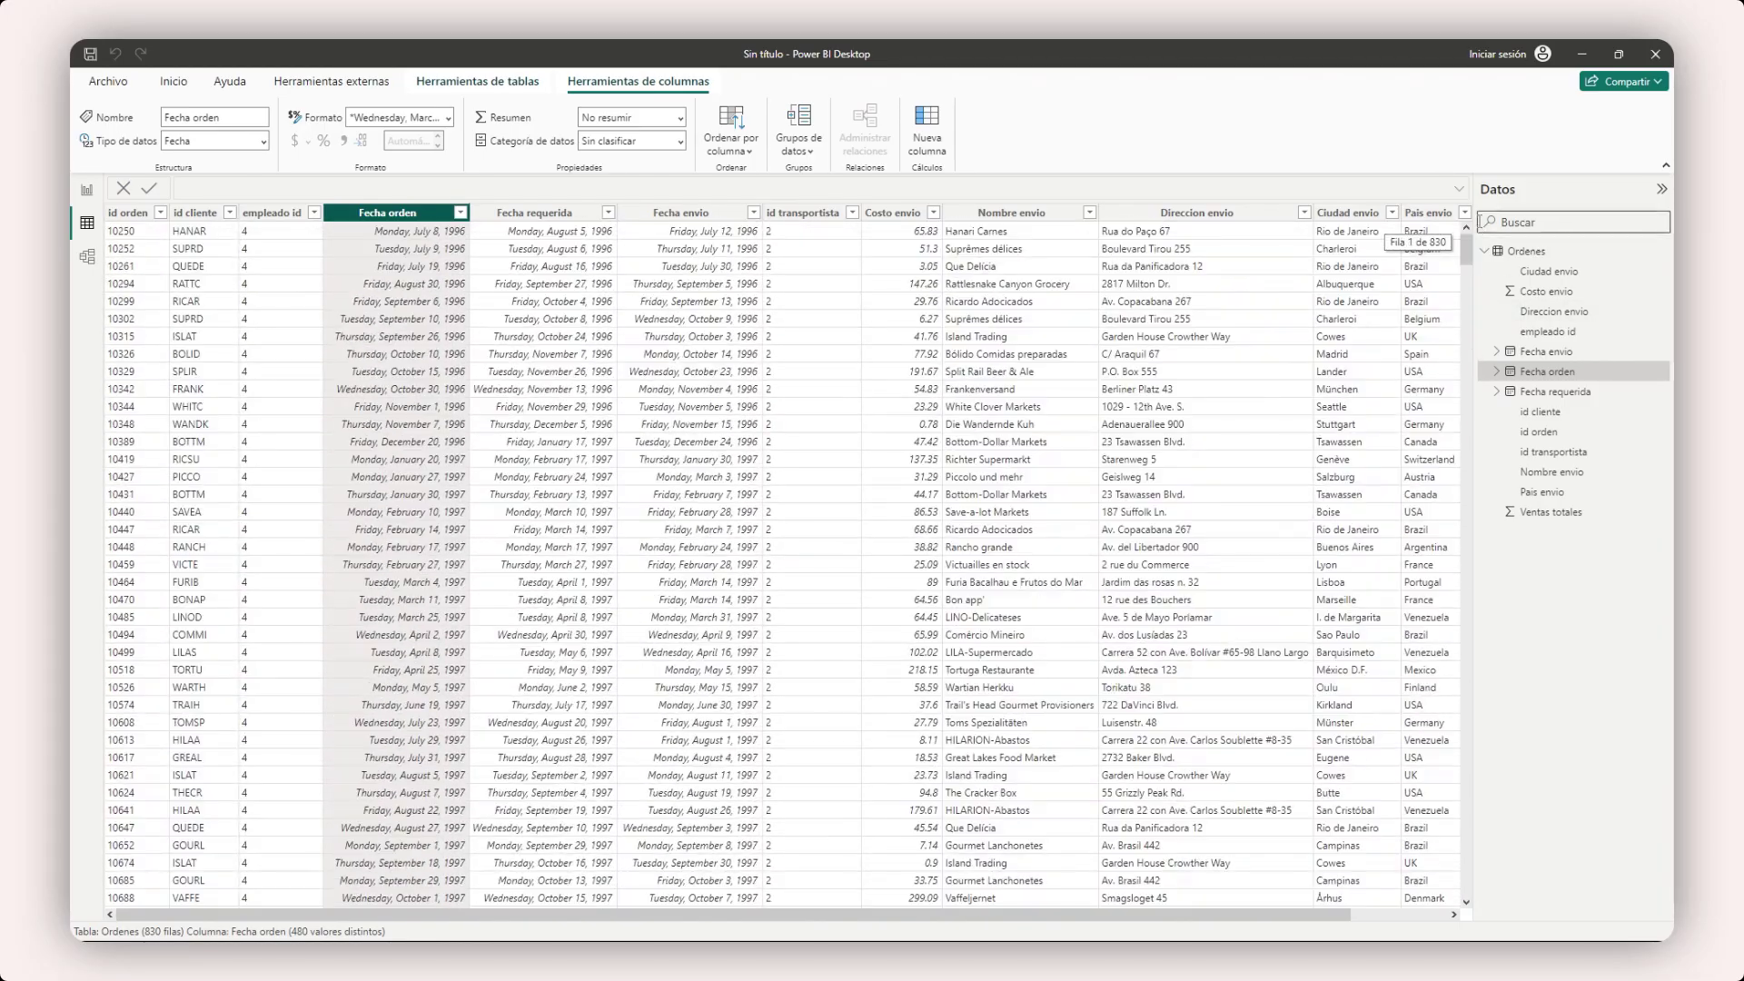
{"action": "left_click", "coordinate": [1089, 212]}
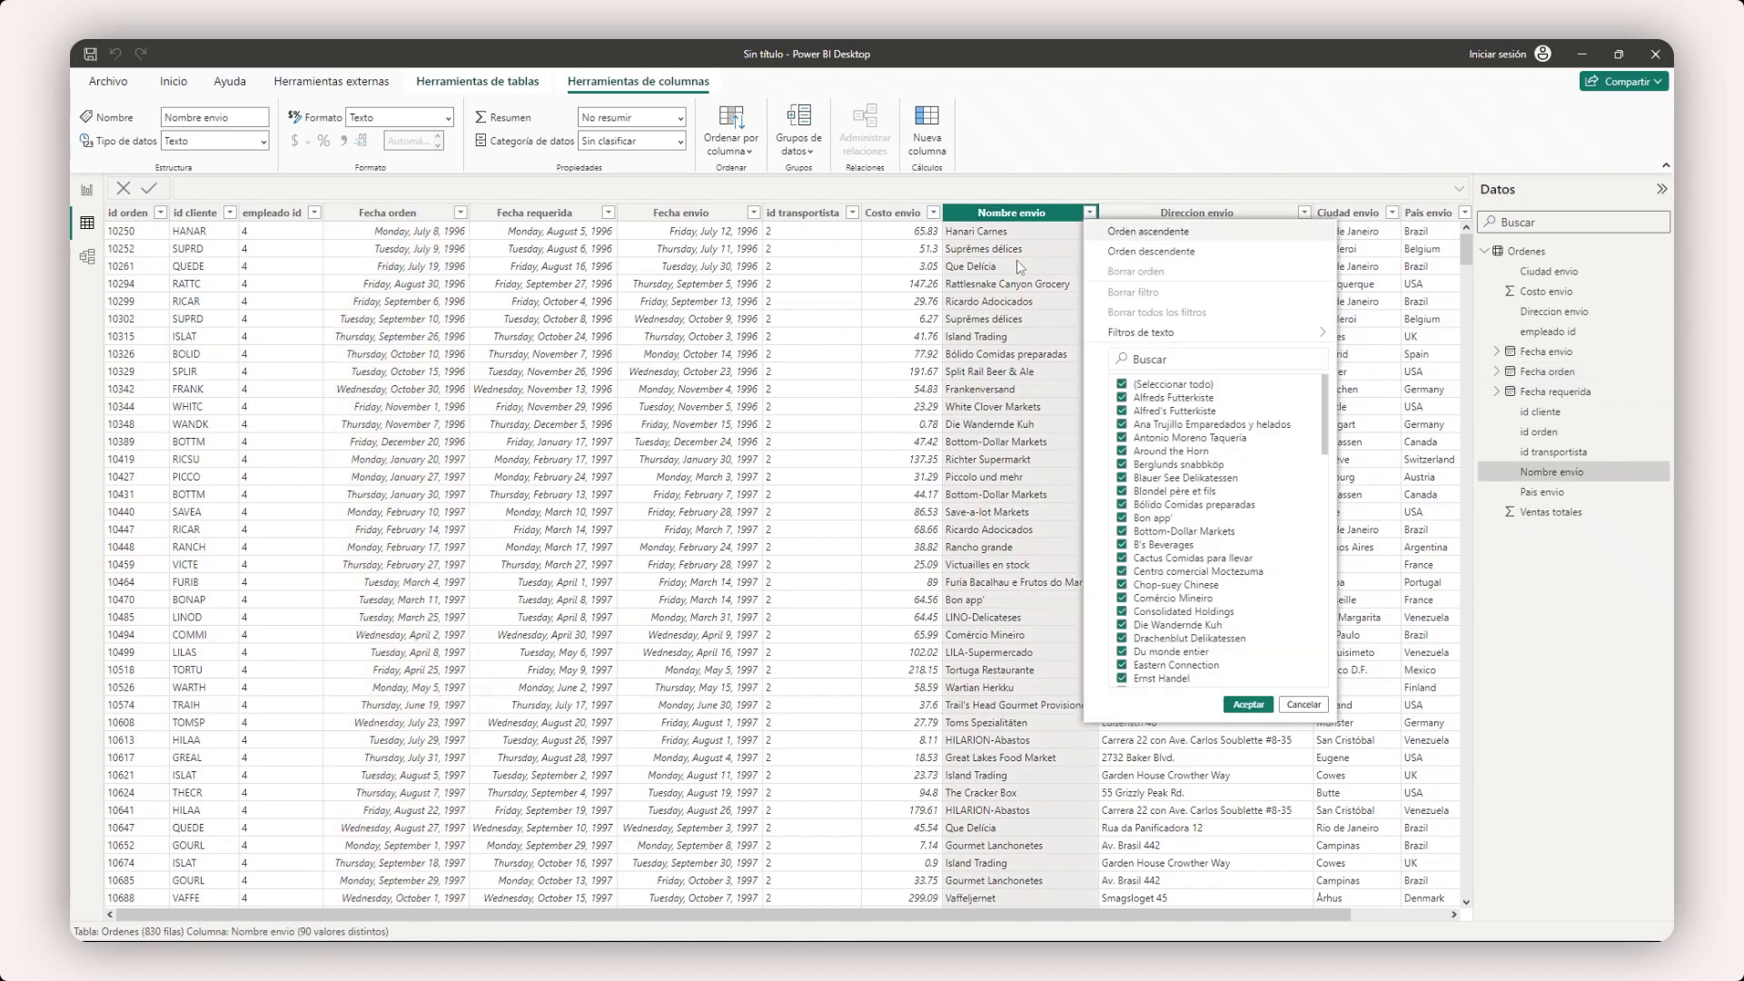
{"action": "left_click", "coordinate": [657, 369]}
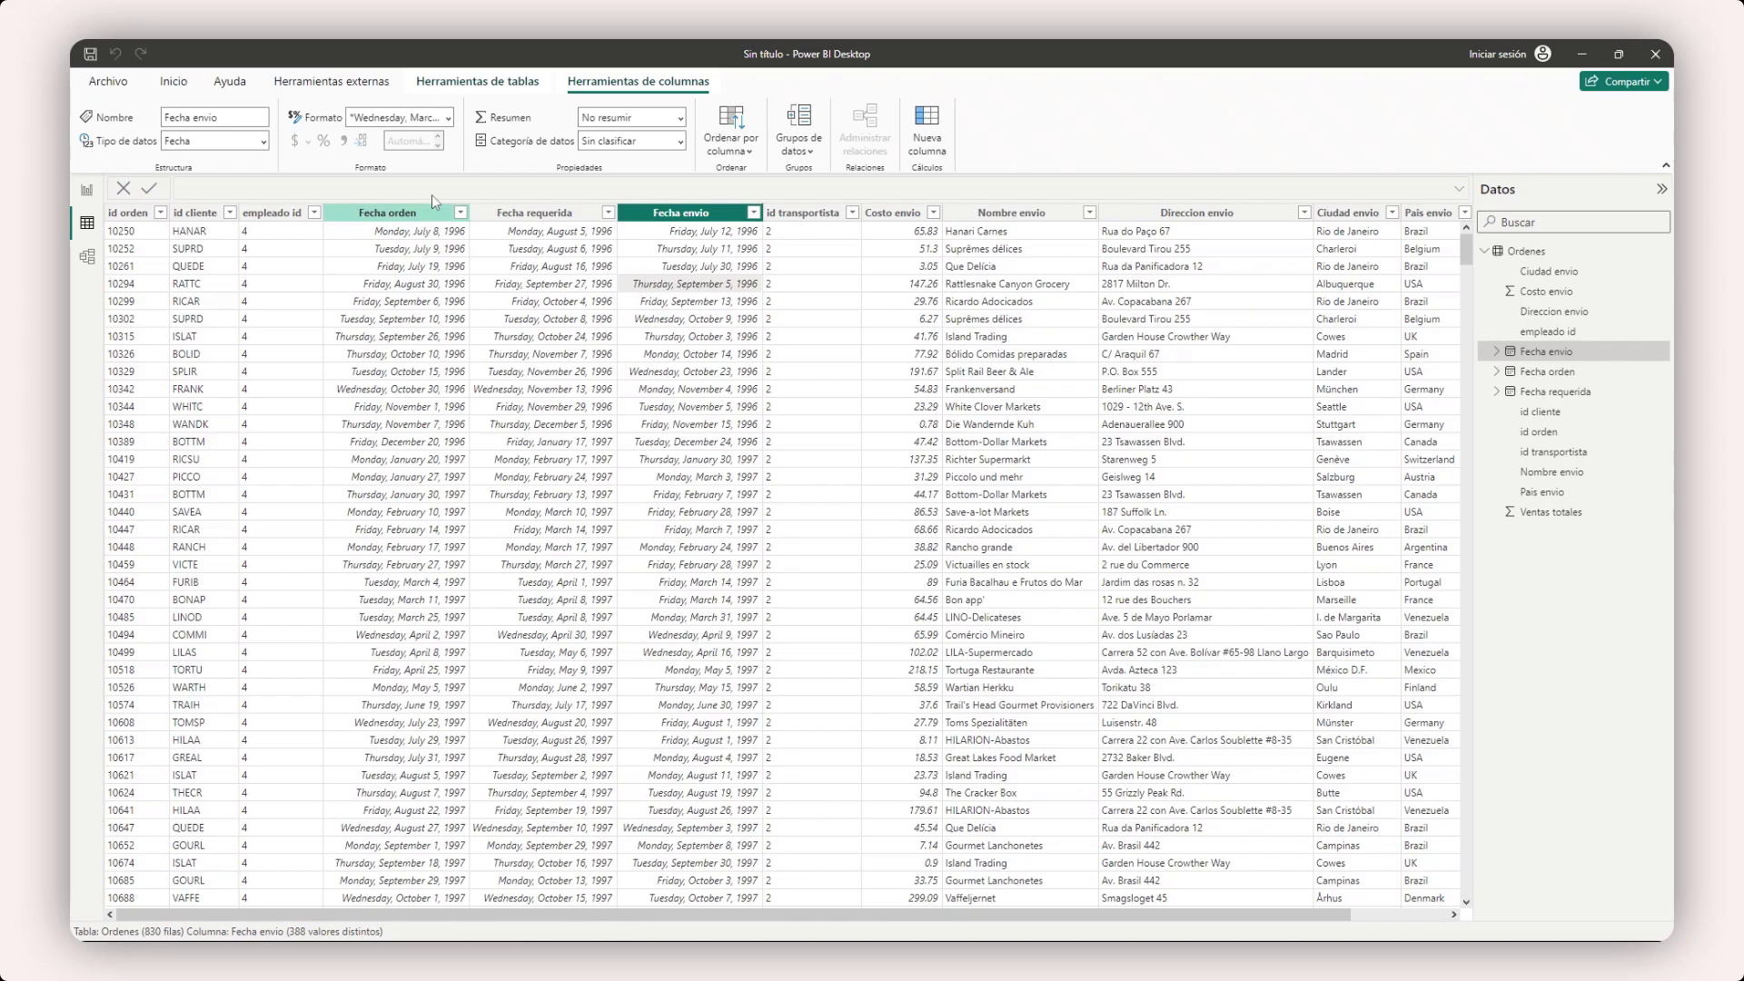
- Look over the Fecha orden, Fecha requerida, Fecha envio and id transportista columns, and collapse the Ordenes field list
{"action": "left_click", "coordinate": [509, 215]}
{"action": "left_click", "coordinate": [681, 212]}
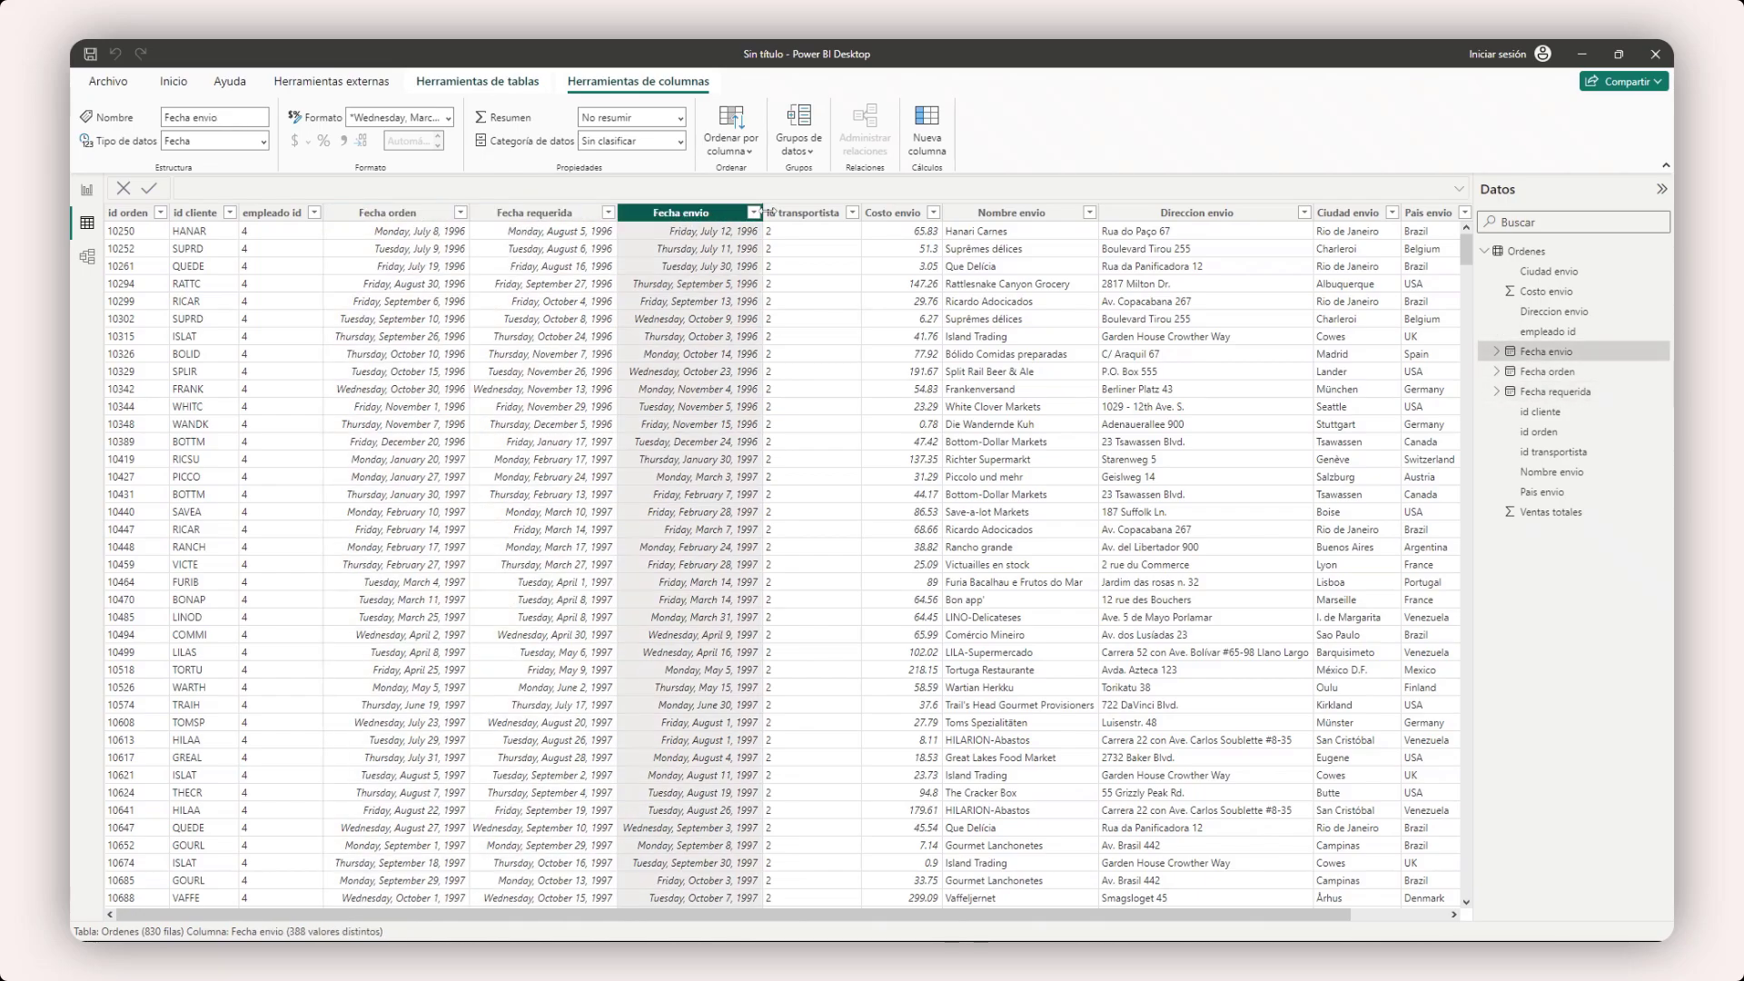
{"action": "left_click", "coordinate": [803, 213]}
{"action": "left_click", "coordinate": [540, 213]}
{"action": "left_click", "coordinate": [420, 218]}
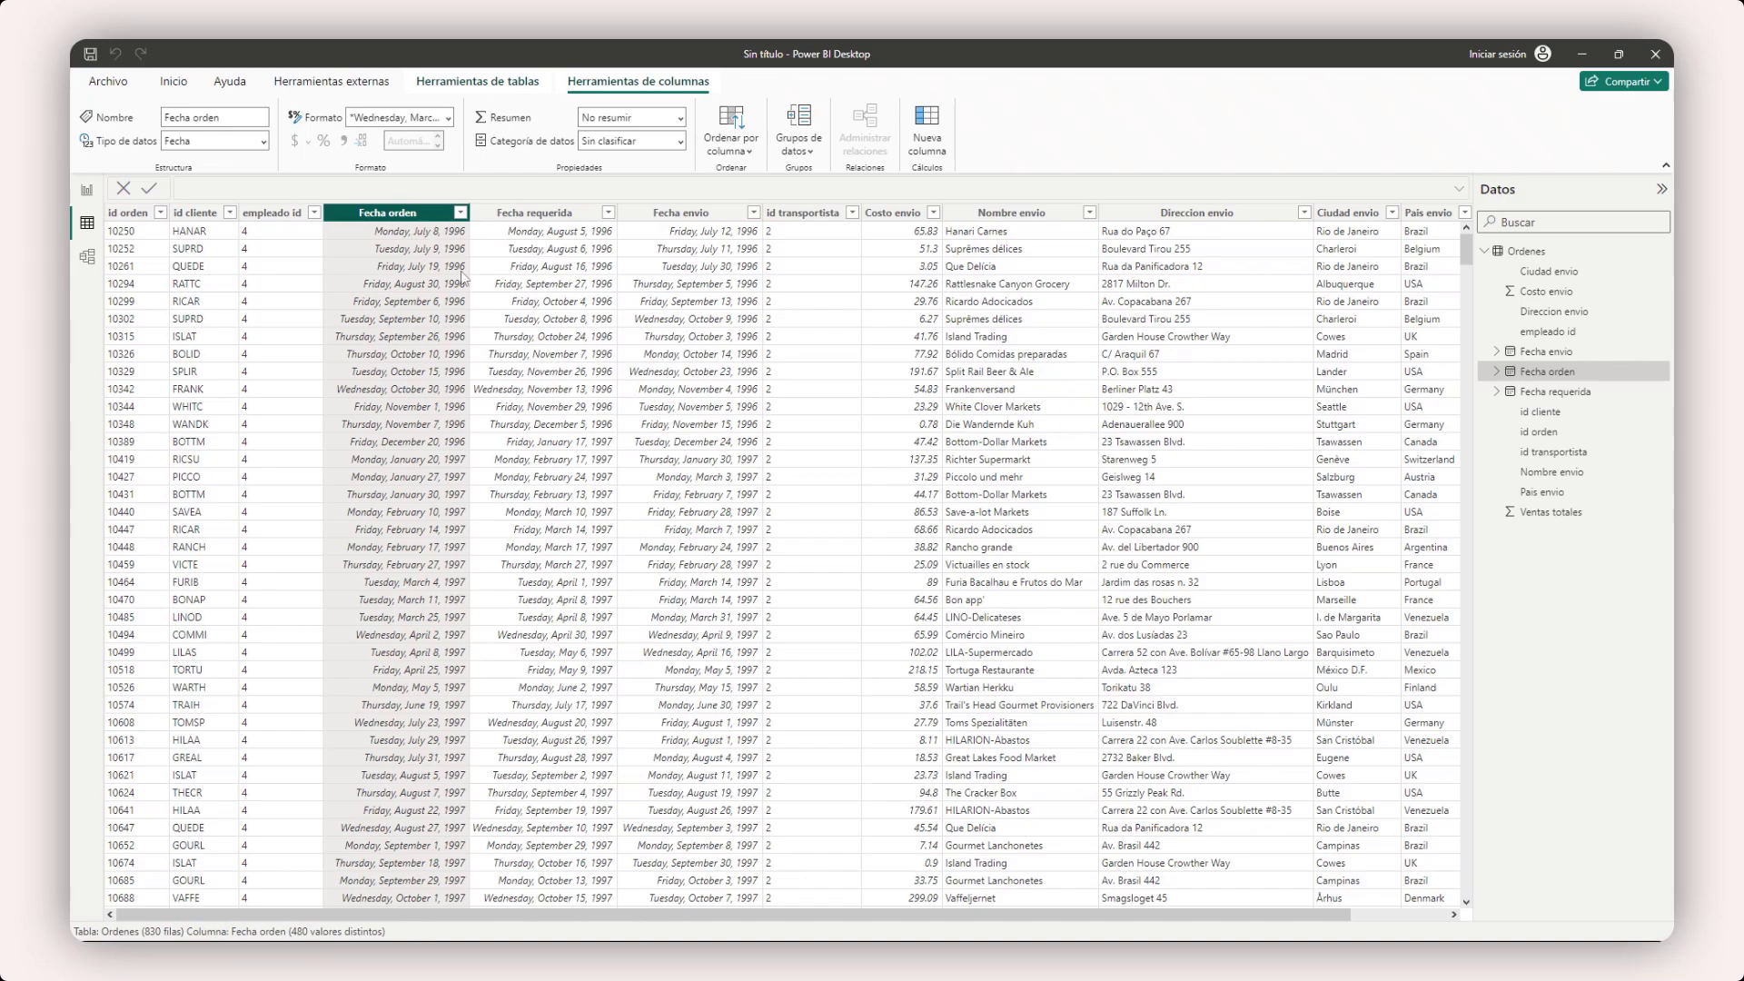
{"action": "left_click", "coordinate": [705, 319]}
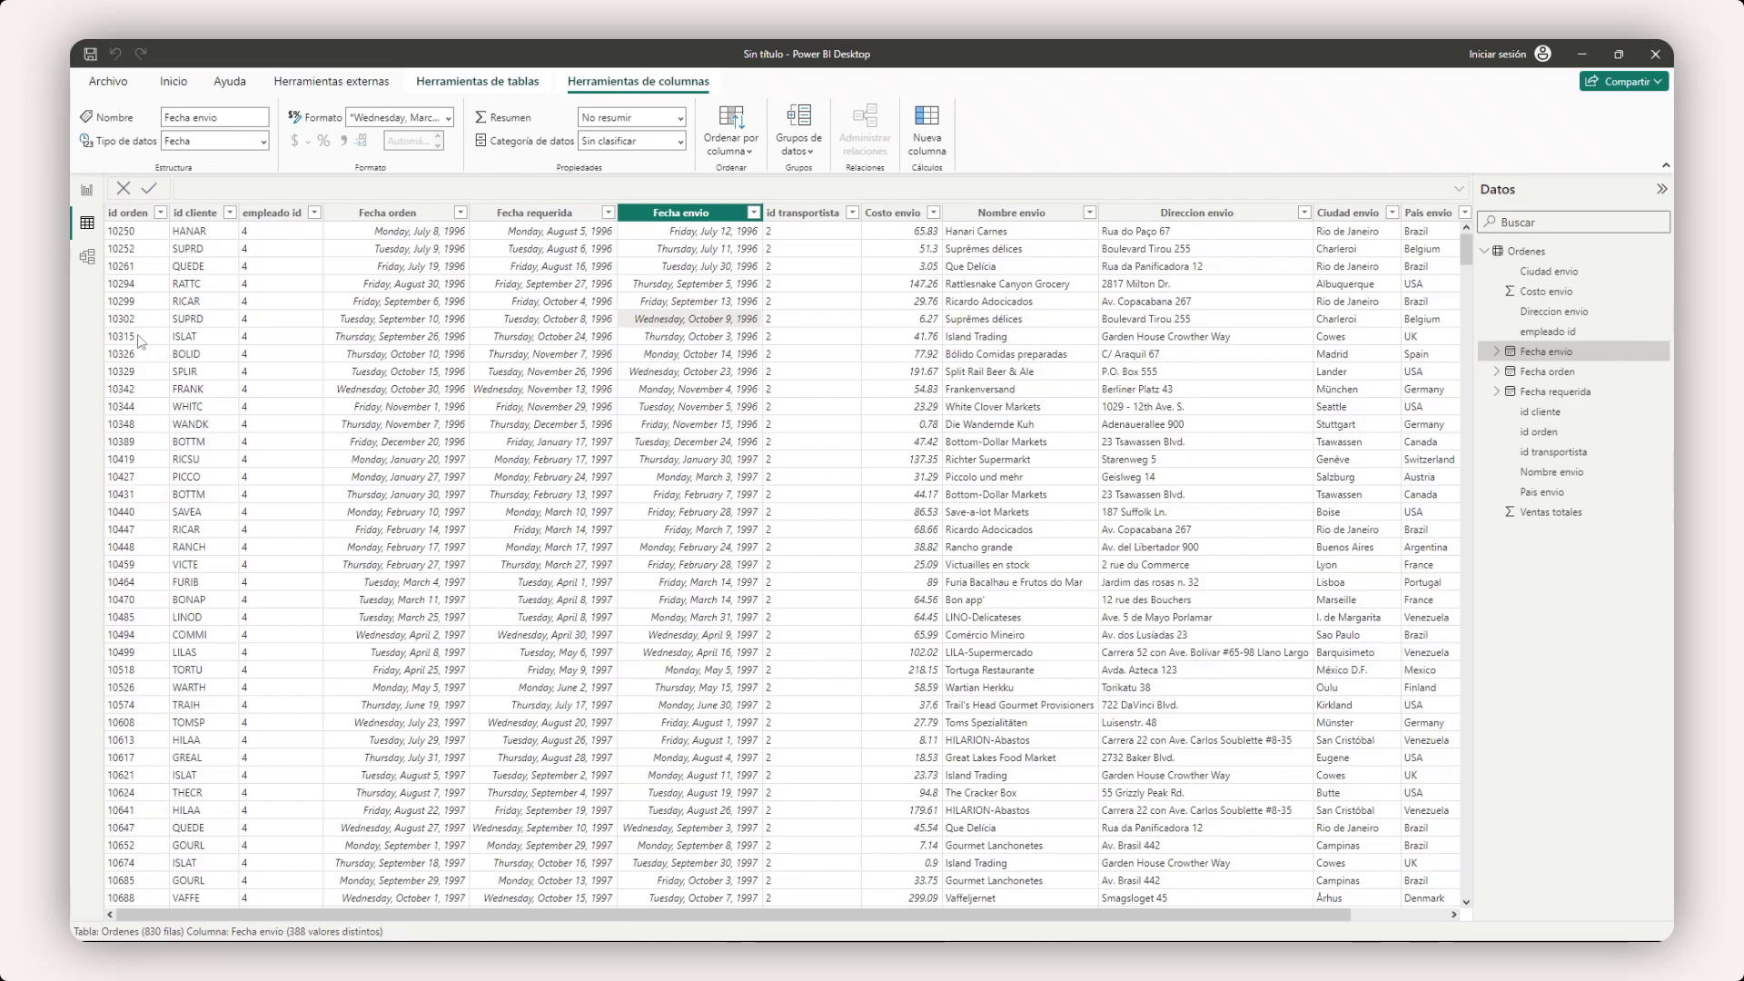
{"action": "left_click", "coordinate": [1483, 250]}
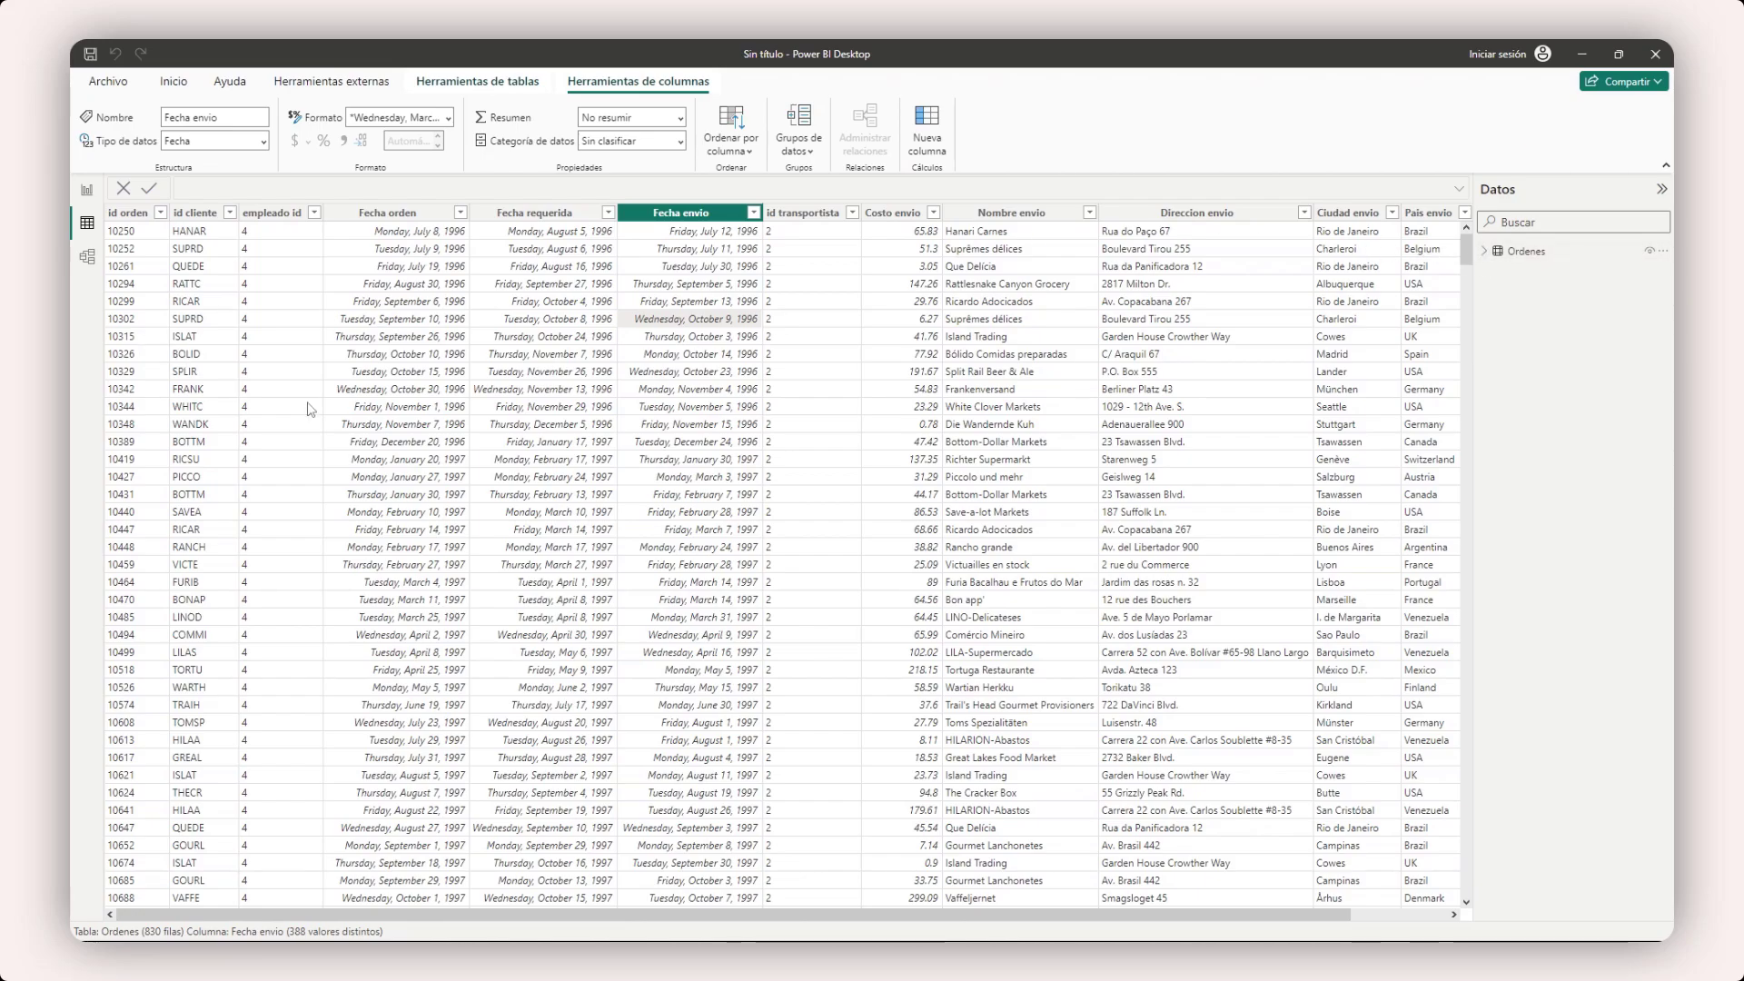
- In the model view, move and enlarge the Ordenes table card to fit all its fields, and return to the report view
{"action": "left_click", "coordinate": [84, 264]}
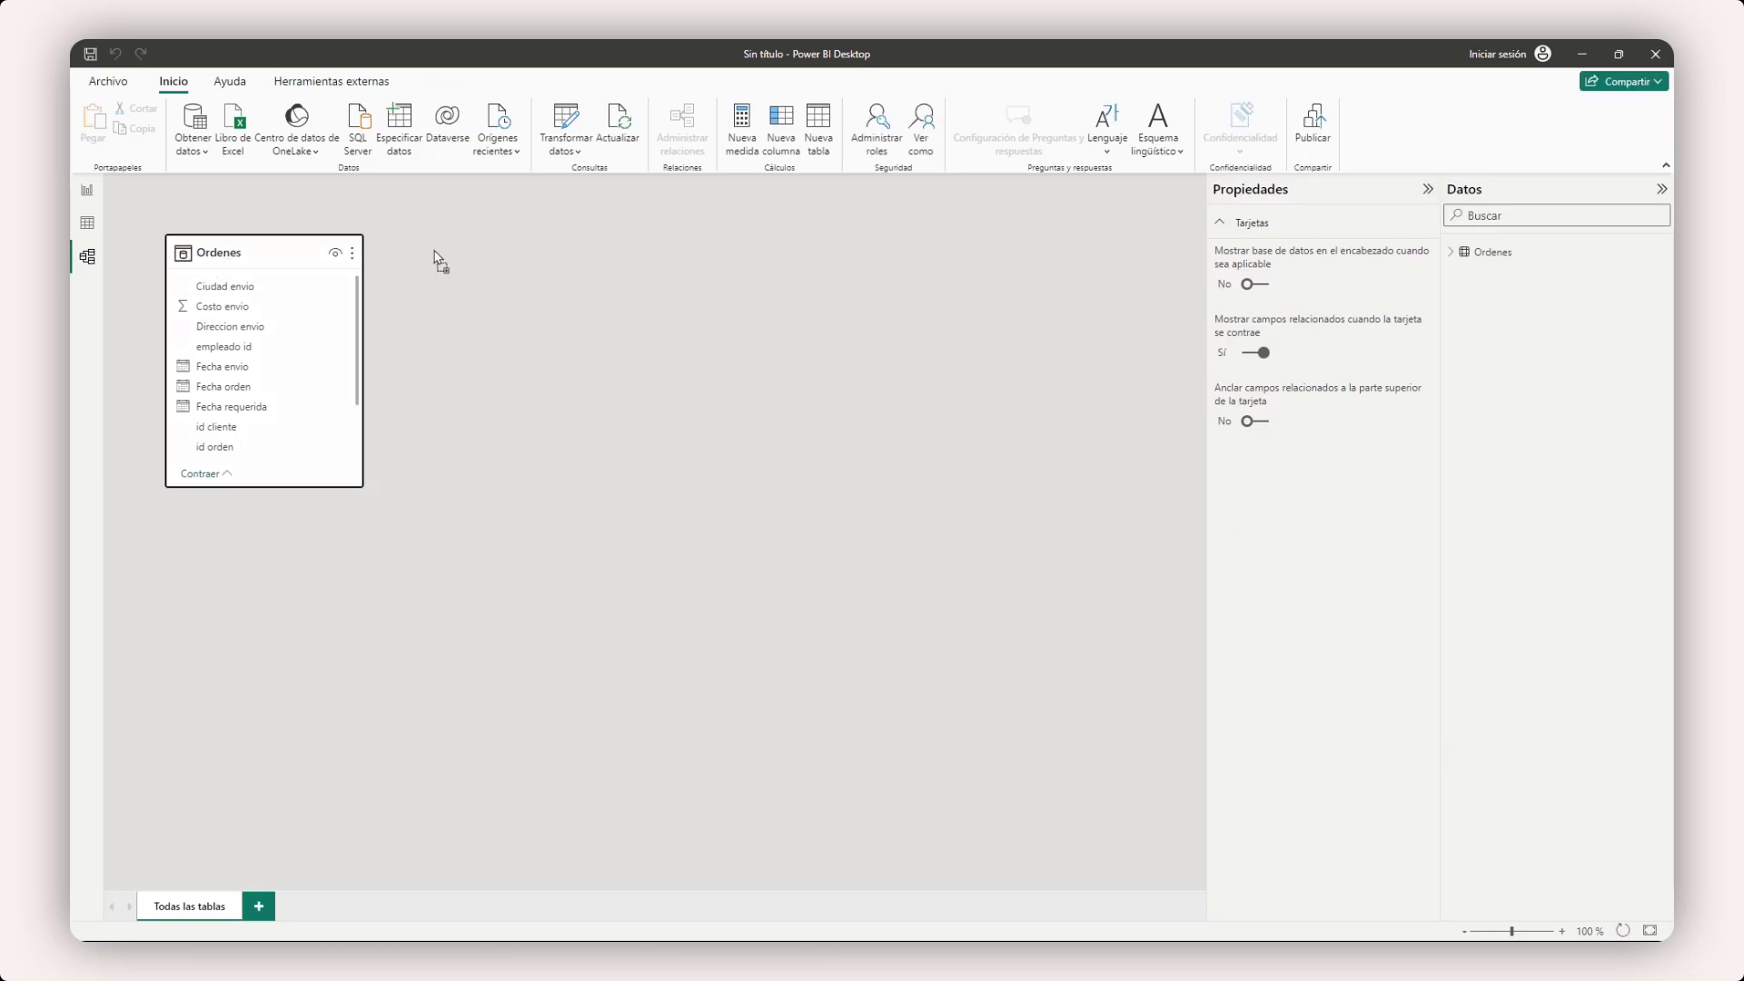
{"action": "left_click_drag", "start_coordinate": [613, 486], "coordinate": [635, 599]}
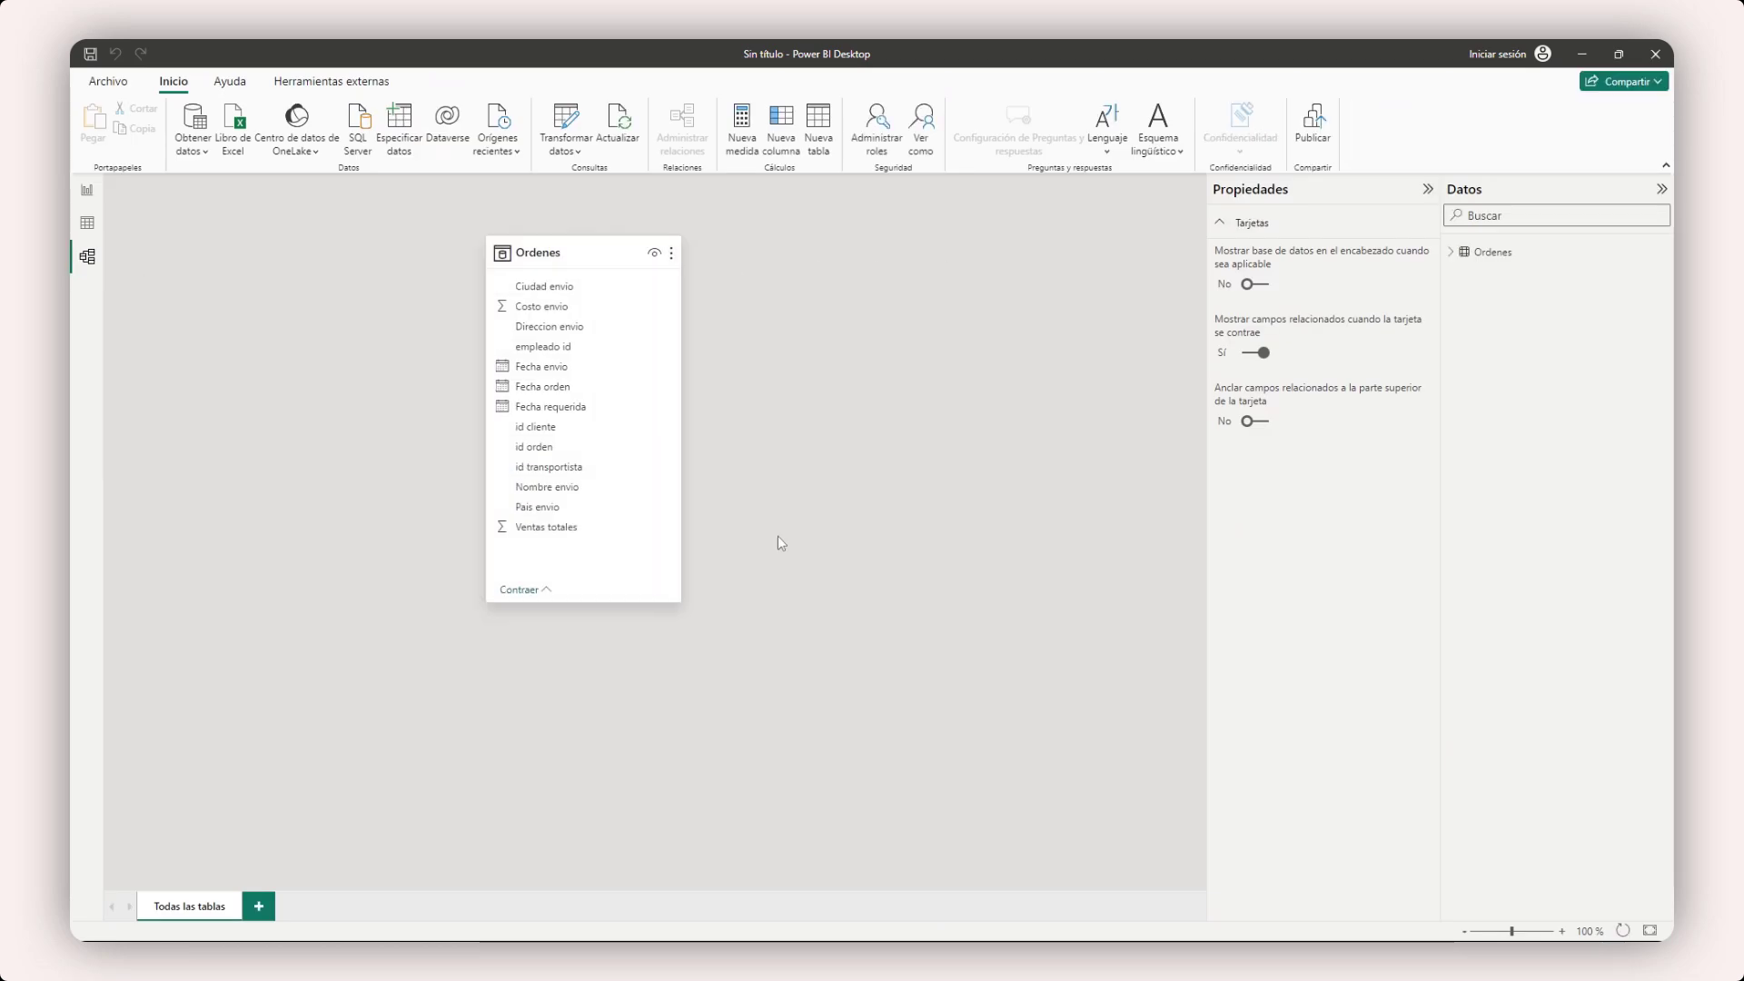
{"action": "left_click", "coordinate": [87, 203]}
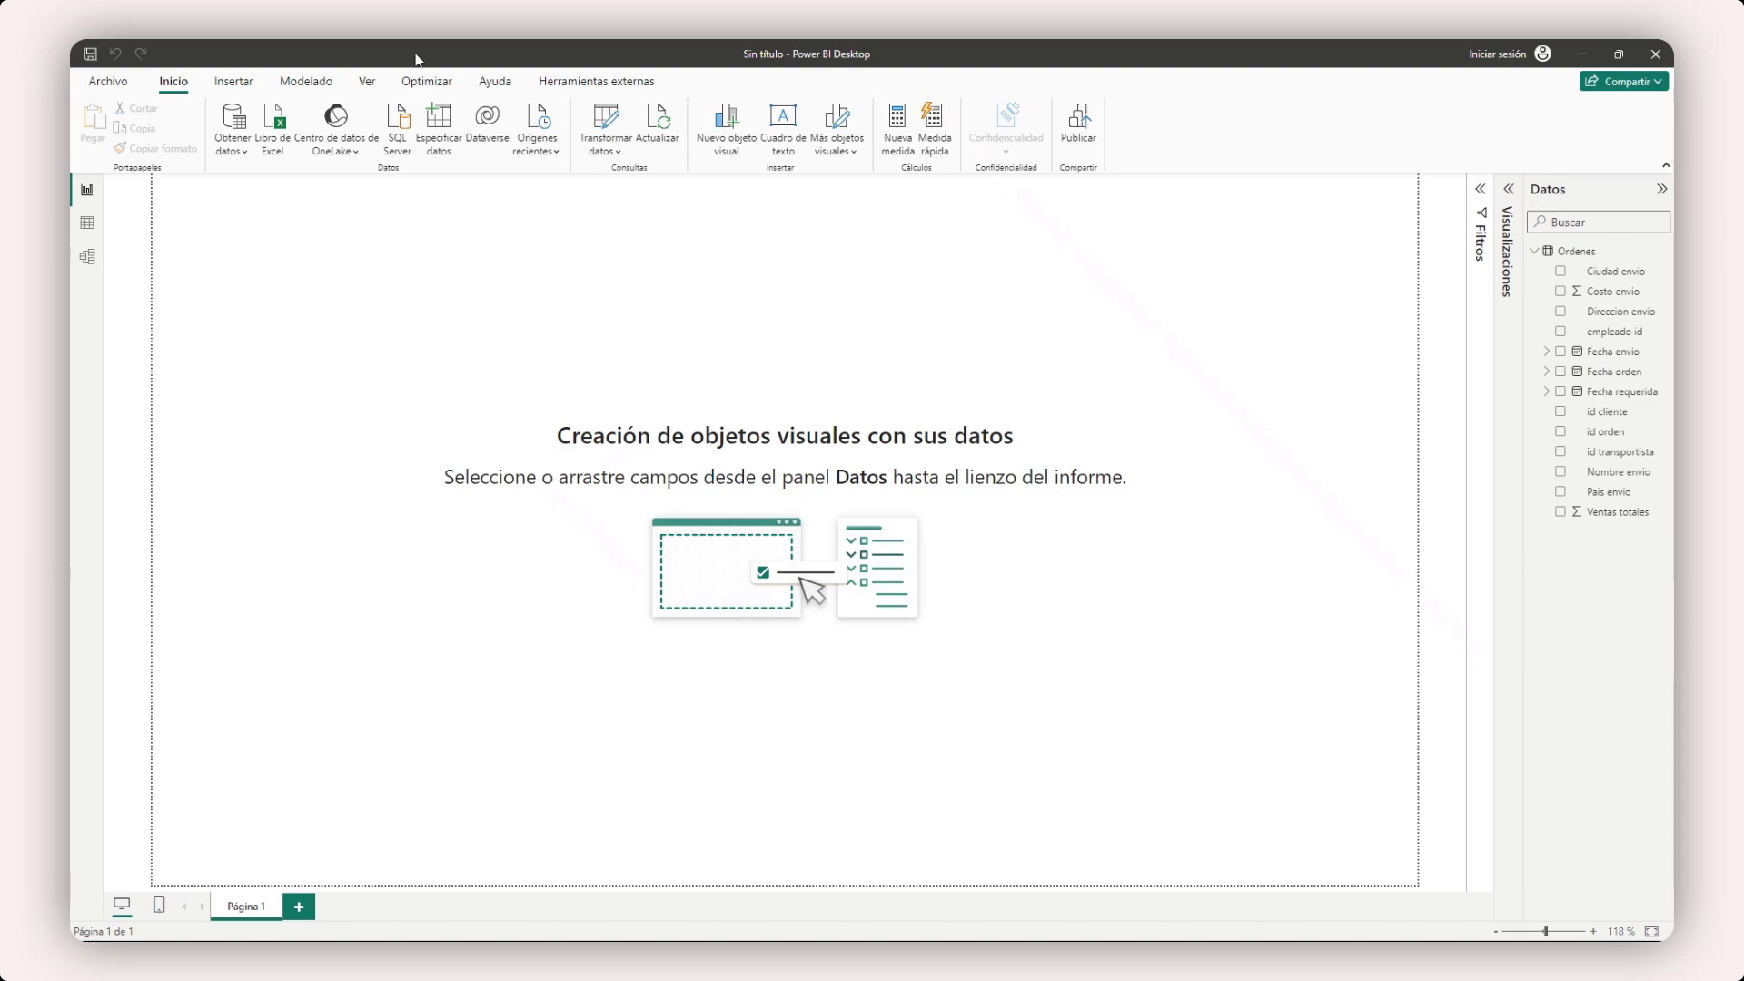
- Import clientes.csv as a Texto o CSV source and open it in Power Query for transformation
{"action": "left_click", "coordinate": [247, 153]}
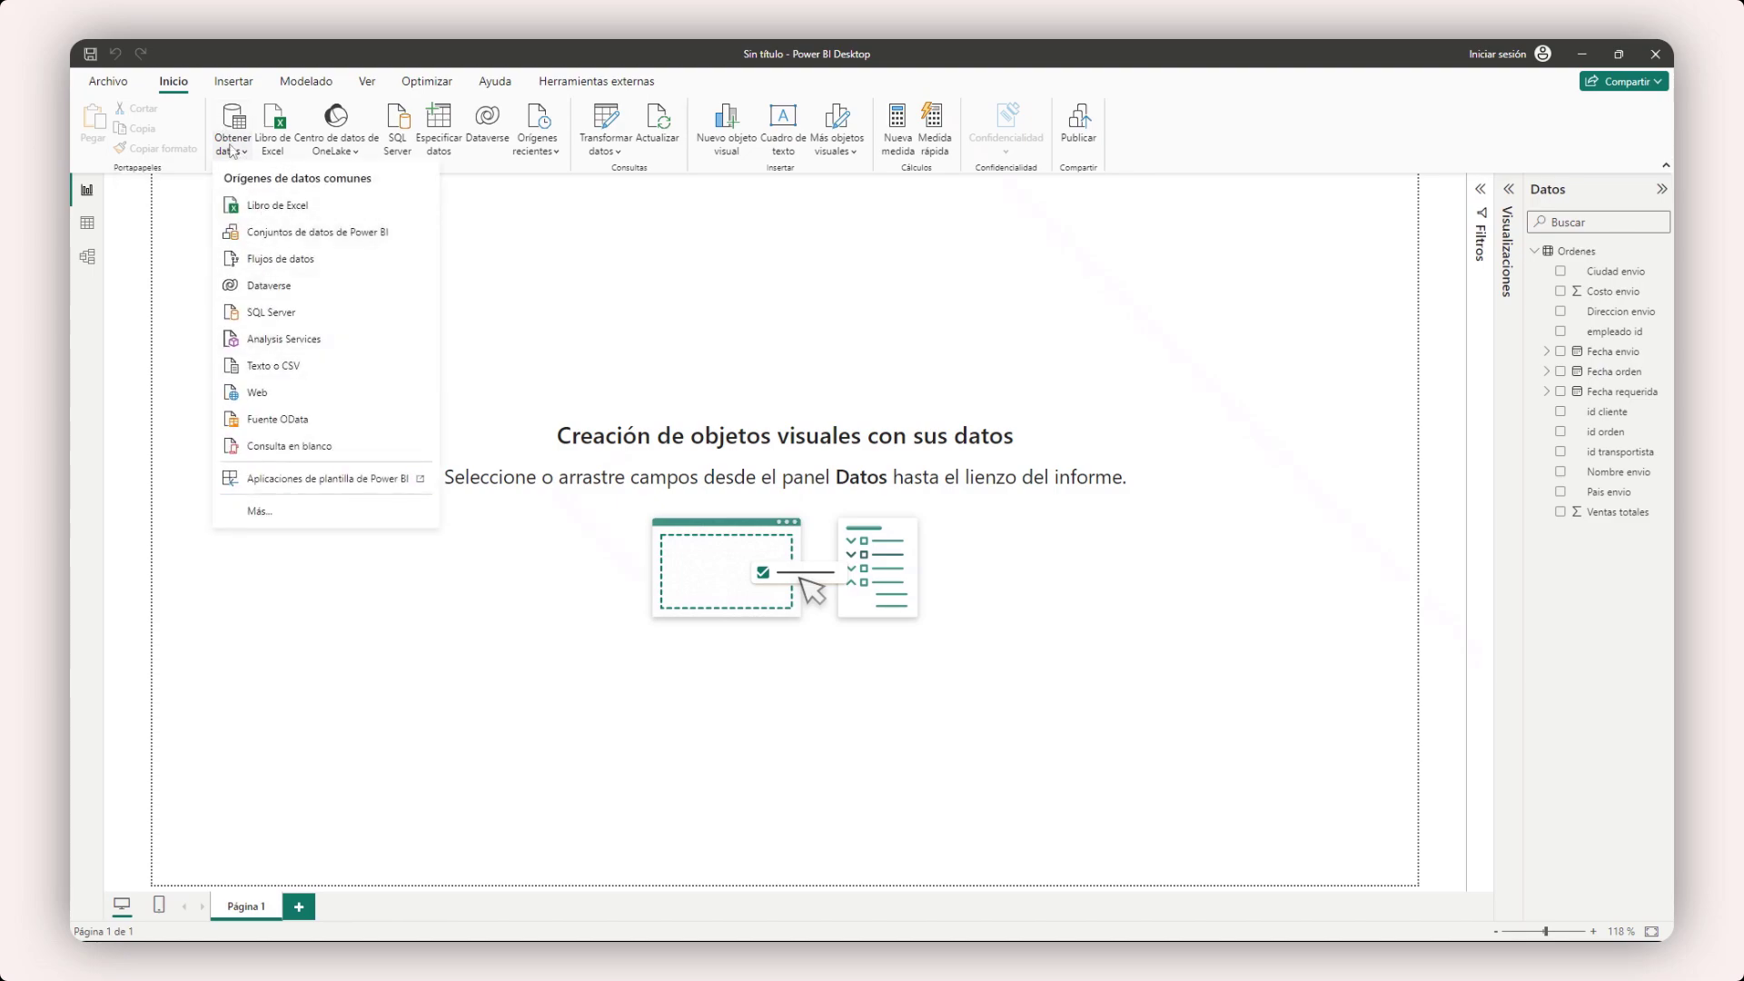
{"action": "left_click", "coordinate": [301, 365]}
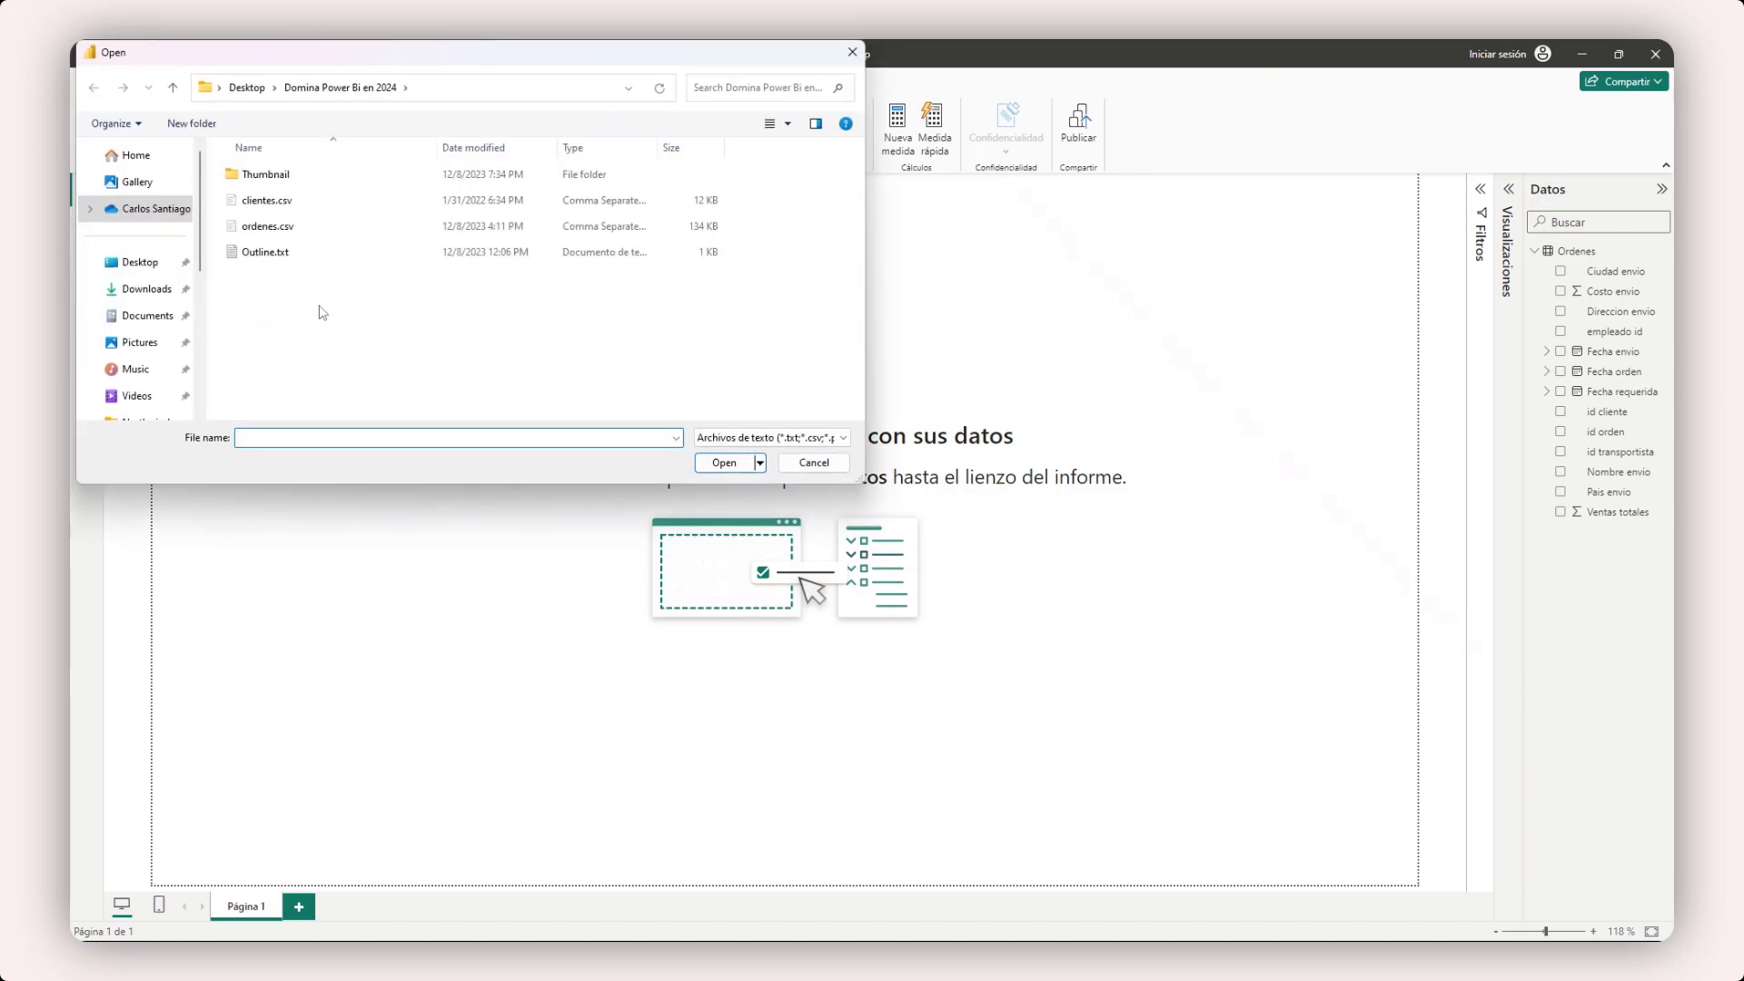
{"action": "double_click", "coordinate": [248, 204]}
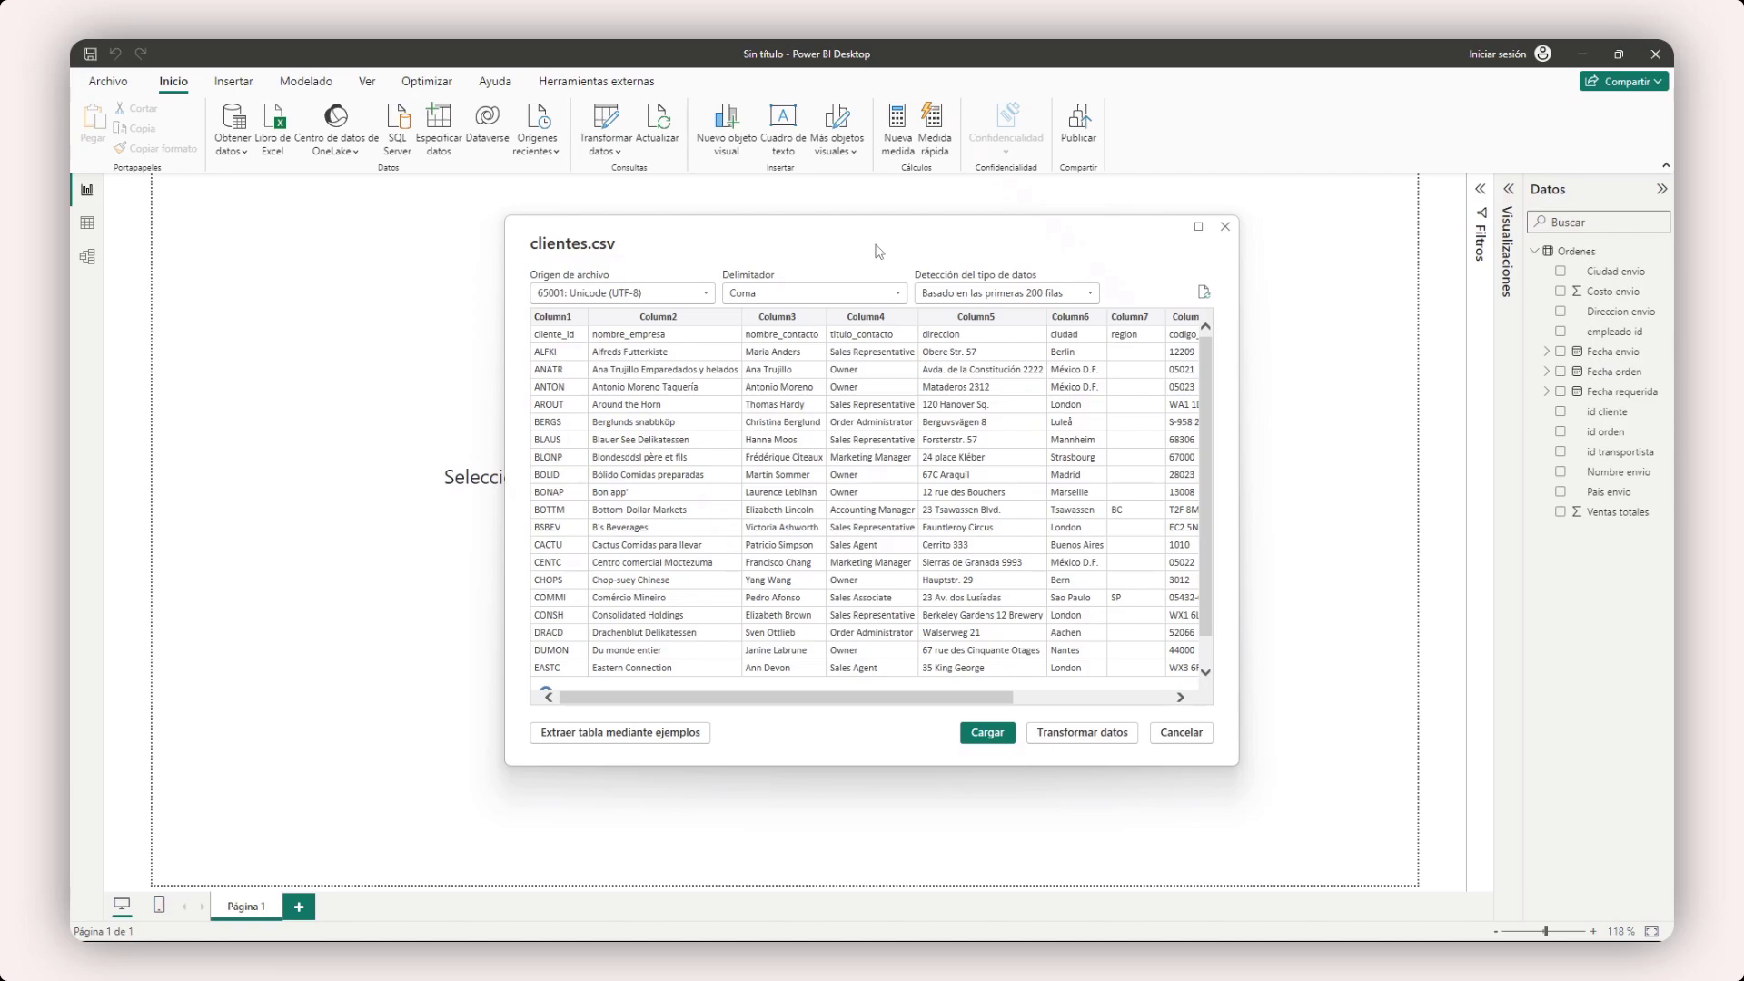
{"action": "left_click", "coordinate": [1066, 729]}
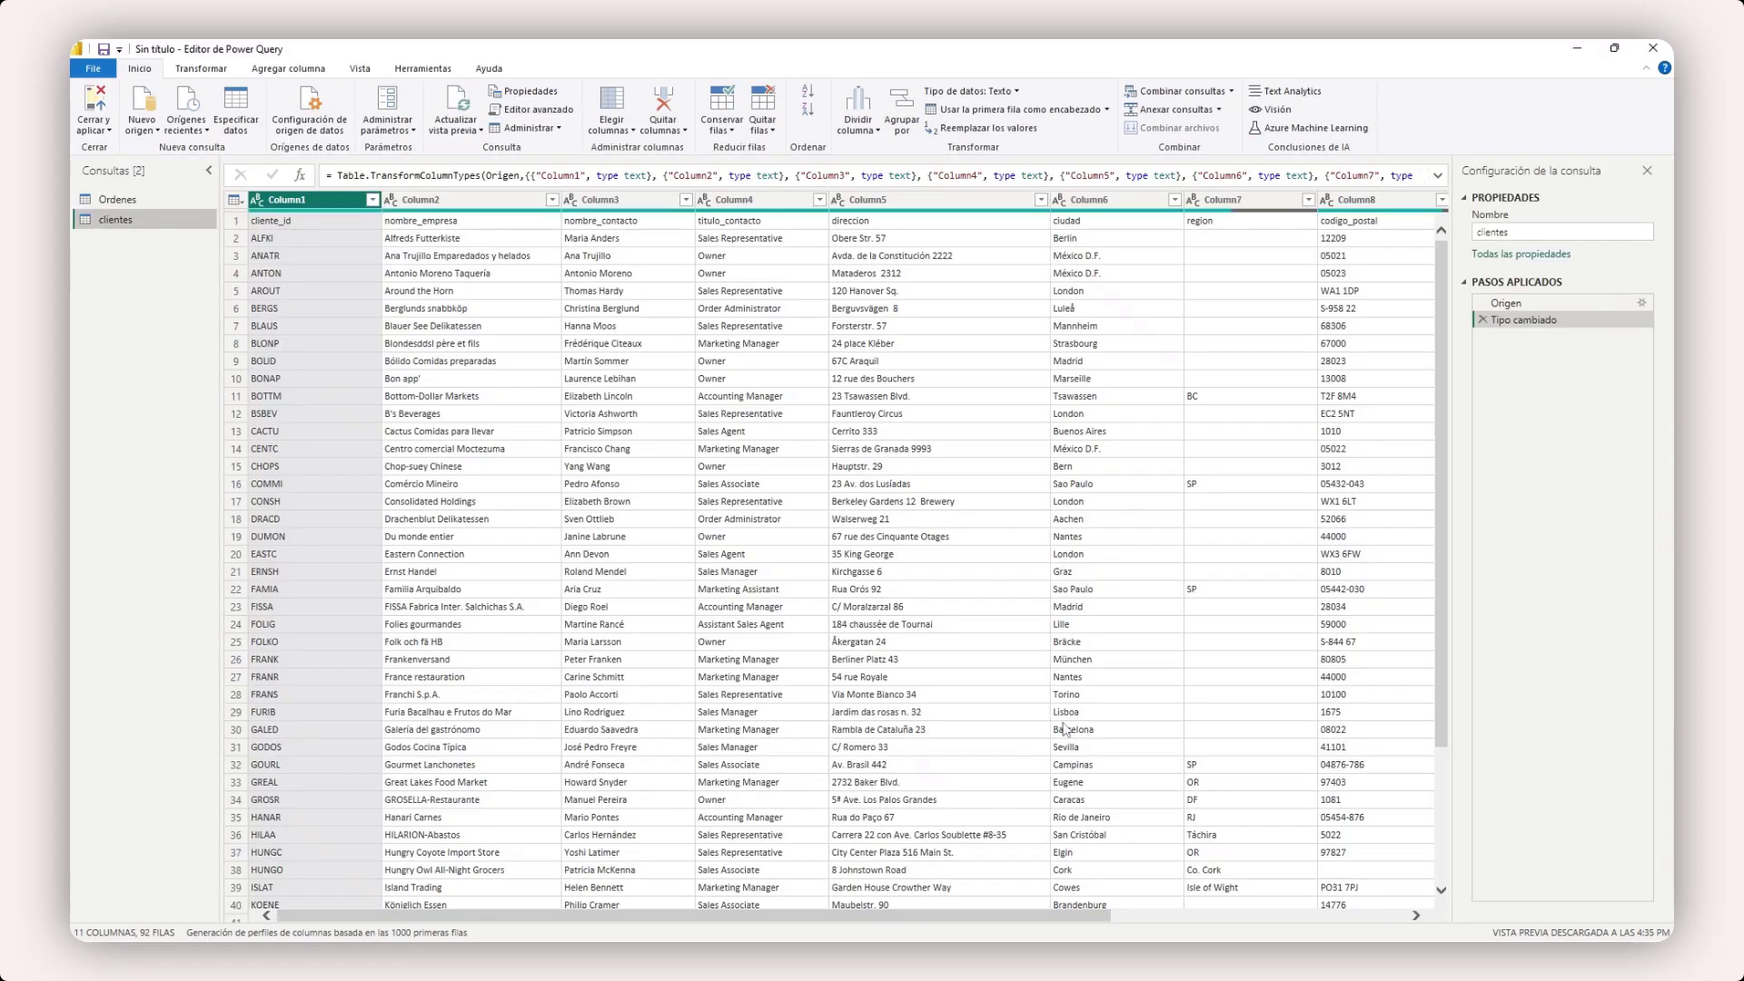
- Rename the clientes query as Clientes, and compare it with the Ordenes query
{"action": "double_click", "coordinate": [155, 218]}
{"action": "type", "text": "cliente"}
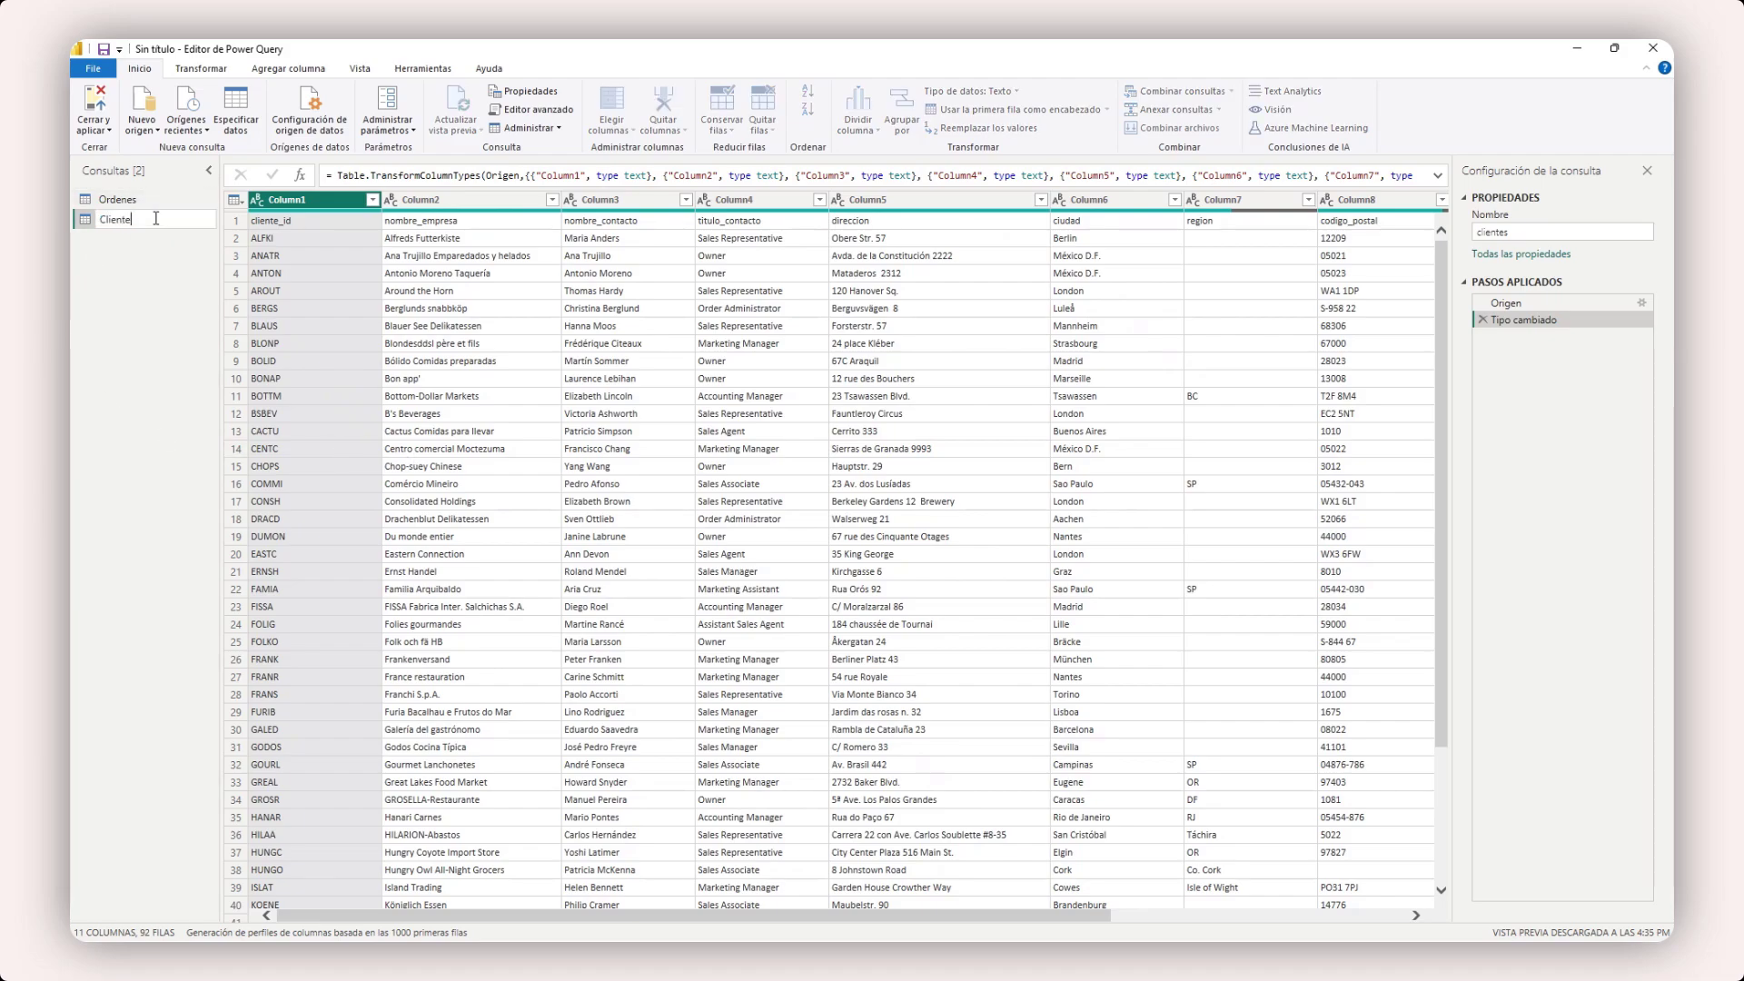
{"action": "type", "text": "s"}
{"action": "key", "text": "Return"}
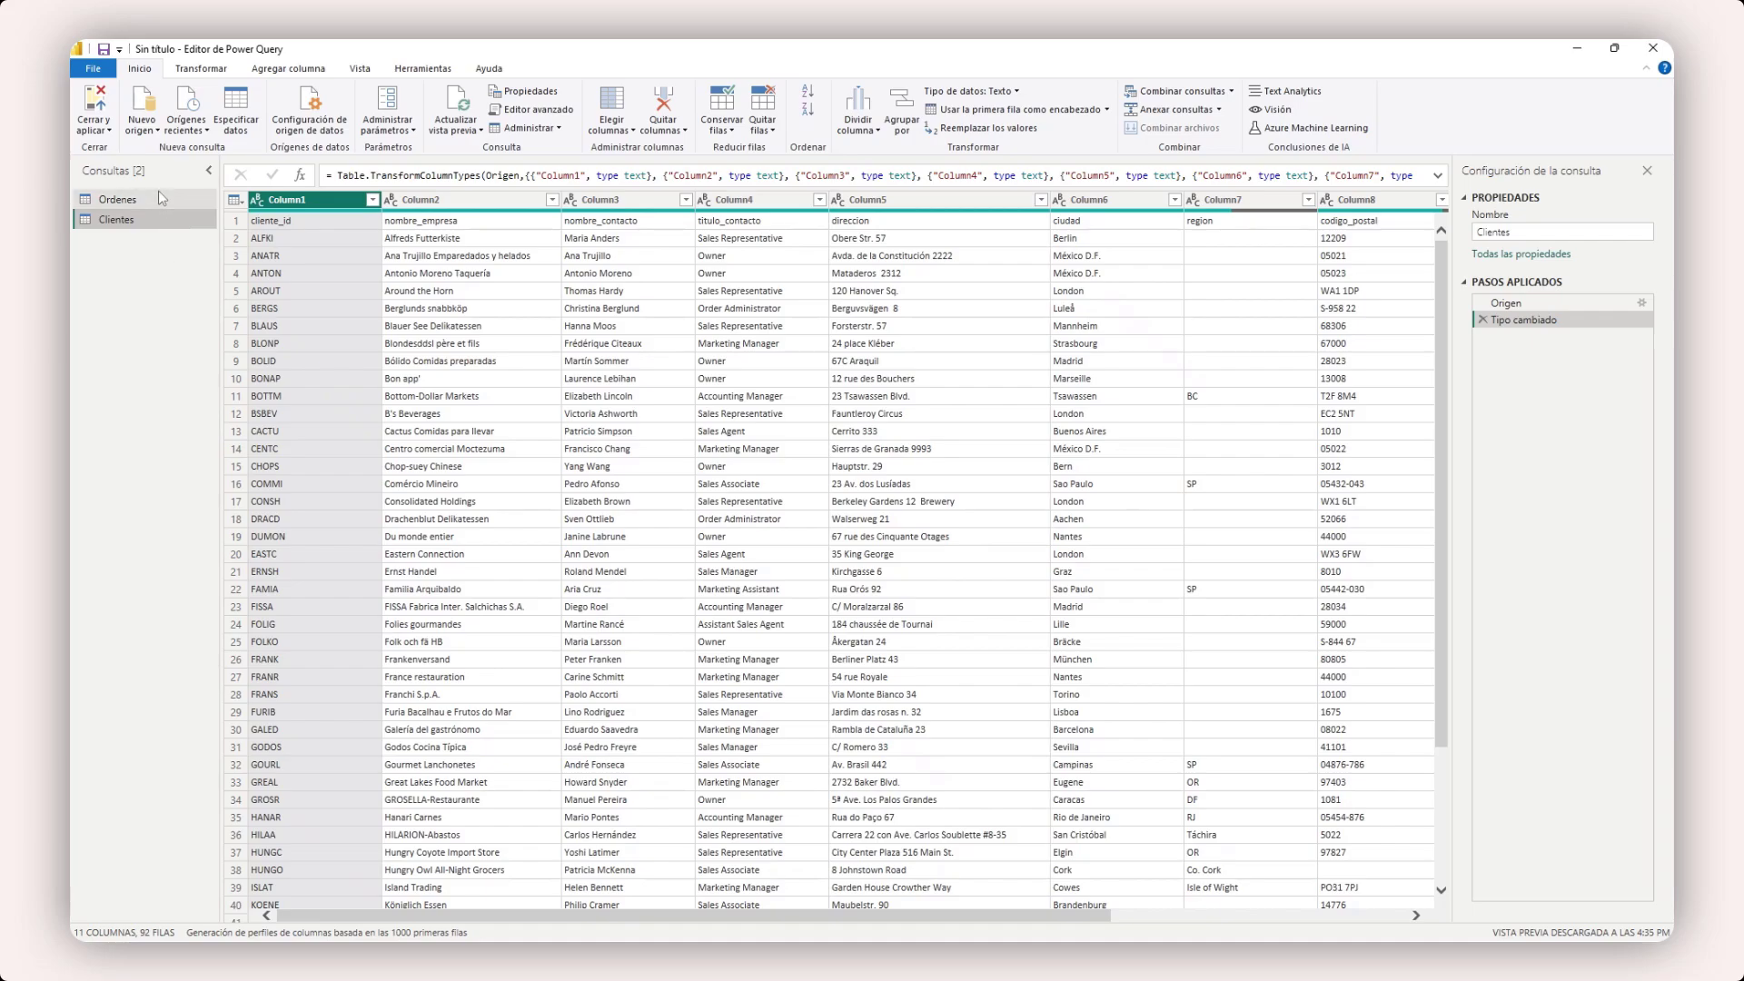
{"action": "left_click", "coordinate": [158, 191]}
{"action": "left_click", "coordinate": [160, 216]}
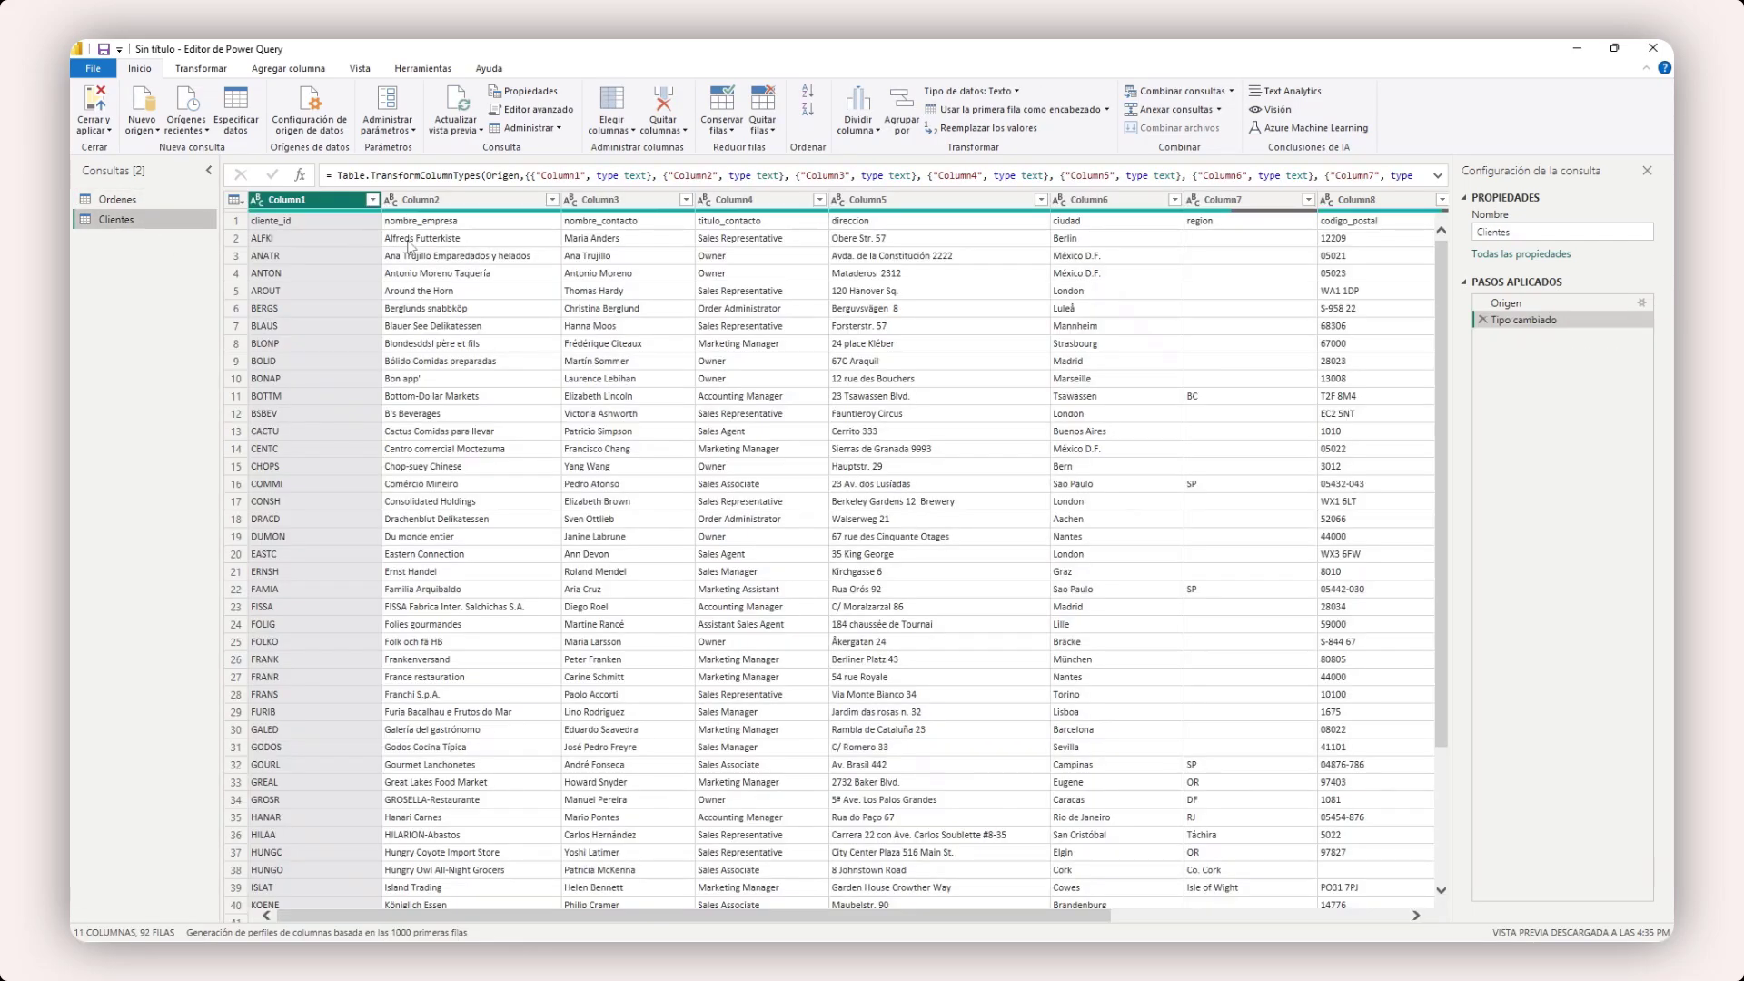
- Compare the column headers of the Clientes query with the values in its first row
{"action": "left_click", "coordinate": [245, 221]}
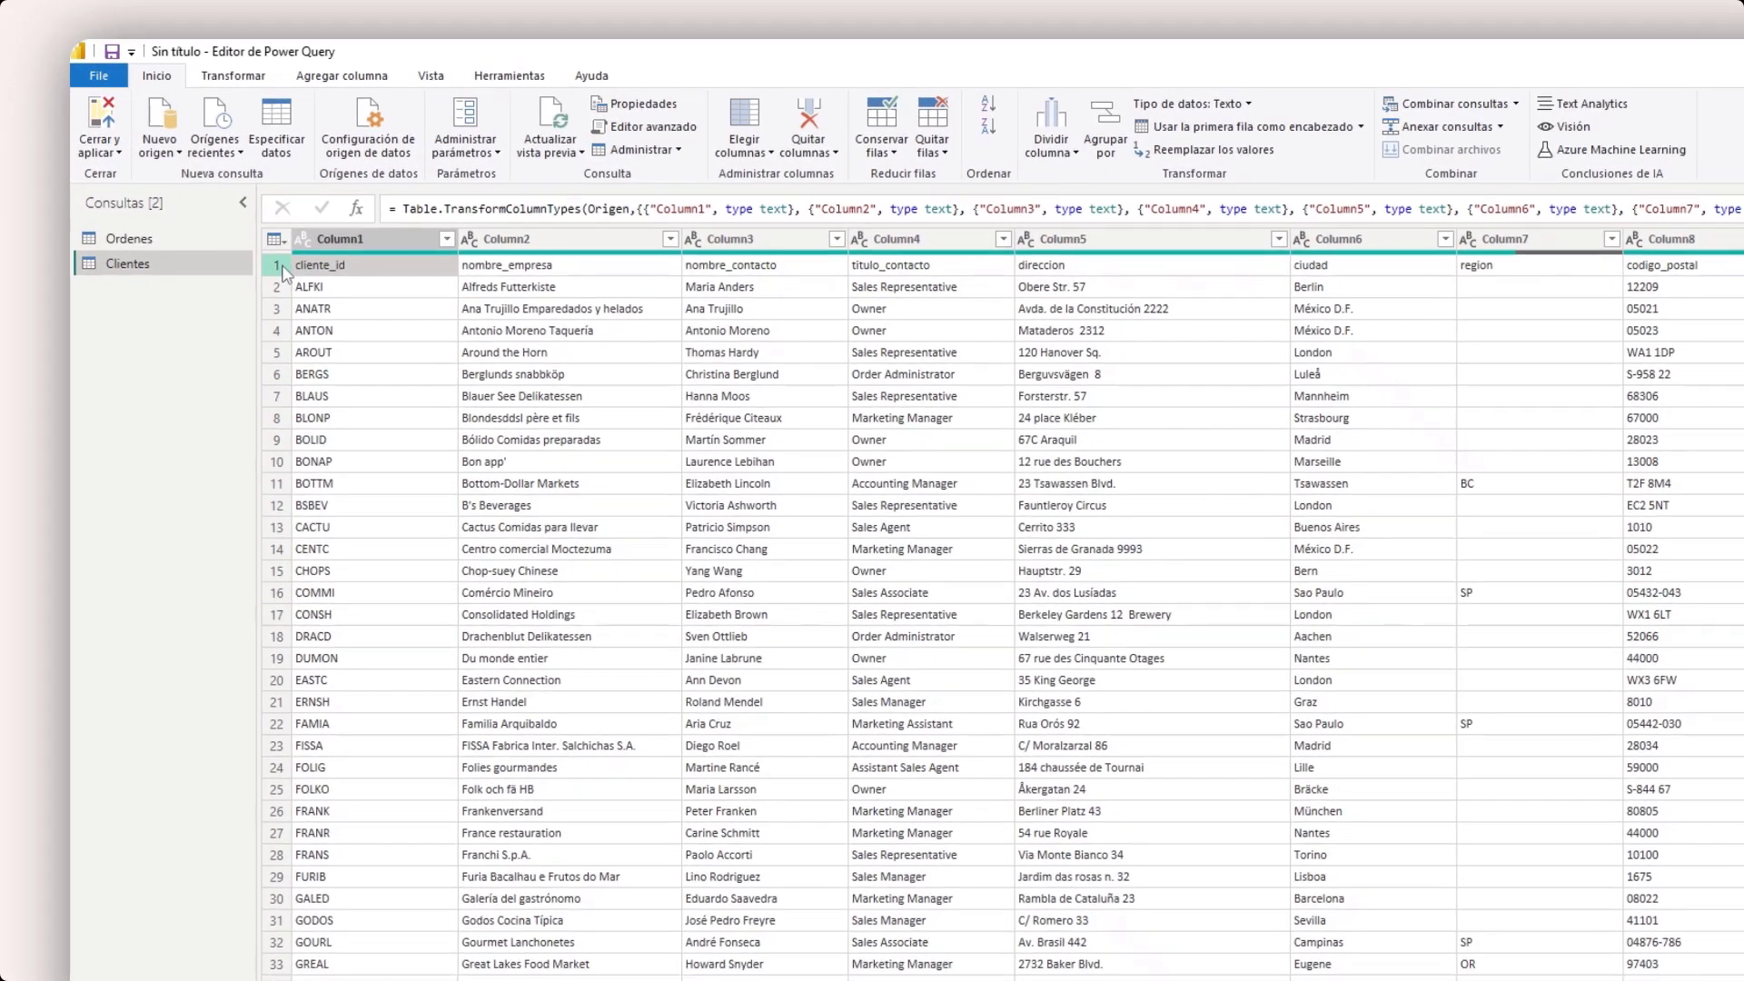
{"action": "left_click", "coordinate": [279, 266]}
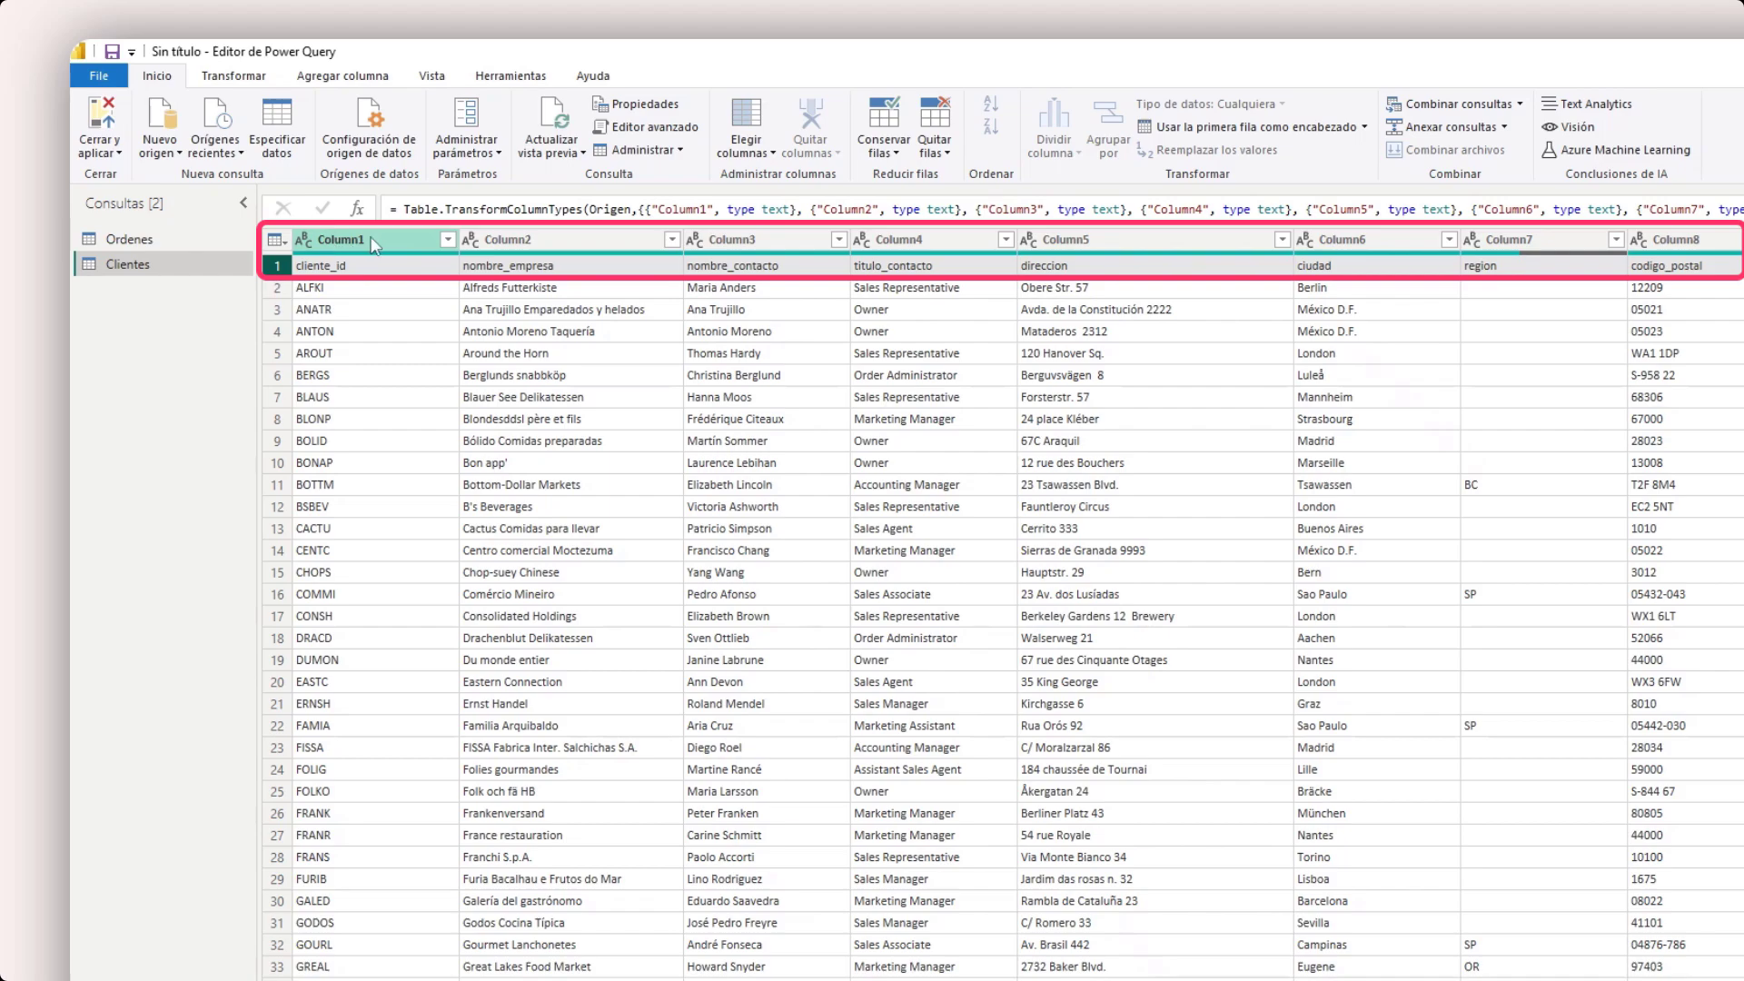
{"action": "left_click", "coordinate": [376, 243]}
{"action": "left_click", "coordinate": [514, 242]}
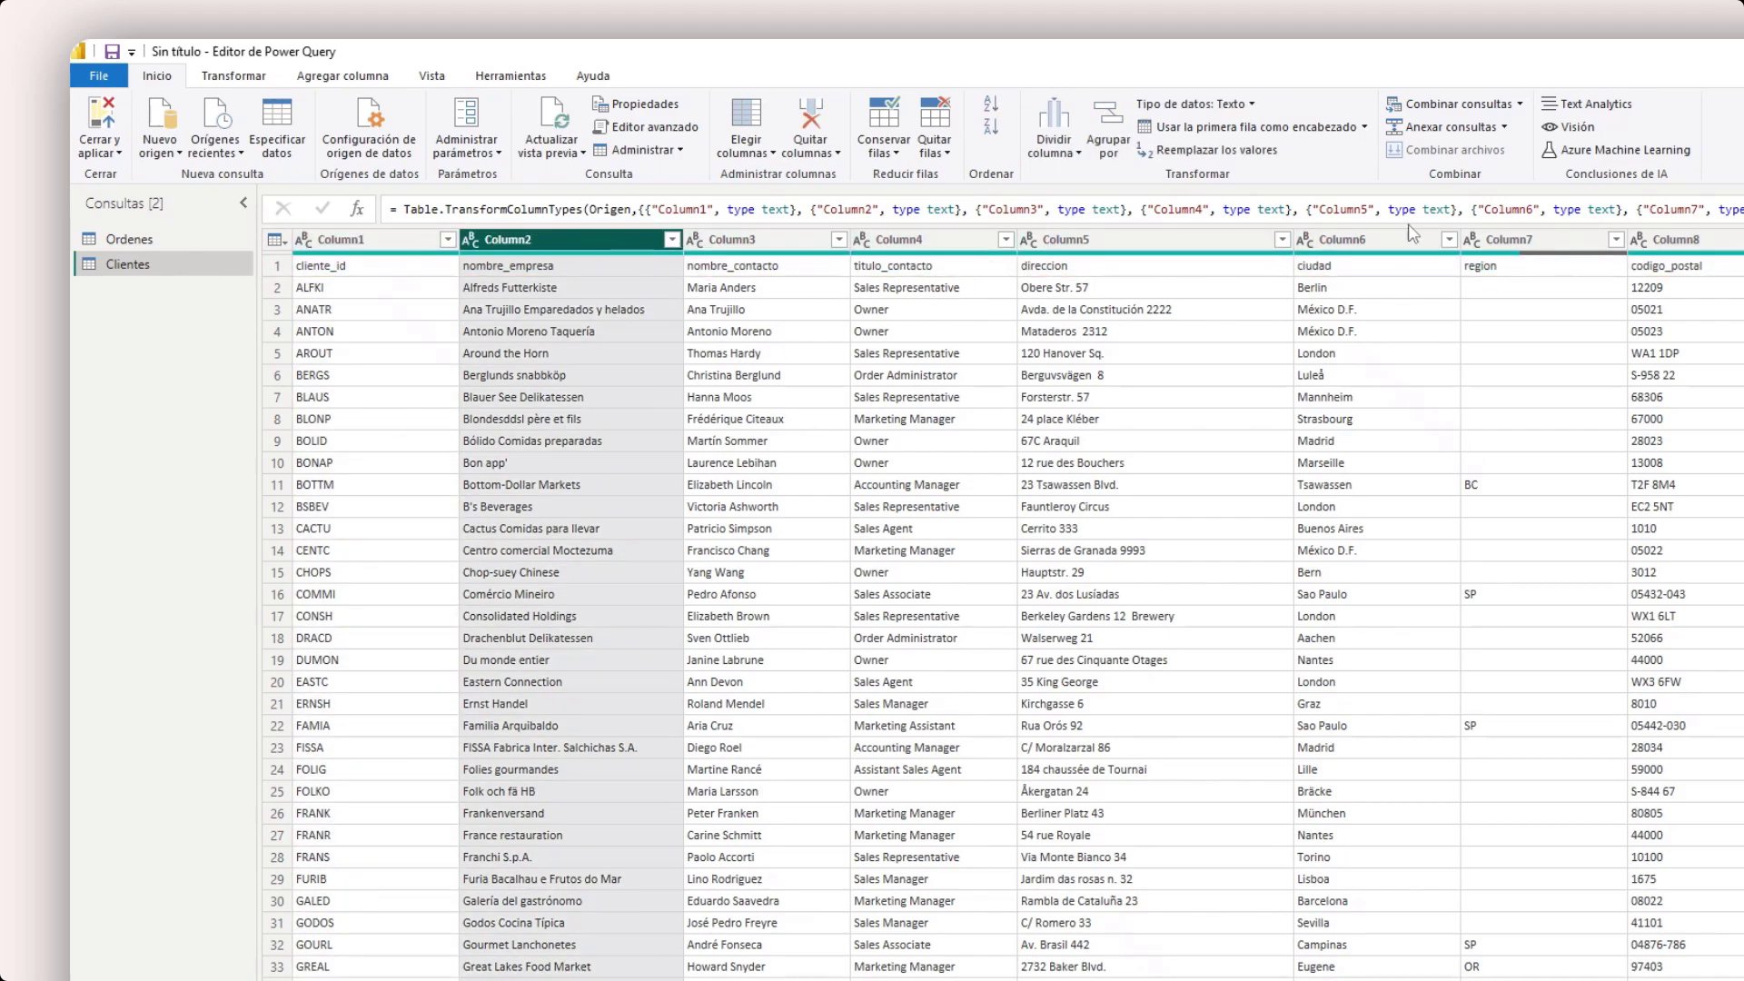
{"action": "left_click", "coordinate": [321, 271]}
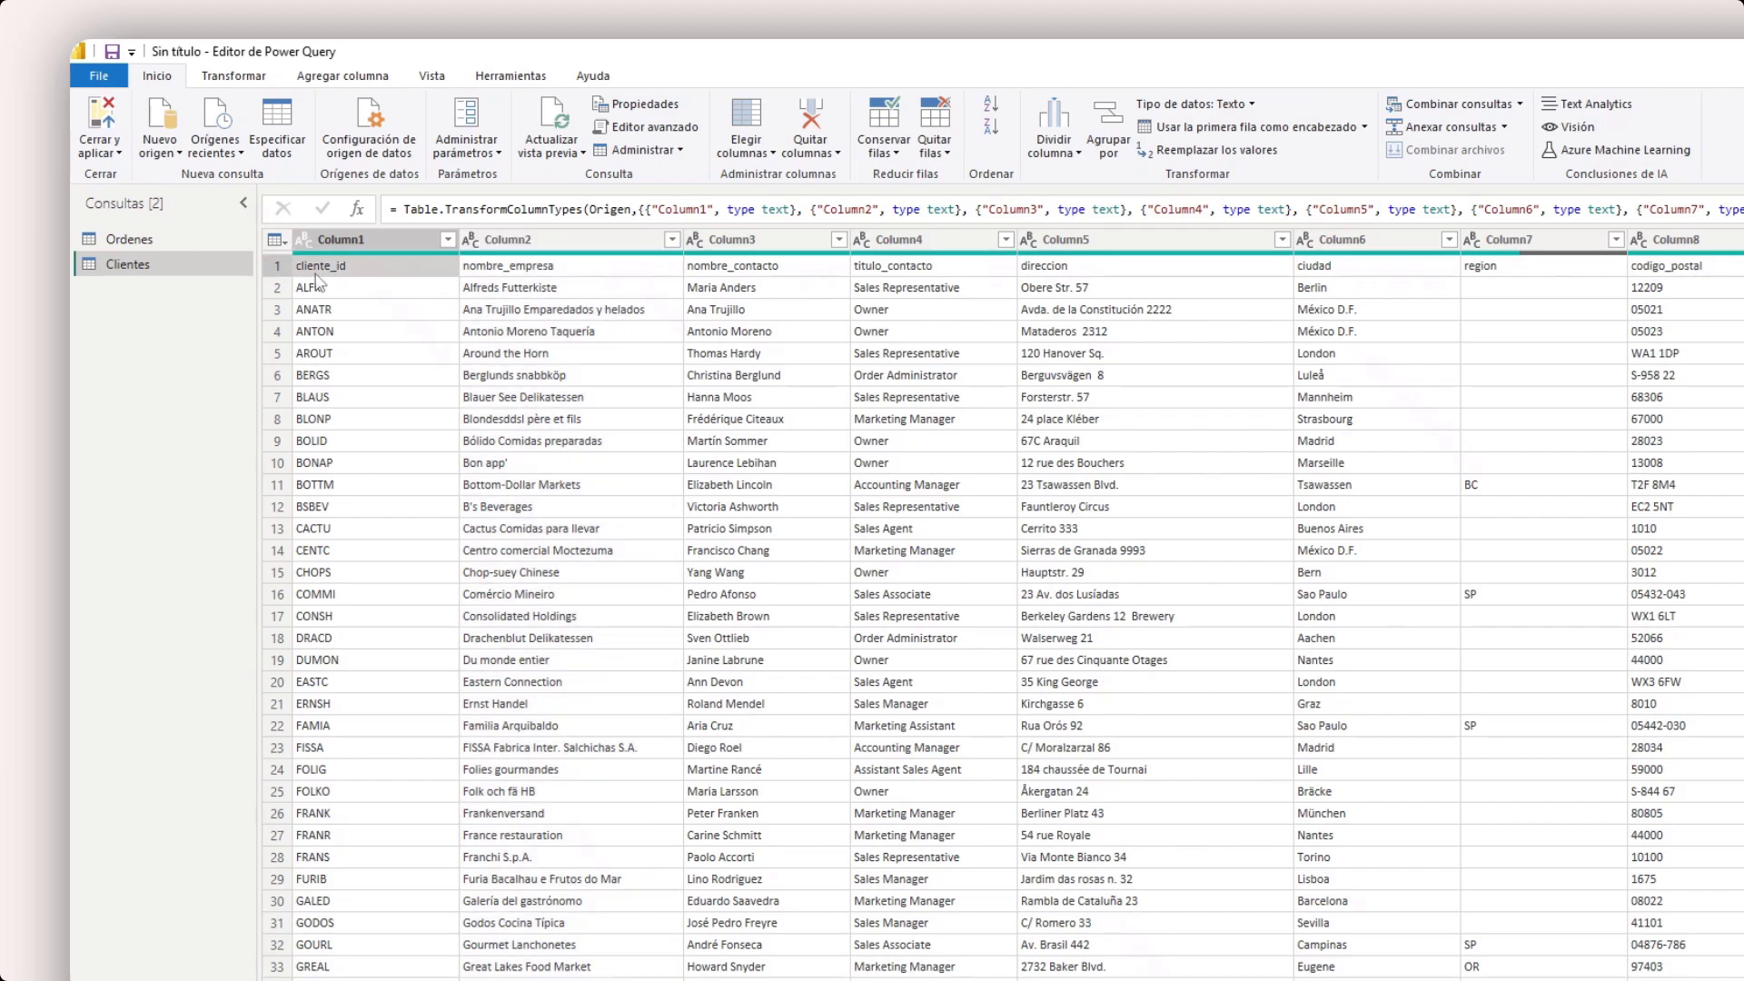
{"action": "left_click", "coordinate": [373, 243]}
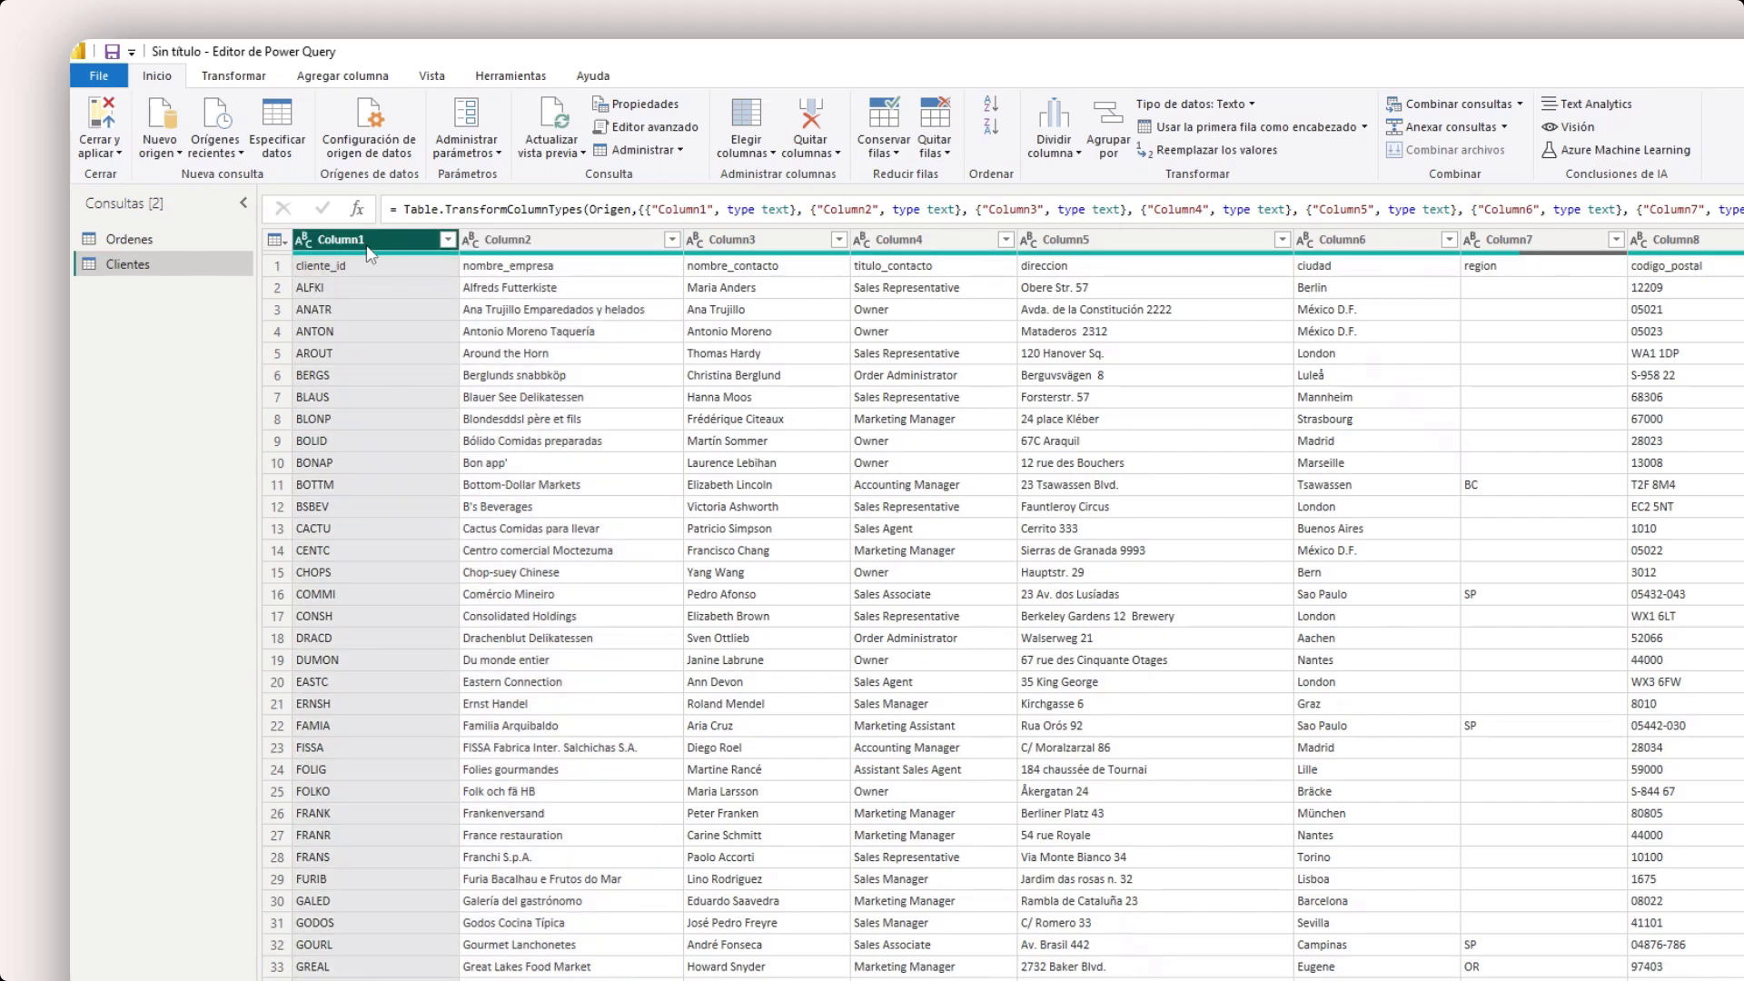
{"action": "left_click", "coordinate": [372, 263]}
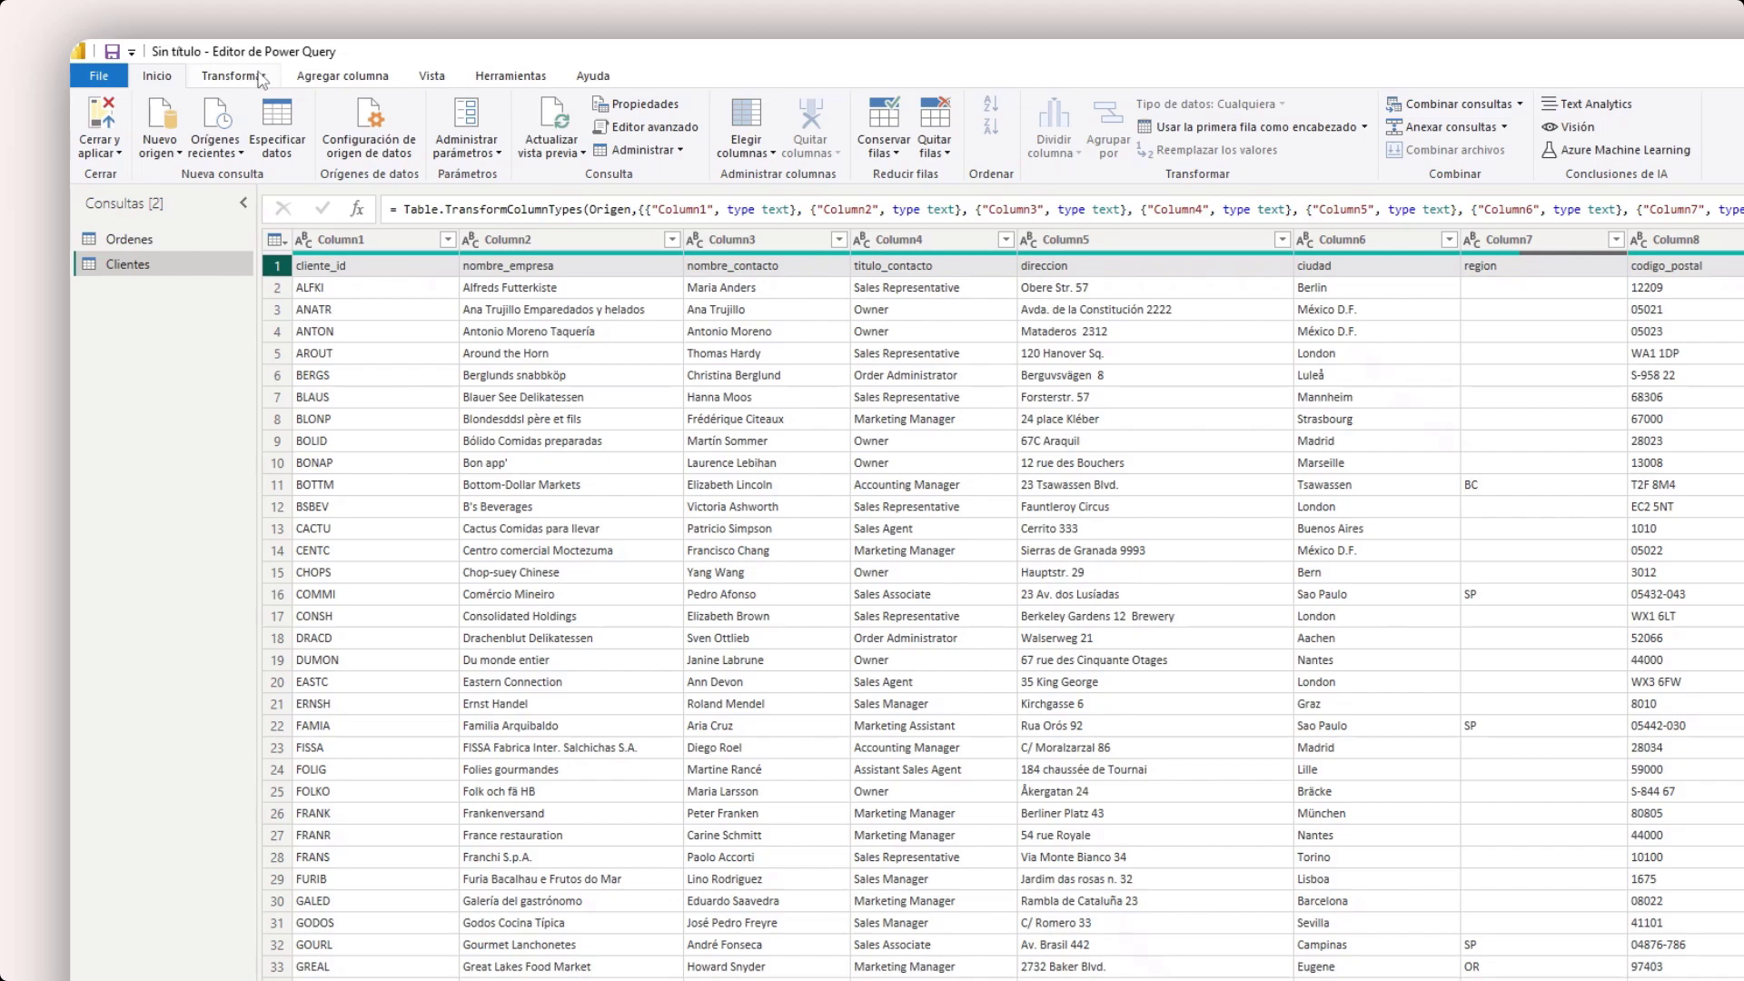
- Use the first row of the Clientes query as headers, and rename the cliente_id column as id cliente
{"action": "left_click", "coordinate": [261, 78]}
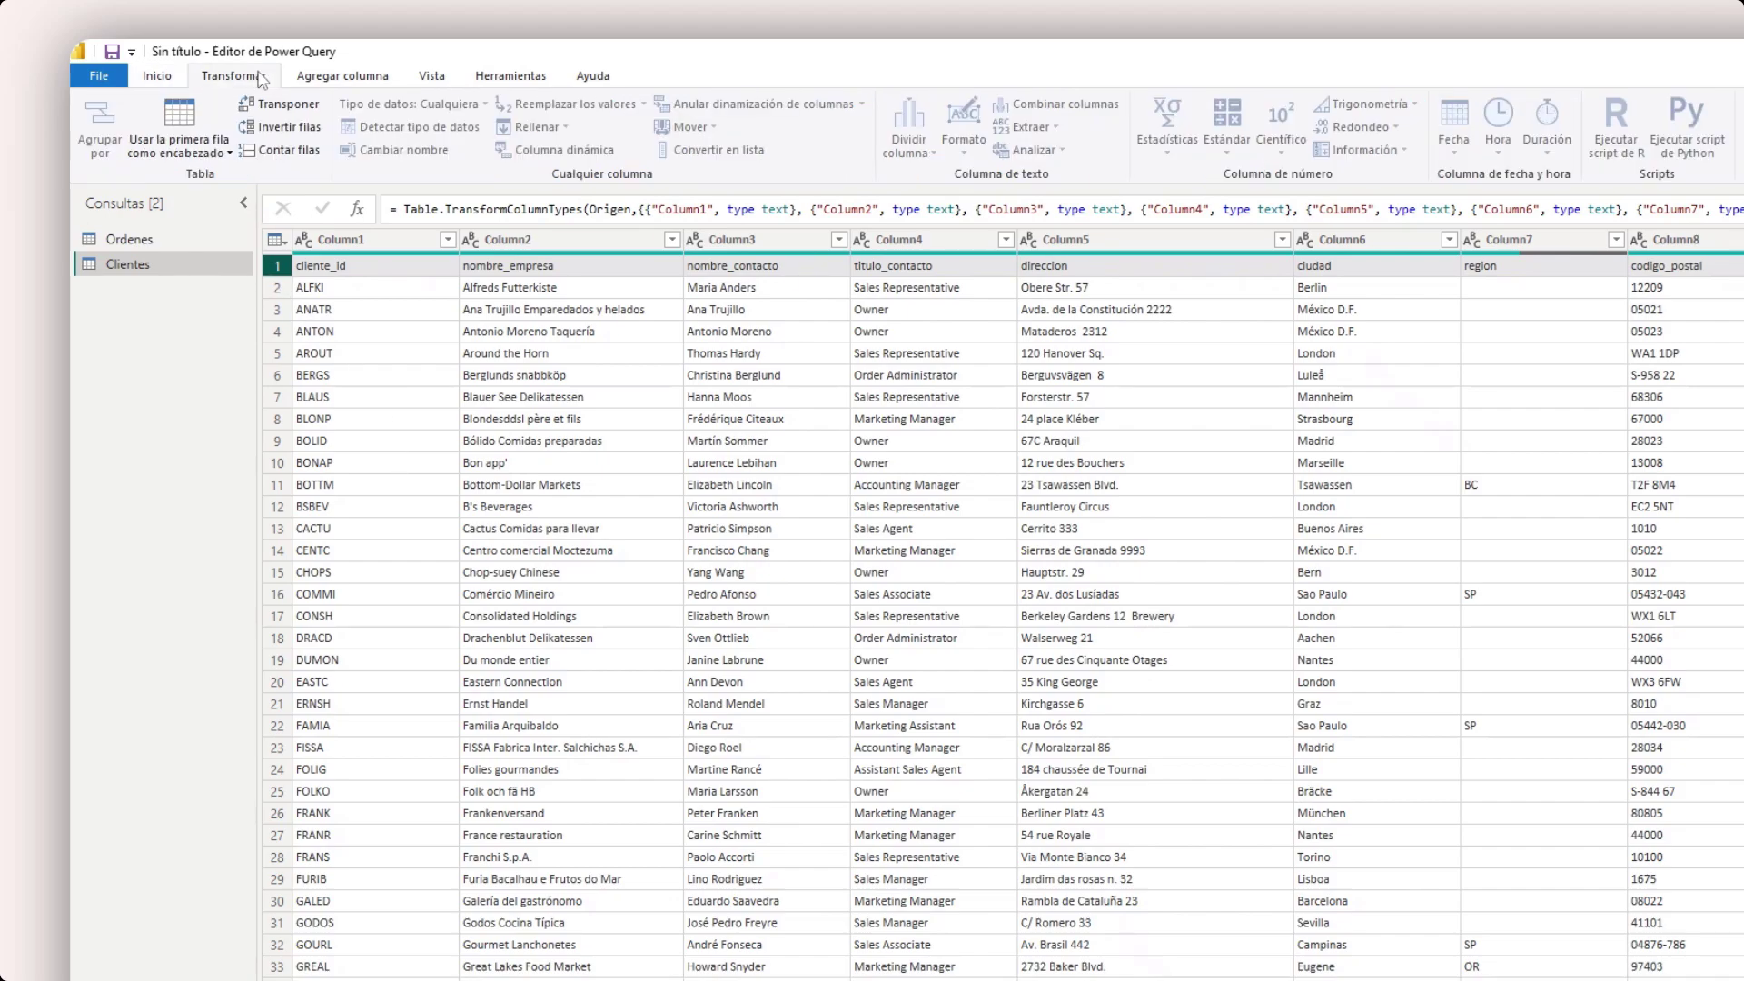
{"action": "left_click", "coordinate": [198, 121]}
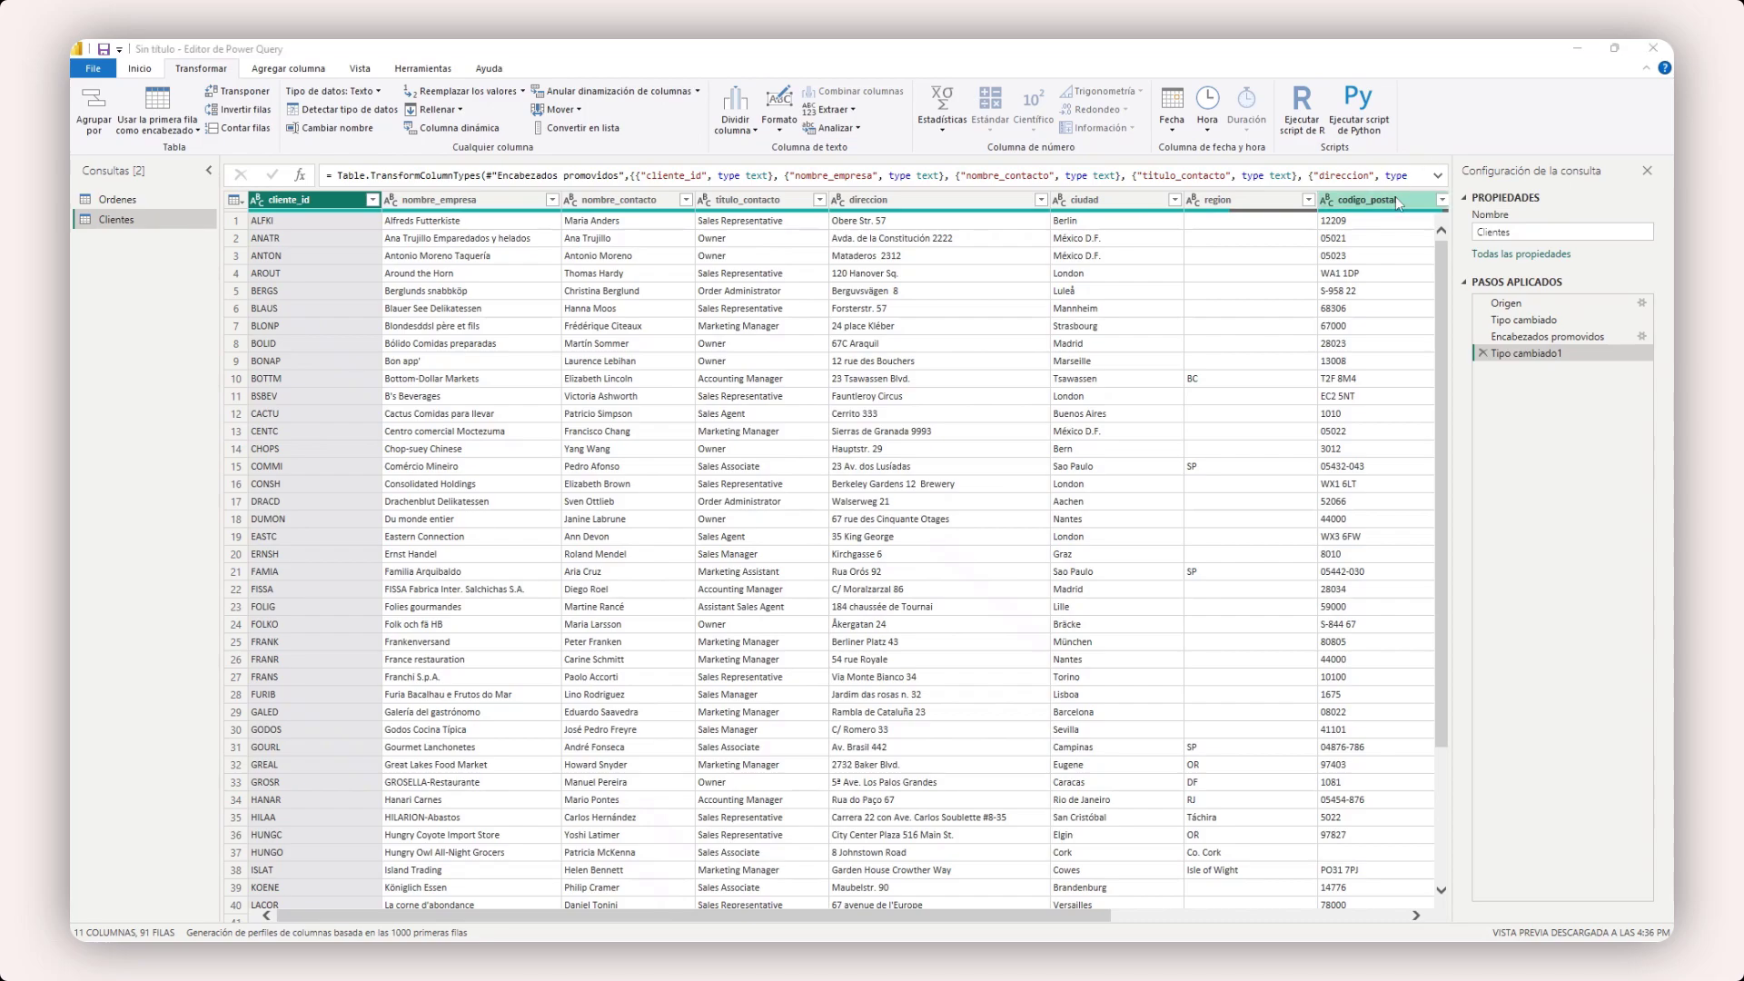
{"action": "double_click", "coordinate": [295, 199]}
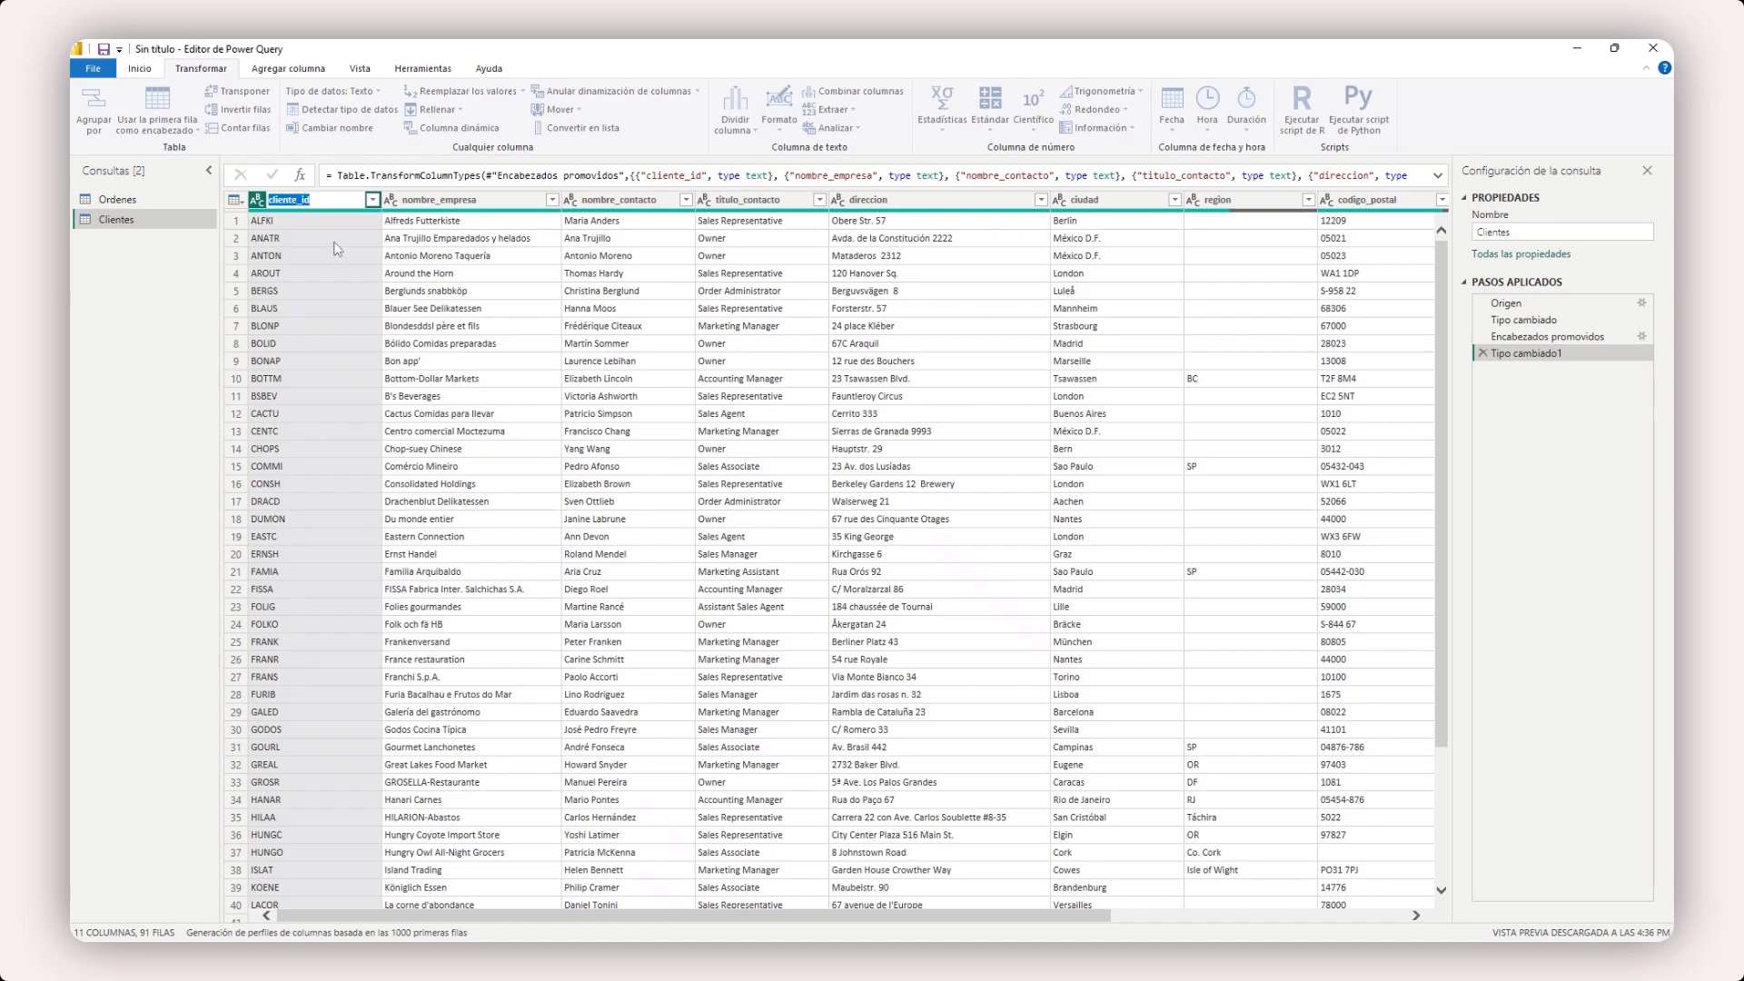
{"action": "type", "text": "id cliente"}
{"action": "key", "text": "Tab"}
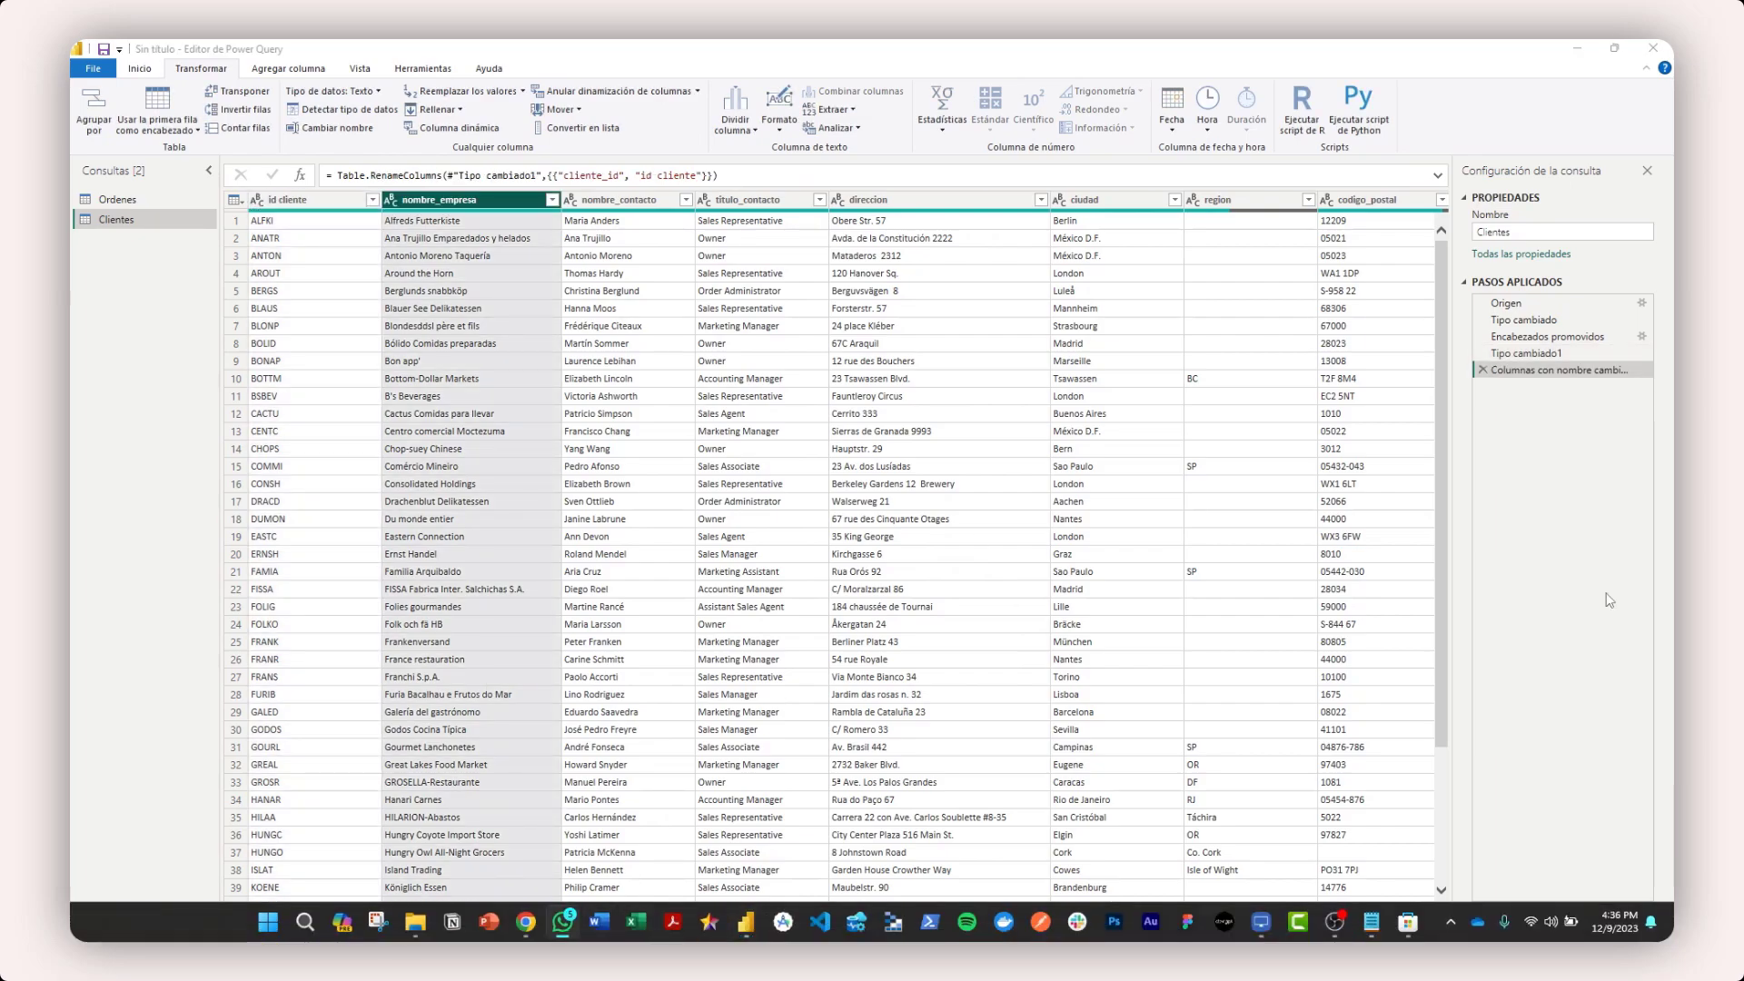
- Rename the nombre_empresa, nombre_contacto and titulo_contacto columns as Nombre empresa, Nombre contacto and Titulo contacto
{"action": "type", "text": "Nombre empresa"}
{"action": "key", "text": "Tab"}
{"action": "type", "text": "Nombre contacto"}
{"action": "key", "text": "Tab"}
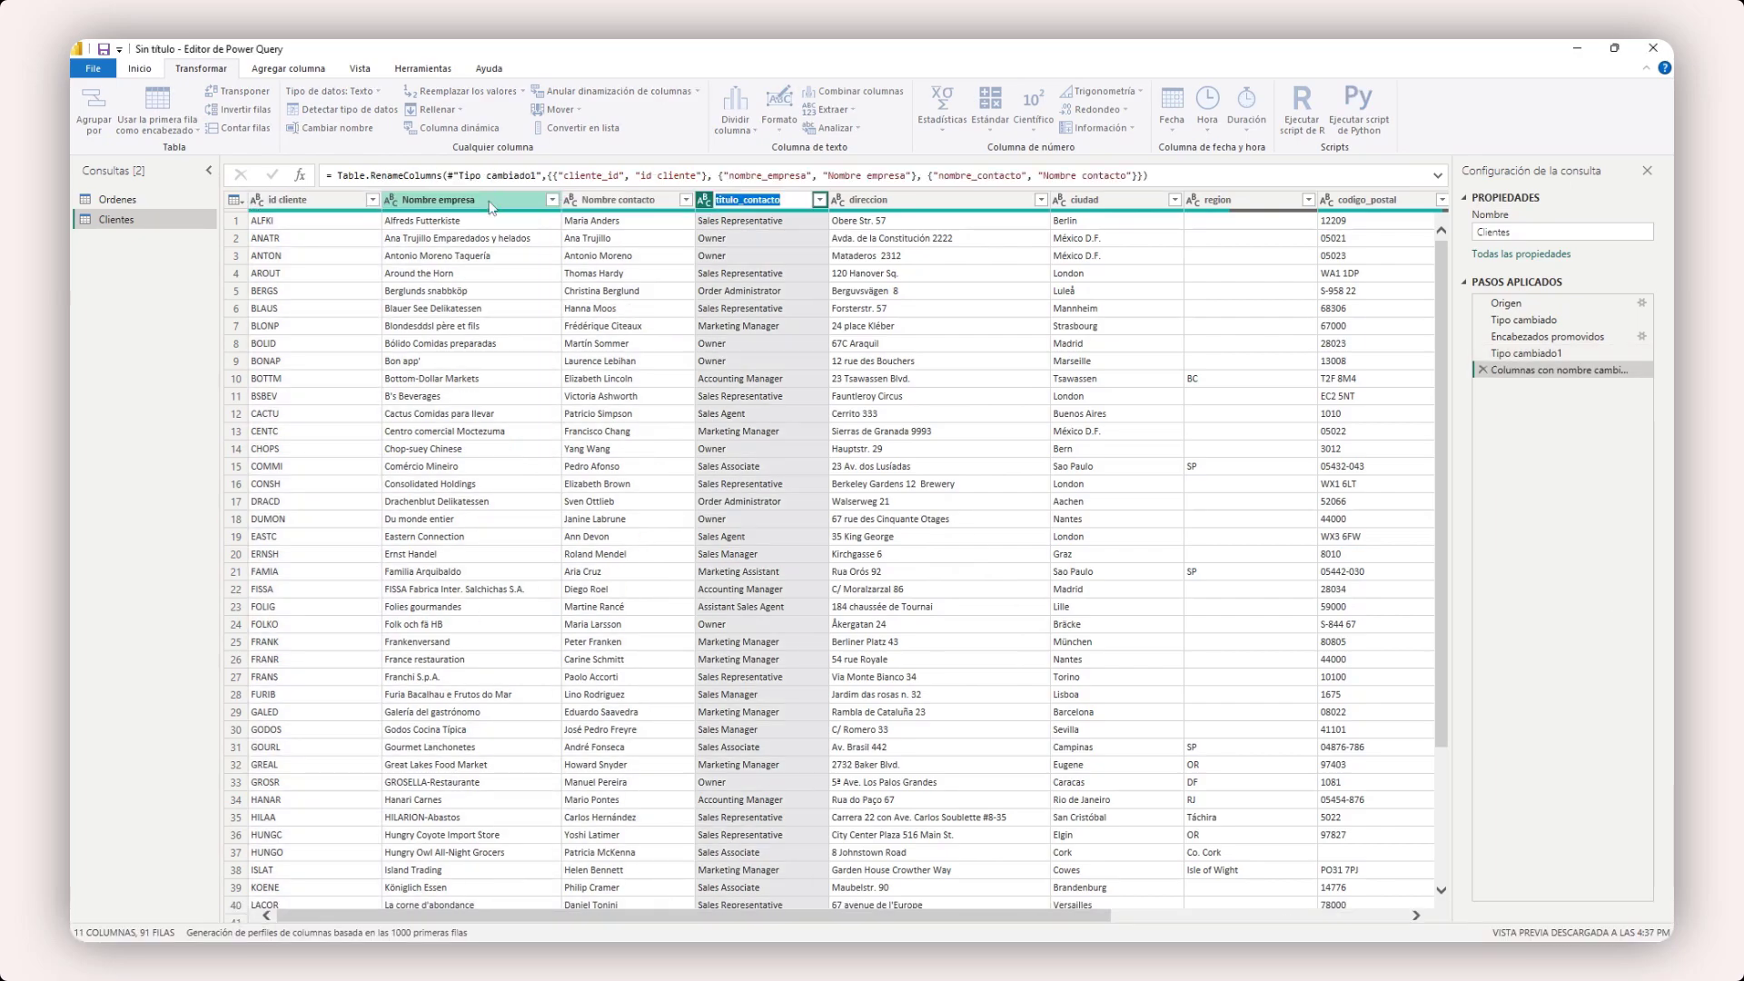
{"action": "type", "text": "Titulo contacto"}
{"action": "key", "text": "Return"}
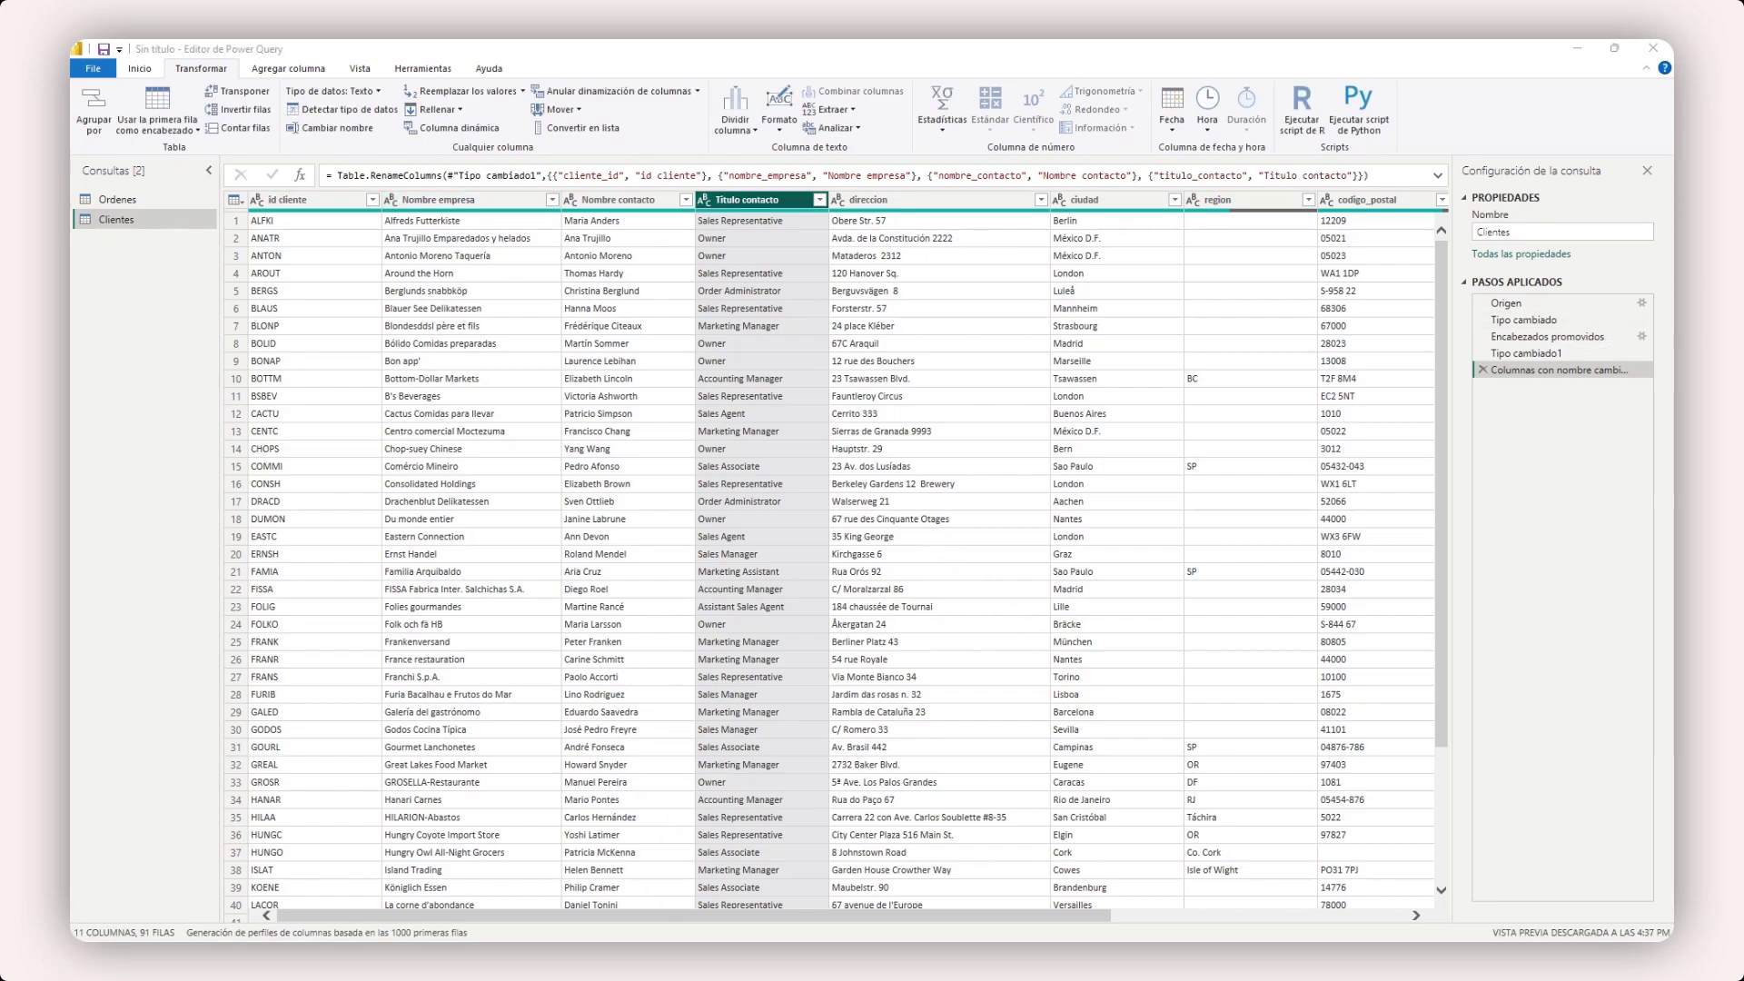
- Rename the direccion, ciudad, region and codigo_postal columns as Direccion, Ciudad, Region and Codigo postal
{"action": "double_click", "coordinate": [954, 197]}
{"action": "type", "text": "Direccion"}
{"action": "key", "text": "Tab"}
{"action": "type", "text": "Ciudad"}
{"action": "key", "text": "Tab"}
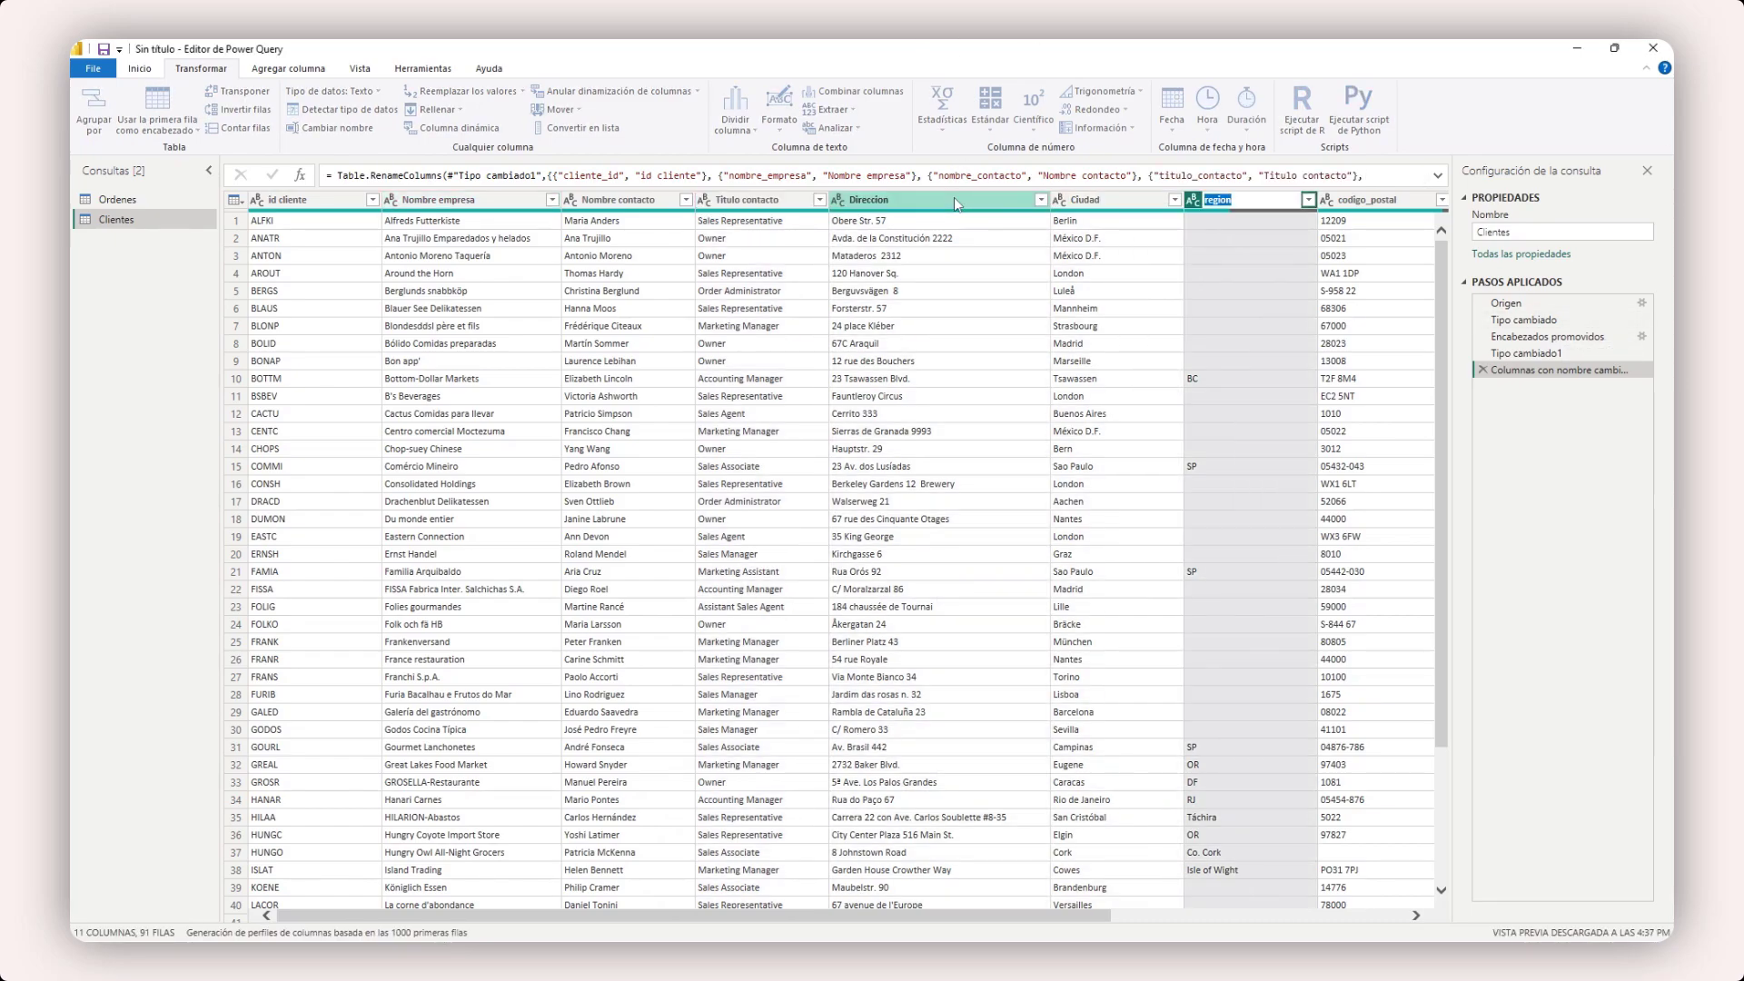
{"action": "type", "text": "Region"}
{"action": "key", "text": "Tab"}
{"action": "type", "text": "Codigo postal"}
{"action": "key", "text": "Return"}
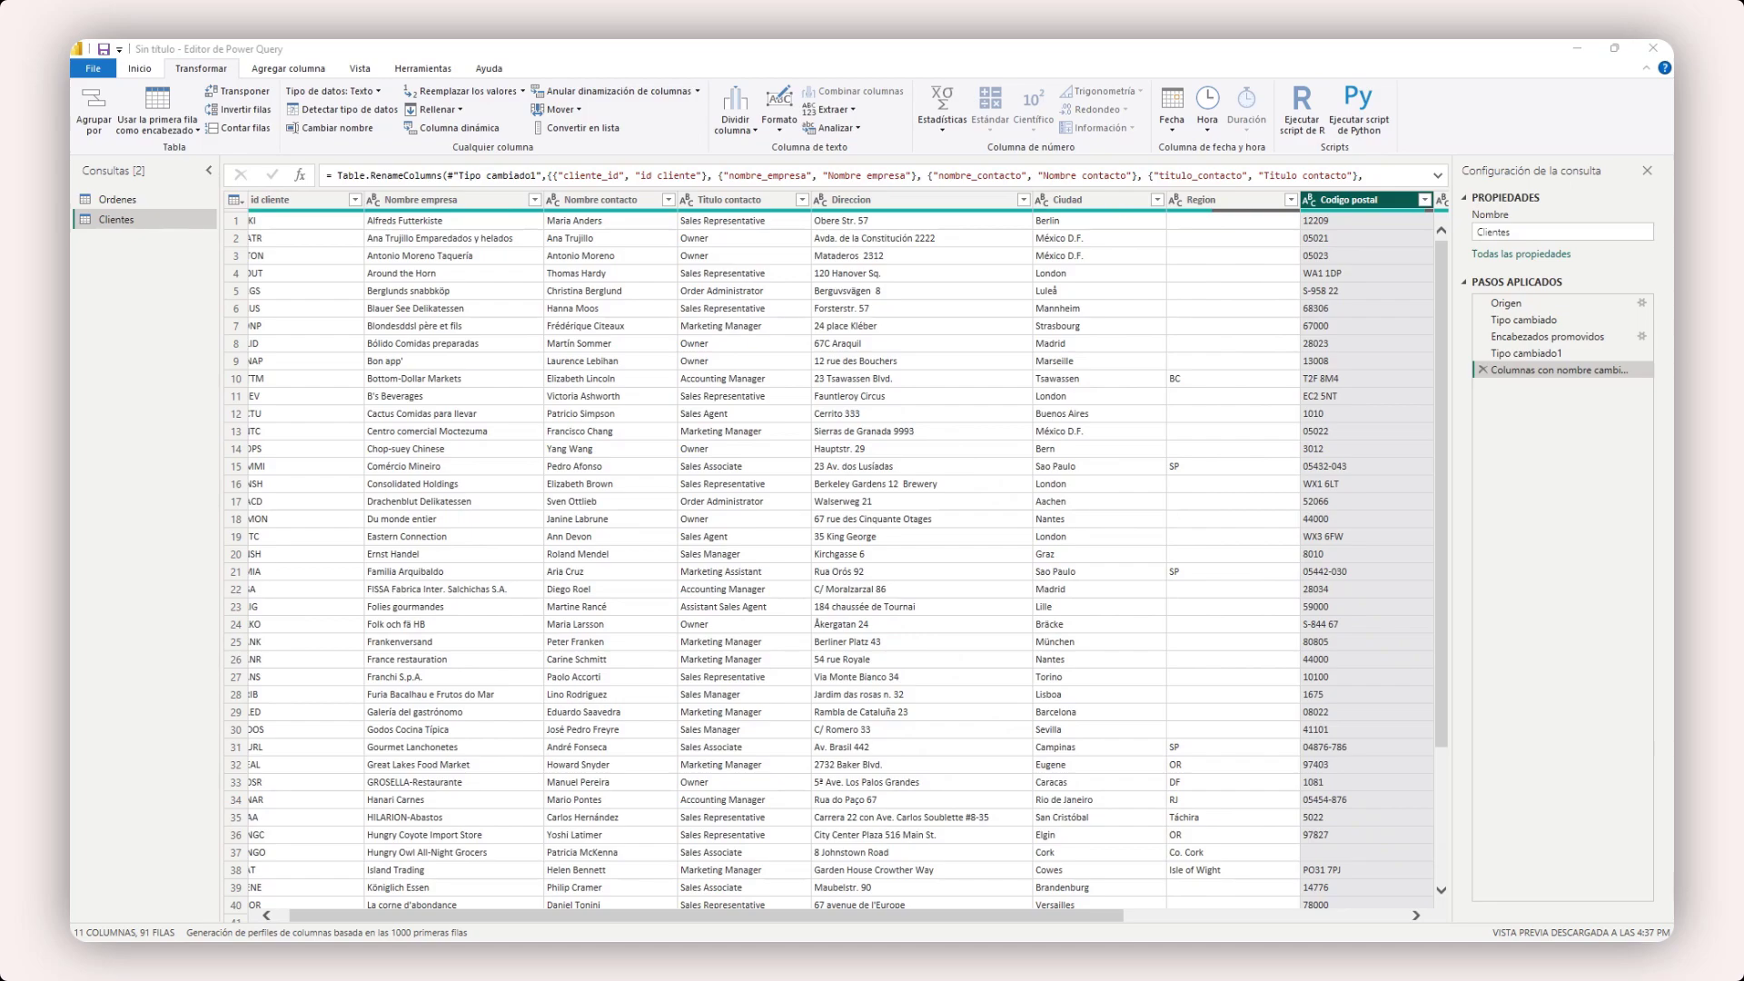
- Rename the last three columns of the Clientes query as Pais, Telefono and Fax
{"action": "key", "text": "Tab"}
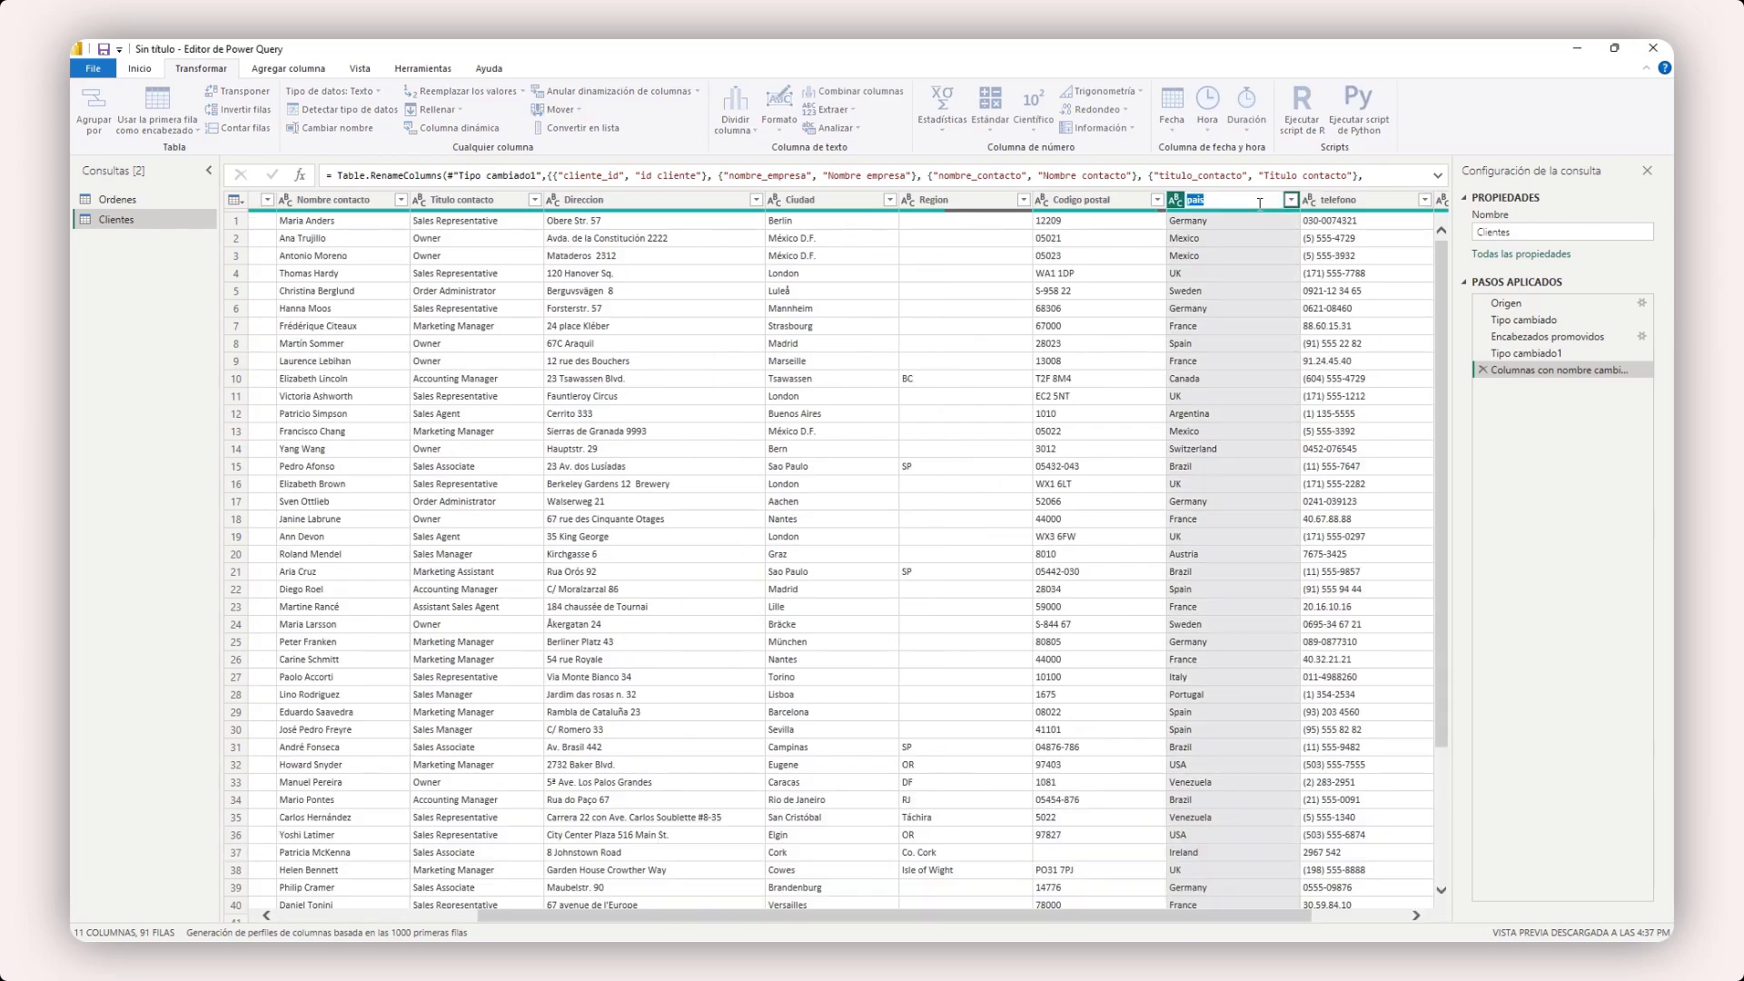
{"action": "type", "text": "Pais"}
{"action": "key", "text": "Tab"}
{"action": "type", "text": "Telefono"}
{"action": "key", "text": "Return"}
{"action": "key", "text": "Tab"}
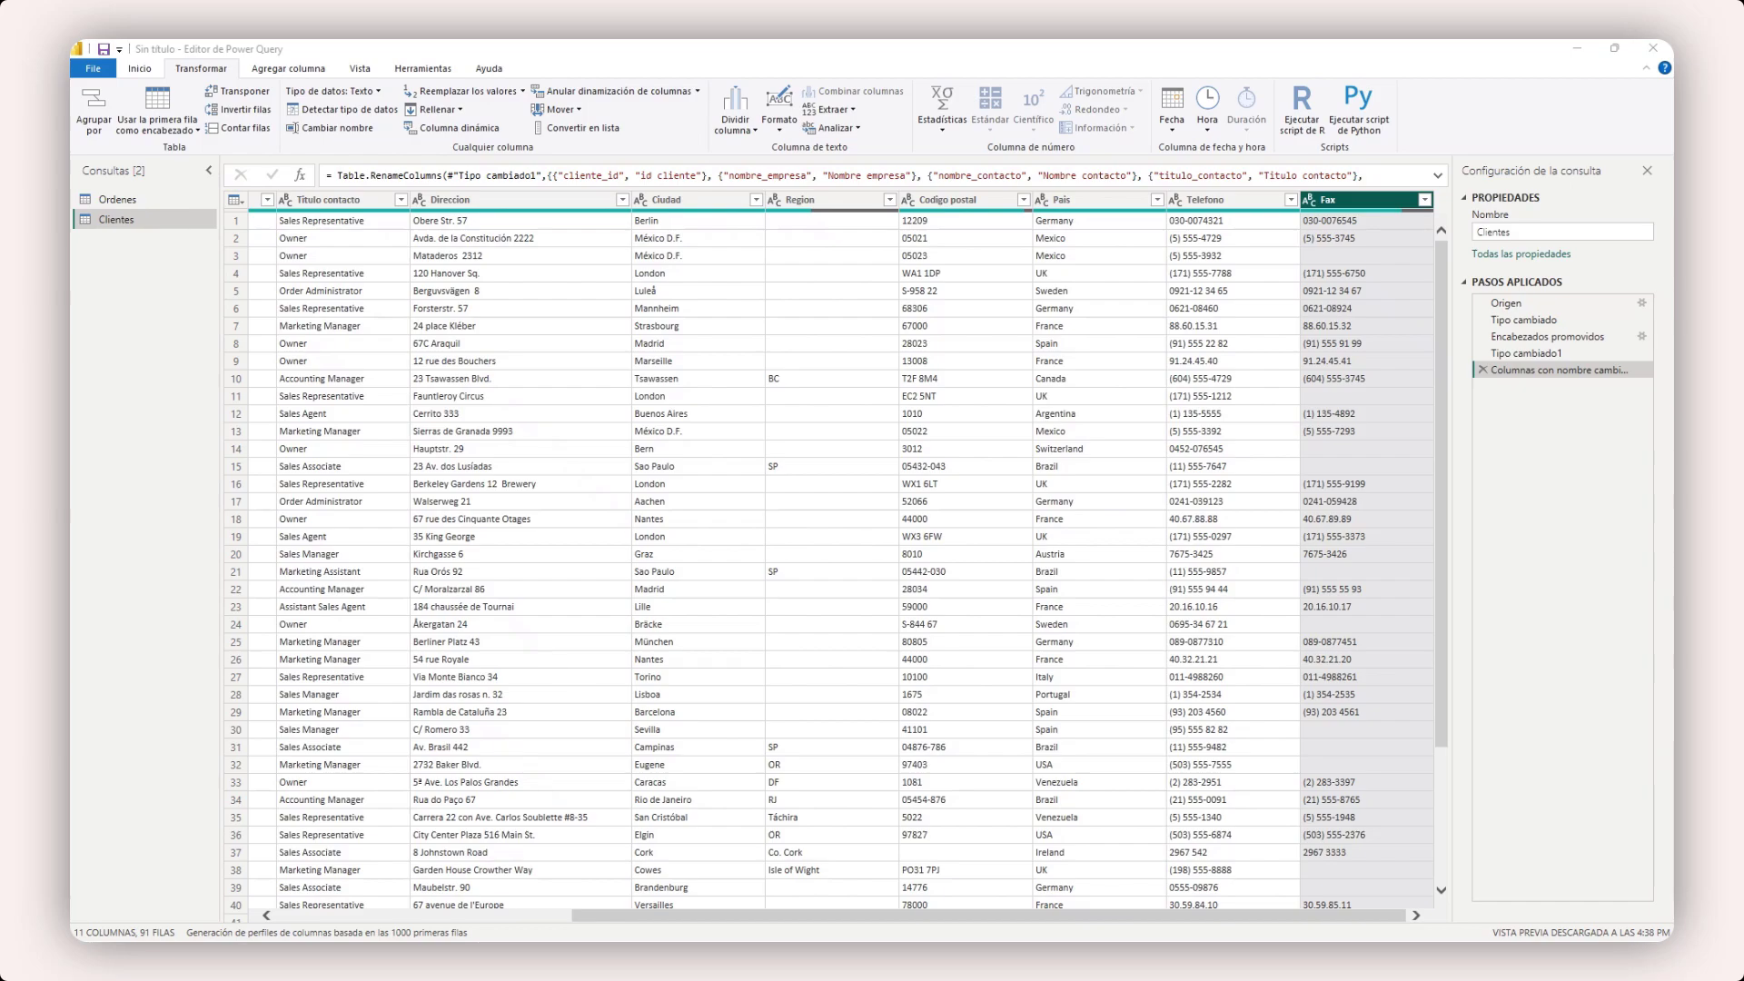
- Remove the Region, Fax and Codigo postal columns from the Clientes query
{"action": "left_click", "coordinate": [864, 203]}
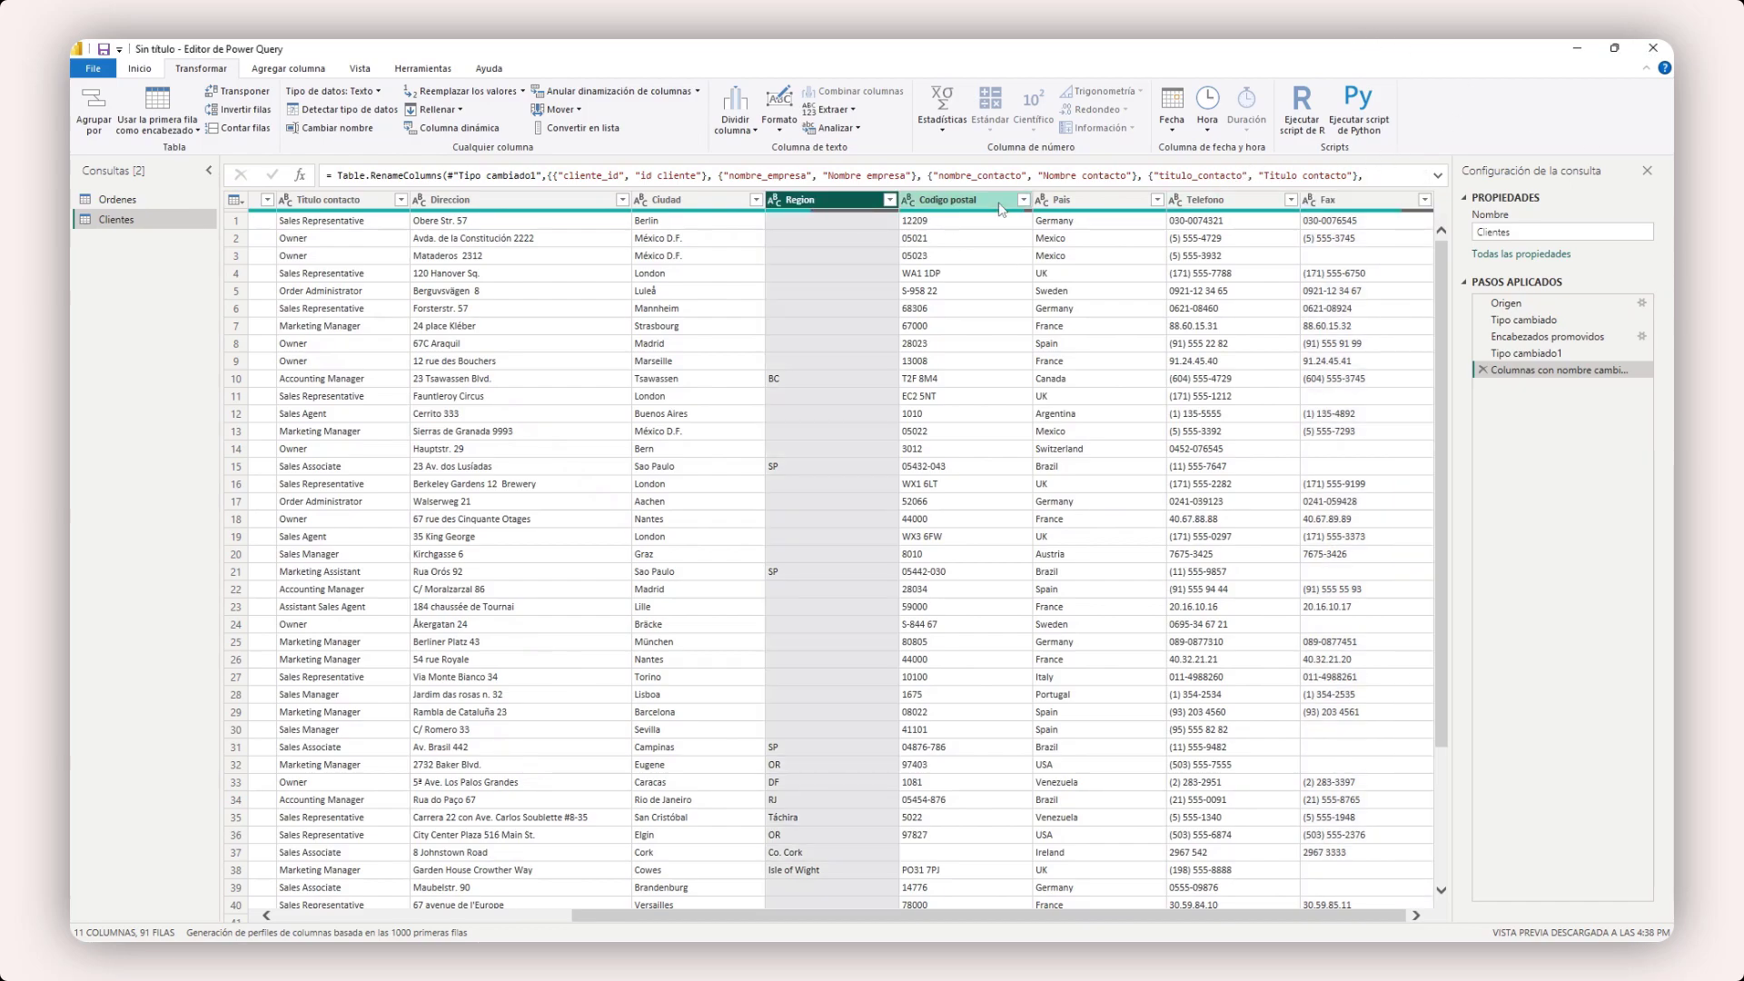
{"action": "key", "text": "Delete"}
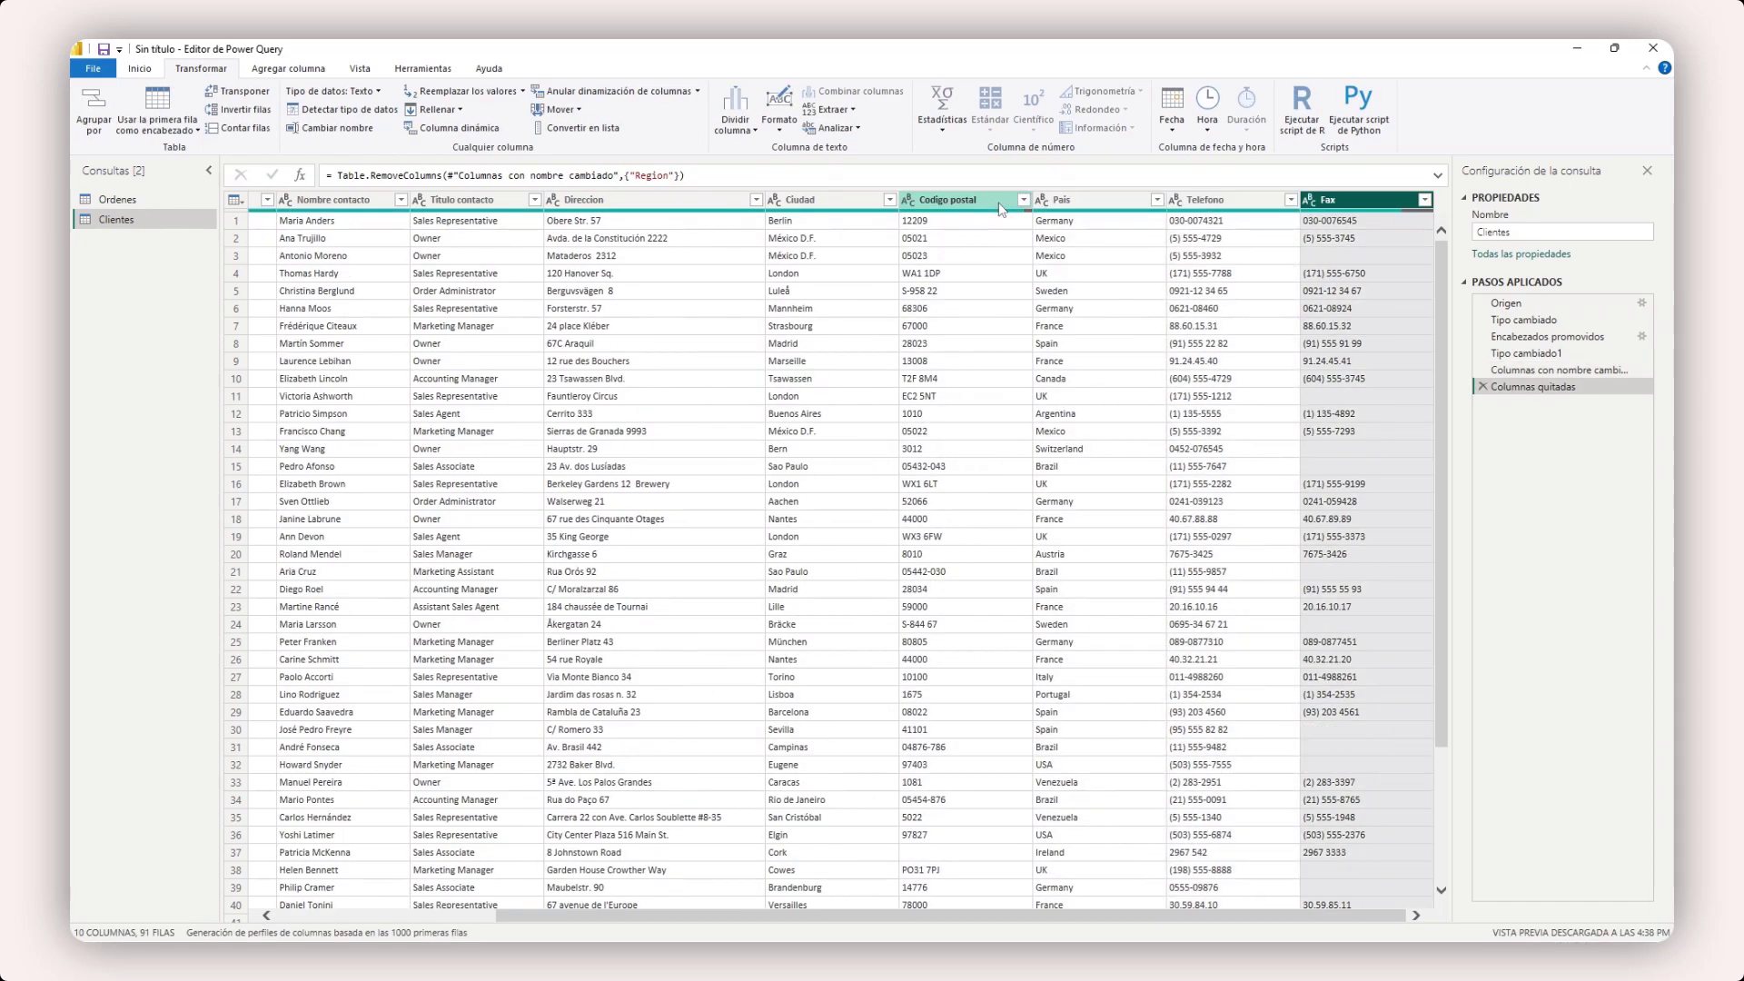
{"action": "left_click", "coordinate": [1000, 201], "text": "ctrl"}
{"action": "key", "text": "Delete"}
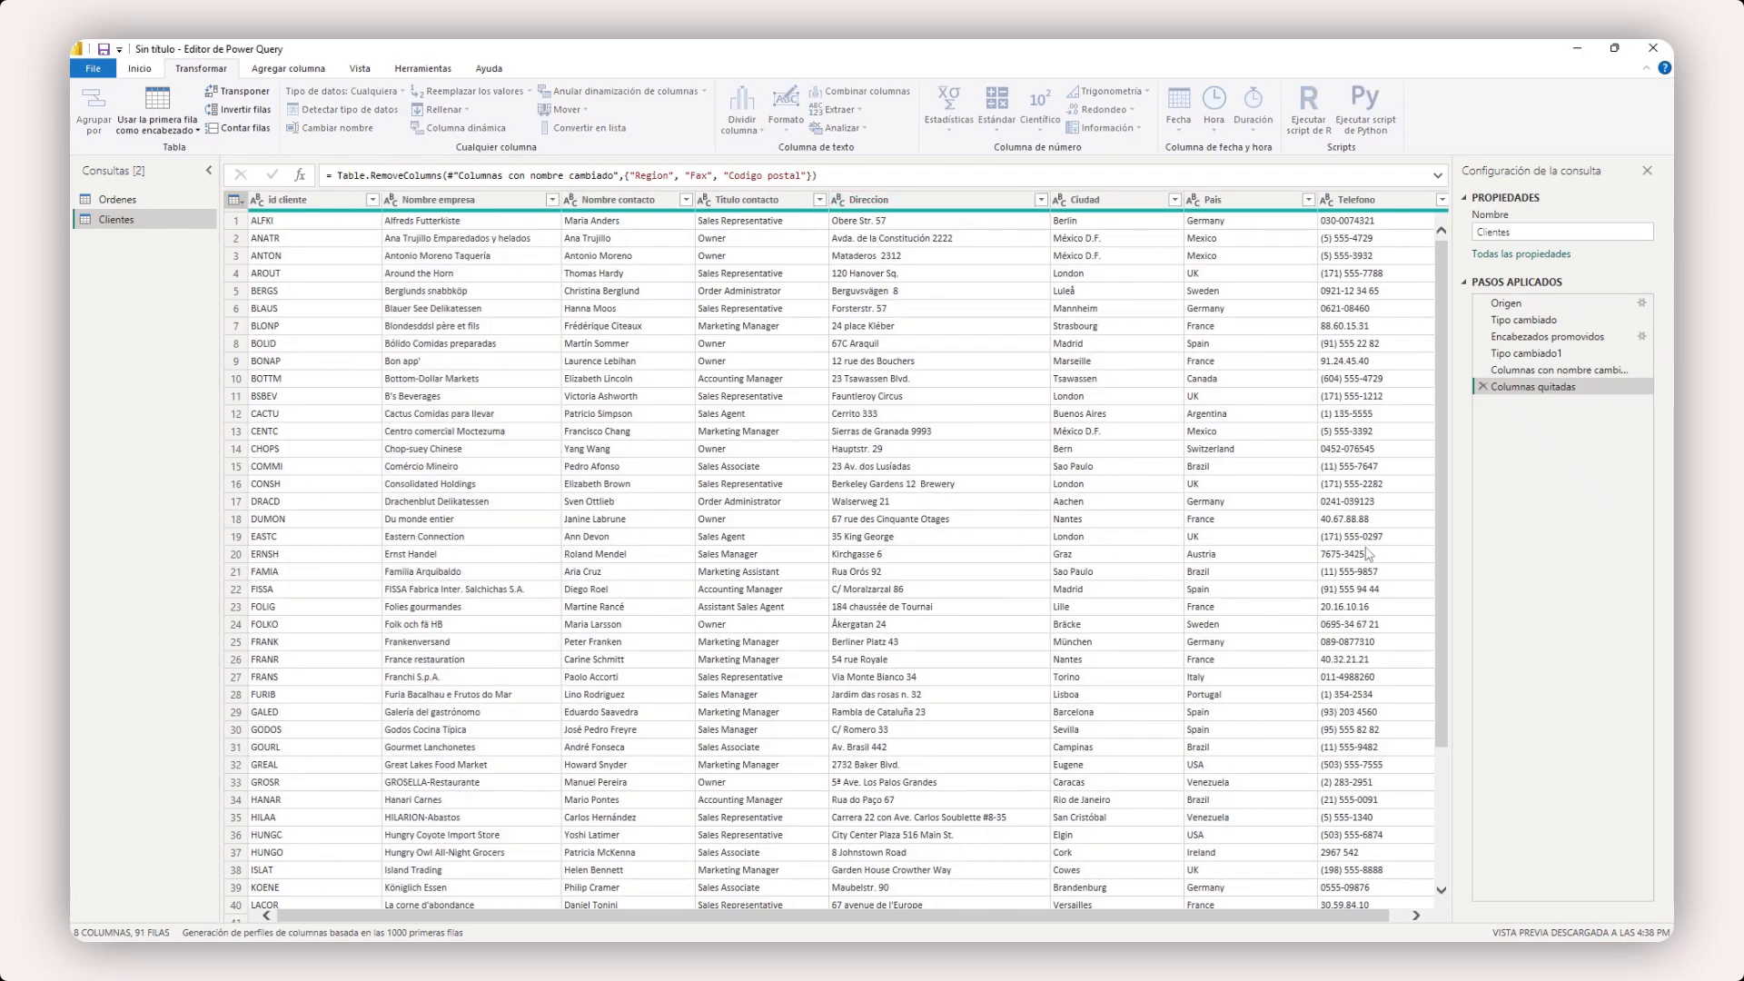
- Look through the remaining columns of the Clientes query to check their headers and data
{"action": "left_click", "coordinate": [627, 199]}
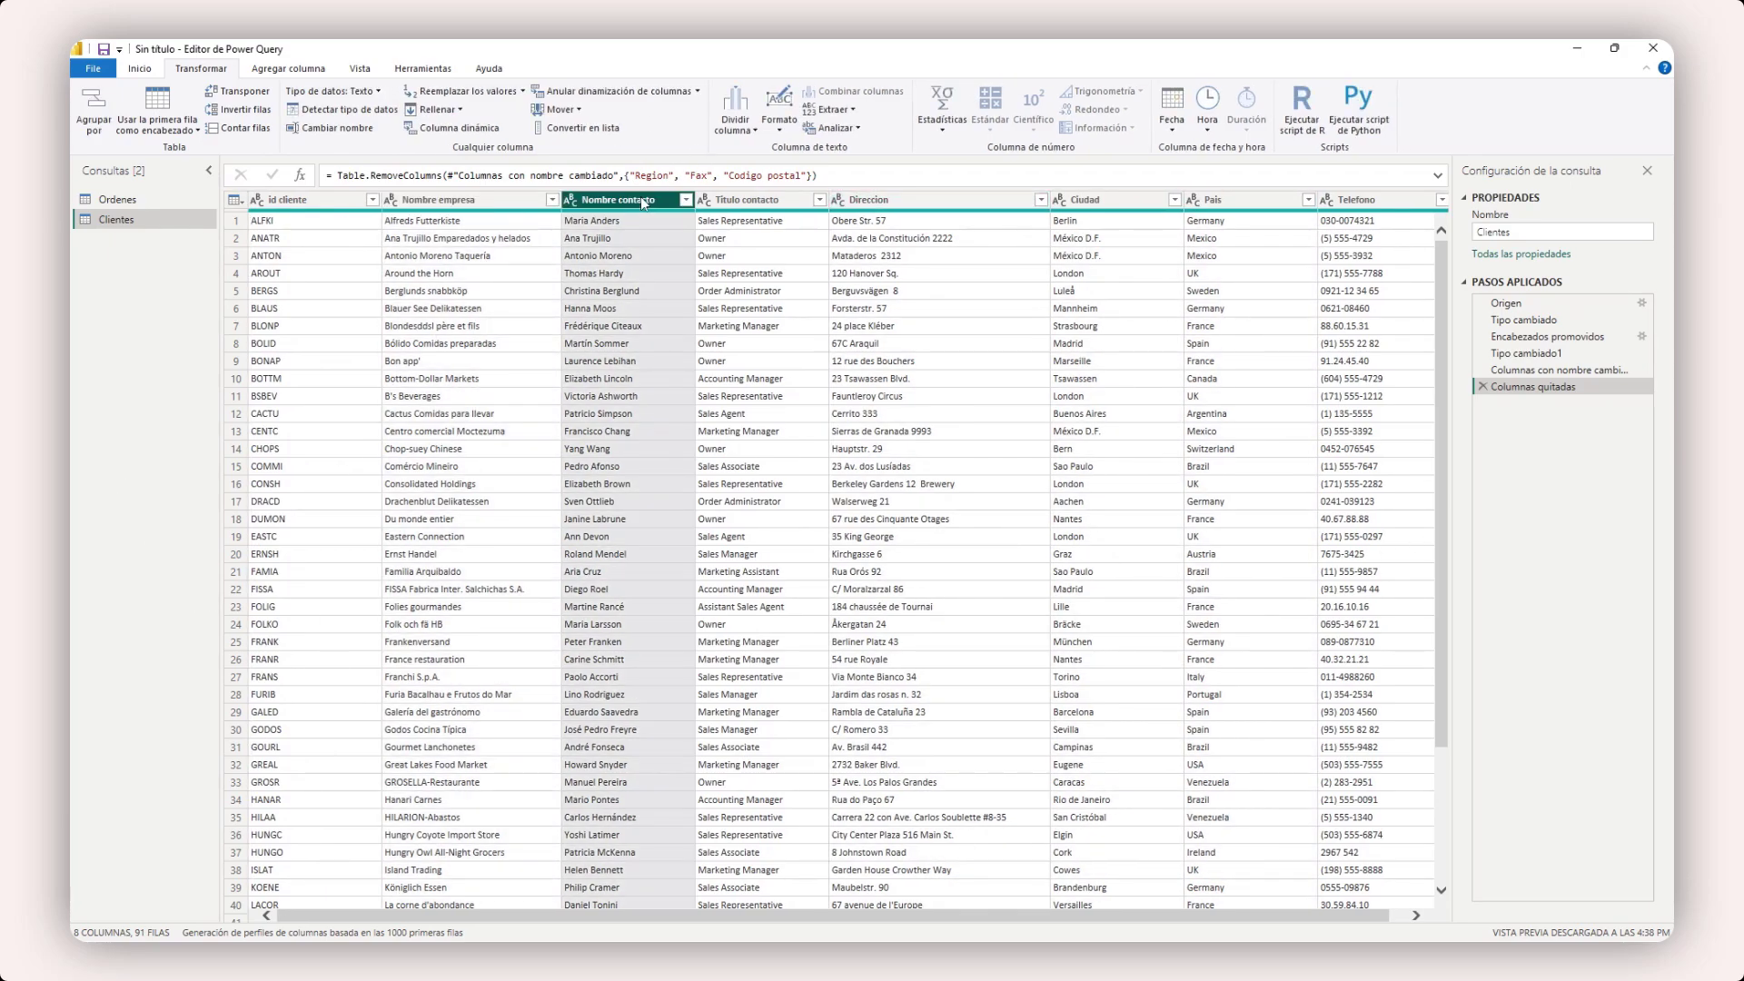
{"action": "left_click", "coordinate": [1358, 200], "text": "ctrl"}
{"action": "key", "text": "Left"}
{"action": "key", "text": "Left"}
{"action": "key", "text": "Left"}
{"action": "key", "text": "Left"}
{"action": "key", "text": "Left"}
{"action": "key", "text": "Left"}
{"action": "key", "text": "Left"}
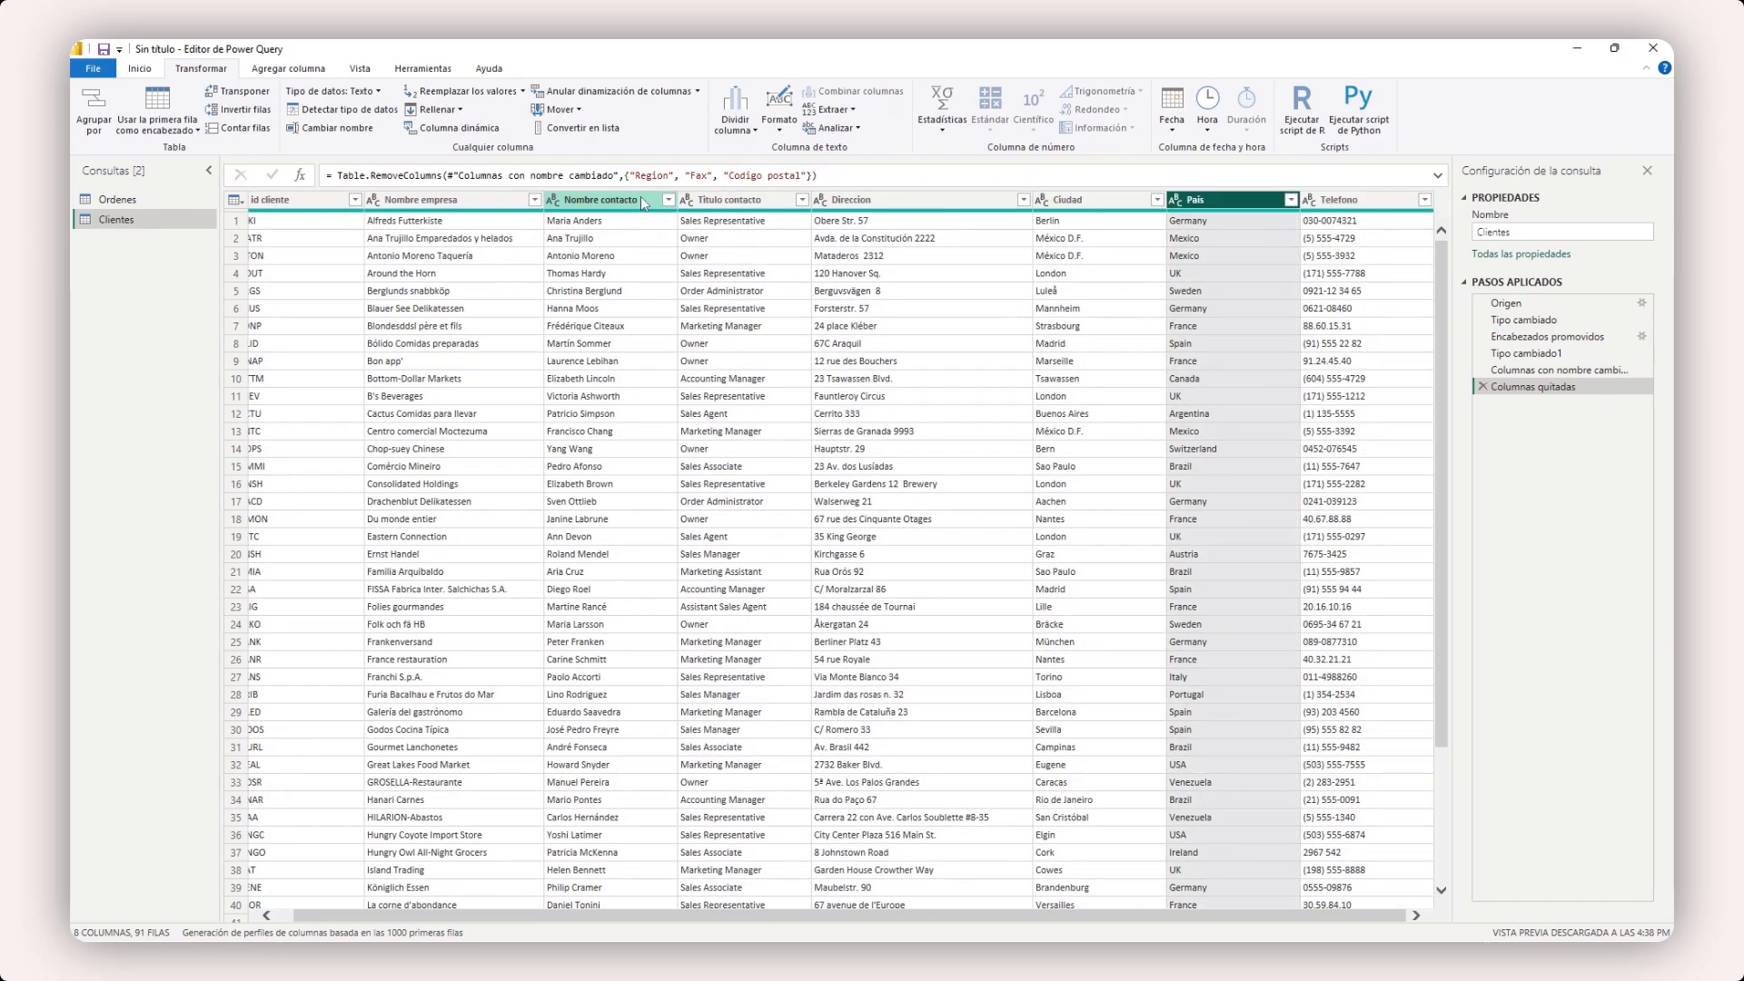
{"action": "key", "text": "Right"}
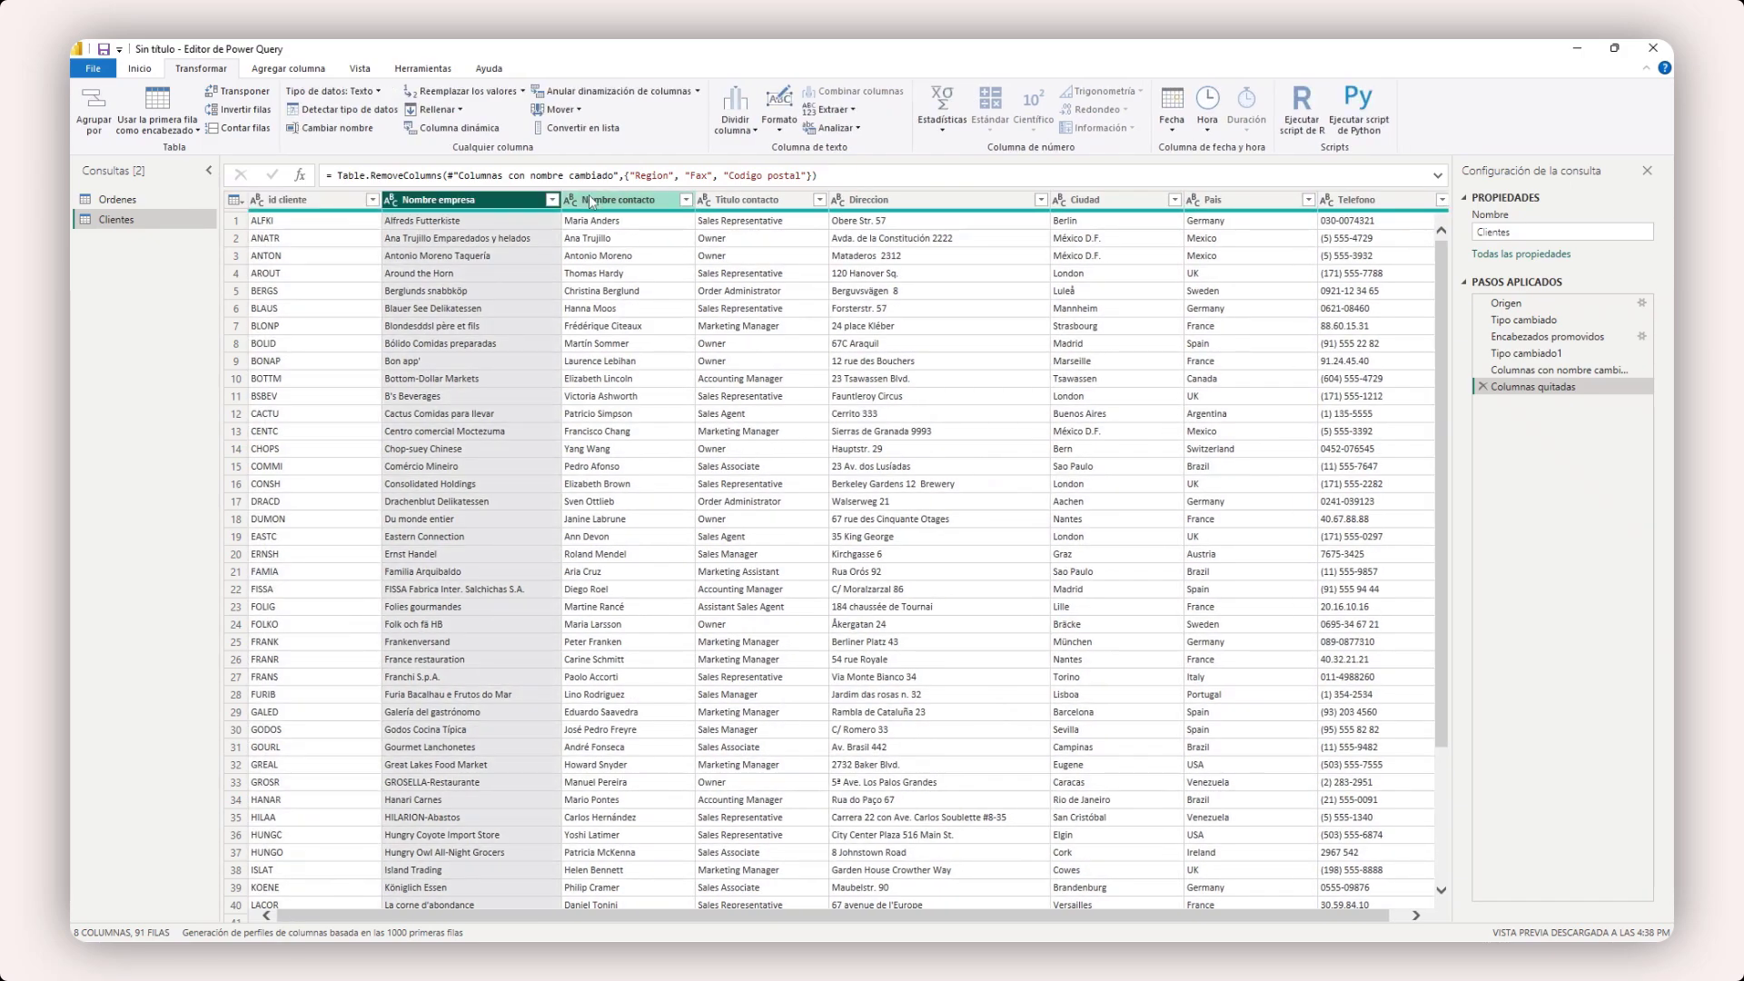
- Close Power Query and apply the changes to load the Clientes table
{"action": "left_click", "coordinate": [146, 72]}
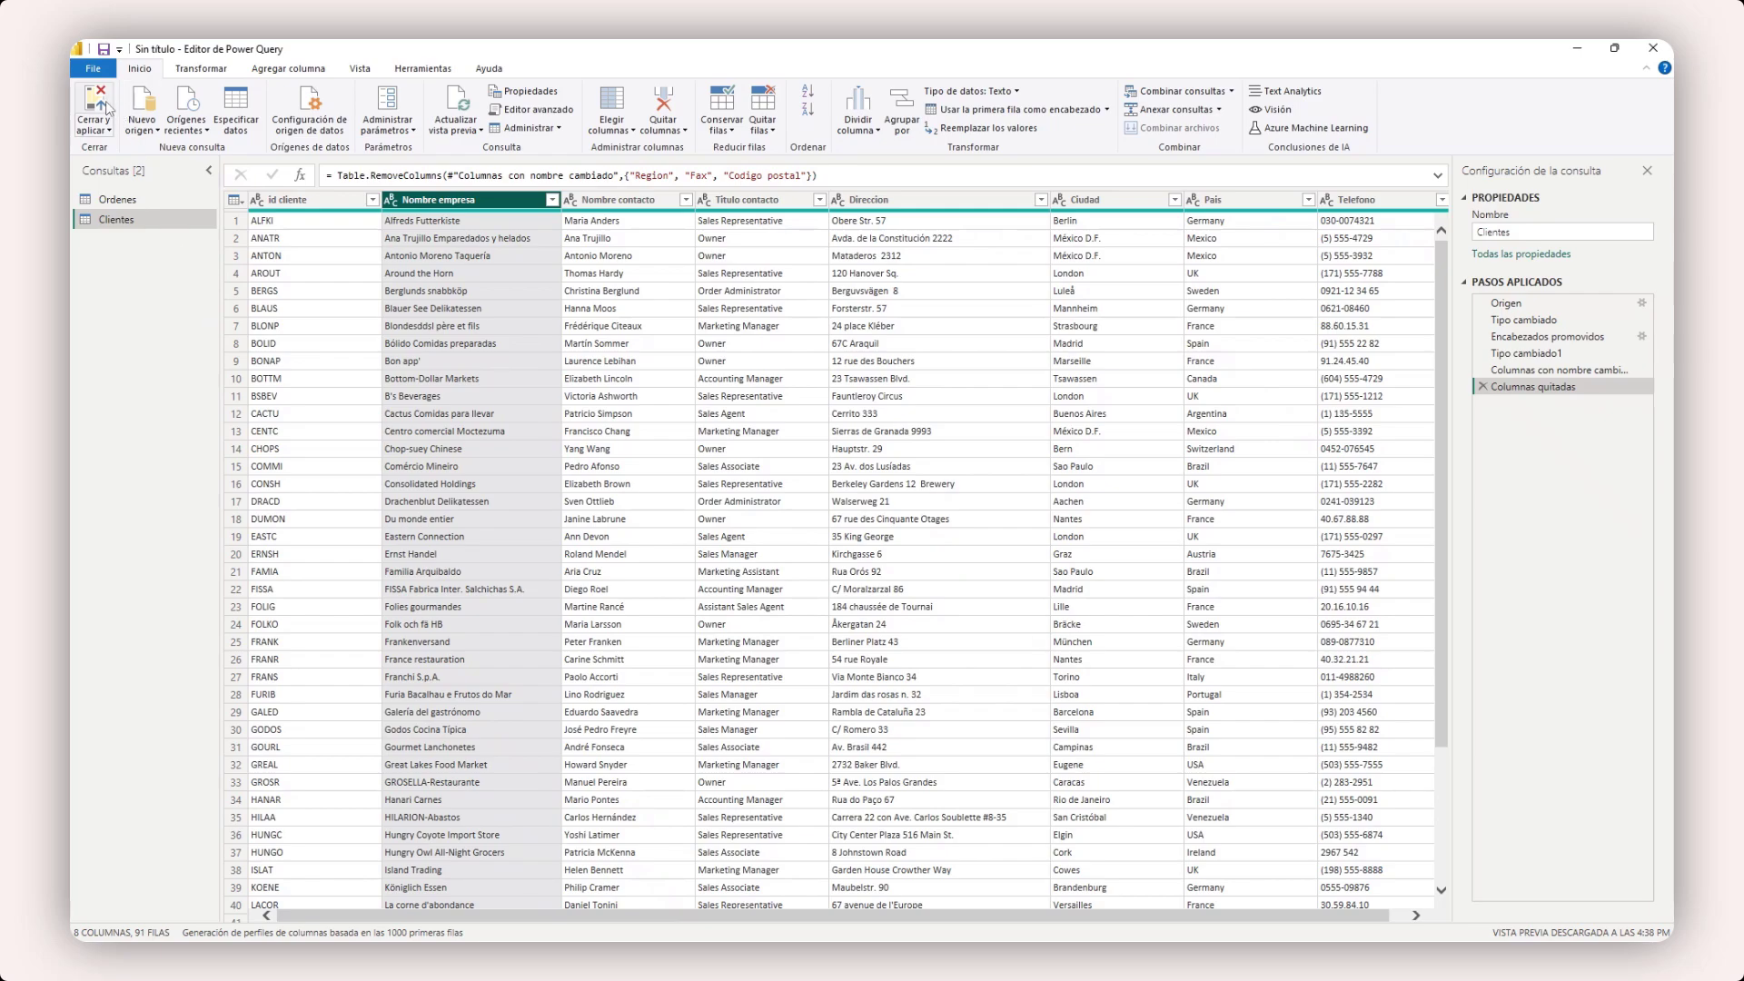
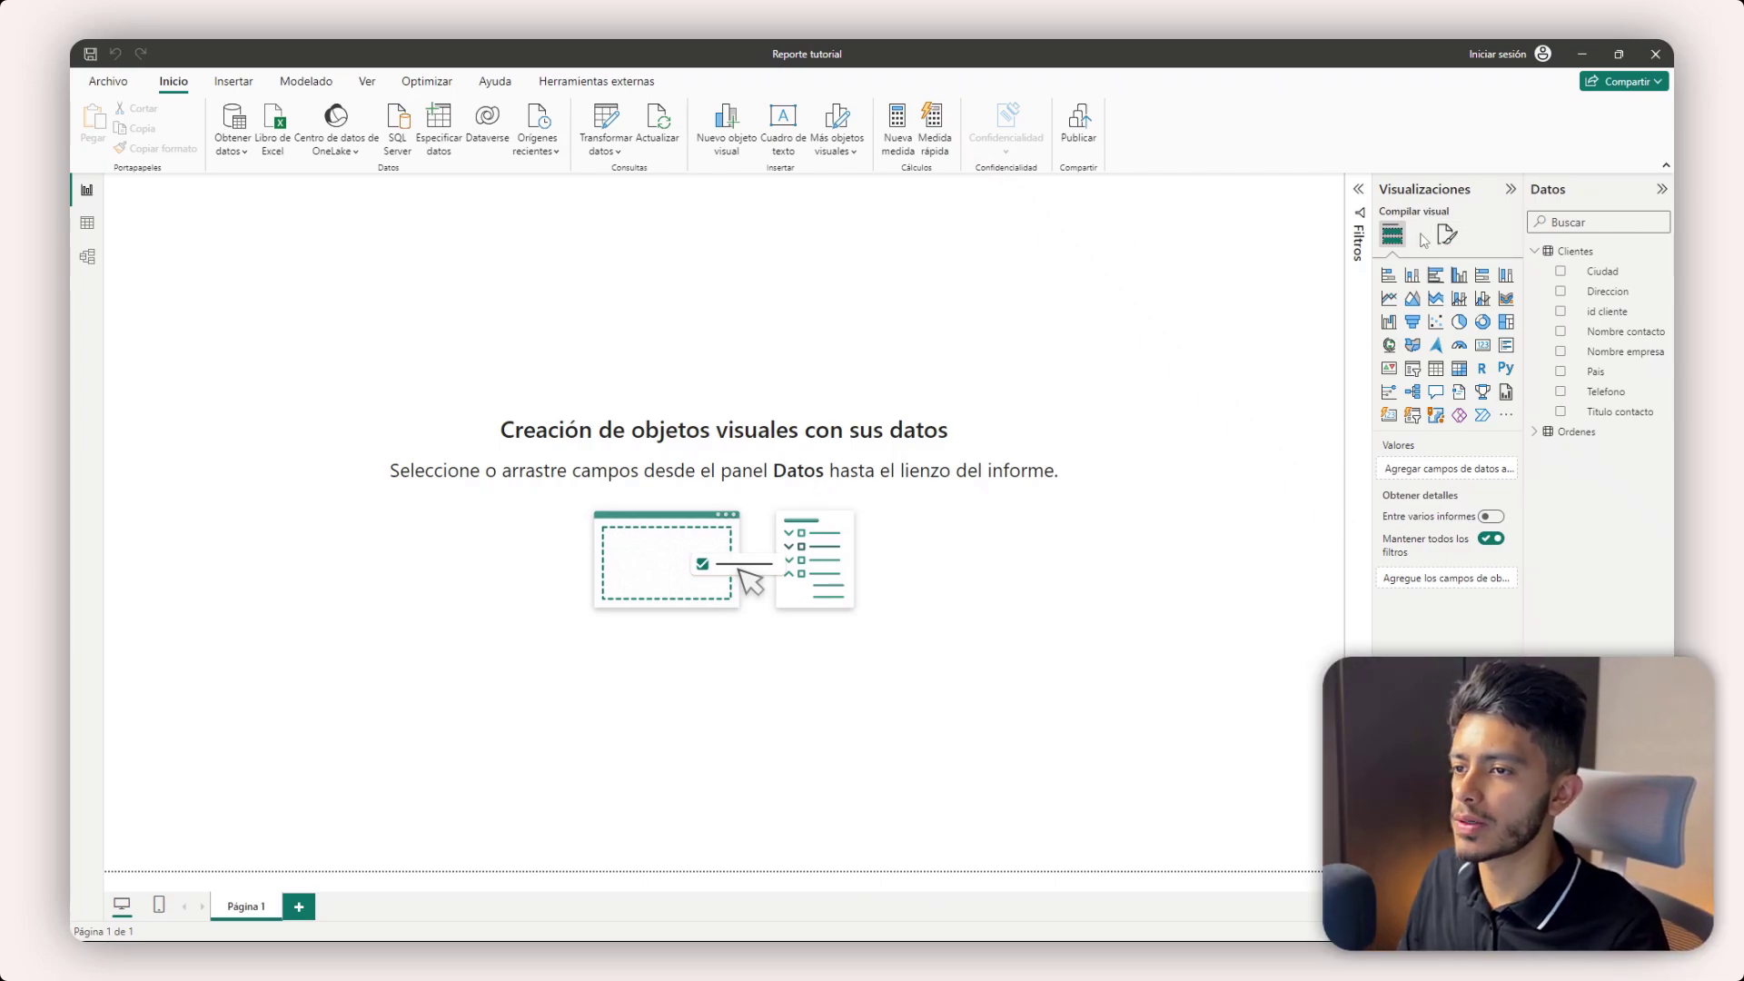
- Collapse the Visualizaciones and Datos panes of the report view, expand and collapse Filtros, and restore the original layout
{"action": "left_click", "coordinate": [1436, 196]}
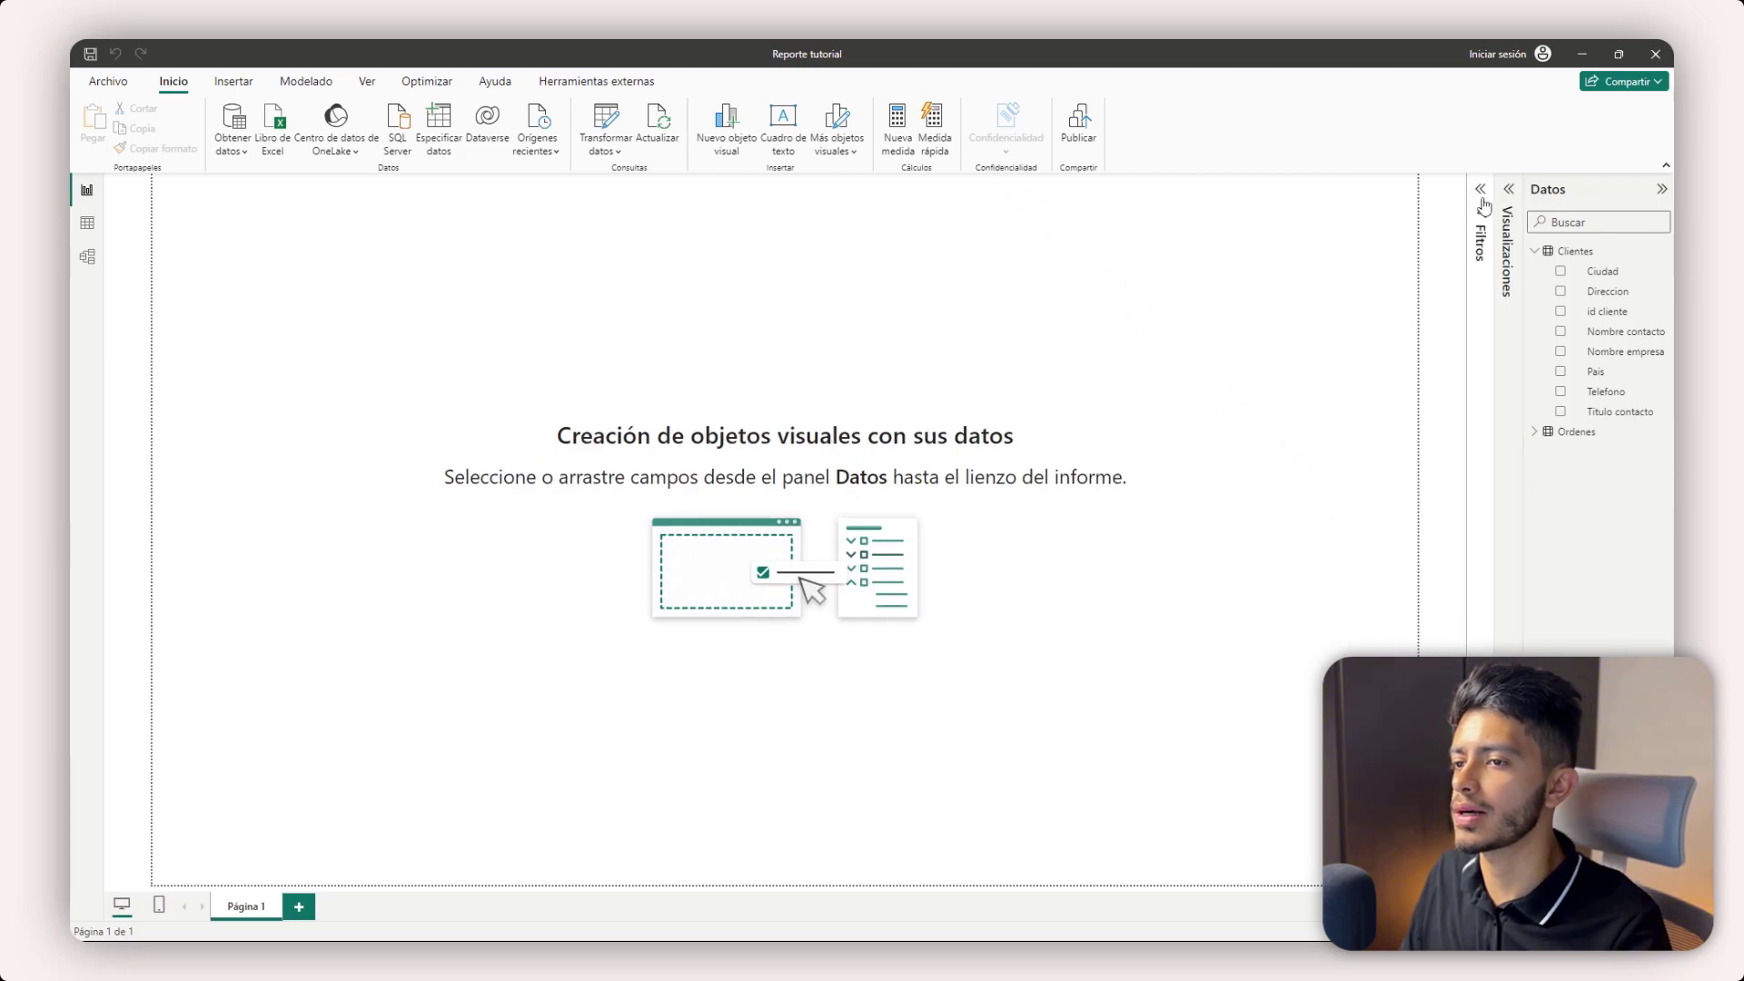
{"action": "left_click", "coordinate": [1506, 202]}
{"action": "left_click", "coordinate": [1474, 191]}
{"action": "left_click", "coordinate": [1558, 192]}
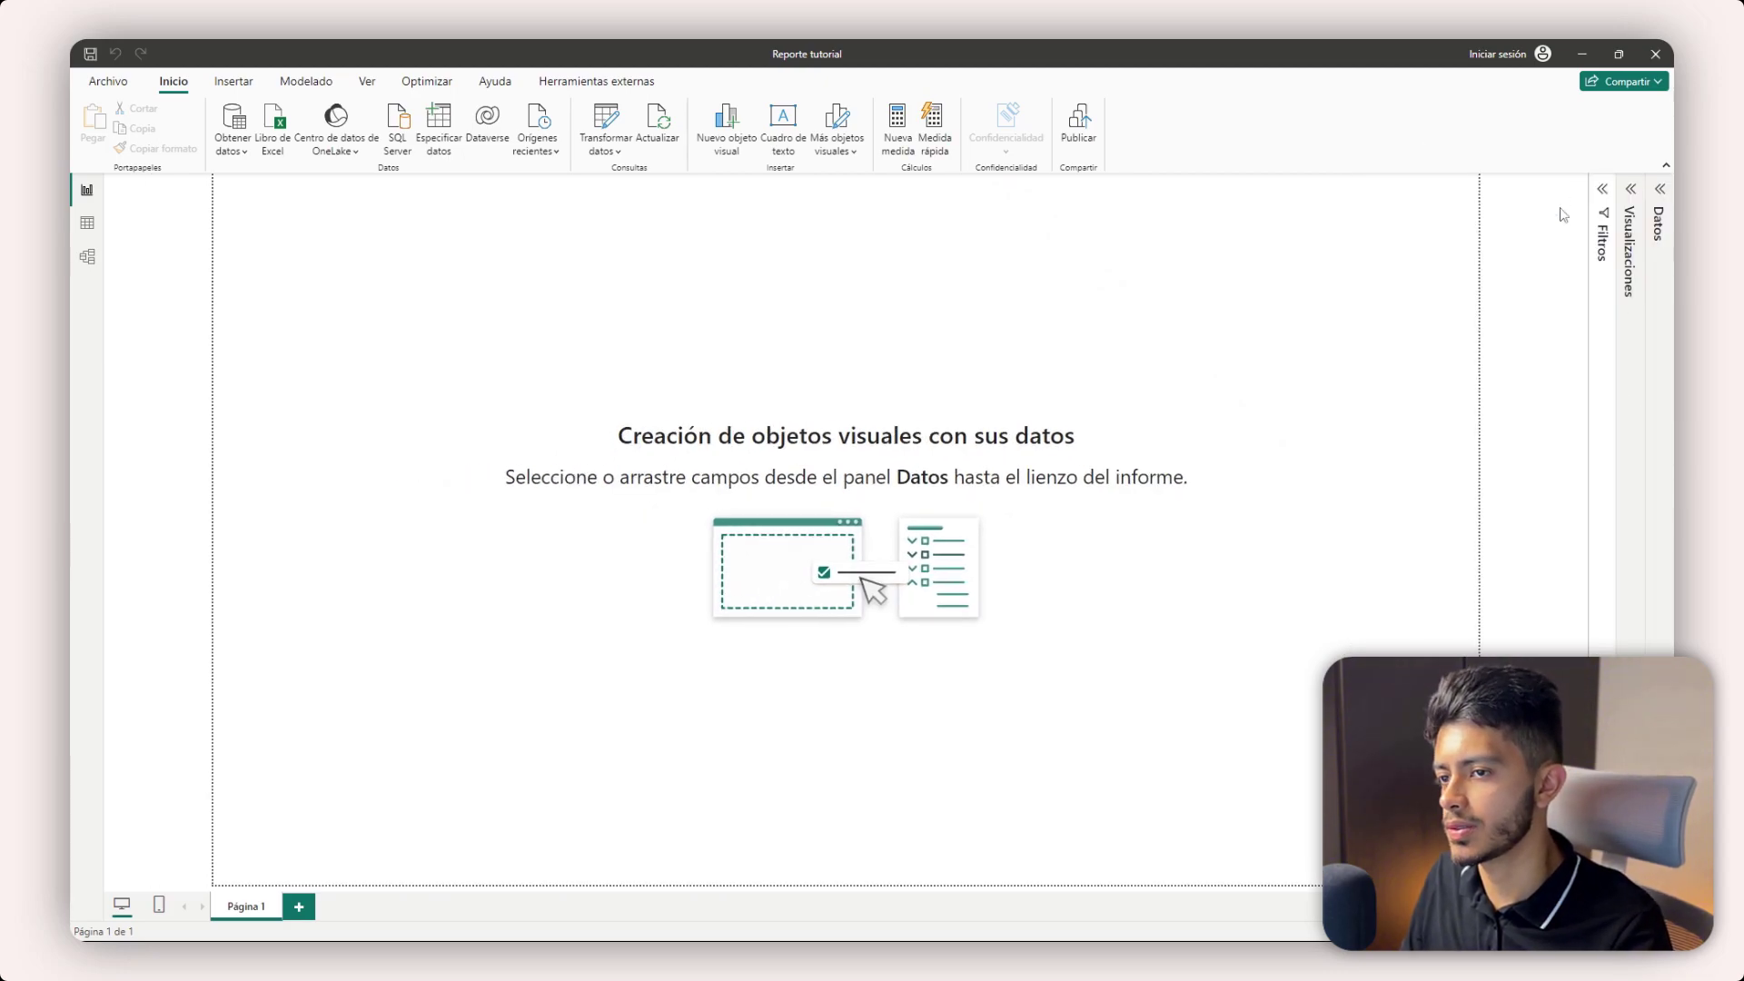
{"action": "left_click", "coordinate": [1637, 197]}
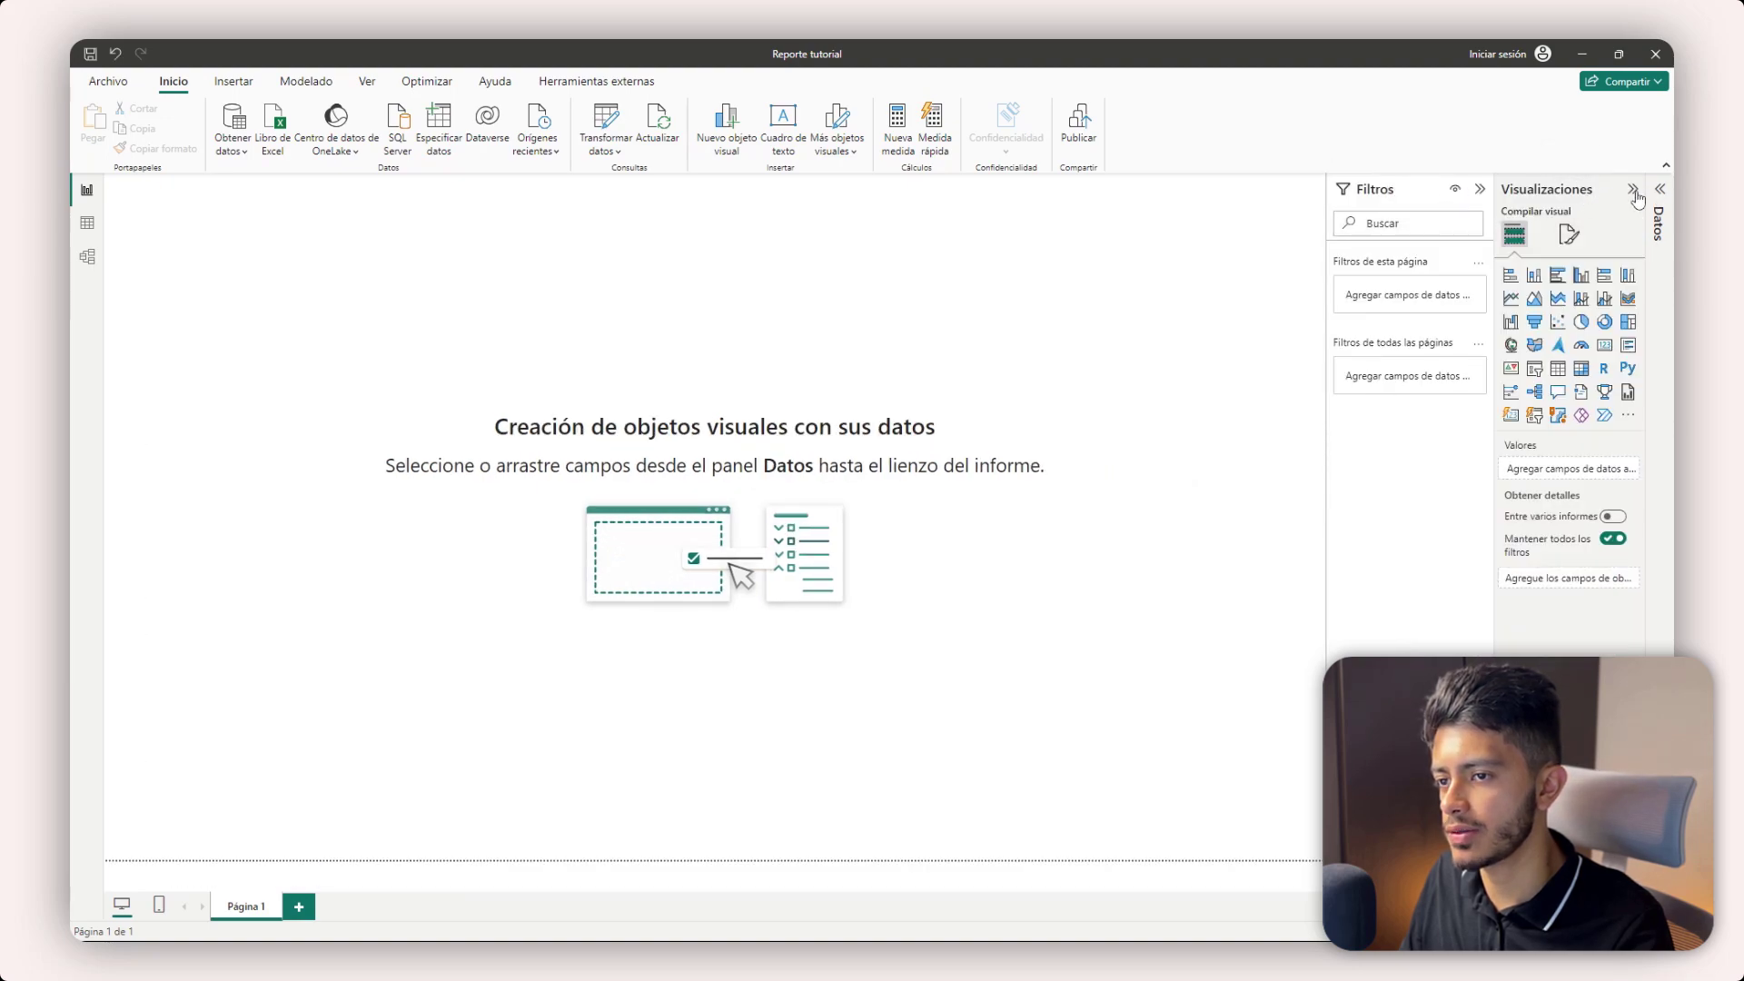
{"action": "left_click", "coordinate": [1479, 189]}
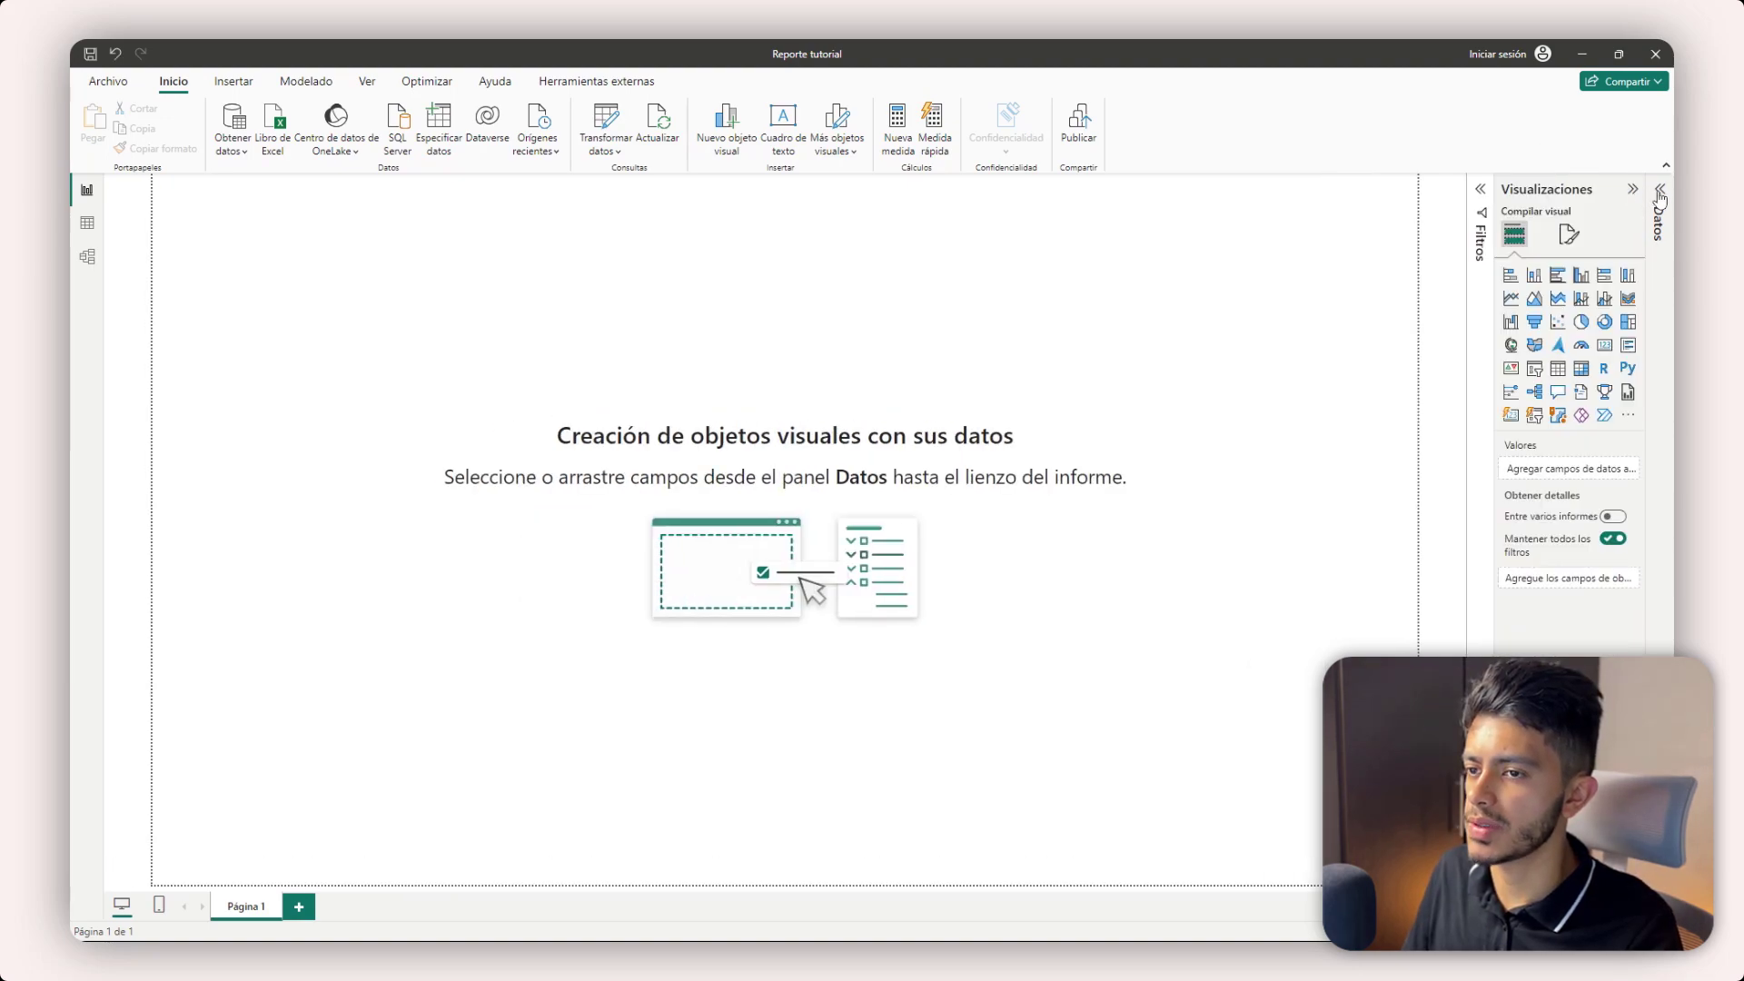
{"action": "left_click", "coordinate": [1659, 189]}
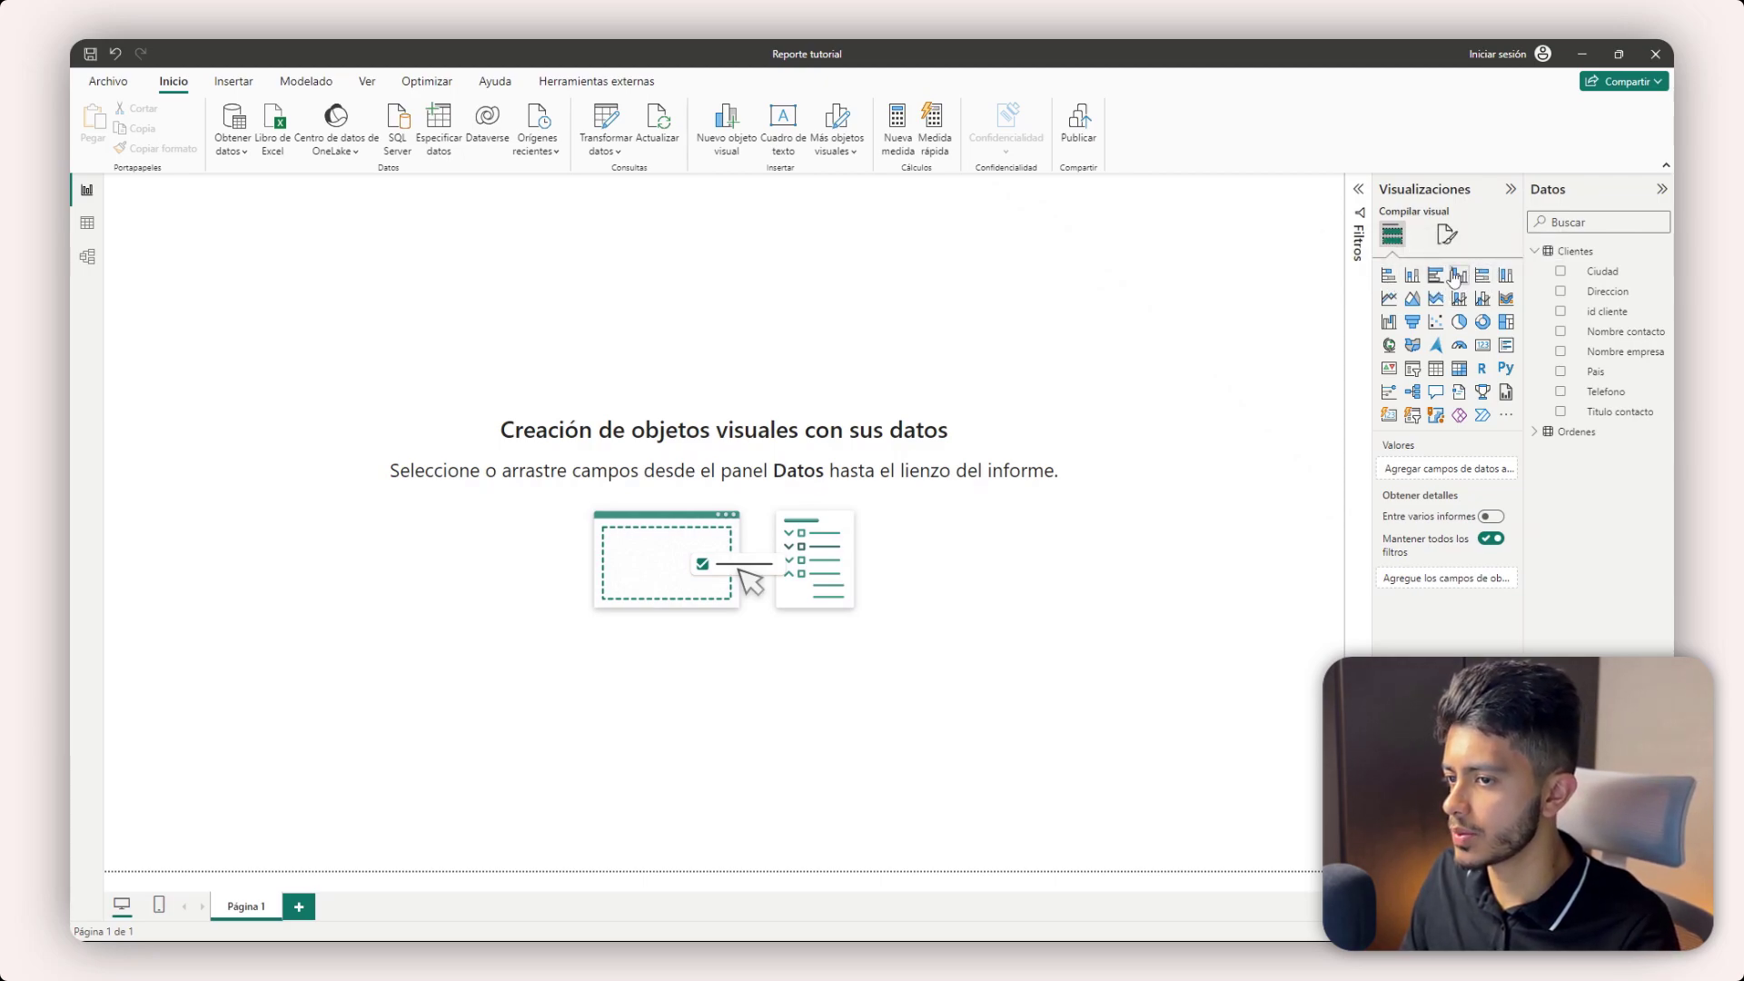
- Insert a pie chart, place it near the middle of the report page, and list the fields of the Ordenes table
{"action": "left_click", "coordinate": [1459, 323]}
{"action": "left_click_drag", "start_coordinate": [300, 393], "coordinate": [1014, 504]}
{"action": "left_click", "coordinate": [1534, 431]}
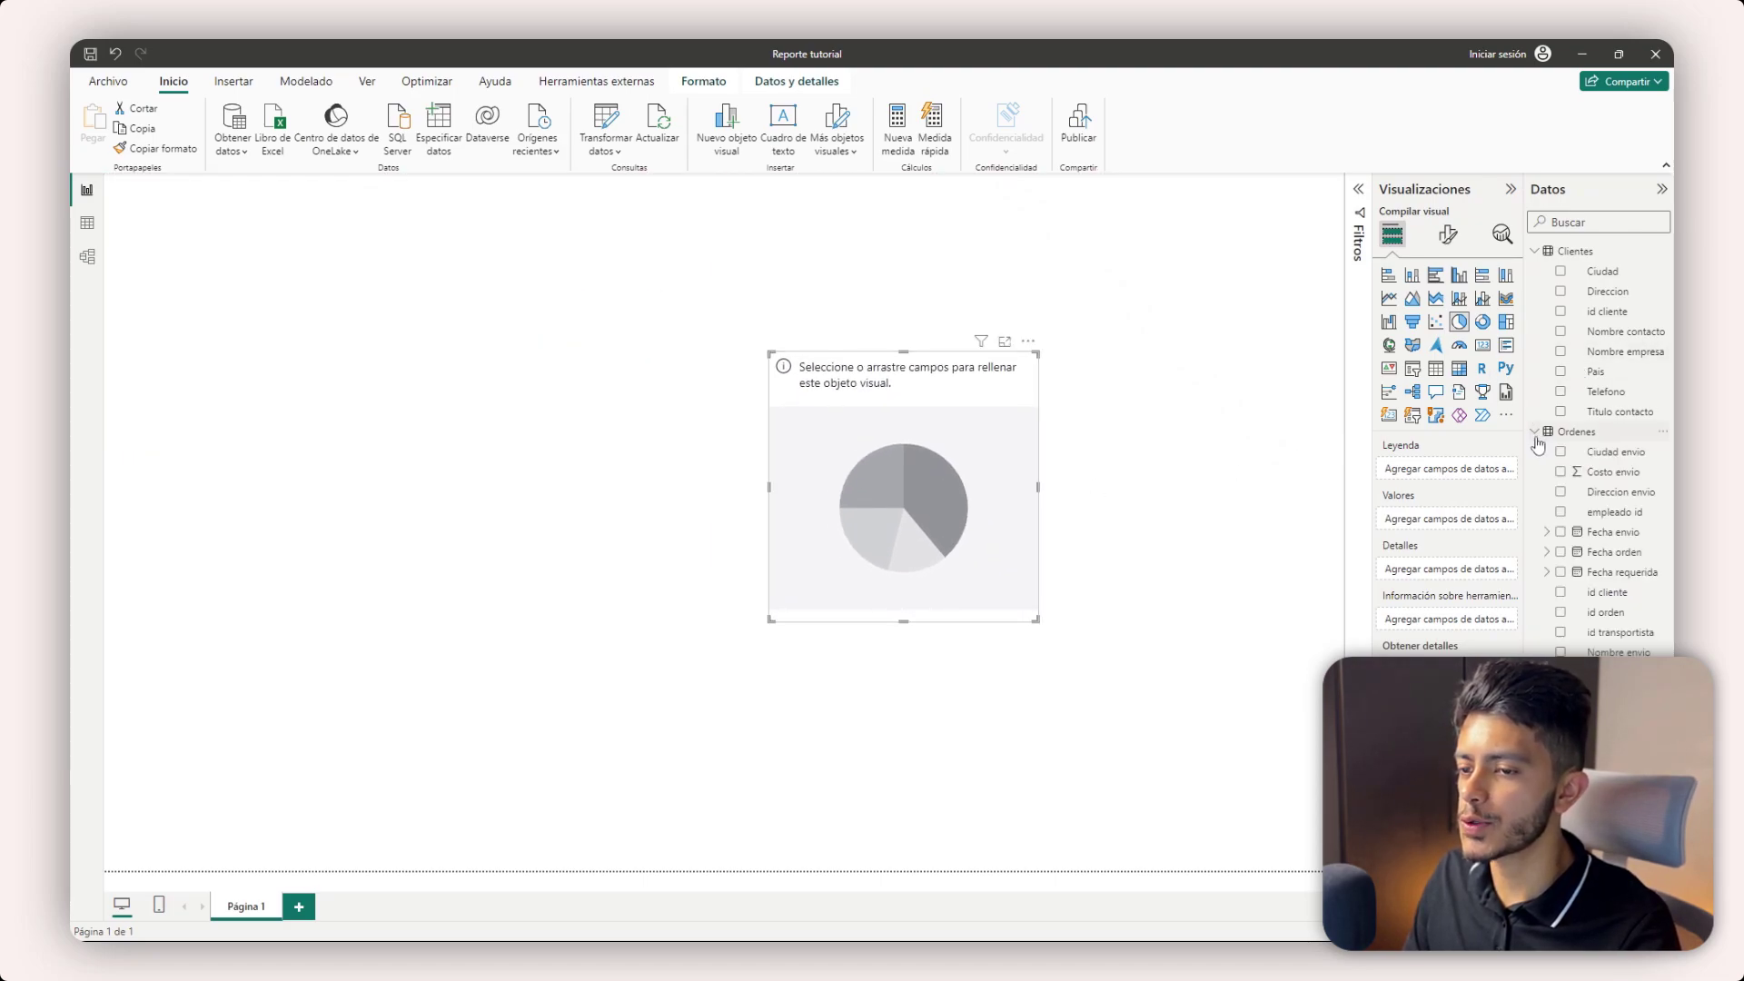
{"action": "left_click", "coordinate": [1589, 434]}
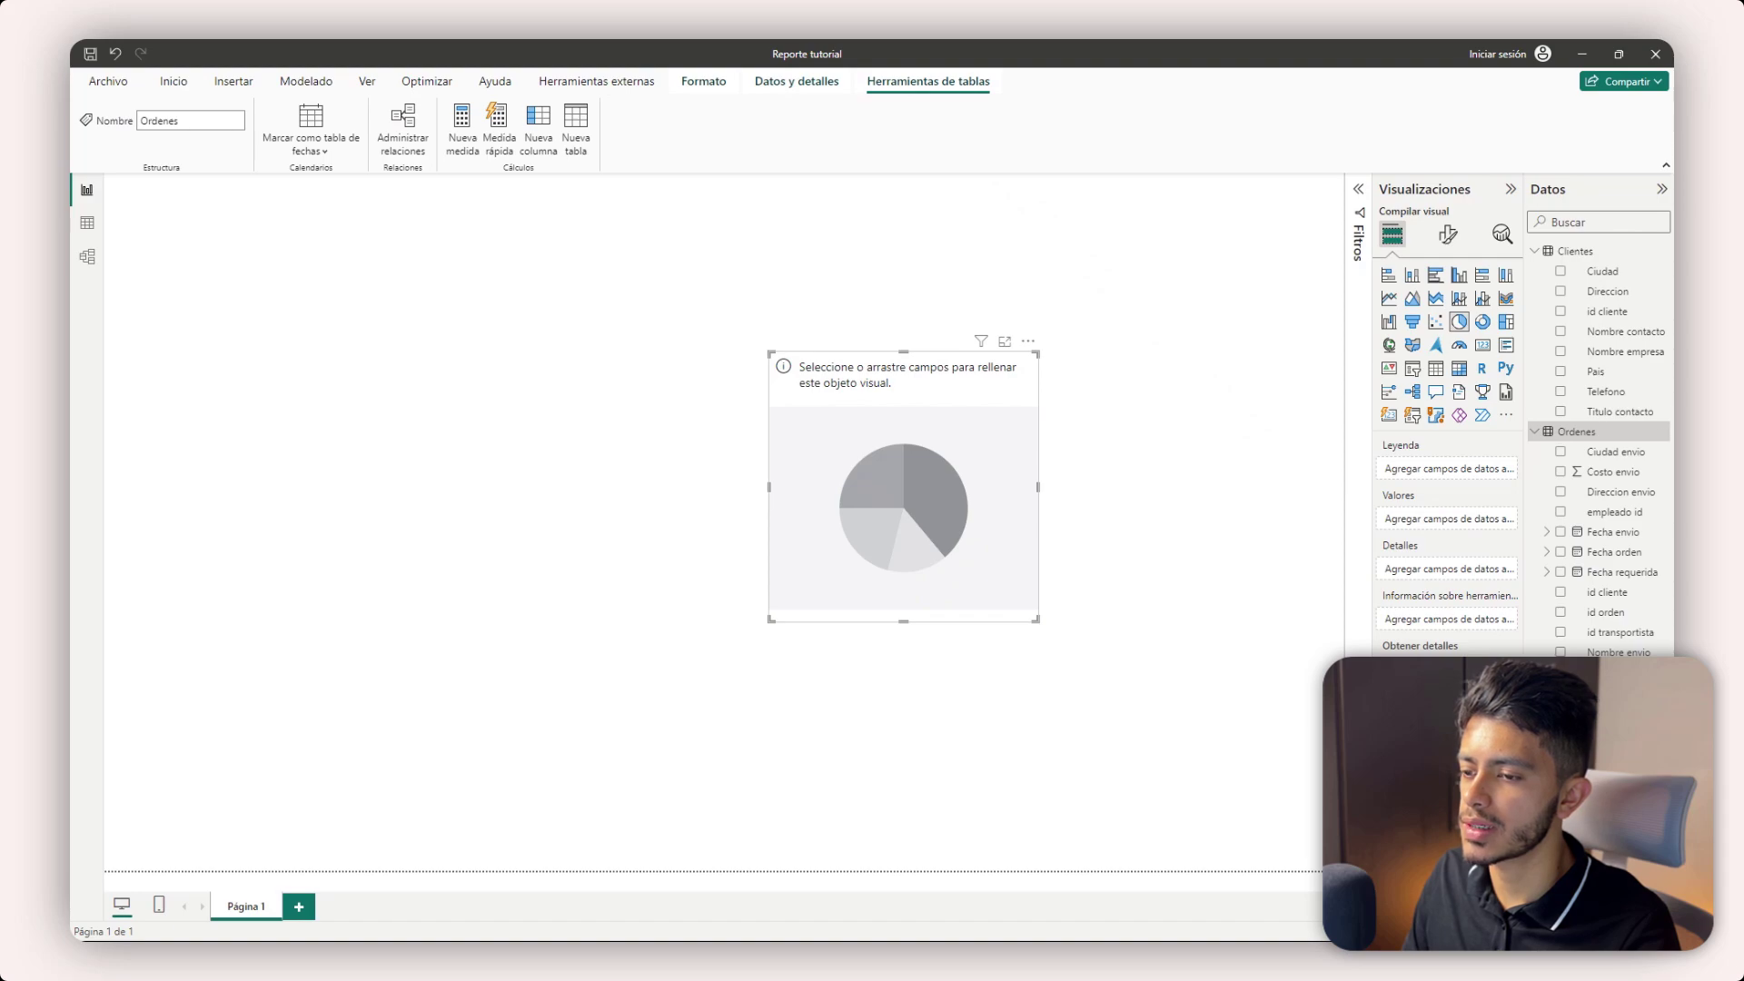
- Try the Pais envio field of Ordenes as the legend of the widened pie chart, and remove the field again
{"action": "left_click", "coordinate": [1560, 672]}
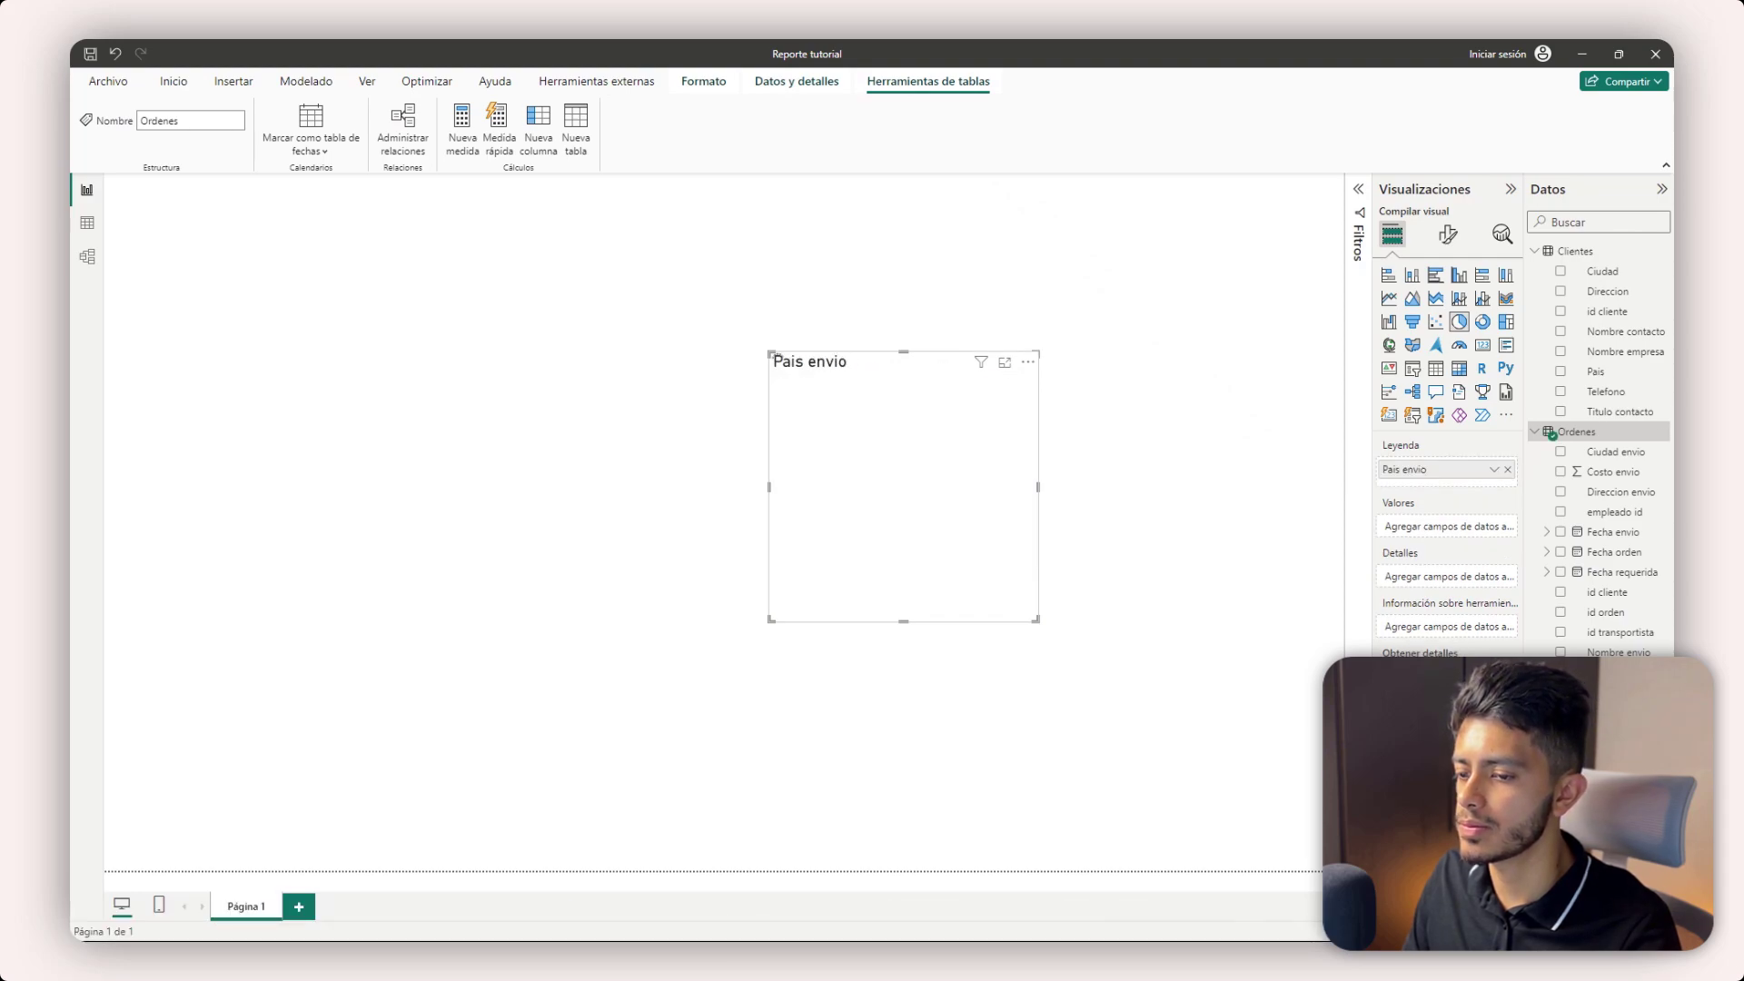
{"action": "key", "text": "ctrl+z"}
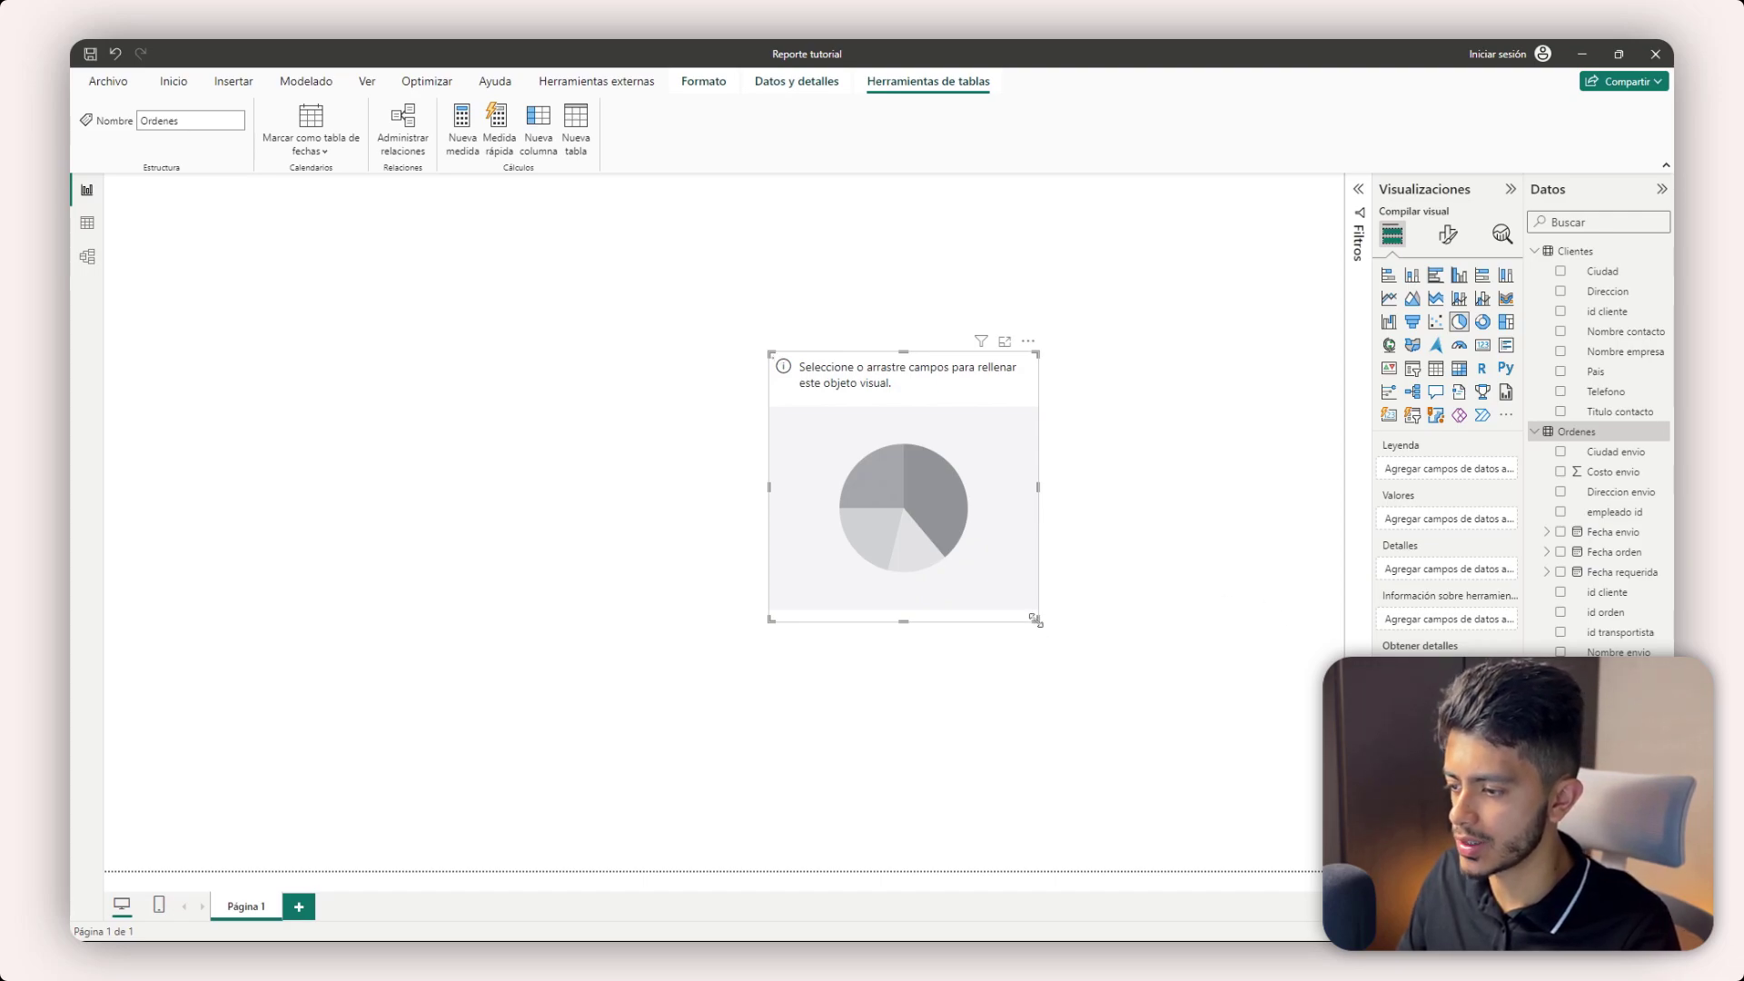
{"action": "left_click_drag", "start_coordinate": [1036, 619], "coordinate": [1218, 674]}
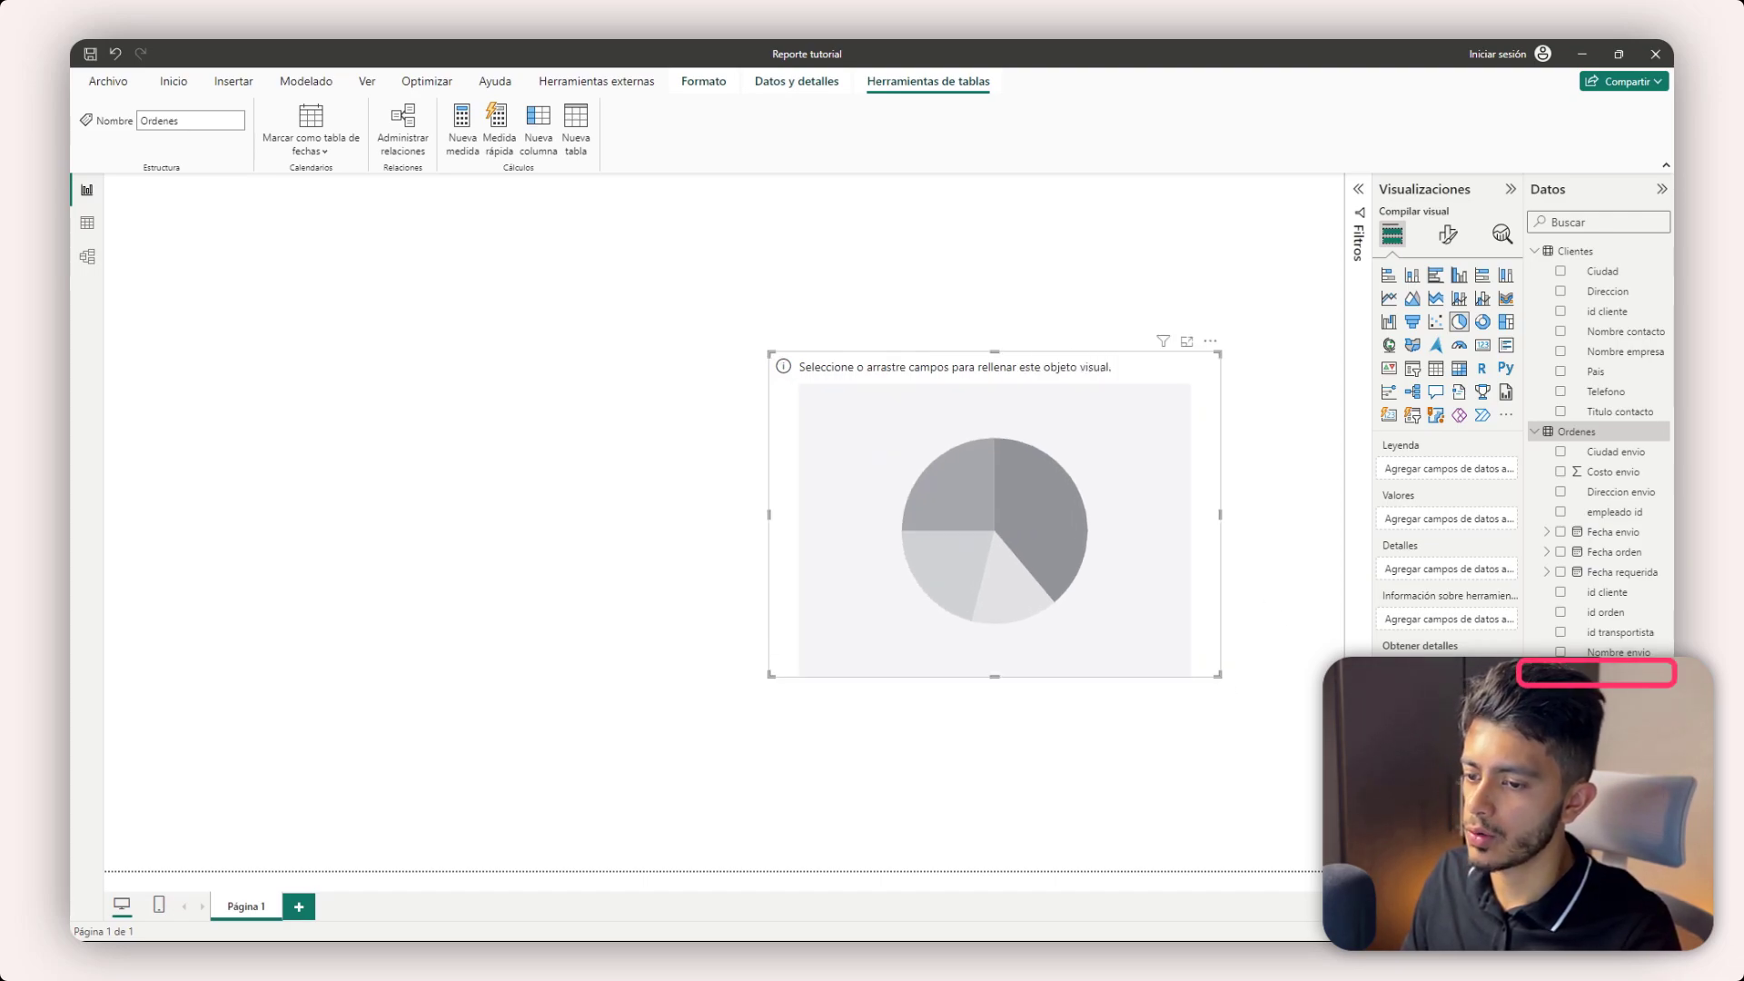
{"action": "left_click", "coordinate": [1560, 672]}
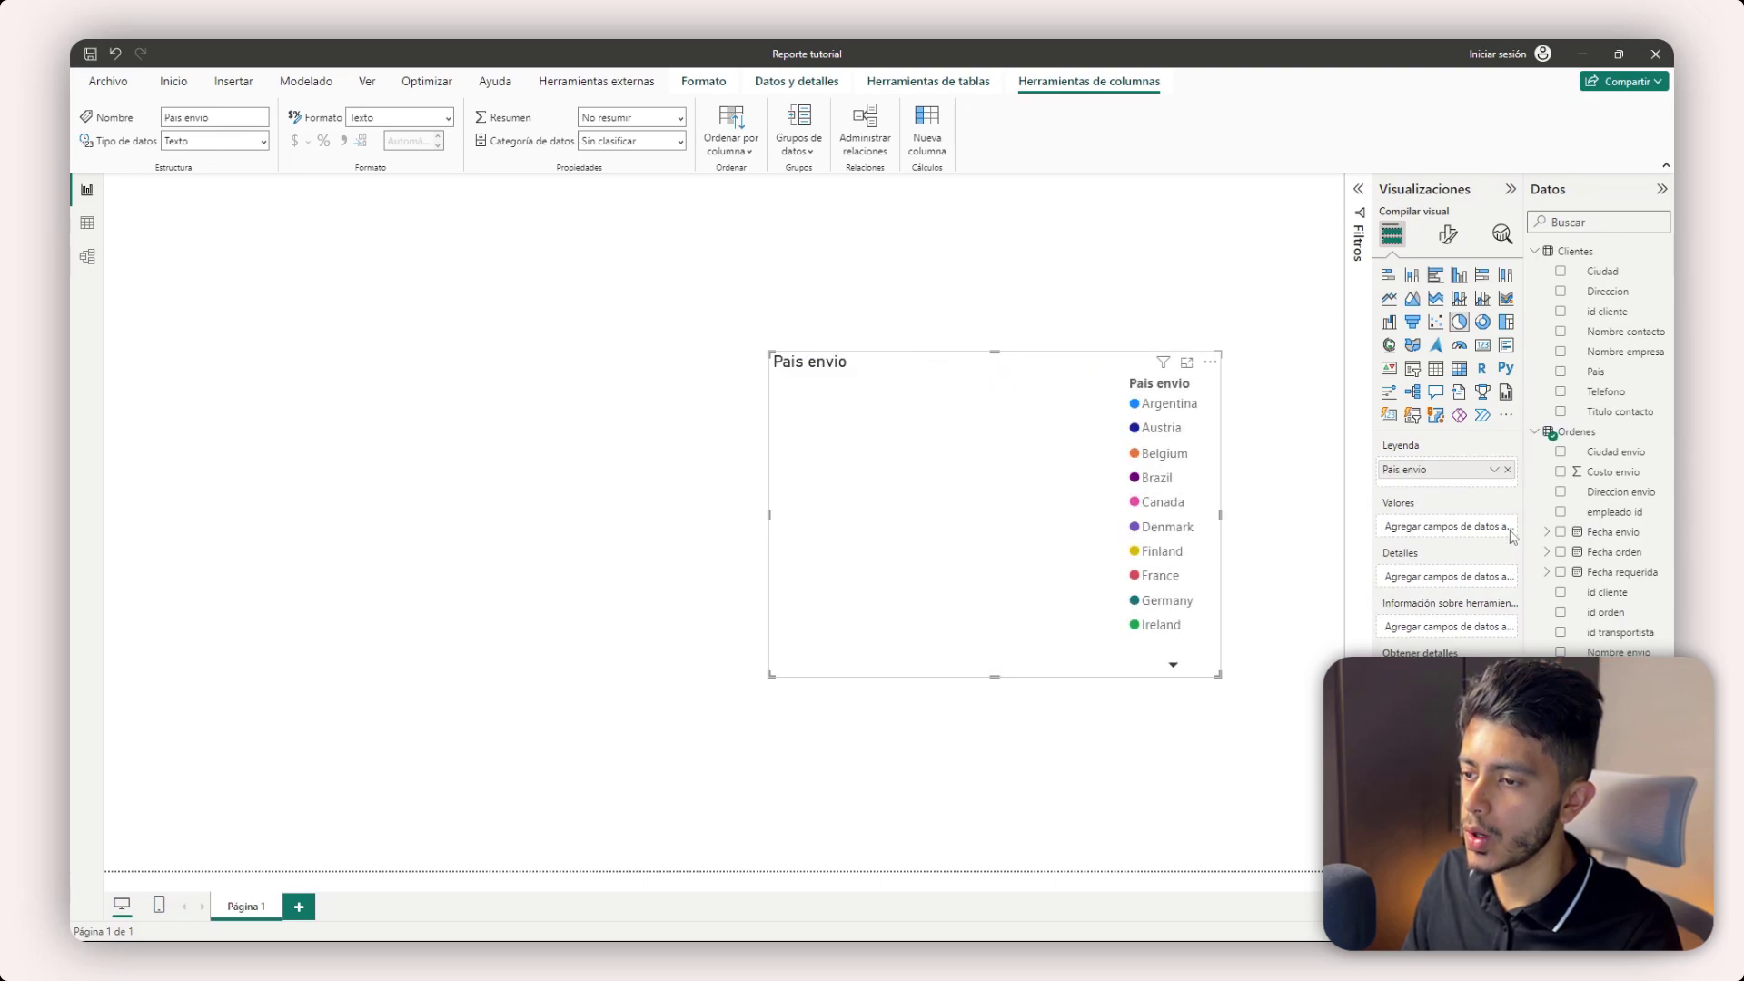
{"action": "left_click", "coordinate": [1509, 470]}
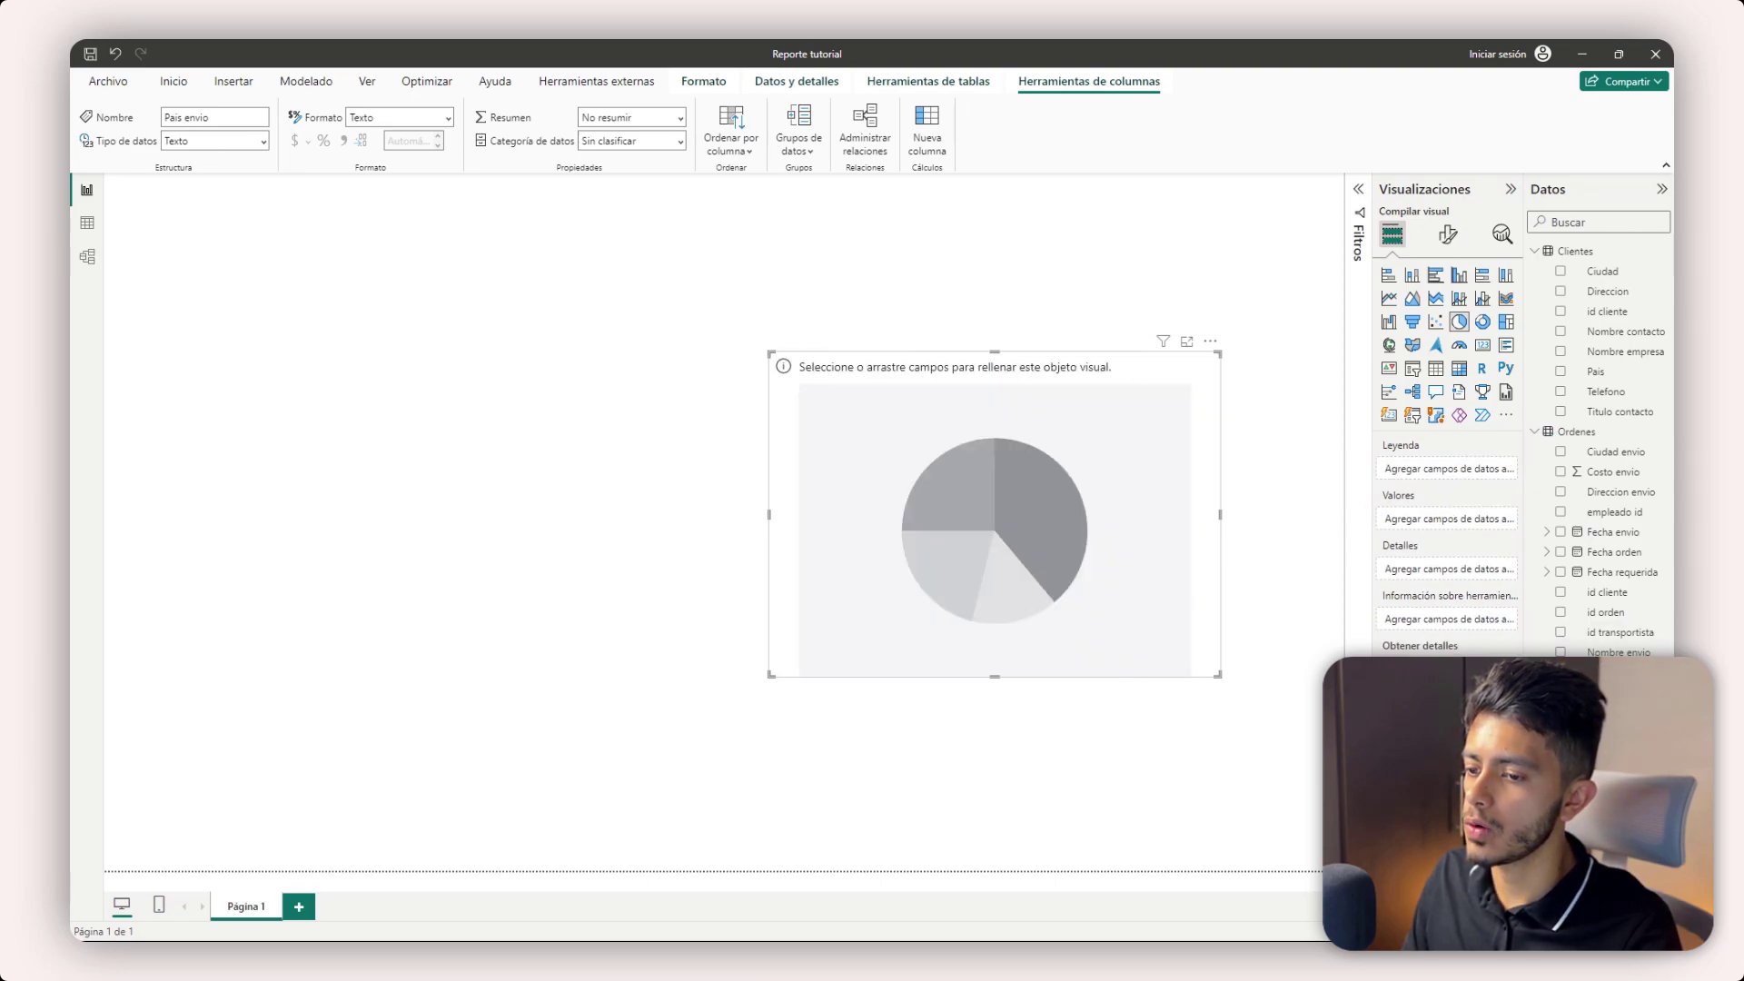
{"action": "left_click_drag", "start_coordinate": [1553, 638], "coordinate": [1460, 547]}
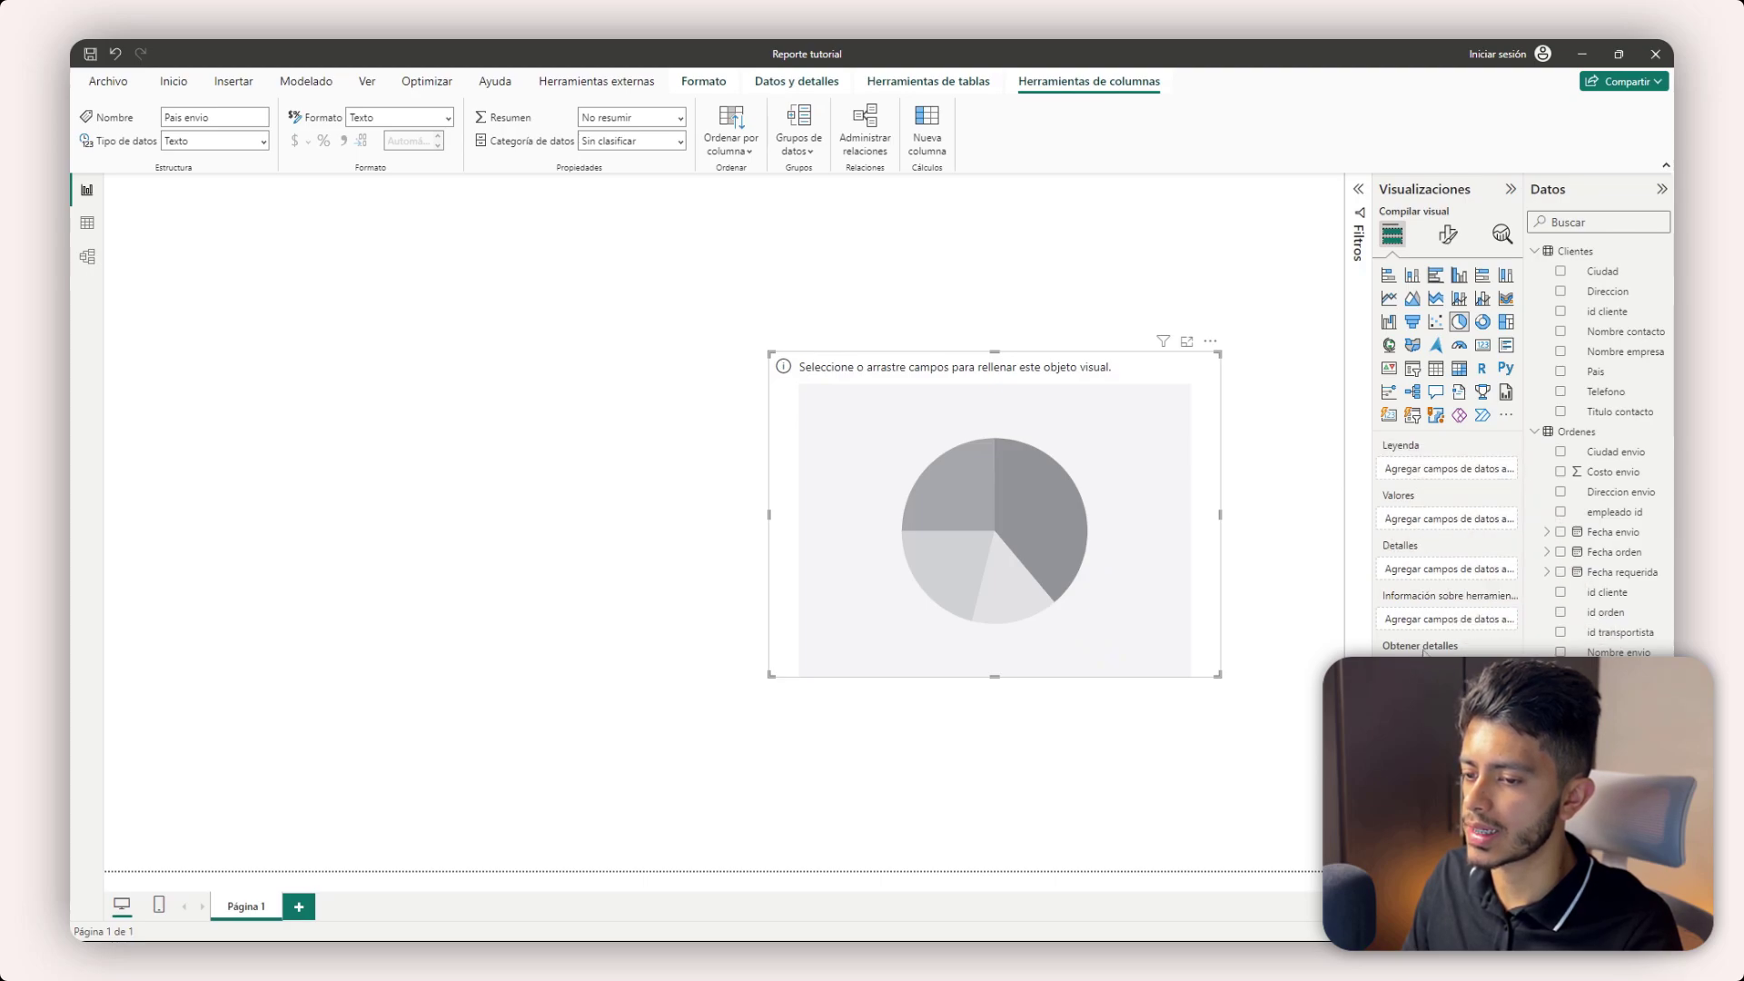
- Enlarge the pie chart and reposition it around the centre of the report page
{"action": "left_click_drag", "start_coordinate": [1075, 509], "coordinate": [898, 456]}
{"action": "left_click_drag", "start_coordinate": [1042, 622], "coordinate": [1105, 739]}
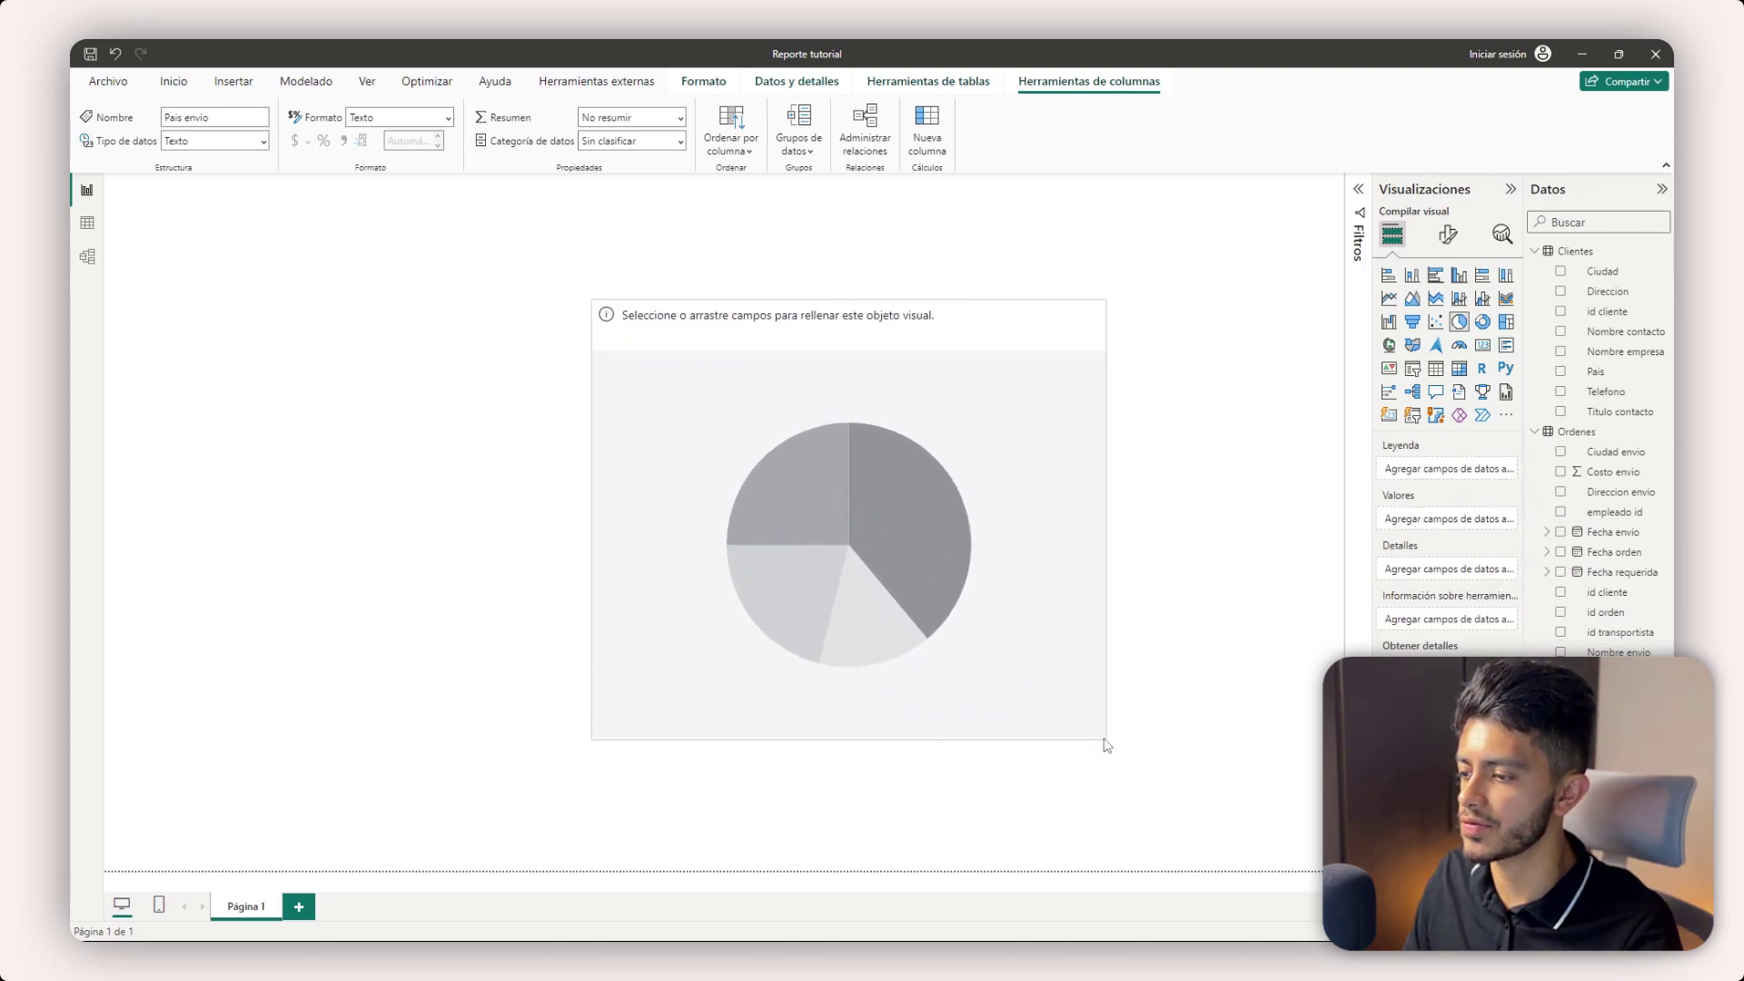
{"action": "left_click_drag", "start_coordinate": [954, 516], "coordinate": [945, 479]}
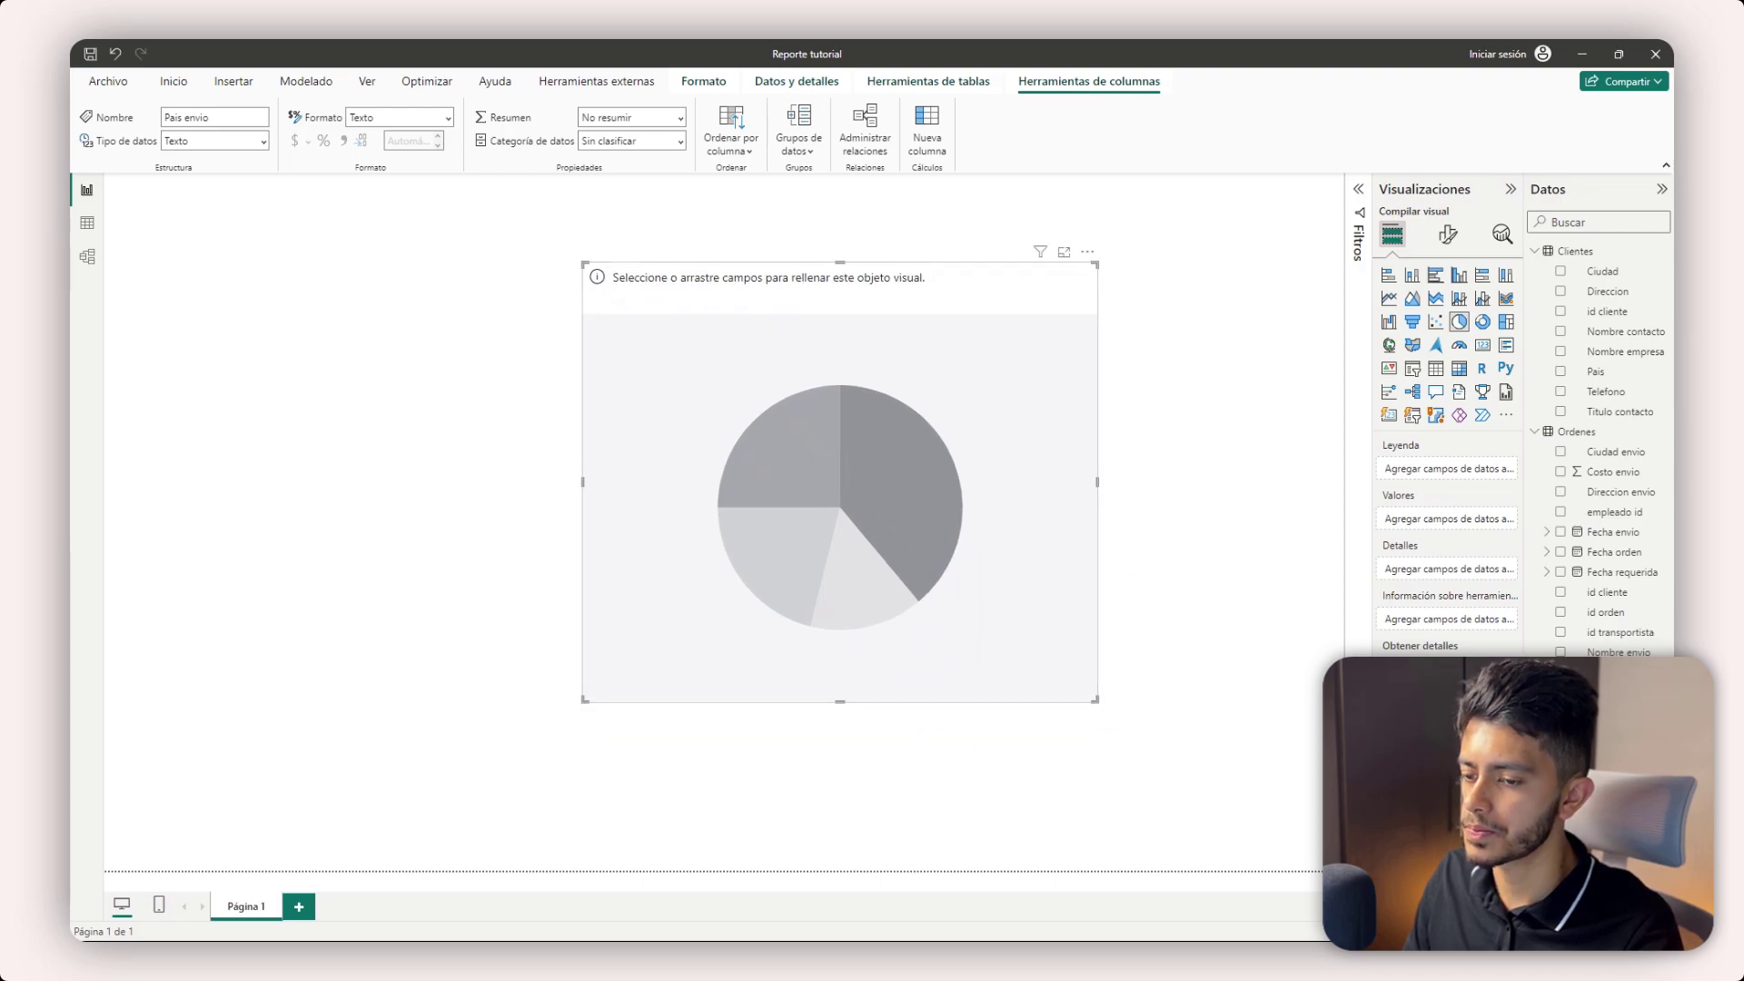
- Reselect the pie chart and assign the Pais envio field of Ordenes as its legend
{"action": "left_click", "coordinate": [1269, 515]}
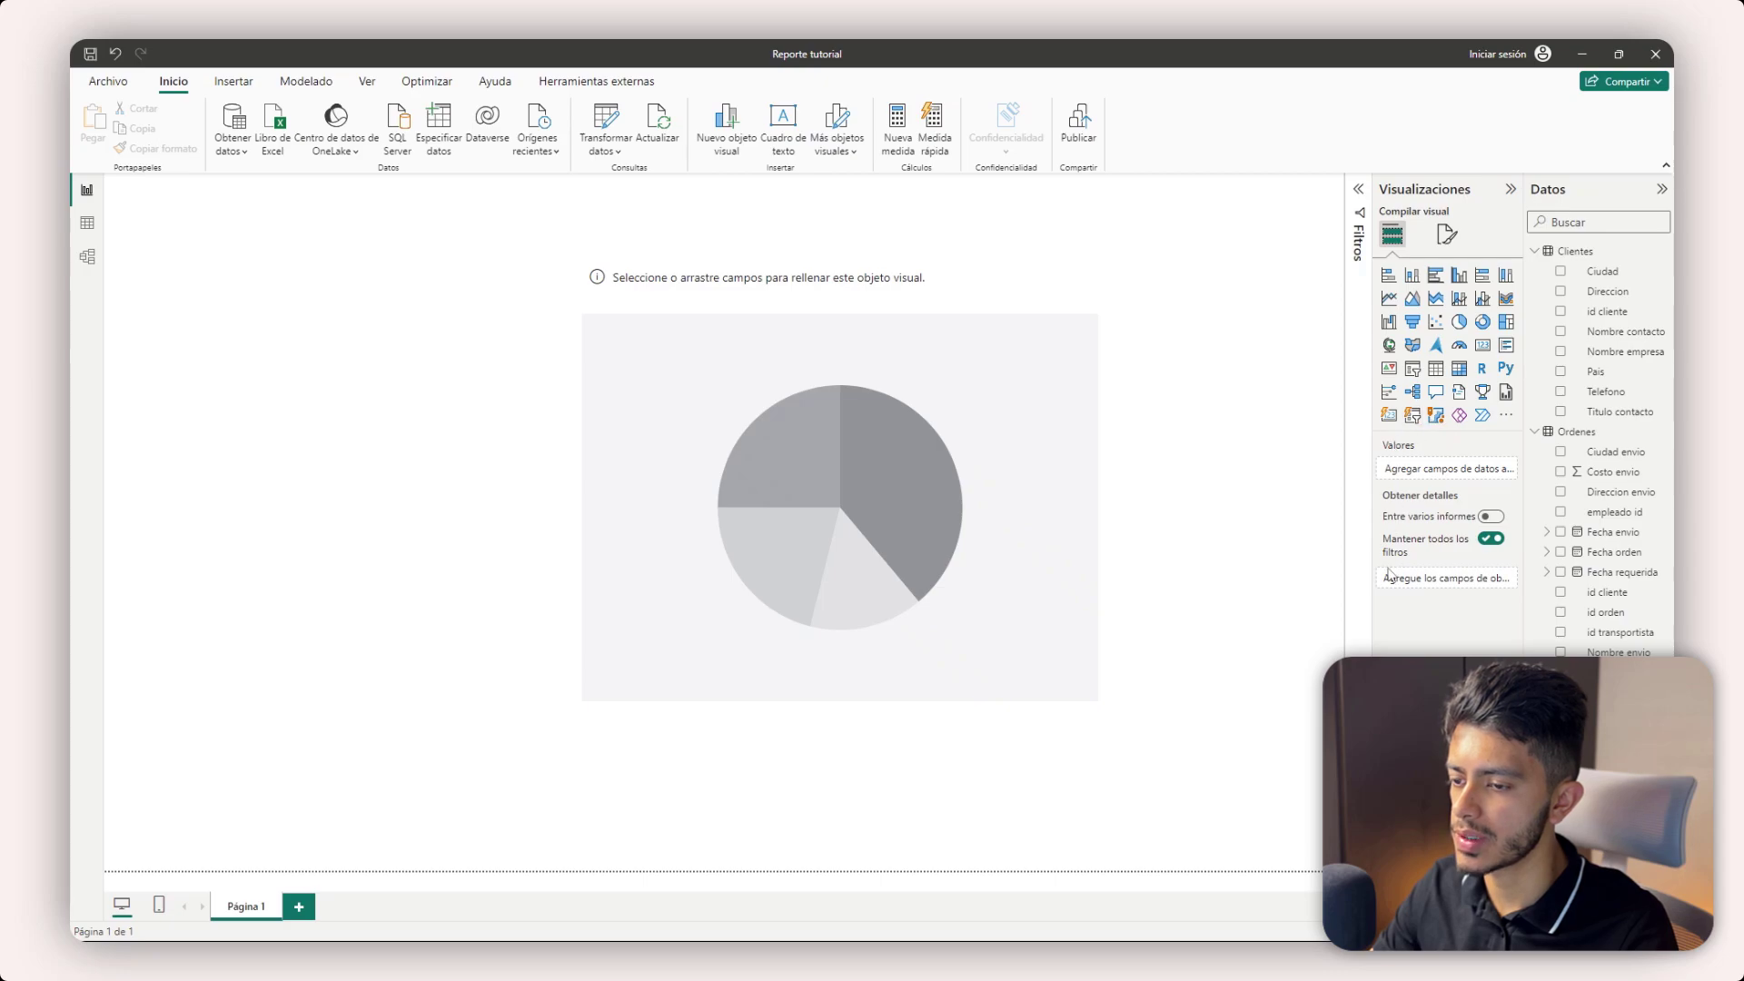
{"action": "left_click", "coordinate": [964, 478]}
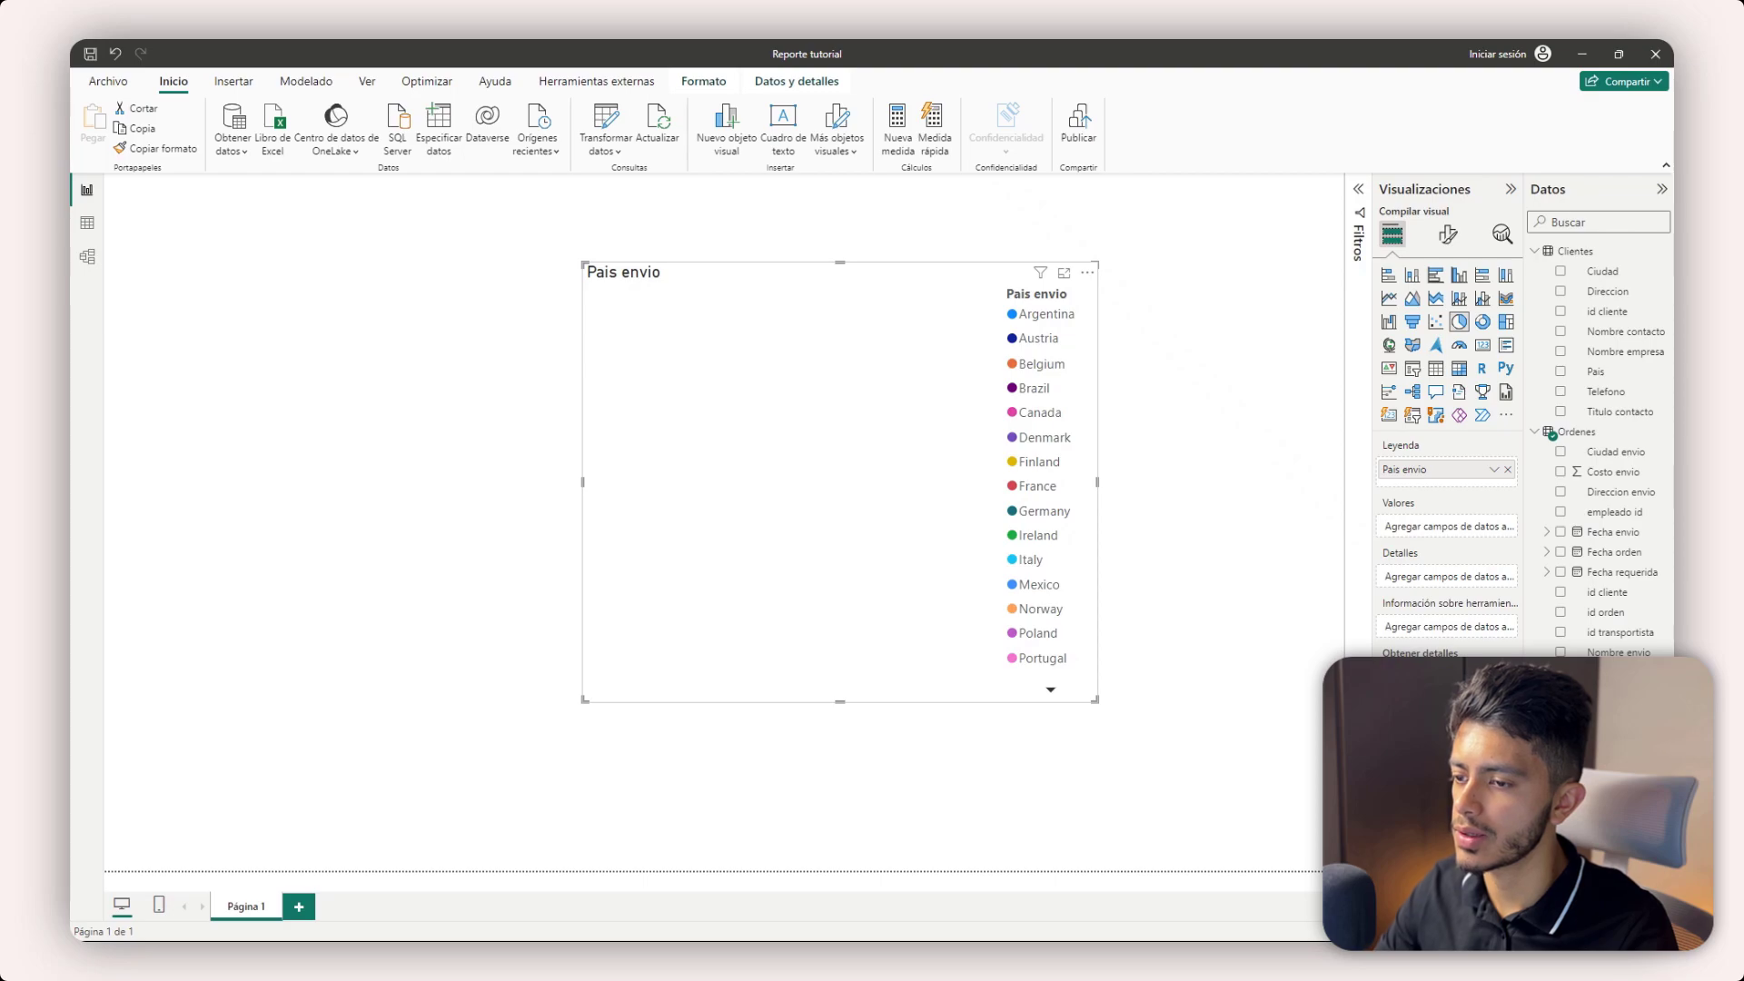
- Enlarge the pie chart and move it back towards the centre of the report page
{"action": "left_click", "coordinate": [1409, 467]}
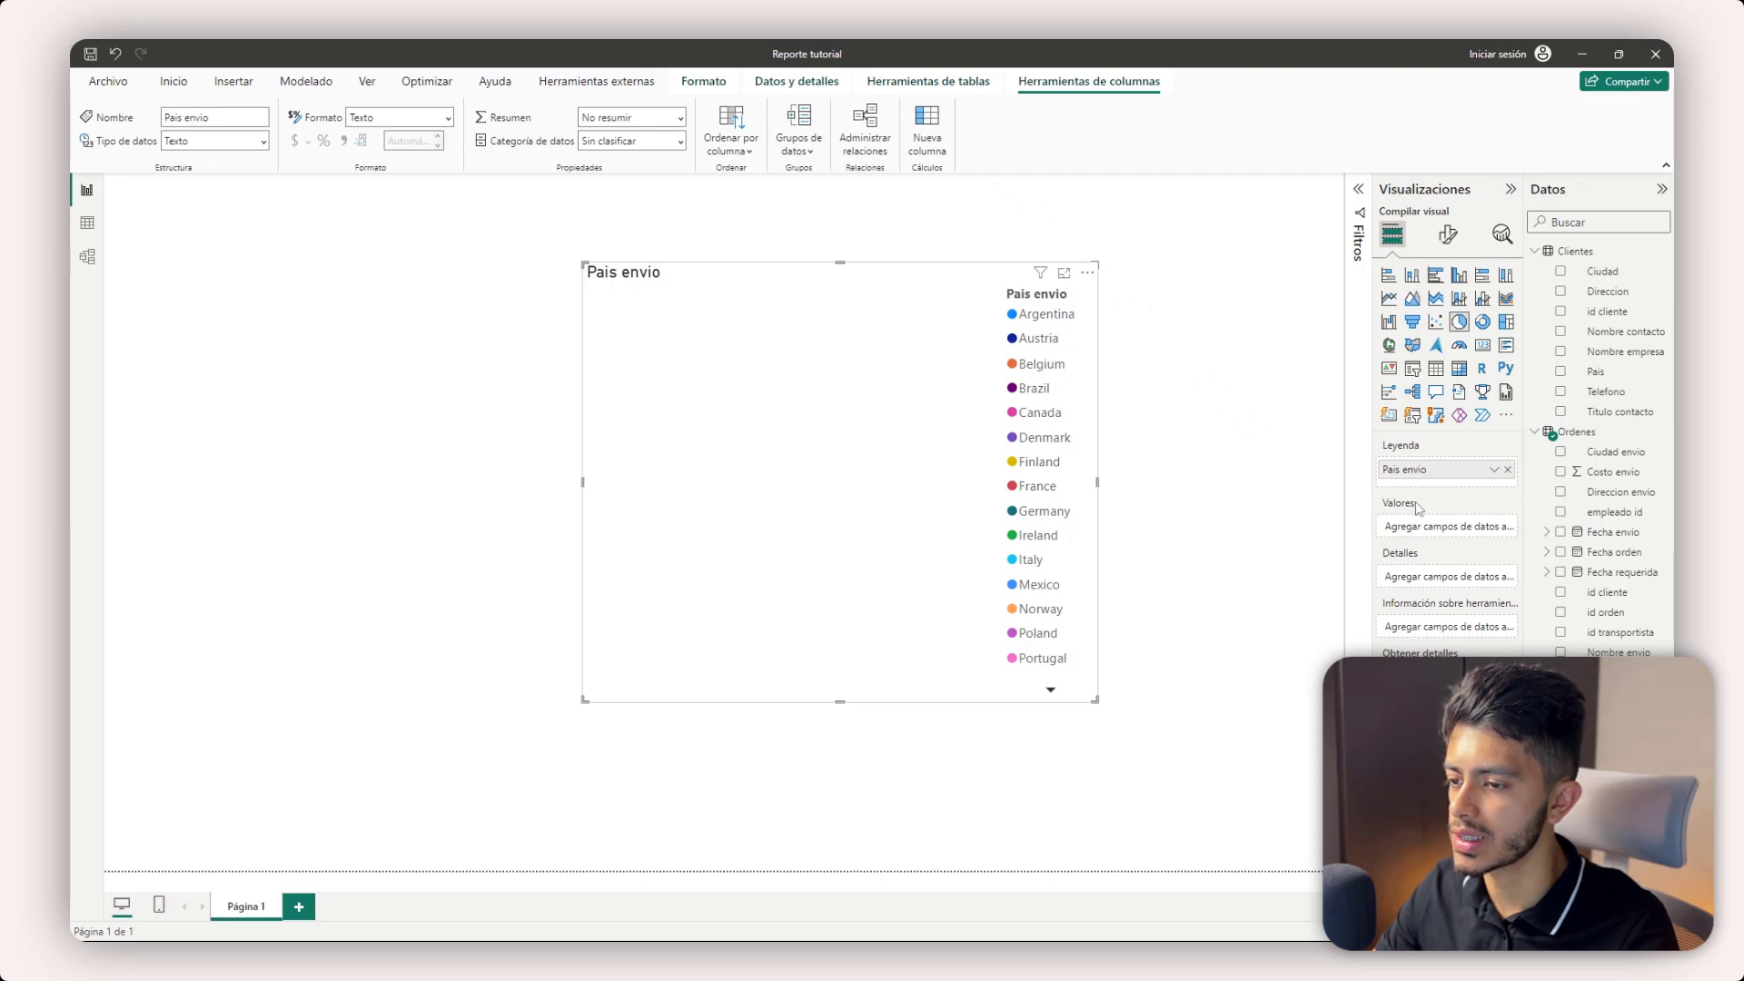
{"action": "left_click_drag", "start_coordinate": [1095, 701], "coordinate": [1248, 778]}
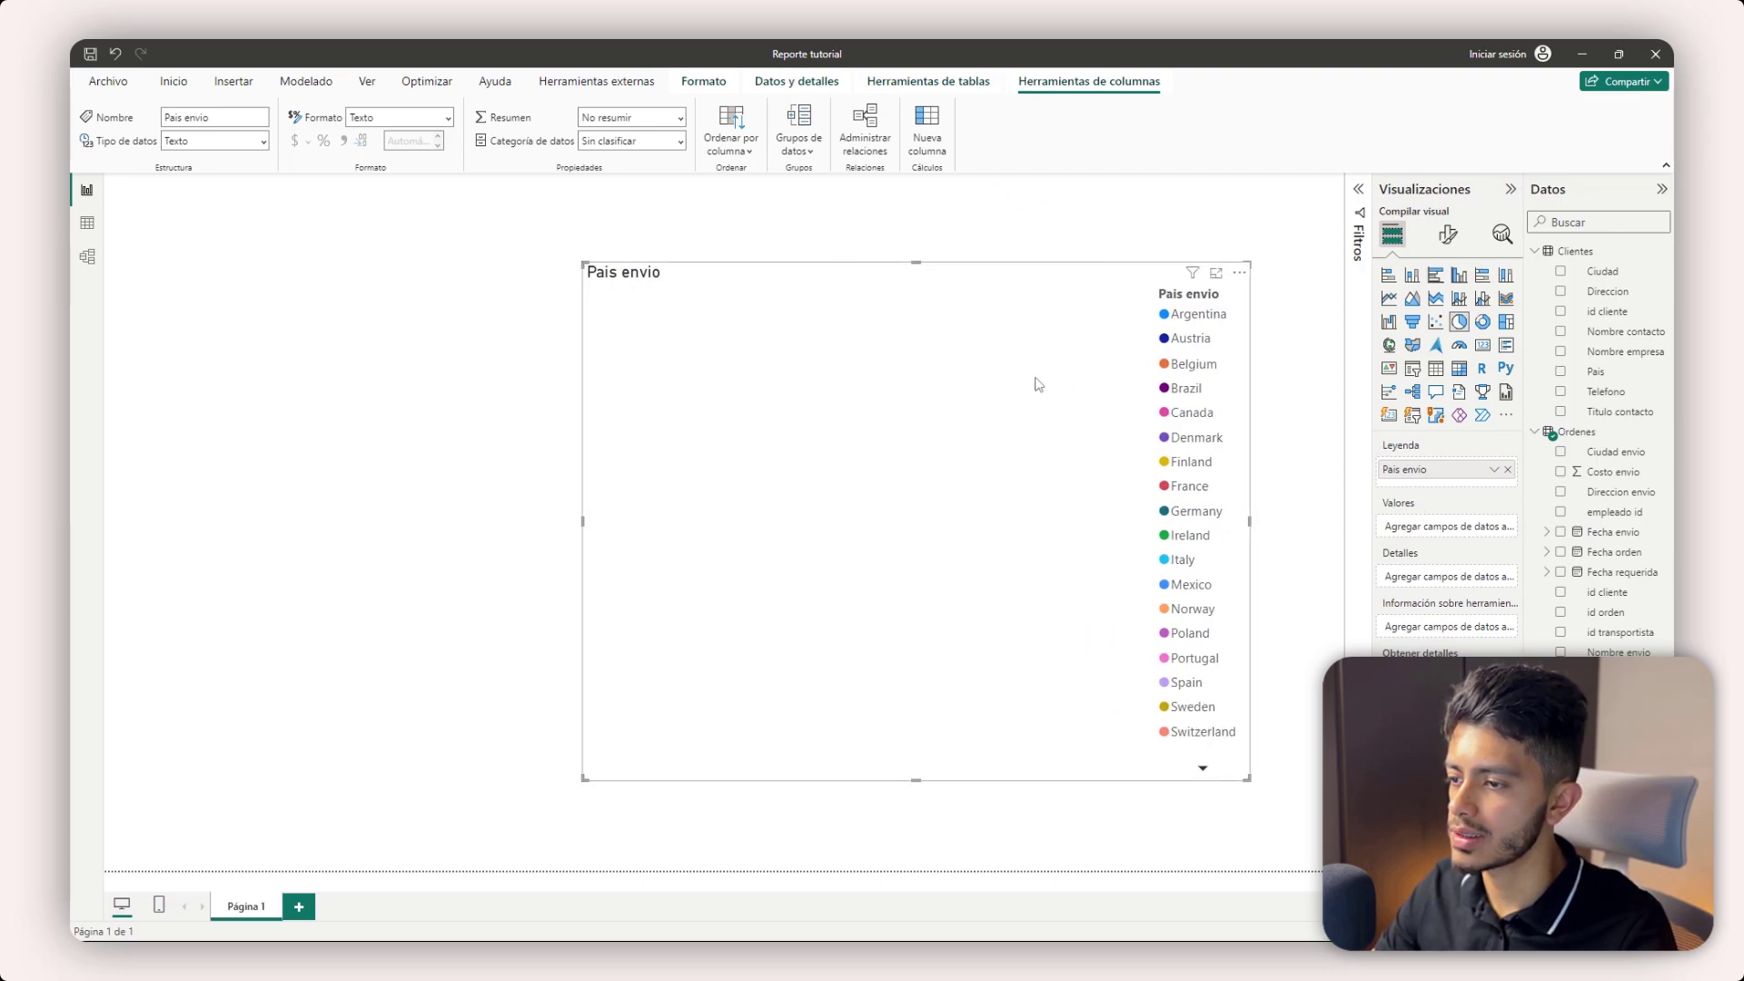
{"action": "left_click_drag", "start_coordinate": [1038, 383], "coordinate": [982, 345]}
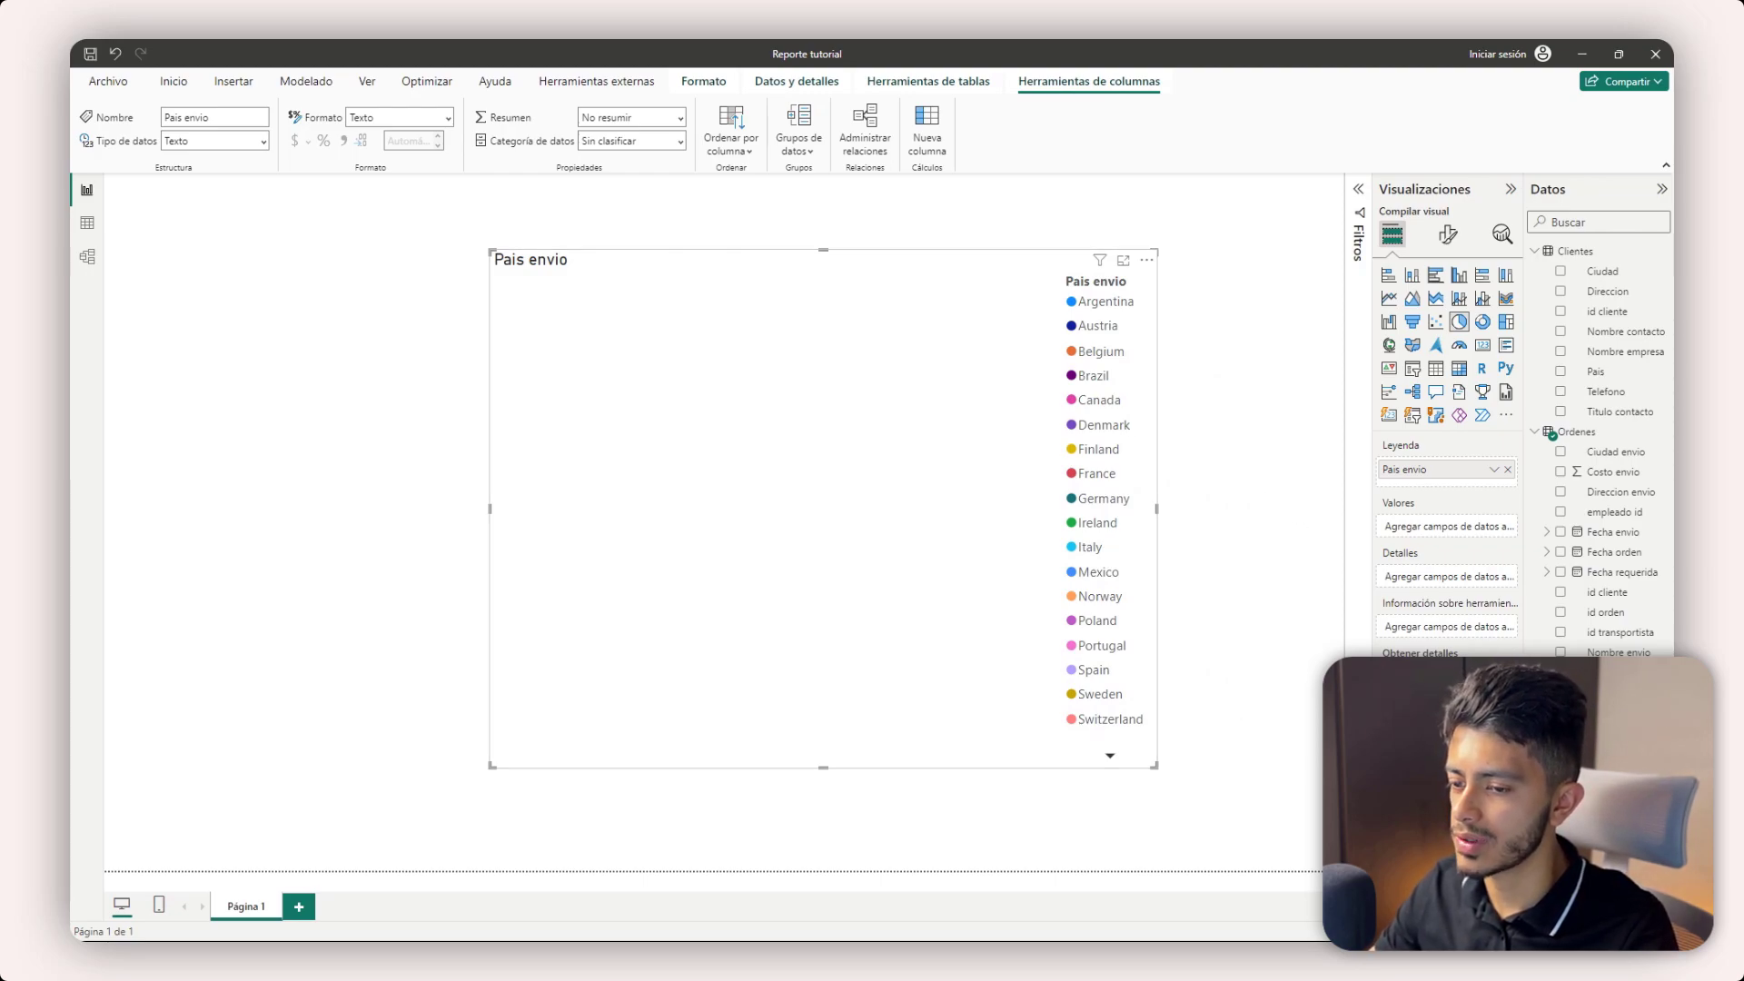
- Assign the Ventas totales field of Ordenes as the pie chart's values, and widen and reposition the chart on the page
{"action": "left_click", "coordinate": [1616, 692]}
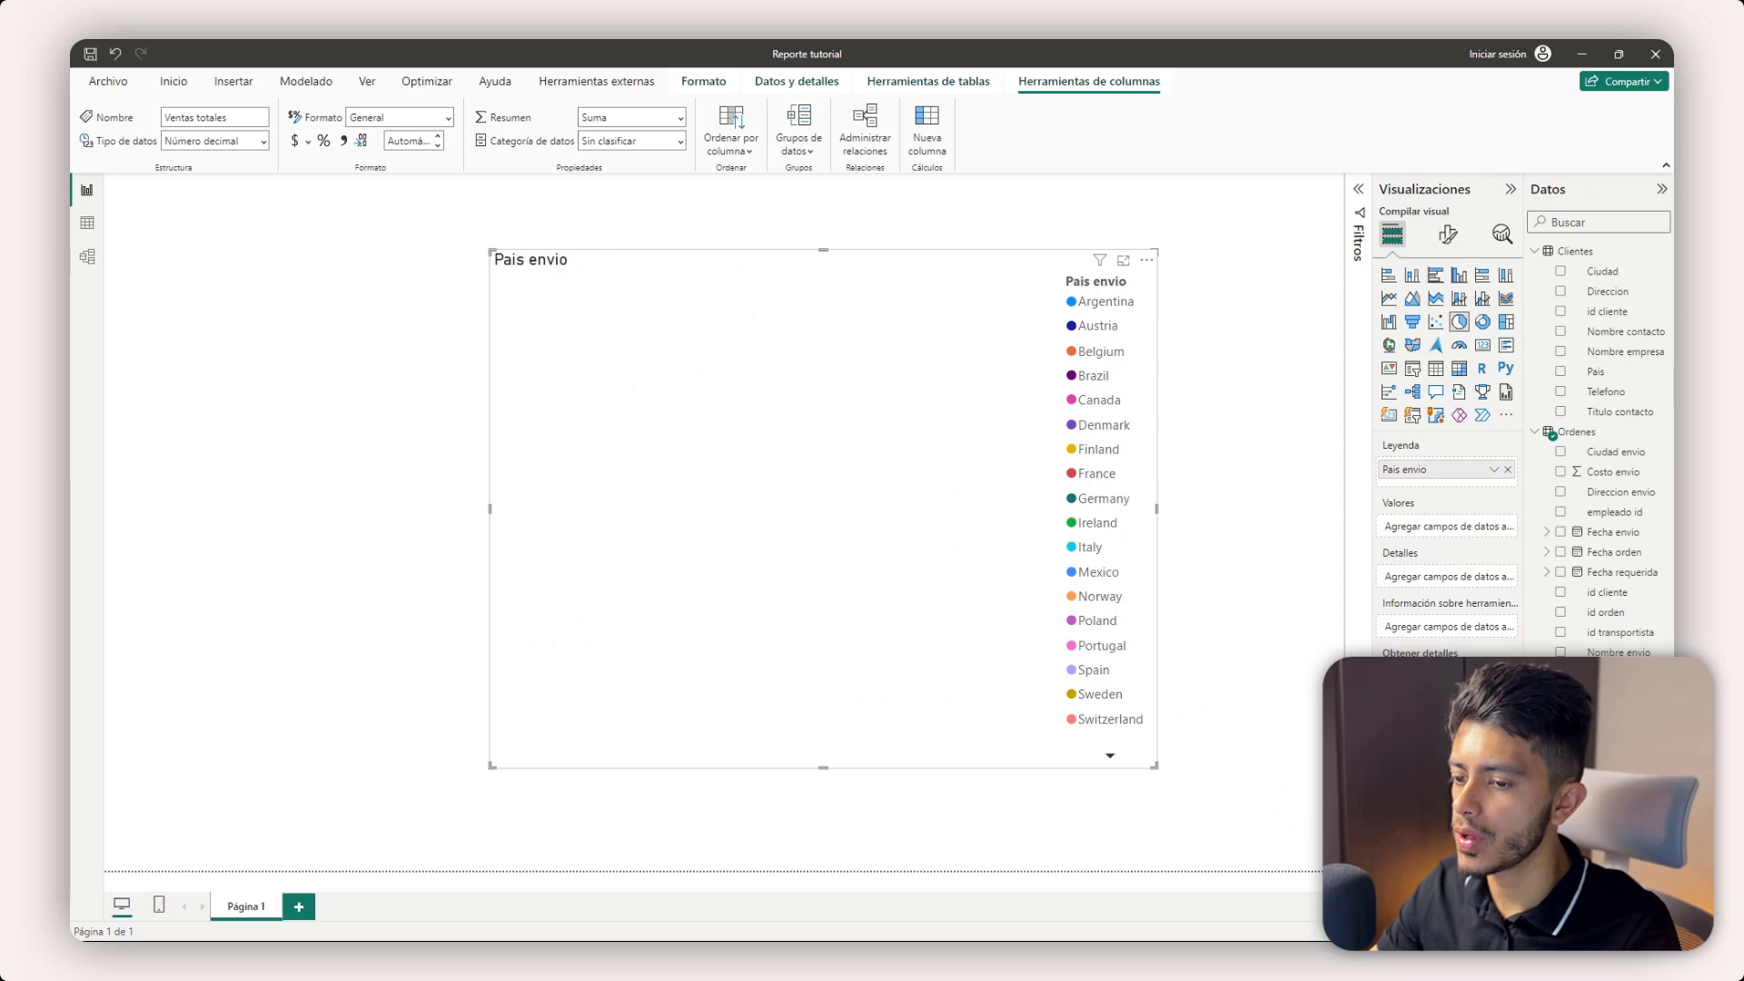
{"action": "left_click_drag", "start_coordinate": [1541, 627], "coordinate": [1453, 526]}
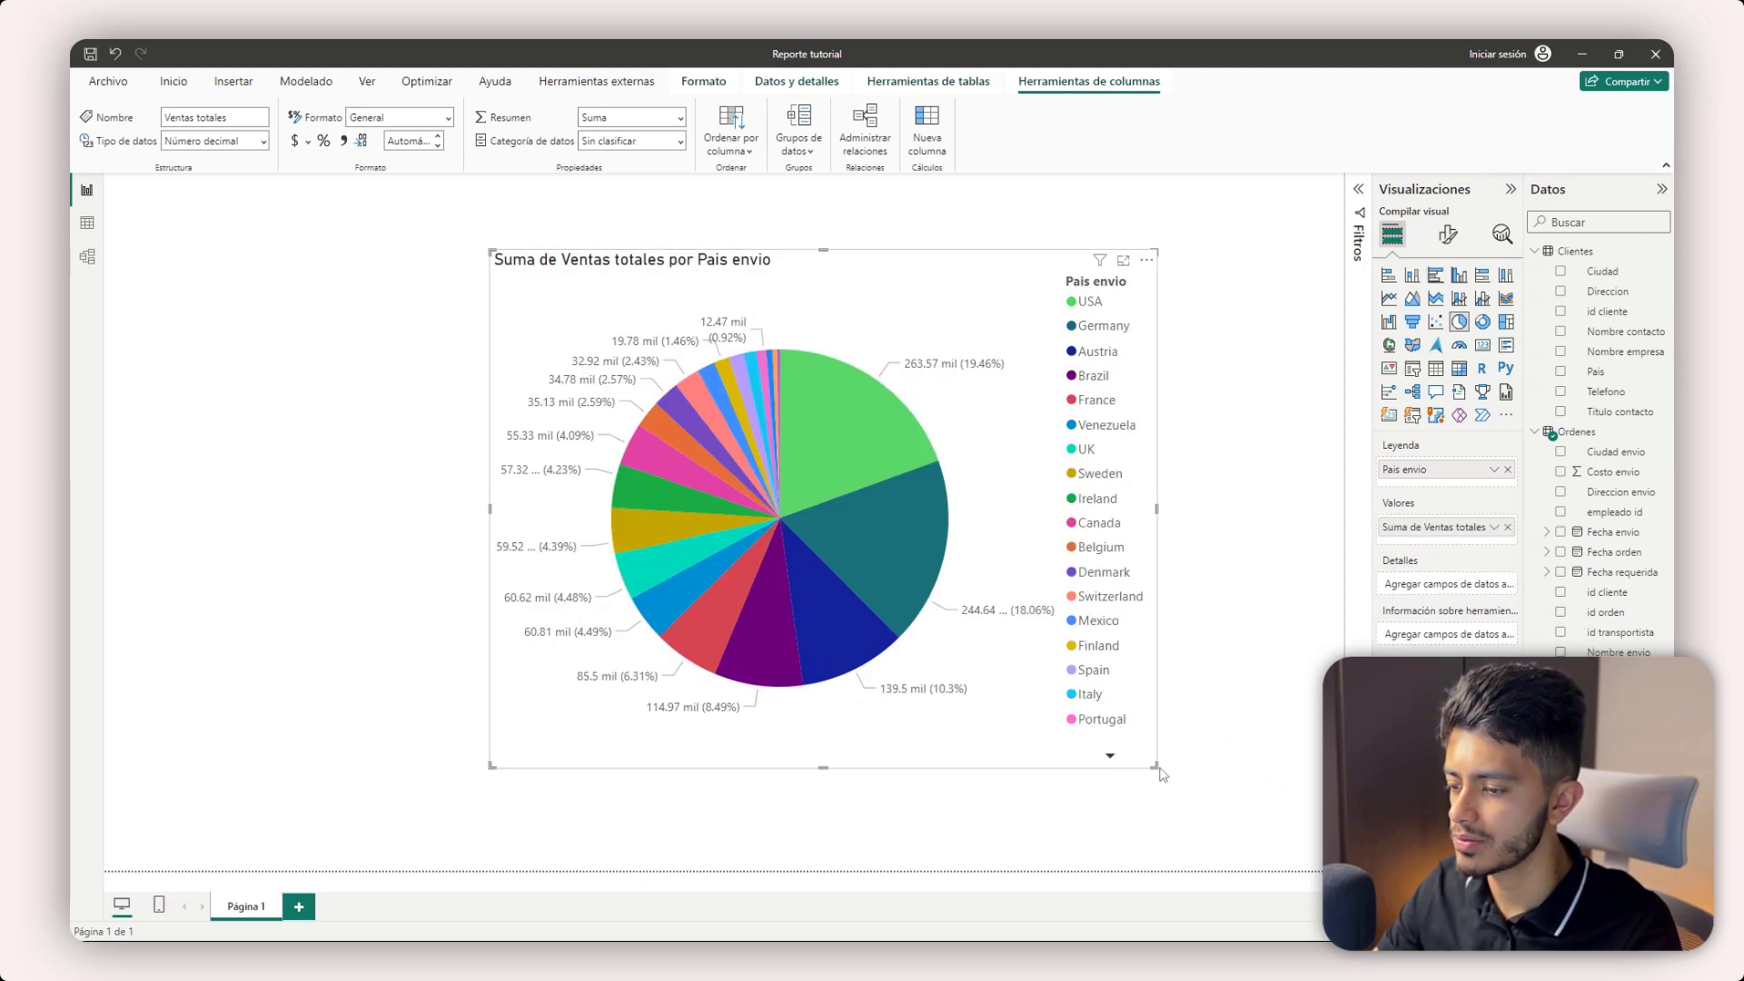
{"action": "left_click_drag", "start_coordinate": [1161, 772], "coordinate": [1247, 772]}
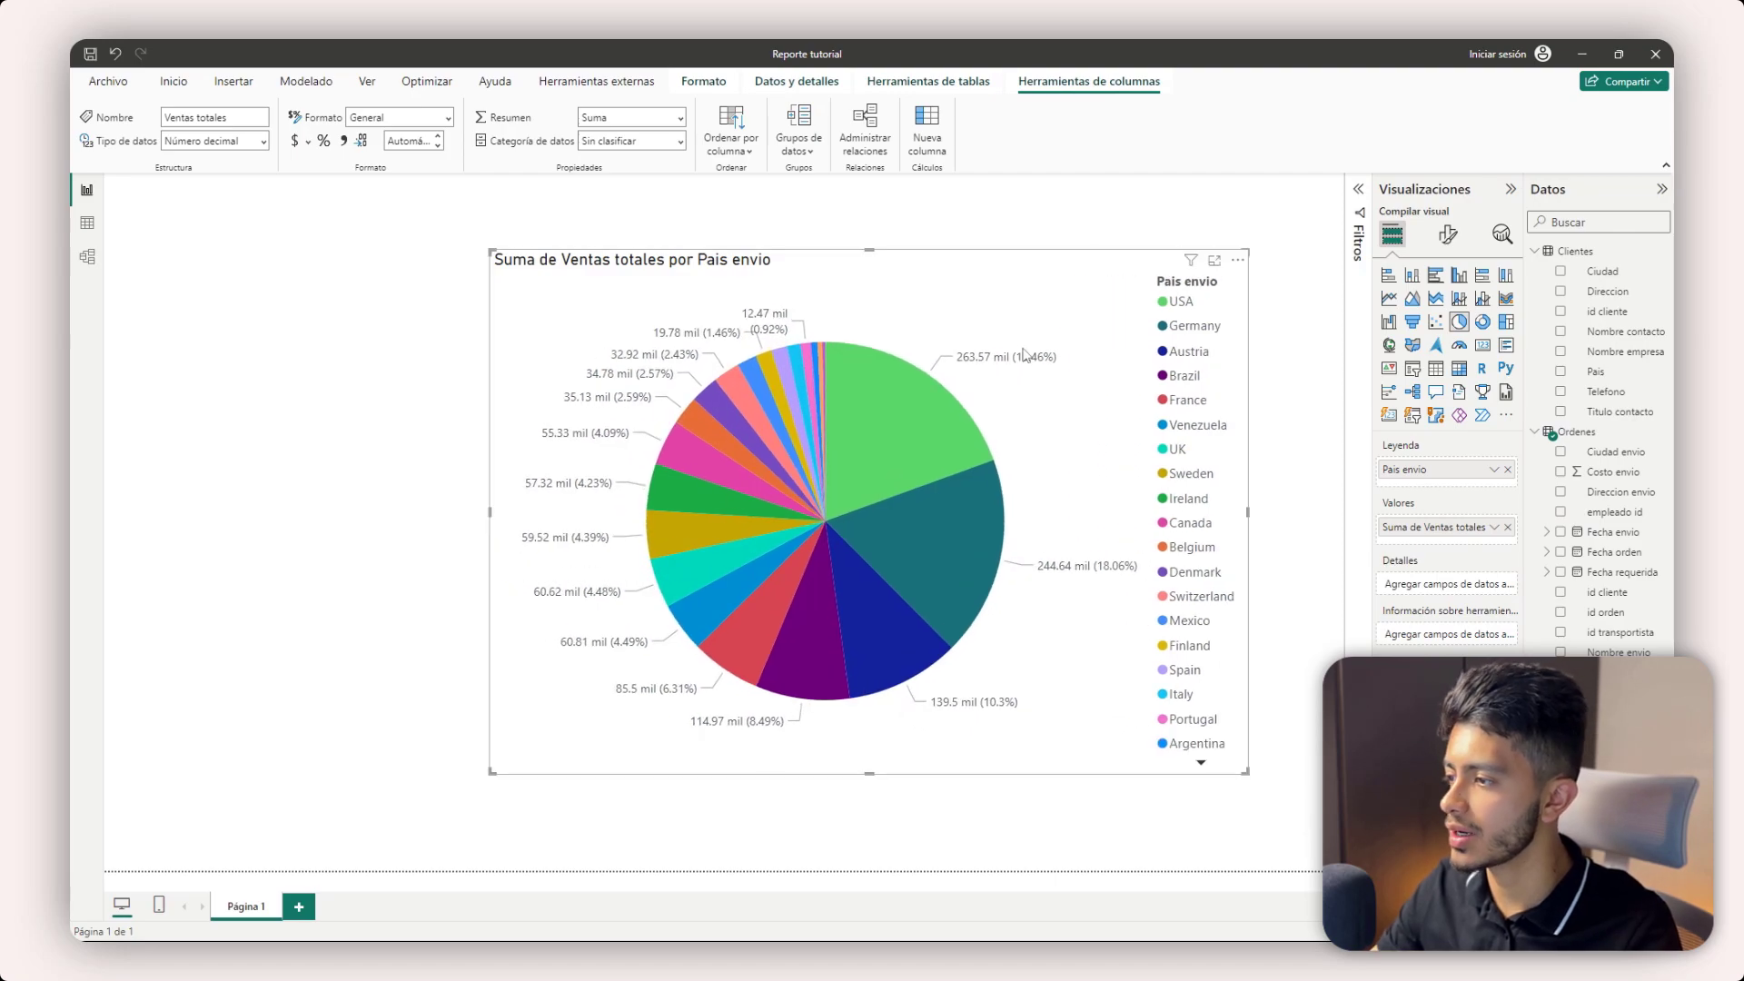
{"action": "left_click_drag", "start_coordinate": [922, 271], "coordinate": [722, 274]}
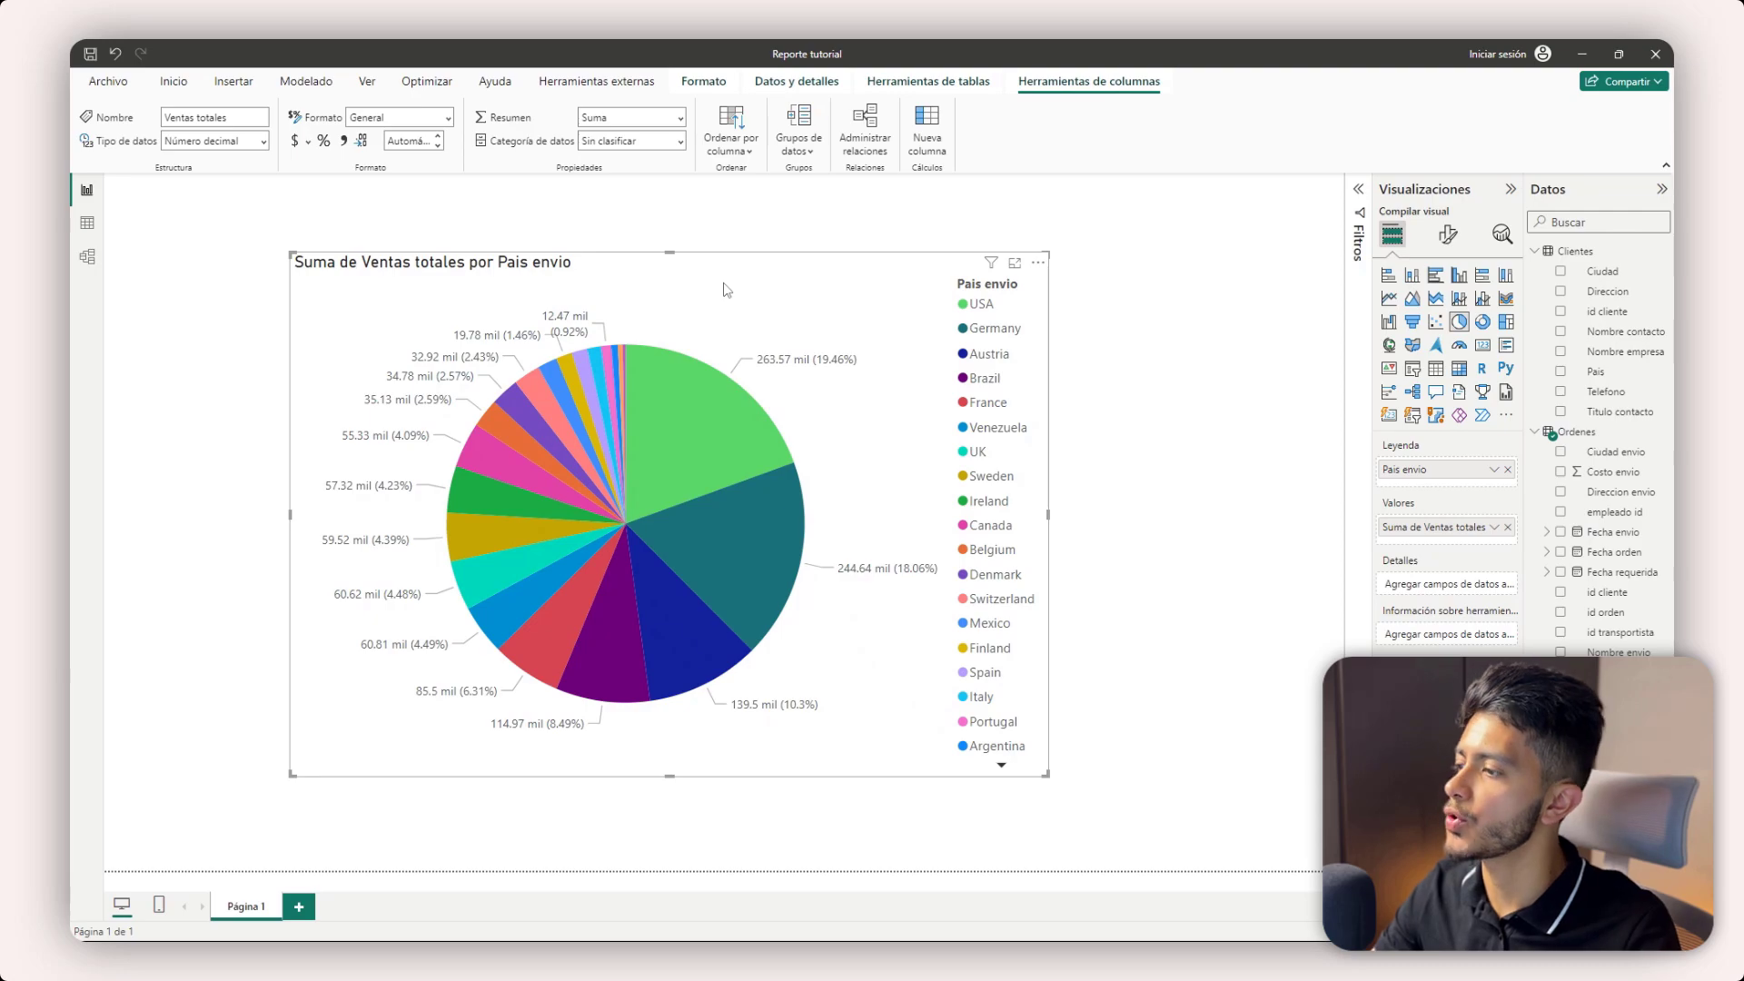
- Try the visual as a donut chart and convert it to a stacked column chart
{"action": "left_click", "coordinate": [1483, 324]}
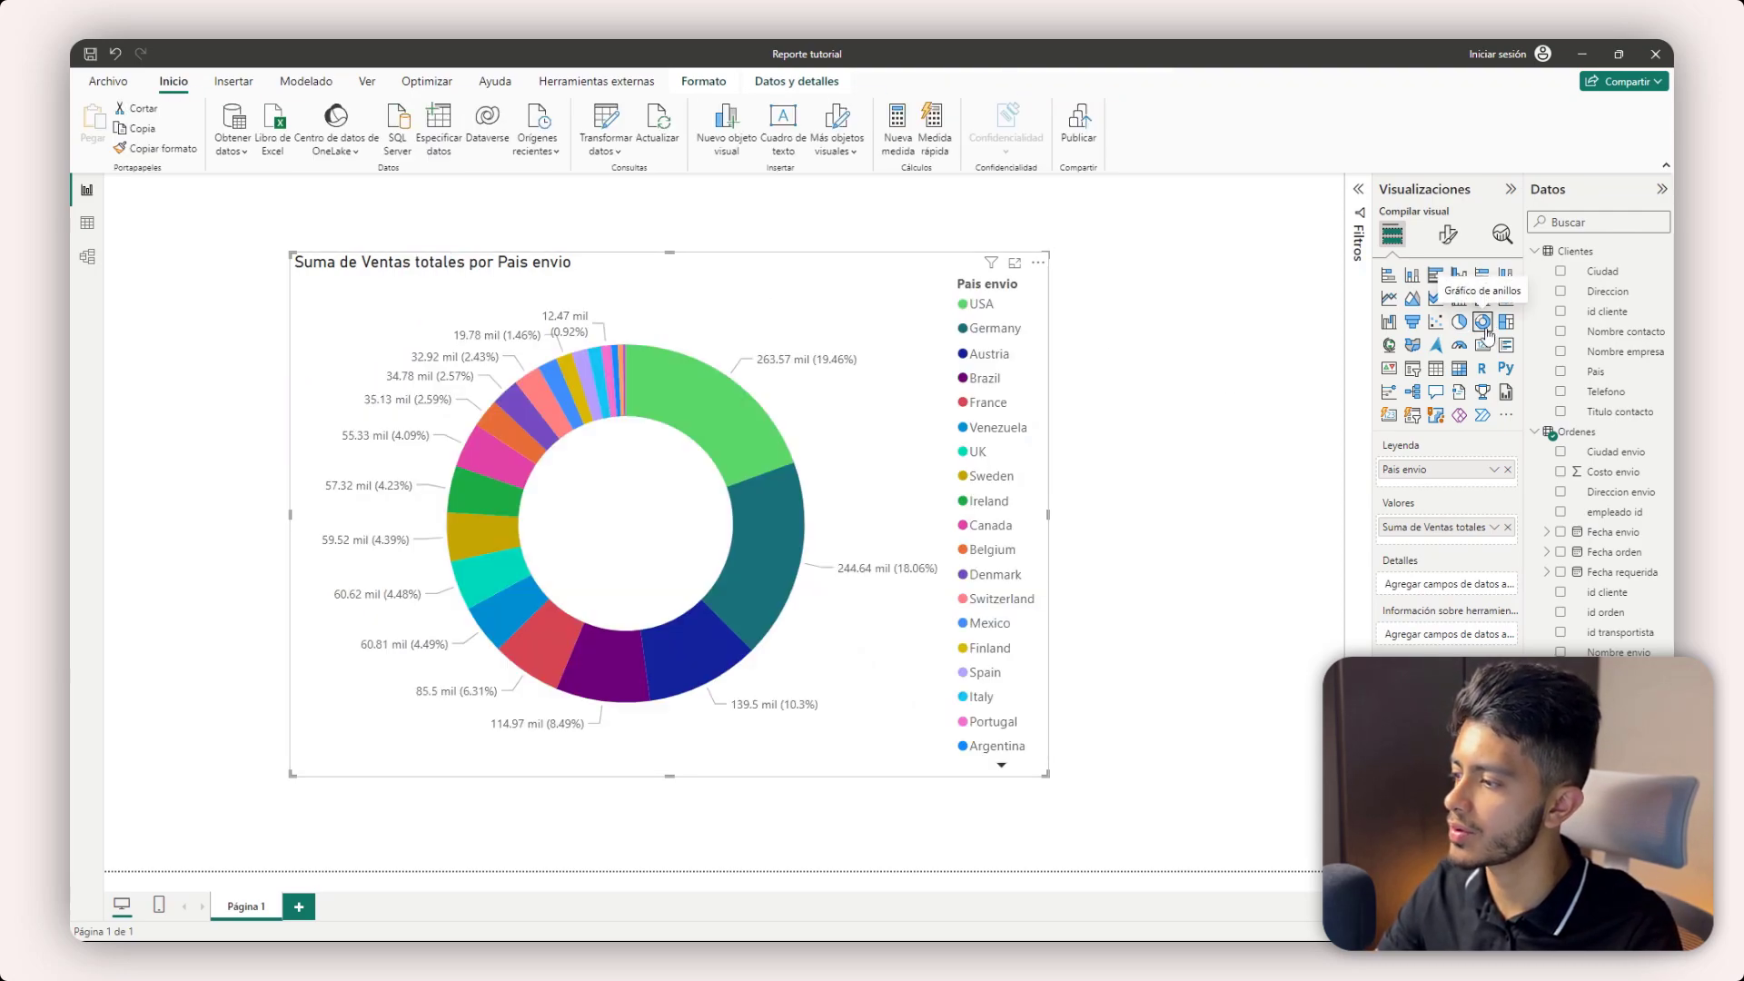
{"action": "left_click", "coordinate": [1413, 276]}
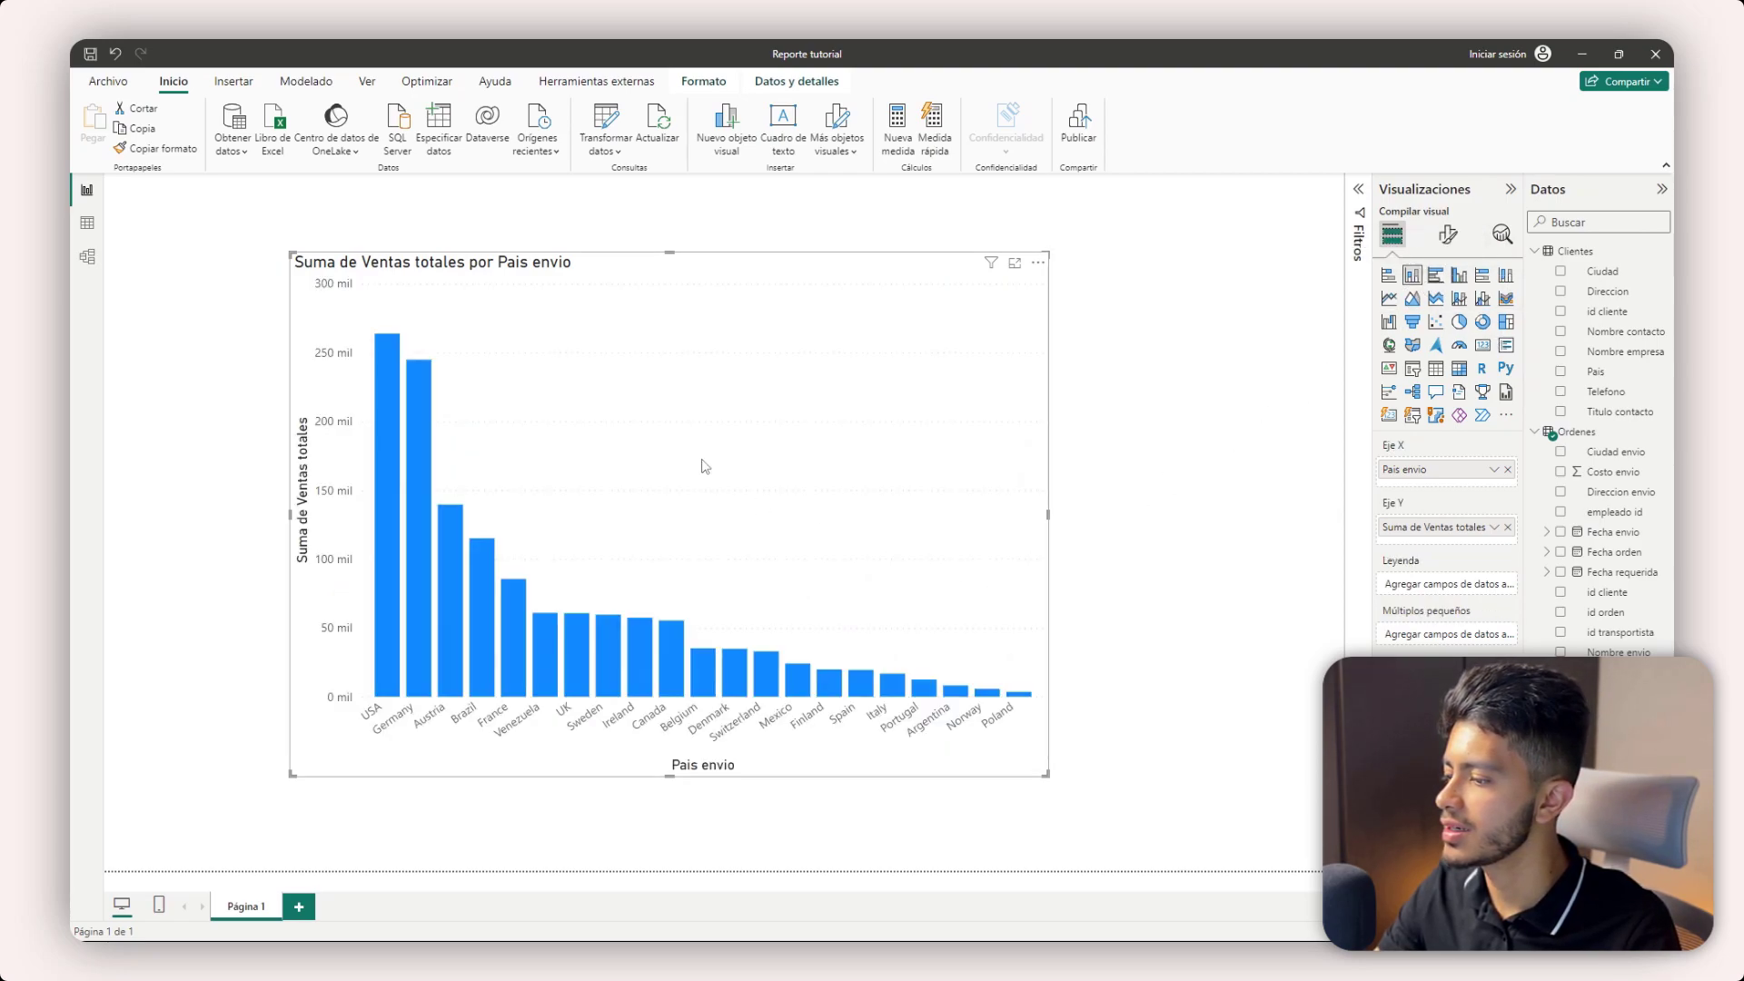
- Shrink the column chart and place it on the right side of the report page
{"action": "left_click_drag", "start_coordinate": [661, 276], "coordinate": [693, 255]}
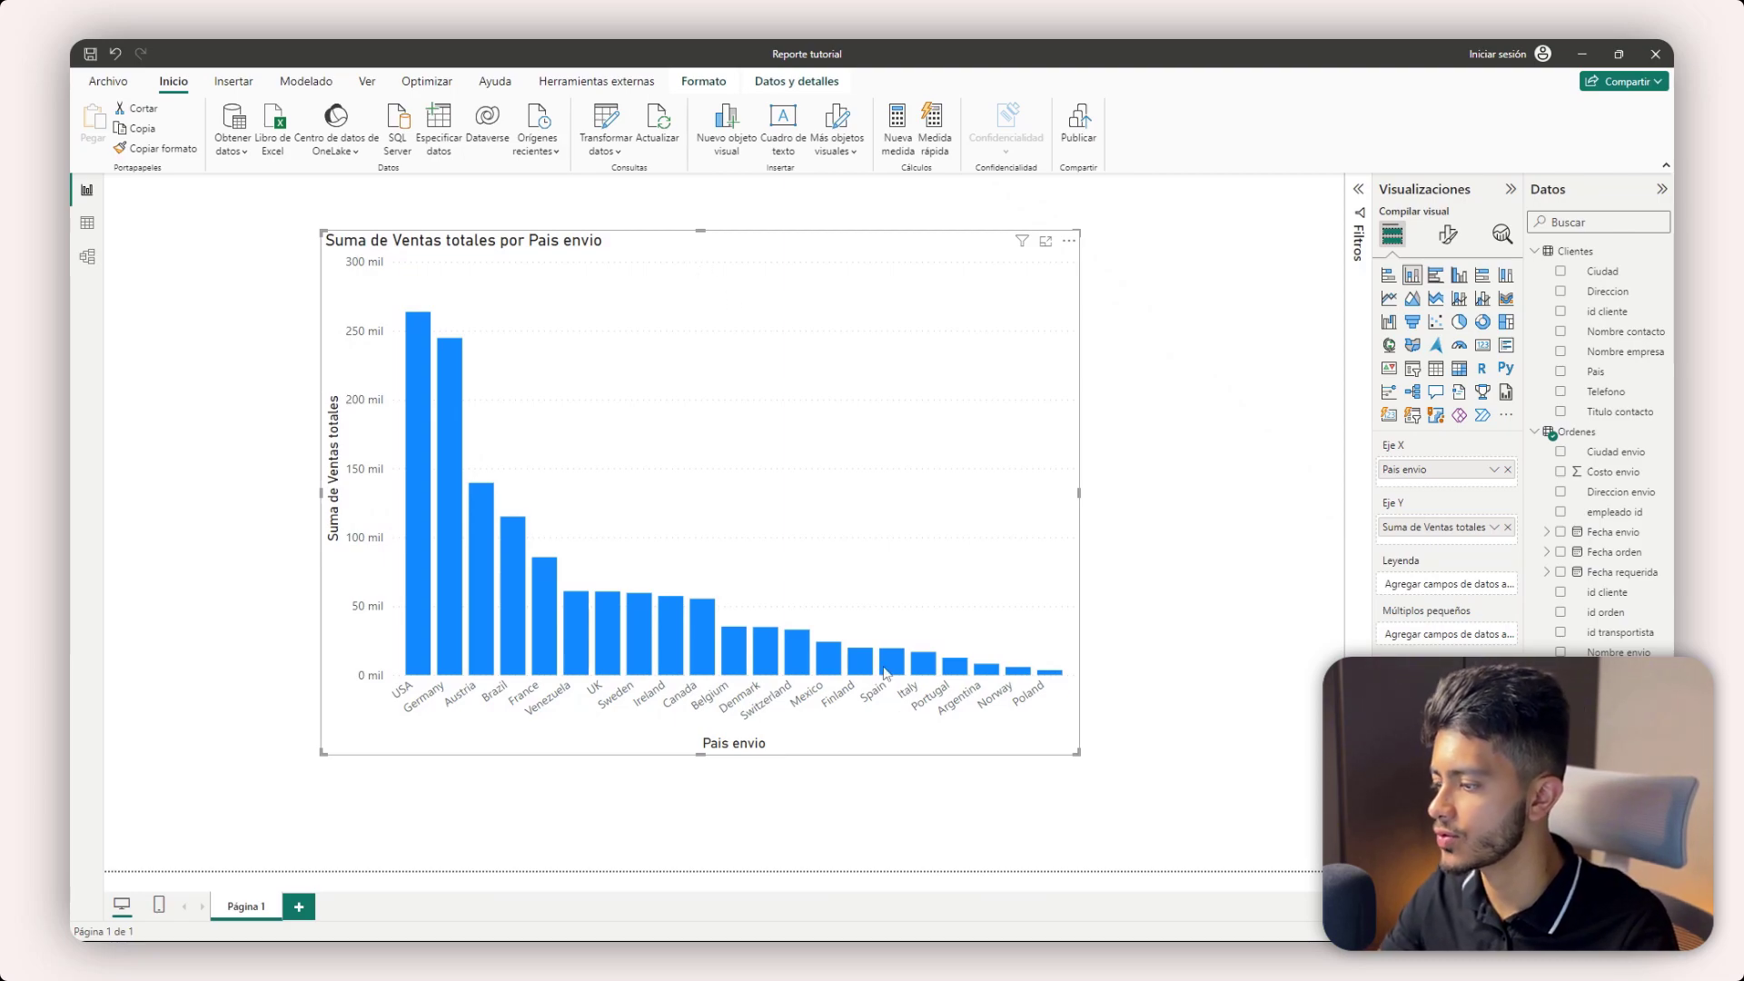
{"action": "left_click_drag", "start_coordinate": [1076, 749], "coordinate": [950, 686]}
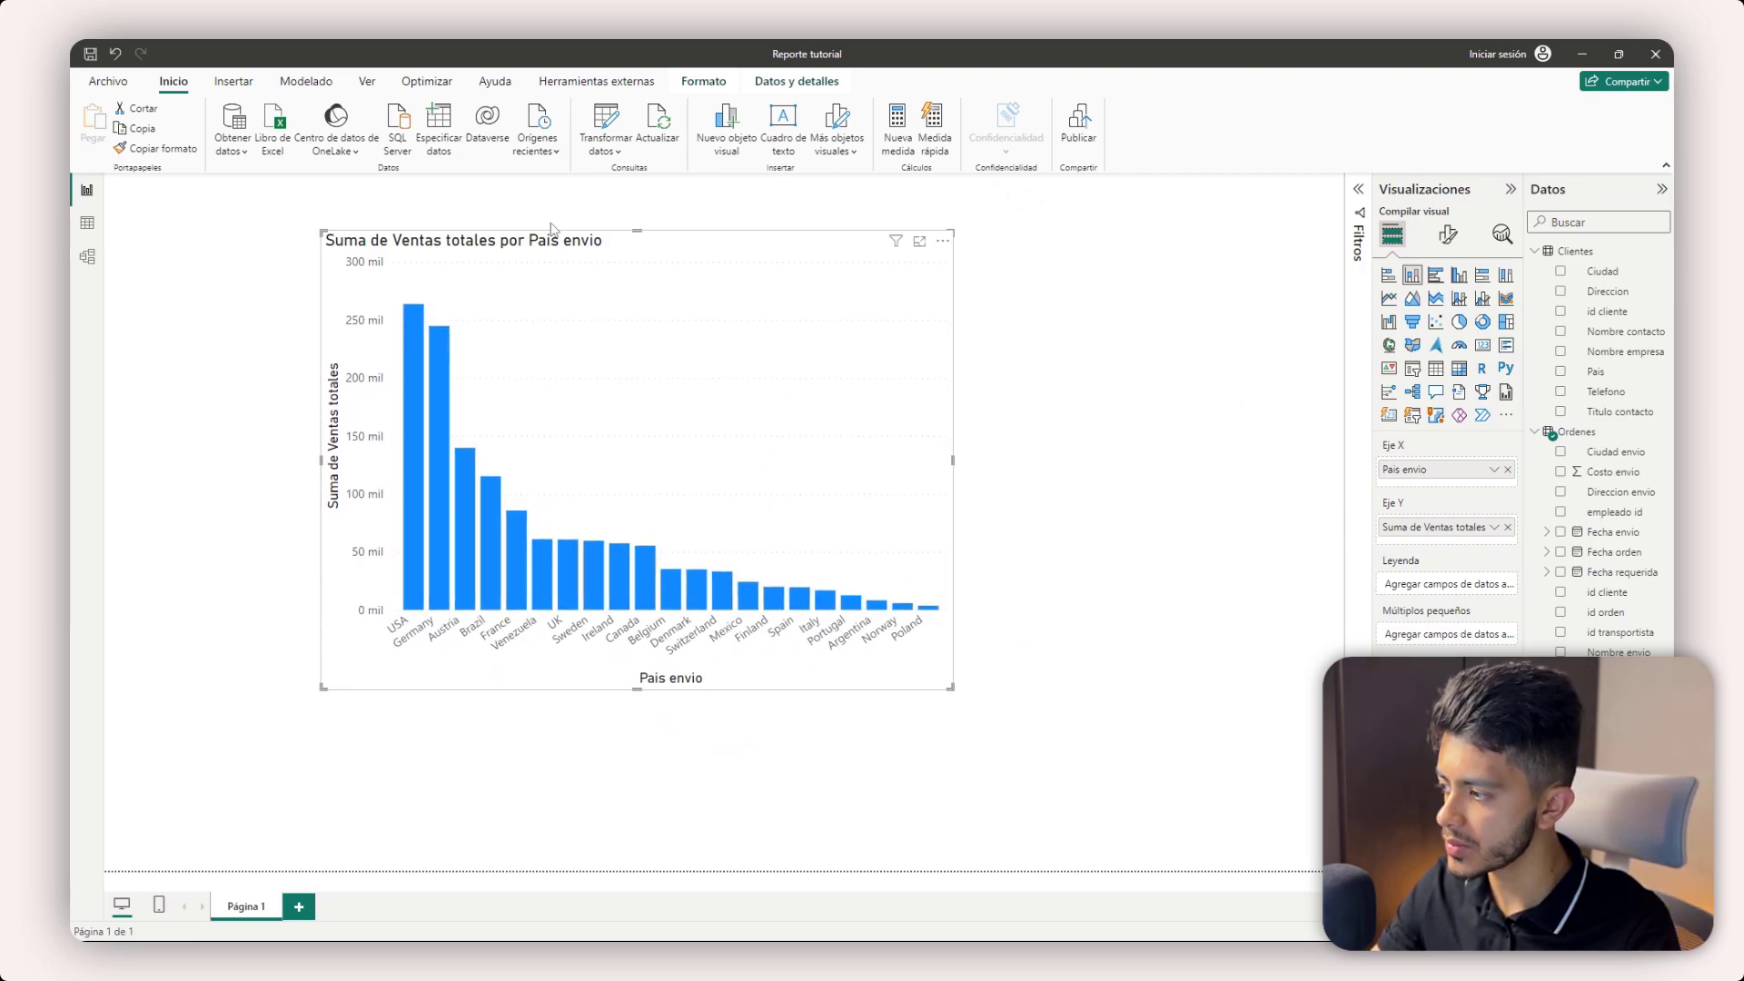
{"action": "left_click_drag", "start_coordinate": [513, 542], "coordinate": [861, 643]}
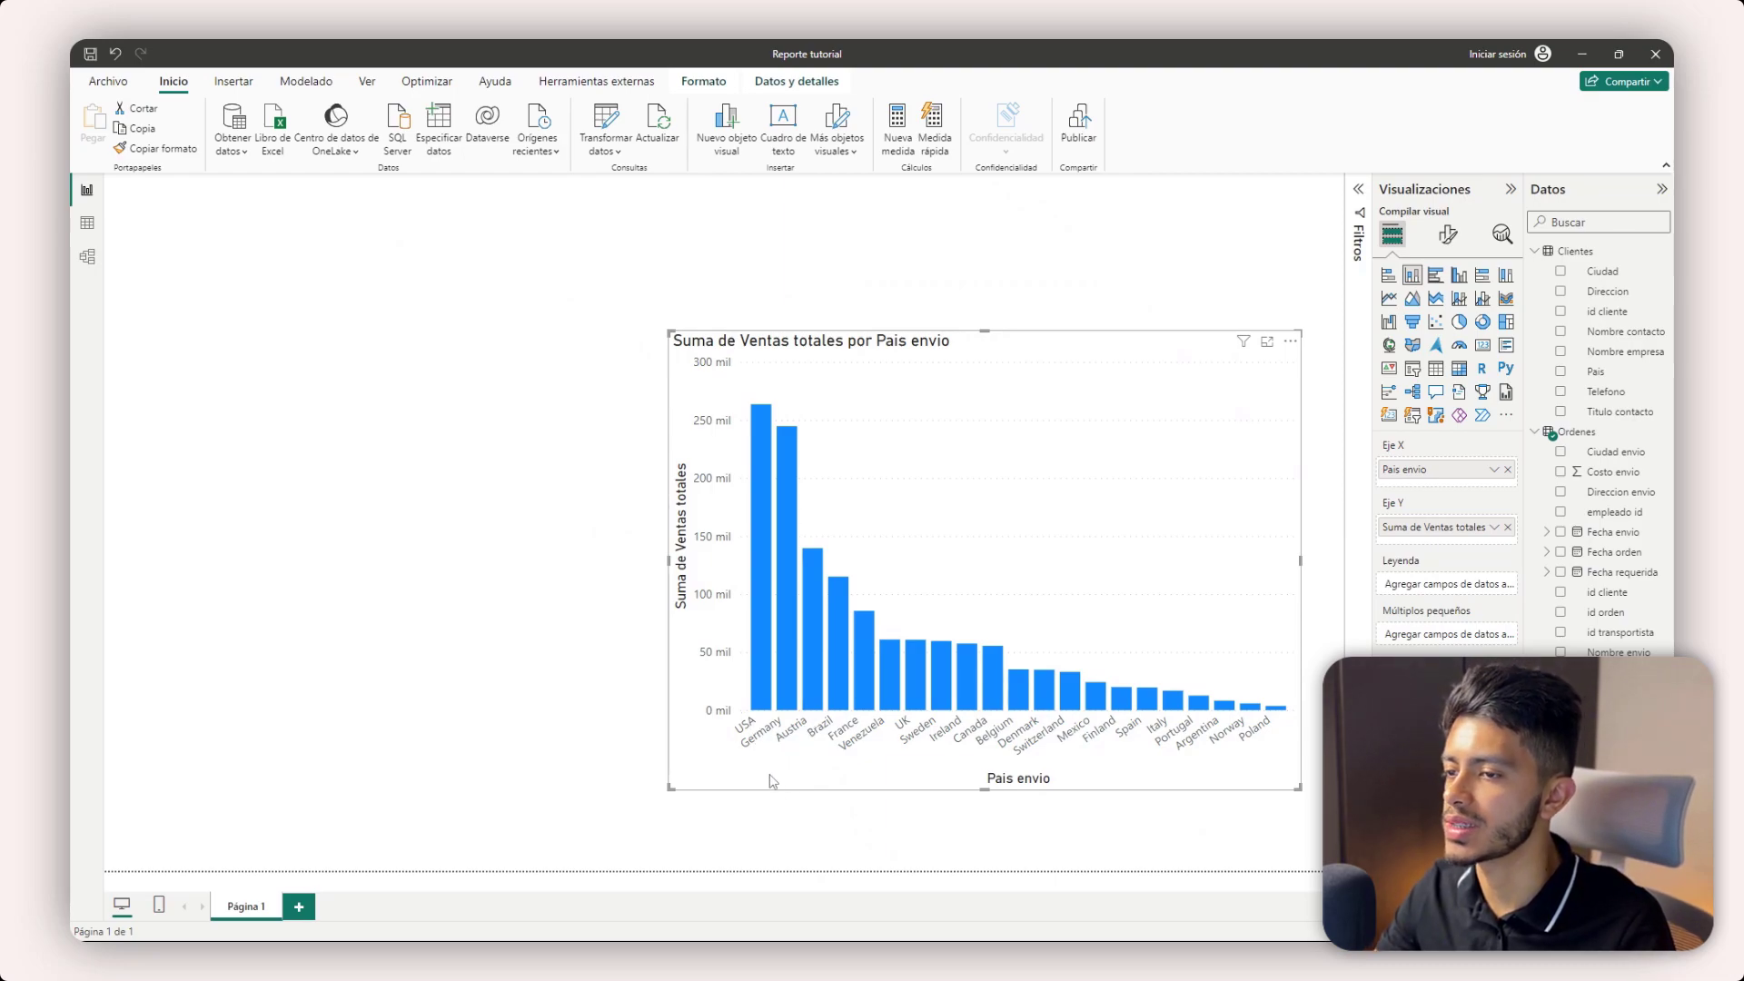
- Insert an empty slicer and place it on the left of the page, beside the column chart
{"action": "left_click", "coordinate": [523, 586]}
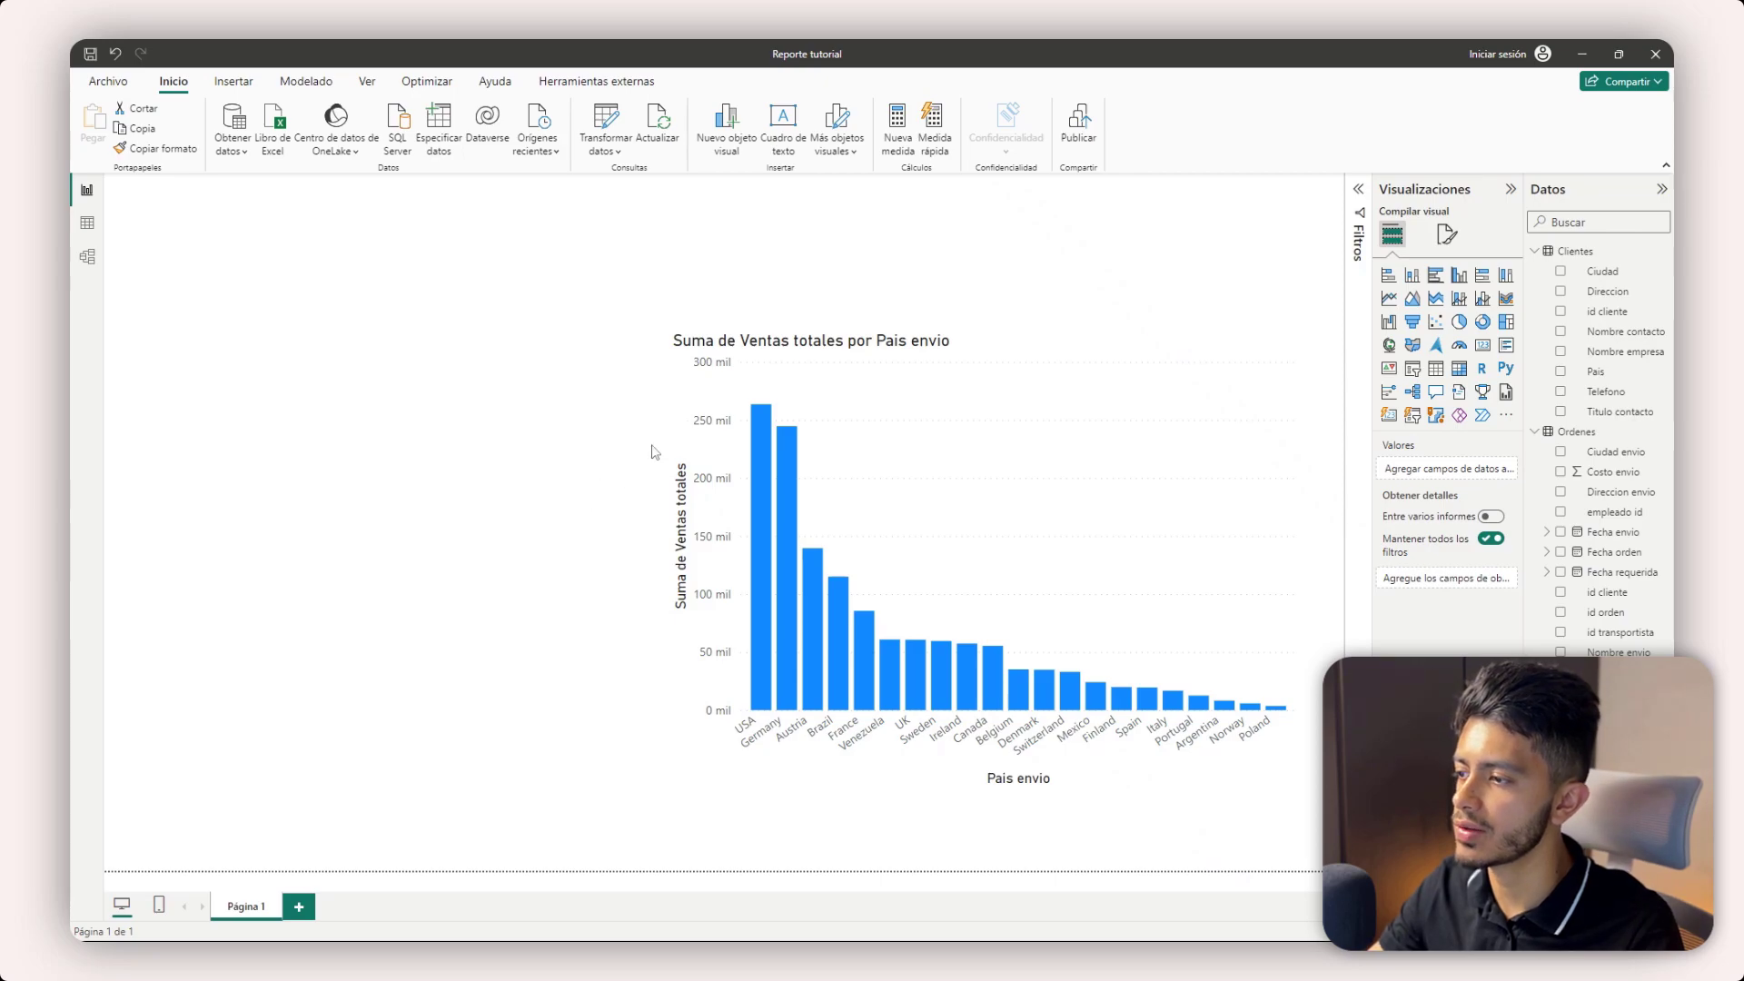
{"action": "left_click", "coordinate": [1413, 371]}
{"action": "left_click_drag", "start_coordinate": [423, 475], "coordinate": [382, 439]}
{"action": "left_click", "coordinate": [486, 650]}
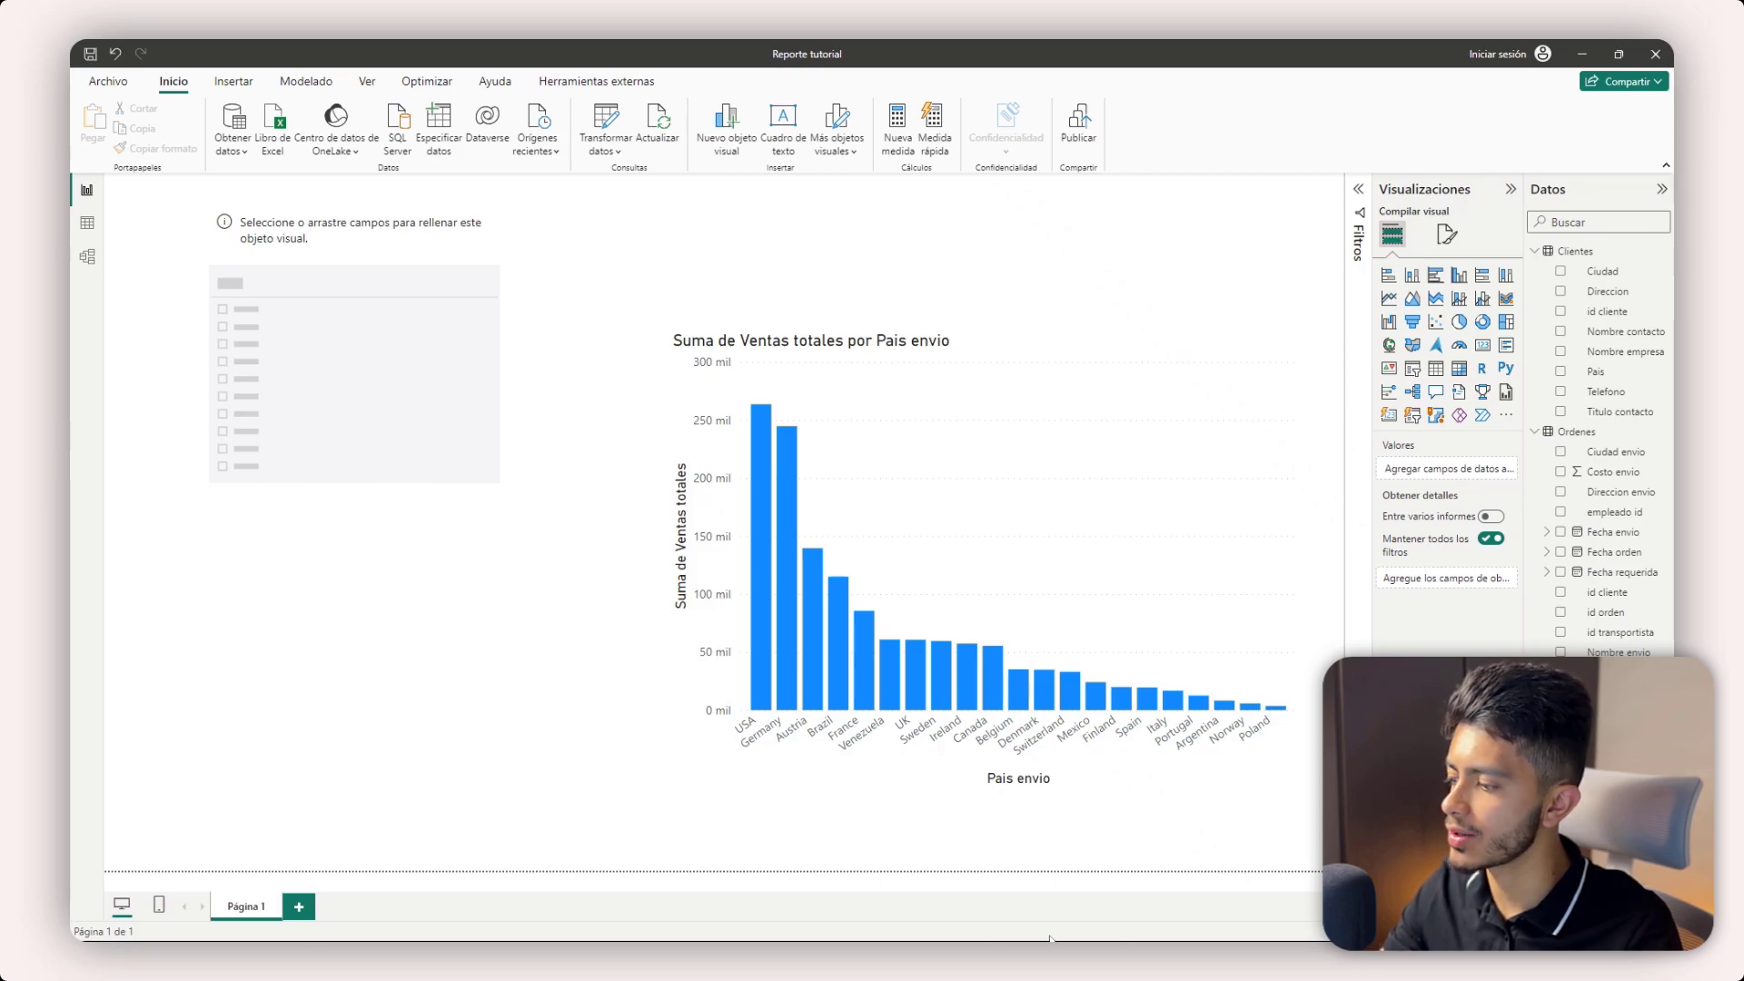
- Select the slicer, assign the empleado id field of Ordenes to it, and enlarge it slightly
{"action": "left_click", "coordinate": [1510, 189]}
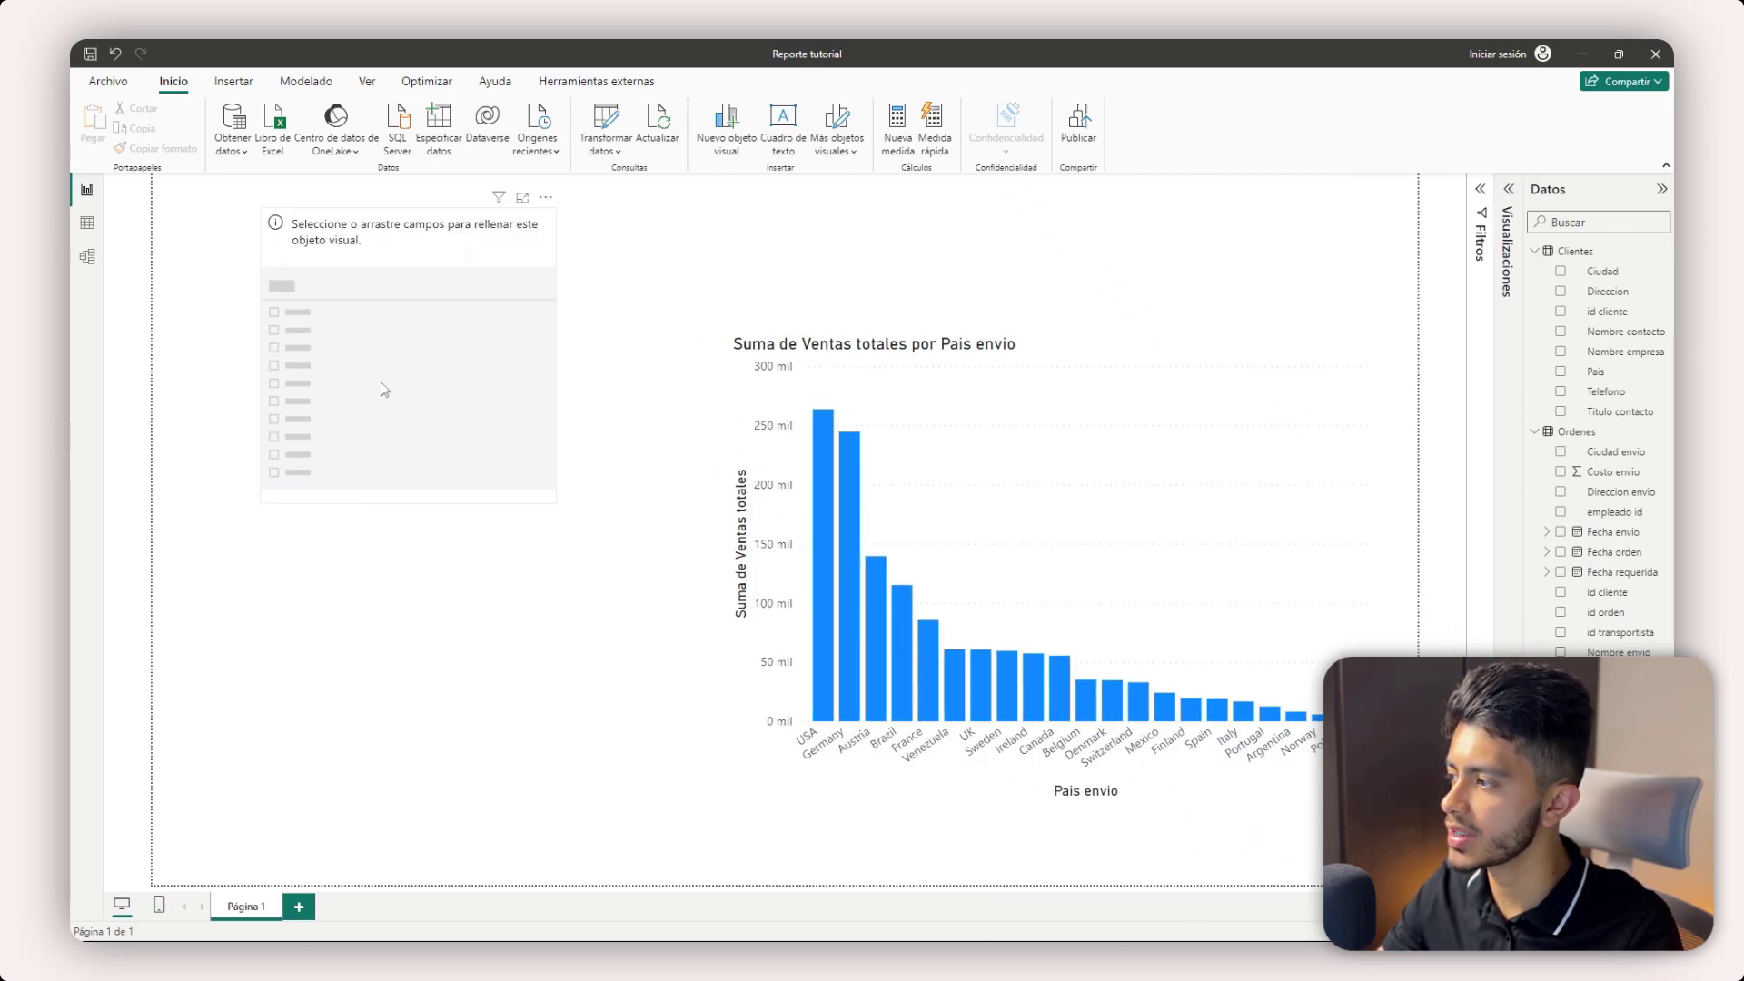
{"action": "left_click", "coordinate": [362, 242]}
{"action": "left_click", "coordinate": [1508, 189]}
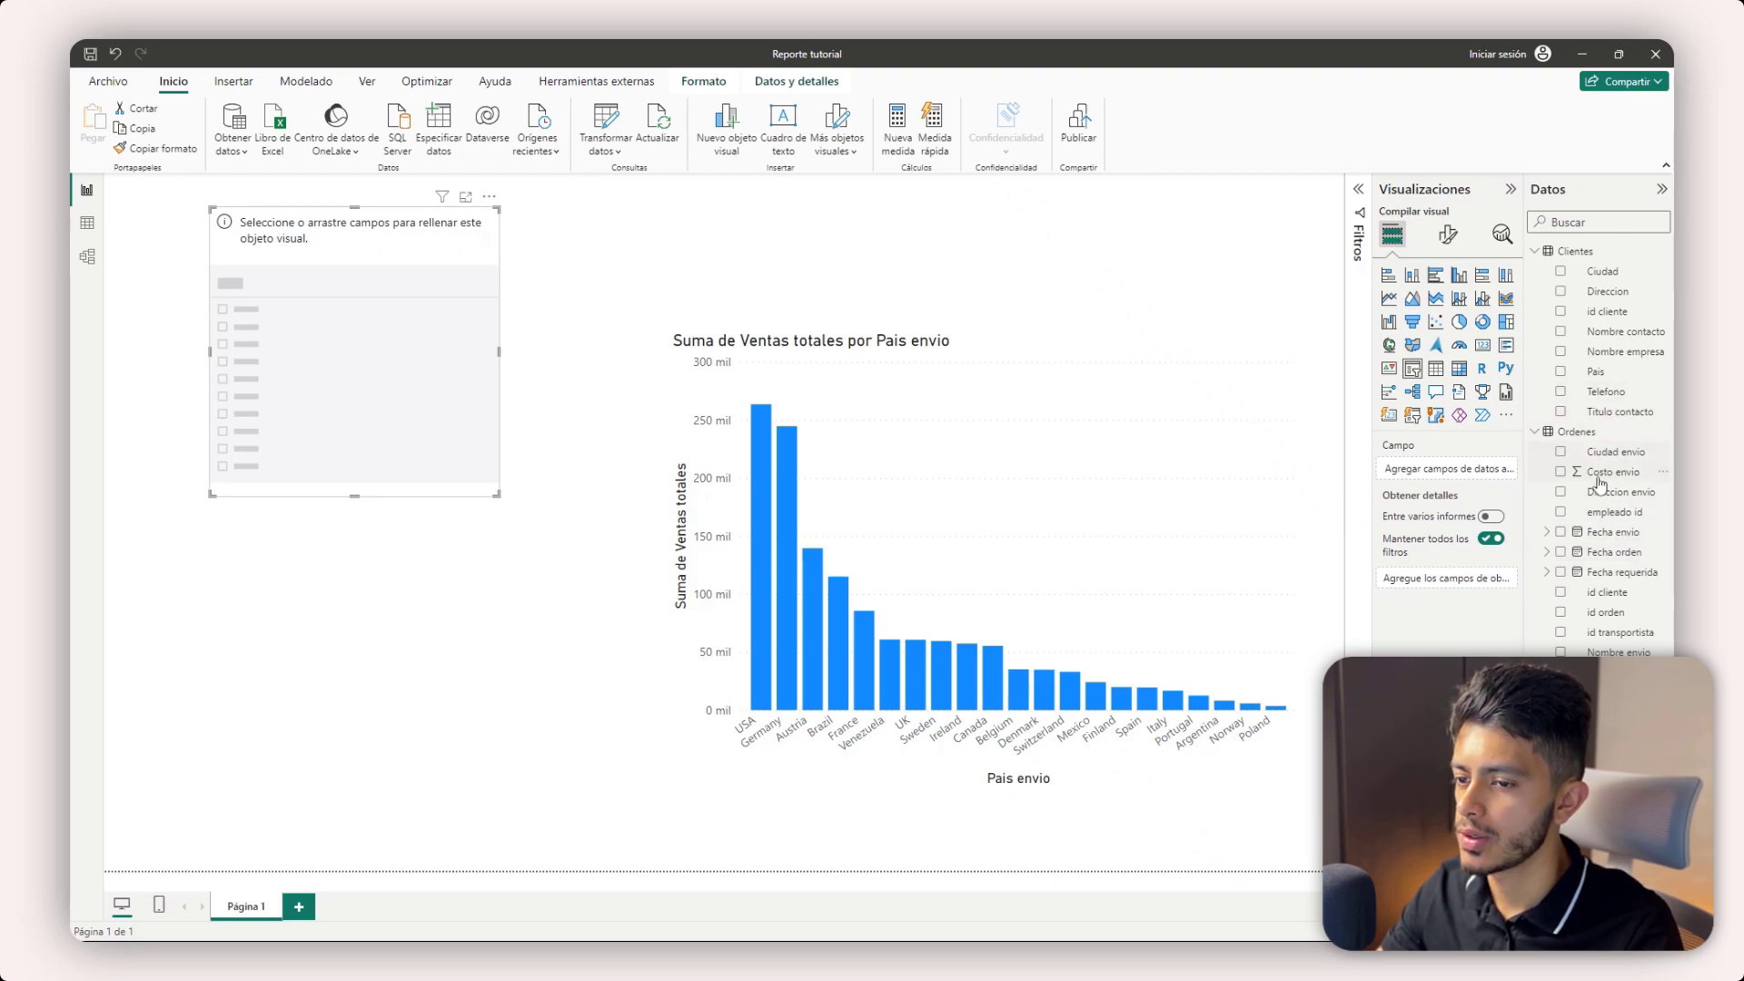
{"action": "left_click_drag", "start_coordinate": [1600, 506], "coordinate": [1446, 471]}
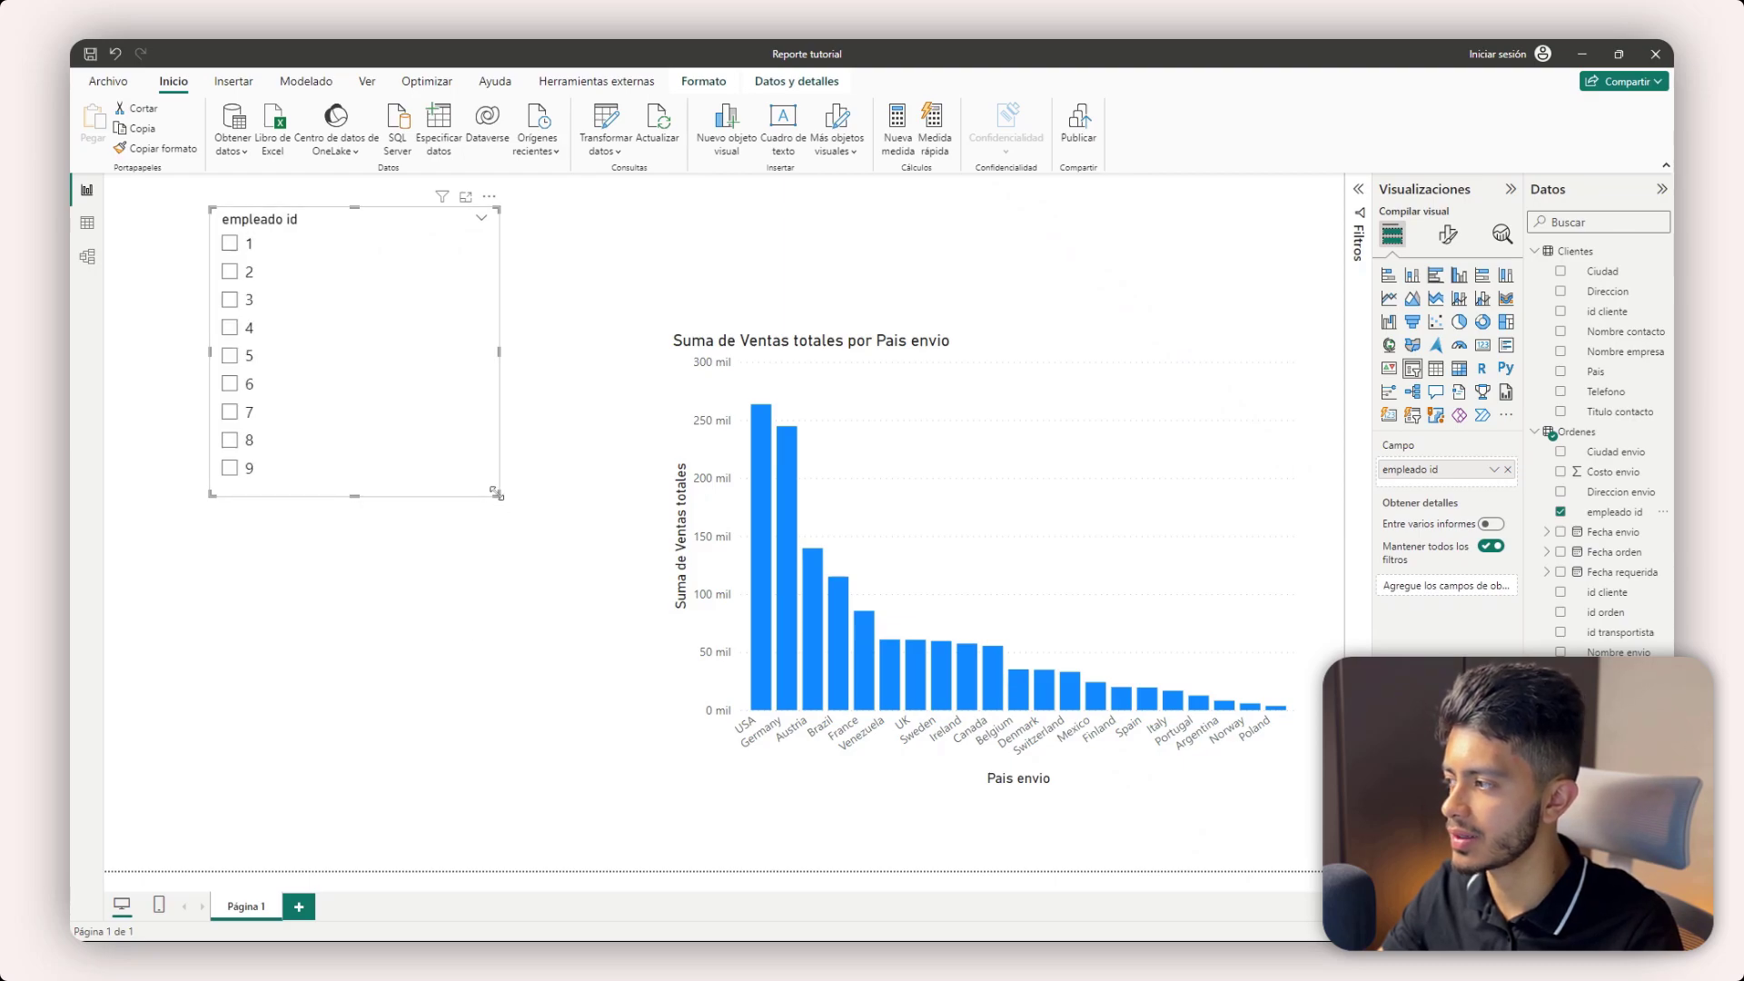
{"action": "left_click_drag", "start_coordinate": [497, 496], "coordinate": [539, 512]}
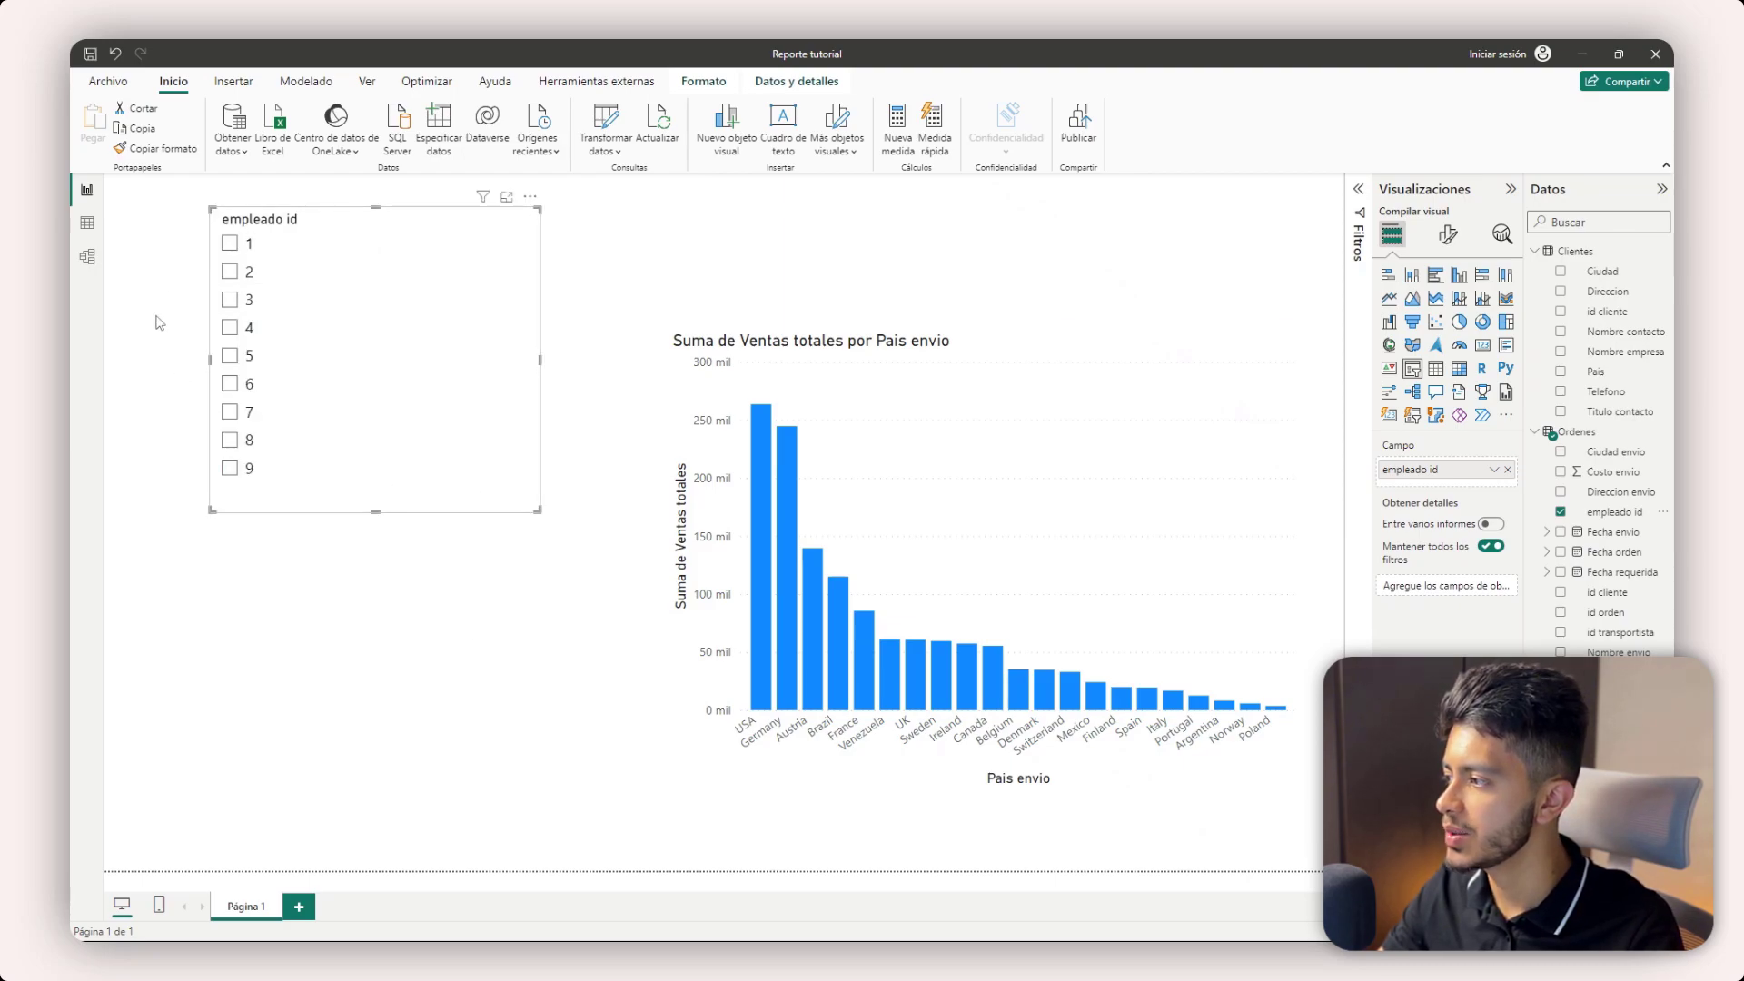
- Test the slicer by filtering the column chart by single employee ids such as 2, 3 and 5, and clear the selection
{"action": "left_click", "coordinate": [233, 272]}
{"action": "left_click", "coordinate": [255, 386]}
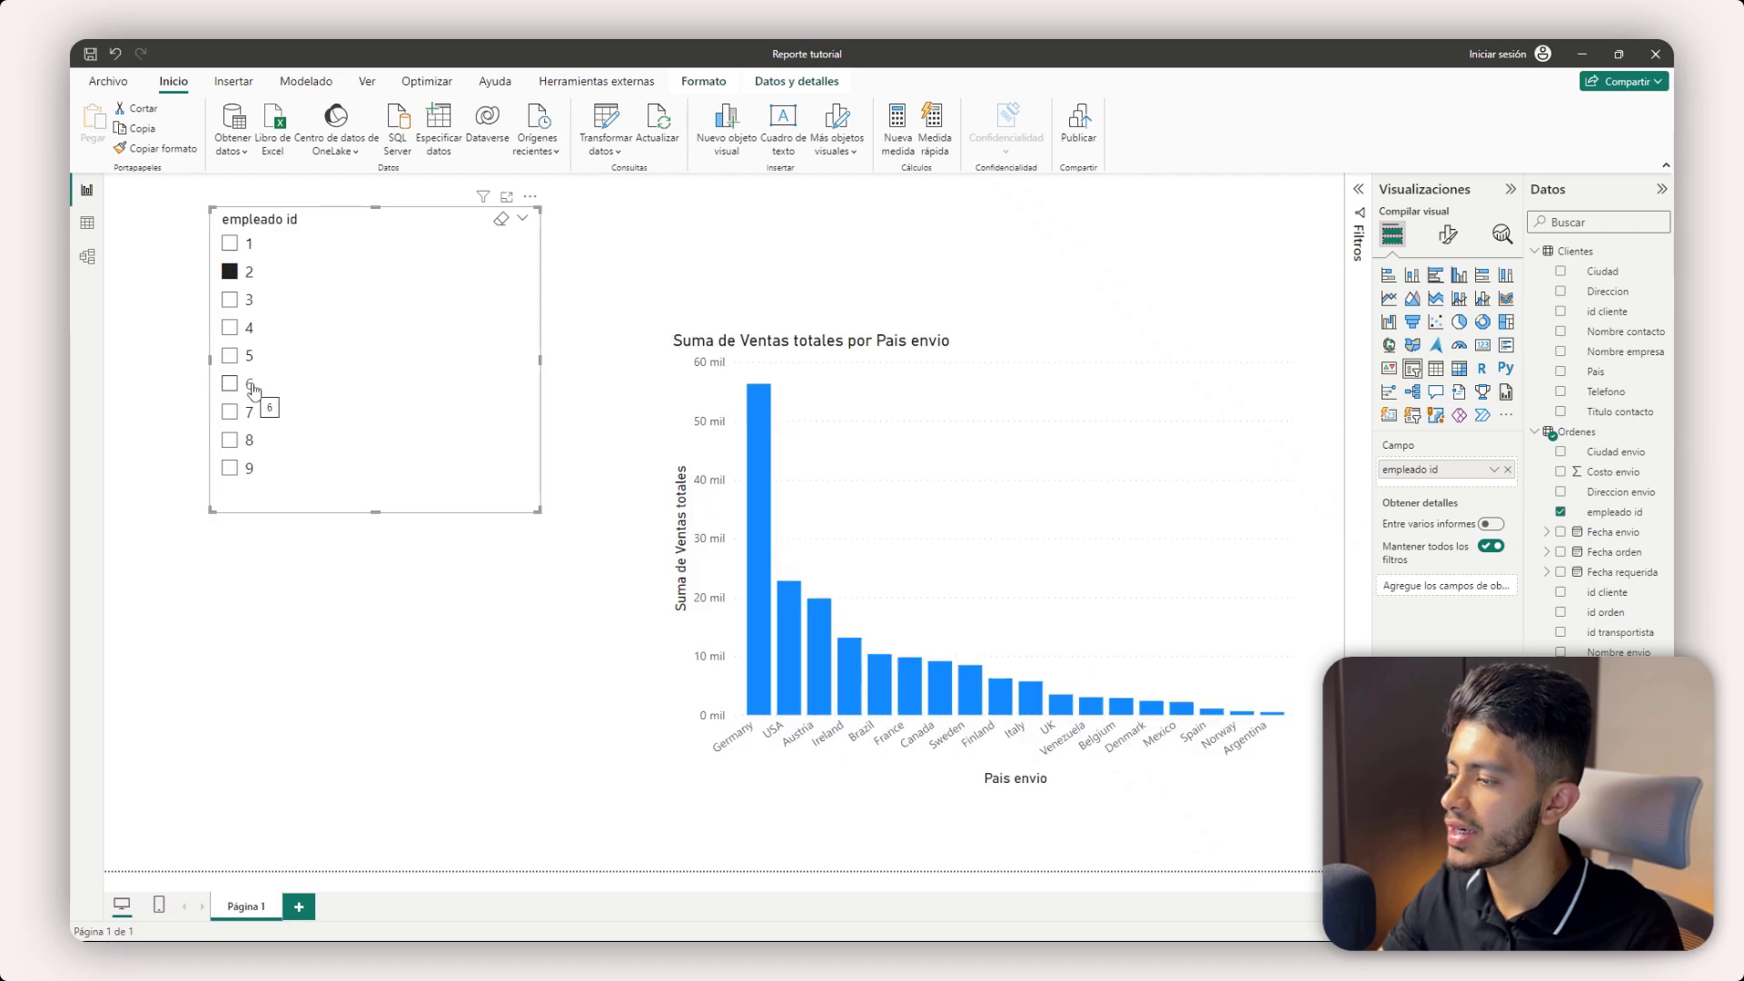
{"action": "left_click", "coordinate": [255, 359]}
{"action": "left_click", "coordinate": [253, 385]}
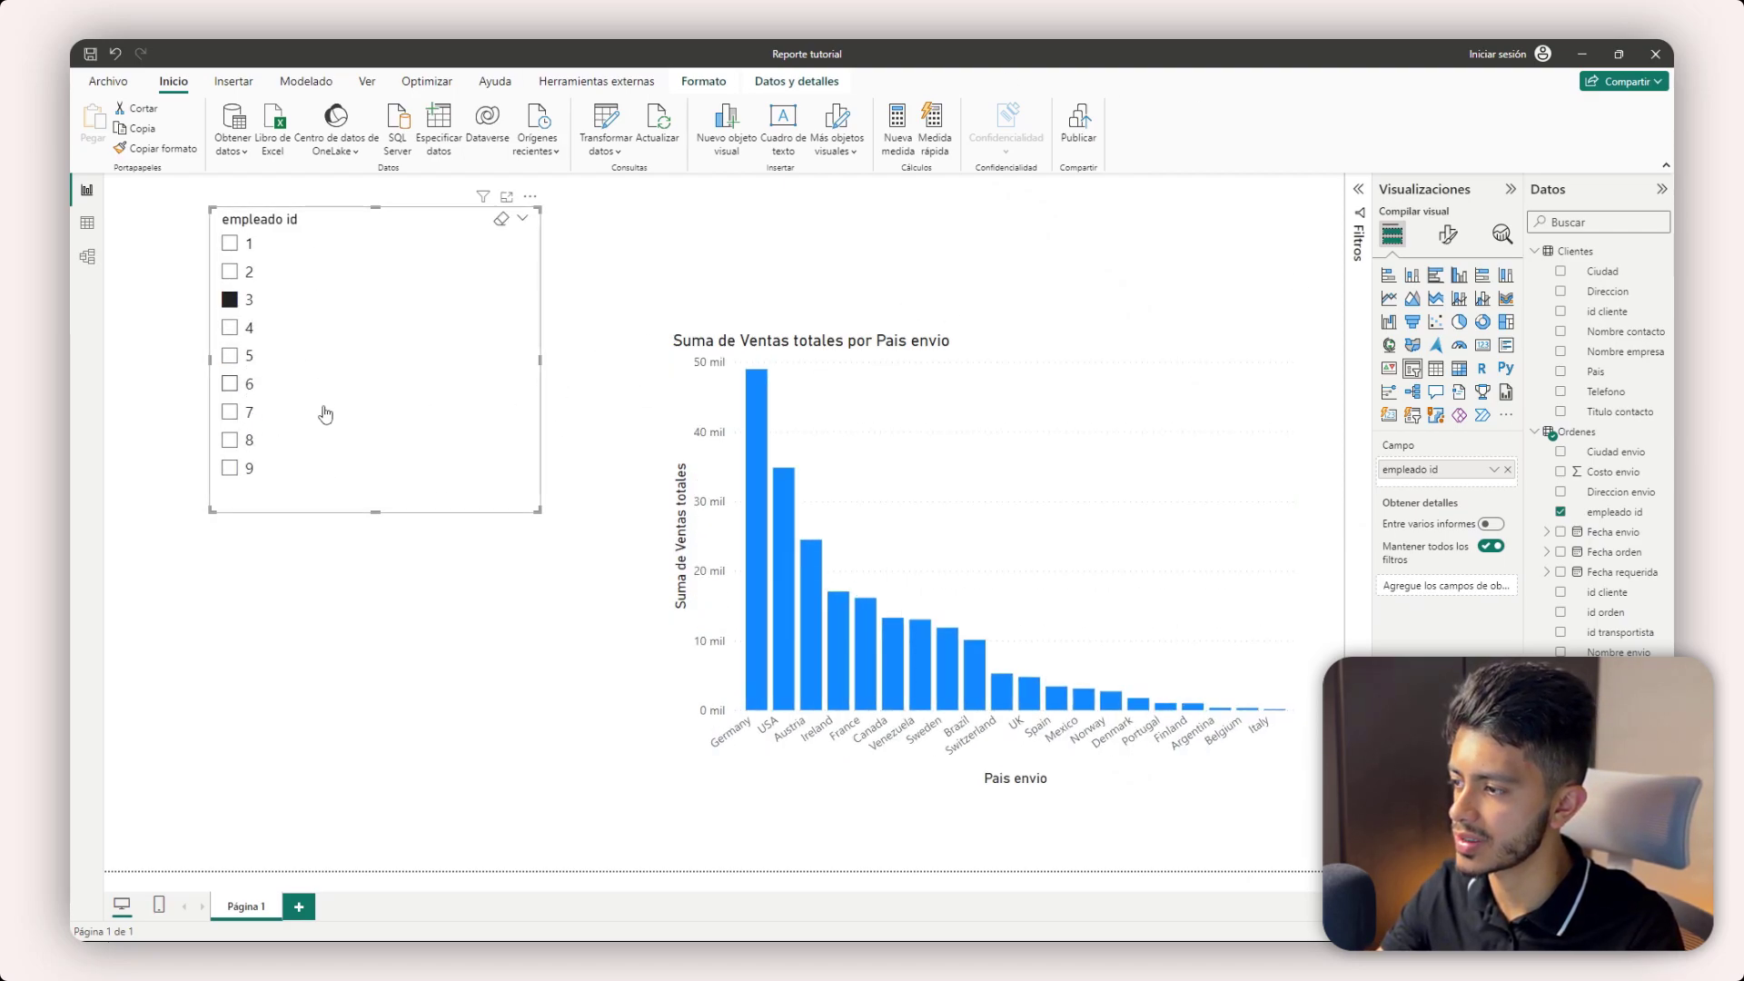
{"action": "left_click", "coordinate": [234, 440]}
{"action": "left_click", "coordinate": [245, 468]}
{"action": "left_click", "coordinate": [250, 356]}
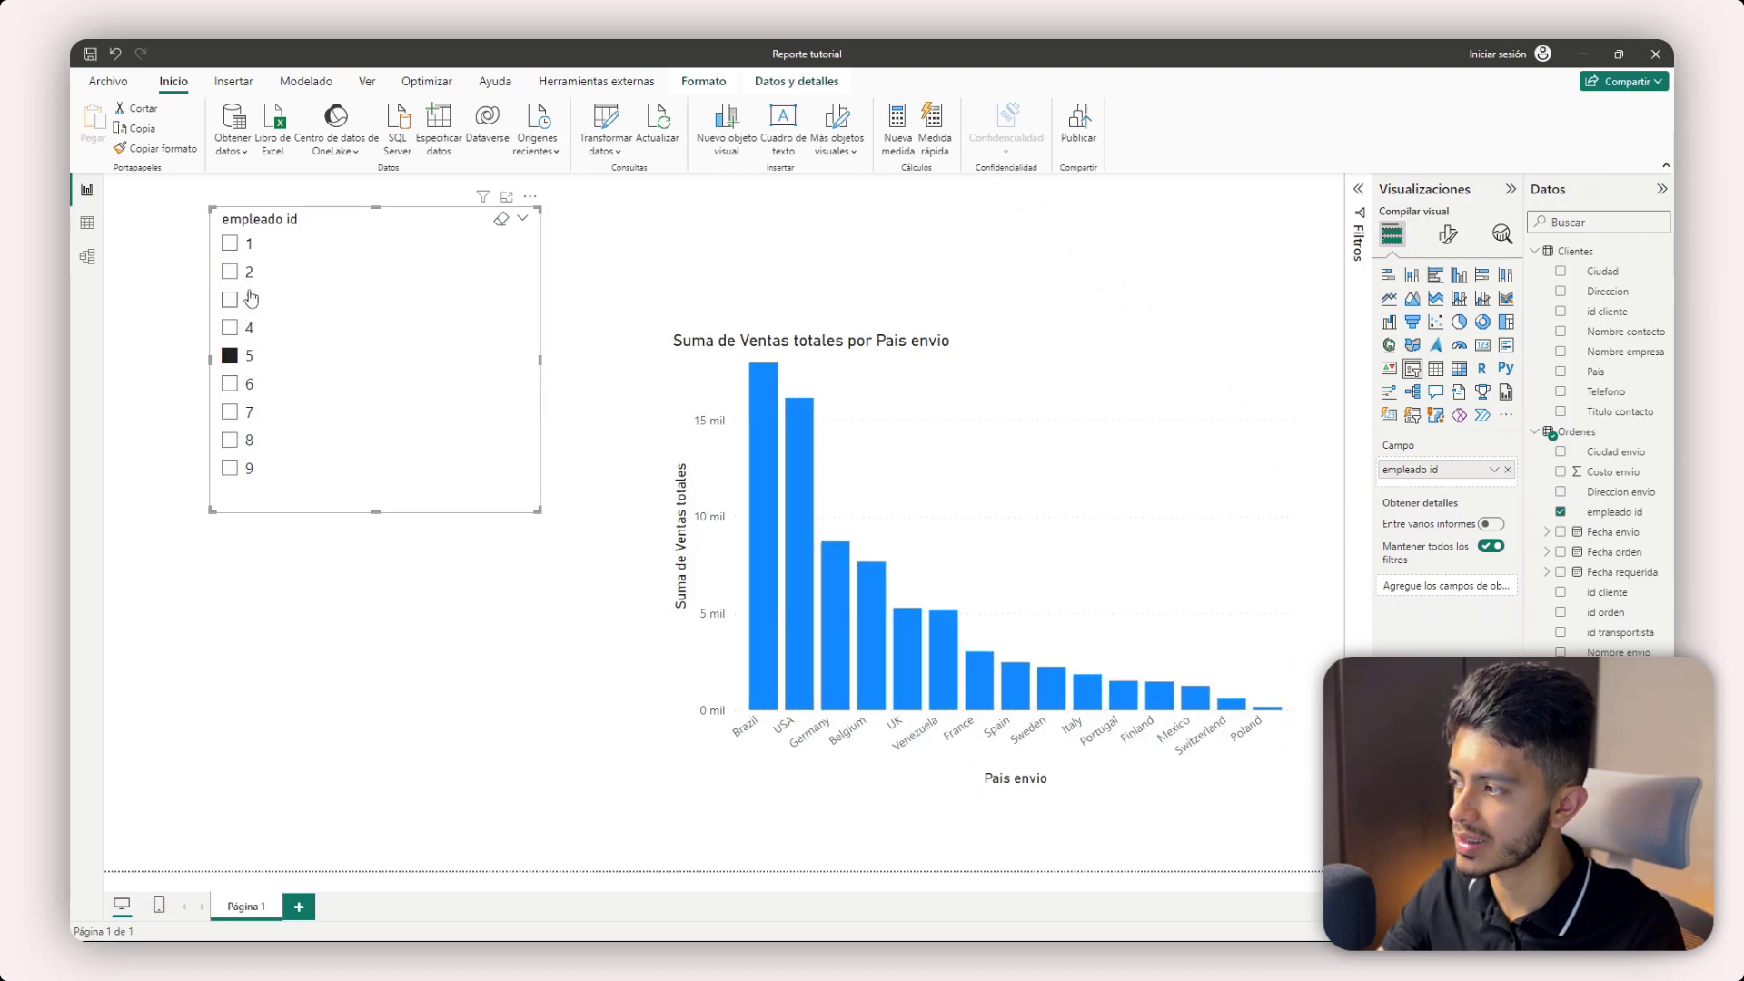
{"action": "left_click", "coordinate": [250, 300]}
{"action": "left_click", "coordinate": [244, 248]}
{"action": "left_click", "coordinate": [240, 247]}
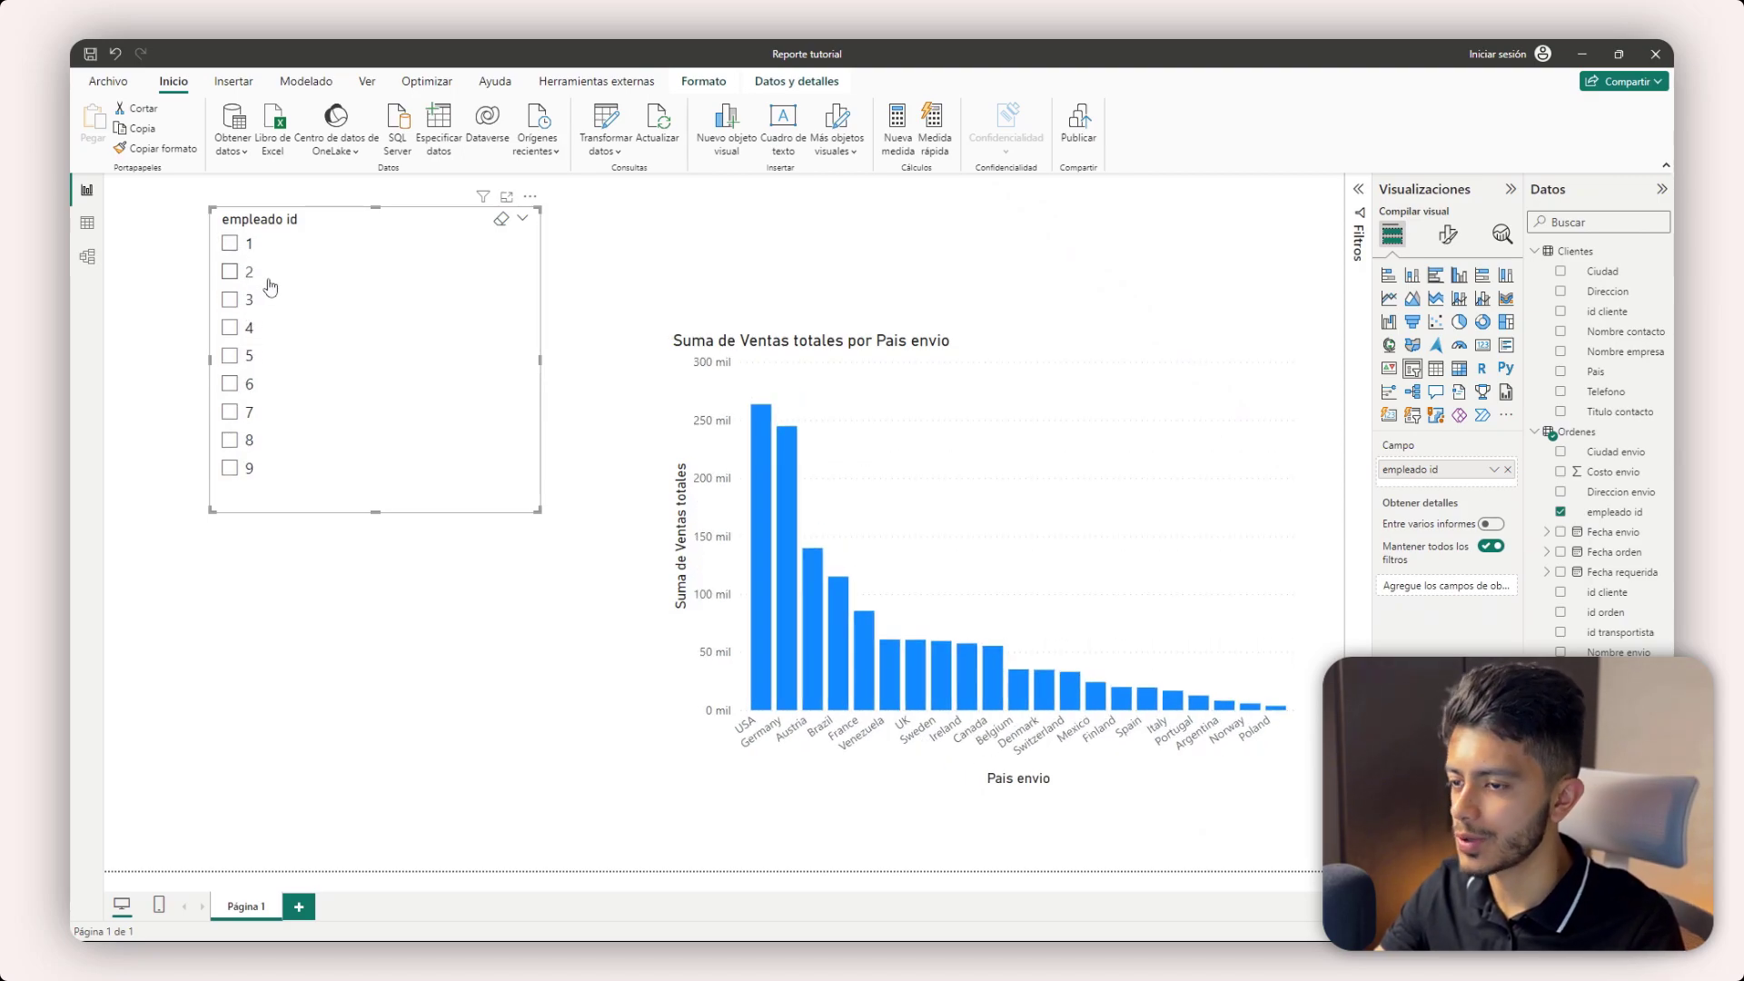
- Open the visual formatting options of the column chart and move the chart slightly higher on the page
{"action": "left_click", "coordinate": [768, 359]}
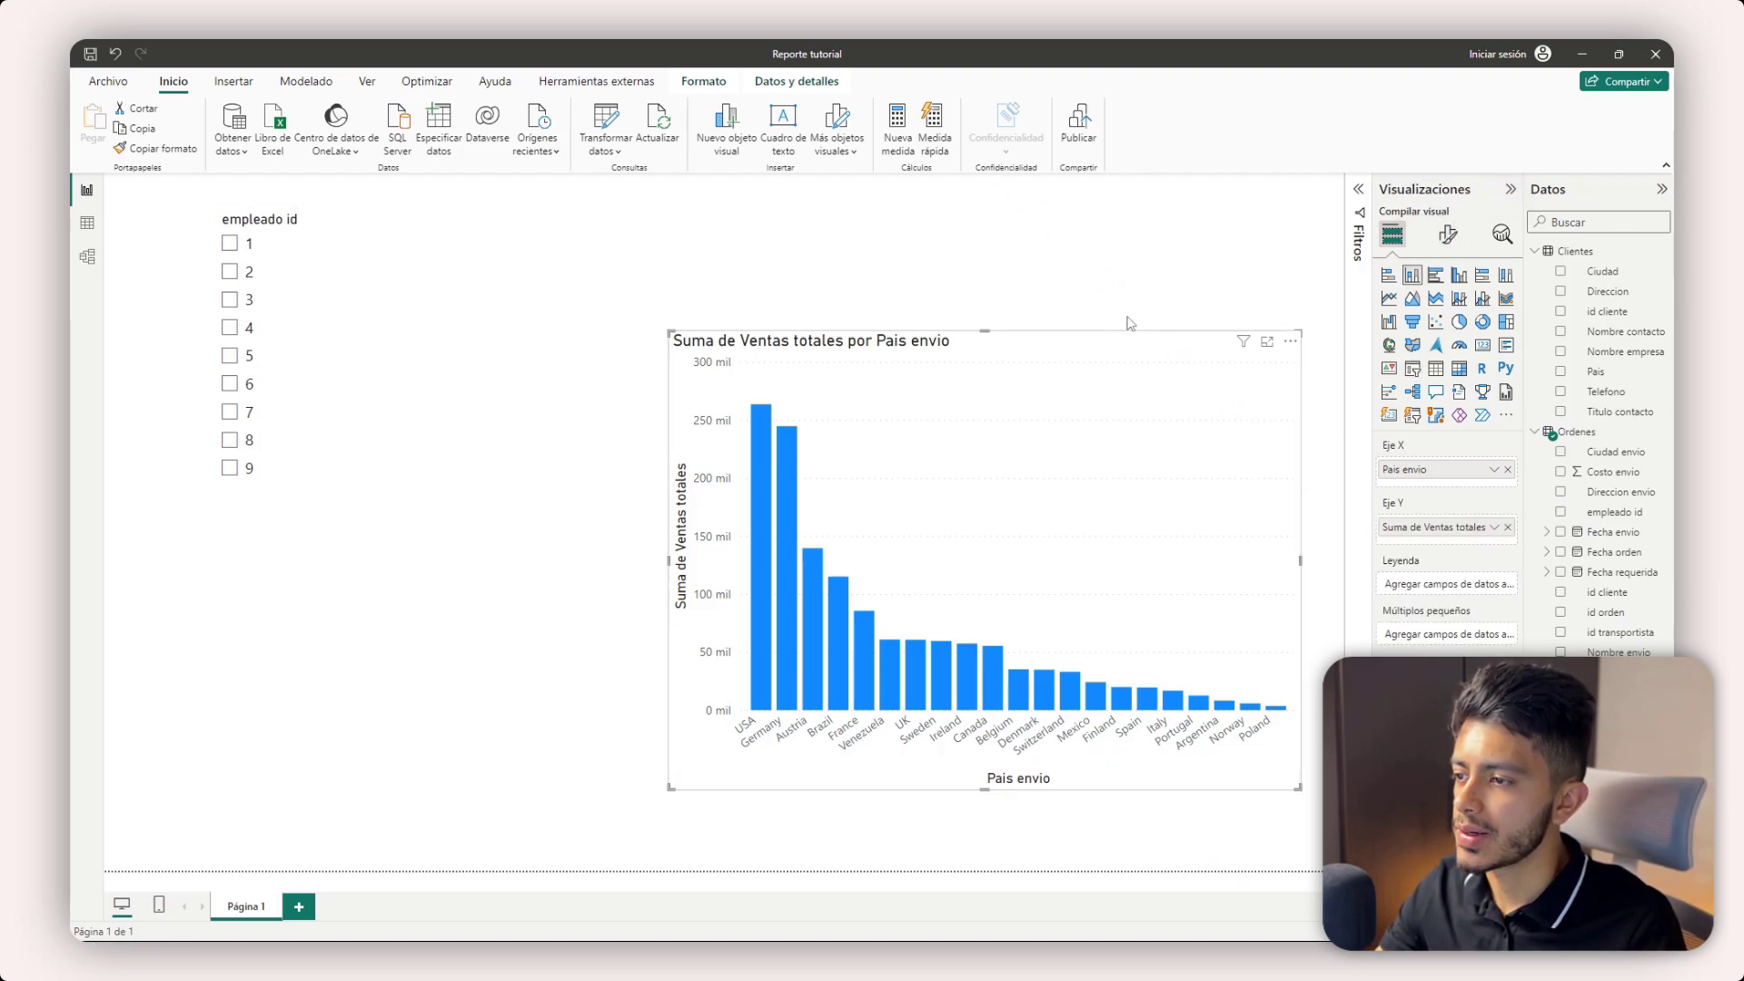
{"action": "left_click", "coordinate": [1456, 240]}
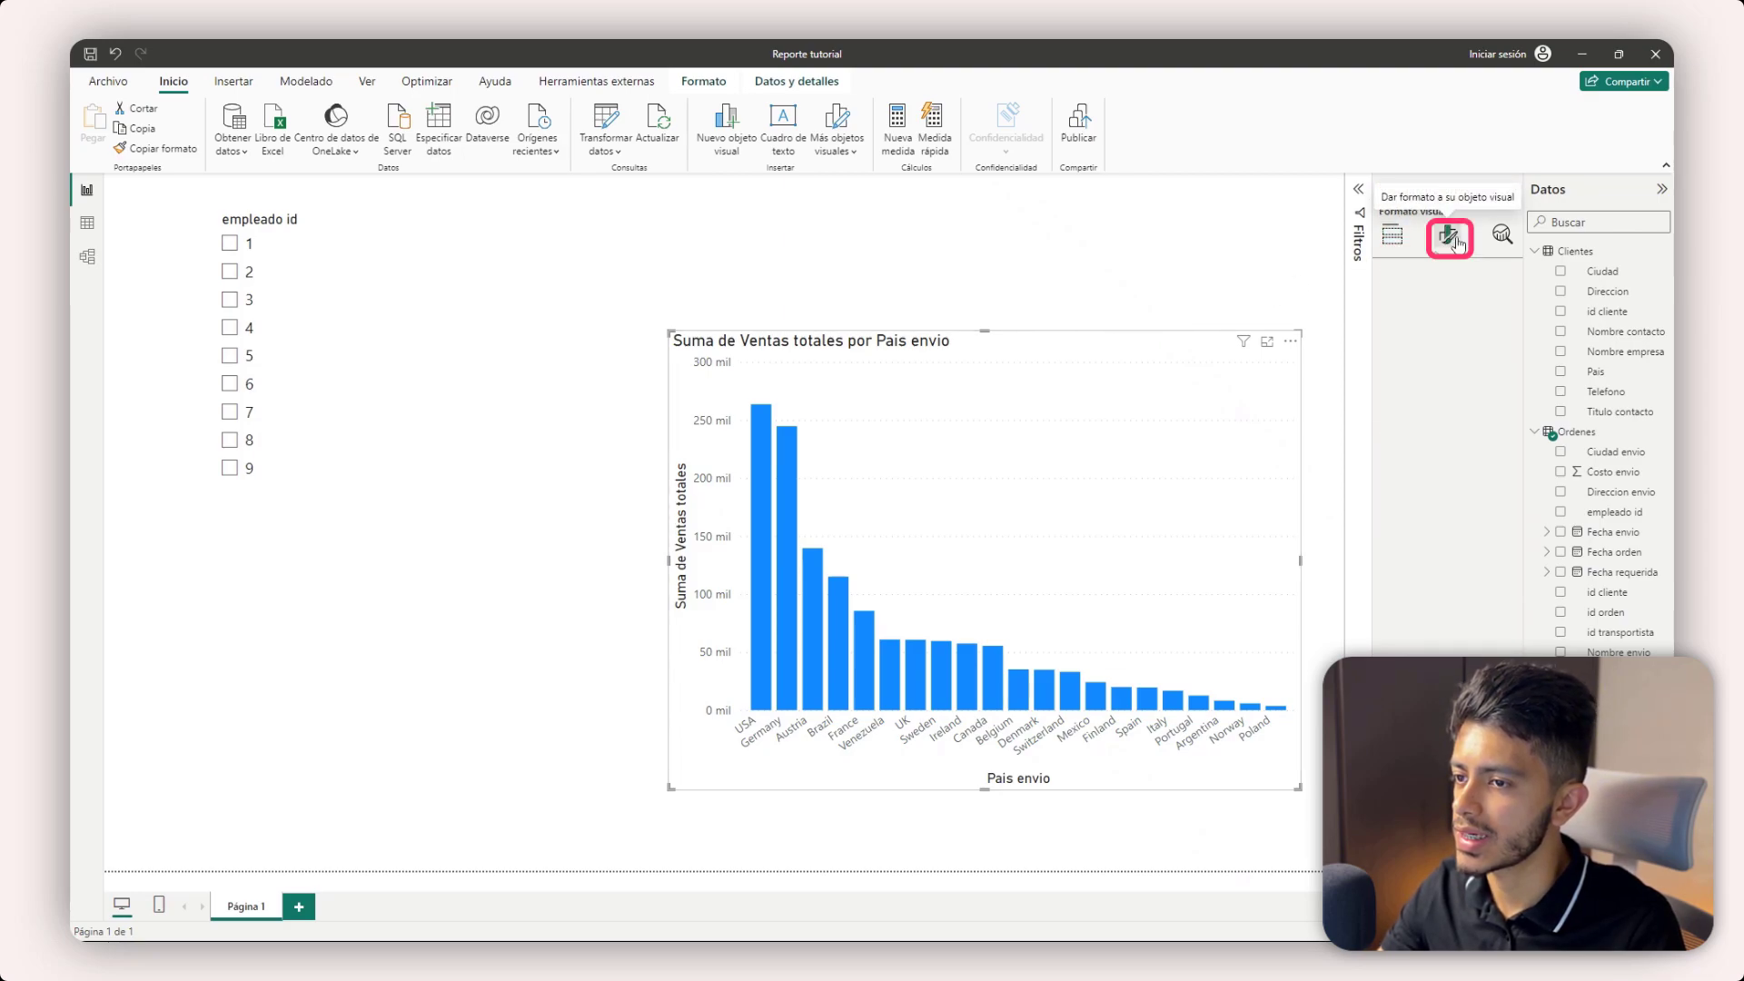
{"action": "left_click_drag", "start_coordinate": [1157, 349], "coordinate": [1131, 286]}
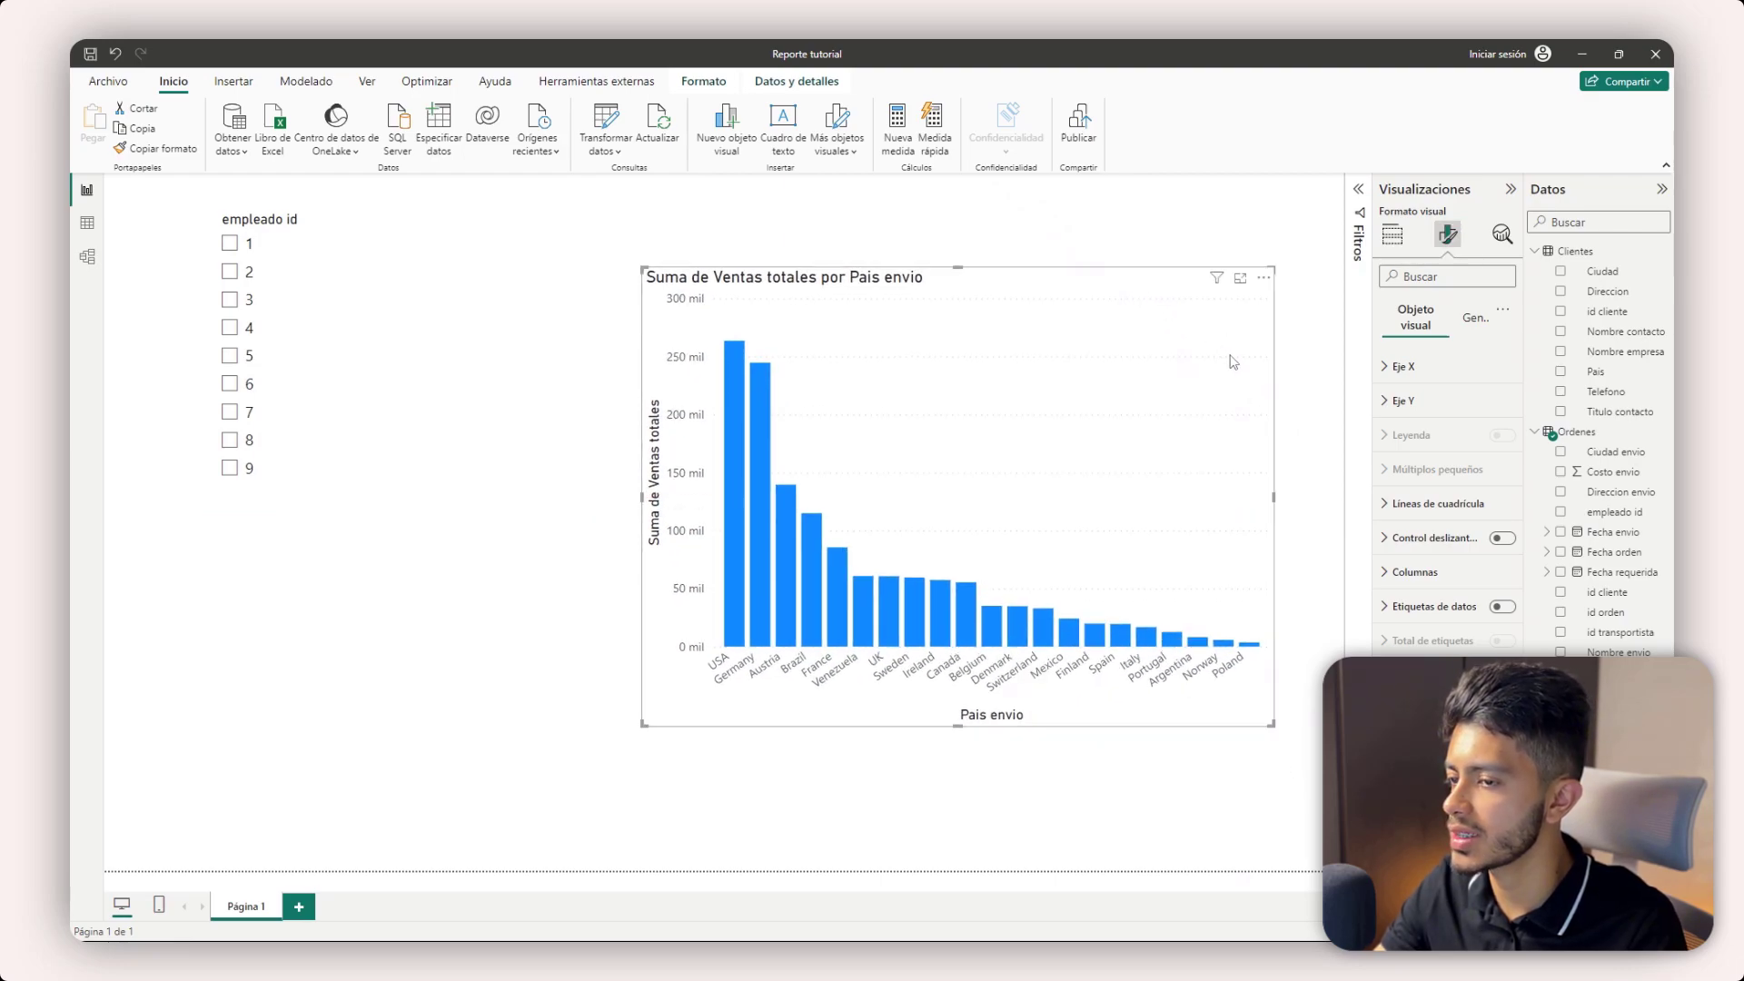
- Look over the X-axis formatting options for the value font and colour, and collapse them again
{"action": "left_click", "coordinate": [1387, 367]}
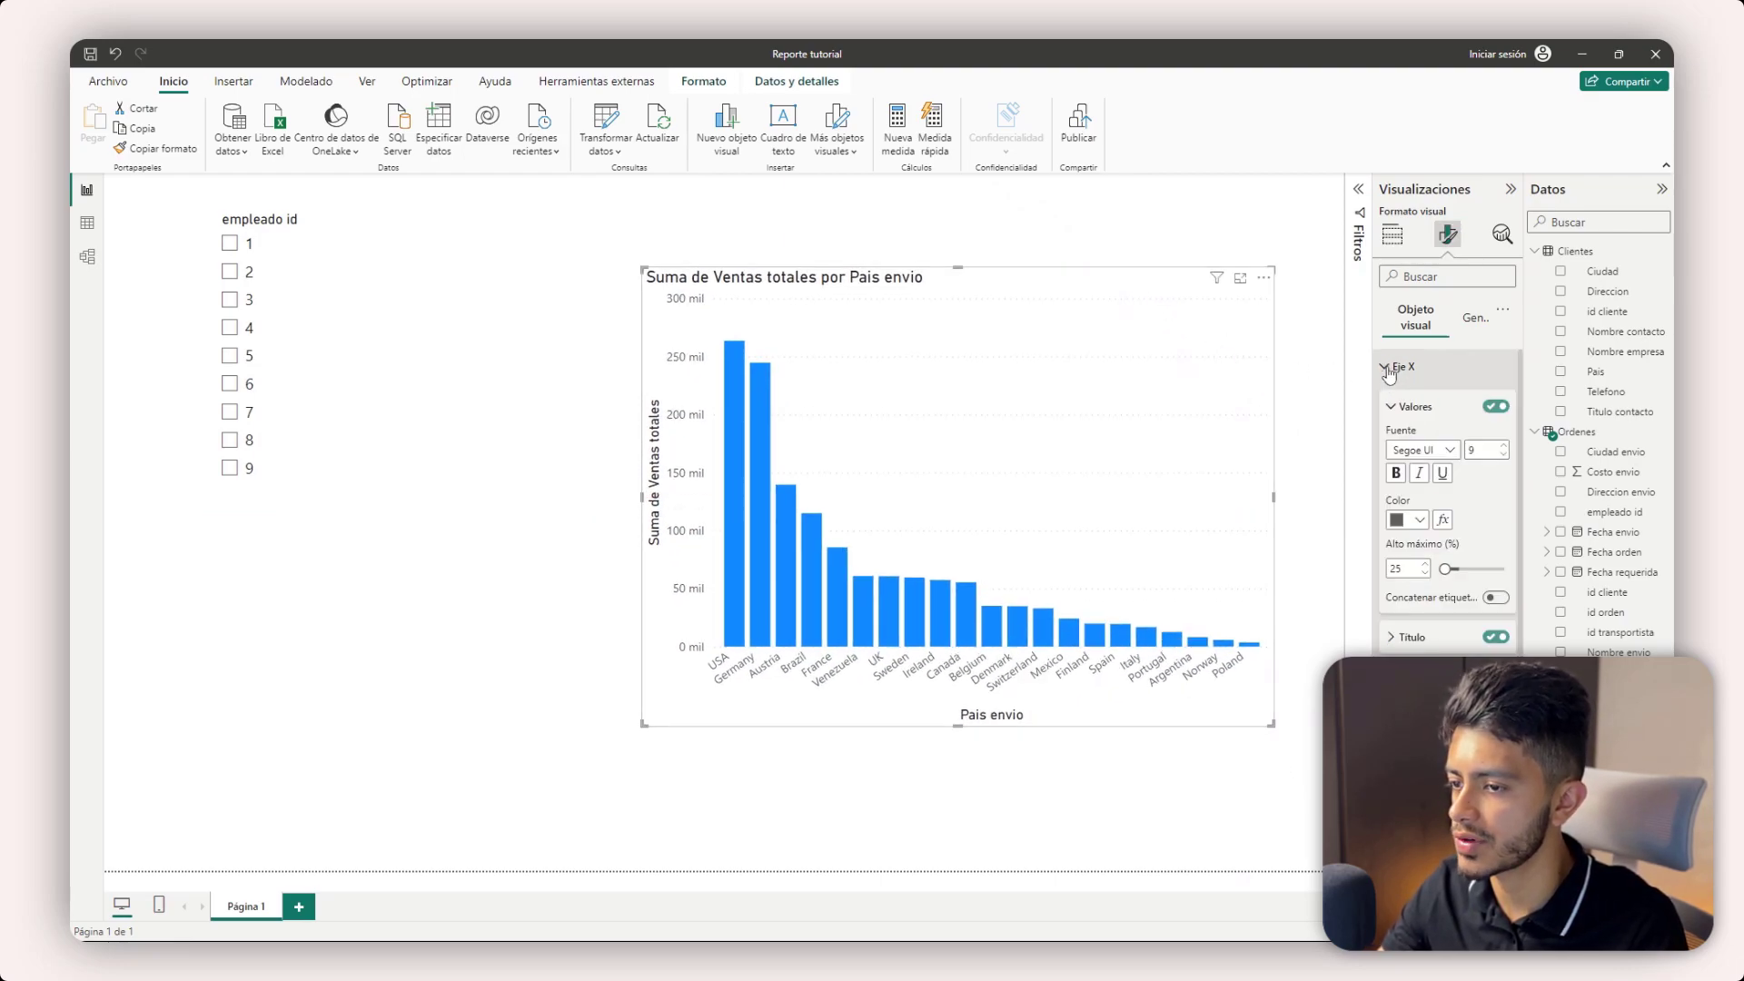
{"action": "left_click", "coordinate": [1389, 370]}
{"action": "left_click", "coordinate": [1388, 370]}
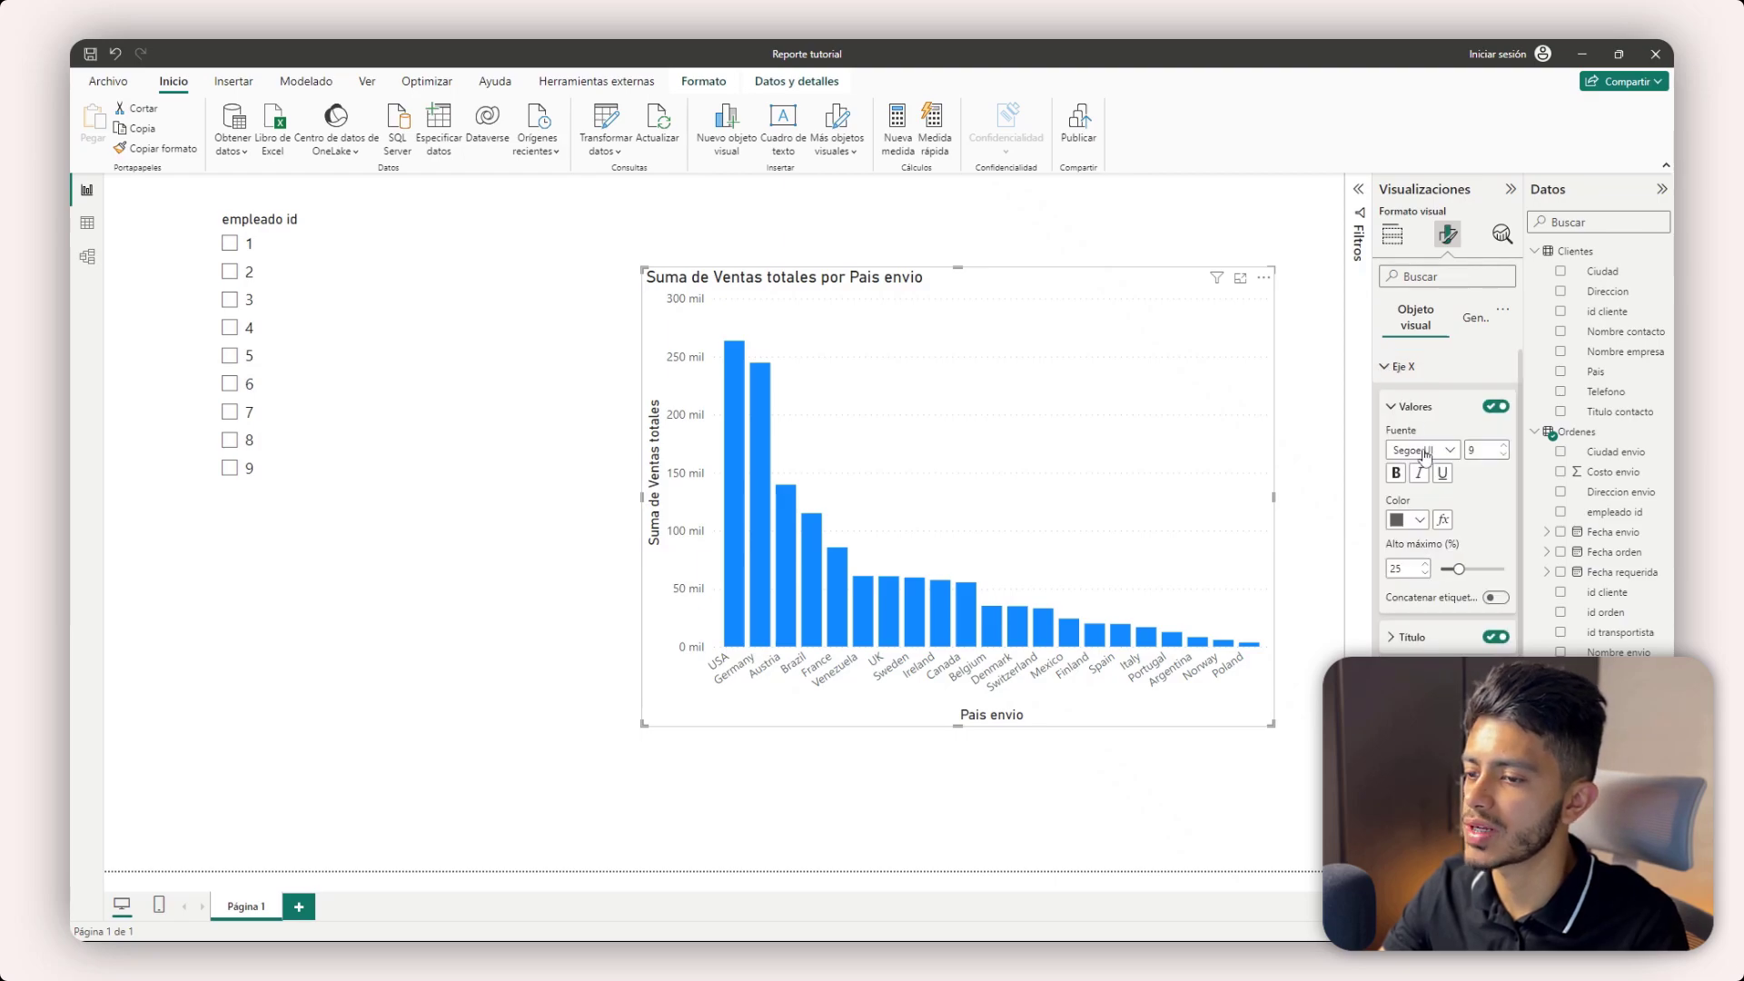
{"action": "left_click", "coordinate": [1415, 520]}
{"action": "left_click", "coordinate": [1430, 419]}
{"action": "left_click", "coordinate": [1414, 373]}
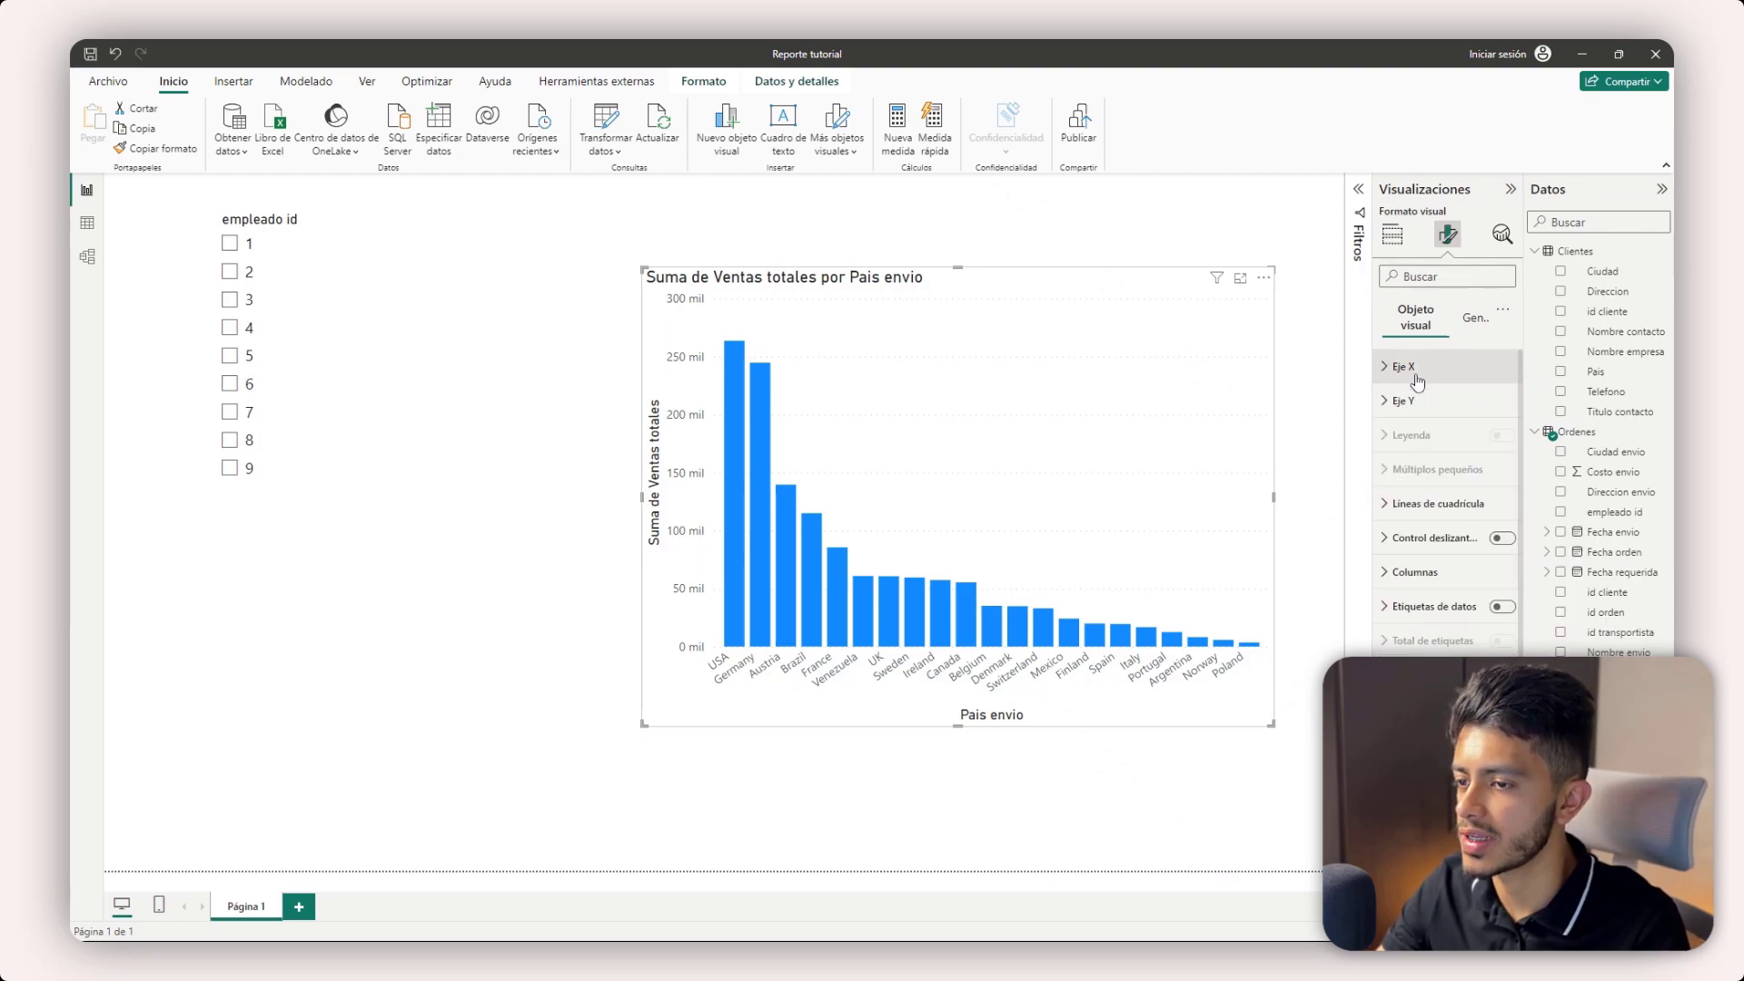
- Set the default colour of the chart's columns to orange
{"action": "left_click", "coordinate": [1412, 591]}
{"action": "left_click", "coordinate": [1407, 652]}
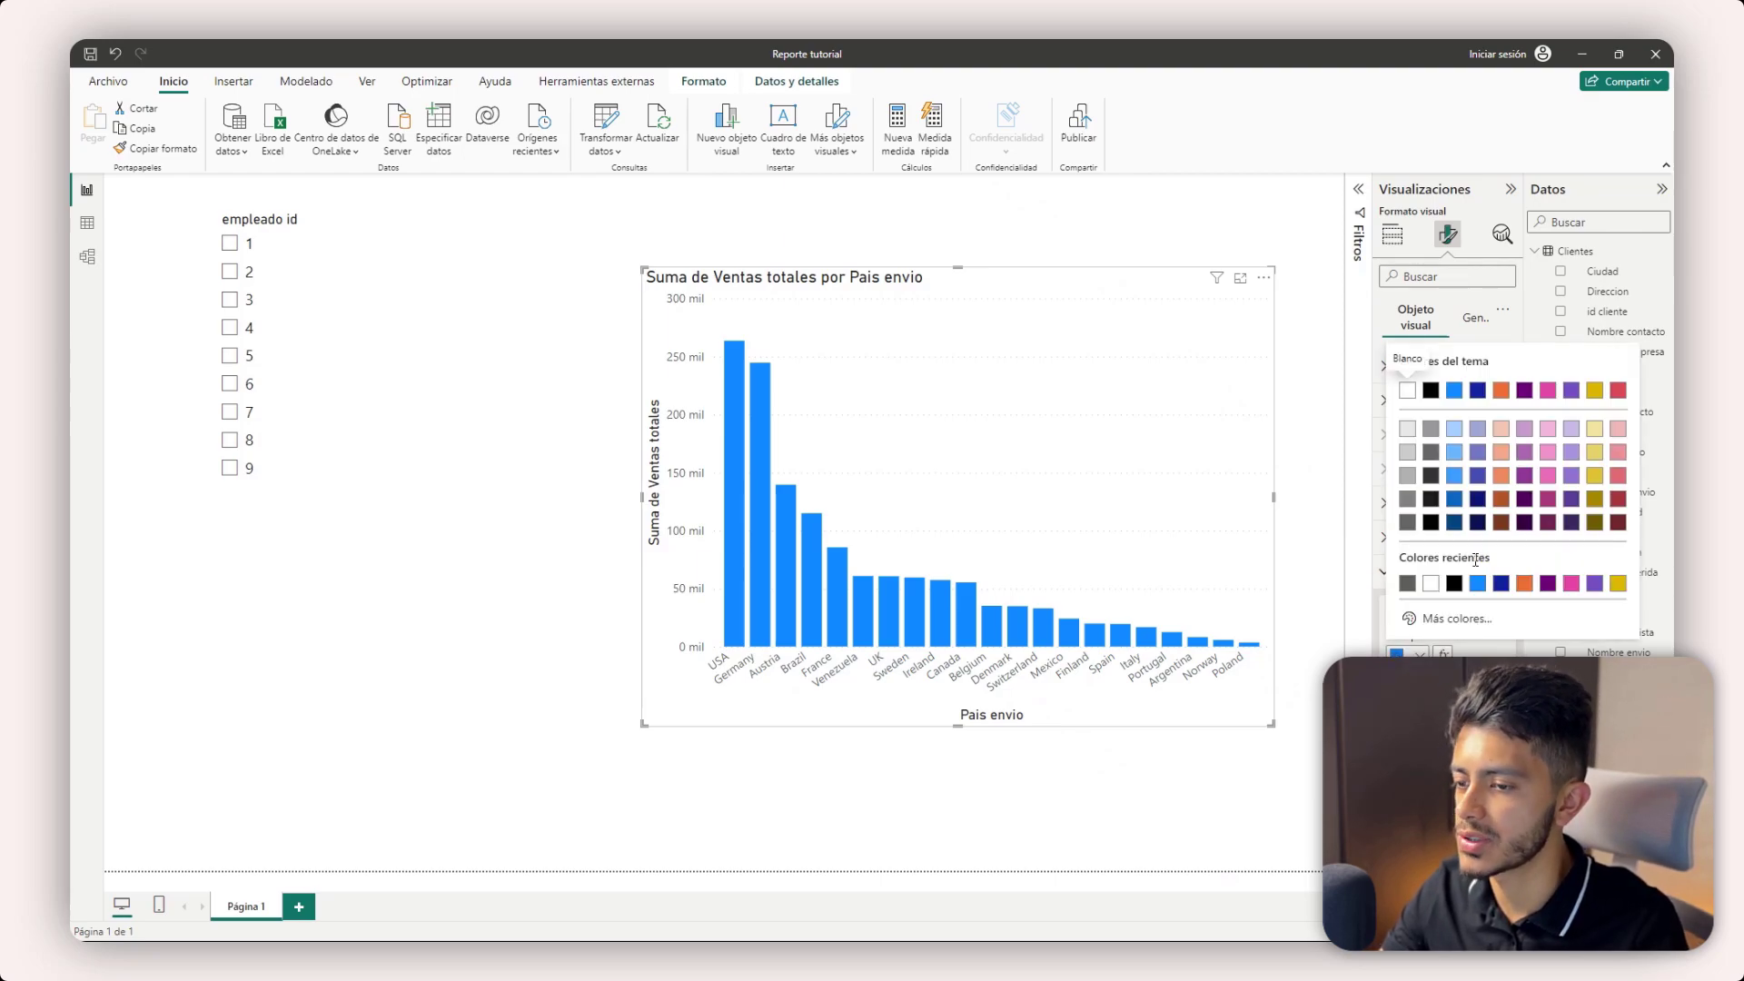
{"action": "left_click", "coordinate": [1531, 589]}
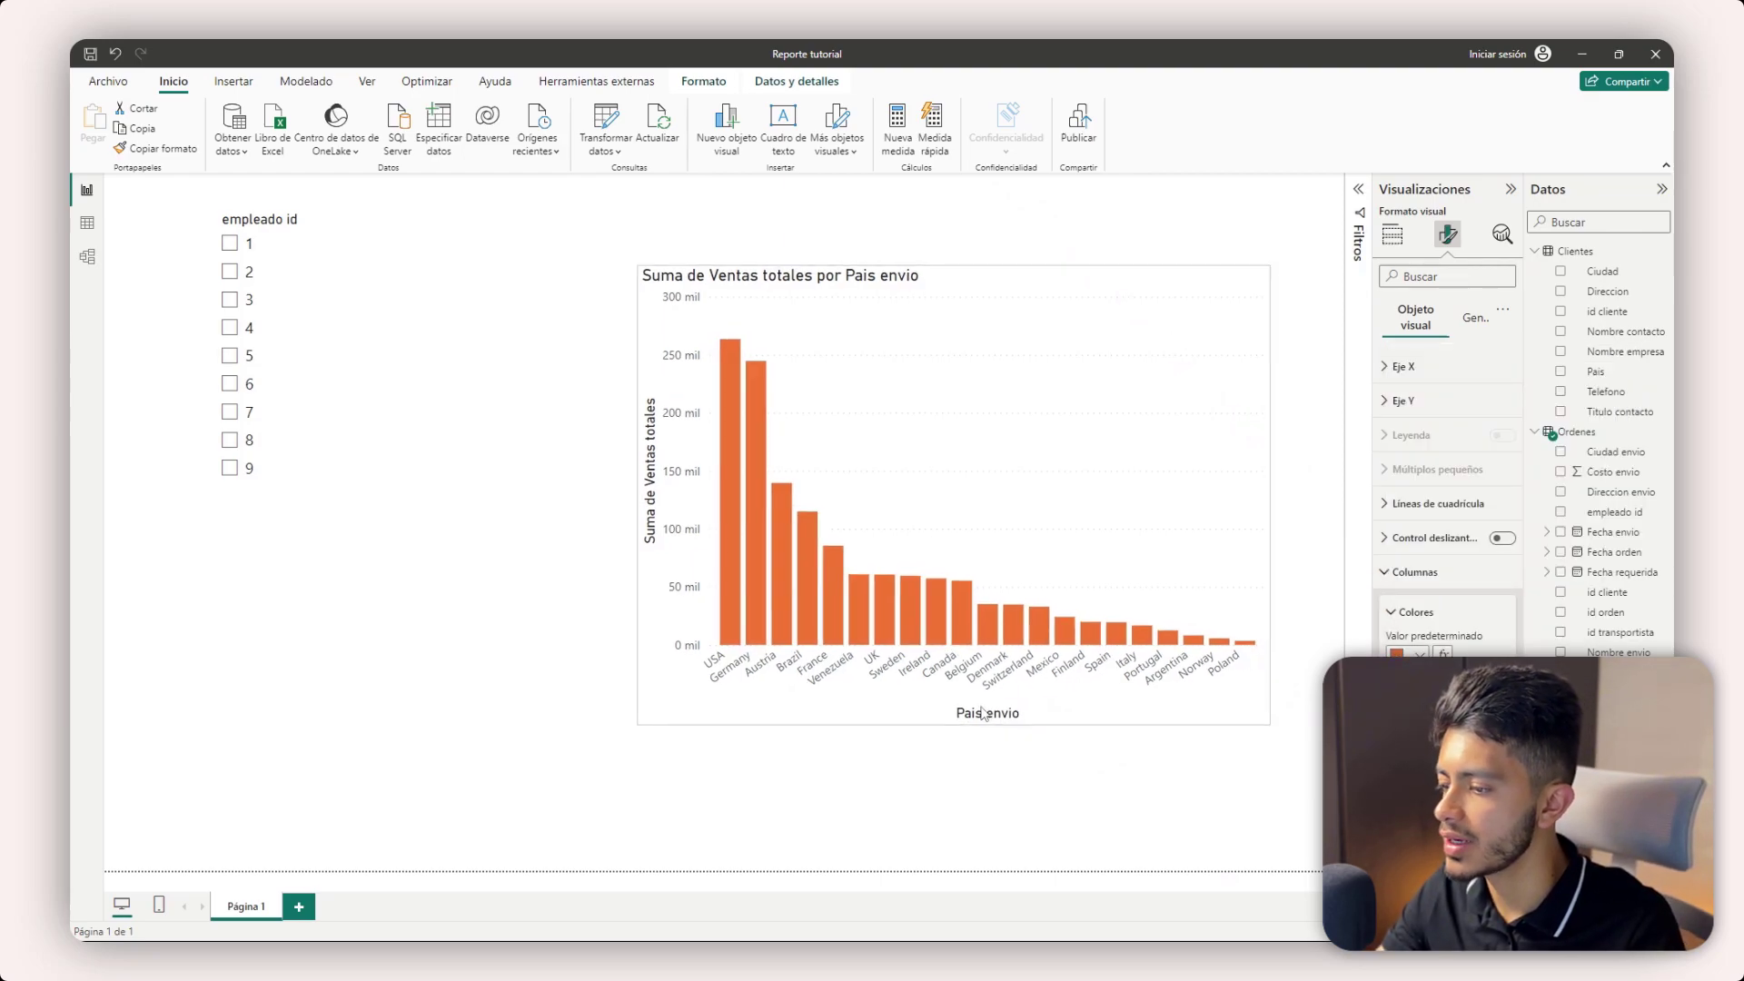
- Reposition the orange column chart in the upper middle of the page, keeping its visual formatting options open
{"action": "left_click_drag", "start_coordinate": [981, 712], "coordinate": [921, 622]}
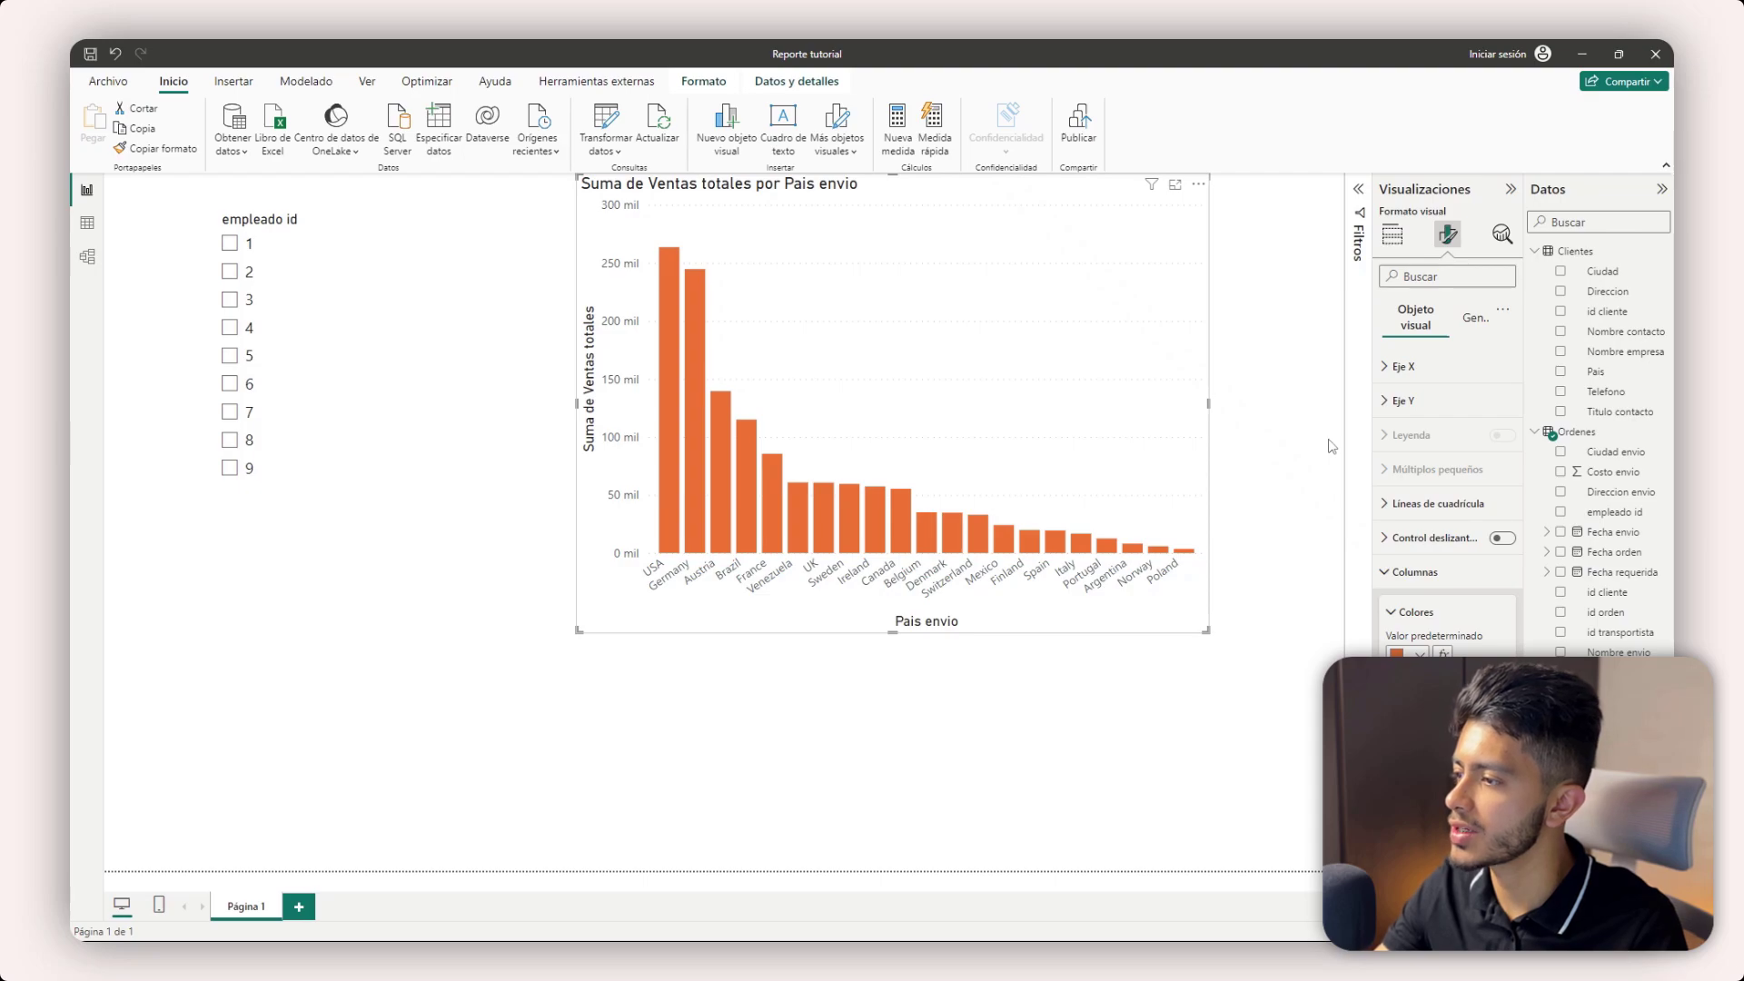
{"action": "left_click", "coordinate": [1399, 243]}
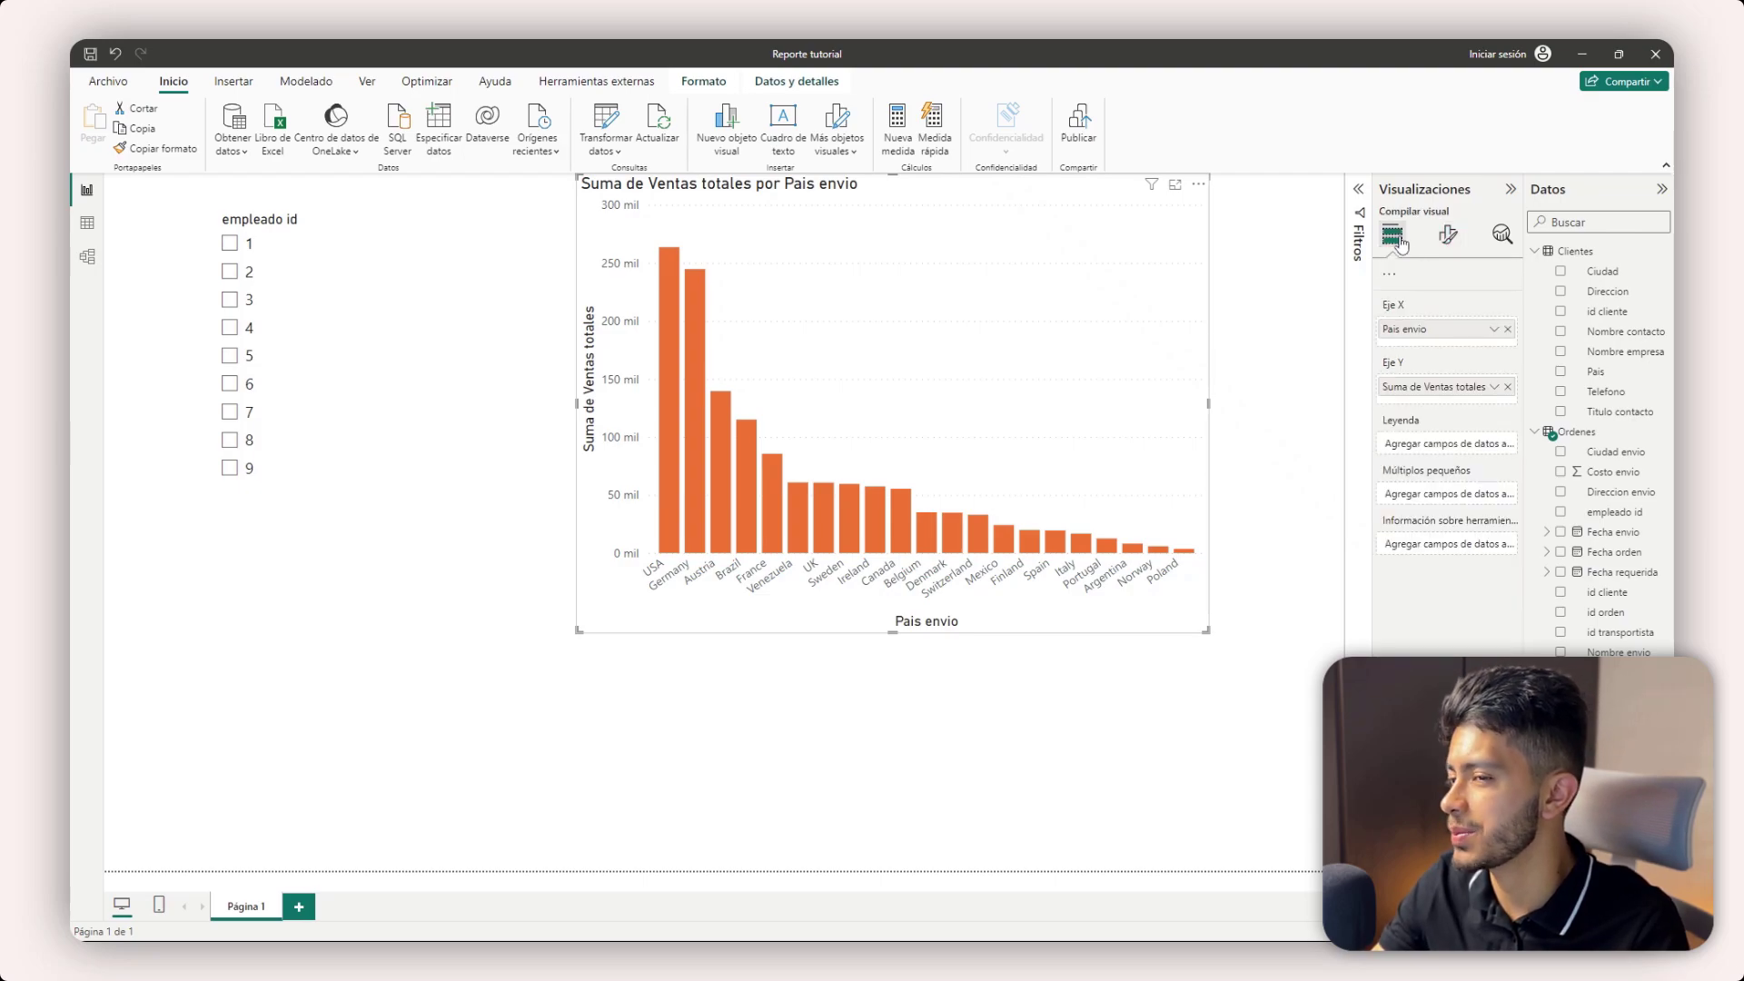
{"action": "left_click", "coordinate": [1448, 235]}
{"action": "left_click_drag", "start_coordinate": [1079, 194], "coordinate": [1083, 234]}
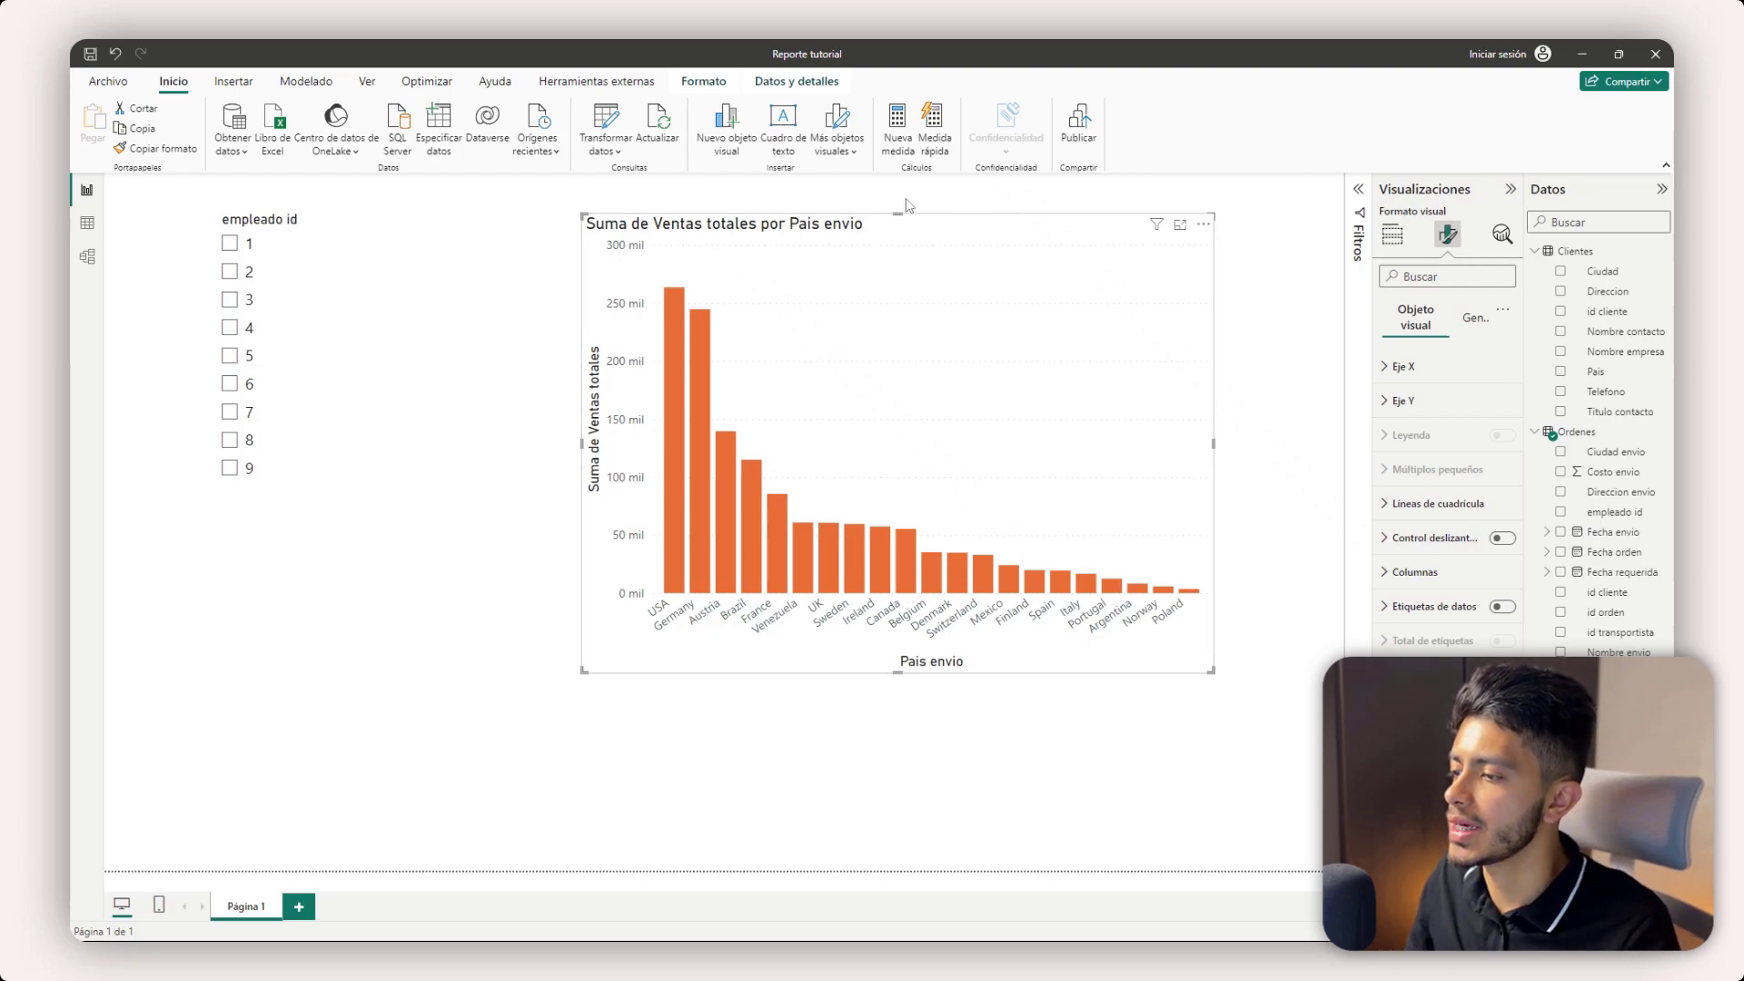
- Switch the column chart's title off and back on in the general format settings
{"action": "left_click", "coordinate": [1473, 317]}
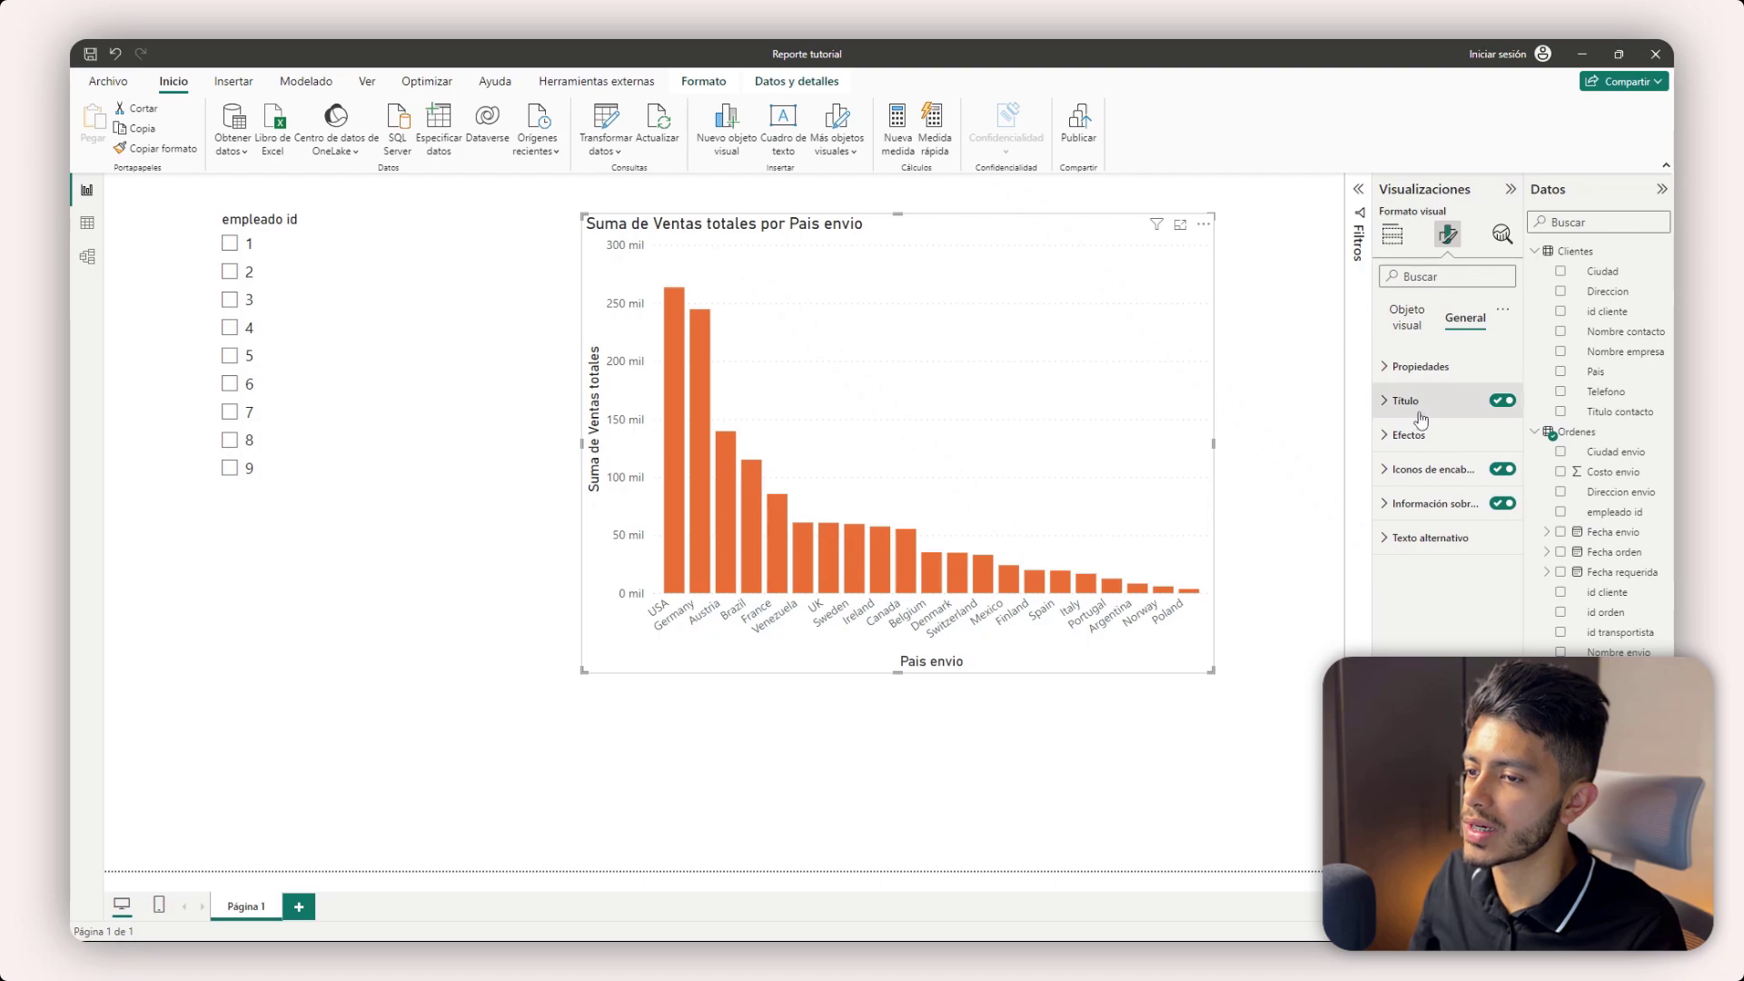
{"action": "left_click", "coordinate": [1501, 400]}
{"action": "left_click", "coordinate": [1501, 400]}
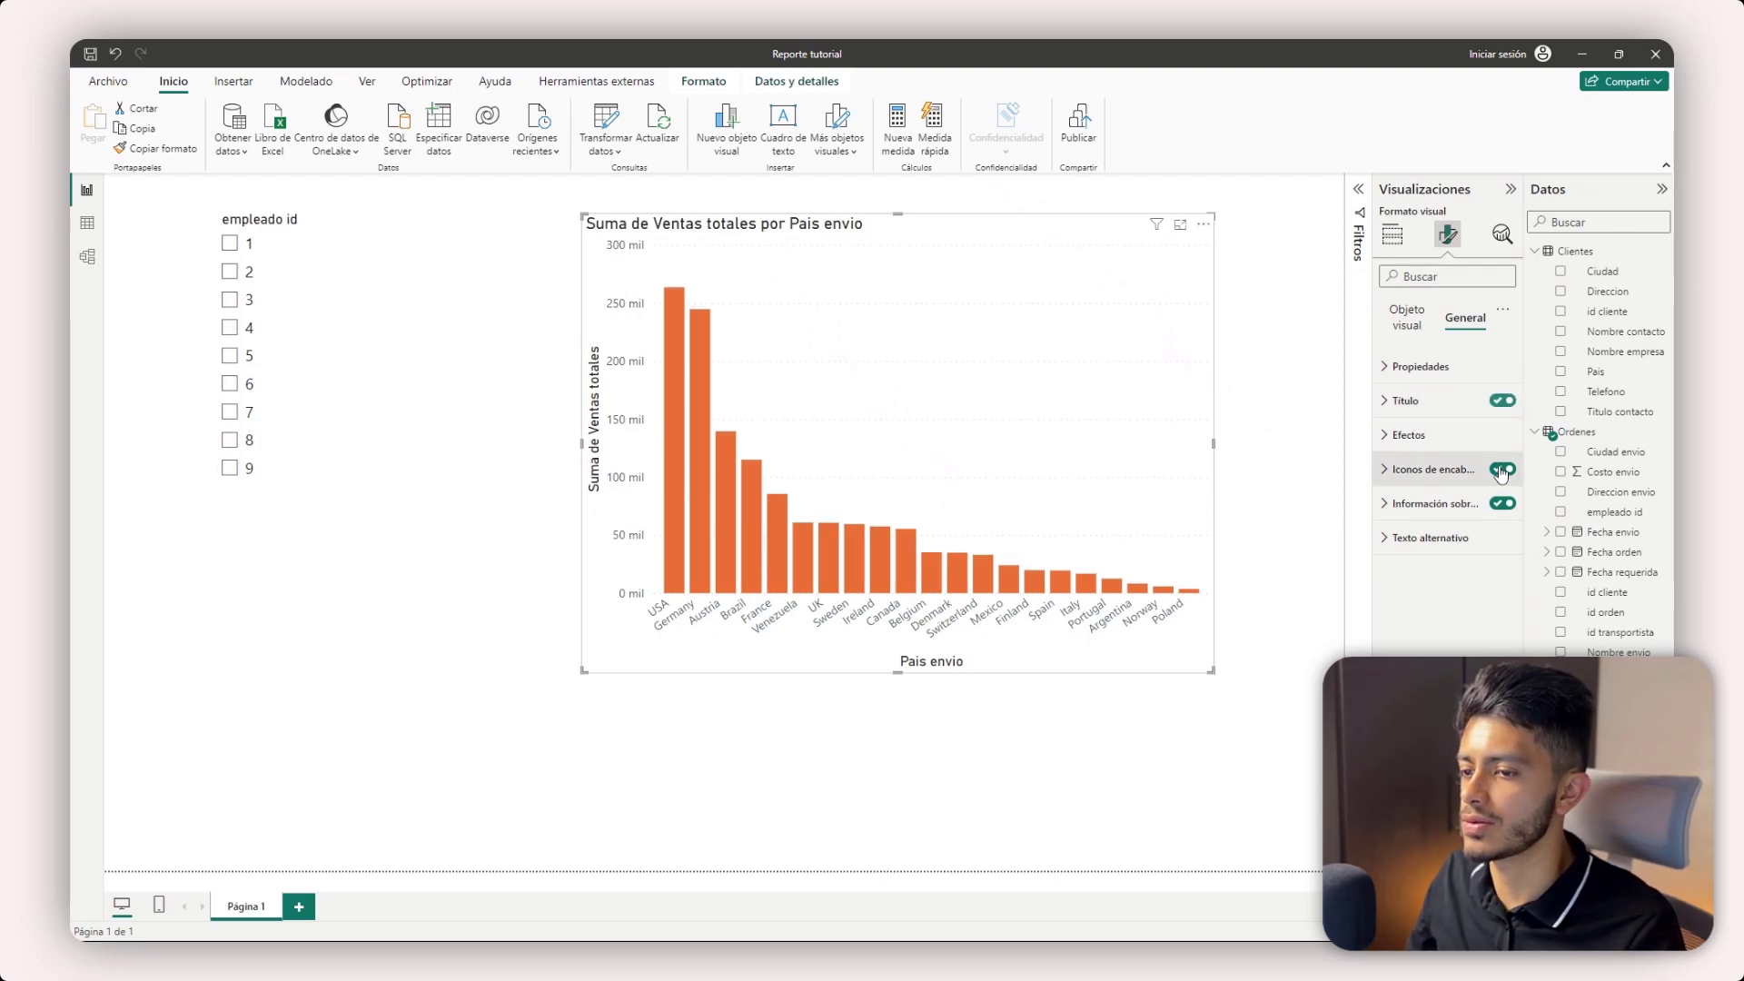
- Switch the X-axis values of the column chart off and back on in the visual formatting options
{"action": "left_click", "coordinate": [1434, 319]}
{"action": "left_click", "coordinate": [1439, 367]}
{"action": "left_click", "coordinate": [1496, 406]}
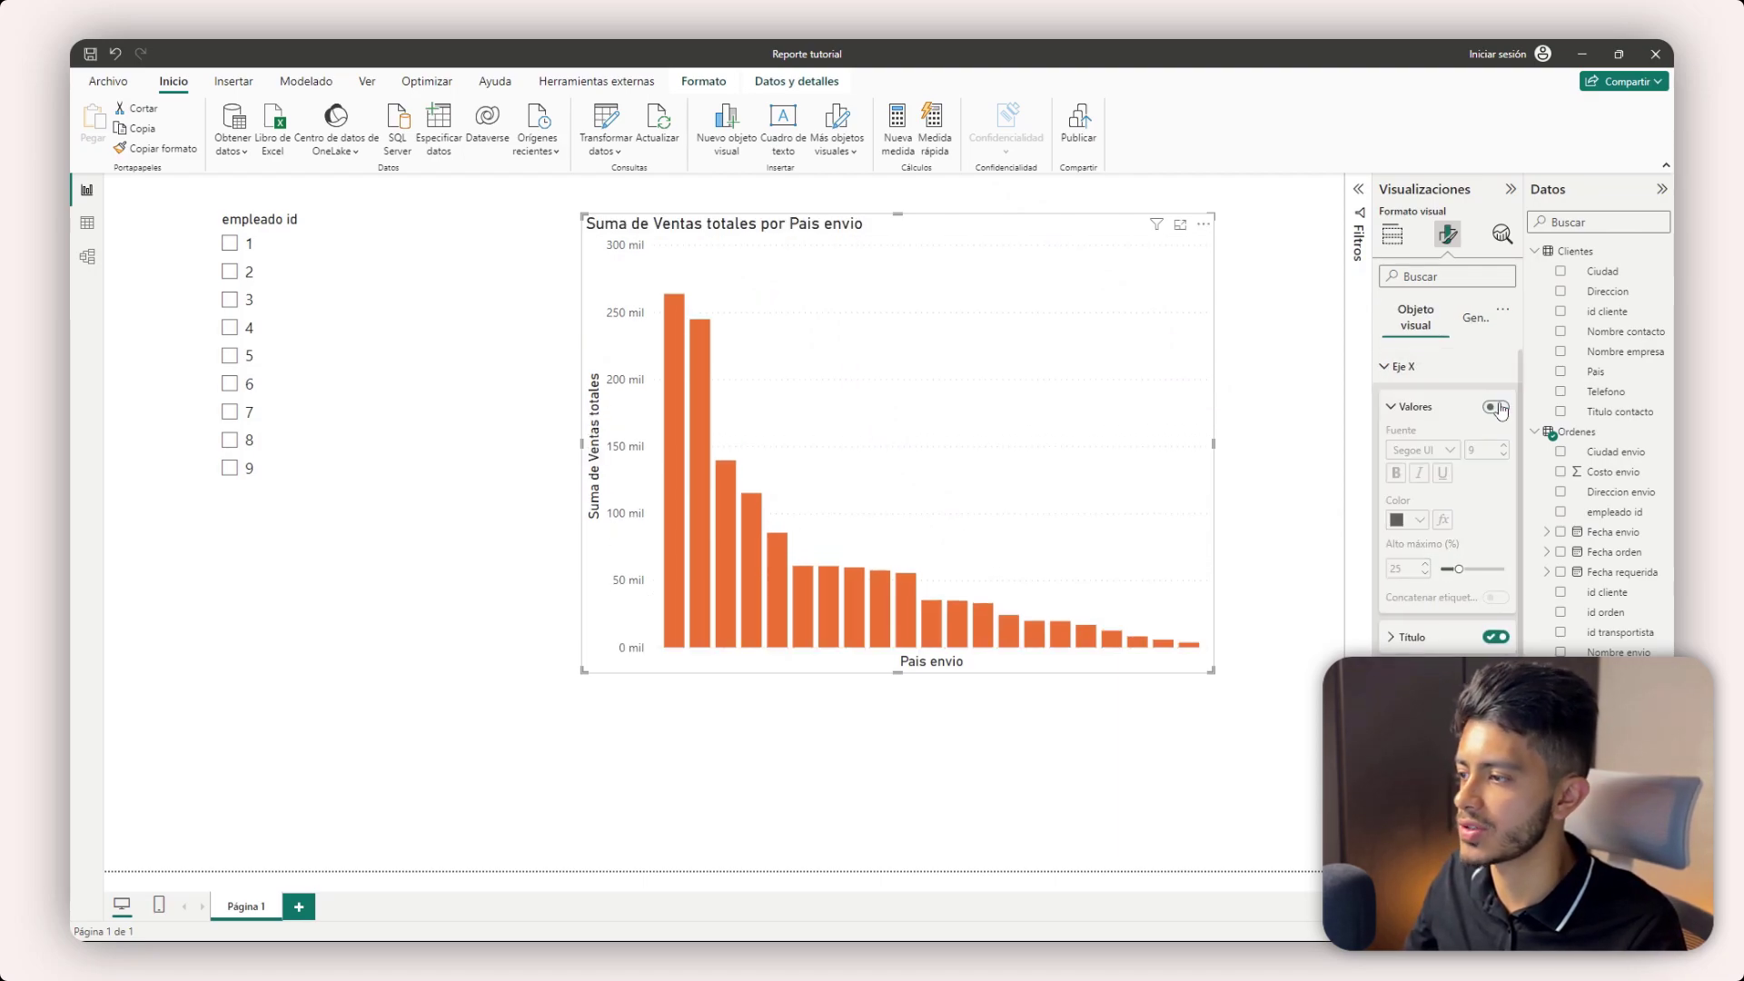
{"action": "left_click", "coordinate": [1496, 406]}
{"action": "left_click", "coordinate": [1437, 366]}
- Change the column chart's title text to "Ventas totales" in its general format settings
{"action": "left_click", "coordinate": [1464, 317]}
{"action": "left_click", "coordinate": [1405, 400]}
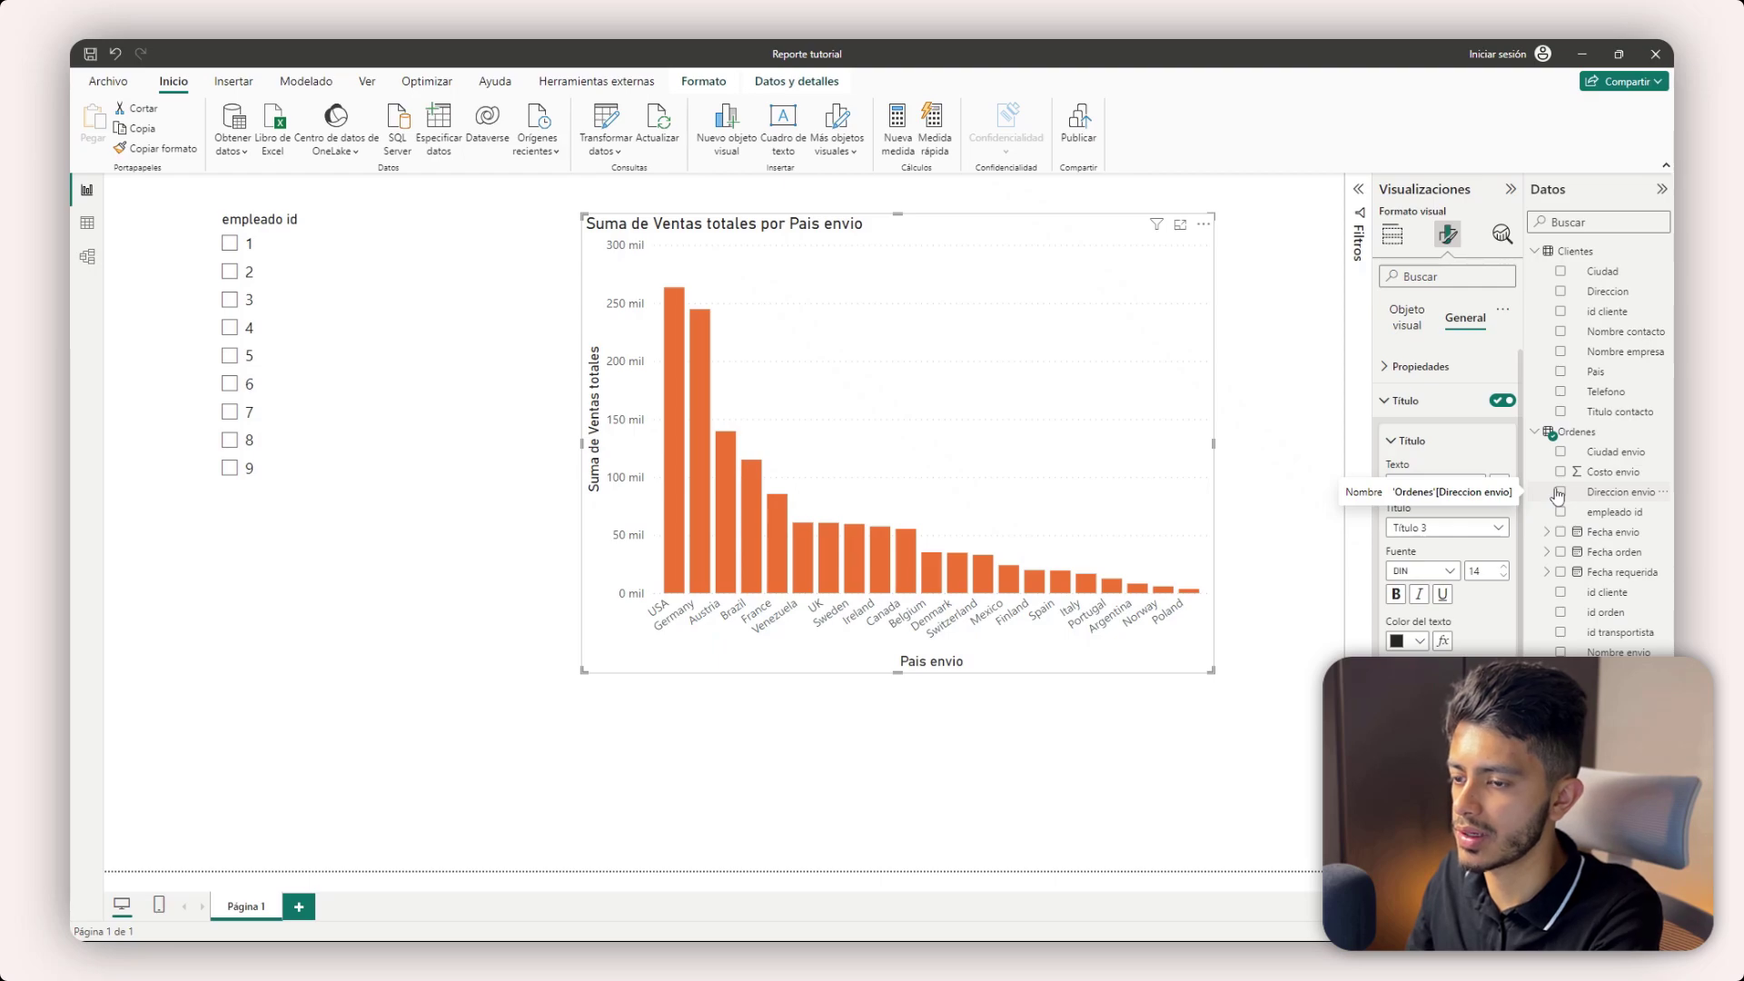
{"action": "type", "text": "Ventas tpta"}
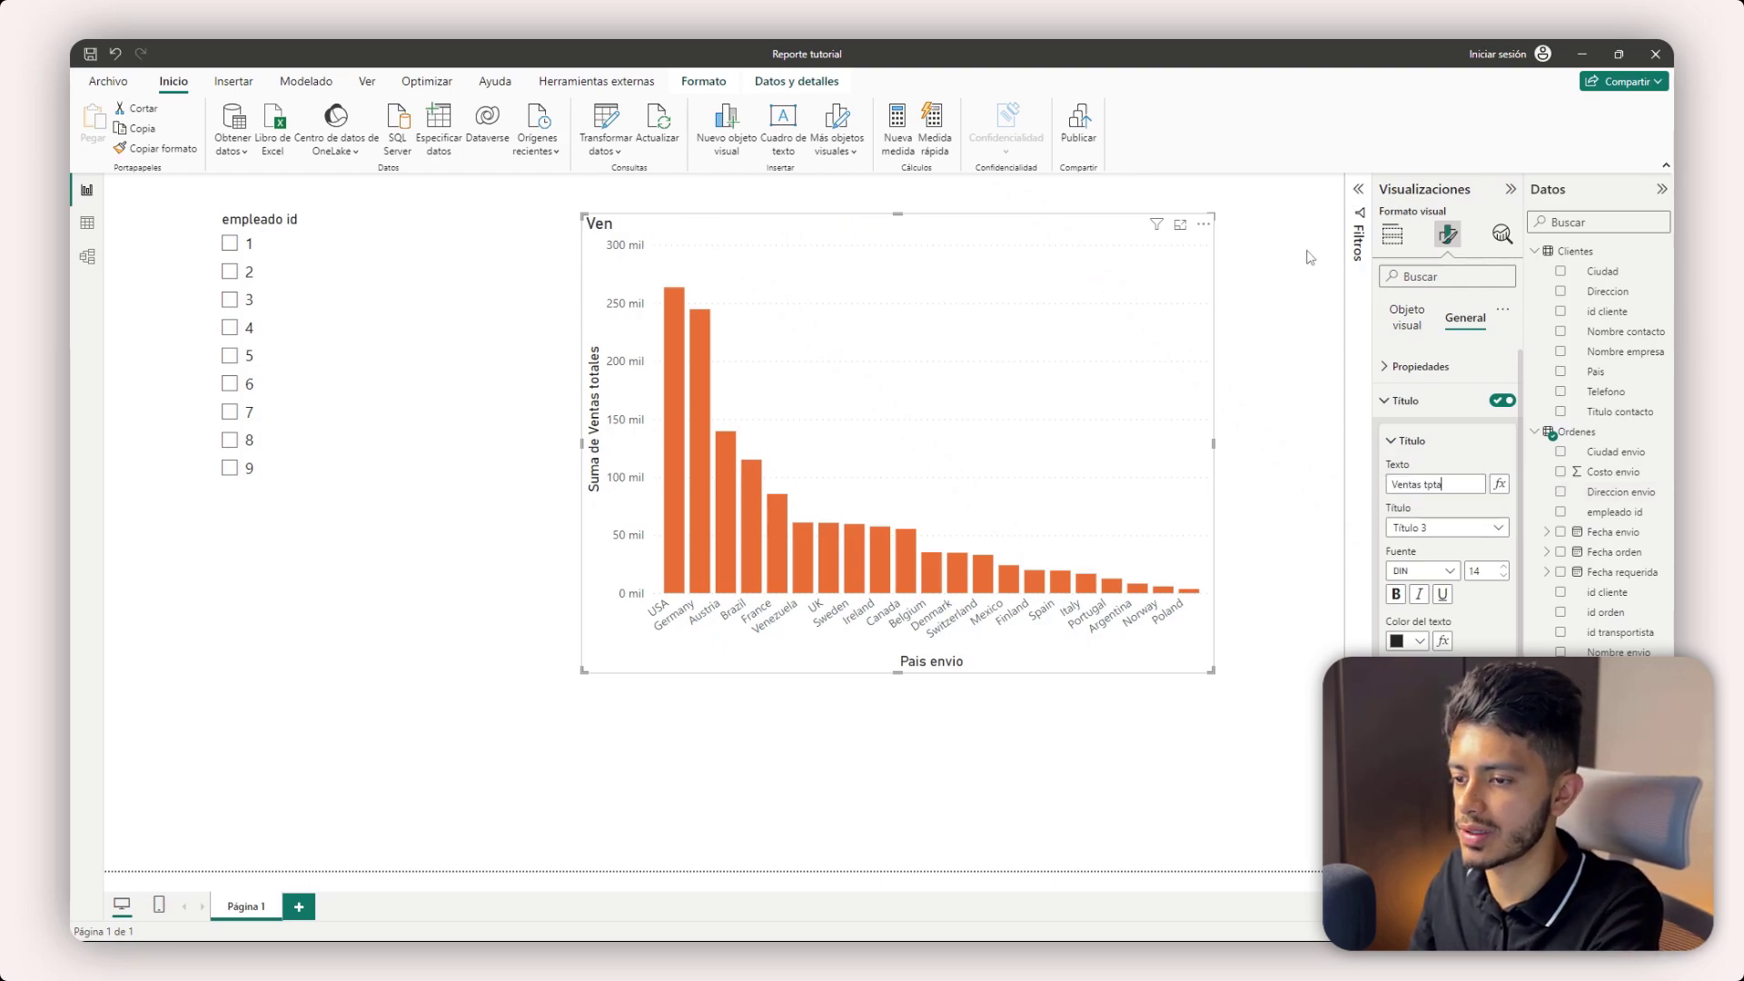
{"action": "key", "text": "BackSpace"}
{"action": "key", "text": "BackSpace"}
{"action": "key", "text": "BackSpace"}
{"action": "type", "text": "otales"}
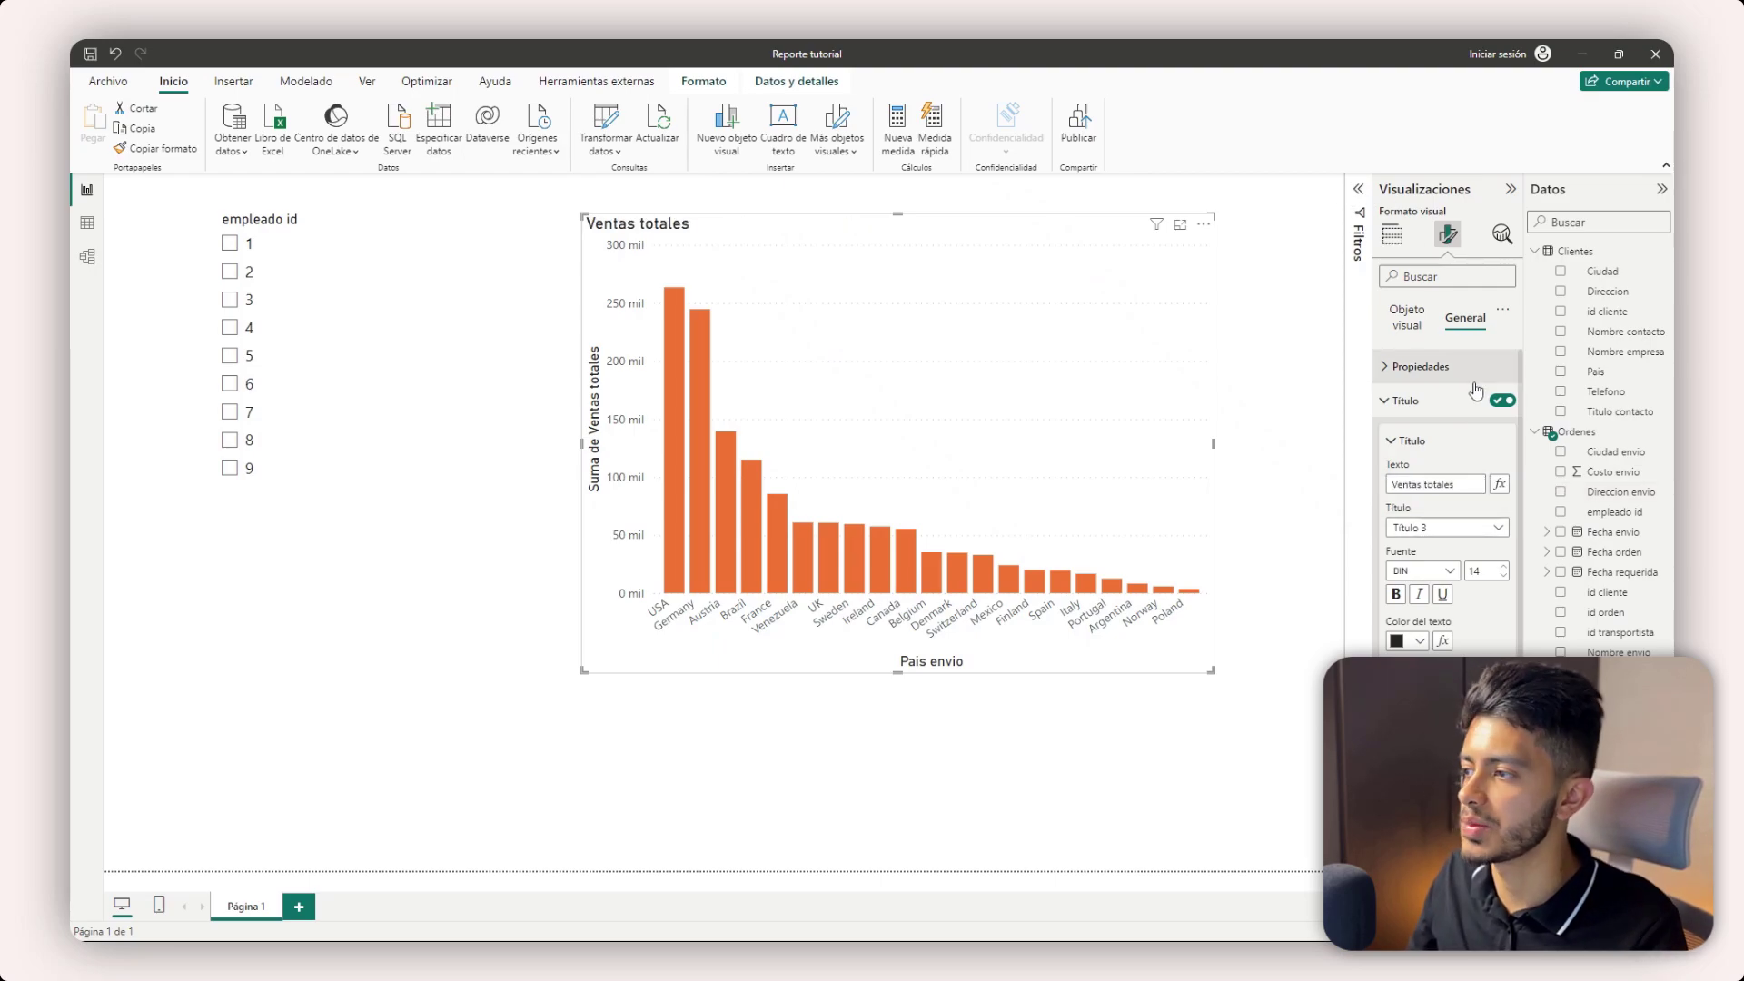
- Look over the available fonts for the chart title, and collapse the title text options
{"action": "left_click", "coordinate": [1449, 571]}
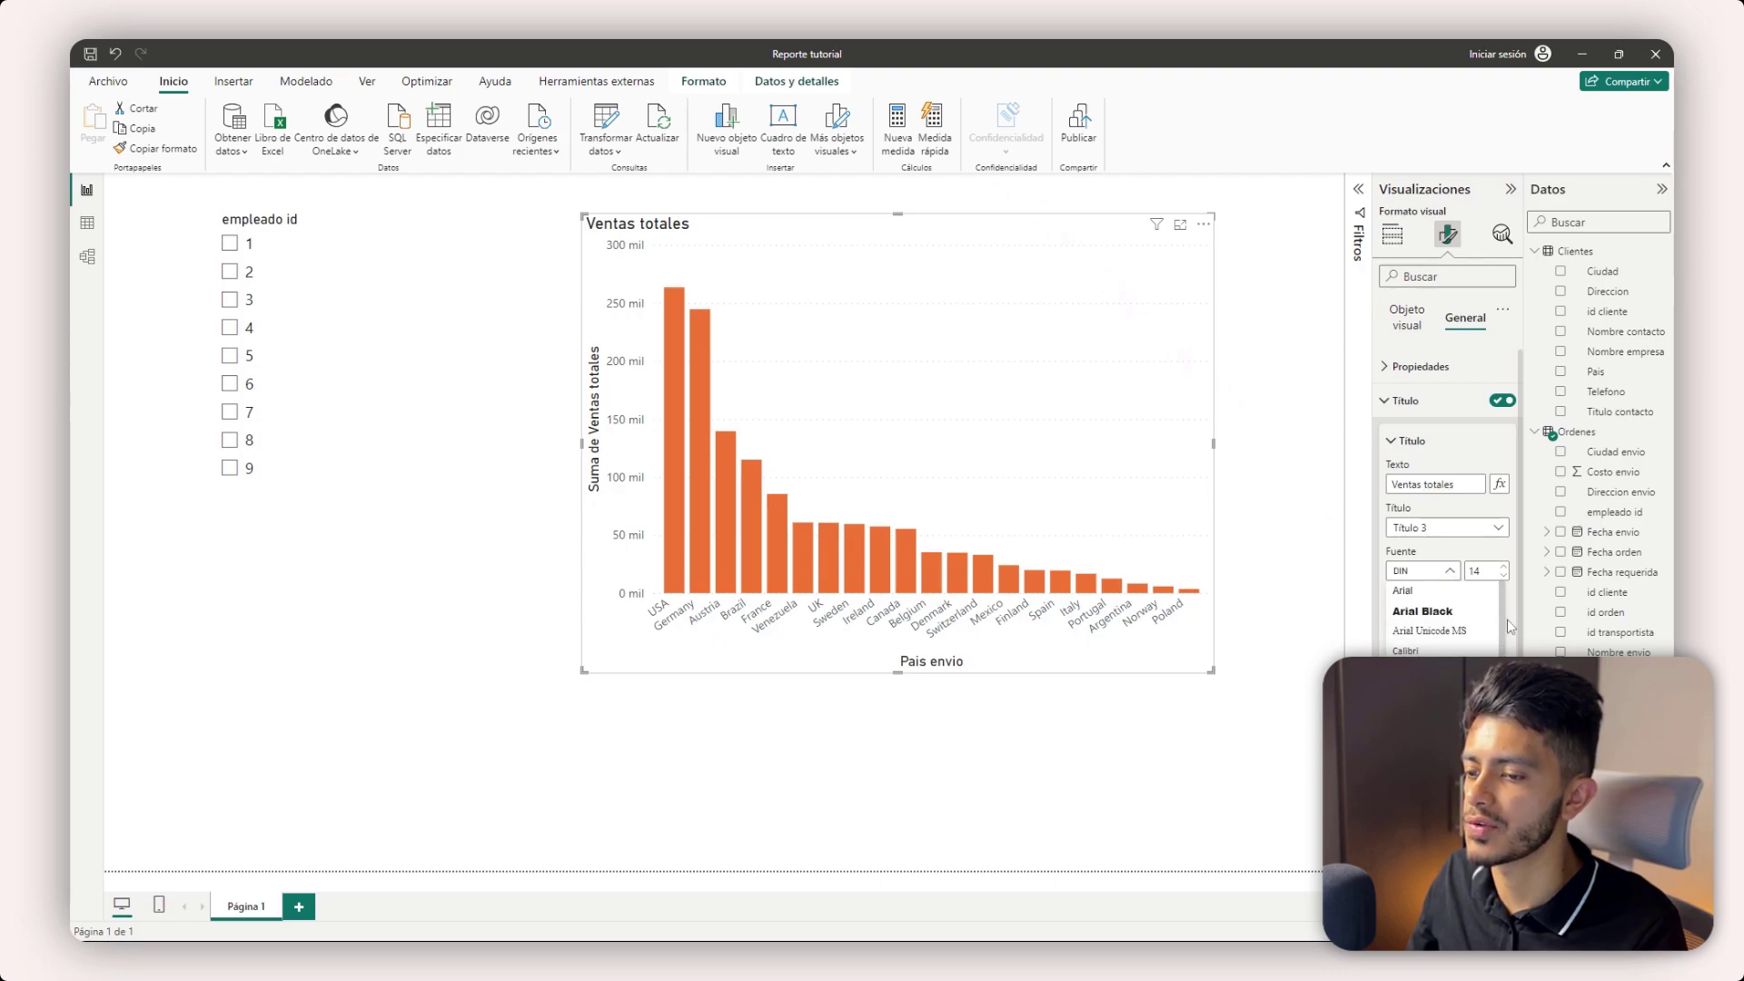
{"action": "left_click", "coordinate": [1508, 620]}
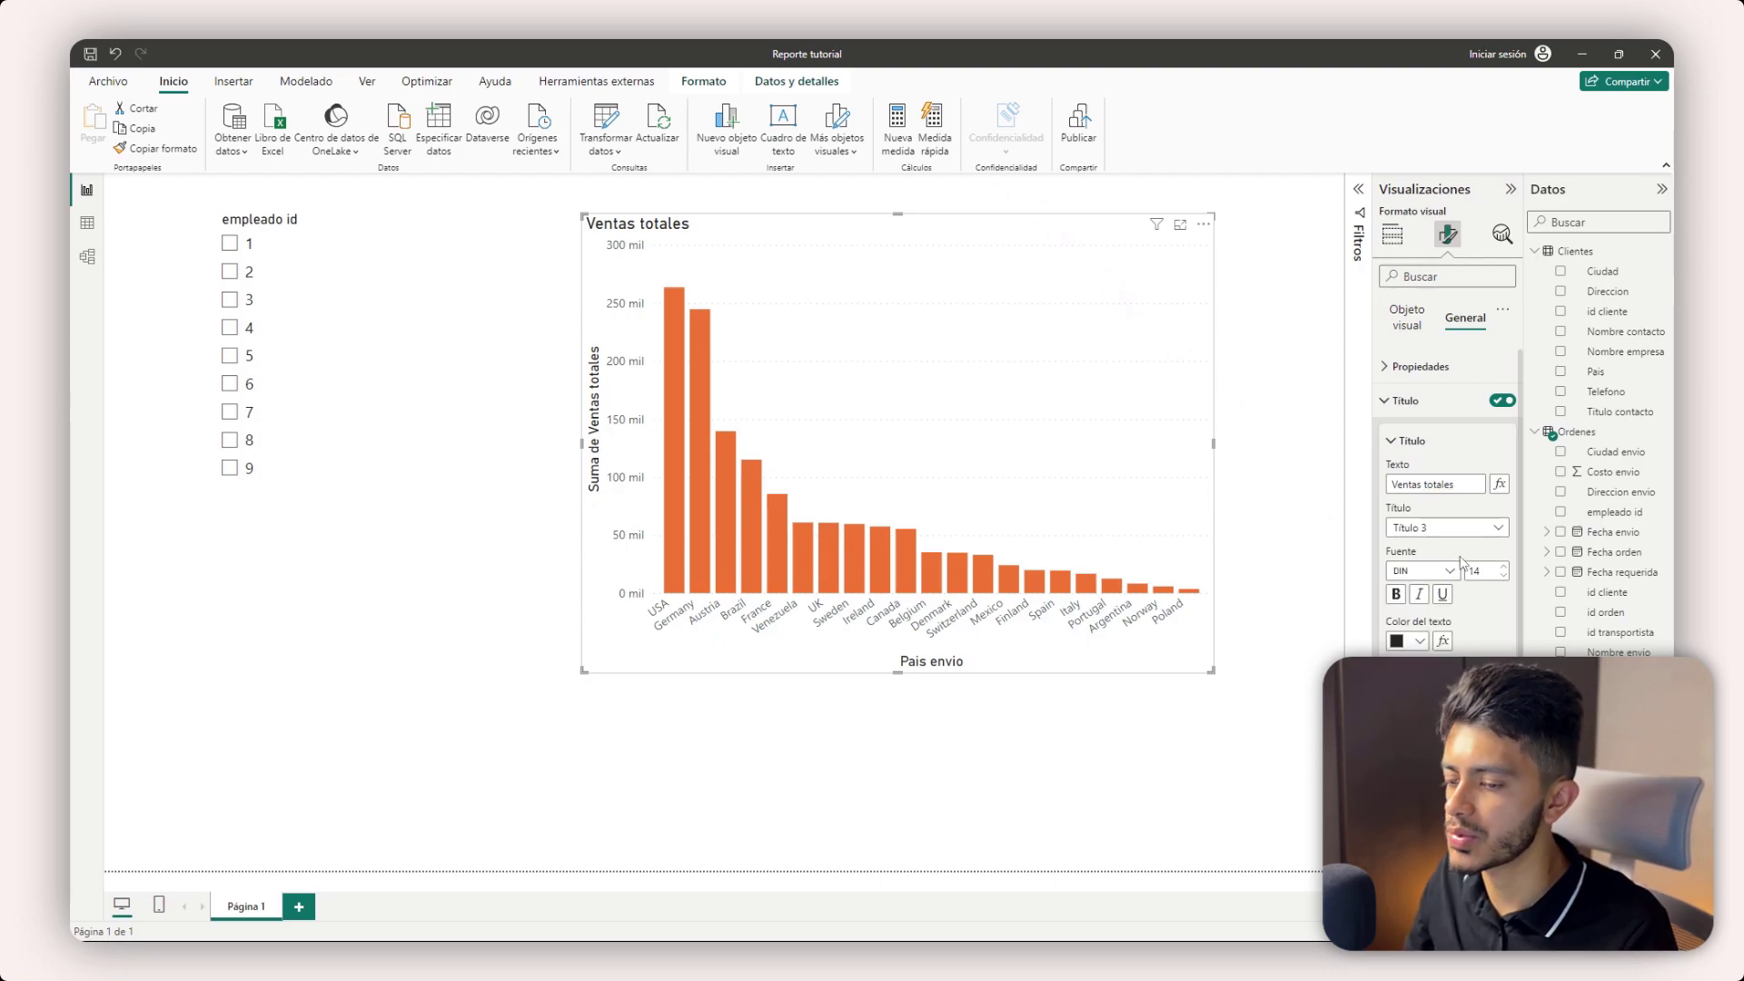
{"action": "left_click", "coordinate": [1410, 441]}
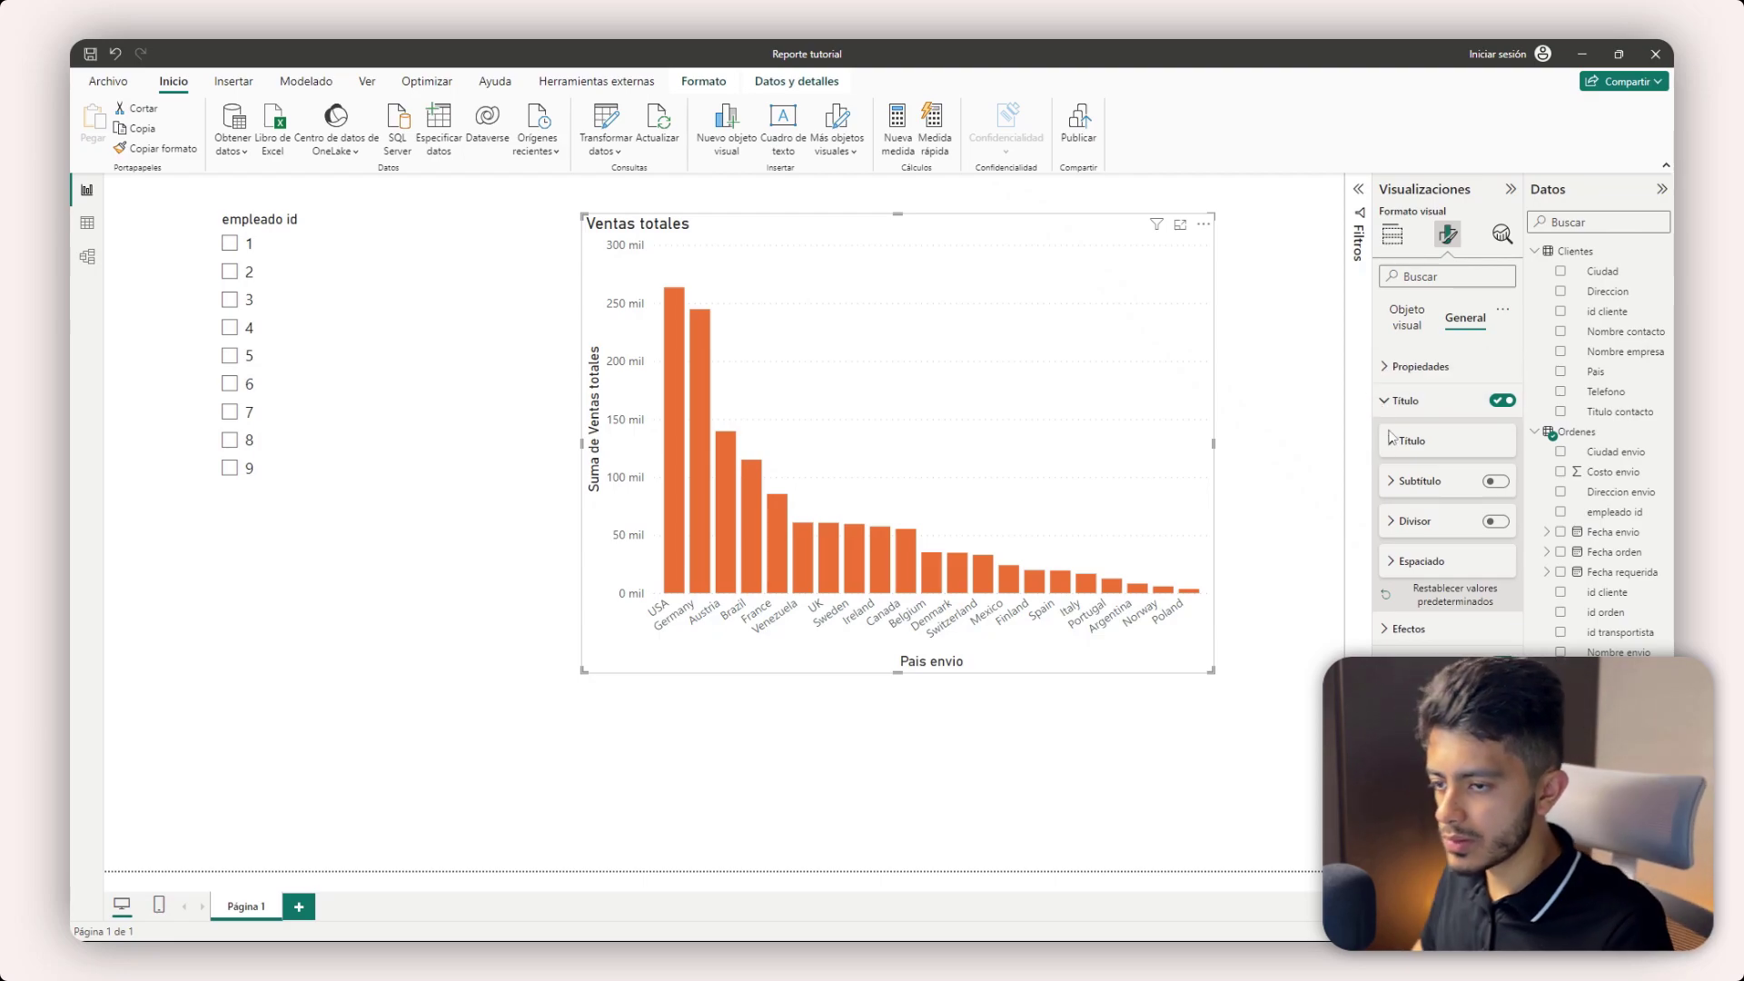
- Convert the Ventas totales chart into a 100% stacked column chart and reposition it on the page
{"action": "left_click", "coordinate": [1395, 233]}
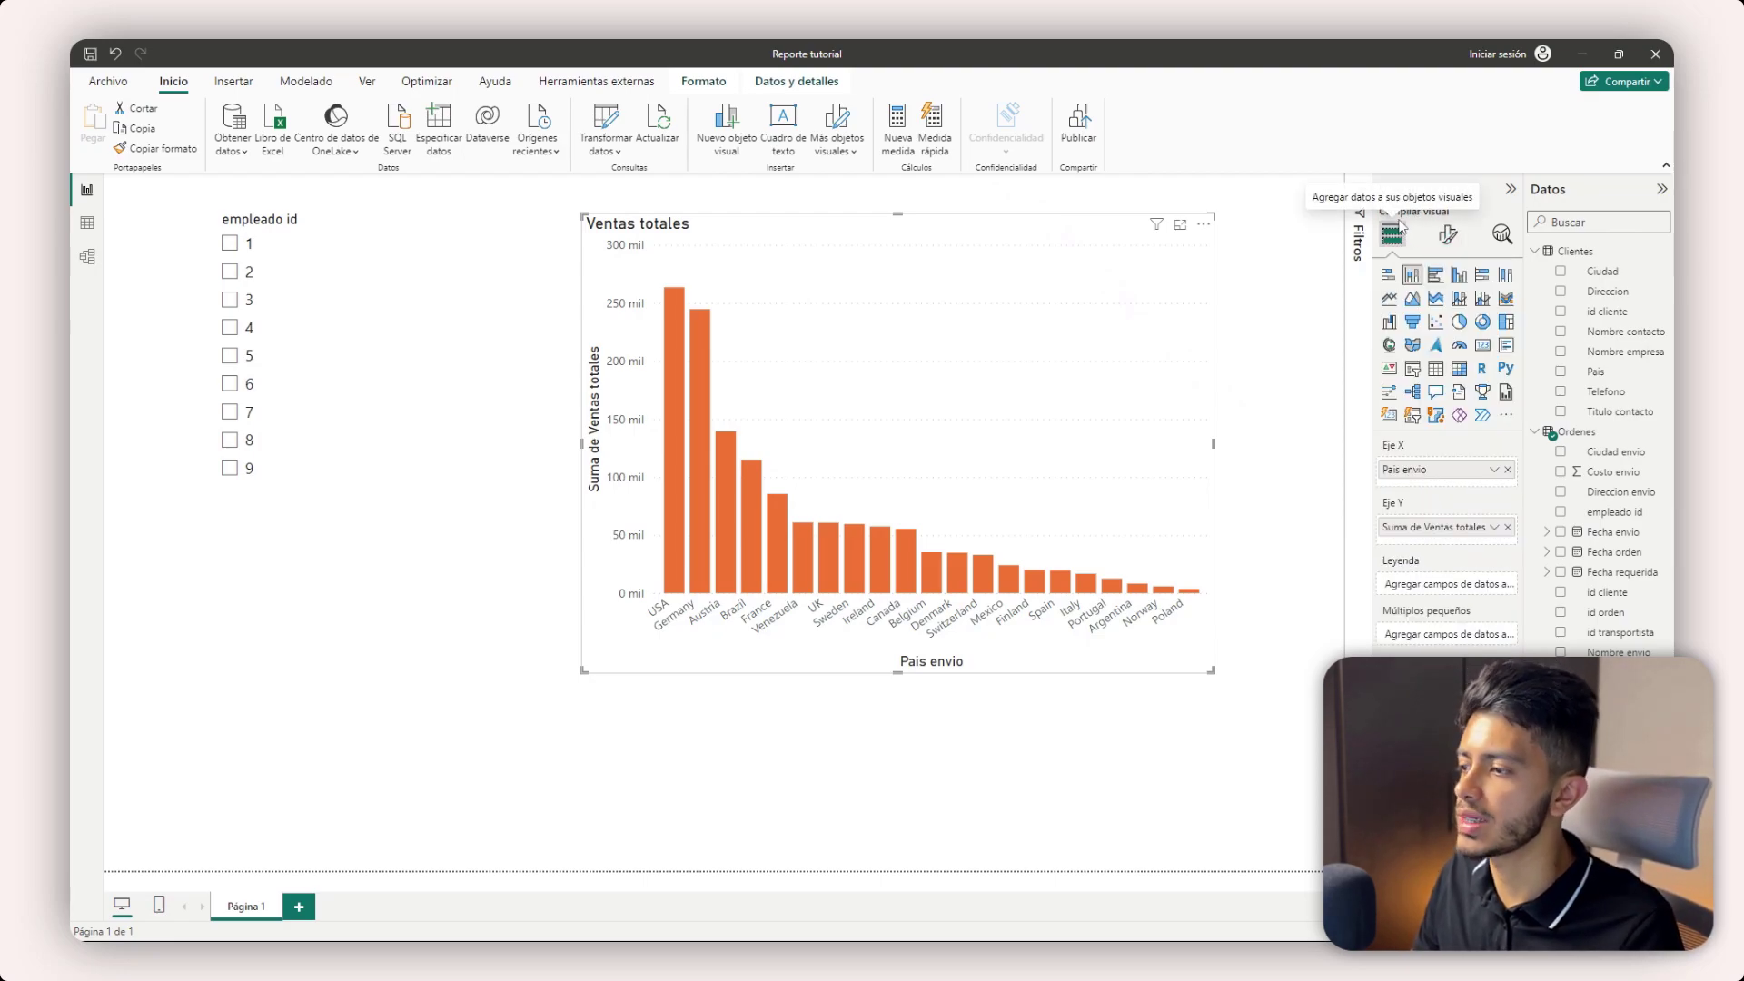
{"action": "left_click_drag", "start_coordinate": [1063, 233], "coordinate": [958, 208]}
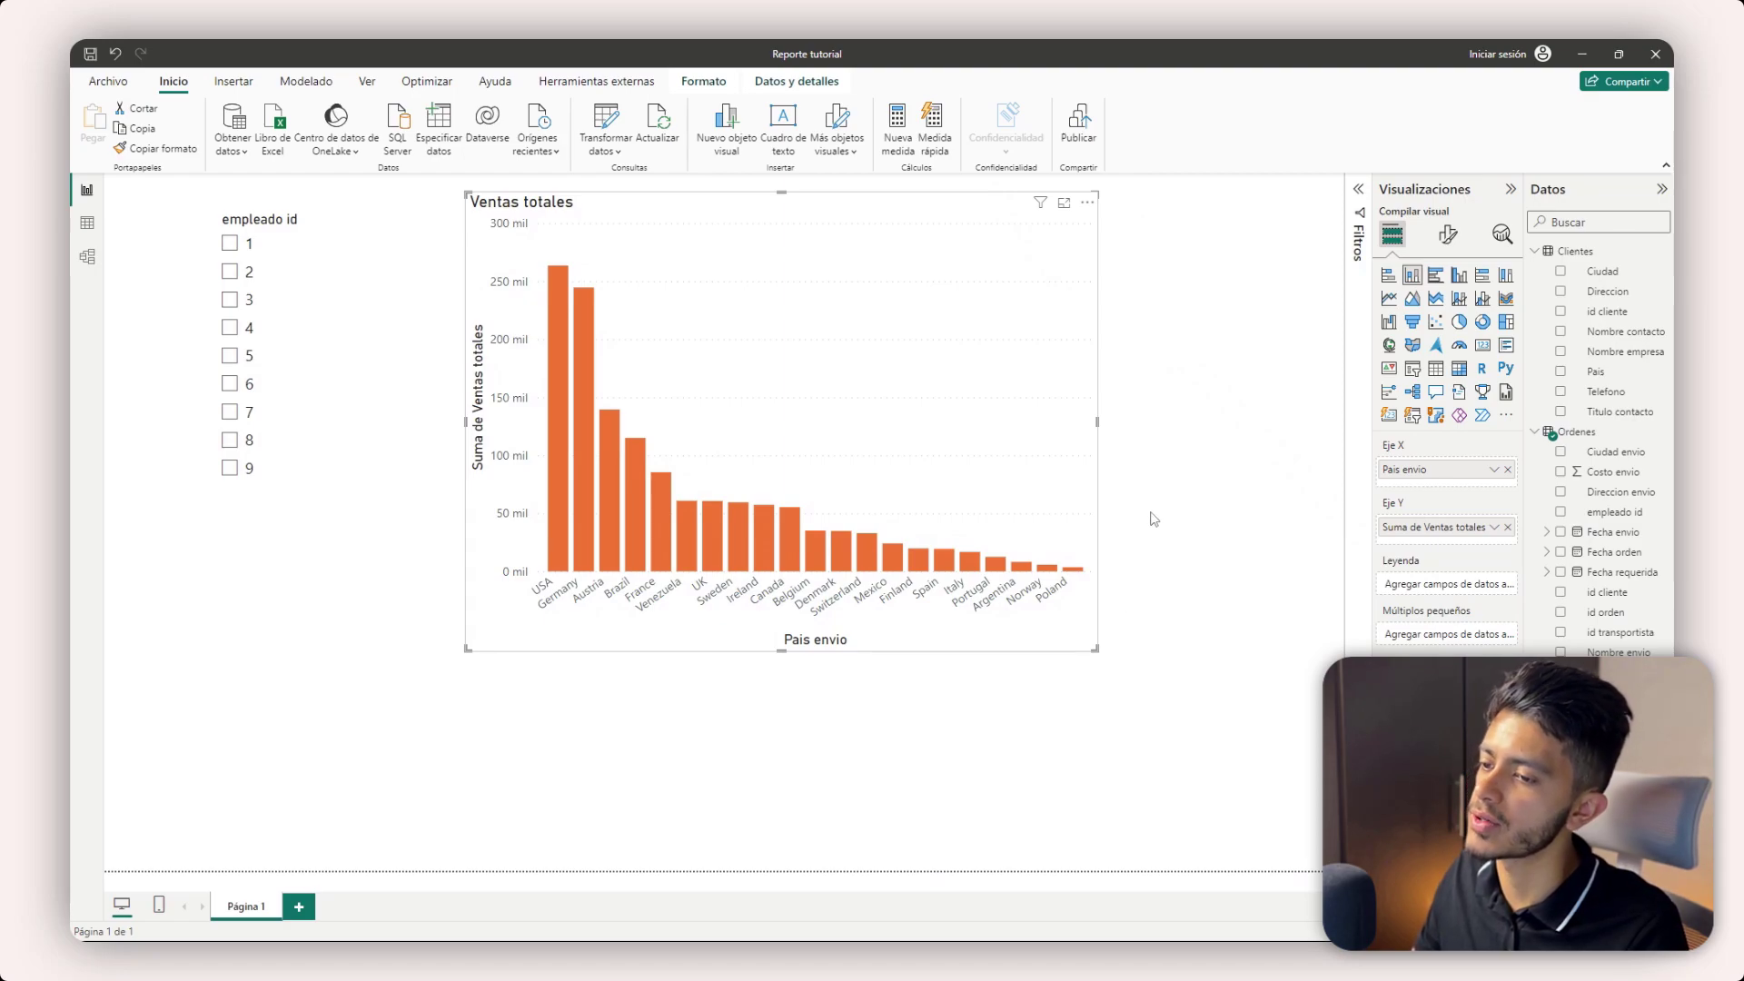
{"action": "left_click", "coordinate": [1503, 276]}
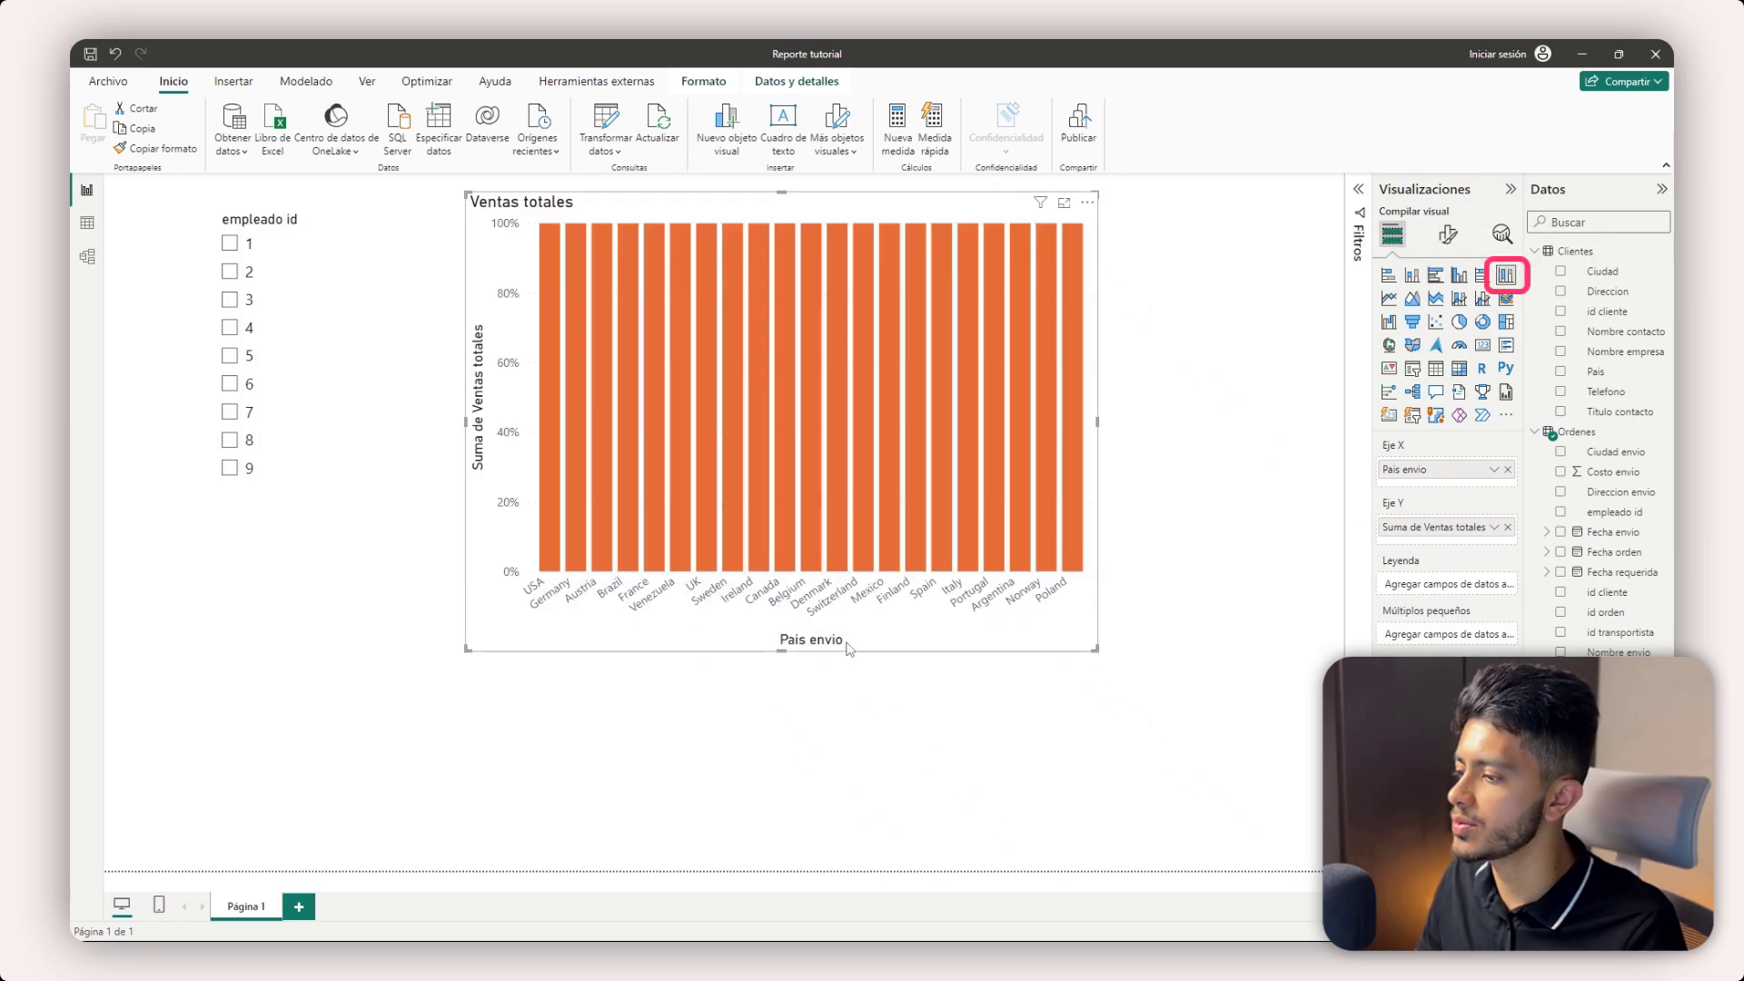
{"action": "left_click_drag", "start_coordinate": [849, 648], "coordinate": [980, 700]}
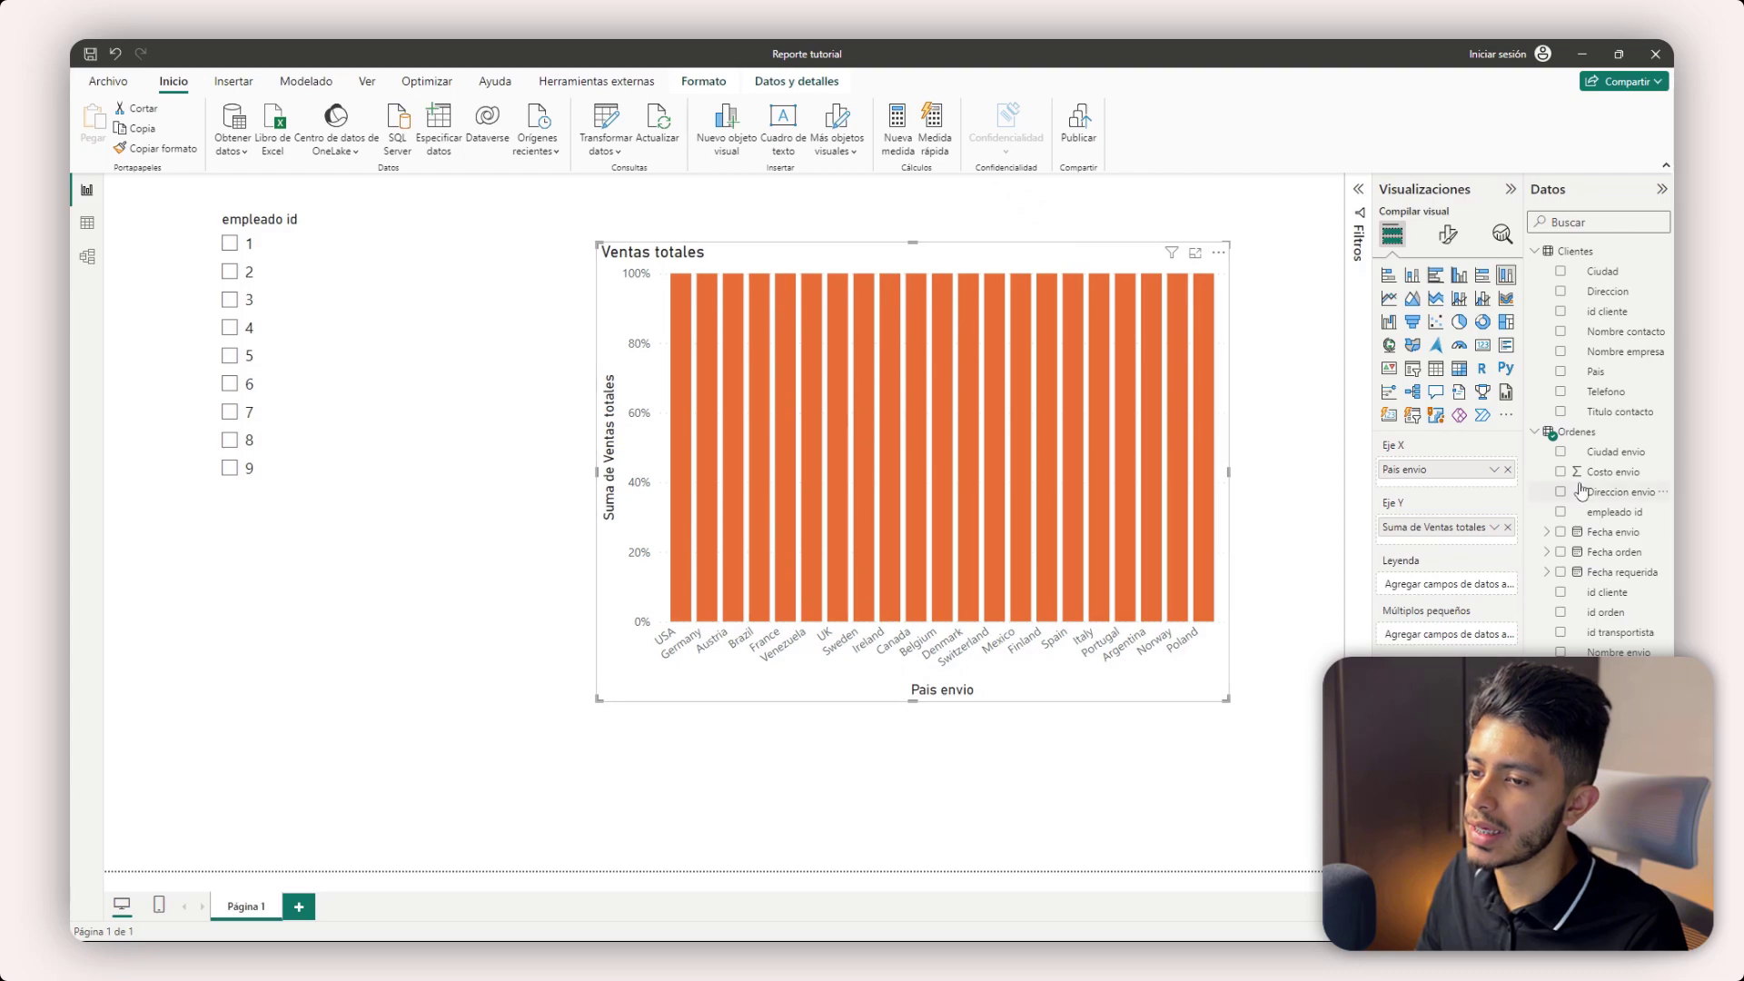
- Split the 100% stacked columns by adding Ciudad envio as the legend, and enlarge the chart
{"action": "left_click_drag", "start_coordinate": [1523, 574], "coordinate": [1474, 574]}
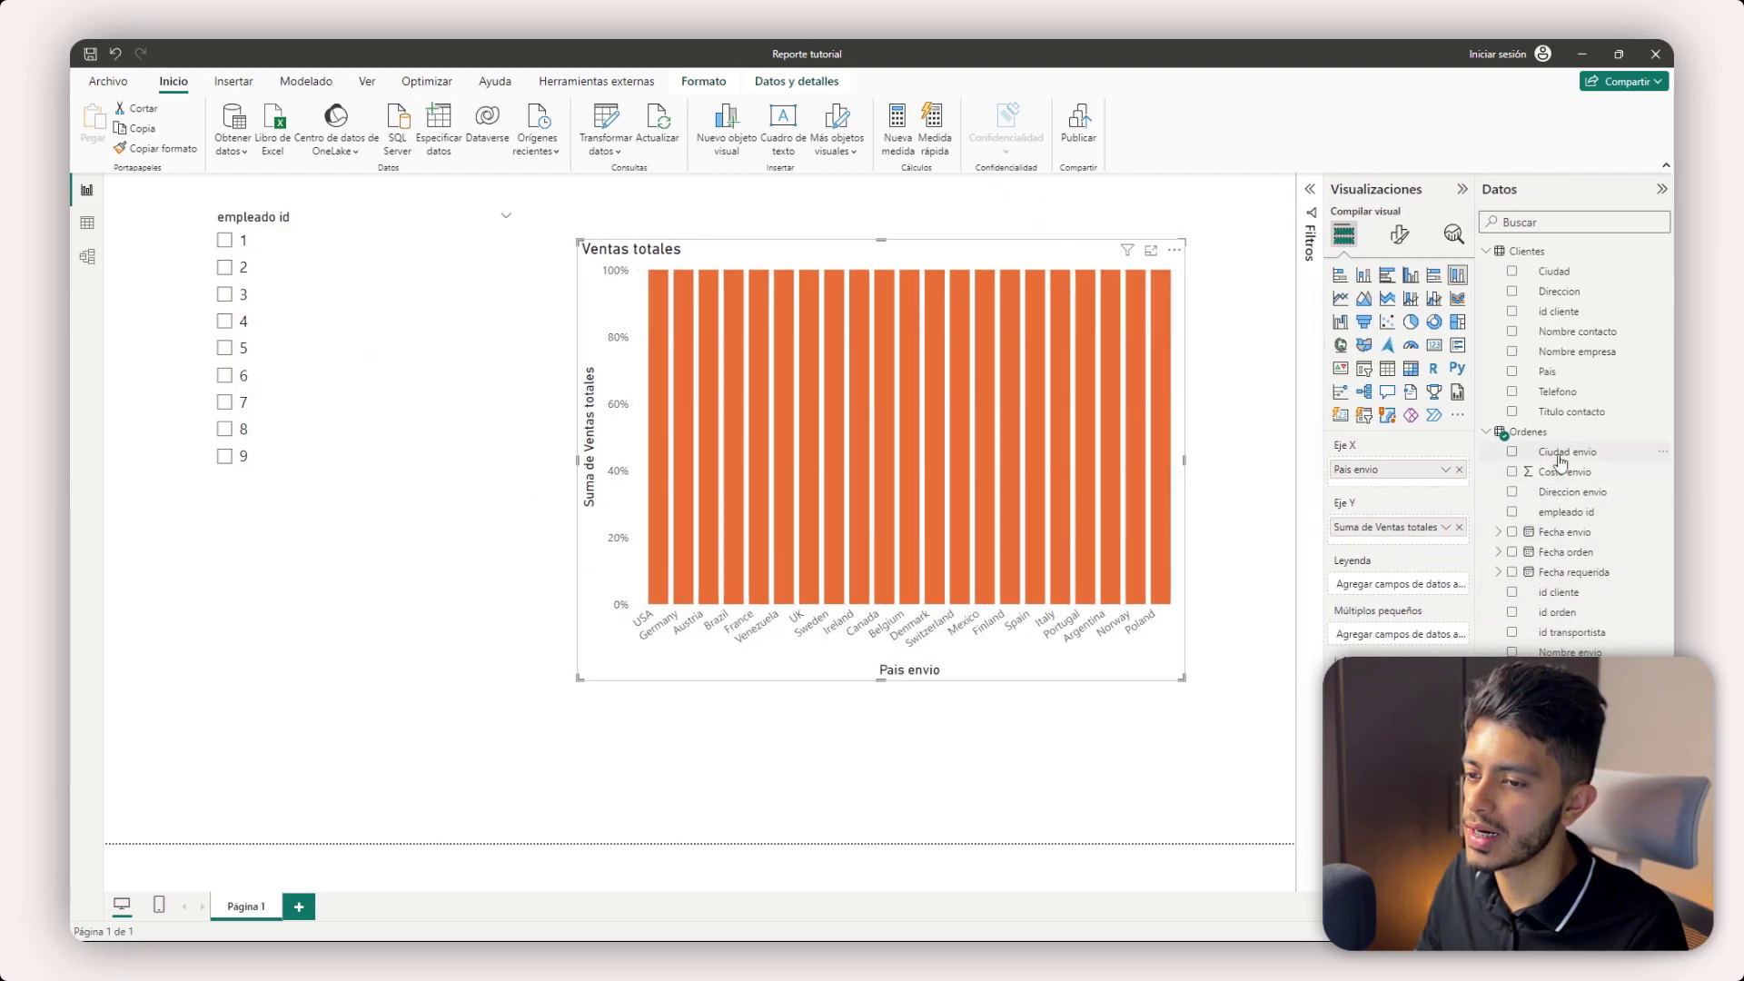
{"action": "left_click_drag", "start_coordinate": [1560, 461], "coordinate": [1431, 588]}
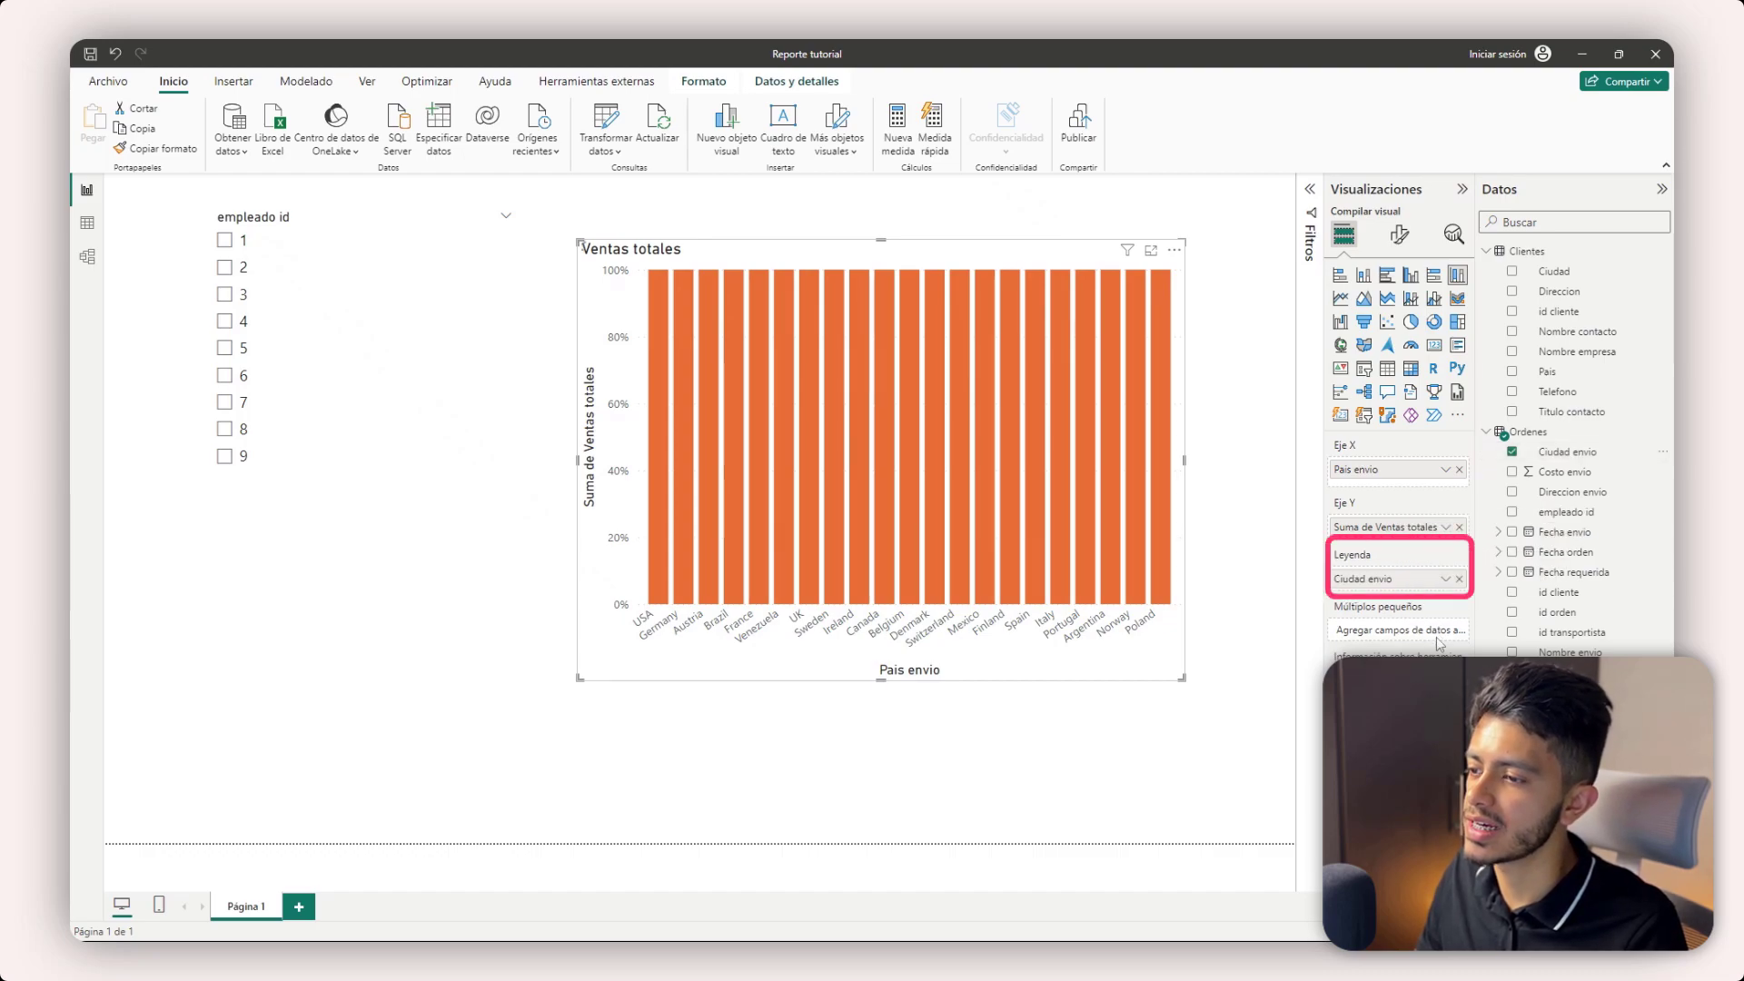
{"action": "left_click_drag", "start_coordinate": [1180, 677], "coordinate": [1261, 804]}
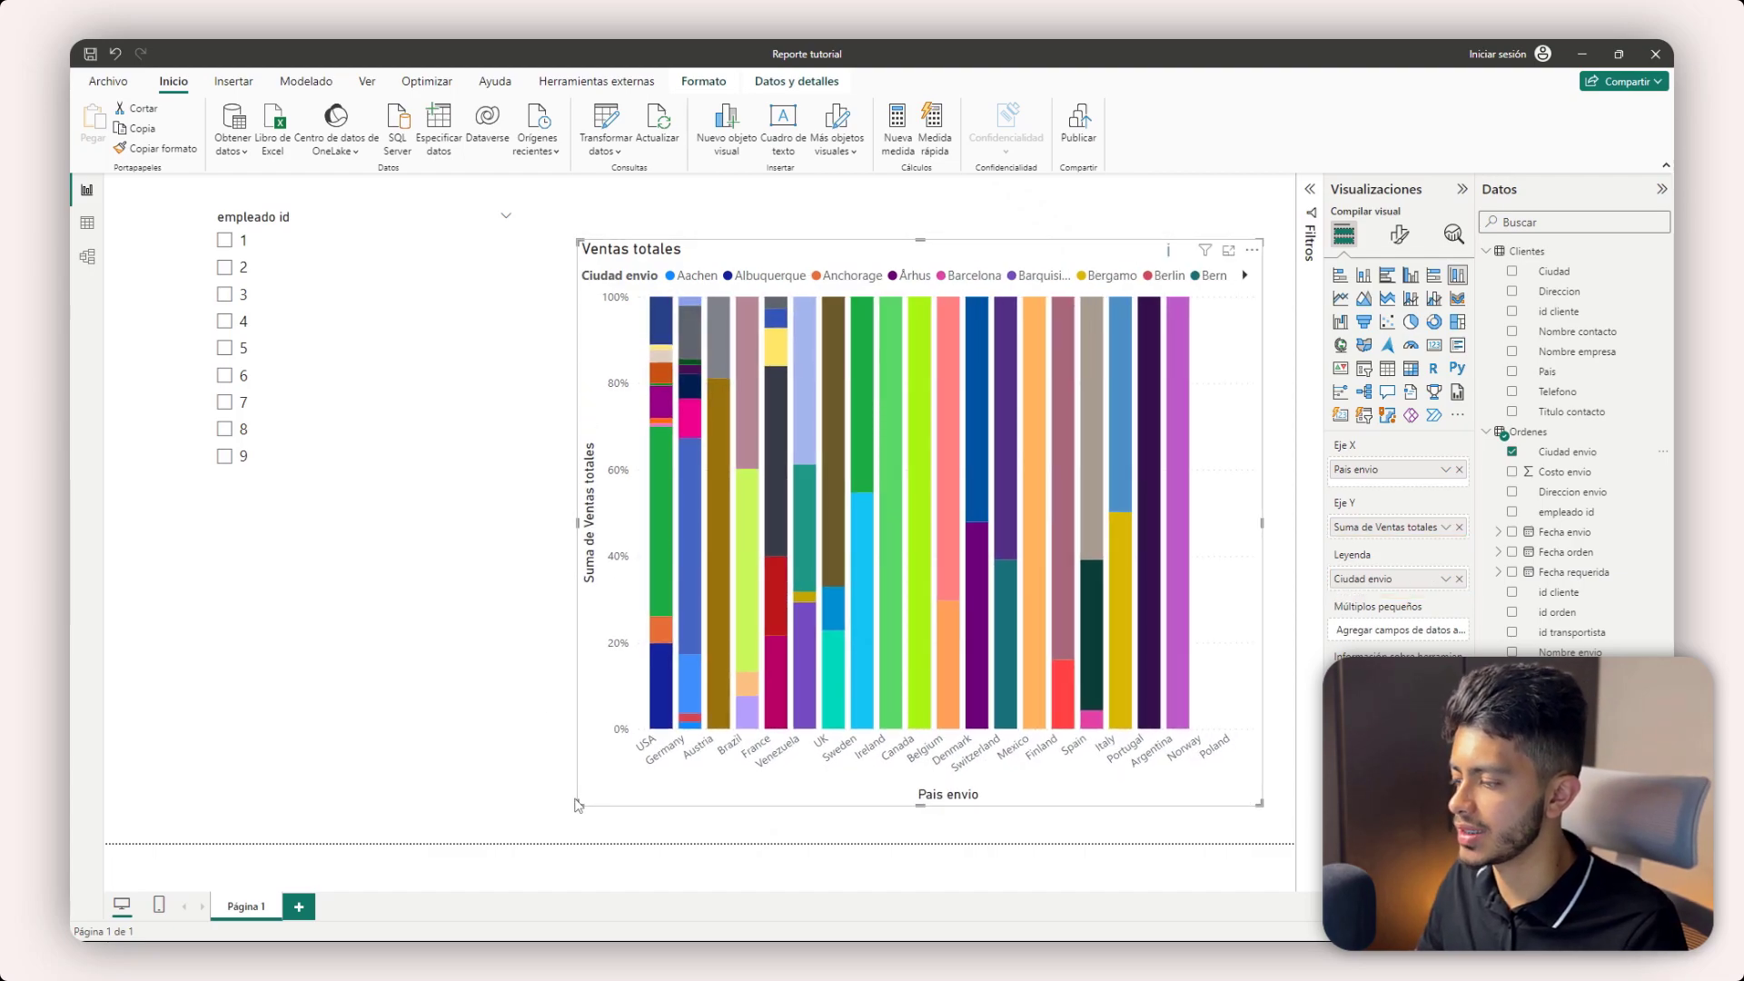
{"action": "left_click_drag", "start_coordinate": [578, 803], "coordinate": [501, 804]}
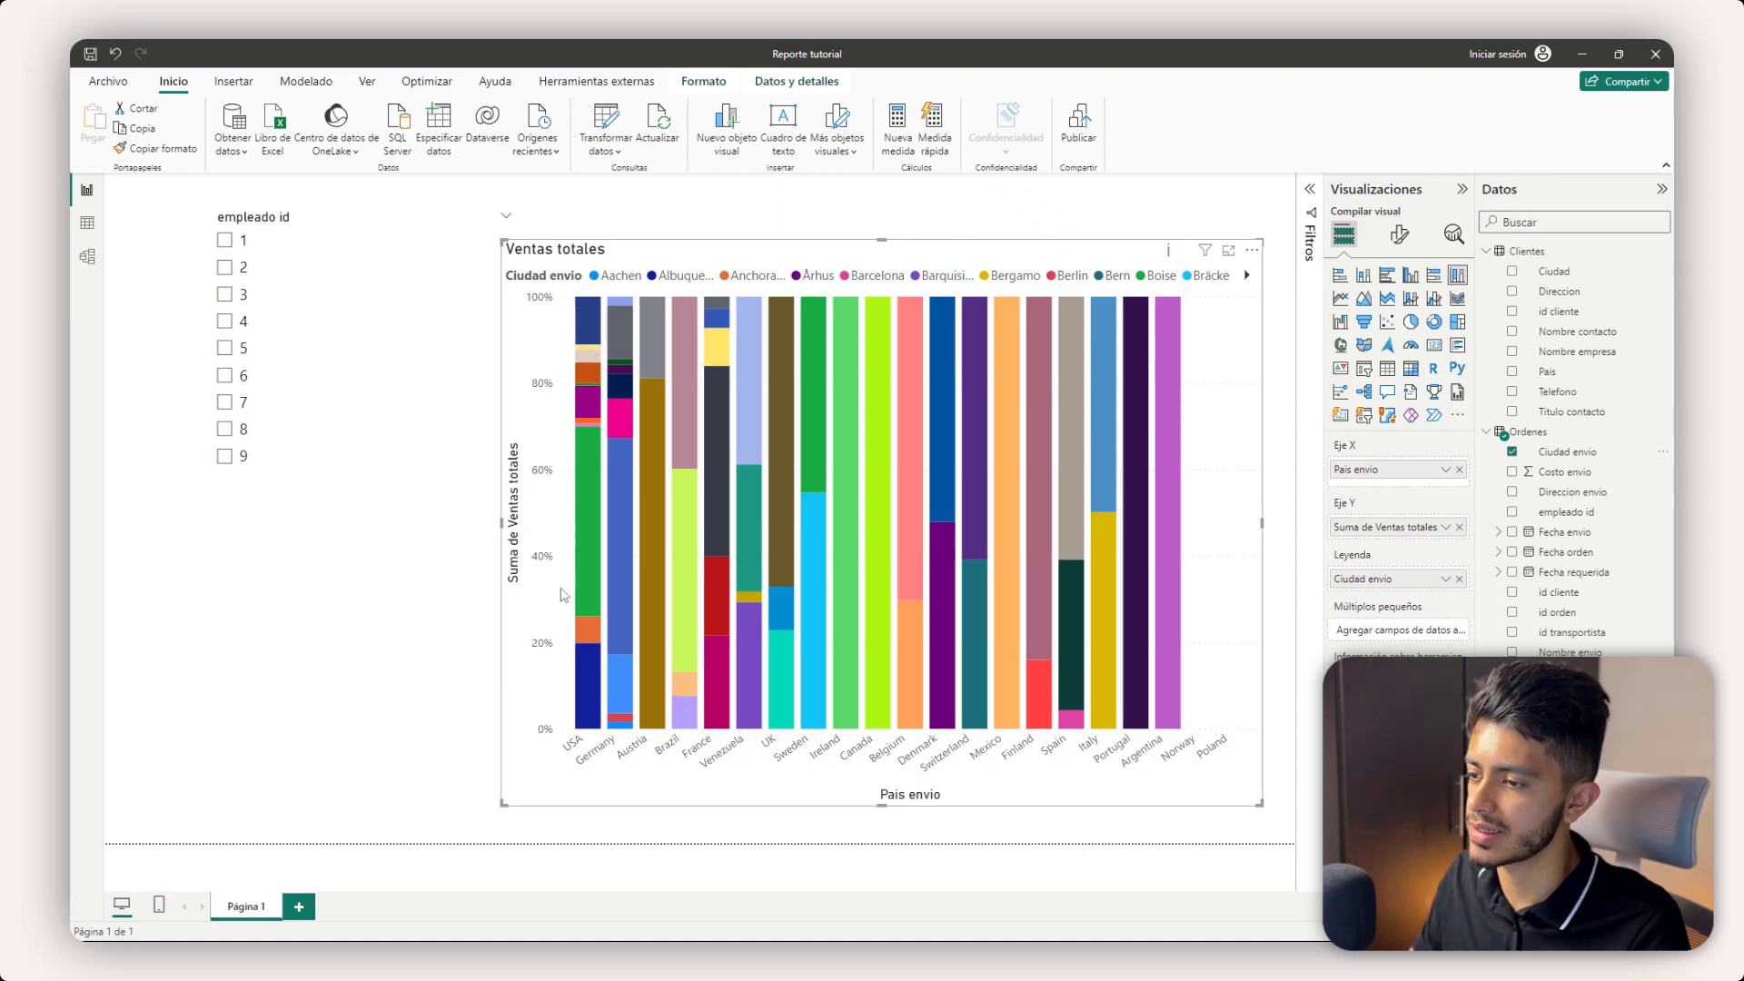
- Remove Ciudad envio from the chart's legend and shrink the chart into the right part of the page
{"action": "left_click", "coordinate": [1458, 580]}
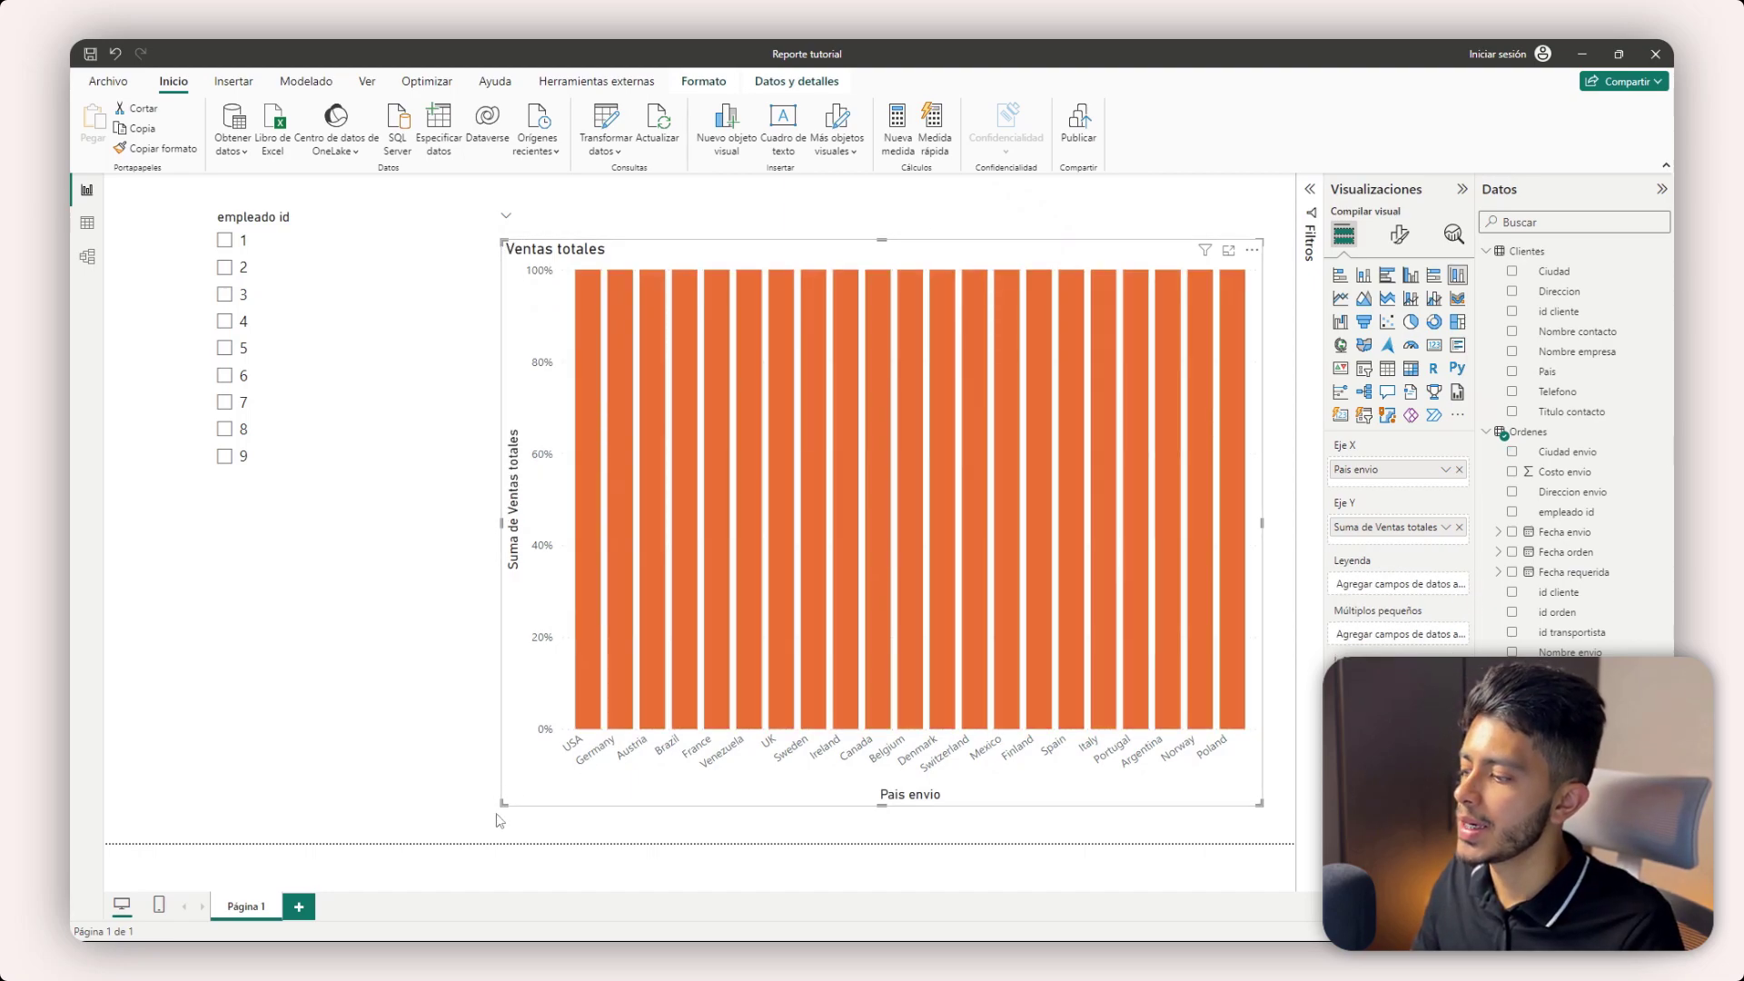
{"action": "left_click_drag", "start_coordinate": [502, 803], "coordinate": [936, 674]}
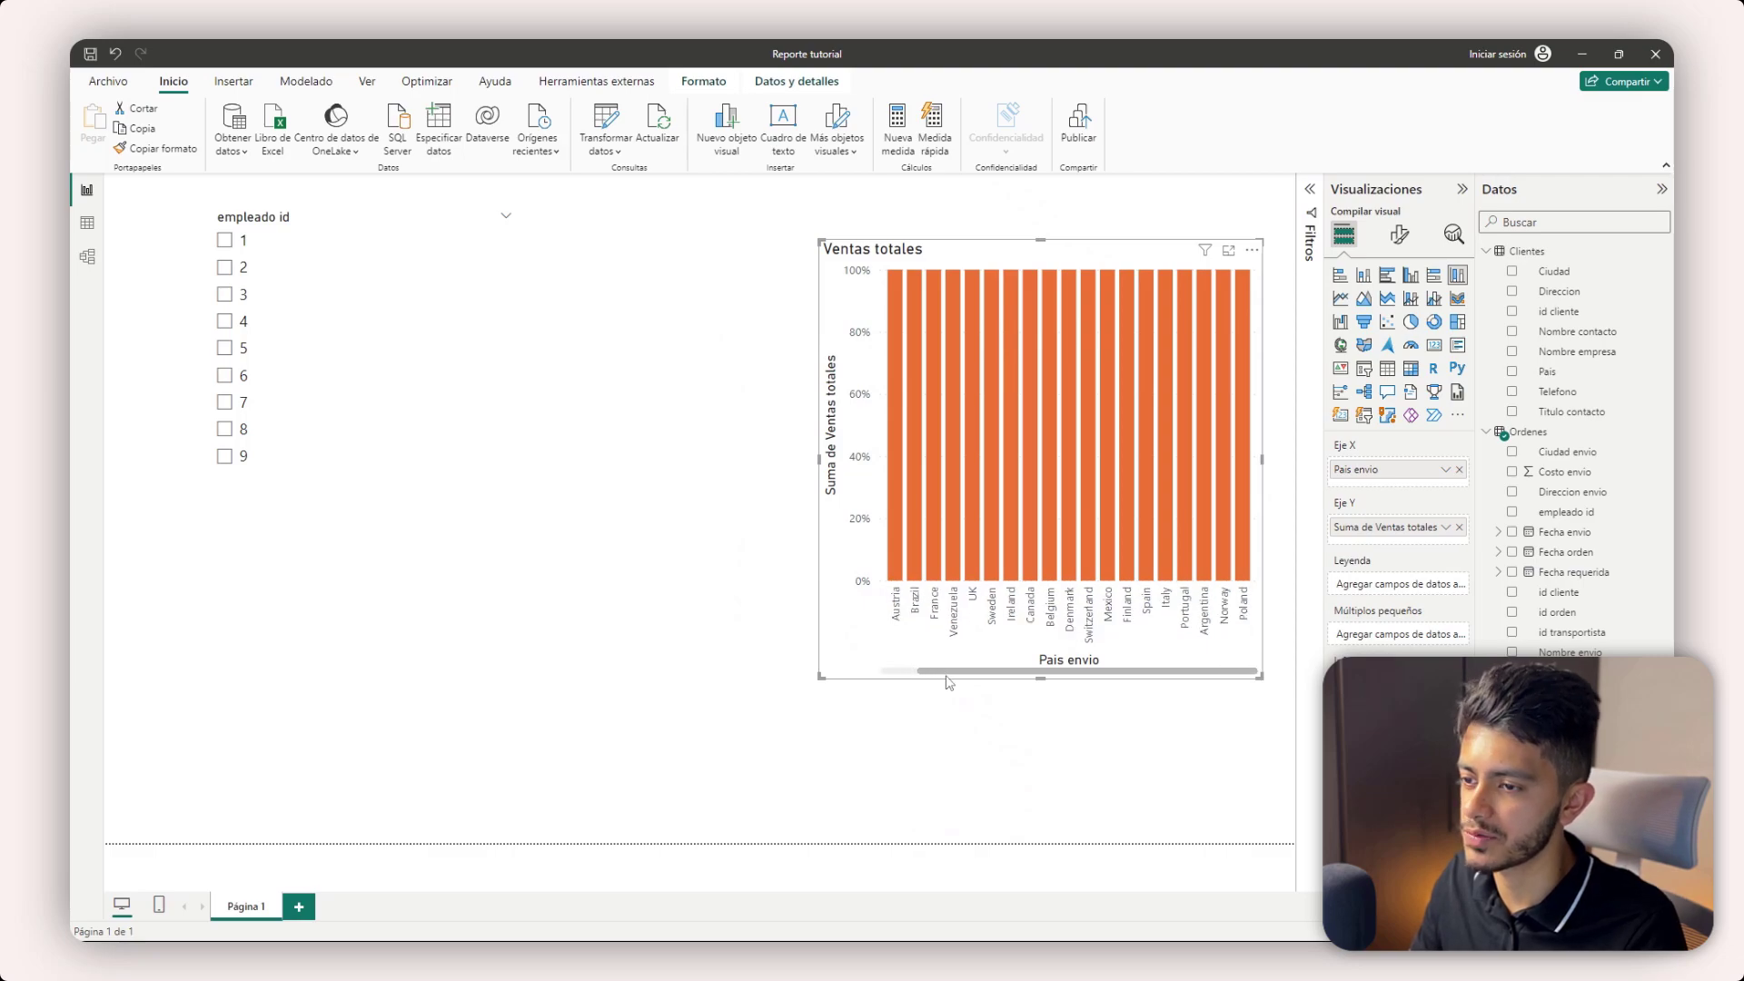
- Insert a card visual showing the sum of Ventas totales below the slicer, and enlarge it
{"action": "left_click", "coordinate": [662, 584]}
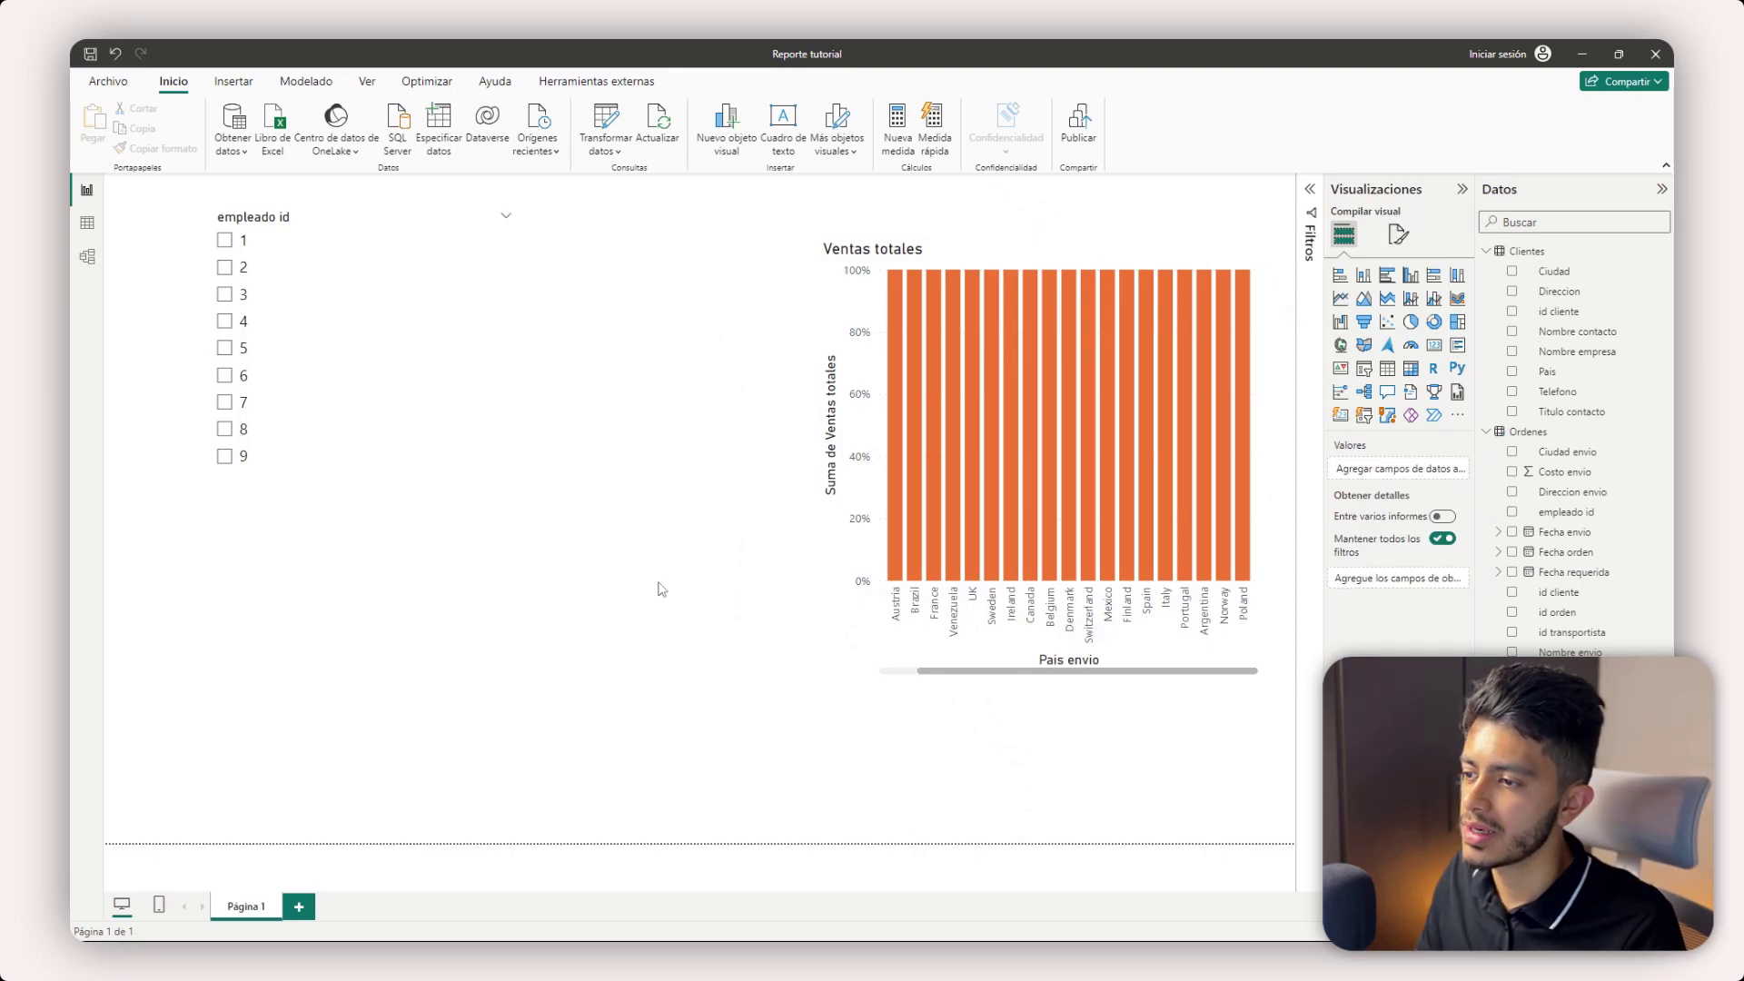
{"action": "left_click", "coordinate": [1436, 353]}
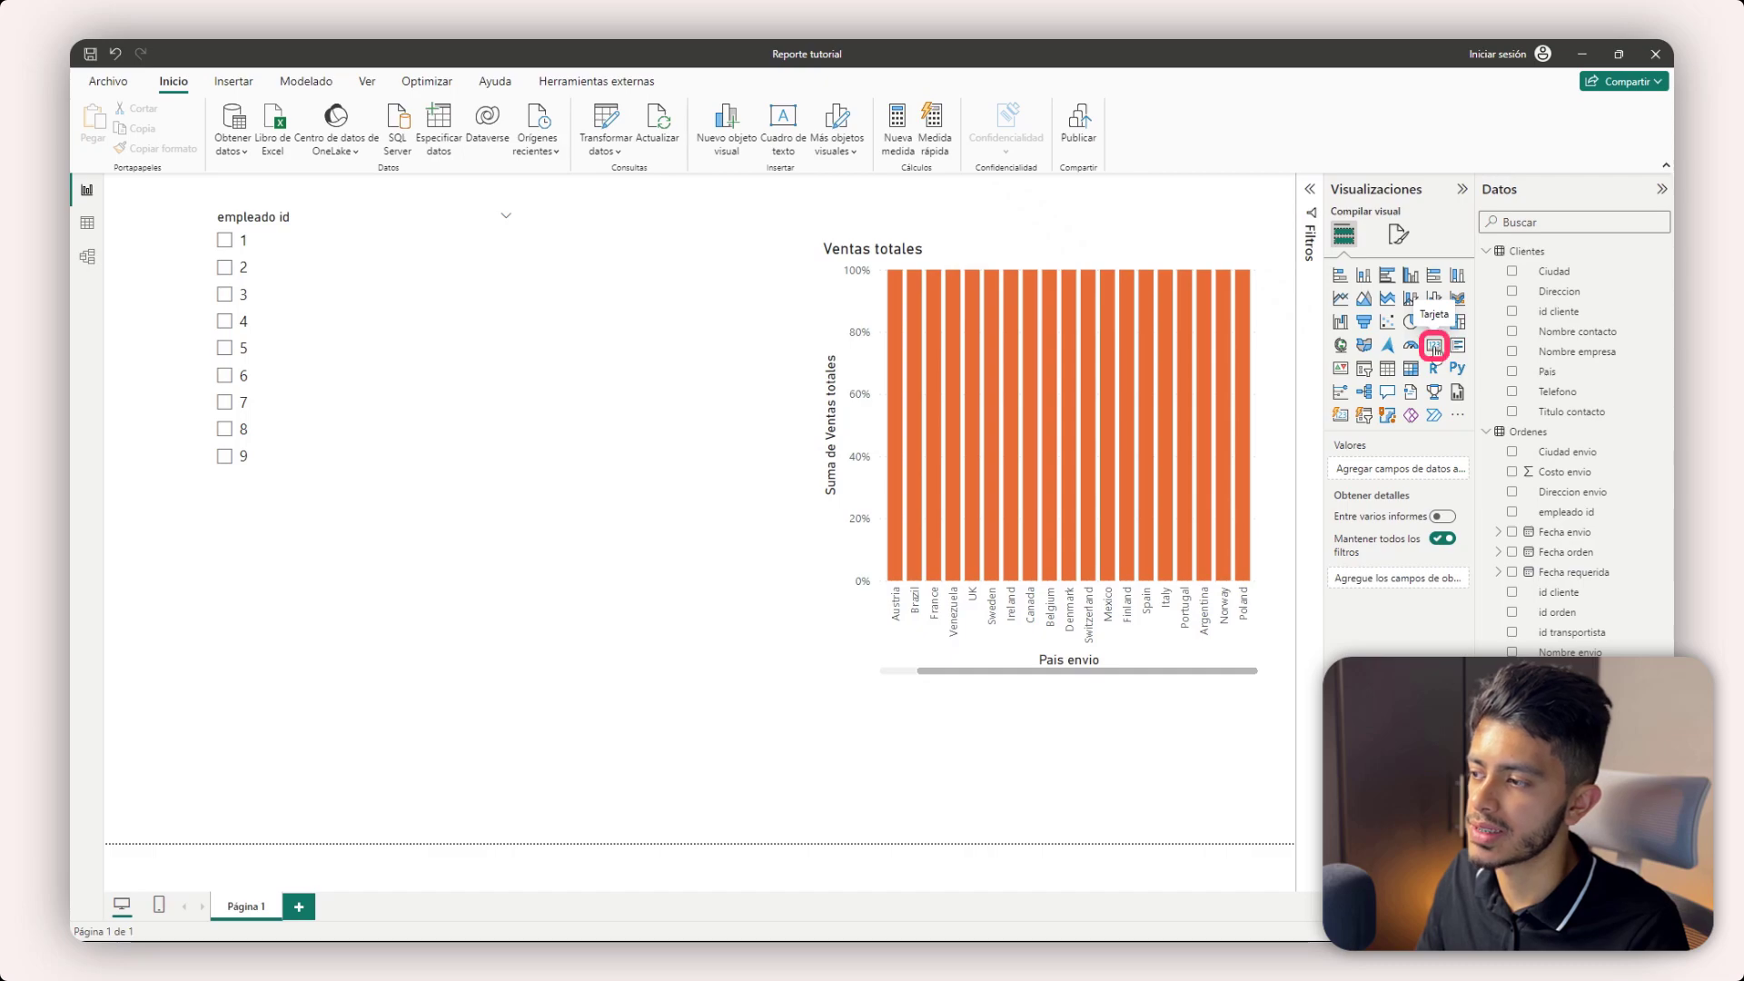
{"action": "left_click_drag", "start_coordinate": [454, 662], "coordinate": [631, 571]}
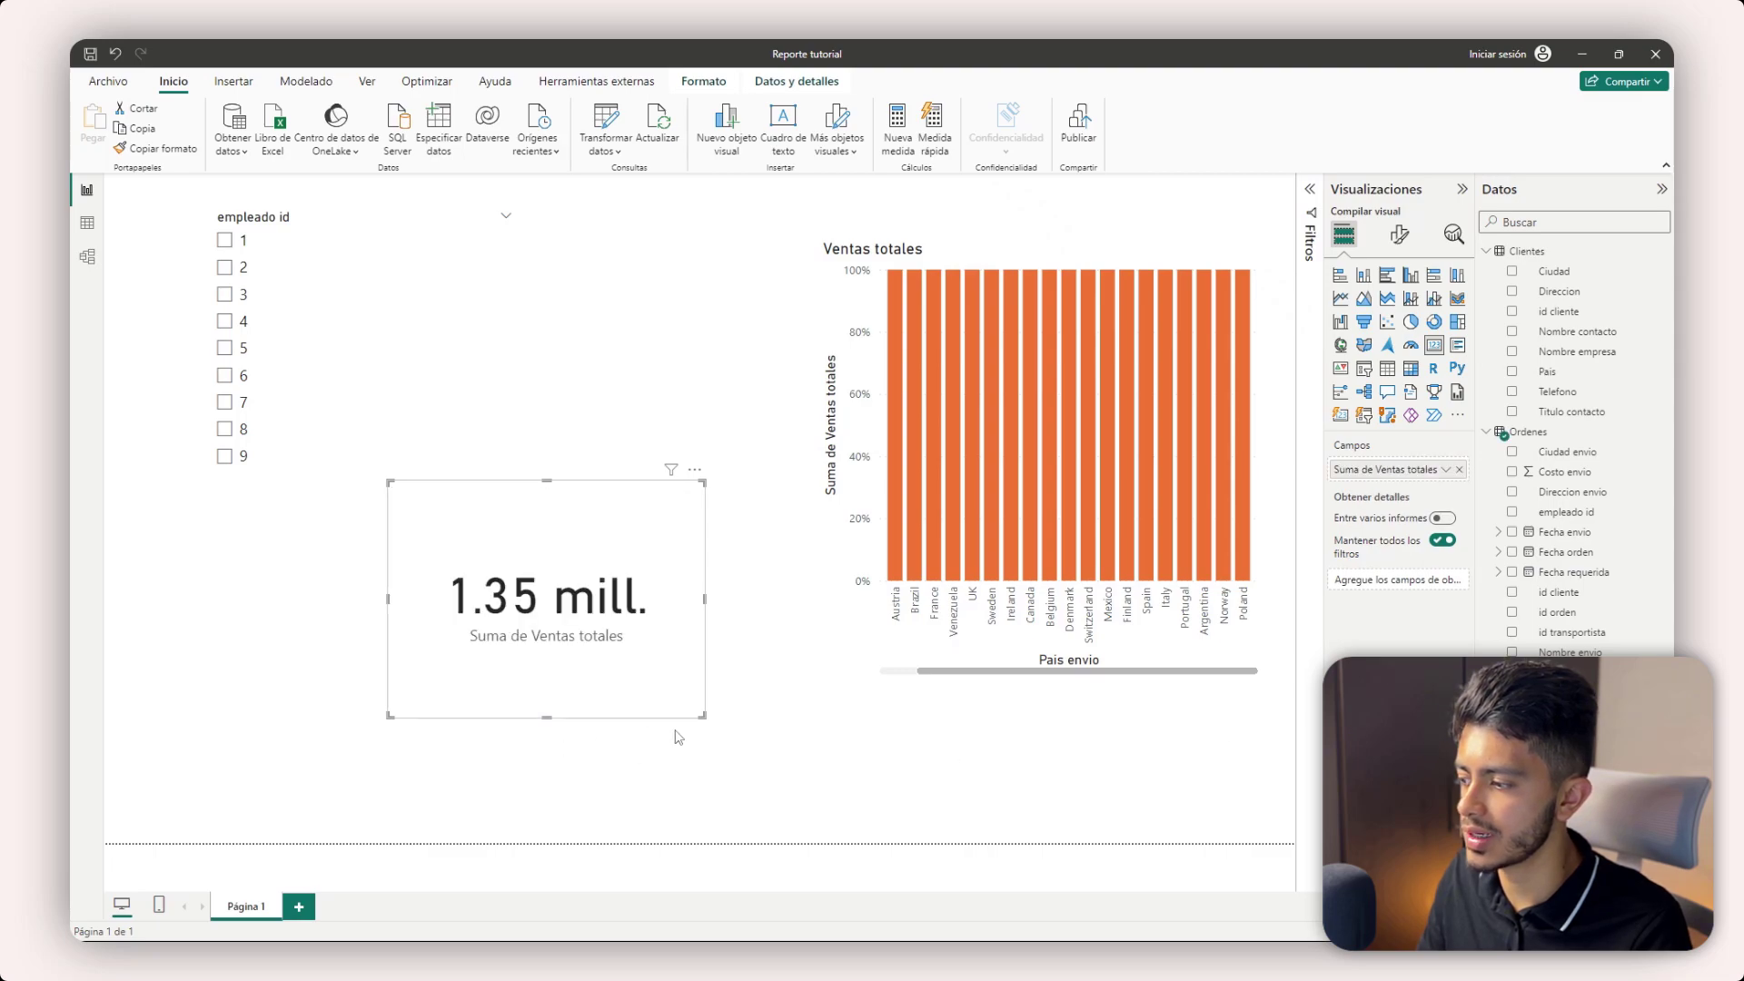
{"action": "left_click_drag", "start_coordinate": [702, 715], "coordinate": [793, 730]}
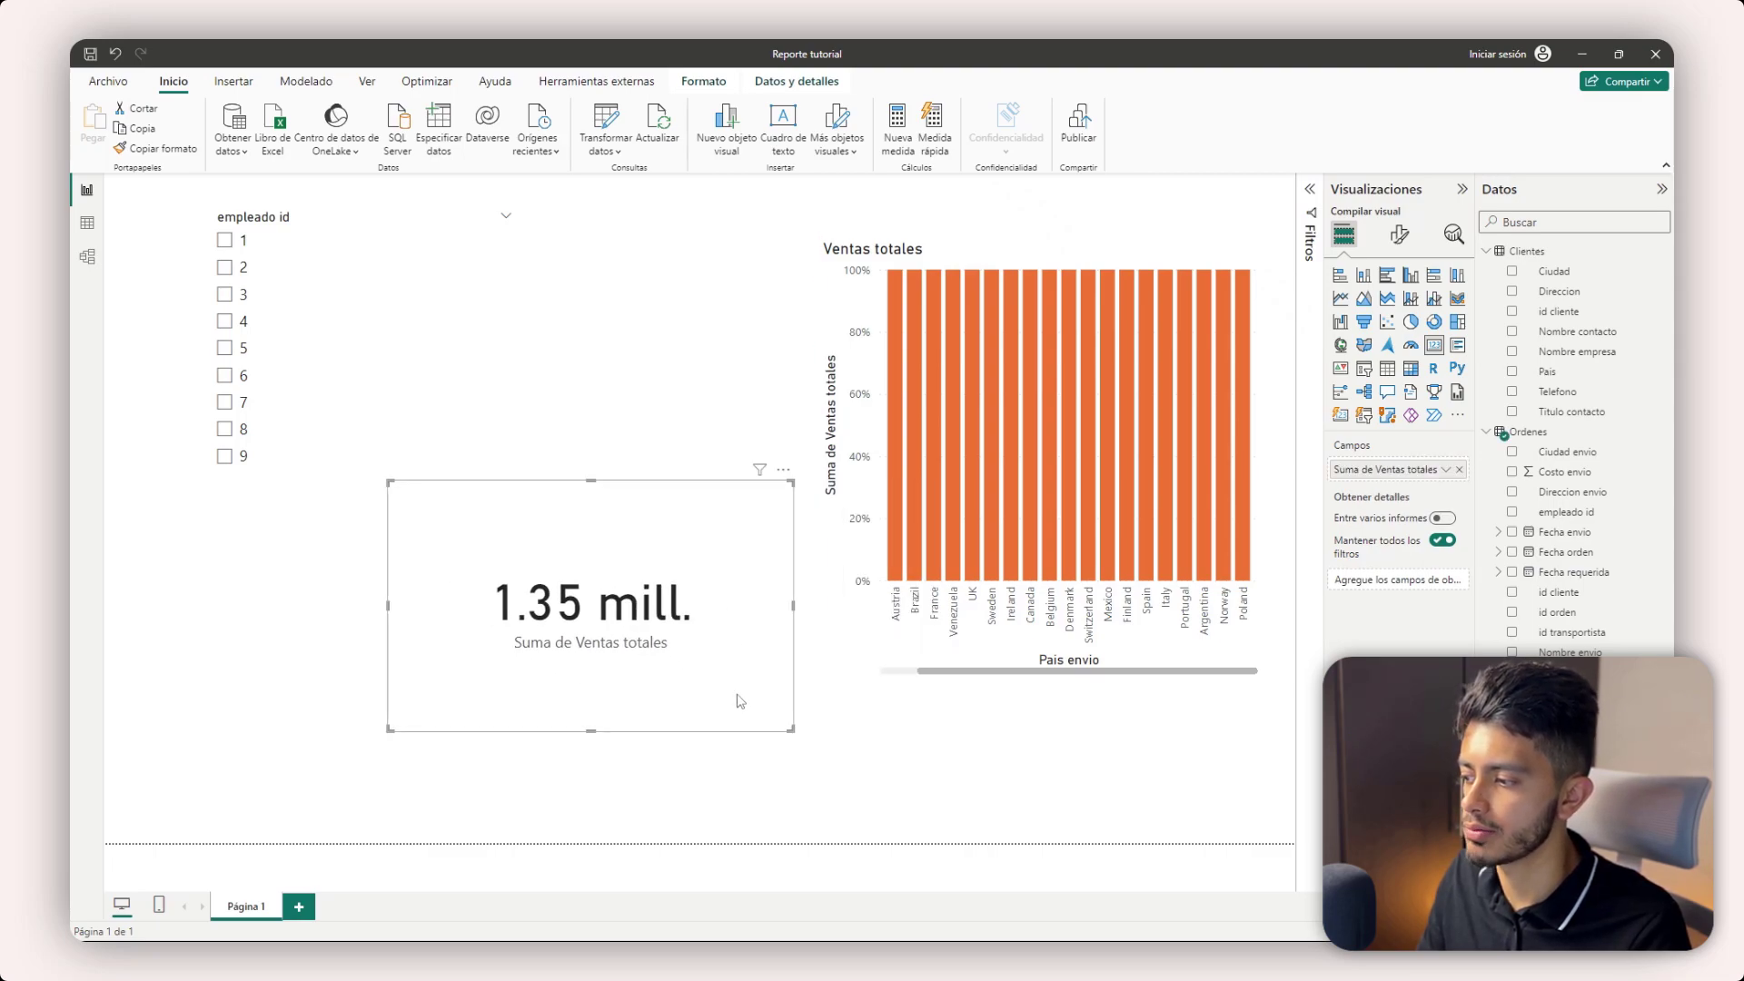
- Set the card value's display units to Ninguno, and slightly enlarge and reposition the card
{"action": "left_click", "coordinate": [1398, 237]}
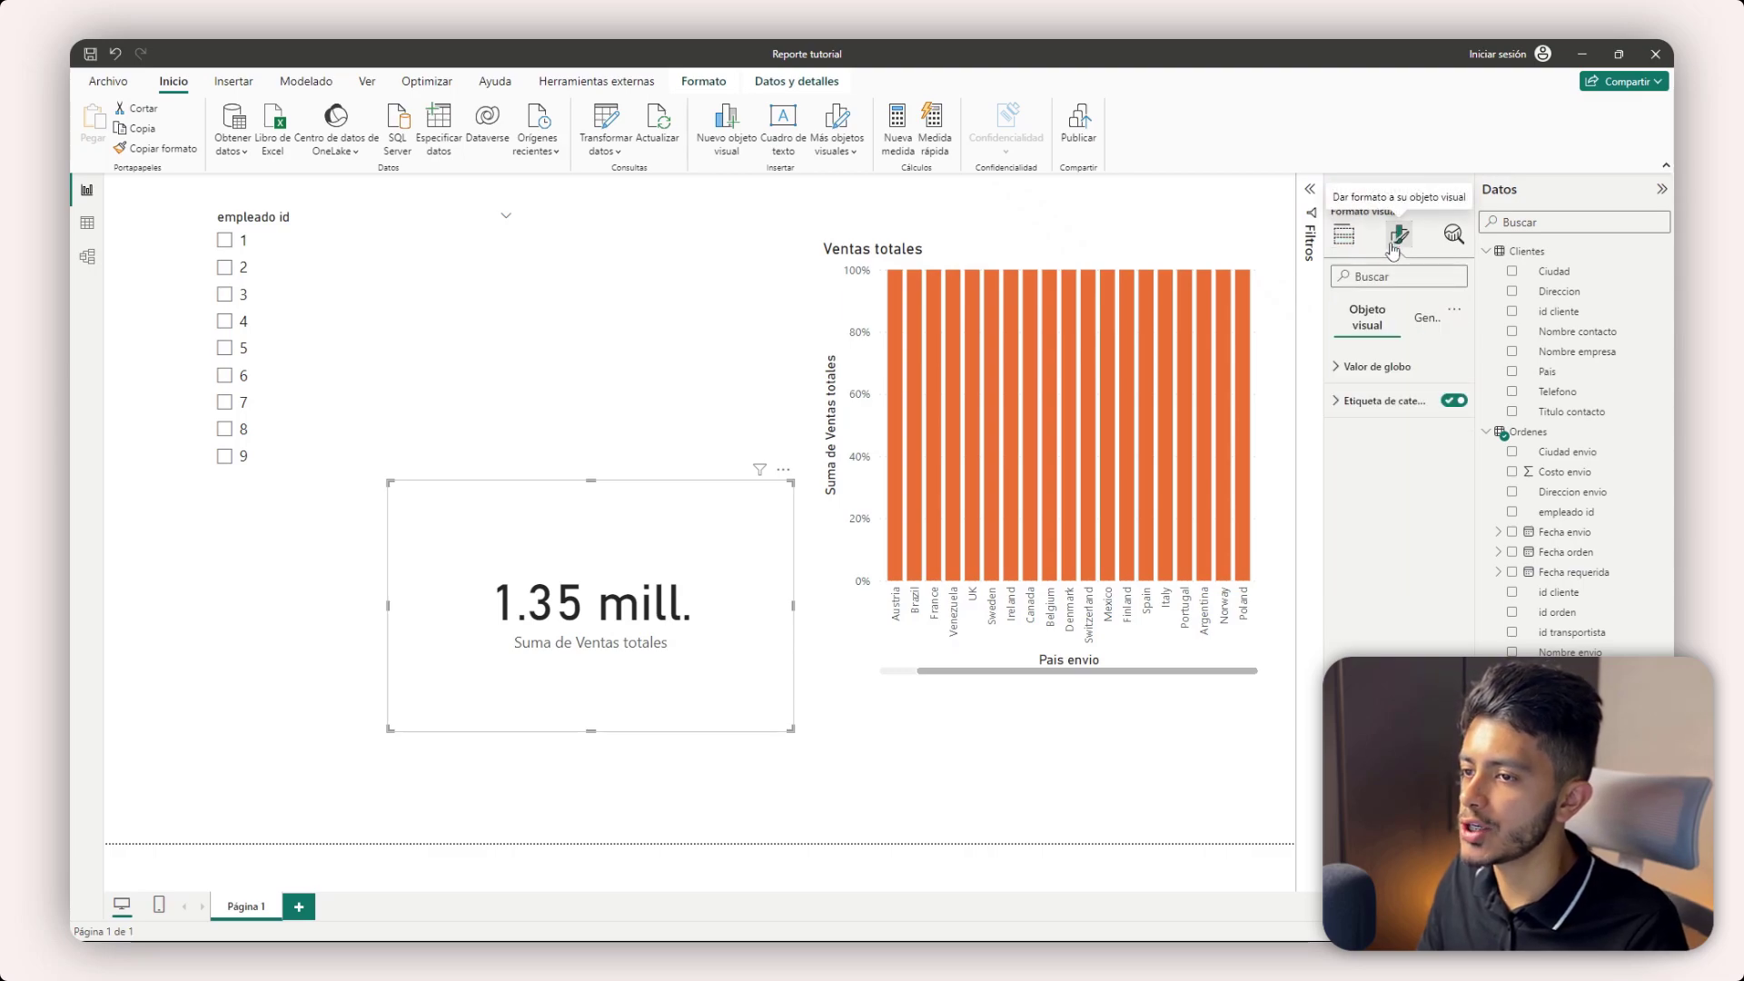
{"action": "left_click", "coordinate": [1354, 407]}
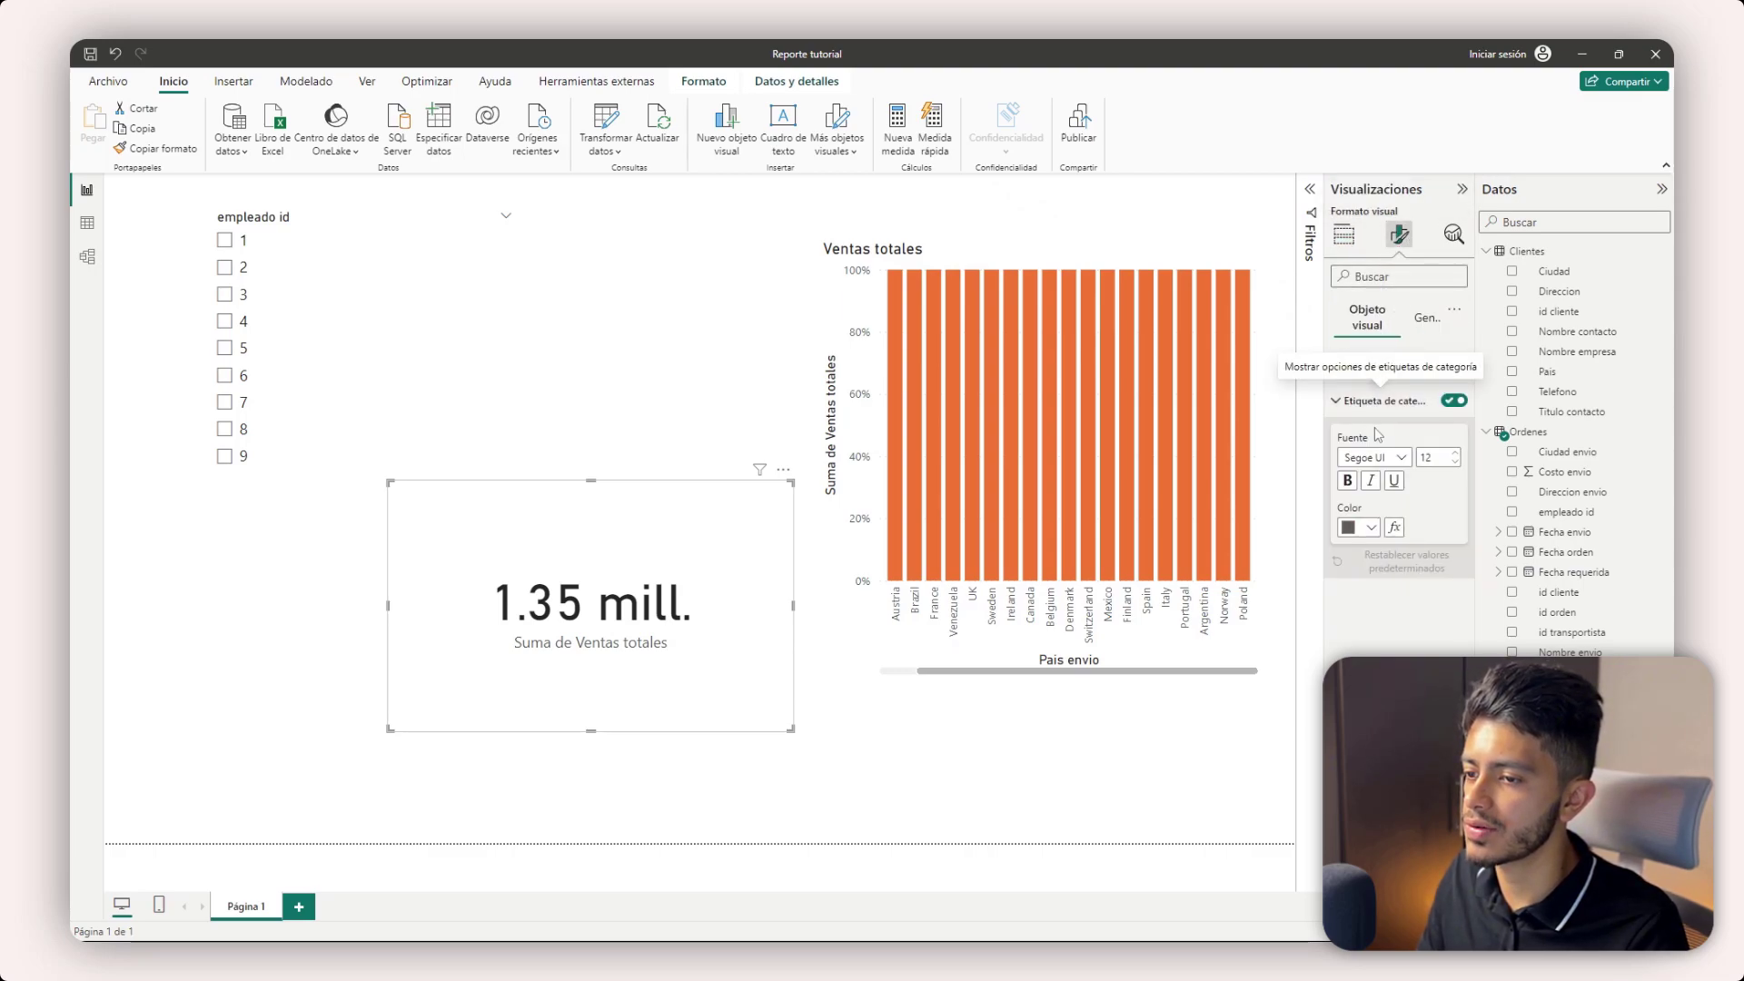
{"action": "left_click", "coordinate": [1378, 366]}
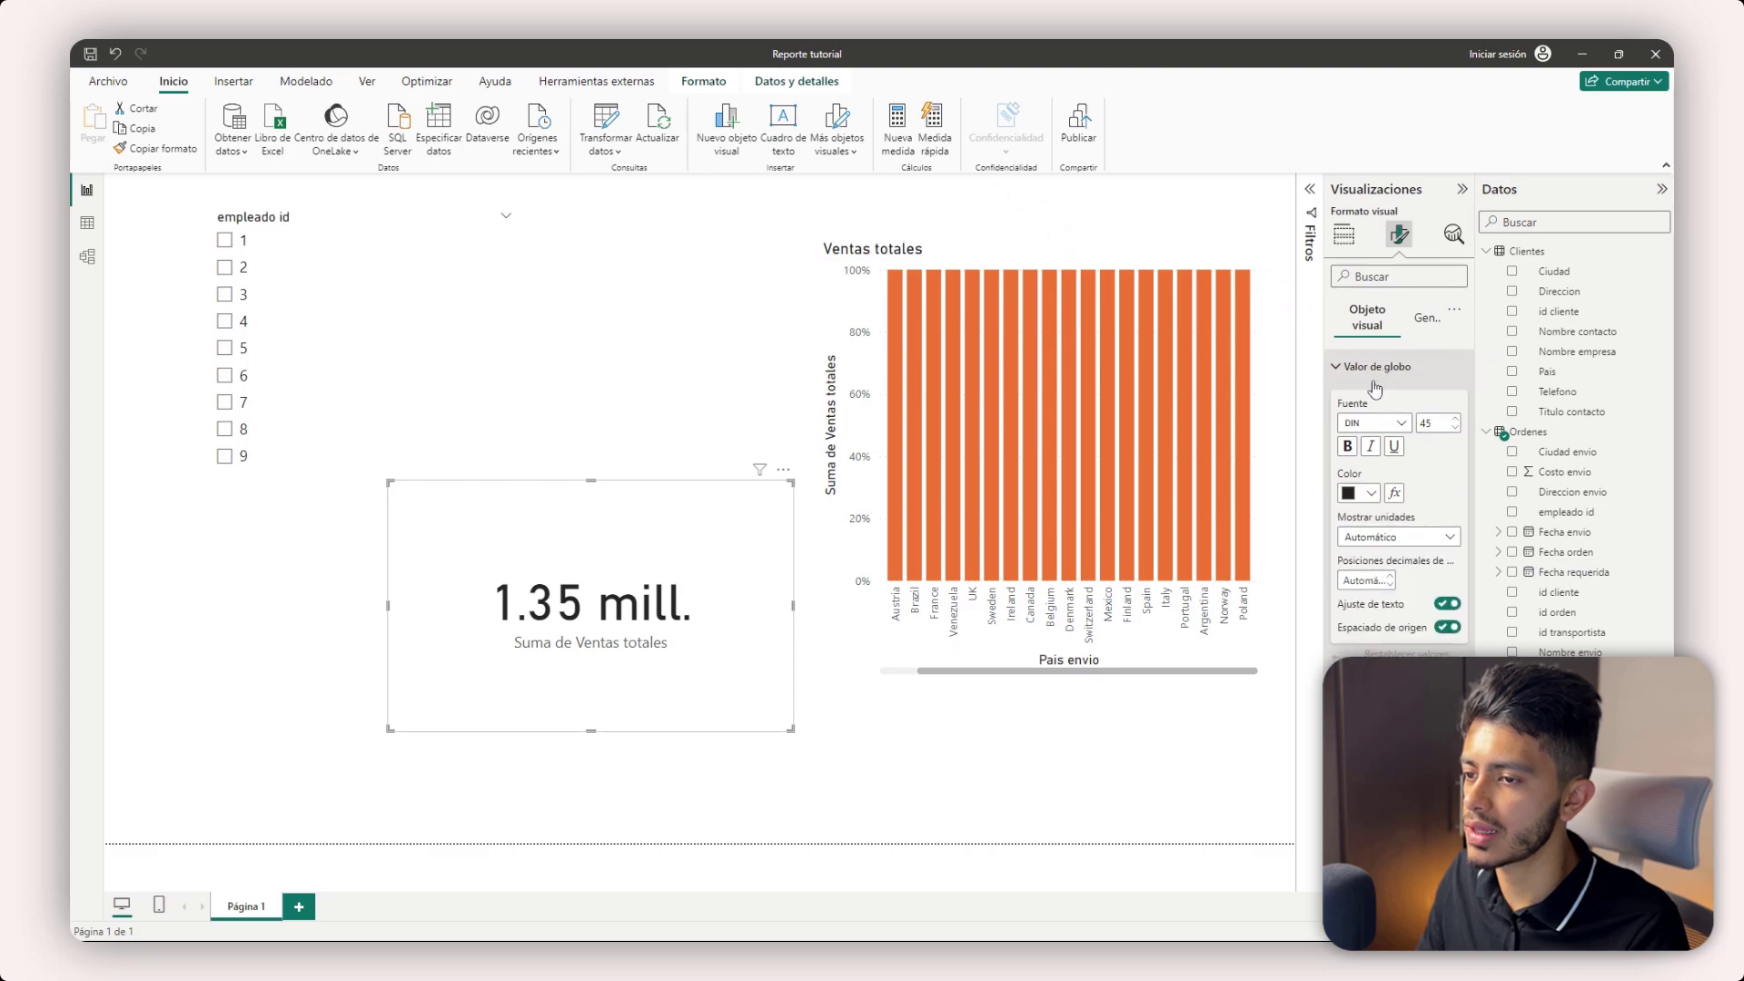
{"action": "left_click", "coordinate": [1405, 536]}
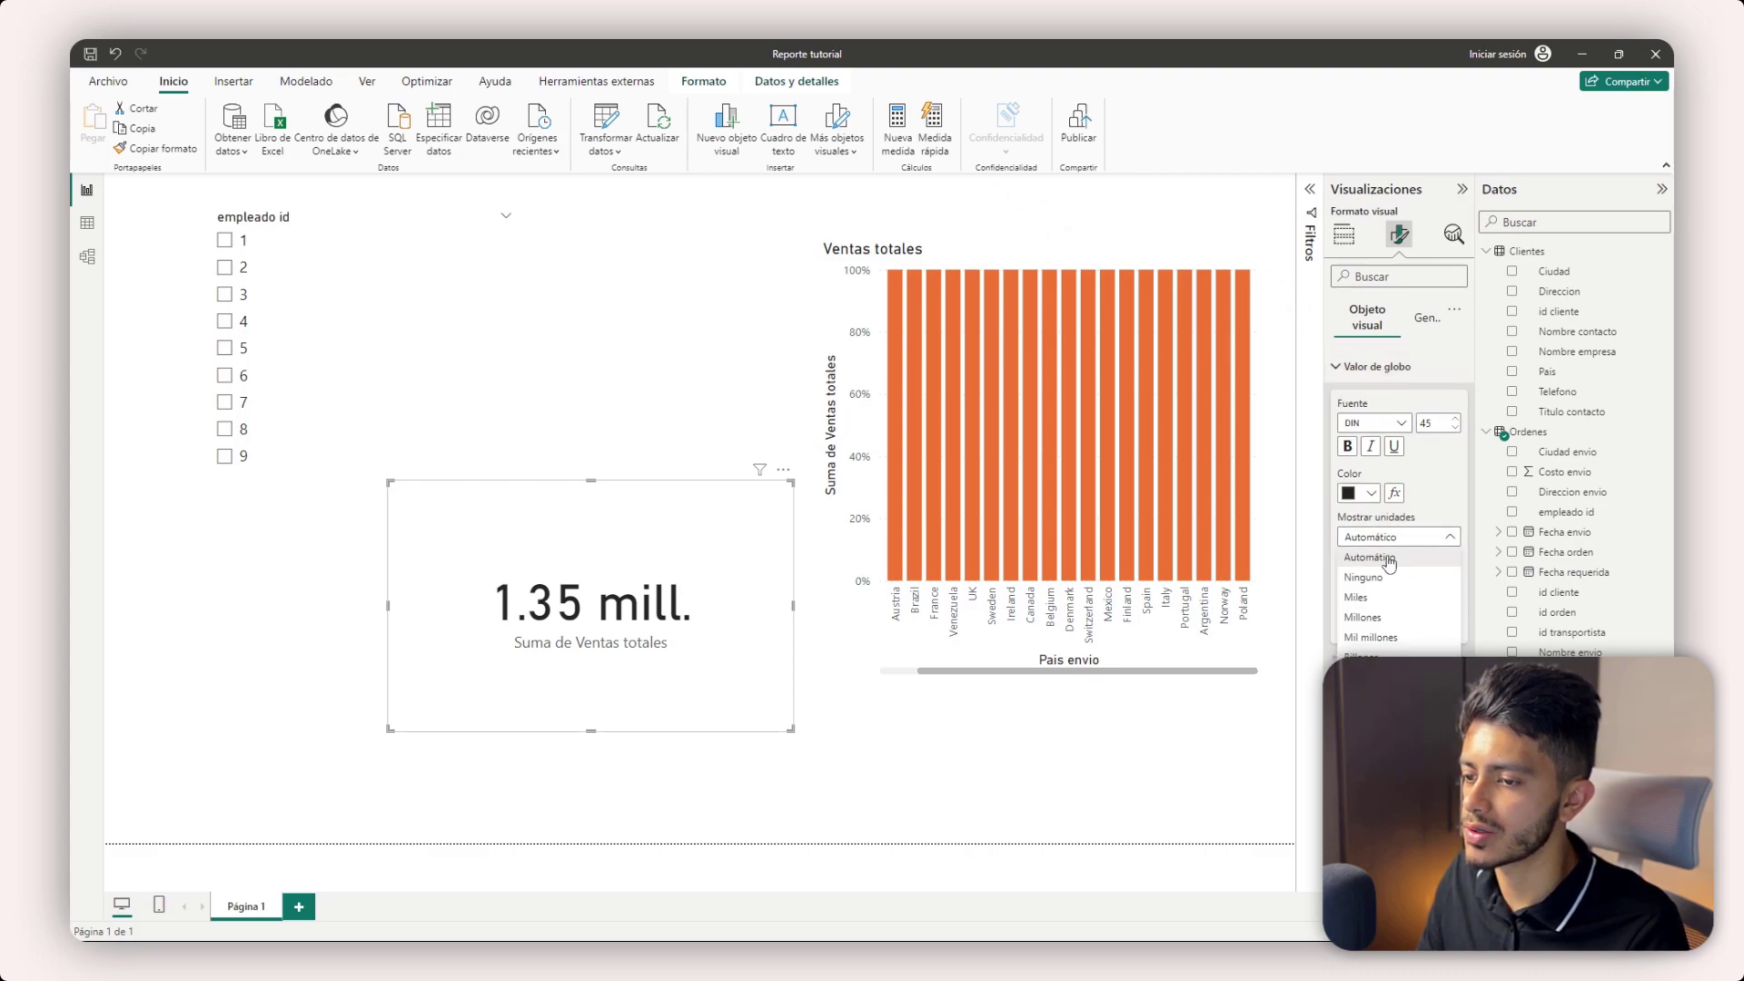
{"action": "left_click", "coordinate": [1372, 577]}
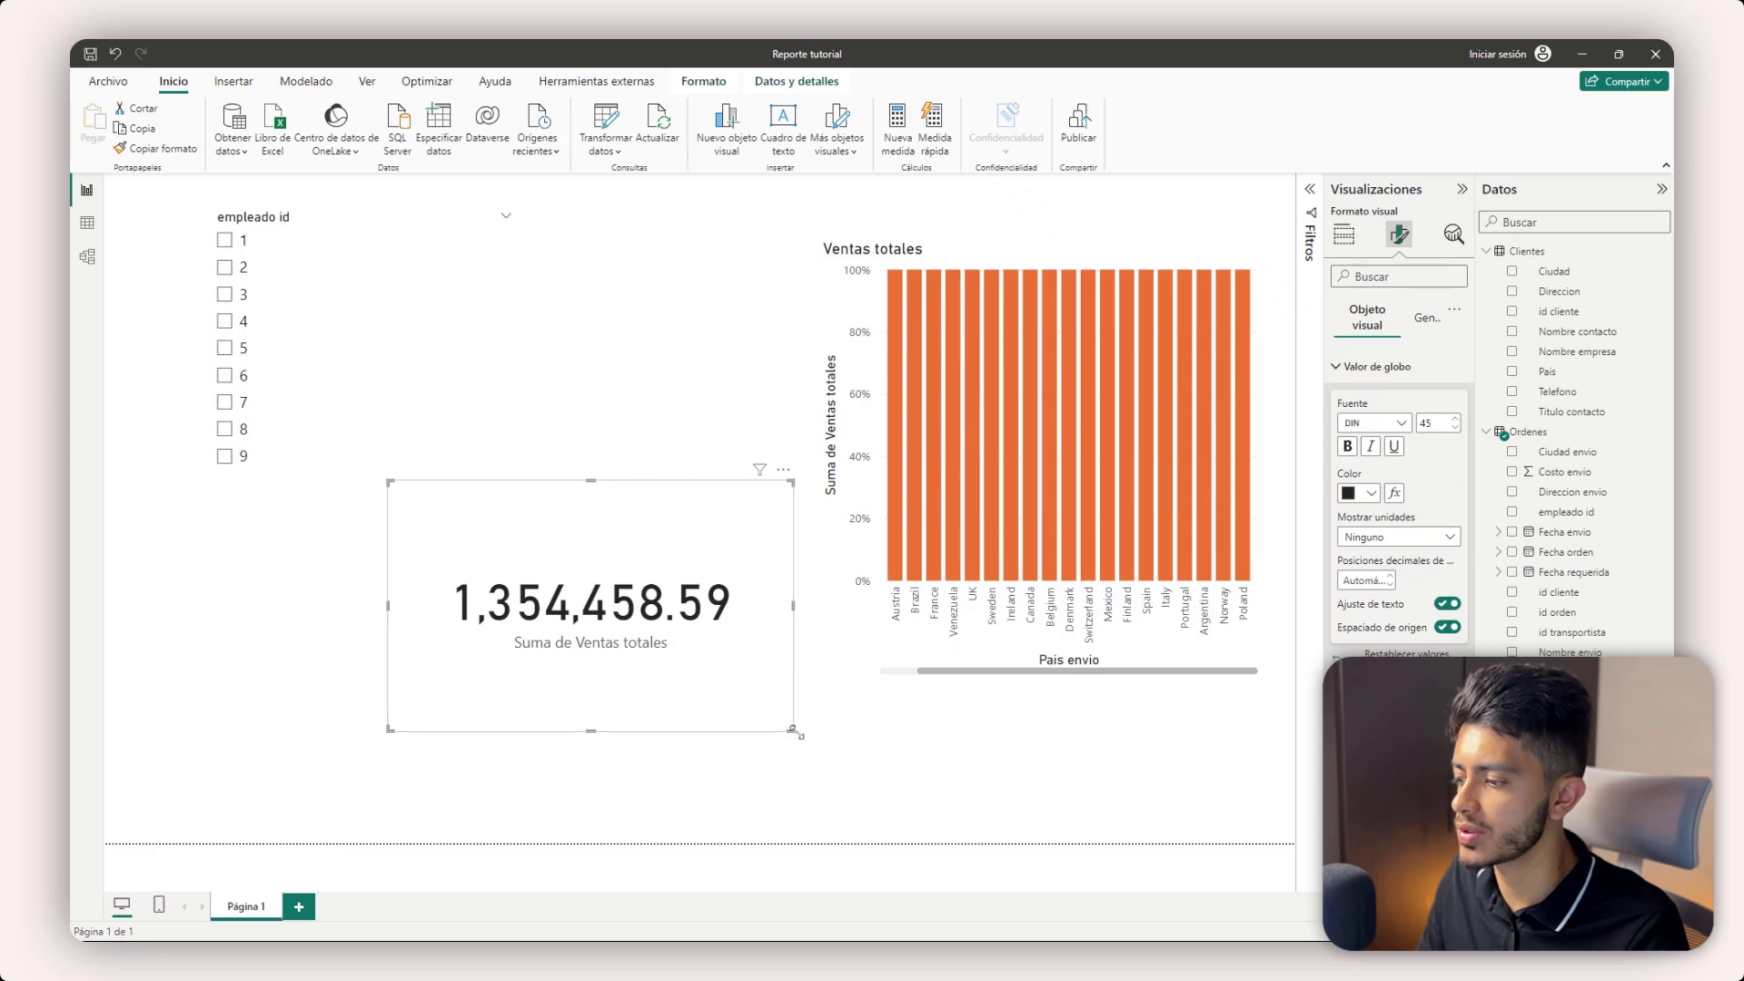
{"action": "left_click_drag", "start_coordinate": [792, 729], "coordinate": [816, 762]}
{"action": "left_click_drag", "start_coordinate": [675, 597], "coordinate": [615, 584]}
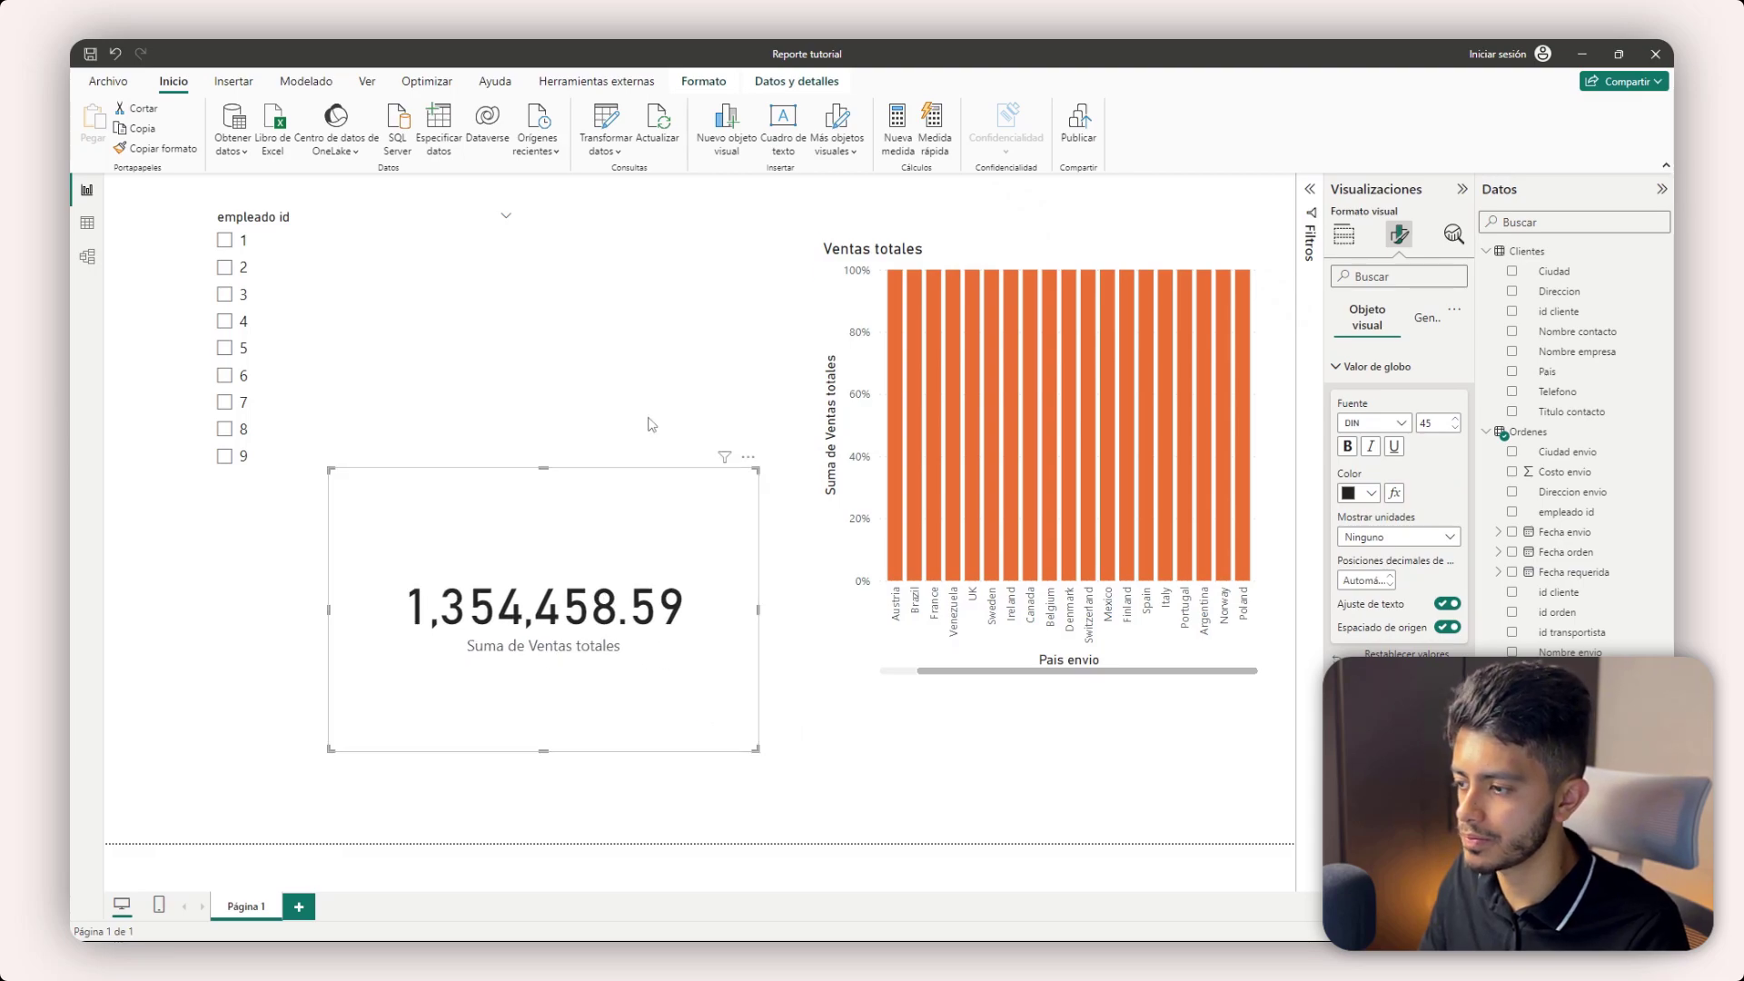
- Insert a treemap of summed Ventas totales by id transportista, sized and placed between the slicer and the column chart
{"action": "left_click", "coordinate": [584, 330]}
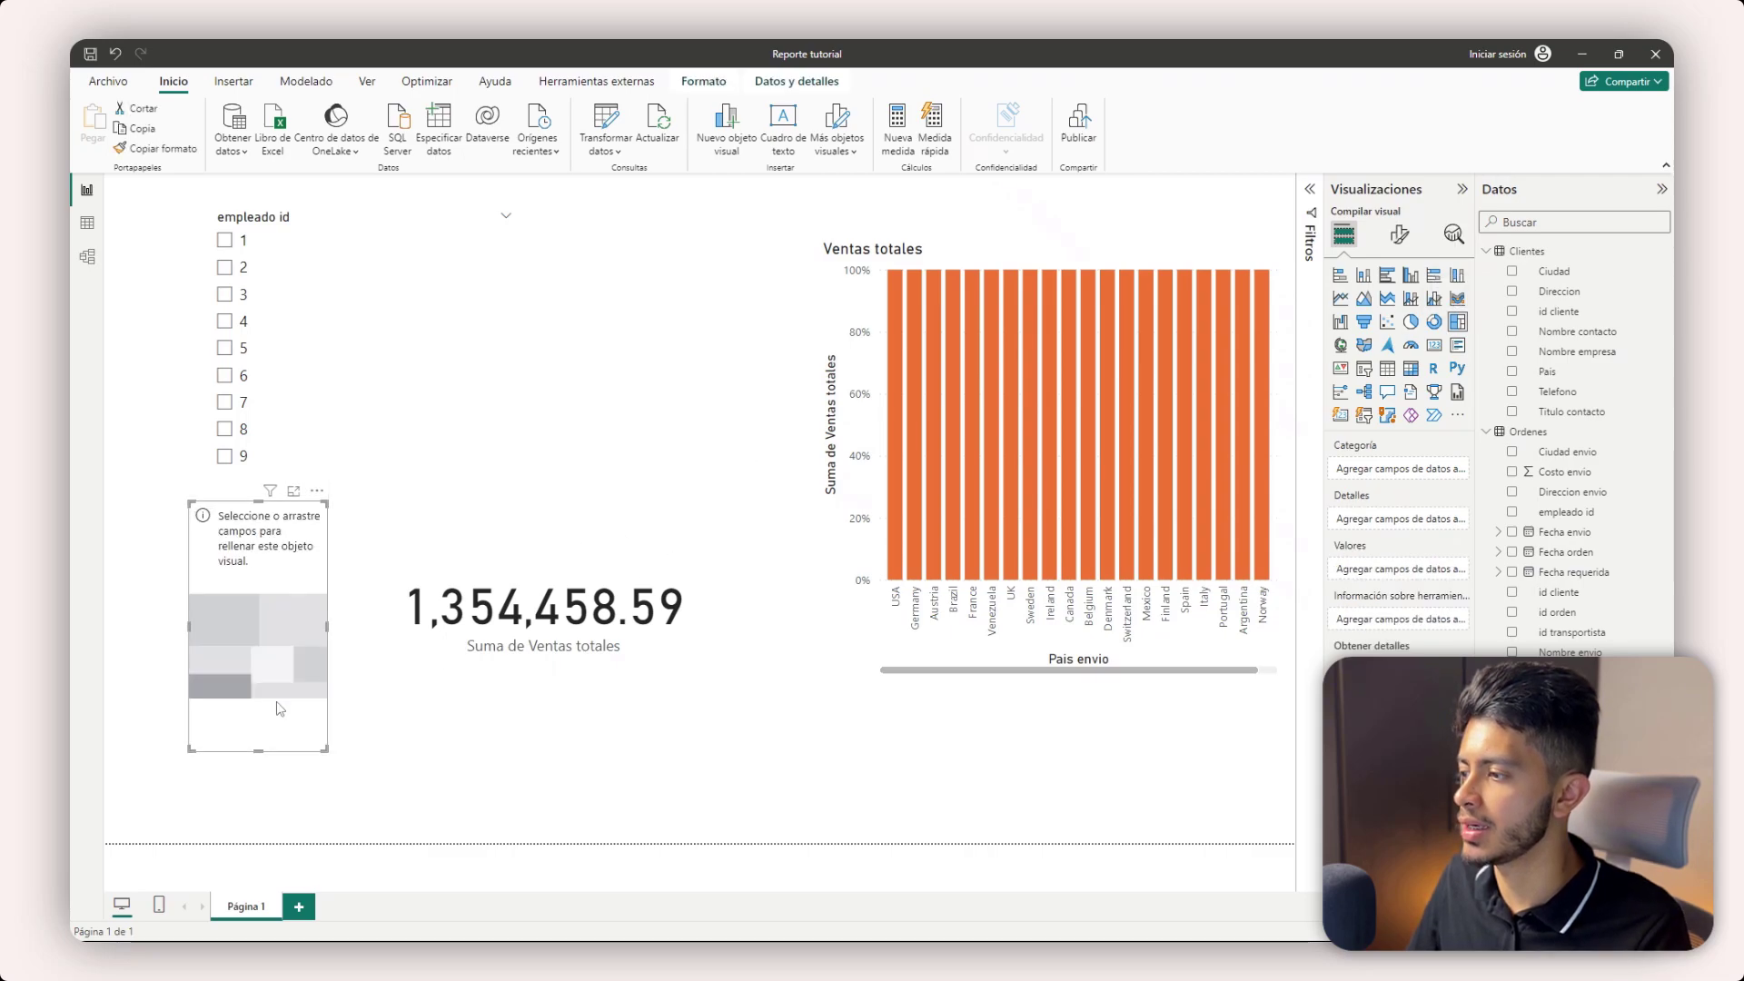
{"action": "left_click_drag", "start_coordinate": [245, 696], "coordinate": [563, 354]}
{"action": "left_click_drag", "start_coordinate": [645, 423], "coordinate": [845, 531]}
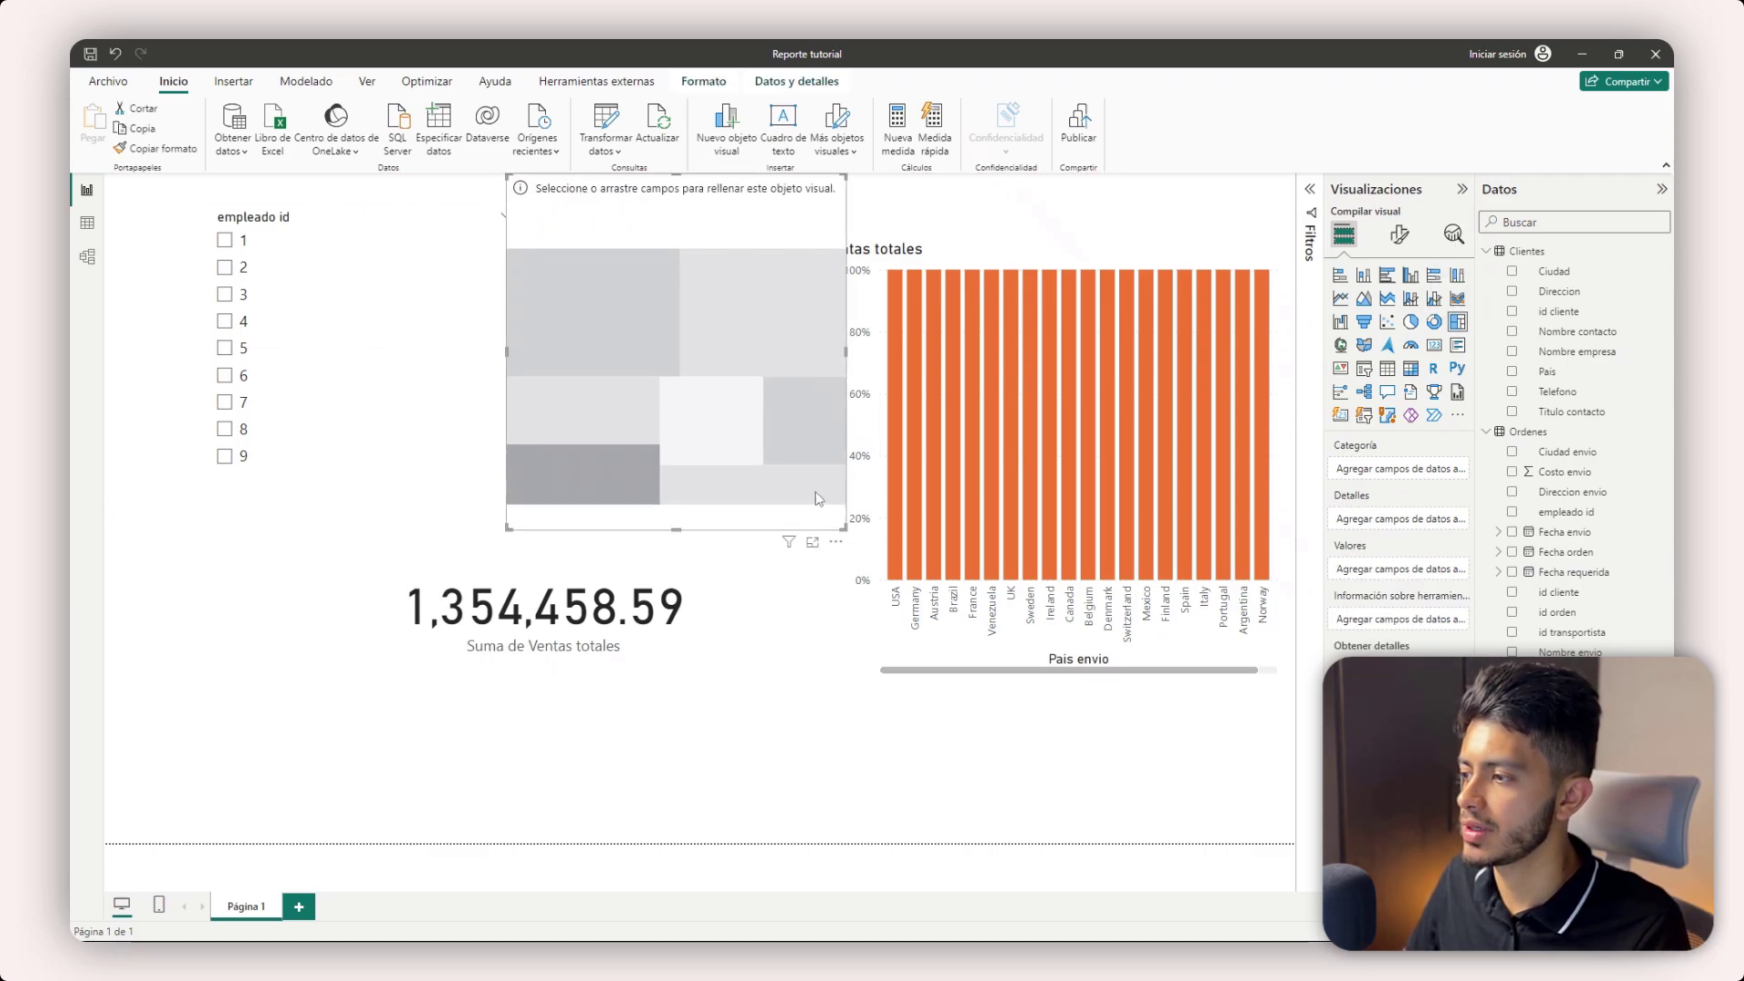
{"action": "left_click_drag", "start_coordinate": [755, 313], "coordinate": [694, 343]}
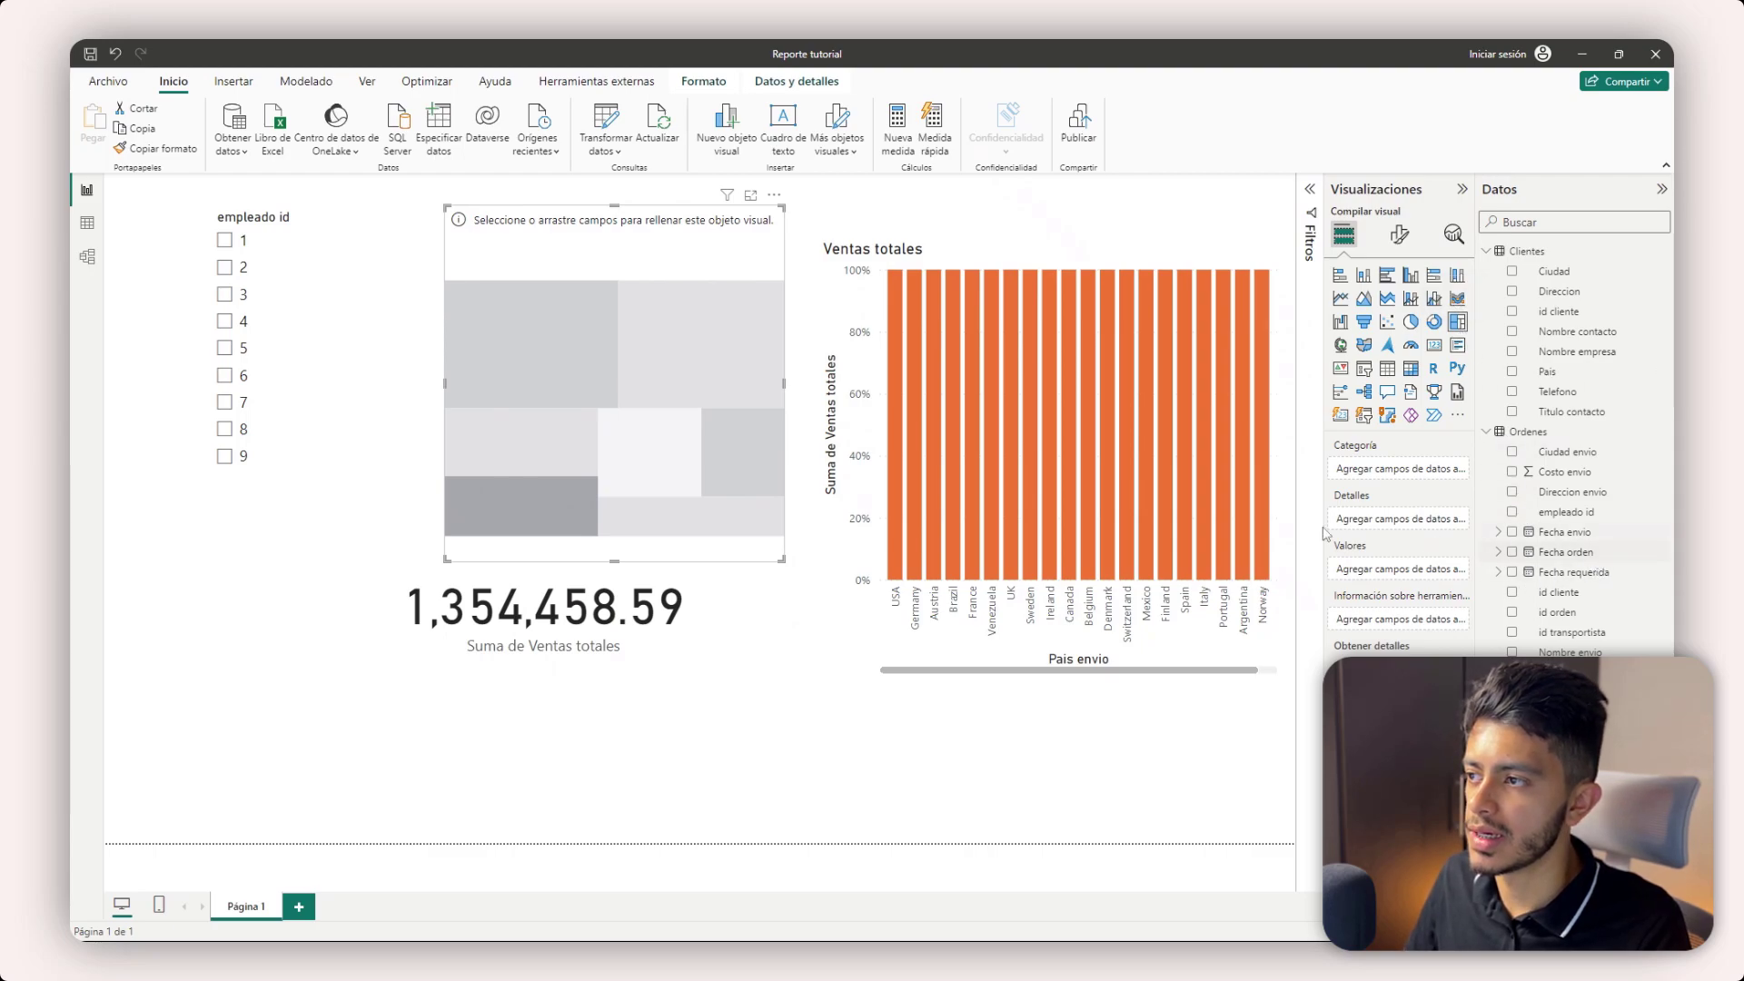
{"action": "left_click", "coordinate": [1512, 633]}
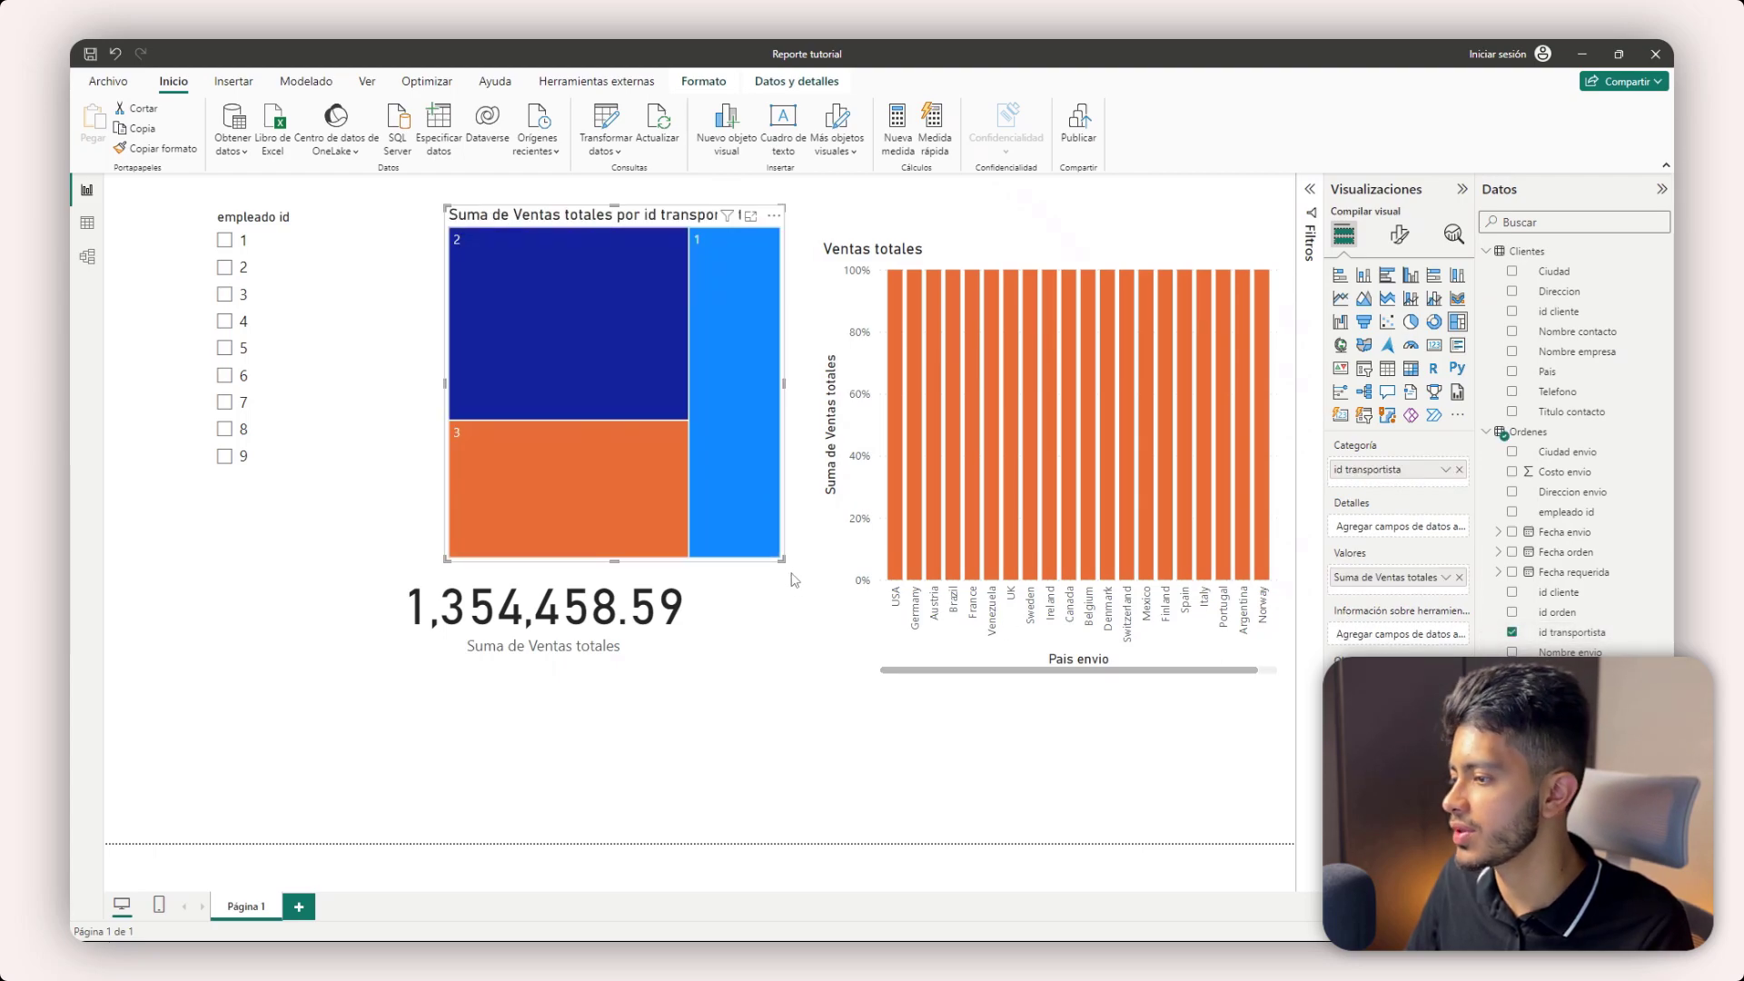
{"action": "left_click_drag", "start_coordinate": [783, 560], "coordinate": [758, 456]}
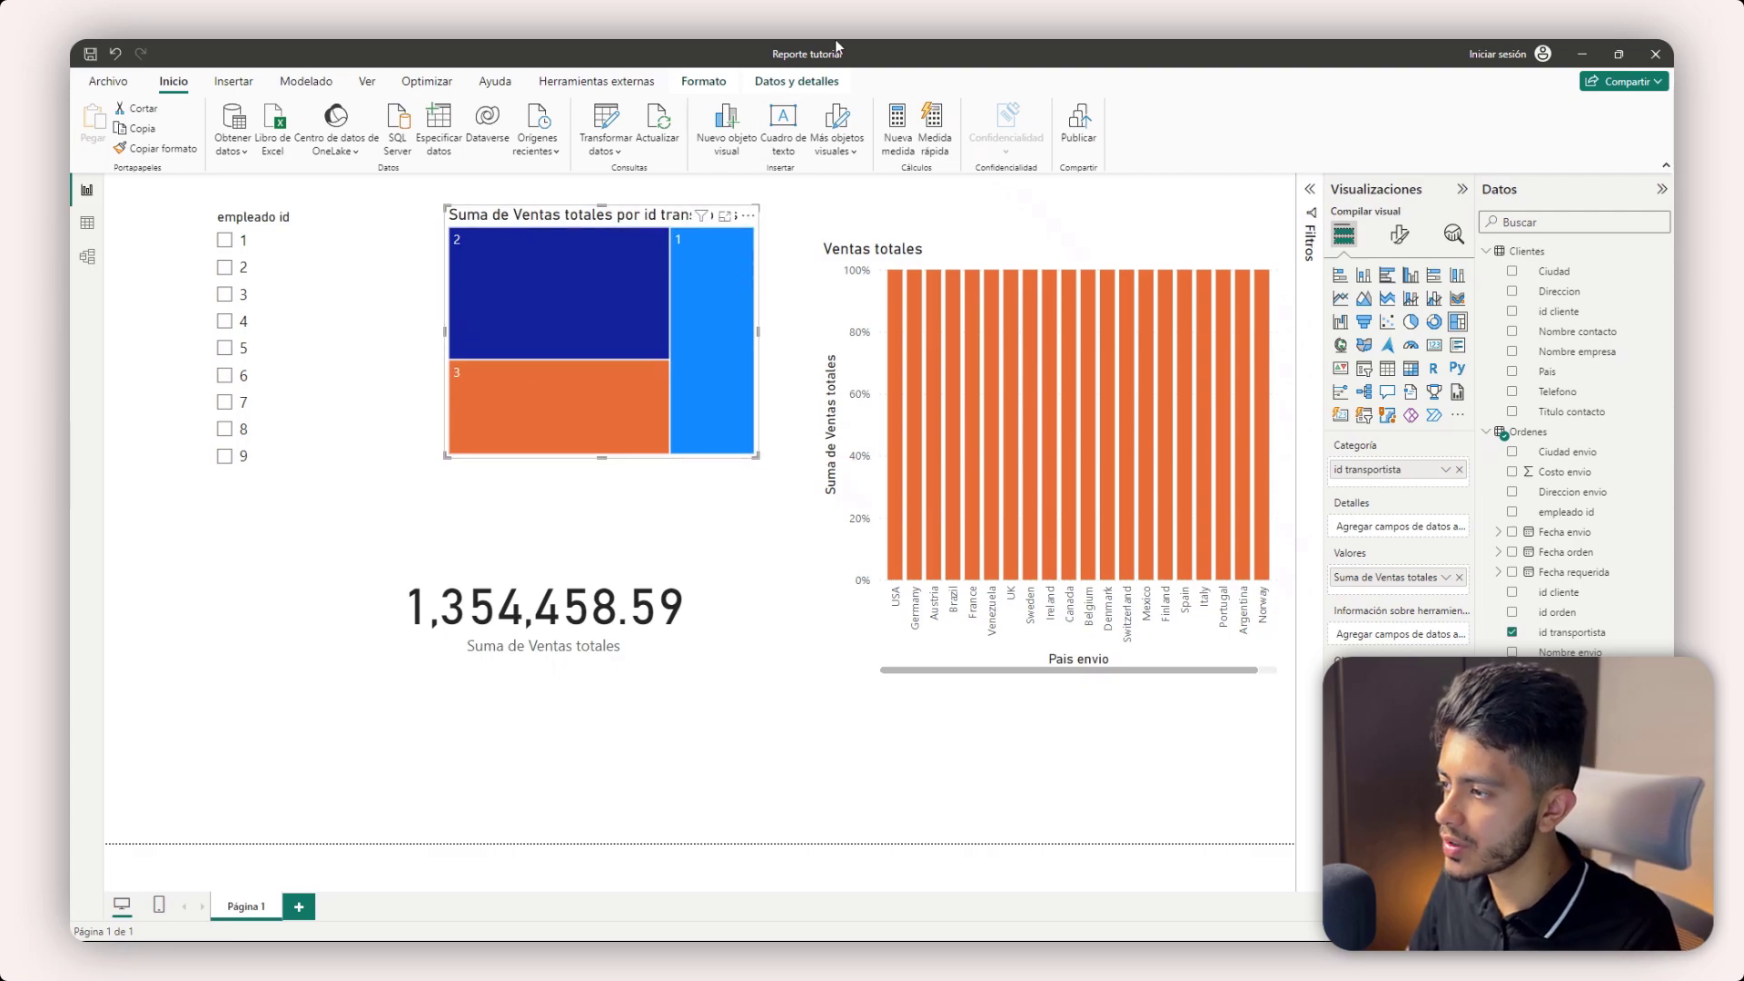
- Collapse the visualizations and data panes, and reposition the treemap and the empleado id slicer on the page
{"action": "left_click", "coordinate": [1435, 189]}
{"action": "left_click", "coordinate": [1528, 194]}
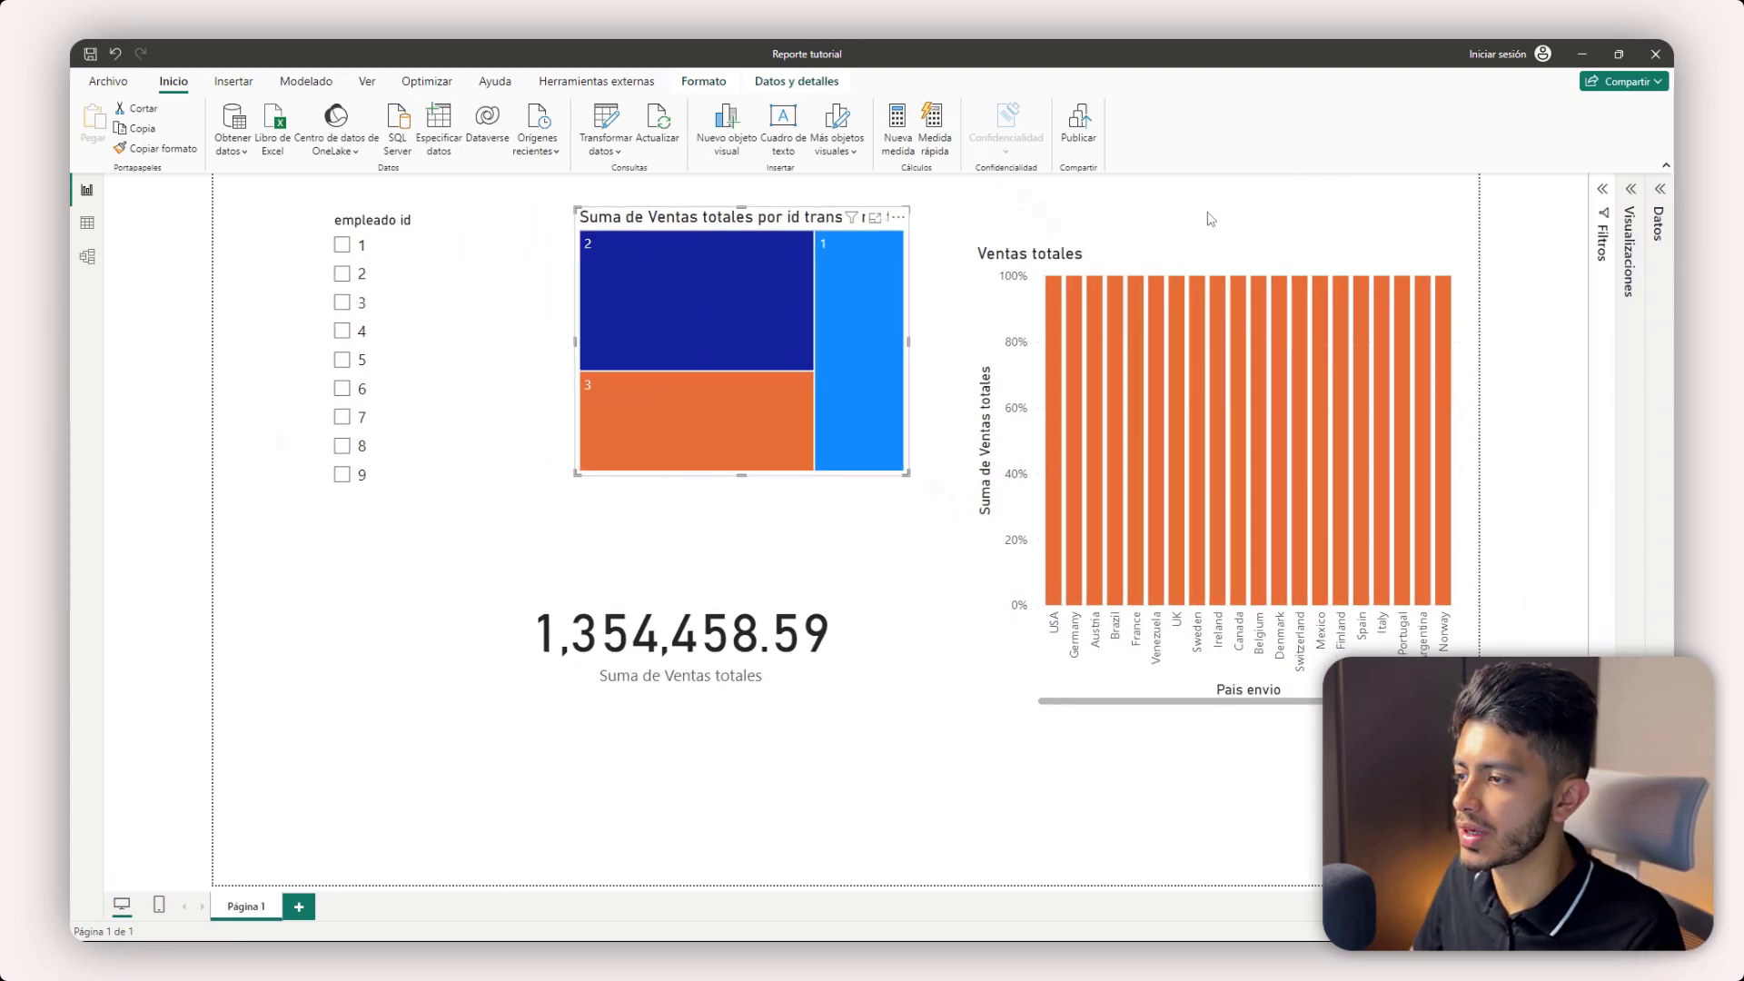
{"action": "left_click", "coordinate": [1122, 206]}
{"action": "left_click_drag", "start_coordinate": [778, 225], "coordinate": [814, 260]}
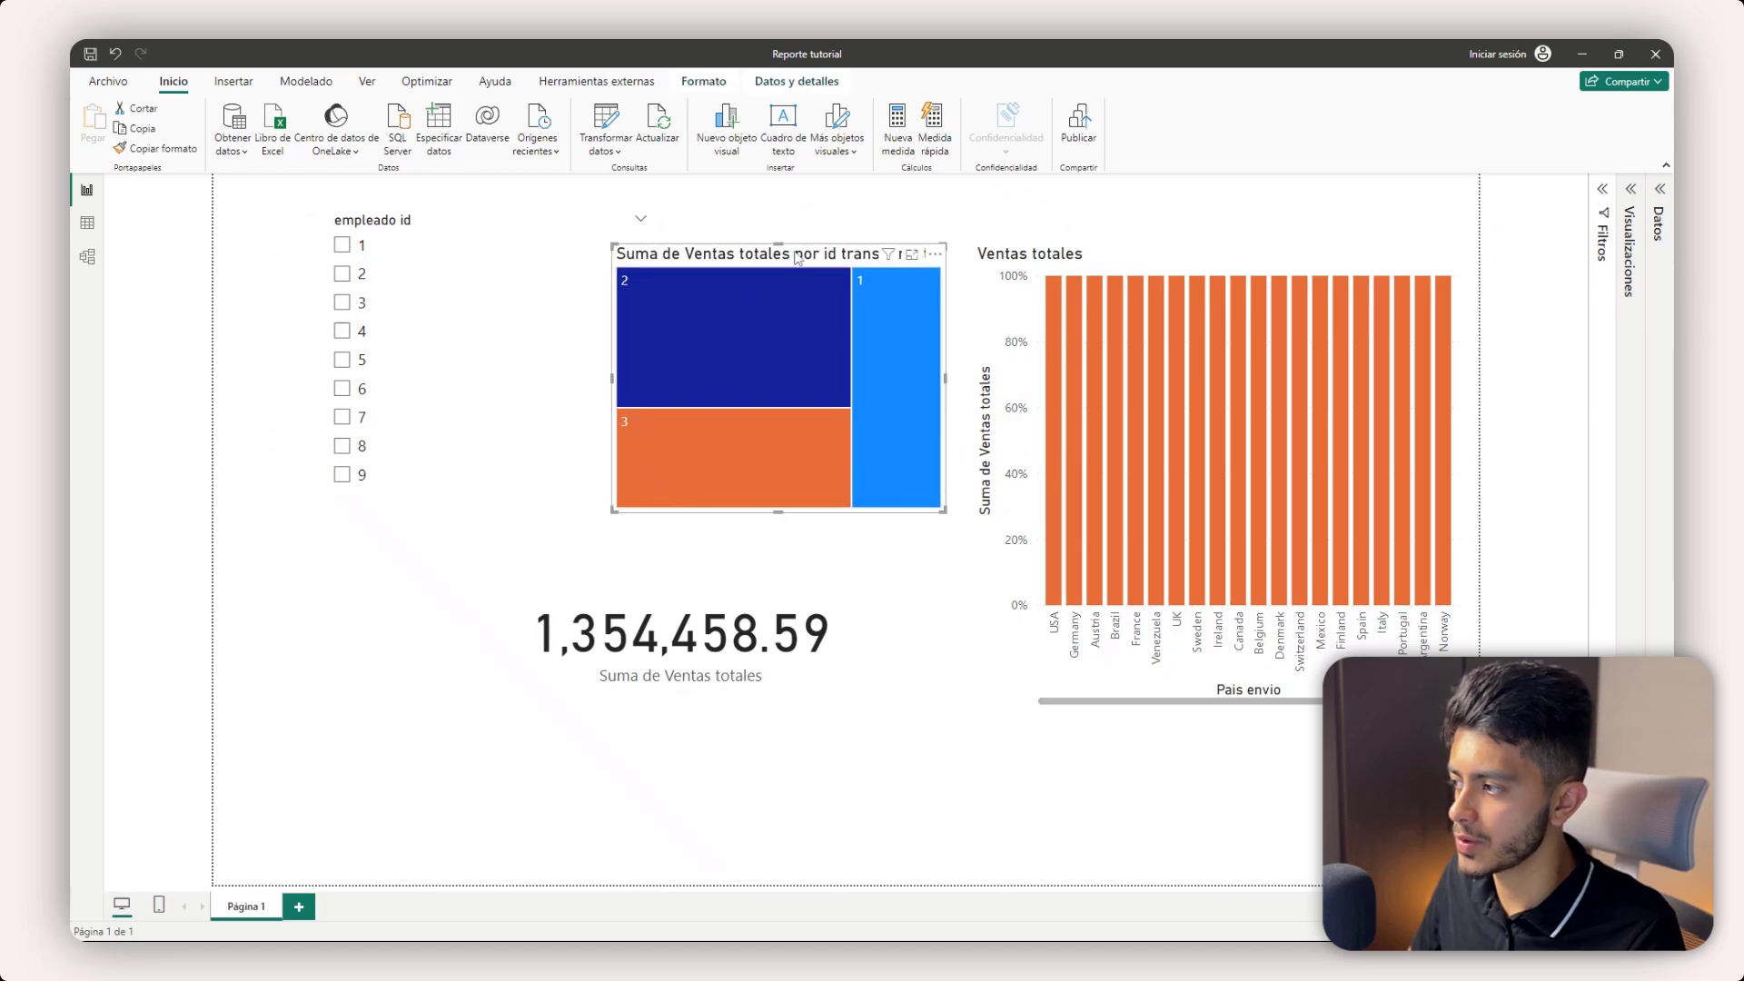
{"action": "left_click_drag", "start_coordinate": [417, 214], "coordinate": [324, 208]}
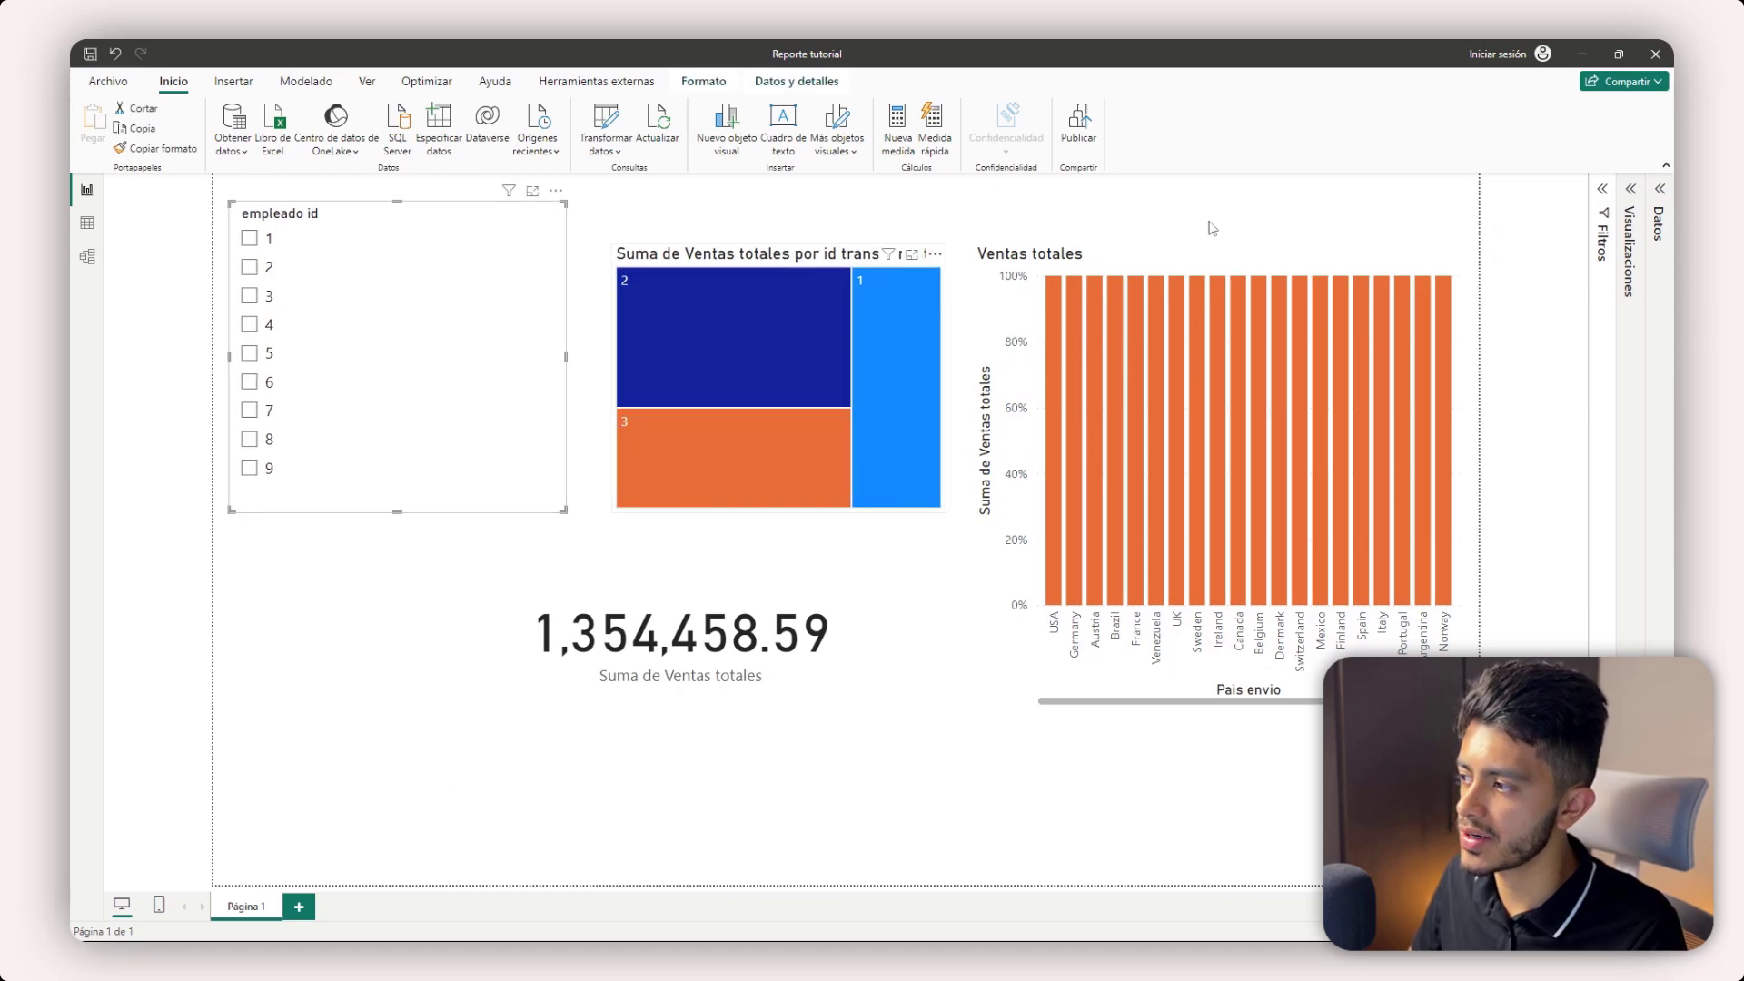
- Change the empleado id slicer's style to Menú desplegable, and check its expanded list of values before collapsing it
{"action": "left_click", "coordinate": [1630, 209]}
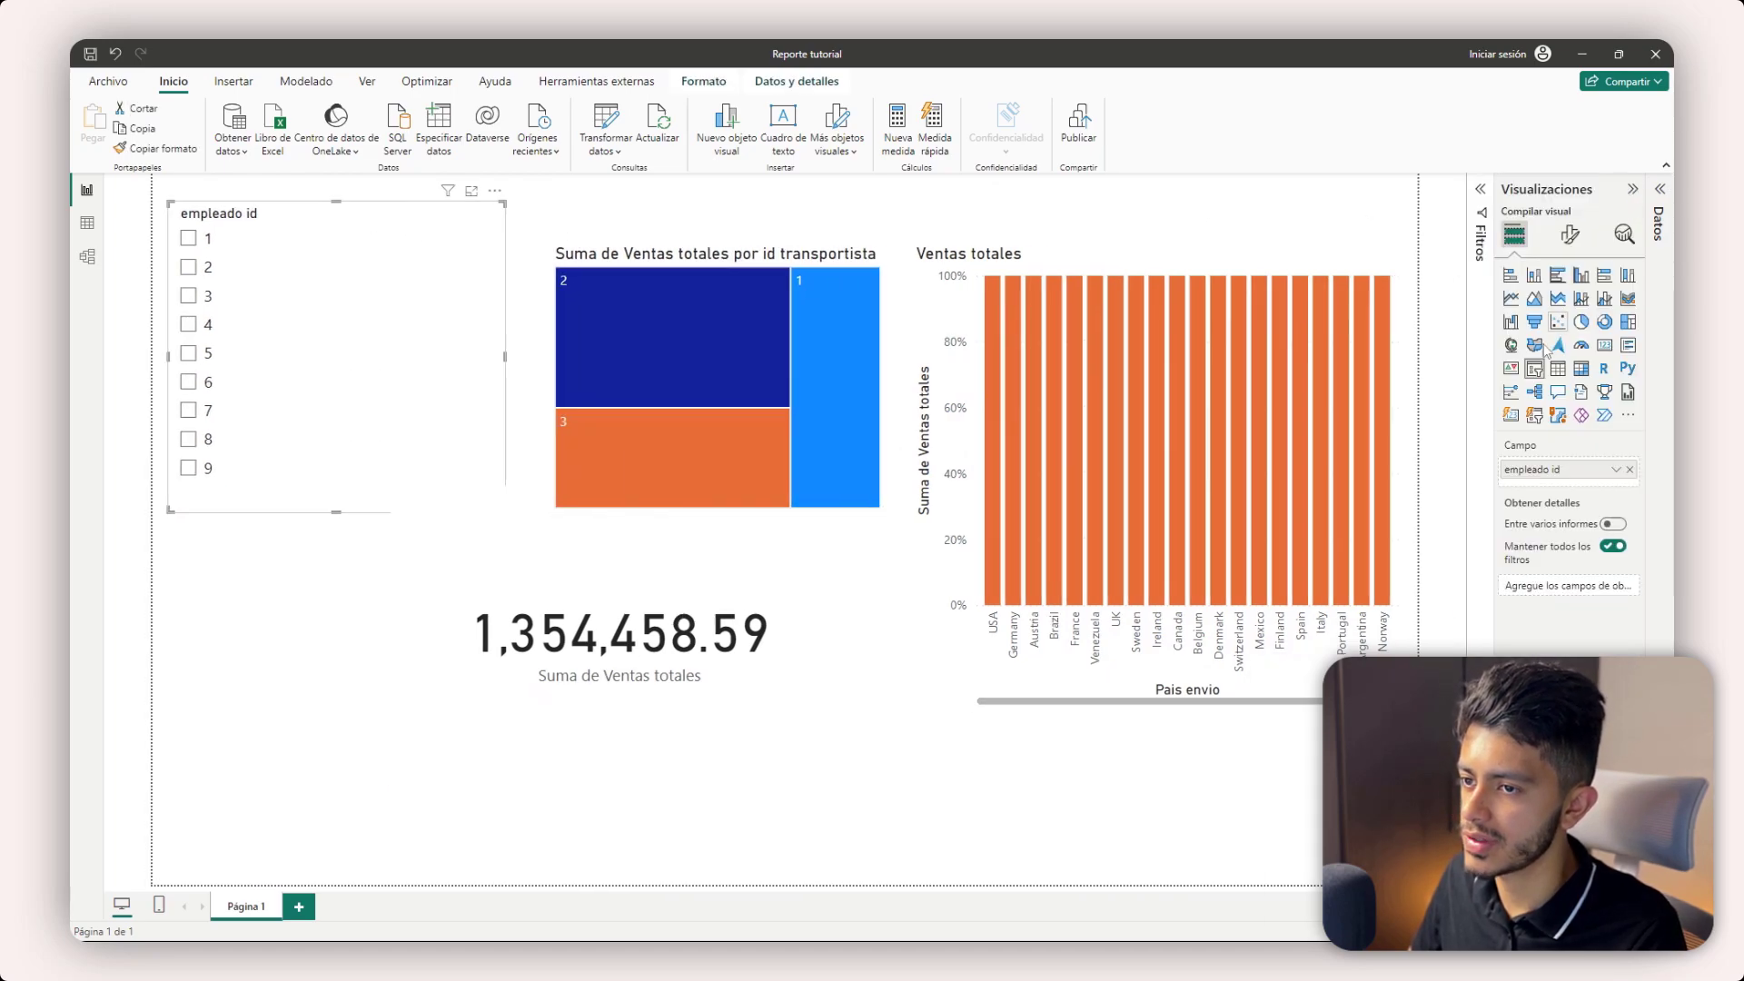
{"action": "left_click", "coordinate": [1569, 234]}
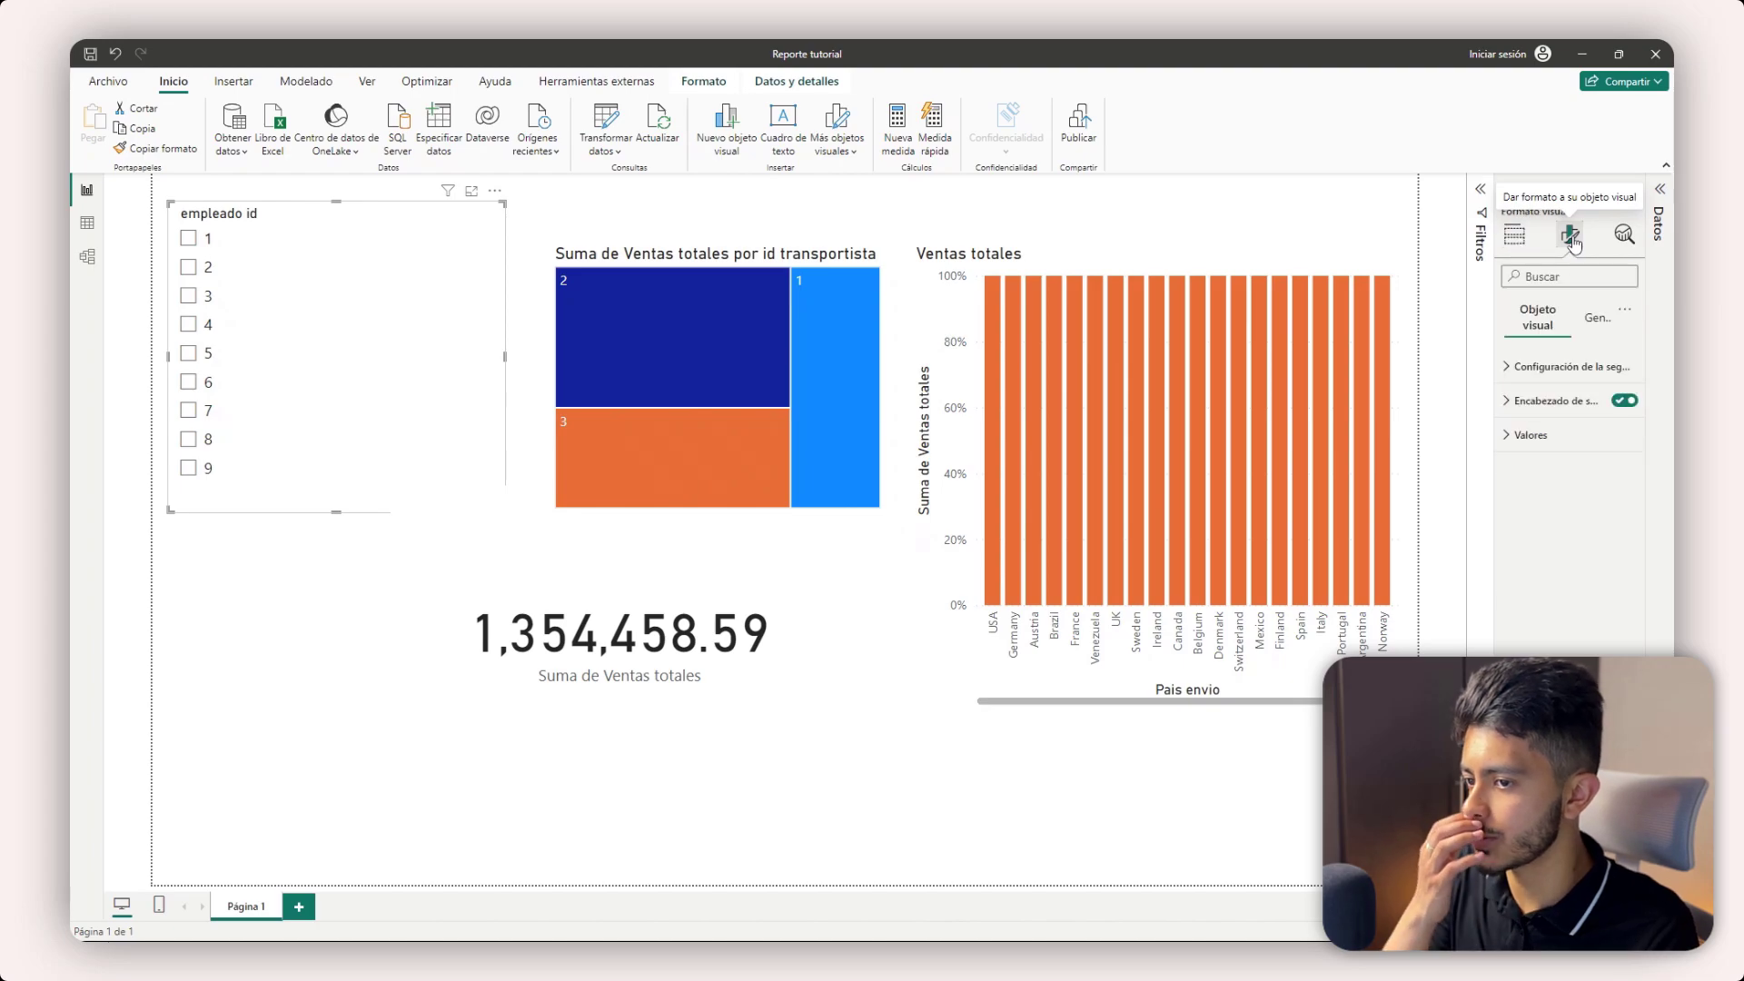
{"action": "left_click", "coordinate": [1567, 366]}
{"action": "left_click", "coordinate": [1552, 454]}
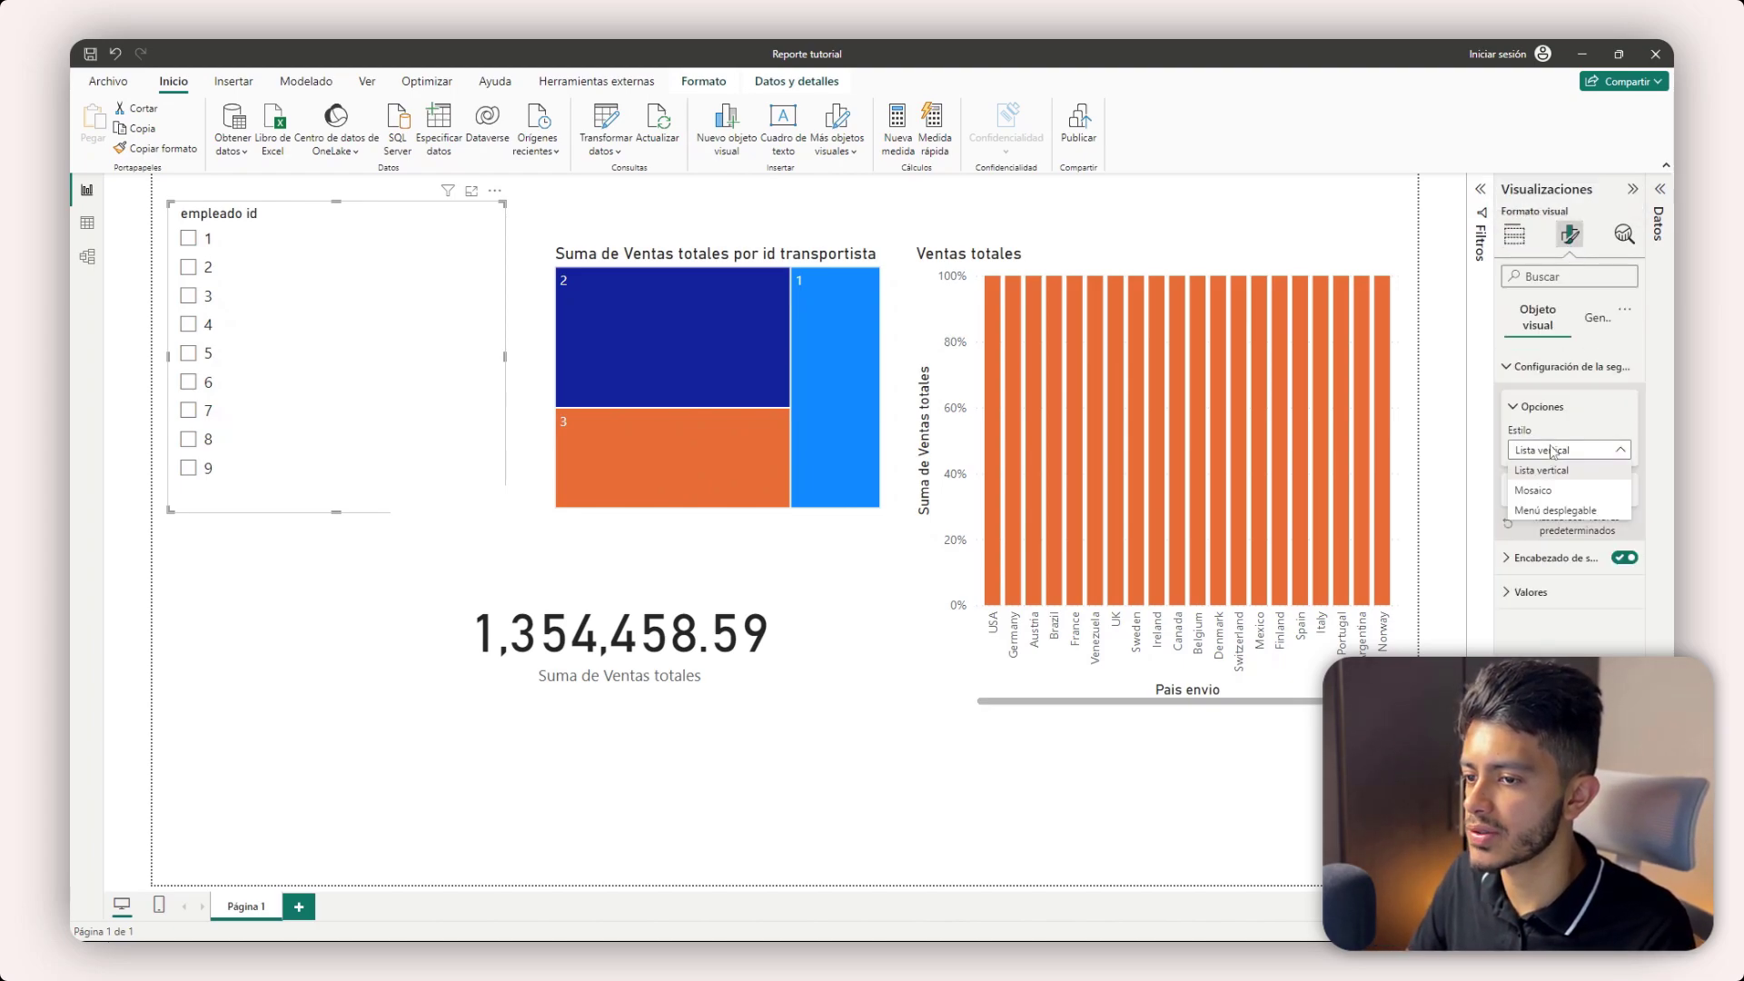
{"action": "left_click", "coordinate": [1558, 513]}
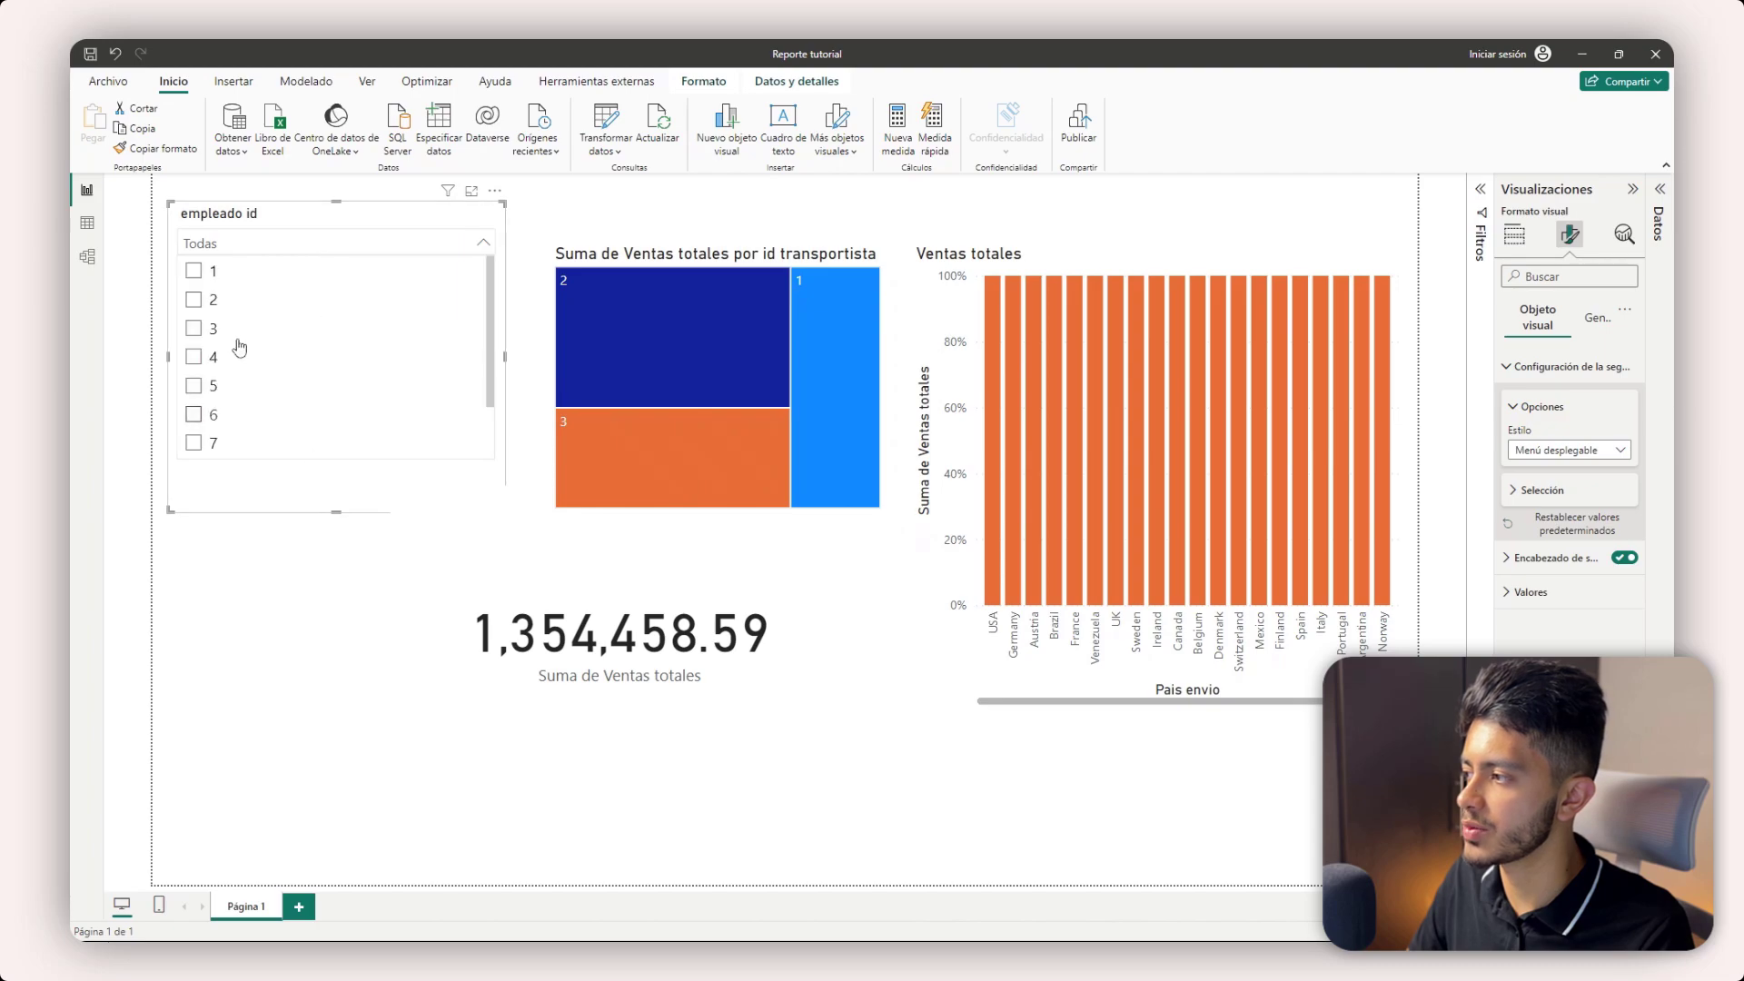
{"action": "scroll", "coordinate": [299, 364], "scroll_direction": "down", "scroll_amount": 2}
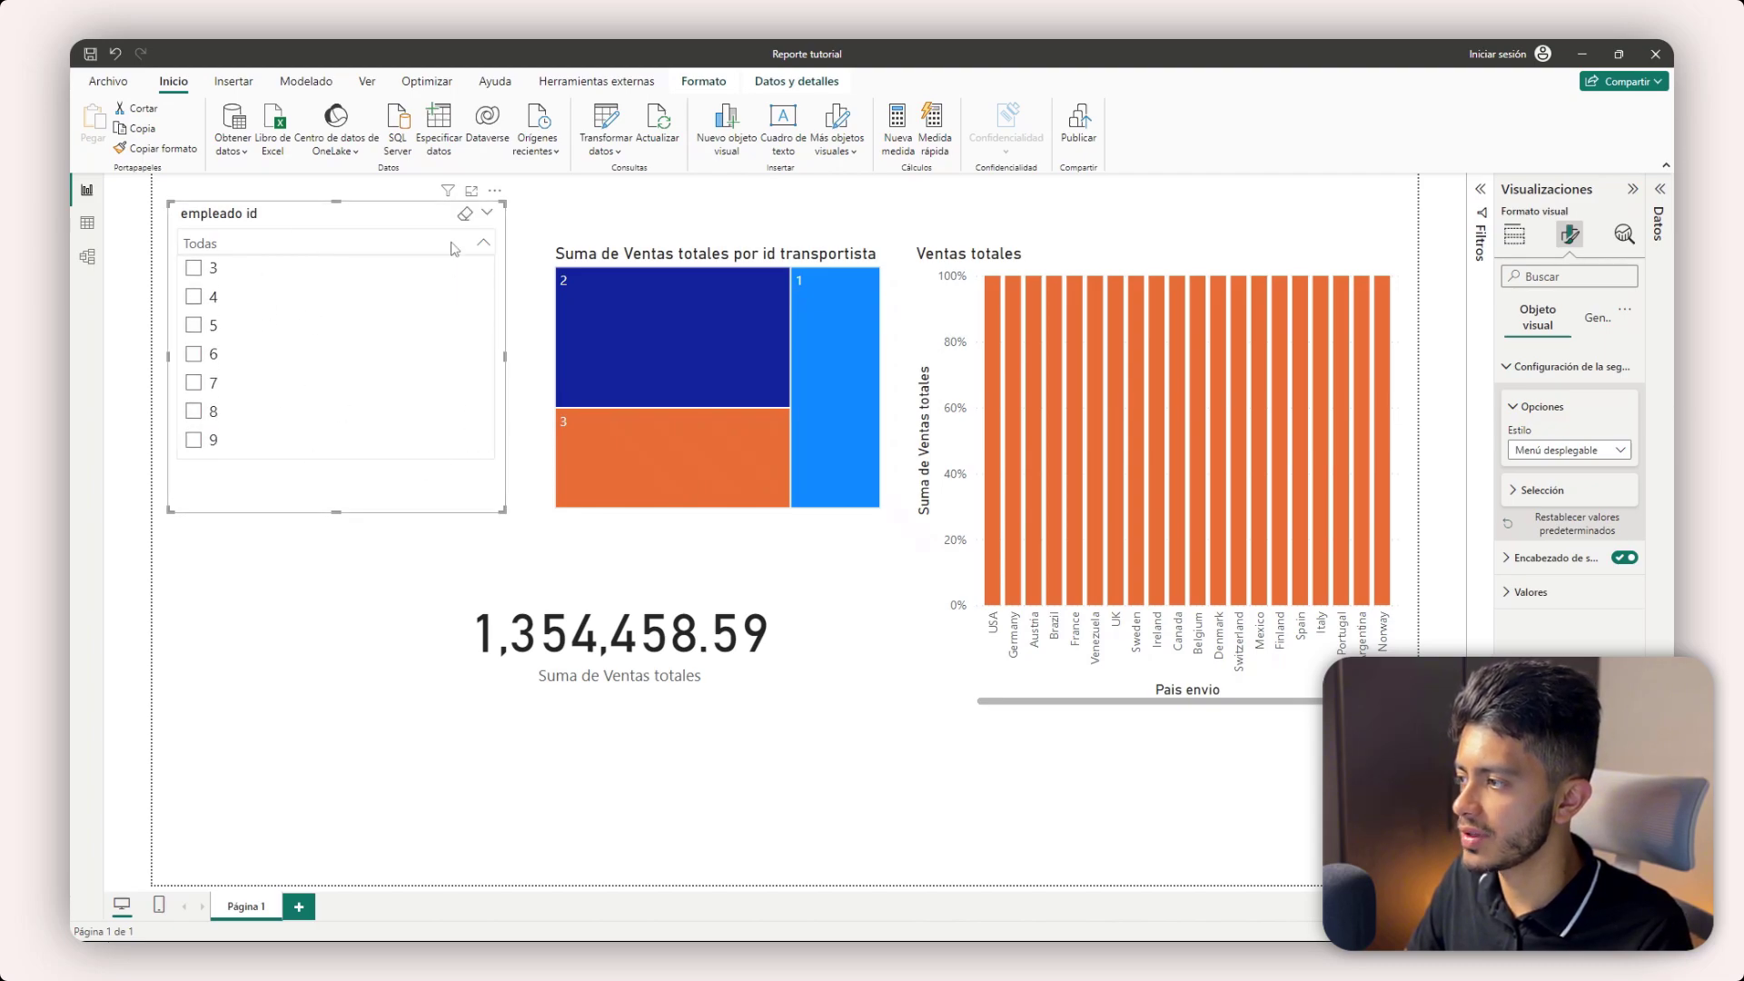
{"action": "left_click", "coordinate": [481, 242]}
- Shrink the empleado id slicer in height and width to suit its compact dropdown, and deselect it
{"action": "left_click_drag", "start_coordinate": [335, 511], "coordinate": [331, 427]}
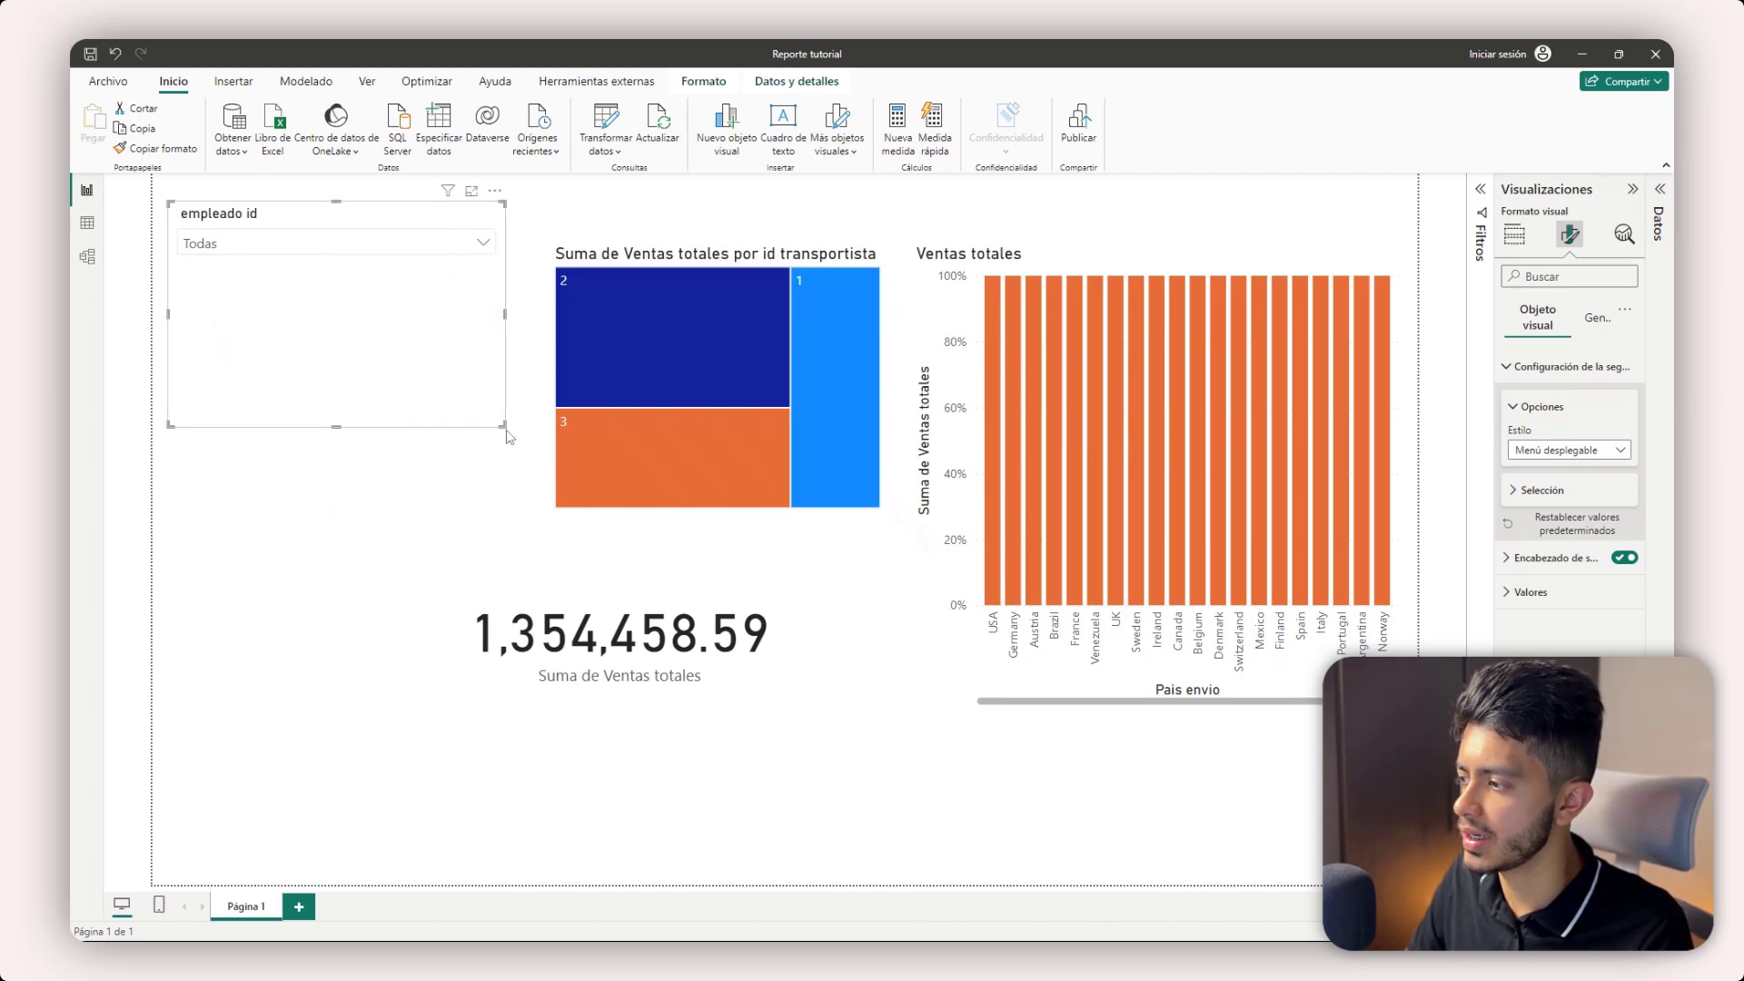
{"action": "left_click_drag", "start_coordinate": [500, 425], "coordinate": [388, 423]}
{"action": "left_click", "coordinate": [740, 219]}
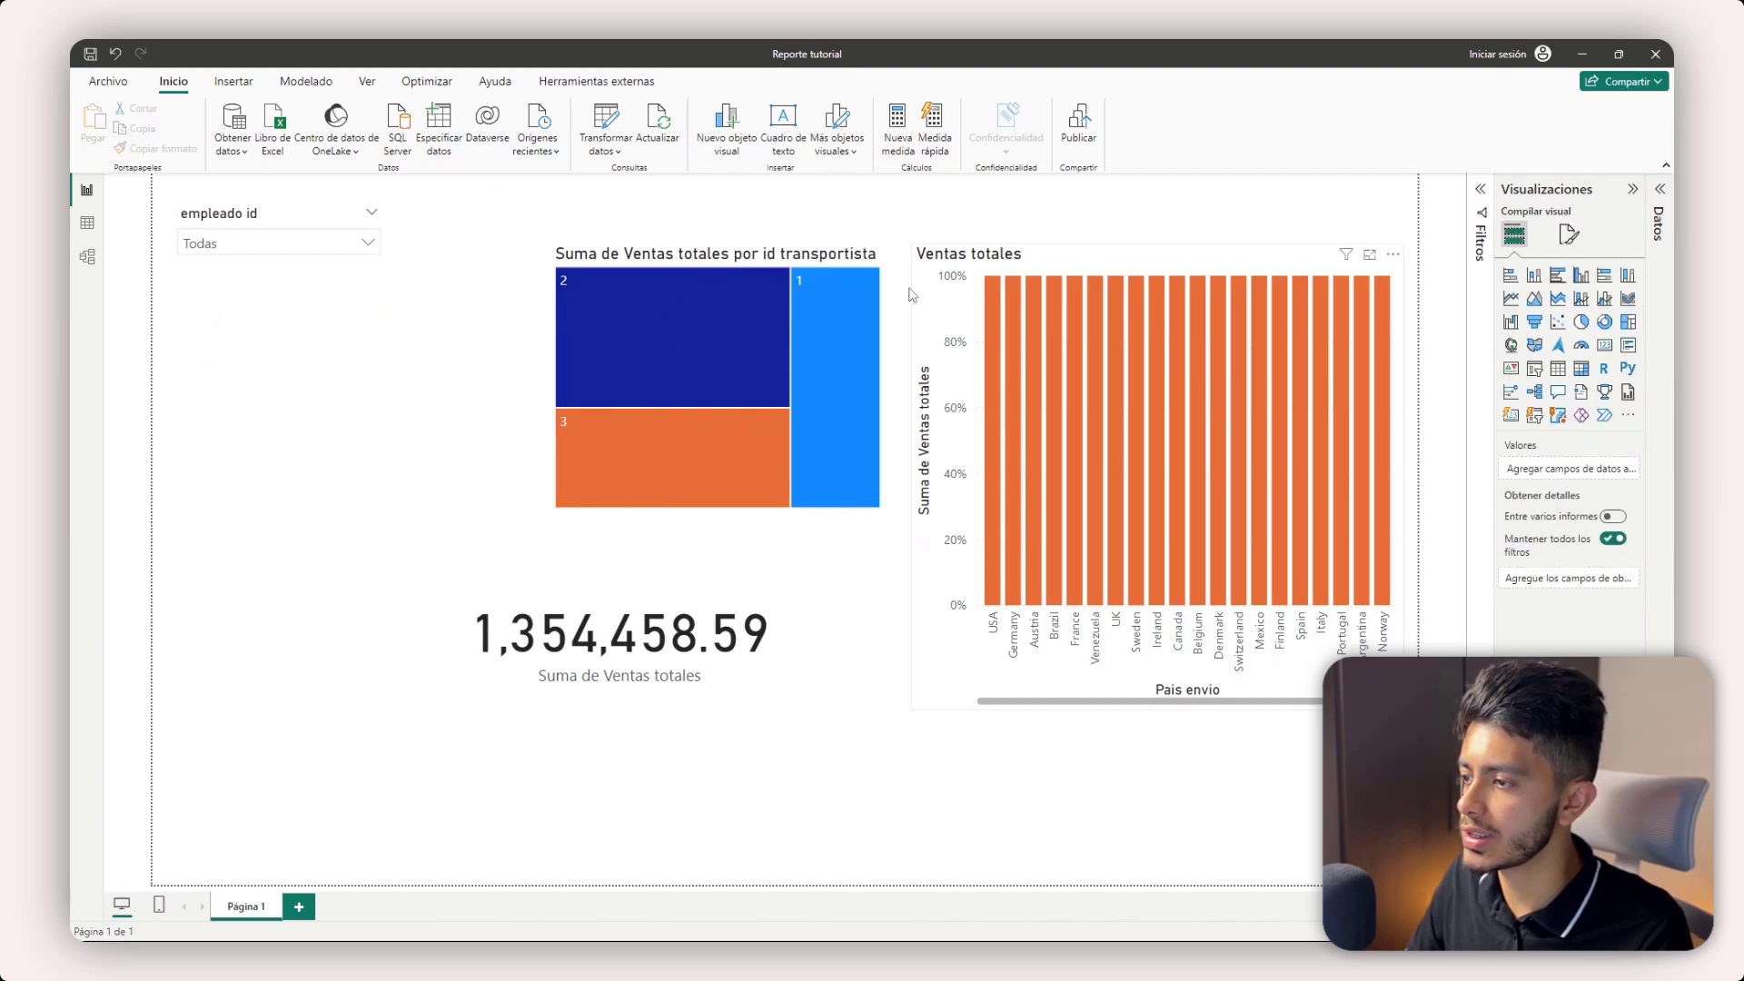
- Cross-filter the report page by id transportista 2 using its tile in the treemap
{"action": "left_click", "coordinate": [700, 318]}
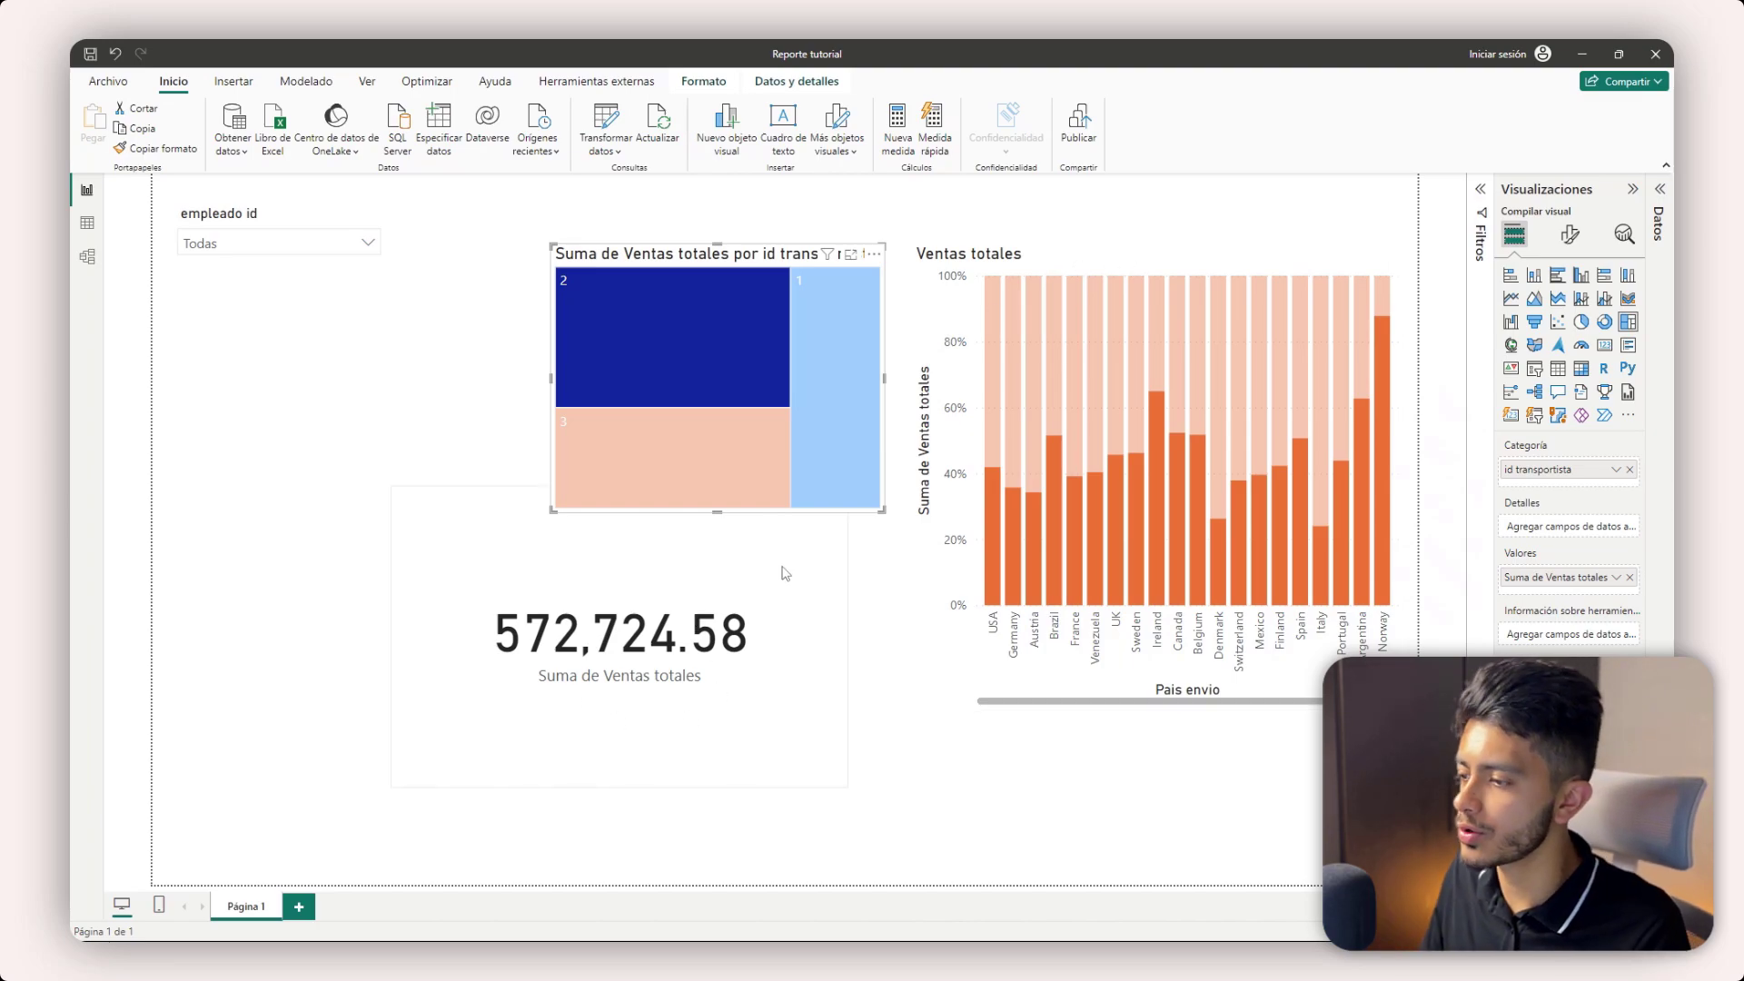
- Add tiles 1 and 3 to the treemap's selection and move the treemap slightly higher on the page
{"action": "left_click", "coordinate": [860, 385], "text": "ctrl"}
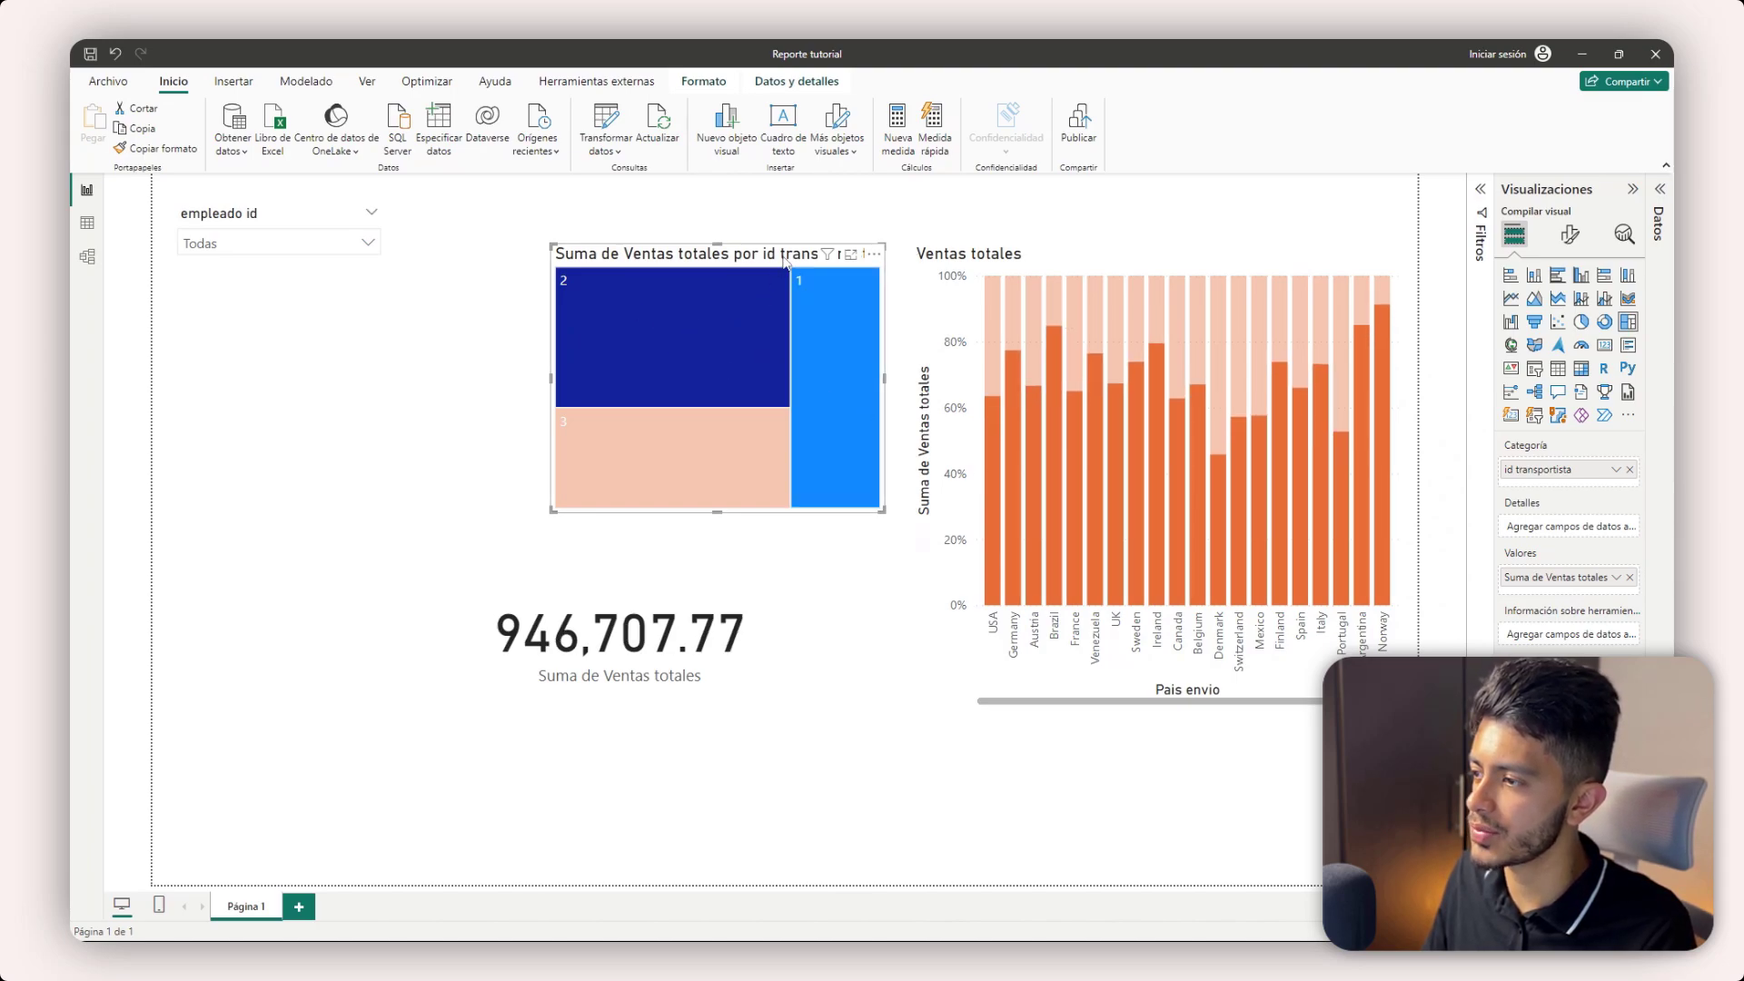
{"action": "left_click_drag", "start_coordinate": [785, 259], "coordinate": [764, 232]}
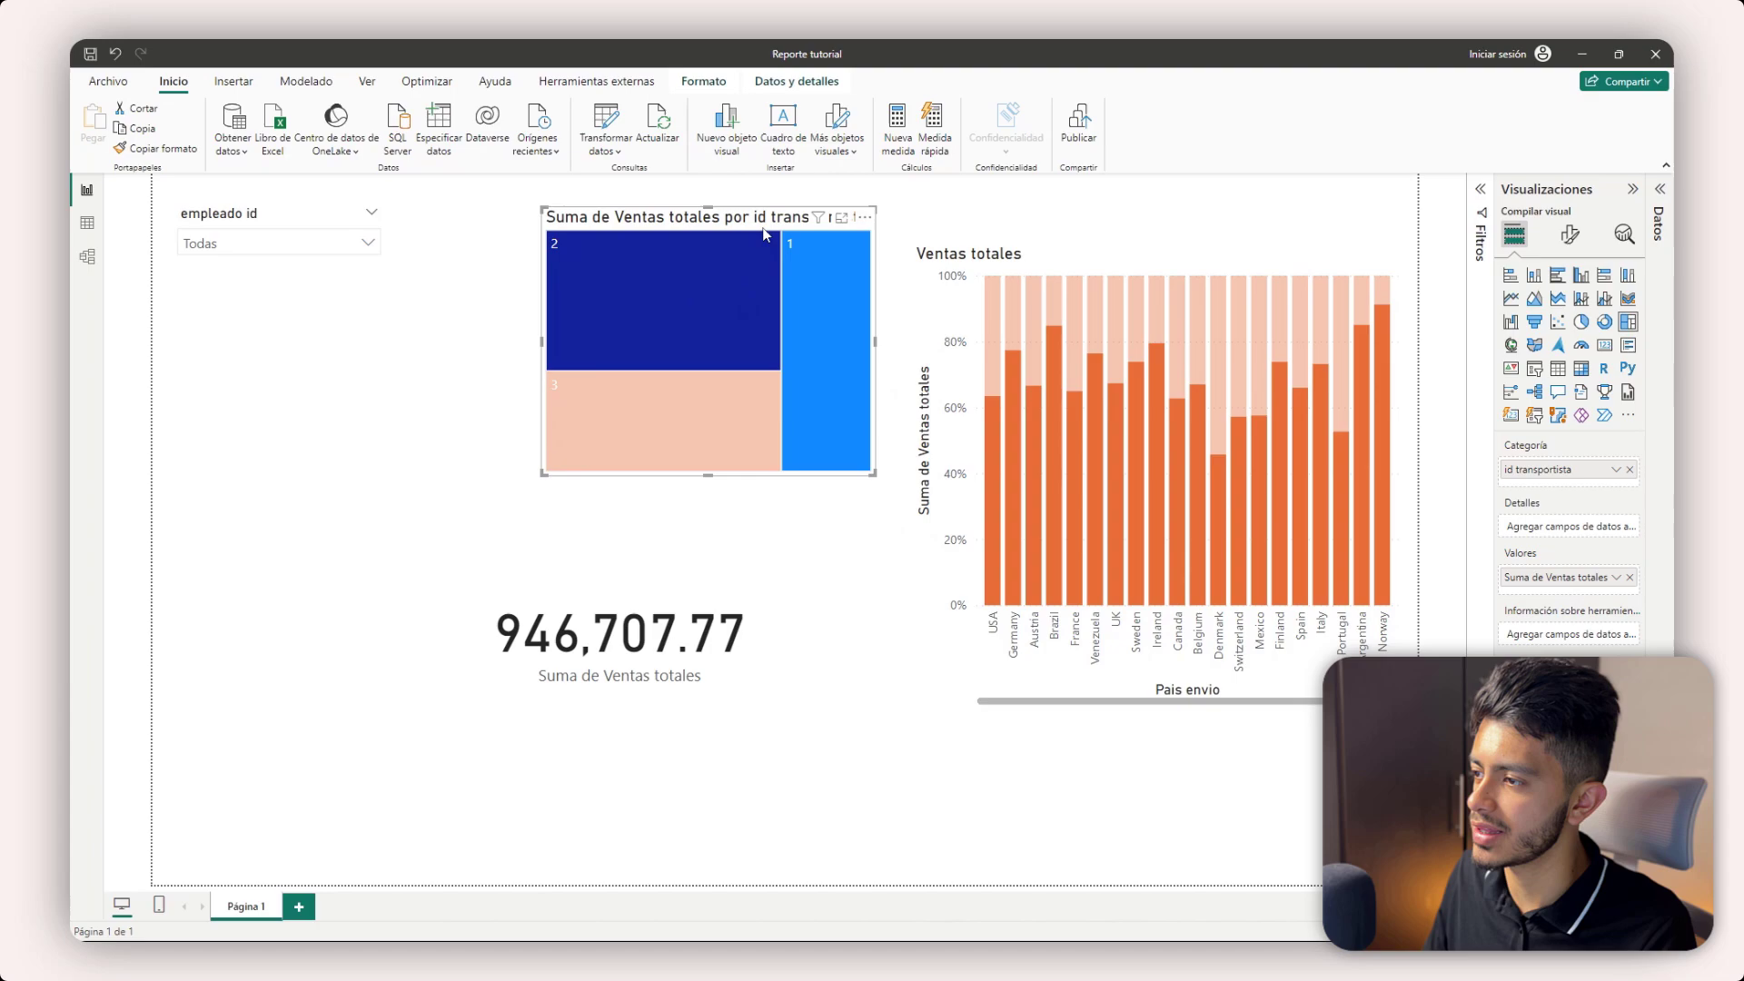
{"action": "left_click", "coordinate": [812, 261], "text": "ctrl"}
{"action": "left_click", "coordinate": [732, 280], "text": "ctrl"}
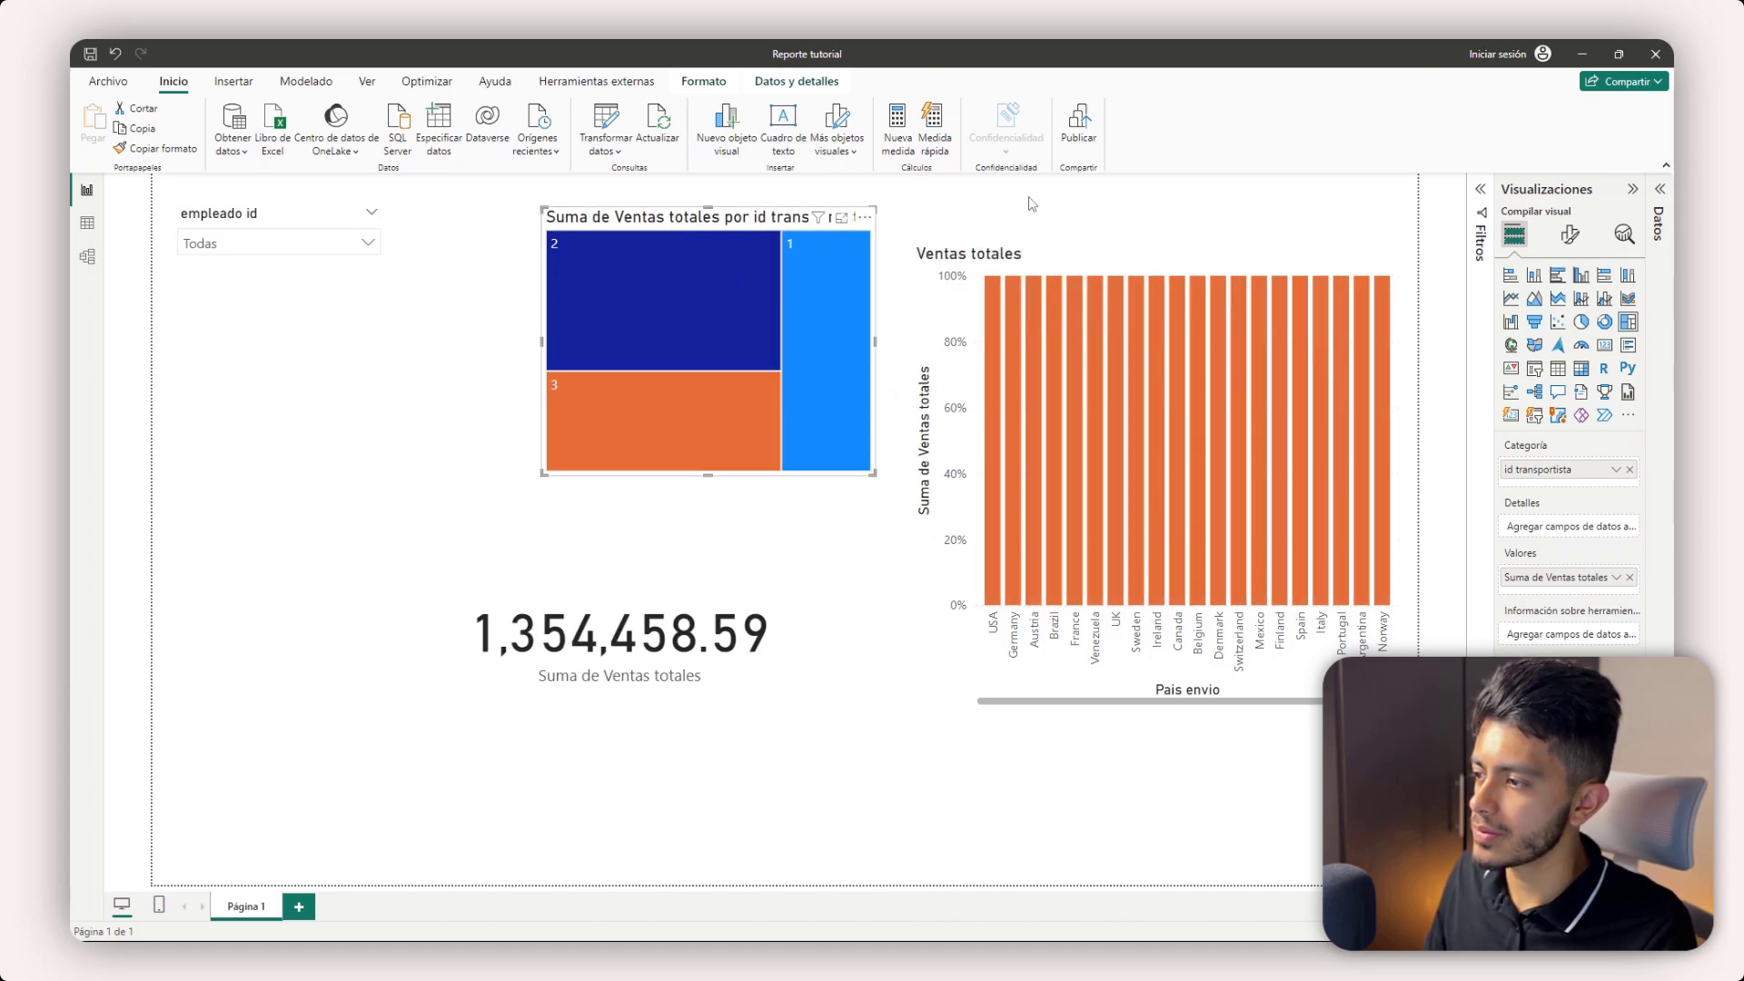
{"action": "left_click", "coordinate": [1031, 201]}
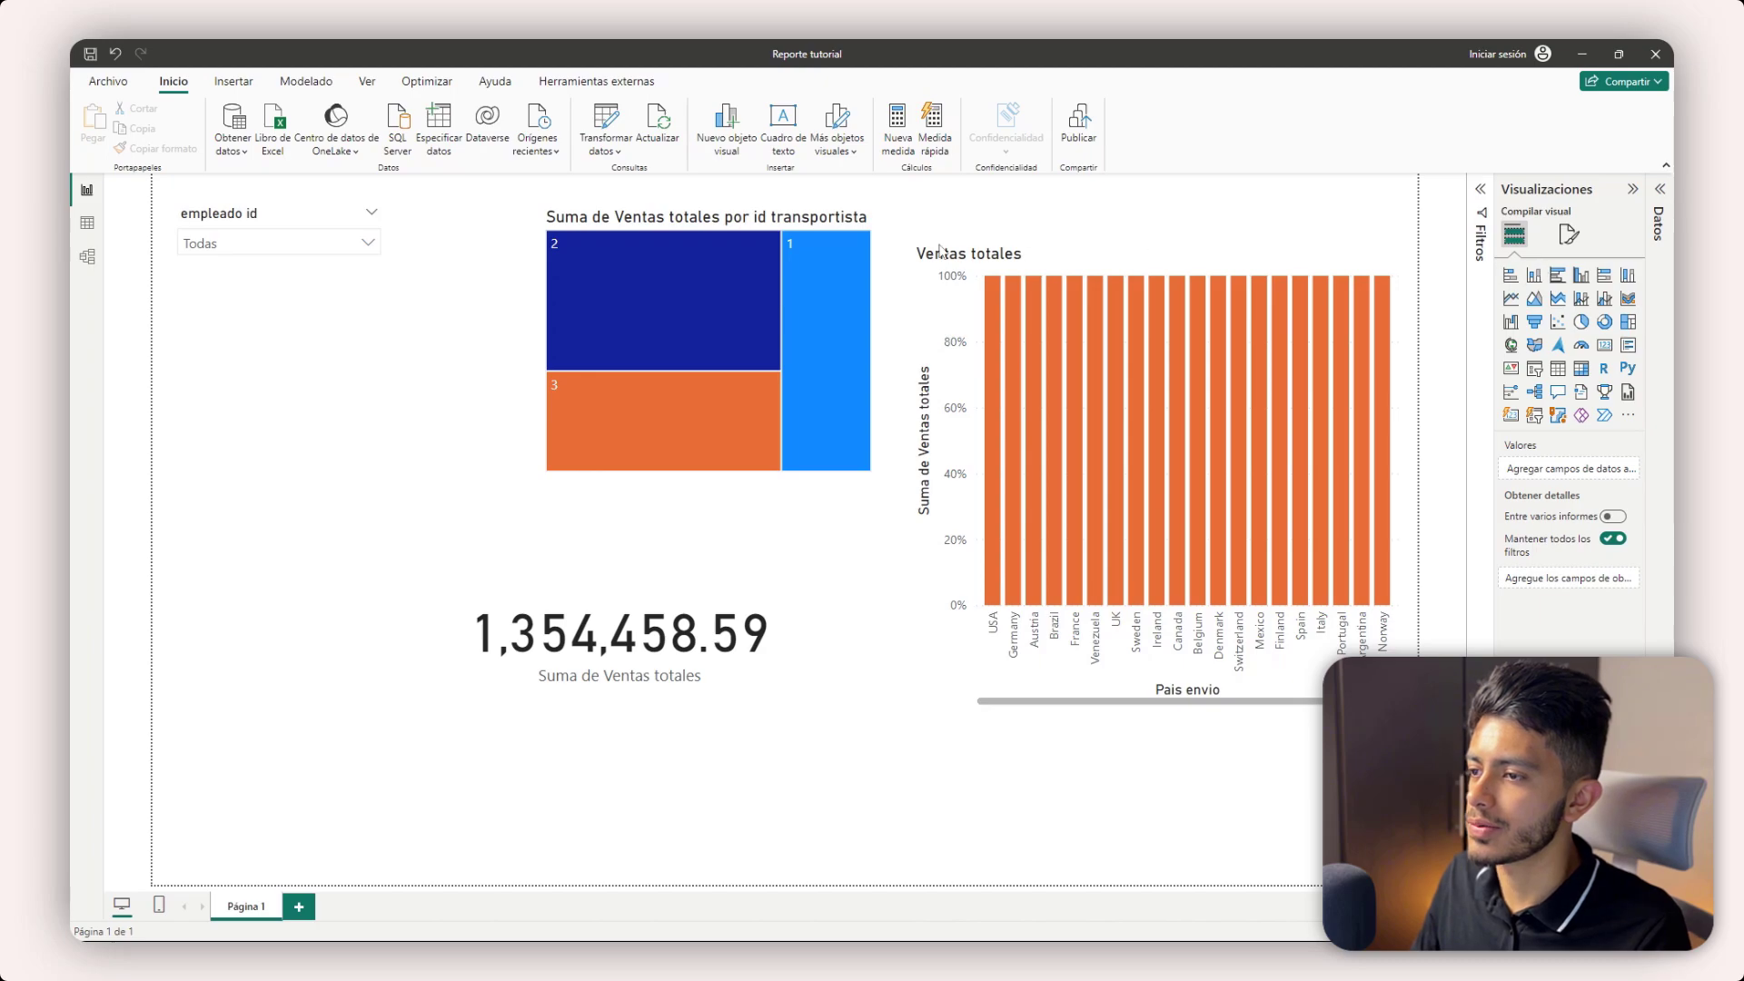
- Insert an enlarged line chart with Fecha orden on the X axis and Ventas totales on the Y axis
{"action": "left_click", "coordinate": [1512, 299]}
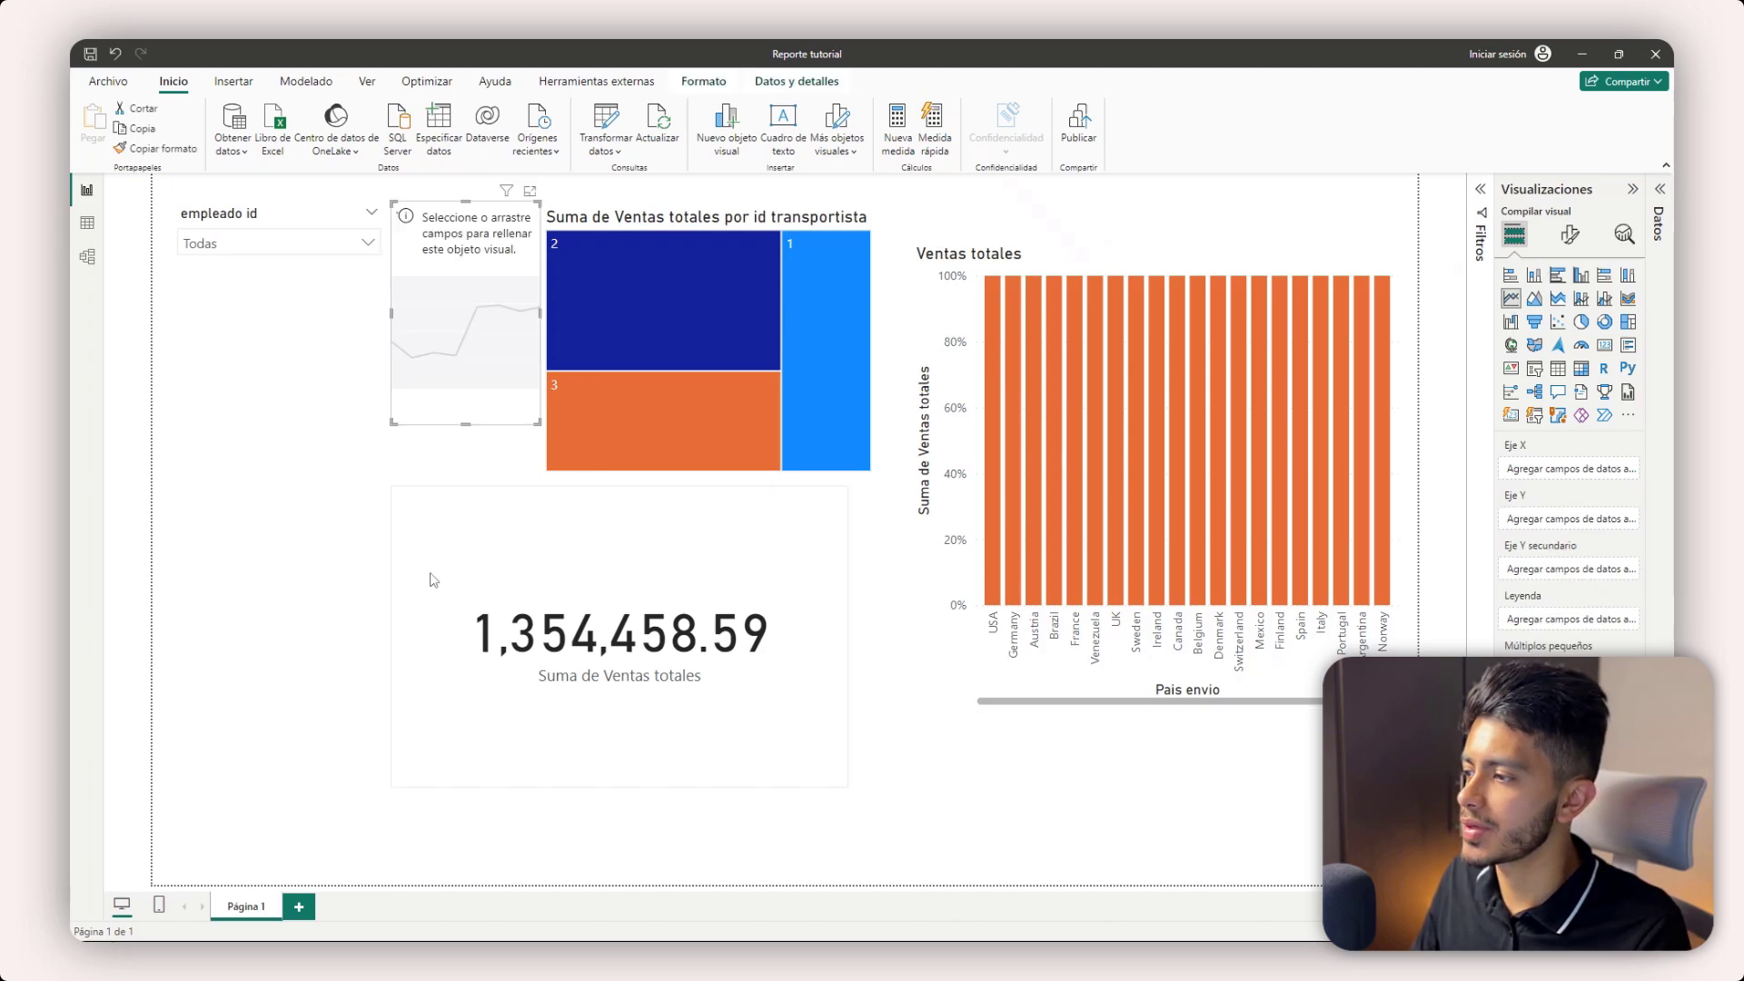
{"action": "left_click_drag", "start_coordinate": [451, 484], "coordinate": [745, 573]}
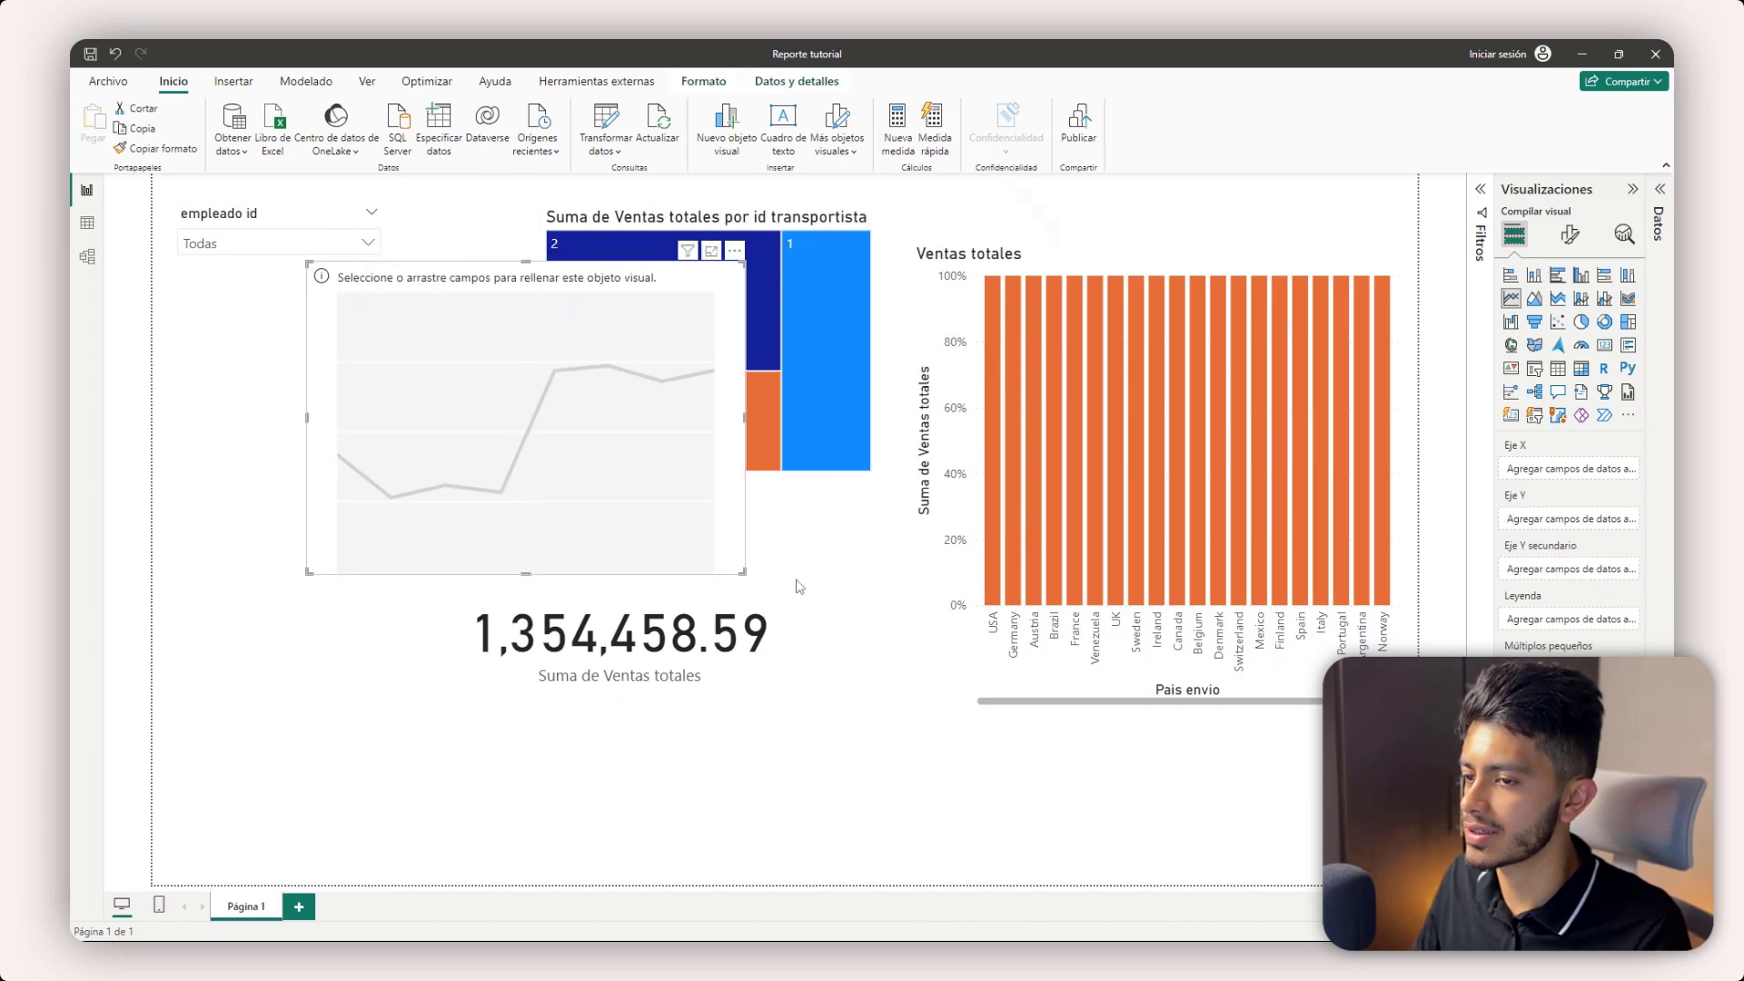
{"action": "left_click", "coordinate": [1656, 189]}
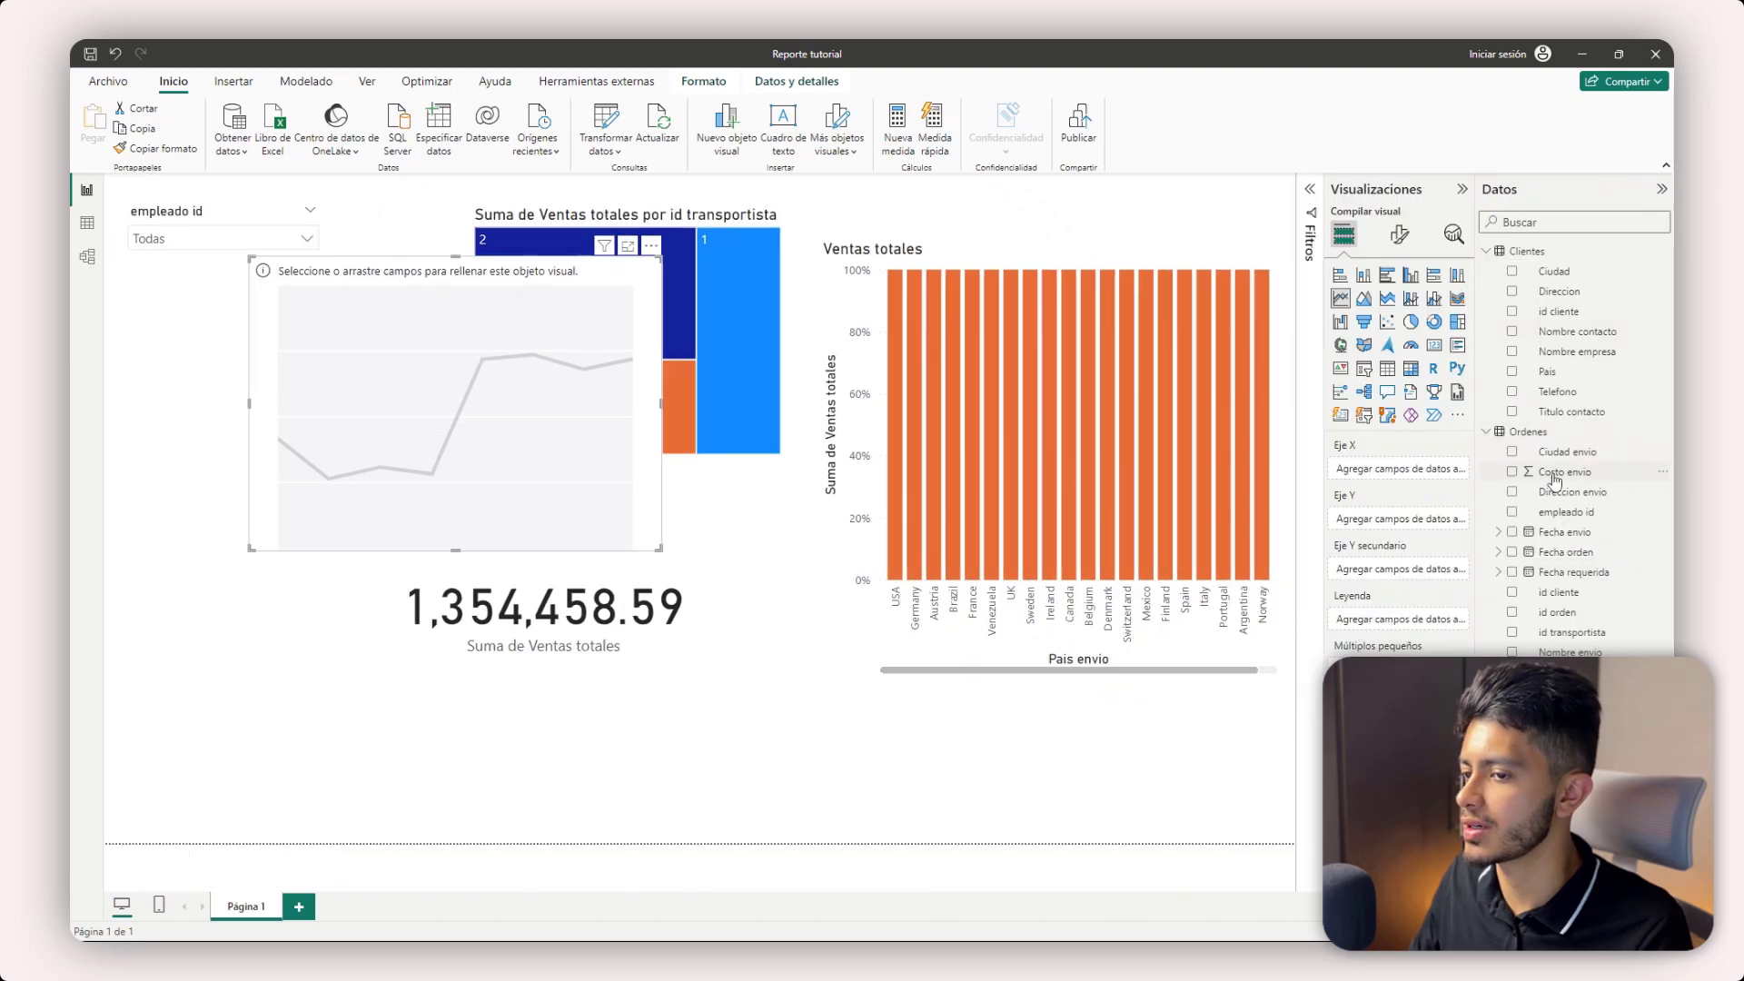
{"action": "left_click_drag", "start_coordinate": [1583, 560], "coordinate": [1444, 473]}
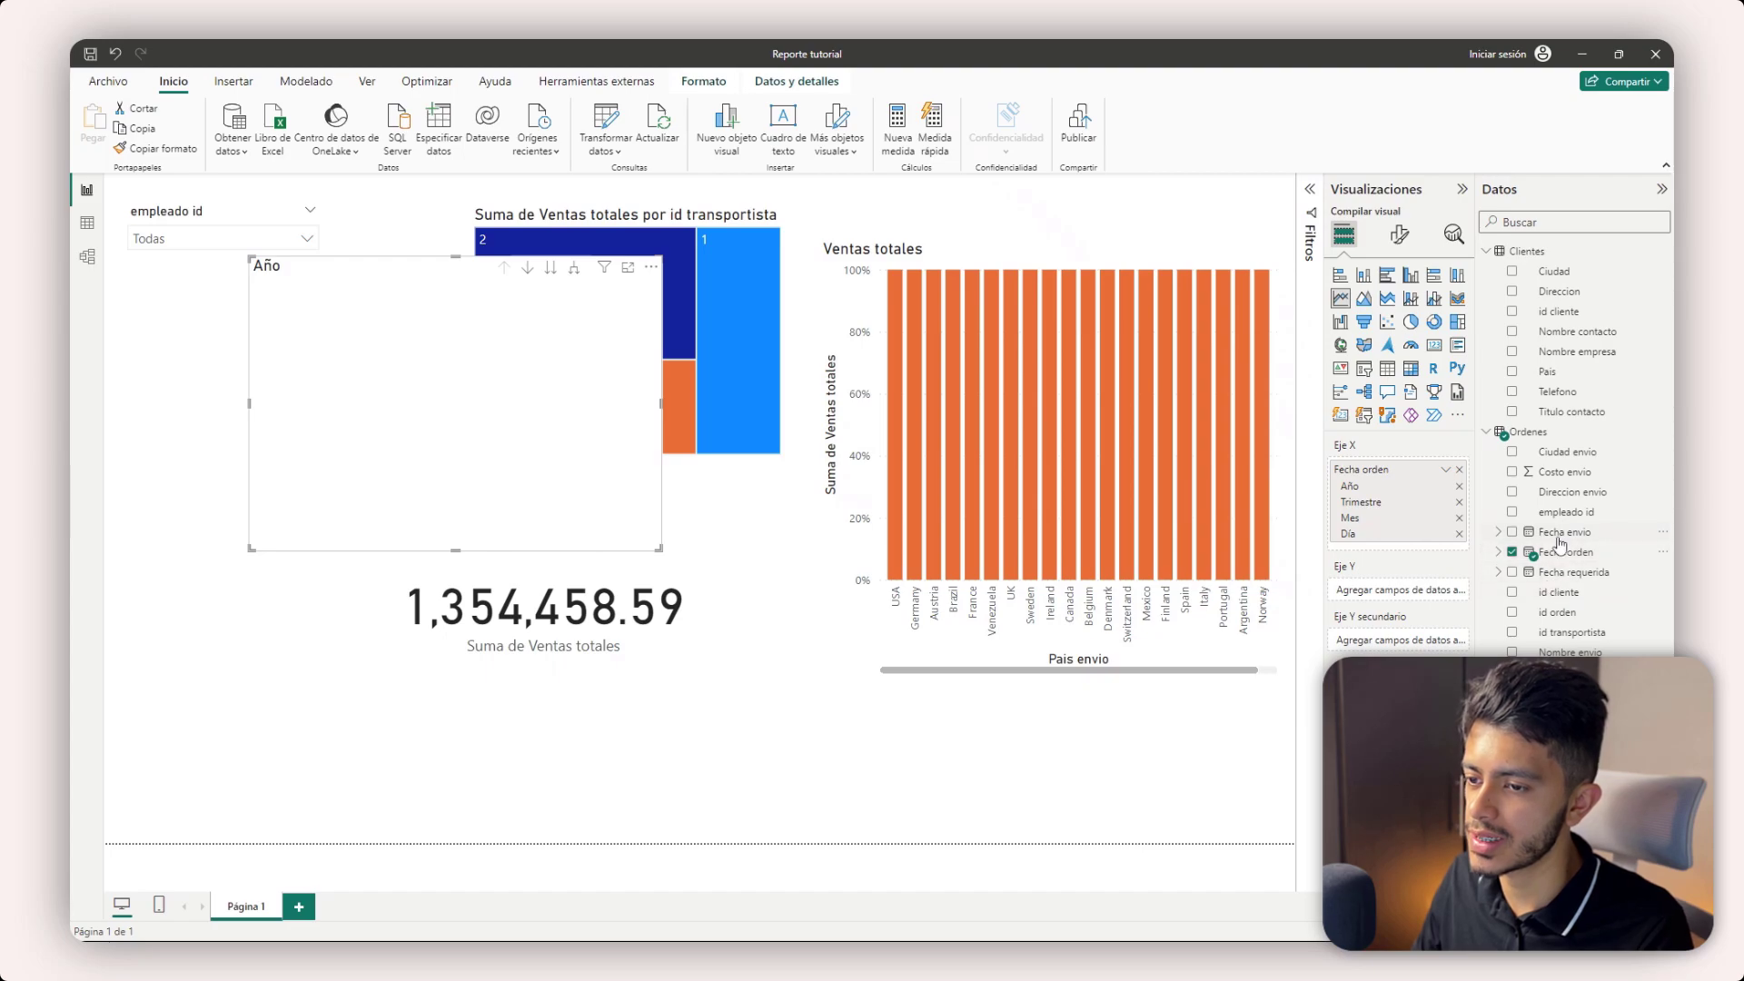
{"action": "left_click_drag", "start_coordinate": [1571, 712], "coordinate": [1410, 591]}
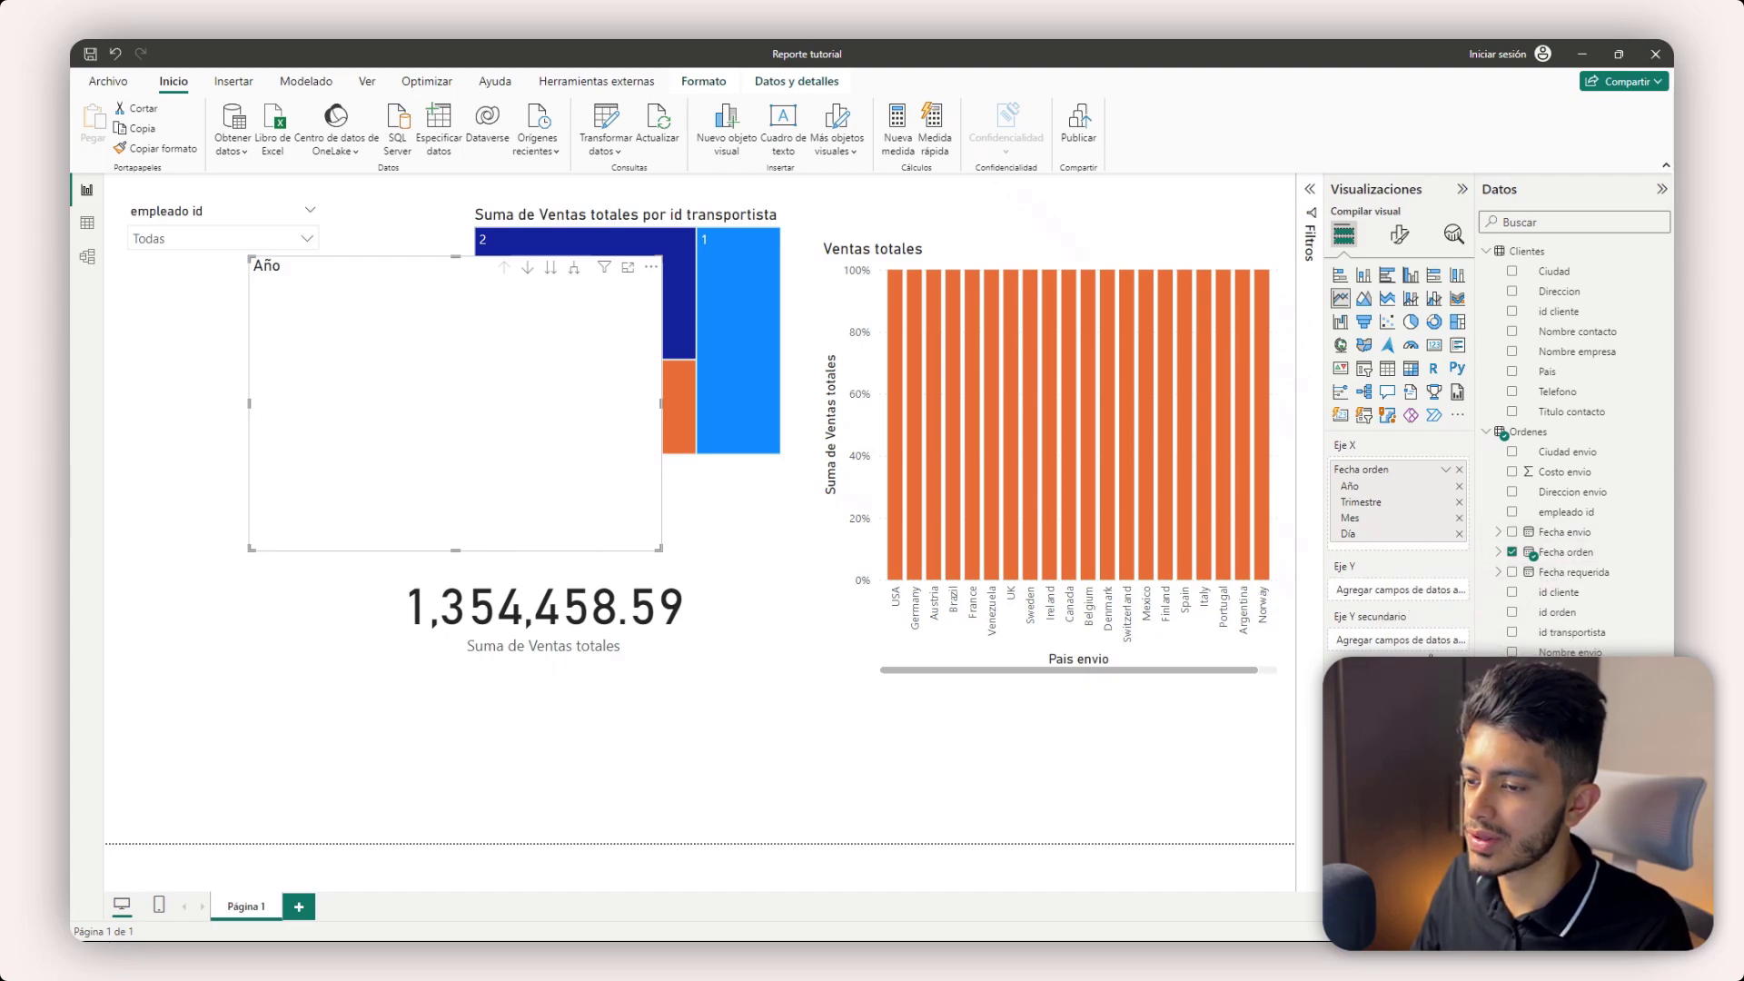
{"action": "left_click", "coordinate": [1459, 590]}
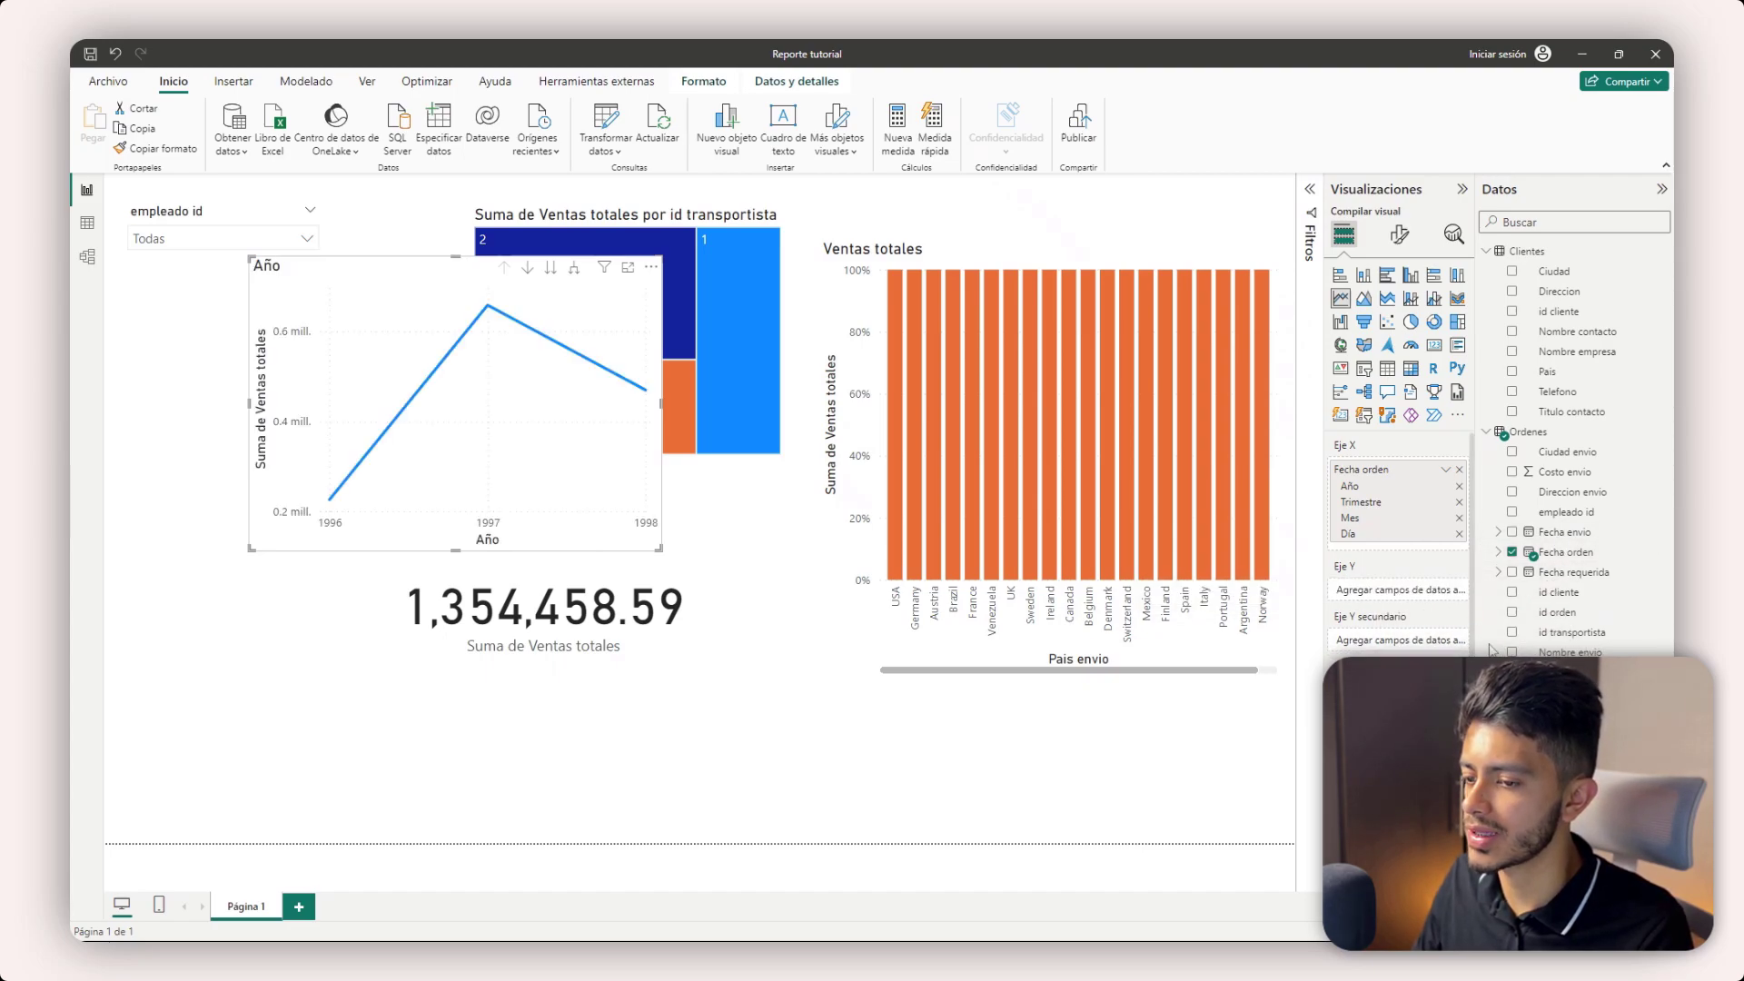
{"action": "key", "text": "ctrl+z"}
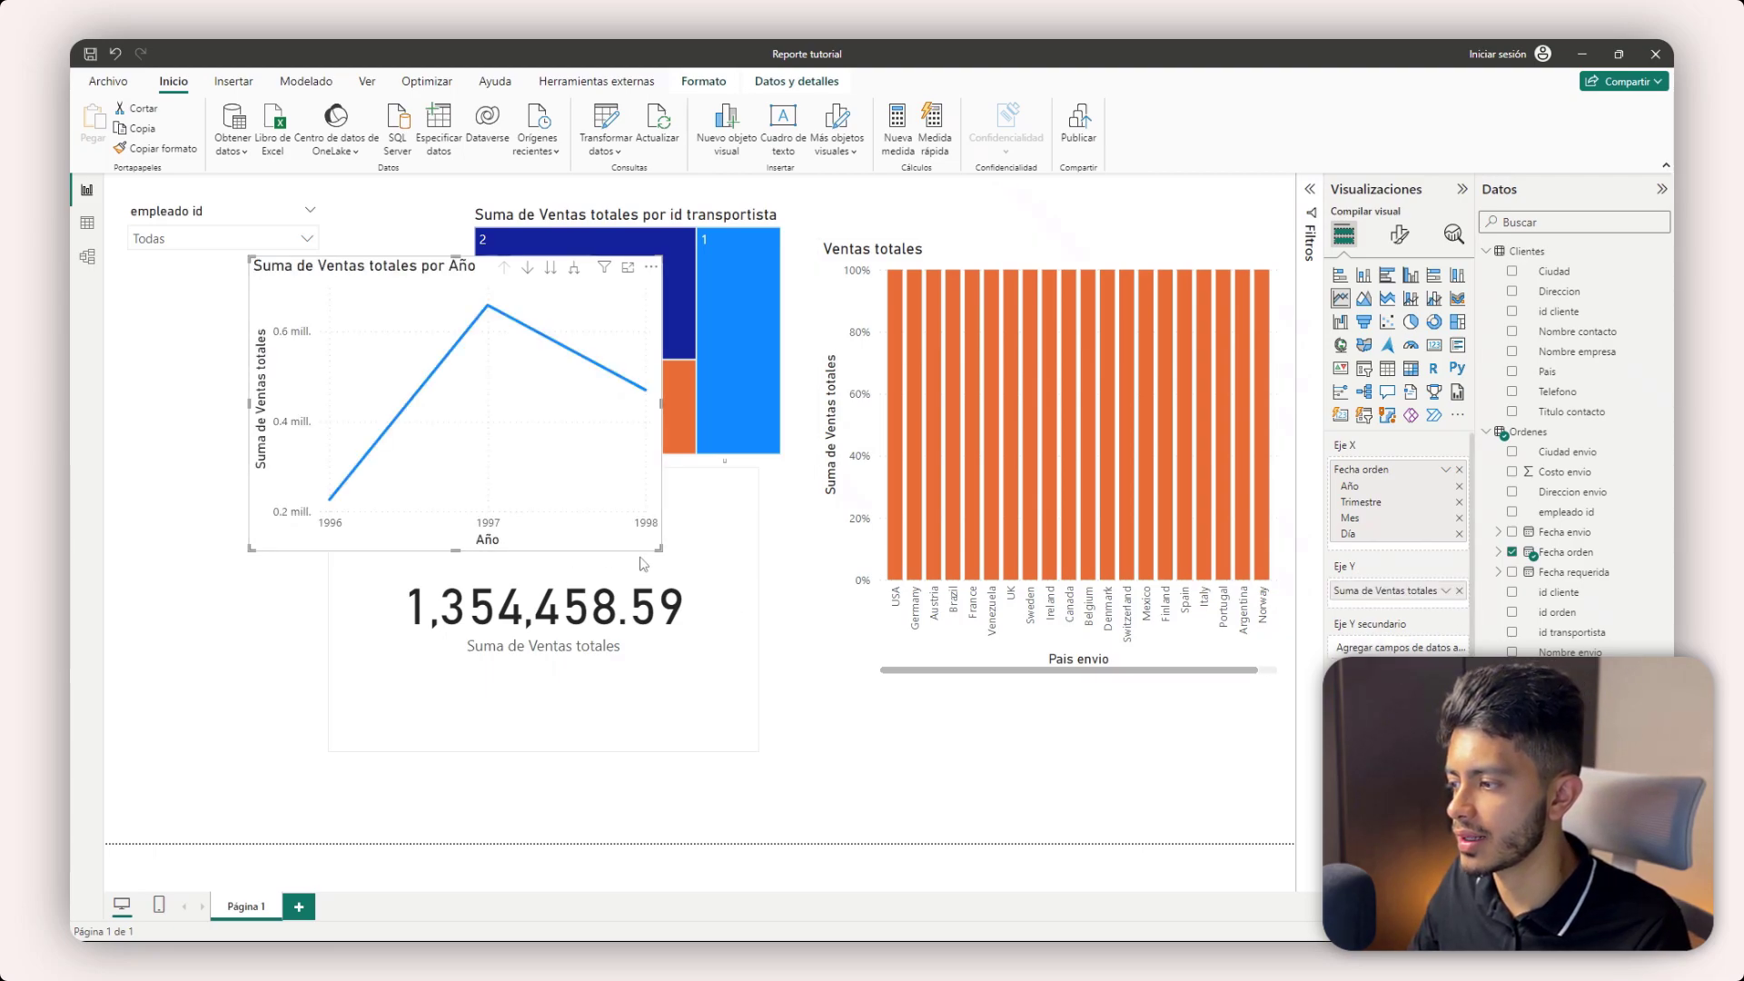
- Enlarge the line chart and remove the Año, Trimestre and Mes levels from its date axis
{"action": "left_click_drag", "start_coordinate": [657, 546], "coordinate": [849, 599]}
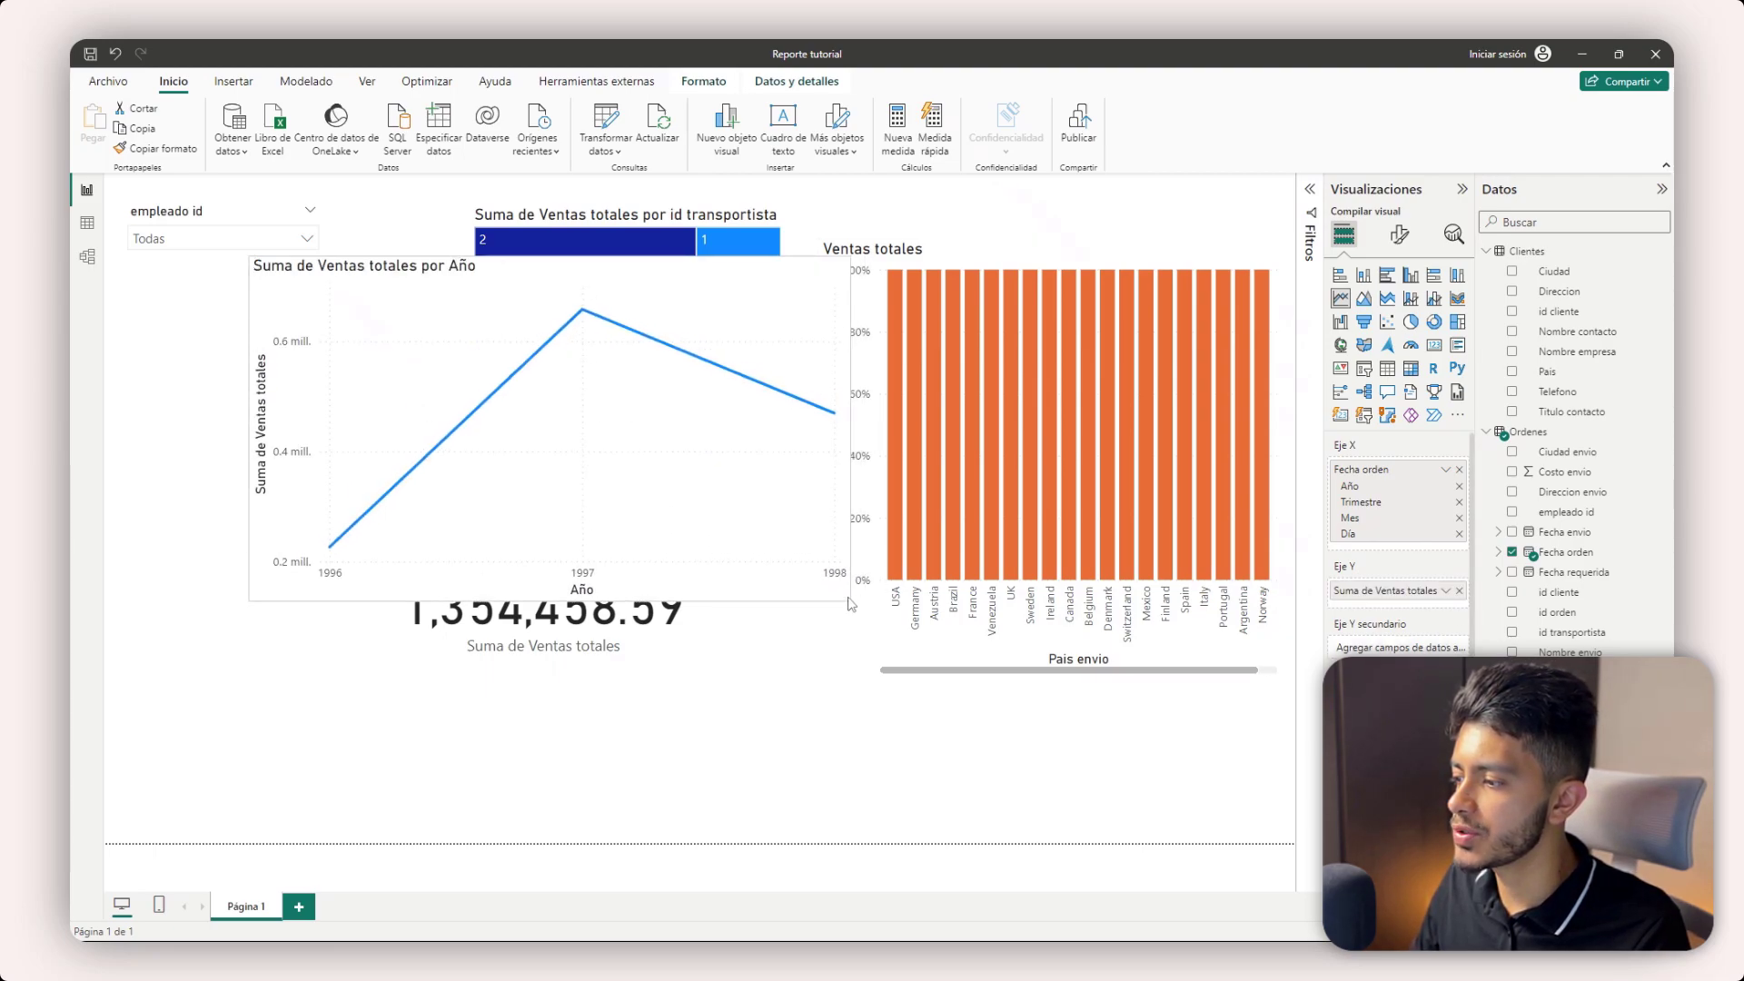
{"action": "left_click", "coordinate": [1458, 486]}
{"action": "left_click", "coordinate": [1459, 487]}
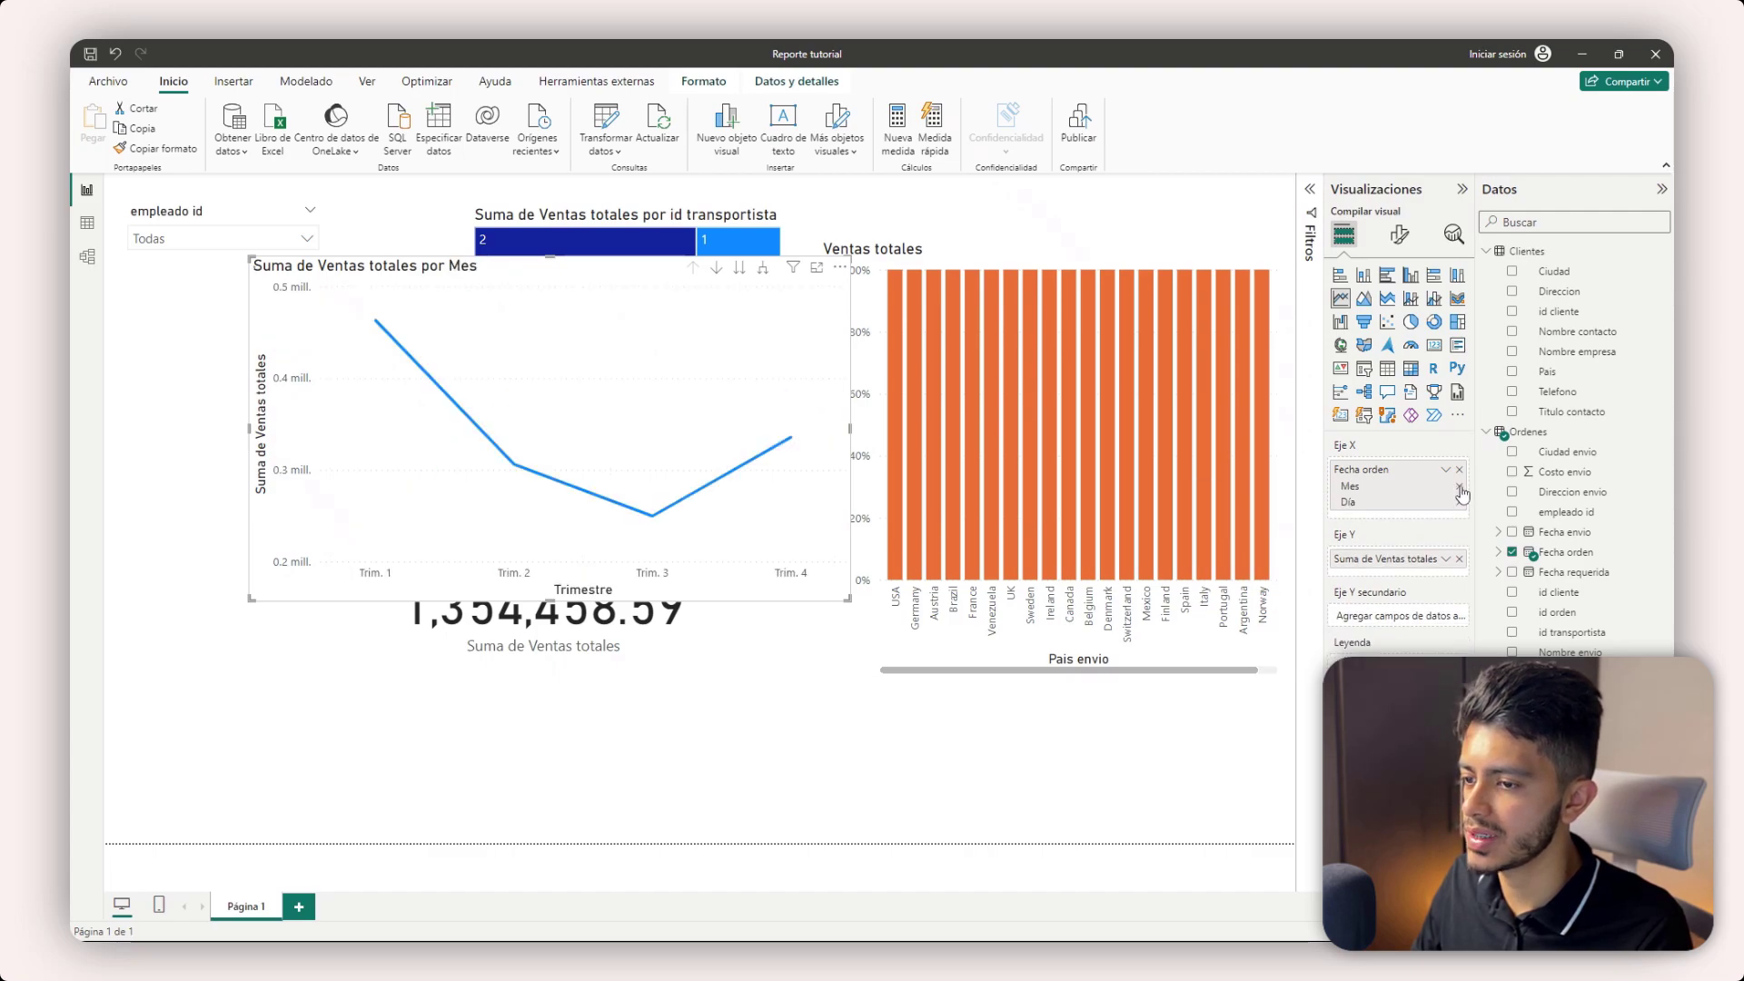
{"action": "left_click", "coordinate": [1458, 487]}
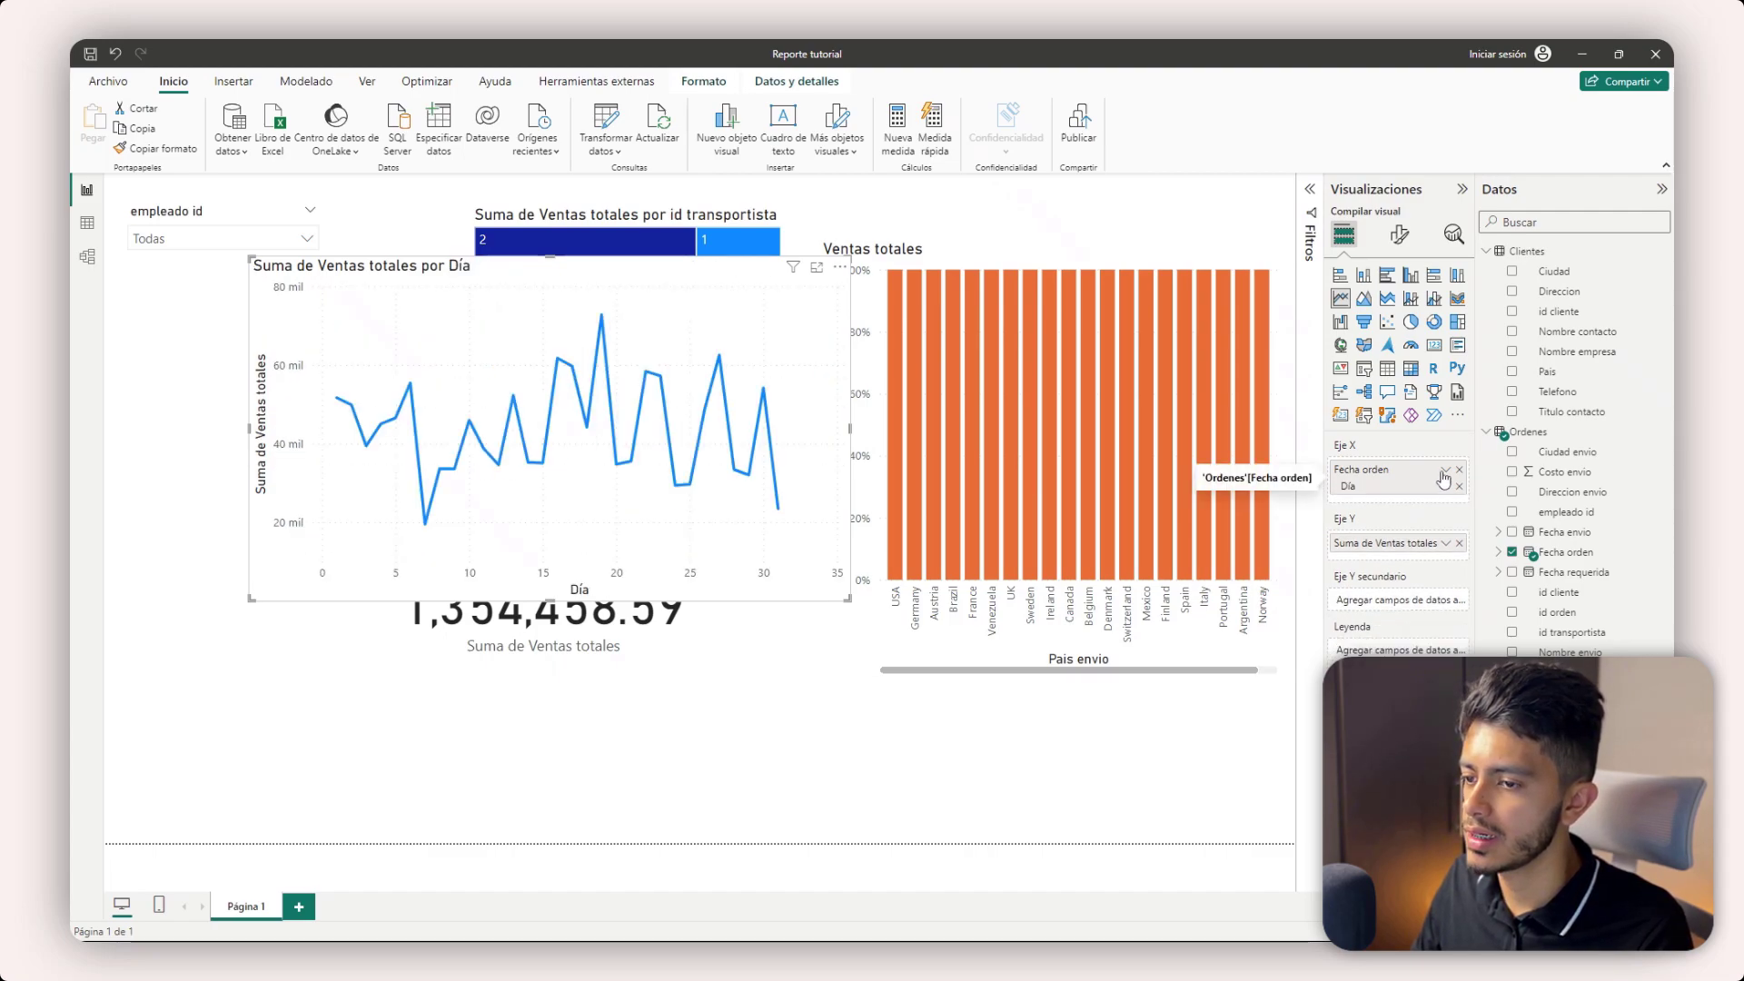
- Switch the line chart's X axis from the date hierarchy to plain Fecha orden and resize the chart
{"action": "left_click", "coordinate": [1443, 470]}
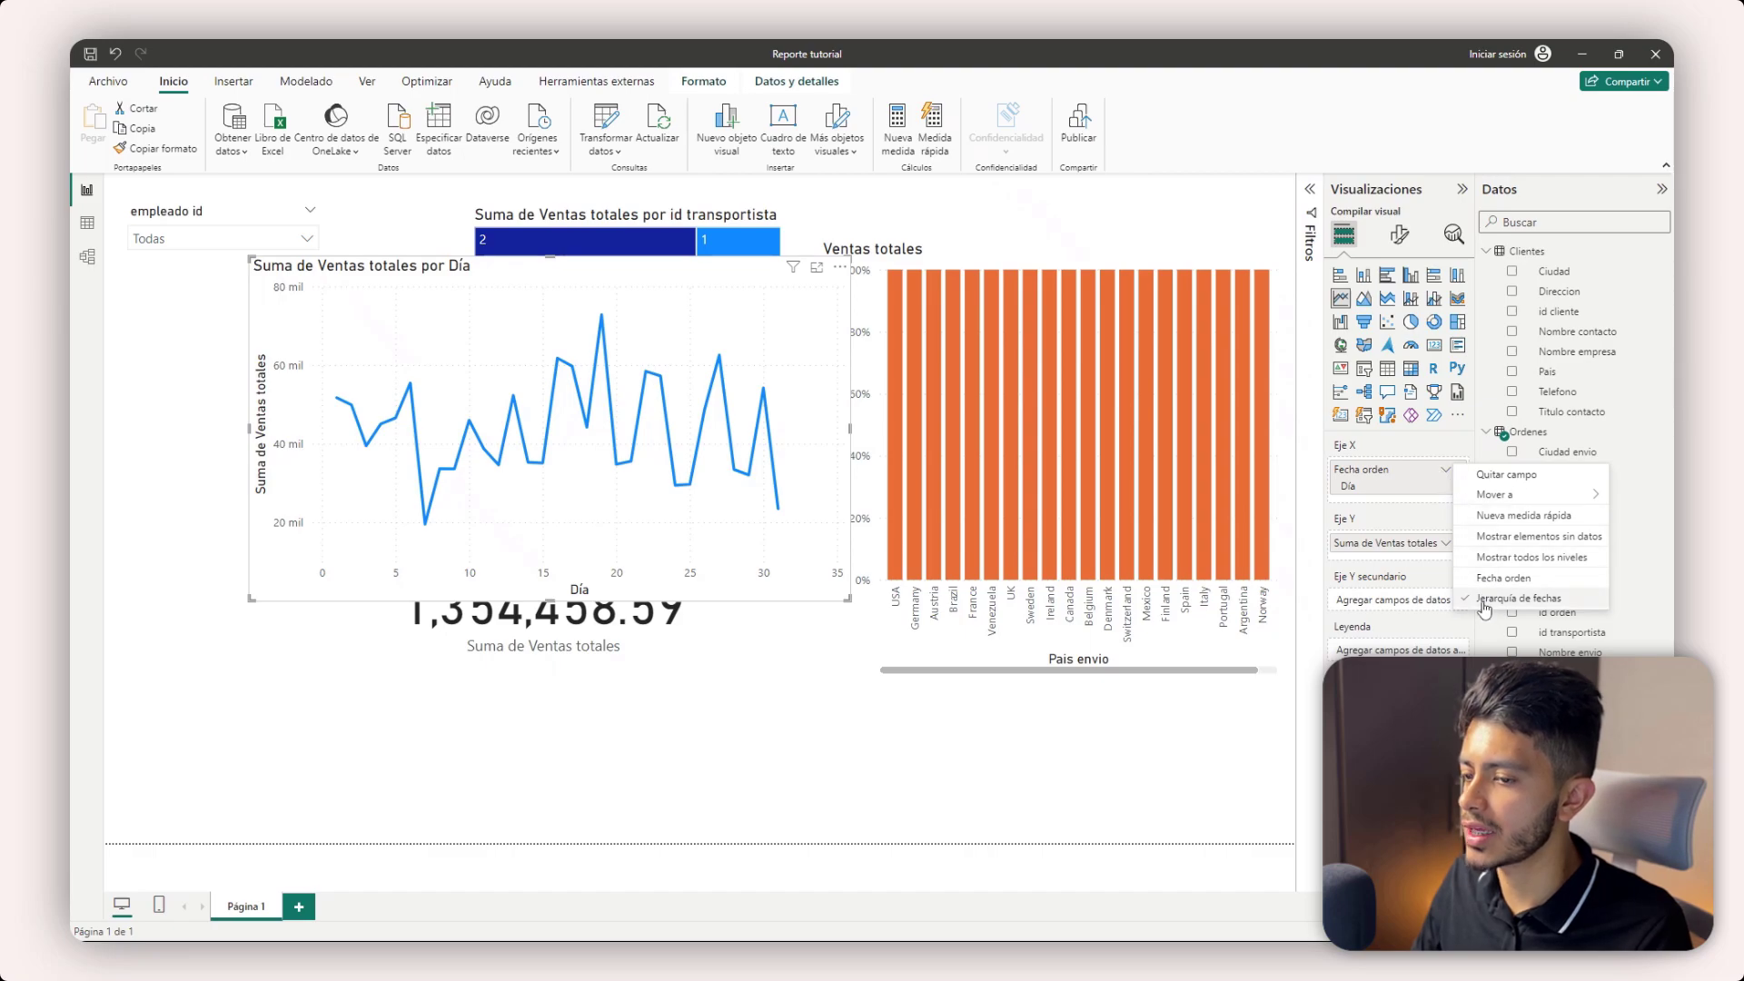
{"action": "left_click", "coordinate": [1504, 577]}
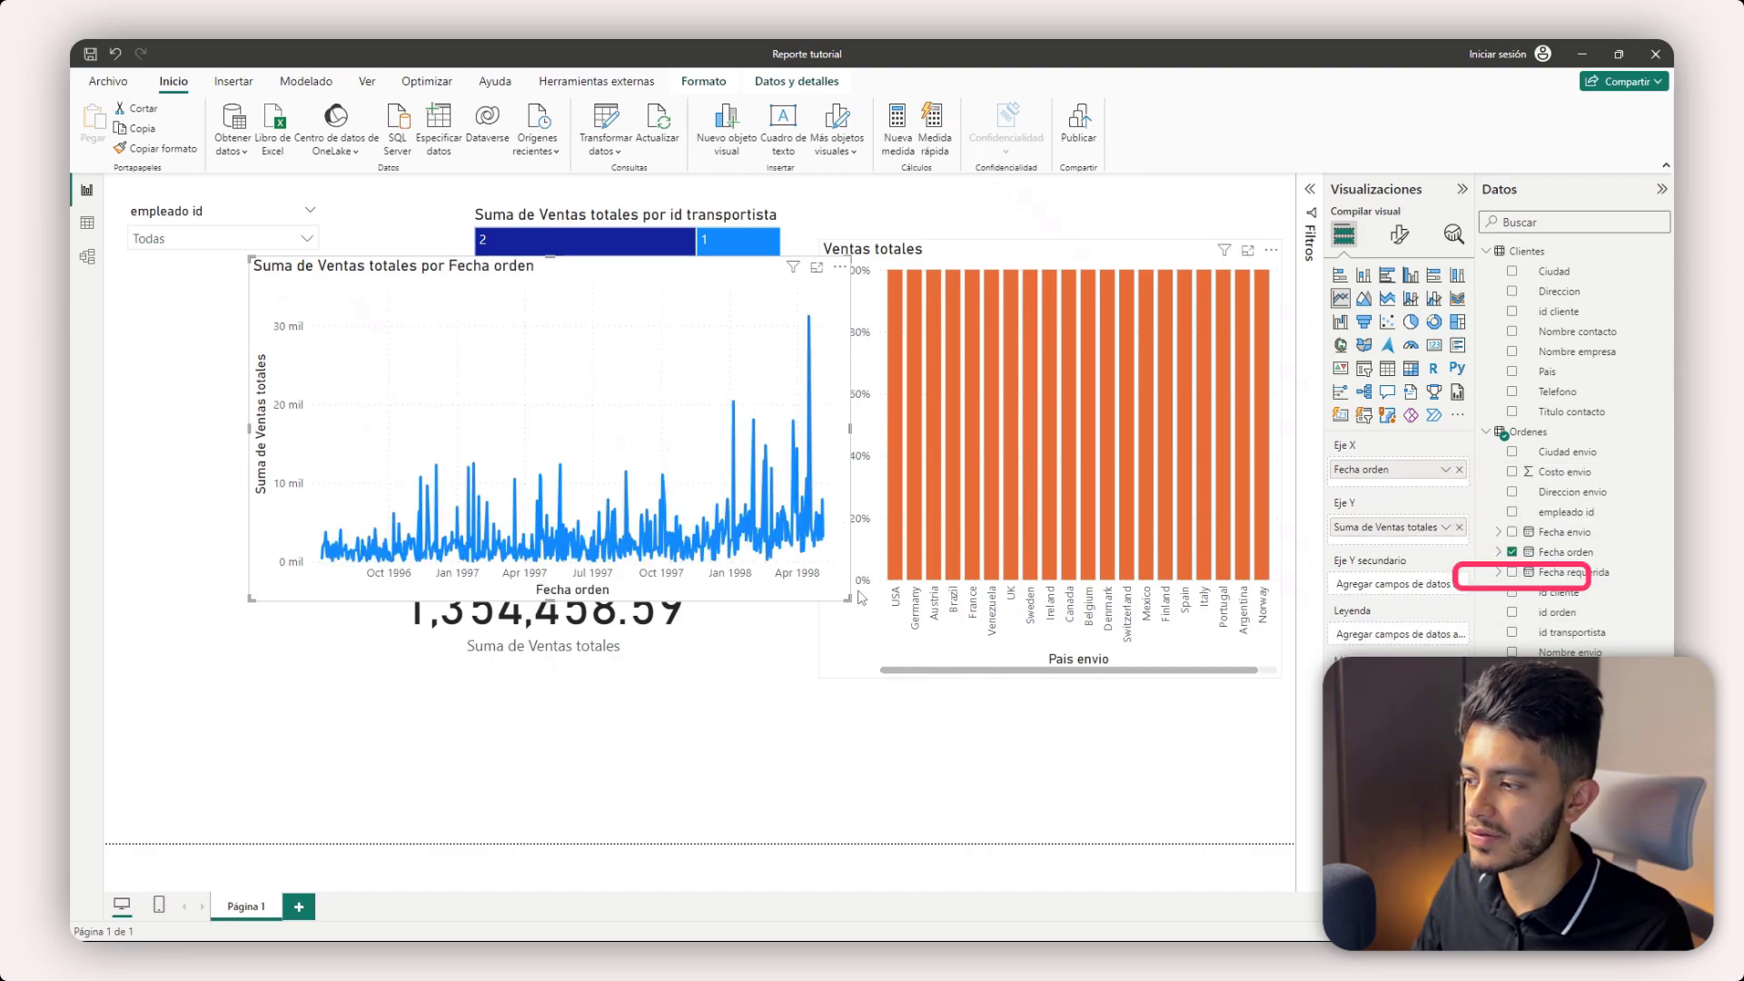
{"action": "left_click_drag", "start_coordinate": [847, 597], "coordinate": [1182, 599]}
{"action": "left_click_drag", "start_coordinate": [970, 574], "coordinate": [839, 563]}
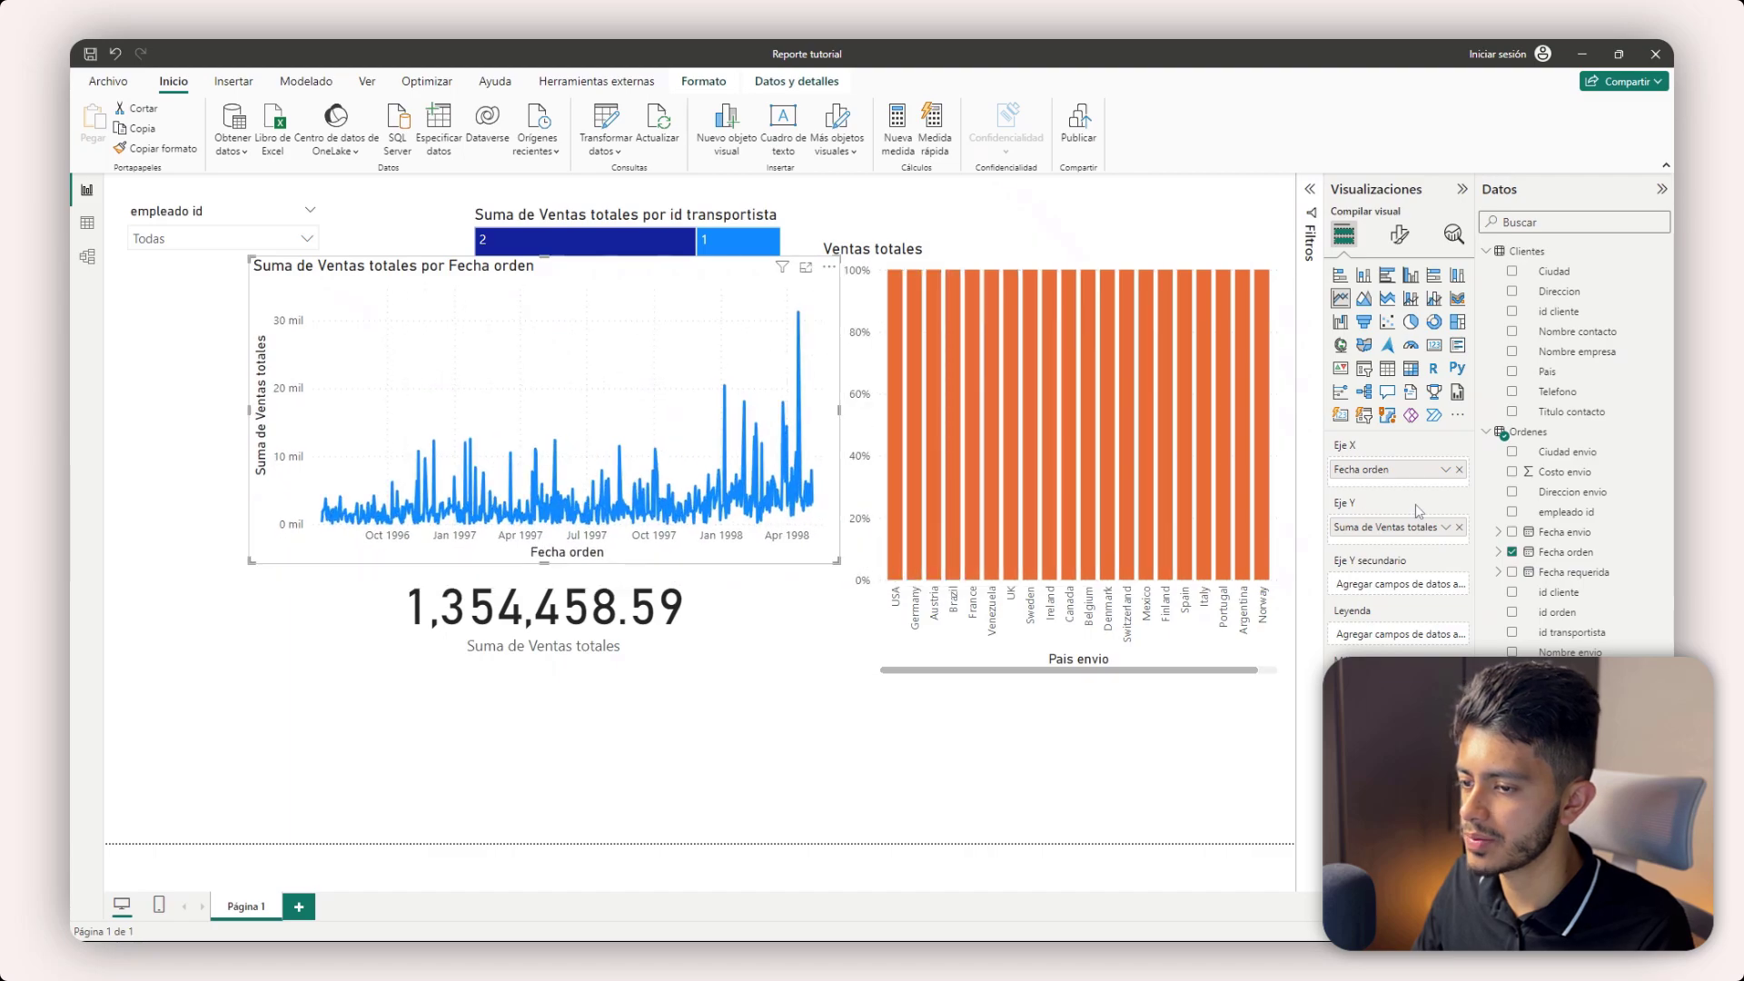
- Try Ventas totales on the line chart's X axis, put Fecha orden back with its date hierarchy, and enlarge the chart
{"action": "left_click", "coordinate": [1458, 469]}
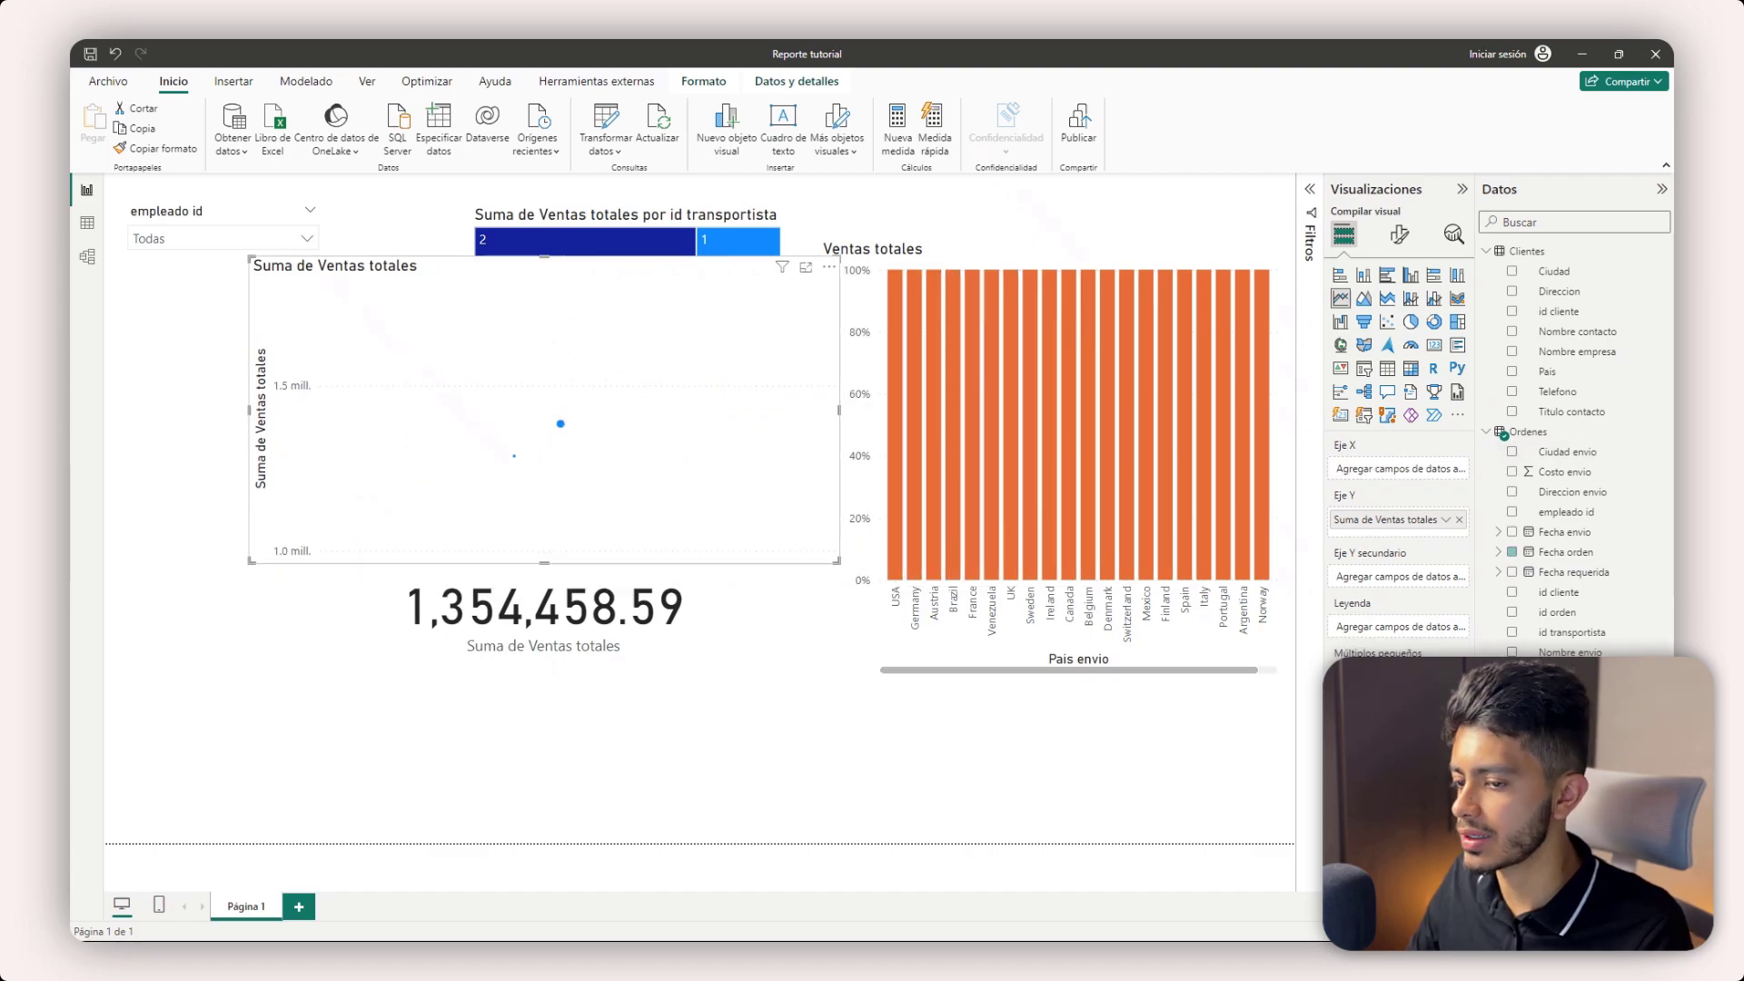
{"action": "left_click_drag", "start_coordinate": [1570, 692], "coordinate": [1391, 474]}
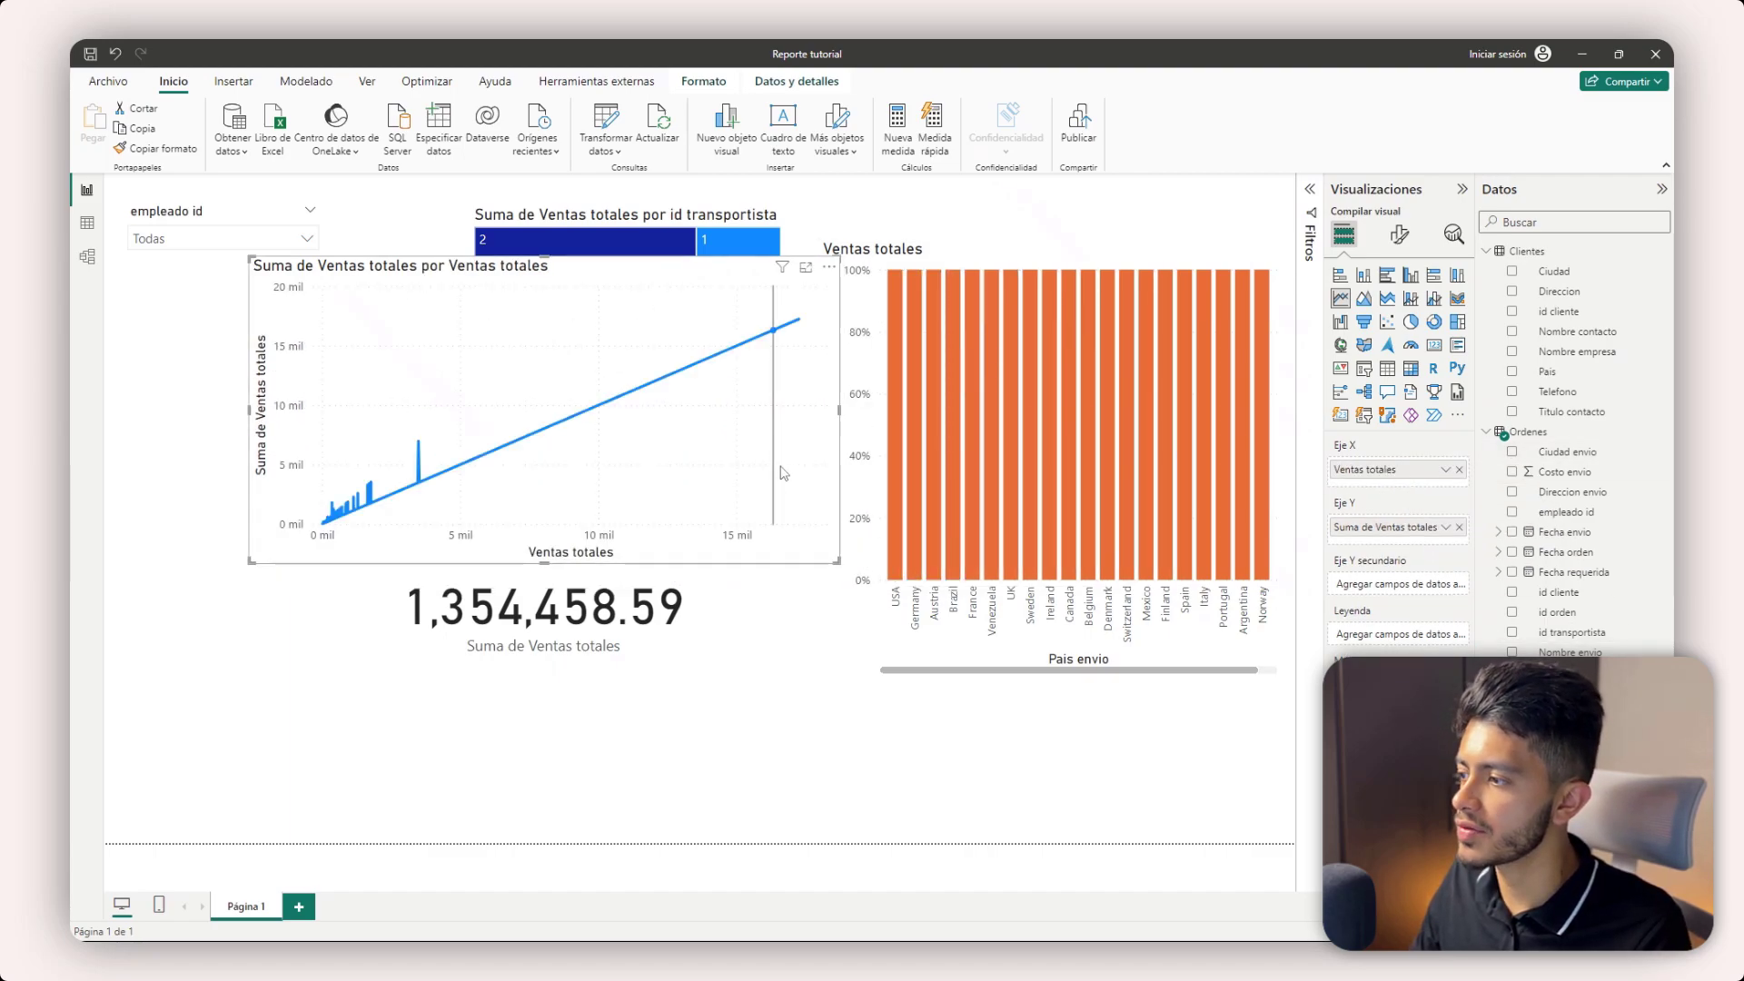
{"action": "left_click", "coordinate": [1459, 469]}
{"action": "left_click_drag", "start_coordinate": [1555, 551], "coordinate": [1419, 474]}
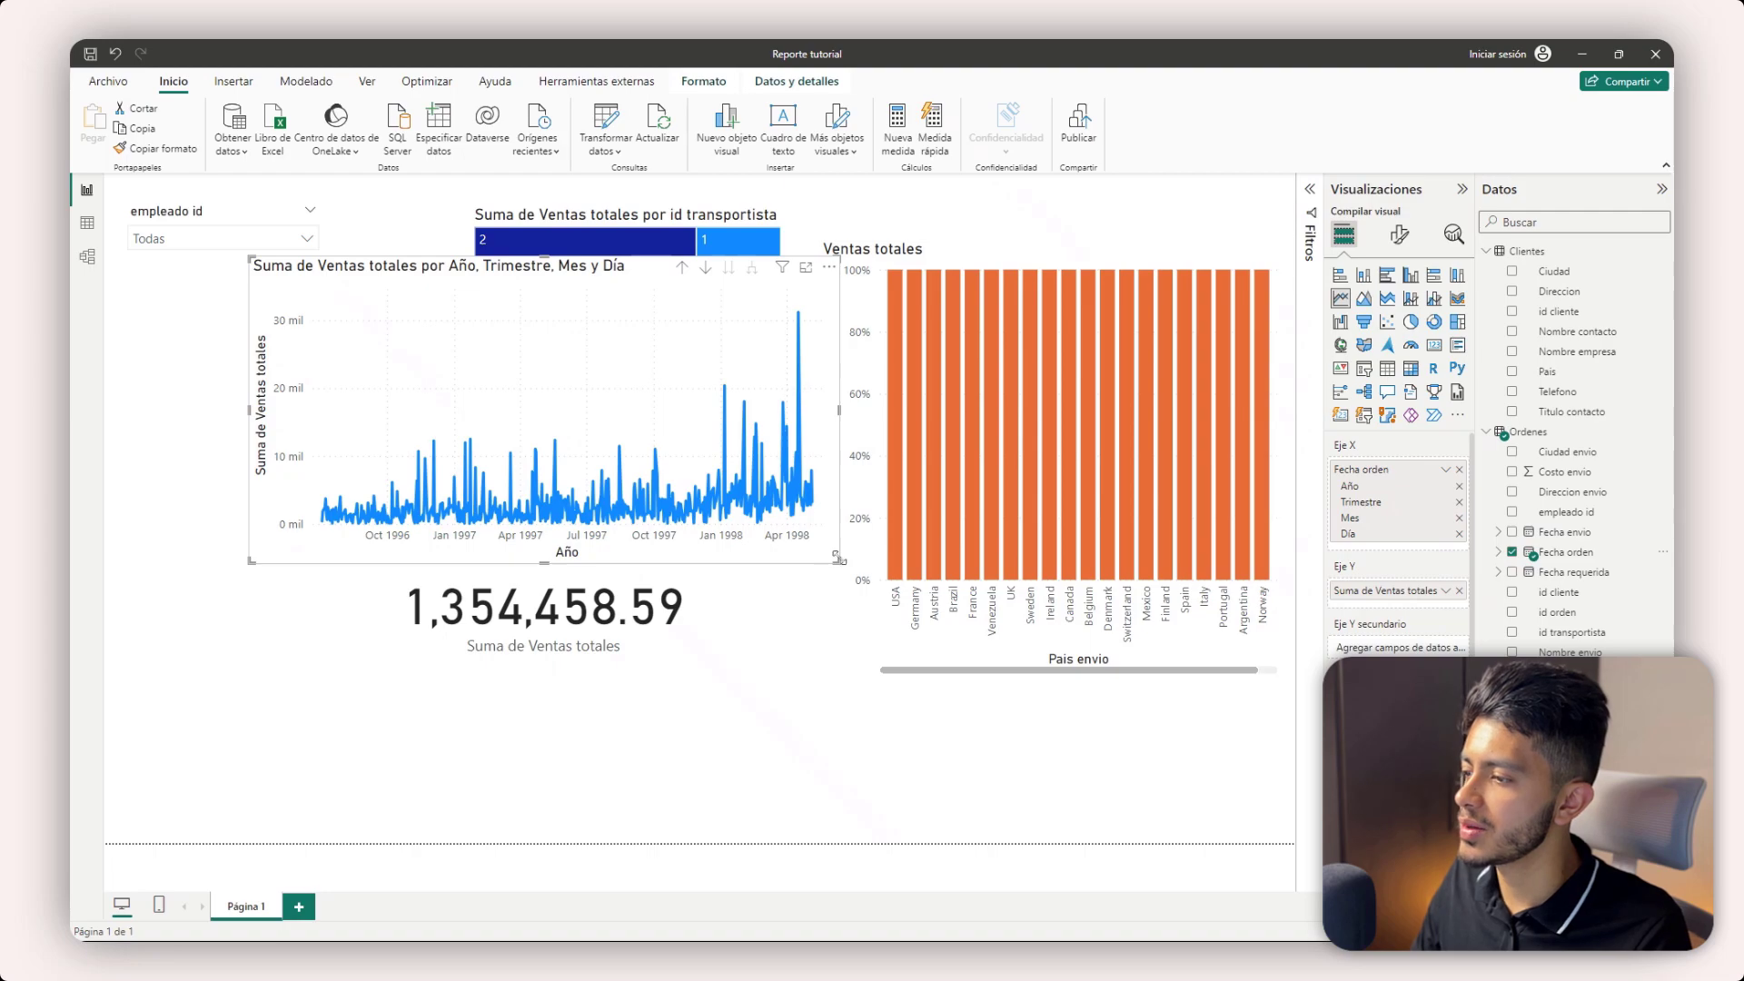
{"action": "left_click_drag", "start_coordinate": [837, 558], "coordinate": [1234, 724]}
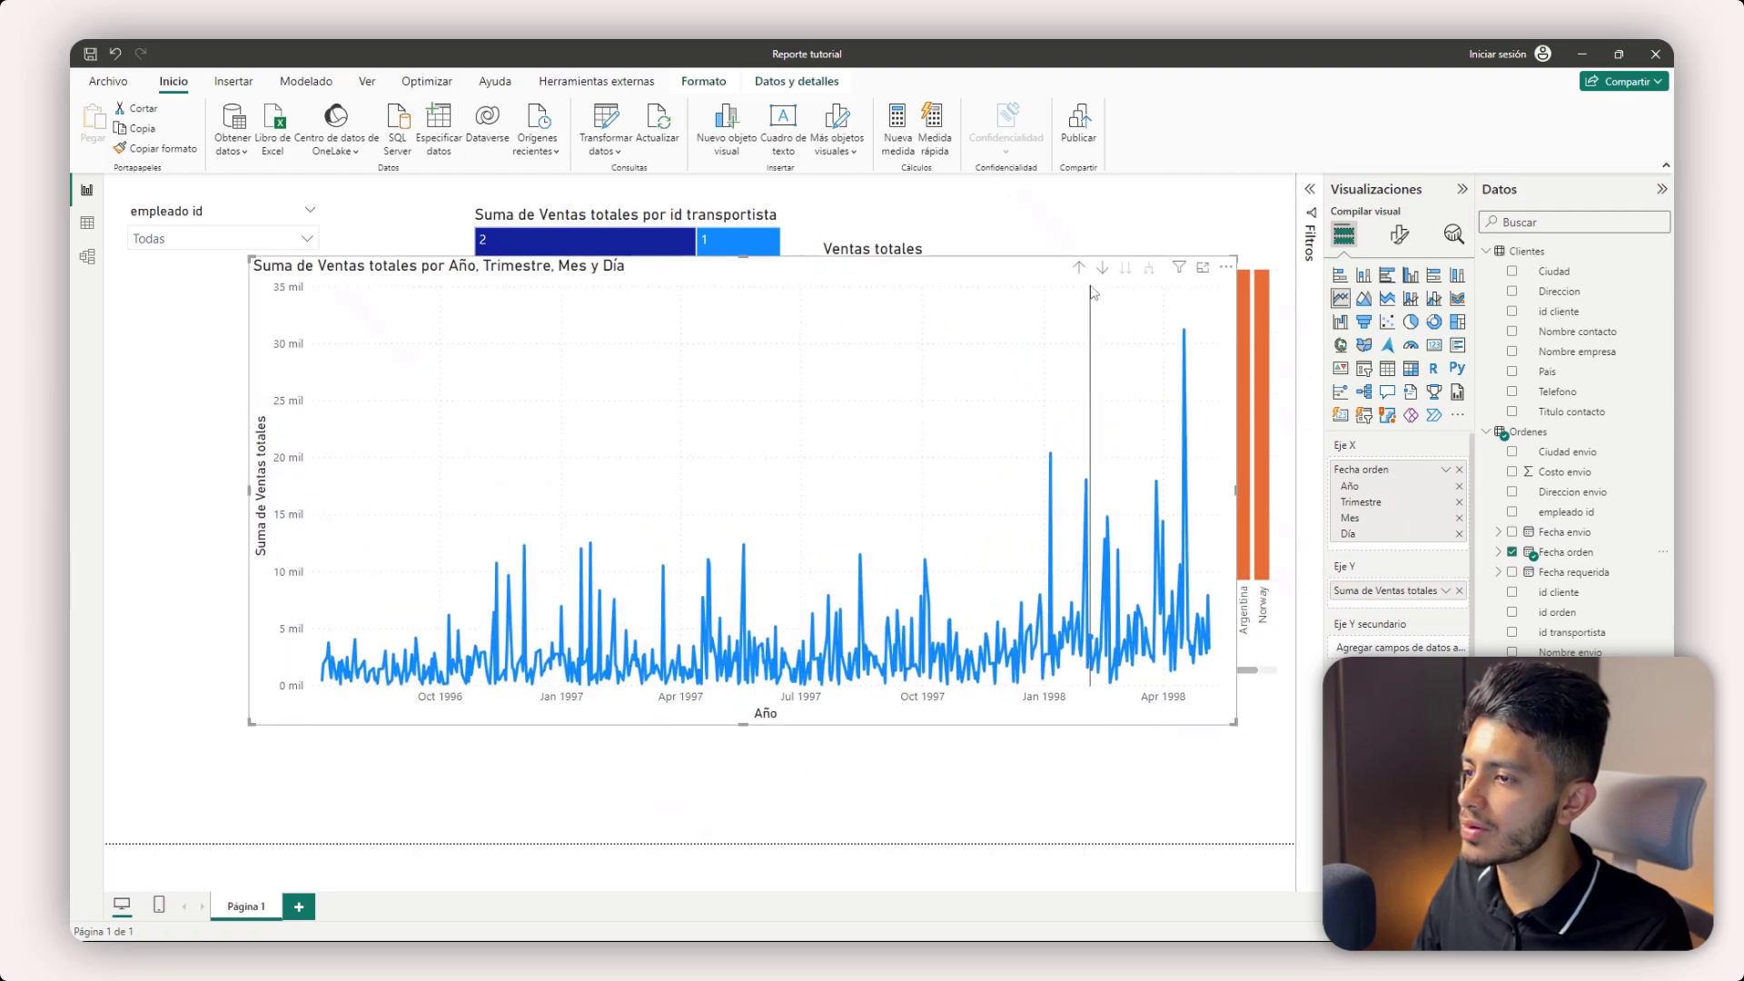
- Set the line chart's X-axis type to Categórico
{"action": "left_click", "coordinate": [1403, 236]}
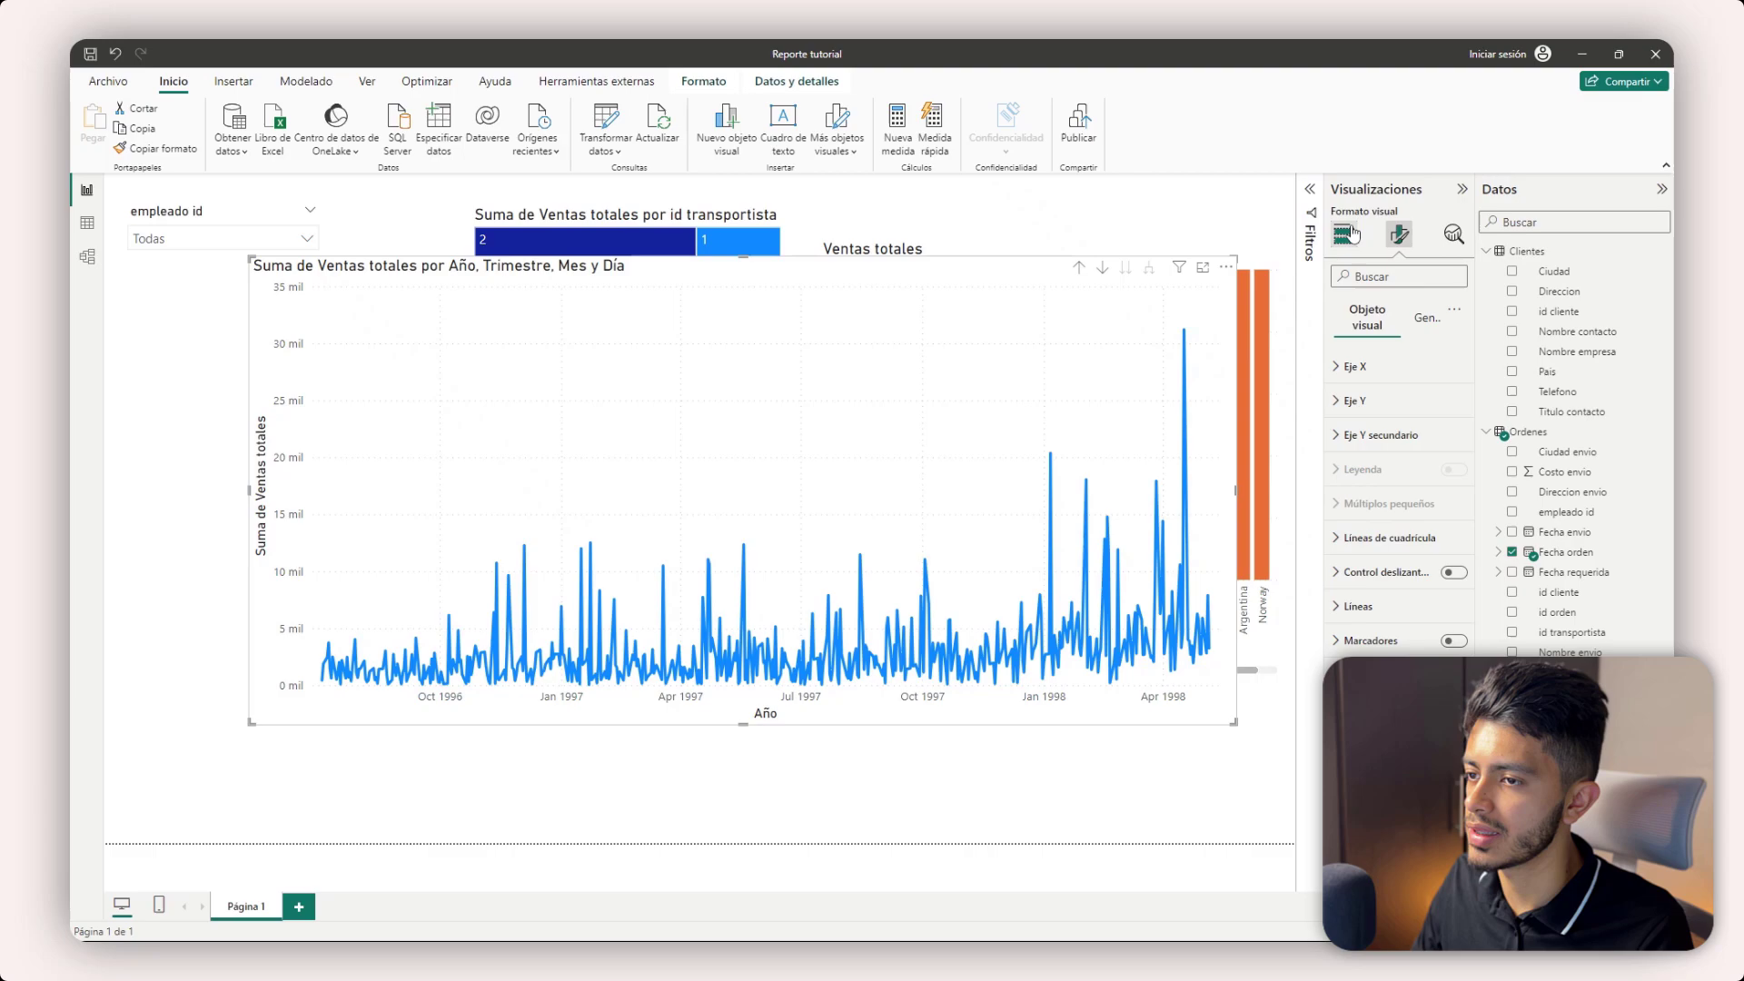
{"action": "left_click", "coordinate": [1356, 366]}
{"action": "left_click", "coordinate": [1421, 424]}
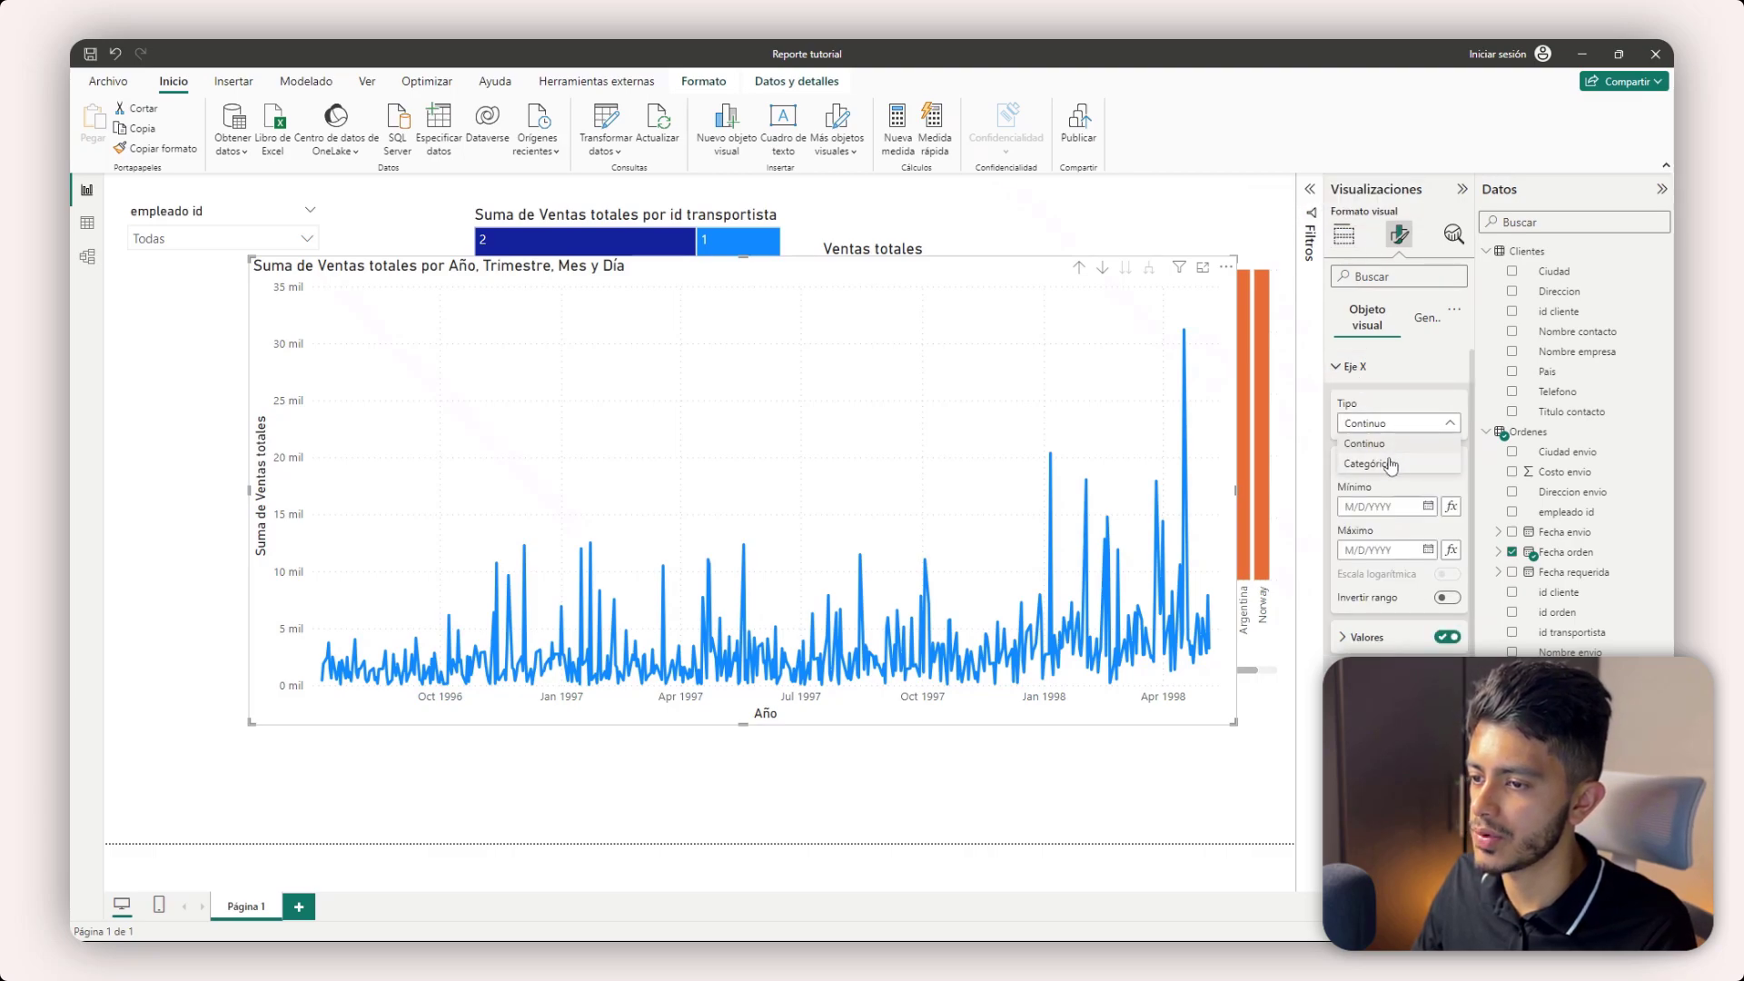
{"action": "left_click", "coordinate": [1390, 465]}
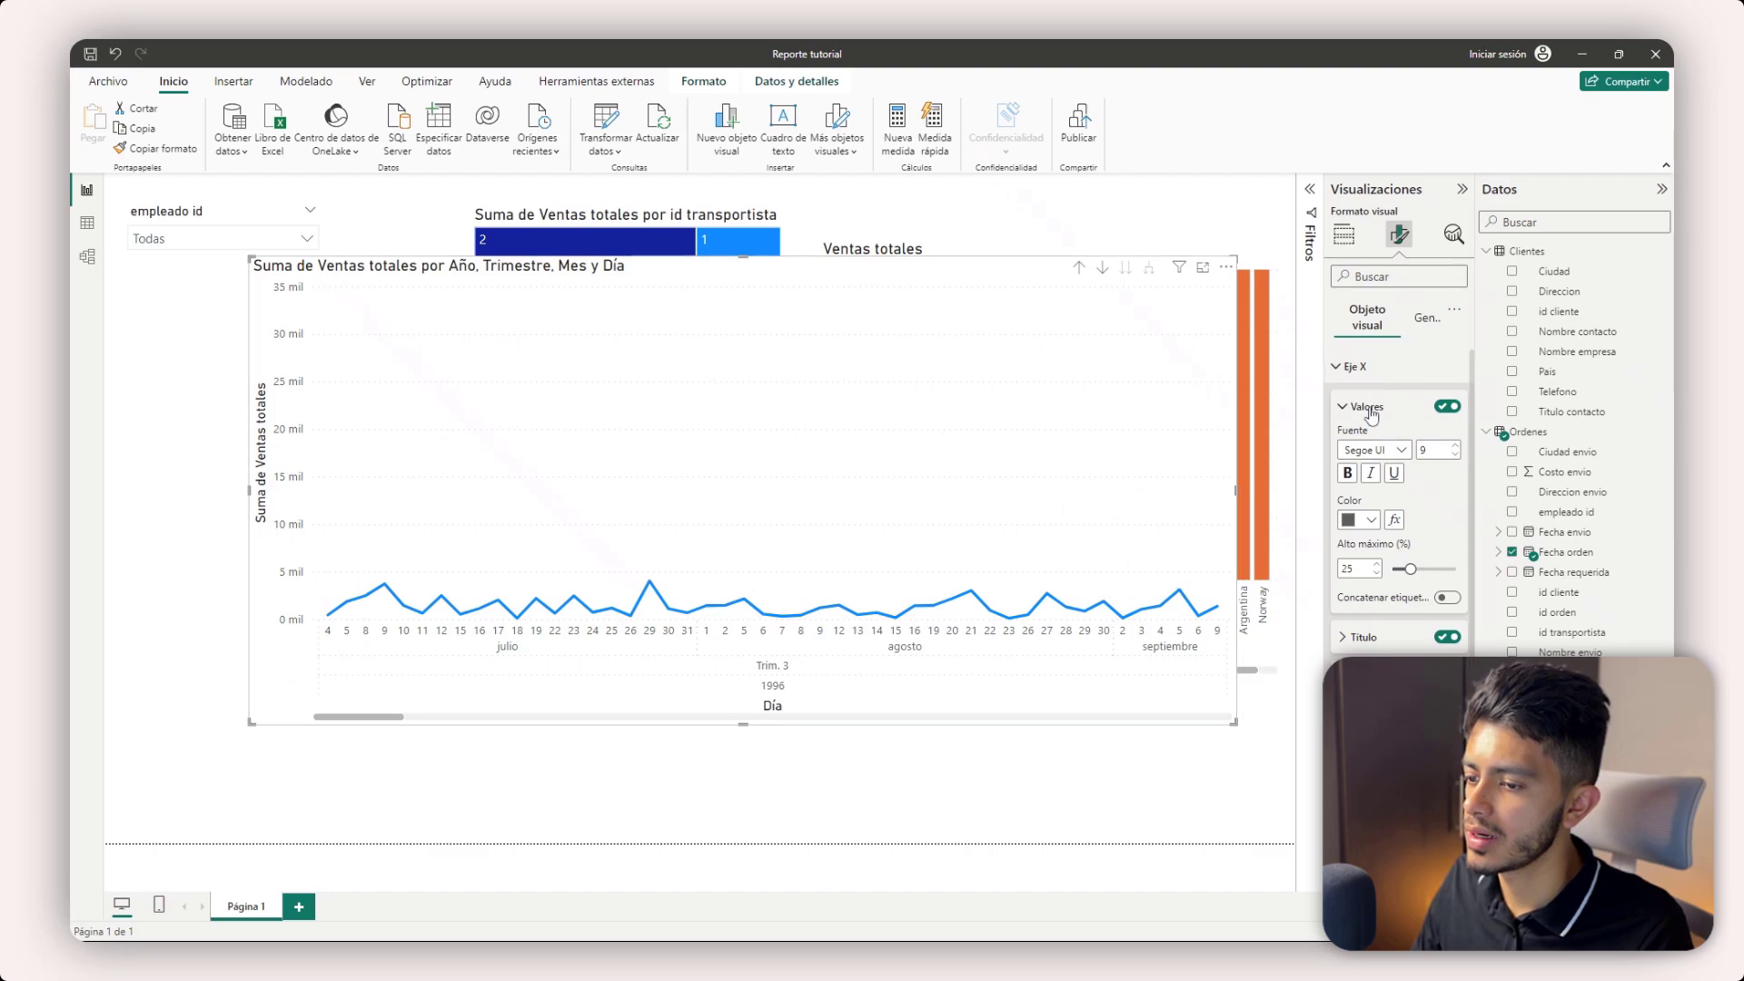
{"action": "left_click", "coordinate": [1369, 408]}
{"action": "left_click", "coordinate": [1359, 369]}
{"action": "left_click", "coordinate": [1360, 369]}
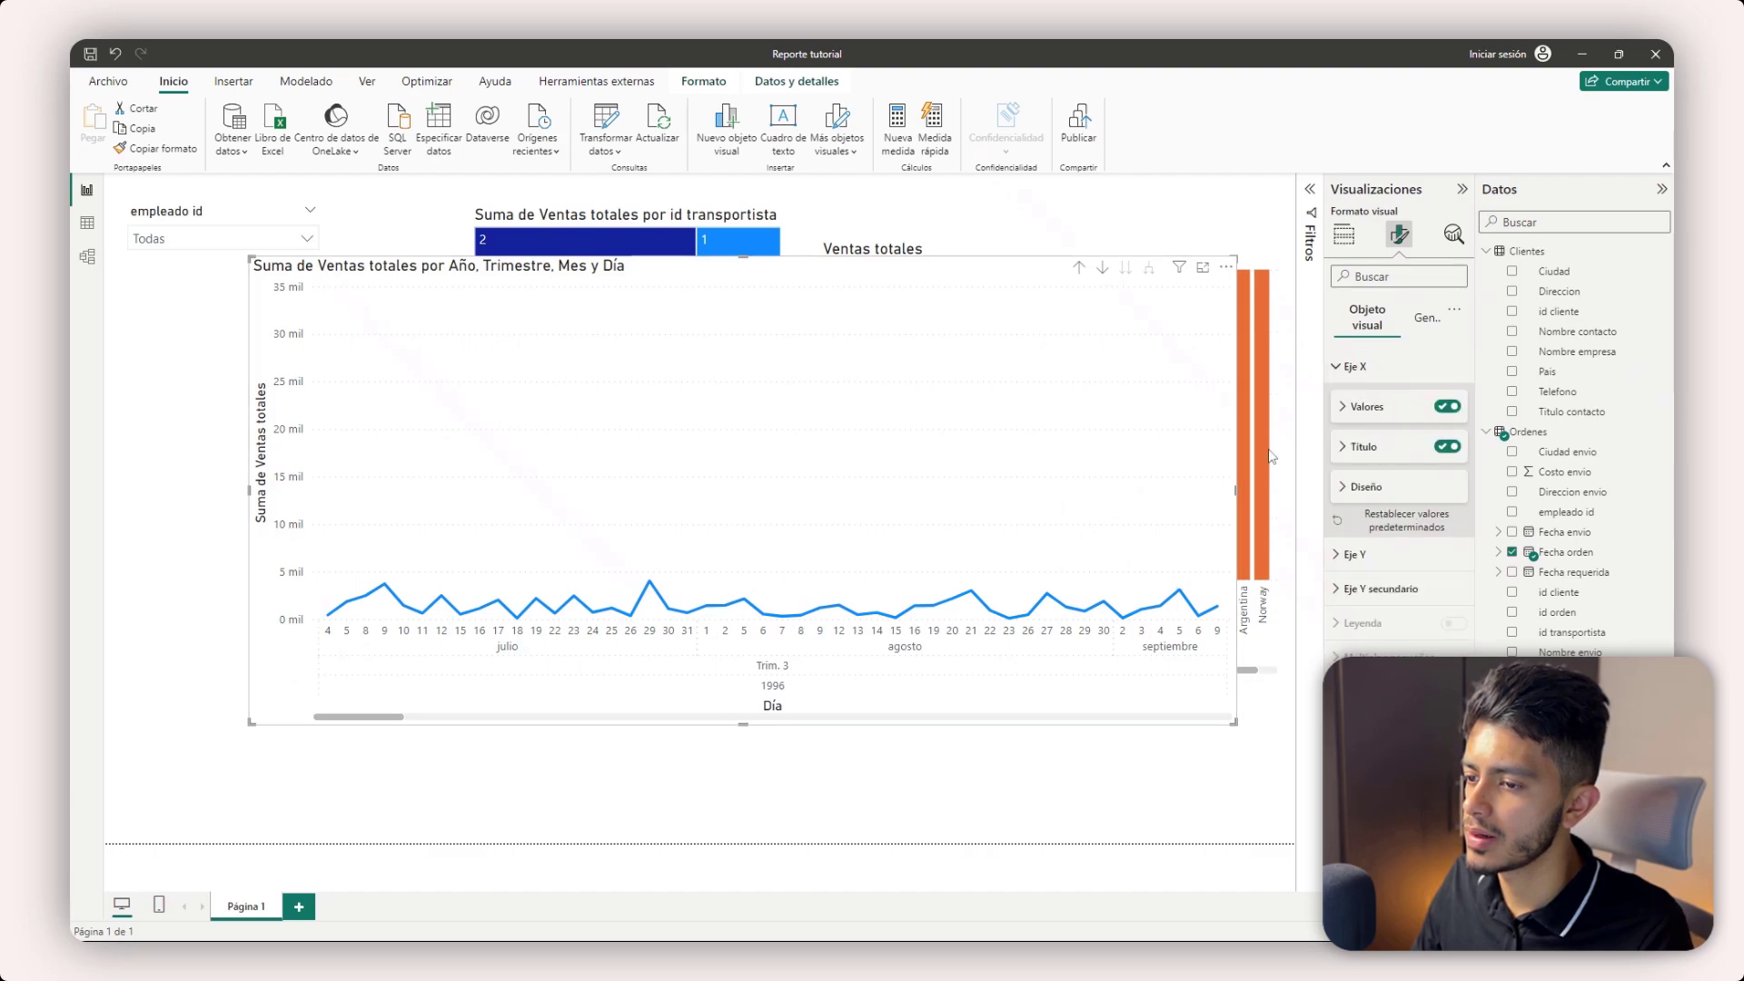
- Widen the line chart, show the last dates on its axis, and move the chart lower on the page
{"action": "left_click_drag", "start_coordinate": [251, 723], "coordinate": [158, 714]}
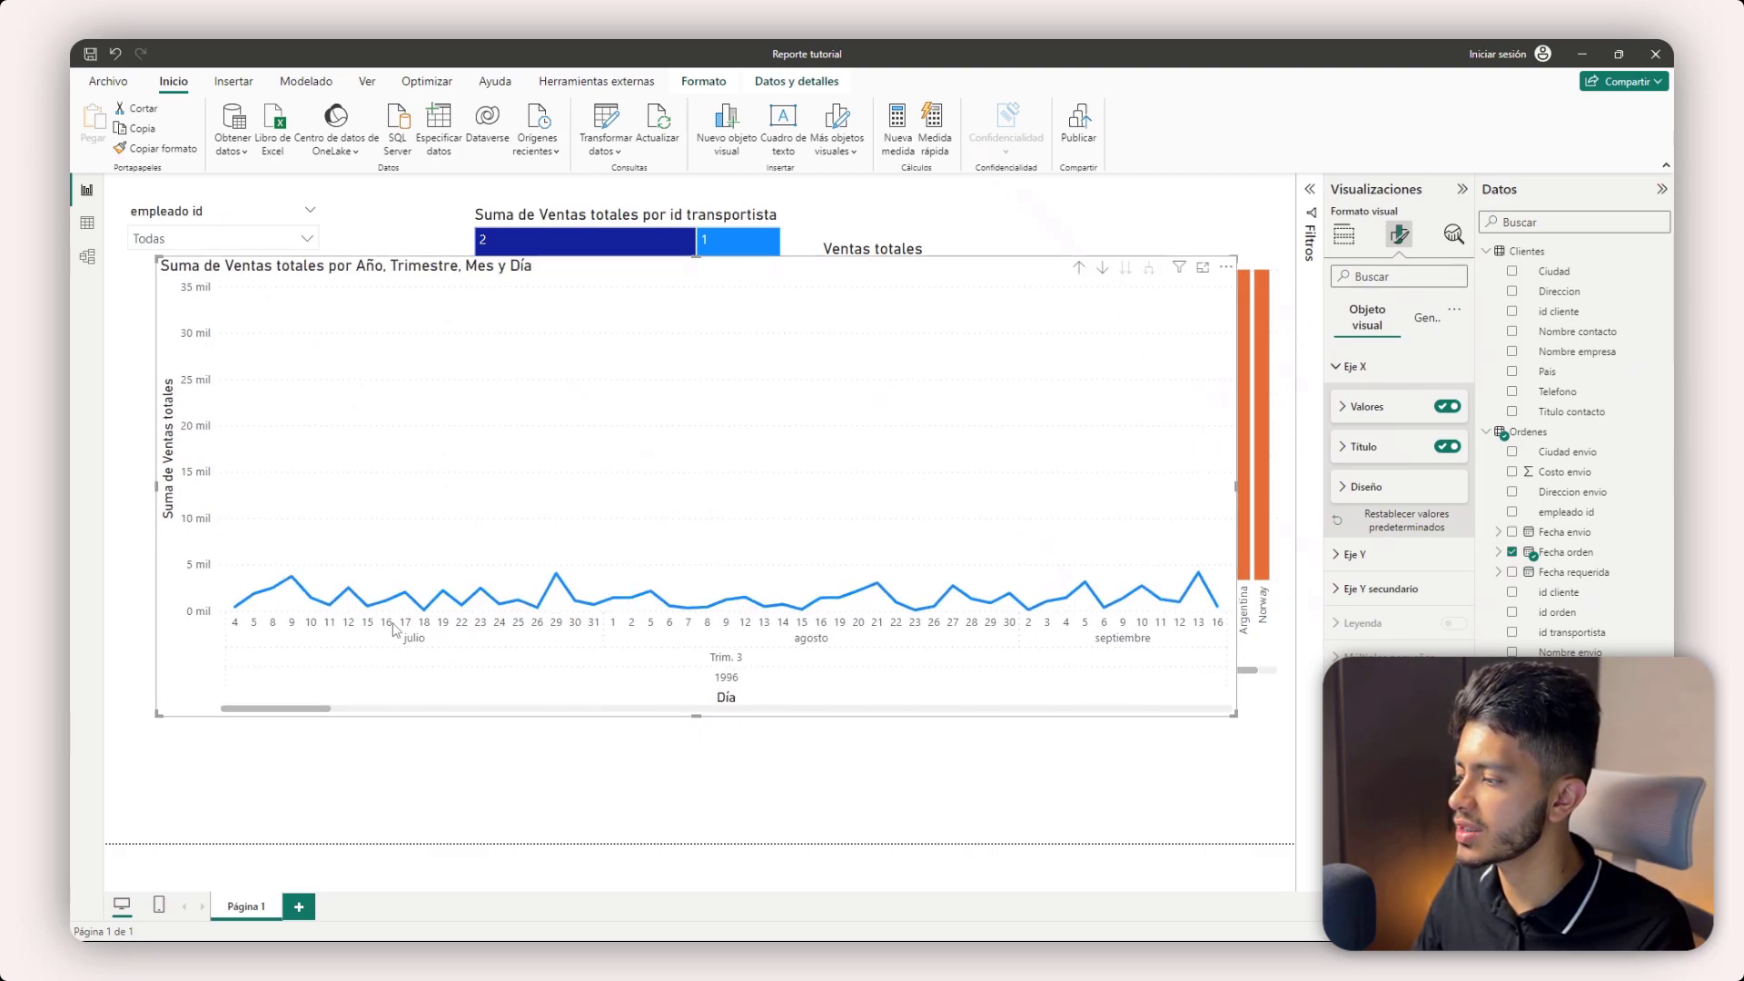
{"action": "left_click_drag", "start_coordinate": [284, 709], "coordinate": [1190, 707]}
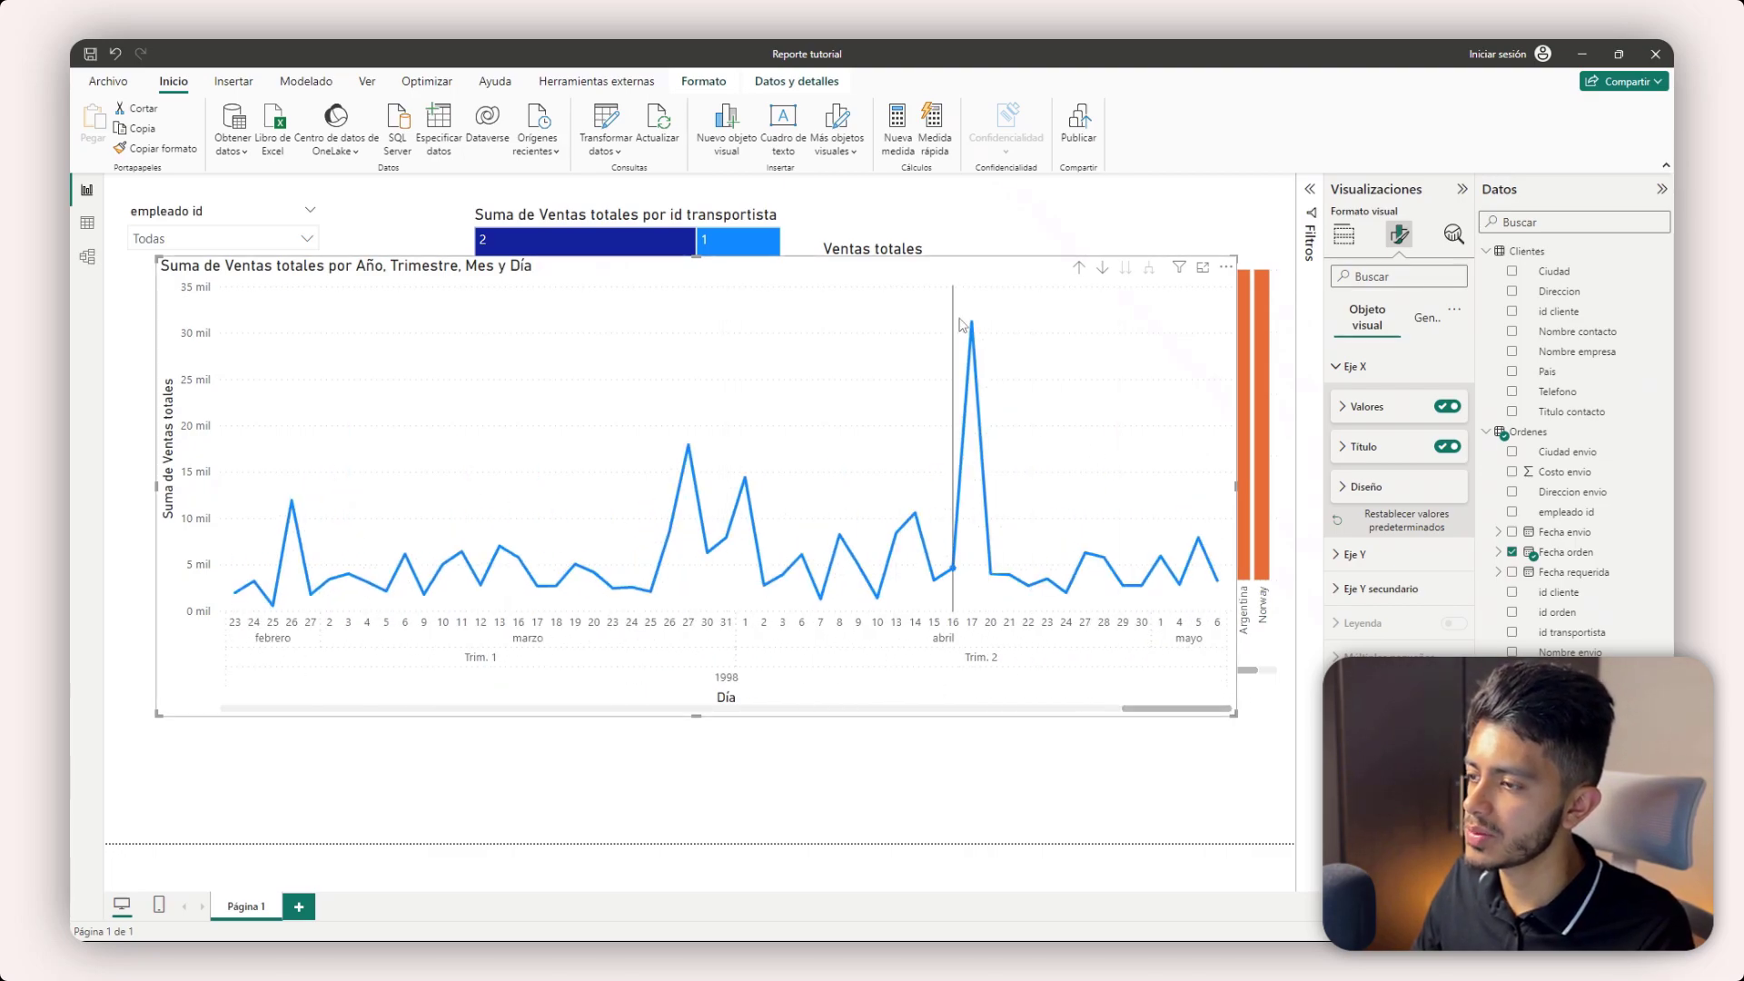
{"action": "left_click_drag", "start_coordinate": [965, 272], "coordinate": [955, 352]}
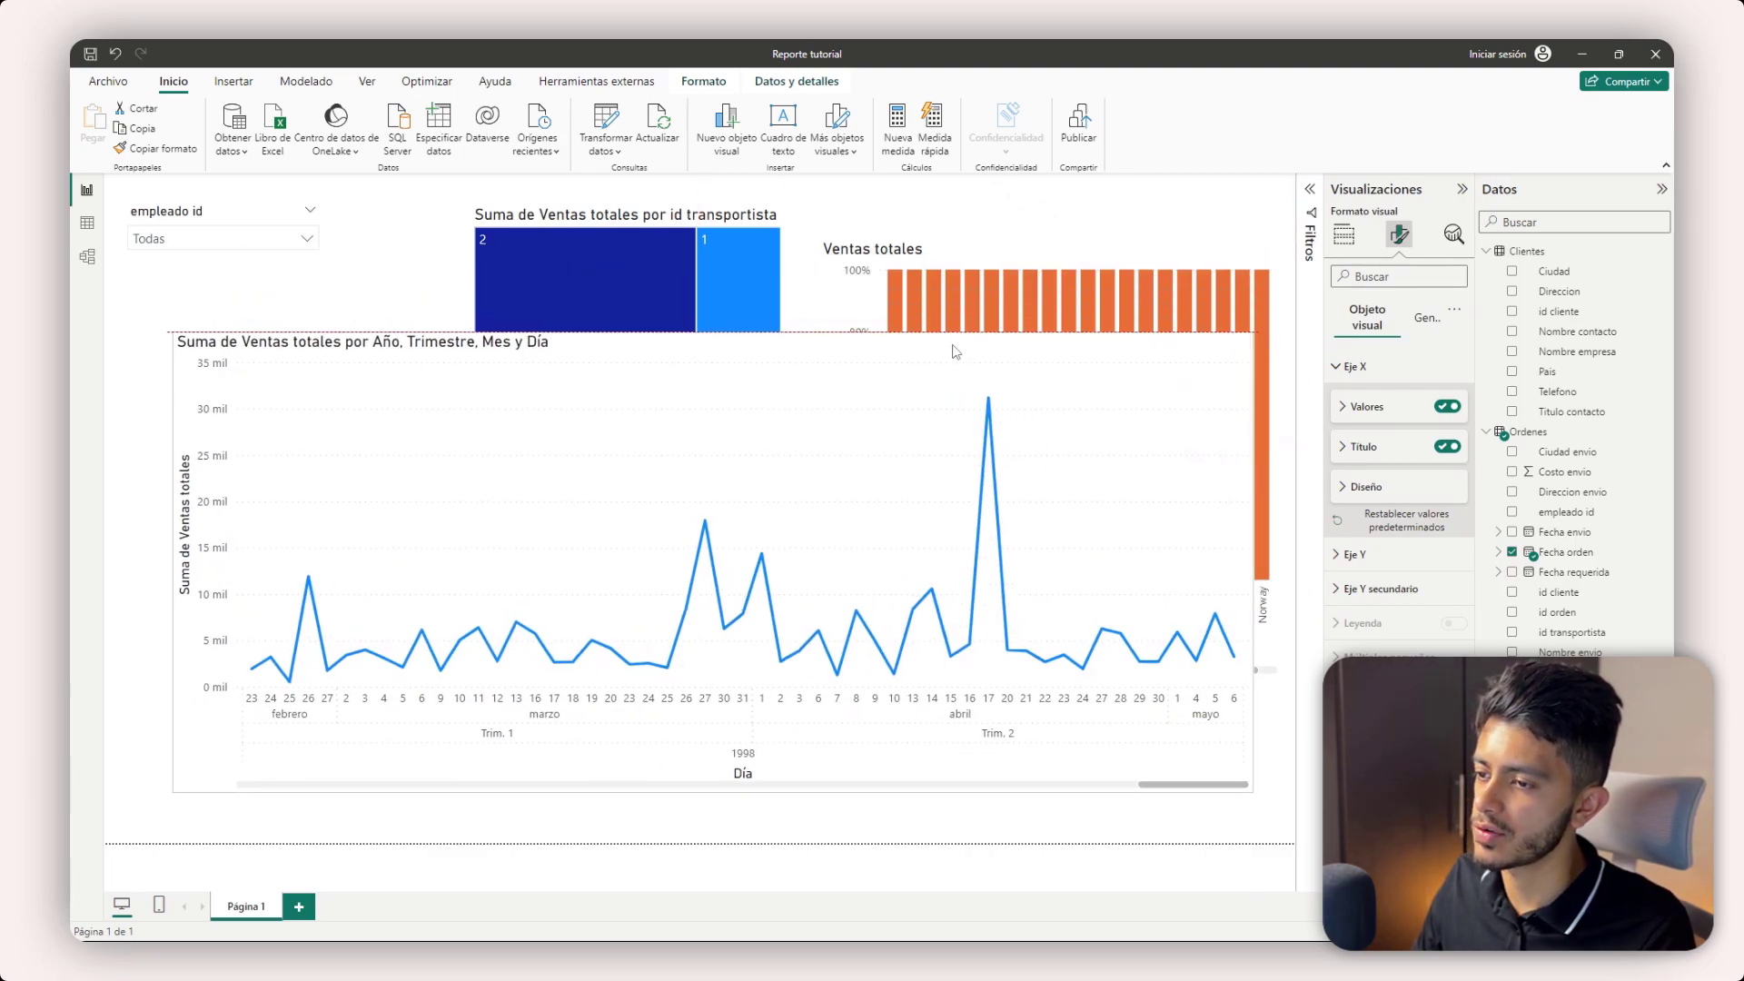
{"action": "left_click", "coordinate": [1344, 234]}
{"action": "left_click", "coordinate": [1406, 244]}
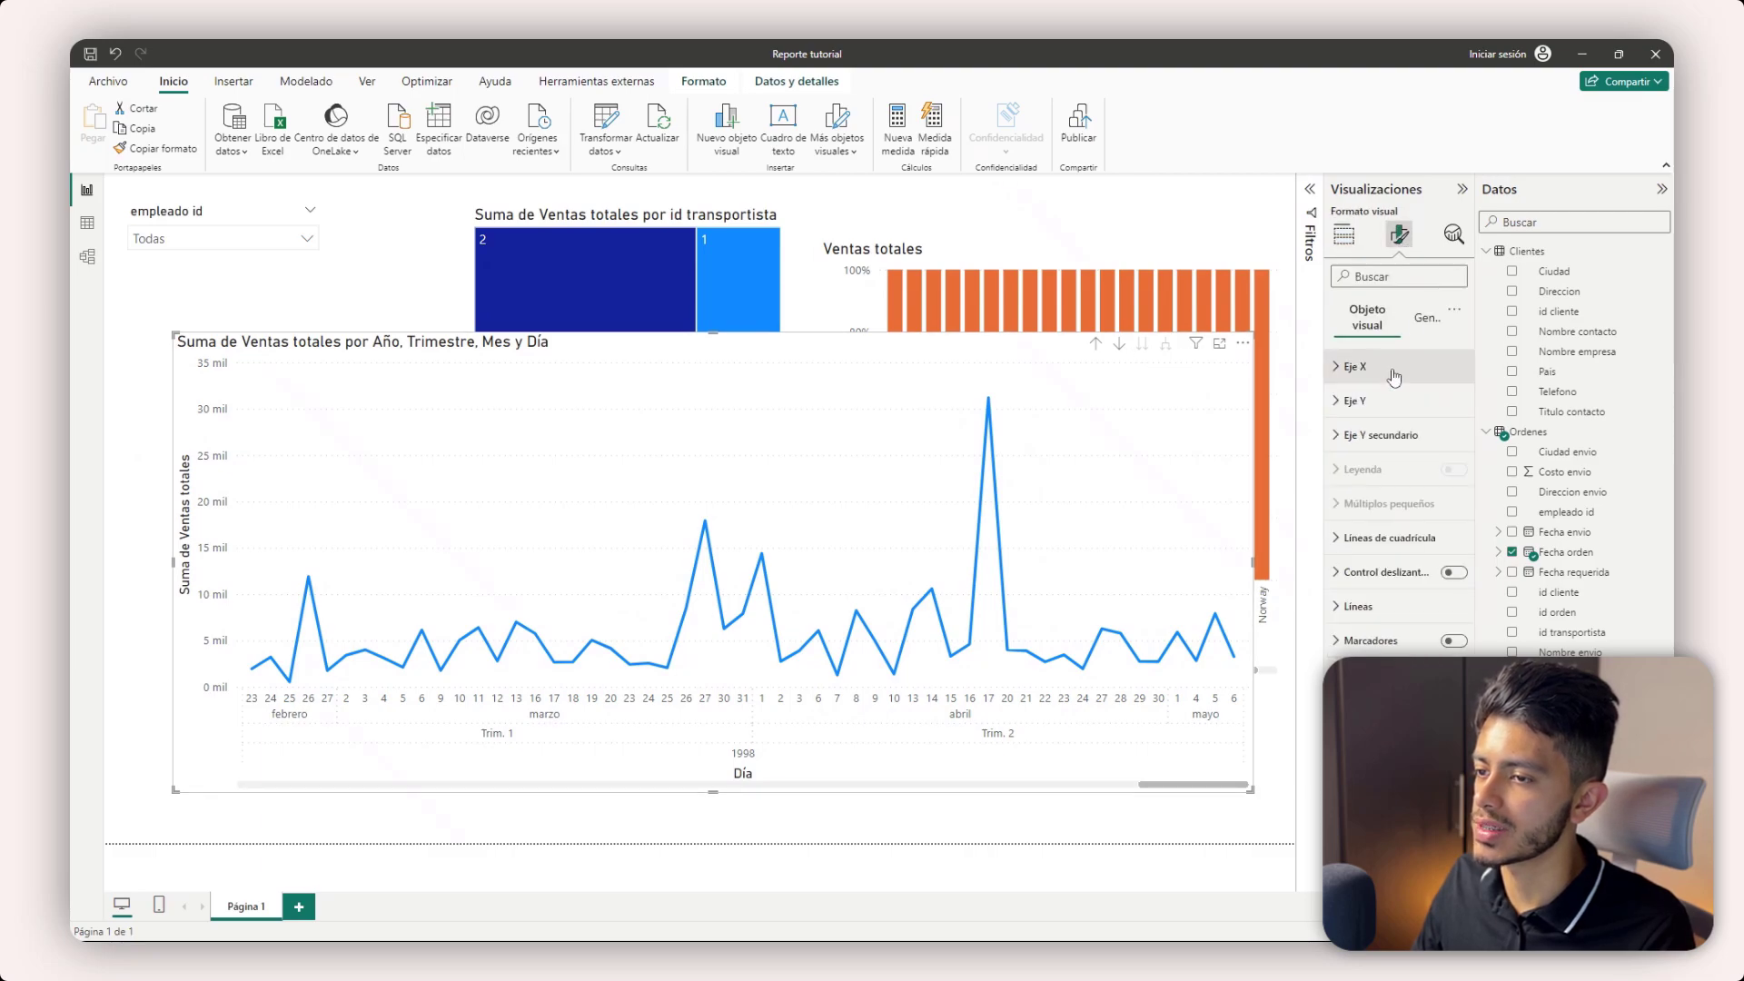
{"action": "left_click", "coordinate": [1387, 367]}
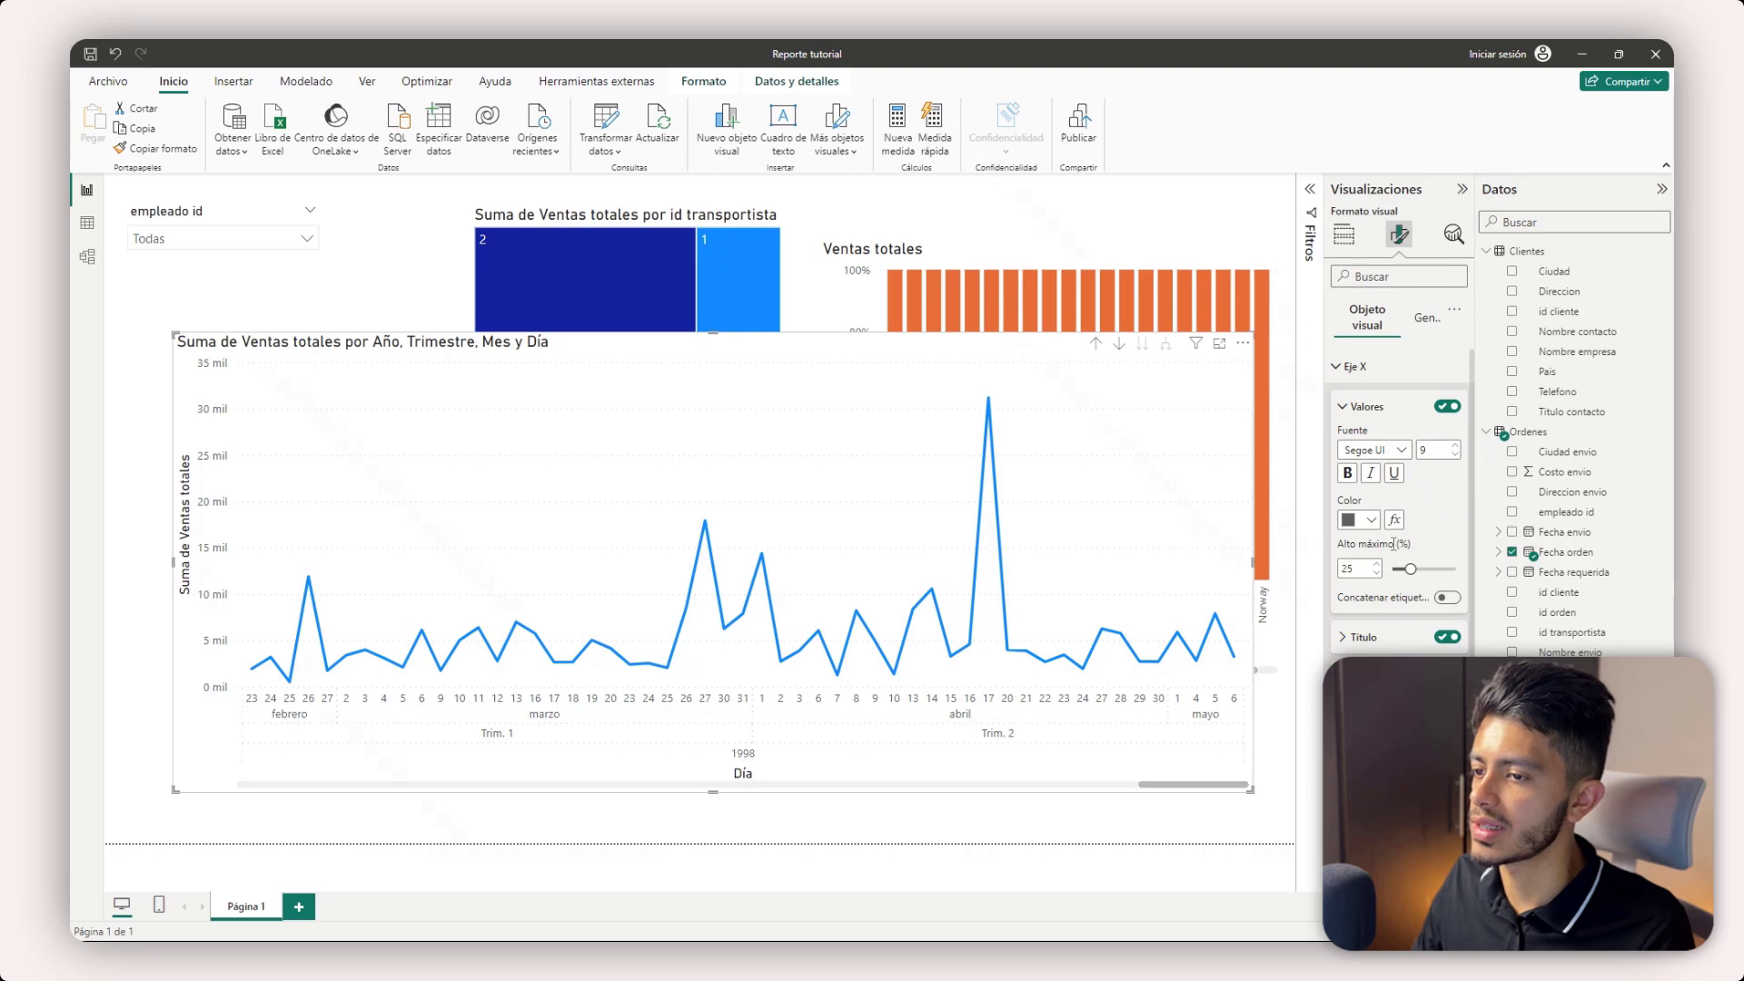
{"action": "left_click", "coordinate": [1376, 367]}
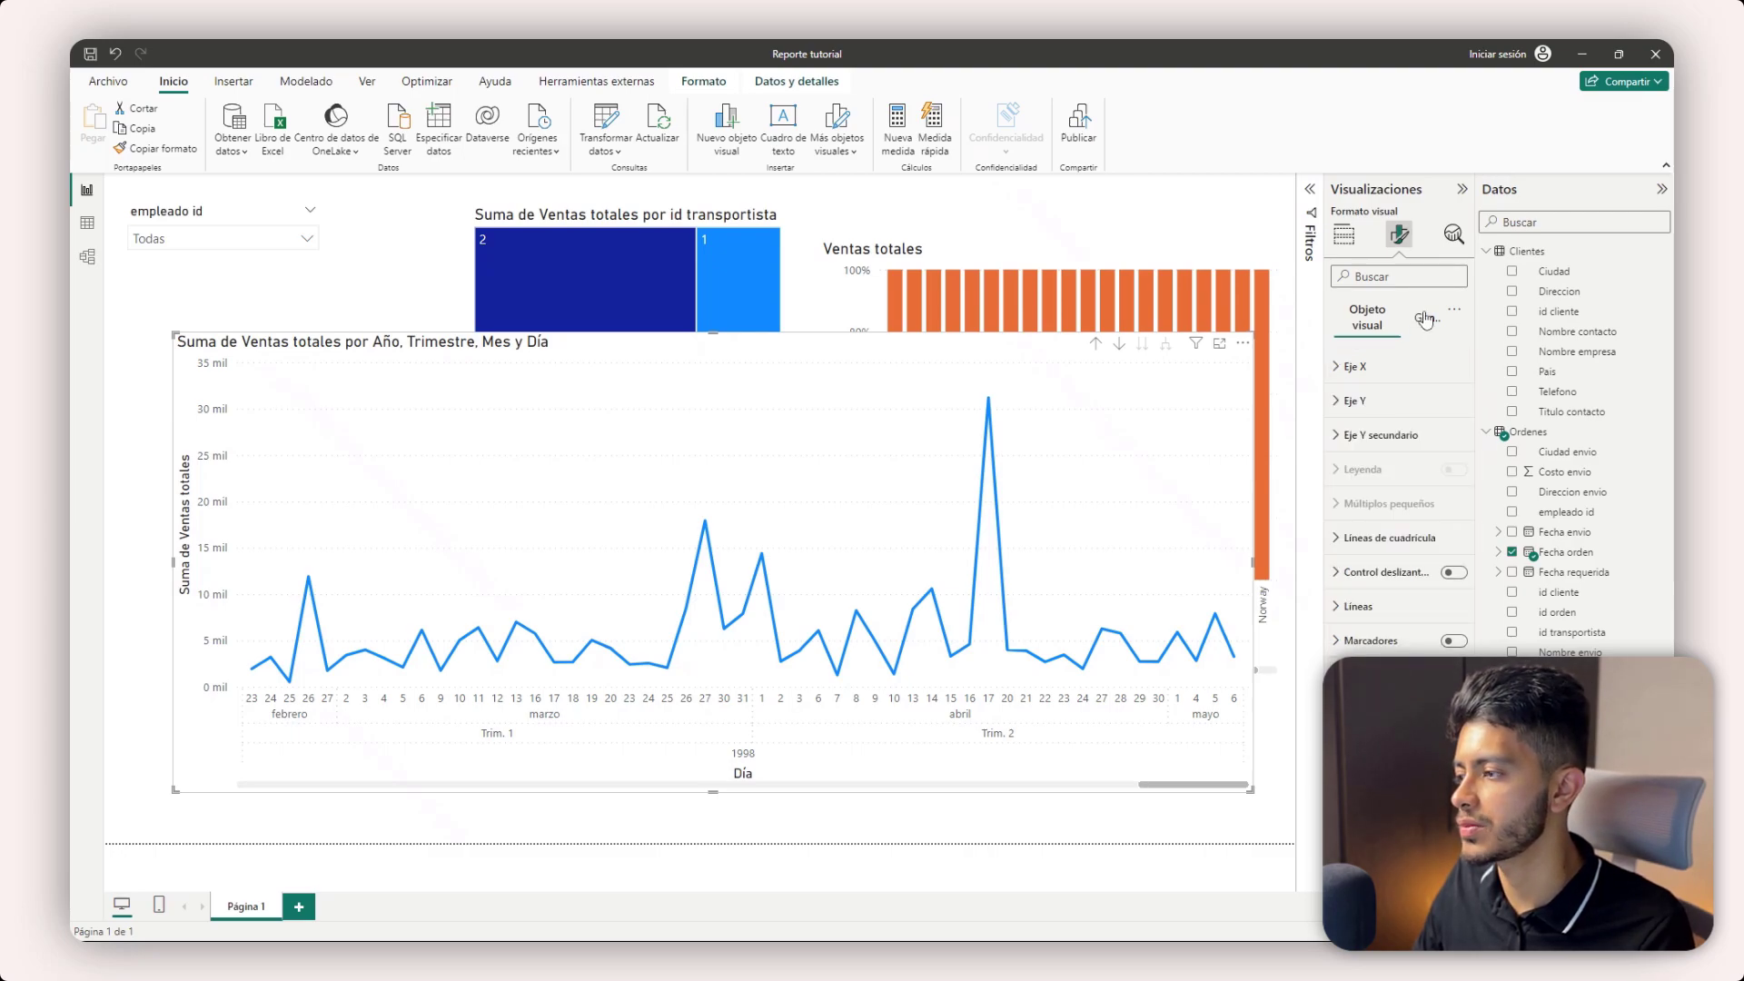
- Delete the Ventas totales column chart and the line chart of sales by date
{"action": "left_click", "coordinate": [1145, 195]}
{"action": "left_click", "coordinate": [1022, 329]}
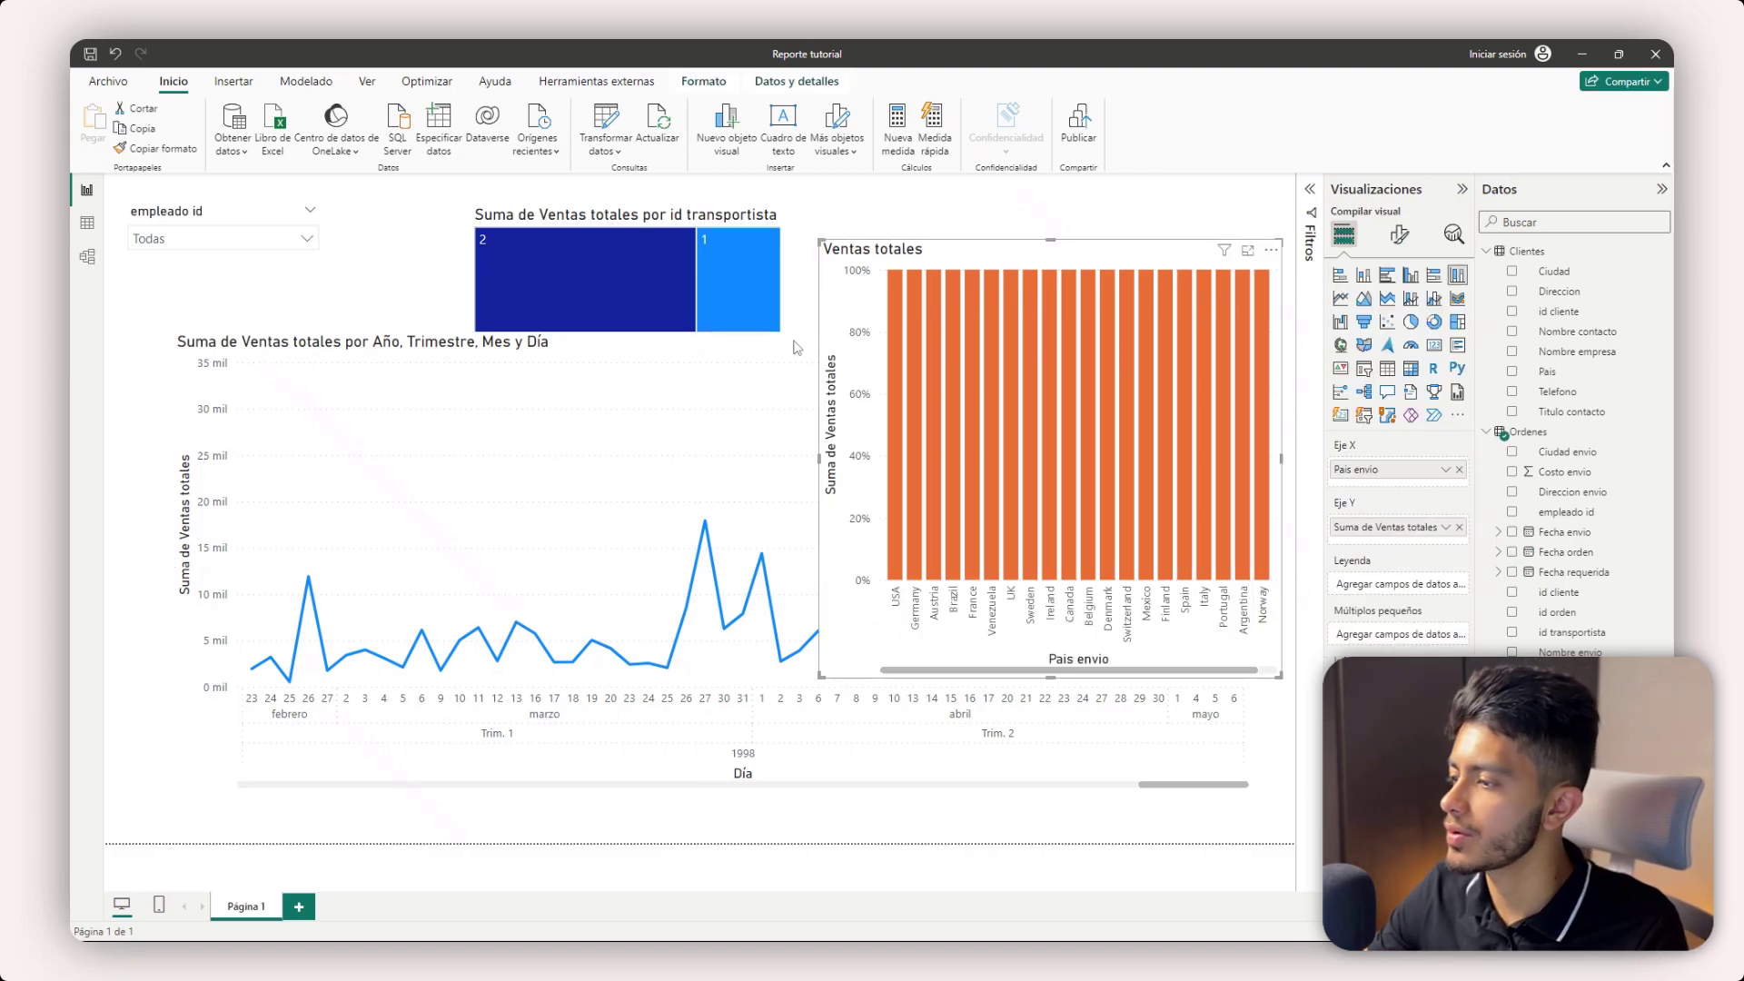
{"action": "key", "text": "Delete"}
{"action": "left_click", "coordinate": [972, 364]}
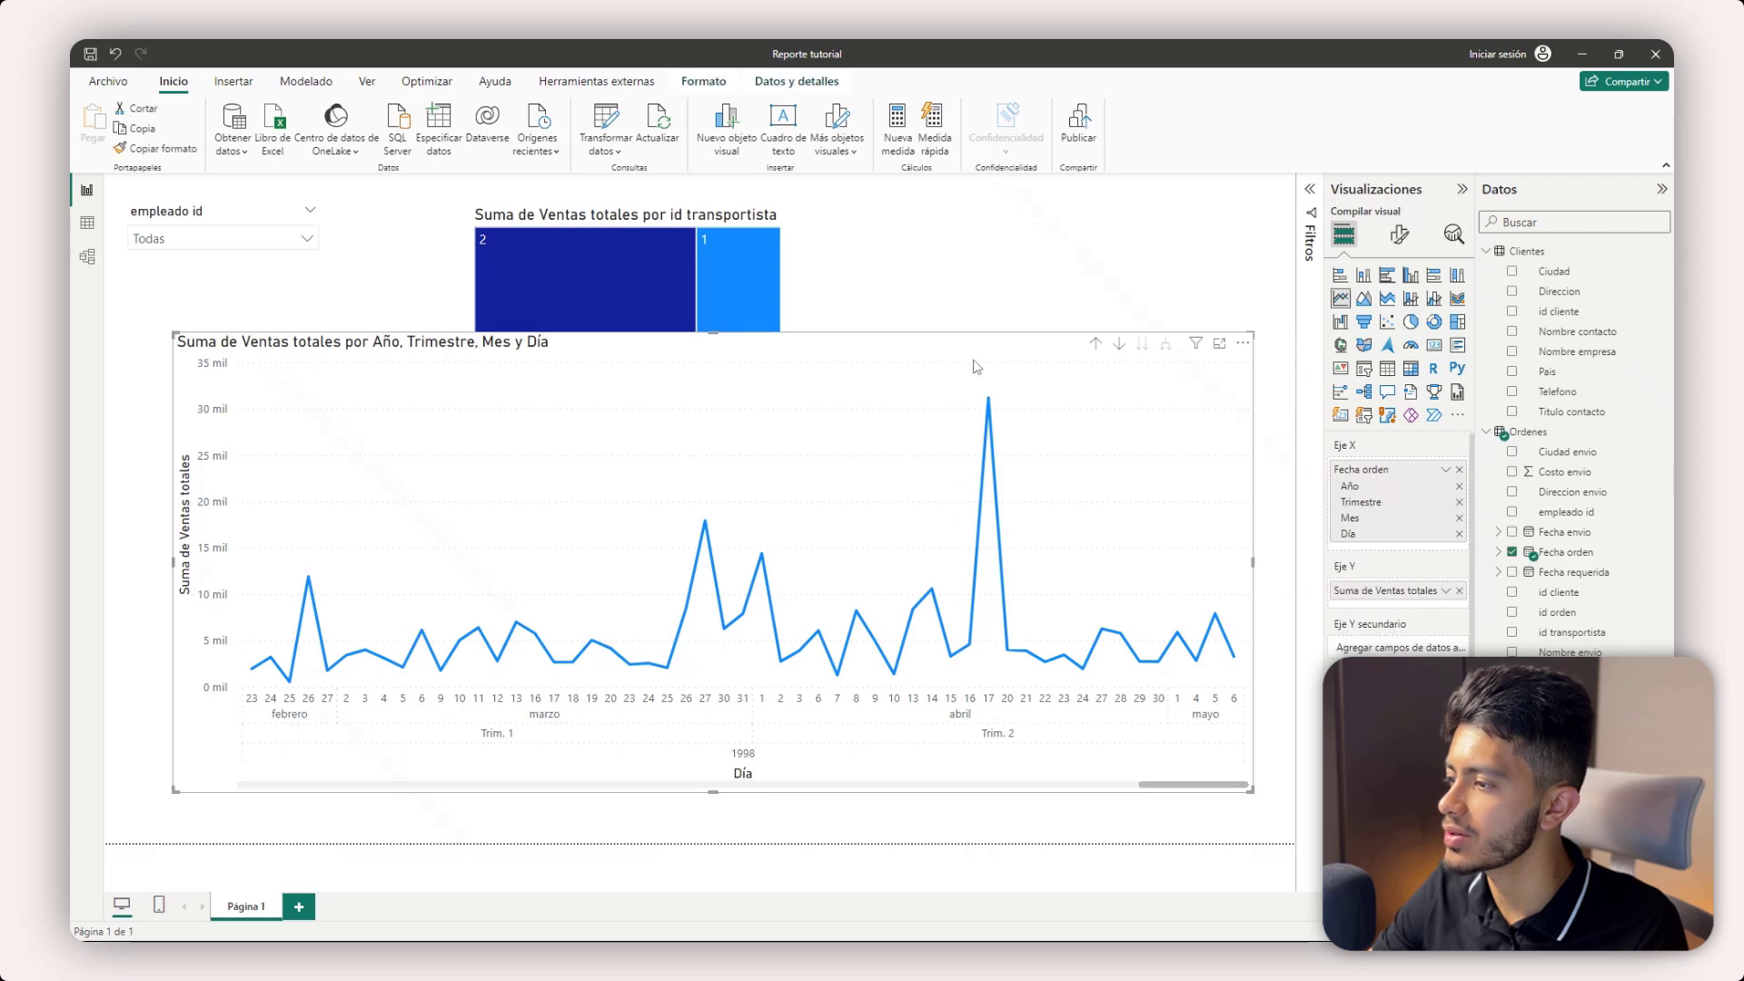
{"action": "key", "text": "Delete"}
- Duplicate the empleado id slicer and place the copy below the original
{"action": "left_click", "coordinate": [184, 225]}
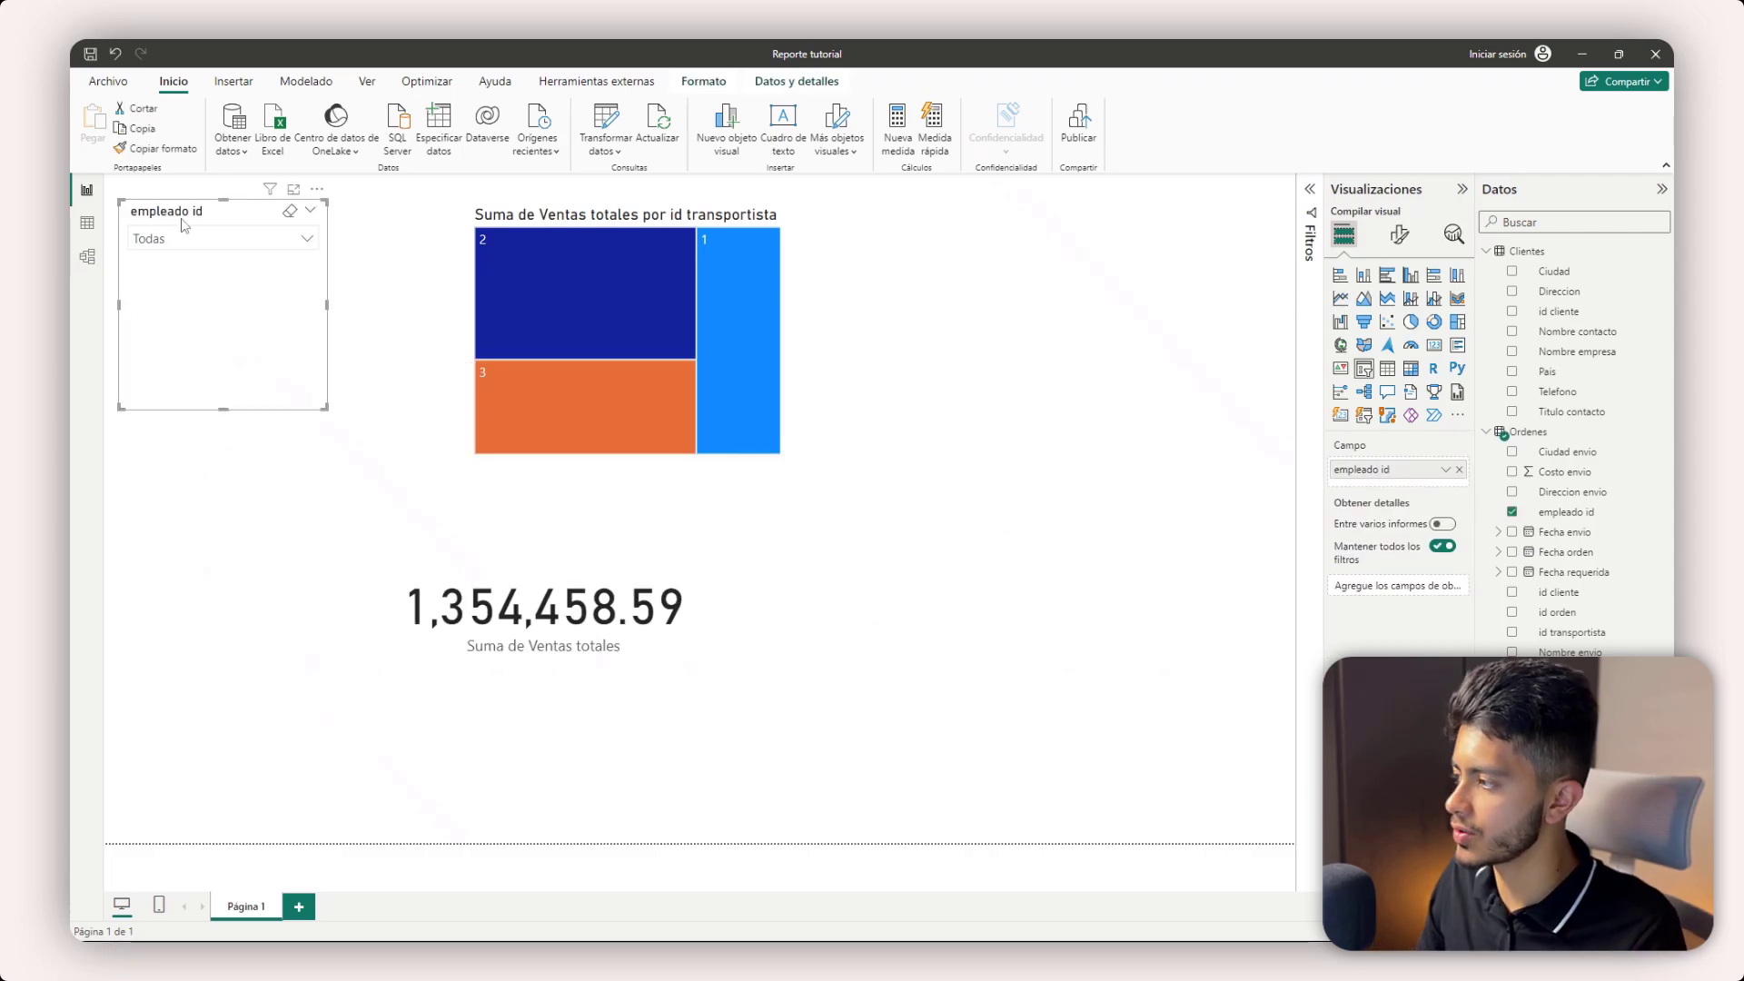
{"action": "key", "text": "ctrl+c"}
{"action": "key", "text": "ctrl+v"}
{"action": "left_click_drag", "start_coordinate": [261, 305], "coordinate": [241, 494]}
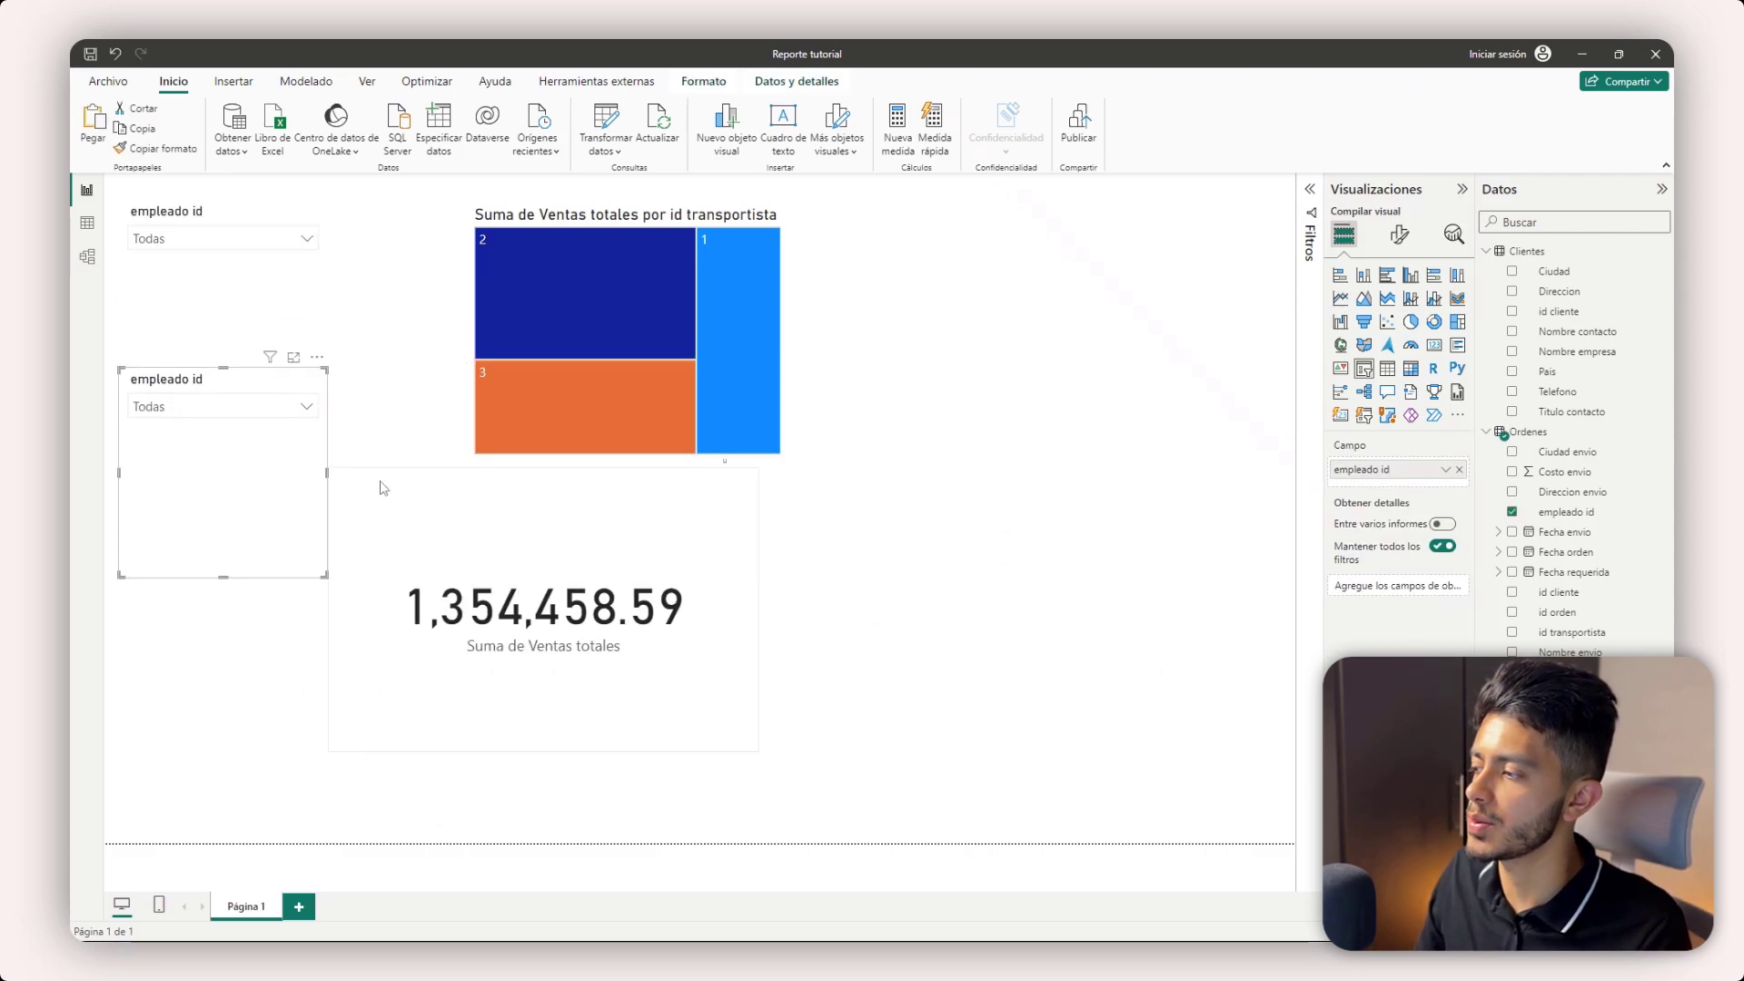
- Replace the field of the copied empleado id slicer with Fecha orden and check its list of dates
{"action": "left_click", "coordinate": [1458, 470]}
{"action": "left_click_drag", "start_coordinate": [1565, 551], "coordinate": [1379, 499]}
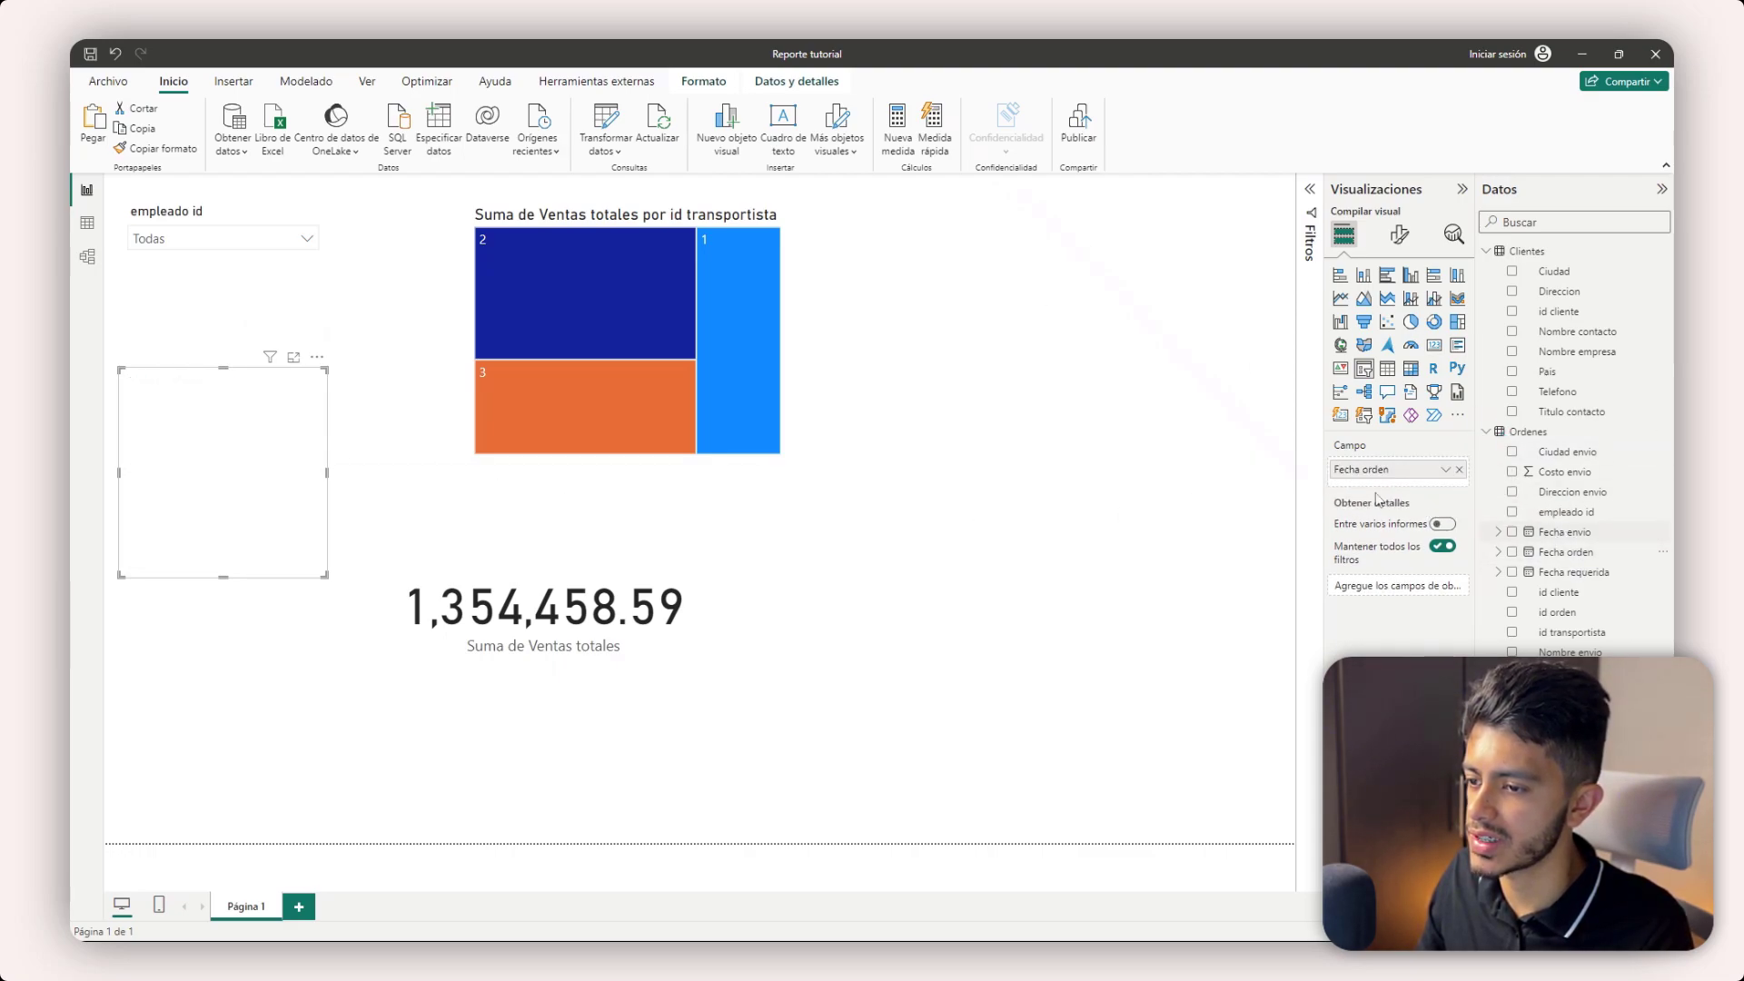
{"action": "left_click", "coordinate": [266, 408]}
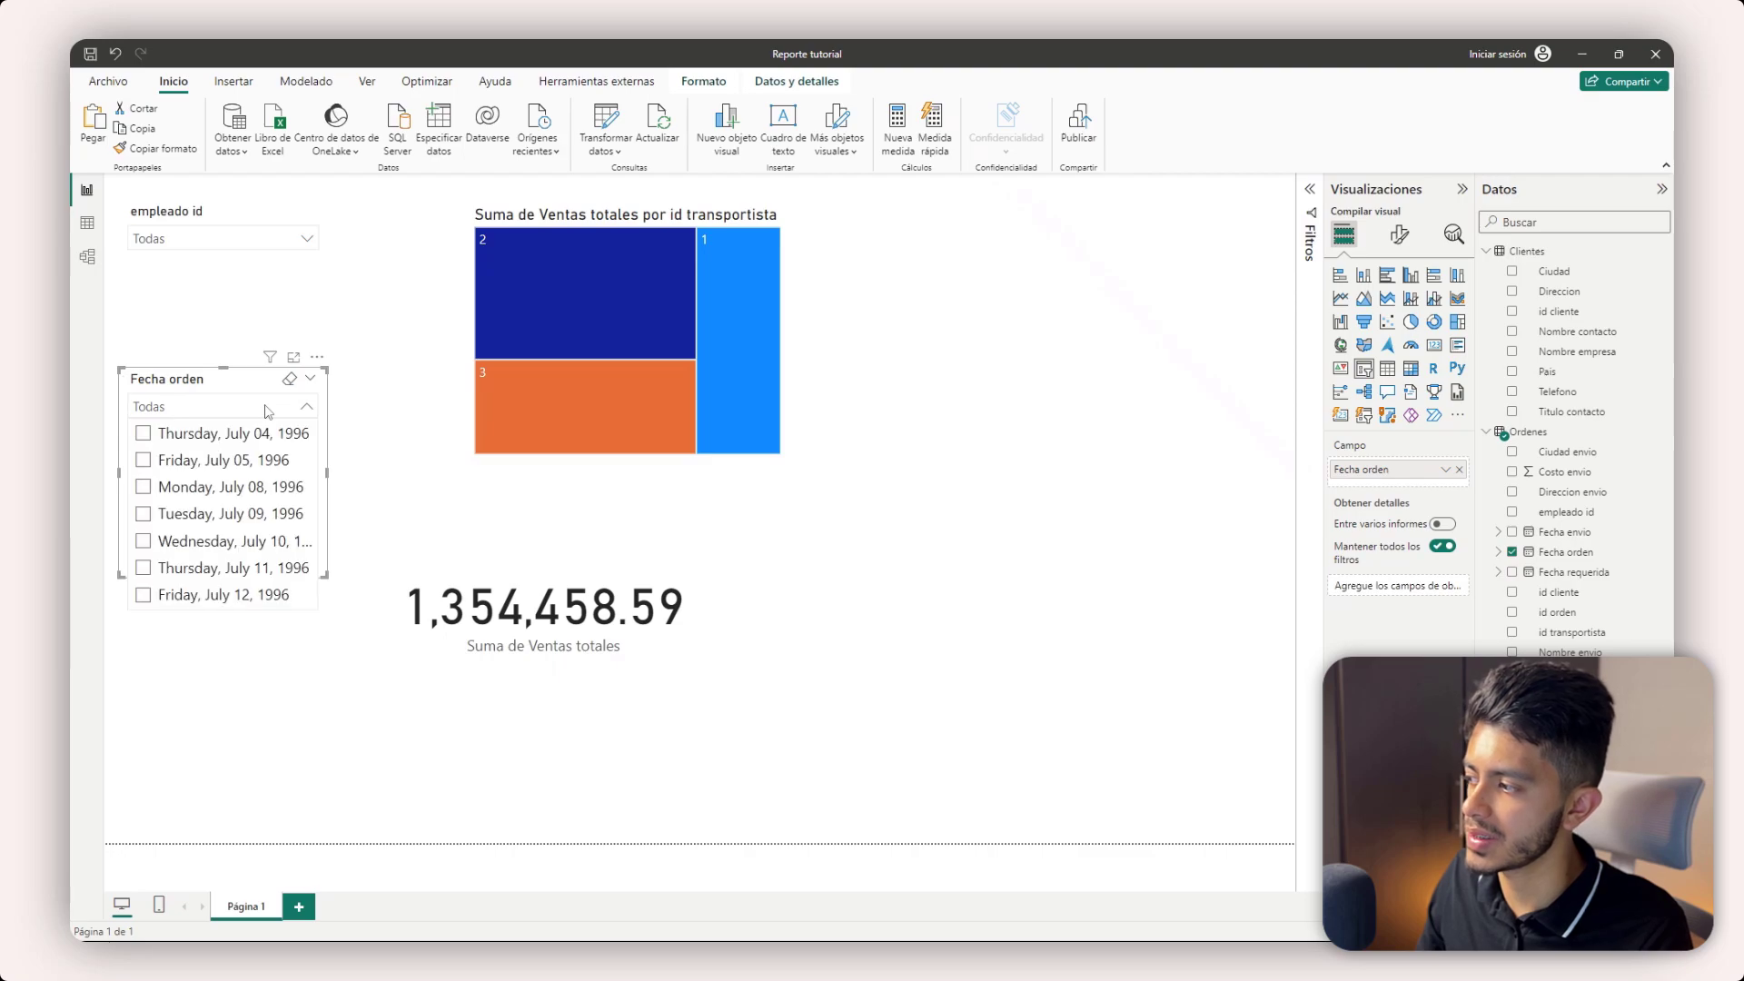
{"action": "left_click", "coordinate": [266, 409]}
- Set the Fecha orden slicer's style to Entre
{"action": "left_click", "coordinate": [1401, 235]}
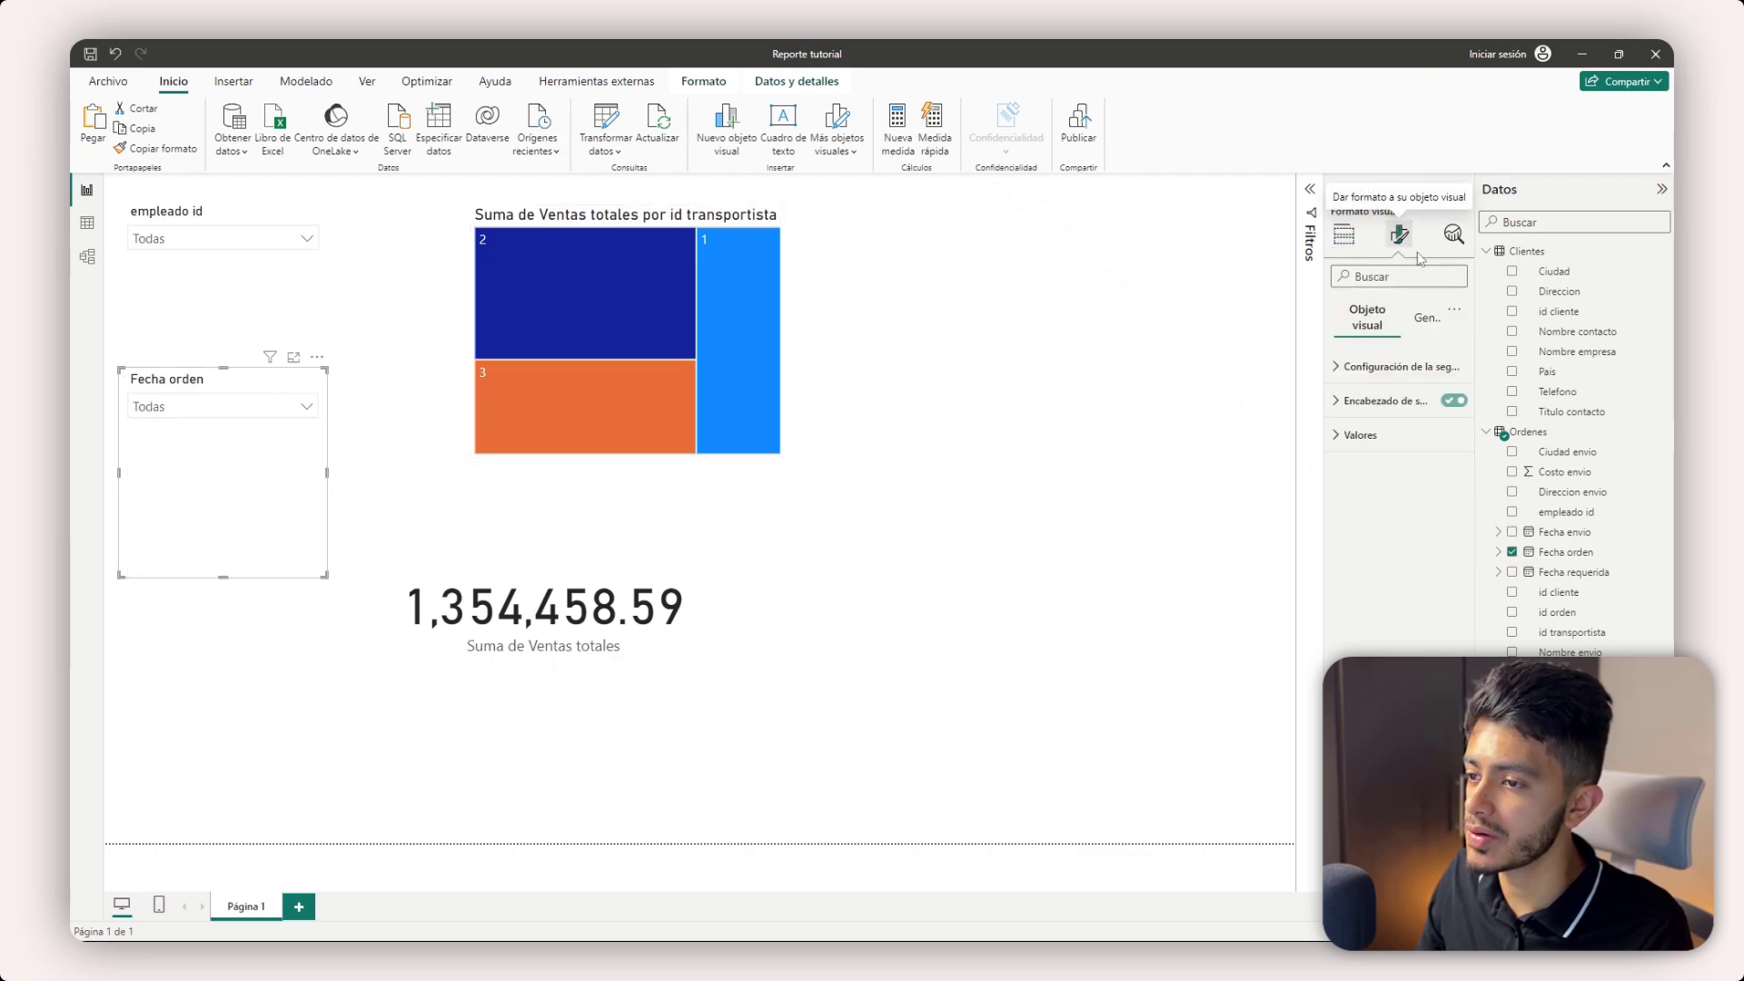
{"action": "left_click", "coordinate": [1405, 390]}
{"action": "left_click", "coordinate": [1396, 454]}
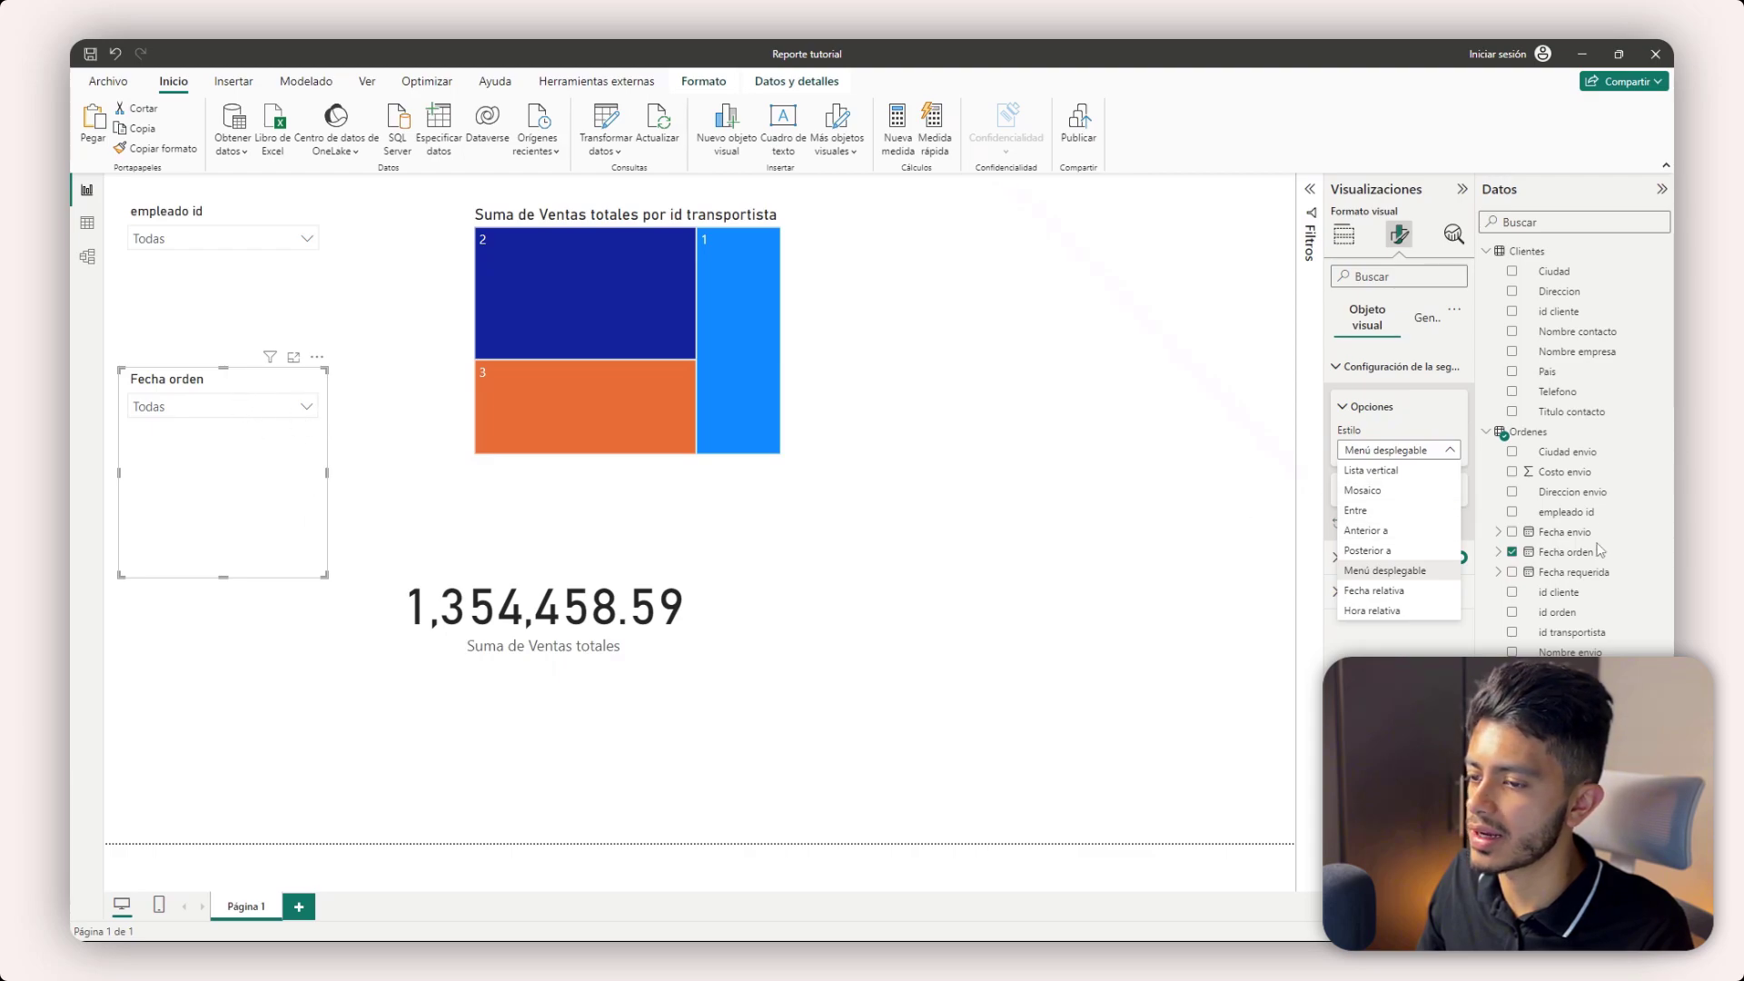
{"action": "left_click", "coordinate": [1357, 509]}
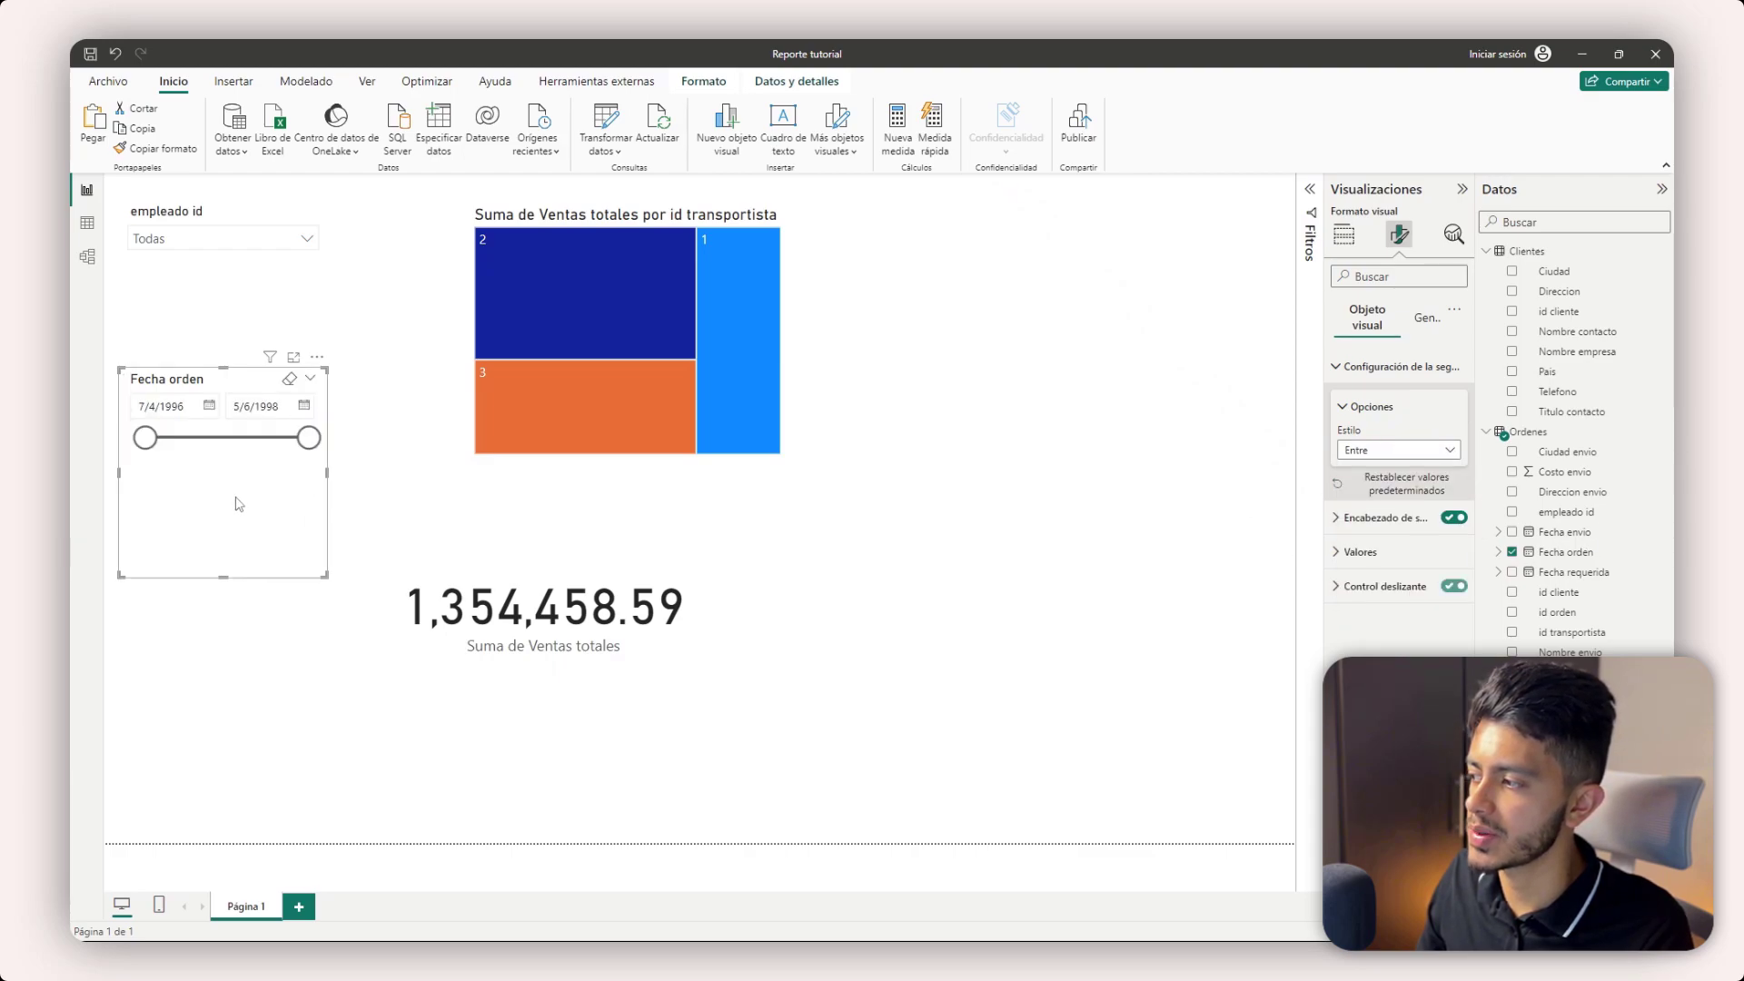
- Limit the Fecha orden slicer to the range from 1/17/1997 to 10/16/1997
{"action": "left_click_drag", "start_coordinate": [309, 437], "coordinate": [258, 438]}
{"action": "left_click", "coordinate": [305, 405]}
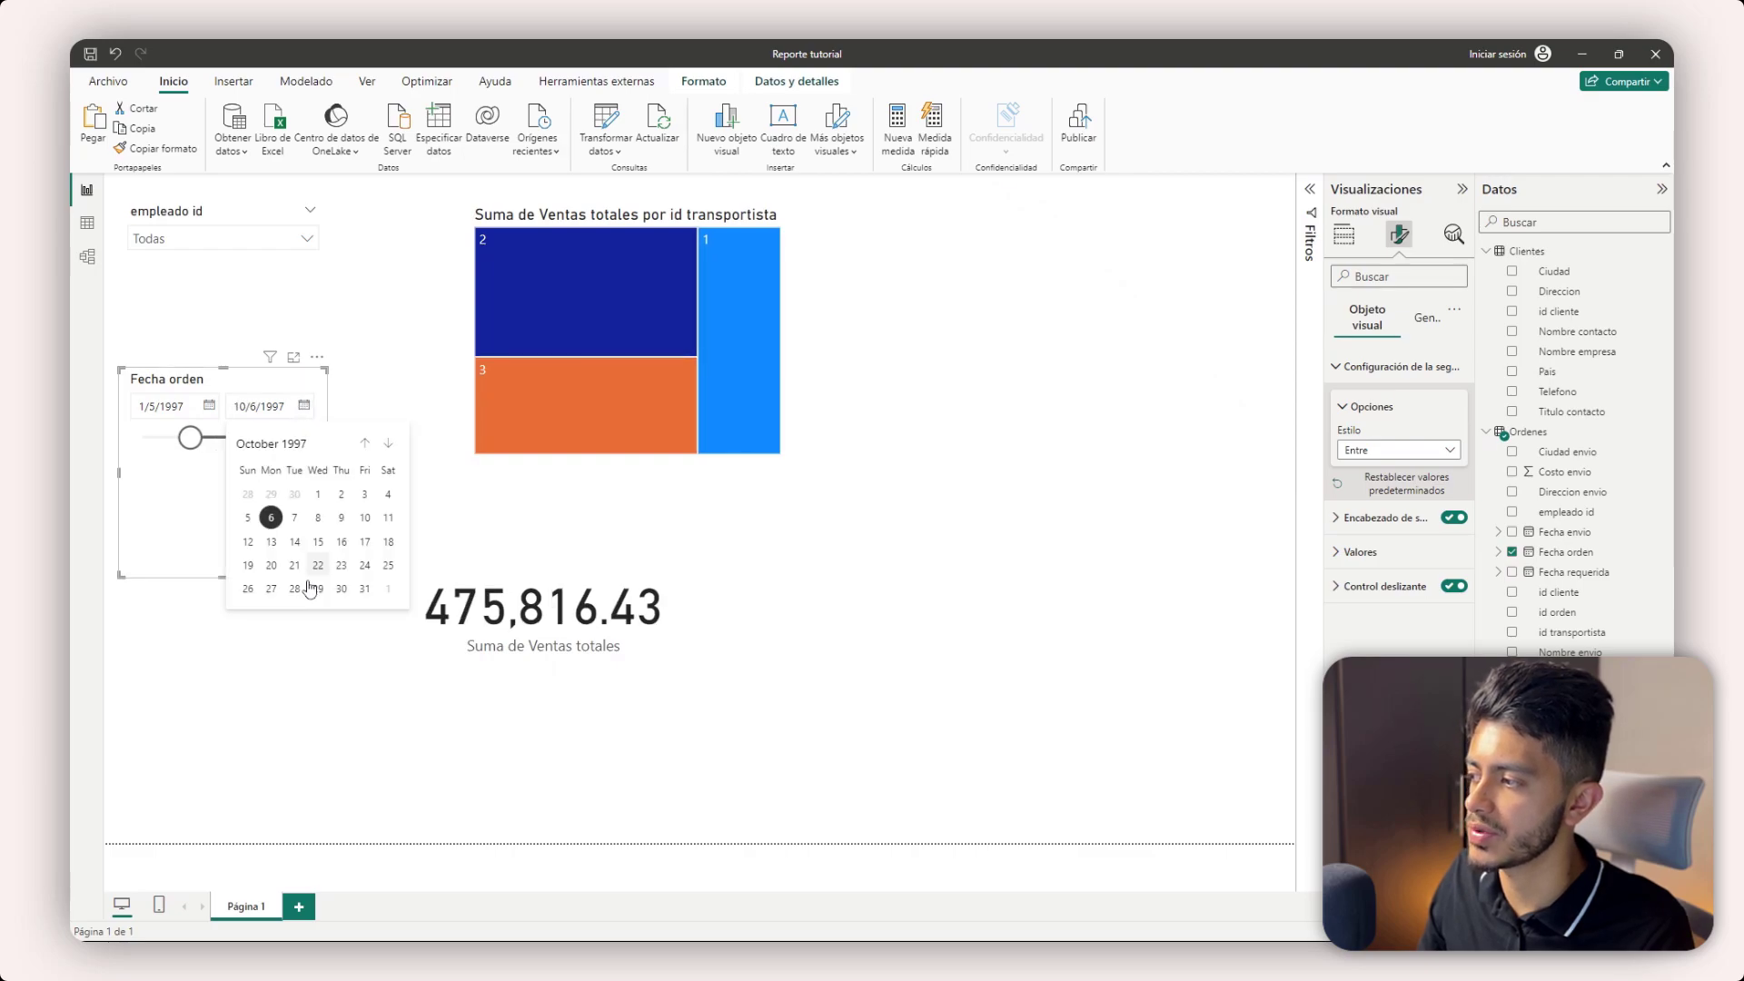
{"action": "left_click", "coordinate": [341, 541]}
{"action": "left_click", "coordinate": [209, 405]}
{"action": "left_click", "coordinate": [271, 541]}
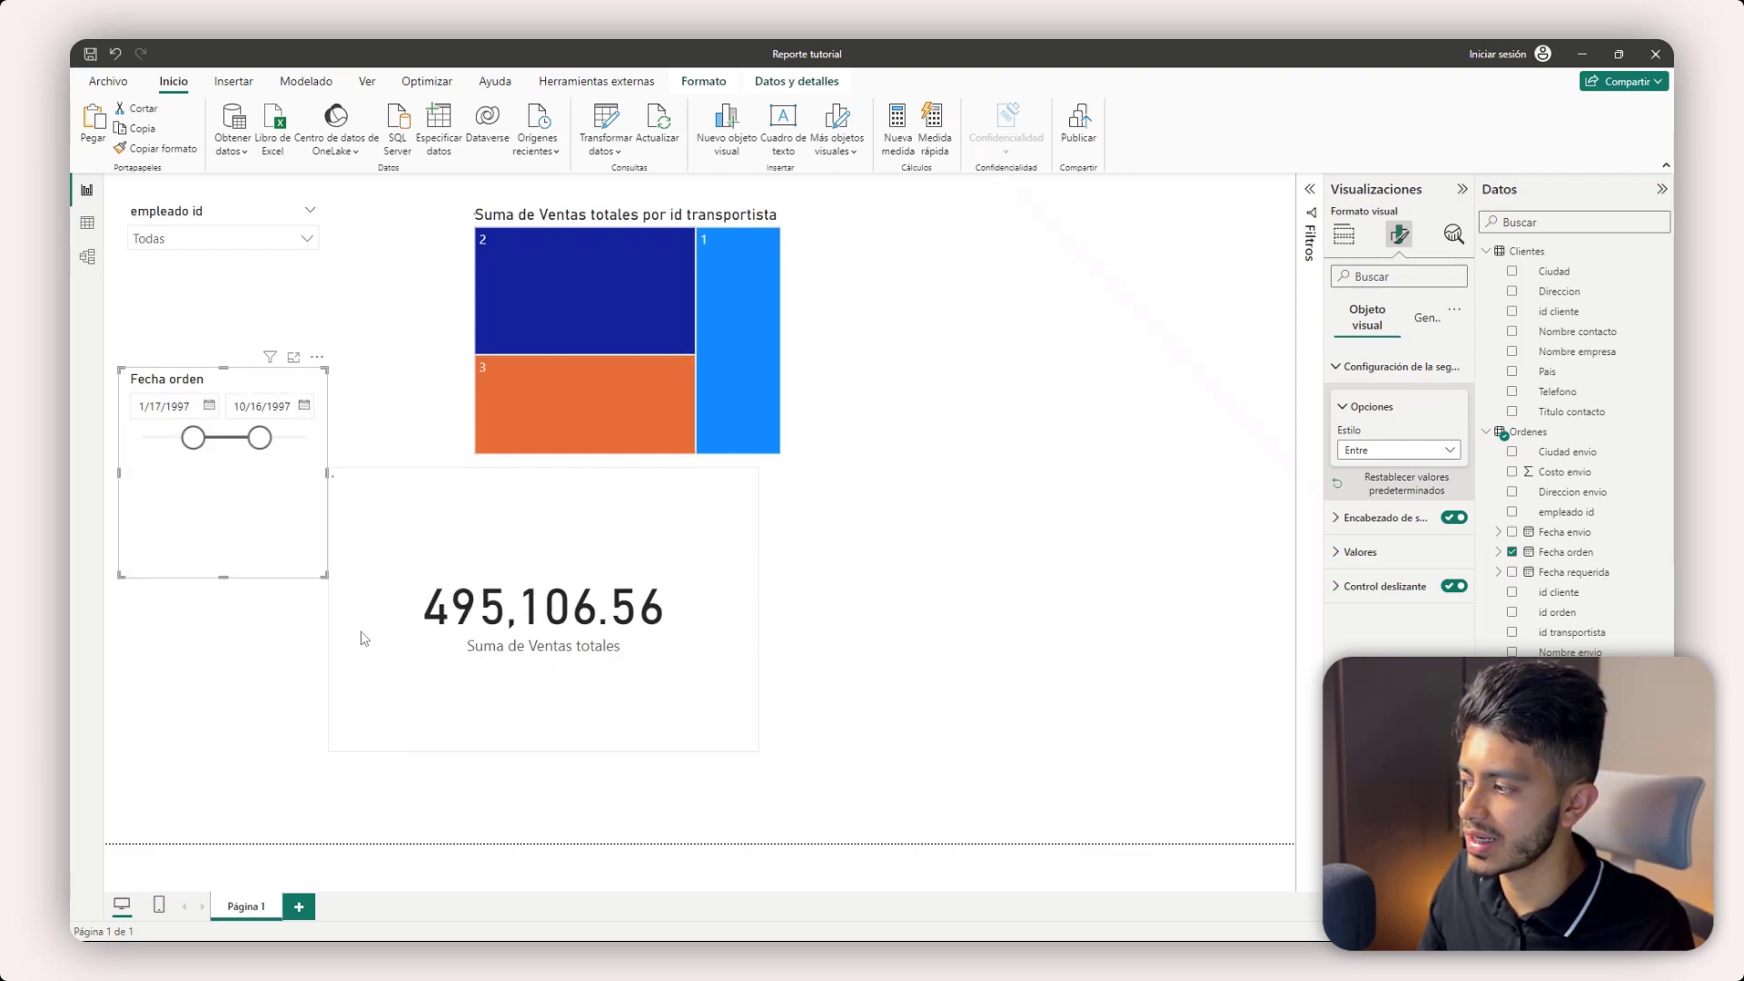
{"action": "left_click", "coordinate": [311, 687]}
{"action": "left_click", "coordinate": [578, 545]}
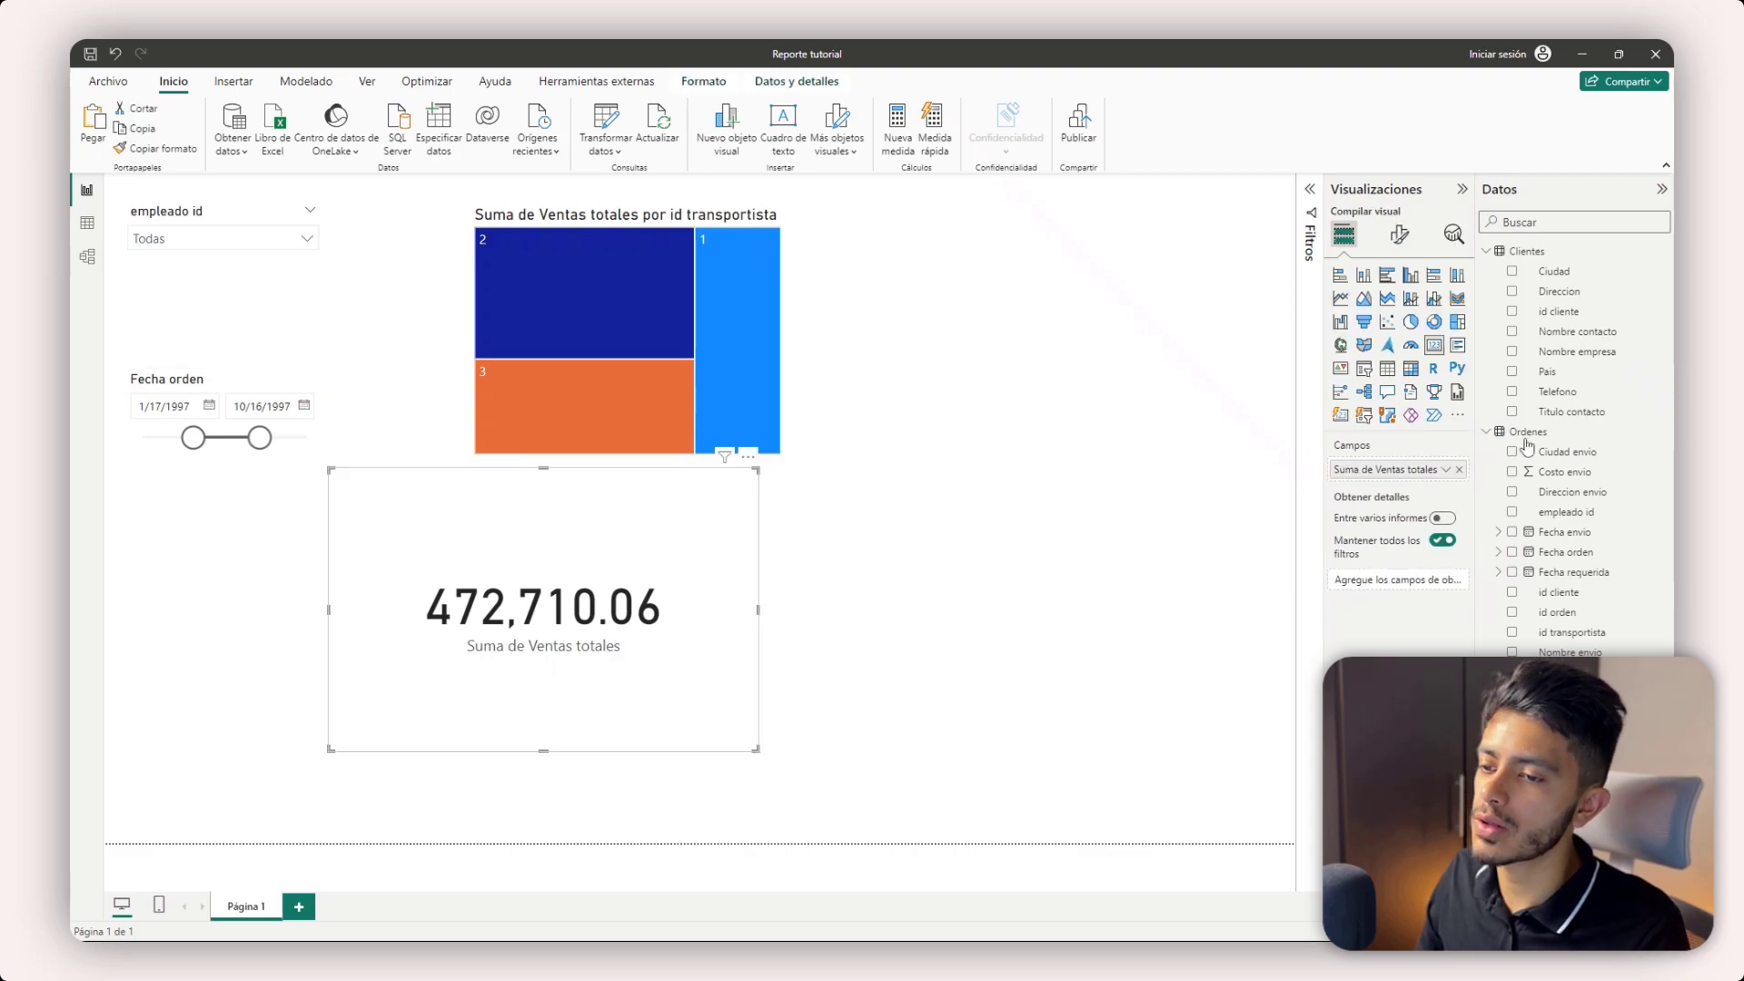
{"action": "left_click", "coordinate": [1566, 552]}
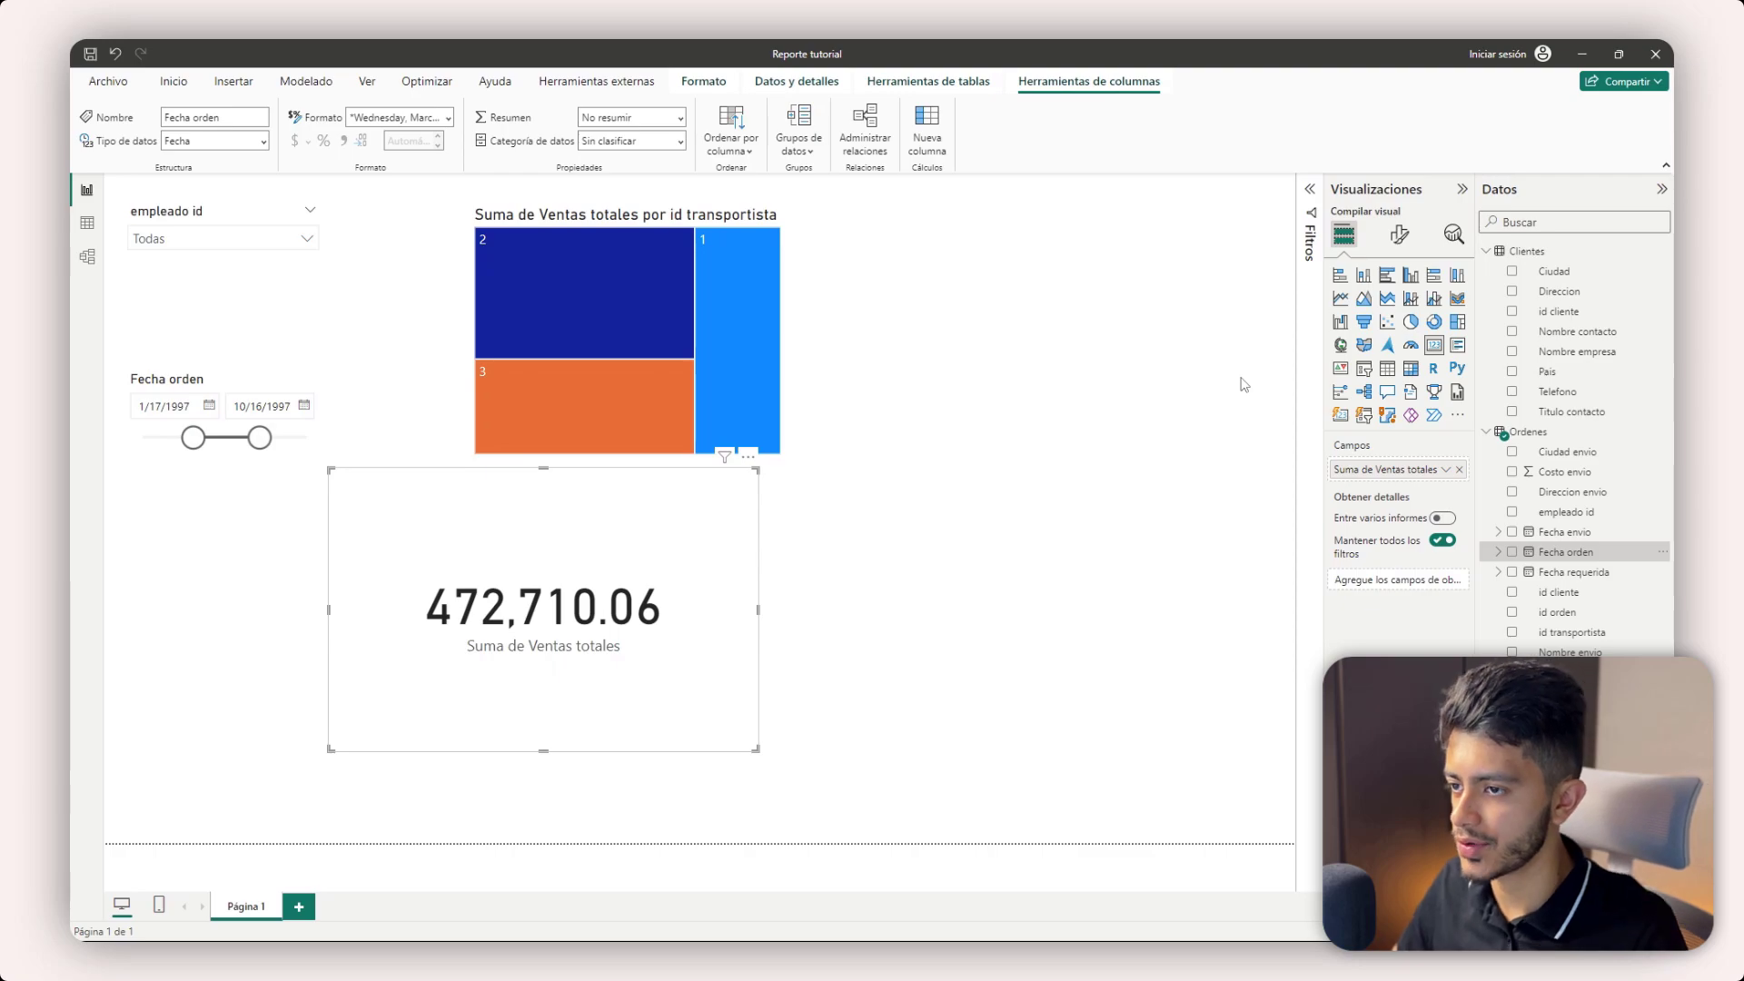
{"action": "left_click", "coordinate": [1278, 278]}
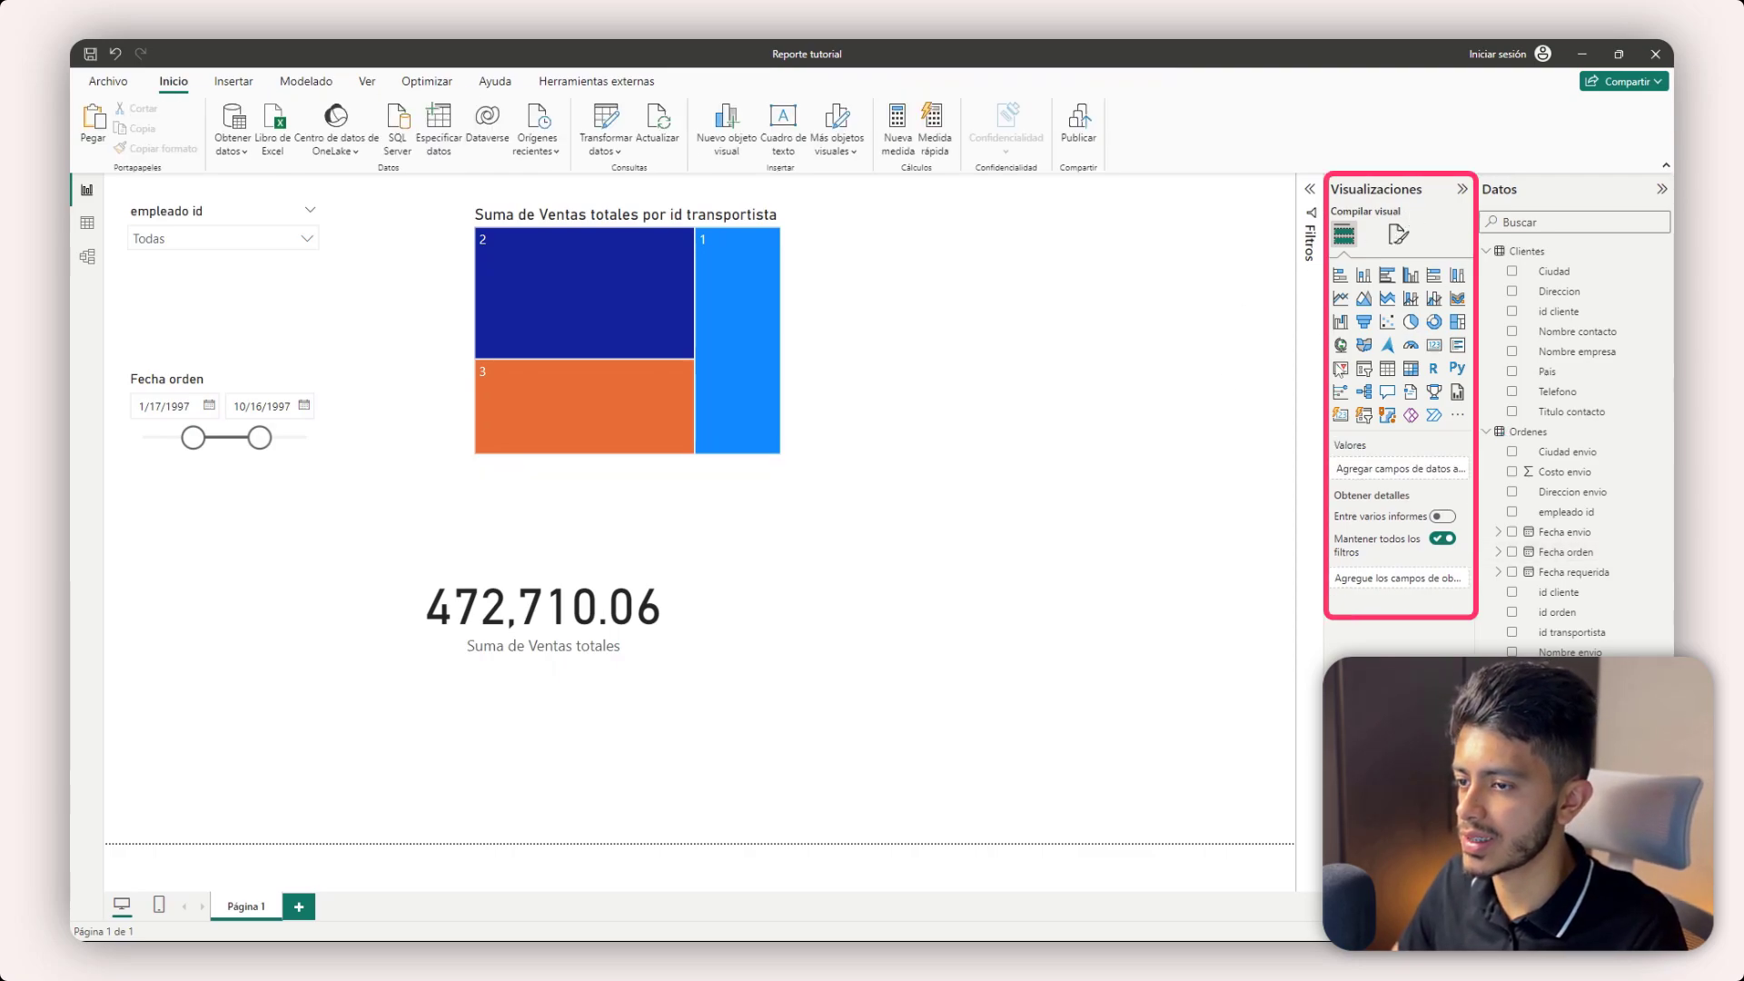
- Open the gallery for getting more visuals, dismiss the sign-in request, and close the gallery
{"action": "left_click", "coordinate": [1461, 416]}
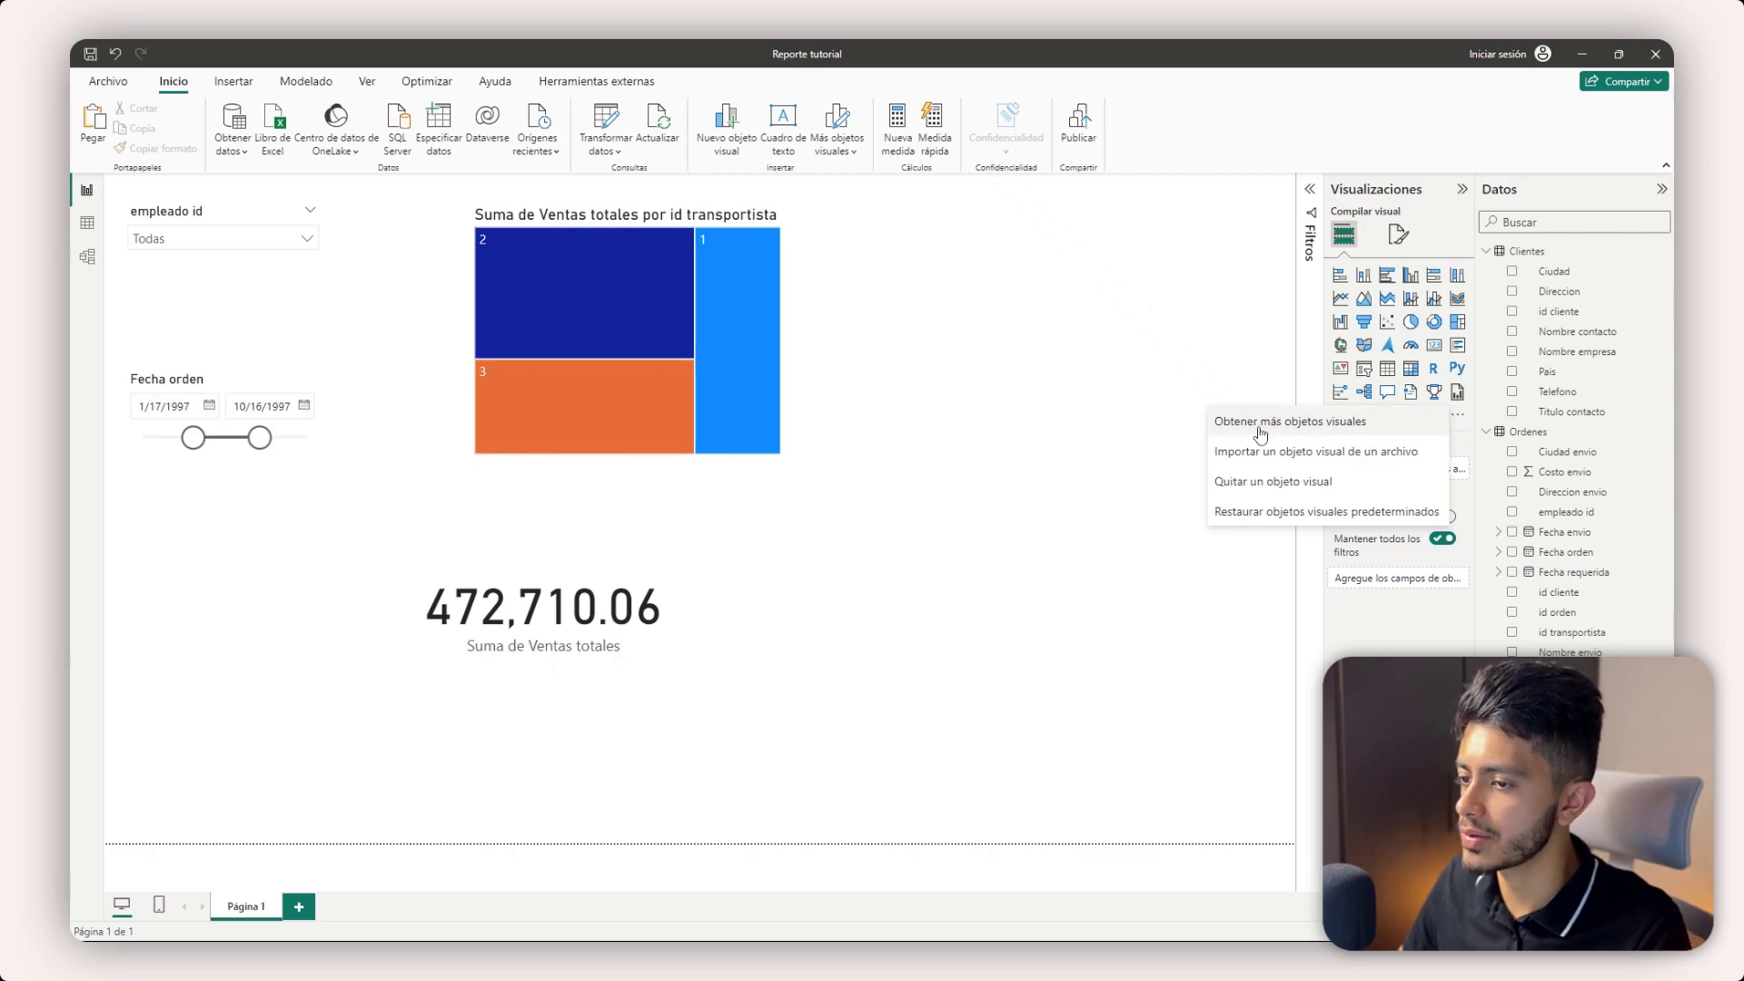
{"action": "key", "text": "Escape"}
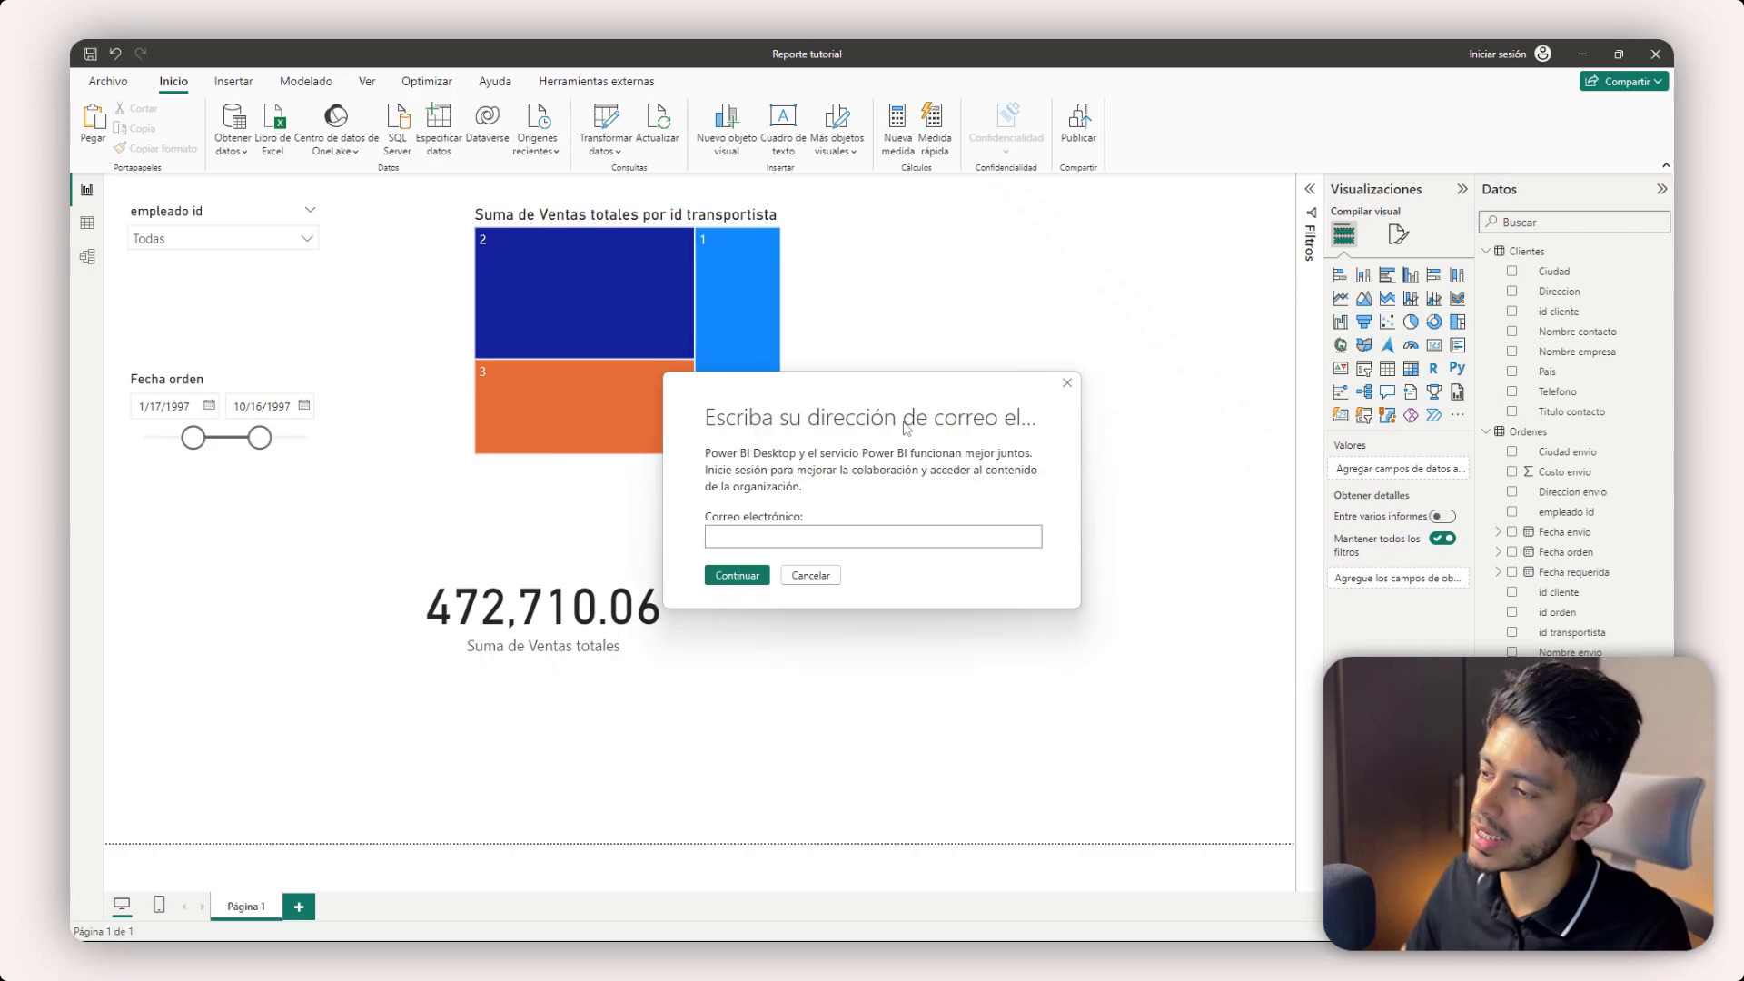
{"action": "left_click", "coordinate": [1067, 385]}
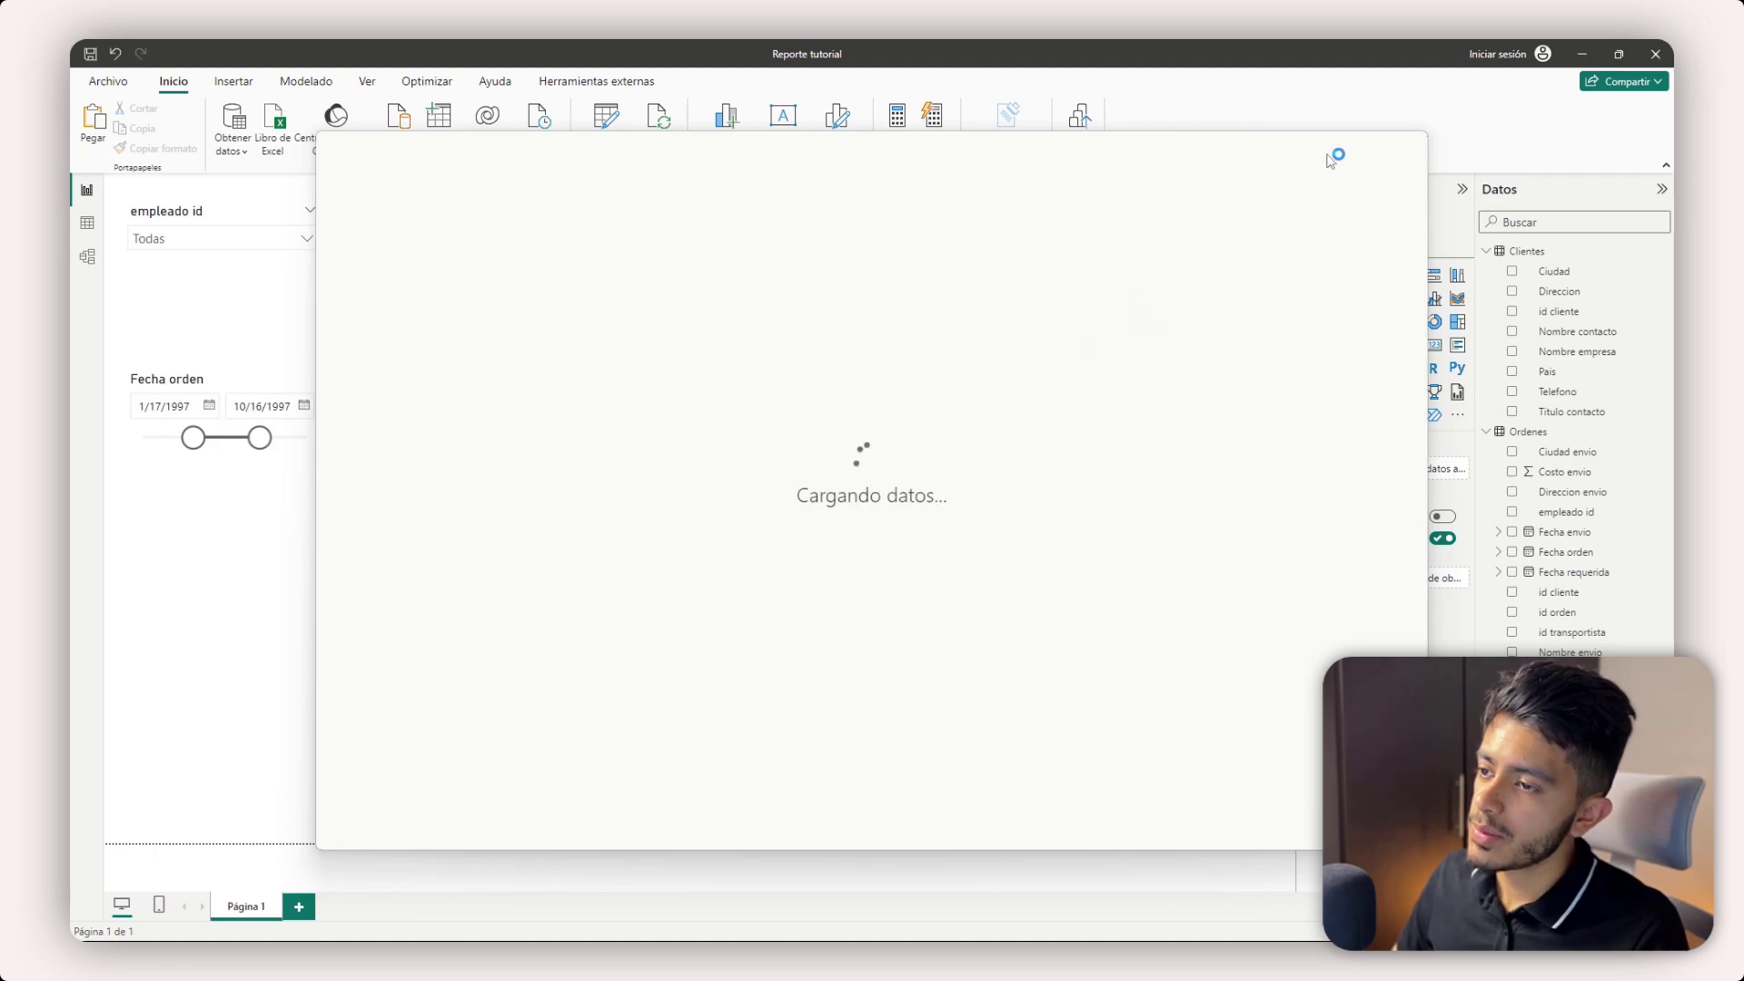
{"action": "left_click", "coordinate": [1065, 385]}
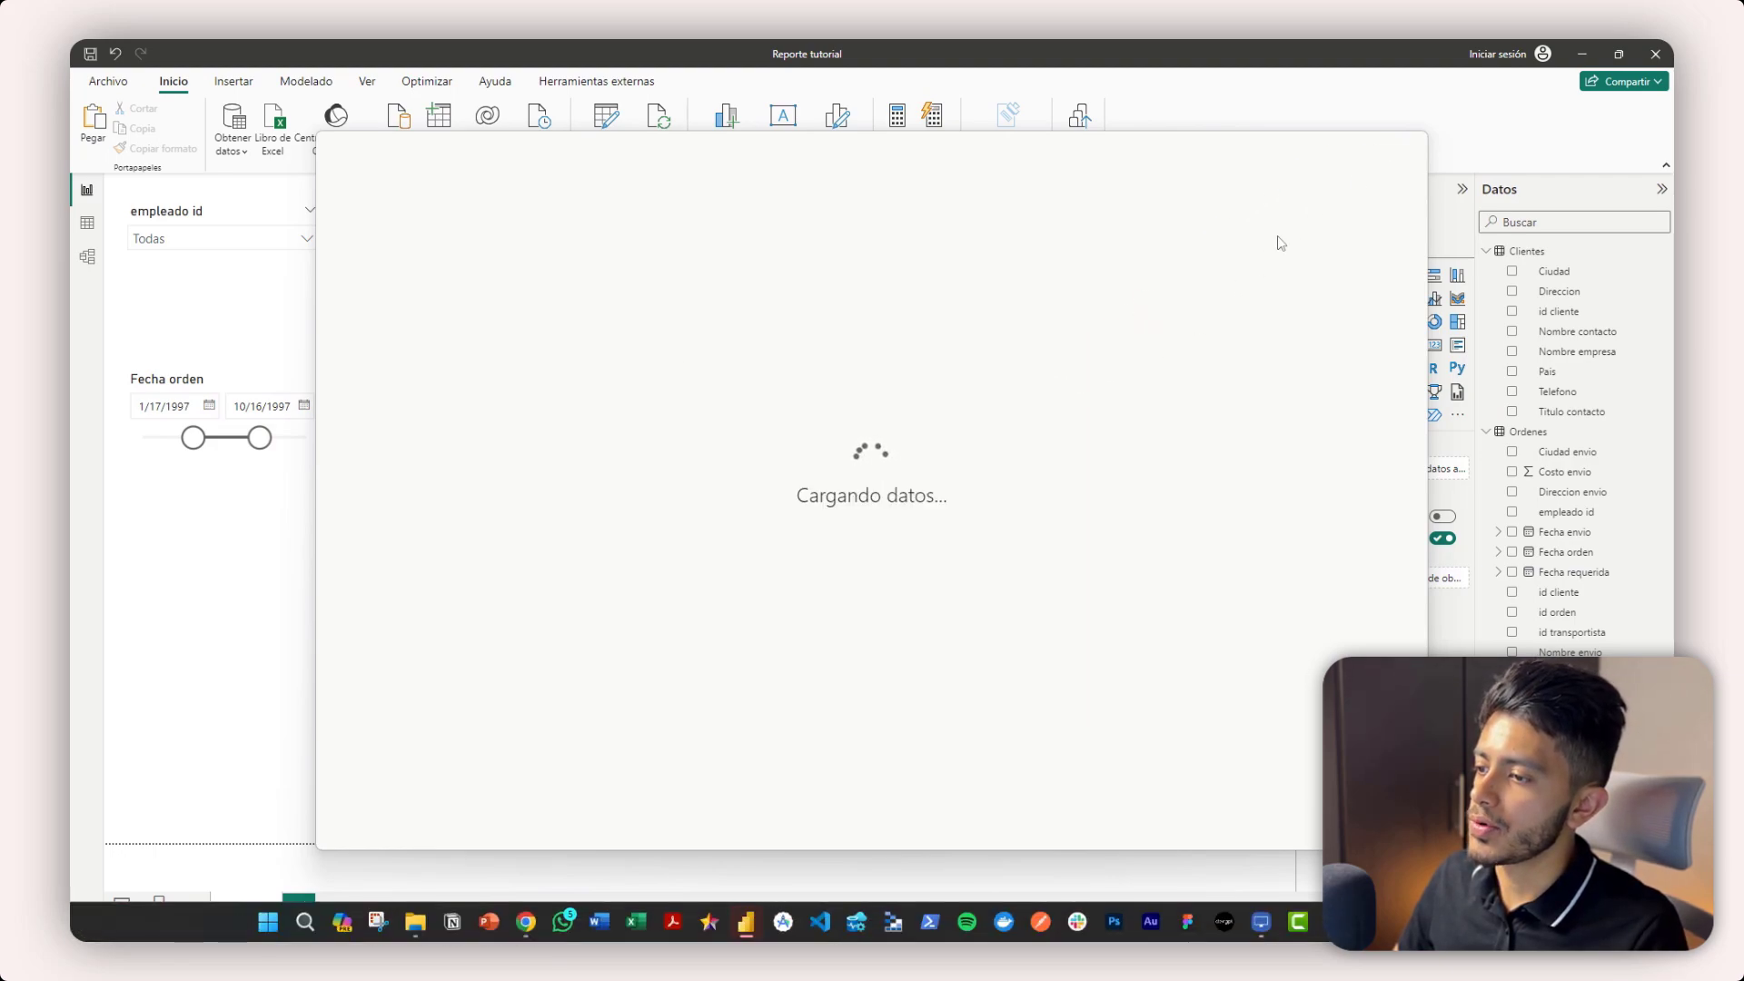
{"action": "left_click", "coordinate": [1403, 158]}
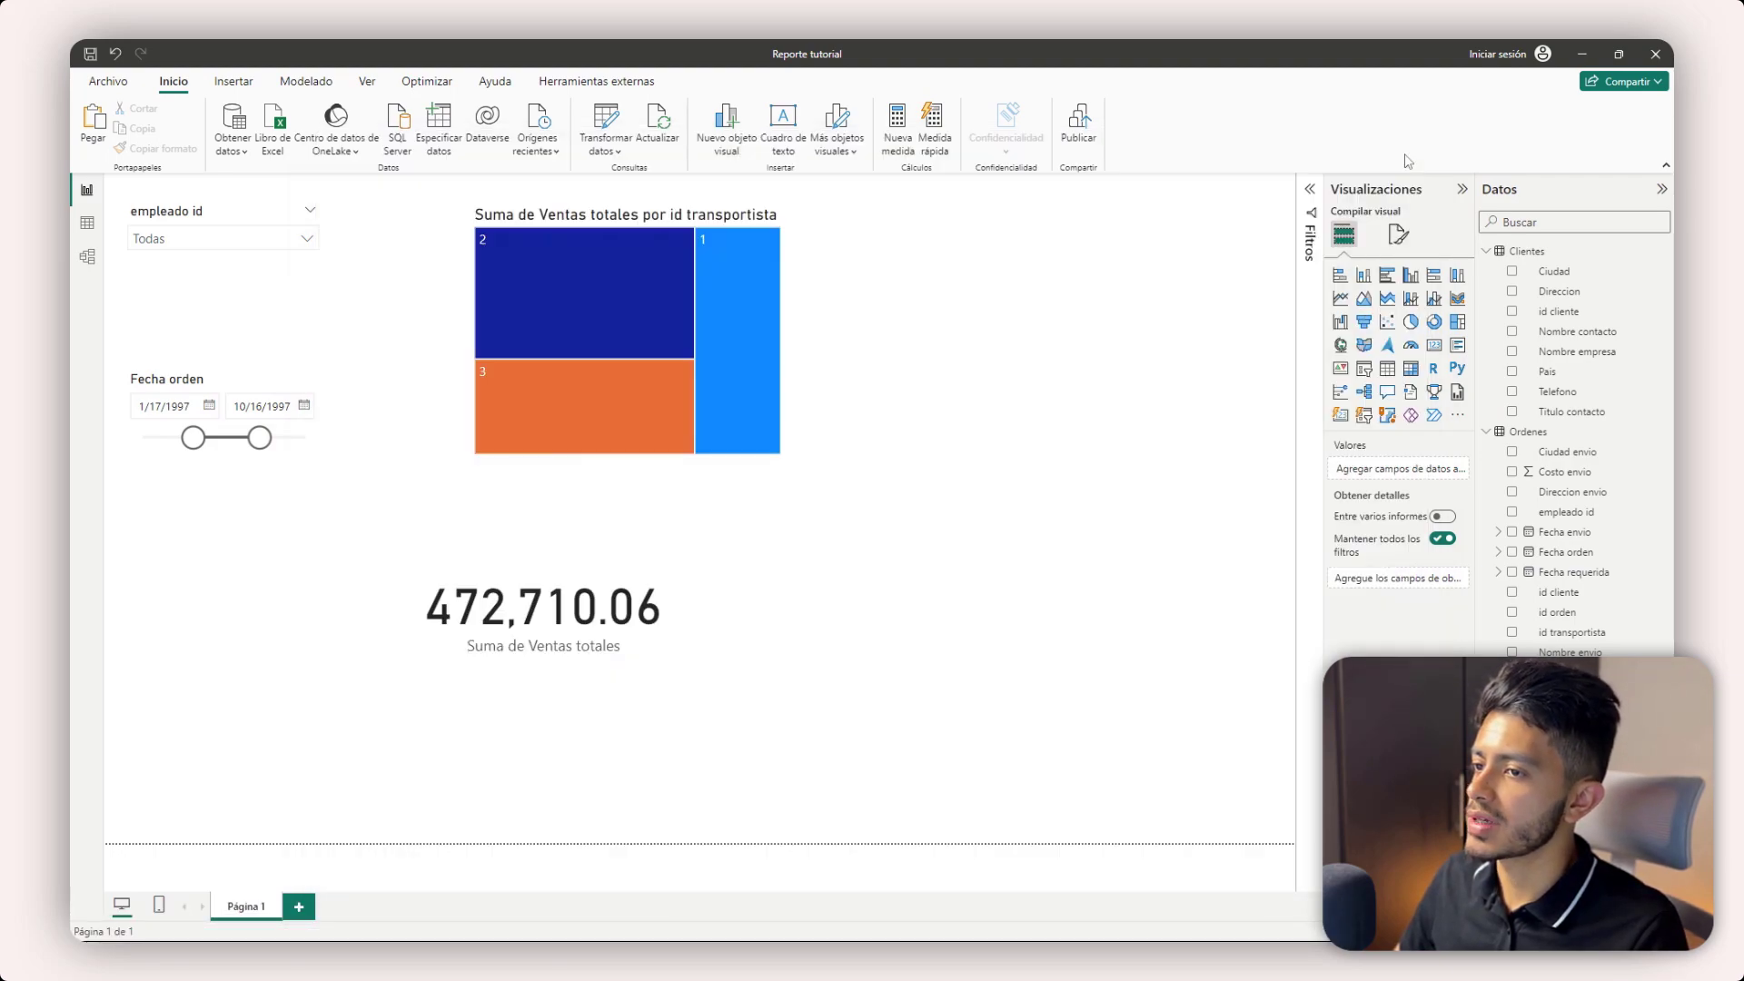
- Resize the empleado id slicer to be shorter and slightly wider so it clears the Fecha orden slicer
{"action": "left_click", "coordinate": [649, 534]}
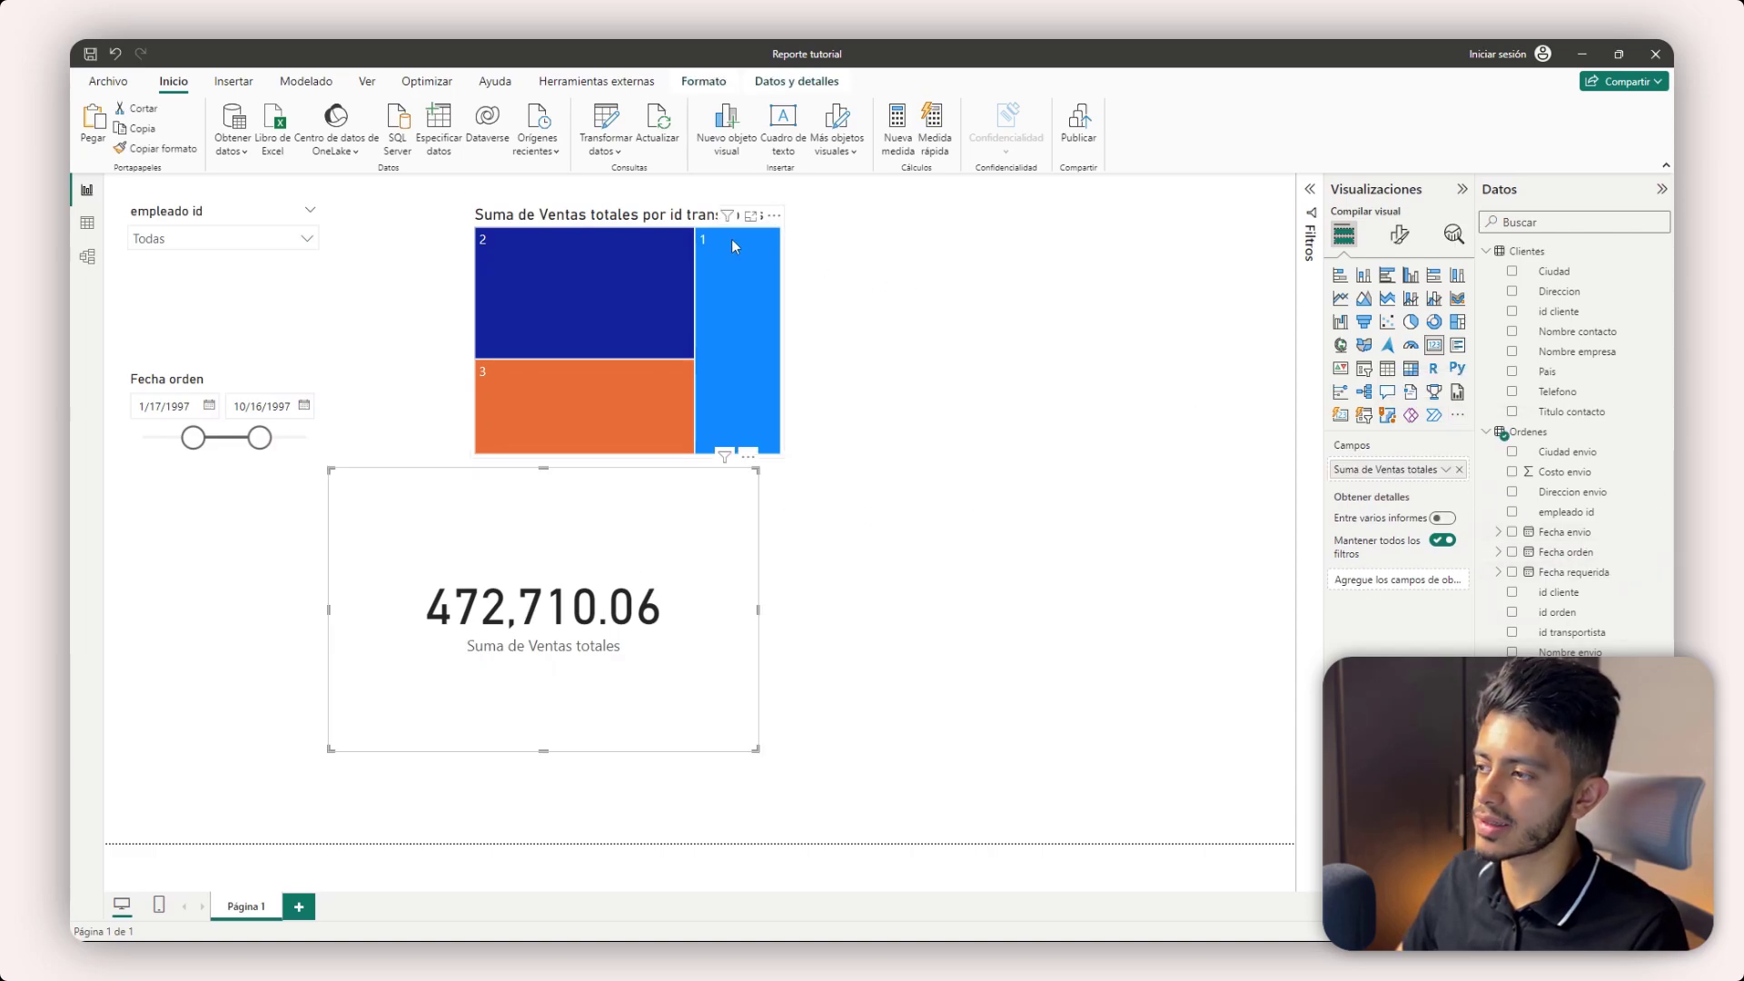
{"action": "left_click", "coordinate": [643, 218]}
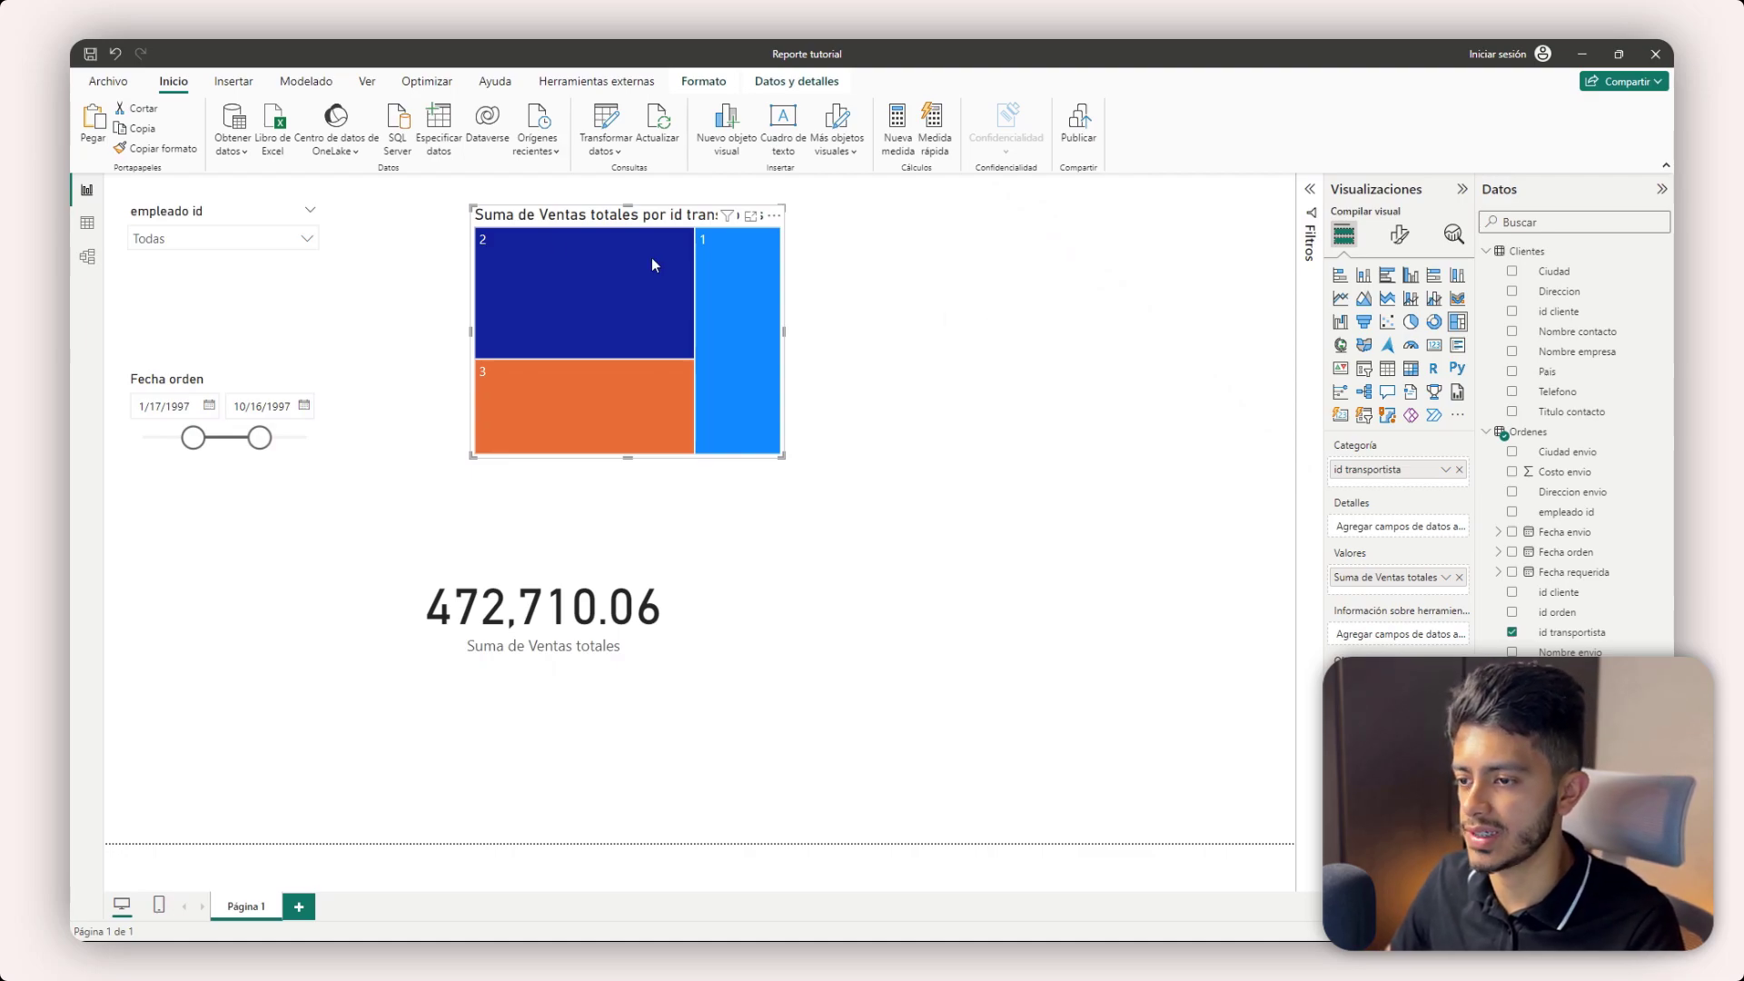
{"action": "left_click", "coordinate": [251, 208]}
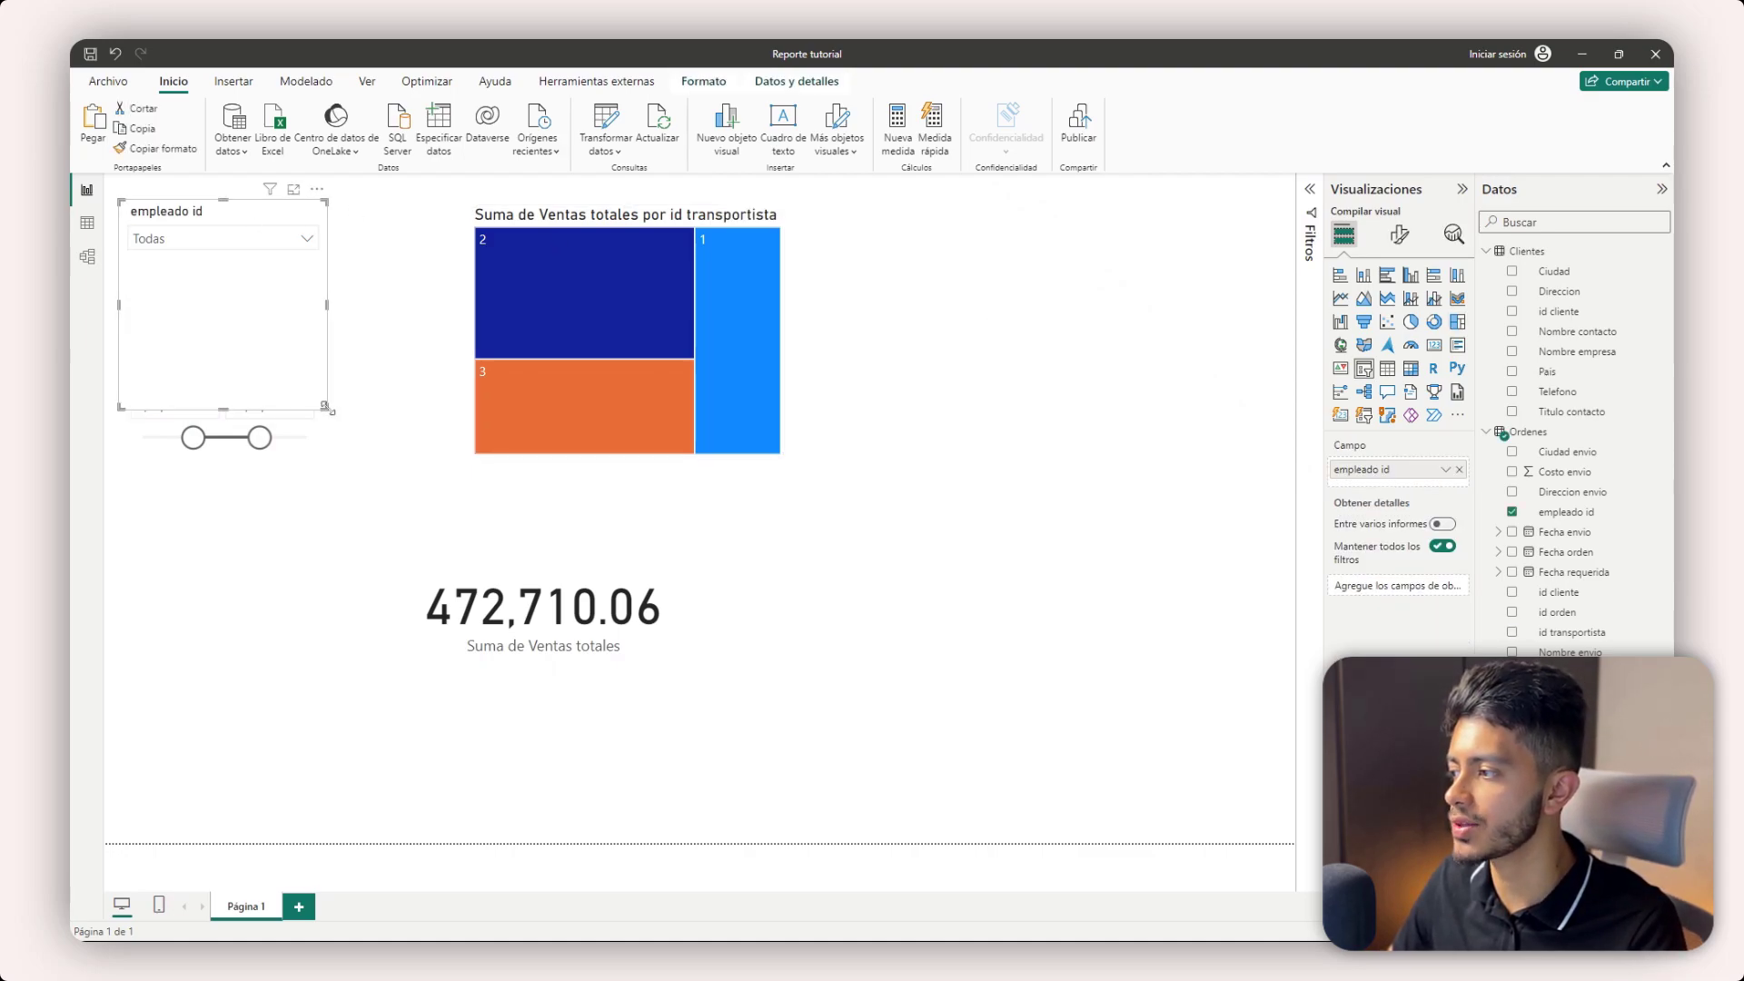
{"action": "left_click_drag", "start_coordinate": [329, 409], "coordinate": [349, 330]}
- Cross-filter the Ventas totales card with id transportista 1 and 2 in the treemap, and clear the selection
{"action": "left_click", "coordinate": [630, 253]}
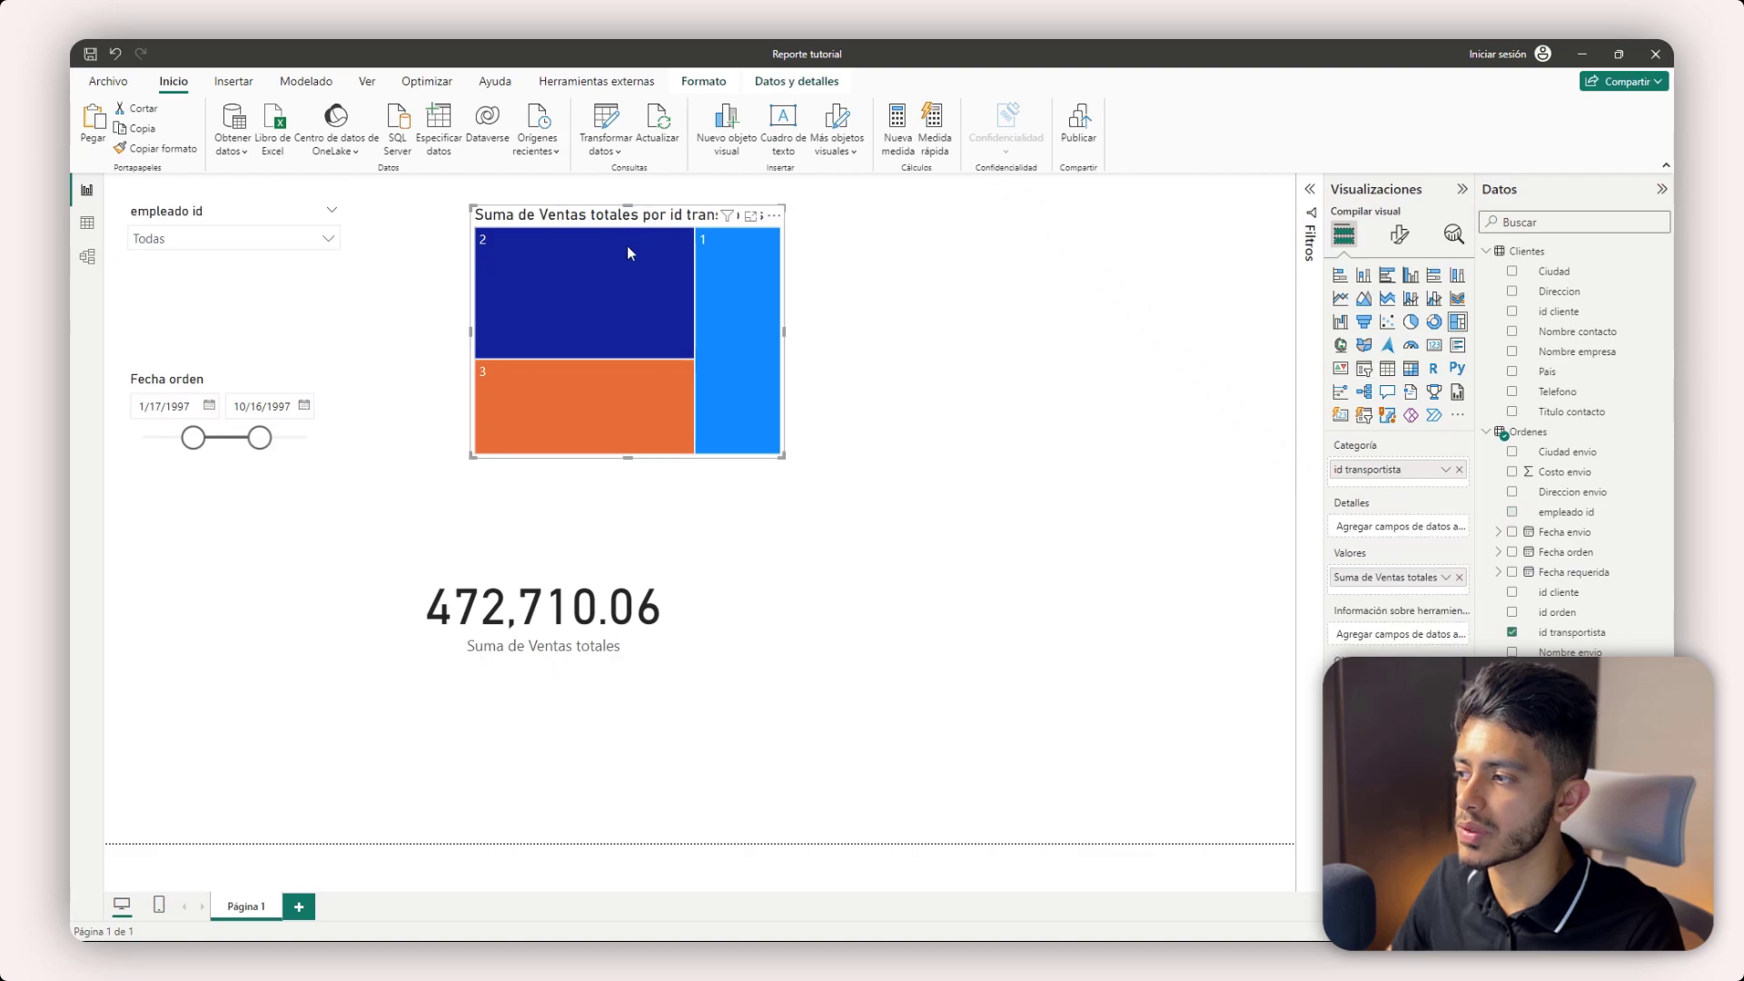
{"action": "left_click", "coordinate": [736, 365]}
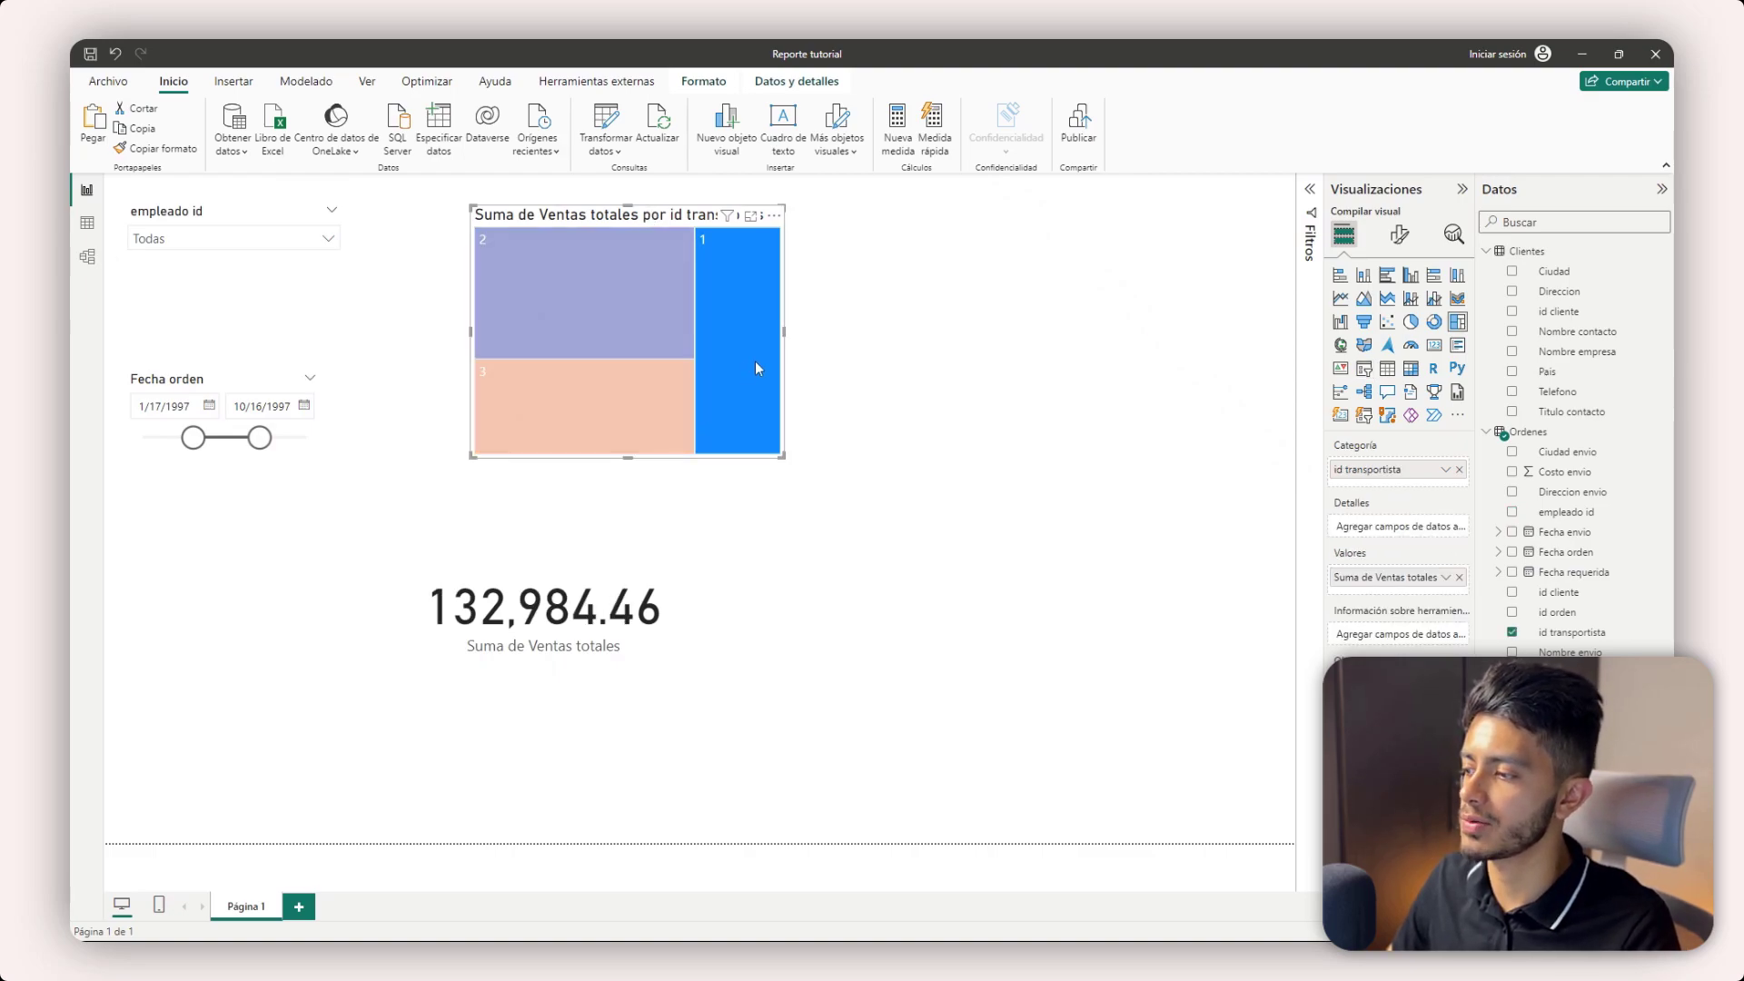
{"action": "left_click", "coordinate": [583, 302]}
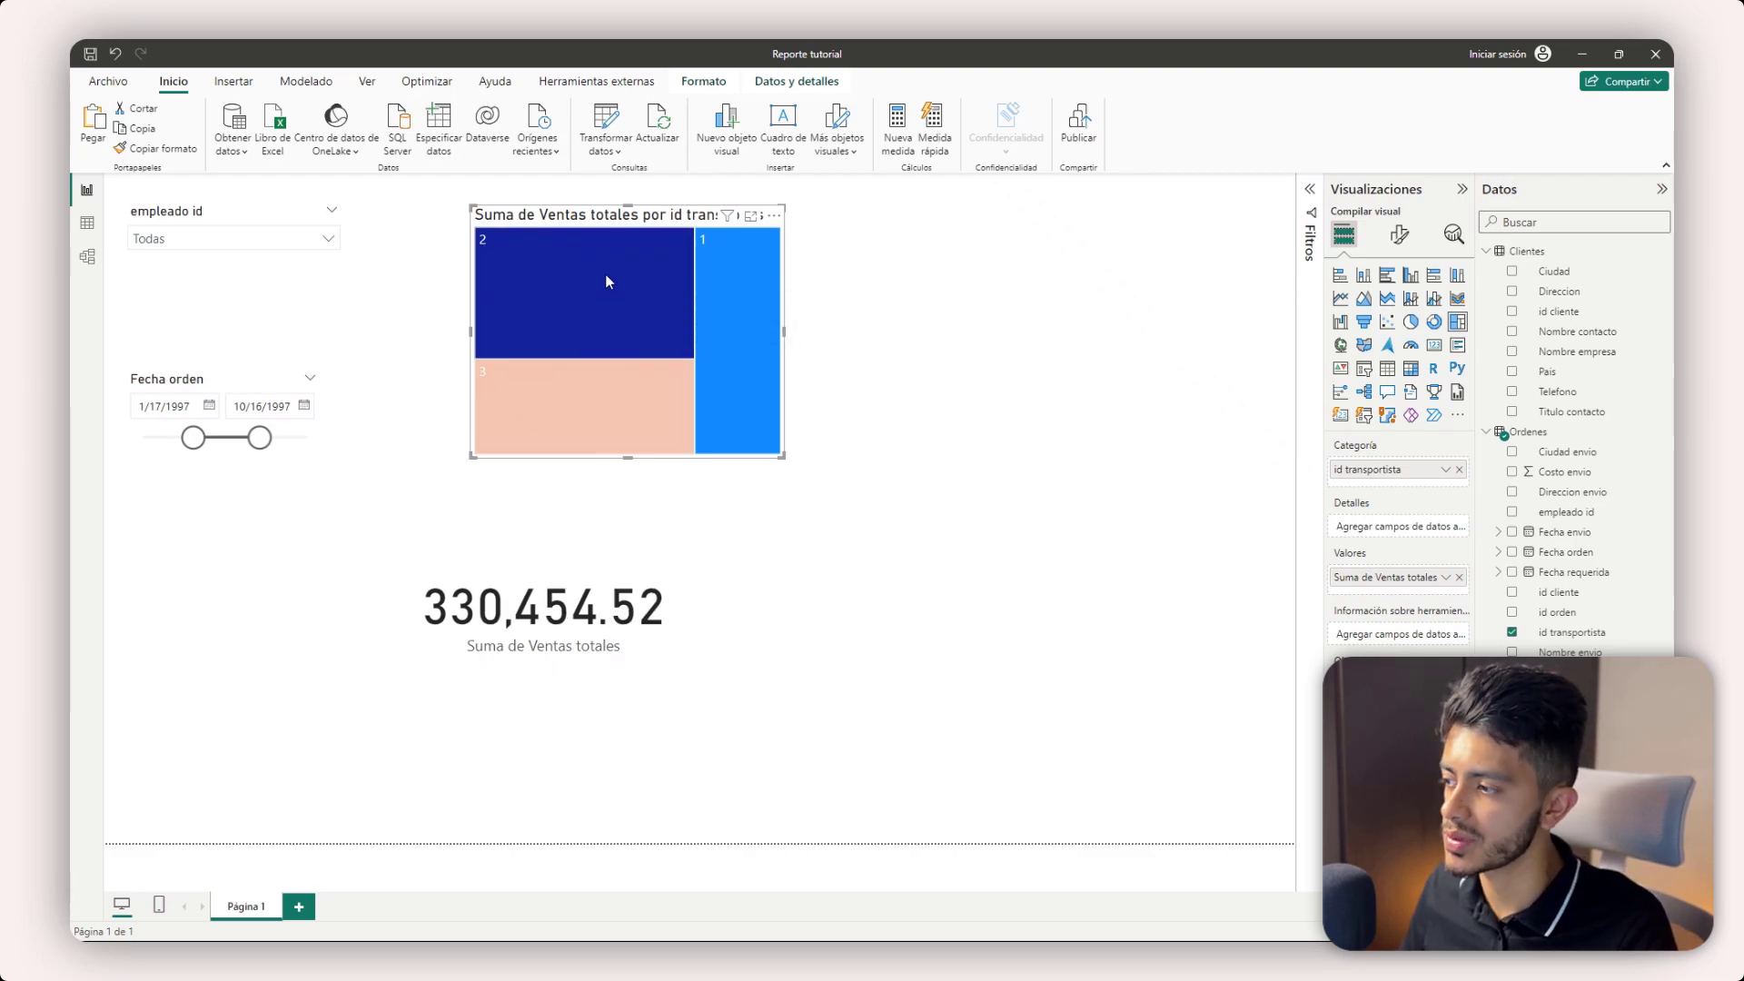
{"action": "left_click", "coordinate": [732, 331]}
{"action": "left_click", "coordinate": [733, 331]}
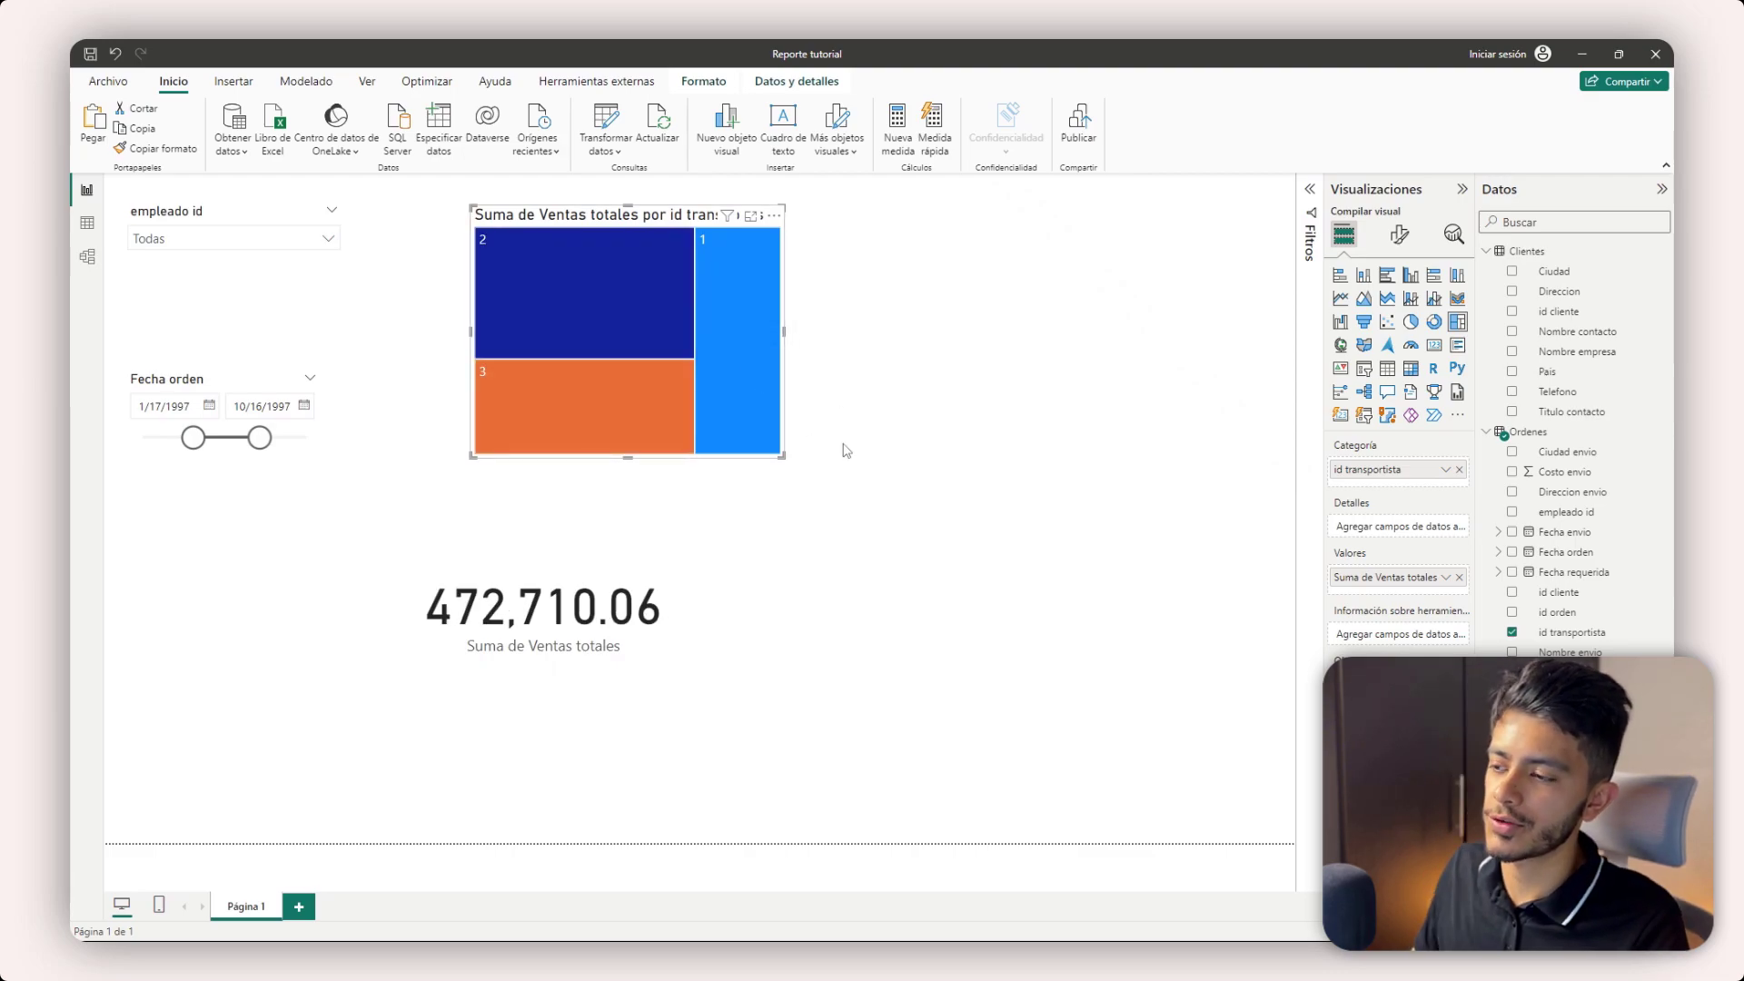
{"action": "left_click", "coordinate": [912, 318]}
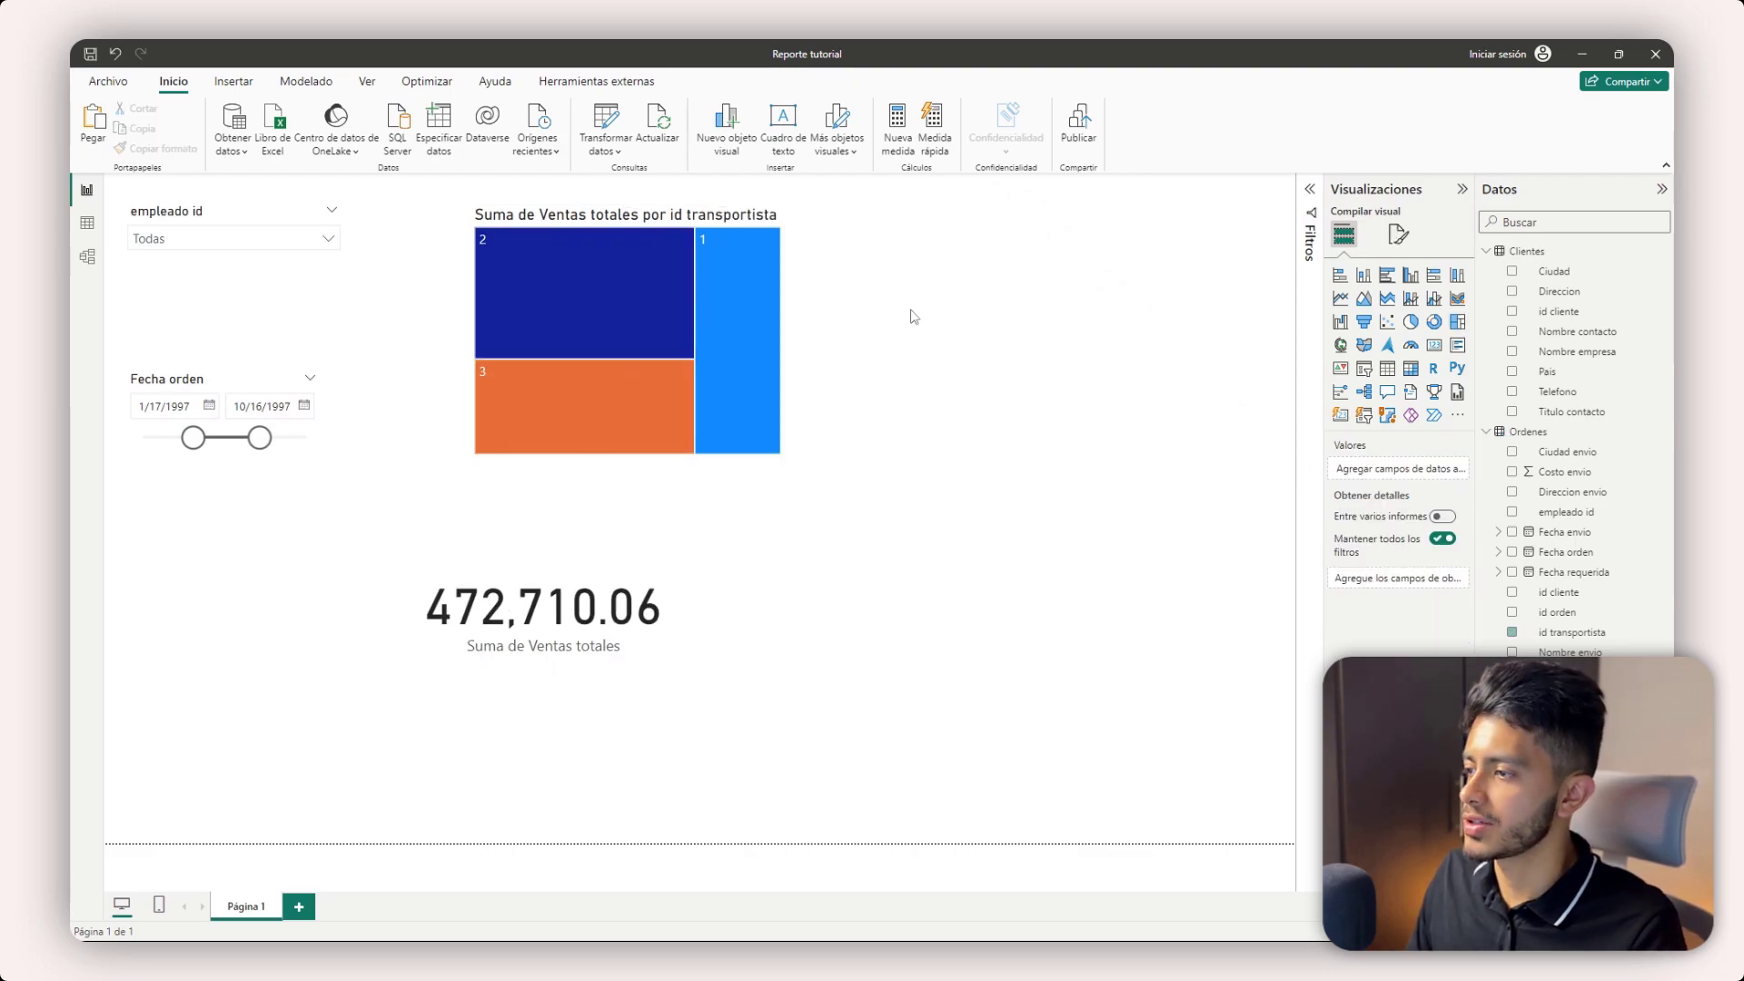
- Collapse the Visualizaciones and Datos panes and switch to the model view
{"action": "left_click", "coordinate": [1462, 189]}
{"action": "left_click", "coordinate": [1525, 187]}
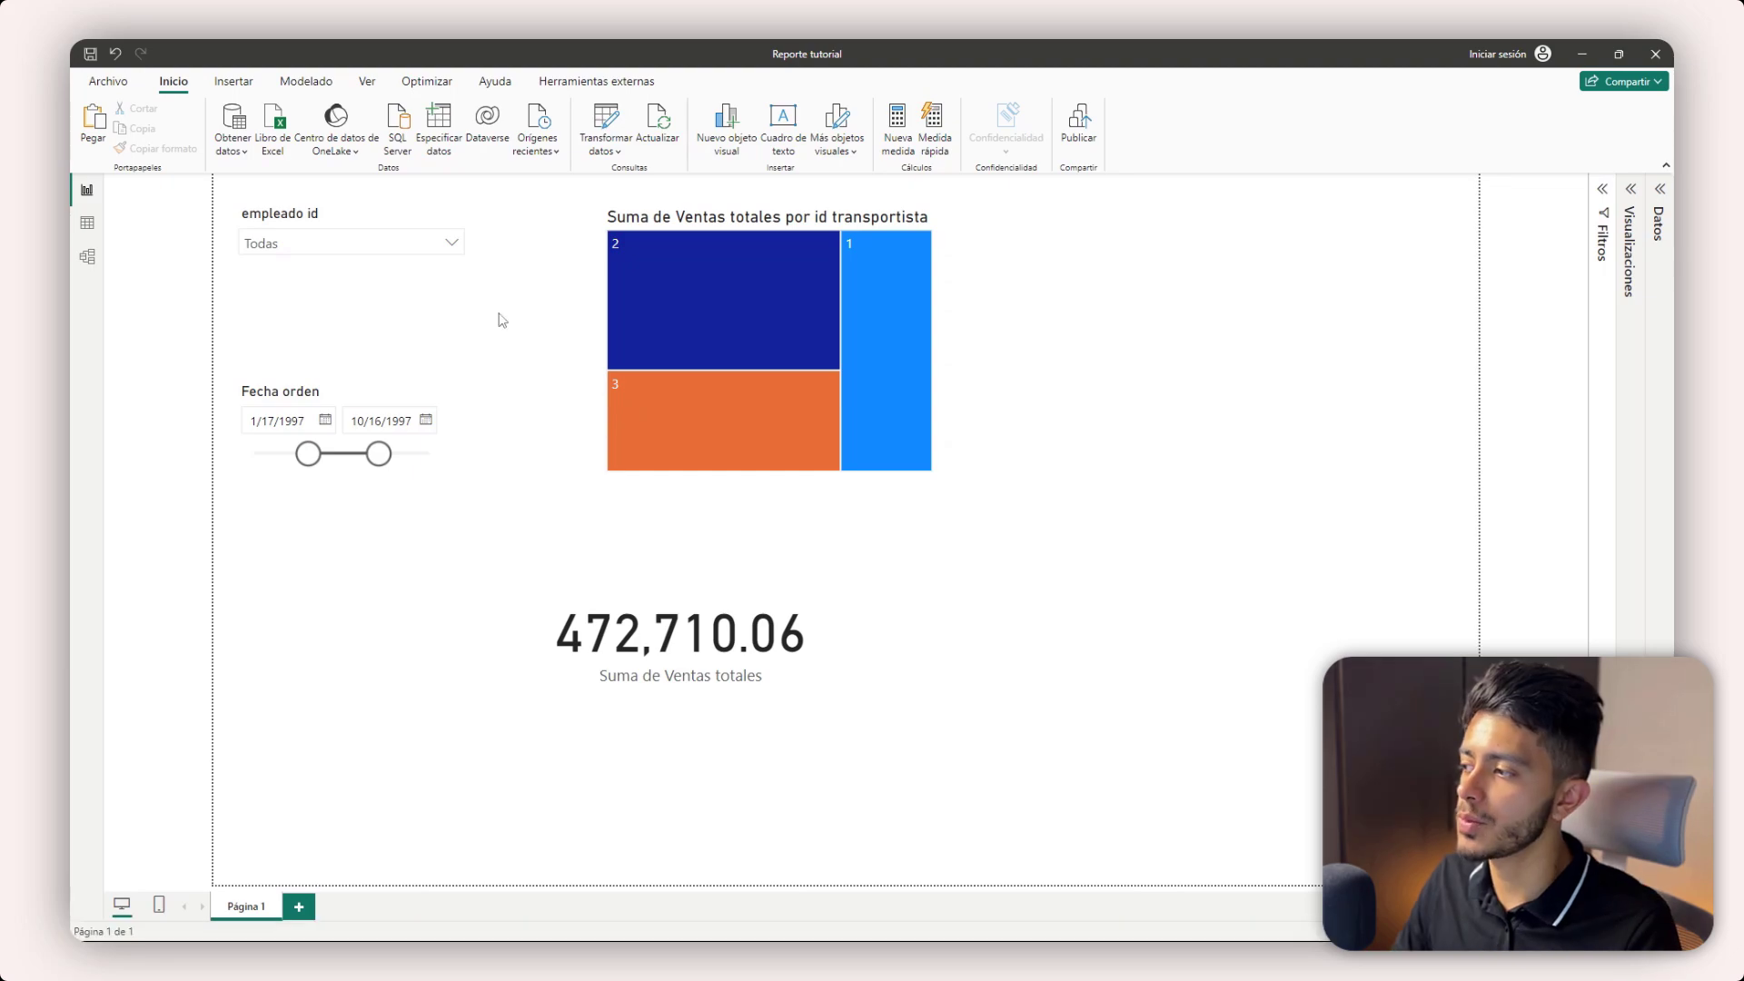
{"action": "left_click", "coordinate": [87, 256]}
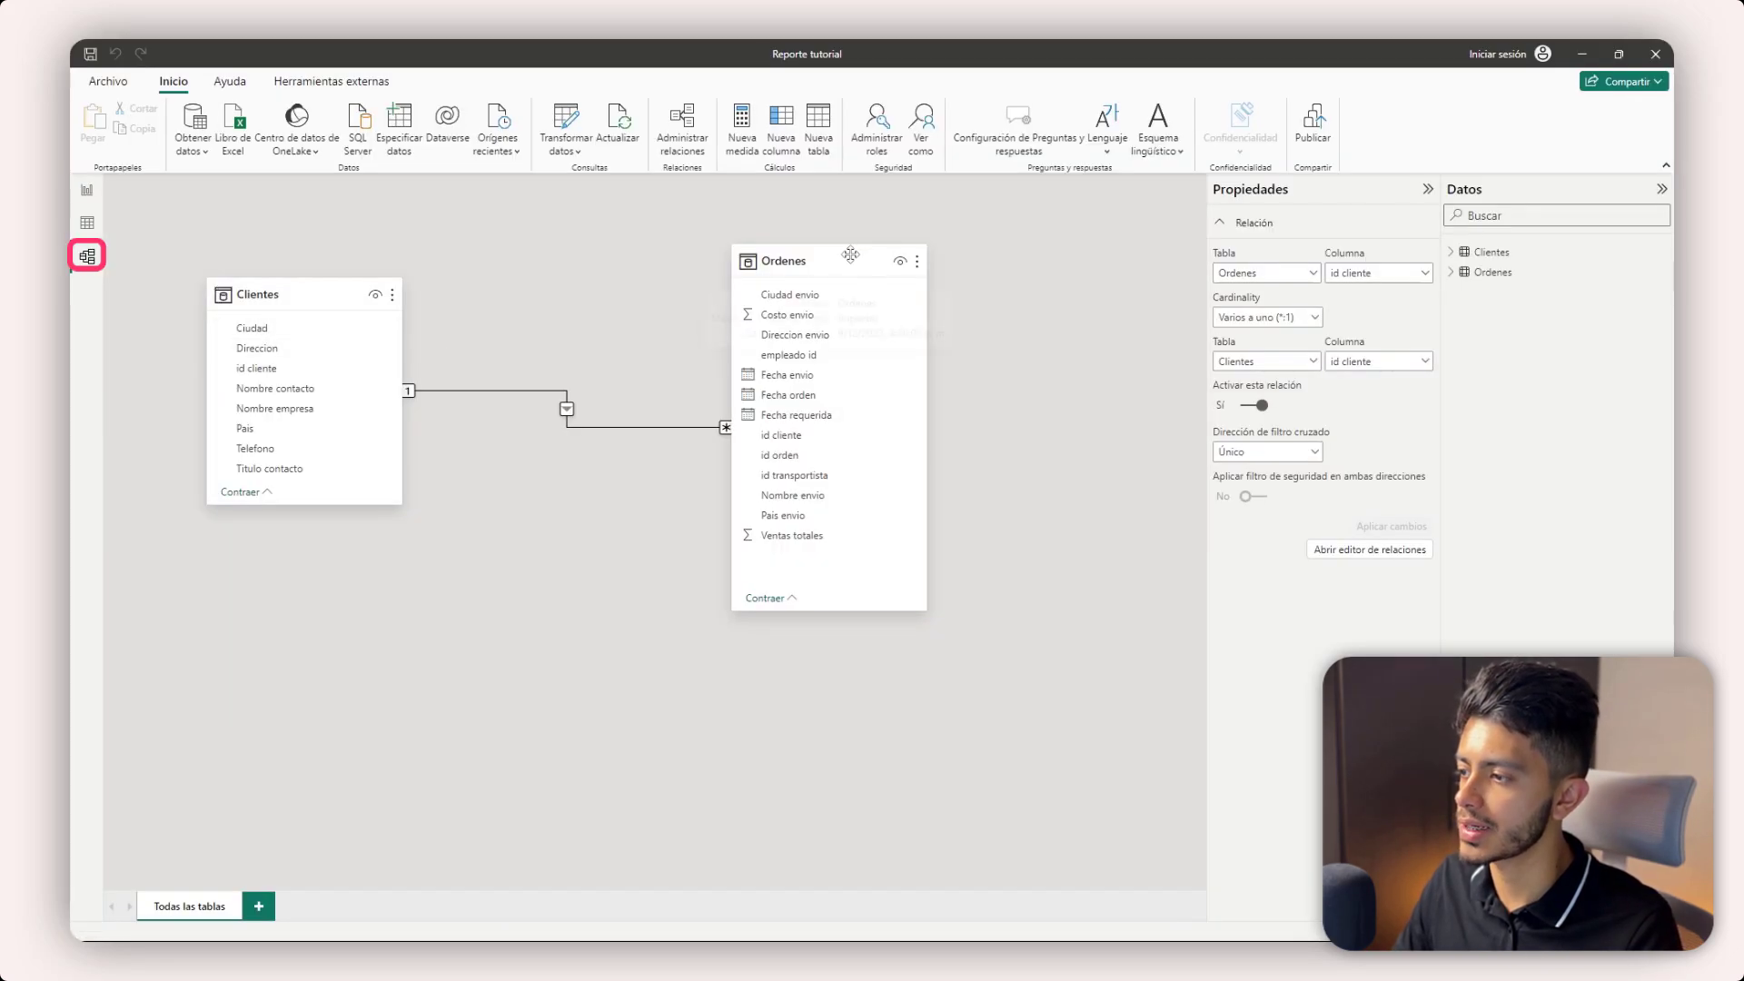
- Rearrange the model diagram by moving the Ordenes table down and the Clientes table closer to it and slightly higher
{"action": "left_click_drag", "start_coordinate": [818, 271], "coordinate": [818, 370]}
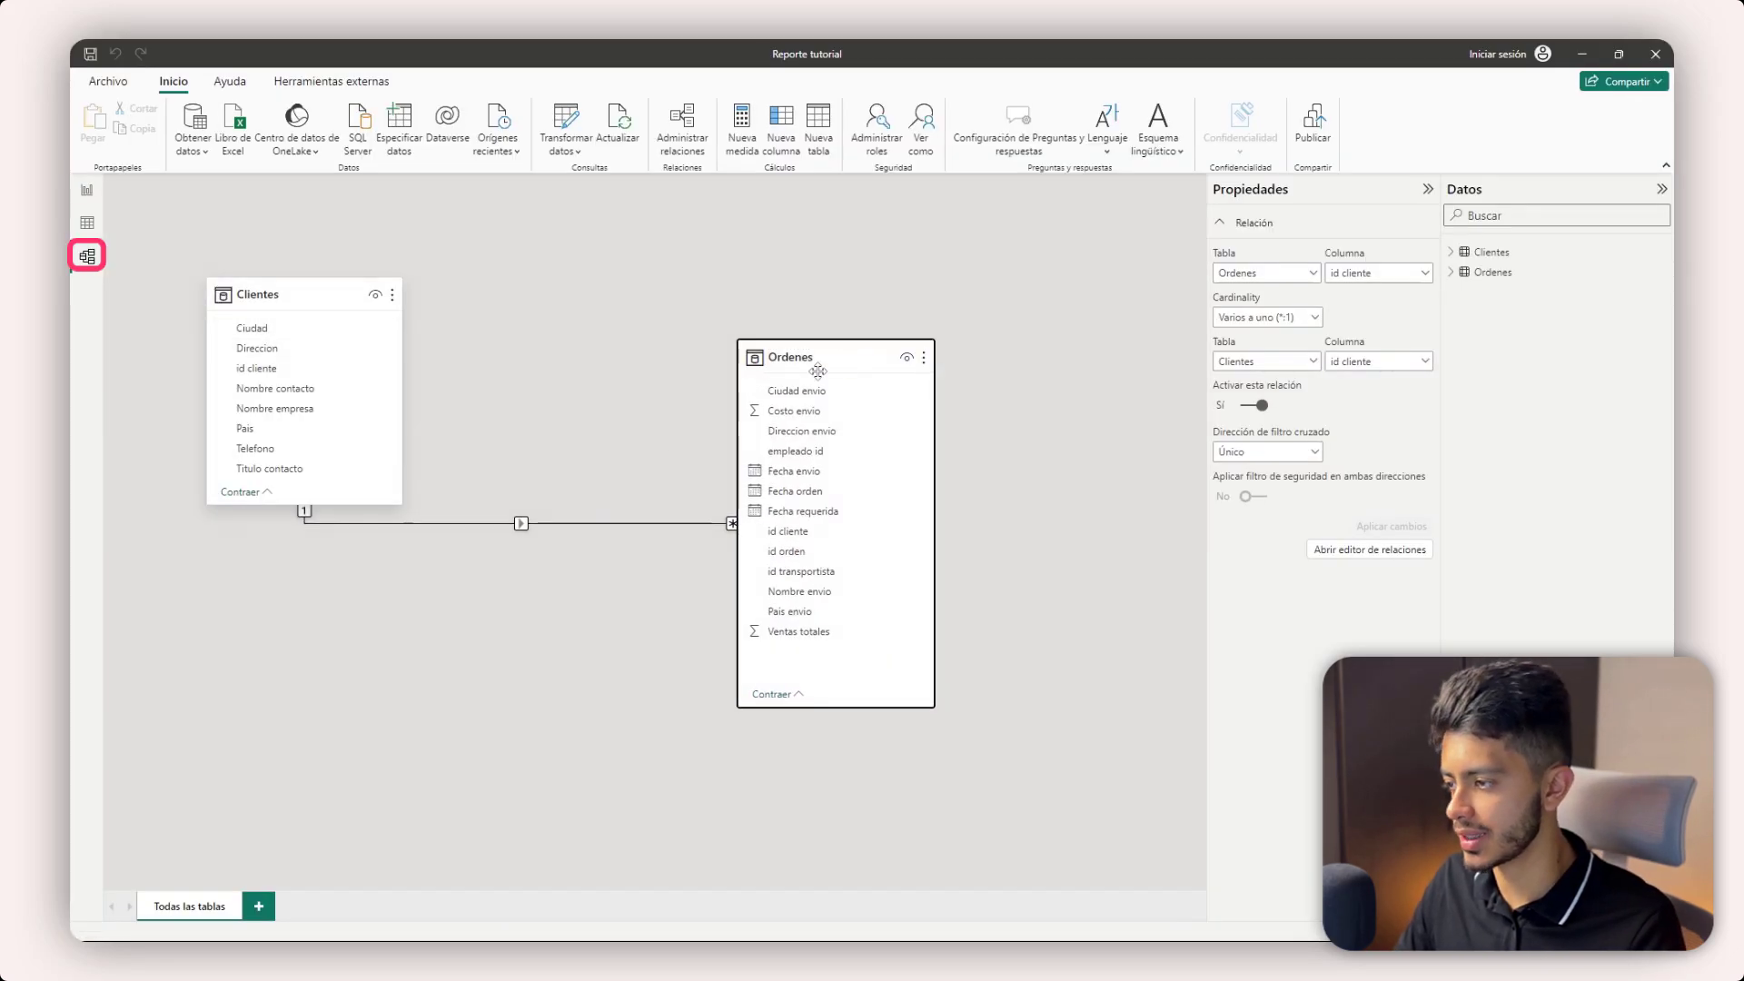
{"action": "left_click_drag", "start_coordinate": [324, 292], "coordinate": [502, 257]}
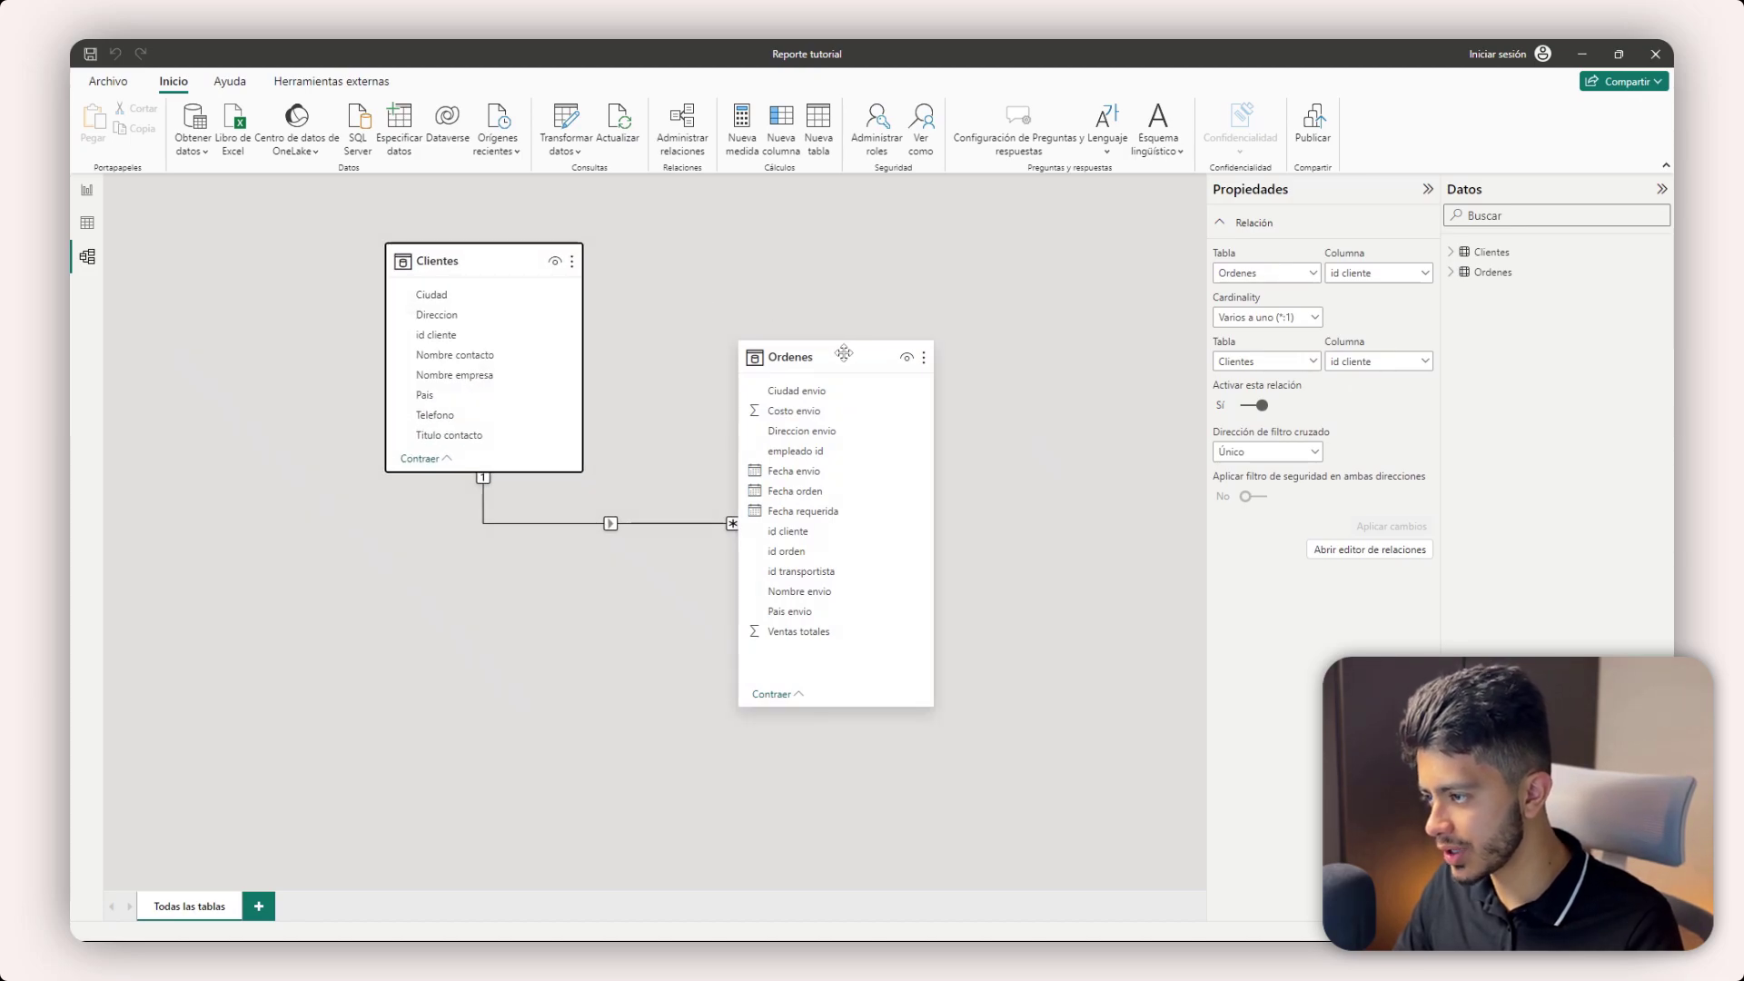
{"action": "left_click_drag", "start_coordinate": [844, 352], "coordinate": [851, 391]}
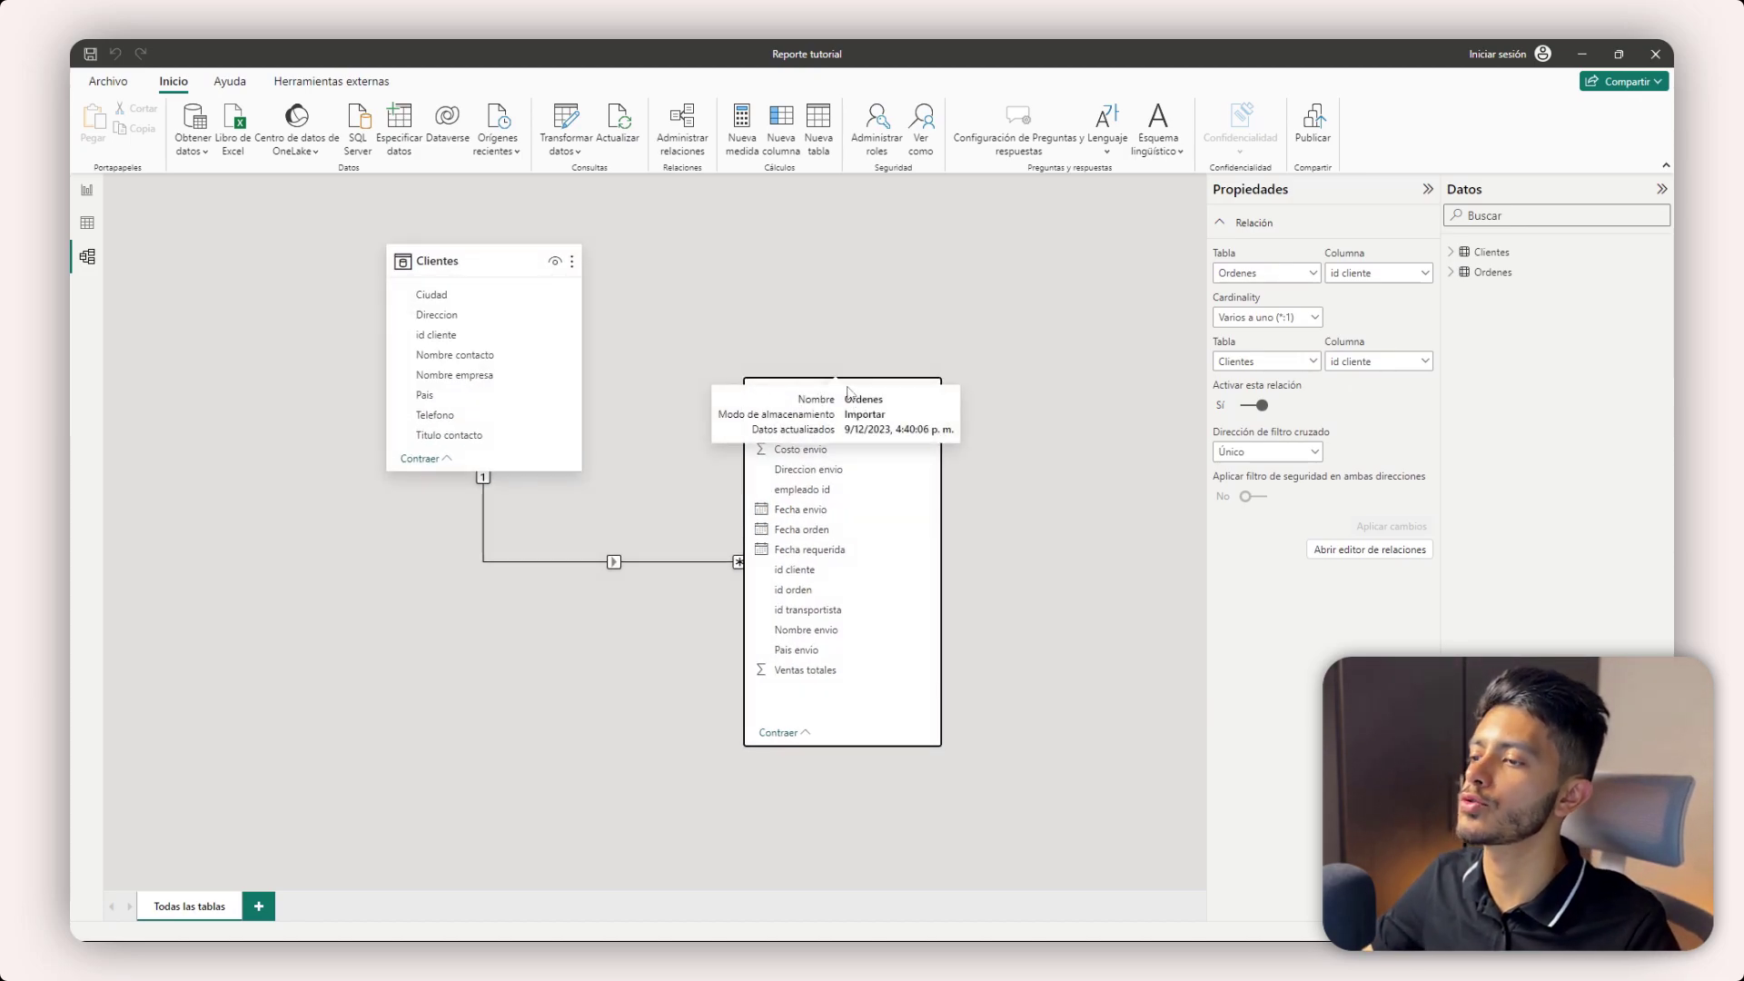
{"action": "left_click", "coordinate": [1048, 346]}
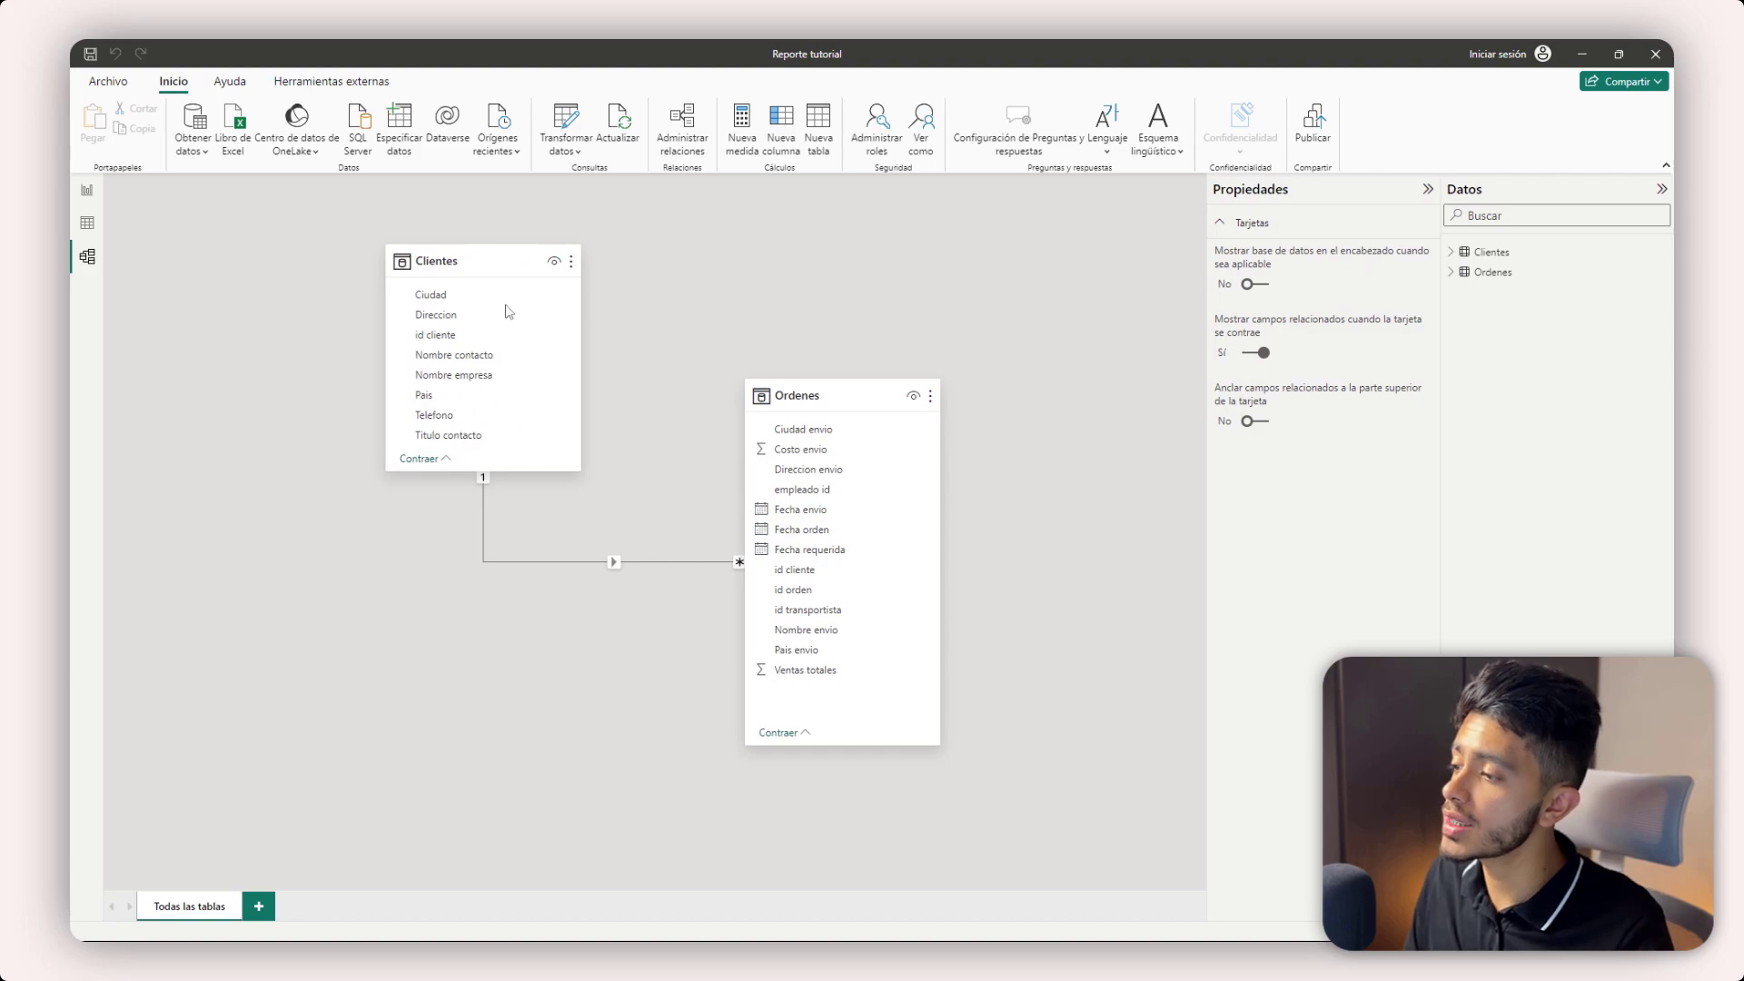
- Shift the Clientes table slightly away from Ordenes and place Ordenes further down and to its right in the diagram
{"action": "left_click_drag", "start_coordinate": [483, 262], "coordinate": [455, 270]}
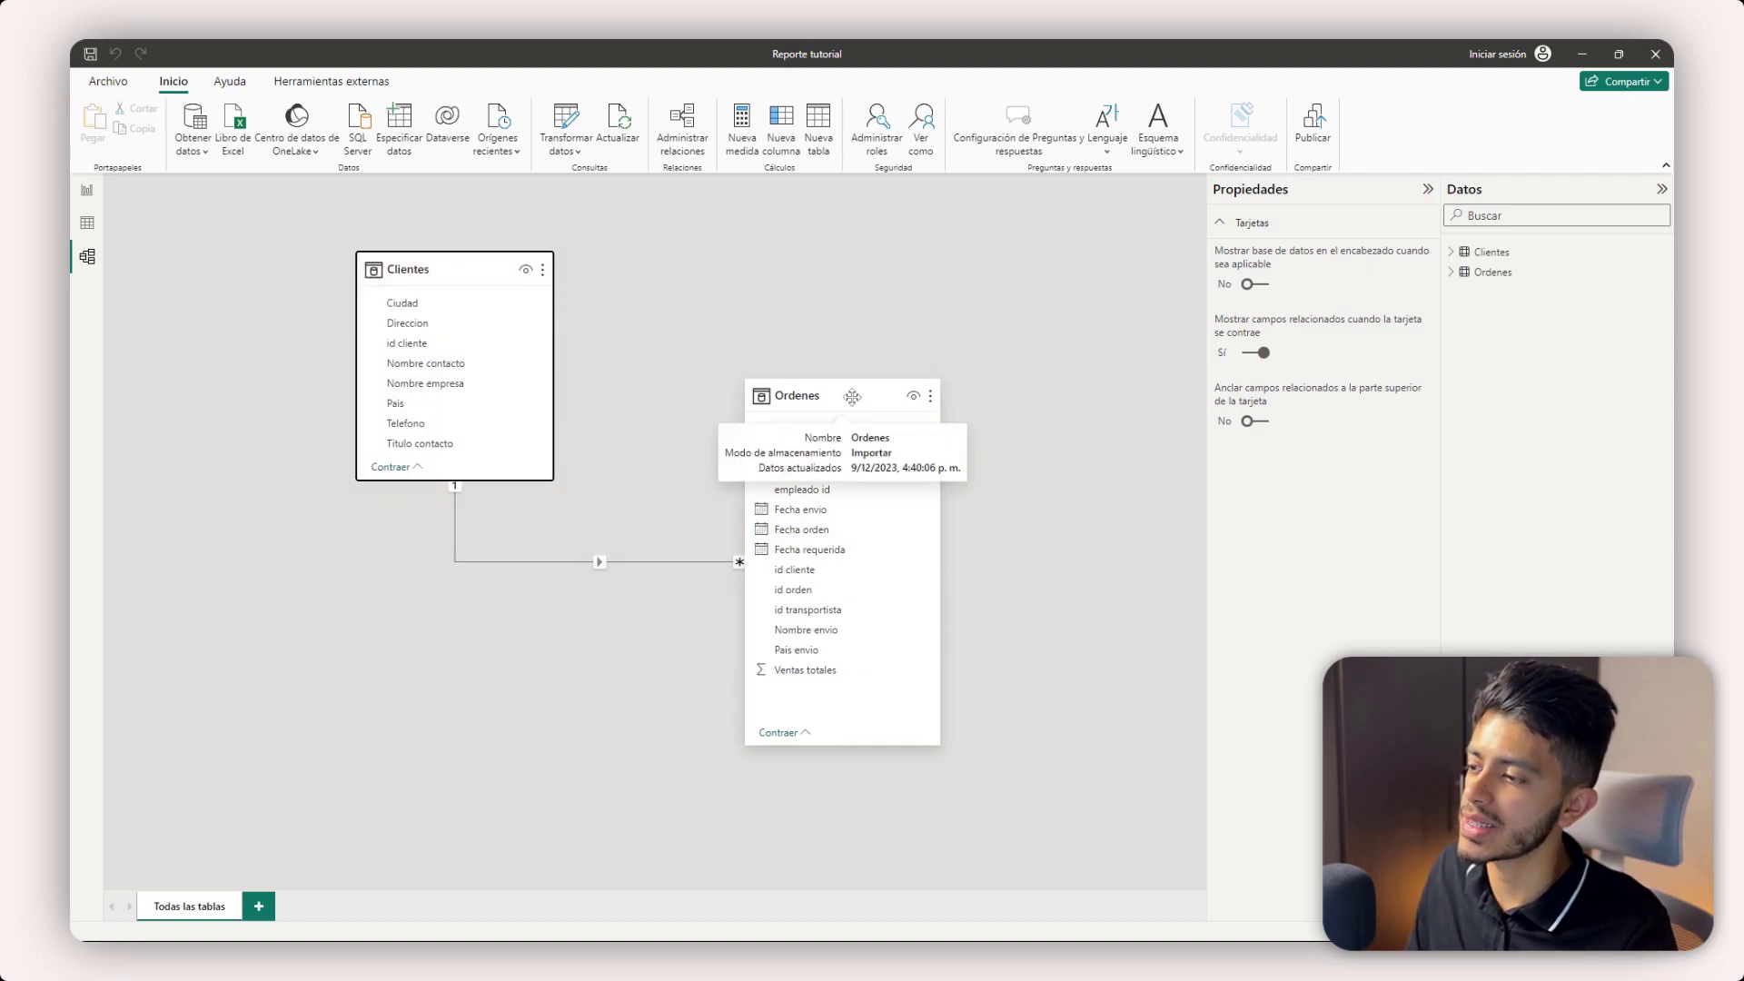
{"action": "left_click_drag", "start_coordinate": [852, 397], "coordinate": [861, 338]}
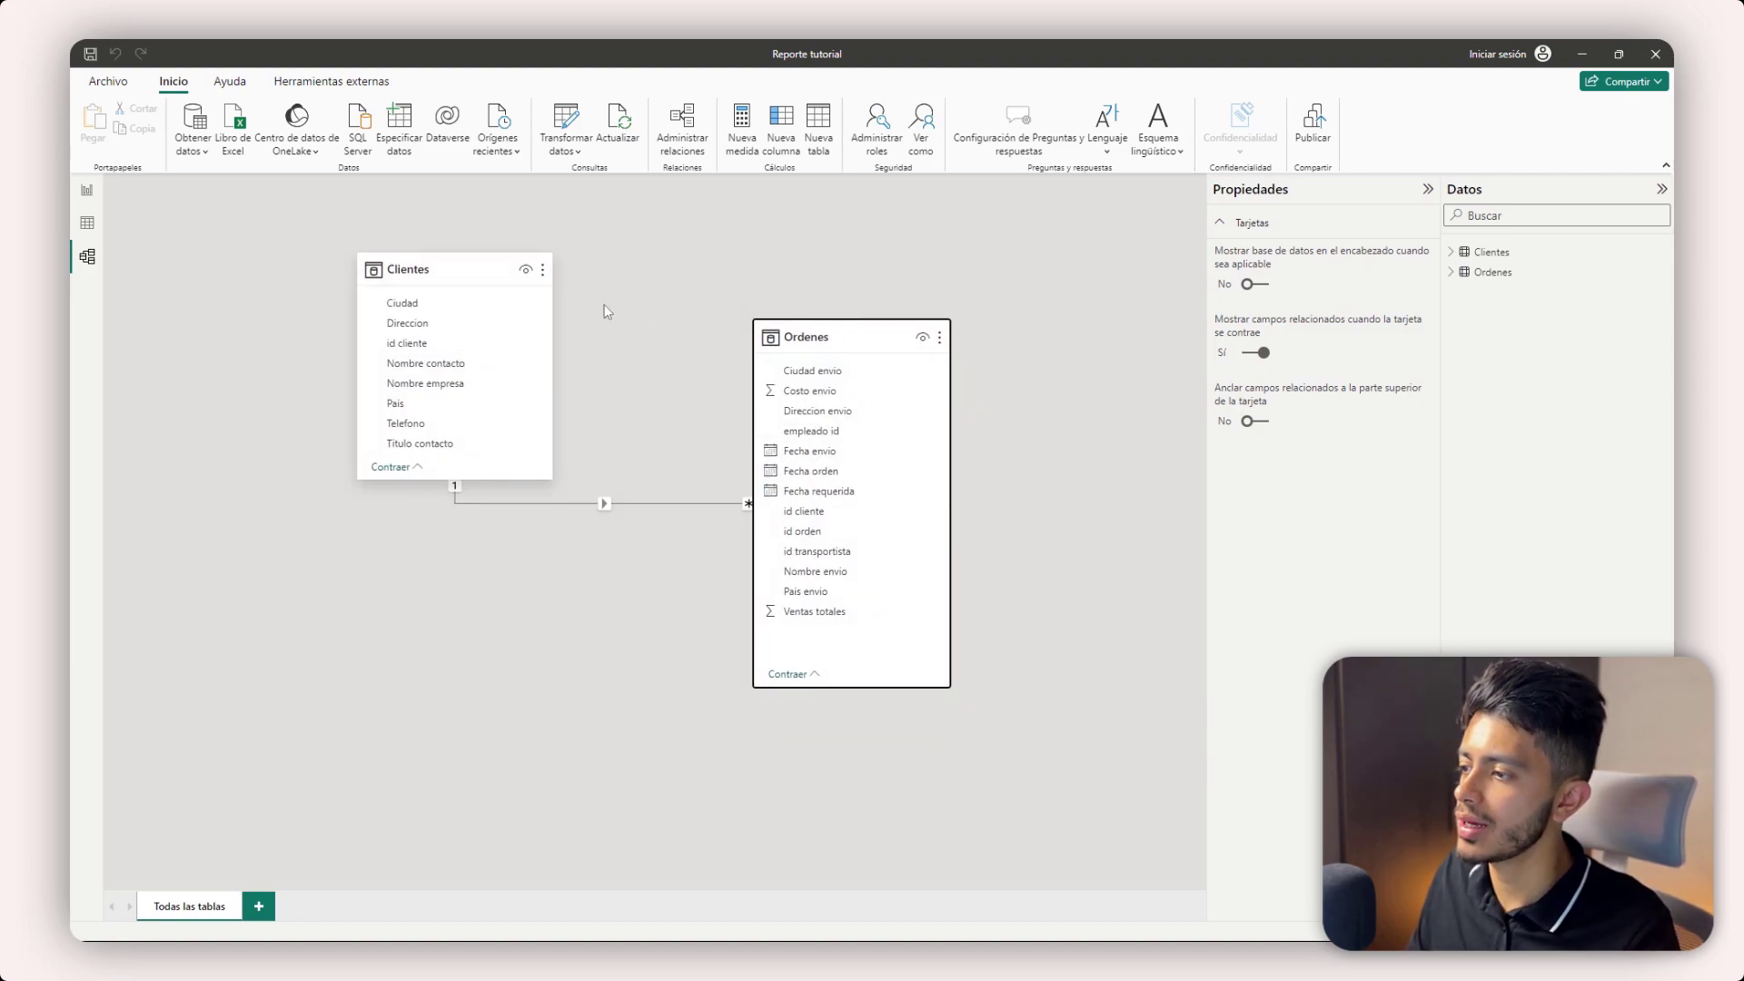
{"action": "left_click", "coordinate": [443, 265]}
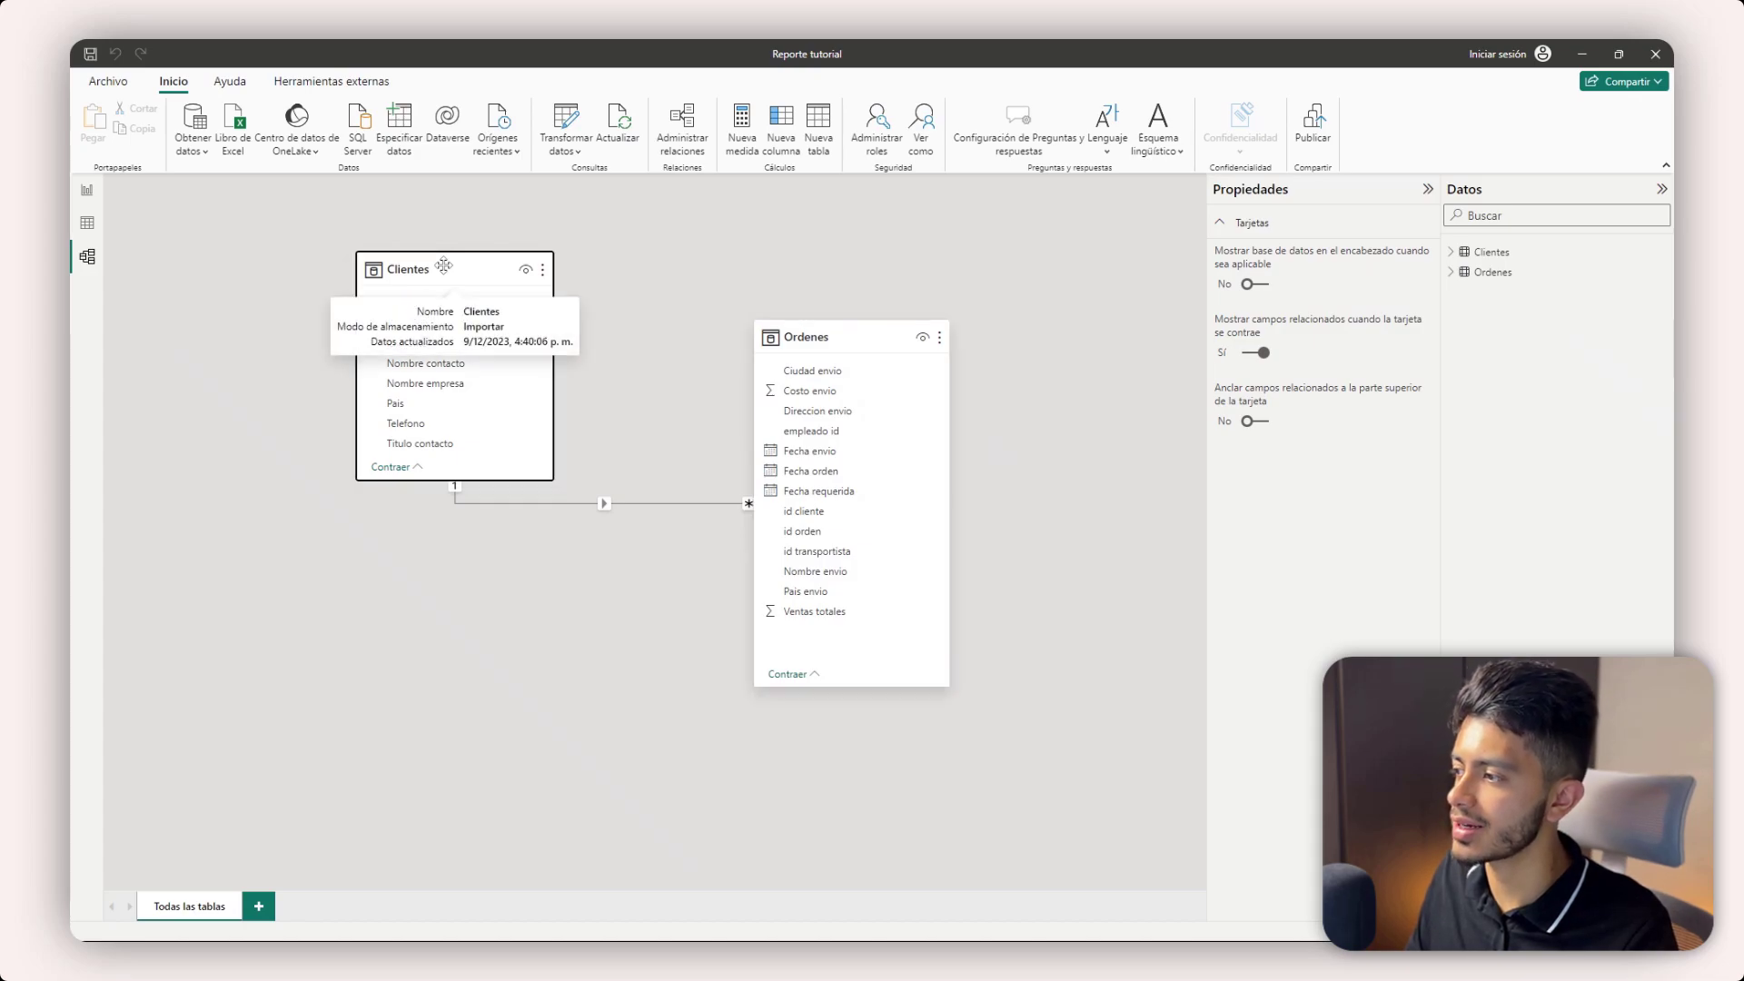
{"action": "left_click", "coordinate": [653, 427]}
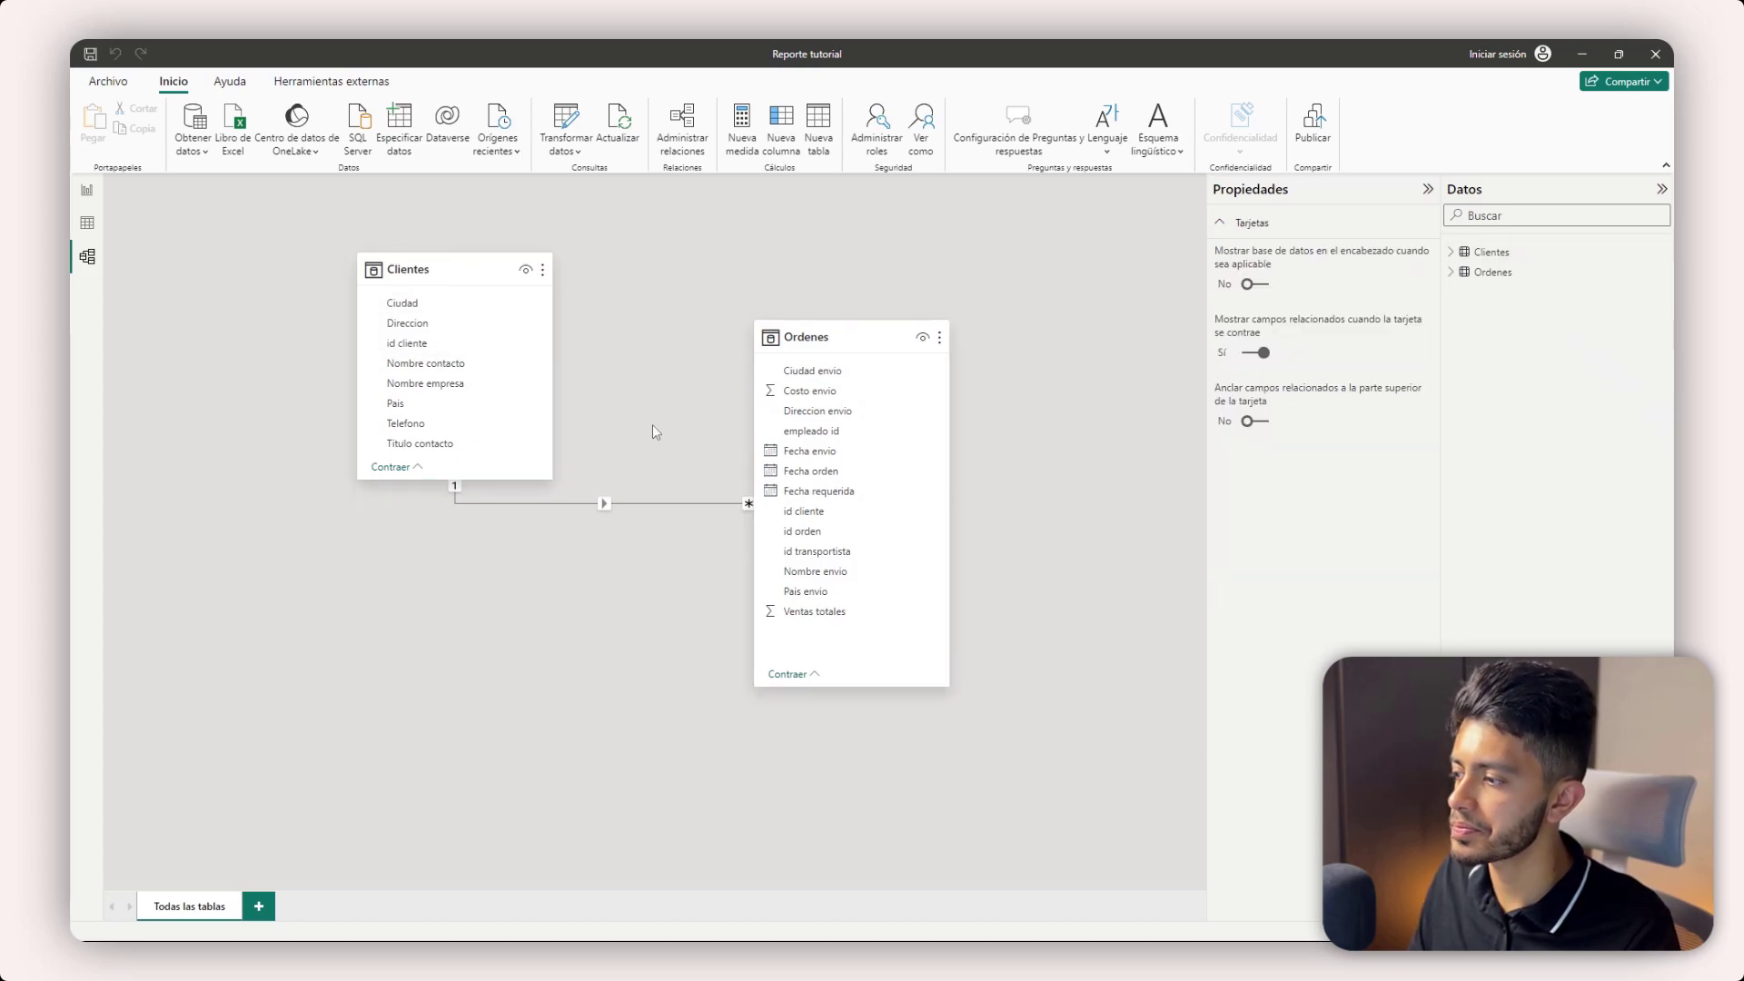
{"action": "mouse_move", "coordinate": [456, 293]}
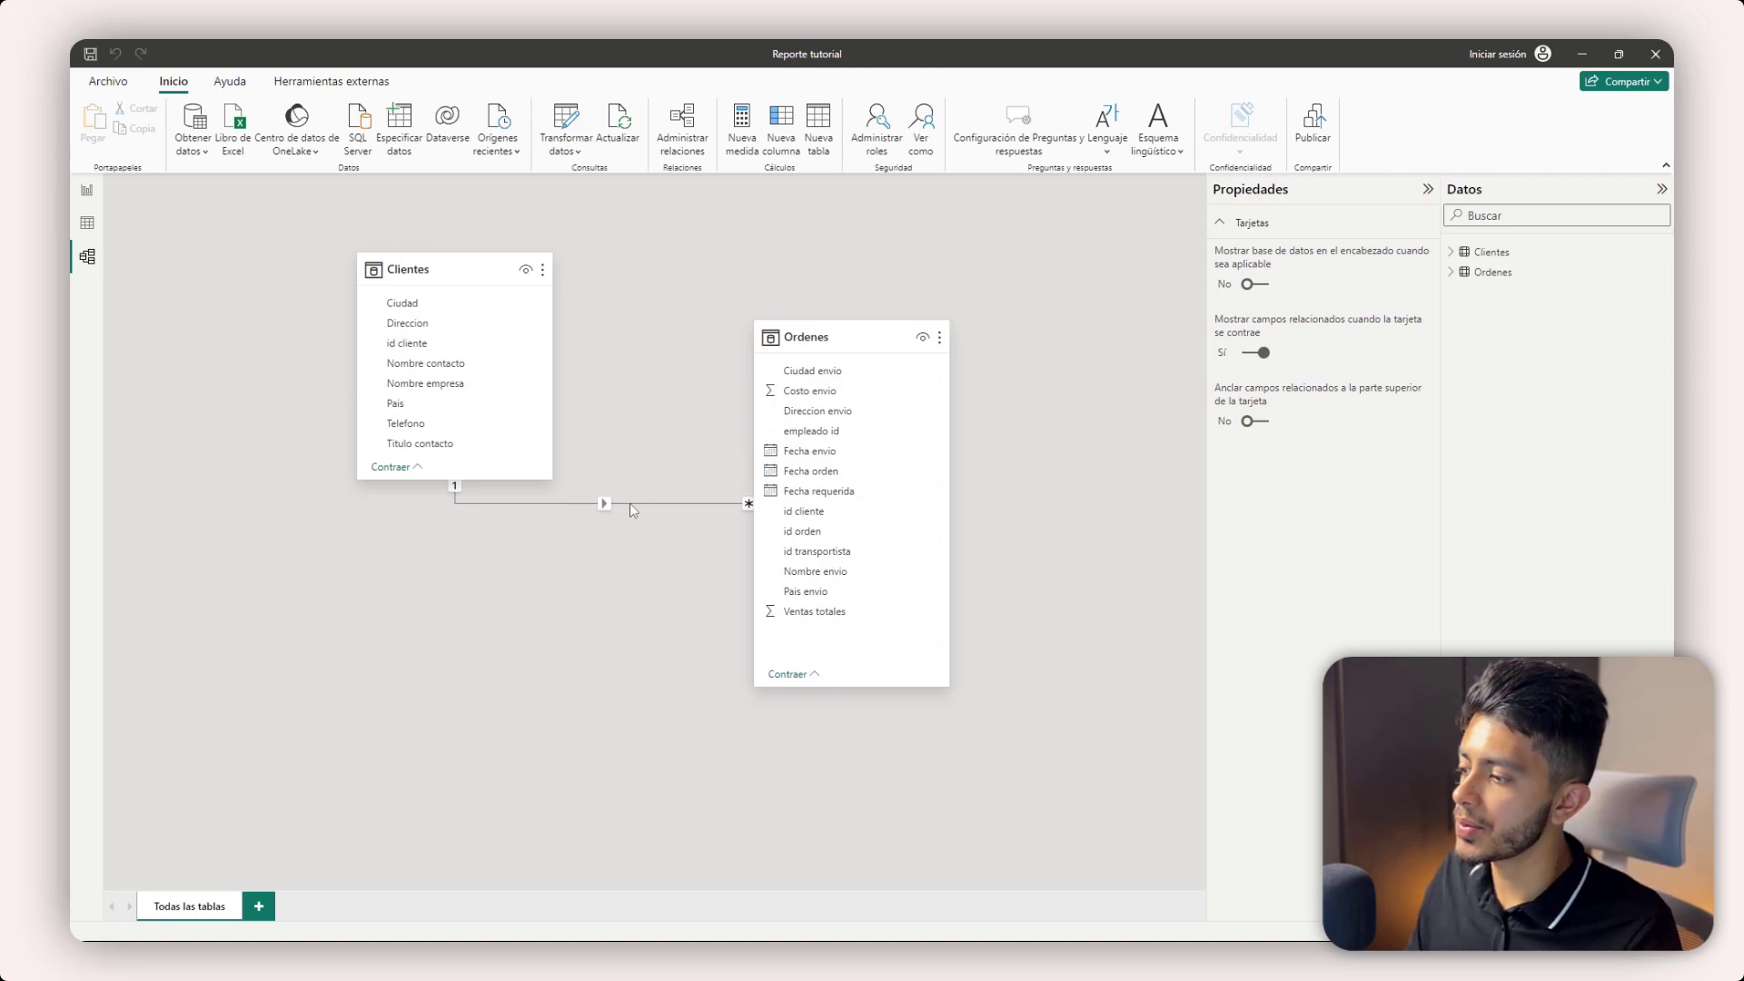
{"action": "left_click_drag", "start_coordinate": [819, 339], "coordinate": [866, 448]}
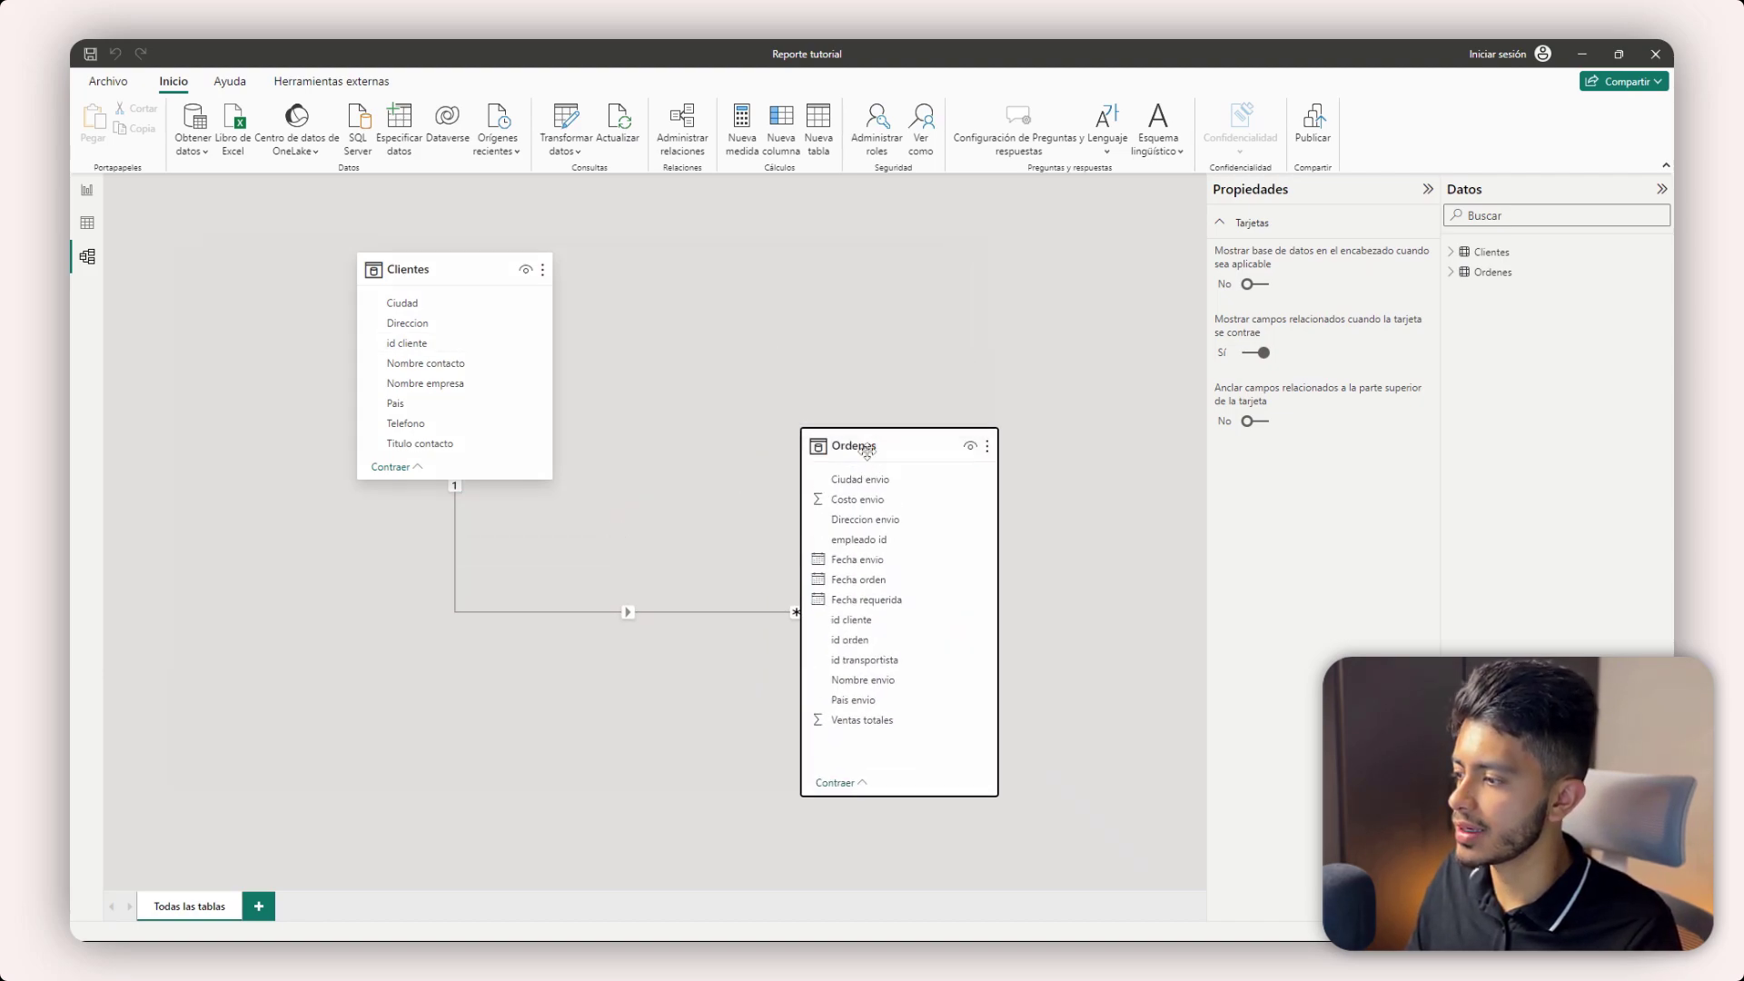
- Delete the relationship between the Clientes and Ordenes tables in the model diagram
{"action": "right_click", "coordinate": [661, 614]}
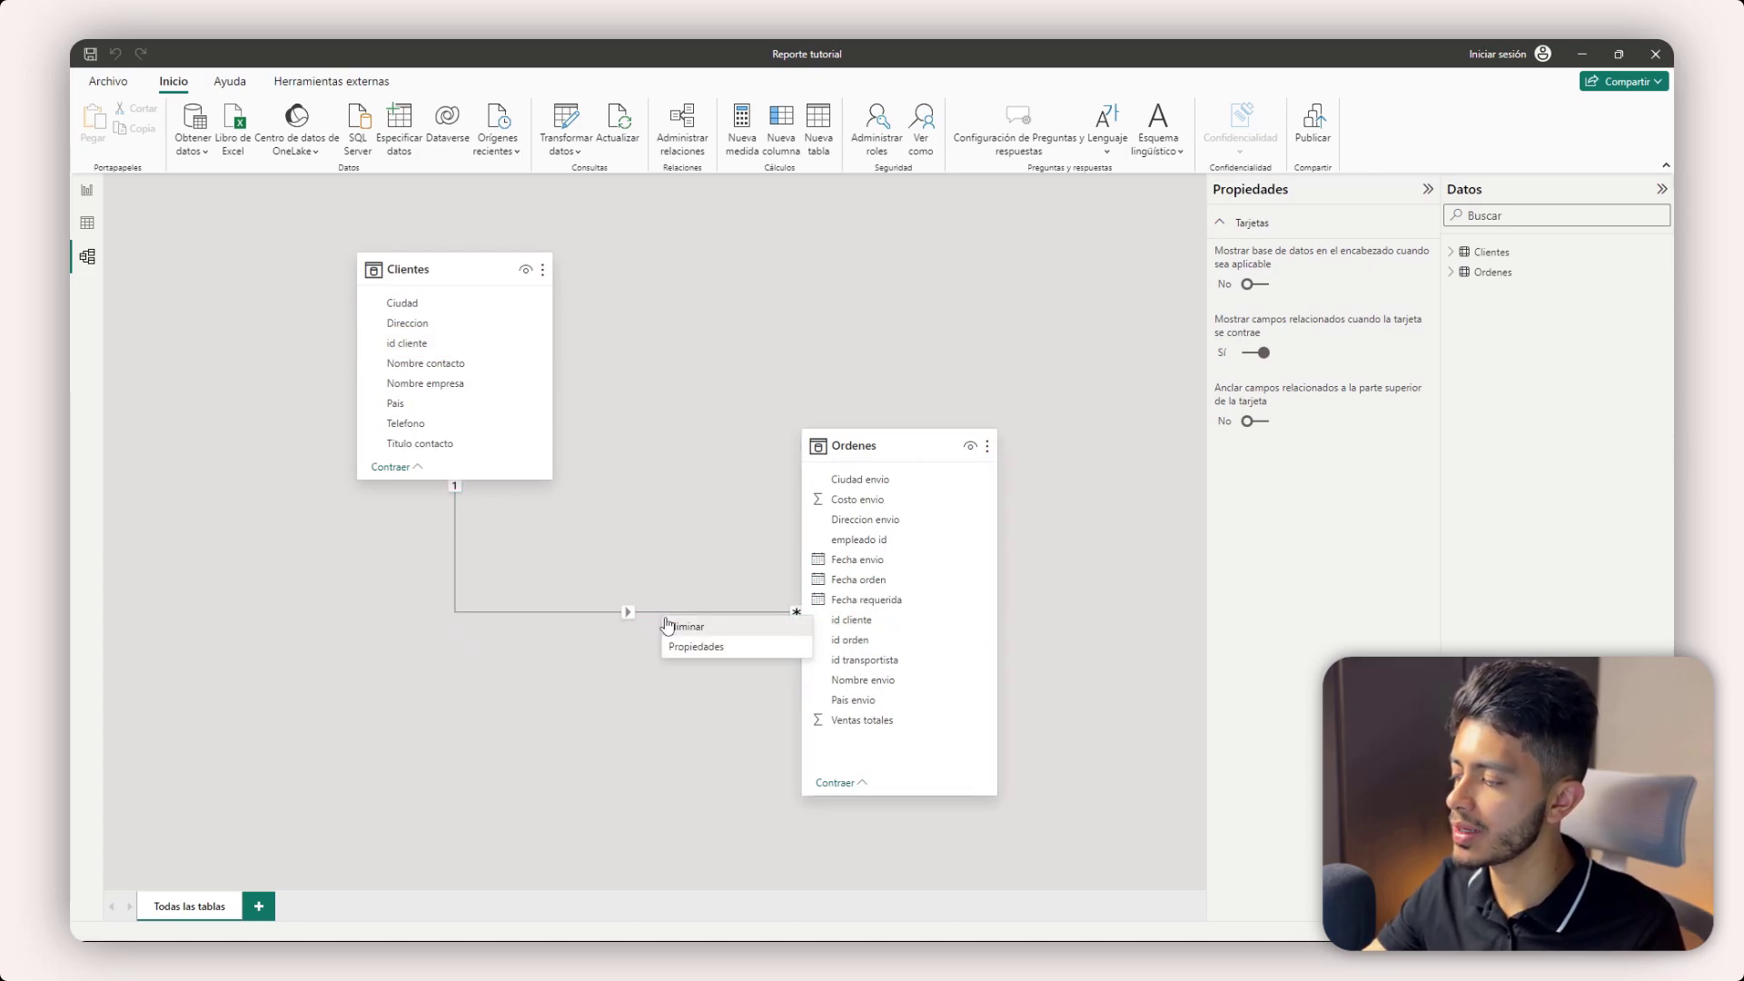
{"action": "left_click", "coordinate": [680, 623]}
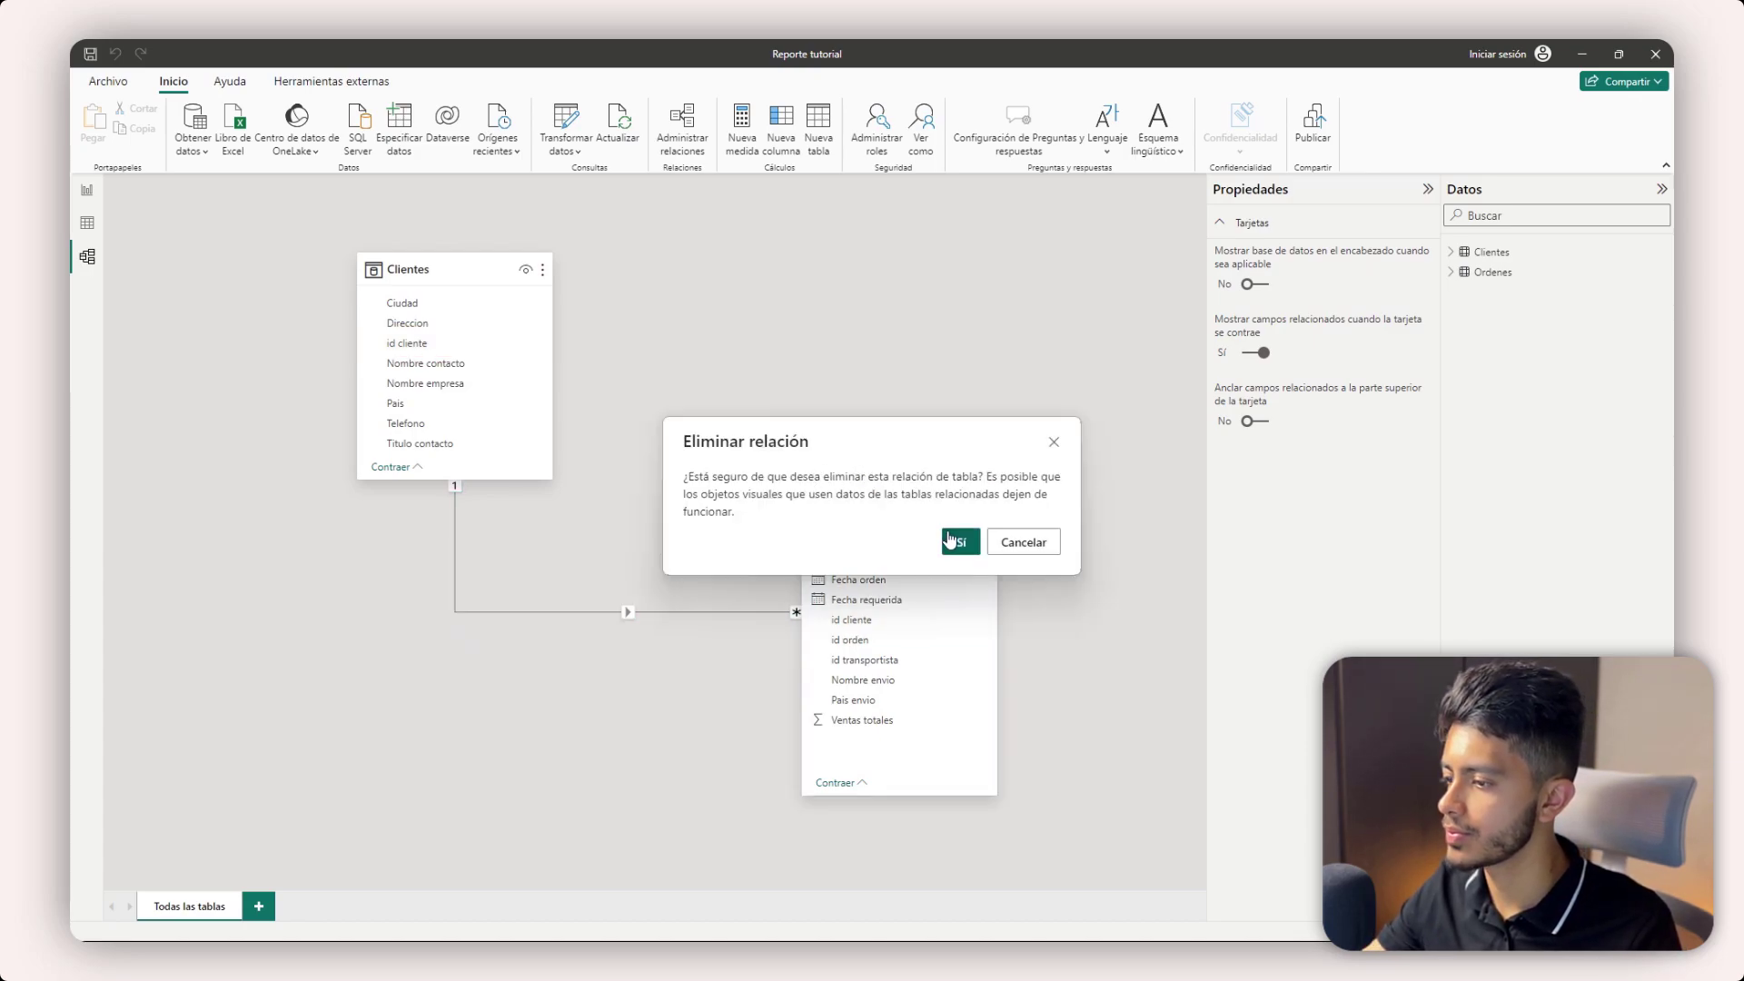
{"action": "left_click", "coordinate": [951, 542]}
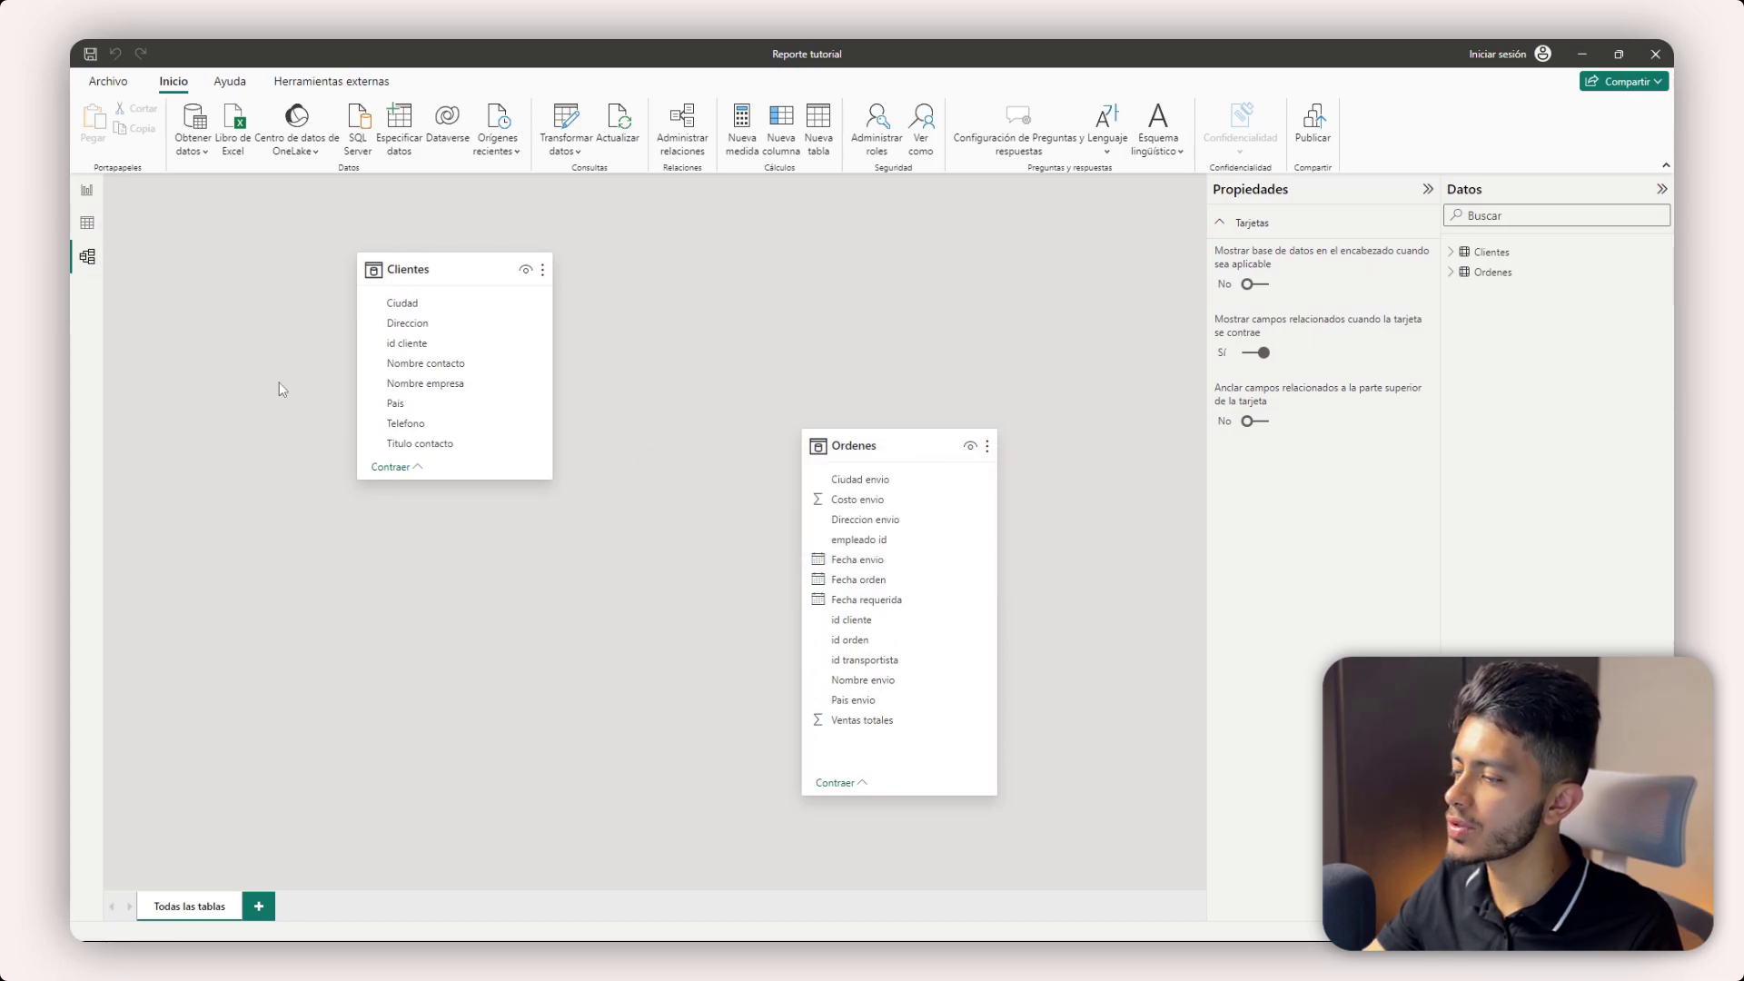
- Examine the Clientes and Ordenes tables in the table view, comparing their id cliente columns
{"action": "left_click", "coordinate": [86, 224]}
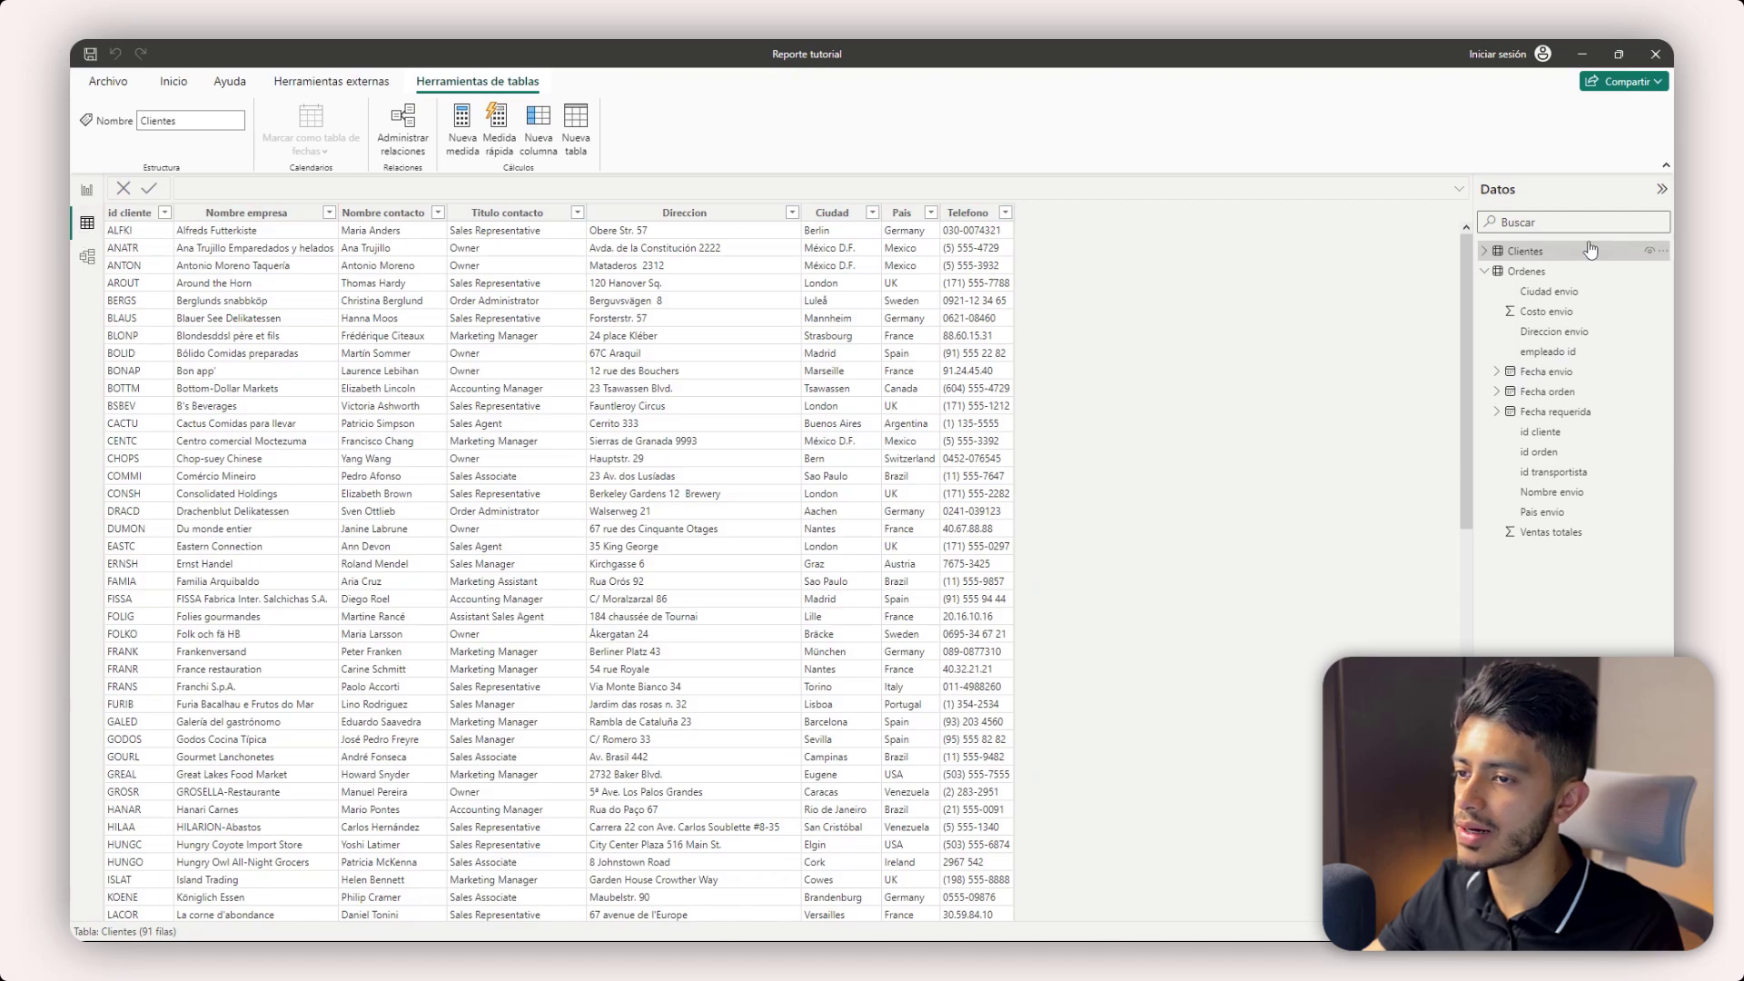
{"action": "left_click", "coordinate": [1484, 271]}
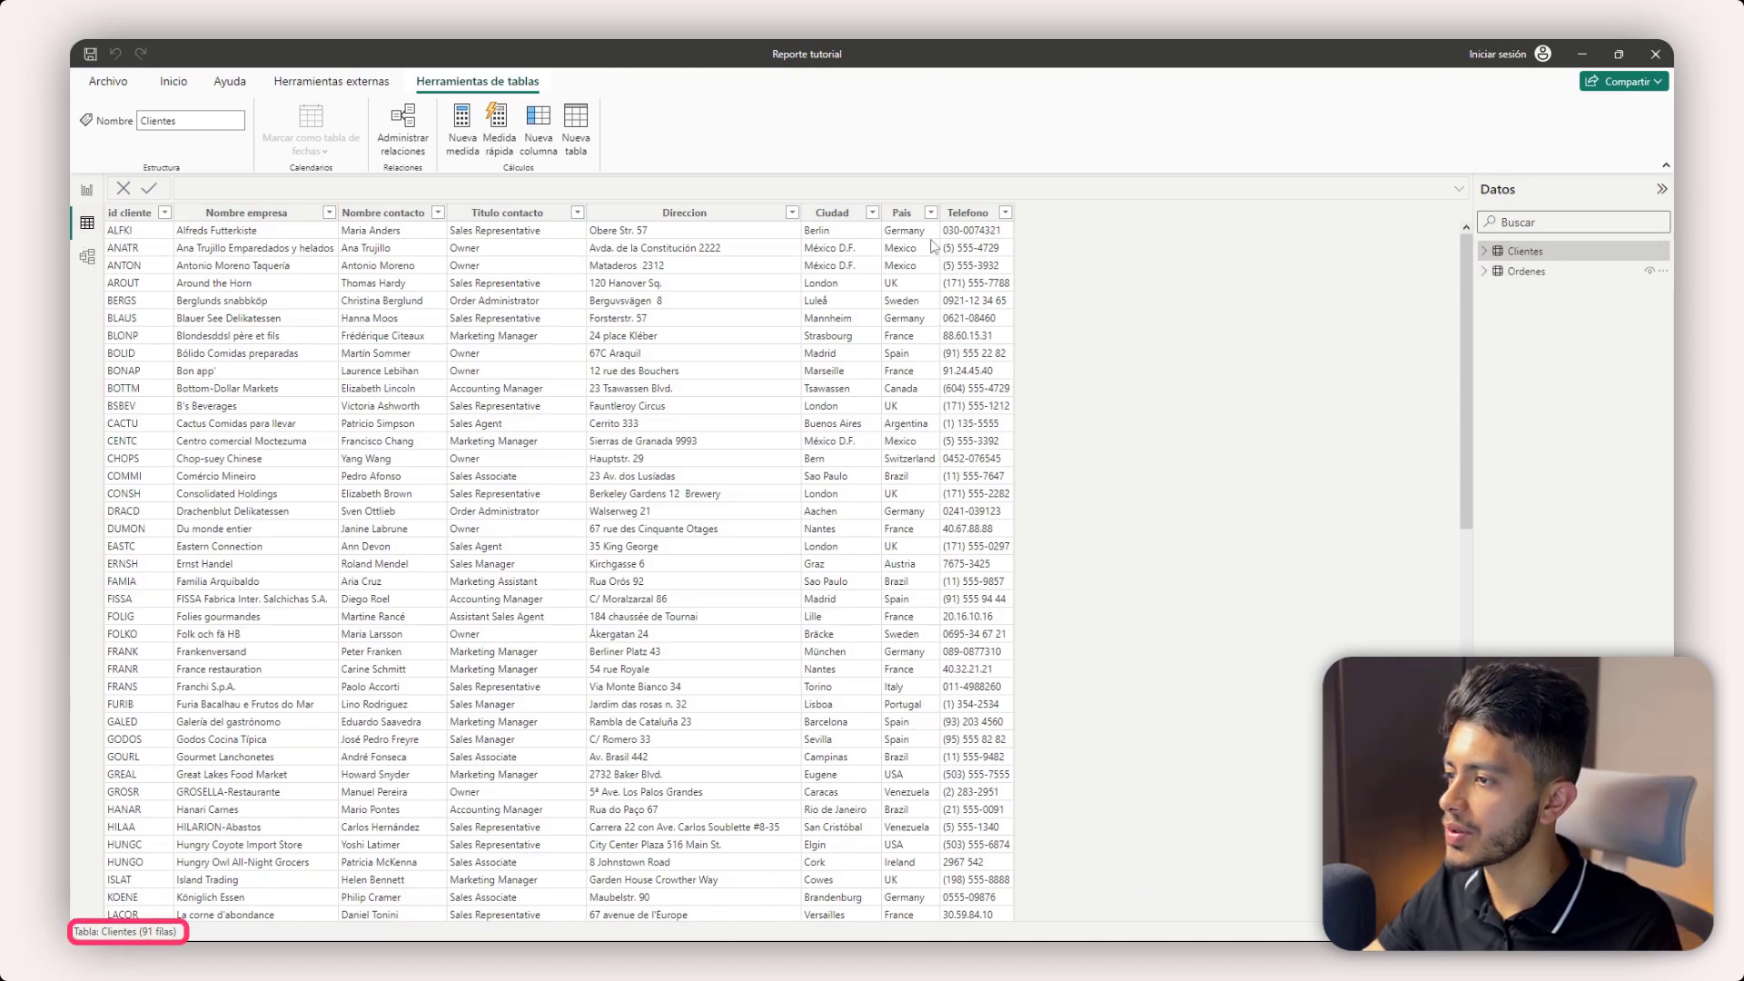
{"action": "left_click", "coordinate": [137, 213]}
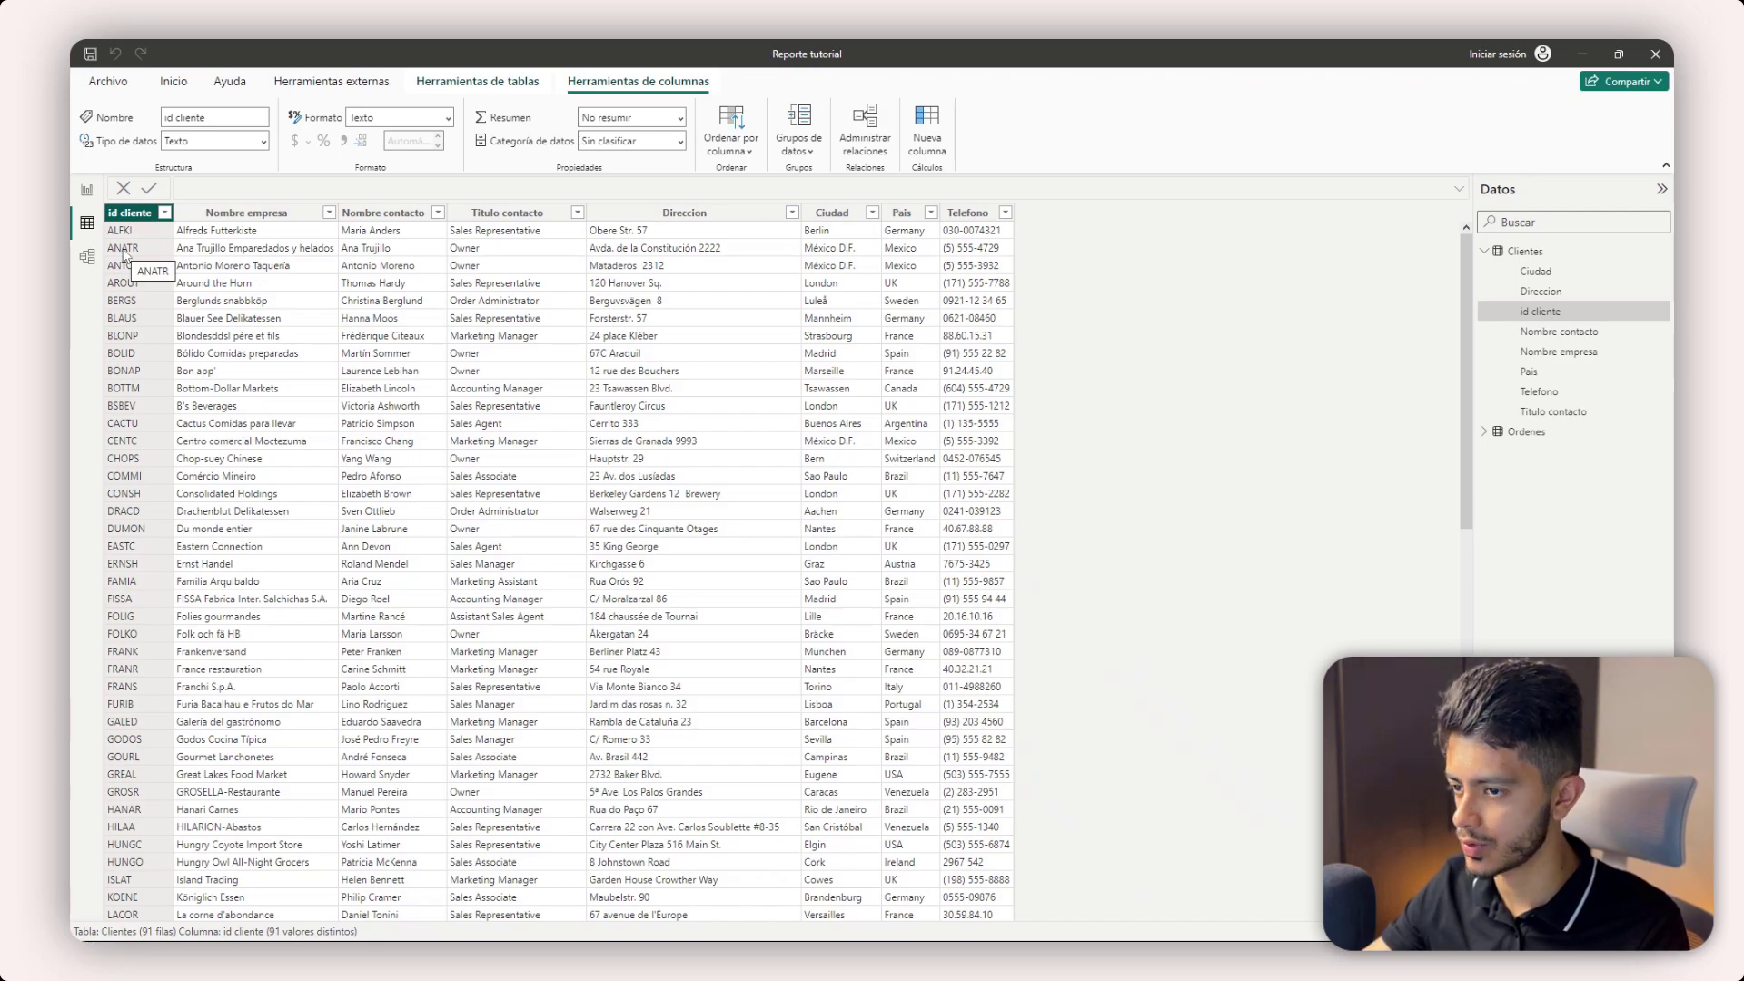
{"action": "left_click", "coordinate": [1539, 434]}
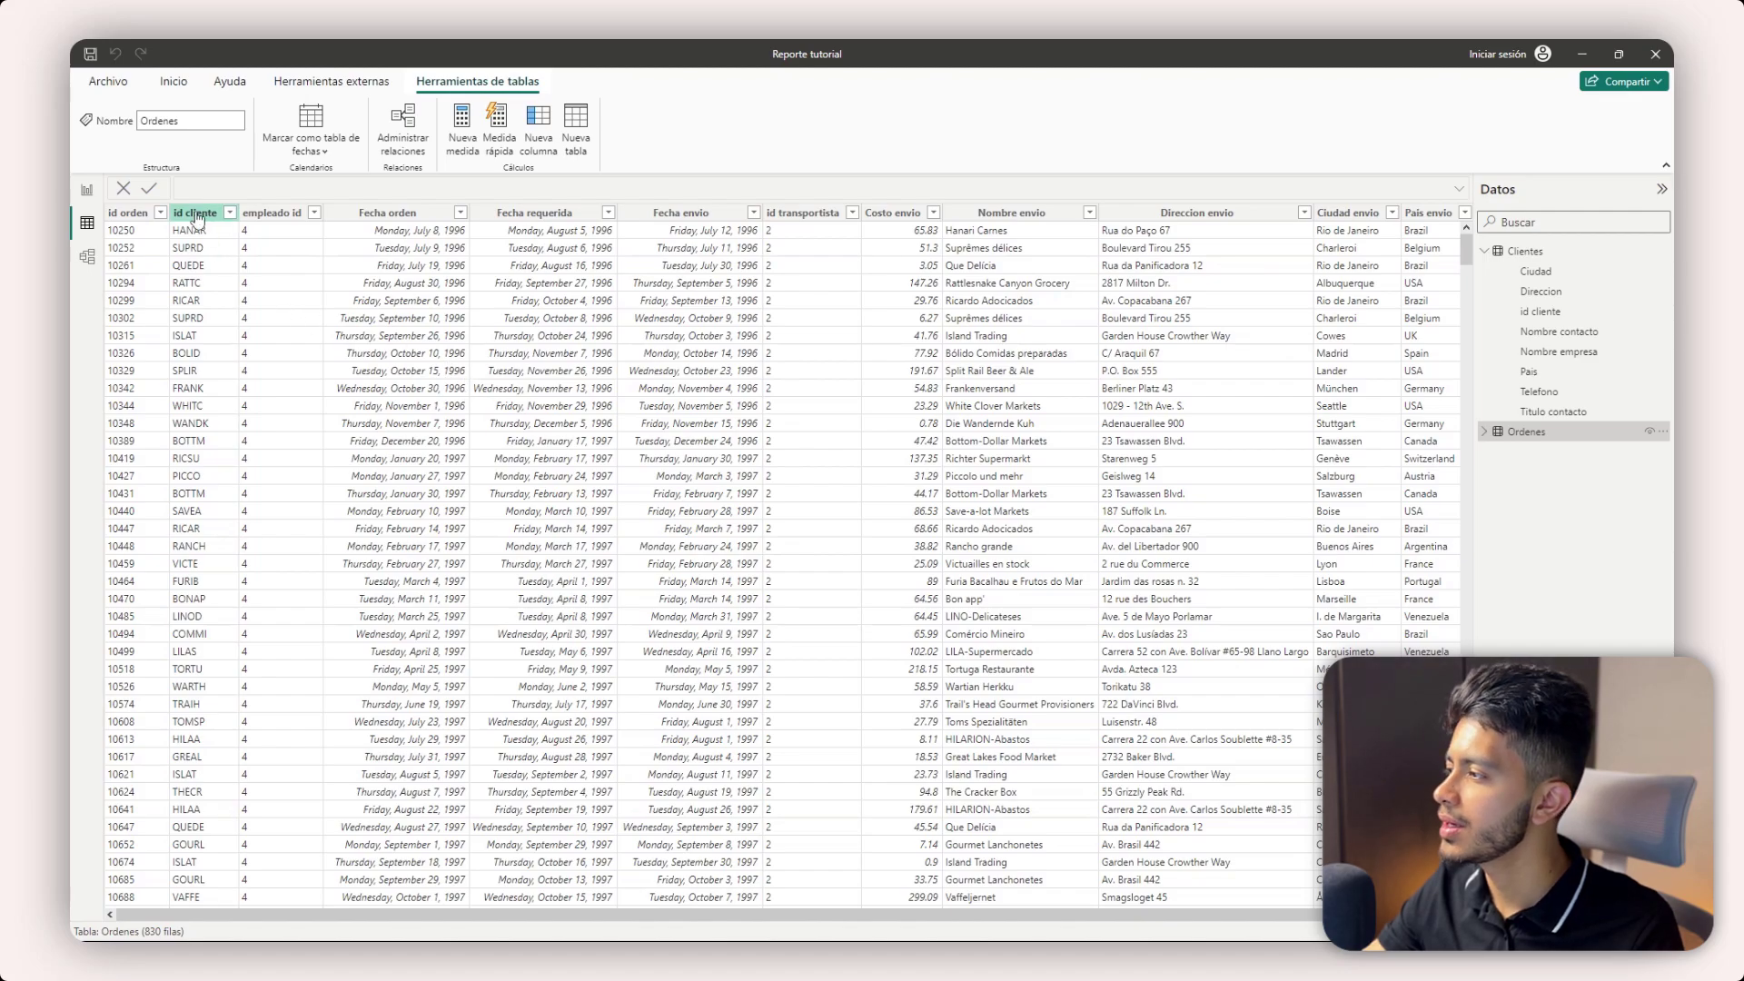
{"action": "left_click", "coordinate": [181, 218]}
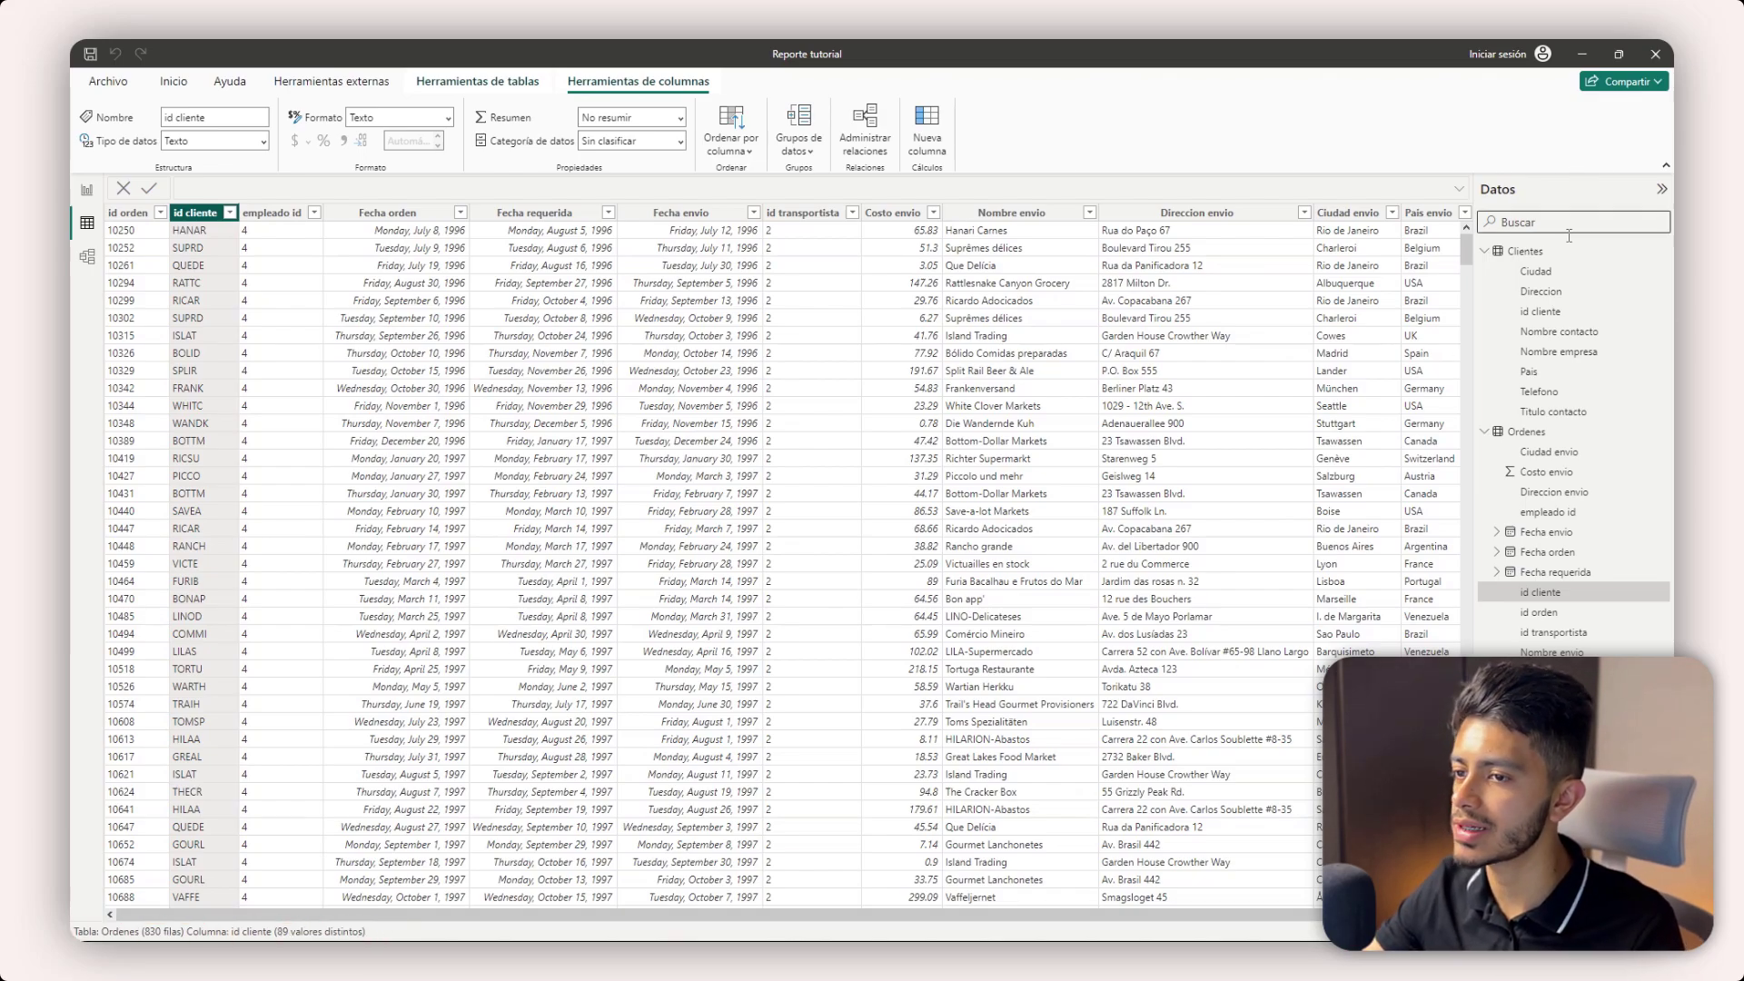
{"action": "left_click", "coordinate": [1486, 433]}
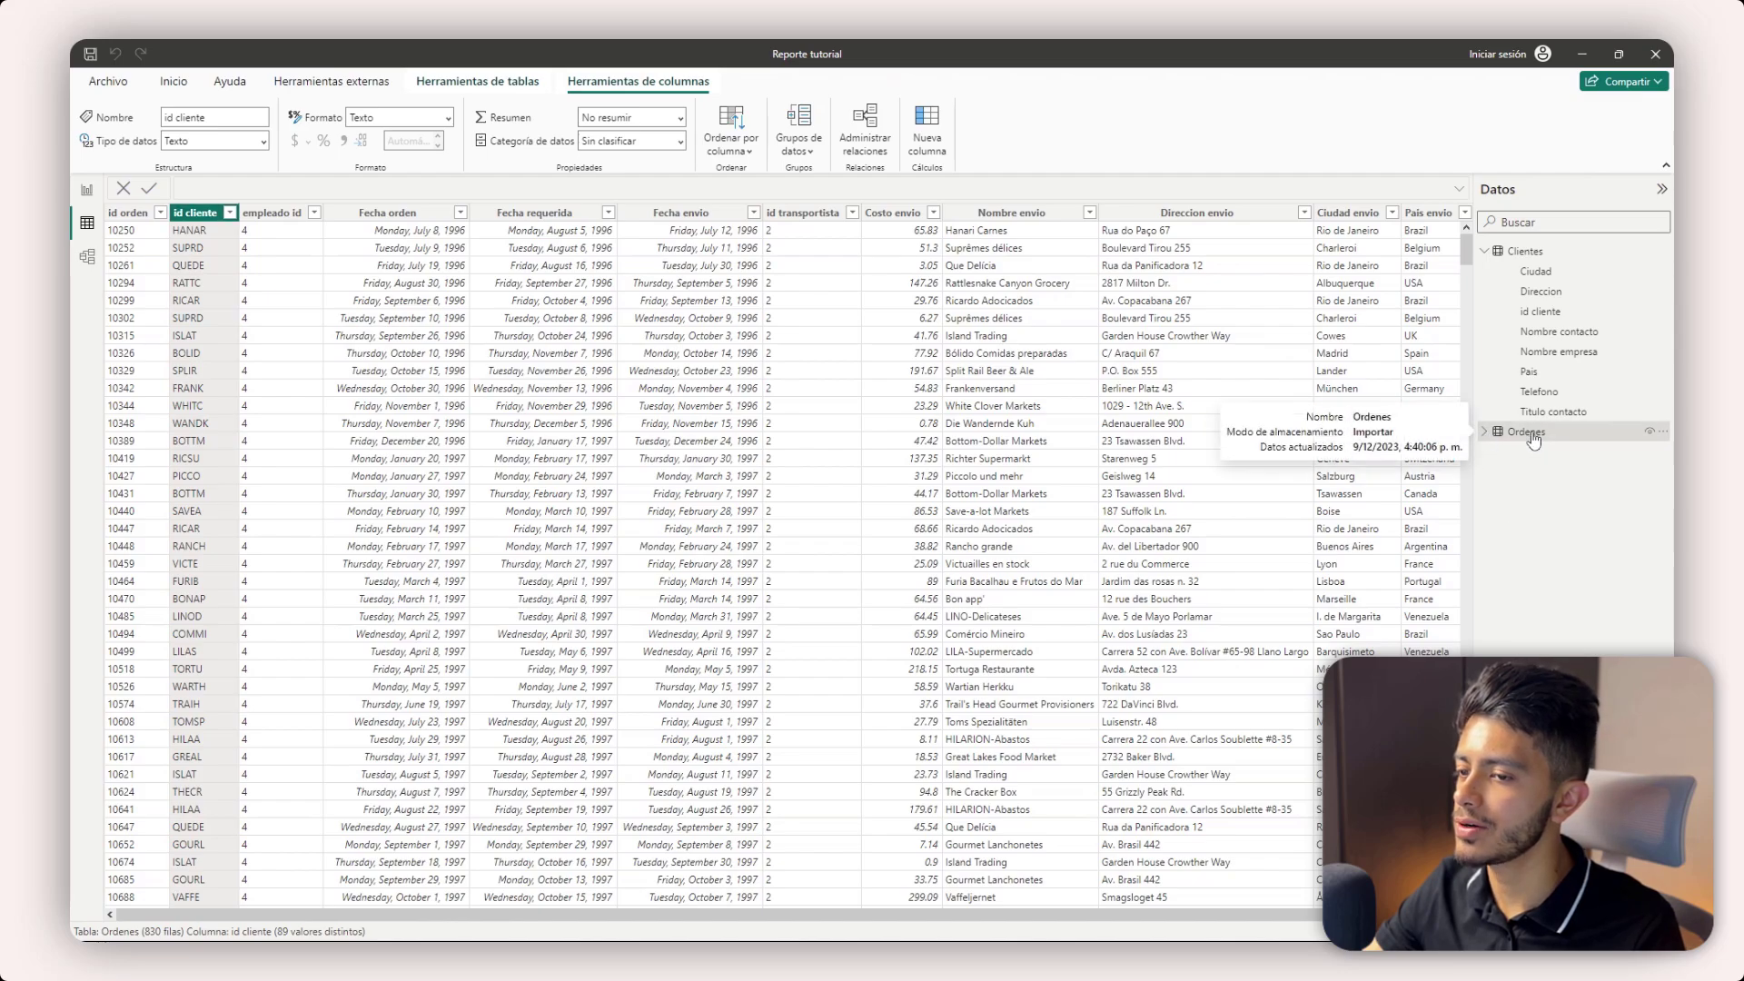
{"action": "left_click", "coordinate": [1559, 256]}
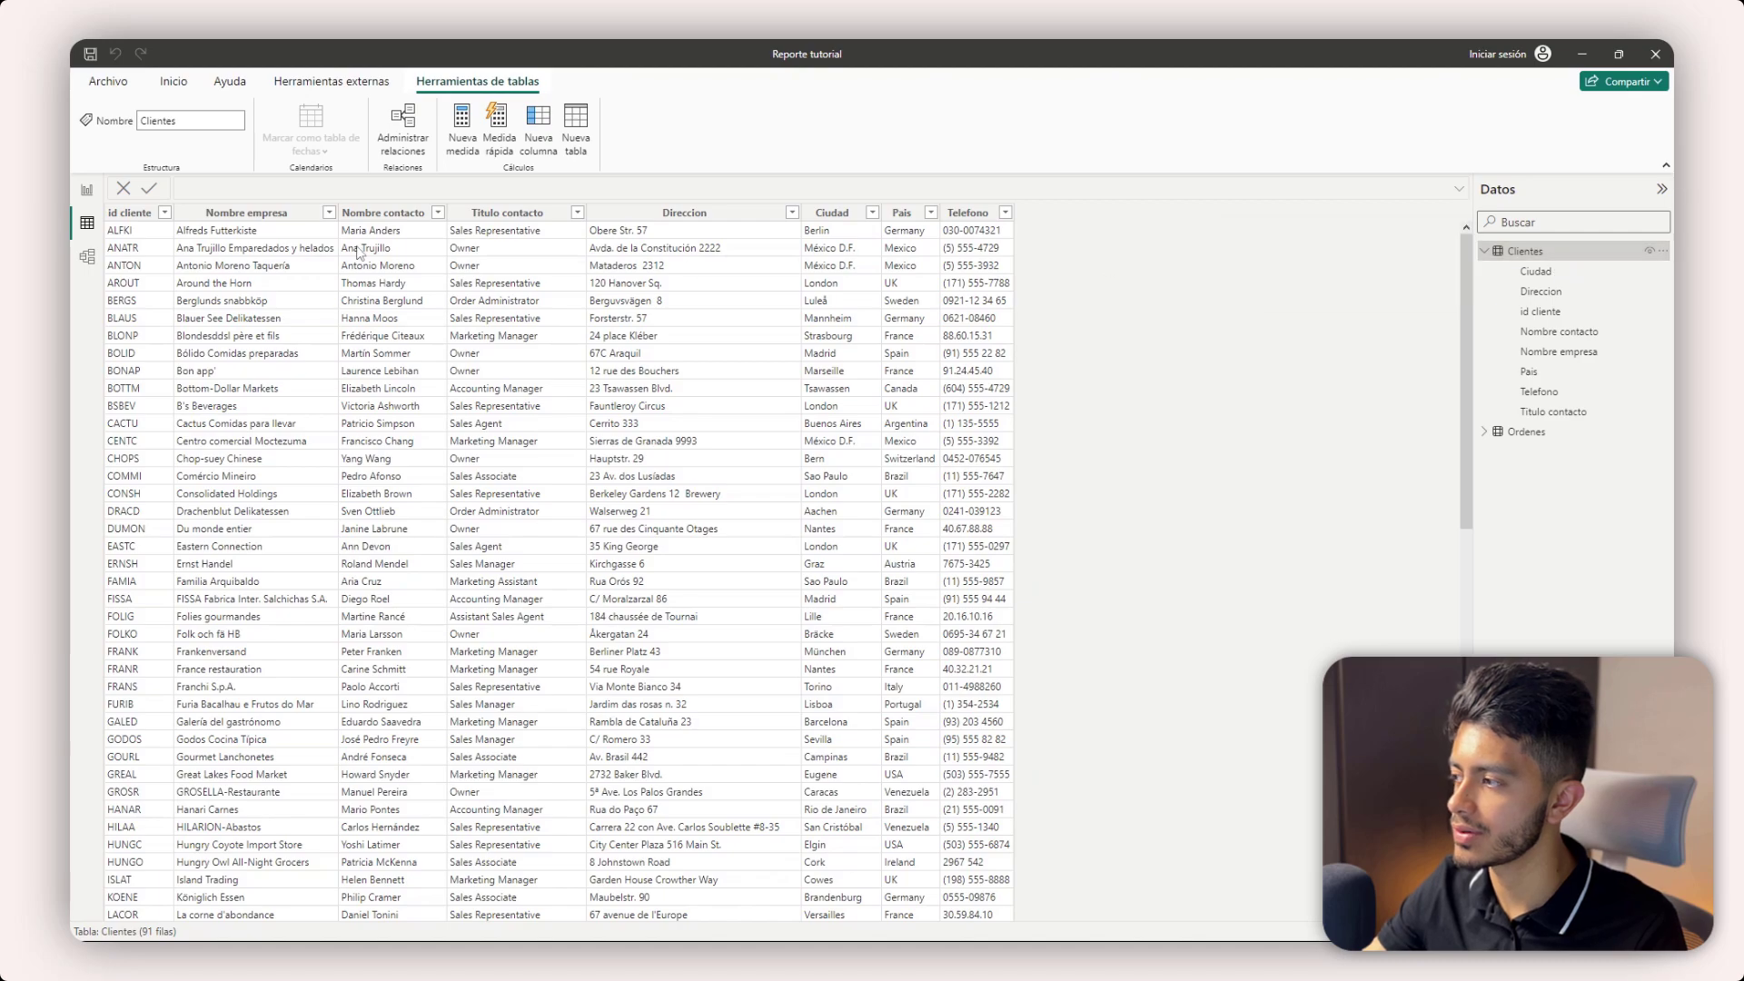
{"action": "left_click", "coordinate": [1566, 432]}
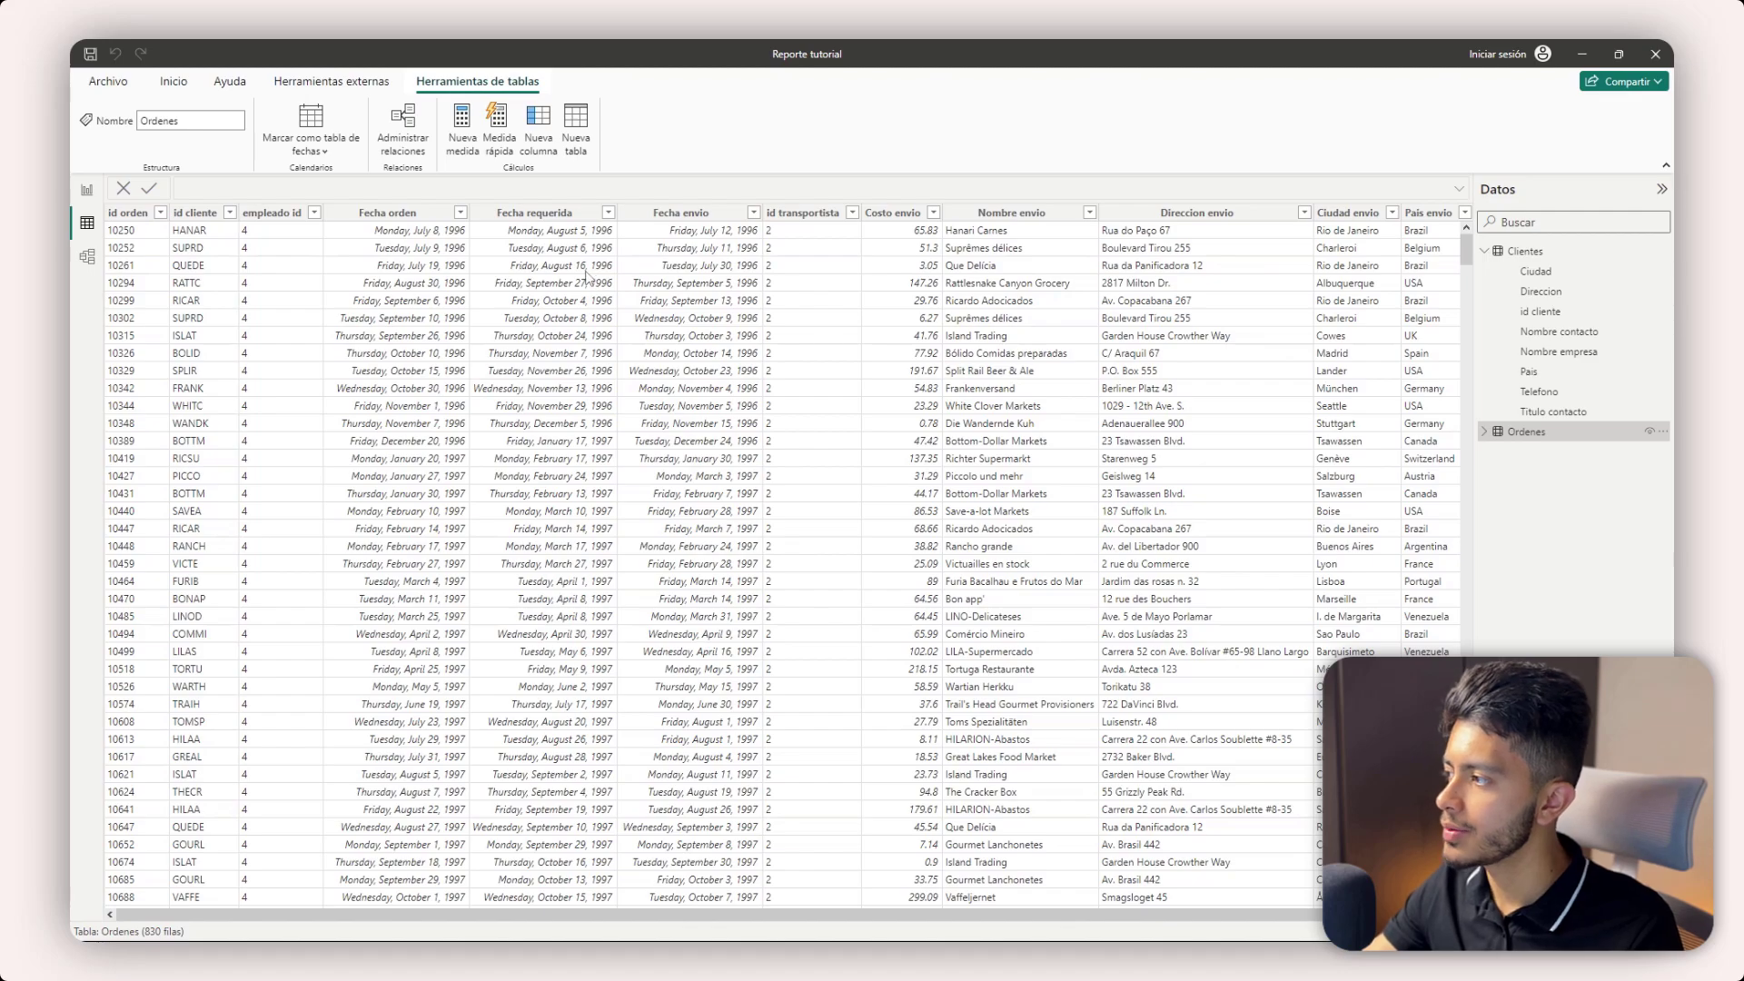
- In the model view, move the Ordenes table up beside Clientes and lengthen the Clientes card
{"action": "left_click", "coordinate": [88, 258]}
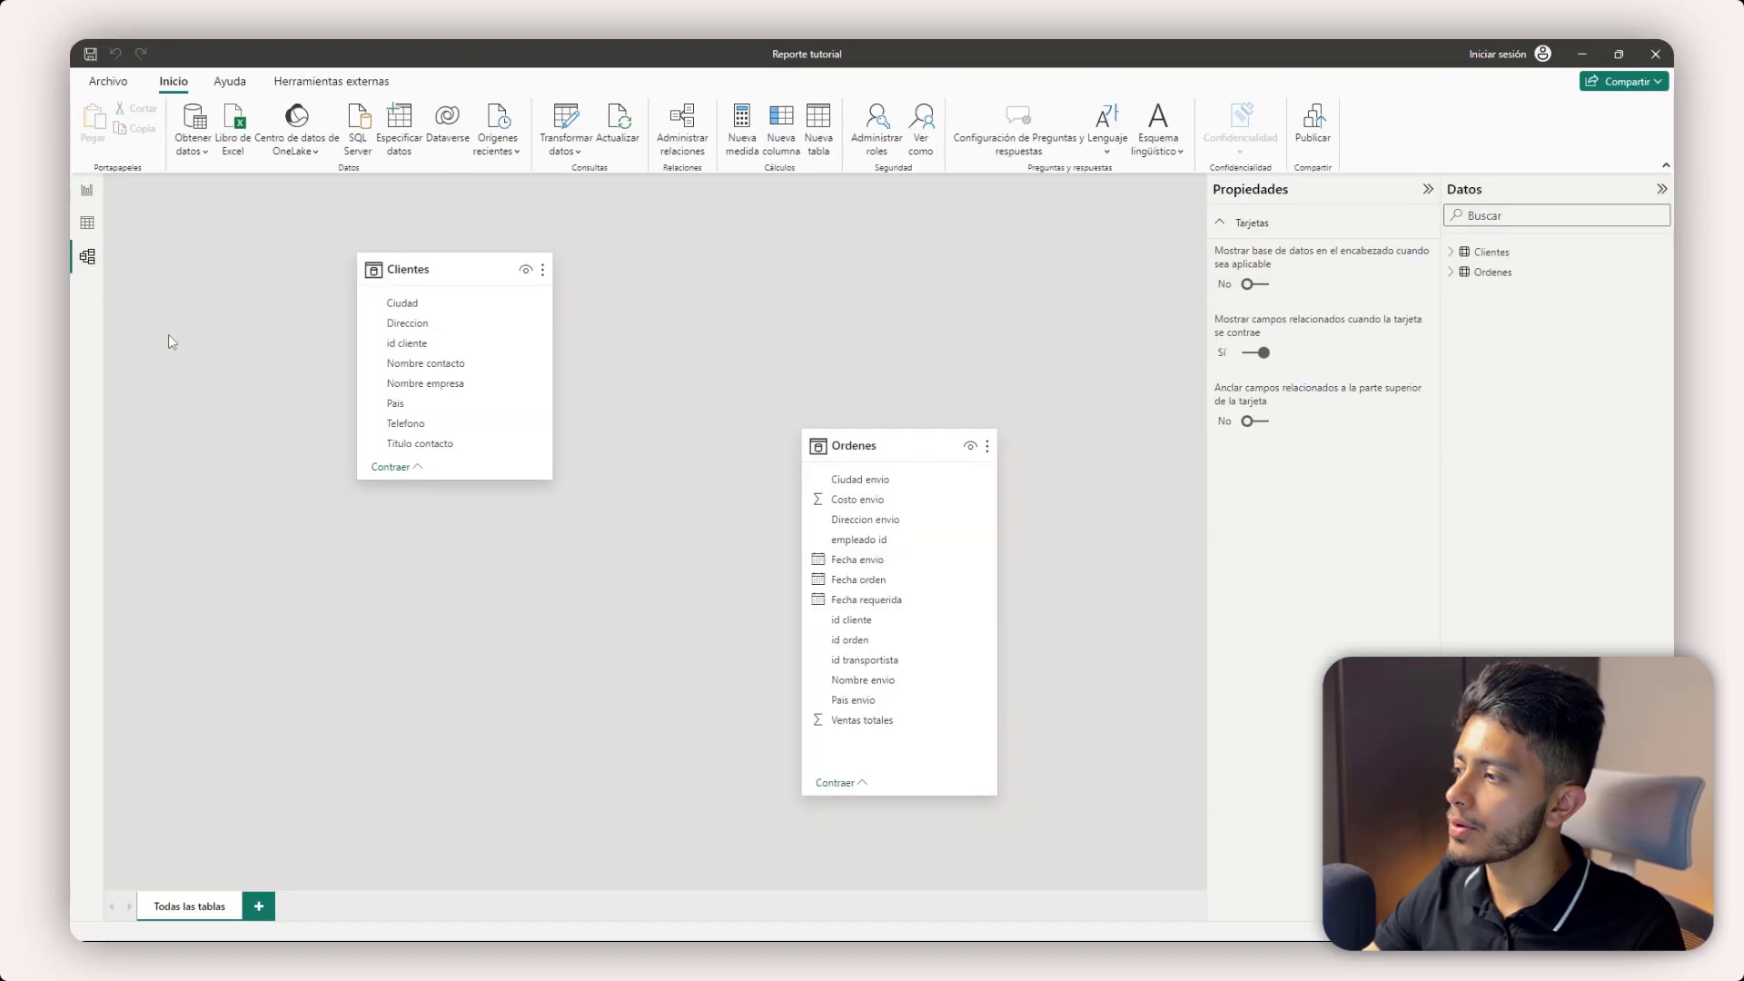
{"action": "left_click_drag", "start_coordinate": [905, 445], "coordinate": [888, 289]}
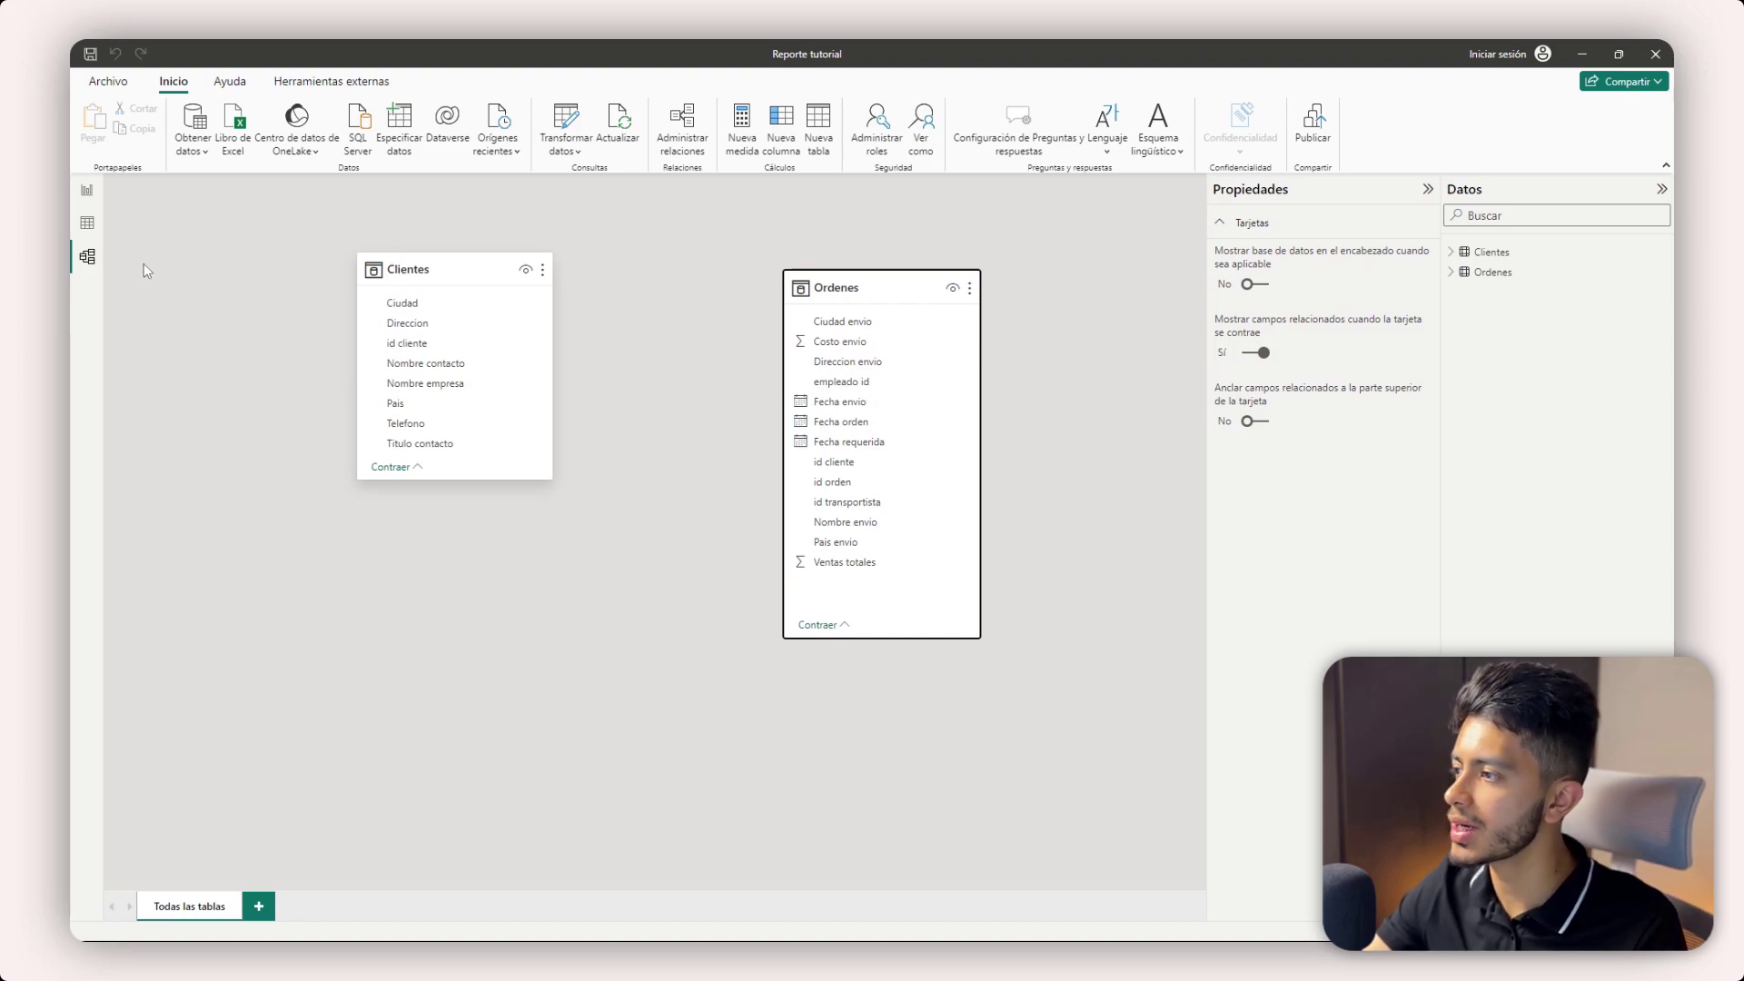
{"action": "left_click", "coordinate": [455, 261]}
{"action": "left_click_drag", "start_coordinate": [458, 479], "coordinate": [456, 541]}
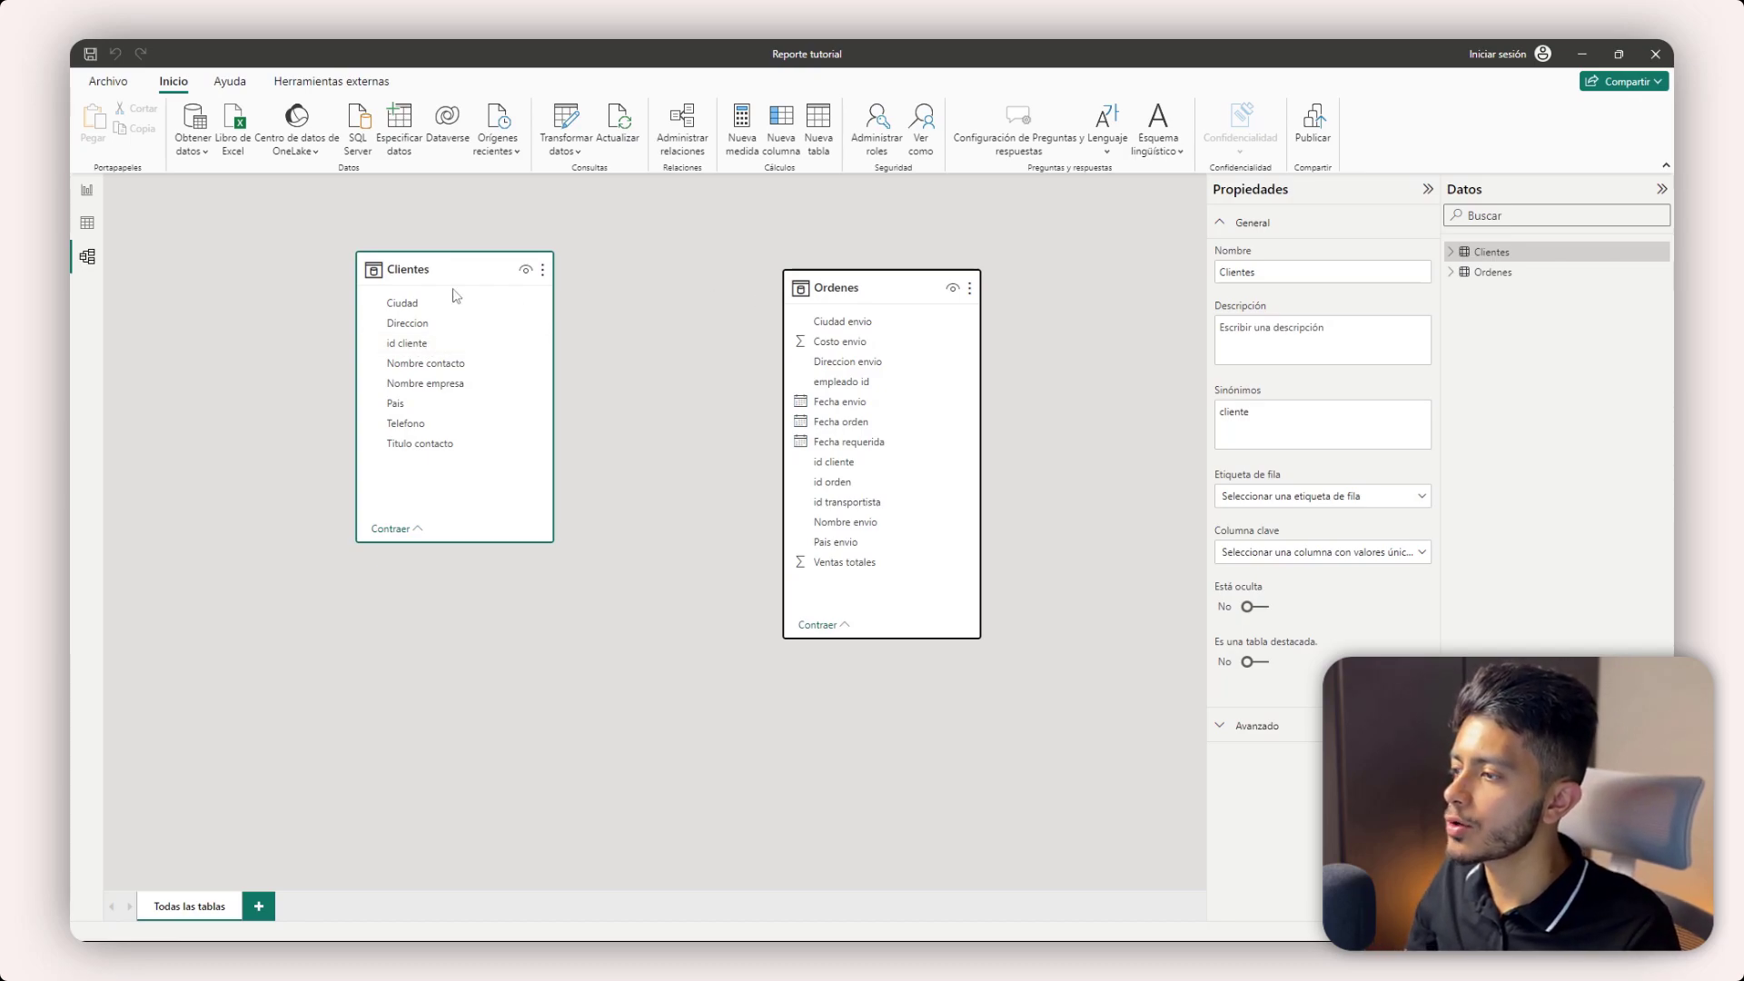
{"action": "left_click", "coordinate": [710, 275]}
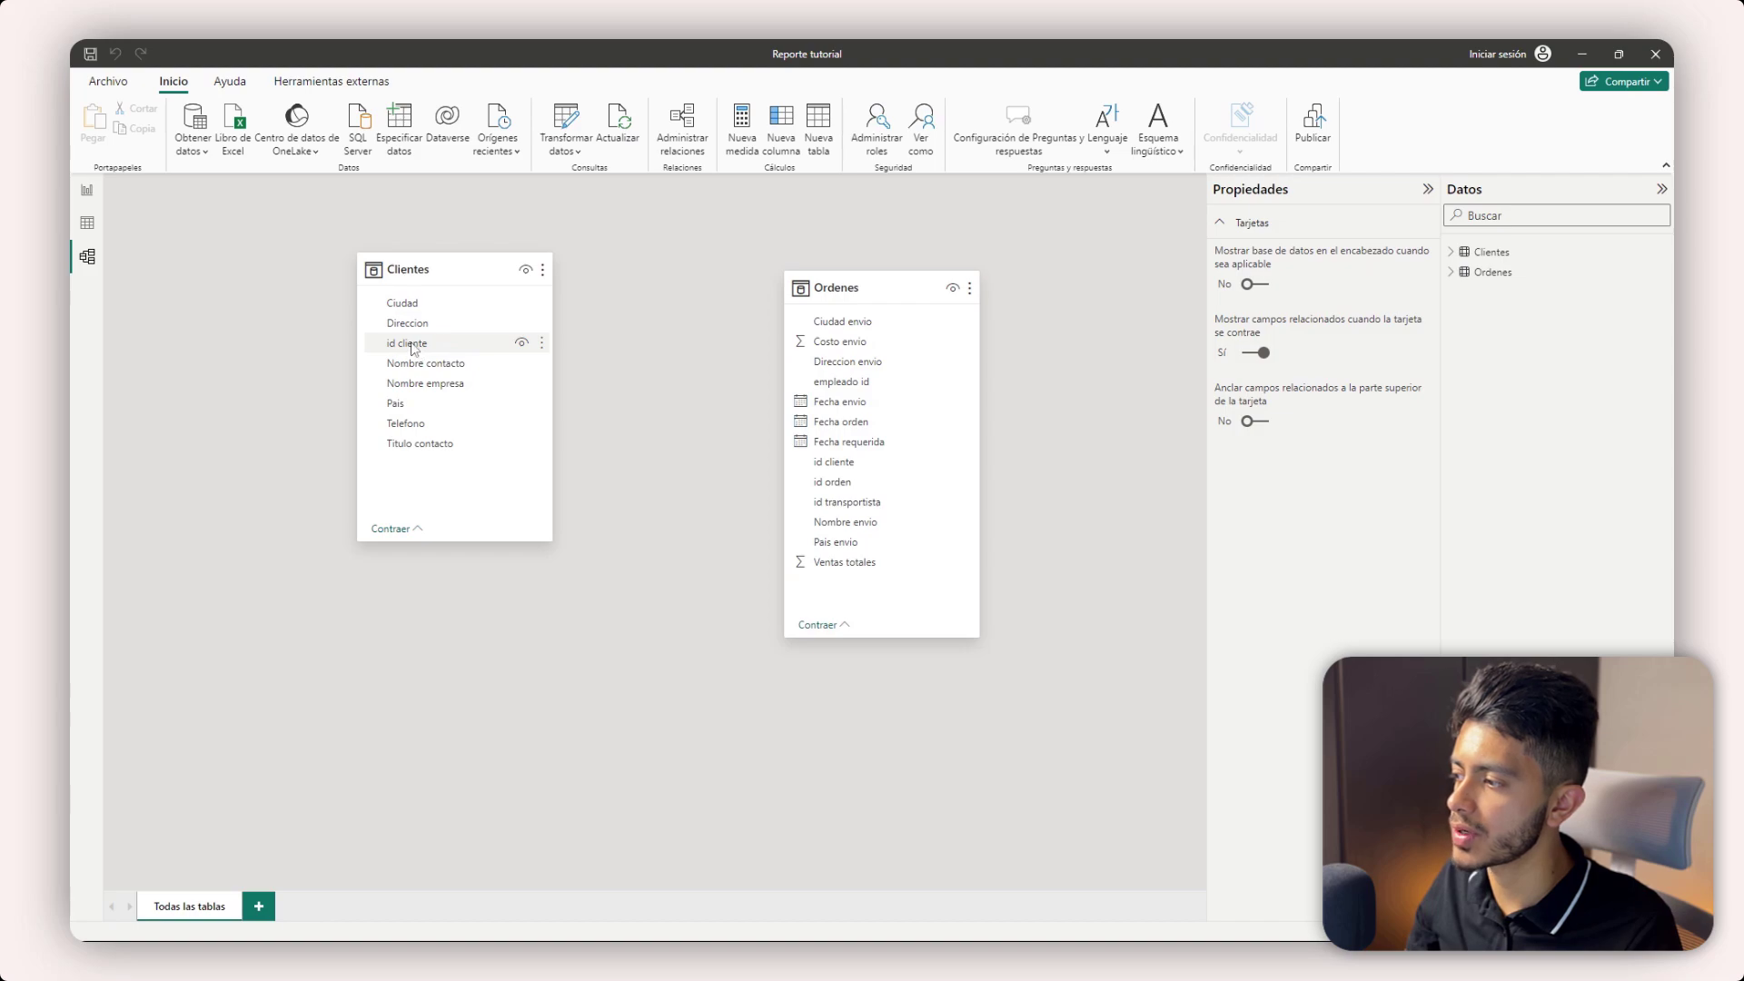
- Relate Clientes to Ordenes through their id cliente fields and review the column and cardinality options in the relationship's properties
{"action": "left_click_drag", "start_coordinate": [407, 345], "coordinate": [851, 468]}
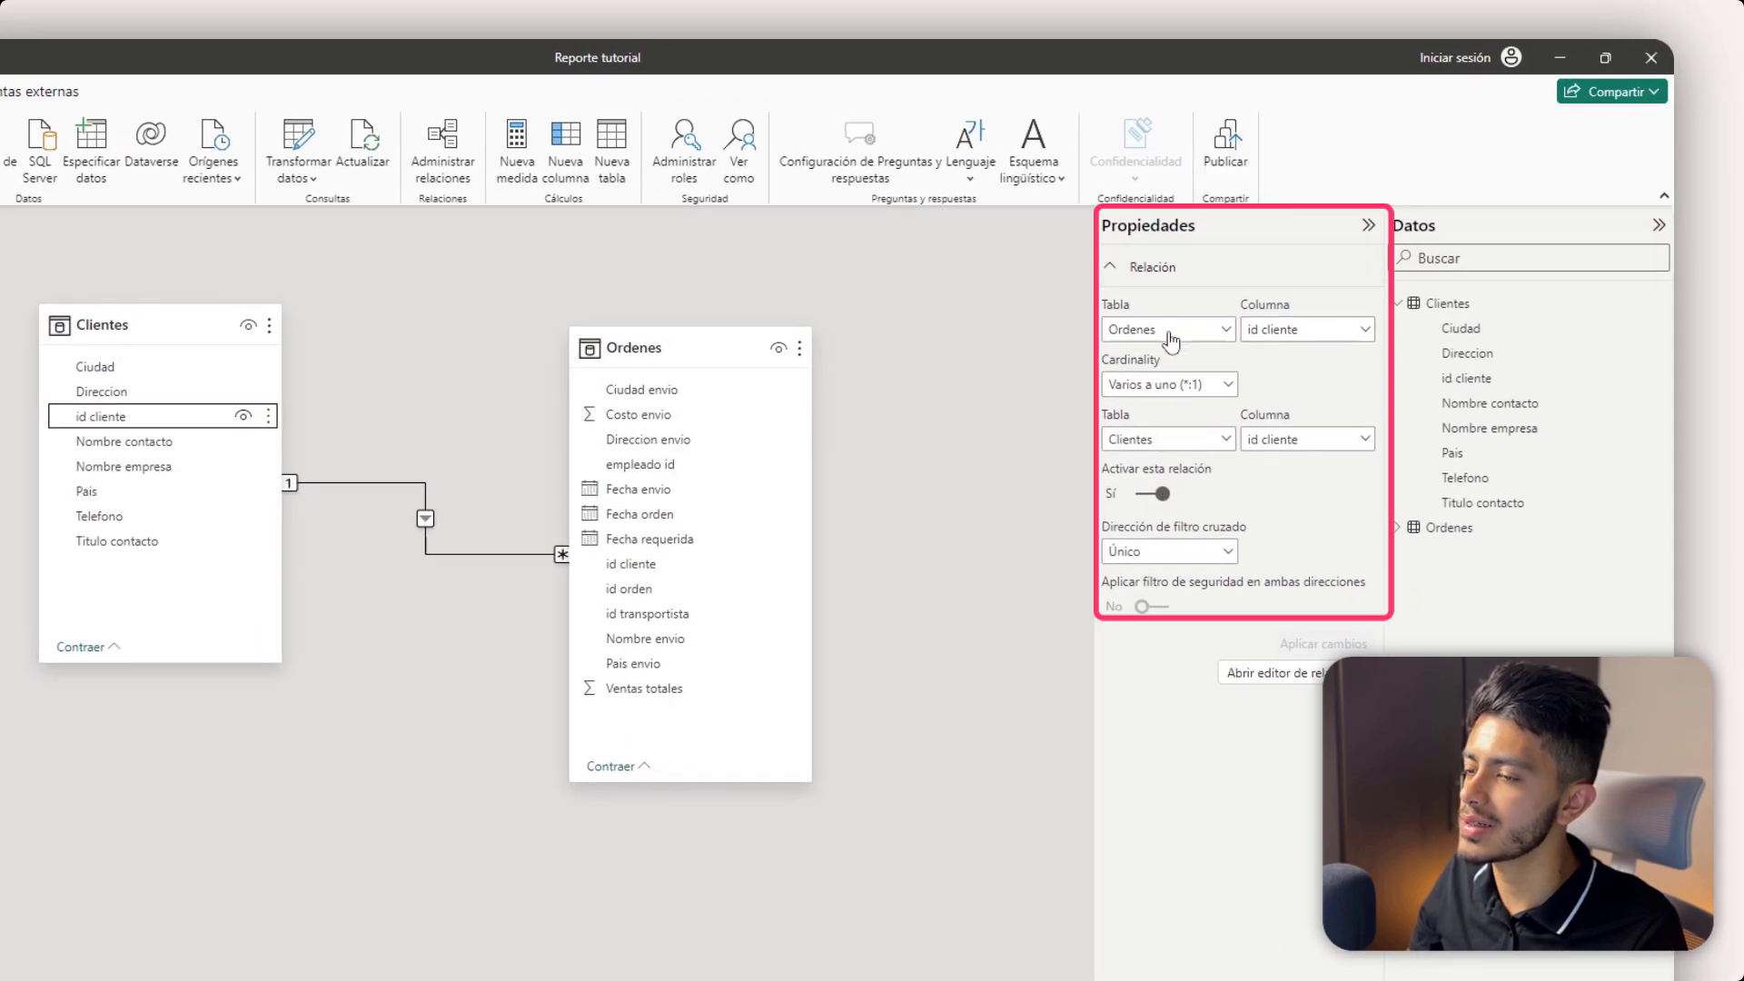
{"action": "left_click", "coordinate": [1305, 332]}
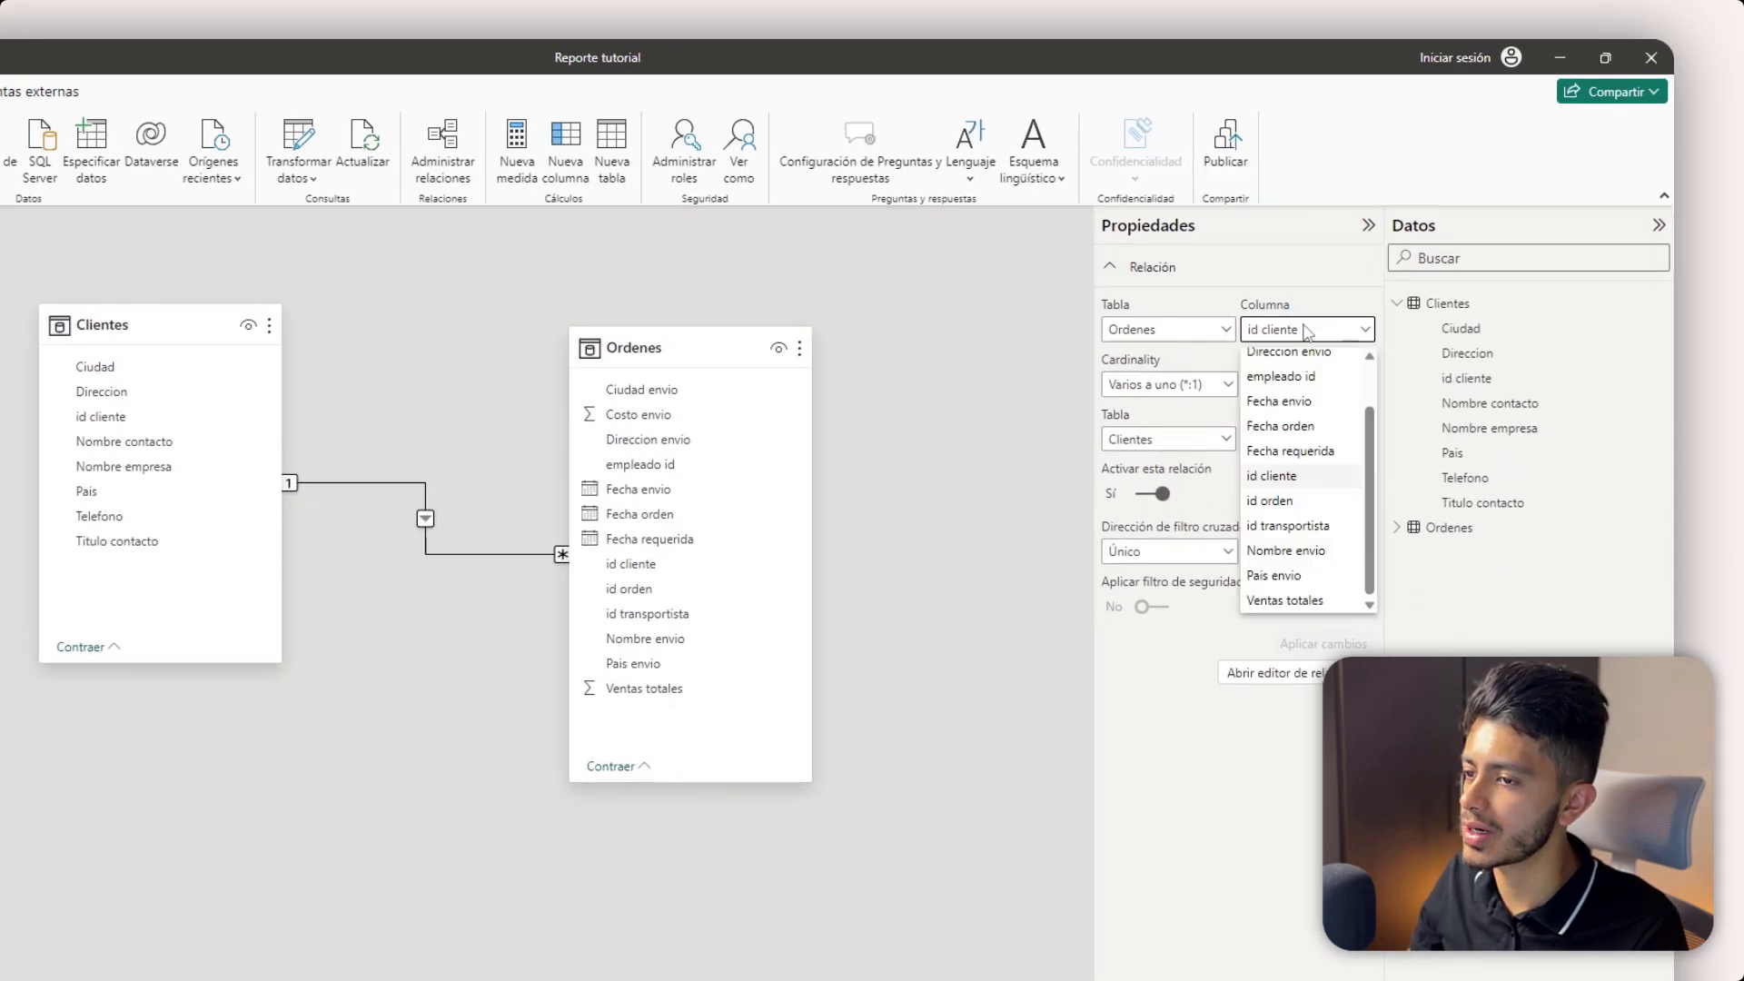
{"action": "left_click", "coordinate": [1230, 302]}
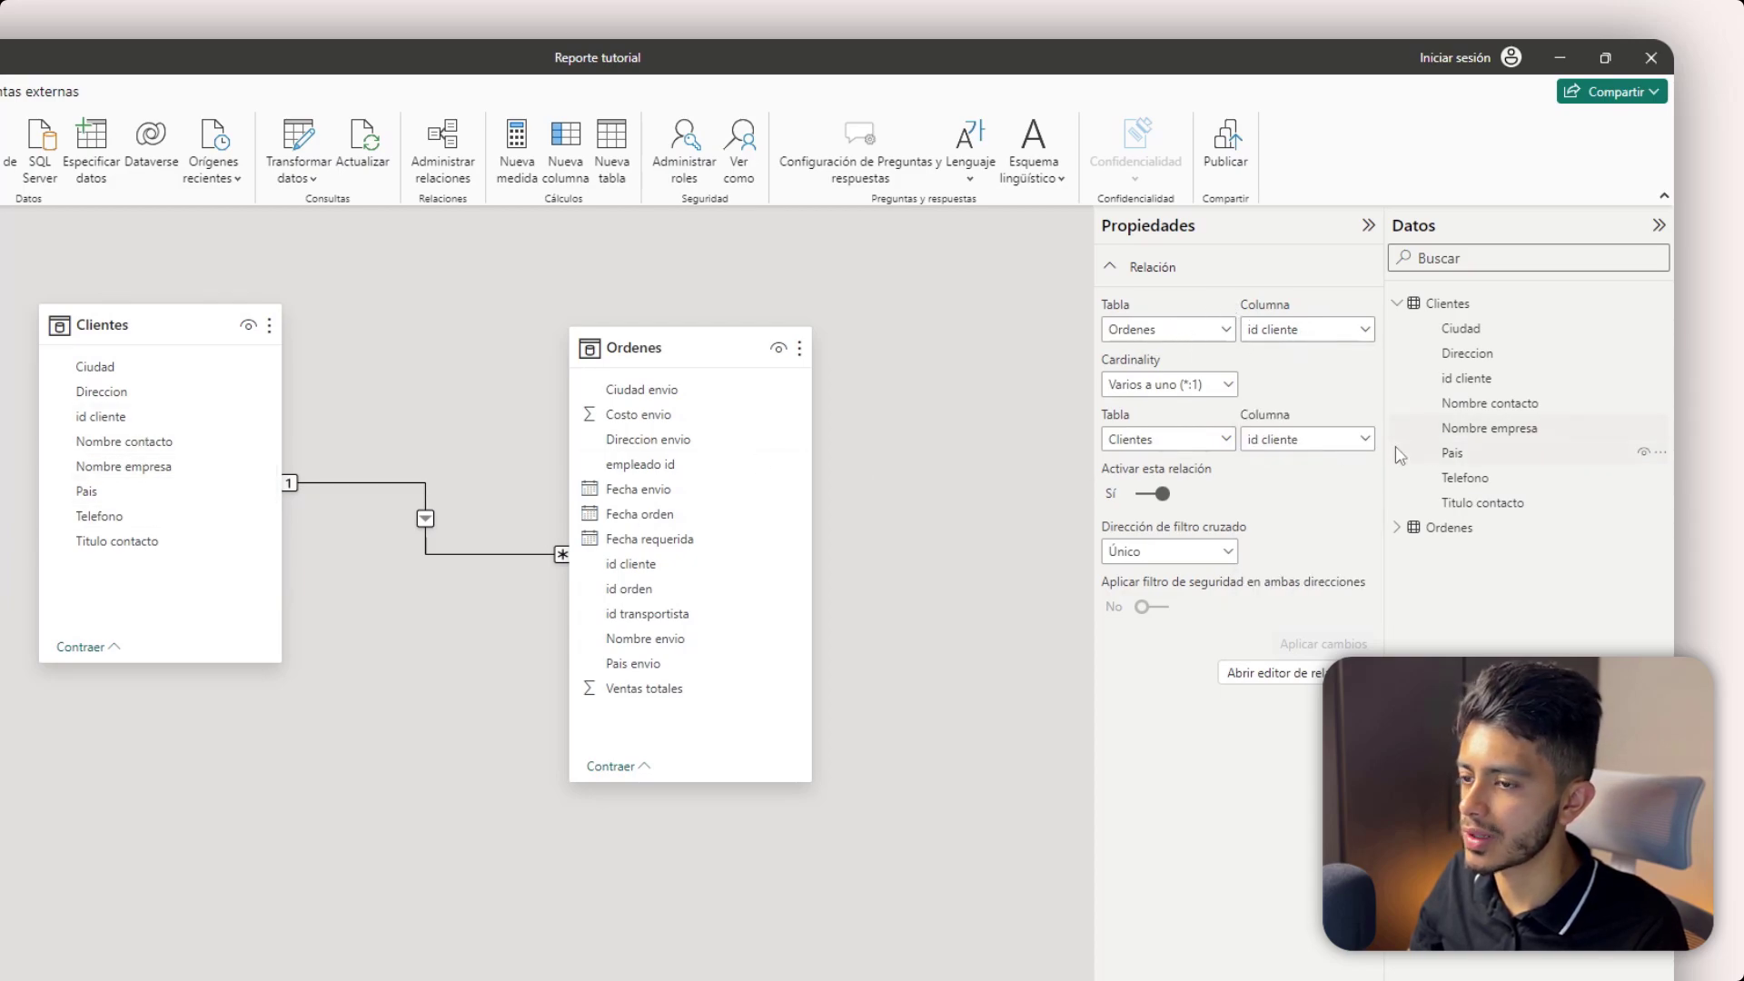
{"action": "left_click", "coordinate": [1267, 445]}
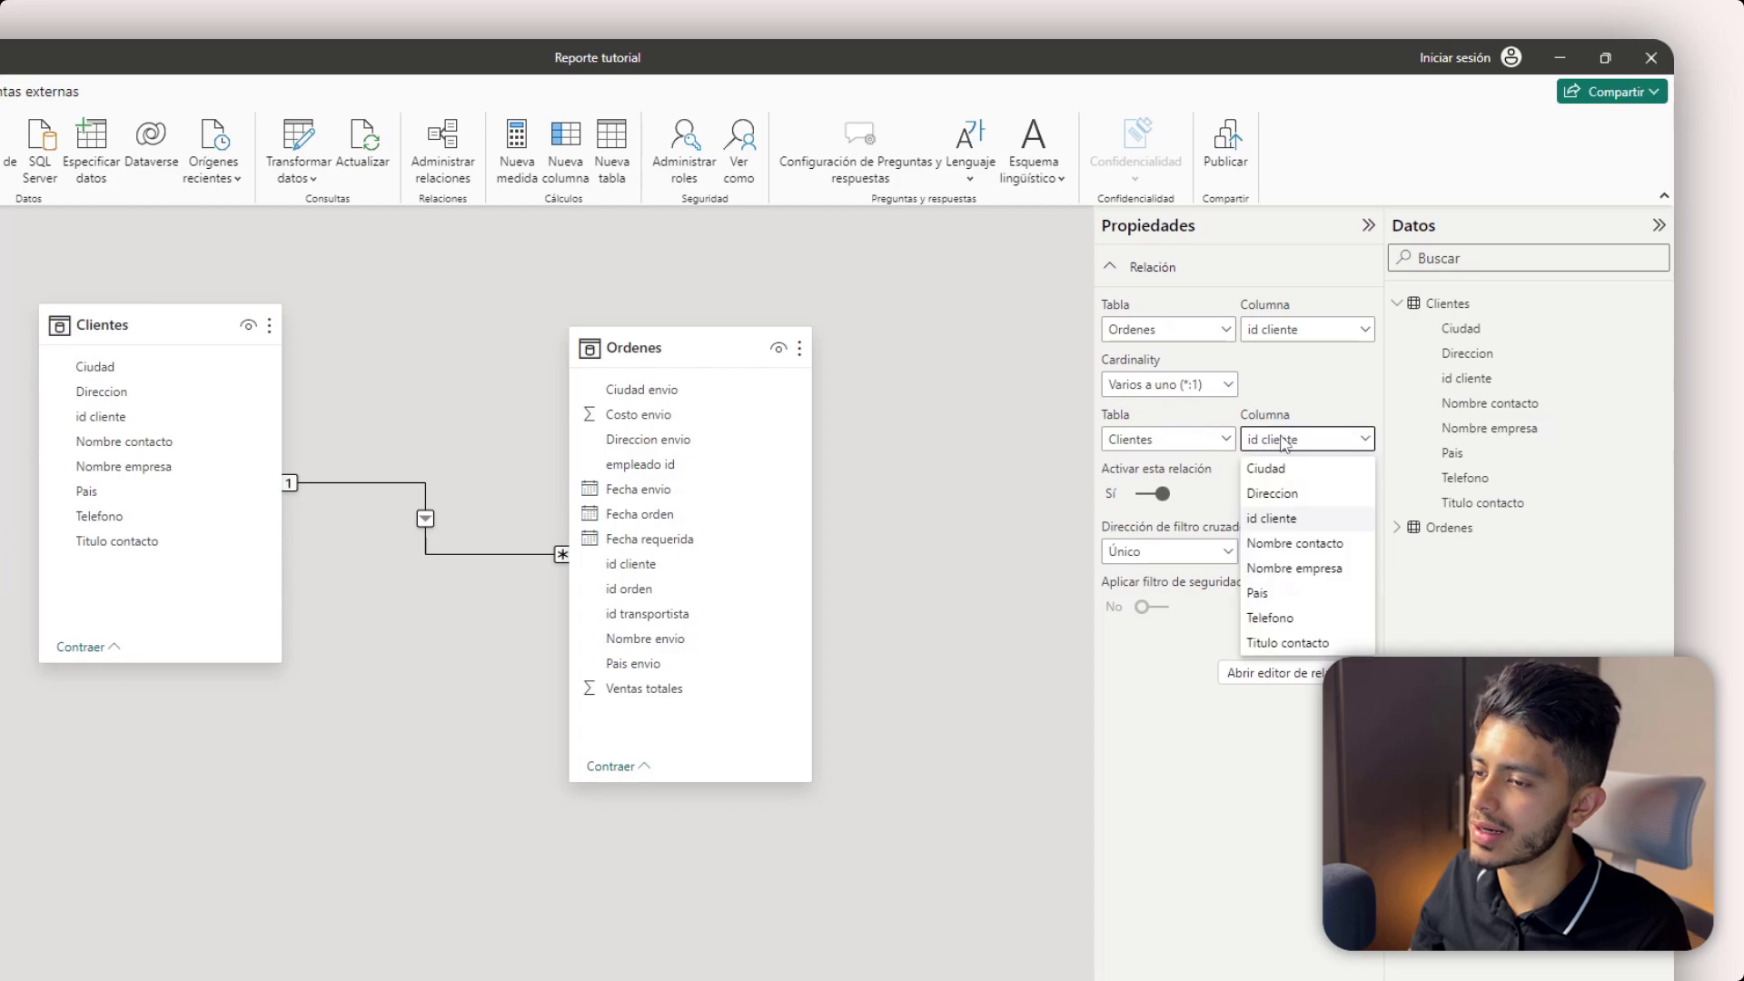
{"action": "left_click", "coordinate": [1316, 406]}
{"action": "left_click", "coordinate": [1231, 389]}
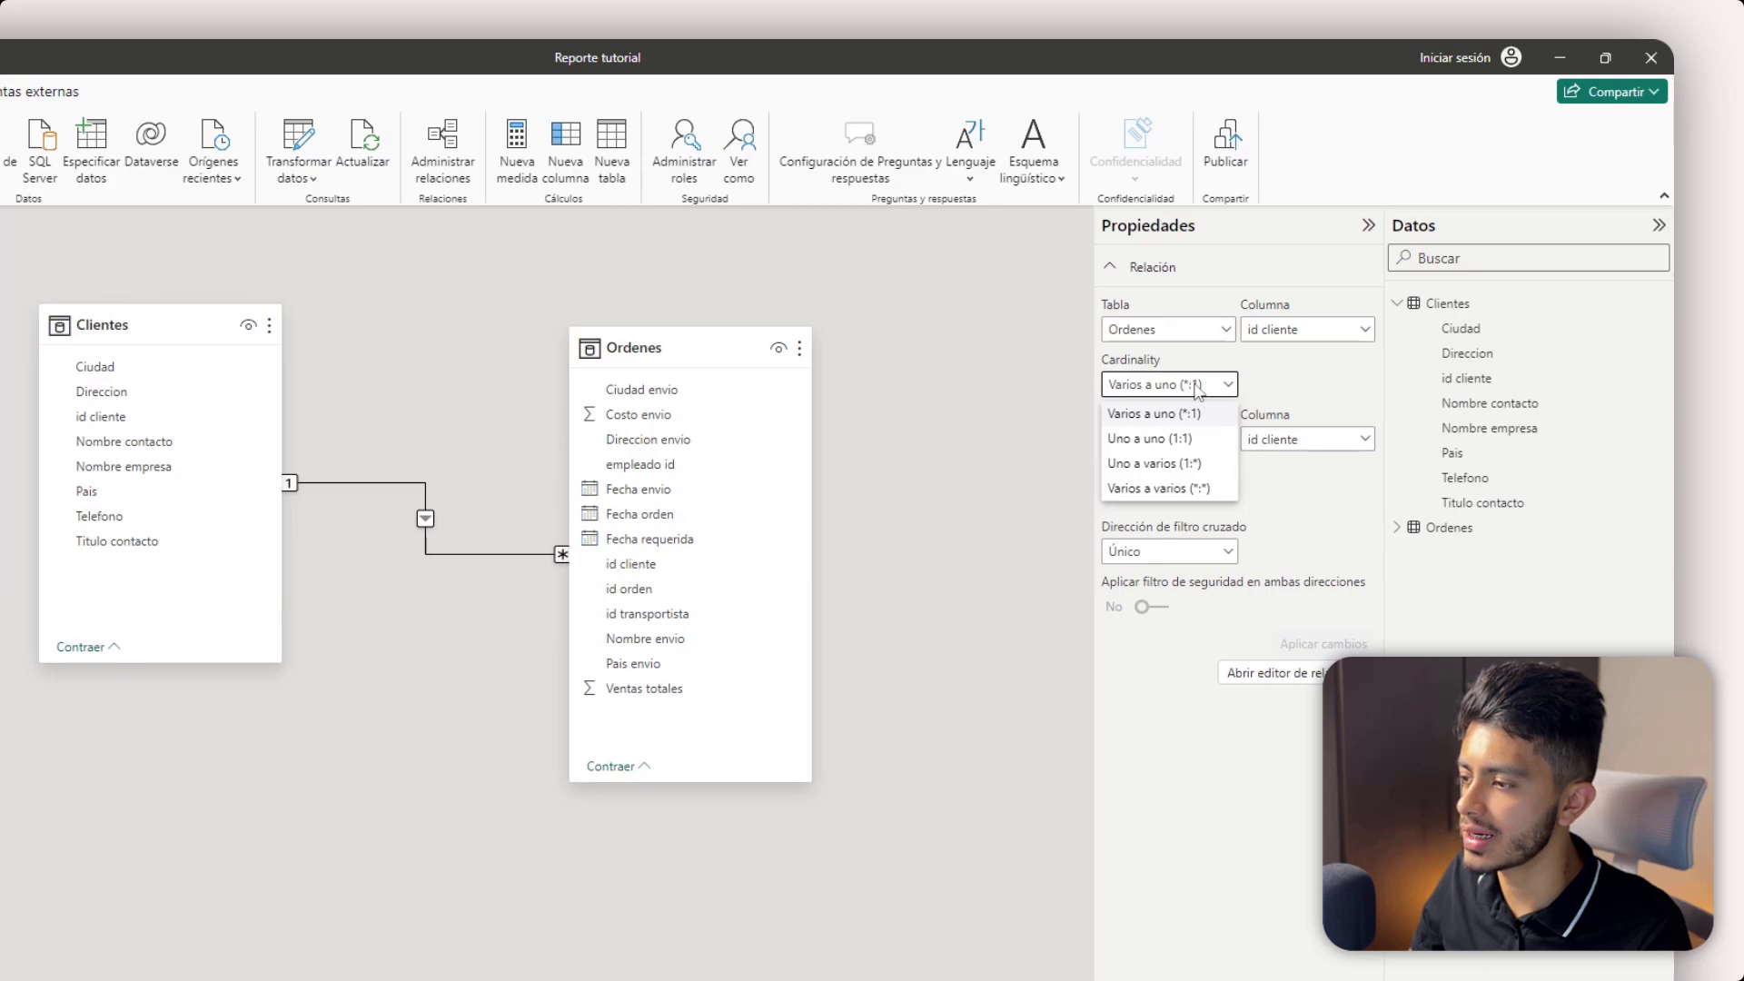
{"action": "left_click", "coordinate": [370, 414]}
- Move the Ordenes table well below and beyond Clientes, and shift Clientes slightly up toward the diagram's centre
{"action": "left_click_drag", "start_coordinate": [650, 341], "coordinate": [771, 540]}
{"action": "left_click_drag", "start_coordinate": [210, 324], "coordinate": [395, 301]}
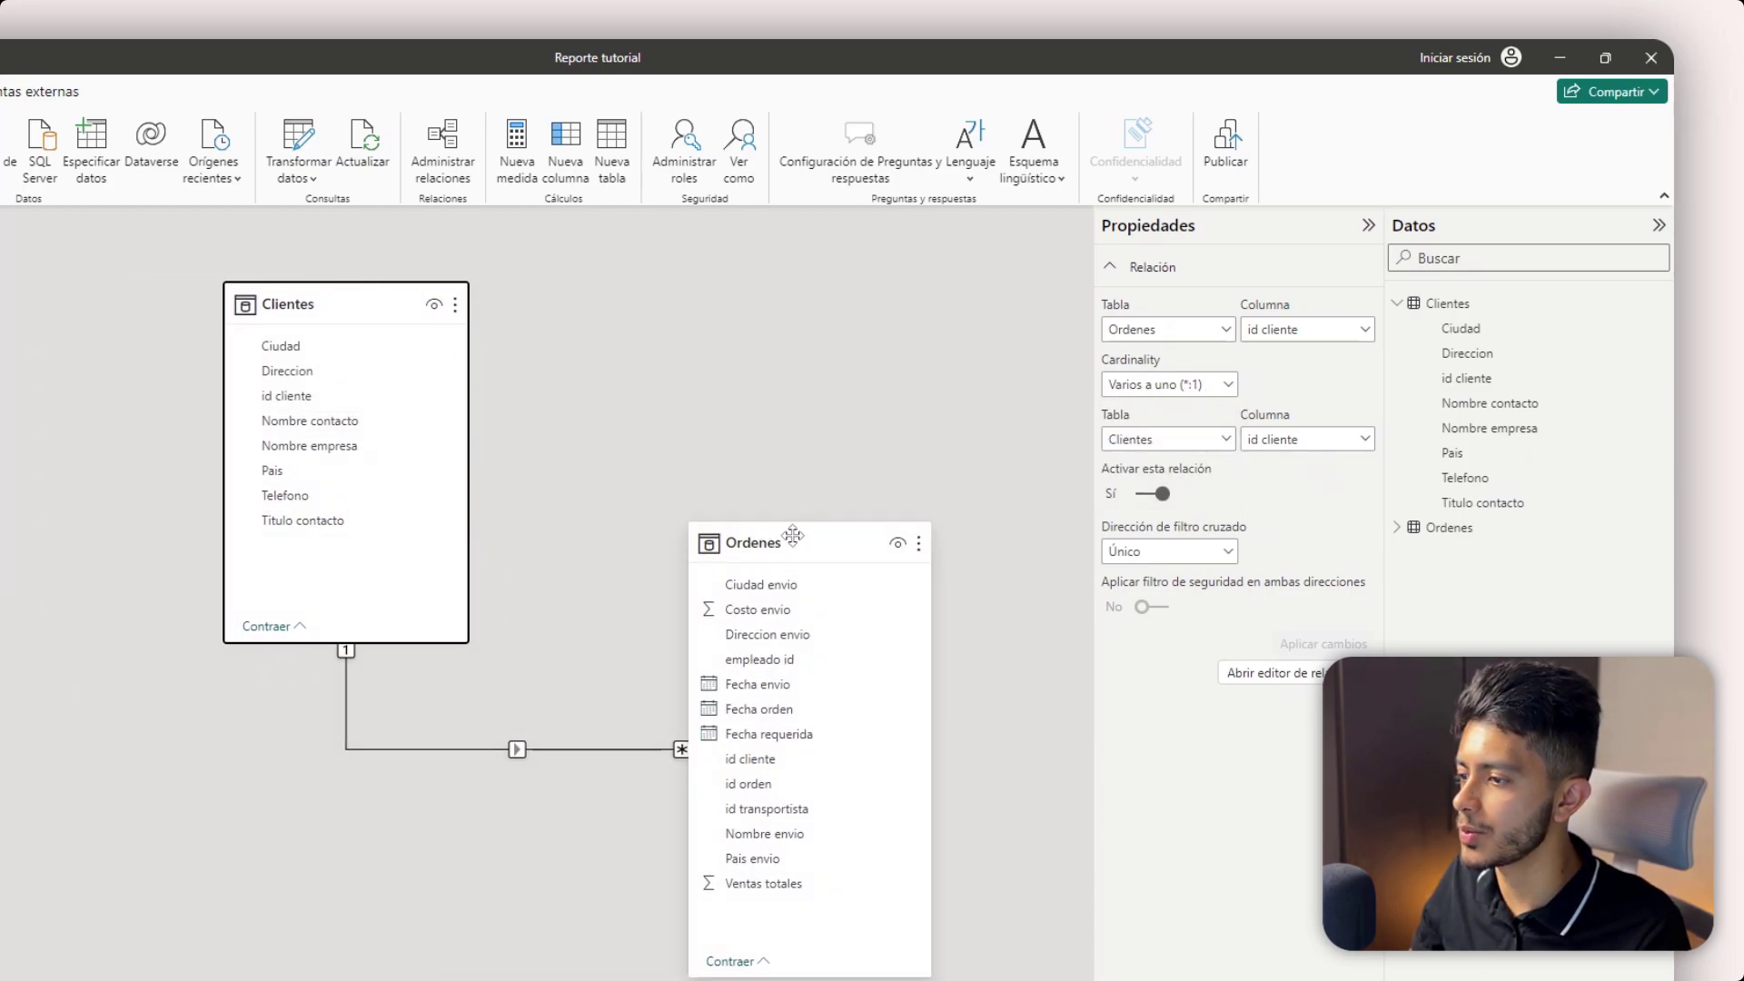
{"action": "left_click_drag", "start_coordinate": [790, 542], "coordinate": [823, 601]}
{"action": "left_click", "coordinate": [349, 652]}
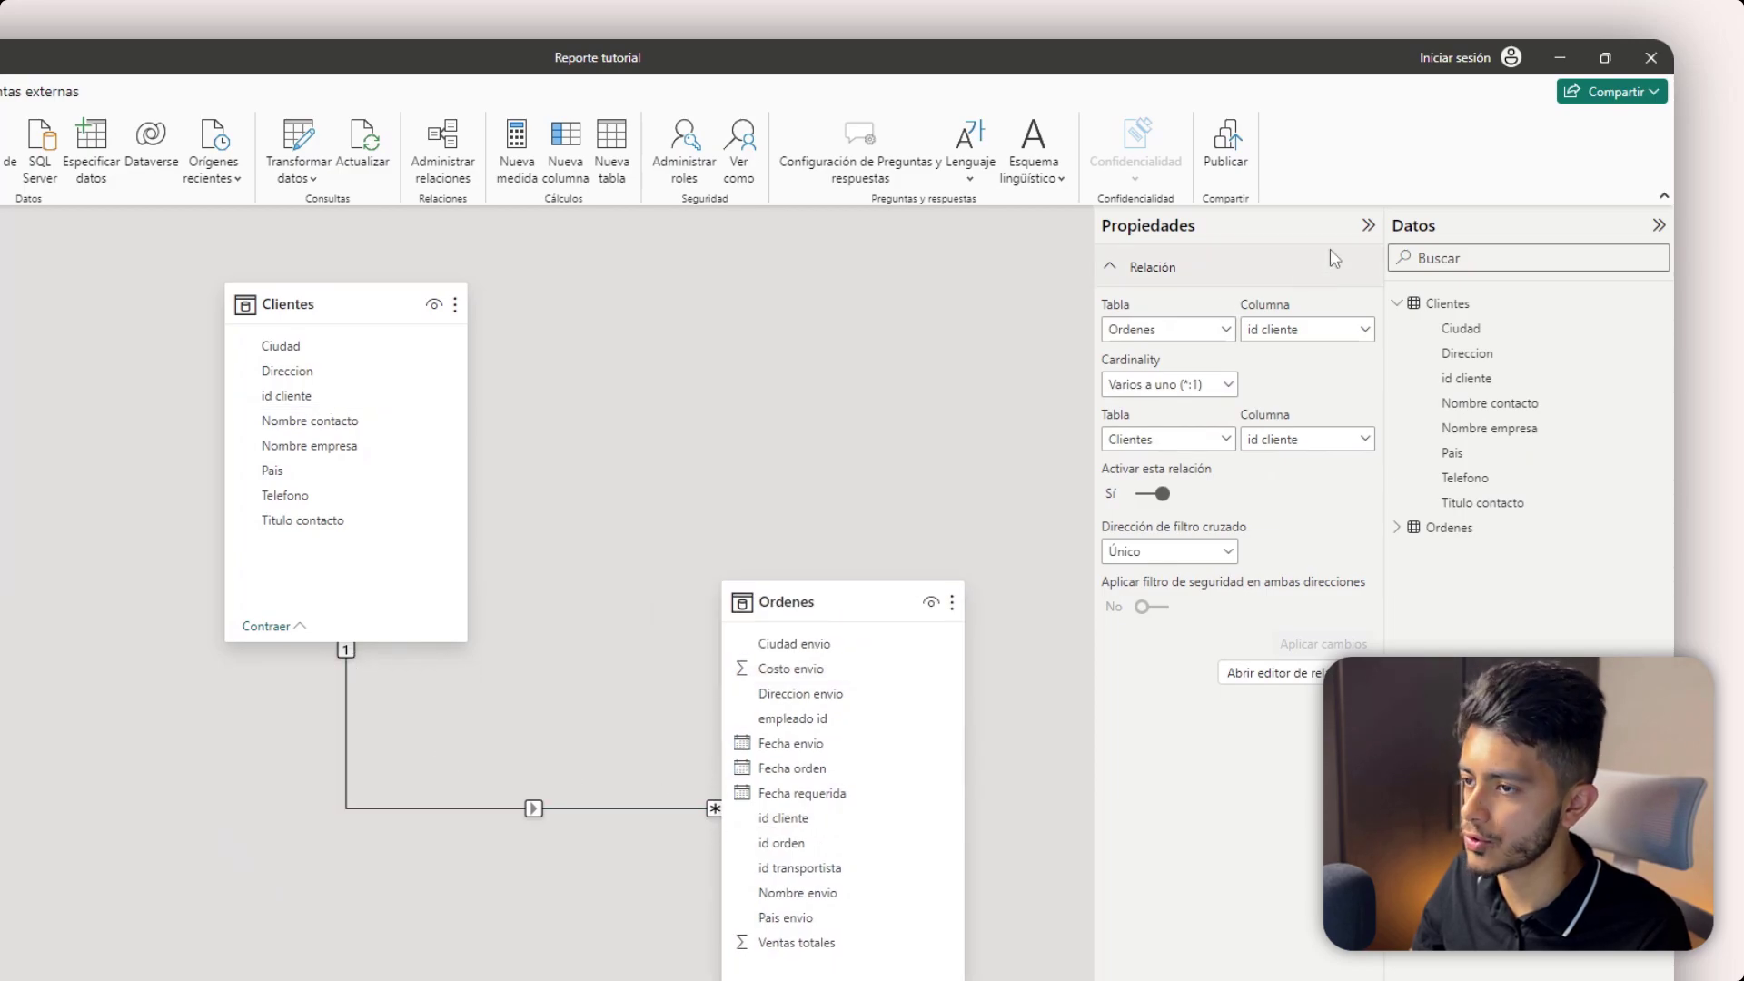
- Collapse the Propiedades and Datos panes and move the Clientes table farther away from Ordenes in the diagram
{"action": "left_click", "coordinate": [1368, 225]}
{"action": "left_click", "coordinate": [1658, 225]}
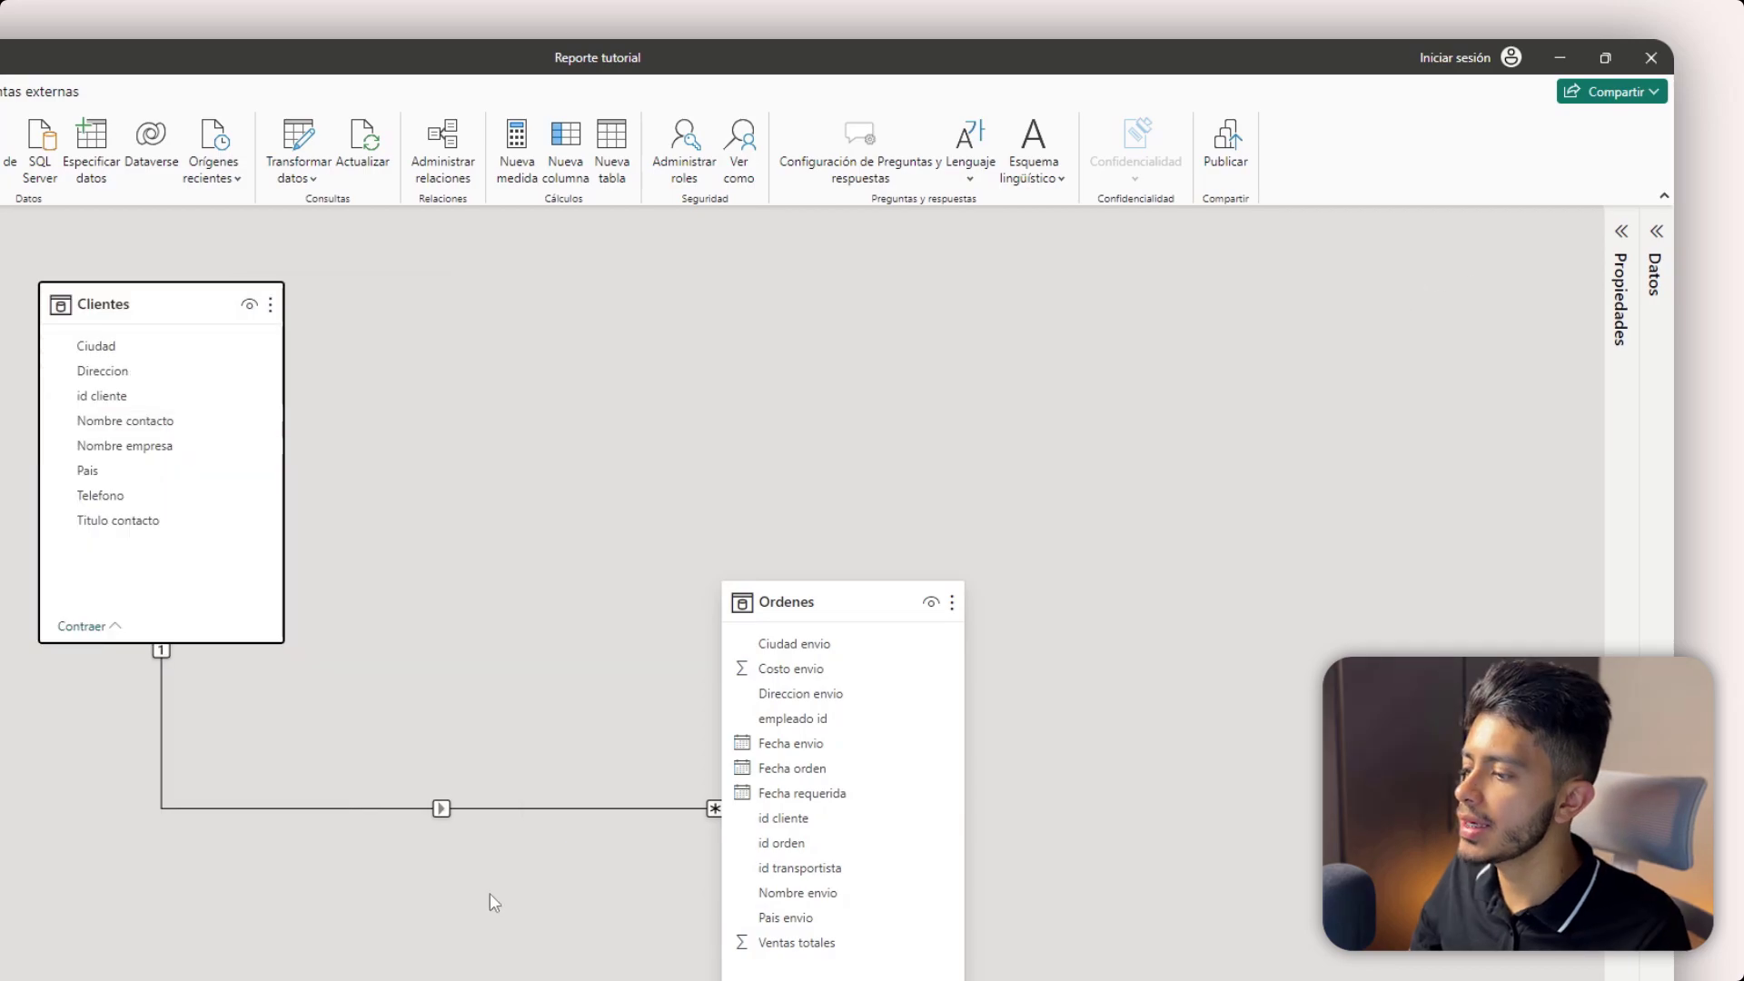
{"action": "left_click", "coordinate": [442, 808]}
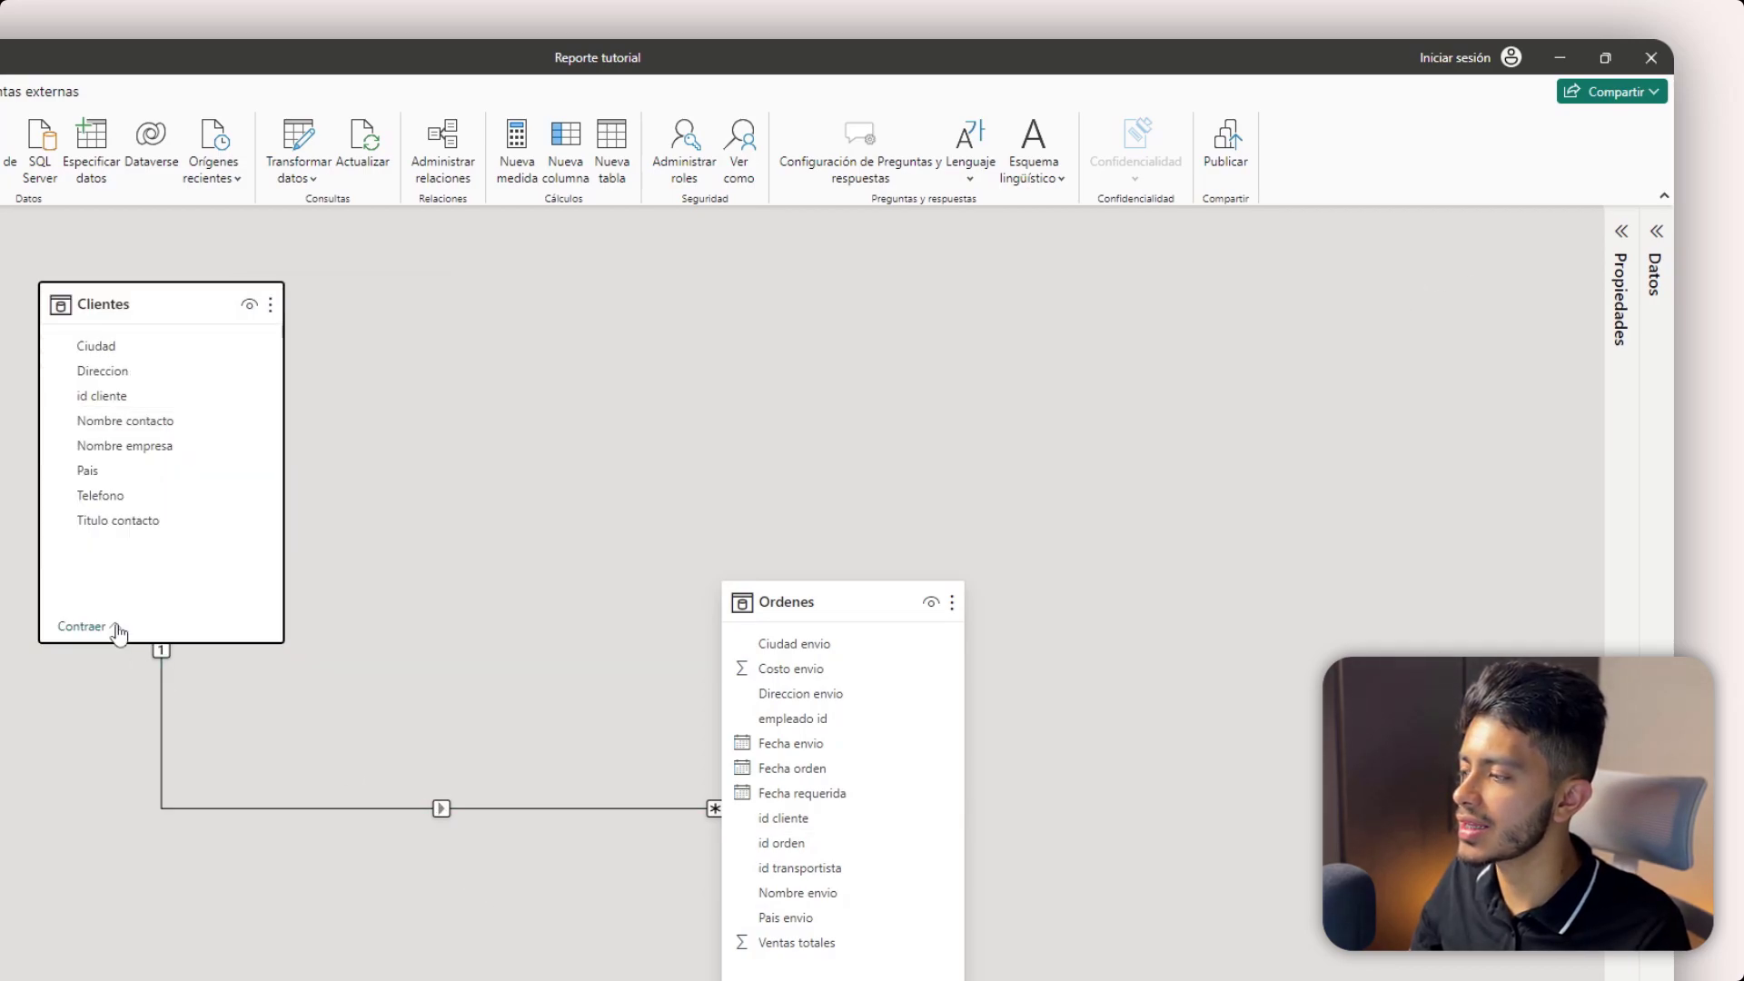
{"action": "left_click", "coordinate": [146, 307]}
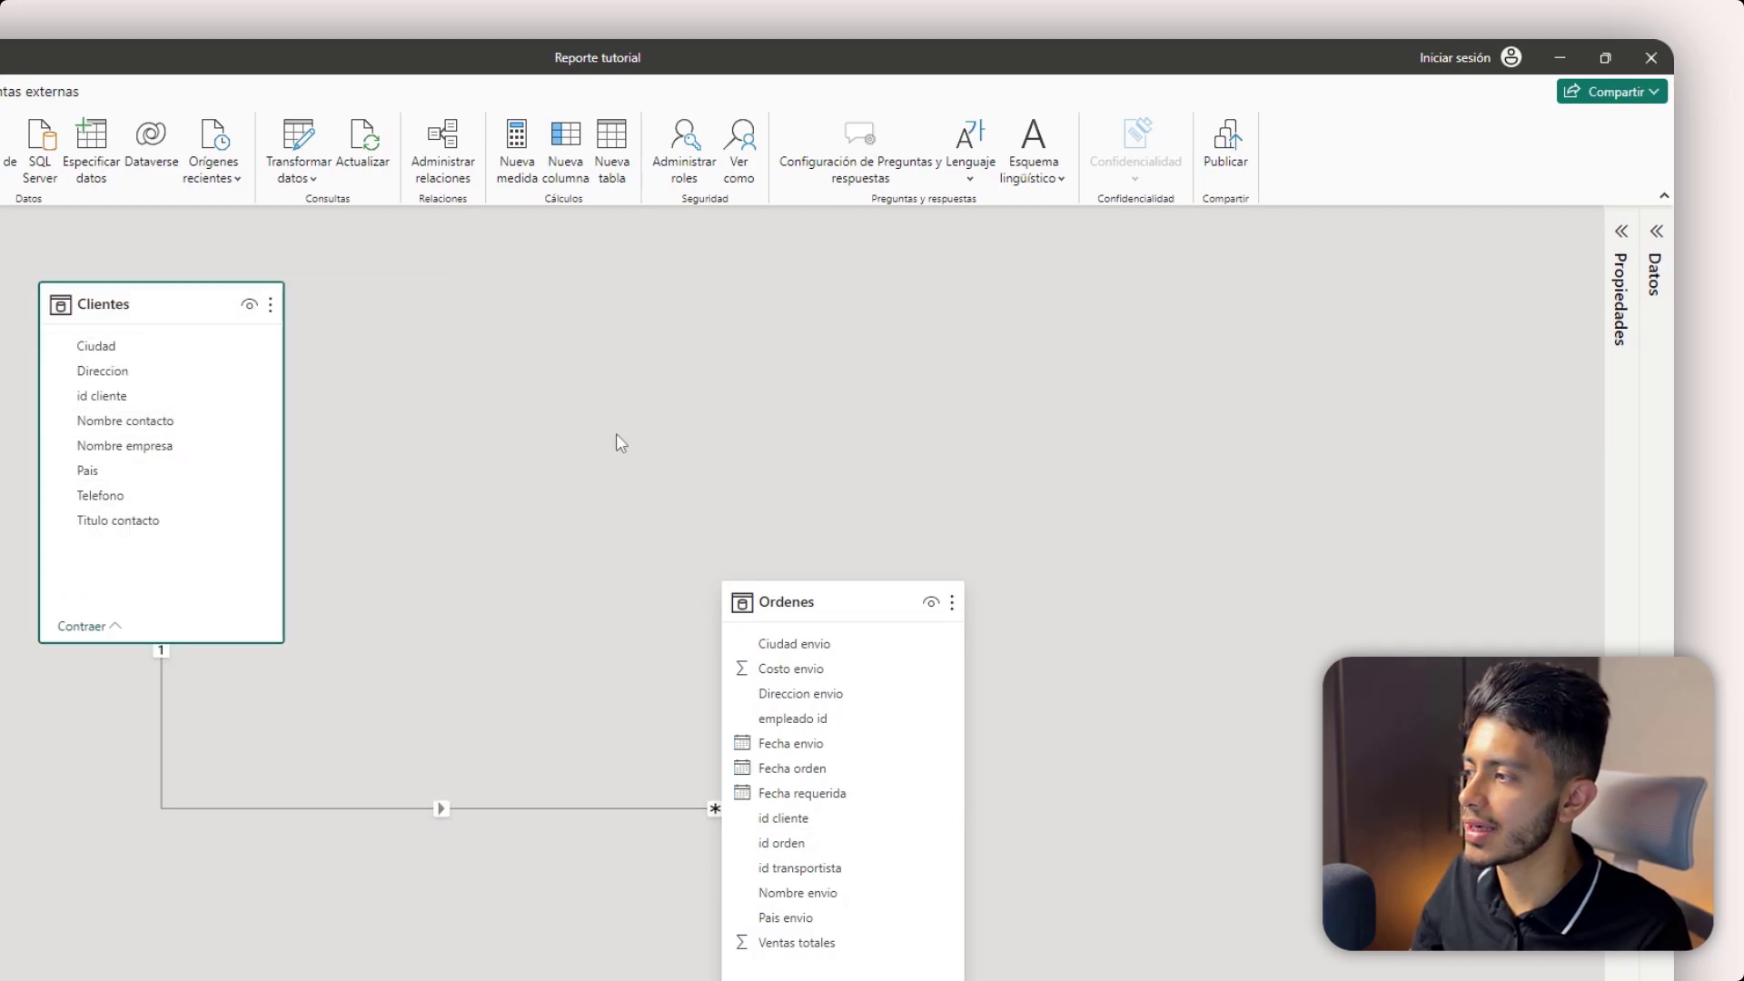
{"action": "left_click", "coordinate": [832, 599]}
{"action": "left_click", "coordinate": [585, 591]}
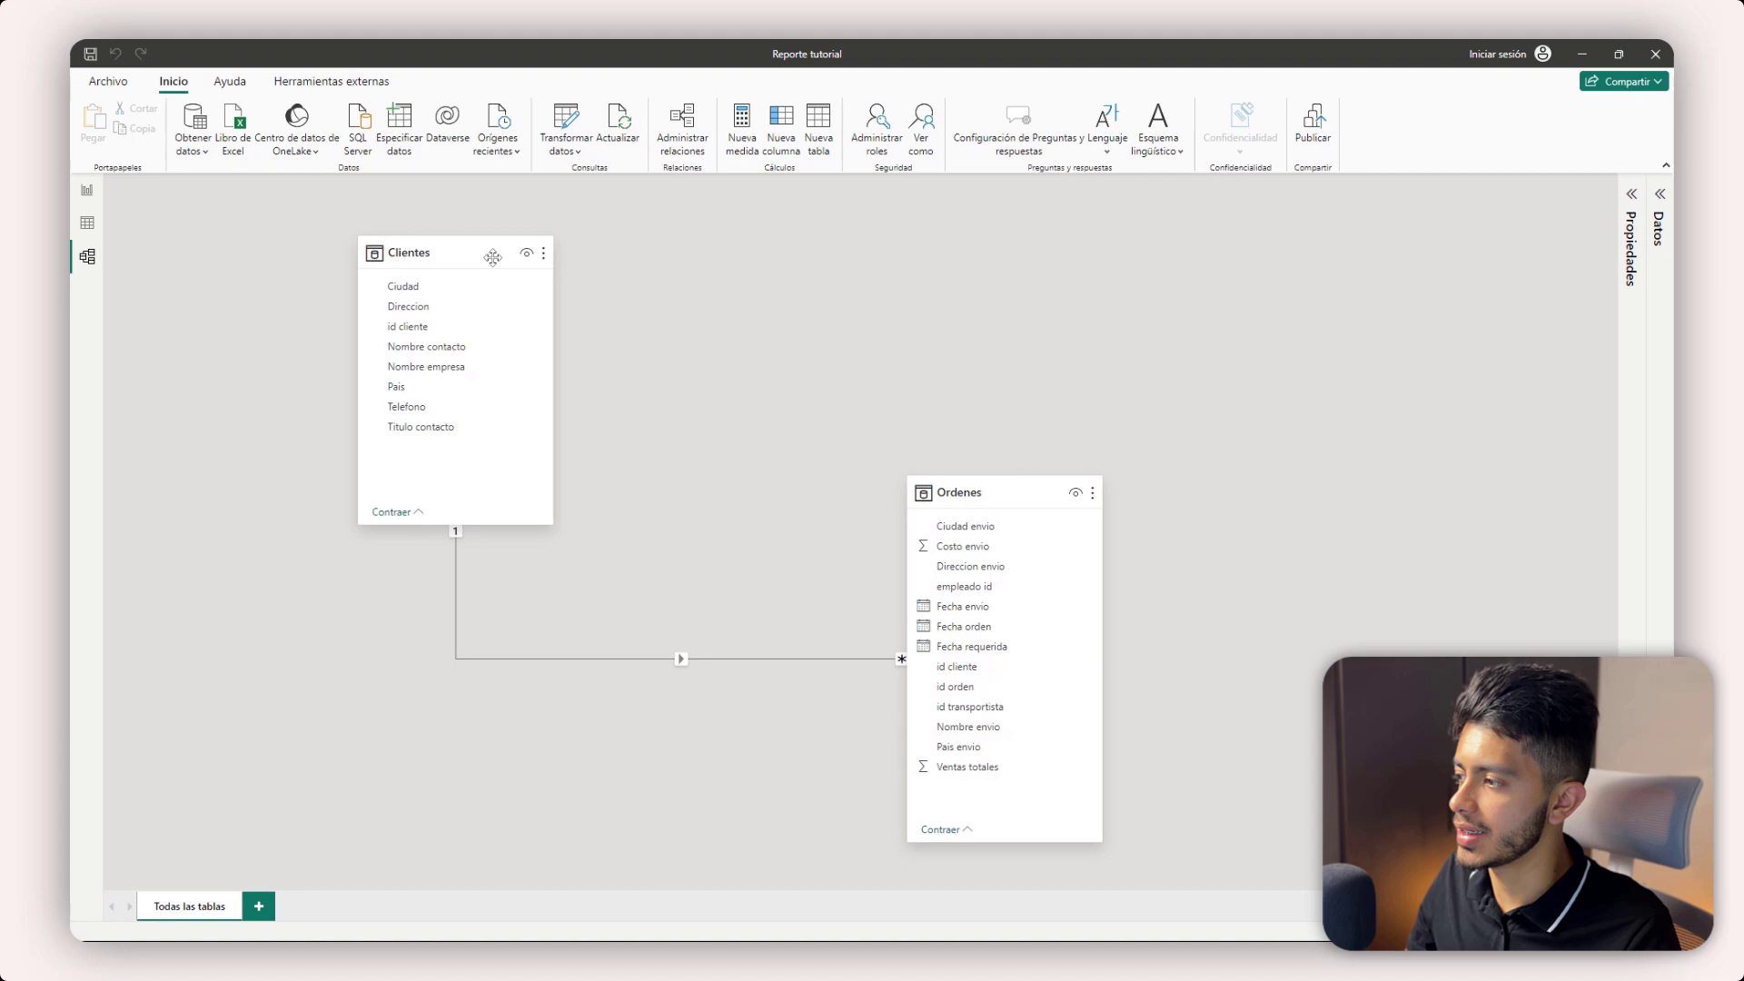
- Bring the Ordenes table closer to Clientes and slightly higher, and shift Clientes a little outward in the diagram
{"action": "left_click", "coordinate": [492, 258]}
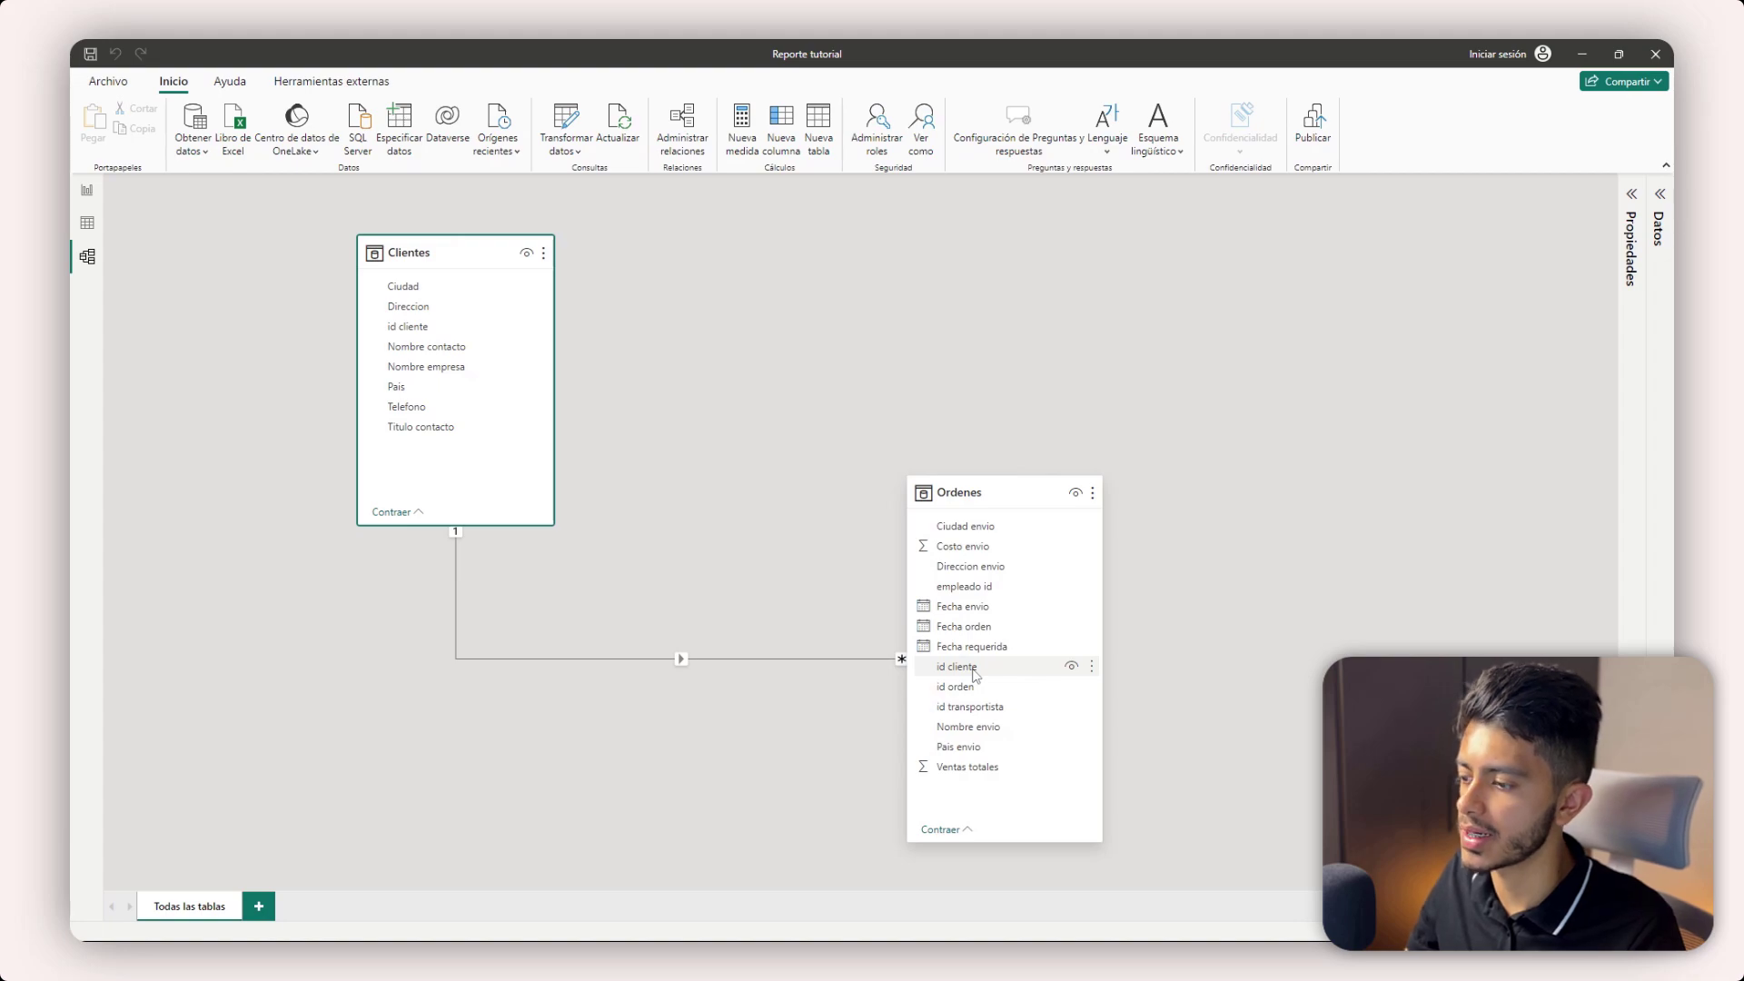
{"action": "left_click_drag", "start_coordinate": [971, 482], "coordinate": [742, 502]}
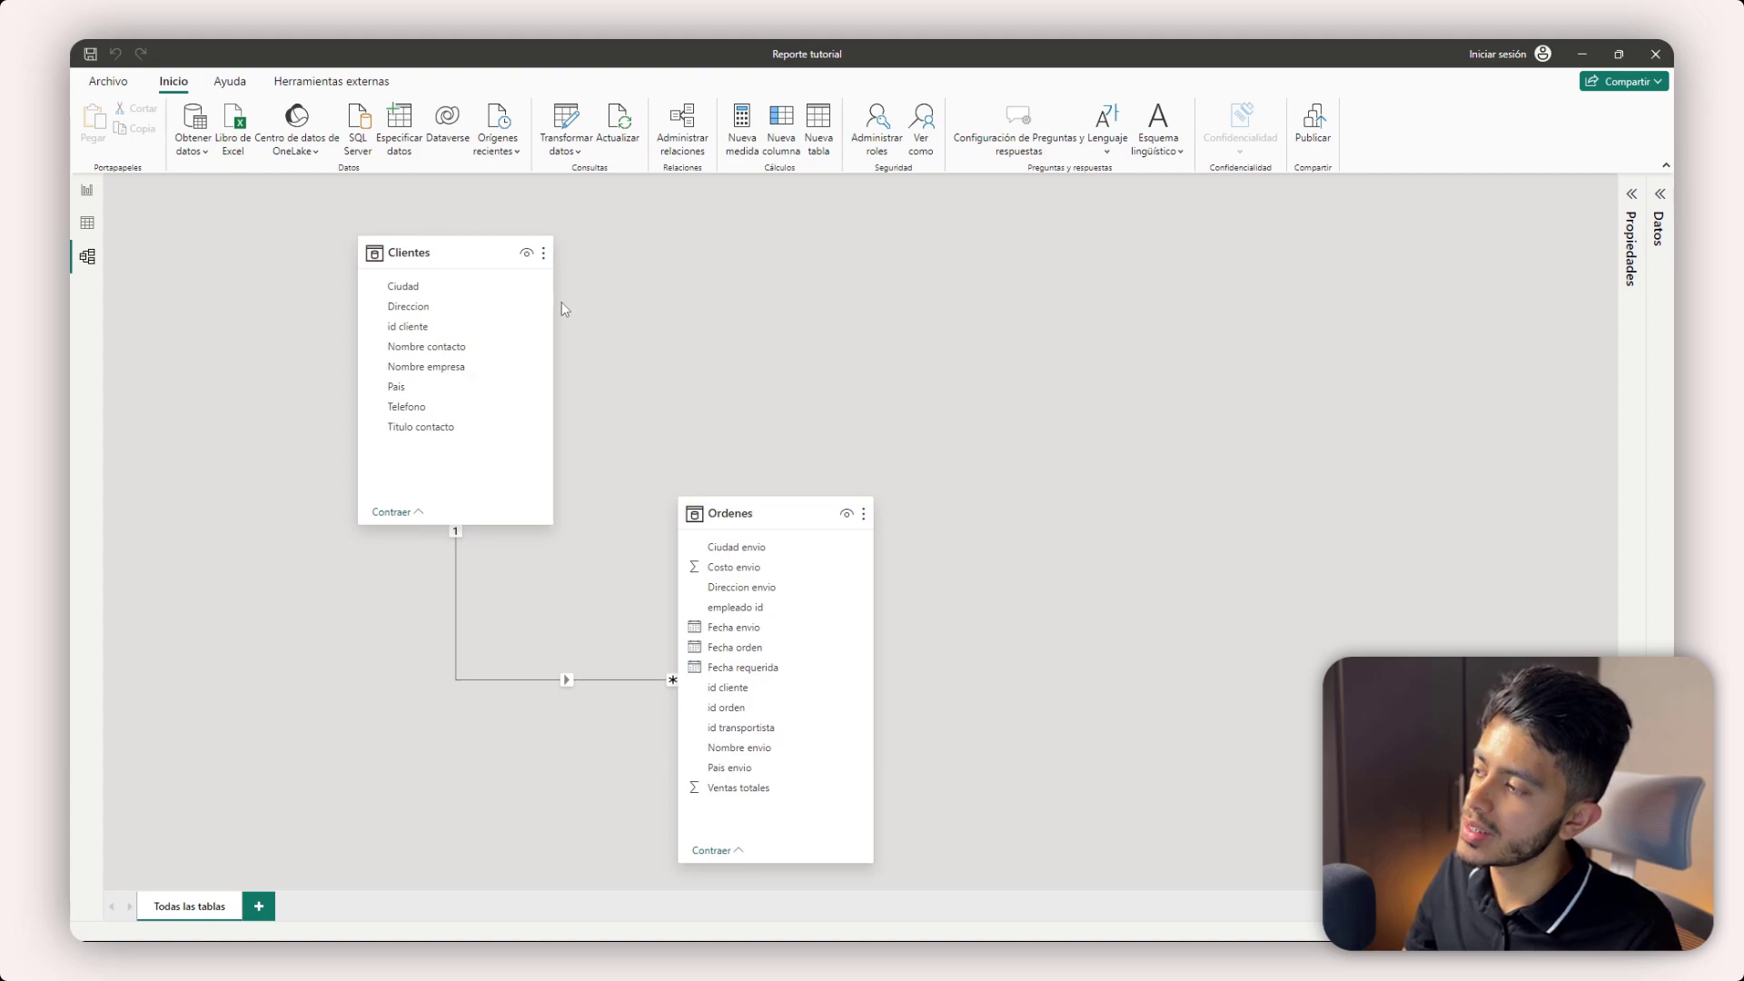
{"action": "left_click_drag", "start_coordinate": [411, 250], "coordinate": [359, 254]}
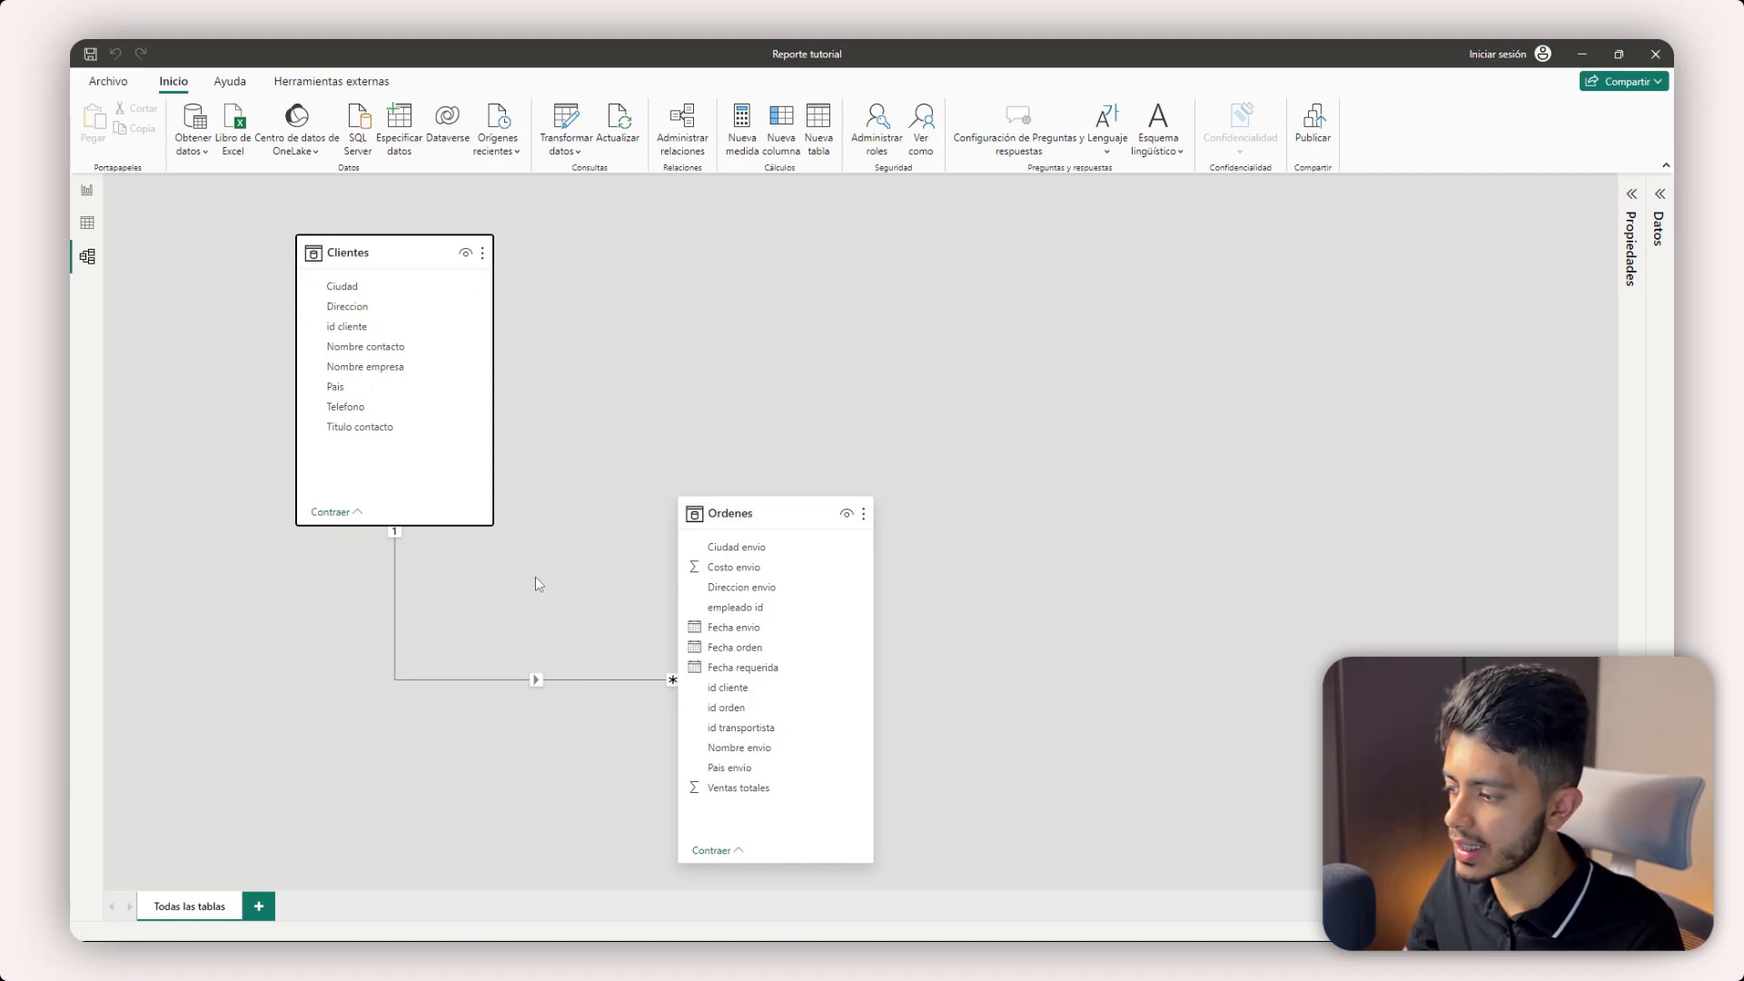
{"action": "left_click_drag", "start_coordinate": [713, 526], "coordinate": [739, 479]}
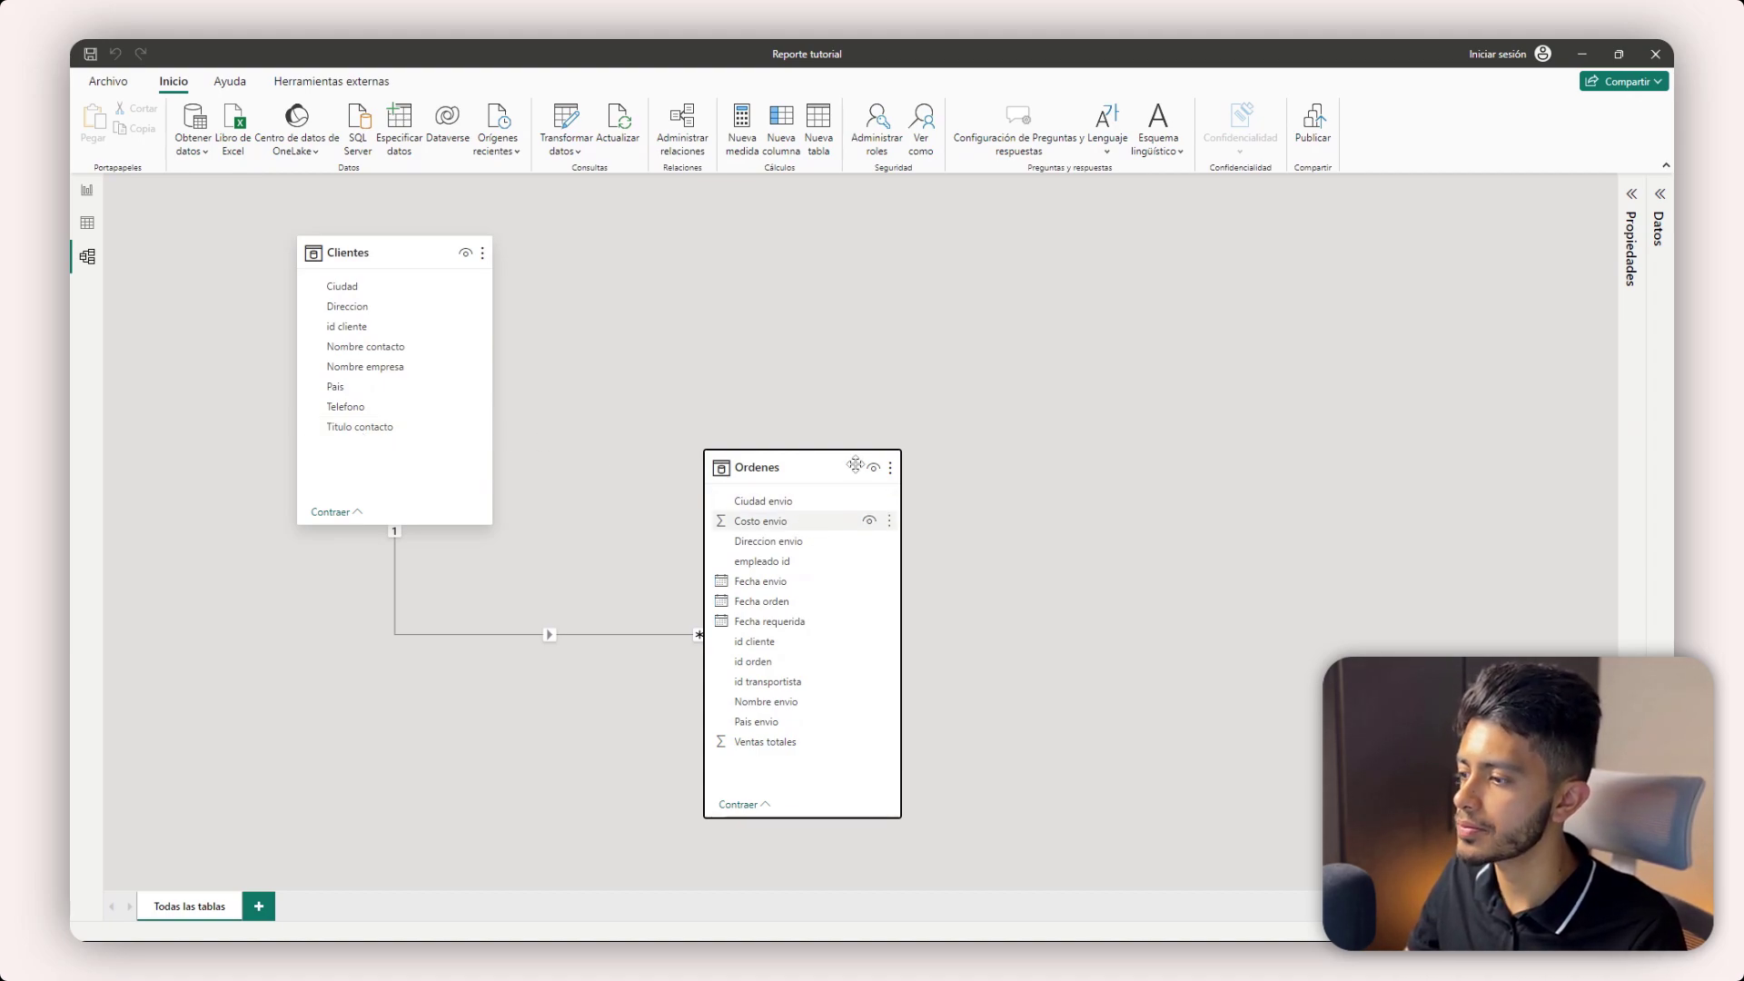
{"action": "left_click_drag", "start_coordinate": [821, 455], "coordinate": [788, 429]}
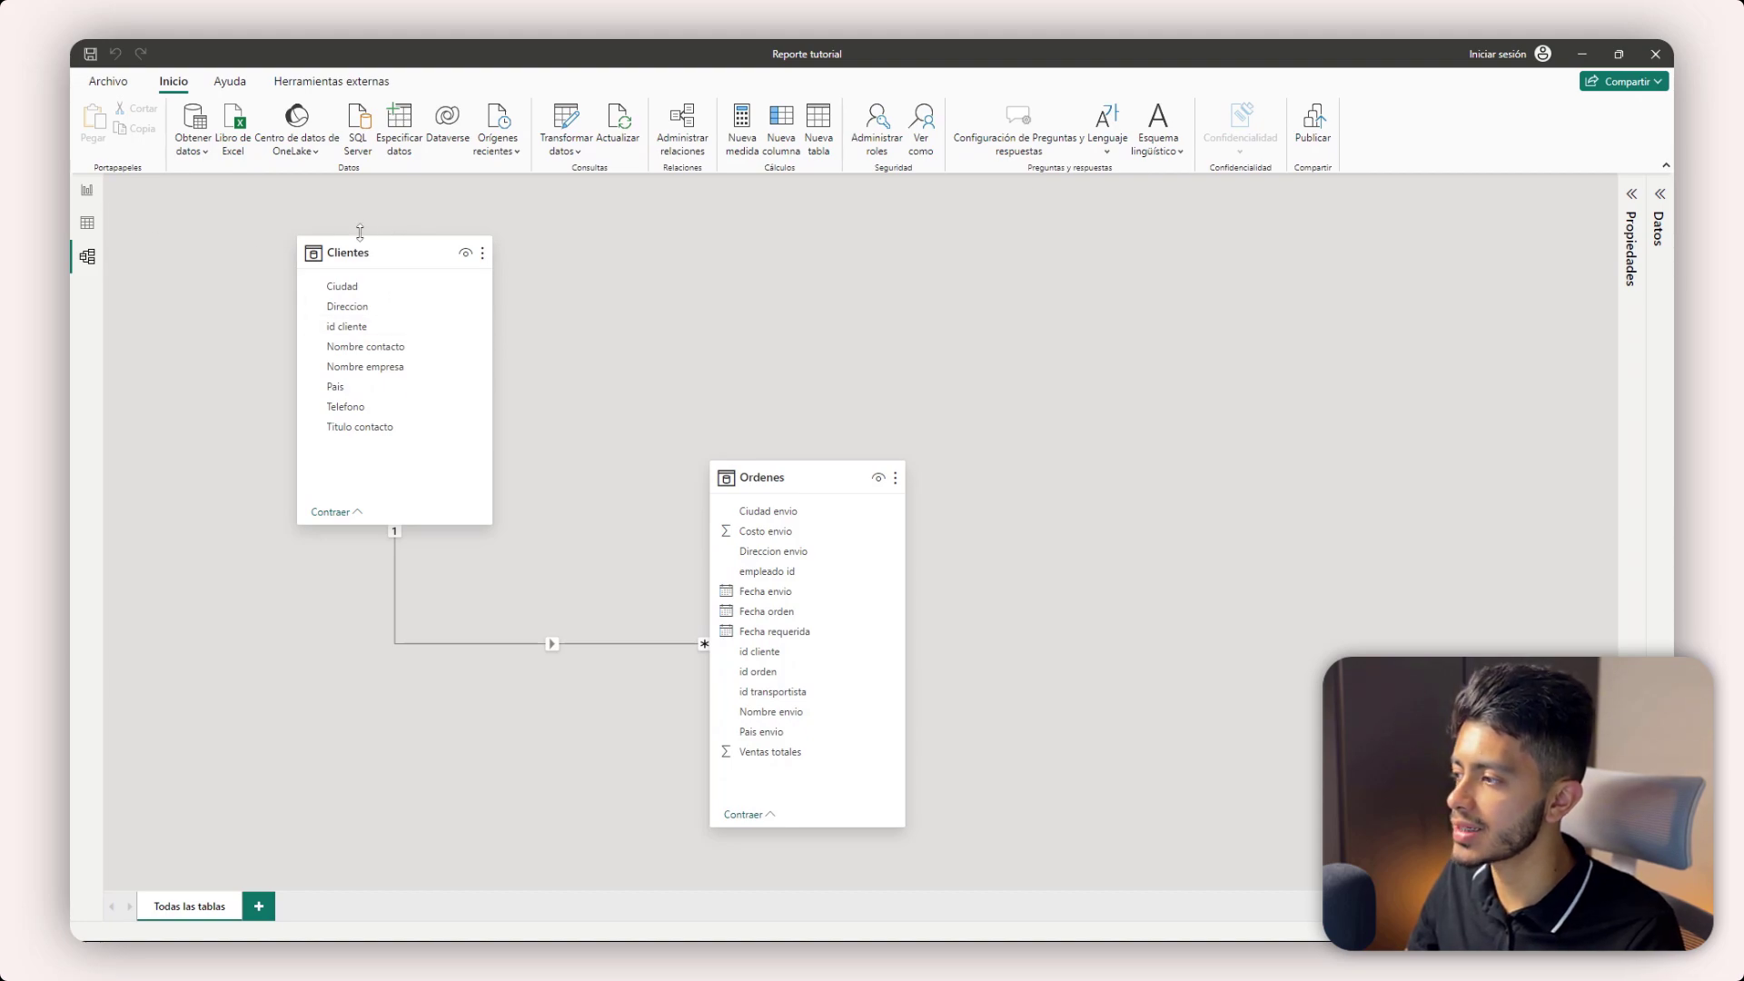
- Return to the report view with the Datos pane expanded, and reposition the treemap lower right and the empleado id slicer beside it
{"action": "left_click", "coordinate": [82, 192]}
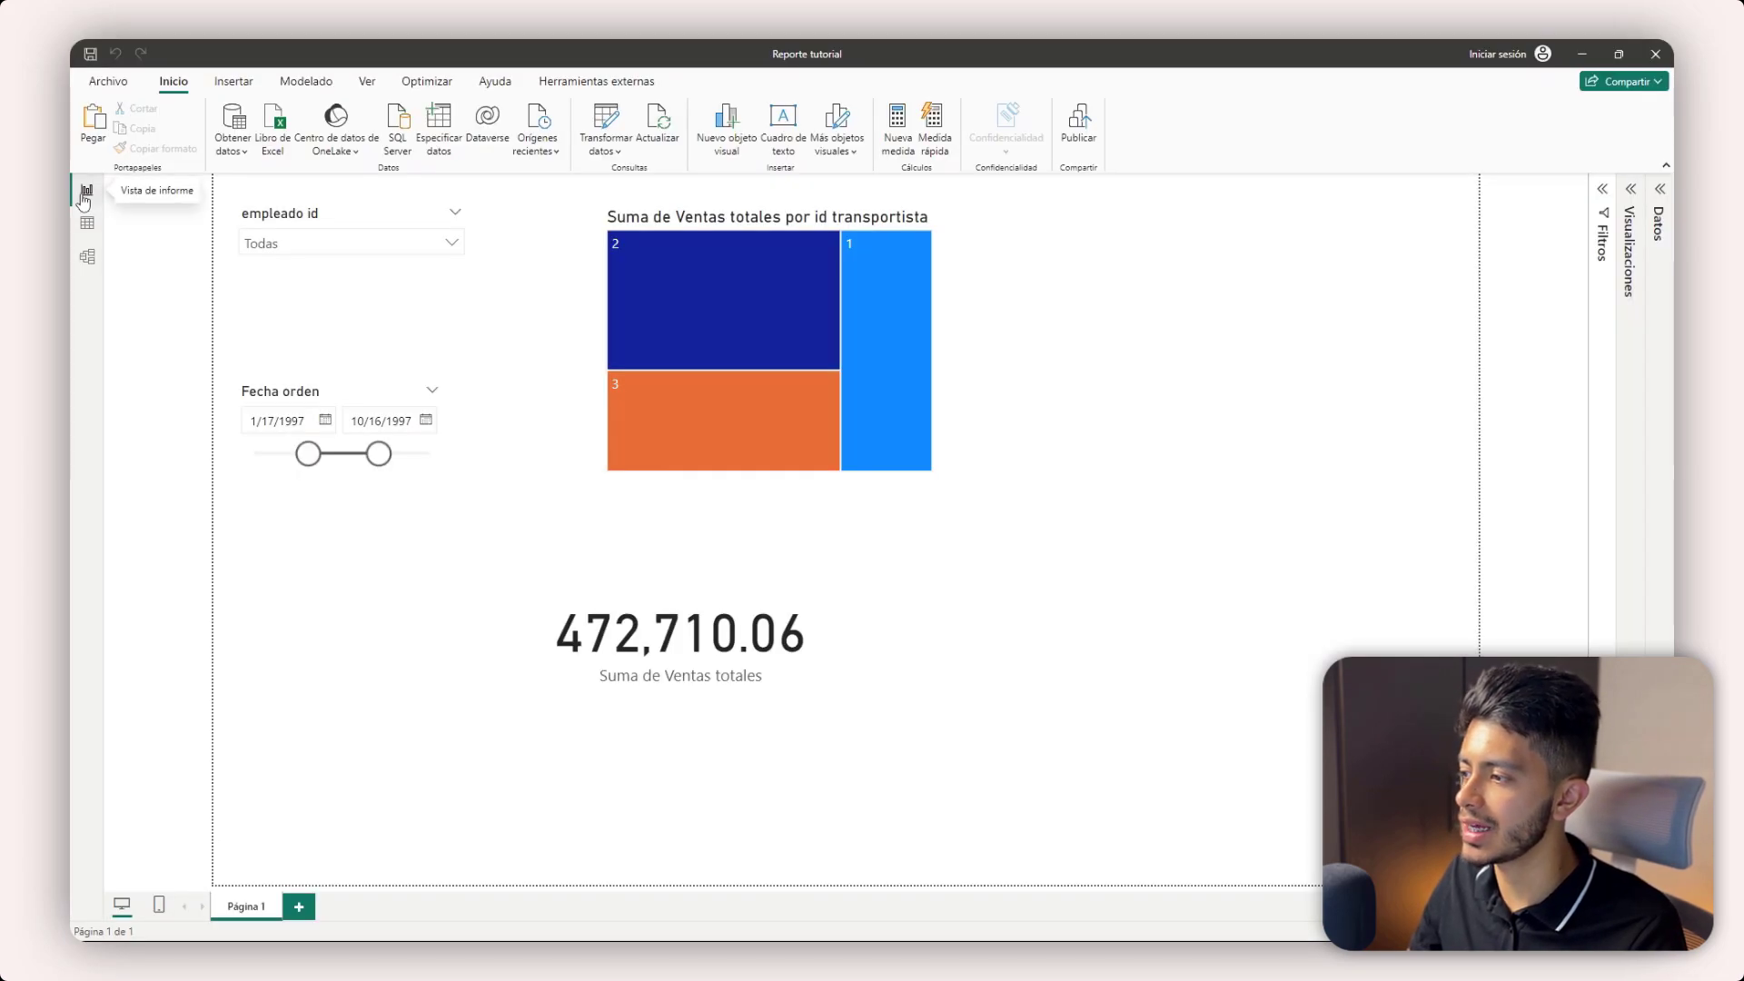
{"action": "left_click_drag", "start_coordinate": [723, 218], "coordinate": [1100, 314]}
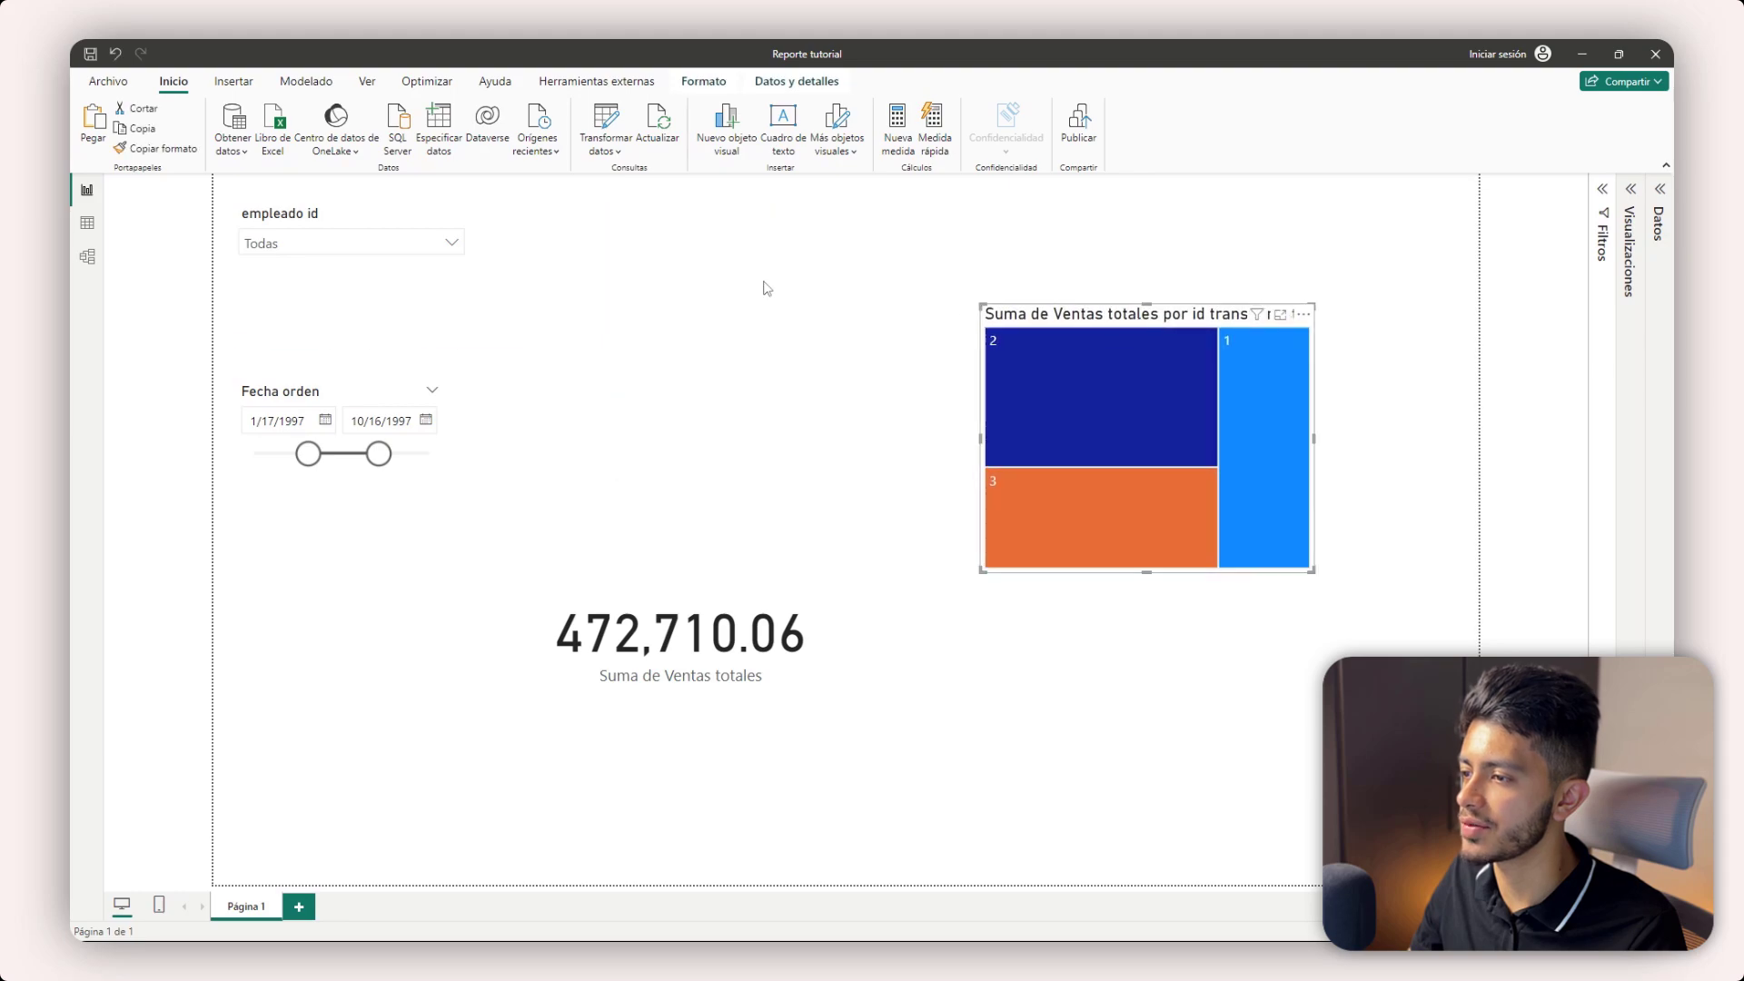
{"action": "left_click", "coordinate": [767, 288]}
{"action": "left_click", "coordinate": [1658, 189]}
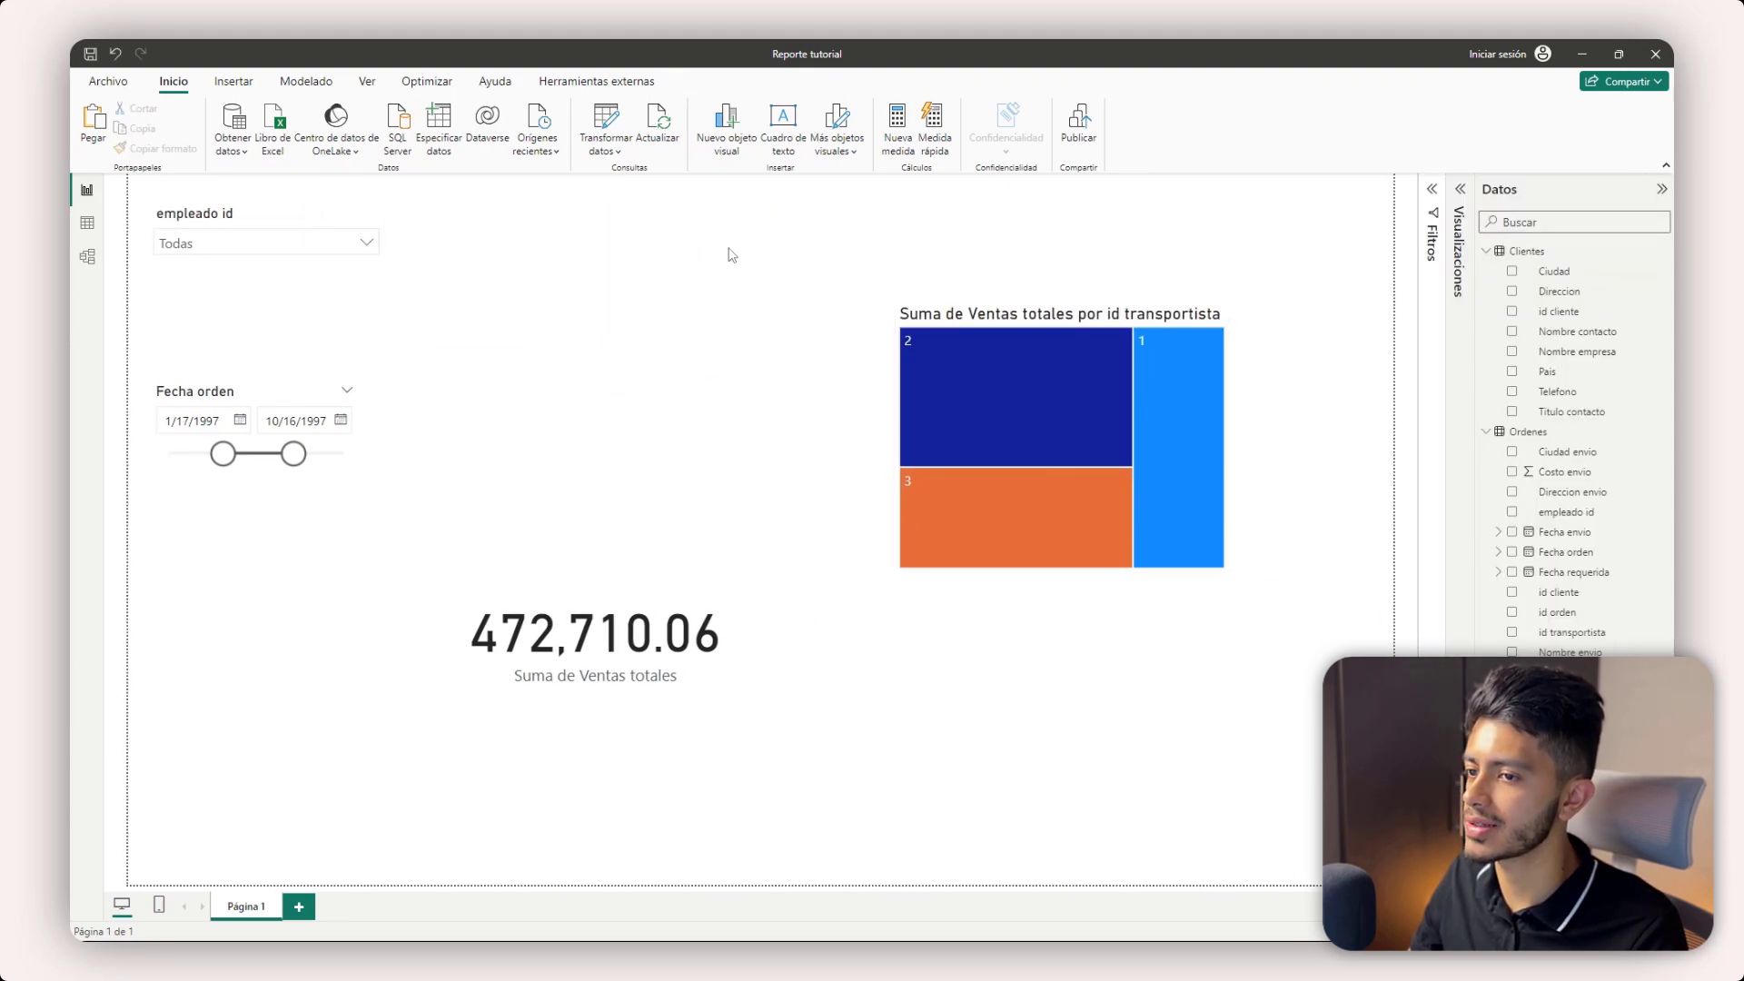
{"action": "left_click_drag", "start_coordinate": [623, 262], "coordinate": [654, 307]}
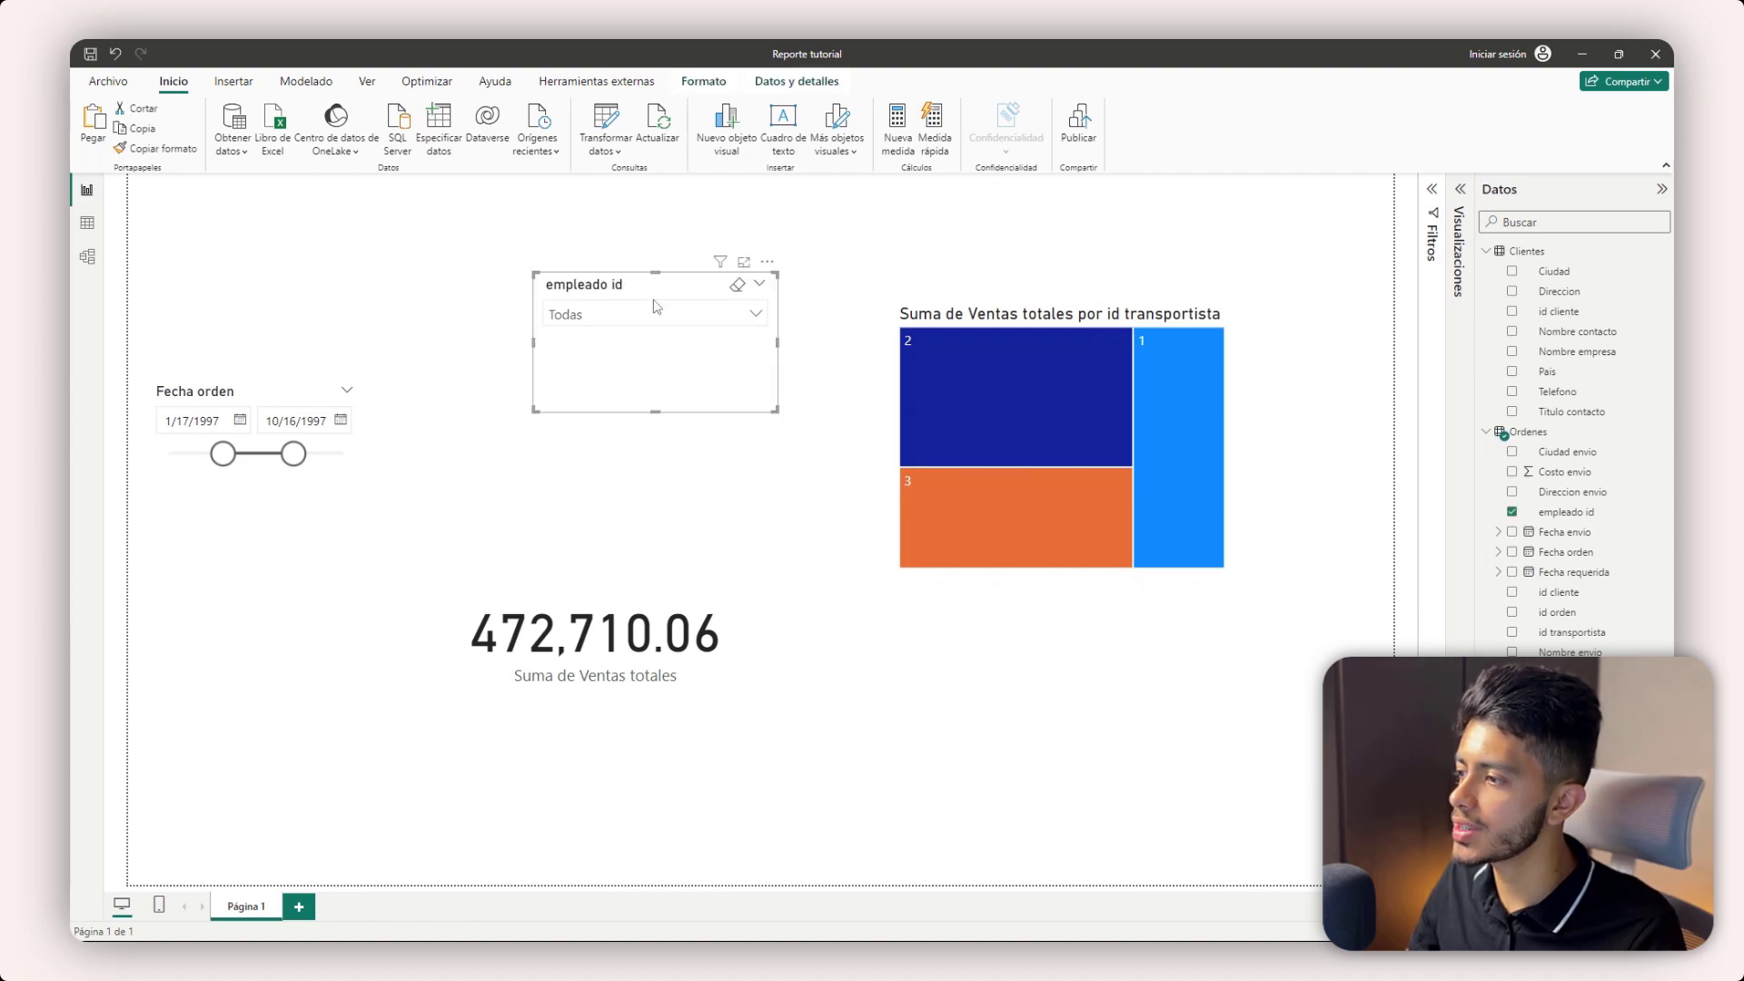
- Delete the Fecha orden slicer and replace the remaining slicer's empleado id field with Nombre empresa from Clientes
{"action": "left_click", "coordinate": [229, 400]}
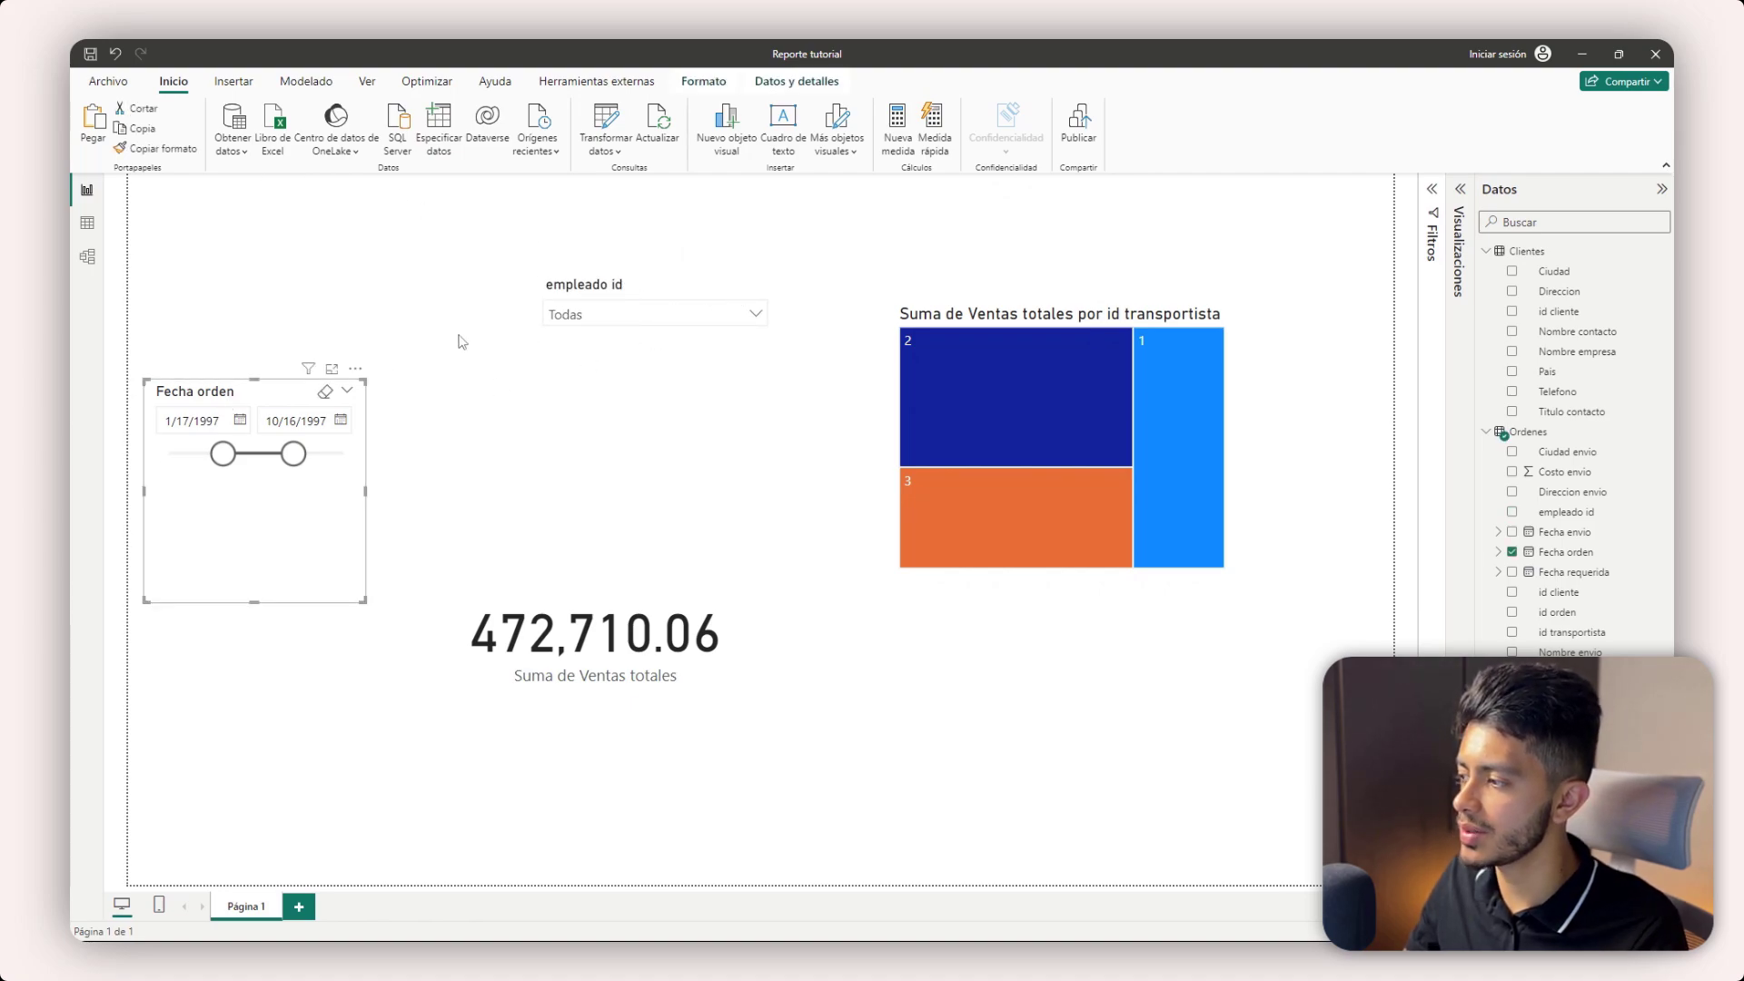
{"action": "key", "text": "Delete"}
{"action": "left_click", "coordinate": [626, 293]}
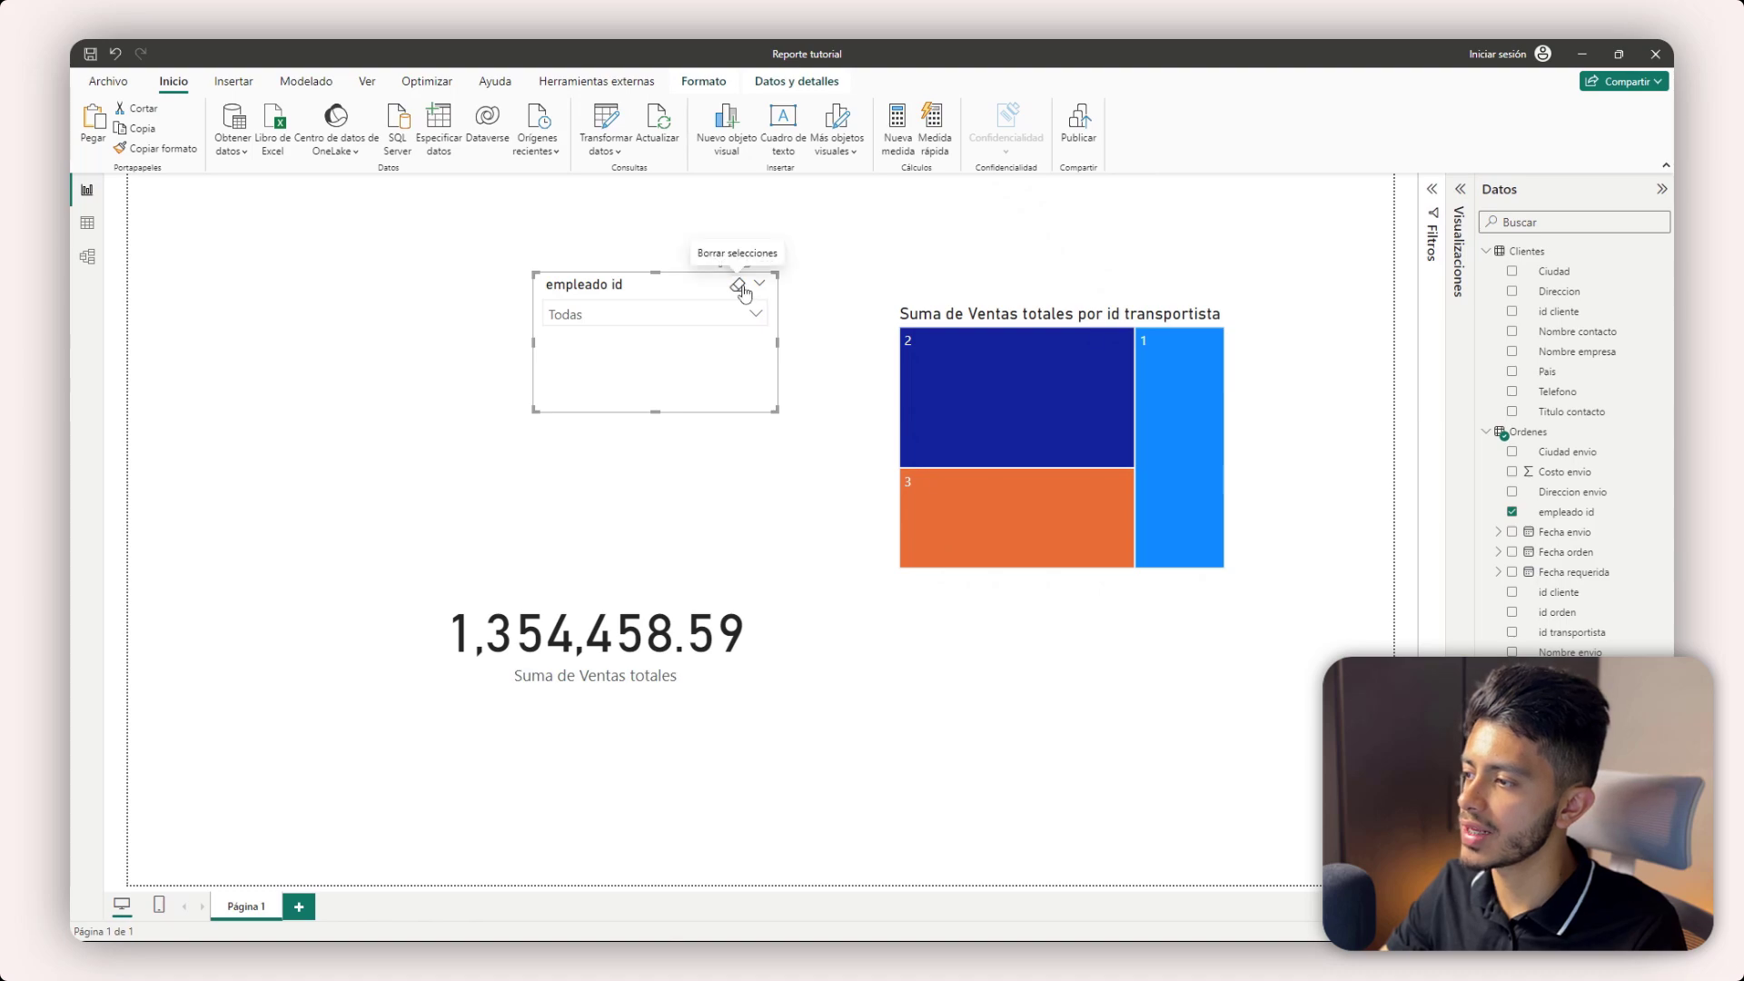
{"action": "left_click", "coordinate": [1460, 191]}
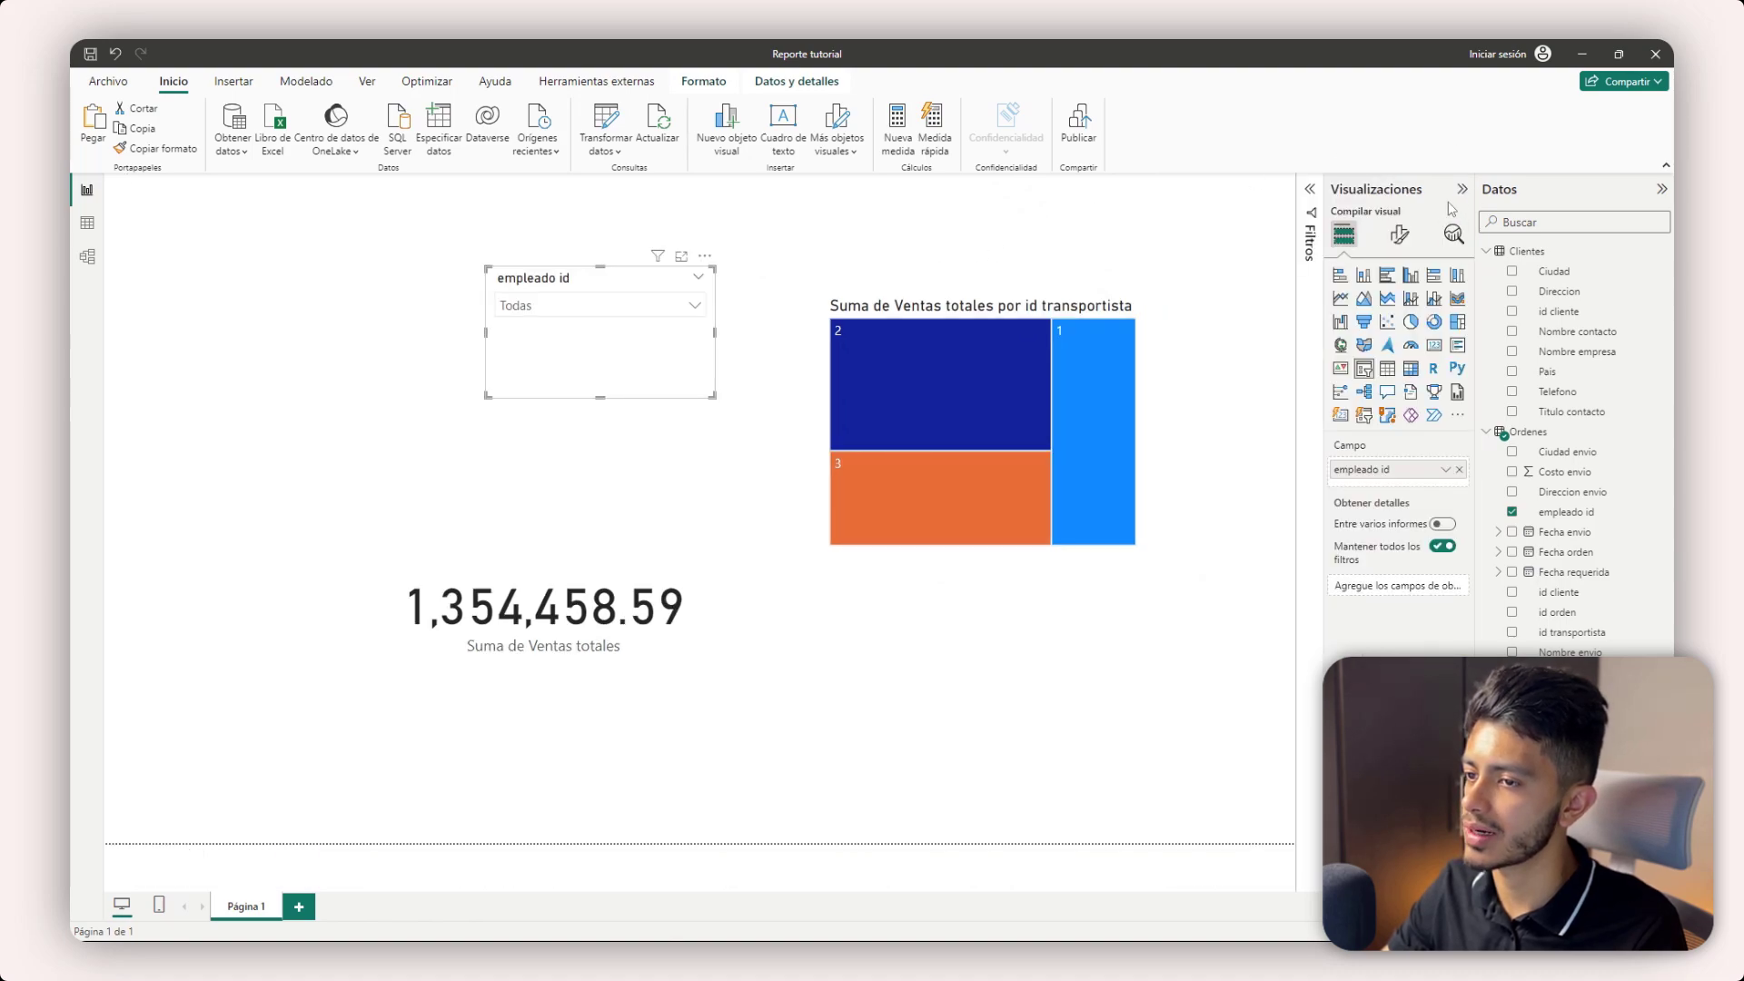
{"action": "left_click", "coordinate": [1465, 469]}
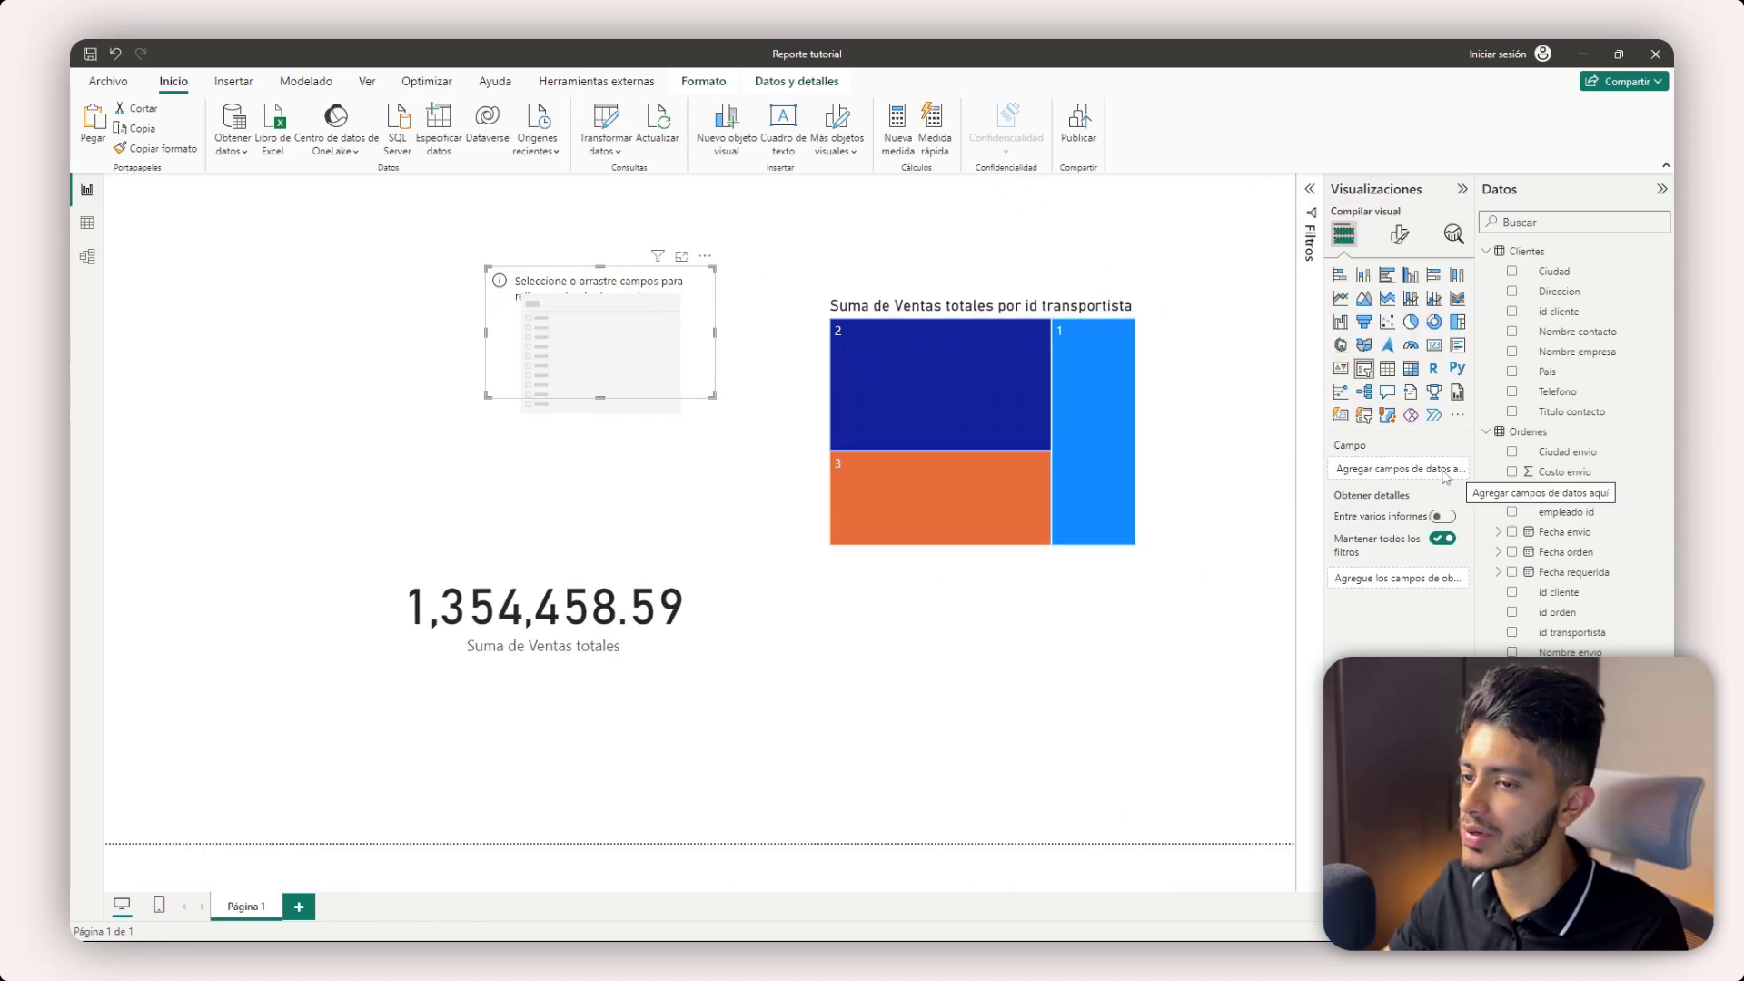
{"action": "left_click", "coordinate": [1558, 312]}
{"action": "left_click_drag", "start_coordinate": [1572, 351], "coordinate": [1389, 469]}
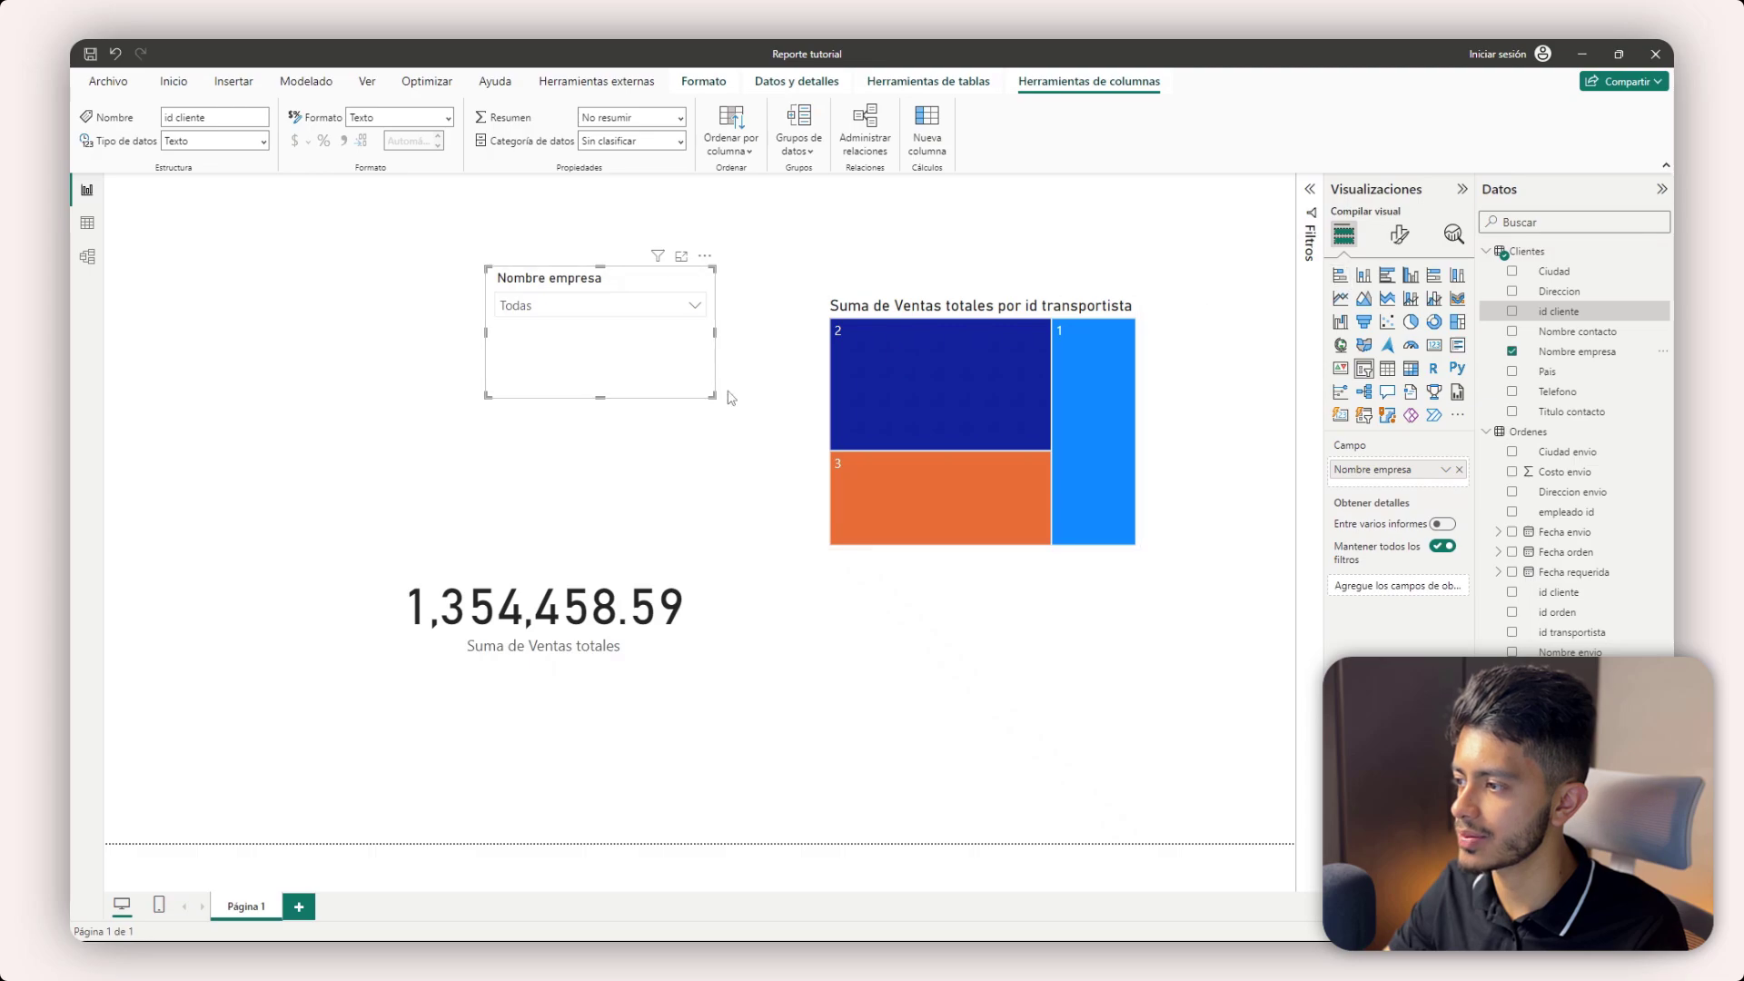
- Filter the report by Around the Horn in the Nombre empresa slicer, clear it, and select Berglunds snabbköp instead
{"action": "left_click", "coordinate": [589, 307]}
{"action": "left_click", "coordinate": [568, 414]}
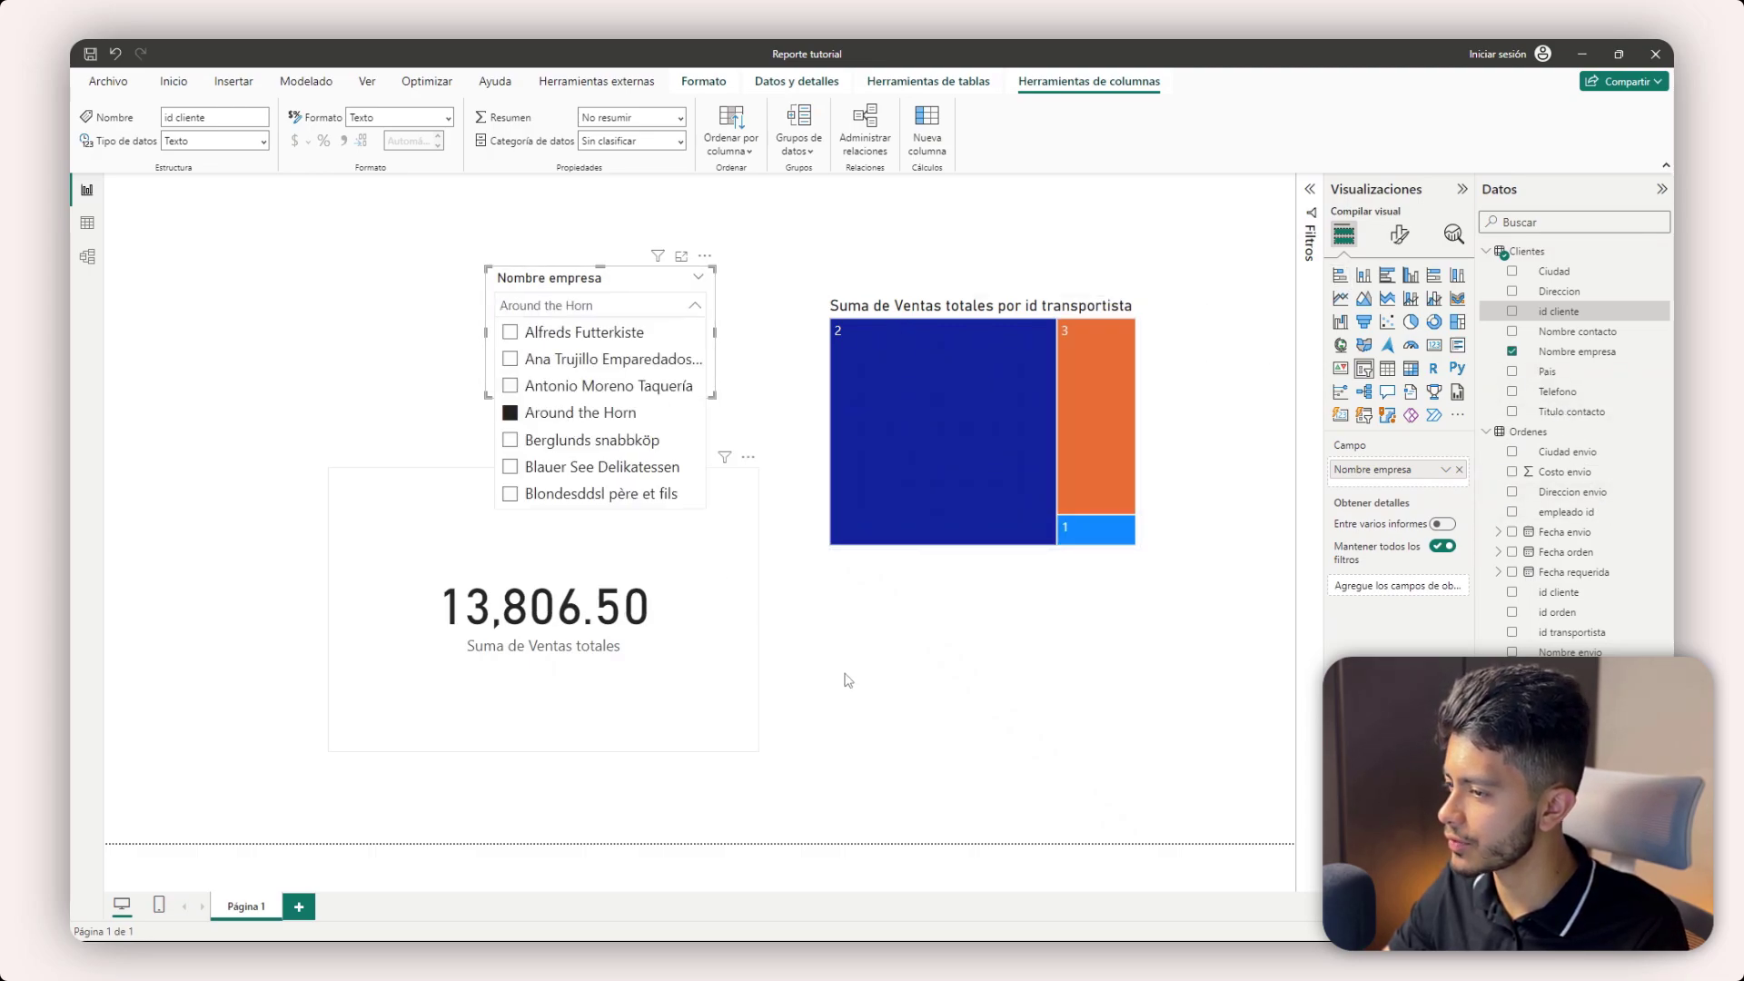
{"action": "left_click", "coordinate": [591, 414]}
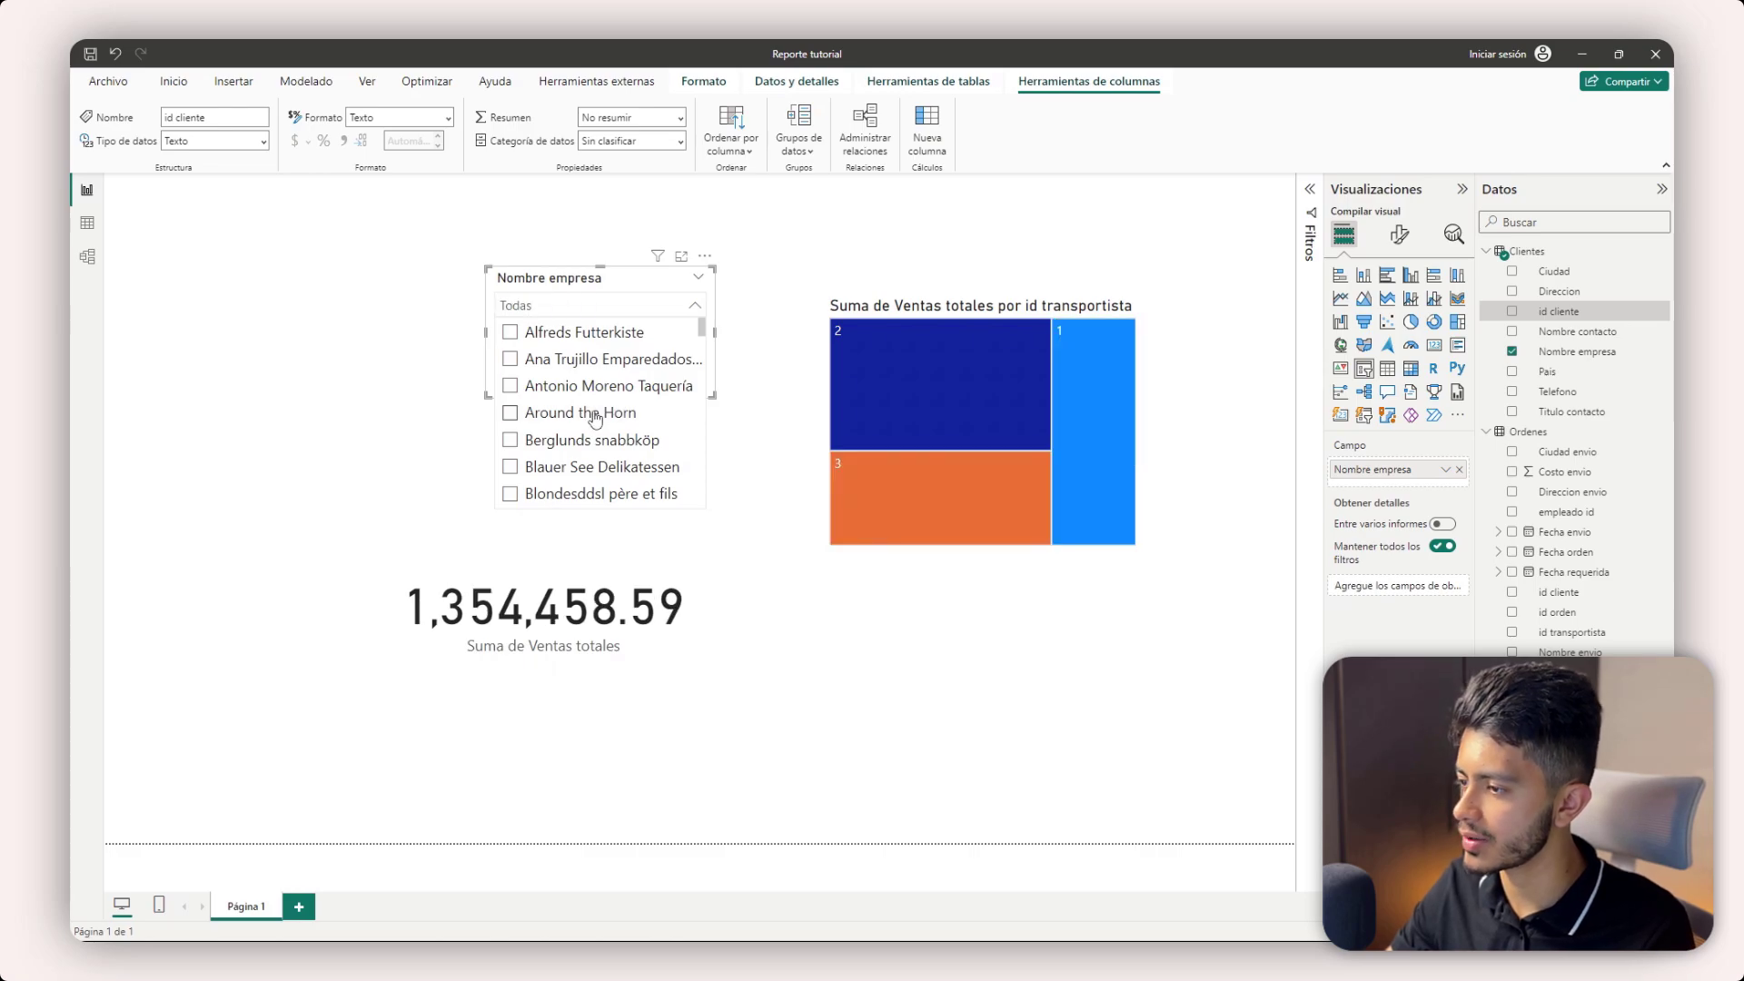
{"action": "left_click", "coordinate": [362, 373]}
{"action": "left_click", "coordinate": [595, 306]}
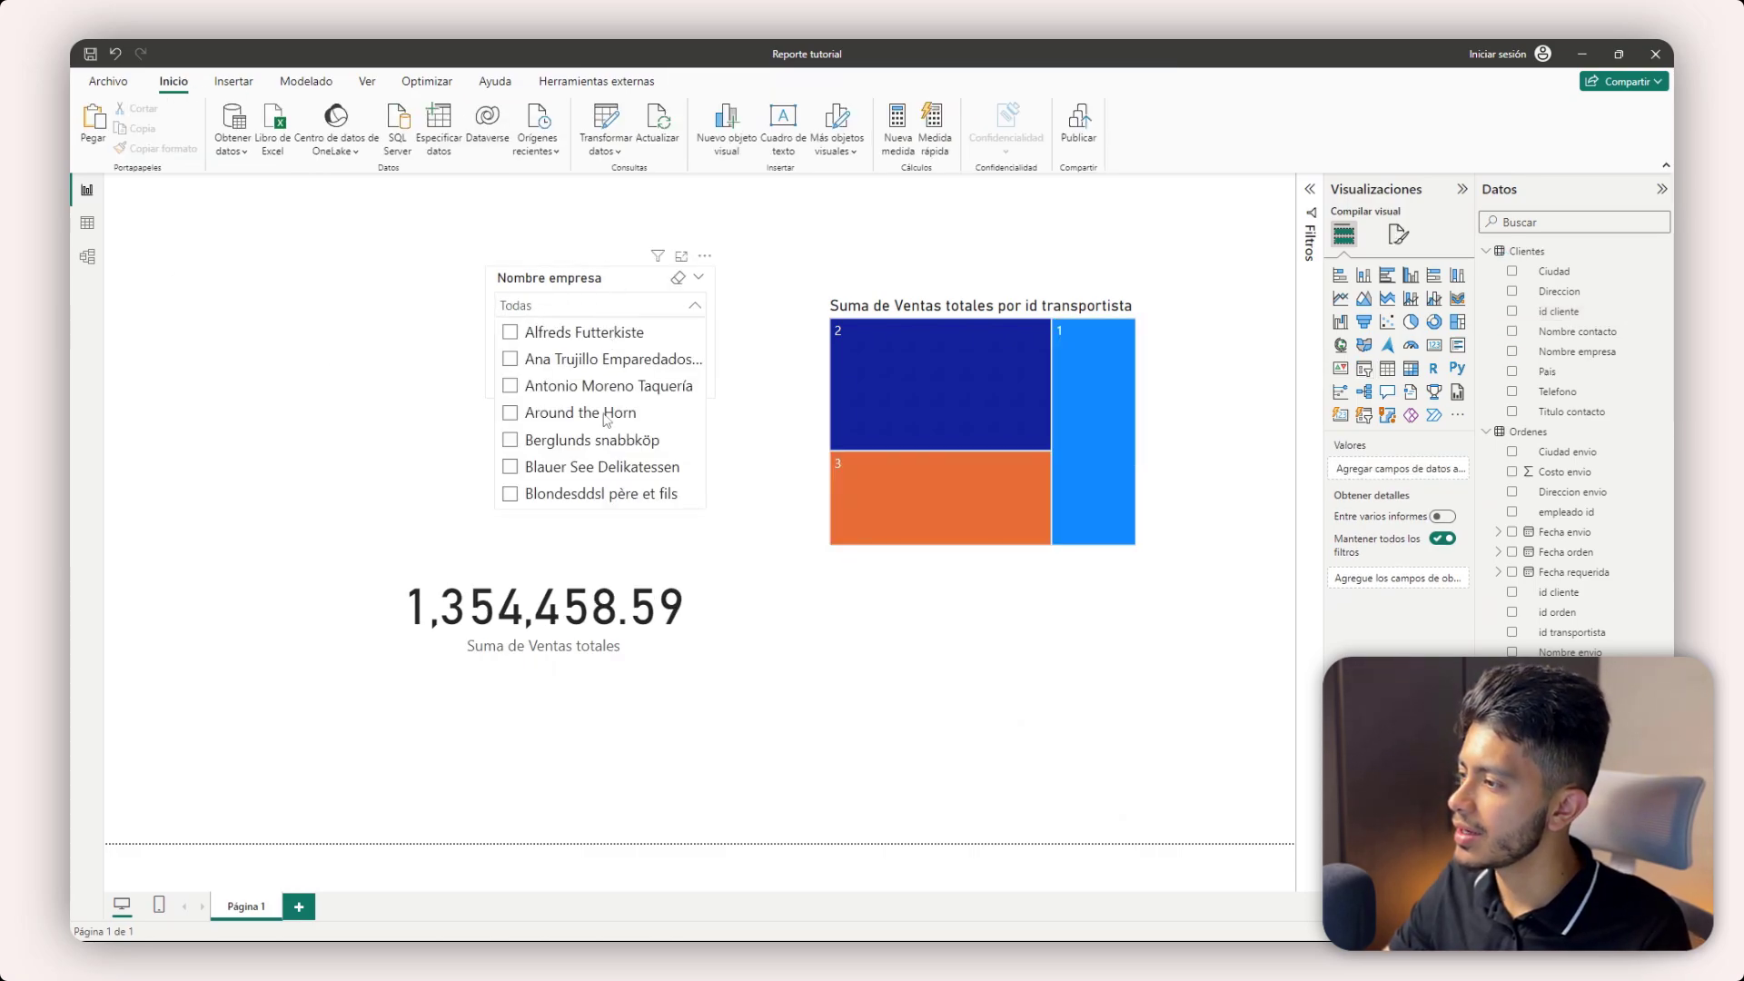
{"action": "left_click", "coordinate": [545, 447]}
{"action": "left_click", "coordinate": [377, 388]}
- In the model view, move the Ordenes table slightly away from Clientes and delete the relationship between the two tables
{"action": "left_click", "coordinate": [87, 257]}
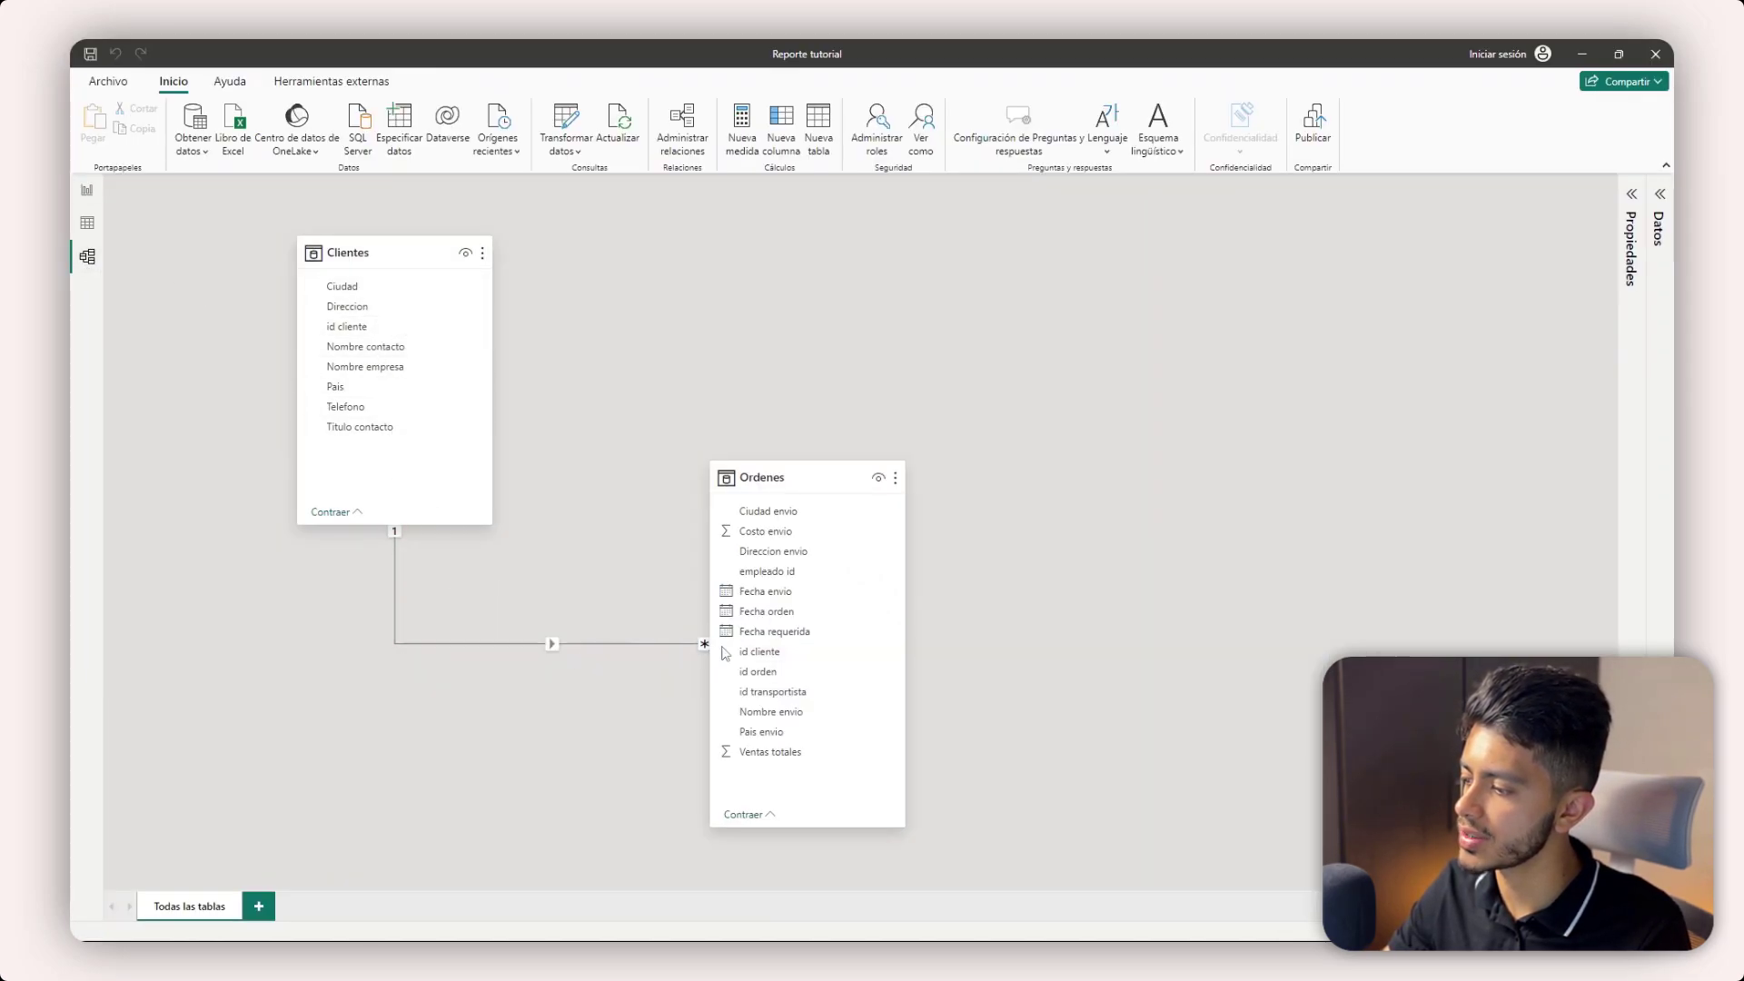
{"action": "left_click_drag", "start_coordinate": [834, 474], "coordinate": [893, 459]}
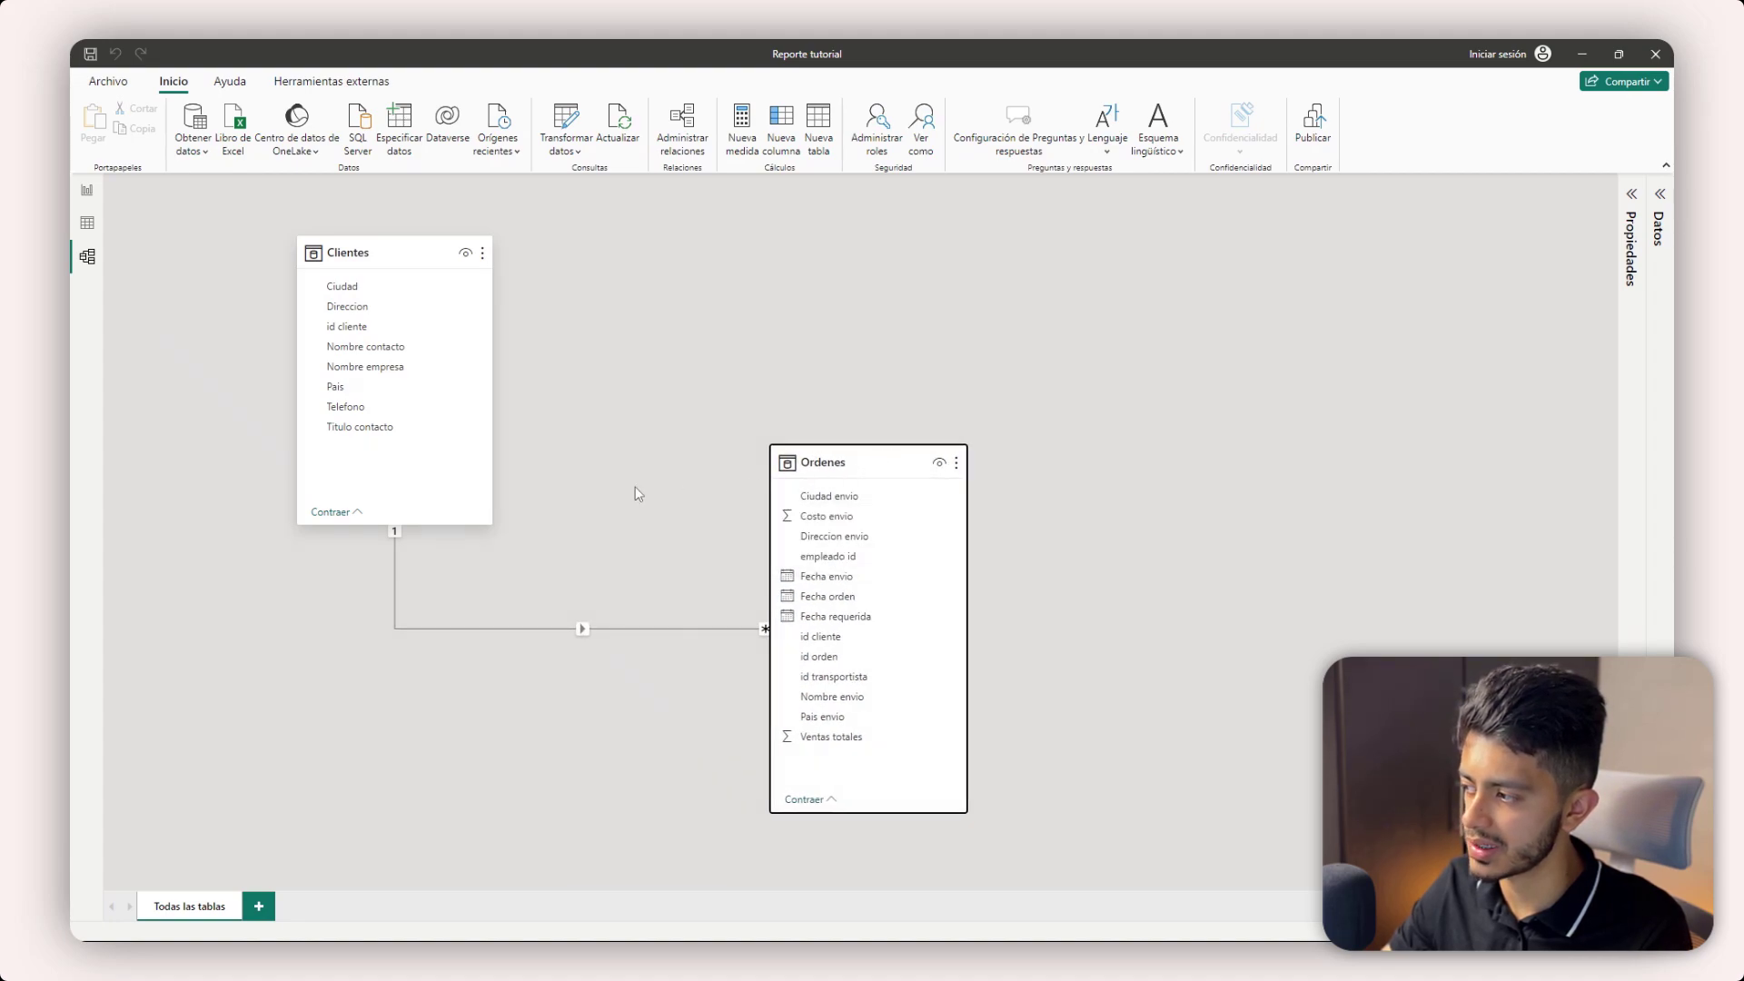
{"action": "left_click", "coordinate": [603, 518]}
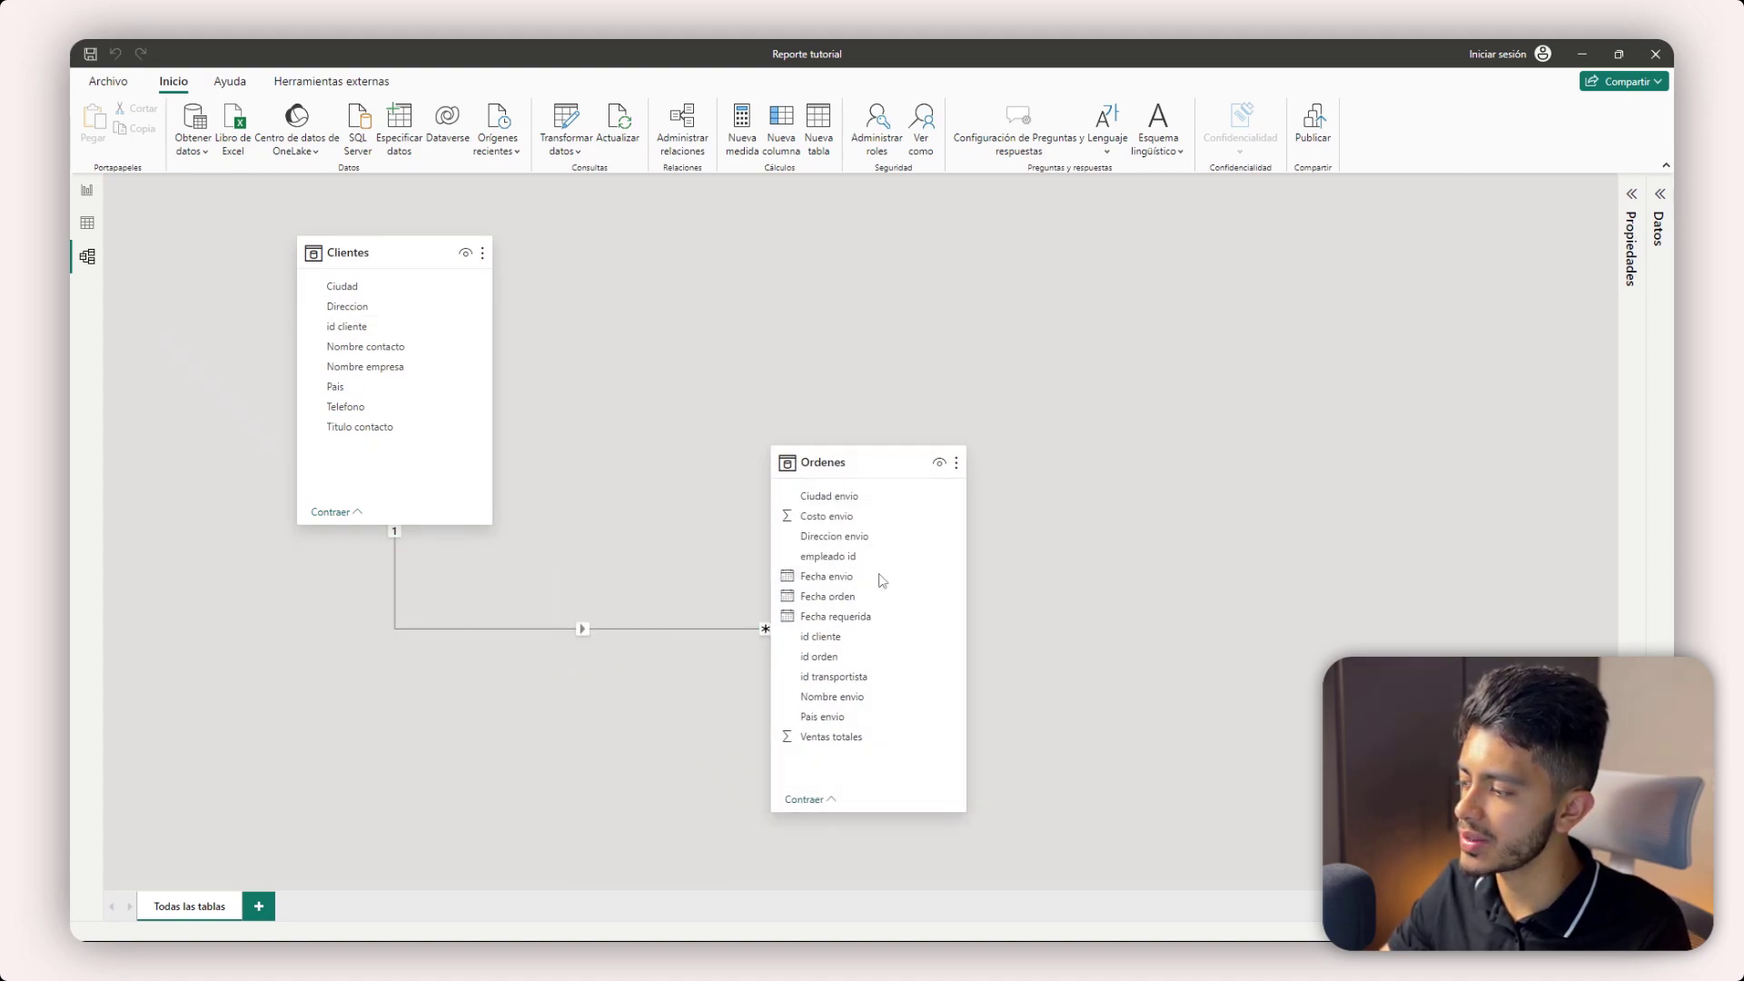
{"action": "key", "text": "Delete"}
{"action": "left_click", "coordinate": [970, 543]}
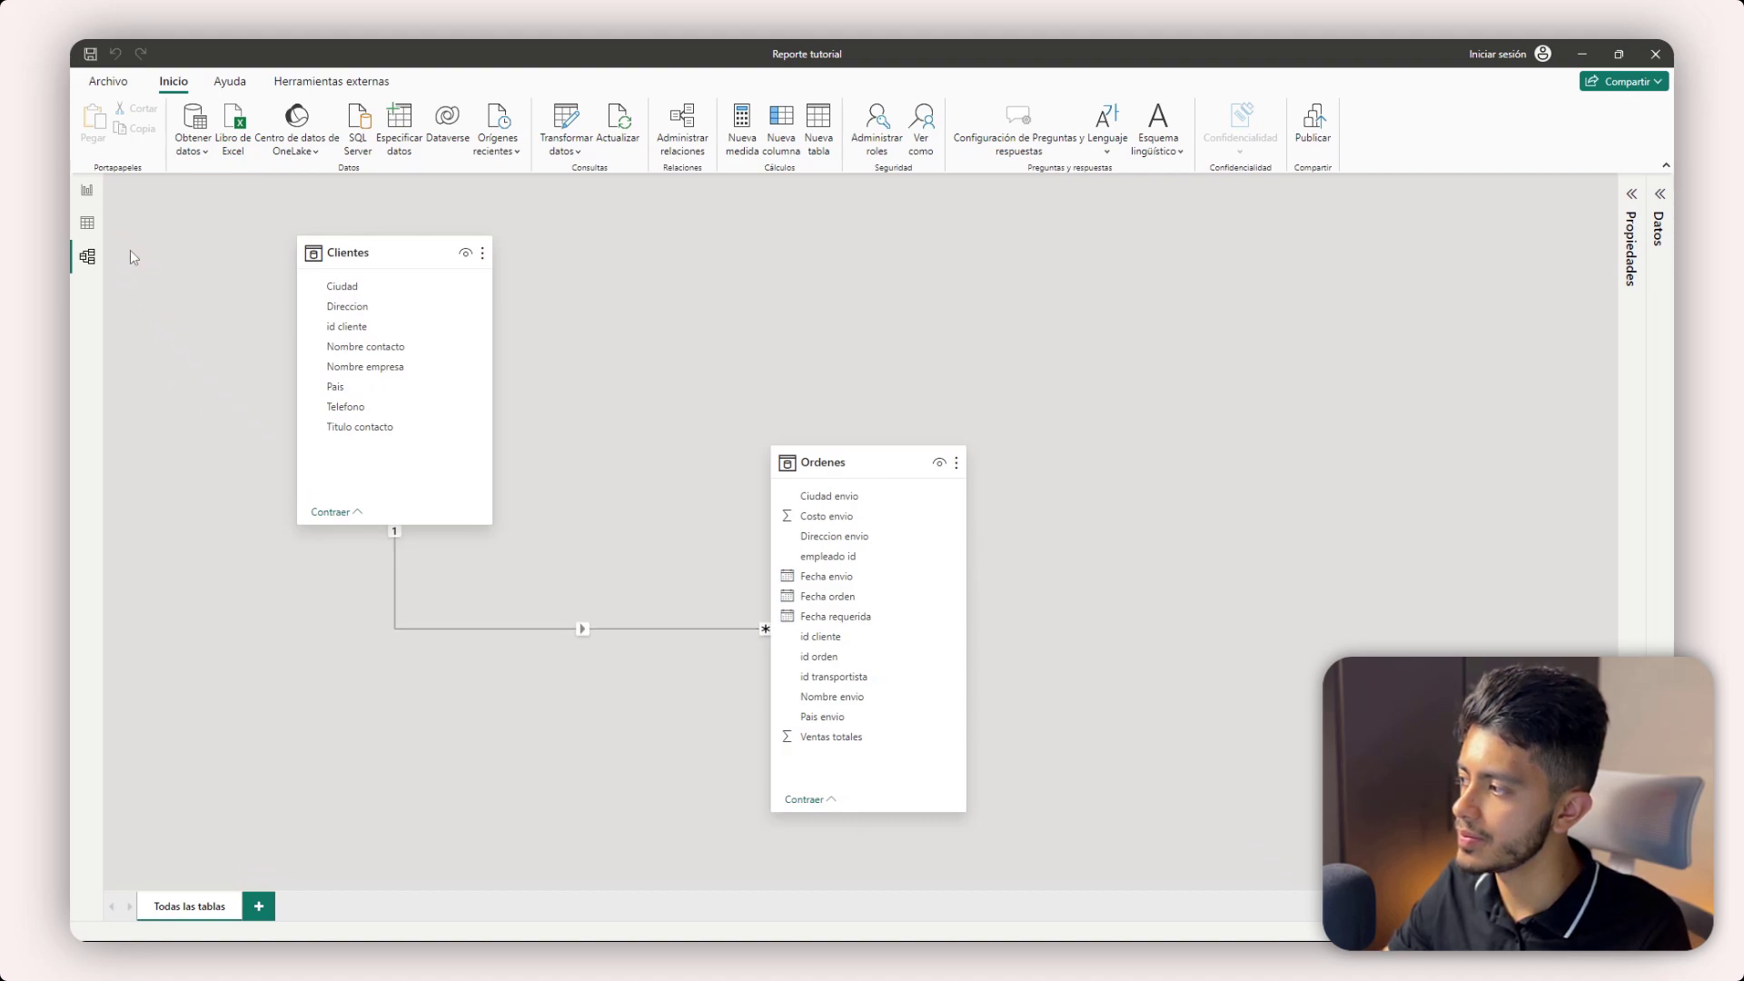
- Return to the report view and change the Nombre empresa slicer's selection to Around the Horn
{"action": "left_click", "coordinate": [88, 189]}
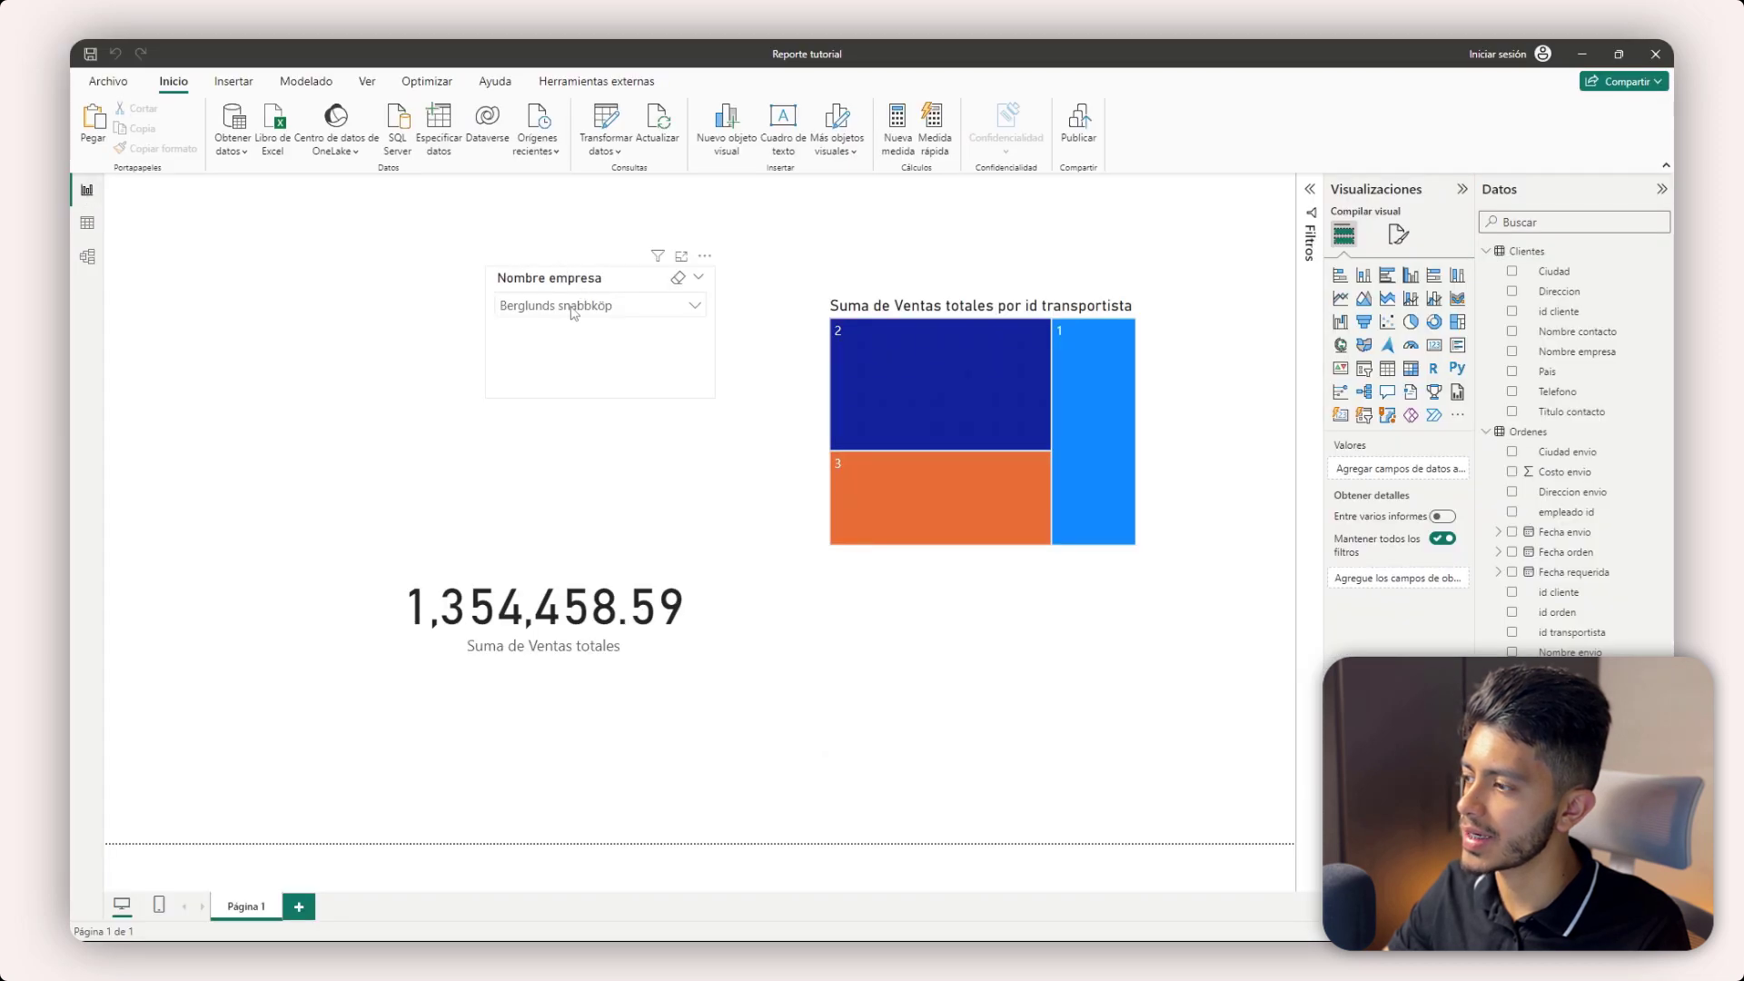
{"action": "left_click", "coordinate": [573, 313]}
{"action": "left_click", "coordinate": [553, 439]}
{"action": "left_click", "coordinate": [558, 412]}
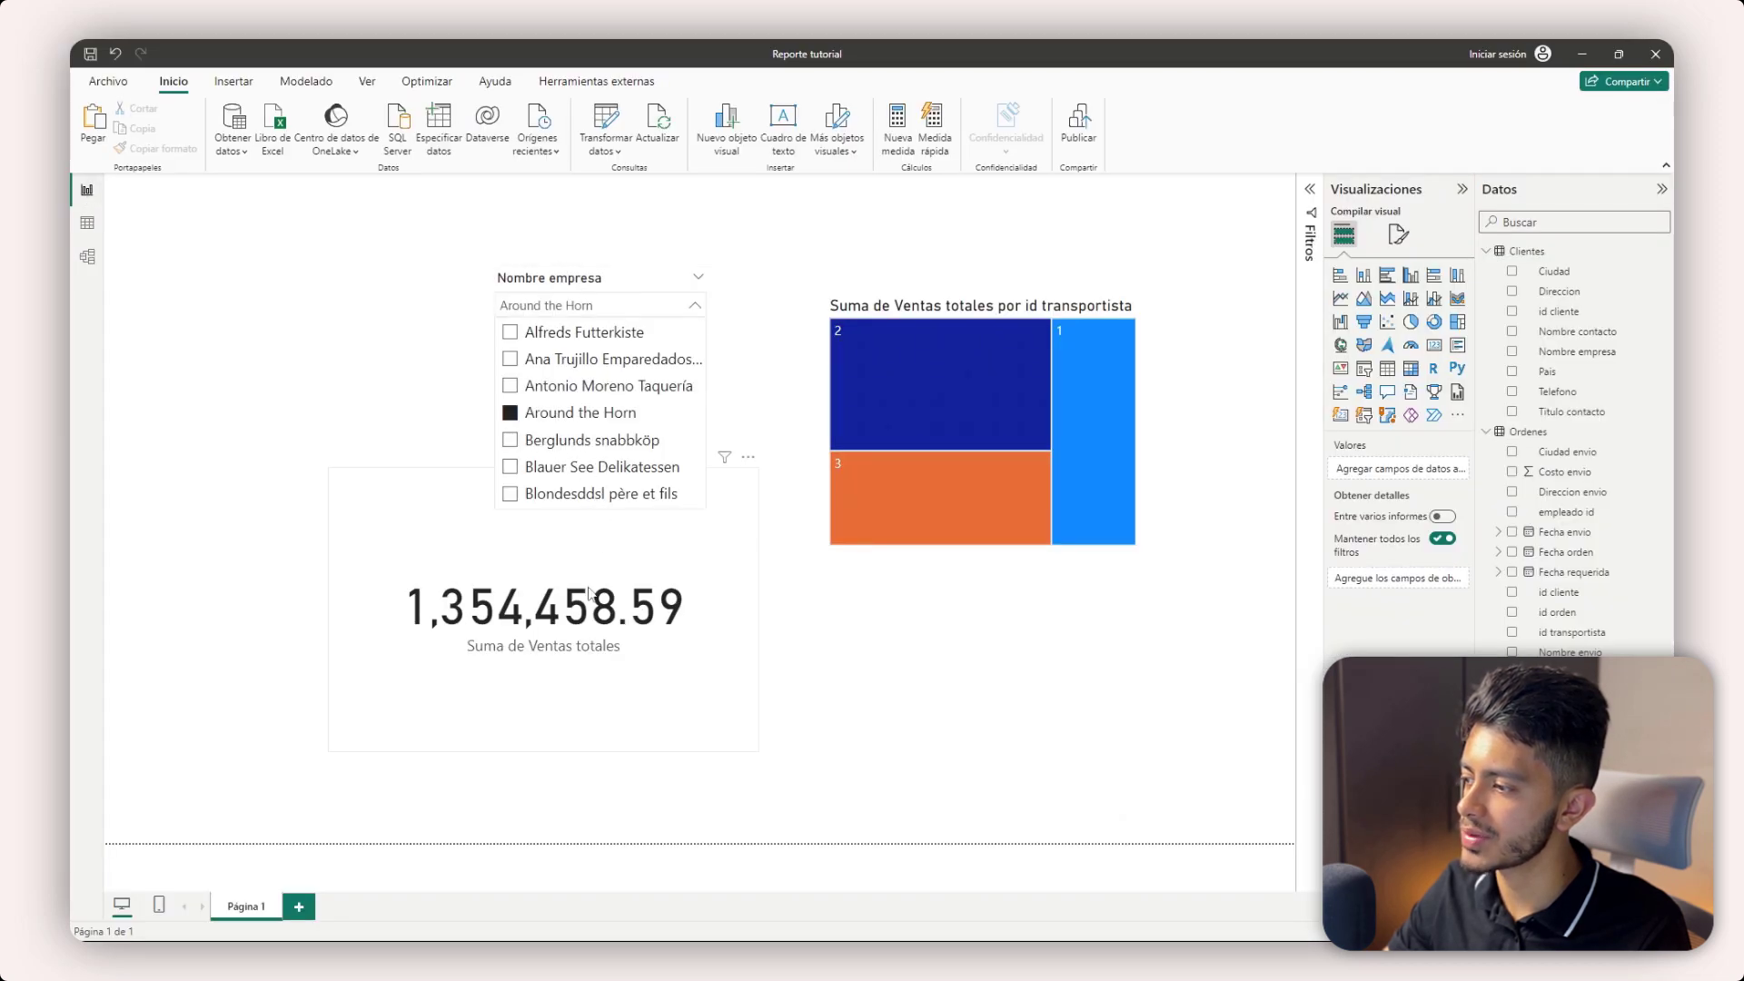
{"action": "left_click", "coordinate": [595, 298]}
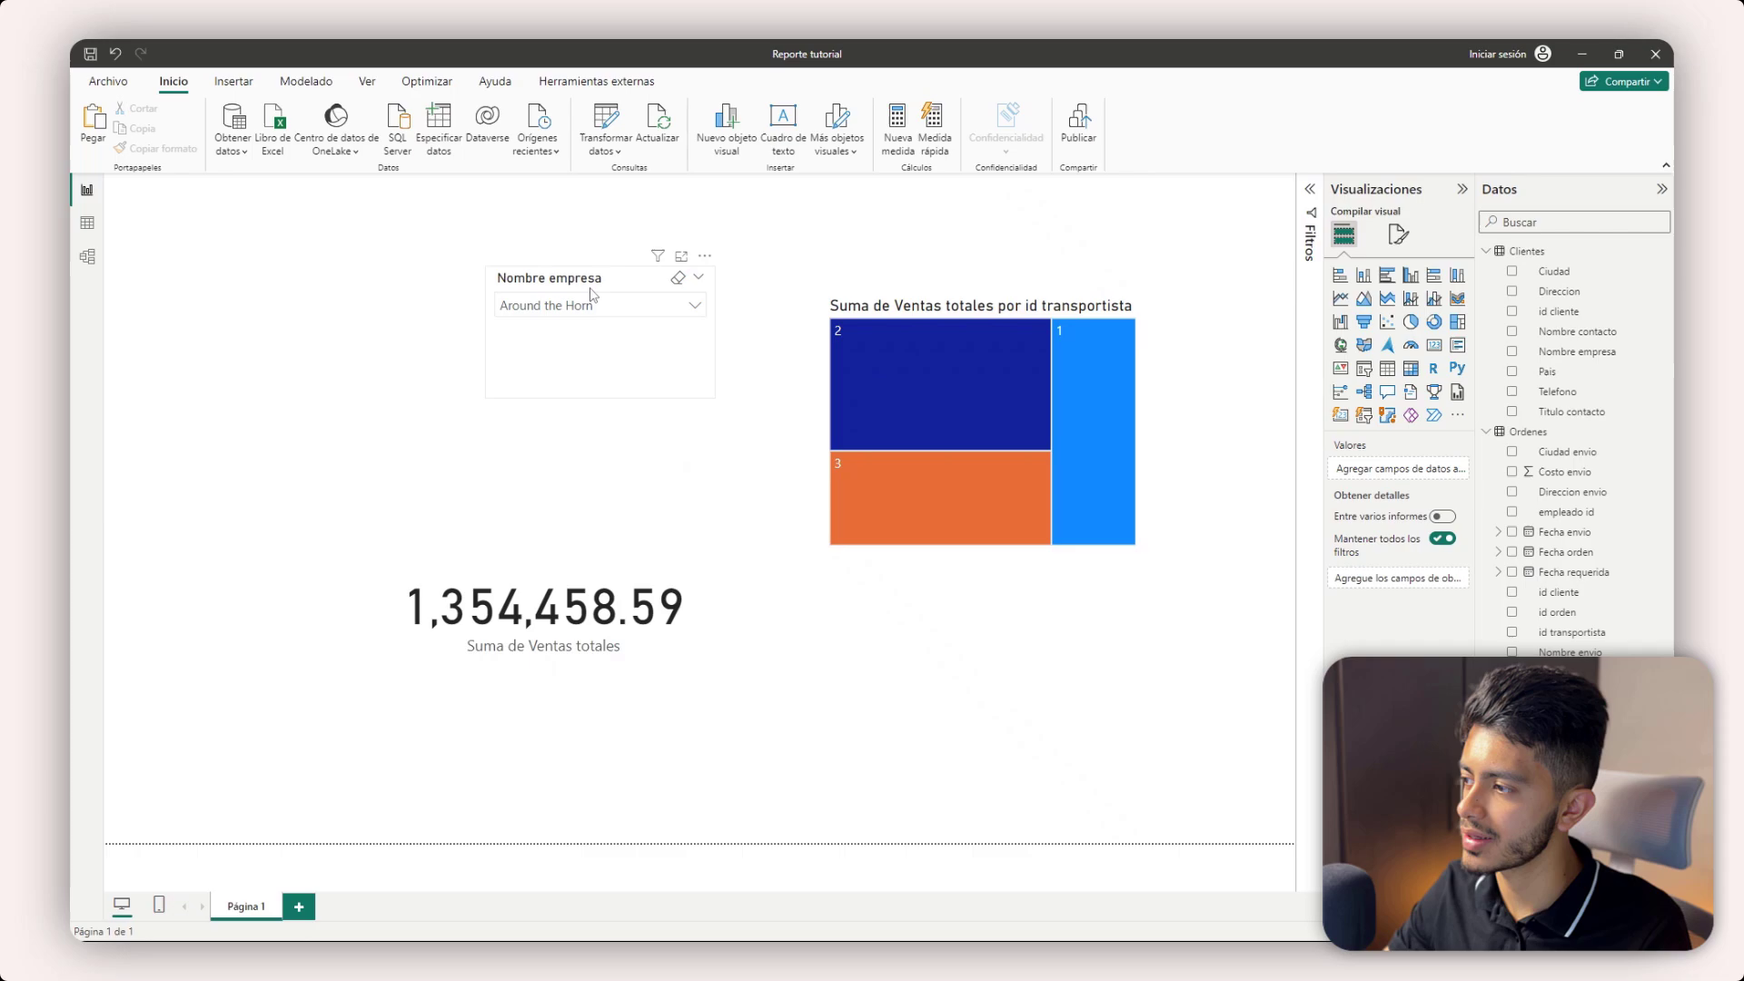
- In the model view, relate id cliente in Clientes to id cliente in Ordenes and reposition both tables
{"action": "left_click", "coordinate": [83, 257]}
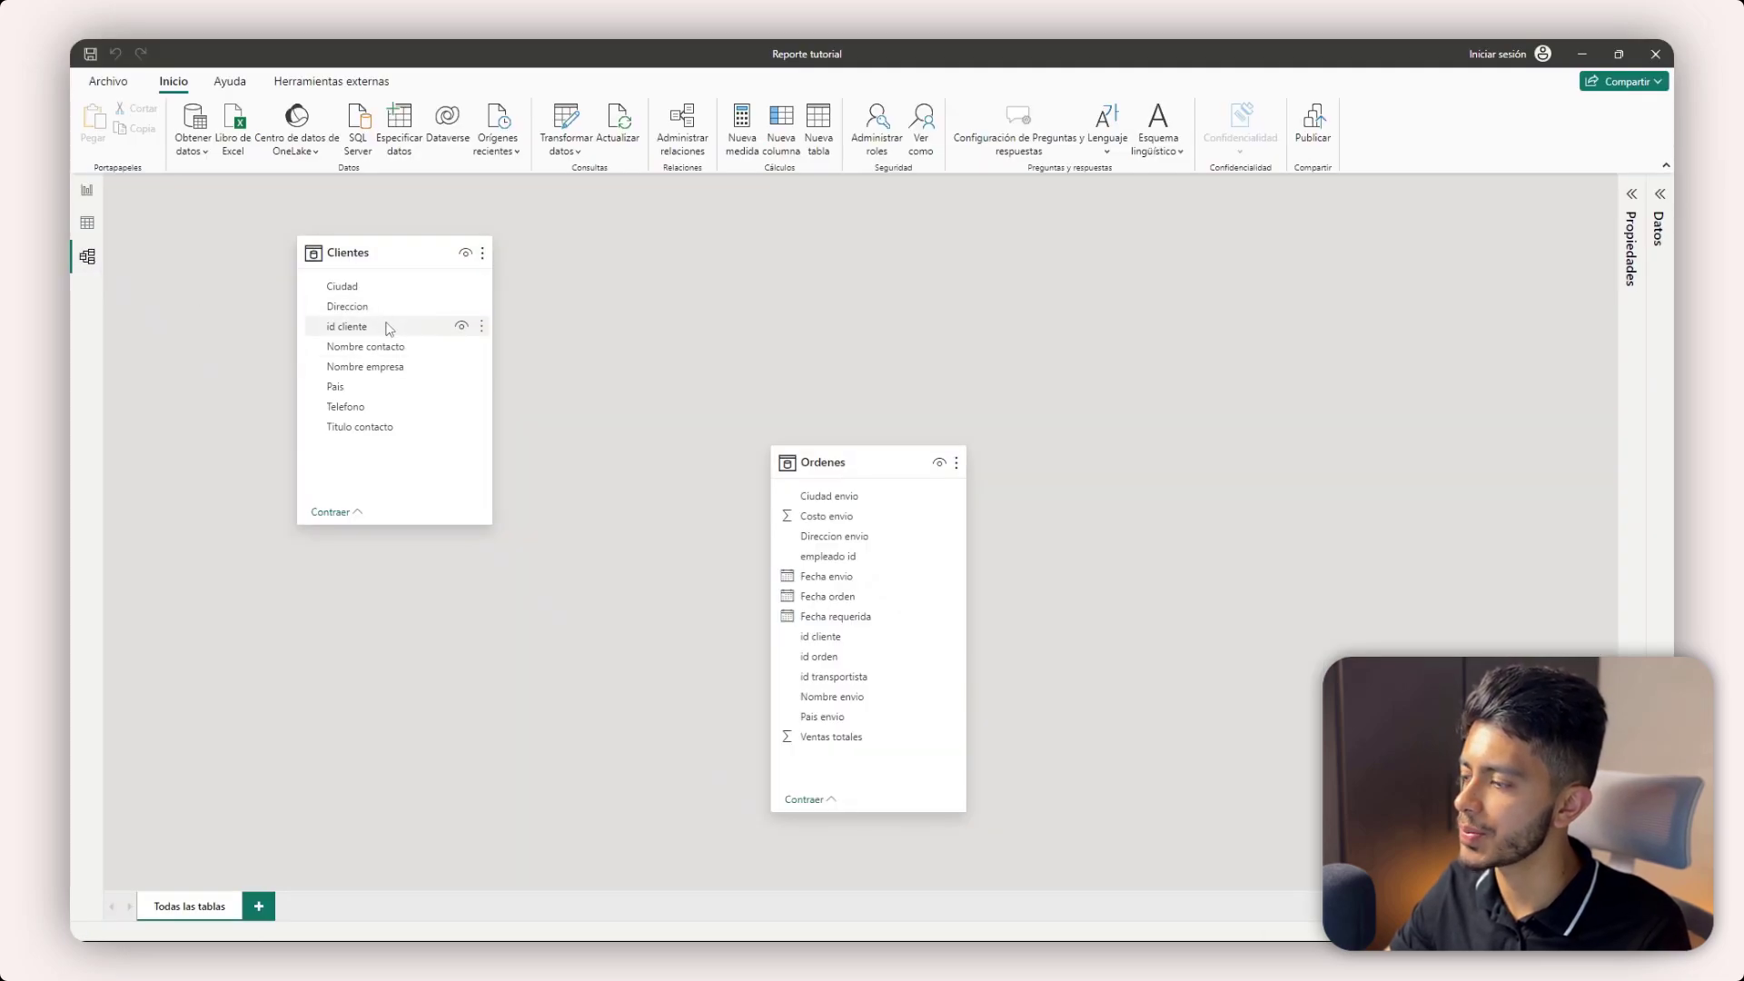
{"action": "left_click_drag", "start_coordinate": [389, 329], "coordinate": [888, 638]}
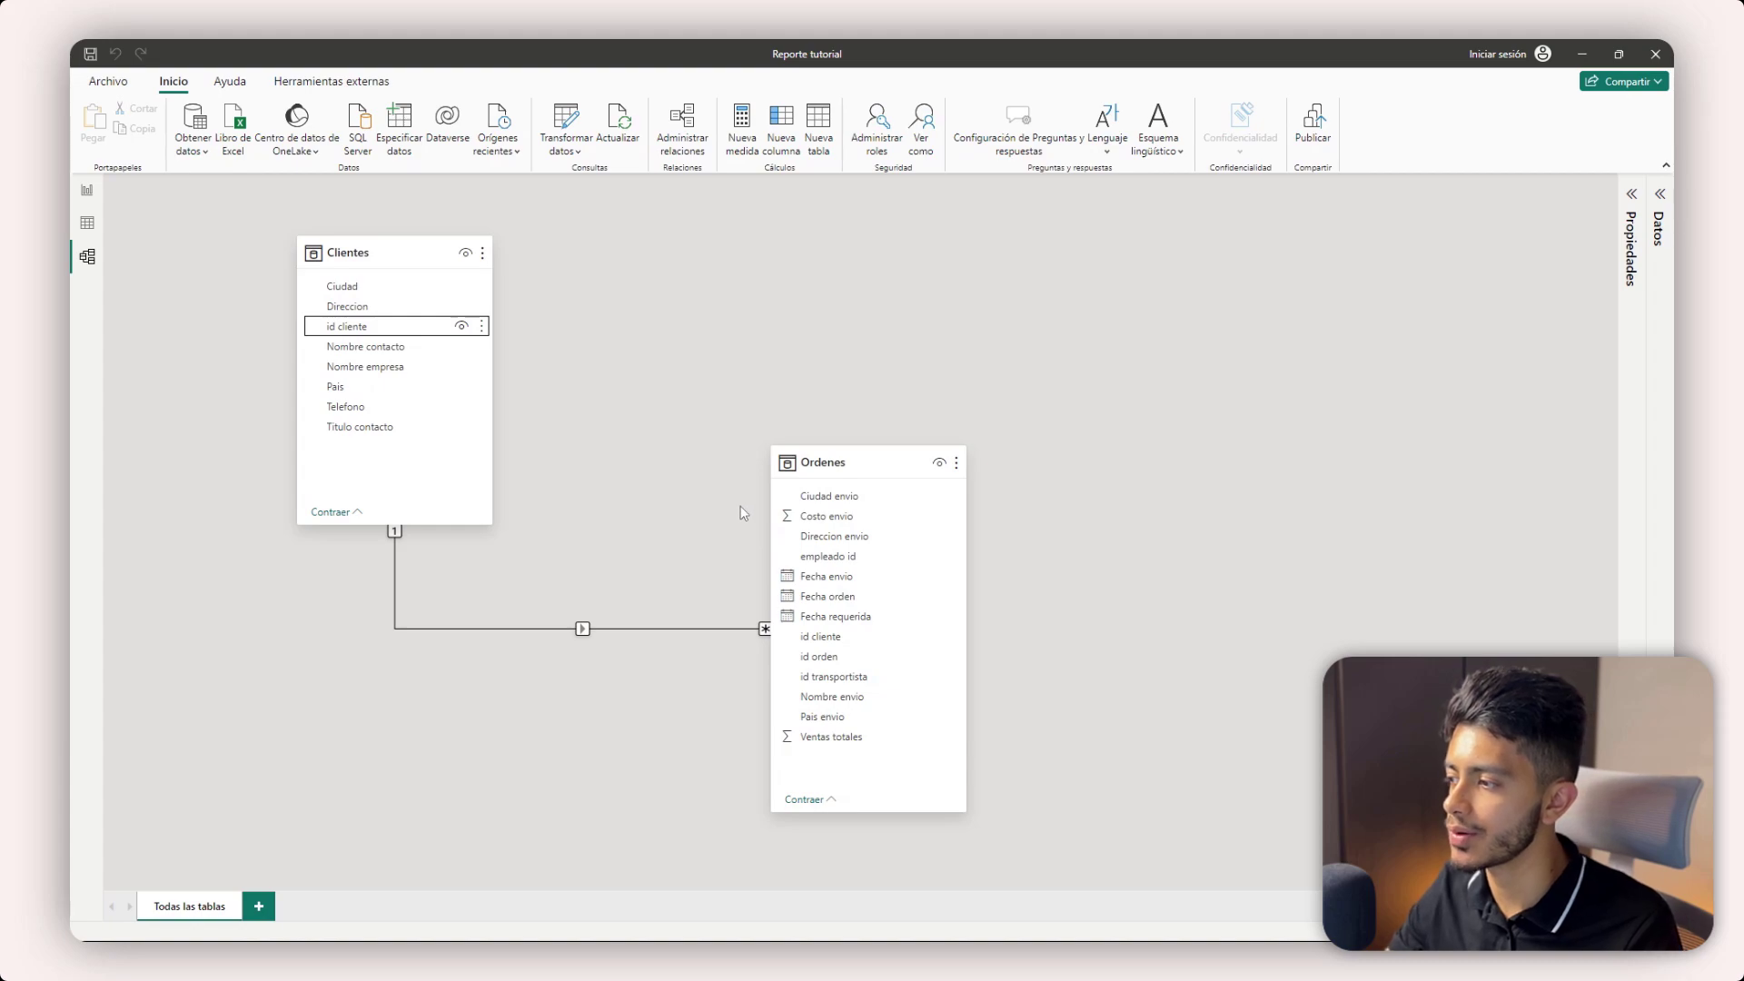
{"action": "left_click_drag", "start_coordinate": [372, 234], "coordinate": [330, 233]}
{"action": "left_click_drag", "start_coordinate": [854, 455], "coordinate": [993, 354]}
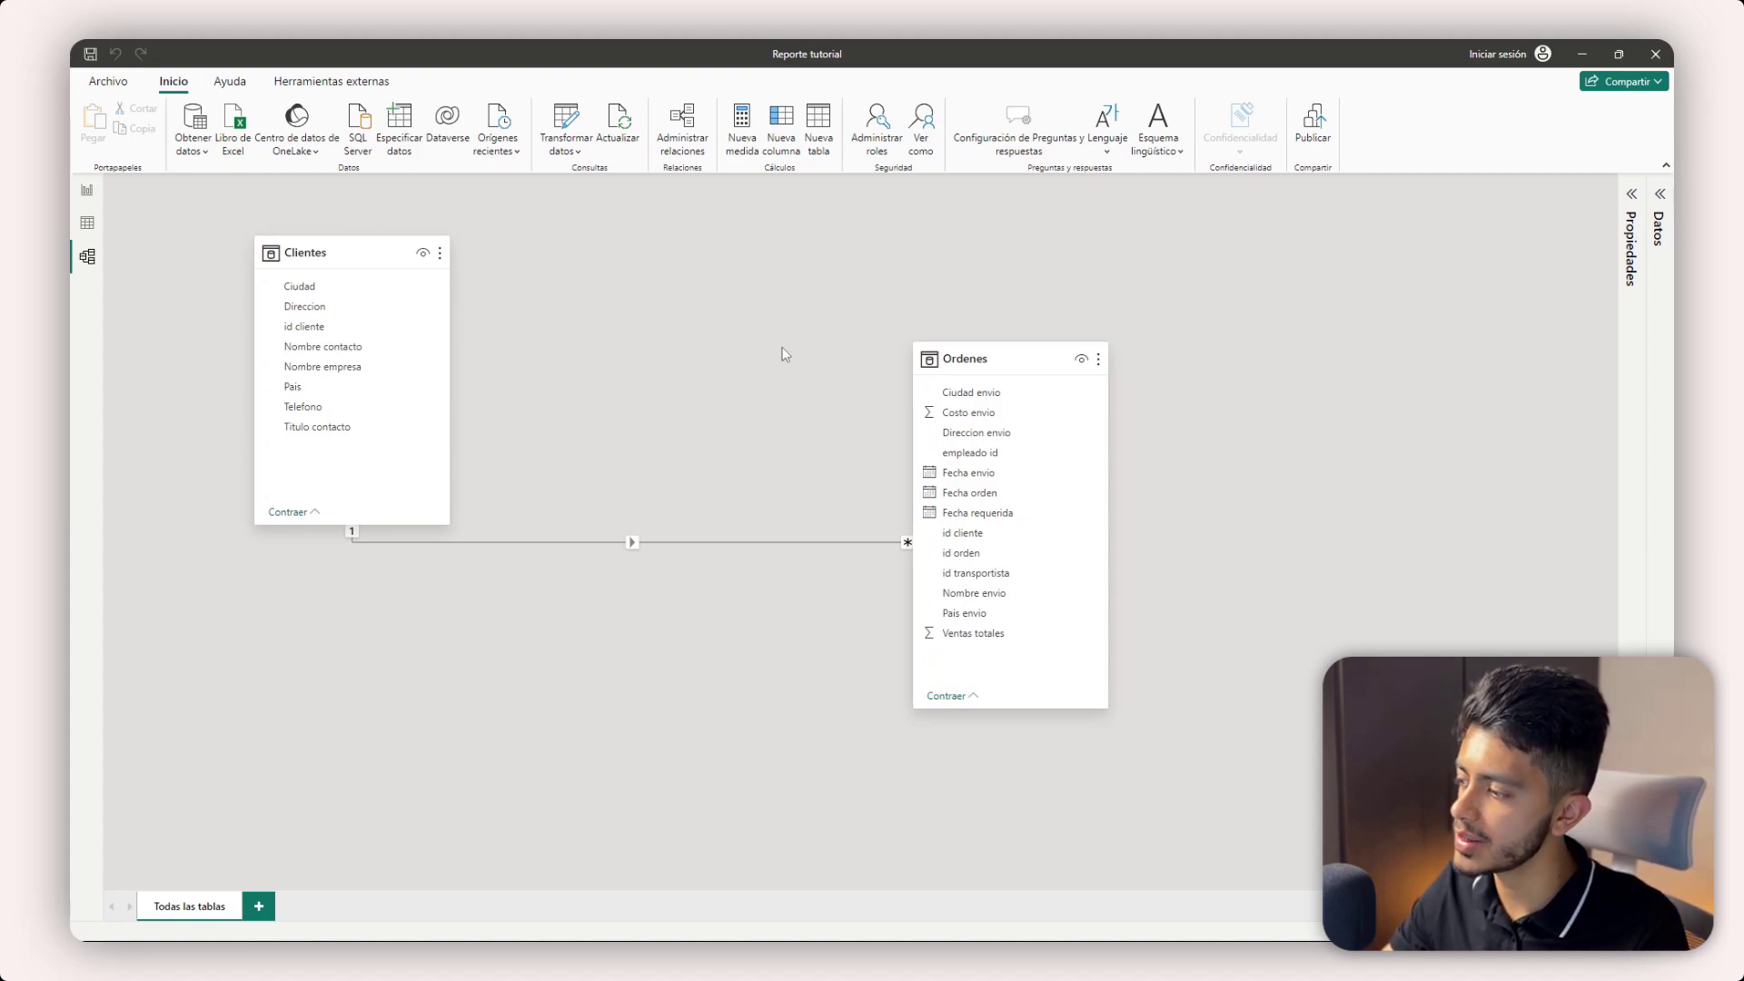
{"action": "left_click_drag", "start_coordinate": [1004, 369], "coordinate": [790, 498]}
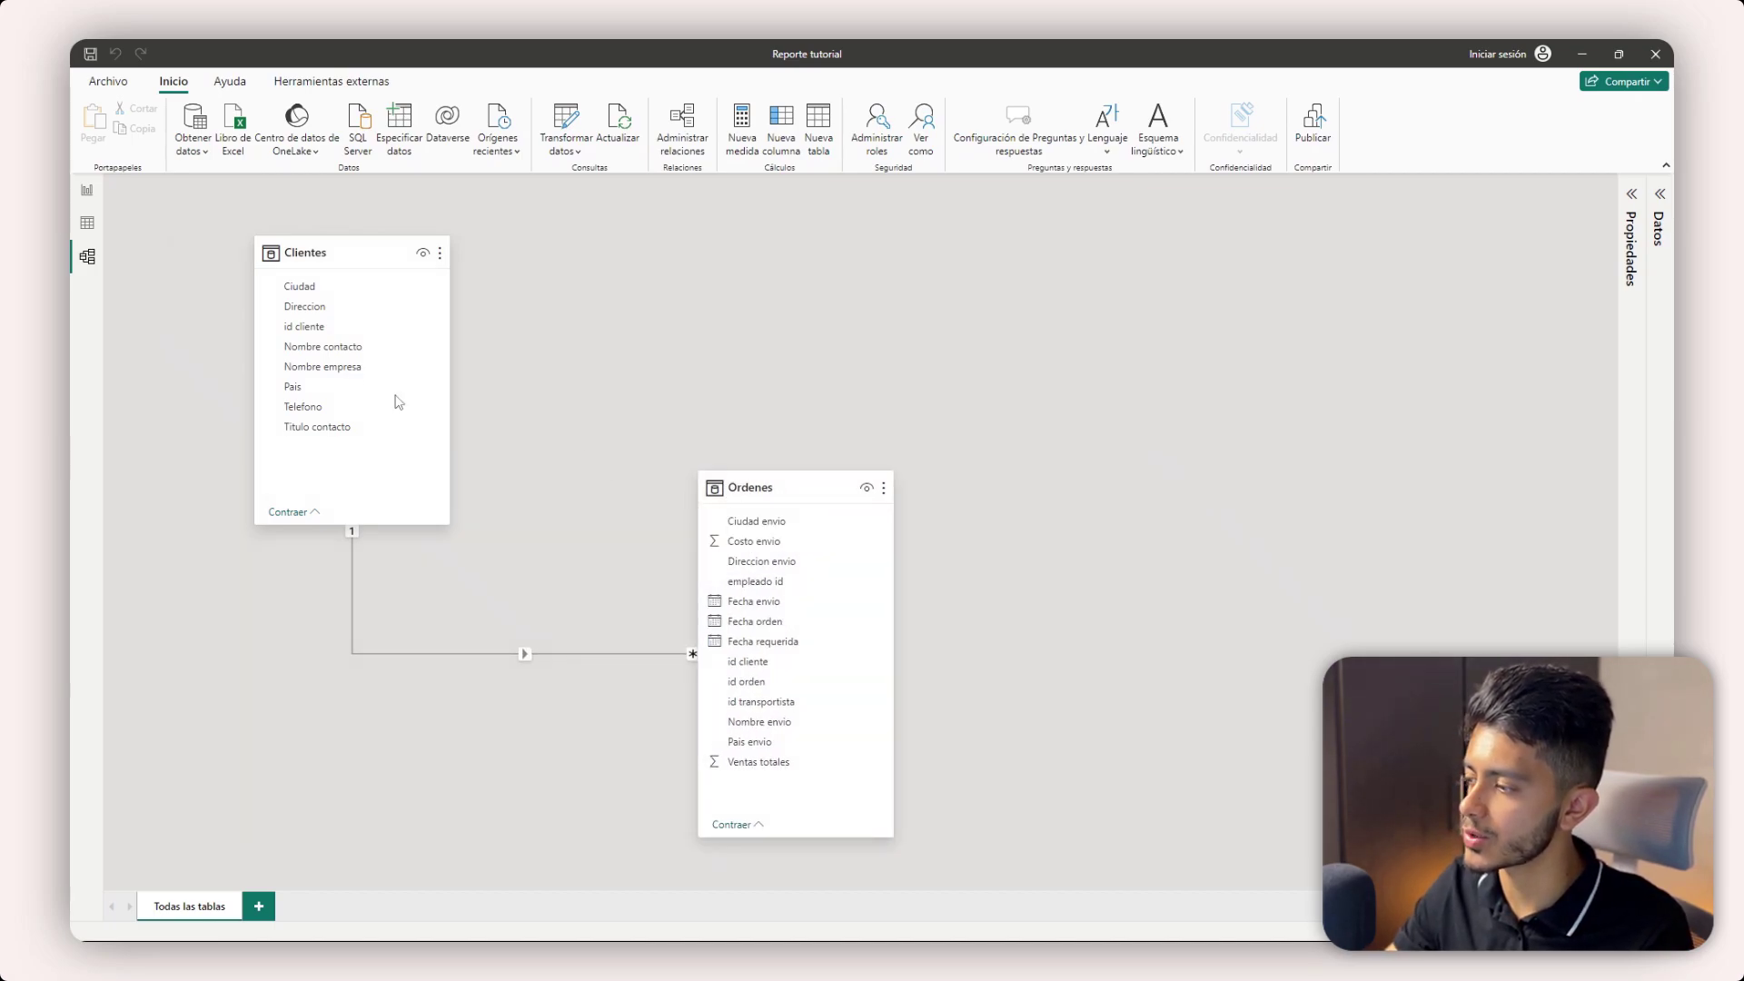
- Return to the report view, clear the Nombre empresa slicer's selection, and move the slicer slightly up and away from the treemap
{"action": "left_click", "coordinate": [81, 192]}
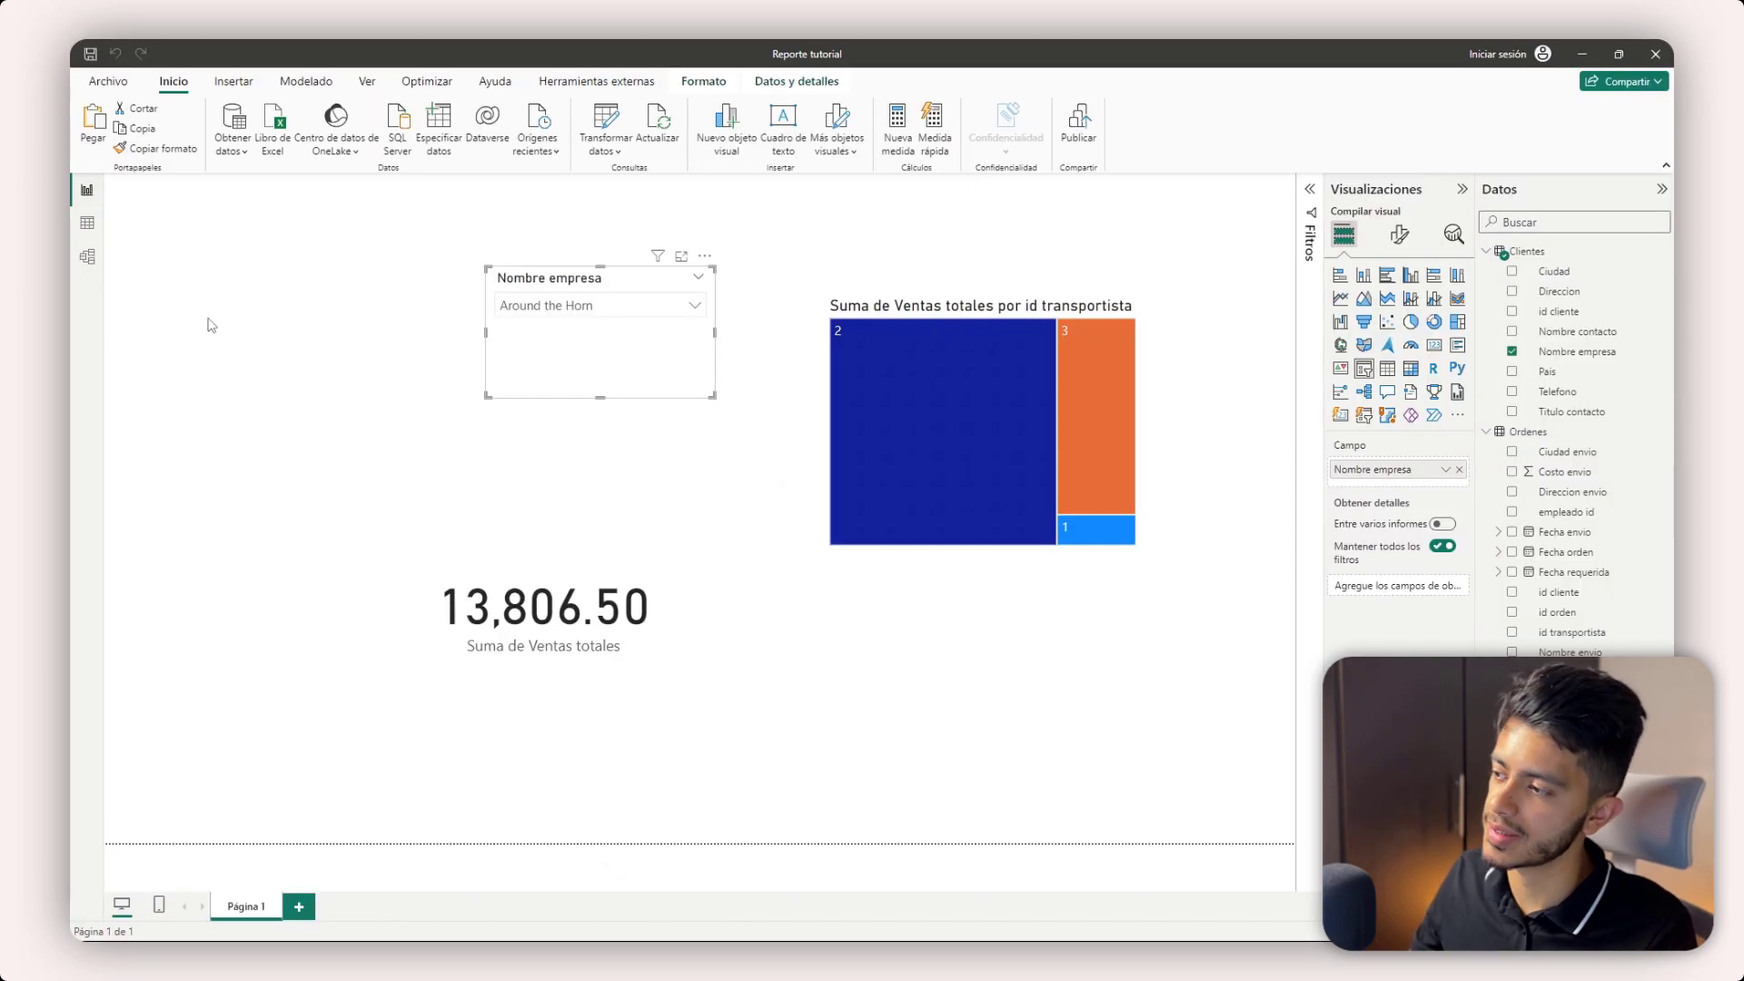
{"action": "left_click", "coordinate": [677, 280]}
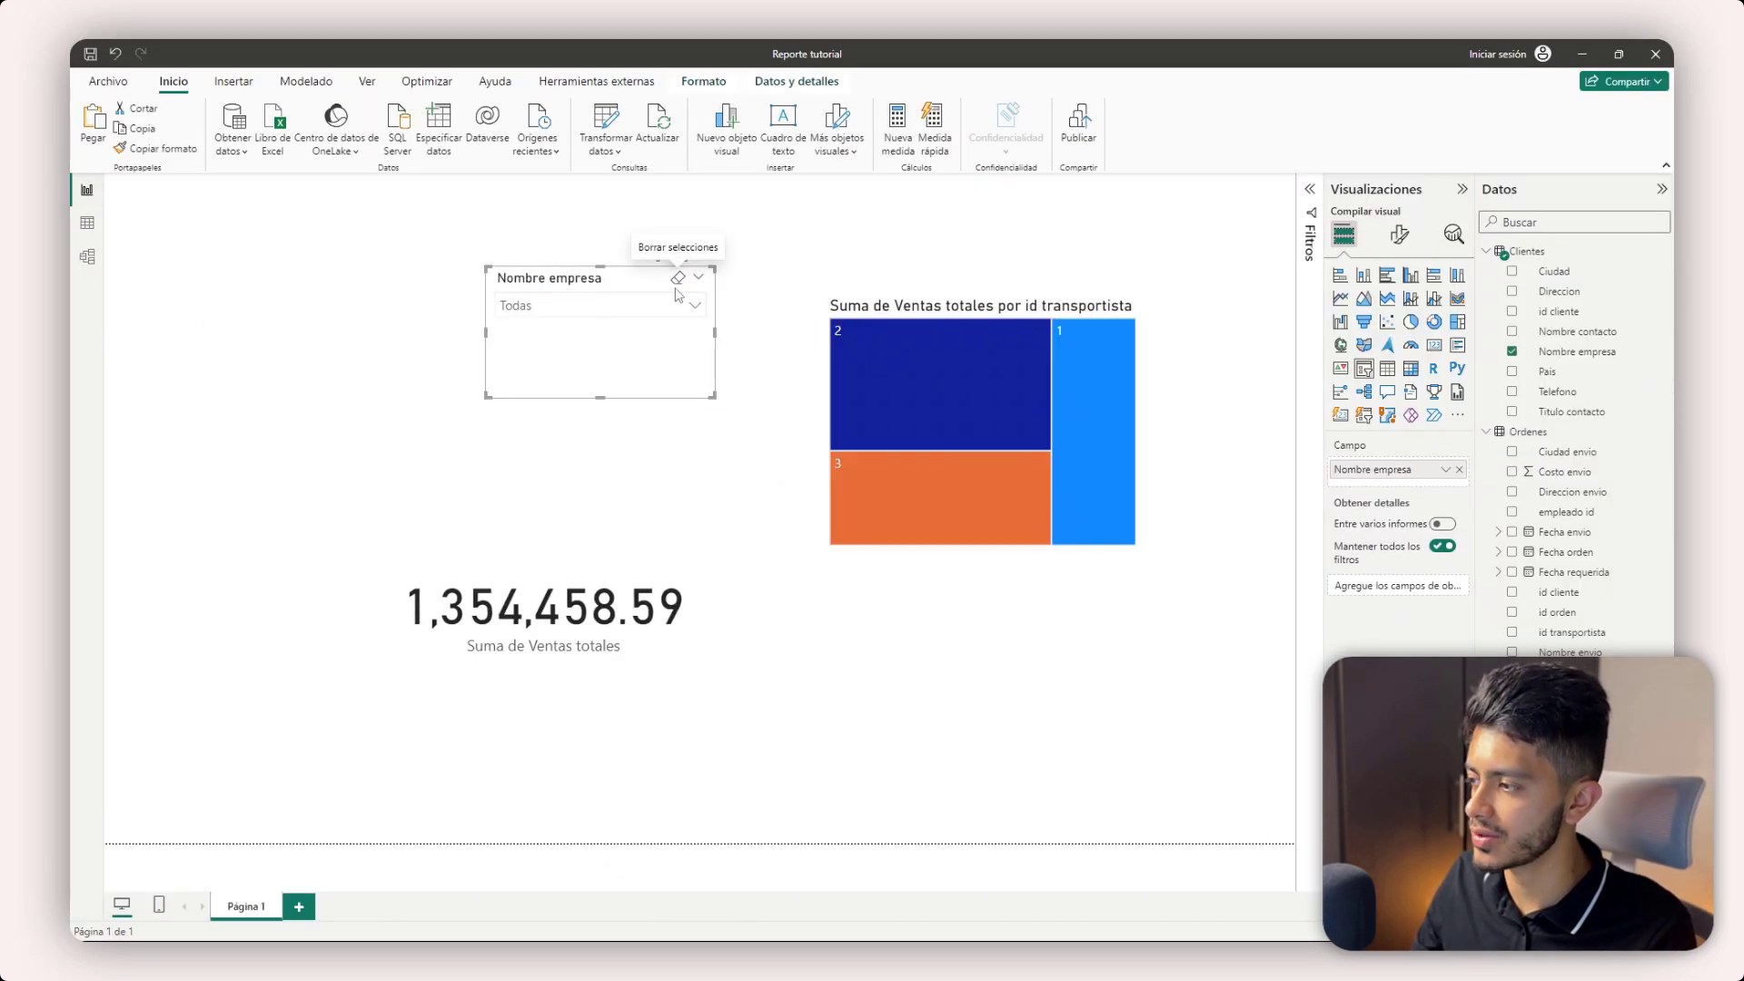
{"action": "left_click_drag", "start_coordinate": [654, 373], "coordinate": [599, 349]}
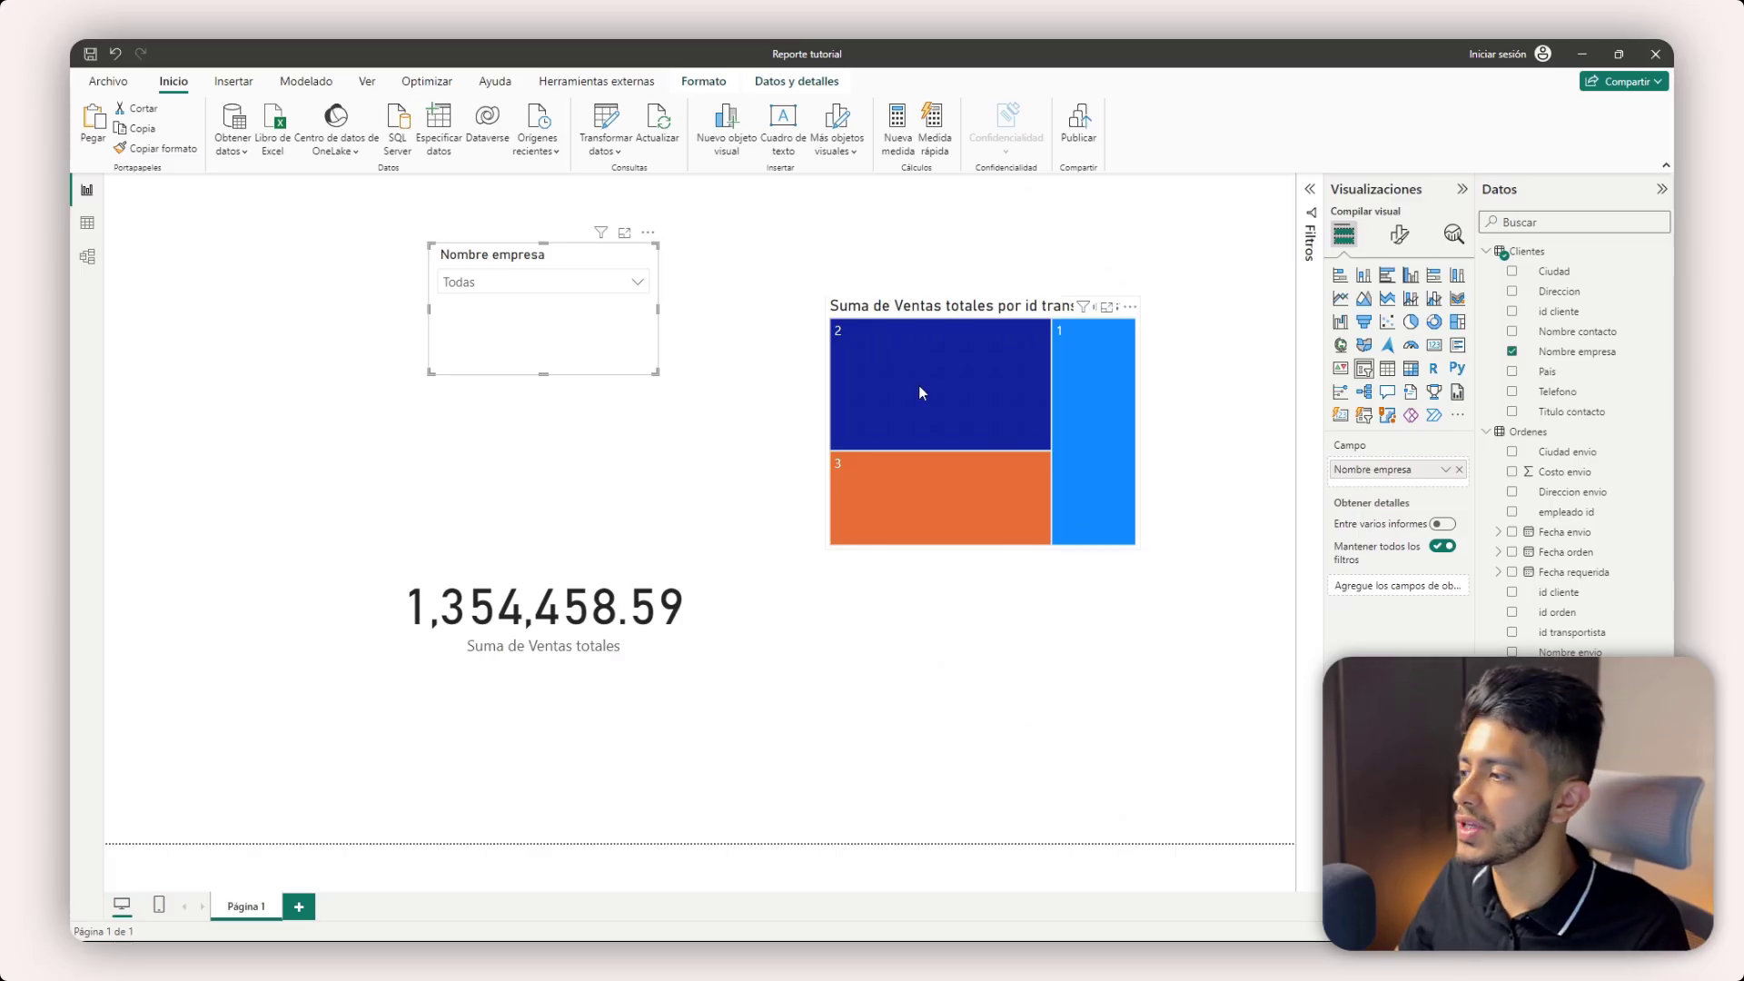
- Toggle the Alfreds Futterkiste filter in the slicer on and off, and do the same with transportista 2 in the treemap
{"action": "left_click", "coordinate": [497, 283]}
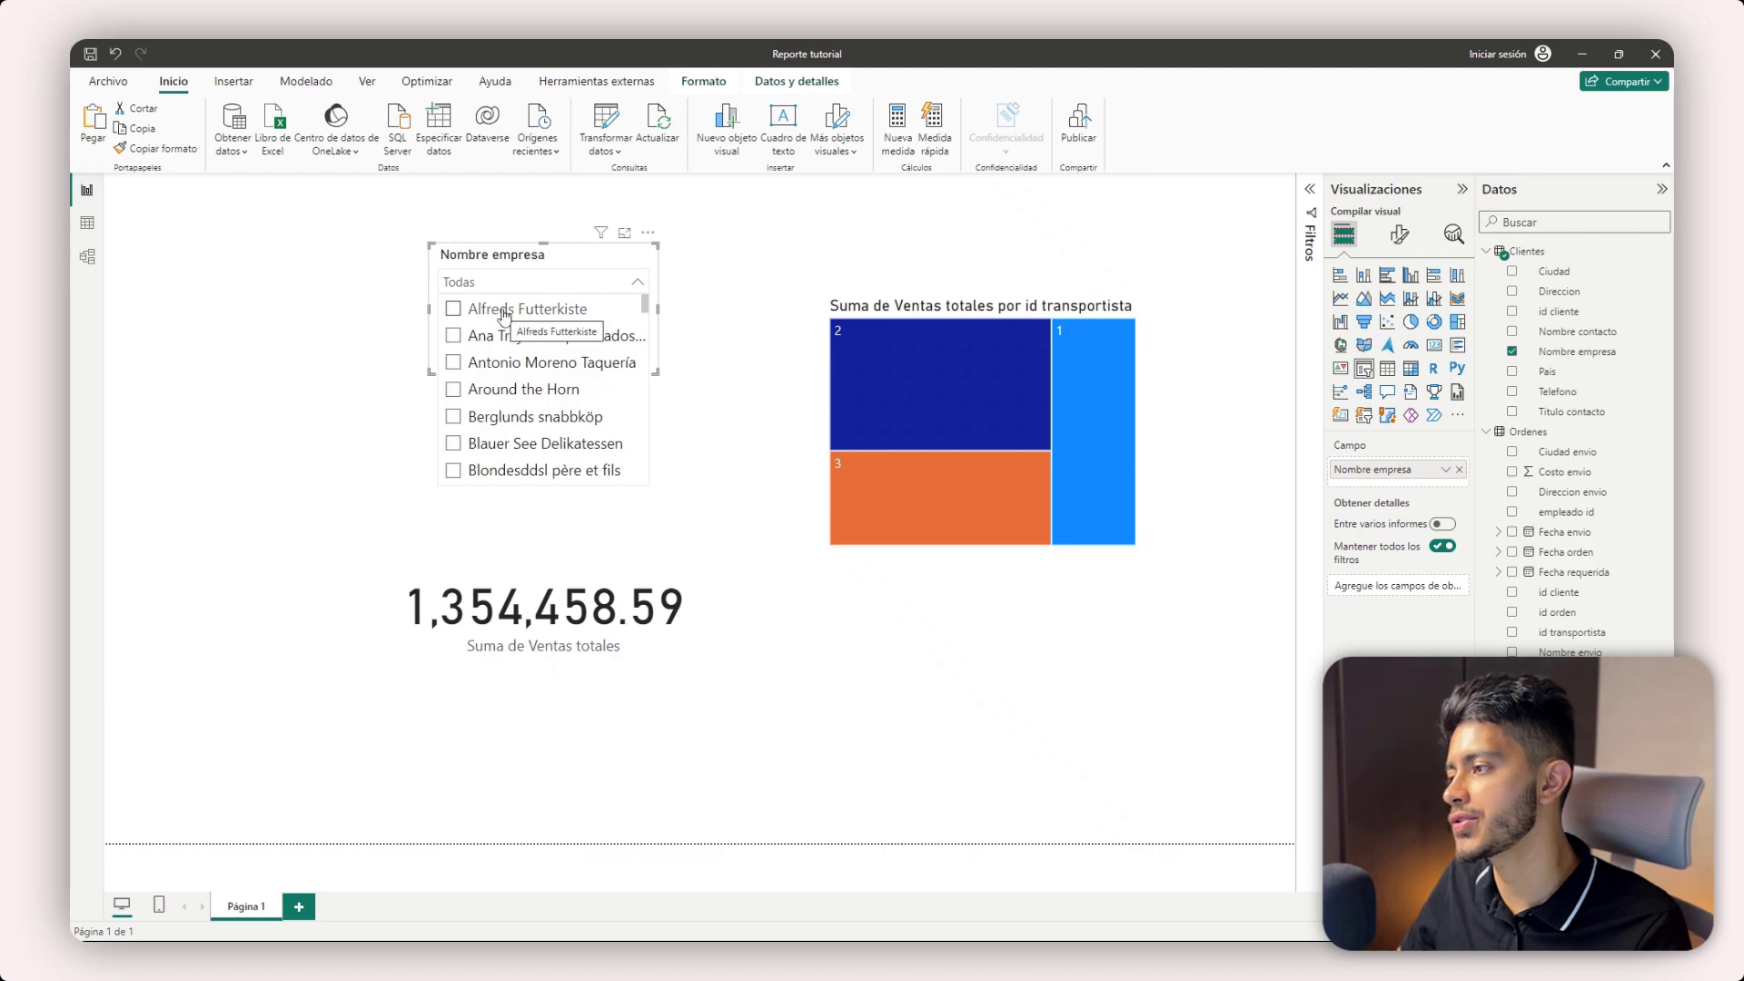
{"action": "left_click", "coordinate": [510, 316]}
{"action": "left_click", "coordinate": [508, 314]}
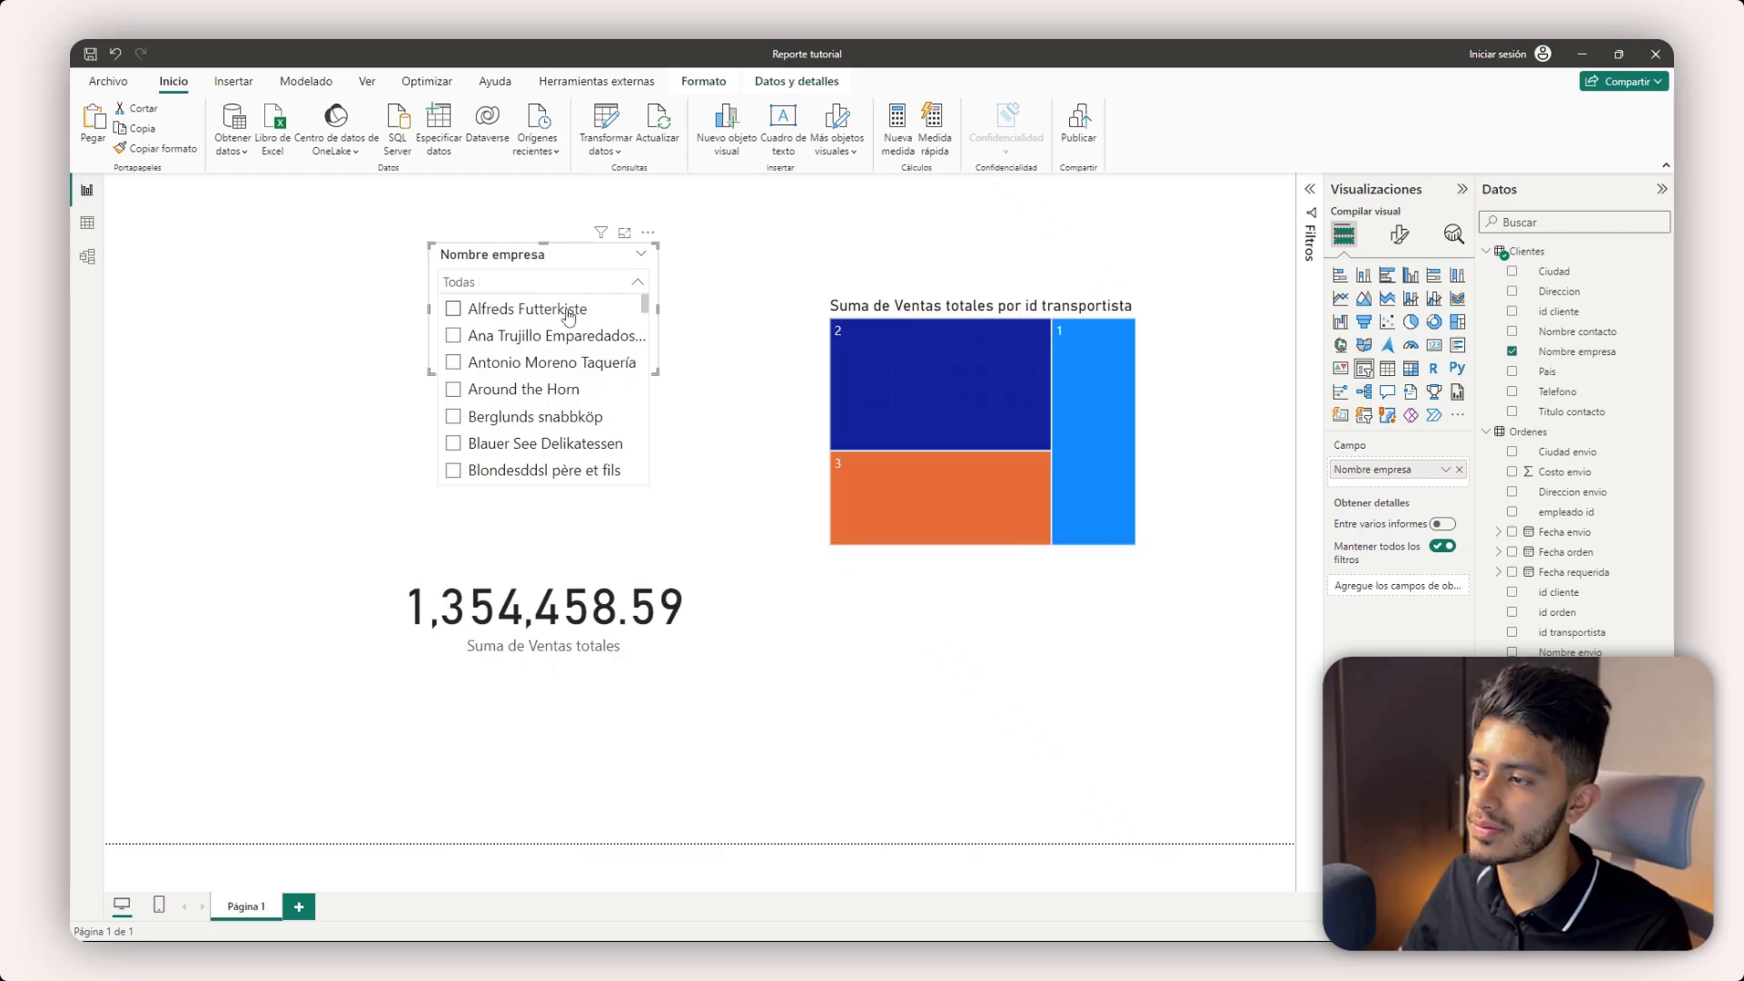
{"action": "left_click", "coordinate": [915, 354]}
{"action": "left_click", "coordinate": [933, 350]}
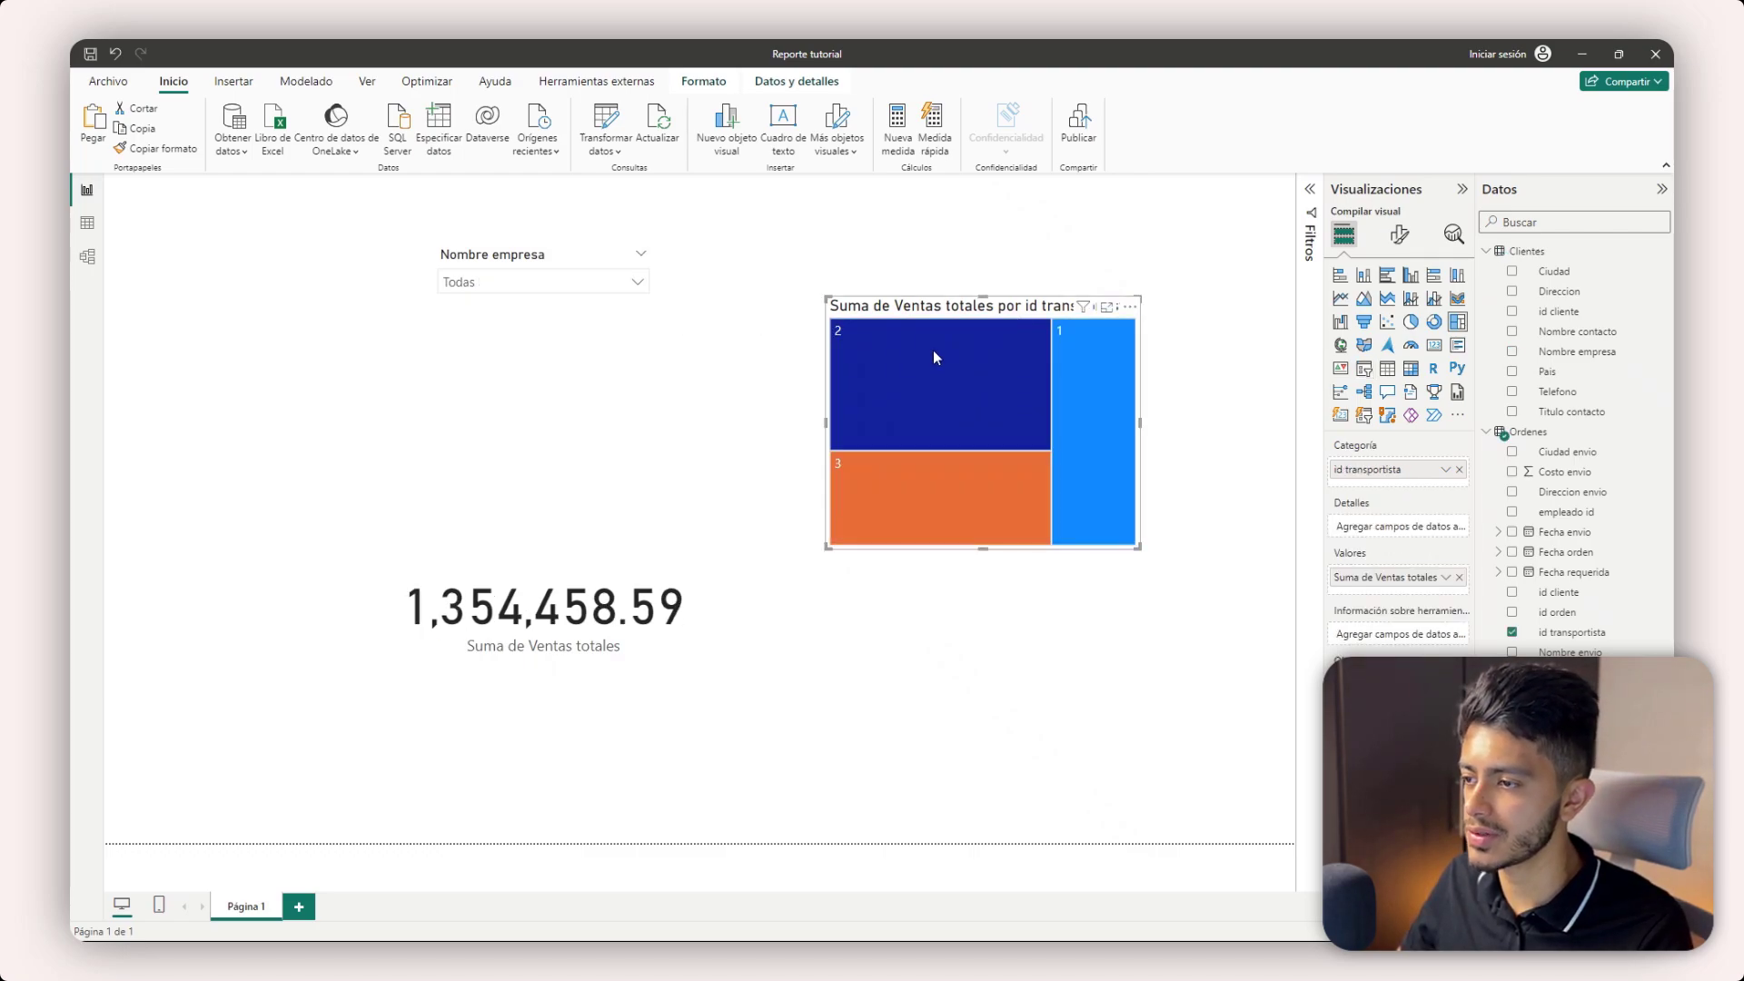
- Deselect the visuals, expand the Filtros pane, and add two new report pages
{"action": "left_click", "coordinate": [1150, 281]}
{"action": "left_click", "coordinate": [1311, 189]}
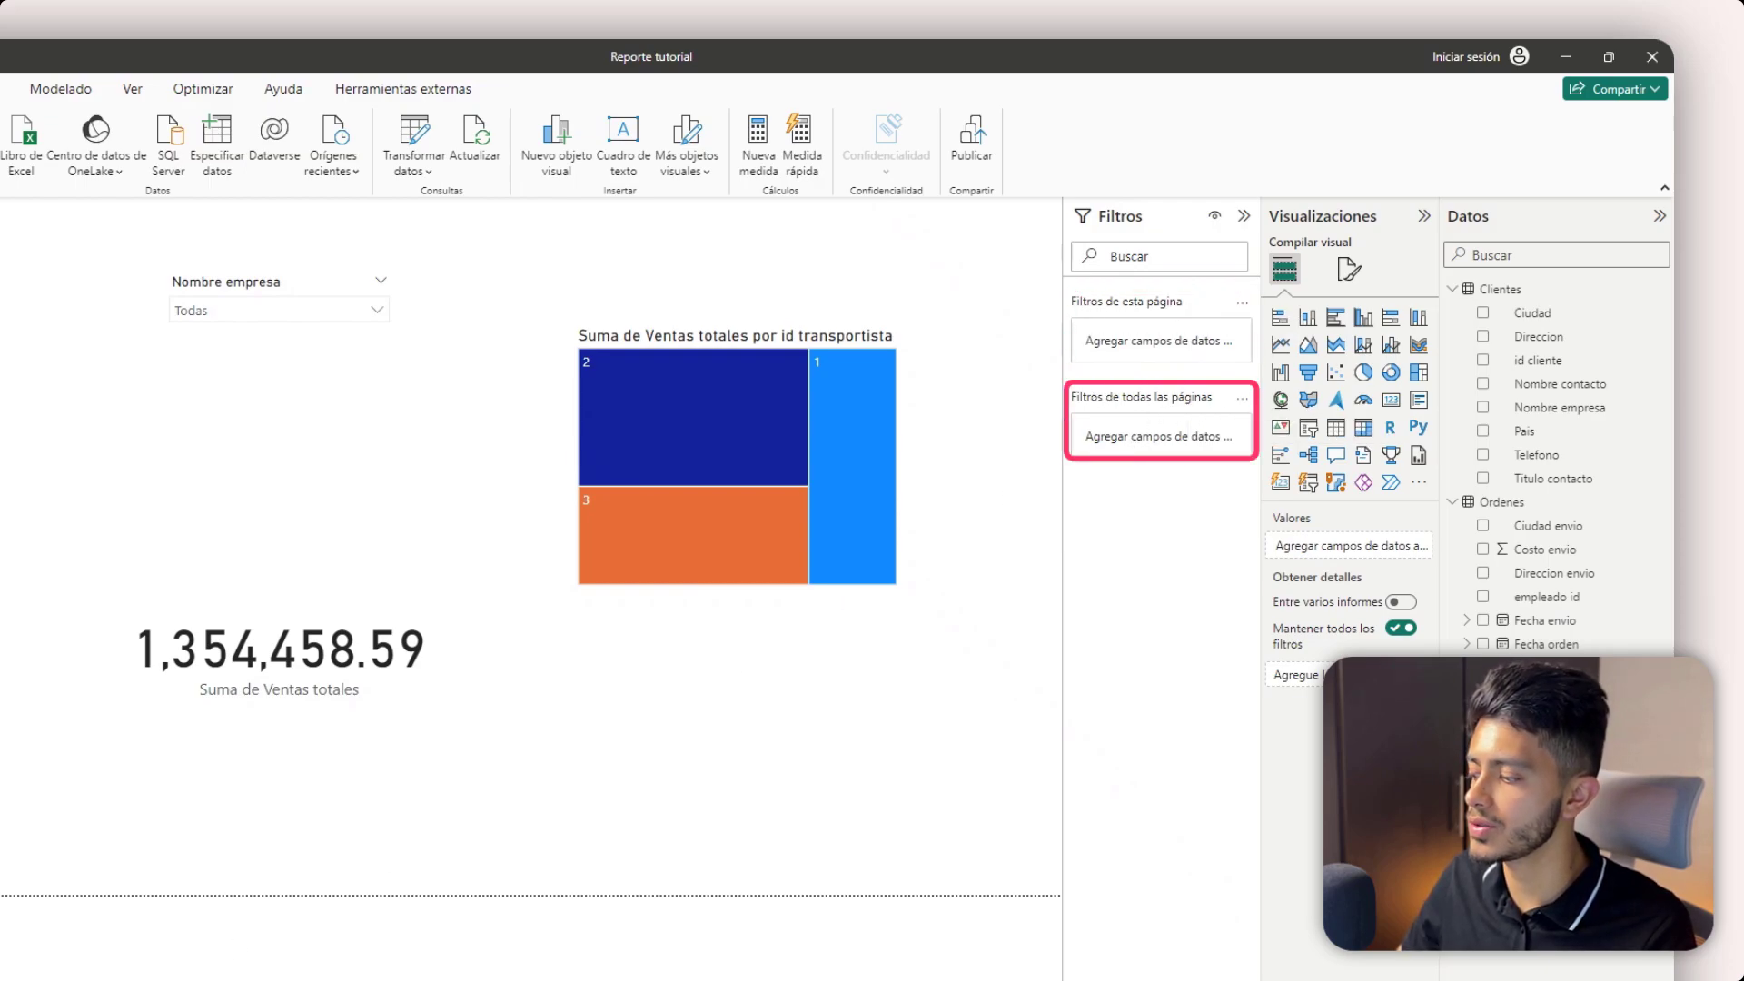
{"action": "left_click", "coordinate": [375, 913]}
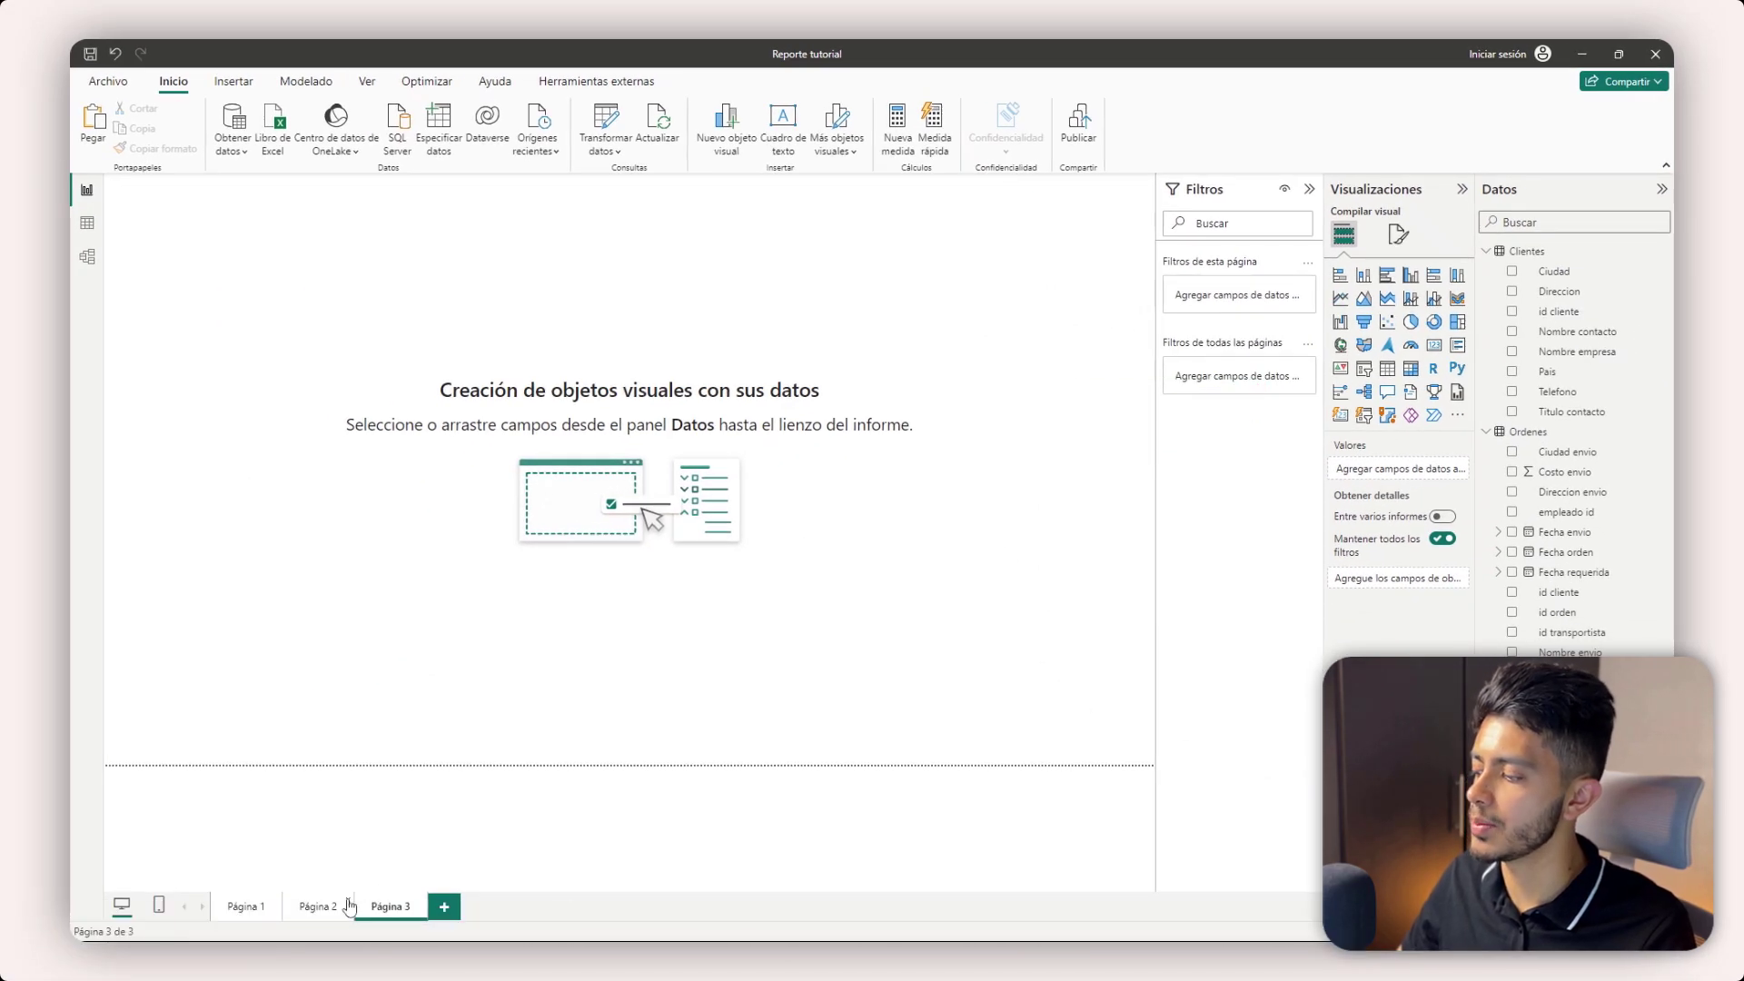
- Delete Página 2 from the report and cancel the deletion of Página 3
{"action": "left_click", "coordinate": [348, 906]}
{"action": "left_click", "coordinate": [1008, 534]}
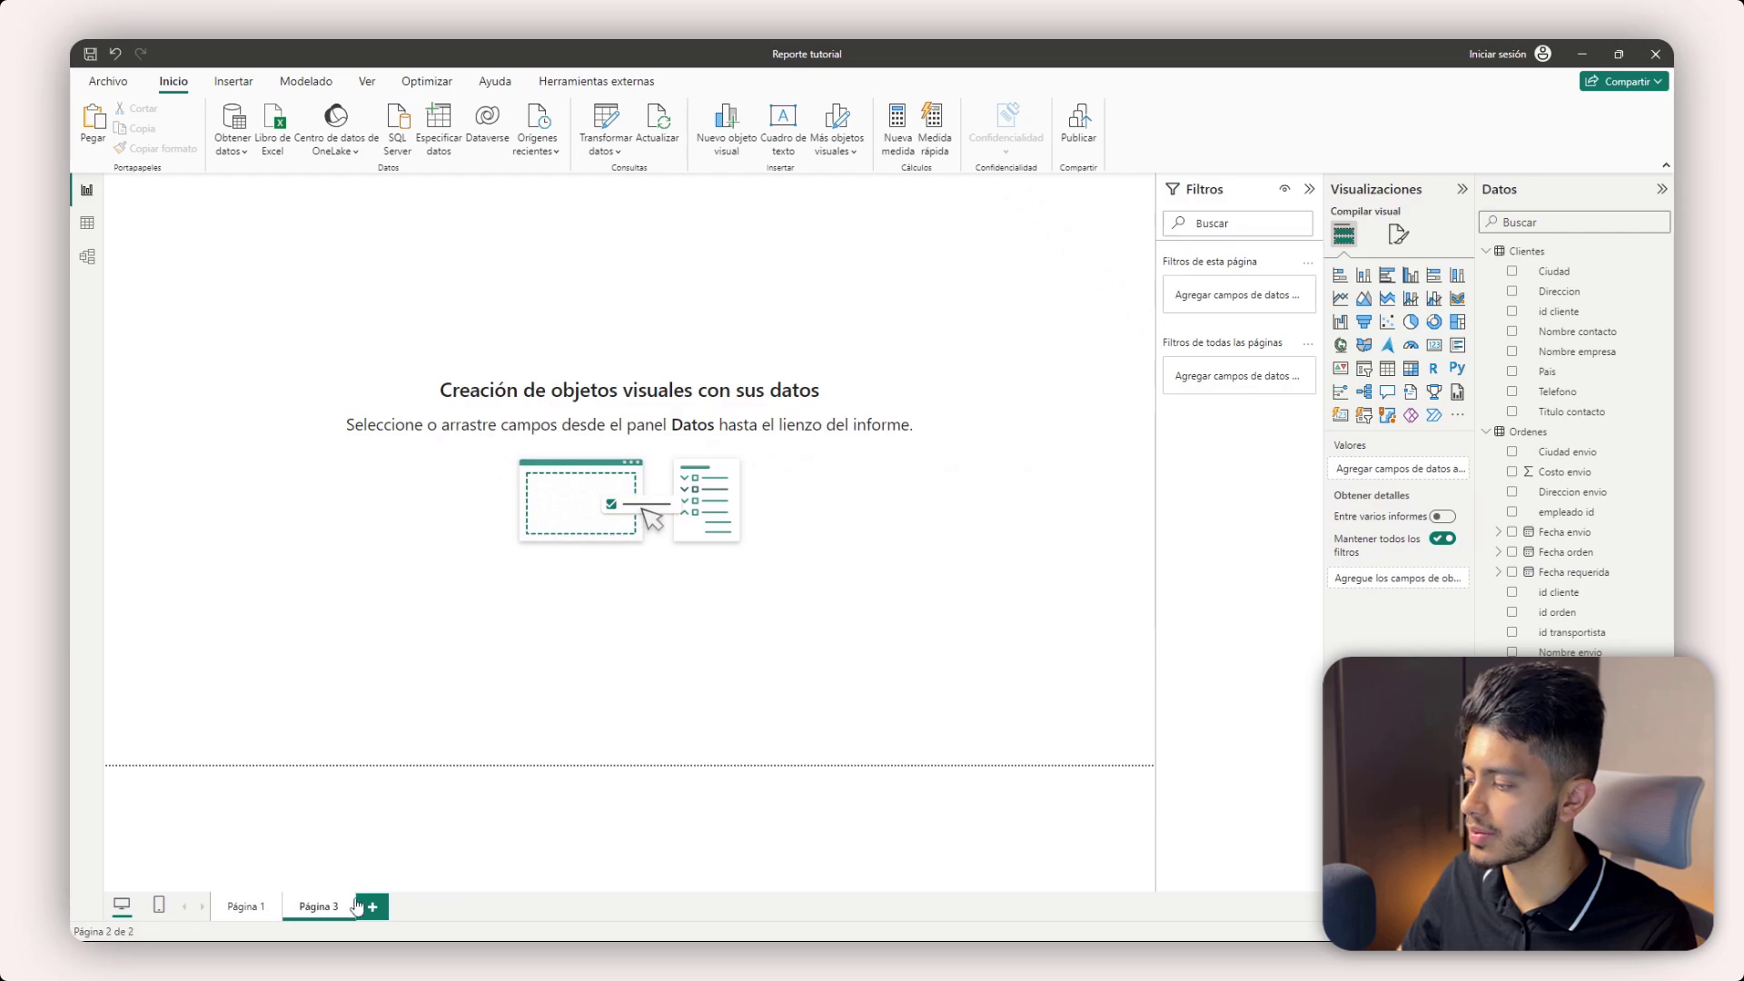
{"action": "left_click", "coordinate": [350, 903]}
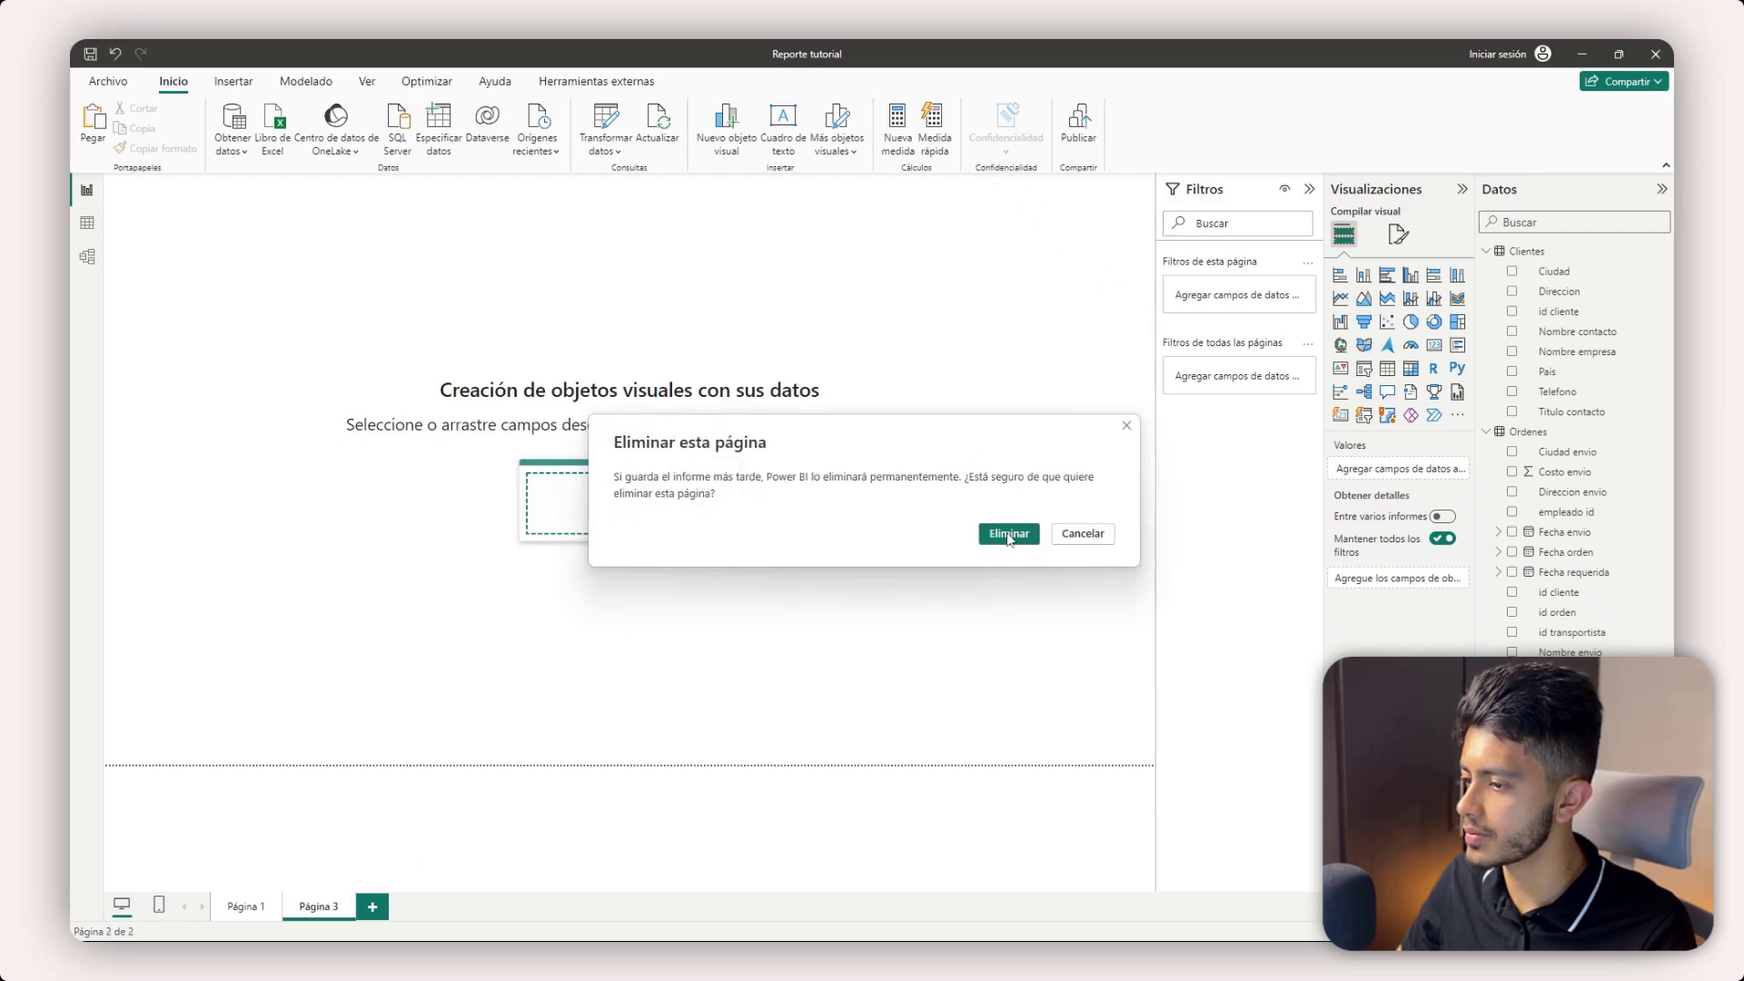
{"action": "left_click", "coordinate": [1070, 534]}
- Go from Página 1 to Página 3 and paste the copied empleado id slicer there, keeping it synchronized with its source
{"action": "left_click", "coordinate": [227, 908]}
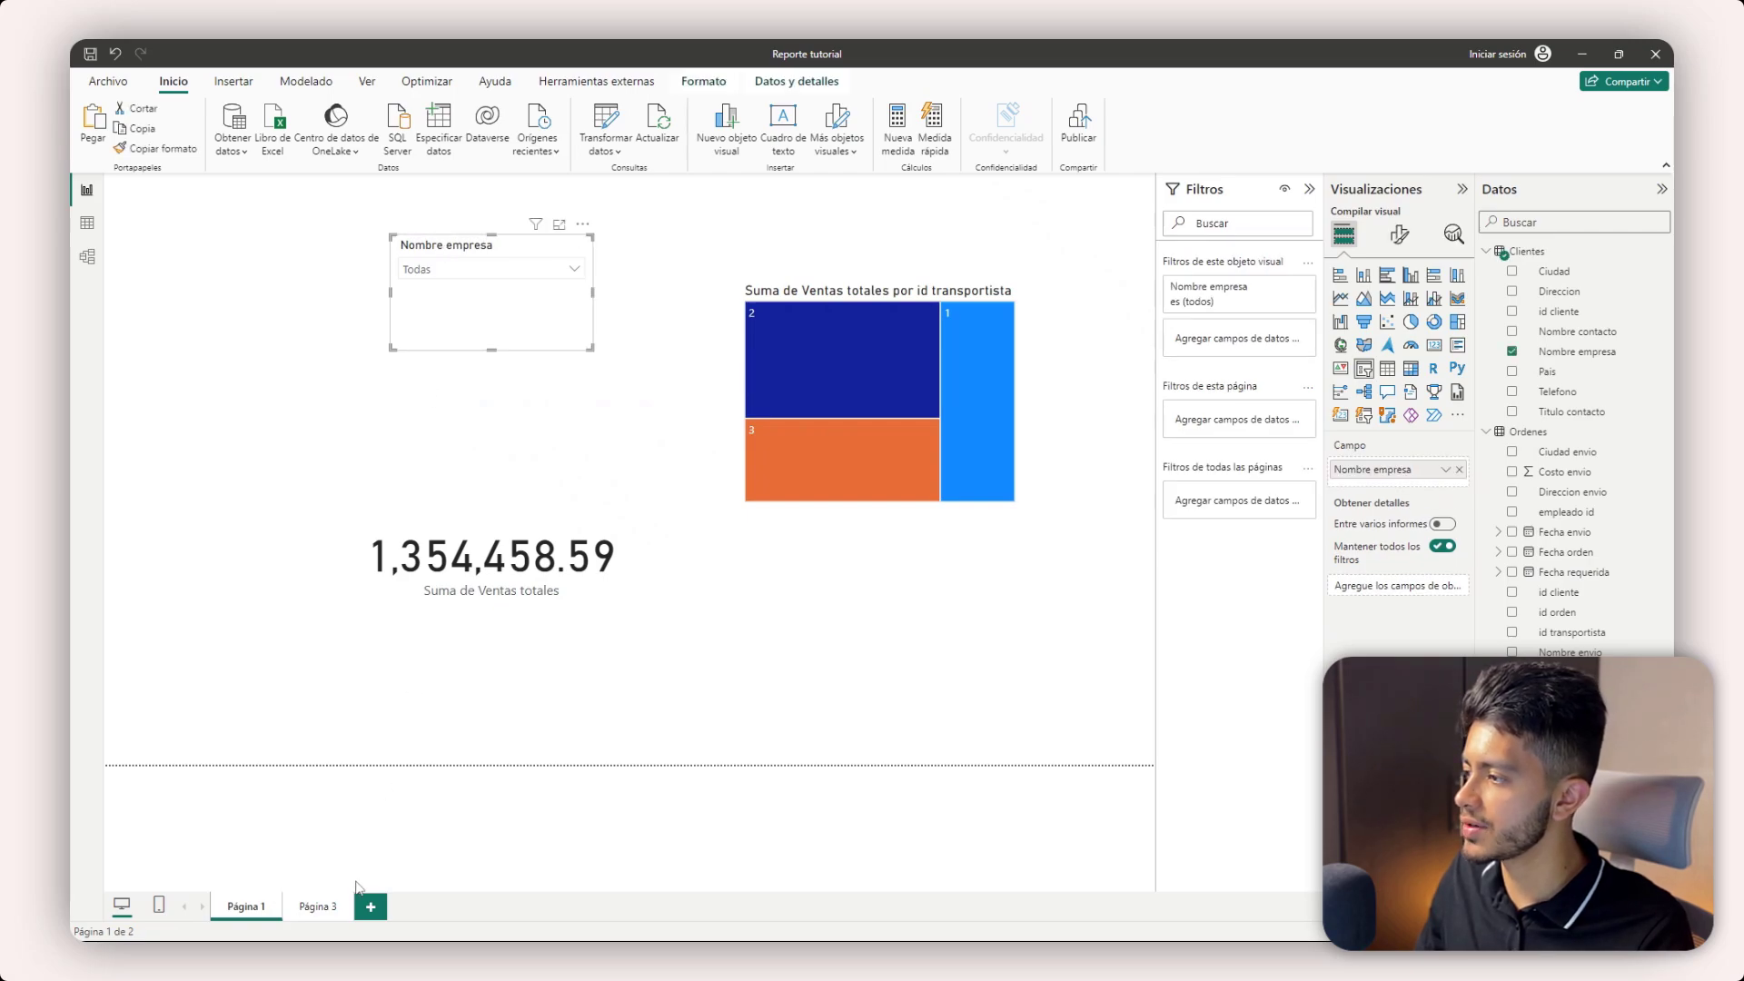
{"action": "left_click", "coordinate": [329, 908]}
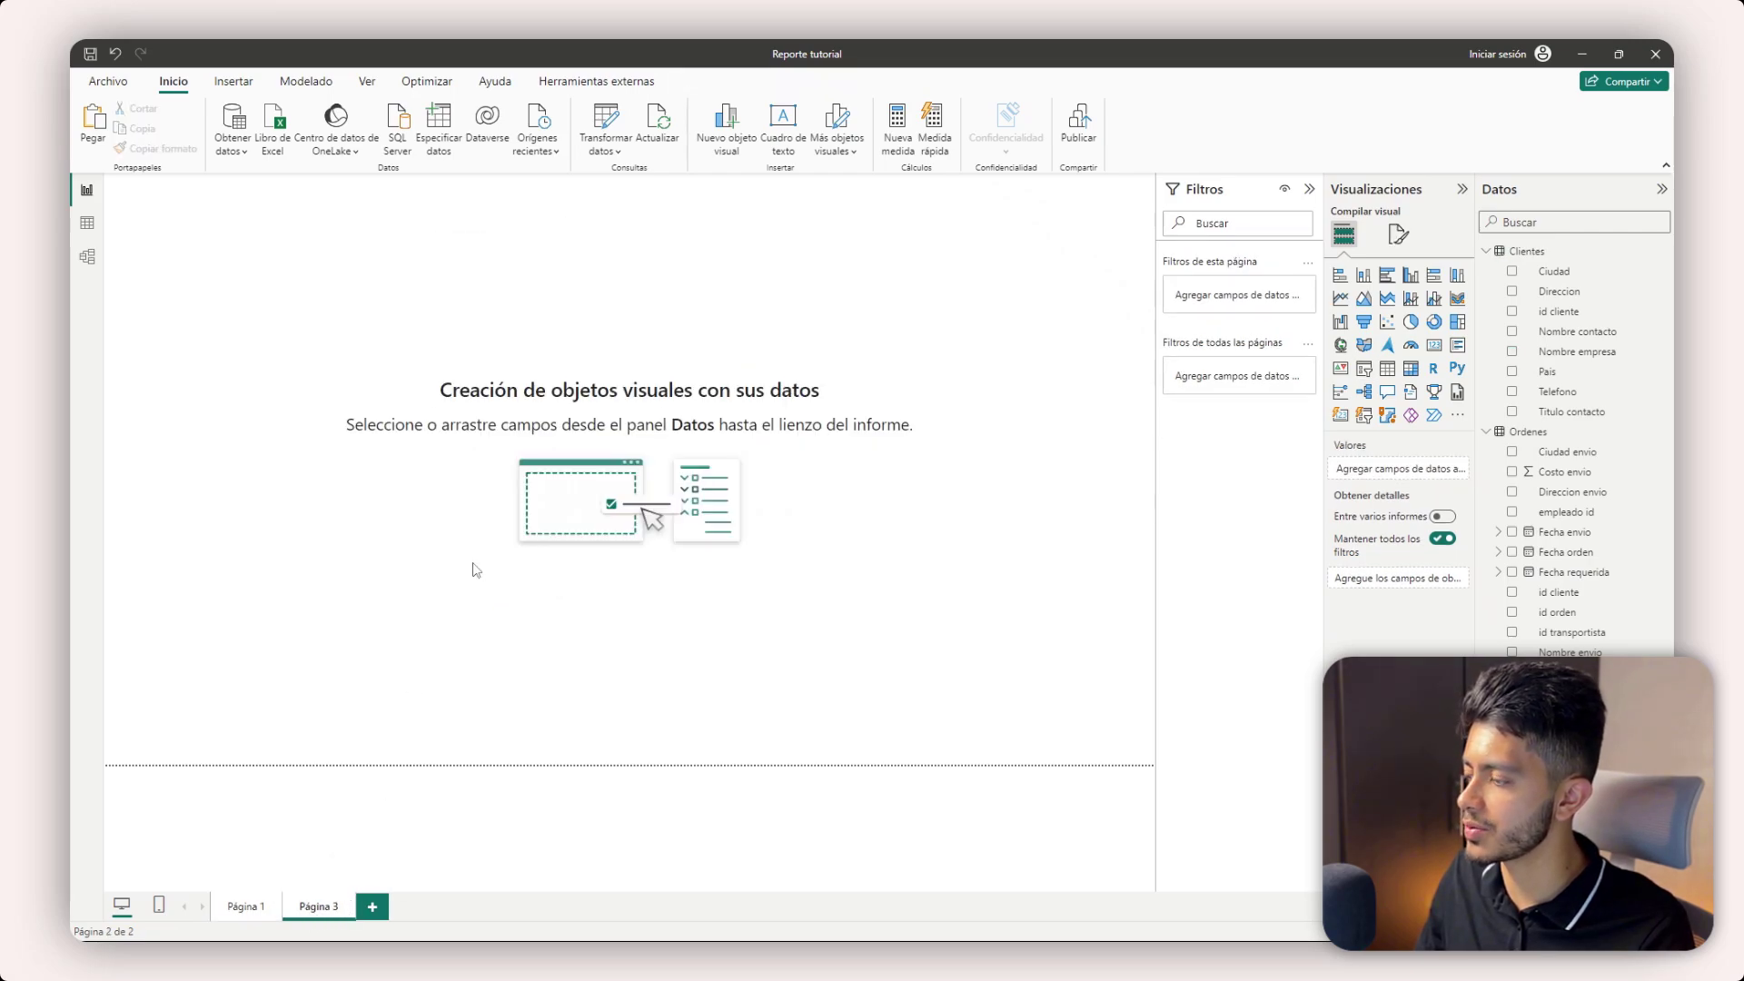
{"action": "key", "text": "ctrl+v"}
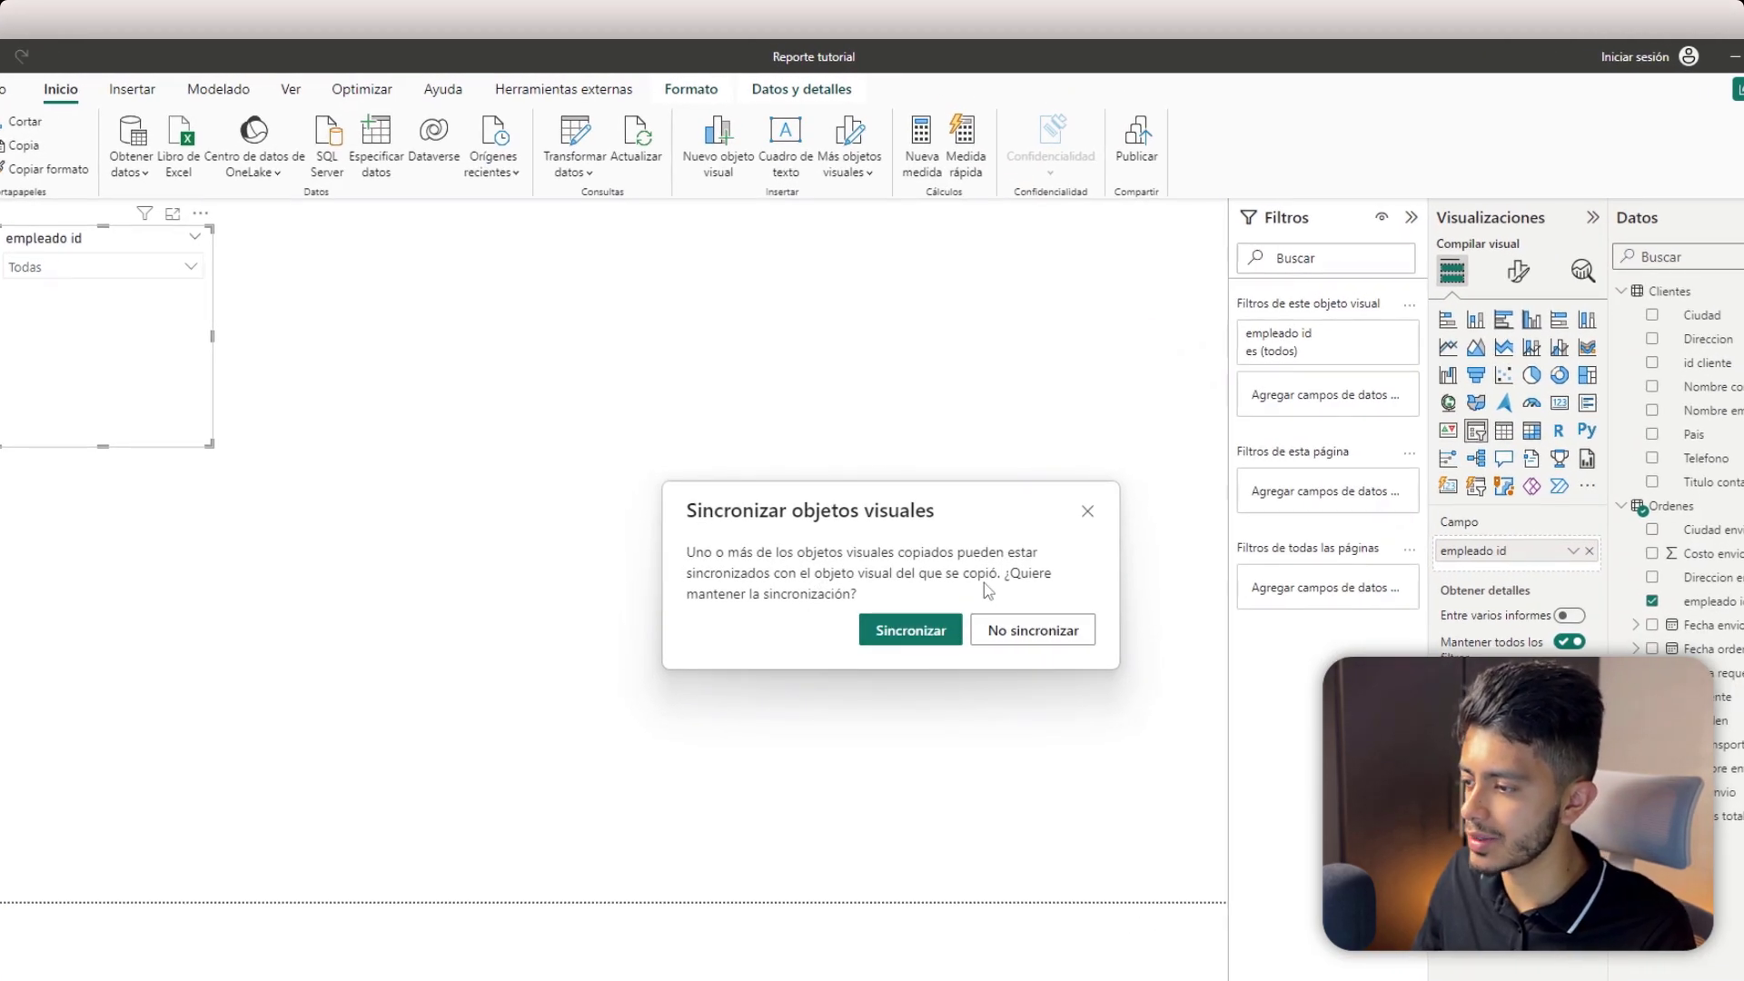
{"action": "left_click", "coordinate": [891, 638]}
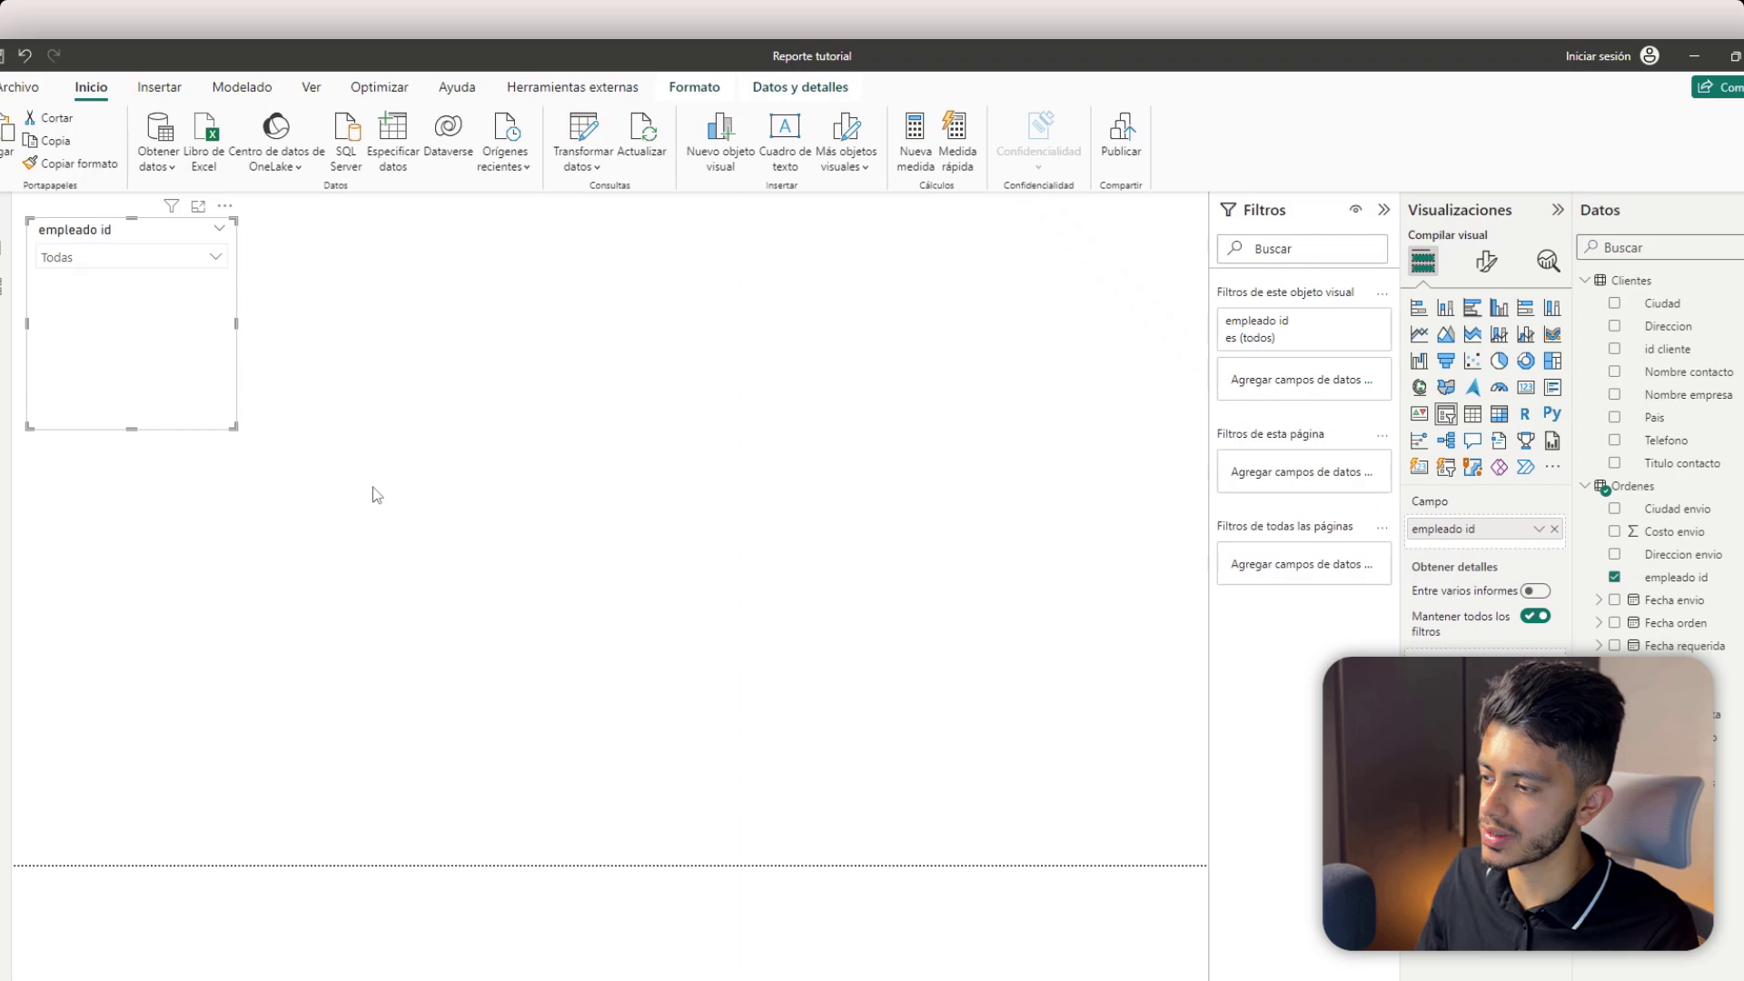
- Select 4 in the empleado id slicer on Página 3 and switch to Página 1 to check the synchronized slicer
{"action": "left_click", "coordinate": [168, 260]}
{"action": "left_click", "coordinate": [52, 364]}
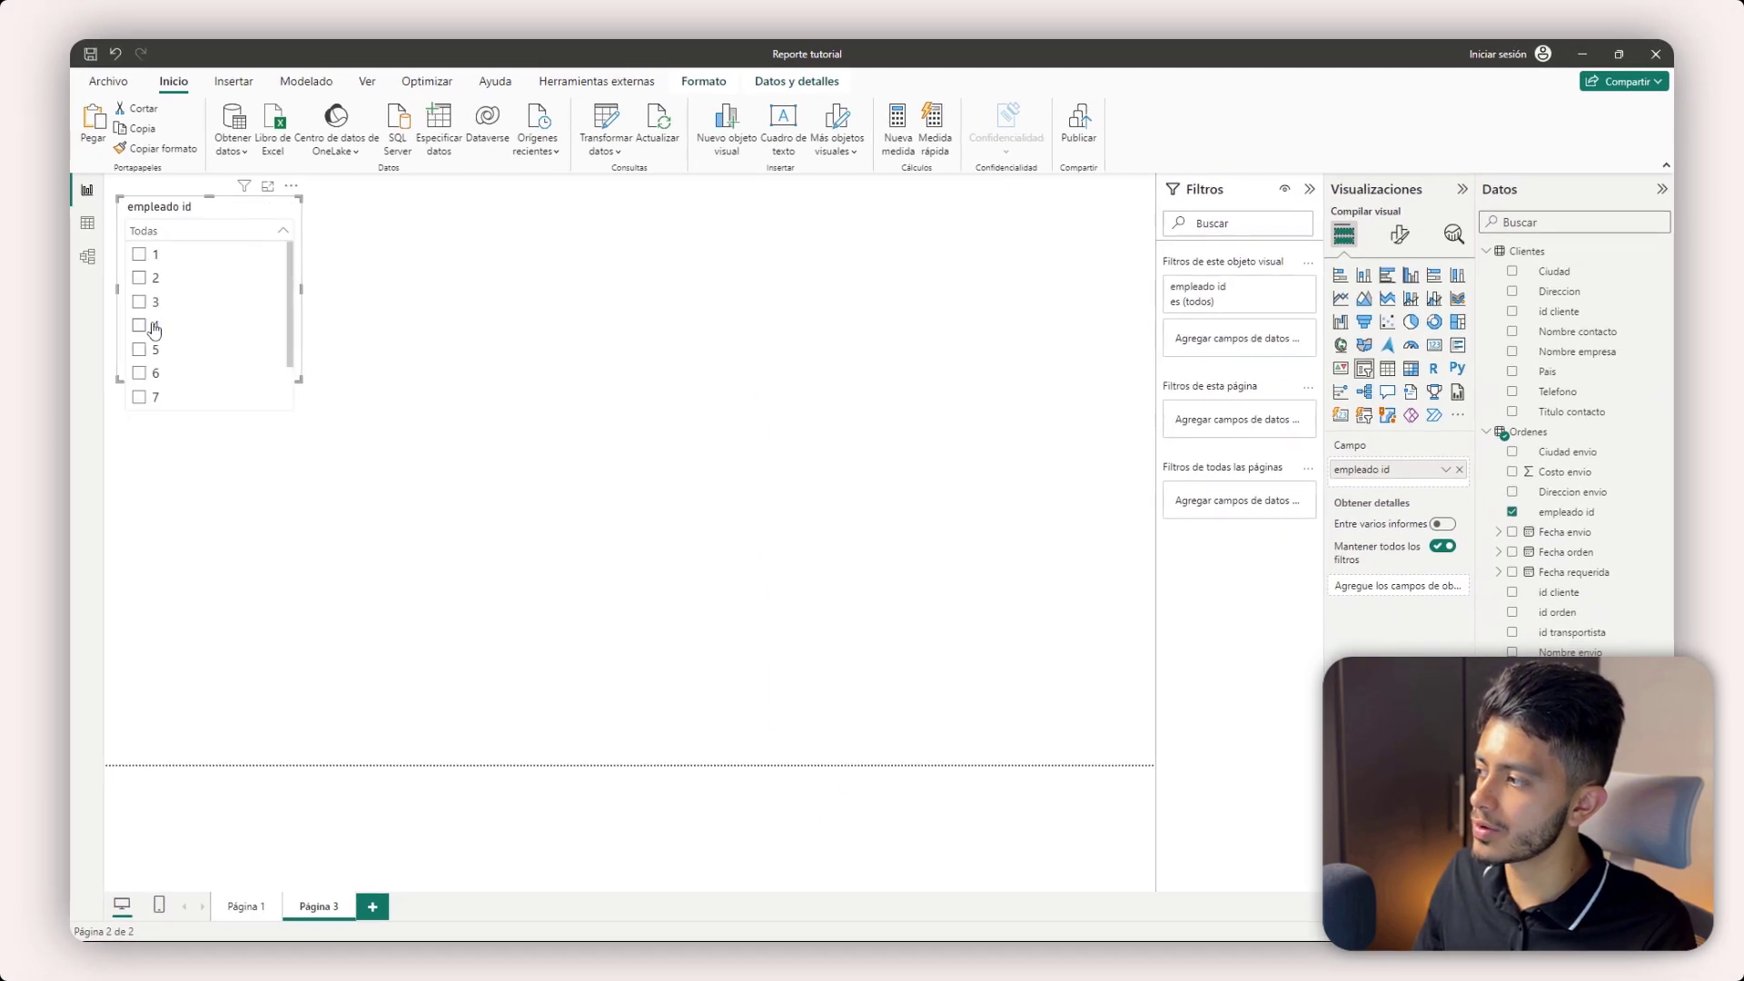
{"action": "left_click", "coordinate": [245, 905]}
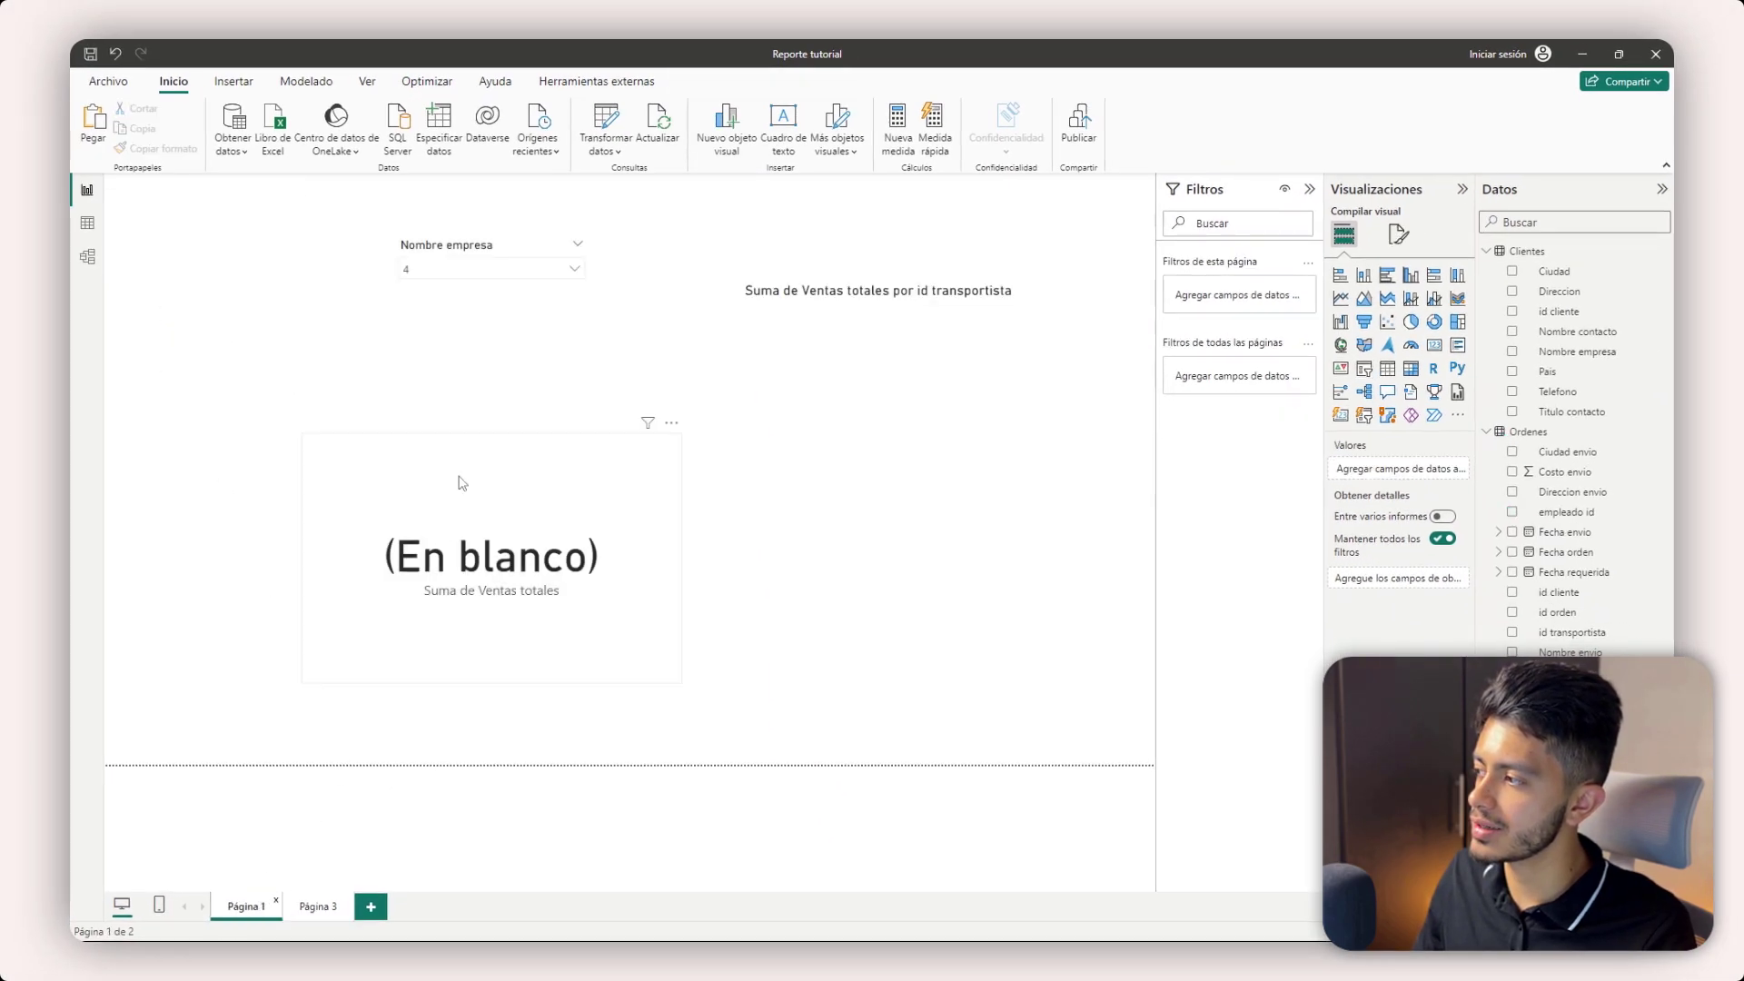
- Clear the selection in the Nombre empresa slicer on Página 1 and deselect it
{"action": "left_click", "coordinate": [559, 251]}
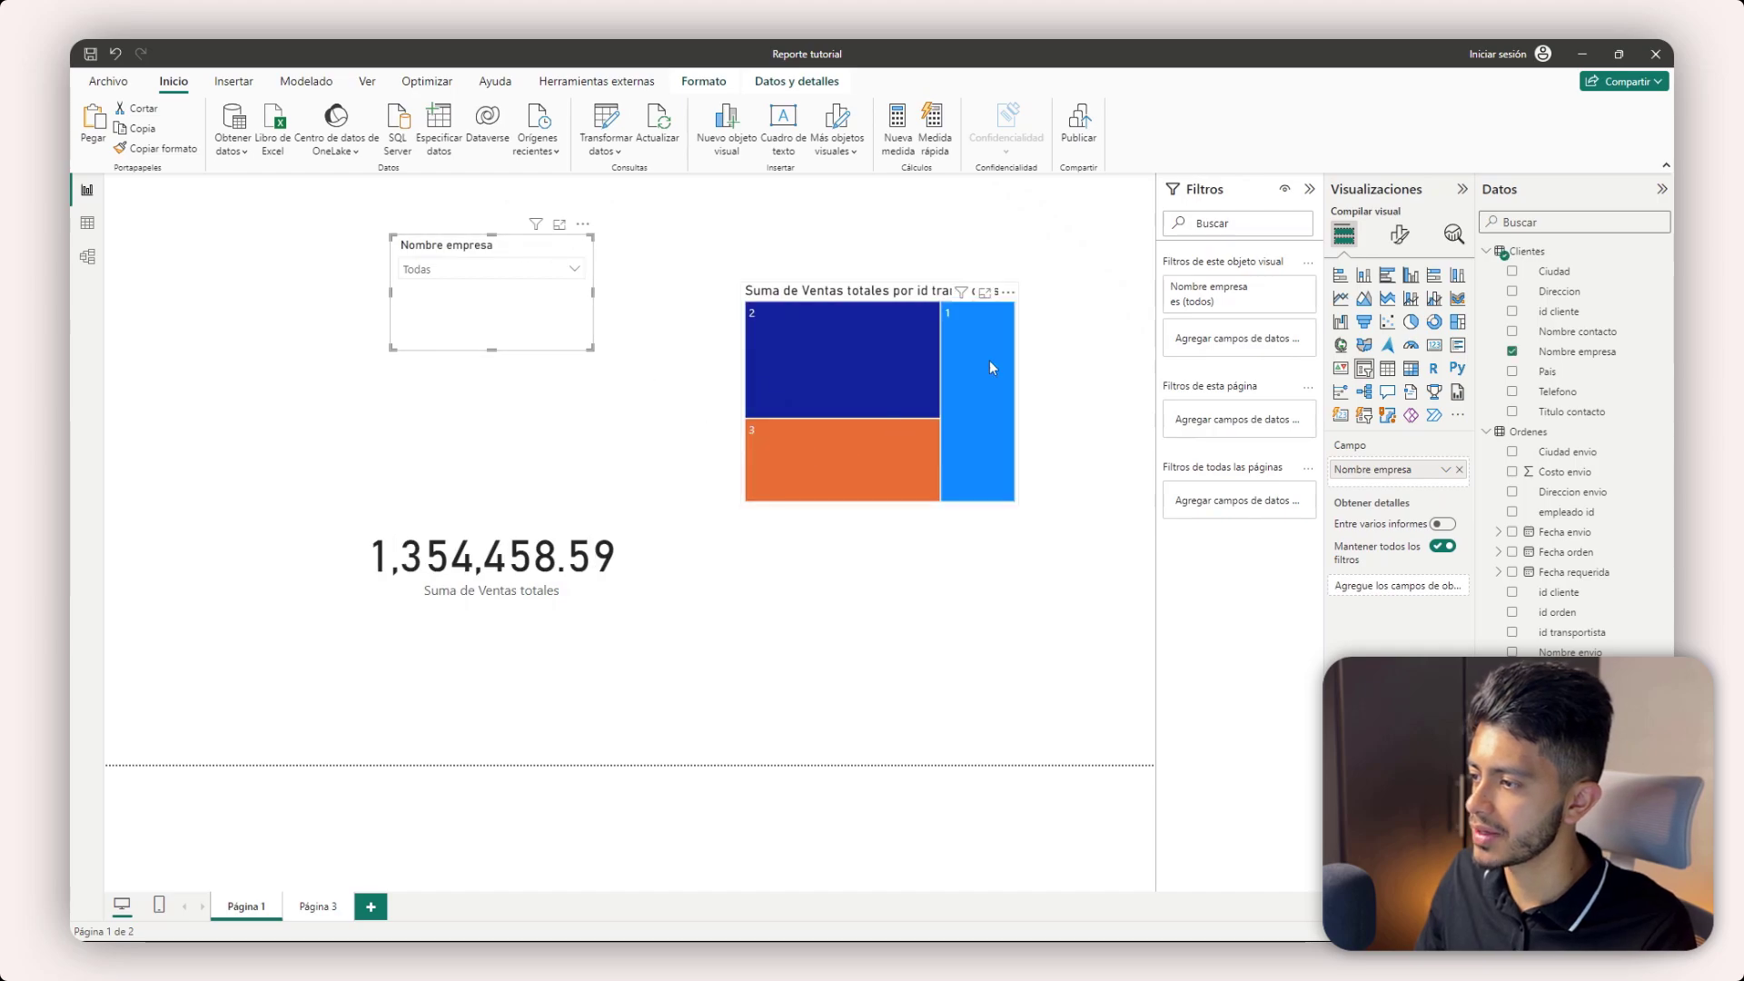
{"action": "left_click", "coordinate": [713, 640]}
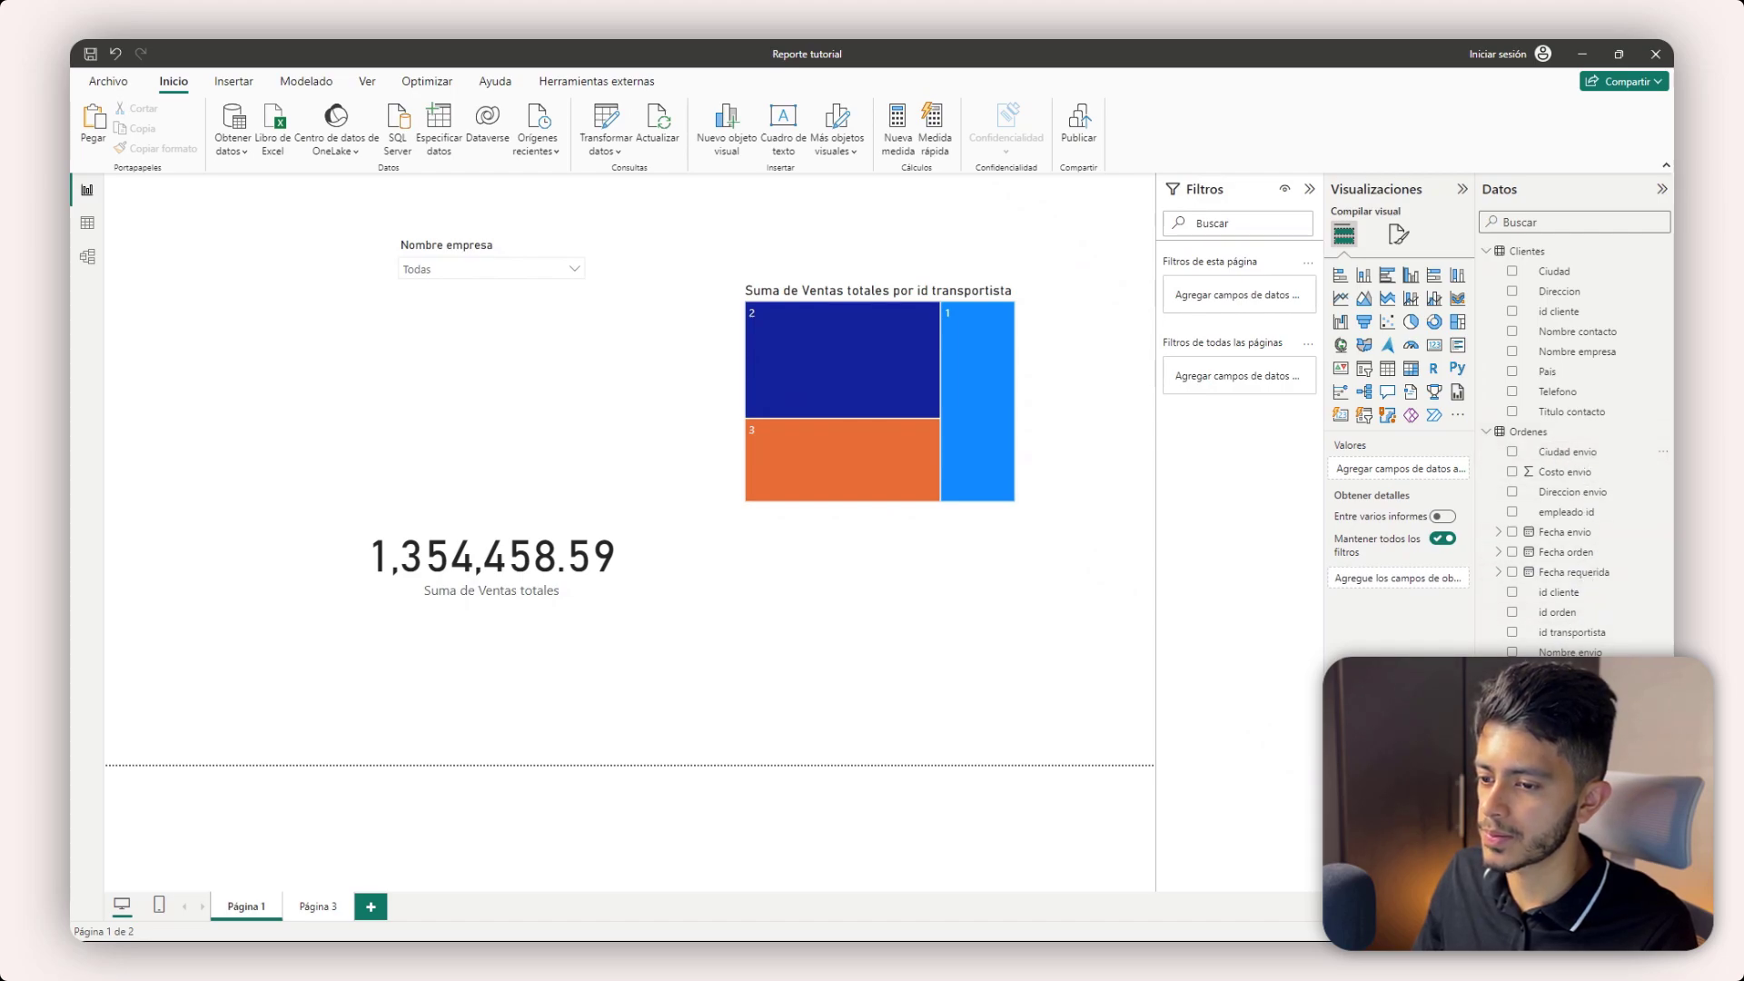
- Filter only this page by Pais envio with Belgium selected, and look through the companies listed in the Nombre empresa slicer
{"action": "left_click_drag", "start_coordinate": [1562, 672], "coordinate": [1252, 307]}
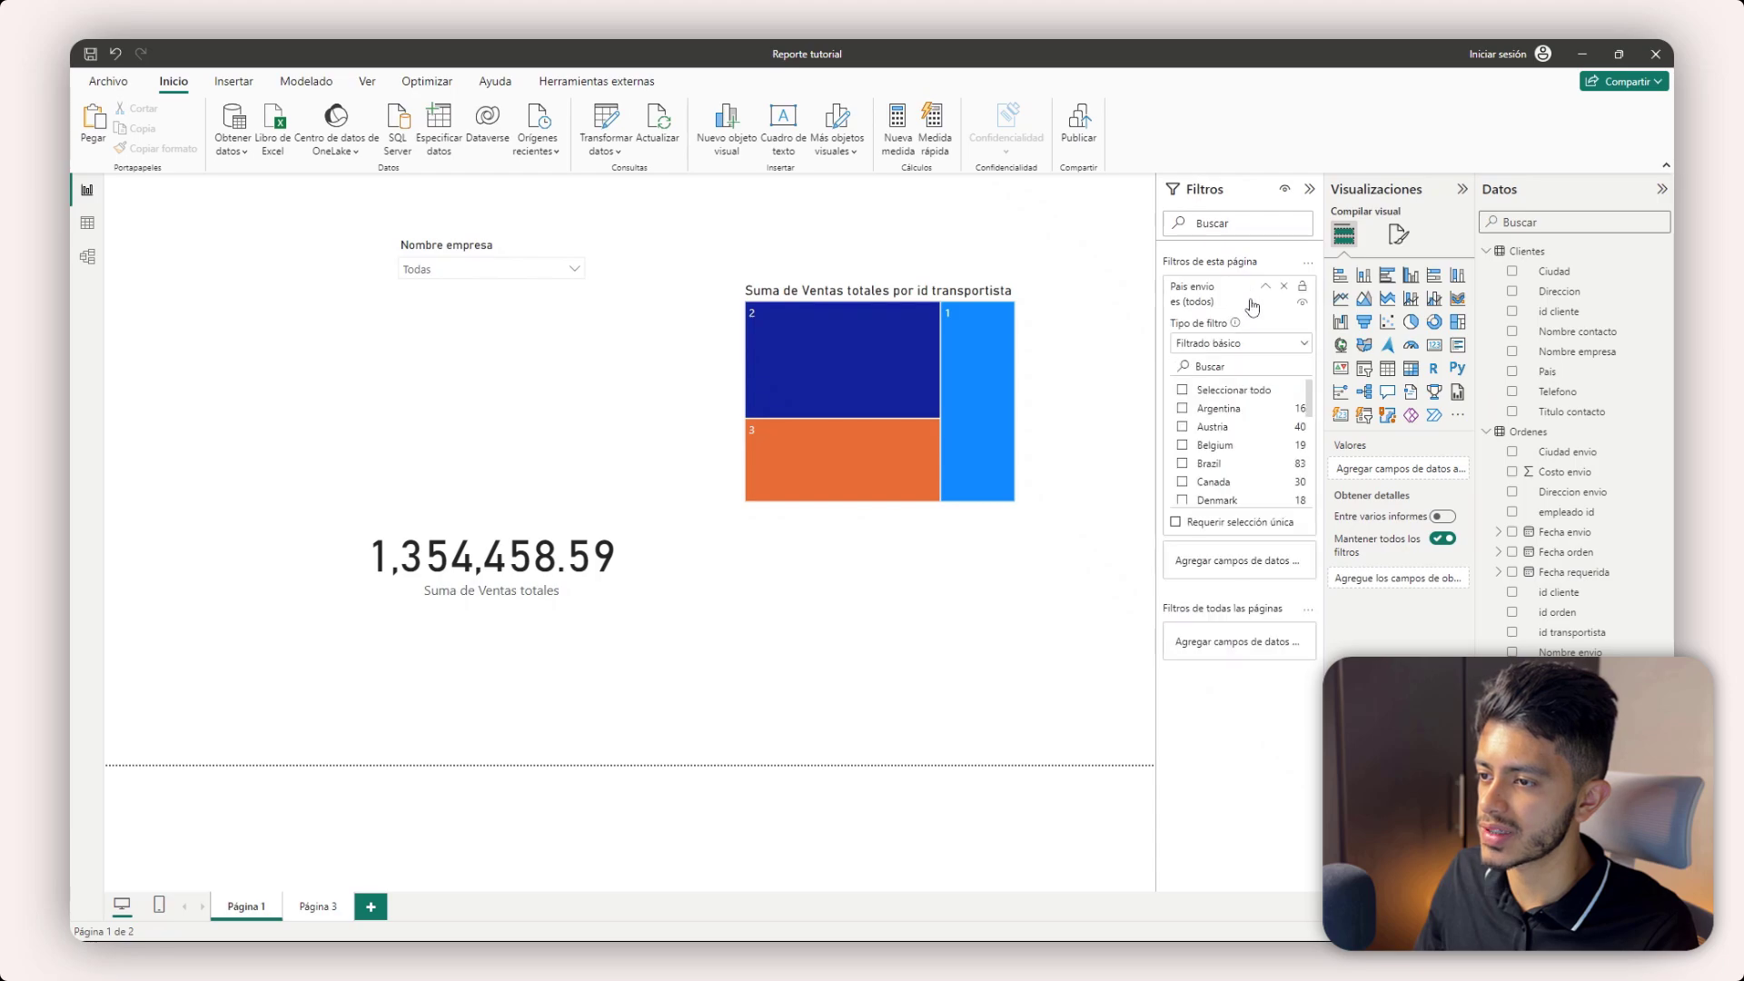
{"action": "left_click", "coordinate": [1213, 449]}
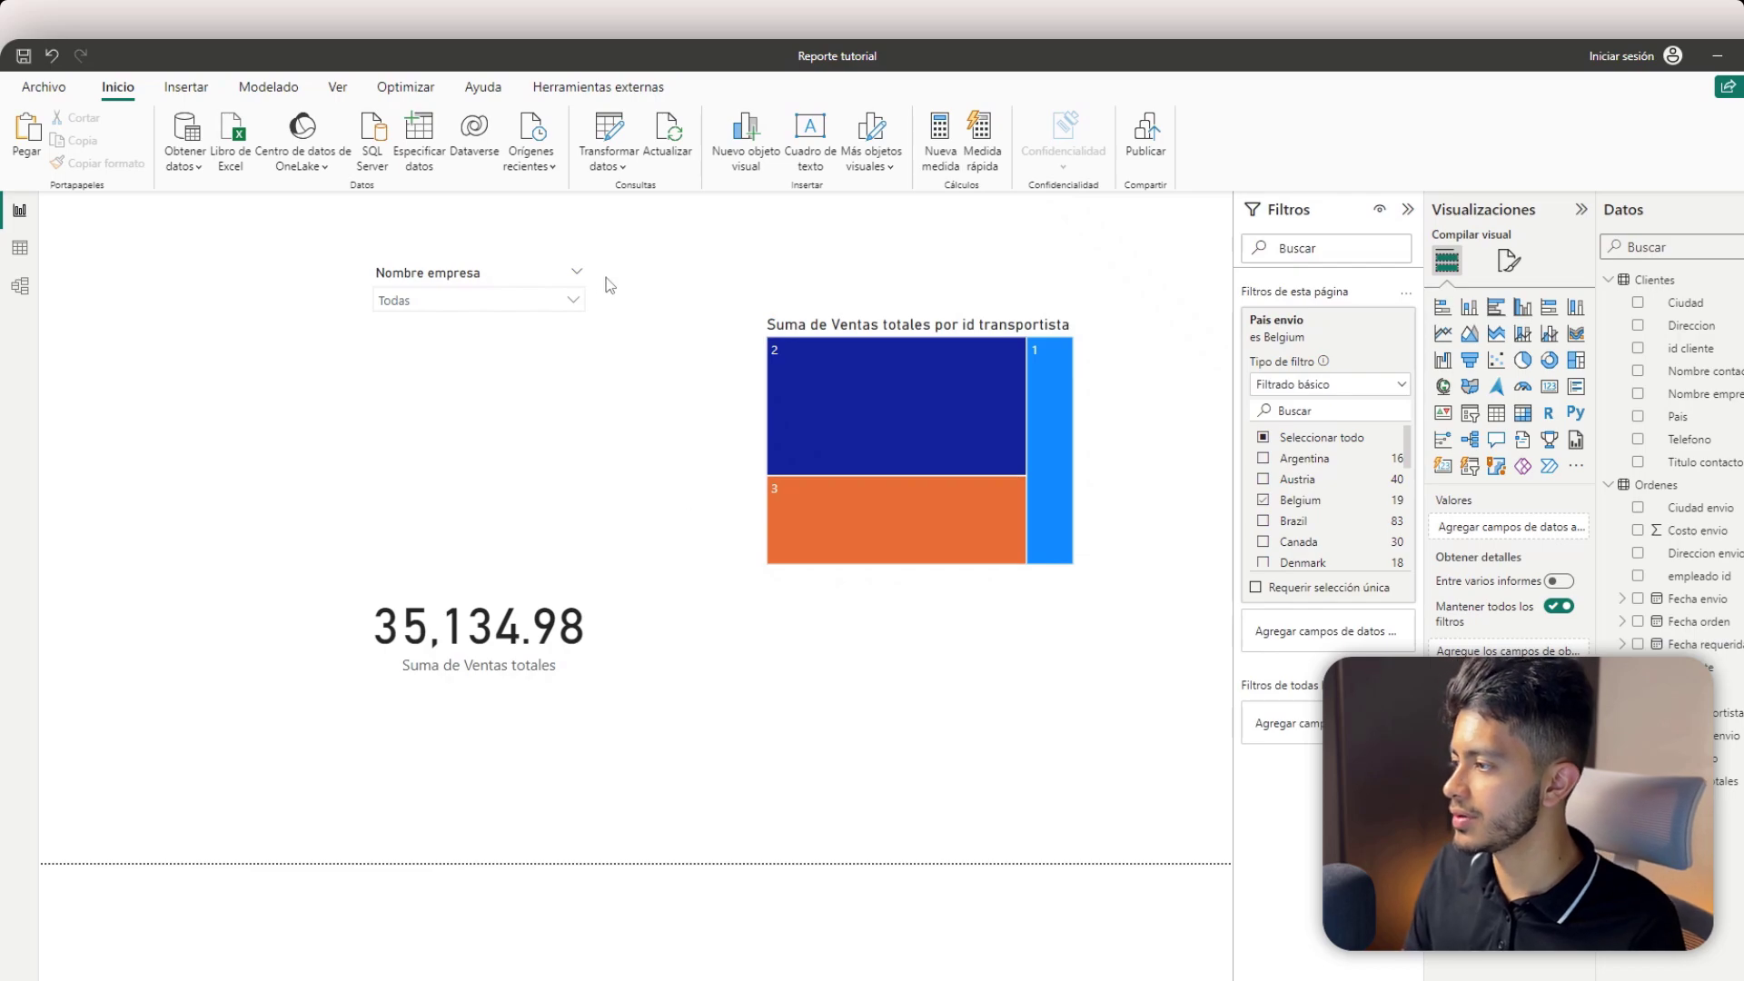
{"action": "left_click", "coordinate": [455, 304]}
{"action": "scroll", "coordinate": [482, 363], "scroll_direction": "down", "scroll_amount": 3}
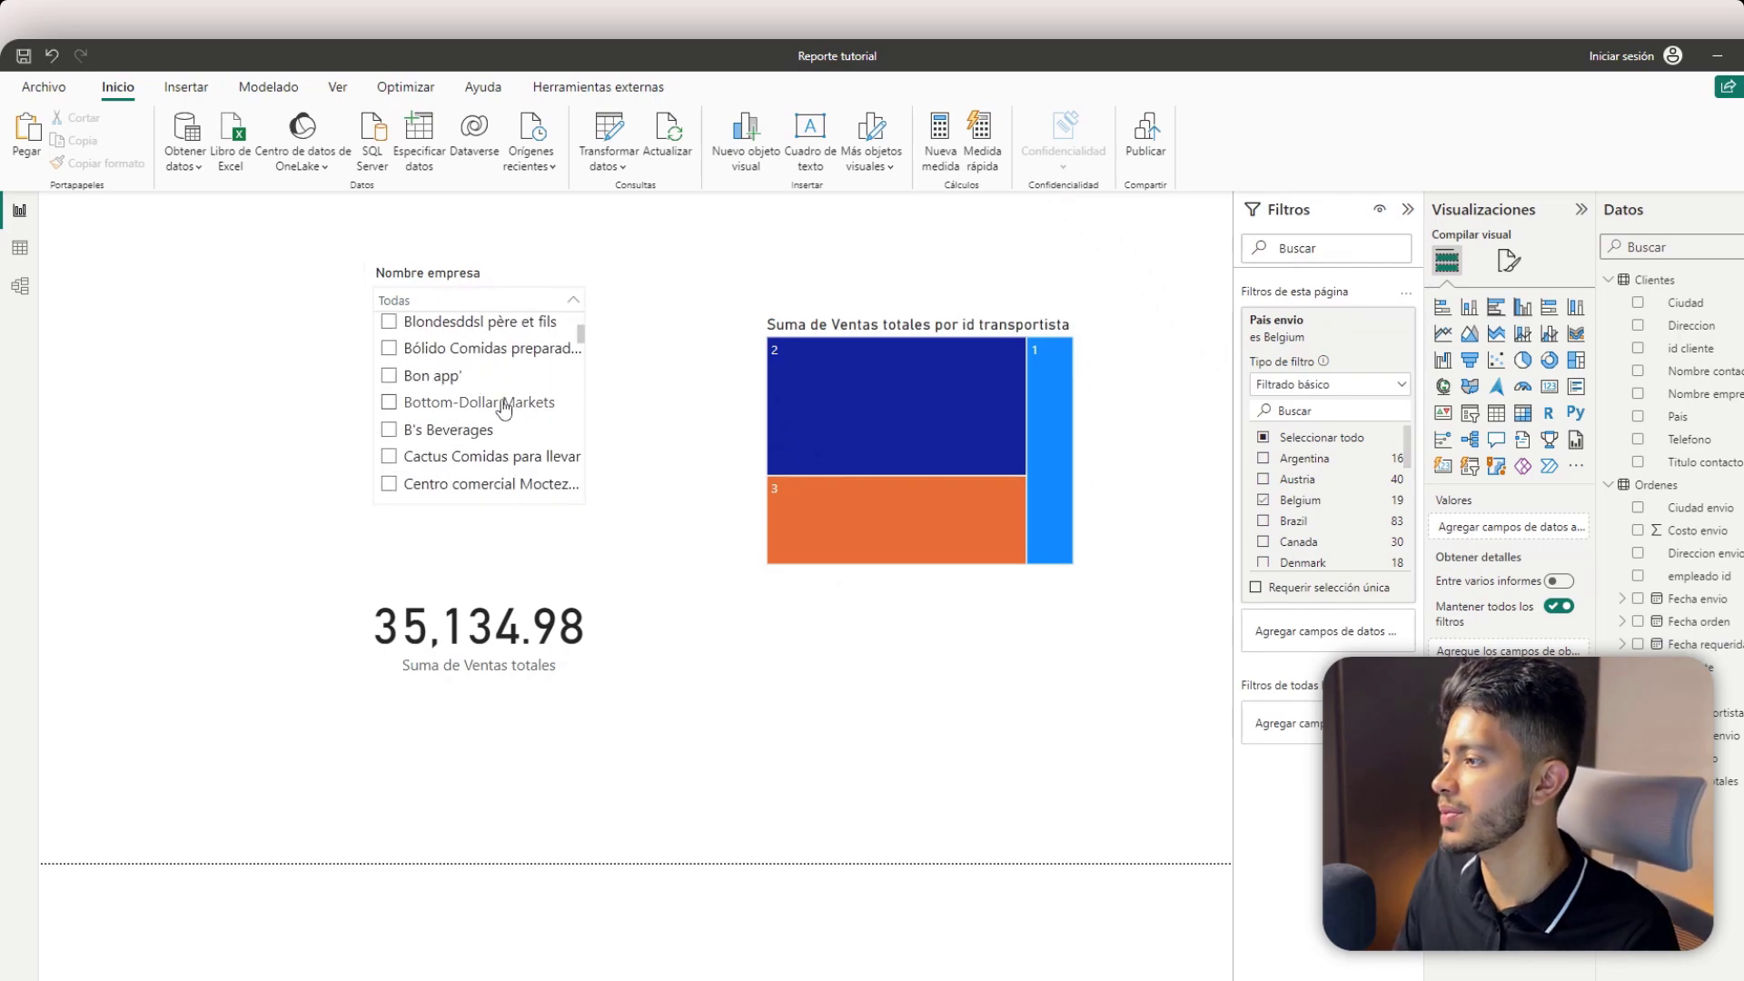
{"action": "scroll", "coordinate": [504, 389], "scroll_direction": "up", "scroll_amount": 2}
{"action": "left_click", "coordinate": [624, 305]}
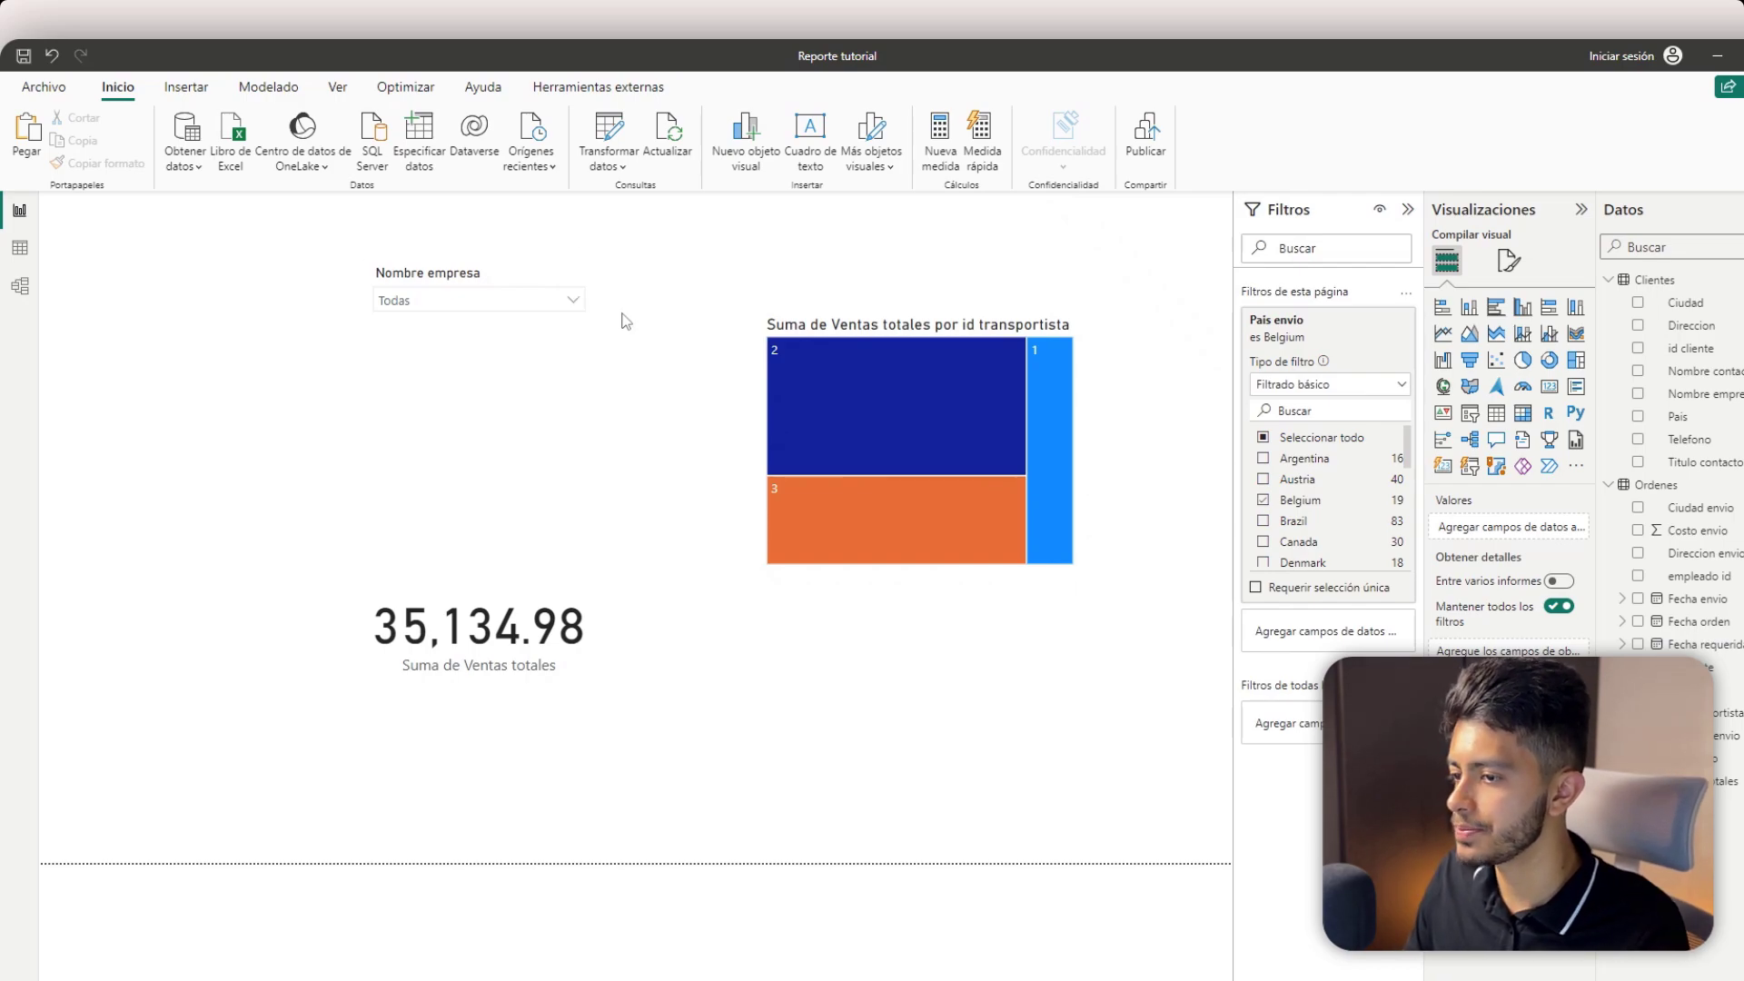
- Review the filter types available for Pais envio and remove that filter from the page
{"action": "left_click", "coordinate": [1299, 481]}
{"action": "left_click", "coordinate": [1299, 486]}
{"action": "left_click", "coordinate": [1326, 385]}
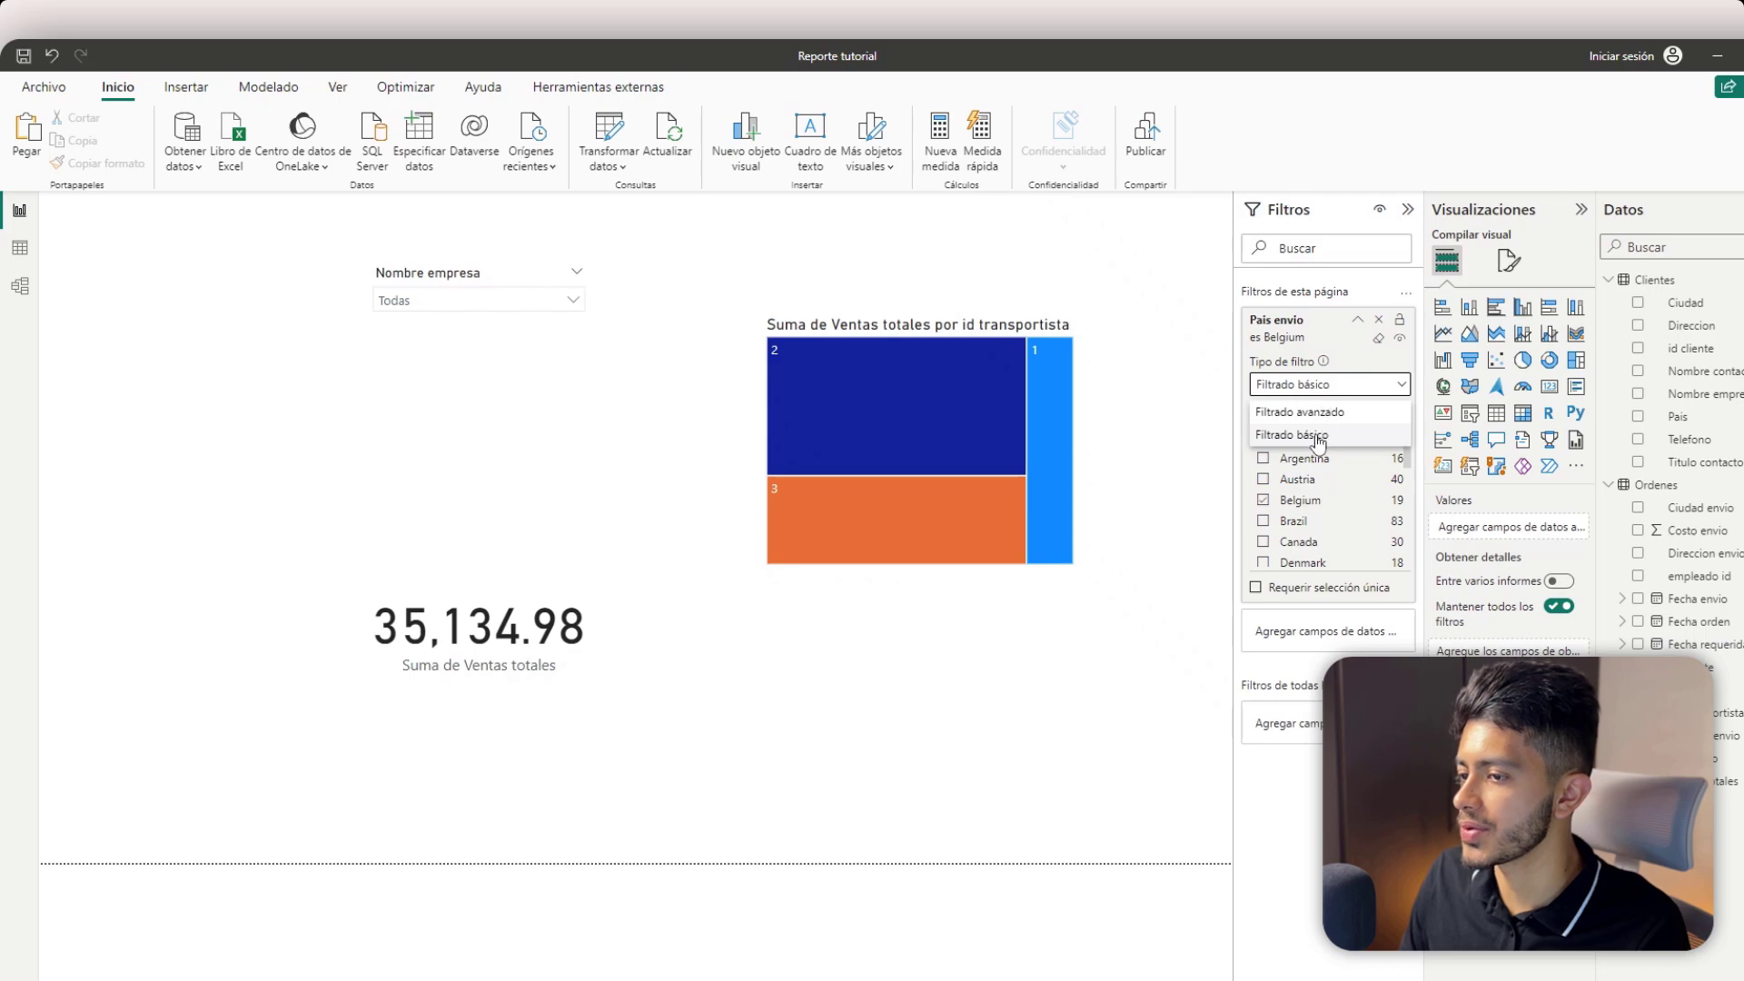
{"action": "left_click", "coordinate": [1377, 338]}
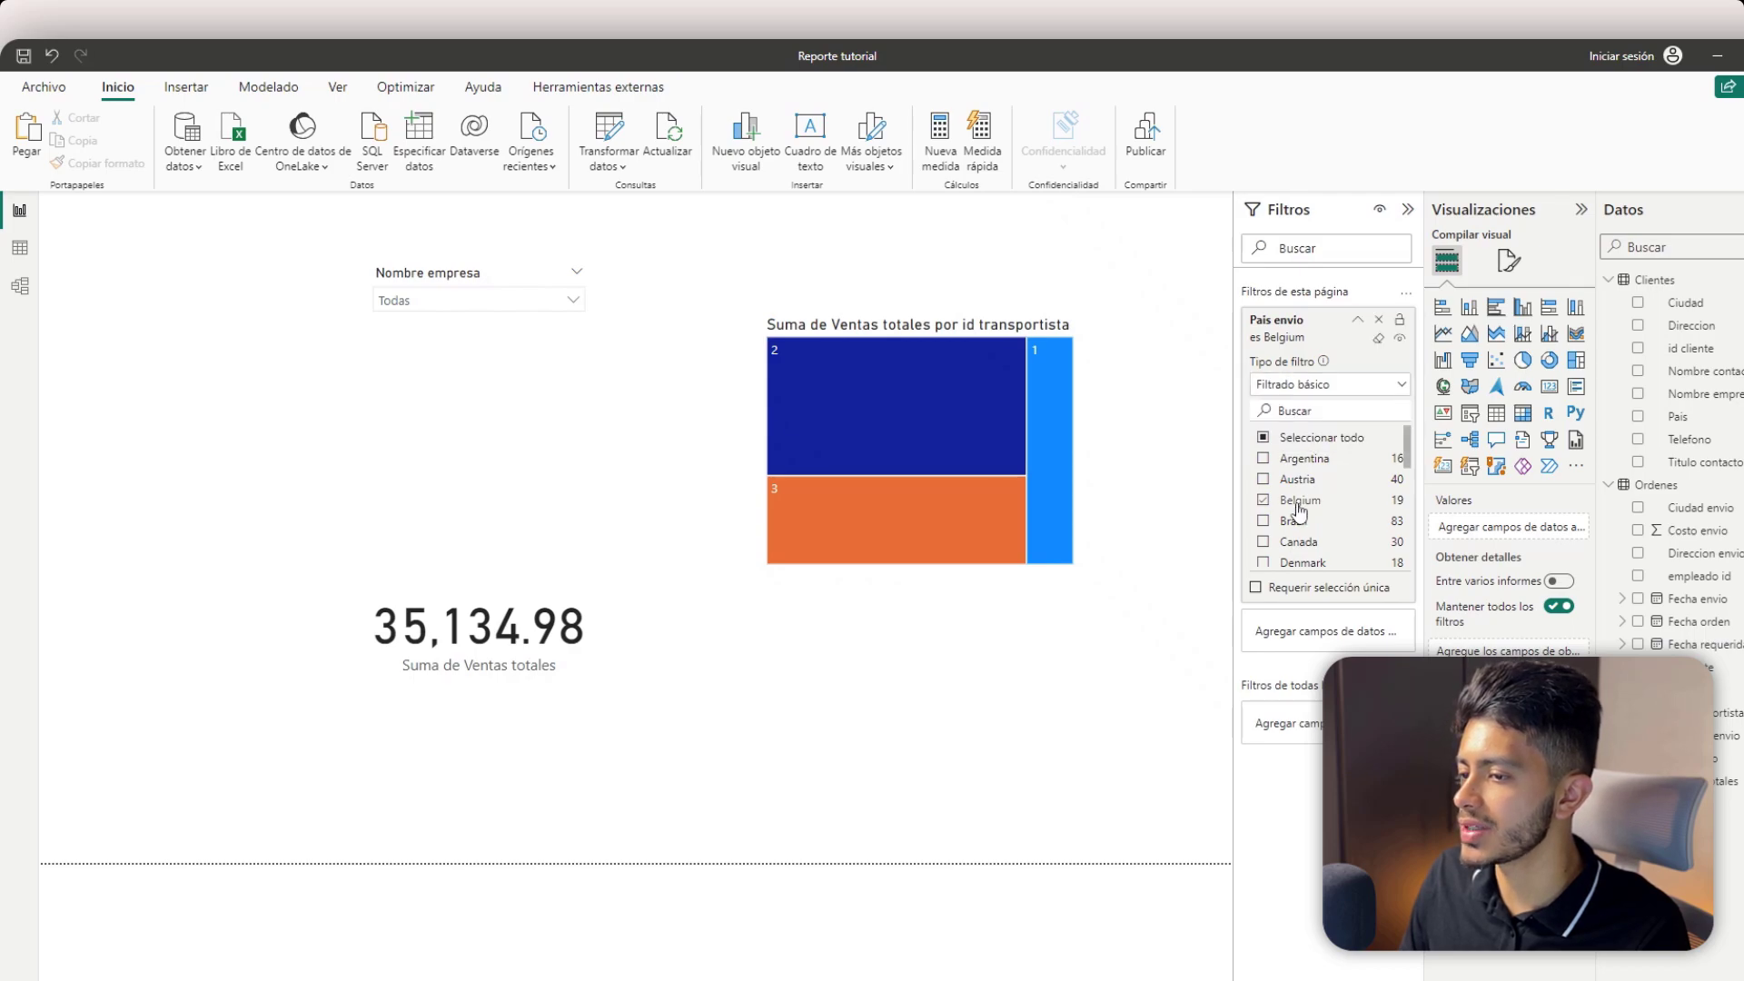
{"action": "left_click", "coordinate": [1377, 319]}
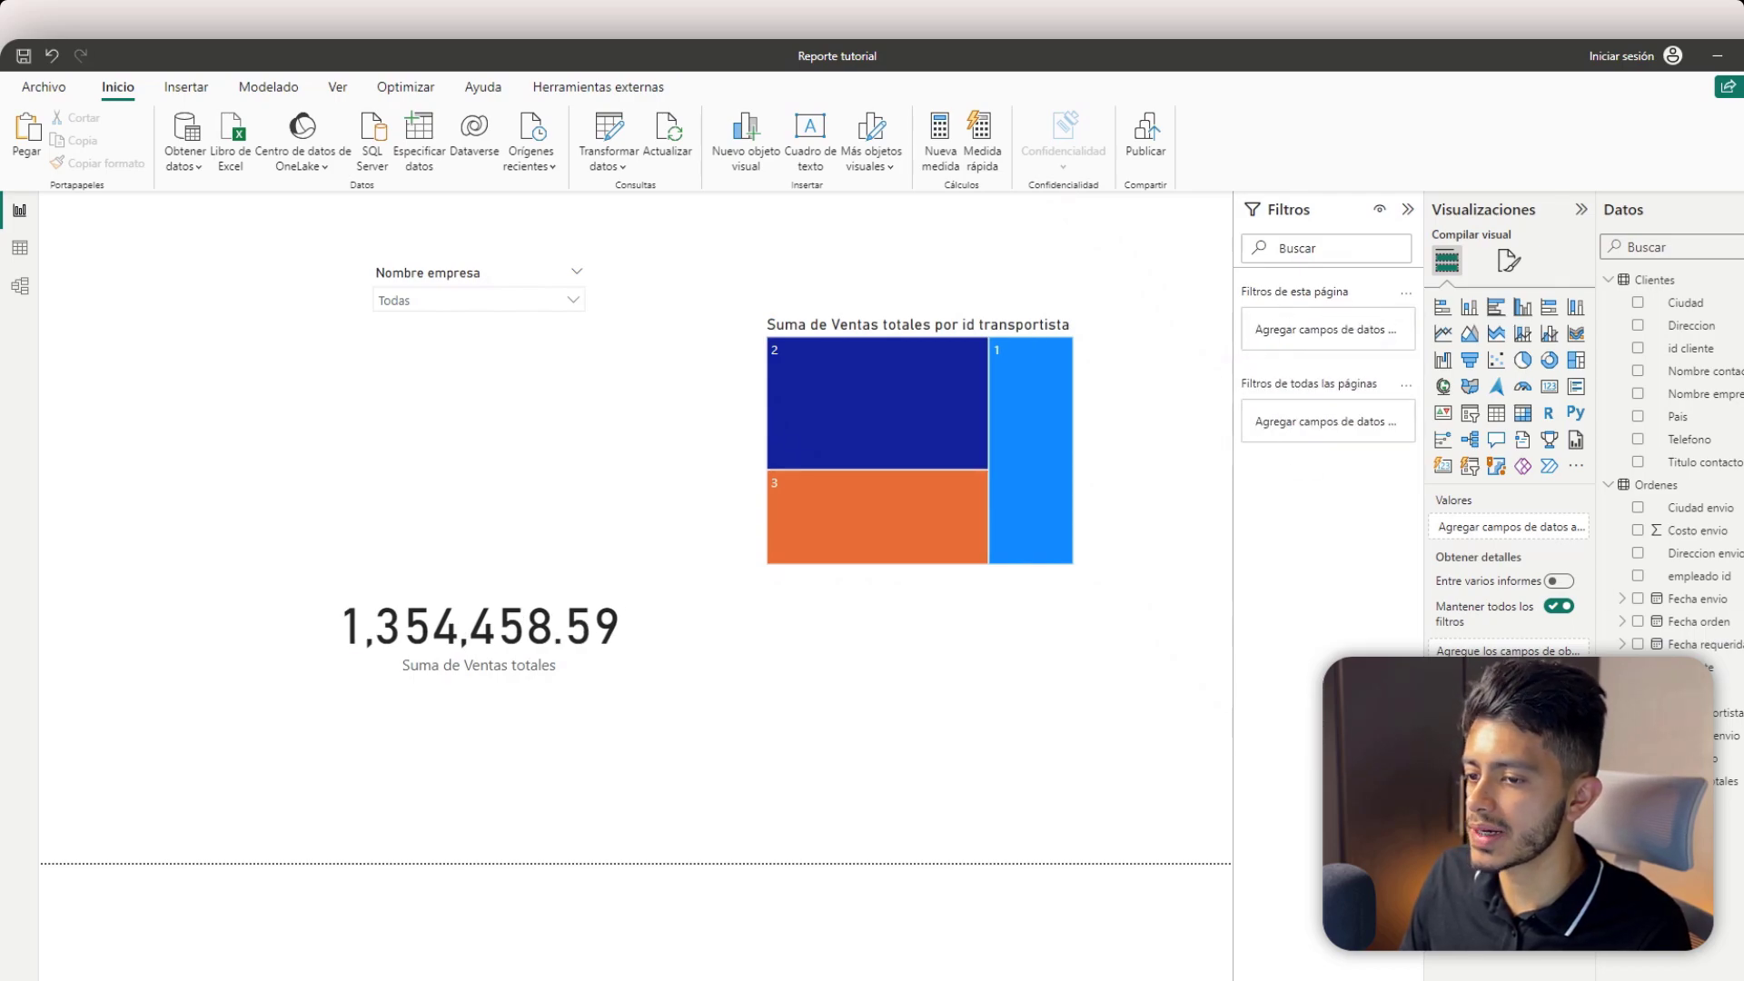
- Filter all pages by Pais with Austria selected, check Página 3, and return to Página 1
{"action": "left_click_drag", "start_coordinate": [1680, 416], "coordinate": [1353, 438]}
{"action": "left_click", "coordinate": [1297, 571]}
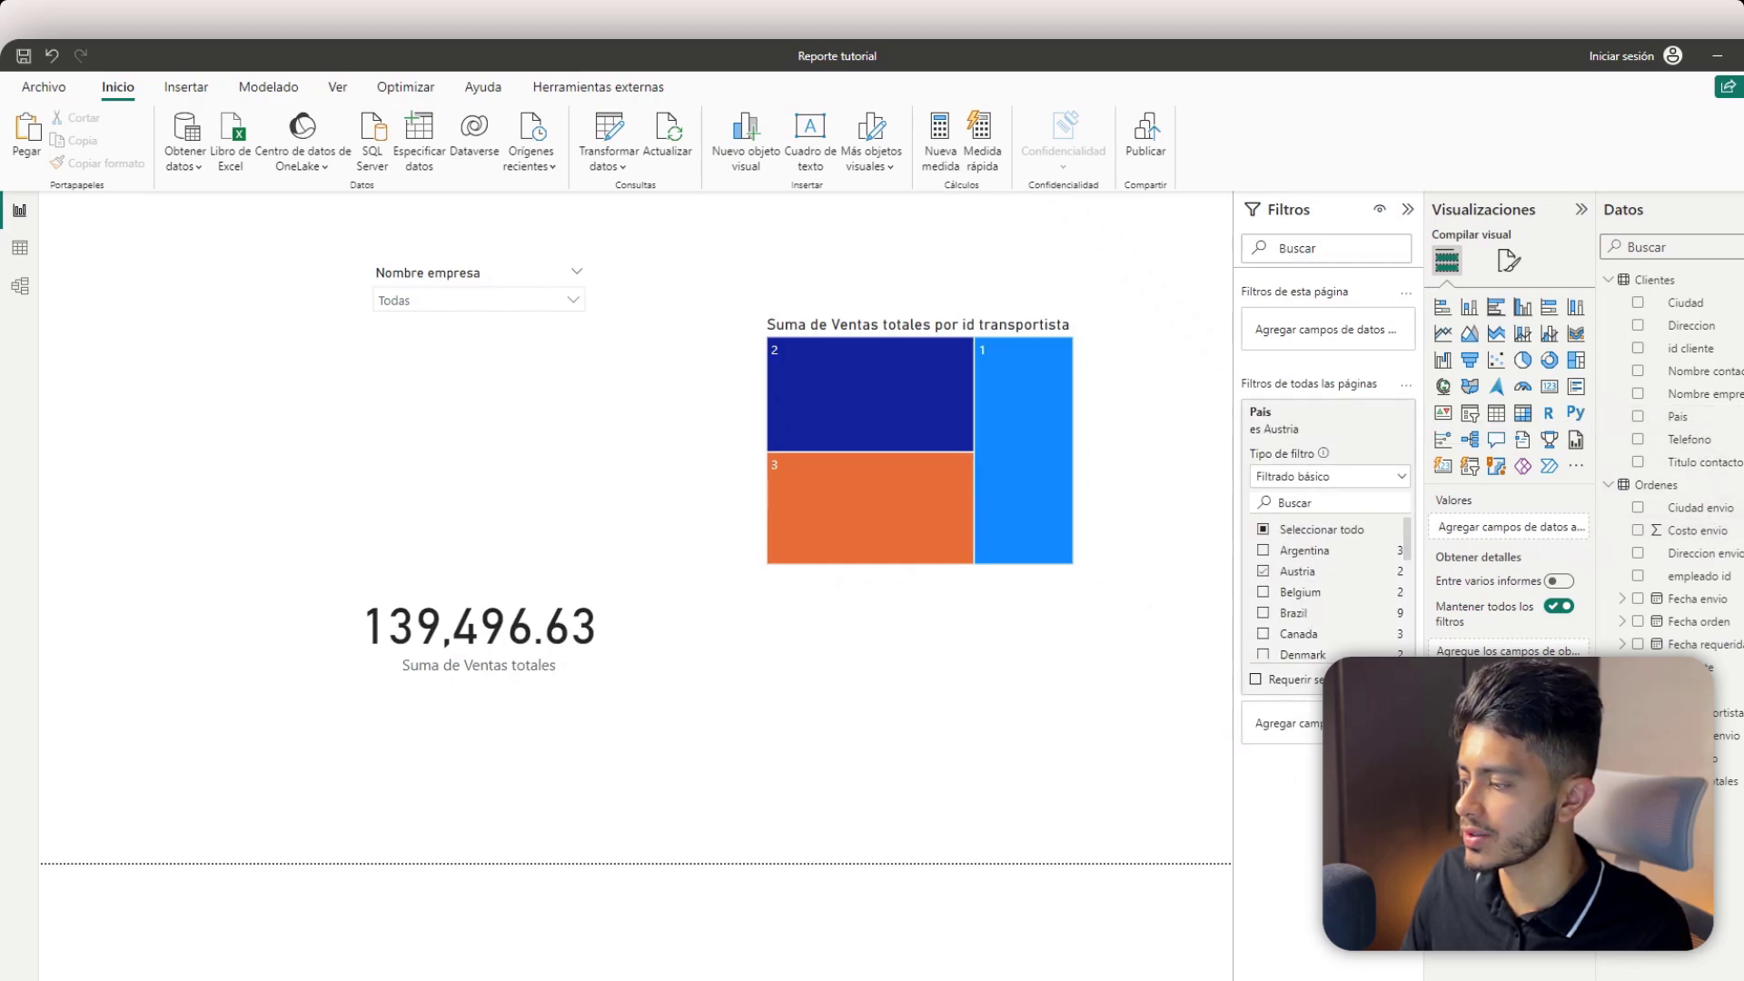
{"action": "left_click", "coordinate": [425, 977]}
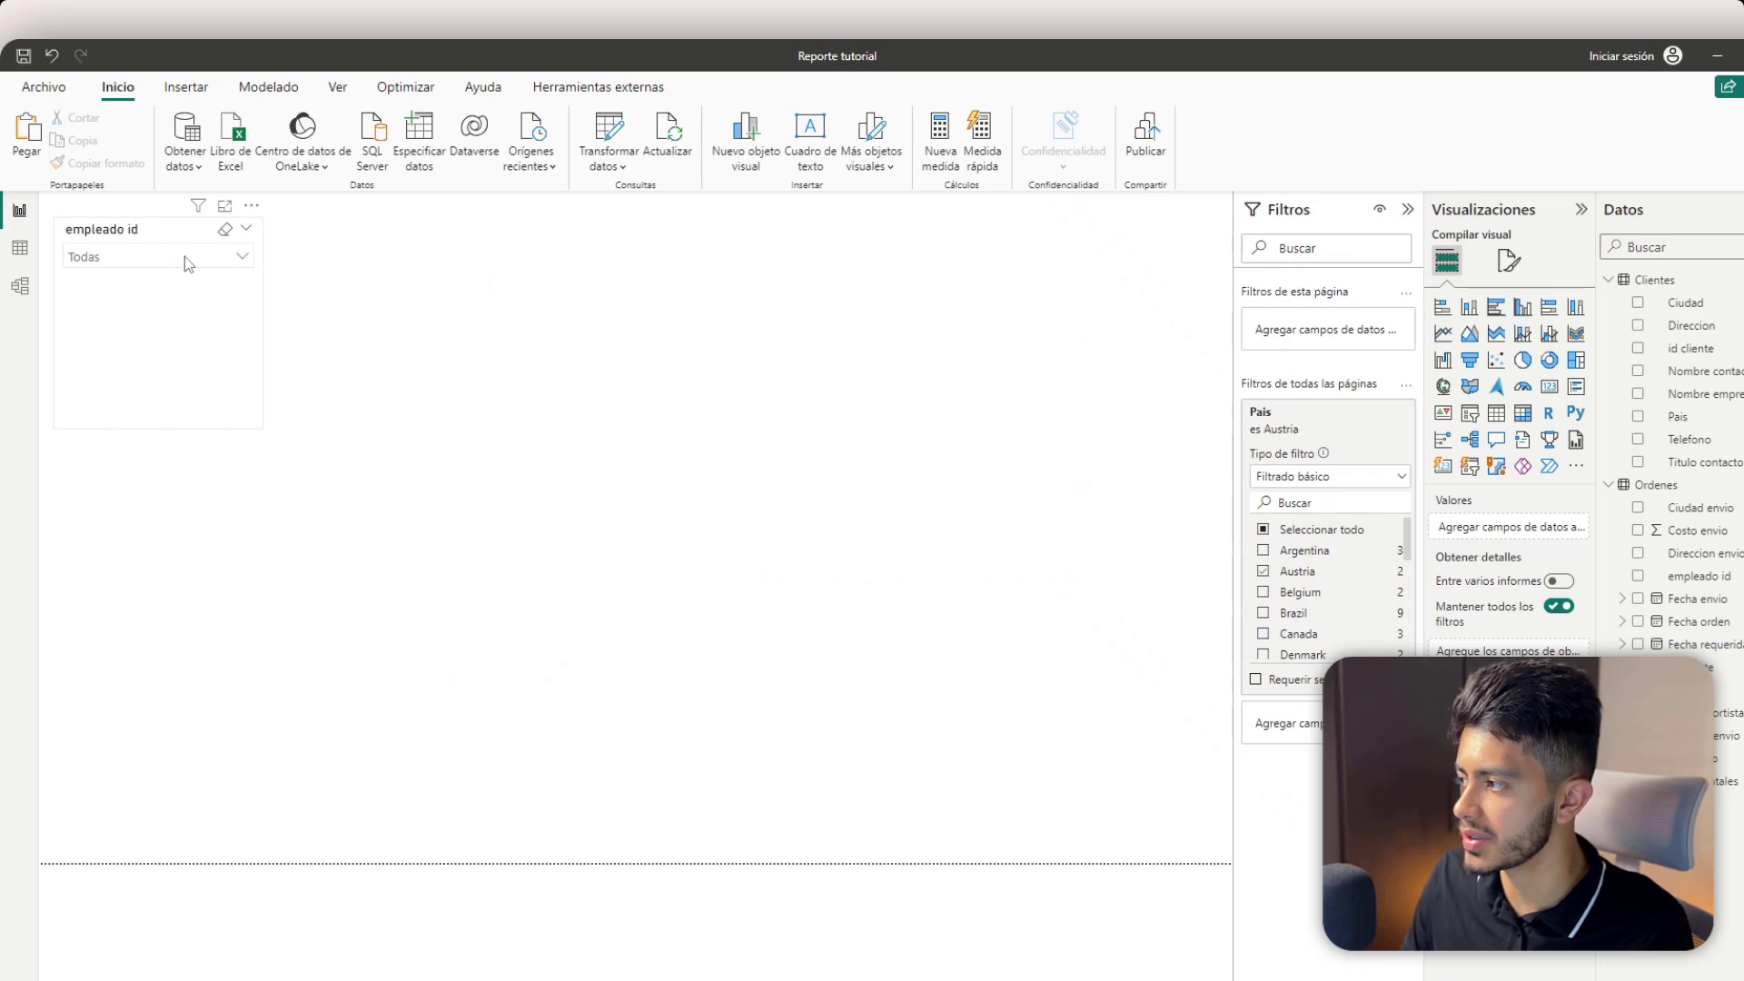
{"action": "left_click", "coordinate": [183, 256]}
{"action": "left_click", "coordinate": [327, 977]}
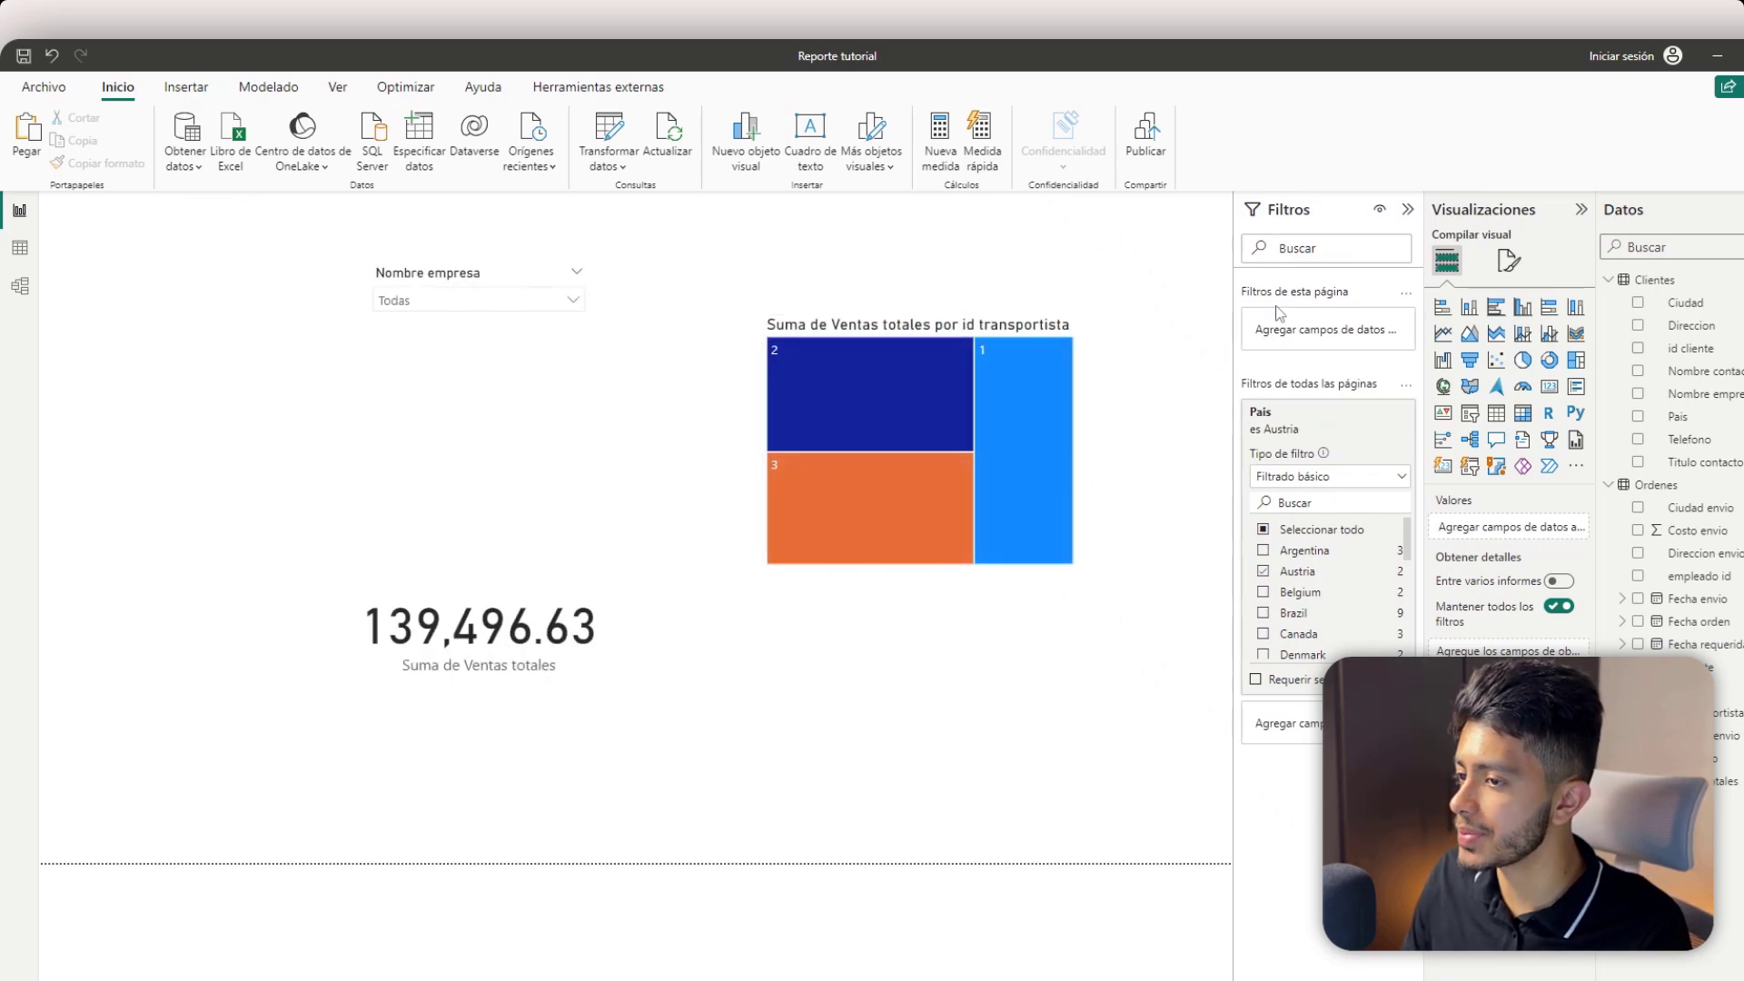
- Remove the all-pages Pais filter and filter only the treemap by Pais envio with Belgium selected
{"action": "left_click", "coordinate": [822, 338]}
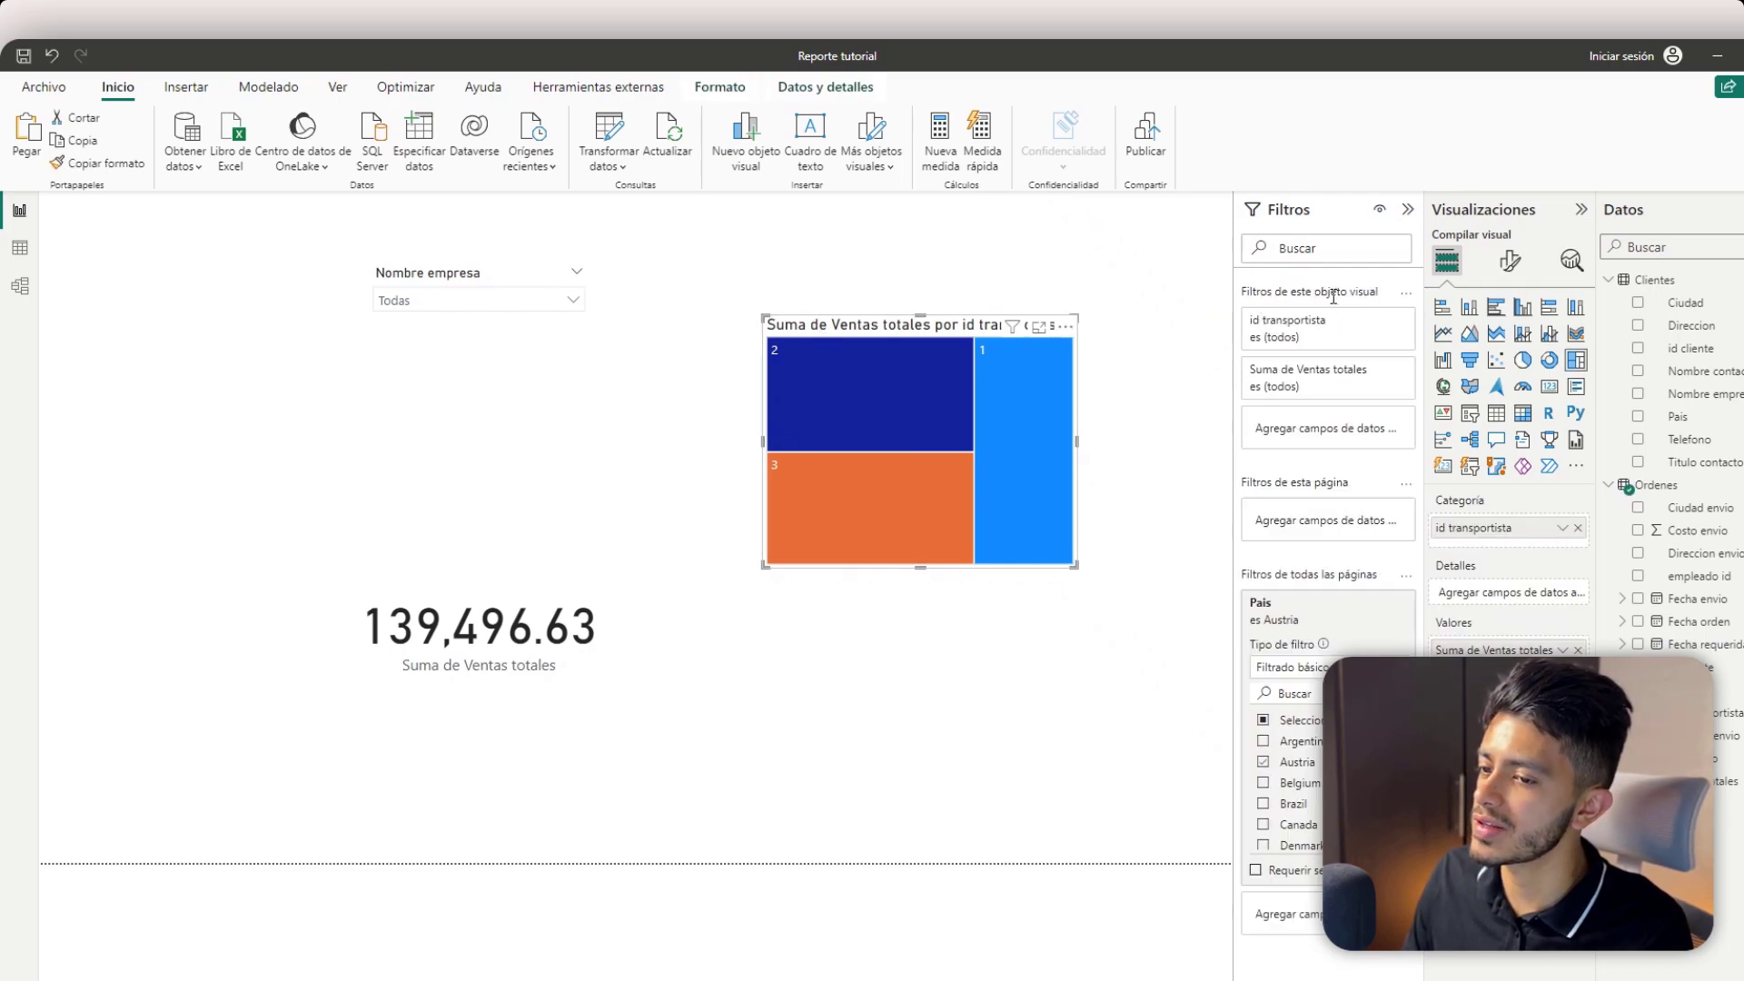
{"action": "left_click", "coordinate": [1400, 601]}
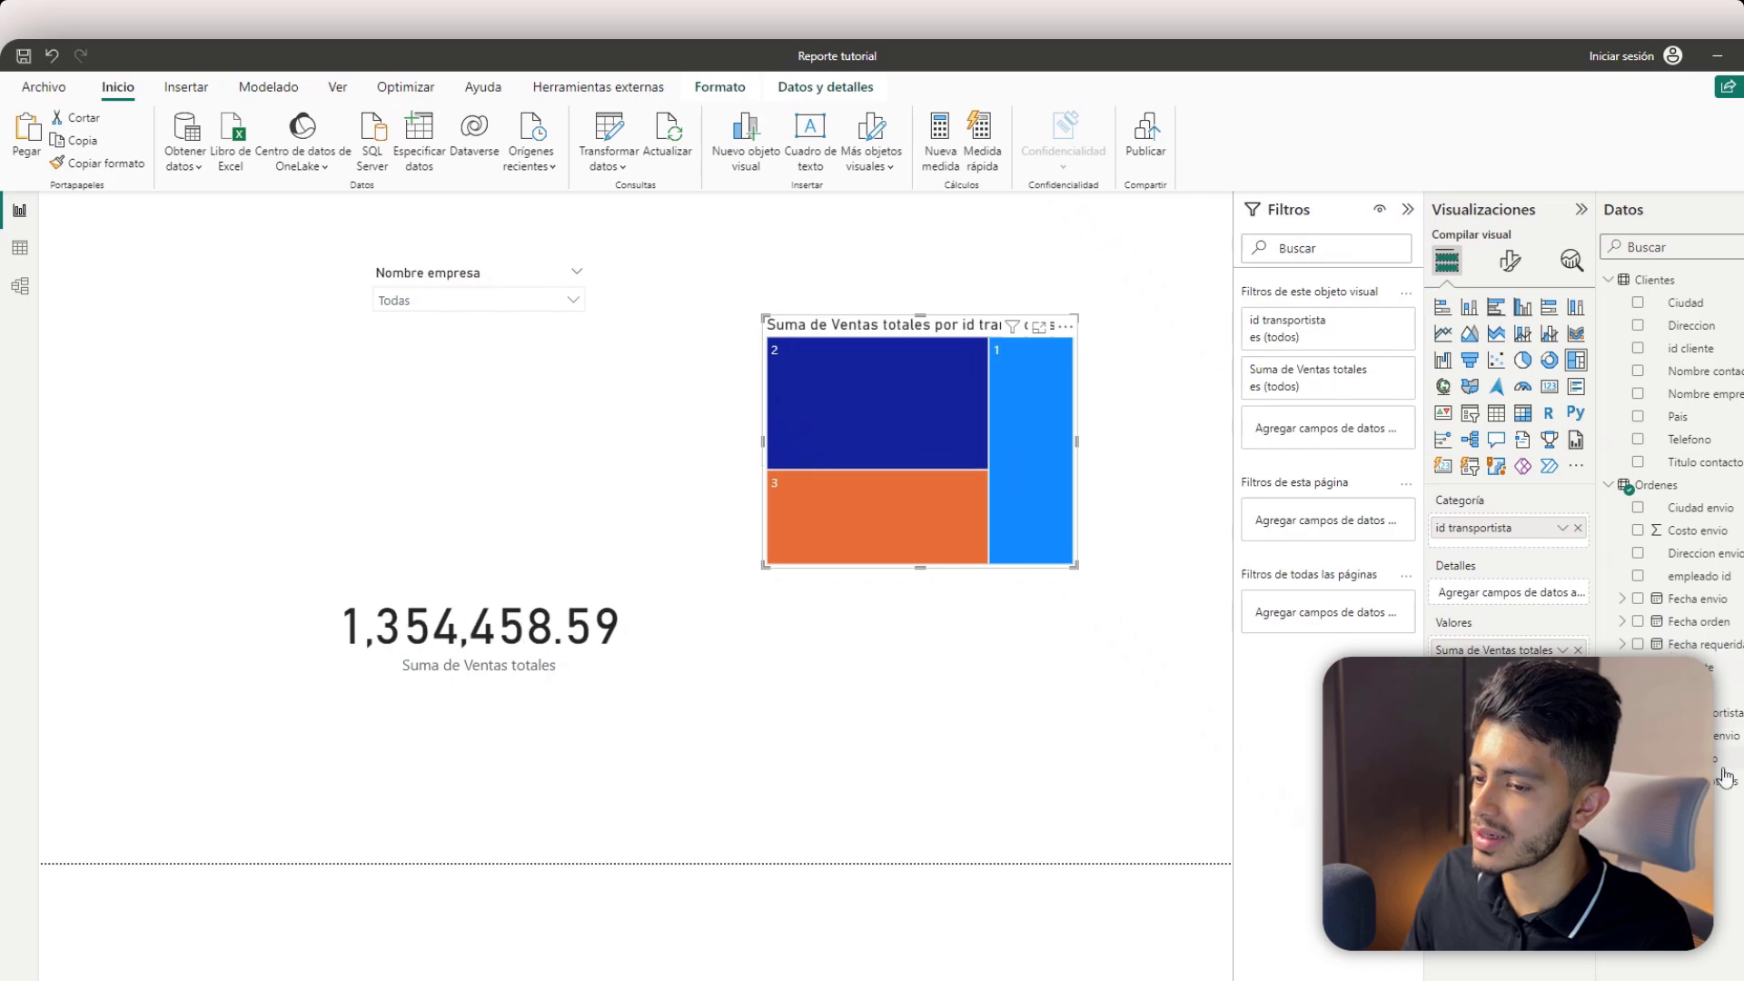
{"action": "left_click_drag", "start_coordinate": [1716, 761], "coordinate": [1376, 438]}
{"action": "left_click", "coordinate": [1305, 550]}
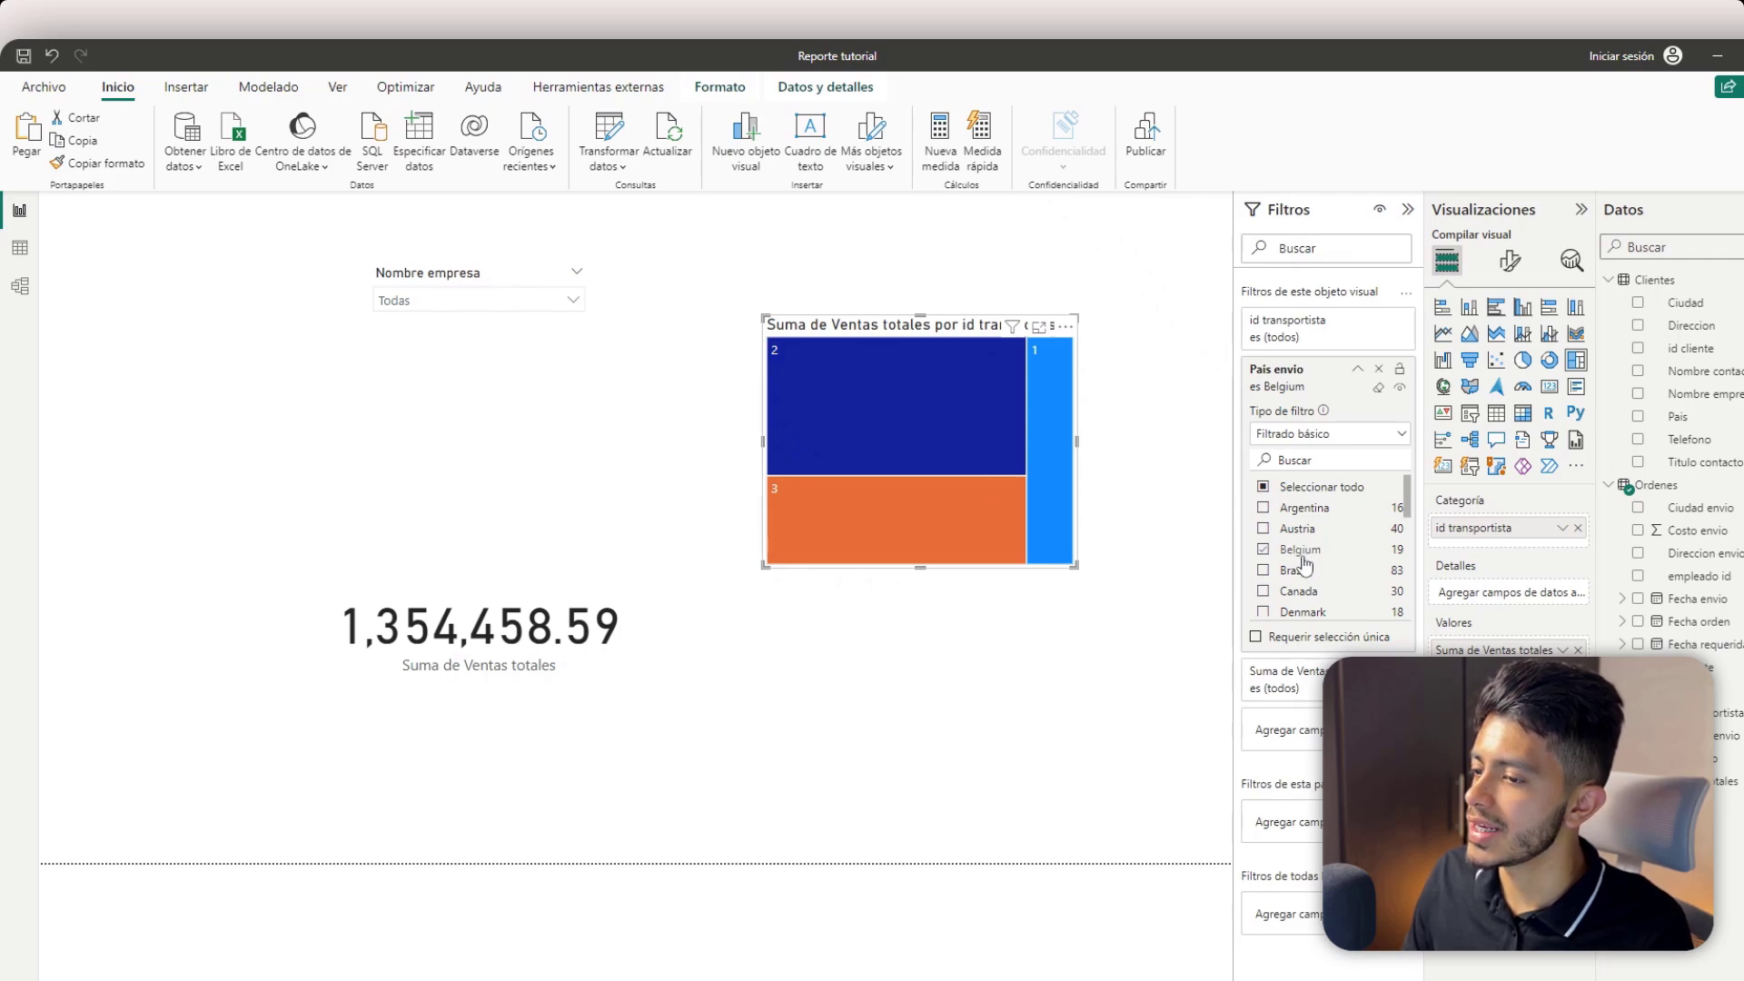
- Deselect the treemap and collapse the Filtros, Visualizaciones and Datos panes
{"action": "left_click", "coordinate": [1168, 467]}
{"action": "left_click", "coordinate": [1408, 209]}
{"action": "left_click", "coordinate": [1501, 207]}
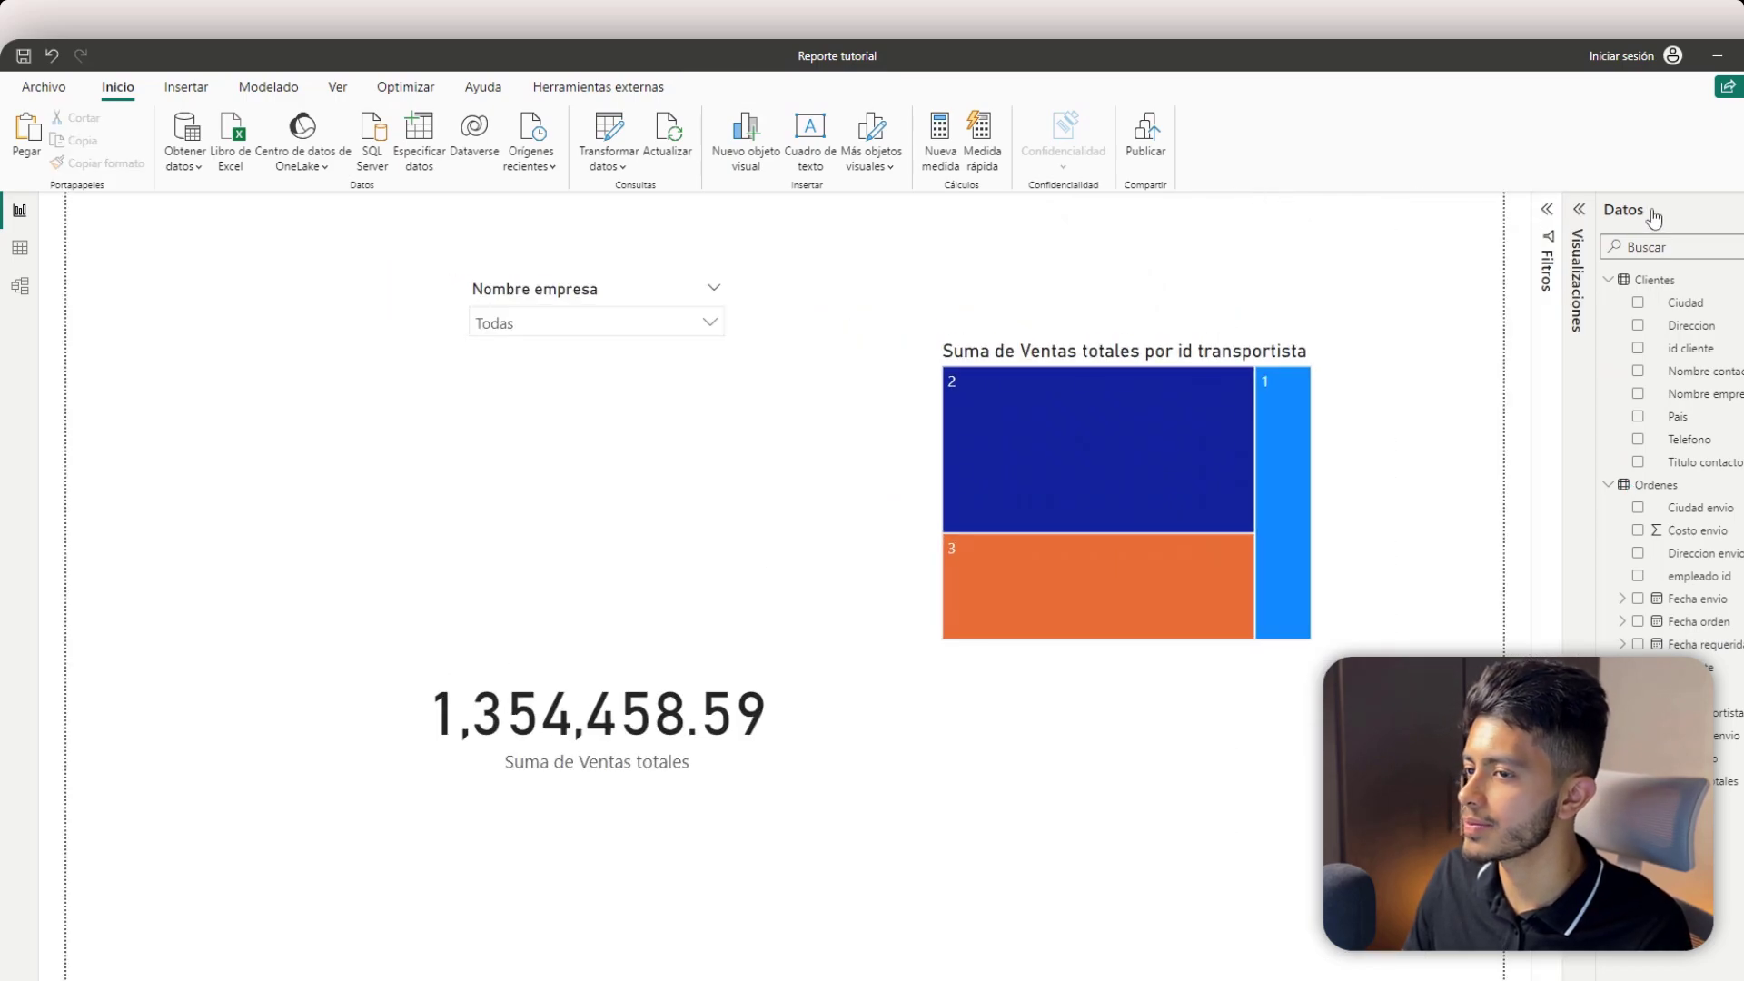
{"action": "left_click", "coordinate": [1652, 211]}
- Select Around the Horn in the Nombre empresa slicer to test the filtered treemap, and clear that selection again
{"action": "left_click", "coordinate": [731, 322]}
{"action": "left_click", "coordinate": [668, 452]}
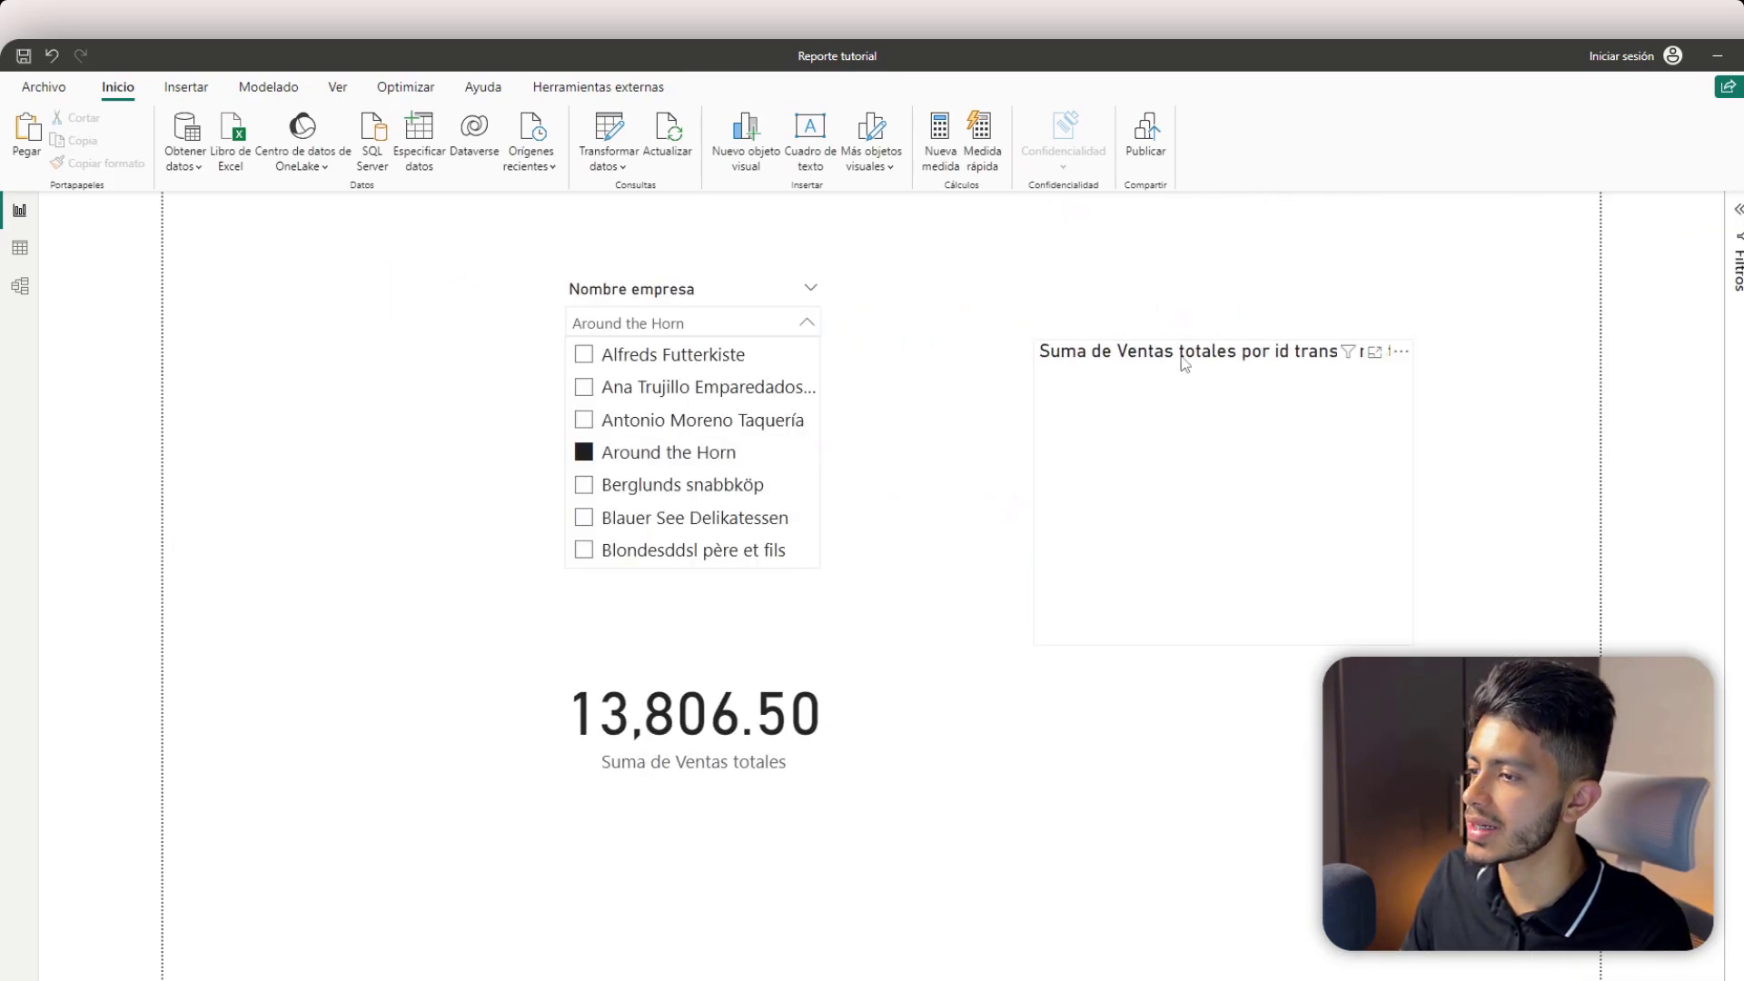
{"action": "left_click", "coordinate": [670, 451]}
{"action": "left_click", "coordinate": [704, 323]}
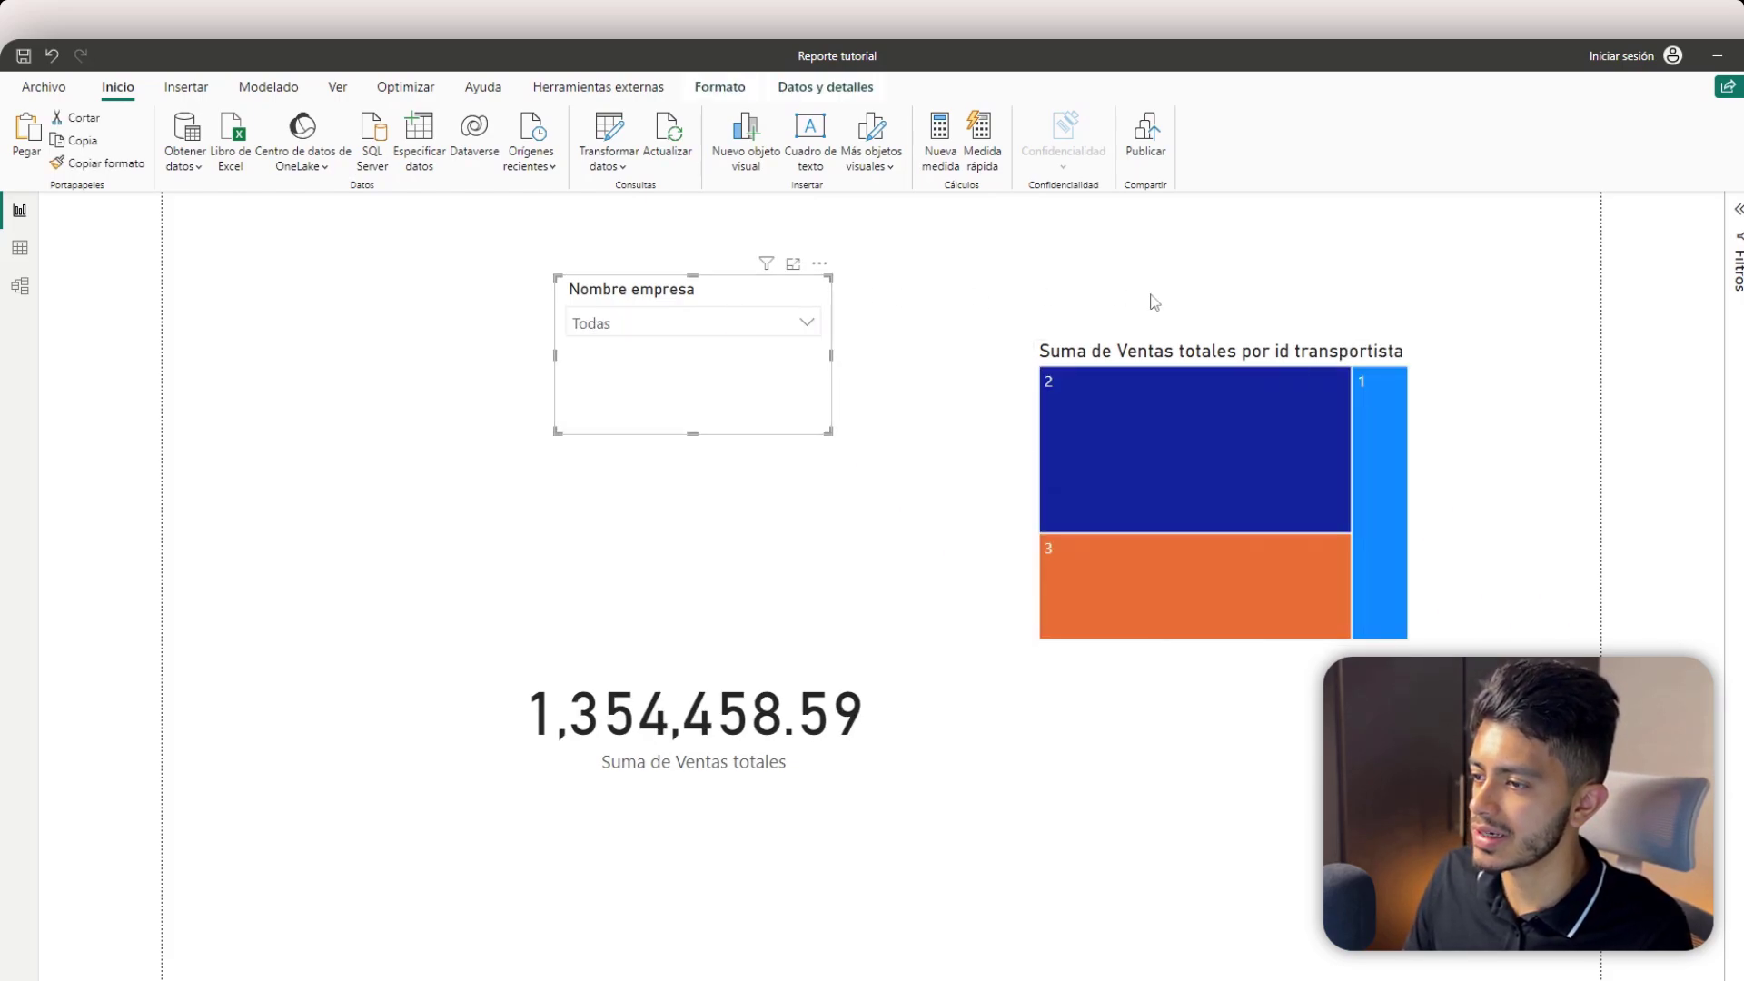
- Select the treemap and expand the Filtros pane to review its Pais envio filter
{"action": "left_click", "coordinate": [1148, 300]}
{"action": "left_click", "coordinate": [1188, 359]}
{"action": "left_click", "coordinate": [1736, 211]}
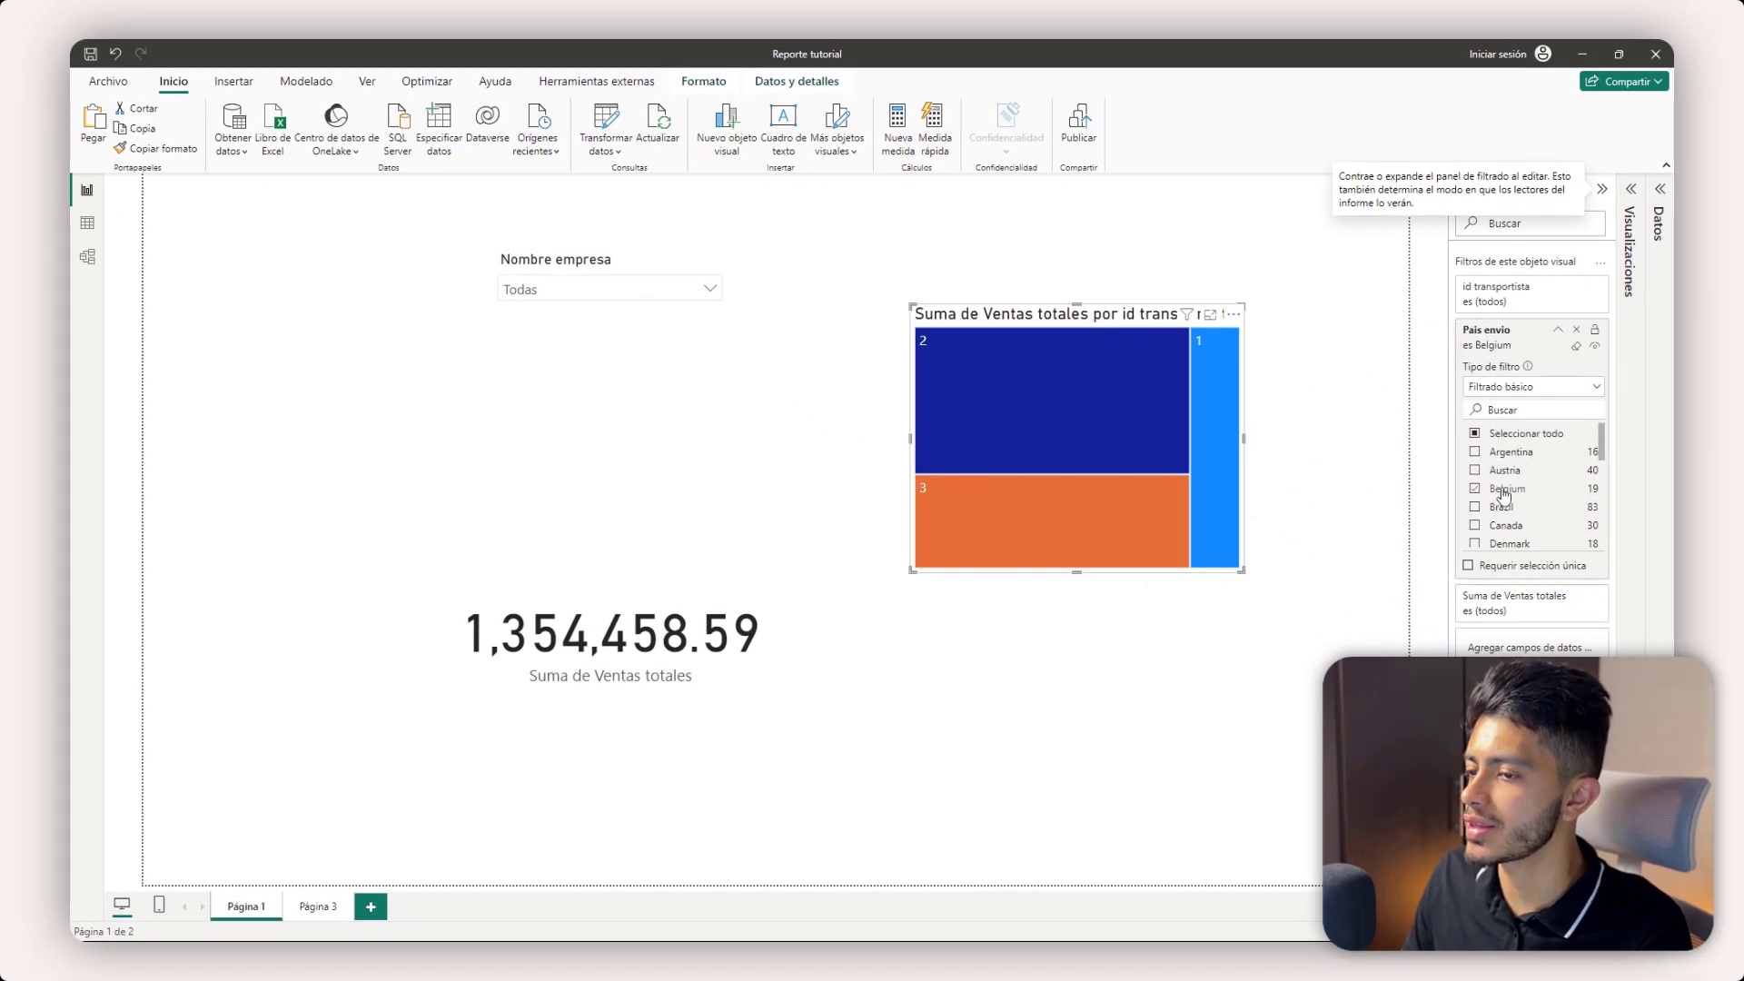
- Enlarge the Suma de Ventas totales treemap slightly by extending its lower corner outward
{"action": "left_click", "coordinate": [1310, 452]}
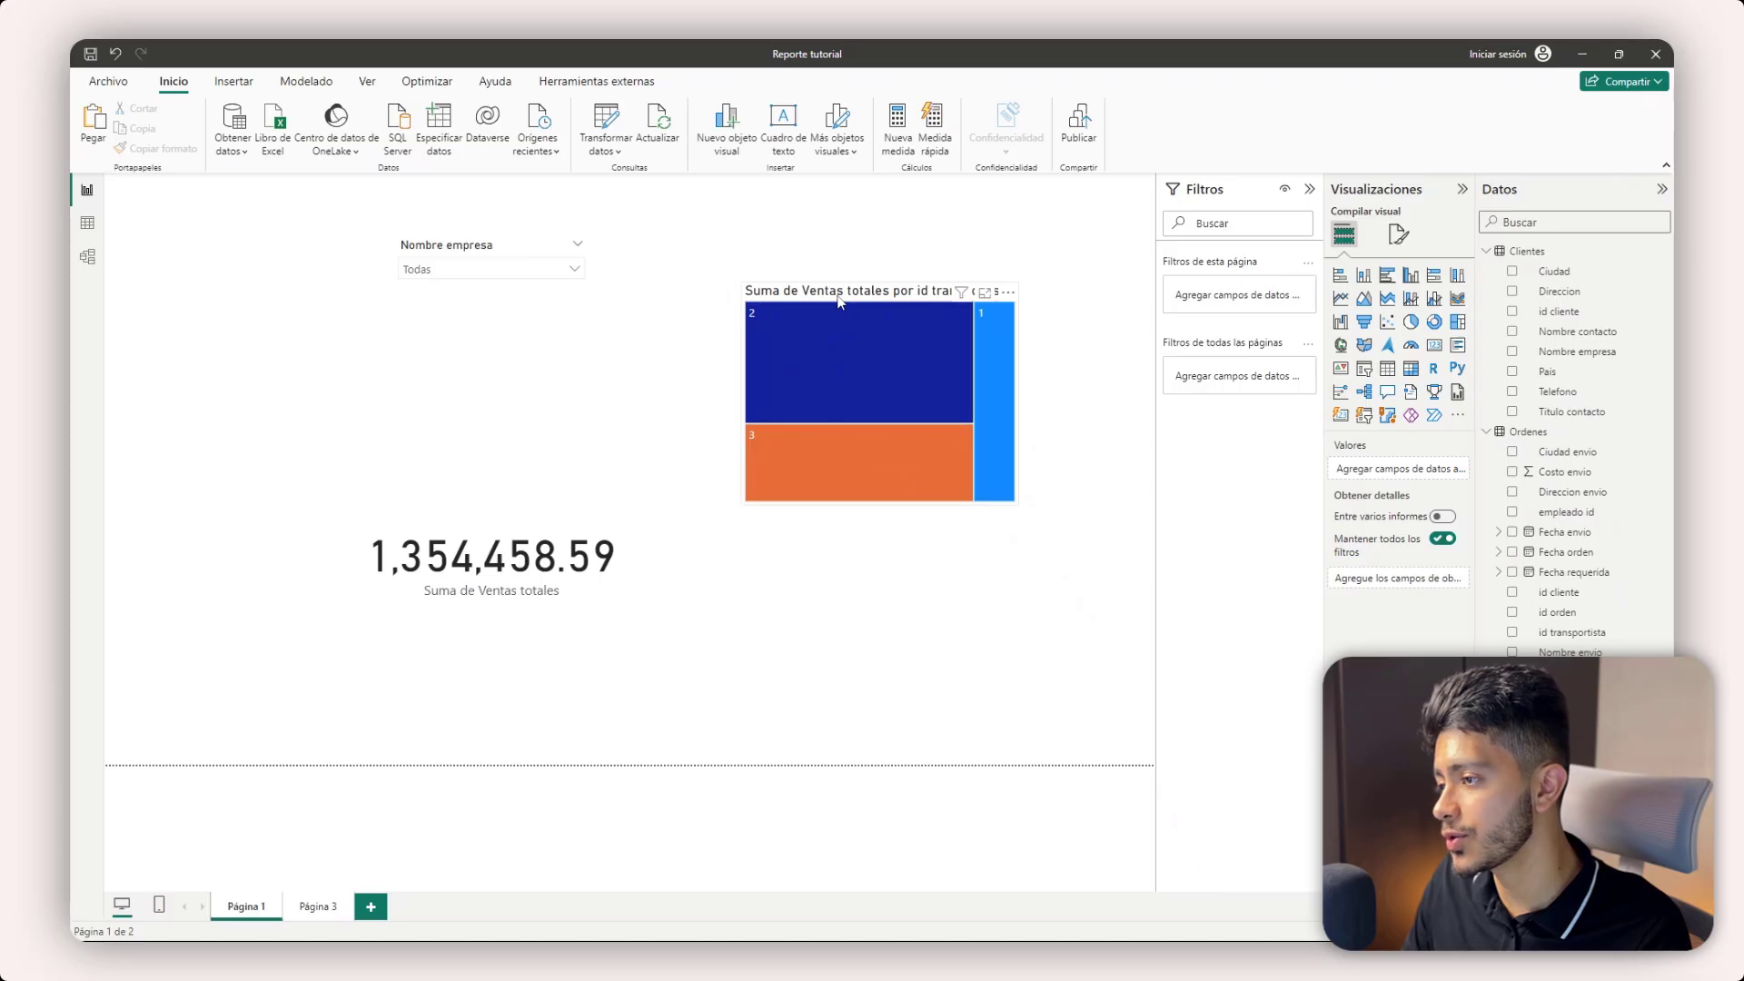
{"action": "left_click", "coordinate": [956, 466]}
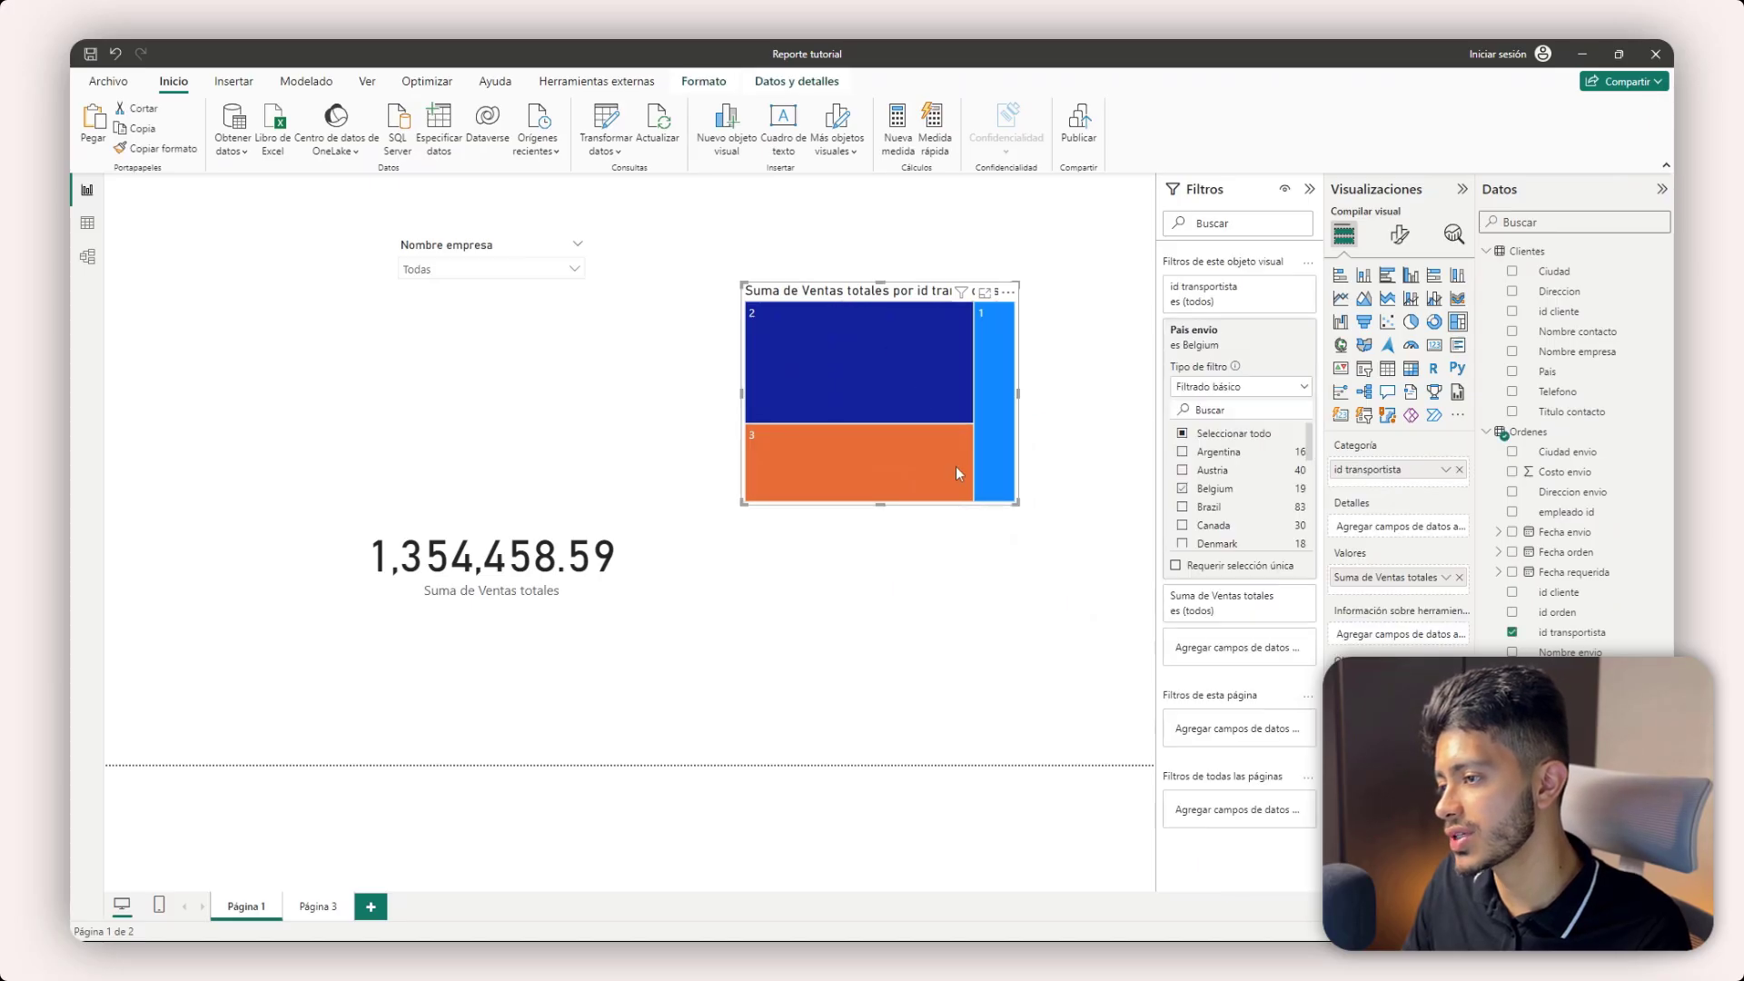
{"action": "left_click_drag", "start_coordinate": [1093, 539], "coordinate": [1097, 542]}
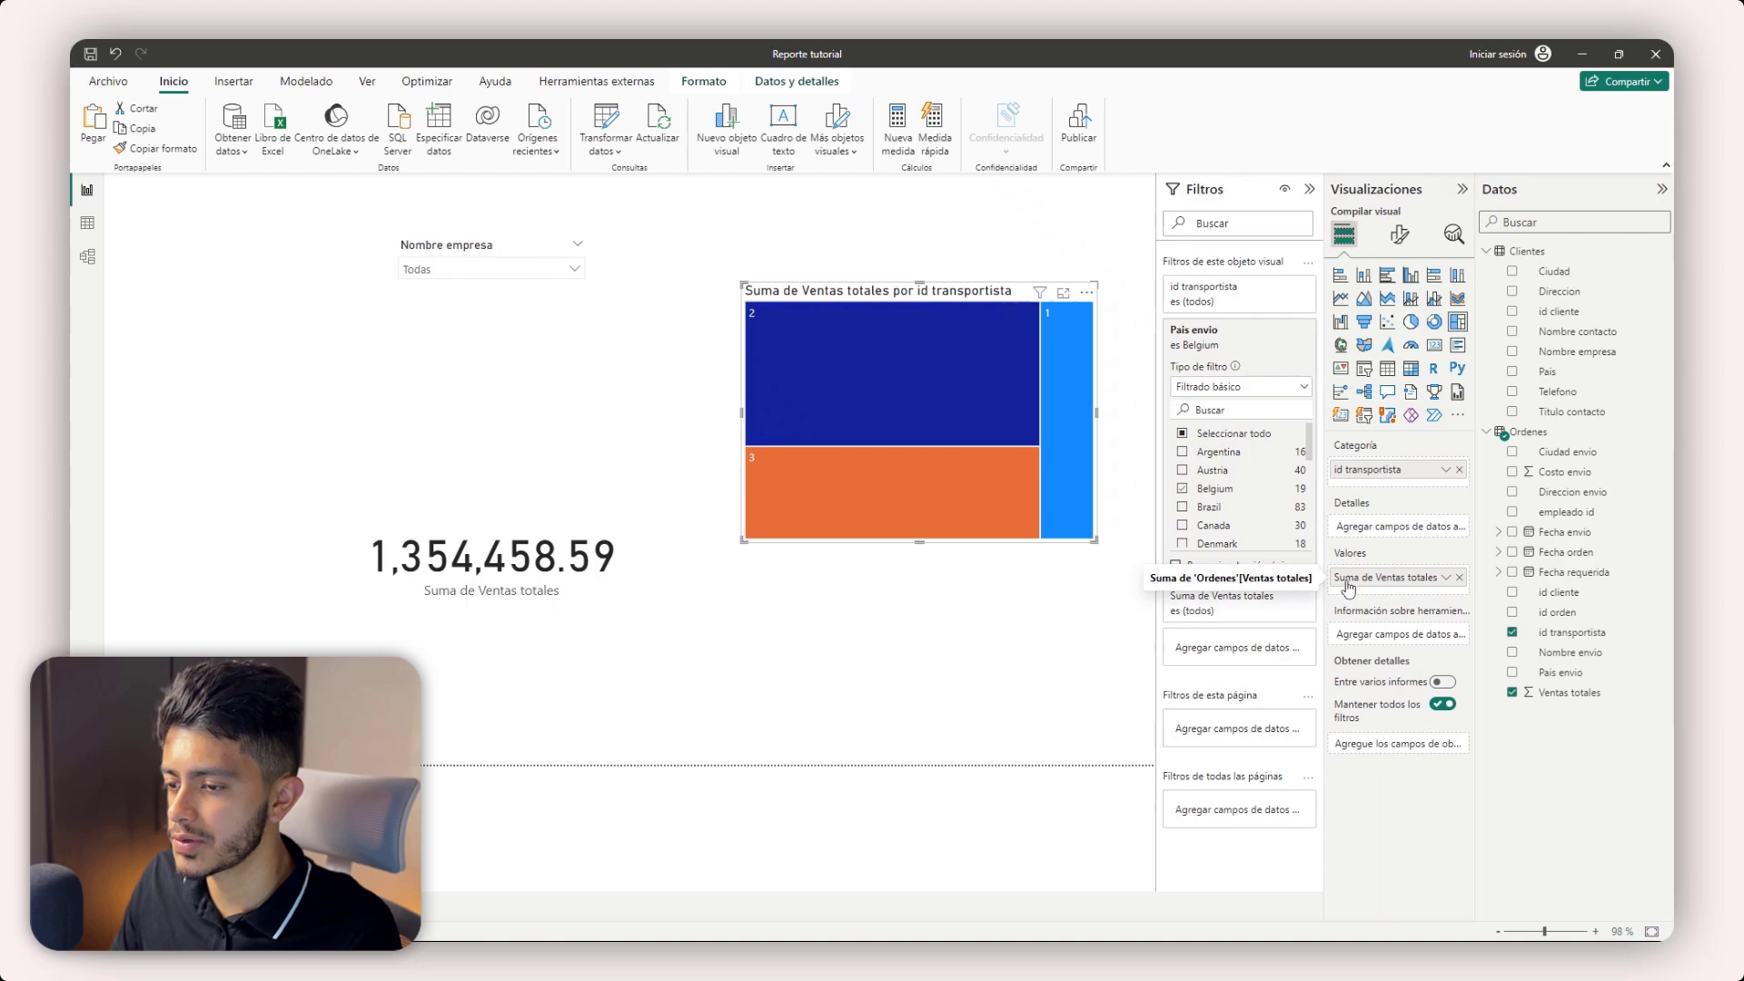
- Change the treemap's Ventas totales aggregation to Promedio and review the other aggregation options
{"action": "left_click", "coordinate": [1445, 577]}
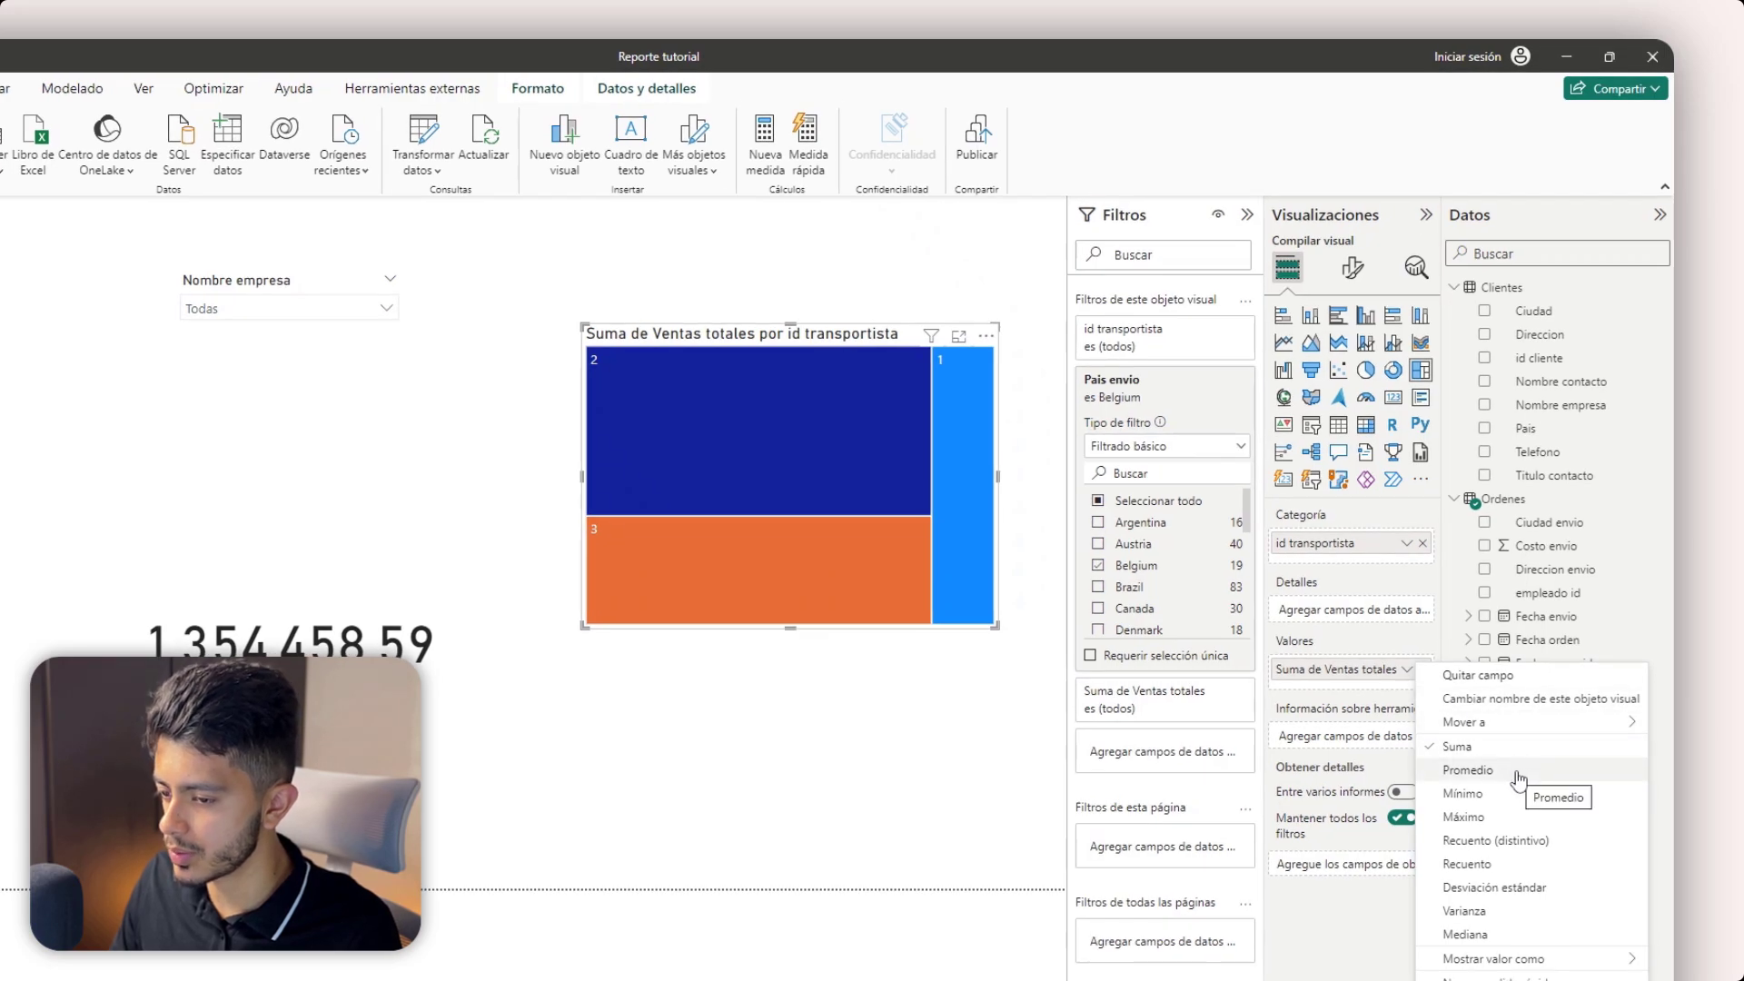
{"action": "left_click", "coordinate": [1467, 769]}
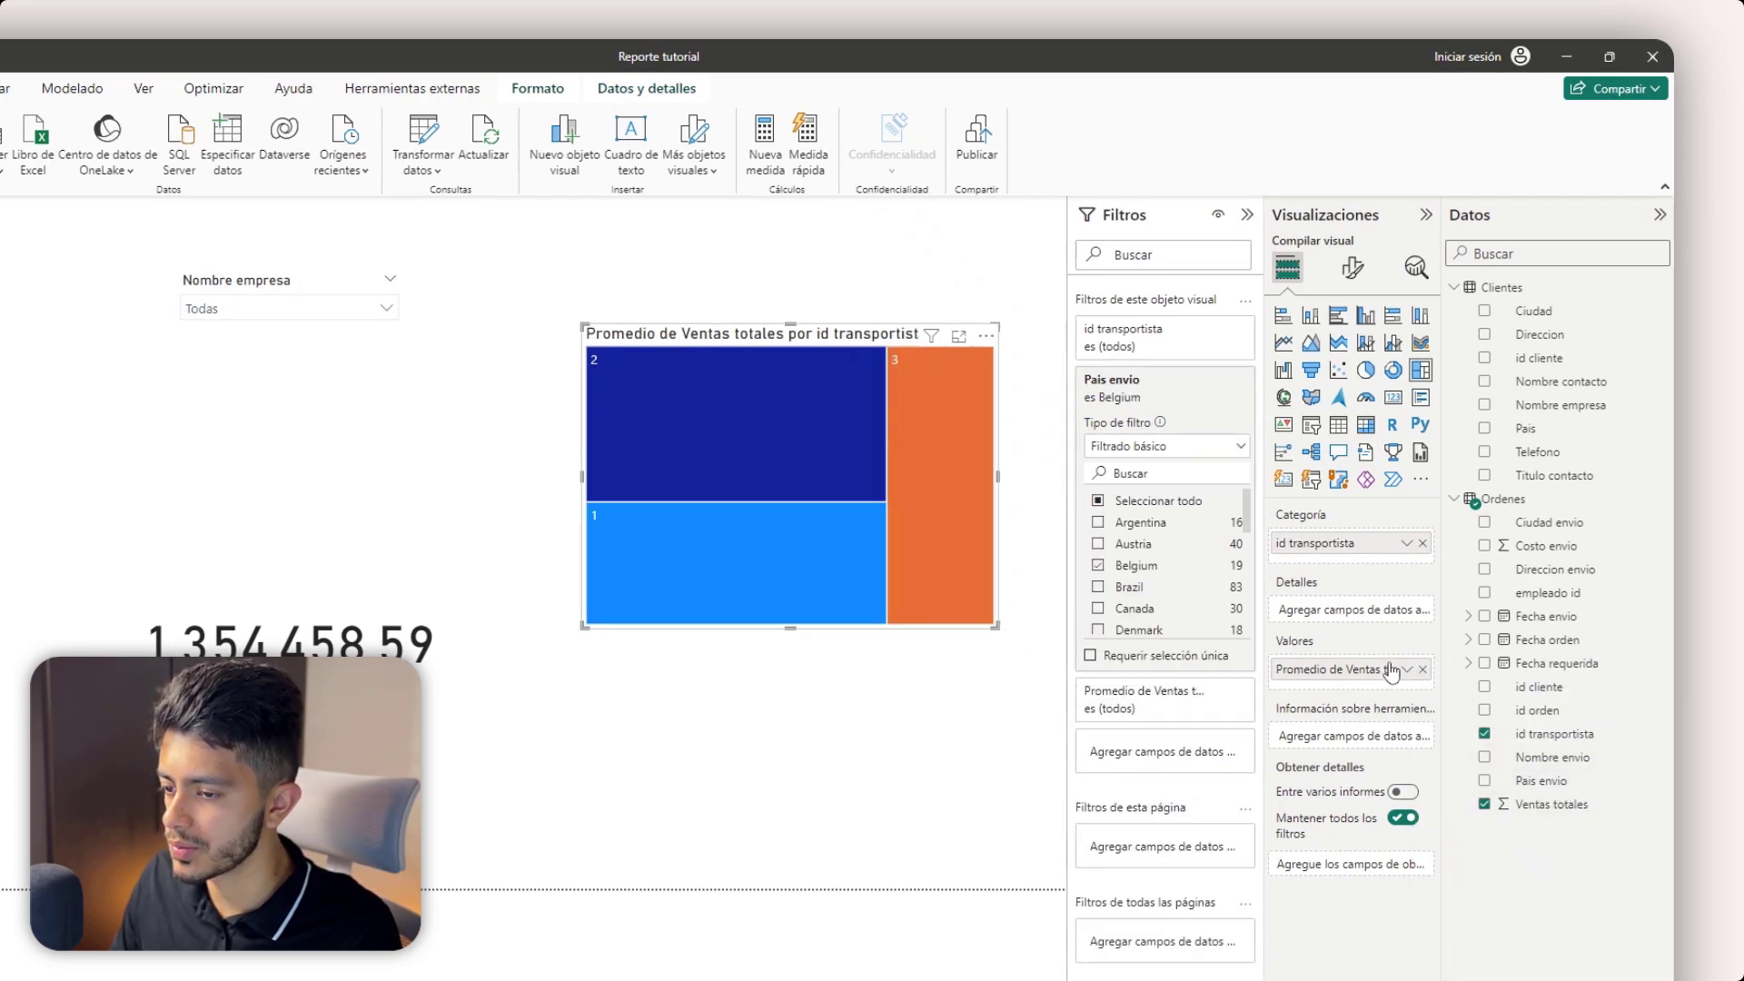
{"action": "left_click", "coordinate": [1408, 674]}
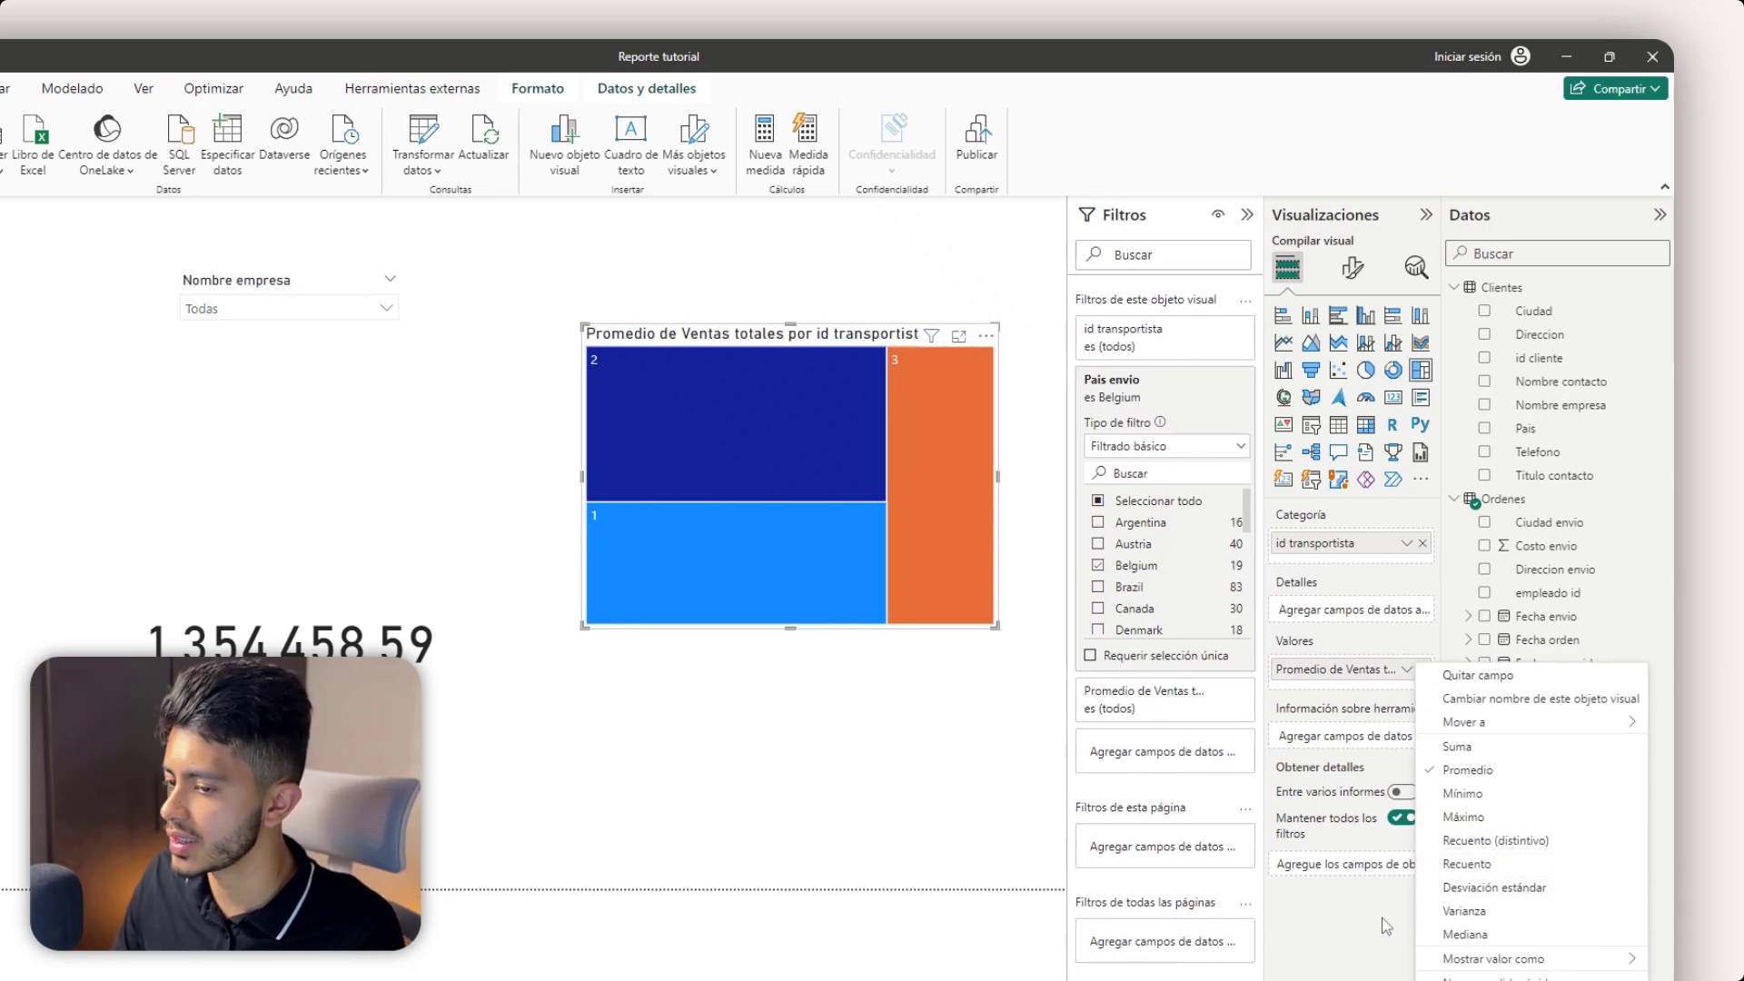
{"action": "left_click", "coordinate": [1437, 799]}
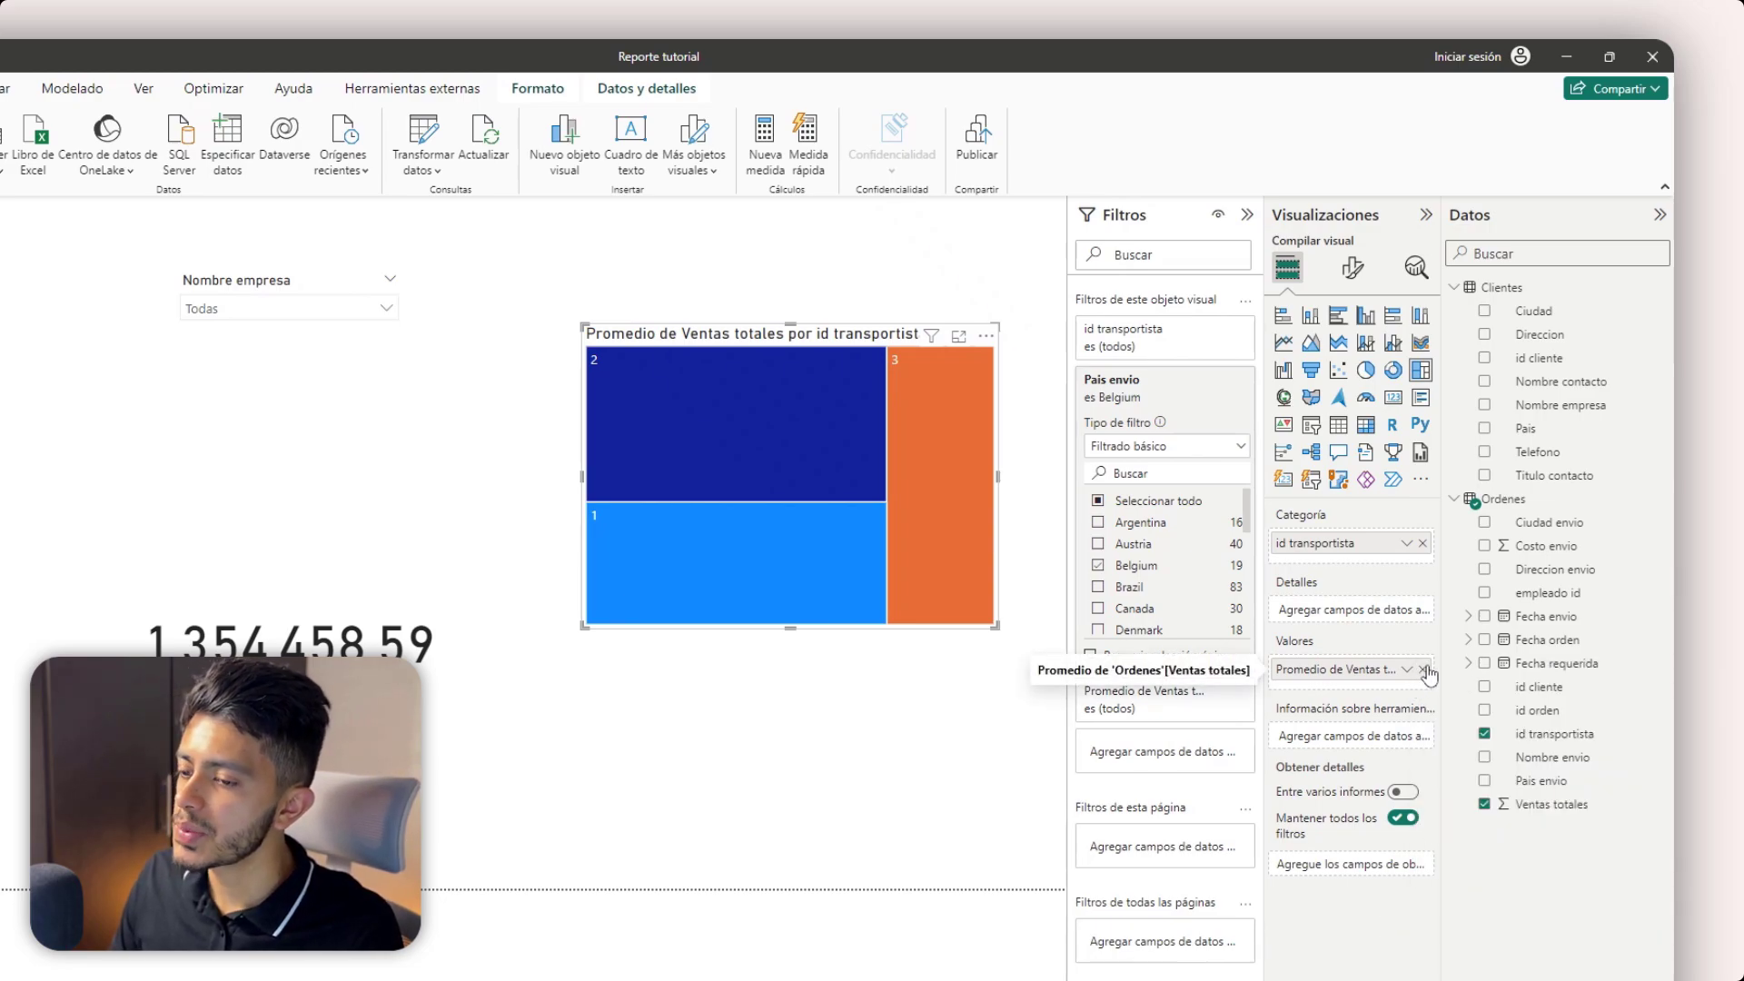
- Remove Ventas totales from the treemap's values, compare it with the card visual, and deselect the visuals
{"action": "left_click", "coordinate": [1424, 671]}
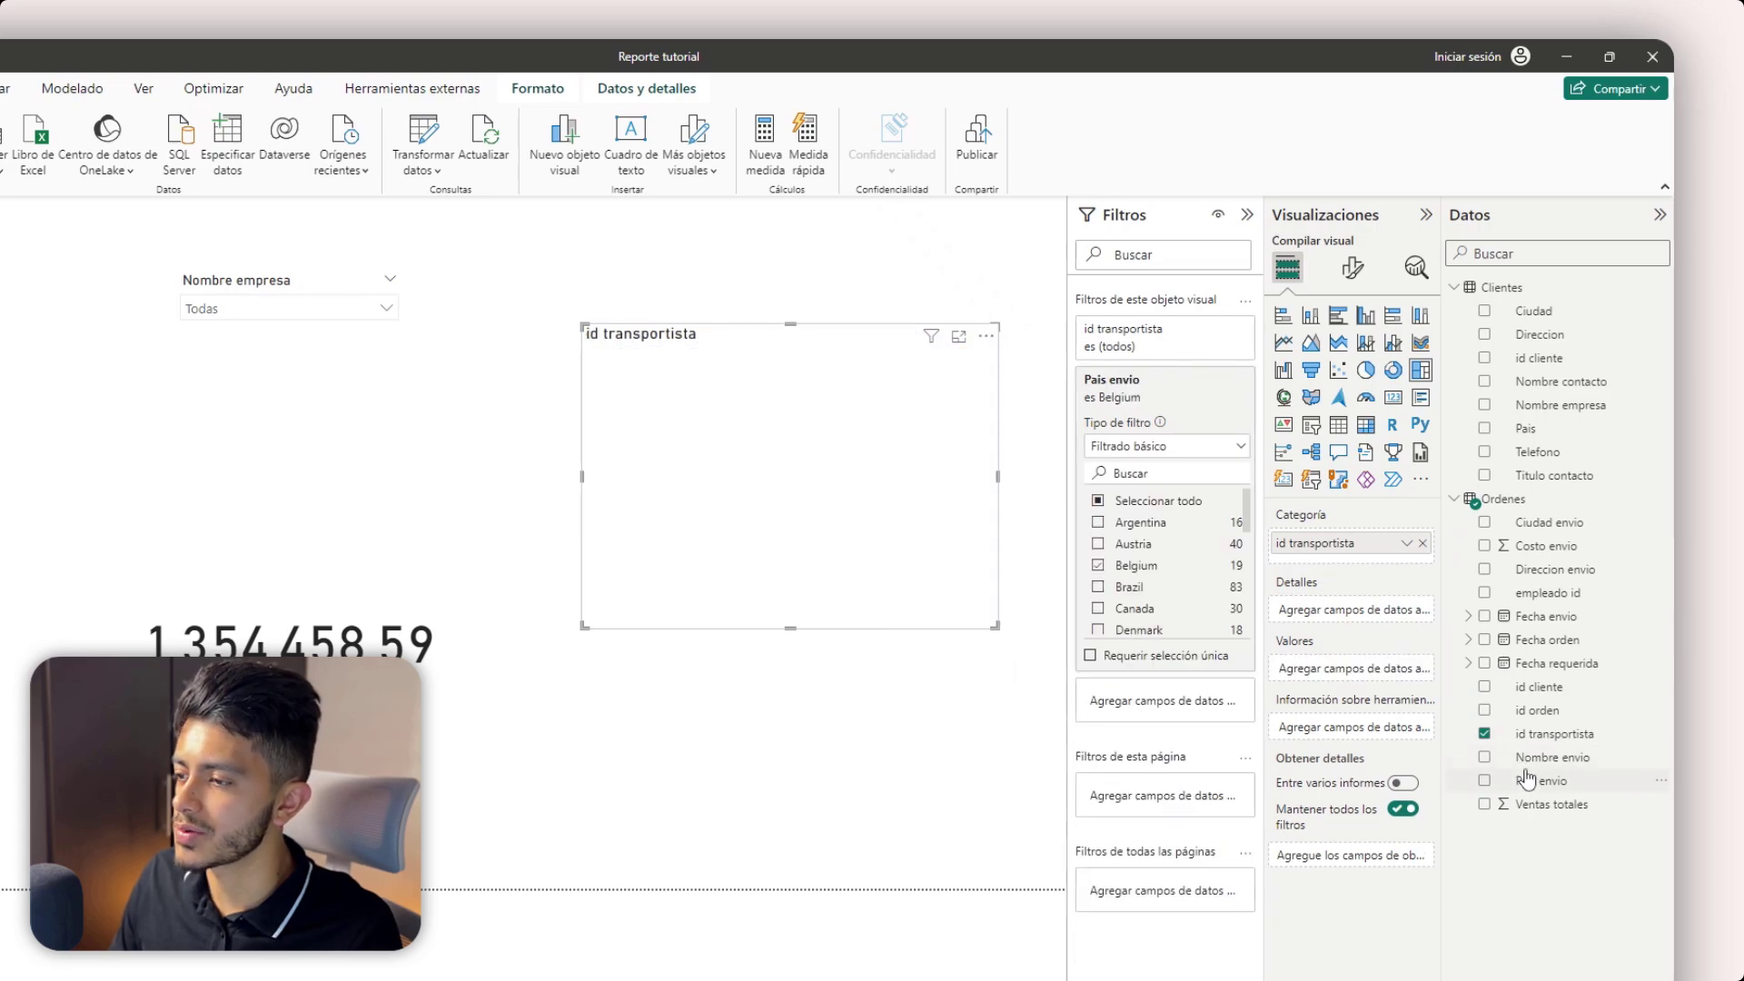
{"action": "mouse_move", "coordinate": [1521, 808]}
{"action": "left_mouse_down"}
{"action": "mouse_move", "coordinate": [1434, 715]}
{"action": "mouse_move", "coordinate": [1537, 822]}
{"action": "left_mouse_up"}
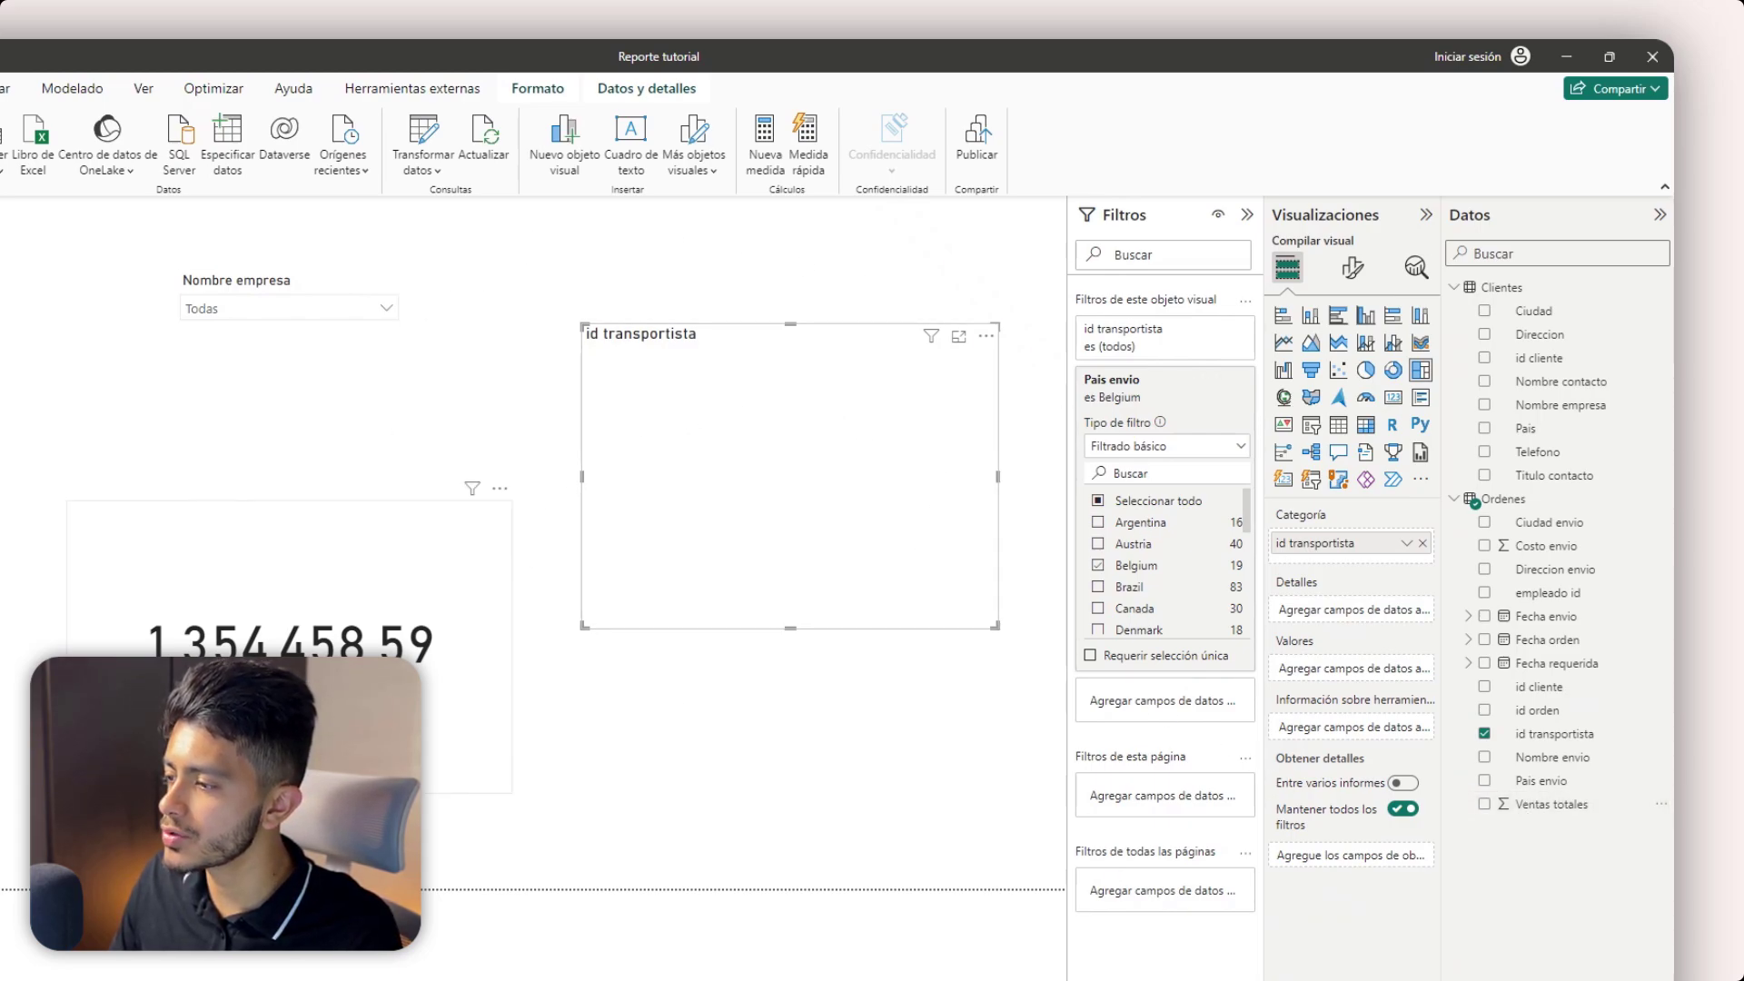
{"action": "left_click", "coordinate": [451, 732]}
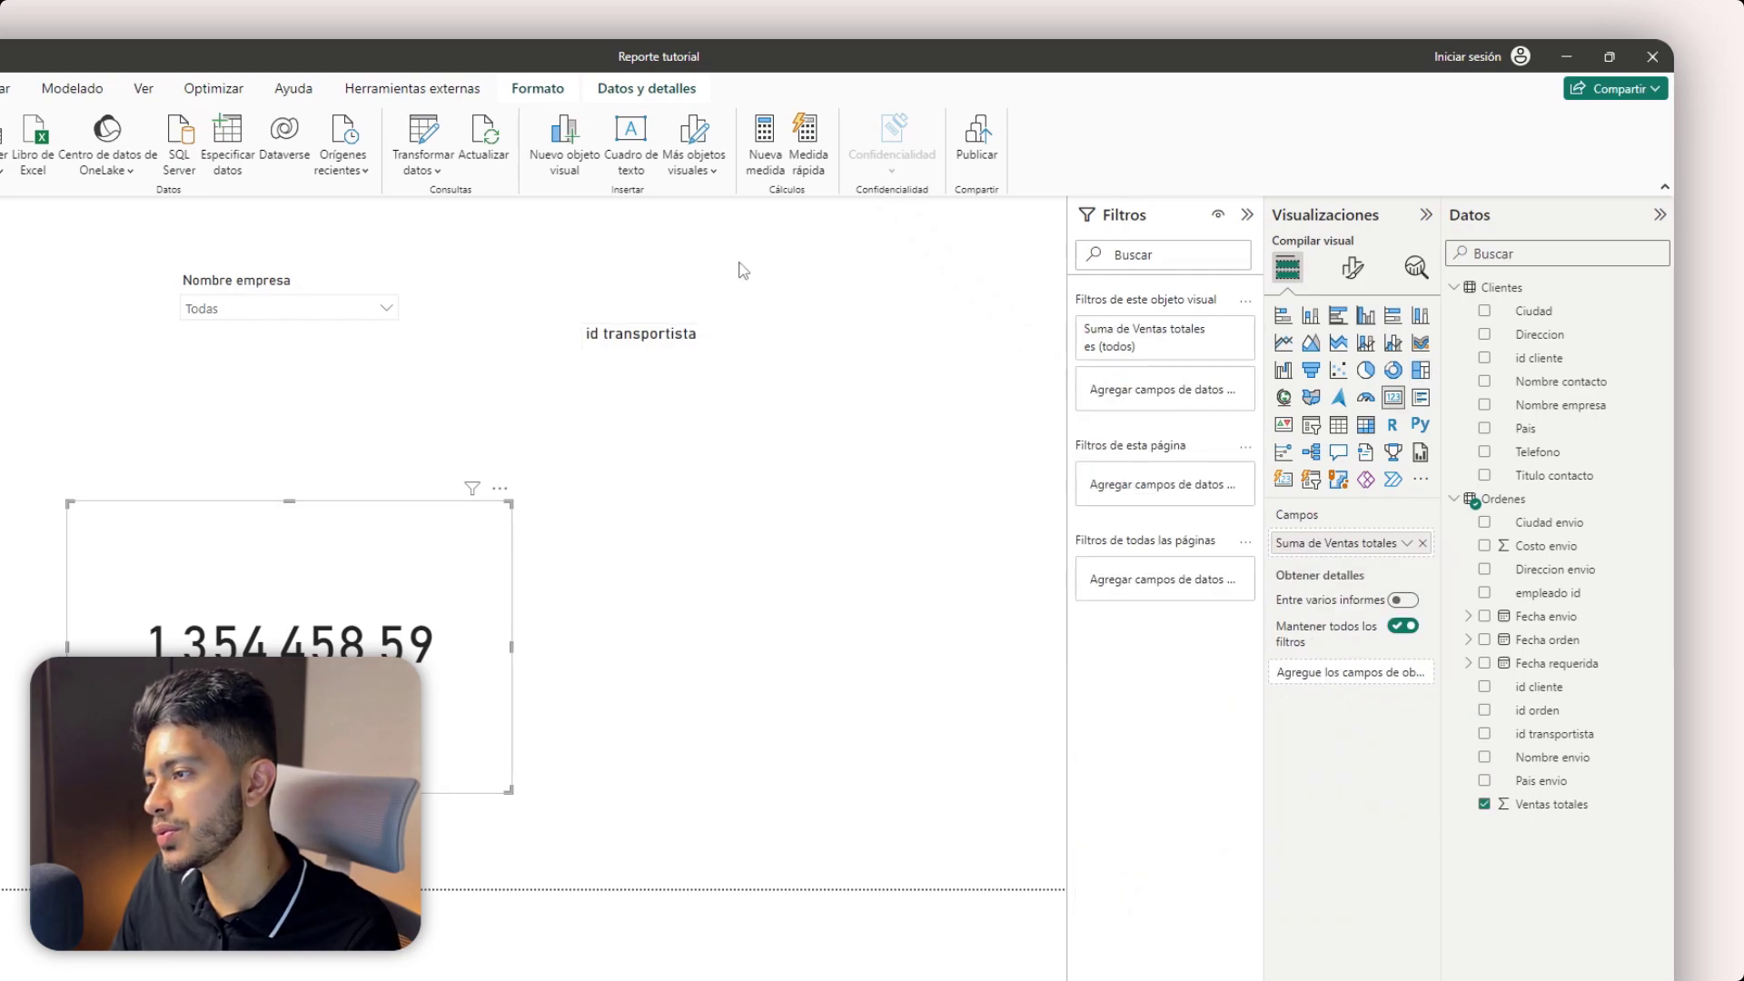
{"action": "left_click", "coordinate": [801, 372]}
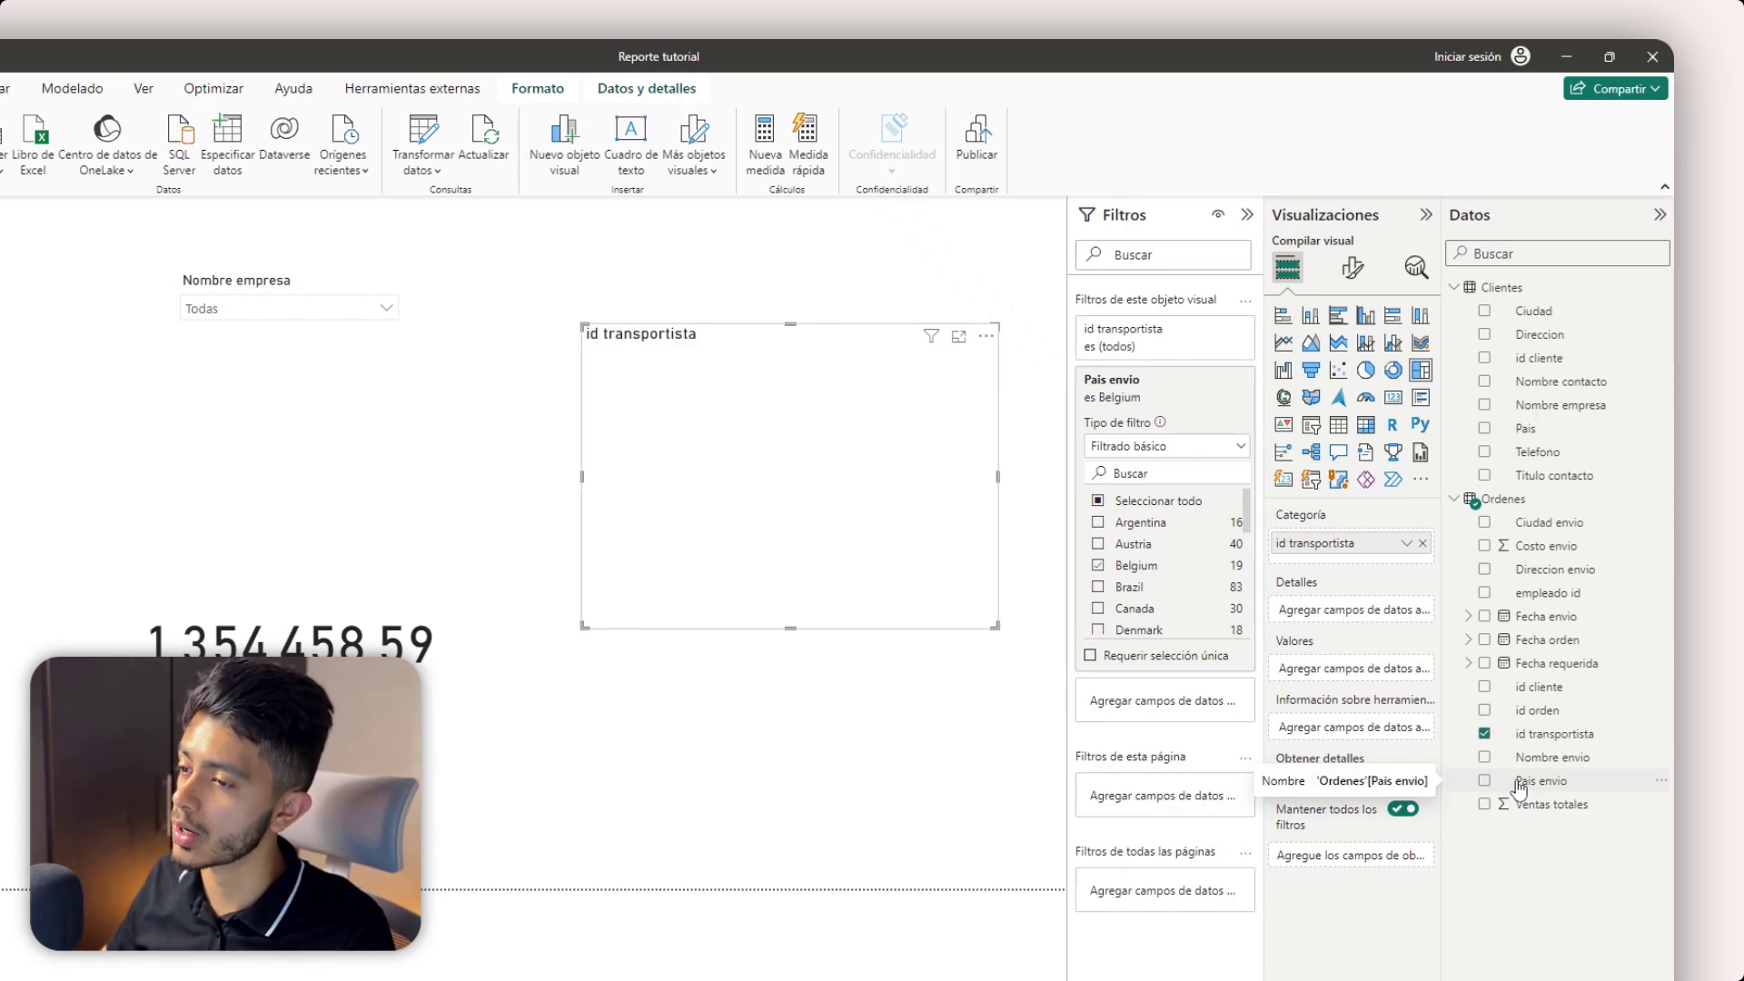
{"action": "left_click", "coordinate": [949, 830]}
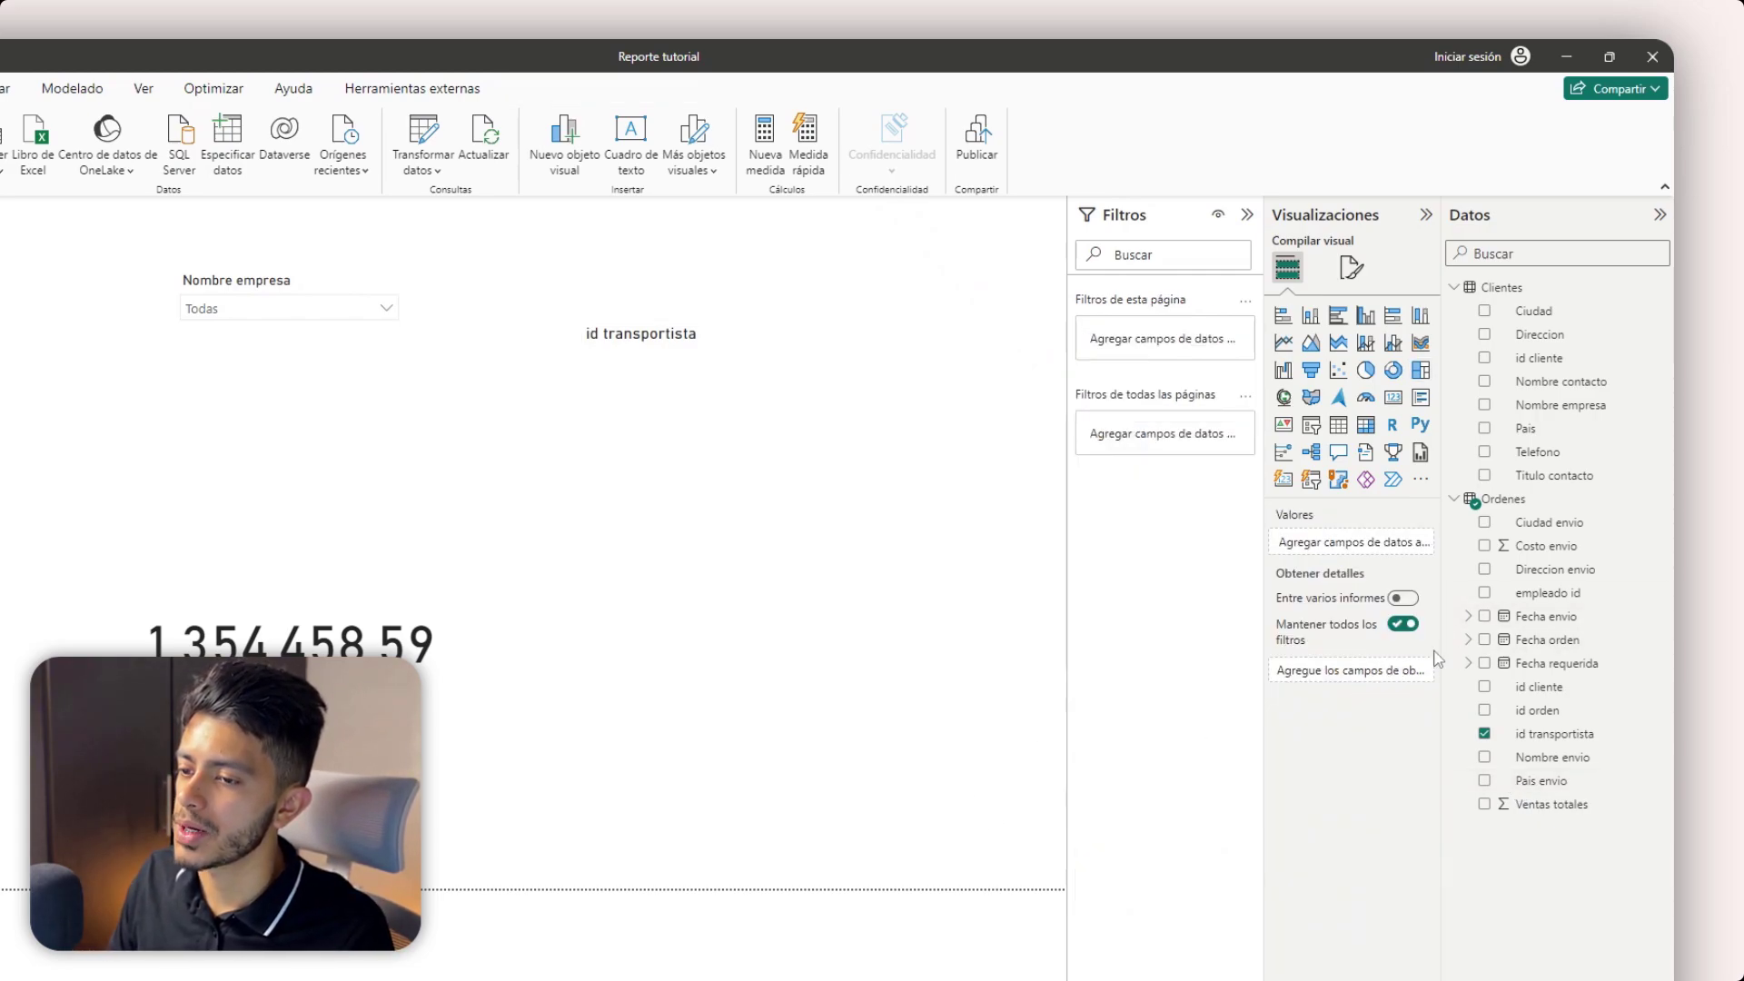
- Review the field options for adding a new measure, create one in the Clientes table, and select its placeholder name Medida in the formula
{"action": "right_click", "coordinate": [1531, 545]}
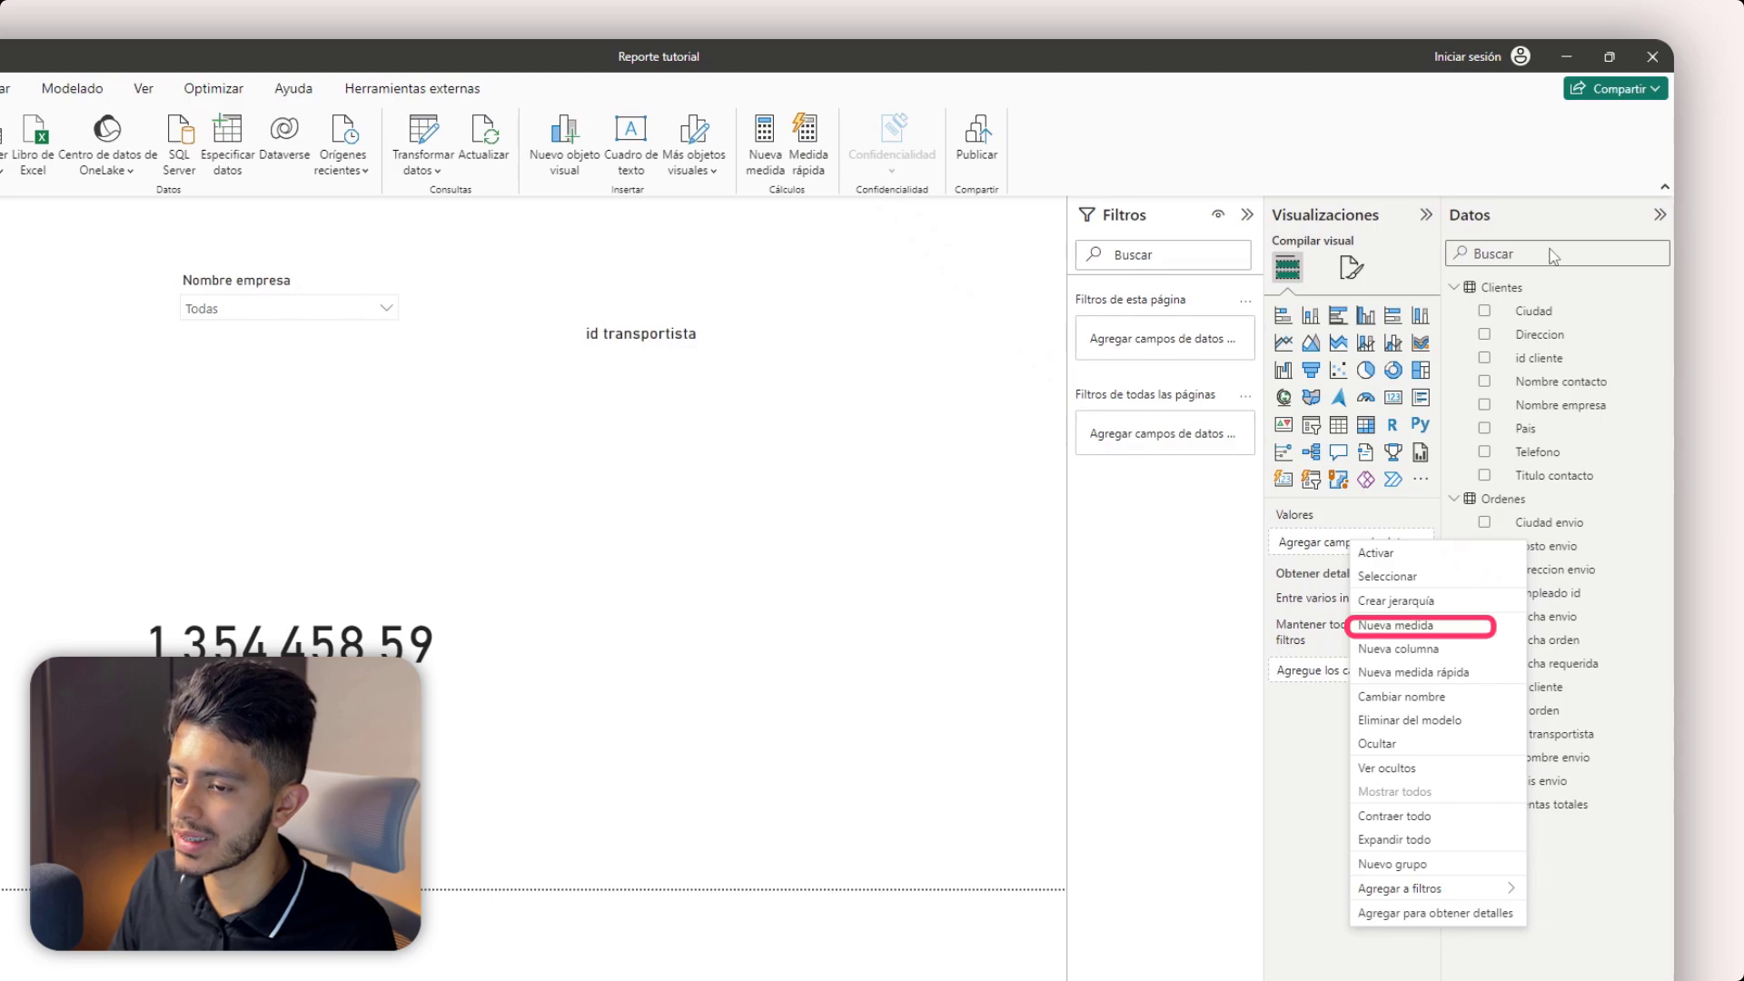
{"action": "right_click", "coordinate": [1557, 572]}
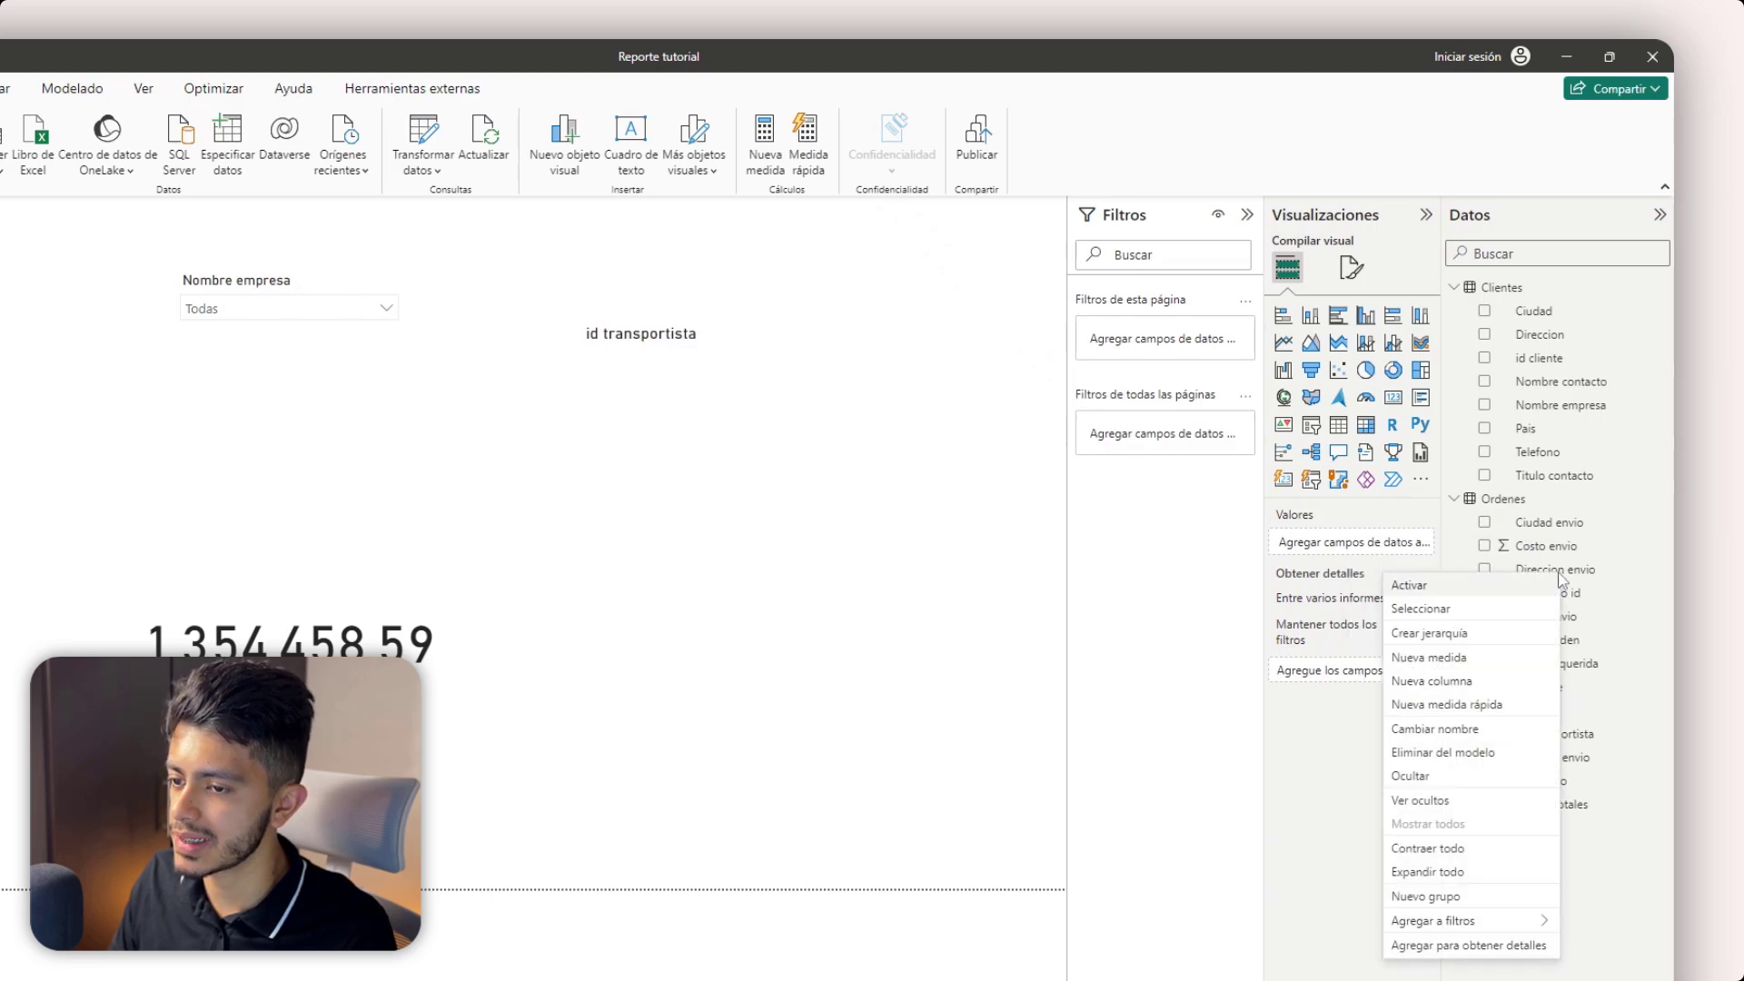
{"action": "left_click", "coordinate": [1326, 728]}
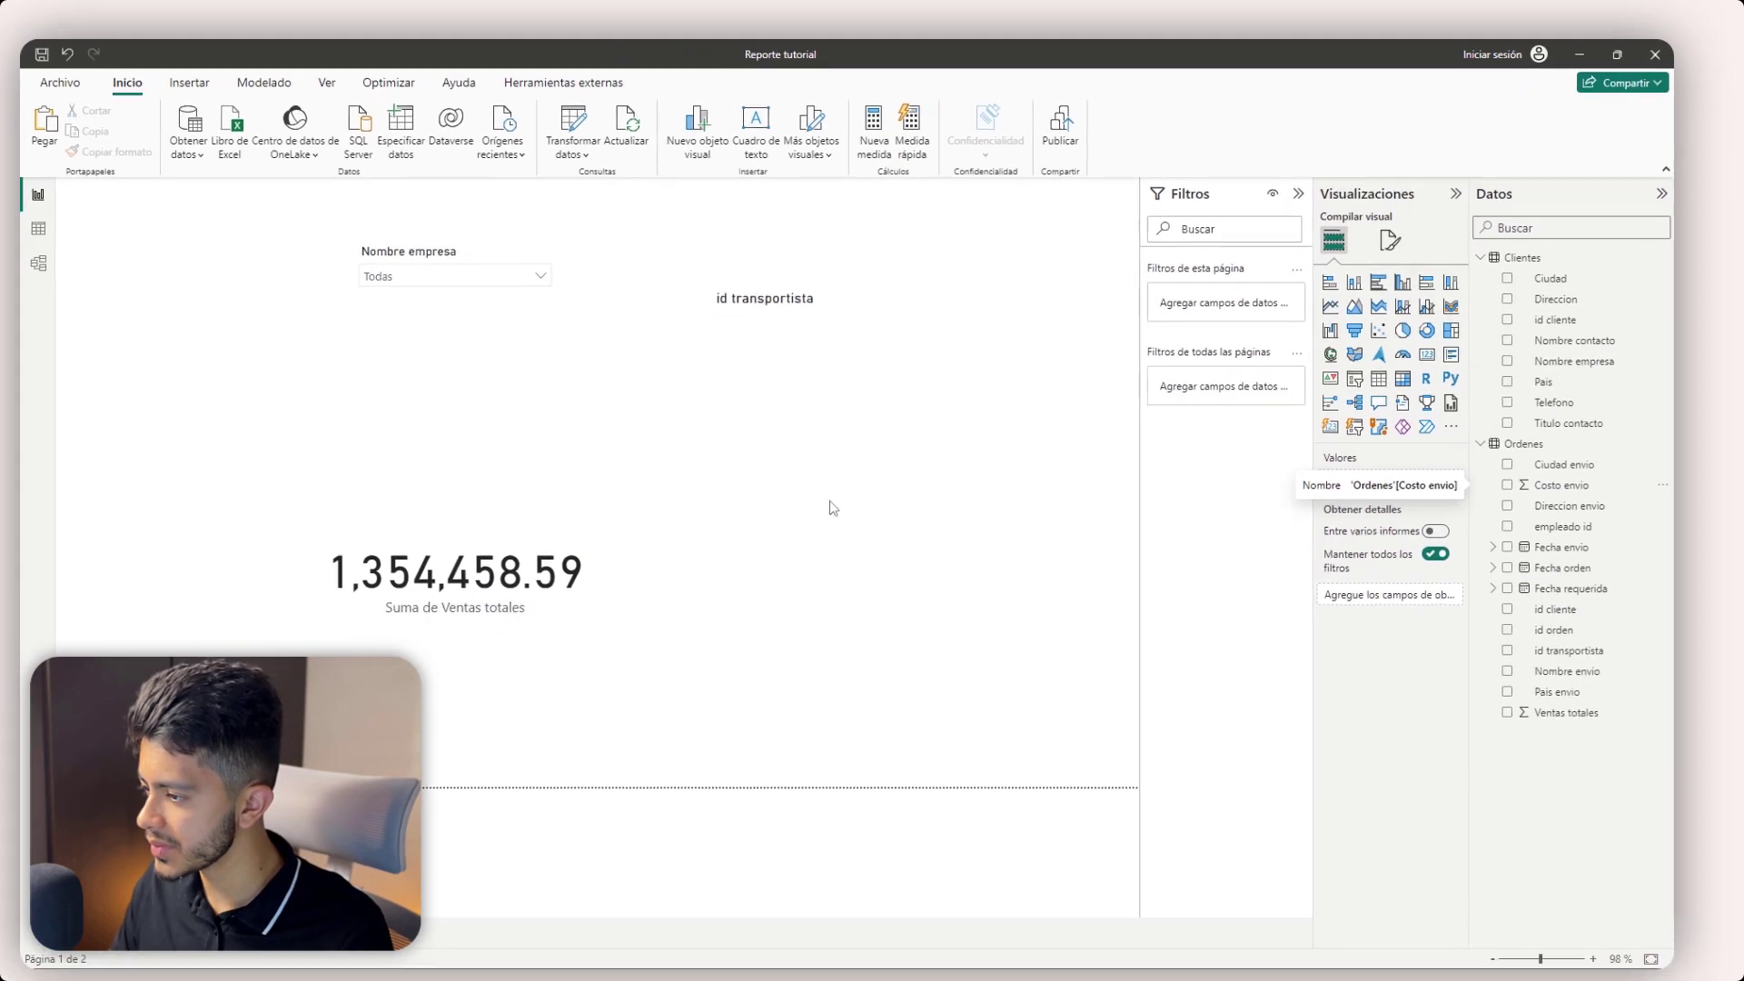
{"action": "scroll", "coordinate": [266, 188], "scroll_direction": "up", "scroll_amount": 3, "text": "ctrl"}
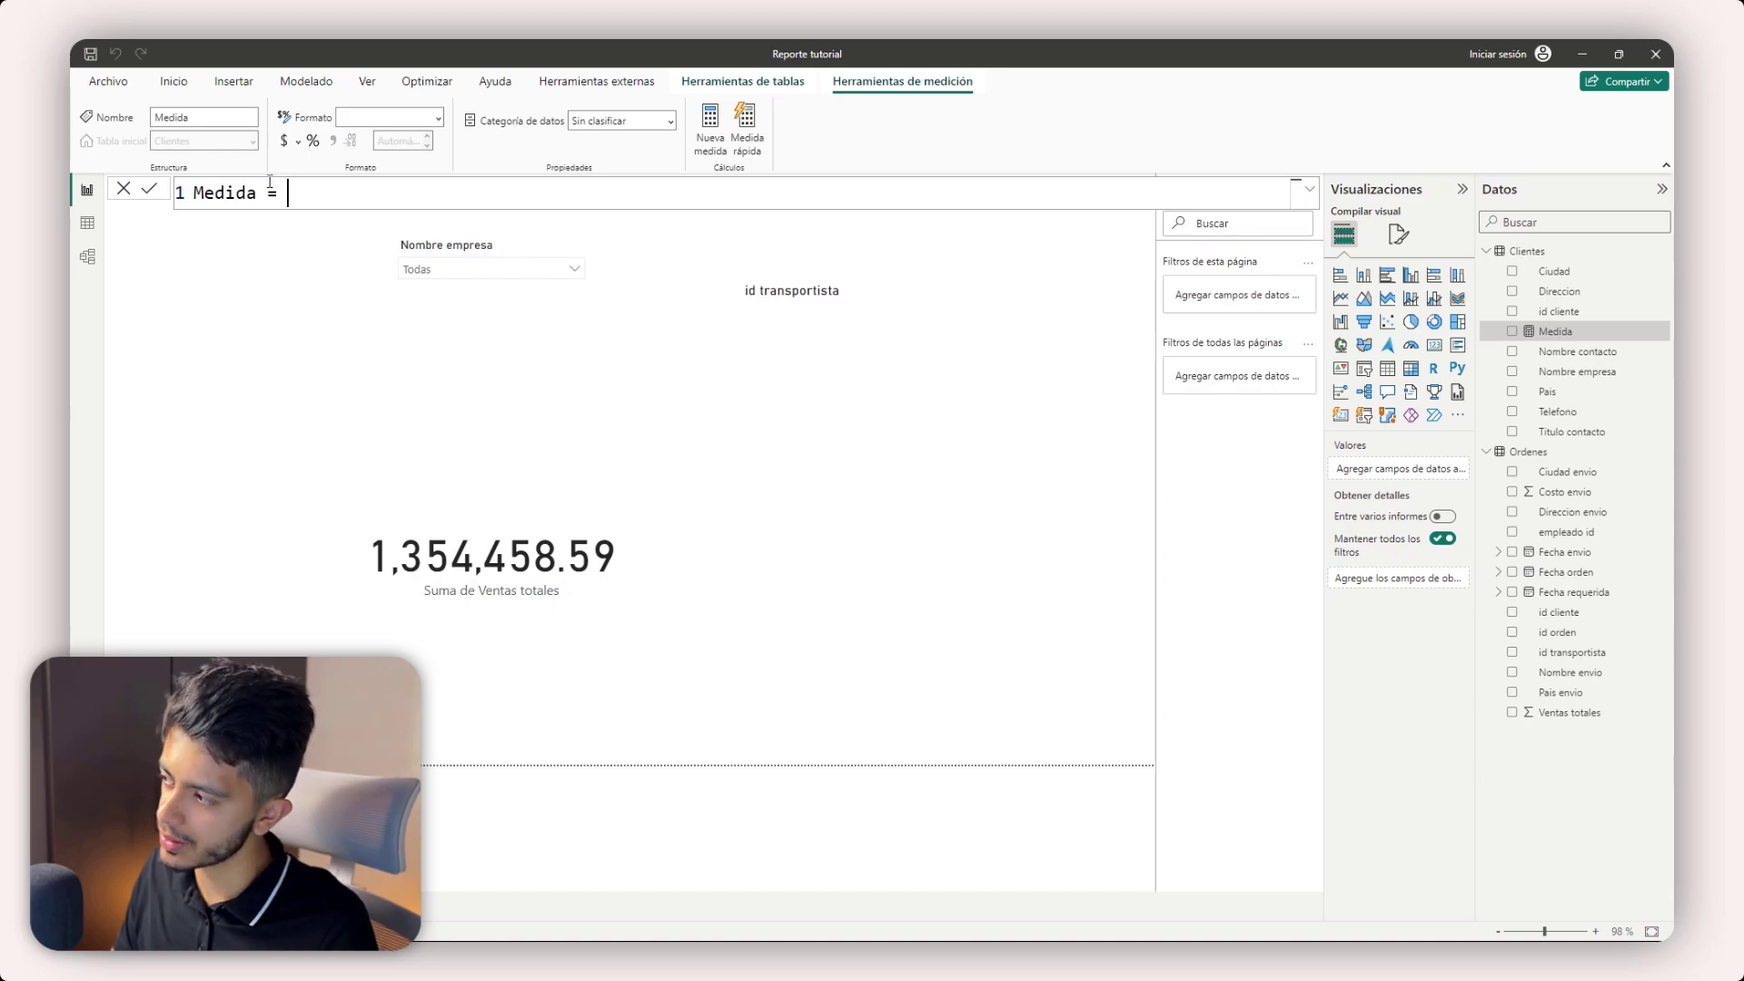
{"action": "left_click_drag", "start_coordinate": [256, 191], "coordinate": [195, 191]}
{"action": "type", "text": "Ventas toal"}
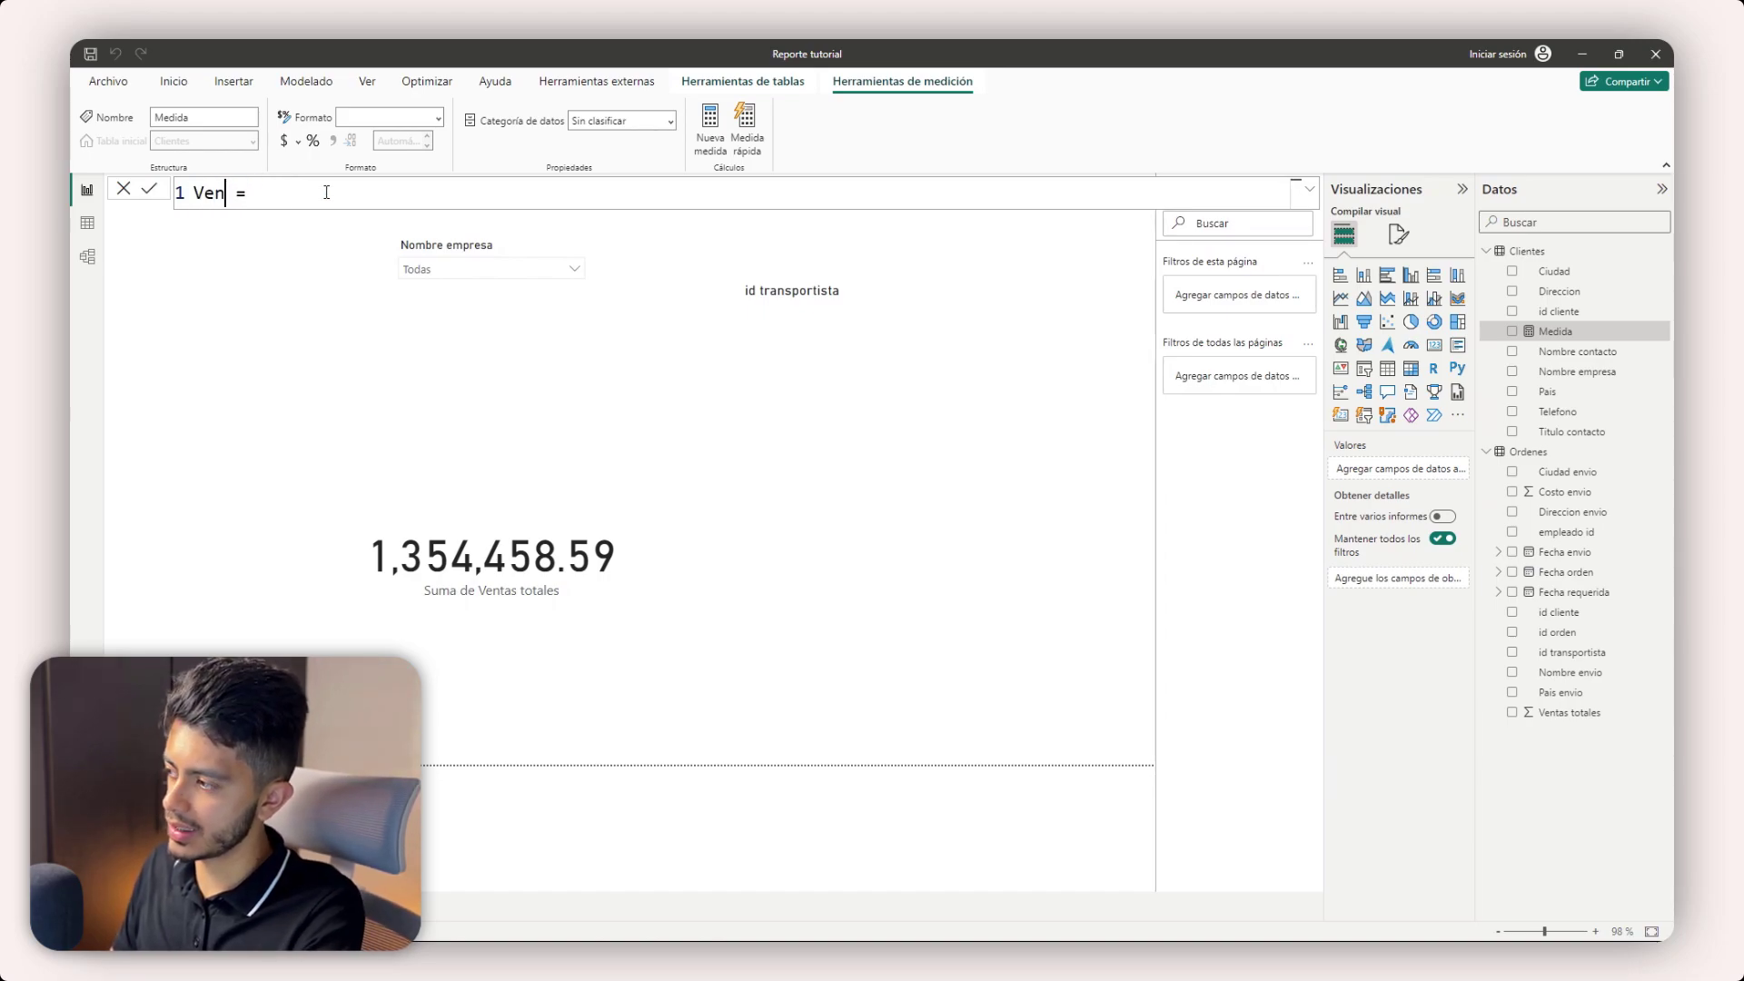
{"action": "key", "text": "BackSpace"}
{"action": "key", "text": "BackSpace"}
{"action": "key", "text": "BackSpace"}
{"action": "key", "text": "BackSpace"}
{"action": "key", "text": "BackSpace"}
{"action": "key", "text": "BackSpace"}
{"action": "key", "text": "BackSpace"}
{"action": "key", "text": "BackSpace"}
{"action": "key", "text": "BackSpace"}
{"action": "key", "text": "BackSpace"}
{"action": "key", "text": "BackSpace"}
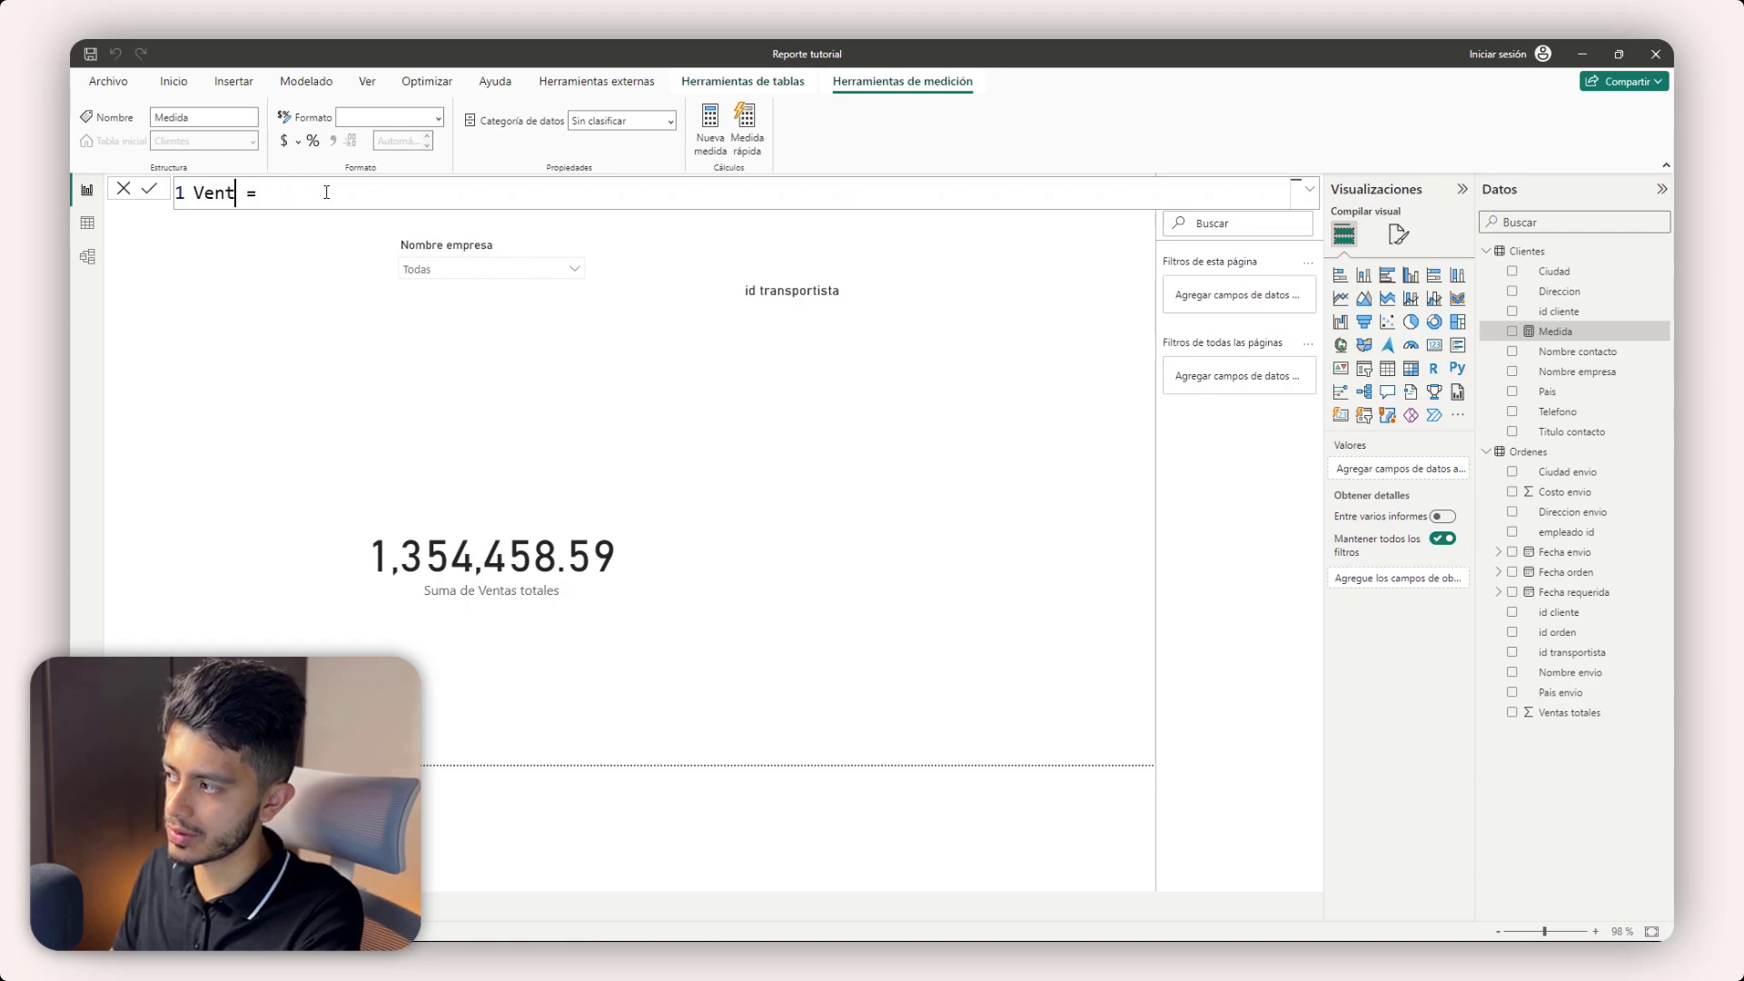
- Name the new measure Sumatoria ventas totales and add a second line for its formula
{"action": "type", "text": "S"}
{"action": "type", "text": "umatoria ventas"}
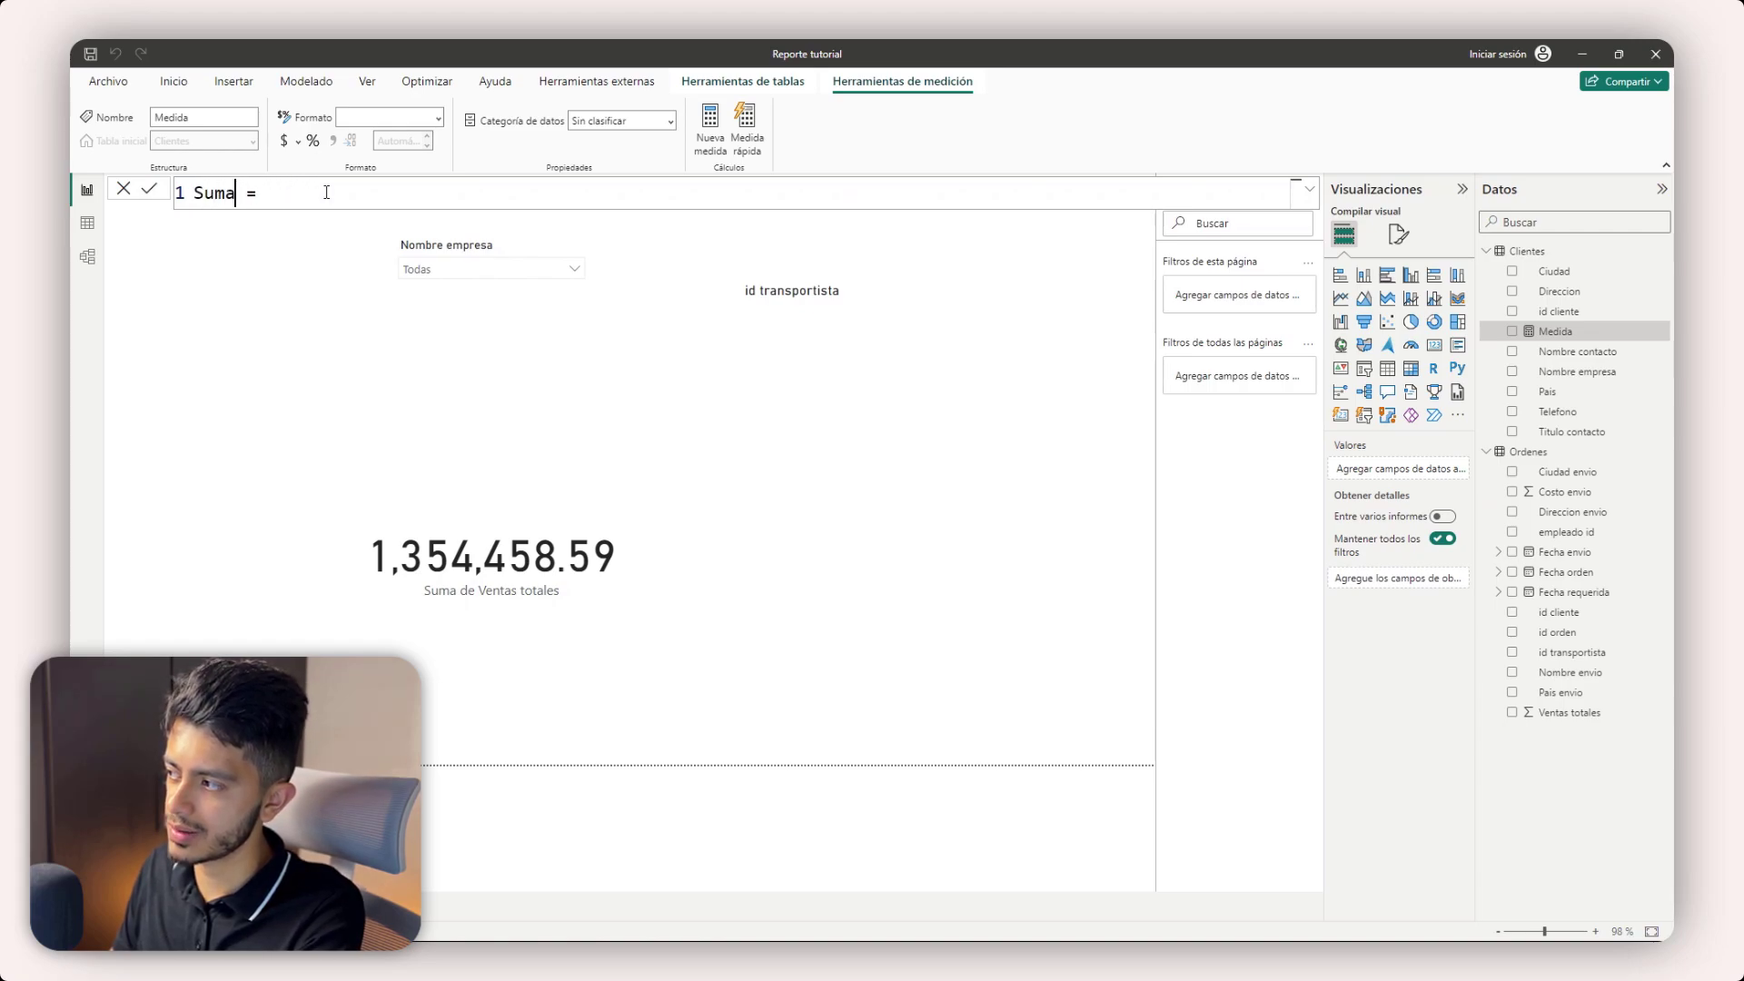
{"action": "type", "text": " totales"}
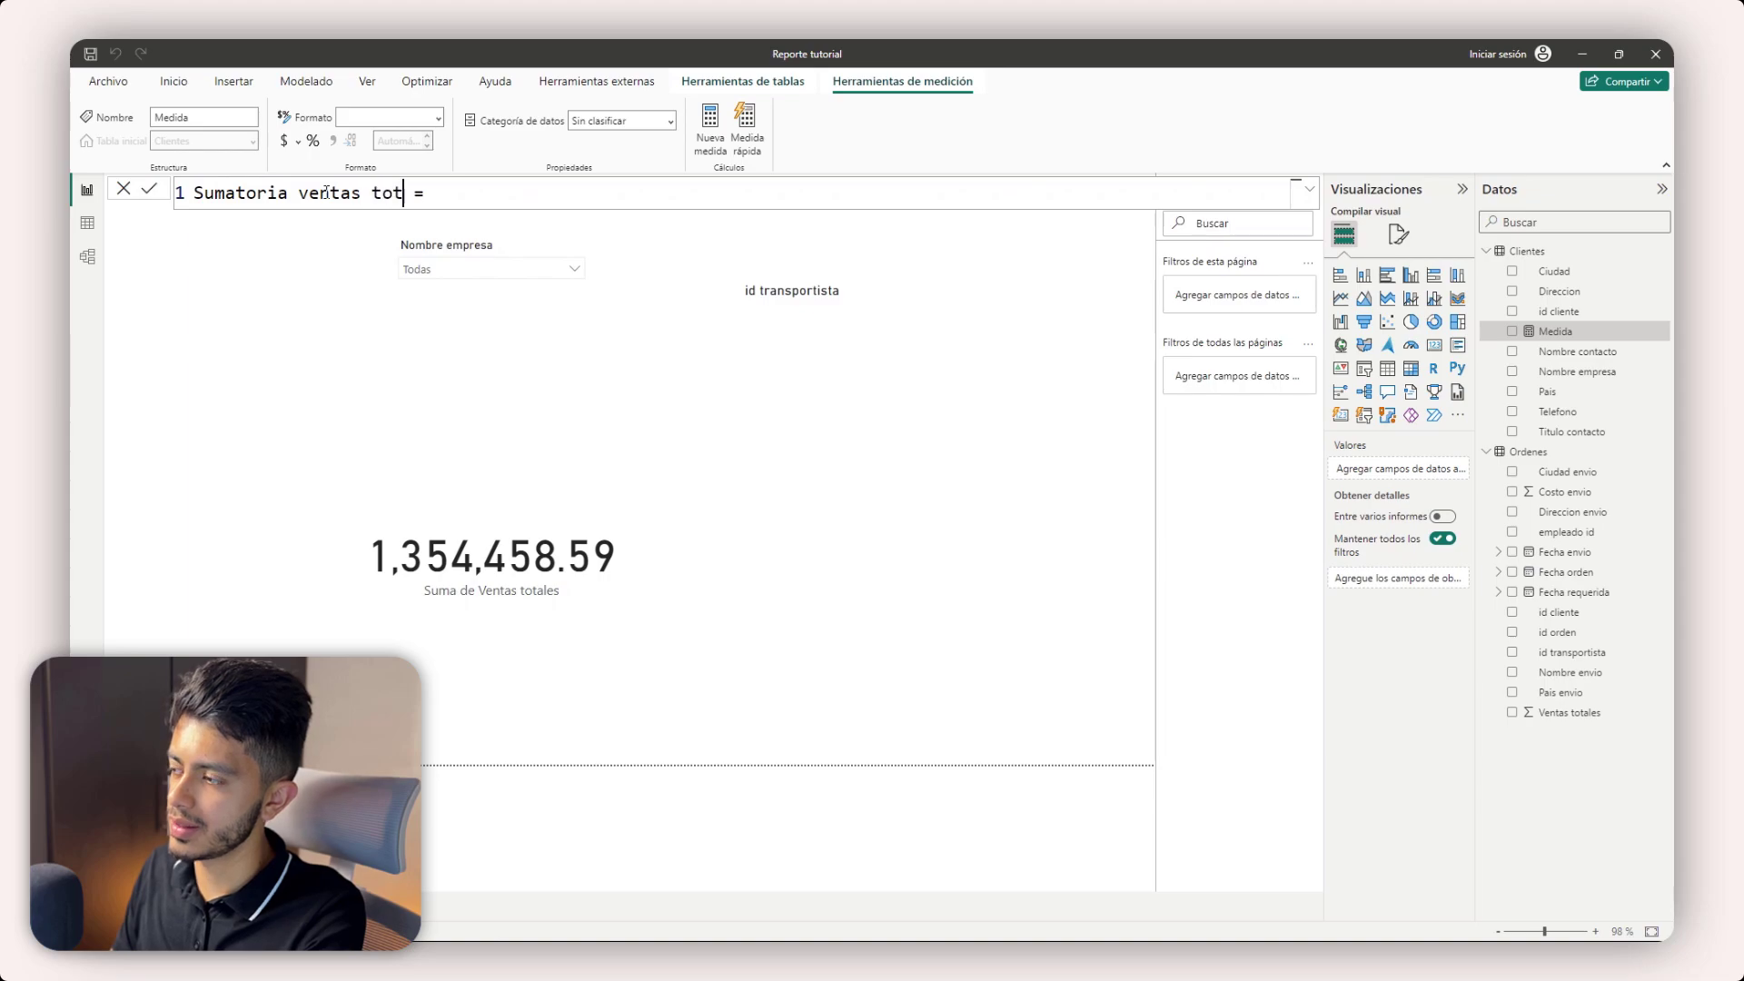
{"action": "key", "text": "shift+Return"}
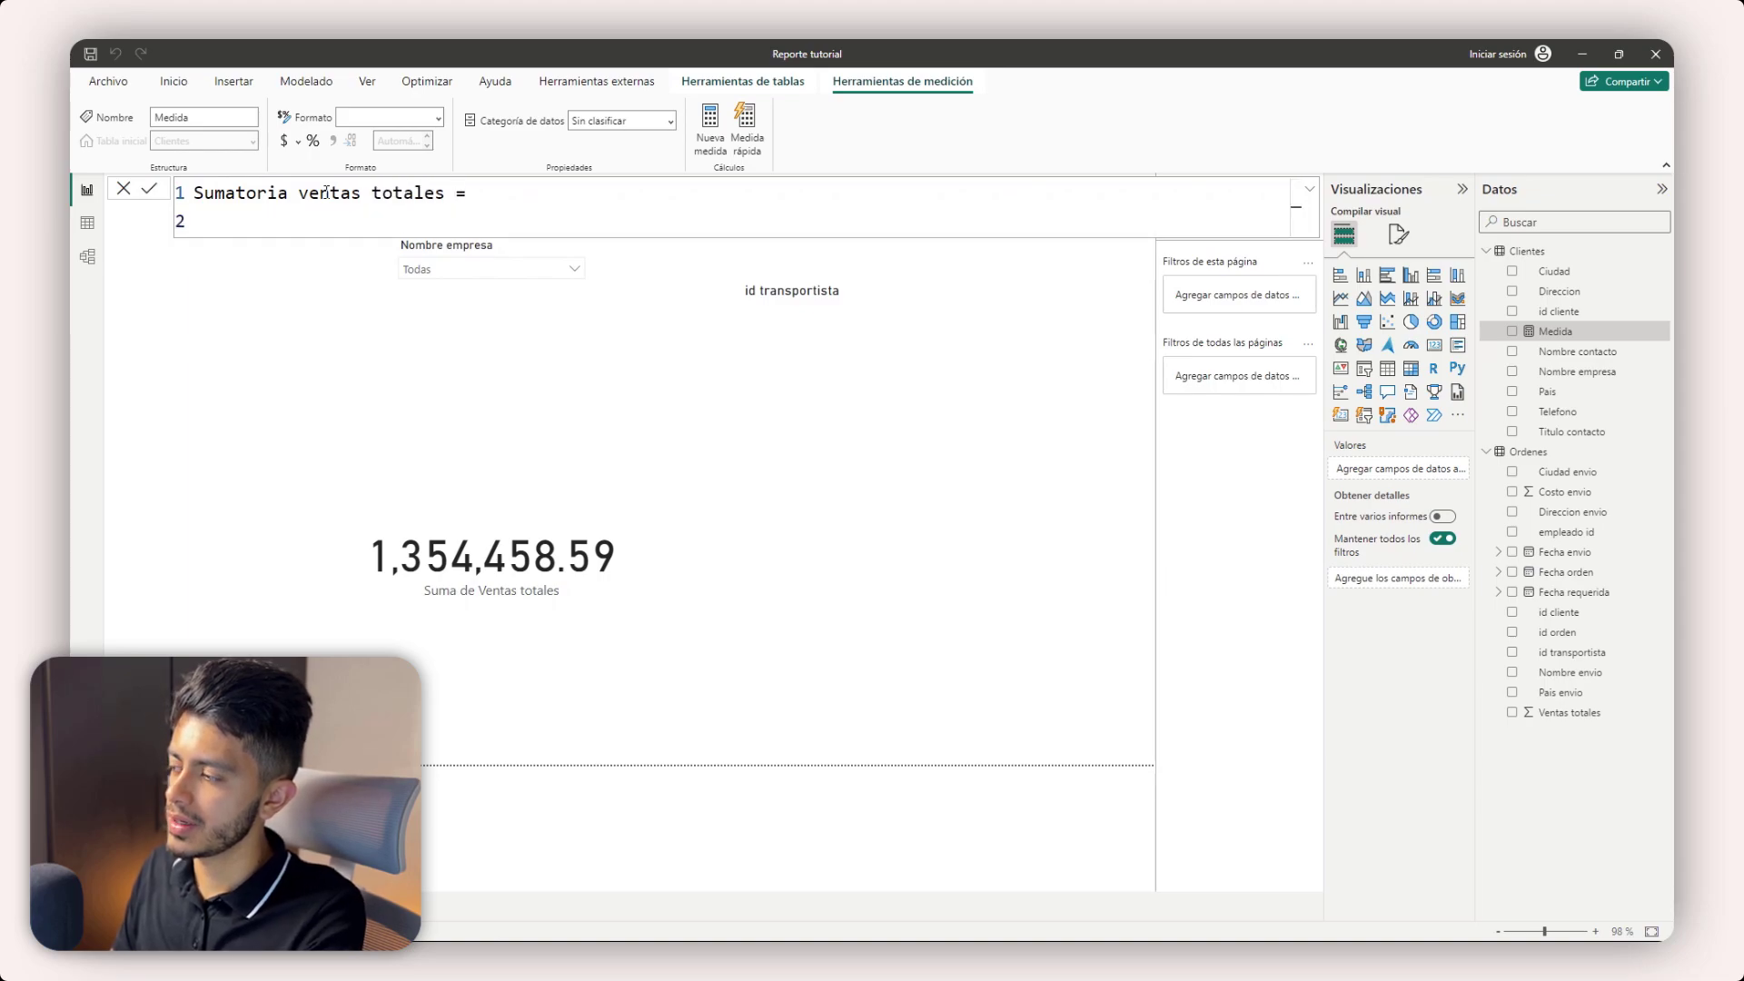
- Browse the DAX function suggestions beginning with s and begin the measure's formula with the SUM function
{"action": "type", "text": "sum"}
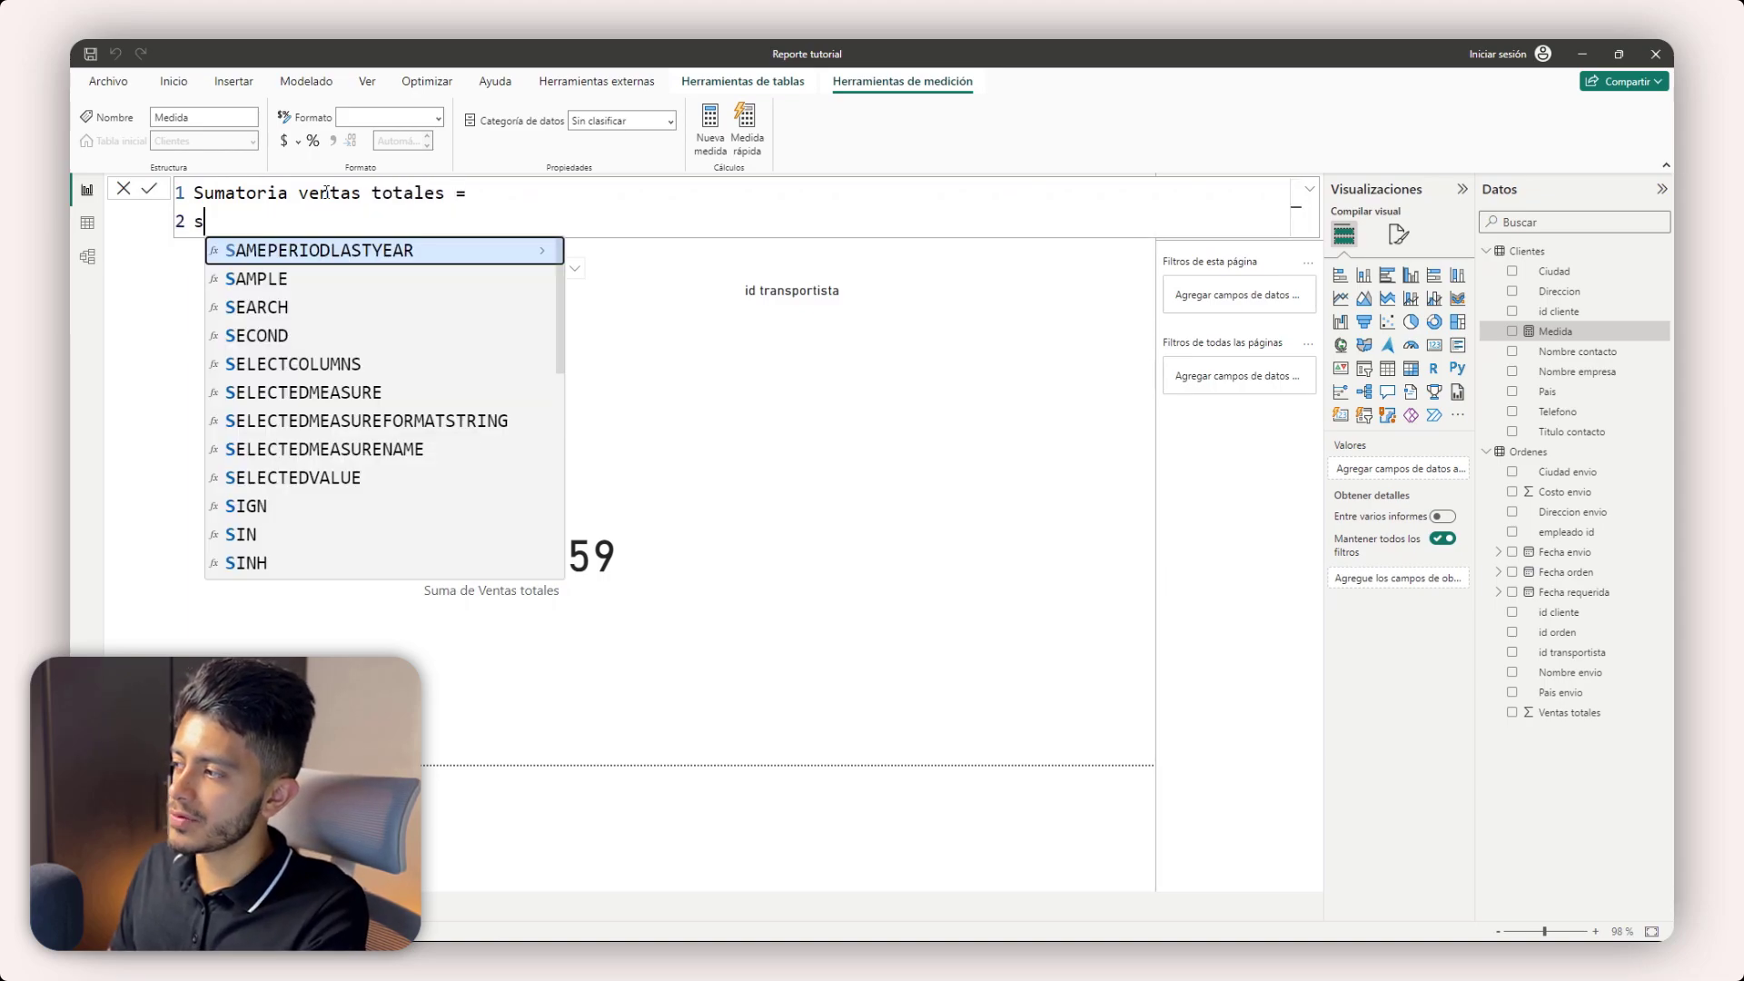
{"action": "key", "text": "BackSpace"}
{"action": "key", "text": "BackSpace"}
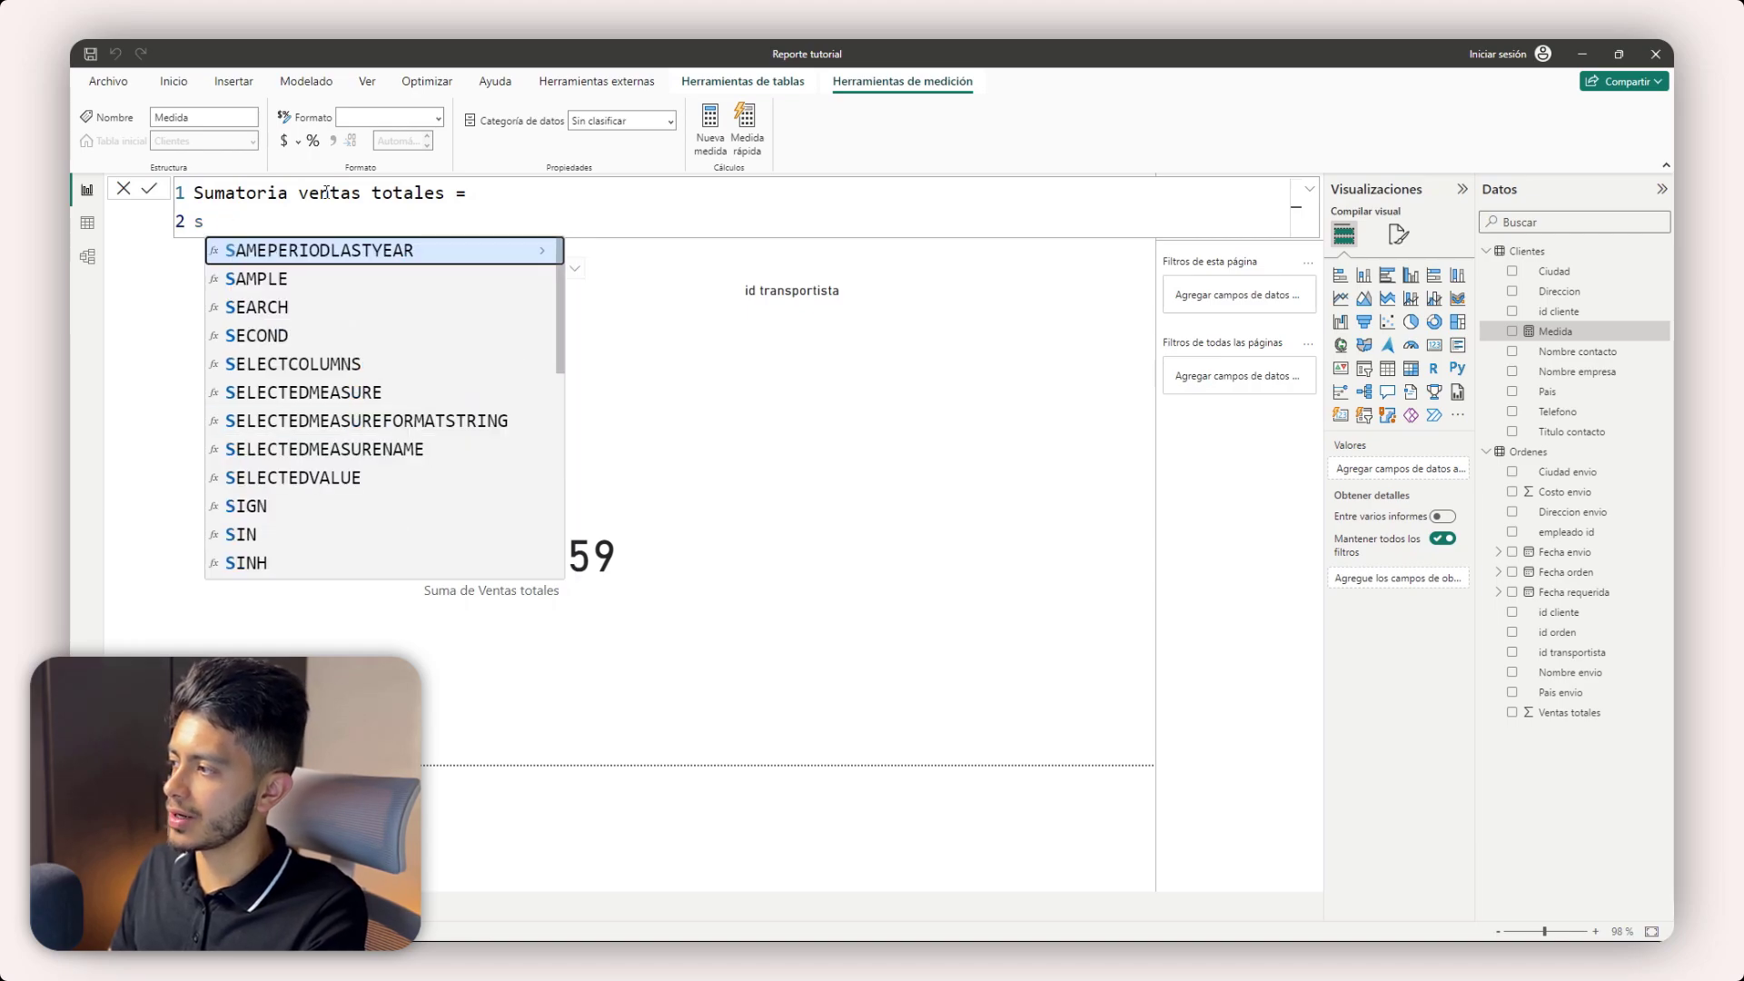
{"action": "key", "text": "Down"}
{"action": "key", "text": "Down"}
{"action": "key", "text": "Down"}
{"action": "key", "text": "Down"}
{"action": "key", "text": "Down"}
{"action": "key", "text": "Down"}
{"action": "key", "text": "Down"}
{"action": "key", "text": "Down"}
{"action": "key", "text": "Down"}
{"action": "key", "text": "Down"}
{"action": "key", "text": "Down"}
{"action": "key", "text": "Down"}
{"action": "key", "text": "Down"}
{"action": "key", "text": "Down"}
{"action": "key", "text": "Down"}
{"action": "key", "text": "Down"}
{"action": "key", "text": "Down"}
{"action": "key", "text": "Down"}
{"action": "key", "text": "Down"}
{"action": "key", "text": "Down"}
{"action": "key", "text": "Down"}
{"action": "key", "text": "Down"}
{"action": "key", "text": "Down"}
{"action": "key", "text": "Down"}
{"action": "key", "text": "Down"}
{"action": "key", "text": "Down"}
{"action": "key", "text": "Down"}
{"action": "key", "text": "Down"}
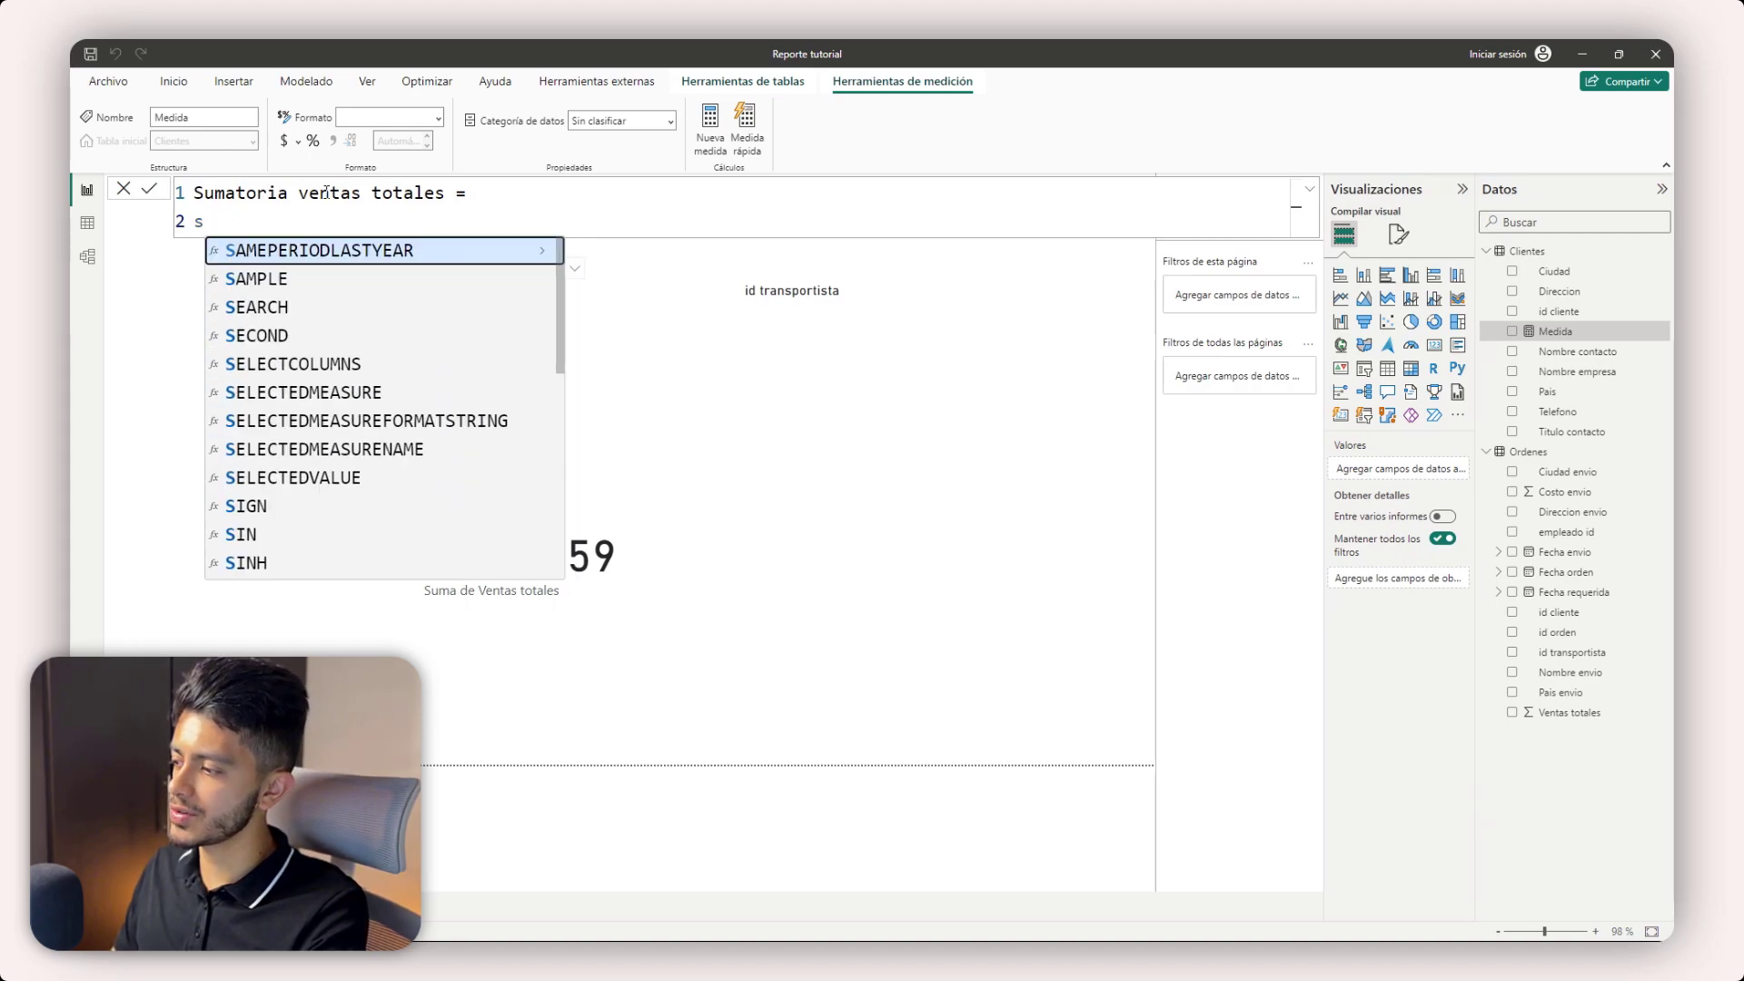
{"action": "key", "text": "Down"}
{"action": "key", "text": "Down"}
{"action": "key", "text": "Down"}
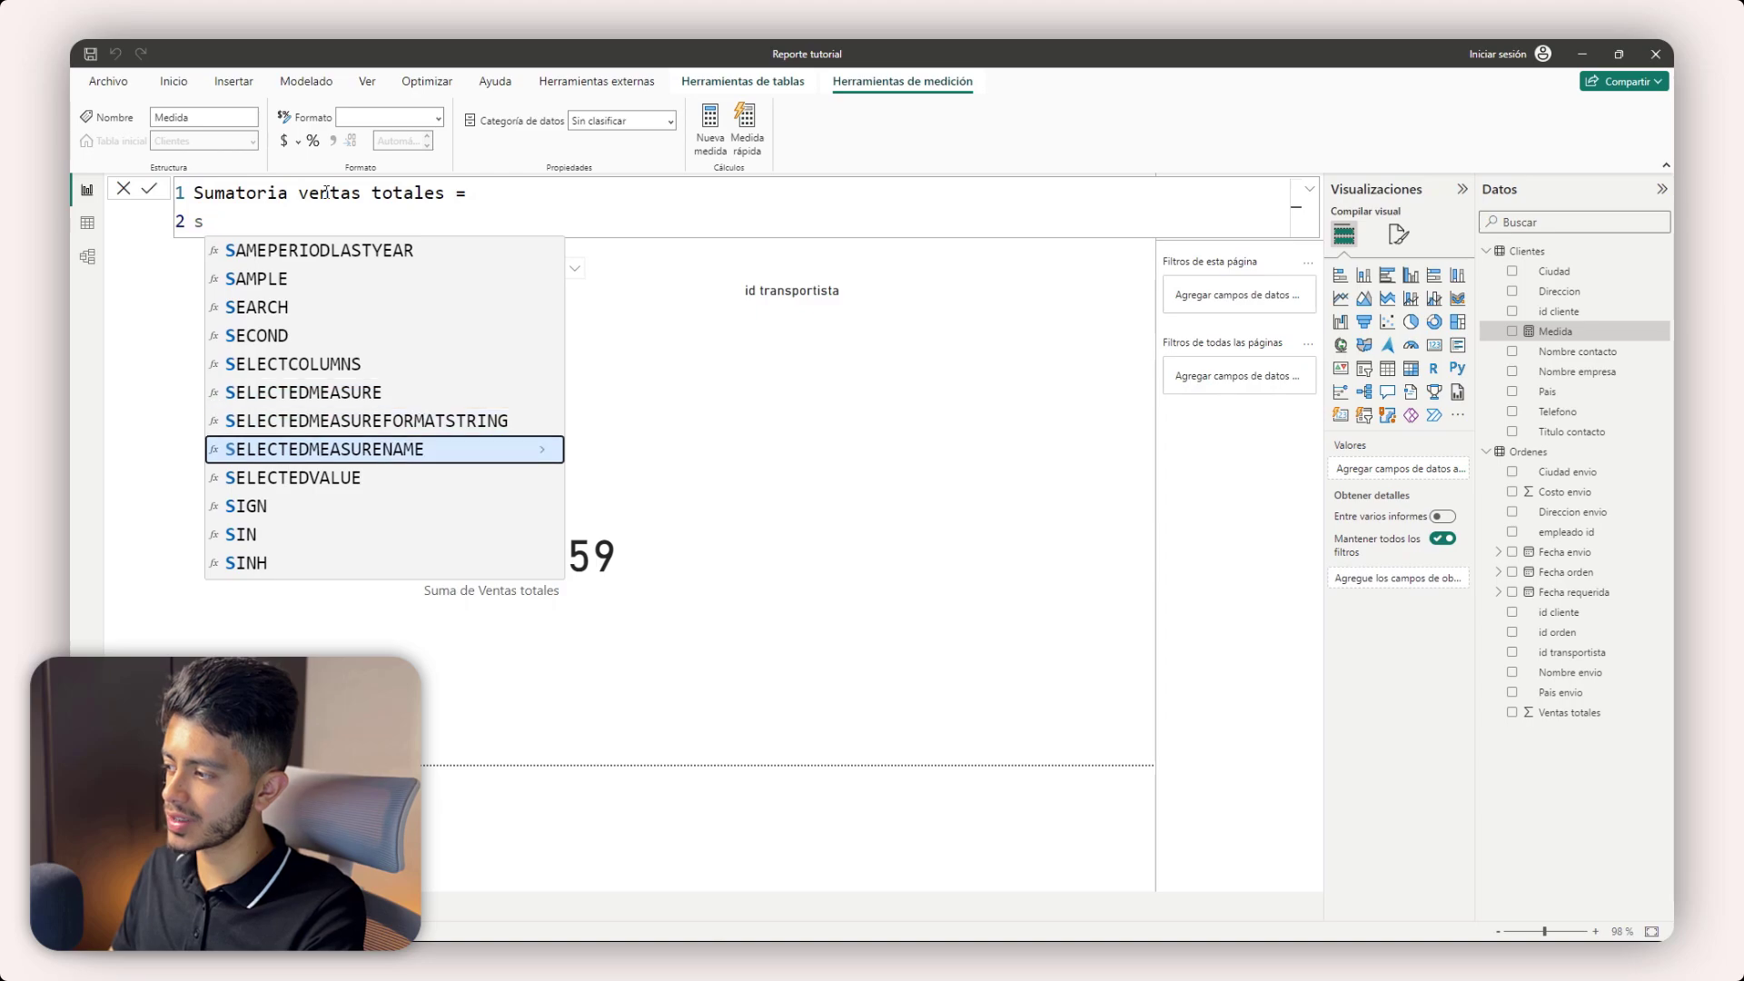
{"action": "type", "text": "um("}
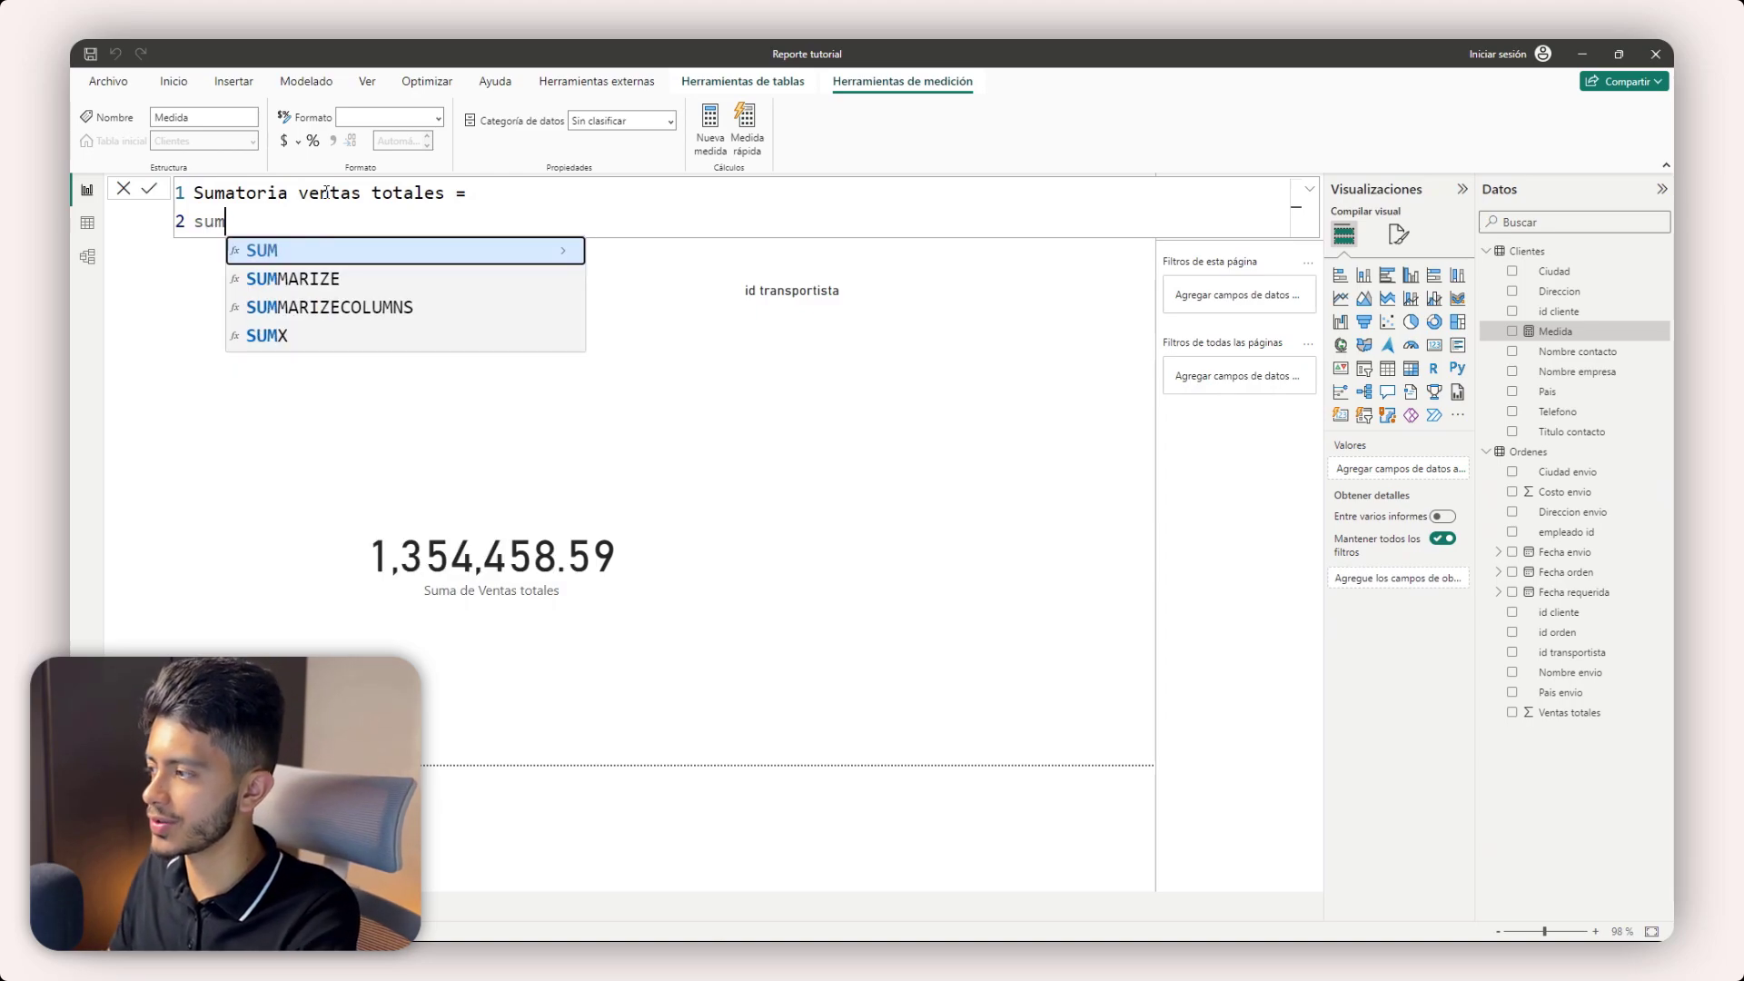
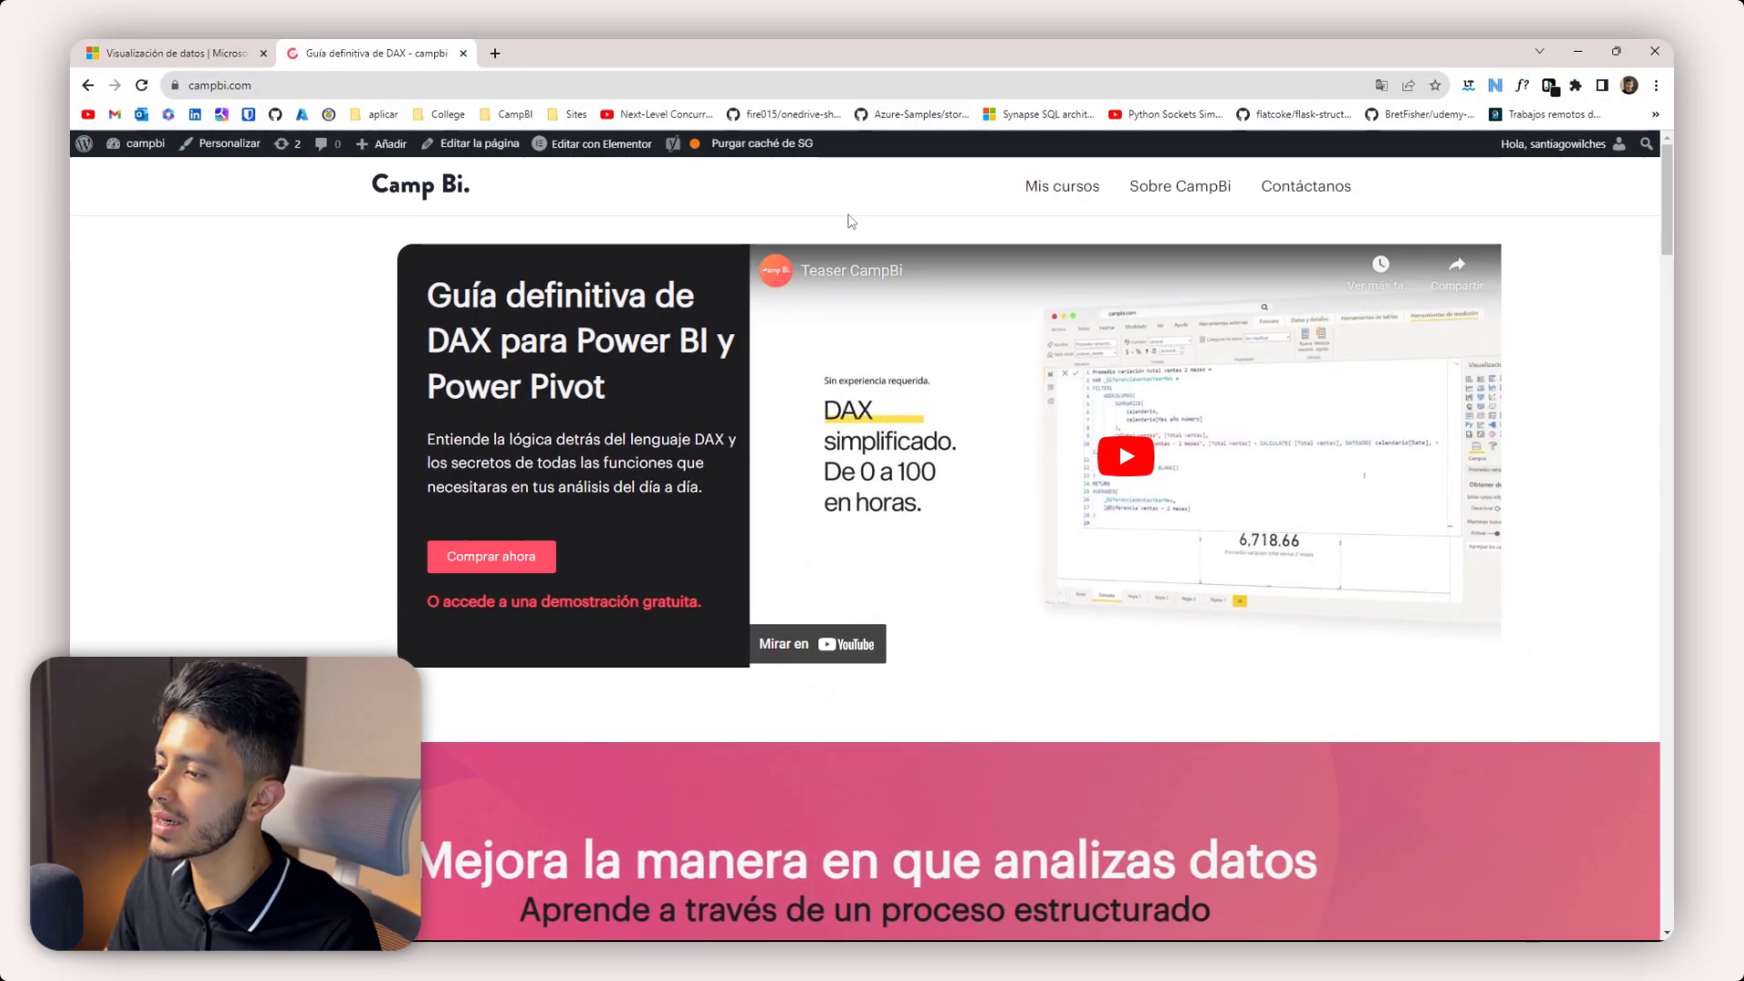
- Look through the DAX course page on campbi.com in the browser, from its introduction to the FAQ and back, and return to Power BI
{"action": "scroll", "coordinate": [851, 222], "scroll_direction": "down", "scroll_amount": 3}
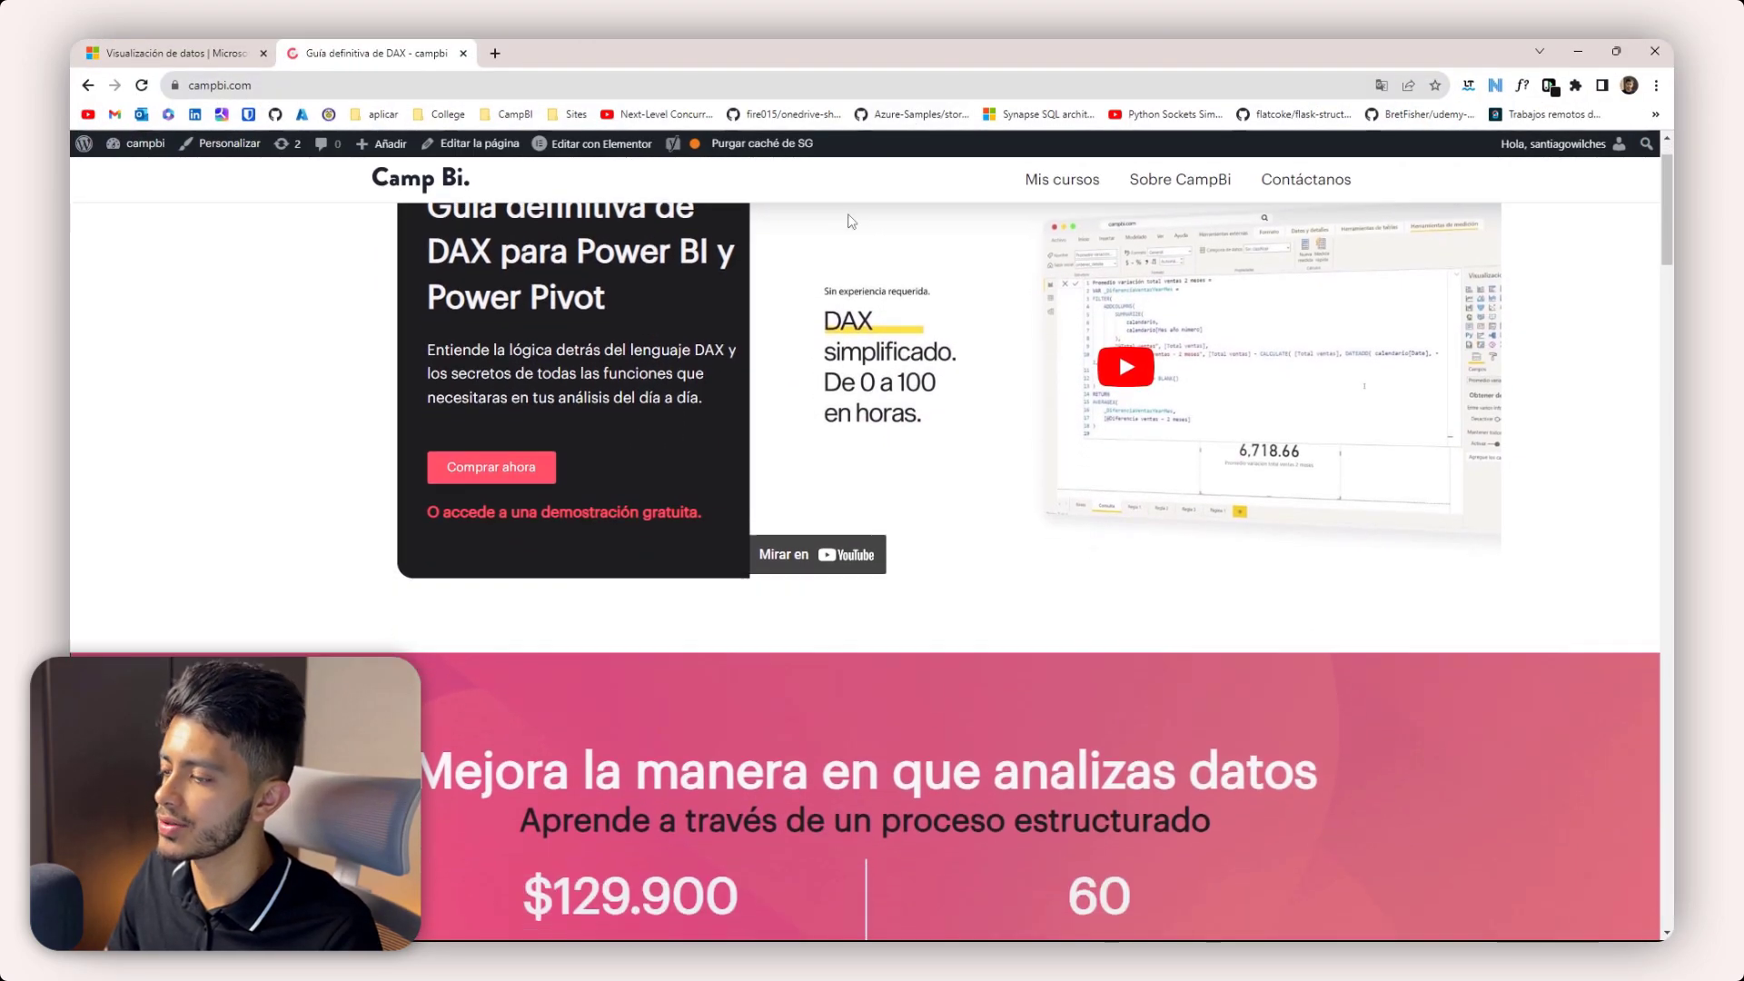
{"action": "scroll", "coordinate": [851, 221], "scroll_direction": "up", "scroll_amount": 3}
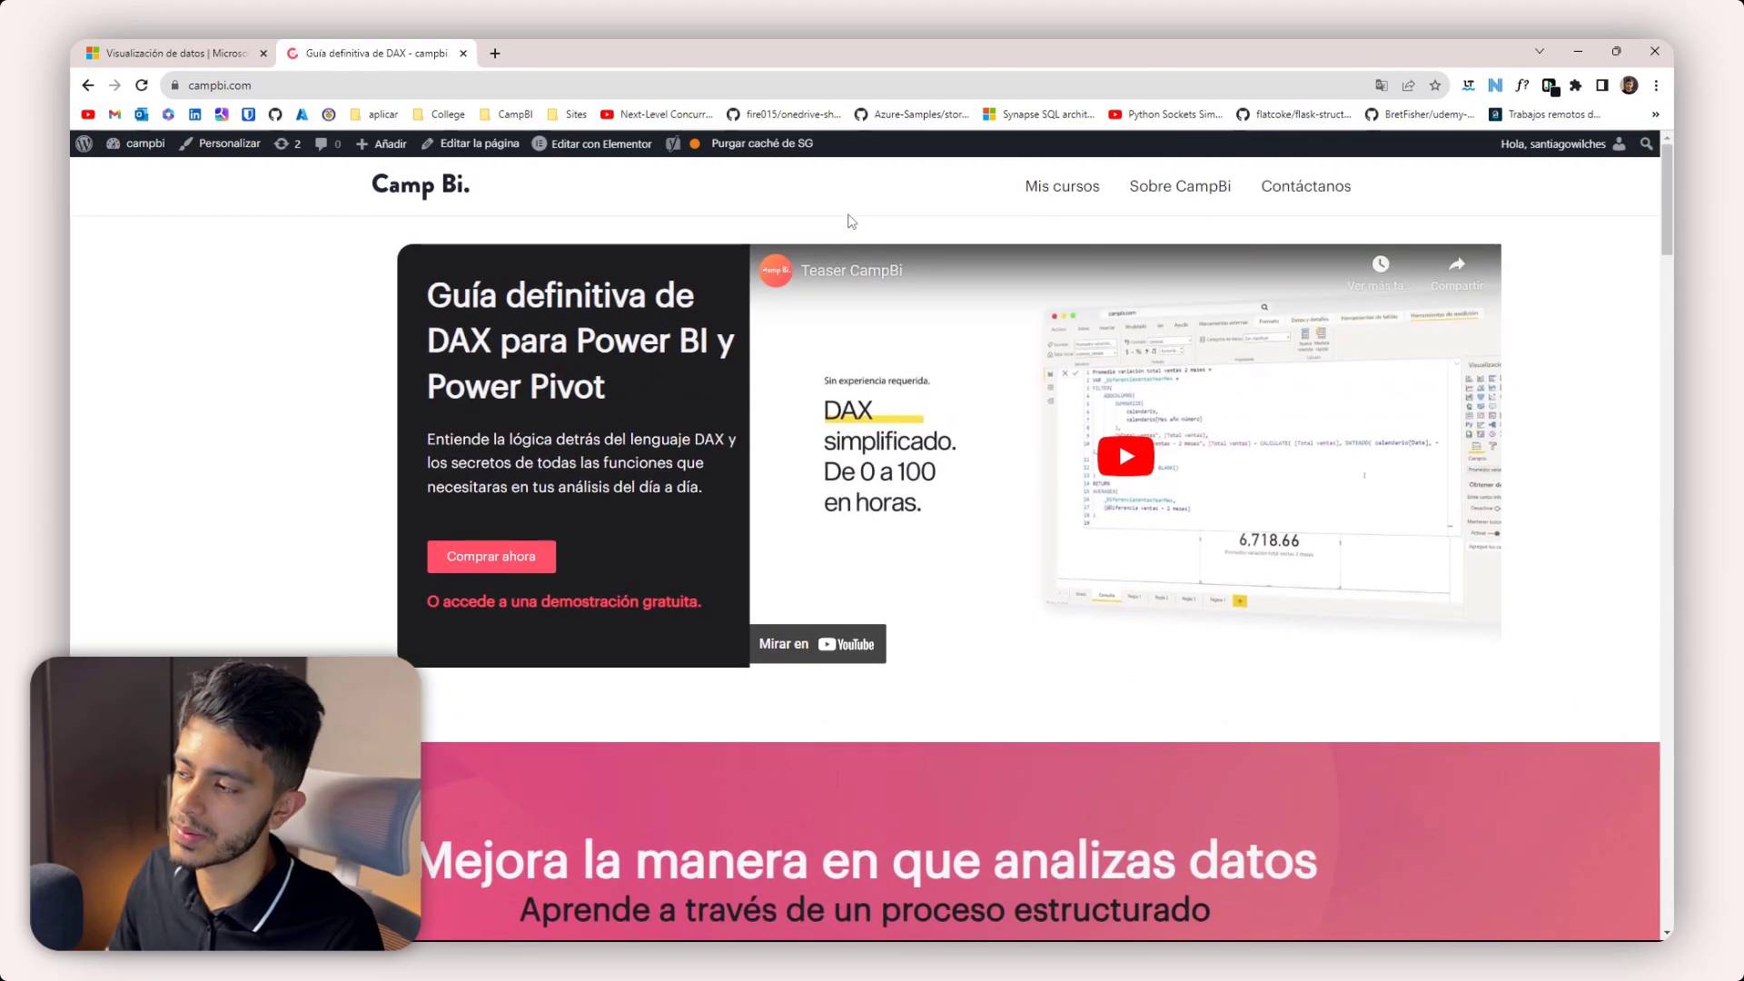
{"action": "scroll", "coordinate": [851, 221], "scroll_direction": "down", "scroll_amount": 6}
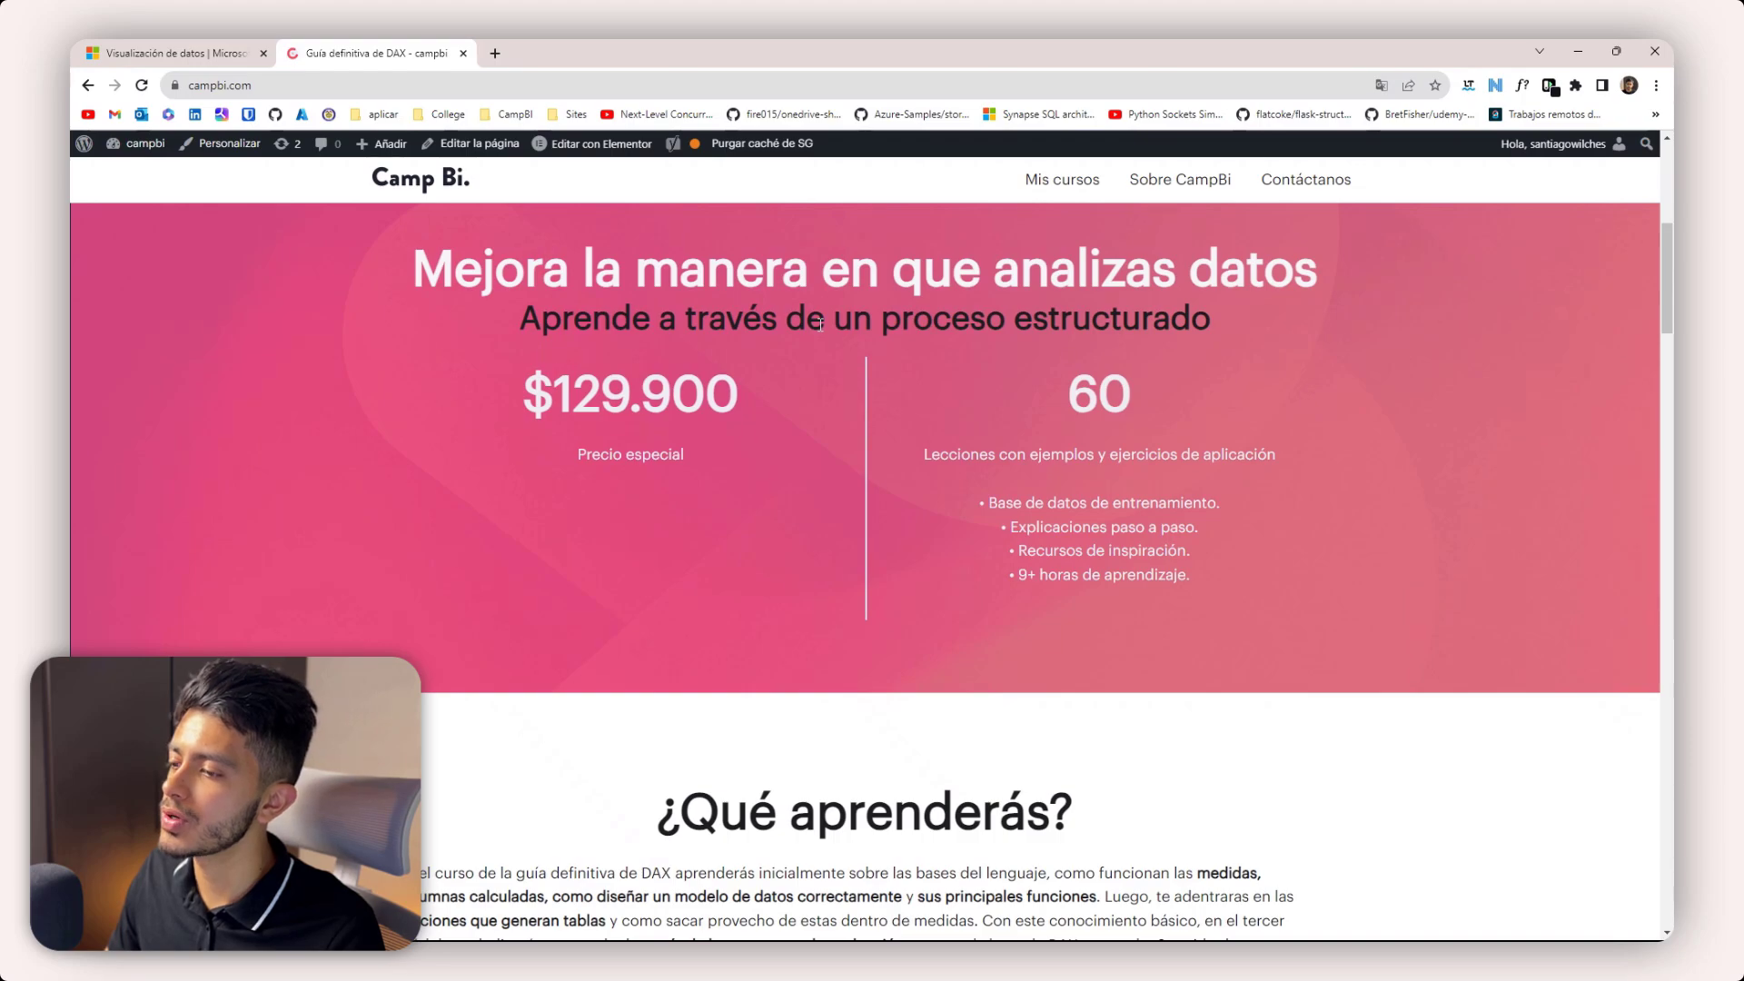
{"action": "scroll", "coordinate": [820, 324], "scroll_direction": "down", "scroll_amount": 8}
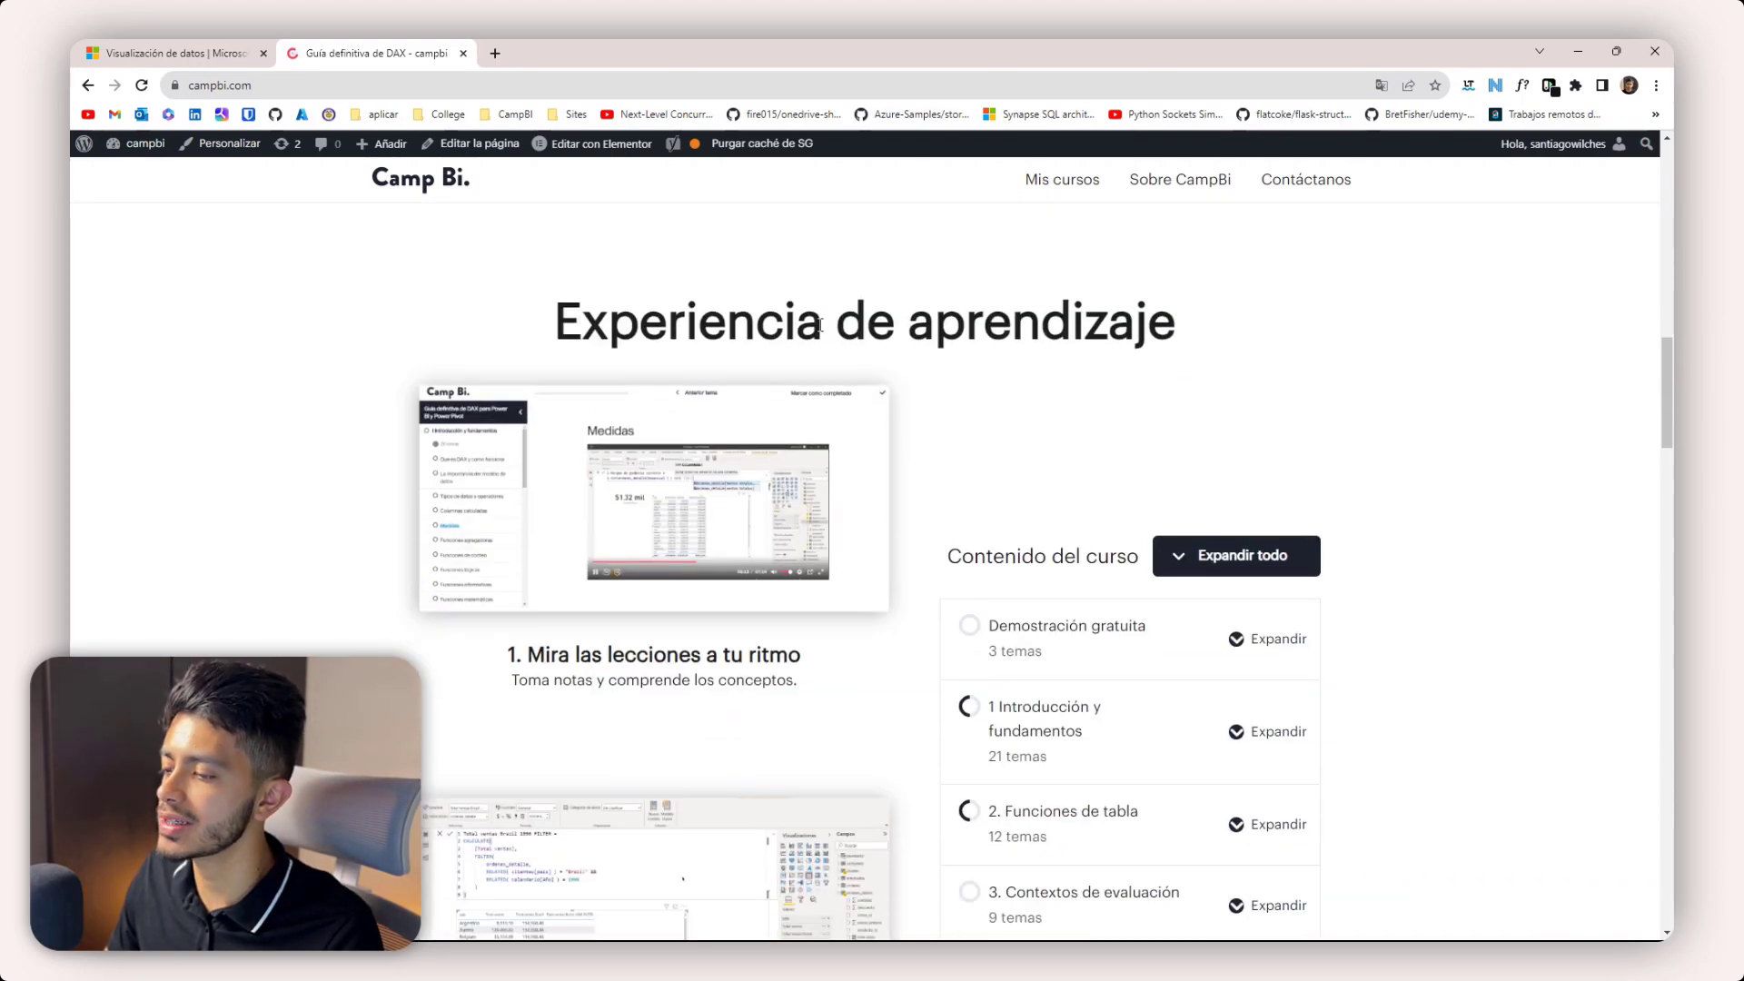
{"action": "scroll", "coordinate": [820, 324], "scroll_direction": "down", "scroll_amount": 1}
{"action": "scroll", "coordinate": [968, 342], "scroll_direction": "down", "scroll_amount": 2}
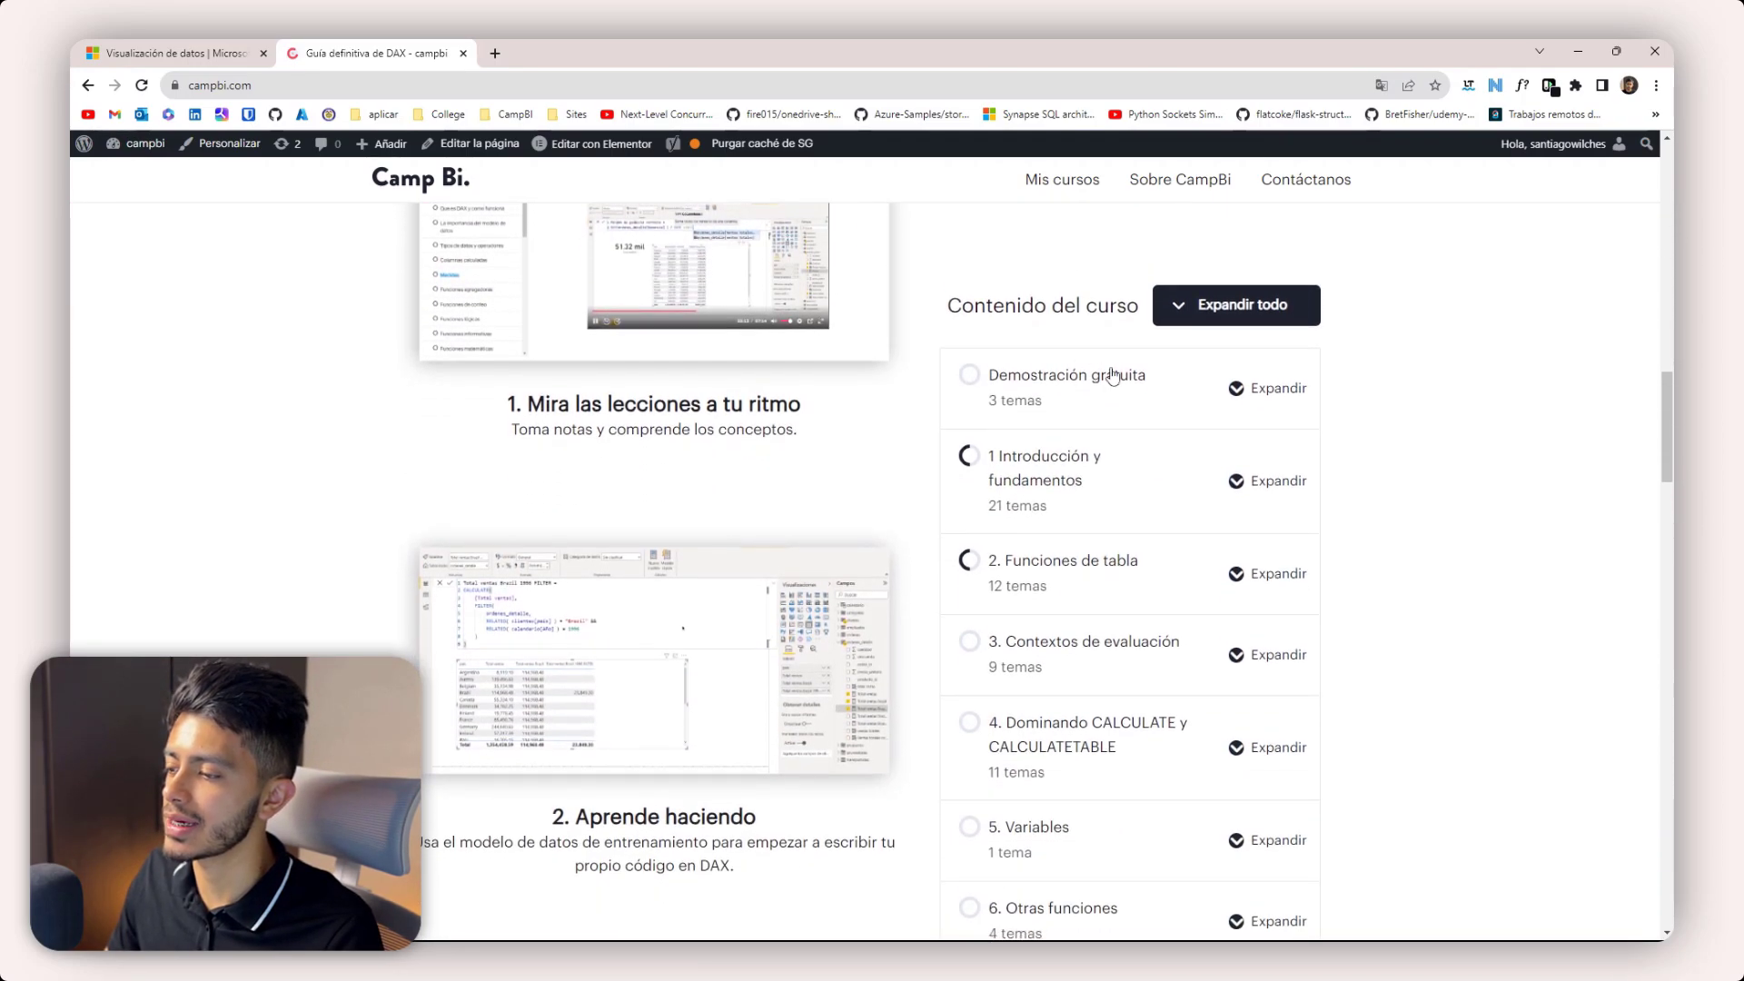
{"action": "scroll", "coordinate": [935, 411], "scroll_direction": "up", "scroll_amount": 2}
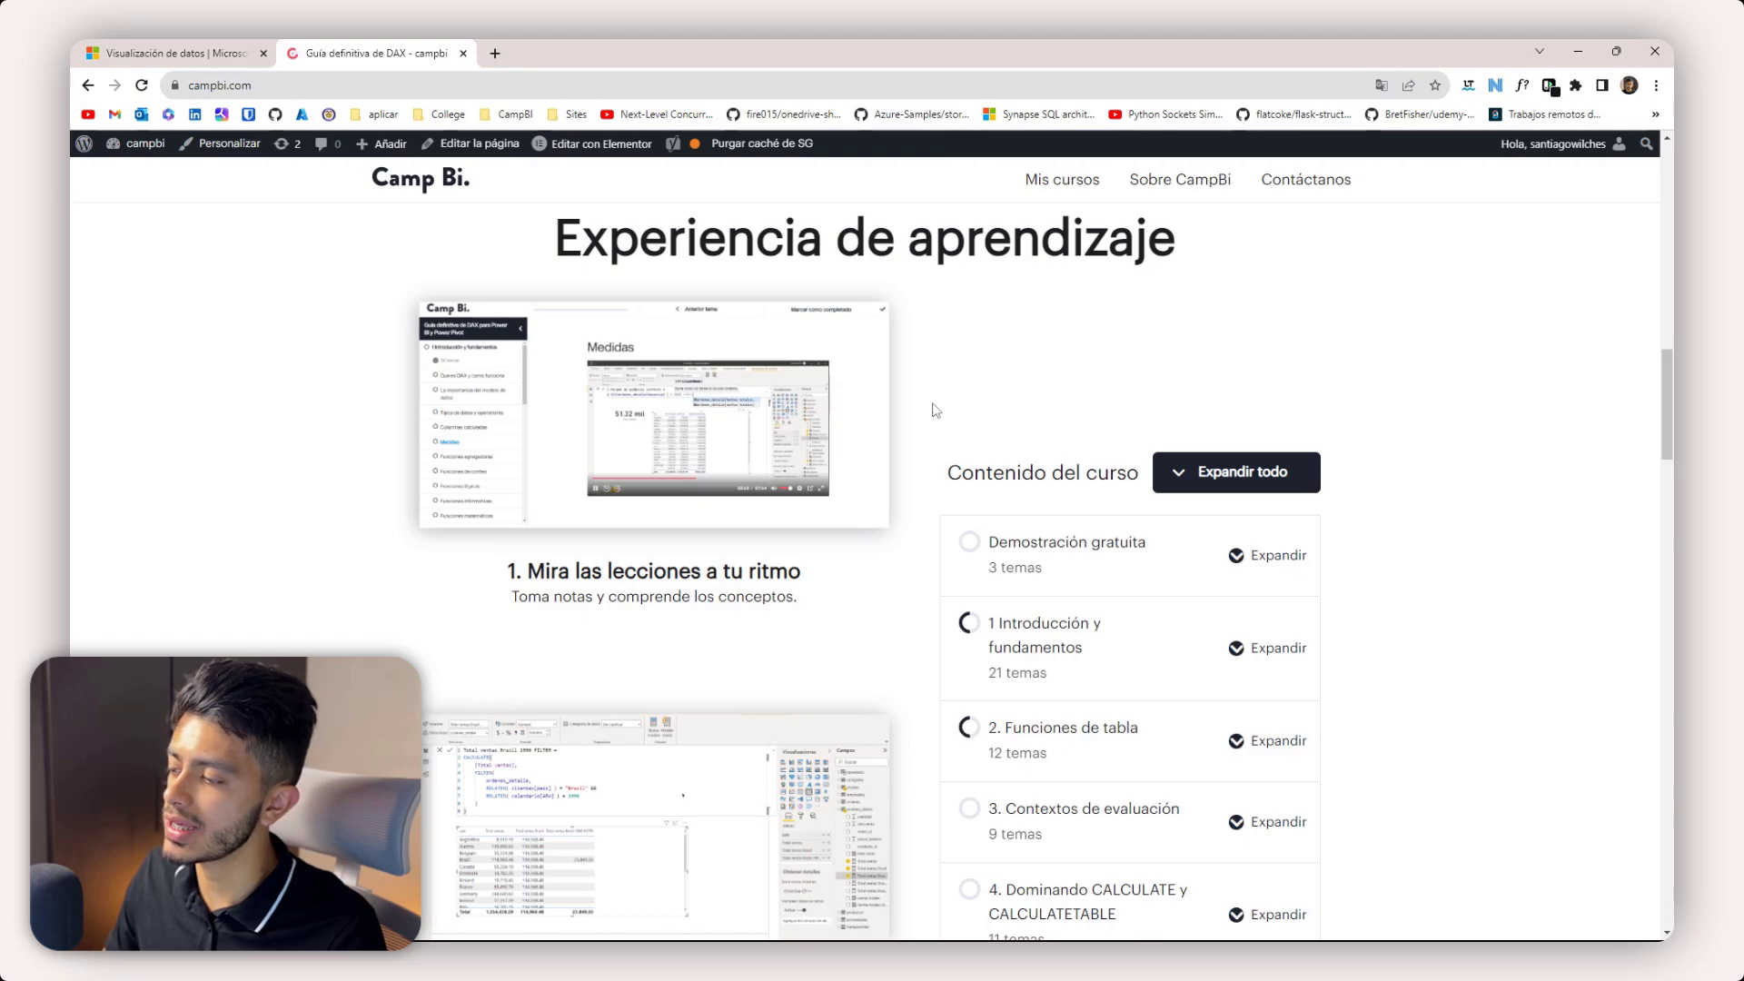
{"action": "scroll", "coordinate": [935, 411], "scroll_direction": "down", "scroll_amount": 15}
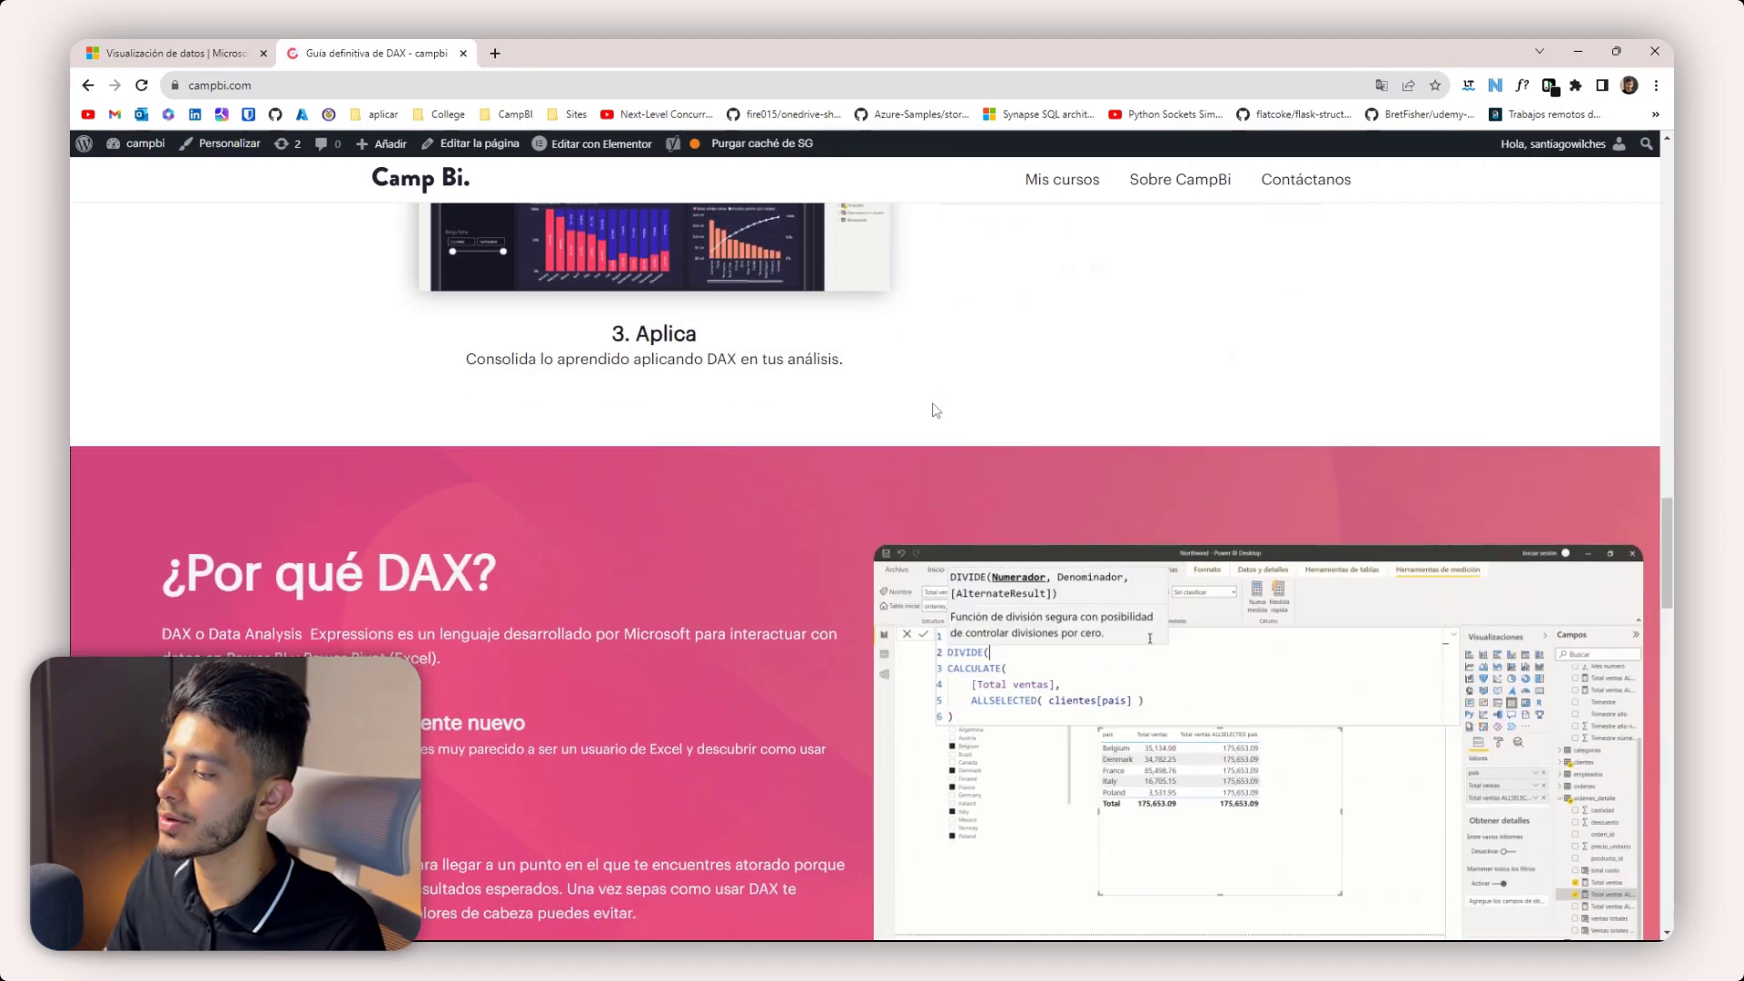
{"action": "scroll", "coordinate": [935, 411], "scroll_direction": "down", "scroll_amount": 3}
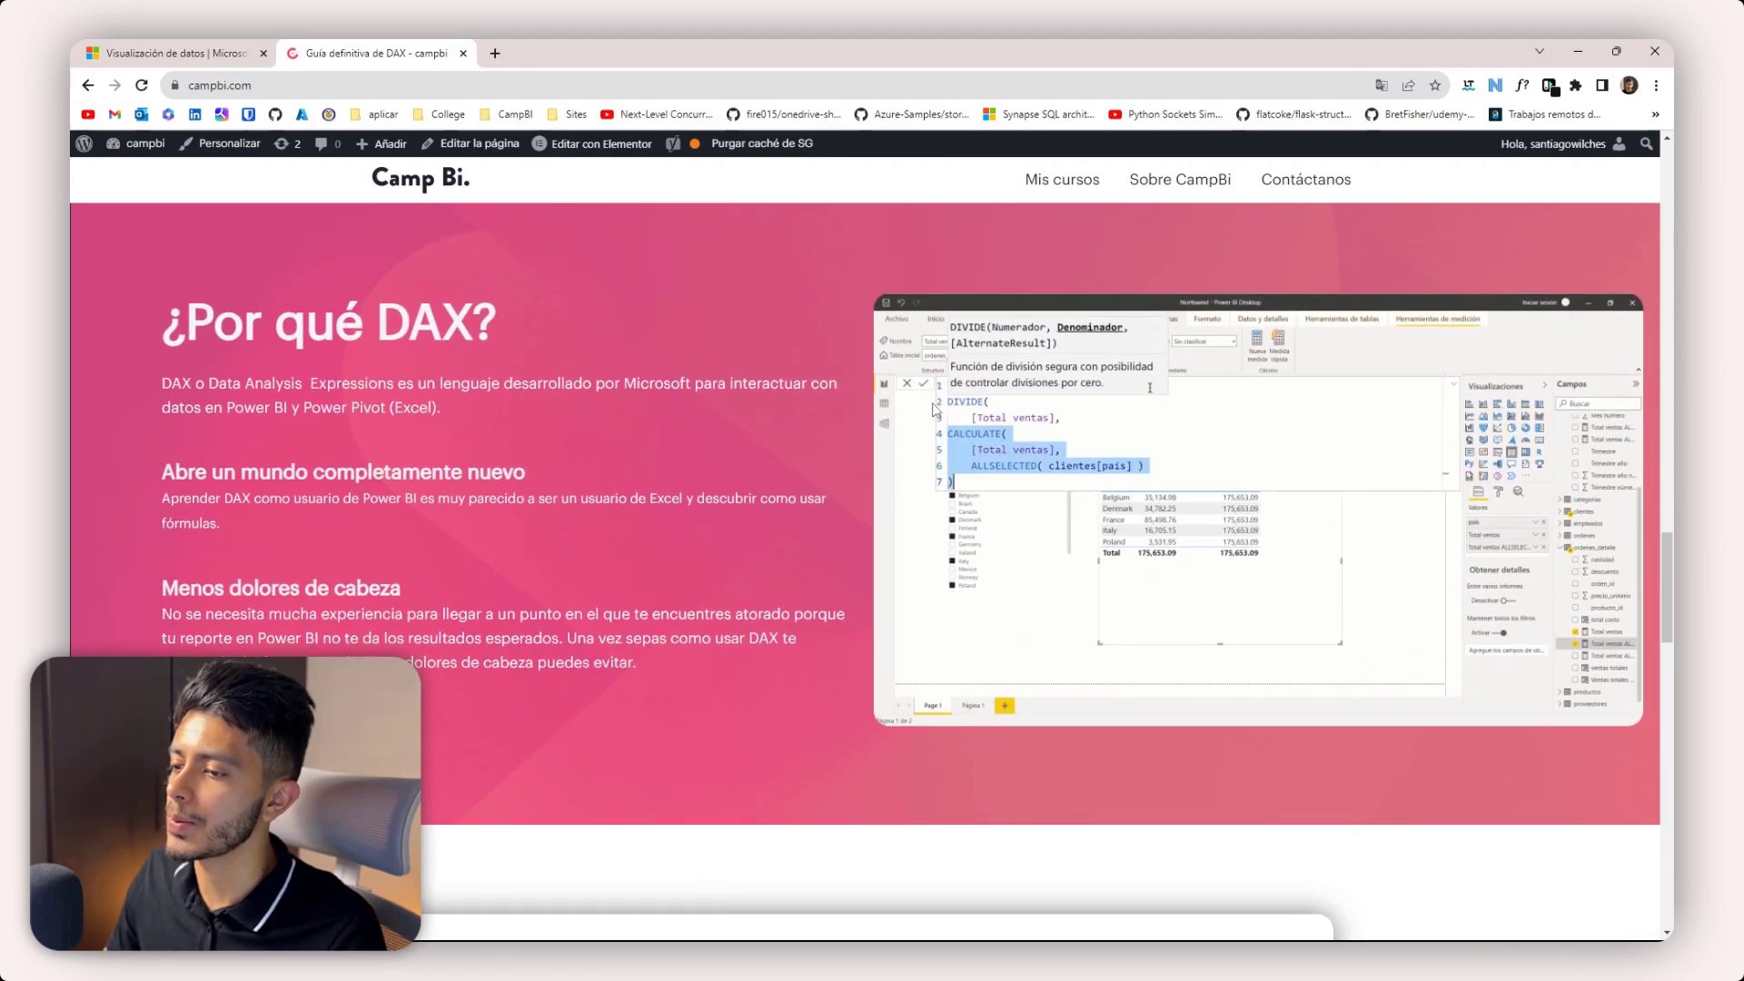
{"action": "scroll", "coordinate": [935, 410], "scroll_direction": "down", "scroll_amount": 1}
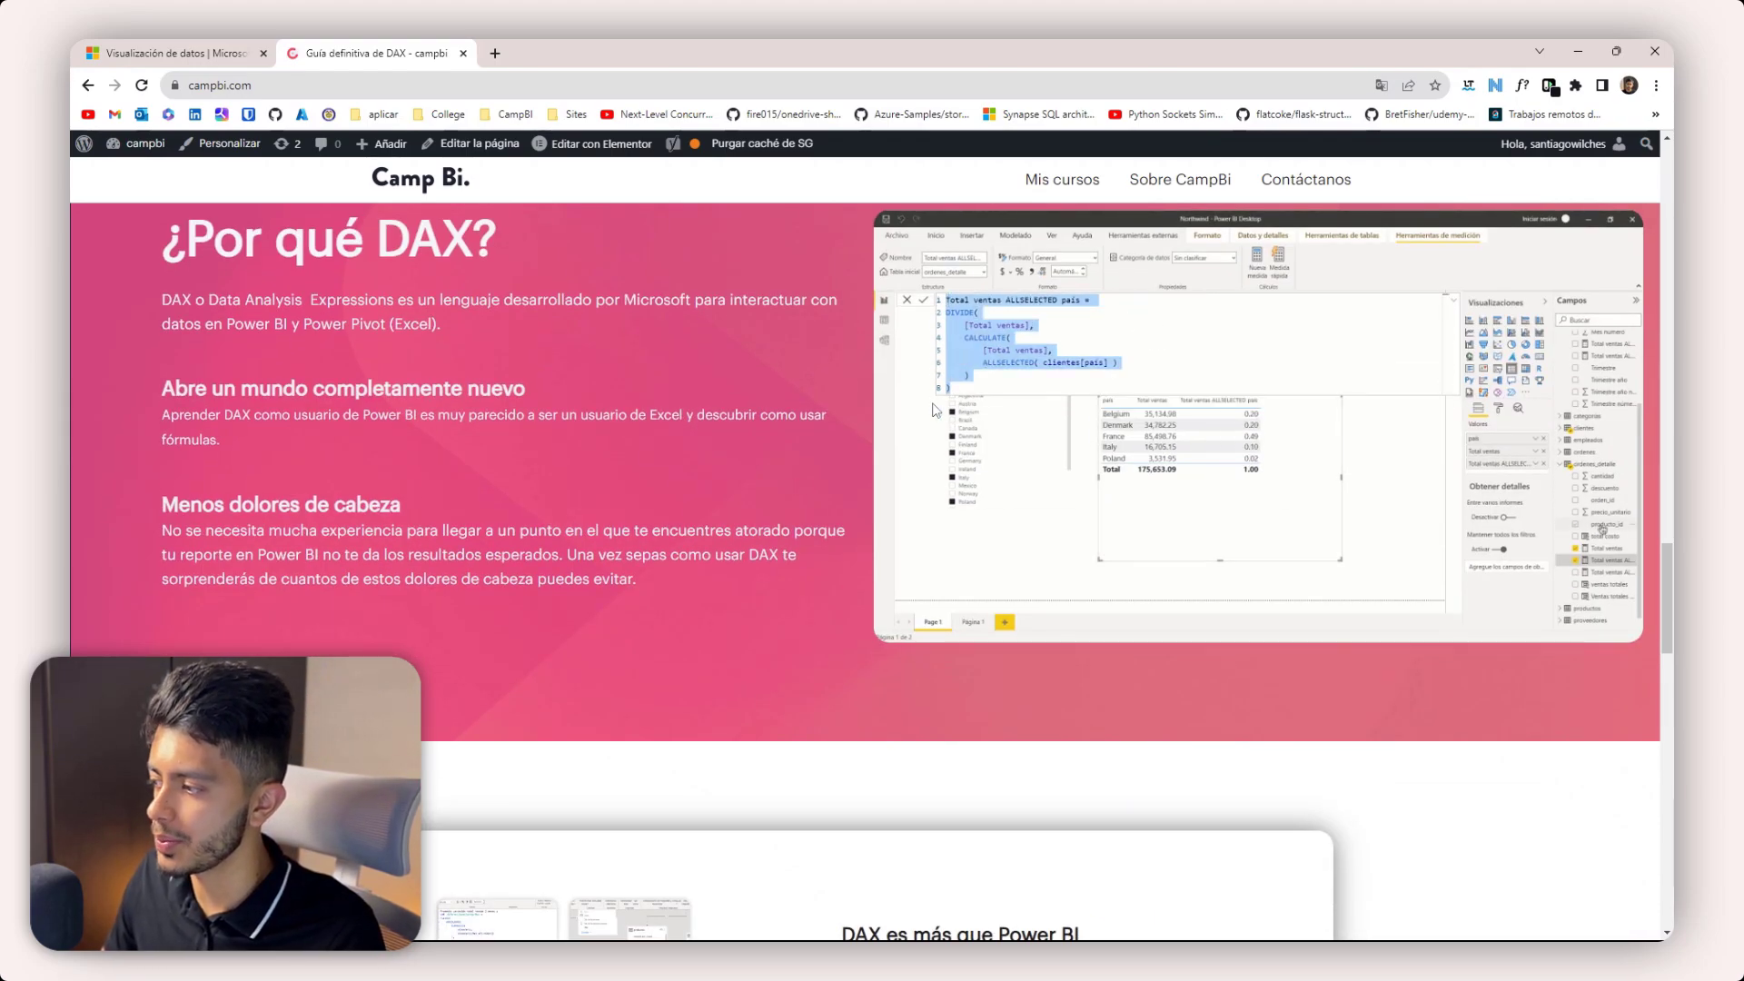
{"action": "scroll", "coordinate": [935, 410], "scroll_direction": "down", "scroll_amount": 5}
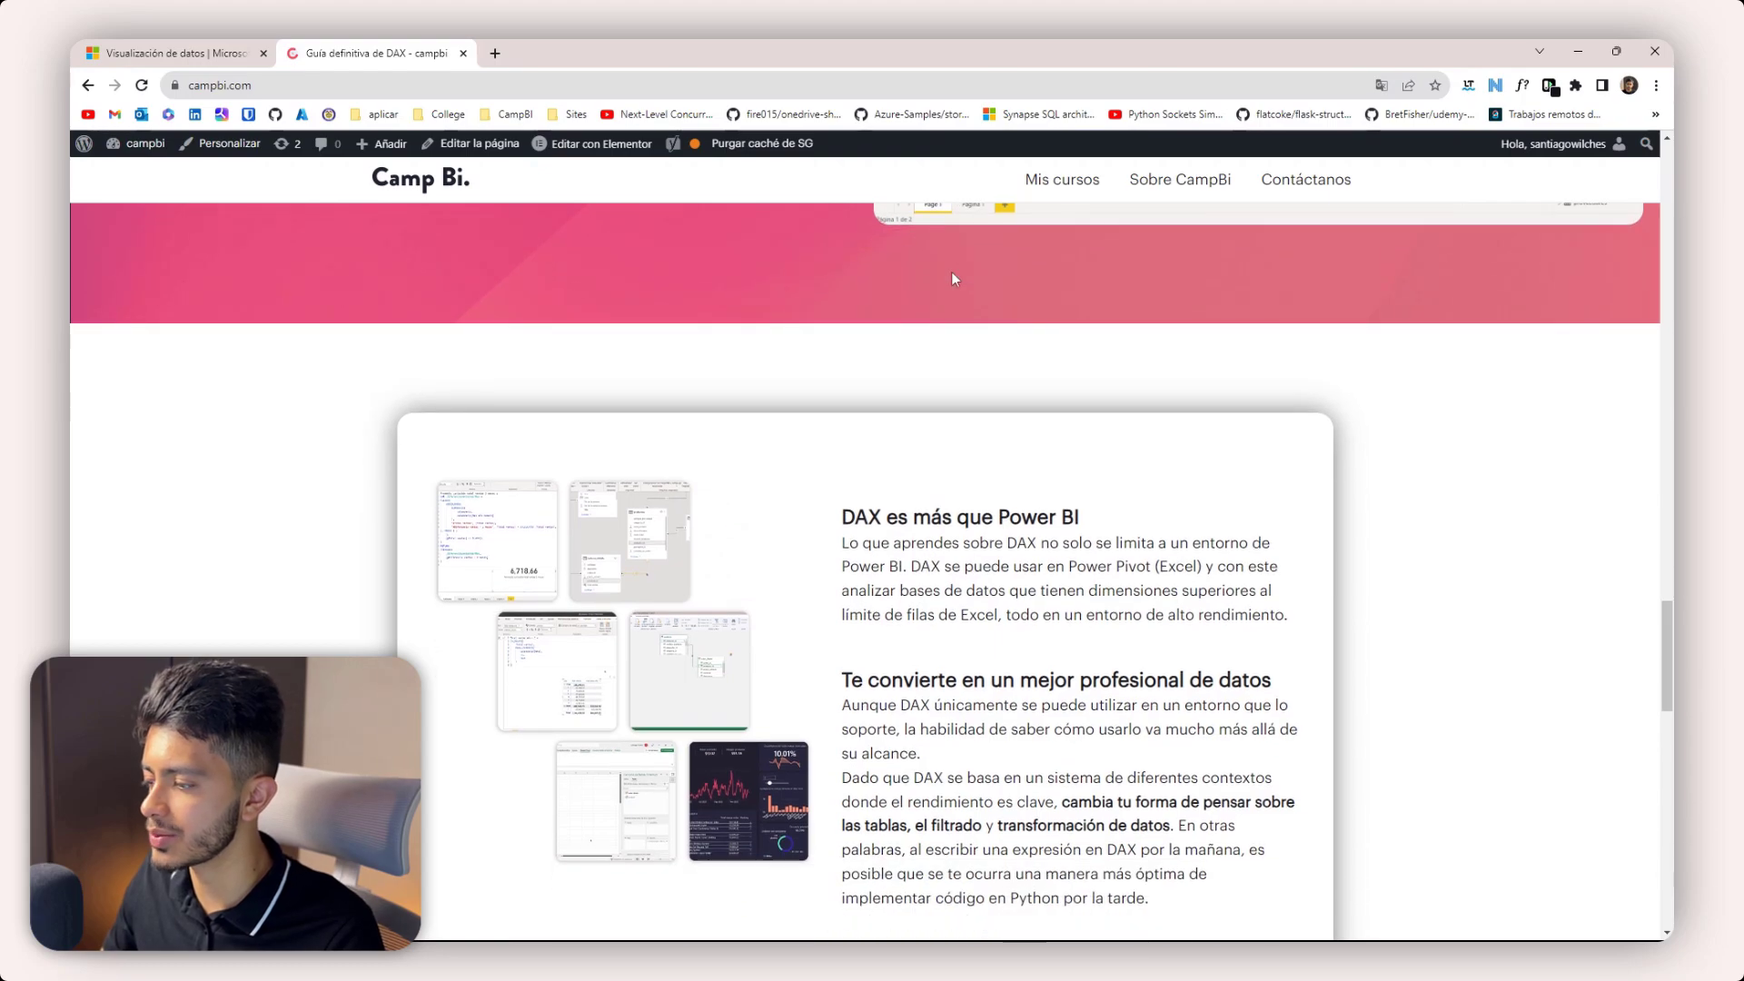
{"action": "scroll", "coordinate": [952, 278], "scroll_direction": "down", "scroll_amount": 4}
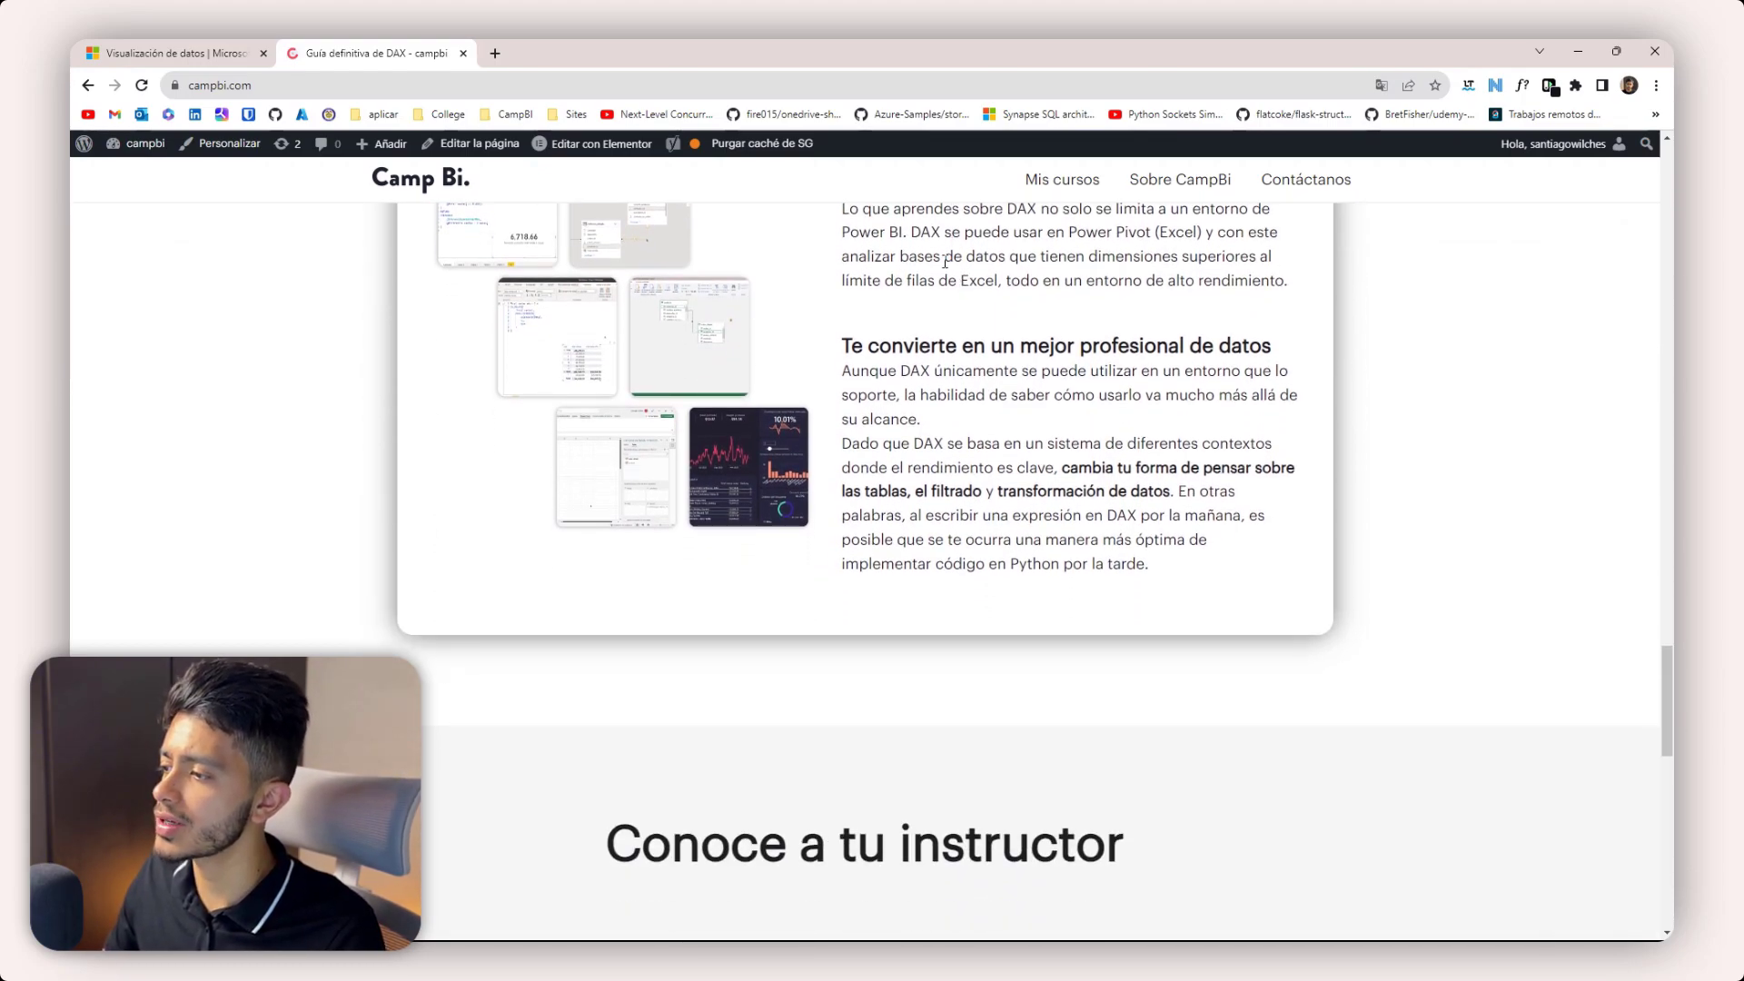
{"action": "scroll", "coordinate": [944, 264], "scroll_direction": "down", "scroll_amount": 5}
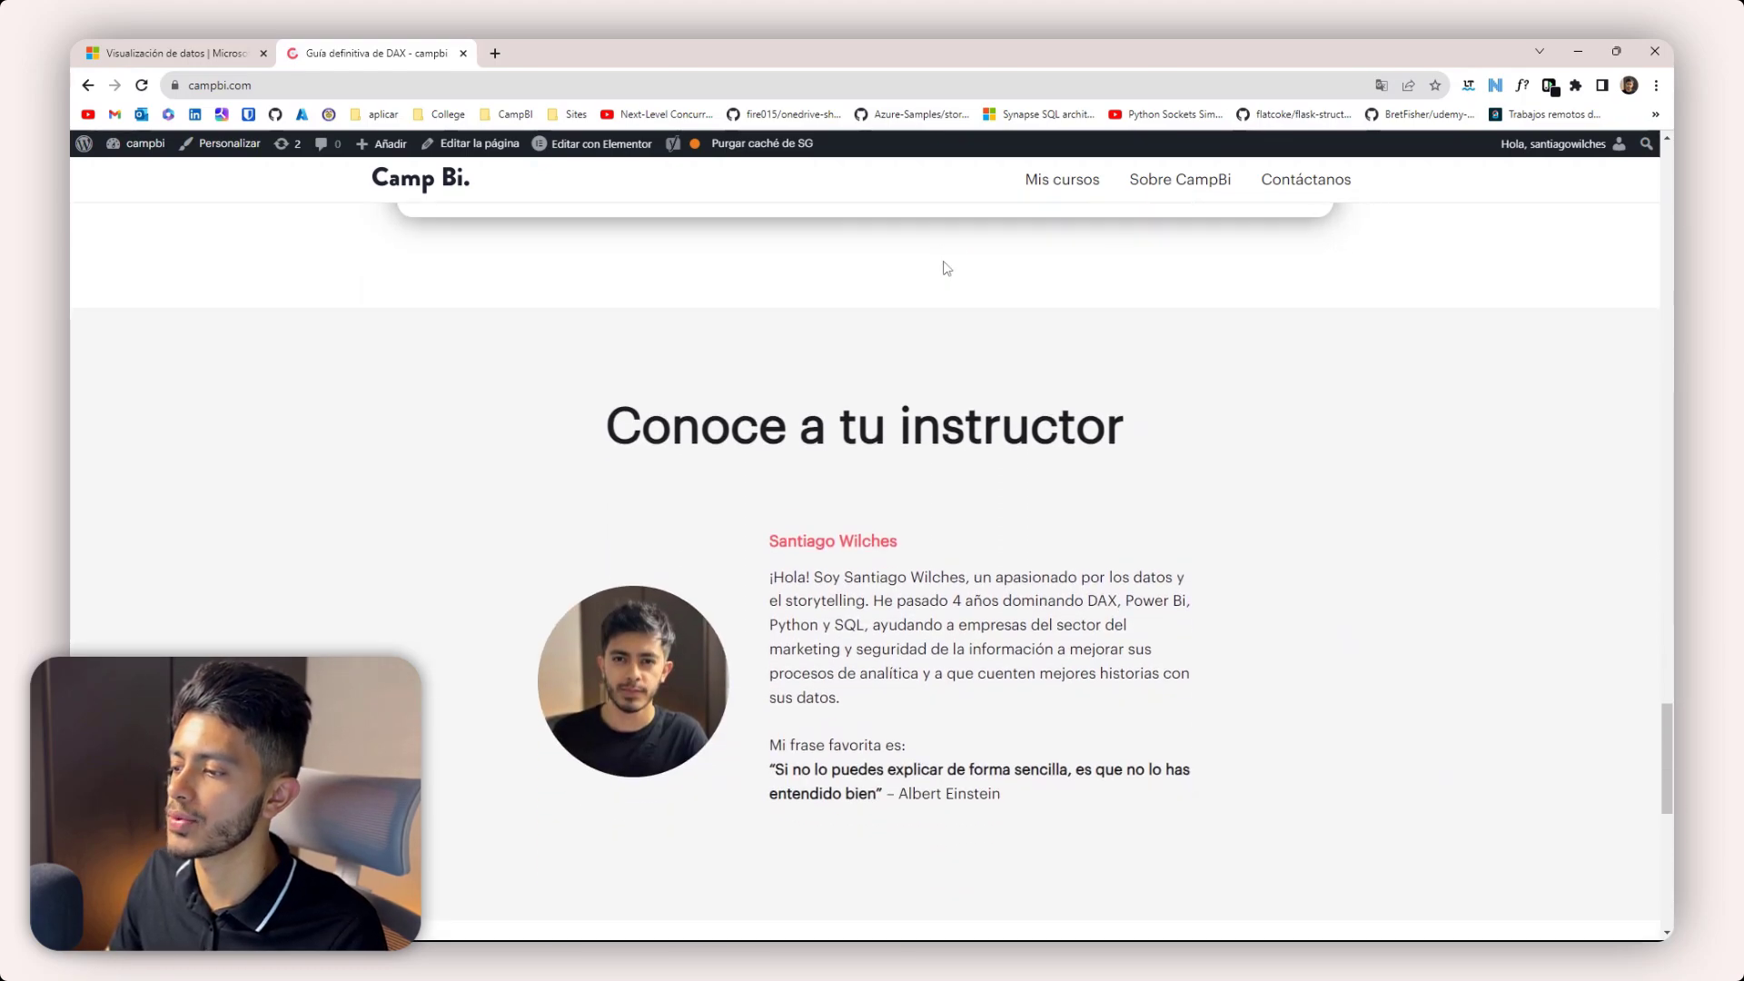
{"action": "scroll", "coordinate": [947, 268], "scroll_direction": "down", "scroll_amount": 4}
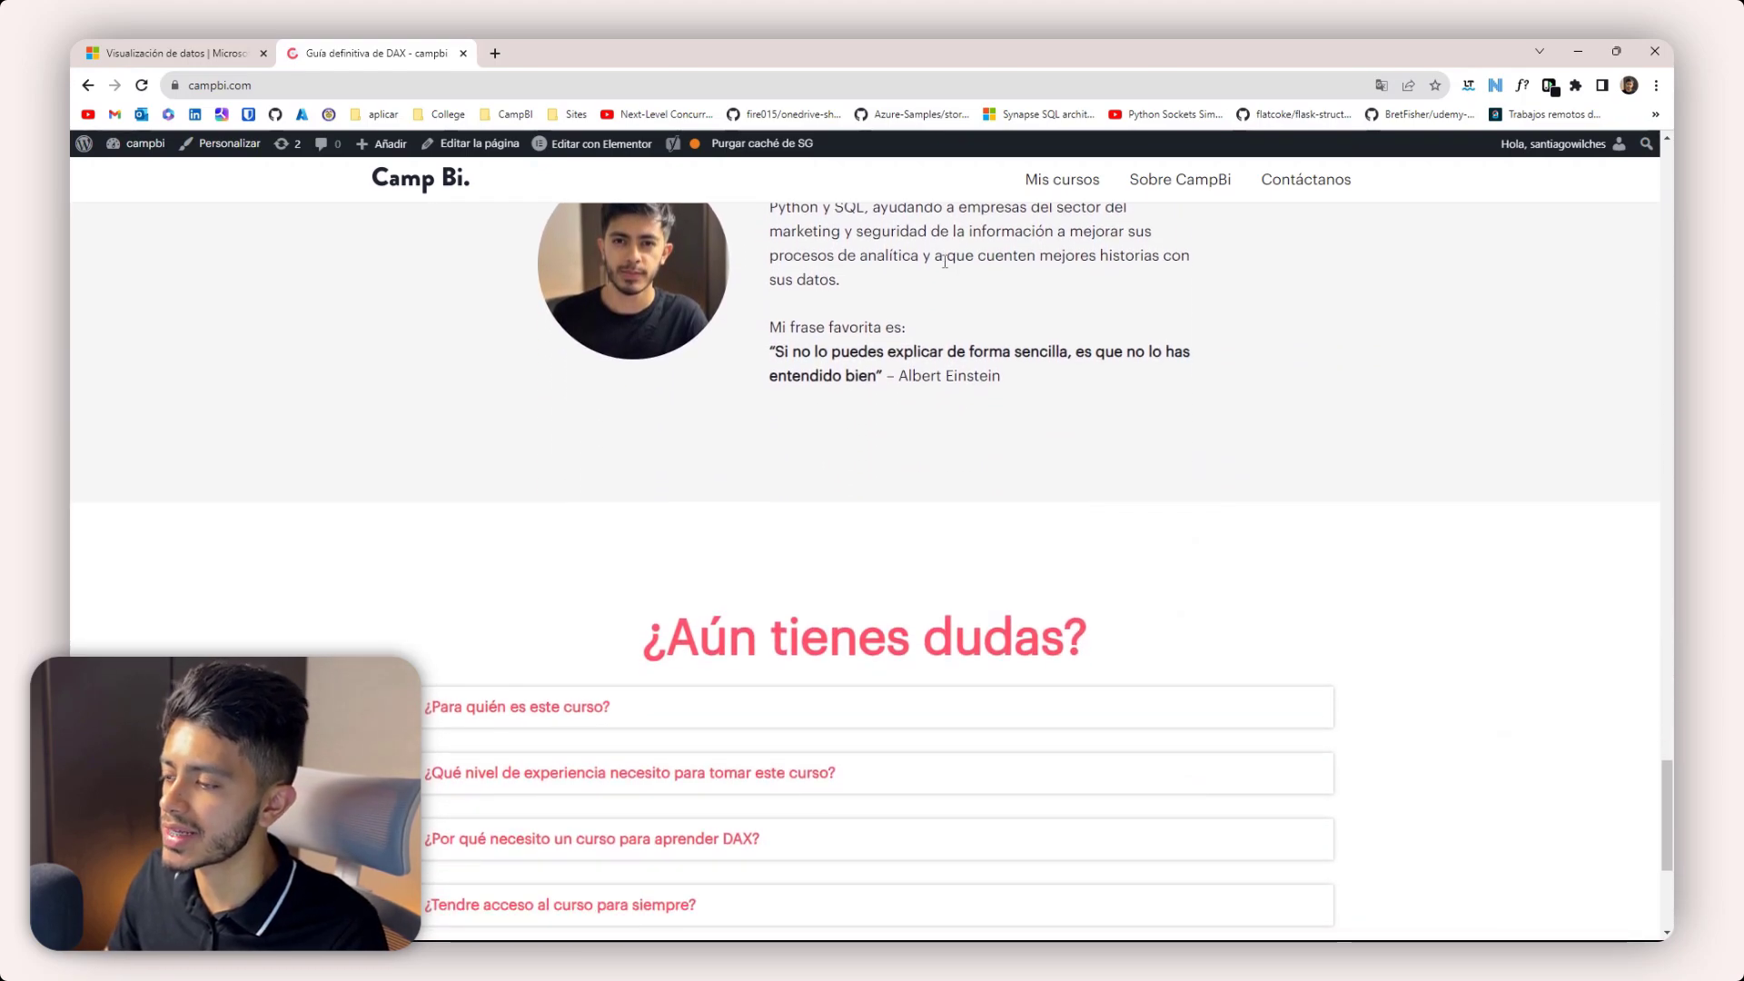
{"action": "scroll", "coordinate": [944, 263], "scroll_direction": "up", "scroll_amount": 4}
{"action": "scroll", "coordinate": [945, 266], "scroll_direction": "up", "scroll_amount": 9}
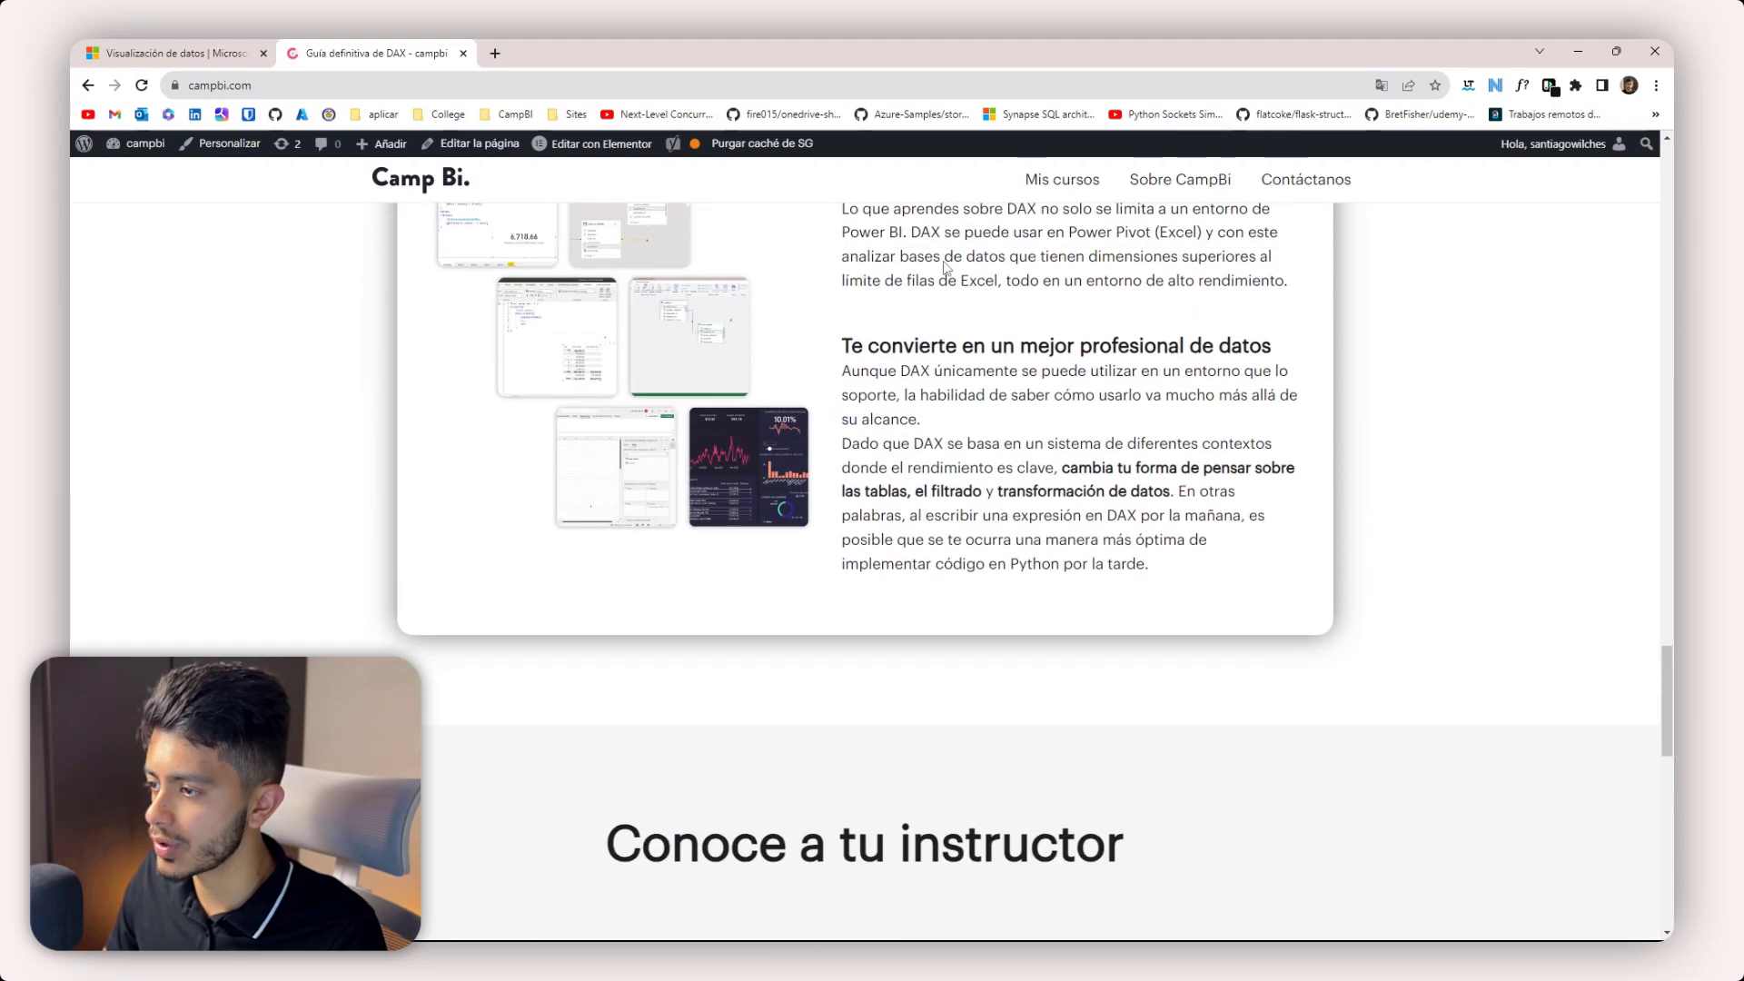
{"action": "scroll", "coordinate": [944, 267], "scroll_direction": "up", "scroll_amount": 5}
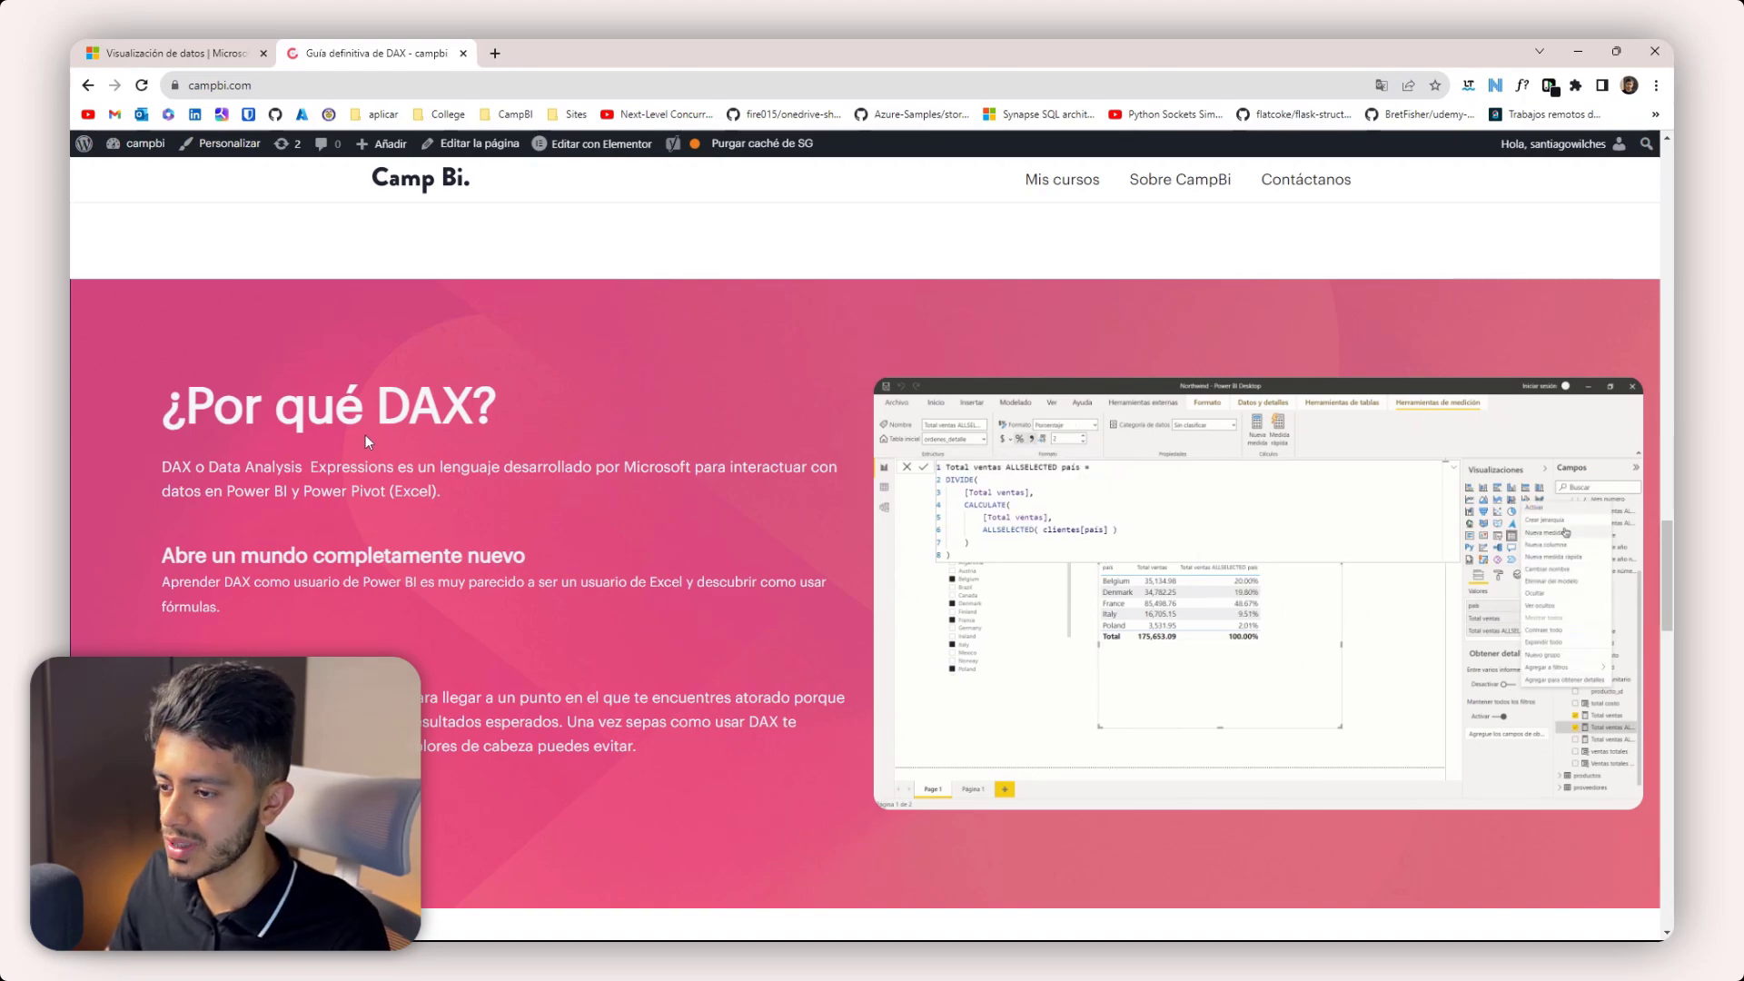
{"action": "scroll", "coordinate": [365, 434], "scroll_direction": "up", "scroll_amount": 5}
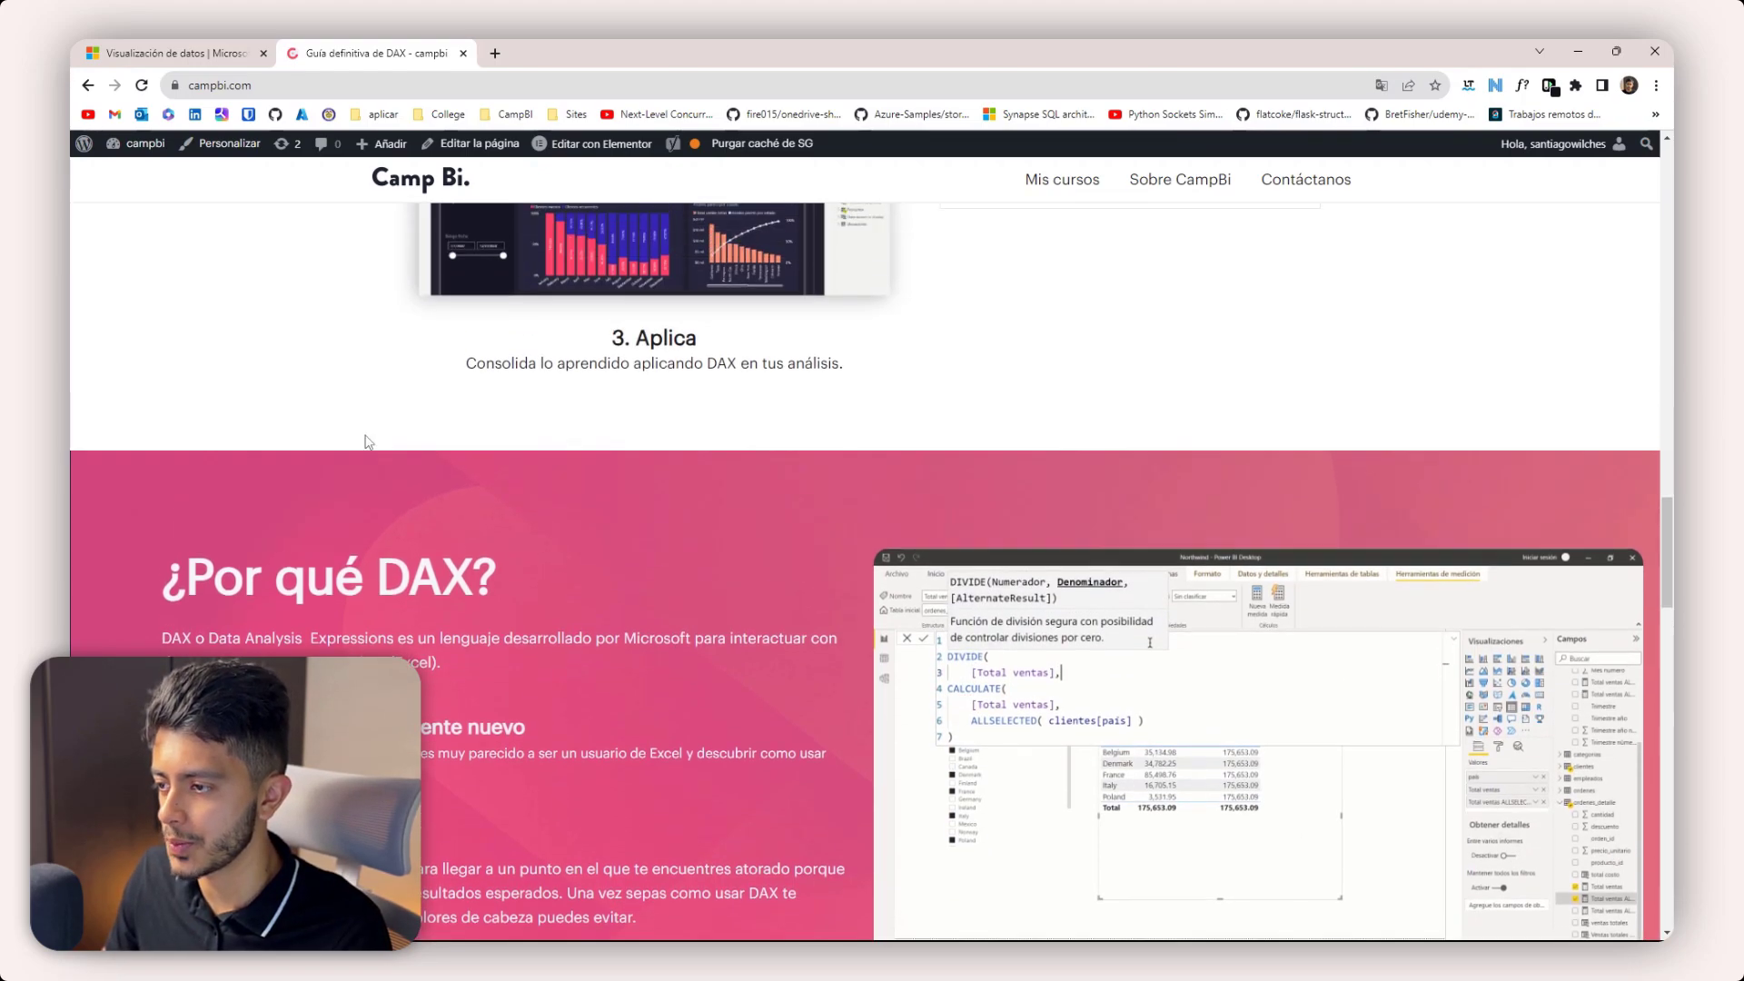
{"action": "scroll", "coordinate": [368, 442], "scroll_direction": "up", "scroll_amount": 15}
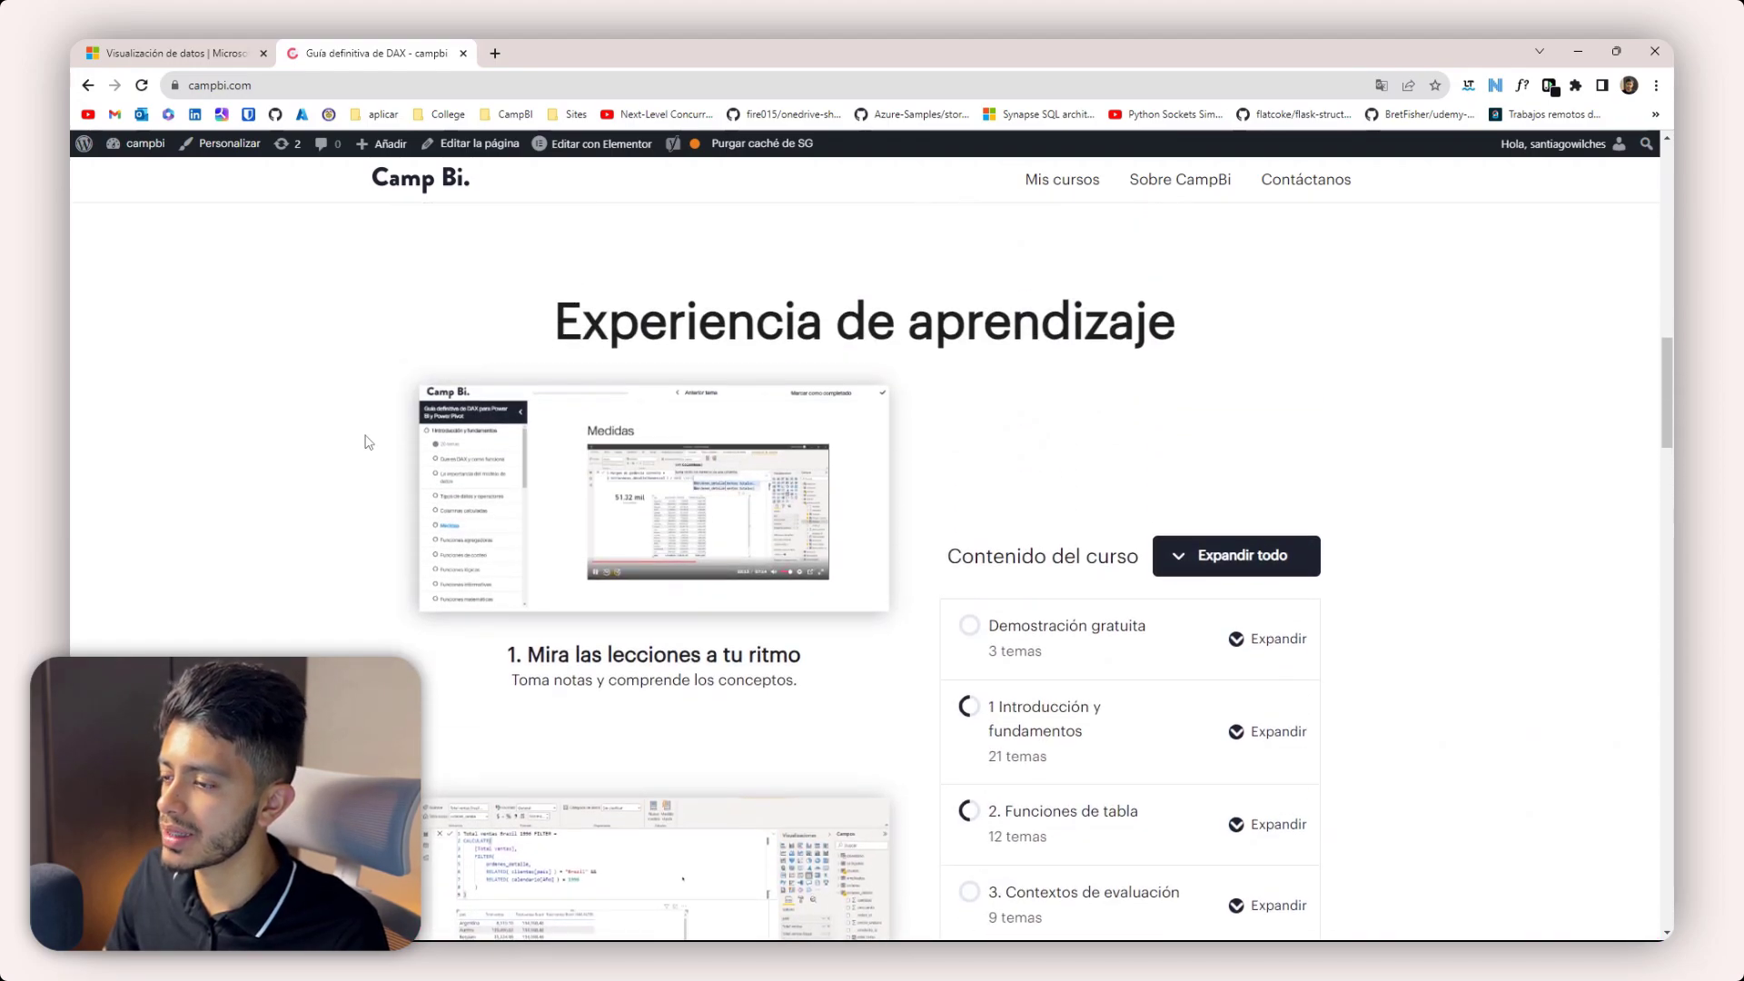
{"action": "scroll", "coordinate": [367, 442], "scroll_direction": "up", "scroll_amount": 12}
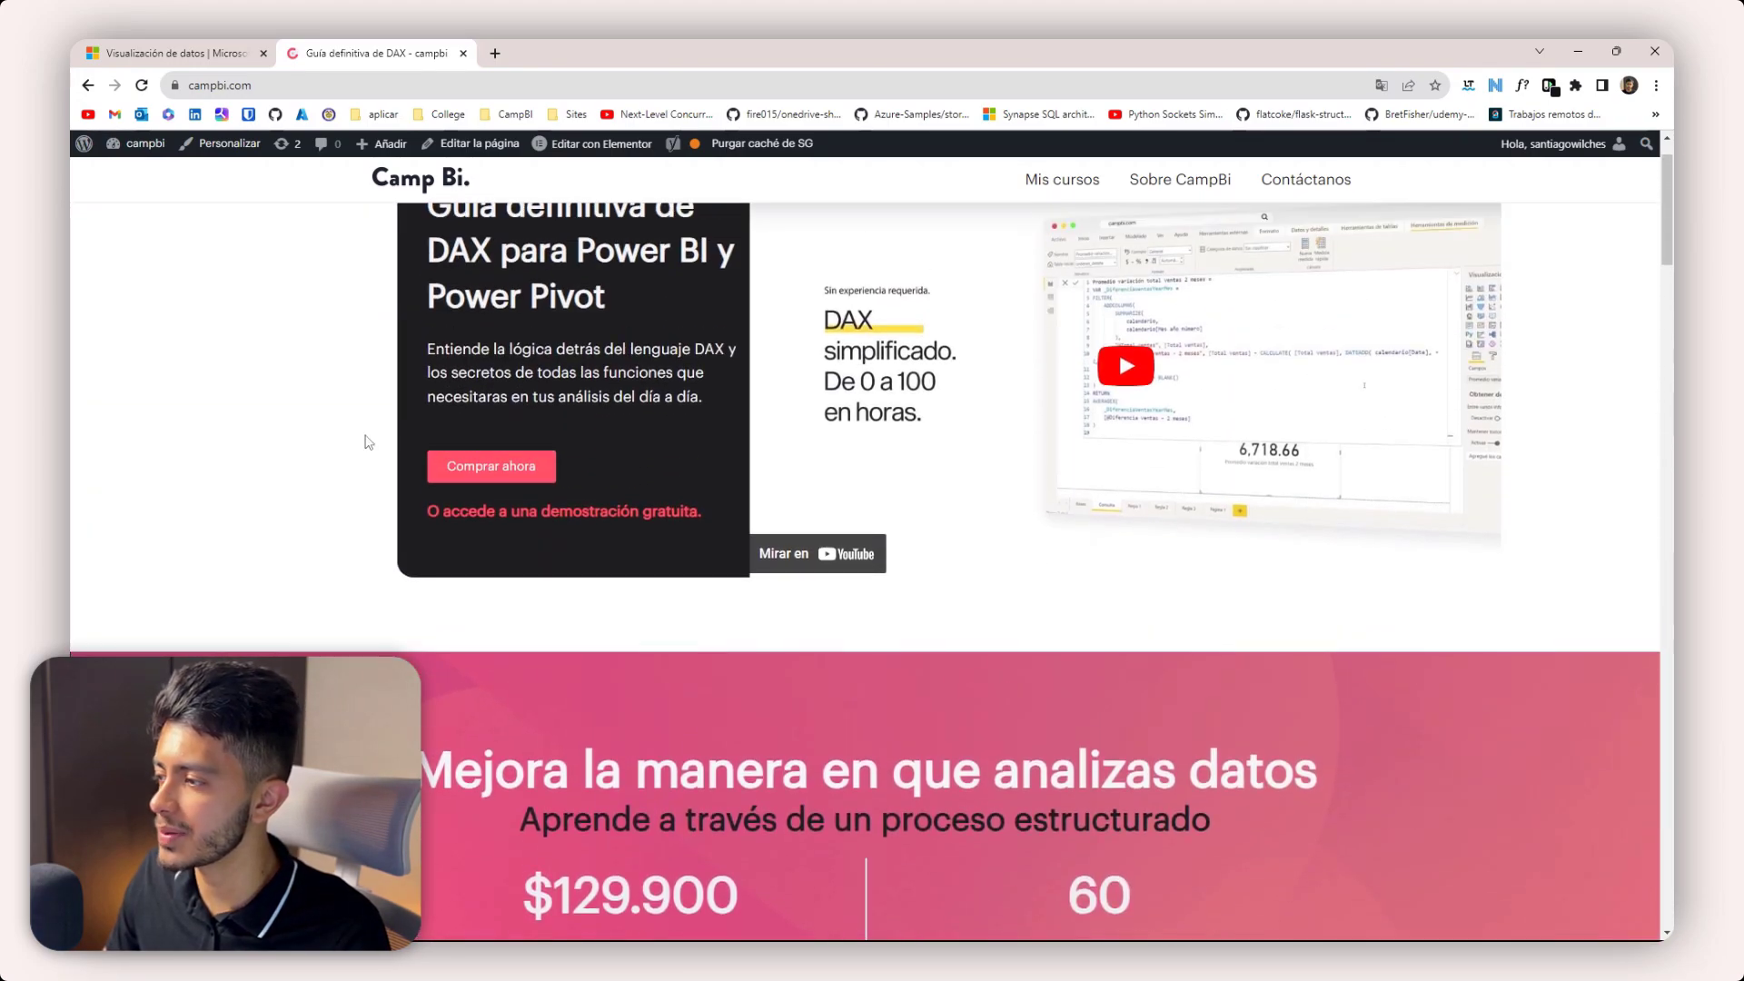
{"action": "scroll", "coordinate": [368, 443], "scroll_direction": "up", "scroll_amount": 1}
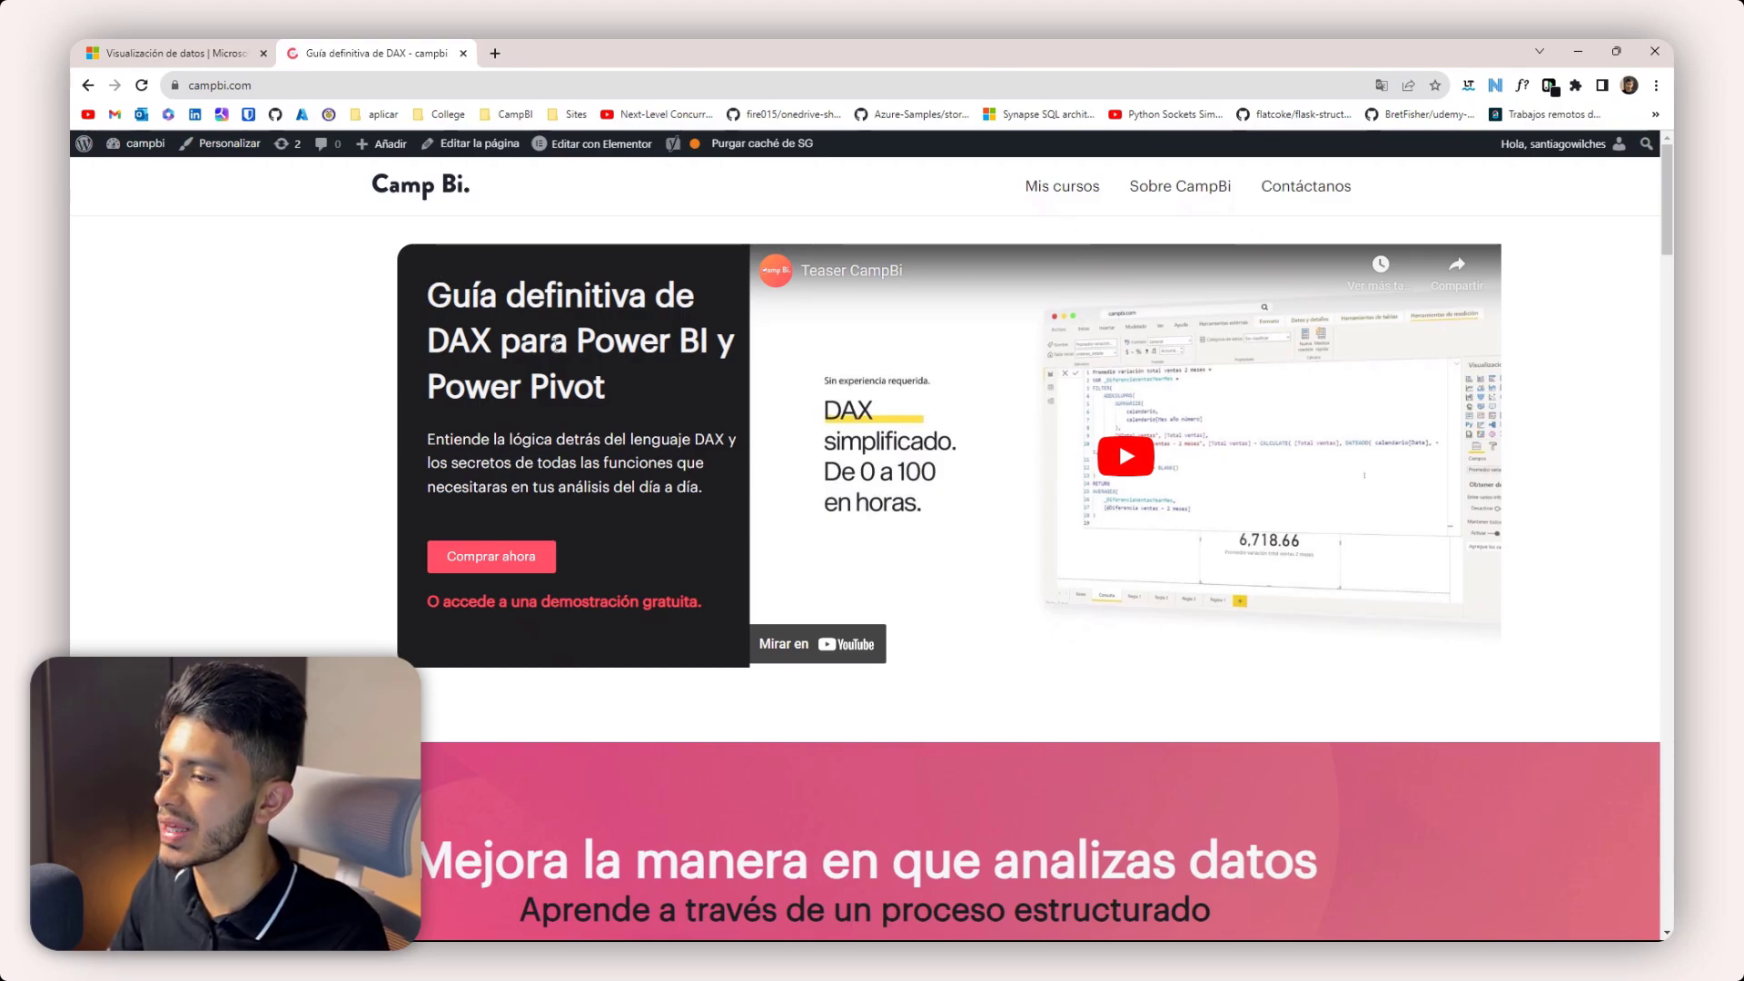
{"action": "left_click_drag", "start_coordinate": [618, 54], "coordinate": [1673, 238]}
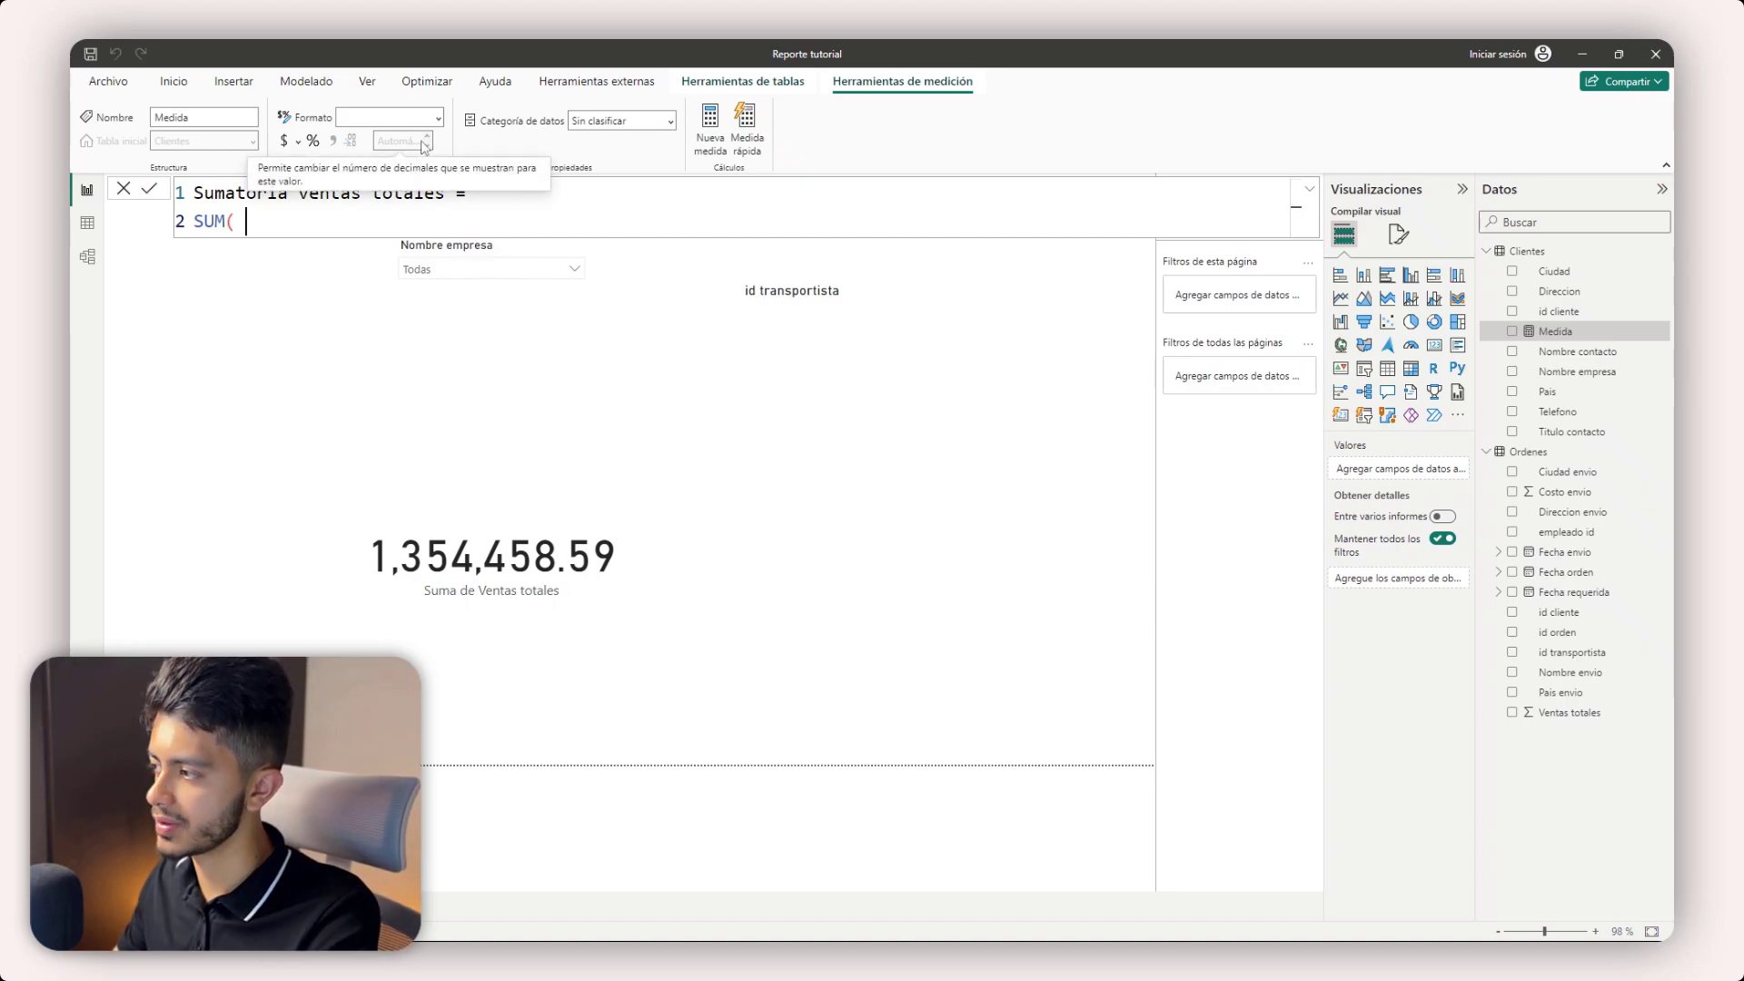
{"action": "type", "text": "ve"}
{"action": "key", "text": "BackSpace"}
{"action": "key", "text": "BackSpace"}
{"action": "key", "text": "BackSpace"}
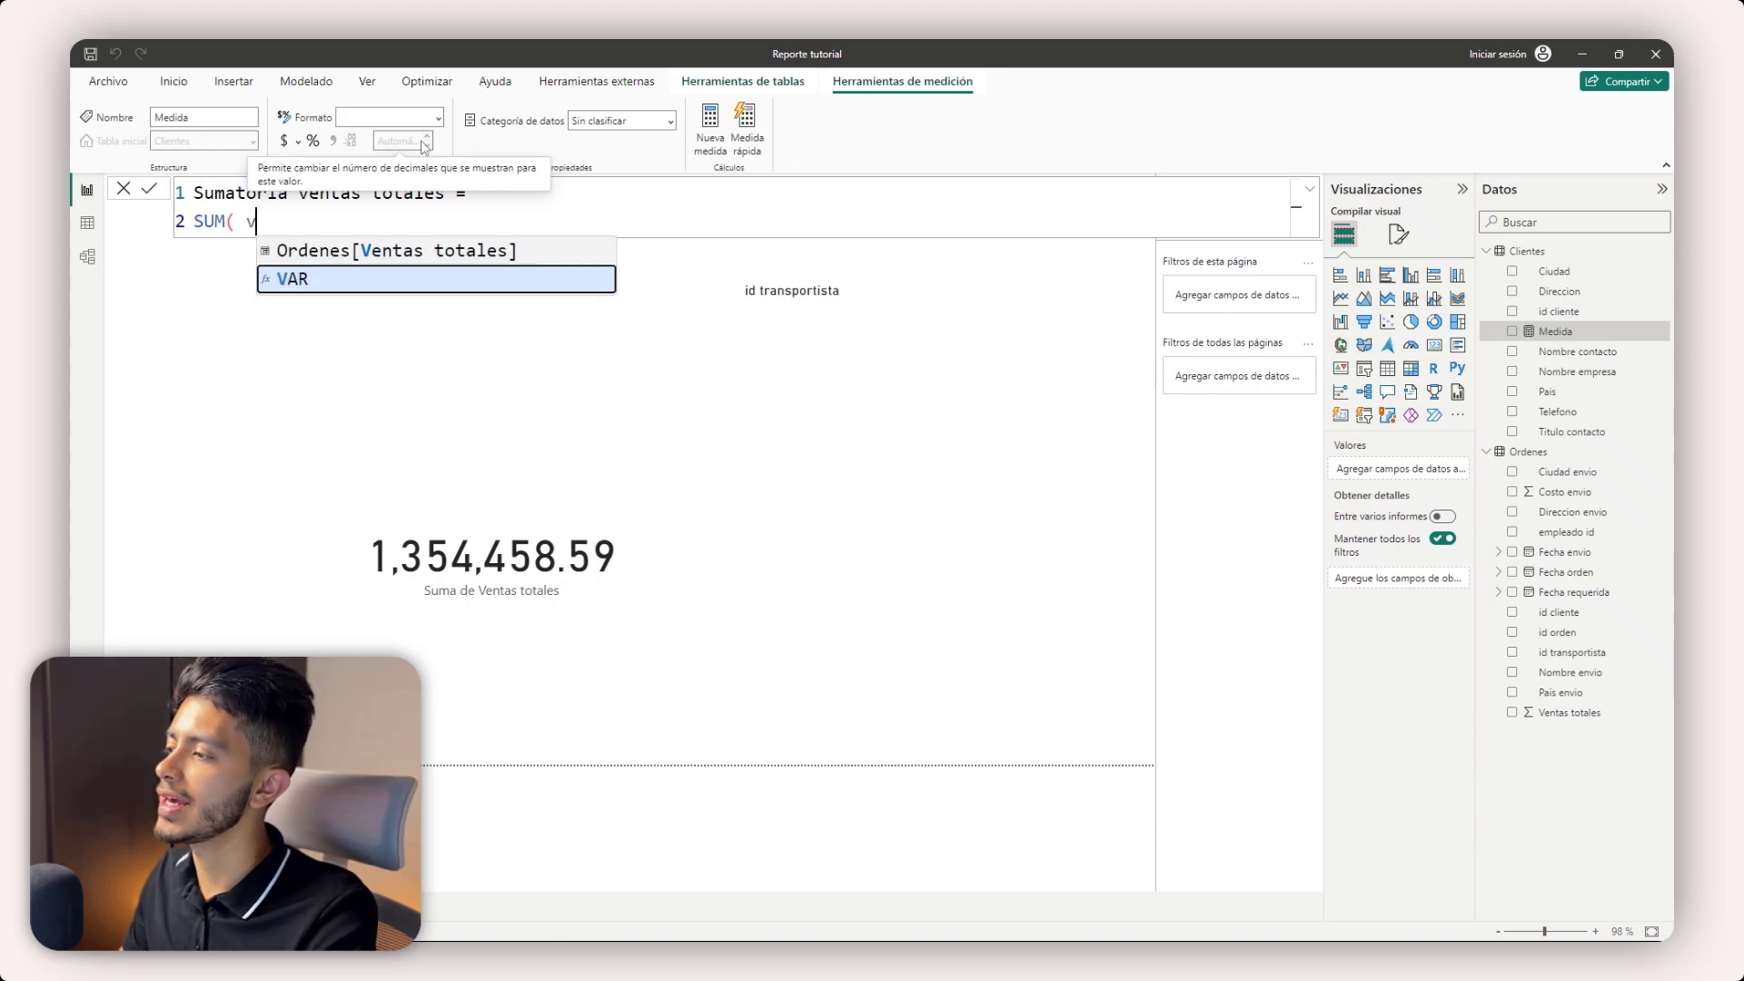
{"action": "key", "text": "BackSpace"}
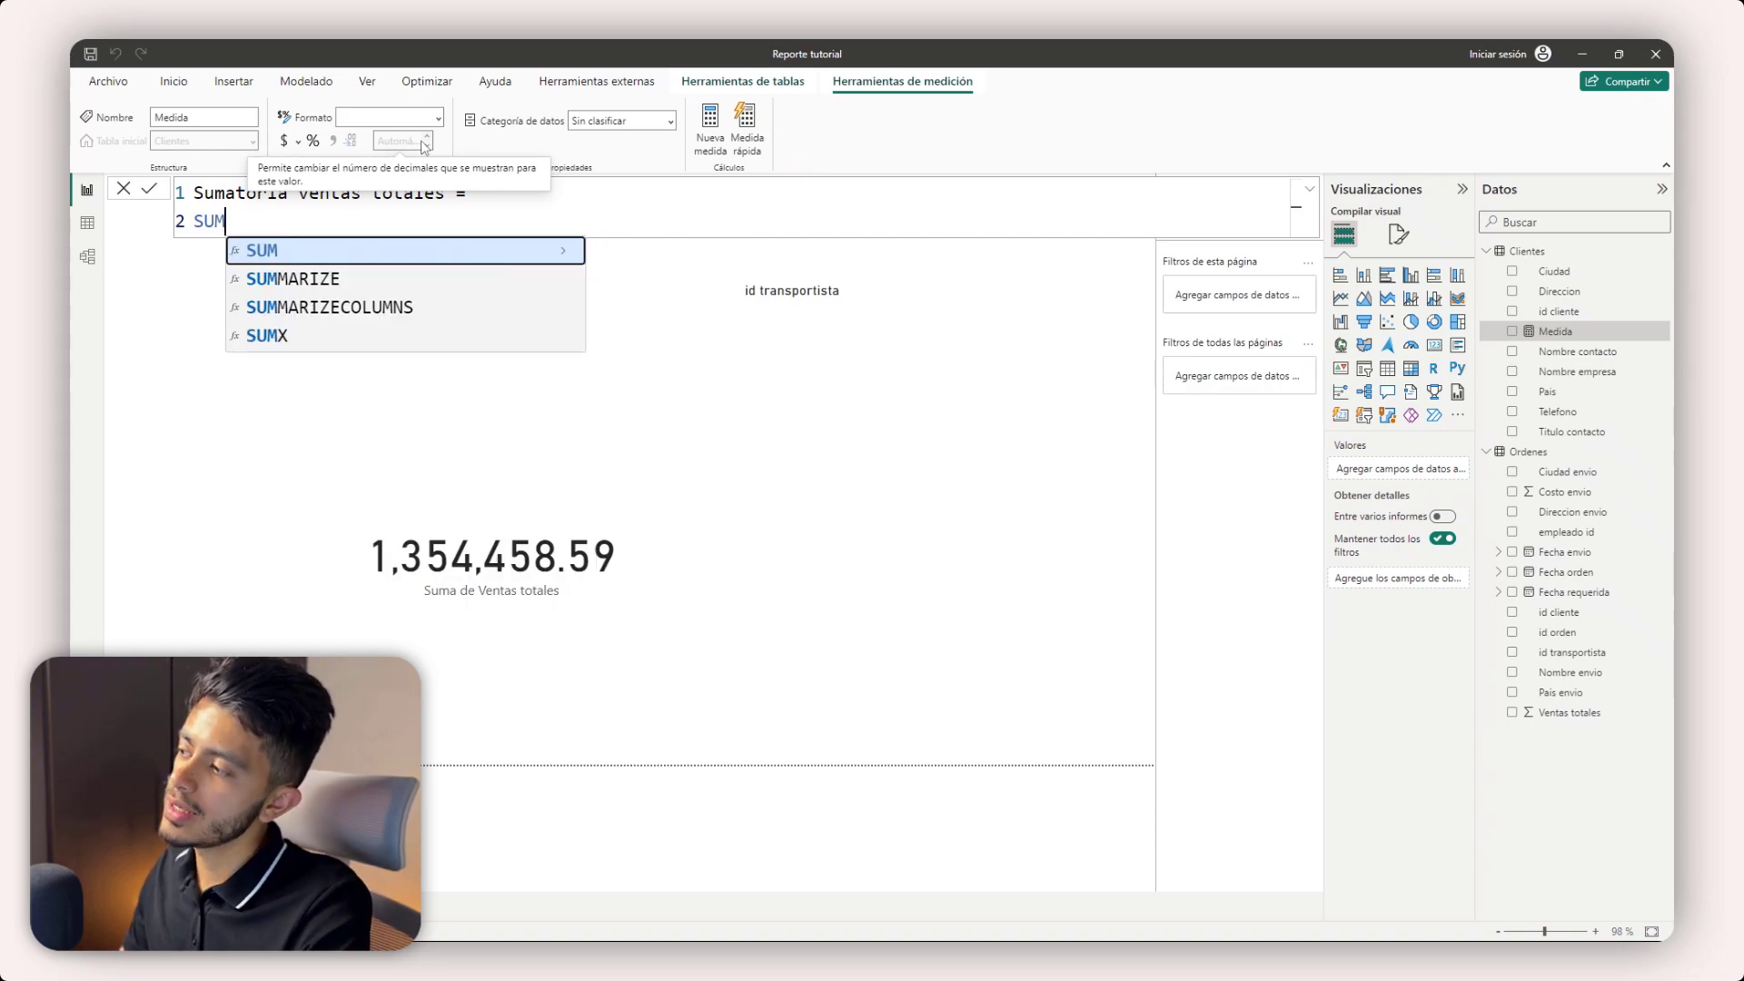
{"action": "type", "text": "("}
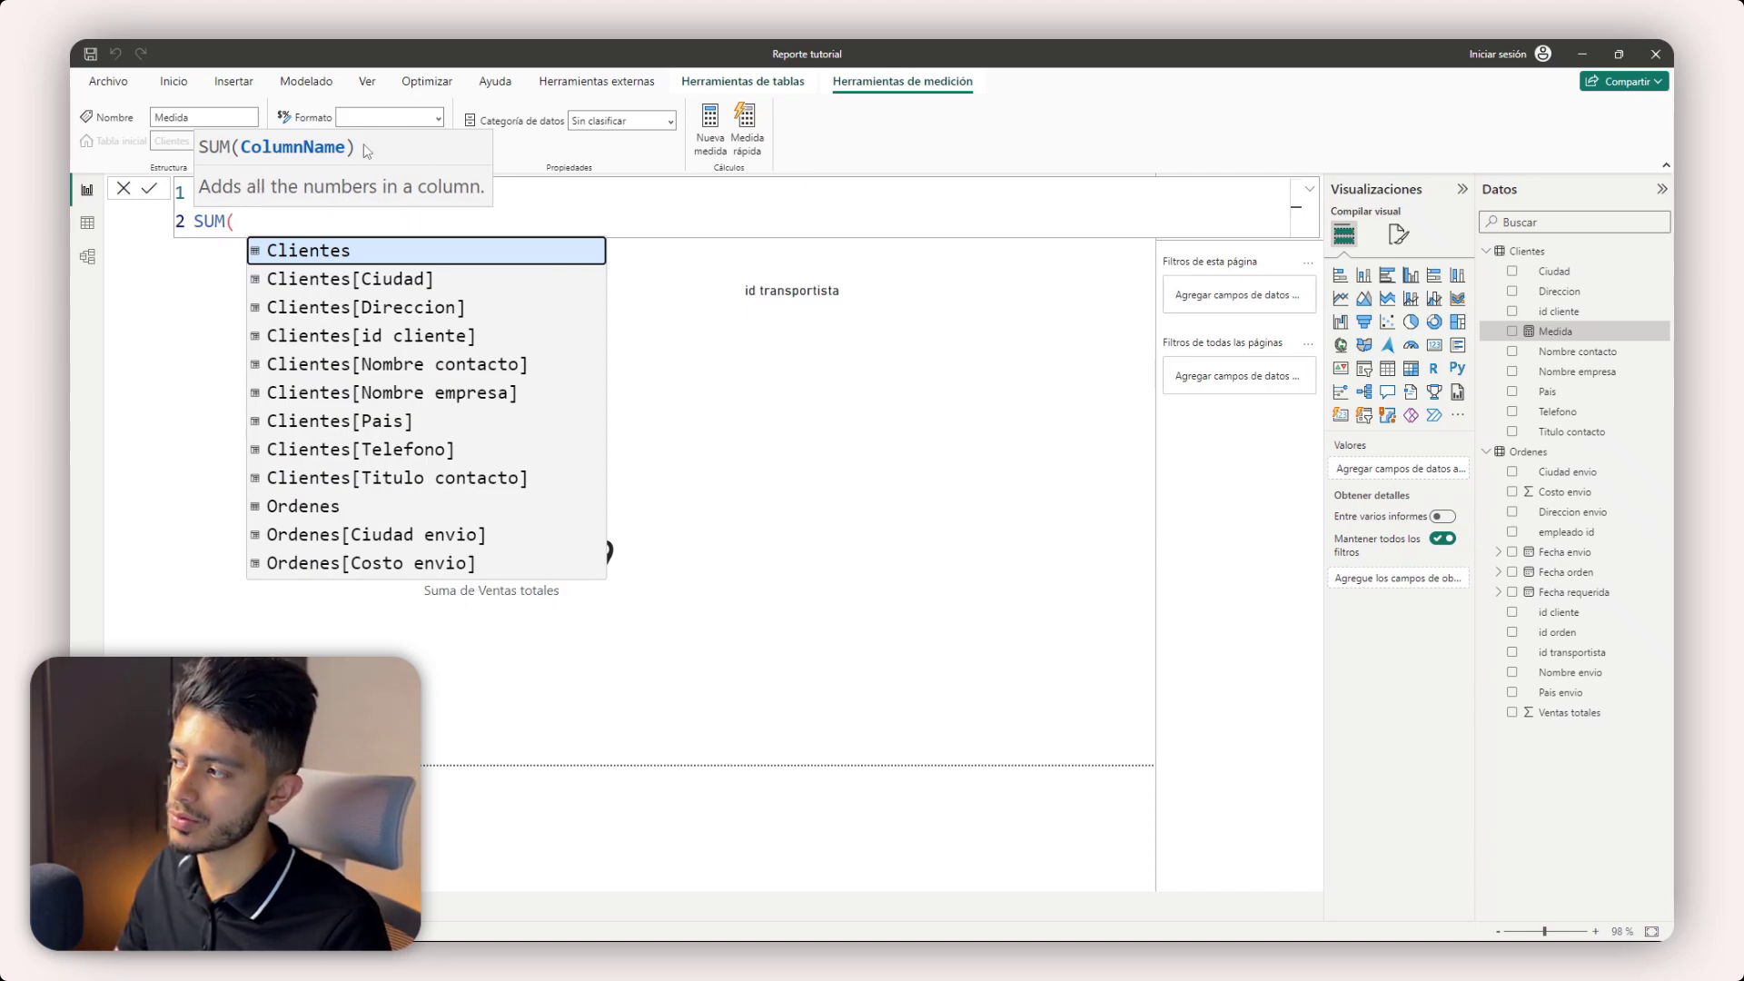
- Complete the measure's SUM function with the Ventas totales column of the Ordenes table and commit the formula
{"action": "type", "text": "orde"}
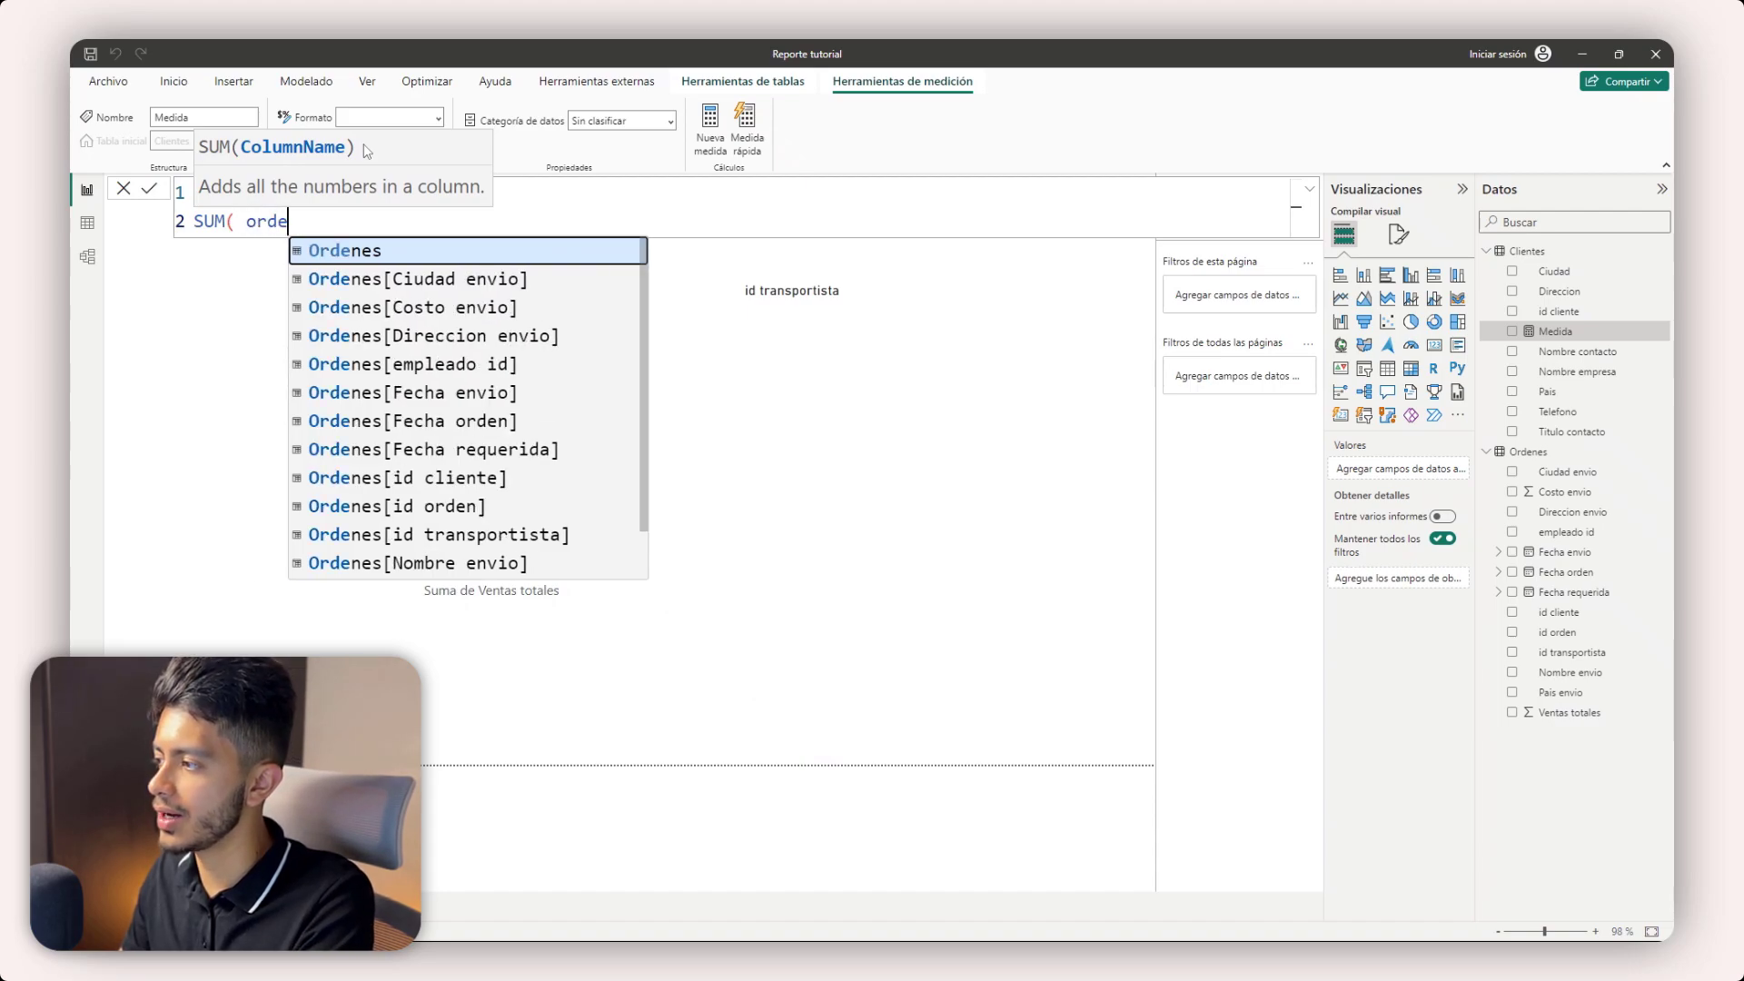
{"action": "key", "text": "Tab"}
{"action": "type", "text": "["}
{"action": "type", "text": "ve"}
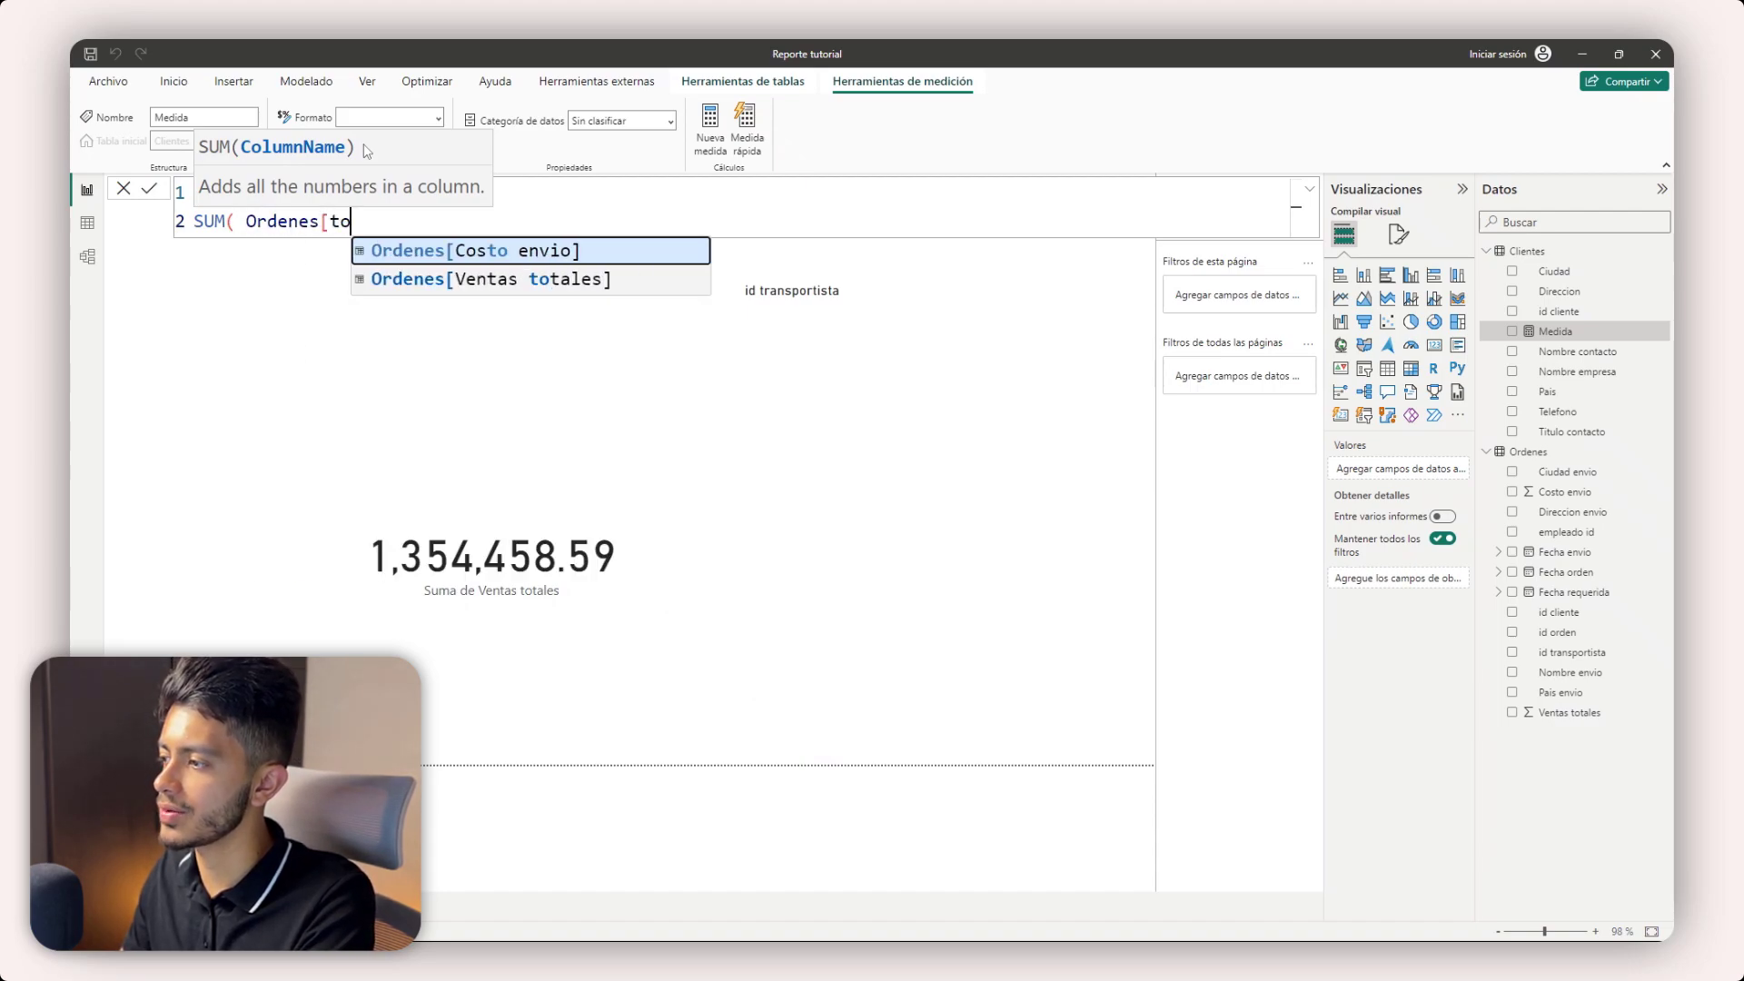
{"action": "key", "text": "Tab"}
{"action": "type", "text": ")"}
{"action": "key", "text": "Return"}
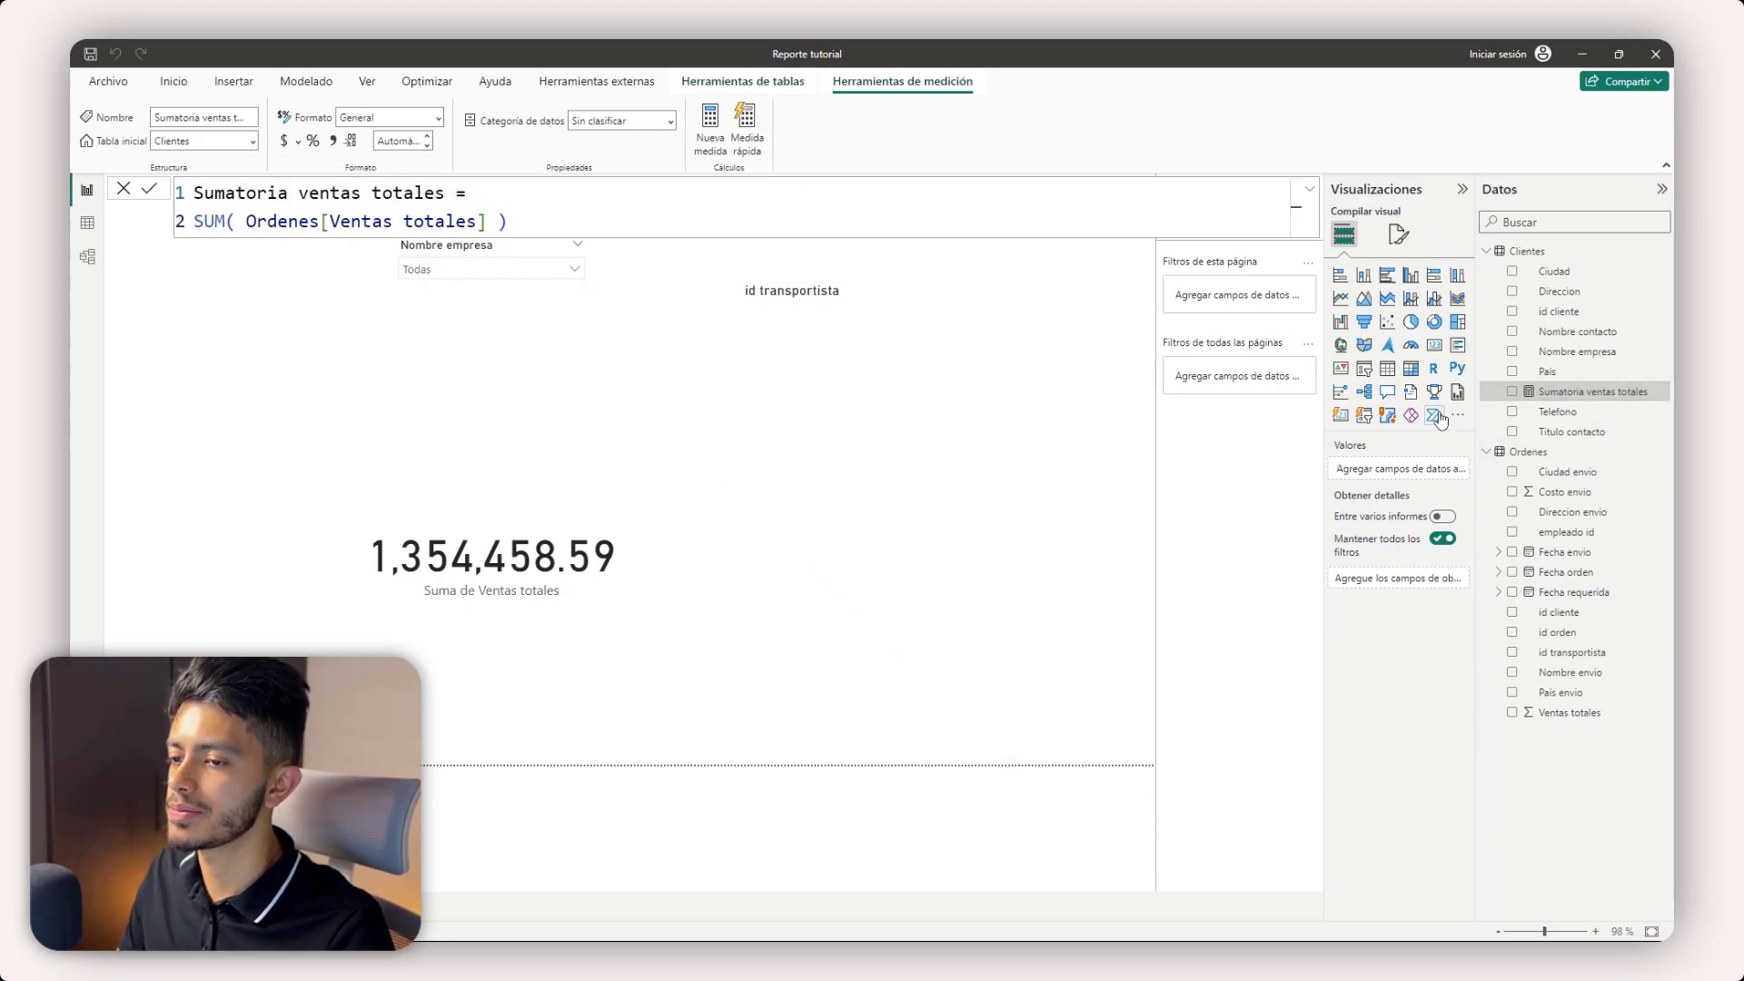
- Examine the Sumatoria ventas totales measure in the Clientes table and its SUM formula
{"action": "left_click", "coordinate": [1560, 411]}
{"action": "left_click", "coordinate": [1573, 390]}
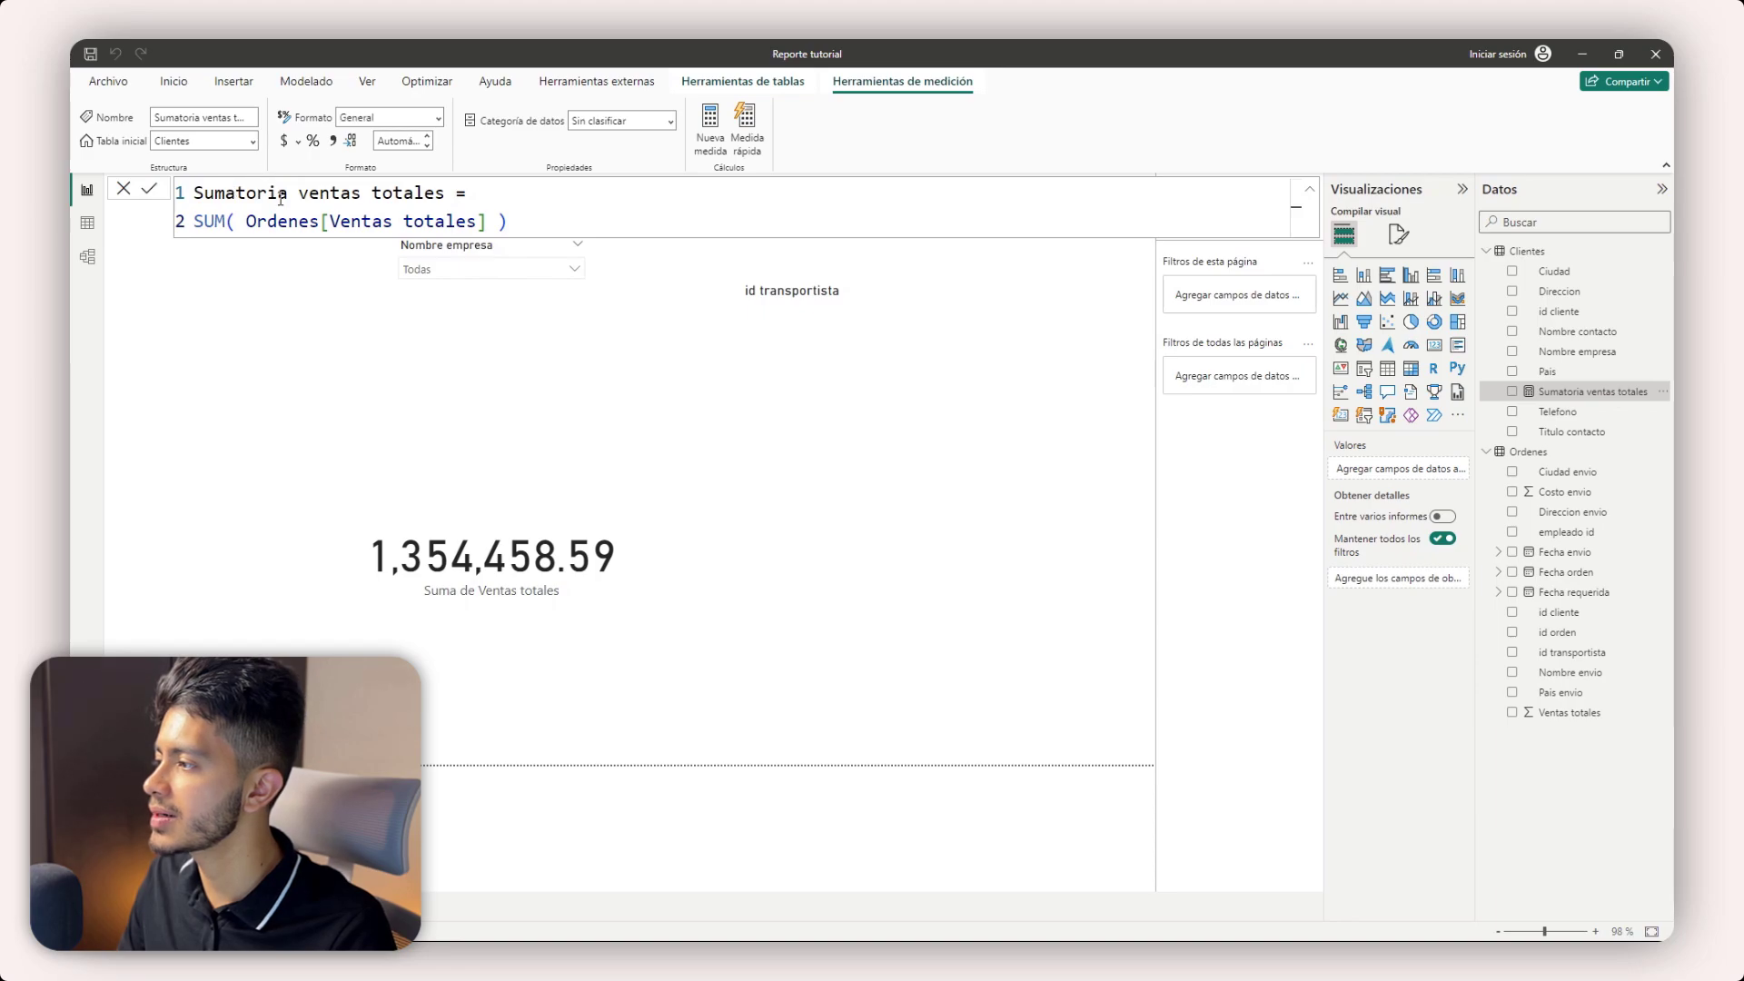
{"action": "left_click", "coordinate": [556, 210]}
{"action": "key", "text": "shift+Home"}
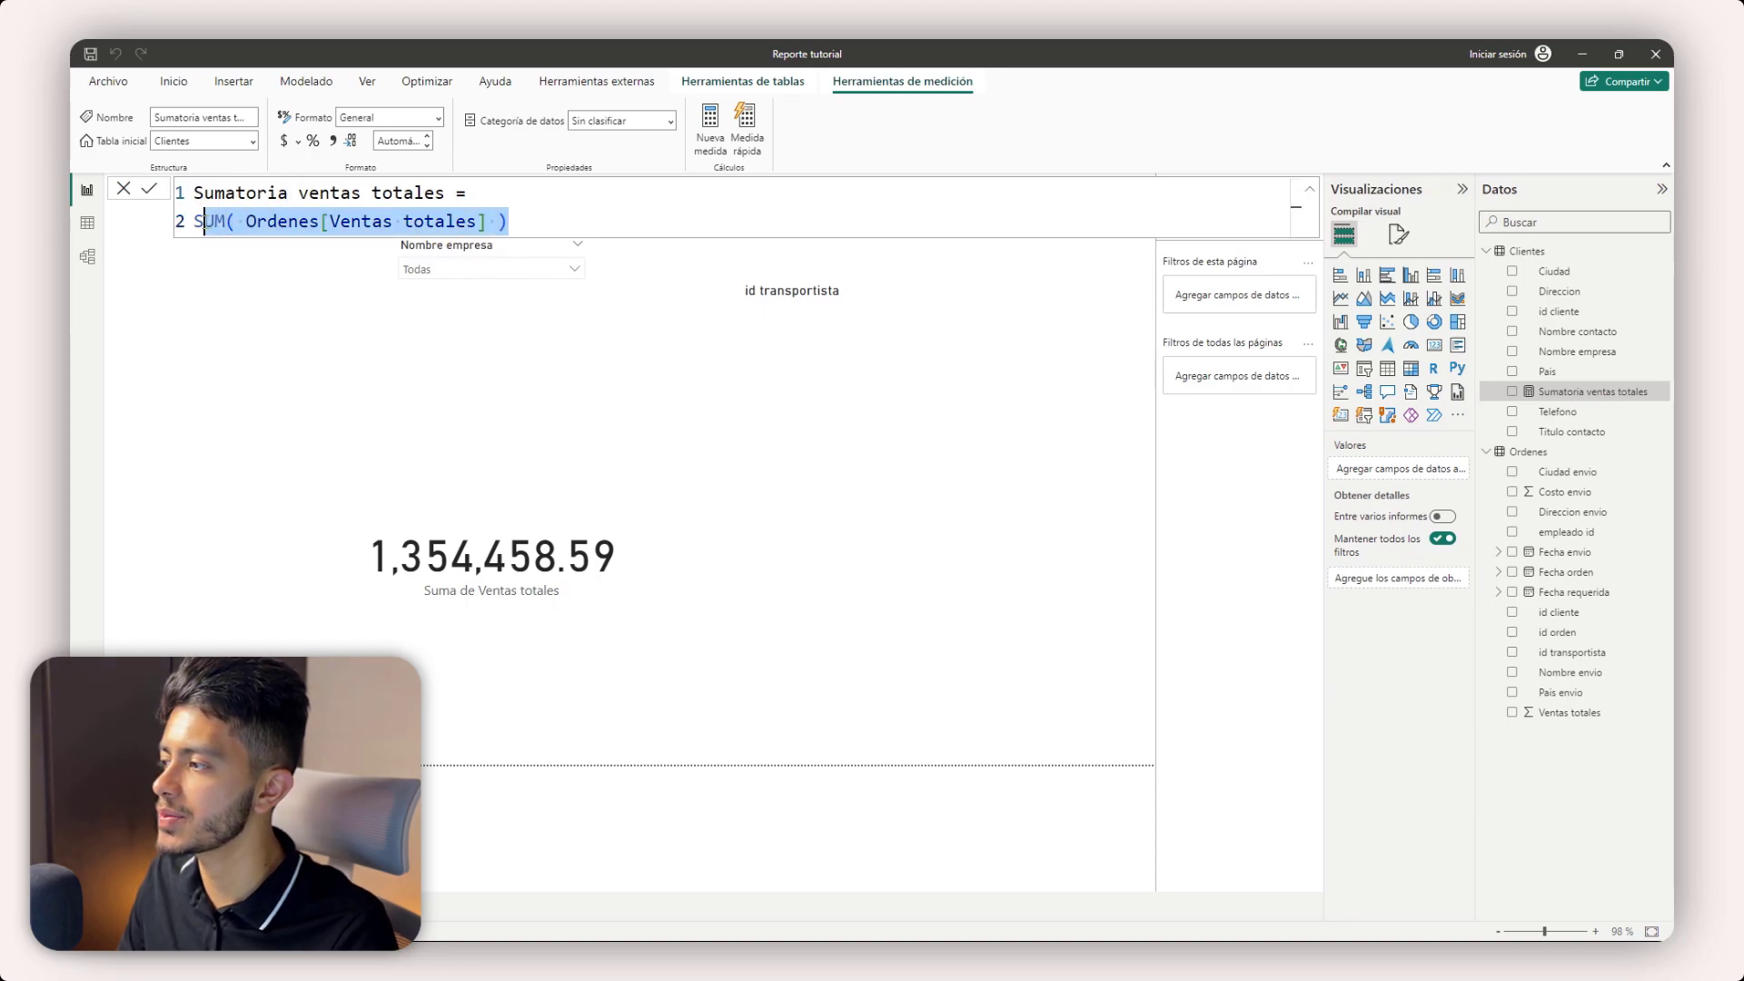
{"action": "left_click", "coordinate": [546, 219]}
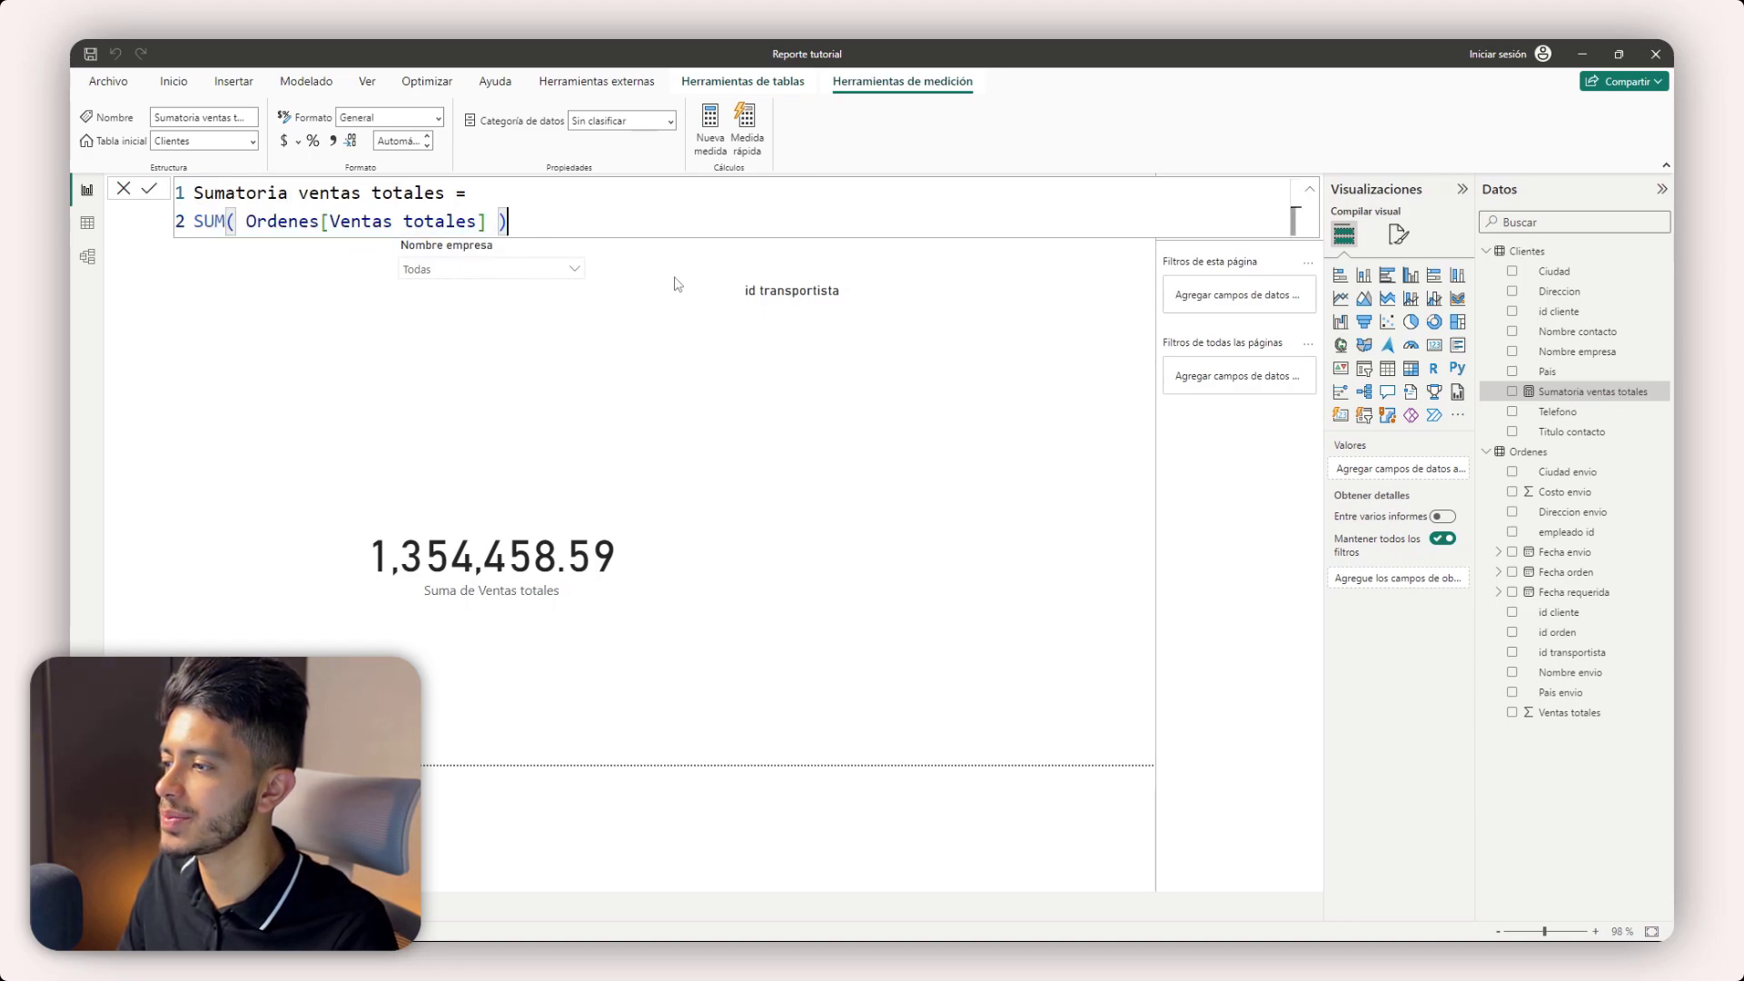
- Use the Sumatoria ventas totales measure as the id transportista treemap's values and in place of the card's Suma de Ventas totales field
{"action": "left_click", "coordinate": [749, 329]}
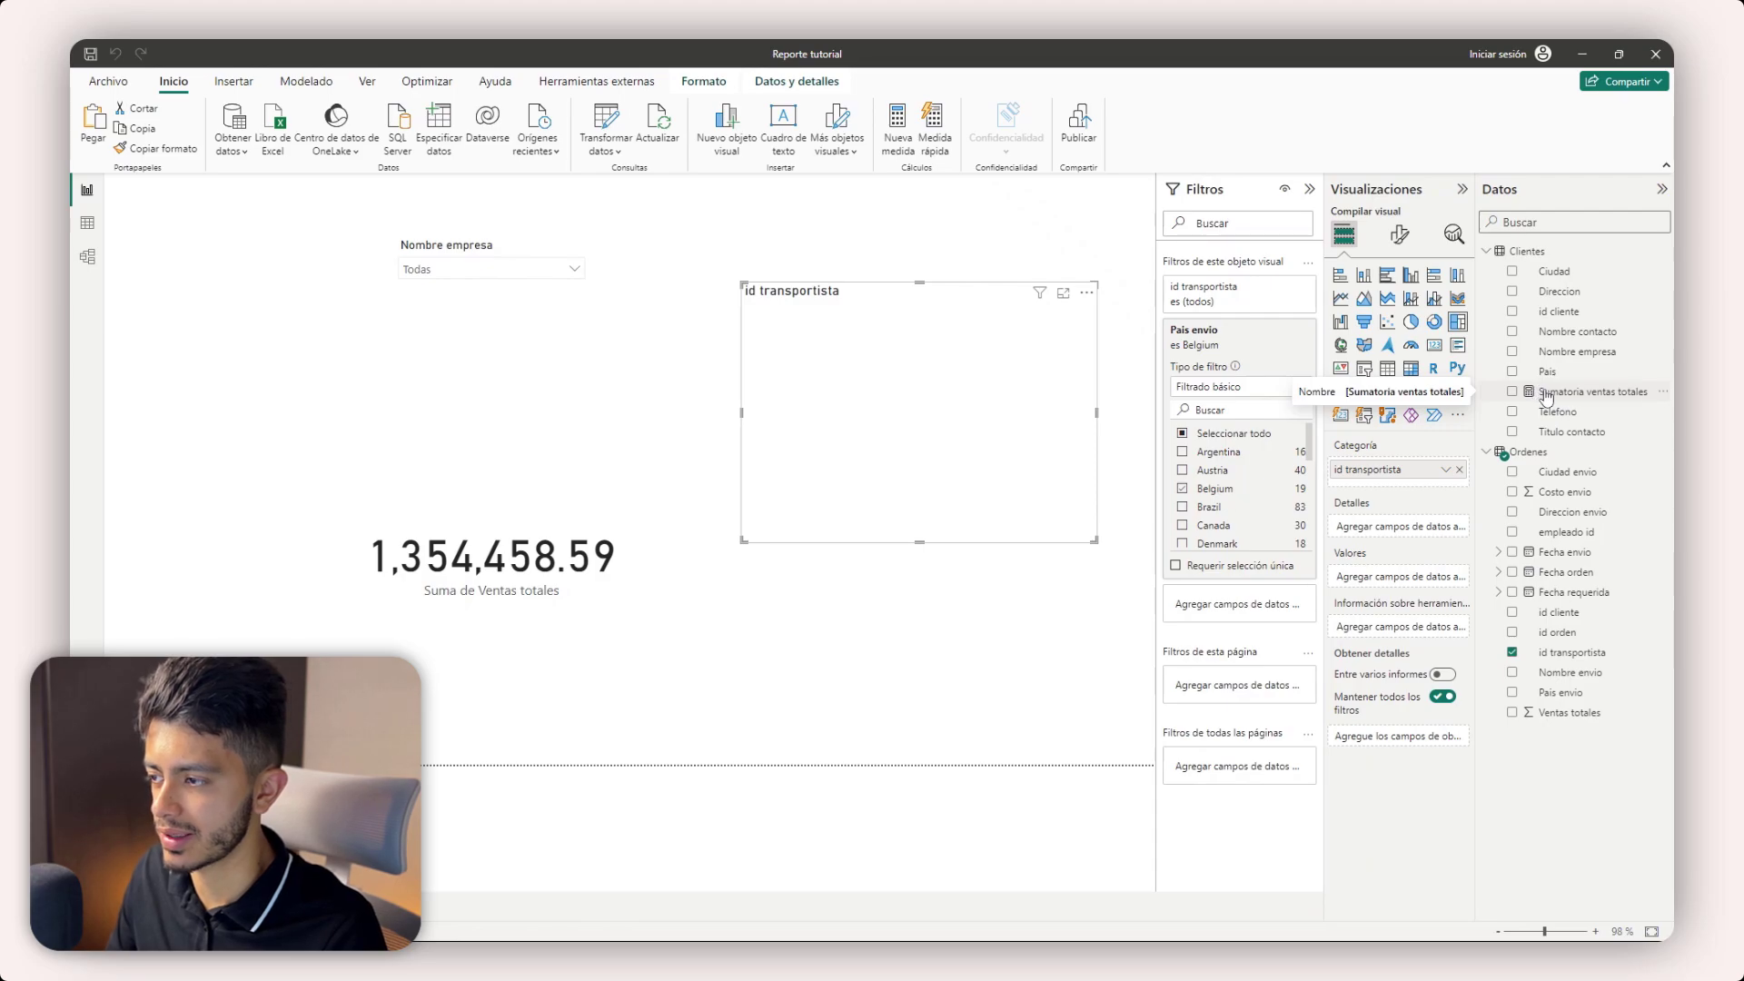
{"action": "left_click_drag", "start_coordinate": [1550, 392], "coordinate": [1403, 578]}
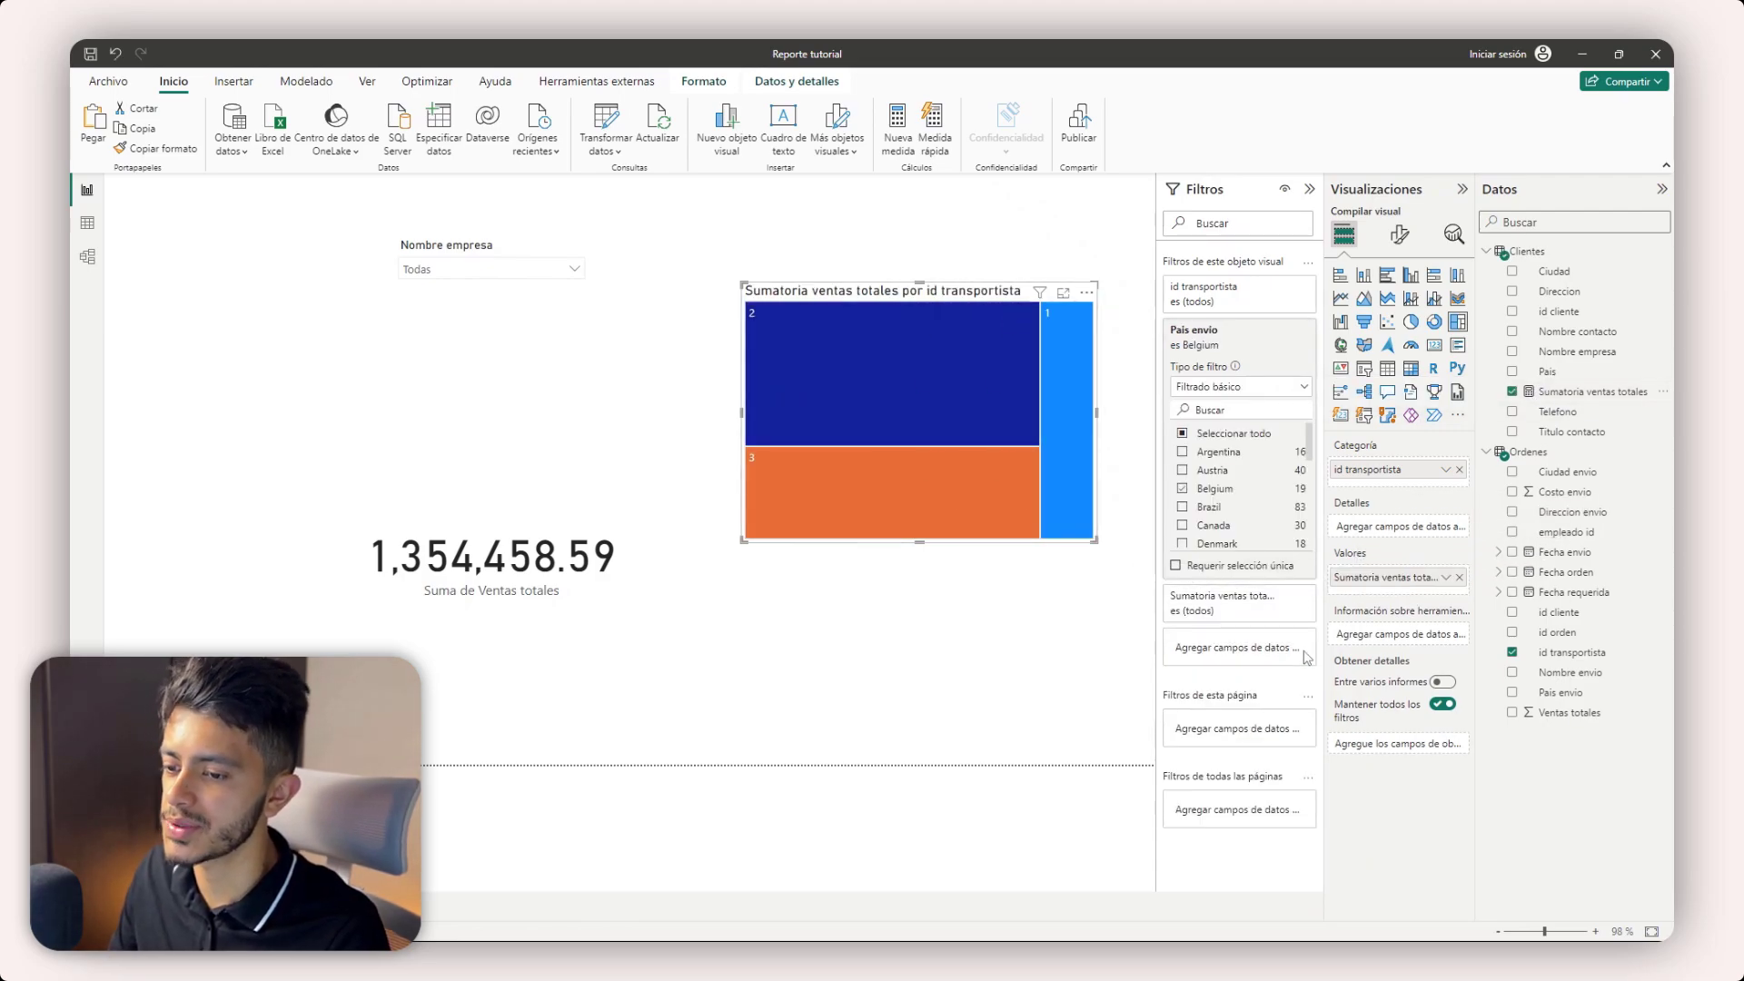
{"action": "left_click", "coordinate": [574, 563]}
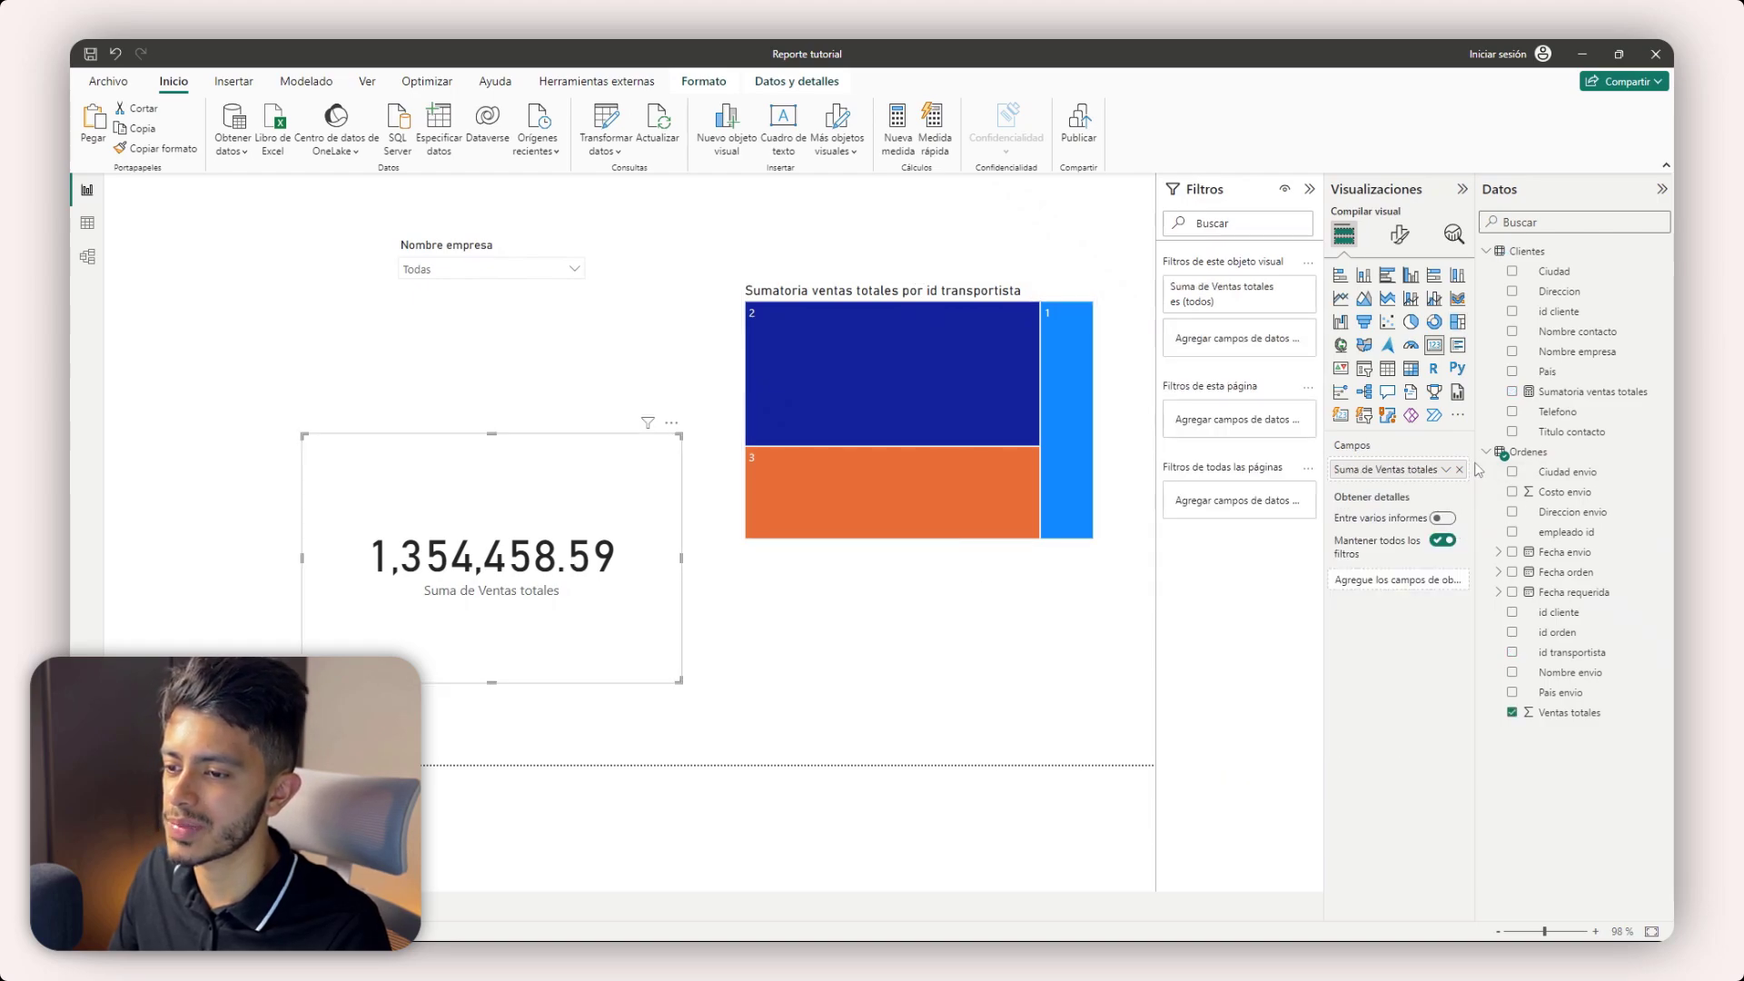
{"action": "left_click", "coordinate": [1459, 469]}
{"action": "left_click_drag", "start_coordinate": [1591, 392], "coordinate": [1398, 470]}
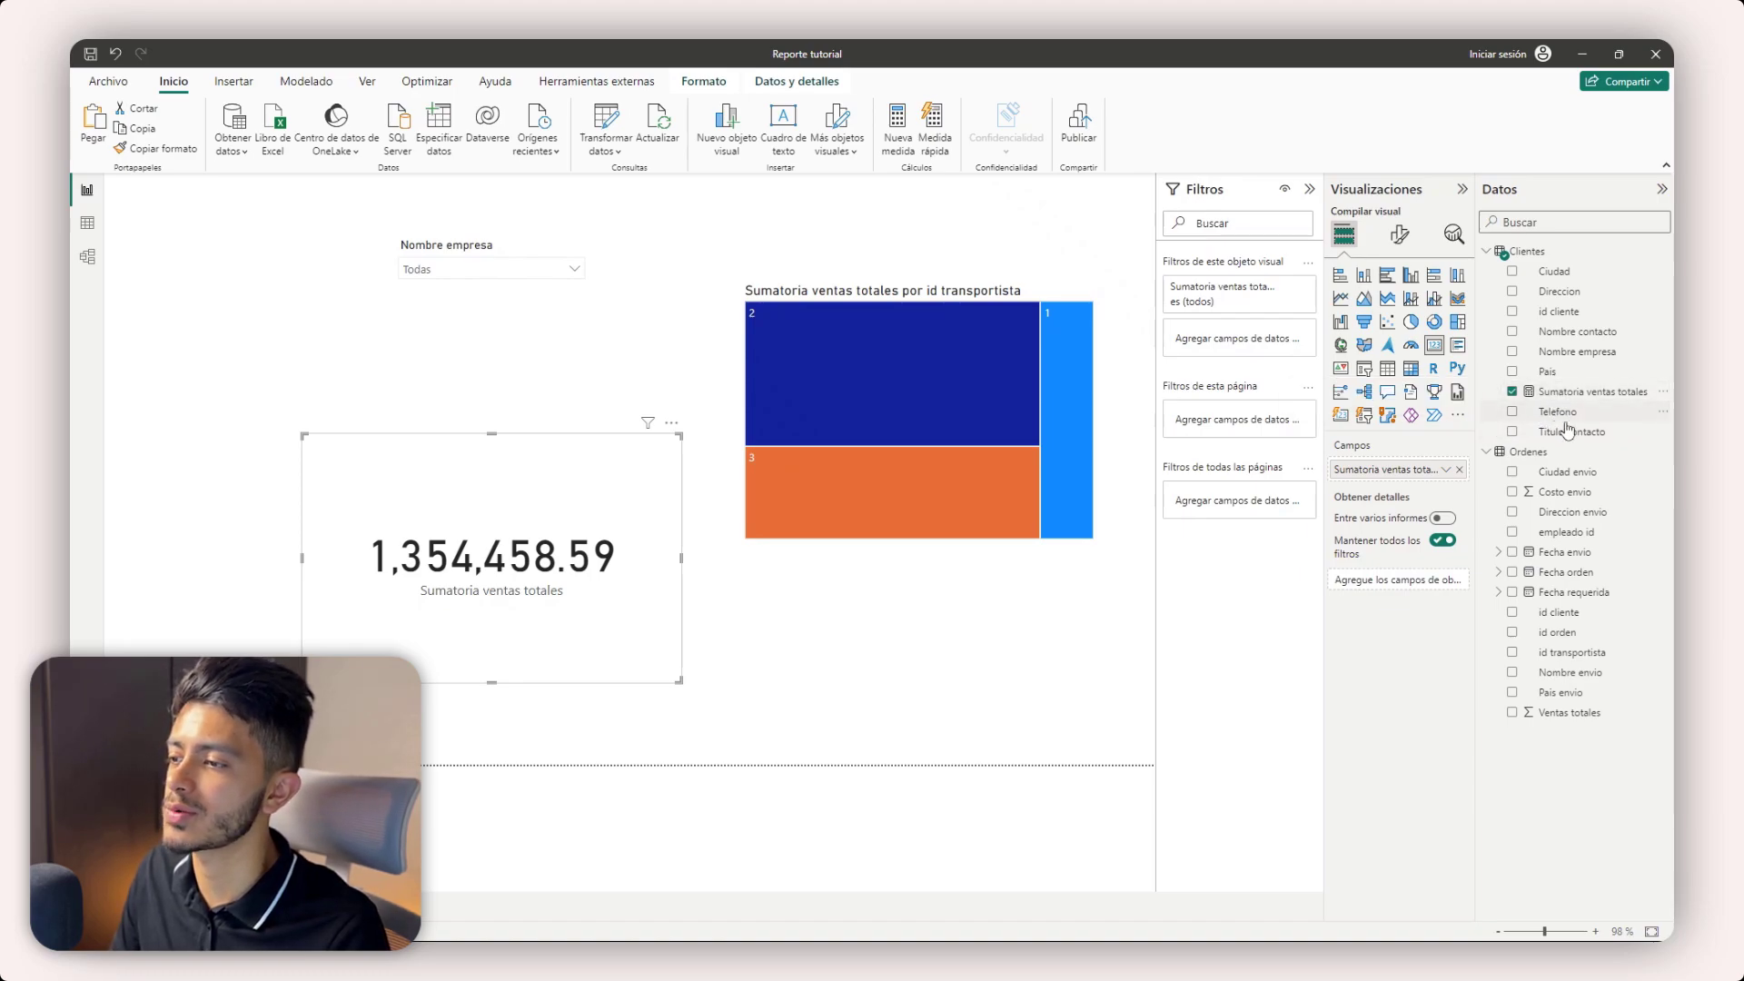
- Append + 20 to the end of the Sumatoria ventas totales formula and commit the change
{"action": "left_click", "coordinate": [1559, 395]}
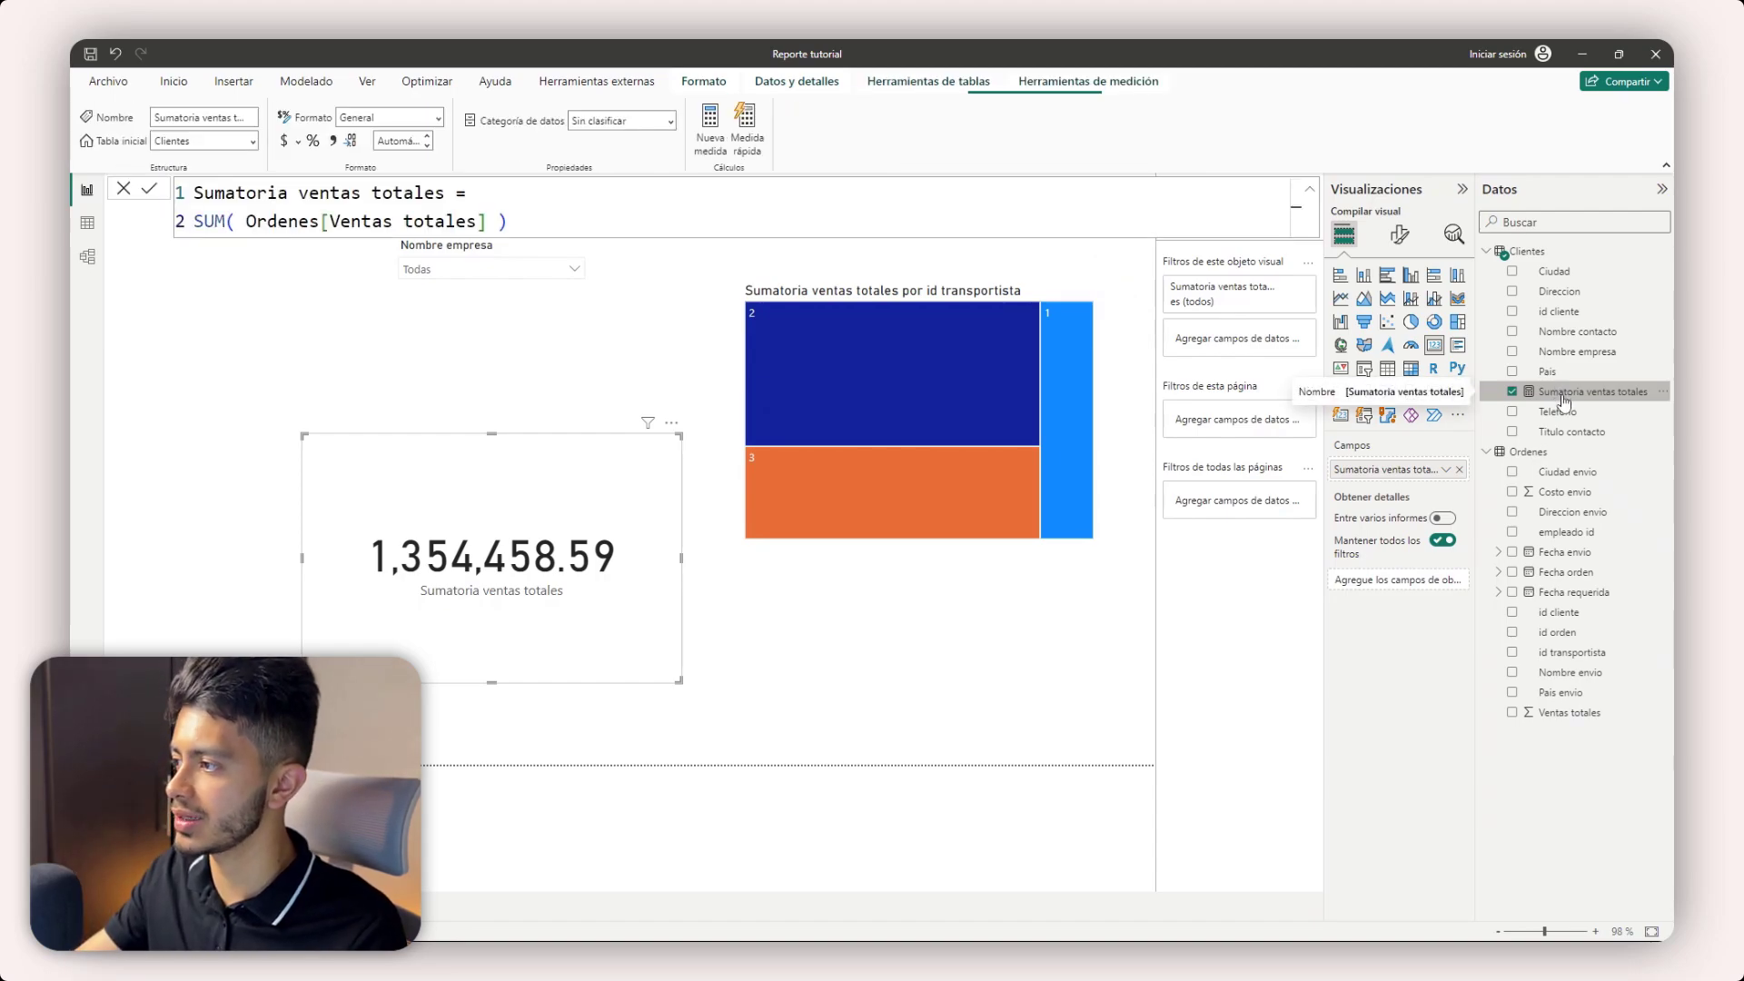
{"action": "left_click", "coordinate": [343, 224]}
{"action": "double_click", "coordinate": [345, 224]}
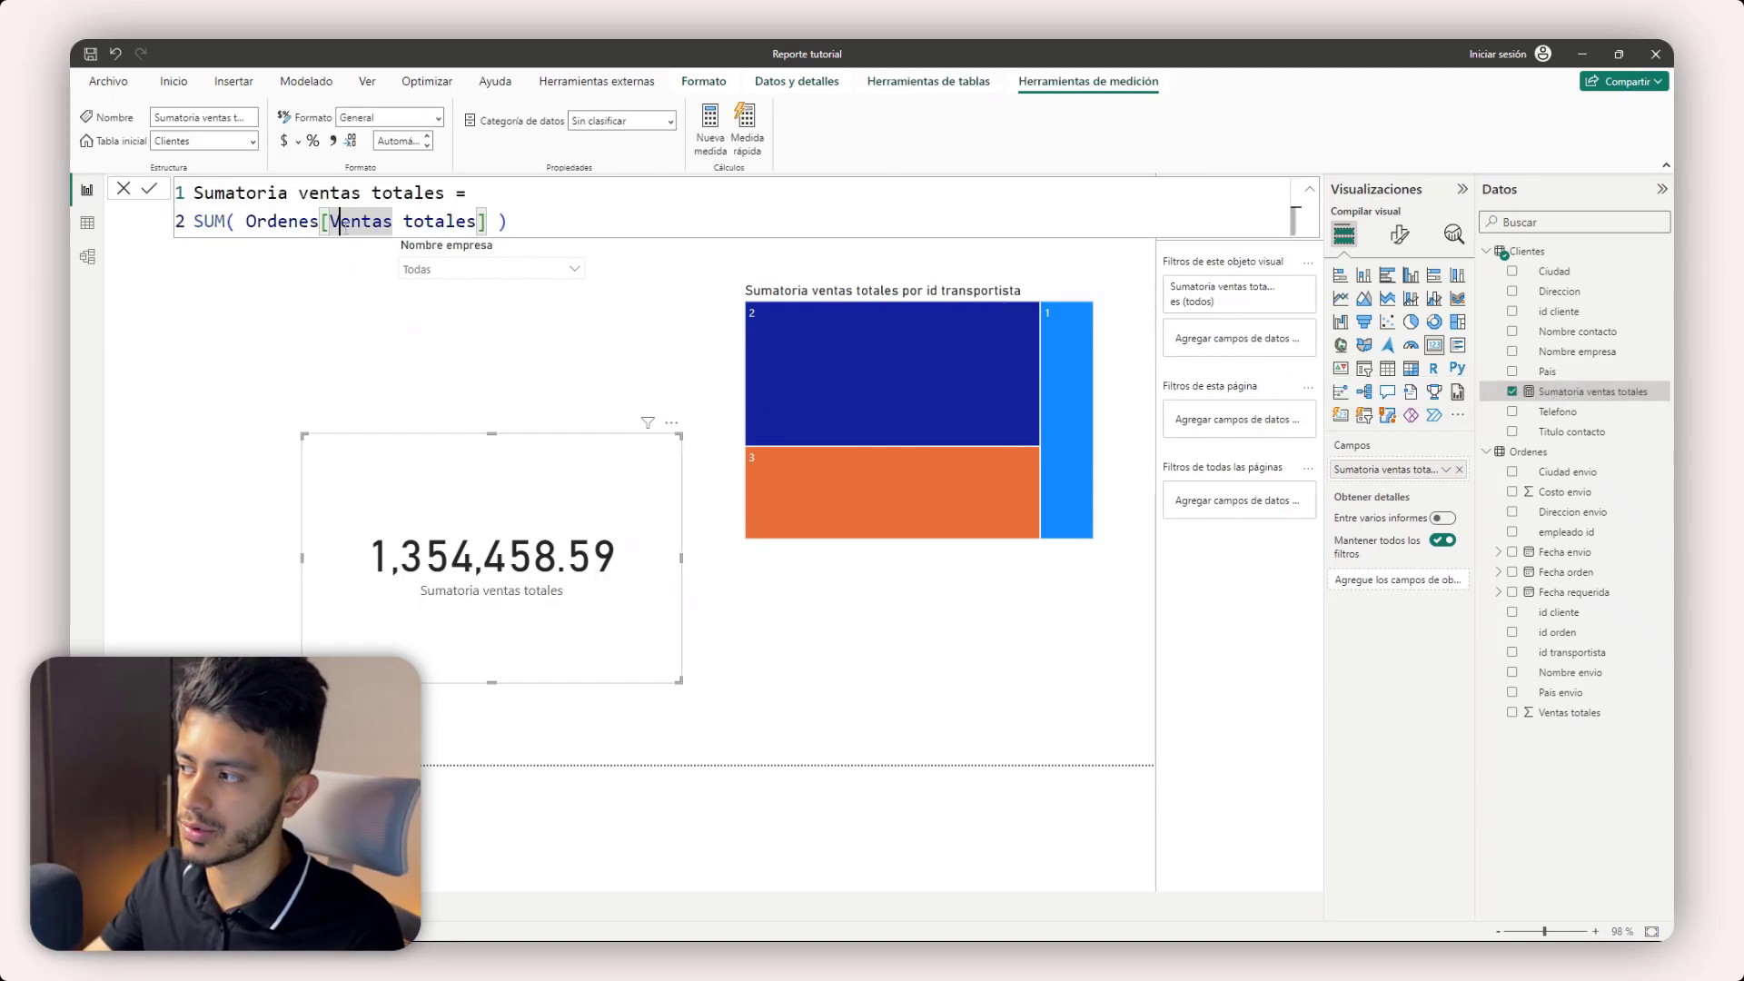
{"action": "left_click", "coordinate": [591, 221]}
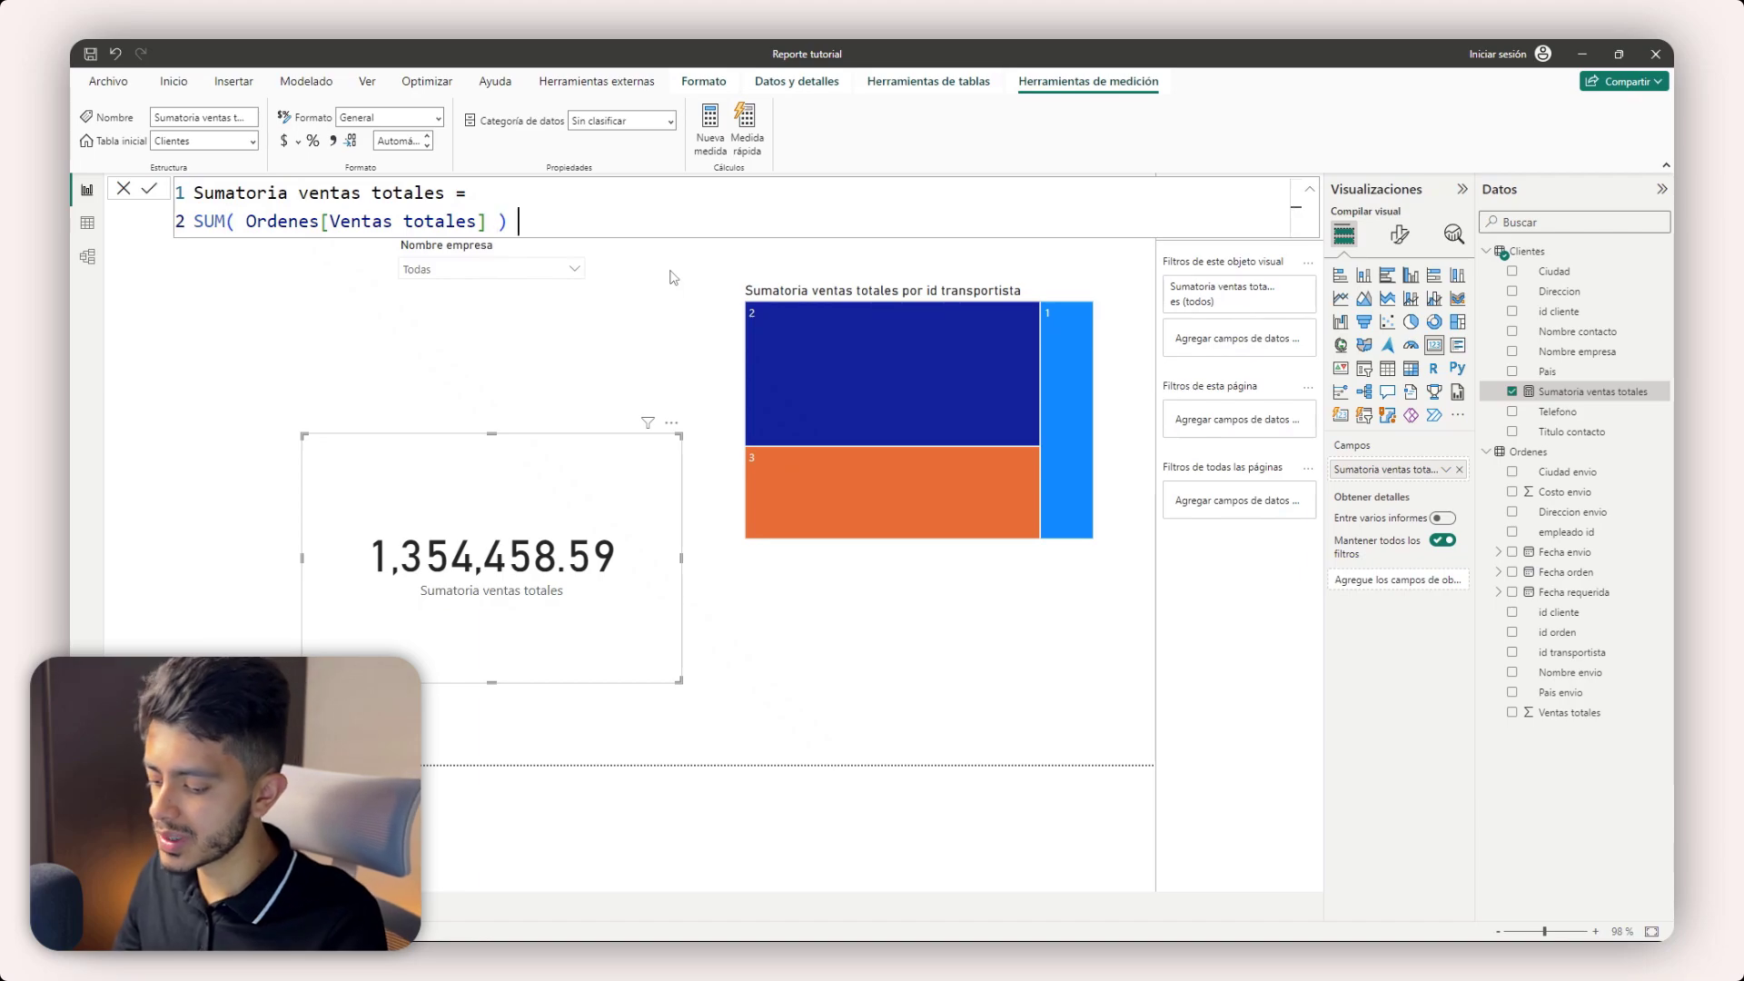
{"action": "type", "text": "+ 20"}
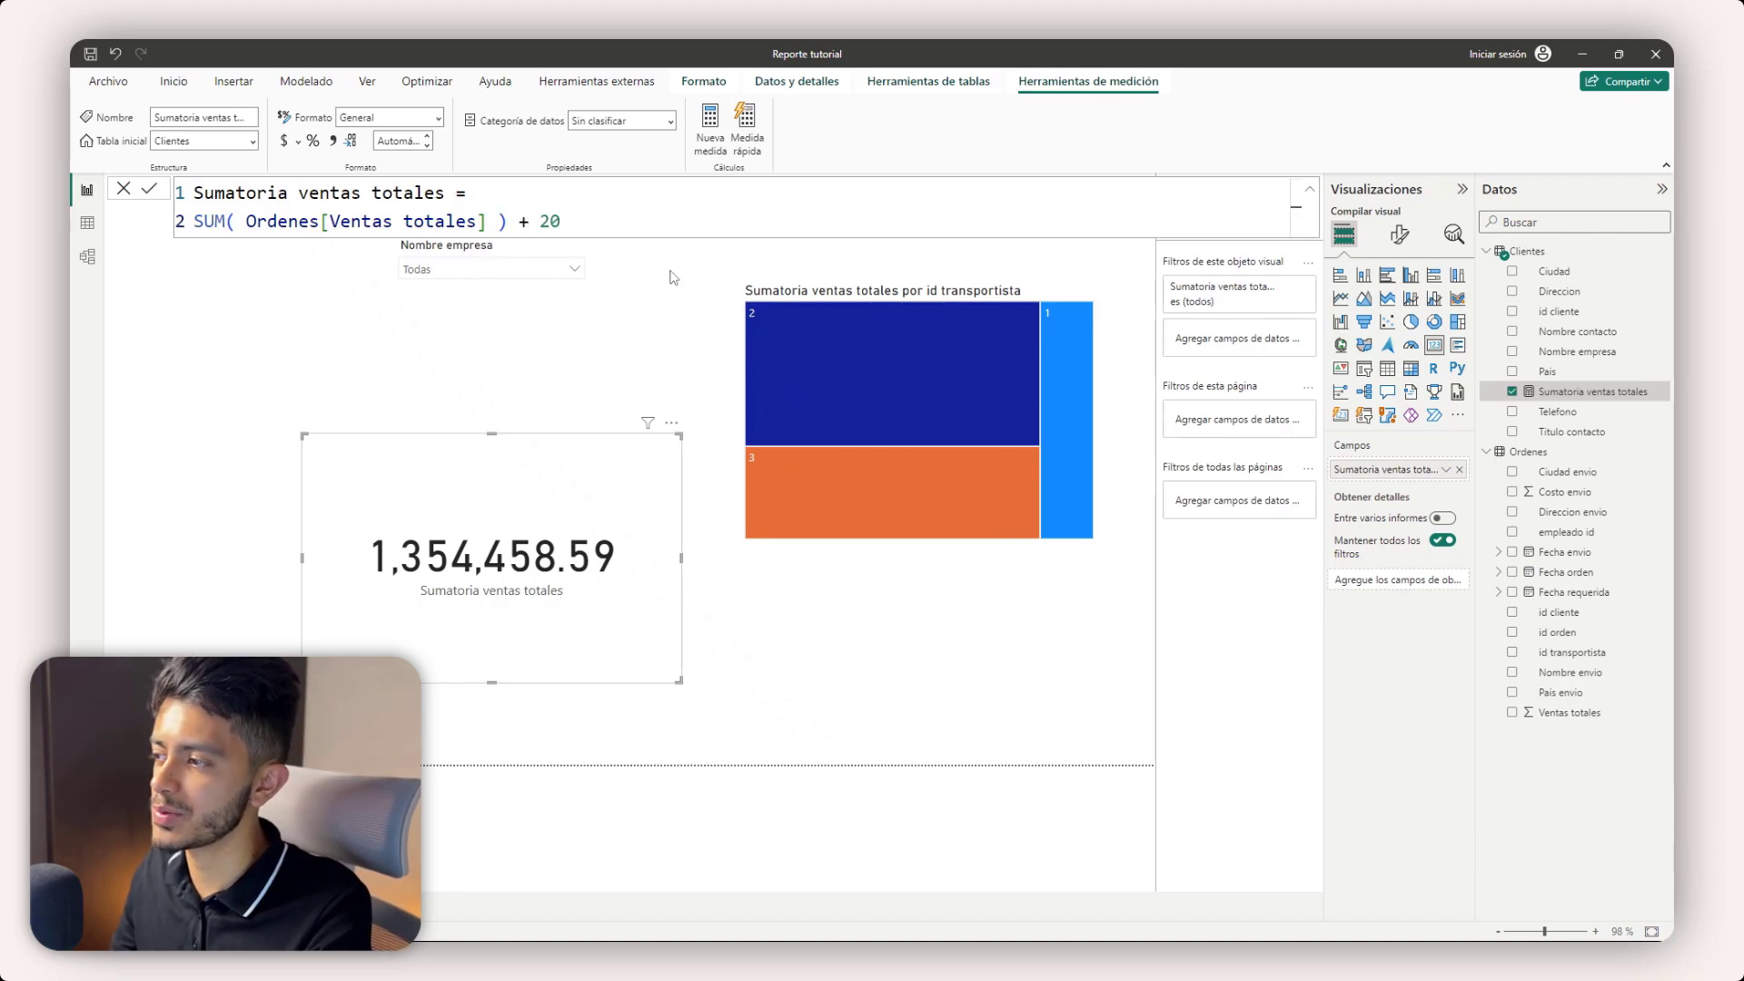
{"action": "key", "text": "Return"}
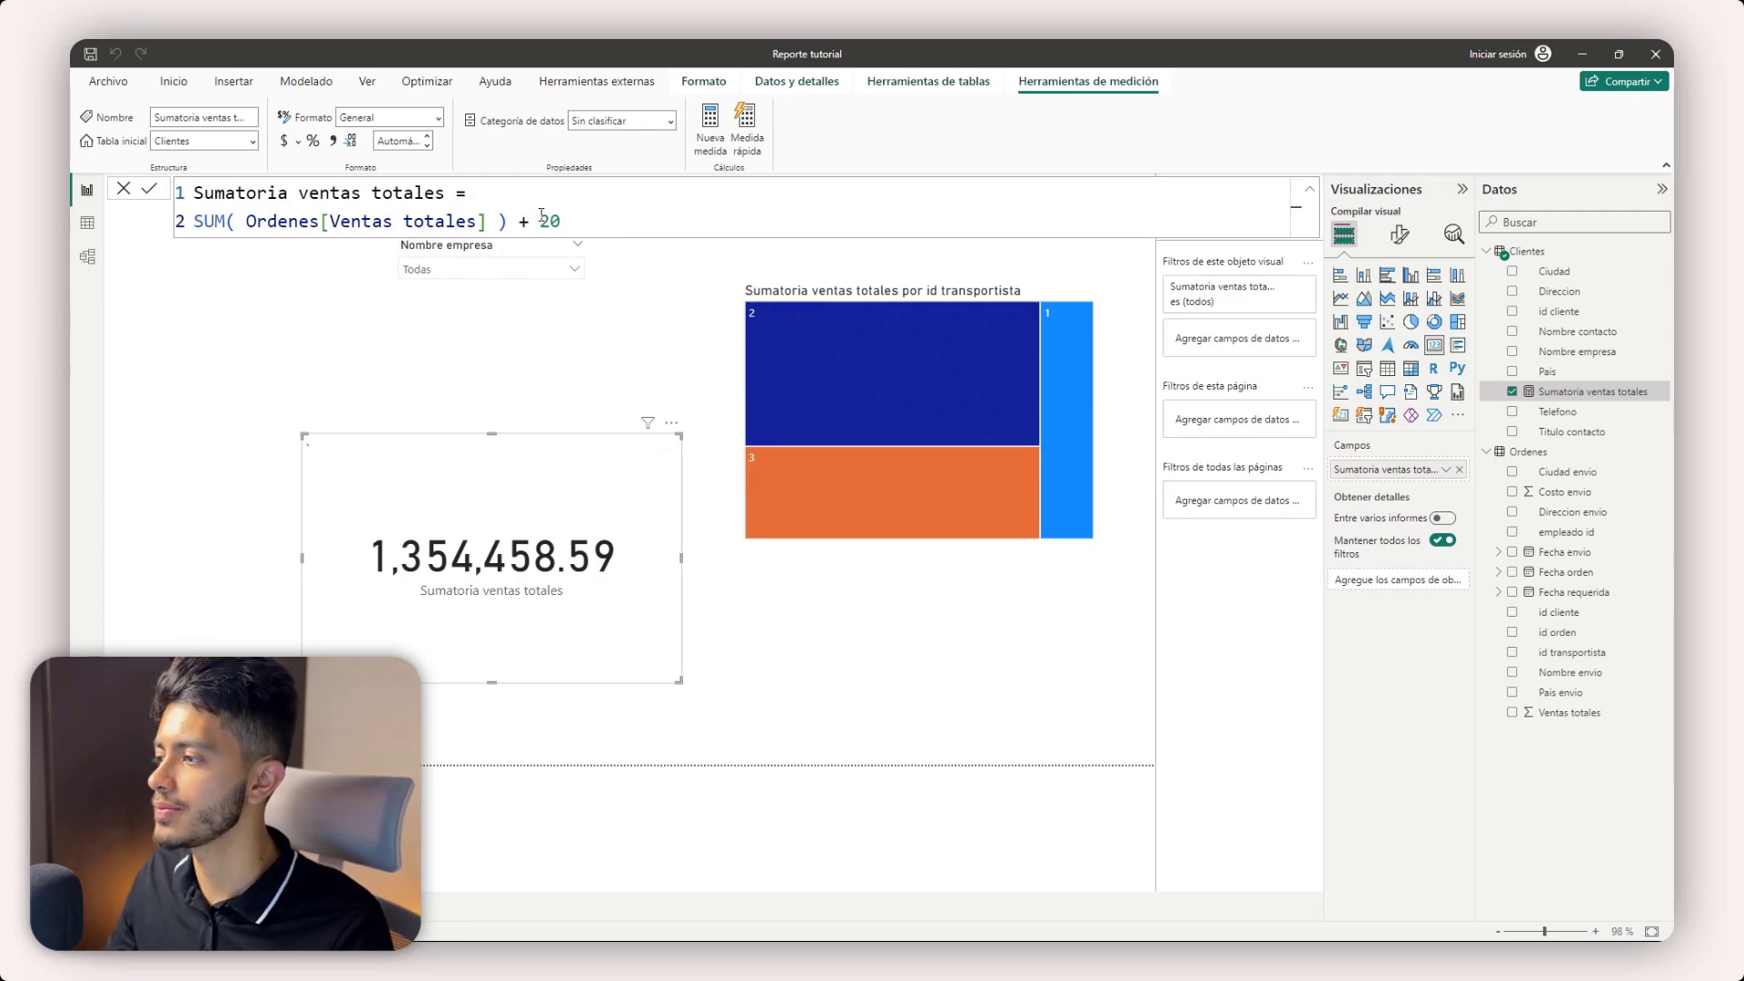
- Remove the + 20 from the Sumatoria ventas totales formula and commit it
{"action": "double_click", "coordinate": [543, 221]}
{"action": "left_click", "coordinate": [581, 227]}
{"action": "left_click_drag", "start_coordinate": [581, 227], "coordinate": [517, 228]}
{"action": "key", "text": "BackSpace"}
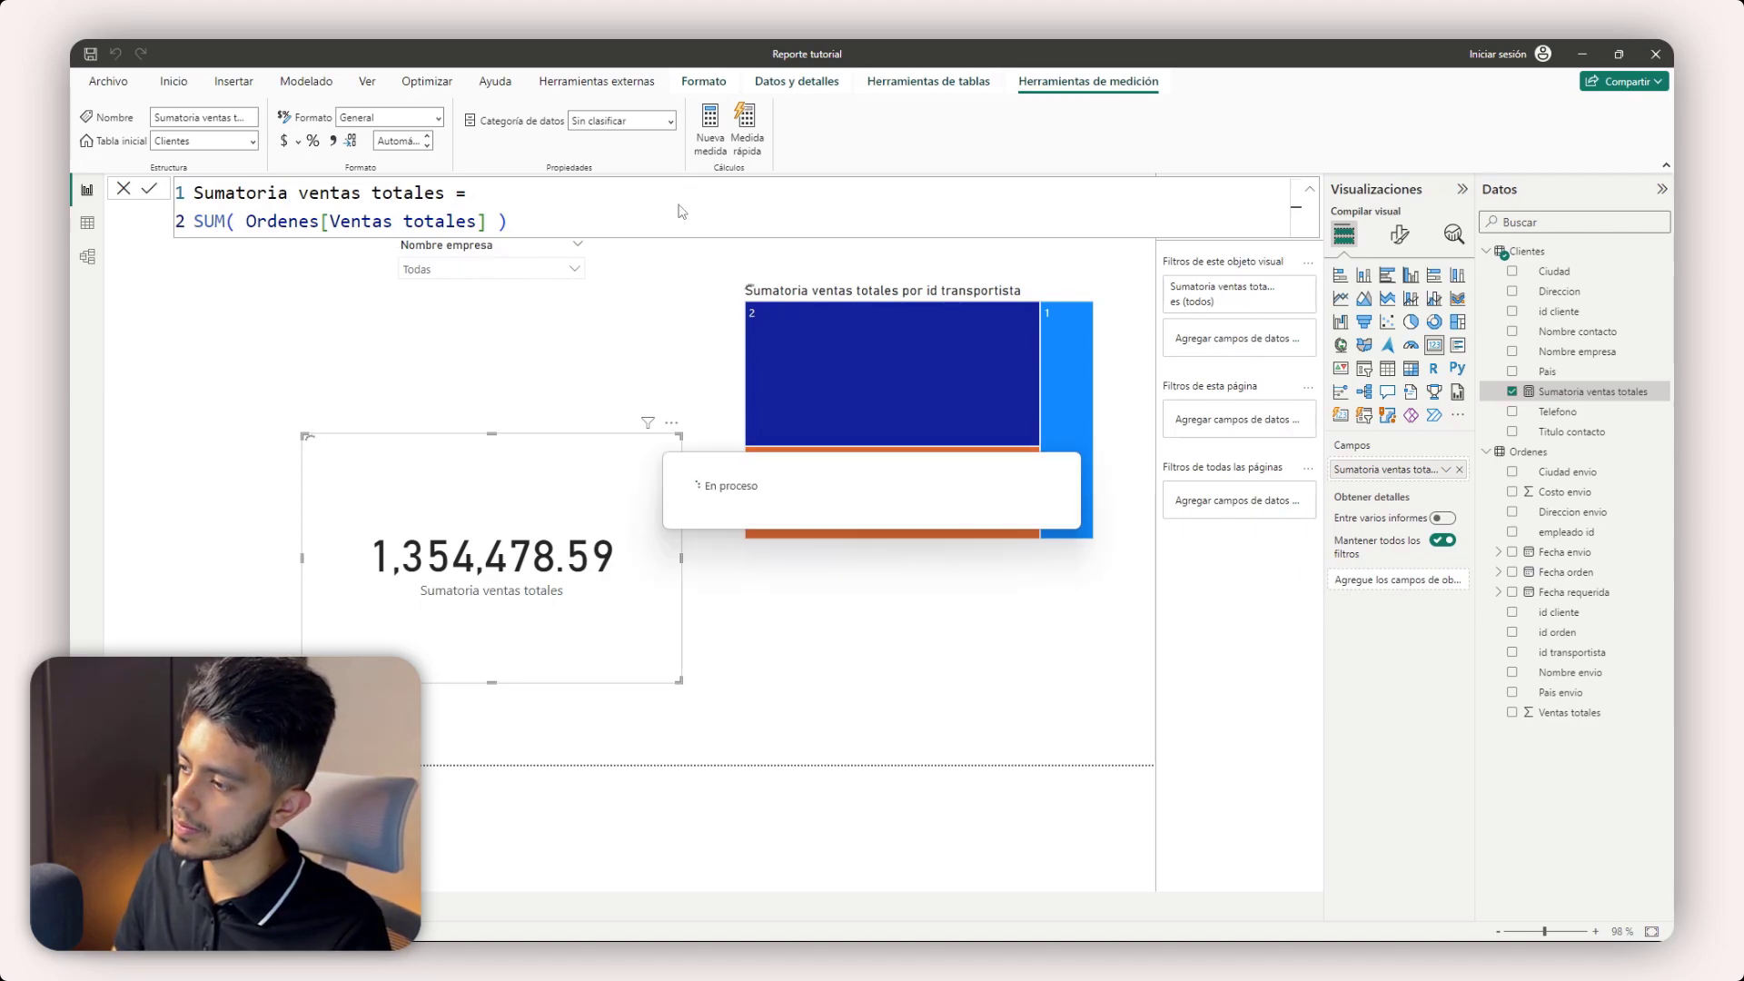
{"action": "left_click", "coordinate": [663, 293]}
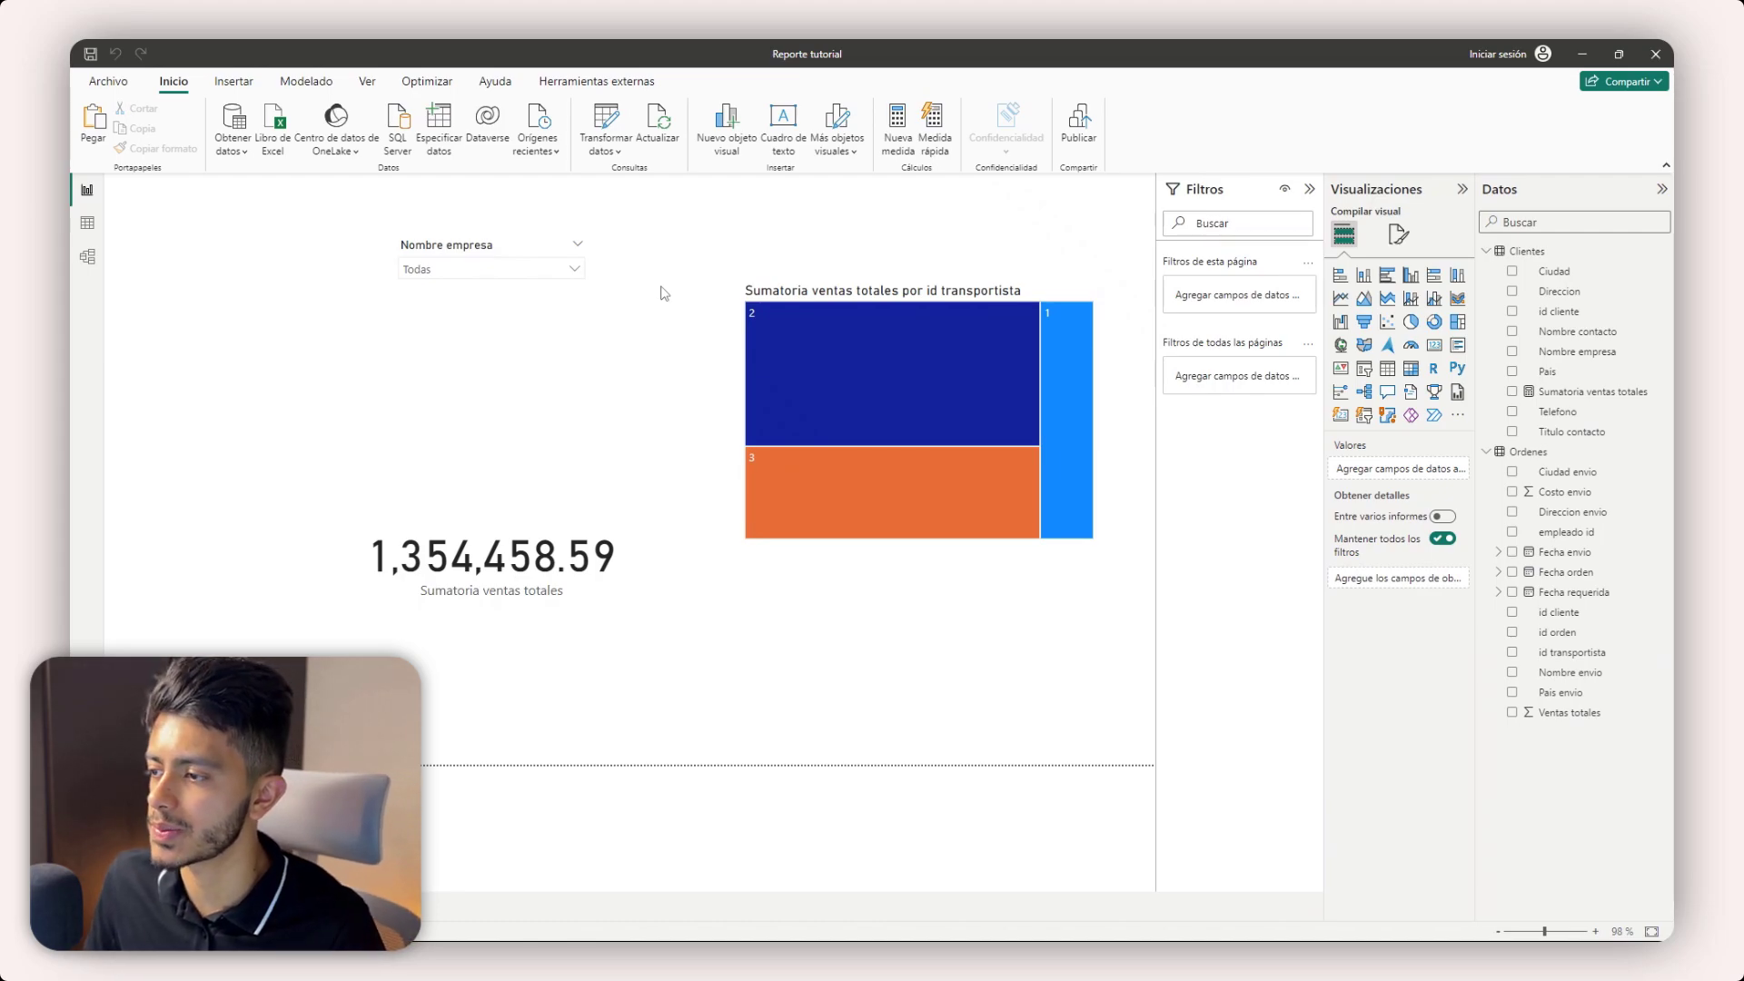
- Delete the treemap, the Nombre empresa slicer and the sales card from Página 1
{"action": "left_click", "coordinate": [772, 327]}
{"action": "key", "text": "Delete"}
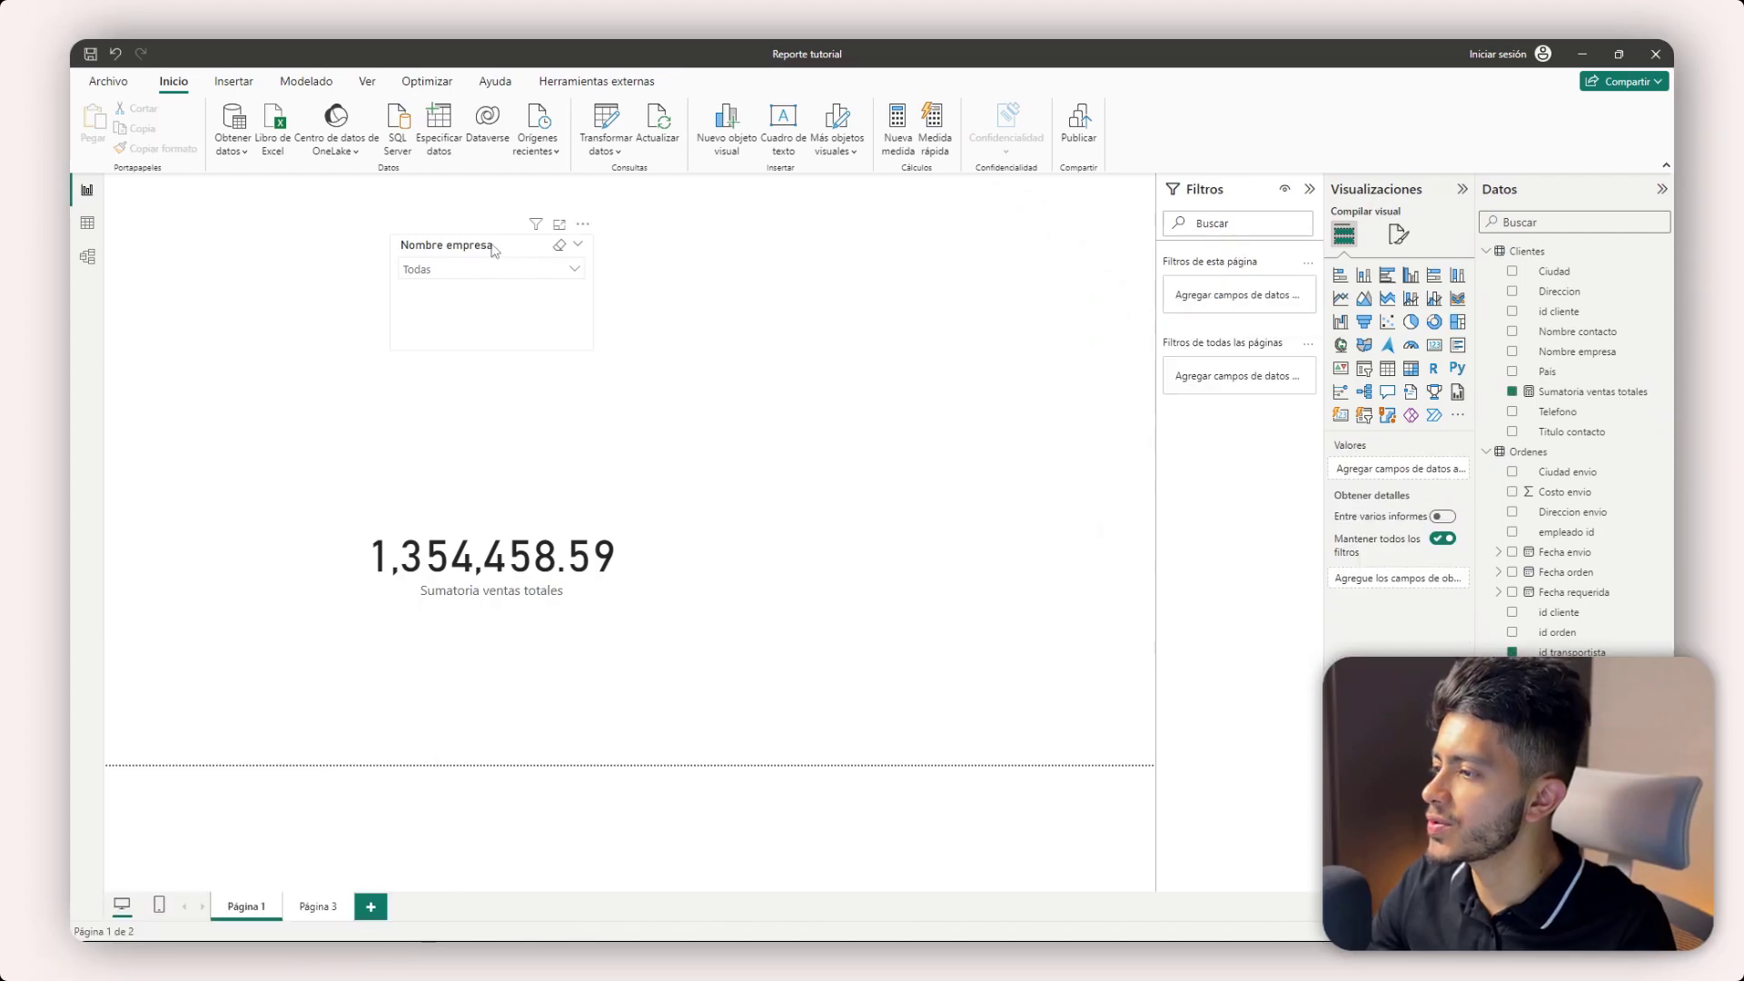
{"action": "left_click", "coordinate": [495, 252]}
{"action": "key", "text": "Delete"}
{"action": "left_click", "coordinate": [592, 525]}
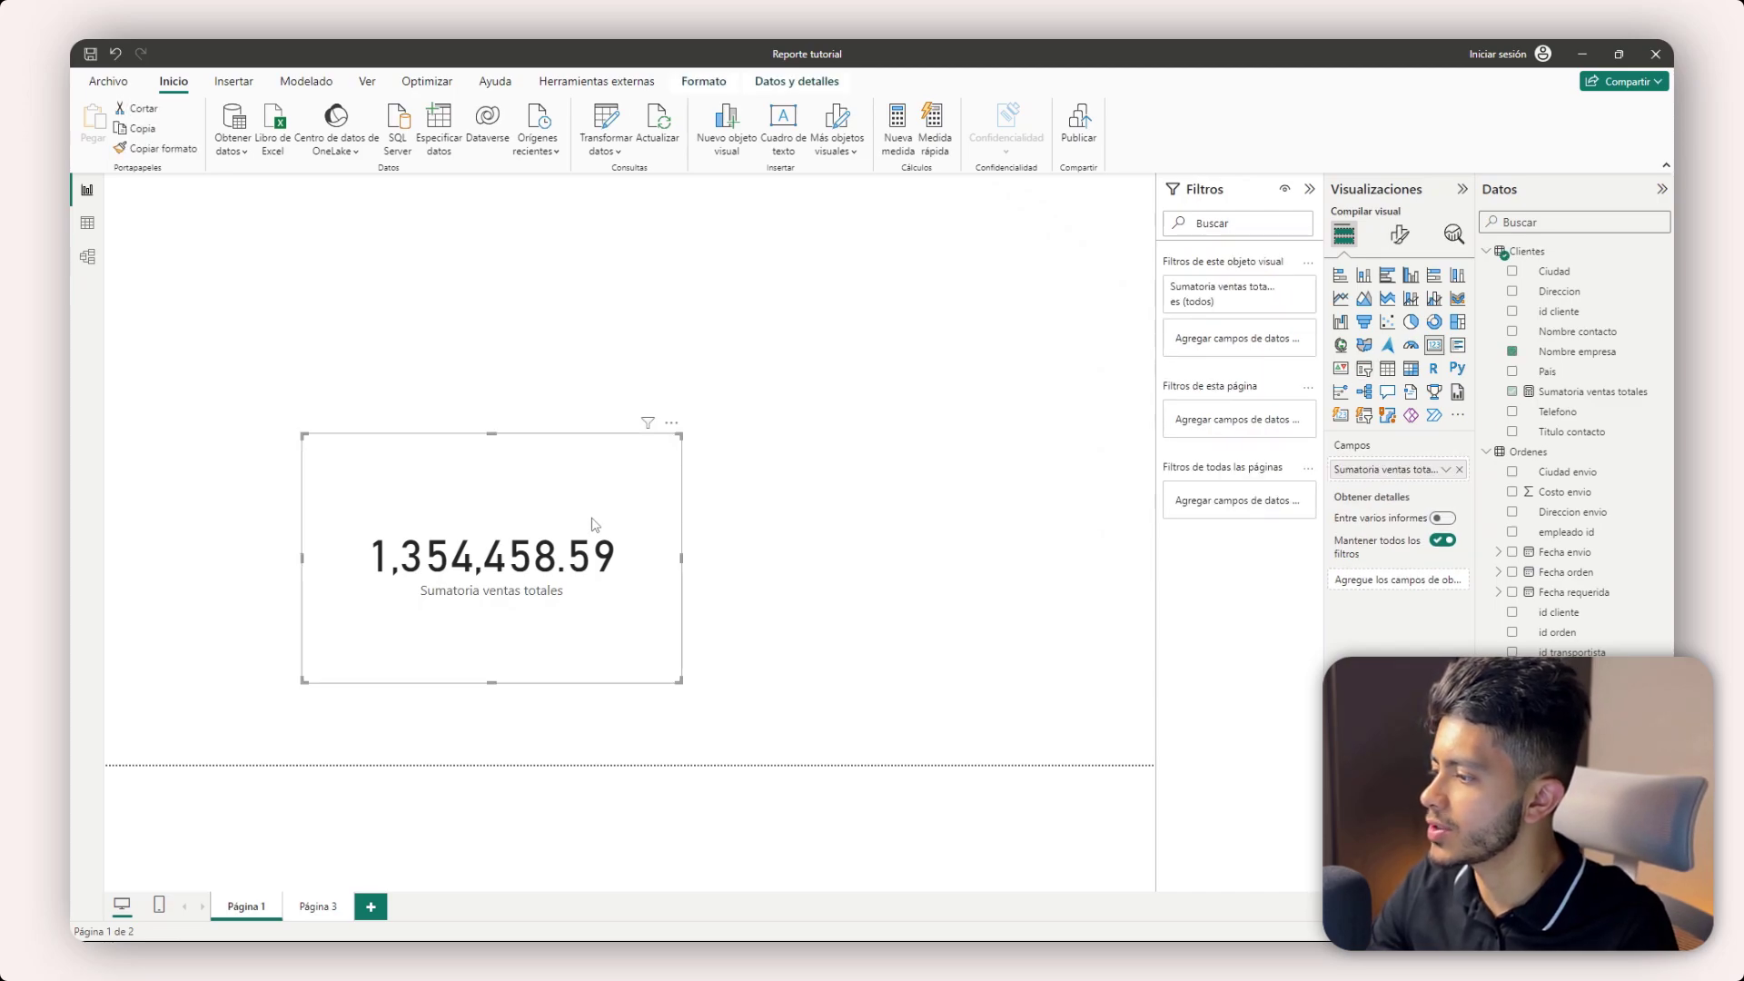
{"action": "key", "text": "Delete"}
- Collapse the Visualizaciones, Filtros and Datos panes to enlarge the report canvas
{"action": "left_click", "coordinate": [1461, 188]}
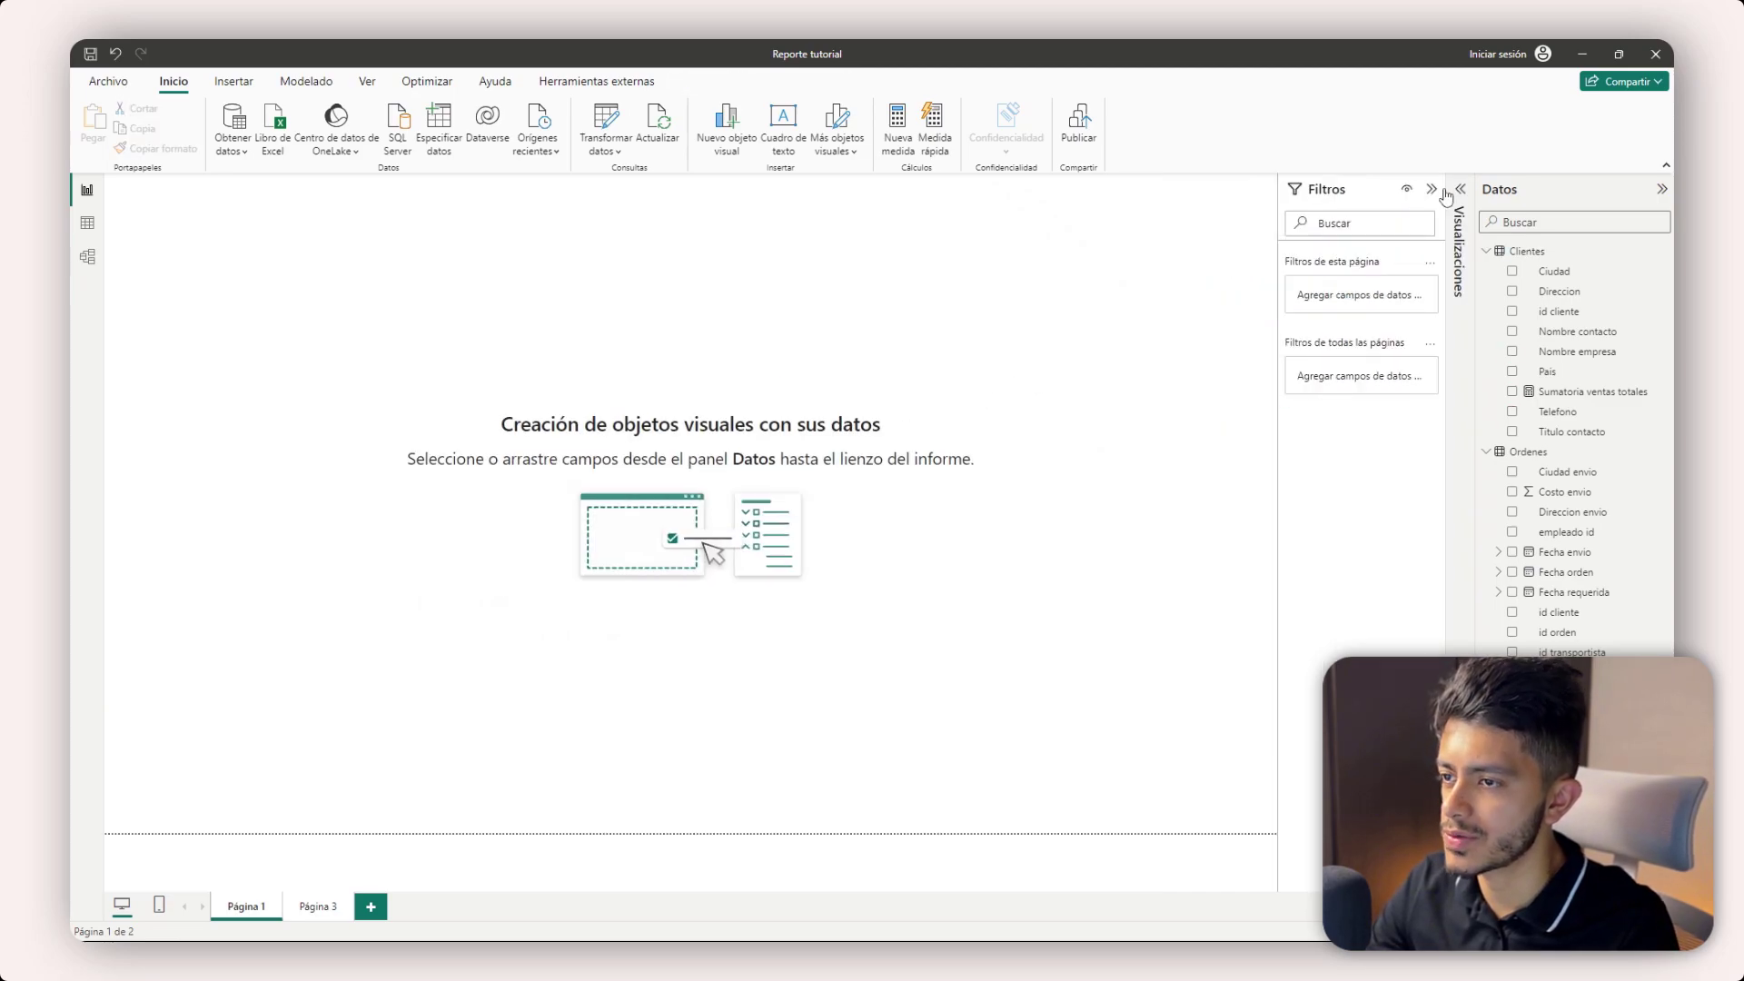
{"action": "left_click", "coordinate": [1523, 192]}
{"action": "left_click", "coordinate": [1594, 189]}
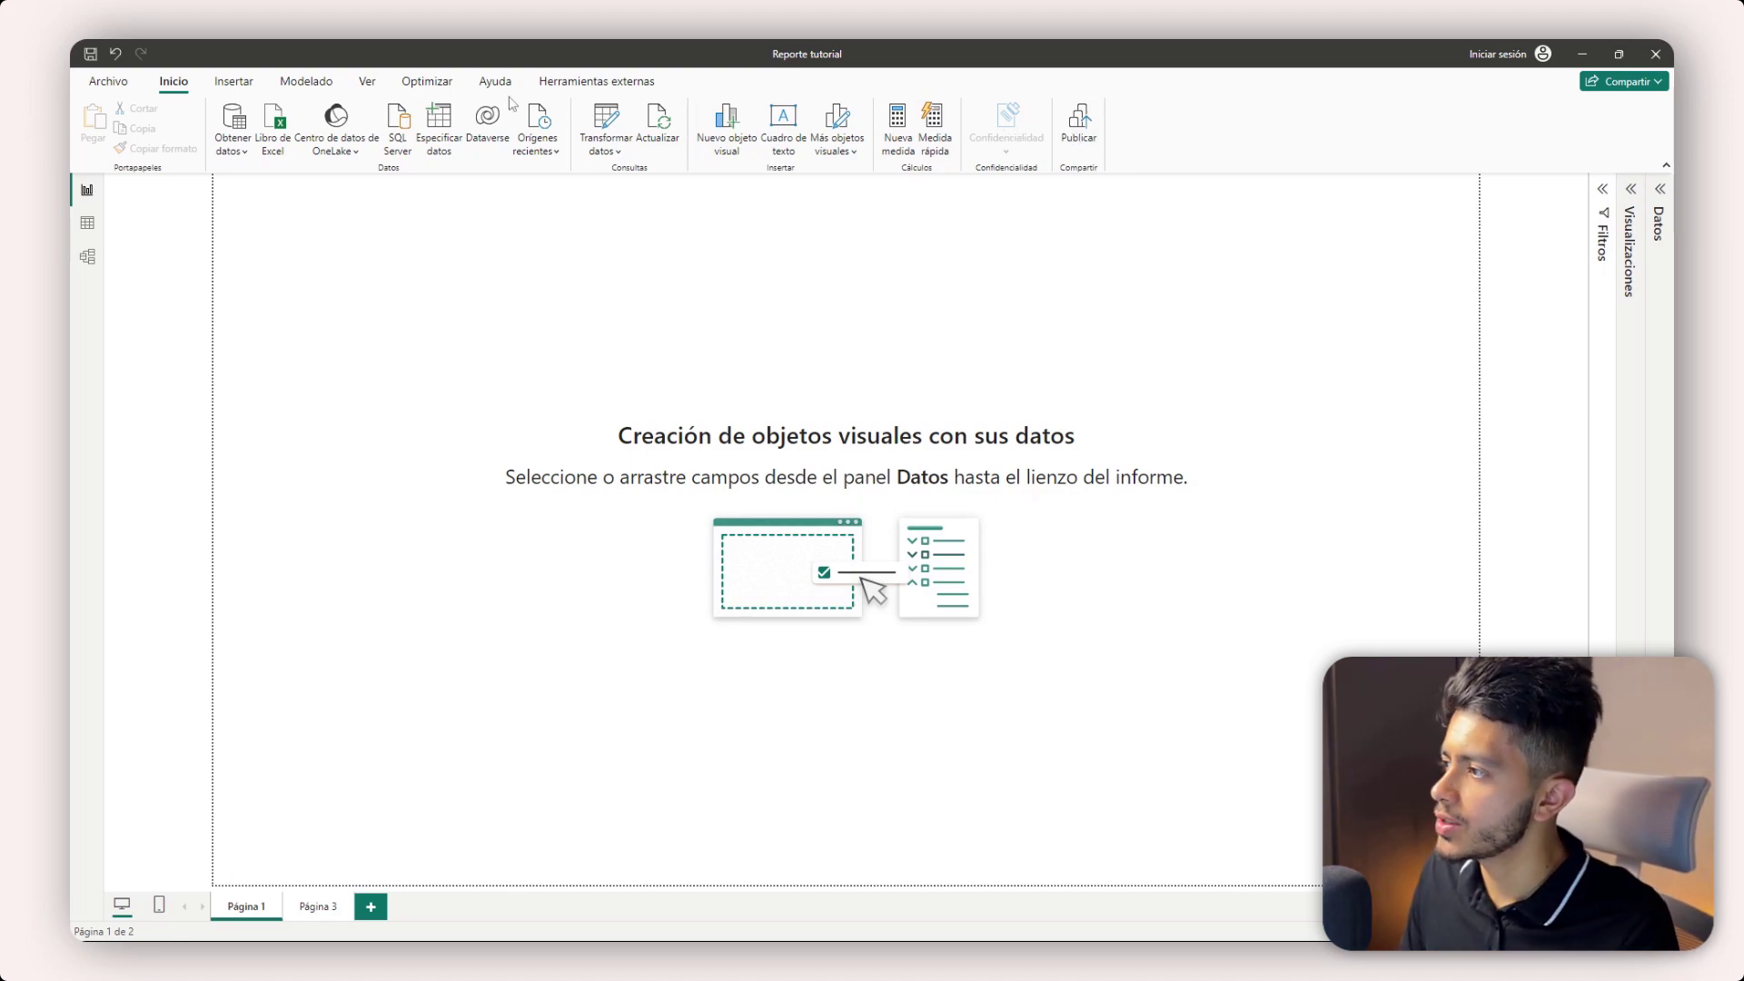
- Customize the current theme by setting the page's wallpaper (Papel tapiz) color to #F8F9FB
{"action": "left_click", "coordinate": [367, 82]}
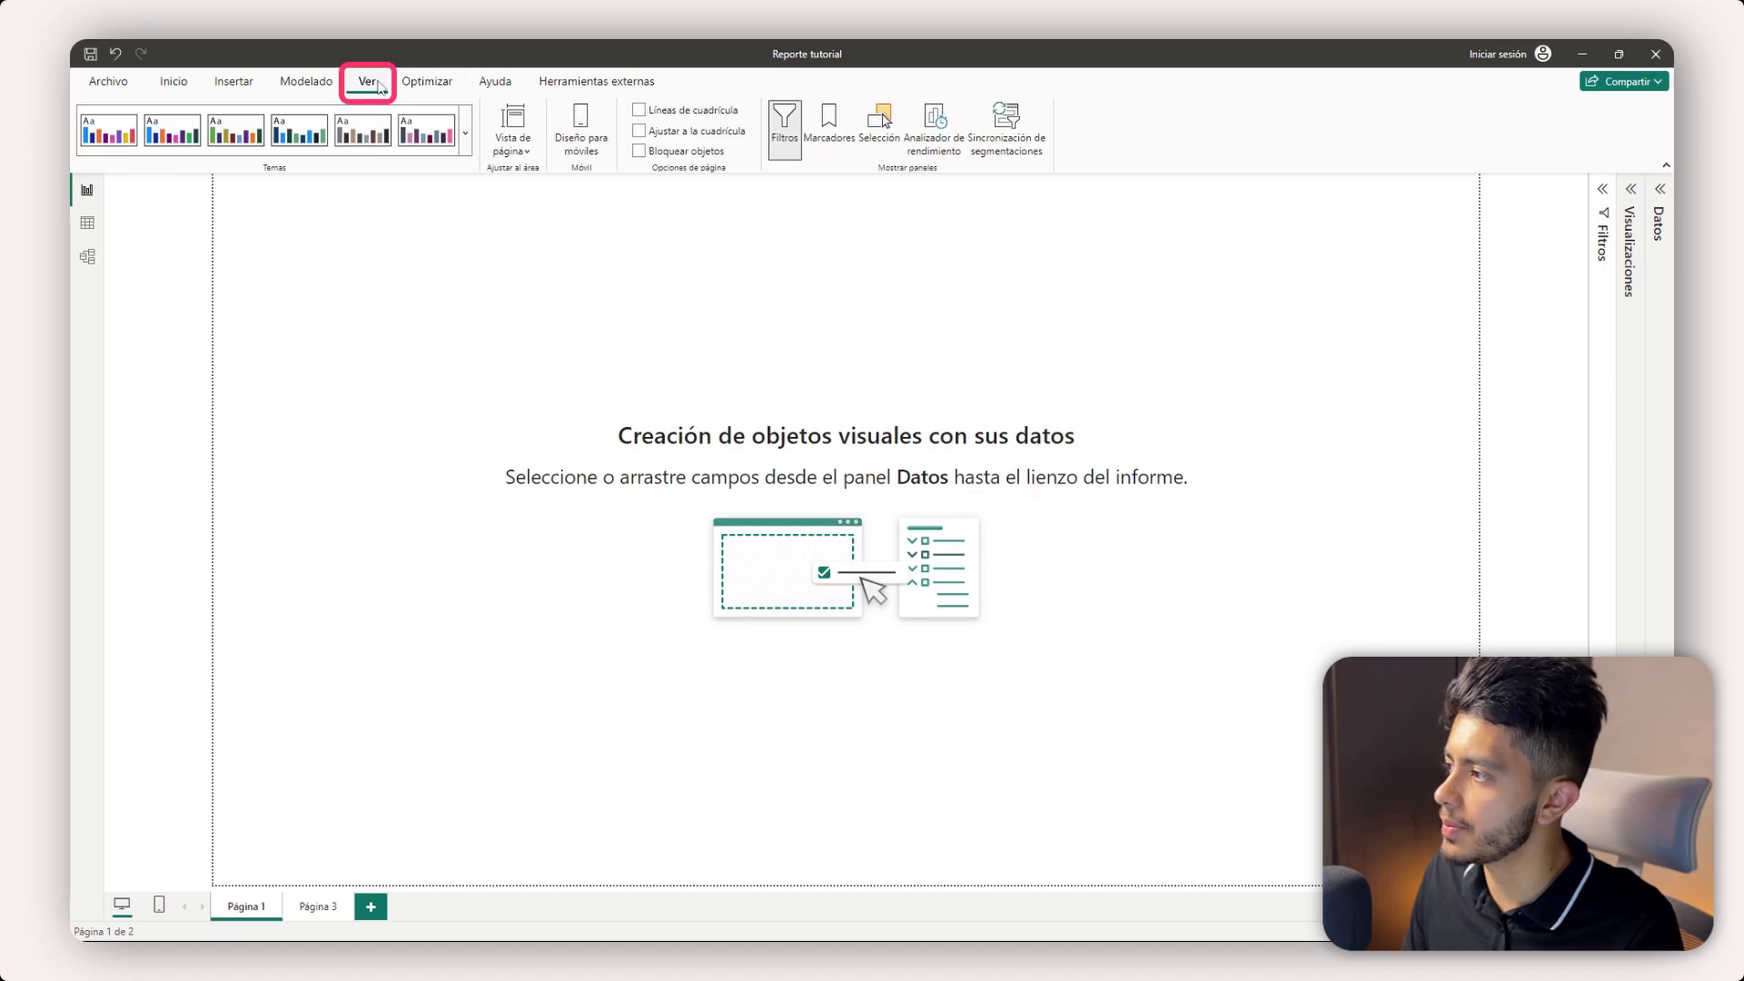
{"action": "left_click", "coordinate": [467, 137]}
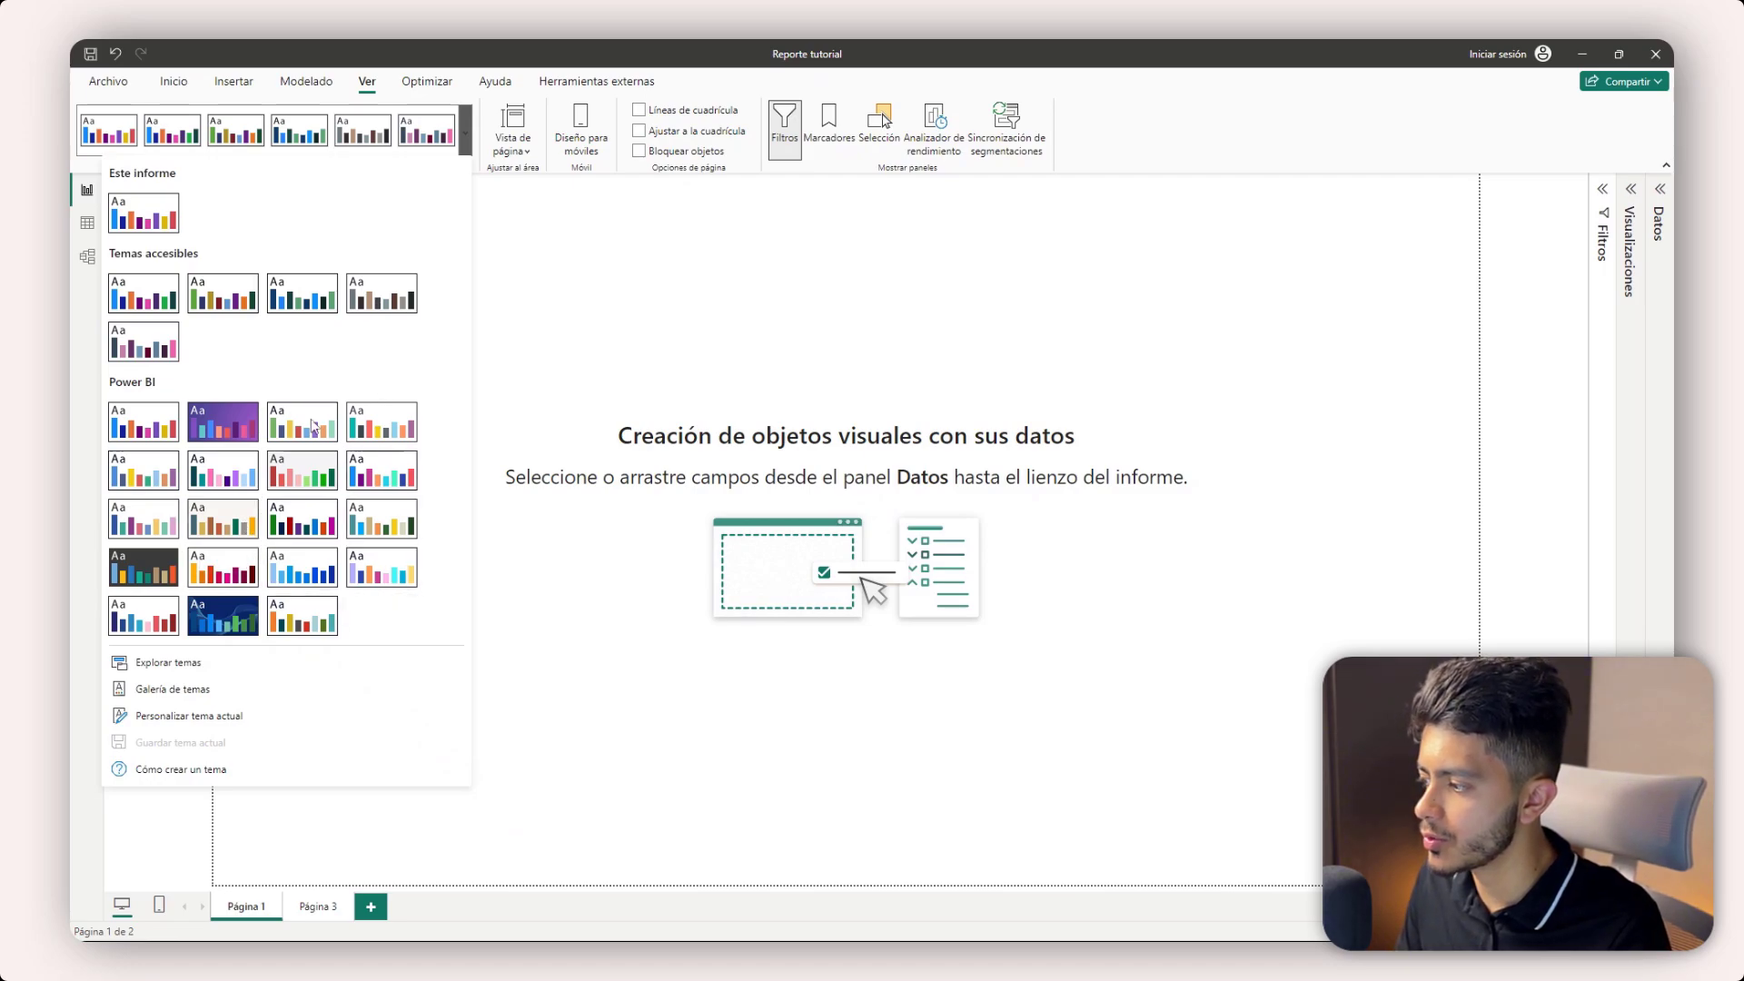
{"action": "left_click", "coordinate": [214, 725]}
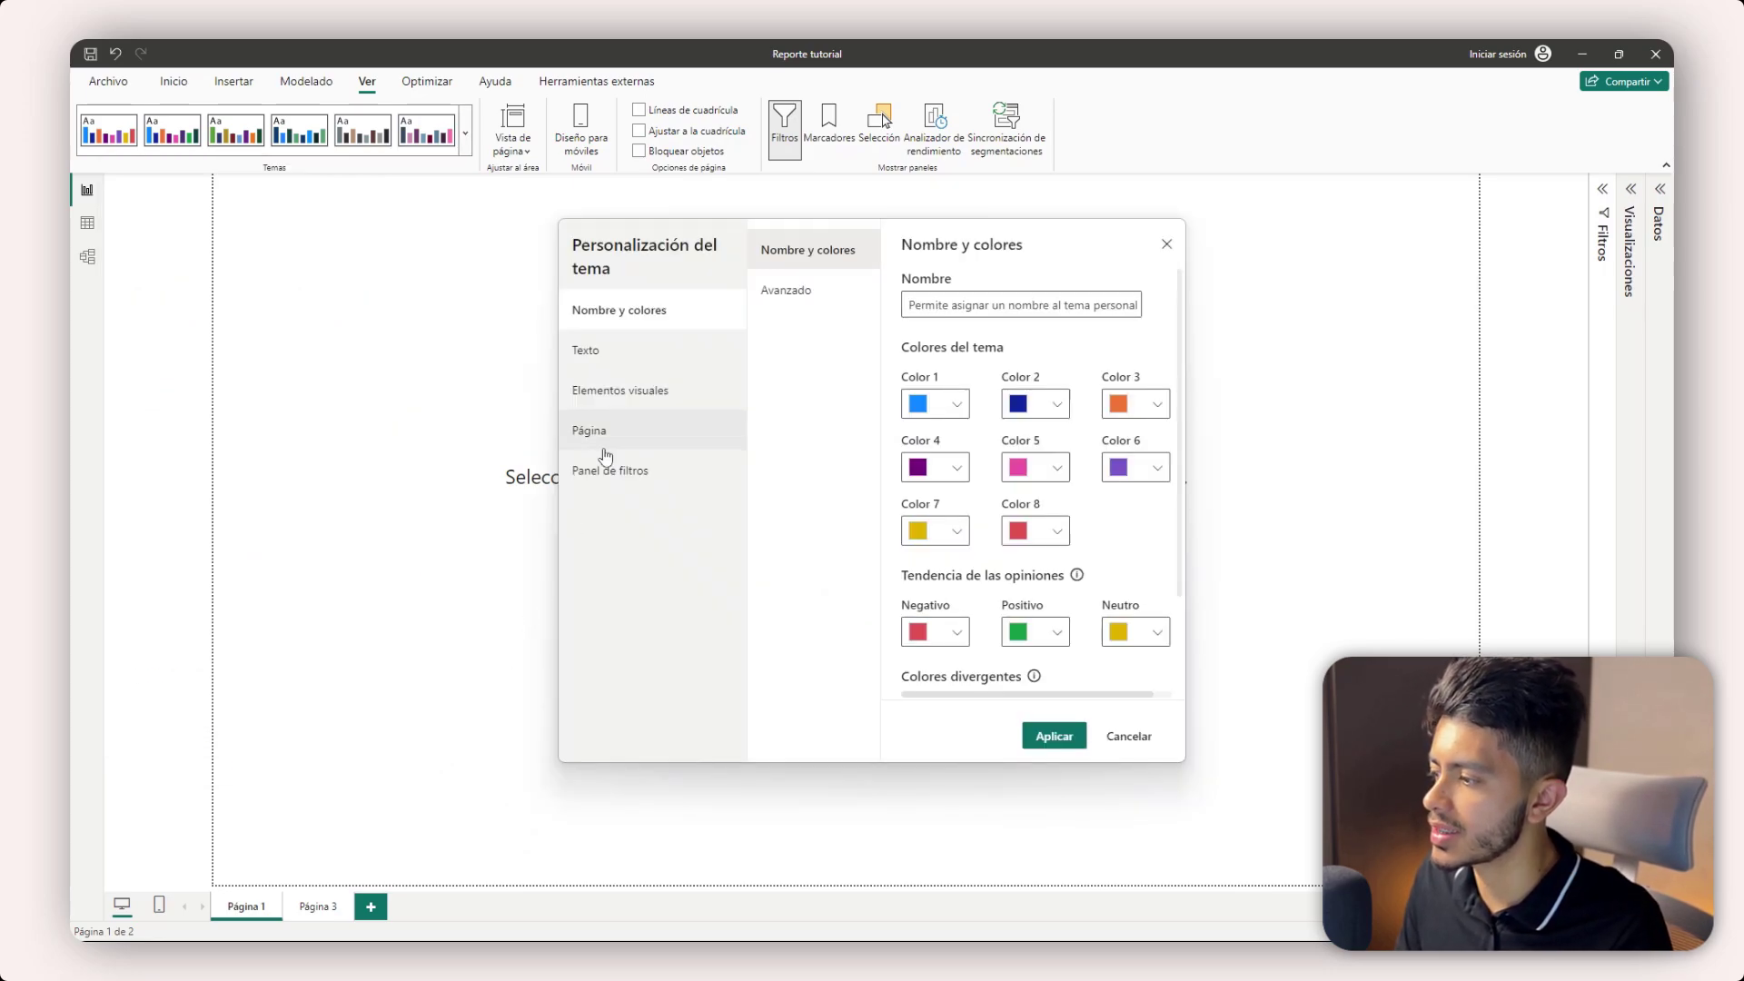
{"action": "left_click", "coordinate": [606, 453]}
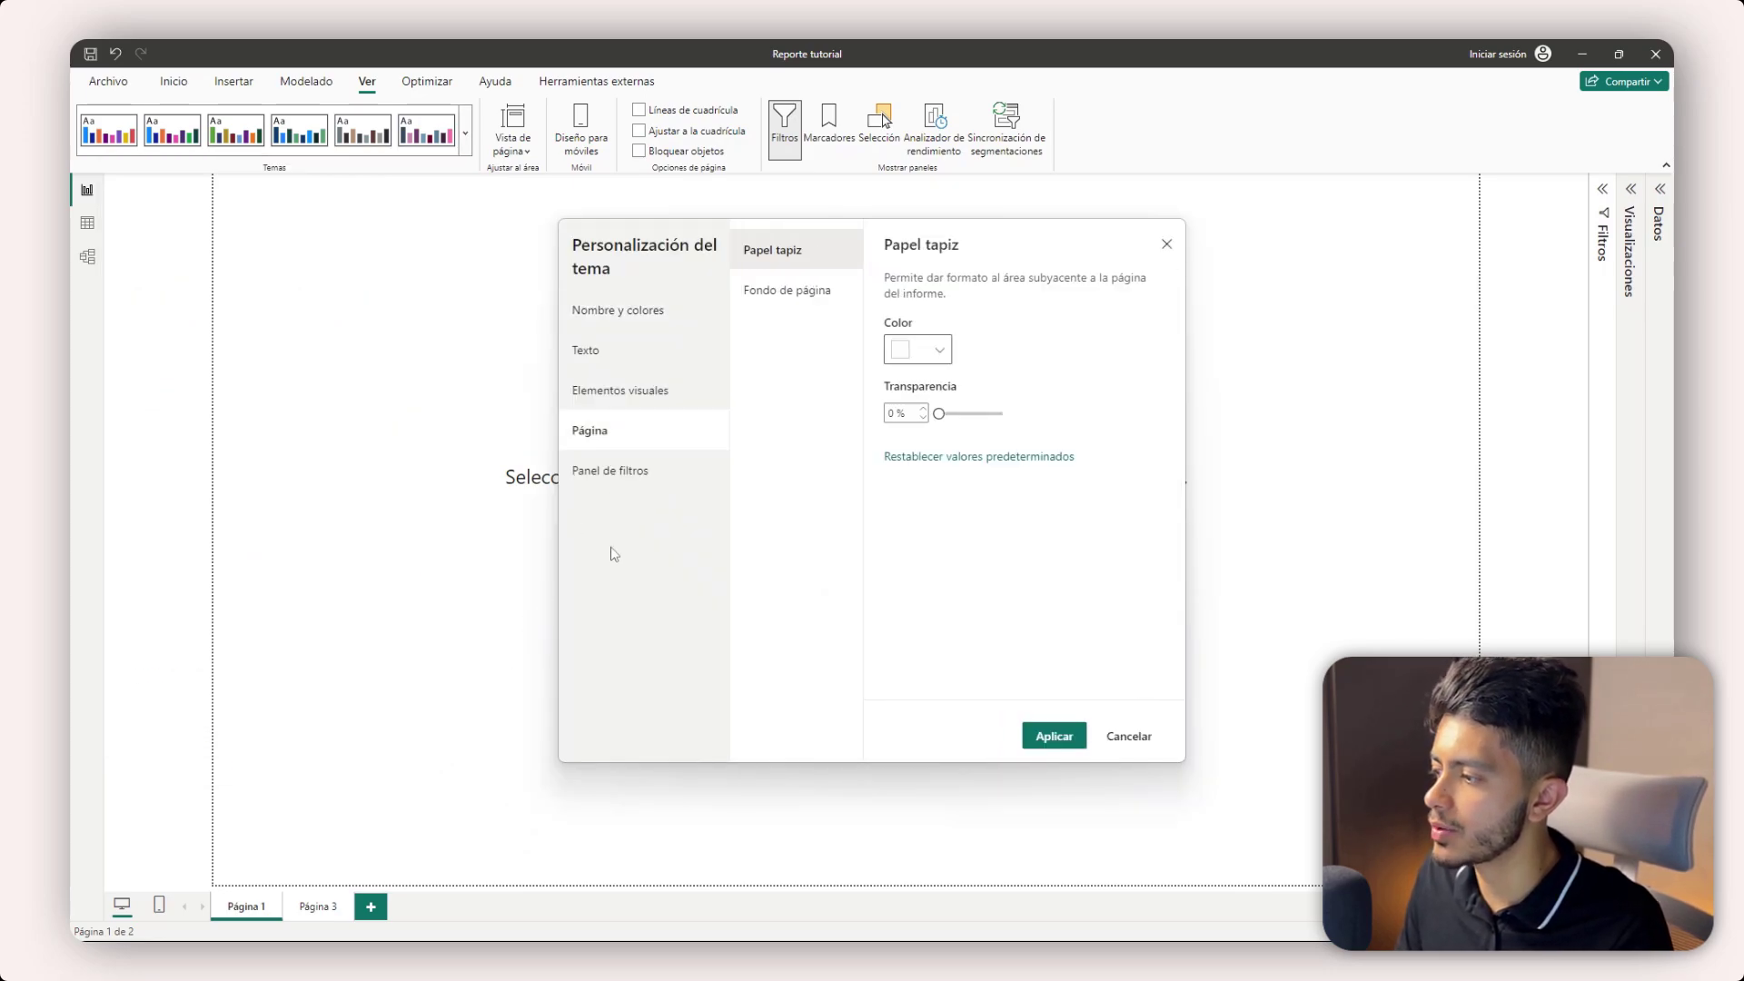
{"action": "left_click", "coordinate": [915, 360]}
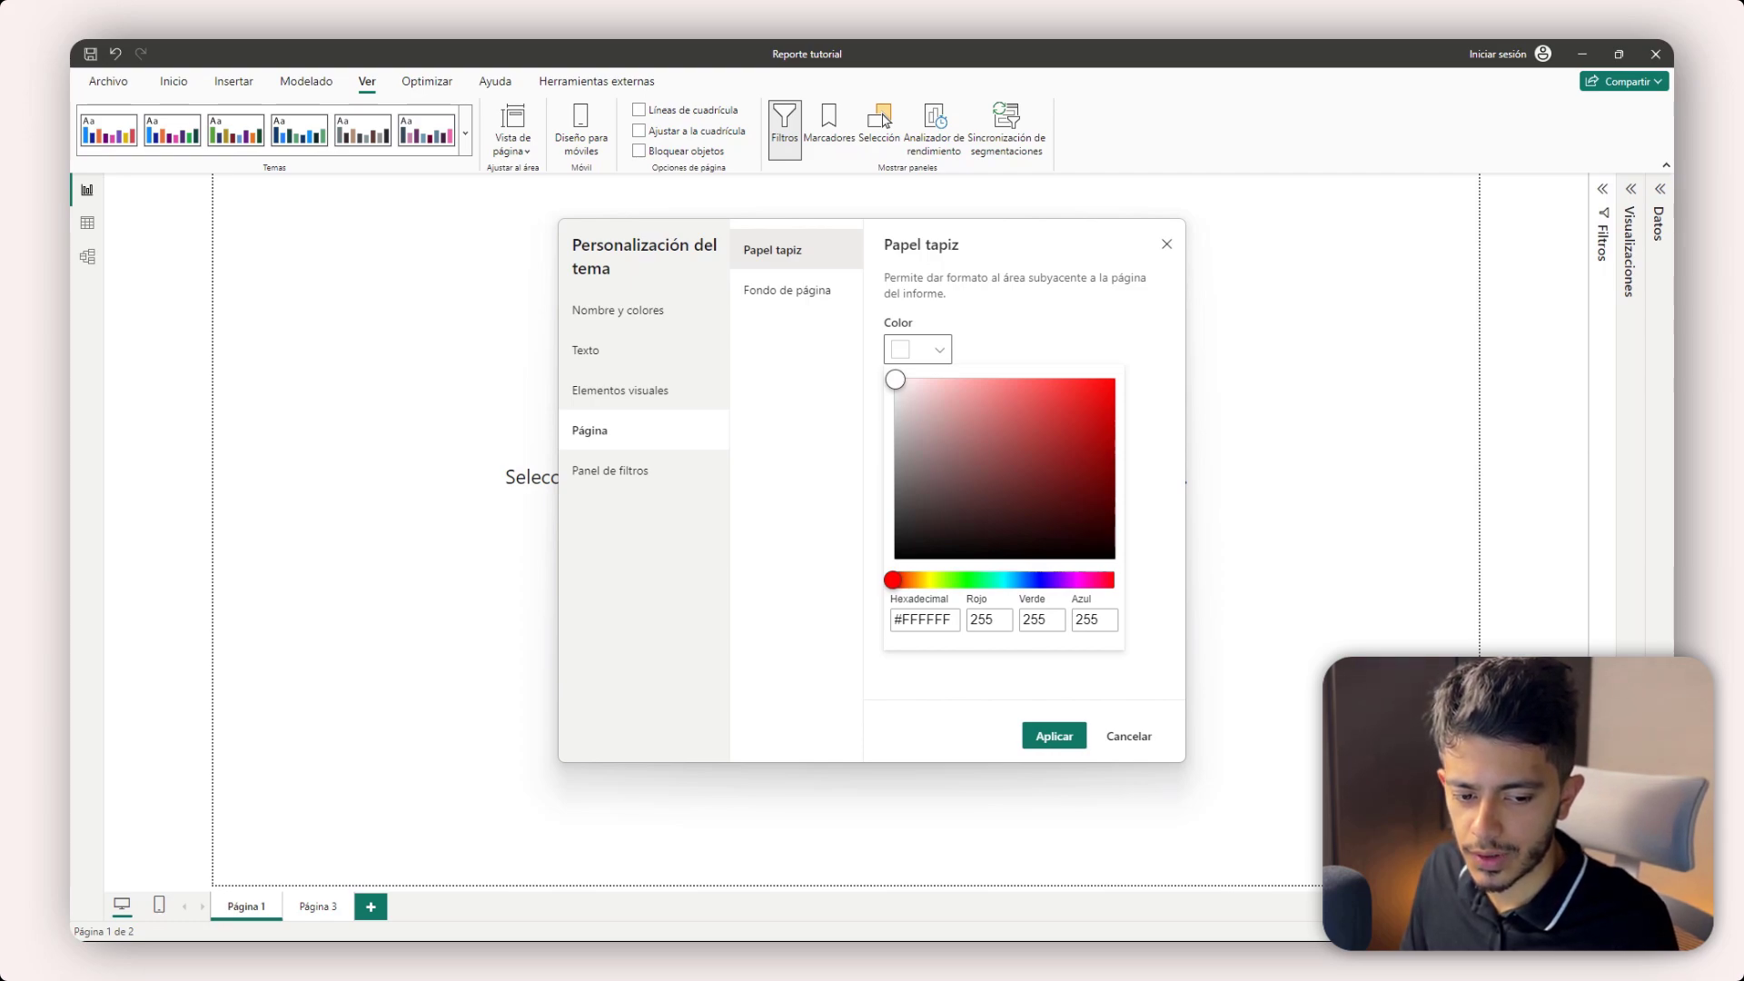
{"action": "left_click_drag", "start_coordinate": [959, 619], "coordinate": [854, 616]}
{"action": "type", "text": "#F8F9FB"}
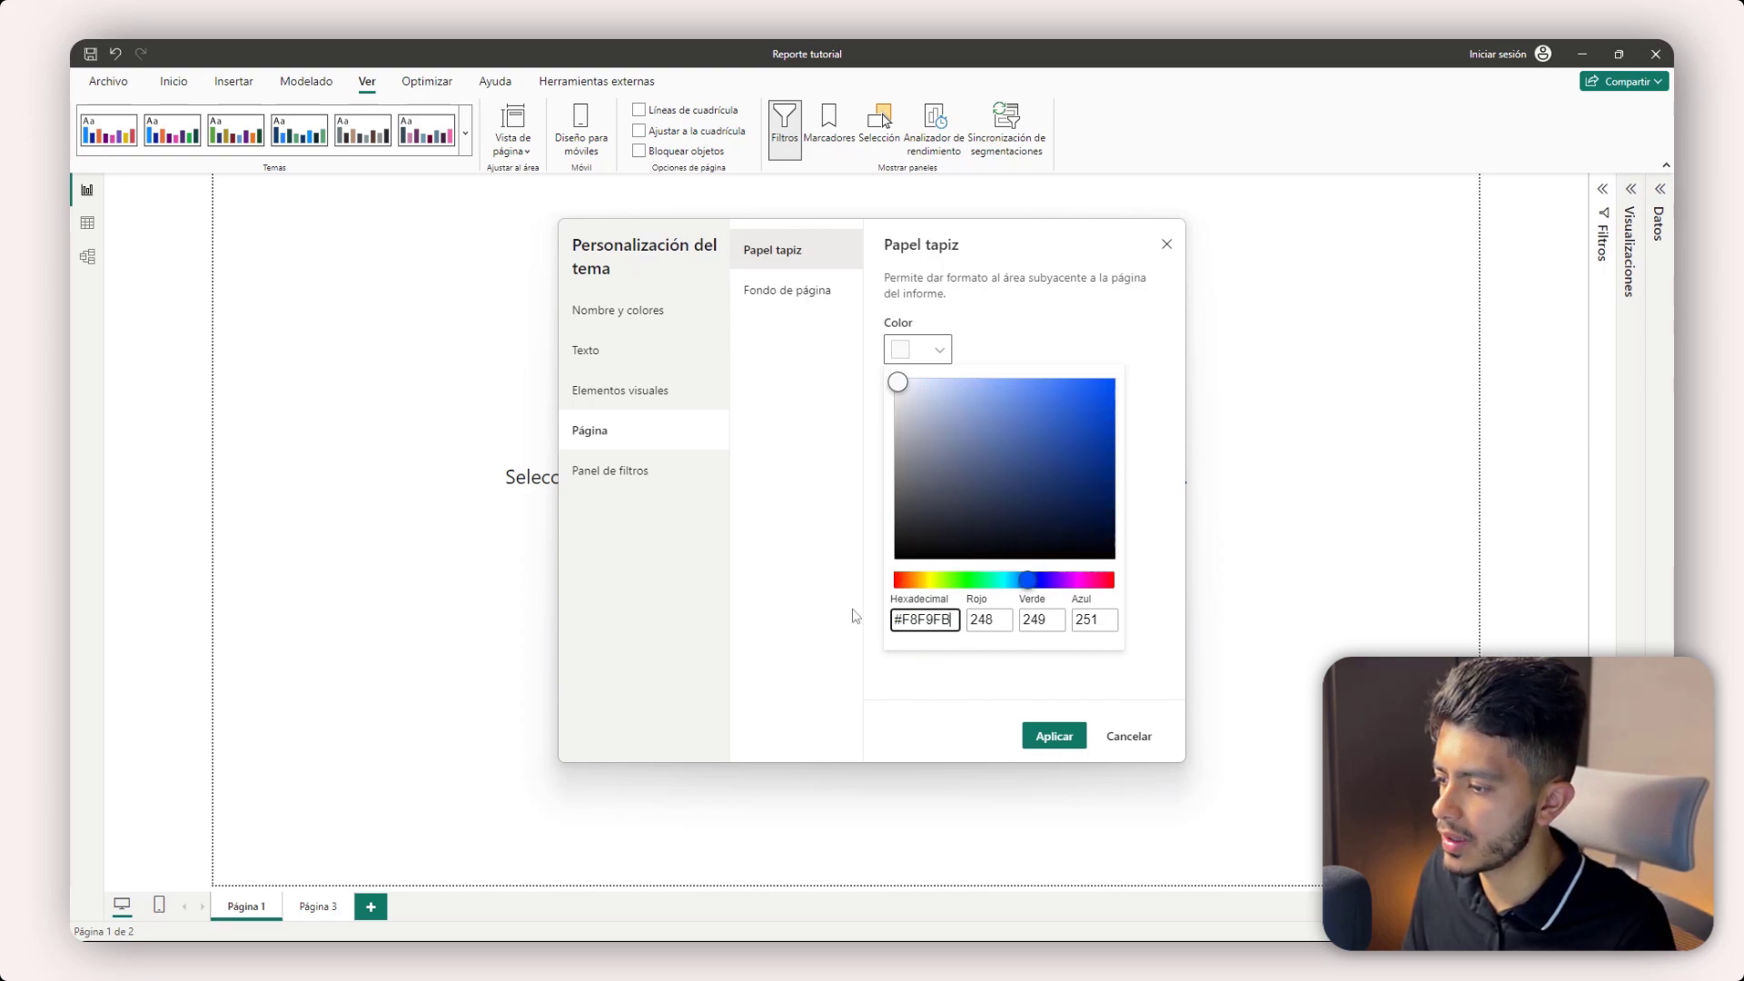
{"action": "left_click", "coordinate": [776, 406]}
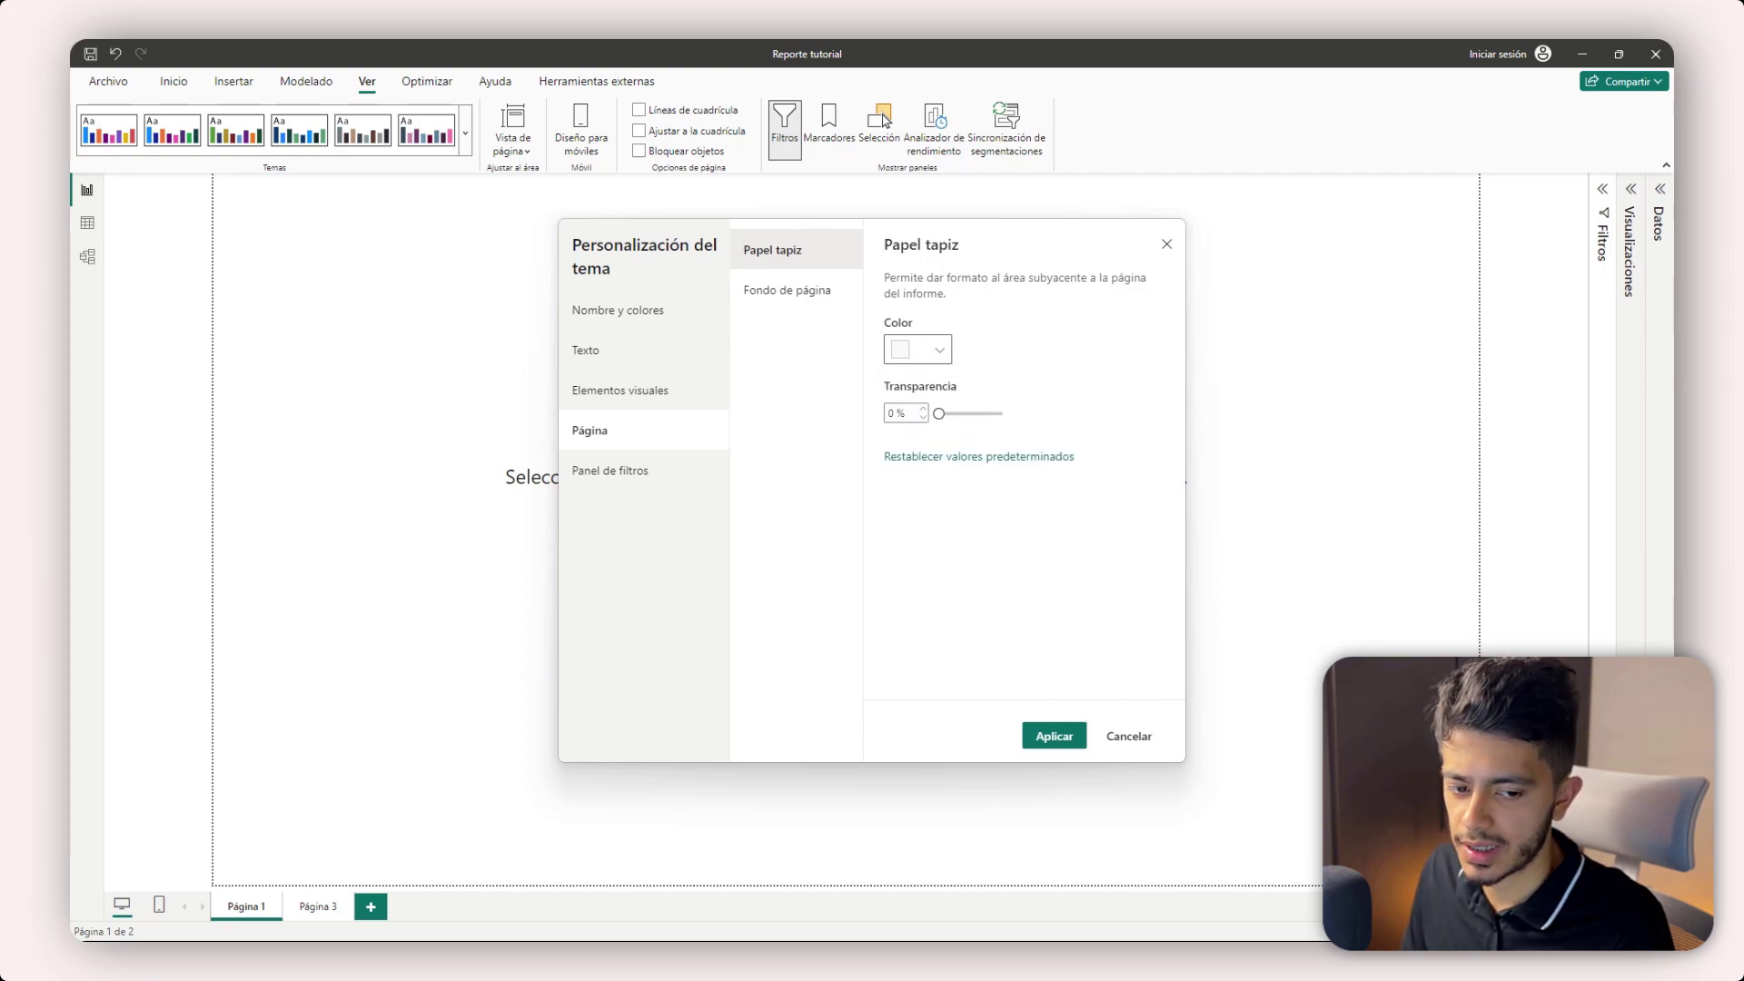
- Set the theme's page background (Fondo de página) color to #F8F9FB, reduce its transparency to the minimum and apply the theme
{"action": "left_click", "coordinate": [811, 300]}
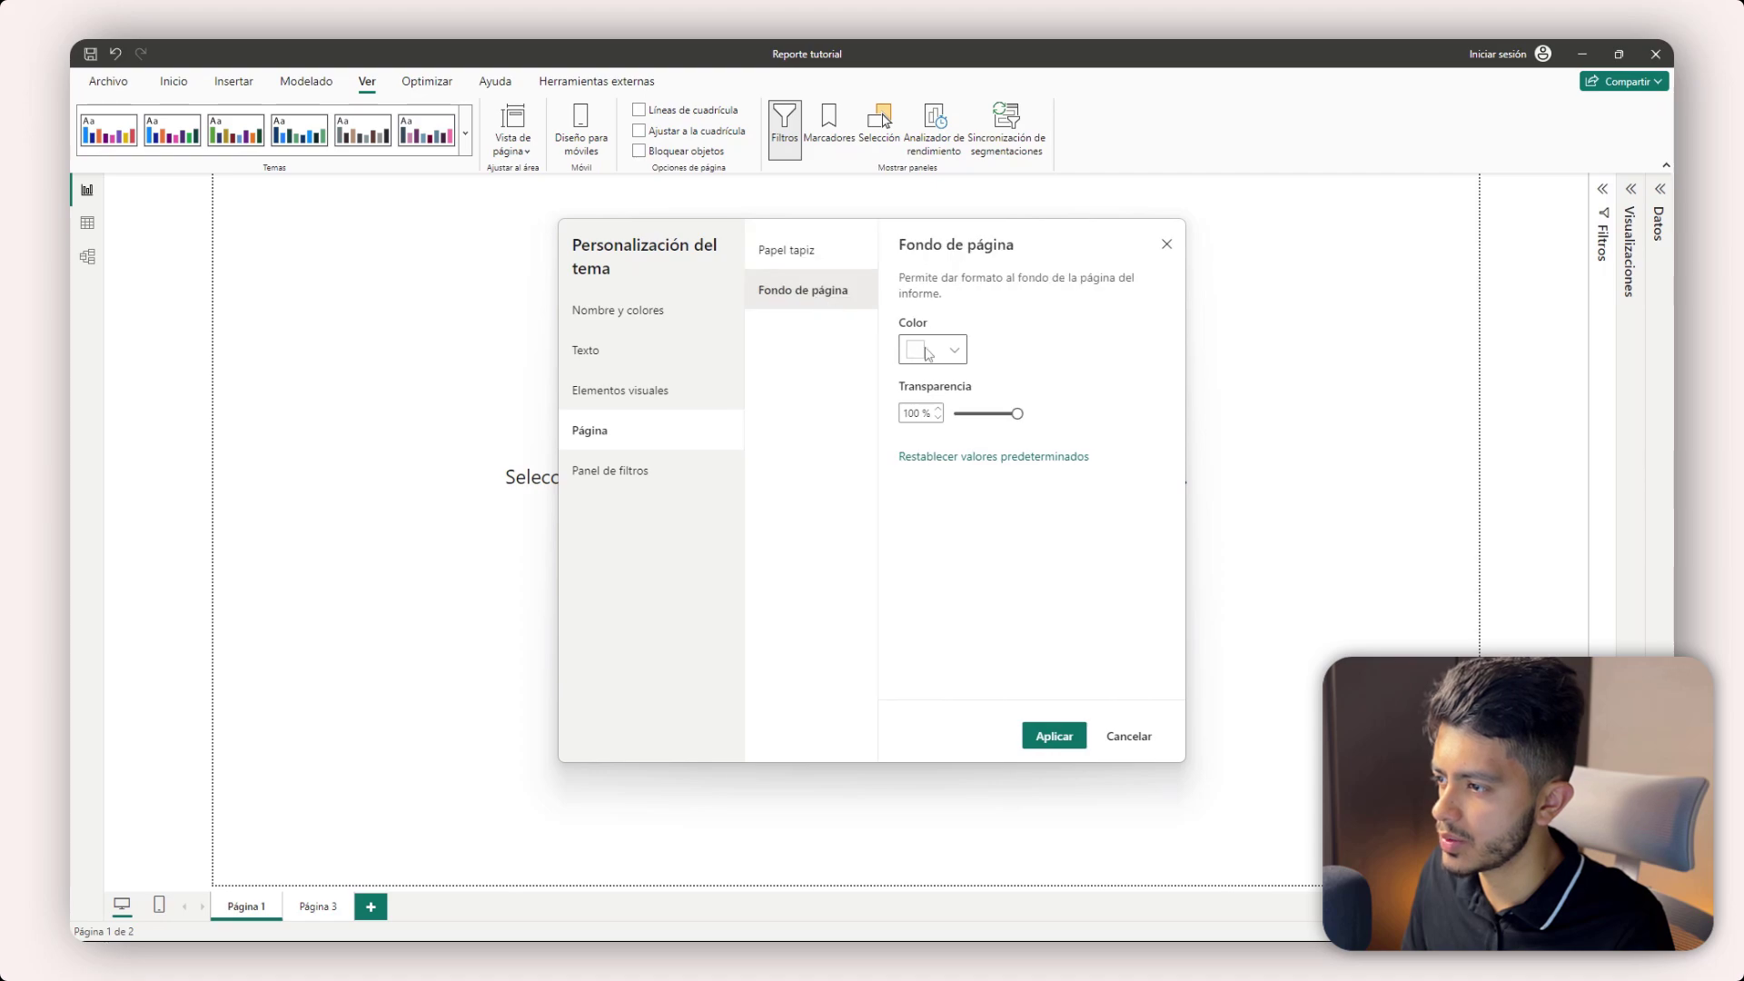
{"action": "left_click", "coordinate": [930, 353]}
{"action": "key", "text": "ctrl+a"}
{"action": "type", "text": "#F8F9FB"}
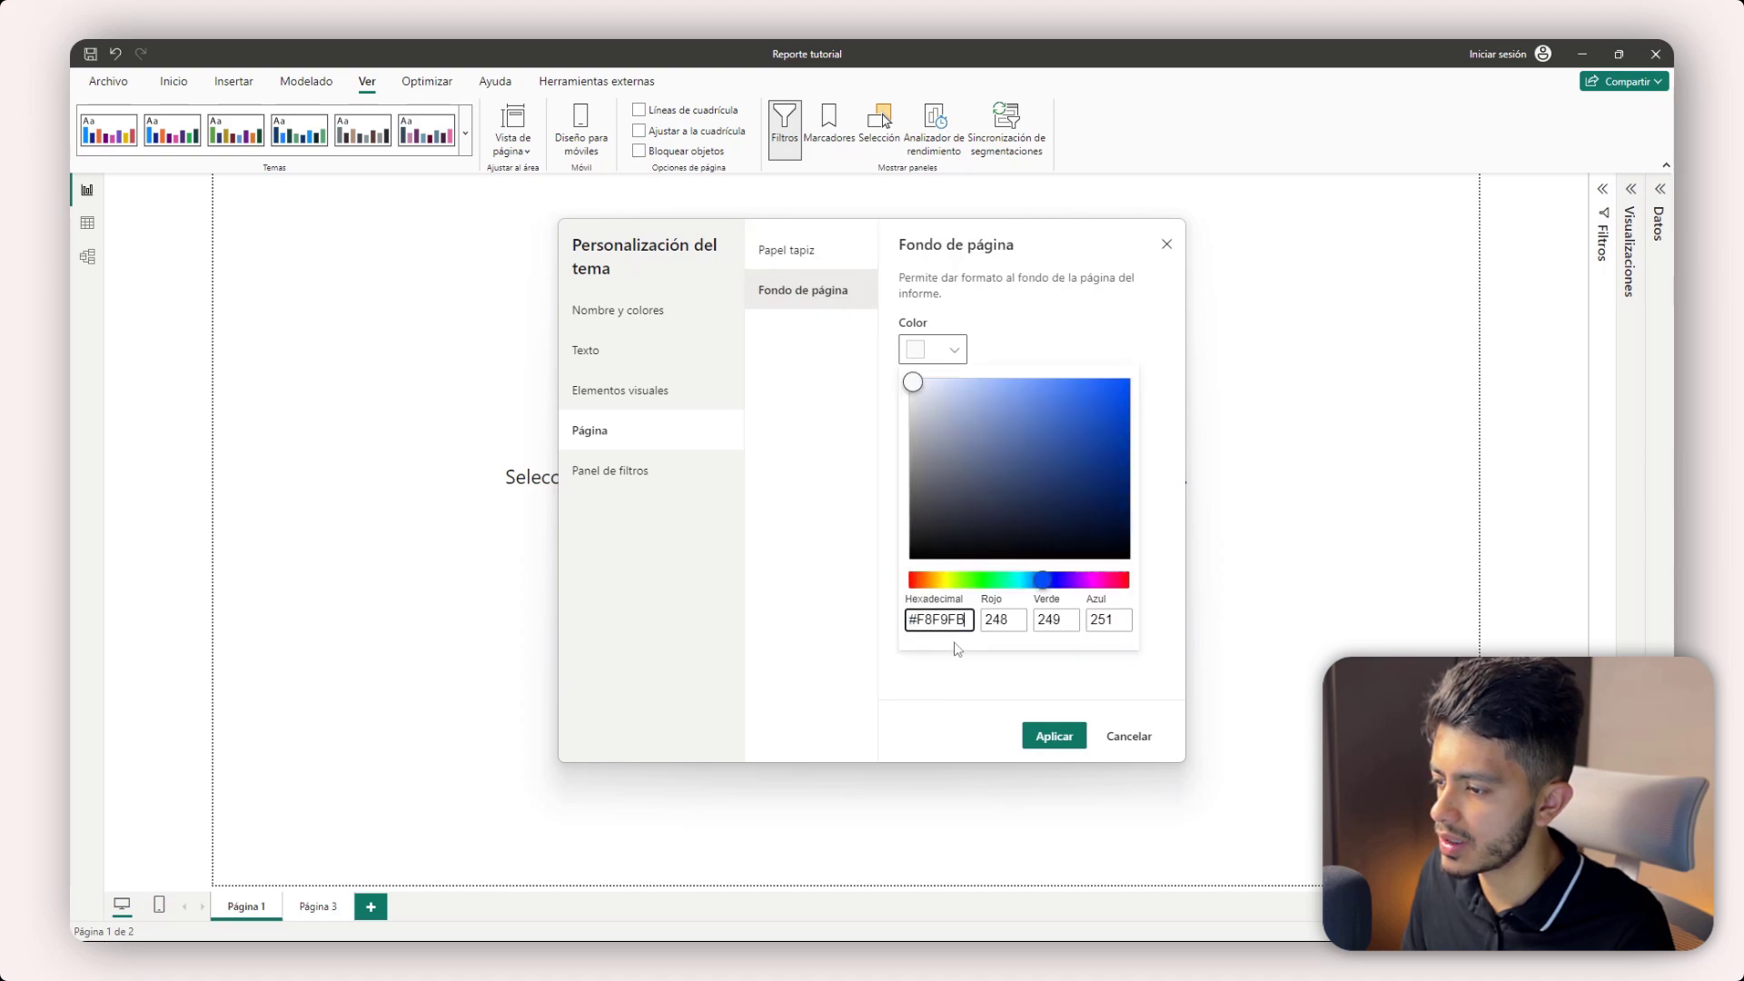
{"action": "key", "text": "Return"}
{"action": "left_click", "coordinate": [931, 708]}
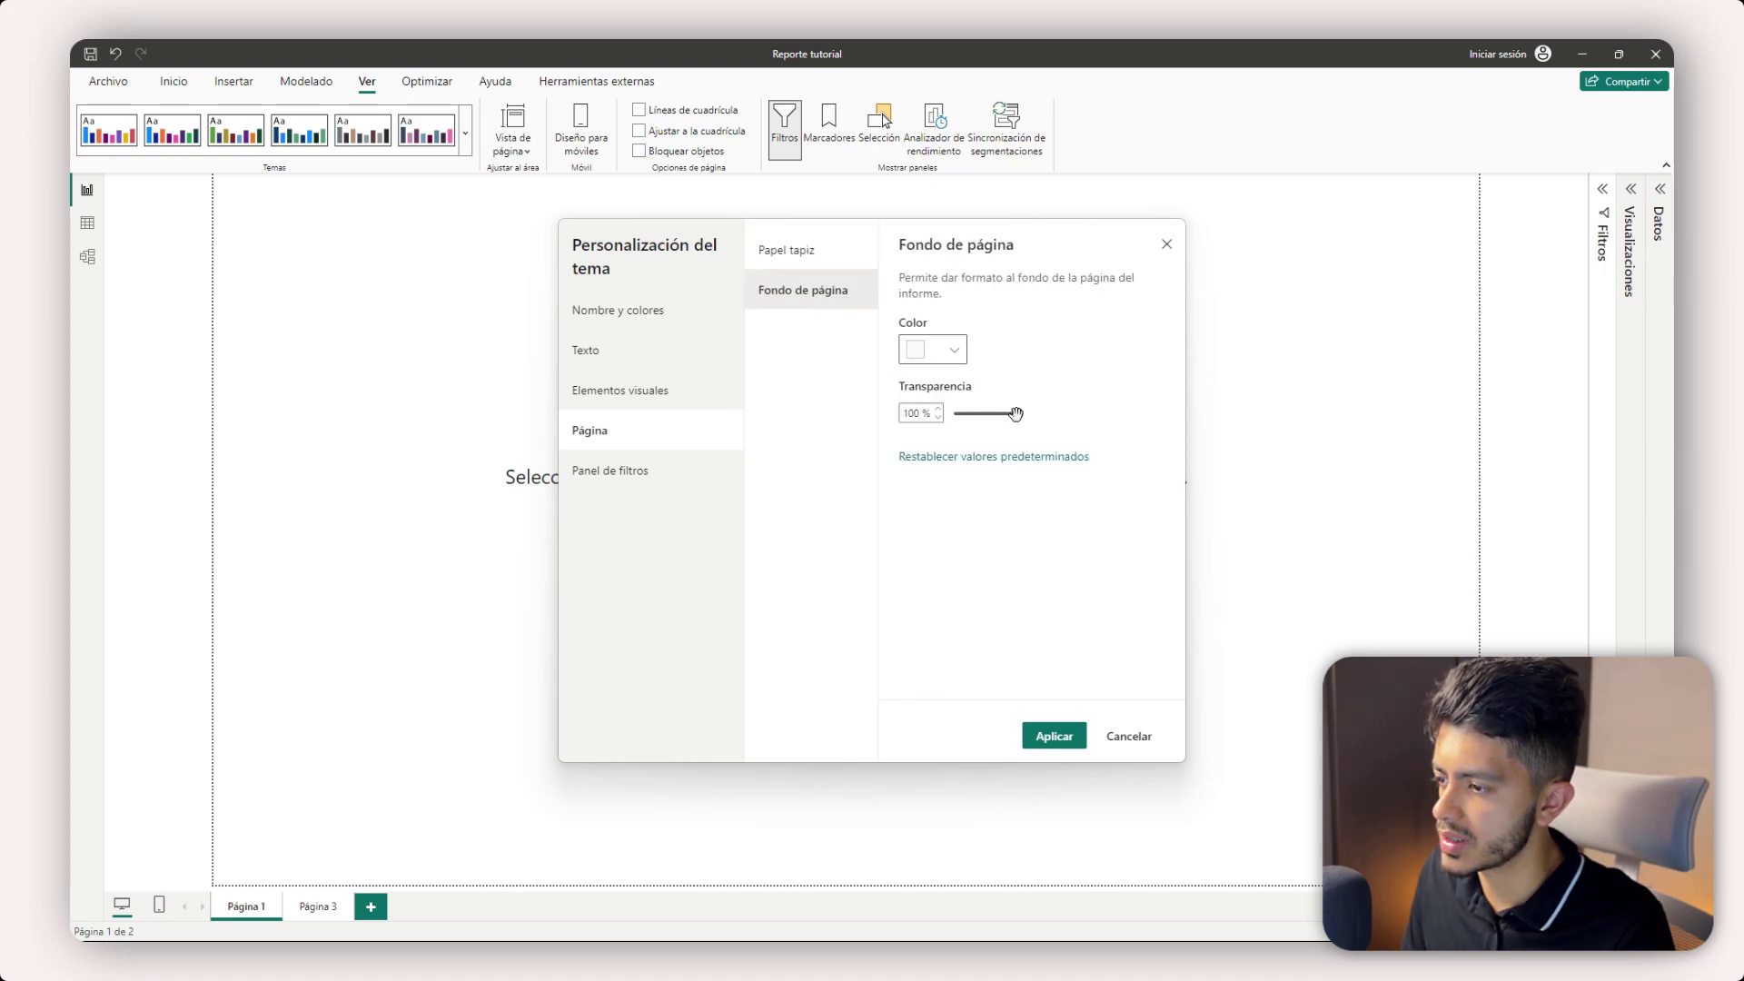
{"action": "left_click_drag", "start_coordinate": [1015, 414], "coordinate": [953, 414]}
{"action": "left_click", "coordinate": [1051, 735]}
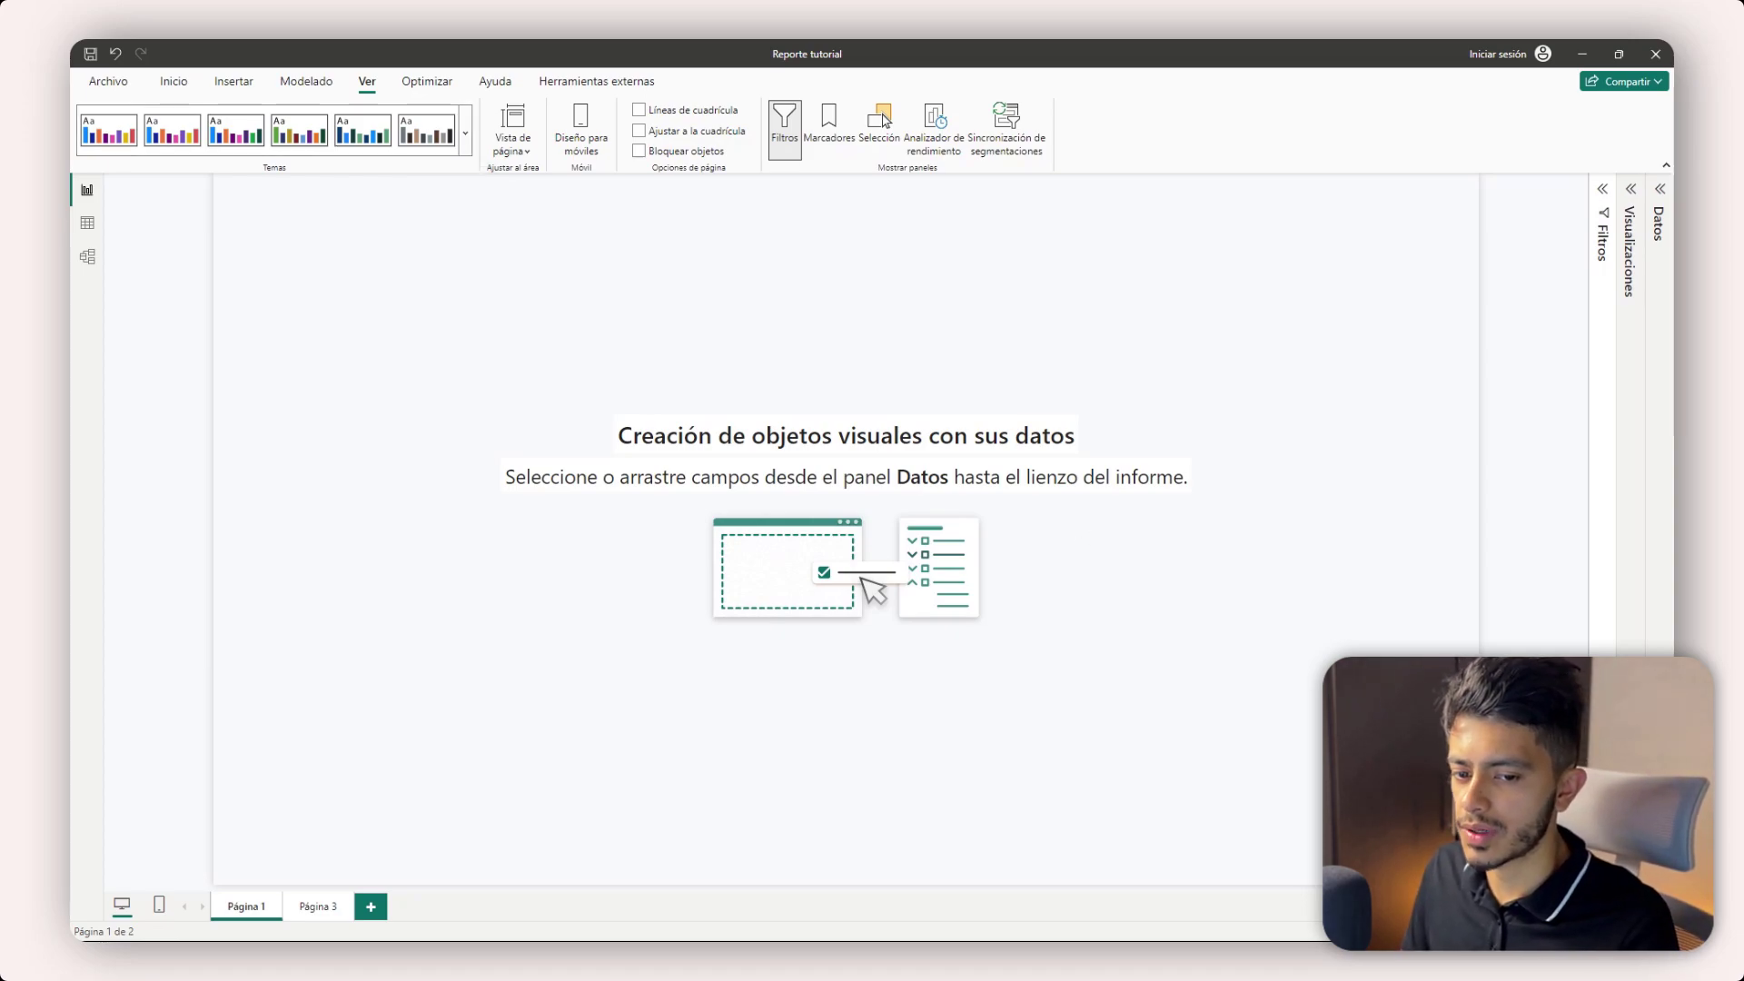
- Insert a rounded rectangle shape near the top of the page and shrink it to about 209 wide by 190 high
{"action": "left_click", "coordinate": [246, 85]}
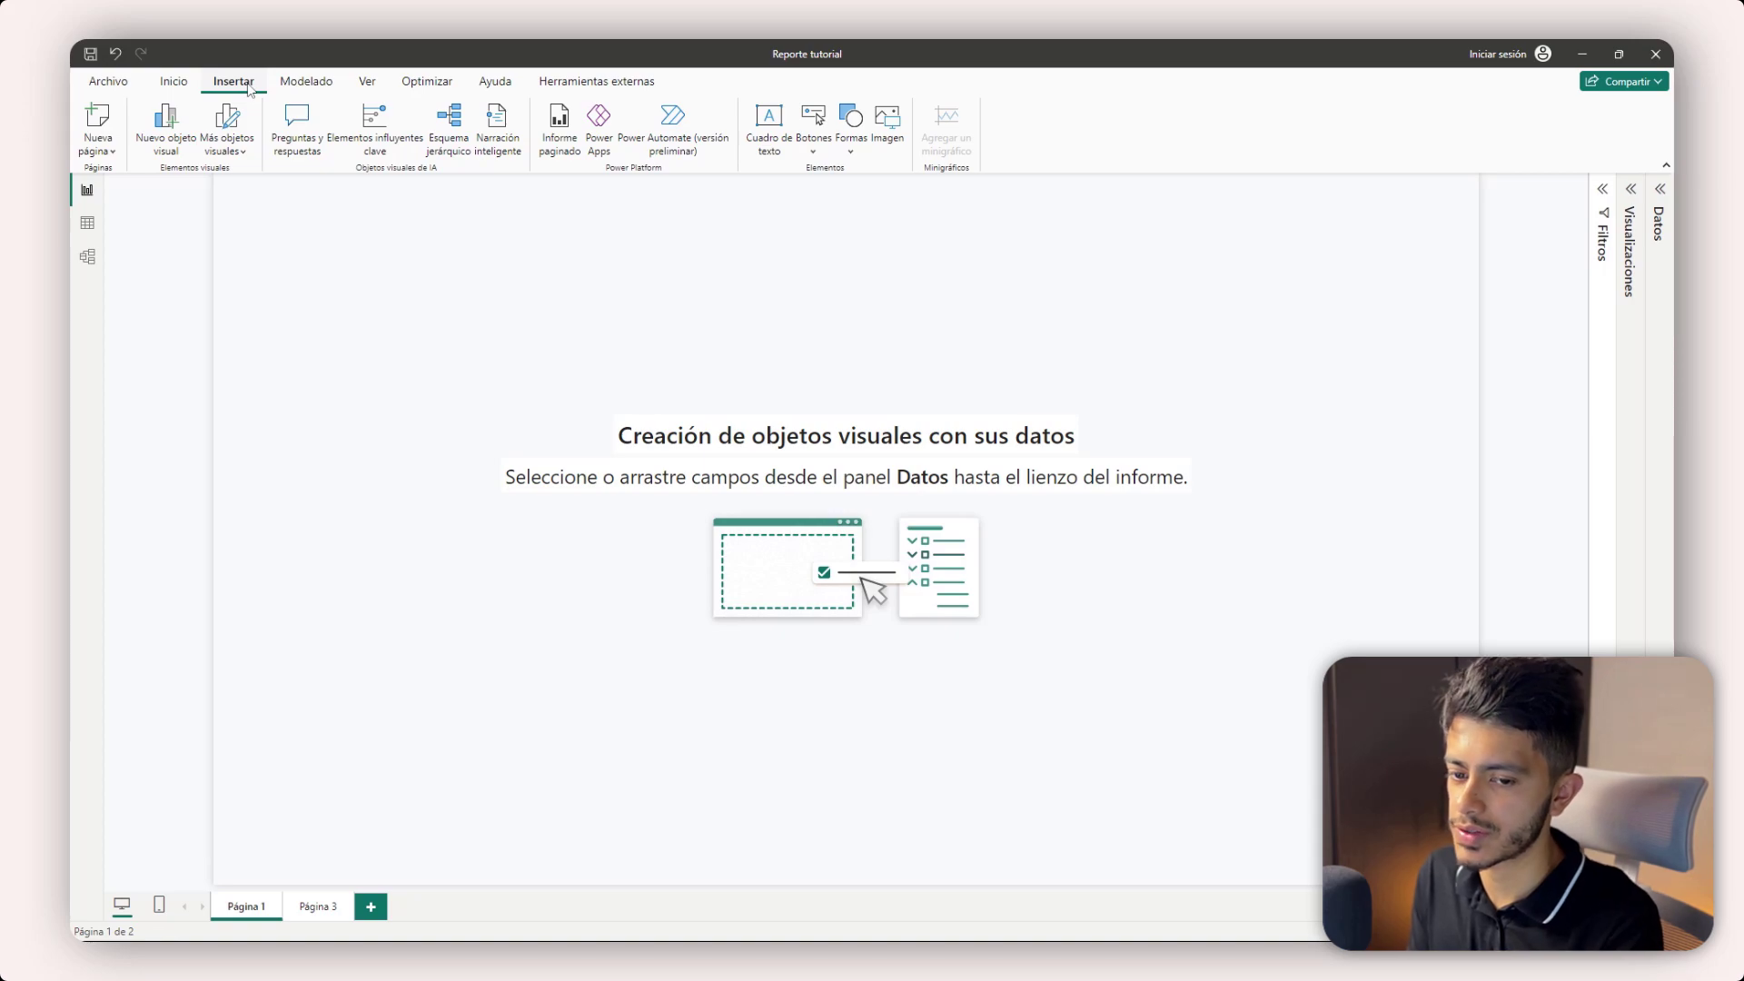
{"action": "left_click", "coordinate": [850, 126]}
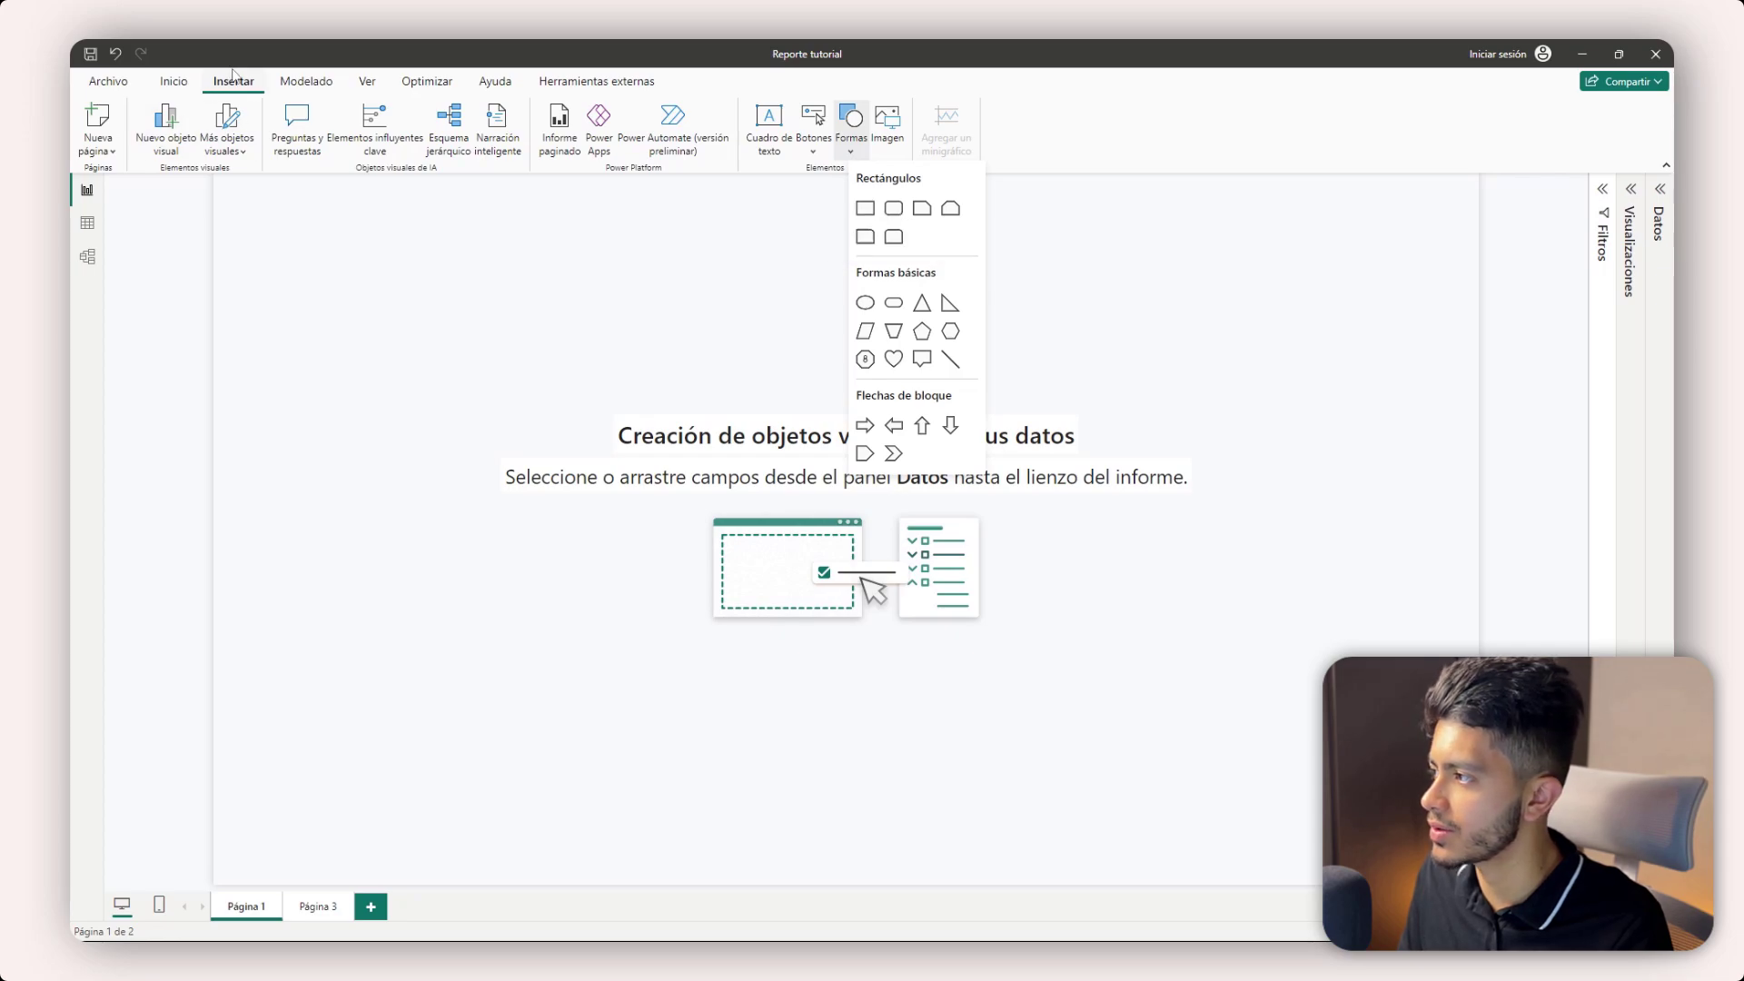
{"action": "left_click", "coordinate": [839, 141]}
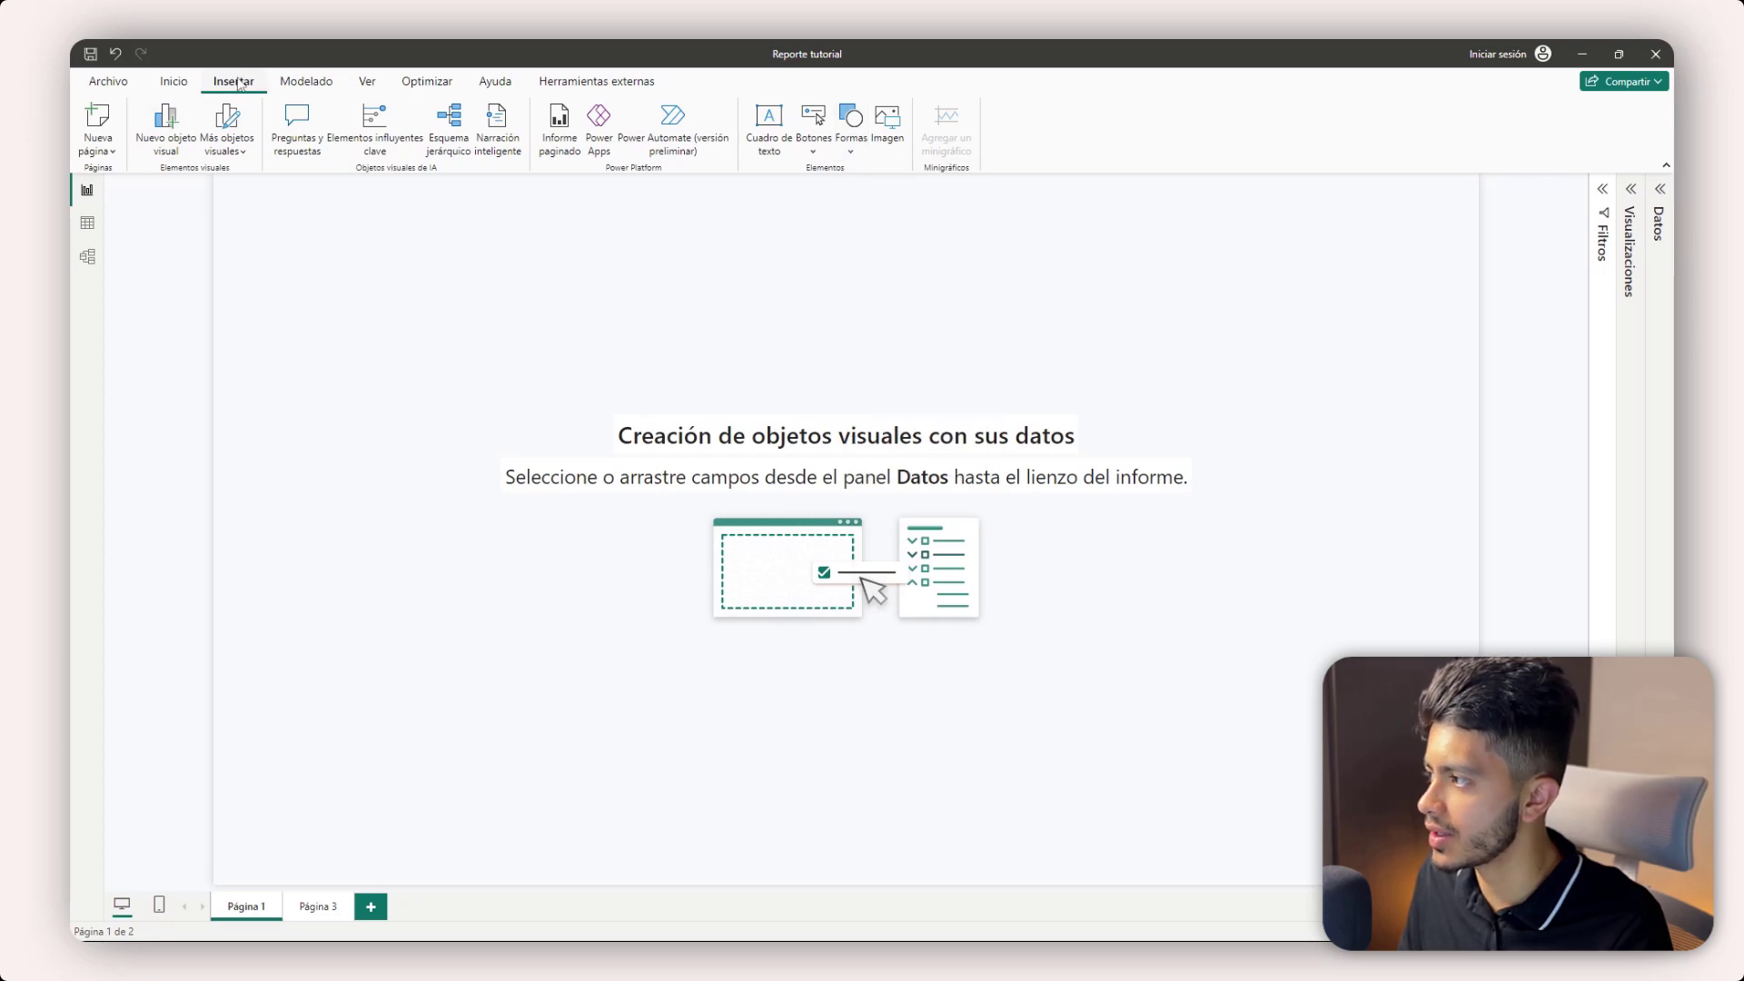
{"action": "left_click", "coordinate": [849, 146]}
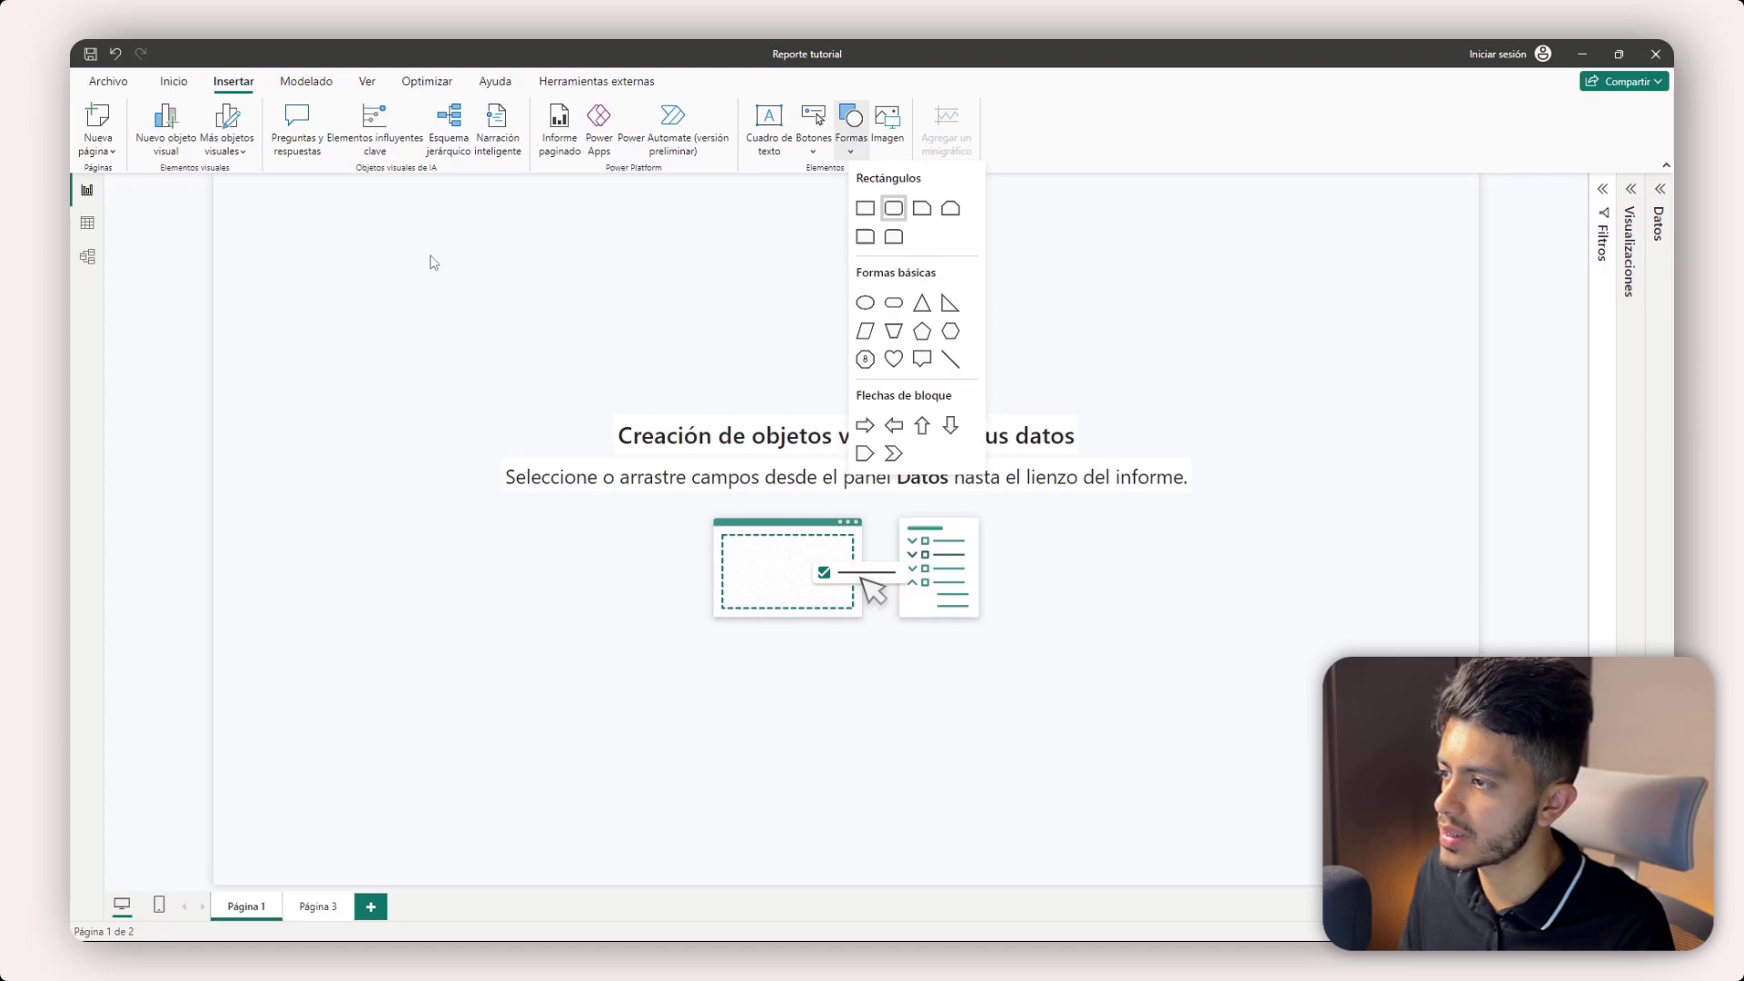
{"action": "left_click_drag", "start_coordinate": [401, 255], "coordinate": [701, 323]}
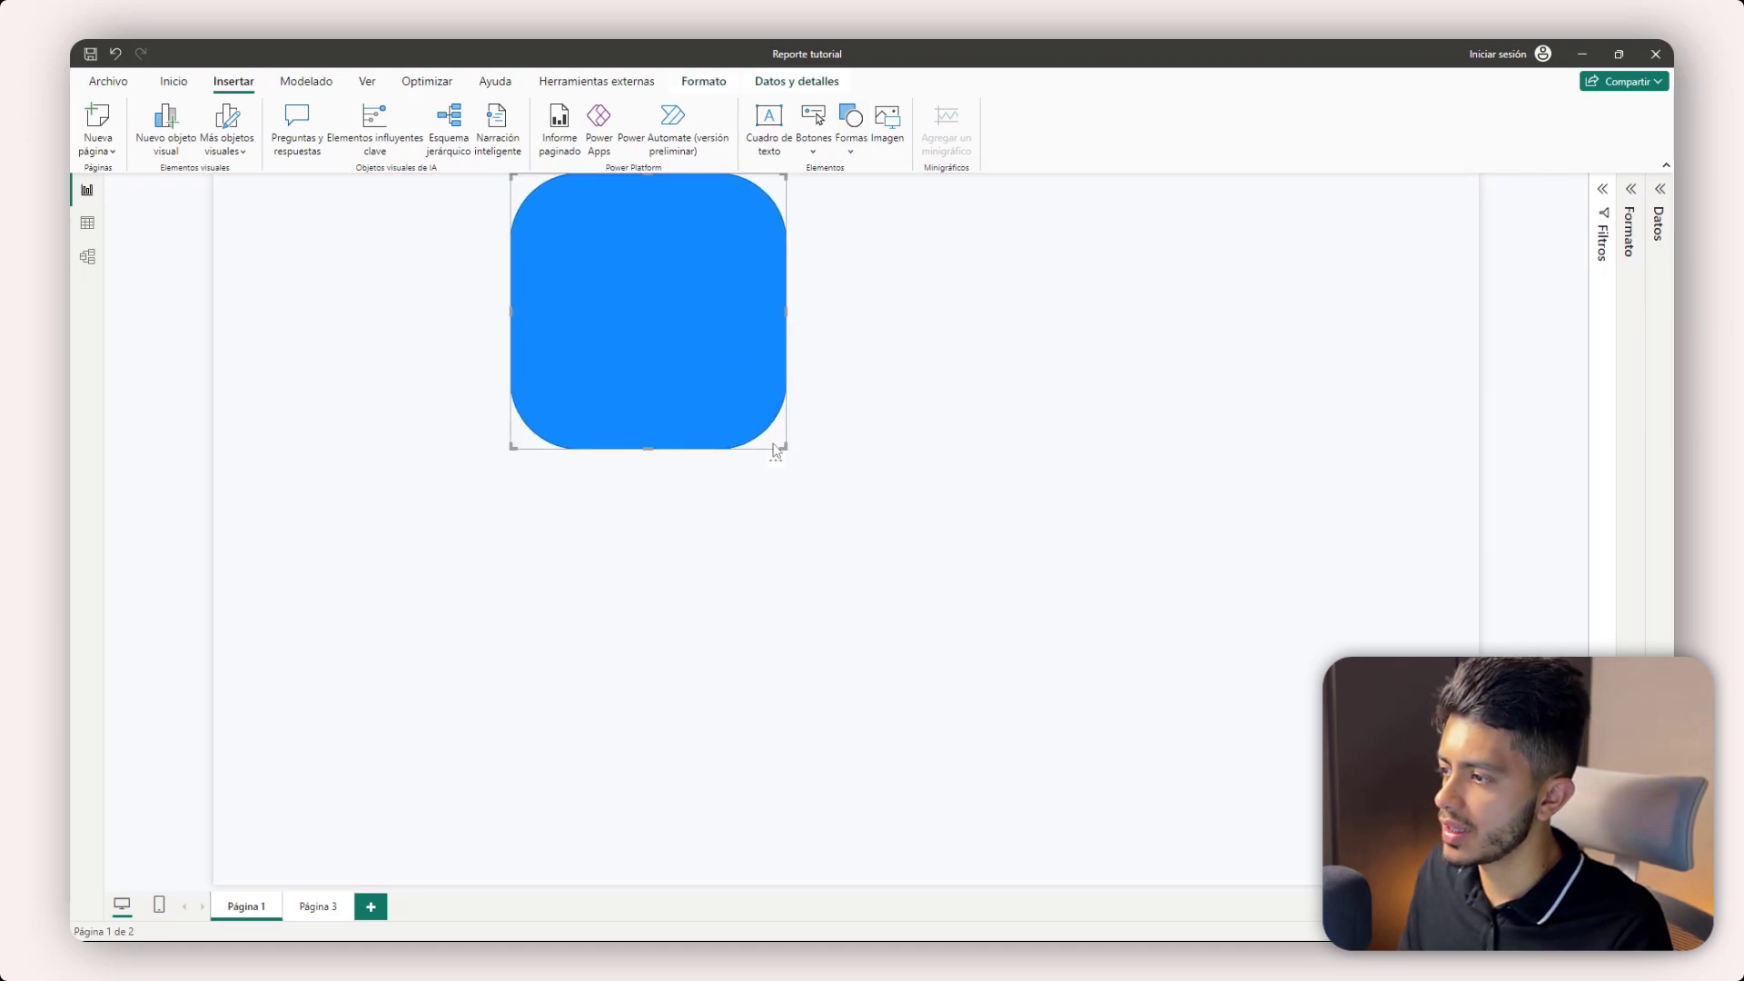
{"action": "left_click_drag", "start_coordinate": [782, 447], "coordinate": [716, 359]}
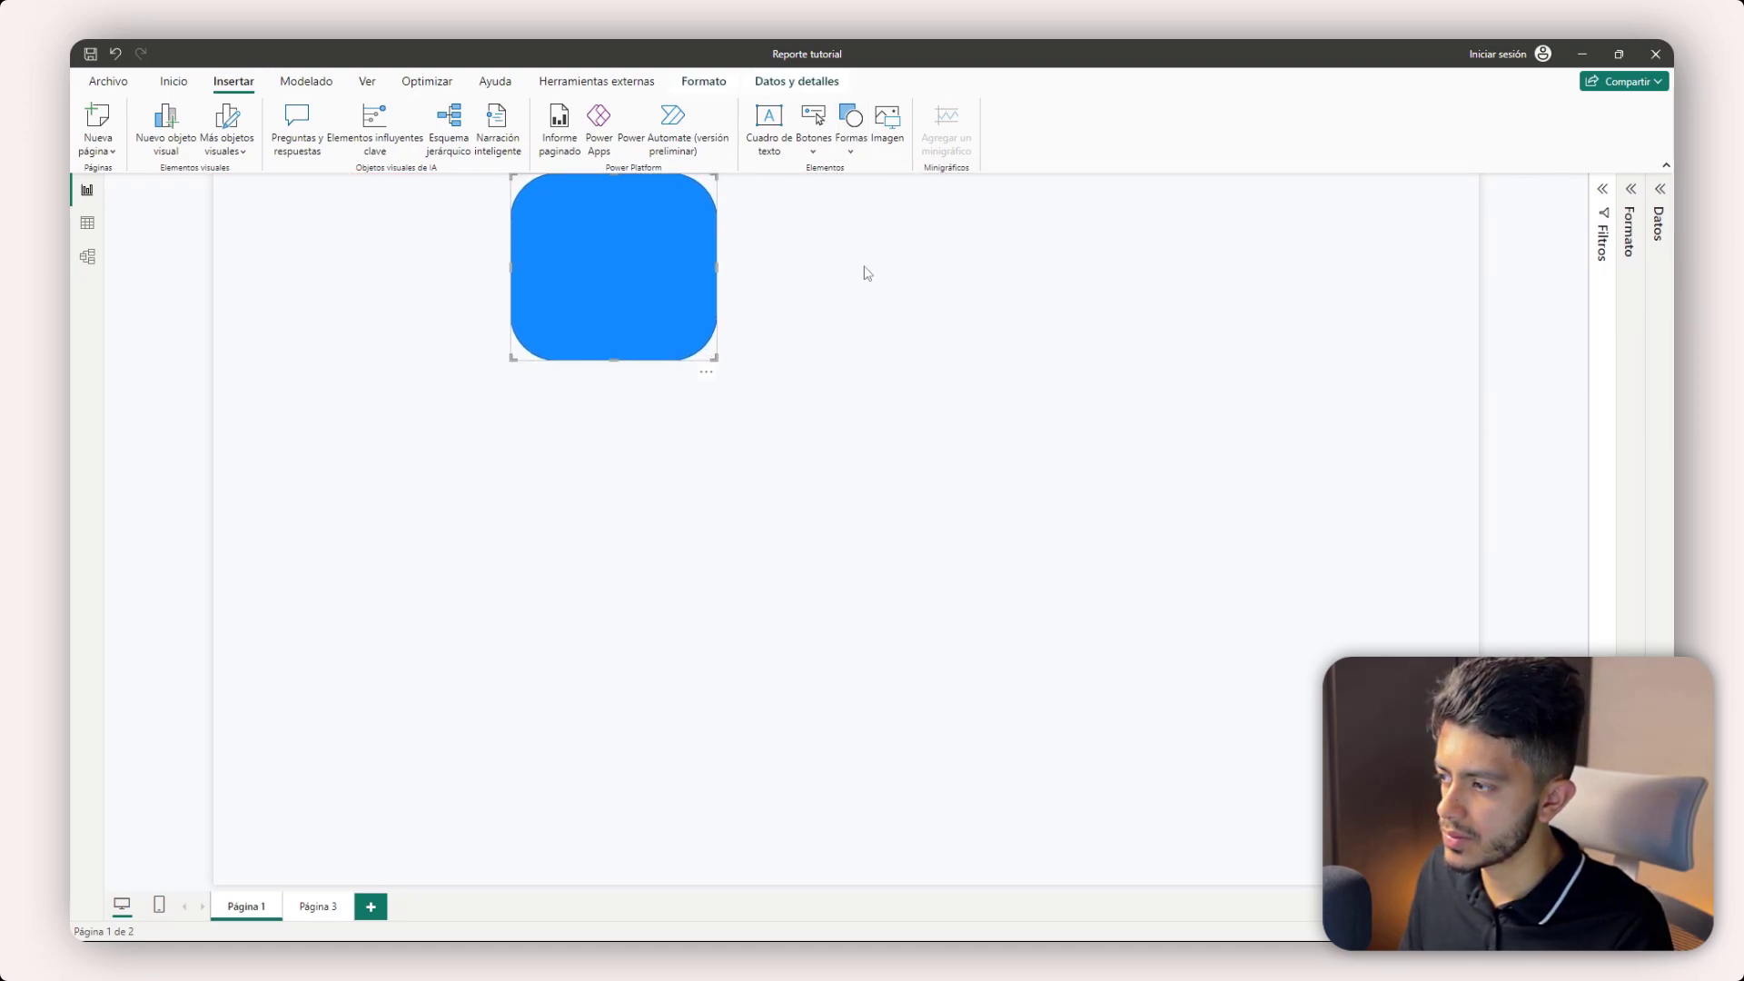
- Set the rounded rectangle's height (Alto) and width (Ancho) both to 180
{"action": "left_click", "coordinate": [1631, 196]}
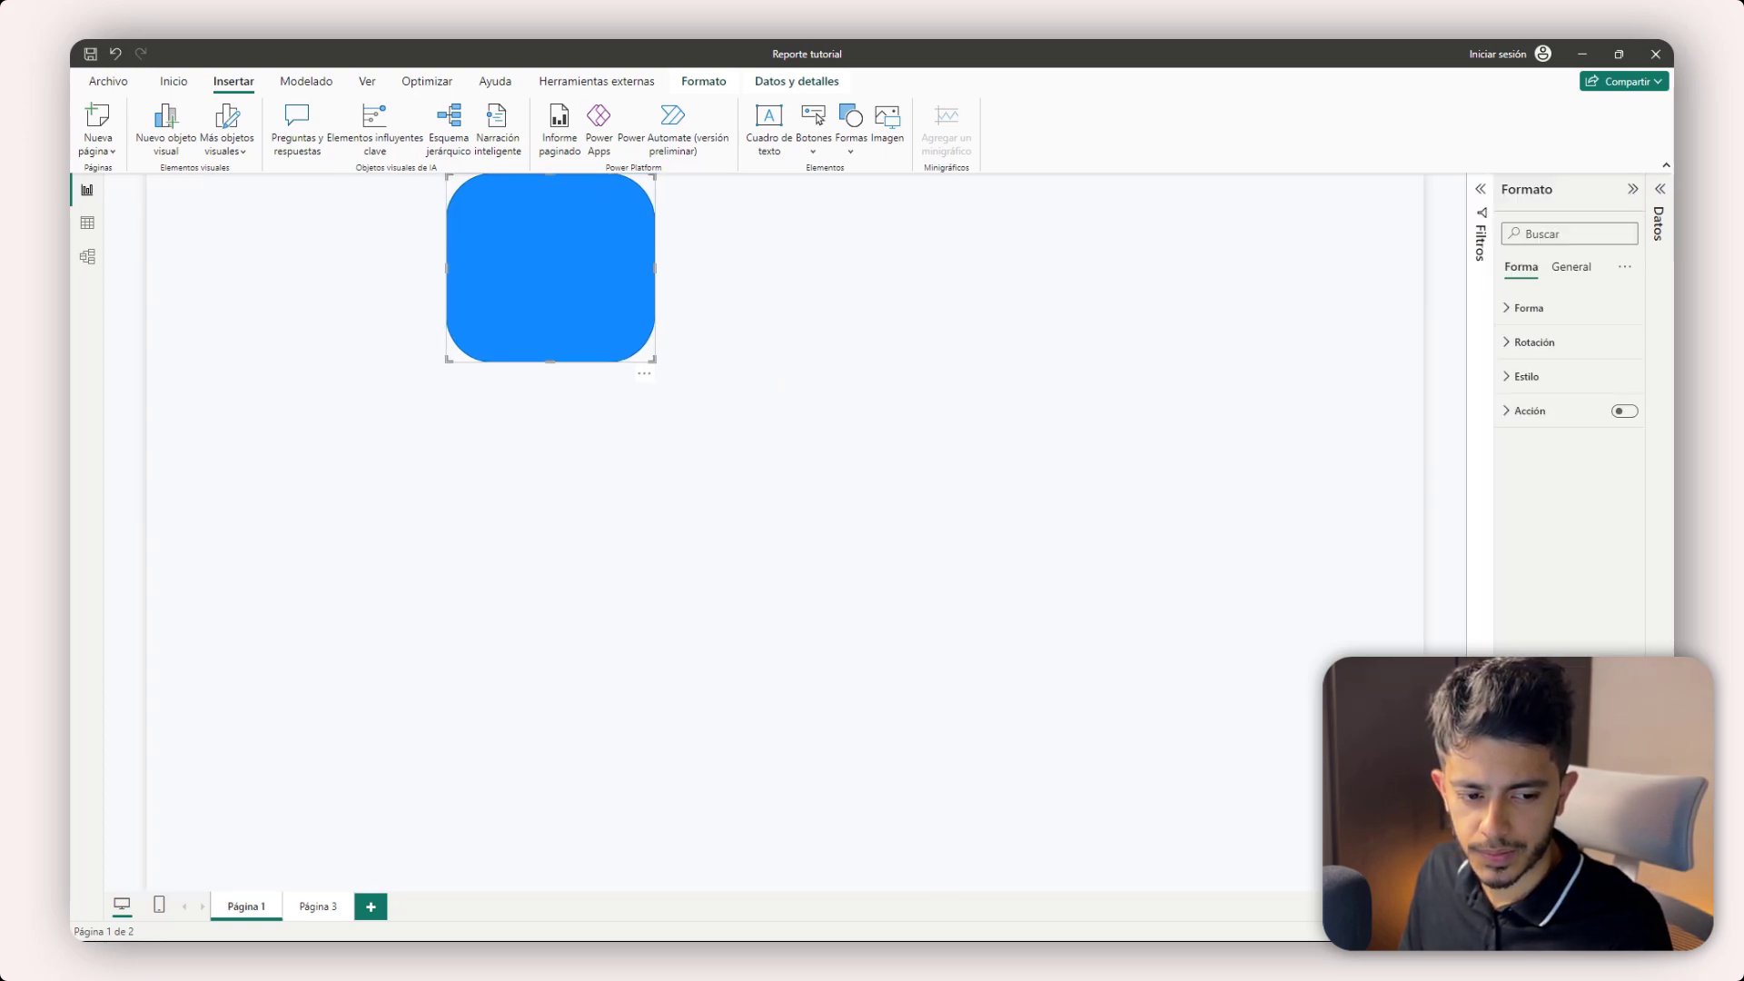
{"action": "left_click", "coordinate": [1571, 266]}
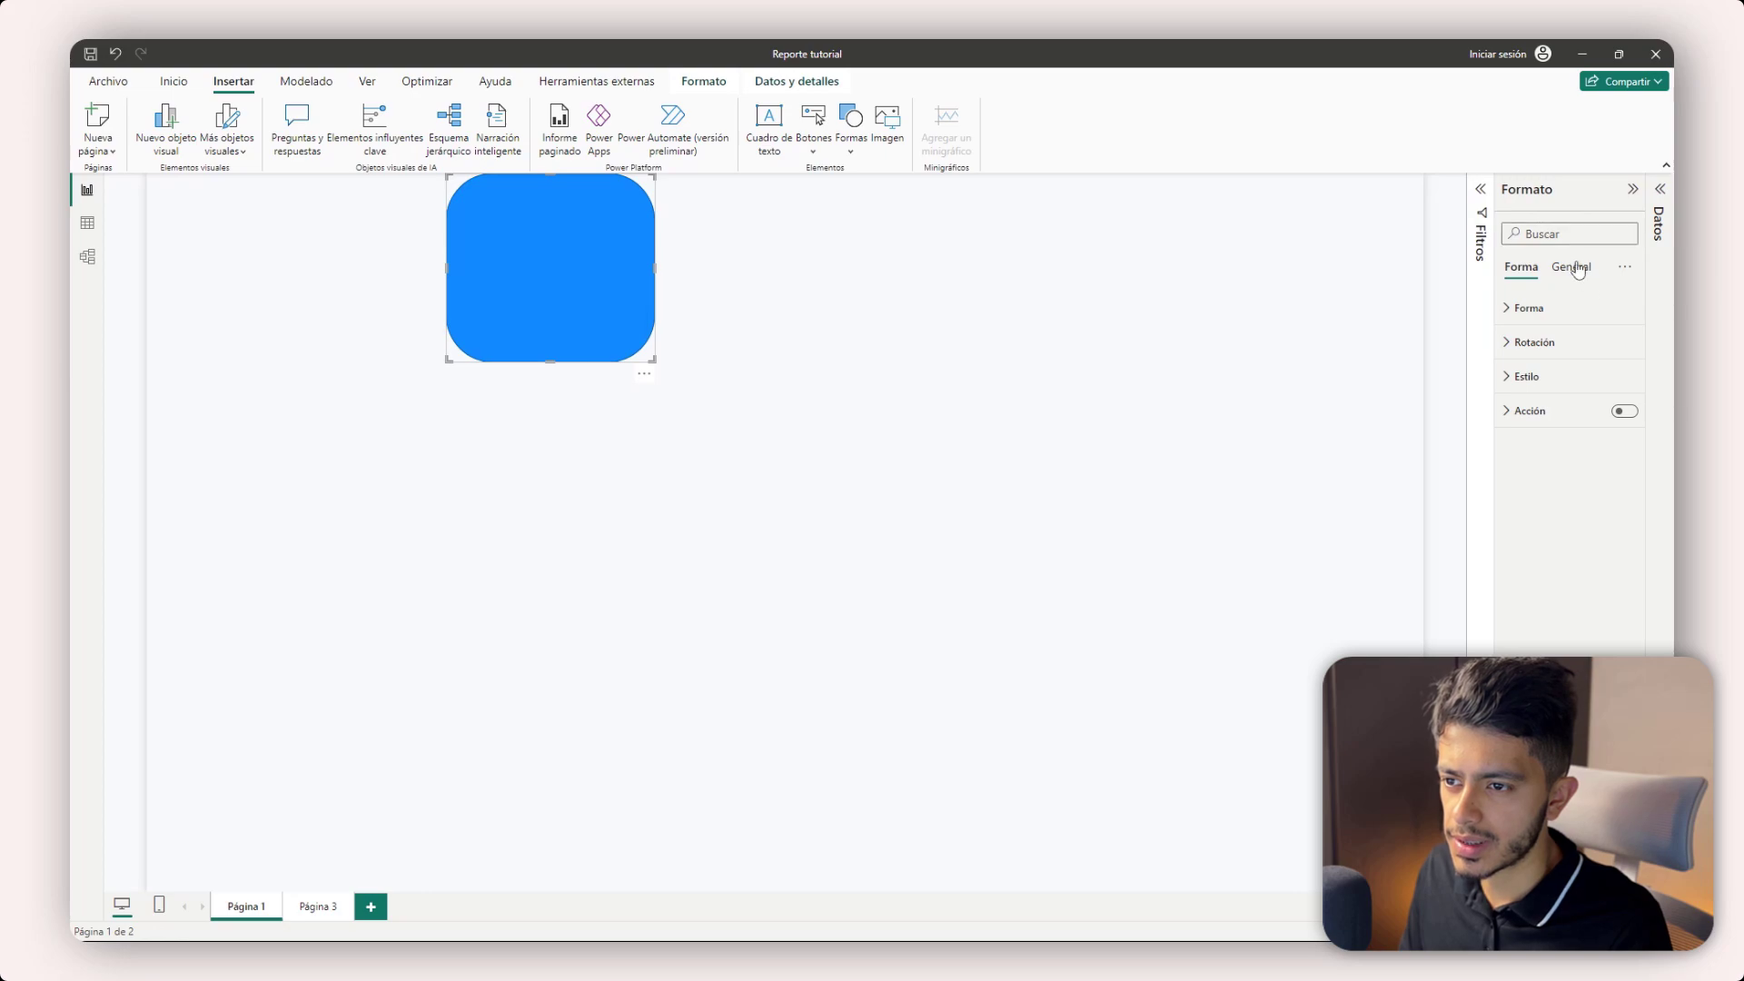
{"action": "left_click", "coordinate": [1538, 311]}
{"action": "left_click_drag", "start_coordinate": [1549, 391], "coordinate": [1488, 392]}
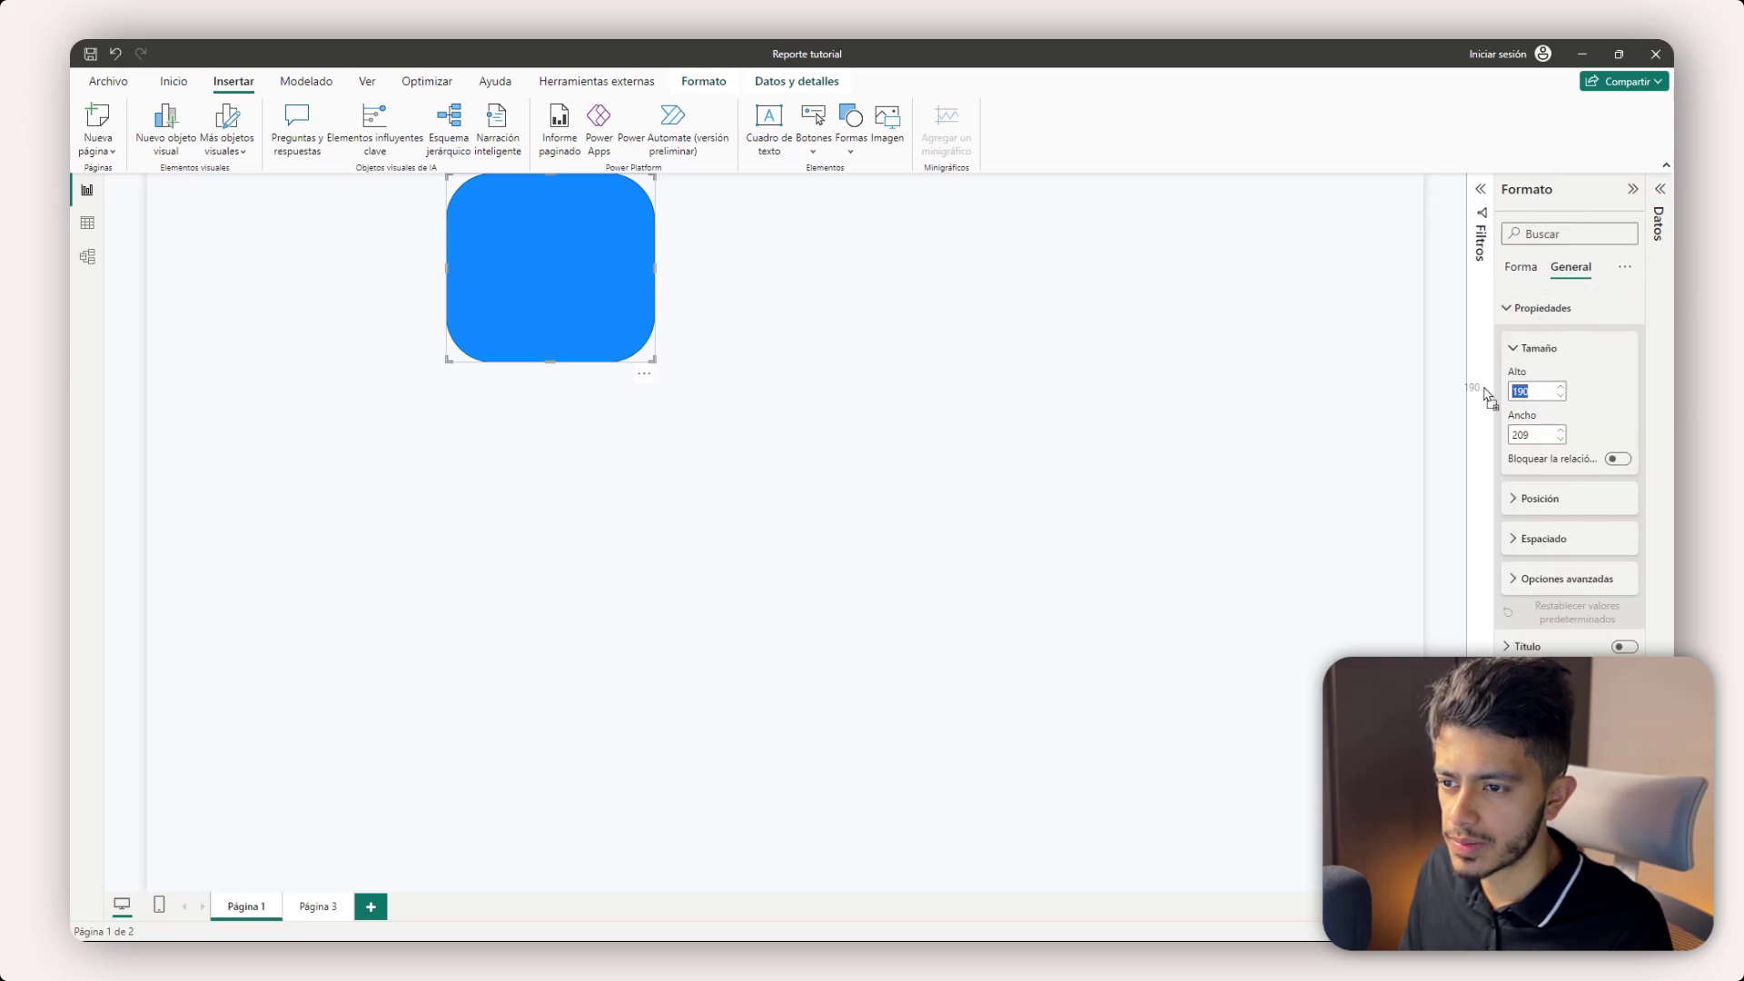
{"action": "type", "text": "180"}
{"action": "key", "text": "Tab"}
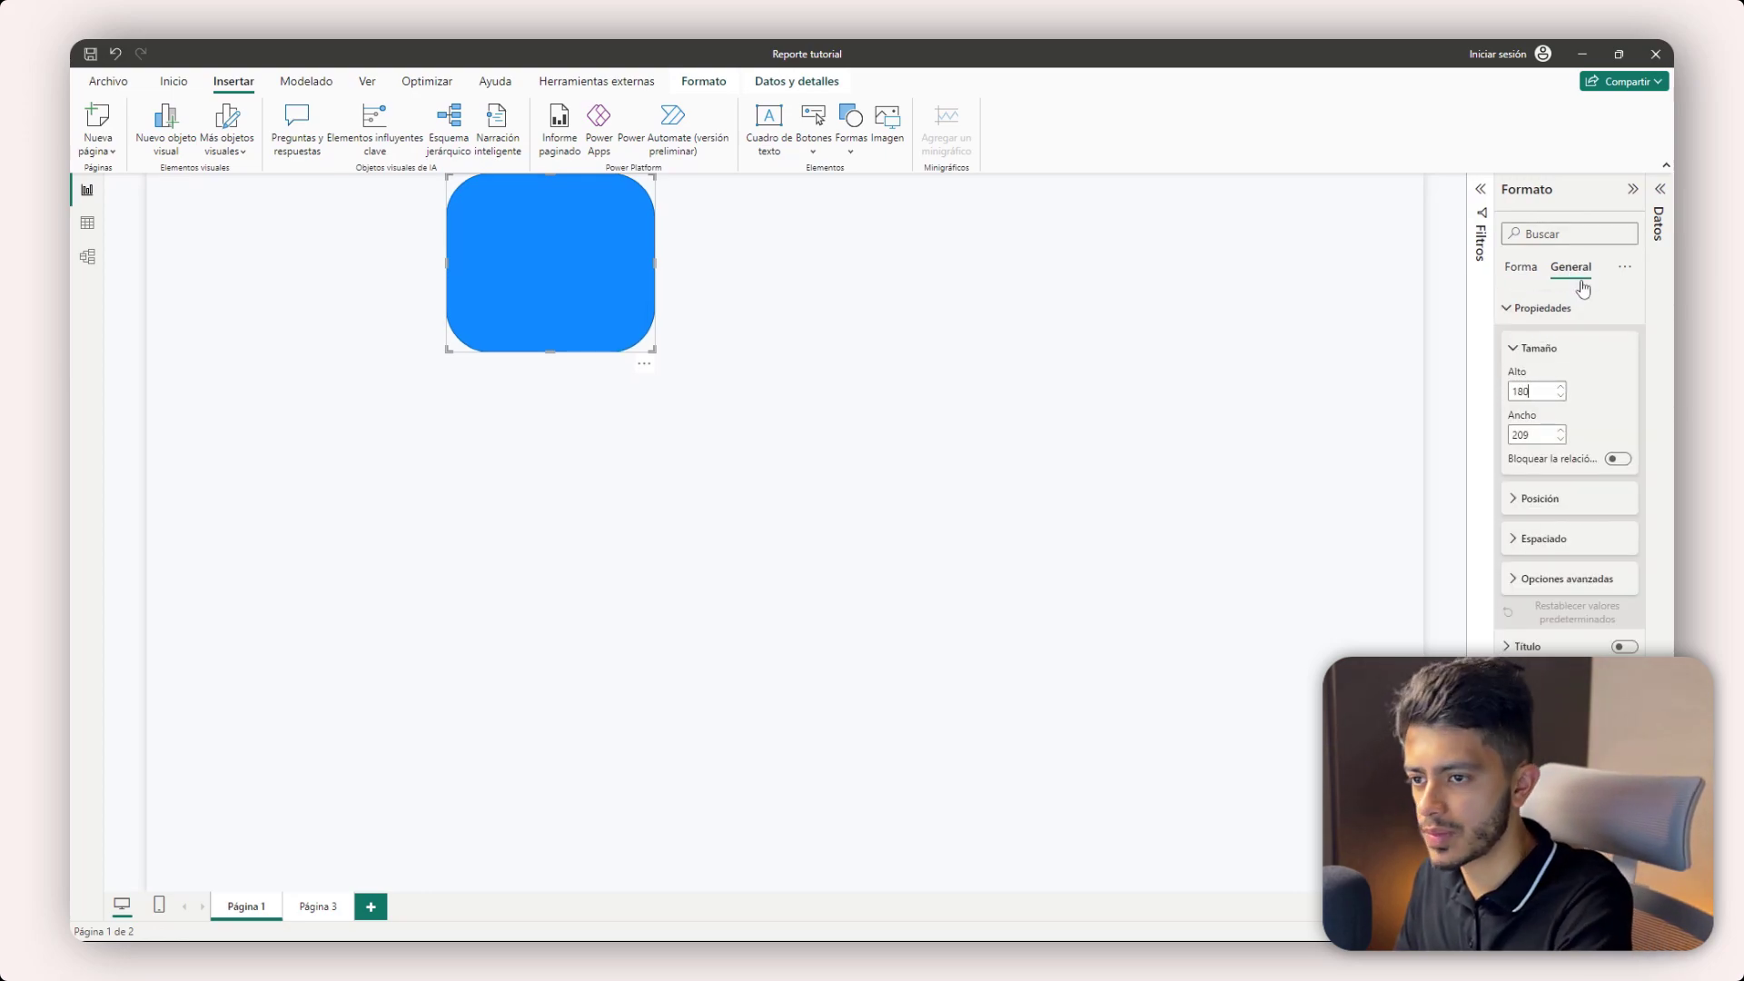
{"action": "type", "text": "180"}
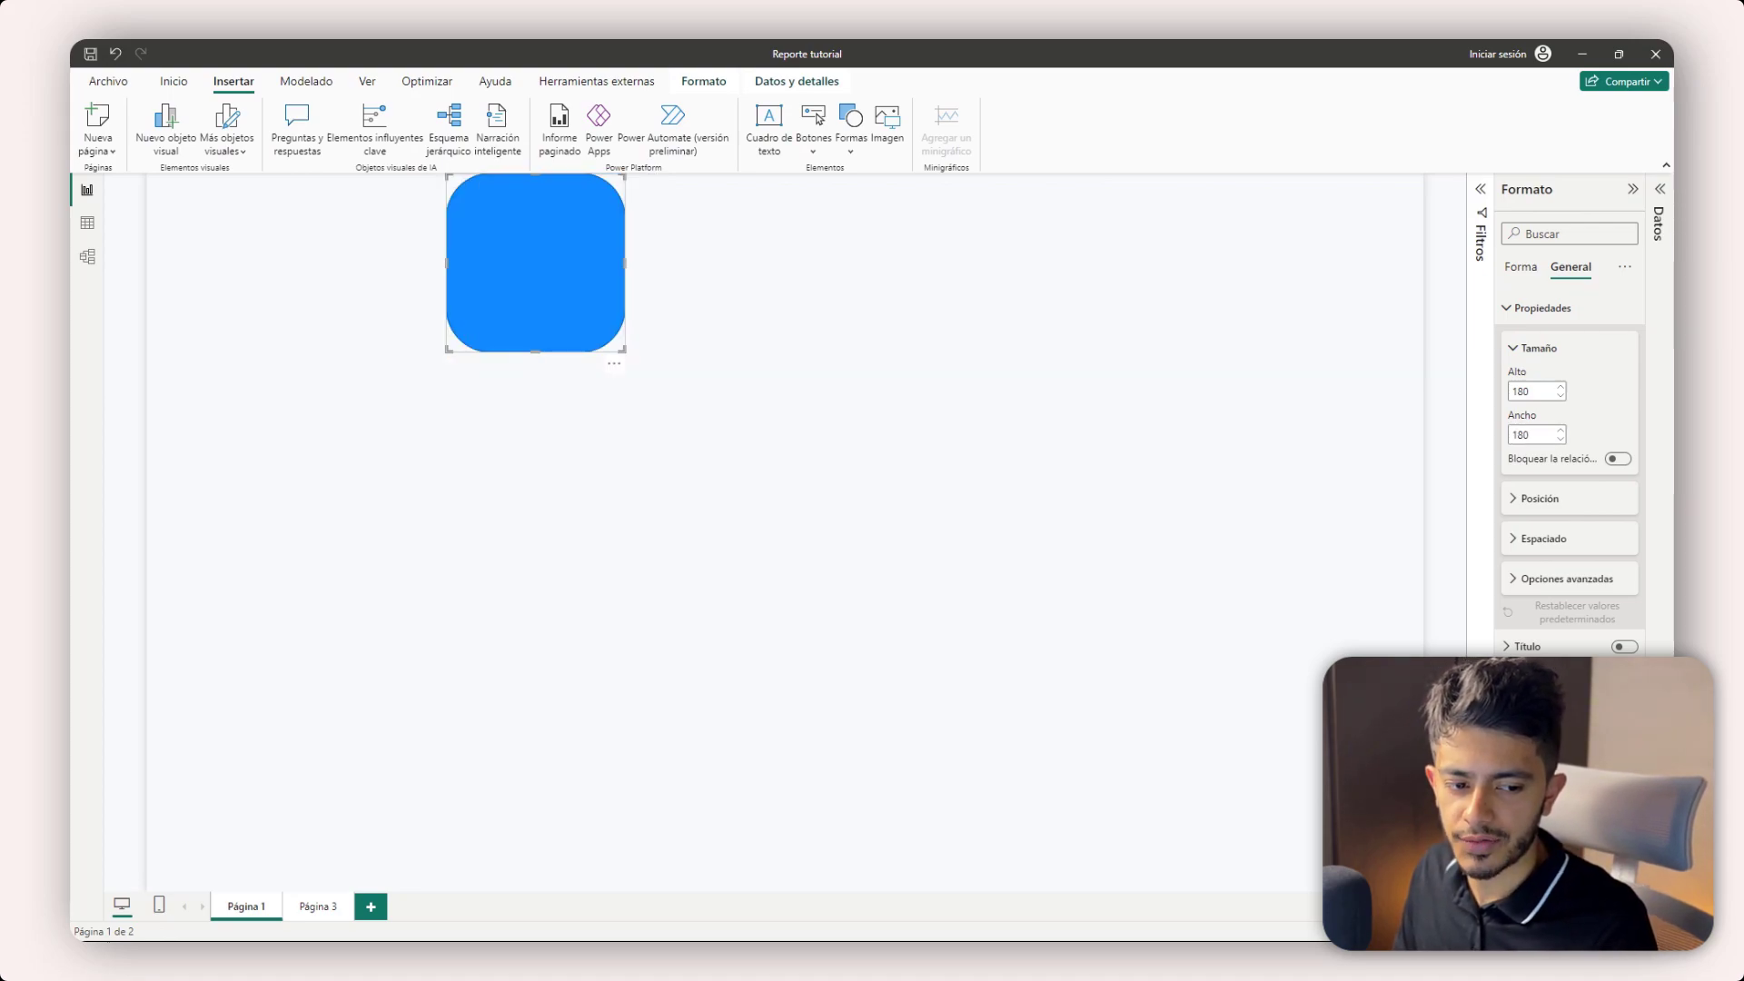
- Set the shape's rounded corners (Esquinas redondeadas) to 10% and move it slightly down and to the right
{"action": "left_click", "coordinate": [1520, 266]}
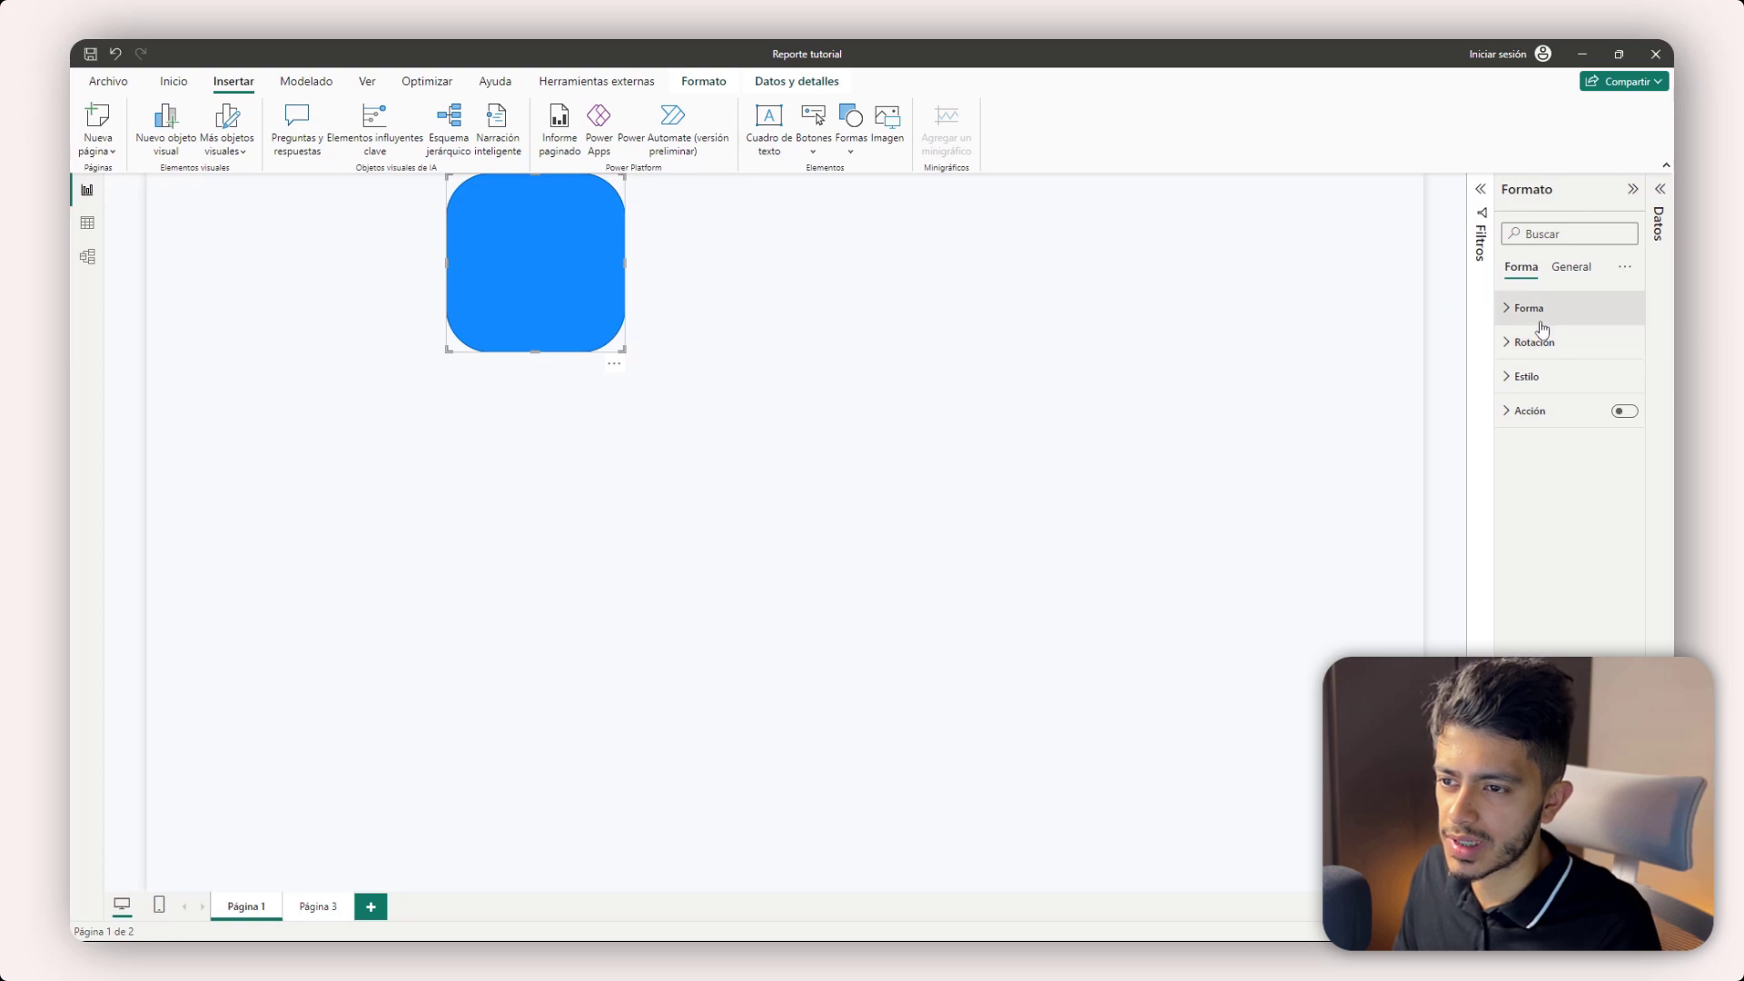
{"action": "left_click", "coordinate": [1533, 309]}
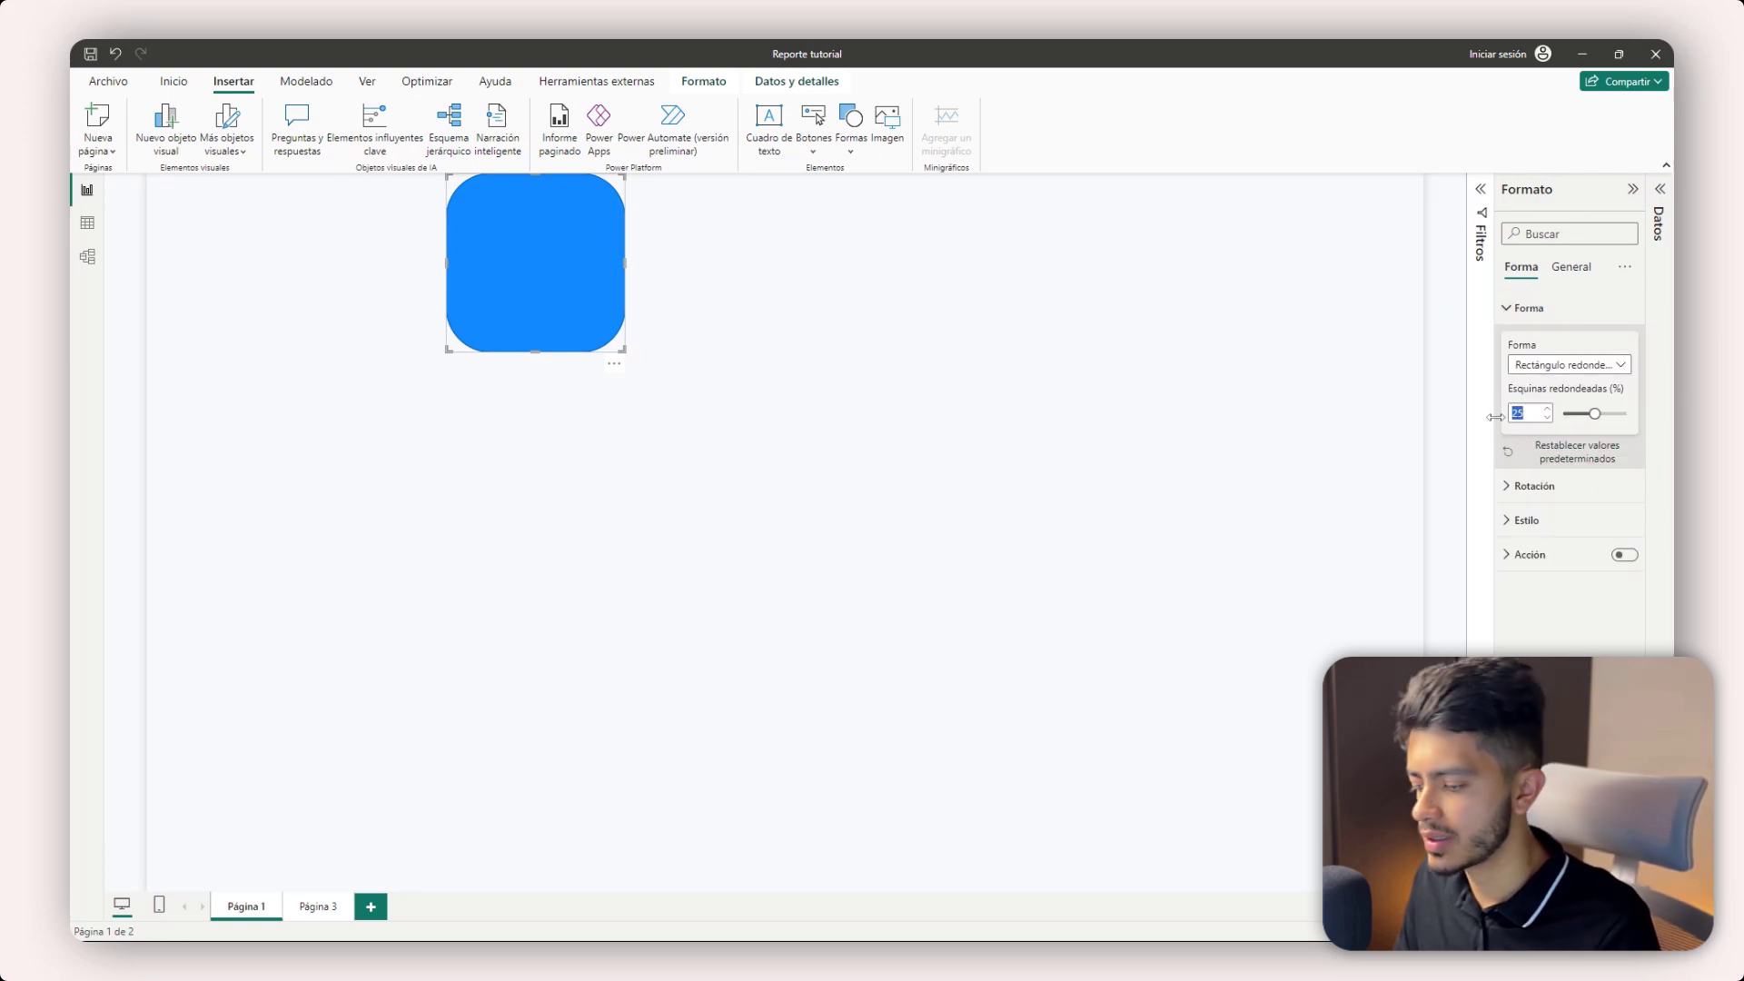
{"action": "type", "text": "10"}
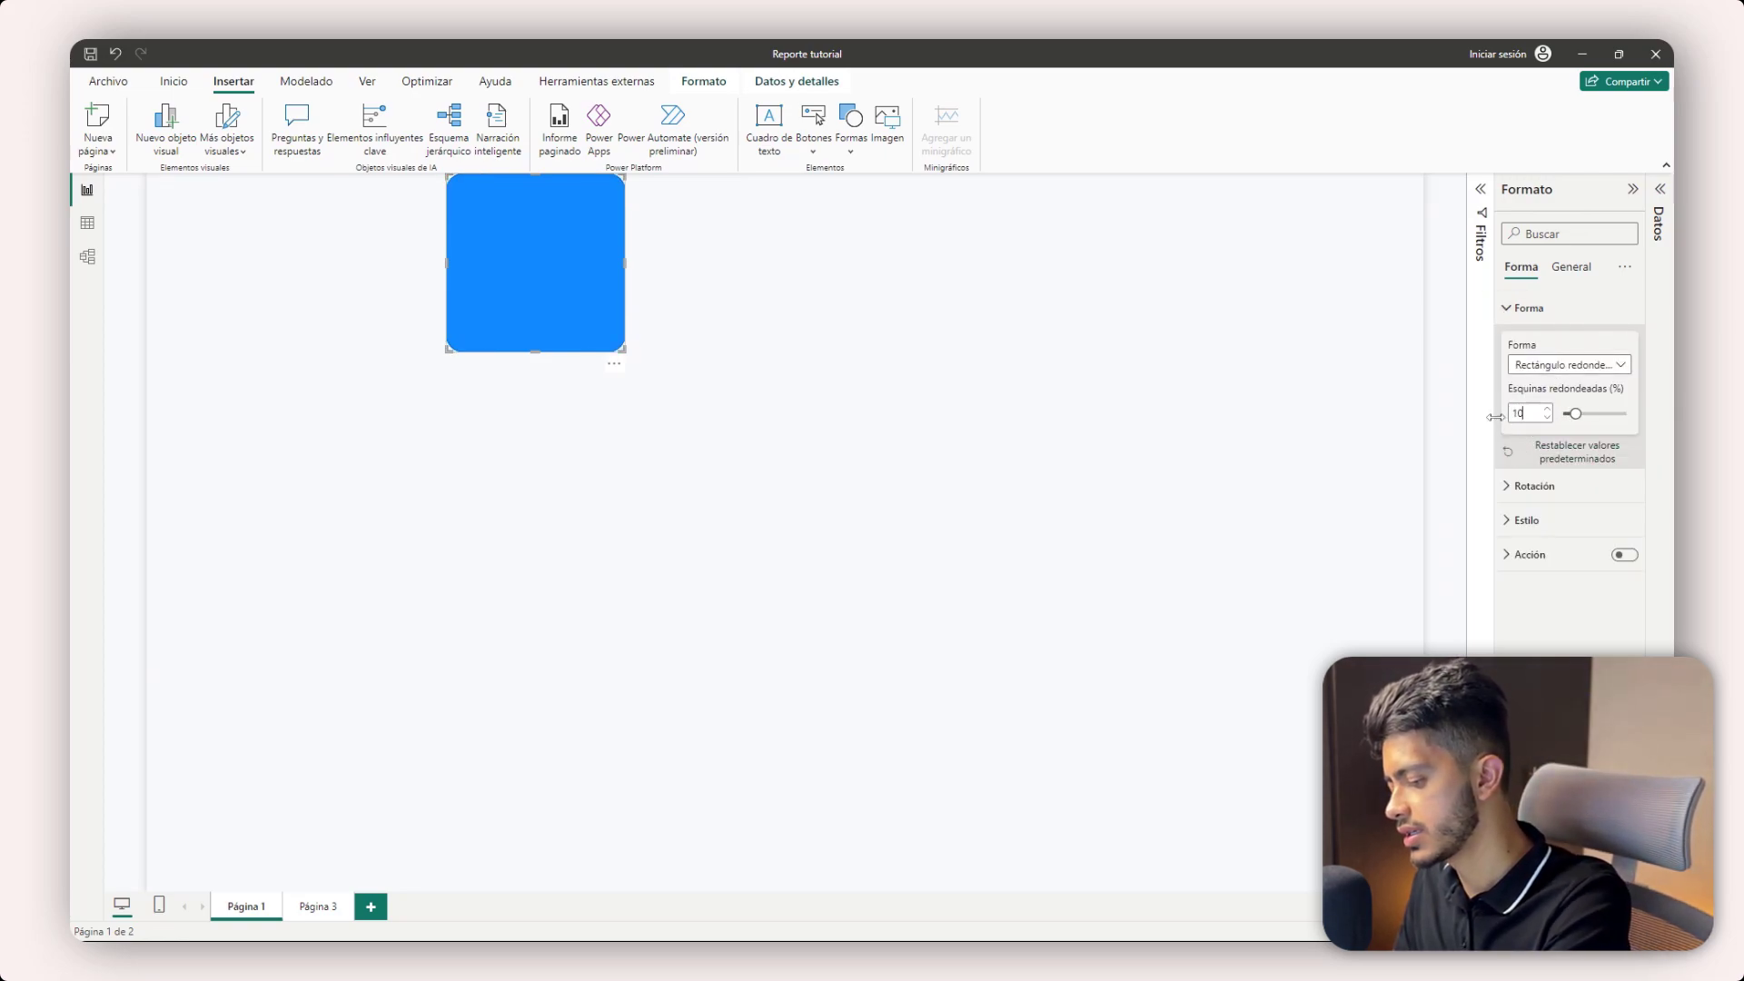
{"action": "left_click_drag", "start_coordinate": [573, 255], "coordinate": [632, 295]}
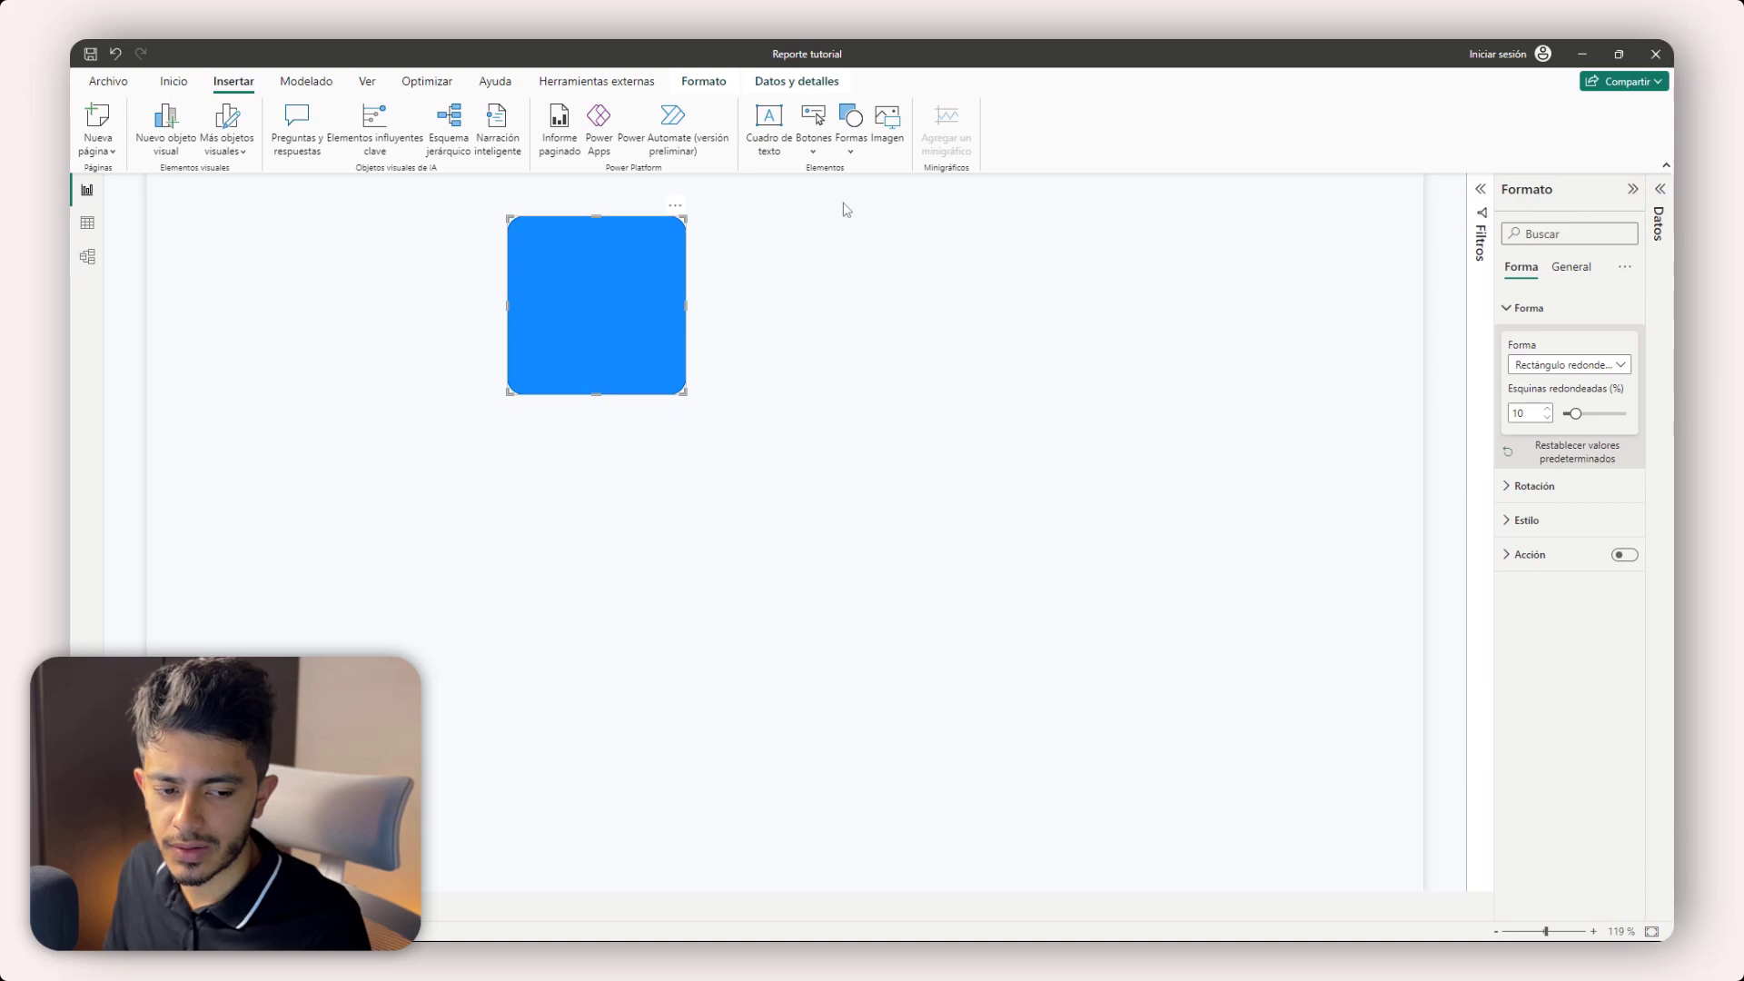
- Change the shape's fill (Rellenar) color to white
{"action": "left_click", "coordinate": [1549, 519]}
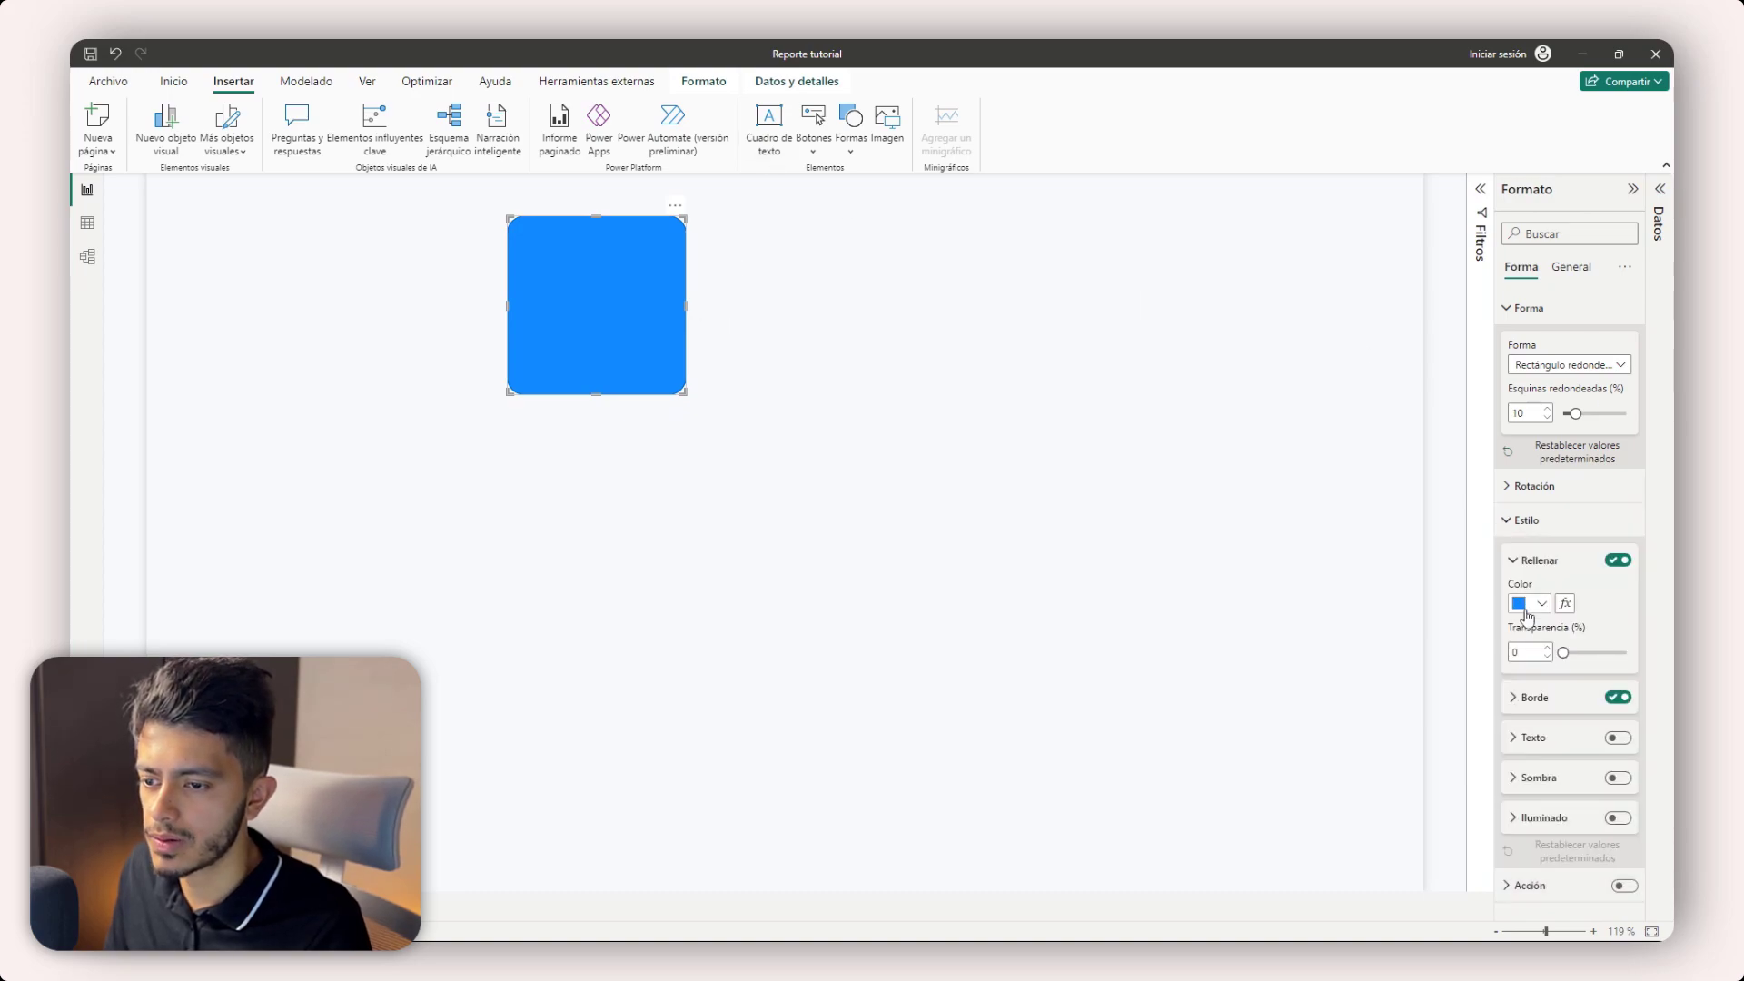
{"action": "left_click", "coordinate": [1531, 603]}
{"action": "left_click", "coordinate": [1424, 663]}
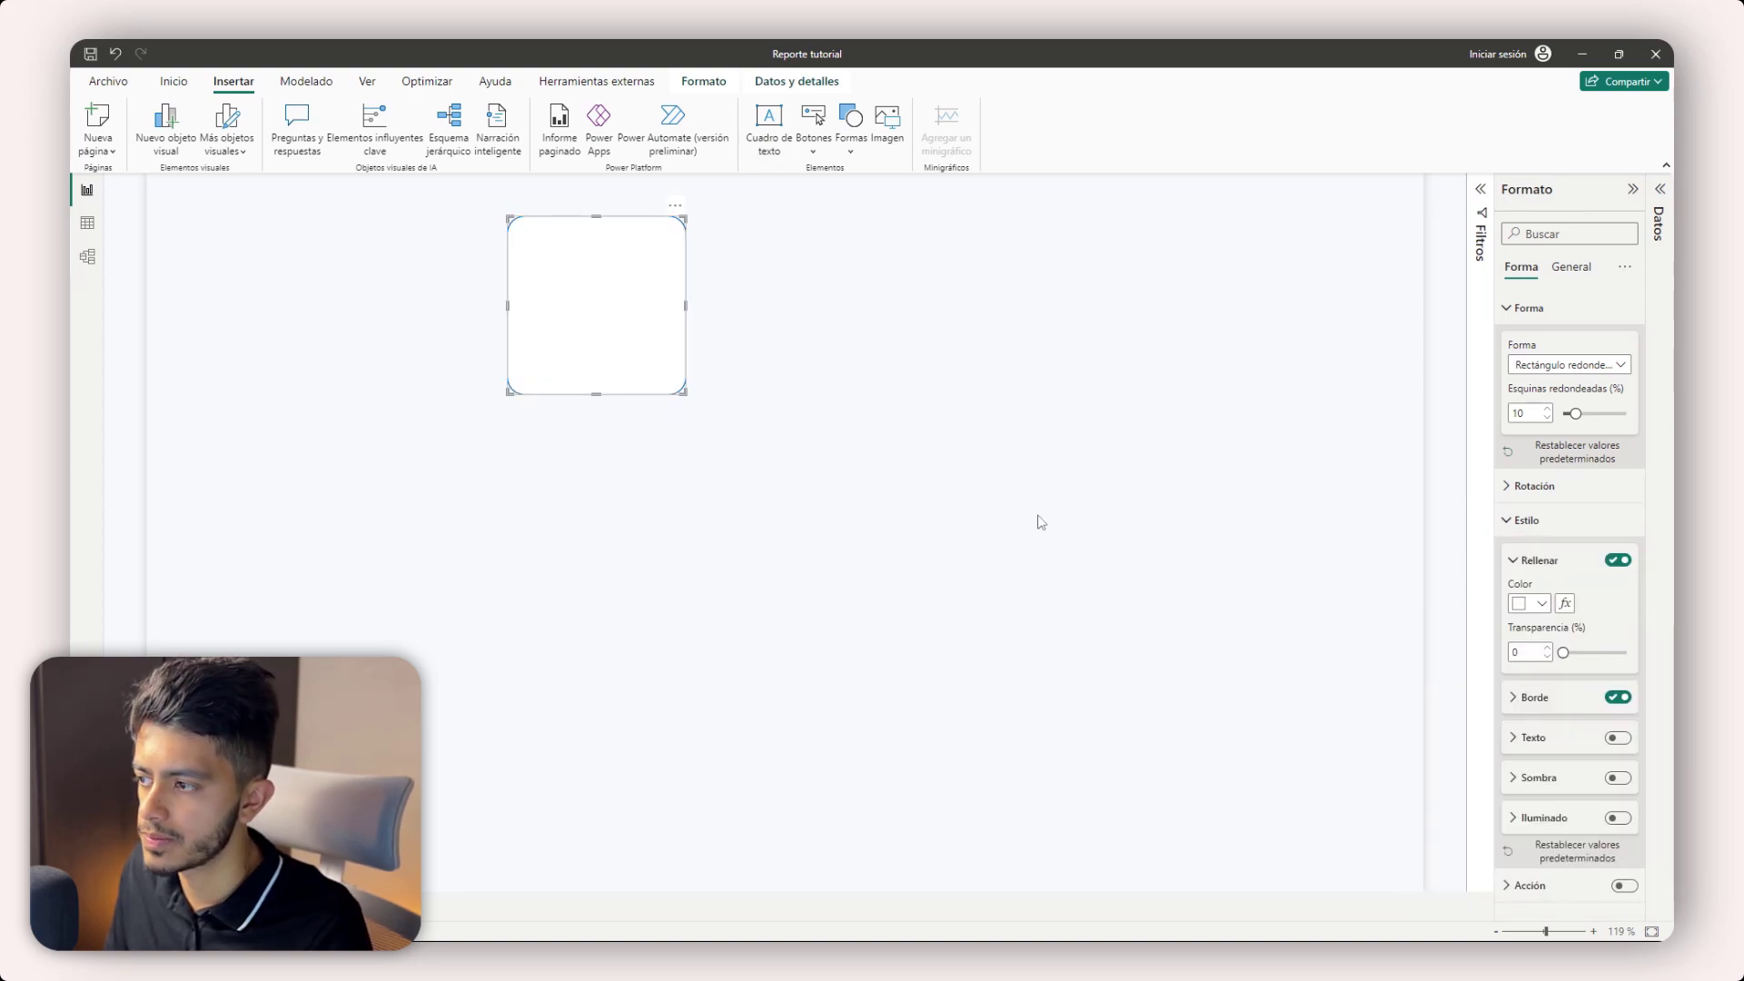
{"action": "left_click", "coordinate": [987, 513]}
- Turn off the white shape's border (Borde) and move the shape to the upper middle of the page
{"action": "left_click", "coordinate": [657, 325]}
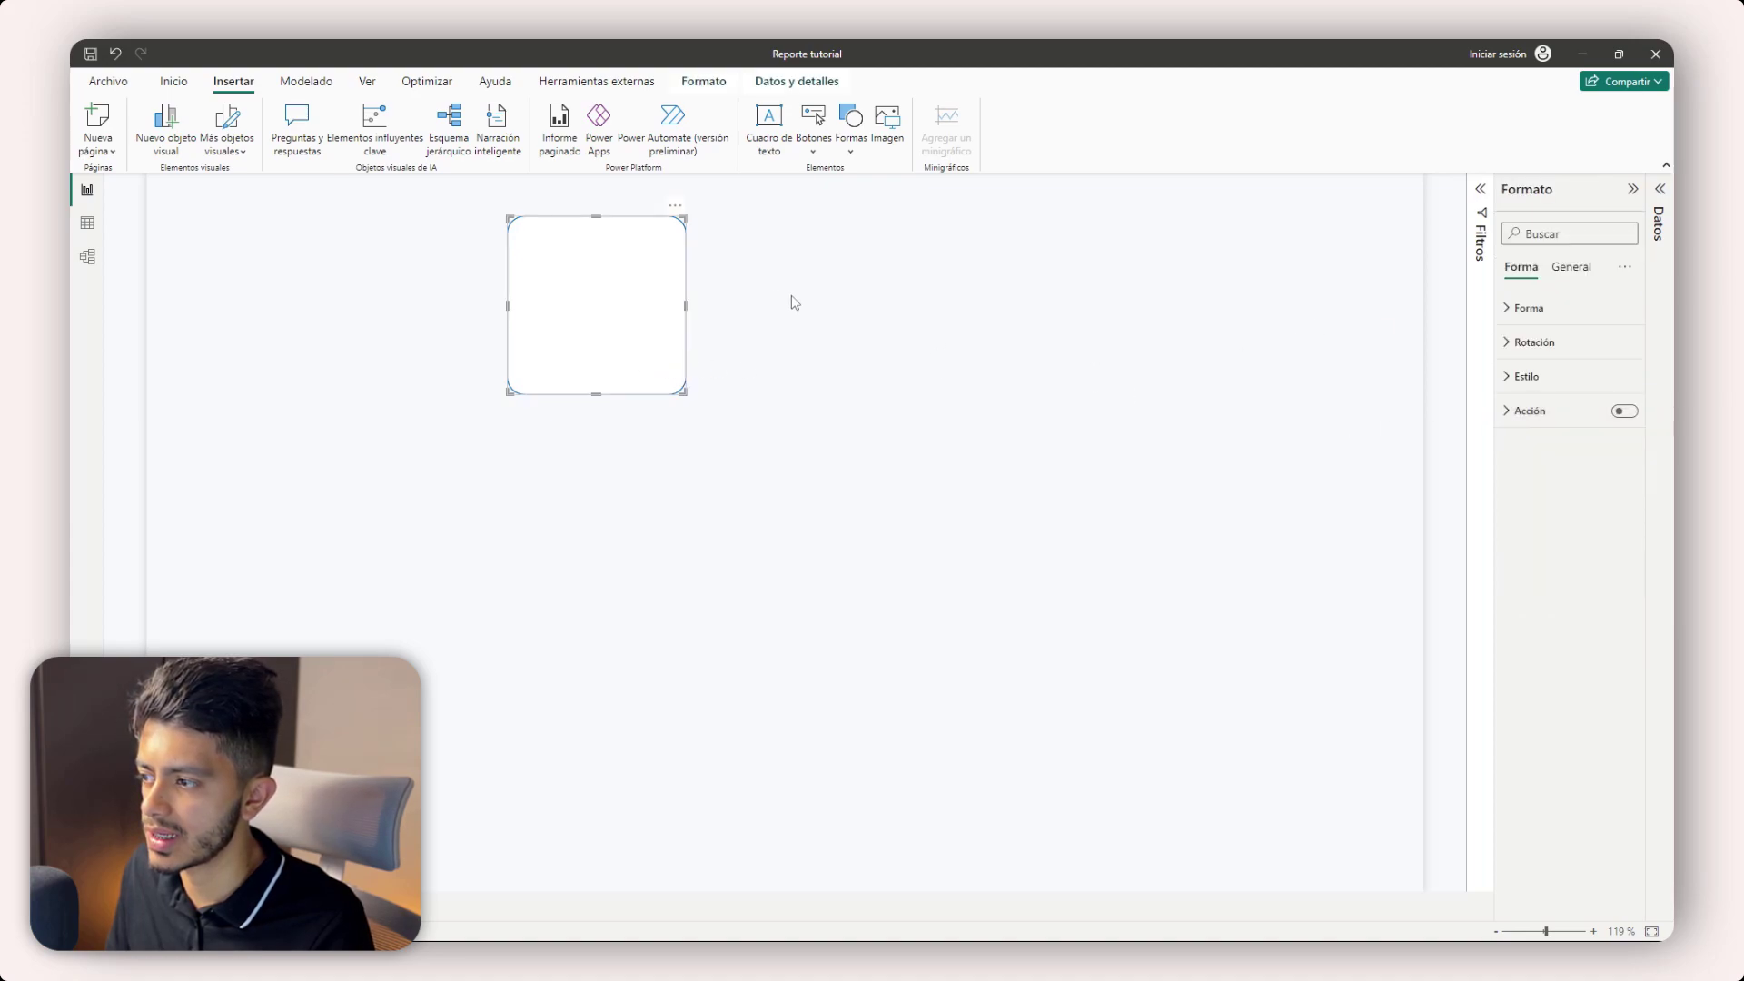
{"action": "left_click", "coordinate": [1559, 376]}
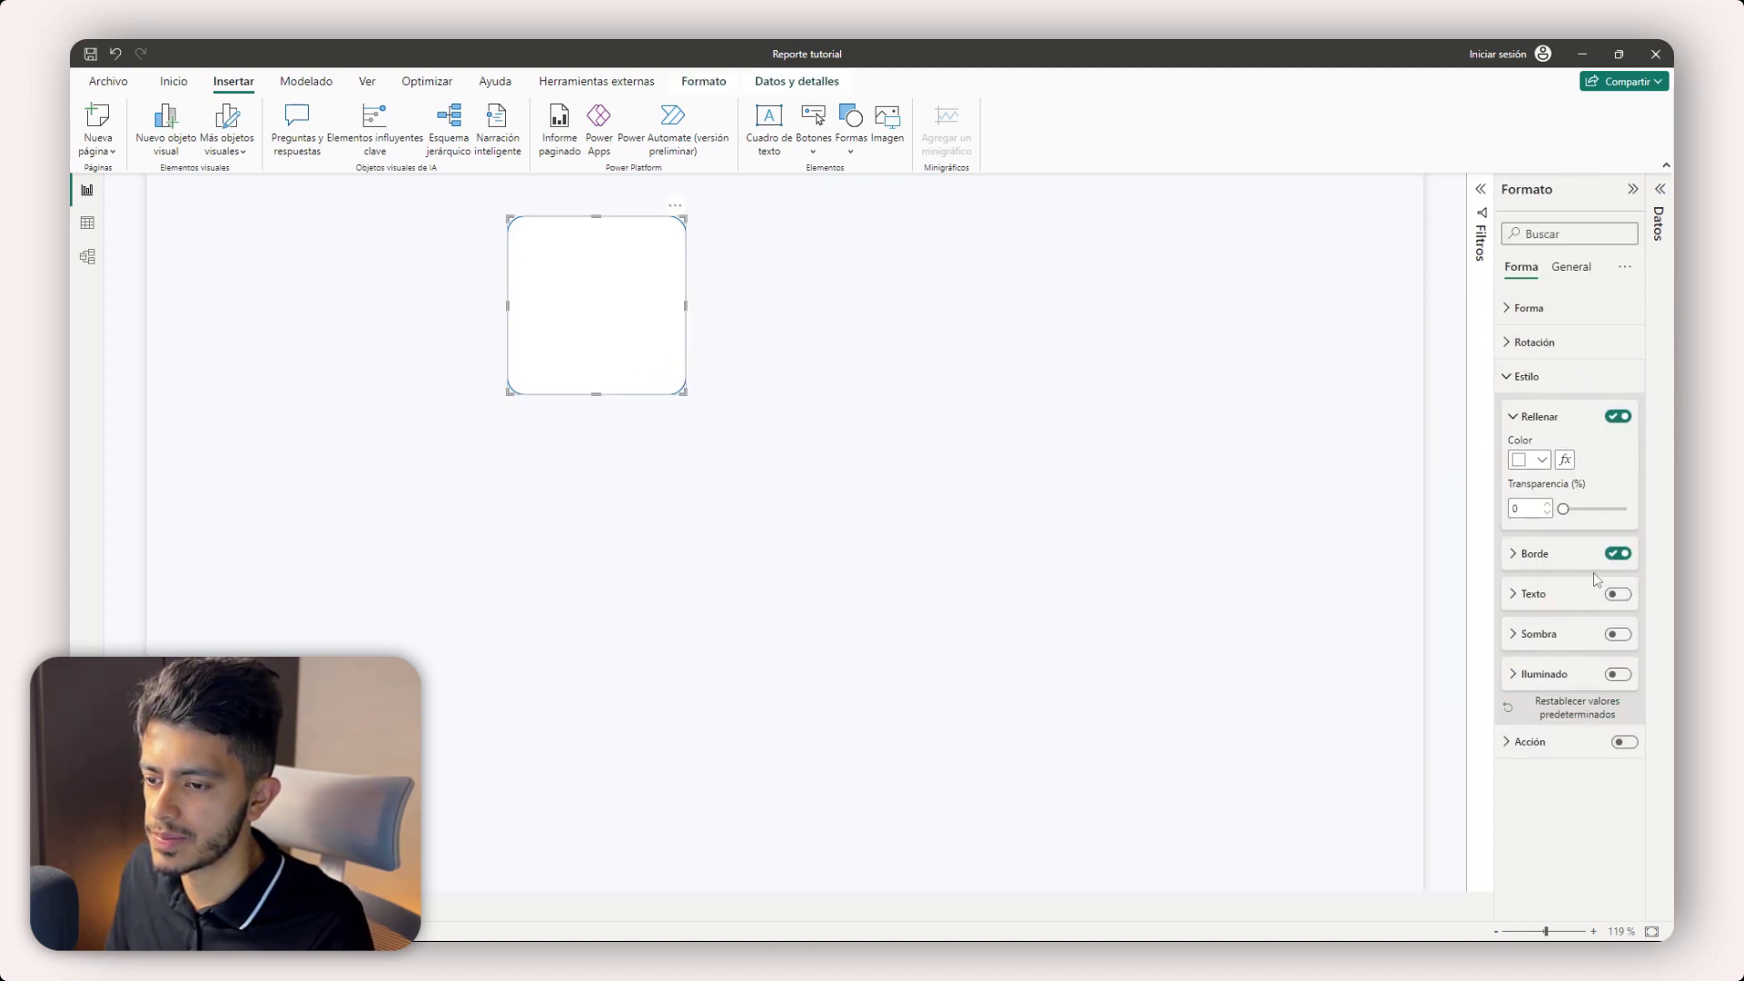
{"action": "left_click", "coordinate": [772, 482]}
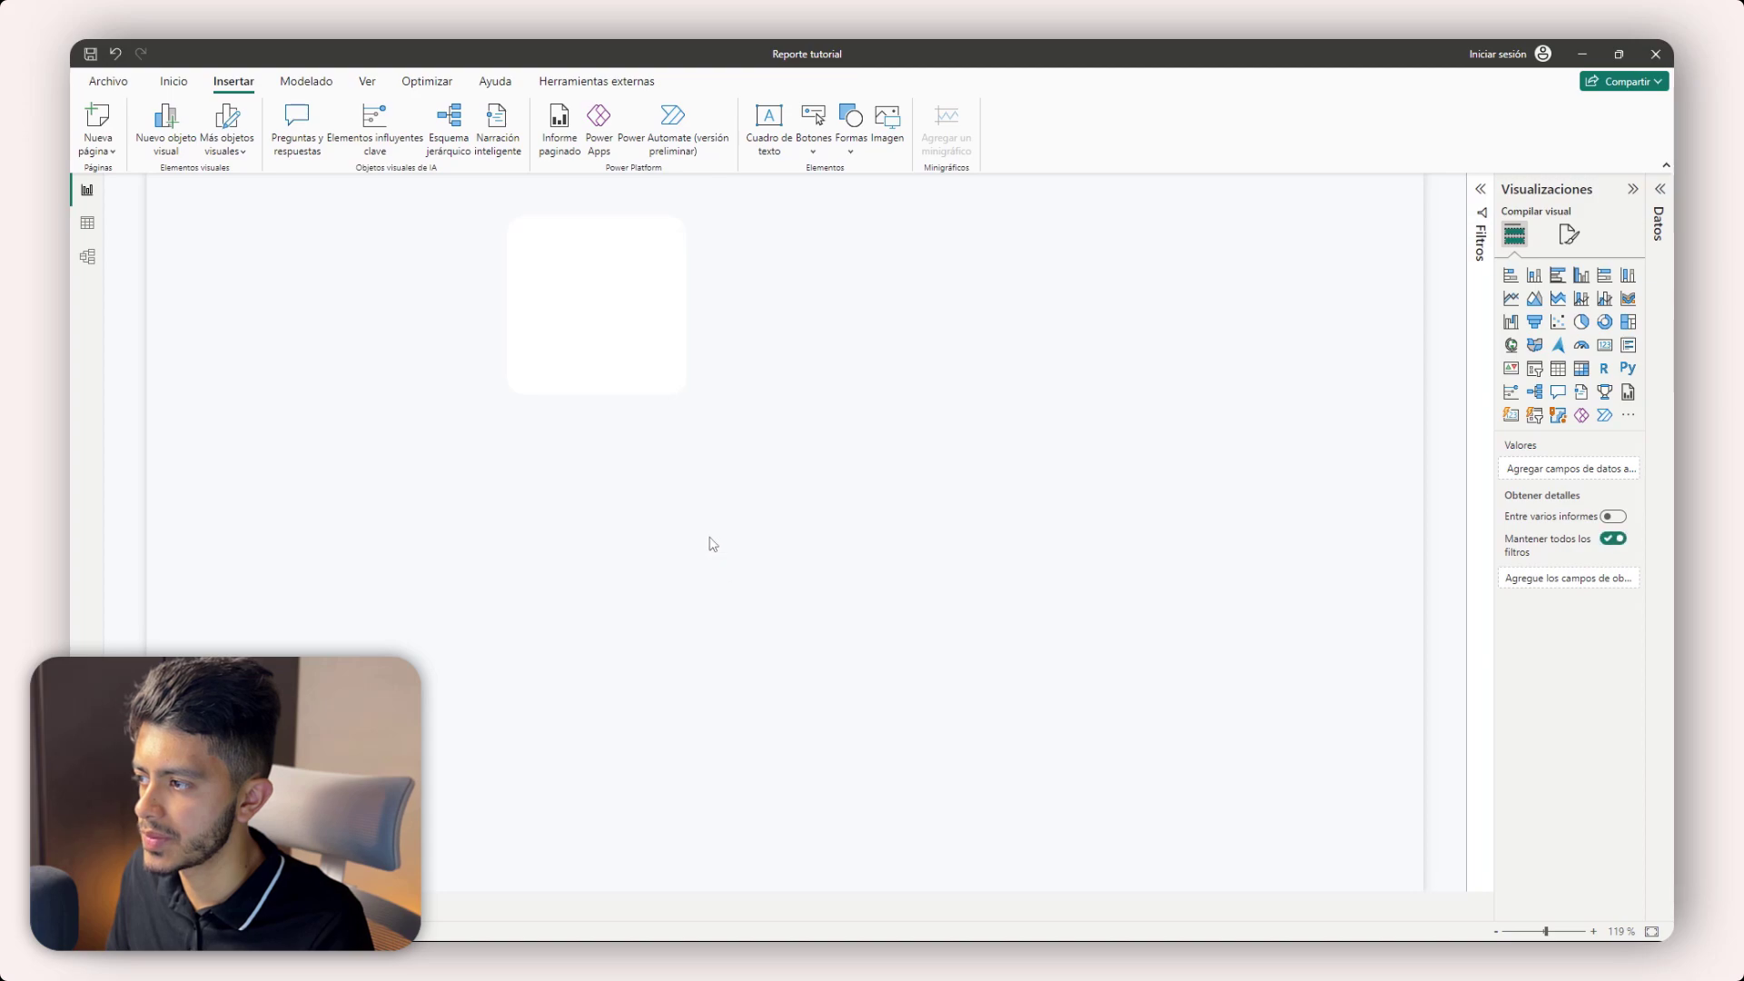
{"action": "left_click_drag", "start_coordinate": [626, 389], "coordinate": [870, 439]}
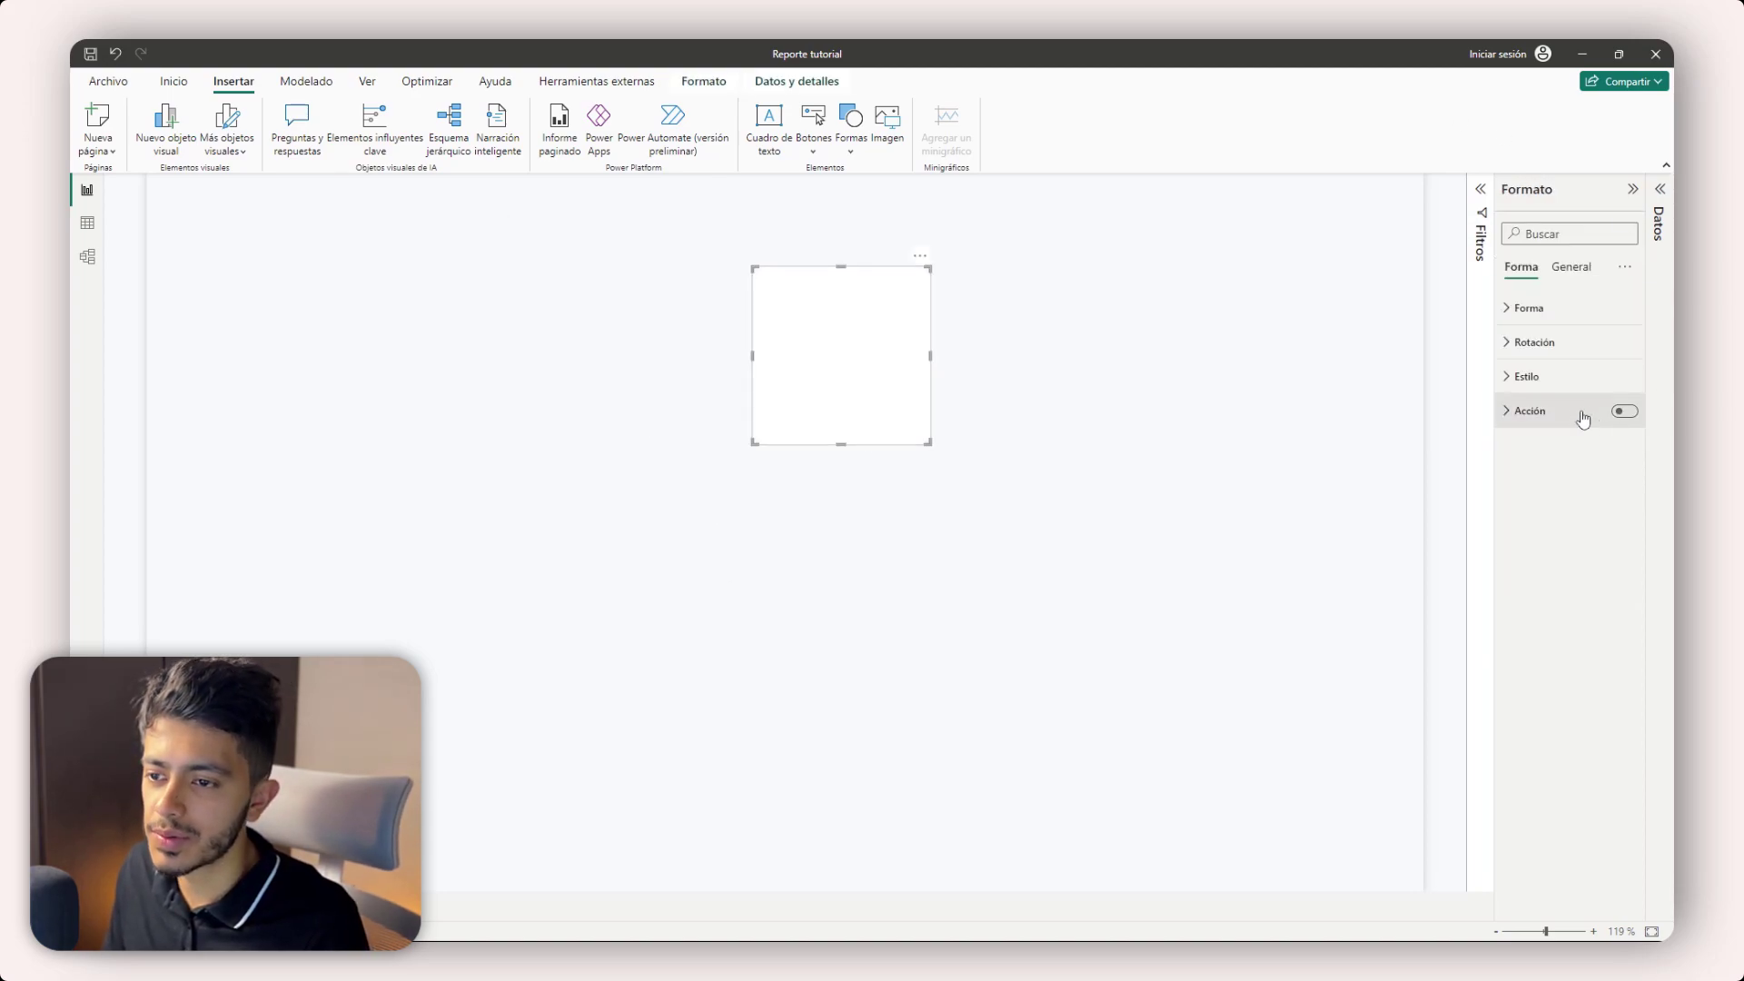
- Turn on the shape's shadow (Sombra) and set the shadow's transparency to 80%
{"action": "left_click", "coordinate": [1535, 376]}
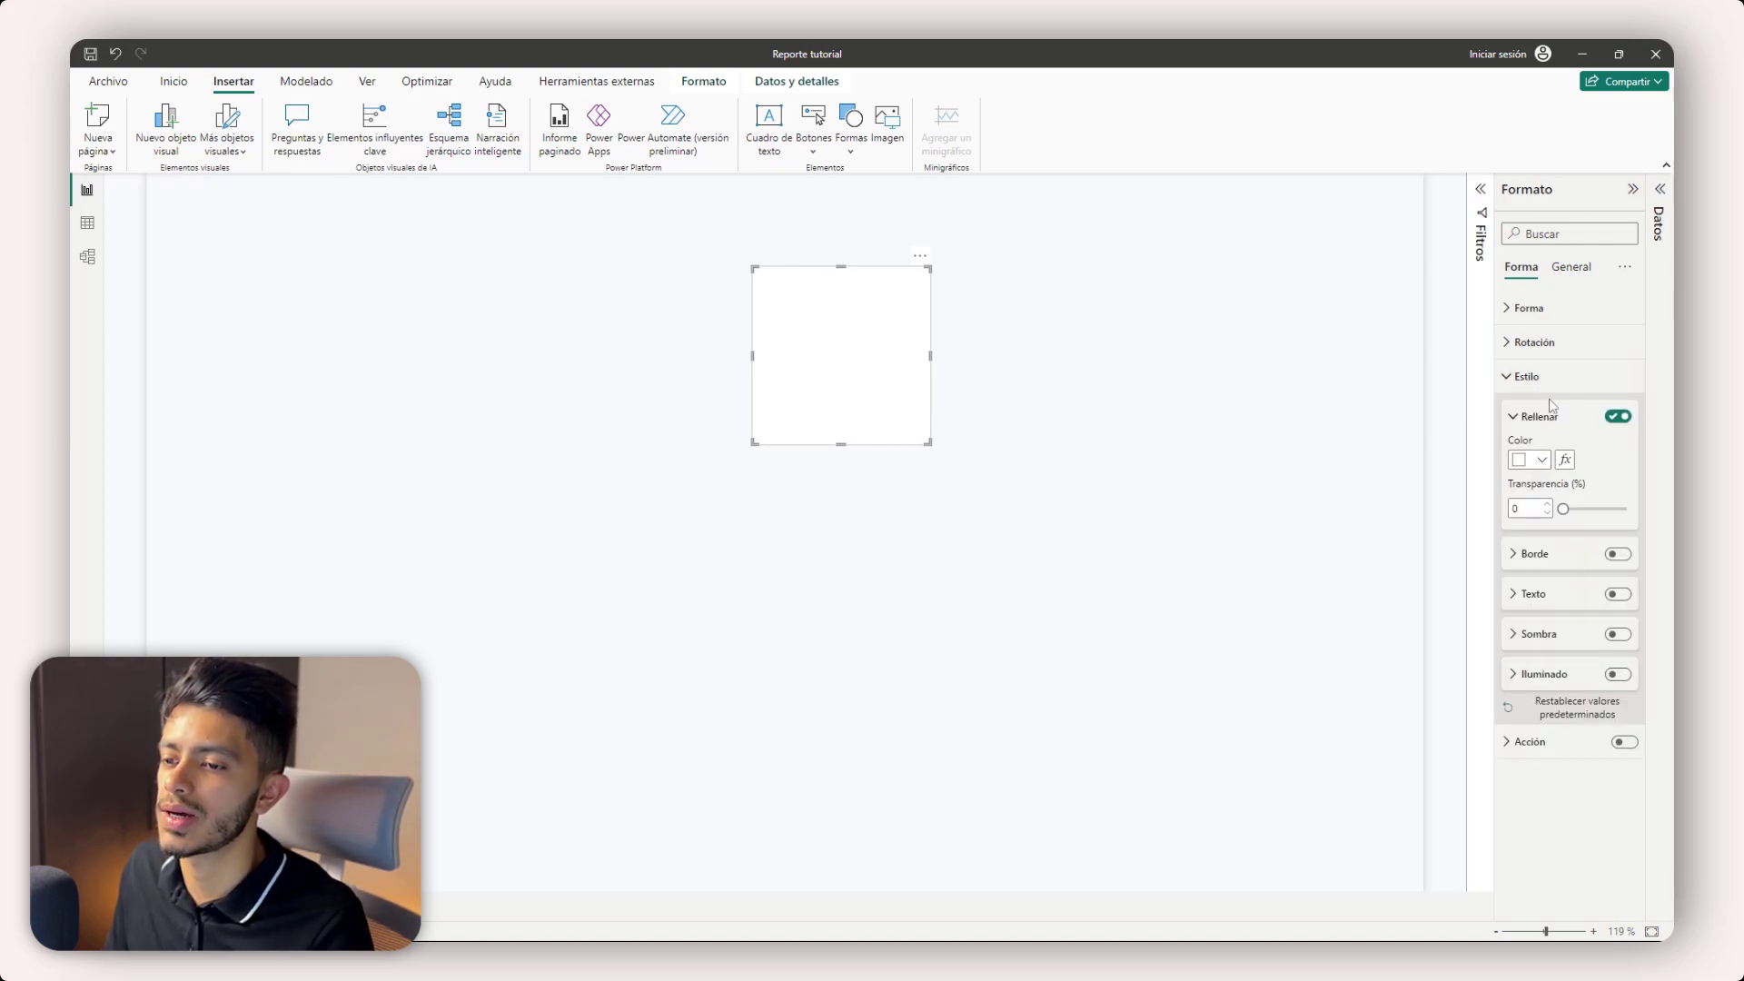
{"action": "left_click", "coordinate": [1548, 415]}
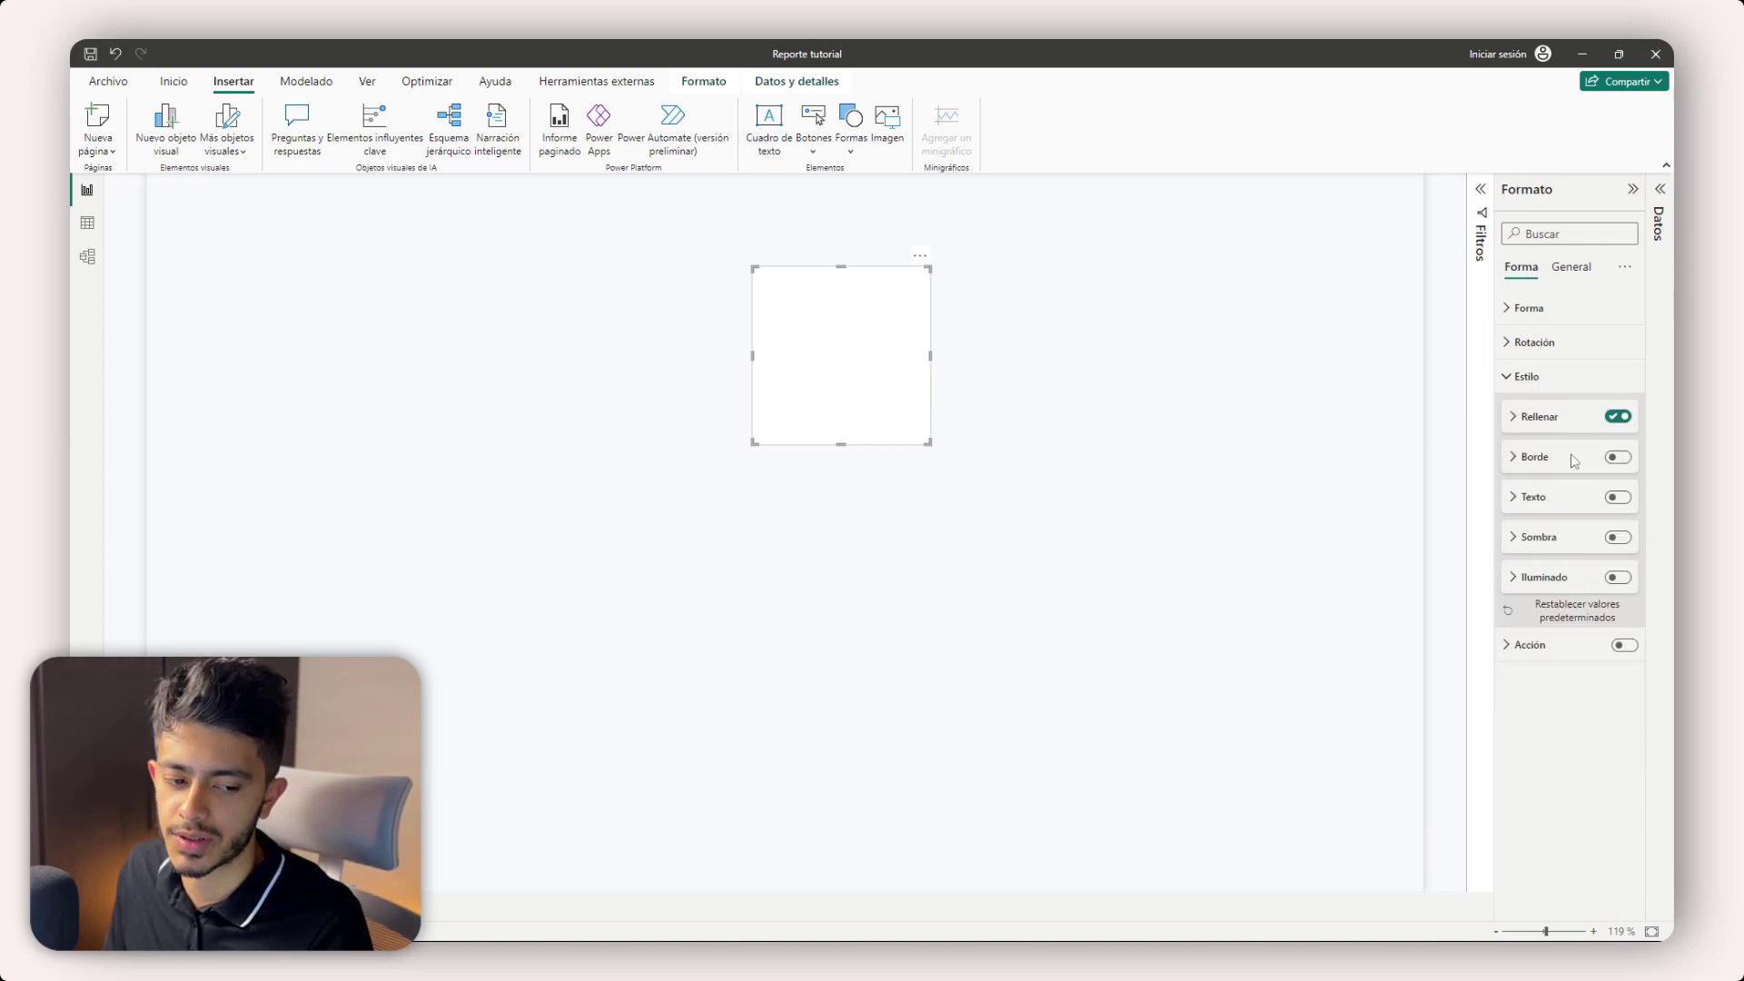
{"action": "left_click", "coordinate": [1533, 538]}
{"action": "left_click", "coordinate": [1616, 537]}
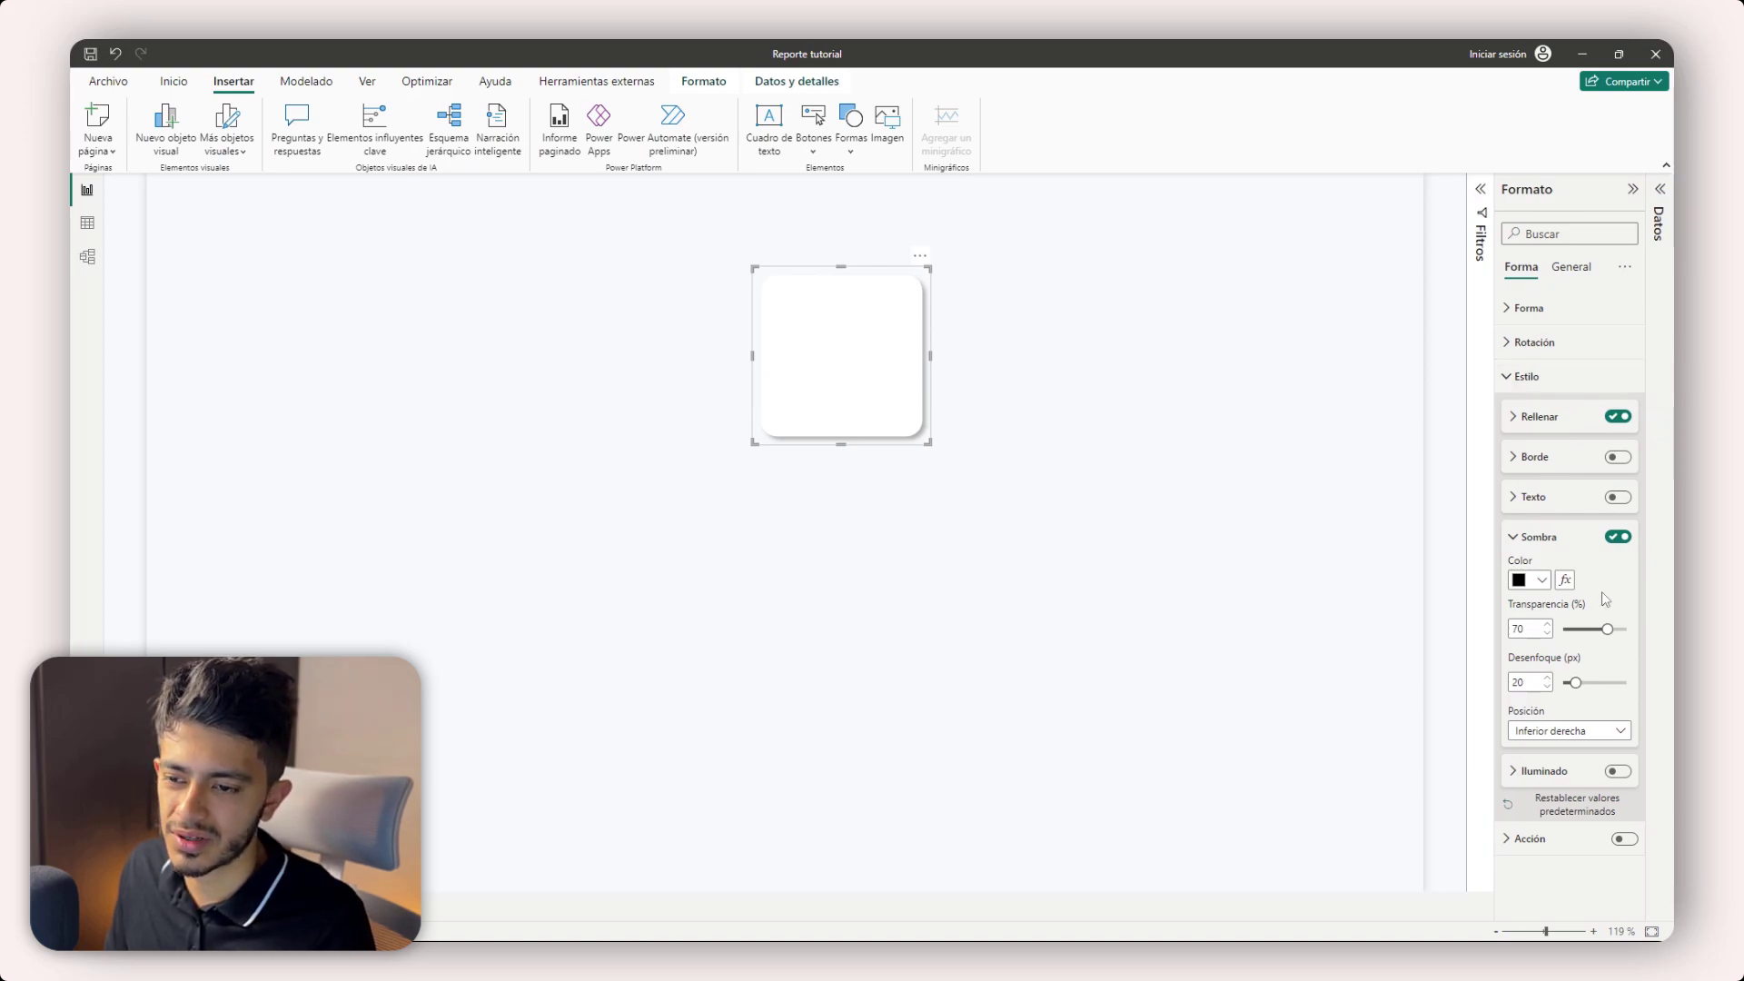
{"action": "double_click", "coordinate": [1537, 631]}
{"action": "type", "text": "8"}
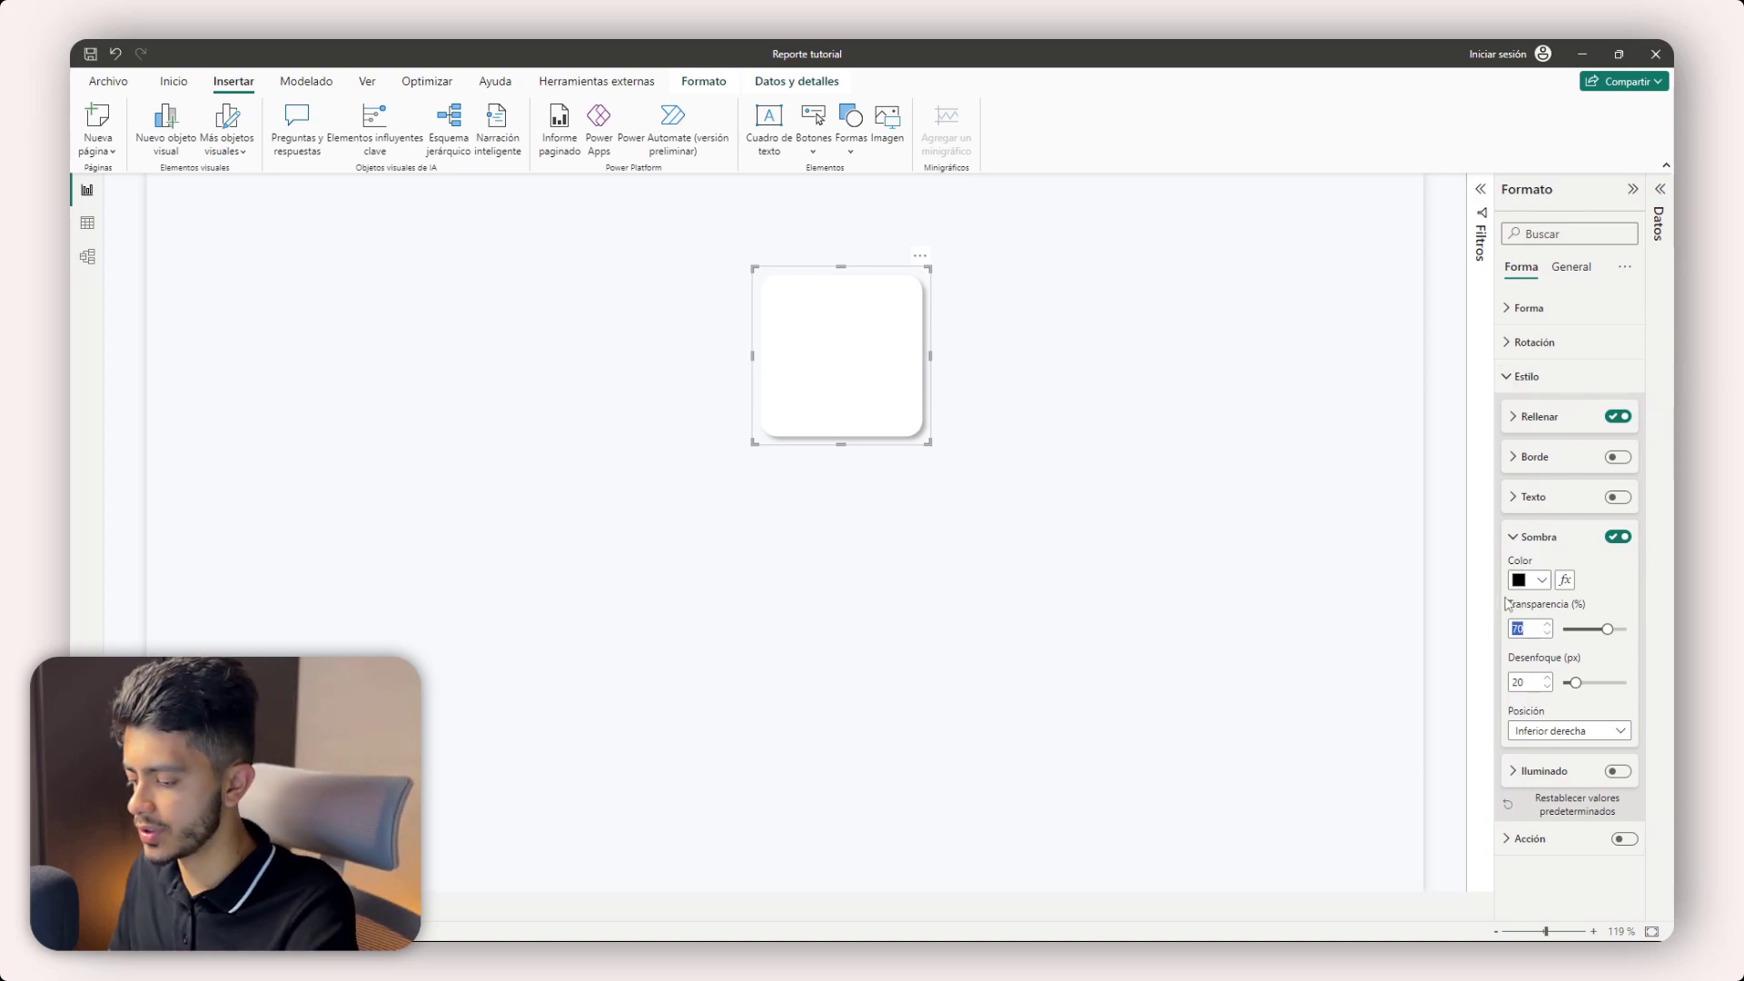
{"action": "type", "text": "0"}
{"action": "key", "text": "Tab"}
{"action": "key", "text": "Tab"}
{"action": "key", "text": "Tab"}
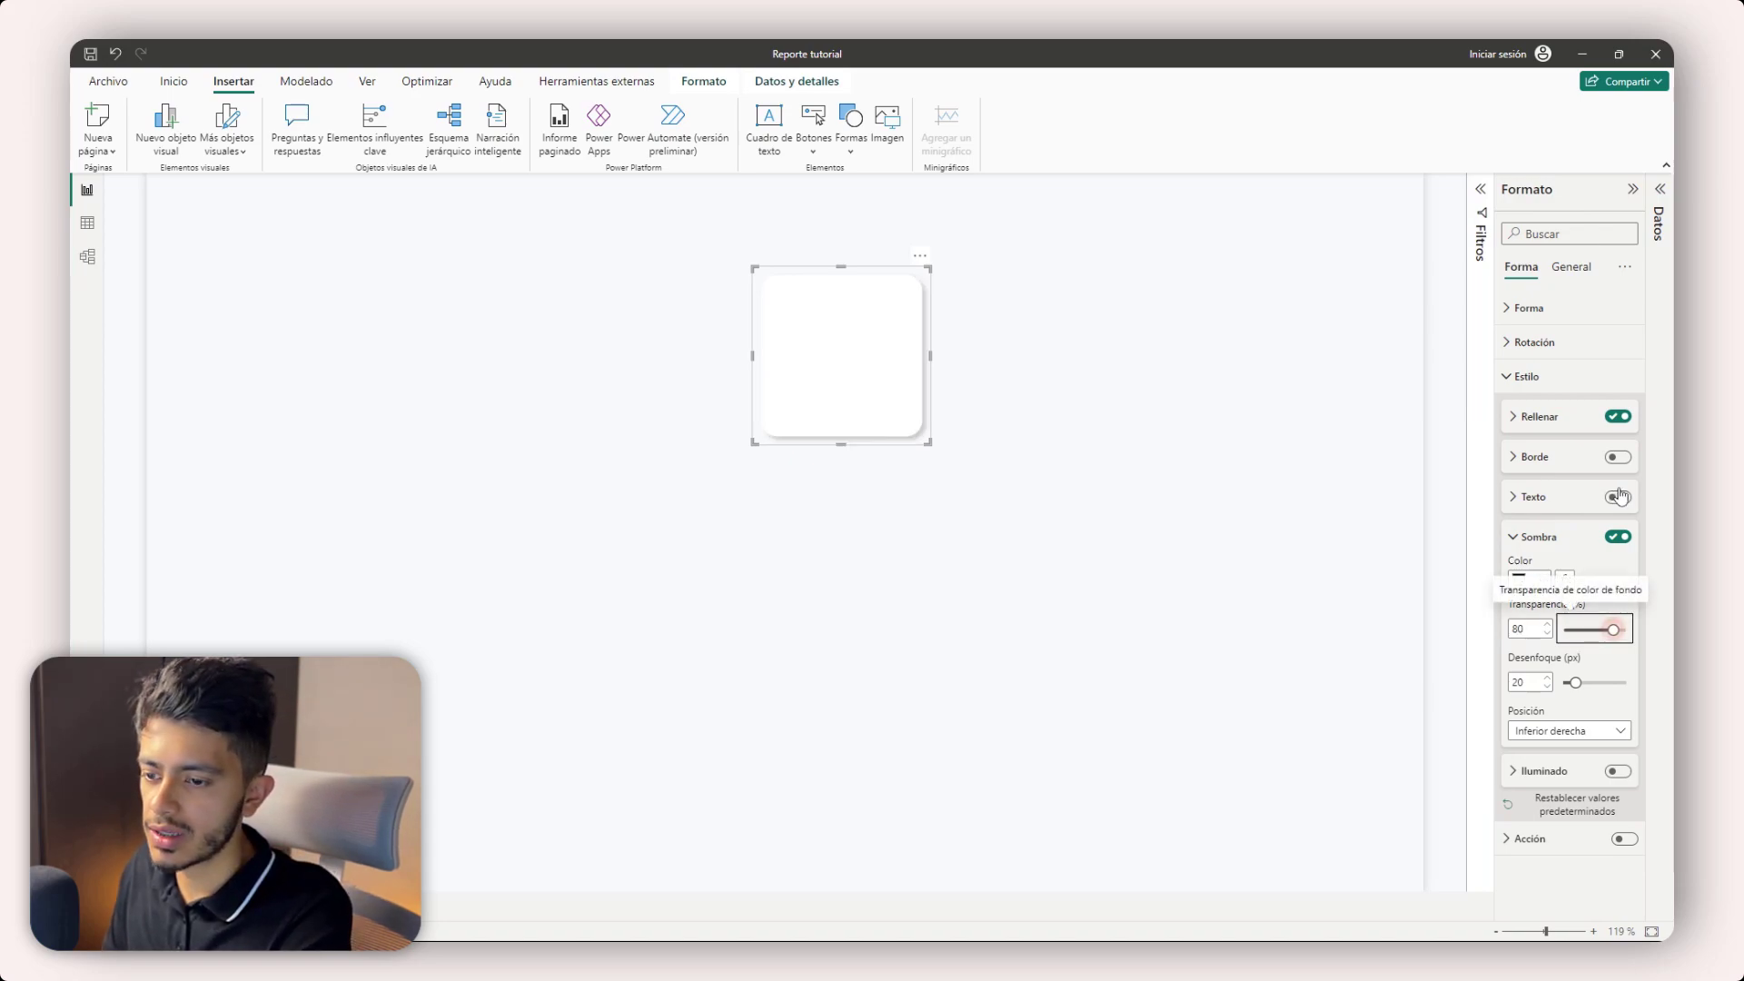
- Set the shadow's blur (Desenfoque) to 81 px and its position to Centro
{"action": "double_click", "coordinate": [1514, 682]}
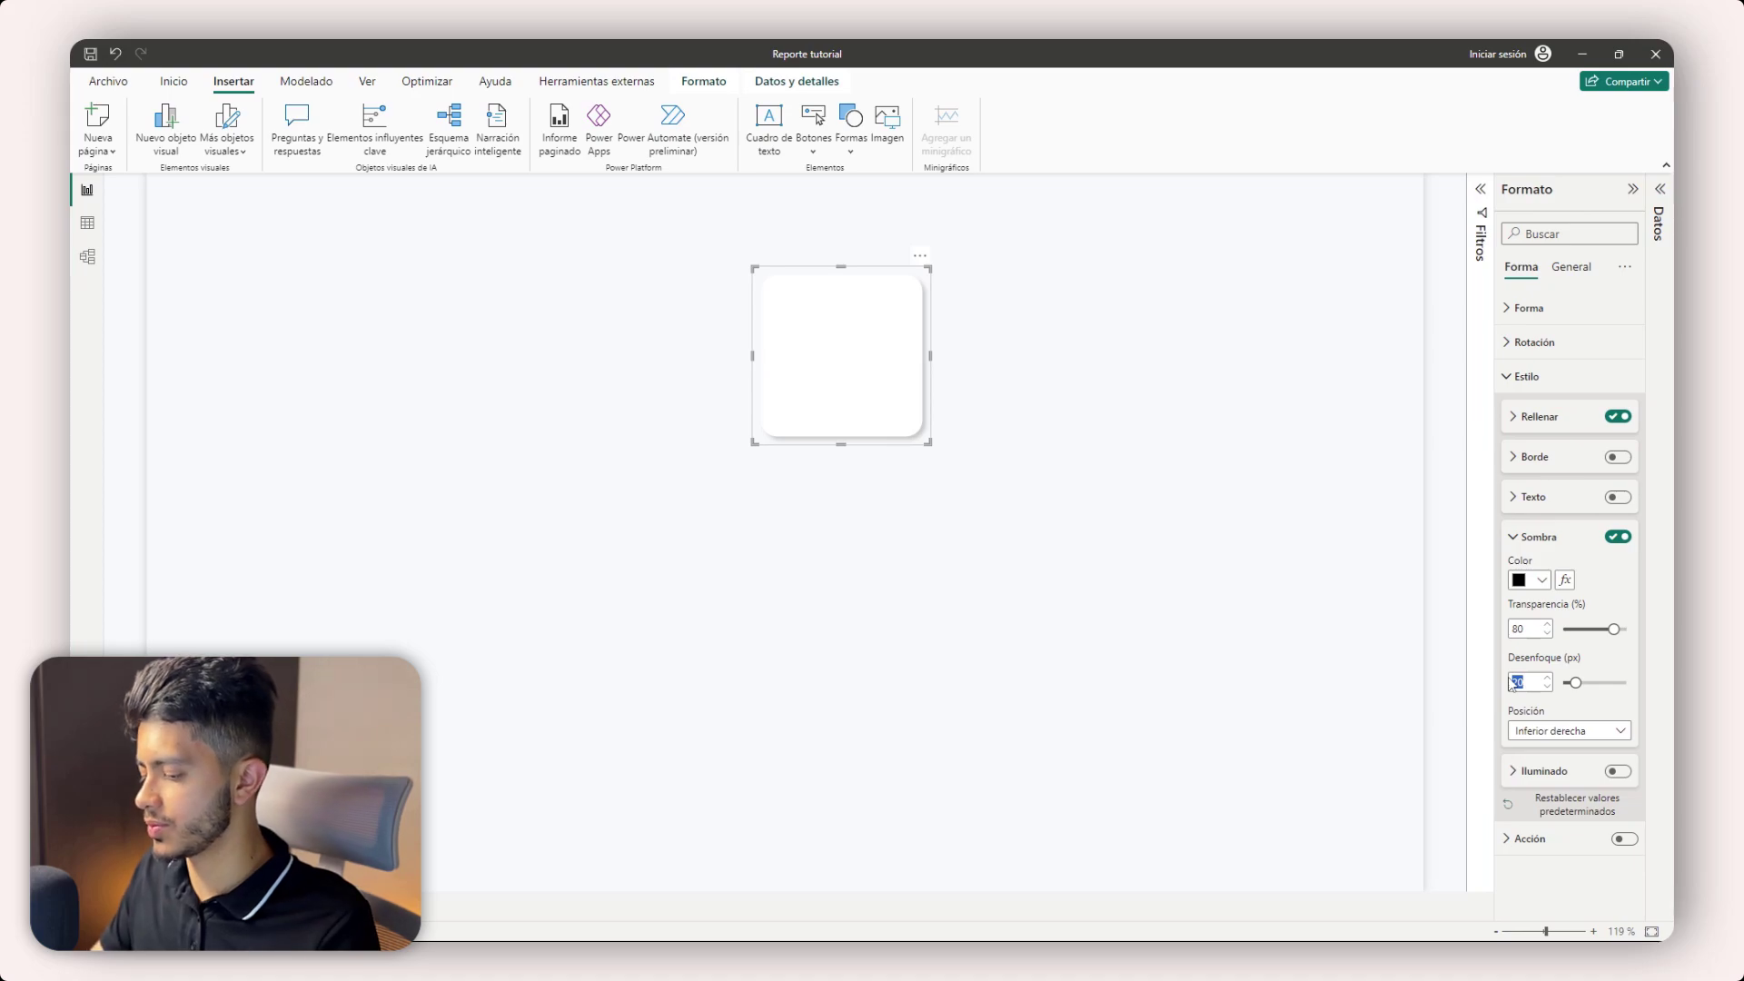
{"action": "type", "text": "81"}
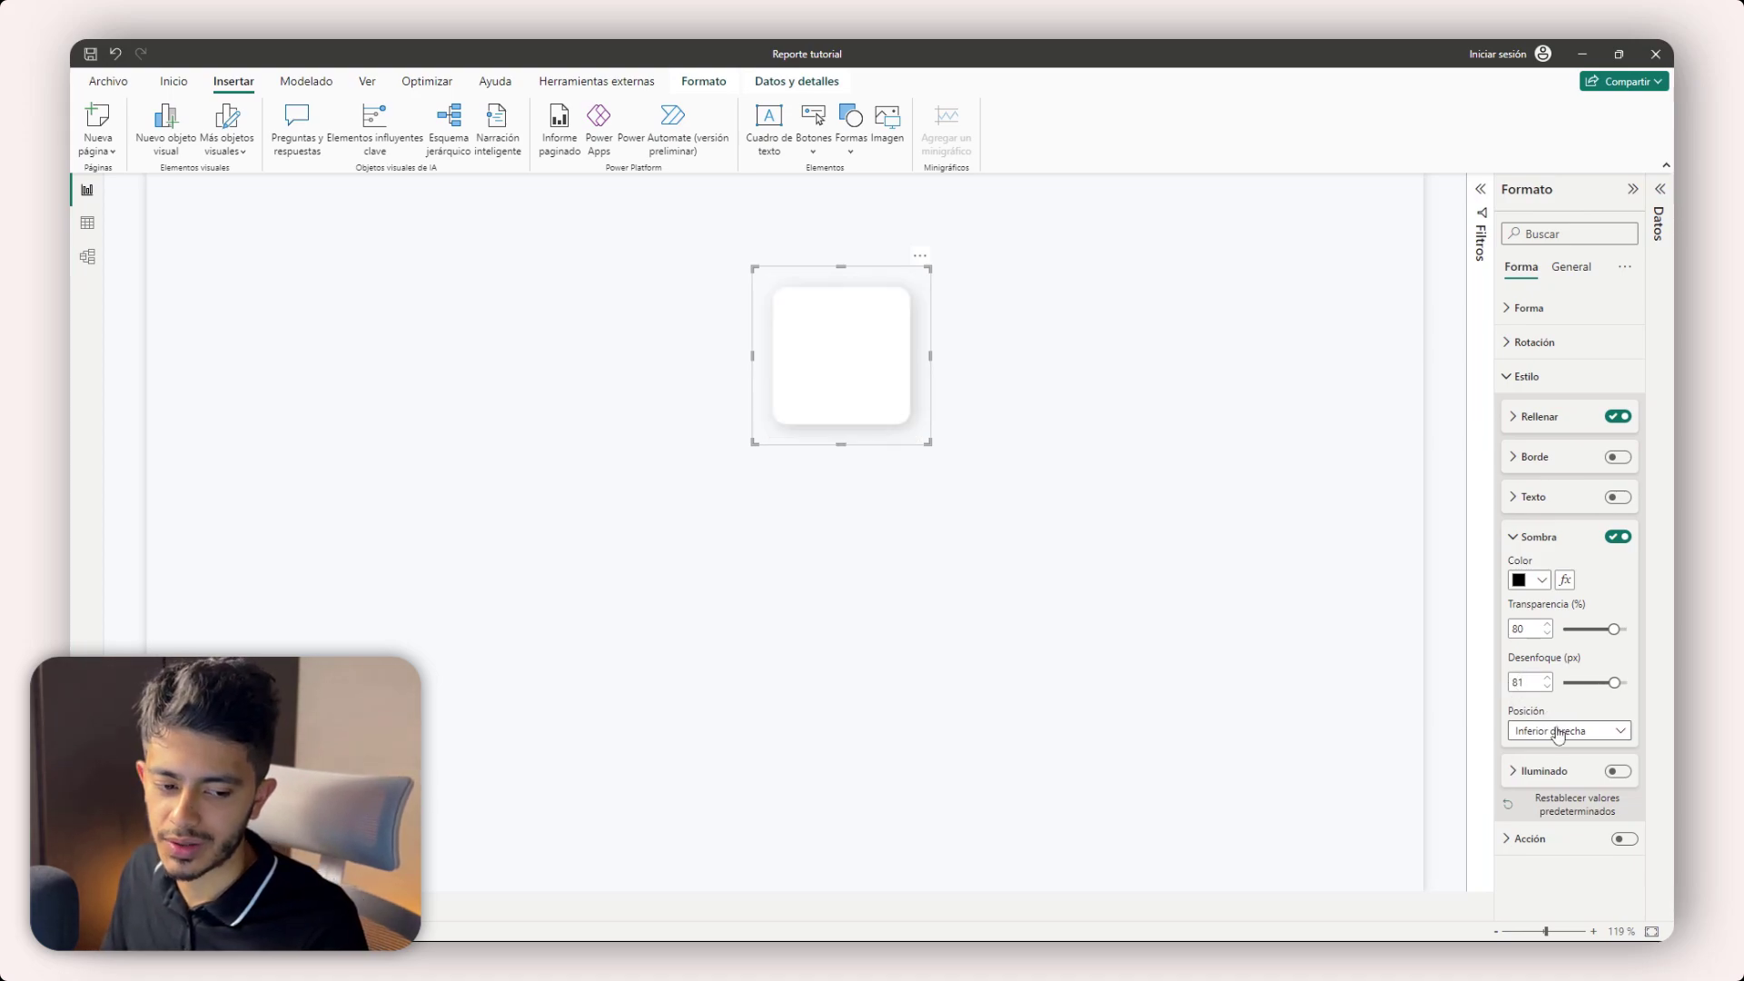
{"action": "left_click", "coordinate": [1558, 734]}
{"action": "left_click", "coordinate": [1539, 837]}
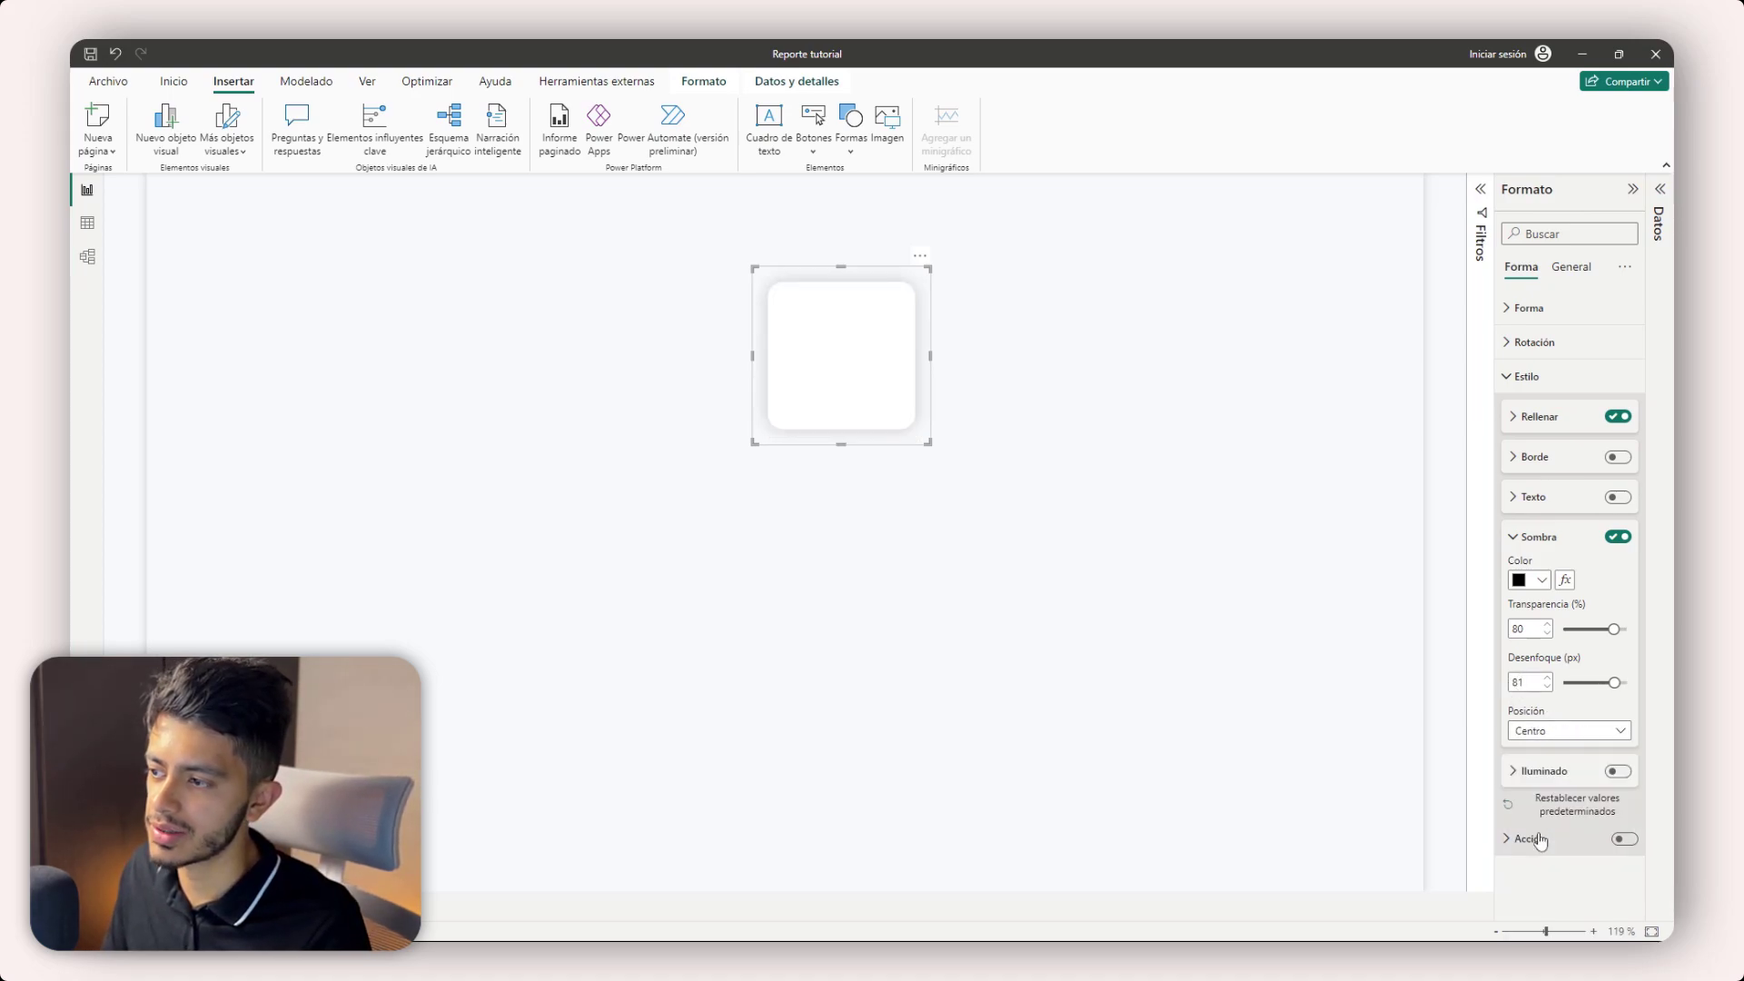
{"action": "left_click", "coordinate": [1531, 496]}
{"action": "left_click", "coordinate": [1533, 497]}
{"action": "left_click", "coordinate": [1537, 536]}
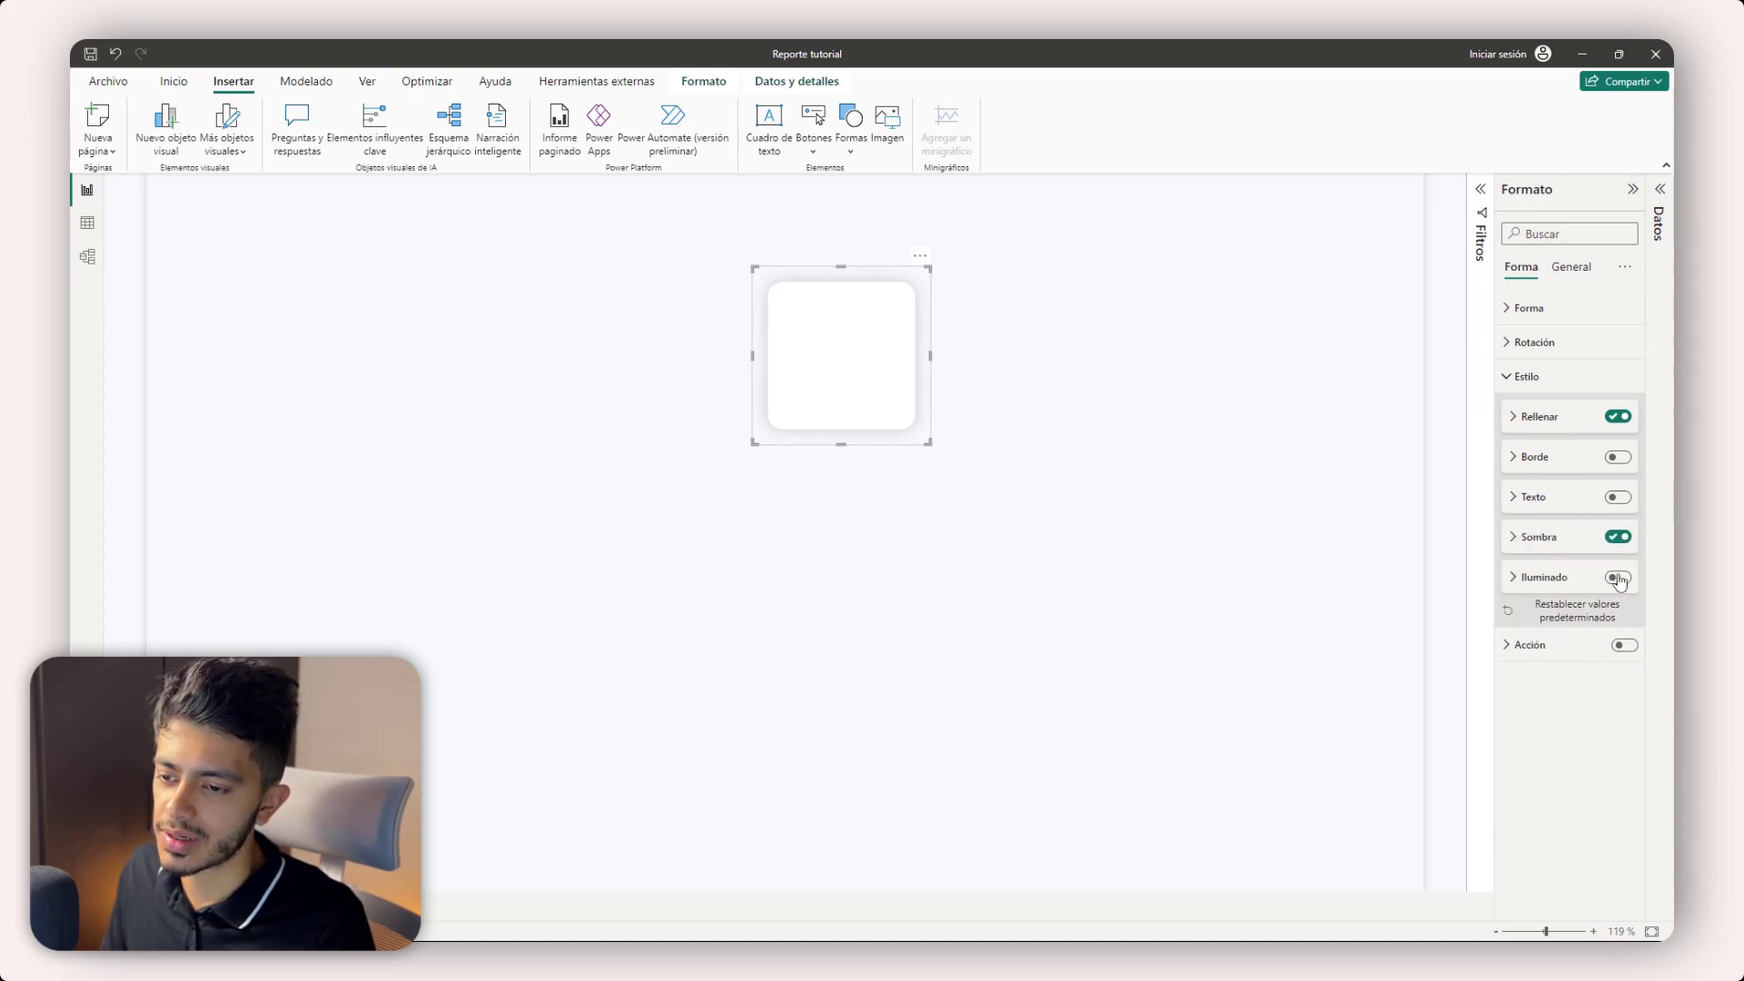
- Turn on the shape's glow (Iluminado) and set the glow color to #F2F2FC
{"action": "left_click", "coordinate": [1617, 578]}
{"action": "left_click", "coordinate": [1558, 584]}
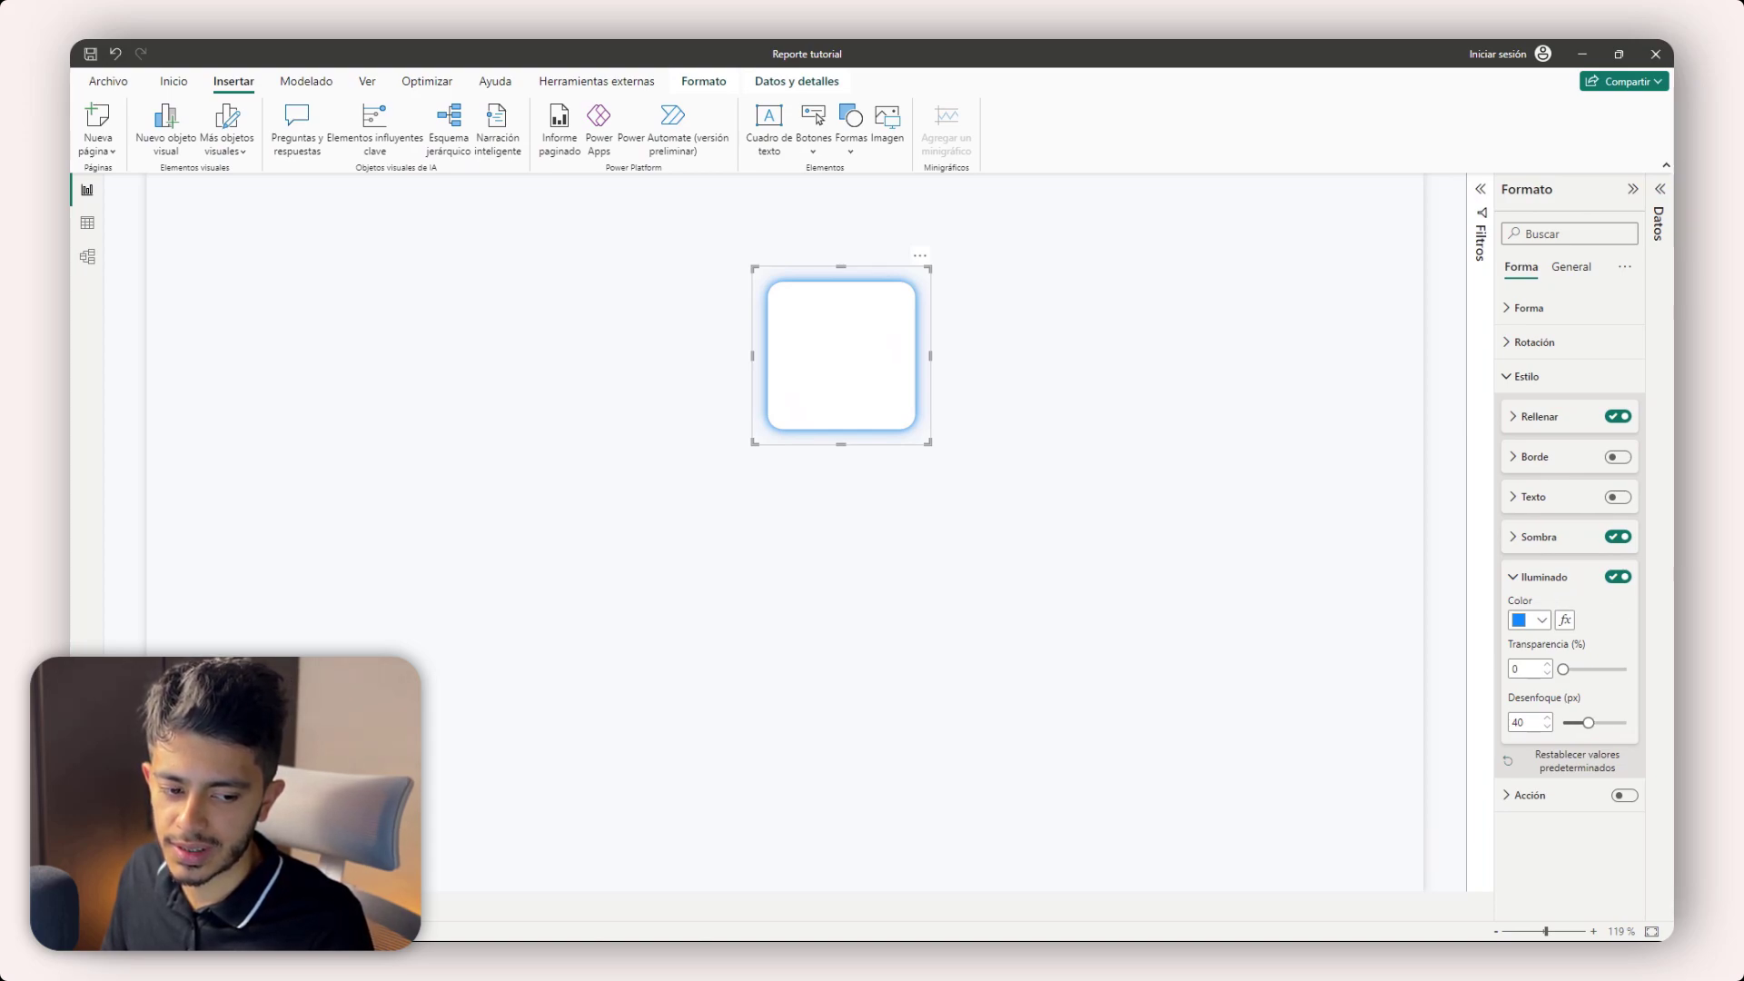
{"action": "left_click", "coordinate": [1535, 620]}
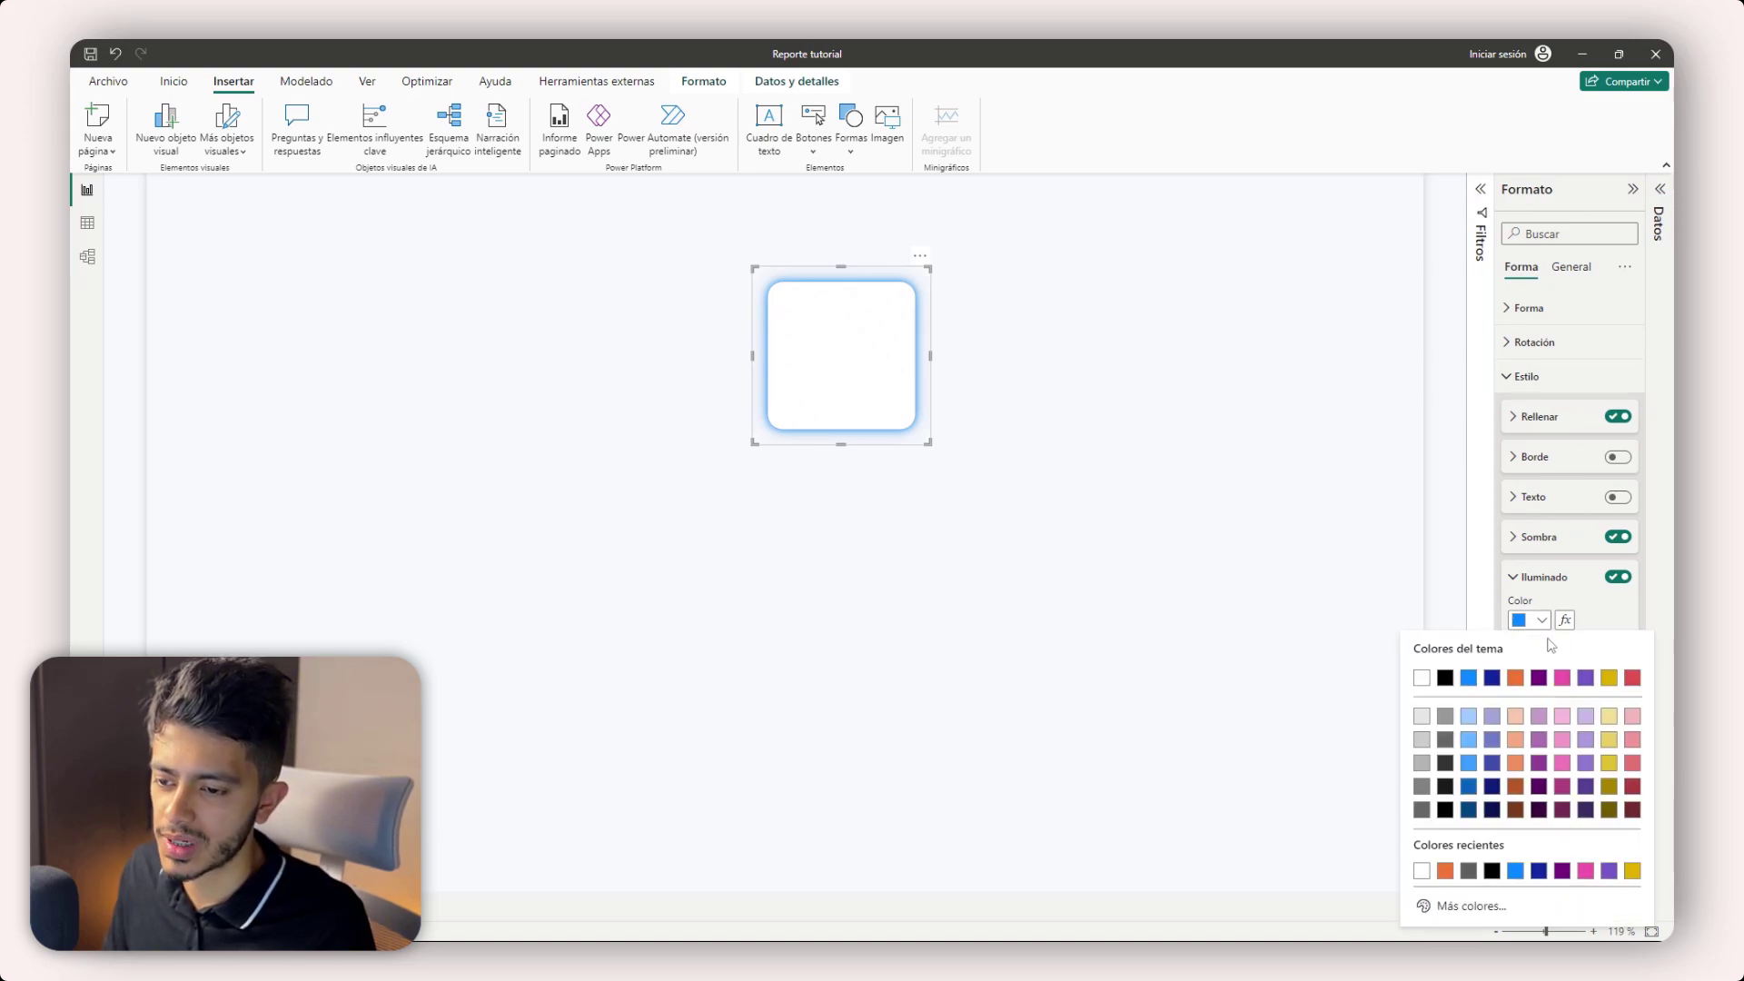
{"action": "left_click", "coordinate": [1471, 907]}
{"action": "left_click", "coordinate": [1419, 647]}
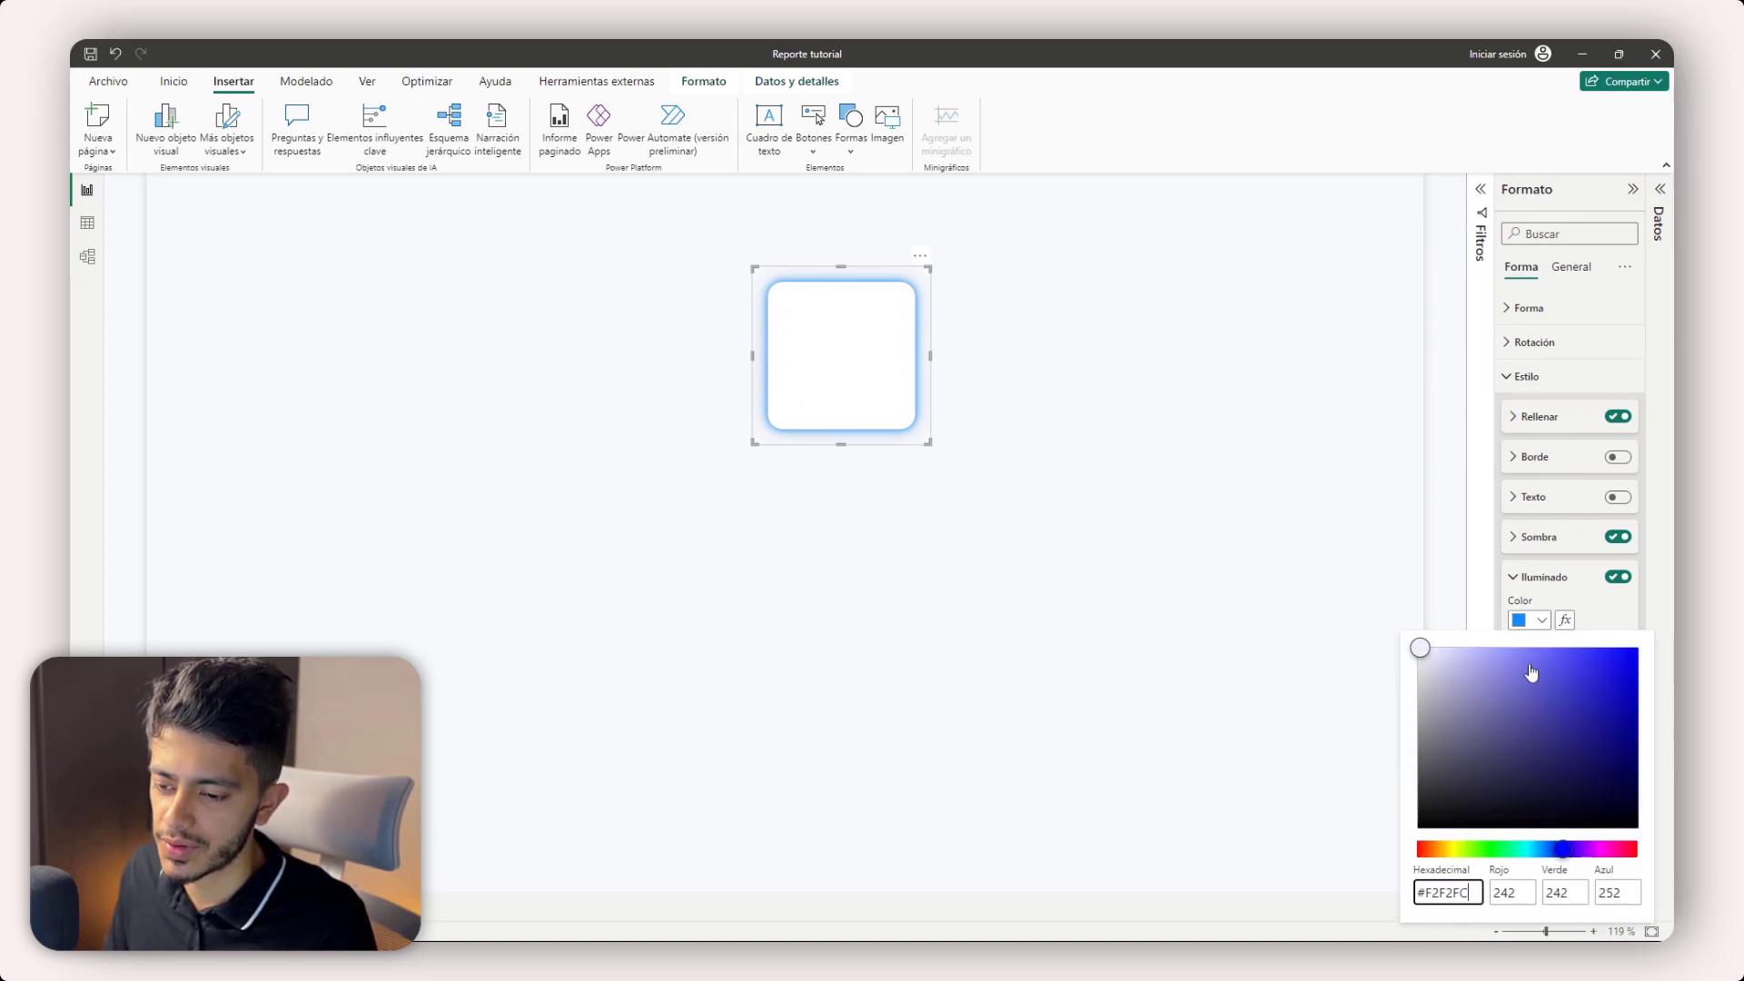
{"action": "left_click", "coordinate": [1613, 607]}
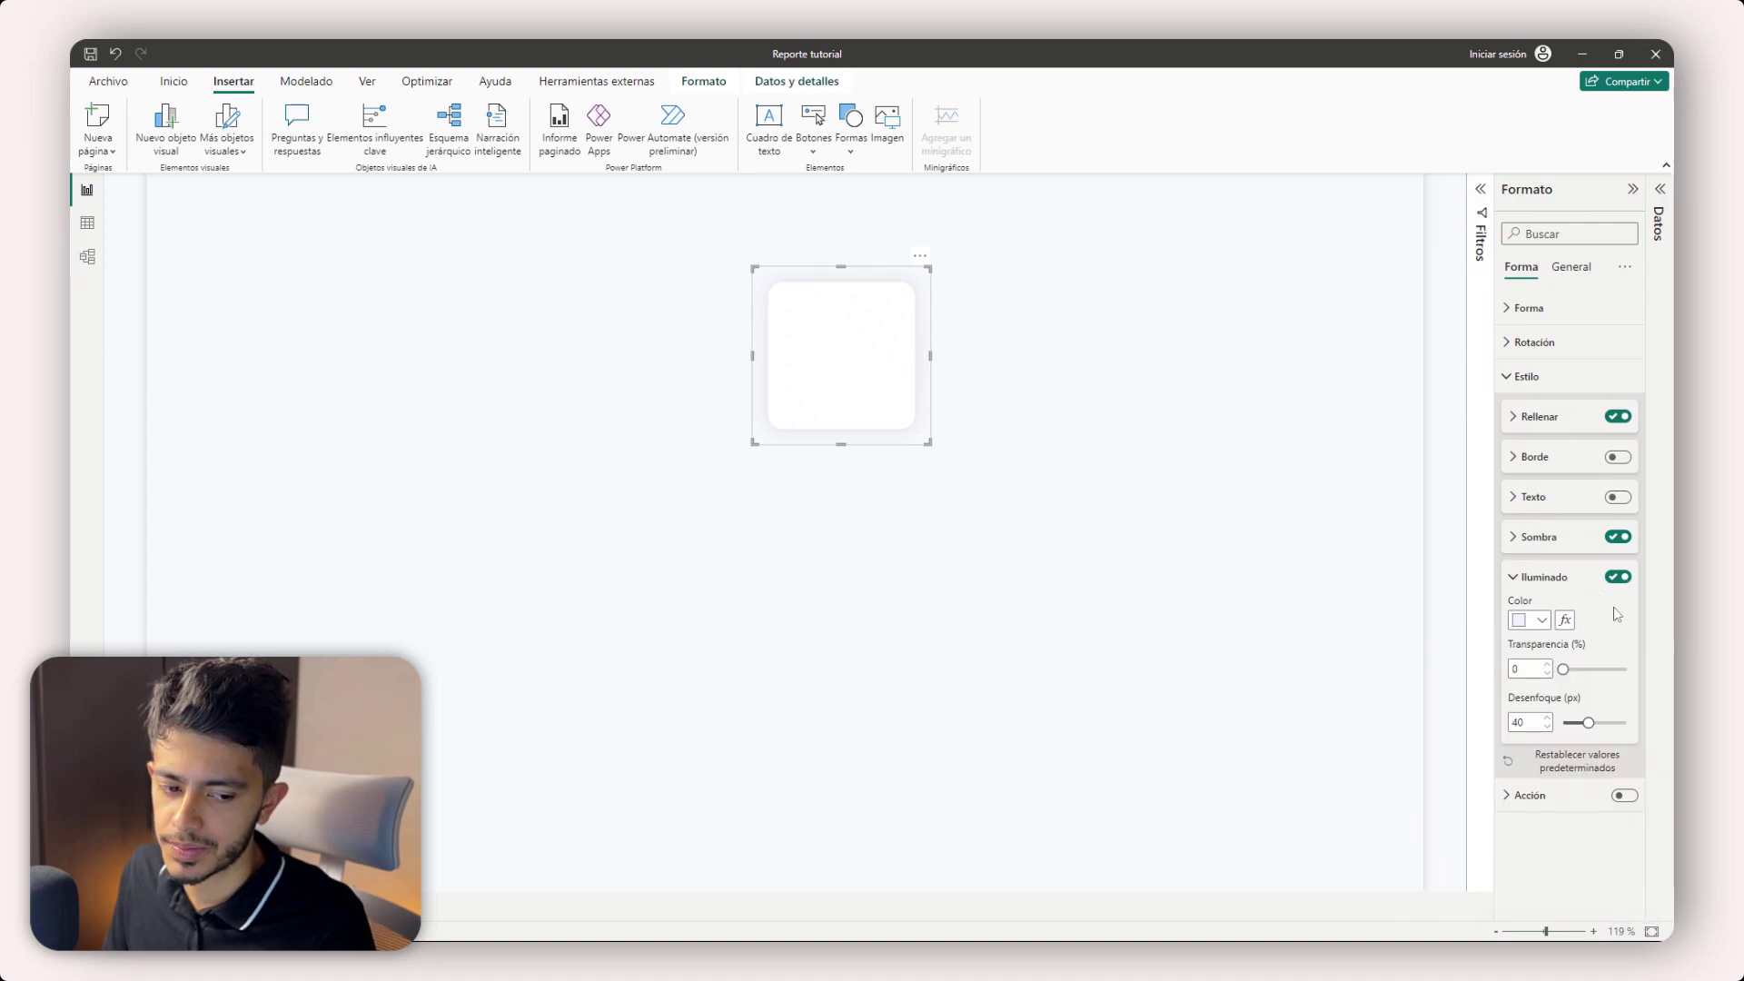
- Set the blur (Desenfoque) of the white card's glow to 50 px and deselect the card
{"action": "double_click", "coordinate": [1531, 722]}
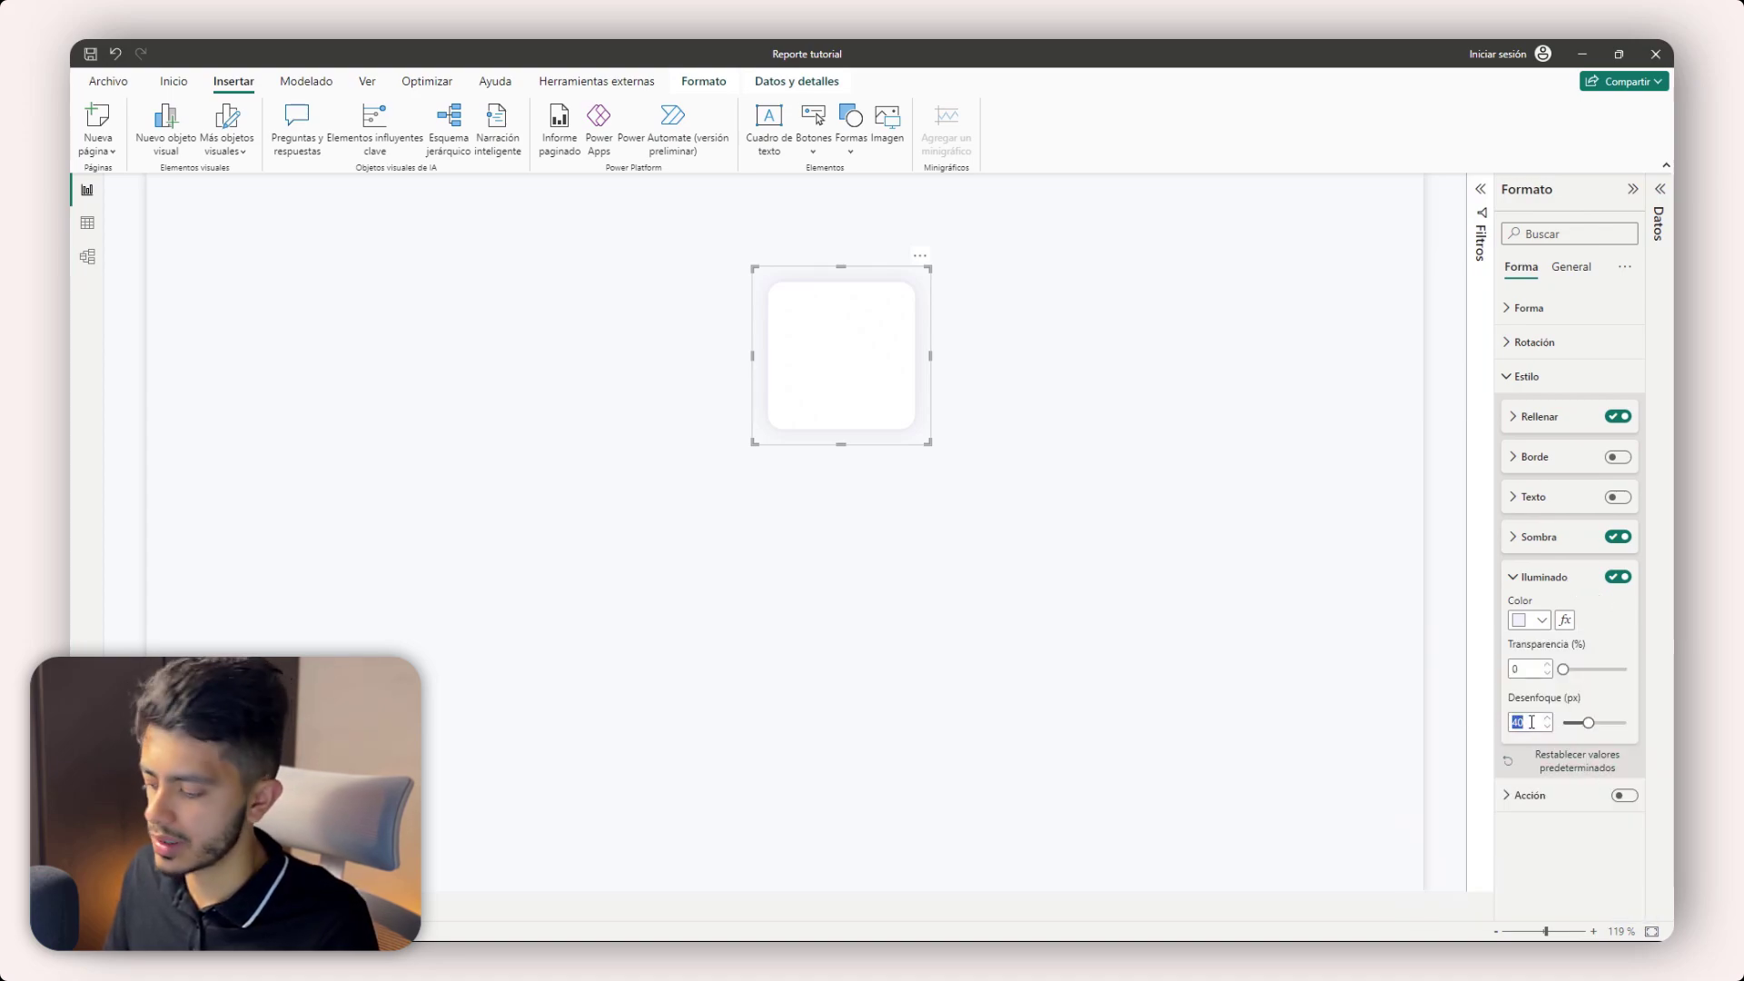
{"action": "type", "text": "50"}
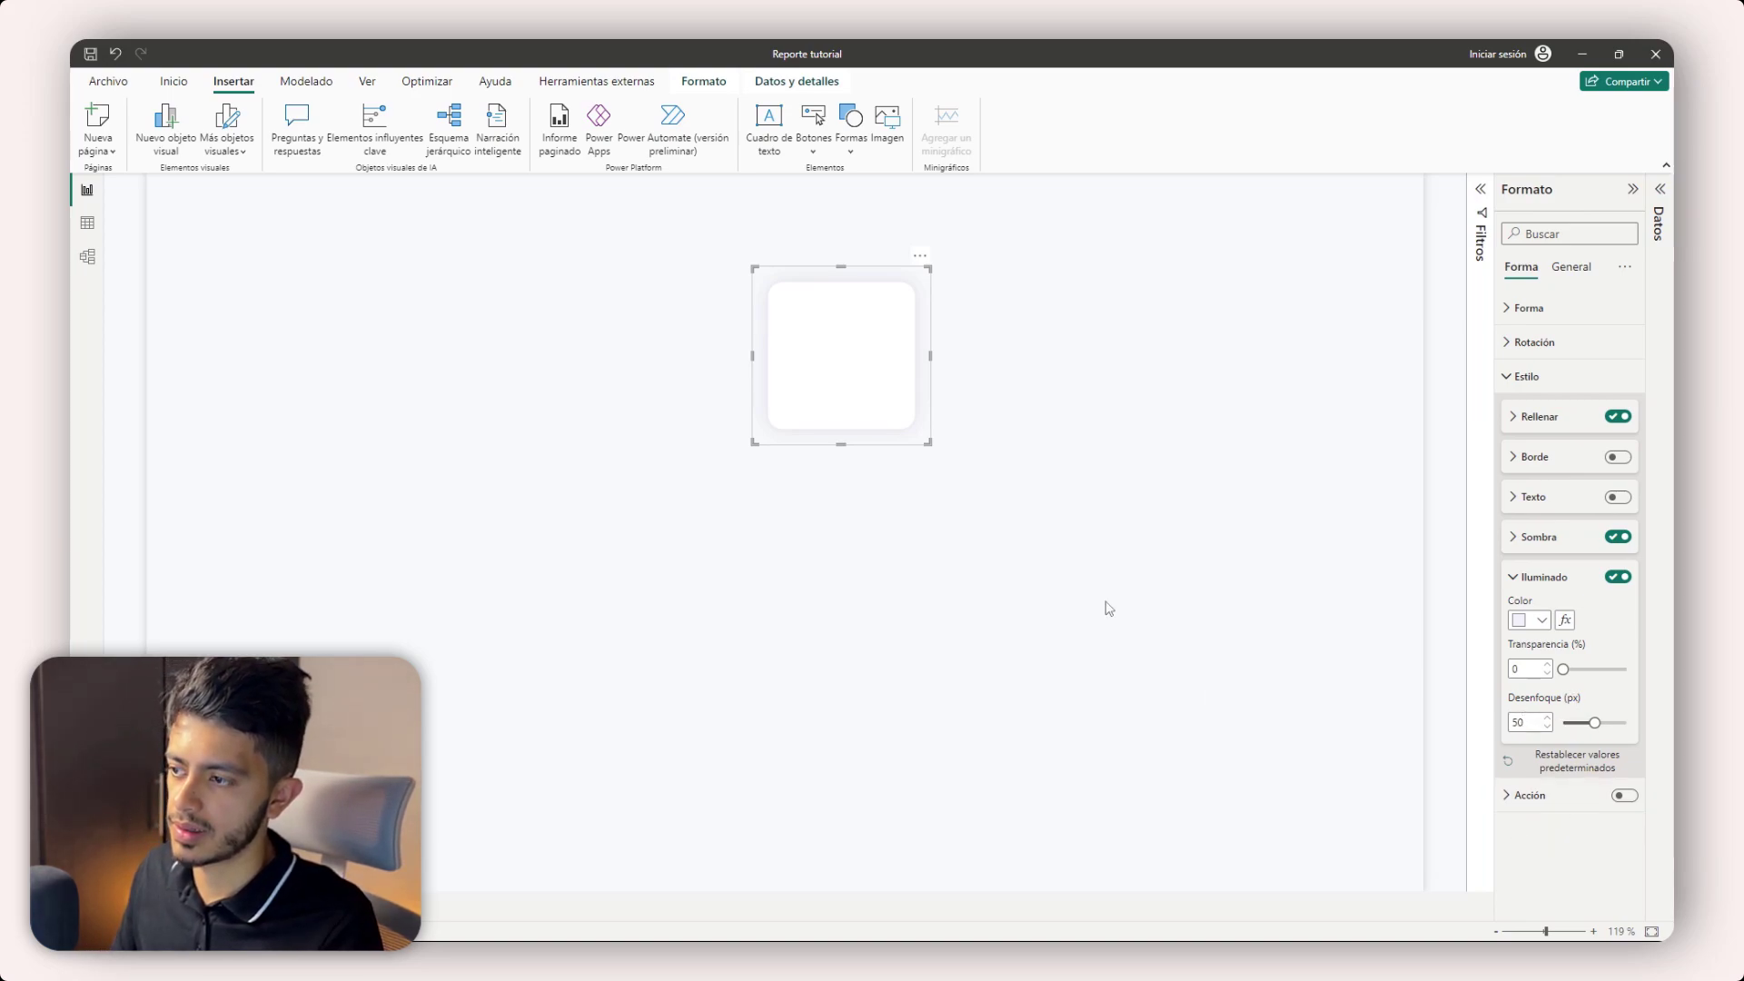
{"action": "left_click", "coordinate": [1226, 629]}
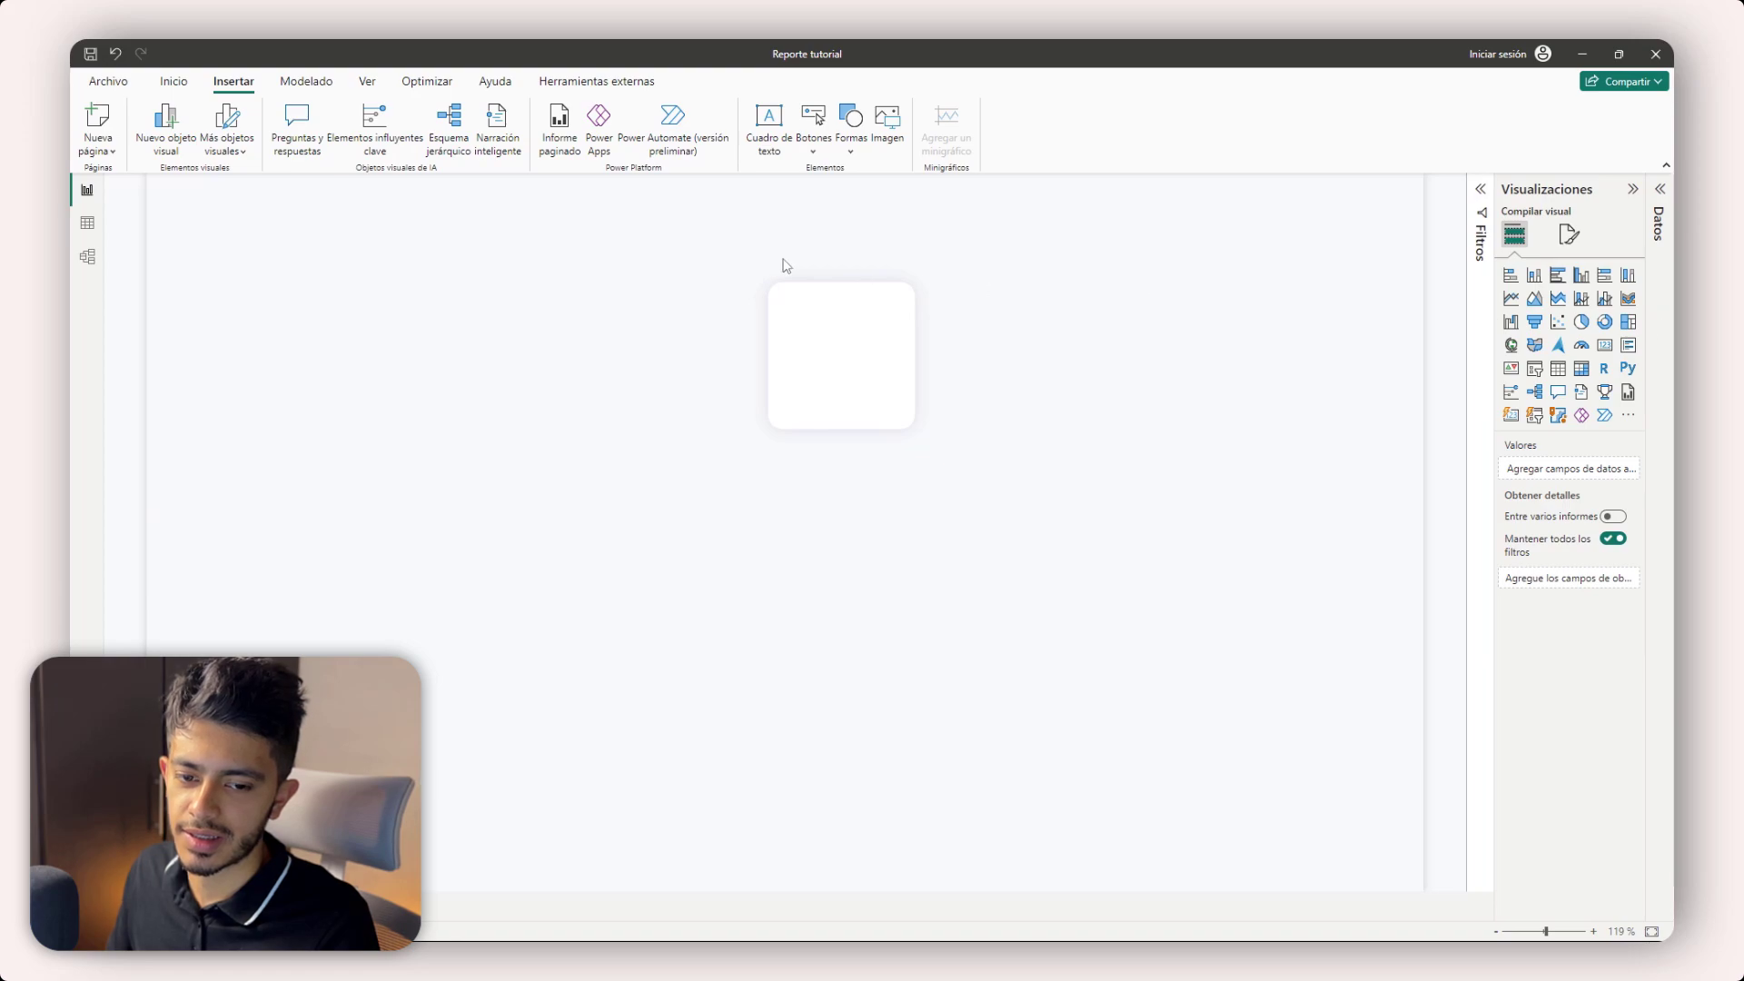
- Move the white rounded card to the upper-left area of the report page, against the page's top edge
{"action": "left_click", "coordinate": [792, 334]}
{"action": "left_click_drag", "start_coordinate": [841, 357], "coordinate": [493, 250]}
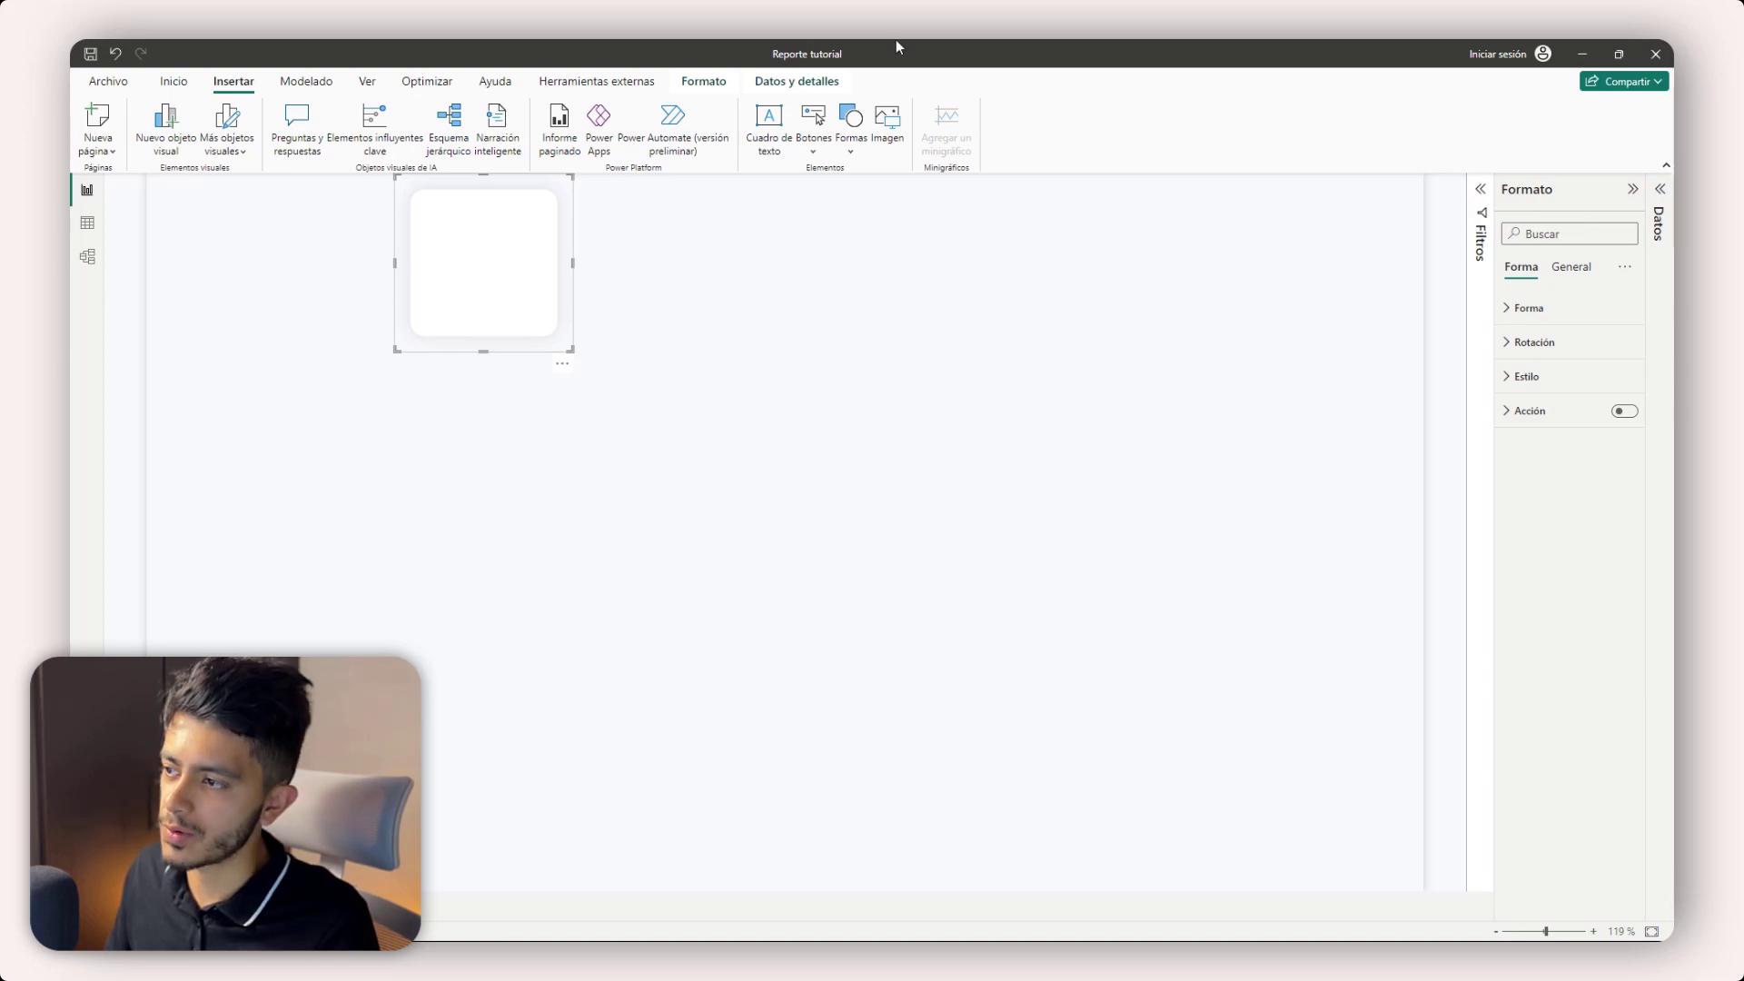
{"action": "left_click", "coordinate": [679, 282]}
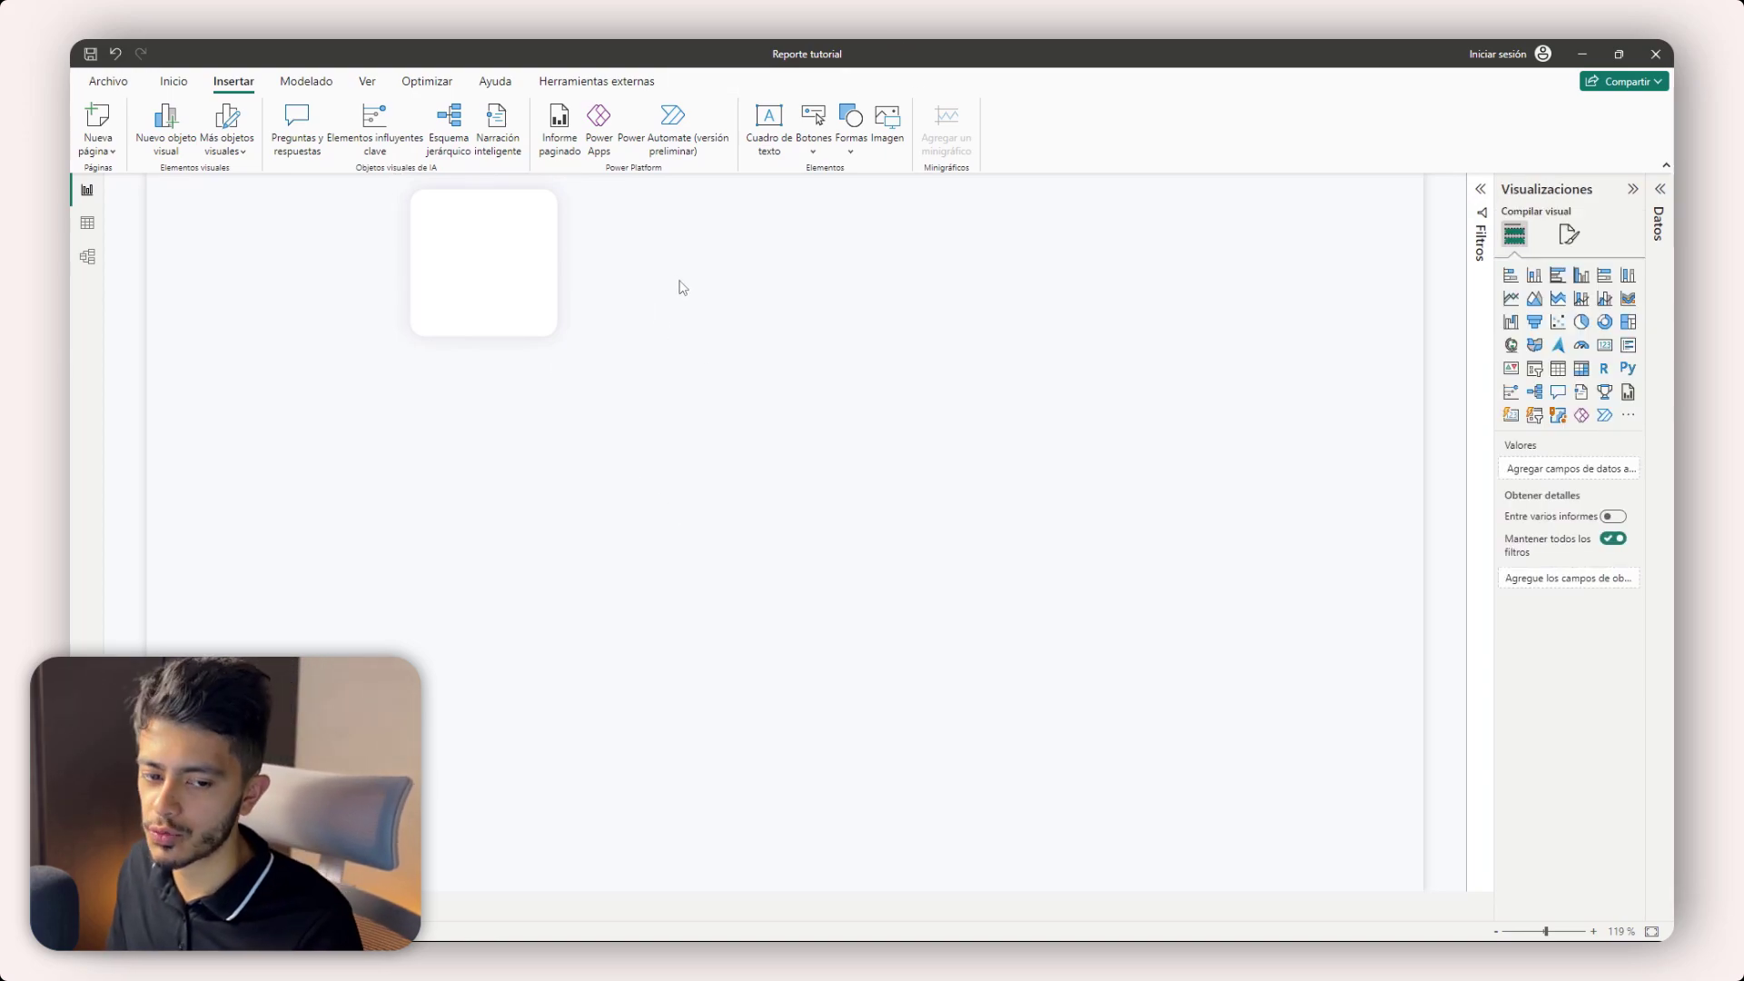
- Duplicate the white card three times and arrange the four cards in one horizontal row along the top of the page
{"action": "left_click", "coordinate": [502, 314]}
{"action": "key", "text": "ctrl+c"}
{"action": "key", "text": "ctrl+v"}
{"action": "left_click_drag", "start_coordinate": [536, 275], "coordinate": [1051, 296]}
{"action": "key", "text": "ctrl+c"}
{"action": "key", "text": "ctrl+v"}
{"action": "key", "text": "ctrl+c"}
{"action": "key", "text": "ctrl+v"}
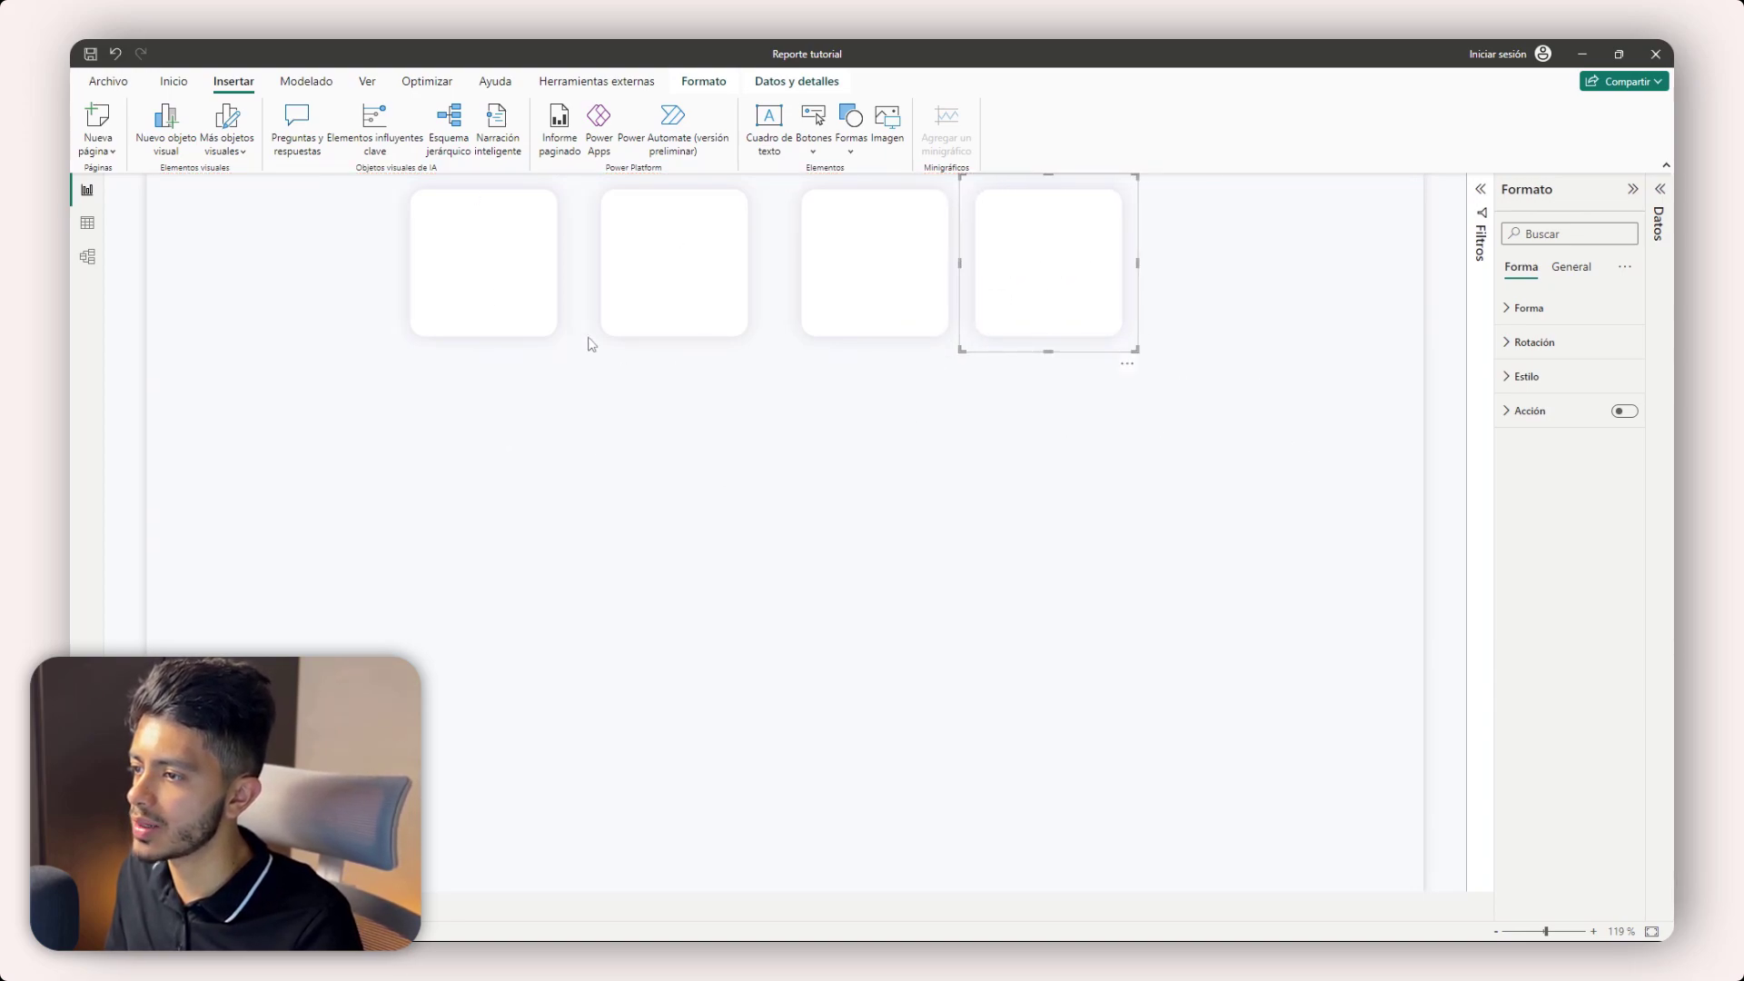
{"action": "left_click", "coordinate": [539, 287]}
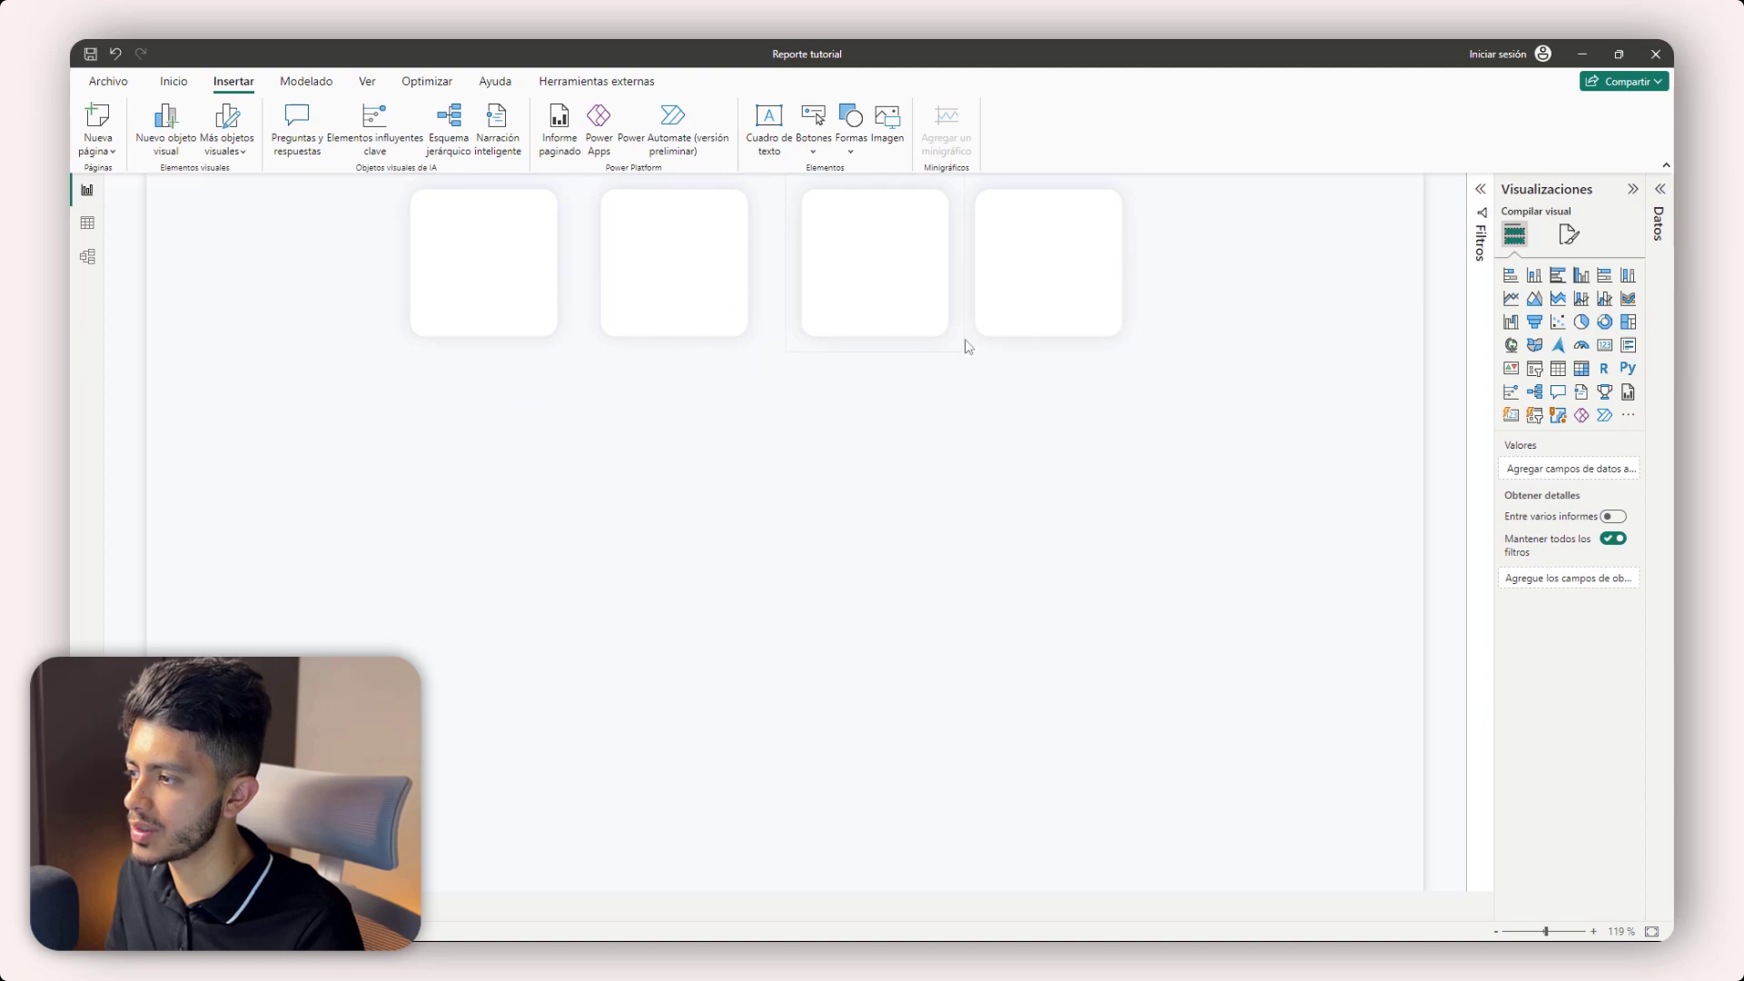
- Nudge the first white card slightly right and distribute the four cards of the upper row horizontally
{"action": "left_click_drag", "start_coordinate": [545, 292], "coordinate": [556, 293]}
{"action": "left_click", "coordinate": [717, 304], "text": "ctrl"}
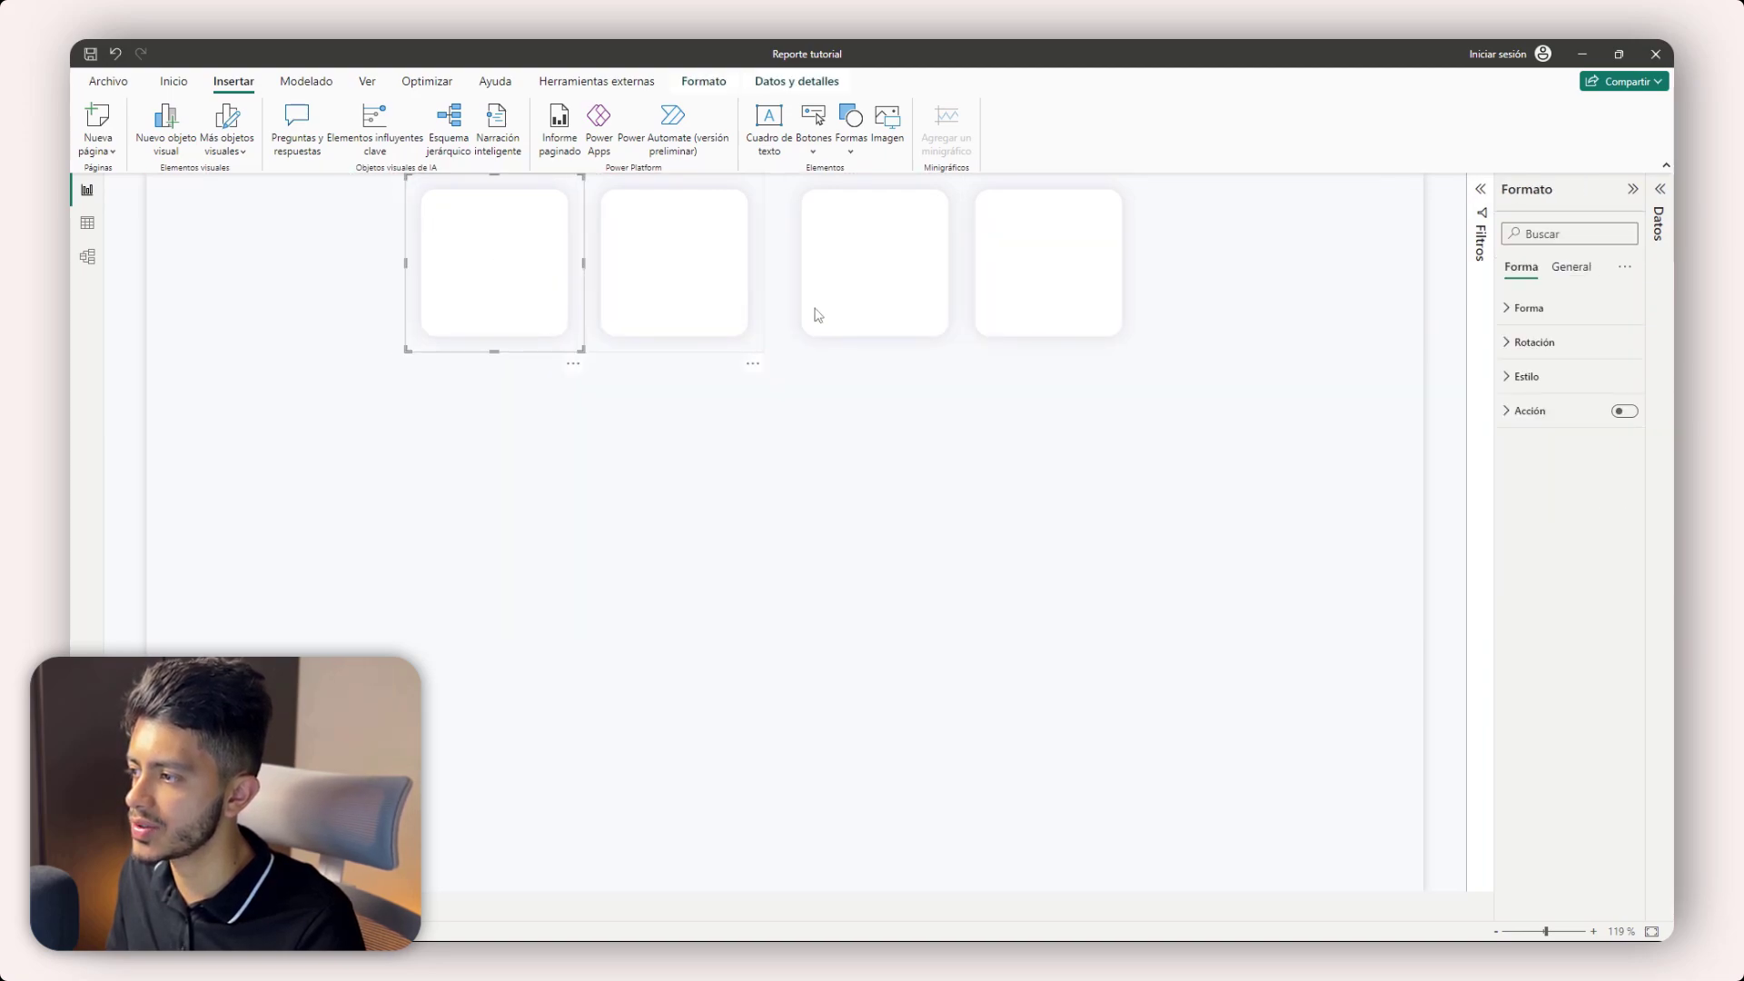
{"action": "left_click", "coordinate": [913, 317], "text": "ctrl"}
{"action": "left_click", "coordinate": [1026, 318], "text": "ctrl"}
{"action": "left_click", "coordinate": [699, 82]}
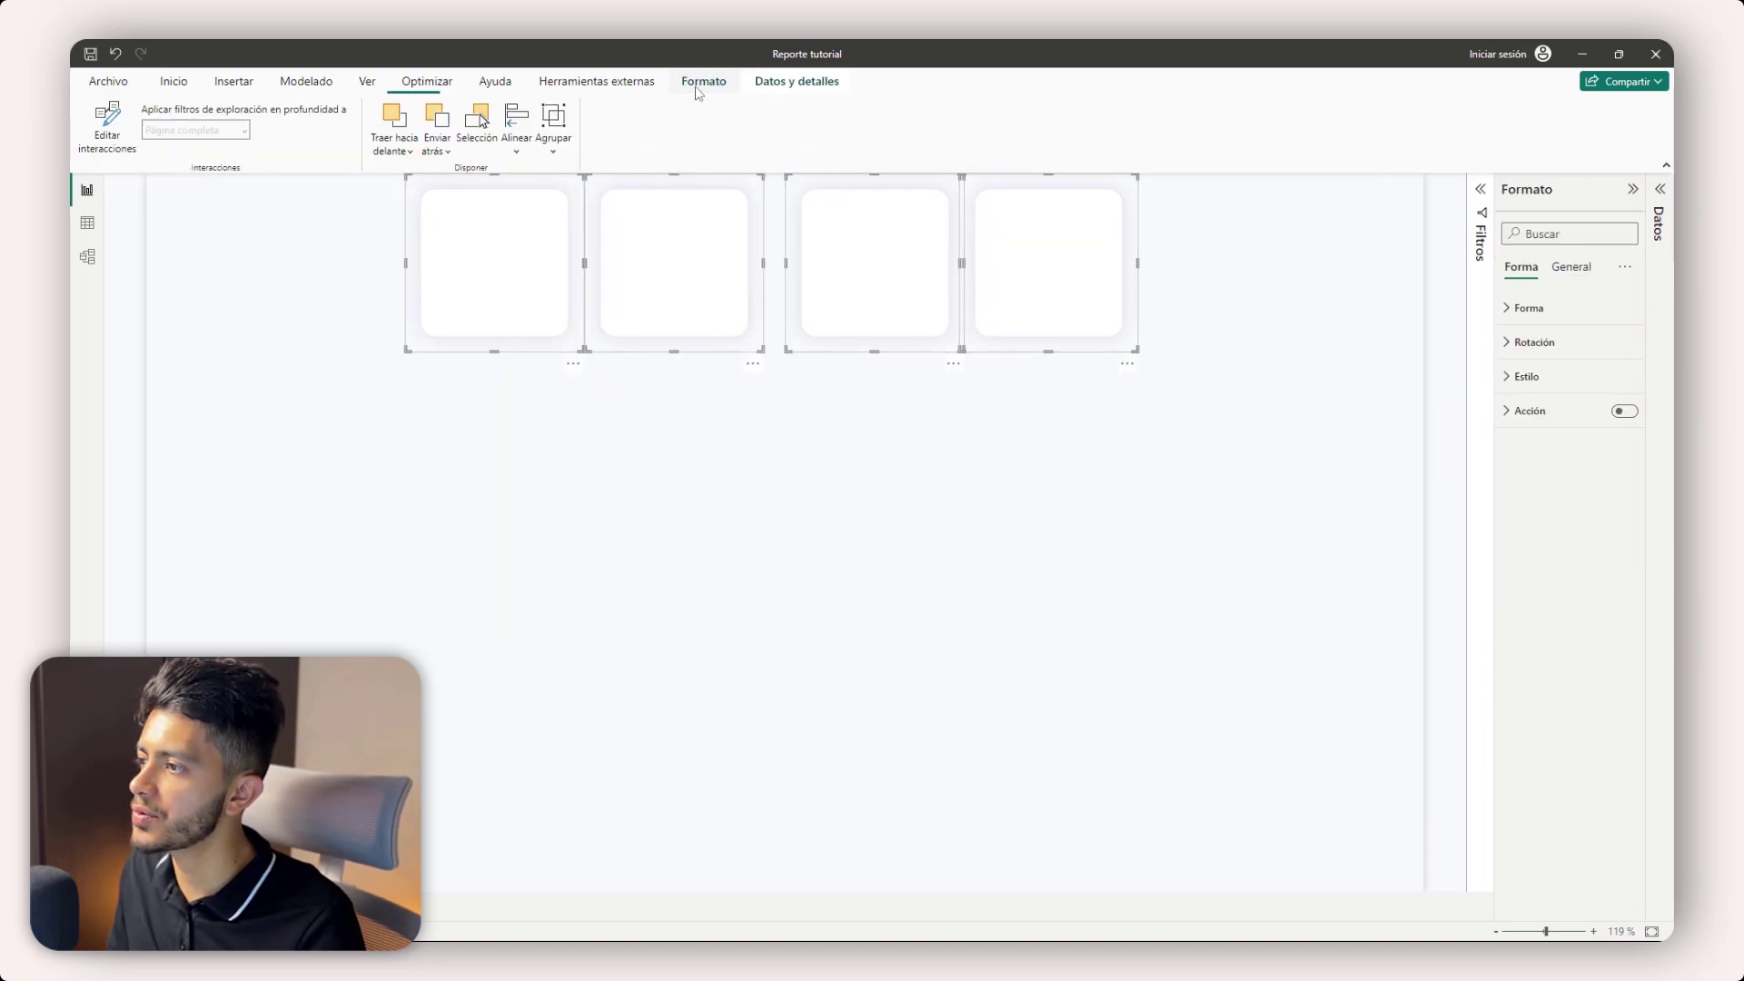
{"action": "left_click", "coordinate": [520, 118]}
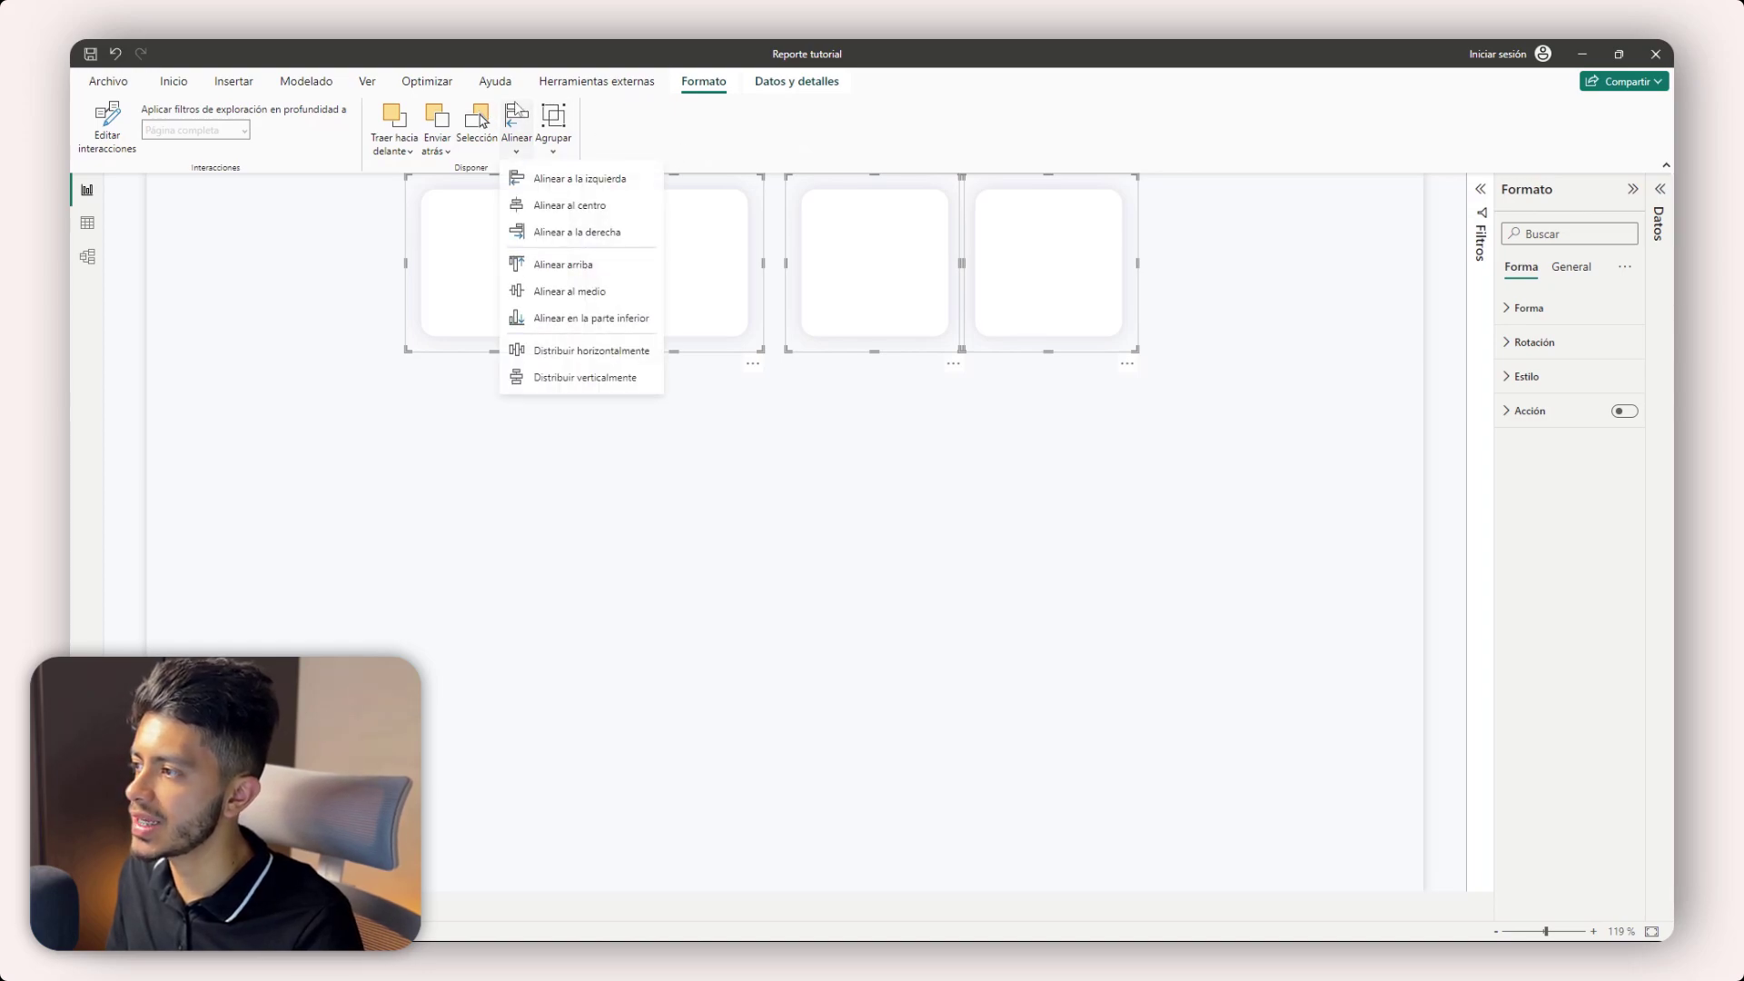
{"action": "left_click", "coordinate": [621, 352]}
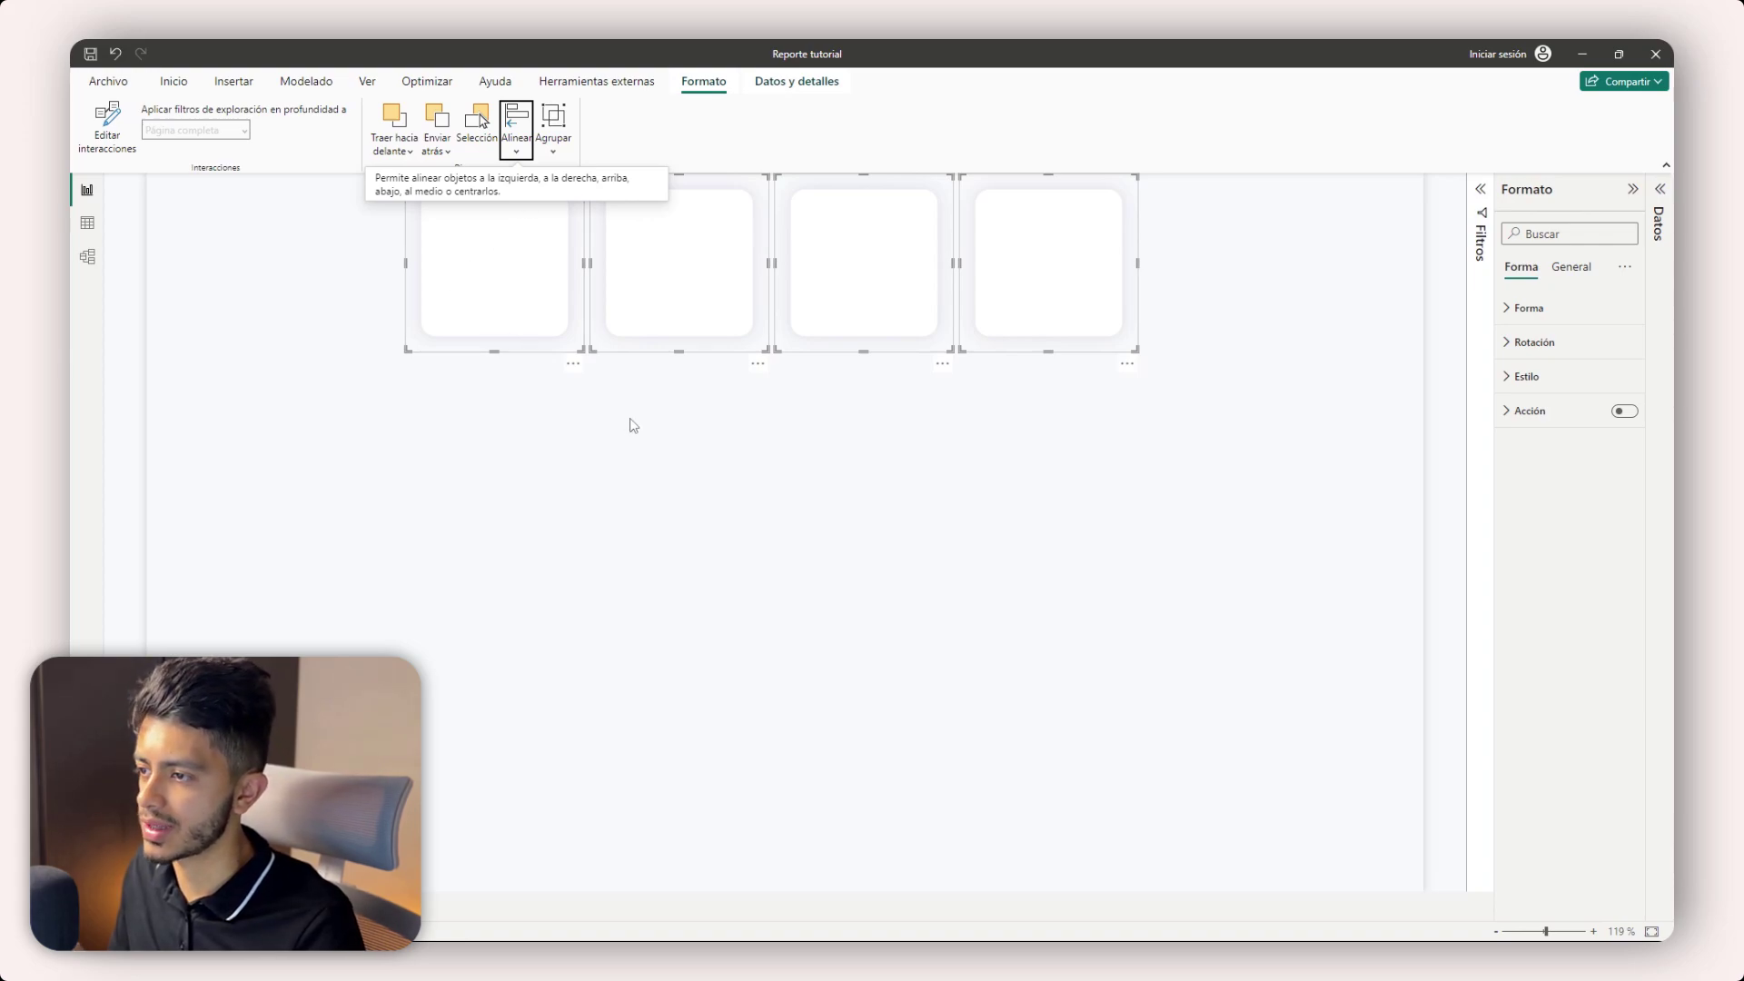
{"action": "left_click", "coordinate": [717, 407]}
- Copy the first card below the row, reshape it into a short wide card, and duplicate that card directly beneath
{"action": "left_click", "coordinate": [512, 274]}
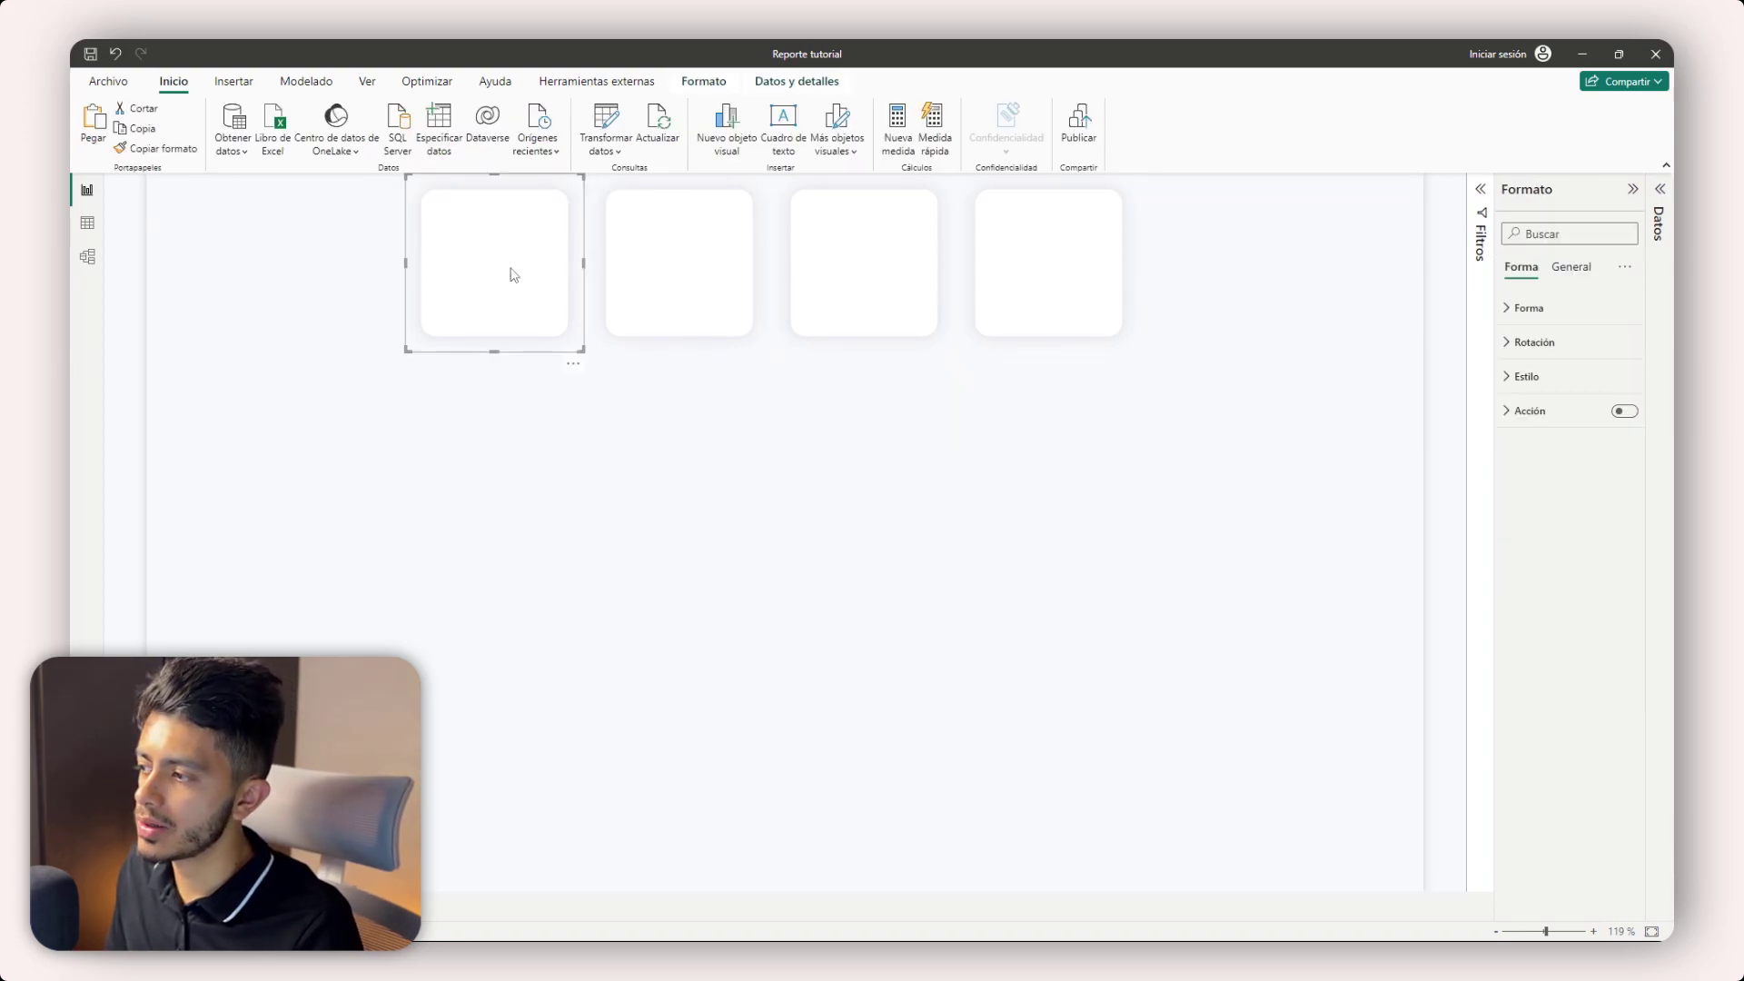
{"action": "left_click_drag", "start_coordinate": [520, 256], "coordinate": [517, 409]}
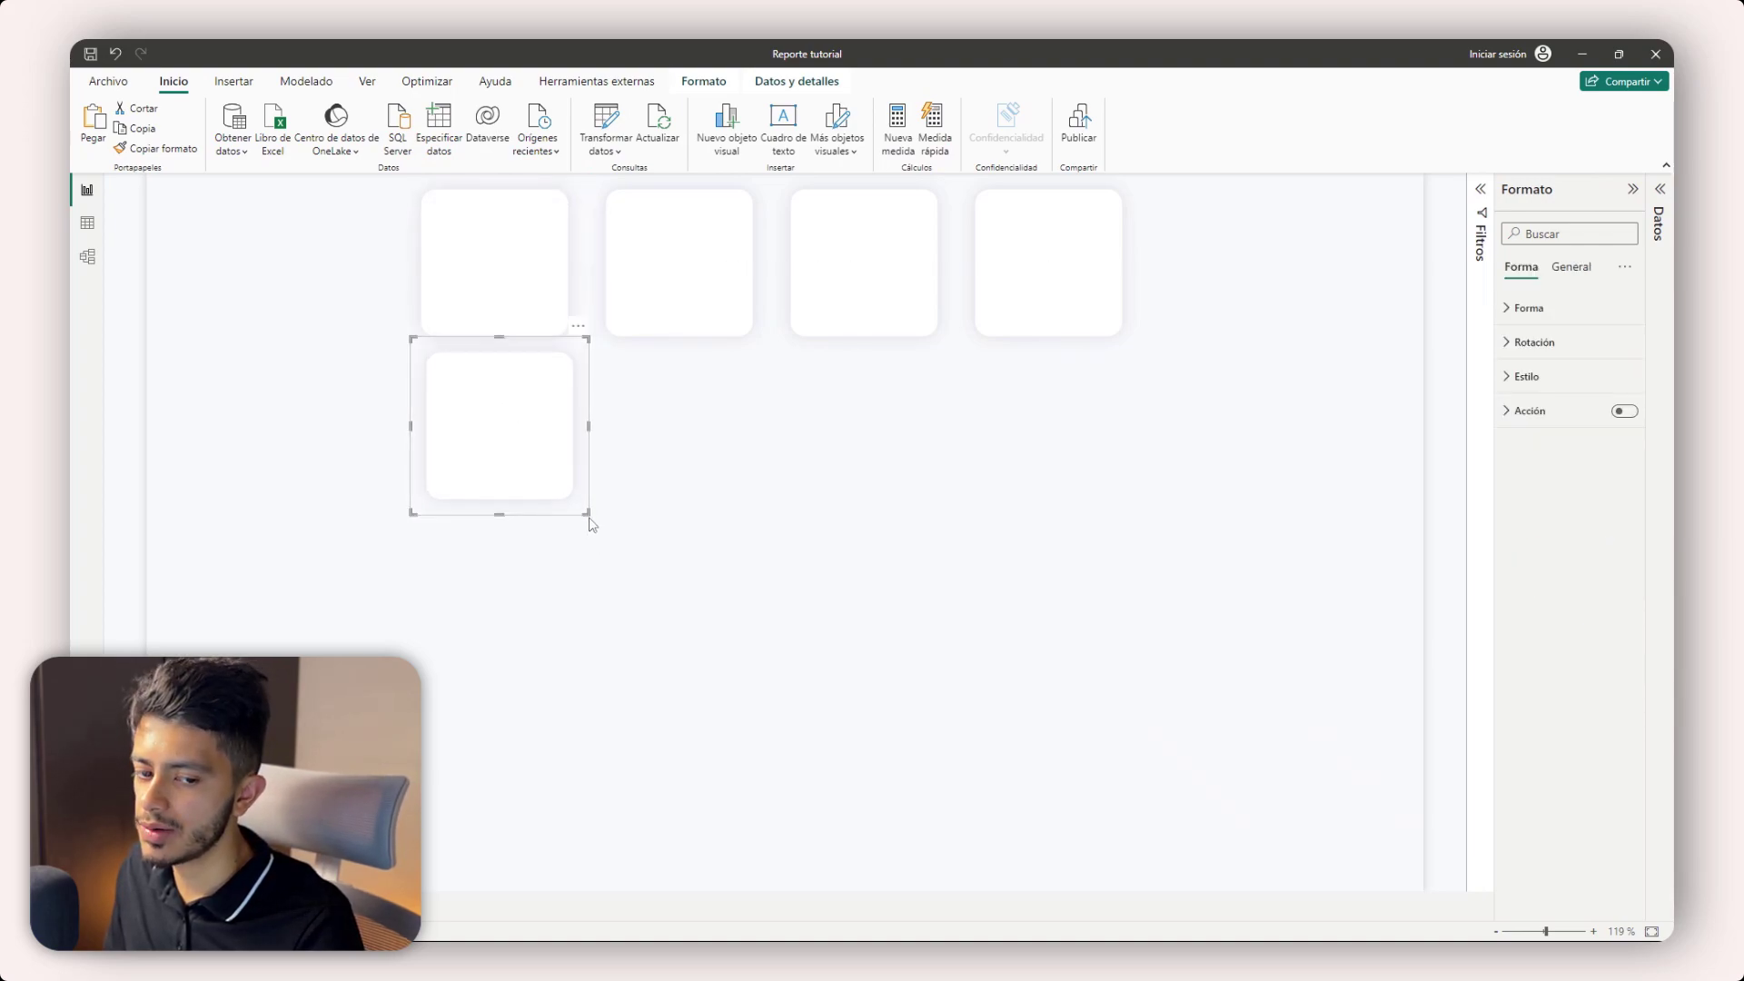
{"action": "left_click_drag", "start_coordinate": [587, 513], "coordinate": [608, 580]}
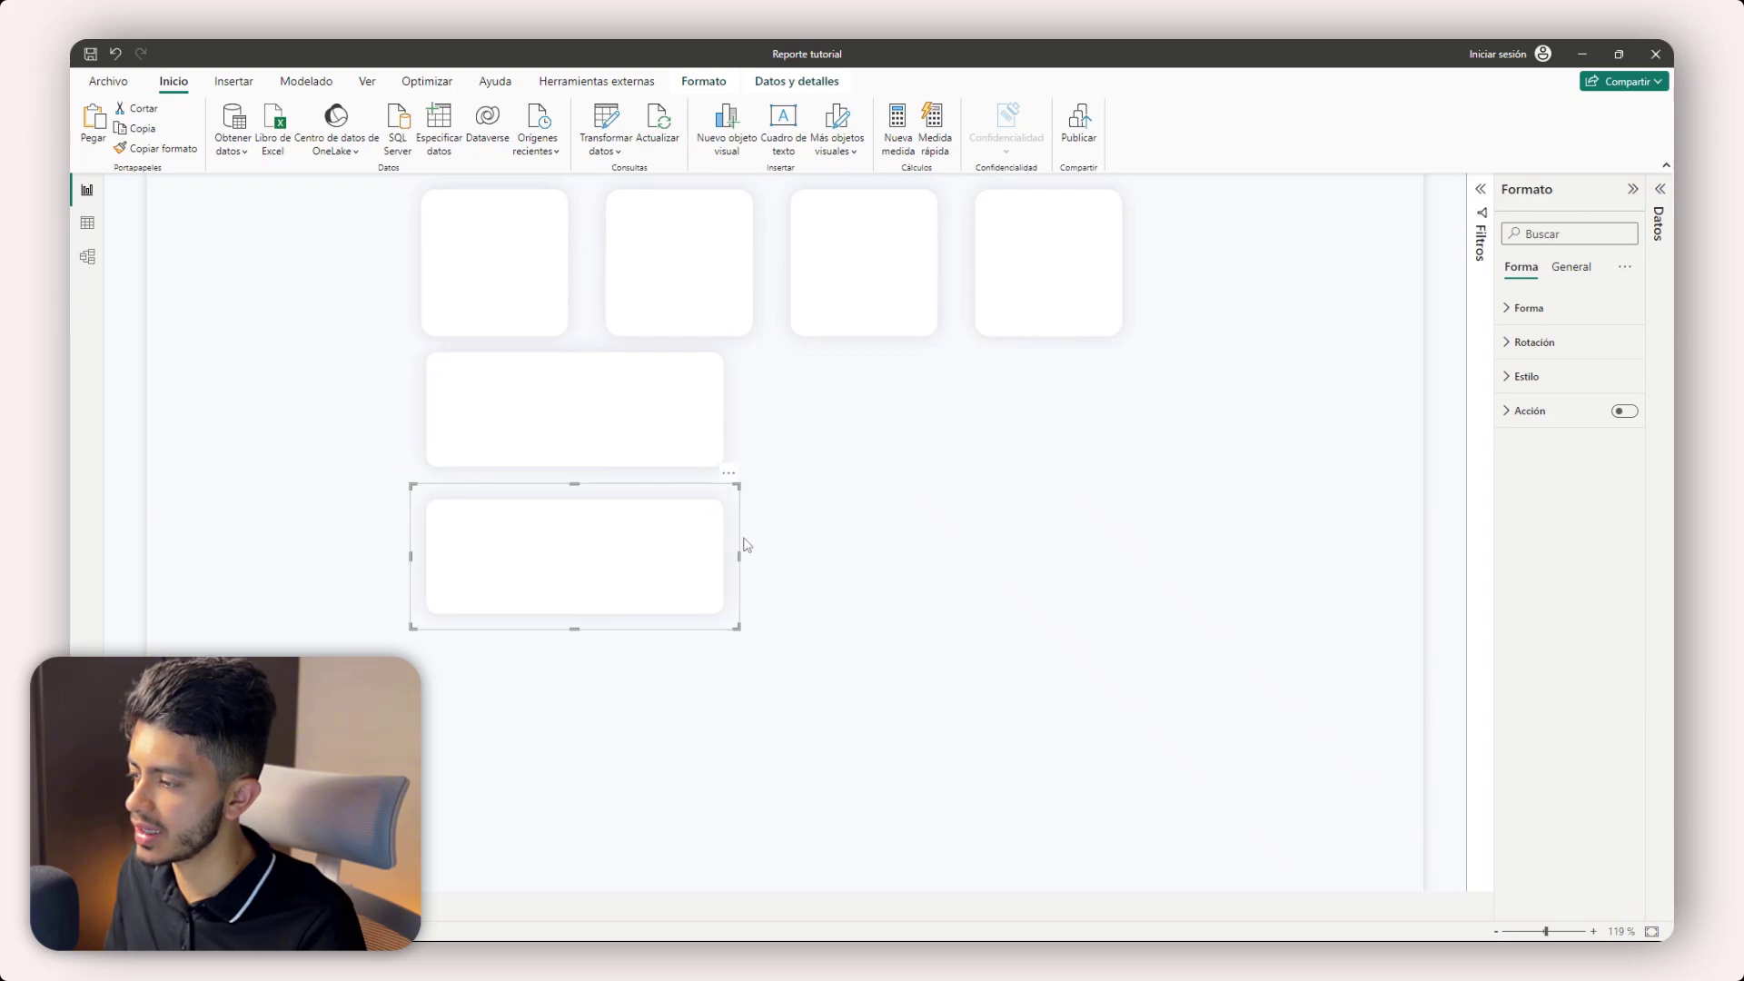
{"action": "left_click", "coordinate": [819, 515]}
- Place a copy of the wide card beside the two stacked ones and enlarge it to span both their heights
{"action": "left_click", "coordinate": [695, 451]}
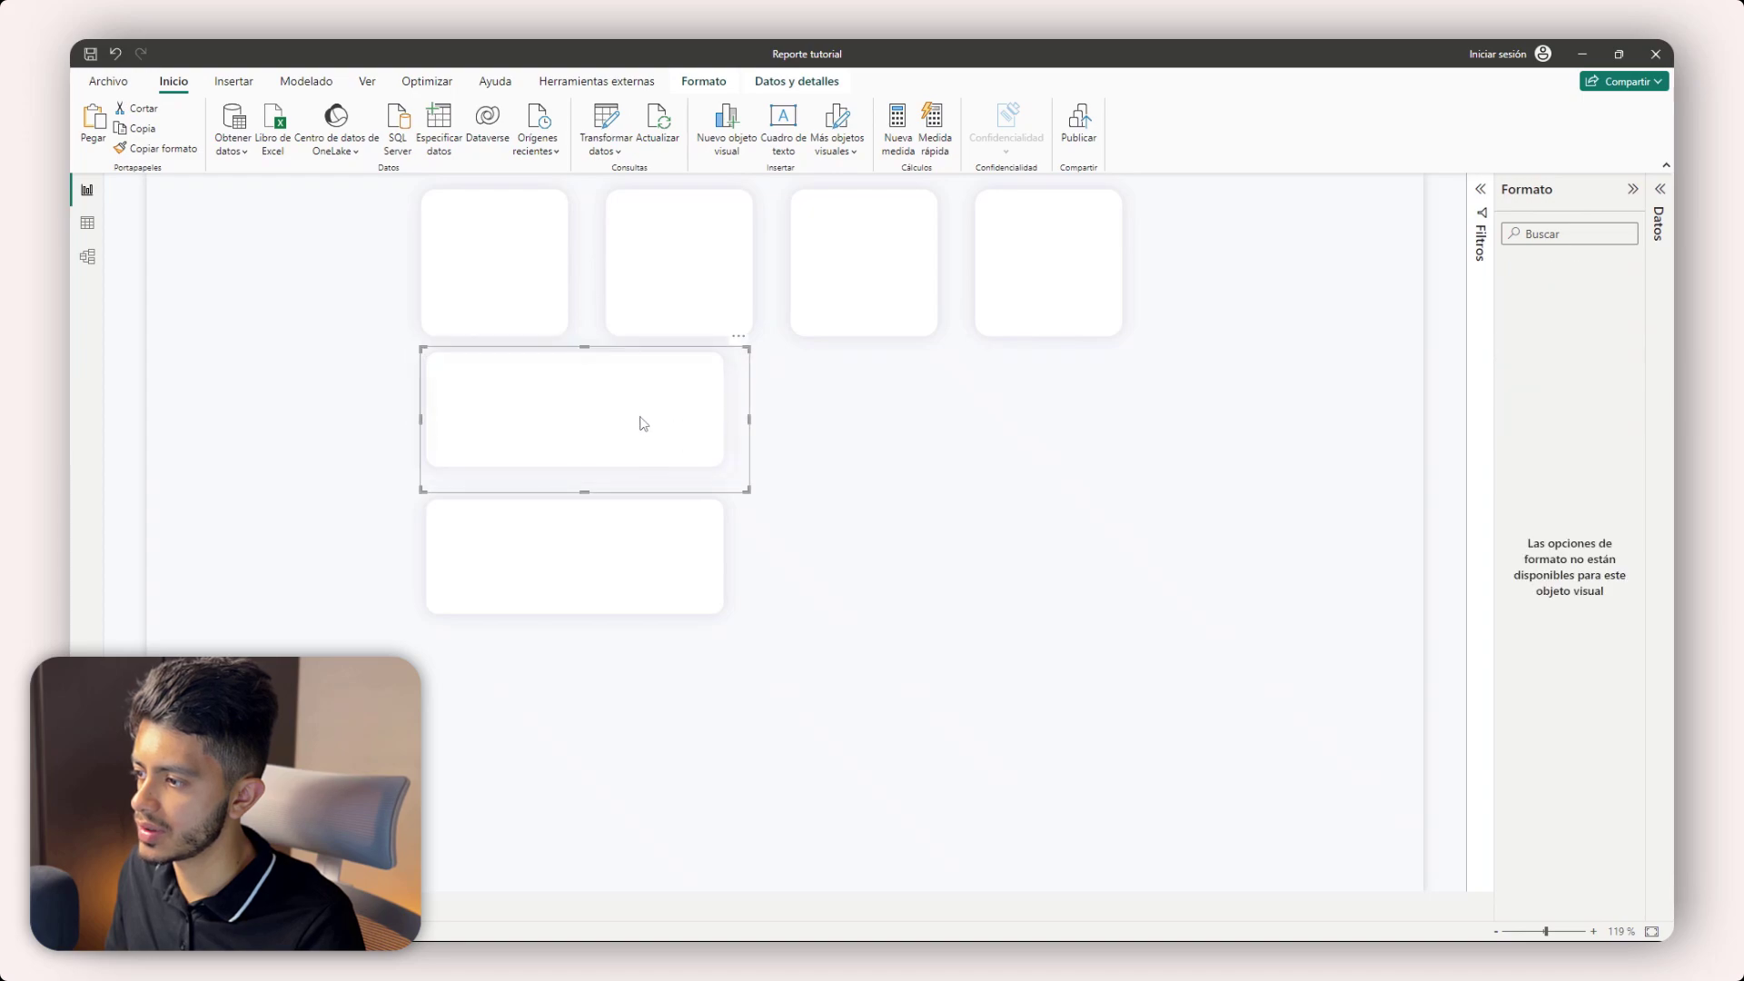
{"action": "left_click_drag", "start_coordinate": [642, 421], "coordinate": [961, 419]}
{"action": "left_click_drag", "start_coordinate": [1070, 487], "coordinate": [1190, 629]}
- Move the fourth upper card right to line up with the large card's right edge and redistribute the four cards horizontally
{"action": "left_click_drag", "start_coordinate": [1102, 269], "coordinate": [1126, 269]}
{"action": "left_click", "coordinate": [1226, 373]}
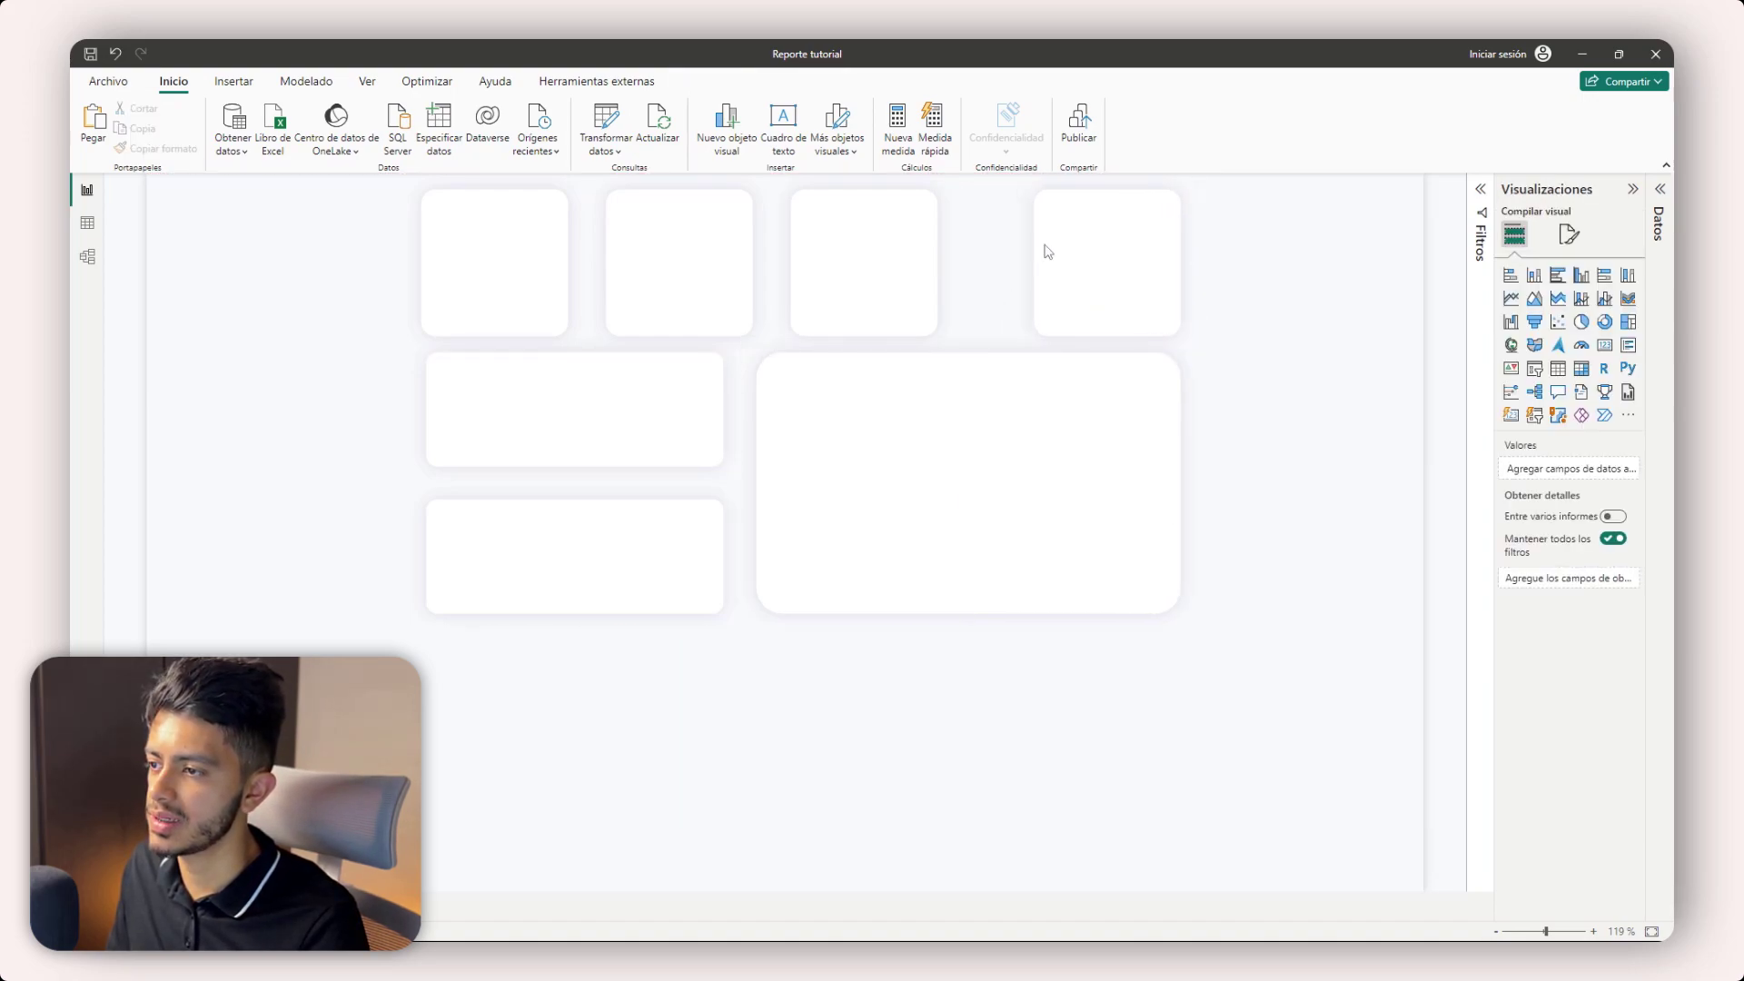
{"action": "left_click", "coordinate": [1079, 255], "text": "ctrl"}
{"action": "left_click", "coordinate": [908, 257], "text": "ctrl"}
{"action": "left_click", "coordinate": [745, 269], "text": "ctrl"}
{"action": "left_click", "coordinate": [522, 277], "text": "ctrl"}
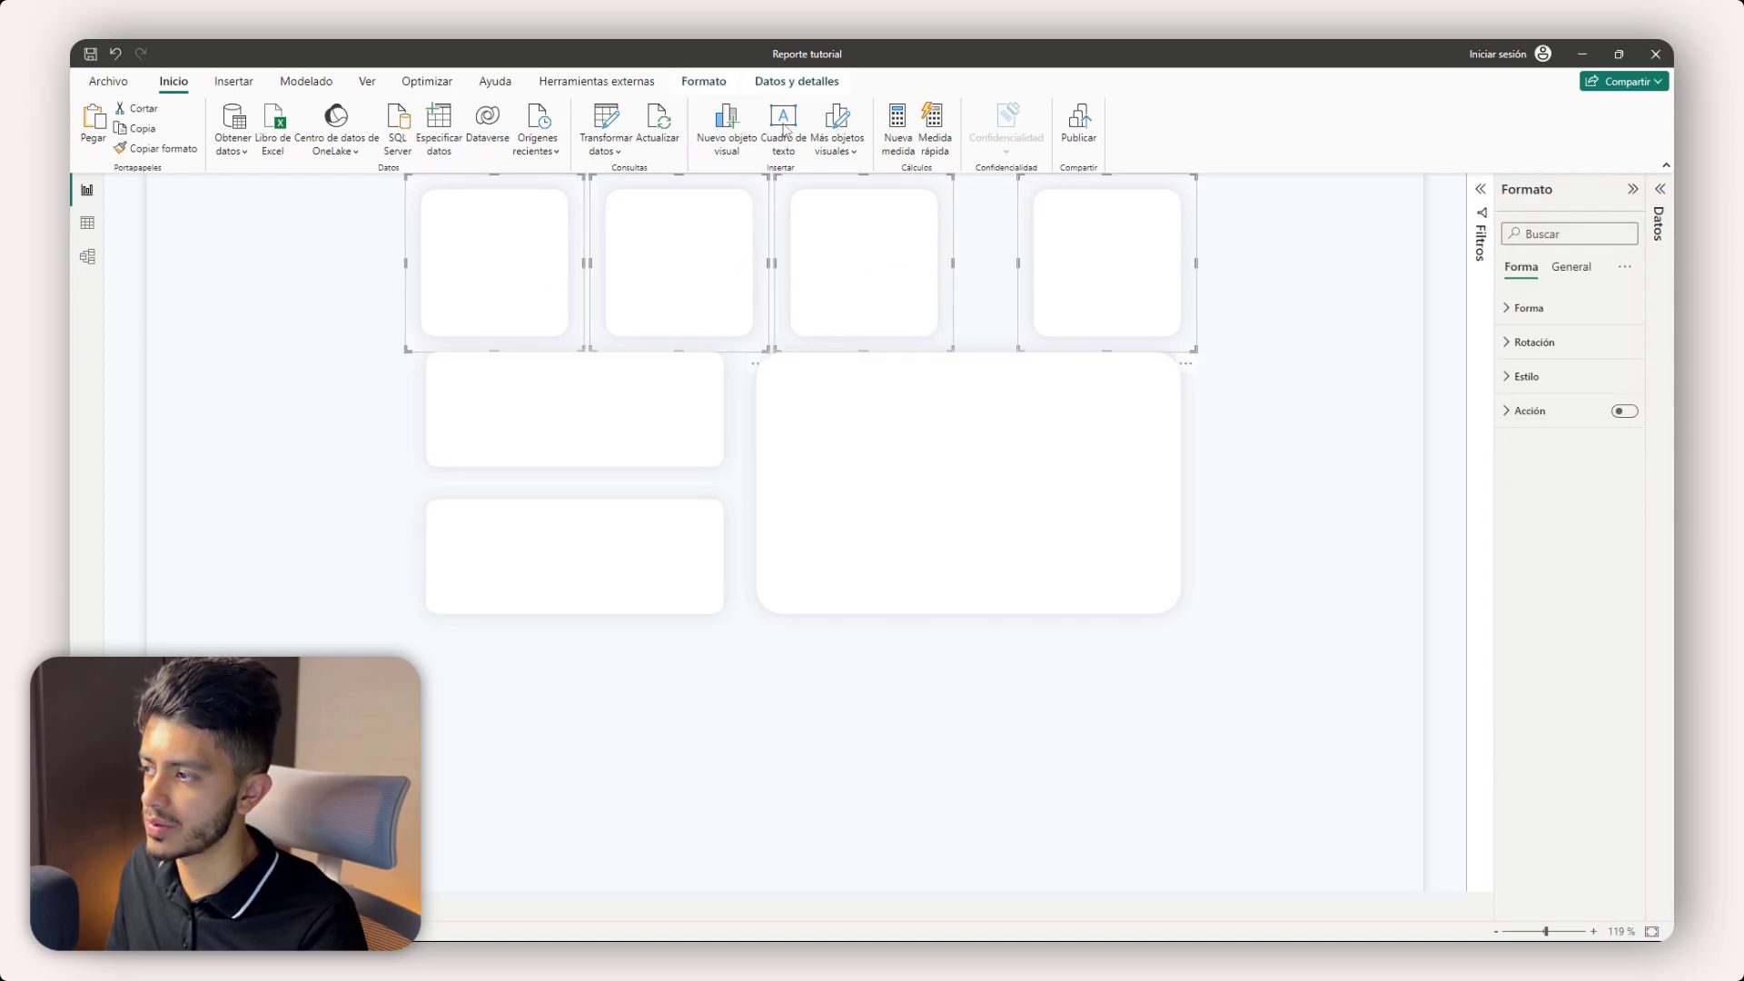
{"action": "left_click", "coordinate": [701, 81]}
{"action": "left_click", "coordinate": [498, 144]}
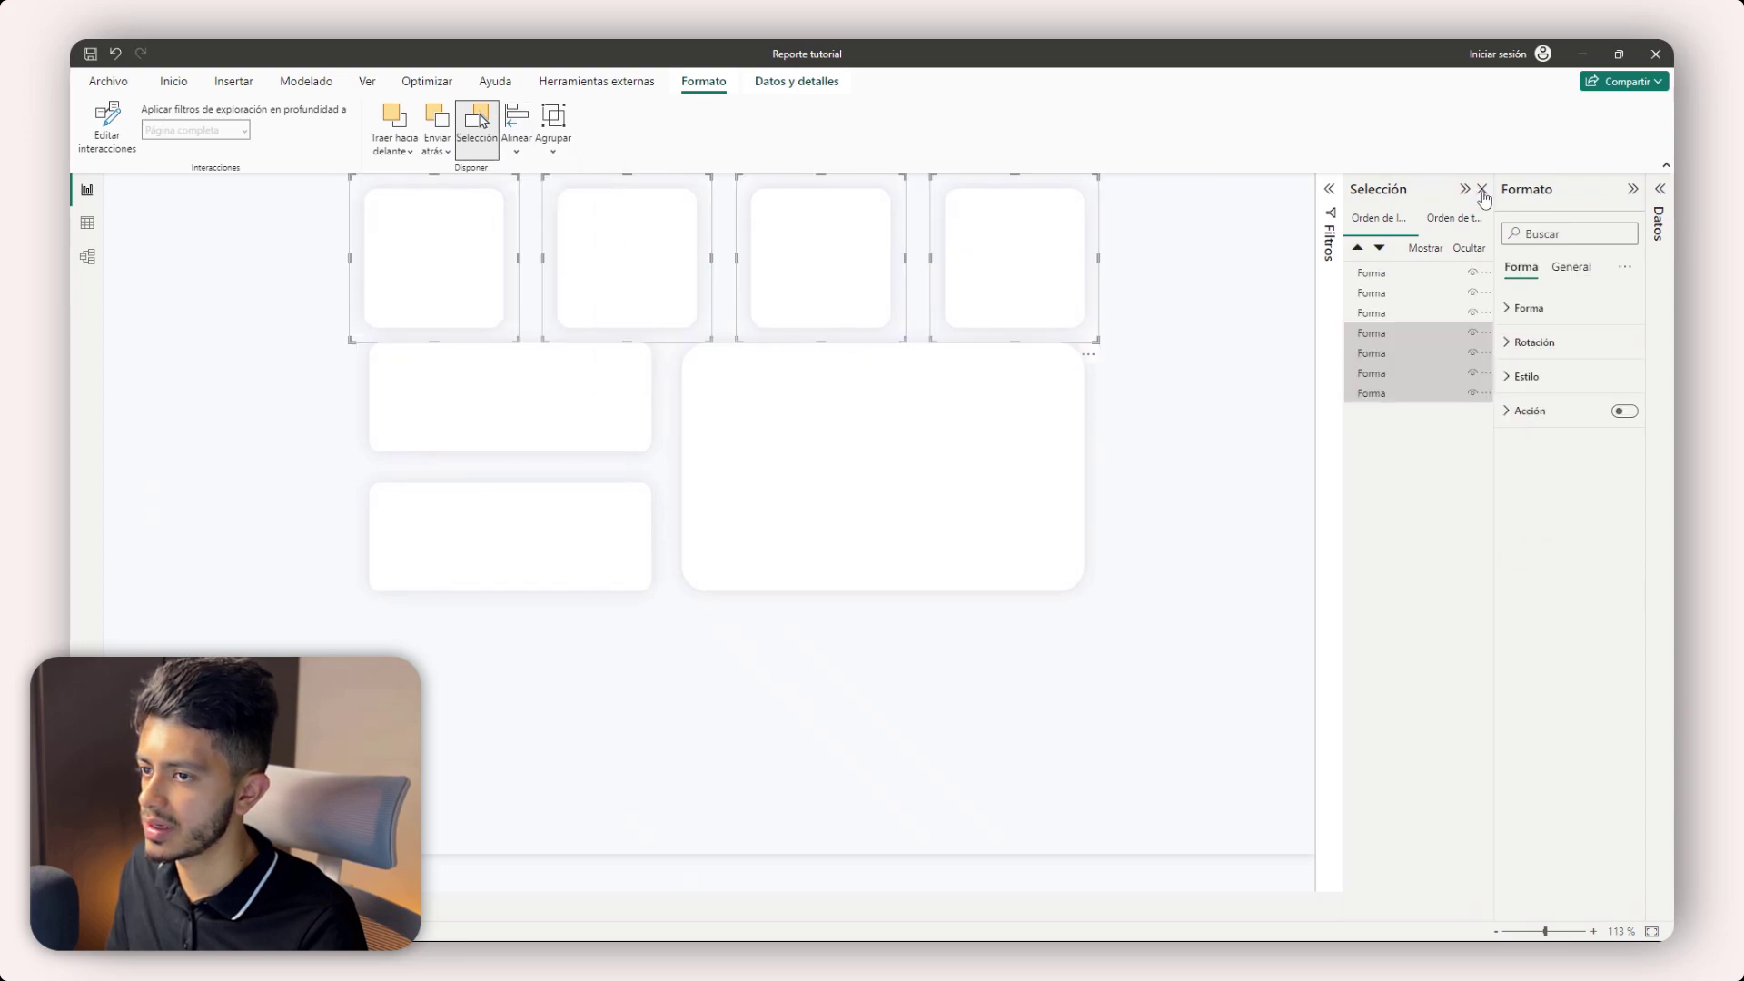
{"action": "left_click", "coordinate": [1482, 189]}
{"action": "left_click", "coordinate": [1356, 327]}
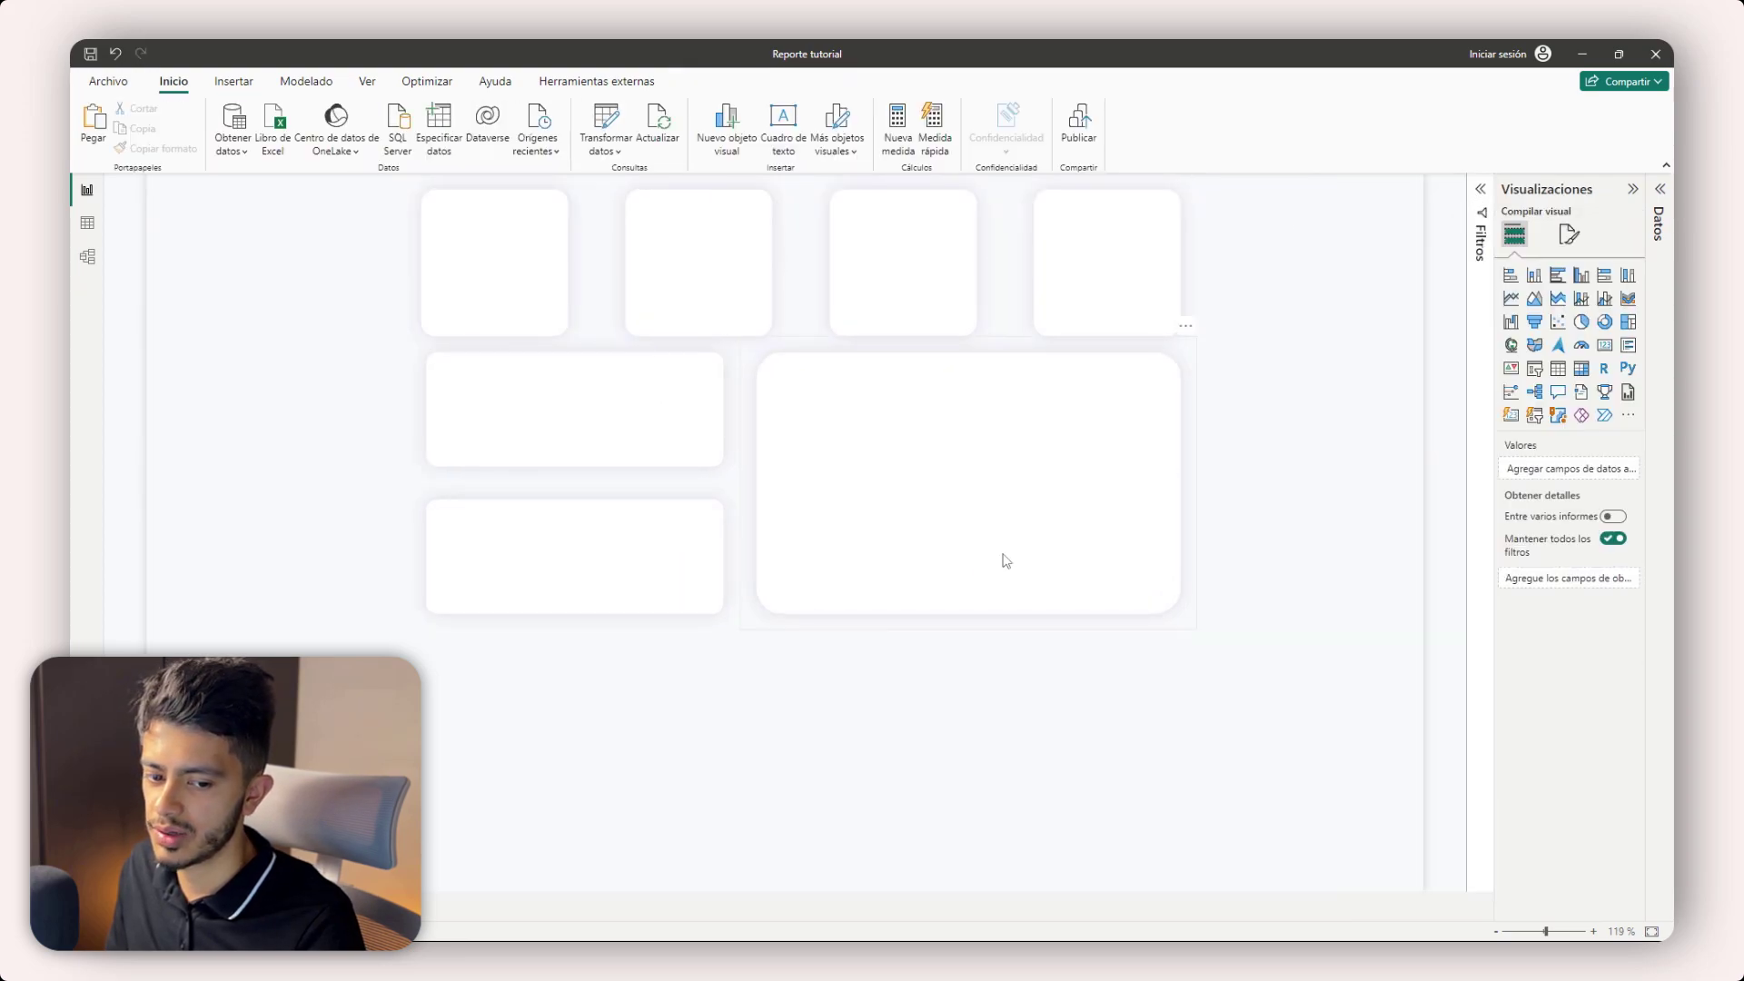
- Place a copy of the large card at the bottom of the page and widen it to the layout's full width
{"action": "left_click_drag", "start_coordinate": [977, 569], "coordinate": [656, 614]}
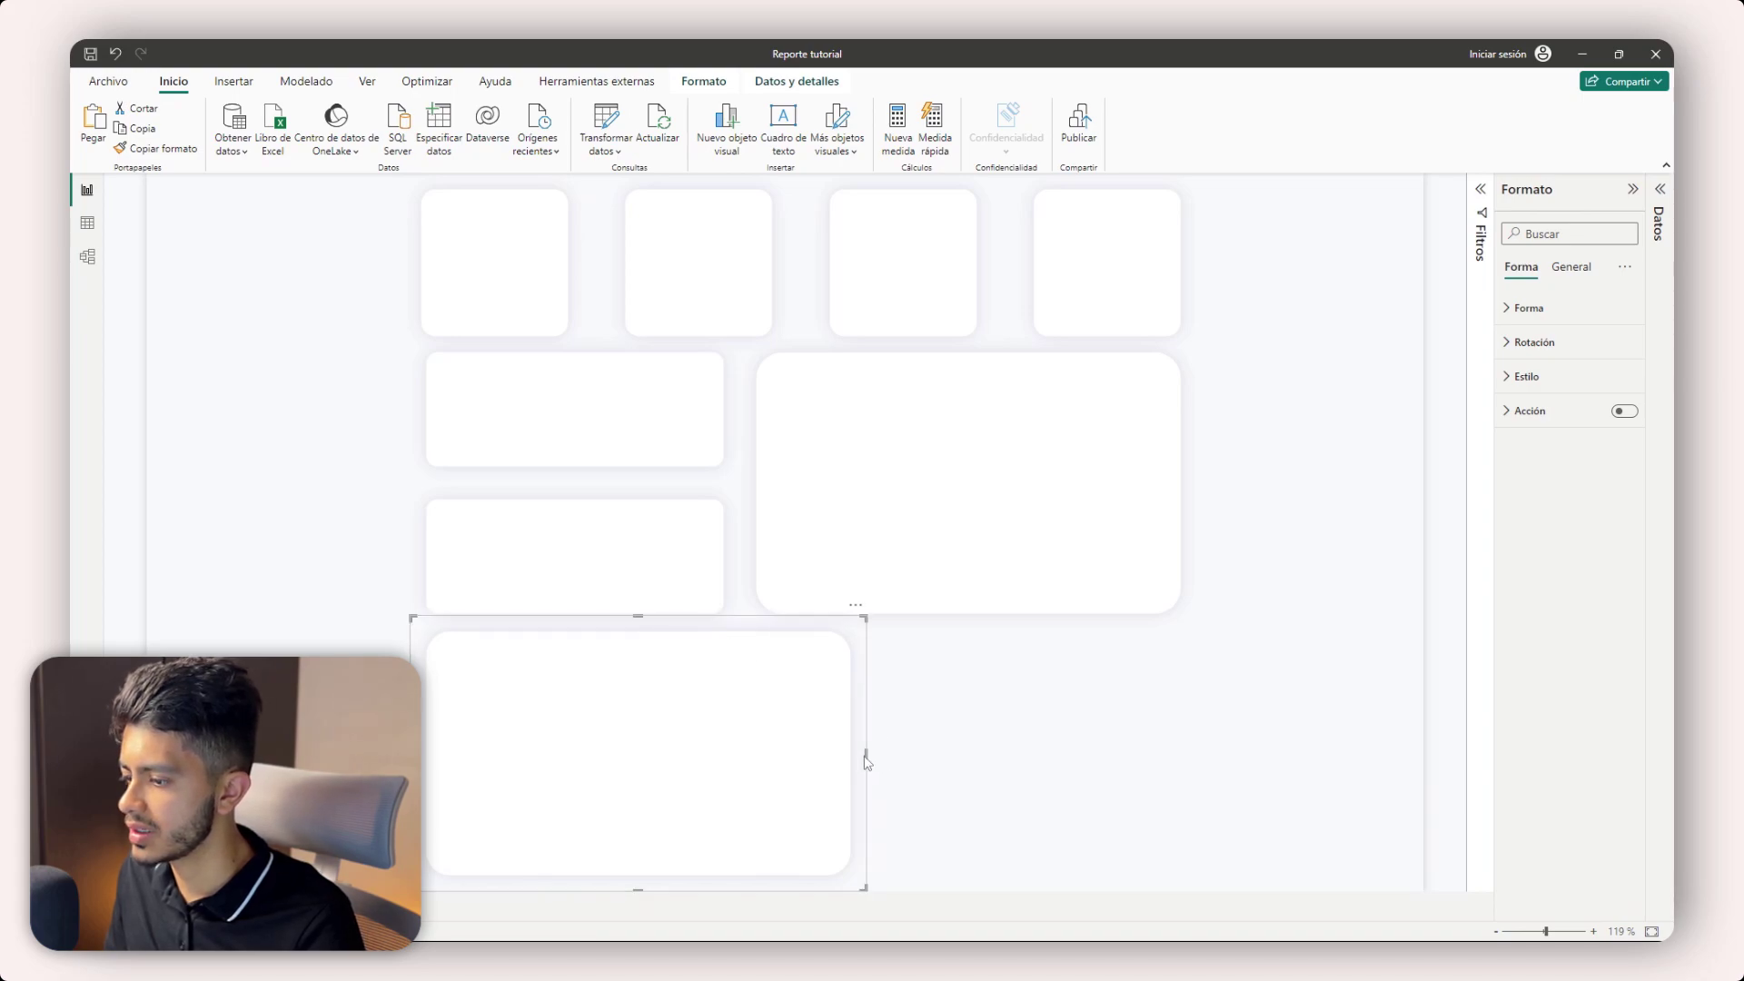
{"action": "left_click_drag", "start_coordinate": [866, 756], "coordinate": [1194, 753]}
{"action": "left_click", "coordinate": [1314, 652]}
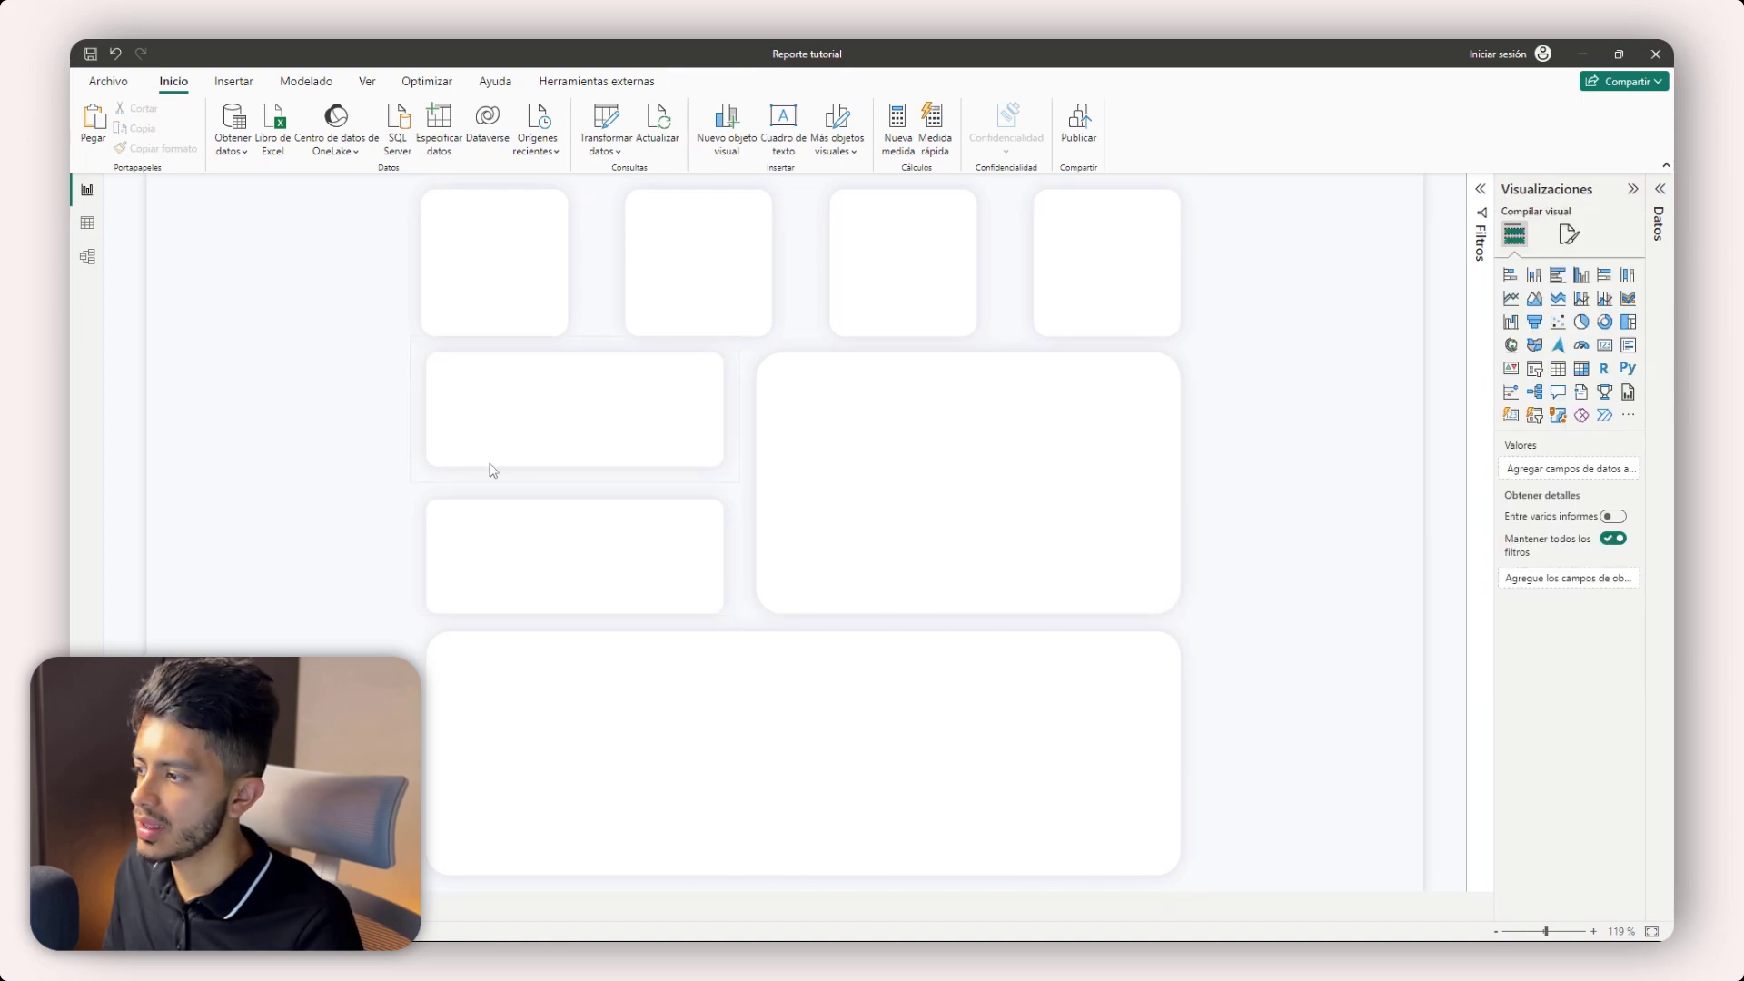
{"action": "left_click", "coordinate": [548, 281]}
{"action": "left_click", "coordinate": [793, 237]}
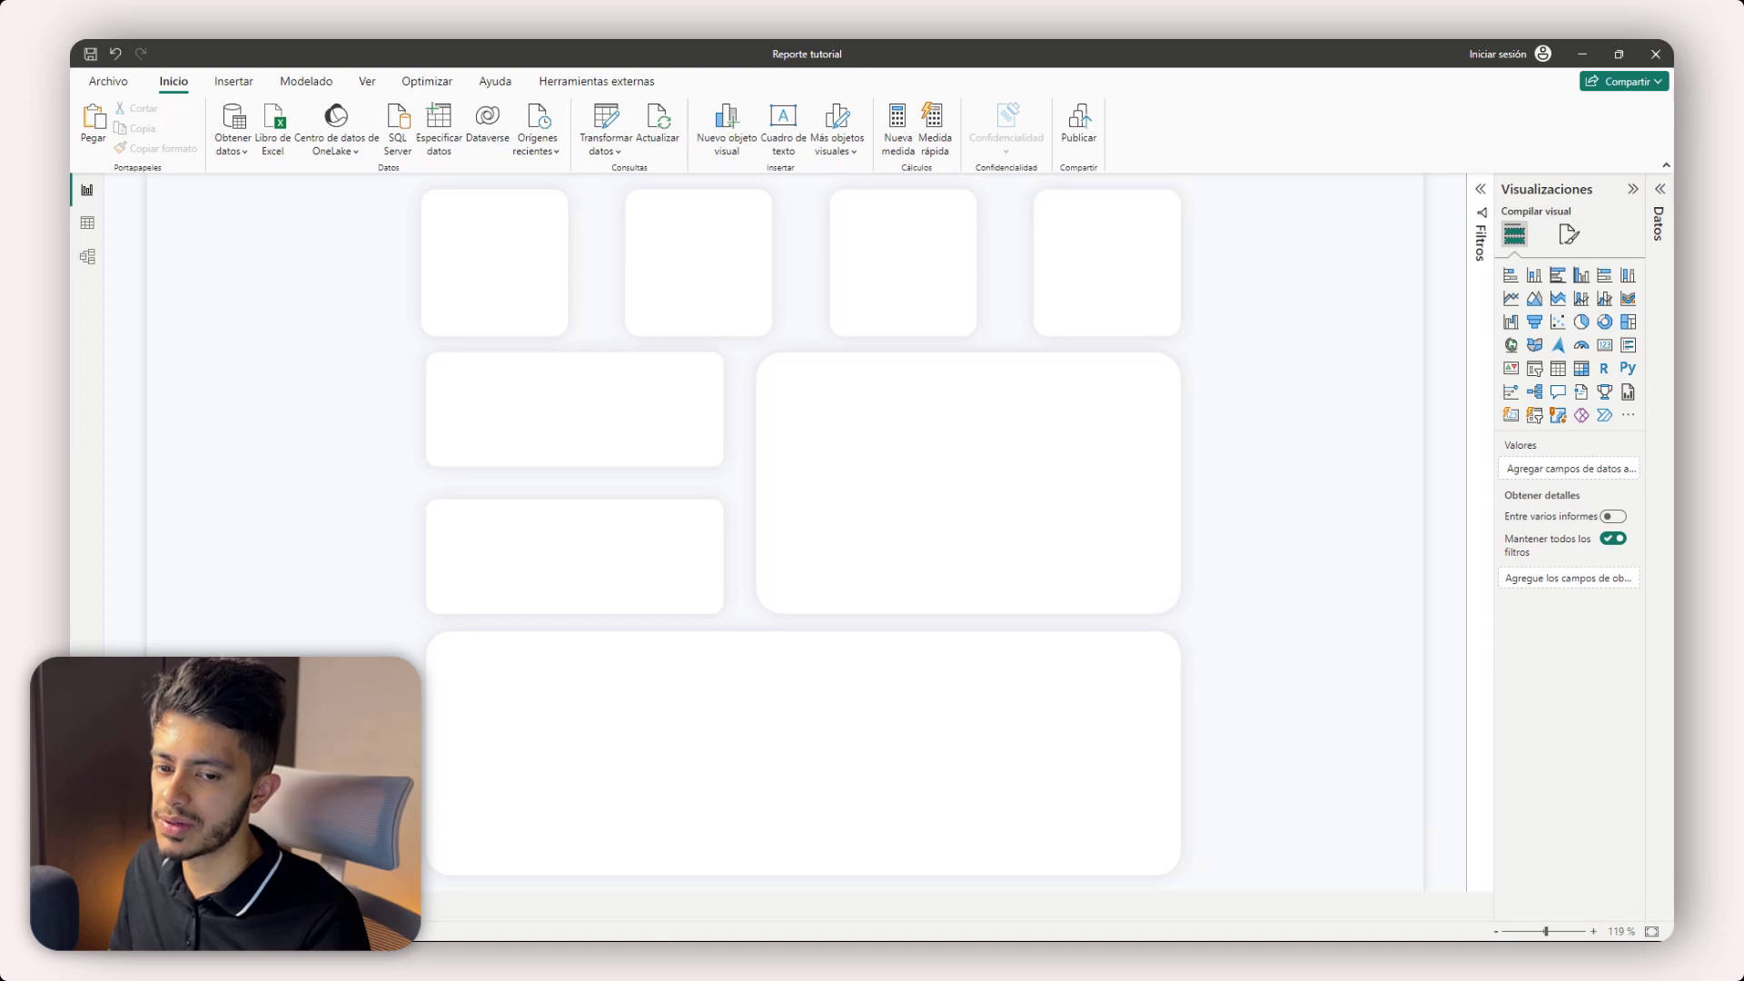
- Insert a rounded rectangle at the page's left edge and stretch it to full page height as a sidebar
{"action": "left_click", "coordinate": [233, 81]}
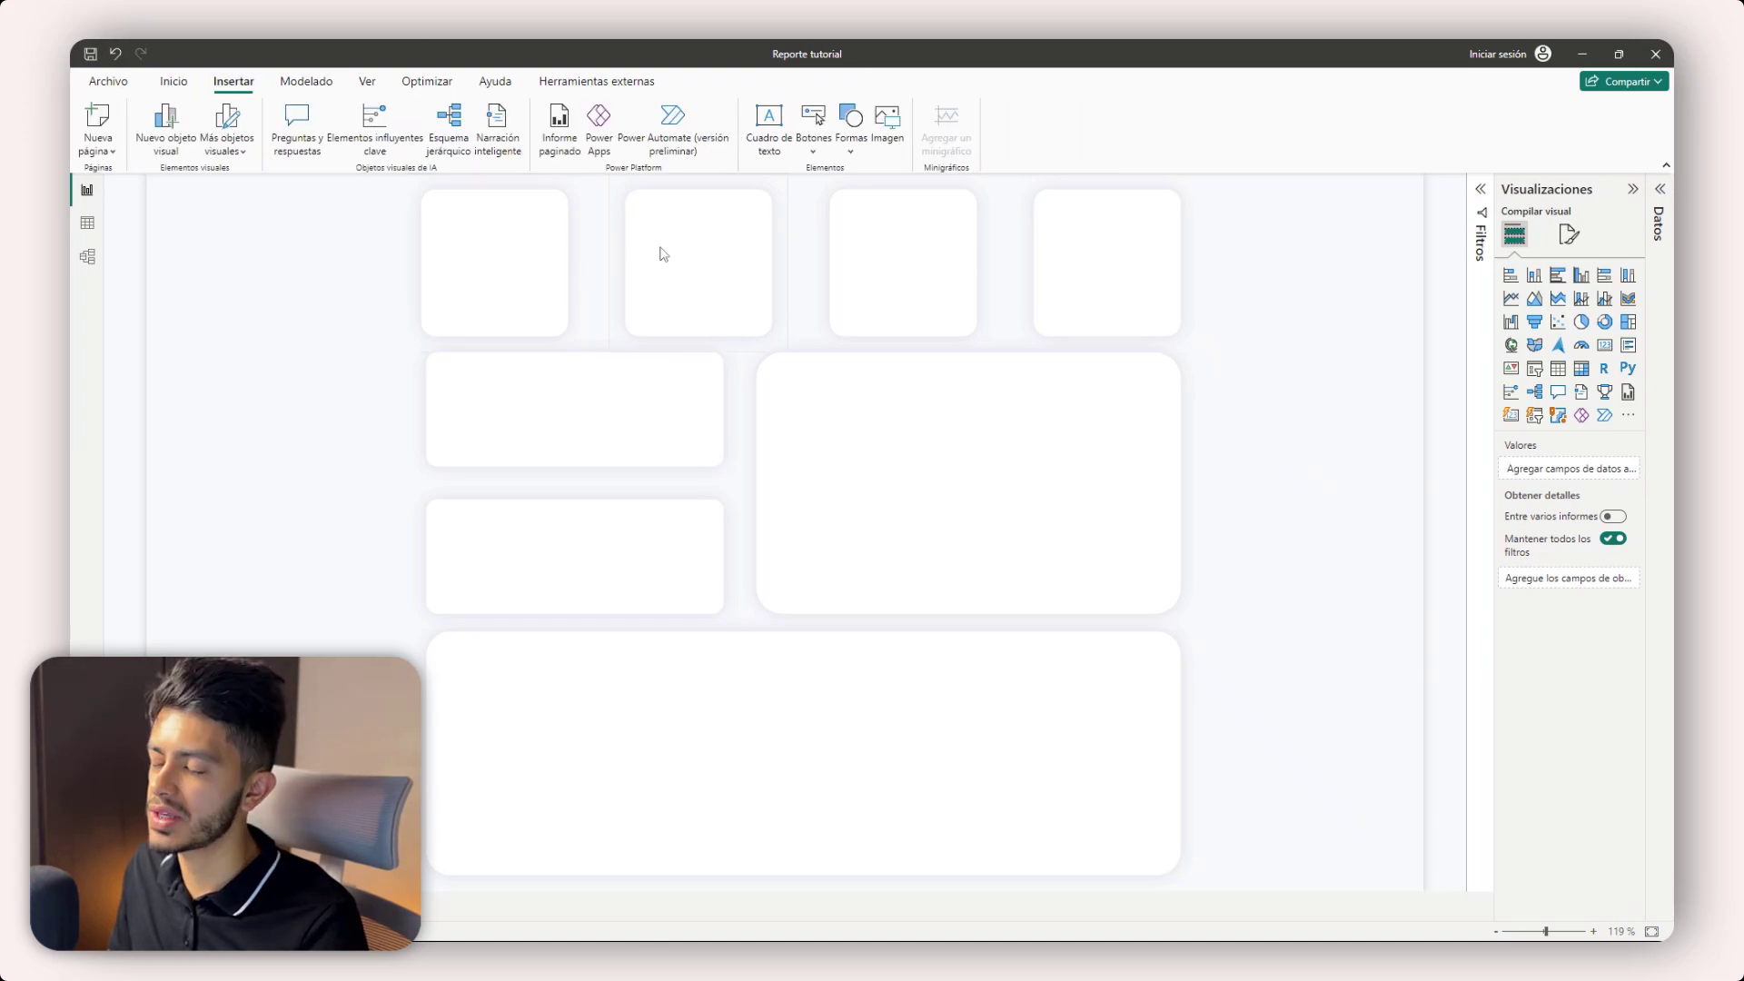
{"action": "left_click", "coordinate": [851, 146]}
{"action": "left_click", "coordinate": [895, 209]}
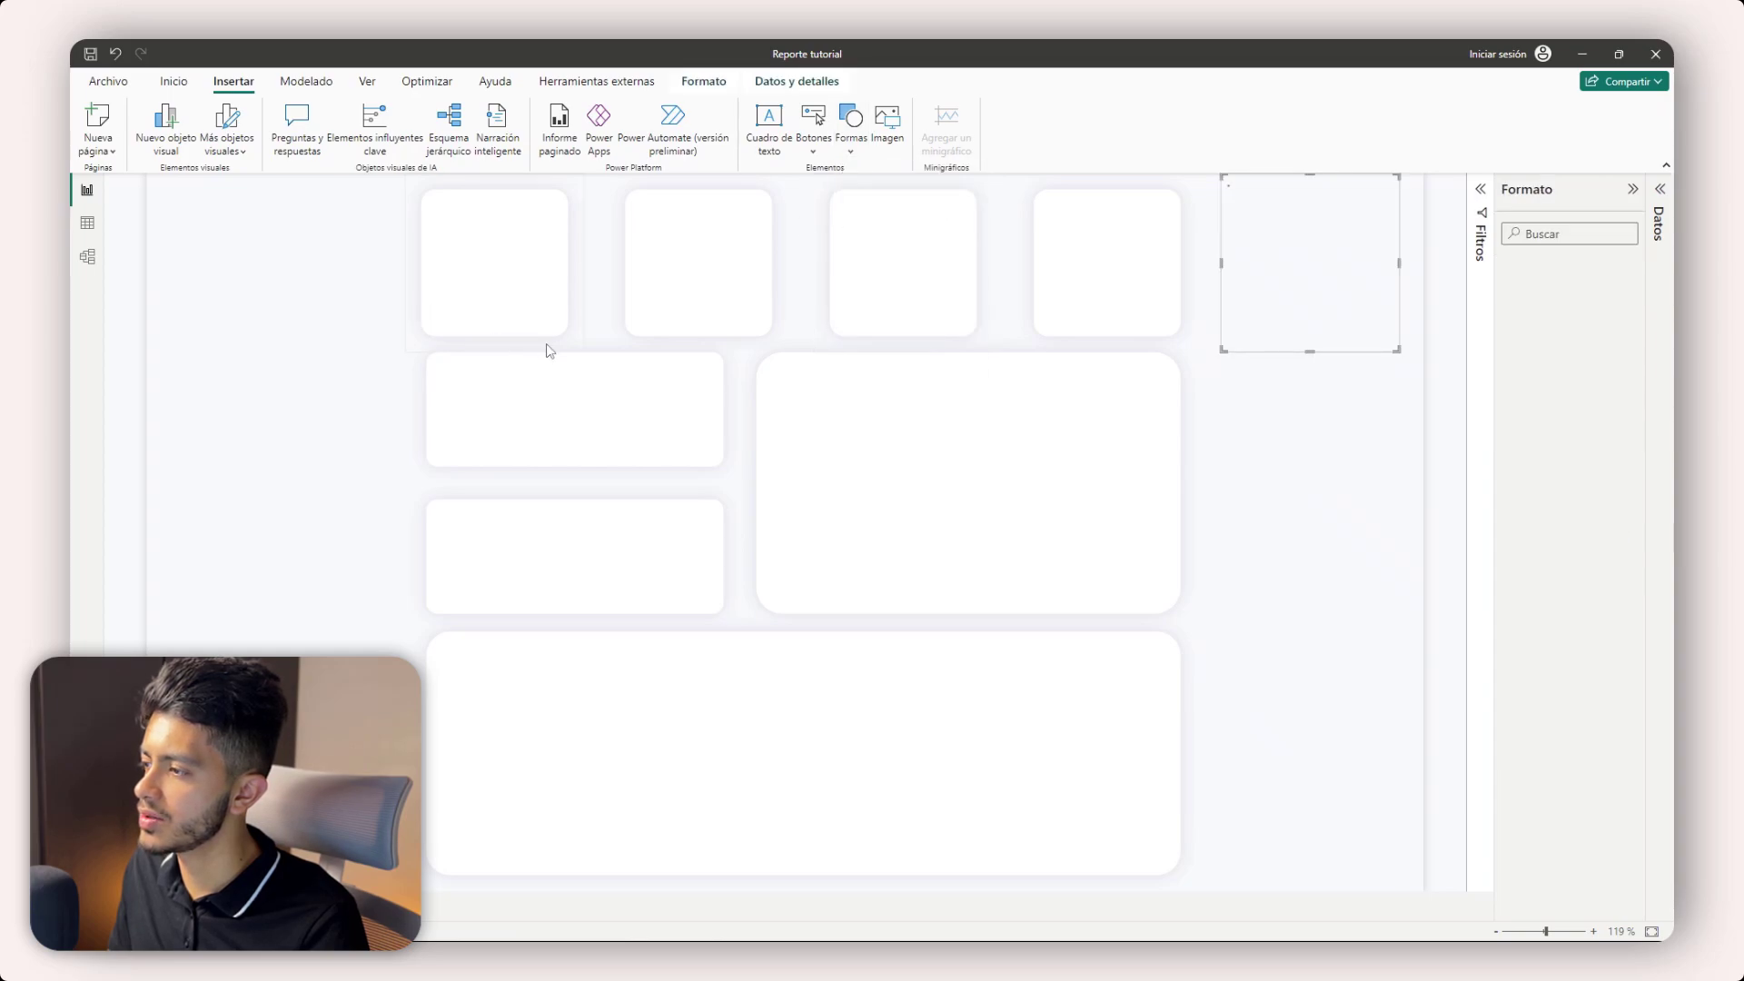
{"action": "left_click_drag", "start_coordinate": [1255, 200], "coordinate": [183, 200]}
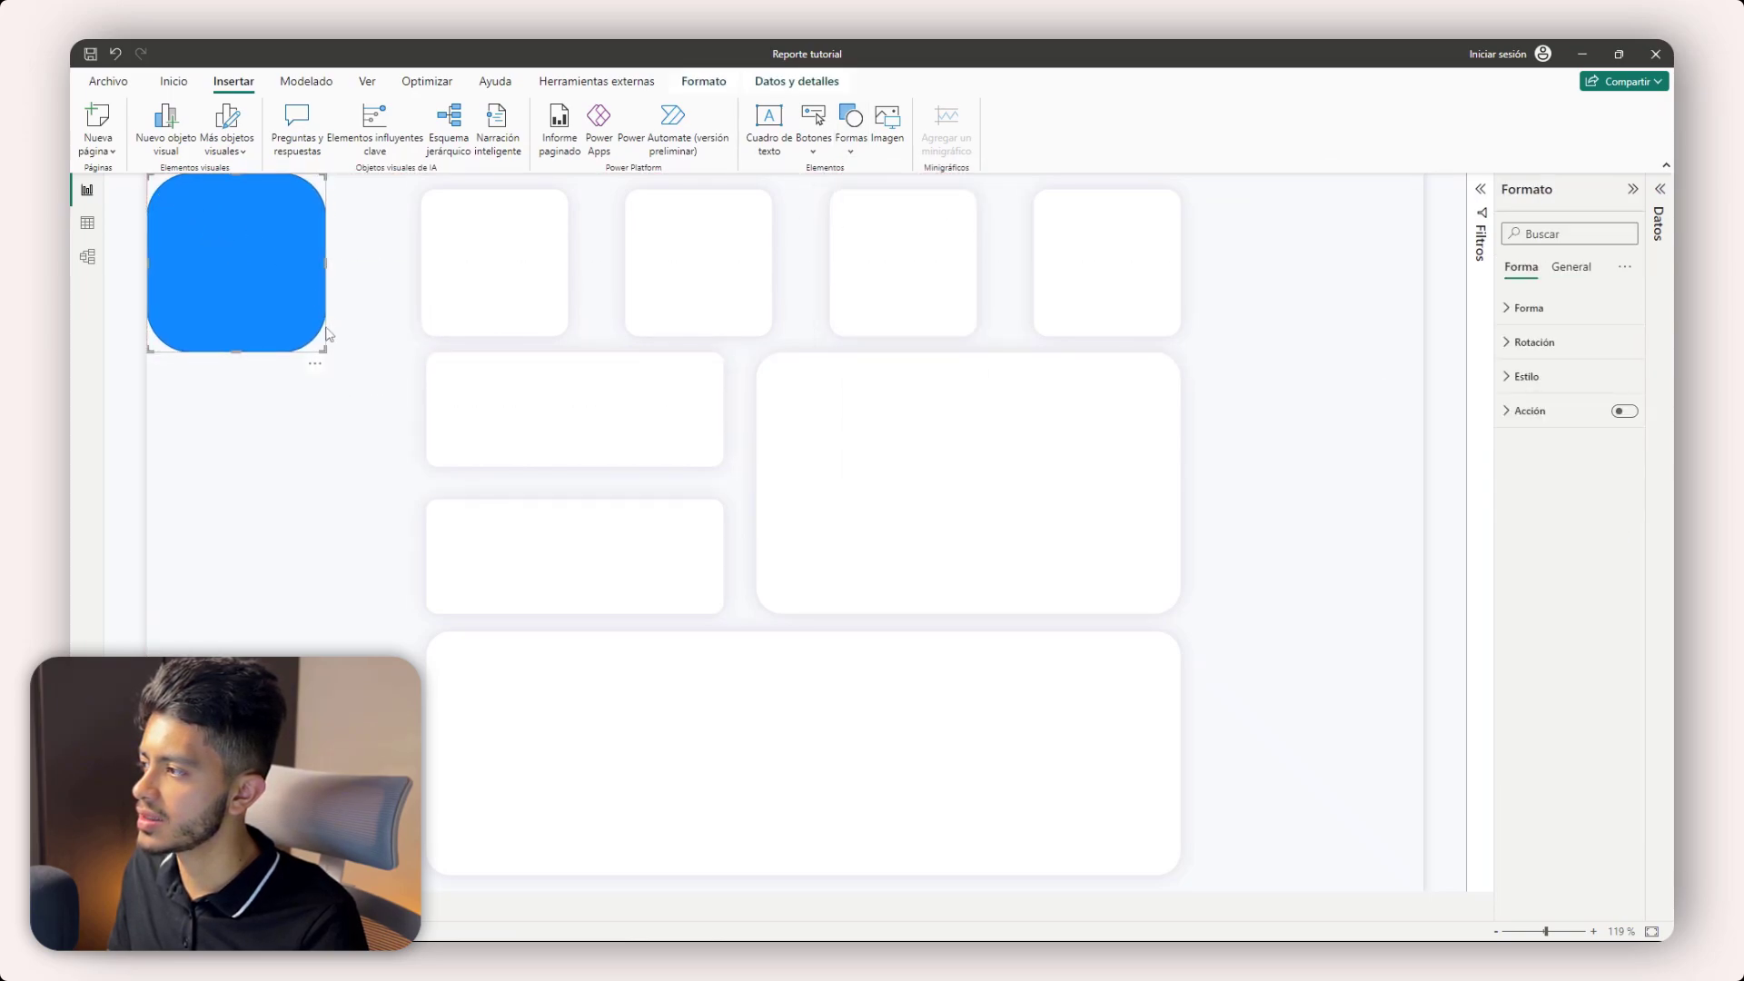
{"action": "left_click_drag", "start_coordinate": [323, 348], "coordinate": [362, 891]}
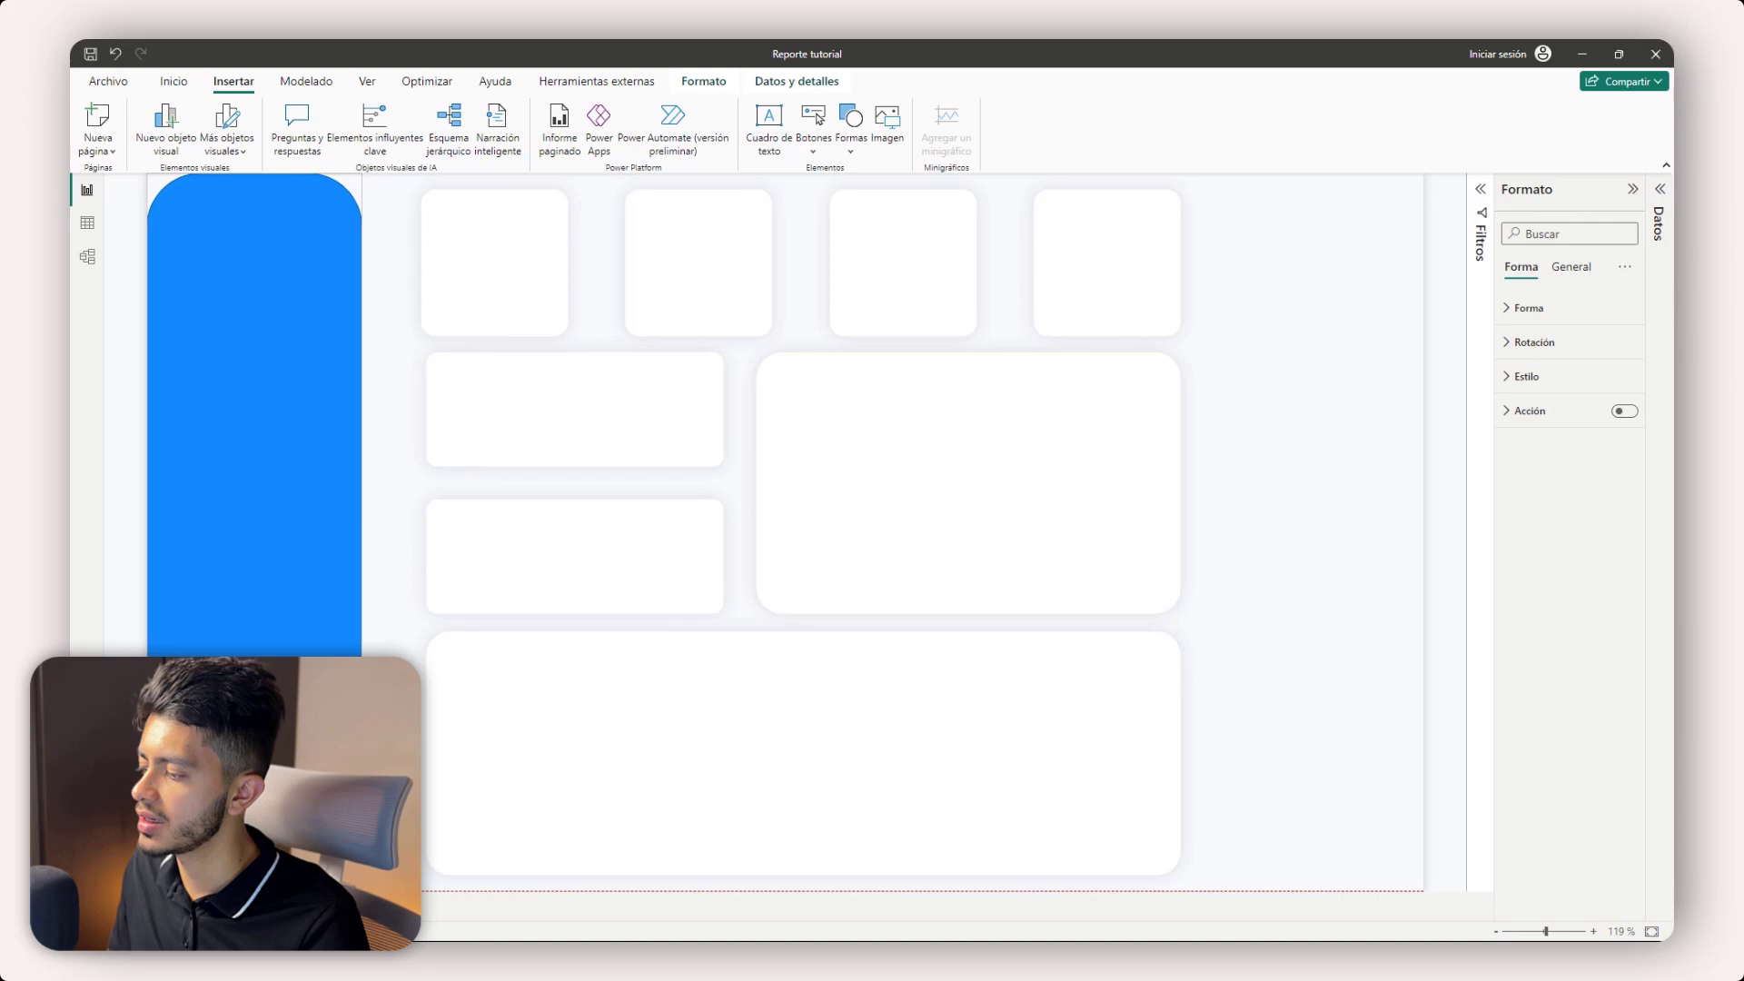
- Set the sidebar rectangle's rounded corners to 10%
{"action": "left_click", "coordinate": [1544, 311]}
{"action": "left_click", "coordinate": [1519, 413]}
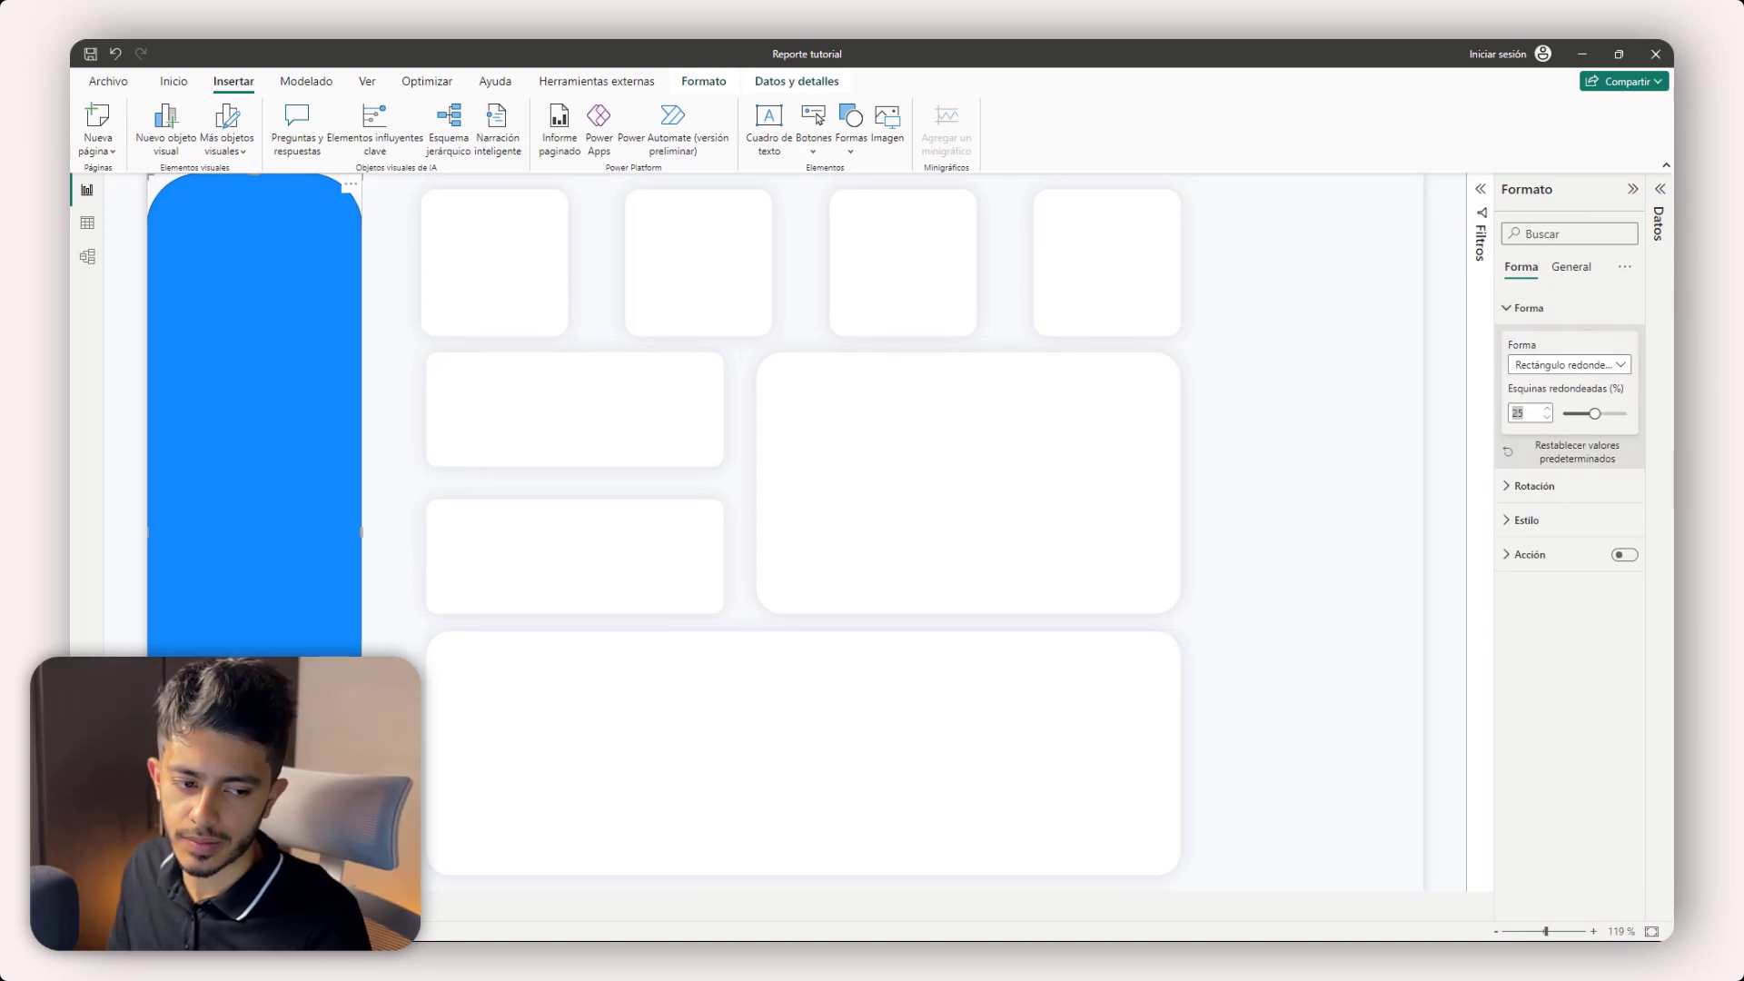
{"action": "type", "text": "10"}
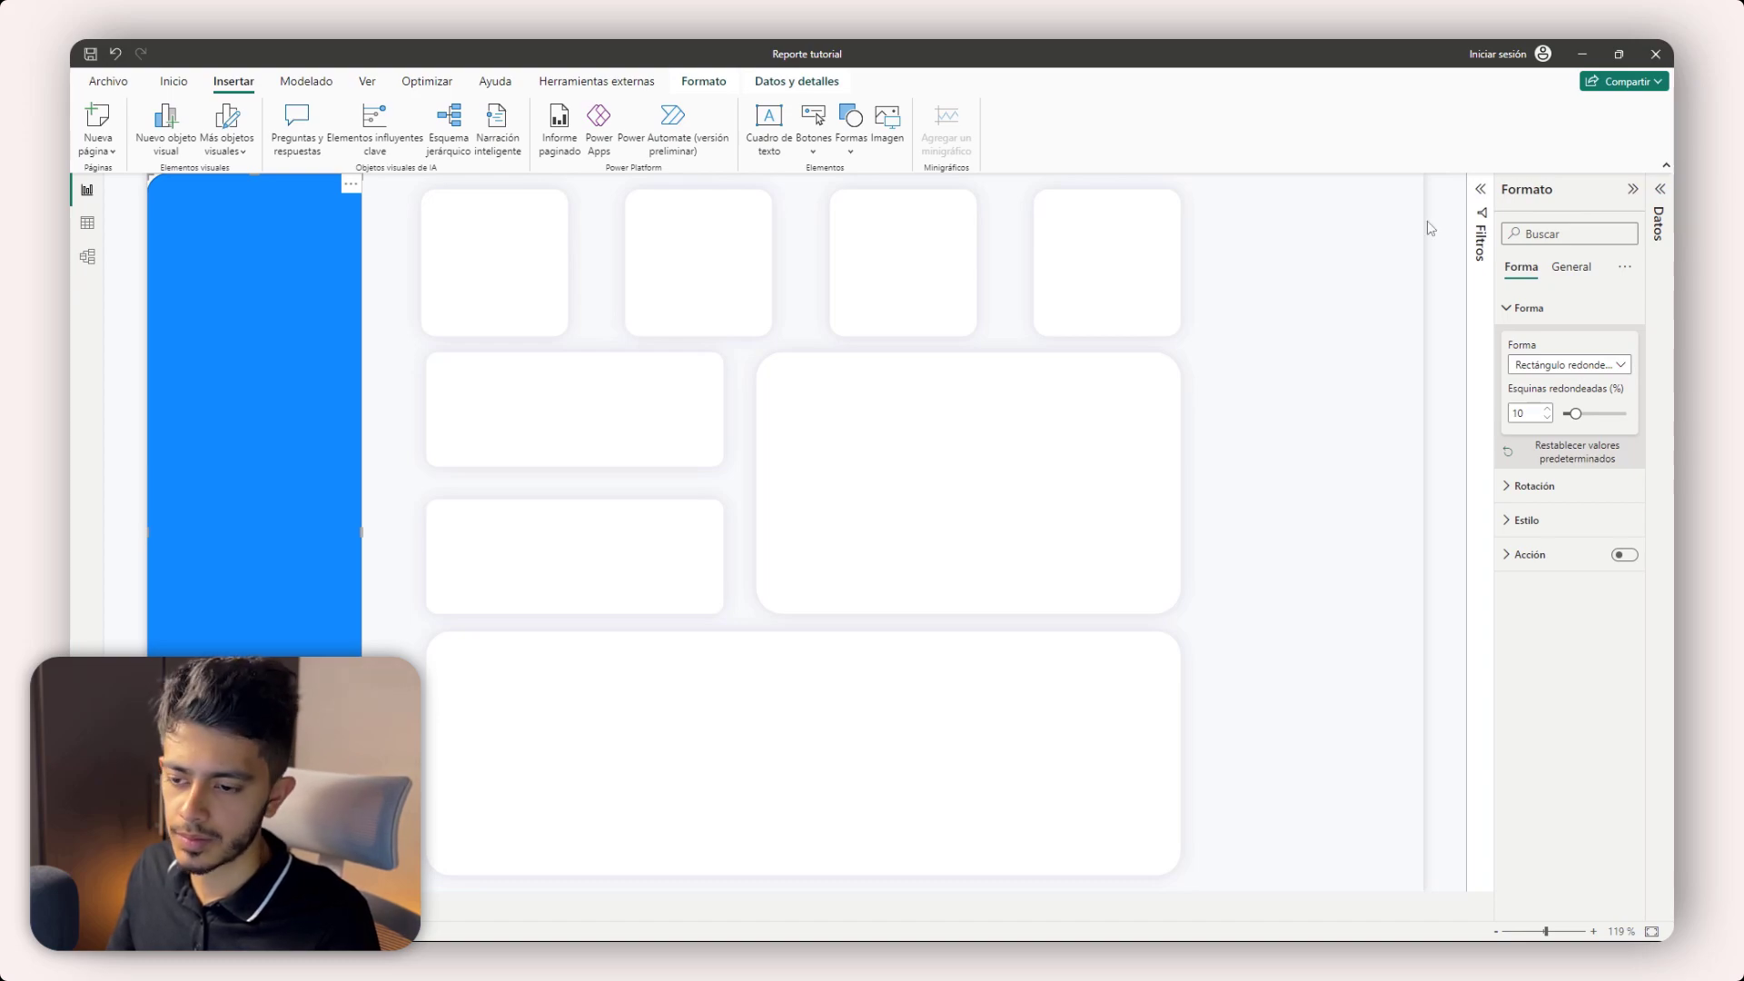
- Fill the sidebar with color #6F6AF8 and turn off its border
{"action": "left_click", "coordinate": [1526, 519]}
{"action": "left_click", "coordinate": [1541, 603]}
{"action": "left_click", "coordinate": [1480, 891]}
{"action": "type", "text": "#6F6AF8"}
{"action": "left_click", "coordinate": [1455, 568]}
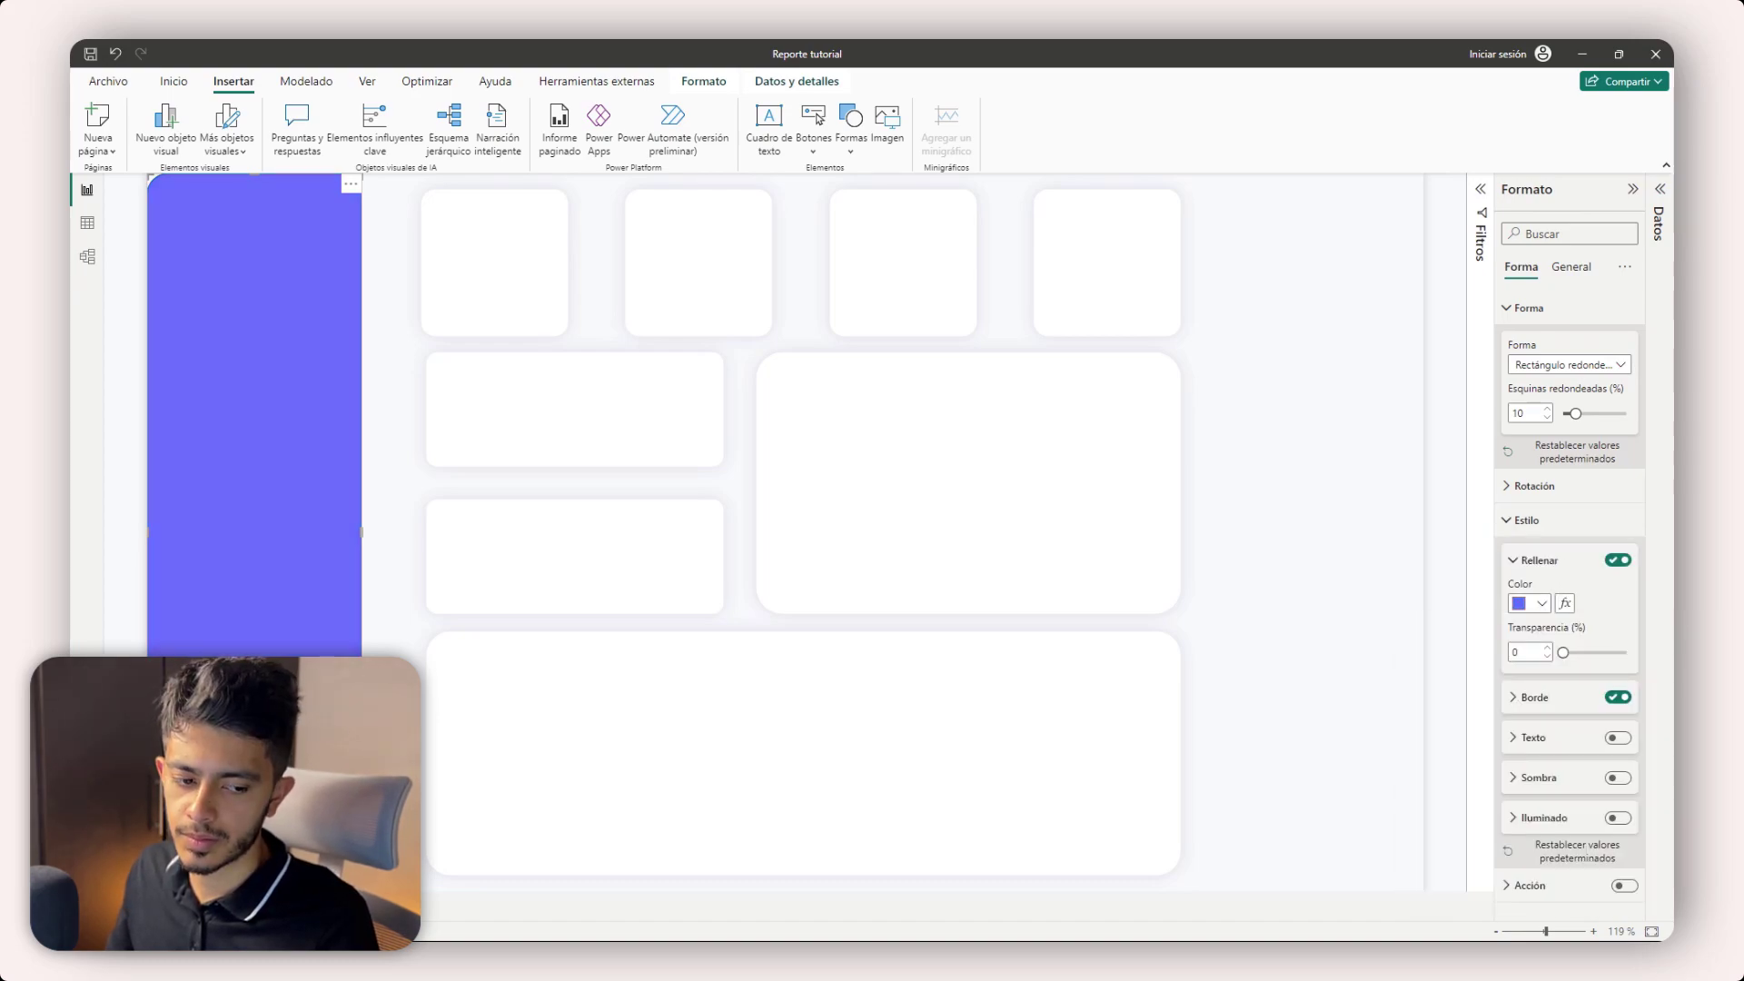
{"action": "left_click", "coordinate": [1617, 696]}
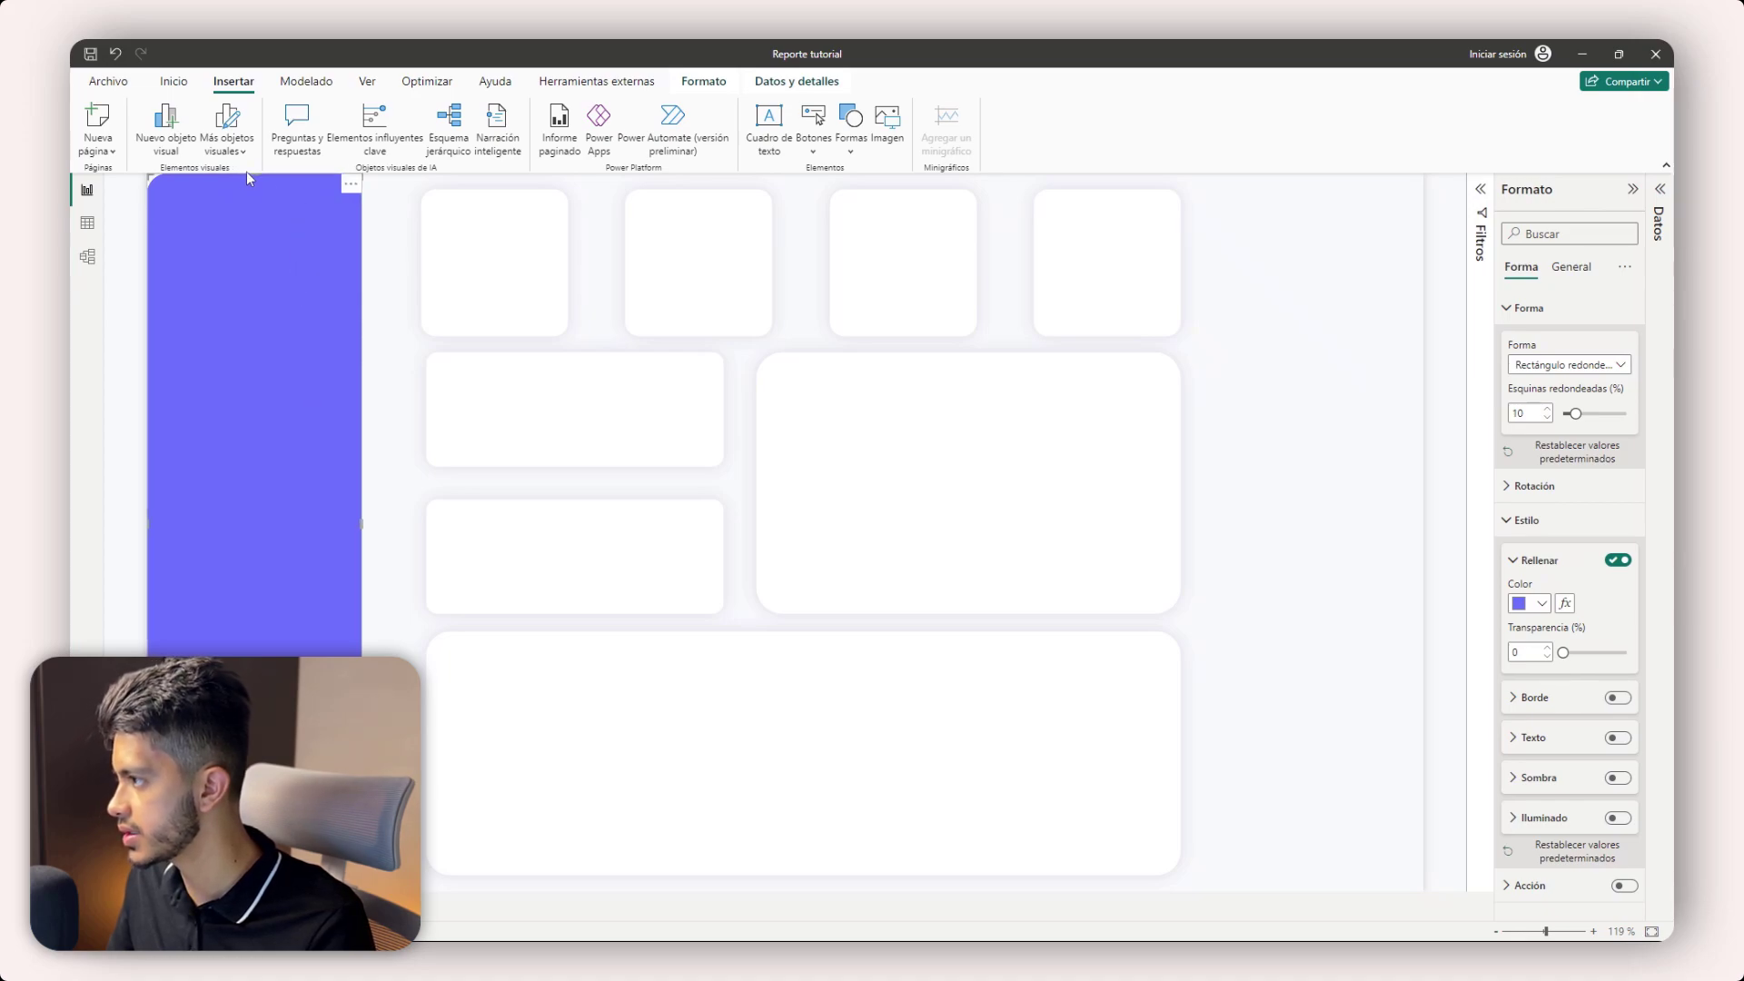
- Pull in the sidebar's upper and left edges to leave a small margin from the page border
{"action": "left_click_drag", "start_coordinate": [247, 172], "coordinate": [265, 193]}
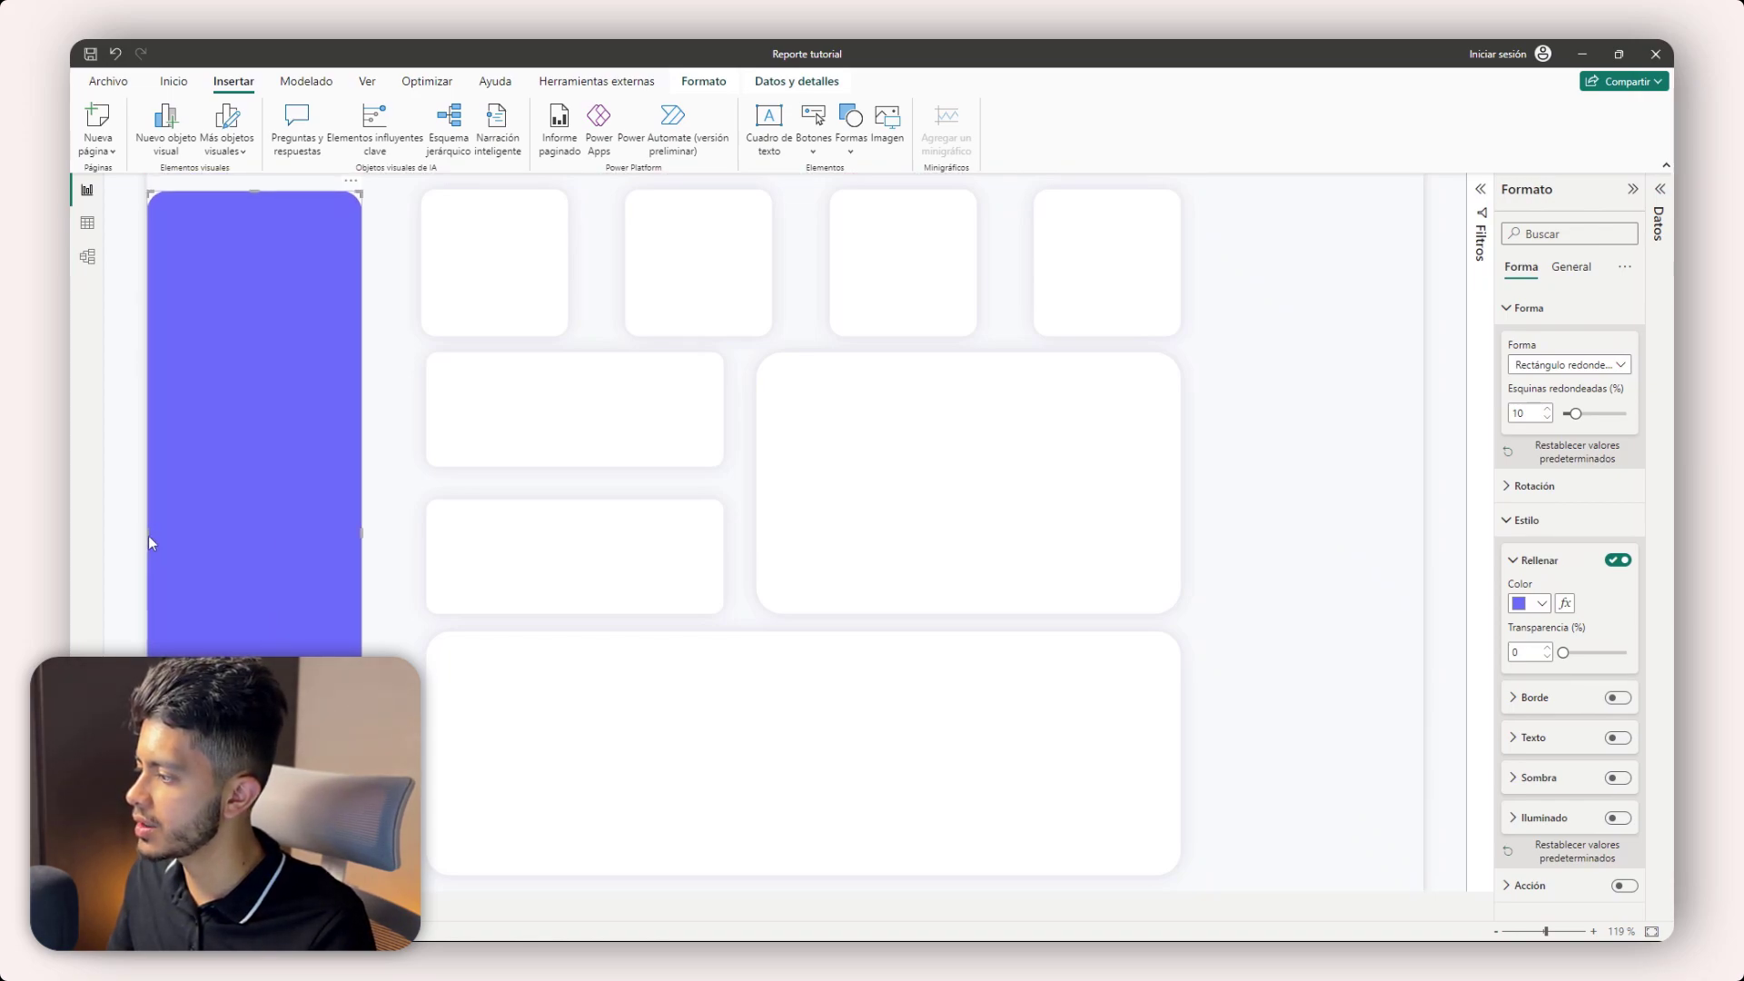
{"action": "left_click_drag", "start_coordinate": [149, 531], "coordinate": [161, 534]}
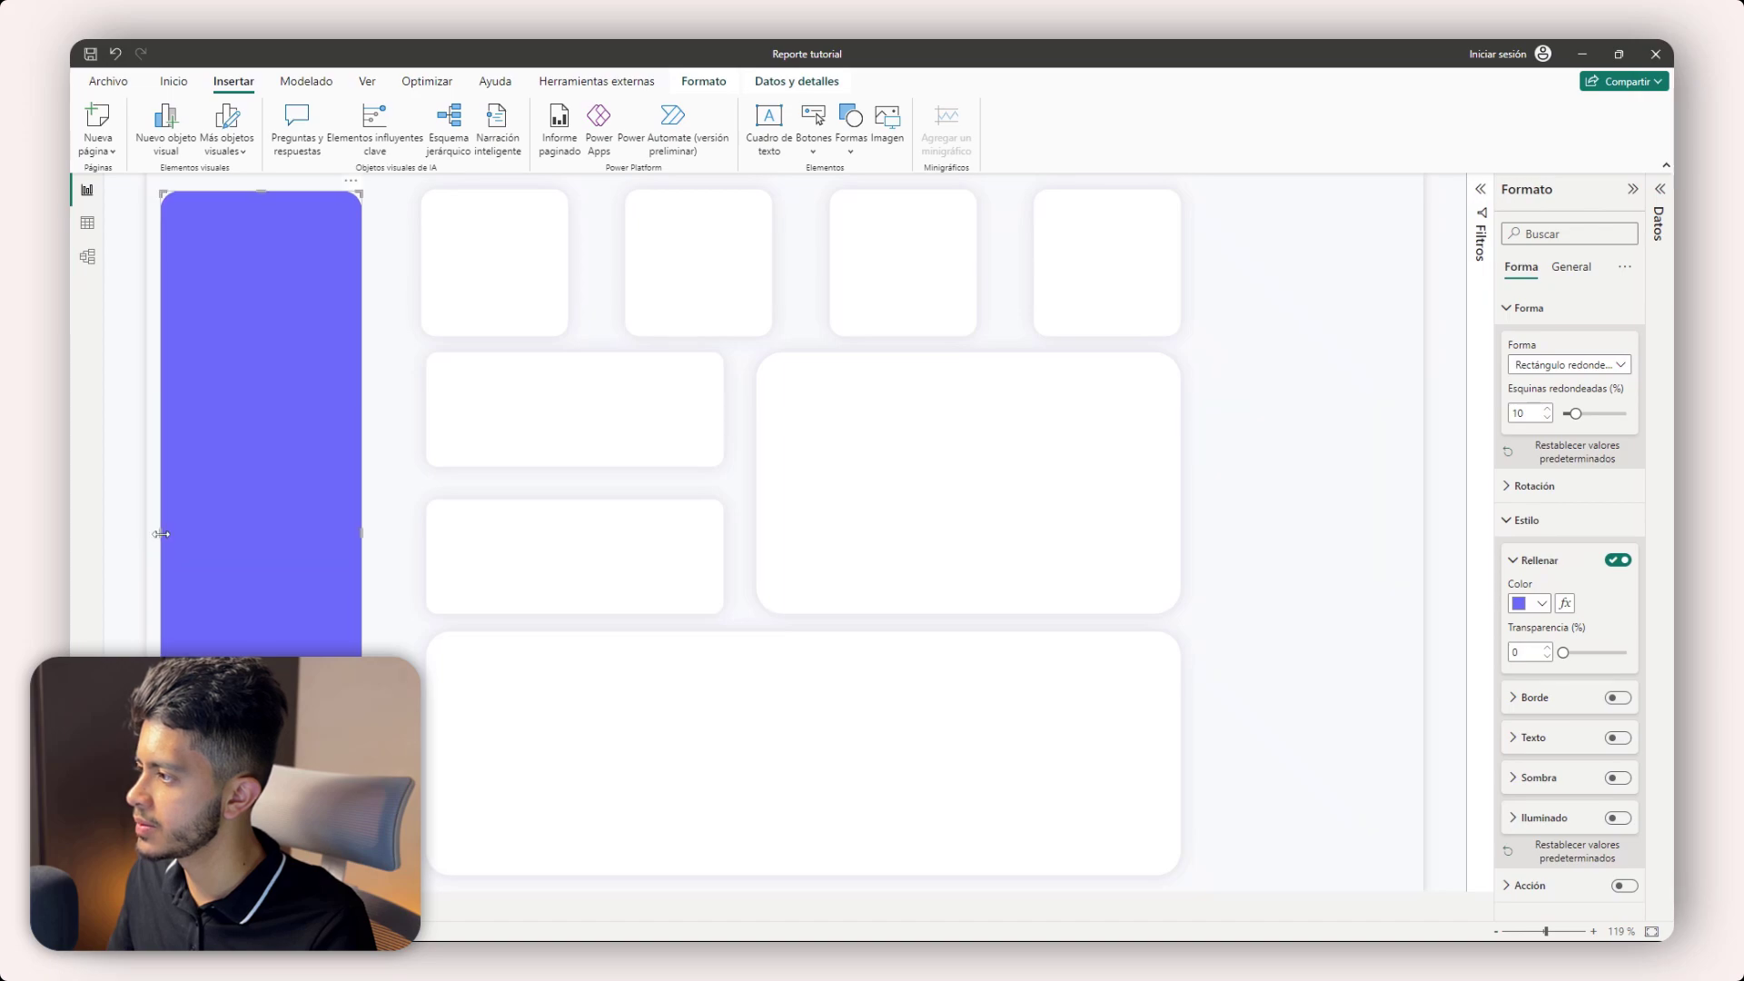
{"action": "left_click", "coordinate": [442, 663]}
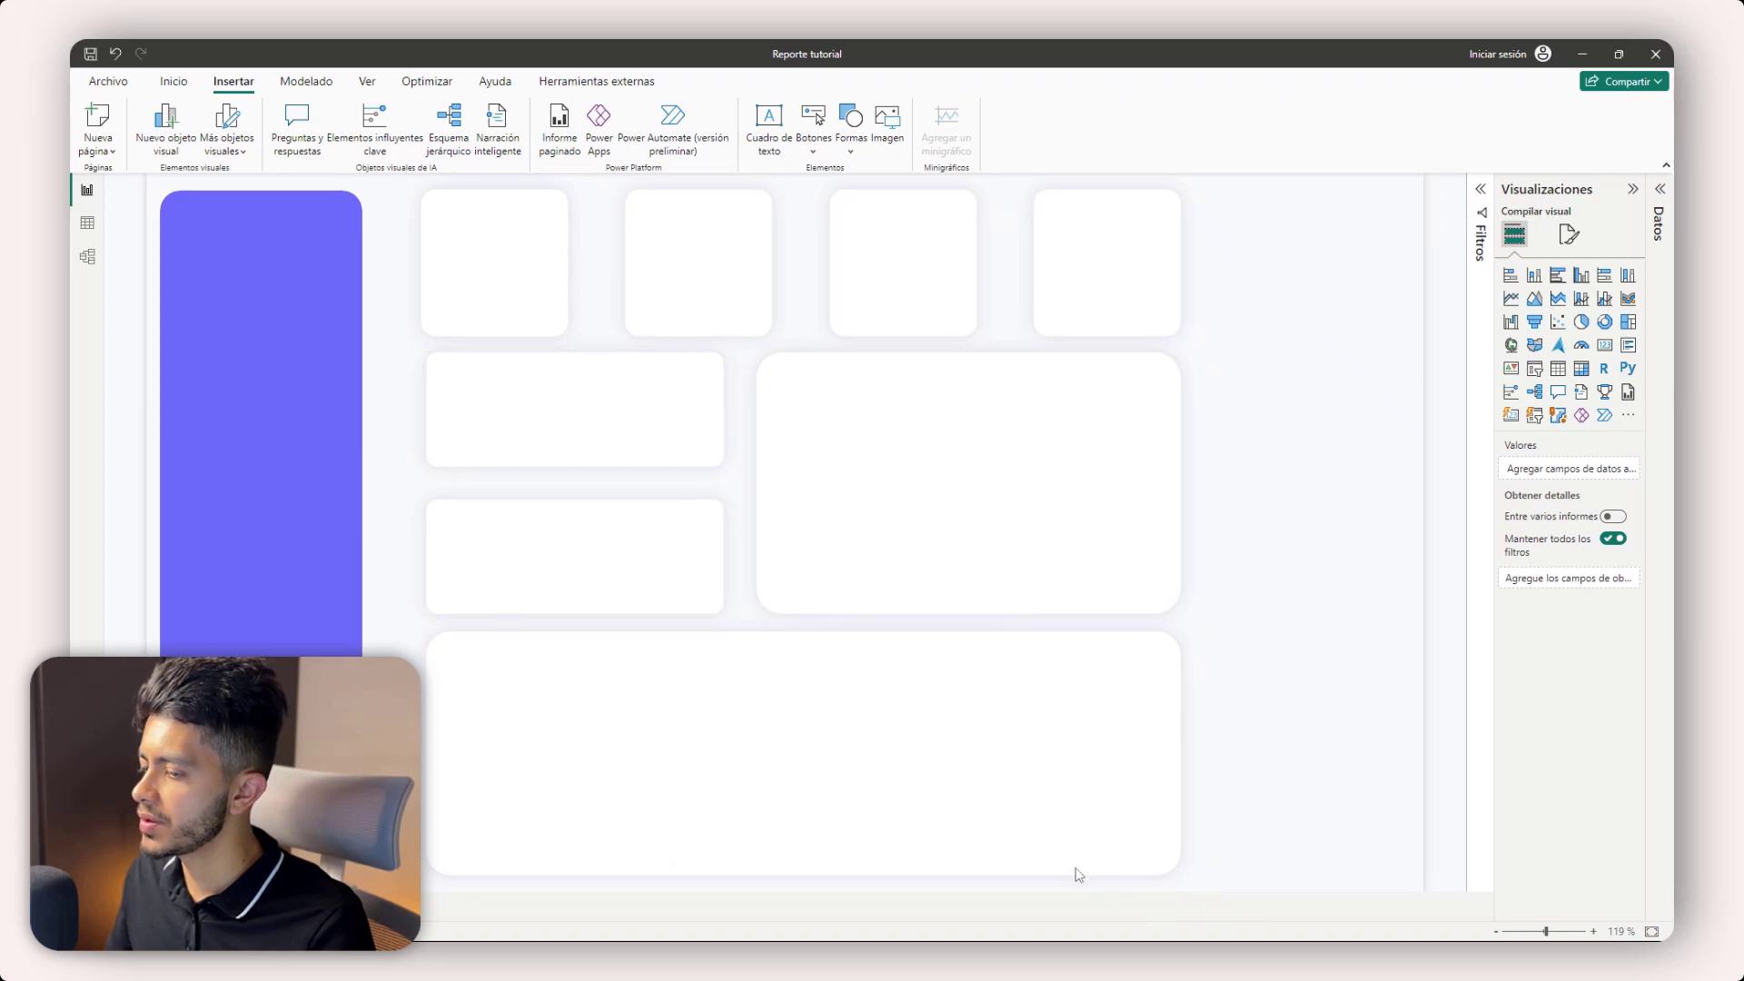
- Move the two stacked wide cards left so they sit next to the sidebar
{"action": "left_click", "coordinate": [530, 239]}
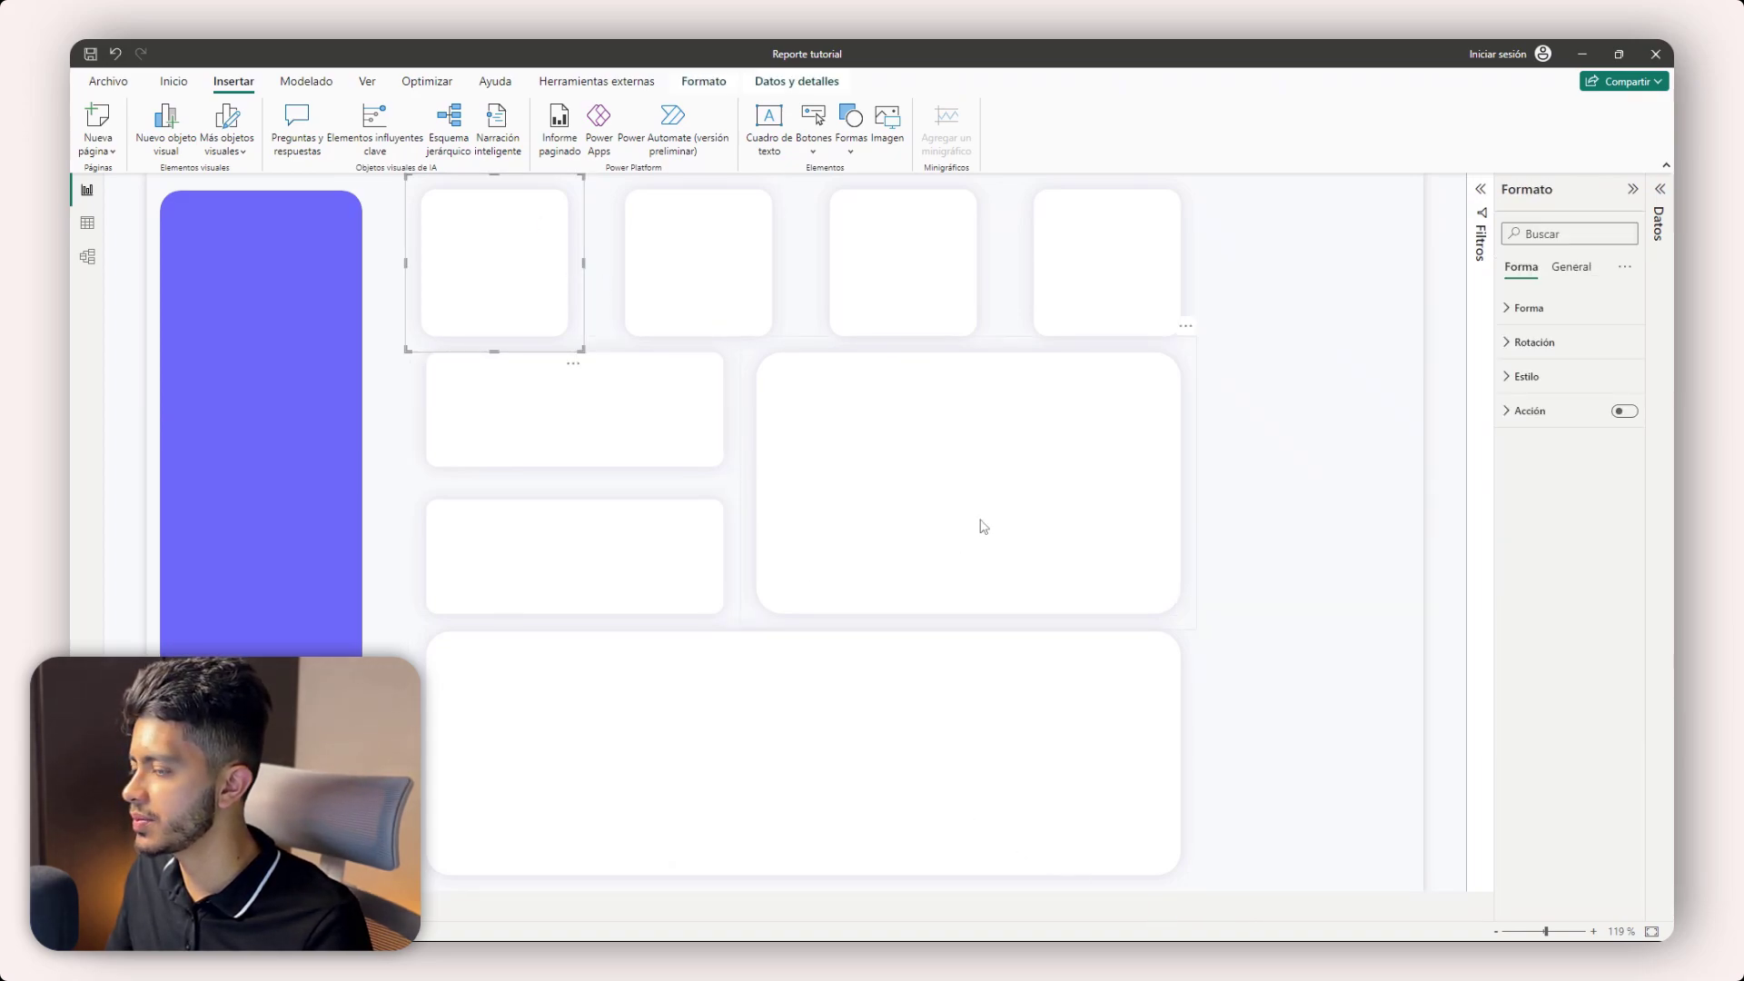
{"action": "left_click_drag", "start_coordinate": [549, 398], "coordinate": [502, 397]}
{"action": "left_click_drag", "start_coordinate": [527, 552], "coordinate": [482, 548]}
- Extend the large card's left edge toward the wide cards and the bottom card's left edge to the sidebar
{"action": "left_click", "coordinate": [769, 520]}
{"action": "left_click_drag", "start_coordinate": [741, 483], "coordinate": [687, 482]}
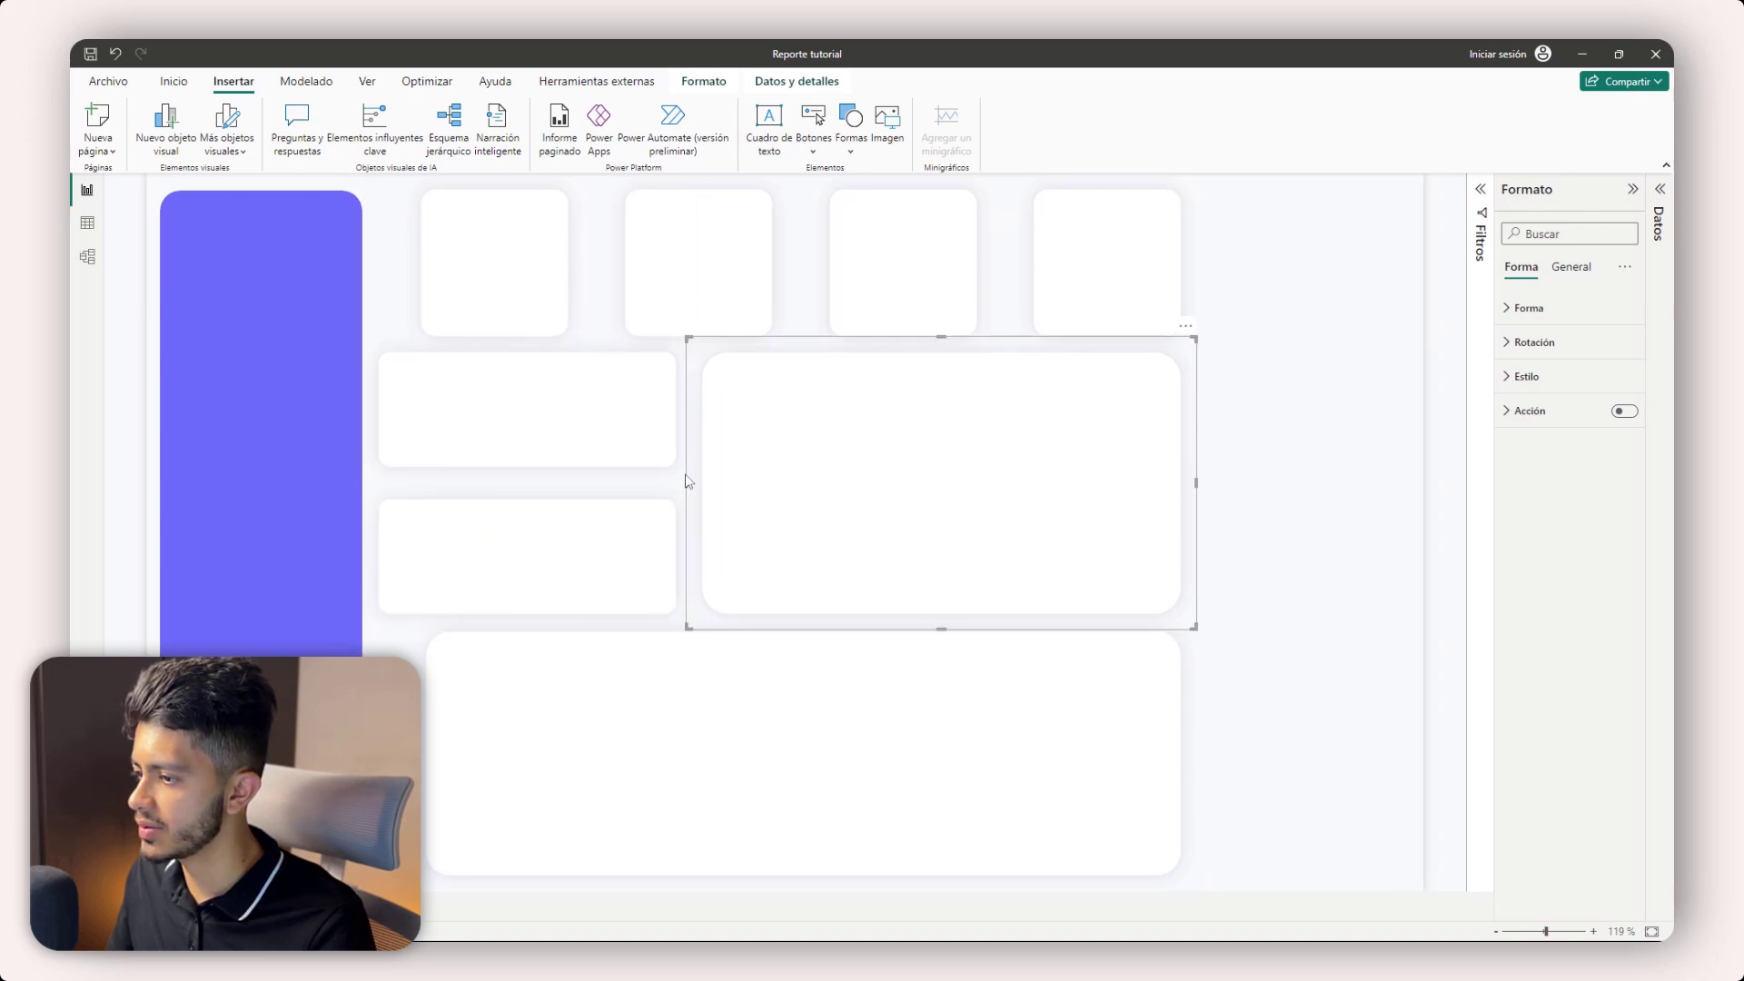
{"action": "left_click", "coordinate": [1043, 705]}
{"action": "left_click_drag", "start_coordinate": [410, 753], "coordinate": [362, 753]}
- Move the first upper card next to the sidebar and distribute all four upper cards horizontally
{"action": "left_click", "coordinate": [491, 239]}
{"action": "left_click_drag", "start_coordinate": [506, 260], "coordinate": [467, 264]}
{"action": "left_click", "coordinate": [1101, 308], "text": "ctrl"}
{"action": "left_click", "coordinate": [926, 272], "text": "ctrl"}
{"action": "left_click", "coordinate": [732, 264], "text": "ctrl"}
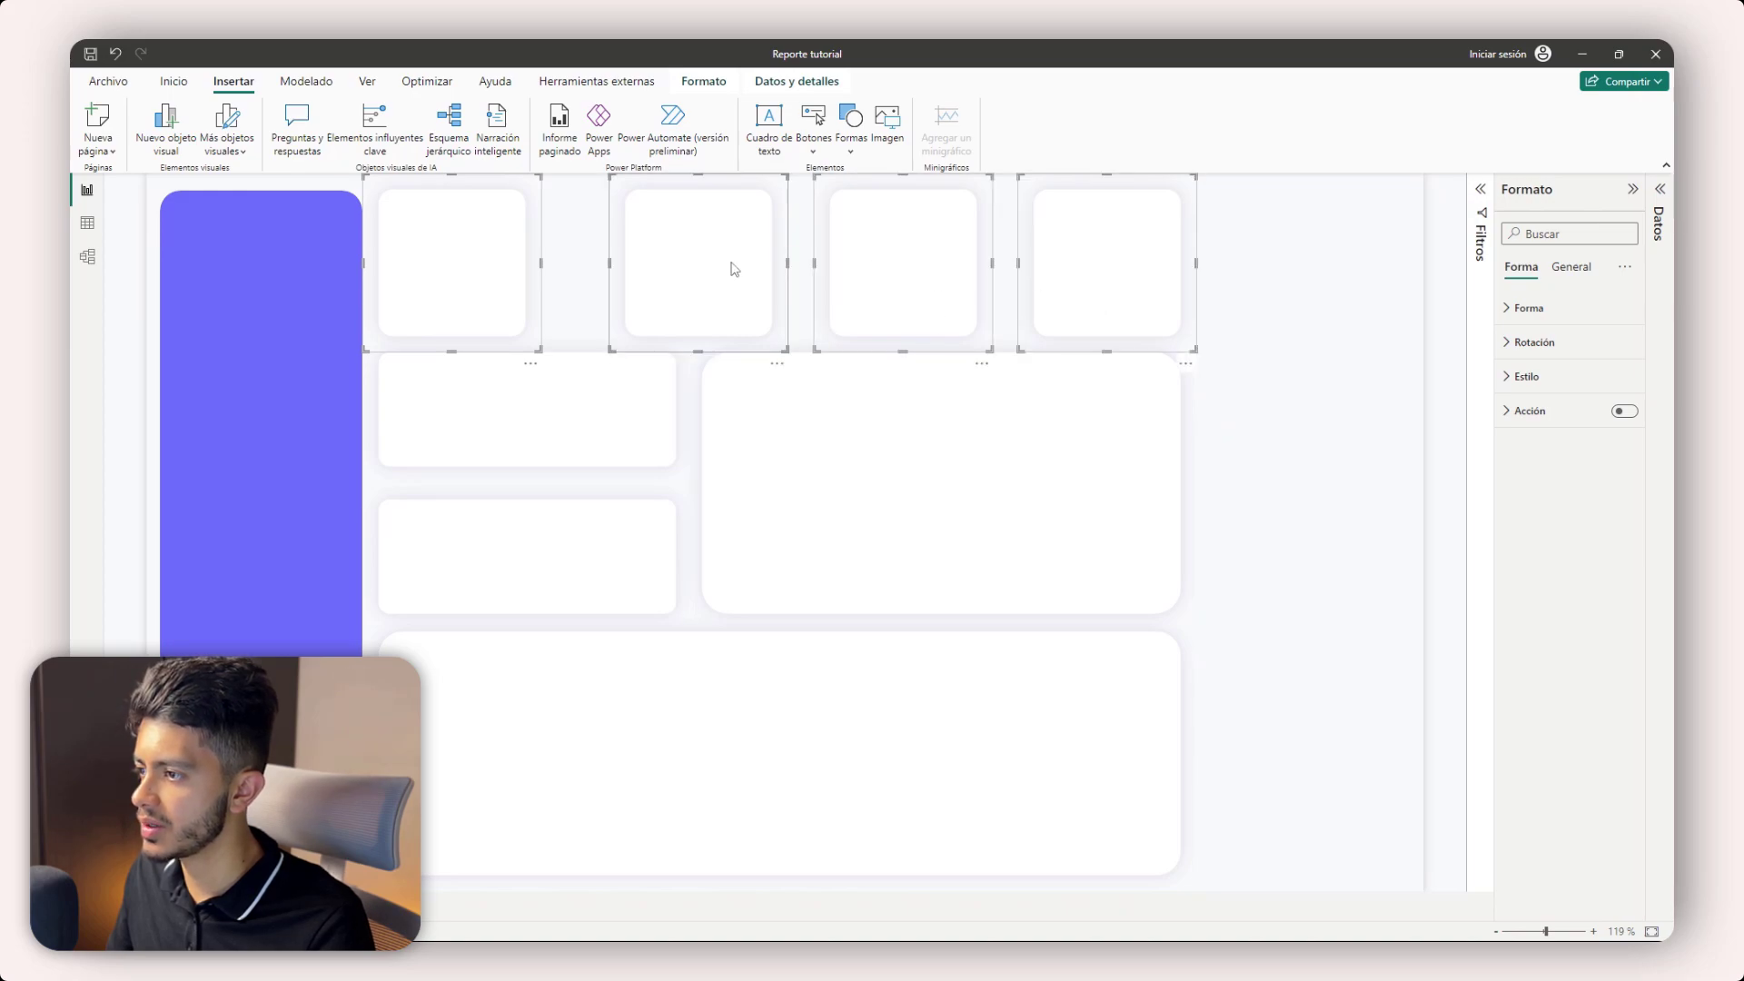
{"action": "left_click", "coordinate": [708, 83]}
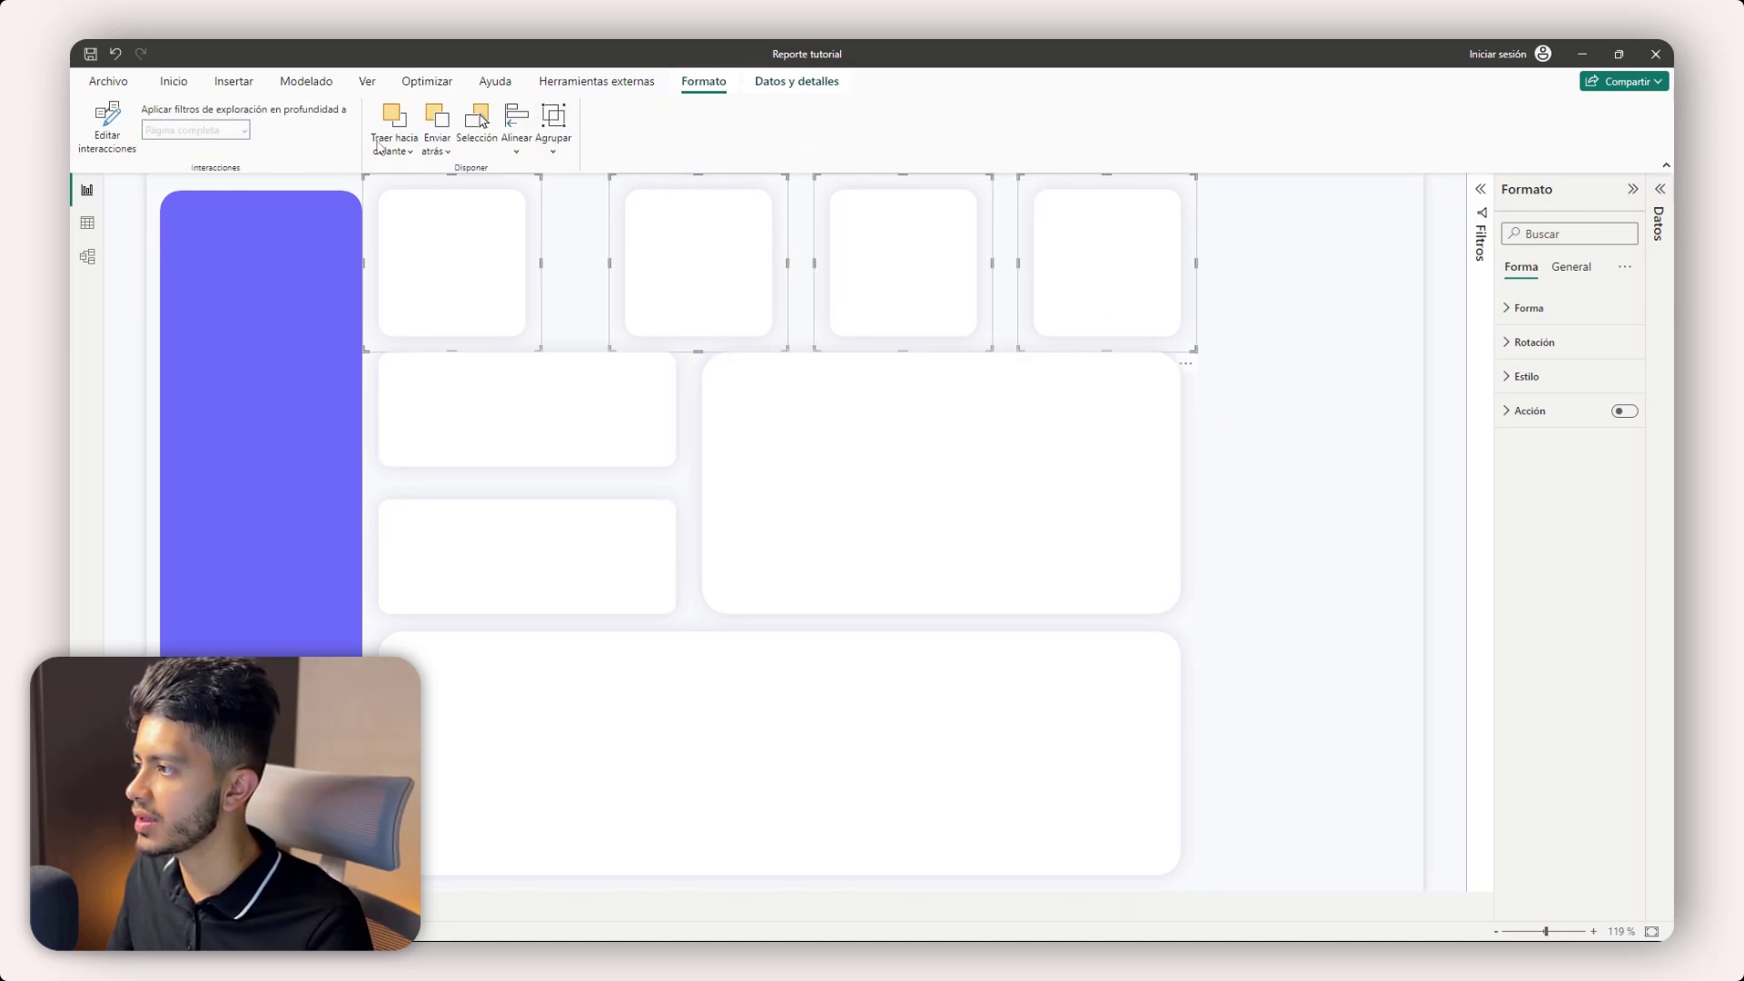
{"action": "left_click", "coordinate": [518, 131]}
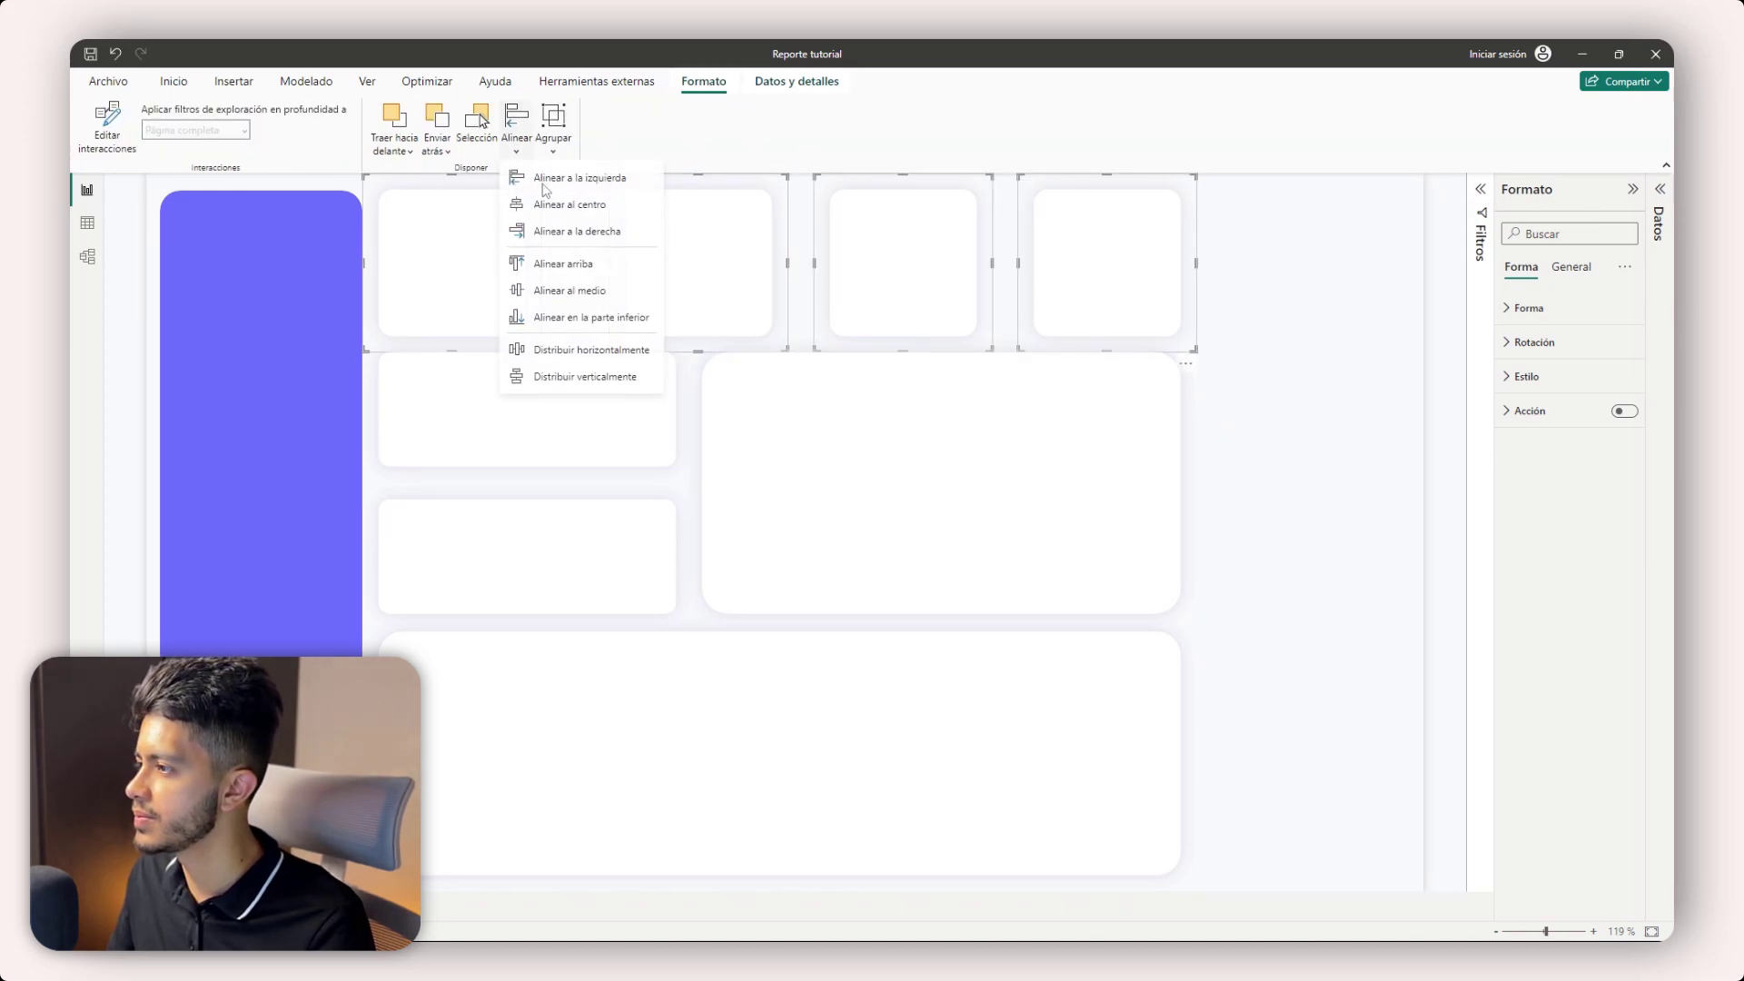
{"action": "left_click", "coordinate": [563, 352]}
{"action": "left_click", "coordinate": [1294, 636]}
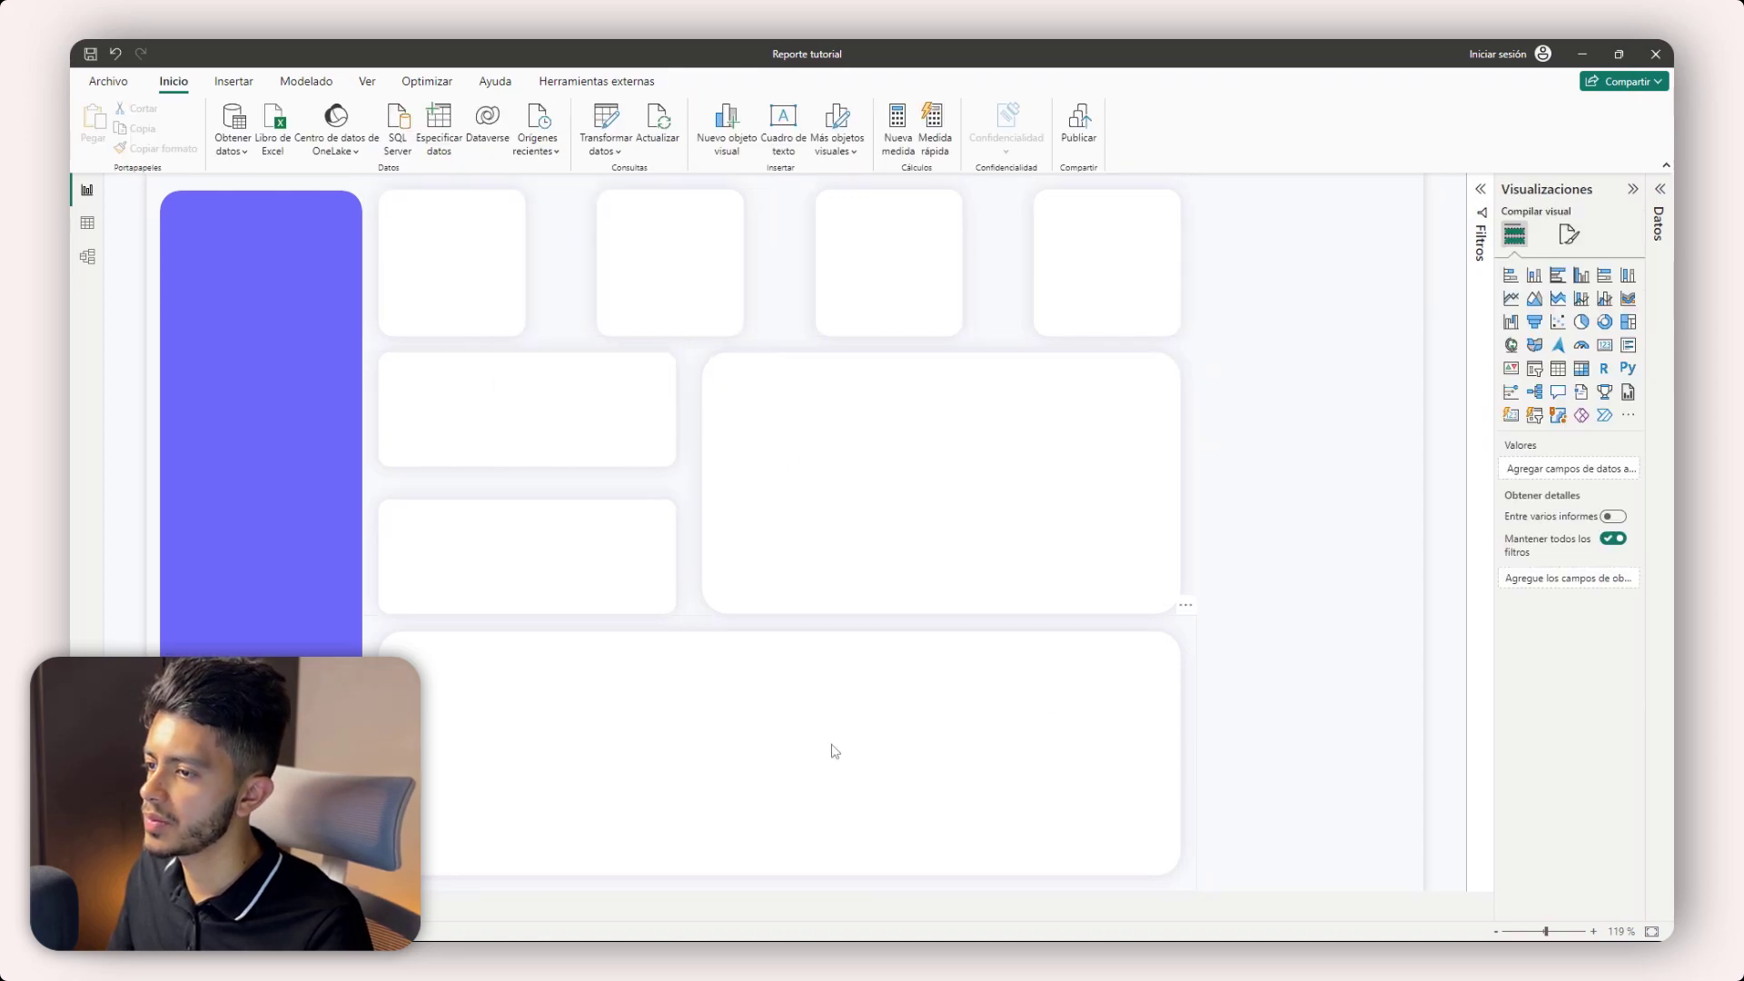
- Distribute the first upper card, the two stacked wide cards and the bottom card vertically
{"action": "left_click", "coordinate": [648, 766]}
{"action": "left_click", "coordinate": [545, 497], "text": "ctrl"}
{"action": "left_click", "coordinate": [474, 342], "text": "ctrl"}
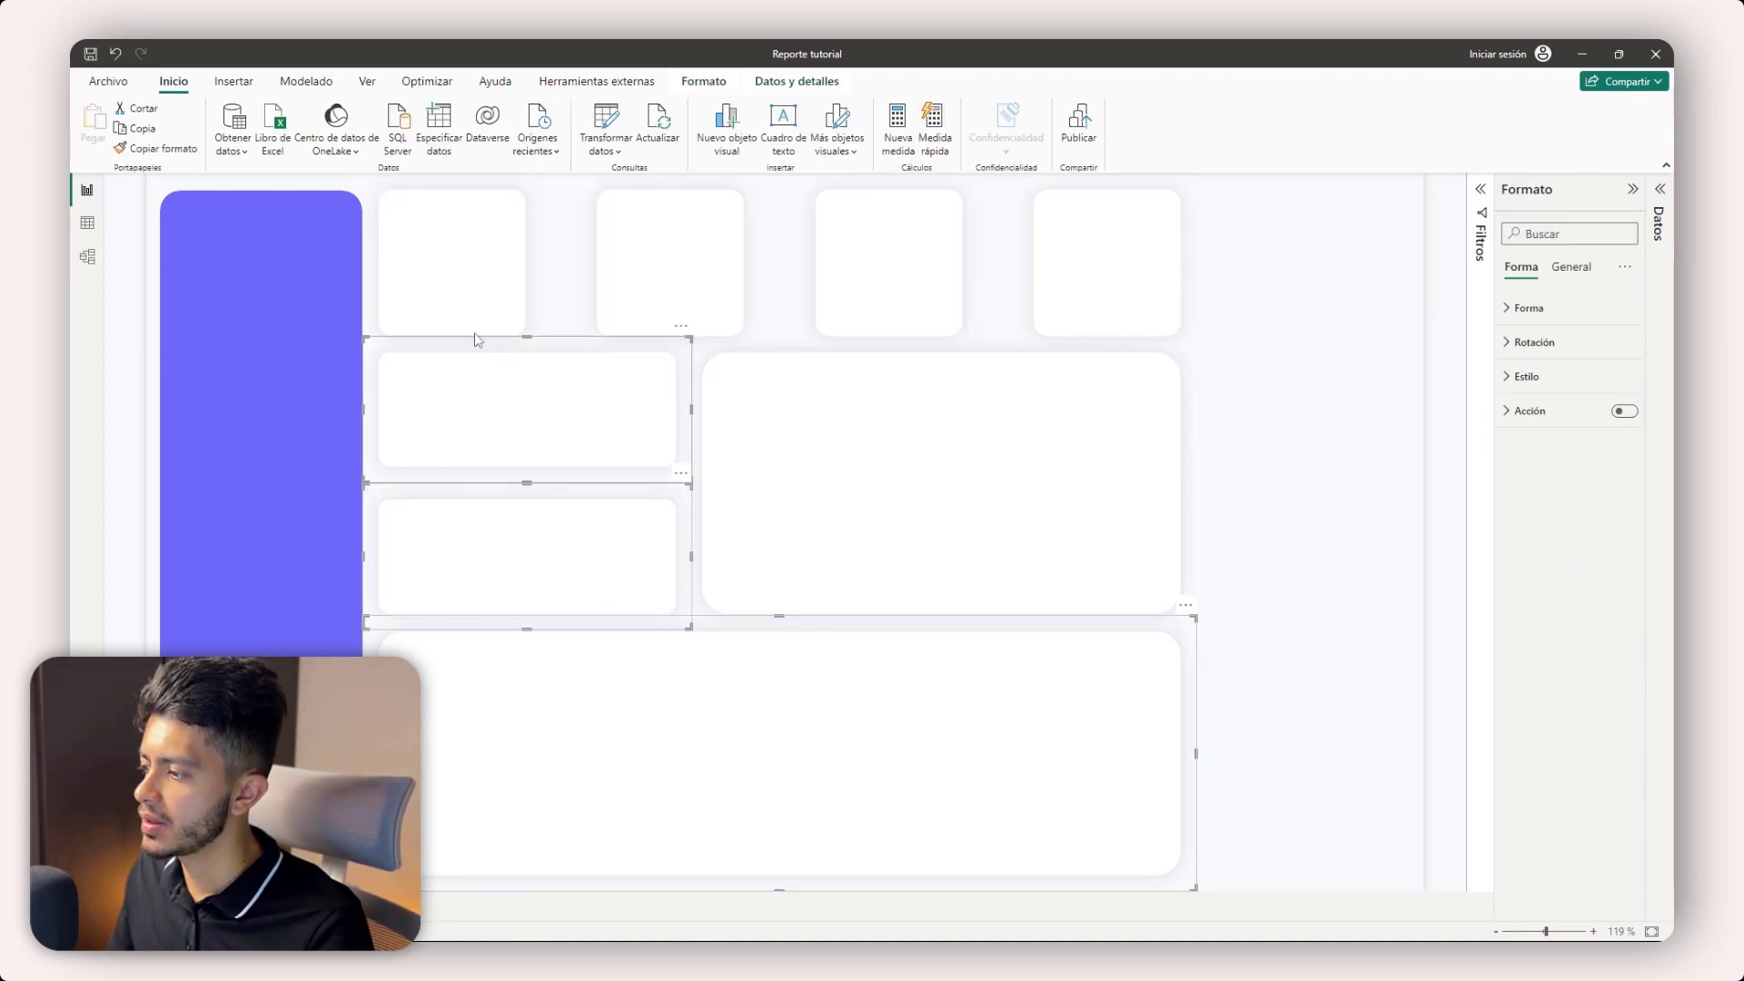
{"action": "left_click", "coordinate": [490, 318], "text": "ctrl"}
{"action": "left_click", "coordinate": [704, 81]}
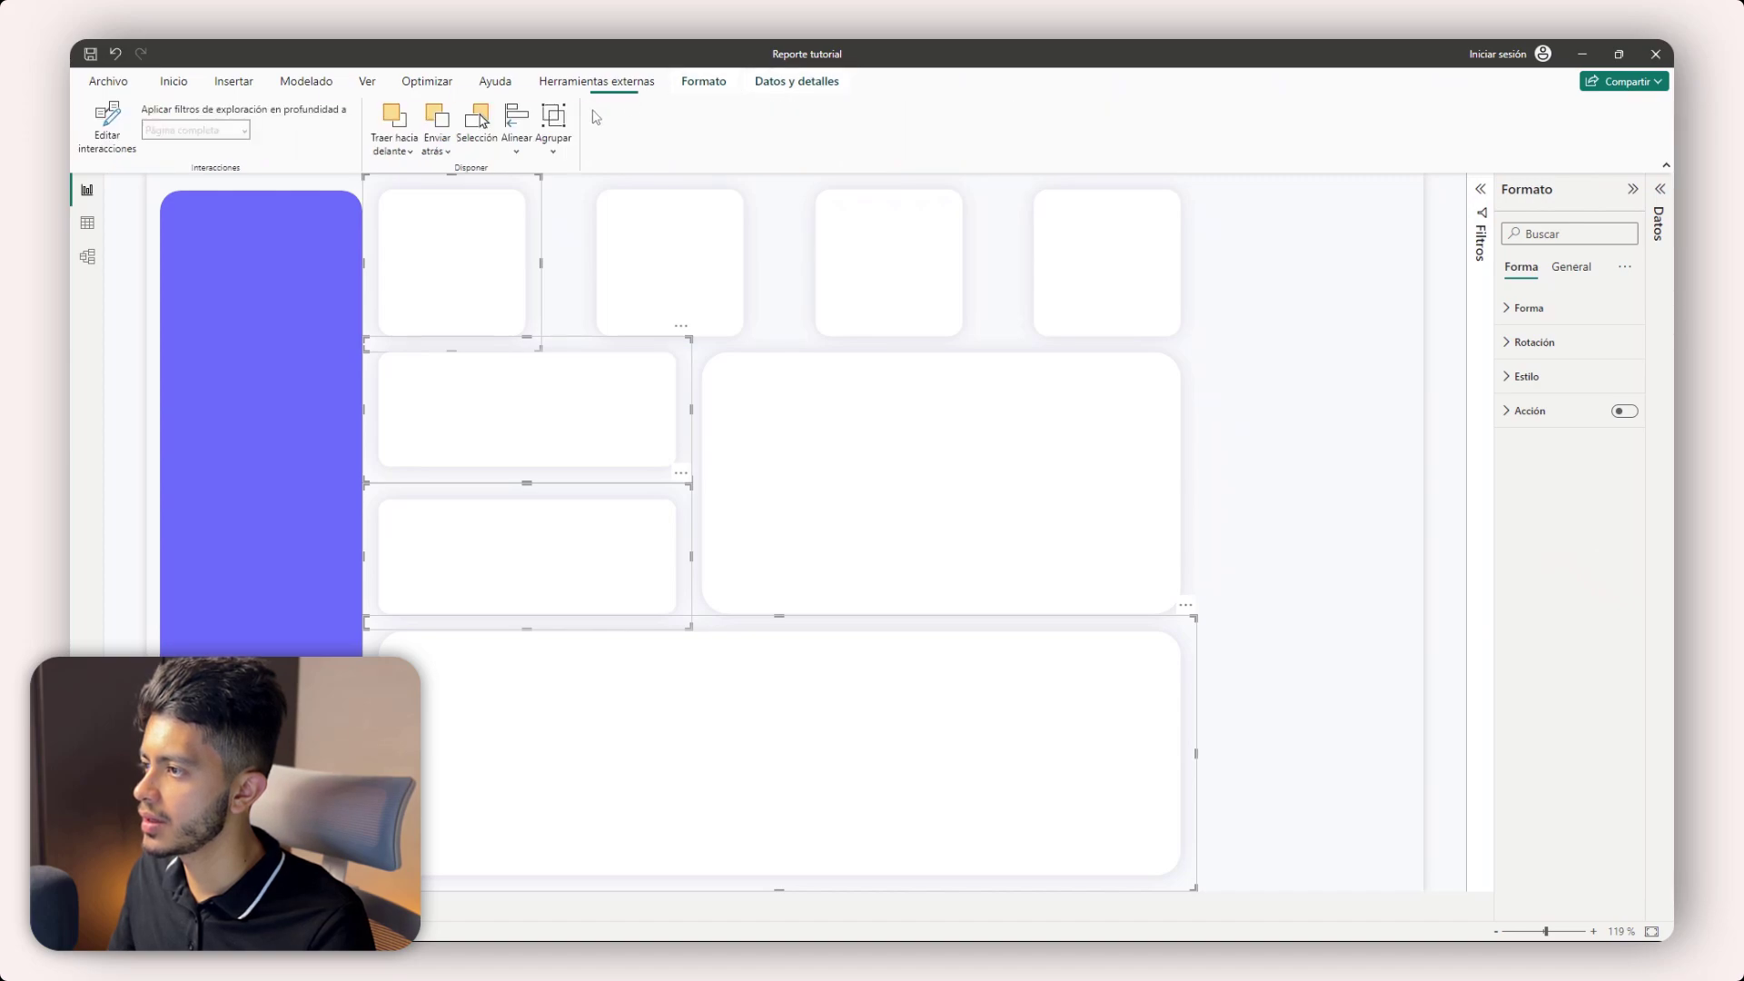
{"action": "left_click", "coordinate": [517, 125]}
{"action": "left_click", "coordinate": [536, 379]}
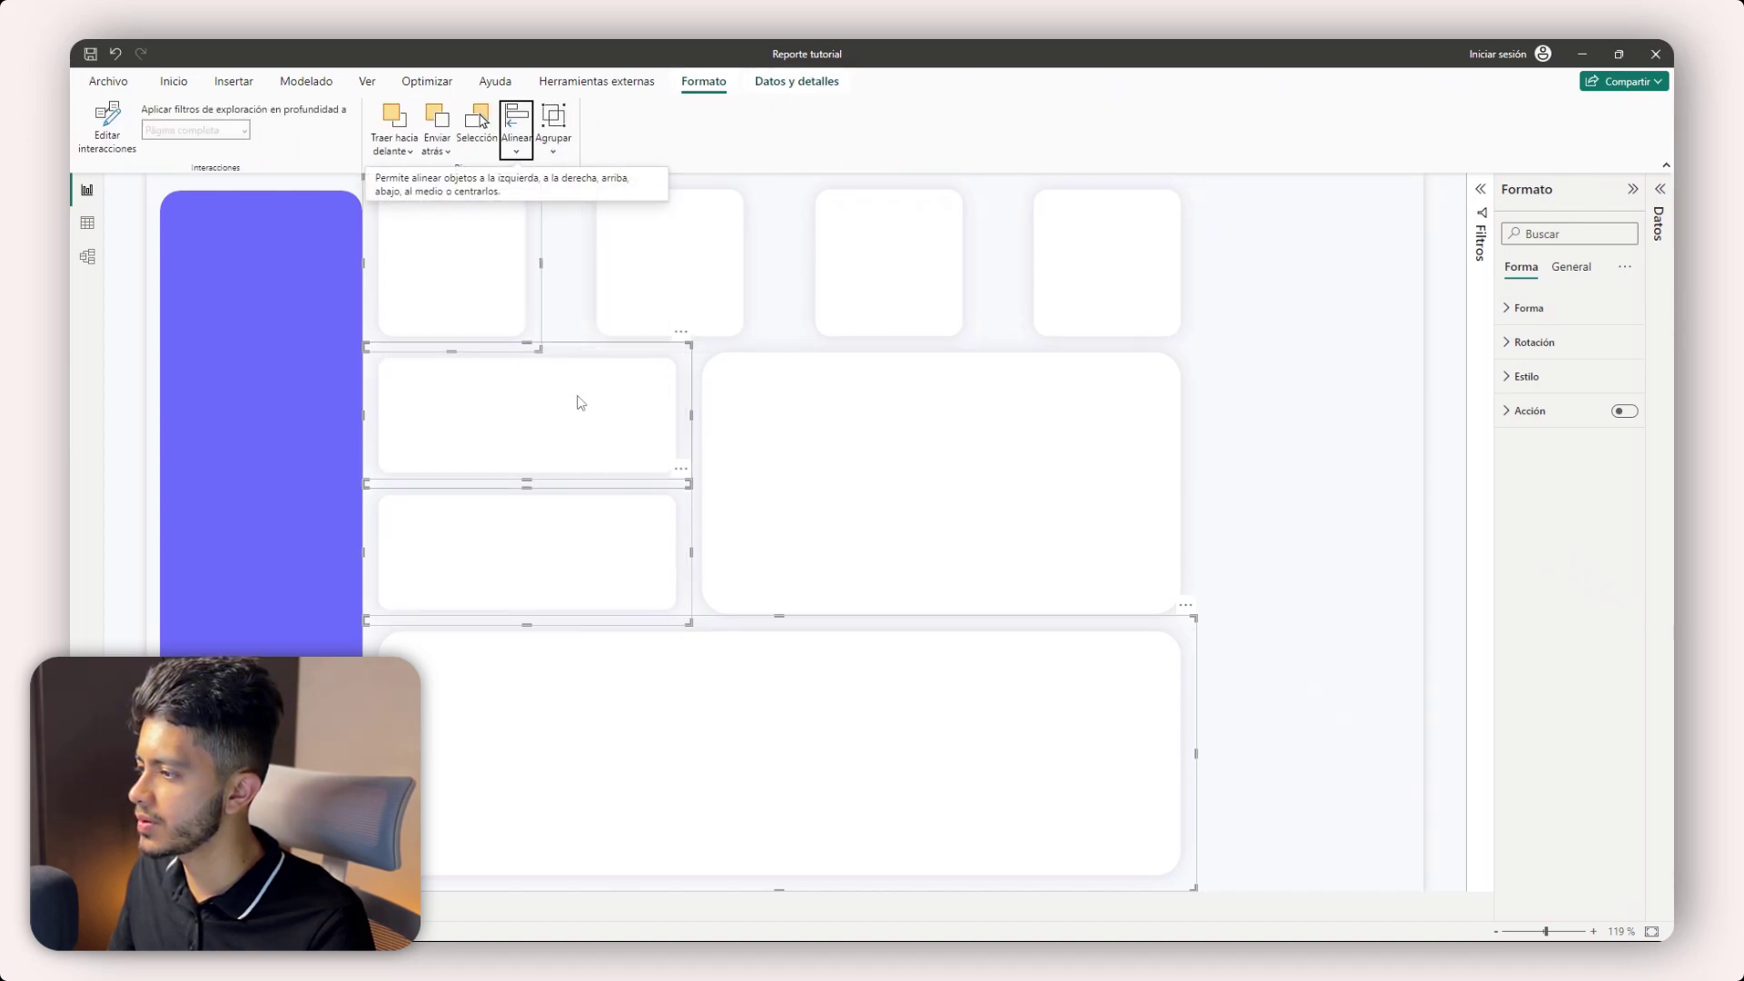
- Distribute the third upper card, the large card and the bottom card vertically
{"action": "left_click", "coordinate": [516, 126]}
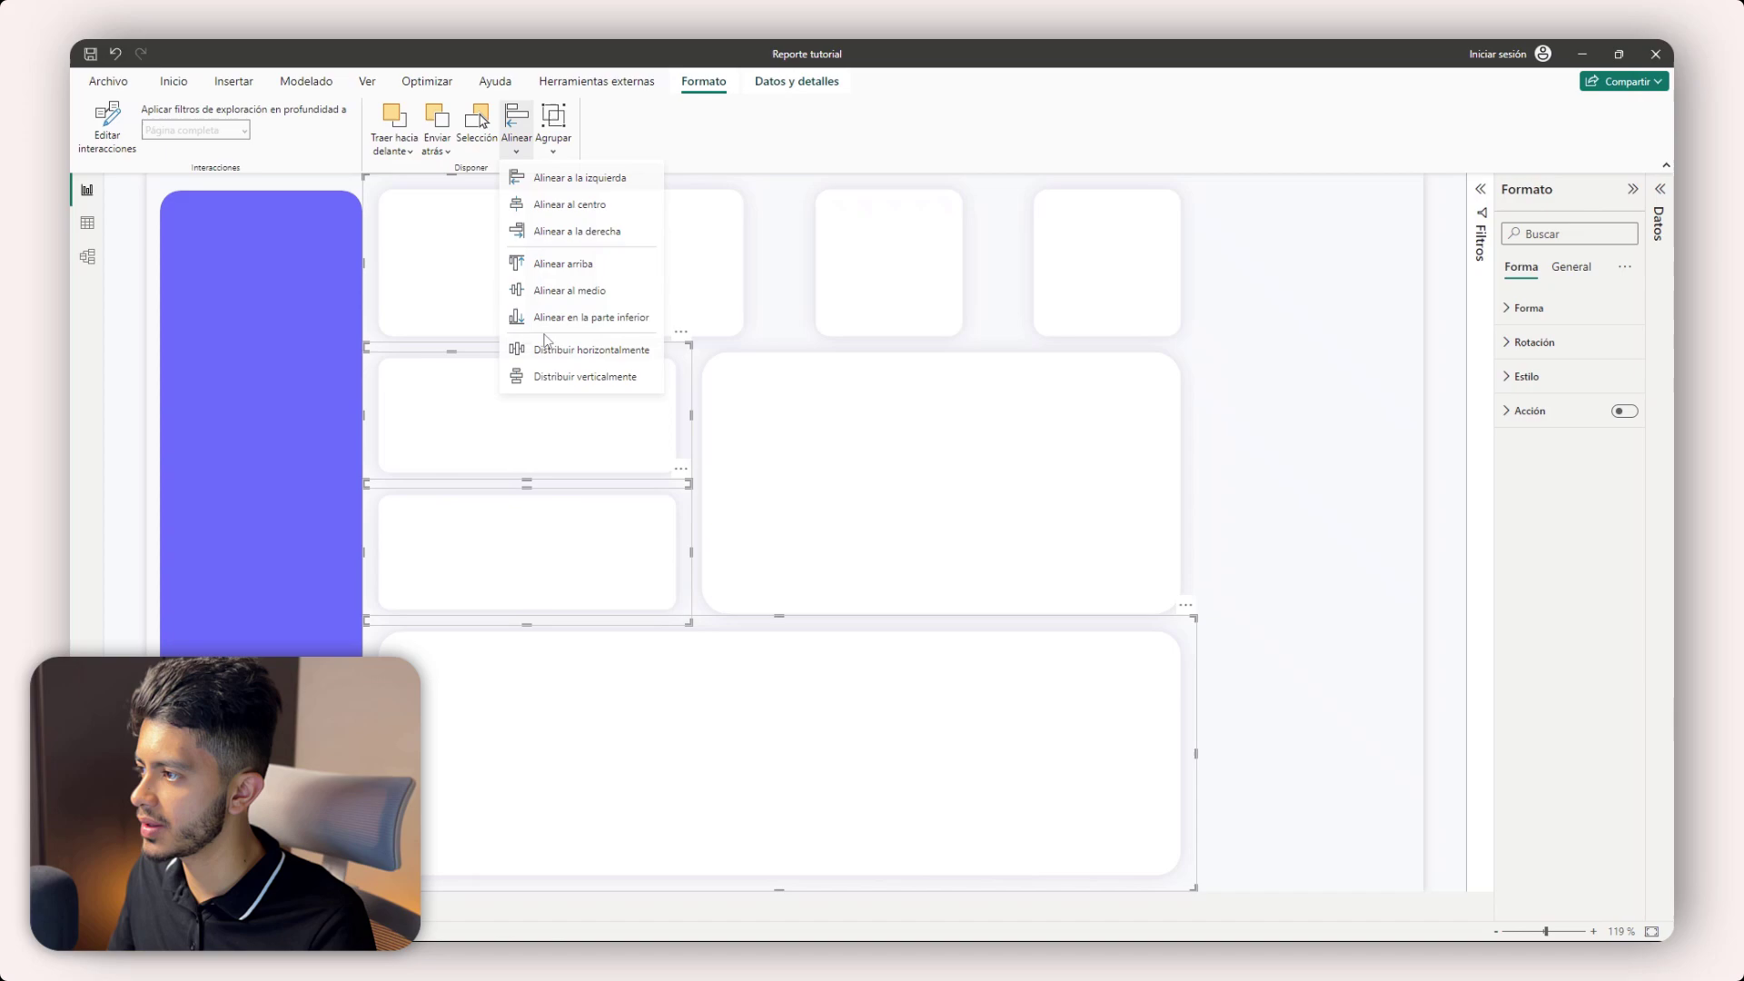
{"action": "left_click", "coordinate": [972, 536]}
{"action": "left_click", "coordinate": [960, 707], "text": "ctrl"}
{"action": "left_click", "coordinate": [876, 261], "text": "ctrl"}
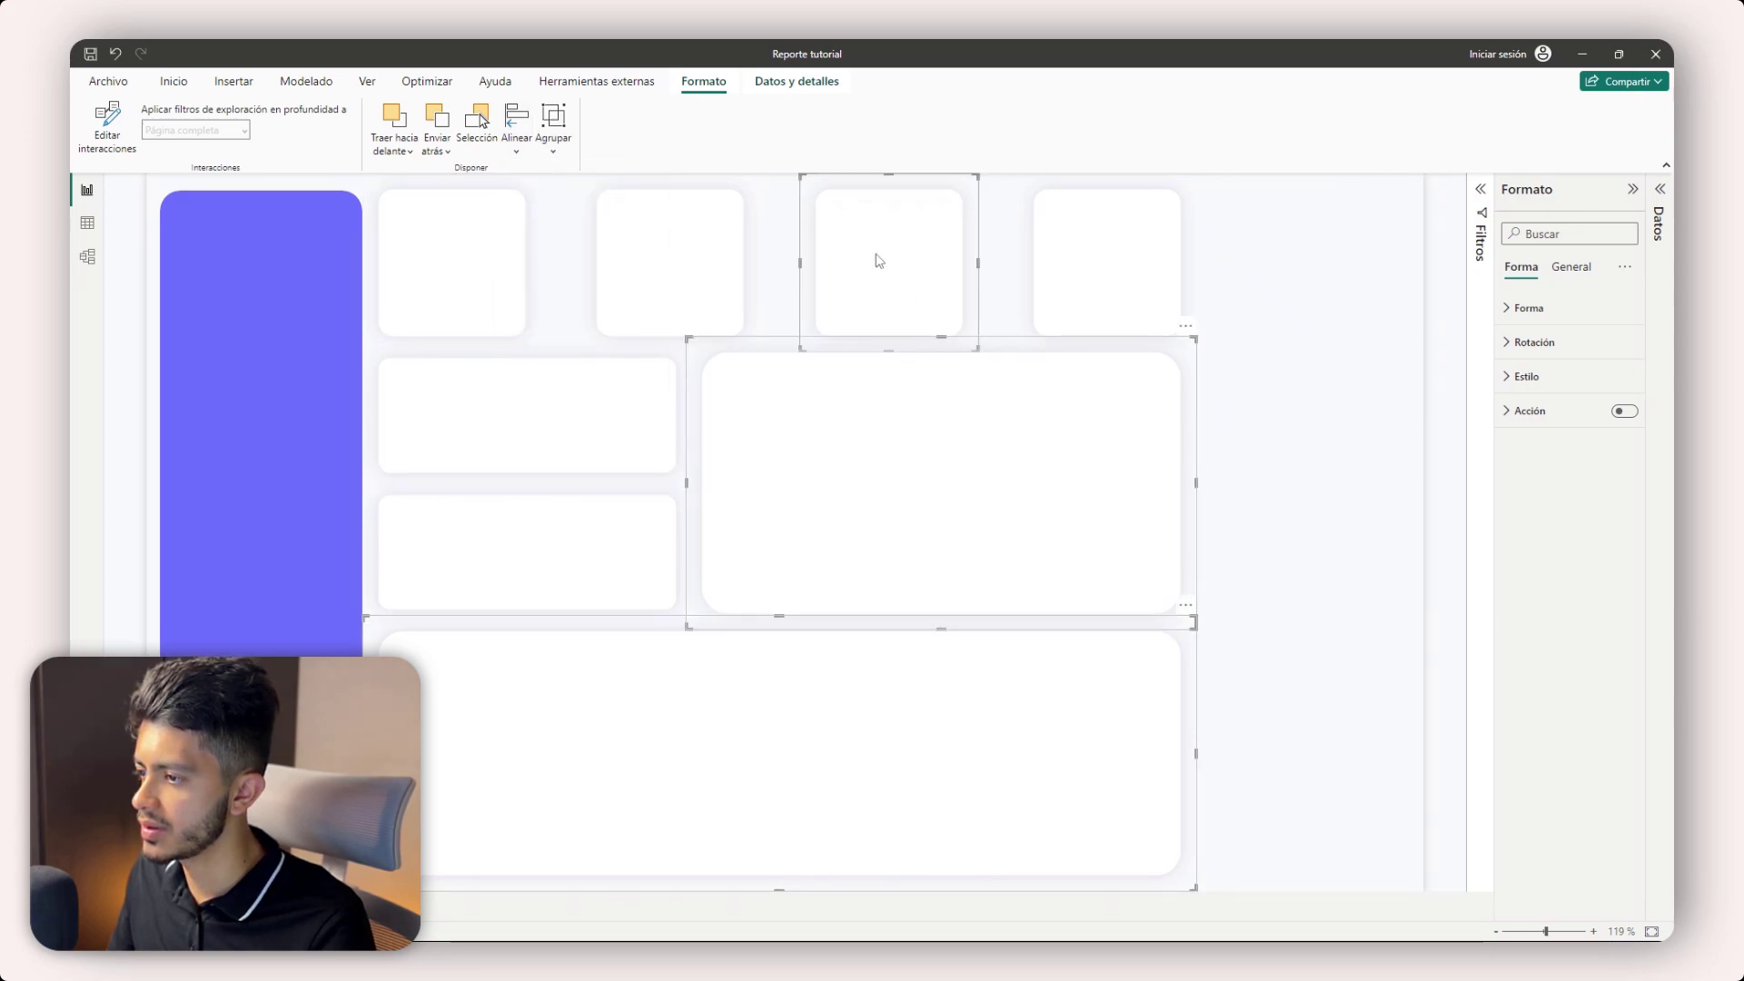
{"action": "left_click", "coordinate": [516, 124]}
{"action": "left_click", "coordinate": [550, 379]}
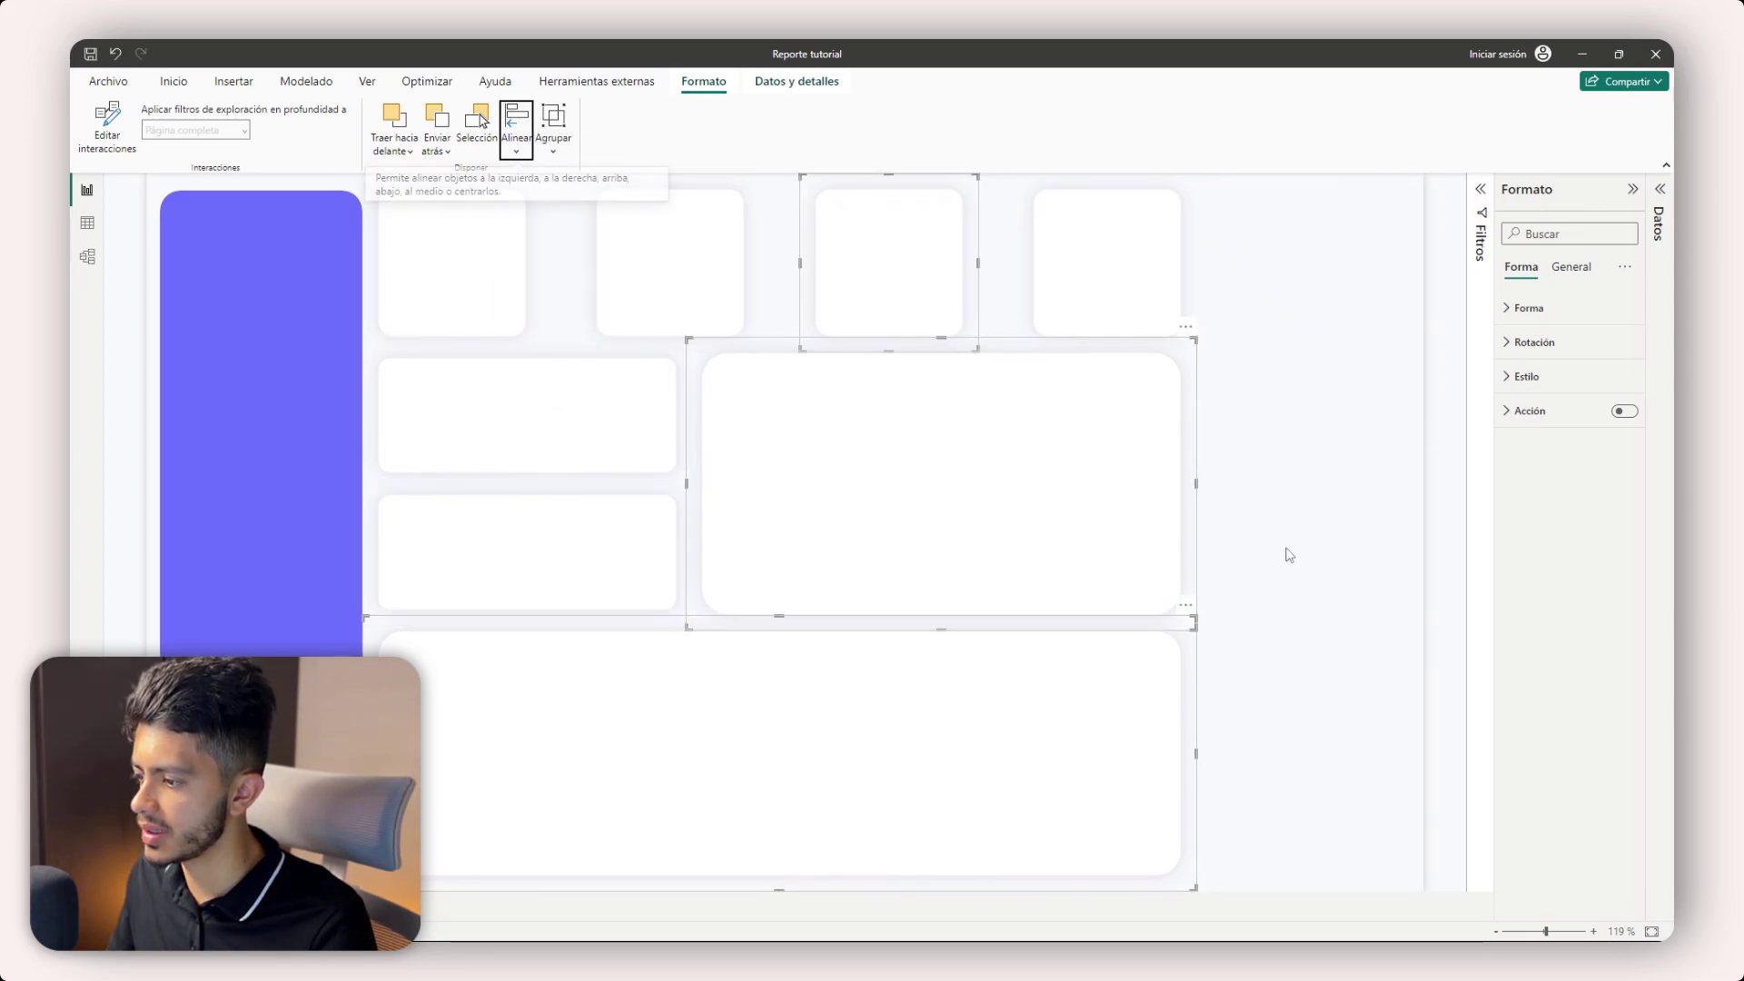
{"action": "left_click", "coordinate": [1256, 635]}
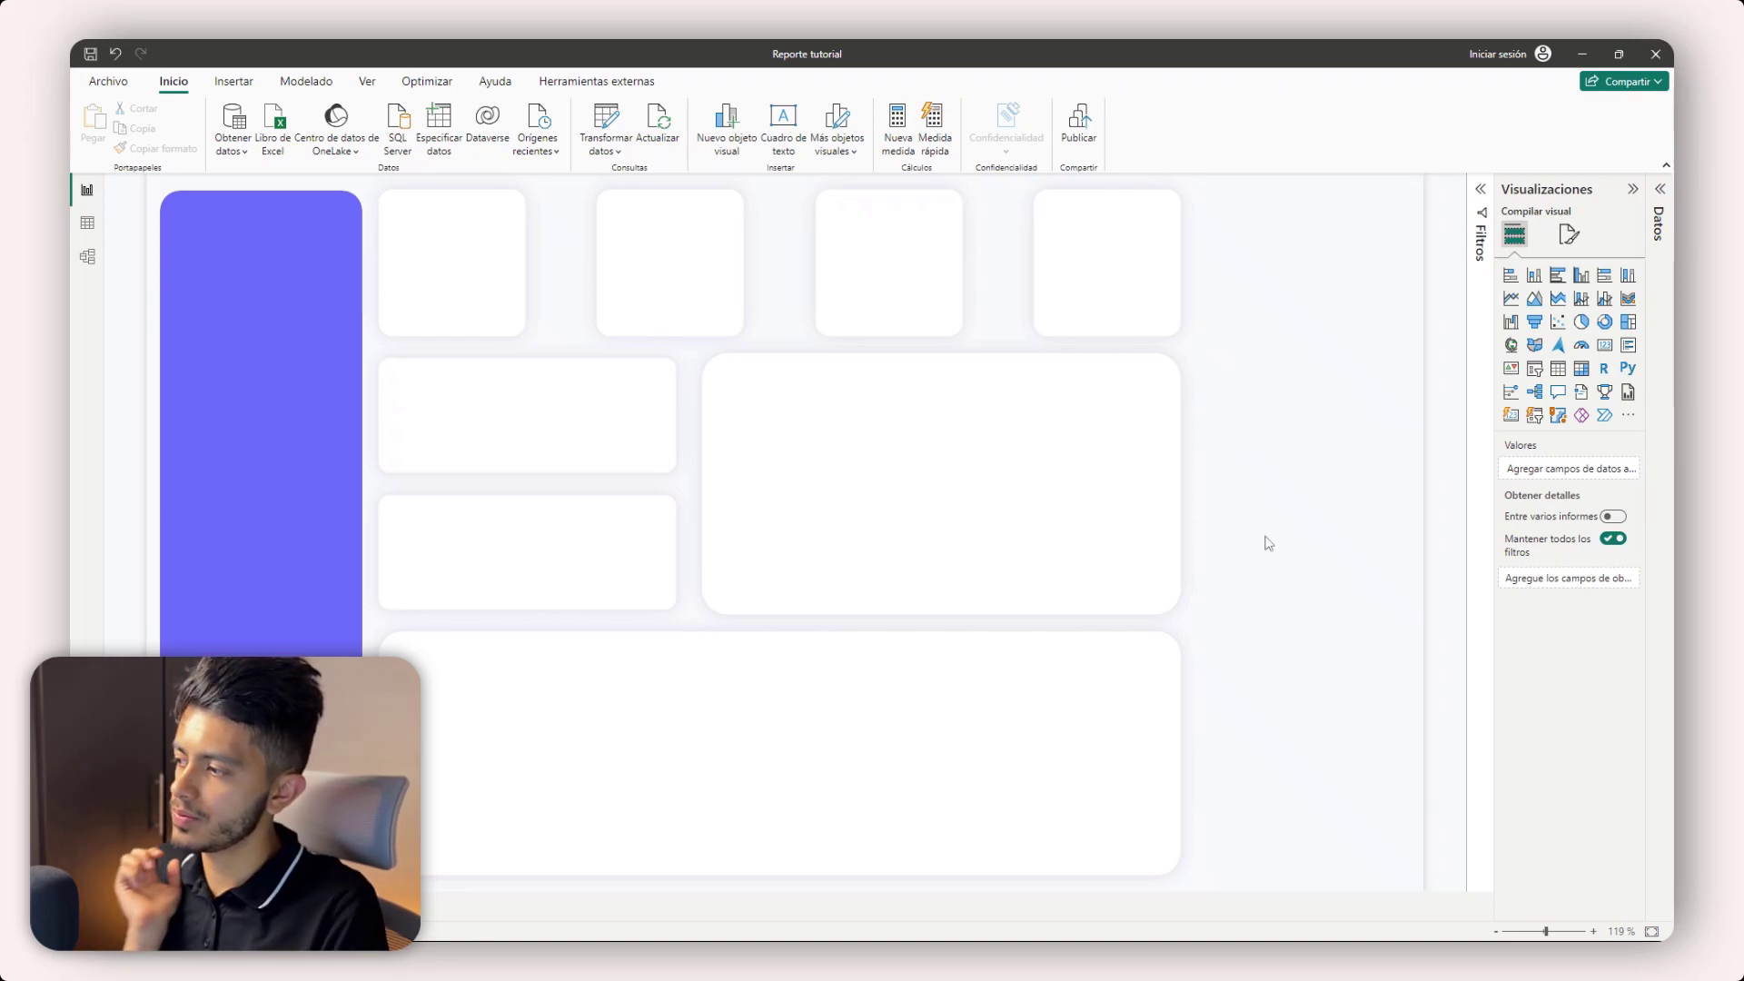
- Duplicate the purple sidebar beside the cards at the opposite page edge and widen the copy toward the page margin
{"action": "left_click", "coordinate": [280, 396]}
{"action": "key", "text": "ctrl+c"}
{"action": "key", "text": "ctrl+v"}
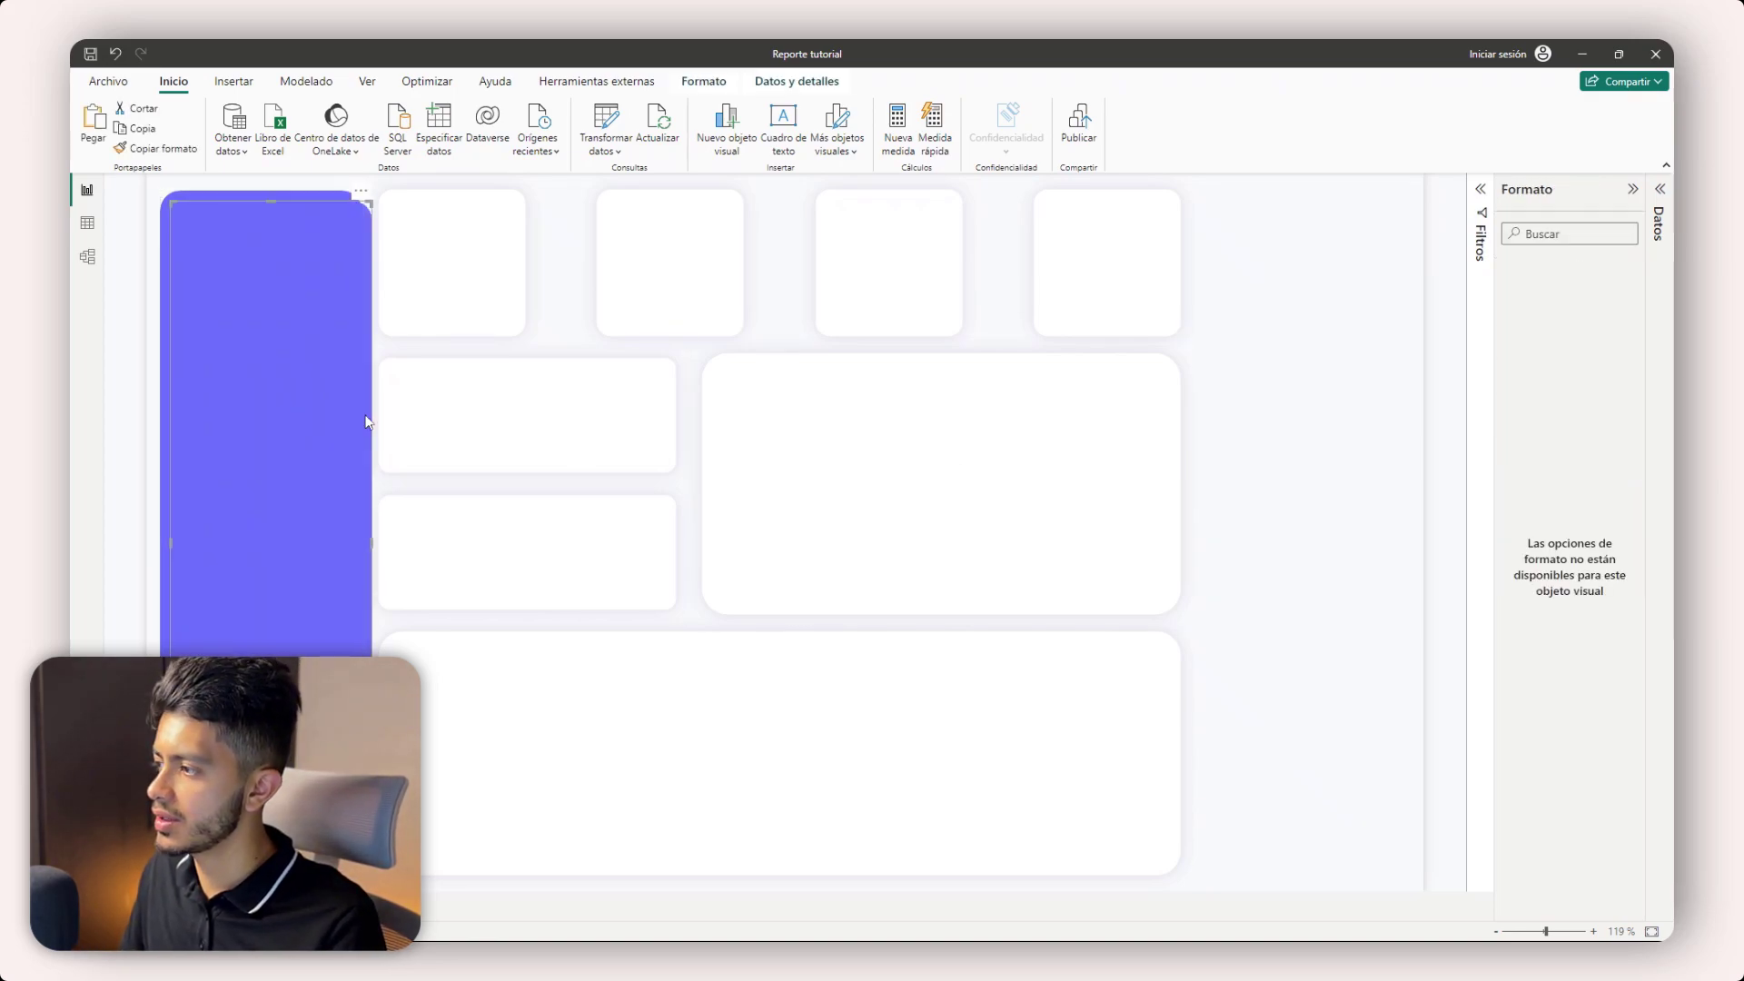
{"action": "left_click_drag", "start_coordinate": [368, 422], "coordinate": [1308, 413]}
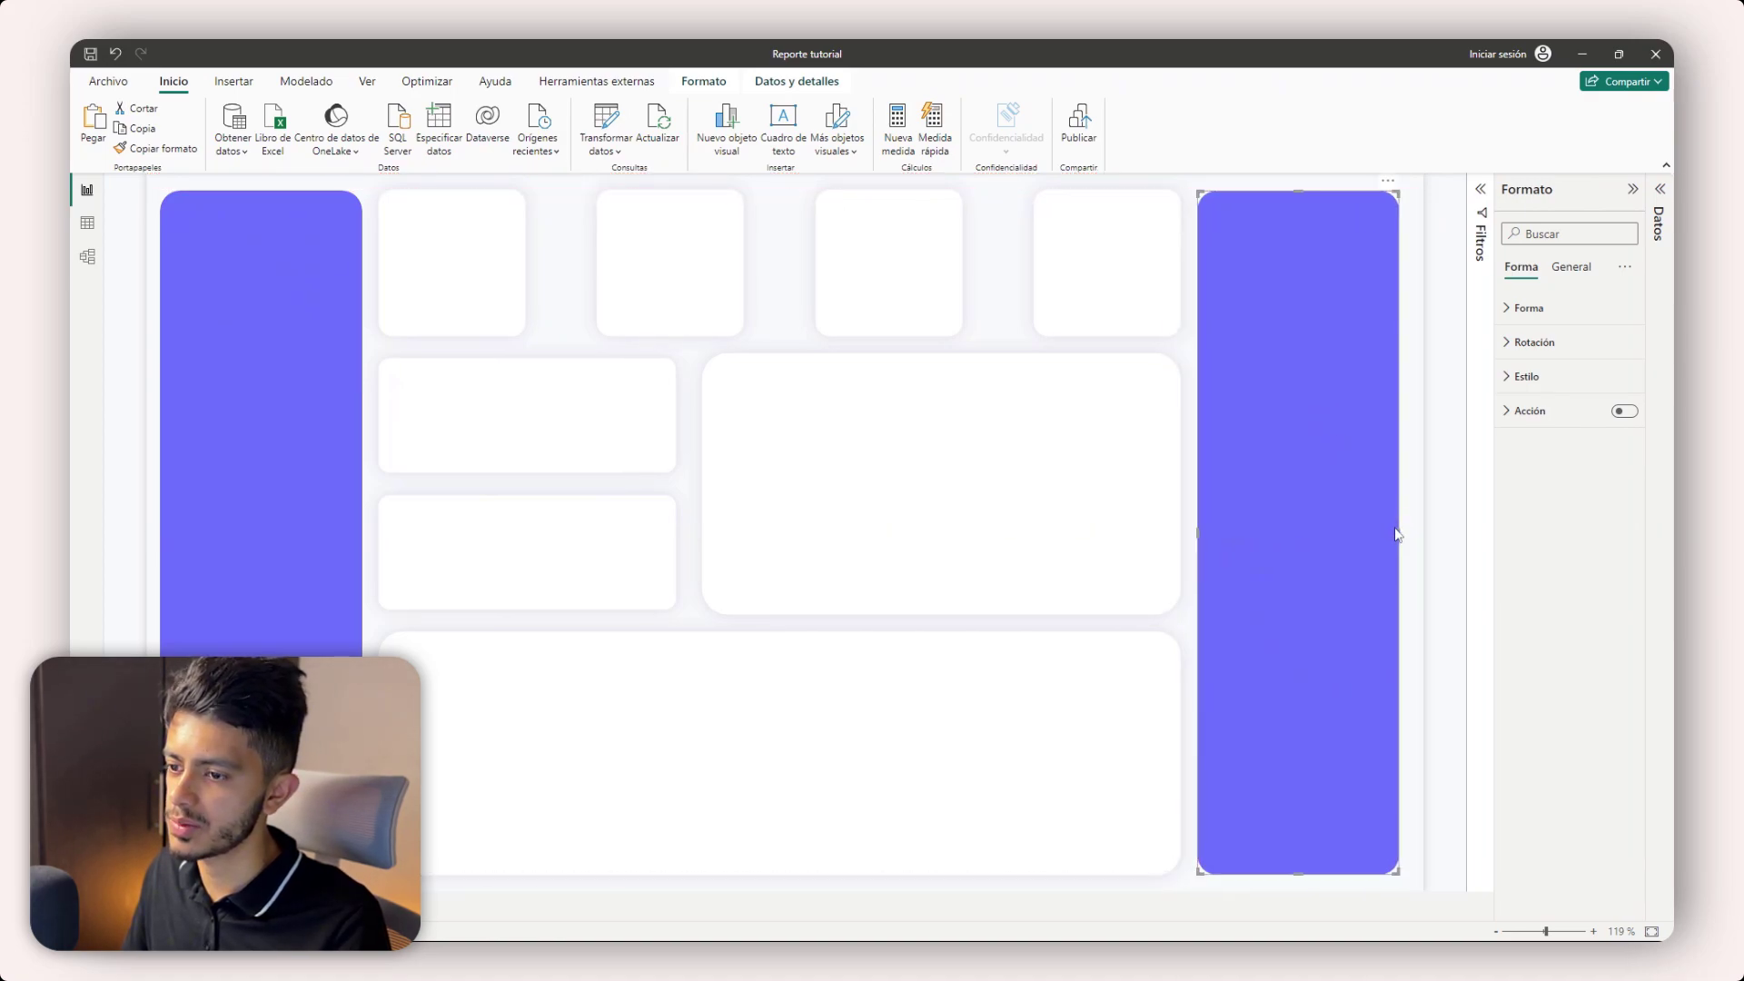
{"action": "left_click_drag", "start_coordinate": [1397, 535], "coordinate": [1414, 535]}
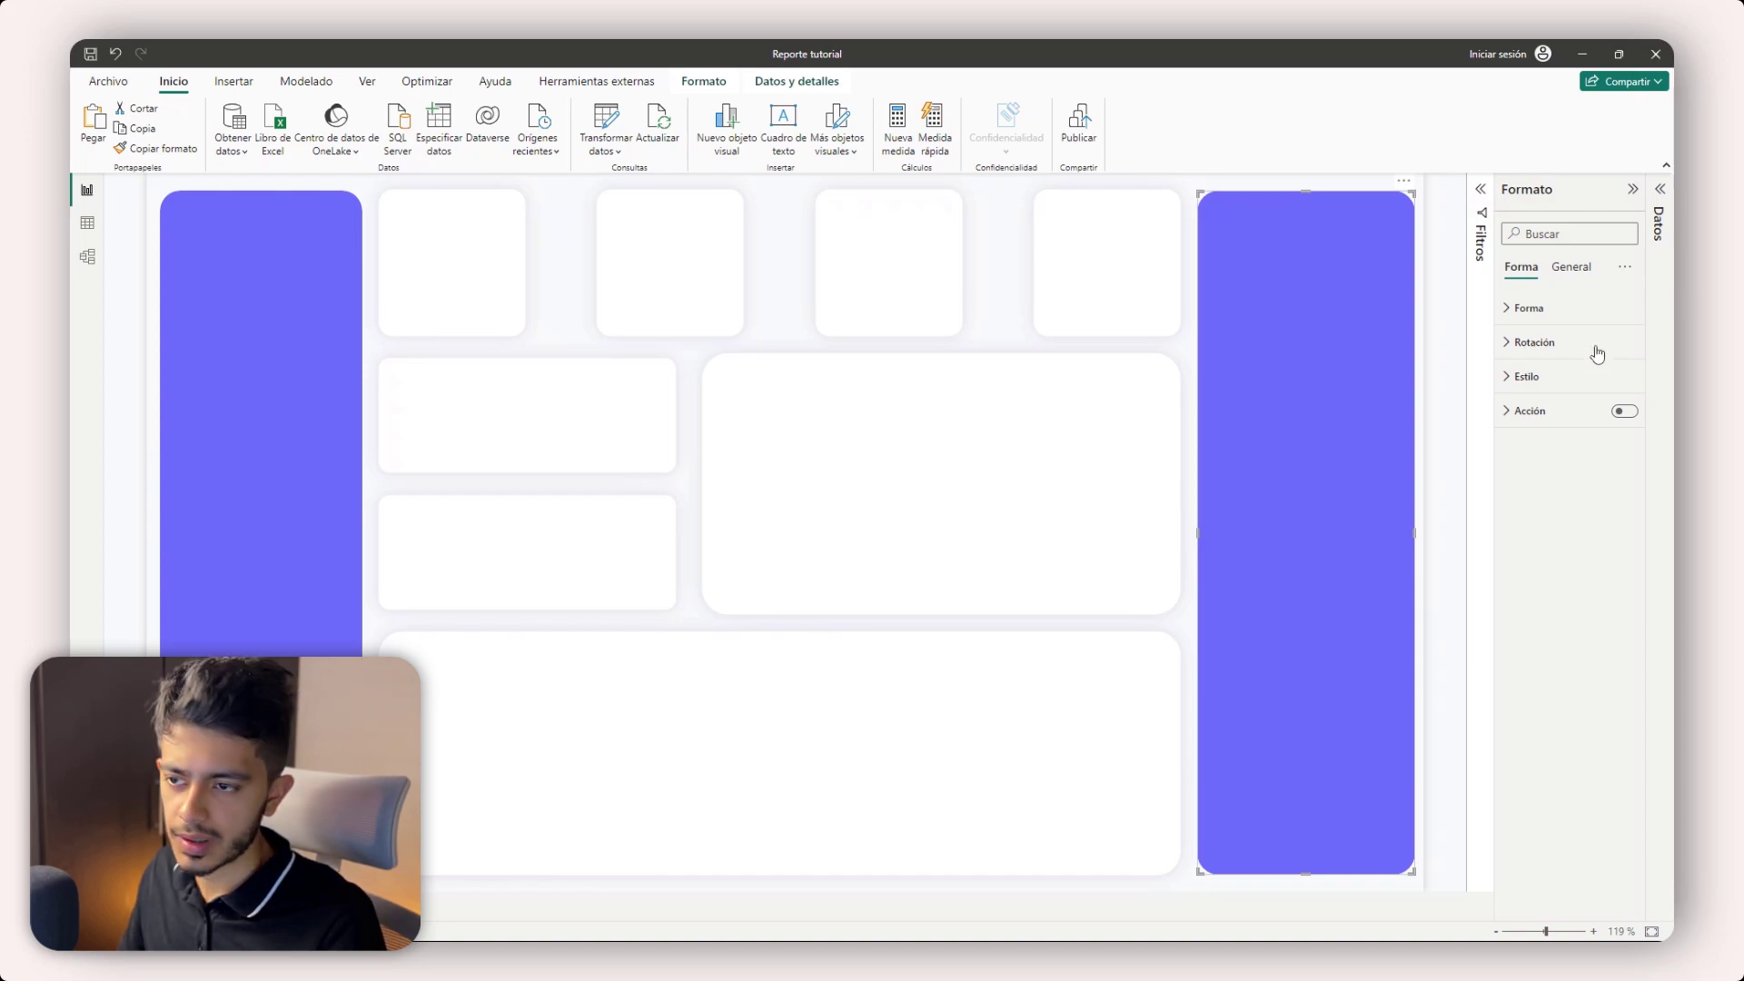
- Change the duplicated sidebar's fill color to a very light lavender
{"action": "left_click", "coordinate": [1528, 307]}
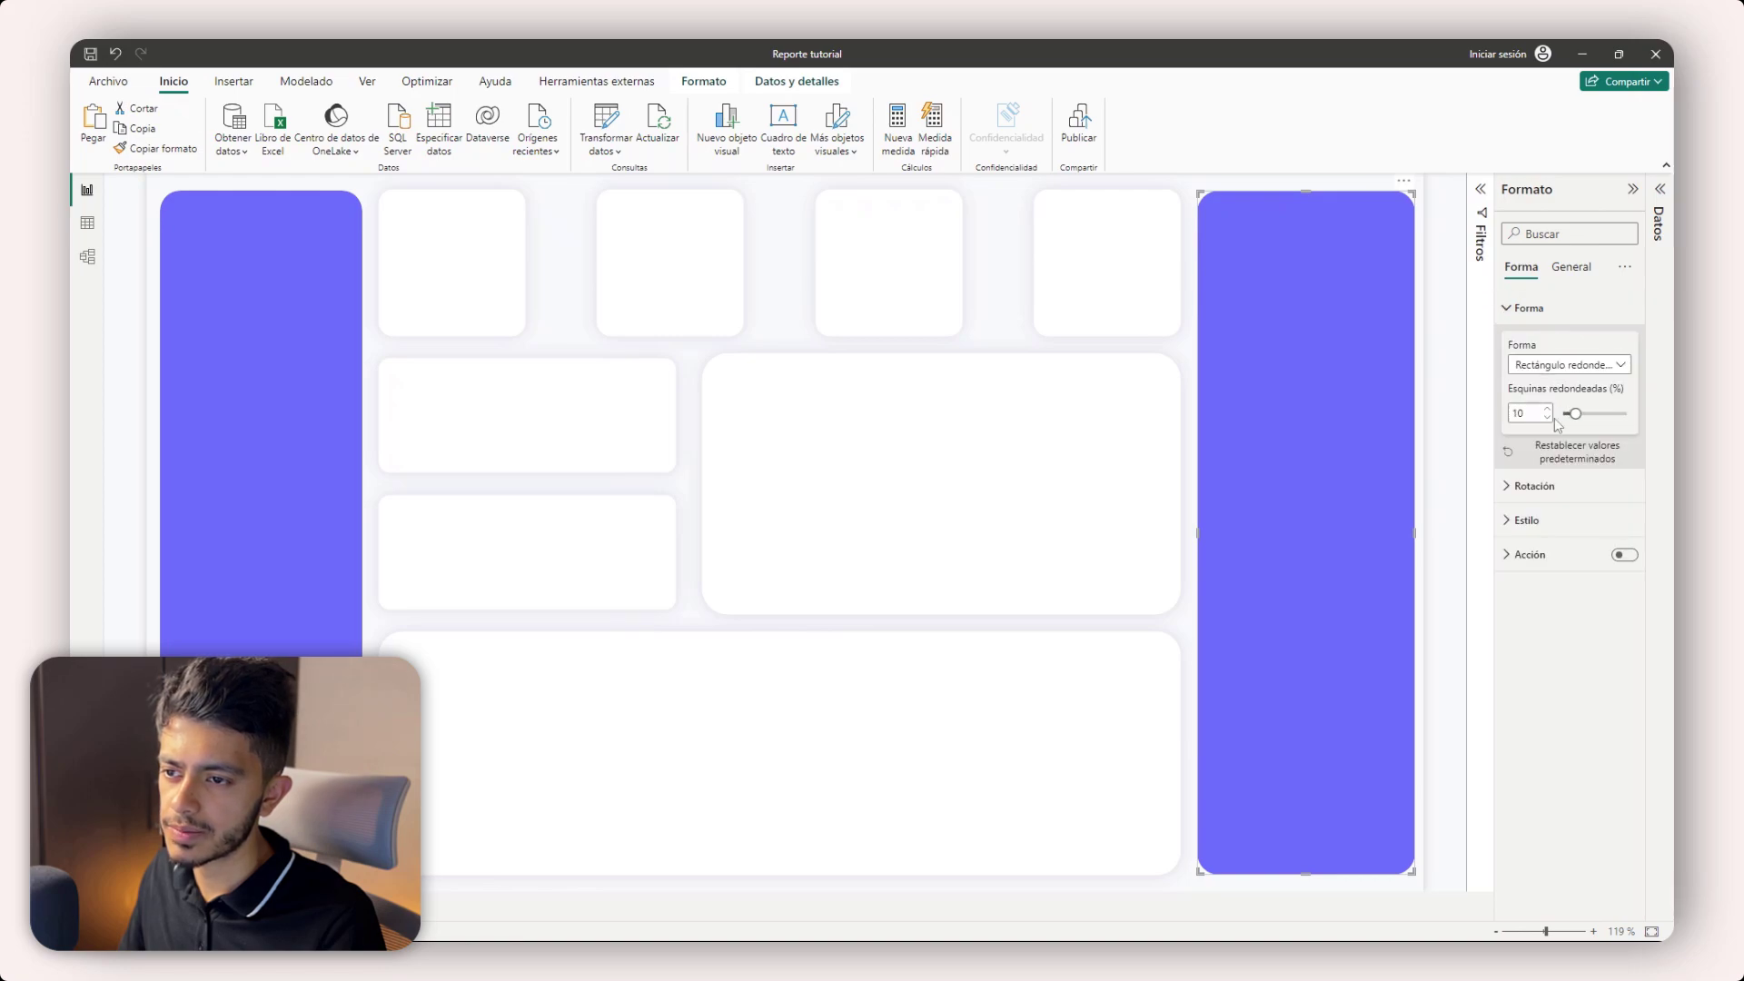
{"action": "left_click", "coordinate": [1527, 519]}
{"action": "left_click", "coordinate": [1533, 603]}
{"action": "left_click", "coordinate": [1472, 889]}
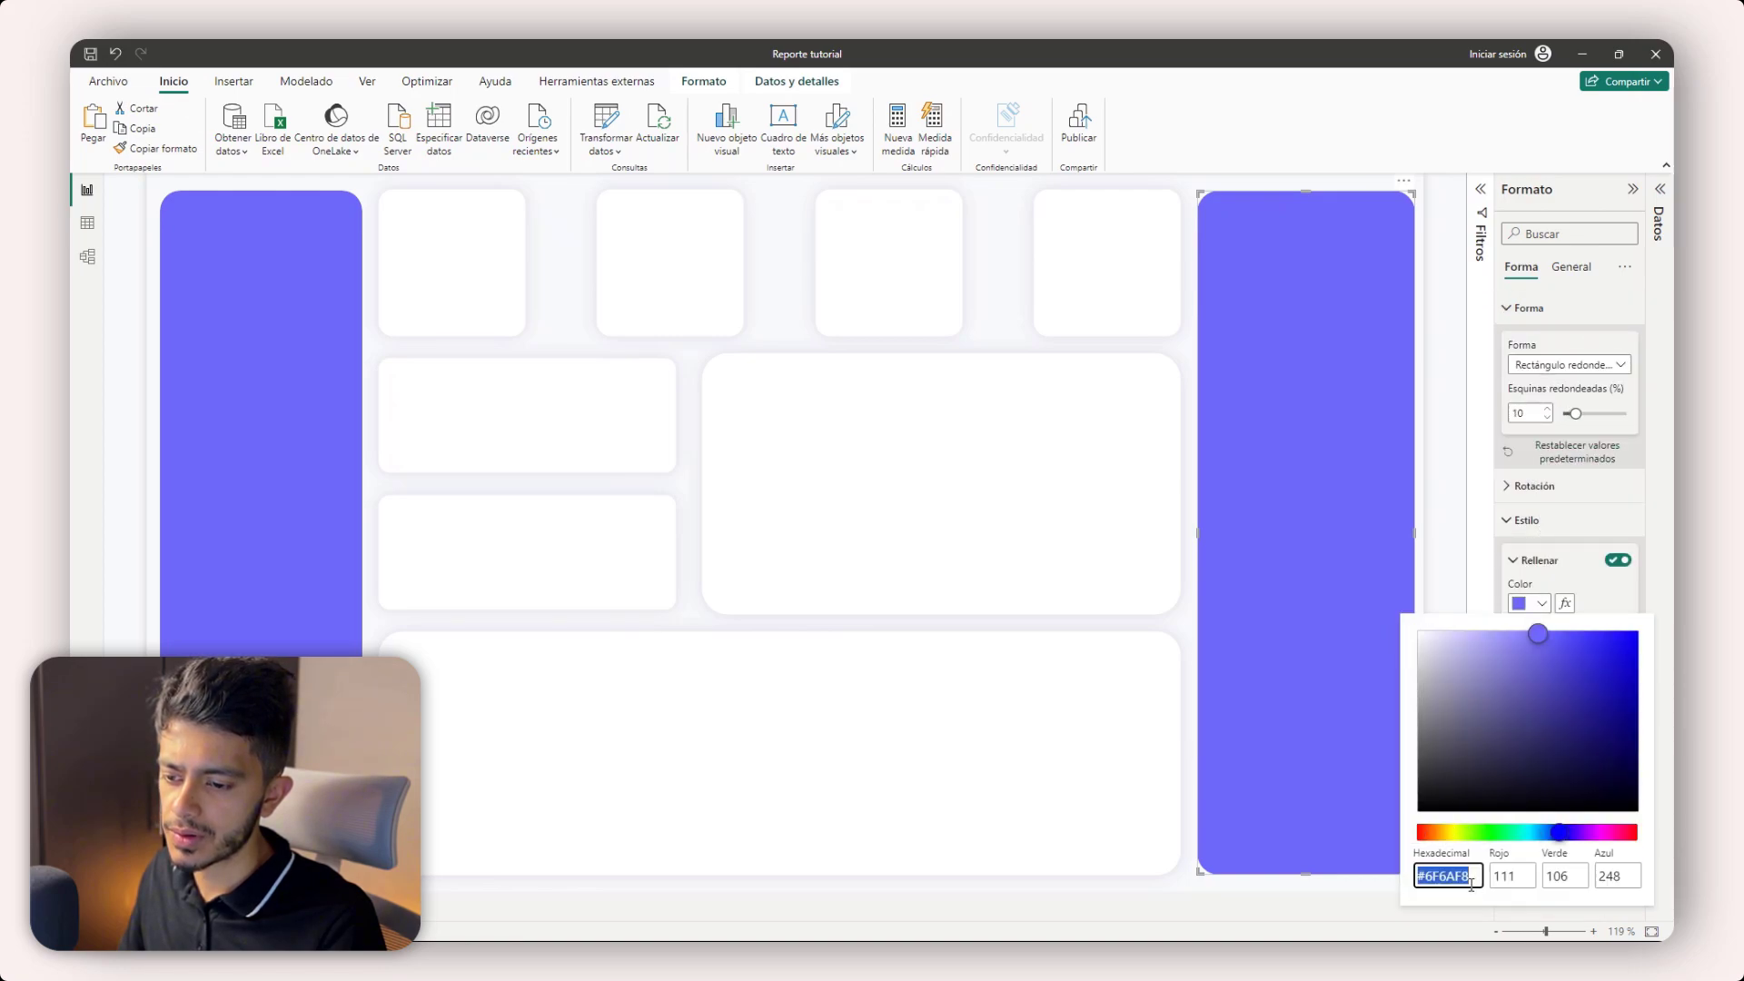
{"action": "left_click", "coordinate": [1457, 668]}
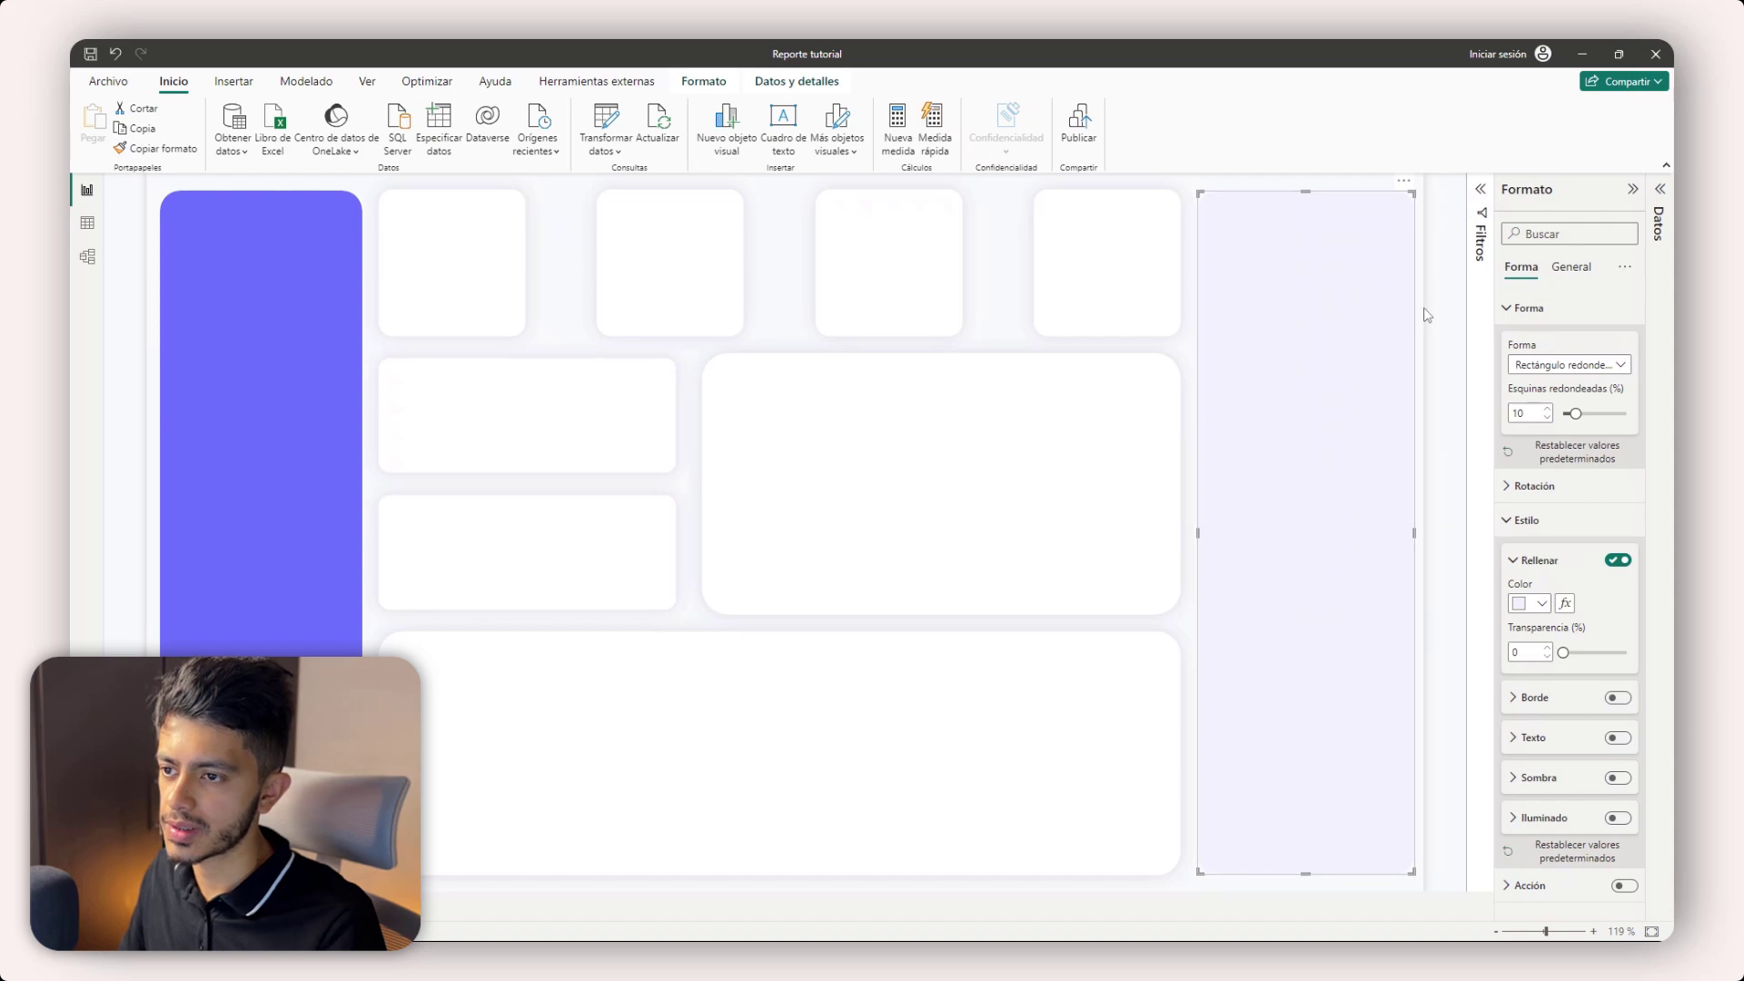
{"action": "key", "text": "Escape"}
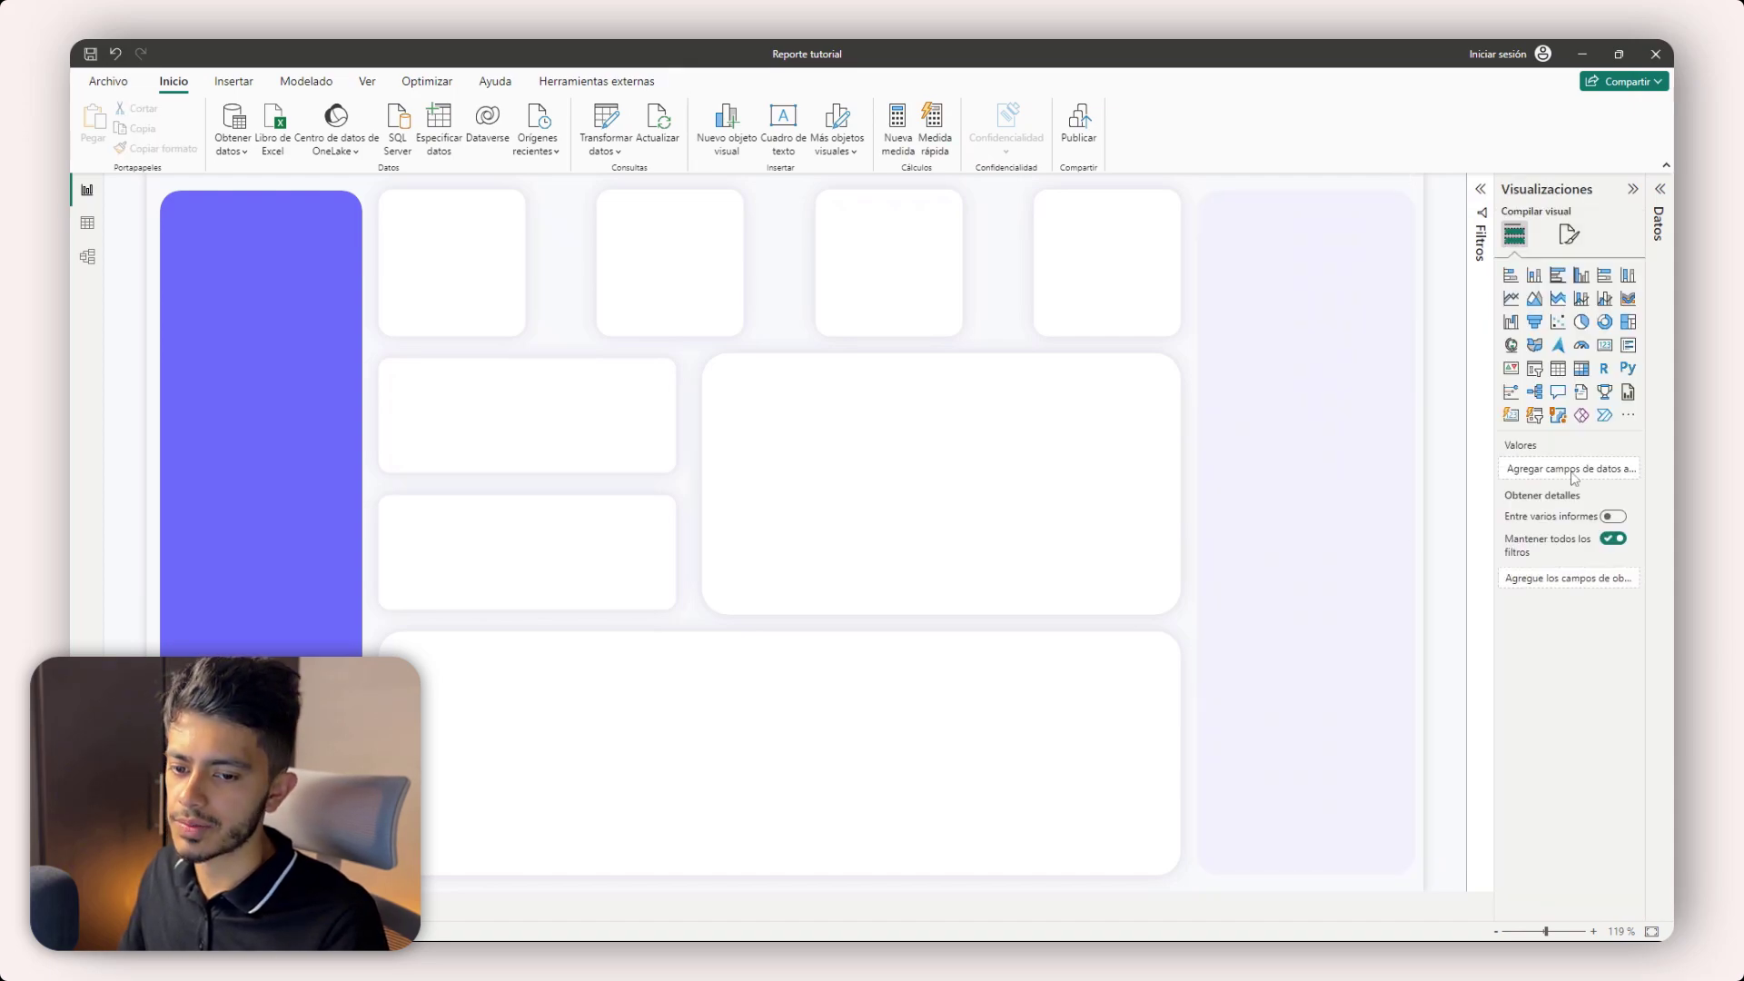
{"action": "left_click", "coordinate": [1632, 188]}
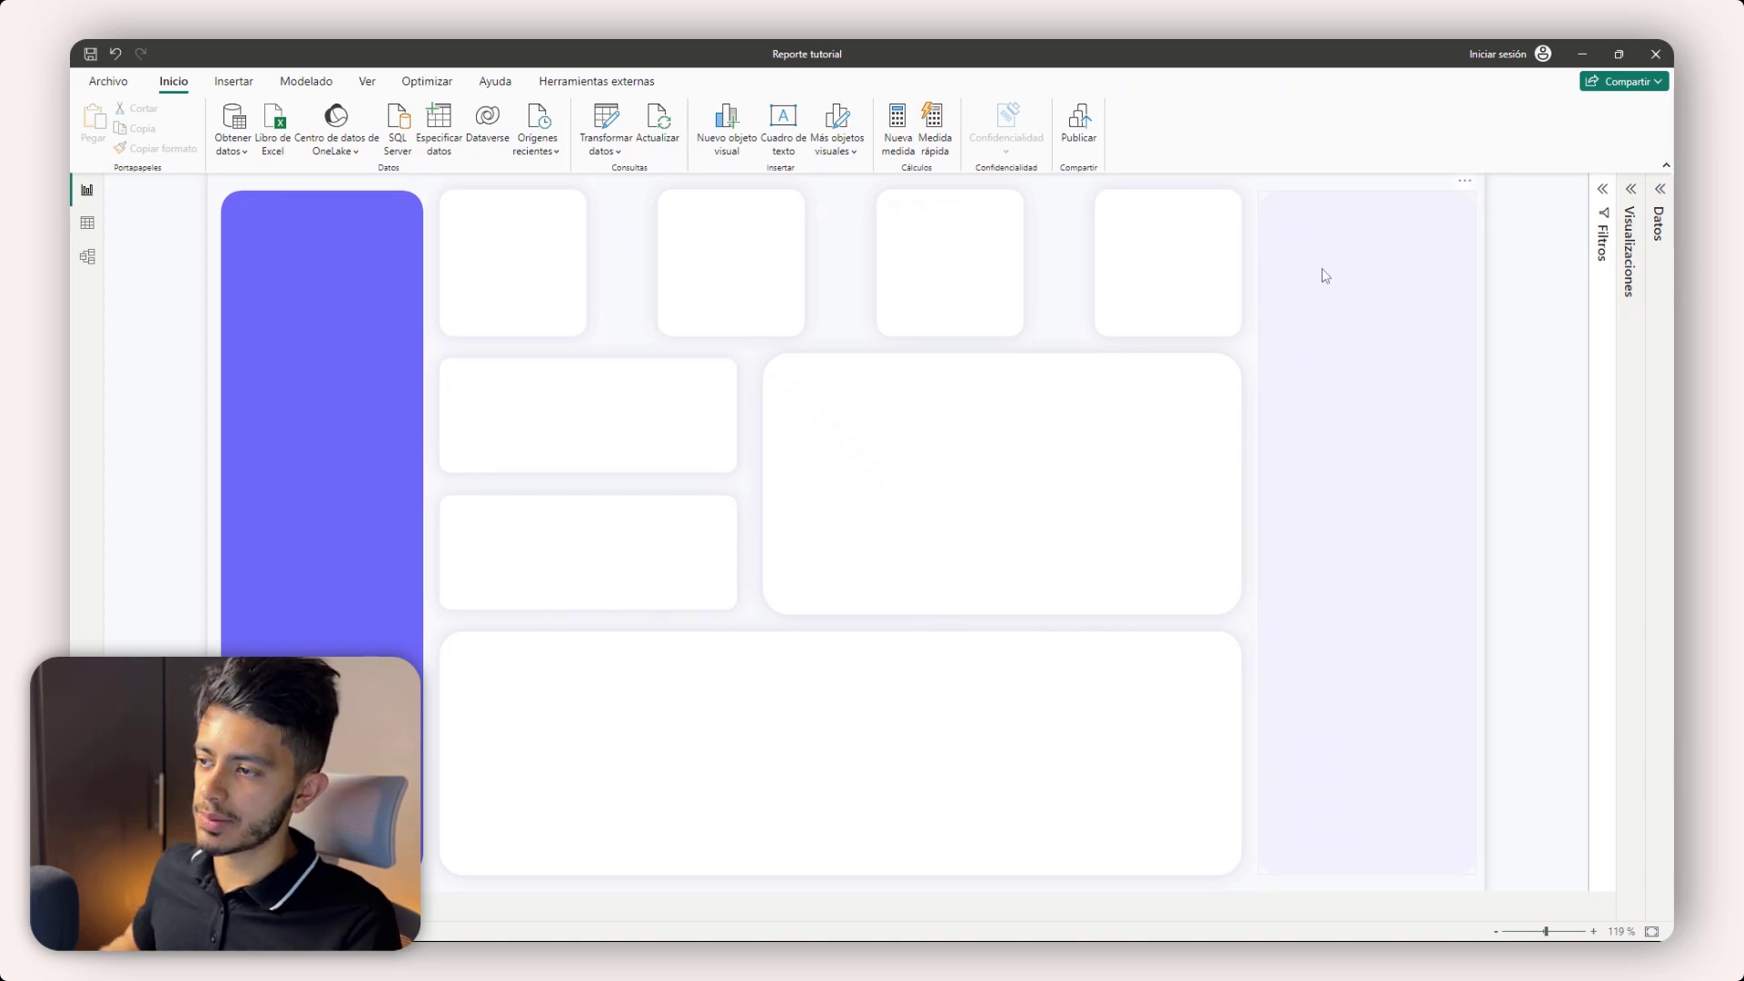
{"action": "left_click", "coordinate": [1633, 196]}
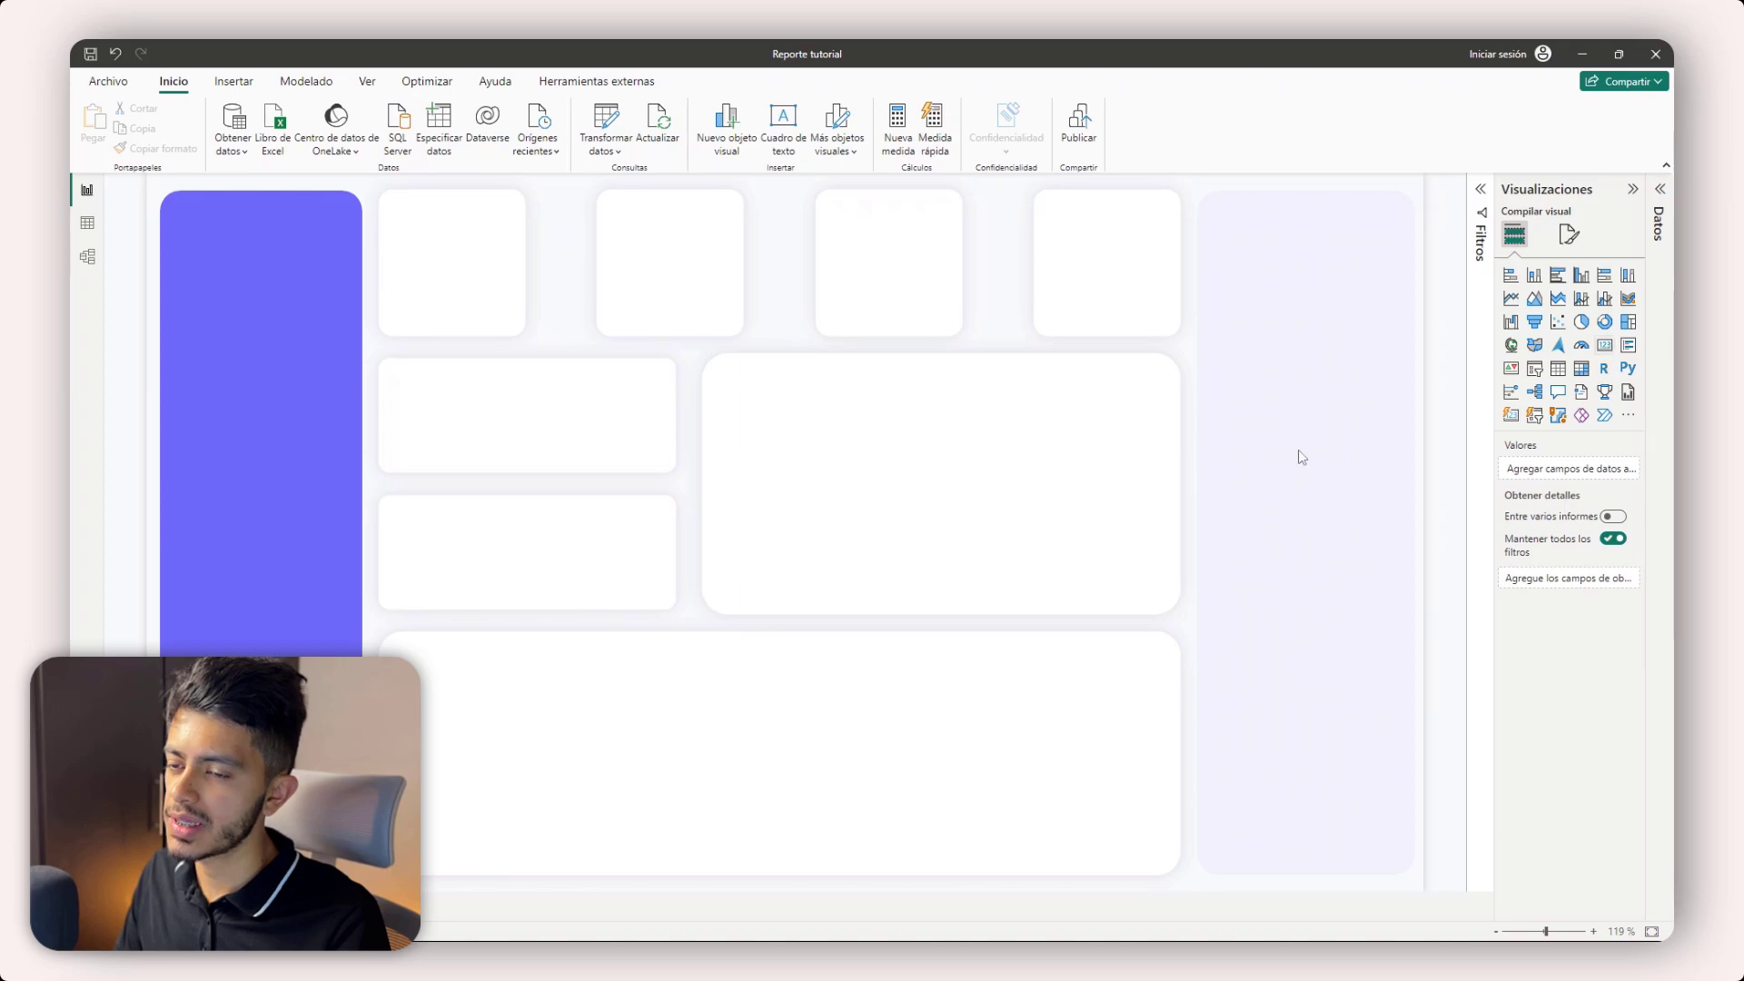
{"action": "left_click_drag", "start_coordinate": [414, 471], "coordinate": [553, 405]}
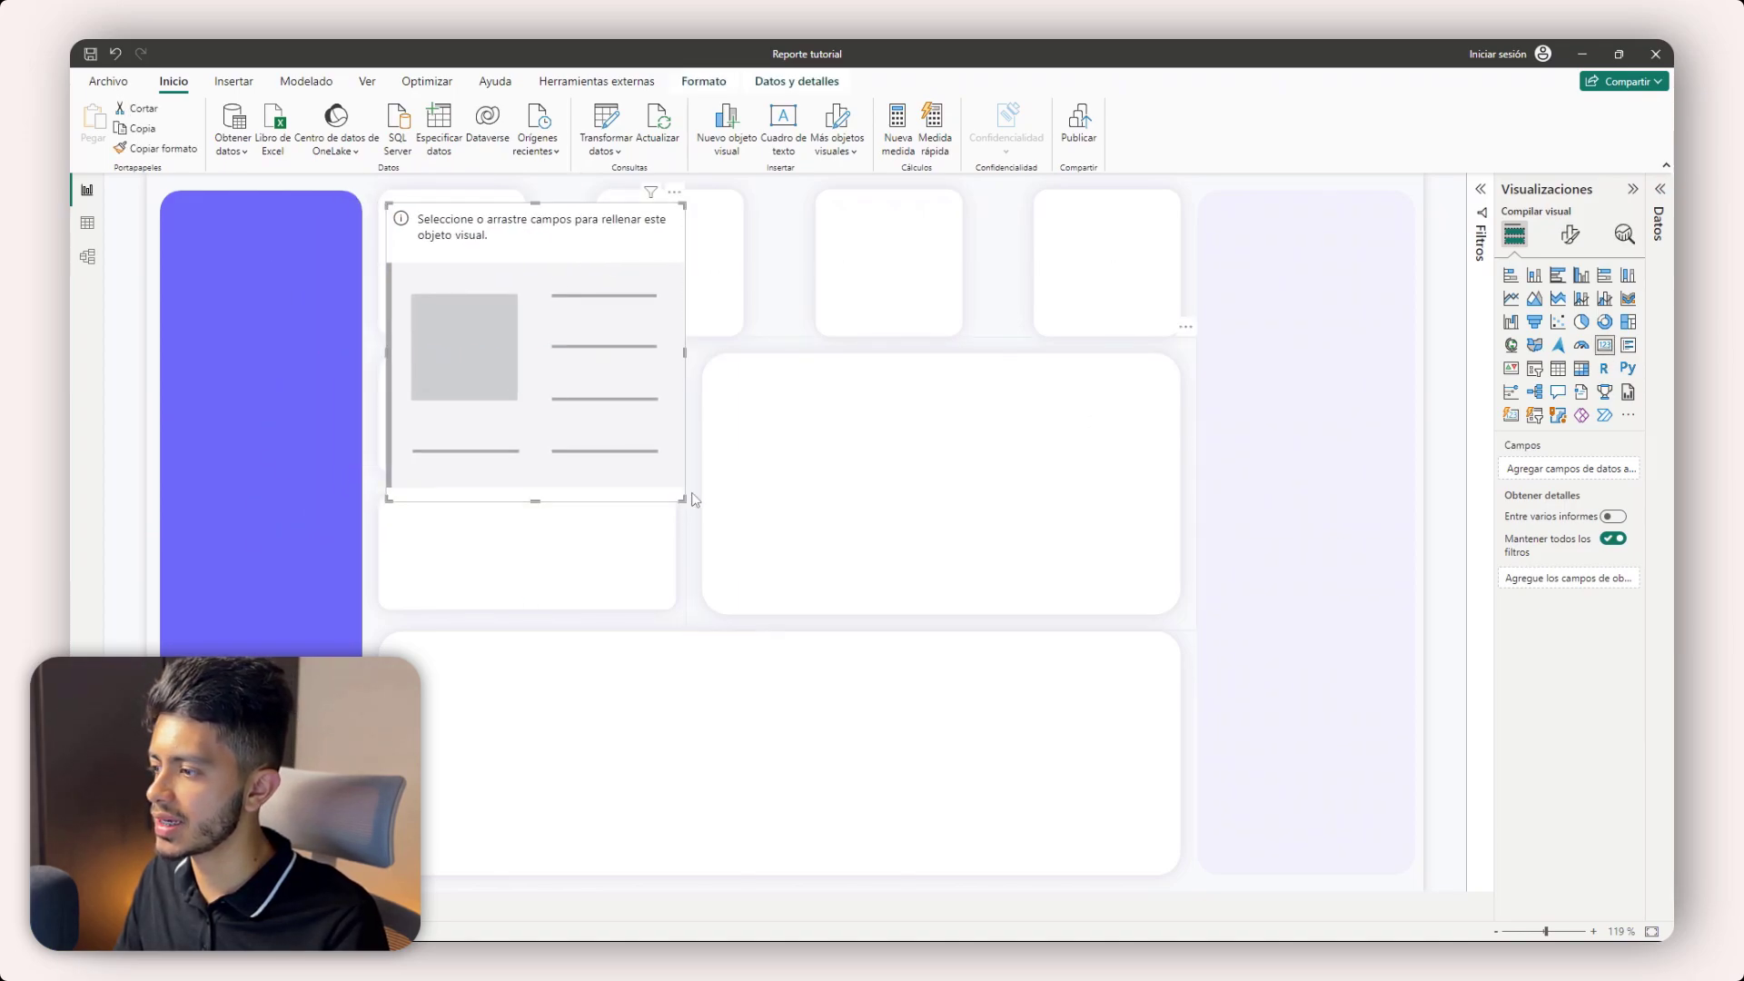
{"action": "left_click_drag", "start_coordinate": [685, 499], "coordinate": [524, 324]}
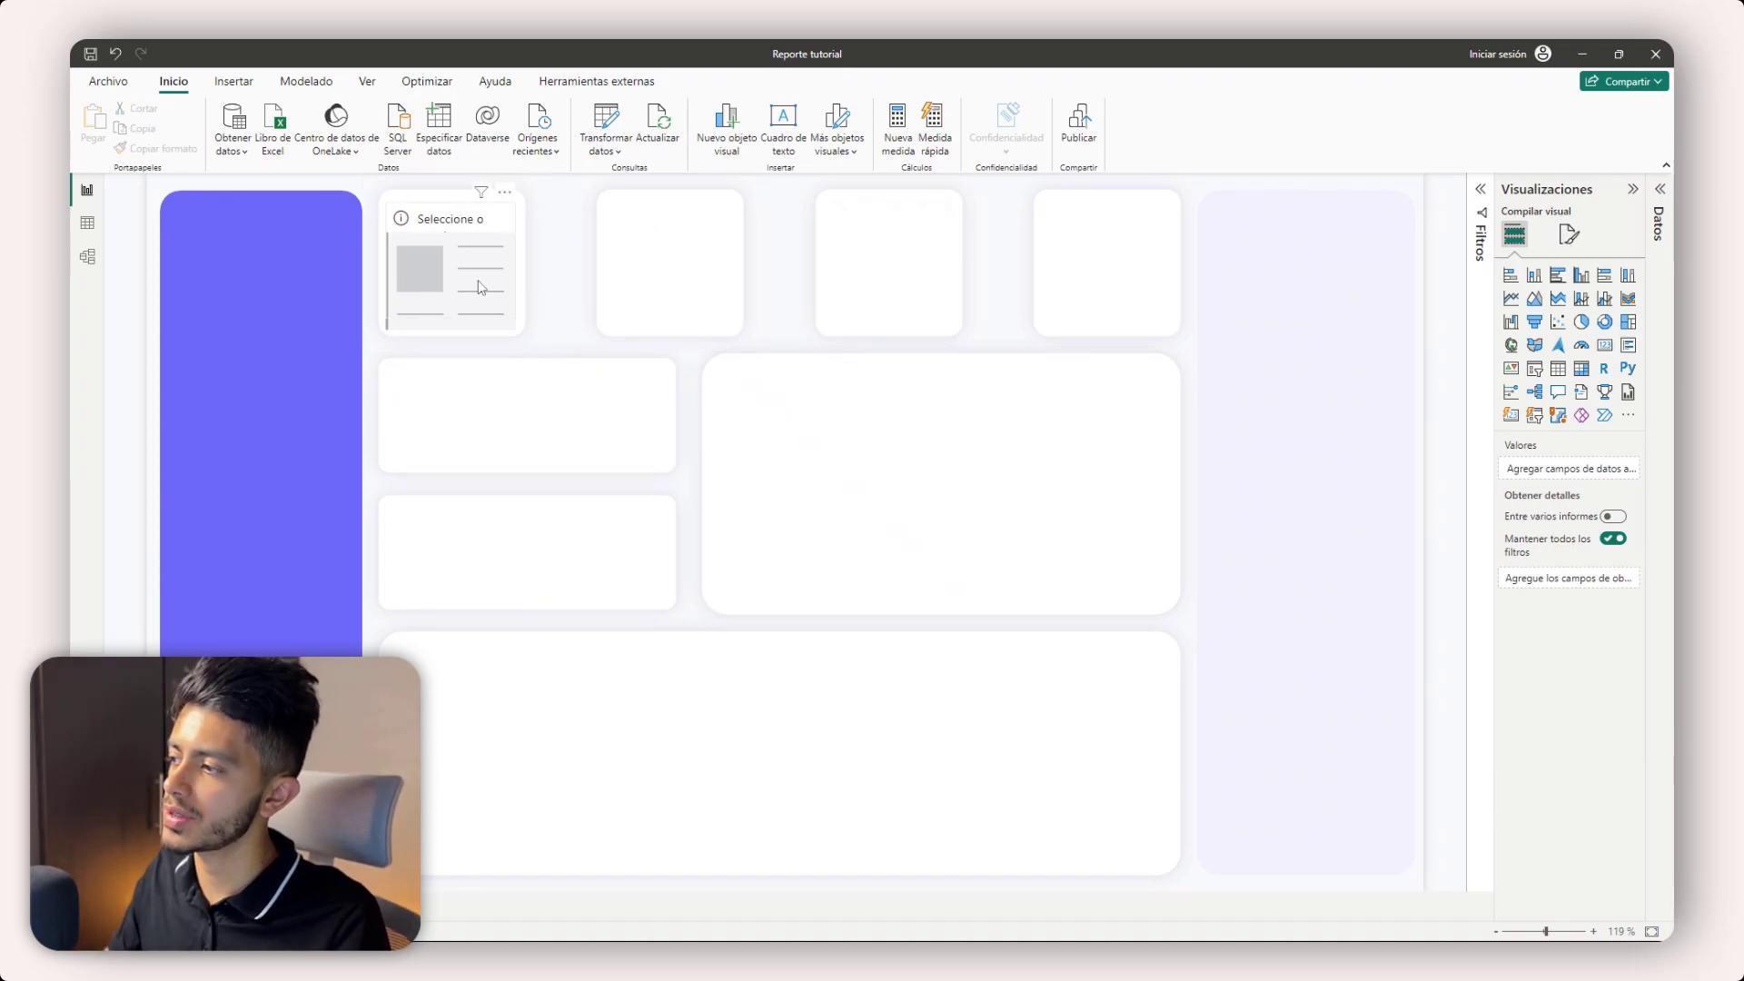
{"action": "key", "text": "Delete"}
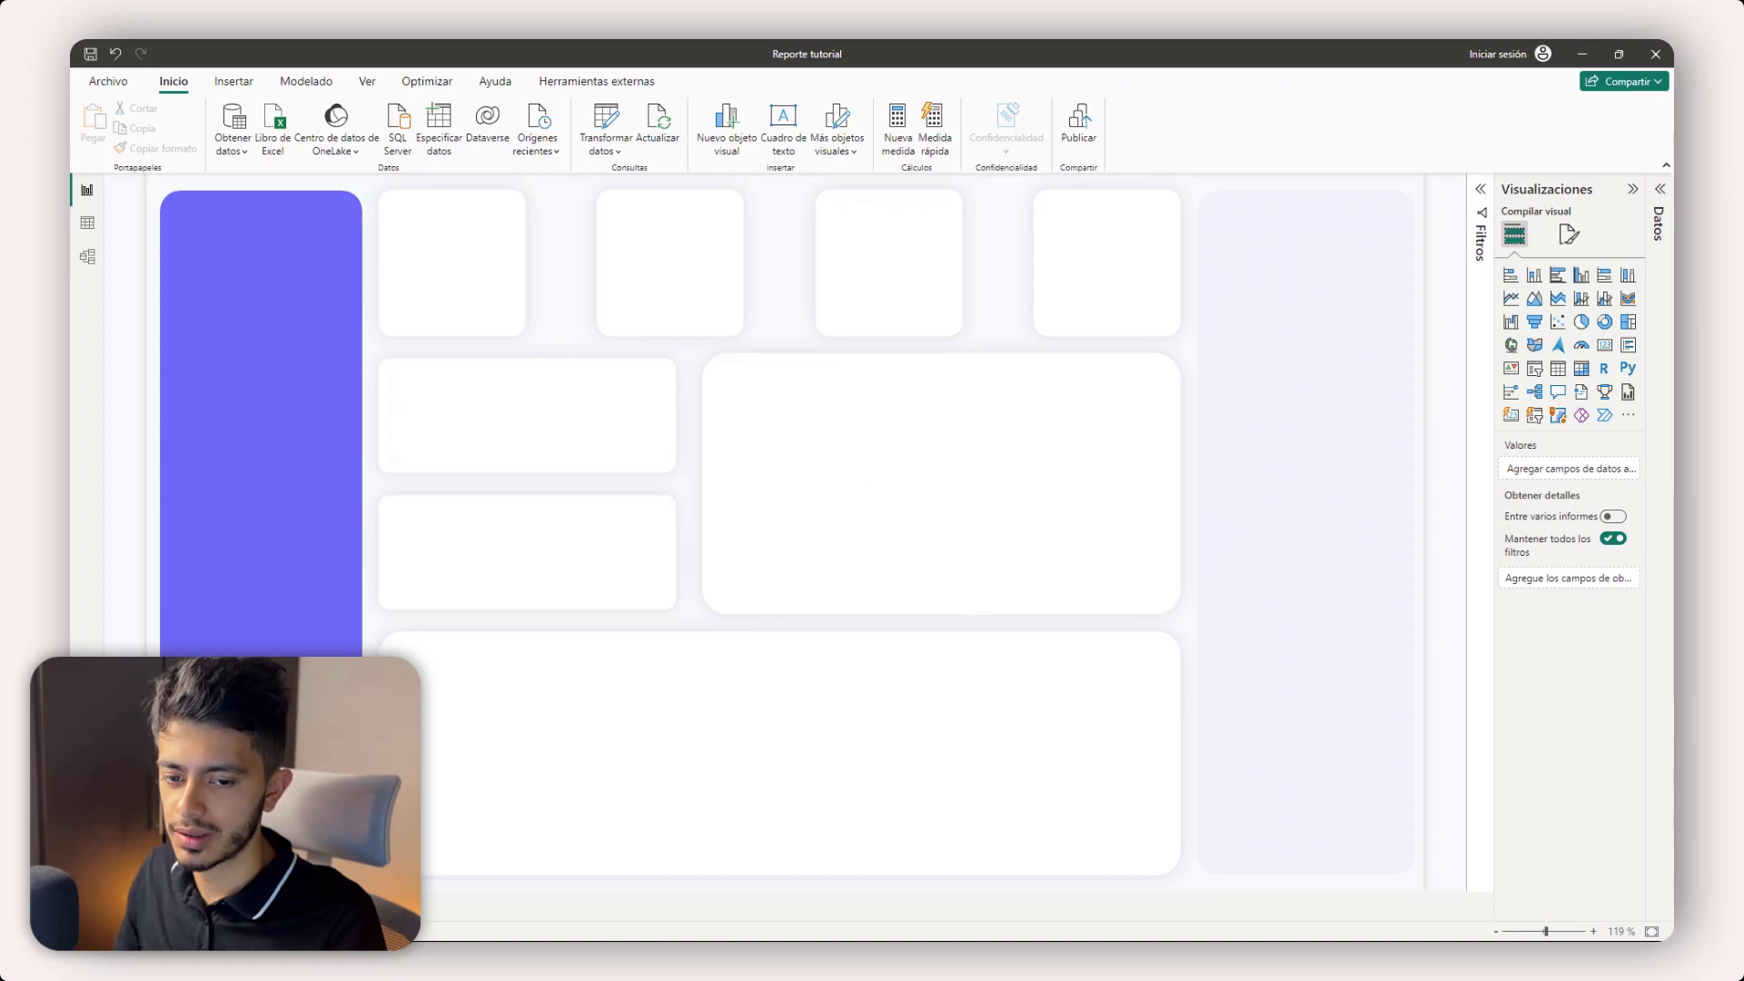
- Add the sales card visual to the first upper card and replace its Ventas field with the Sumatoria ventas totales measure
{"action": "key", "text": "ctrl+z"}
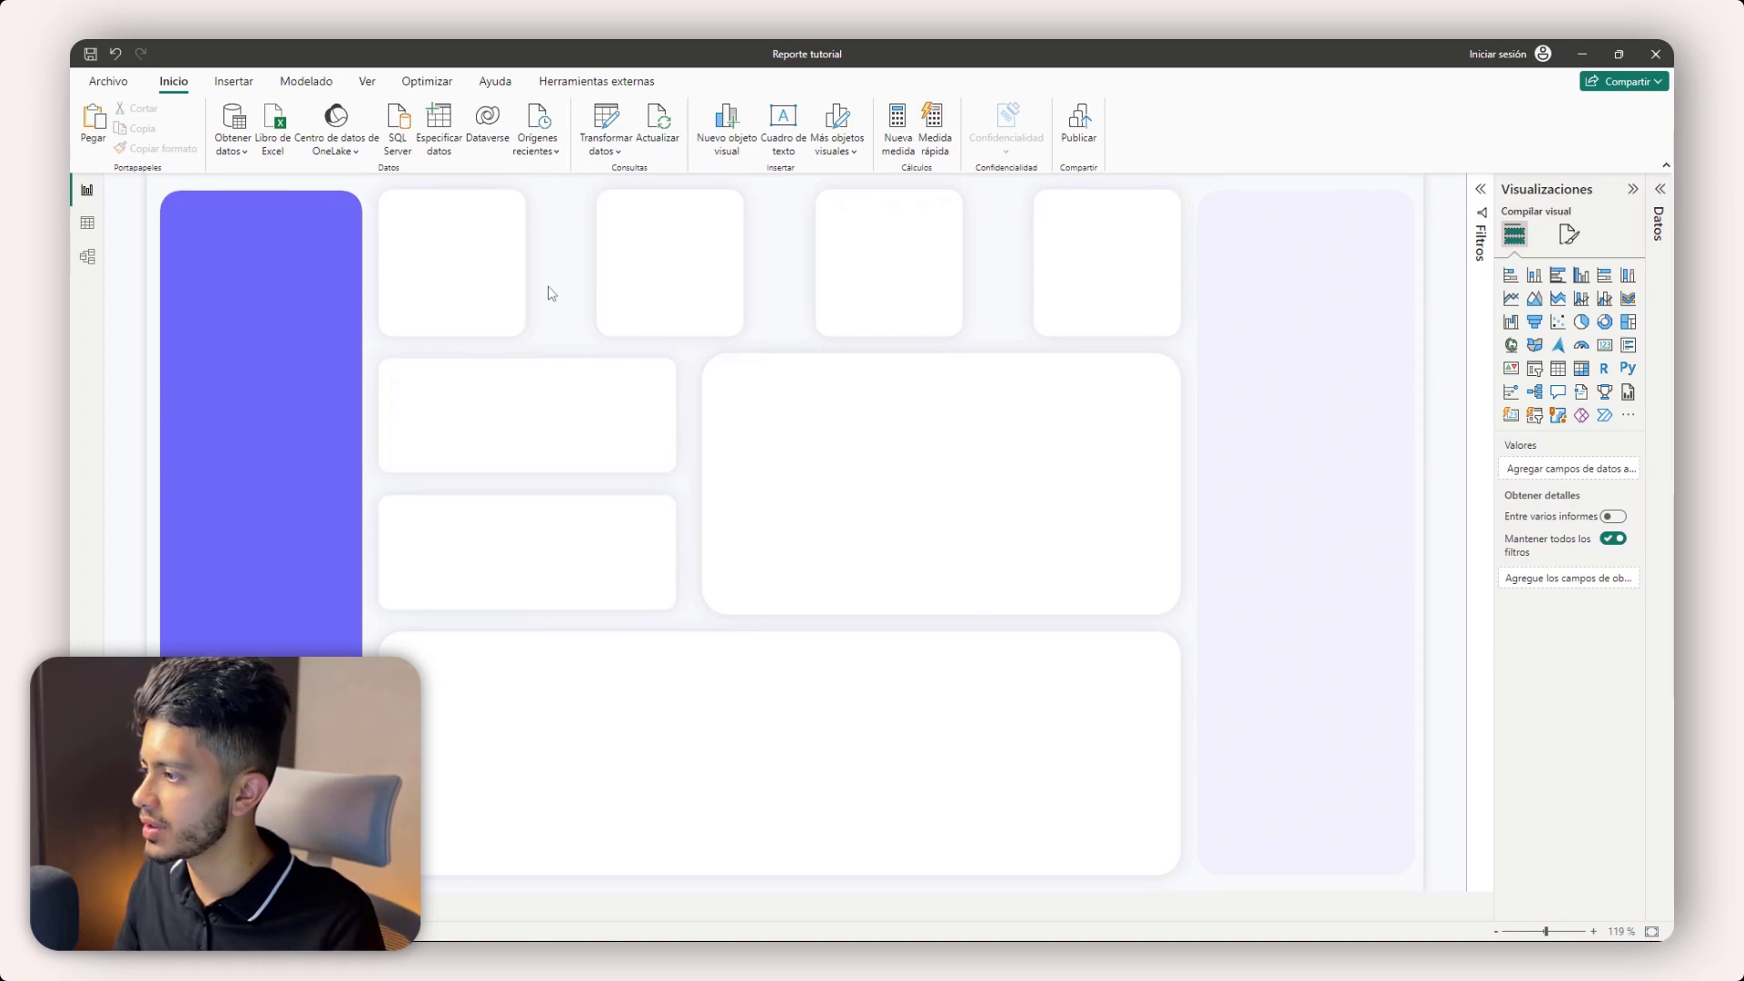
{"action": "left_click", "coordinate": [1660, 189]}
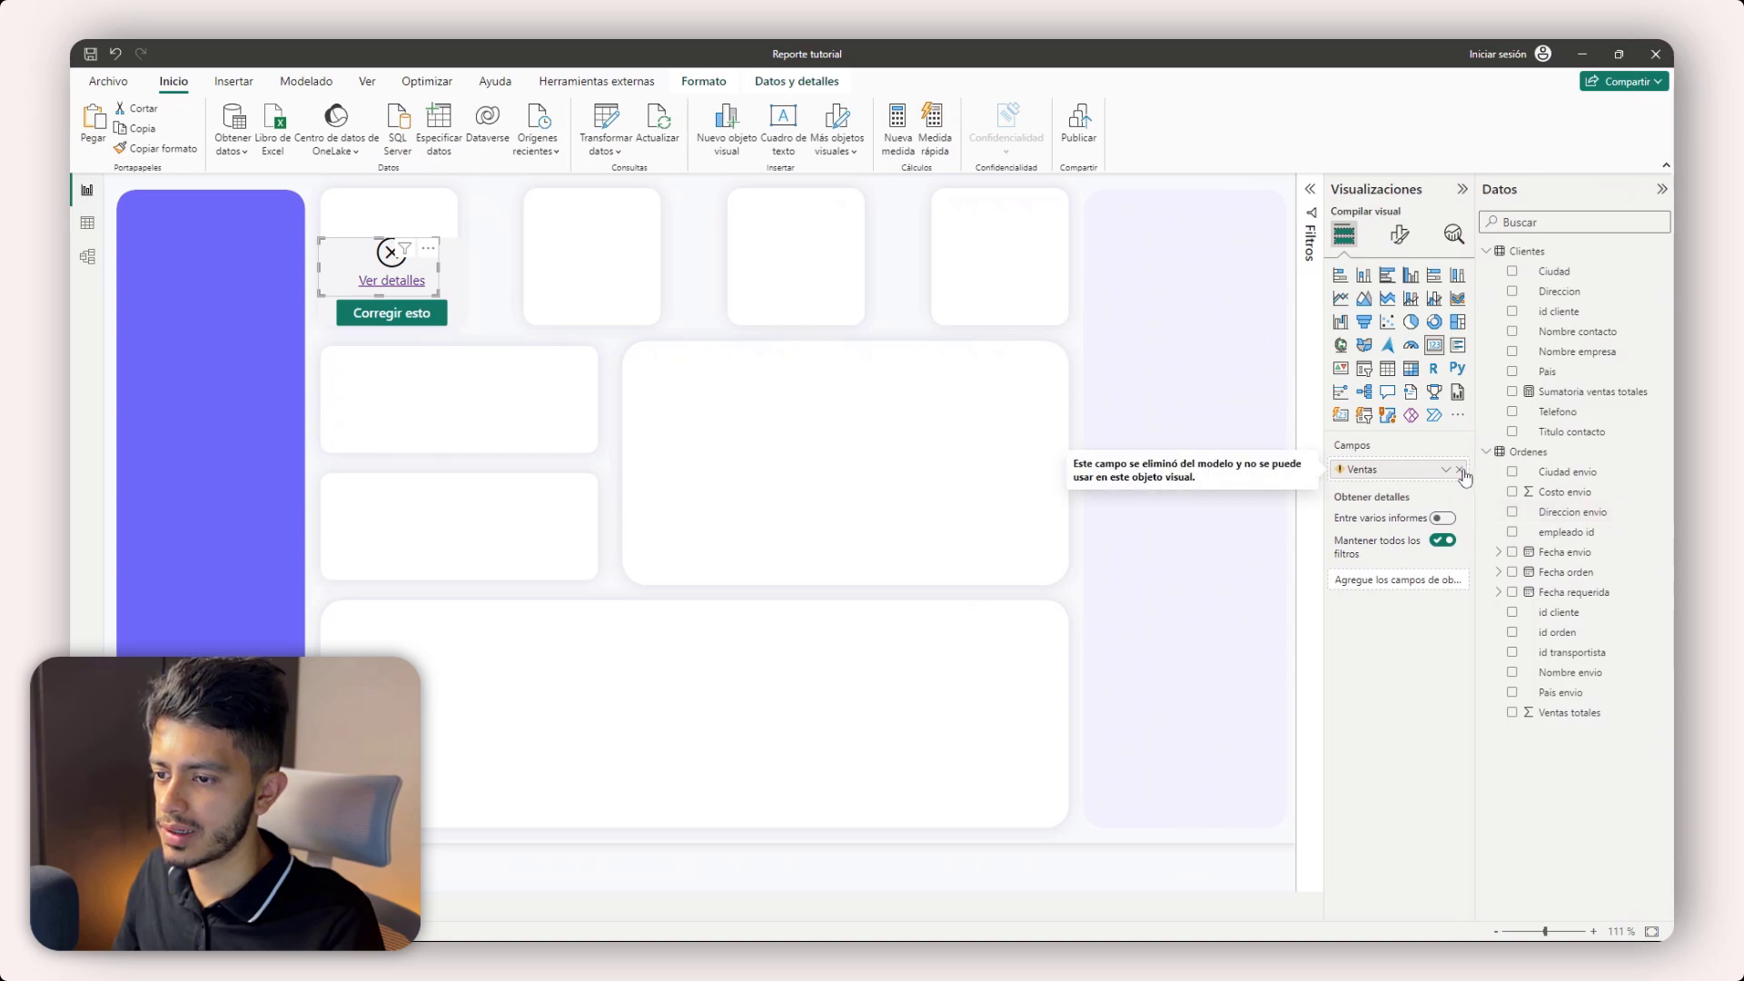
{"action": "left_click", "coordinate": [1460, 469]}
{"action": "left_click", "coordinate": [1512, 391]}
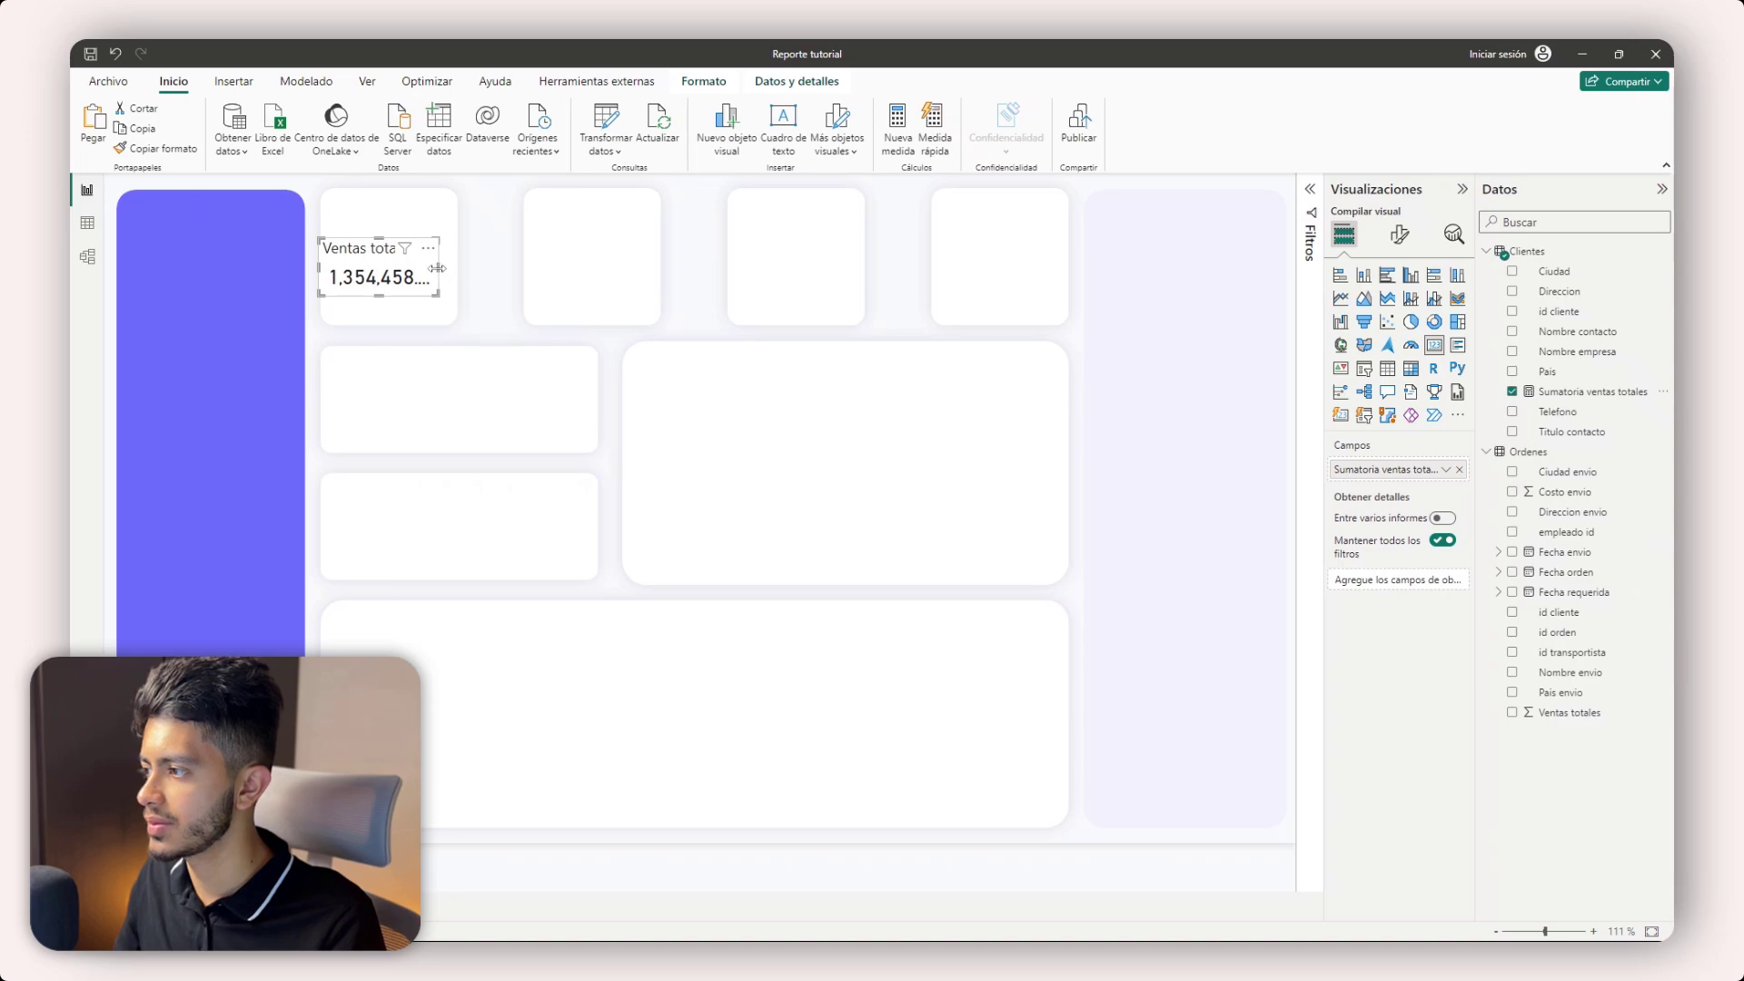
- Resize and position the Ventas totales card visual so it fits across the first upper card
{"action": "mouse_move", "coordinate": [437, 268]}
{"action": "left_mouse_down"}
{"action": "mouse_move", "coordinate": [455, 268]}
{"action": "mouse_move", "coordinate": [408, 271]}
{"action": "left_mouse_up"}
{"action": "left_click", "coordinate": [495, 274]}
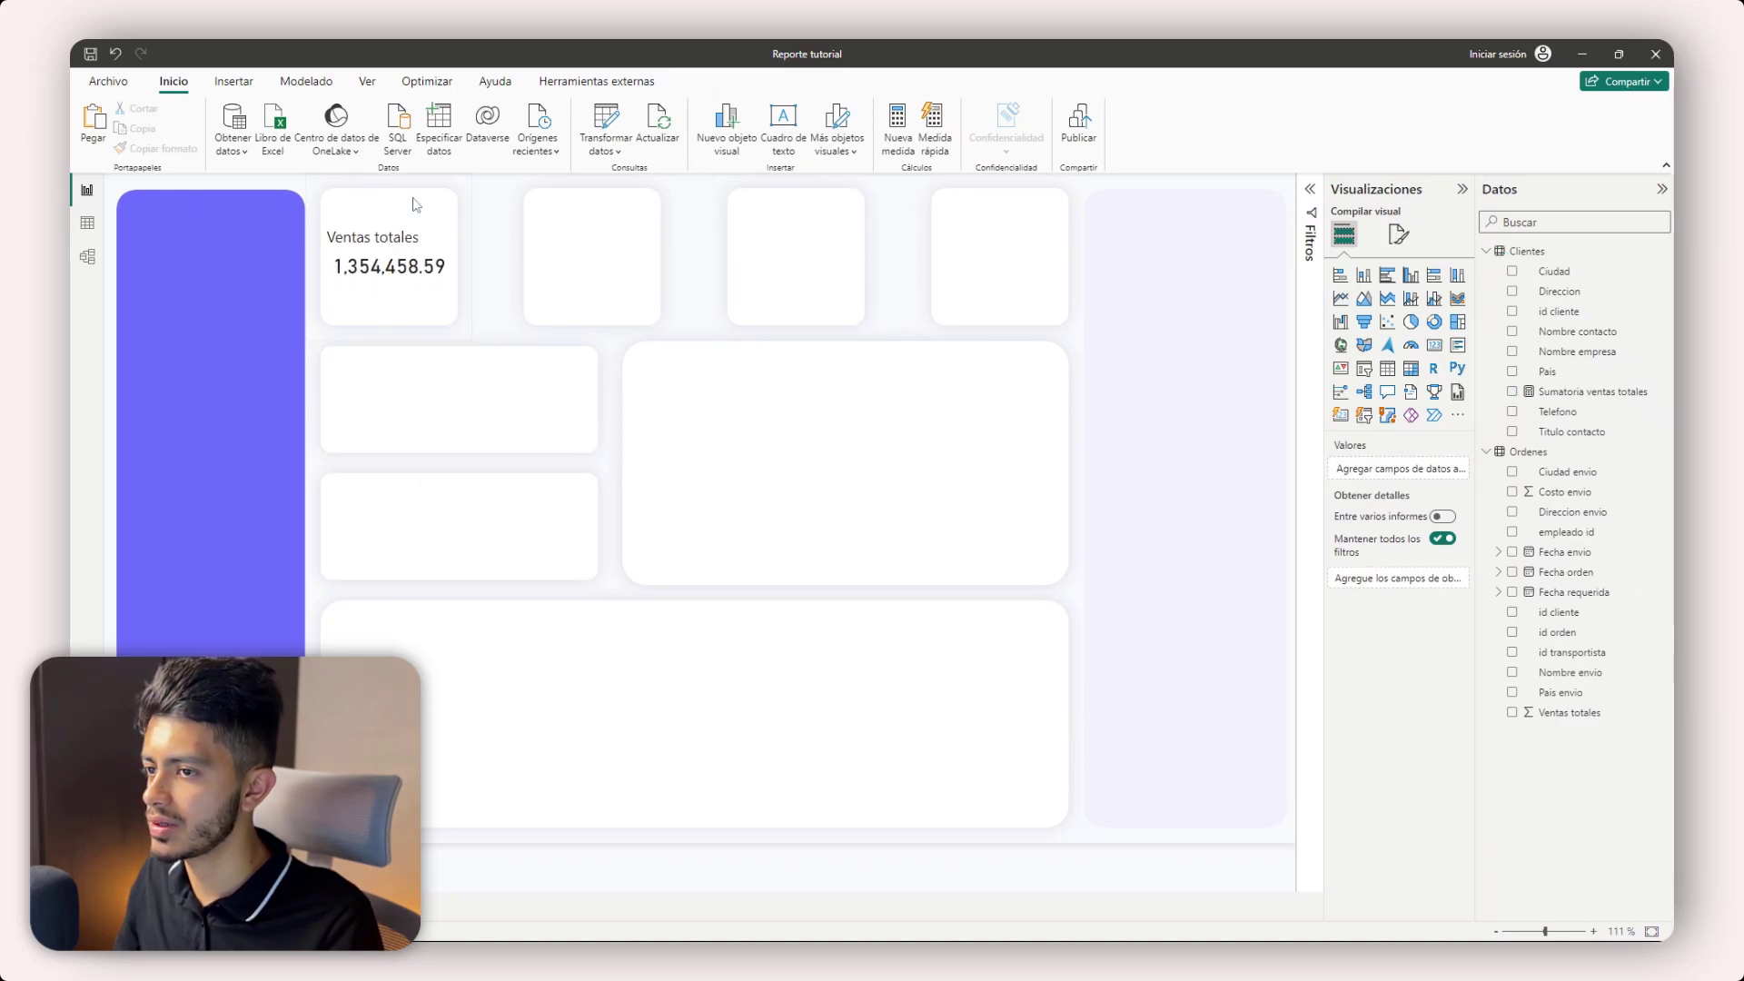
{"action": "left_click", "coordinate": [387, 239]}
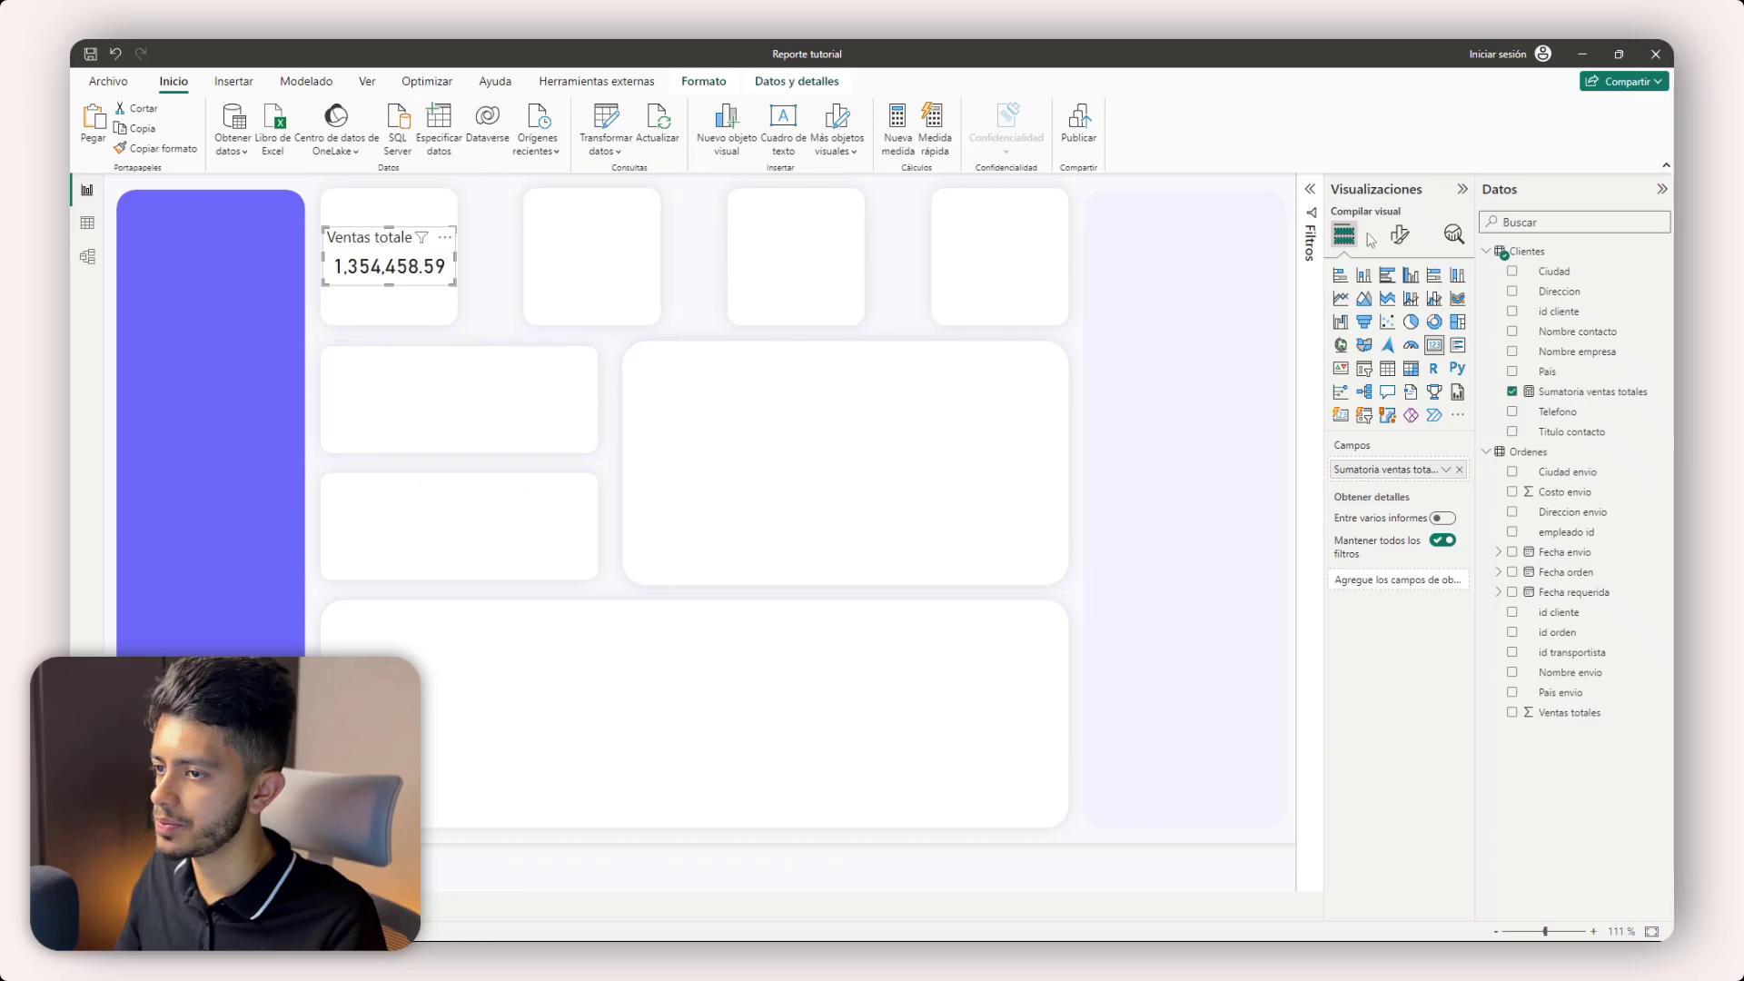
{"action": "left_click", "coordinate": [1459, 190]}
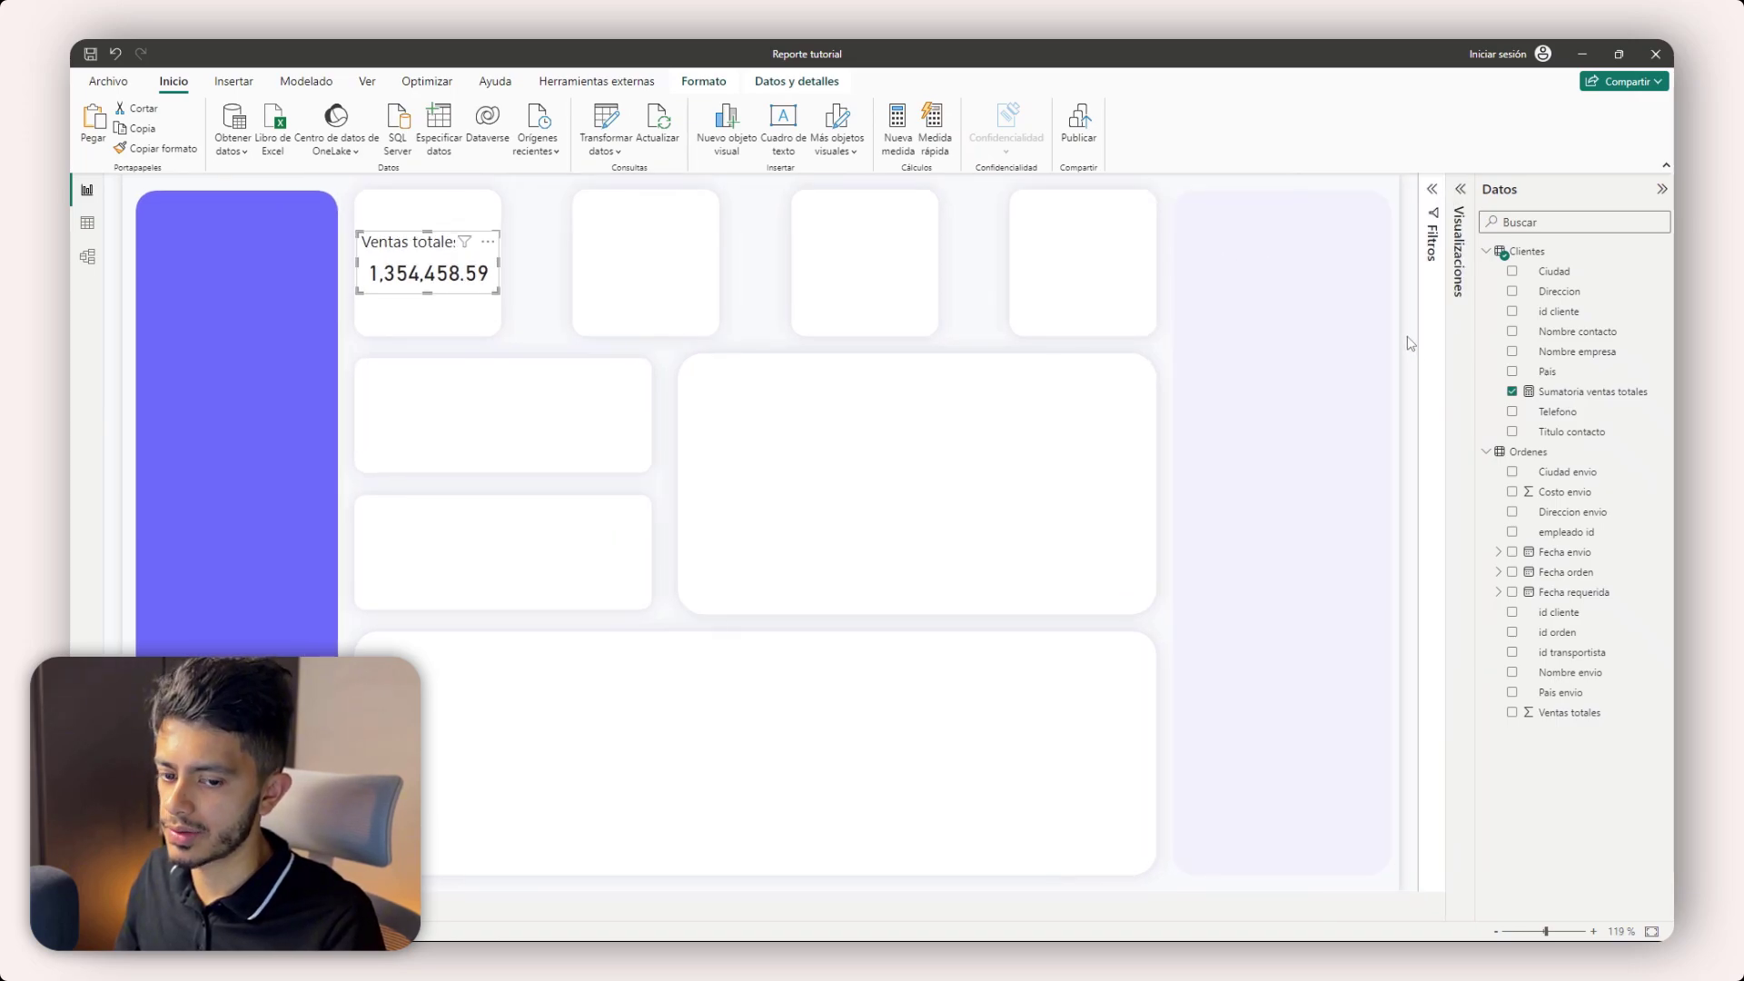
{"action": "left_click", "coordinate": [1413, 360]}
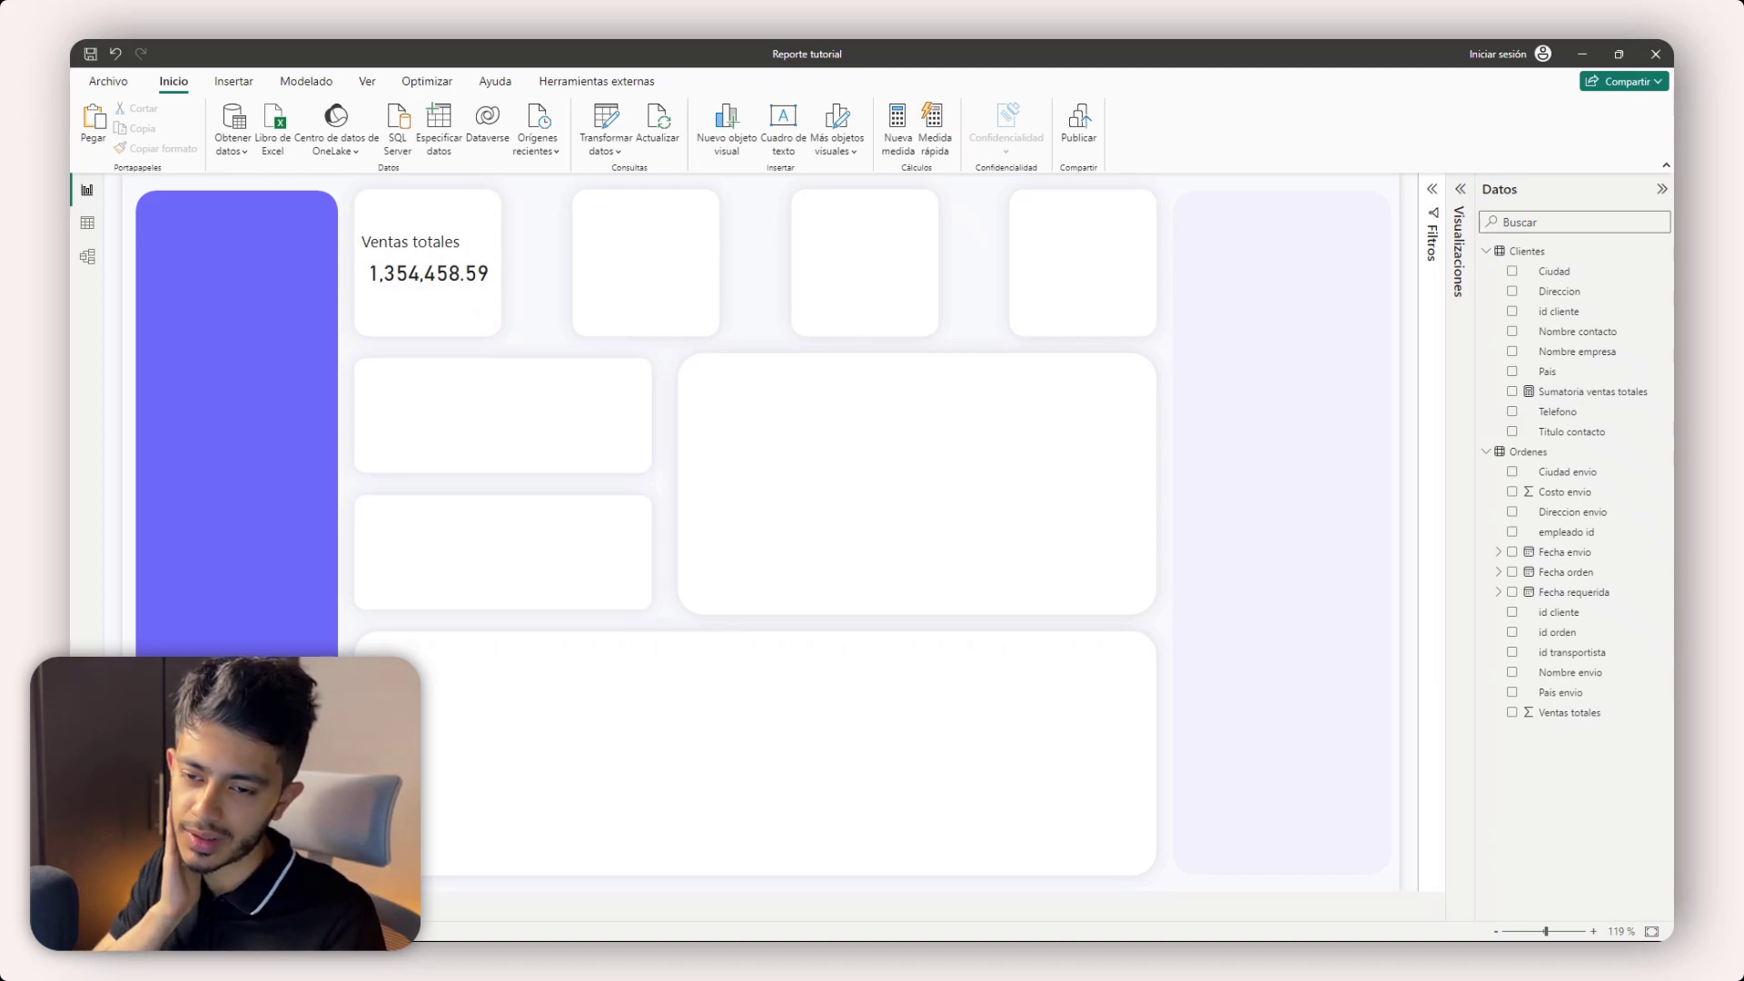
- Create a measure in the Clientes table: Ticket promedio de venta = AVERAGE( Ordenes[Ventas totales] )
{"action": "right_click", "coordinate": [1578, 351]}
{"action": "key", "text": "Escape"}
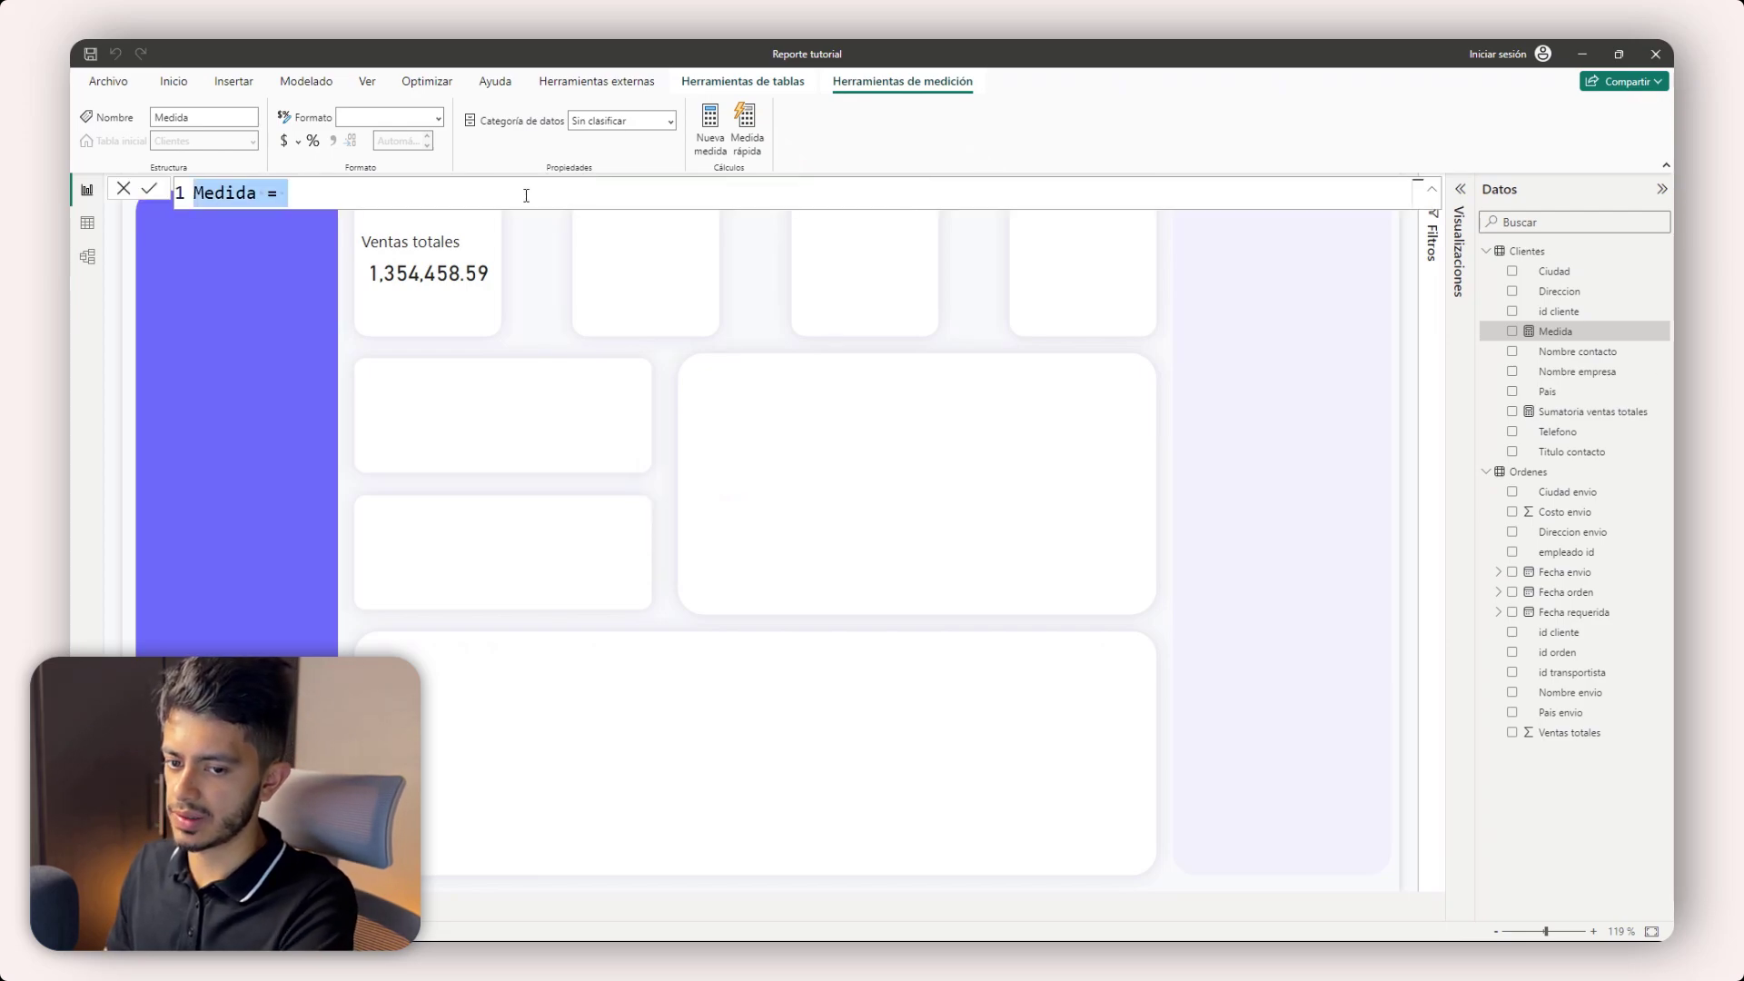
{"action": "type", "text": "Tik"}
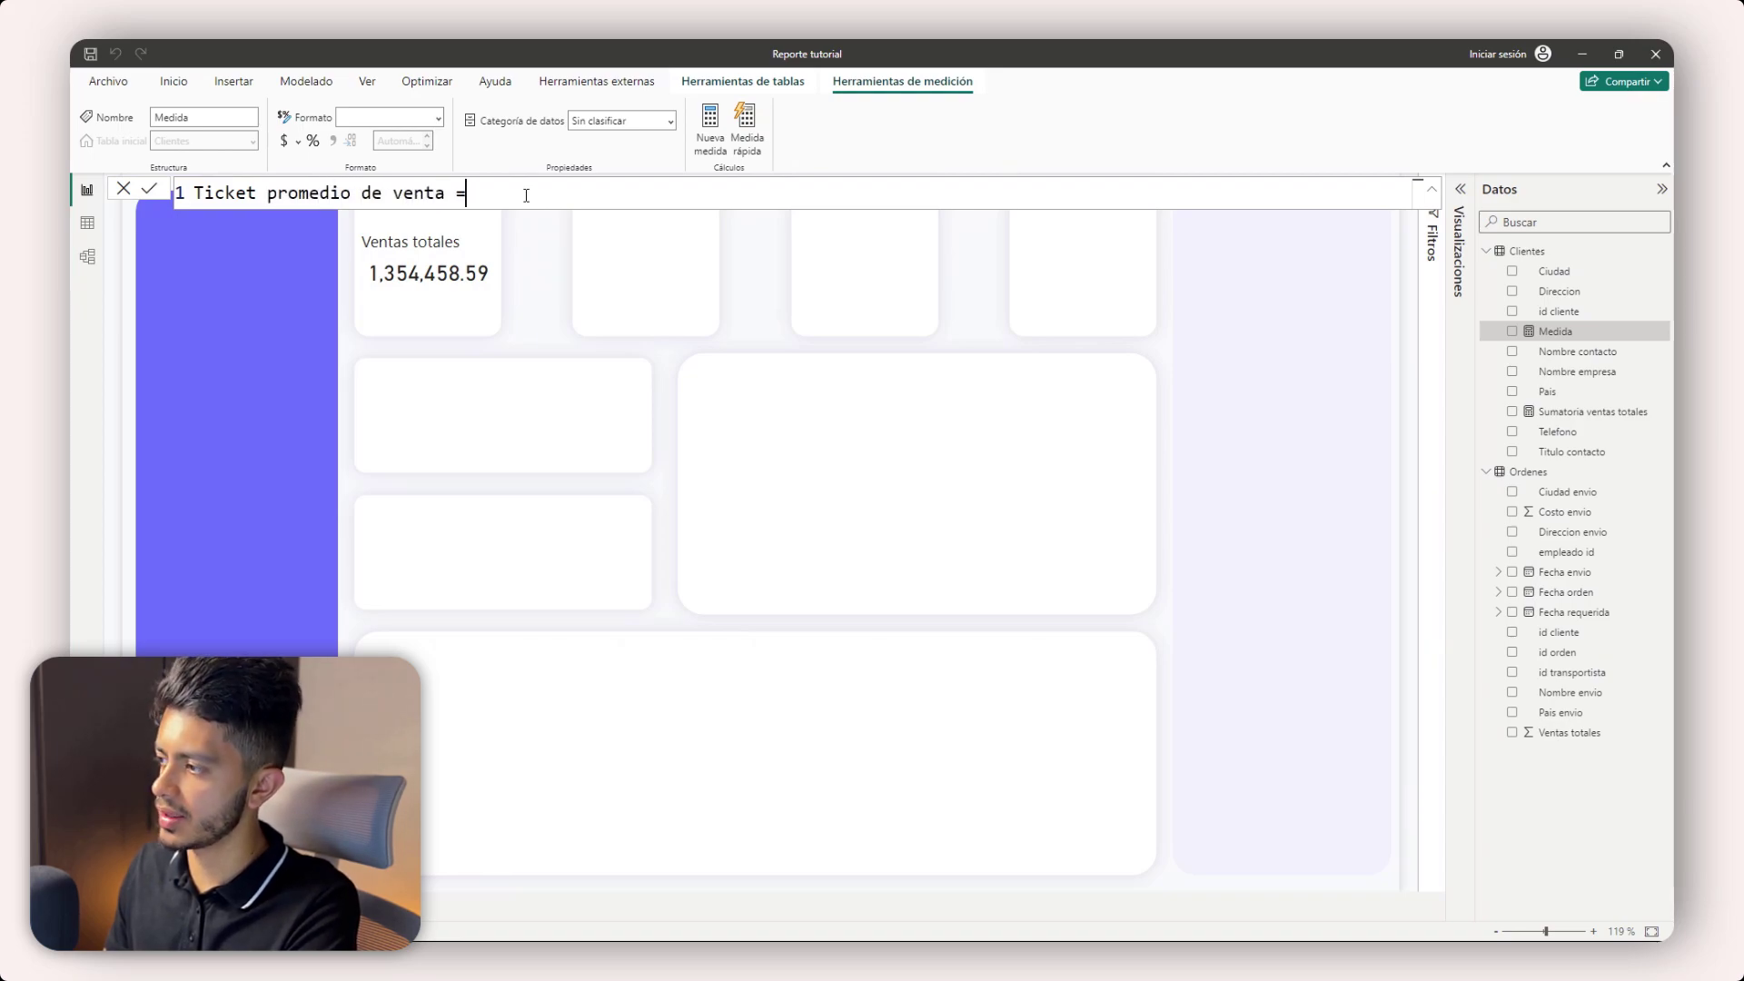
{"action": "key", "text": "shift+Return"}
{"action": "type", "text": "avera"}
{"action": "key", "text": "Tab"}
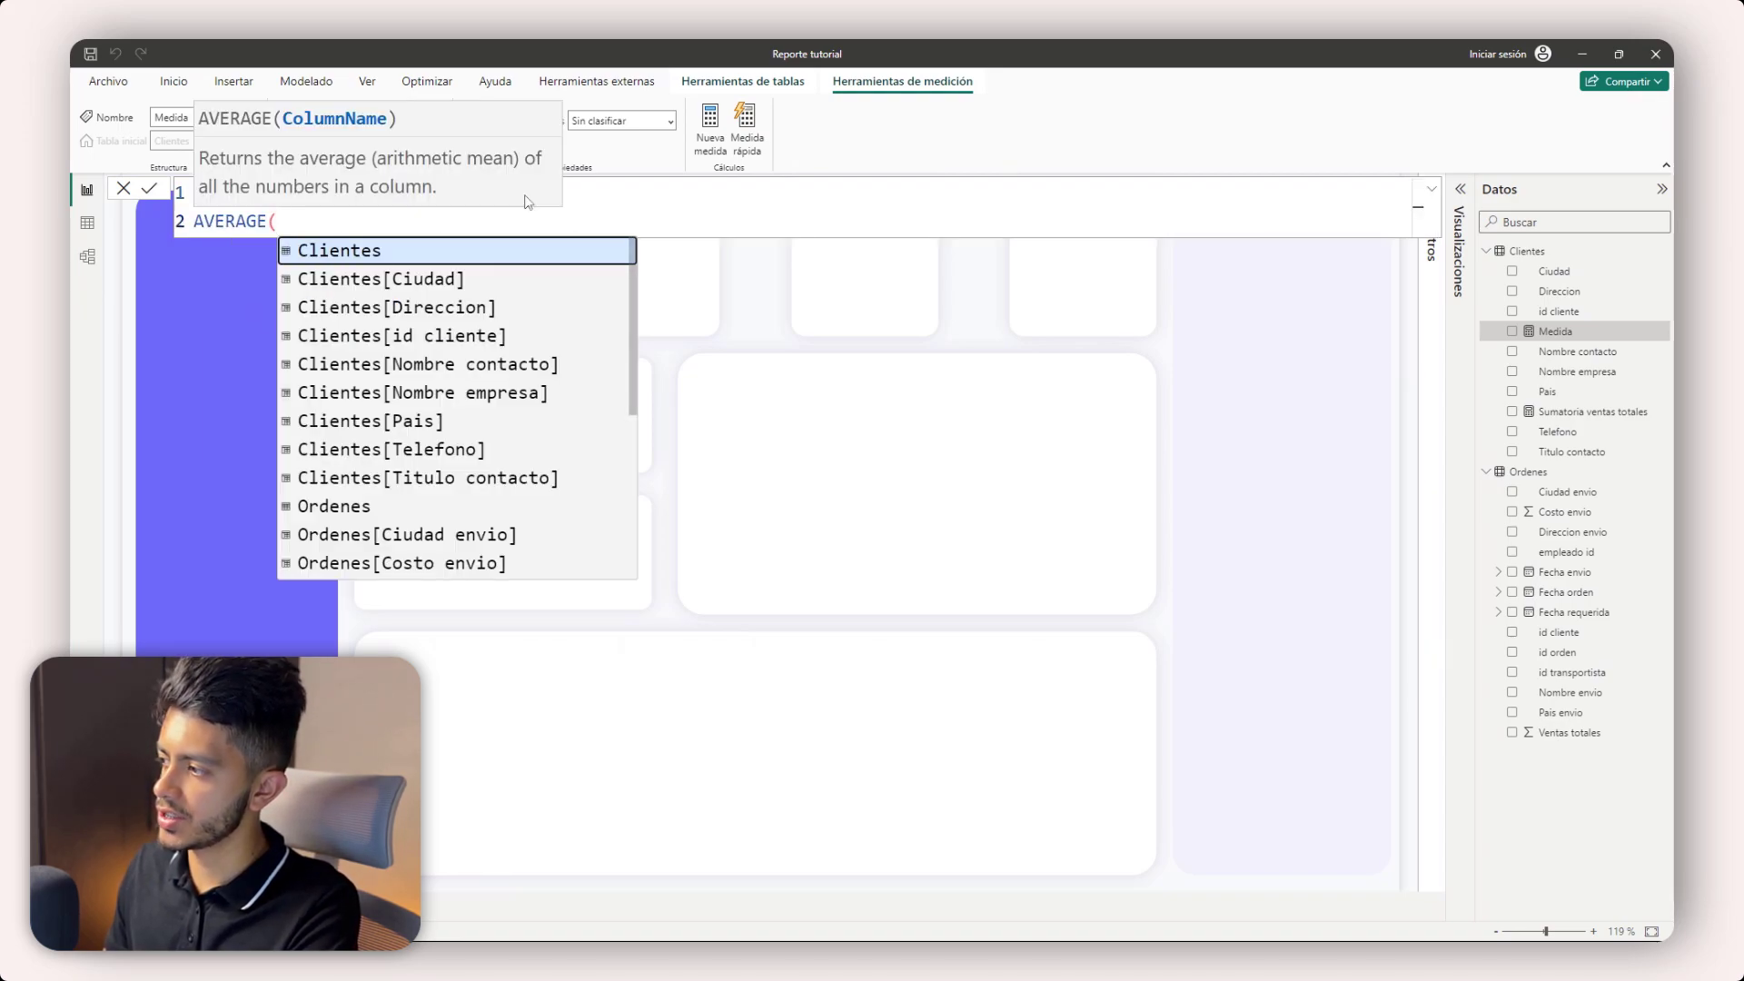
{"action": "type", "text": "Ordenes[Ventas totales] )"}
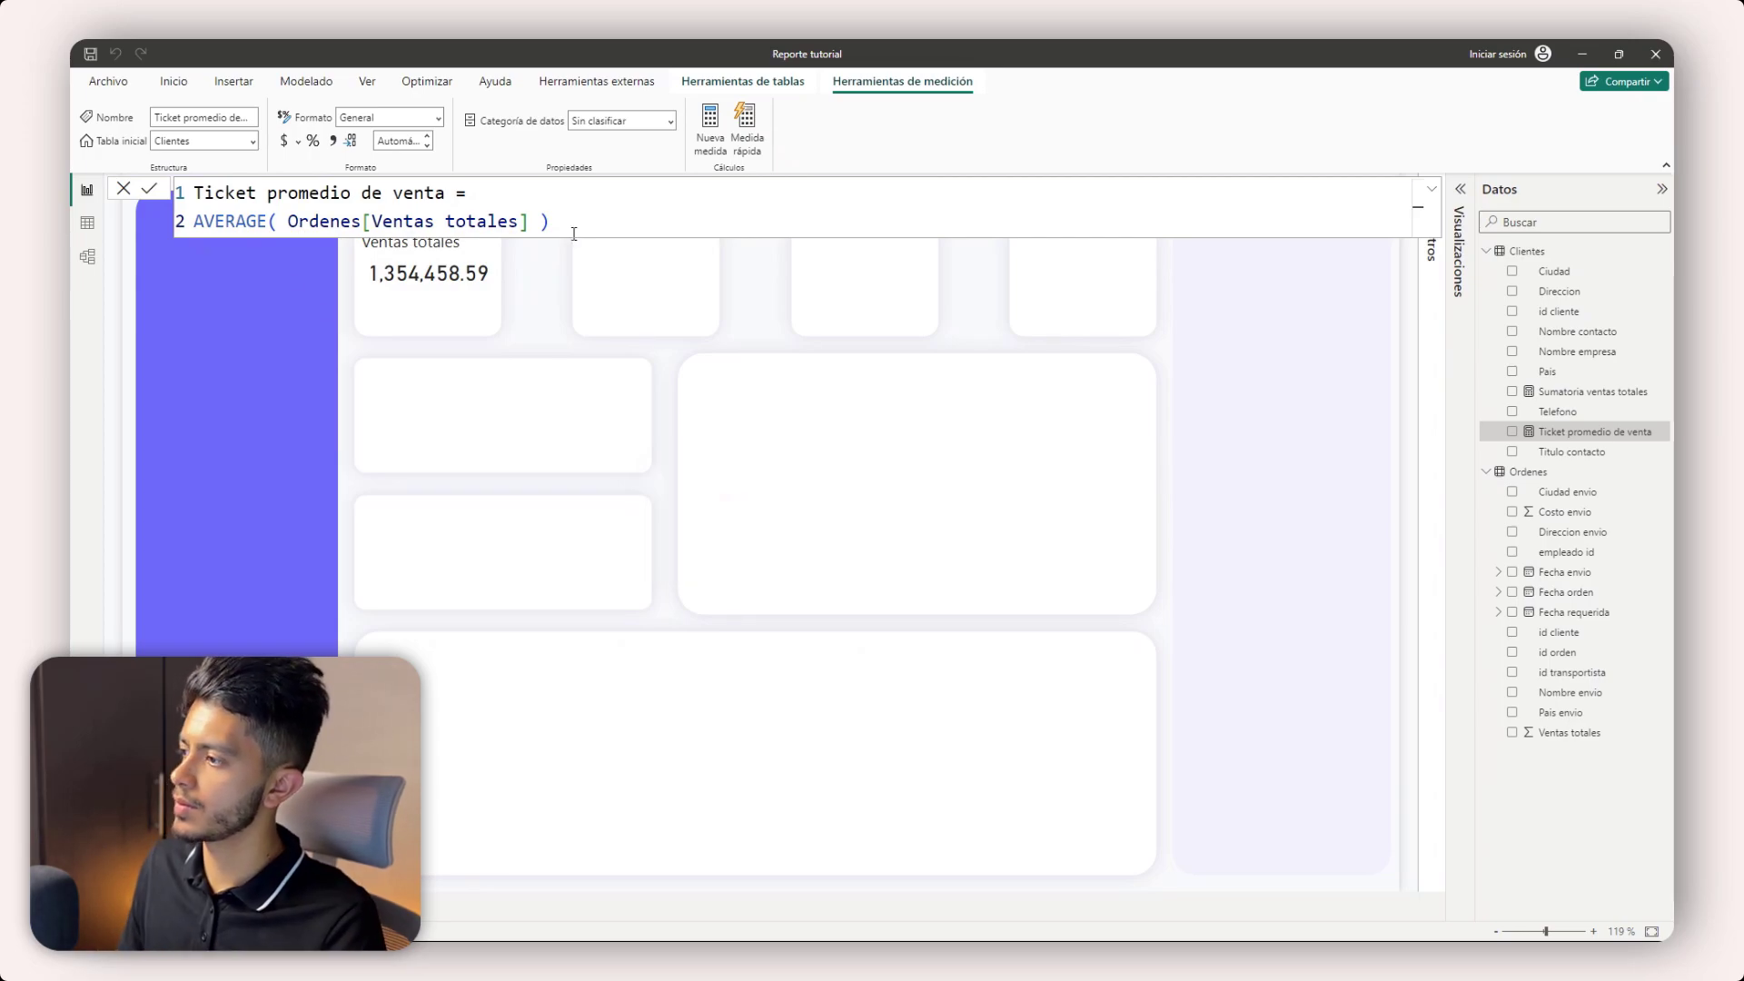
{"action": "left_click", "coordinate": [537, 264]}
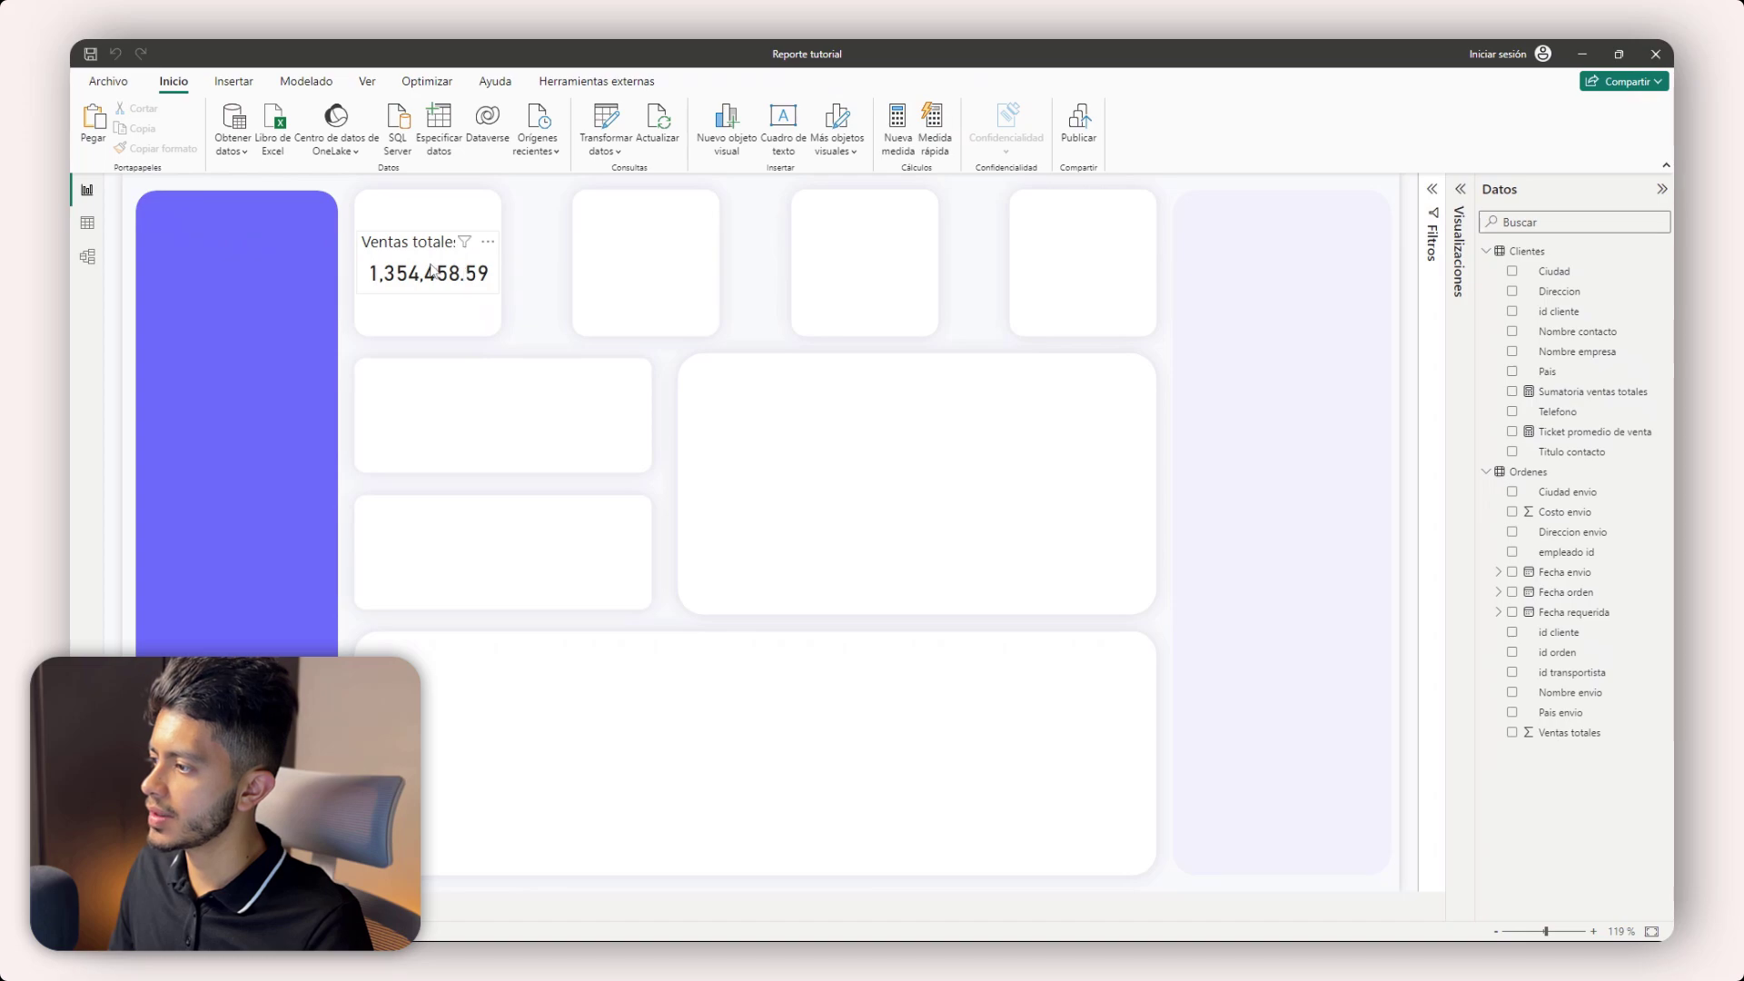
- Duplicate the Ventas totales card visual into the second upper card and replace its measure with Ticket promedio de venta
{"action": "left_click", "coordinate": [432, 271]}
{"action": "key", "text": "ctrl+v"}
{"action": "left_click_drag", "start_coordinate": [435, 280], "coordinate": [626, 271]}
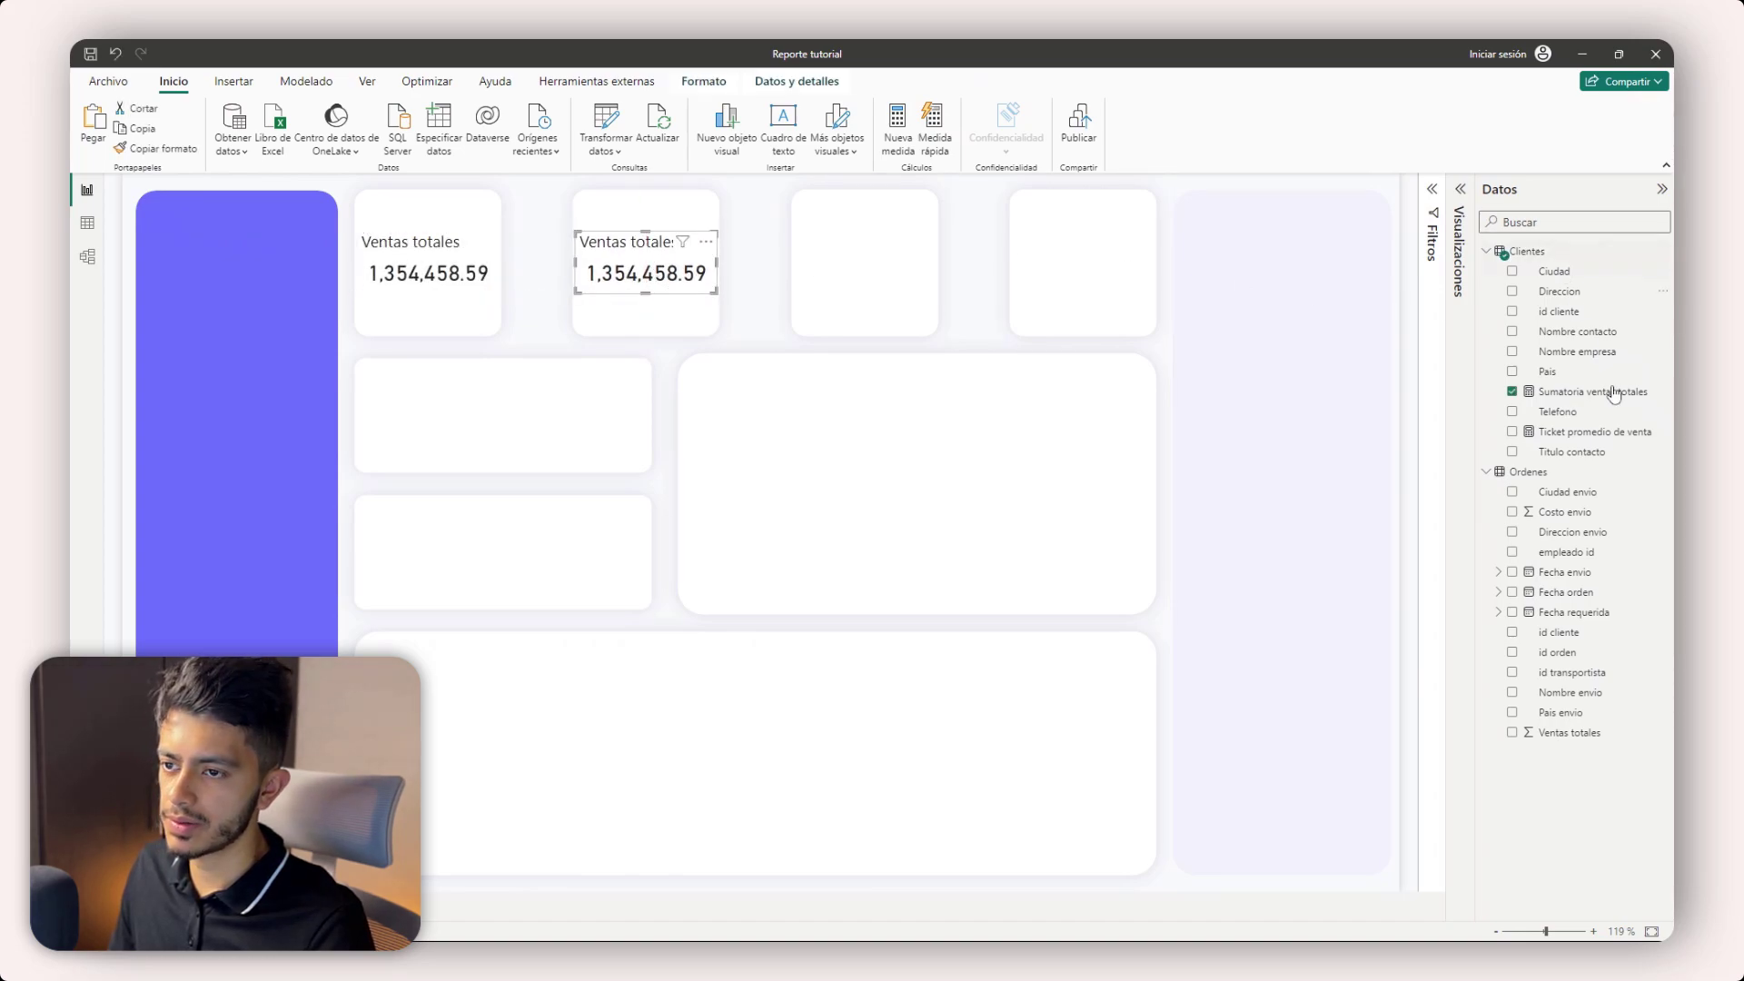
{"action": "left_click", "coordinate": [1511, 392]}
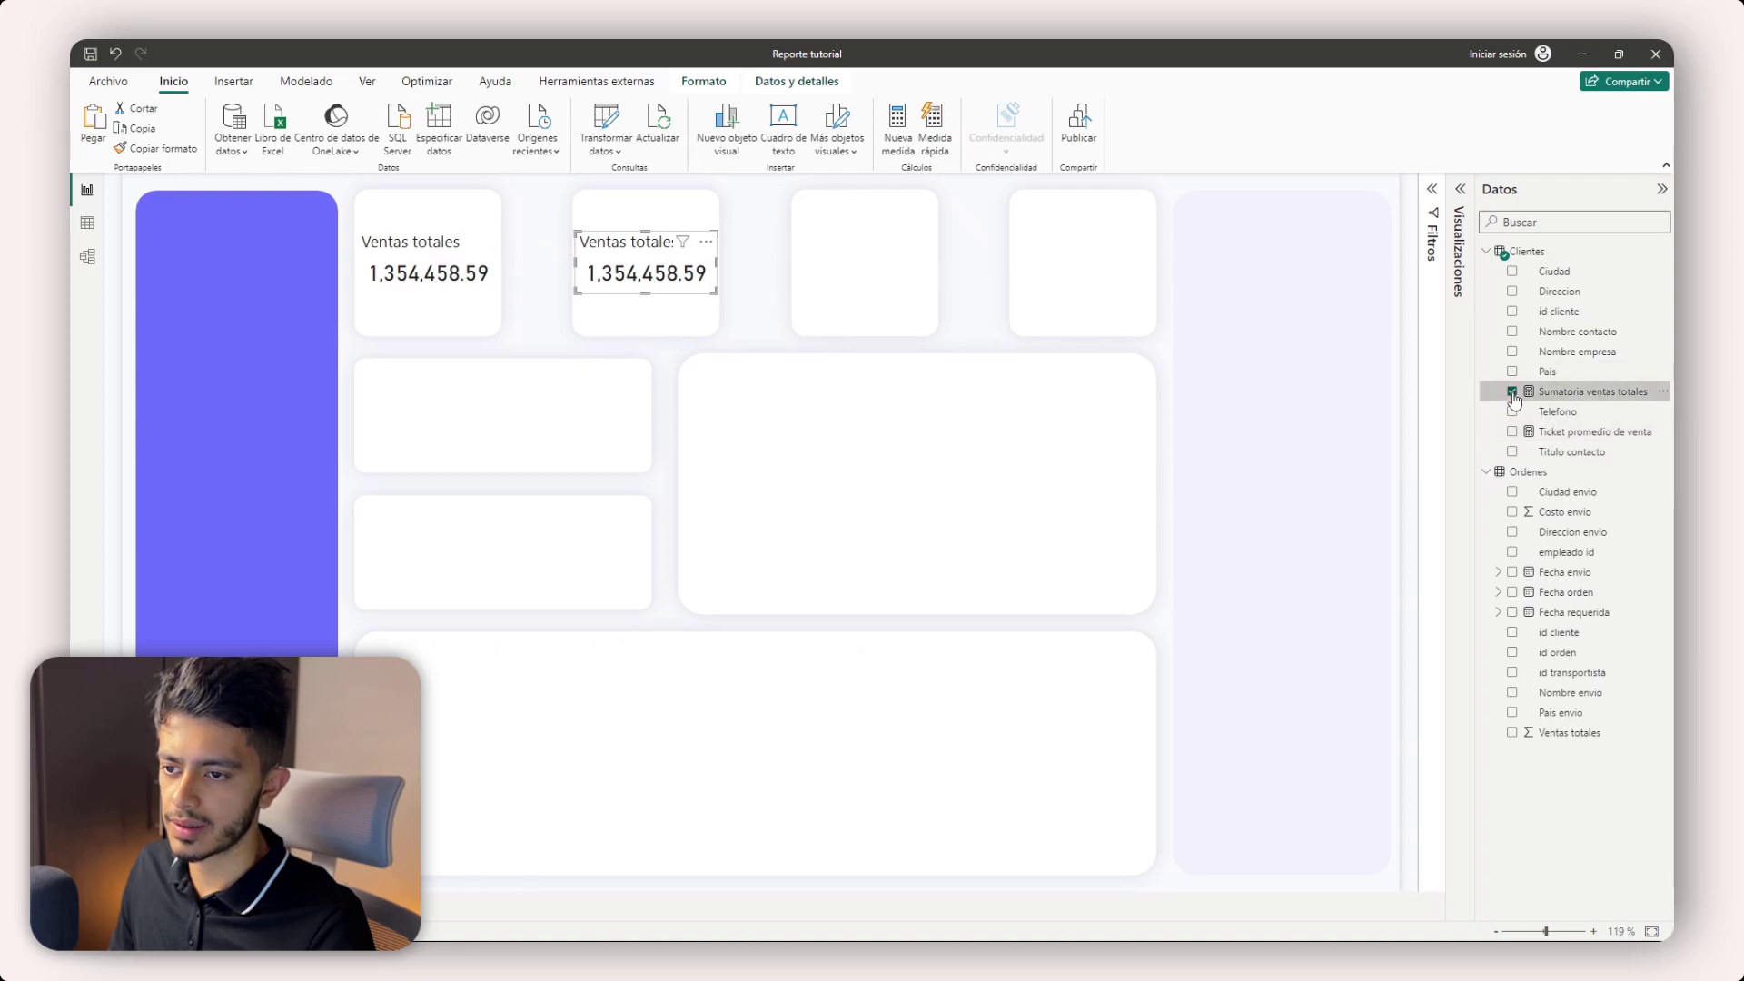
{"action": "left_click", "coordinate": [1511, 431]}
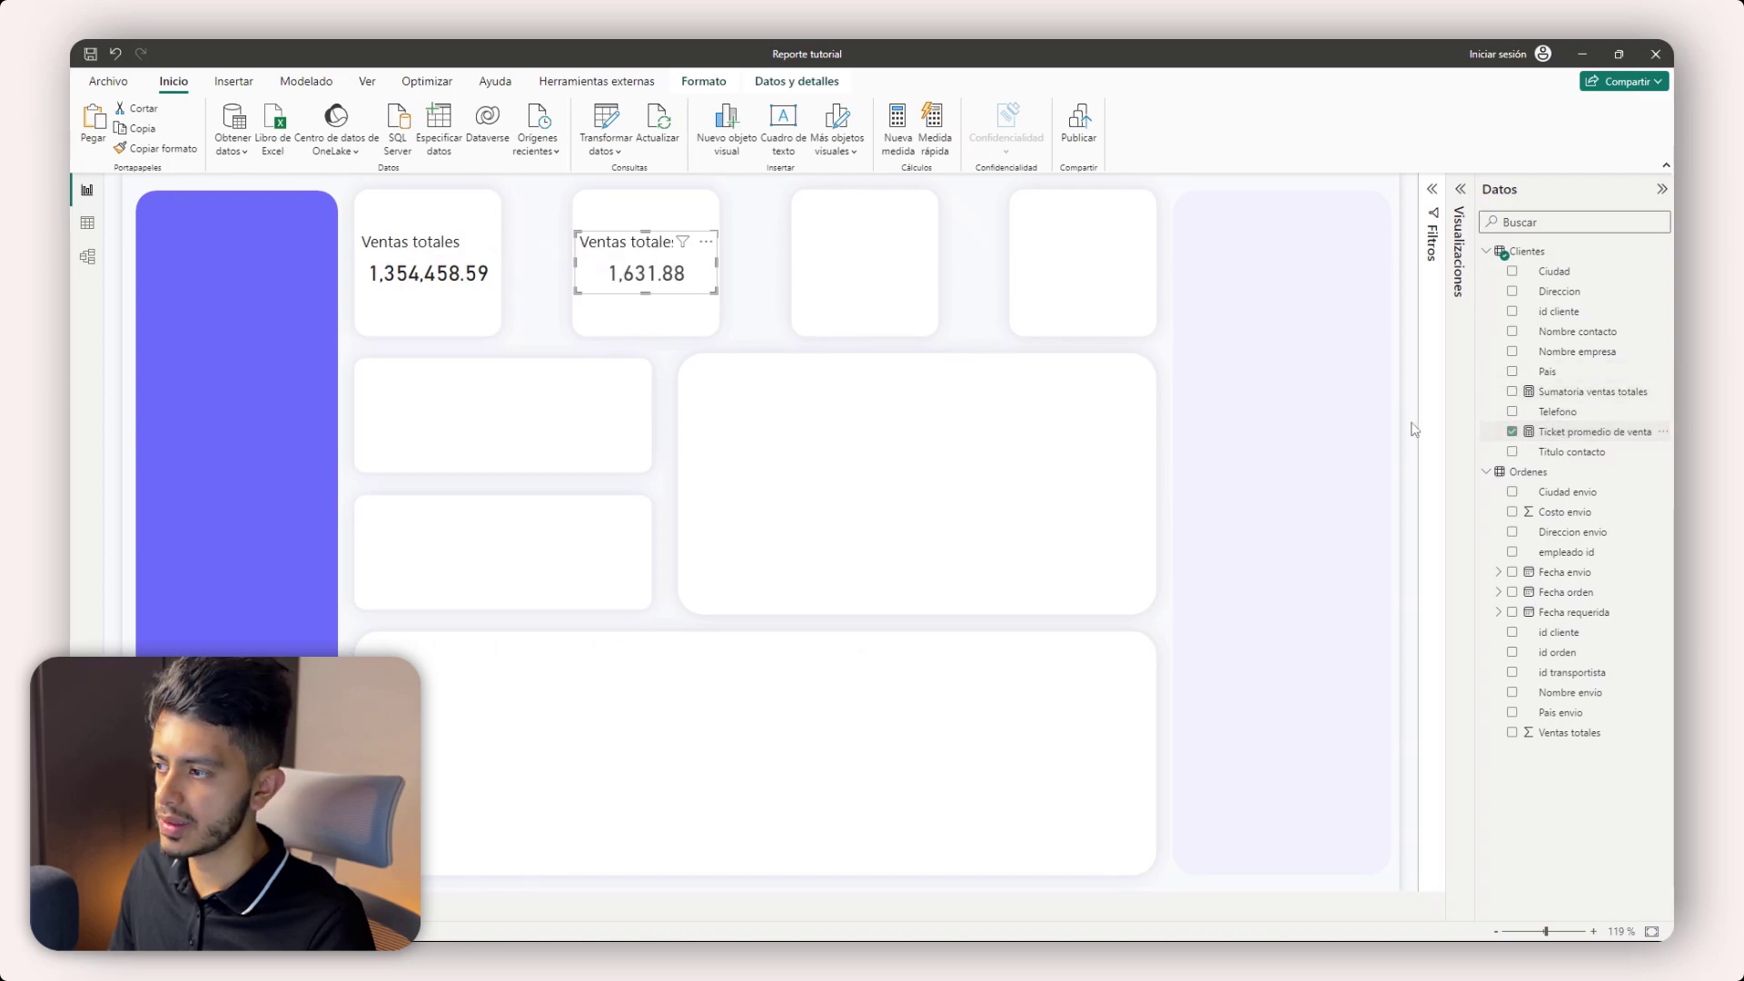
- Set the title of the card visual in the second upper card to "Ticket promedio"
{"action": "left_click", "coordinate": [1460, 190]}
{"action": "left_click", "coordinate": [1399, 234]}
{"action": "left_click", "coordinate": [1418, 320]}
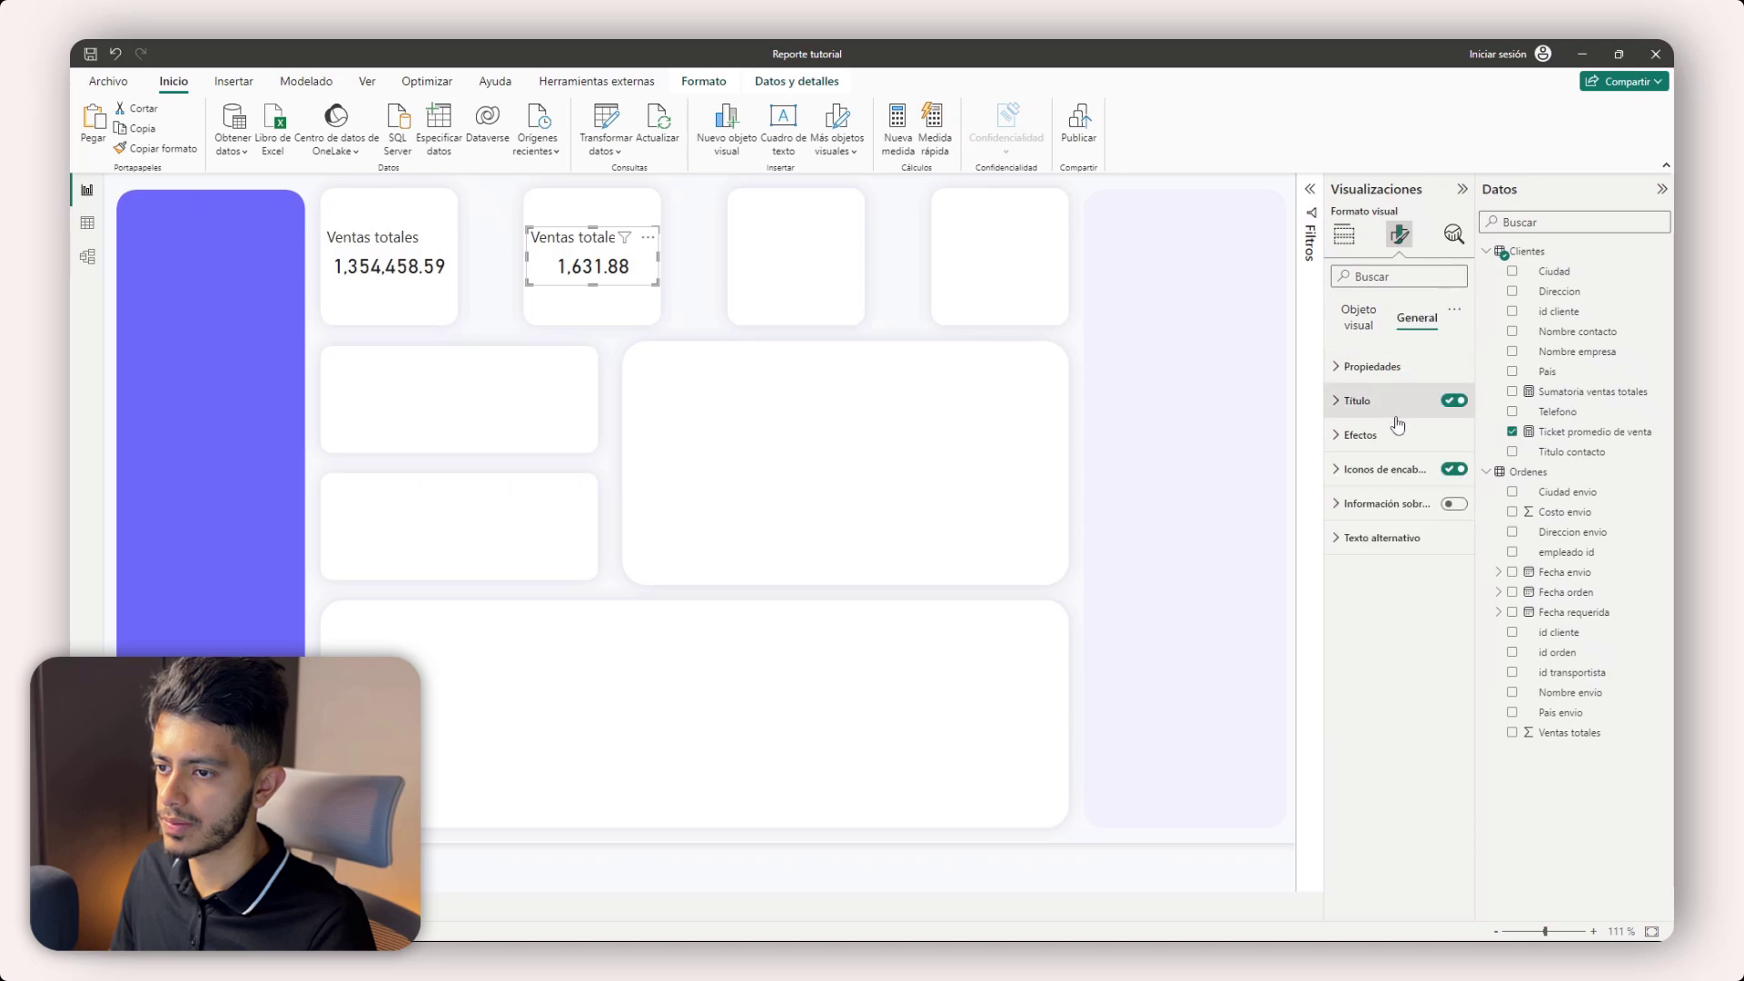
{"action": "left_click", "coordinate": [1390, 402]}
{"action": "type", "text": "Ticket promedio"}
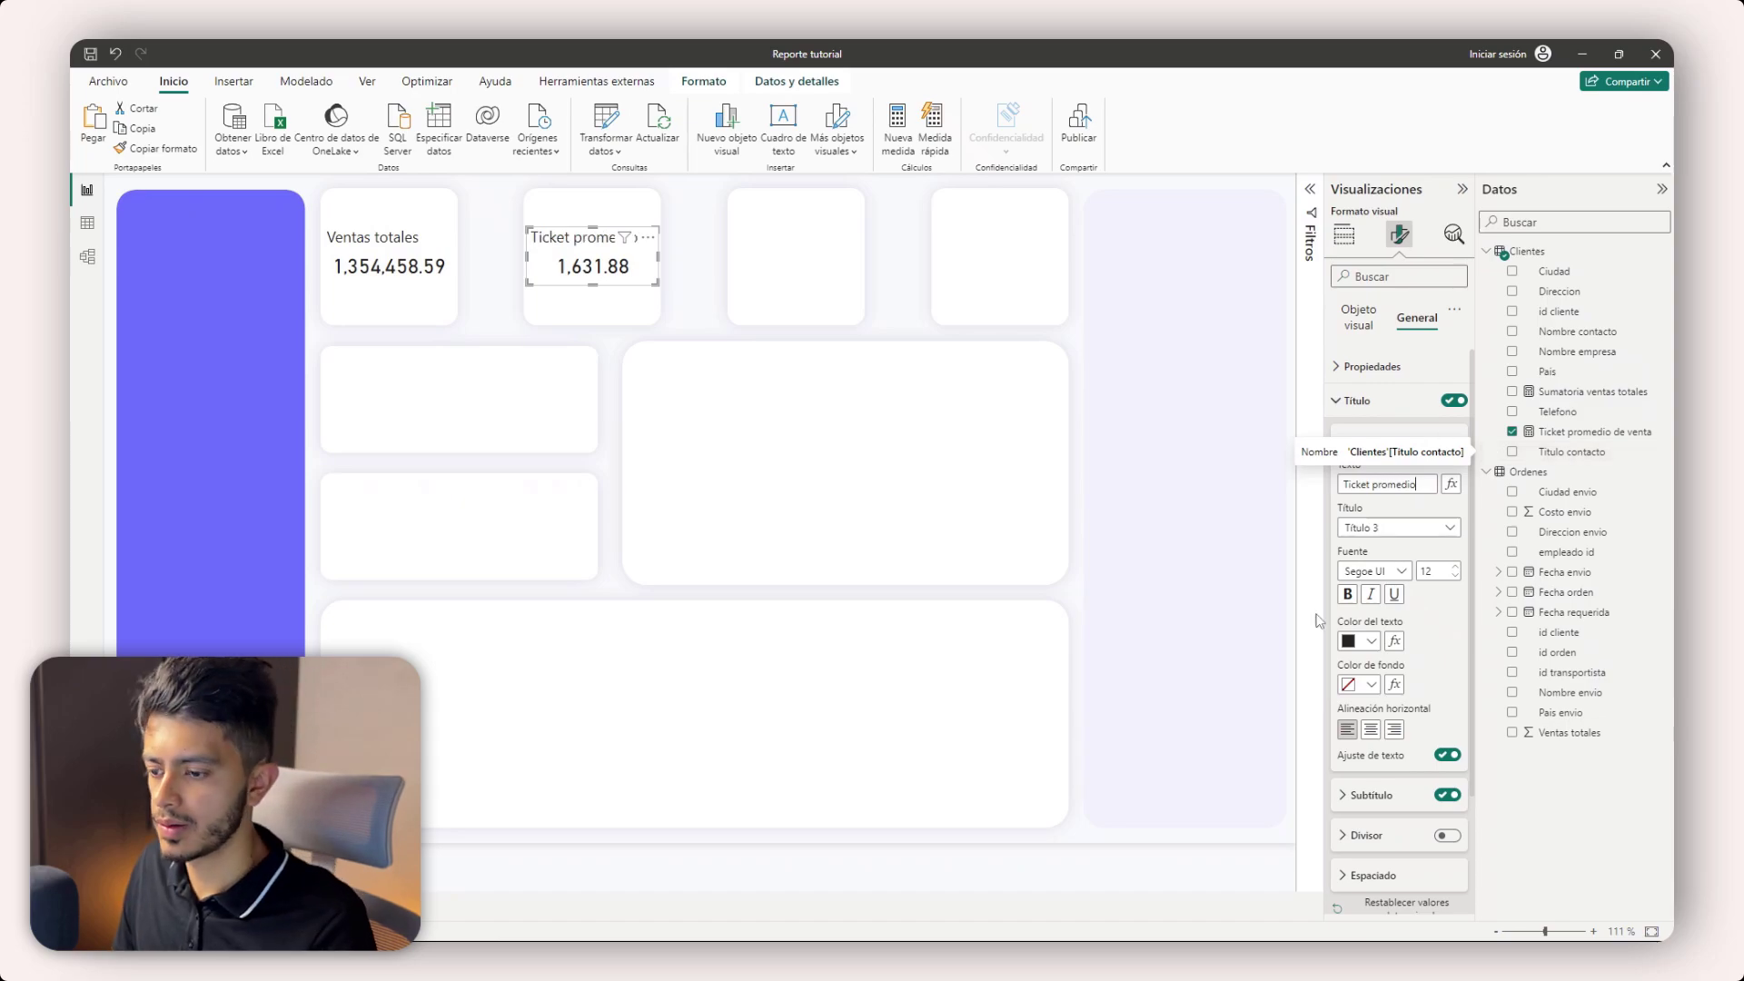
{"action": "left_click", "coordinate": [1243, 871]}
- Duplicate the Ticket promedio visual into the third upper card and make the copy a table showing only Pais from the Clientes table
{"action": "left_click", "coordinate": [604, 269]}
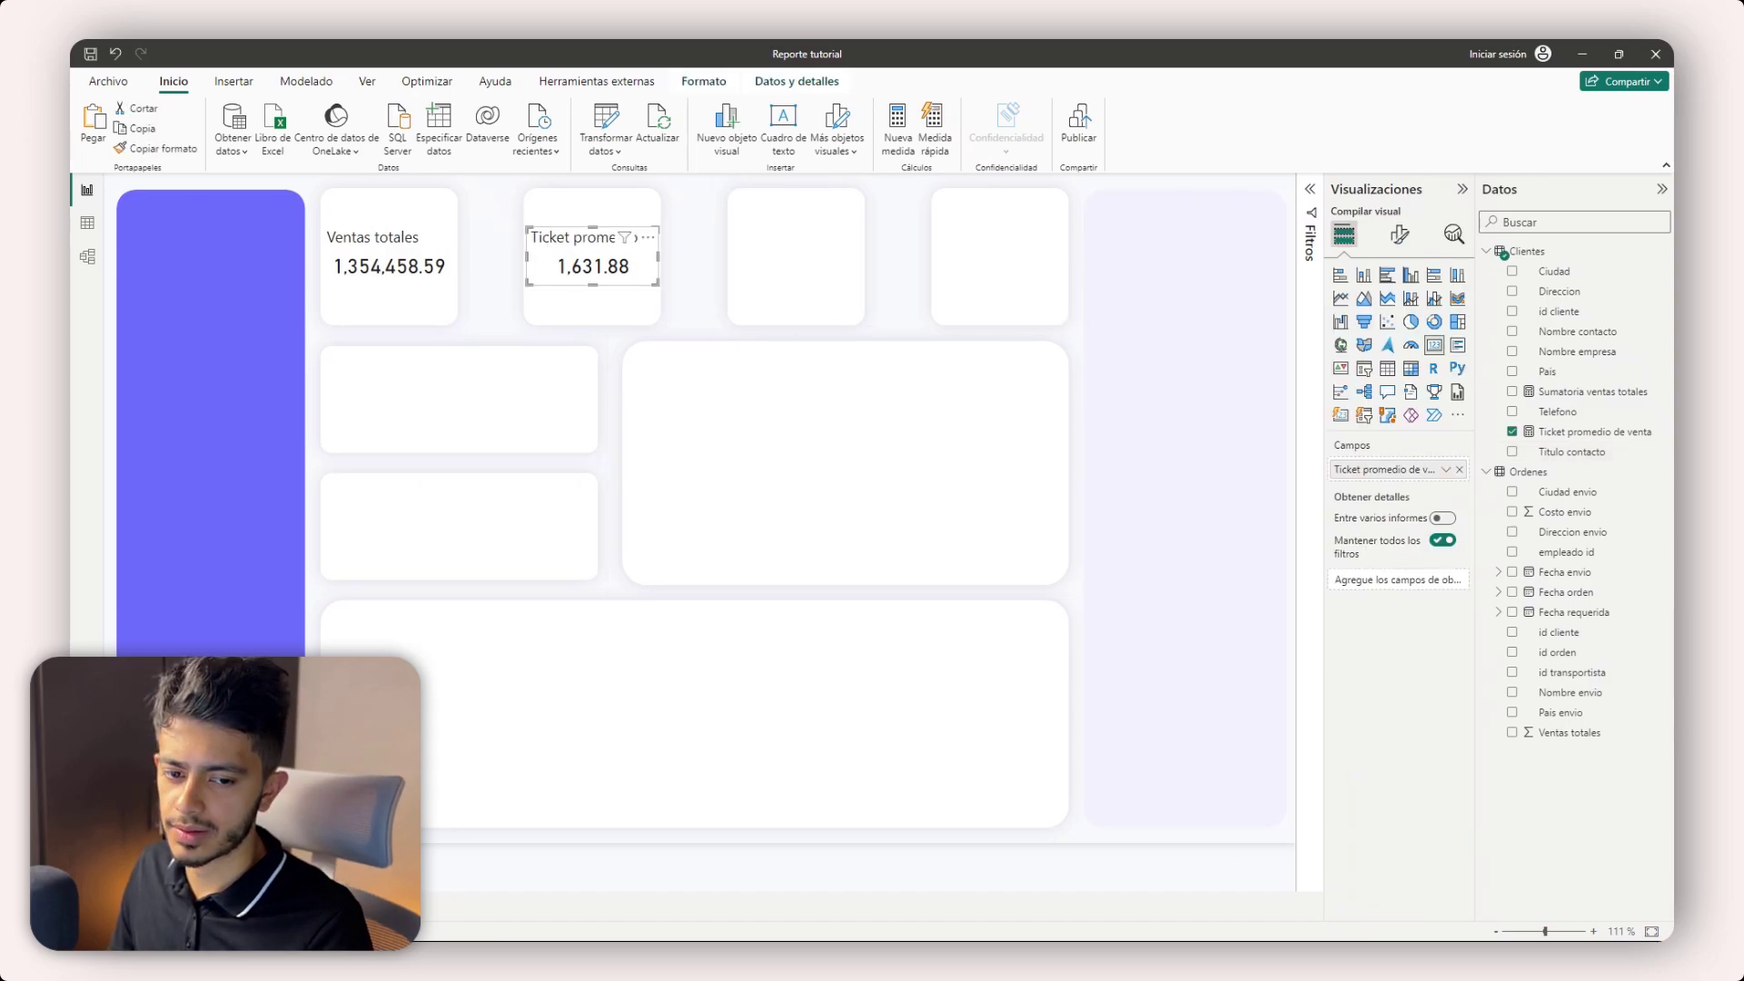
{"action": "key", "text": "ctrl+v"}
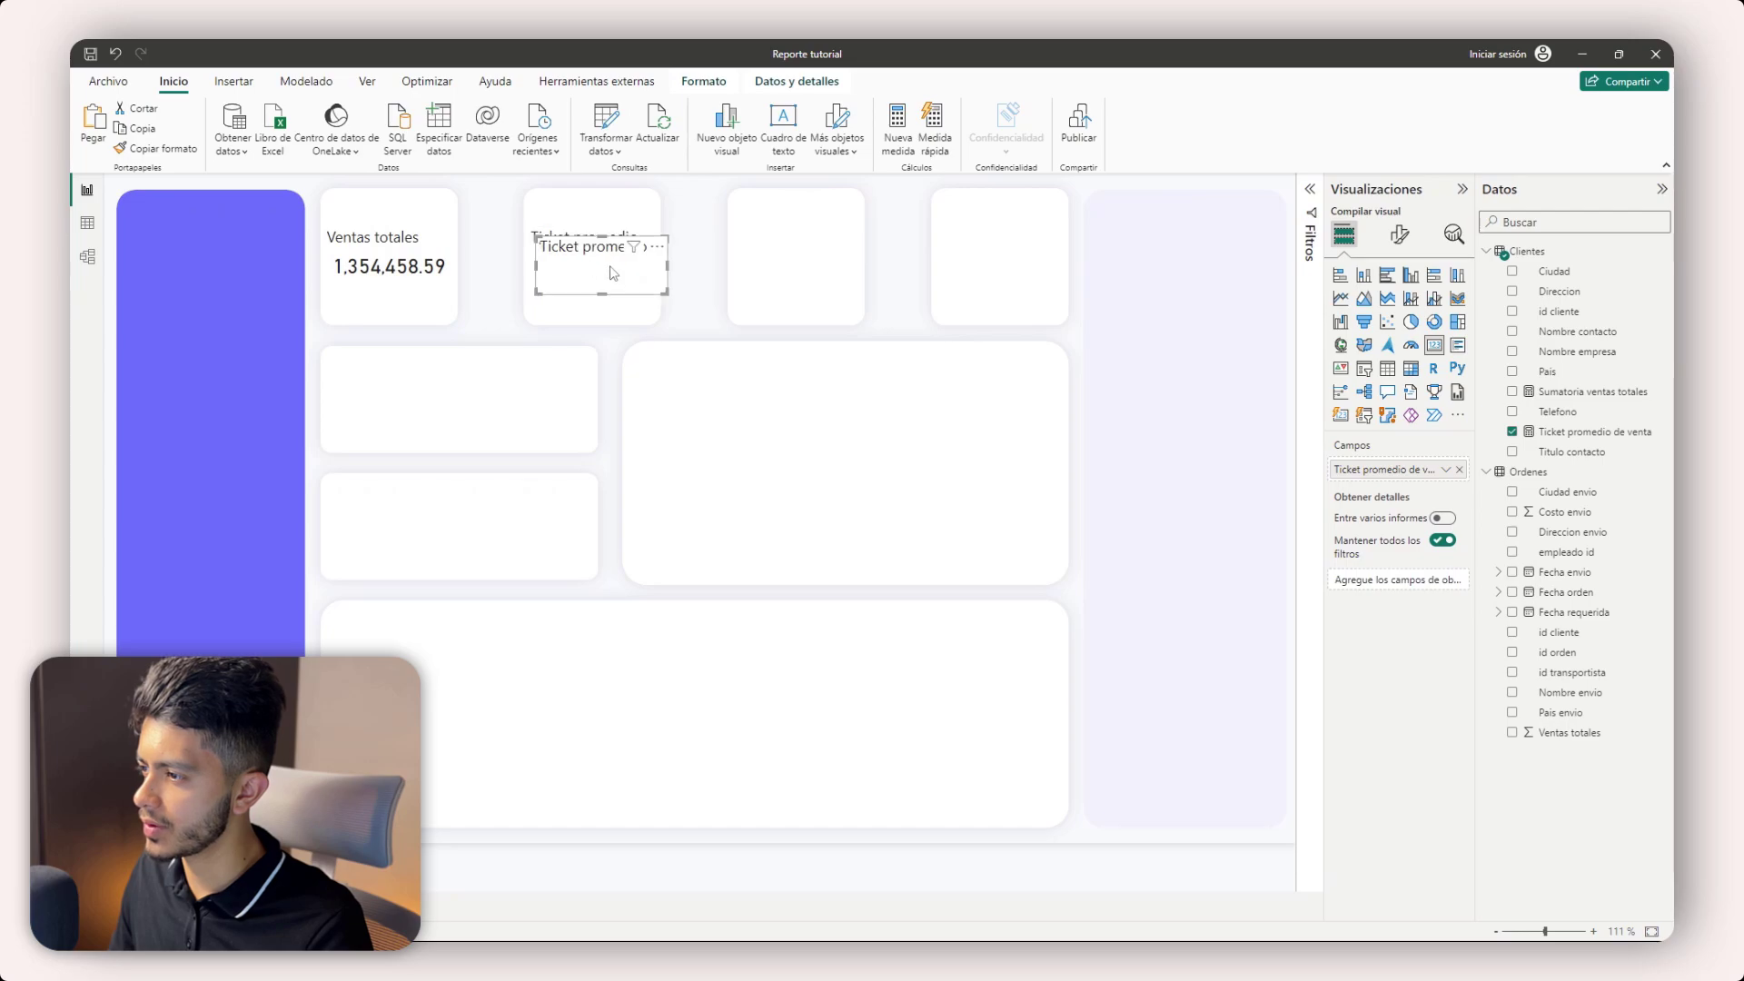
{"action": "left_click_drag", "start_coordinate": [613, 270], "coordinate": [830, 269]}
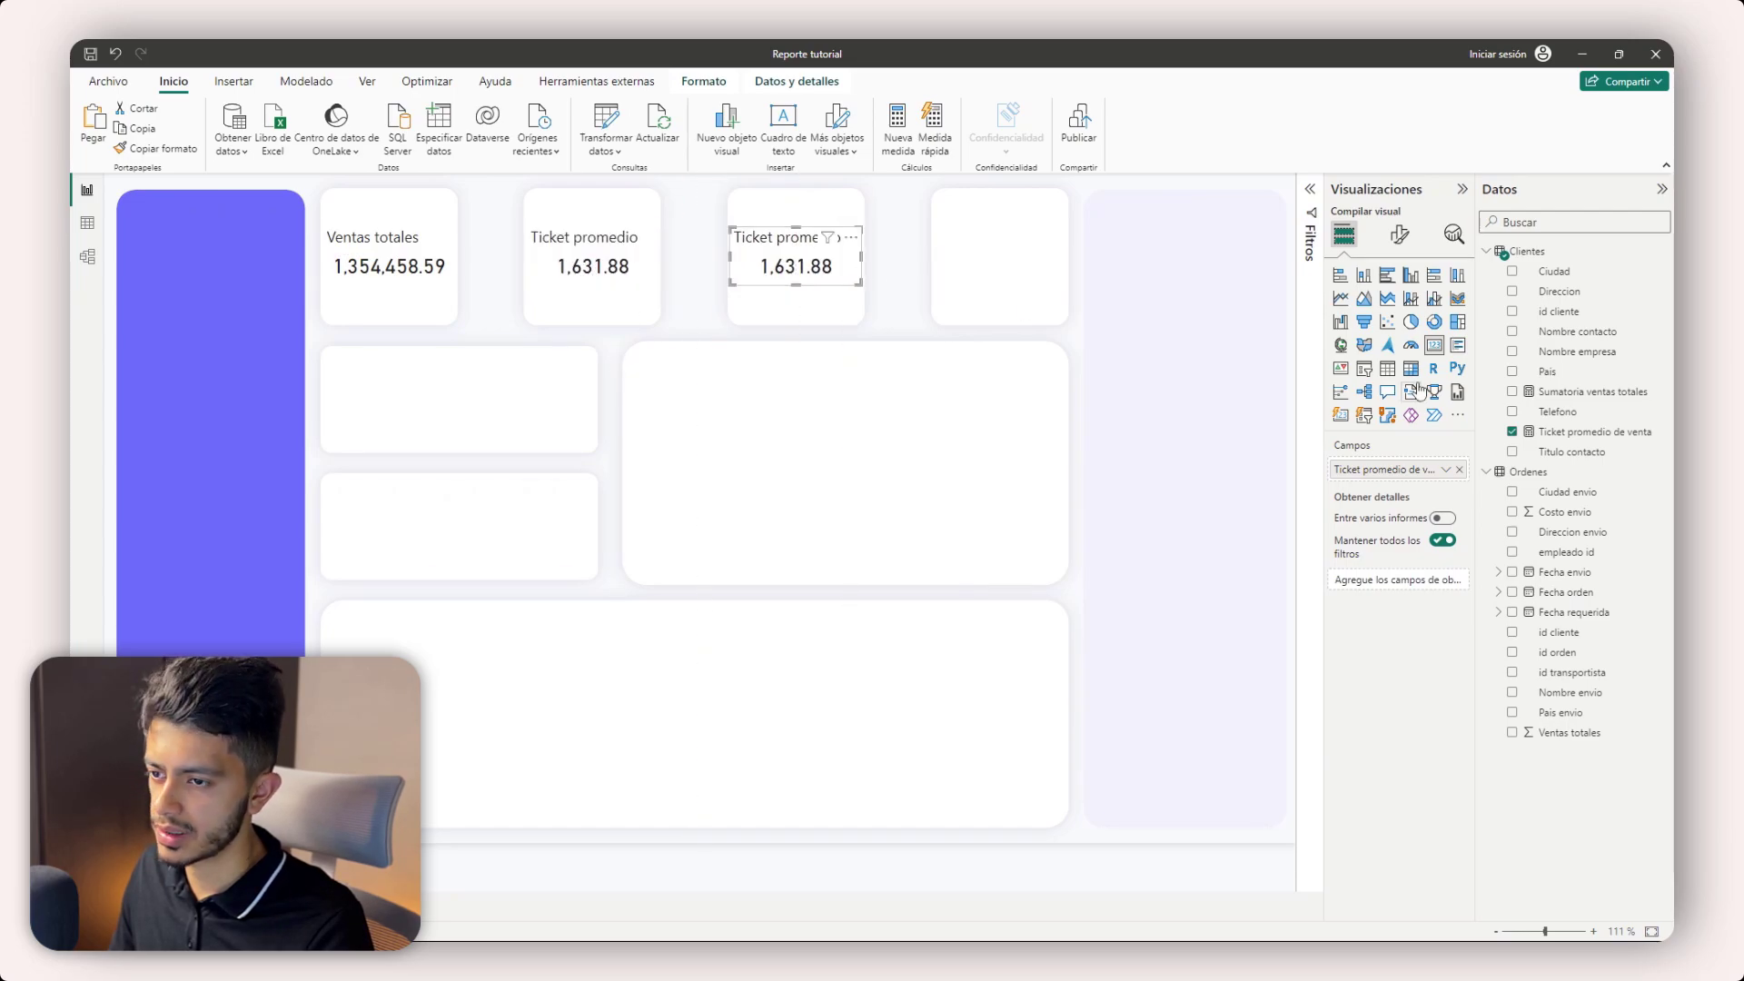
{"action": "left_click", "coordinate": [1386, 368]}
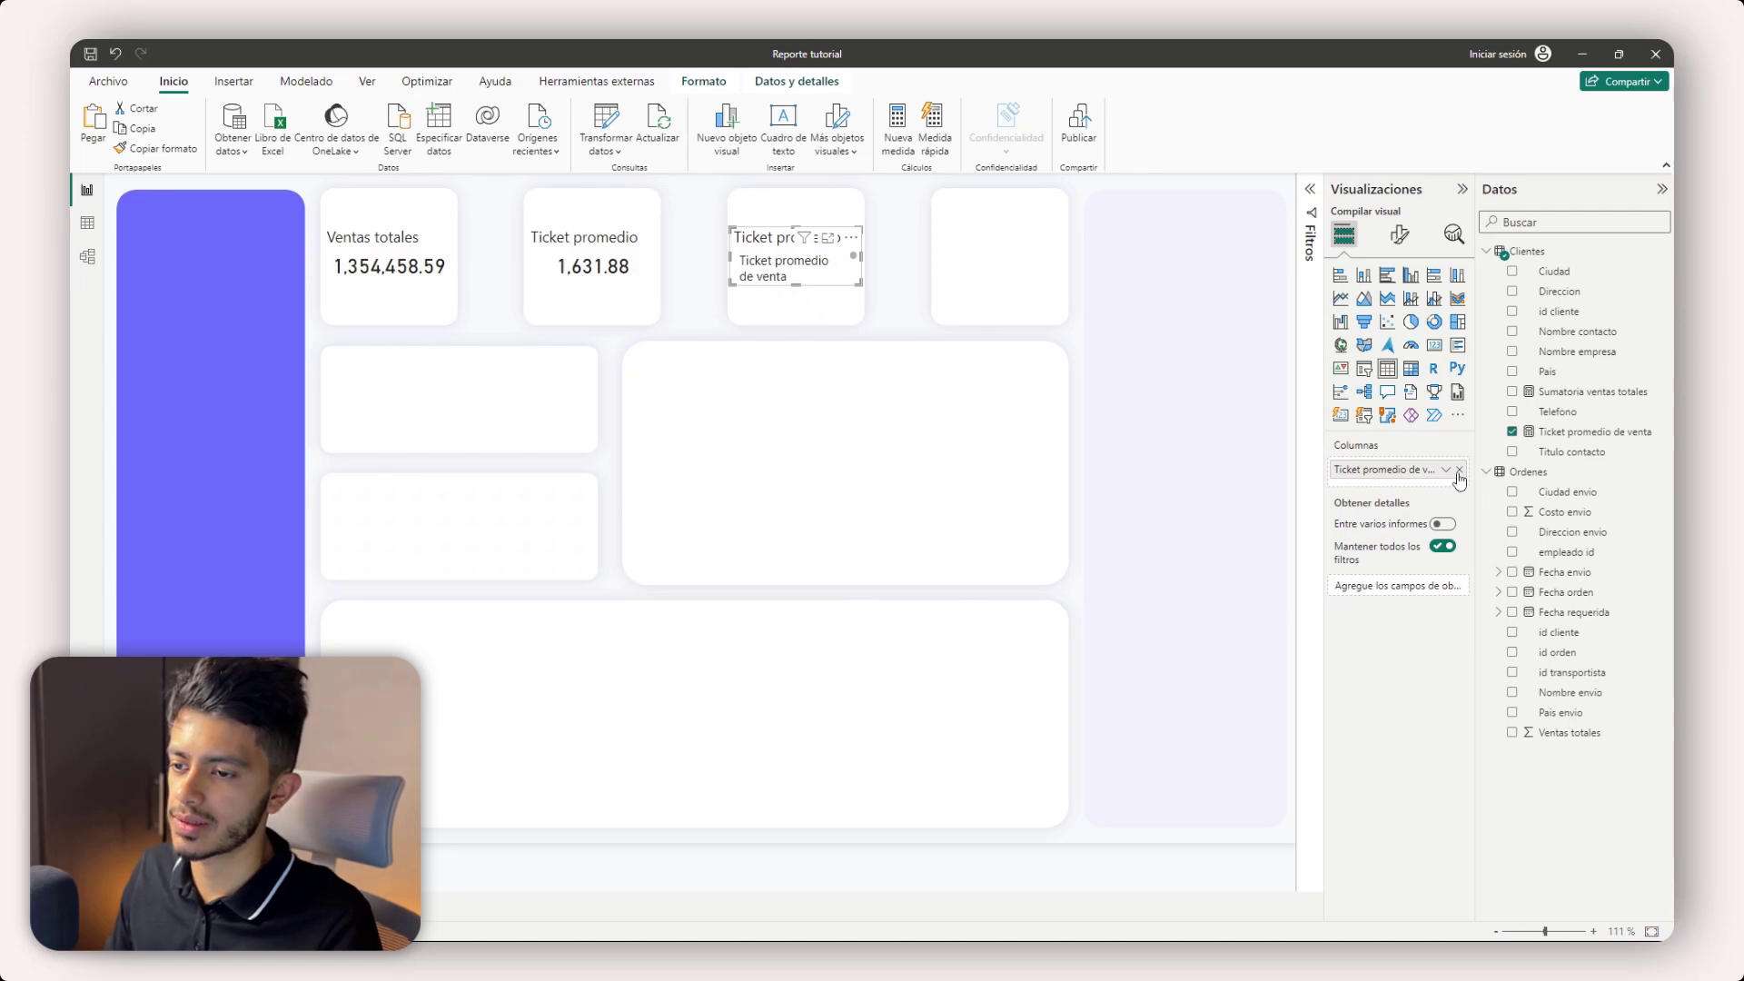
{"action": "left_click", "coordinate": [1548, 716]}
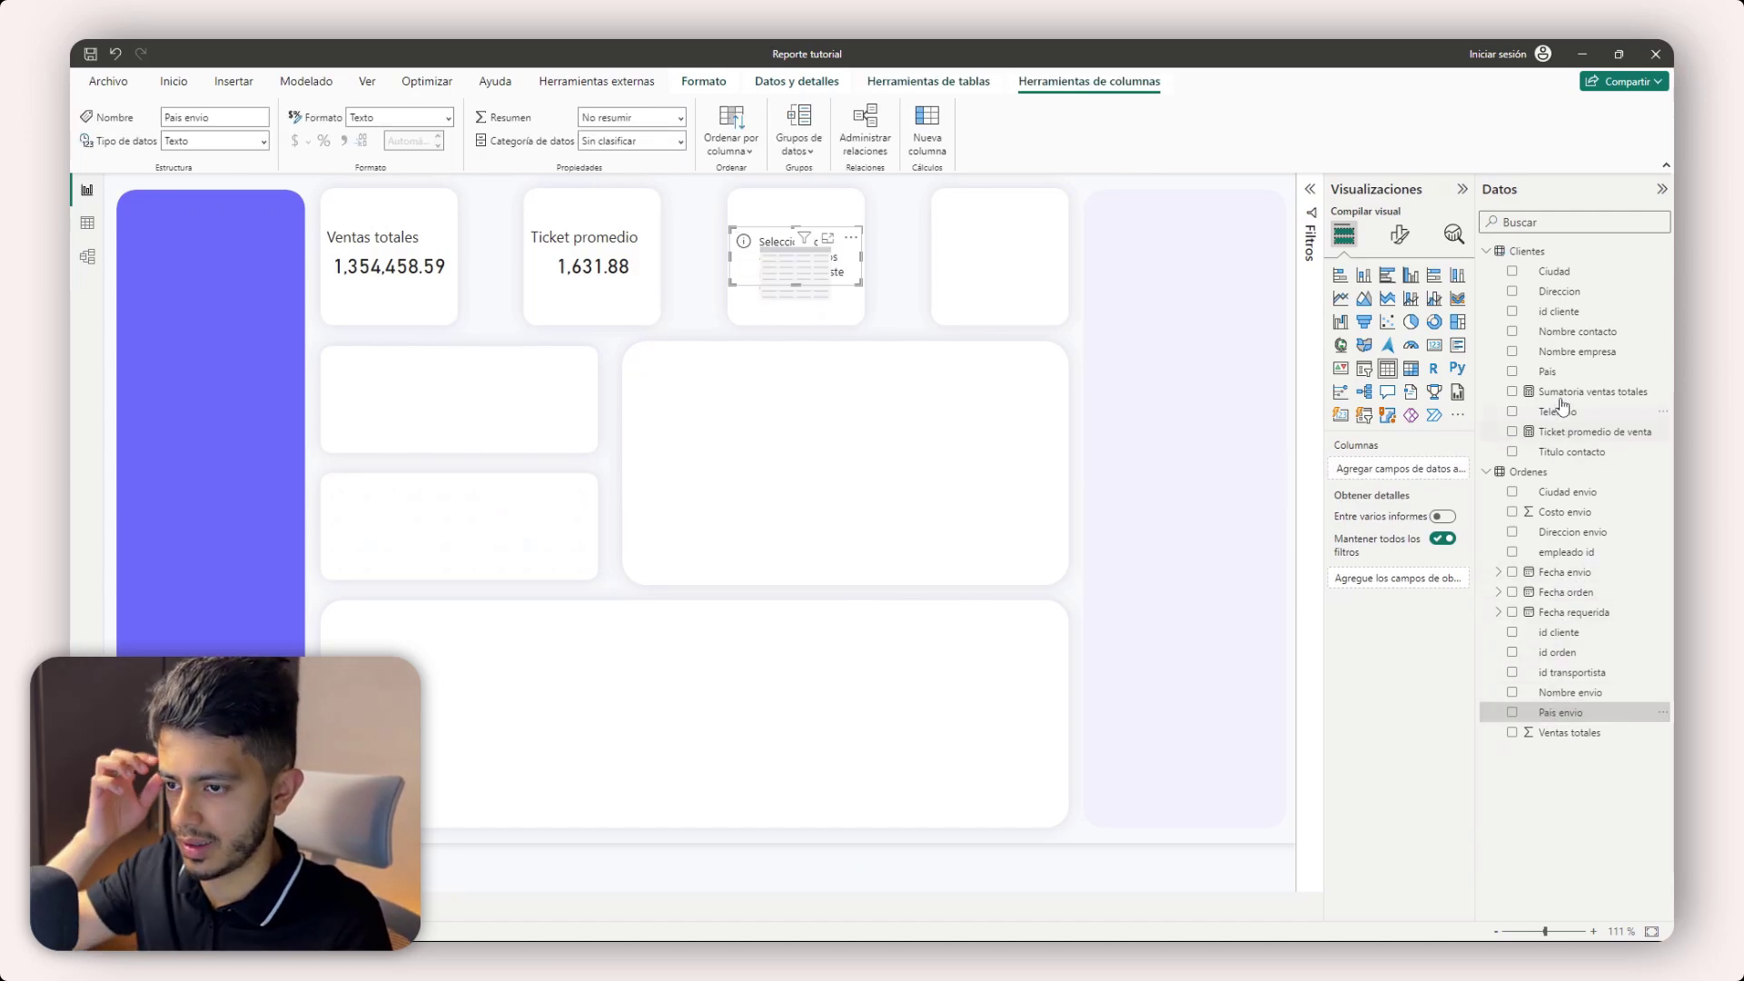
{"action": "left_click_drag", "start_coordinate": [1548, 371], "coordinate": [1439, 471]}
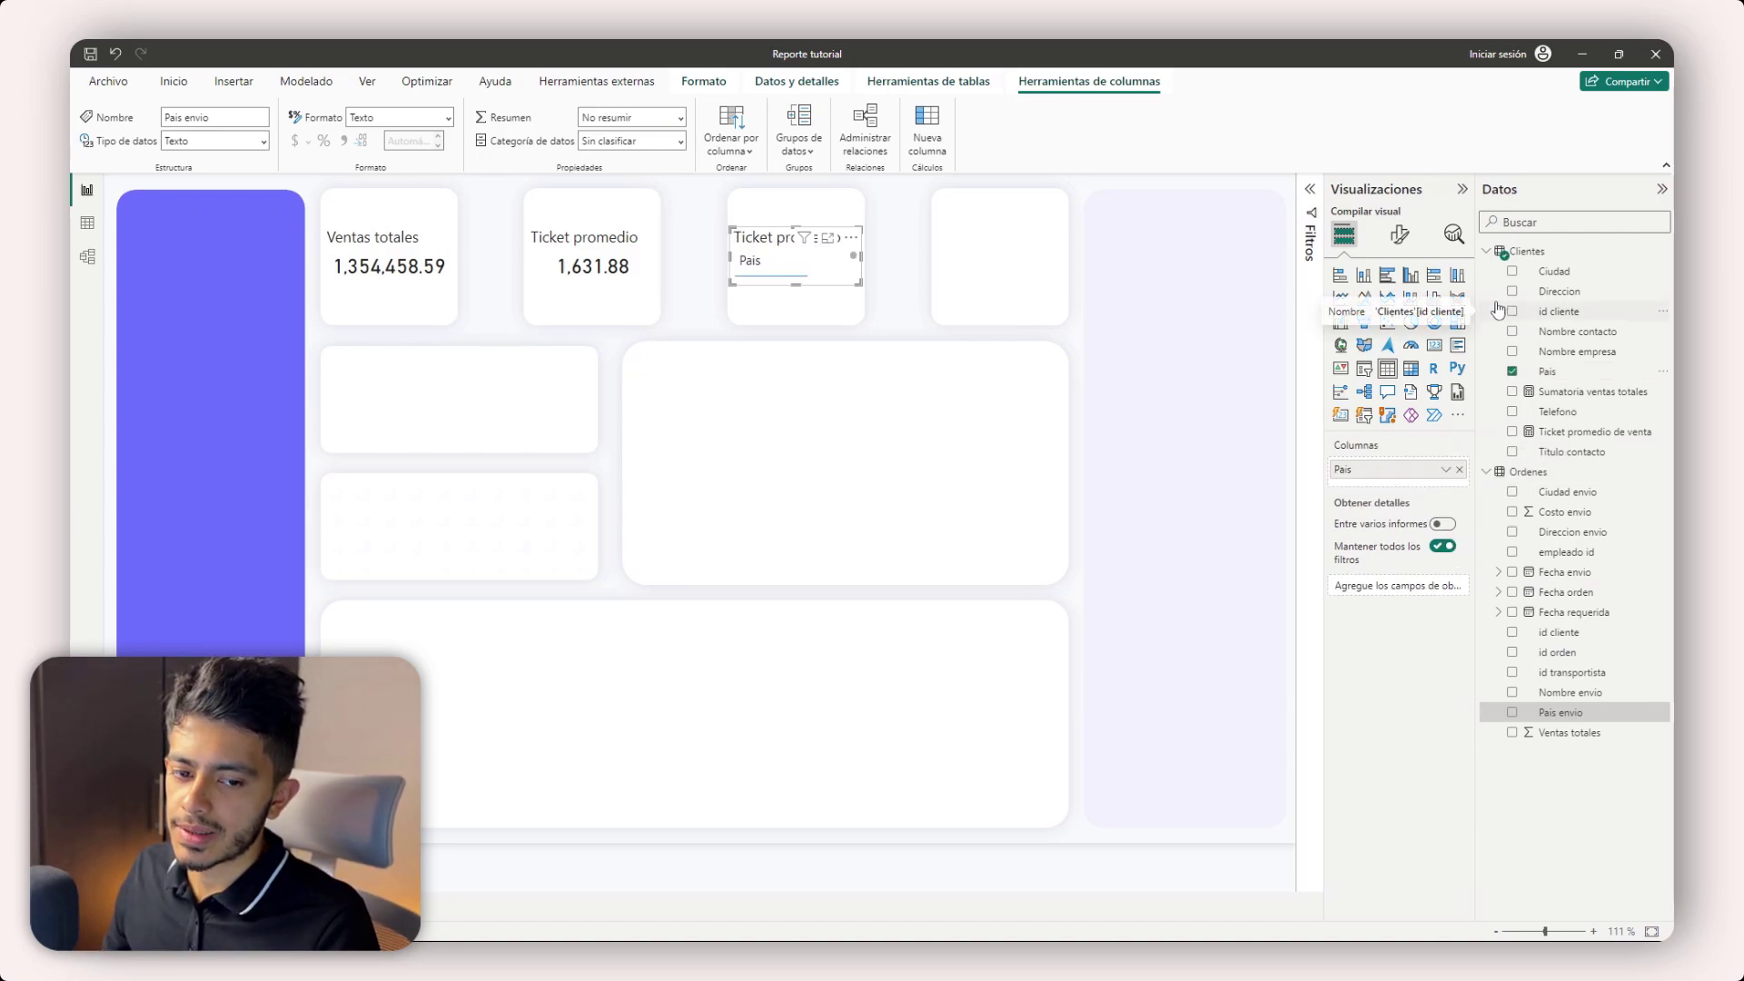
- Set the title of the table visual in the third upper card to "País mejores ventas"
{"action": "left_click", "coordinate": [1398, 235]}
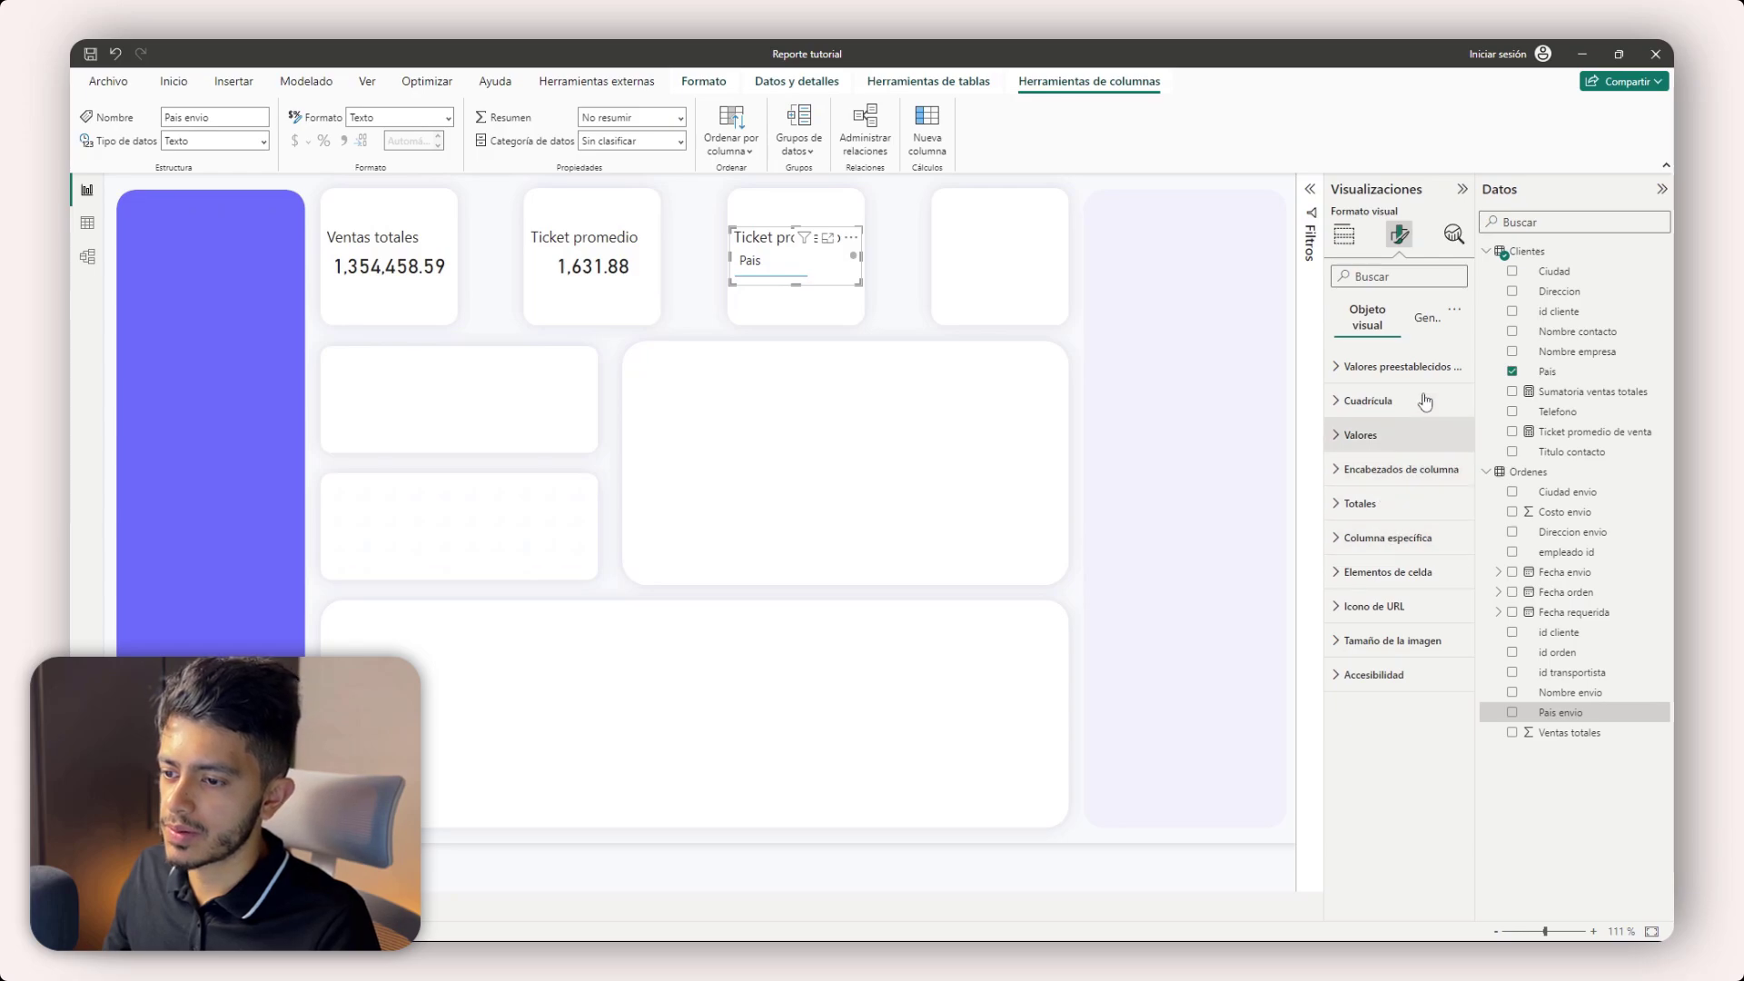
{"action": "left_click", "coordinate": [1426, 318]}
{"action": "left_click", "coordinate": [1357, 400]}
{"action": "left_click", "coordinate": [1378, 484]}
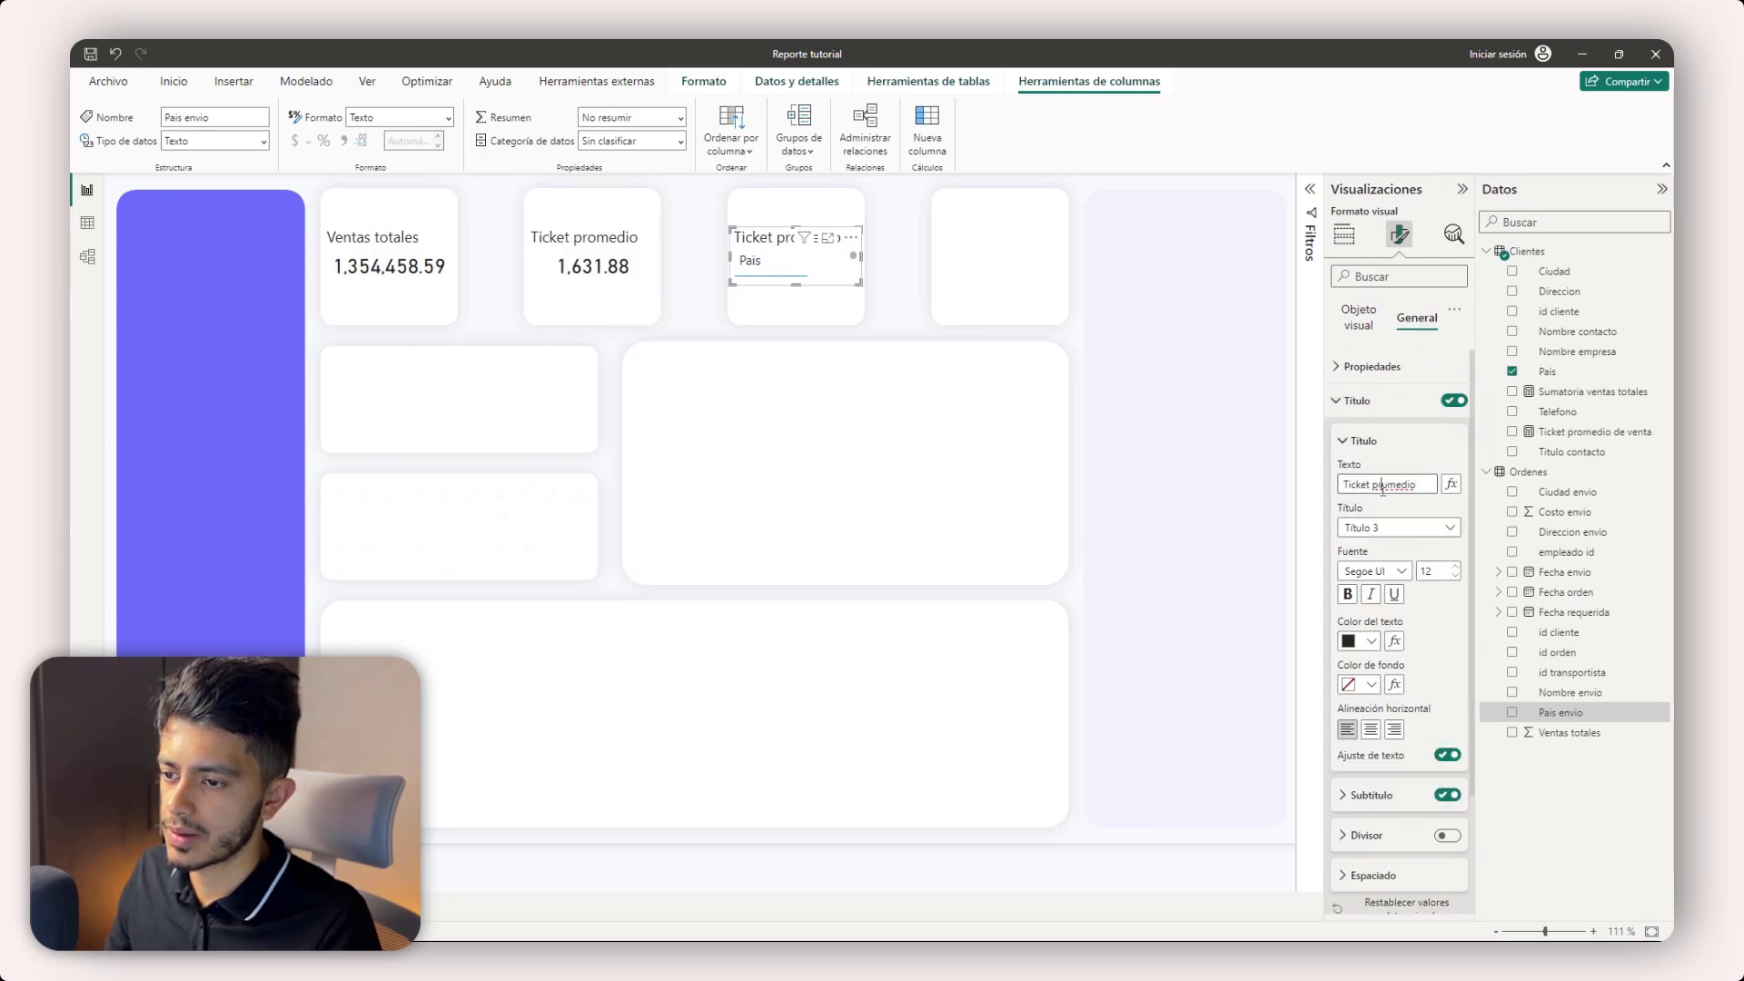
{"action": "key", "text": "ctrl+a"}
{"action": "type", "text": "Pai"}
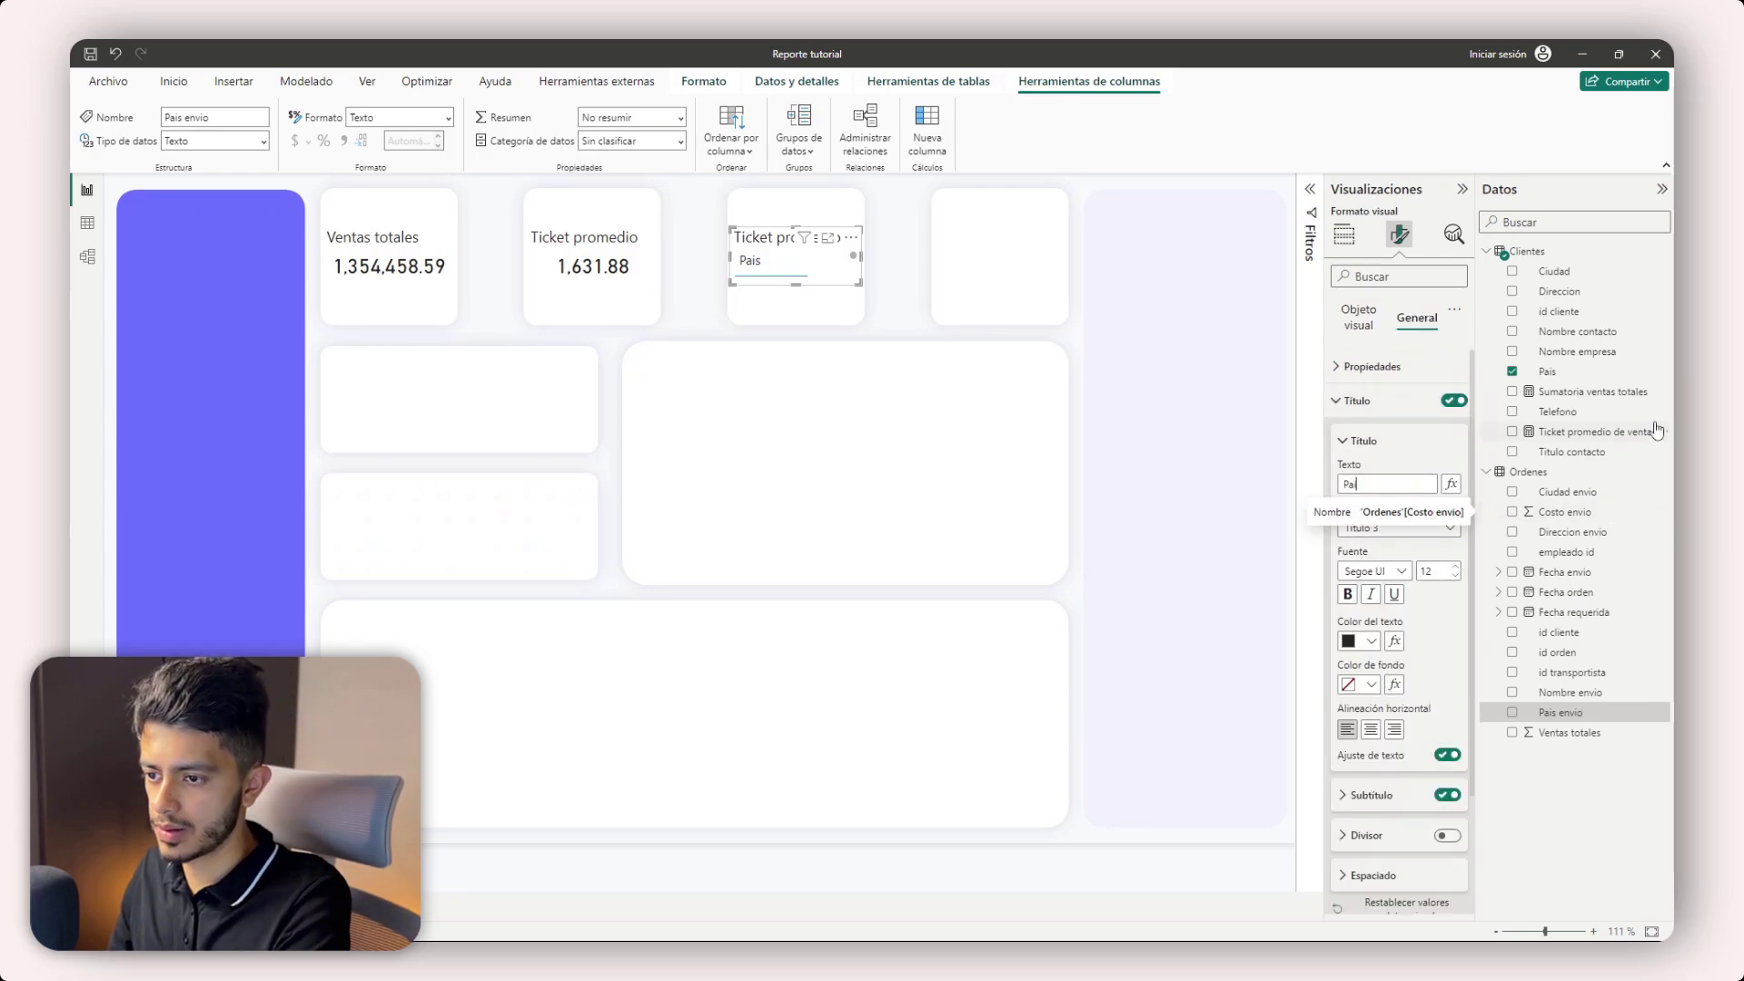
{"action": "type", "text": "s mejores ventas"}
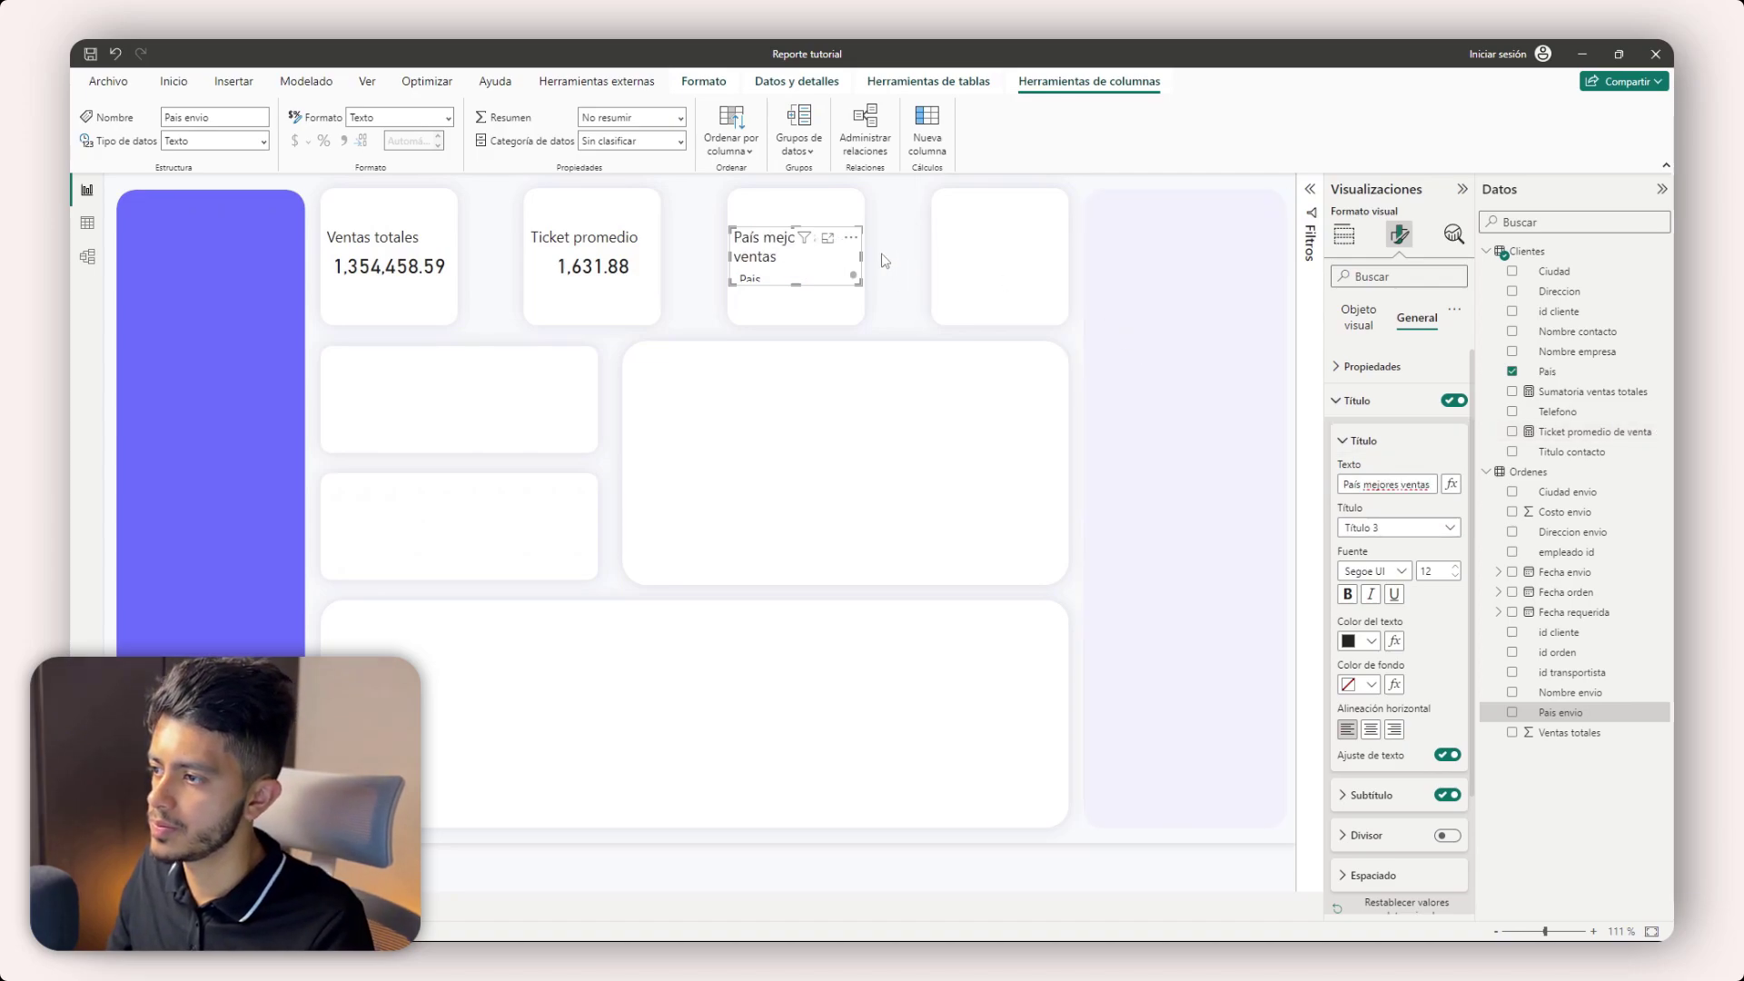
- Filter Pais in the third upper card's table by Top N: Superior 1, by value Sumatoria ventas totales
{"action": "left_click", "coordinate": [1358, 317]}
{"action": "left_click", "coordinate": [1344, 235]}
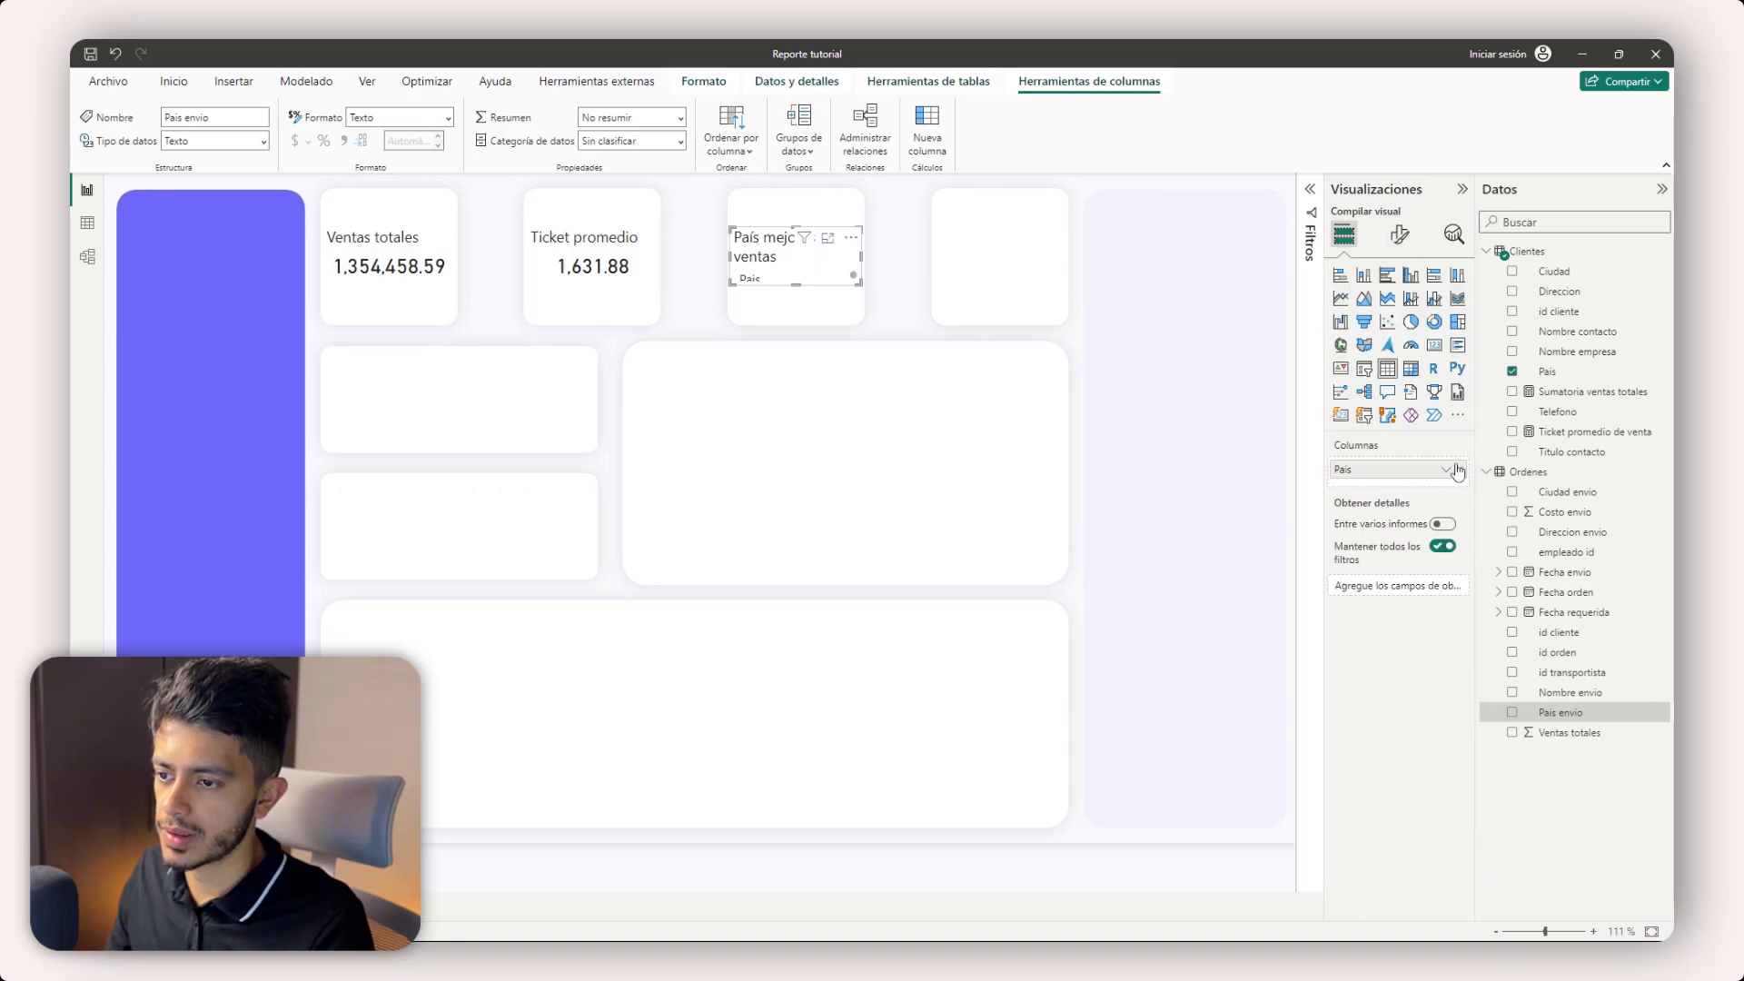
{"action": "left_click", "coordinate": [1310, 210]}
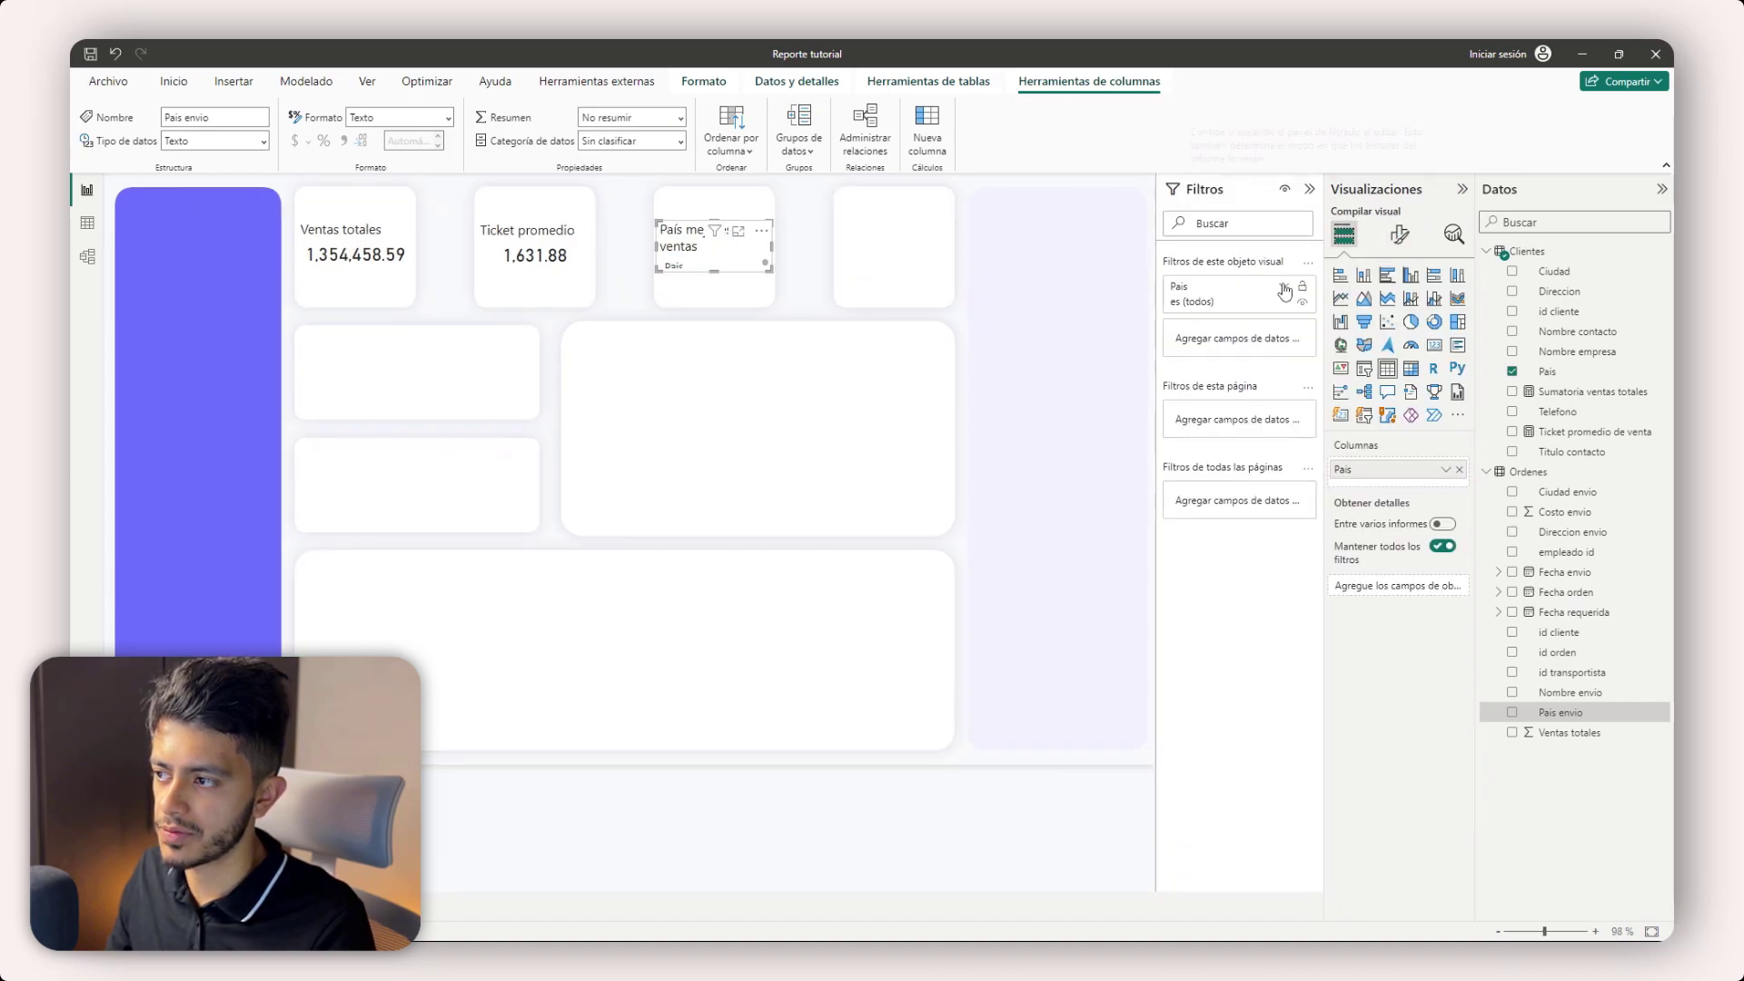
{"action": "left_click", "coordinate": [1192, 305]}
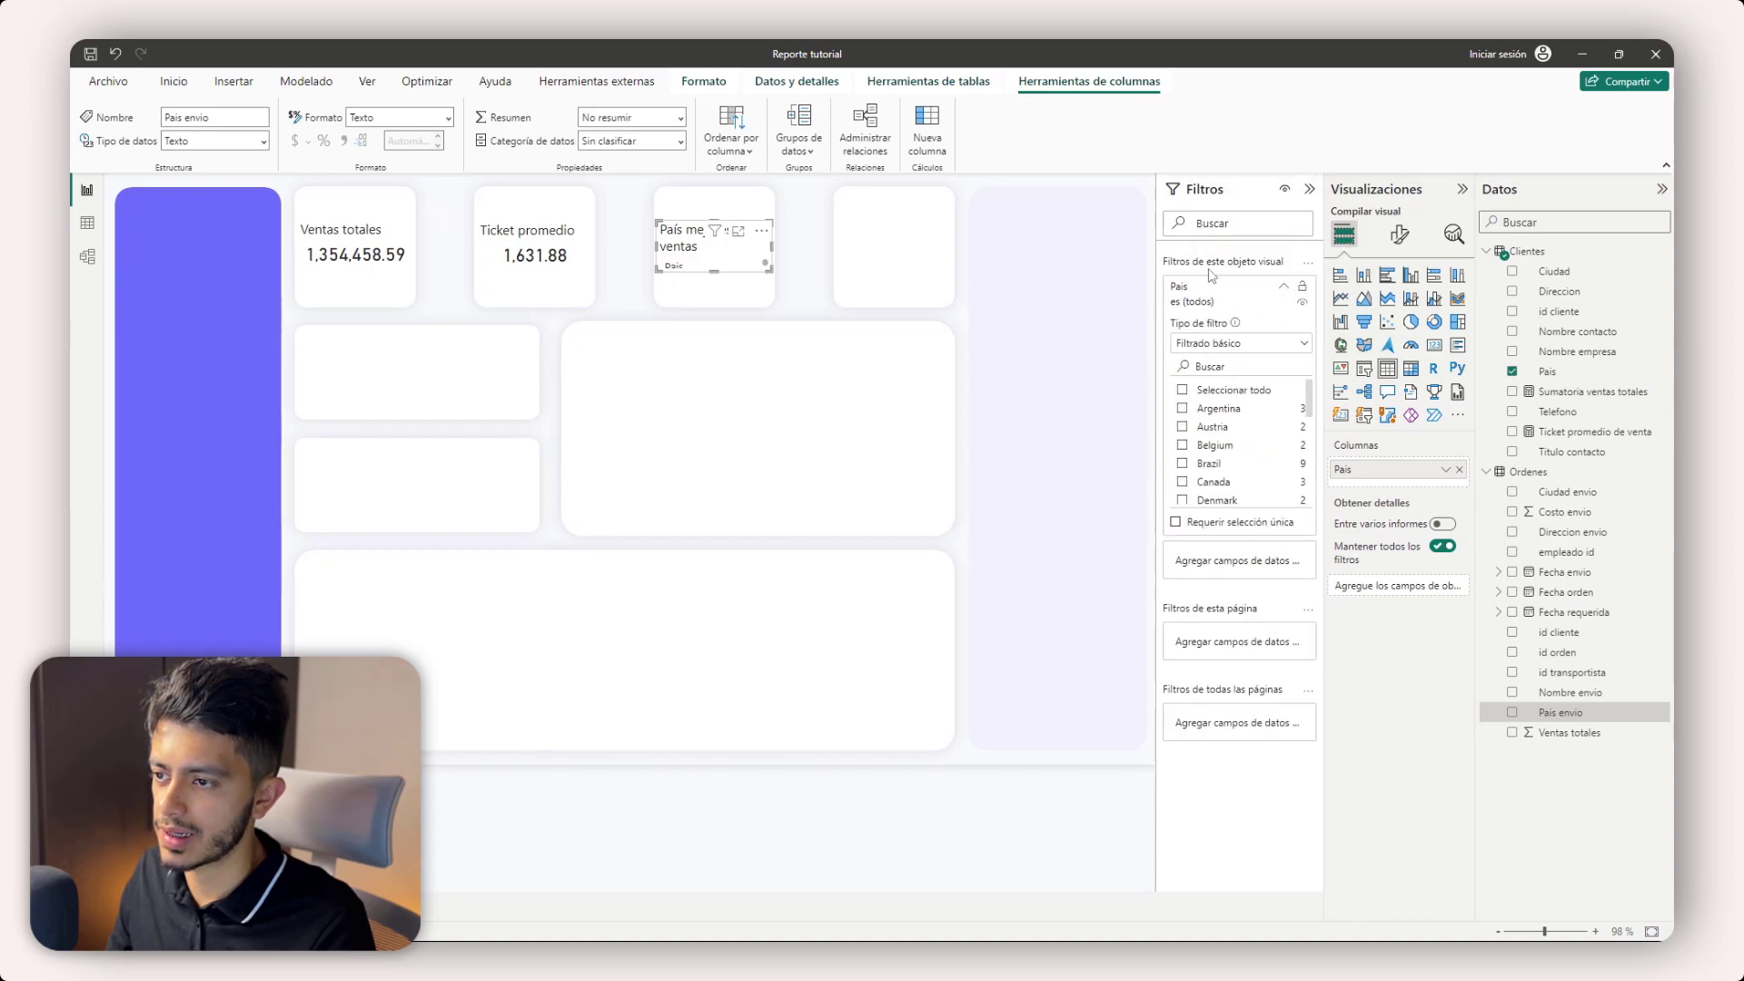
{"action": "left_click", "coordinate": [1212, 345]}
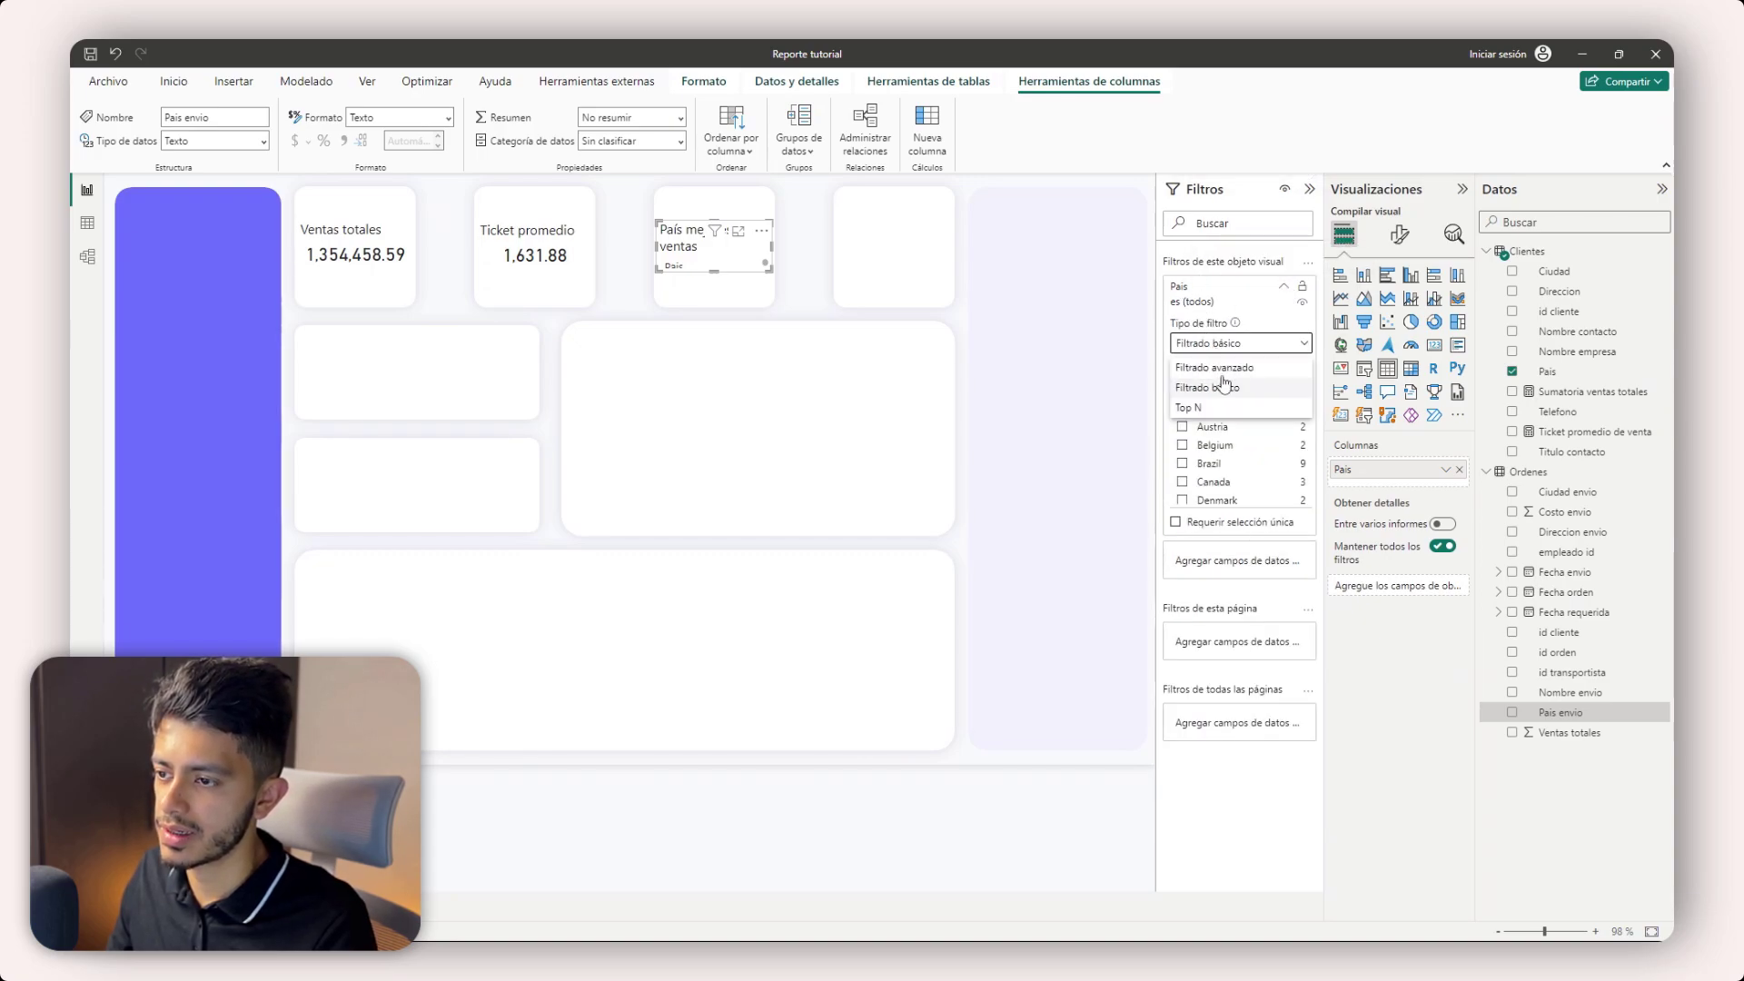
{"action": "left_click", "coordinate": [1210, 410]}
{"action": "left_click", "coordinate": [1249, 383]}
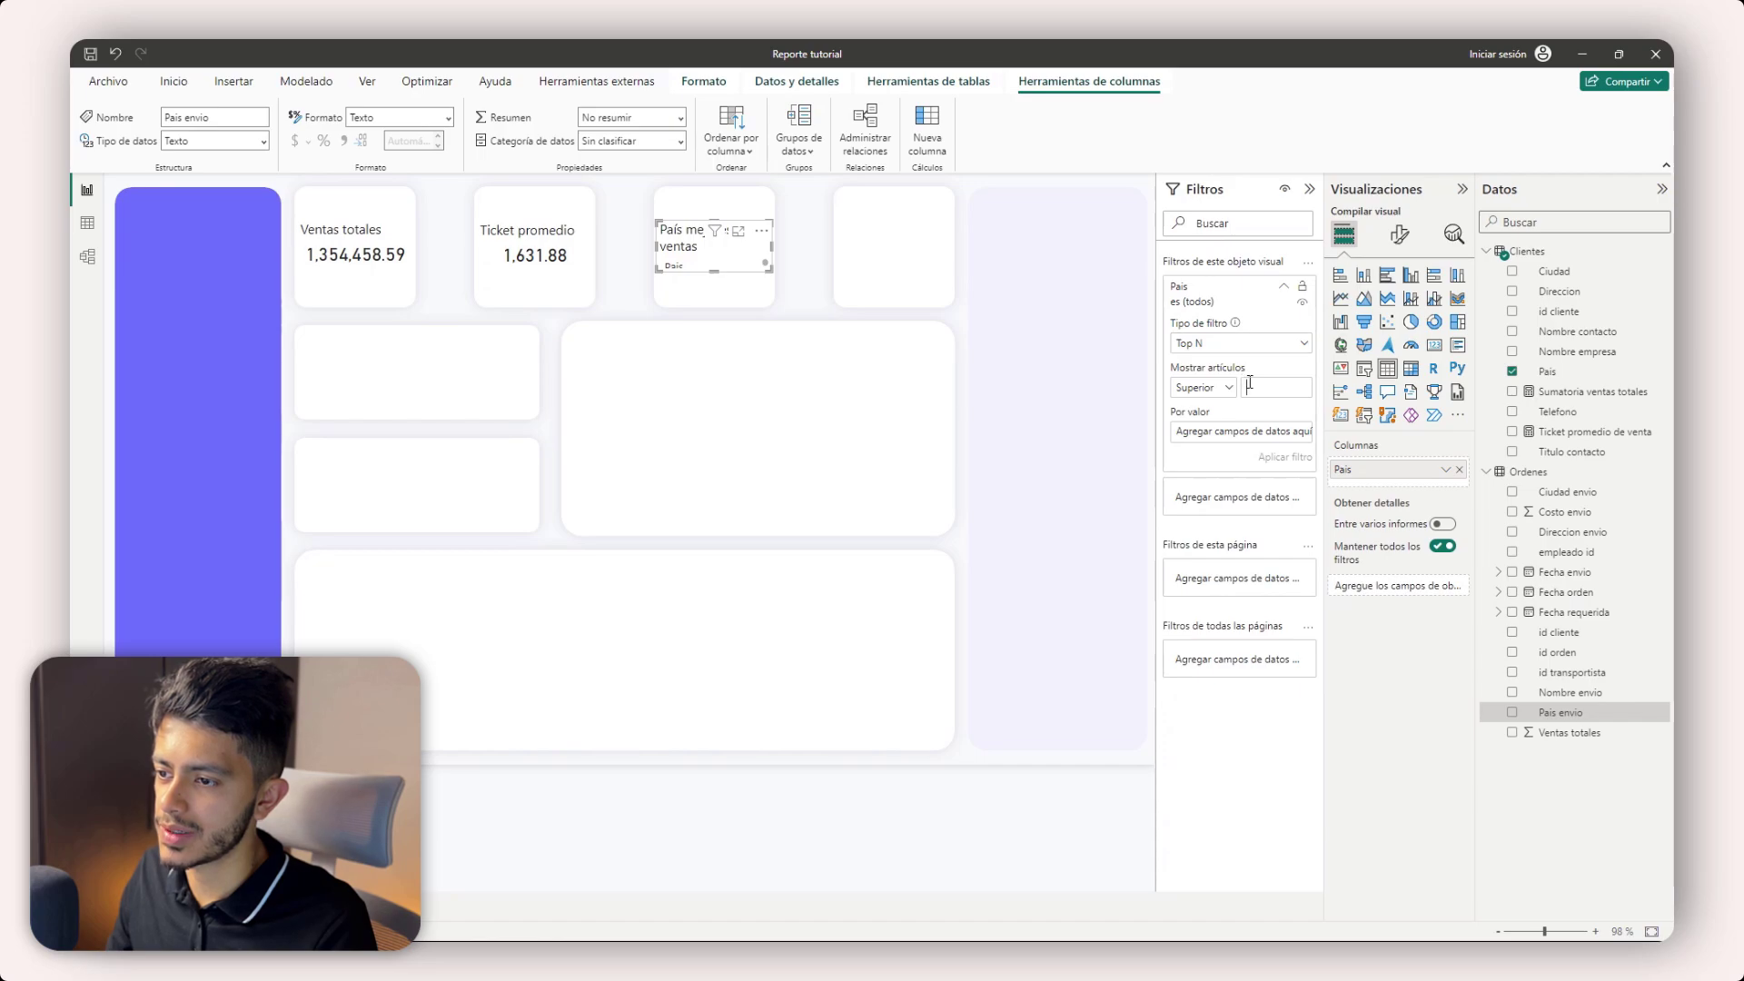
{"action": "left_click_drag", "start_coordinate": [1591, 393], "coordinate": [1237, 452]}
{"action": "left_click", "coordinate": [1283, 456]}
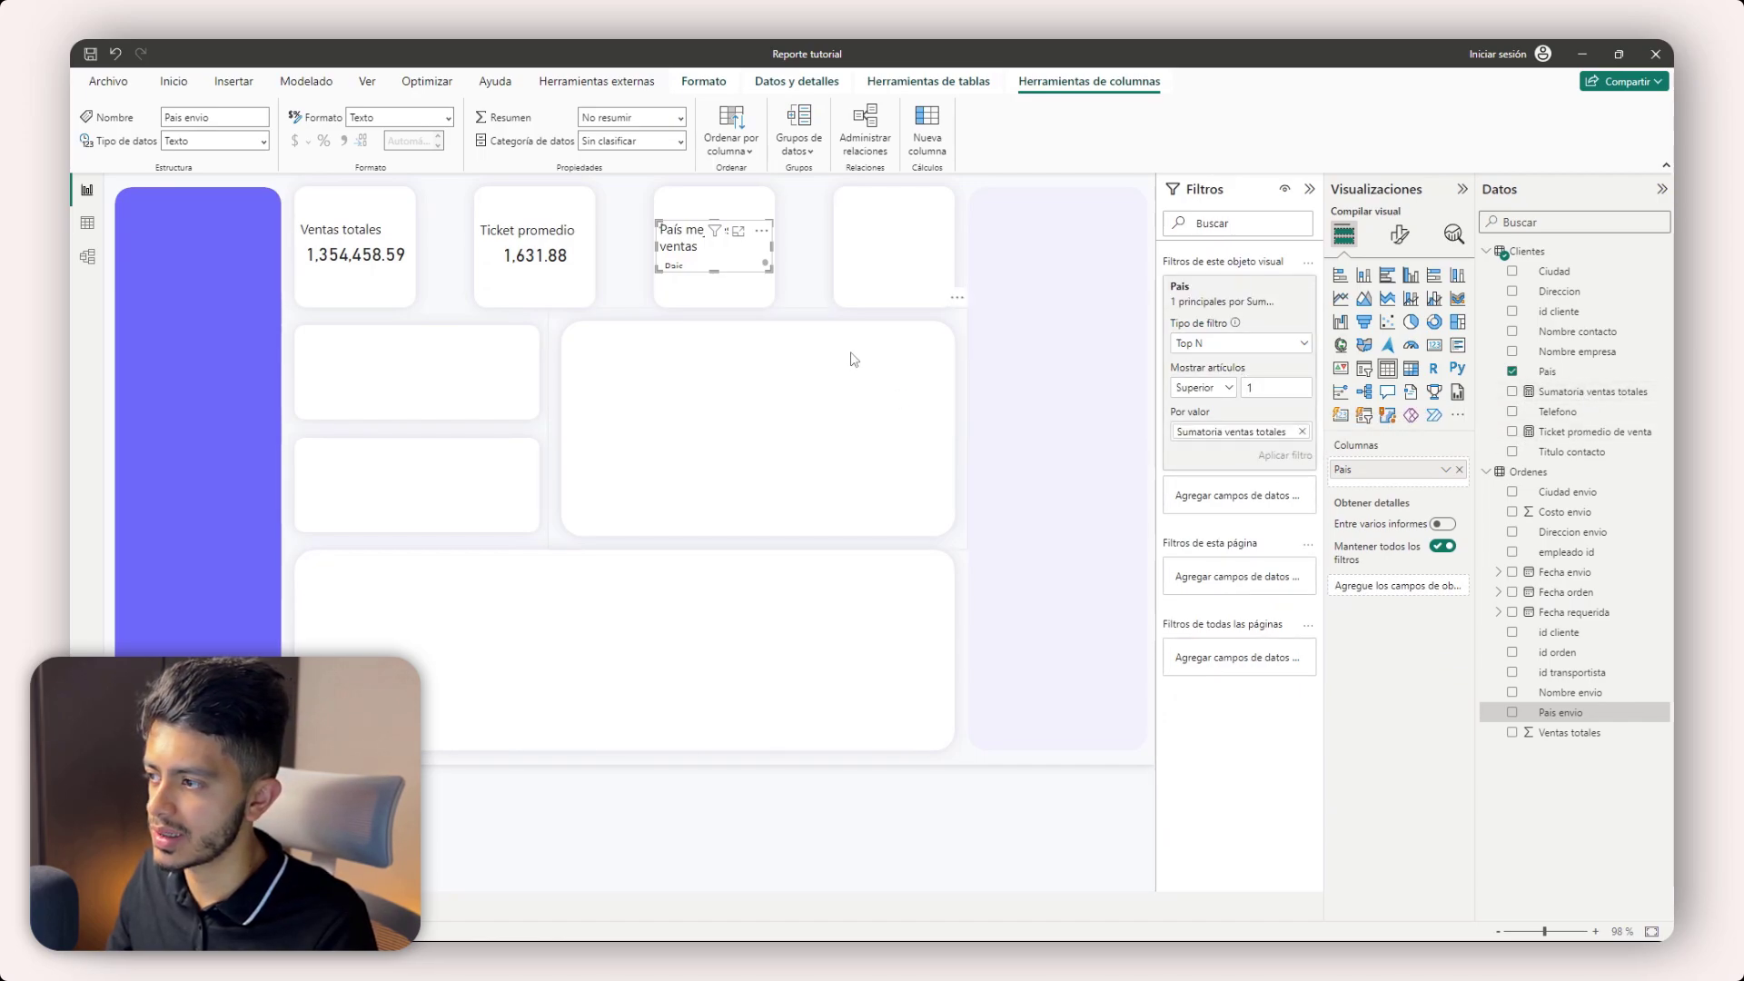
- Convert the País mejores ventas table to a card visual and move it slightly up within the third upper card
{"action": "left_click", "coordinate": [1435, 348]}
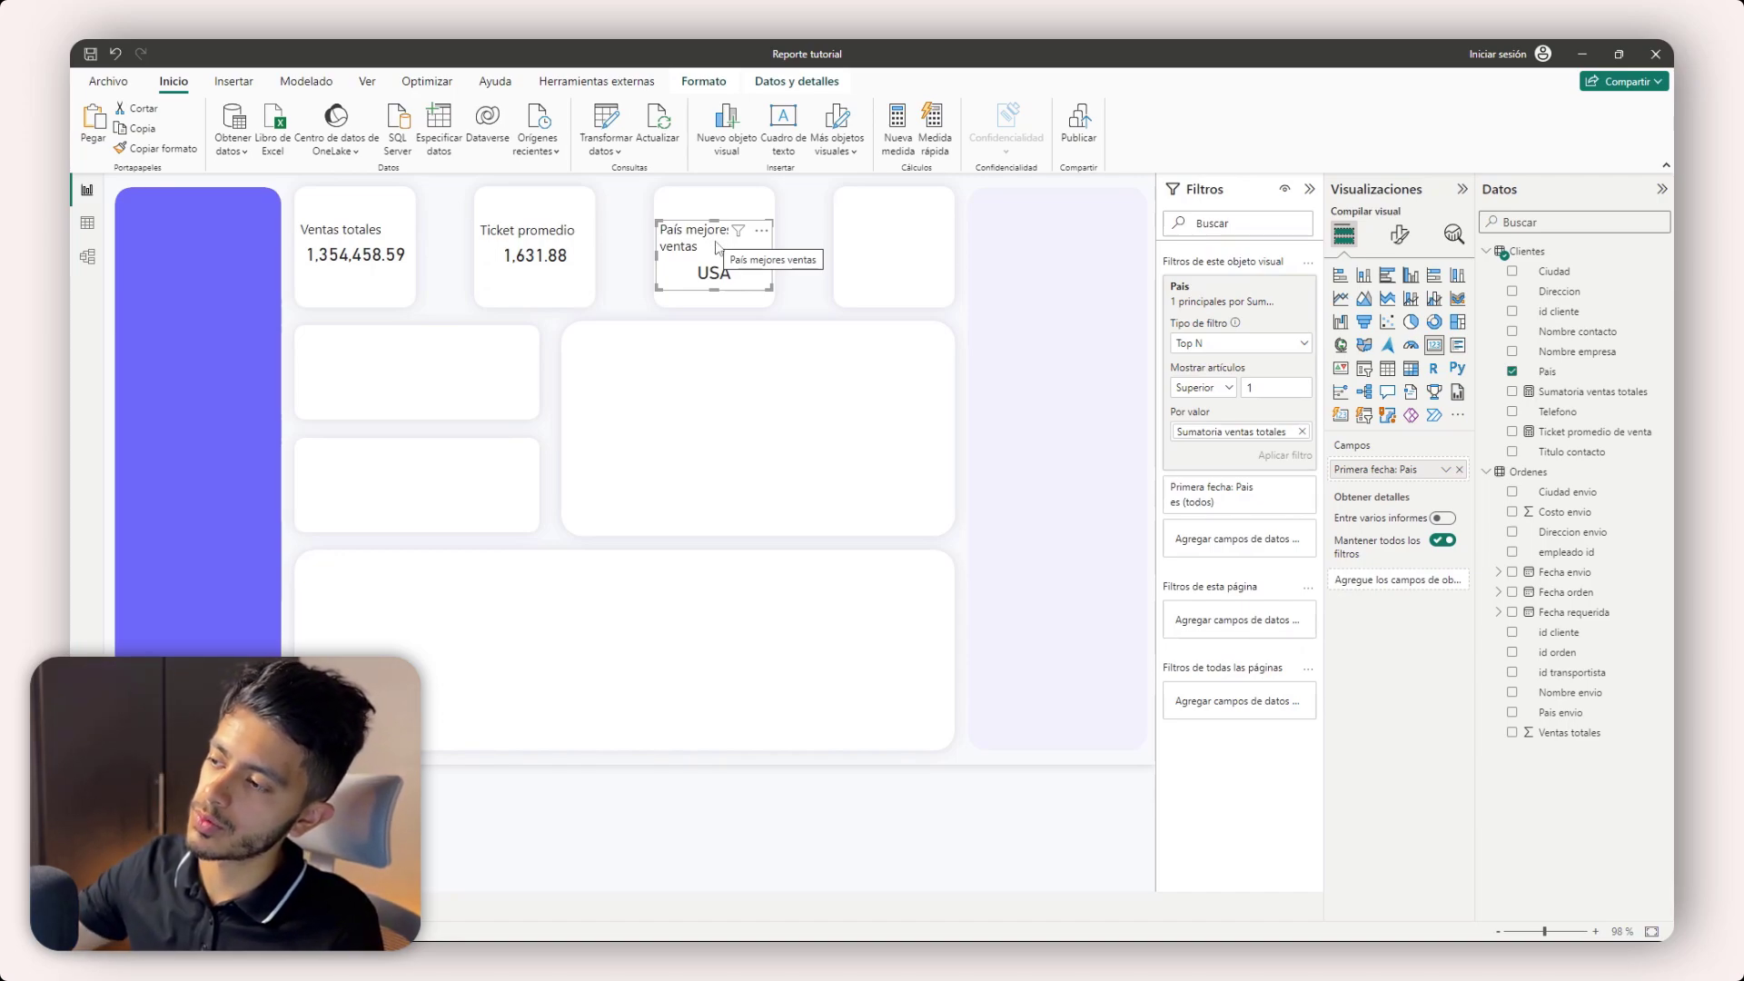
{"action": "left_click_drag", "start_coordinate": [724, 273], "coordinate": [724, 263]}
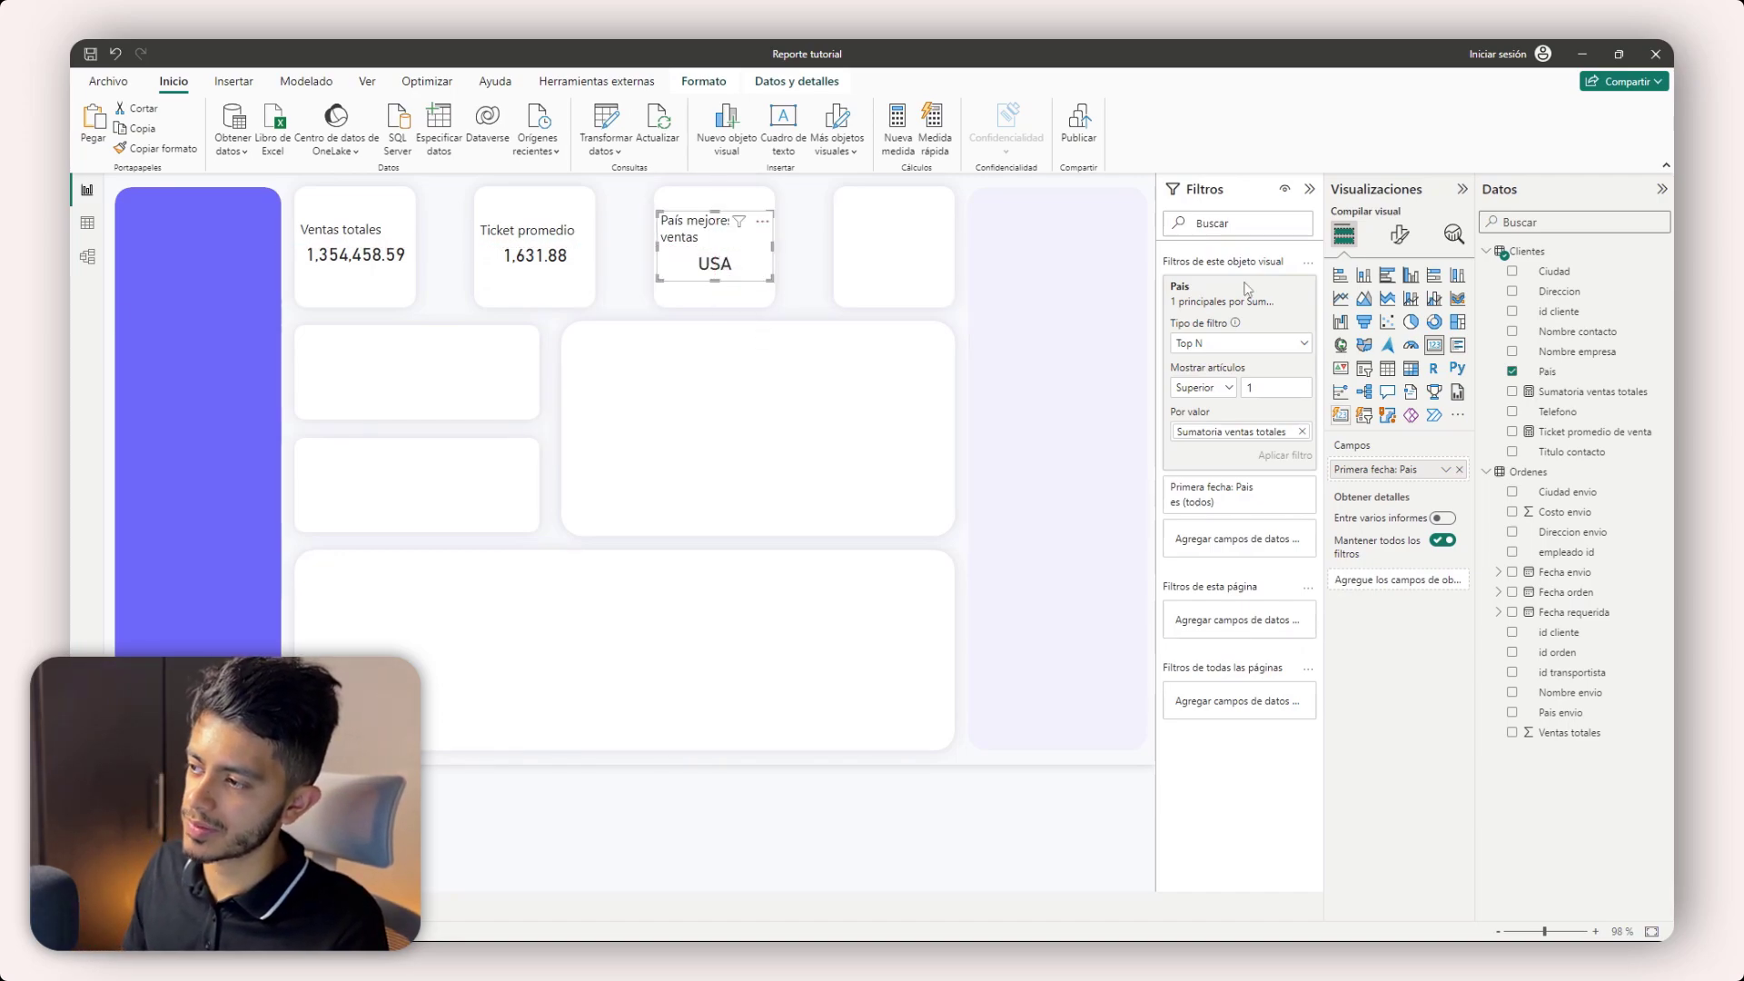
{"action": "left_click", "coordinate": [1235, 353]}
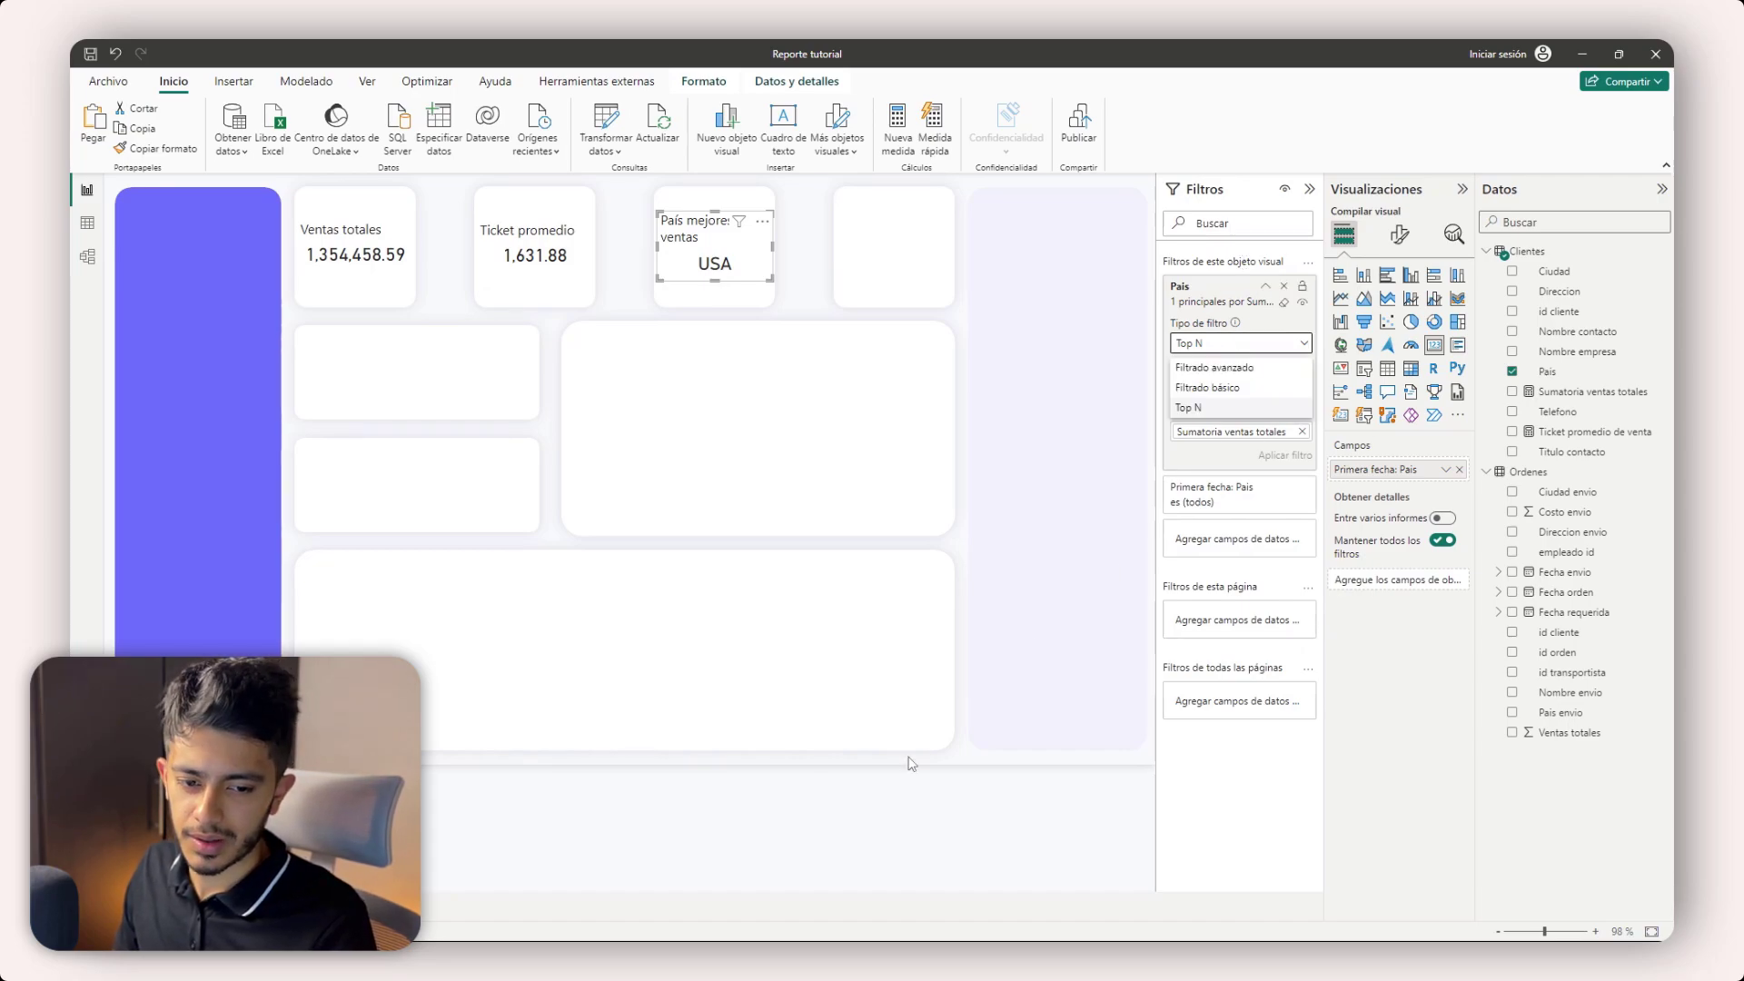
- Duplicate the País mejores ventas card visual into the fourth upper card and replace its field with Nombre empresa from Clientes
{"action": "left_click", "coordinate": [734, 246]}
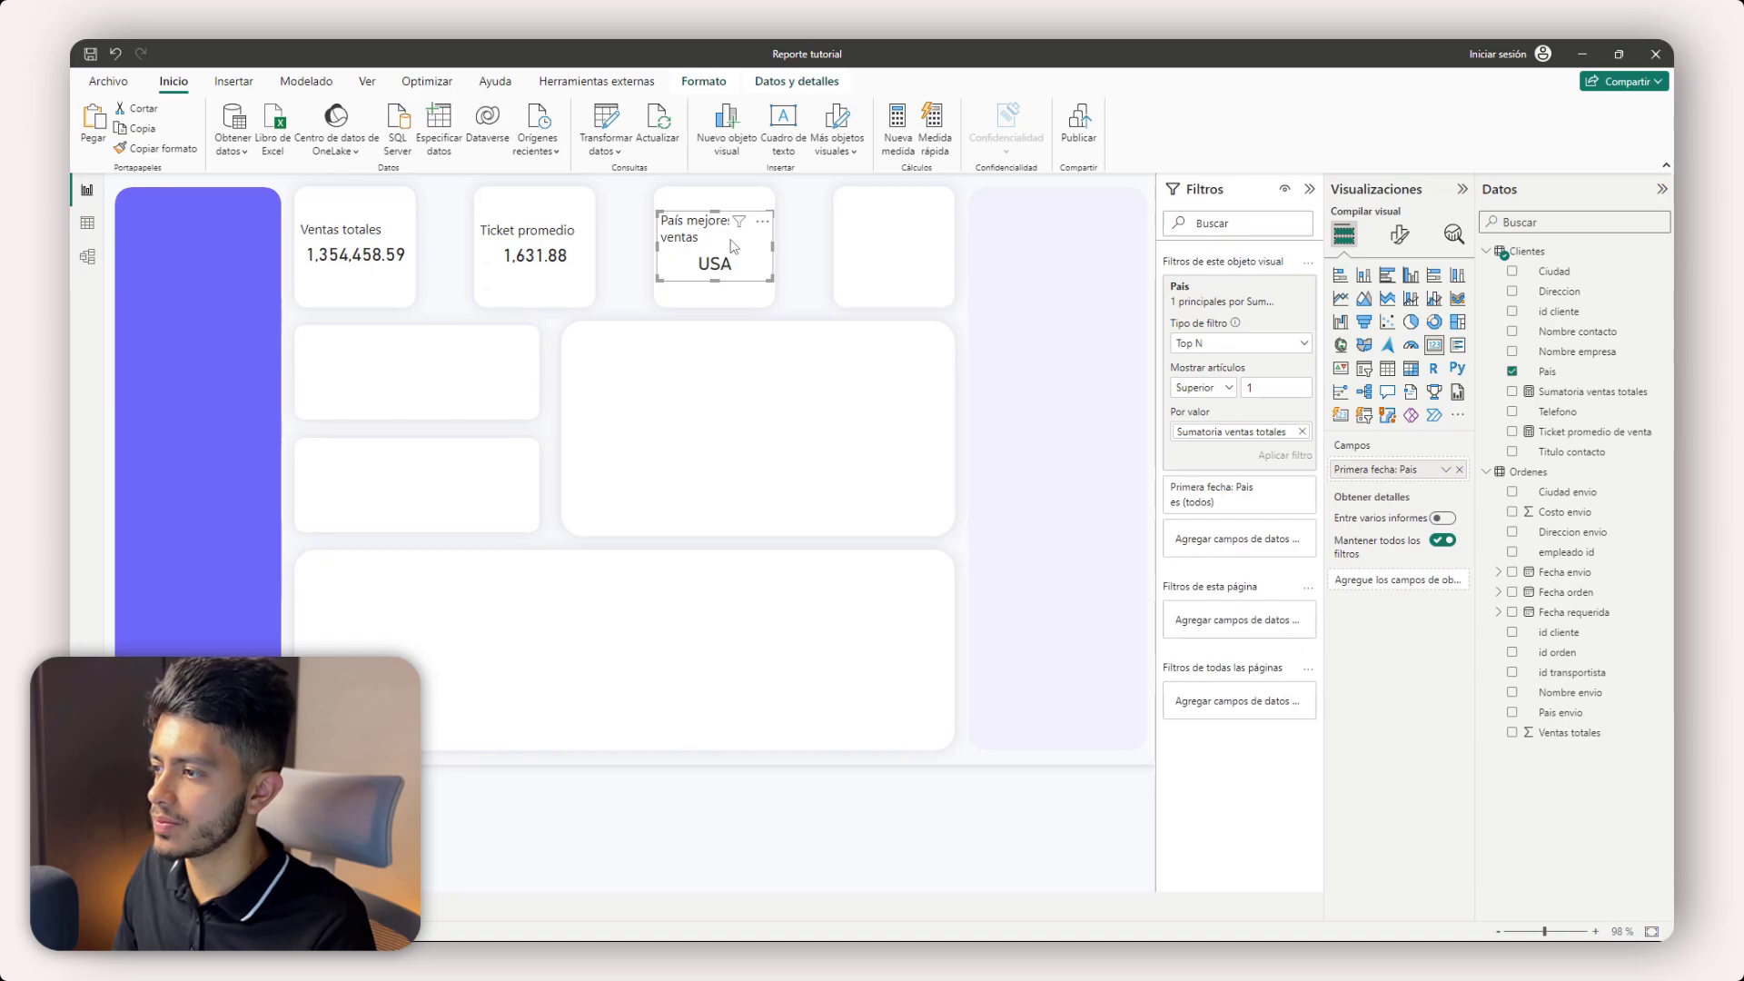
{"action": "key", "text": "ctrl+c"}
{"action": "key", "text": "ctrl+v"}
{"action": "left_click_drag", "start_coordinate": [734, 246], "coordinate": [913, 247]}
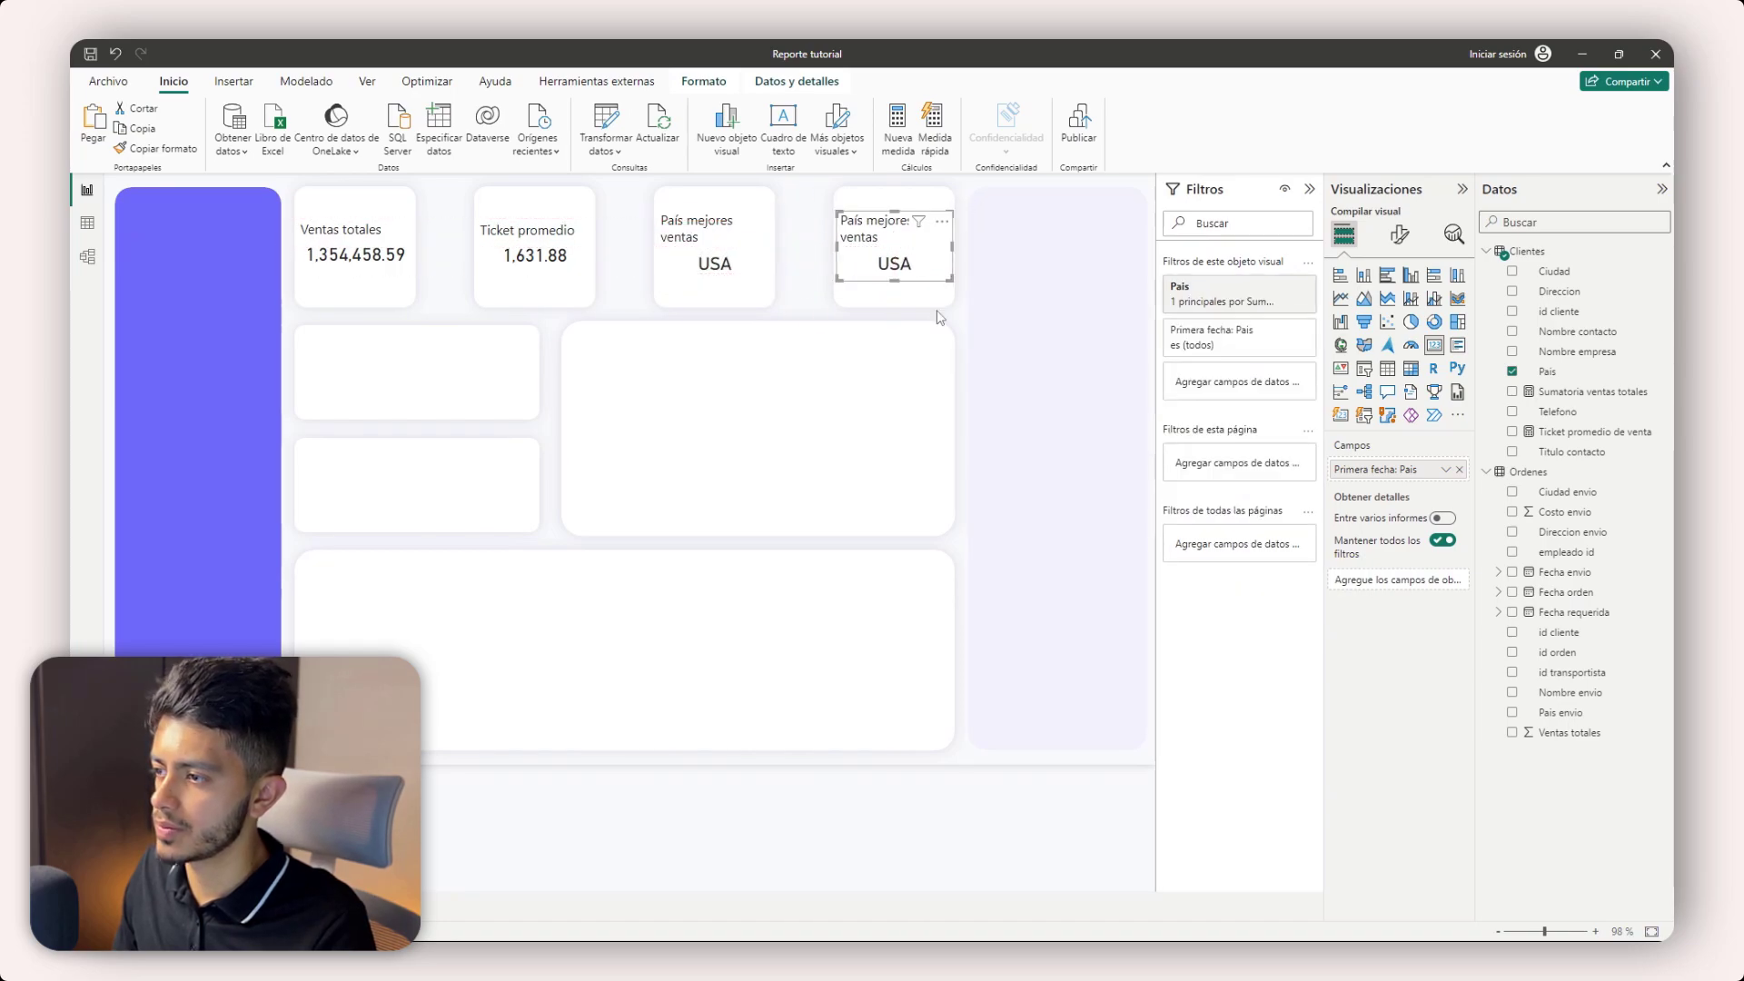
{"action": "left_click", "coordinate": [1459, 470]}
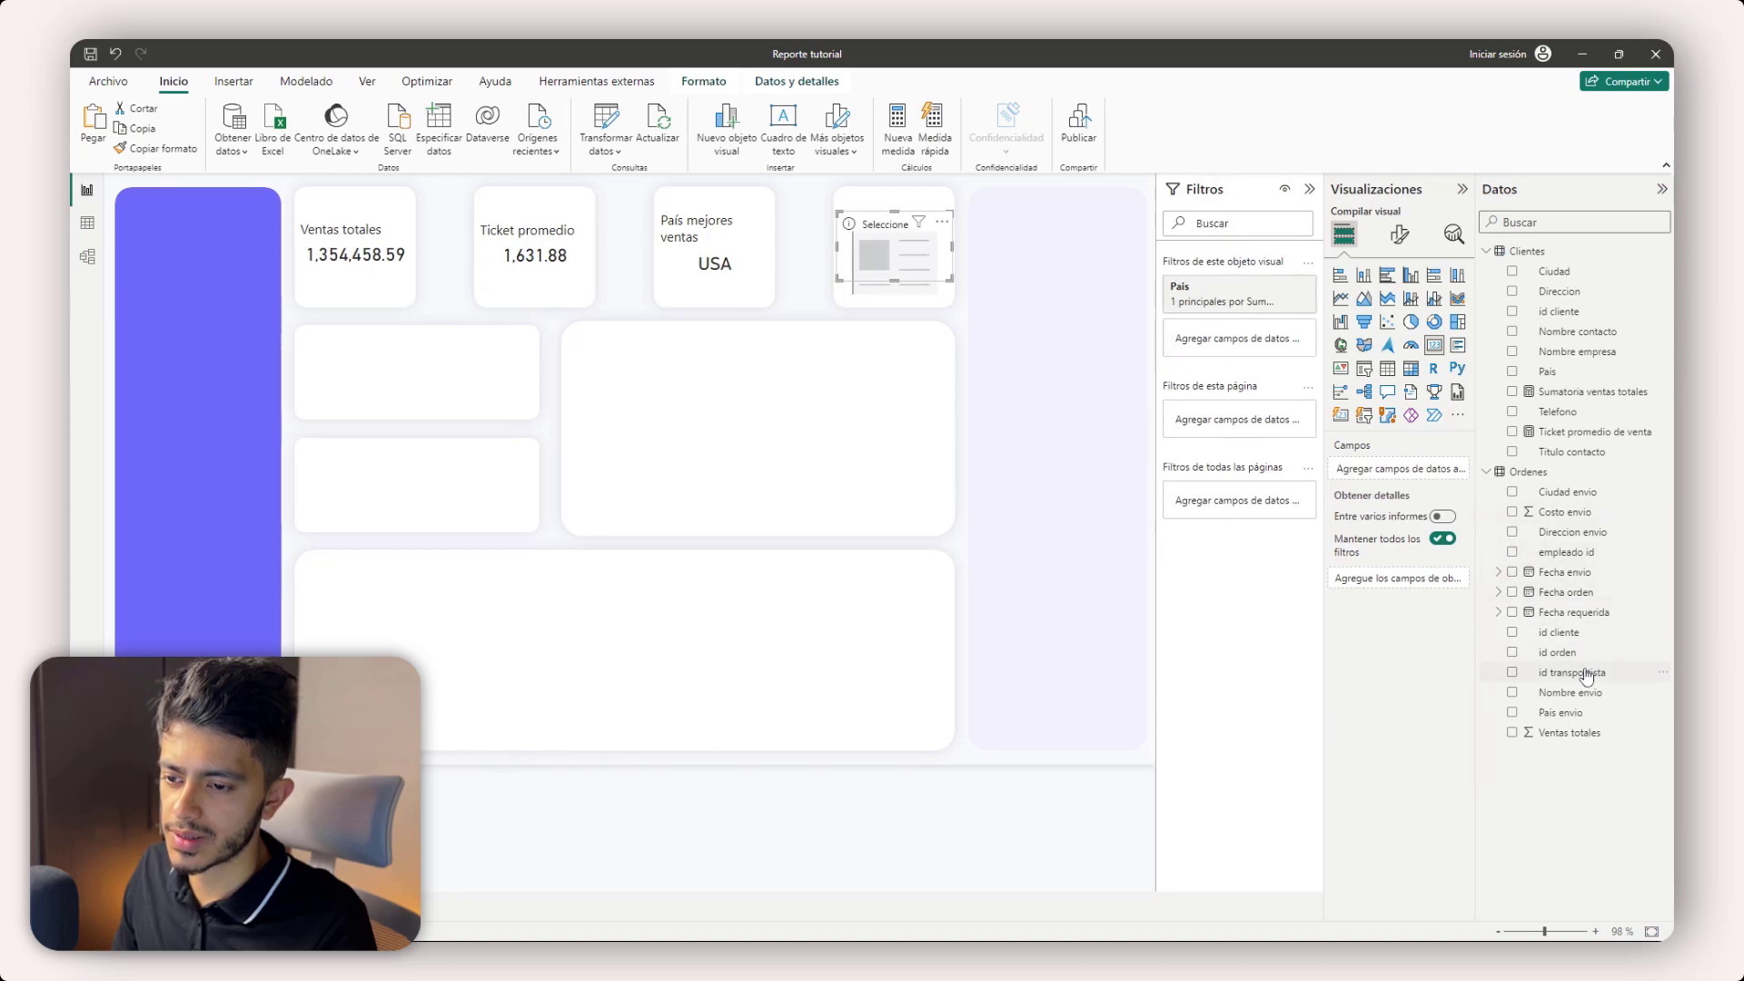
{"action": "left_click_drag", "start_coordinate": [1562, 359], "coordinate": [1404, 474]}
- Convert the visual in the fourth upper card to a table and show Nombre empresa without summarizing it
{"action": "left_click", "coordinate": [1231, 292]}
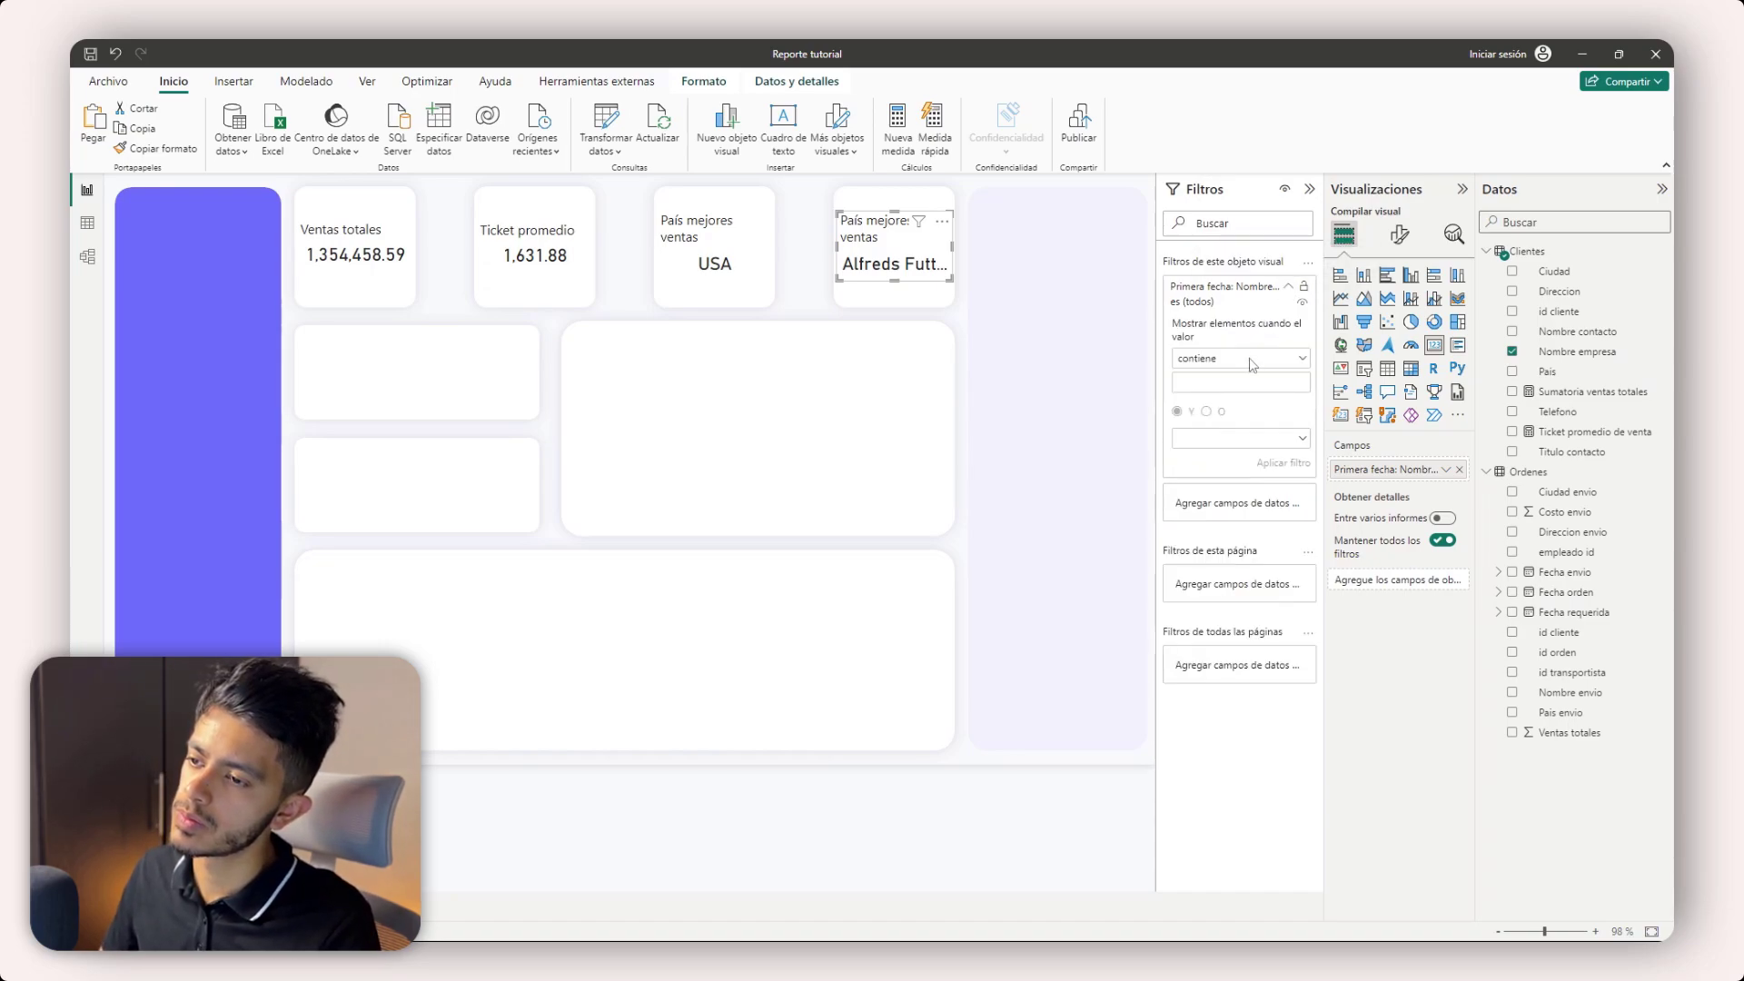
{"action": "left_click", "coordinate": [1386, 368]}
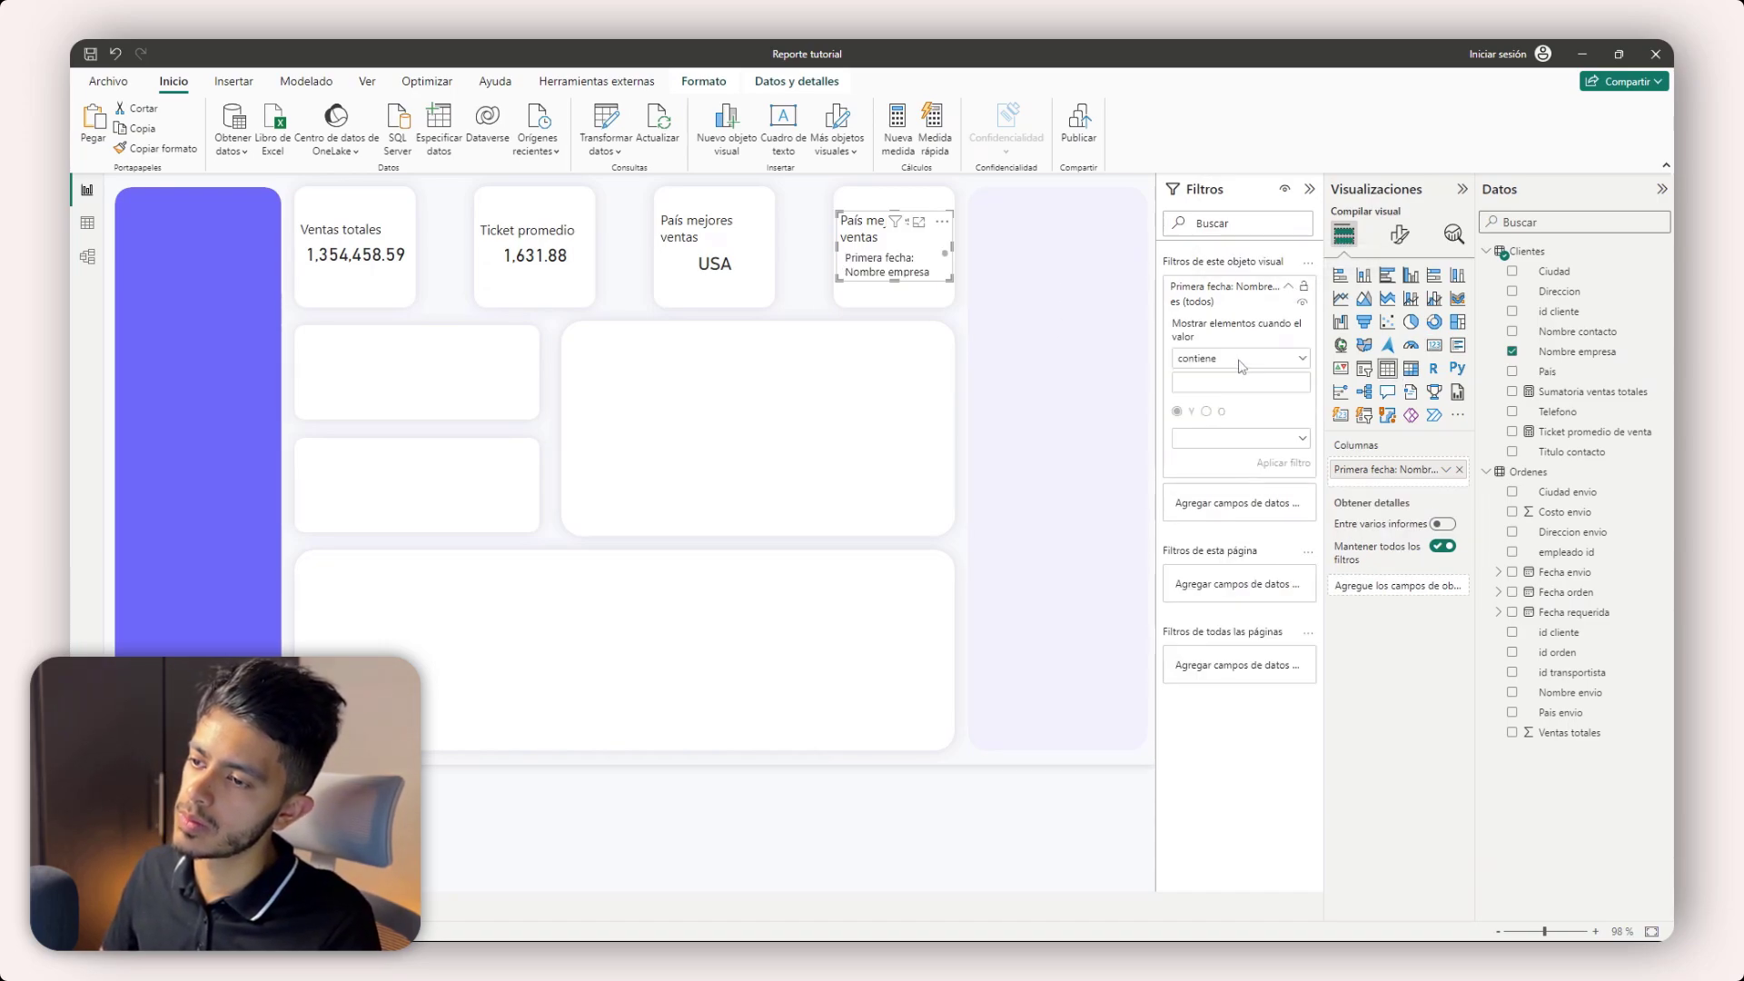
{"action": "left_click", "coordinate": [1446, 469]}
{"action": "left_click", "coordinate": [1498, 572]}
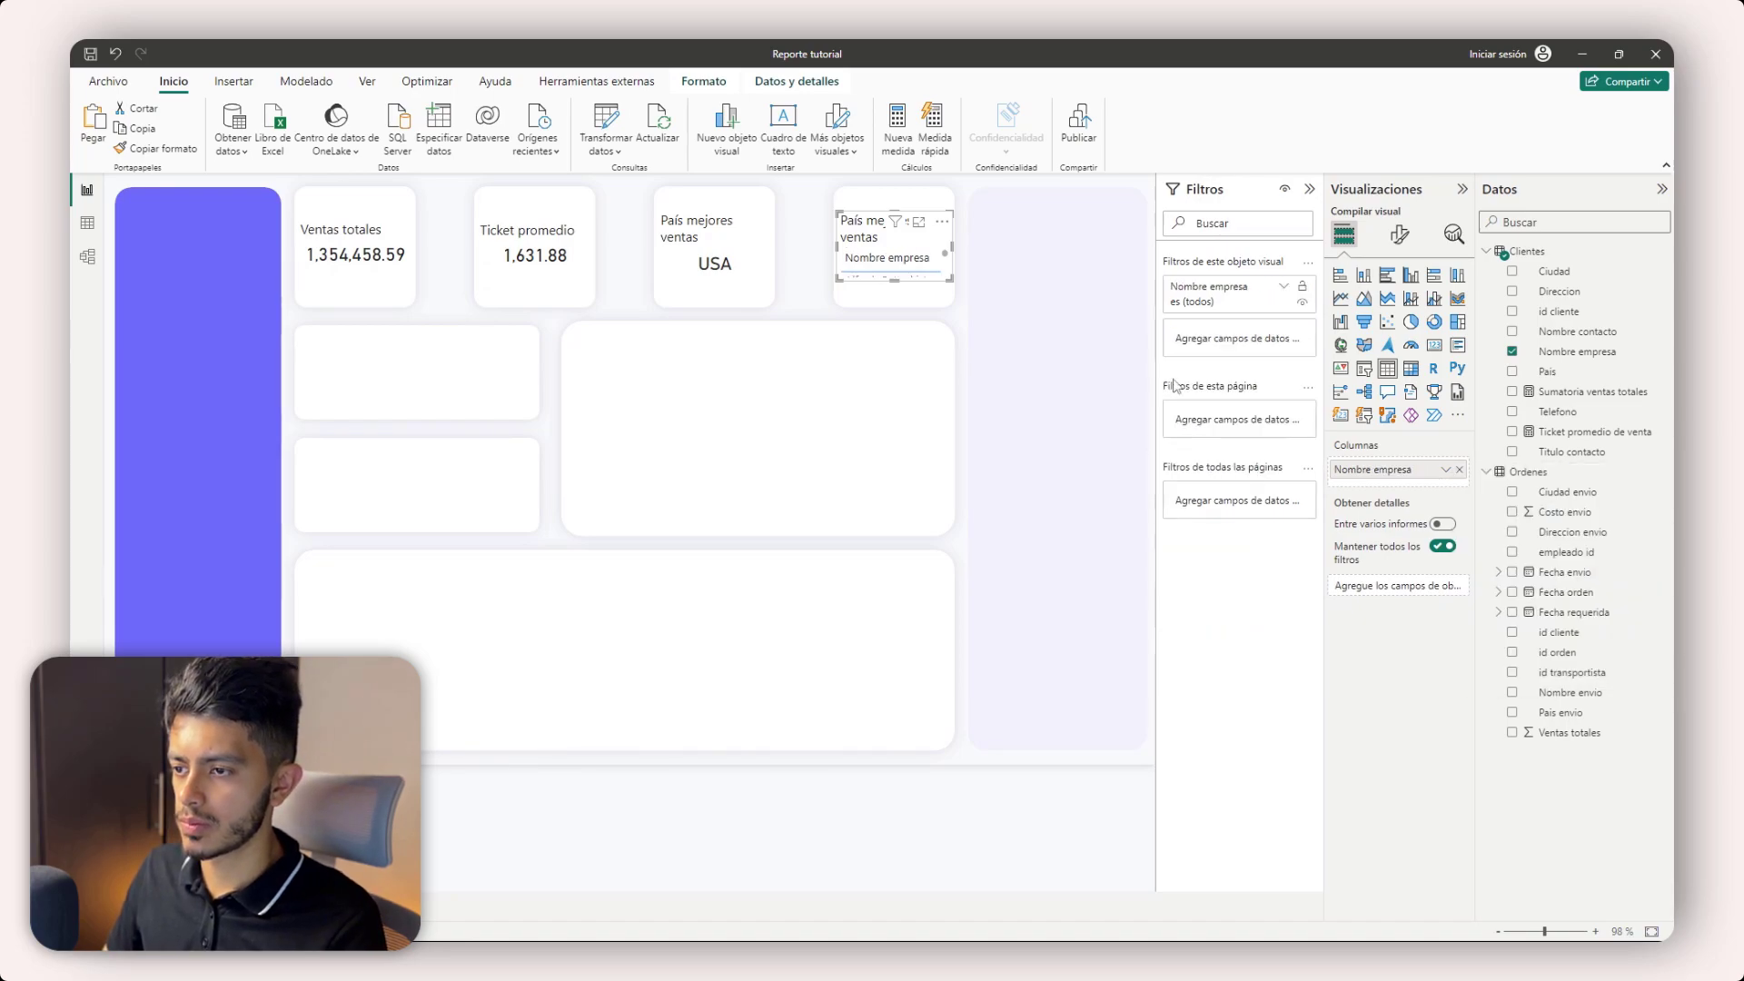
- Filter Nombre empresa by Top N, Superior 1 by Sumatoria ventas totales, and convert the fourth upper card's table back to a card visual
{"action": "left_click", "coordinate": [1239, 343]}
{"action": "left_click", "coordinate": [1190, 392]}
{"action": "left_click", "coordinate": [1268, 385]}
{"action": "type", "text": "1"}
{"action": "left_click_drag", "start_coordinate": [1581, 392], "coordinate": [1276, 432]}
{"action": "left_click", "coordinate": [1283, 456]}
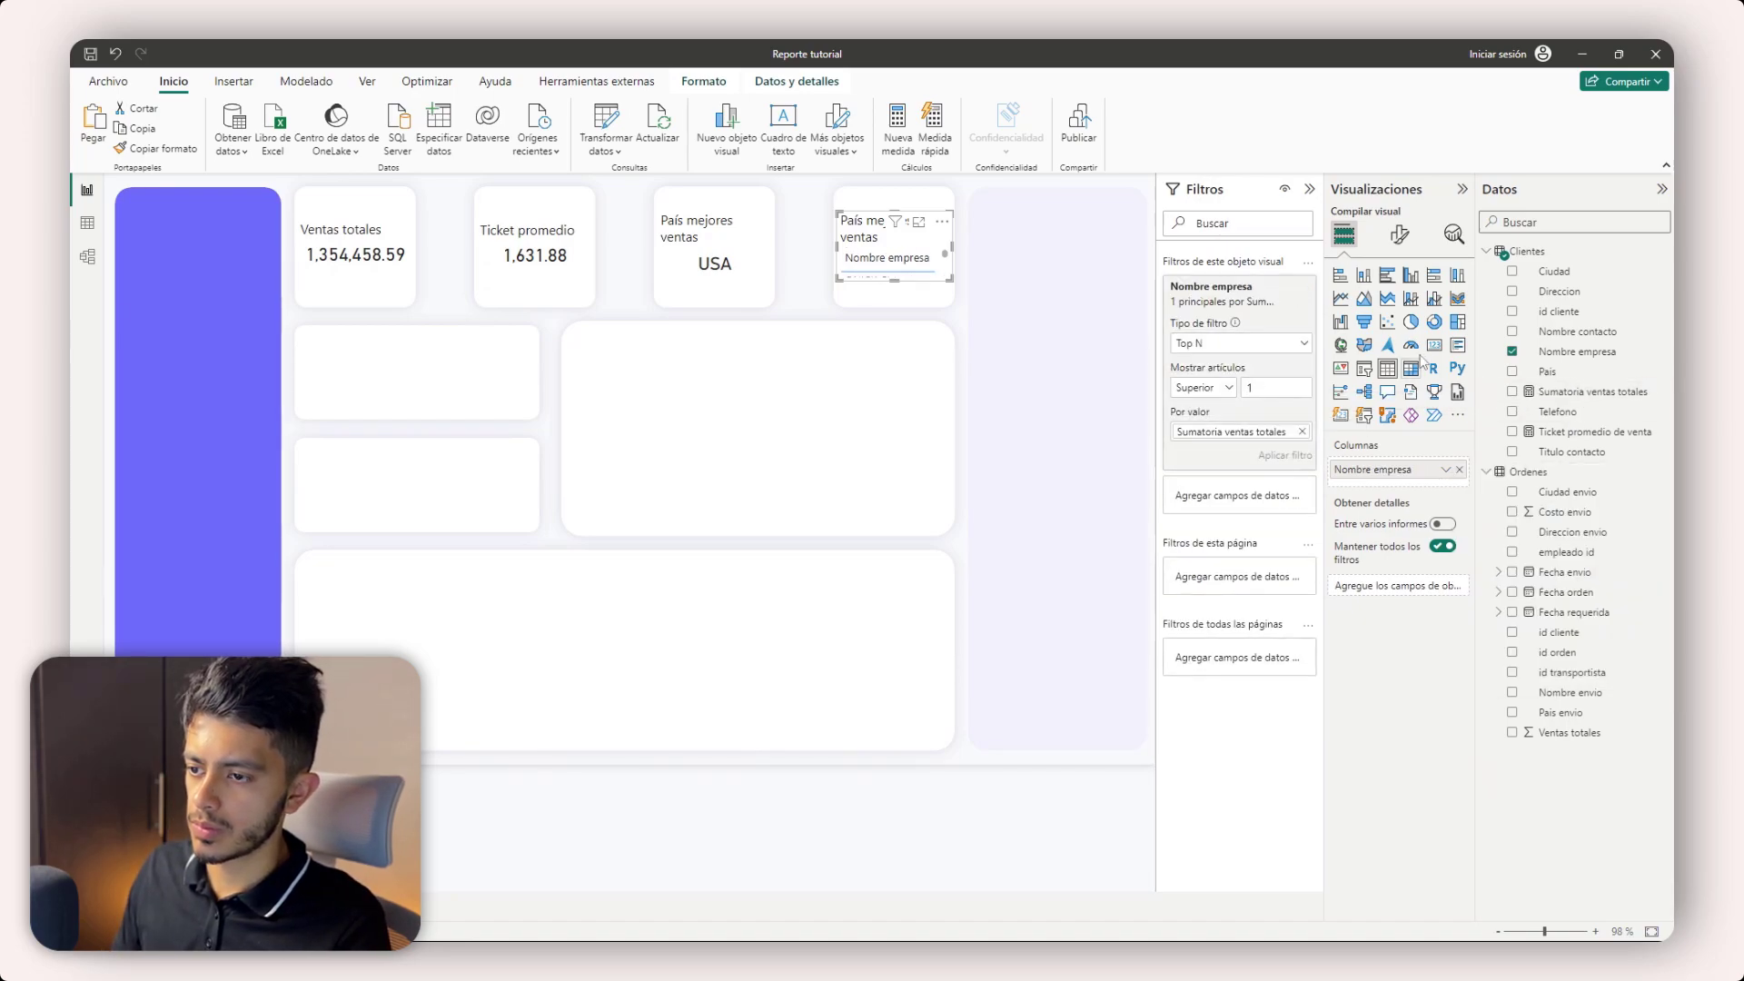
{"action": "left_click", "coordinate": [1433, 345]}
- Center the title of the País mejores ventas card visual in the third upper card
{"action": "left_click", "coordinate": [1399, 234]}
{"action": "left_click", "coordinate": [726, 273]}
{"action": "left_click", "coordinate": [1417, 318]}
{"action": "left_click", "coordinate": [1357, 401]}
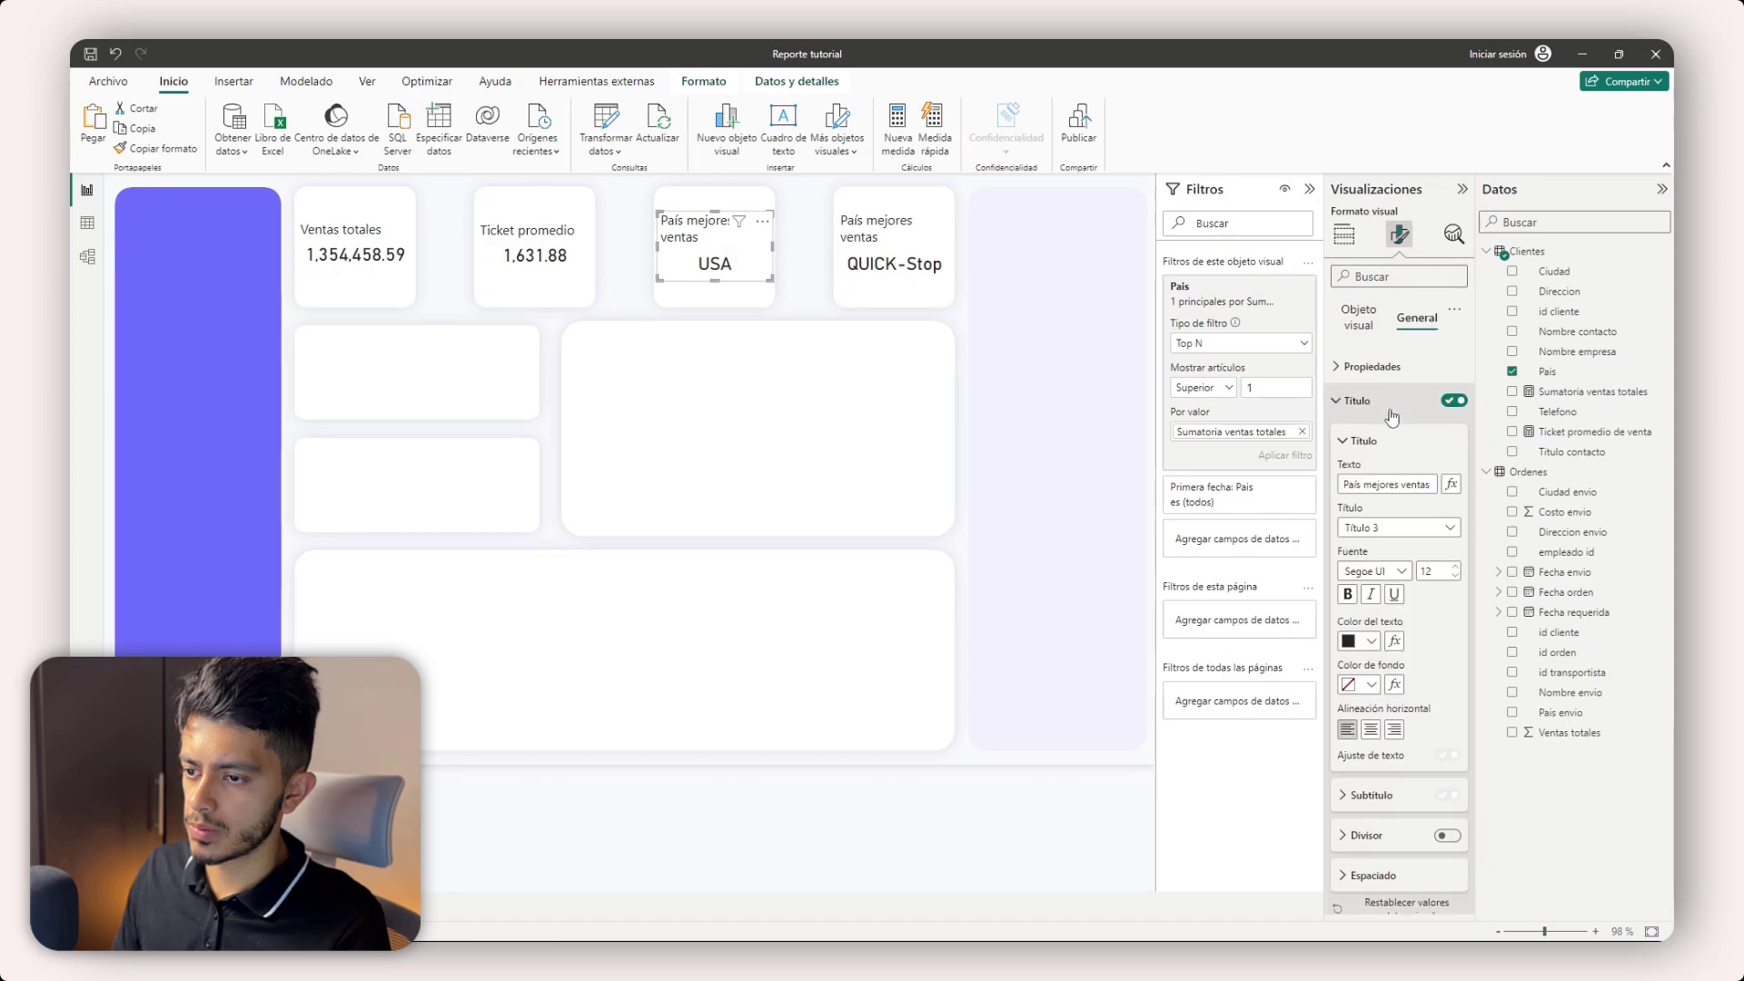
{"action": "left_click", "coordinate": [1370, 729]}
- Center the title of the Nombre empresa card visual in the fourth upper card
{"action": "left_click", "coordinate": [899, 291]}
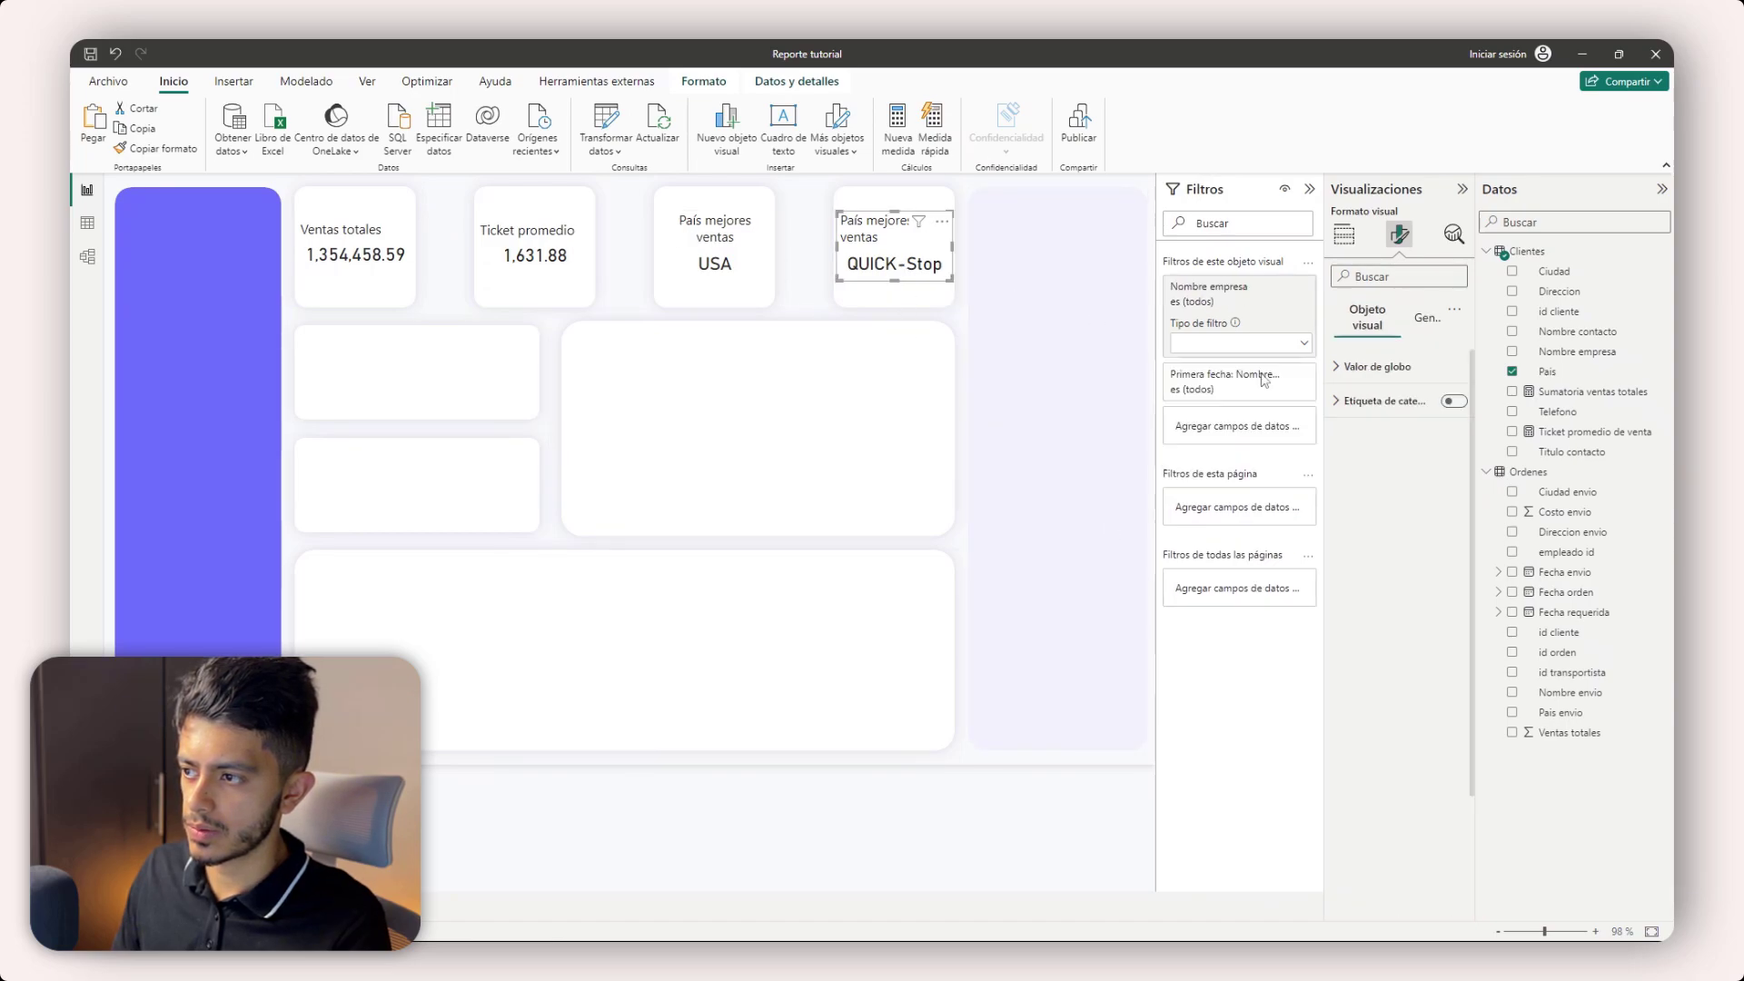
{"action": "left_click", "coordinate": [1376, 366]}
{"action": "left_click", "coordinate": [1422, 318]}
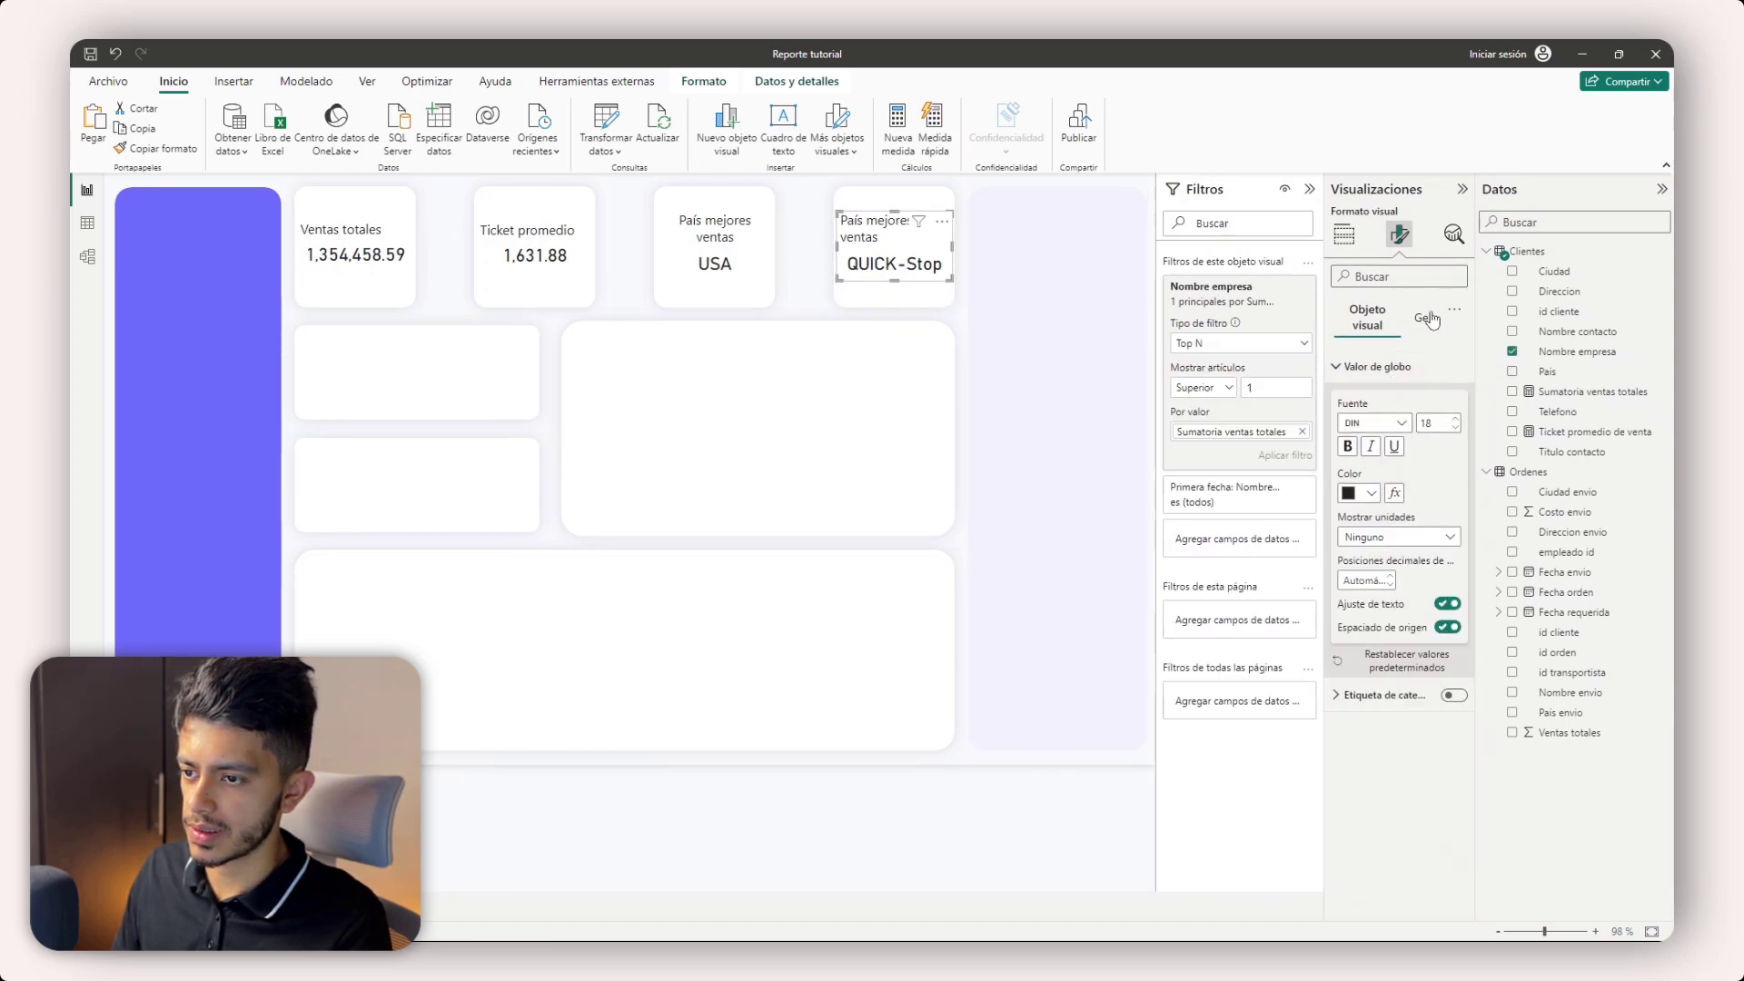
{"action": "left_click", "coordinate": [1390, 400]}
{"action": "left_click", "coordinate": [1370, 729]}
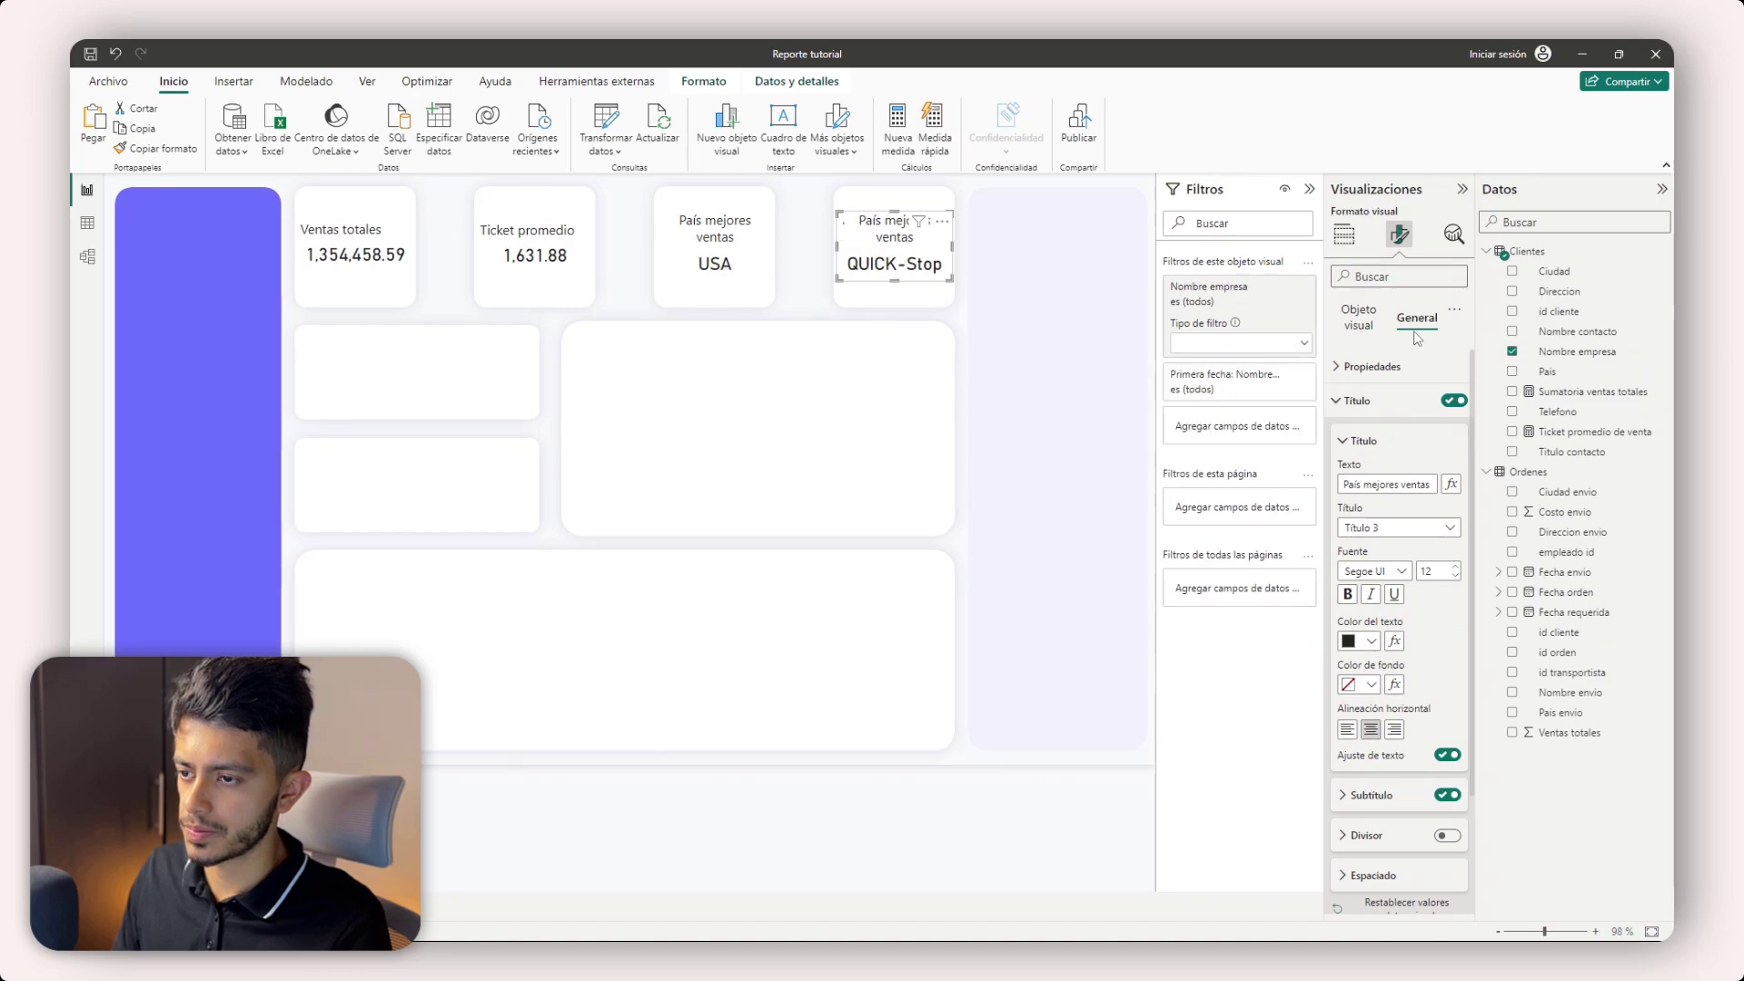
- Set the title of the card visual in the fourth upper card to "Empresa mejores ventas"
{"action": "left_click", "coordinate": [1353, 236]}
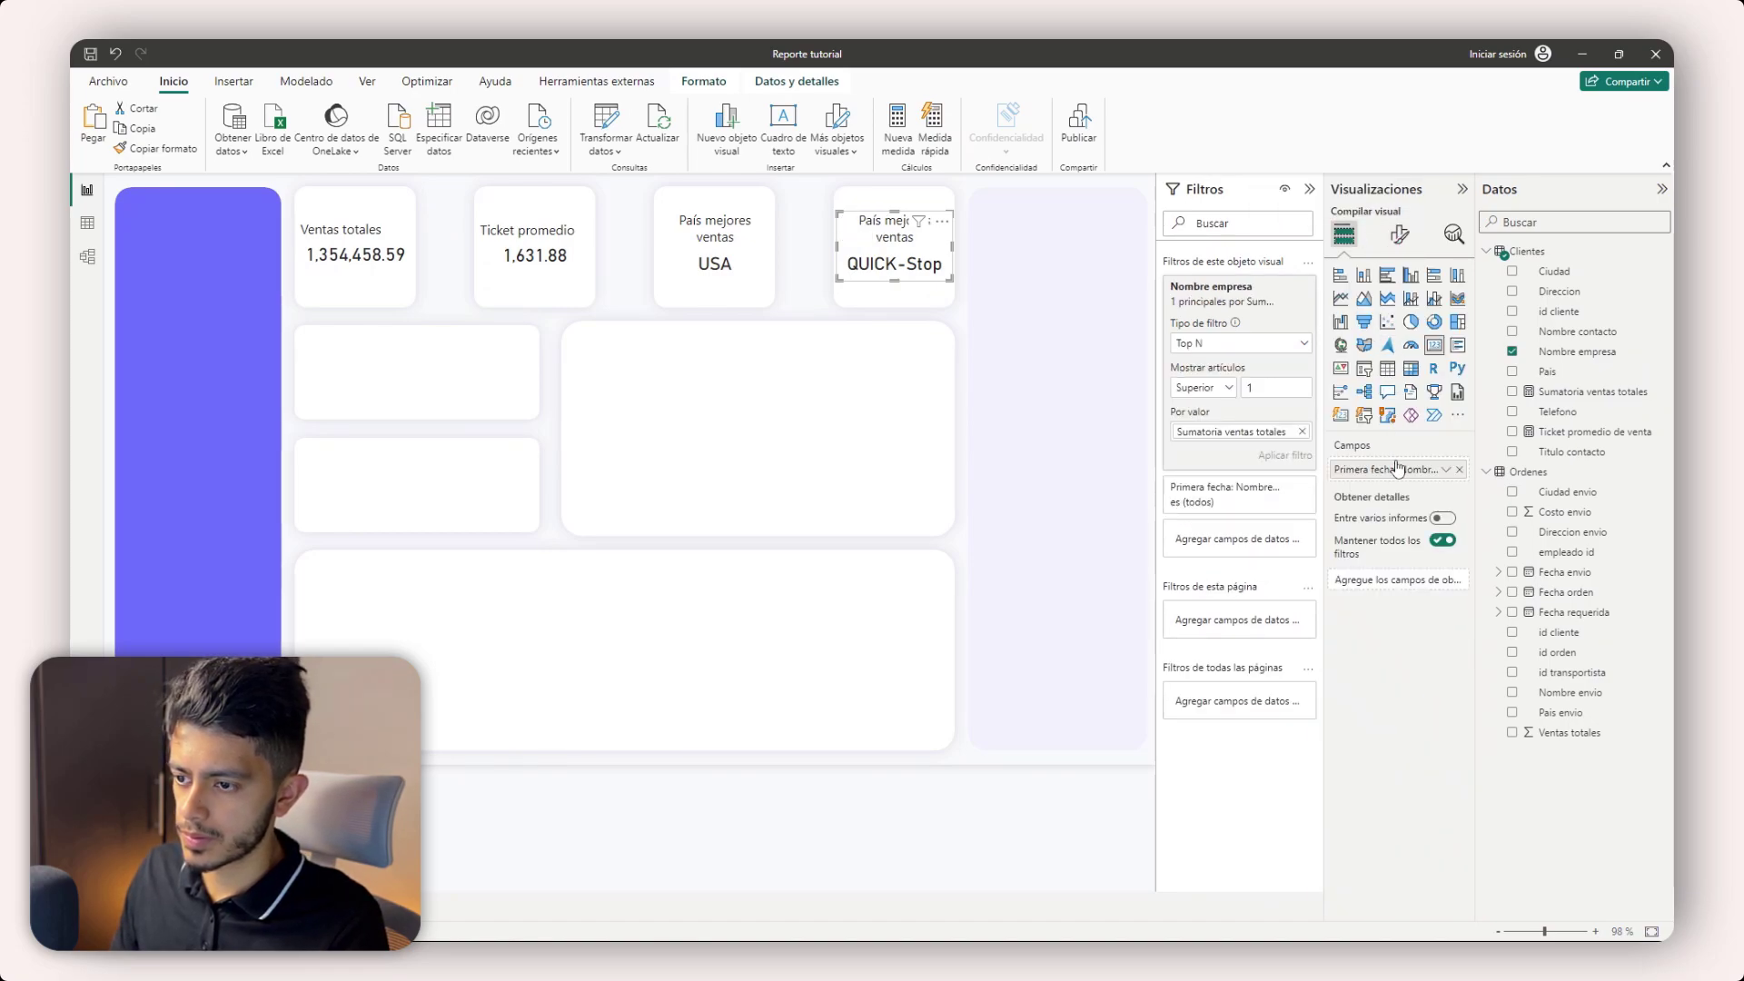
{"action": "left_click", "coordinate": [1399, 234]}
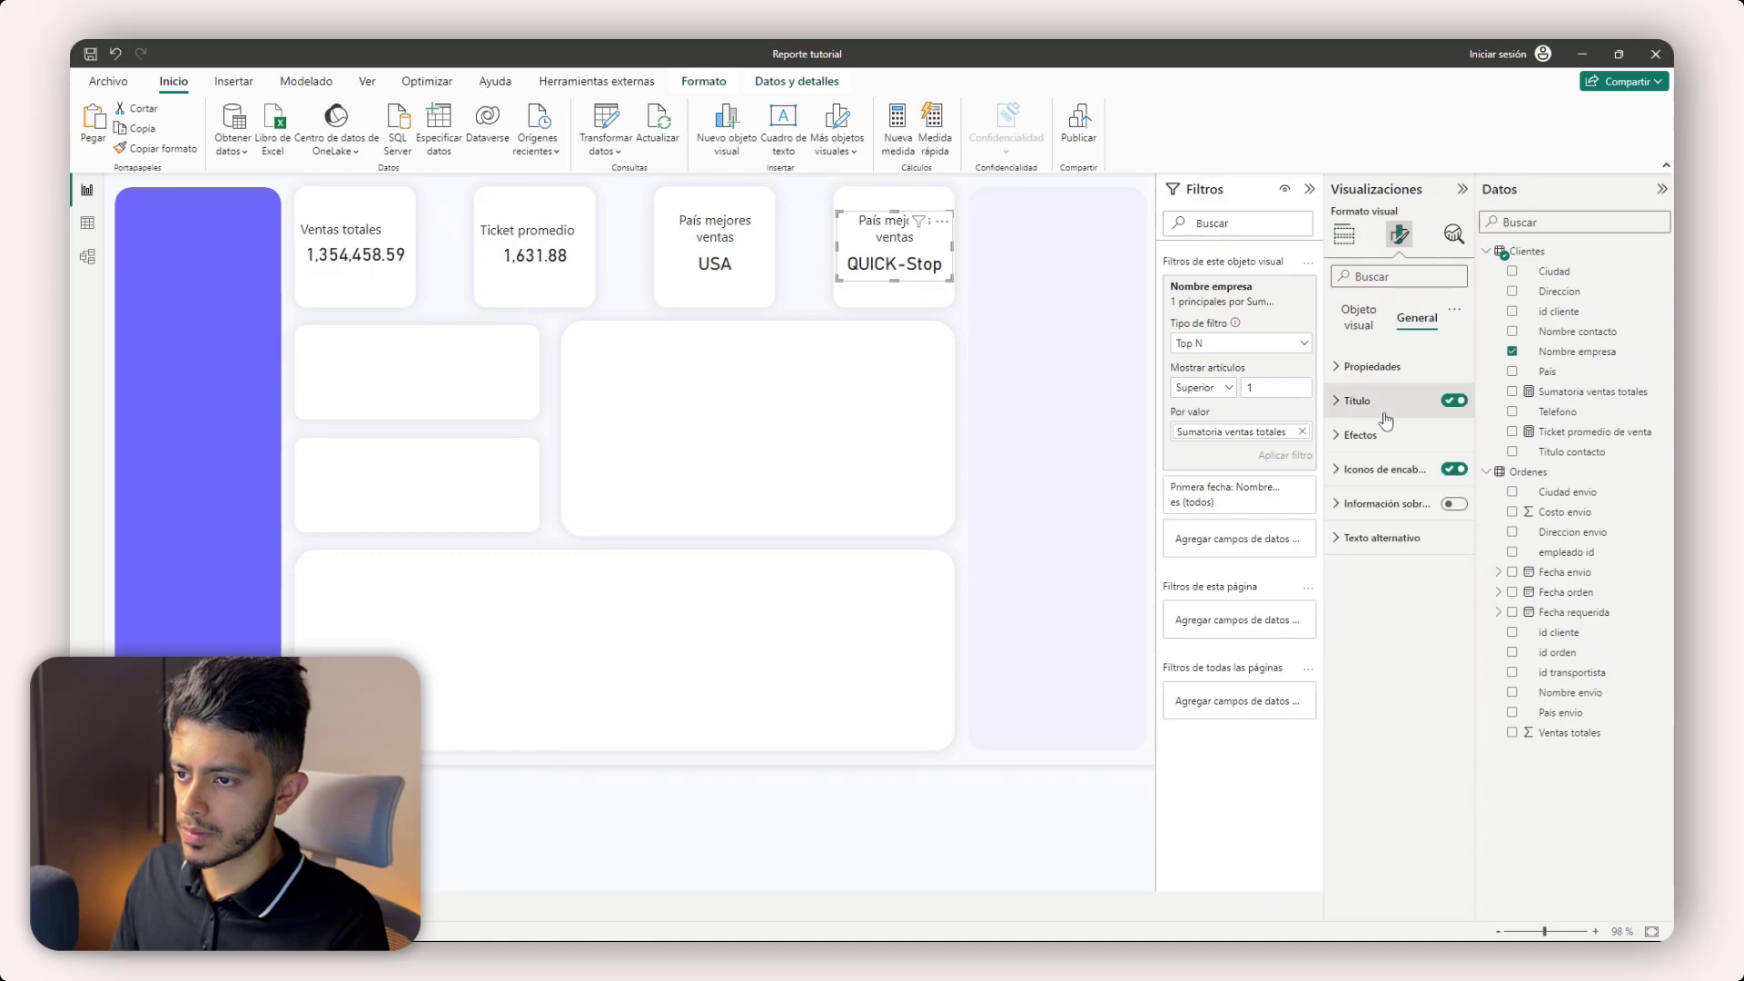
{"action": "left_click", "coordinate": [1383, 402]}
{"action": "triple_click", "coordinate": [1375, 480]}
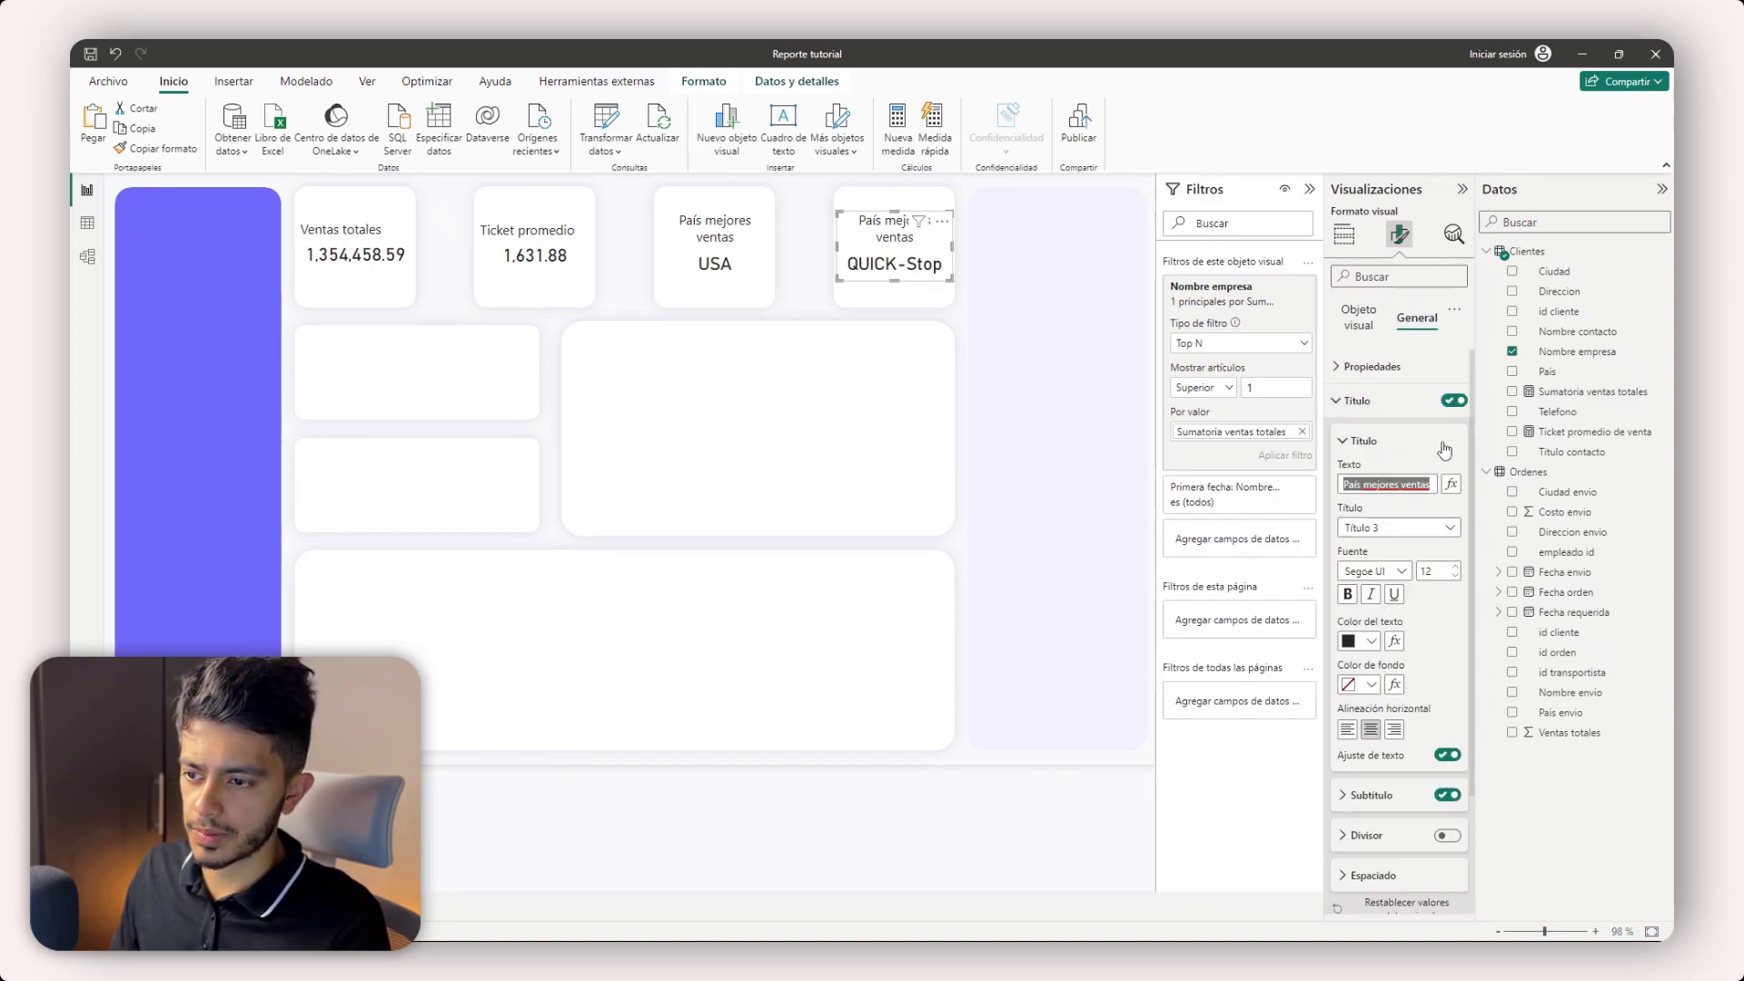
{"action": "type", "text": "Empresa m"}
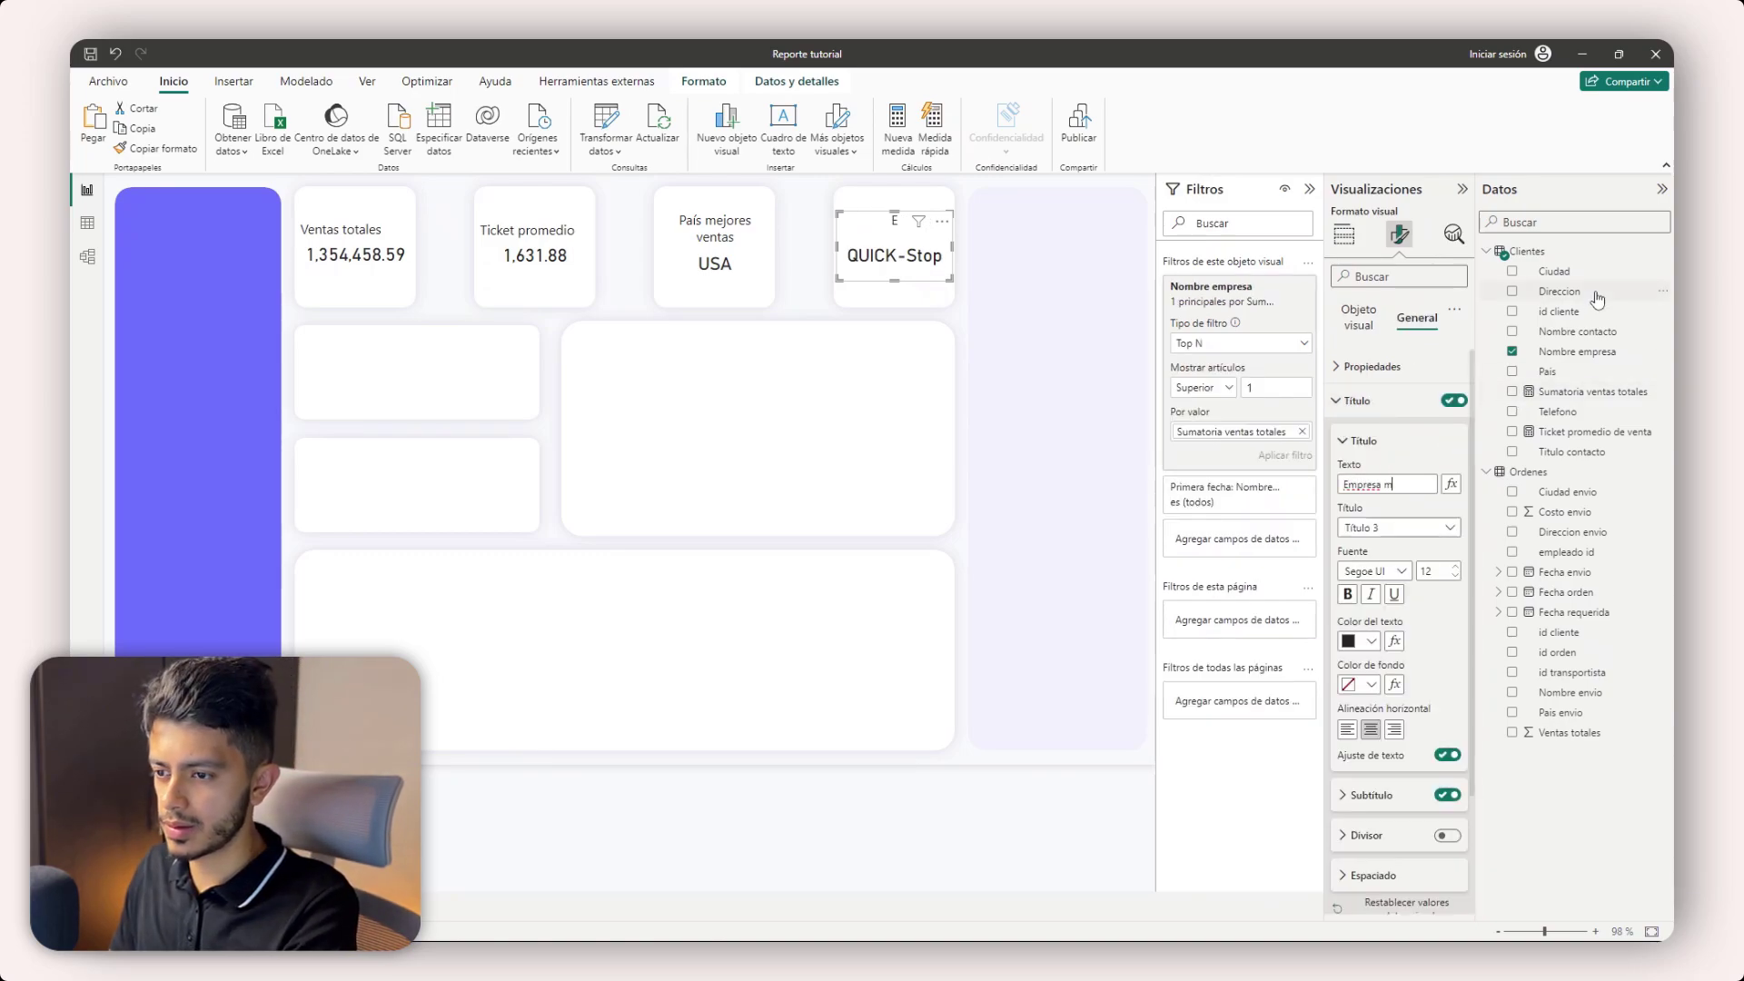
{"action": "type", "text": "ejores ventas"}
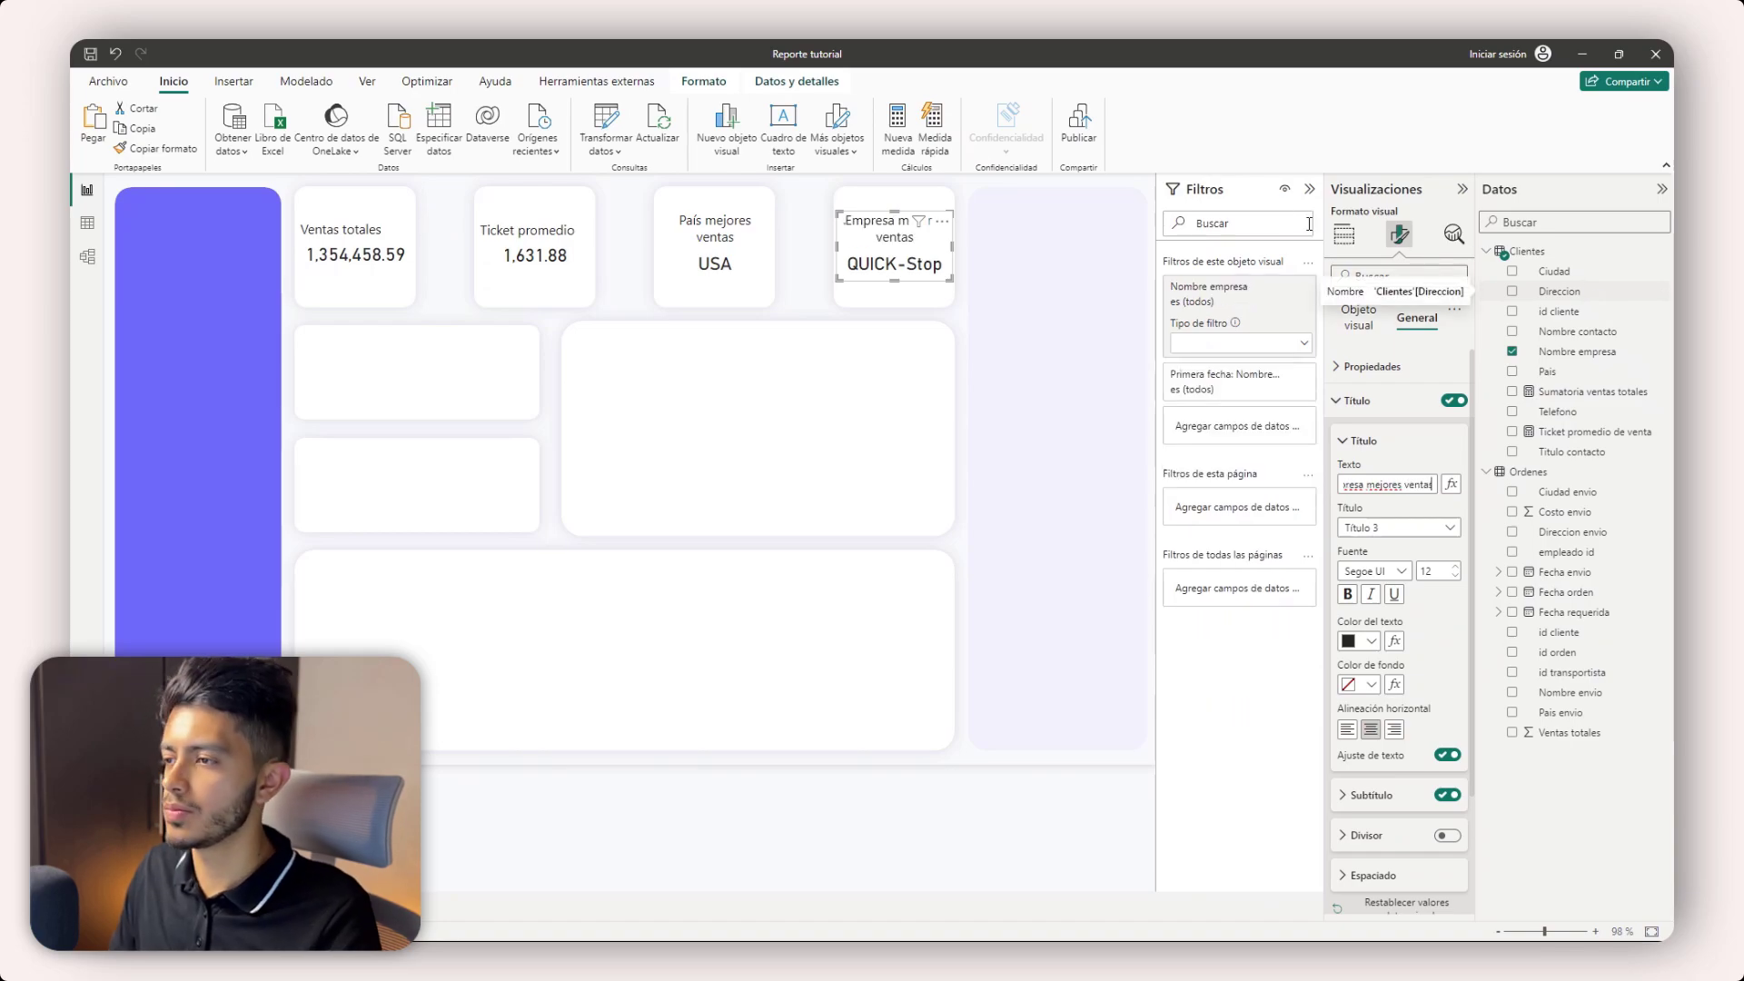
- Collapse the filter and visualization panes to enlarge the report canvas
{"action": "left_click", "coordinate": [1309, 186]}
{"action": "left_click", "coordinate": [1310, 188]}
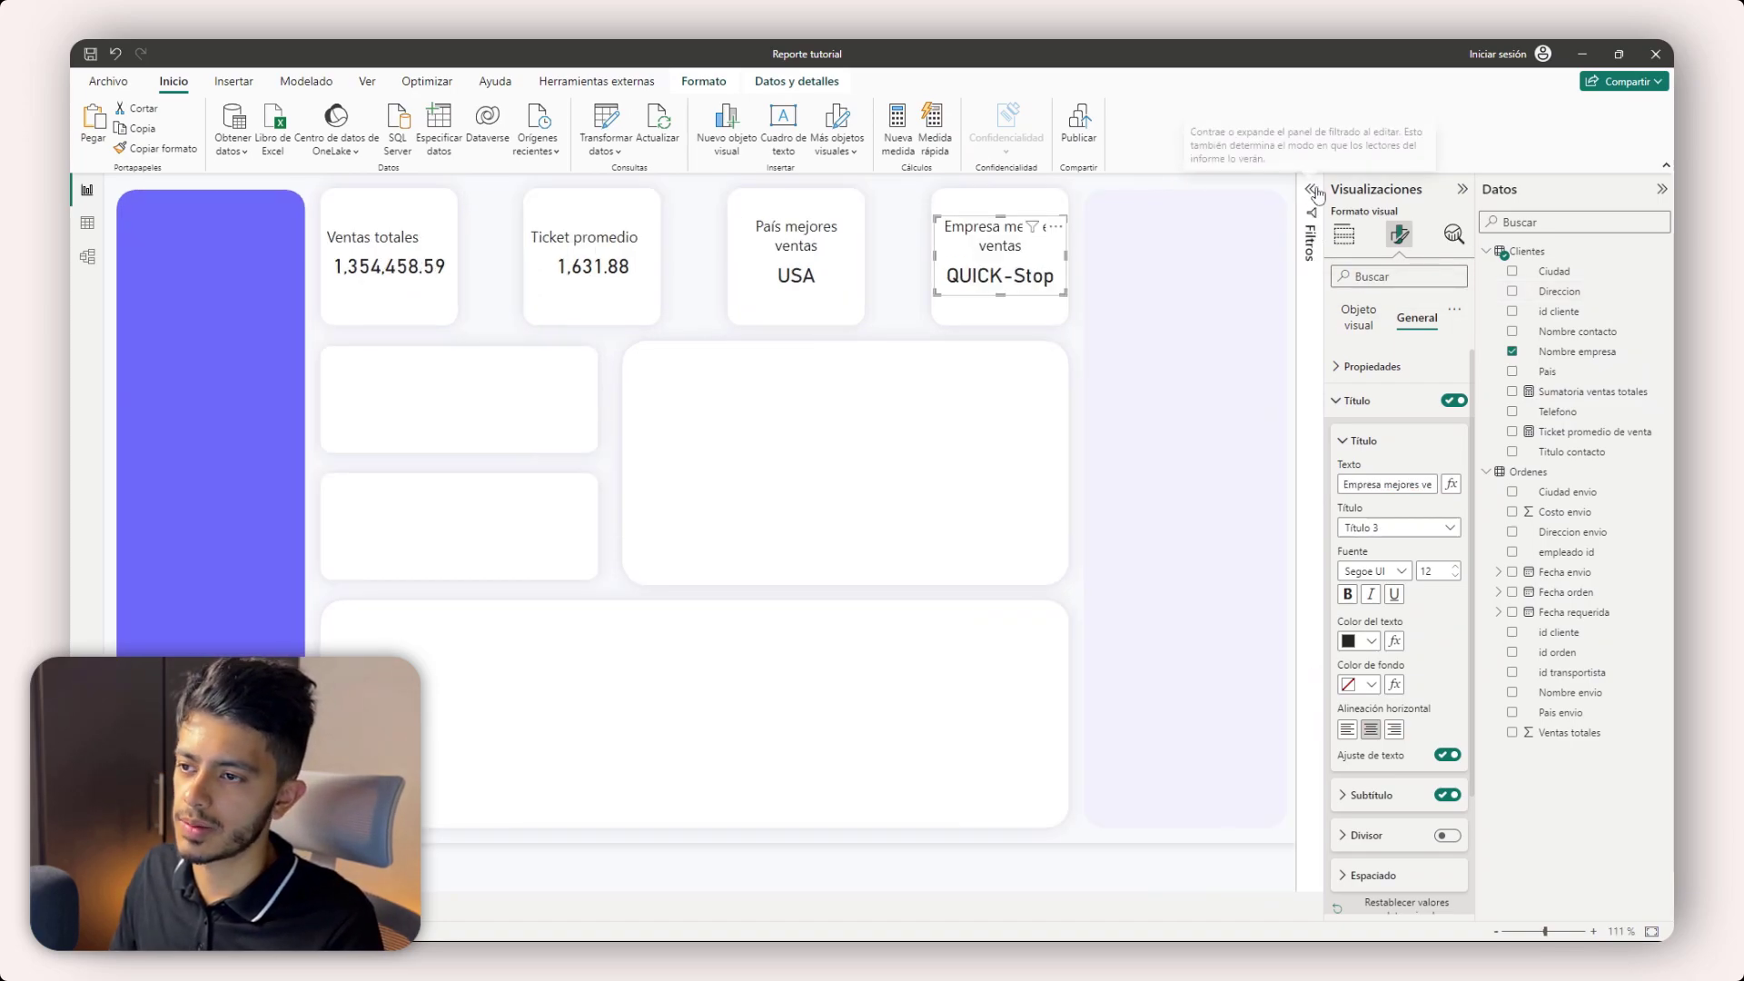
{"action": "left_click", "coordinate": [1461, 188]}
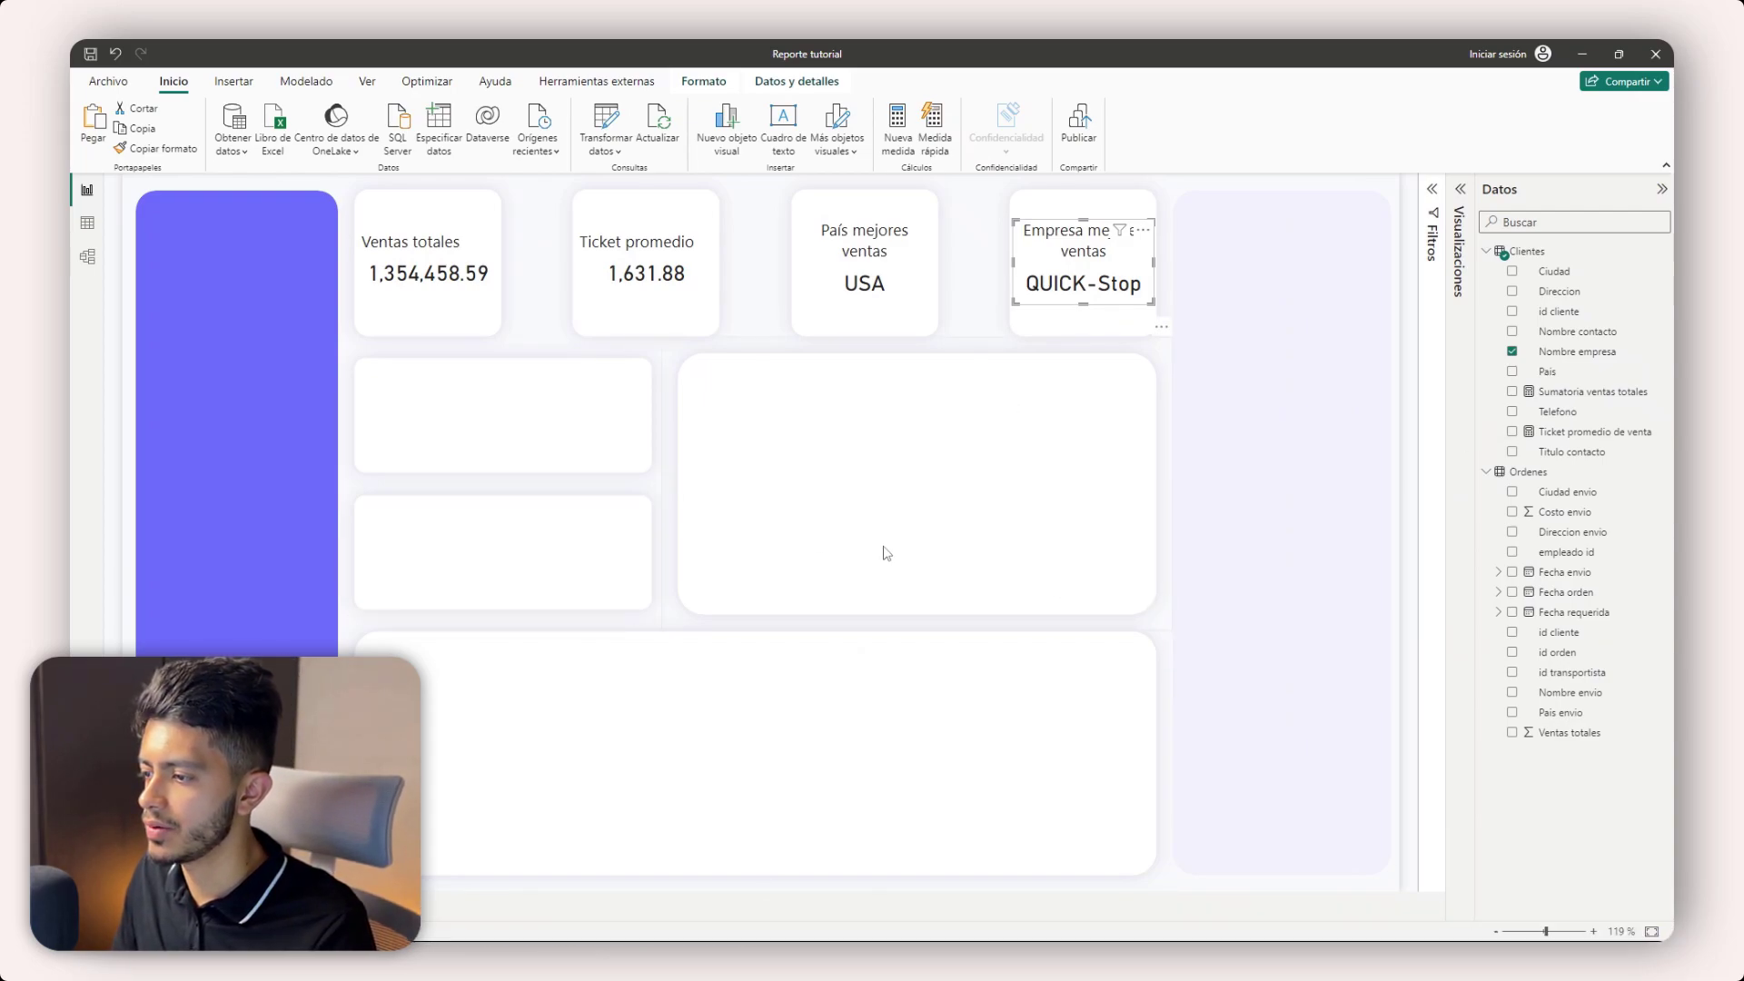
- Paste the copied line chart and align it inside the large card in the middle row
{"action": "left_click", "coordinate": [1333, 483]}
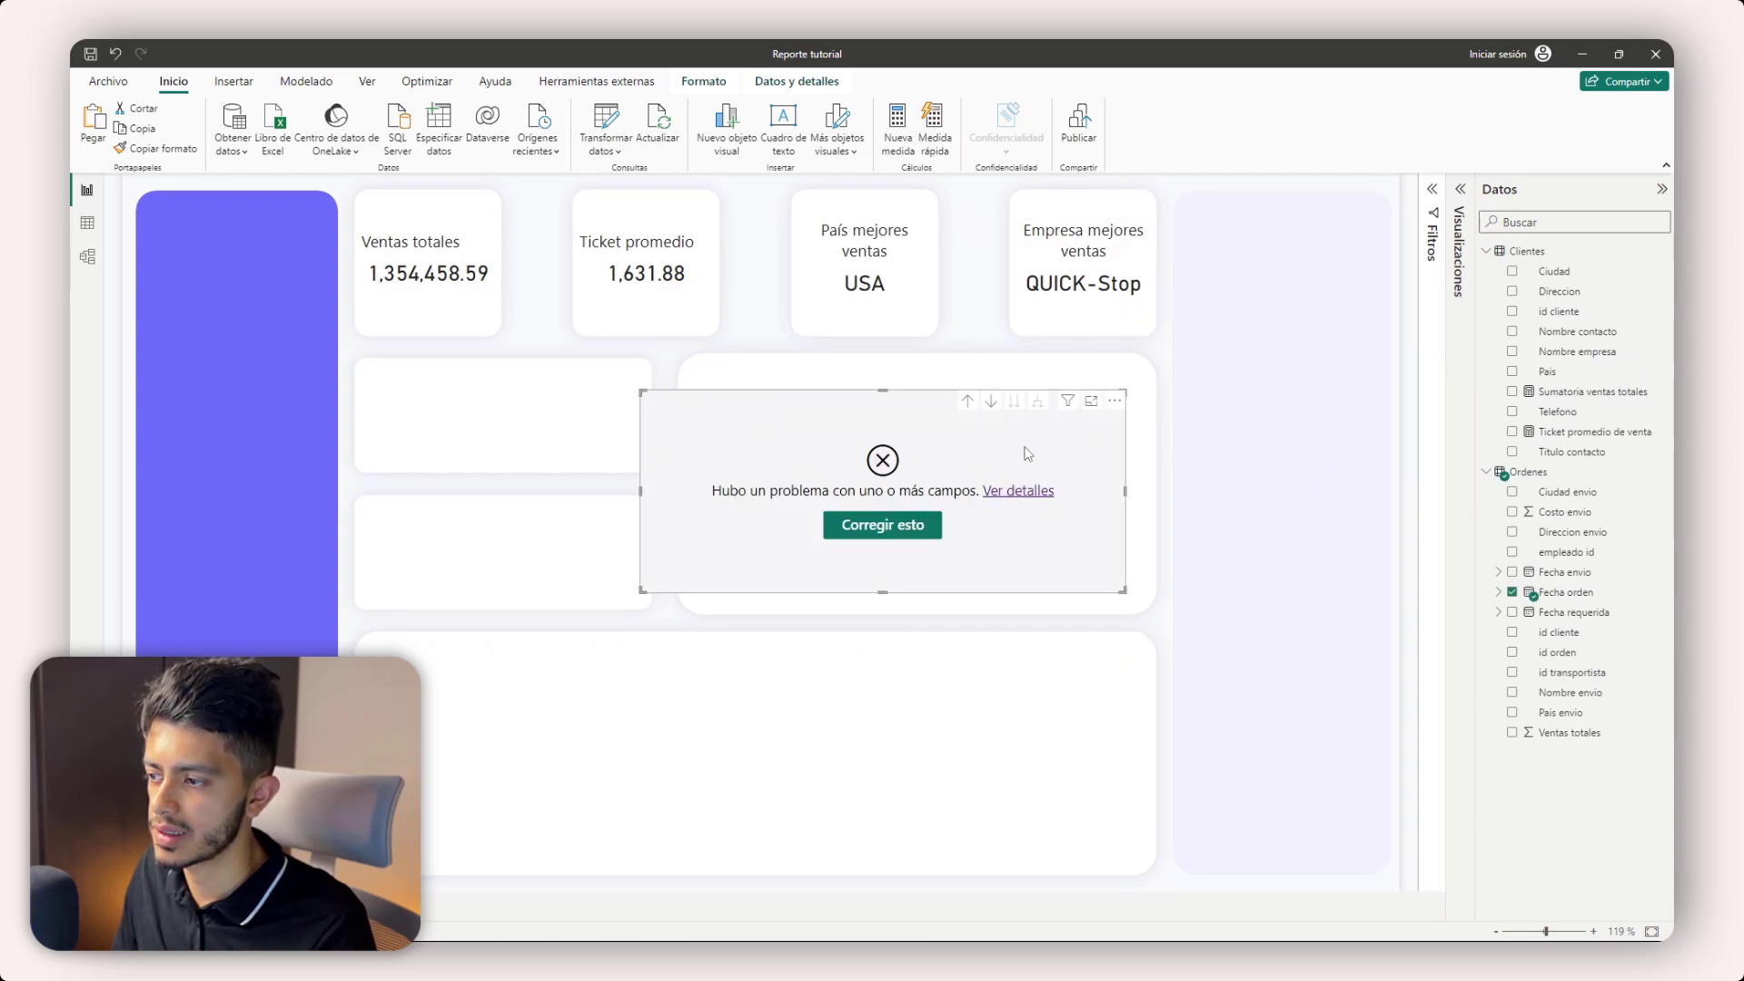
{"action": "left_click_drag", "start_coordinate": [881, 419], "coordinate": [909, 418]}
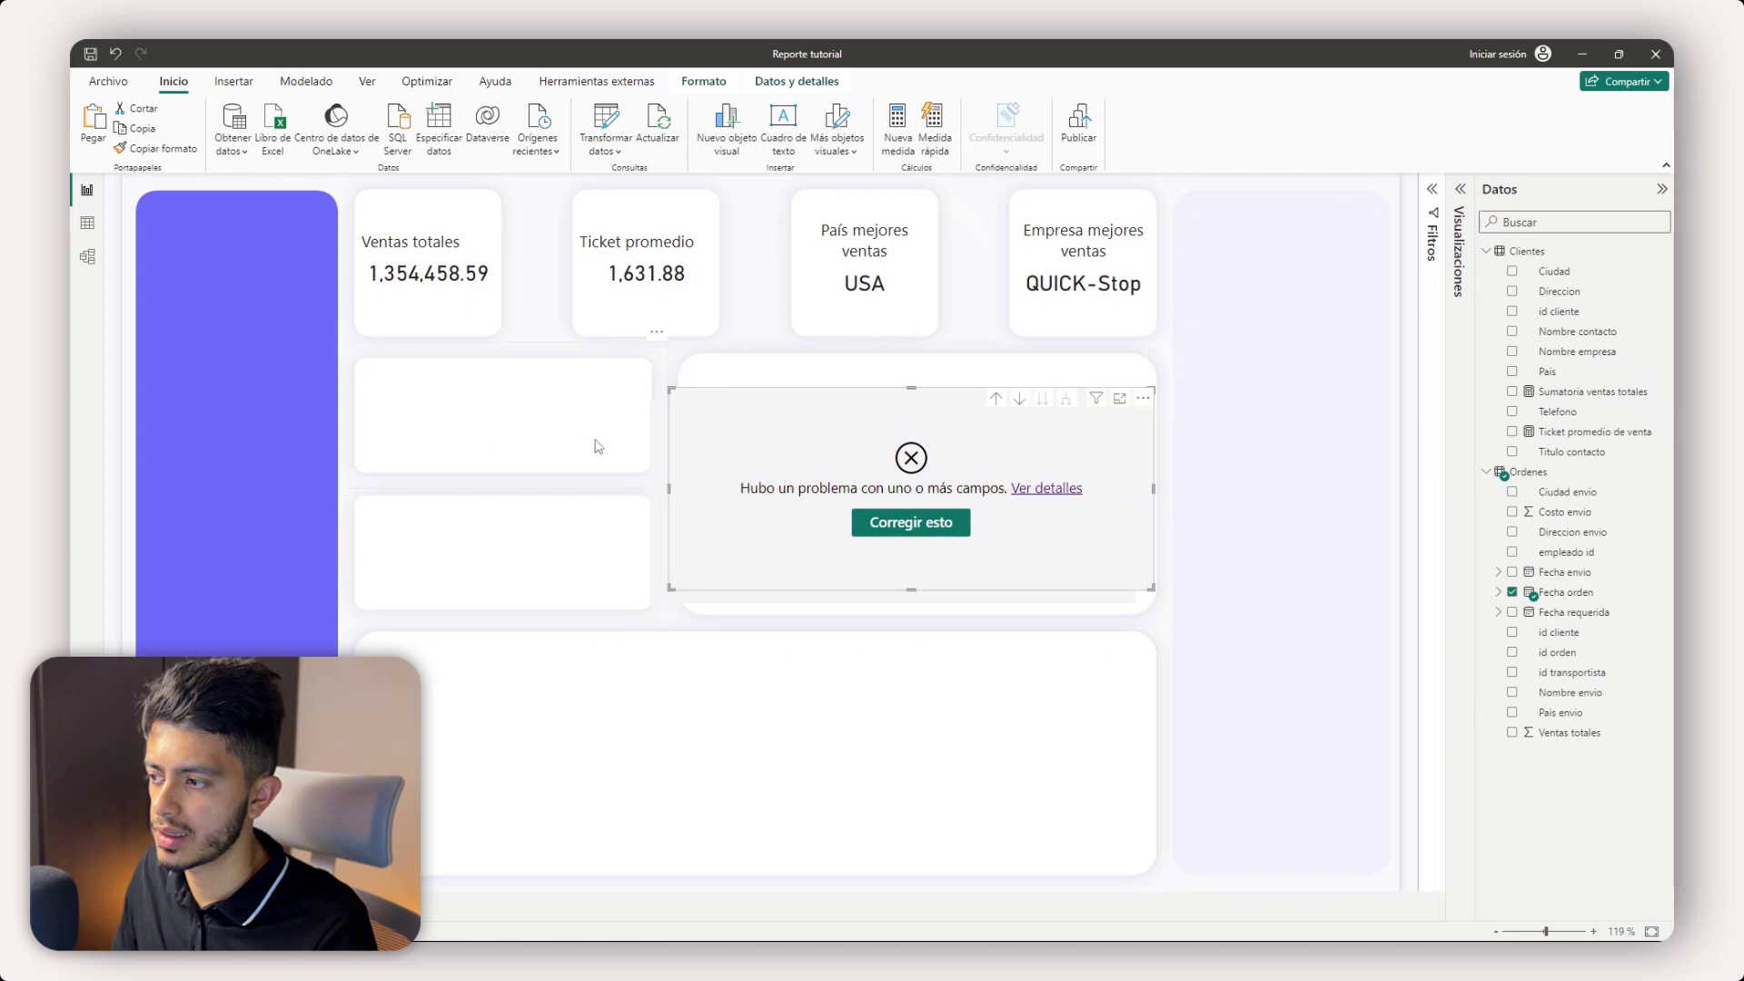
{"action": "left_click", "coordinate": [655, 470]}
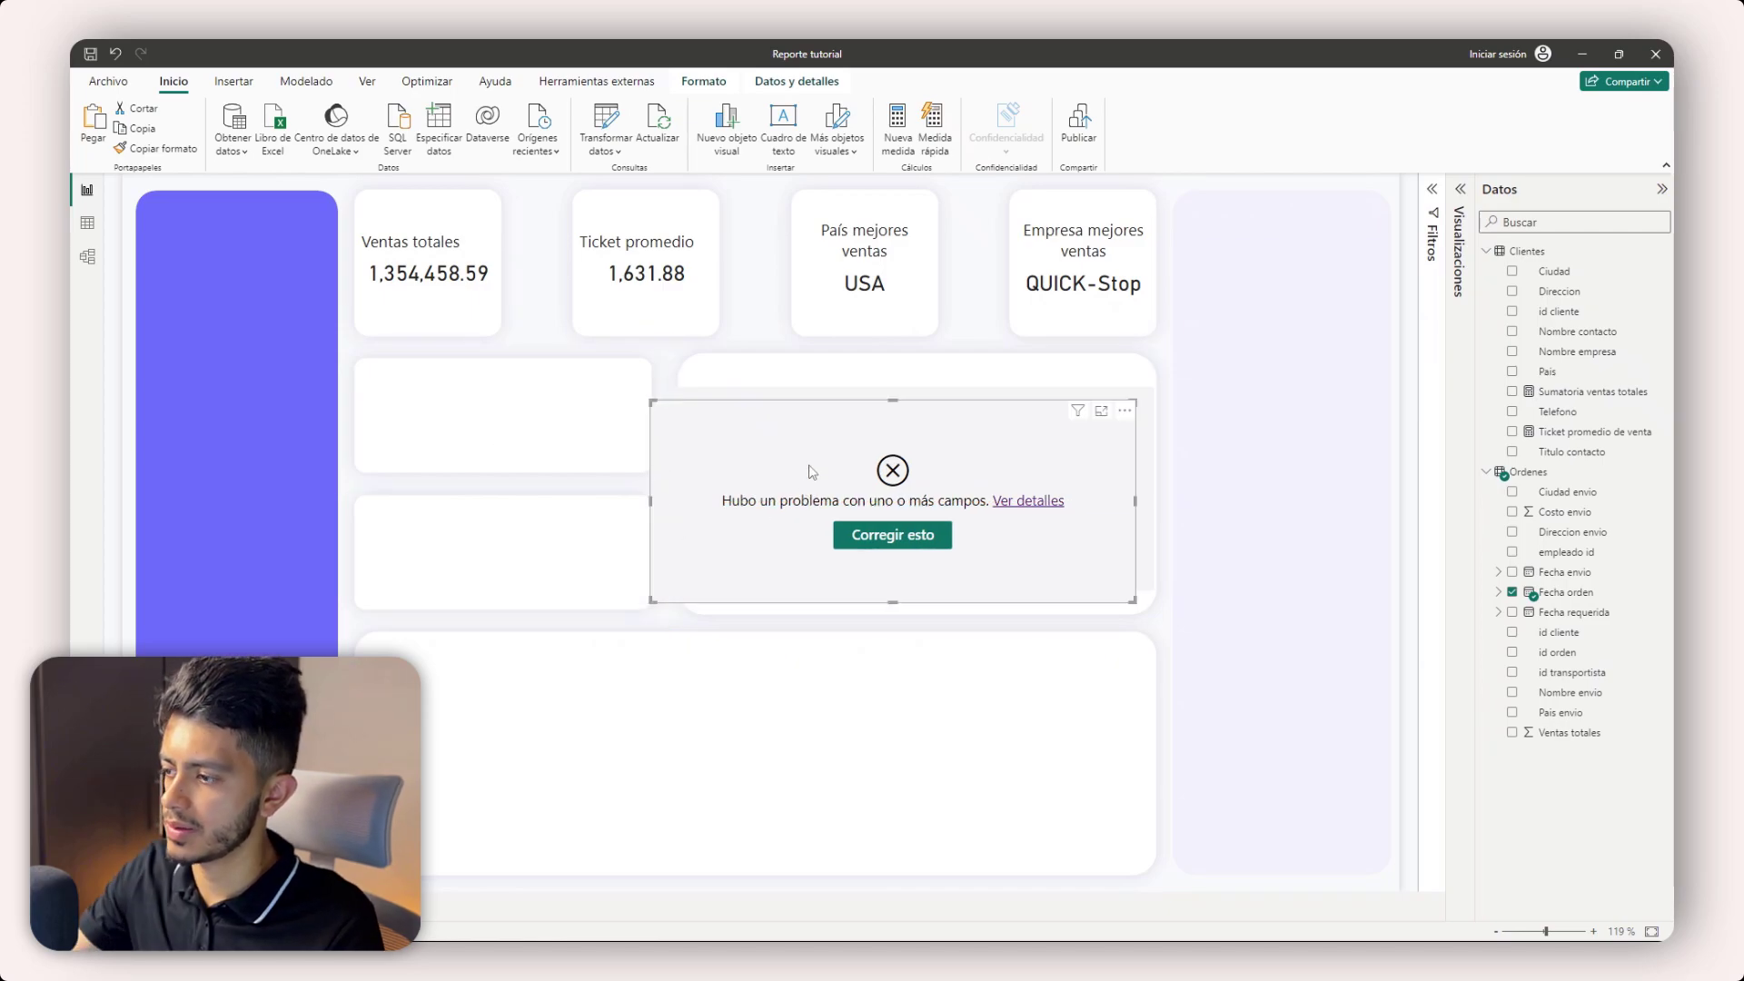
{"action": "left_click_drag", "start_coordinate": [727, 552], "coordinate": [744, 538]}
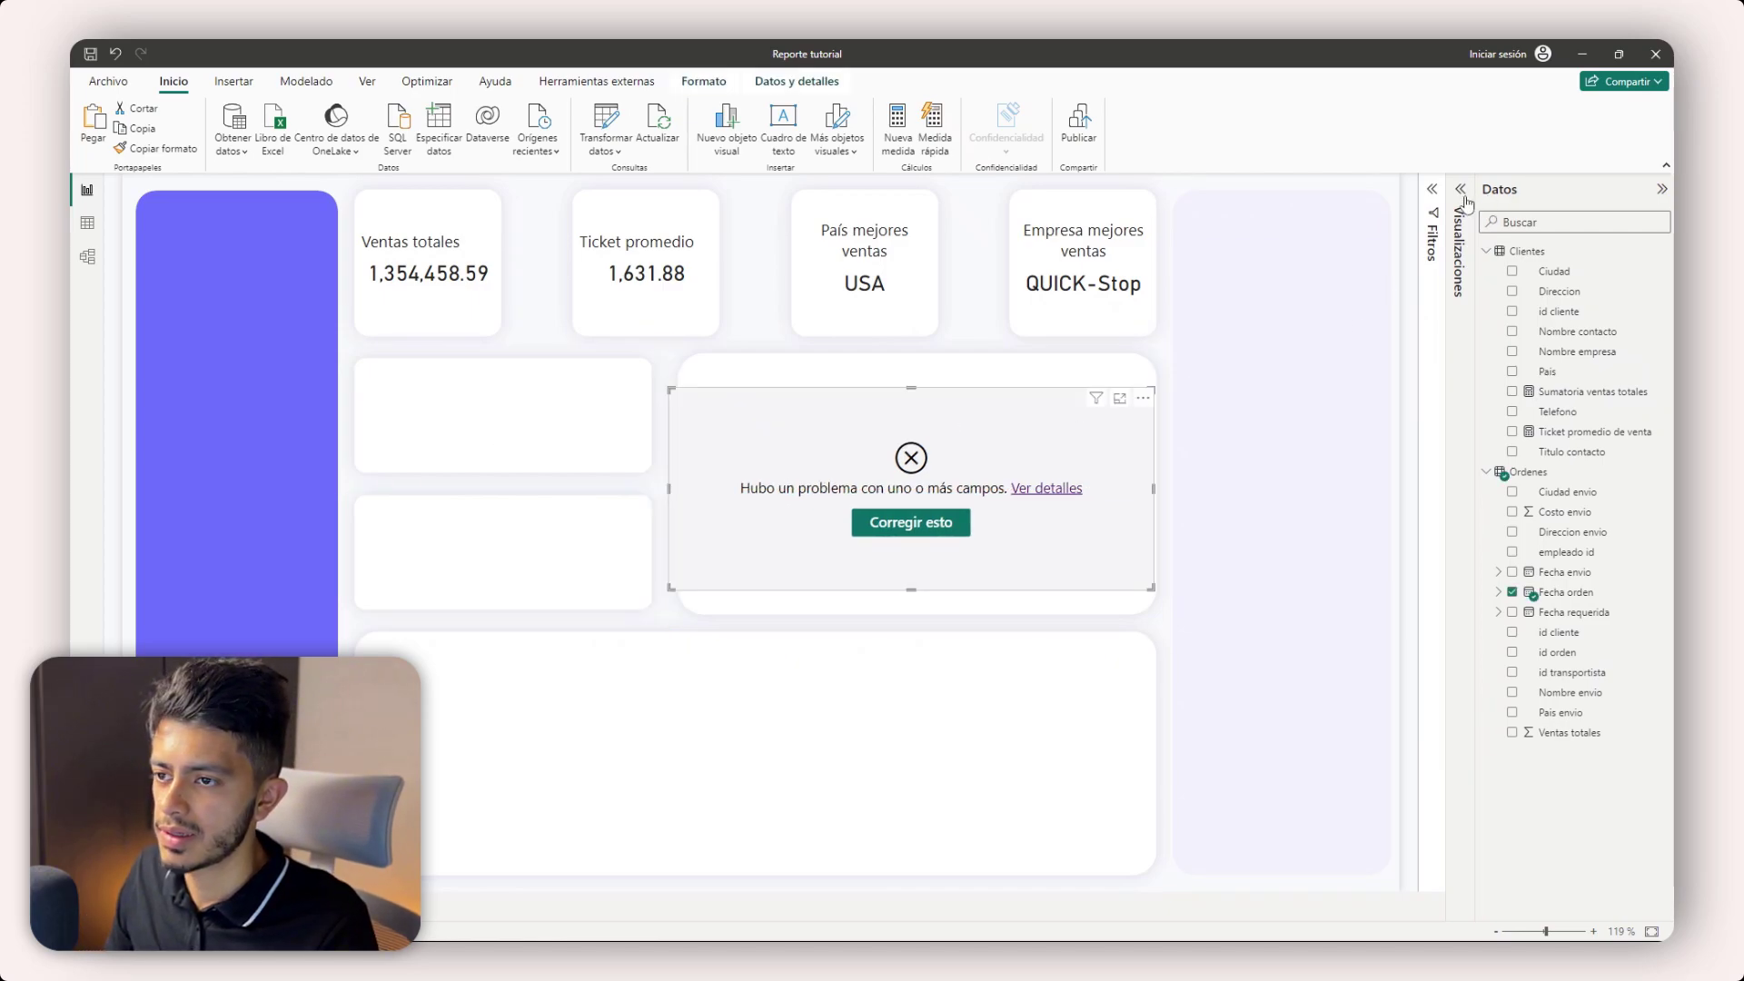
- Replace the broken Ventas field on the line chart's Y axis with Sumatoria ventas totales
{"action": "left_click", "coordinate": [1464, 195]}
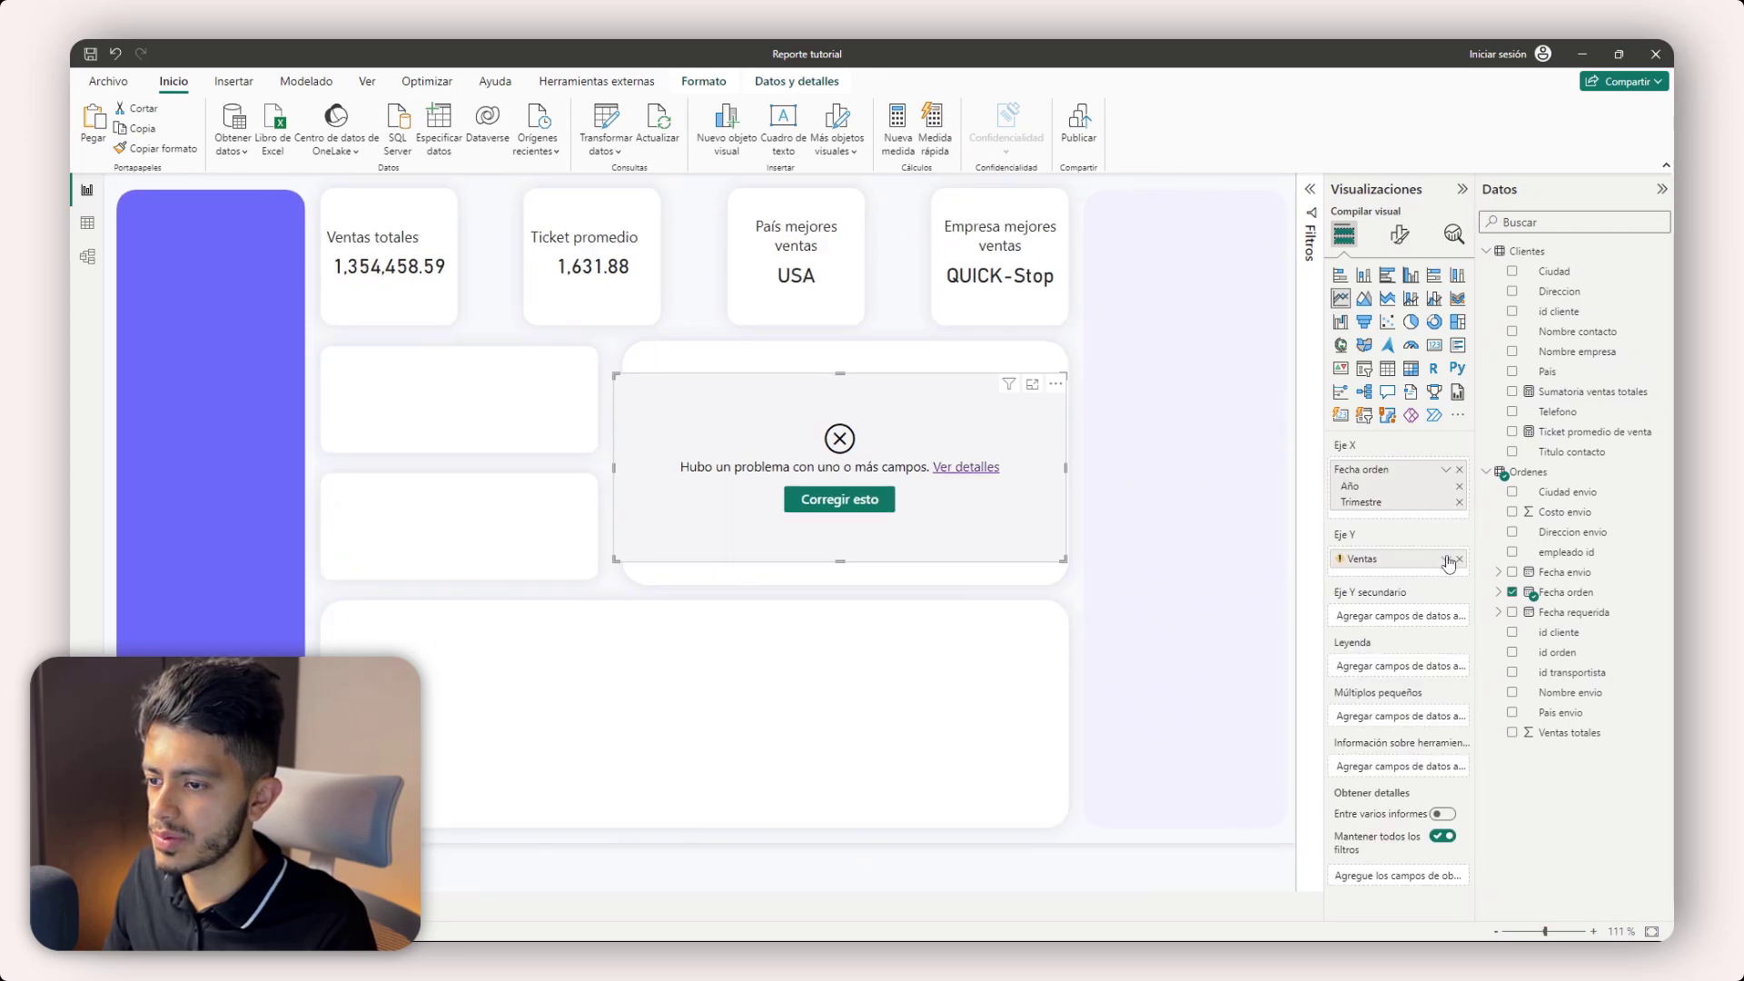
{"action": "left_click", "coordinate": [1459, 558]}
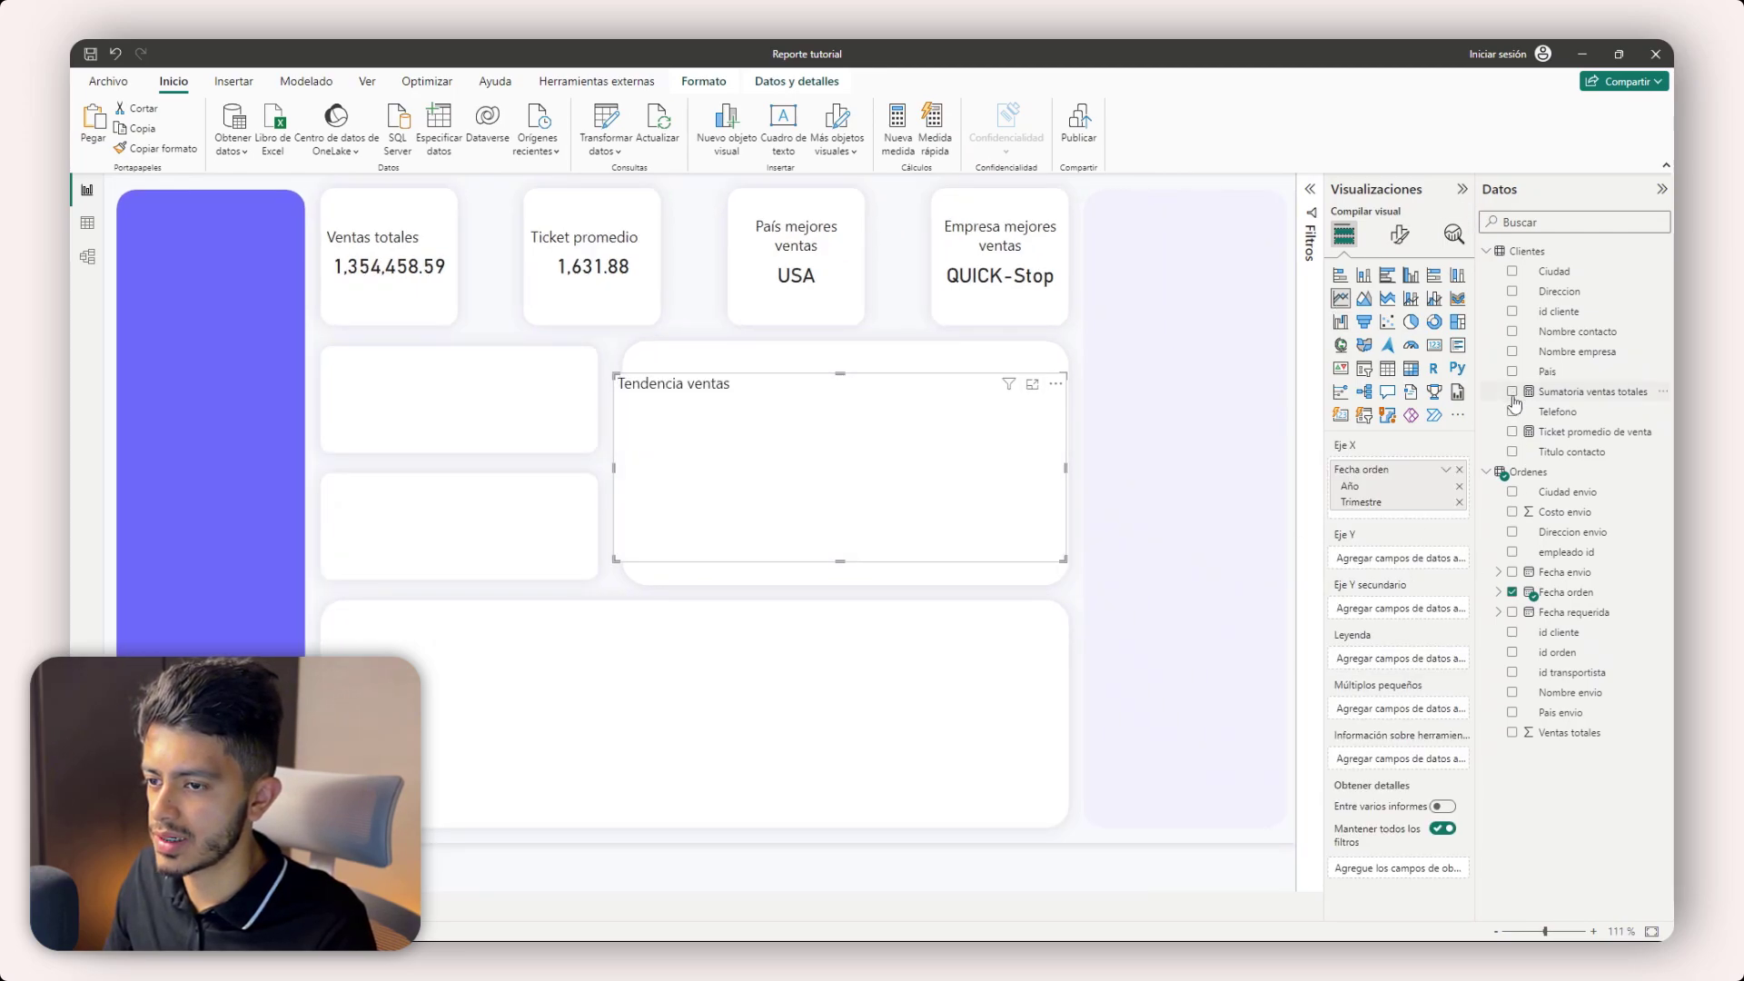
{"action": "left_click", "coordinate": [1512, 393]}
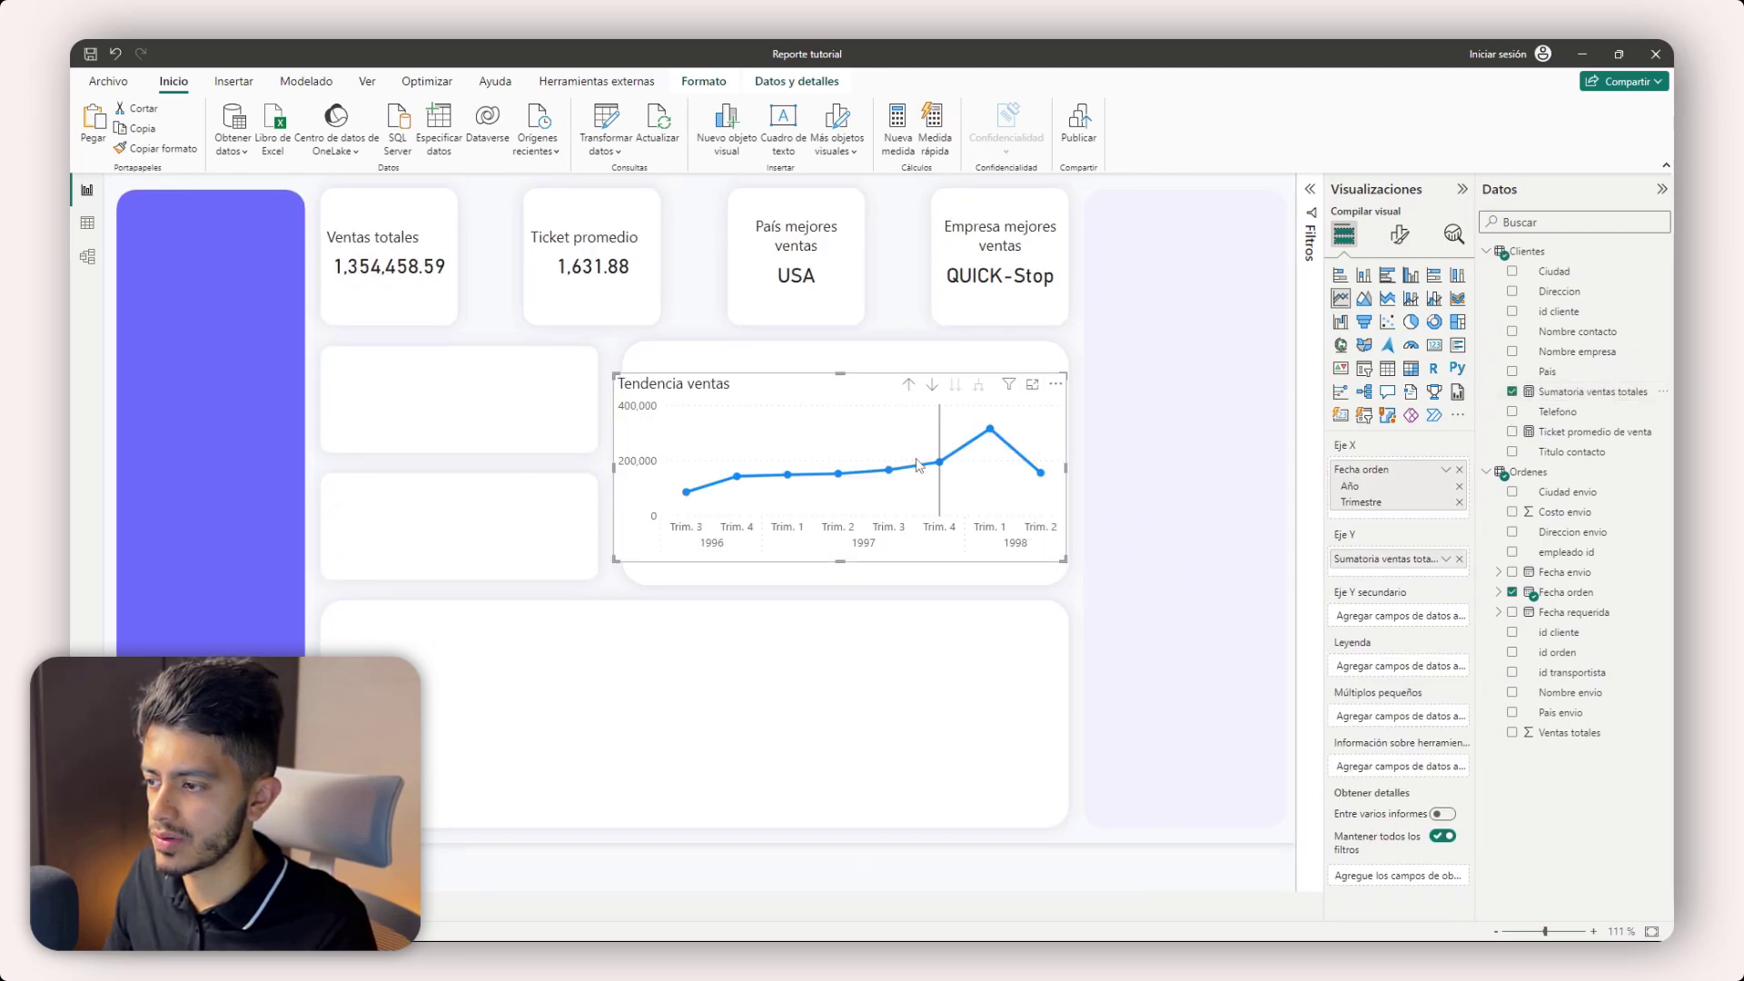
- Change the line color of the Tendencia ventas chart to the purple used in the sidebar
{"action": "left_click", "coordinate": [1399, 234]}
{"action": "left_click", "coordinate": [1358, 606]}
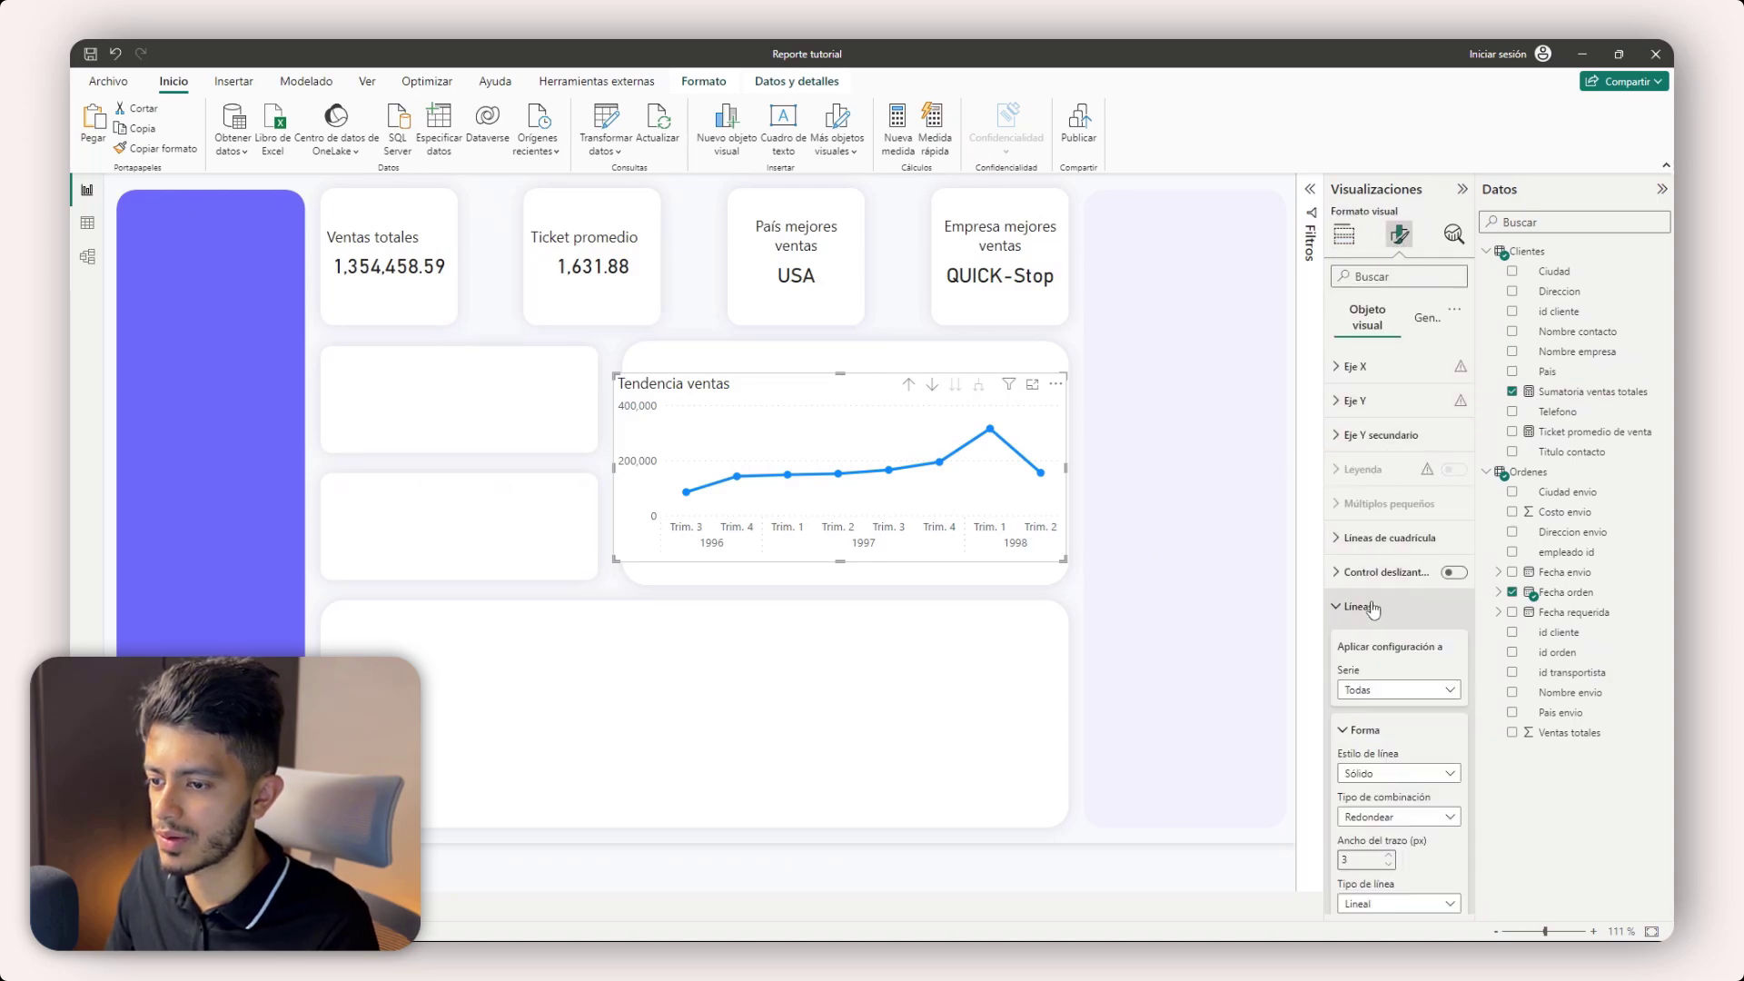
{"action": "scroll", "coordinate": [1400, 714], "scroll_direction": "down", "scroll_amount": 2}
{"action": "left_click", "coordinate": [1368, 726]}
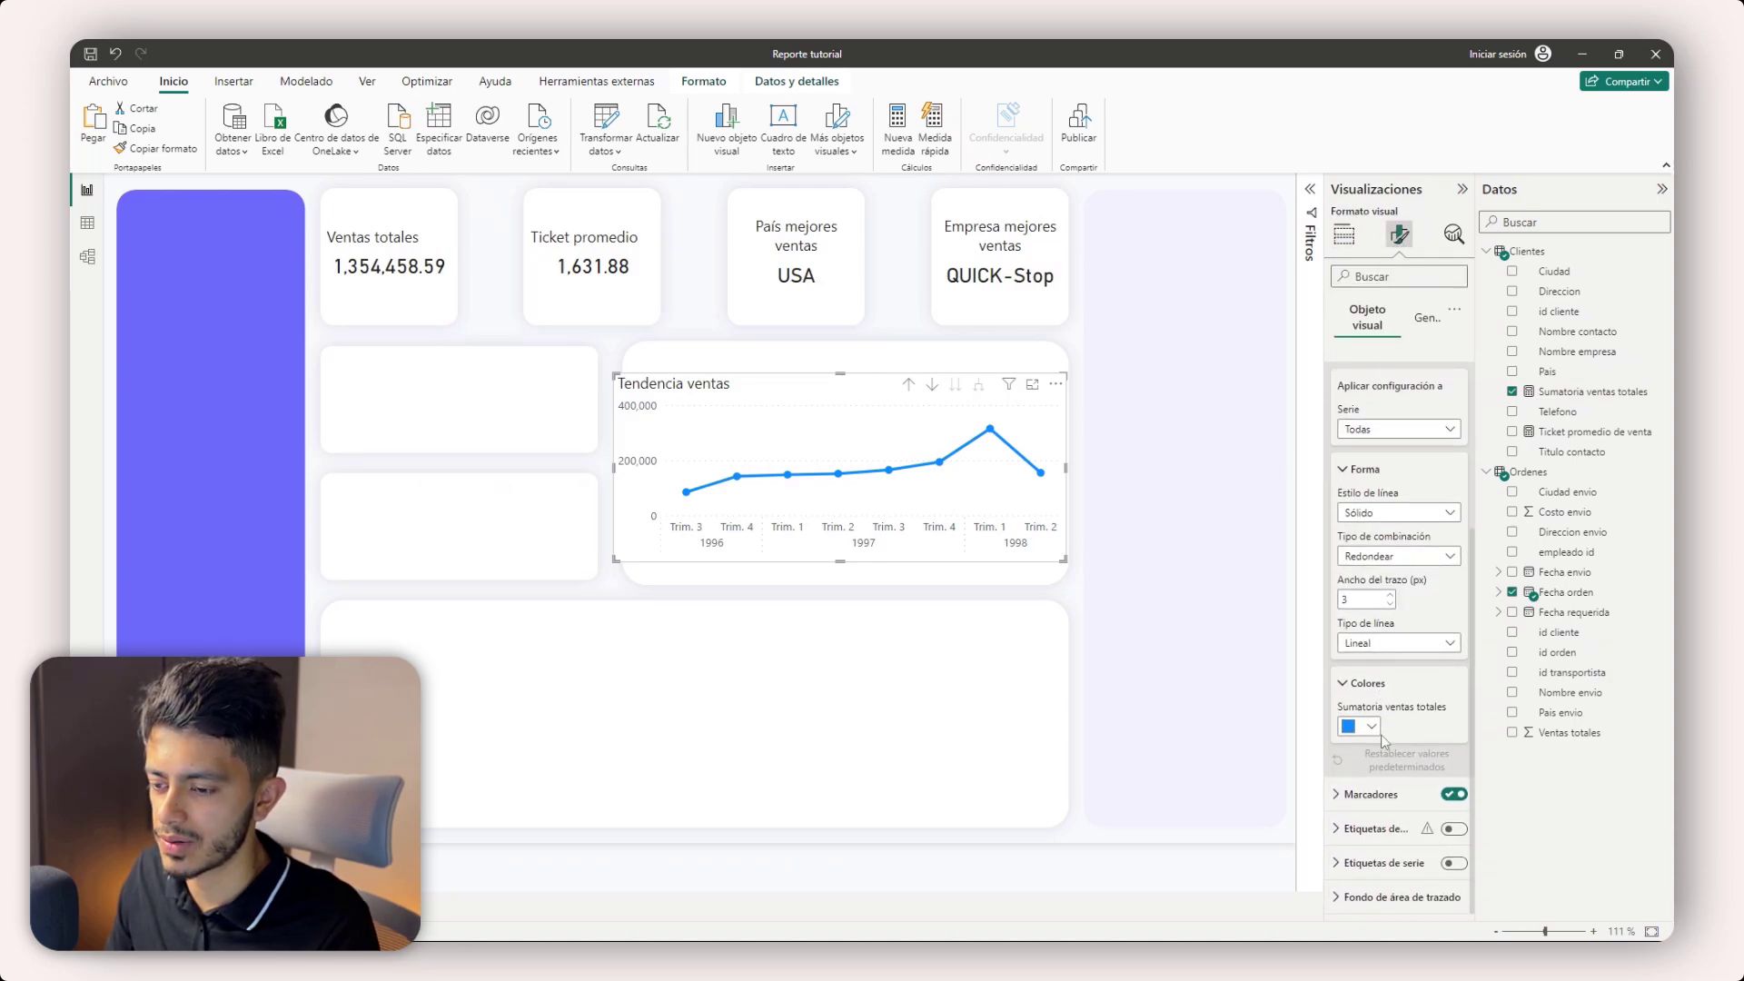
{"action": "left_click", "coordinate": [1355, 729]}
{"action": "left_click", "coordinate": [1393, 665]}
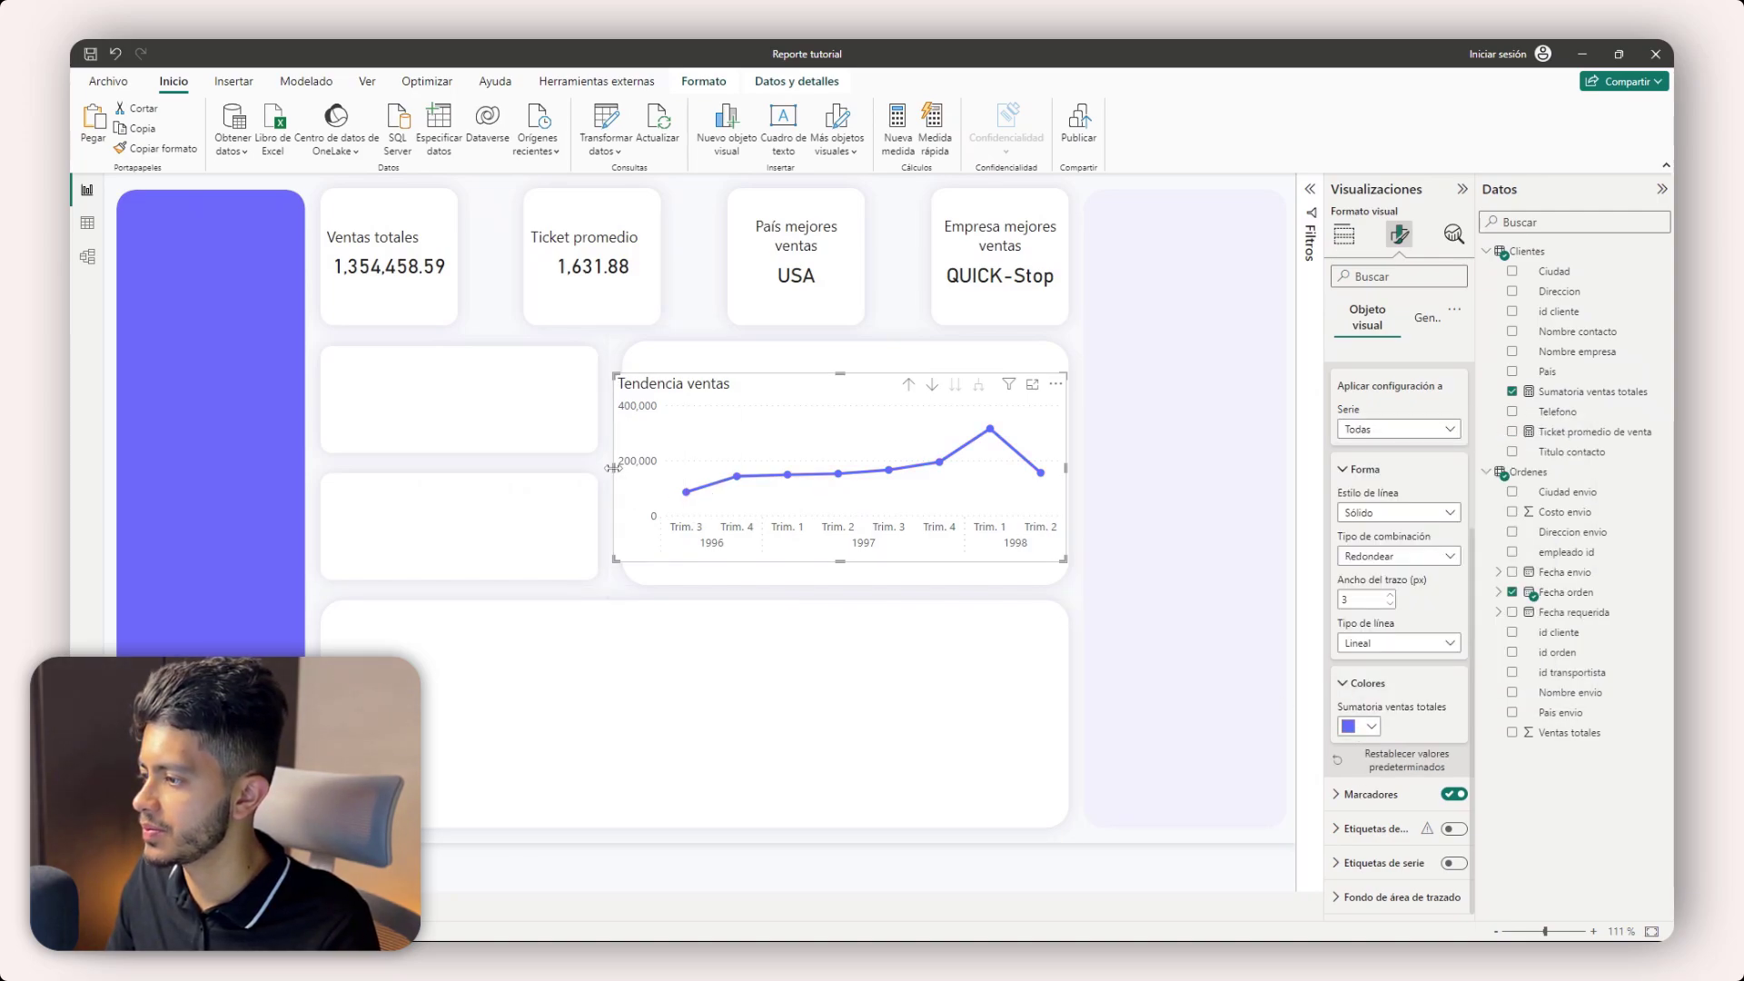
- Narrow the Tendencia ventas chart on both sides so it fits within its card
{"action": "left_click_drag", "start_coordinate": [613, 468], "coordinate": [628, 467]}
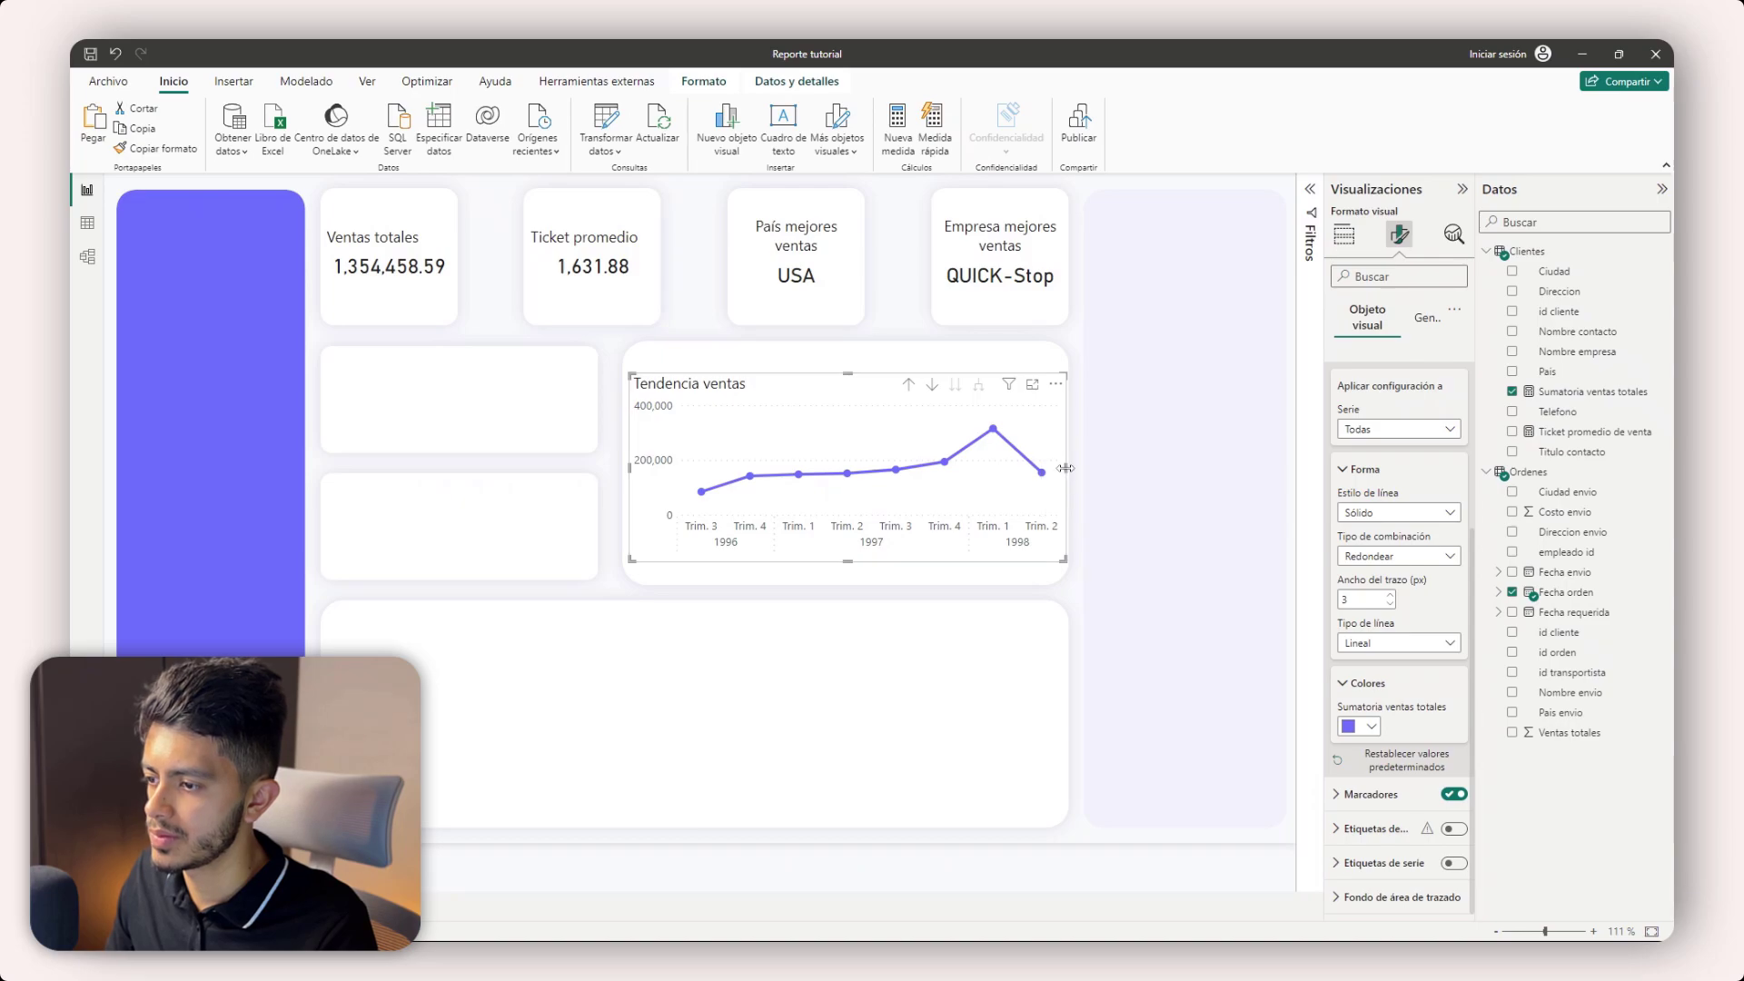
{"action": "left_click_drag", "start_coordinate": [1066, 467], "coordinate": [1058, 468]}
{"action": "left_click", "coordinate": [1166, 870]}
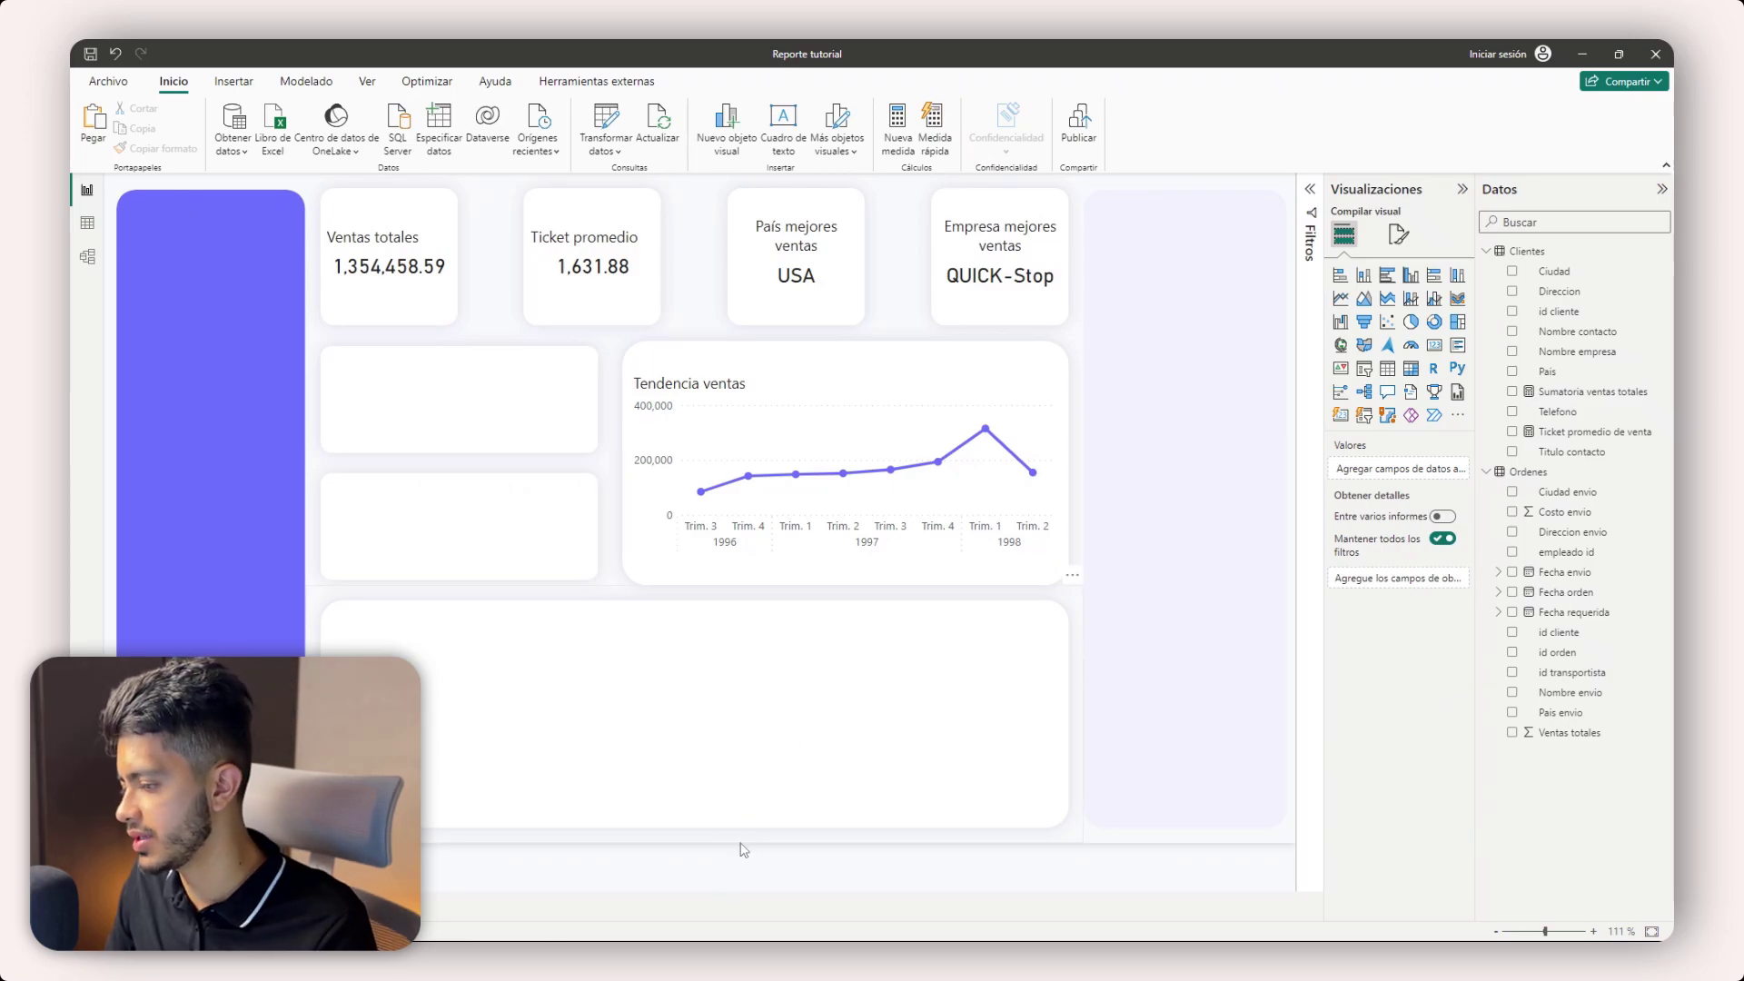
- Paste the Órdenes table into the wide bottom card and replace its broken fields with Pais, Ciudad and Sumatoria ventas totales from Clientes
{"action": "key", "text": "ctrl+v"}
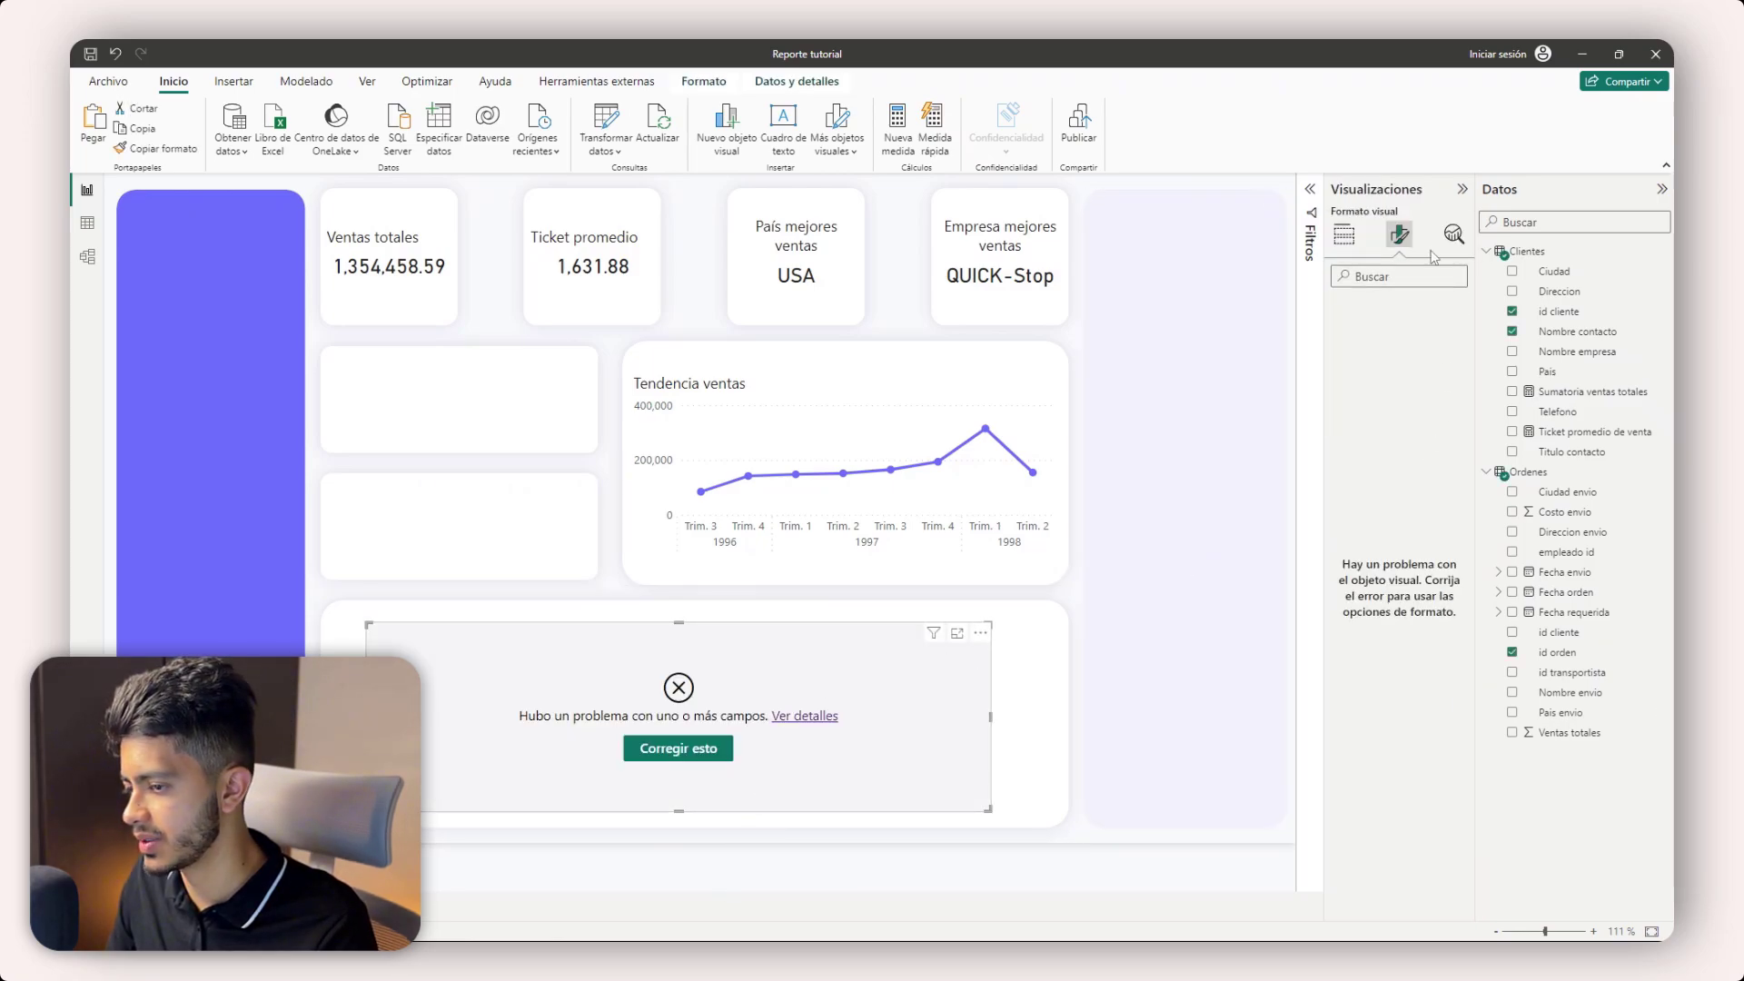
{"action": "left_click", "coordinate": [1351, 234]}
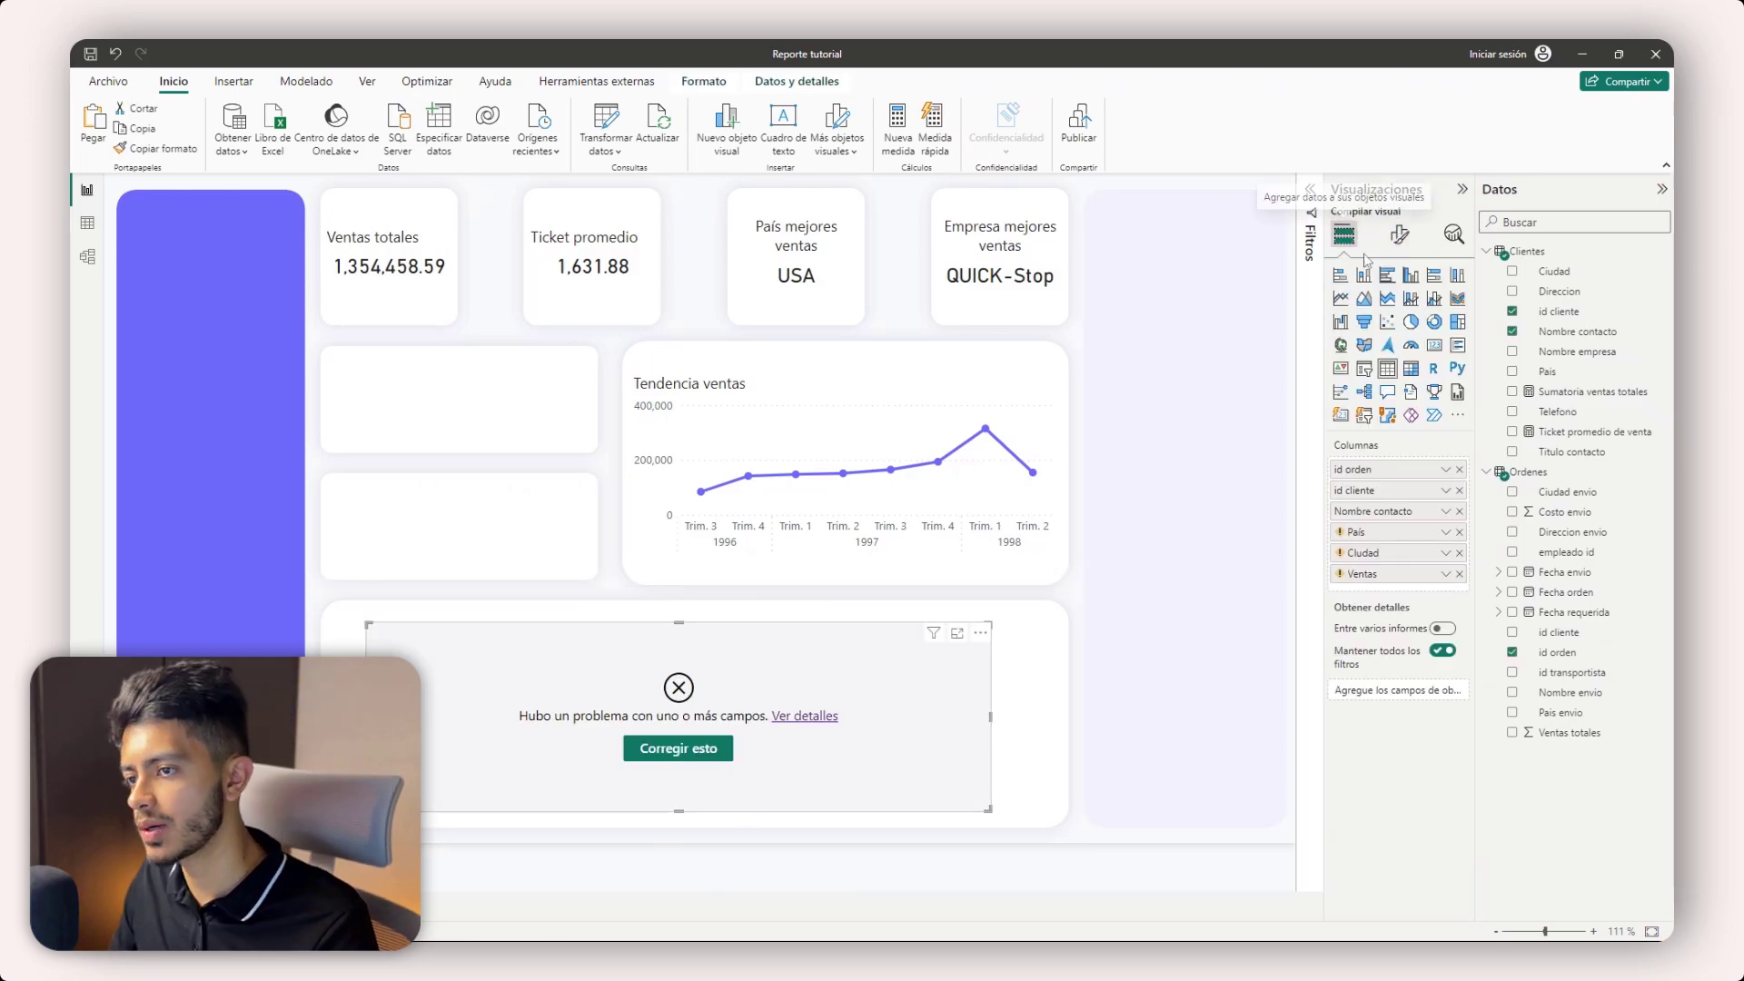
{"action": "left_click", "coordinate": [1459, 533]}
{"action": "left_click_drag", "start_coordinate": [1547, 370], "coordinate": [1412, 536]}
{"action": "left_click", "coordinate": [1460, 554]}
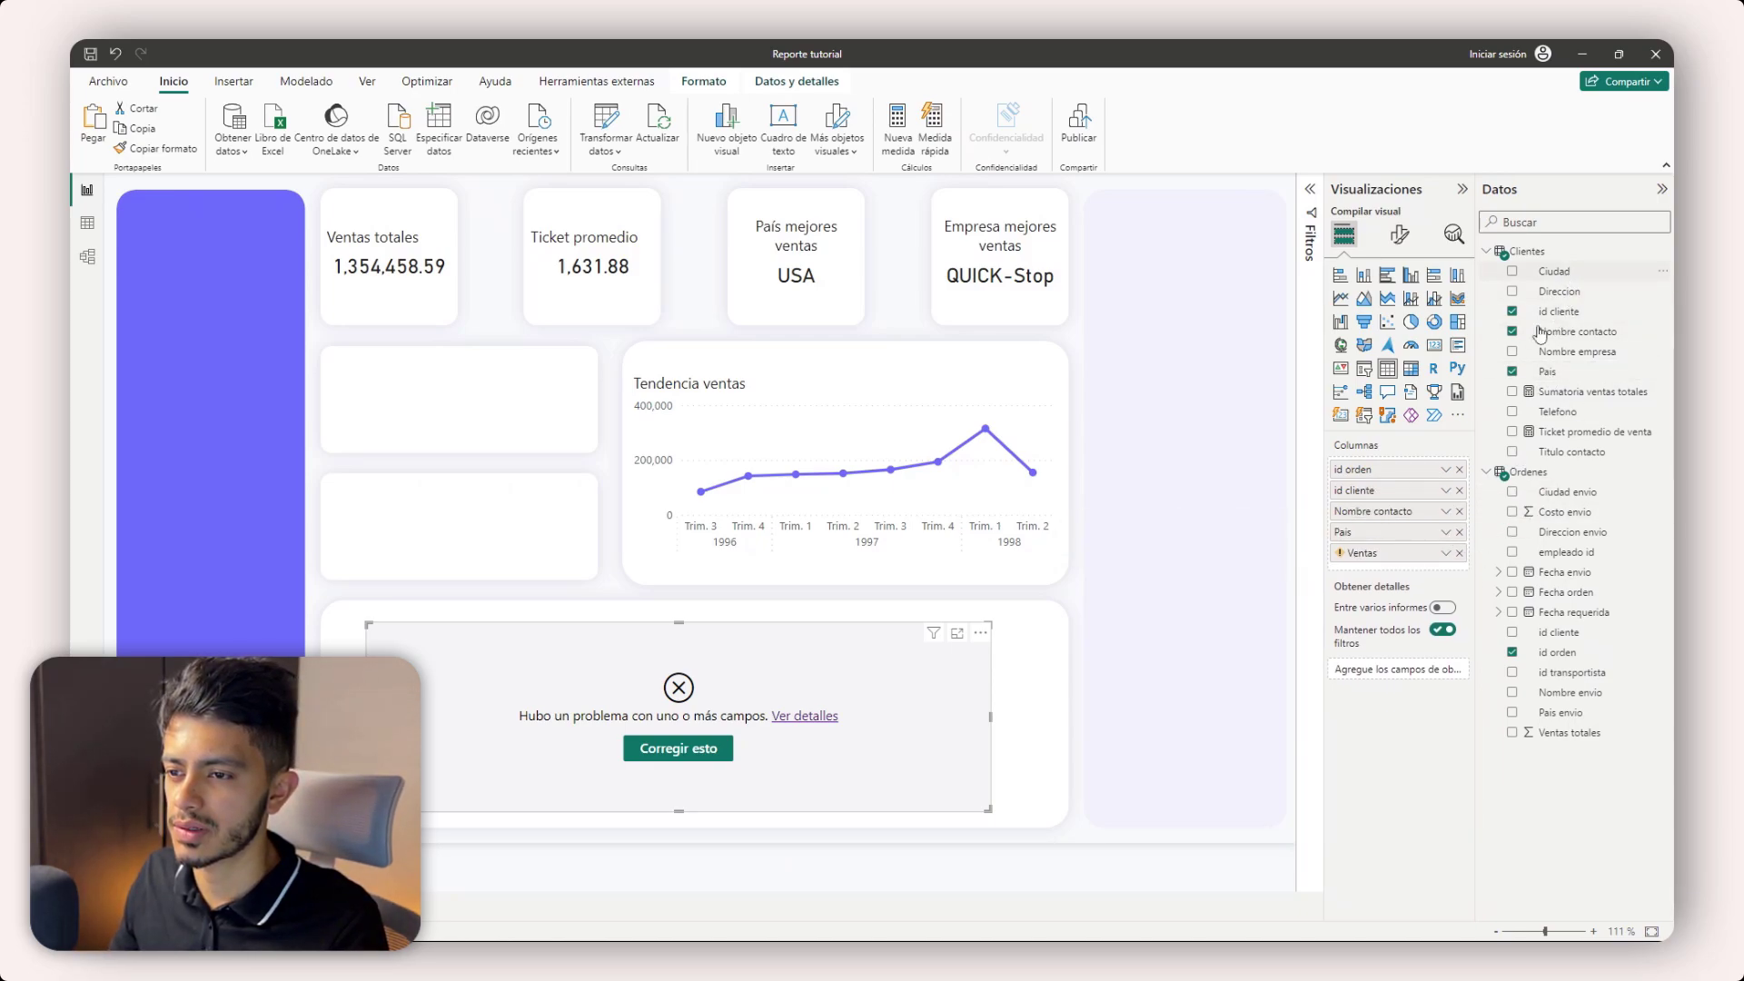
{"action": "left_click_drag", "start_coordinate": [1536, 326], "coordinate": [1400, 545]}
{"action": "left_click", "coordinate": [1459, 573]}
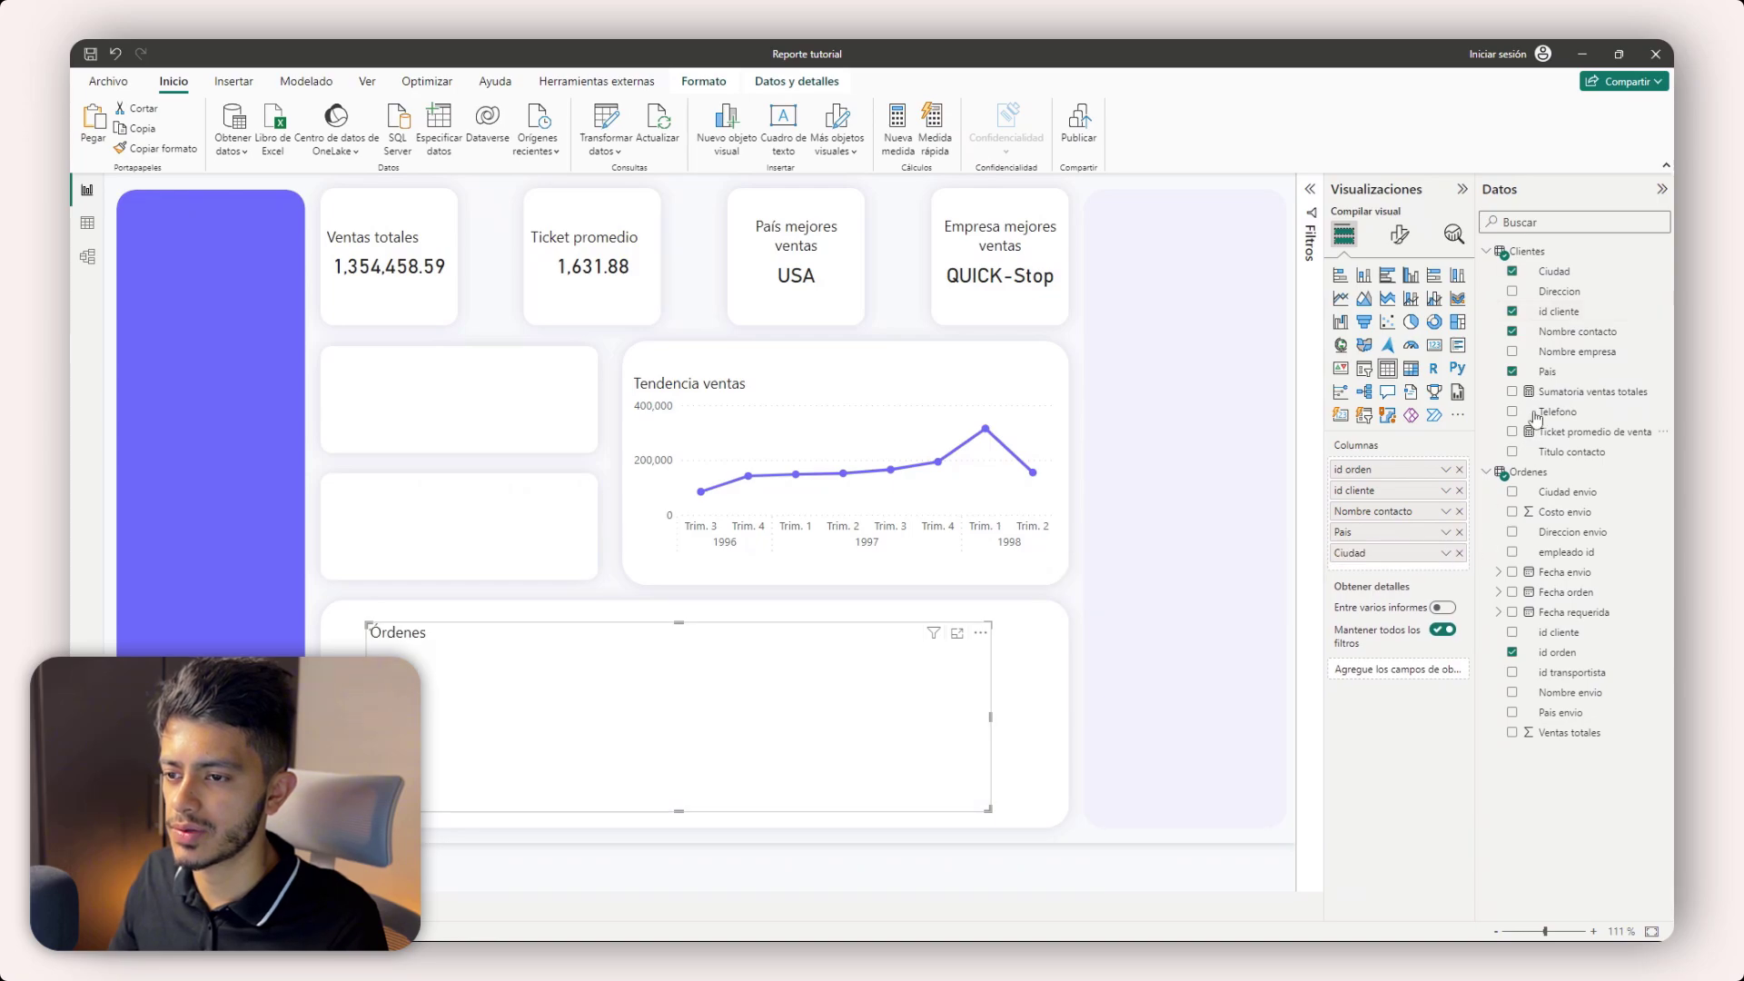
{"action": "left_click", "coordinate": [1511, 391]}
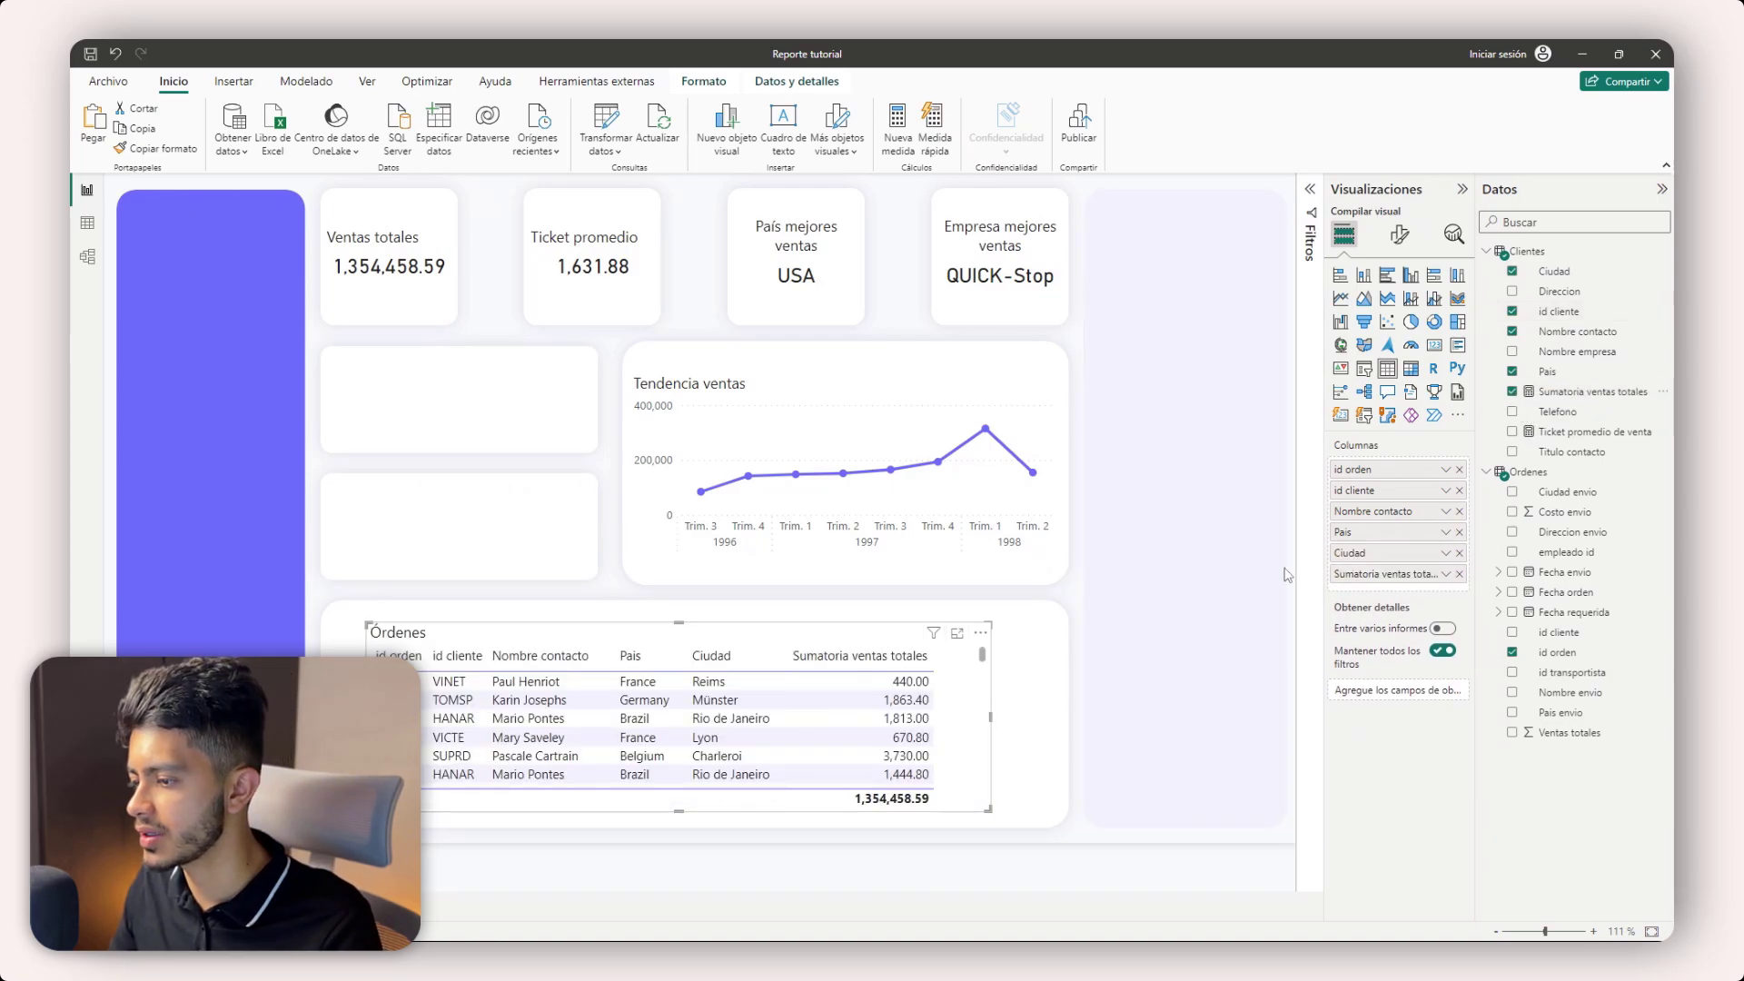
- Paste the copied KPI visual and center it in the upper of the two small middle-row cards
{"action": "left_click", "coordinate": [576, 872]}
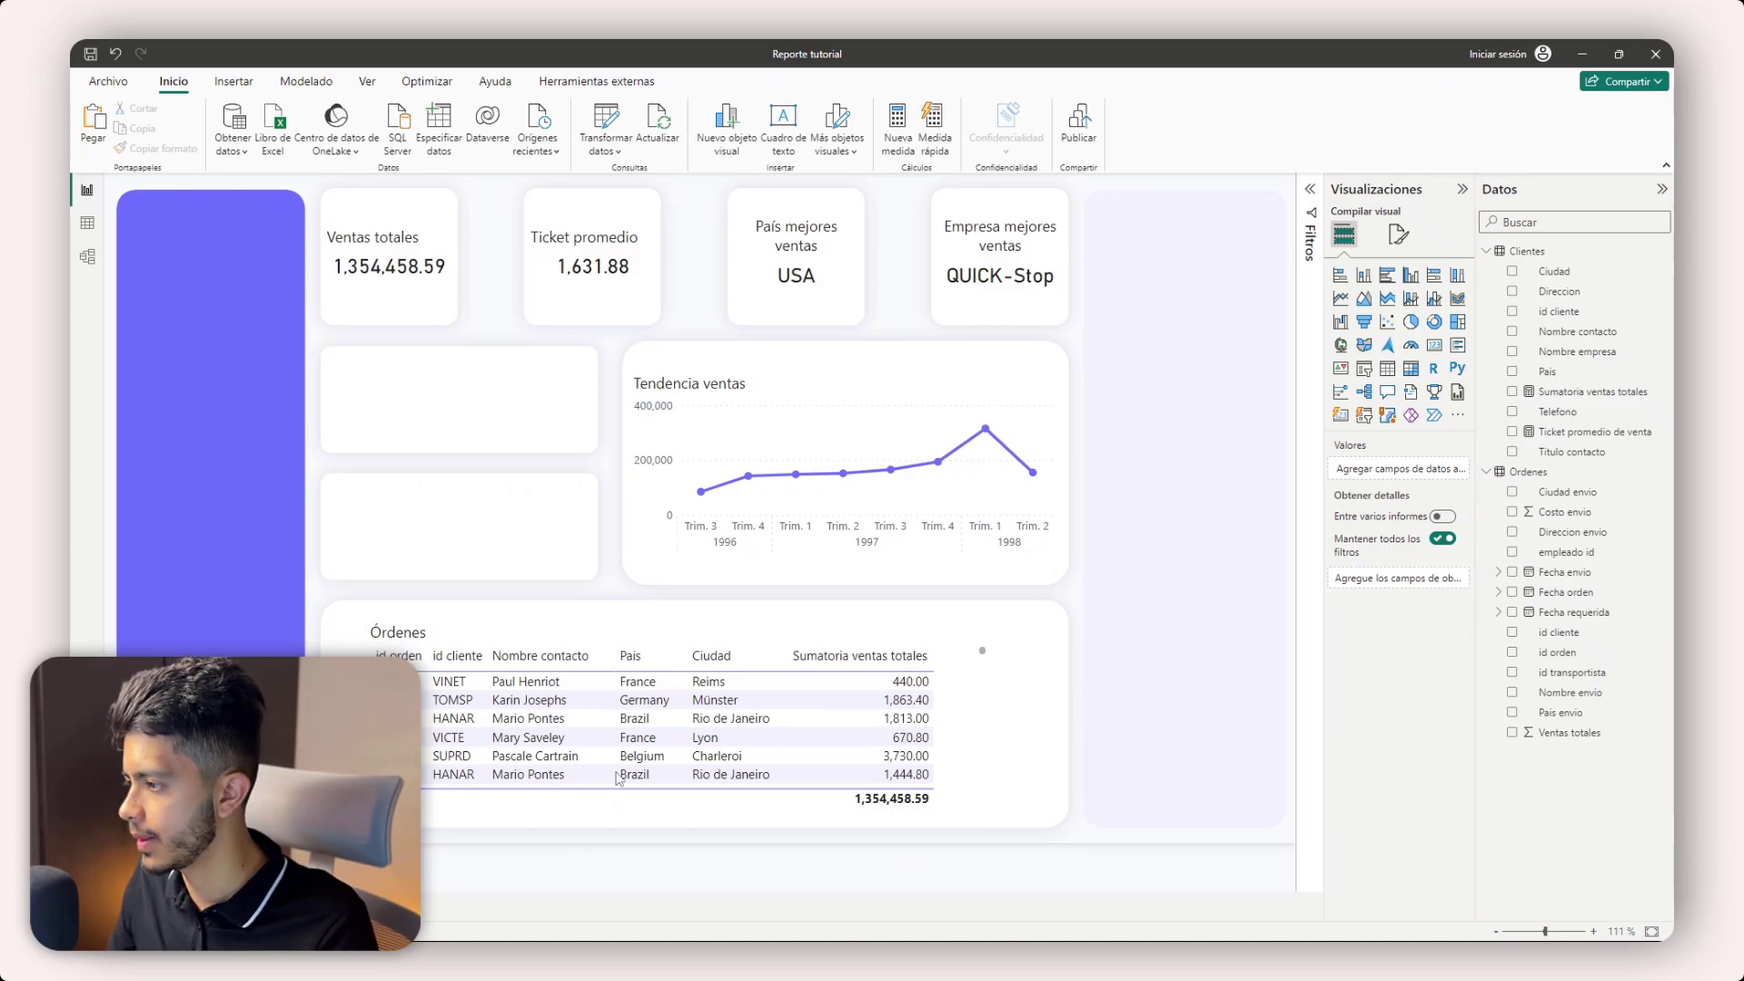
{"action": "key", "text": "ctrl+v"}
{"action": "mouse_move", "coordinate": [475, 411]}
{"action": "left_mouse_down"}
{"action": "mouse_move", "coordinate": [516, 400]}
{"action": "mouse_move", "coordinate": [501, 402]}
{"action": "left_mouse_up"}
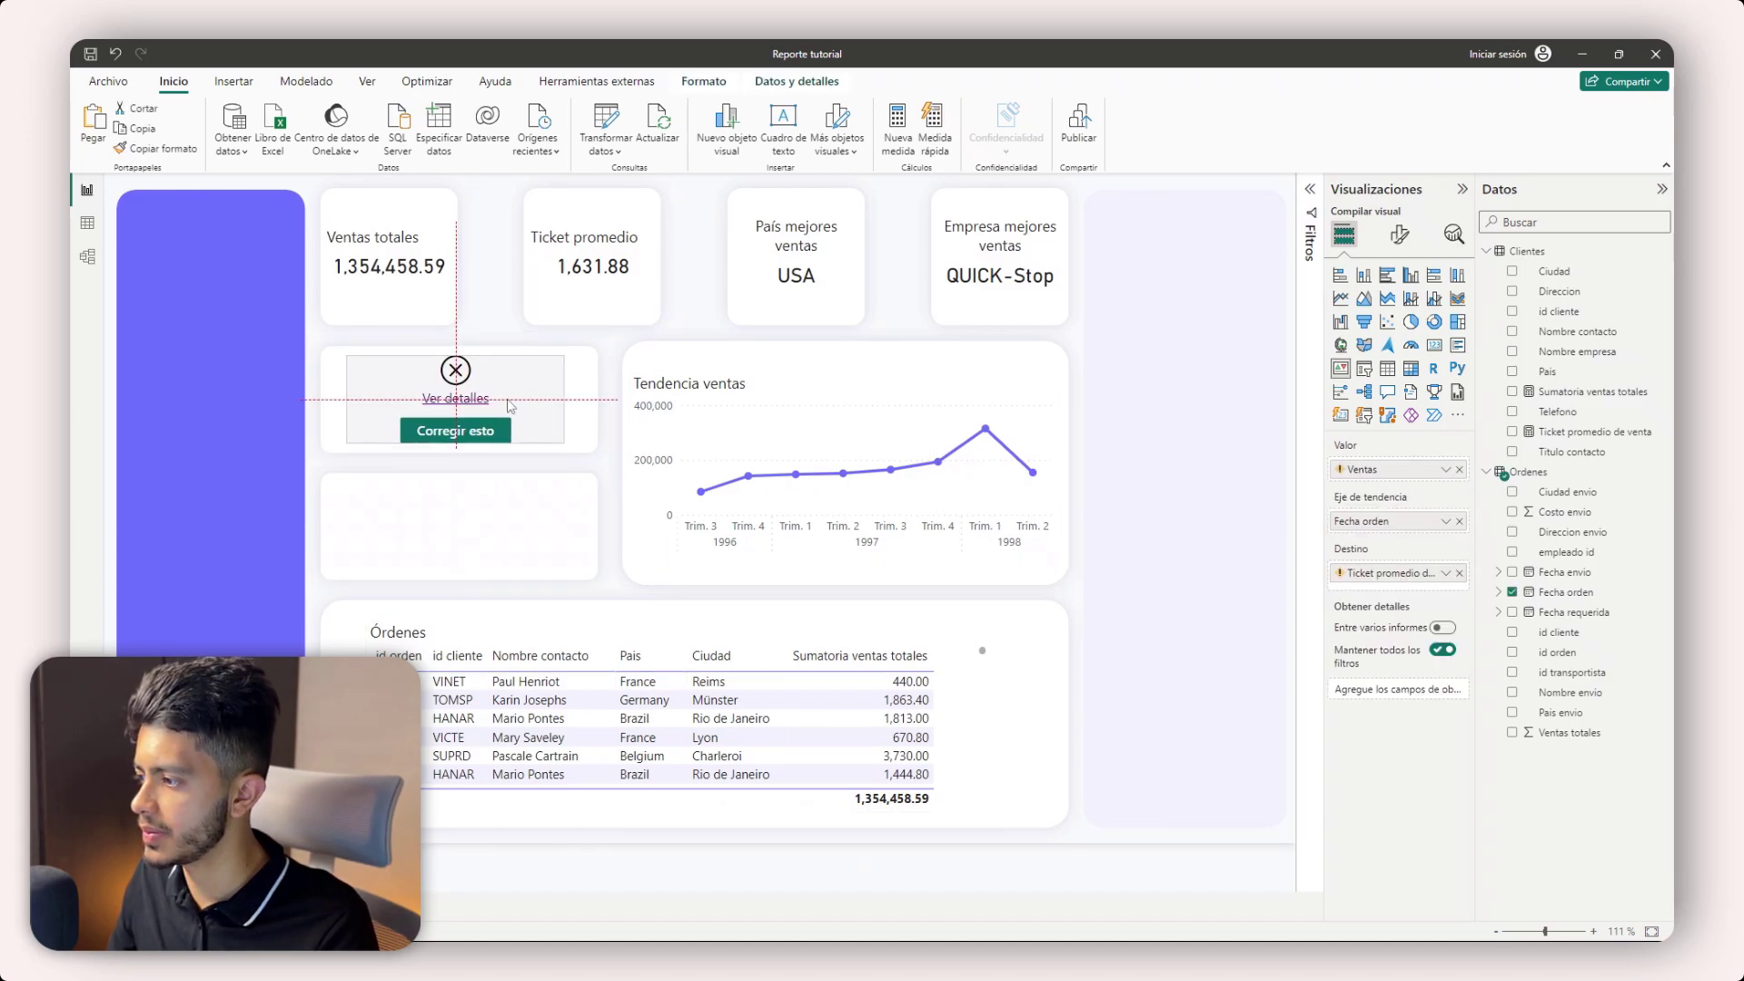
- Replace the KPI's broken fields with Sumatoria ventas totales as value and Ticket promedio de venta as target
{"action": "left_click", "coordinate": [1459, 469]}
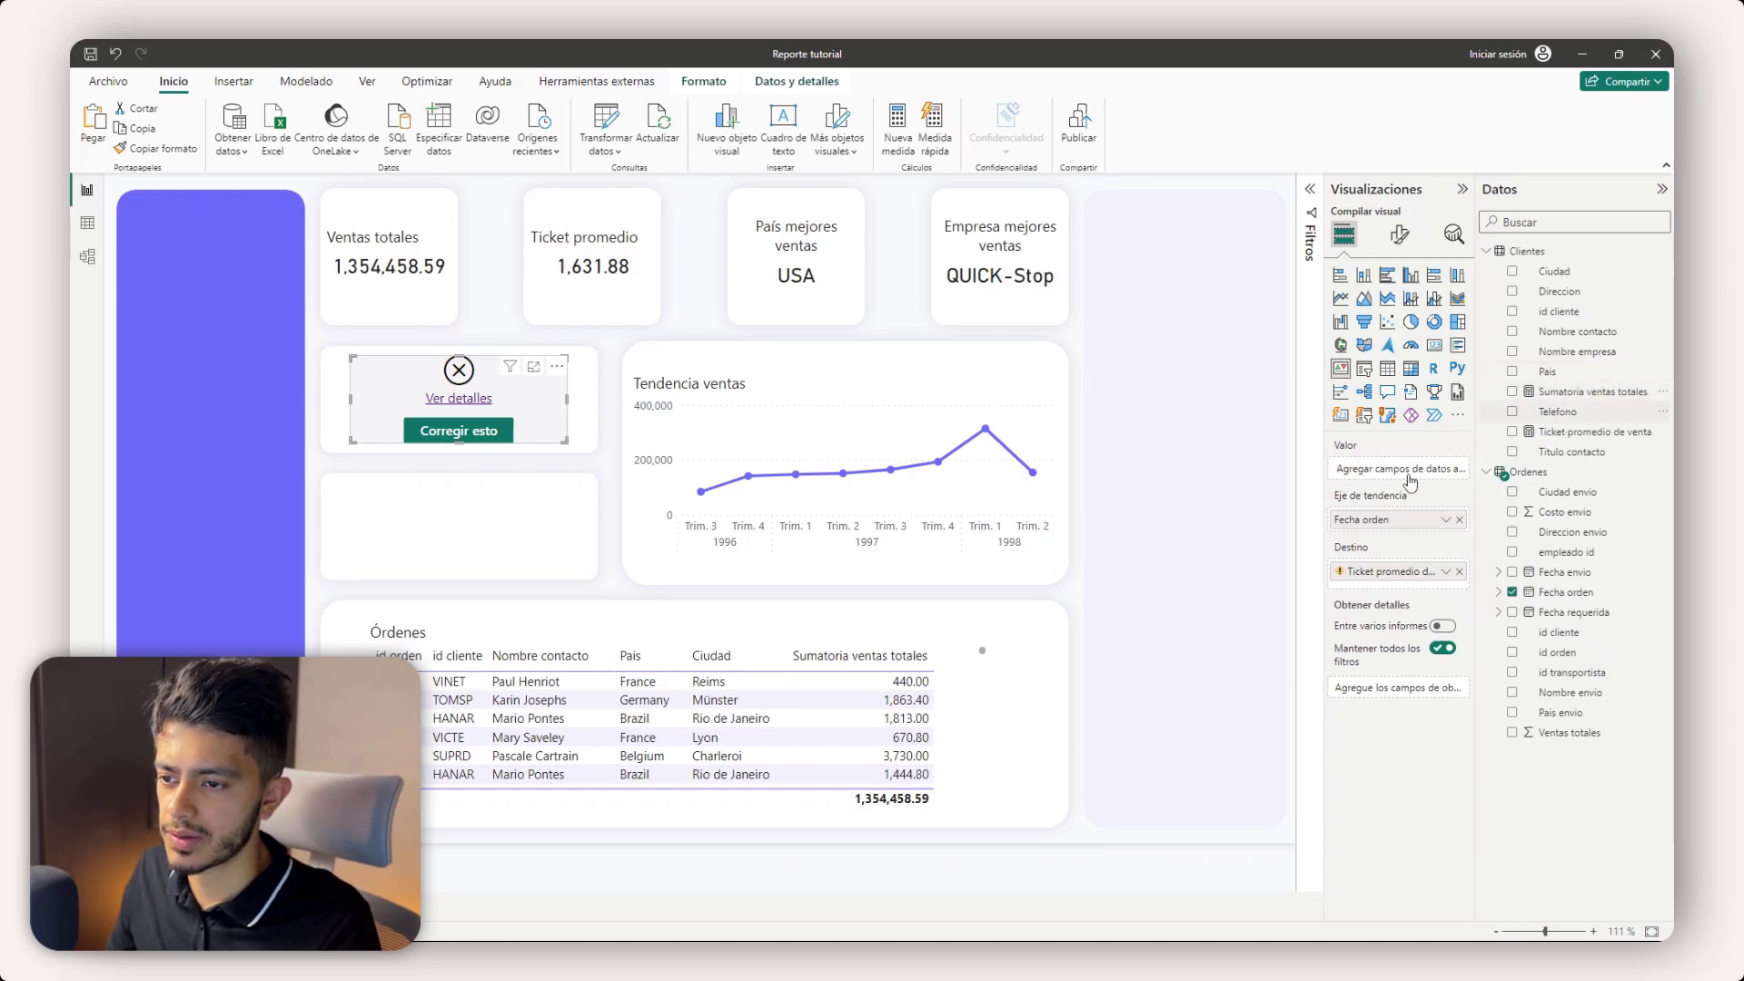
{"action": "left_click", "coordinate": [1457, 573]}
{"action": "left_click_drag", "start_coordinate": [1560, 435], "coordinate": [1413, 587]}
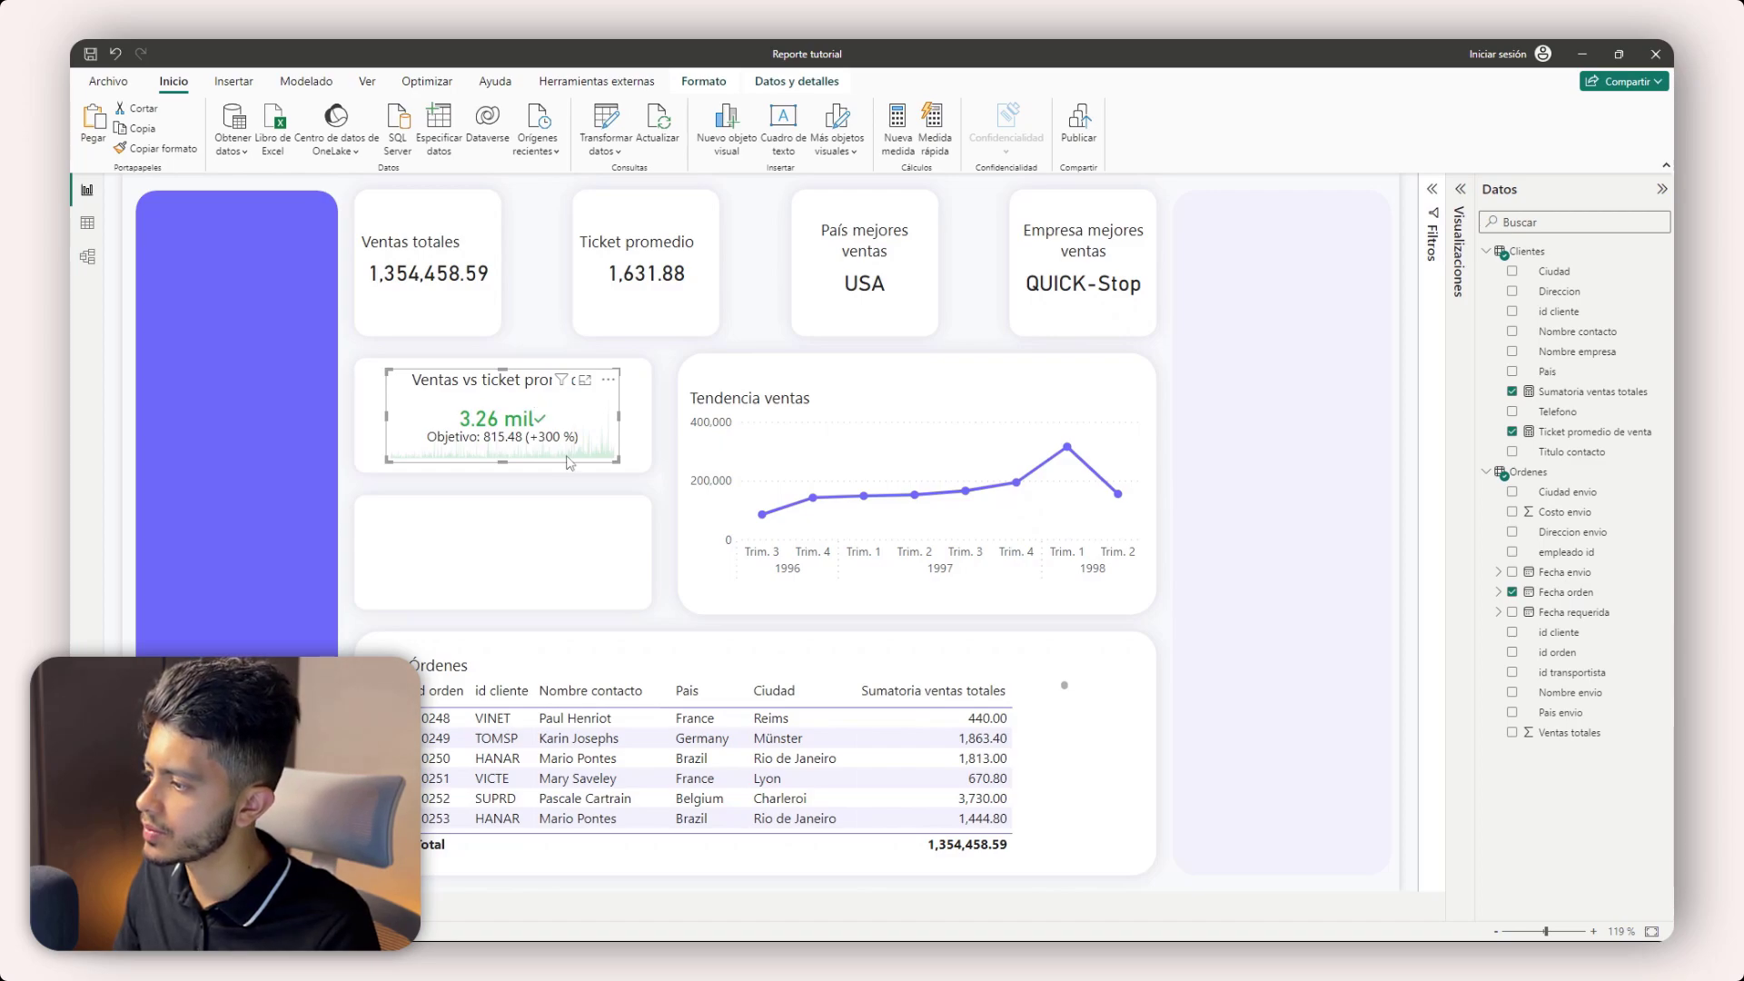
- Duplicate the Ventas vs ticket promedio KPI into the lower small card and delete the surplus copy
{"action": "key", "text": "ctrl+v"}
{"action": "key", "text": "ctrl+v"}
{"action": "left_click_drag", "start_coordinate": [582, 471], "coordinate": [569, 586]}
{"action": "left_click", "coordinate": [522, 403]}
{"action": "key", "text": "Delete"}
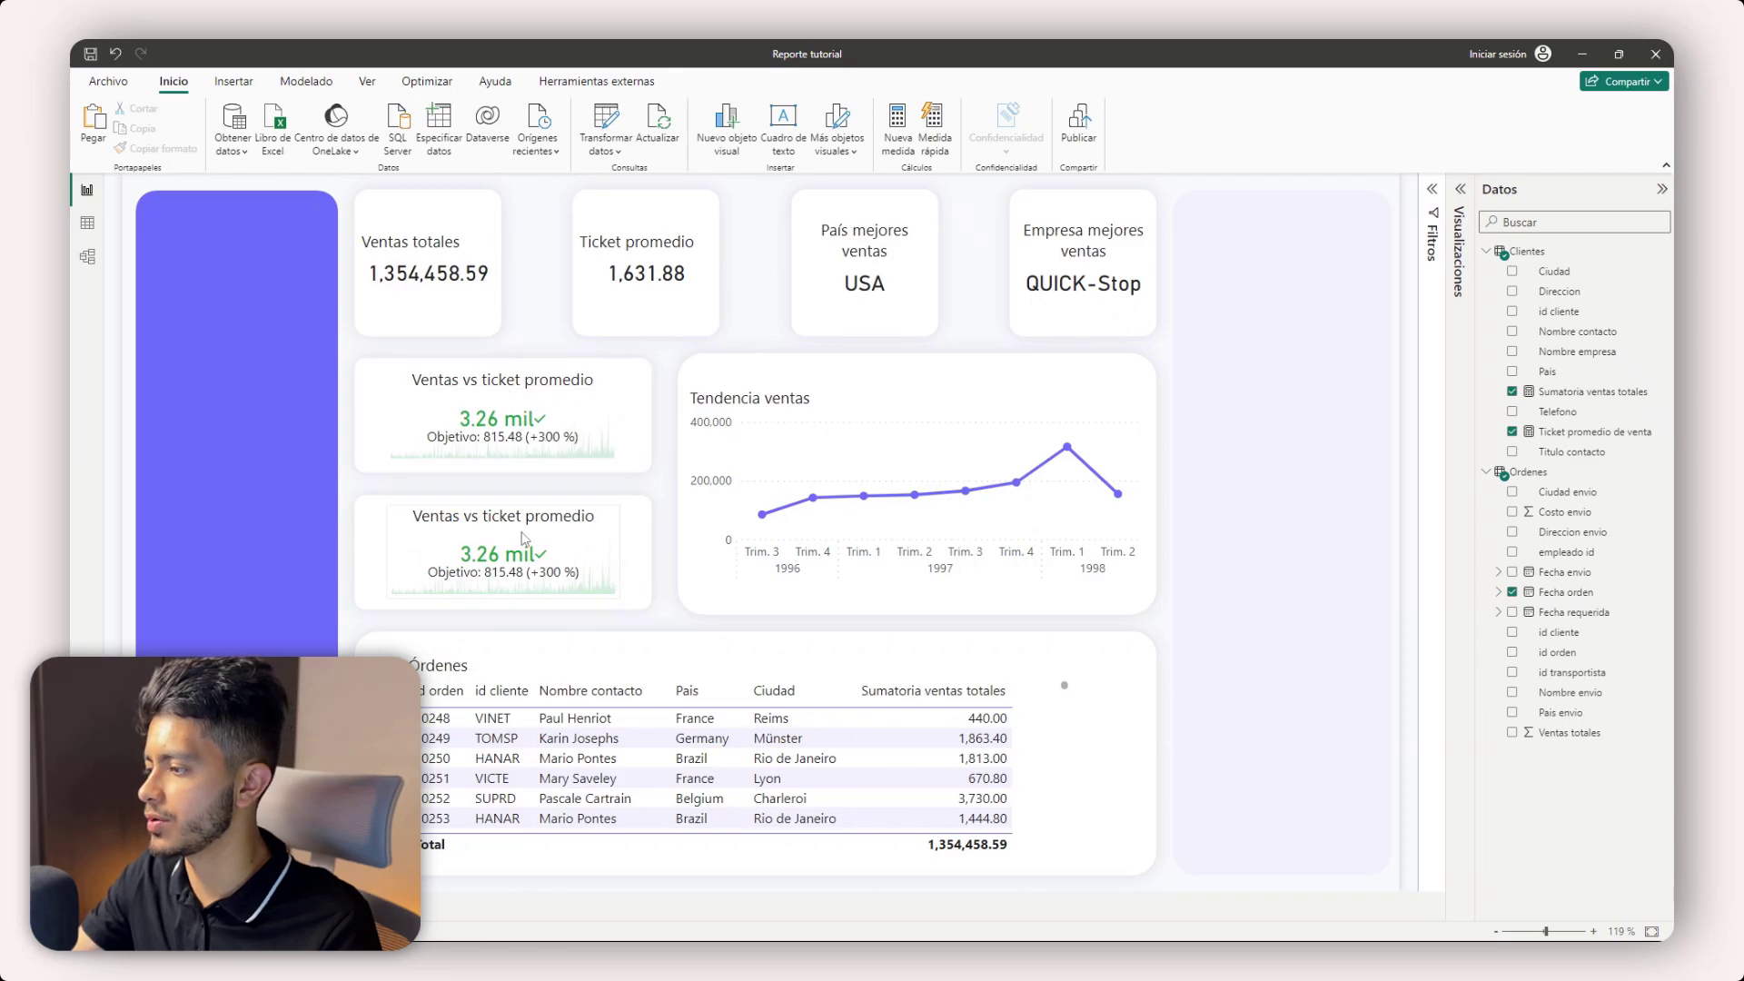
{"action": "left_click_drag", "start_coordinate": [512, 516], "coordinate": [512, 518]}
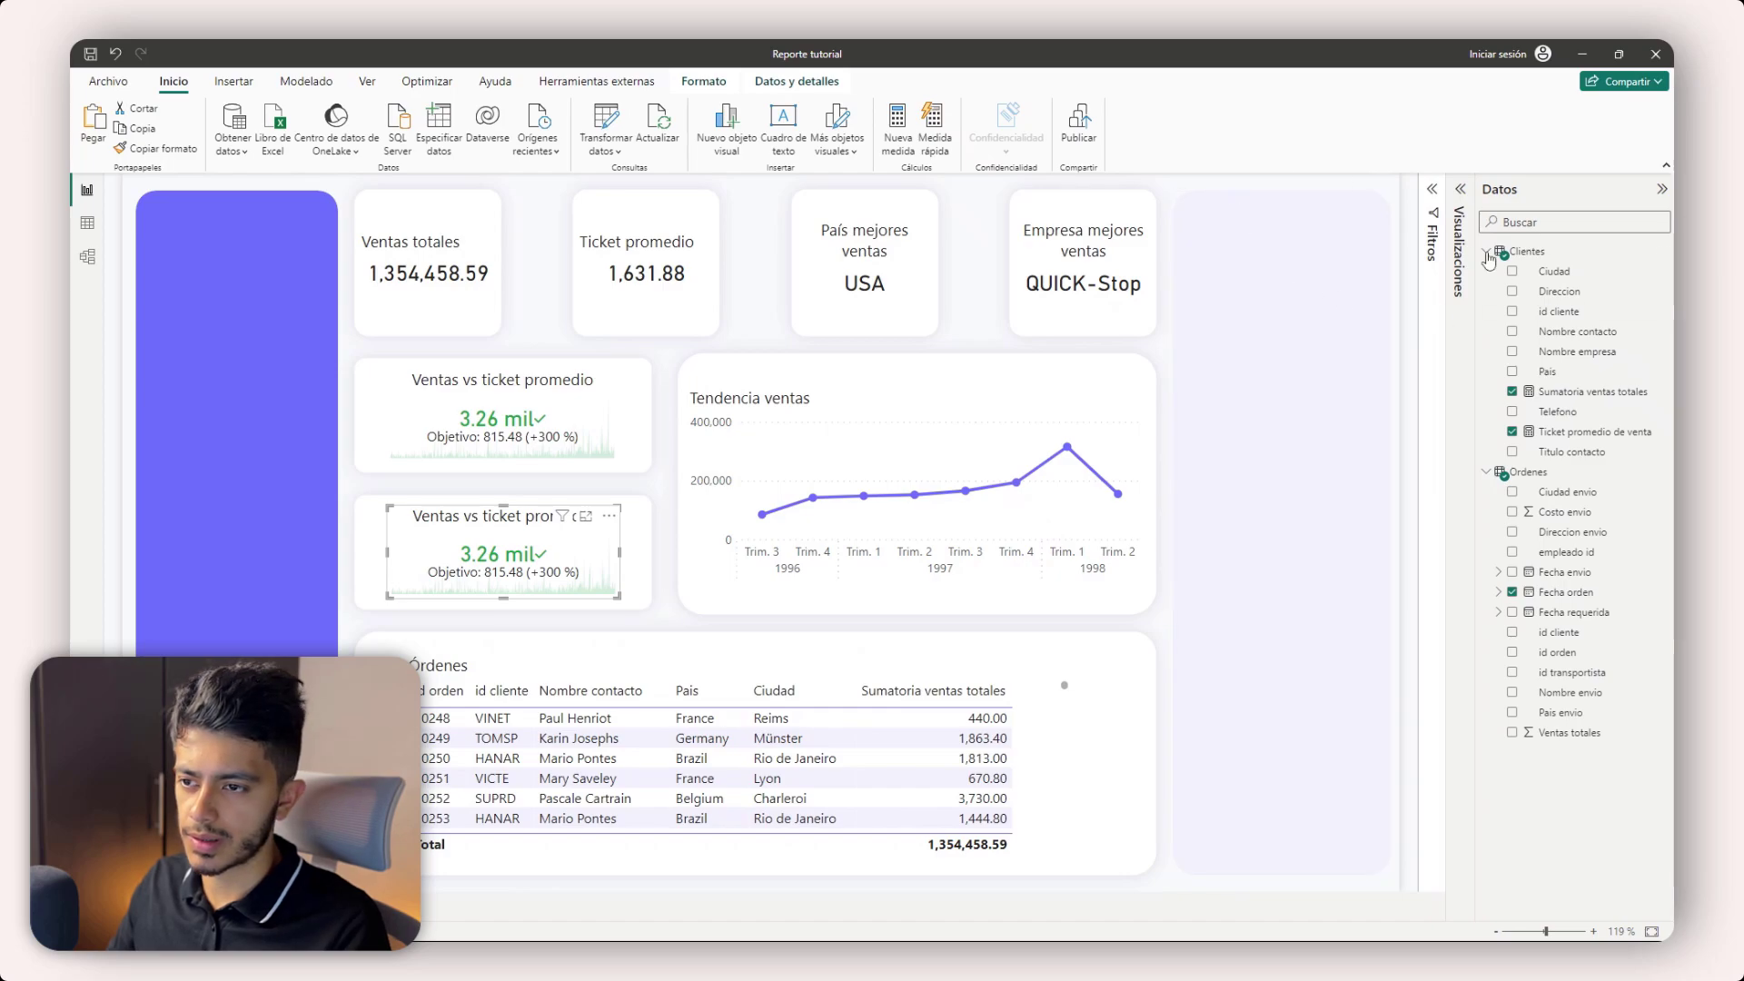
- Create the measure Cantidad de ordenes in the Clientes table with the formula COUNTROWS( Ordenes )
{"action": "left_click", "coordinate": [1559, 353]}
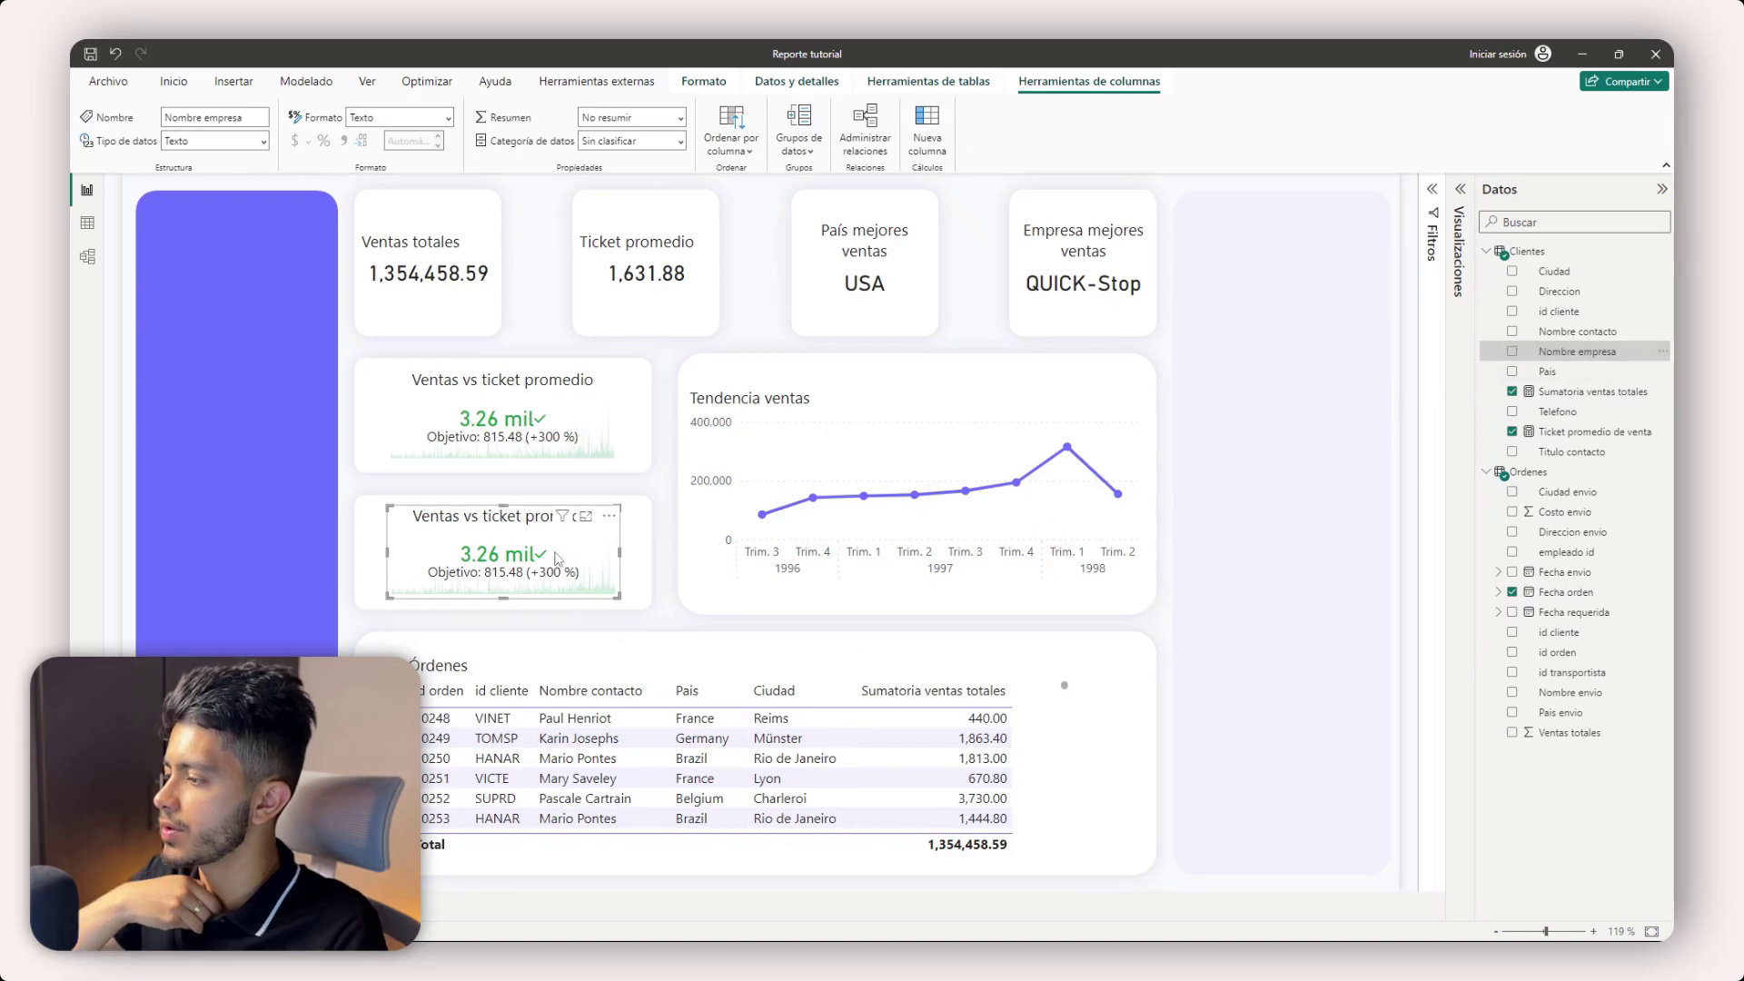
{"action": "right_click", "coordinate": [1577, 350]}
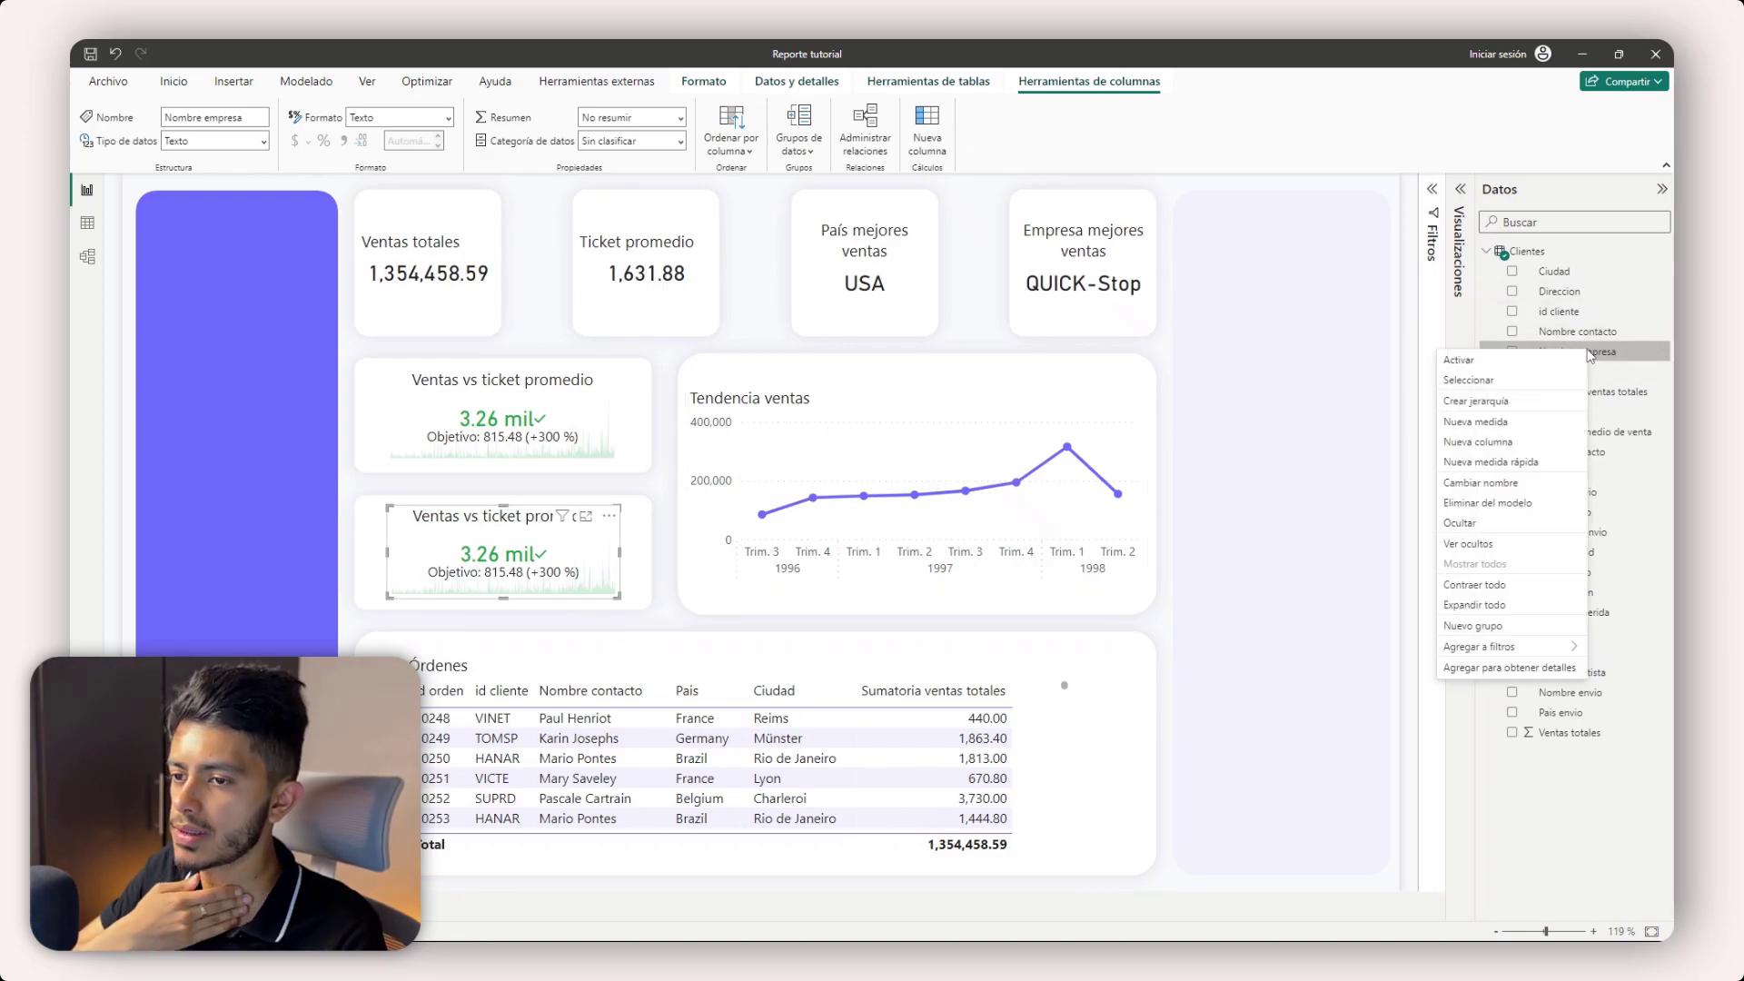
{"action": "left_click", "coordinate": [1515, 420]}
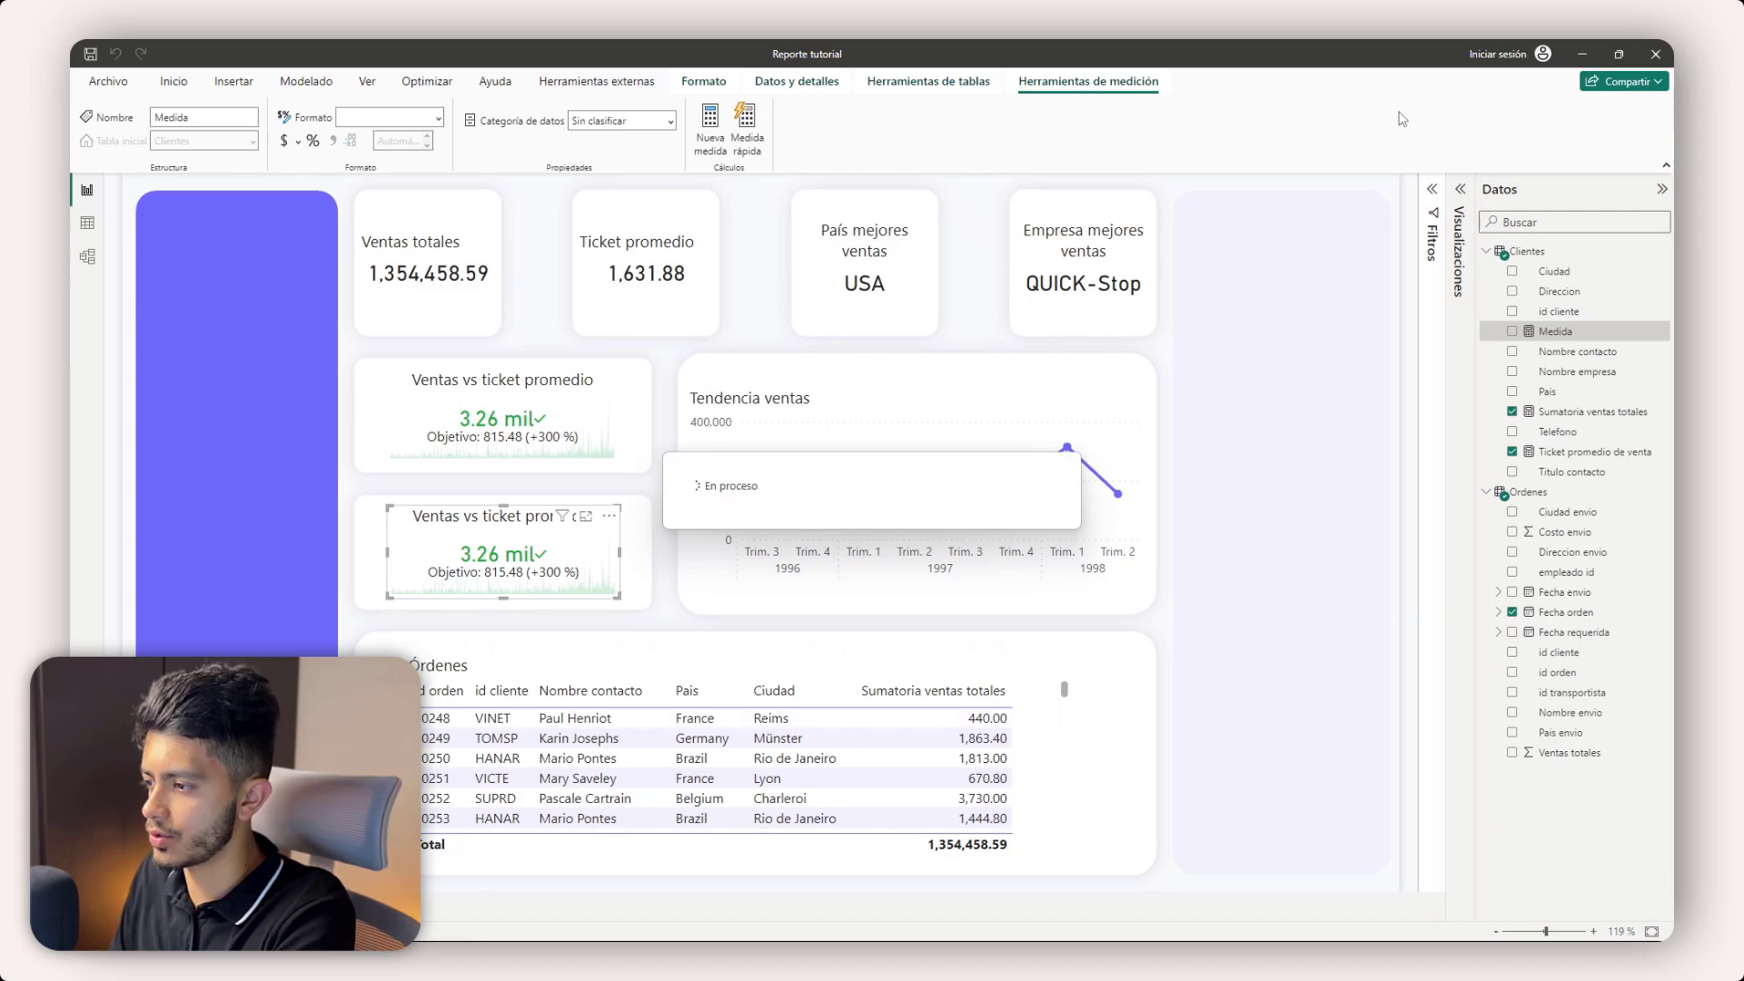
{"action": "key", "text": "ctrl+a"}
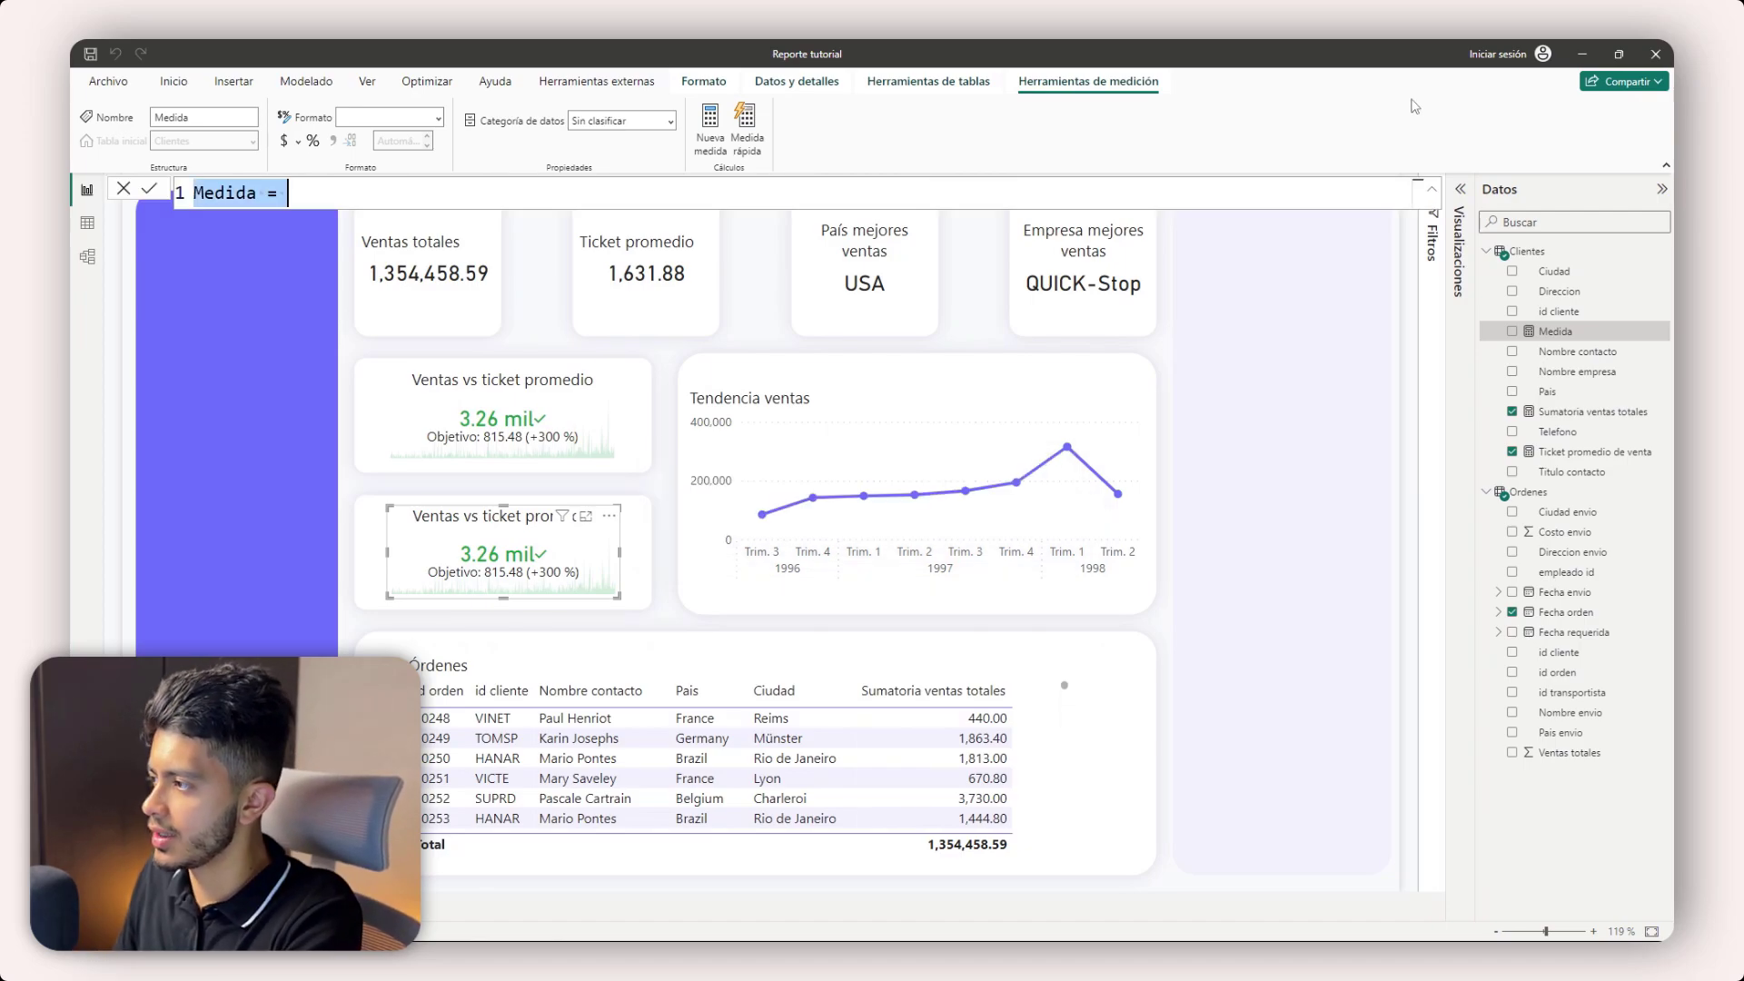
{"action": "type", "text": "Cantida"}
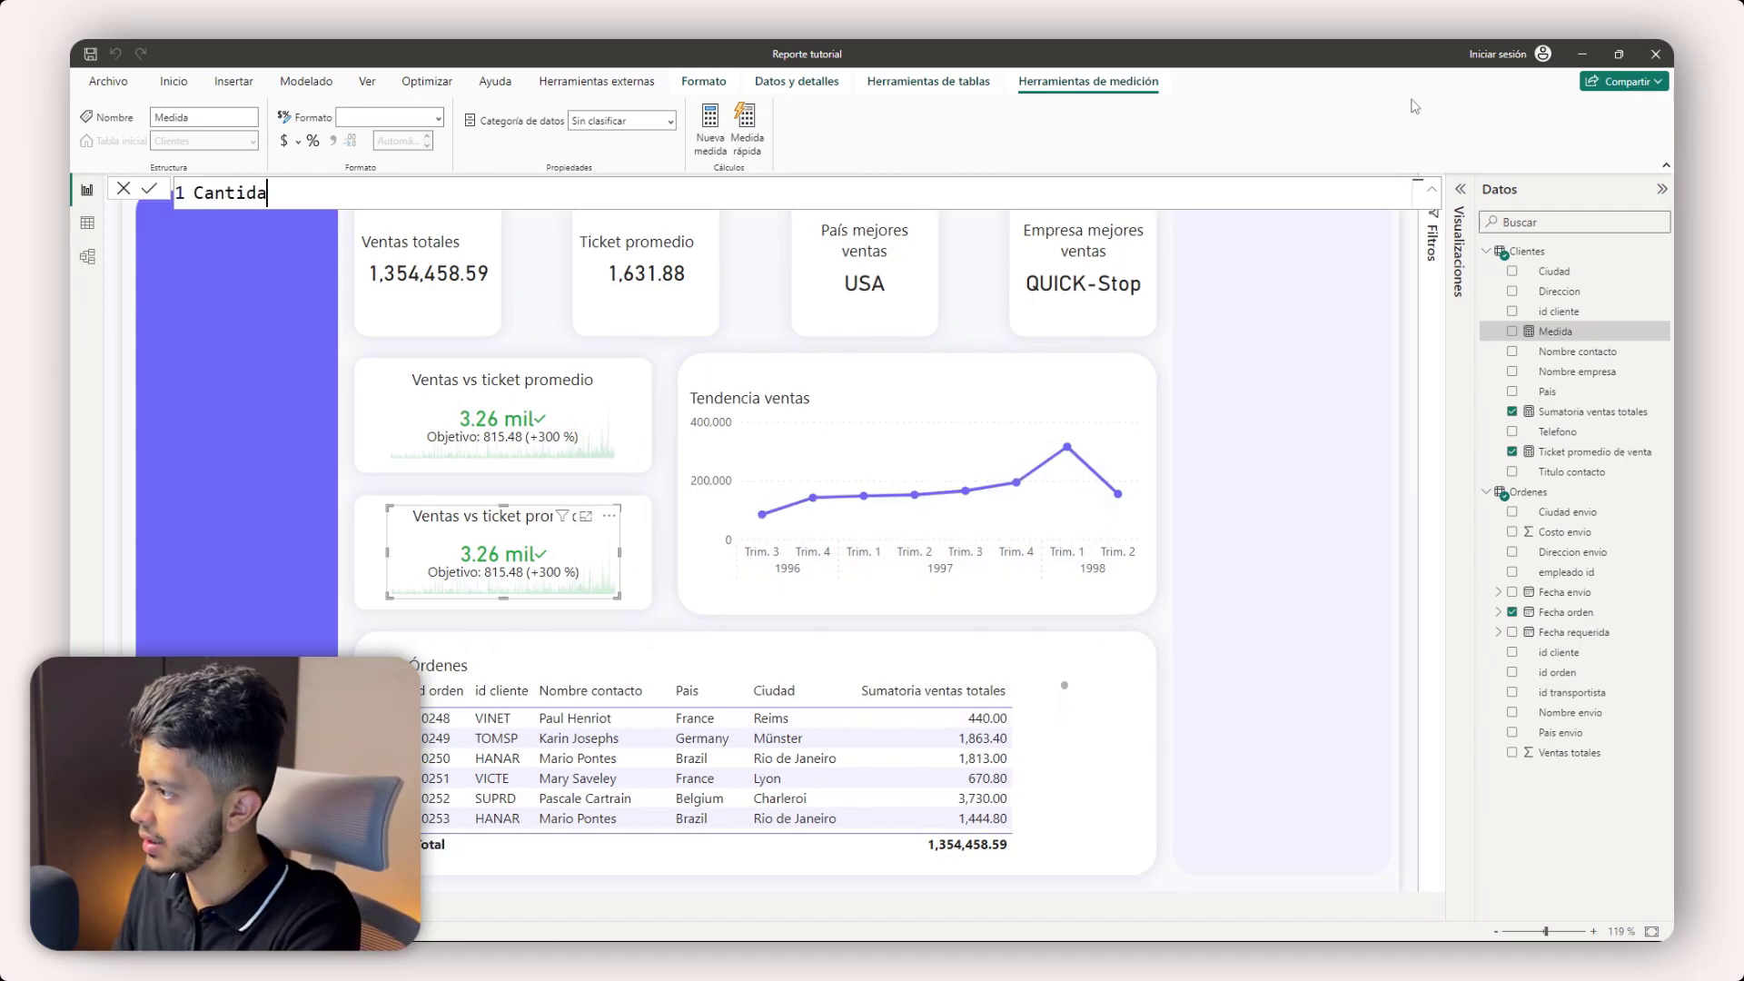
{"action": "type", "text": "d de ordenes"}
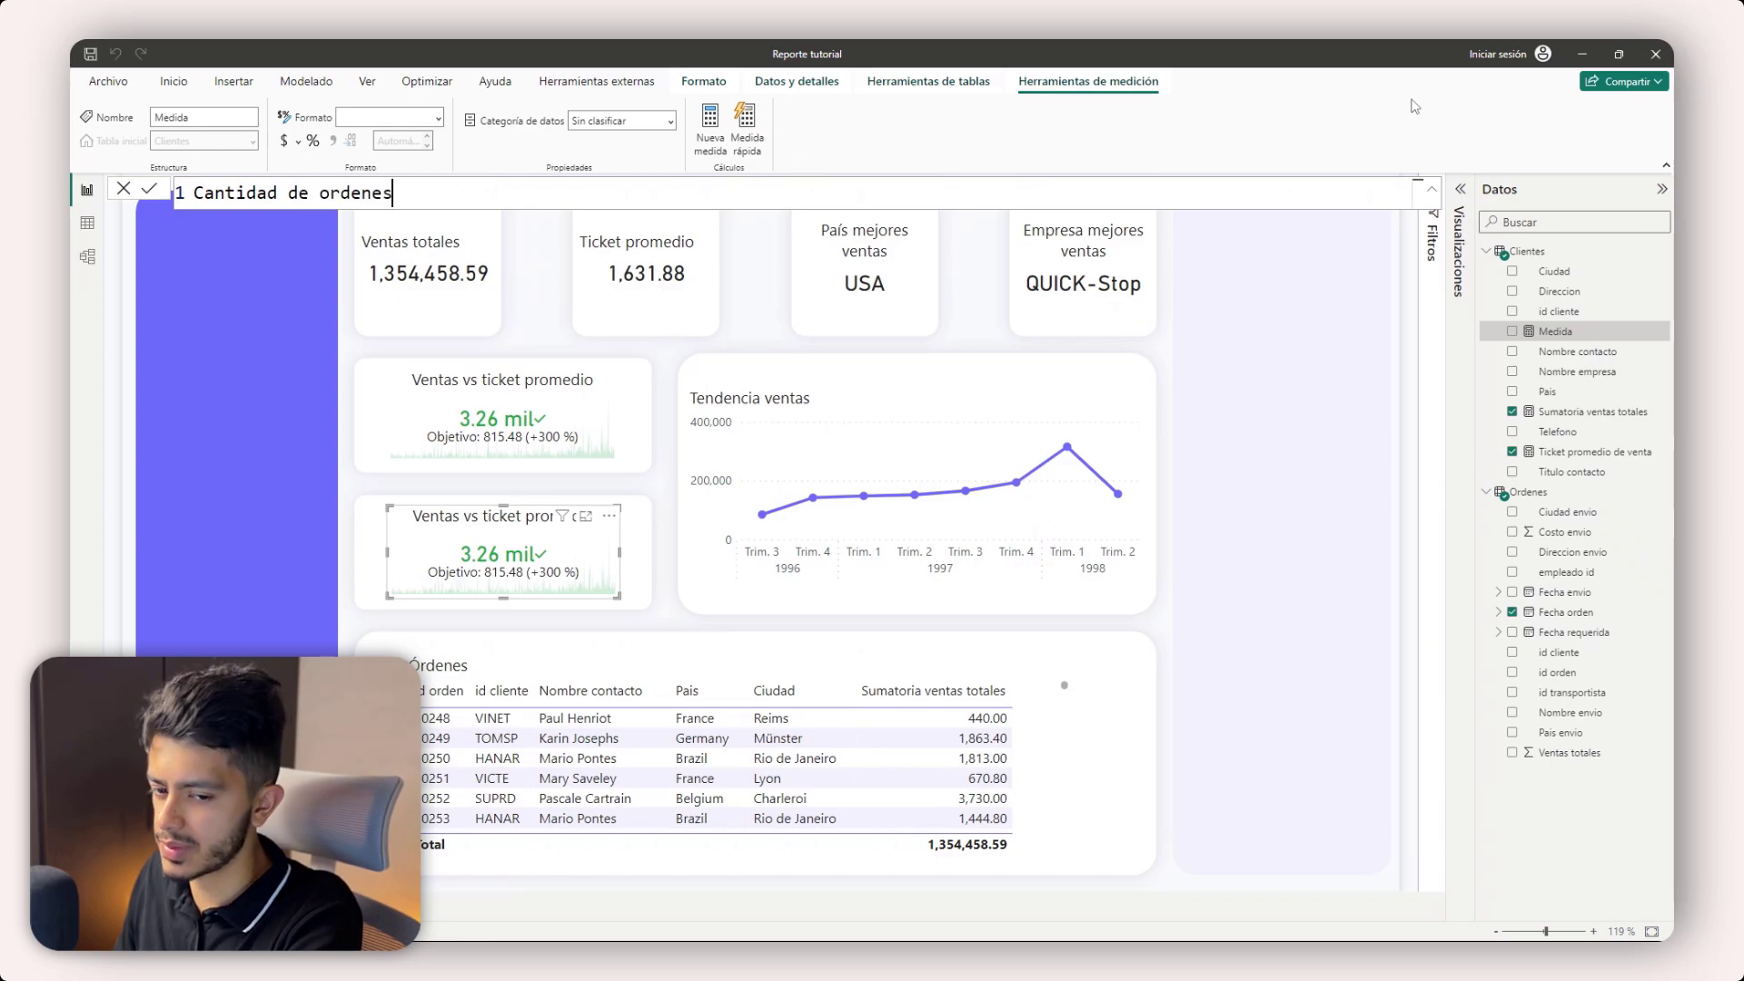
{"action": "type", "text": " ="}
{"action": "key", "text": "shift+Return"}
{"action": "type", "text": "countrows"}
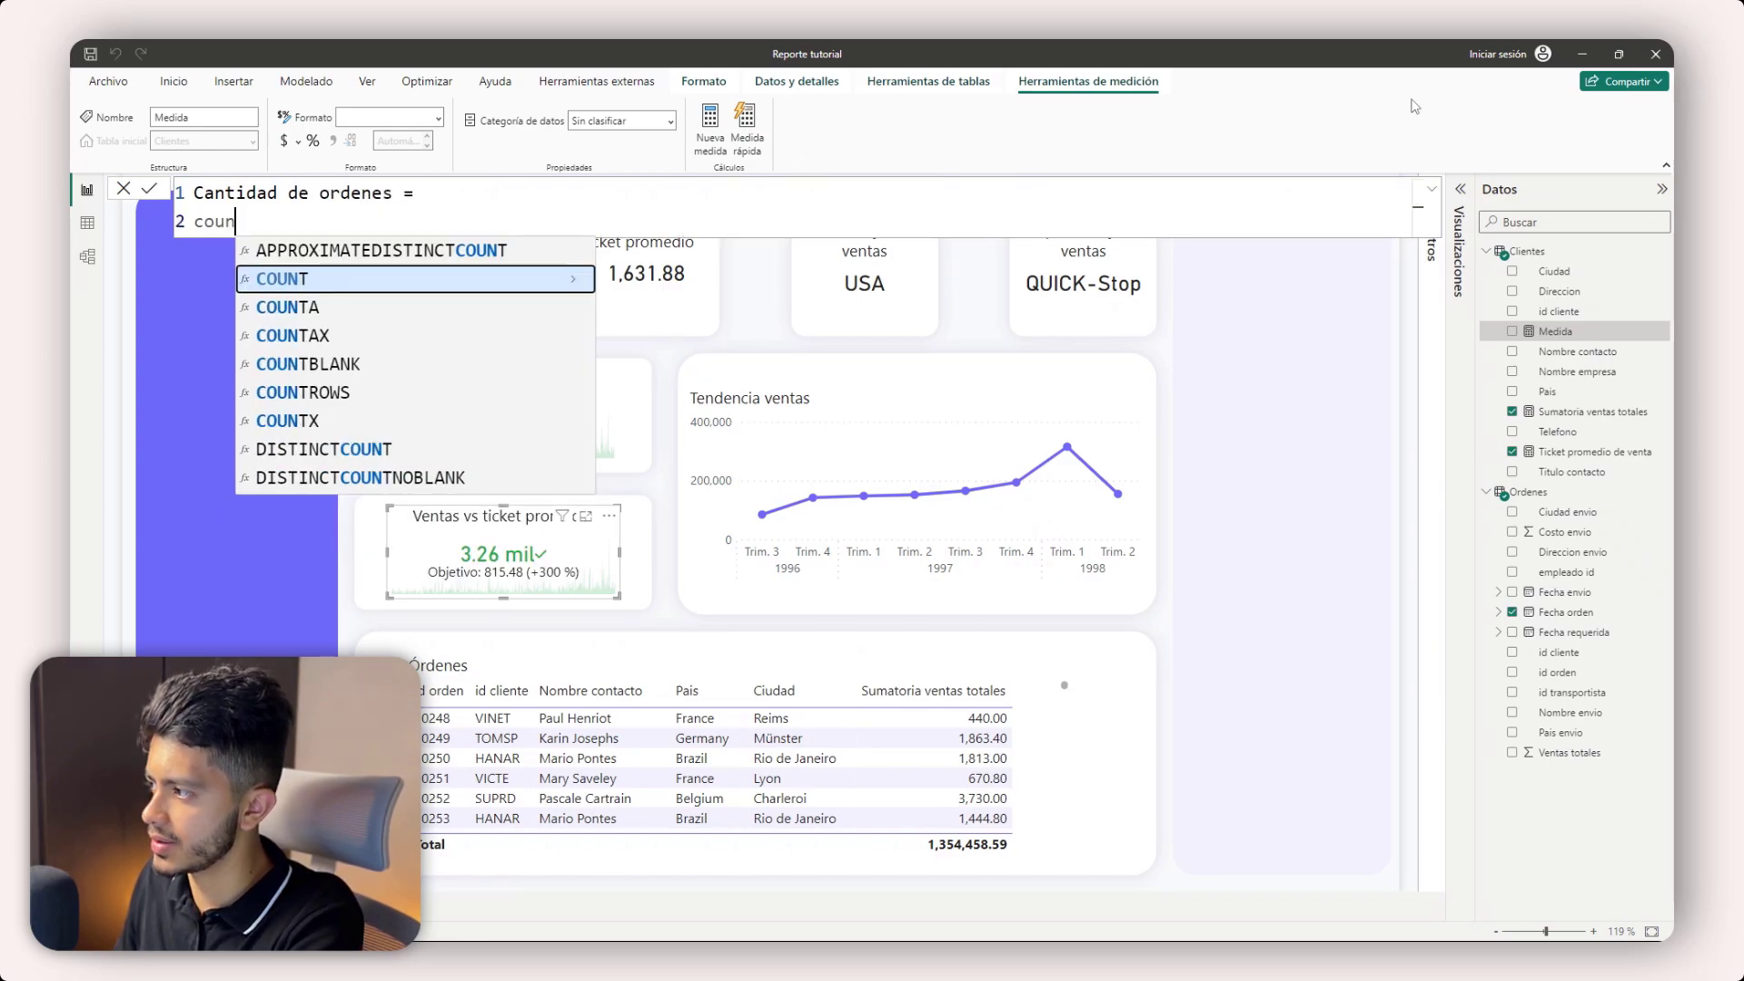
{"action": "key", "text": "Tab"}
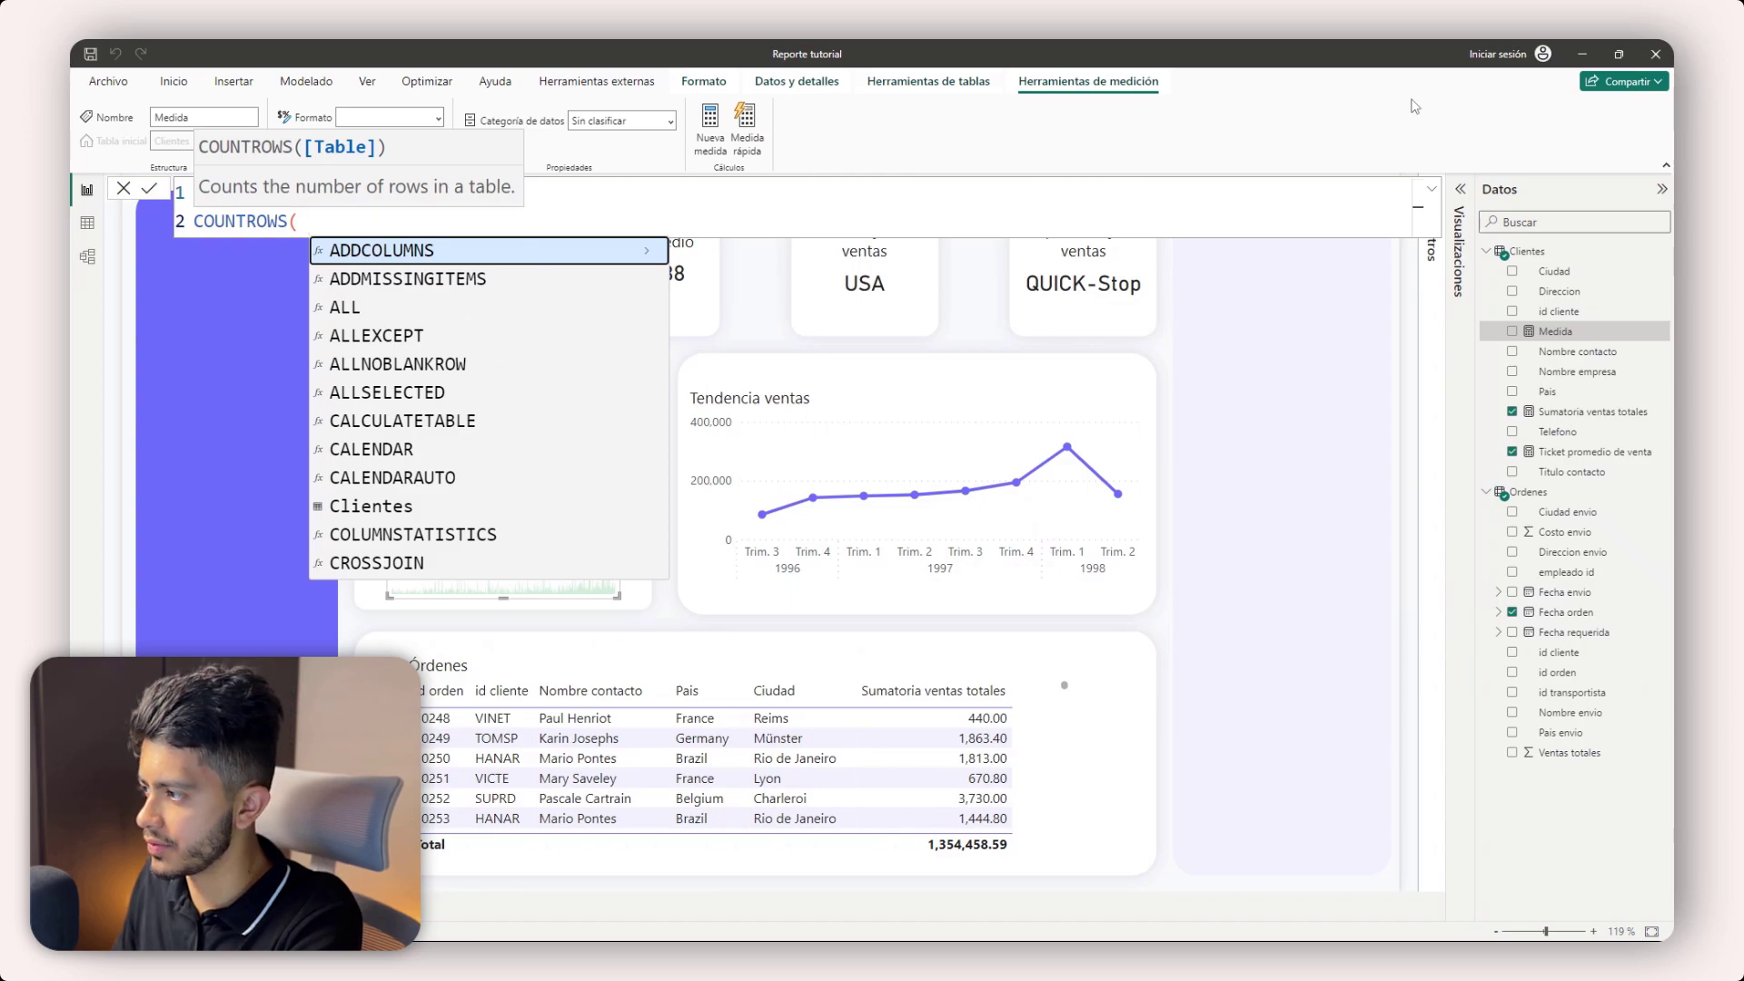
{"action": "type", "text": "ordenes )"}
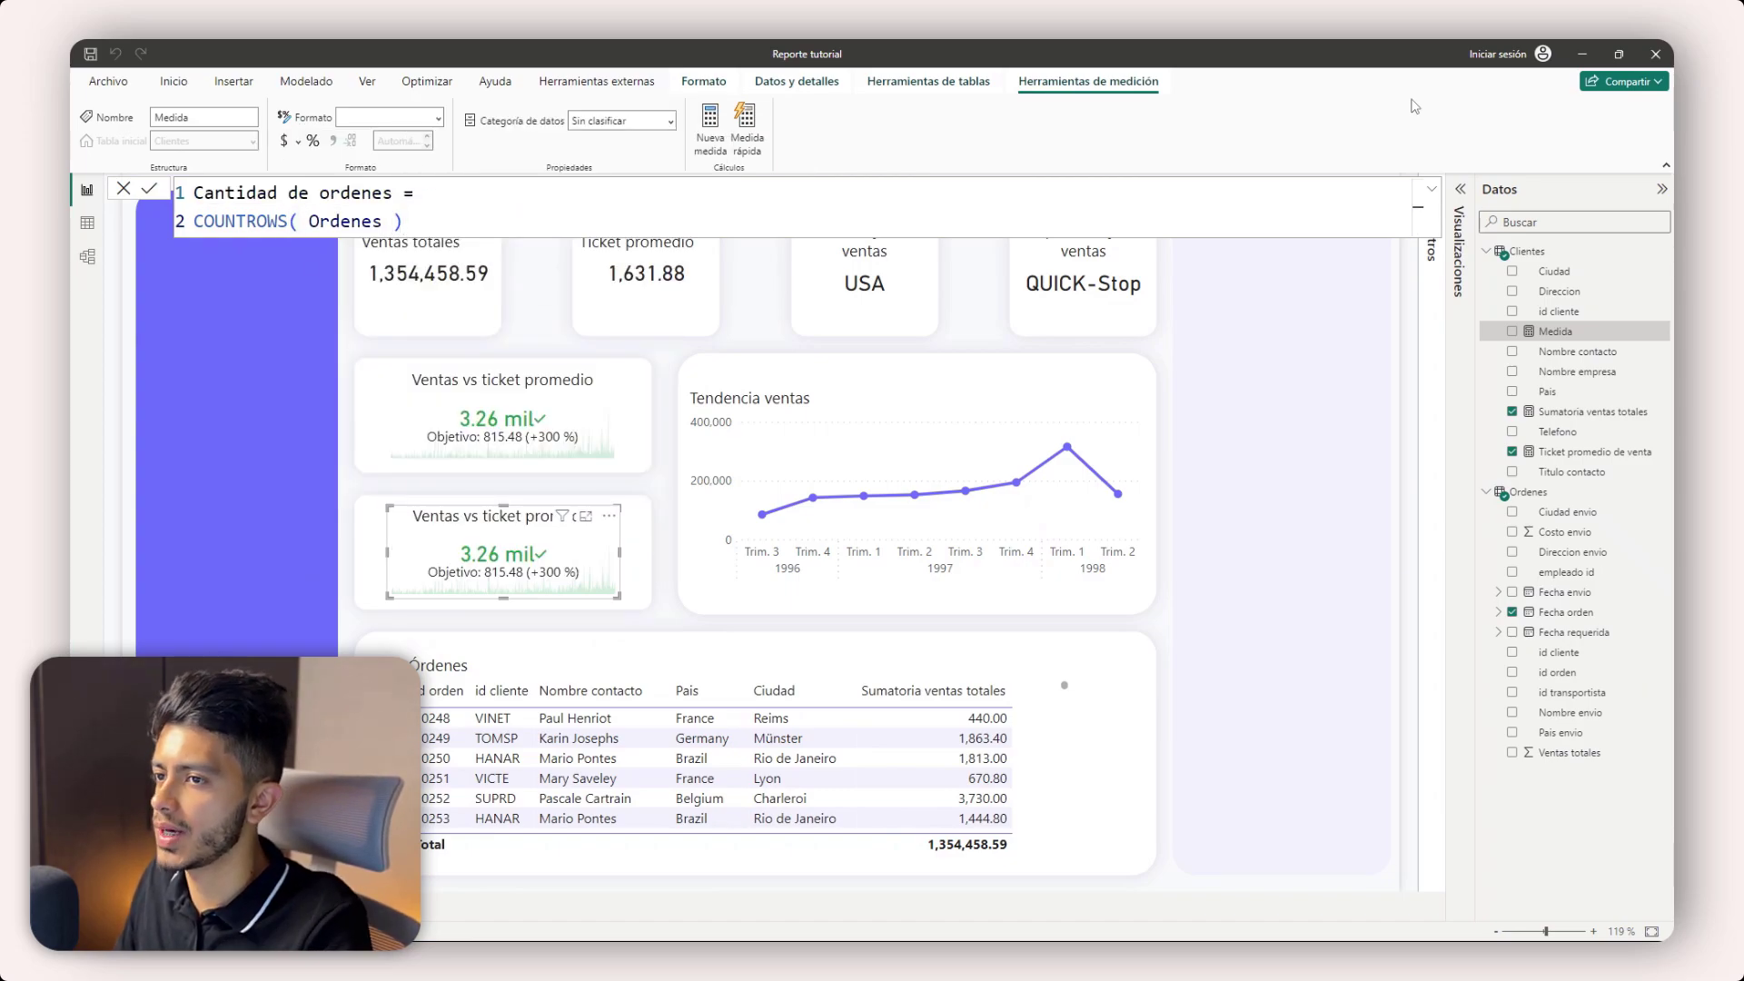
{"action": "key", "text": "Return"}
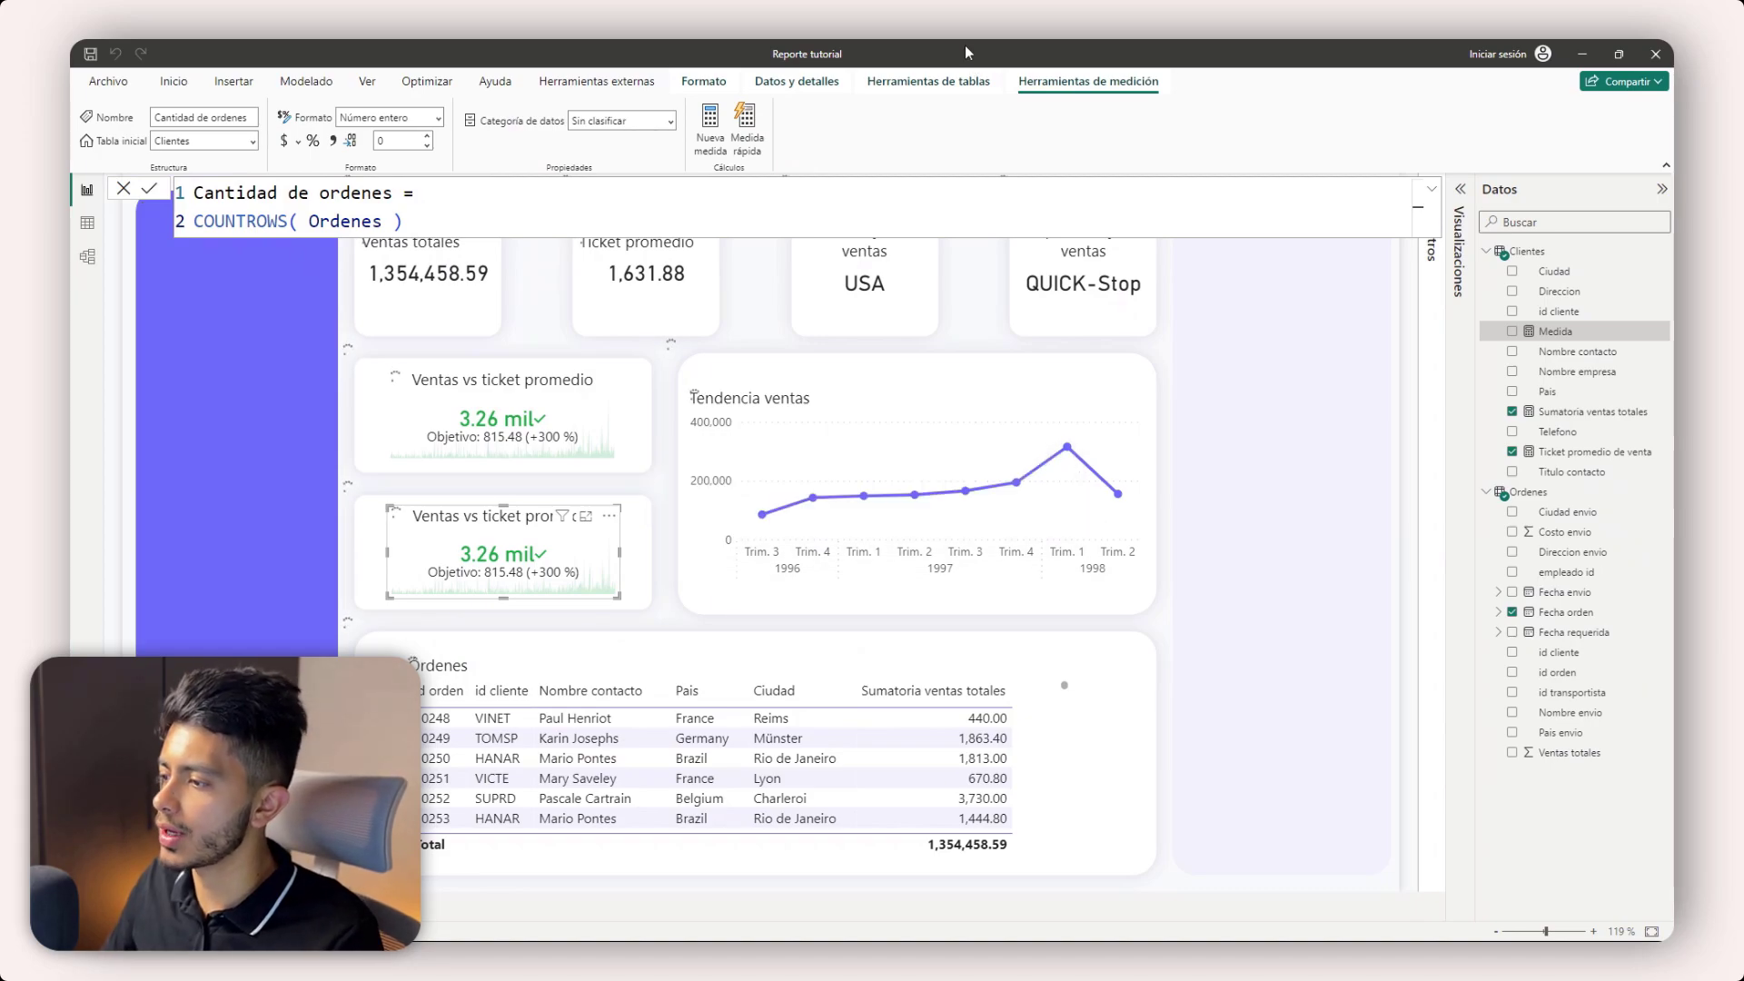
- Replace the value field of the lower Ventas vs ticket promedio KPI with the measure Cantidad de ordenes
{"action": "left_click", "coordinate": [1462, 189]}
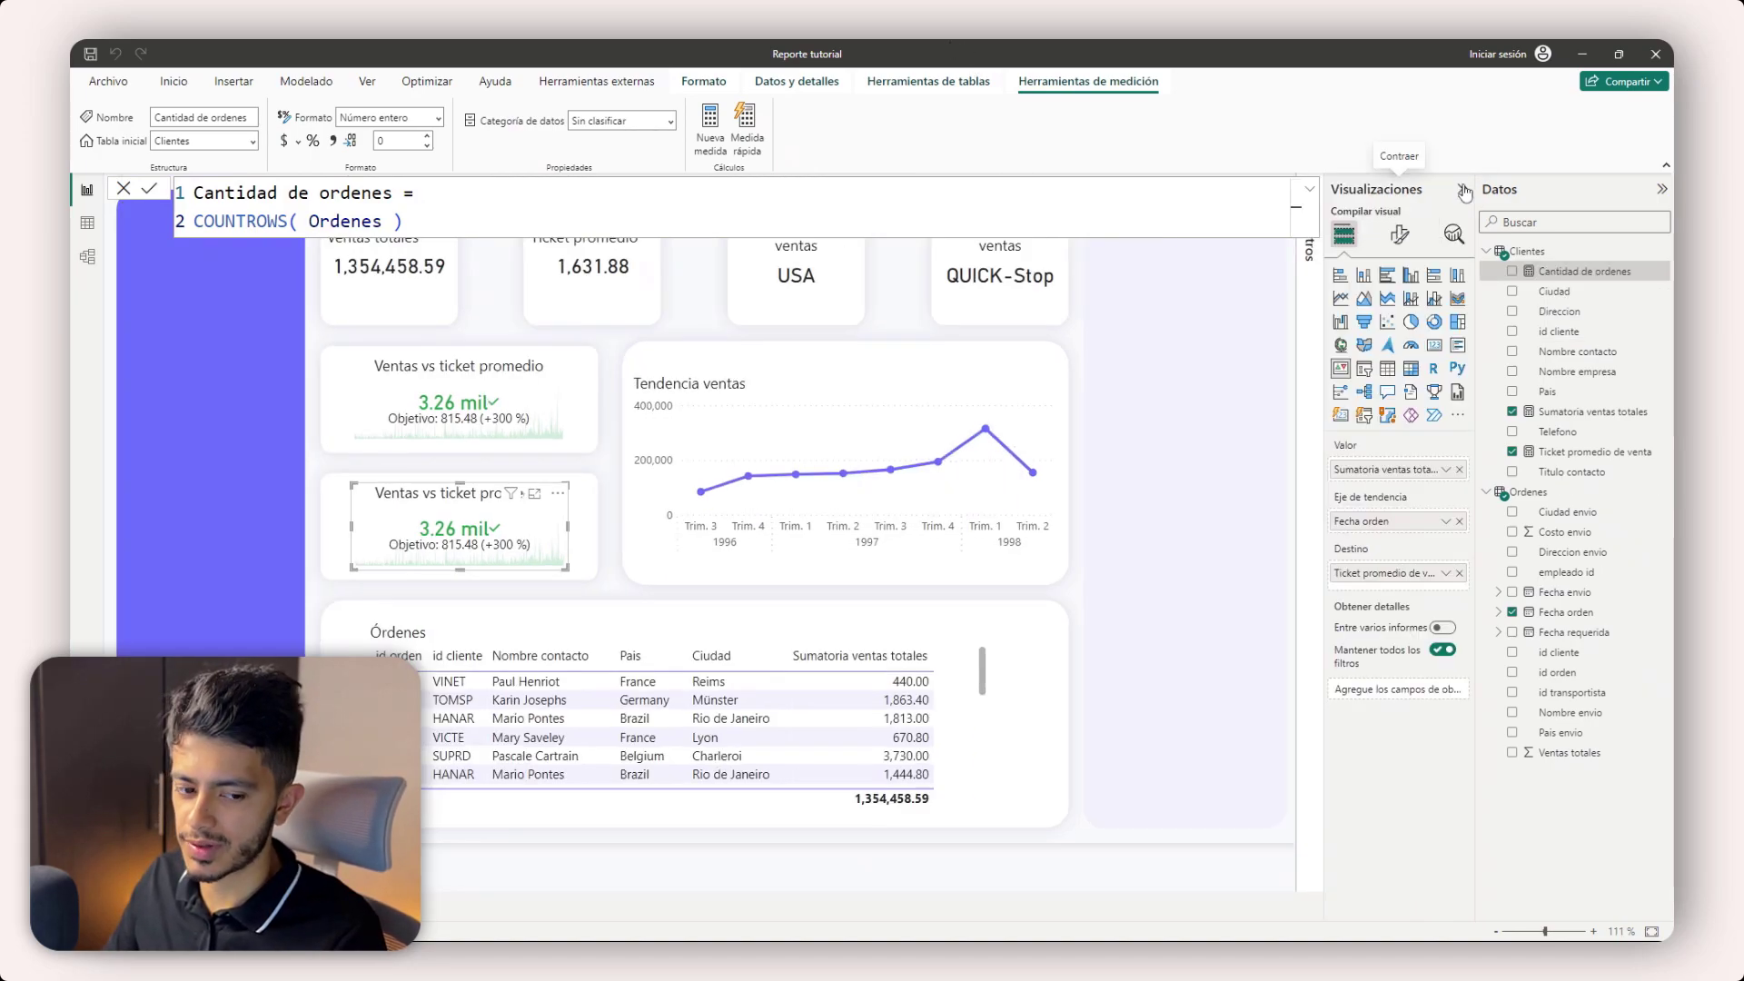
{"action": "left_click", "coordinate": [1460, 470]}
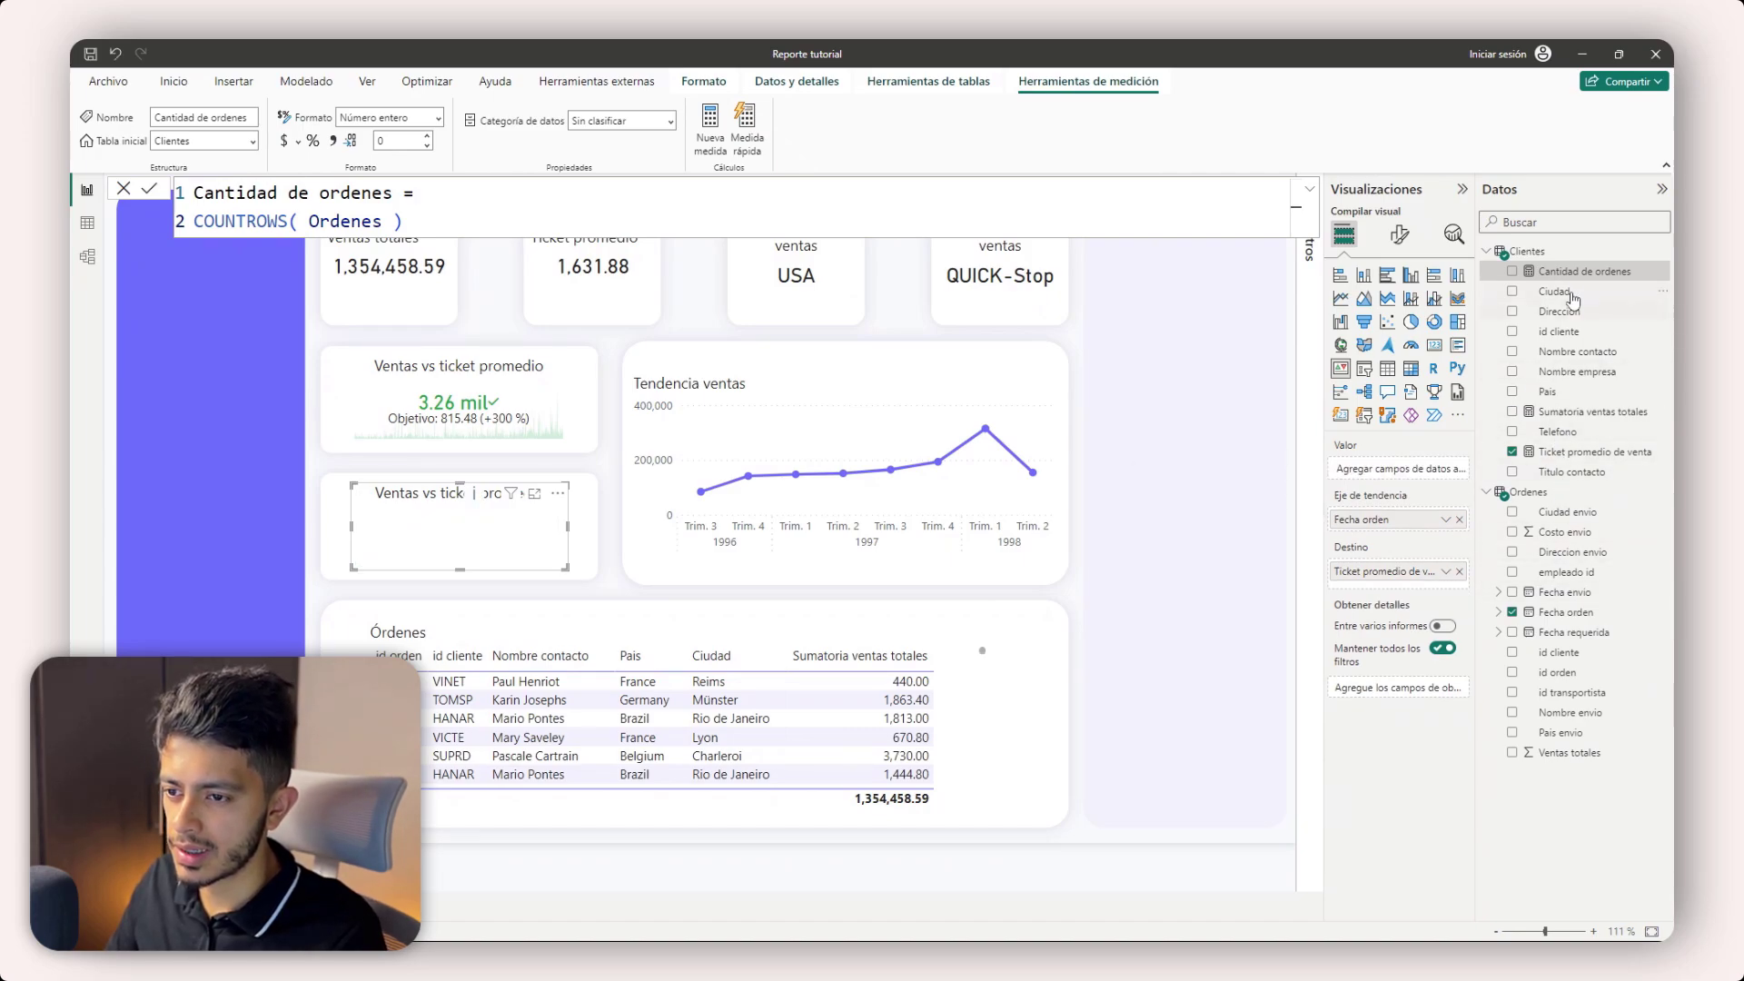
{"action": "left_click_drag", "start_coordinate": [1567, 272], "coordinate": [1398, 469]}
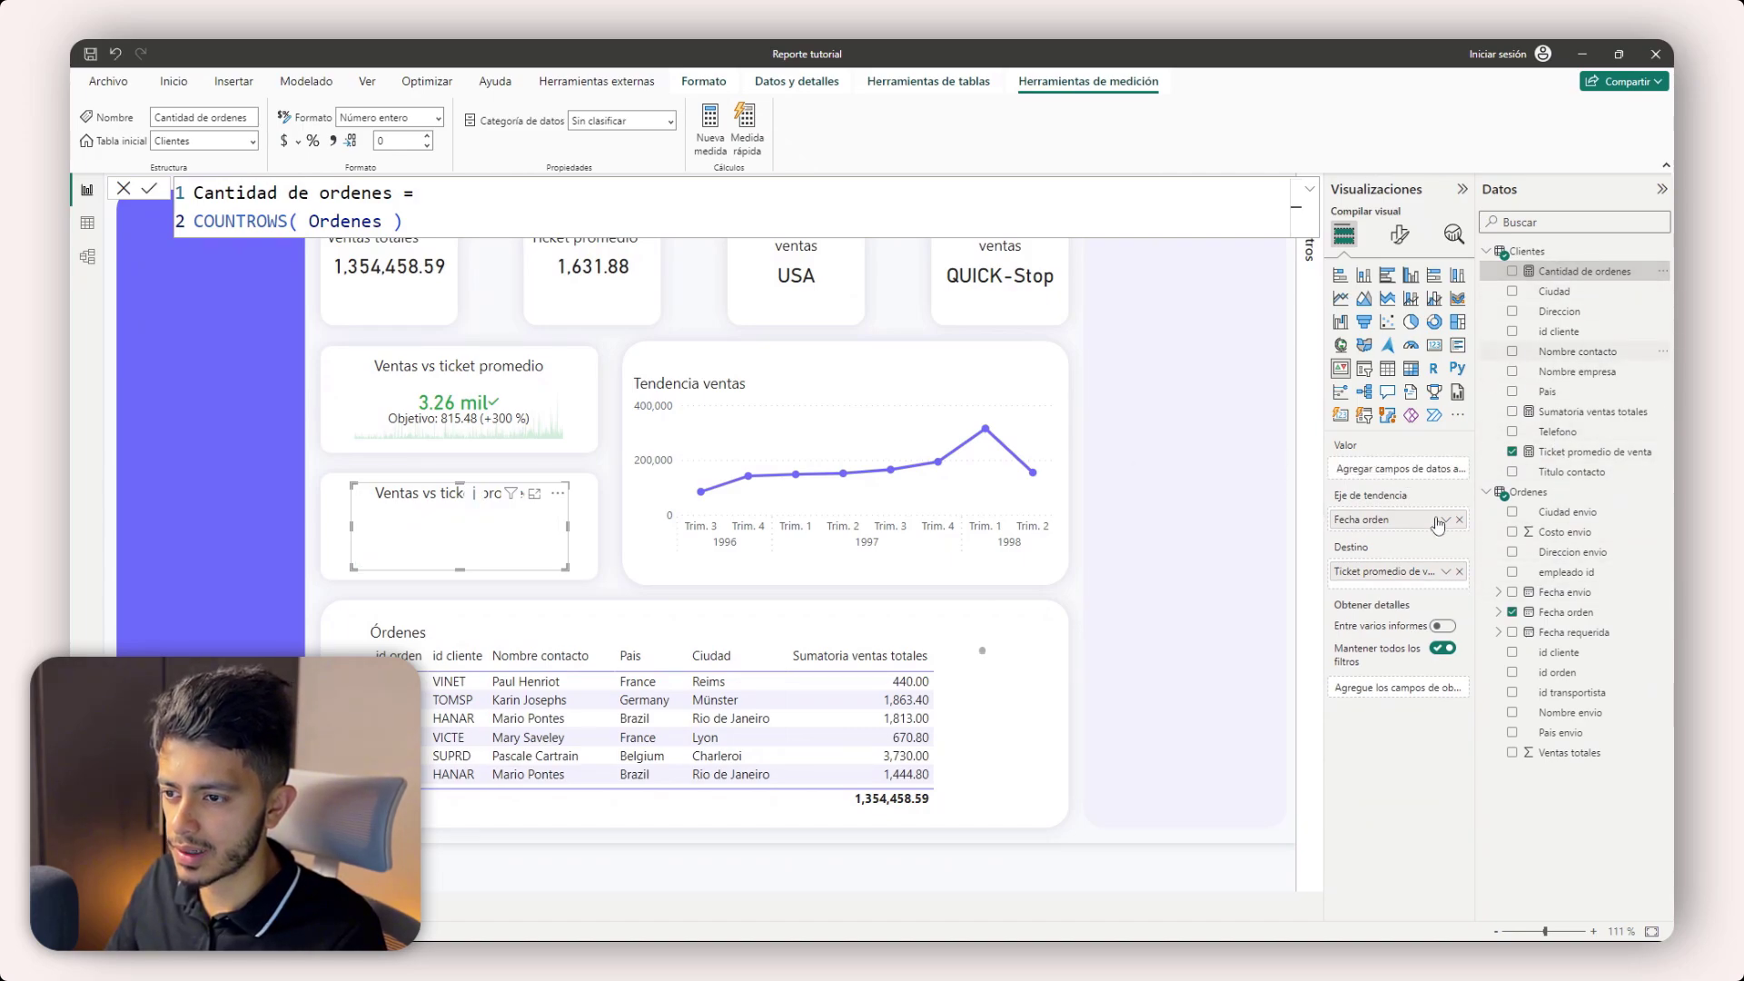
- Start a new measure in the Clientes table named Cantidad de ordenes promedio
{"action": "right_click", "coordinate": [1546, 412]}
{"action": "left_click", "coordinate": [1322, 456]}
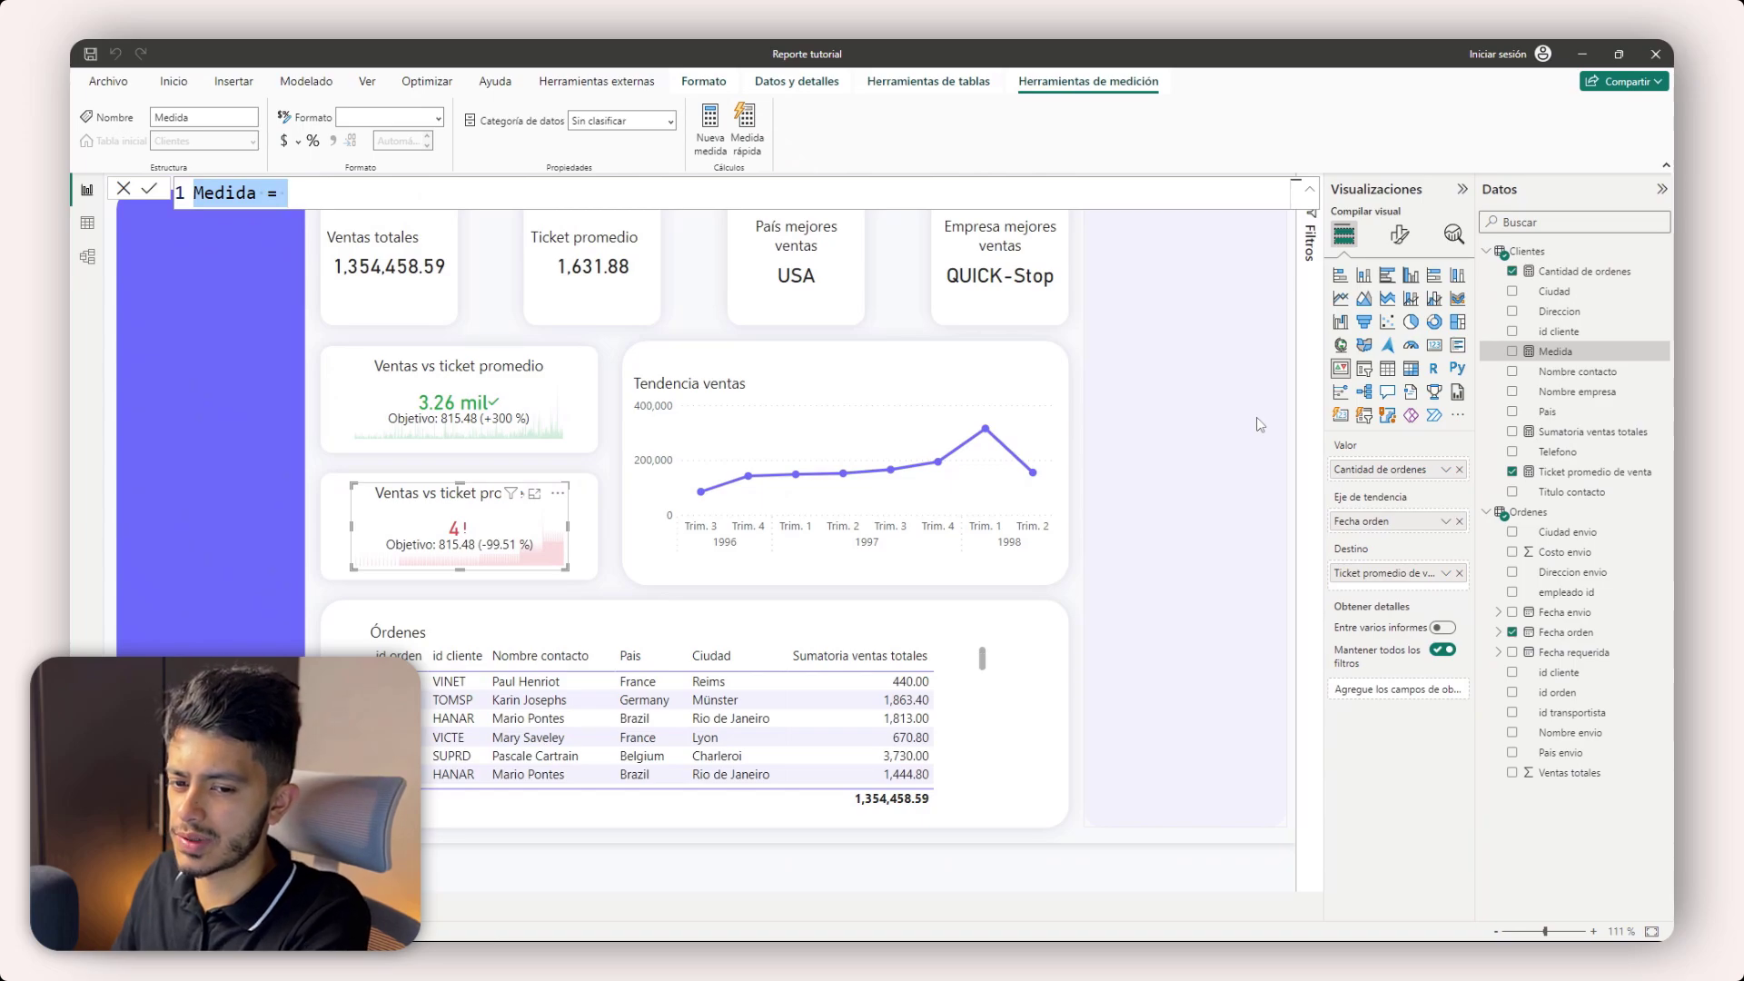
{"action": "type", "text": "Cantida"}
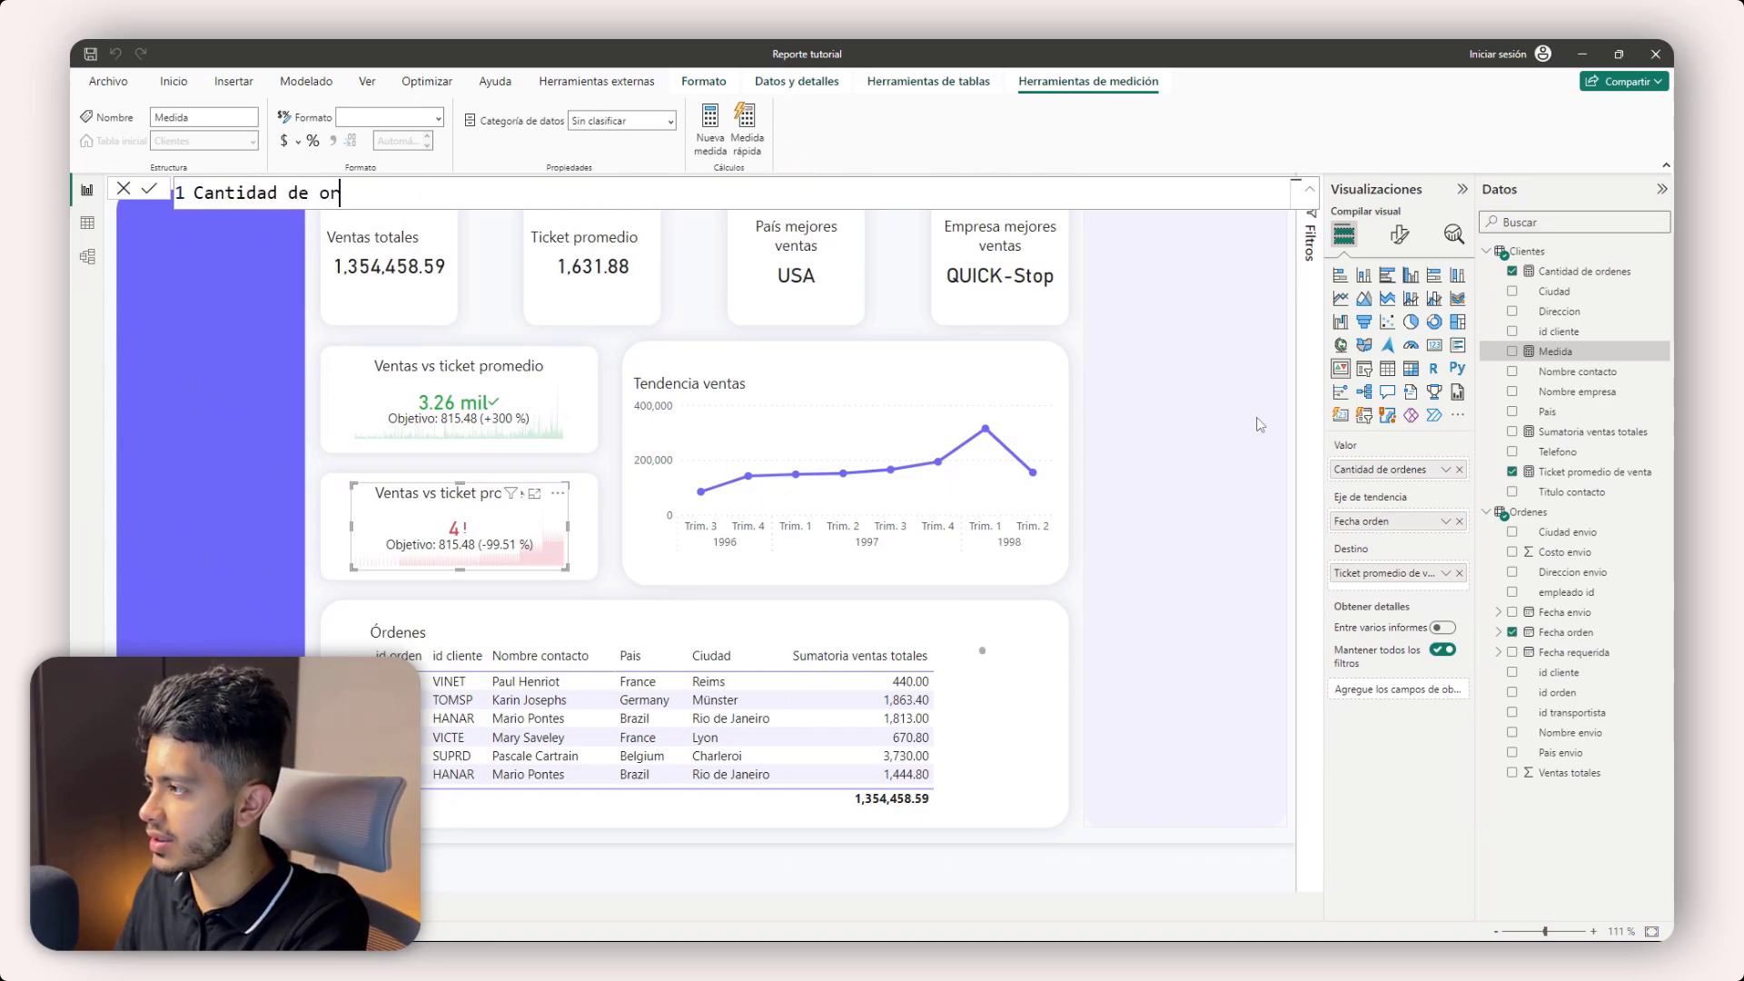
{"action": "type", "text": "d de ordenes promed"}
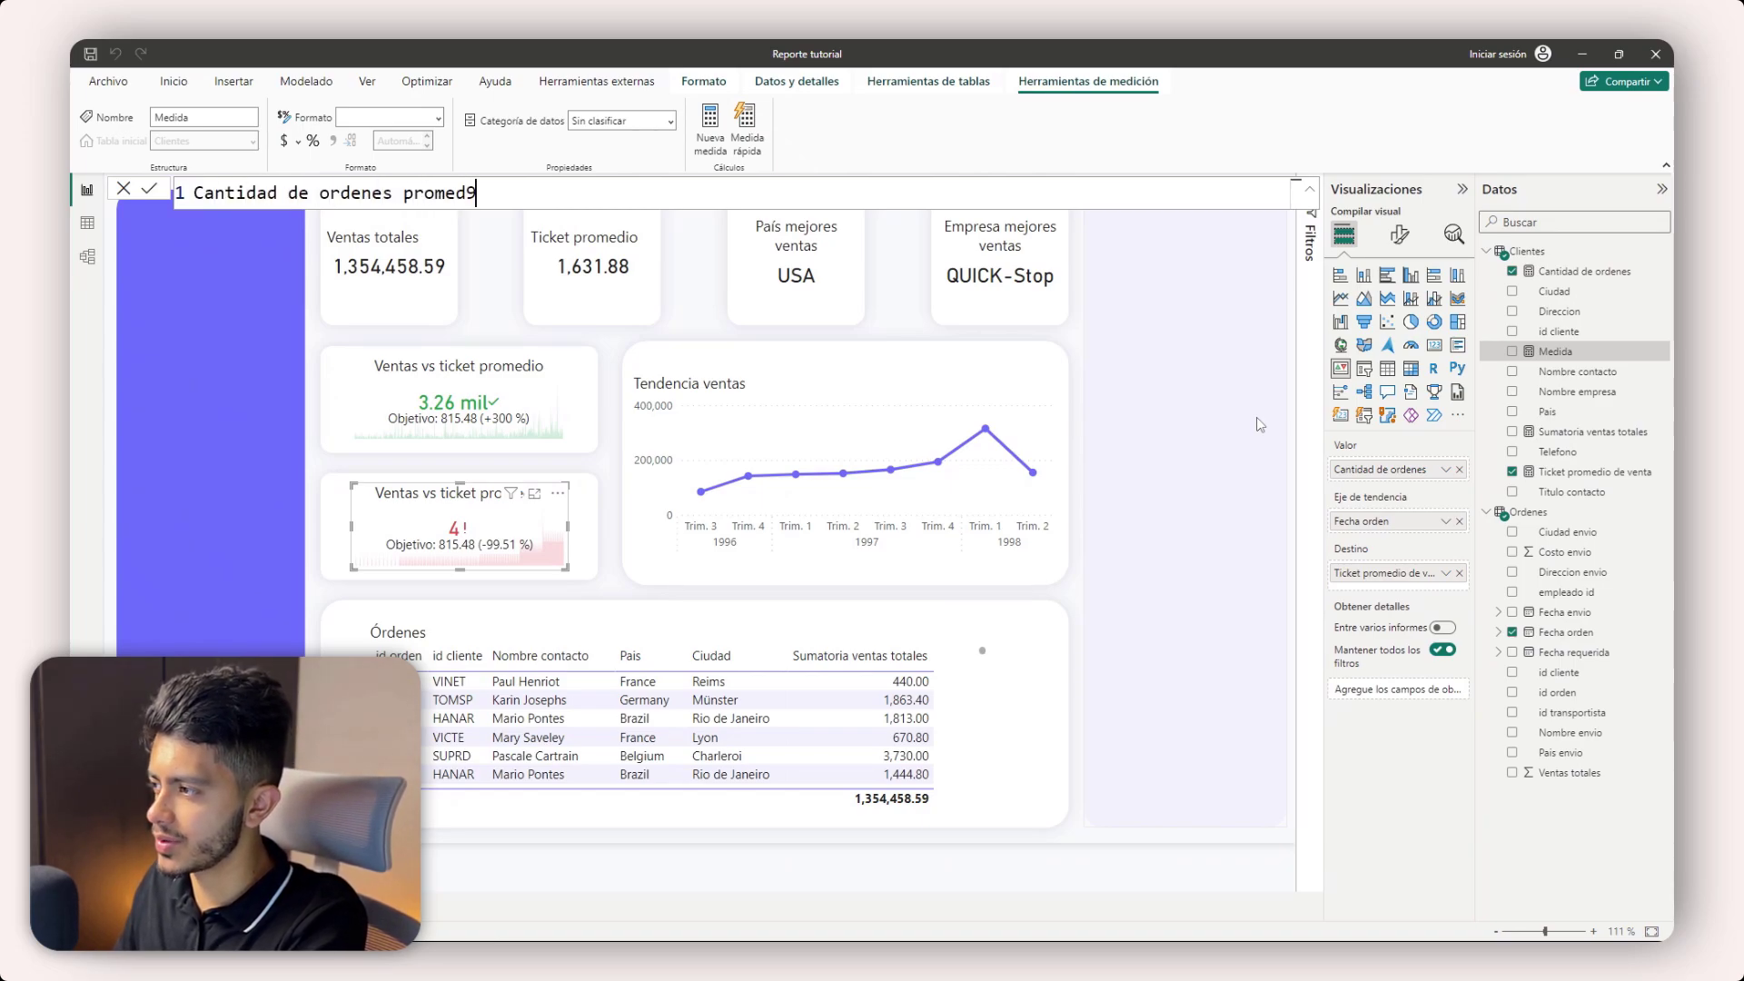
{"action": "type", "text": "io ="}
{"action": "key", "text": "shift+Return"}
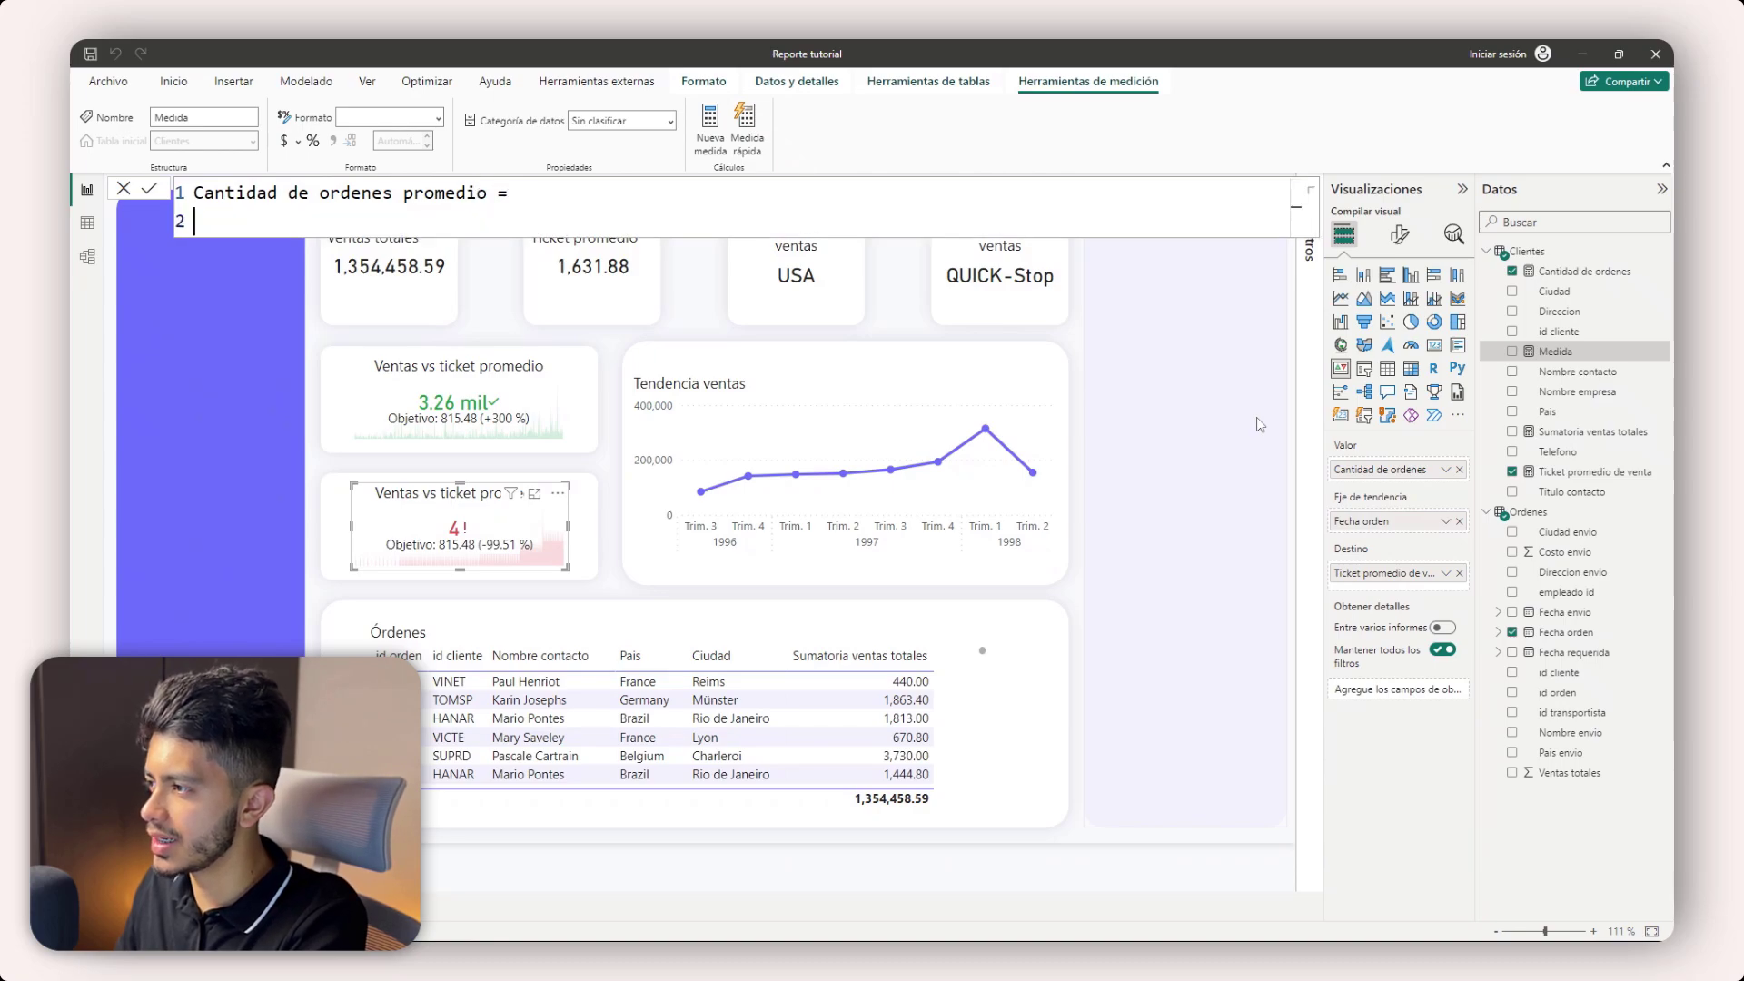
- Define the new measure's formula as AVERAGEX( Ordenes, [Cantidad de ordenes] ) and commit it
{"action": "type", "text": "avera"}
{"action": "key", "text": "Tab"}
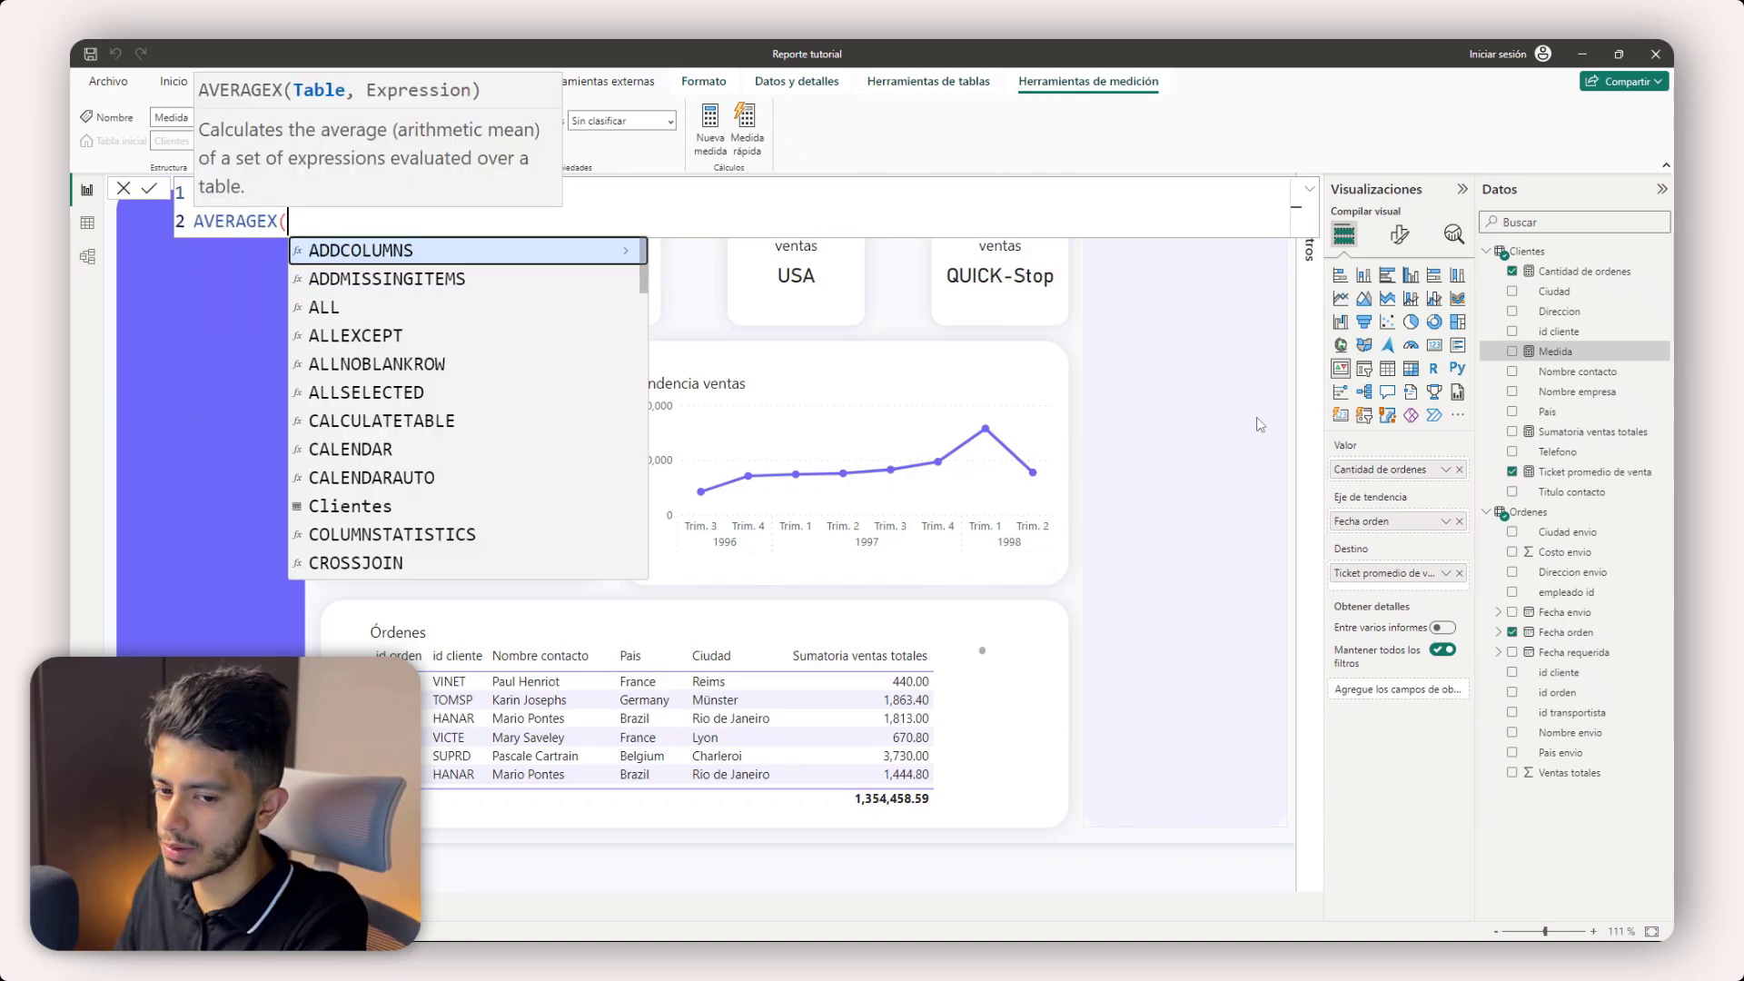
{"action": "key", "text": "shift+Return"}
{"action": "type", "text": "orde"}
{"action": "key", "text": "Tab"}
{"action": "type", "text": ","}
{"action": "key", "text": "shift+Return"}
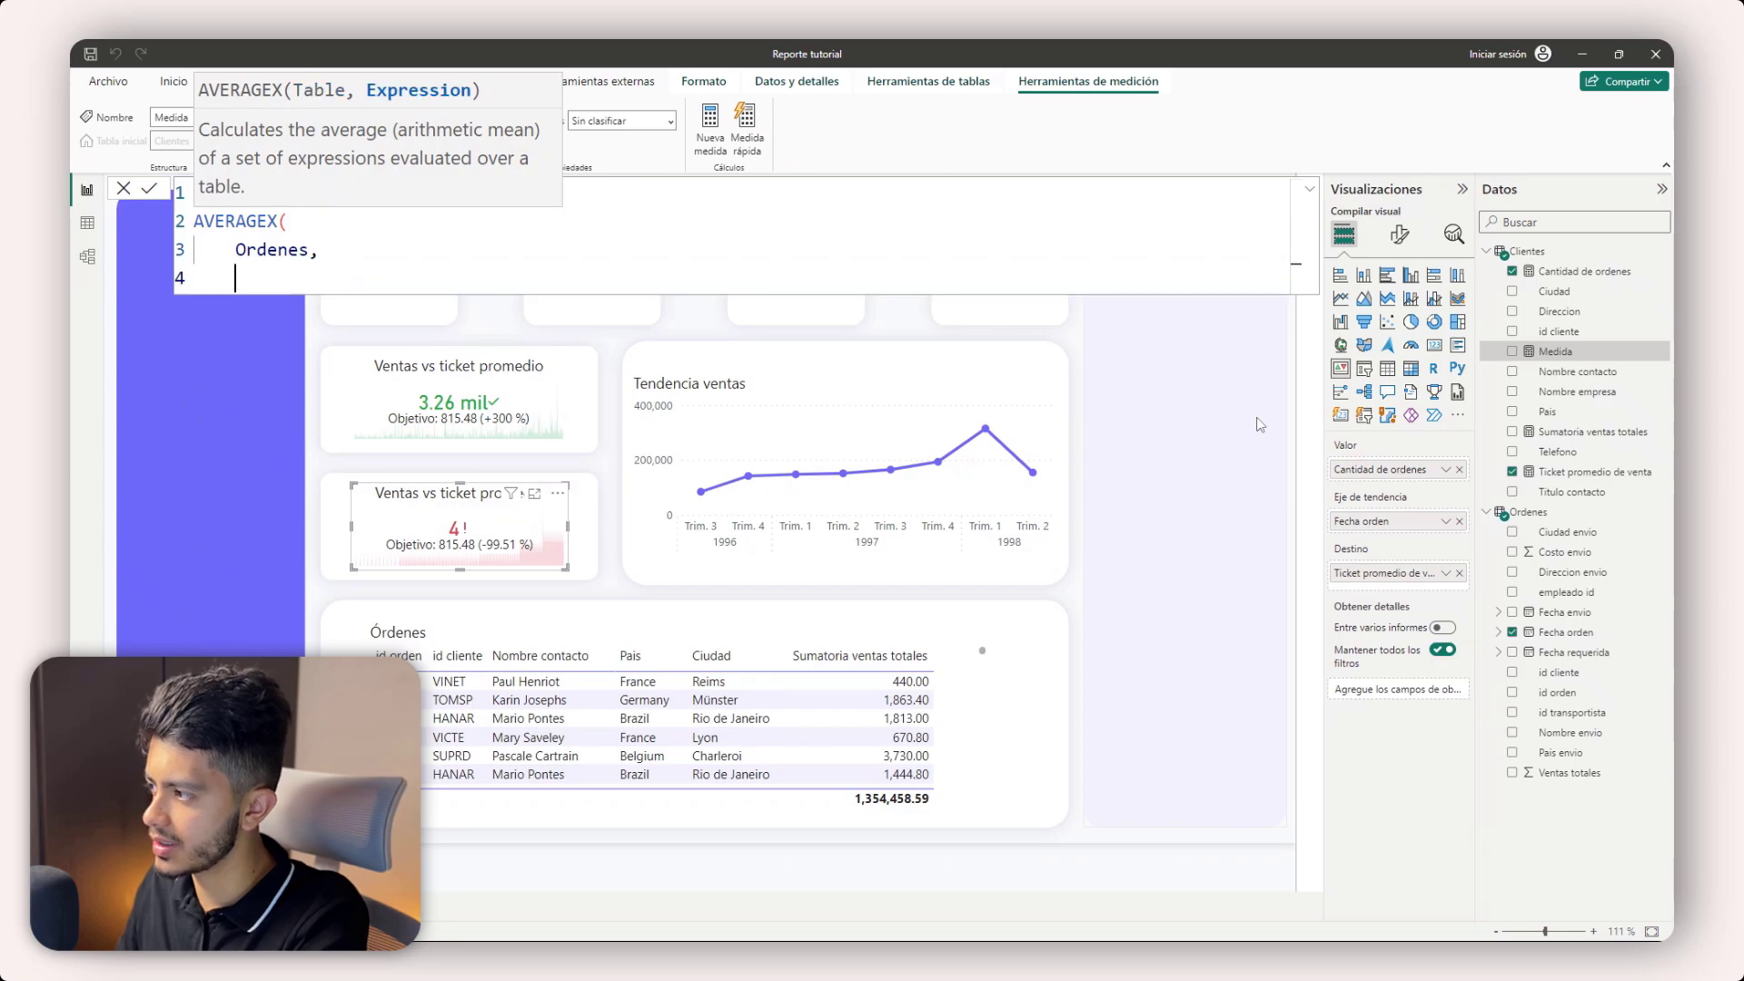
{"action": "type", "text": "[ca"}
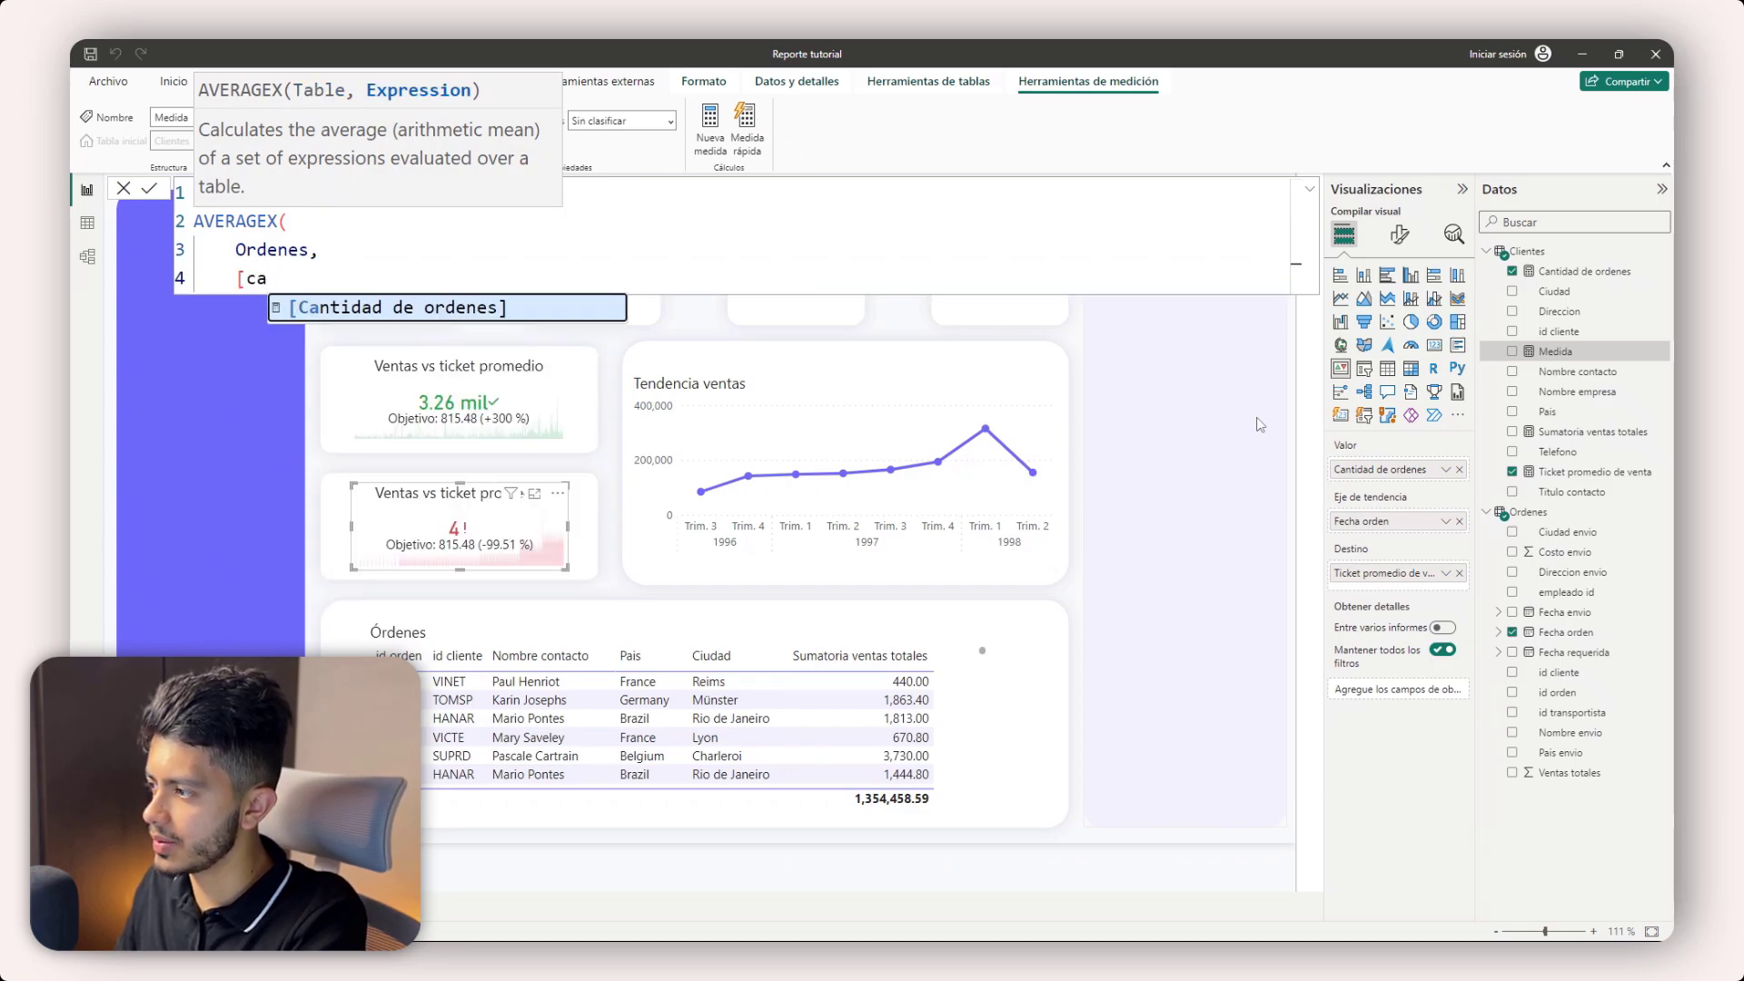
{"action": "key", "text": "Tab"}
{"action": "key", "text": "shift+Return"}
{"action": "type", "text": ")"}
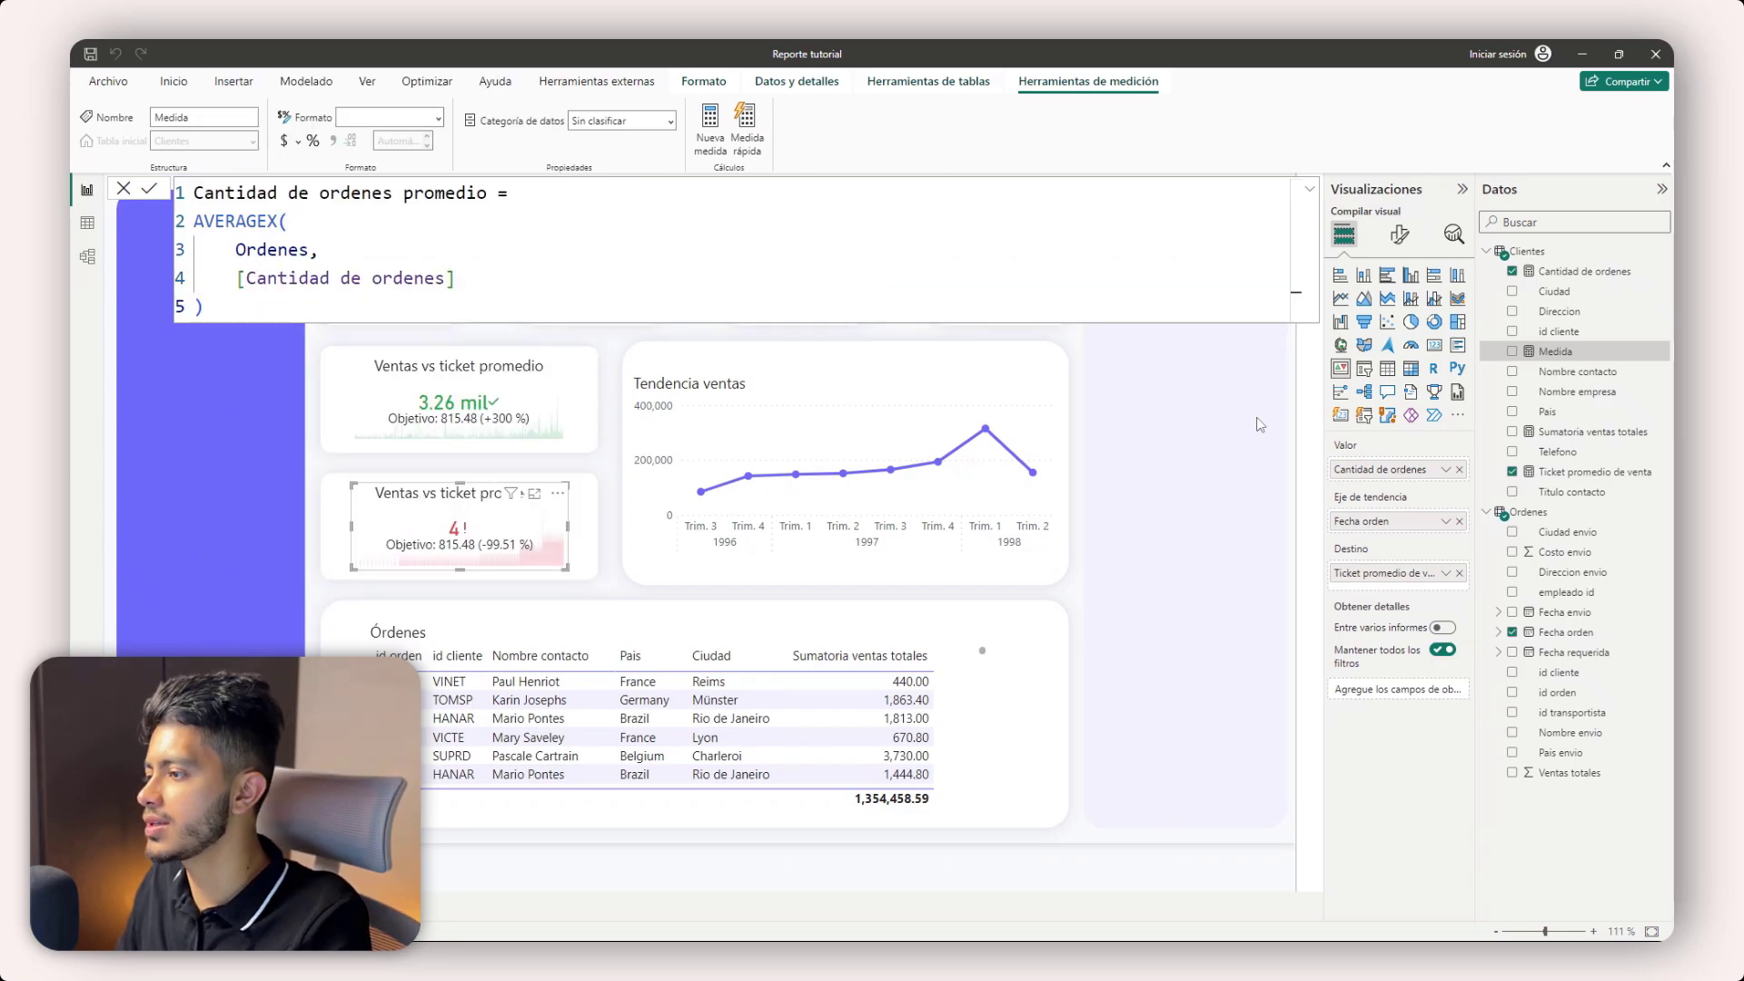
{"action": "key", "text": "Return"}
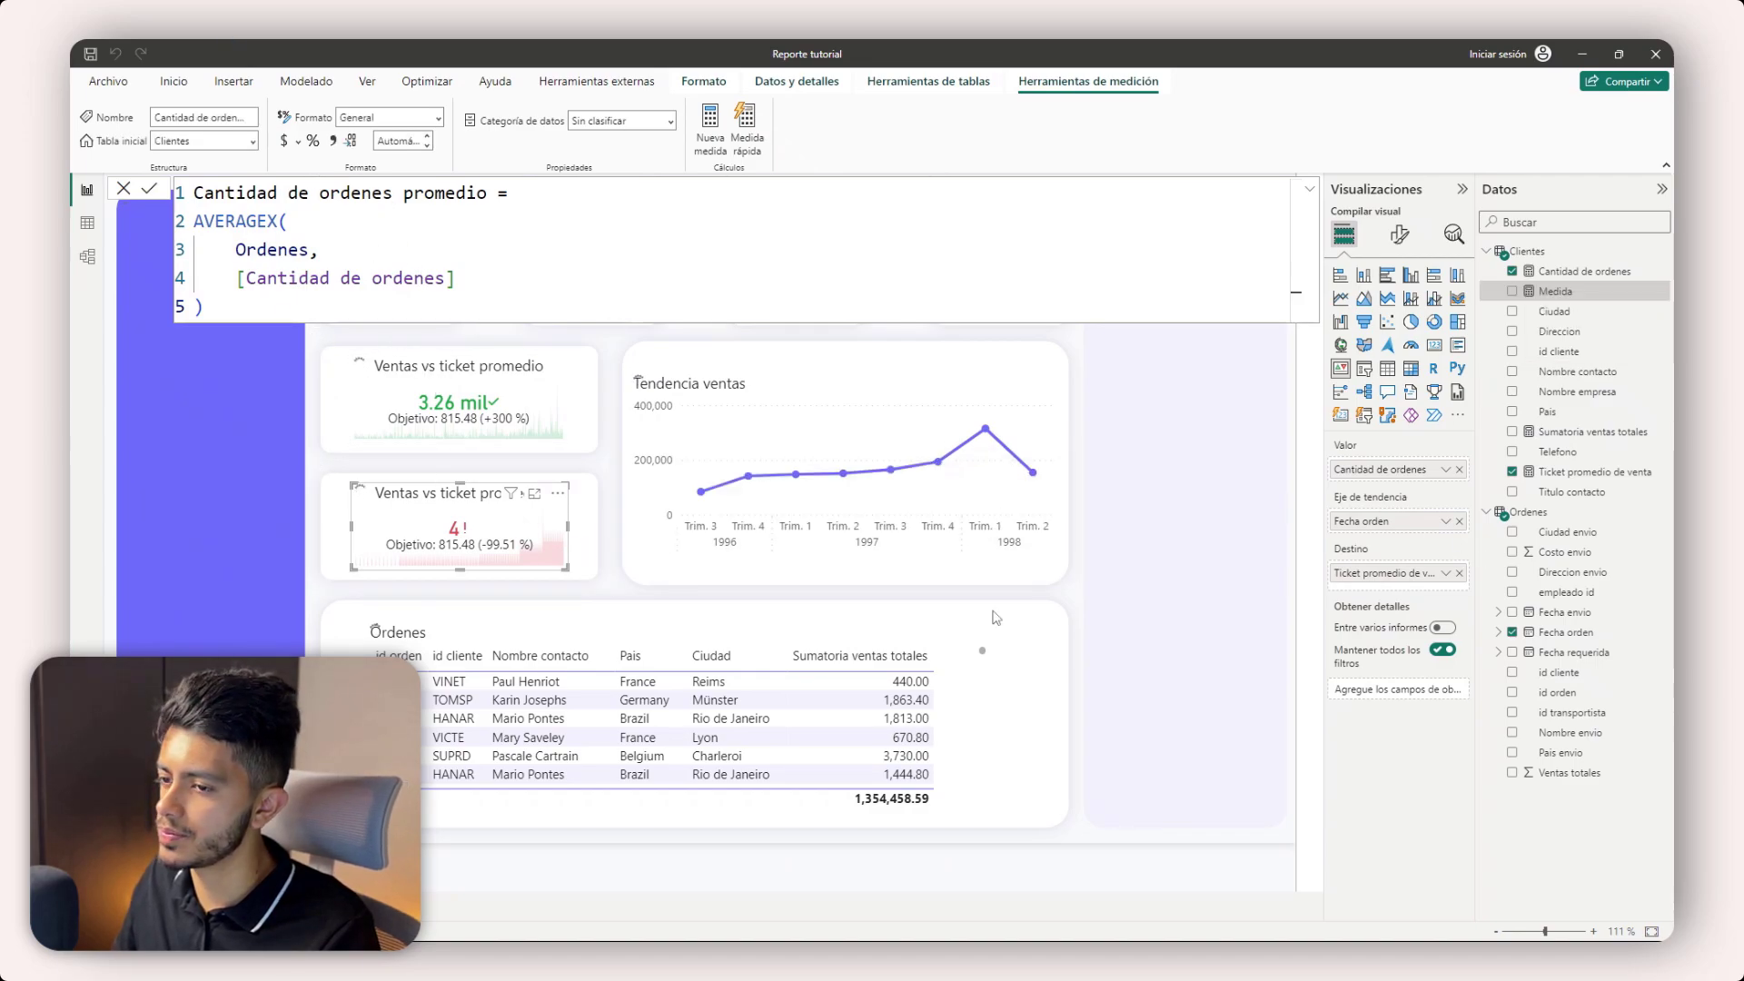
- Replace the lower KPI's target field with the measure Cantidad de ordenes promedio
{"action": "left_click", "coordinate": [1460, 572]}
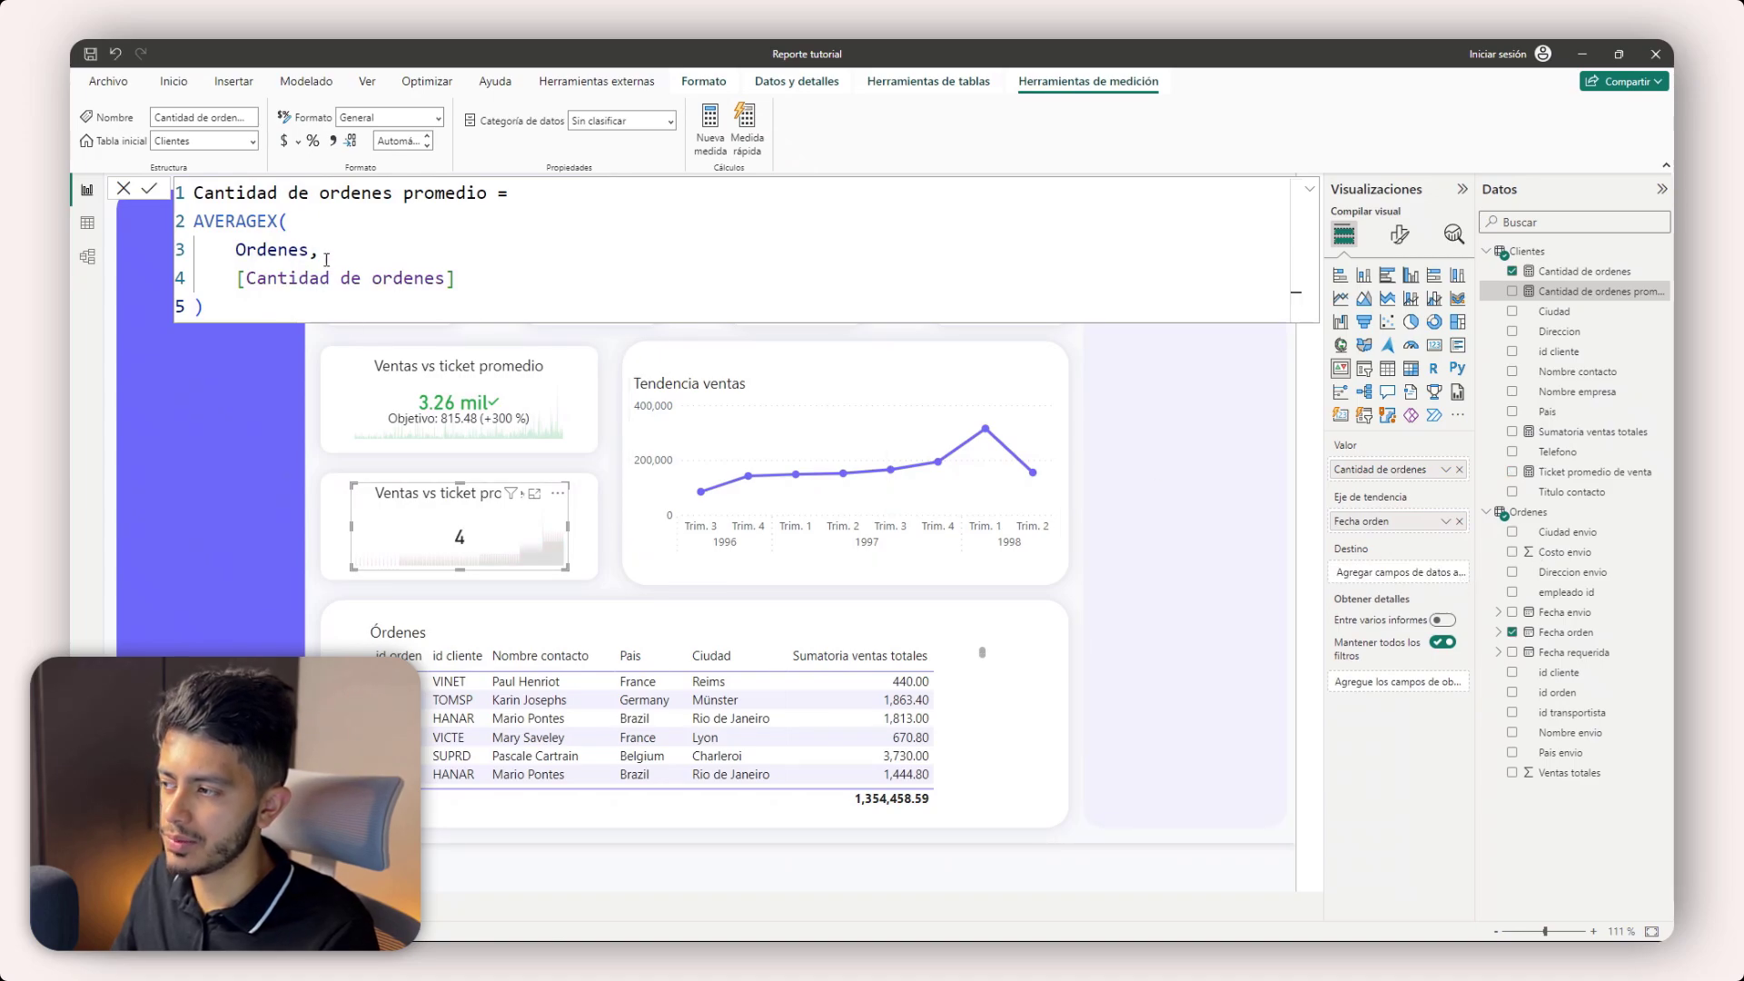
{"action": "left_click", "coordinate": [1512, 291]}
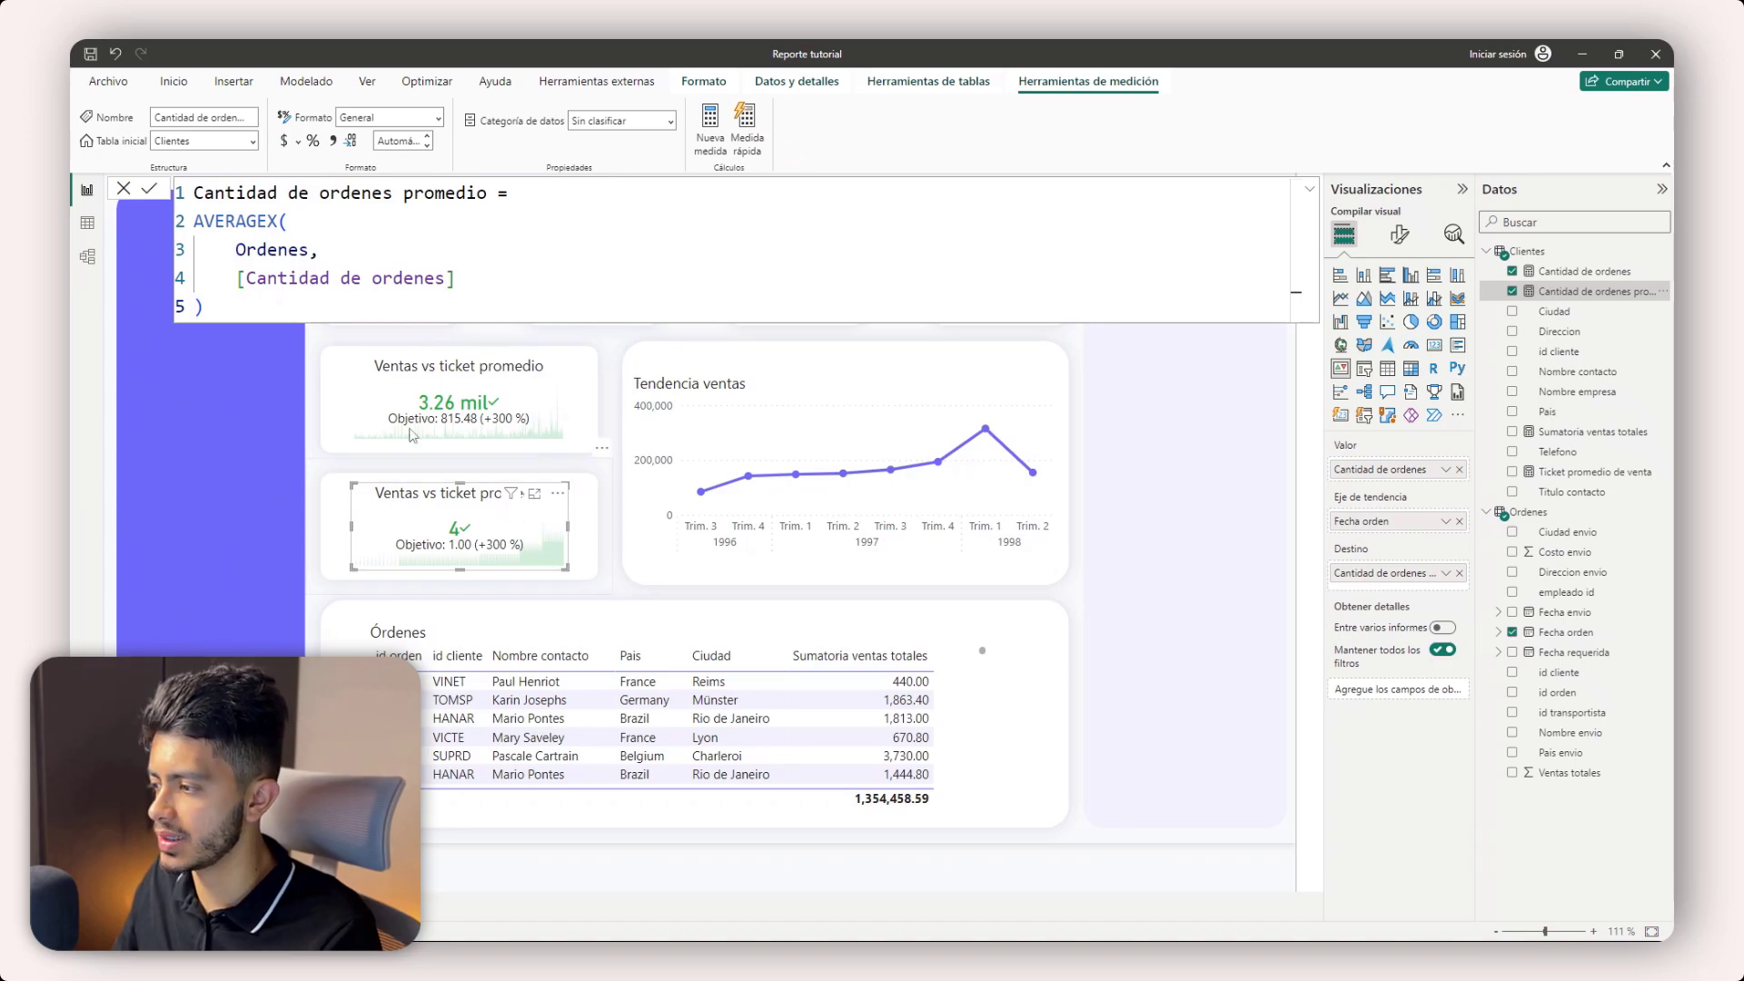
{"action": "left_click", "coordinate": [675, 881]}
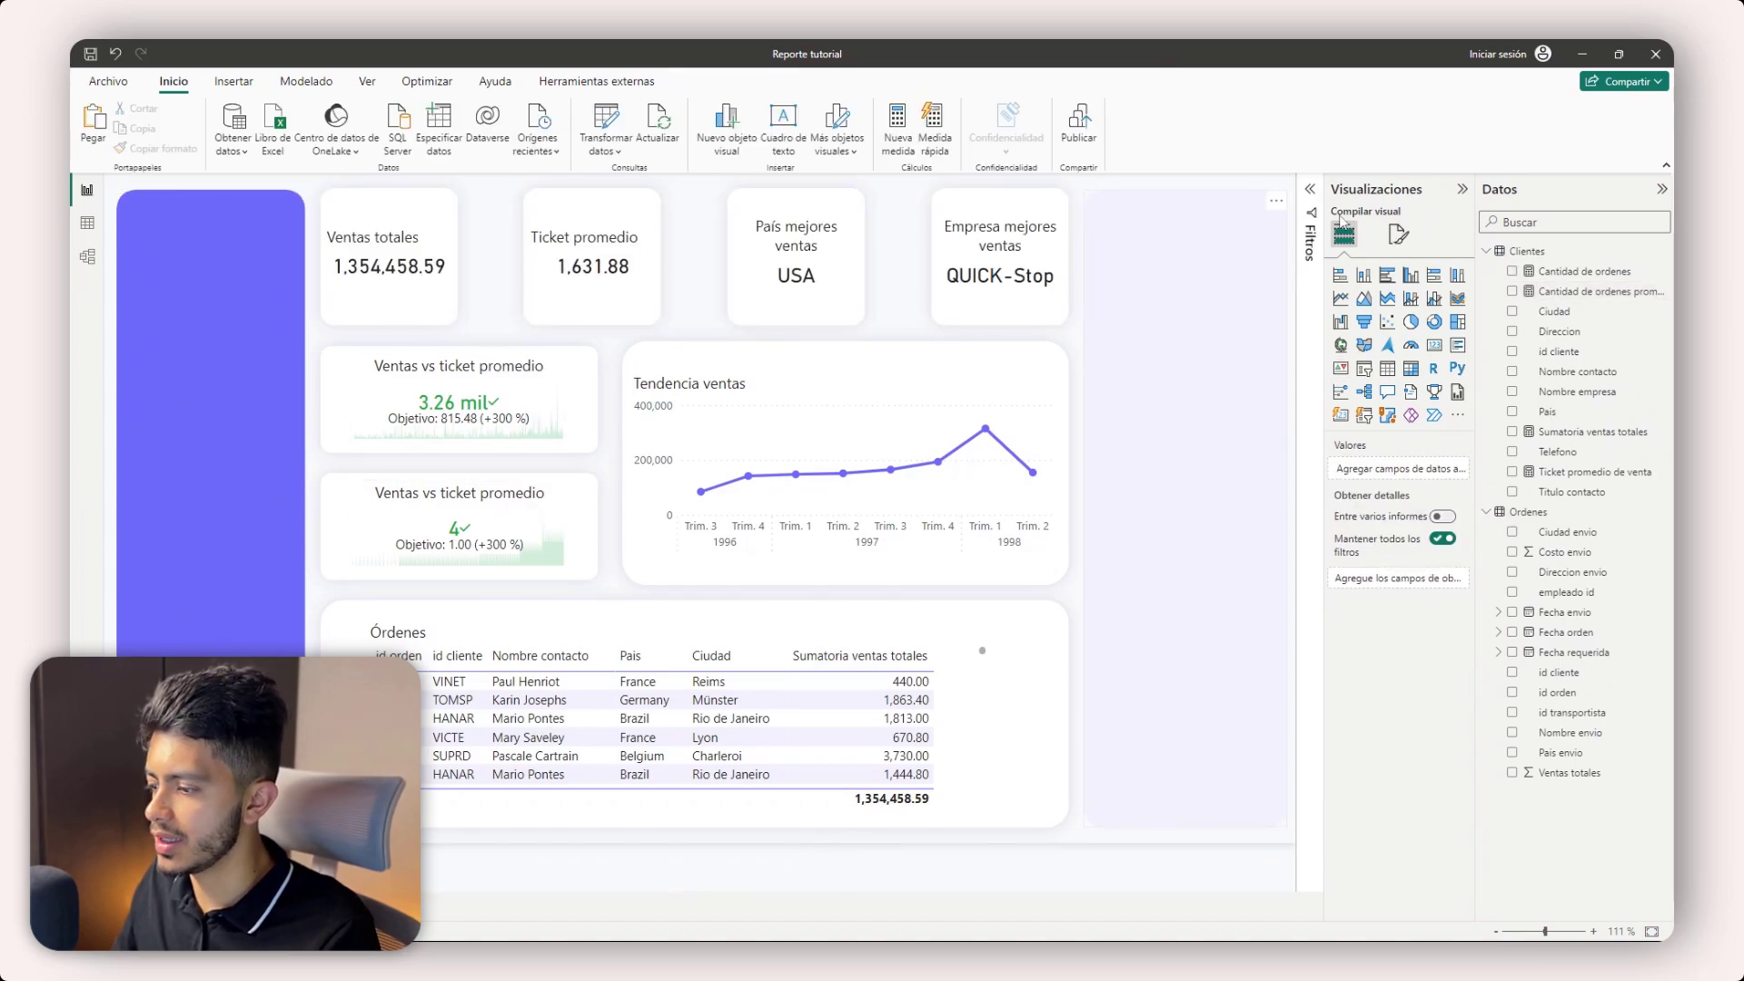
- Paste the copied logo and center it horizontally near the upper end of the purple sidebar
{"action": "left_click", "coordinate": [1430, 193]}
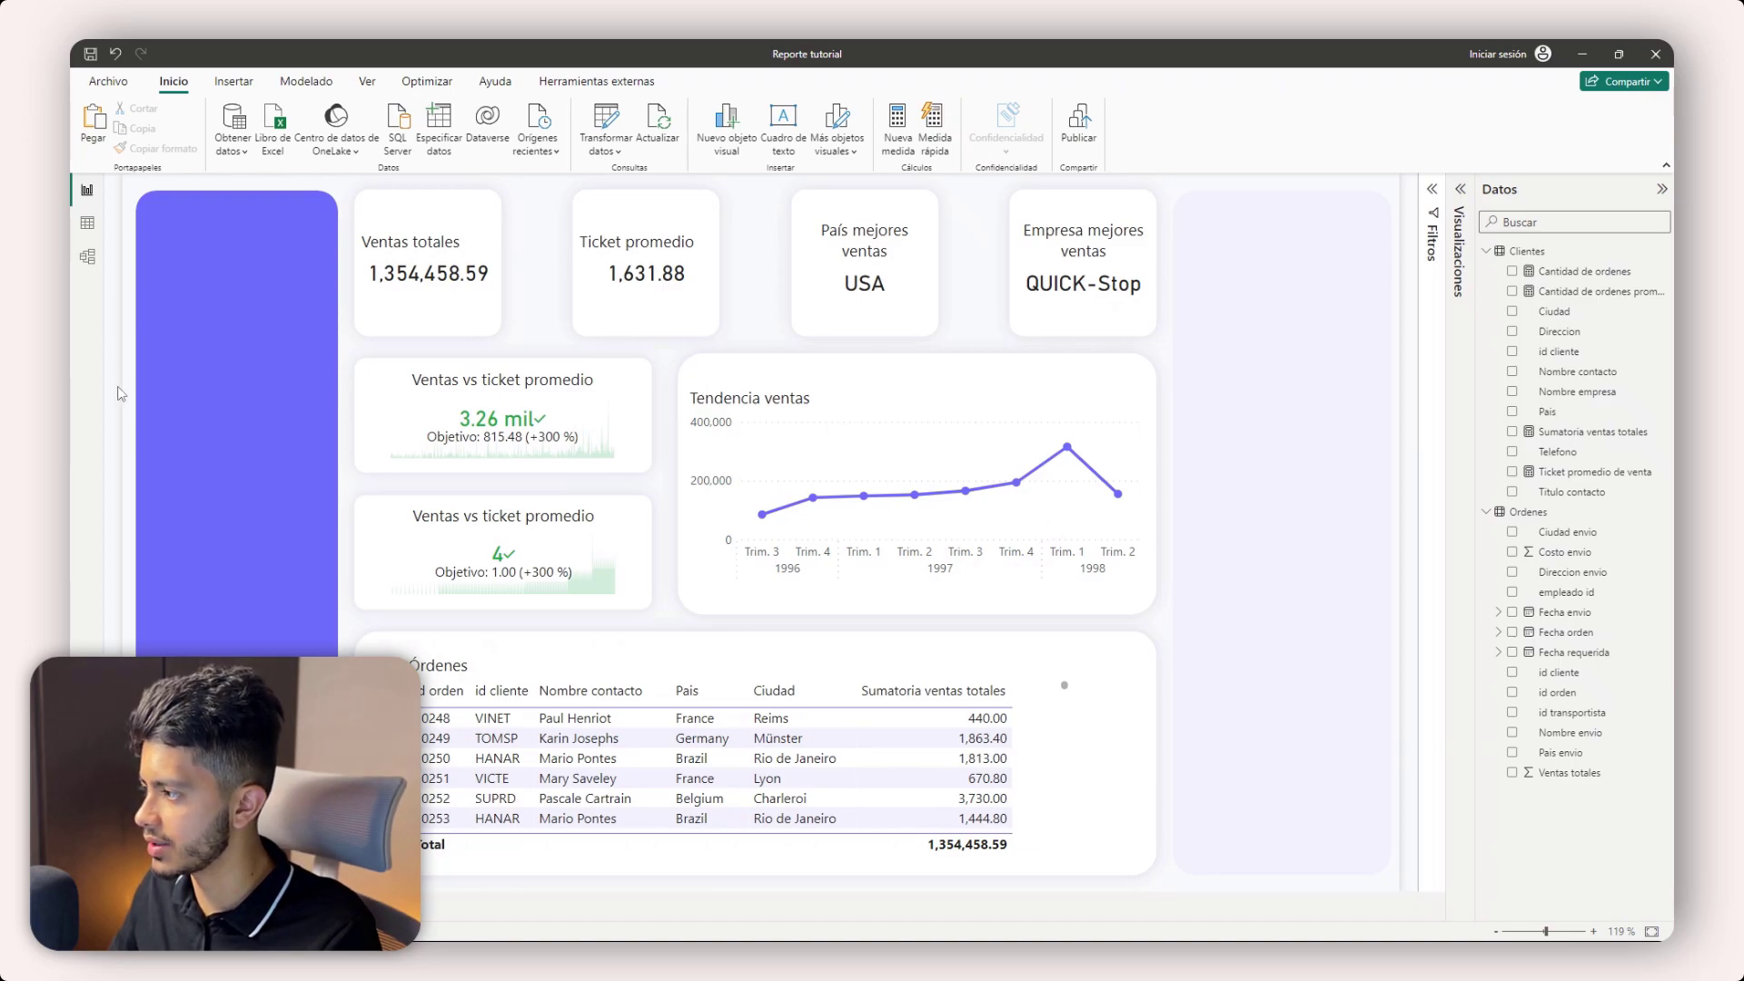
{"action": "key", "text": "ctrl+v"}
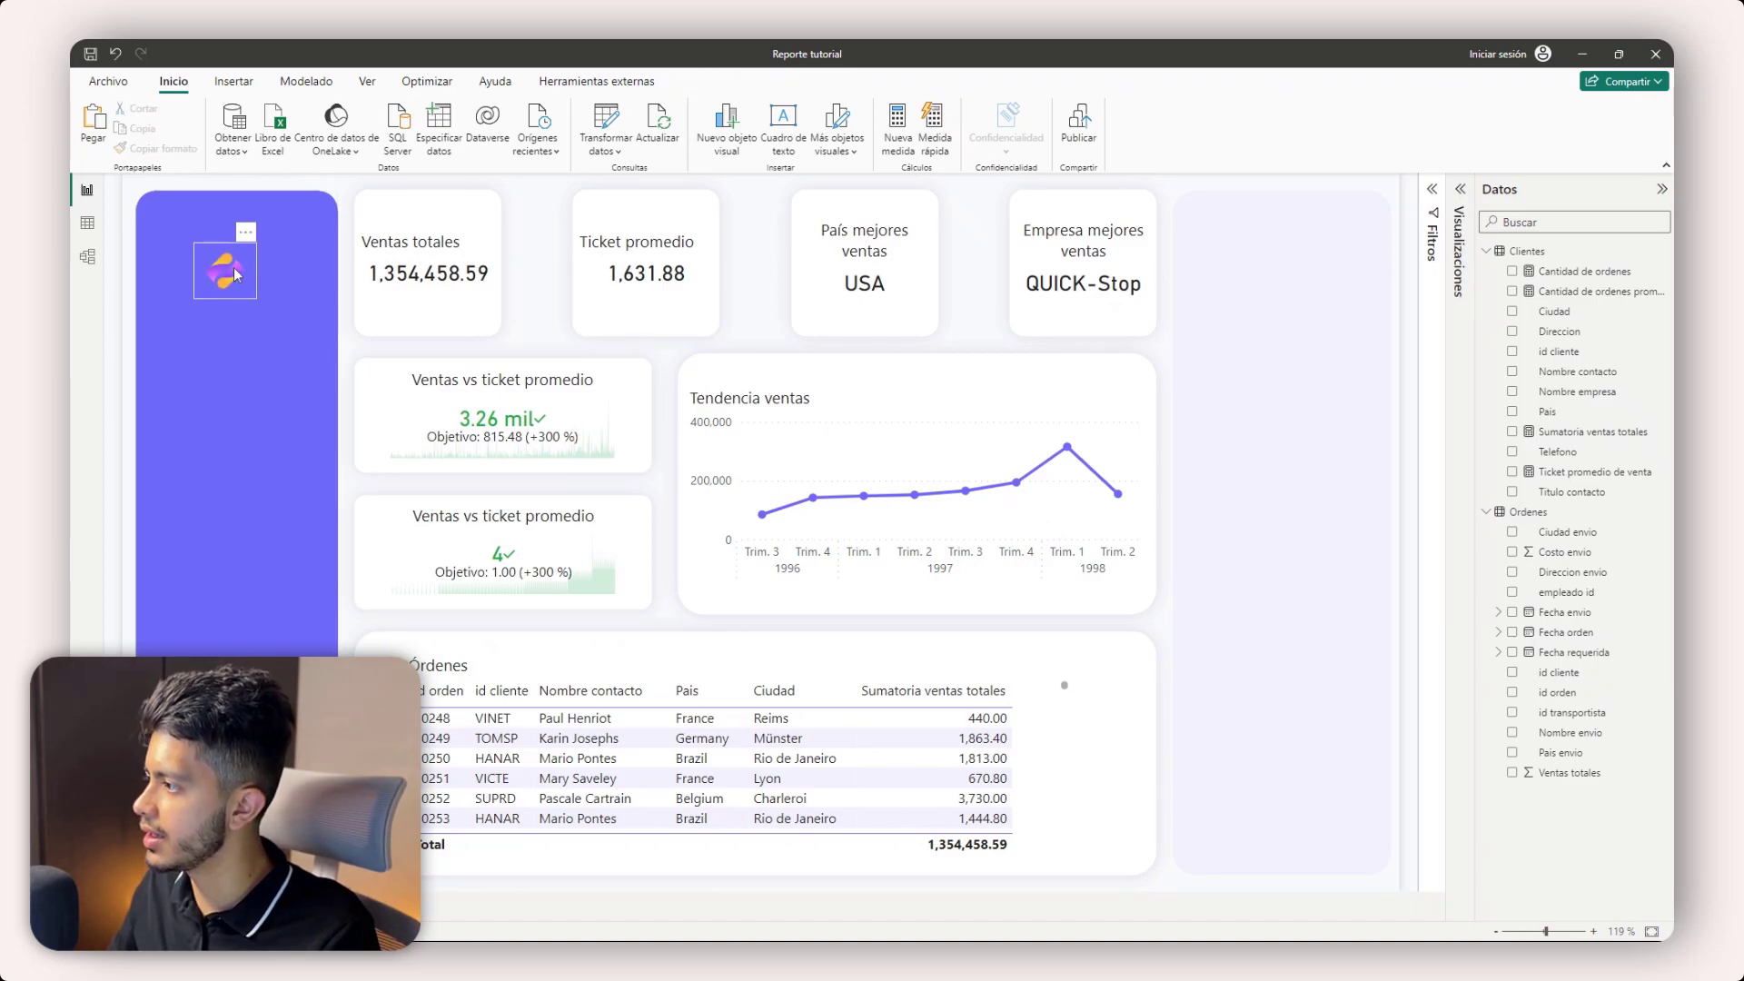
{"action": "left_click", "coordinate": [226, 277]}
{"action": "left_click_drag", "start_coordinate": [223, 280], "coordinate": [232, 275]}
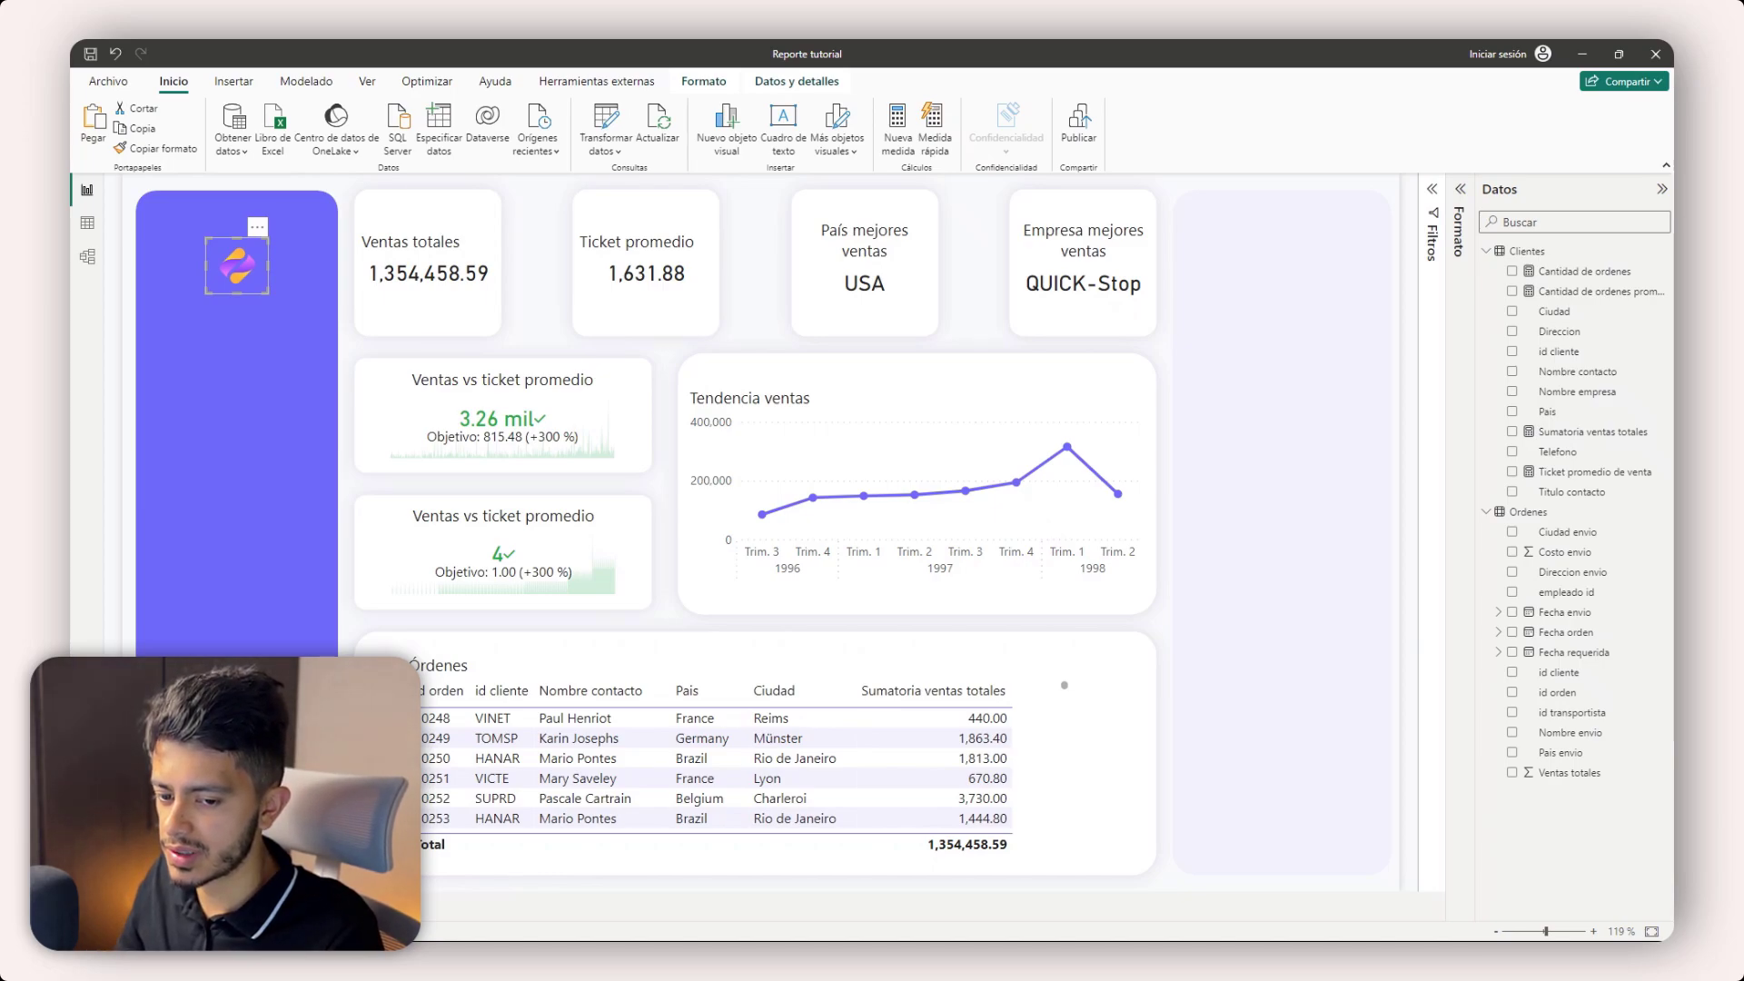
- Add the copied slicers to the purple sidebar and replace the first two slicers' broken fields with Pais and Ciudad
{"action": "left_click", "coordinate": [232, 385]}
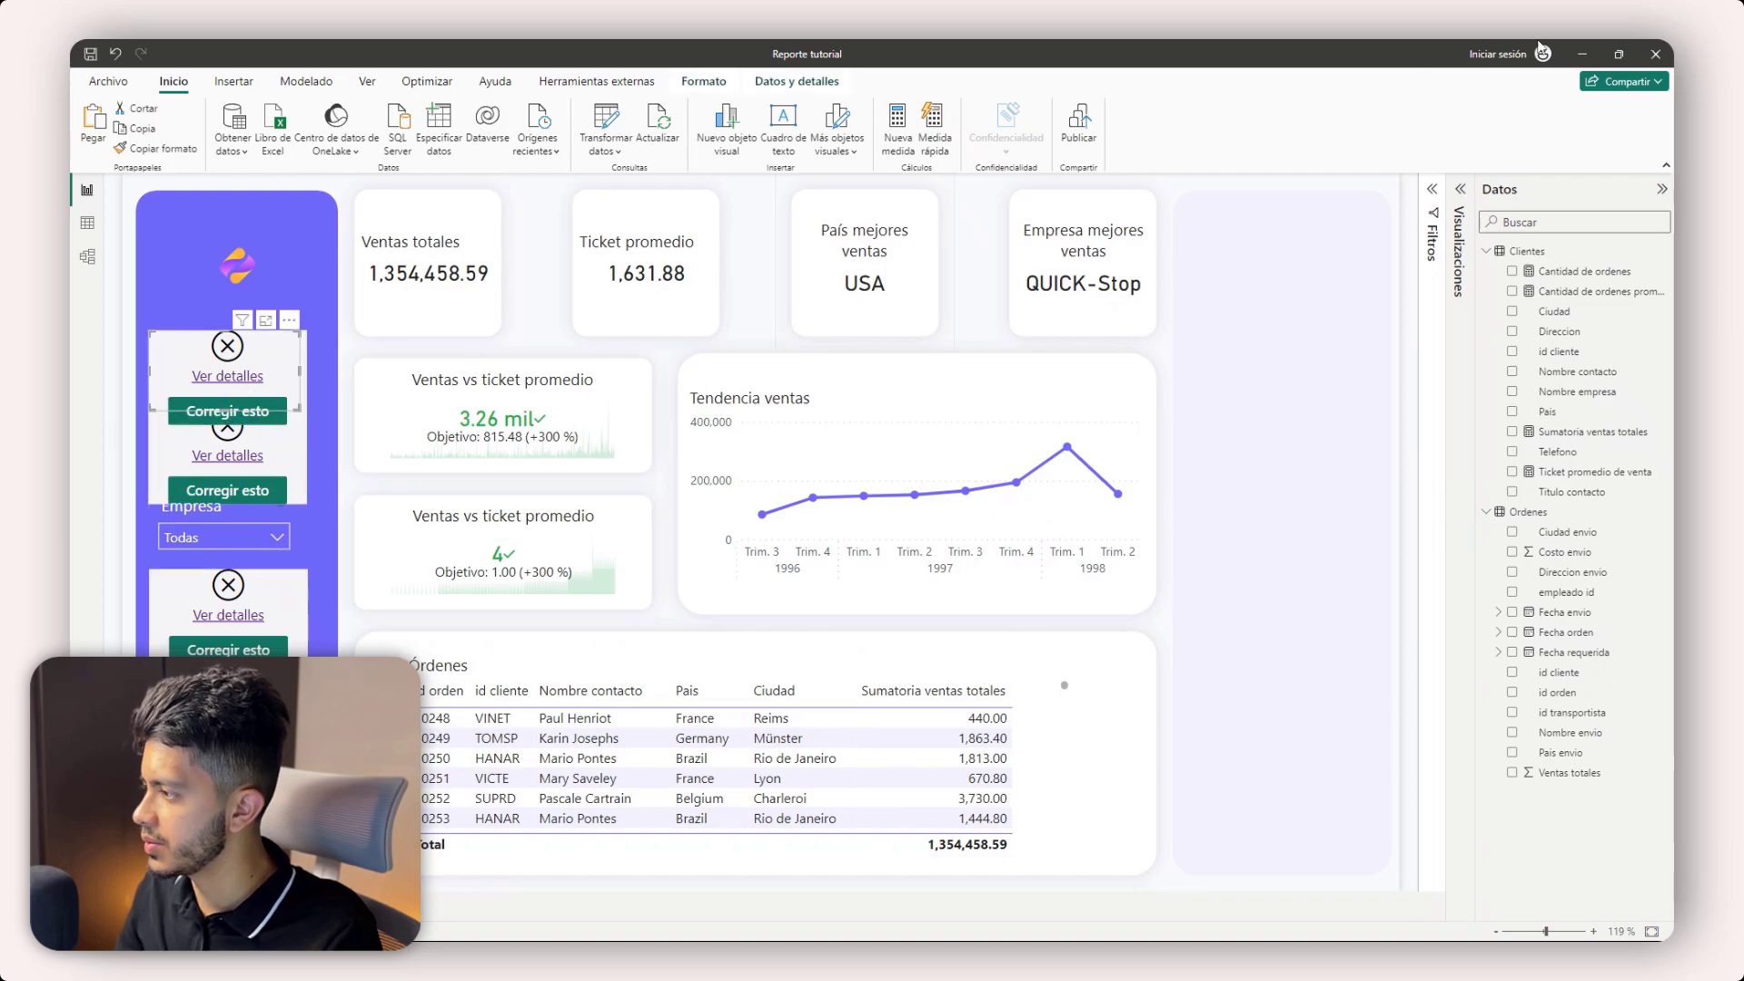
{"action": "left_click", "coordinate": [1460, 192]}
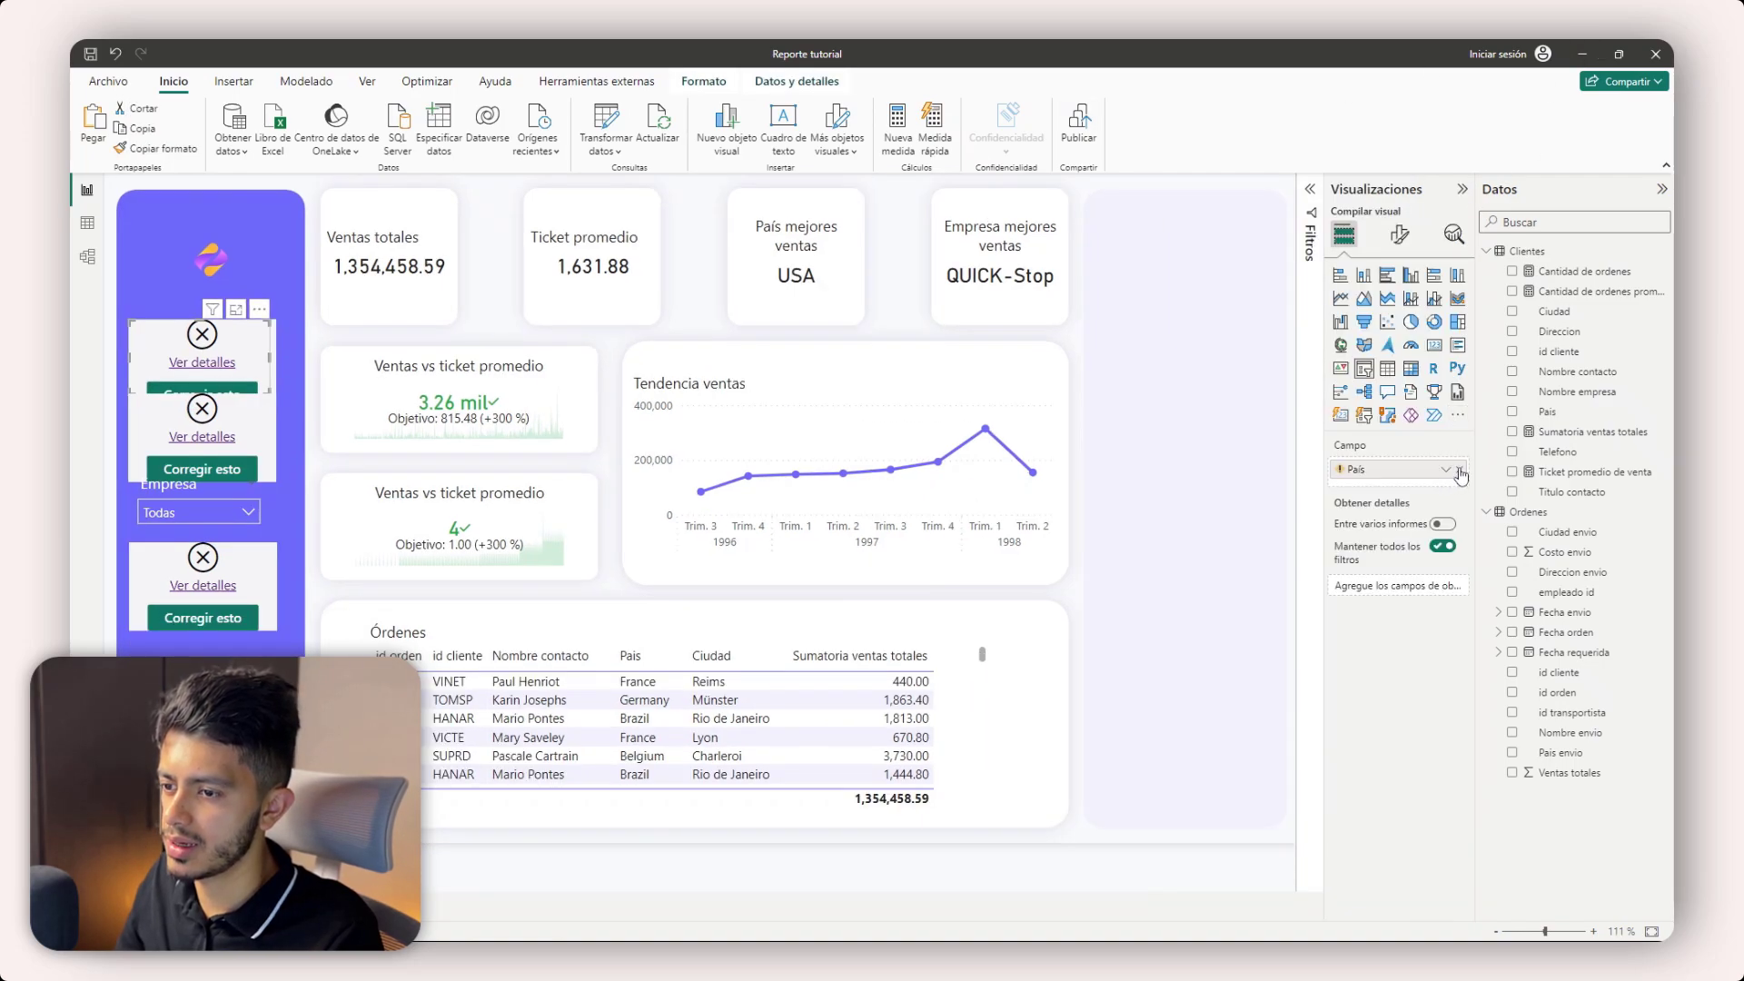
{"action": "left_click", "coordinate": [1459, 471]}
{"action": "left_click", "coordinate": [1512, 413]}
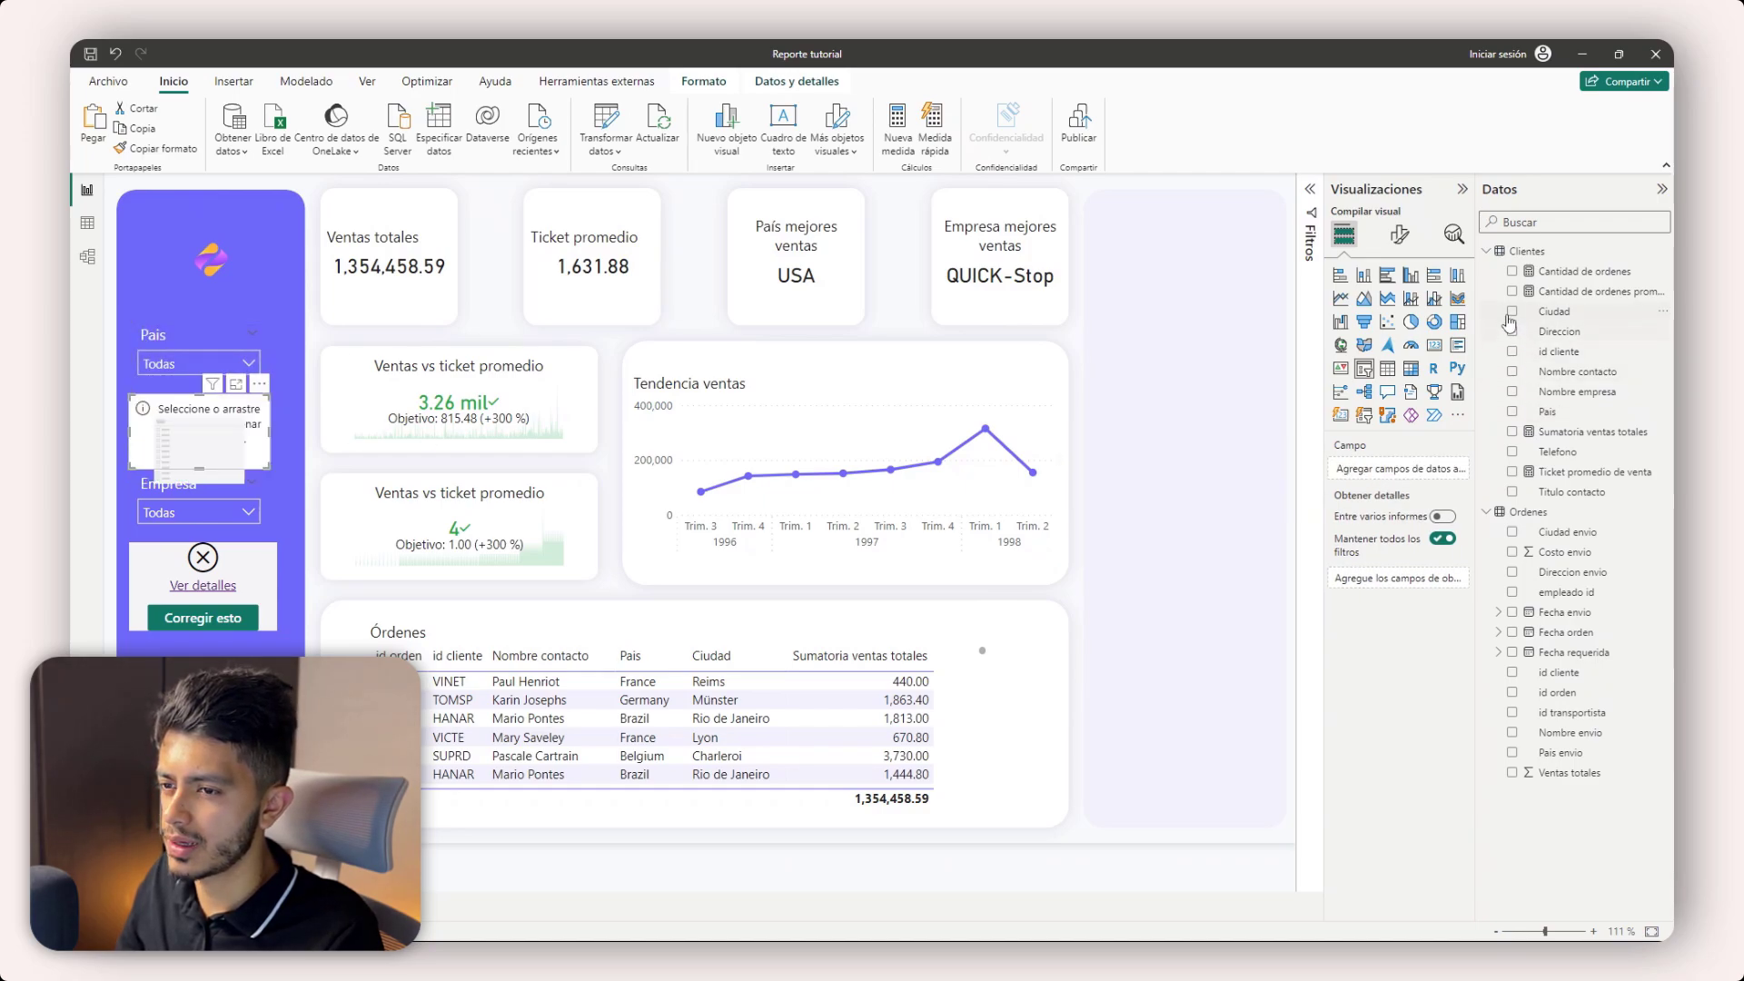
- Replace the broken field of the slicer below Empresa with empleado id and check its list of options
{"action": "left_click", "coordinate": [173, 568]}
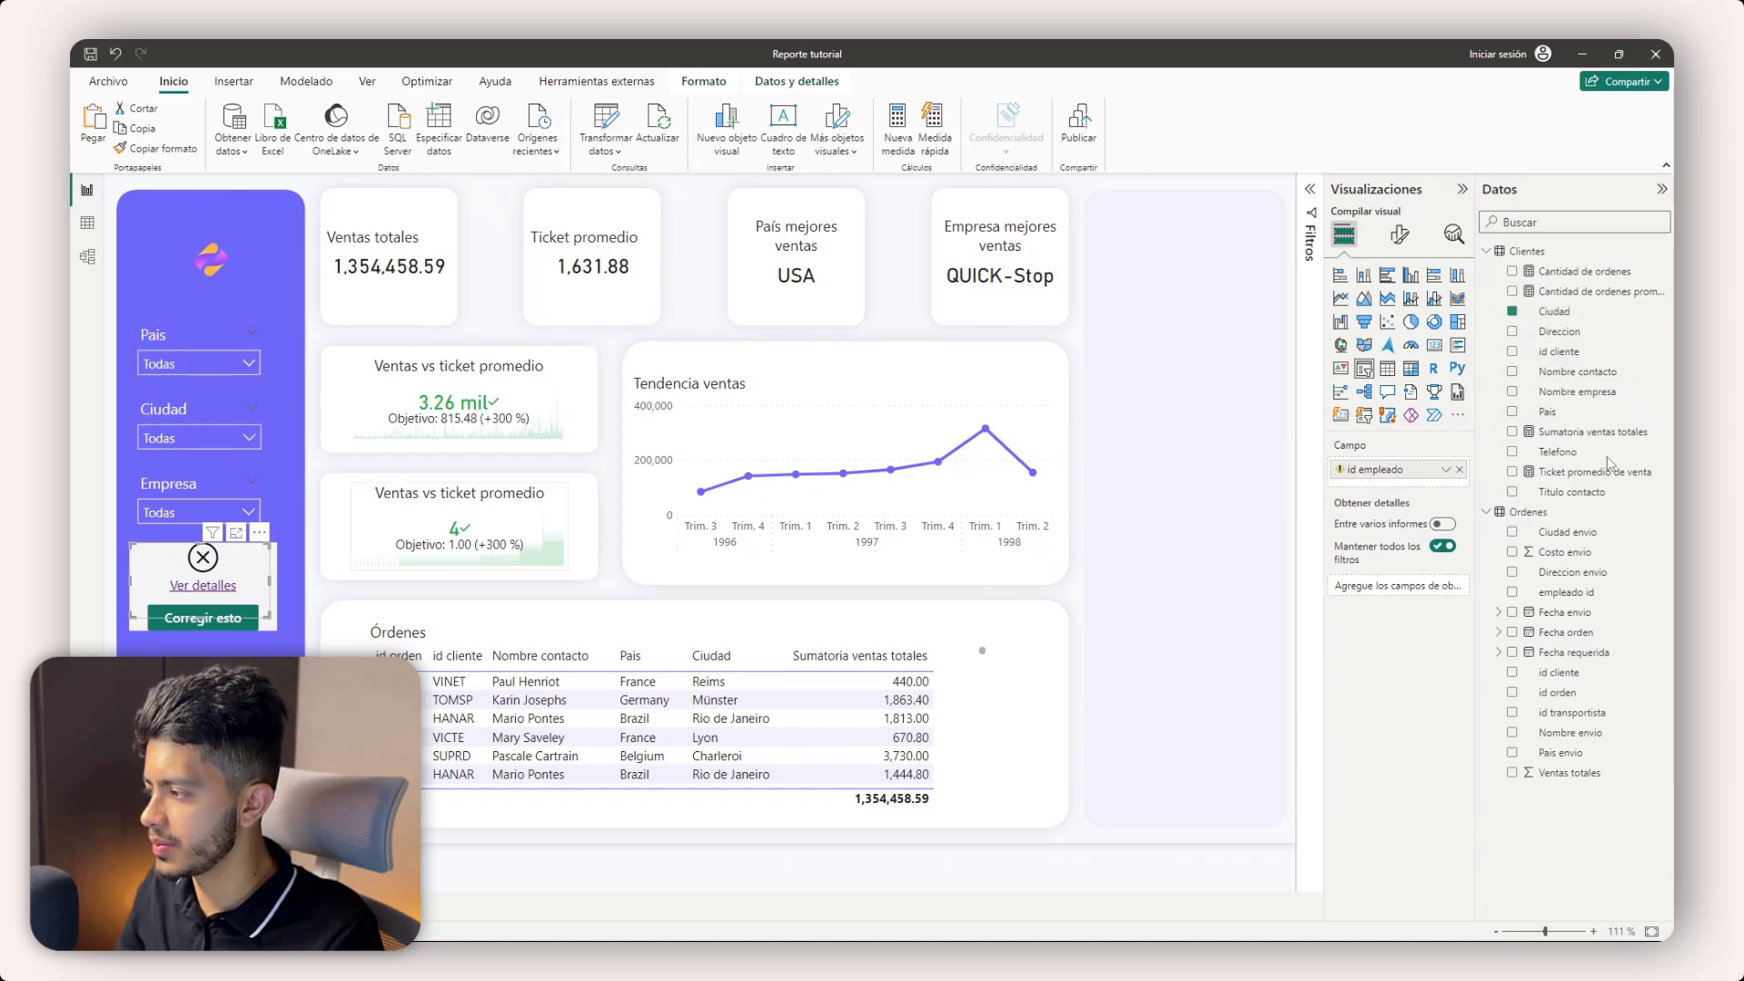
{"action": "left_click", "coordinate": [1459, 471]}
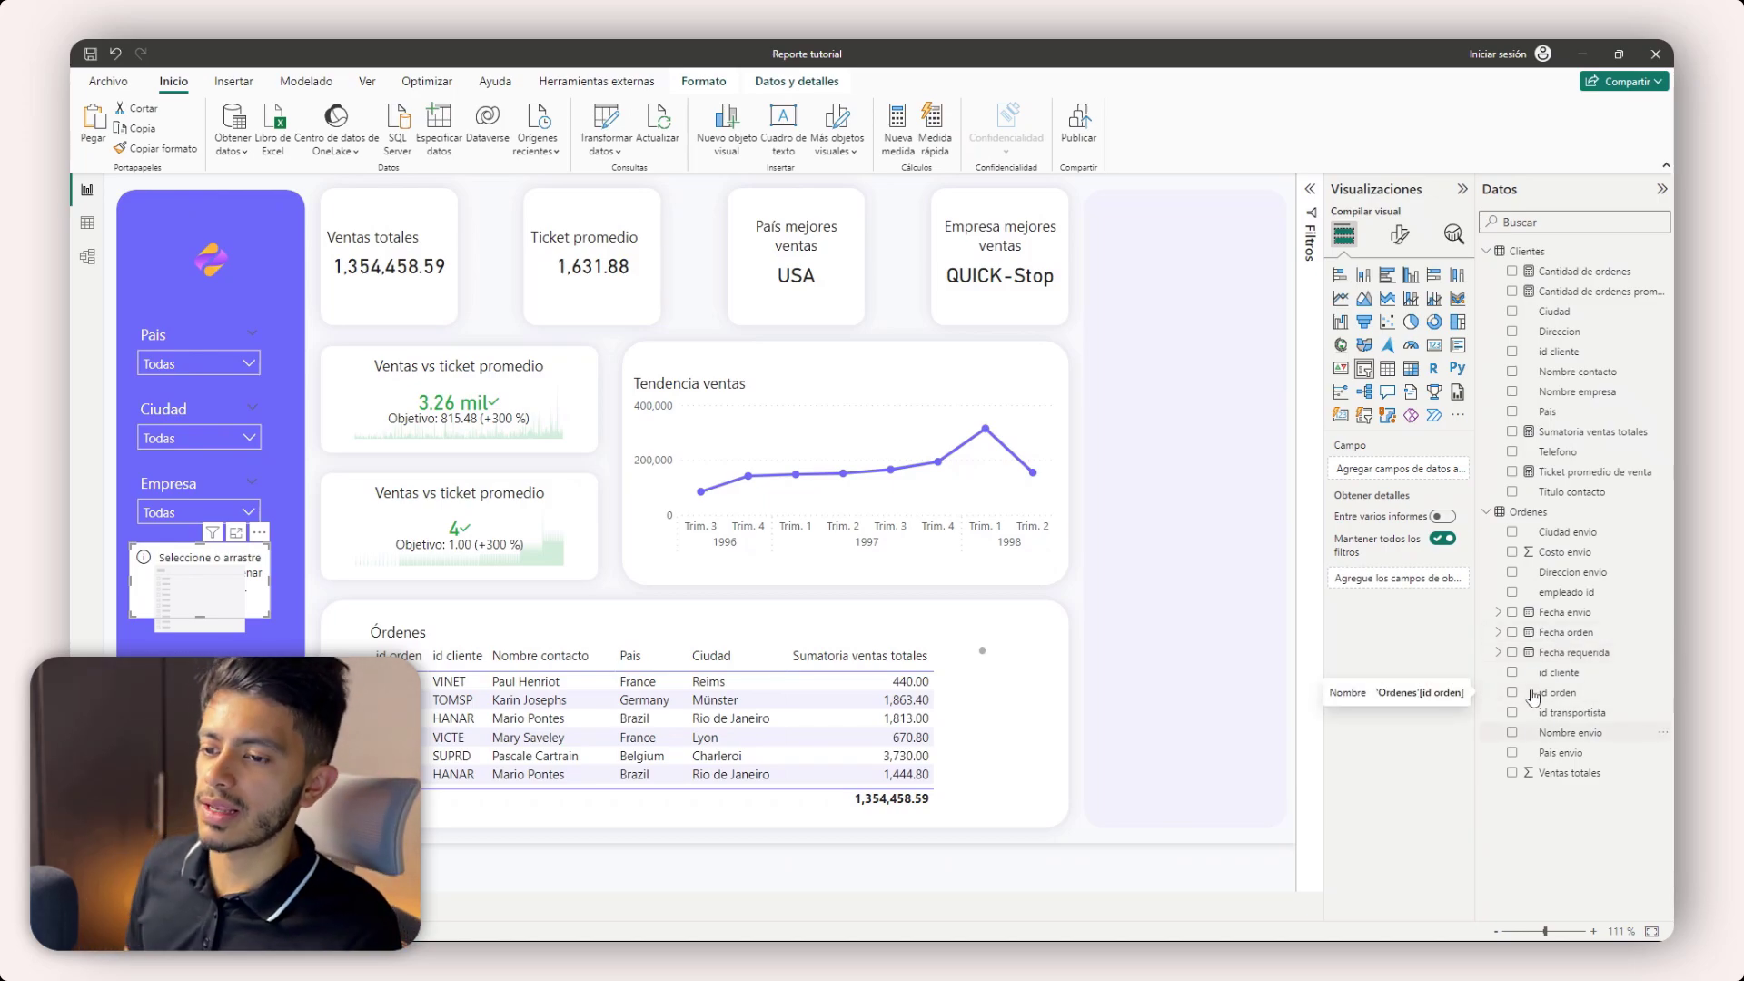
{"action": "left_click", "coordinate": [1512, 592]}
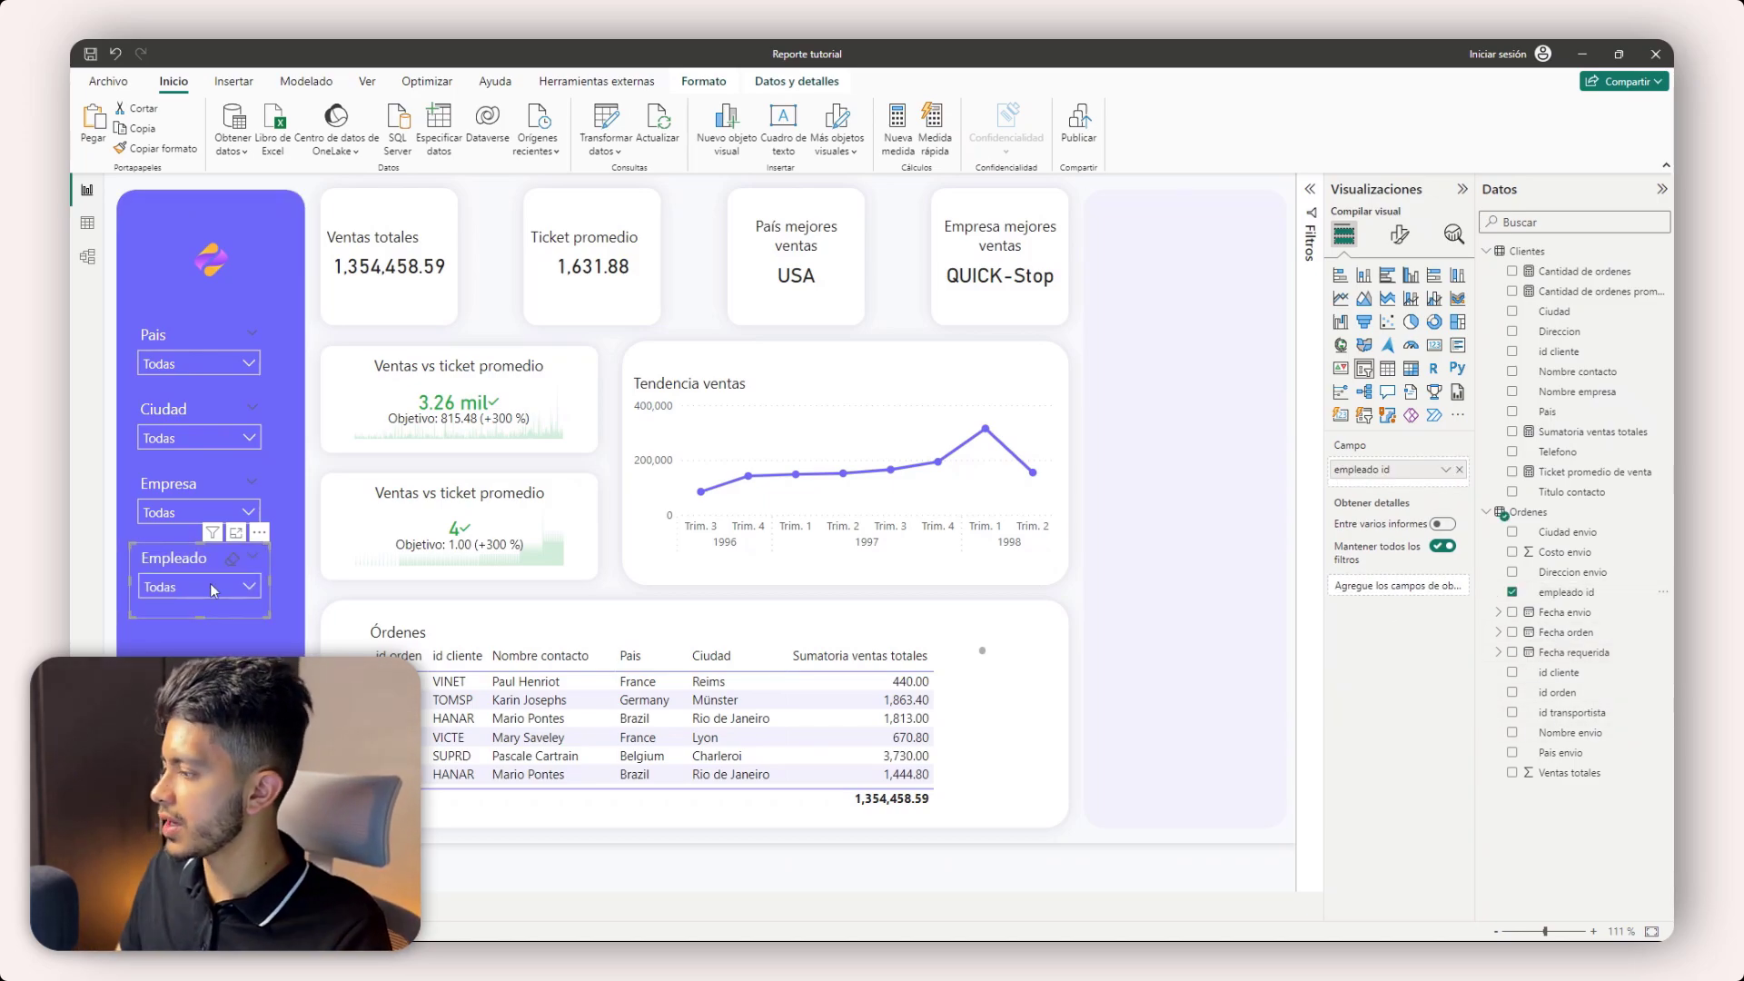
{"action": "left_click", "coordinate": [205, 587]}
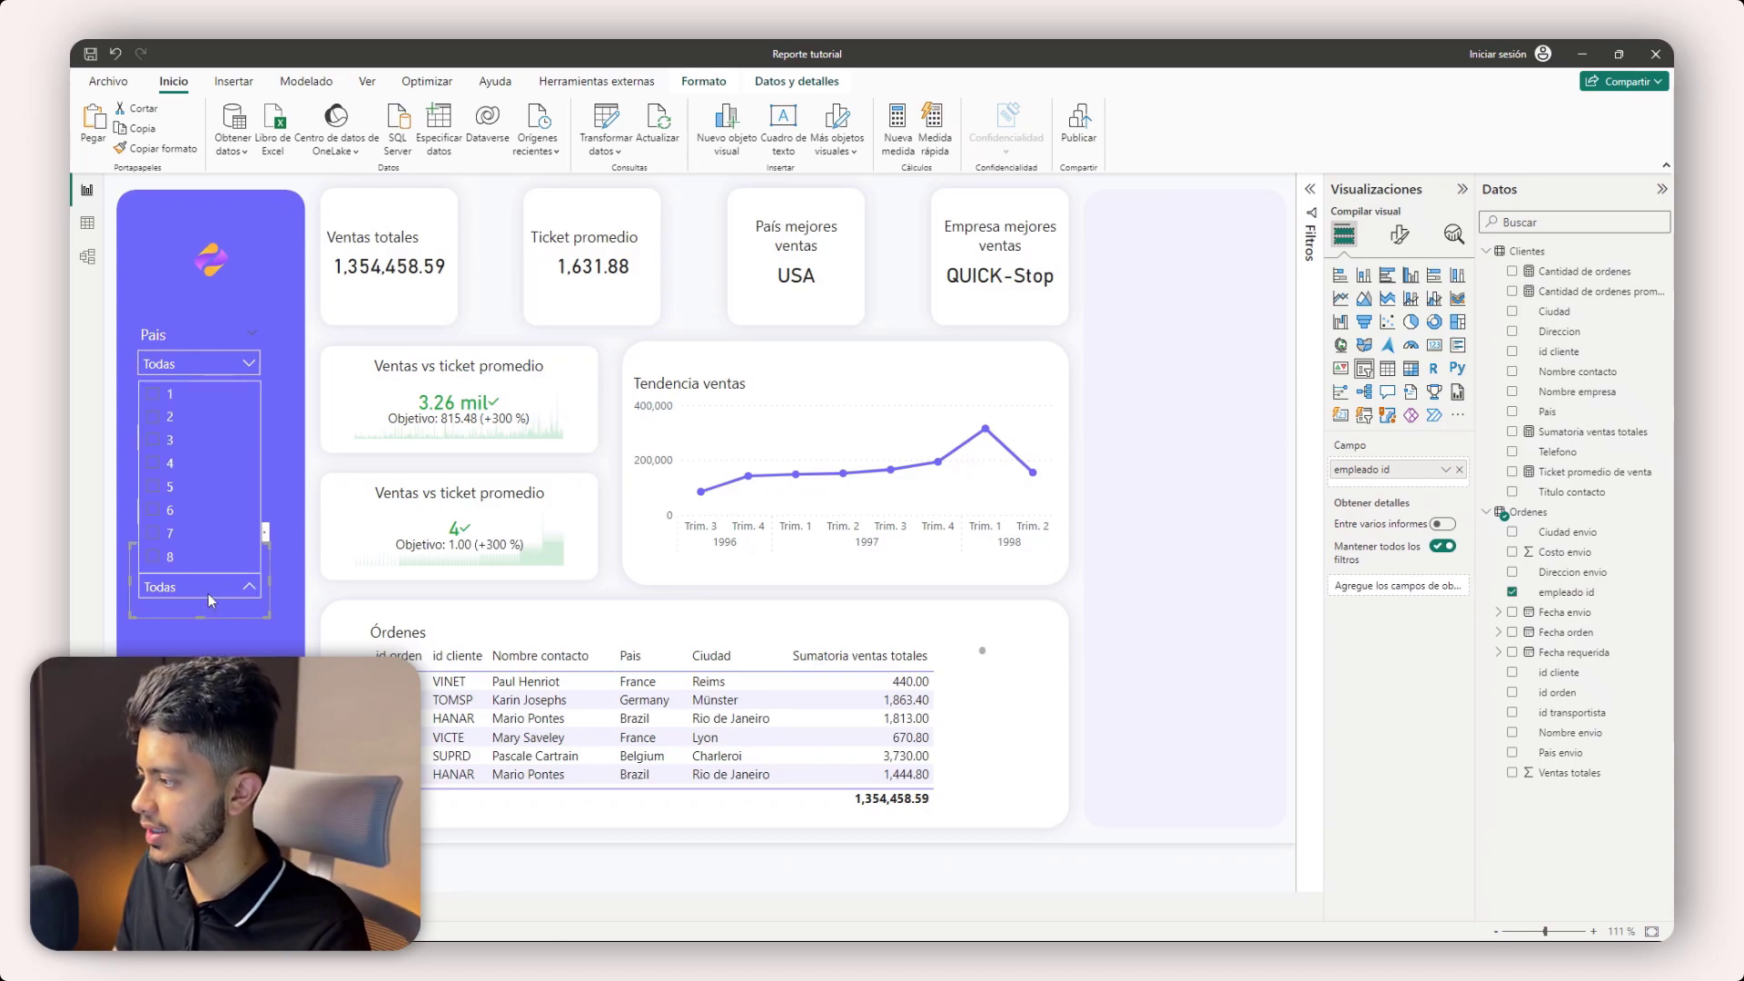
{"action": "left_click", "coordinate": [209, 592]}
{"action": "left_click", "coordinate": [471, 874]}
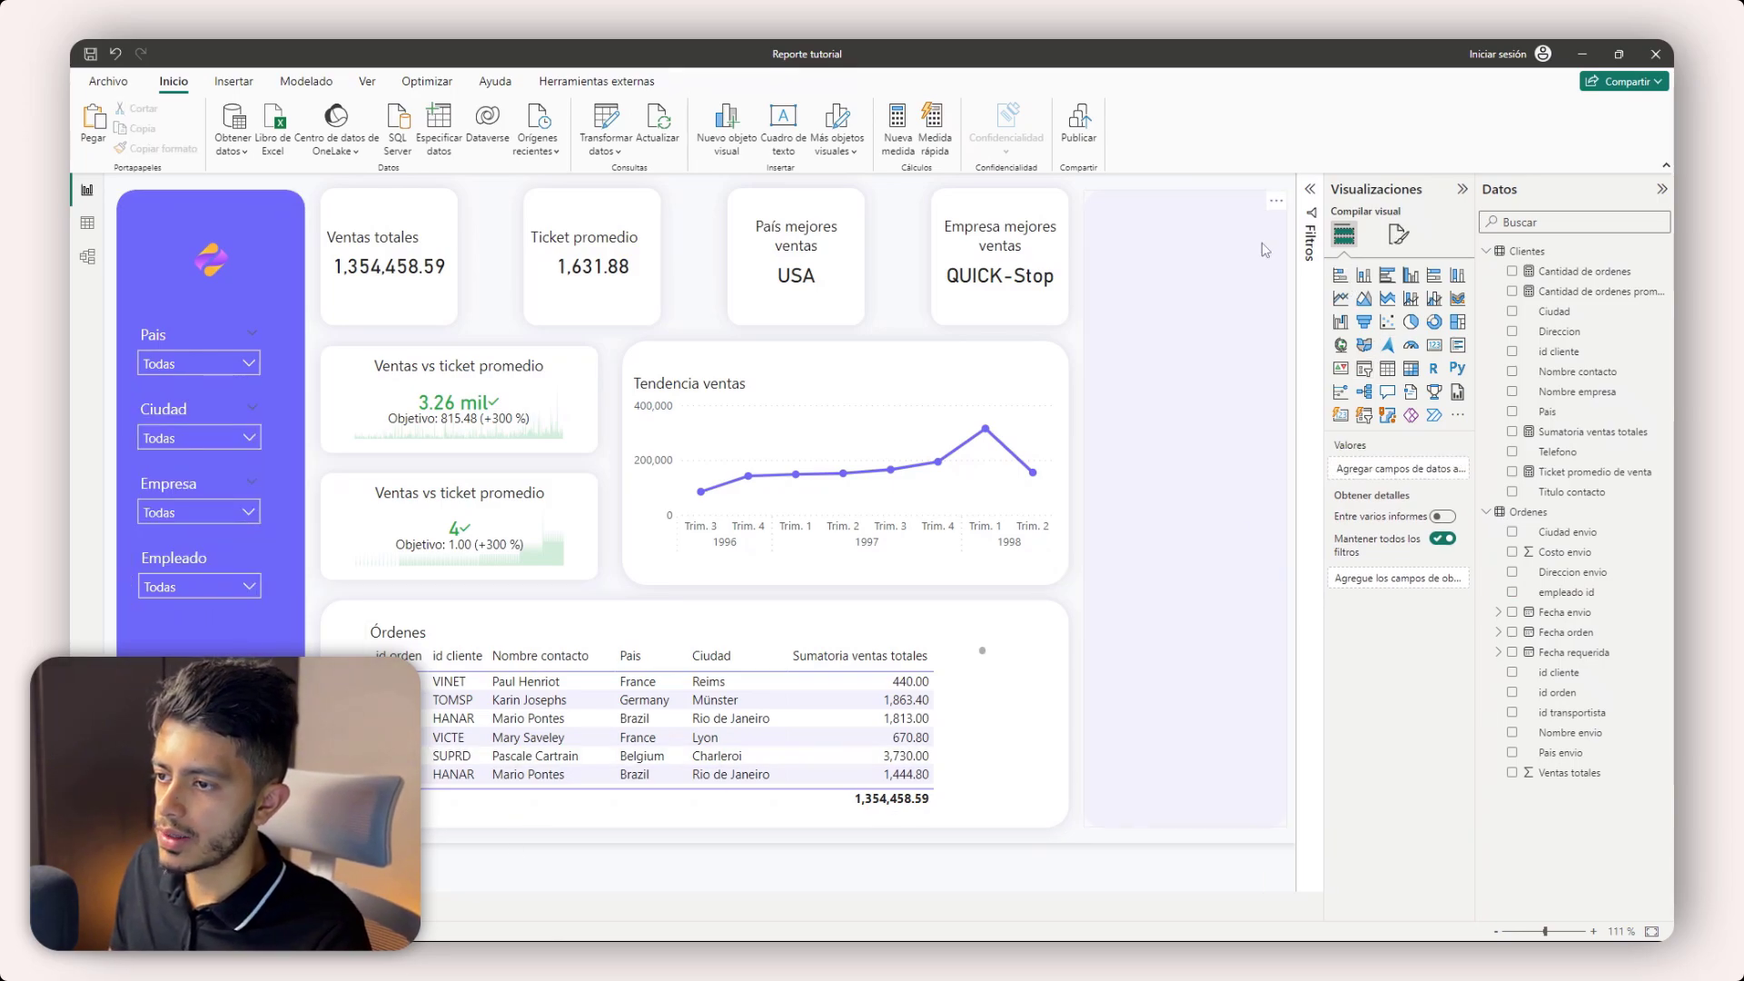
- Paste the copied multi-row card onto the light purple sidebar
{"action": "left_click", "coordinate": [1171, 275]}
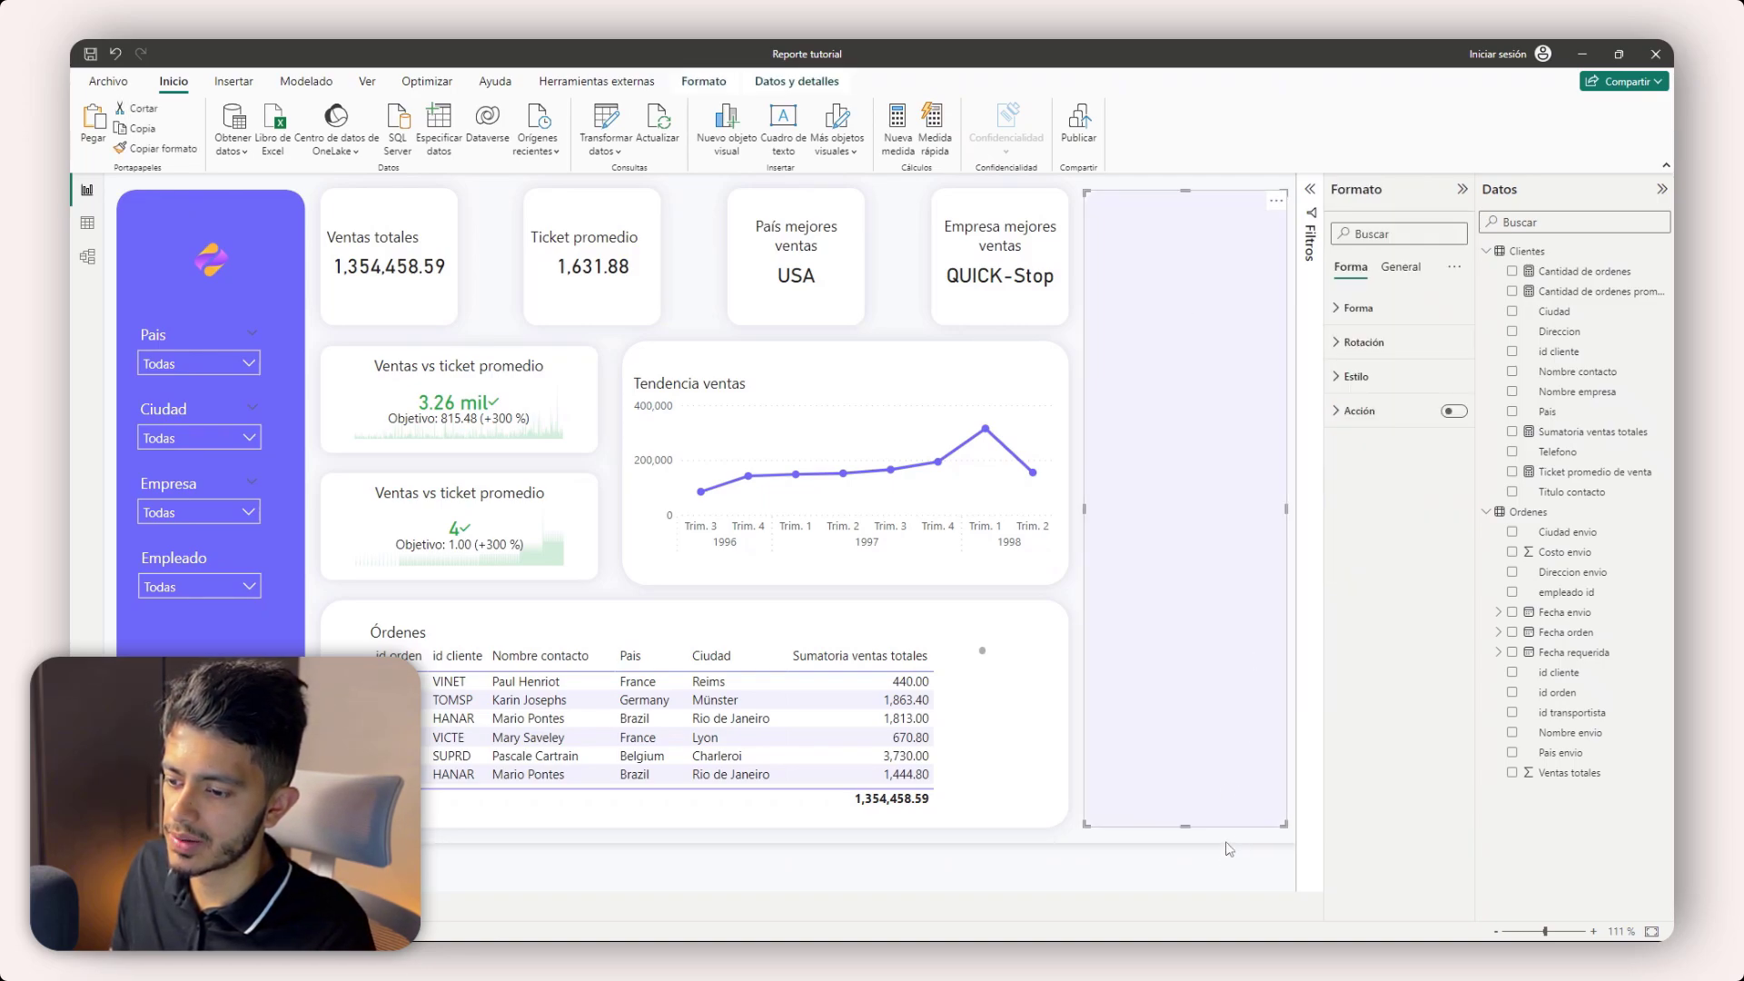
{"action": "left_click", "coordinate": [1255, 845]}
{"action": "key", "text": "ctrl+v"}
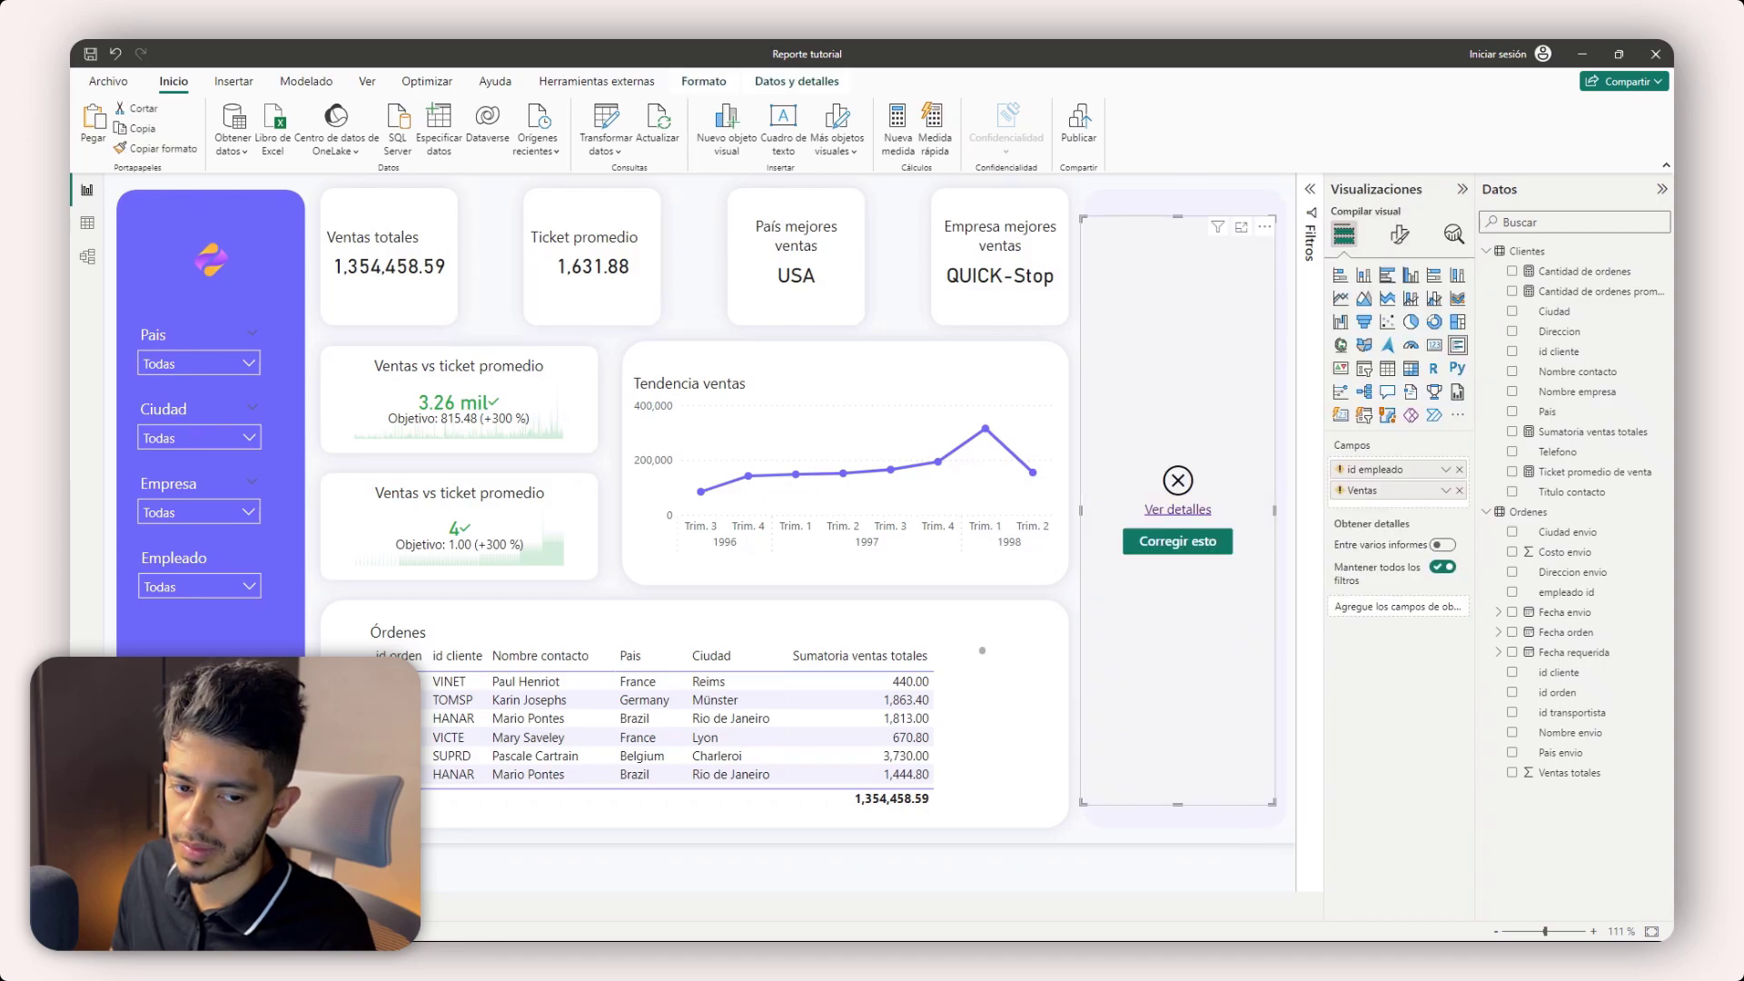
- Replace the multi-row card's broken fields with empleado id and Sumatoria ventas totales, and center the card in its sidebar
{"action": "left_click", "coordinate": [1458, 469]}
{"action": "left_click", "coordinate": [1457, 469]}
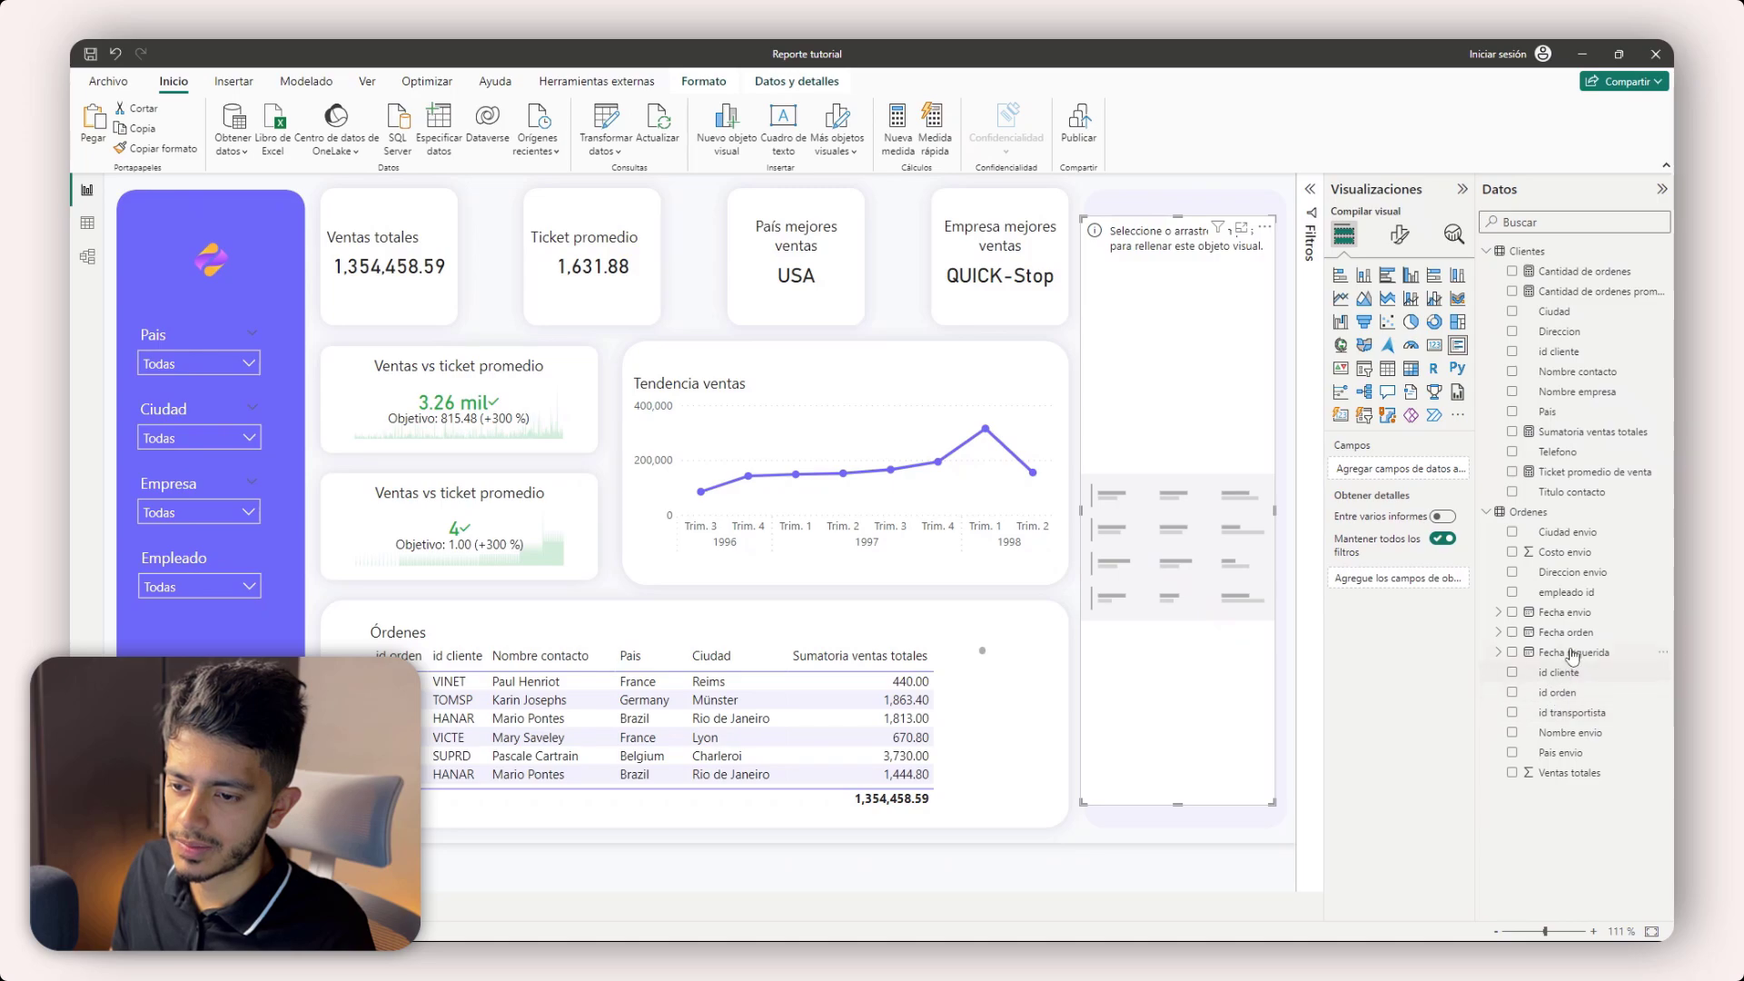
{"action": "left_click", "coordinate": [1525, 597]}
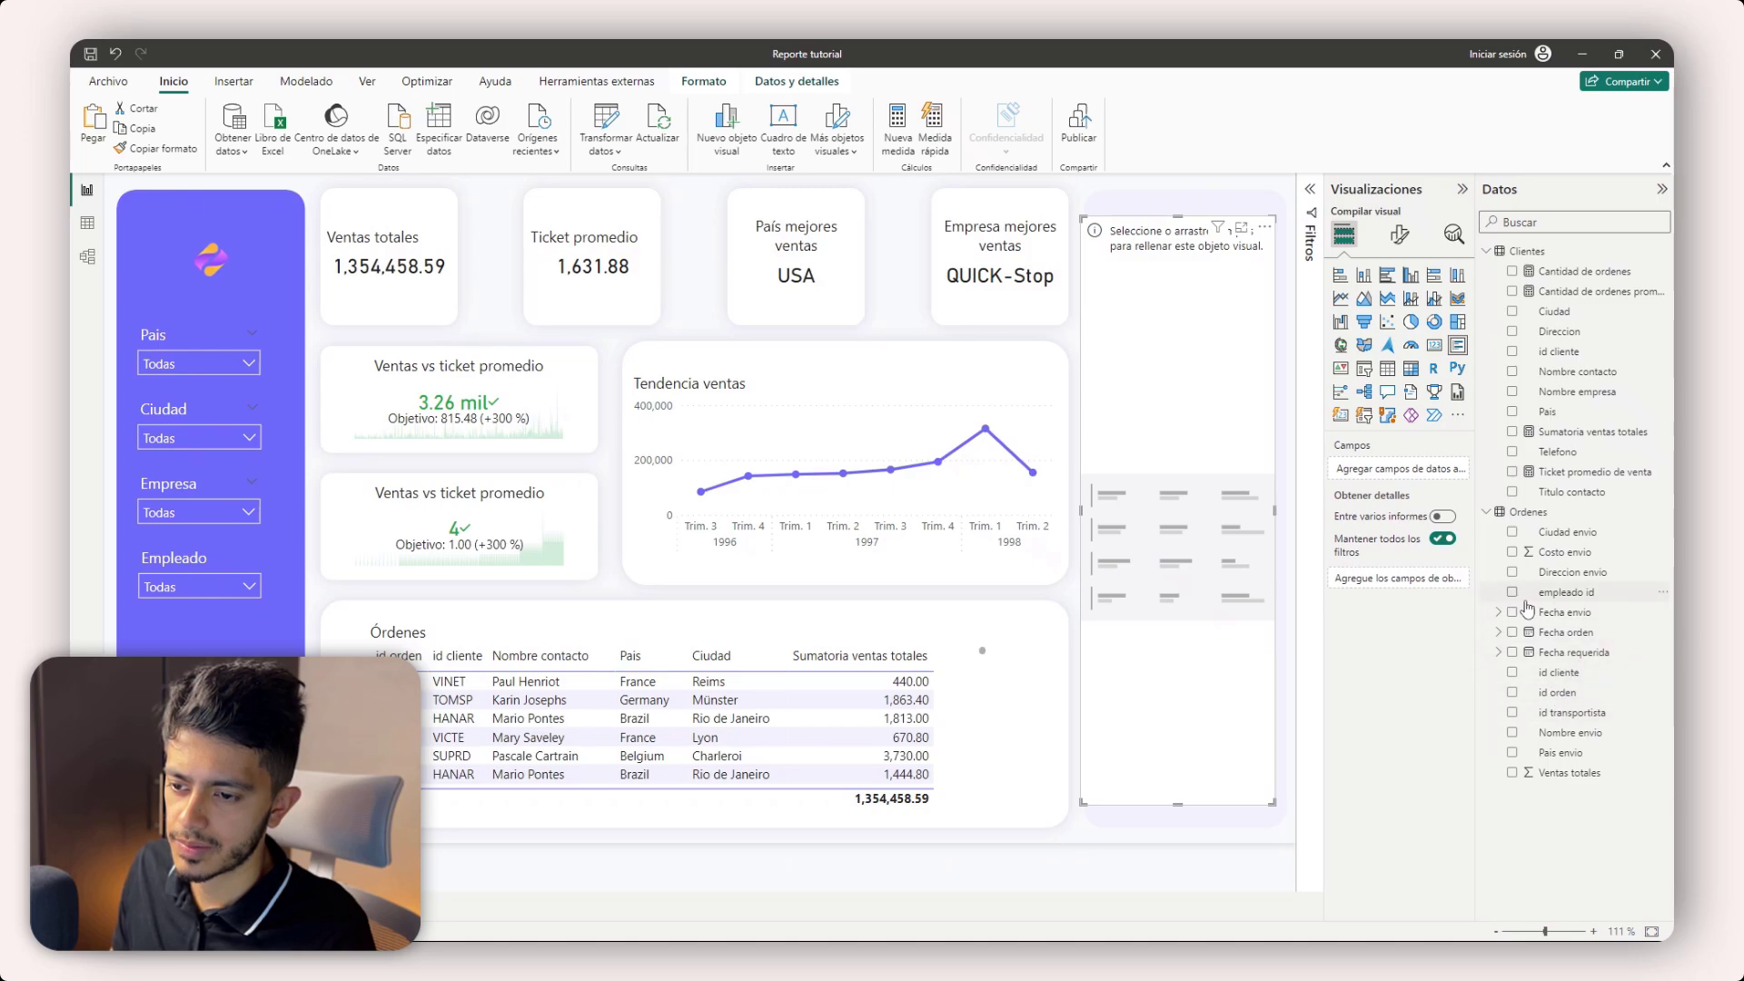
{"action": "left_click", "coordinate": [1512, 433]}
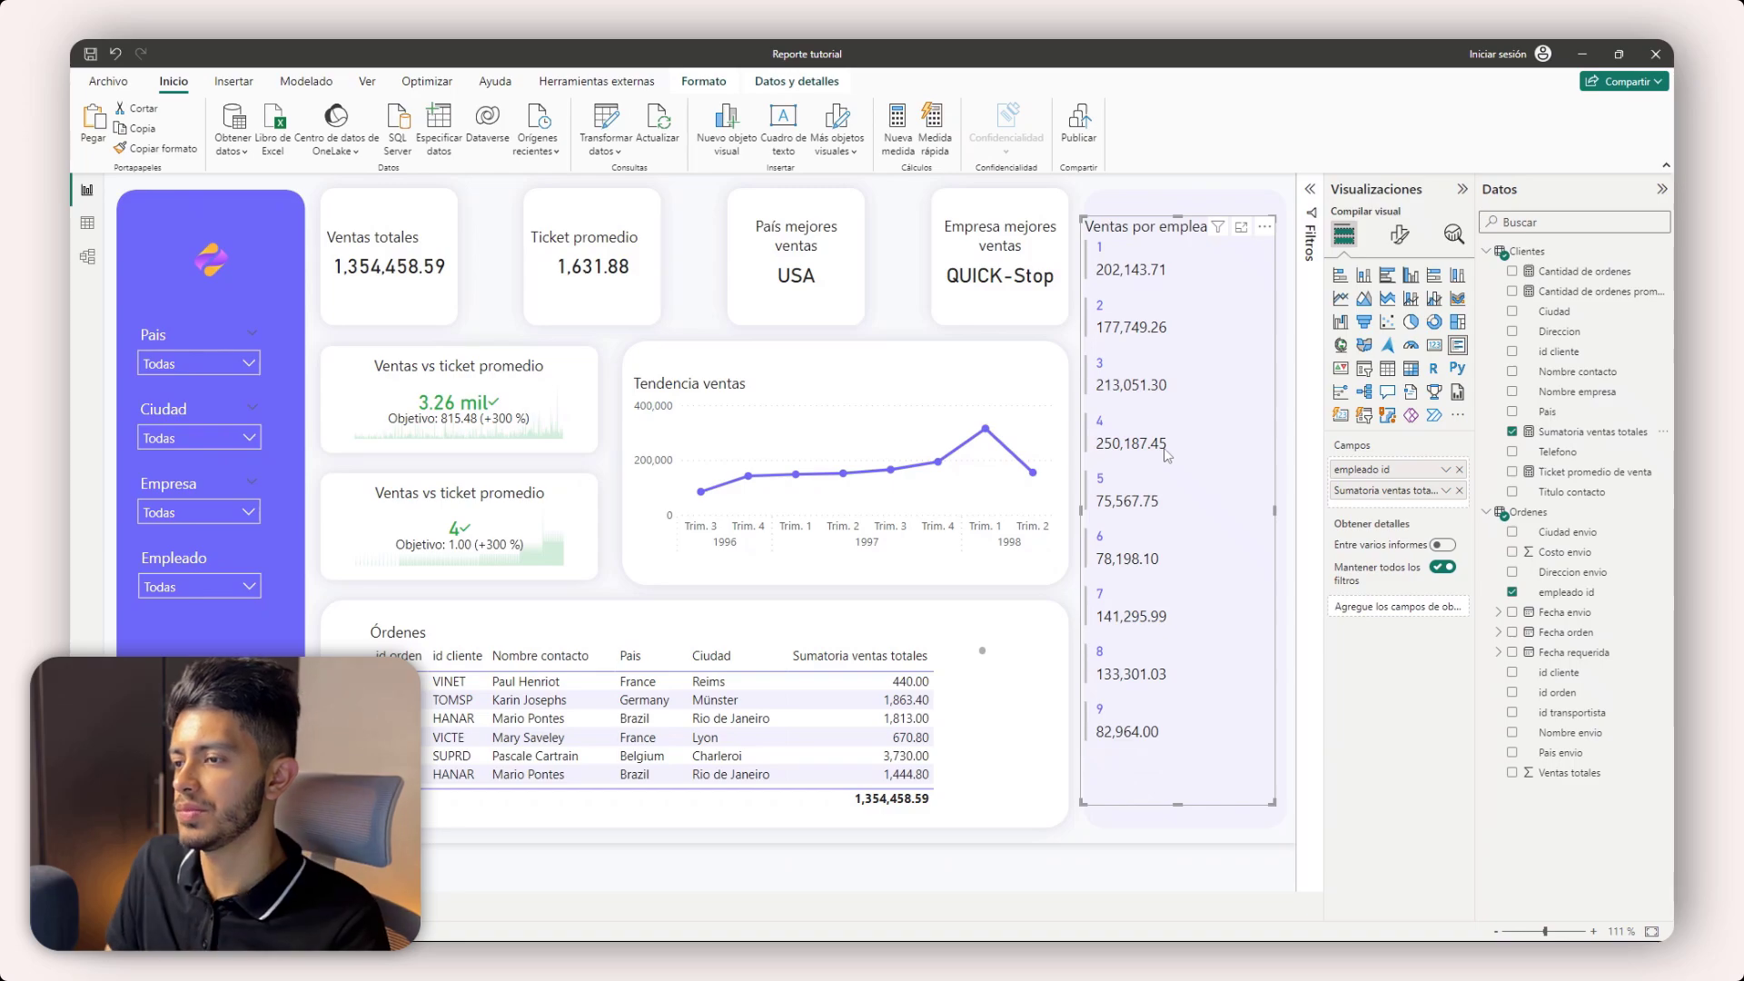
{"action": "left_click_drag", "start_coordinate": [1156, 240], "coordinate": [1159, 241]}
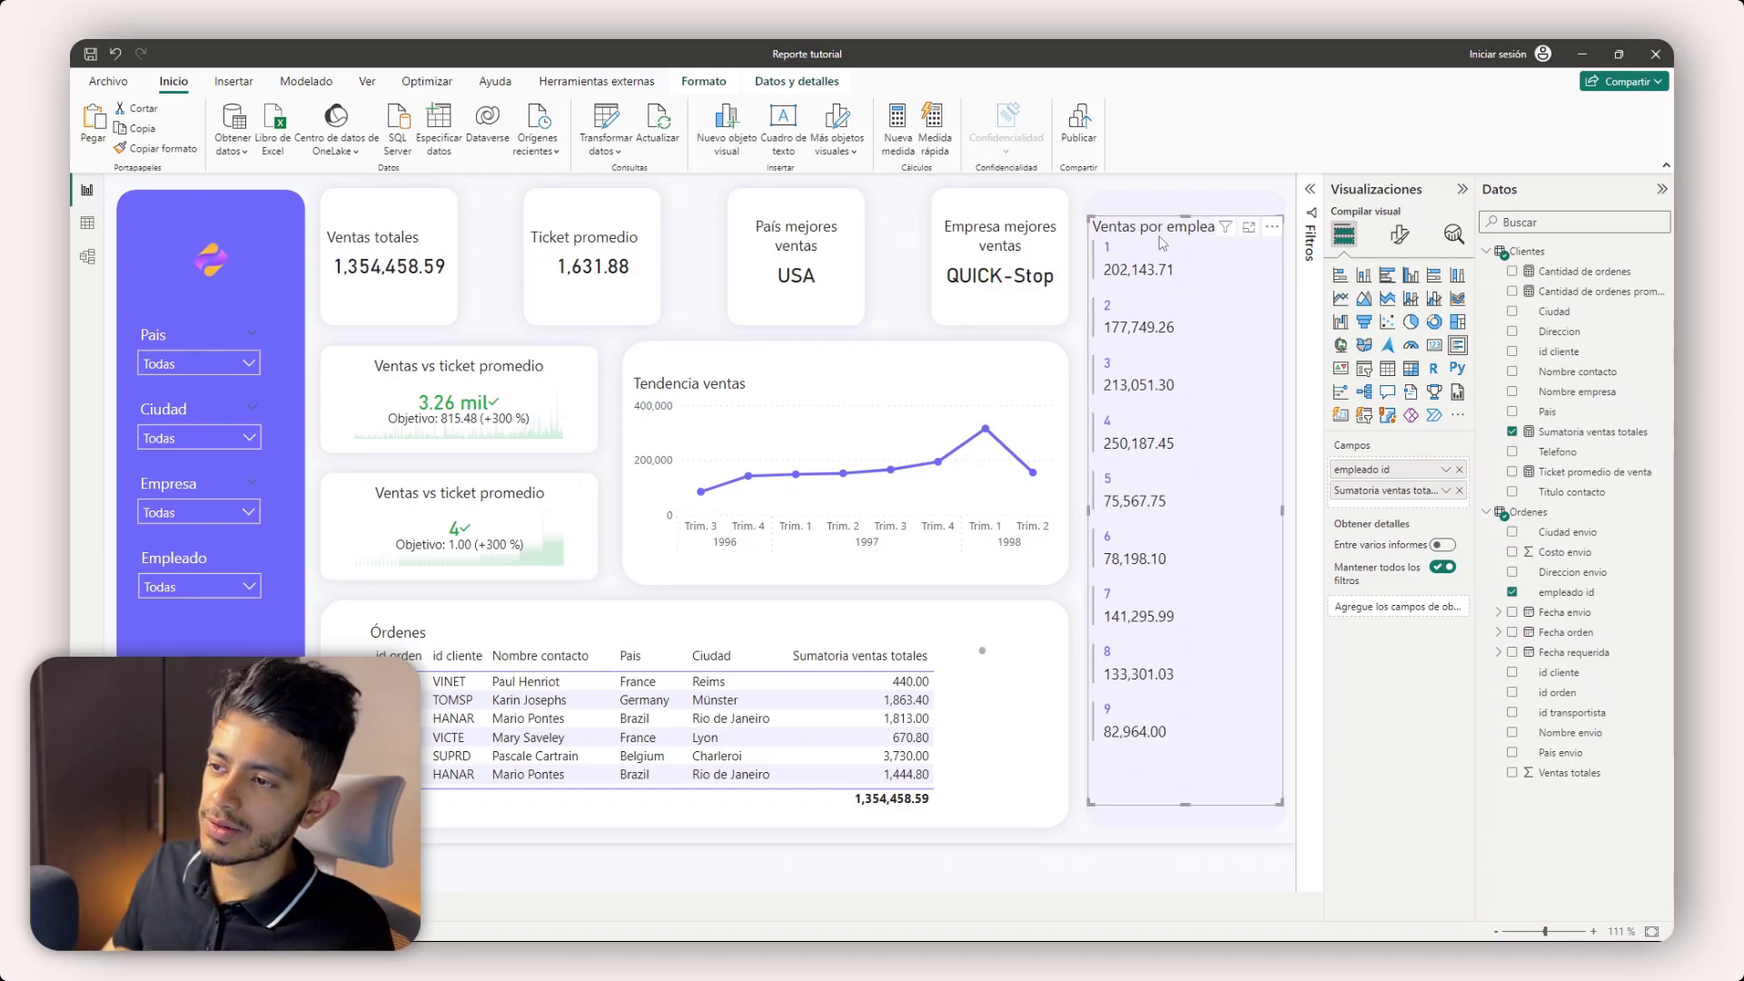
- Deselect the card and collapse the side panes to view the report page larger
{"action": "left_click", "coordinate": [1406, 191]}
{"action": "left_click", "coordinate": [1513, 196]}
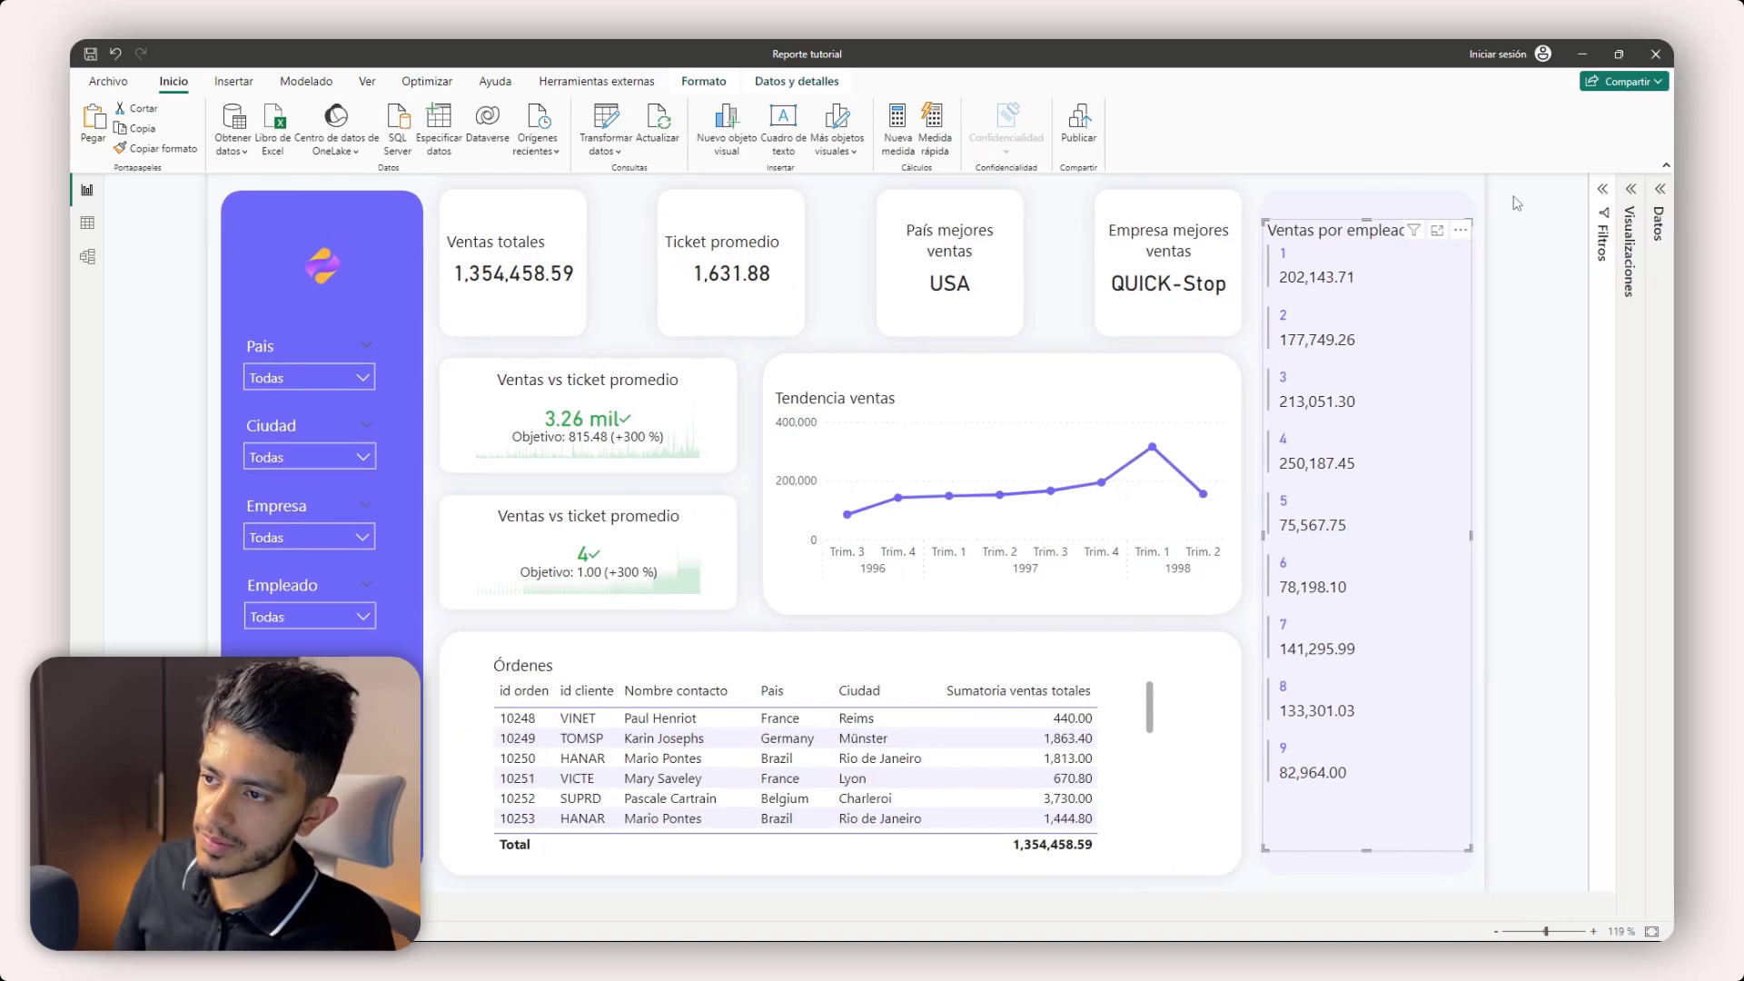
{"action": "left_click", "coordinate": [1514, 305]}
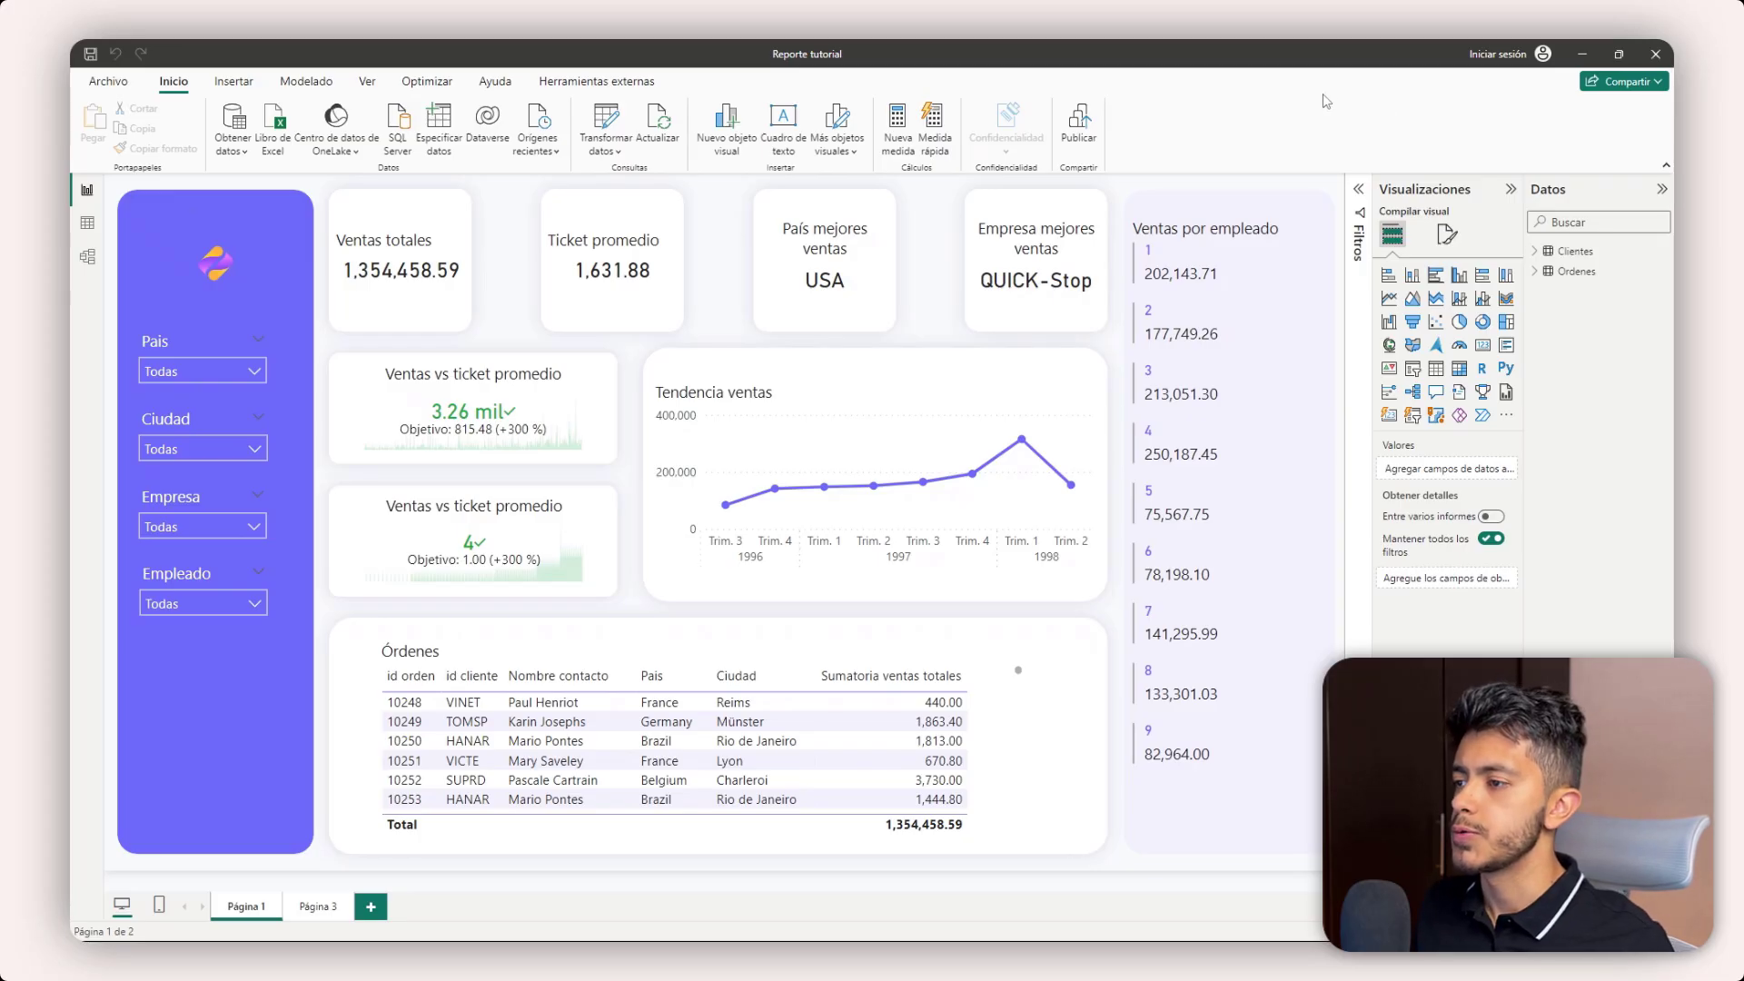
{"action": "left_click", "coordinate": [1509, 189]}
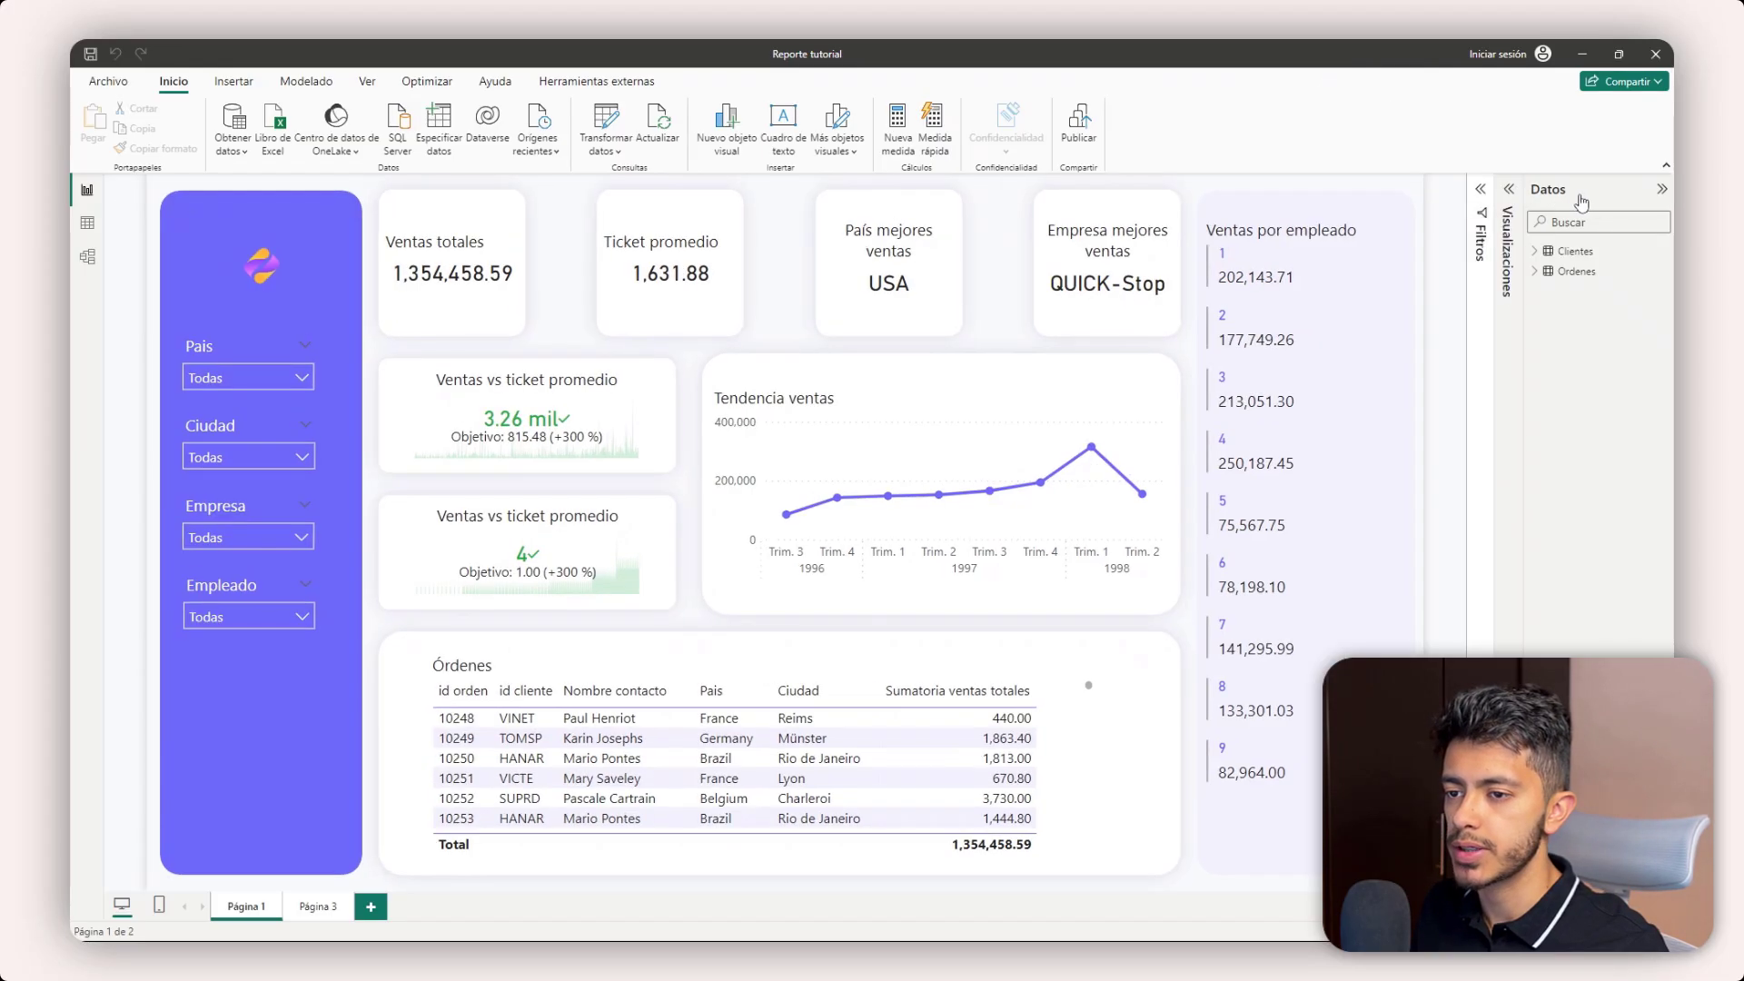
- Collapse the Datos pane to show the whole report page, leaving all visuals deselected
{"action": "left_click", "coordinate": [1581, 202]}
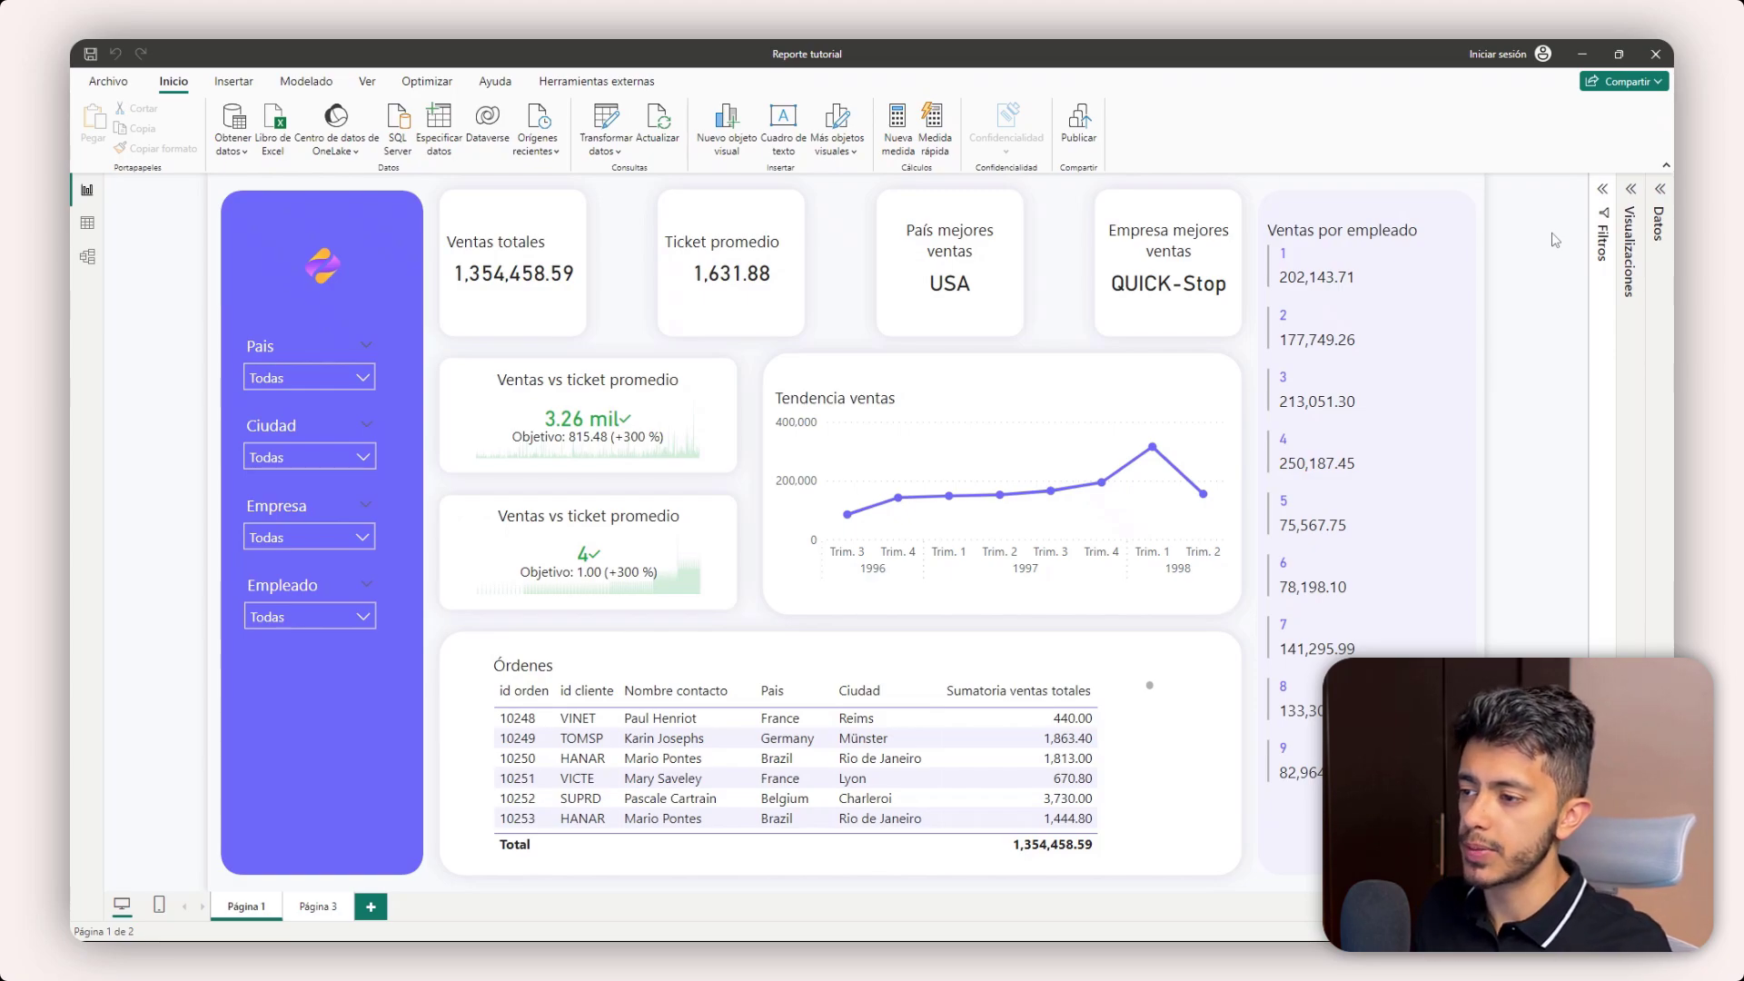
{"action": "left_click", "coordinate": [1175, 245]}
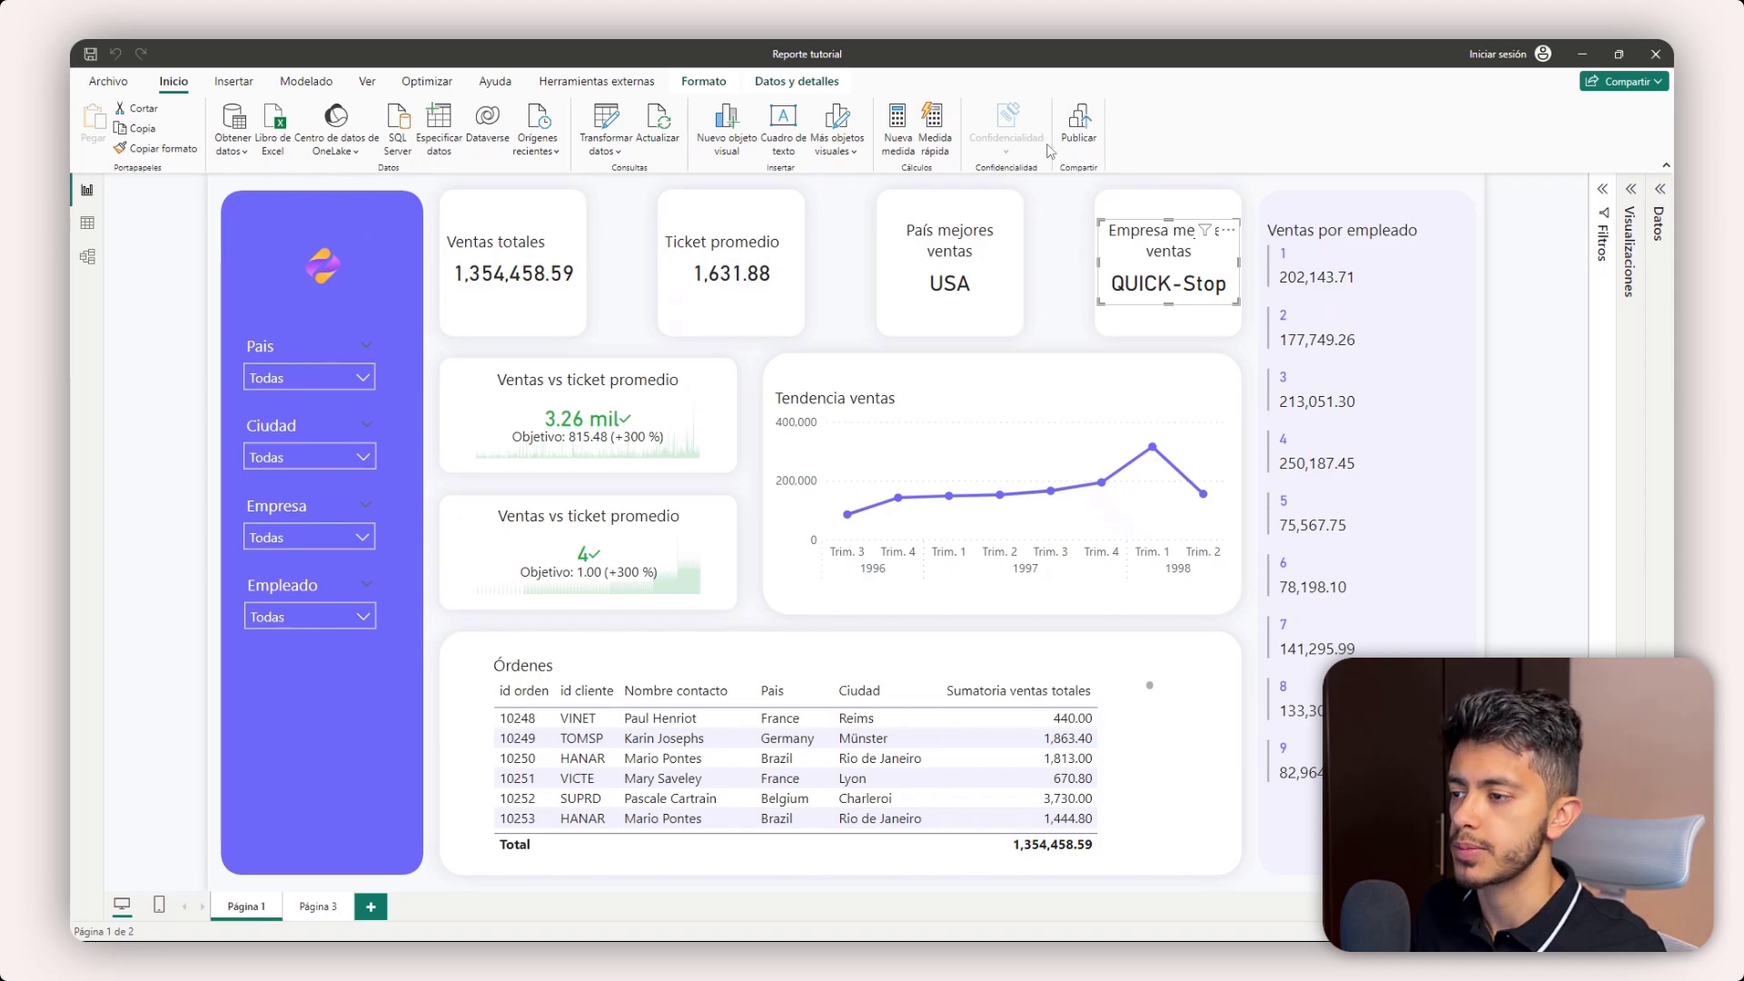
{"action": "left_click", "coordinate": [1519, 254]}
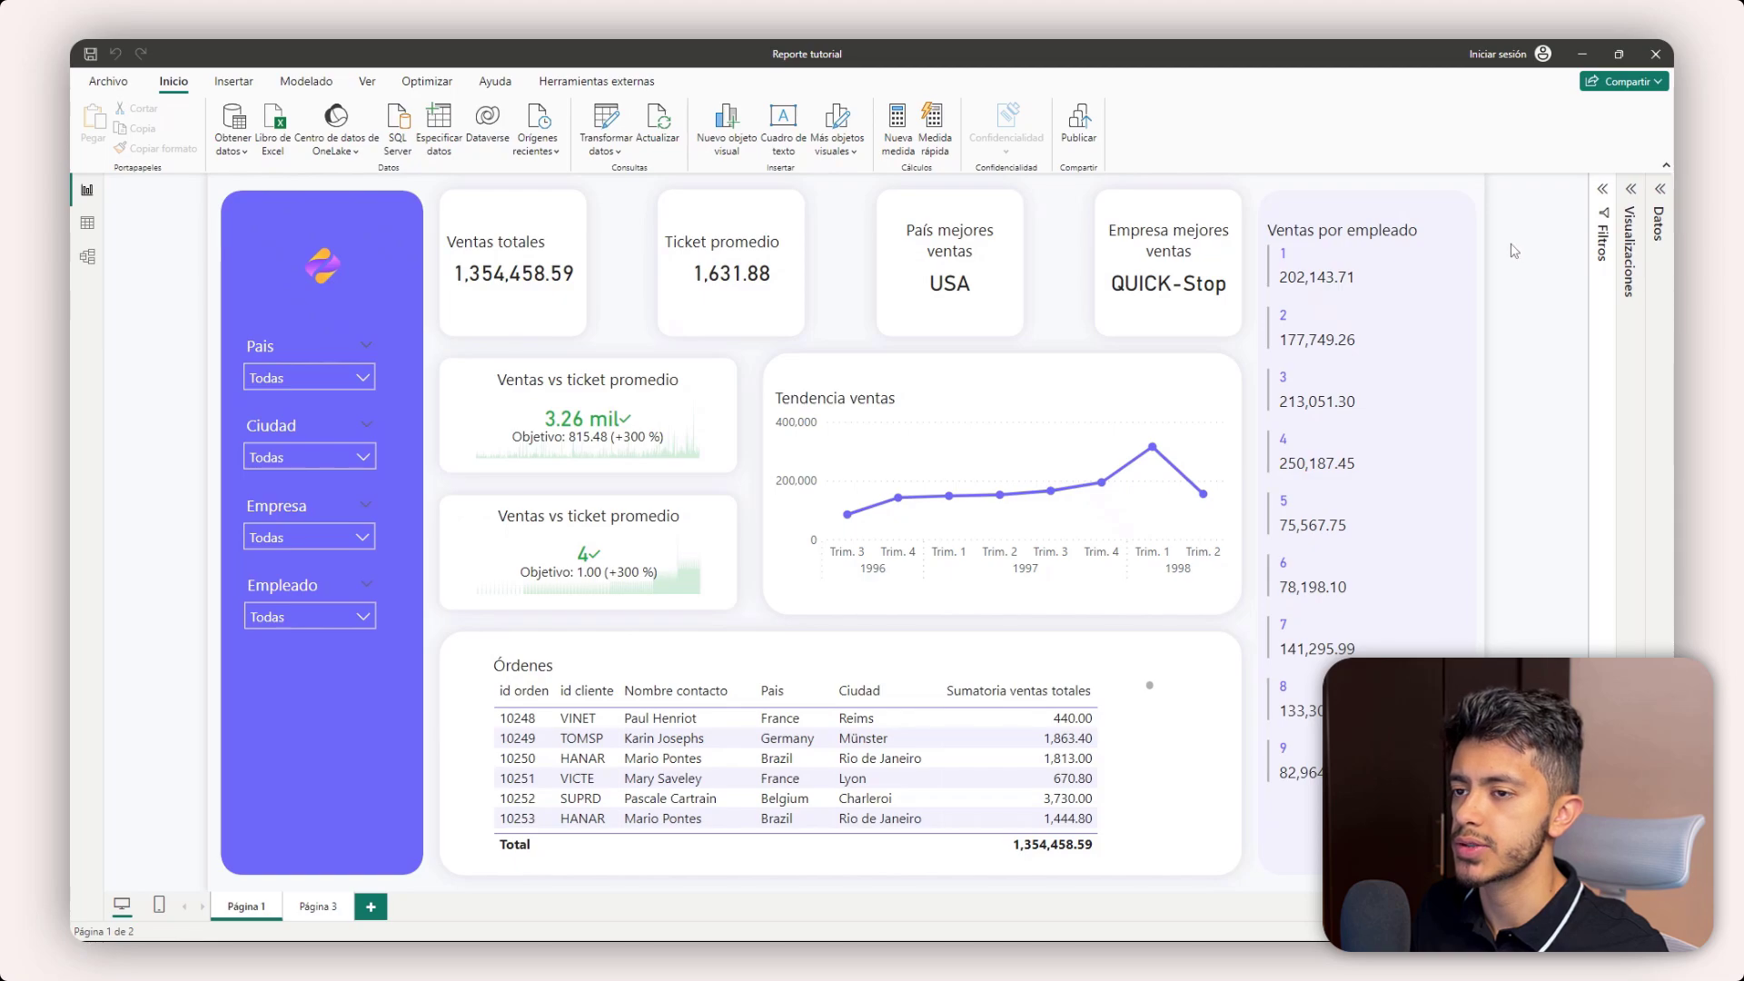
- Publish the report to Mi área de trabajo, signing in with the account and replacing the existing dataset
{"action": "left_click", "coordinate": [1091, 127]}
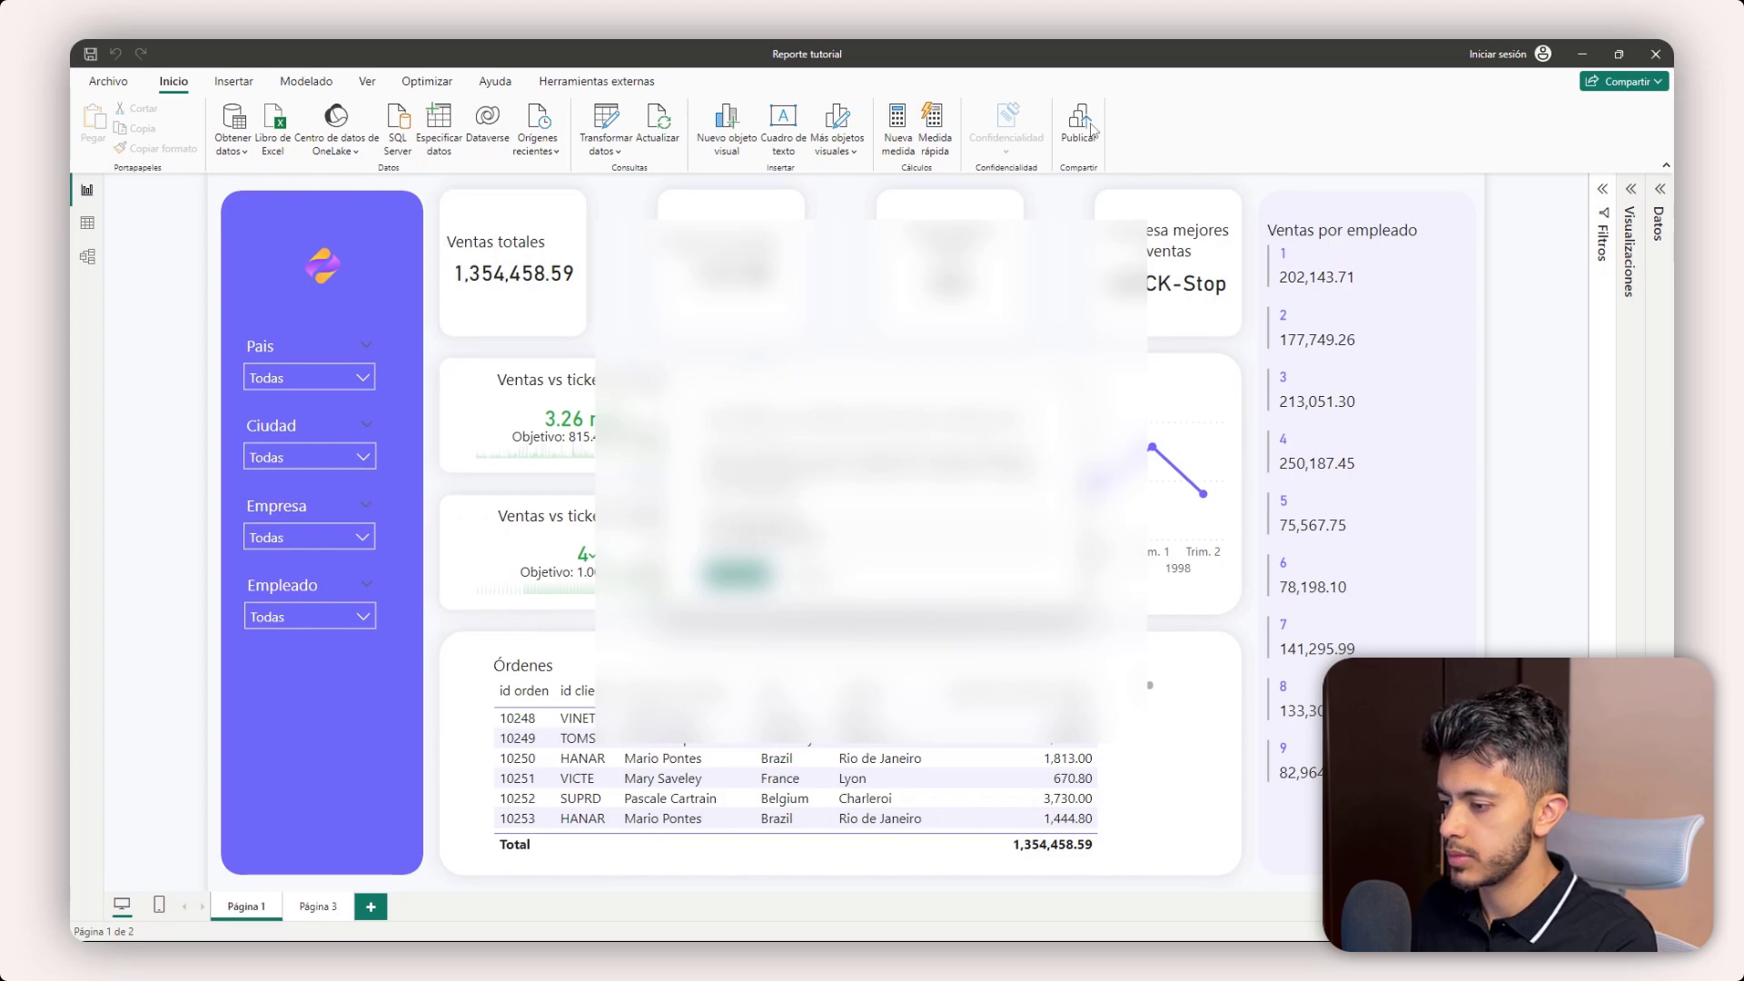
{"action": "key", "text": "Return"}
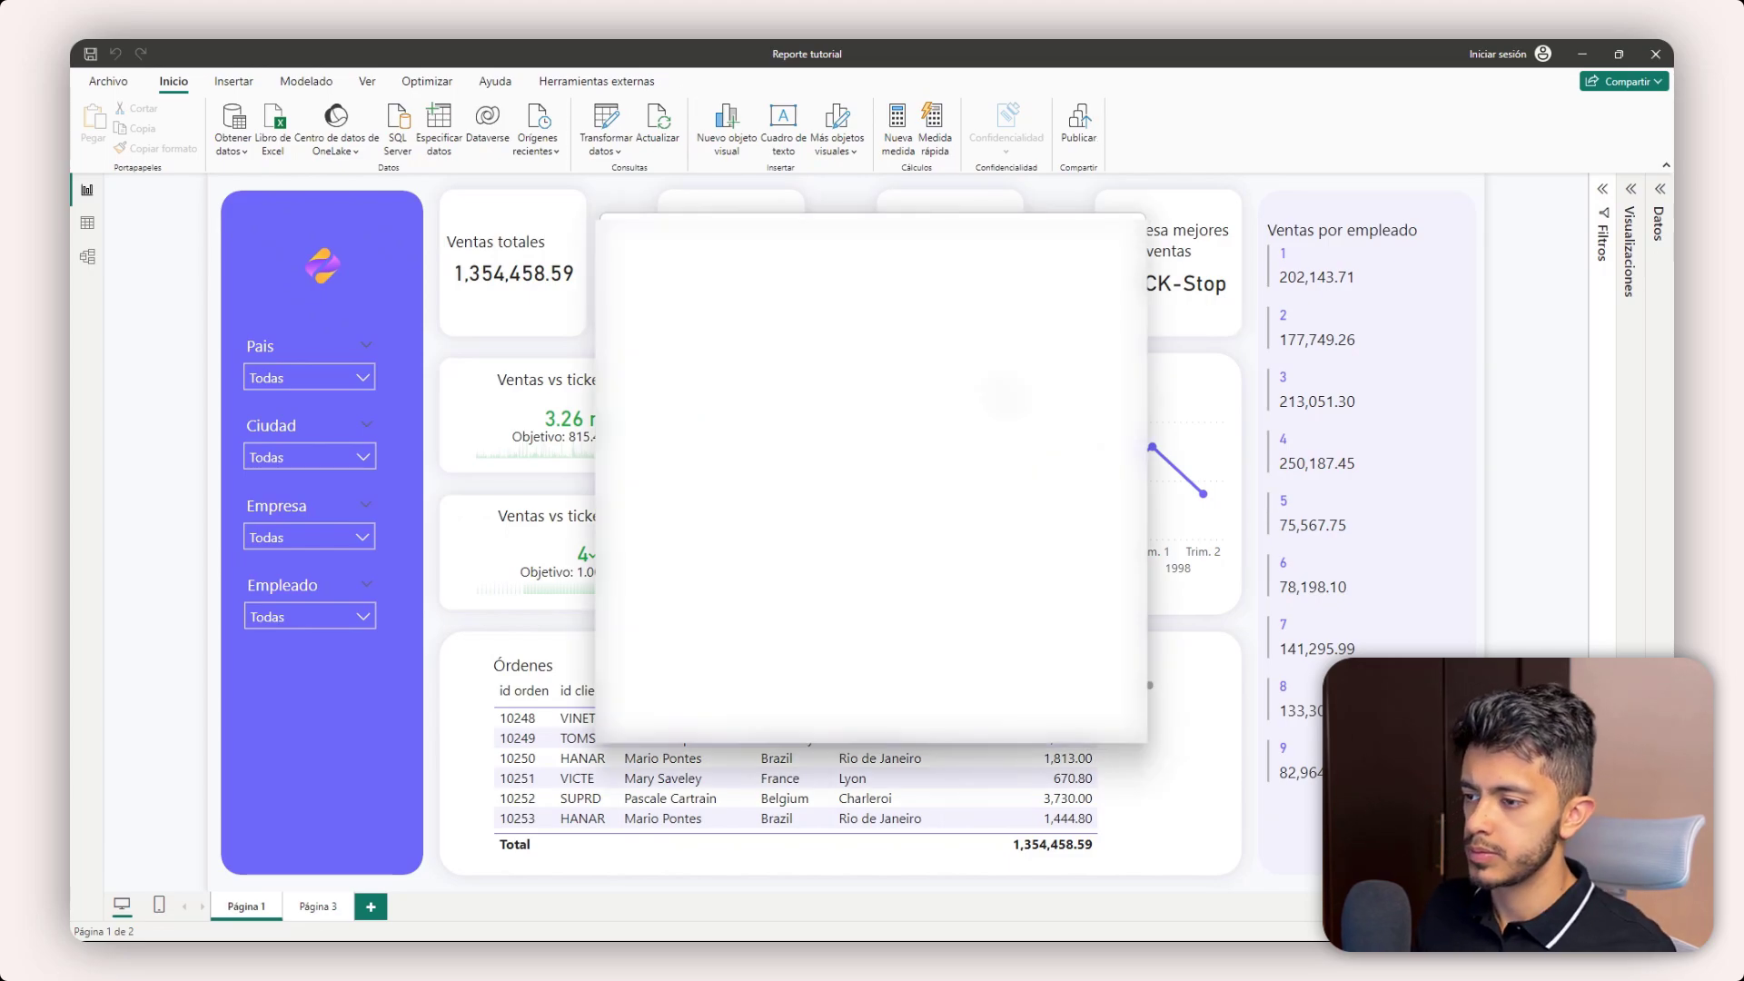
{"action": "mouse_move", "coordinate": [740, 921]}
{"action": "left_click", "coordinate": [872, 472]}
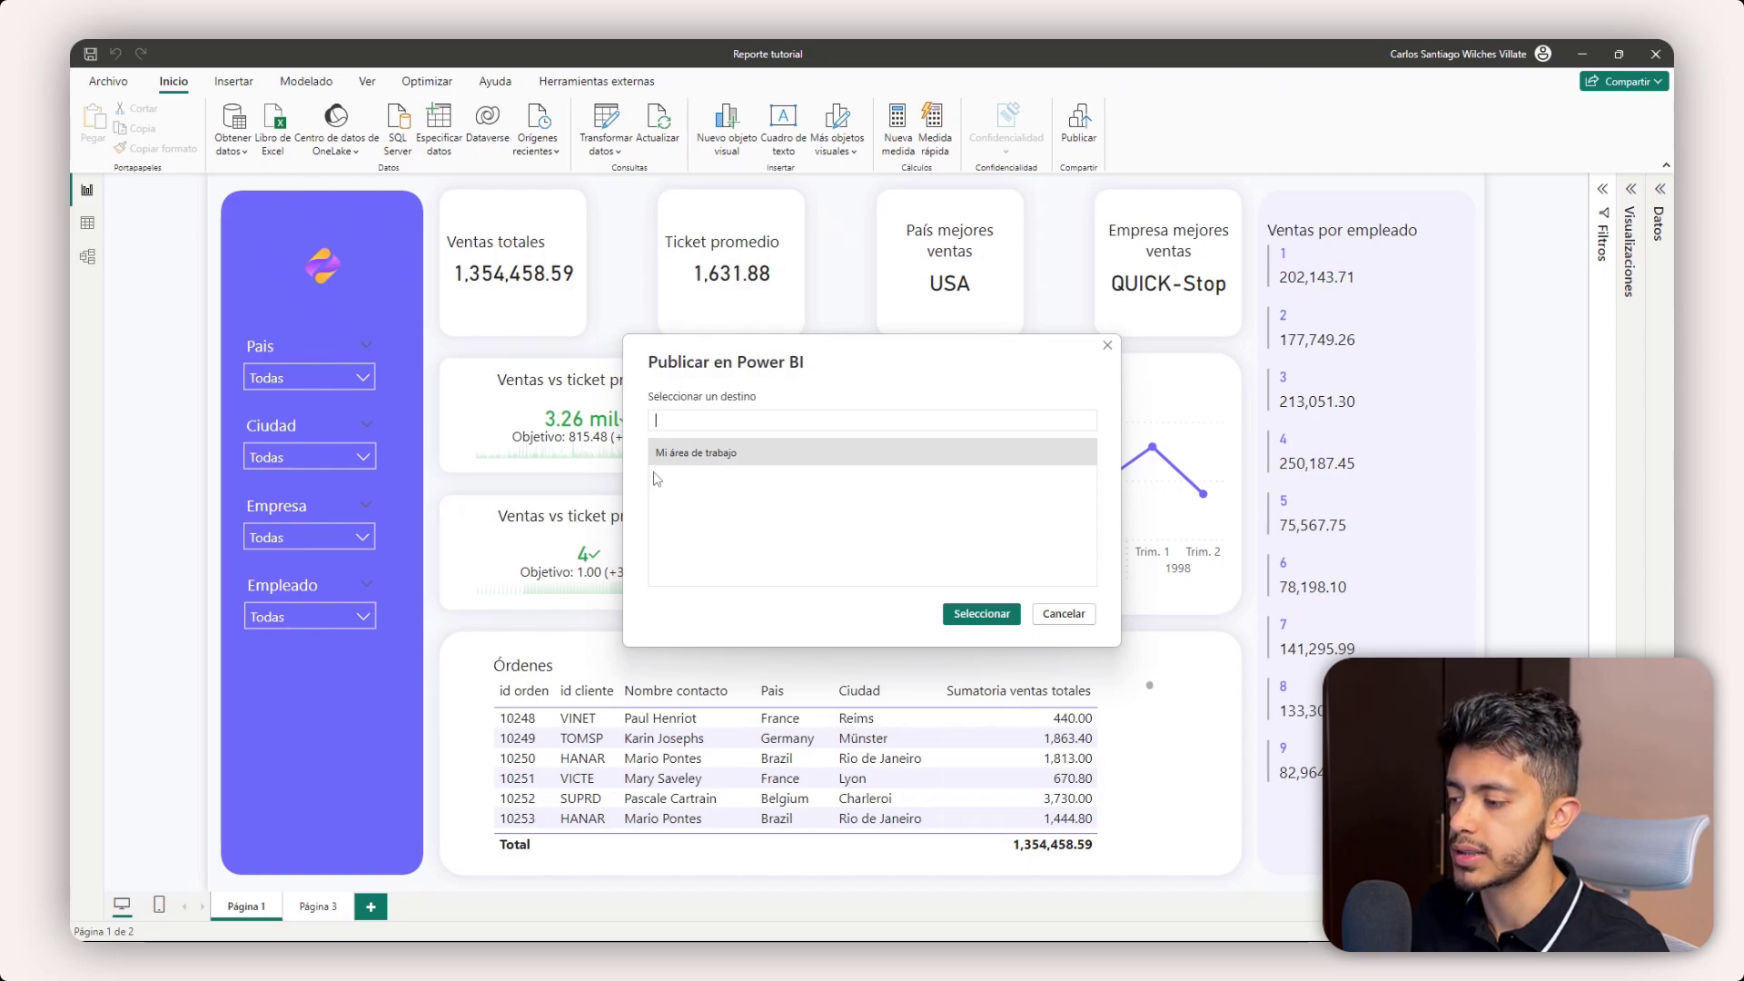
{"action": "left_click", "coordinate": [982, 615]}
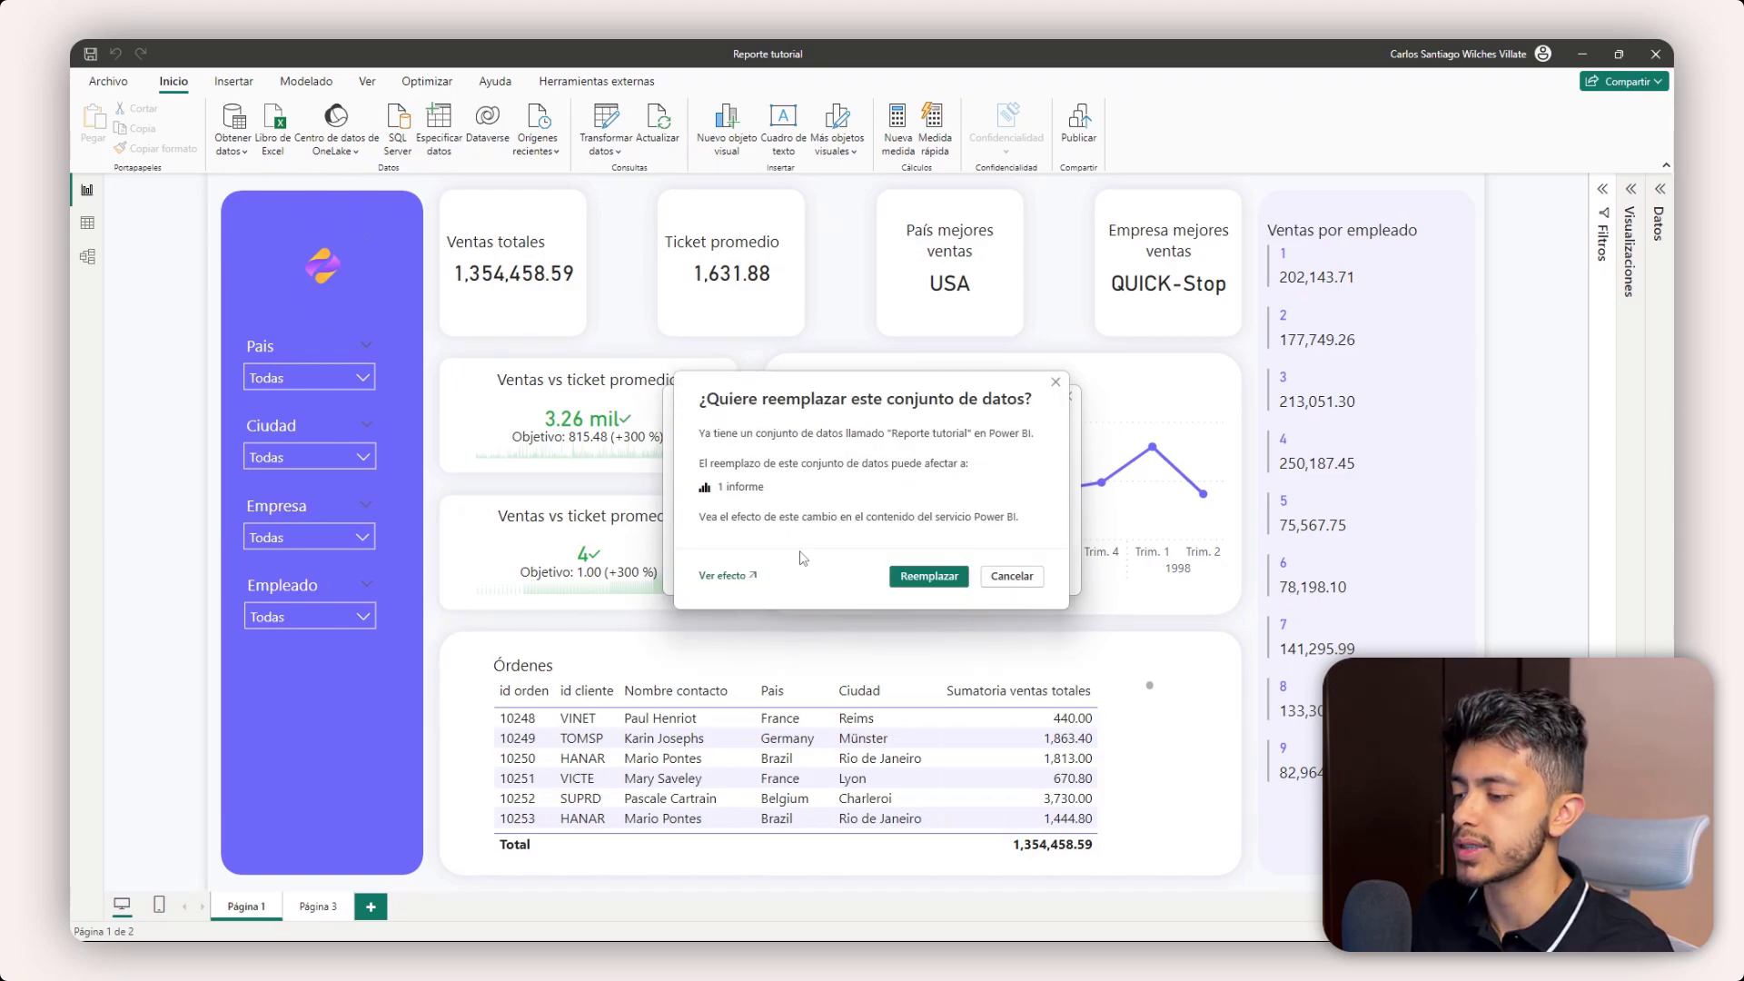
{"action": "left_click", "coordinate": [925, 578]}
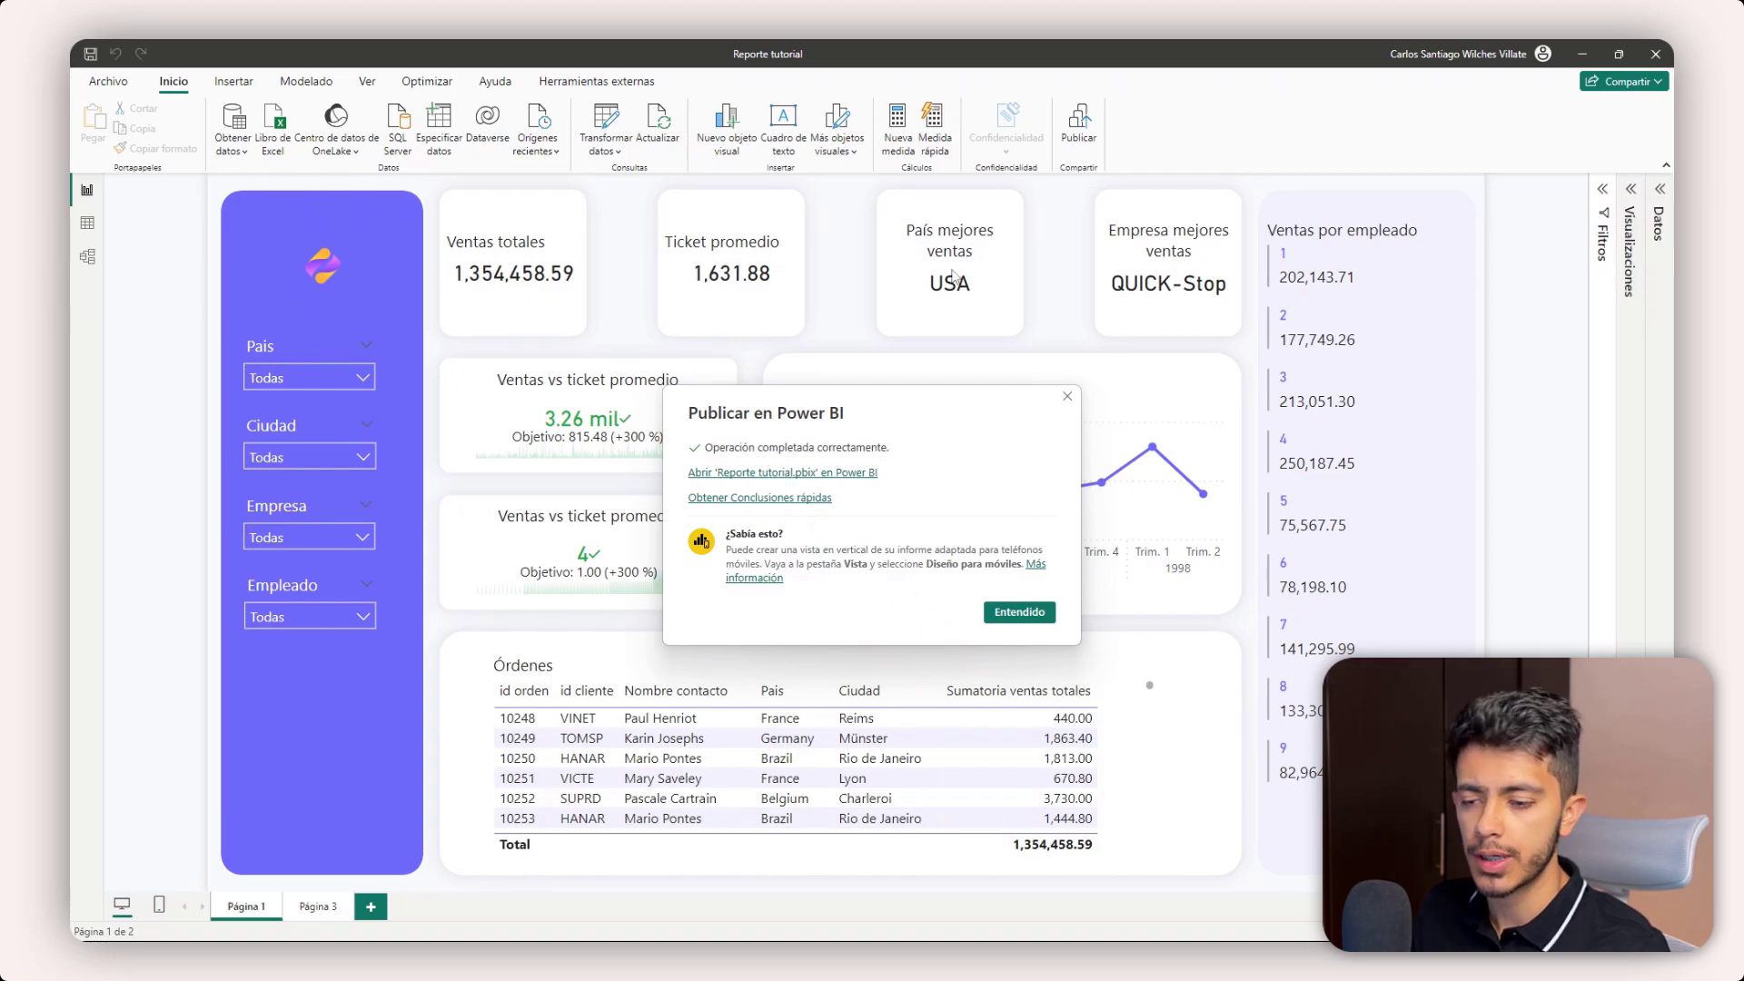
{"action": "left_click", "coordinate": [1035, 614]}
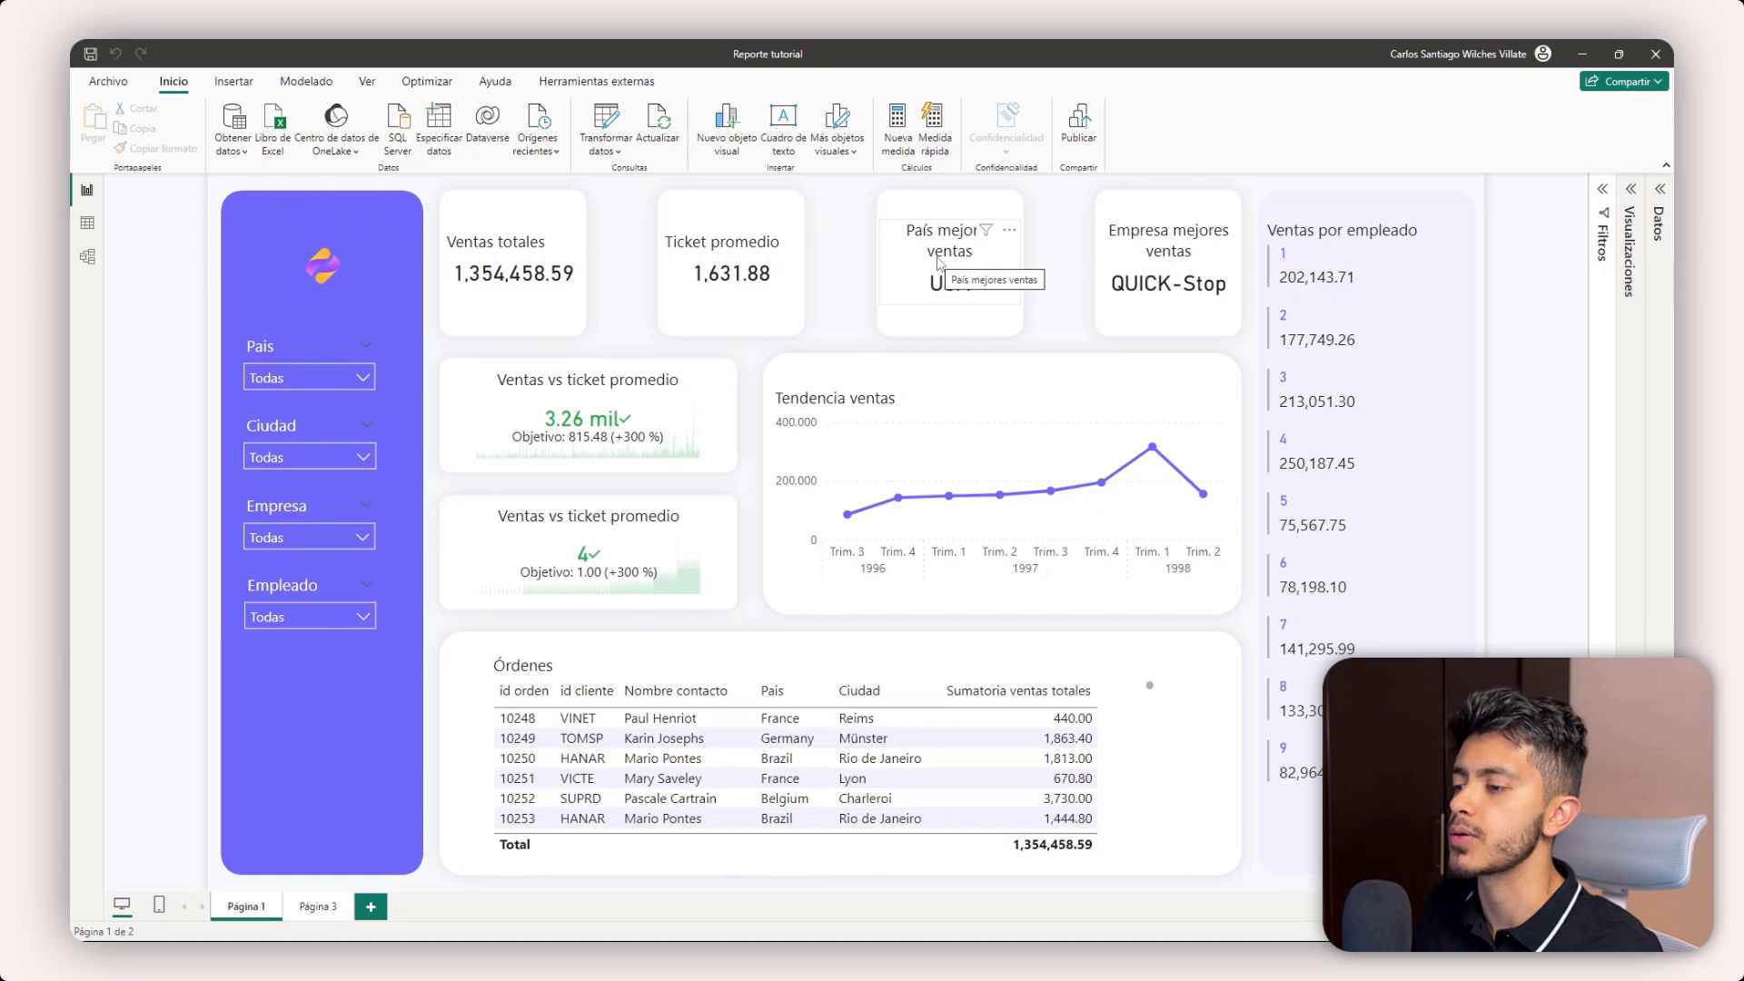
- Switch to the browser, open Power BI from the full Microsoft 365 app list, and dismiss the Teams banner
{"action": "left_click", "coordinate": [518, 923]}
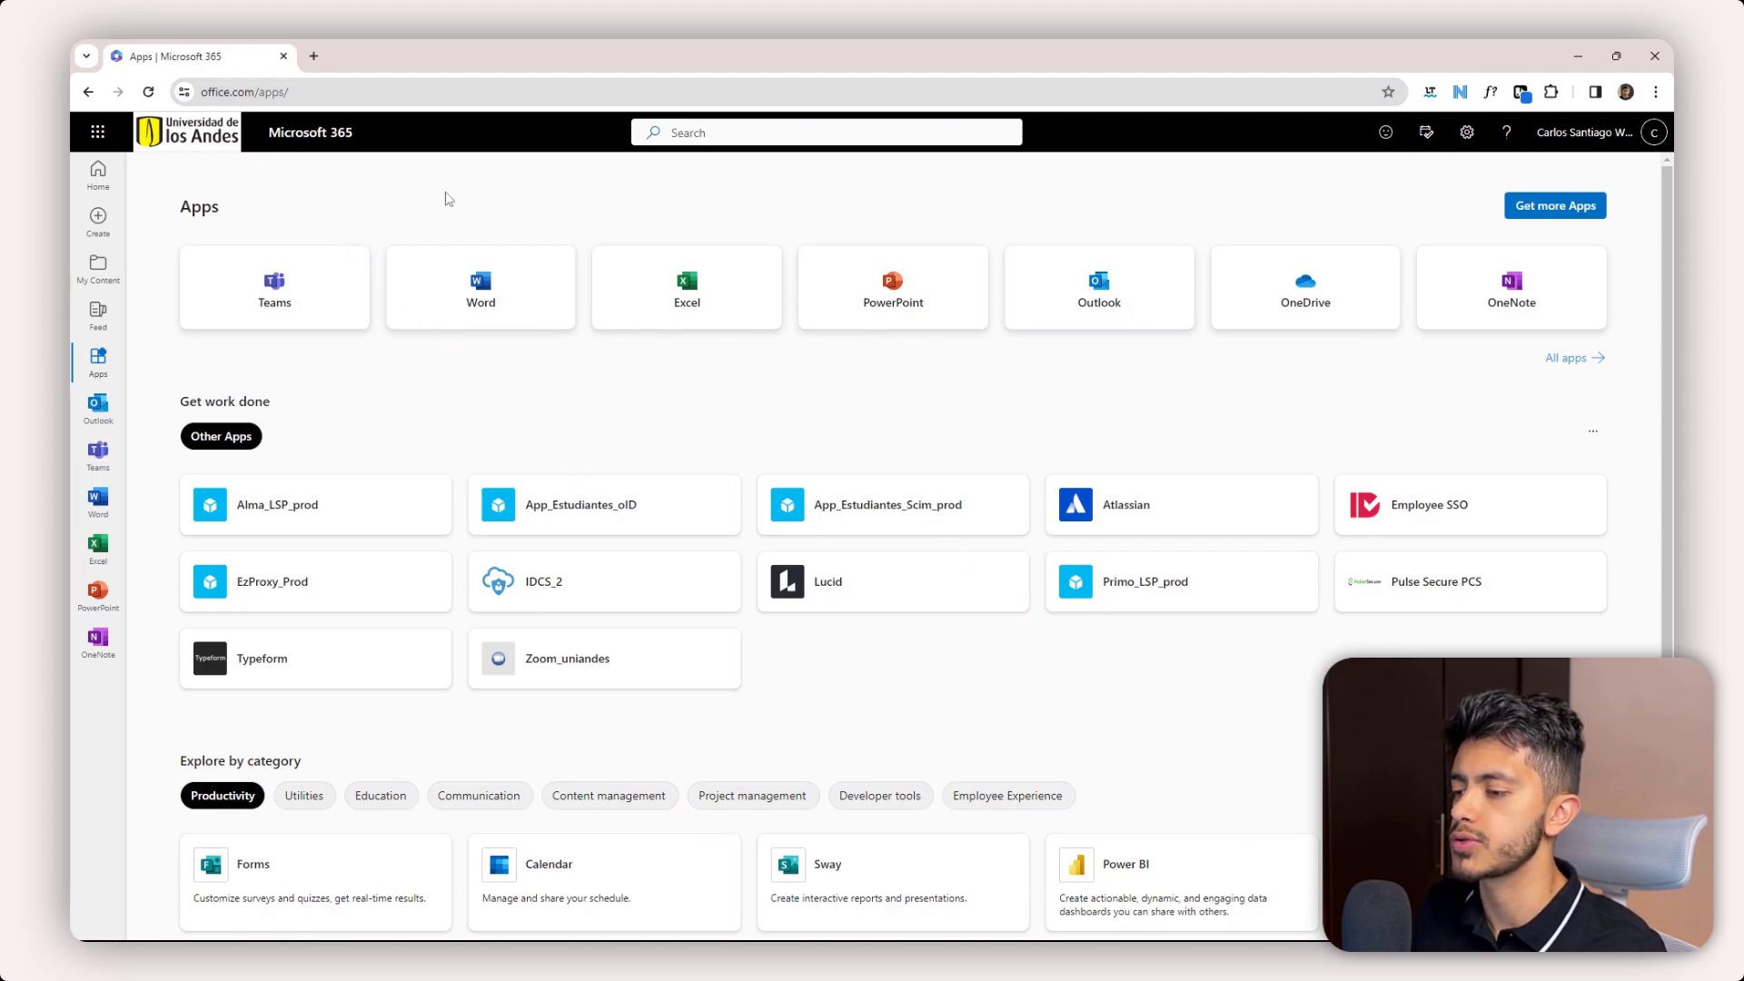
{"action": "left_click", "coordinate": [1580, 359]}
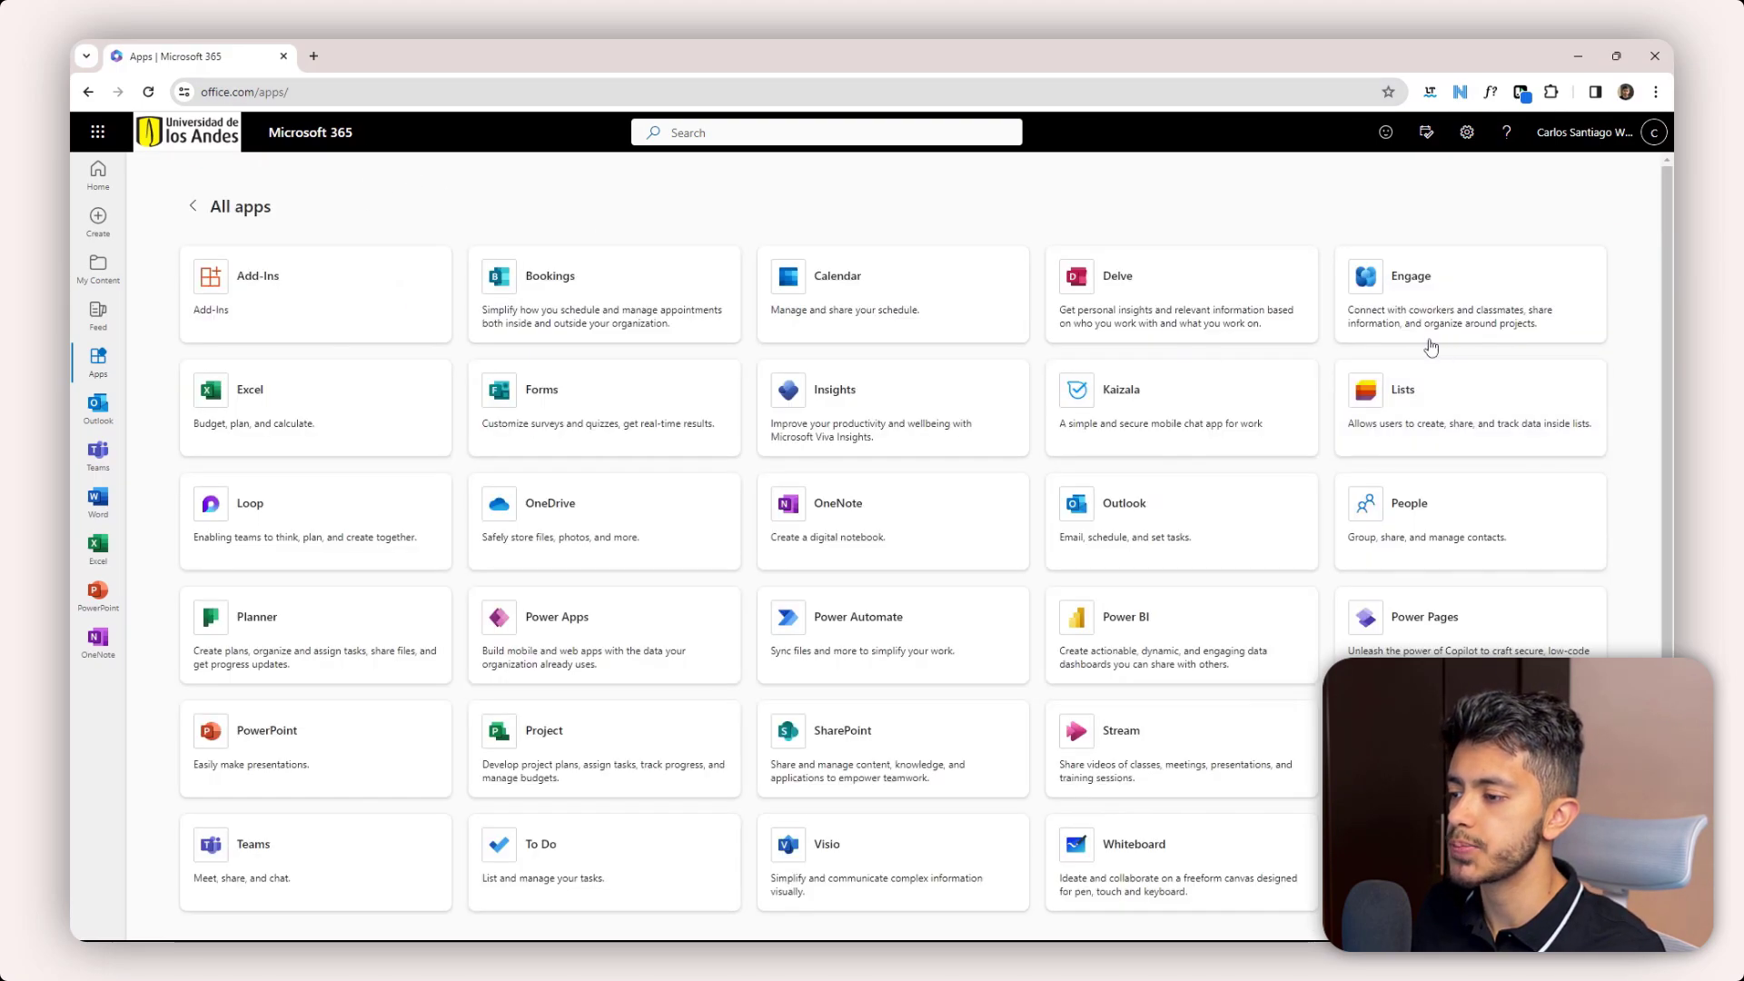
{"action": "scroll", "coordinate": [1041, 289], "scroll_direction": "down", "scroll_amount": 1}
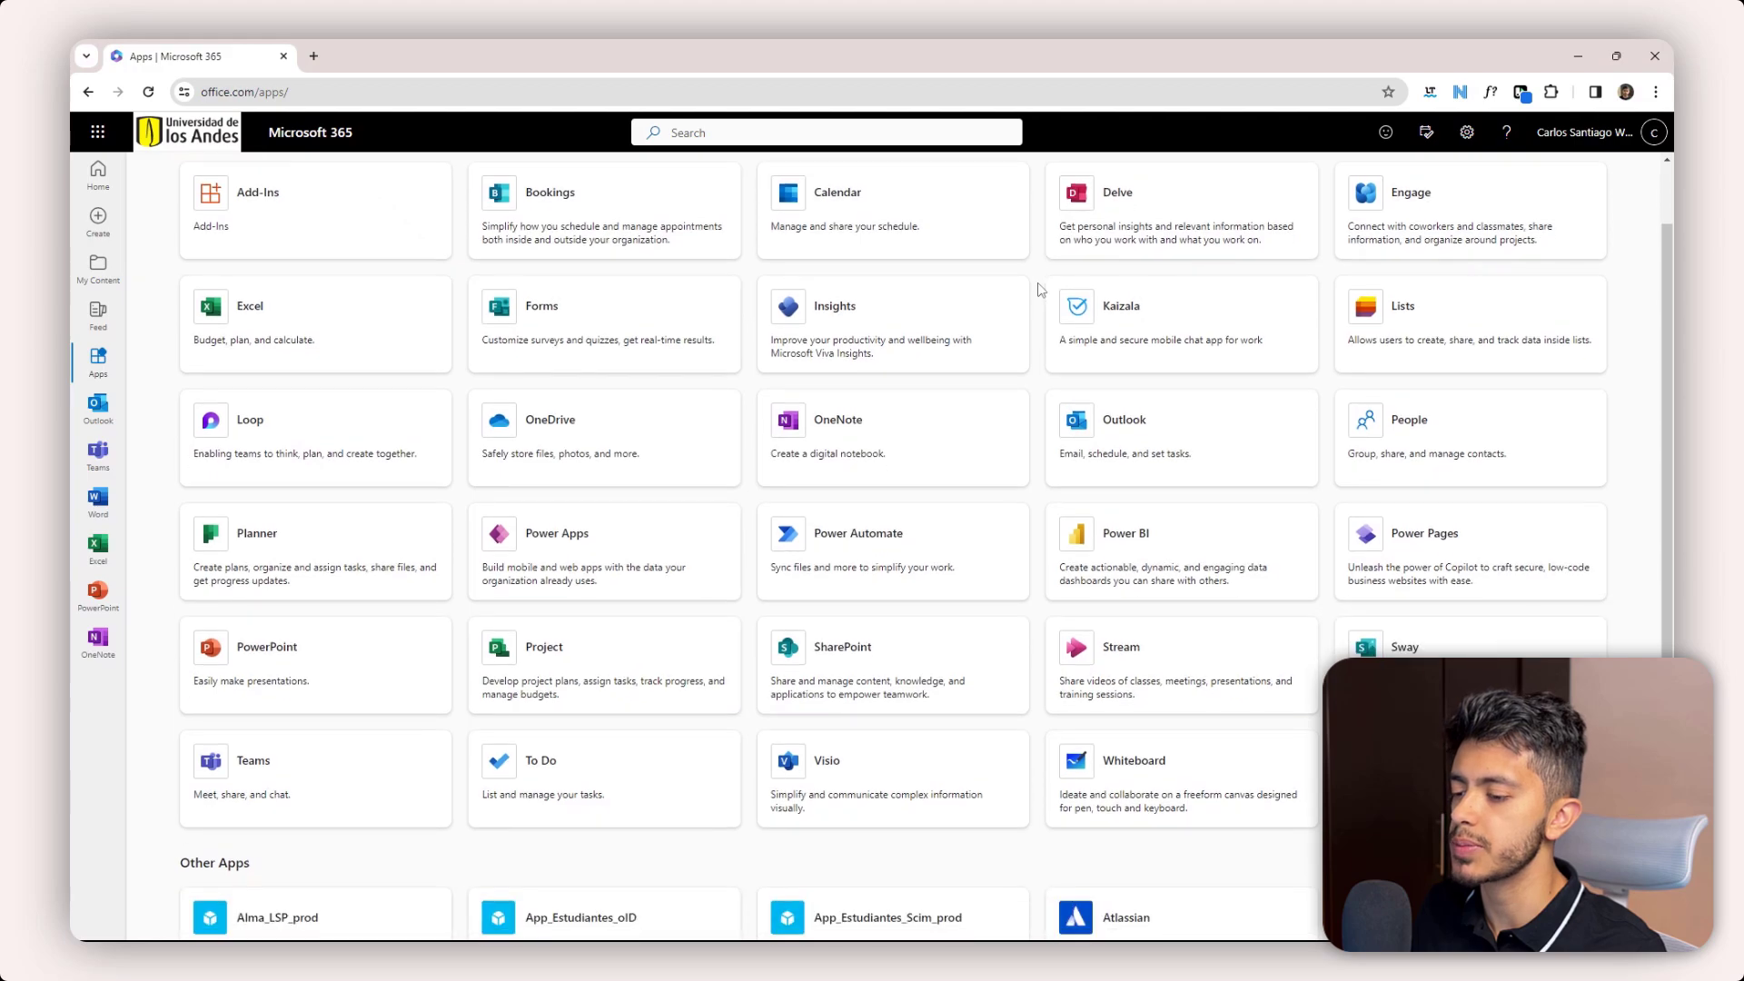
{"action": "scroll", "coordinate": [1041, 289], "scroll_direction": "down", "scroll_amount": 1}
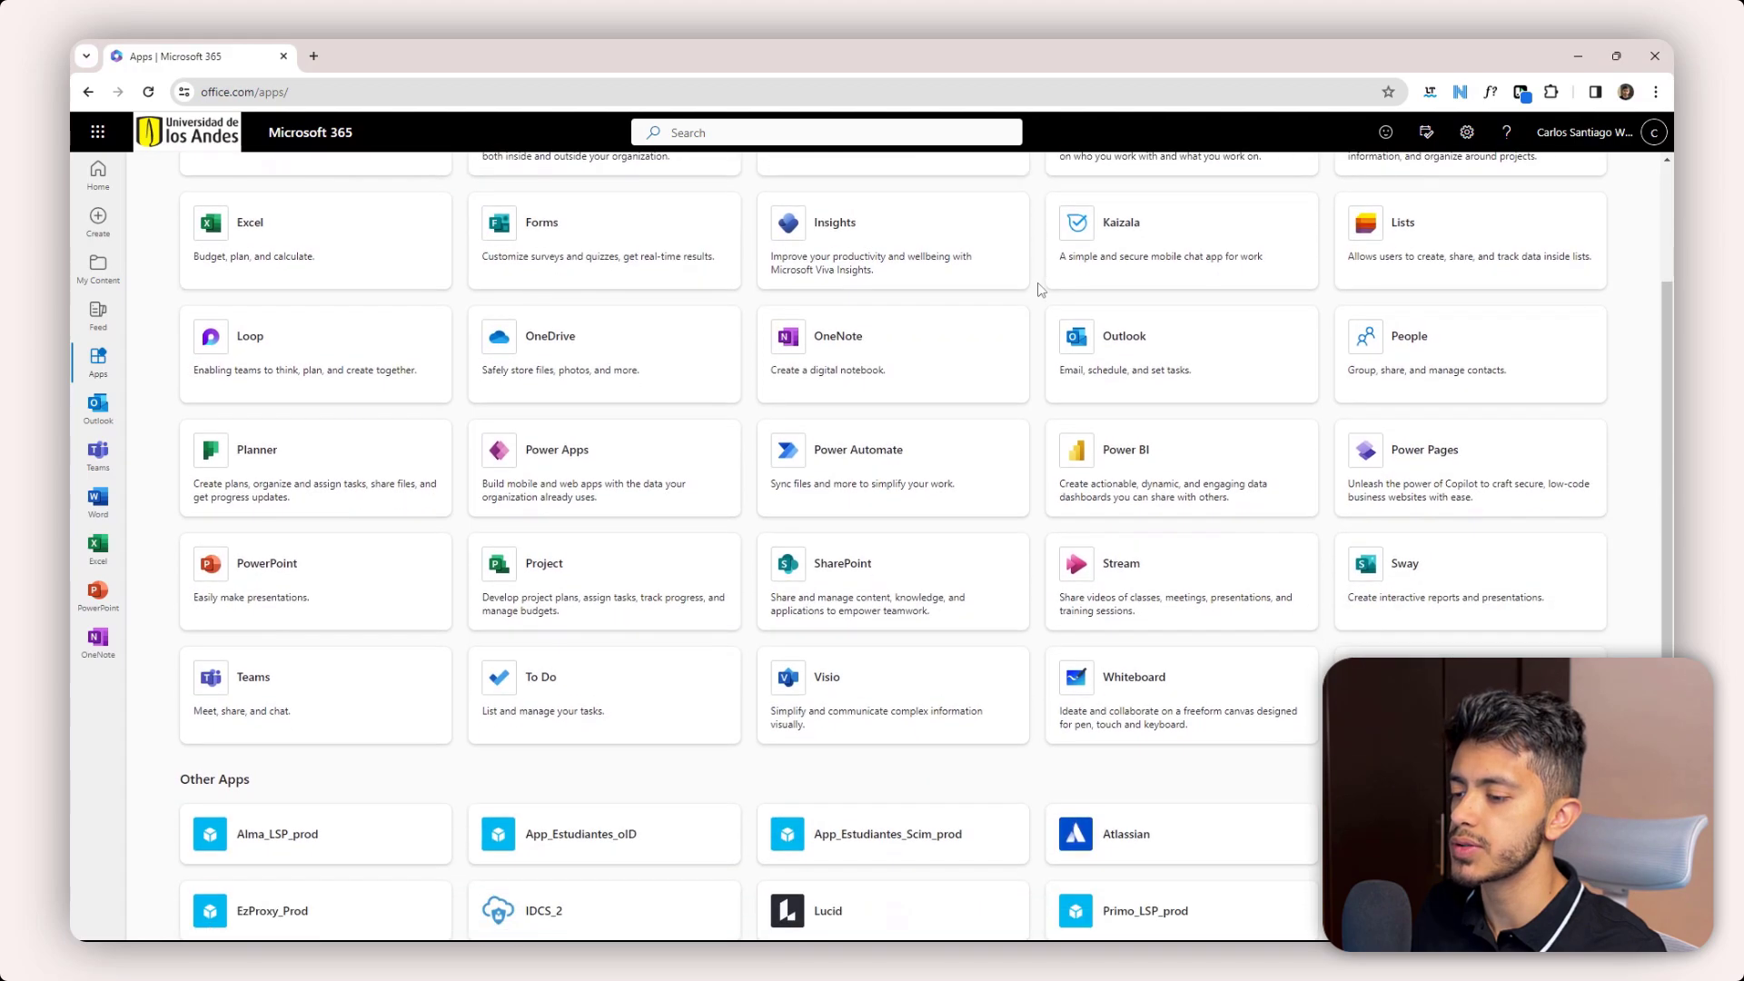
{"action": "left_click", "coordinate": [1117, 457]}
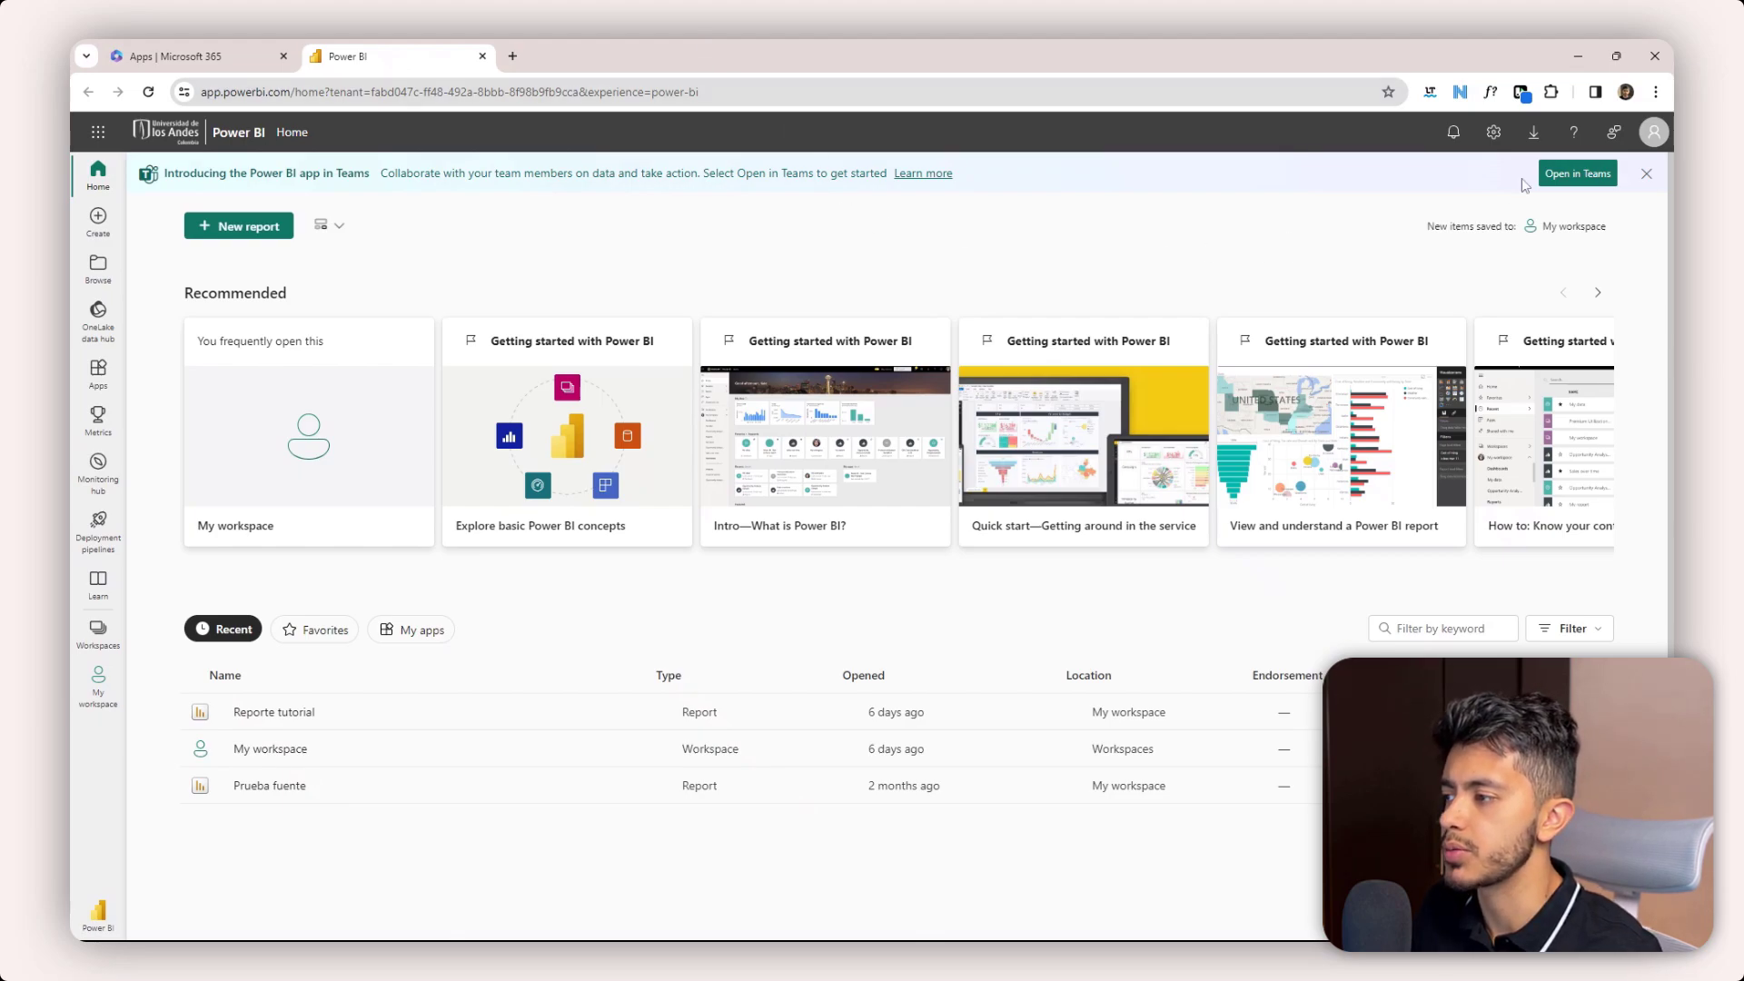
{"action": "left_click", "coordinate": [1646, 174]}
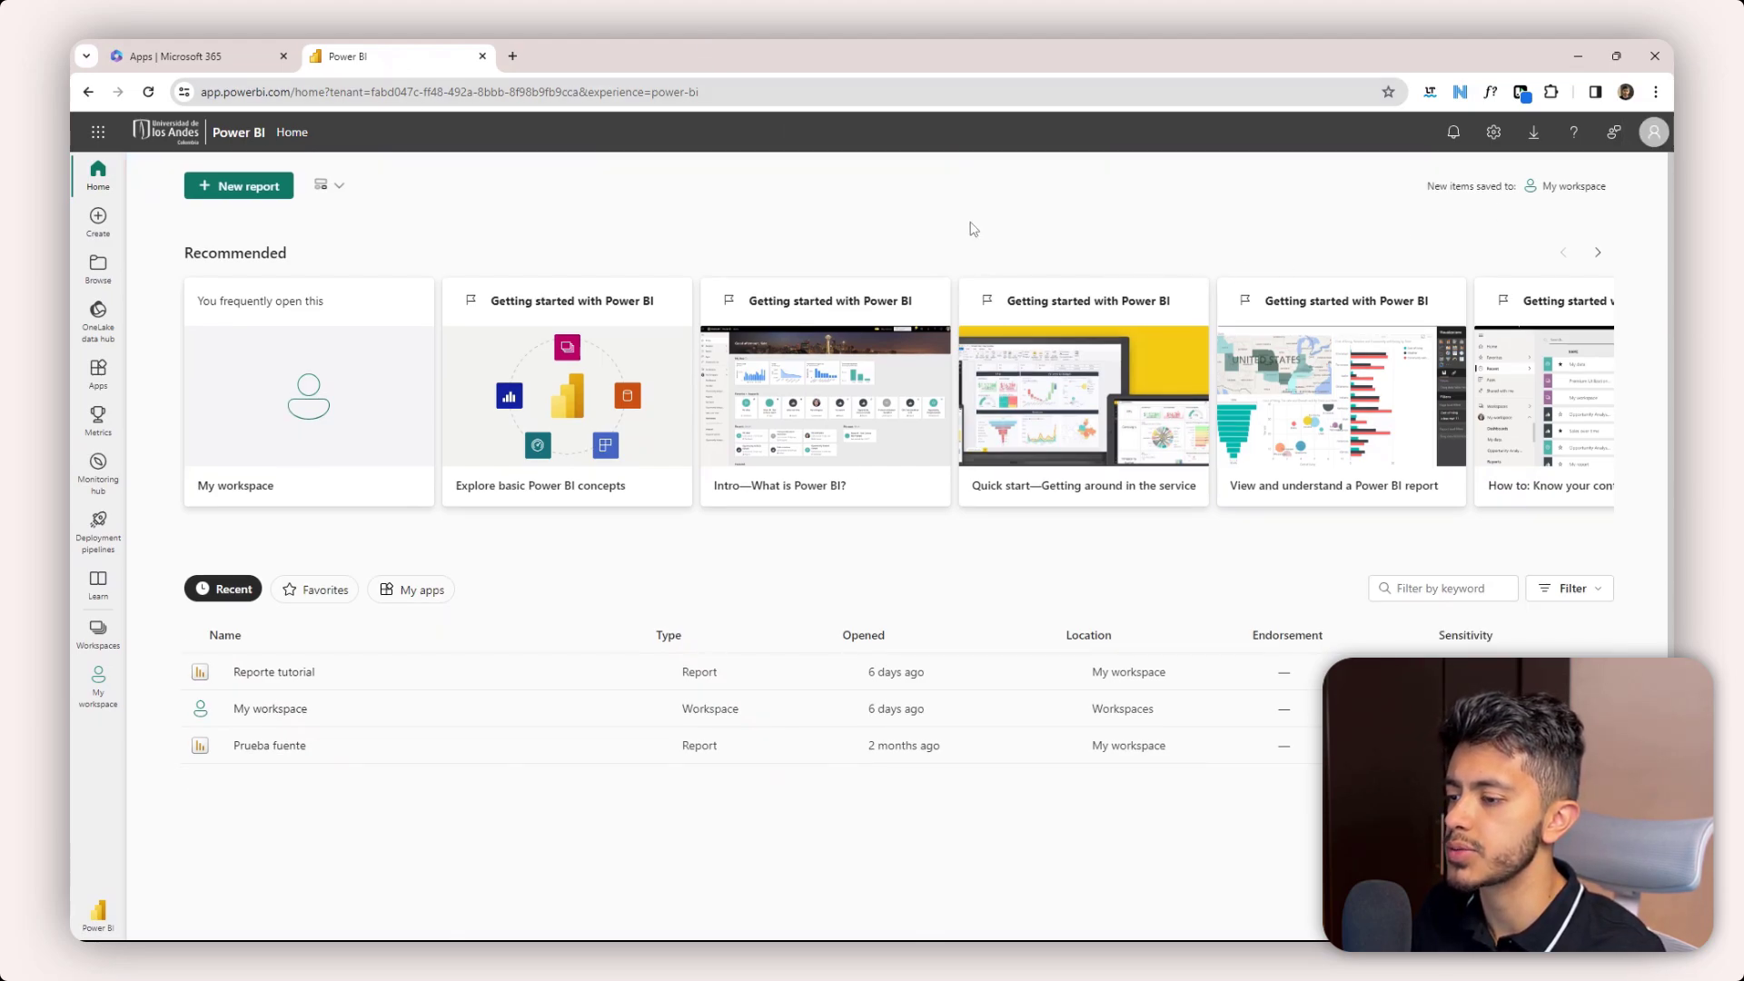
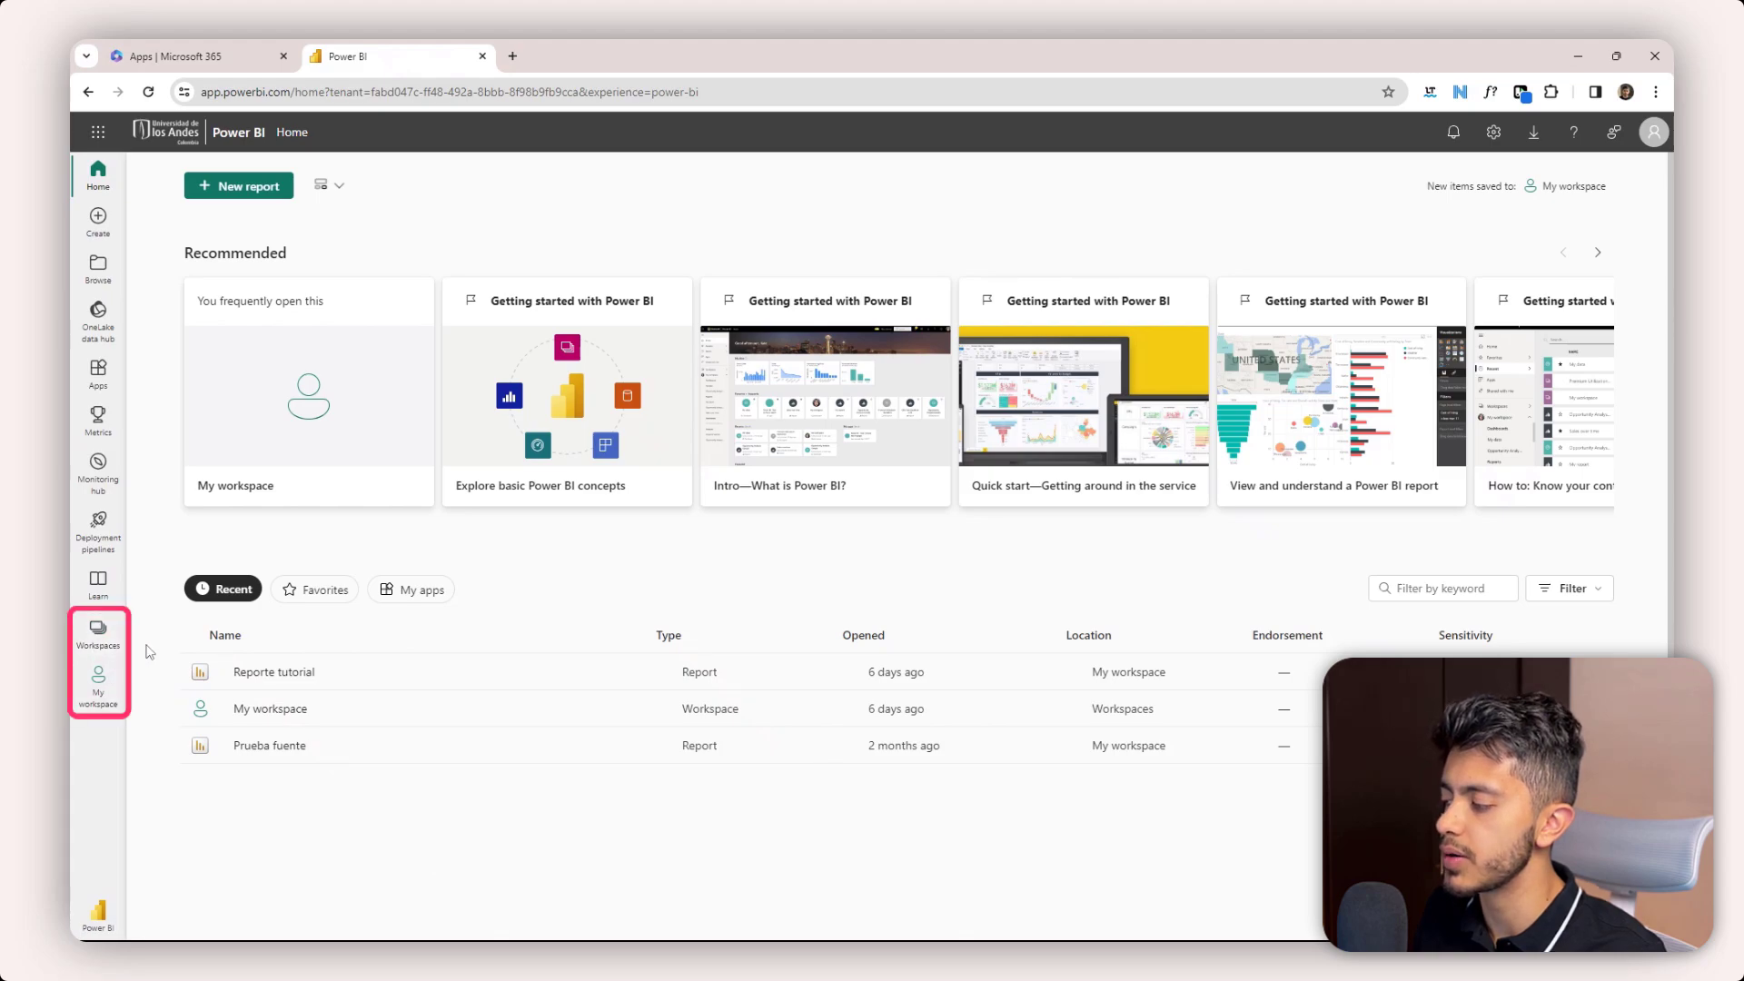
- Open the published Reporte tutorial report from My workspace and hide its page list
{"action": "left_click", "coordinate": [98, 633]}
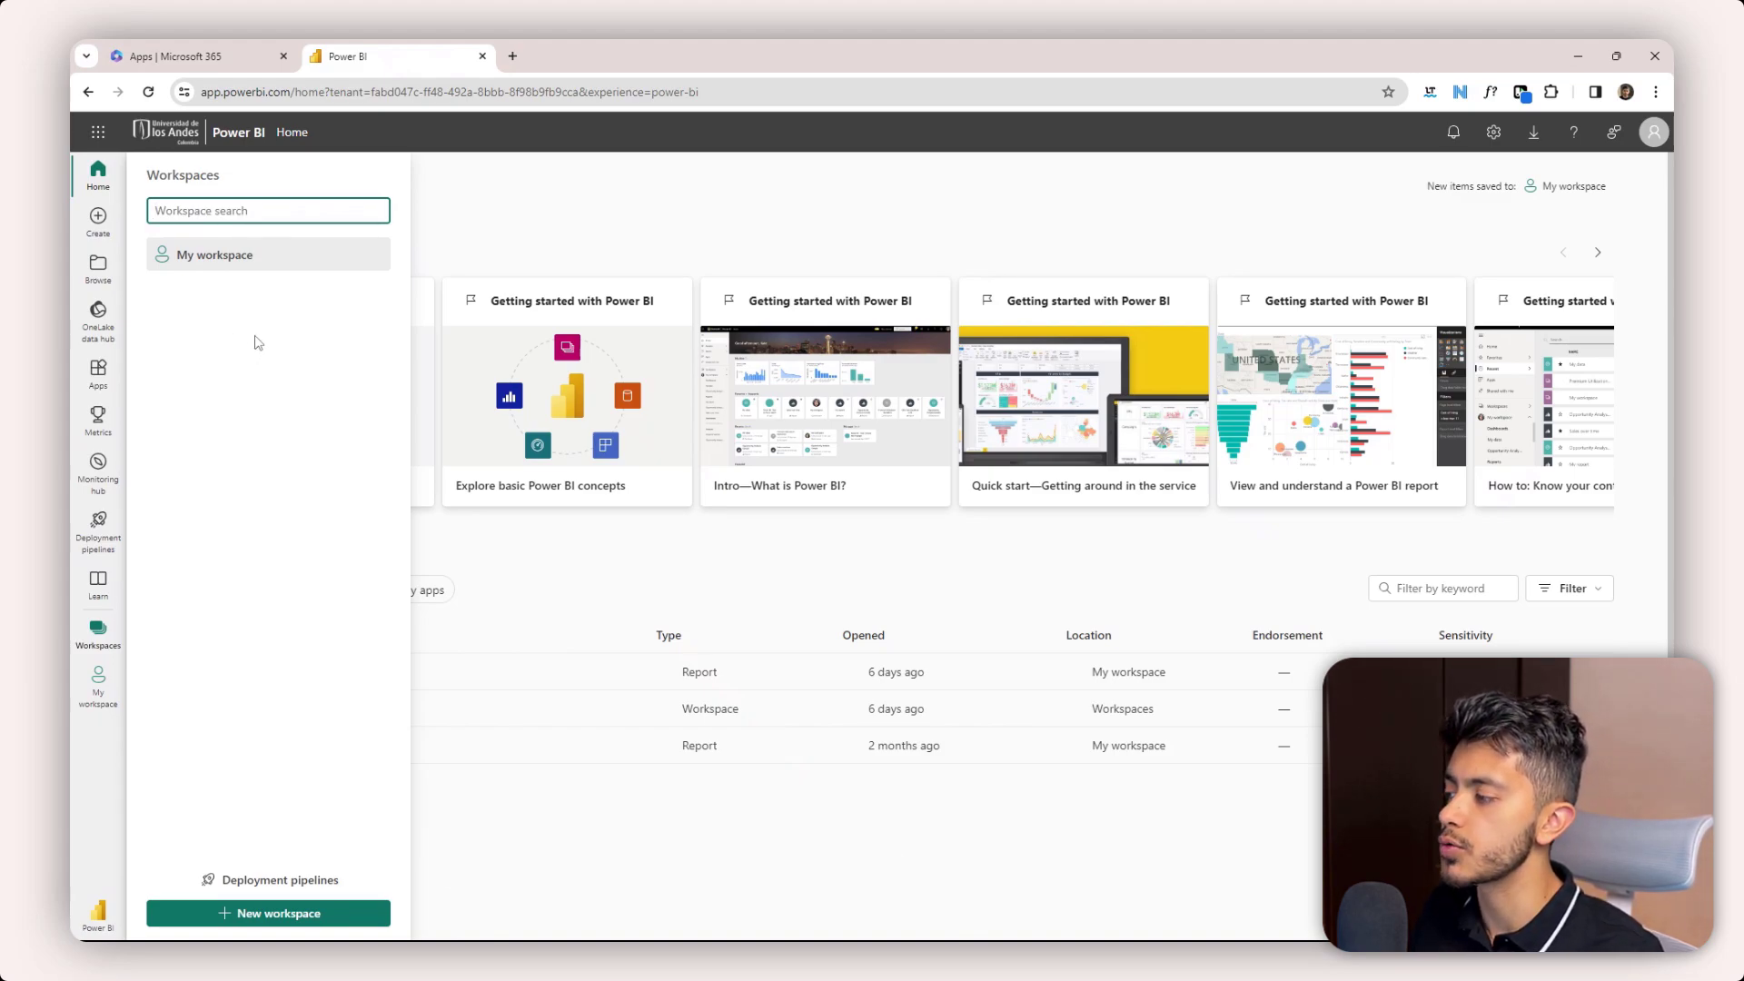
{"action": "left_click", "coordinate": [194, 259]}
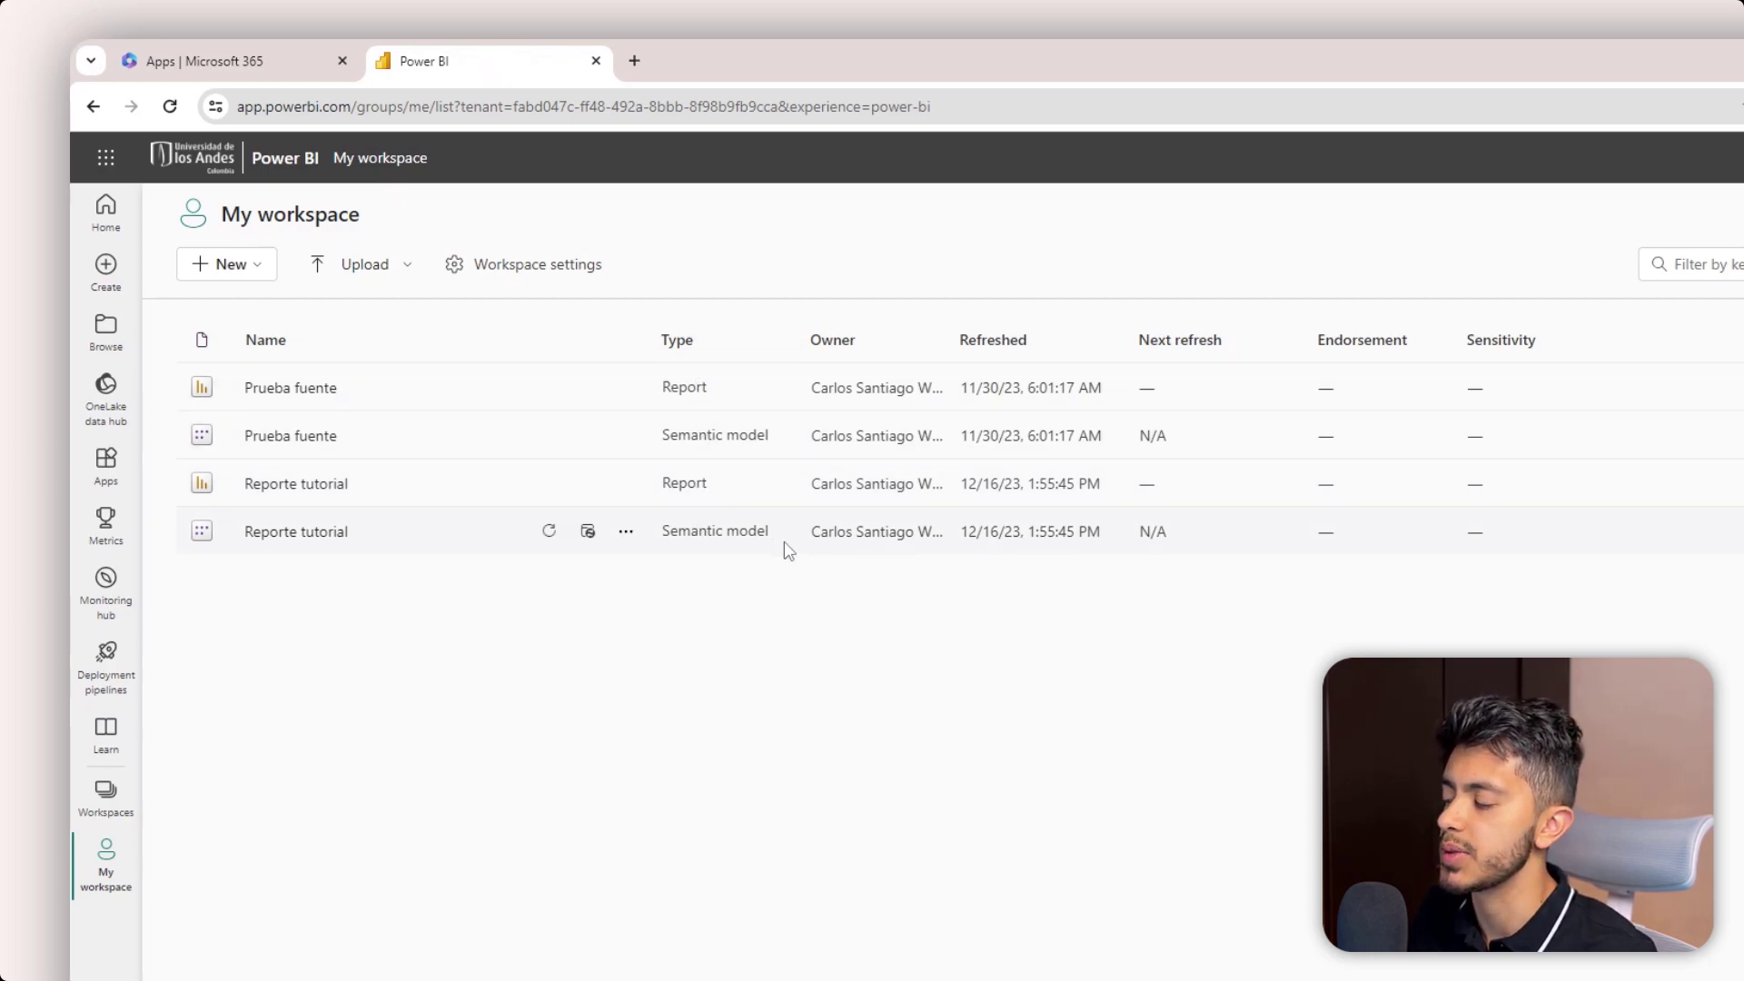
{"action": "left_click", "coordinate": [308, 485]}
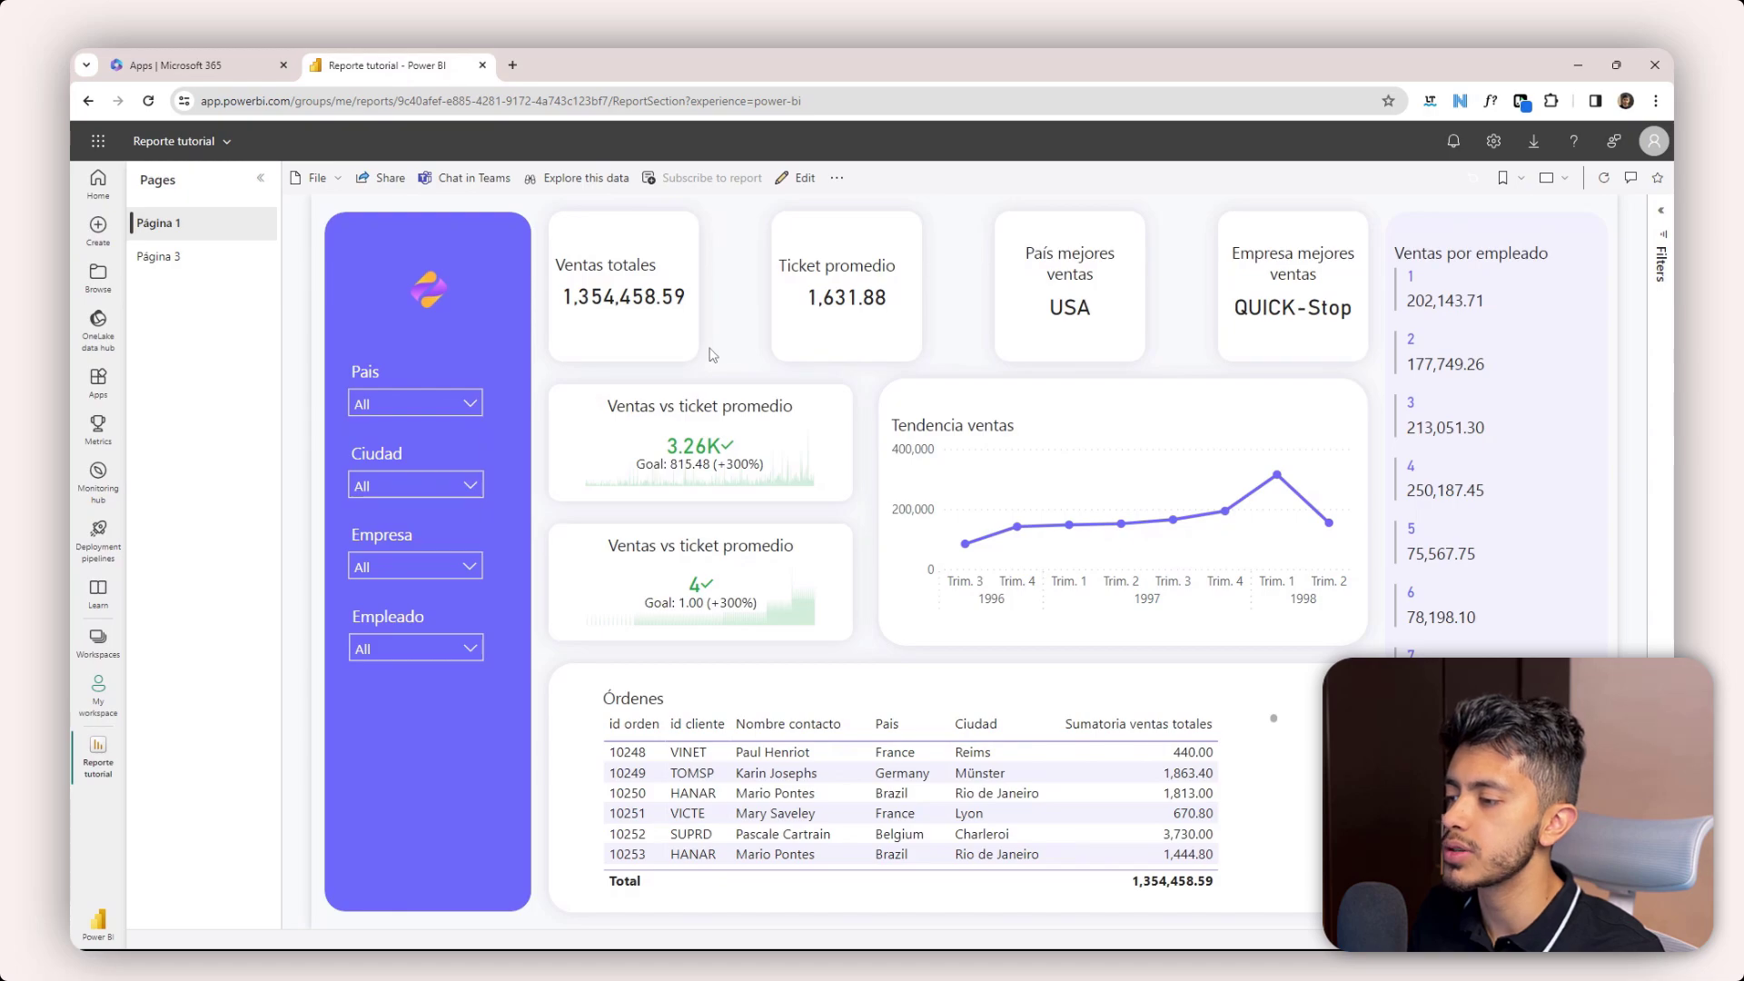
{"action": "left_click", "coordinate": [260, 178]}
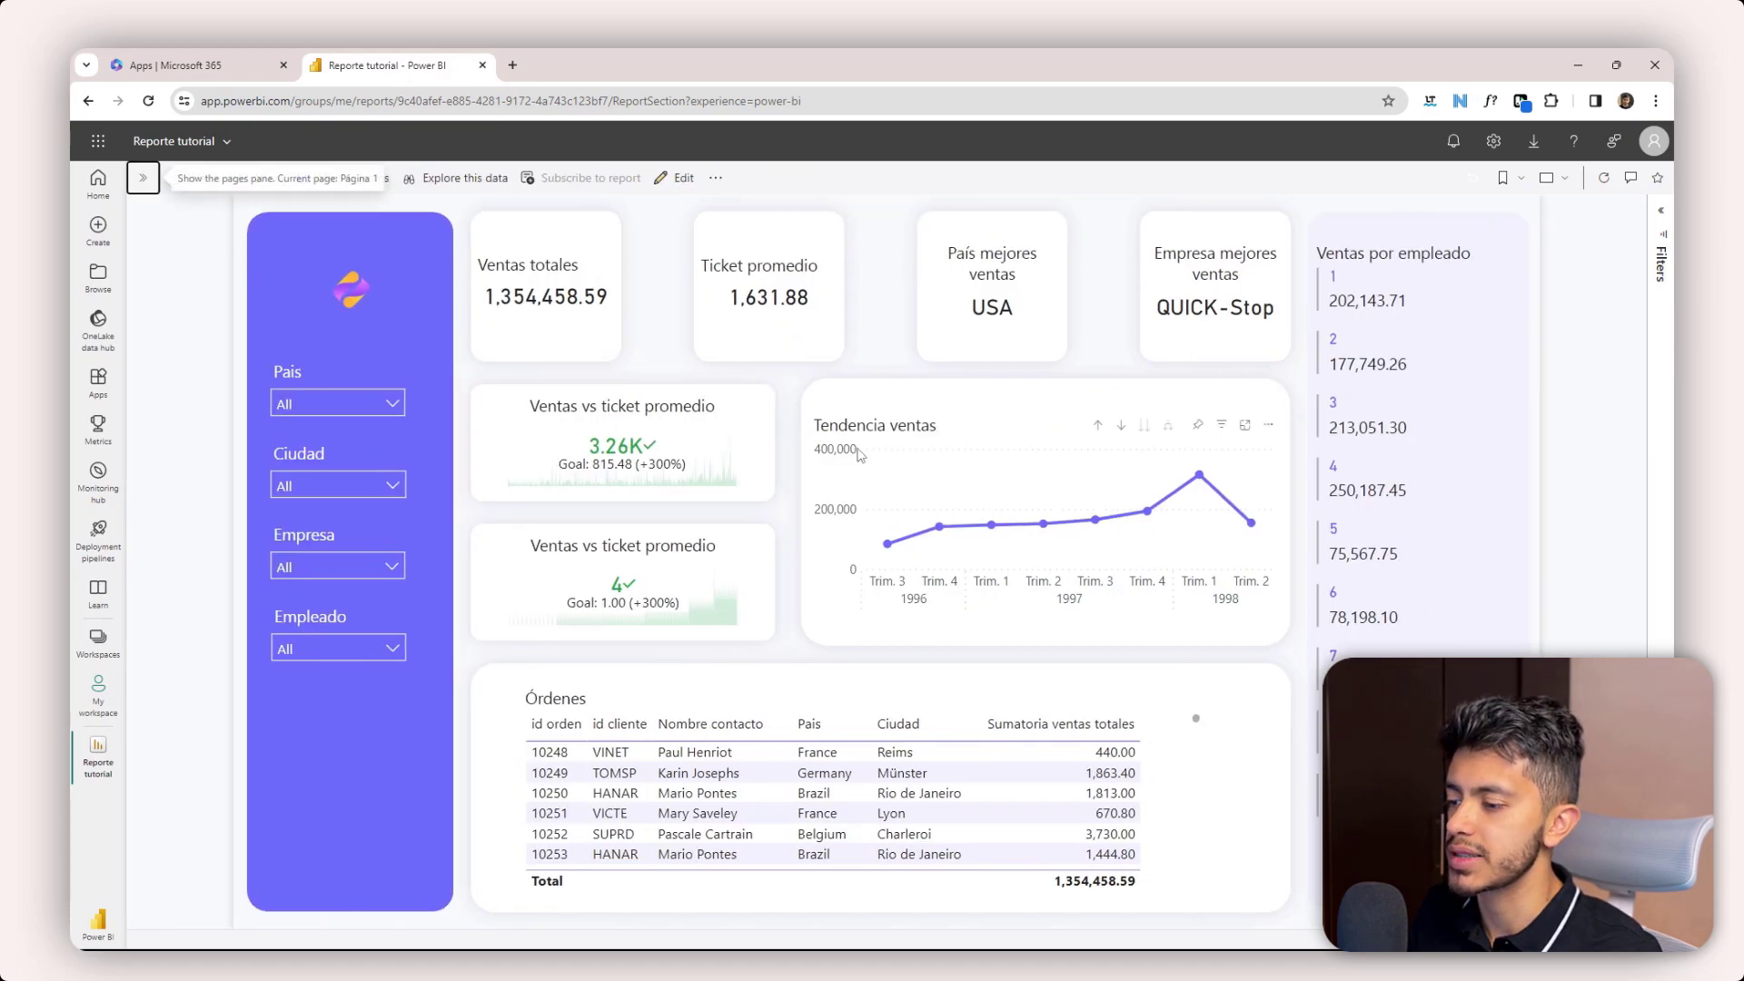
- Test the Pais slicer list and the Trim. 4 1996 chart filter, clear the filter, and check the list of pages
{"action": "left_click", "coordinate": [329, 405]}
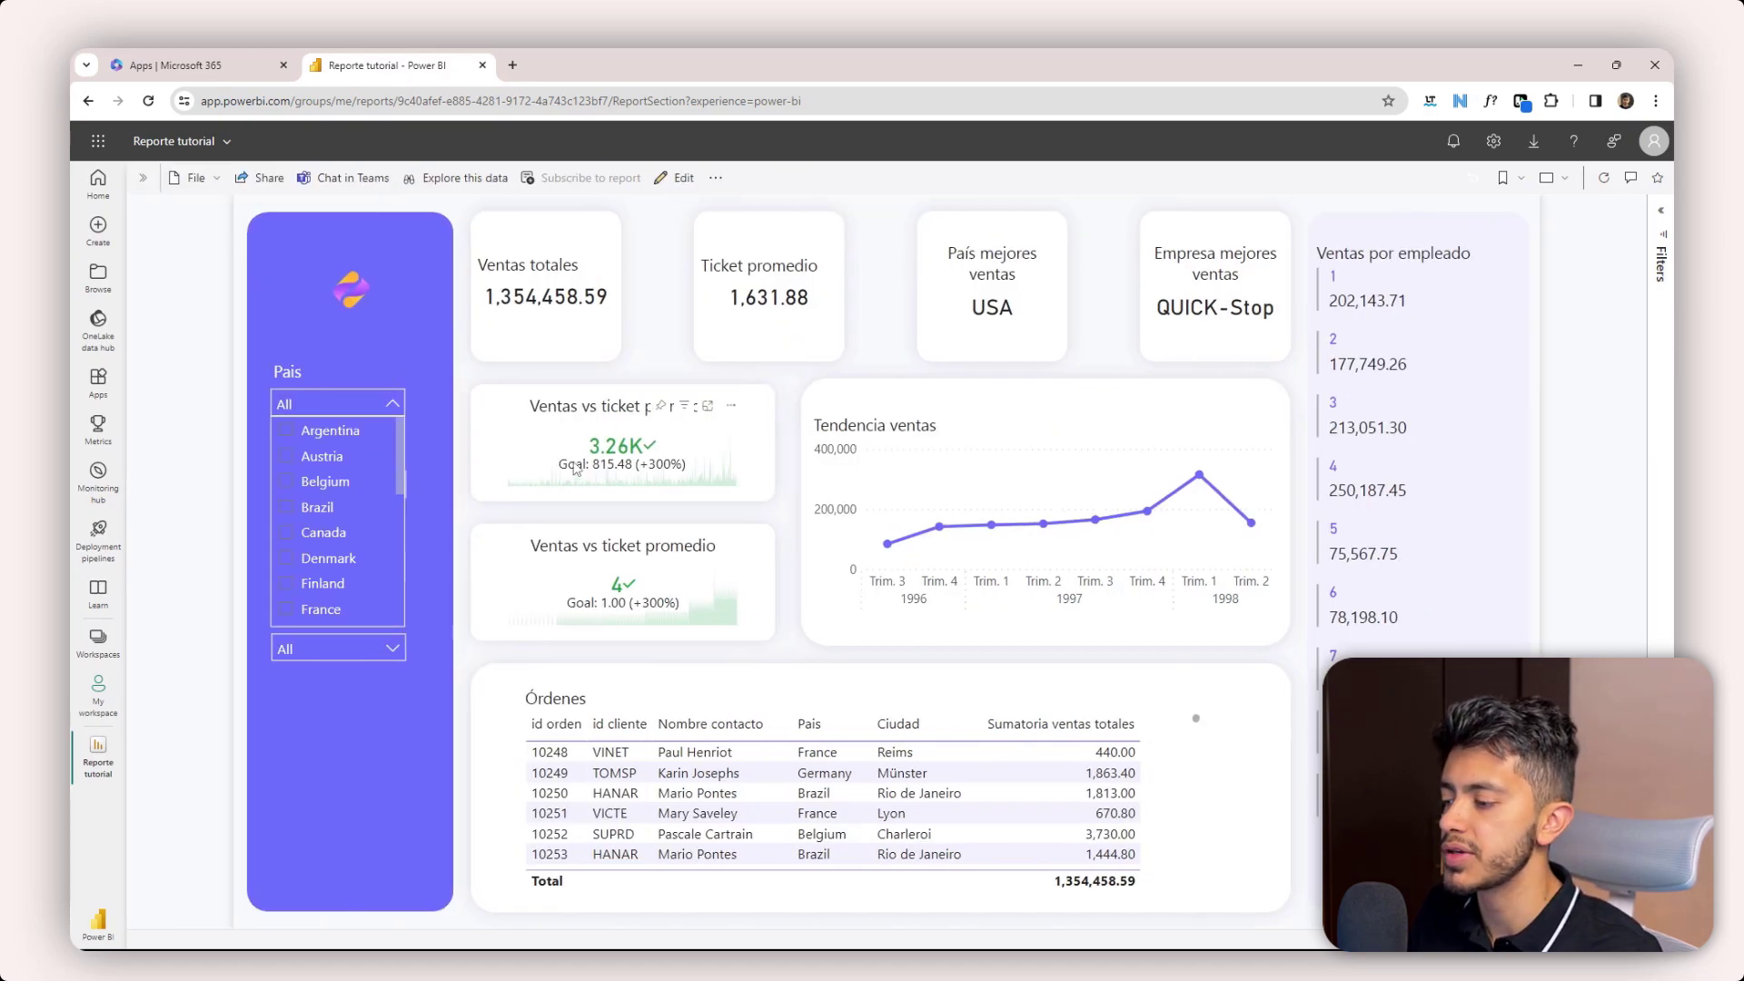
{"action": "left_click", "coordinate": [939, 549]}
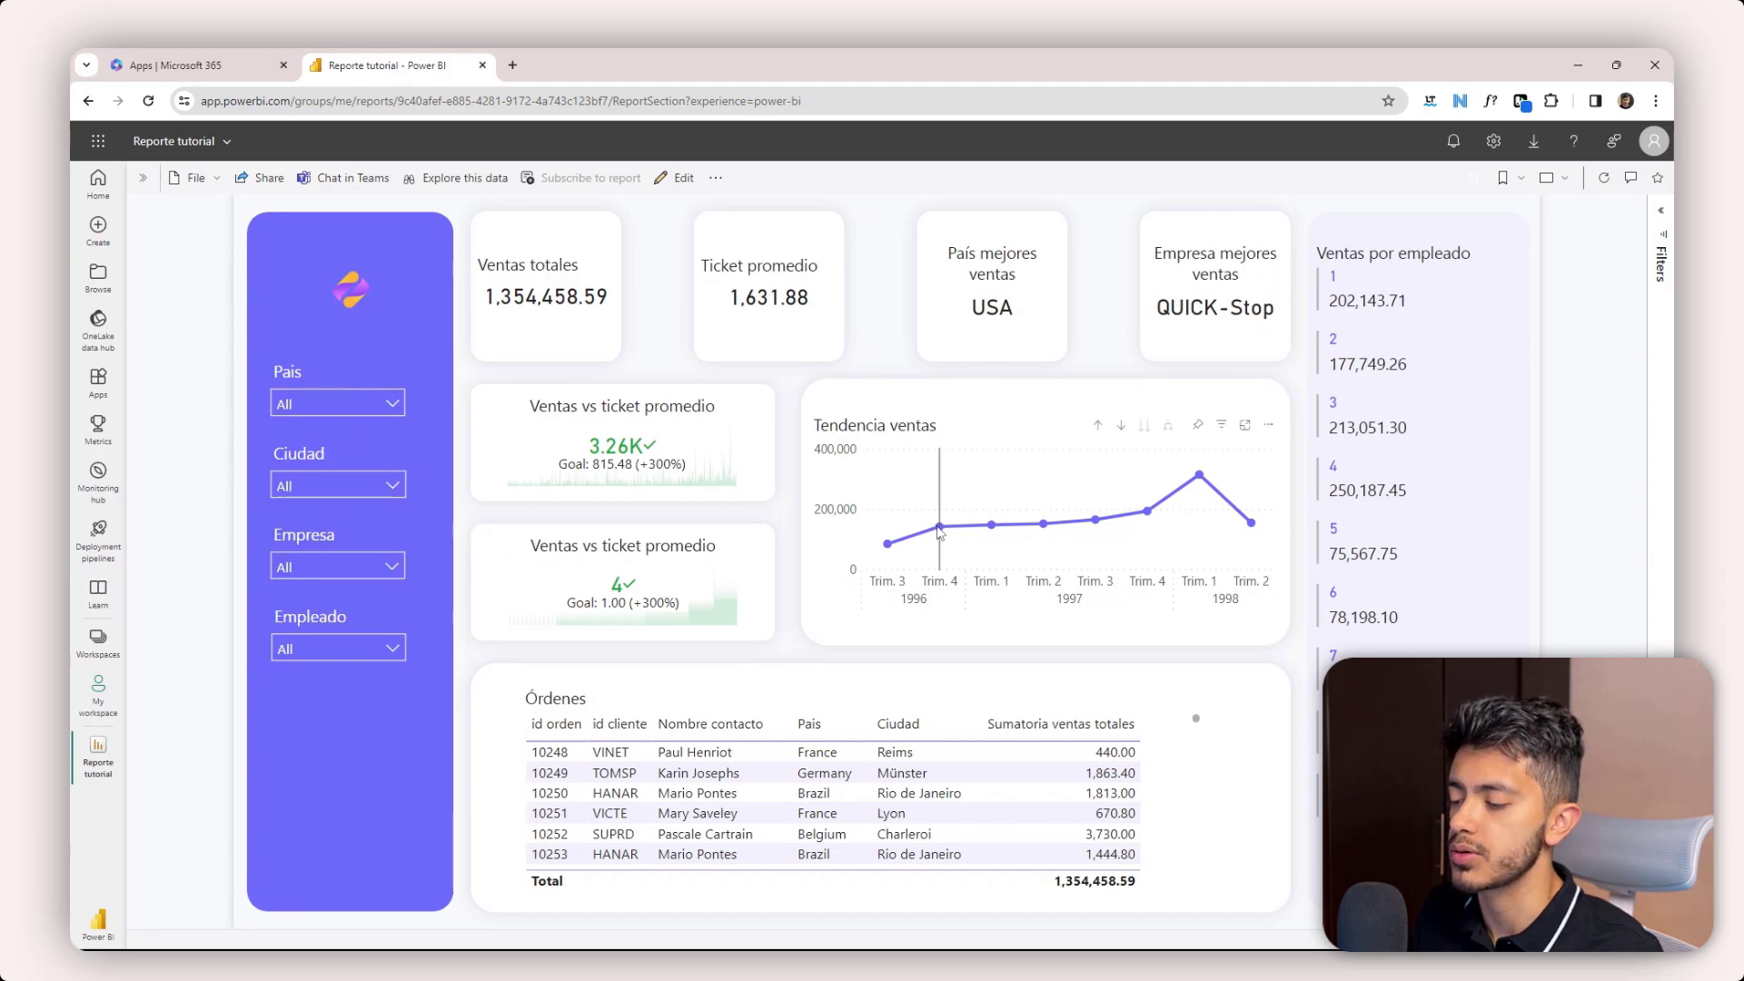
{"action": "left_click", "coordinate": [940, 530]}
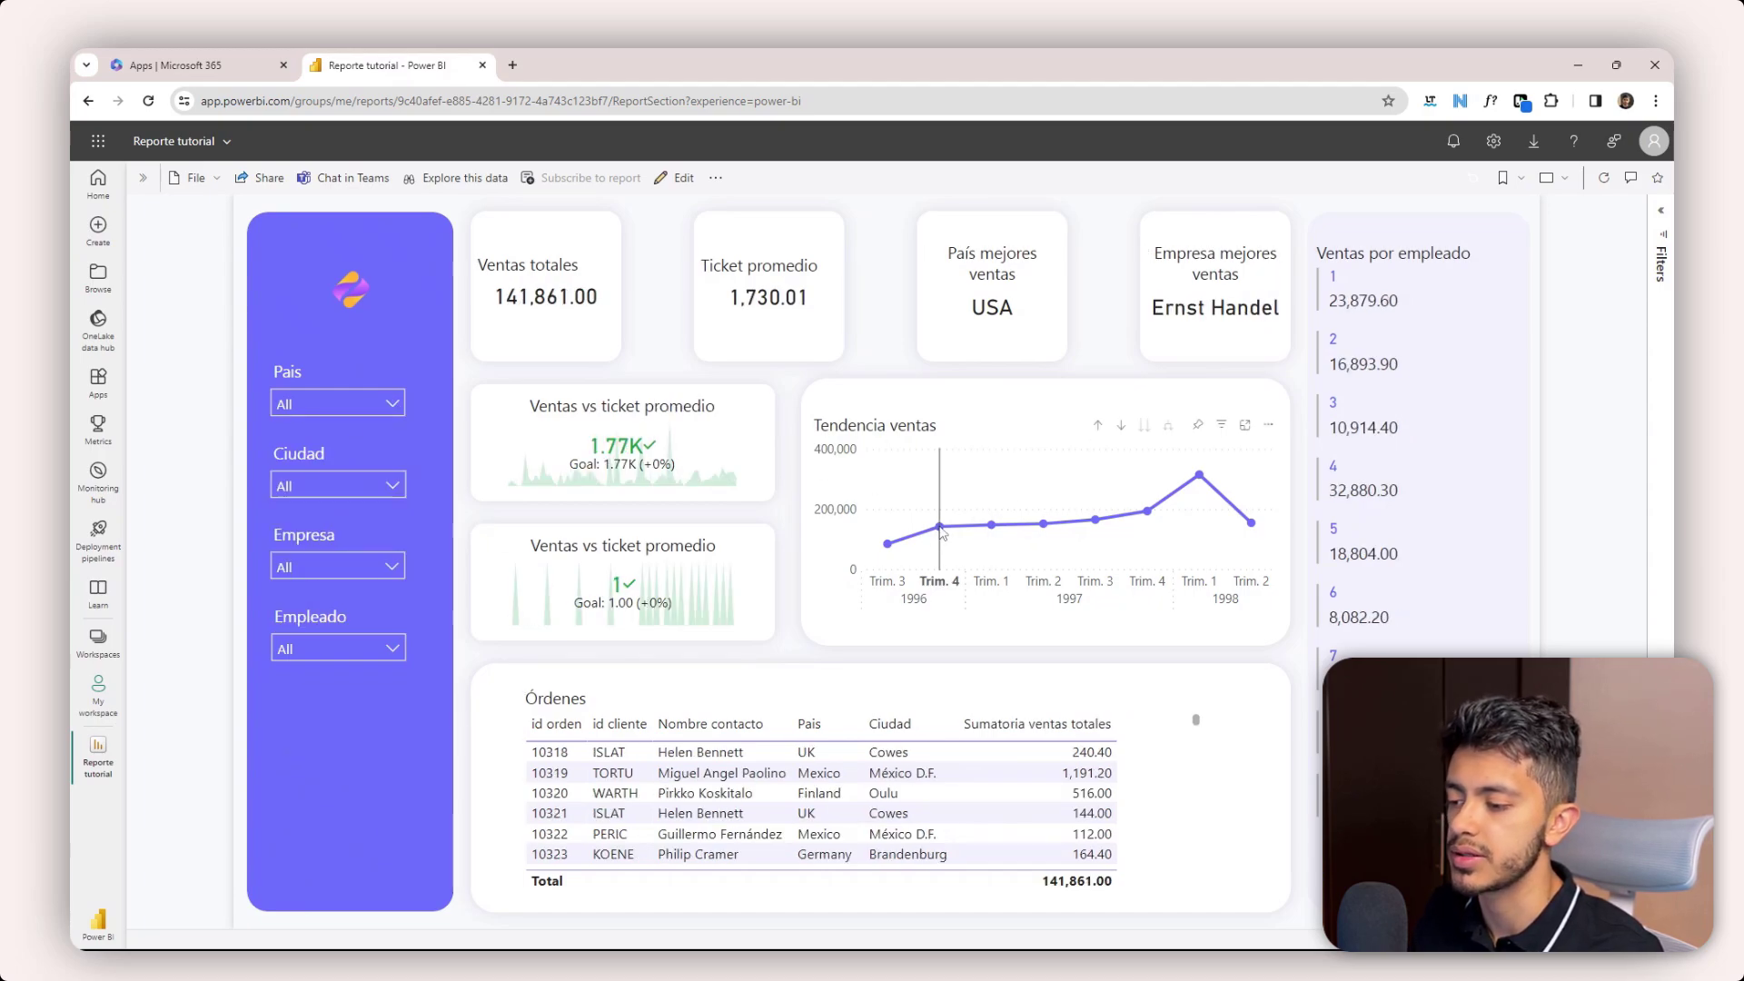
{"action": "left_click", "coordinate": [940, 529]}
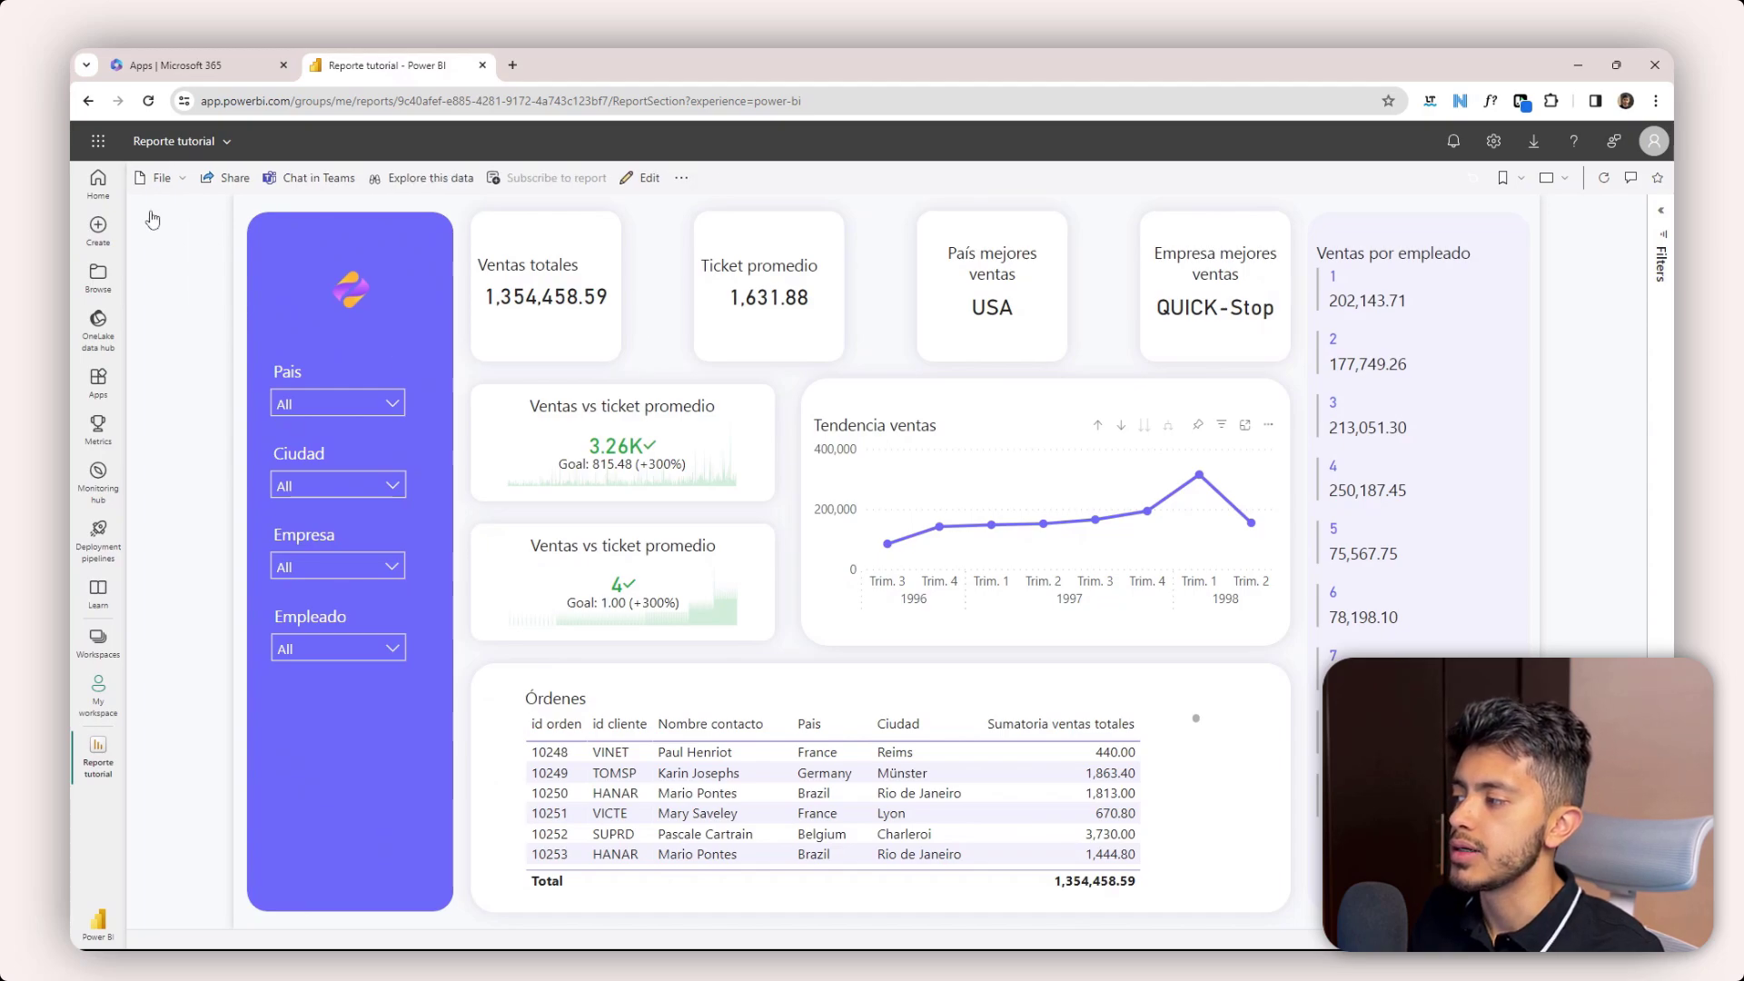
{"action": "left_click", "coordinate": [143, 177]}
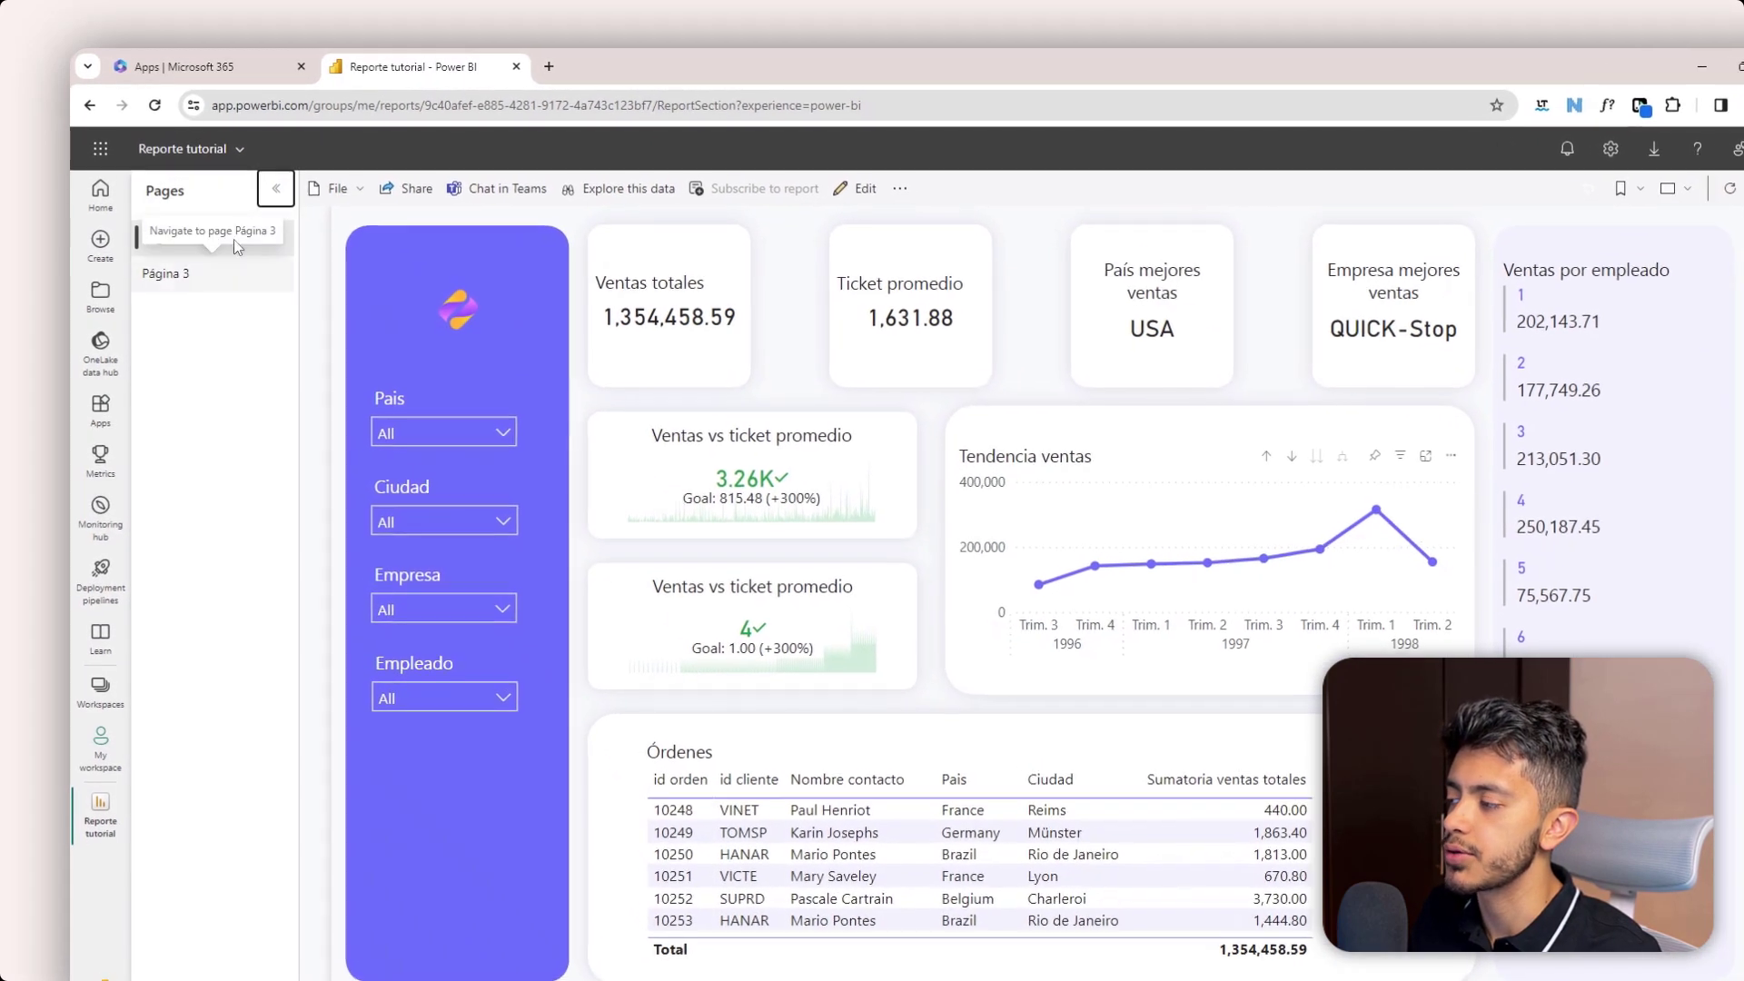
{"action": "left_click", "coordinate": [277, 190]}
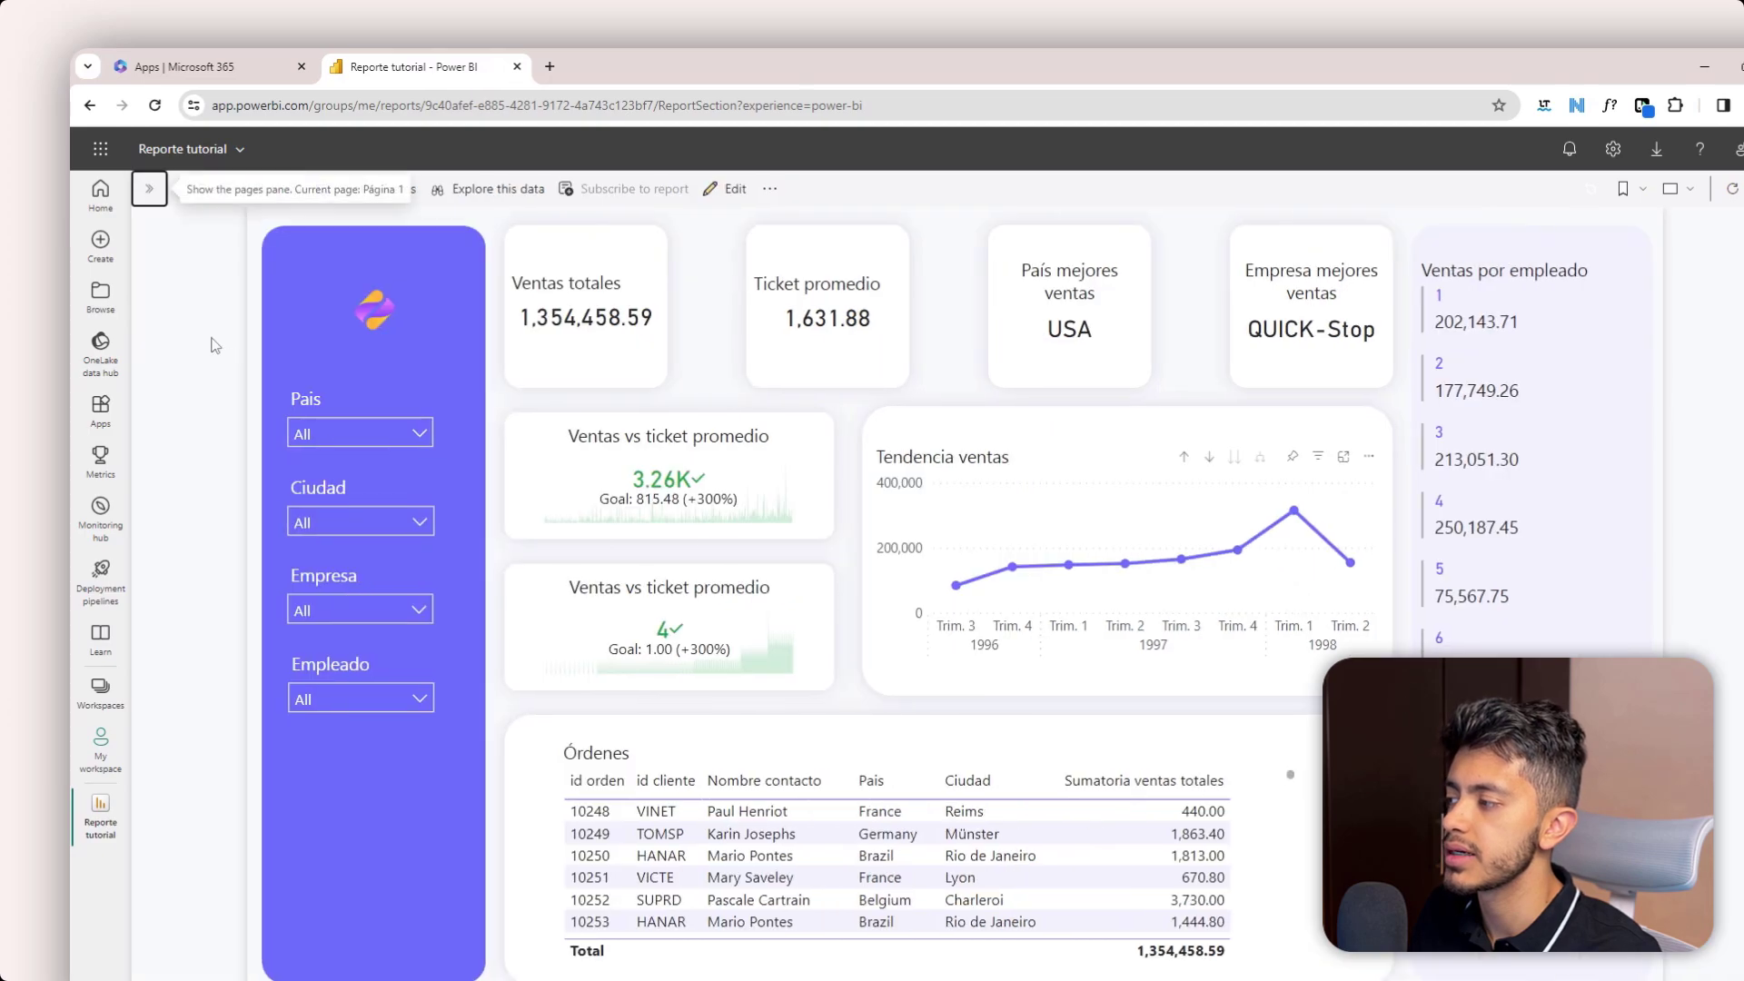
- Review the report's file options, including embedding, and open the dialog for sharing it by link
{"action": "left_click", "coordinate": [203, 189]}
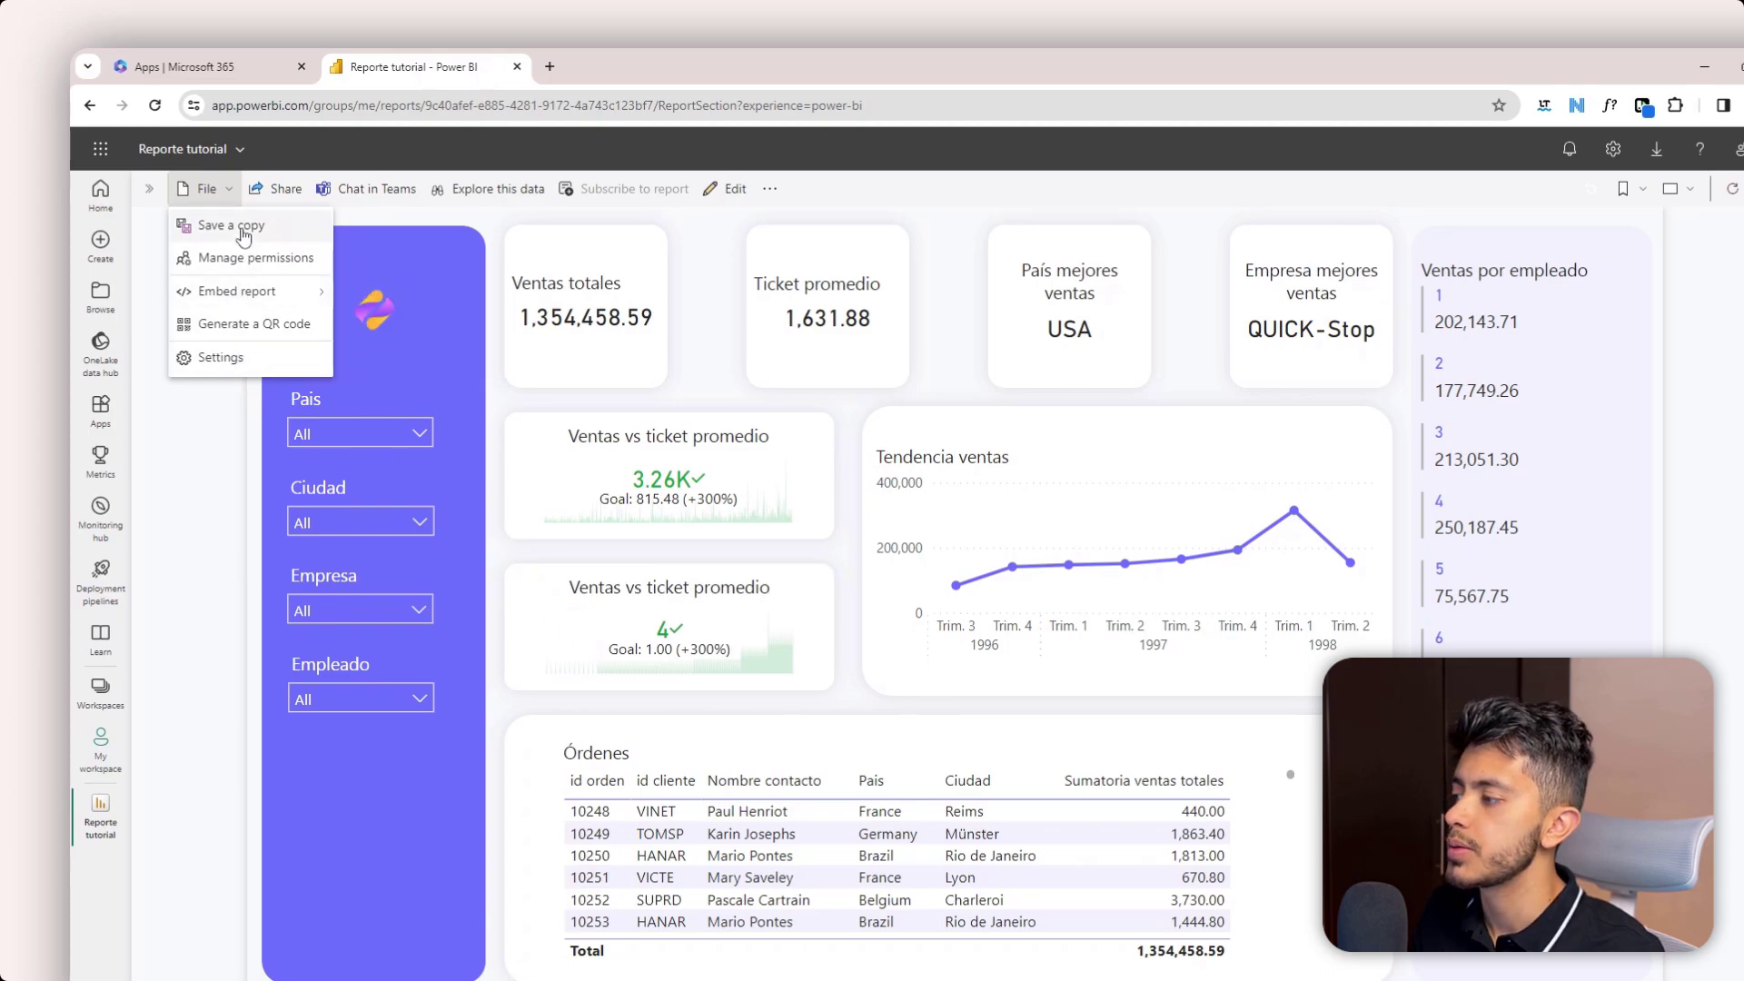
{"action": "mouse_move", "coordinate": [247, 292]}
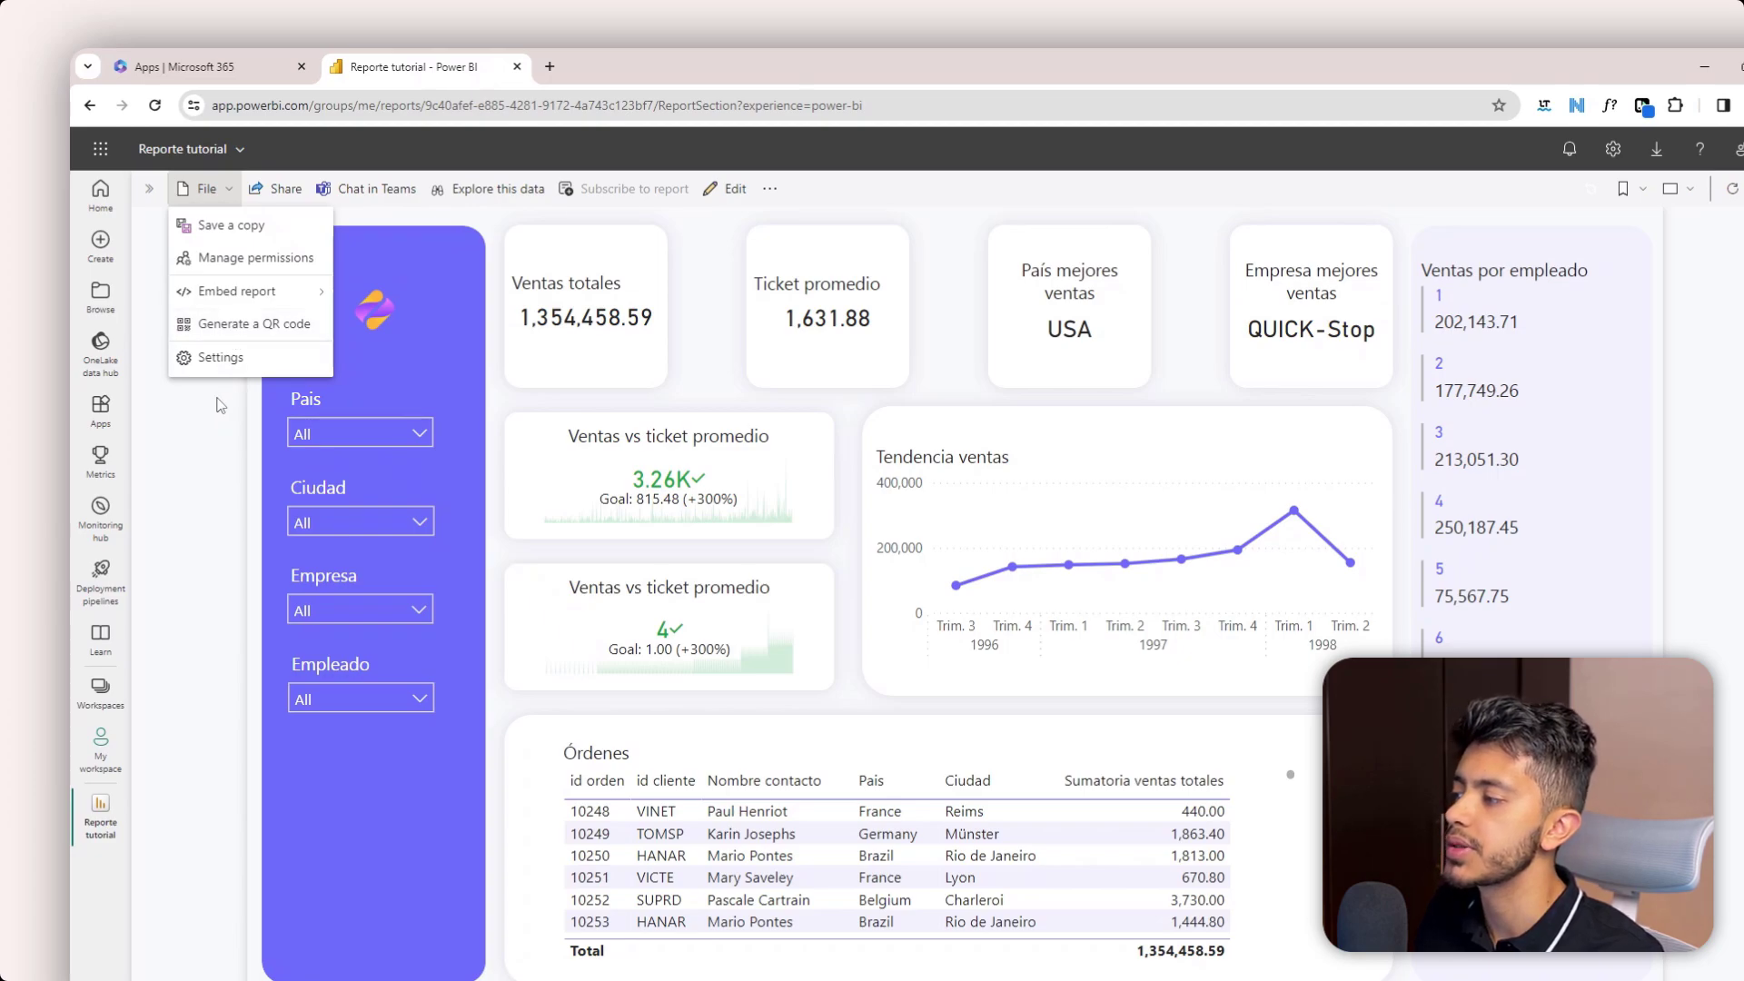
{"action": "left_click", "coordinate": [210, 430]}
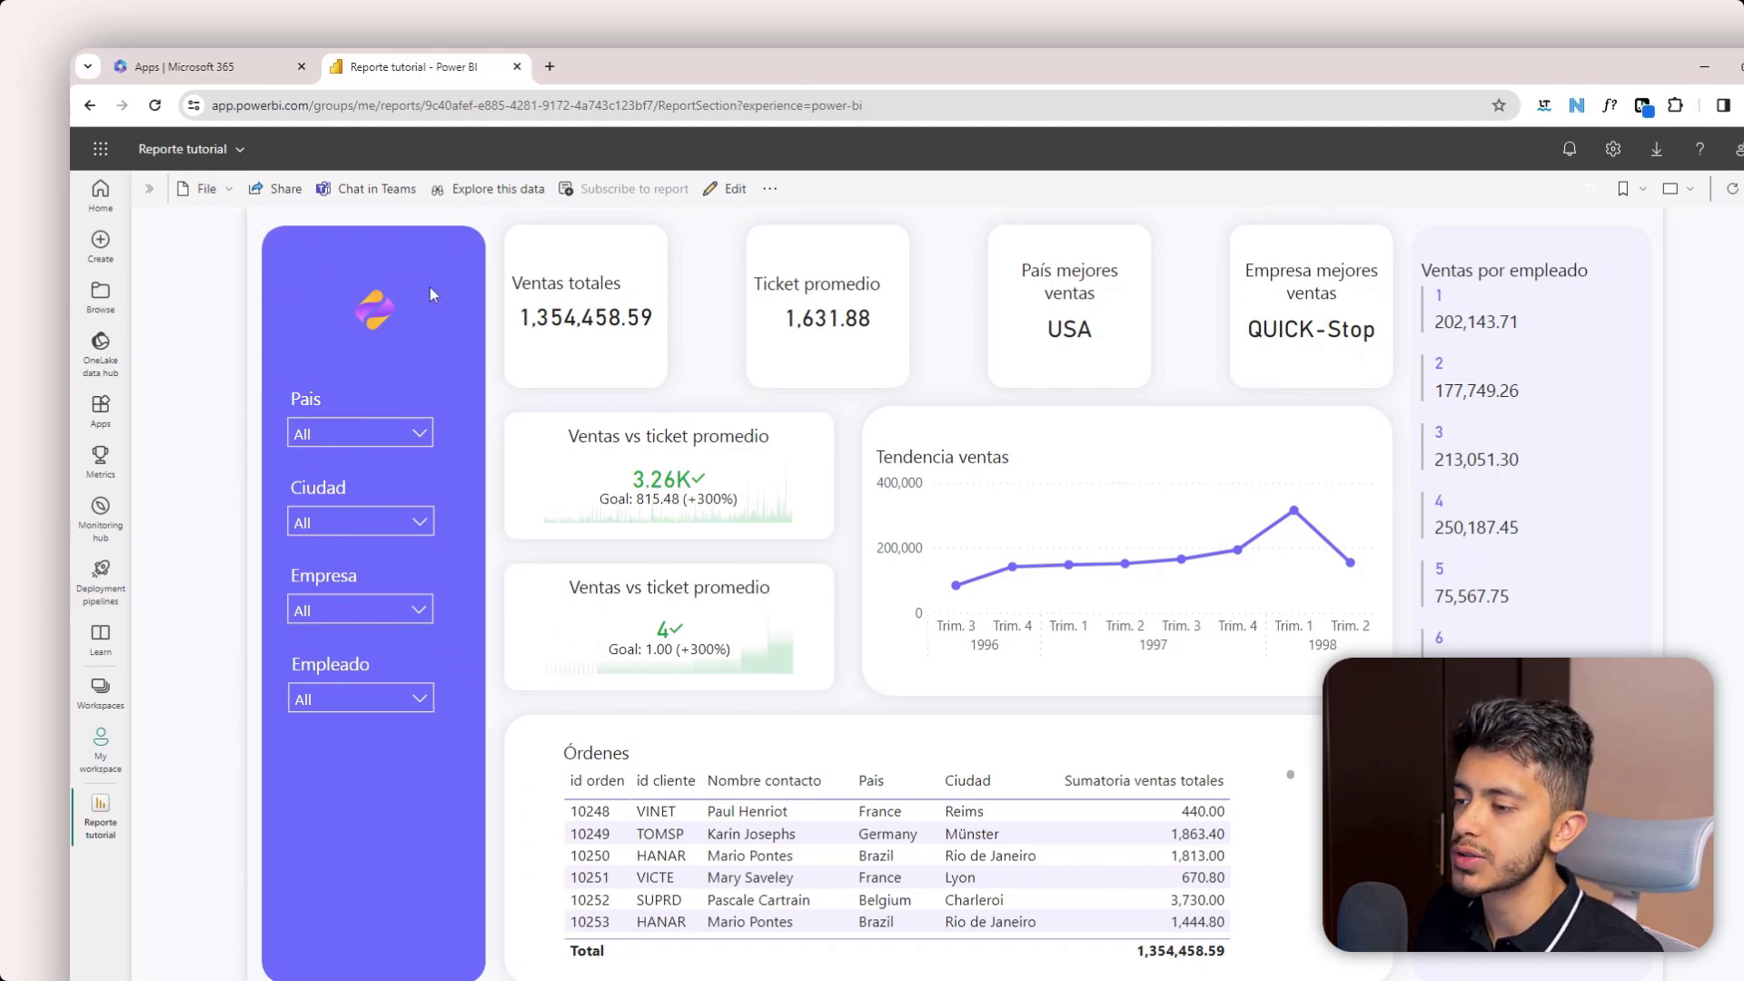
{"action": "left_click", "coordinate": [277, 191]}
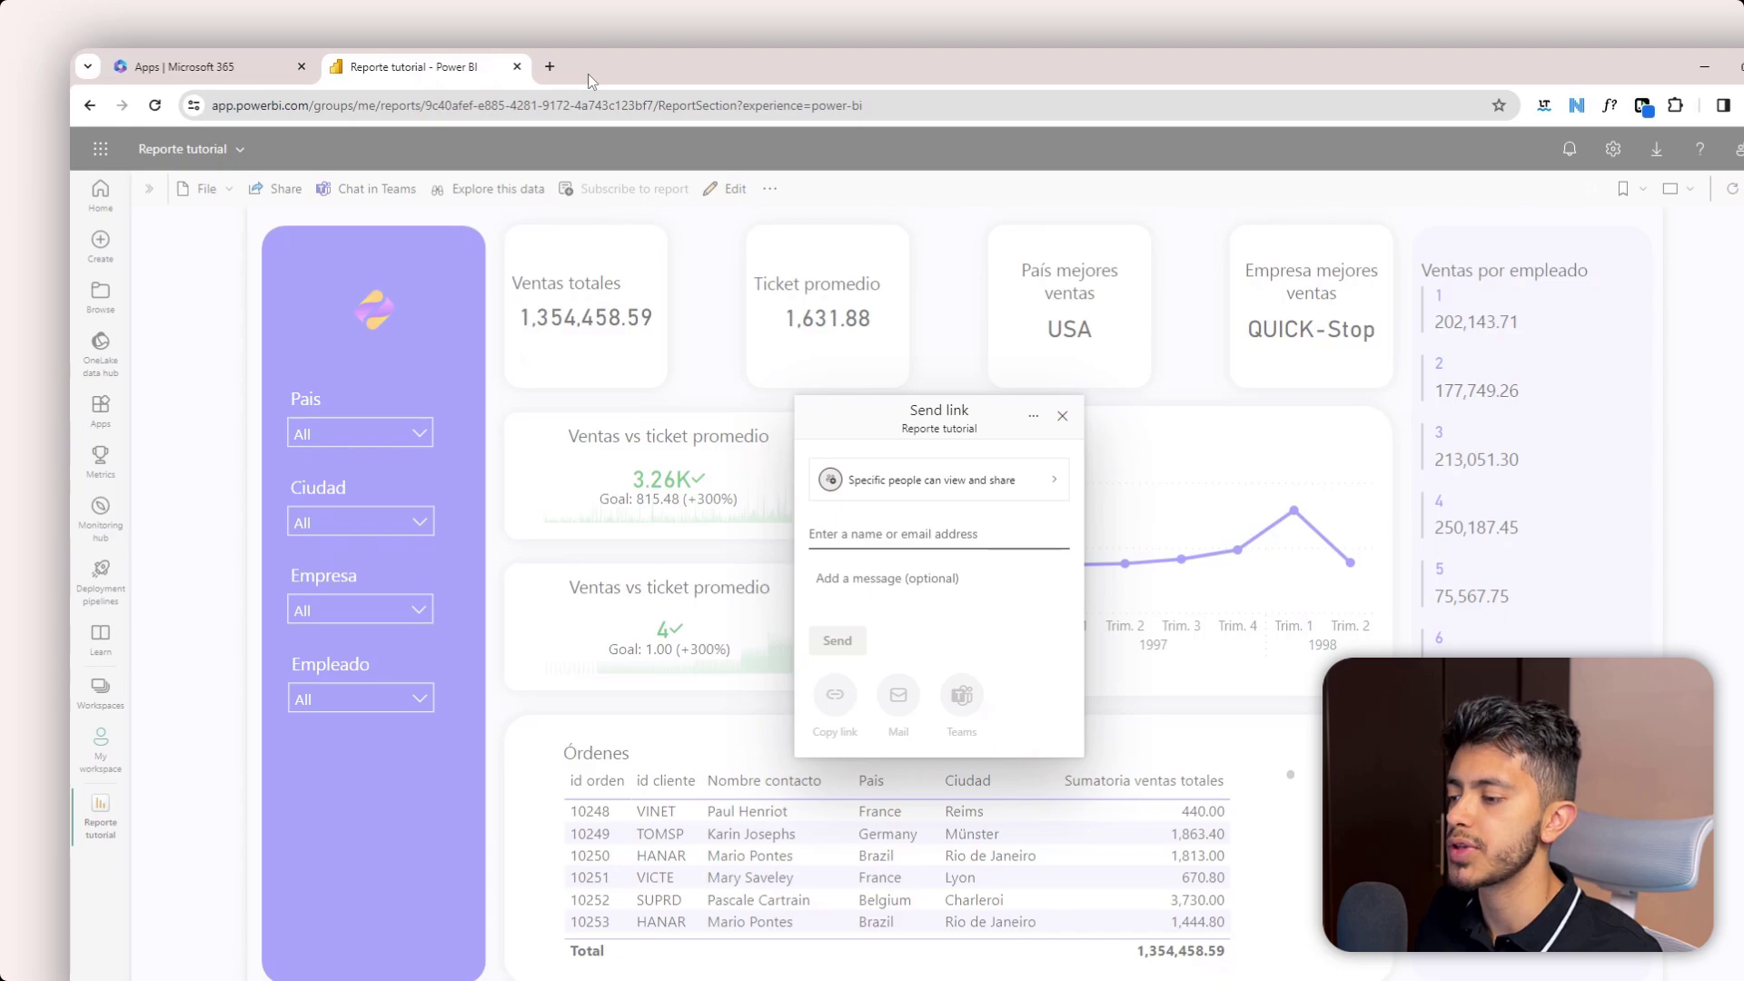
- Search the web for "precios power bi" in a new browser tab and view the plans on Microsoft's pricing page
{"action": "left_click", "coordinate": [550, 66]}
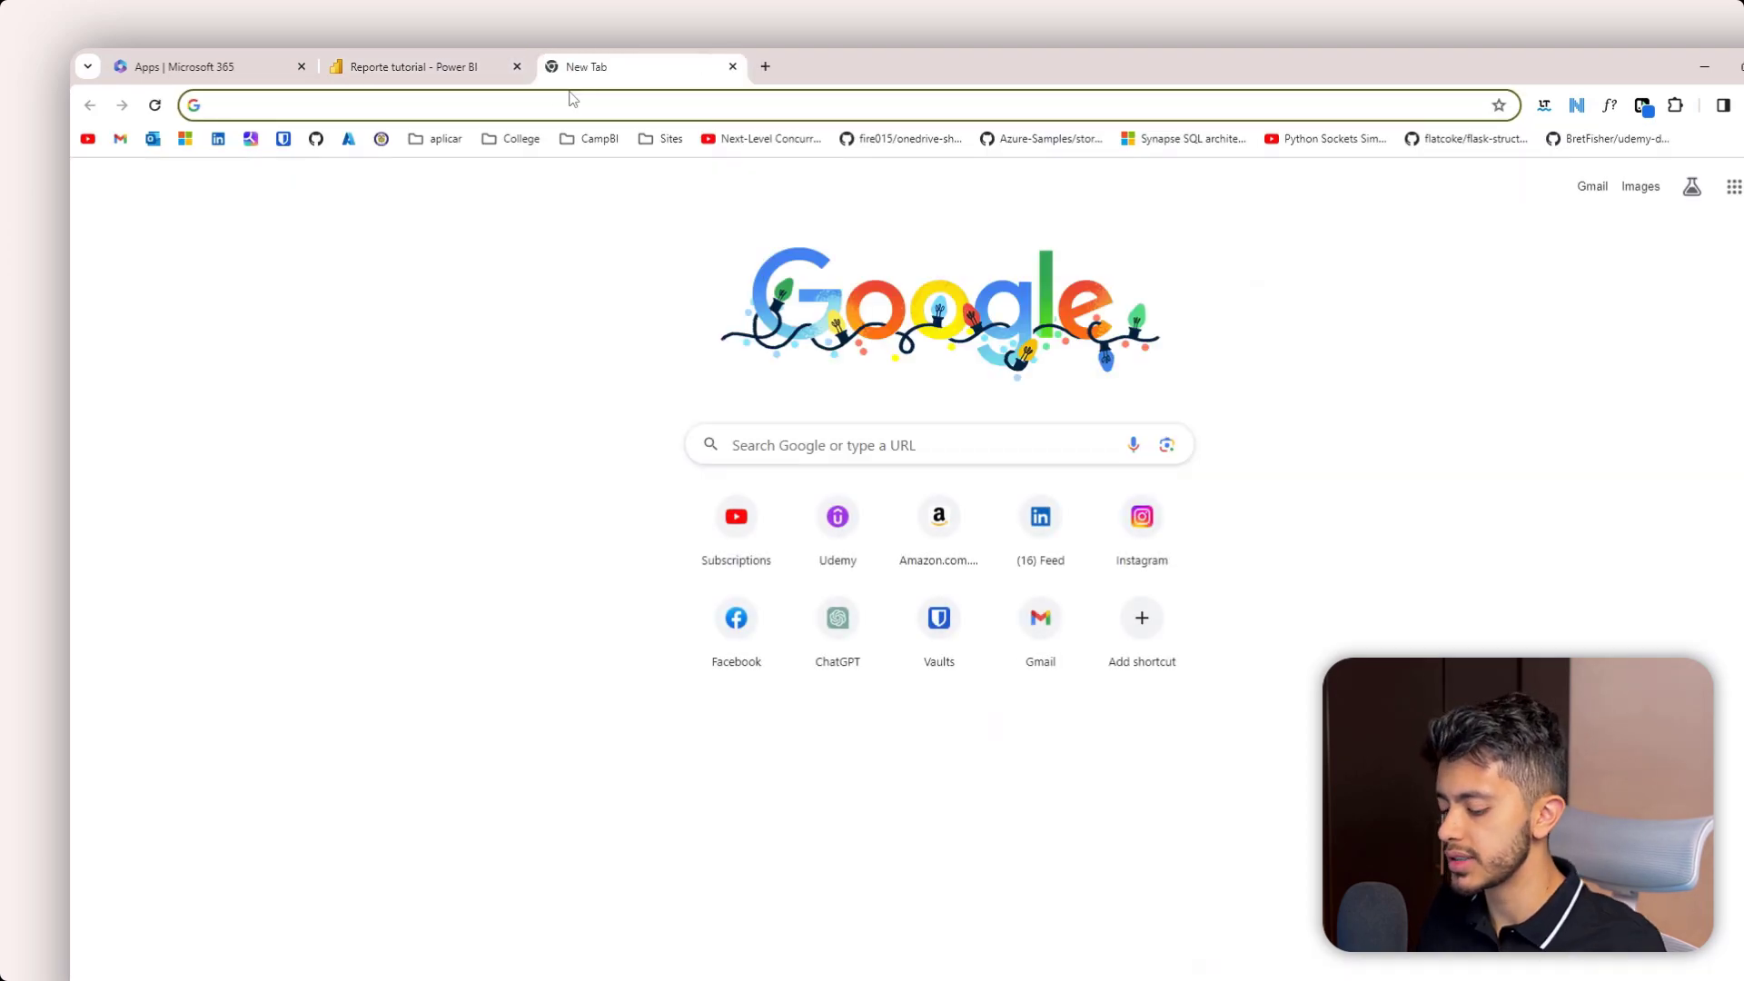
{"action": "type", "text": "precios "}
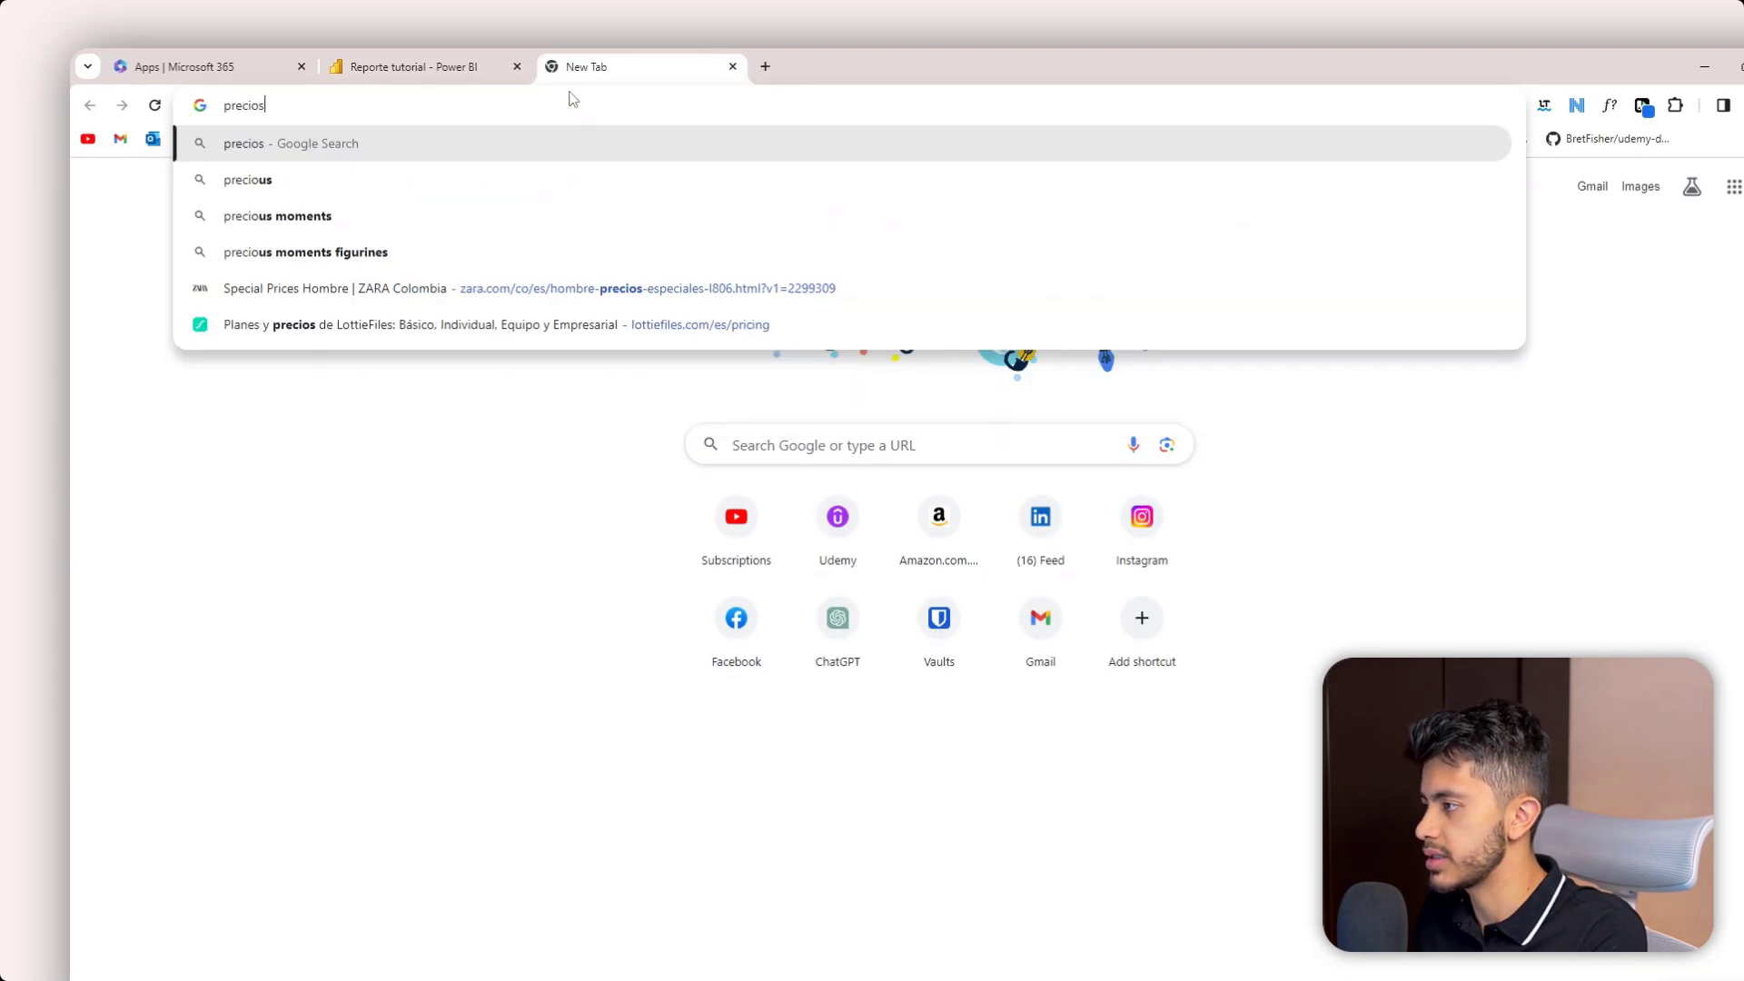
{"action": "type", "text": "power bi"}
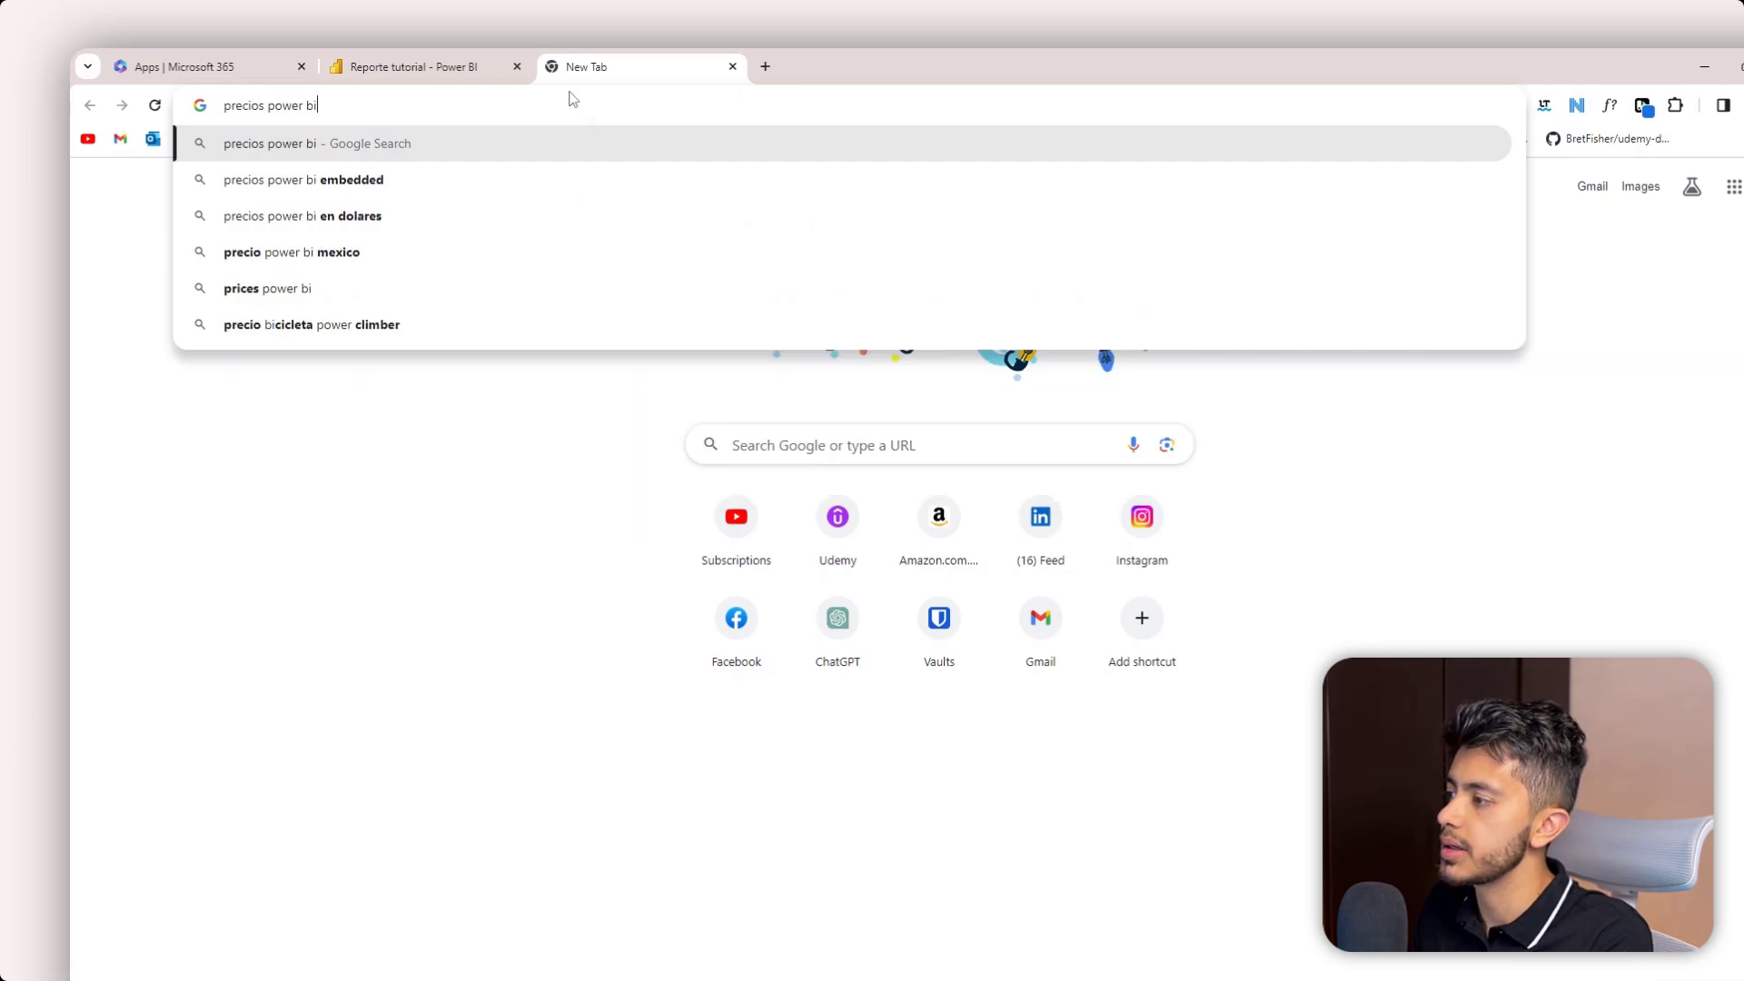
{"action": "key", "text": "Return"}
{"action": "left_click", "coordinate": [535, 340]}
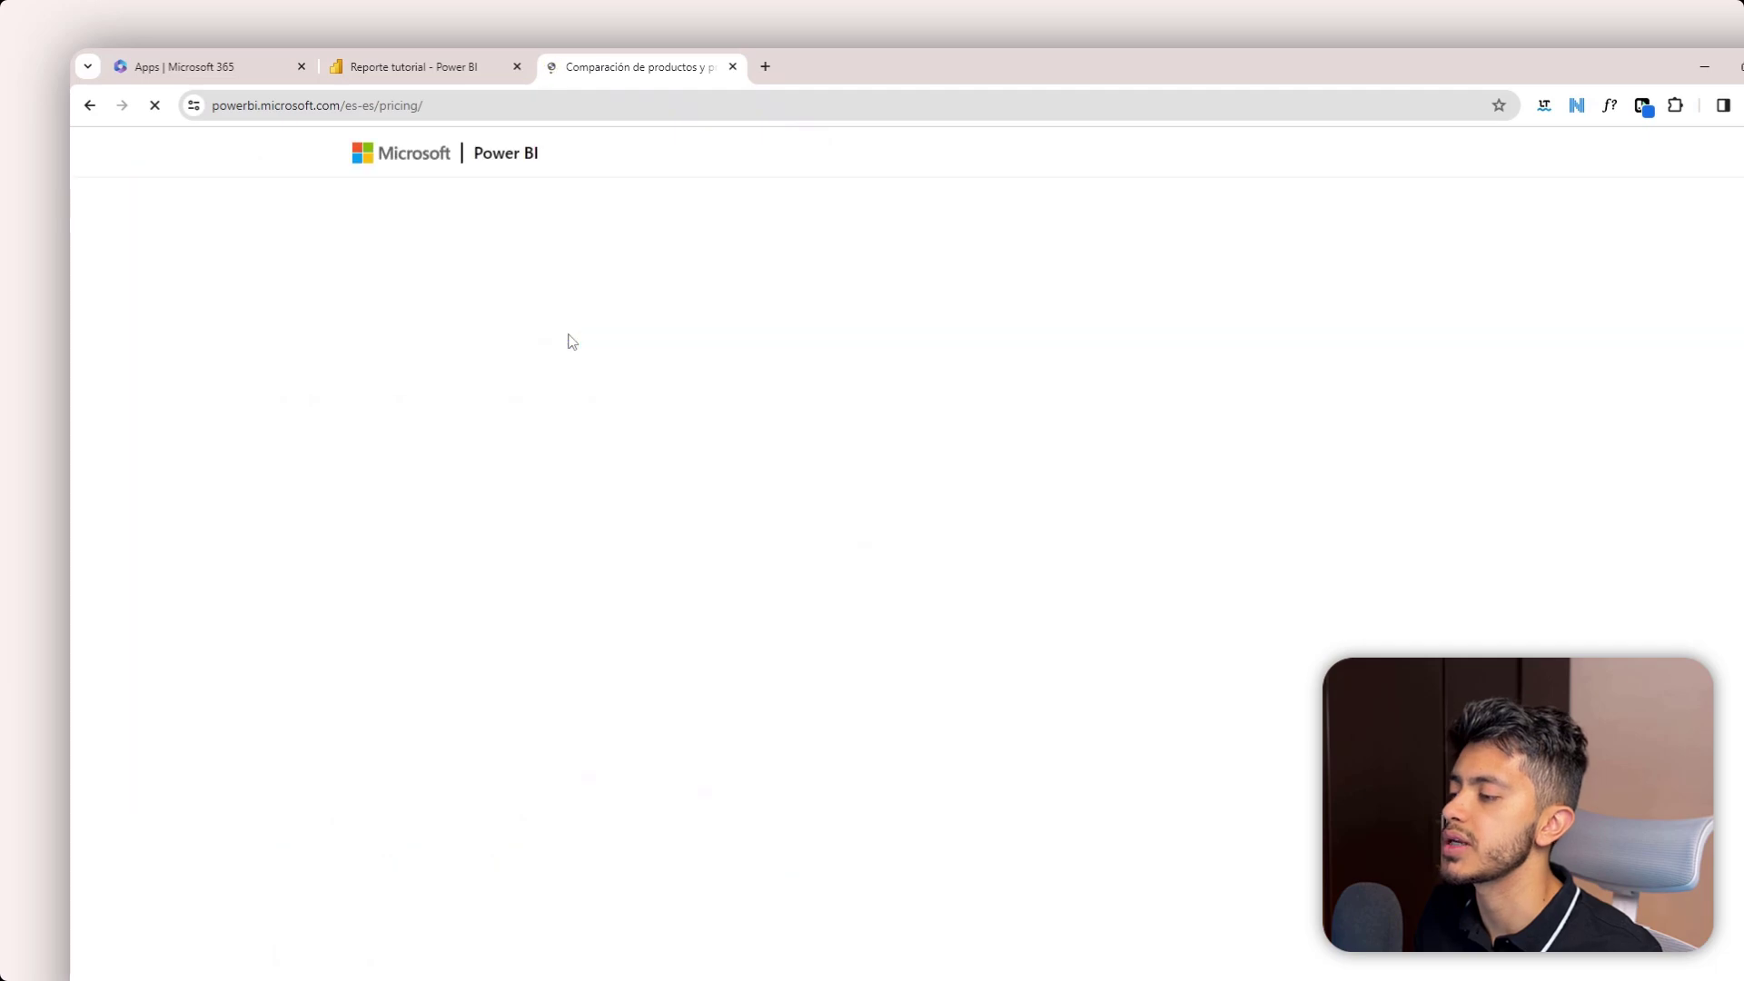
{"action": "scroll", "coordinate": [898, 301], "scroll_direction": "down", "scroll_amount": 3}
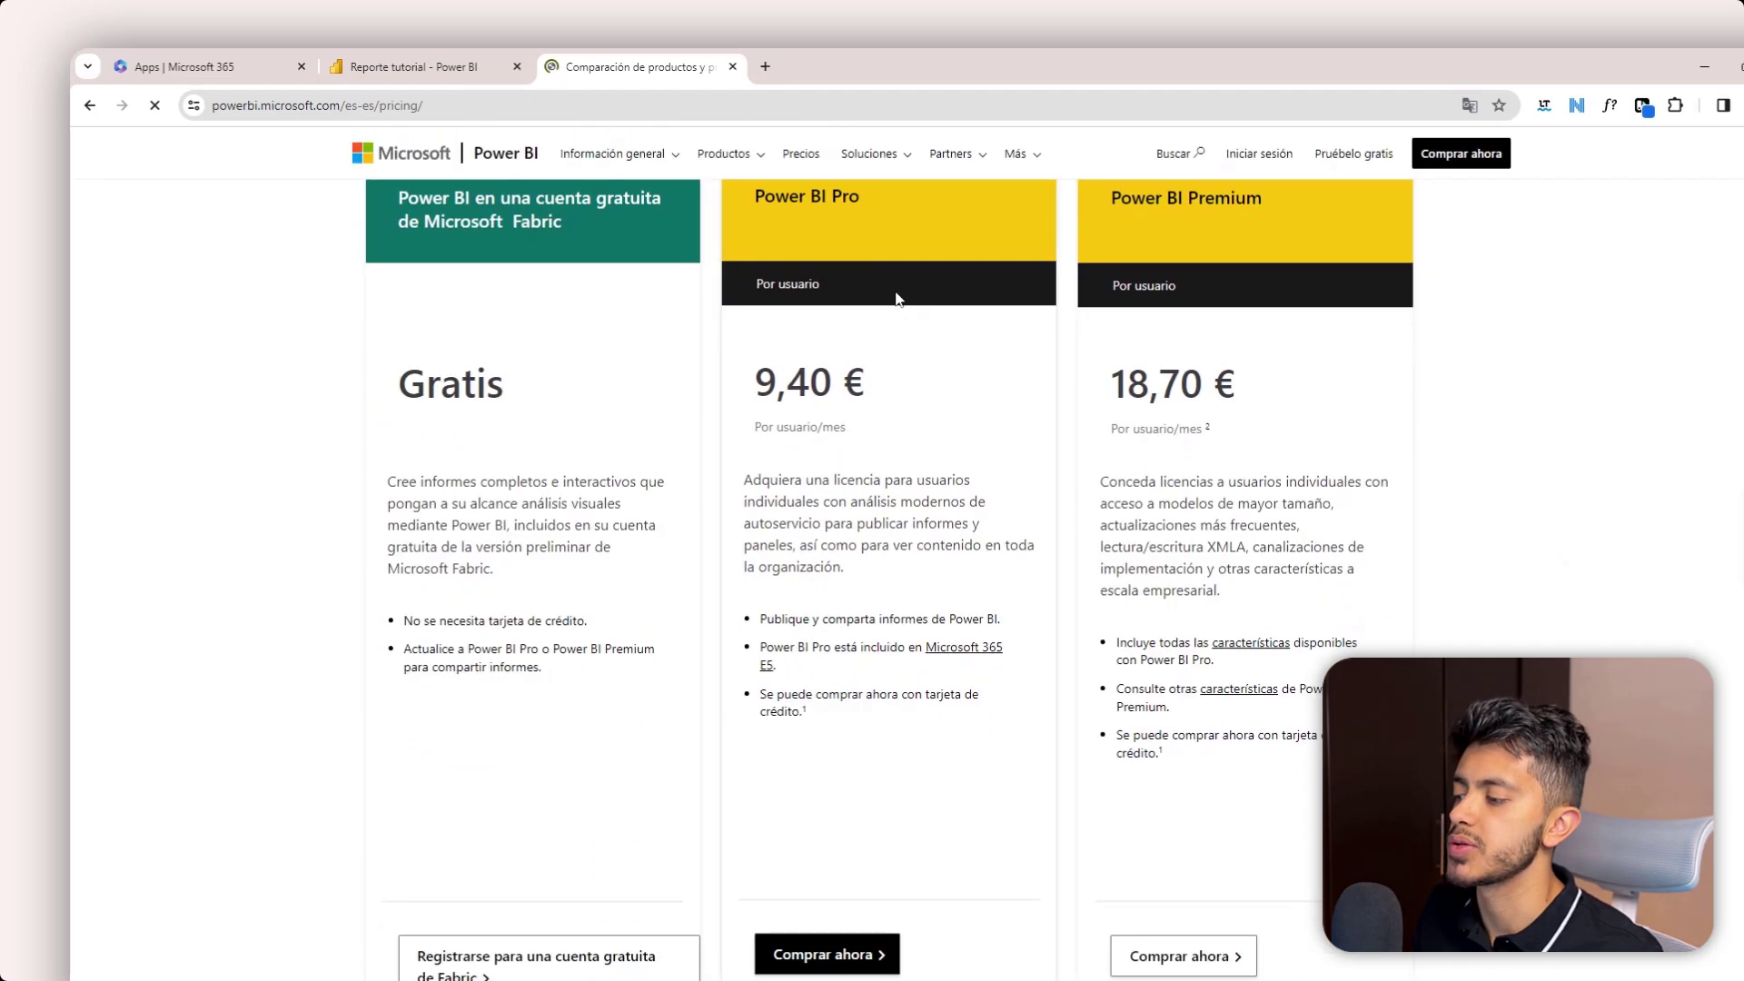
- Compare the Gratis, Power BI Pro, Power BI Premium and Microsoft Fabric plans and their footnotes on the pricing page
{"action": "scroll", "coordinate": [894, 289], "scroll_direction": "down", "scroll_amount": 10}
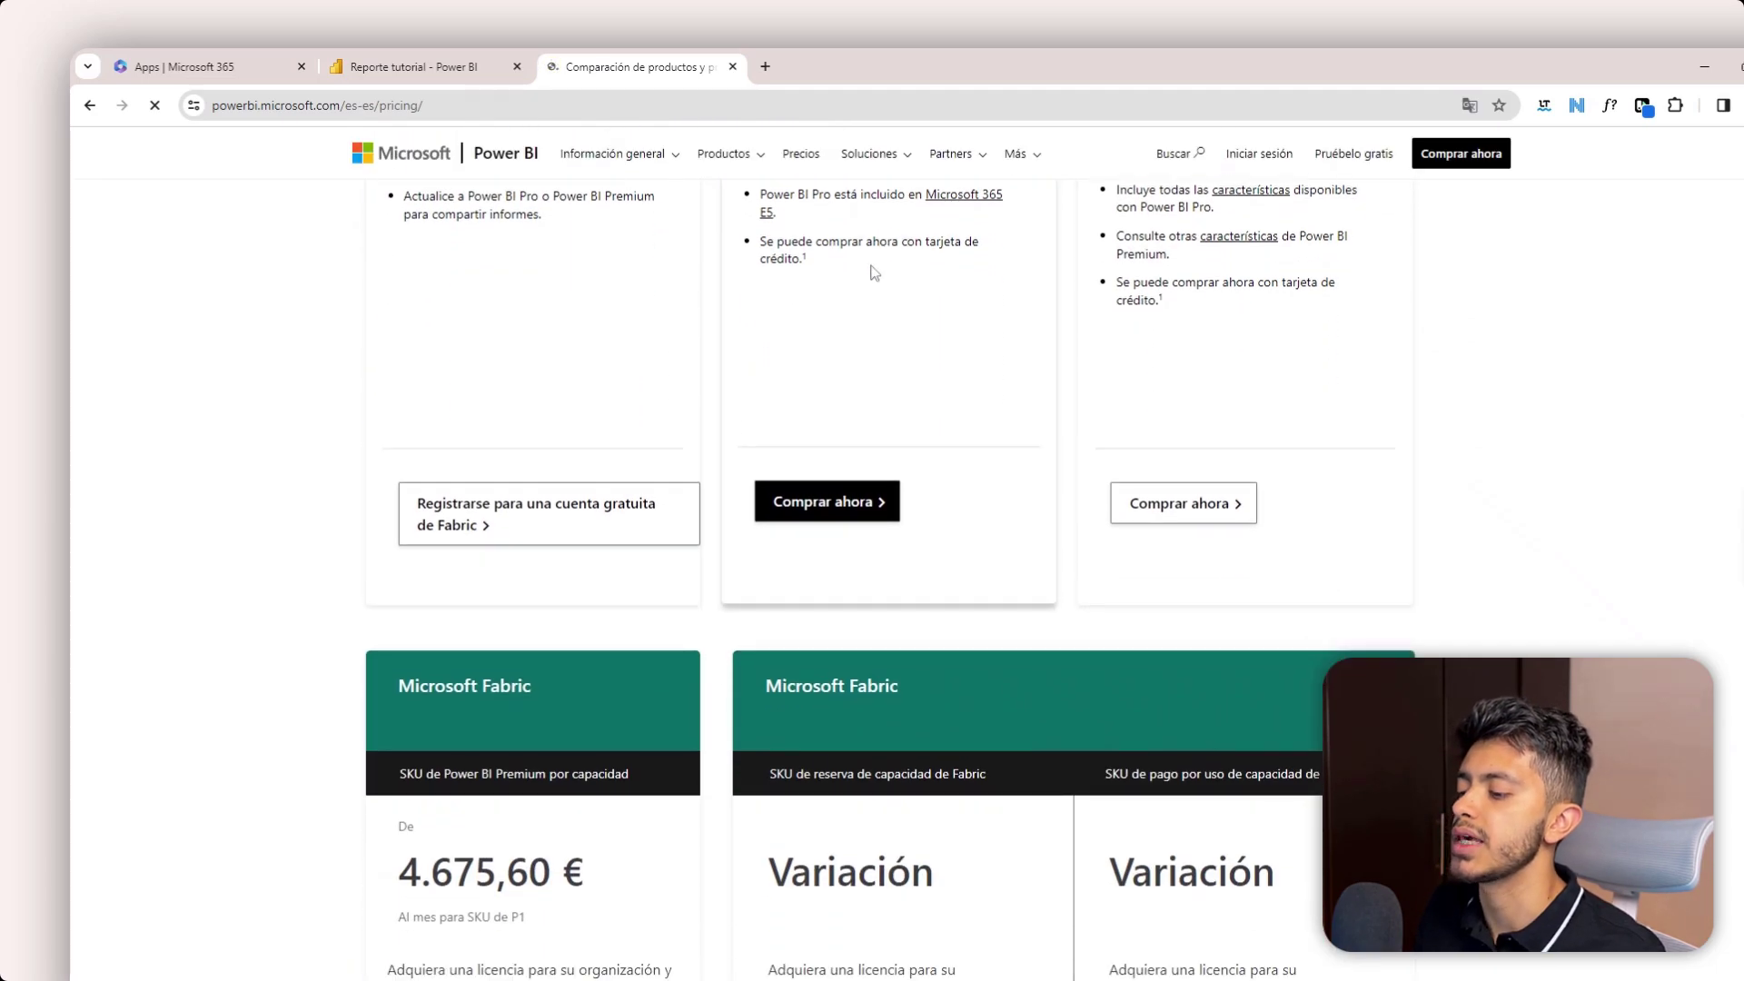
{"action": "scroll", "coordinate": [1139, 377], "scroll_direction": "up", "scroll_amount": 13}
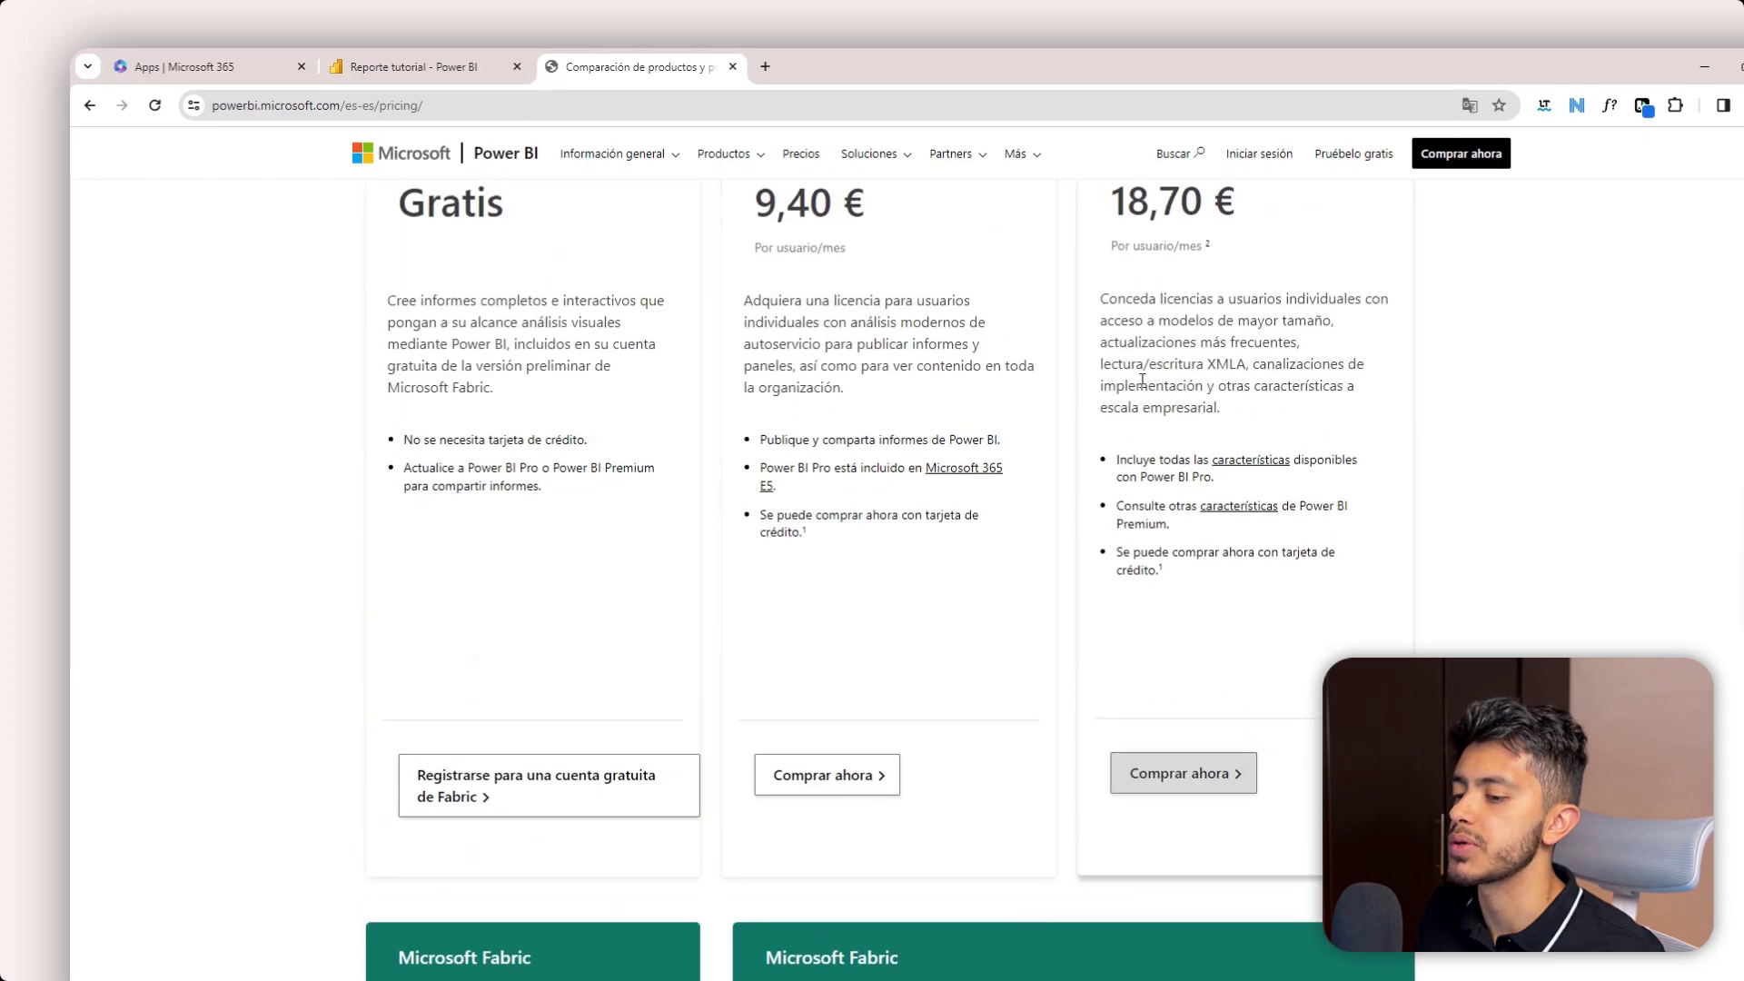
{"action": "scroll", "coordinate": [1139, 377], "scroll_direction": "up", "scroll_amount": 1}
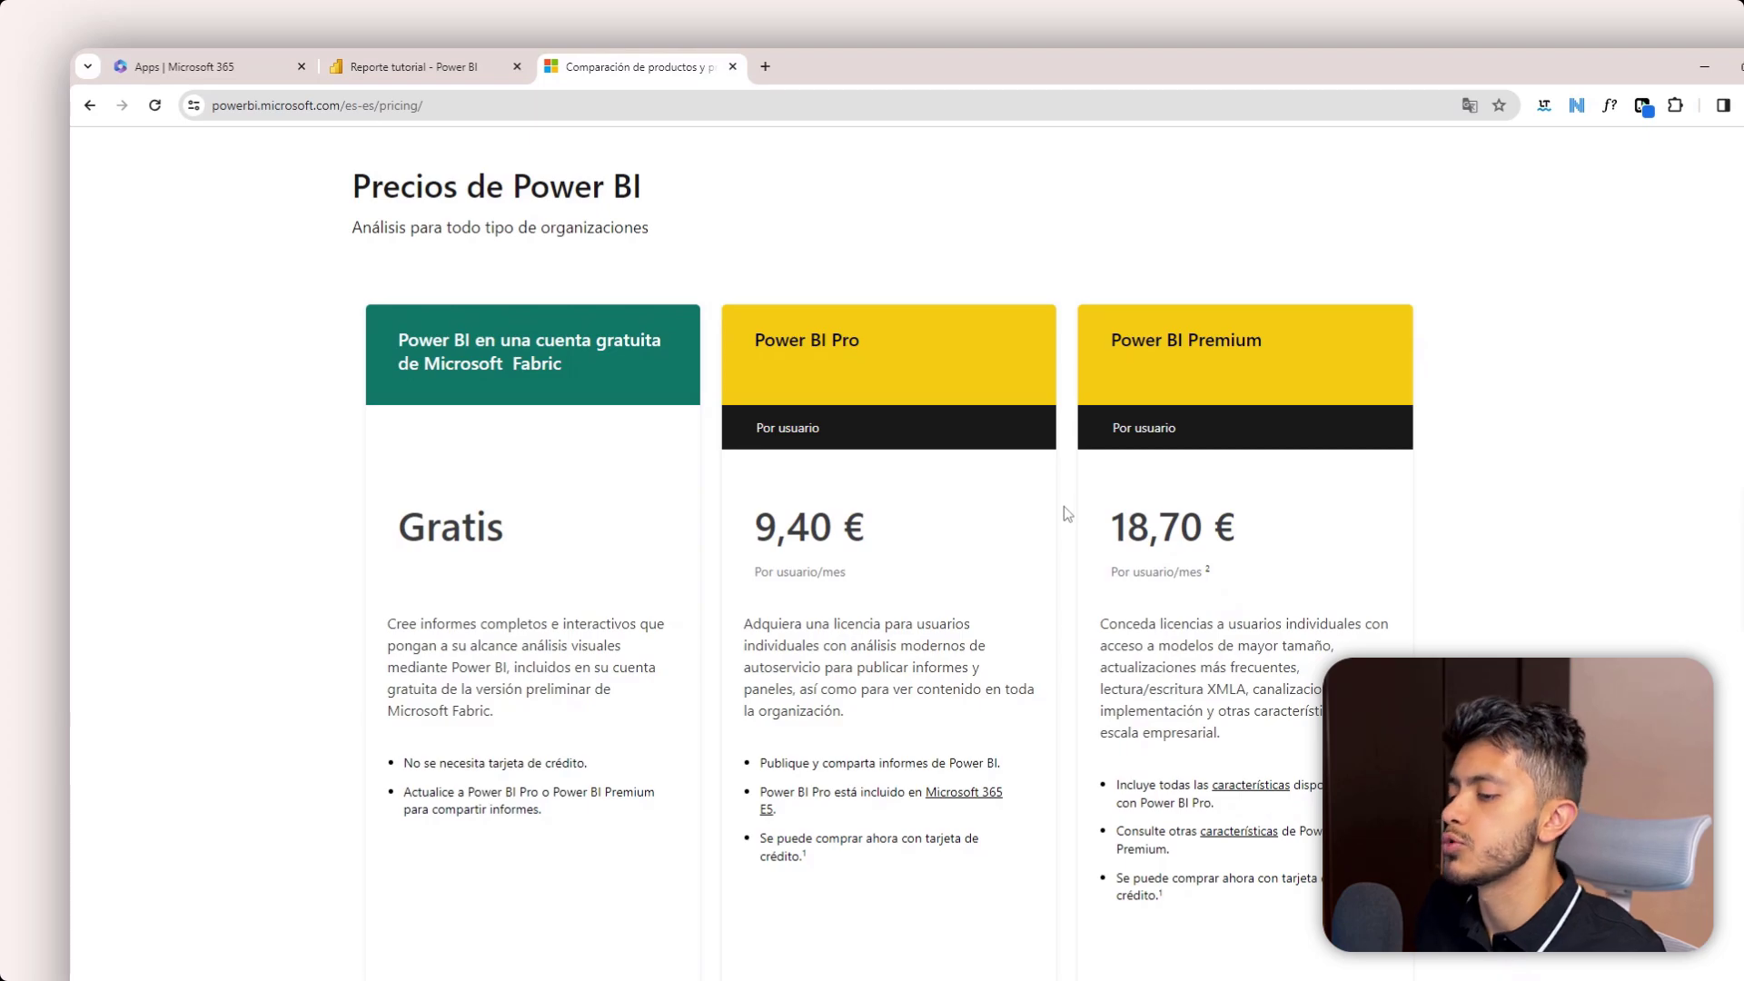
{"action": "scroll", "coordinate": [1065, 505], "scroll_direction": "down", "scroll_amount": 10}
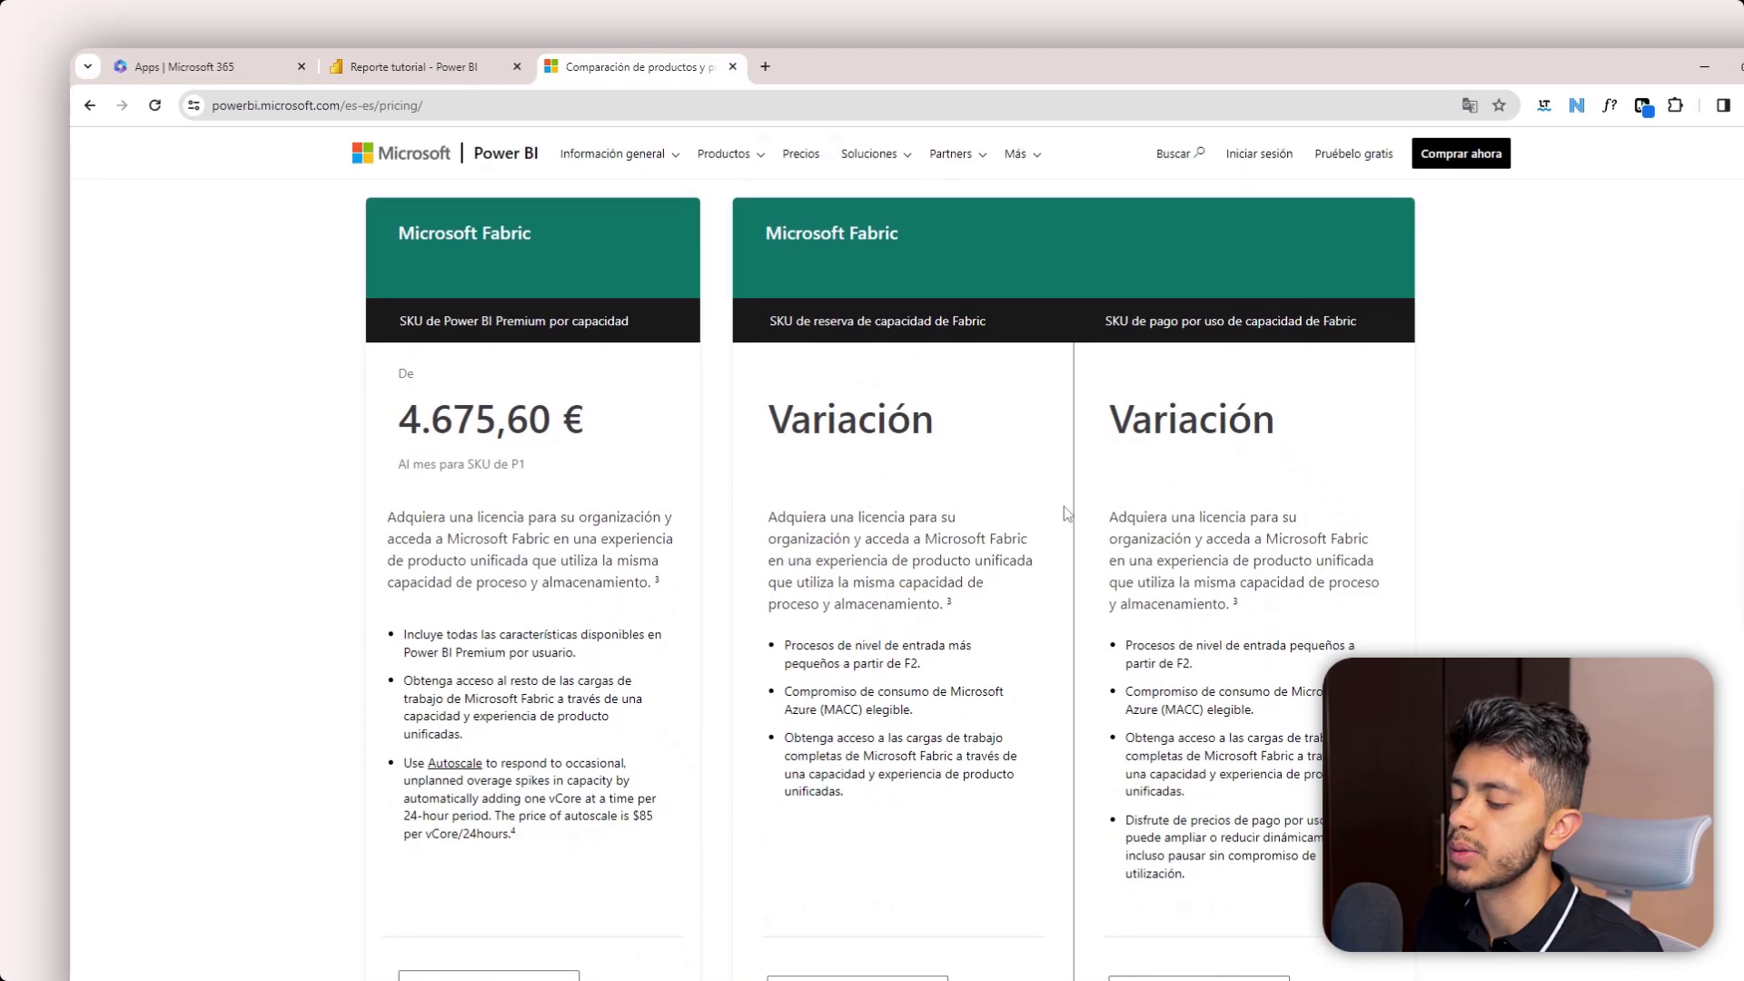
{"action": "scroll", "coordinate": [1064, 511], "scroll_direction": "down", "scroll_amount": 8}
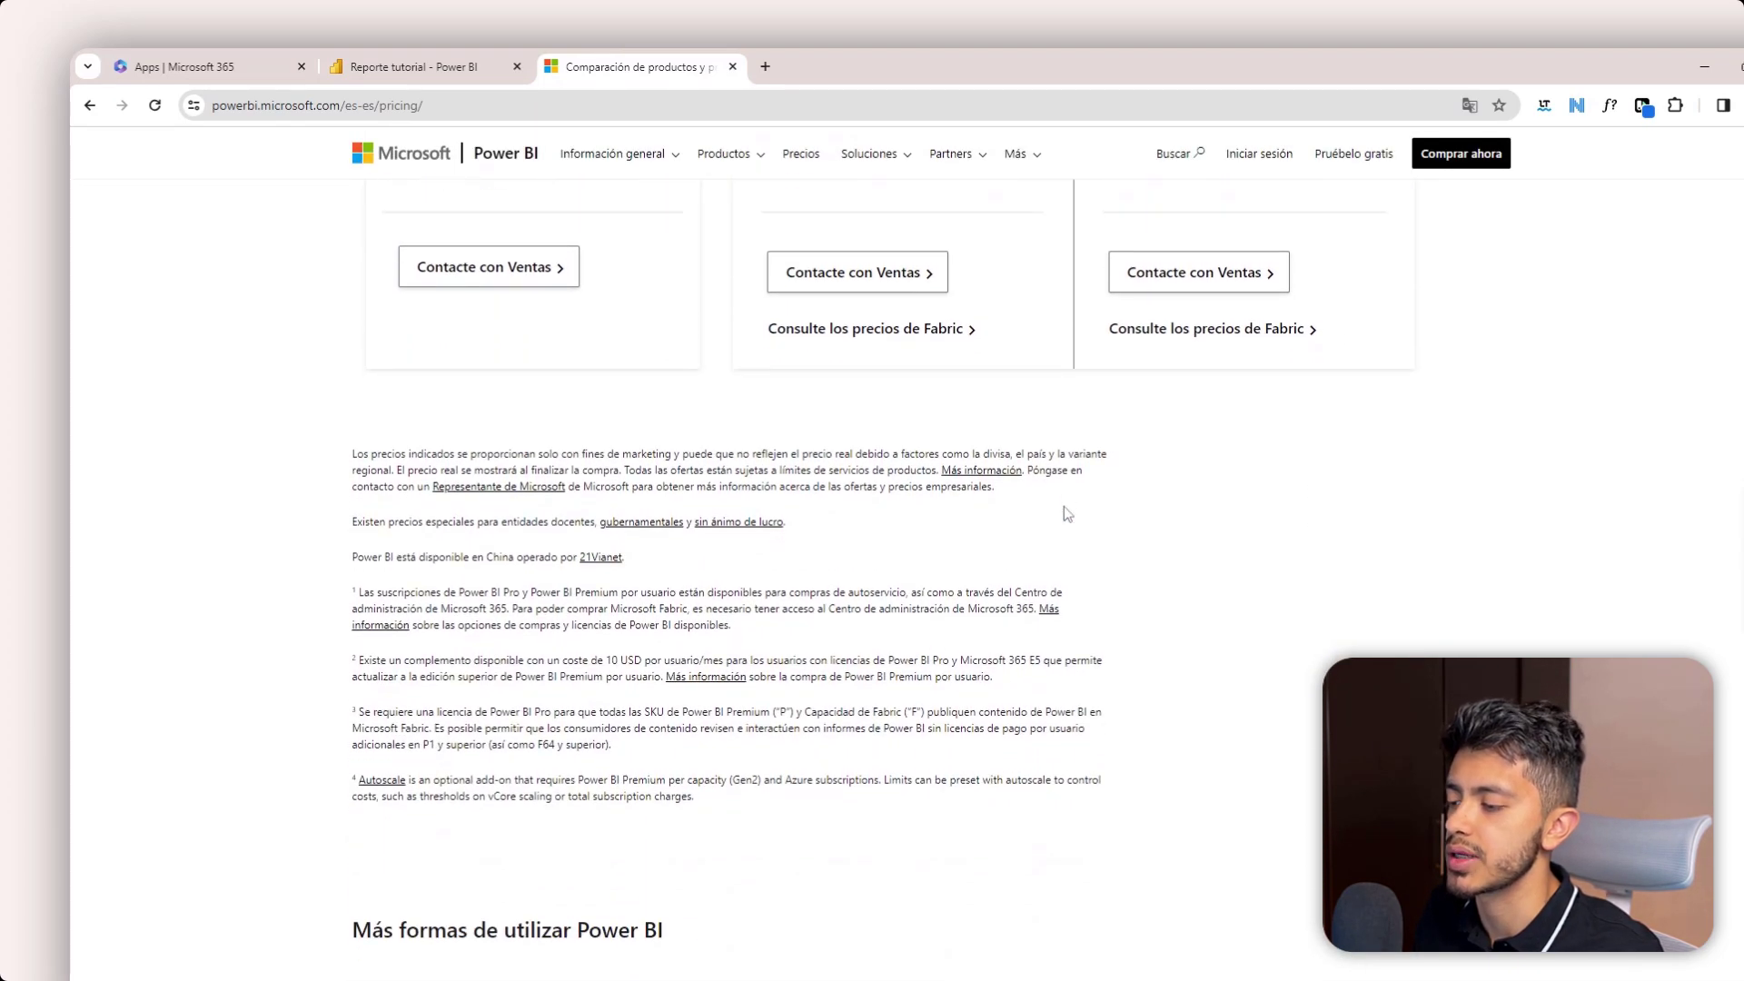
{"action": "scroll", "coordinate": [1065, 510], "scroll_direction": "up", "scroll_amount": 15}
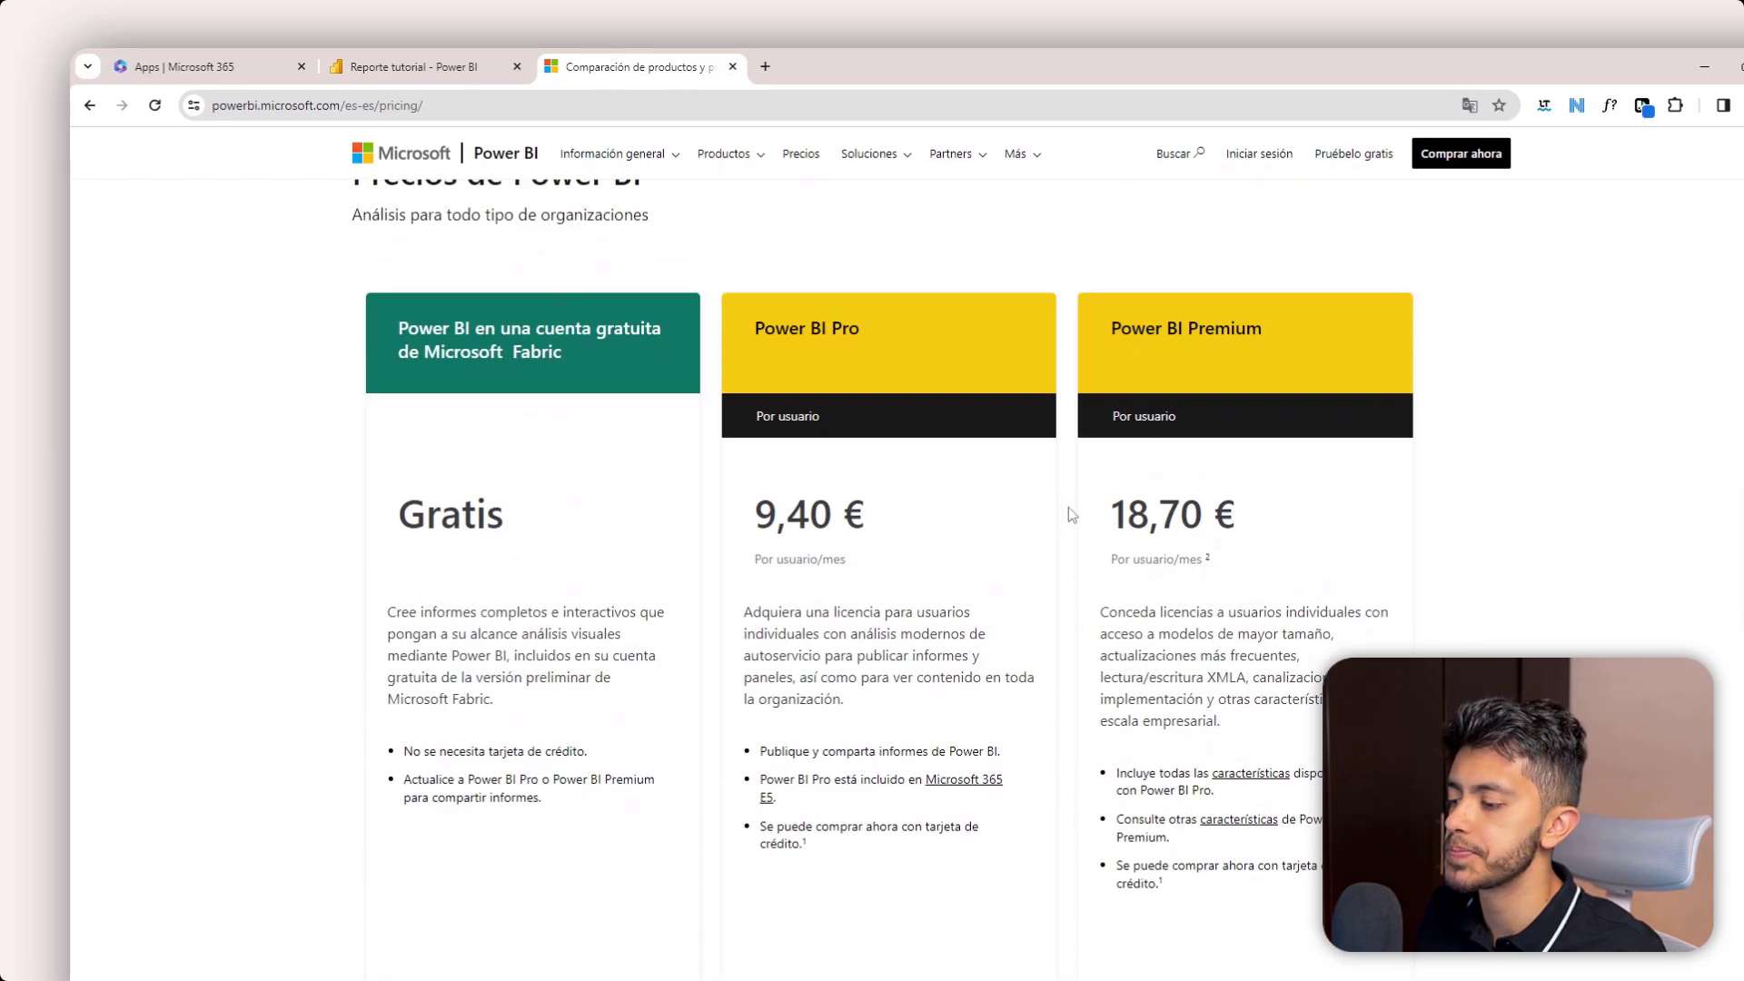
{"action": "scroll", "coordinate": [1068, 507], "scroll_direction": "up", "scroll_amount": 1}
- Return to the report's Send link dialog, review who the link can work for and its sharing settings, and close it
{"action": "left_click", "coordinate": [404, 68]}
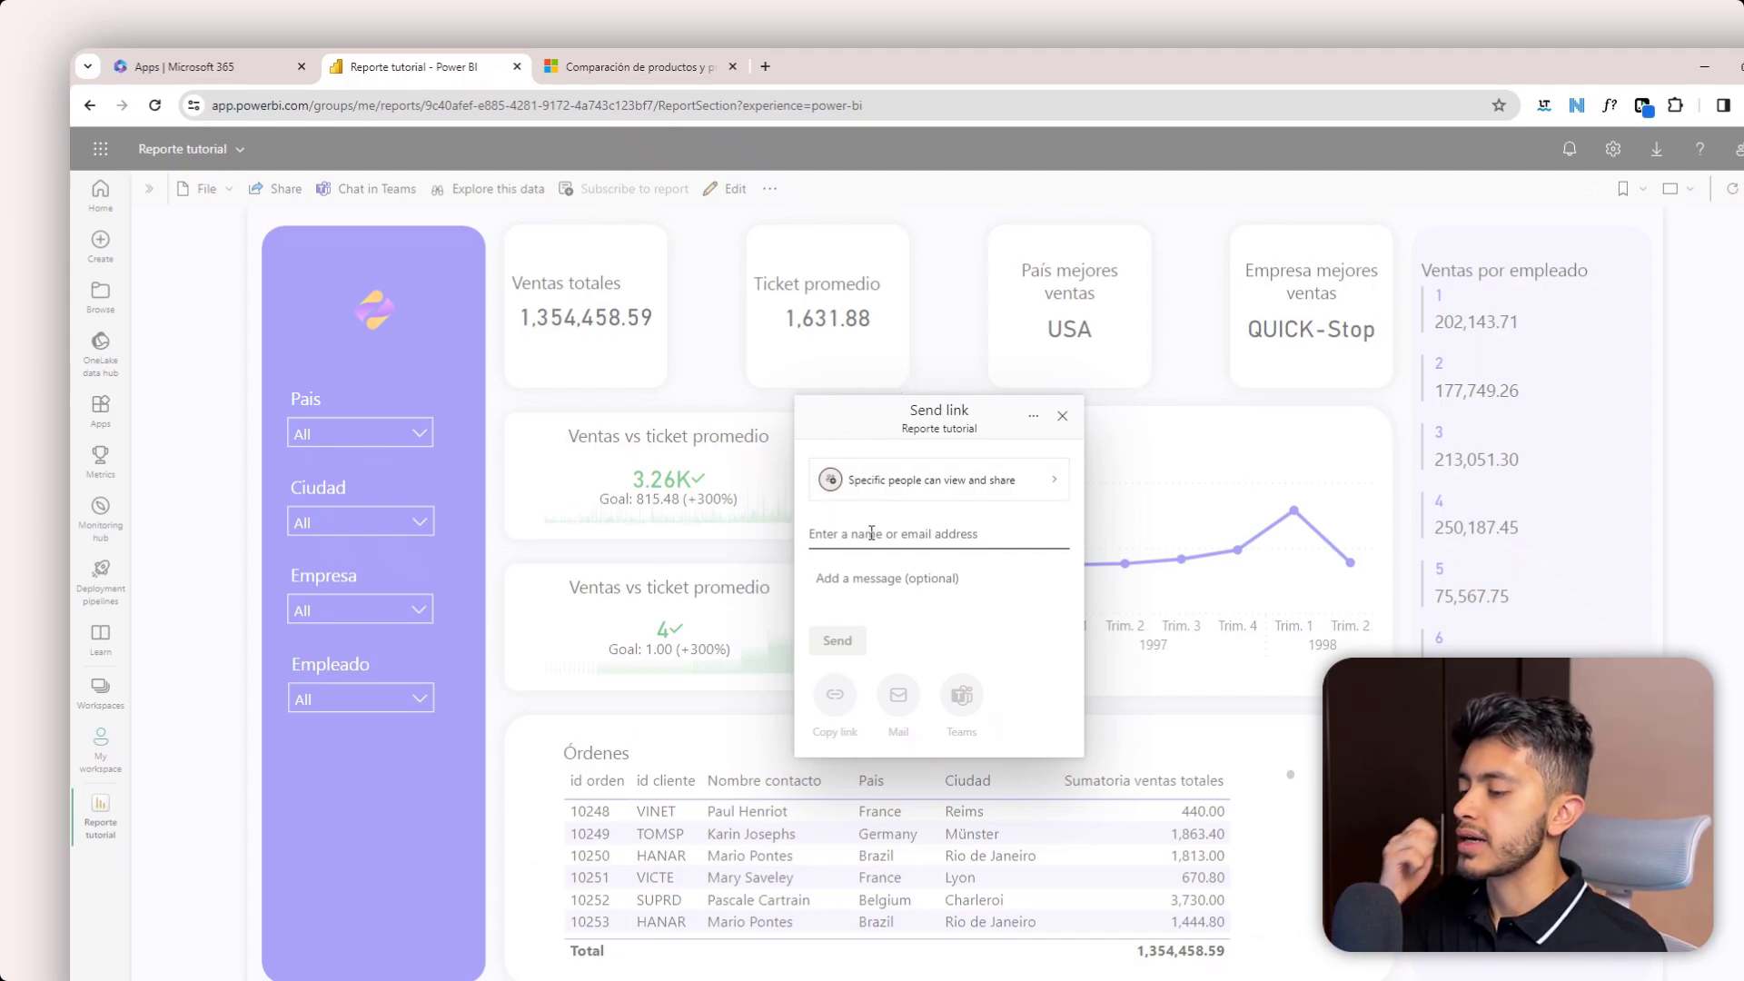
{"action": "left_click", "coordinate": [906, 524]}
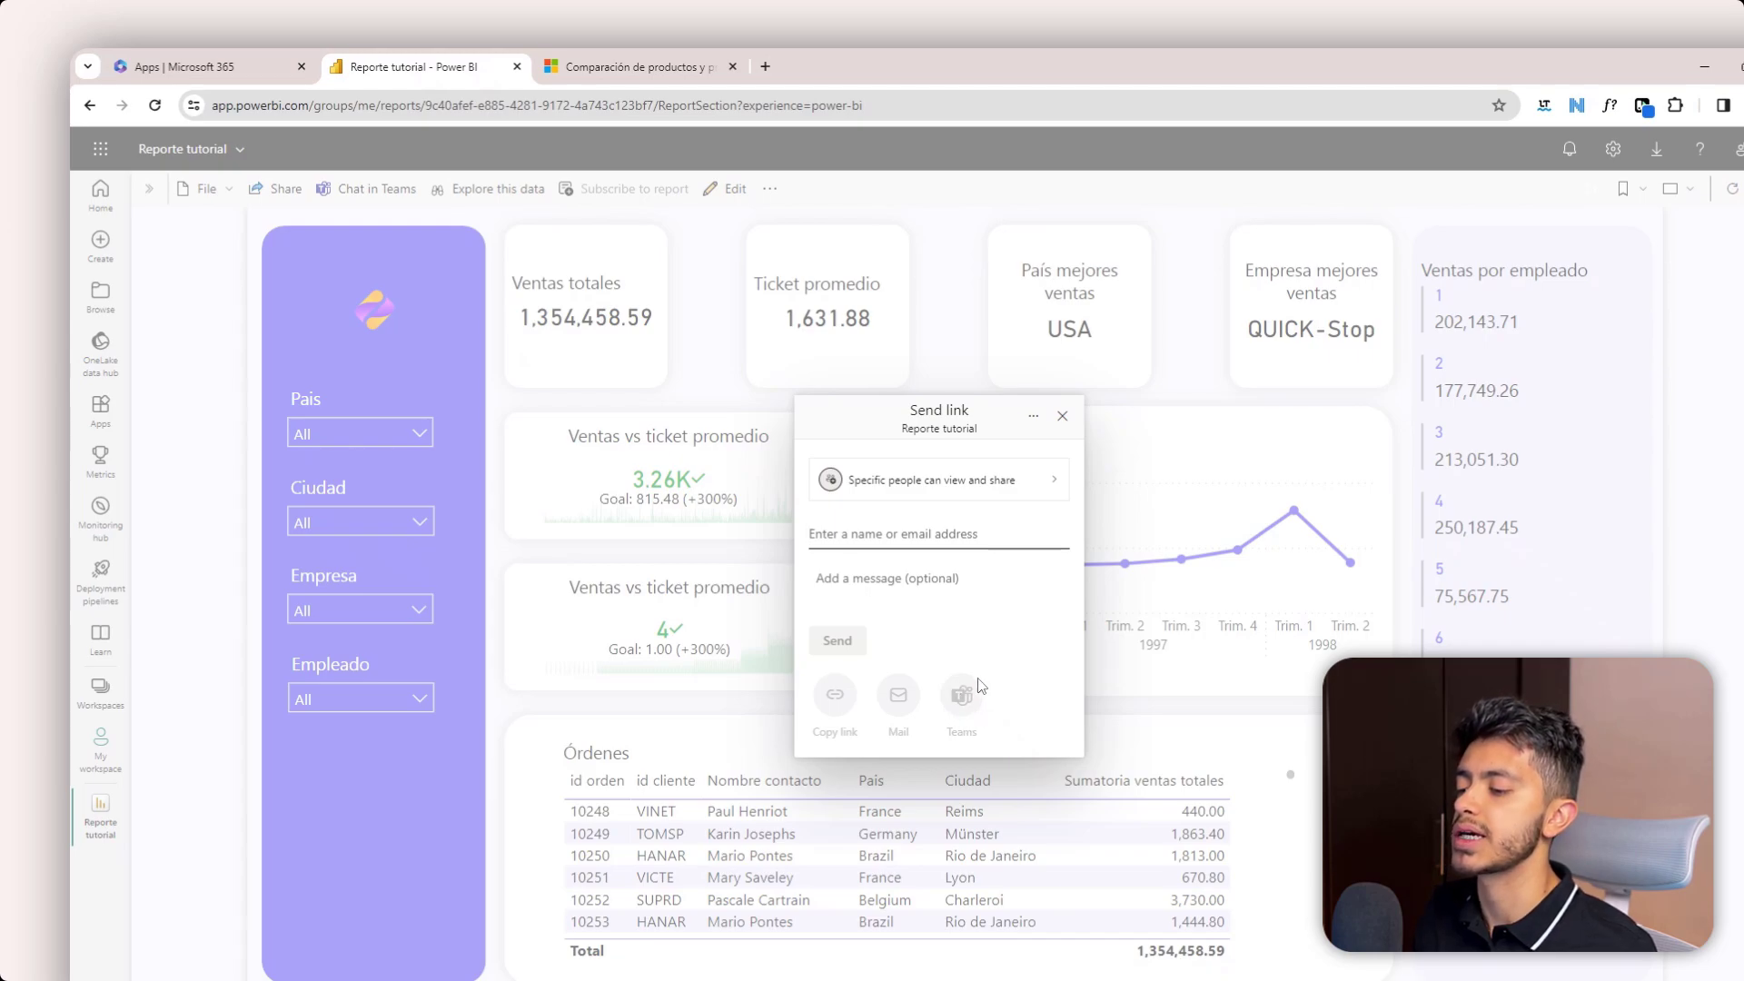
{"action": "left_click", "coordinate": [1031, 490]}
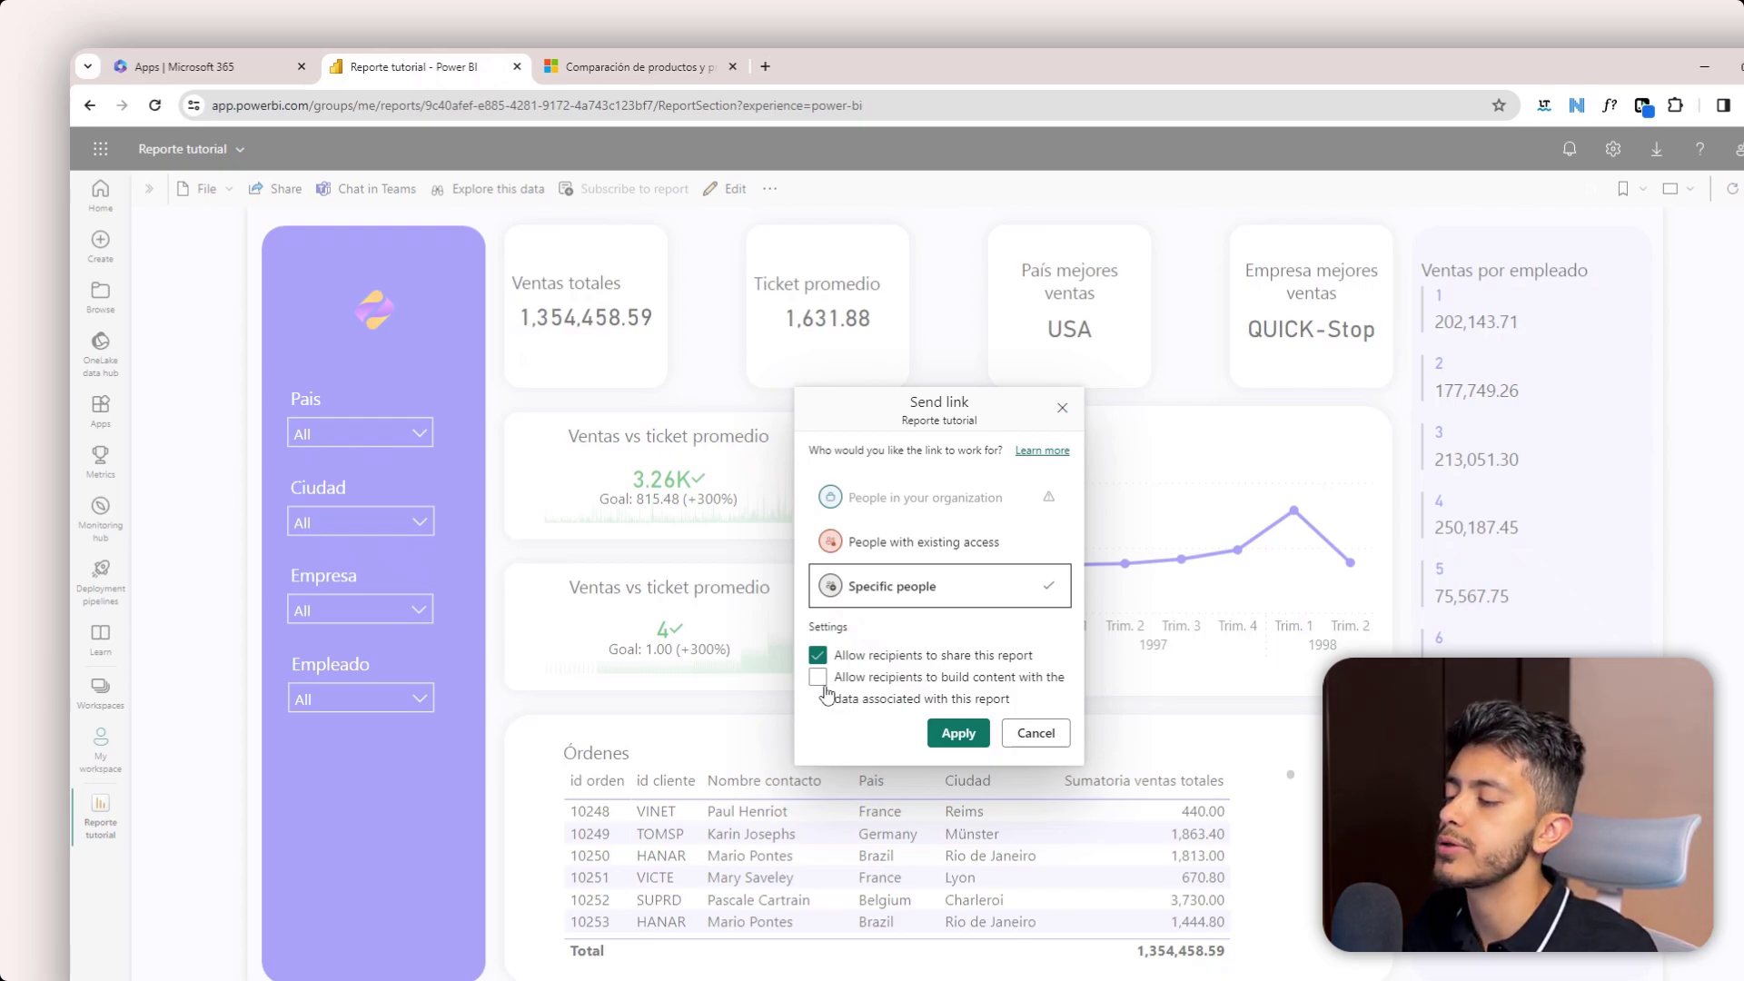
{"action": "left_click", "coordinate": [1060, 410]}
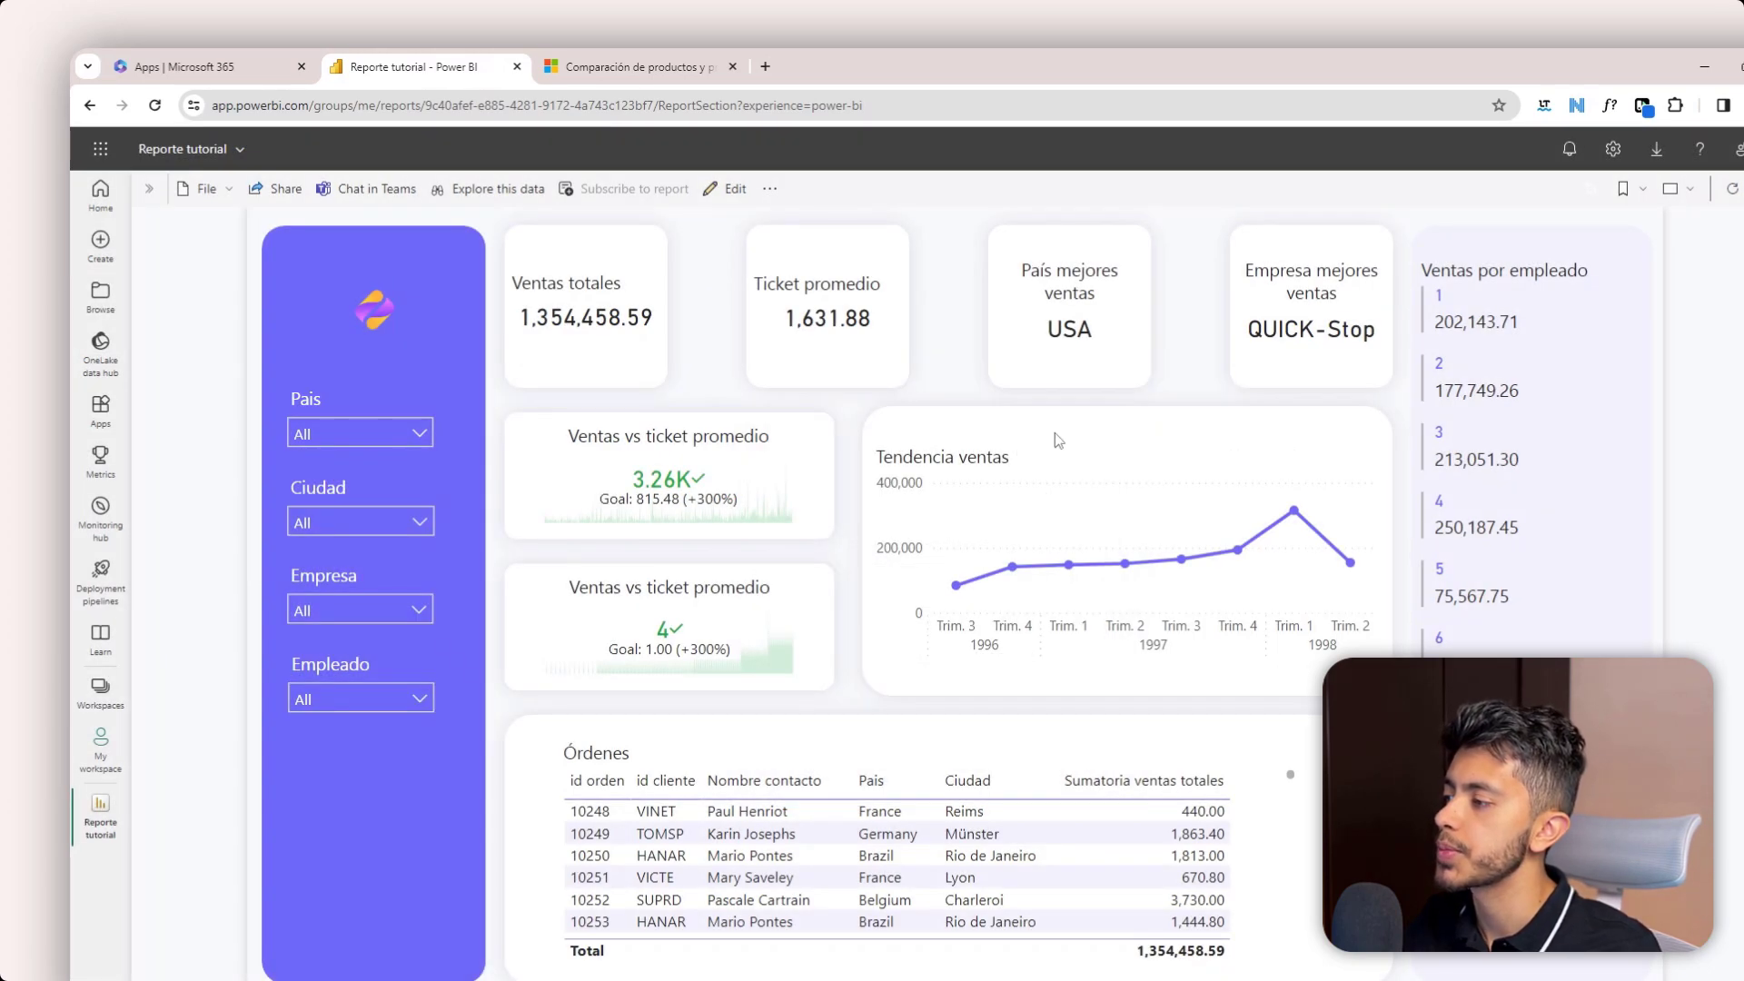
- View the details of the report's semantic model and go back to My workspace
{"action": "left_click", "coordinate": [771, 190]}
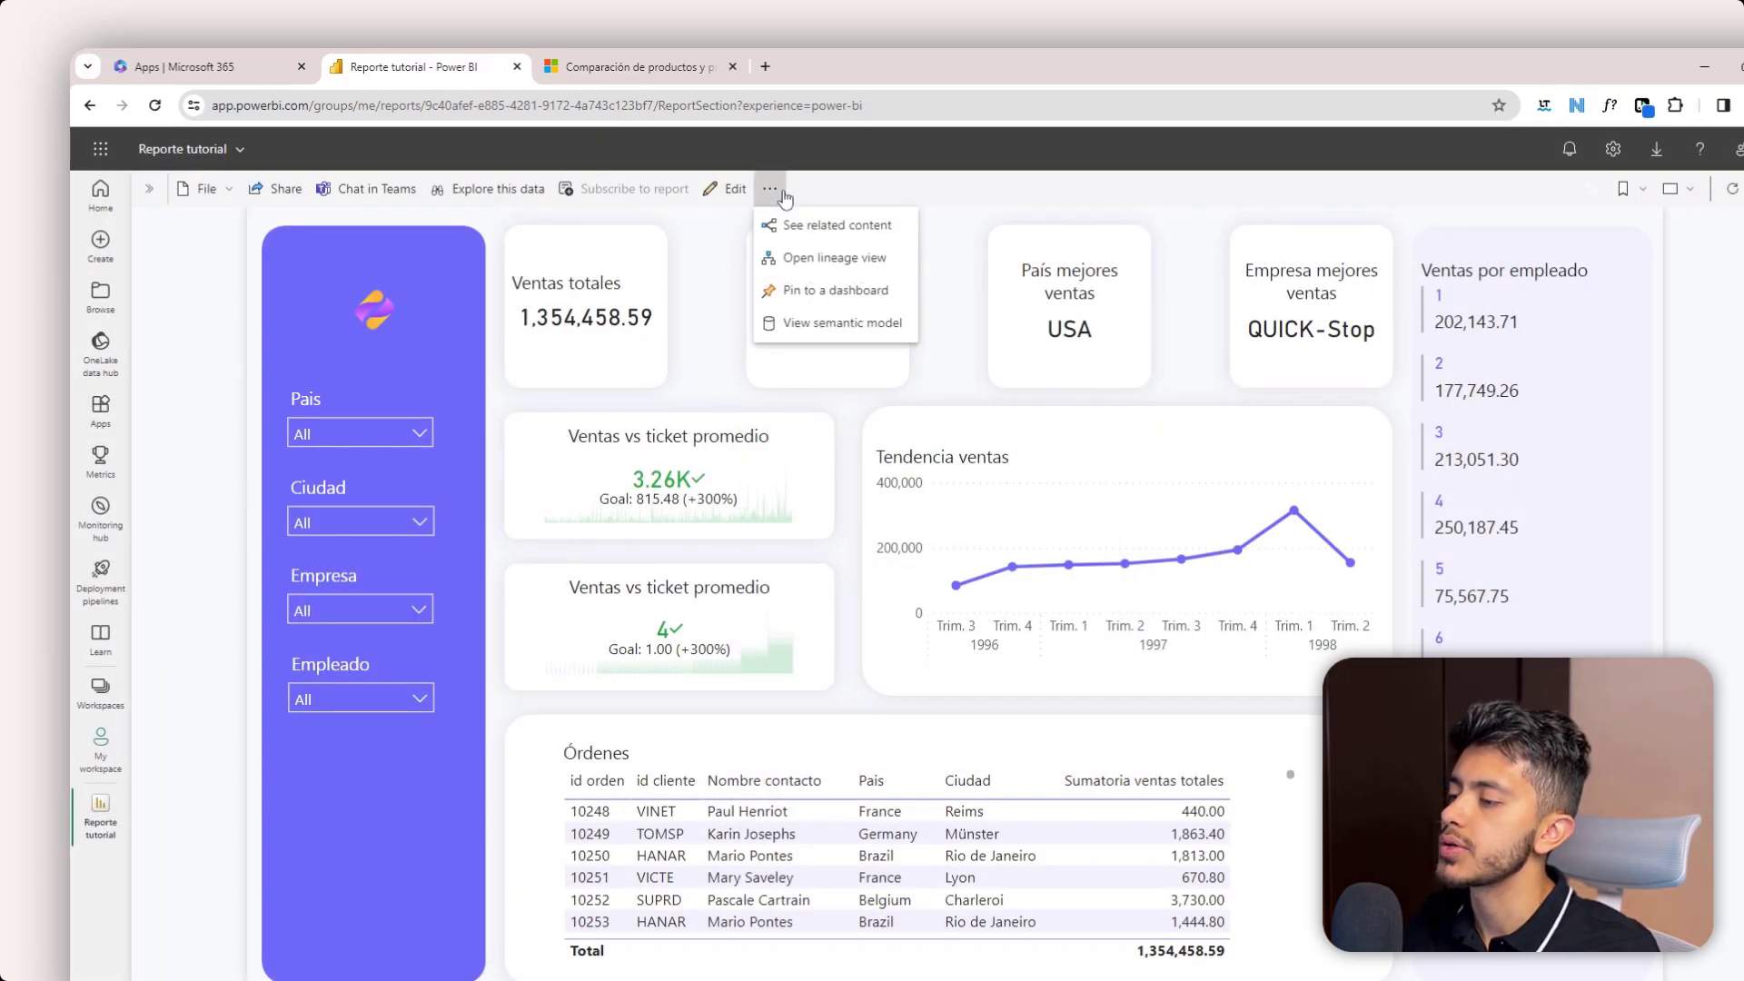
{"action": "left_click", "coordinate": [833, 324]}
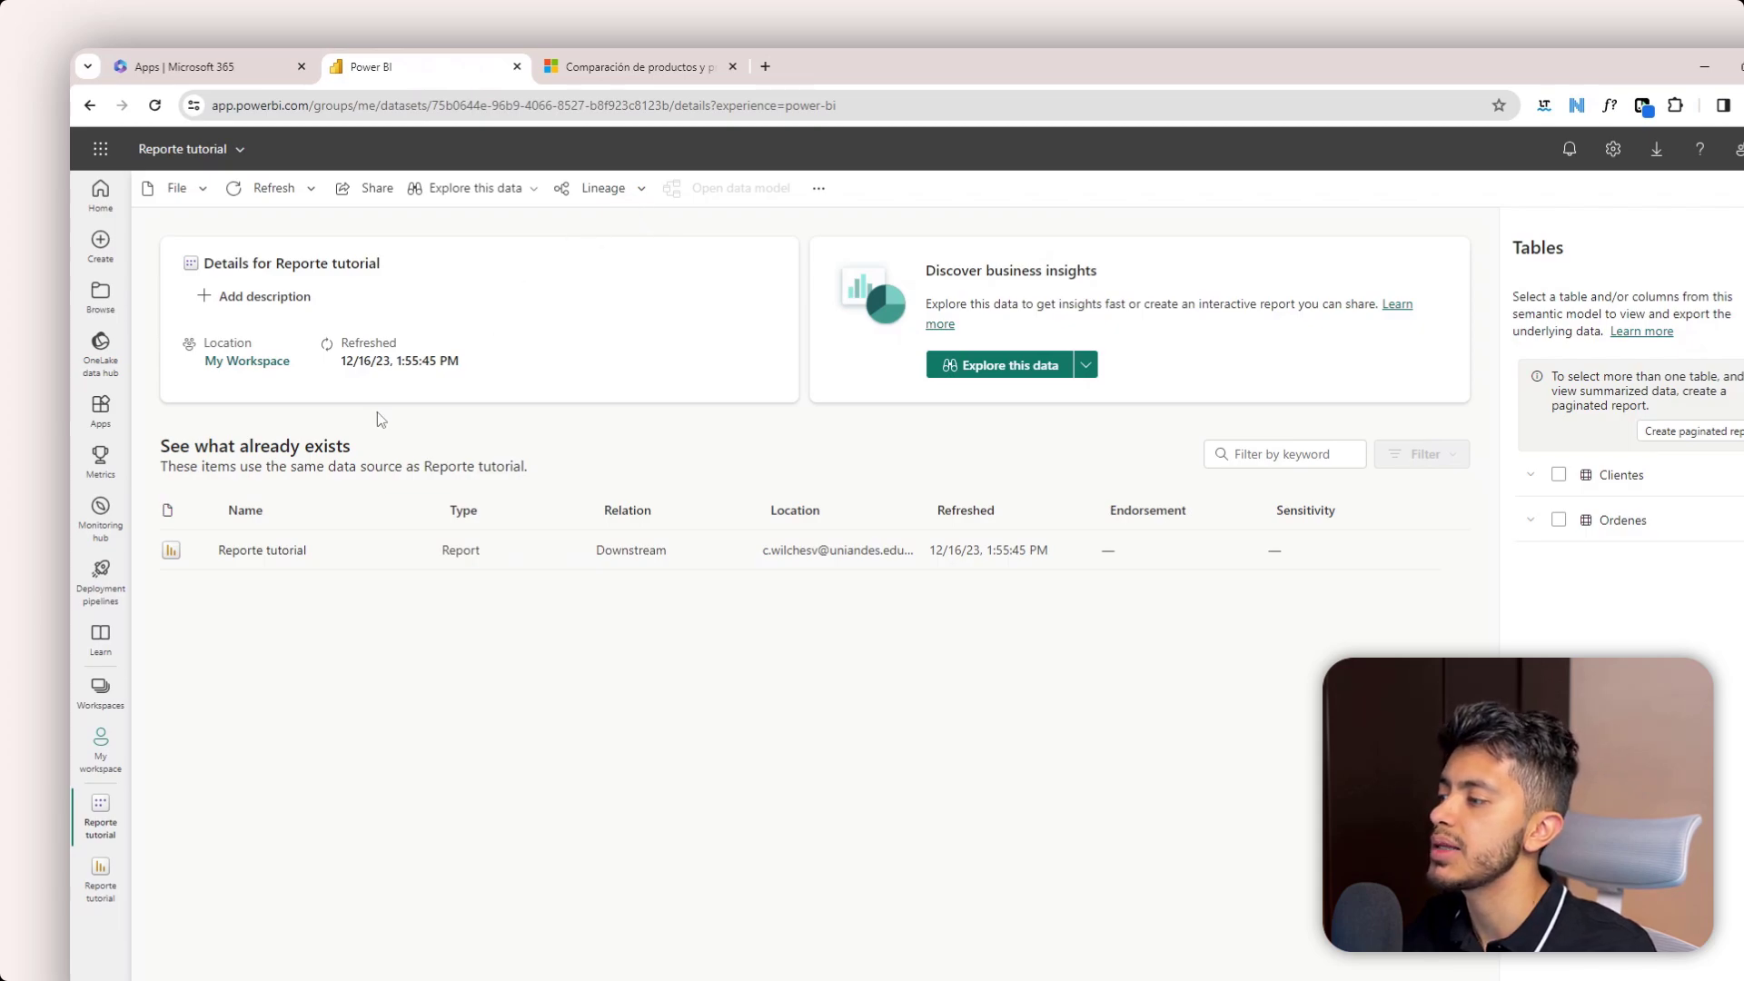
{"action": "left_click", "coordinate": [94, 867]}
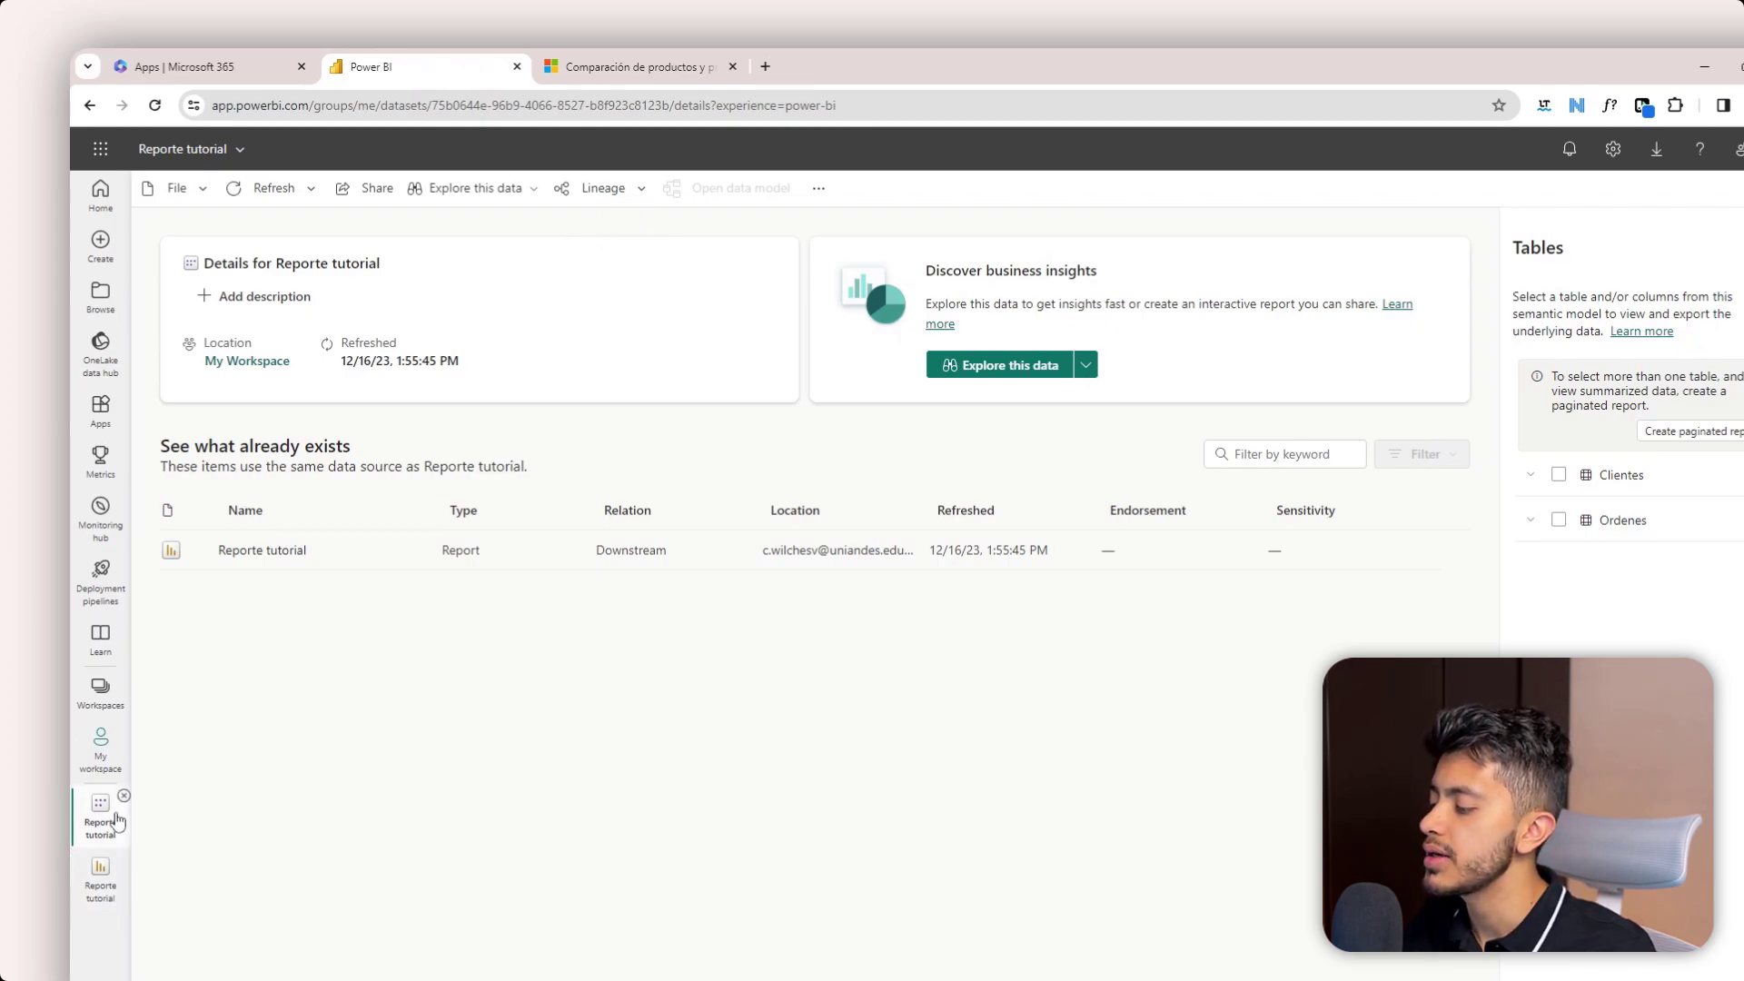
{"action": "left_click", "coordinate": [94, 761]}
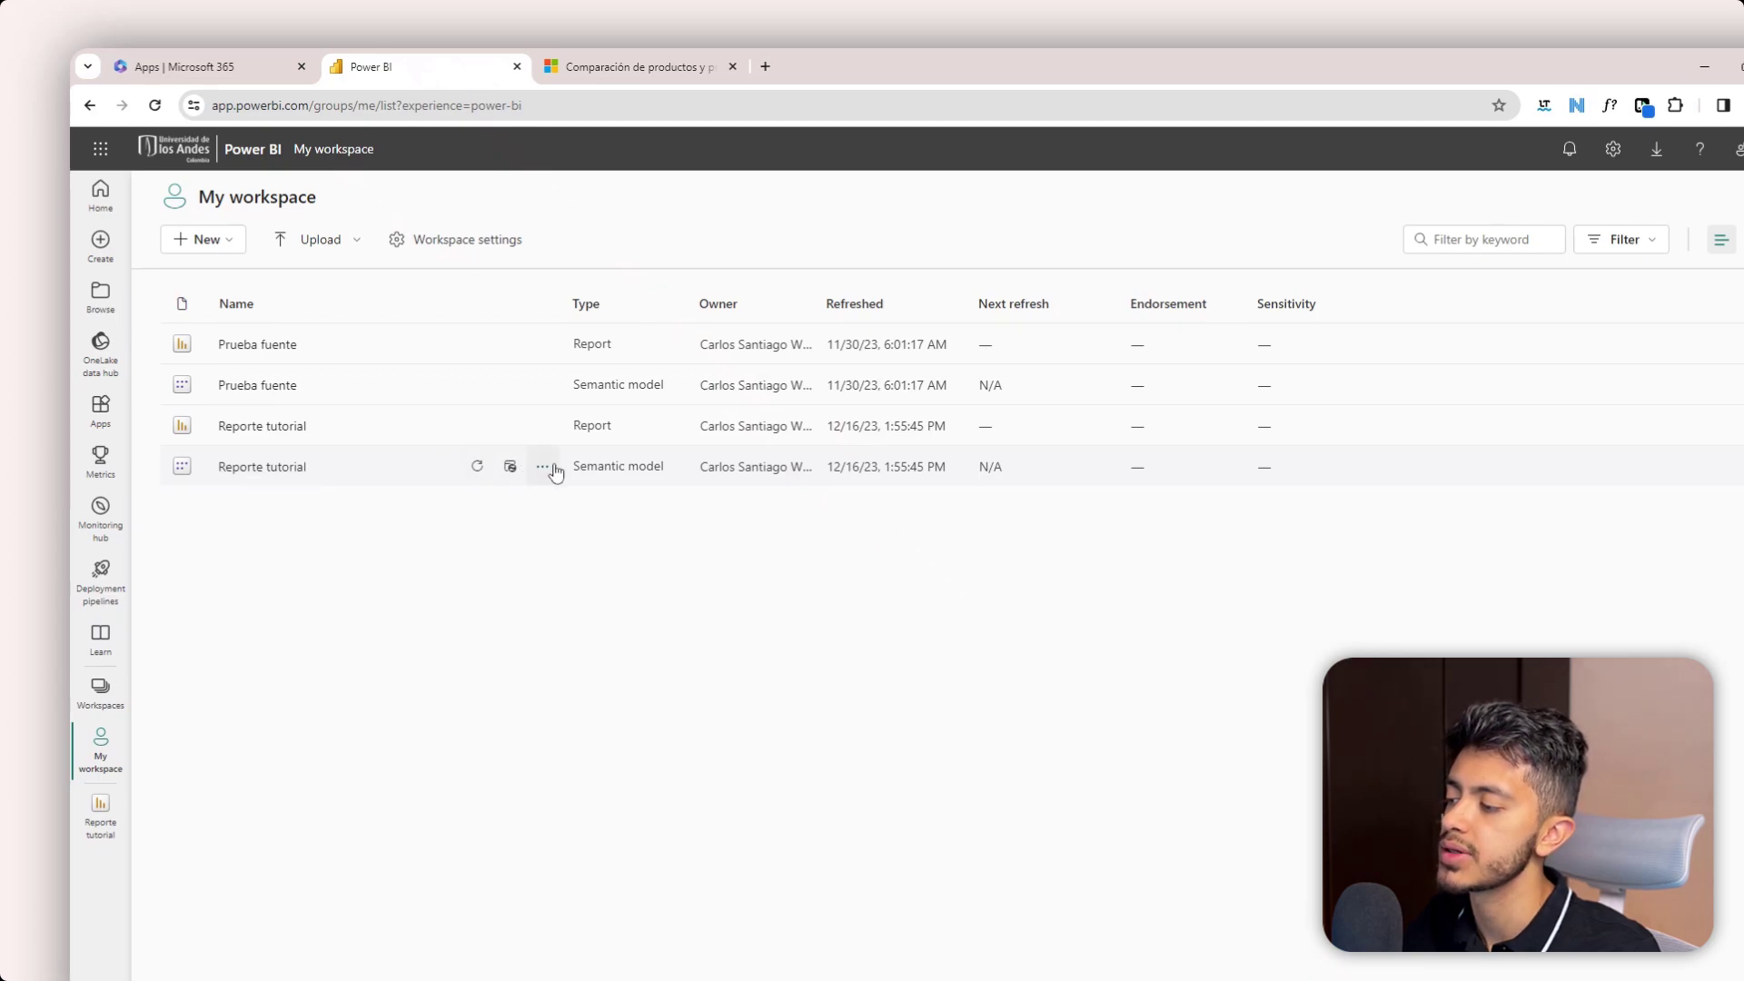
- Review the refresh schedule options in the Reporte tutorial semantic model's settings, and close the open report to return to My workspace
{"action": "left_click", "coordinate": [476, 467]}
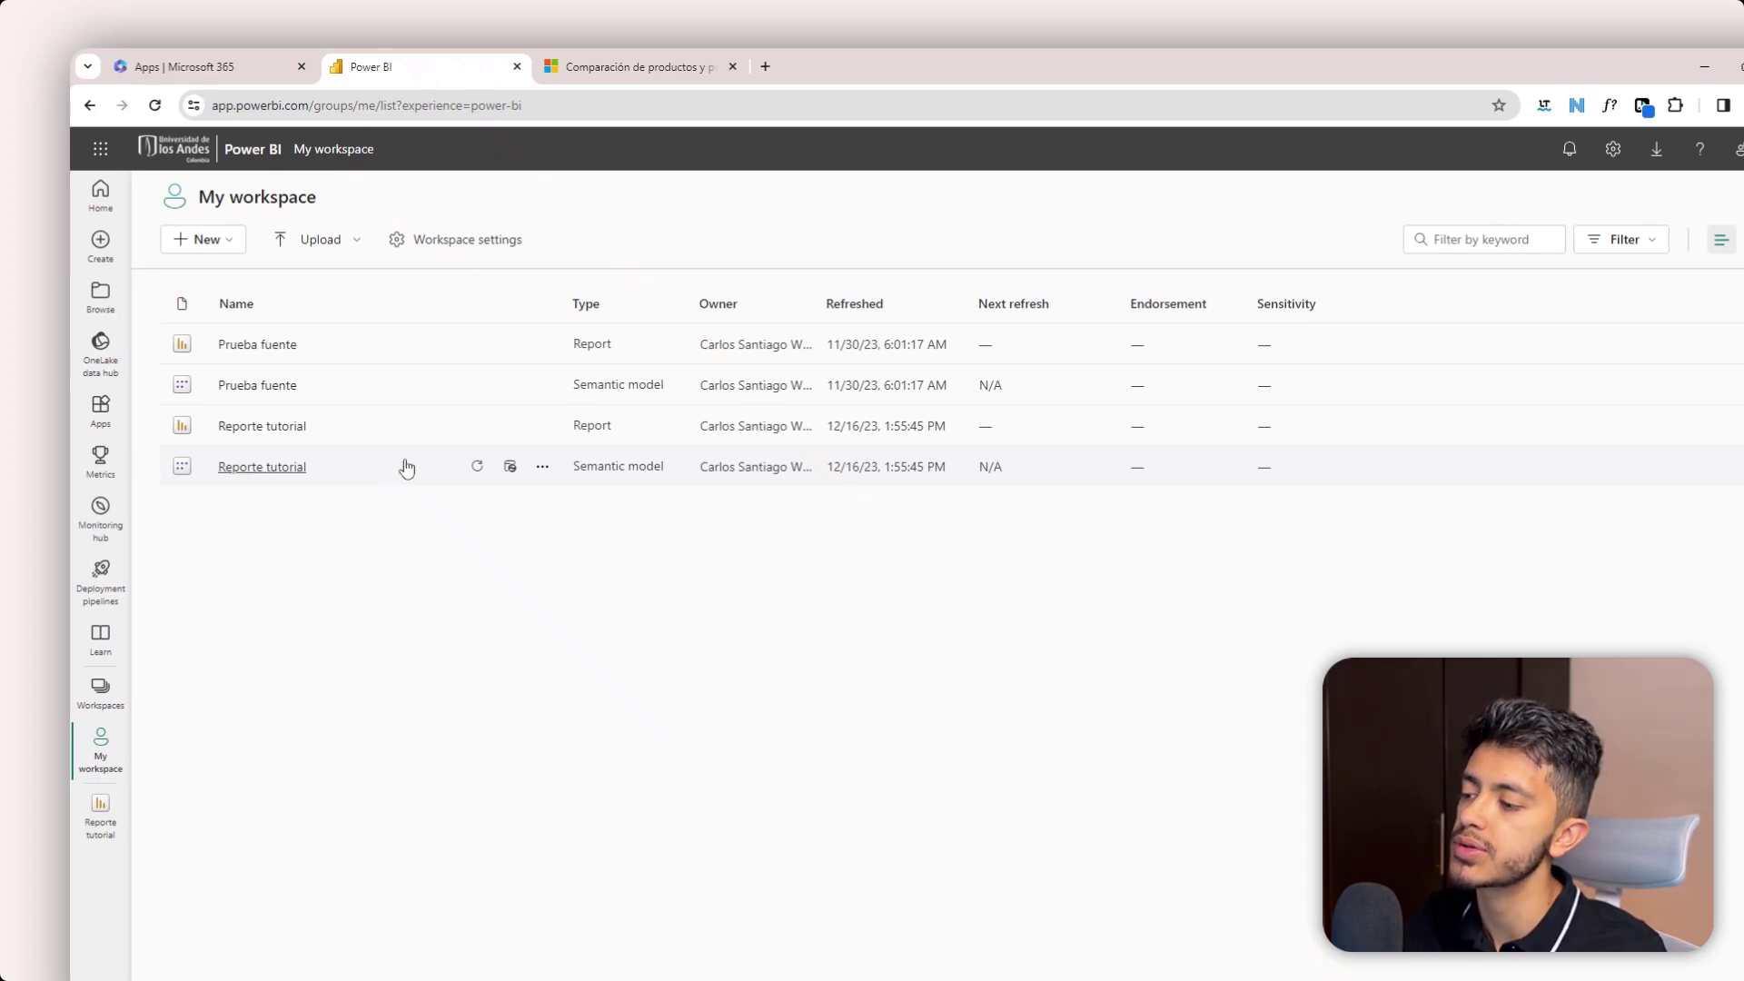
{"action": "left_click", "coordinate": [544, 469]}
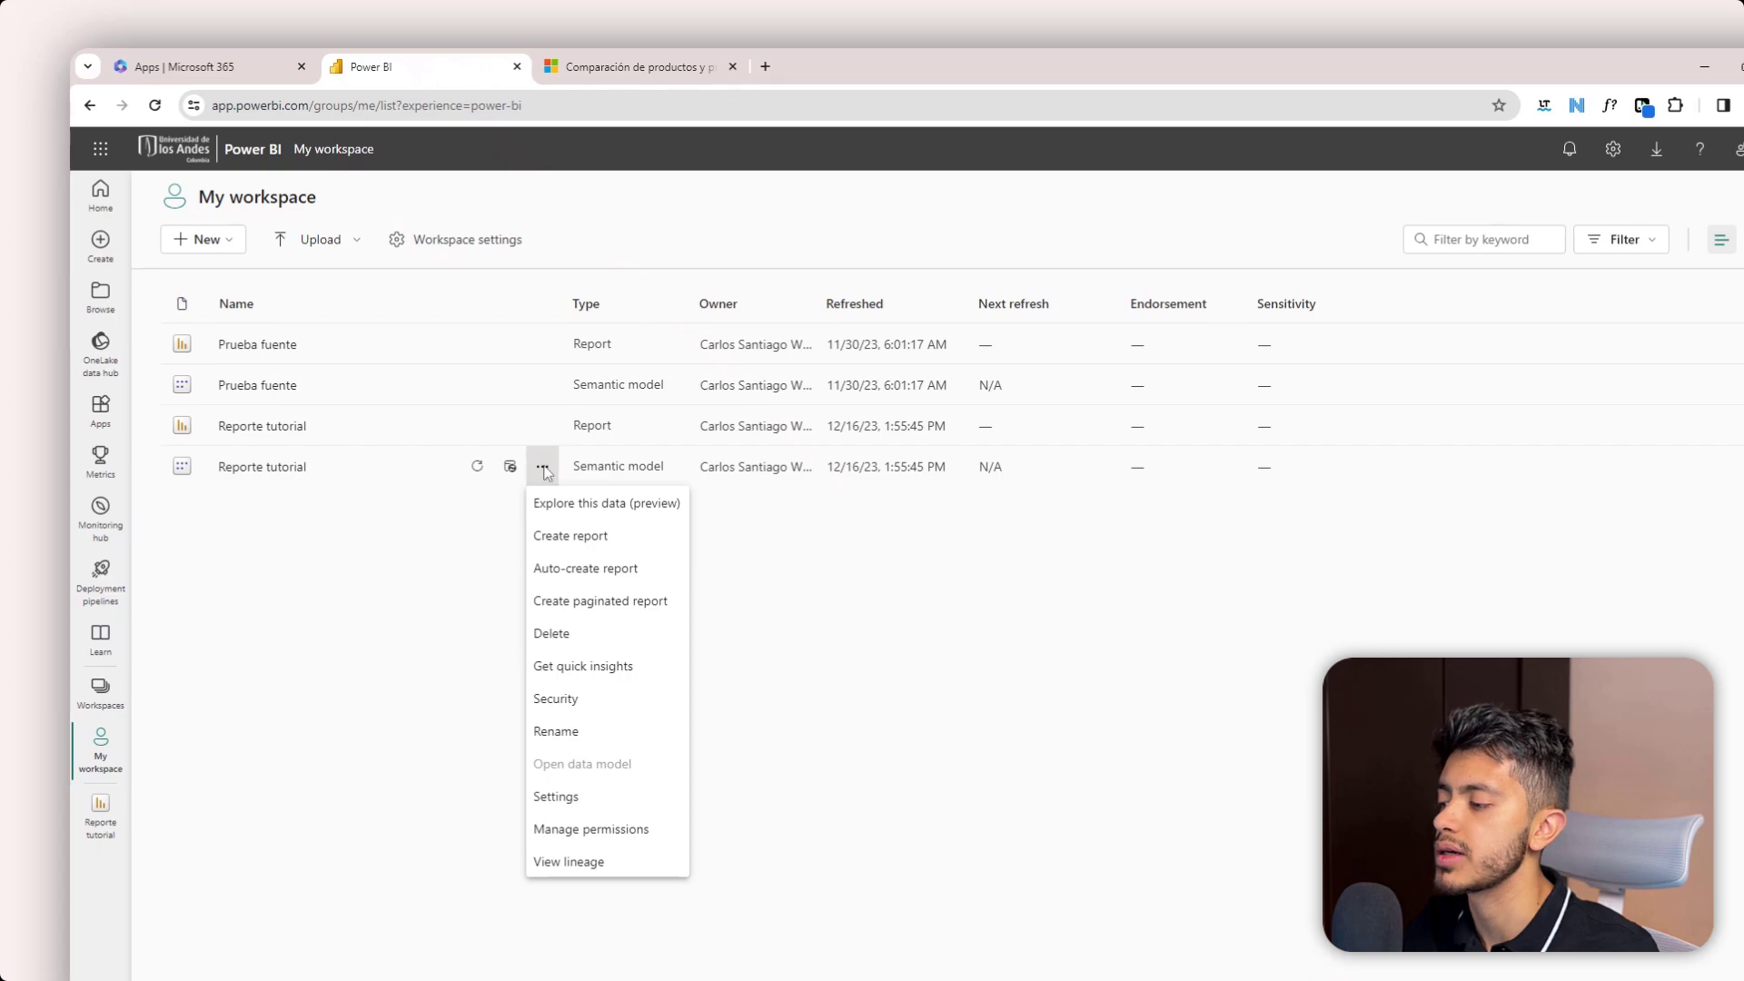
{"action": "left_click", "coordinate": [563, 797]}
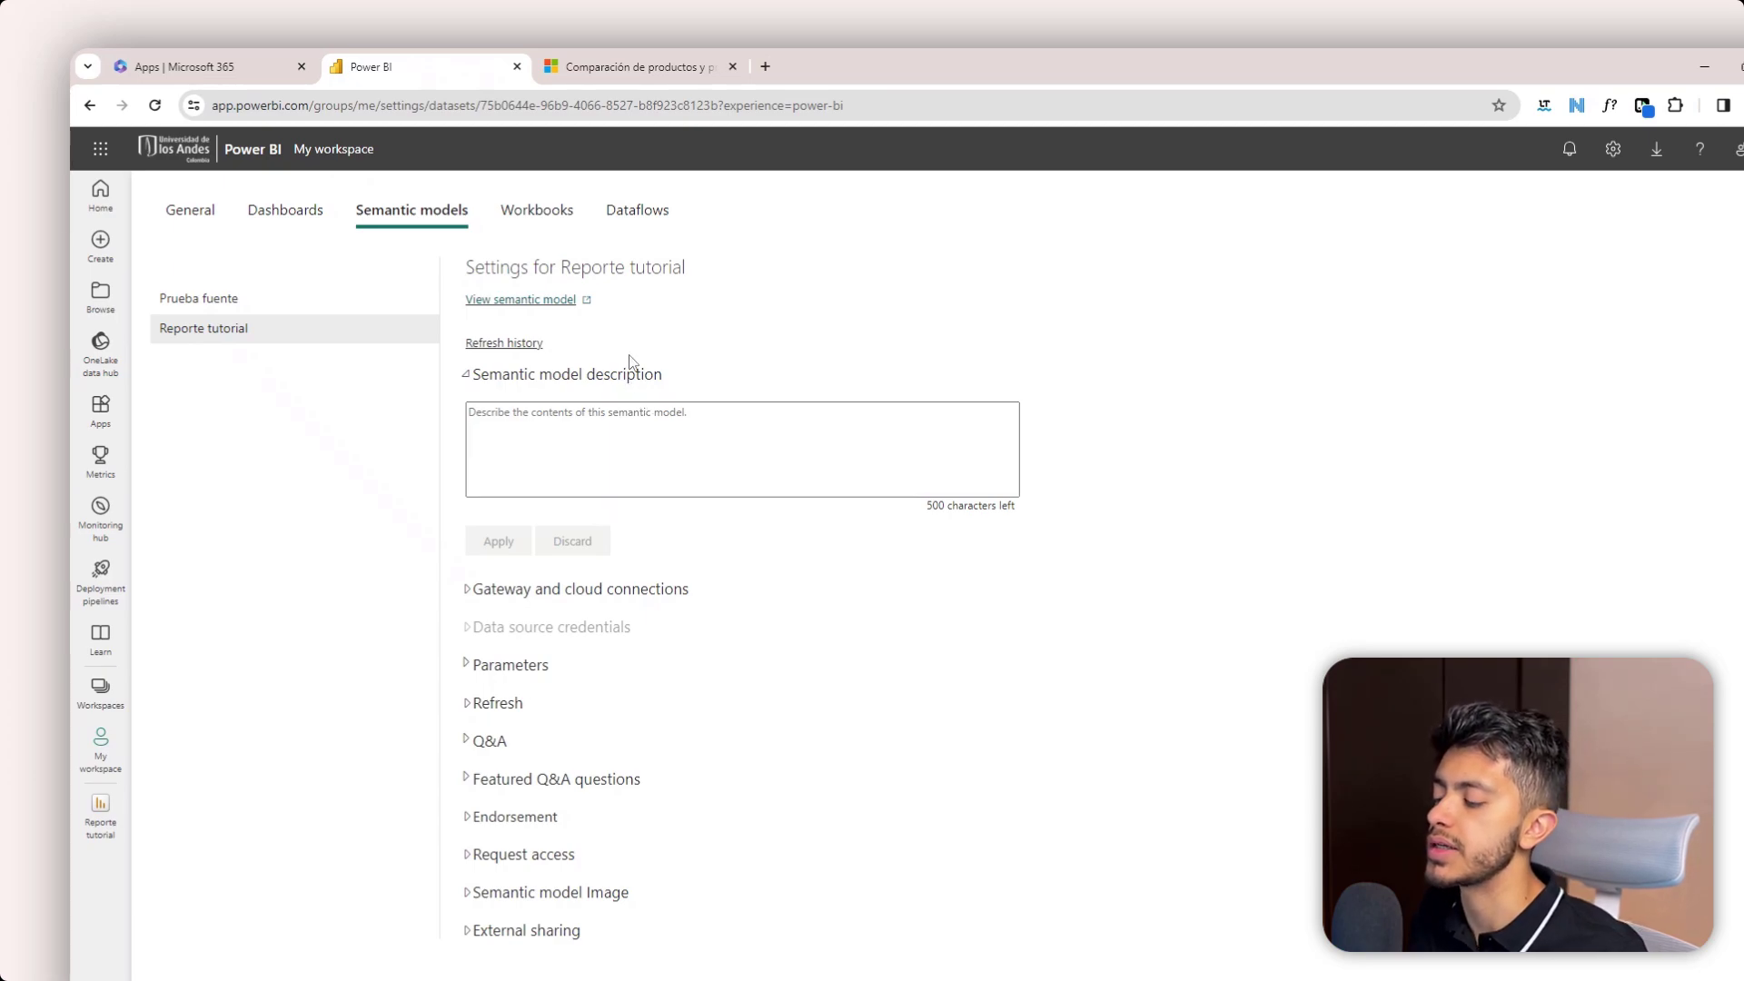
{"action": "left_click", "coordinate": [494, 704]}
{"action": "scroll", "coordinate": [553, 709], "scroll_direction": "down", "scroll_amount": 5}
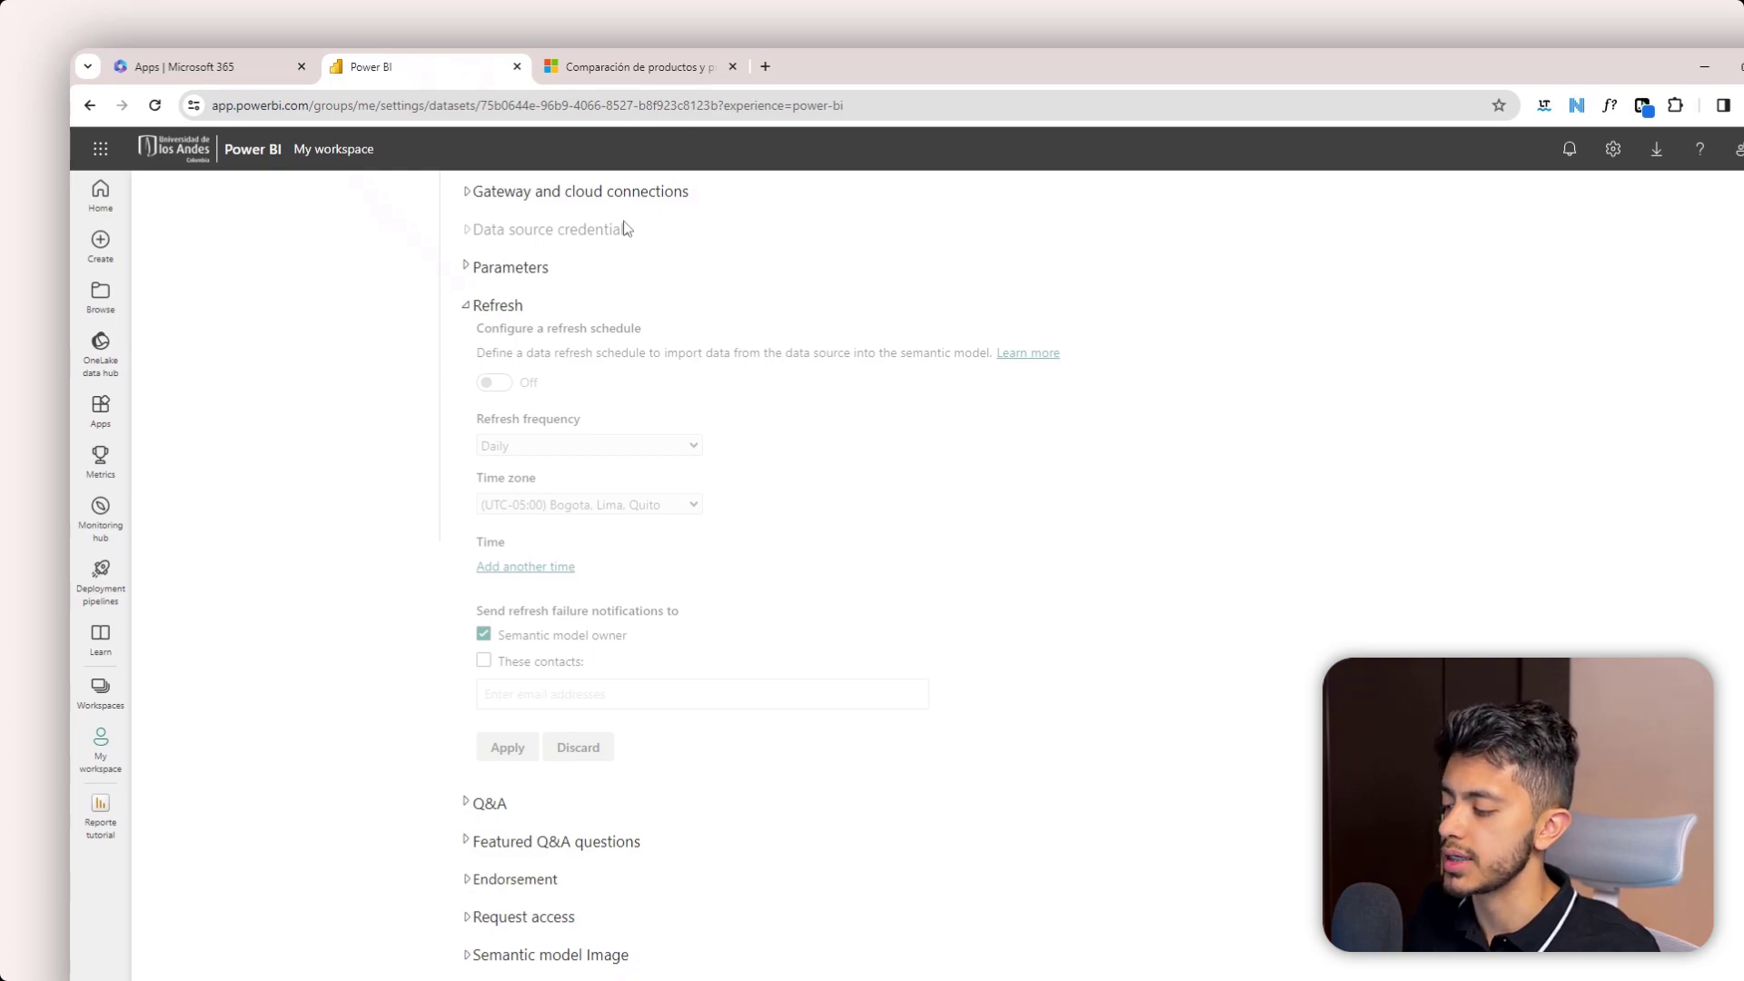
{"action": "scroll", "coordinate": [627, 300], "scroll_direction": "up", "scroll_amount": 4}
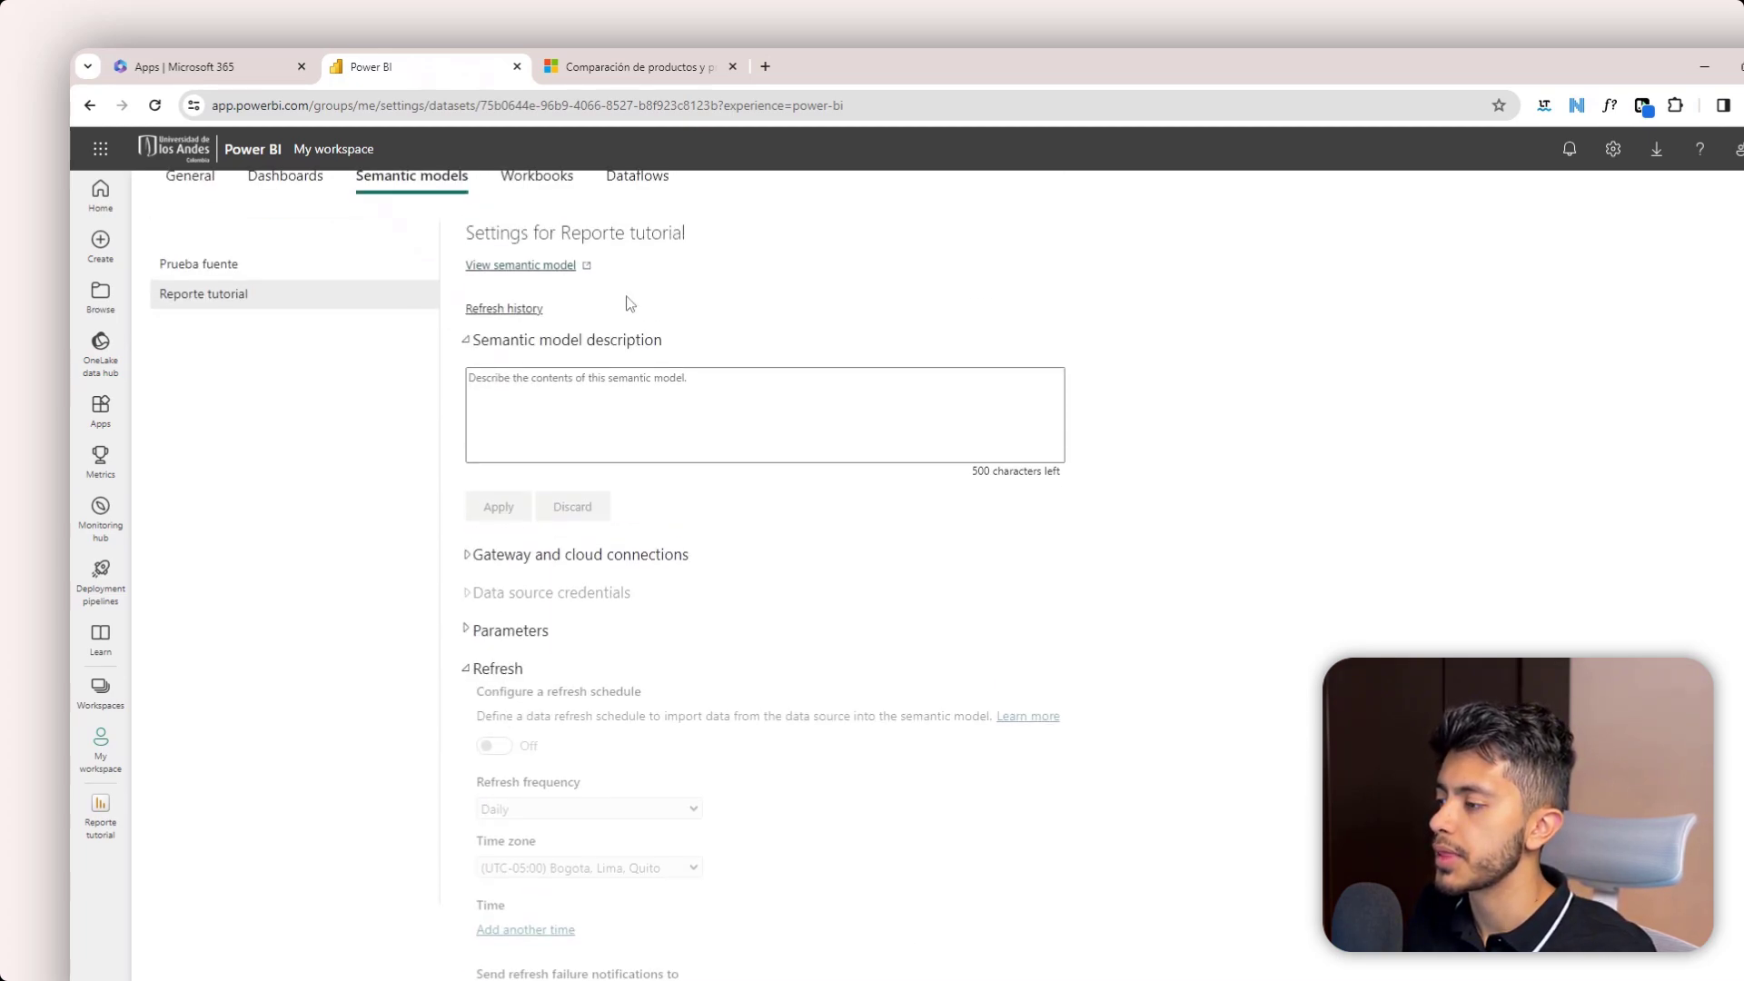
{"action": "left_click", "coordinate": [124, 796]}
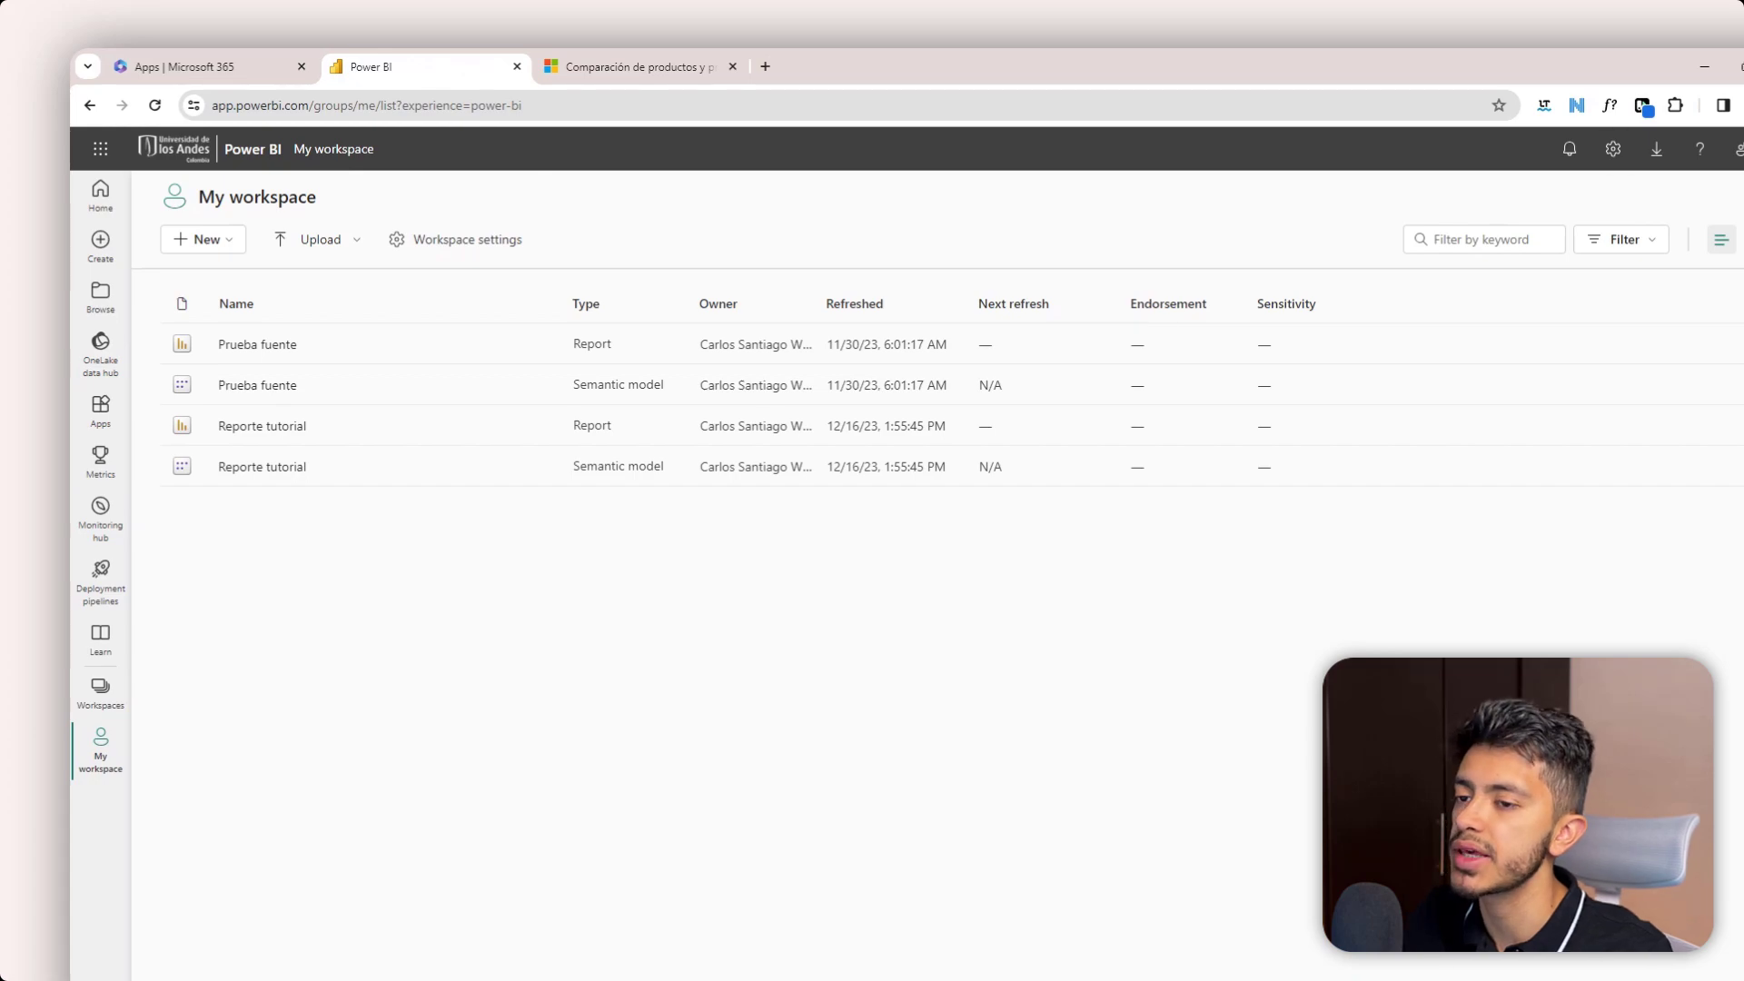
- Look over the service's general settings, check the account's licence type, and close the account details
{"action": "left_click", "coordinate": [1611, 153]}
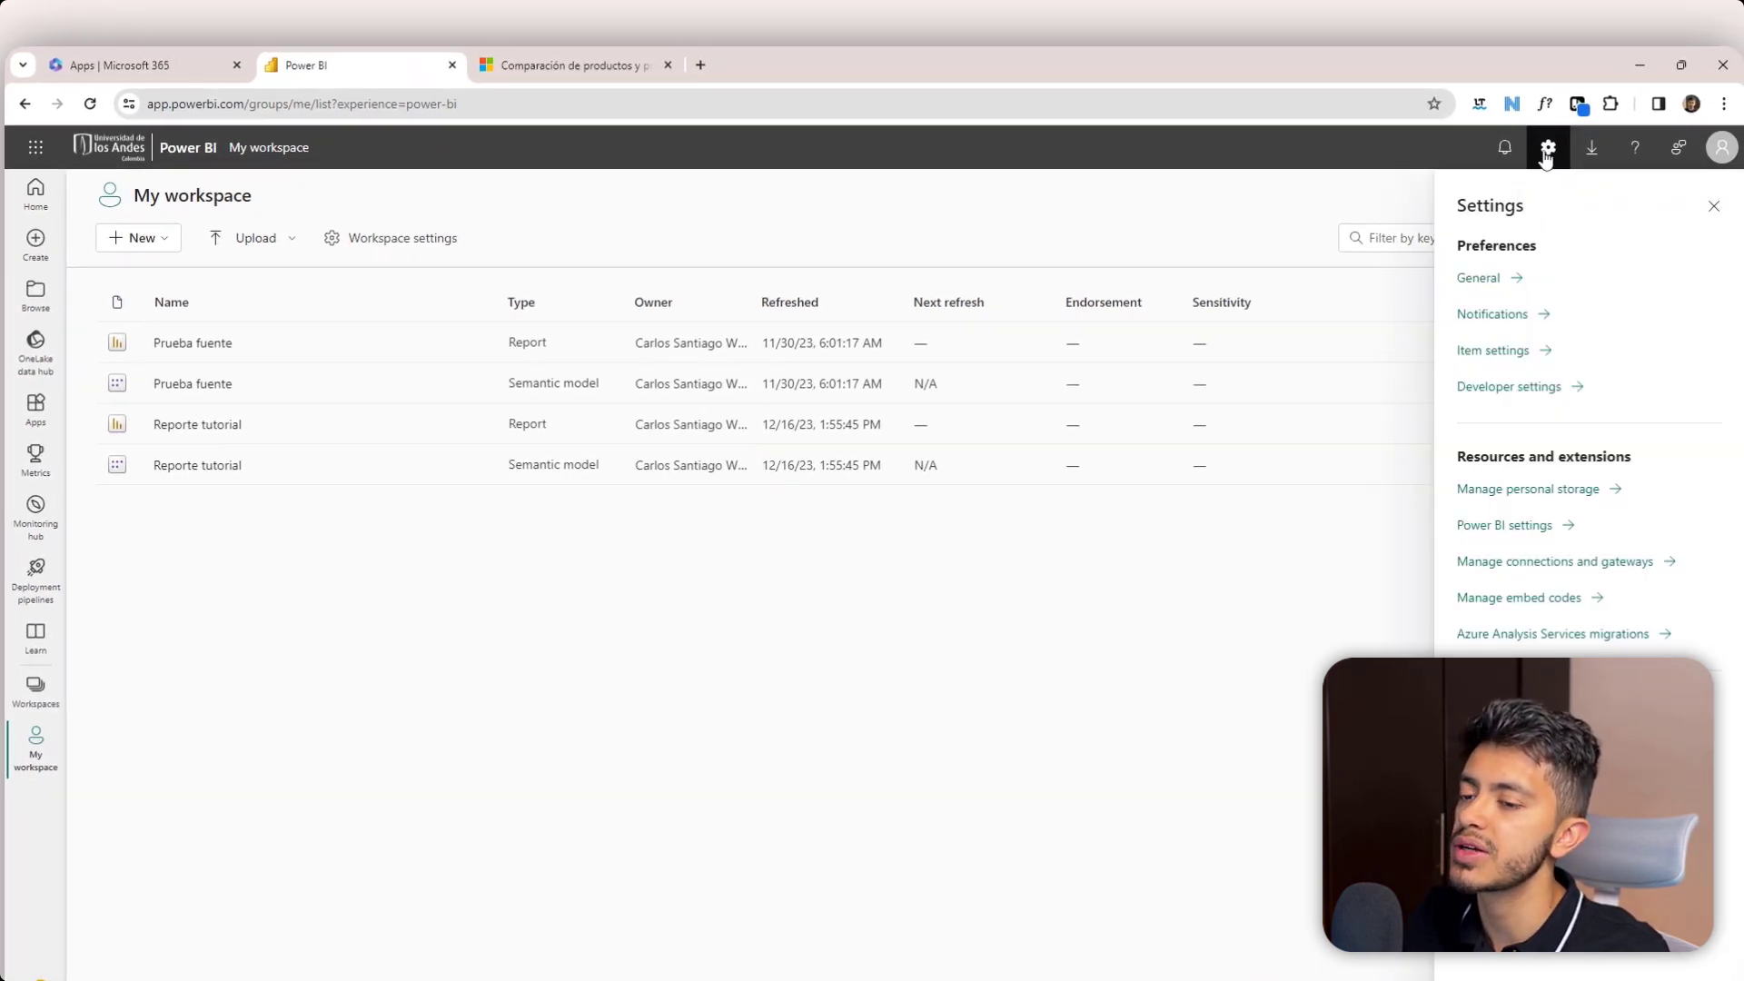
{"action": "left_click", "coordinate": [1719, 148]}
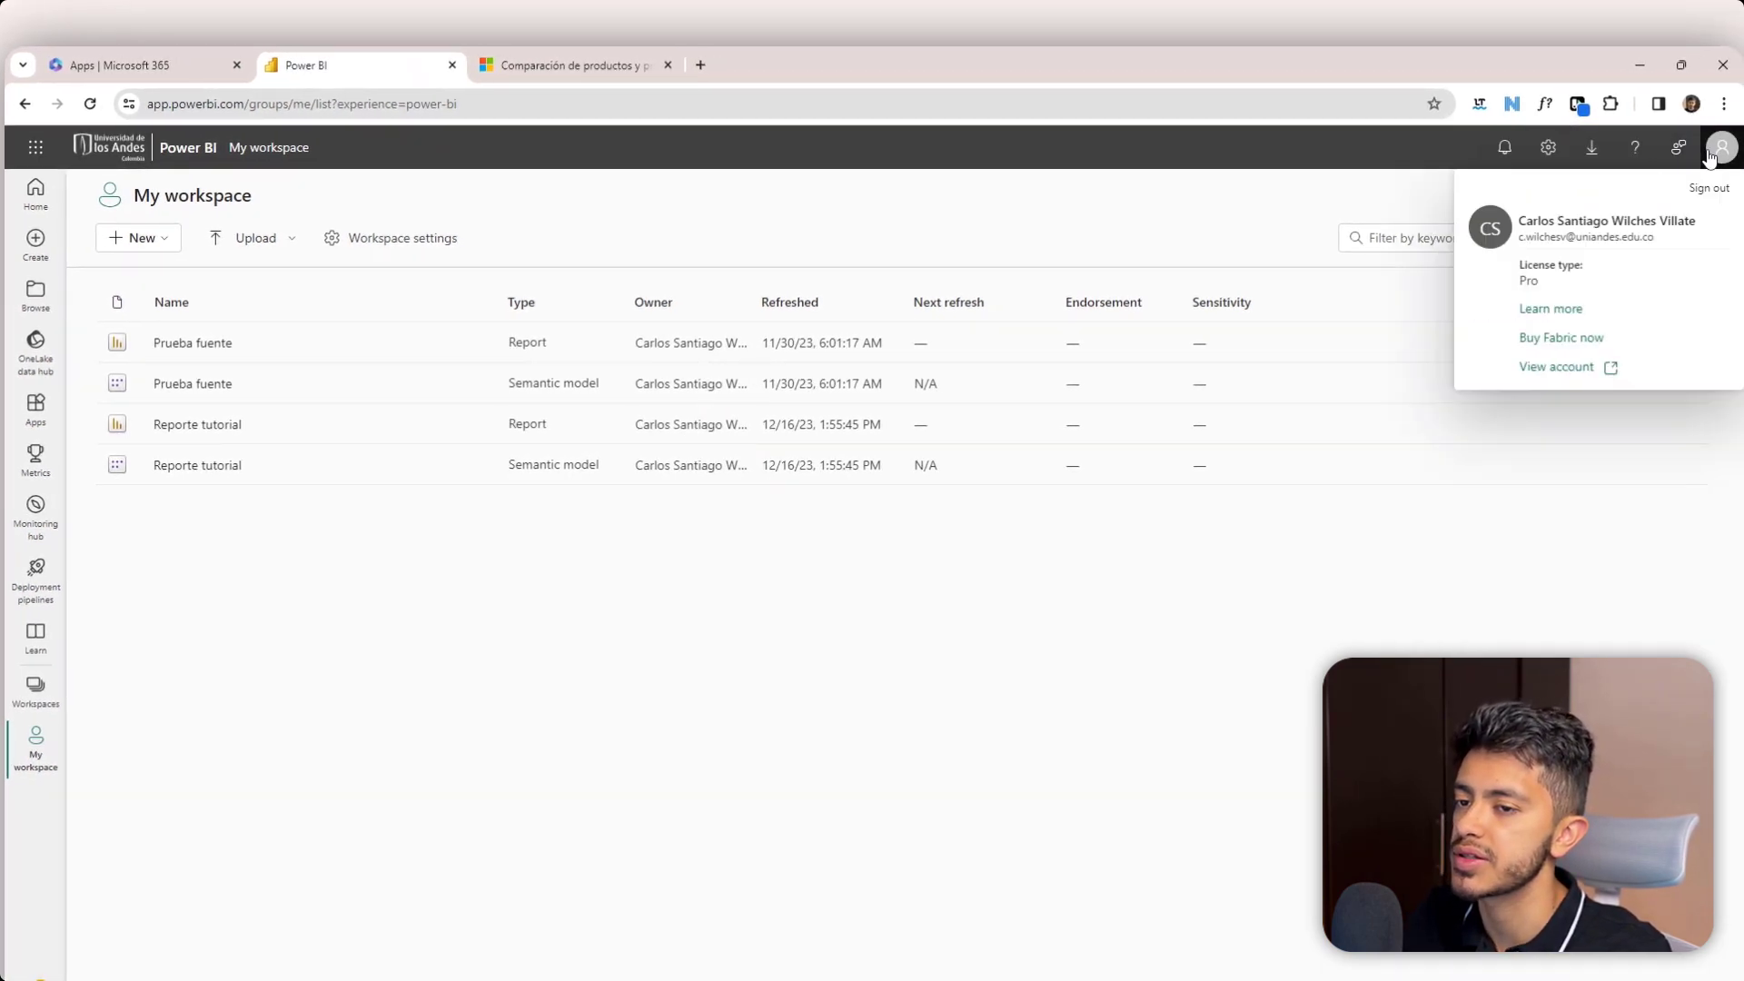
{"action": "left_click", "coordinate": [1212, 216]}
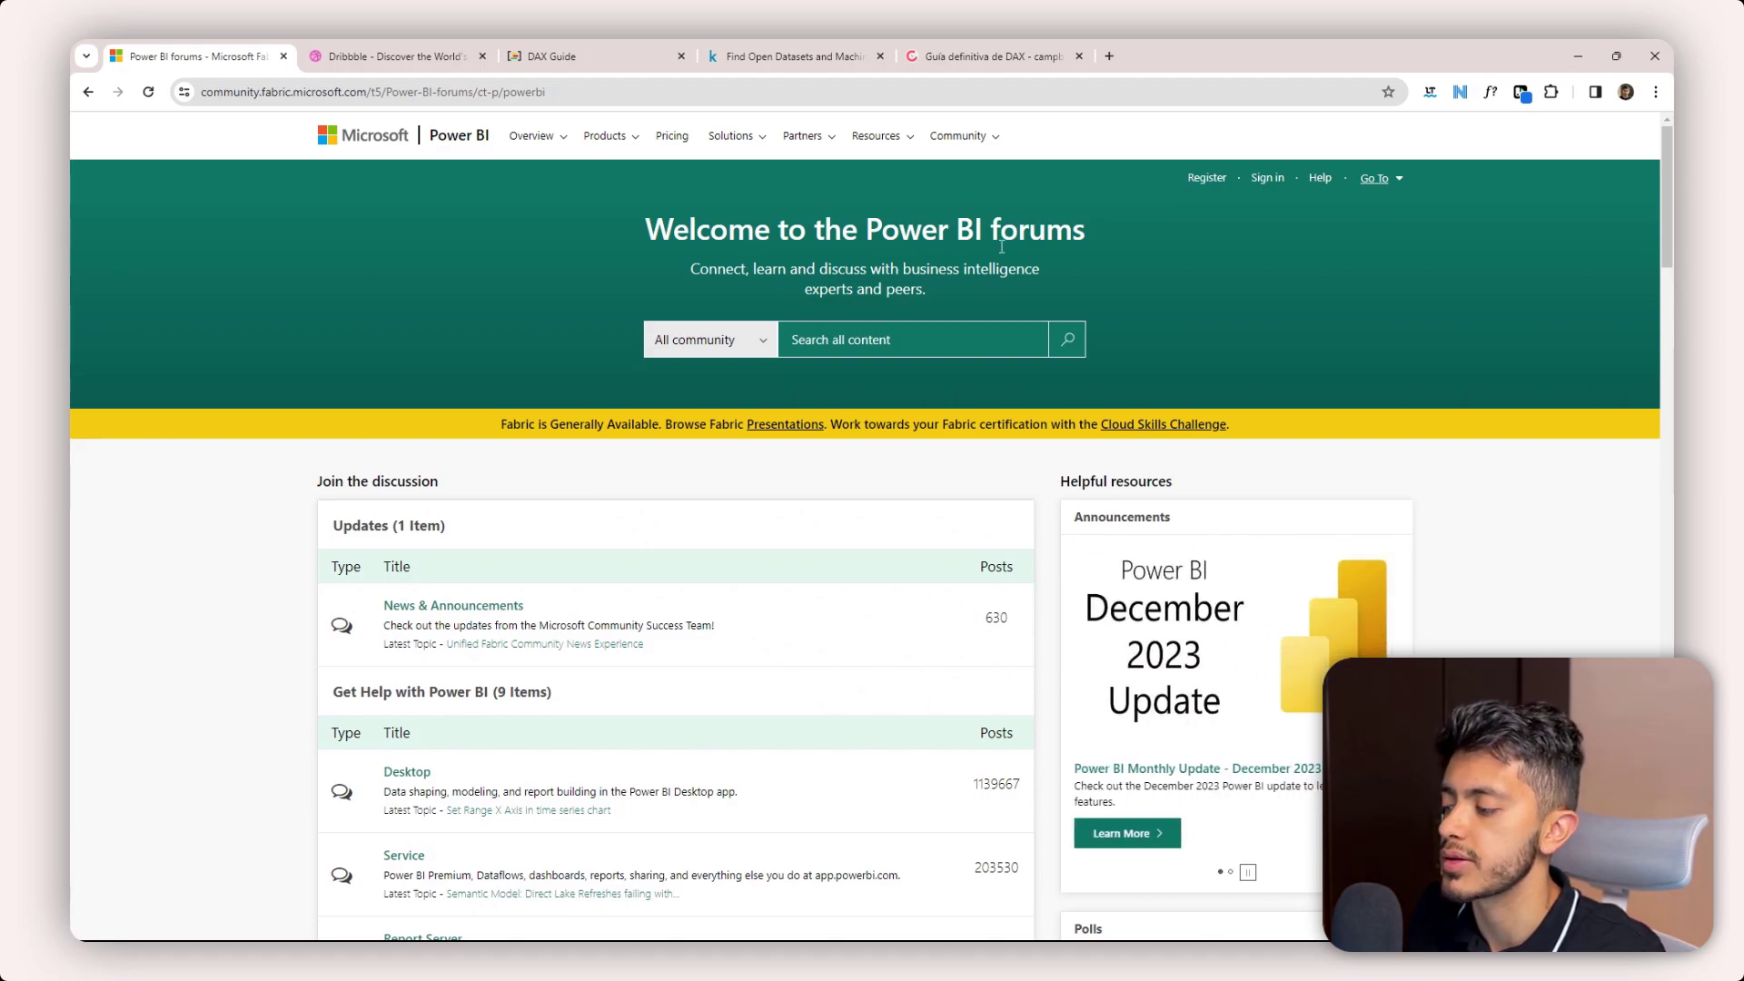
- Browse the Power BI forums page, examining its help categories, training section and galleries, and return to its beginning
{"action": "scroll", "coordinate": [319, 294], "scroll_direction": "down", "scroll_amount": 5}
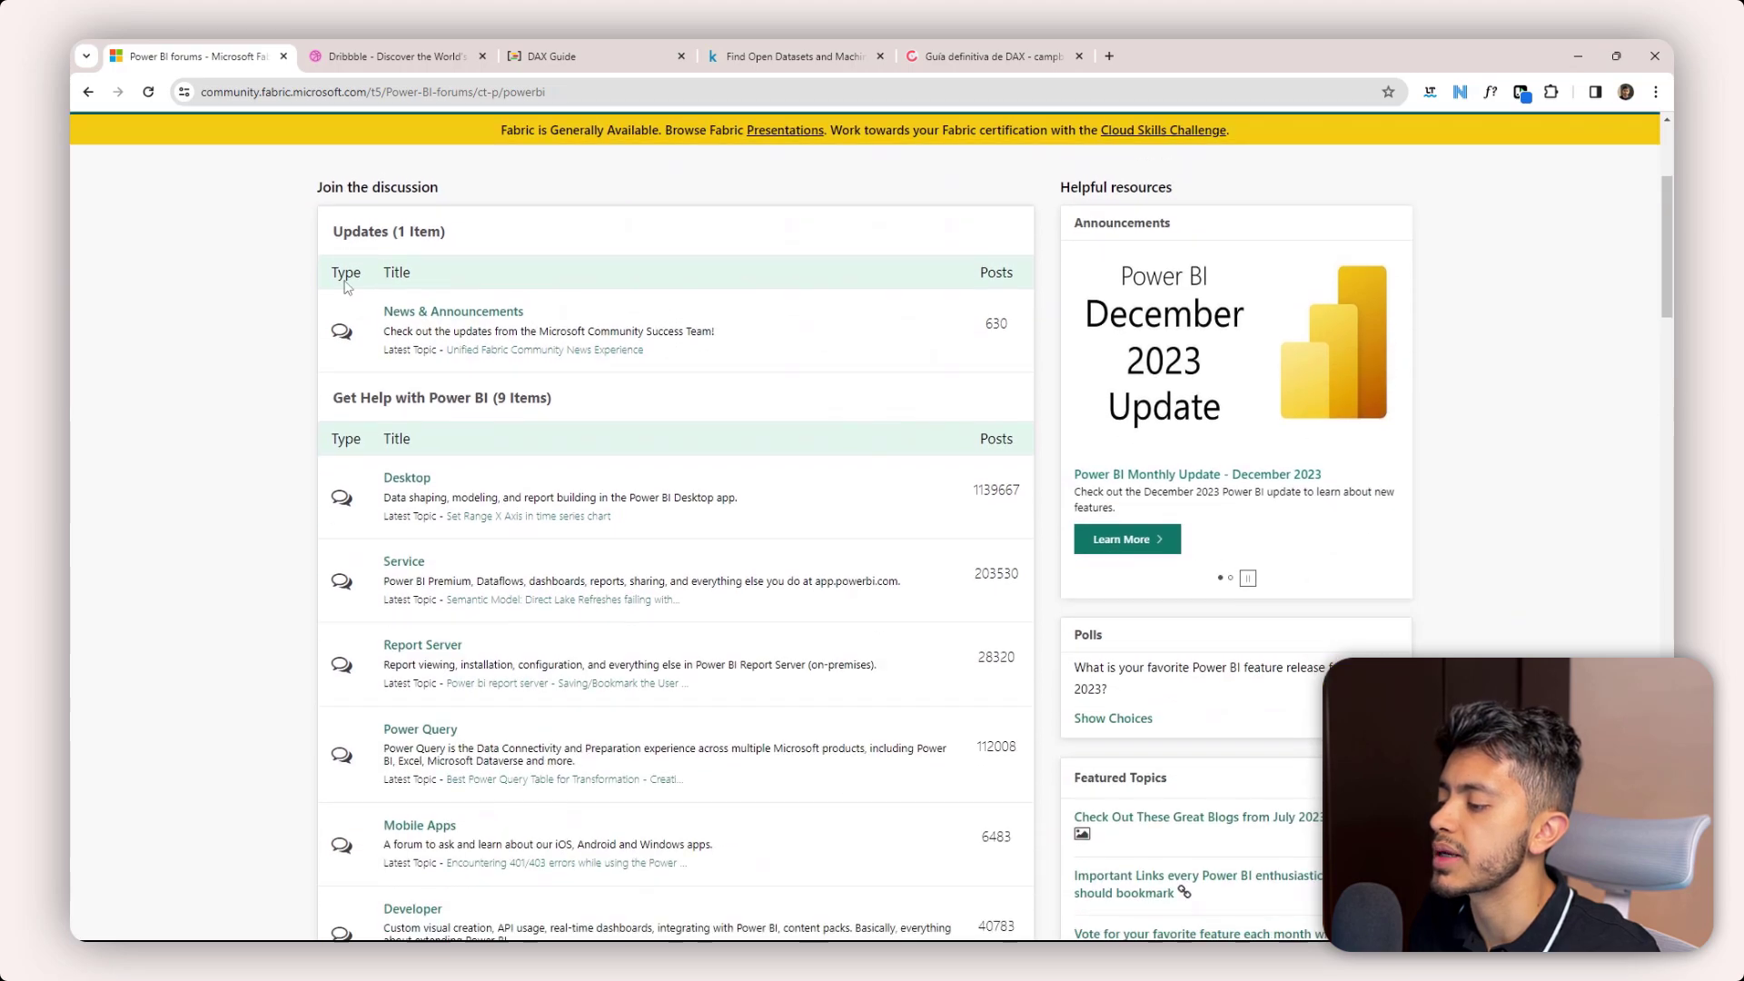
{"action": "scroll", "coordinate": [319, 299], "scroll_direction": "up", "scroll_amount": 2}
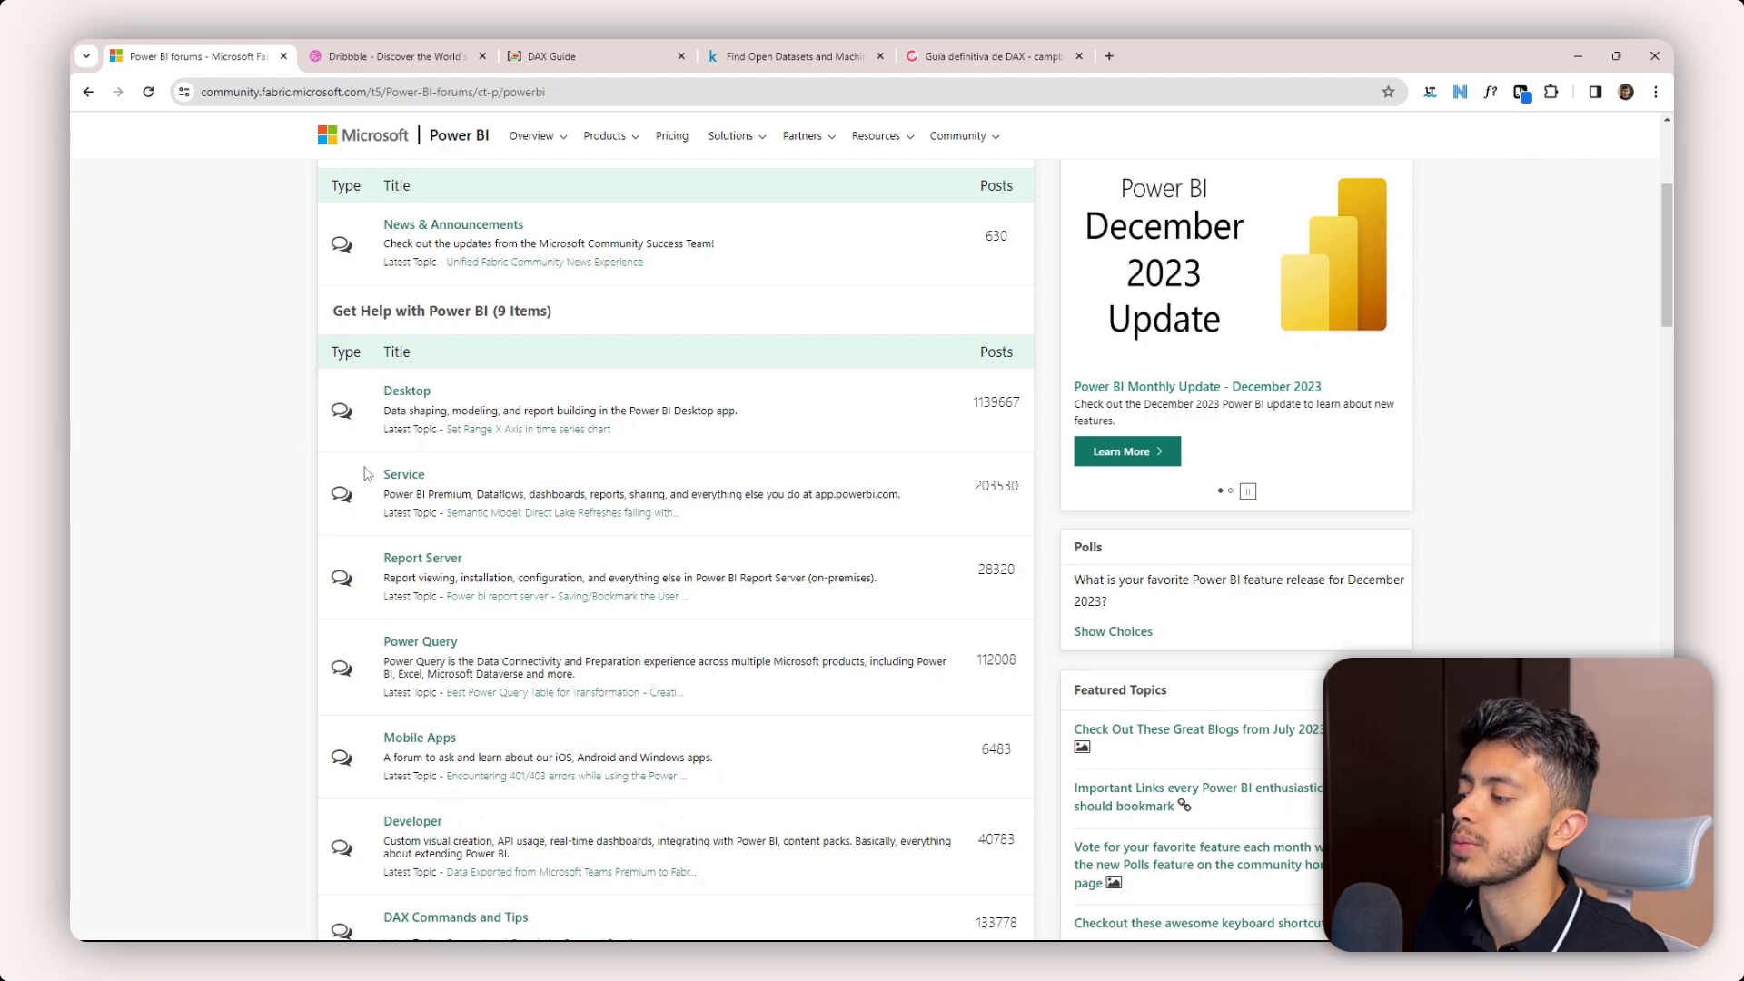
{"action": "scroll", "coordinate": [479, 556], "scroll_direction": "down", "scroll_amount": 1}
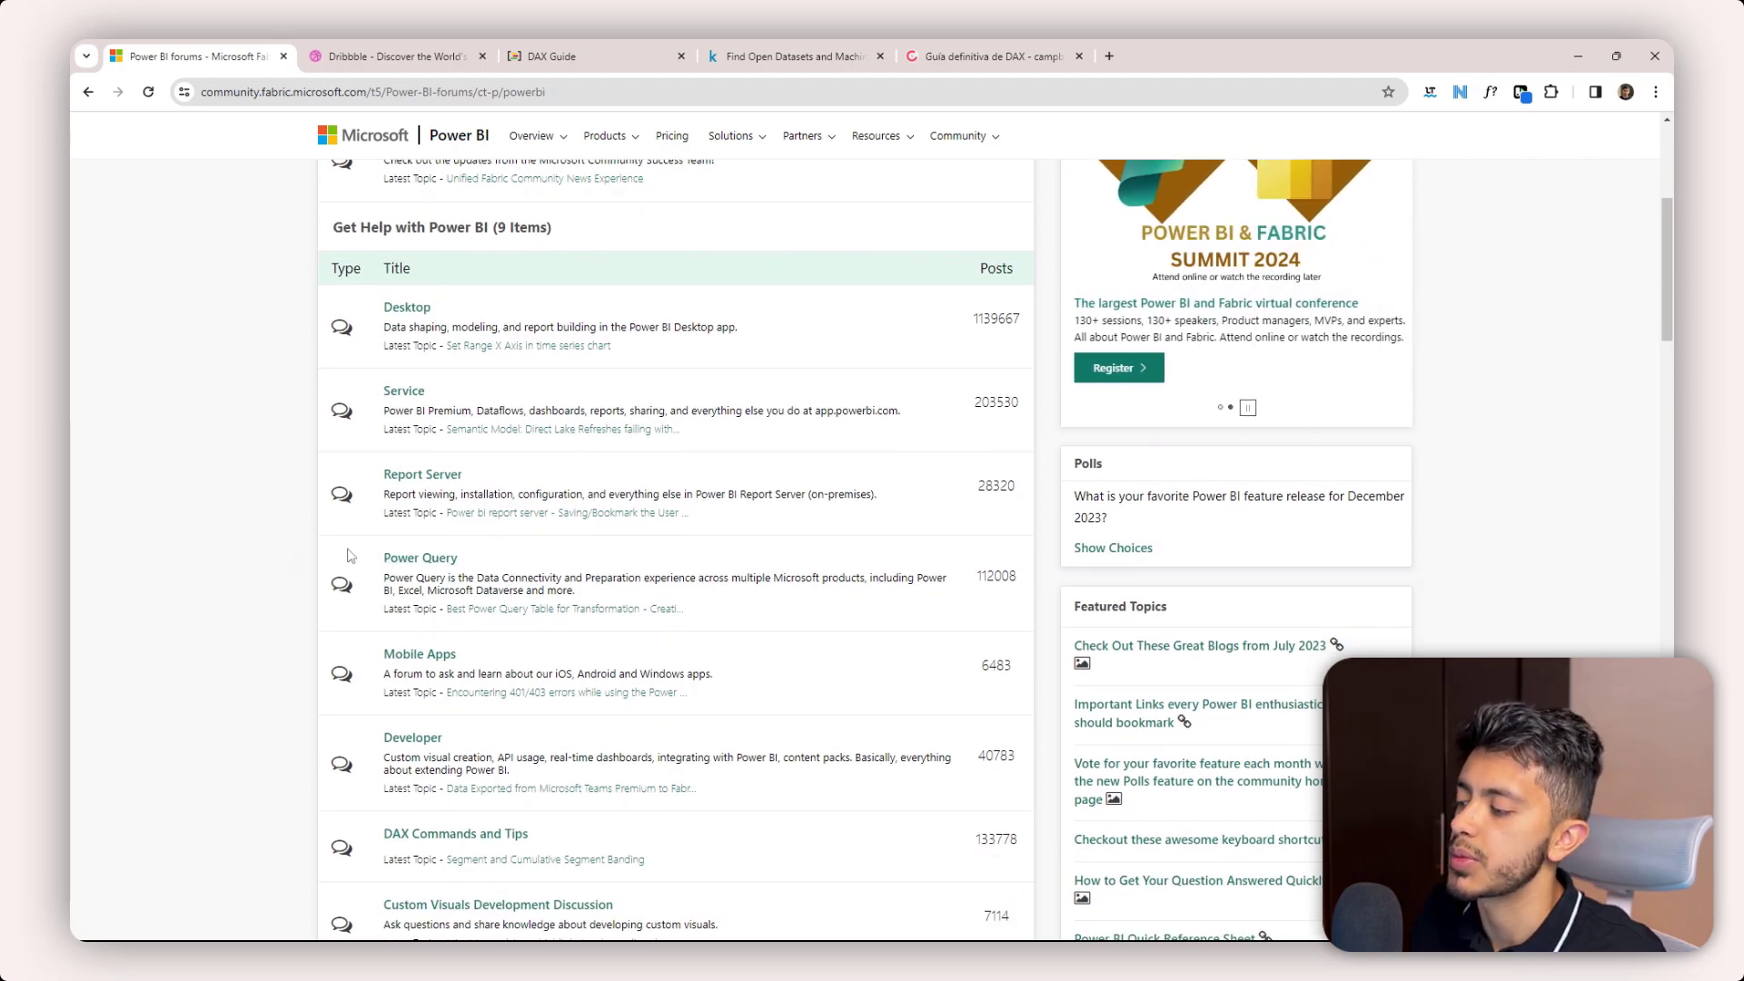
{"action": "scroll", "coordinate": [349, 562], "scroll_direction": "down", "scroll_amount": 3}
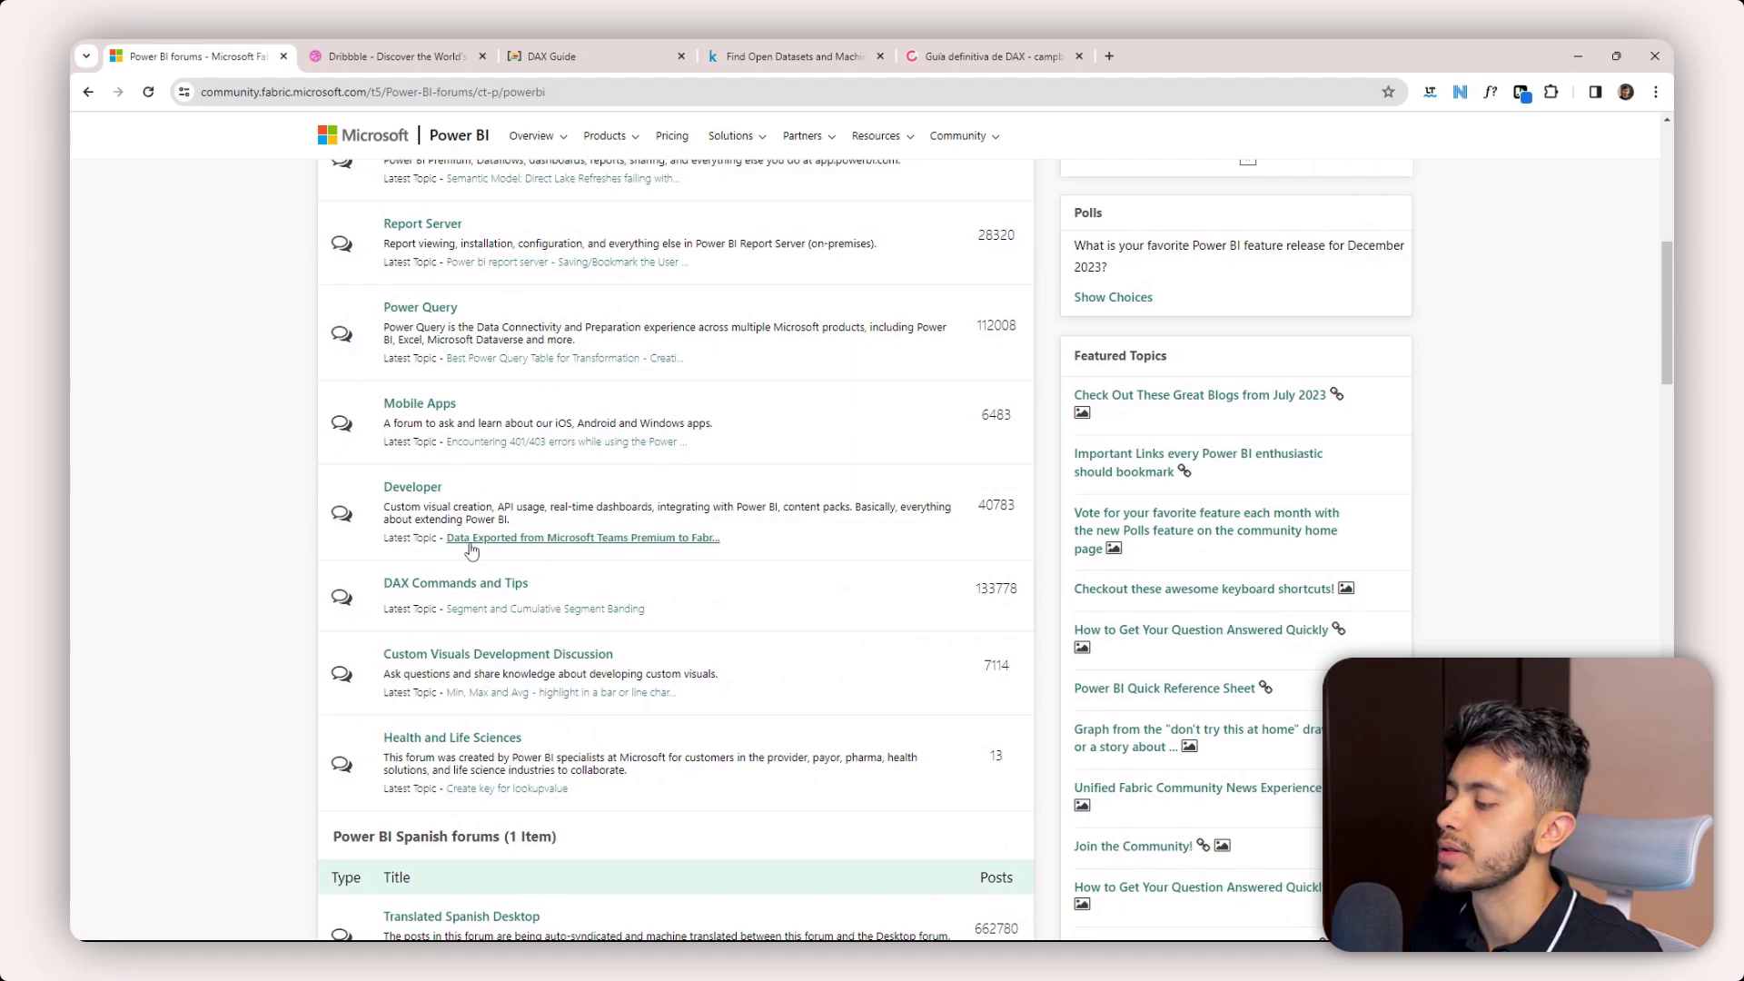
{"action": "scroll", "coordinate": [339, 586], "scroll_direction": "down", "scroll_amount": 12}
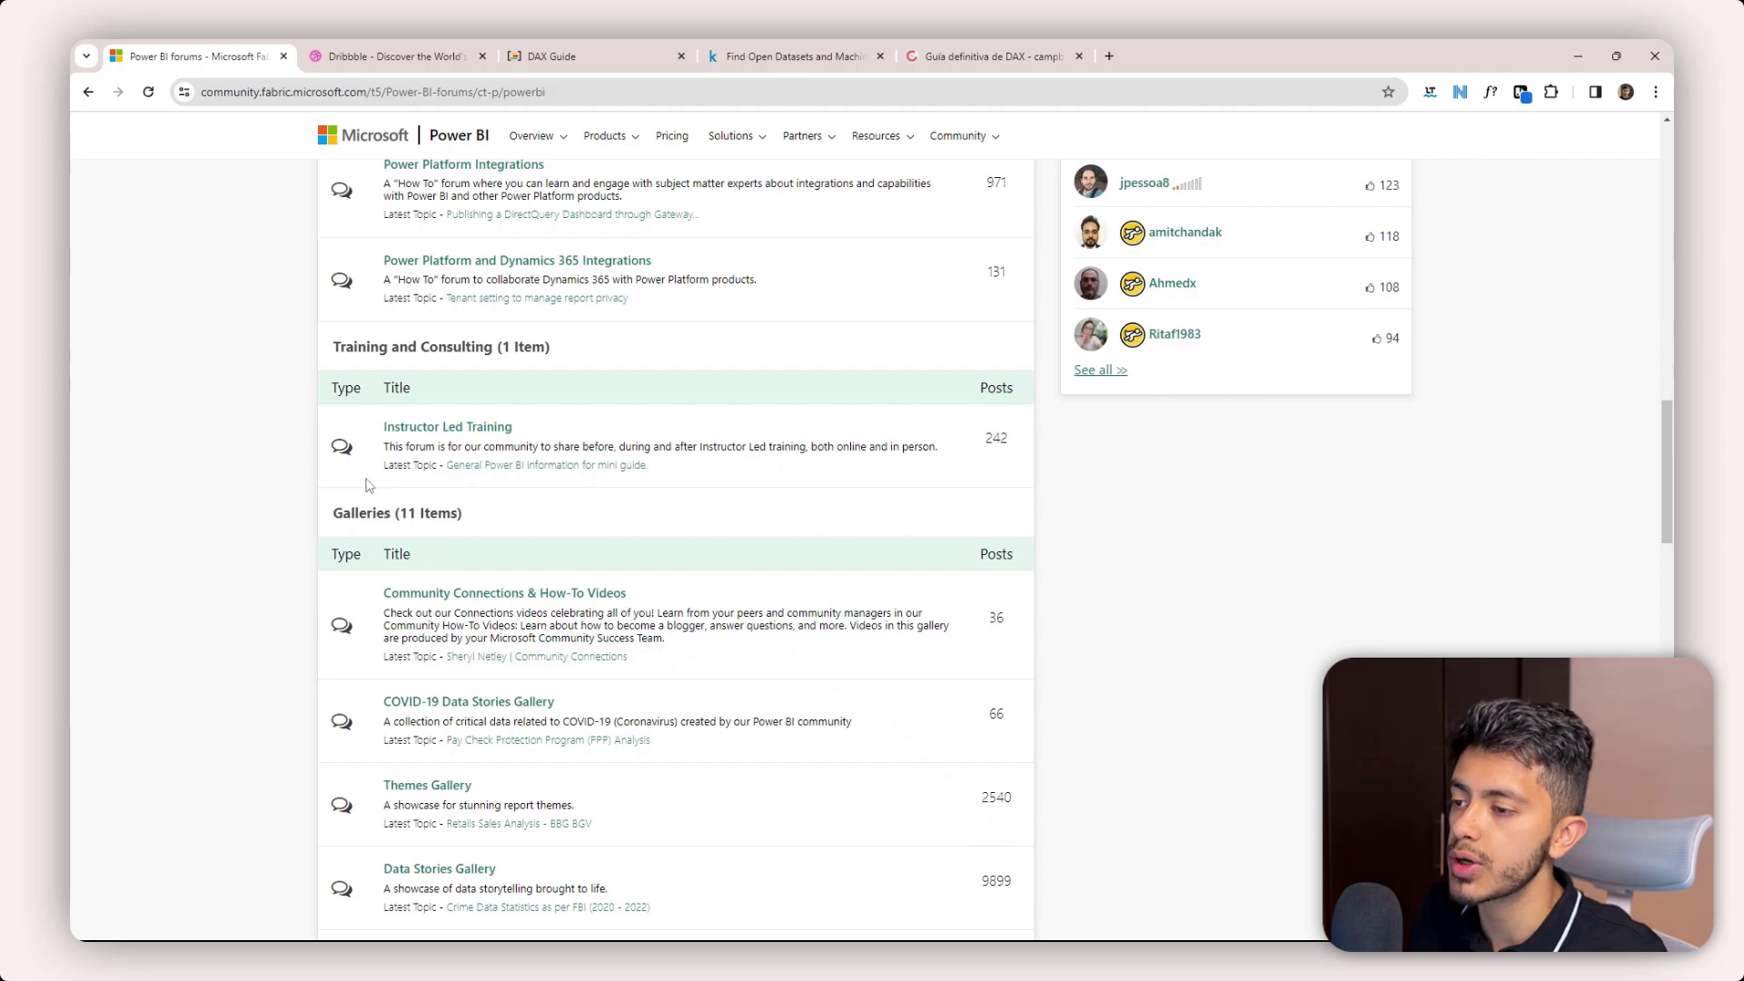
{"action": "scroll", "coordinate": [368, 484], "scroll_direction": "up", "scroll_amount": 5}
{"action": "scroll", "coordinate": [368, 481], "scroll_direction": "up", "scroll_amount": 7}
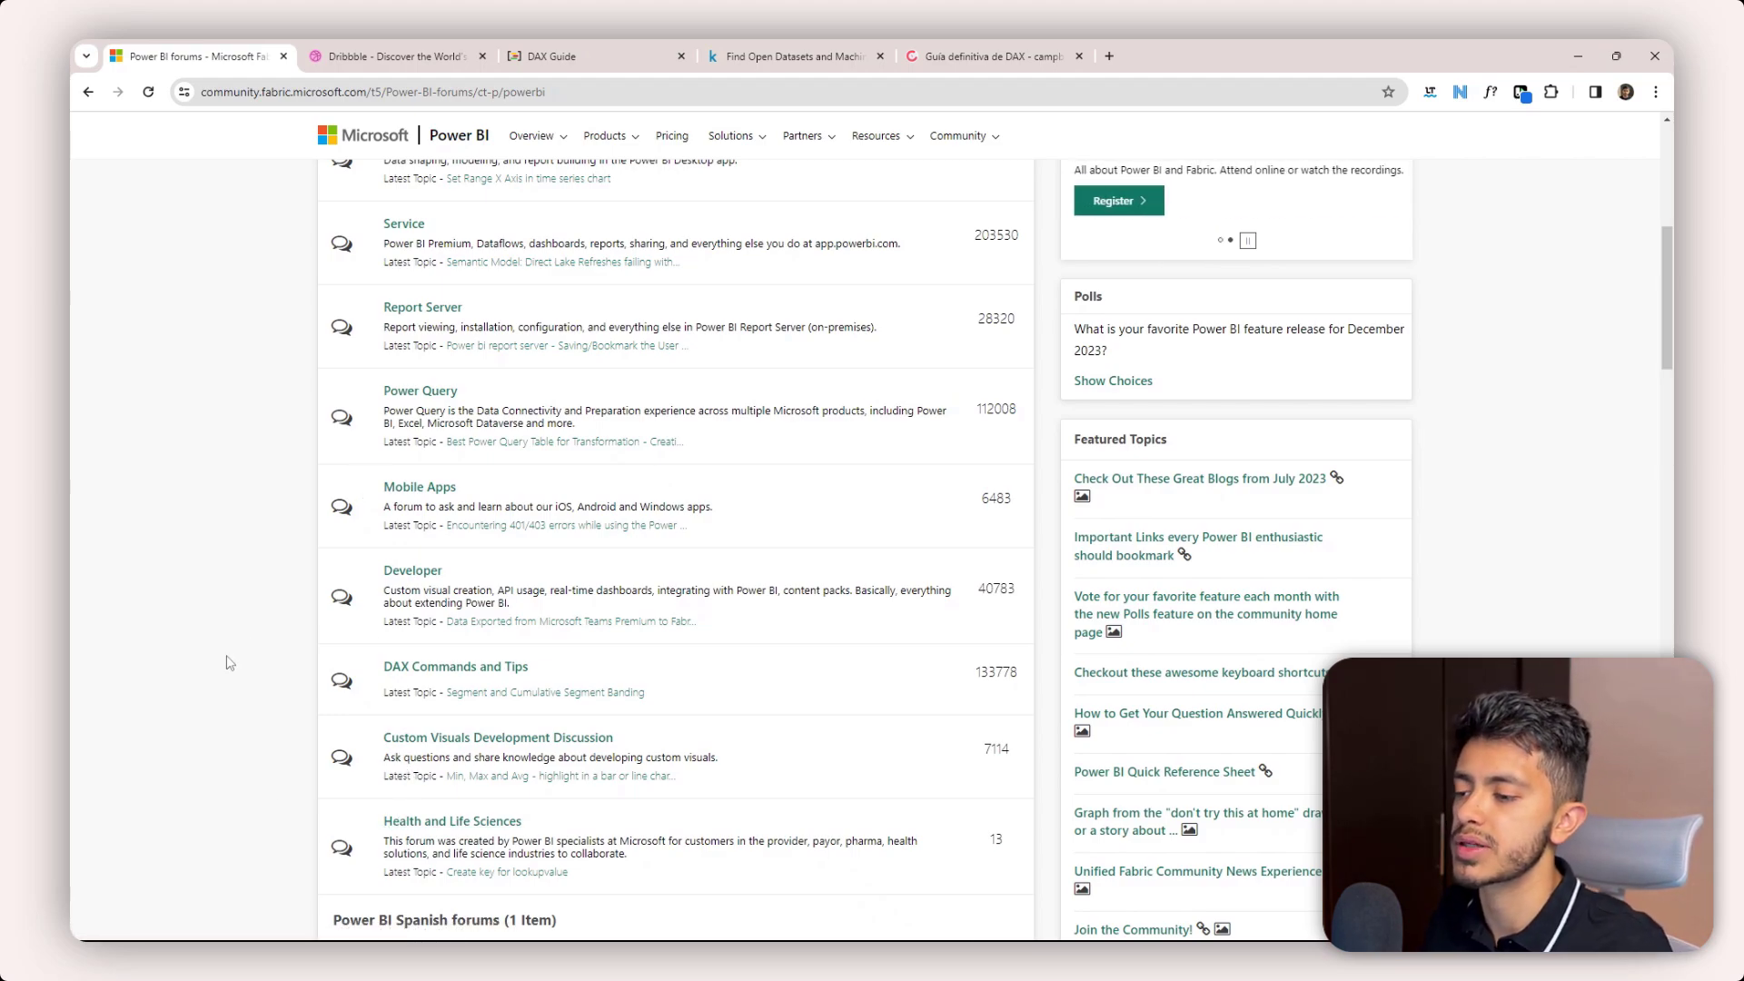
{"action": "scroll", "coordinate": [276, 548], "scroll_direction": "up", "scroll_amount": 7}
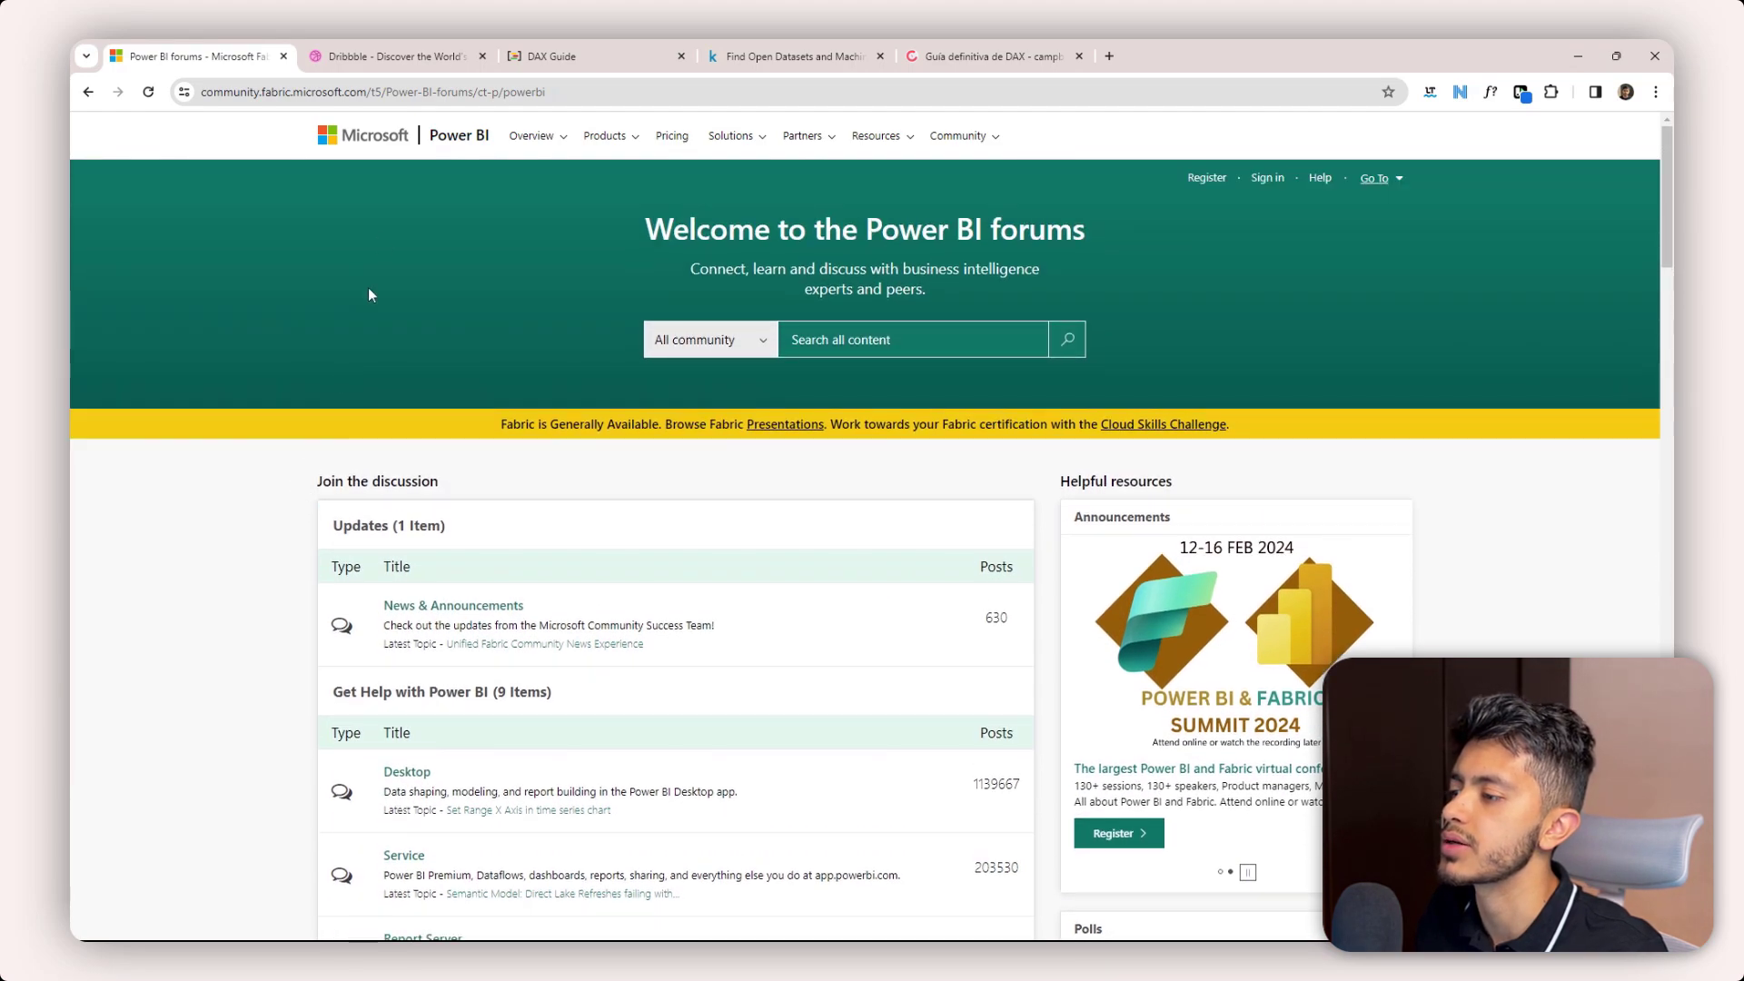
- Switch to Dribbble, search for "dashboard", and browse the resulting designs for inspiration
{"action": "left_click", "coordinate": [388, 56]}
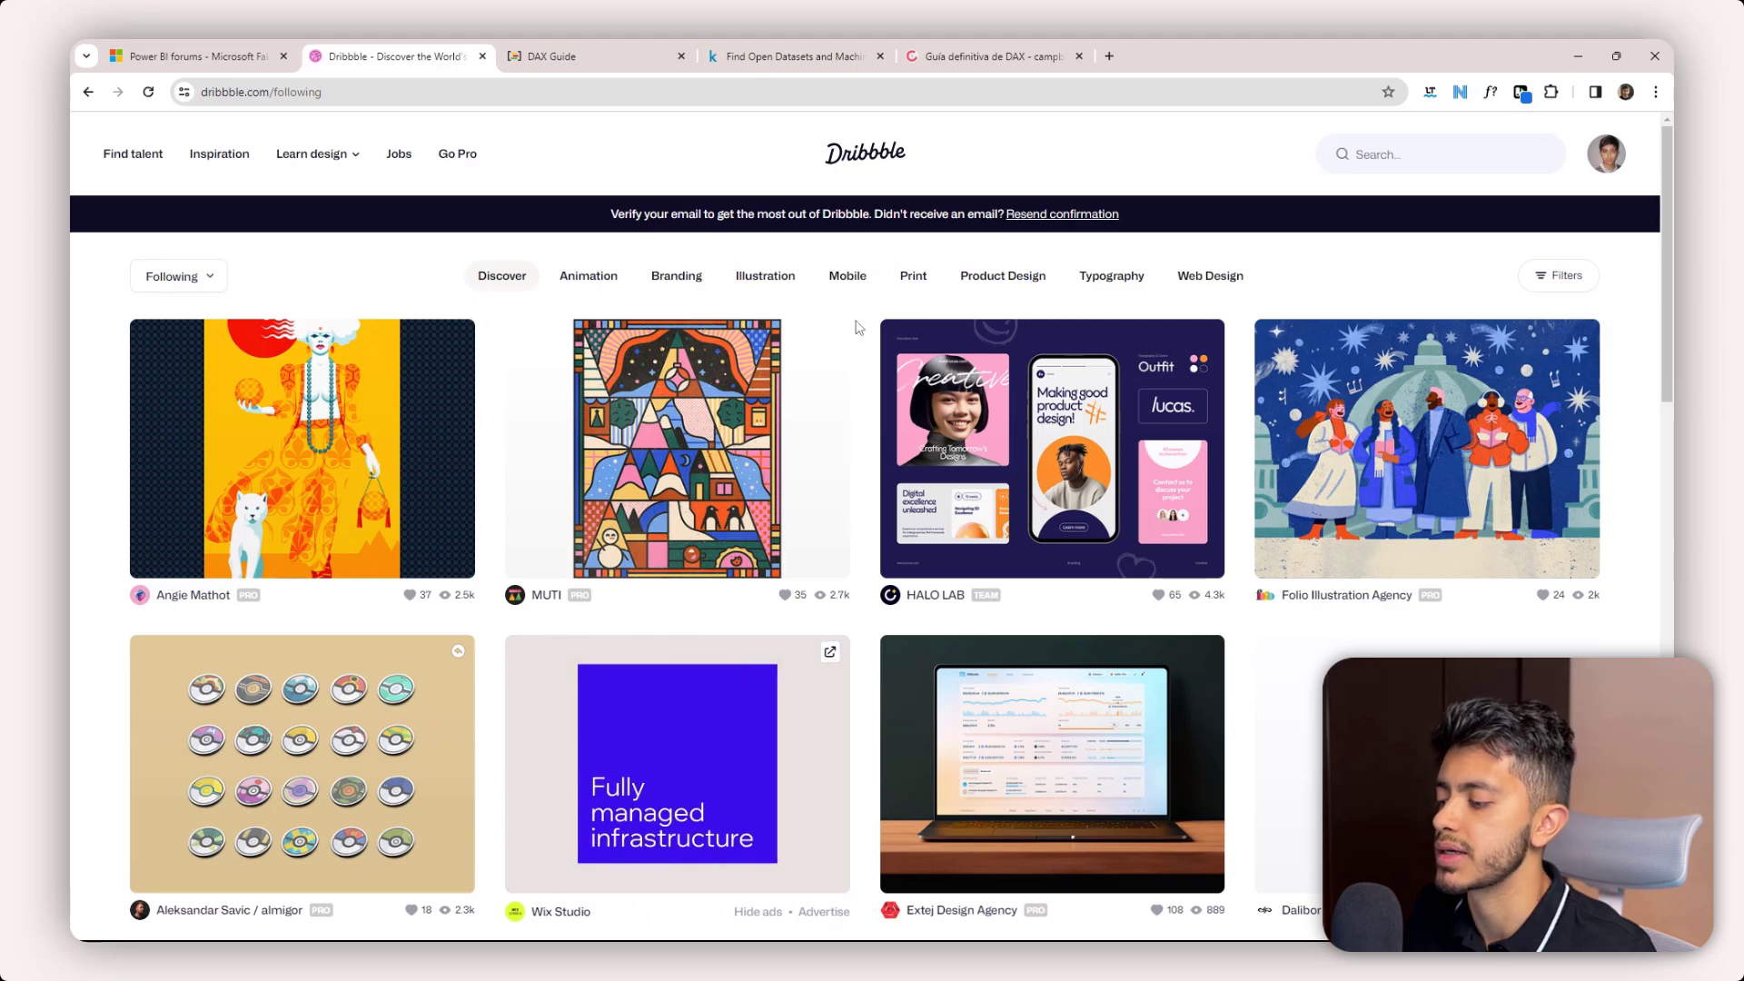
{"action": "left_click", "coordinate": [1403, 161]}
{"action": "type", "text": "dashboard"}
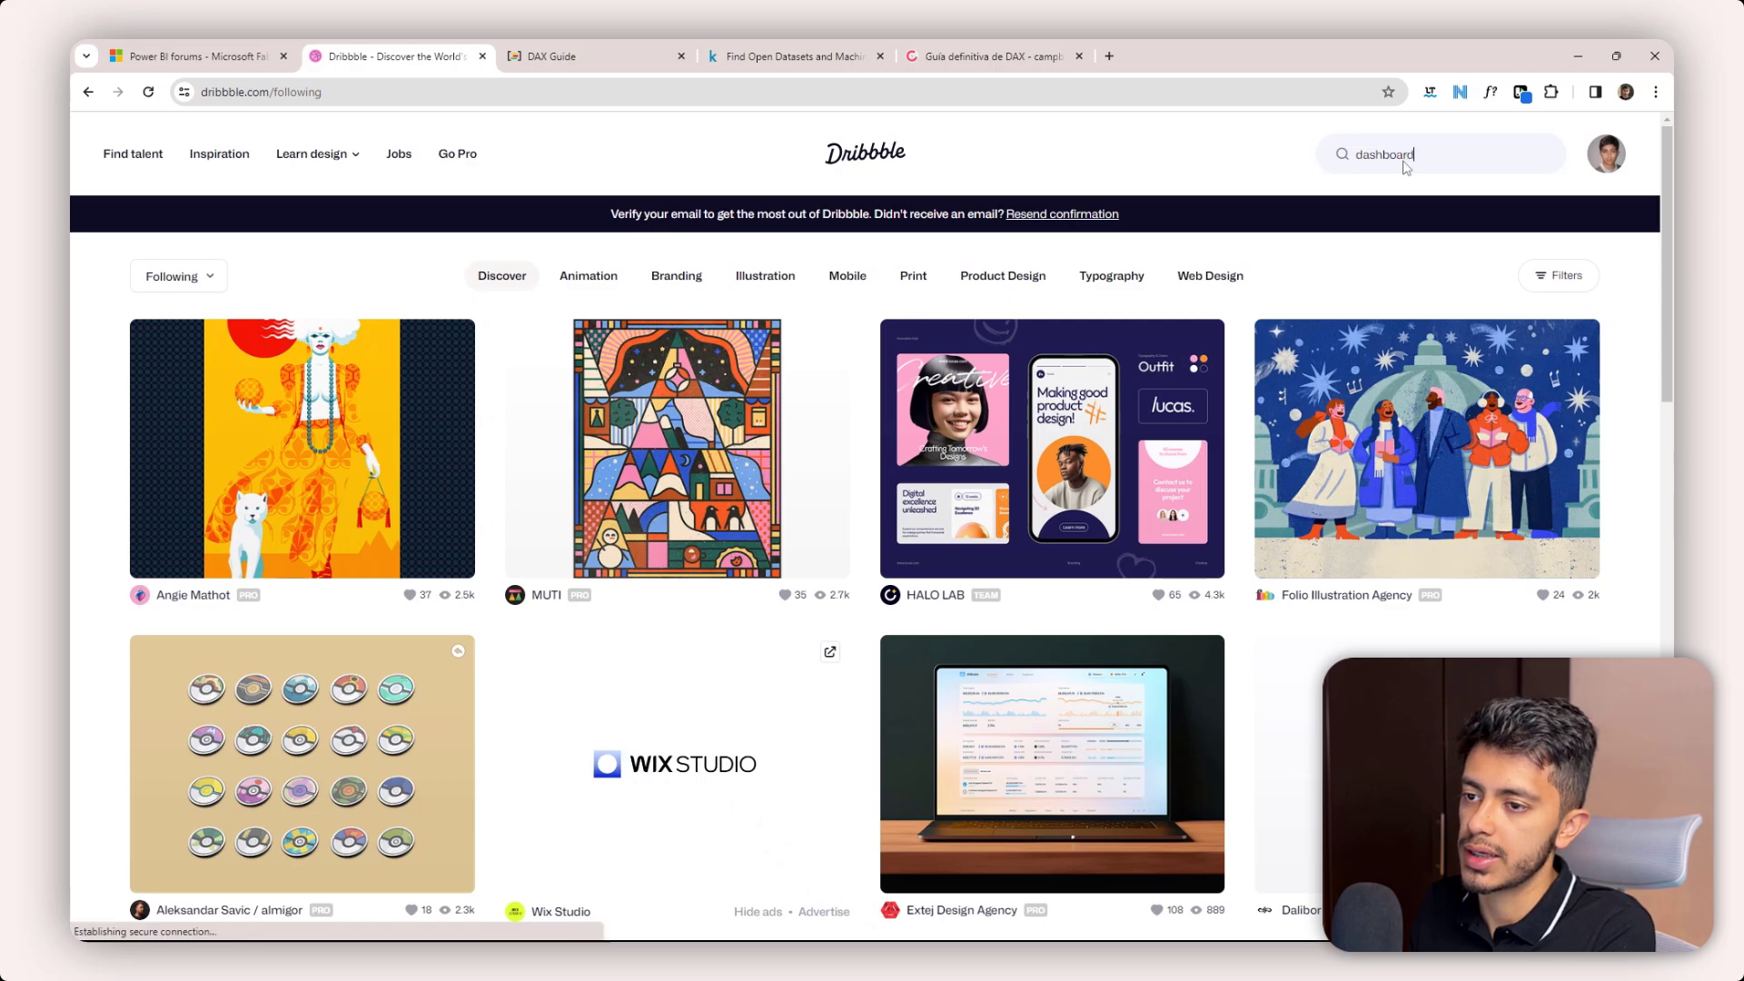
{"action": "key", "text": "Return"}
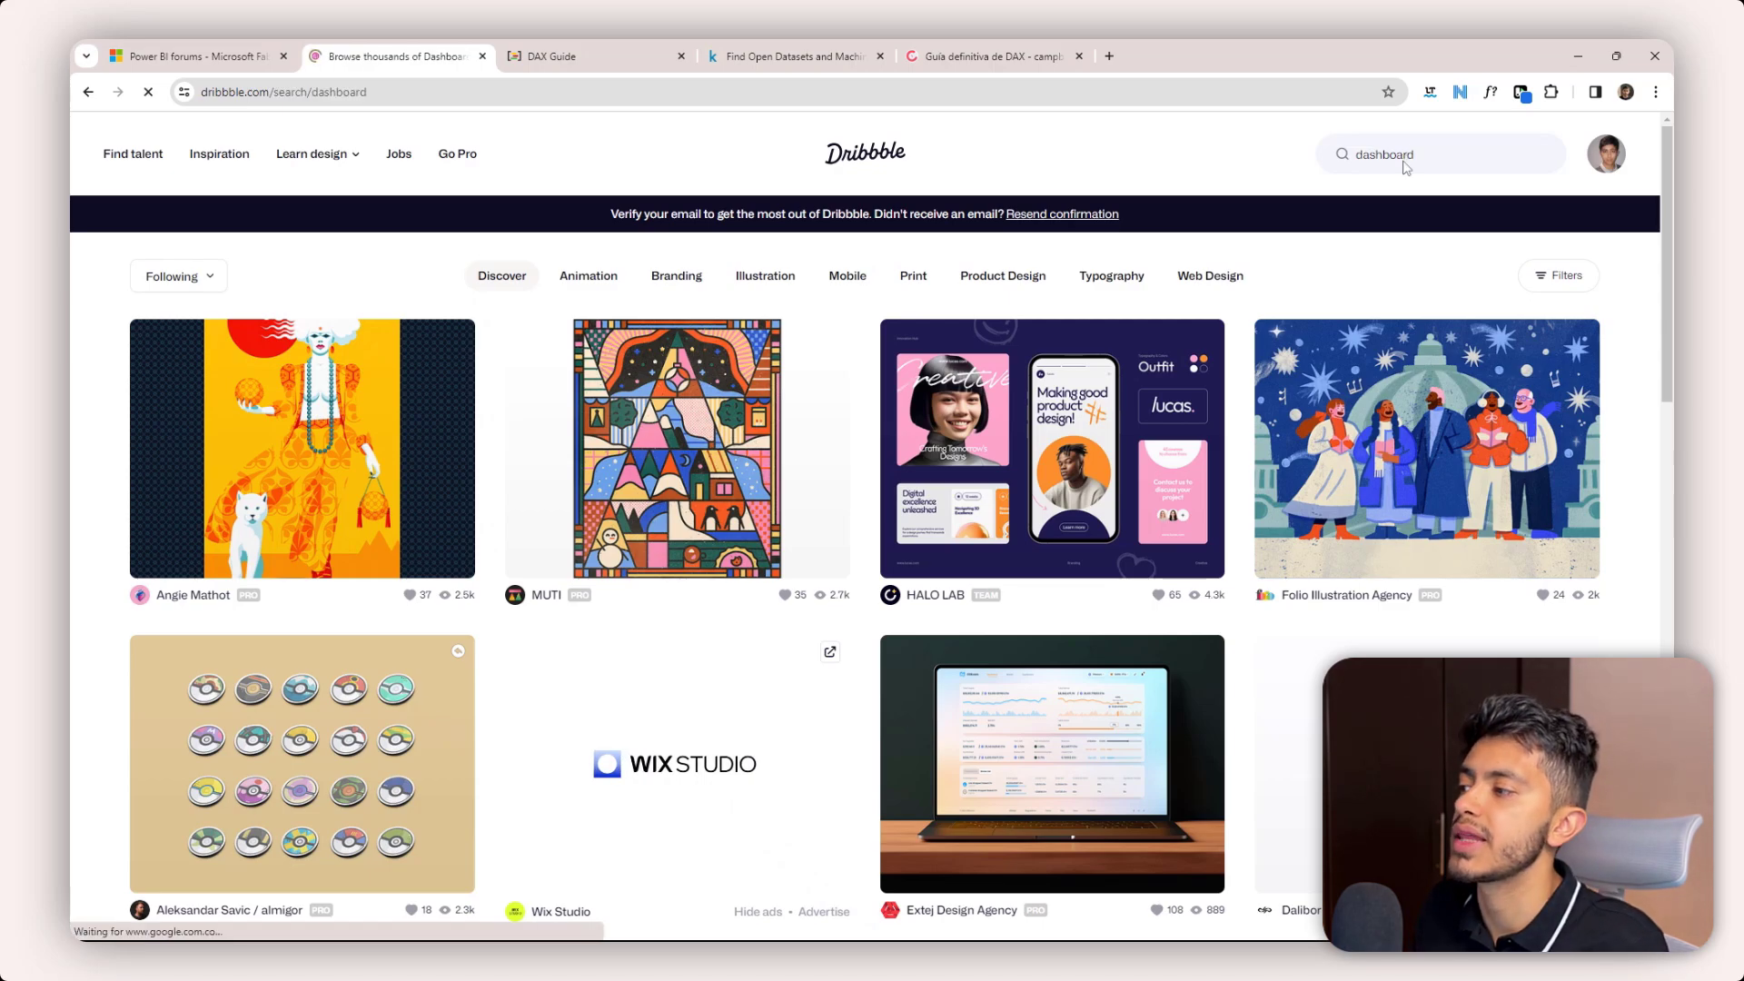
{"action": "scroll", "coordinate": [564, 436], "scroll_direction": "down", "scroll_amount": 2}
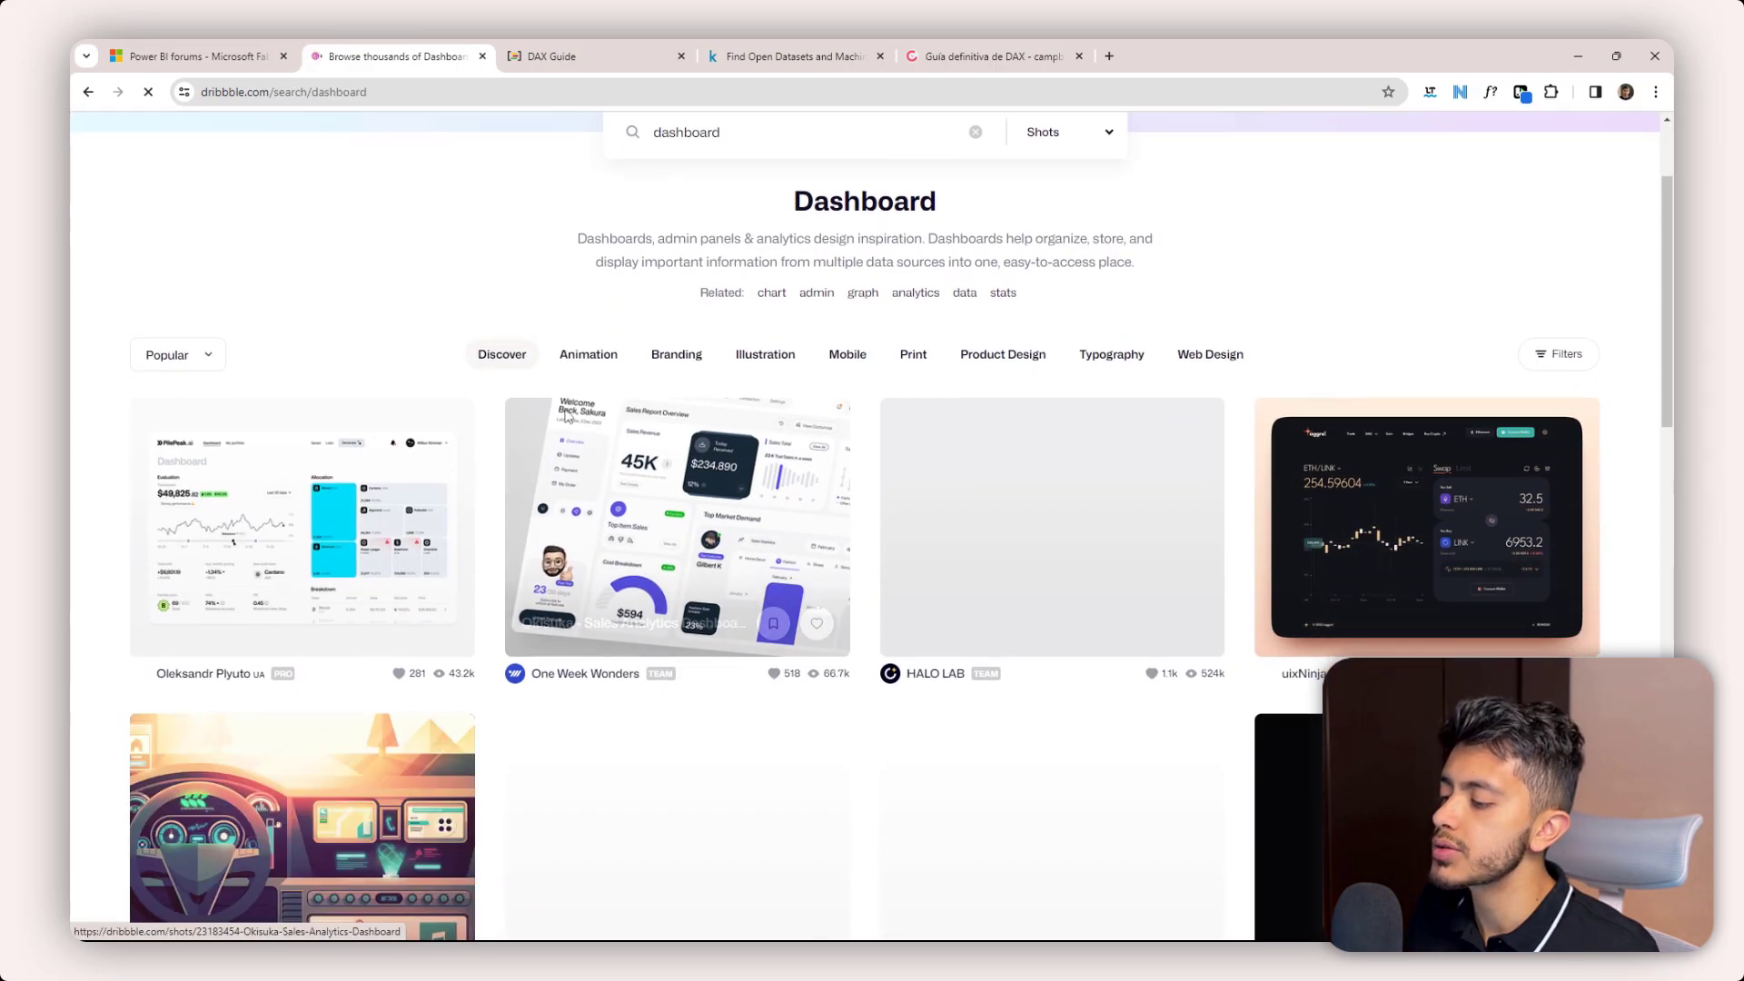
{"action": "scroll", "coordinate": [396, 352], "scroll_direction": "down", "scroll_amount": 4}
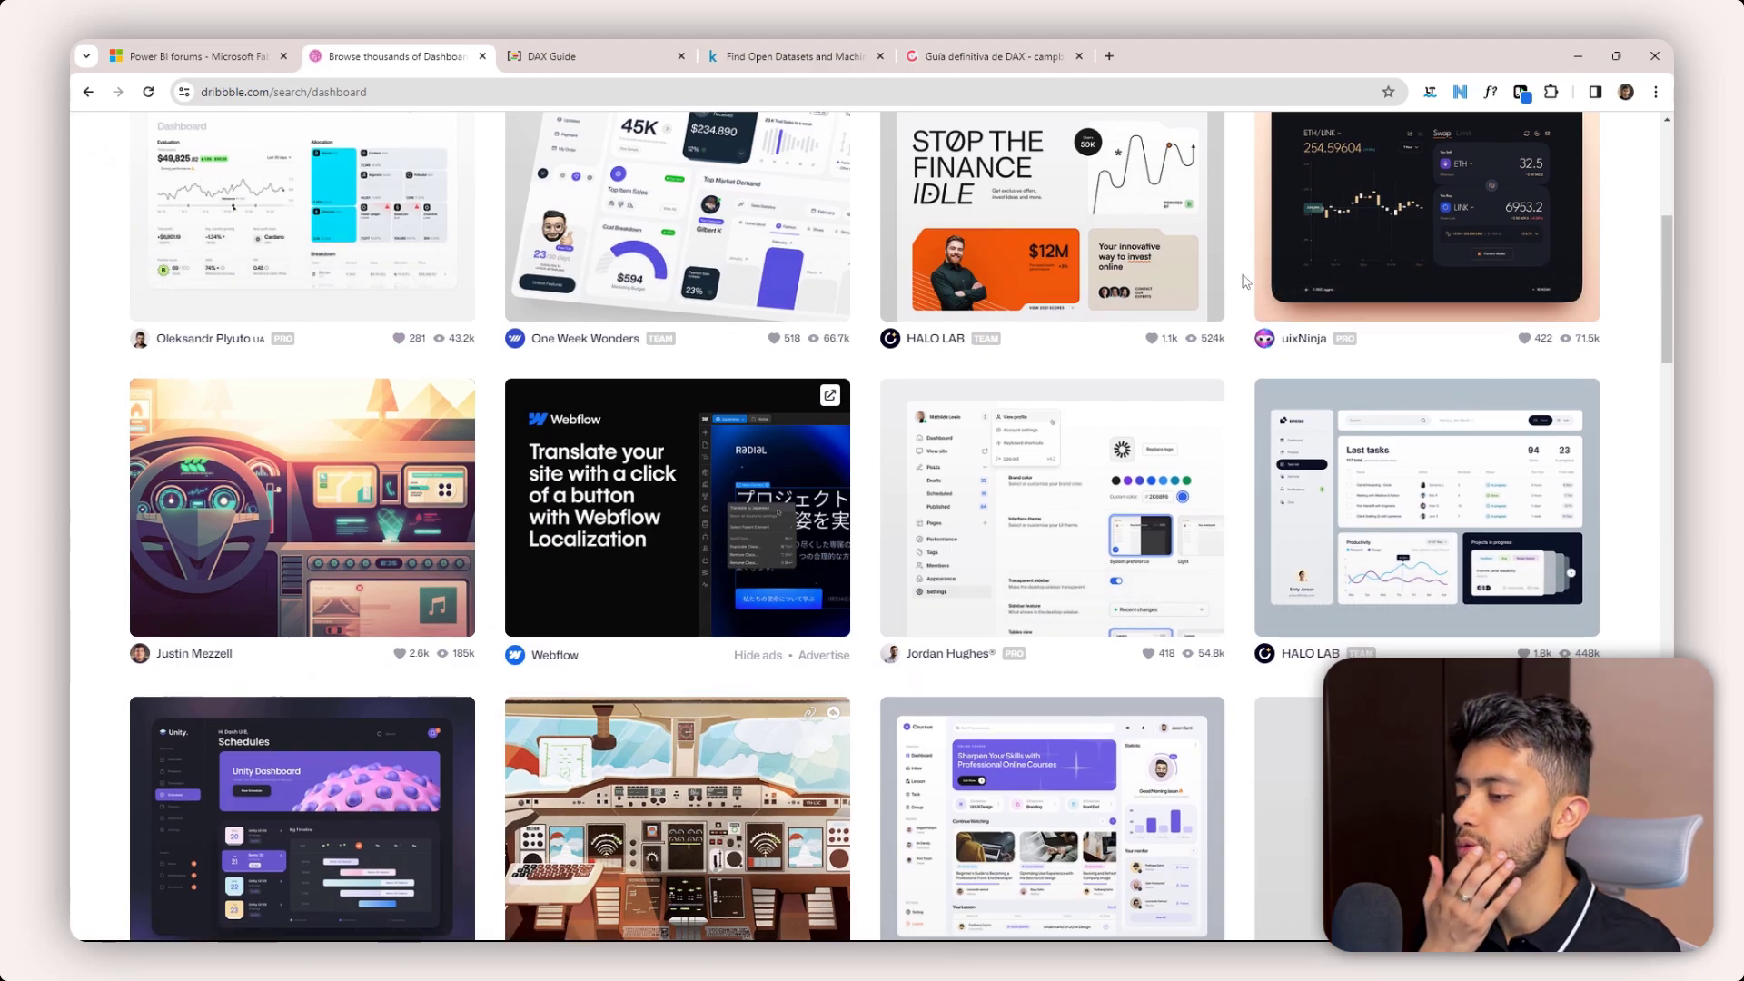
- Browse more of the "dashboard" designs, view the Coursue Learning Platform Dashboard shot, and close it to return to the results
{"action": "scroll", "coordinate": [1246, 282], "scroll_direction": "down", "scroll_amount": 4}
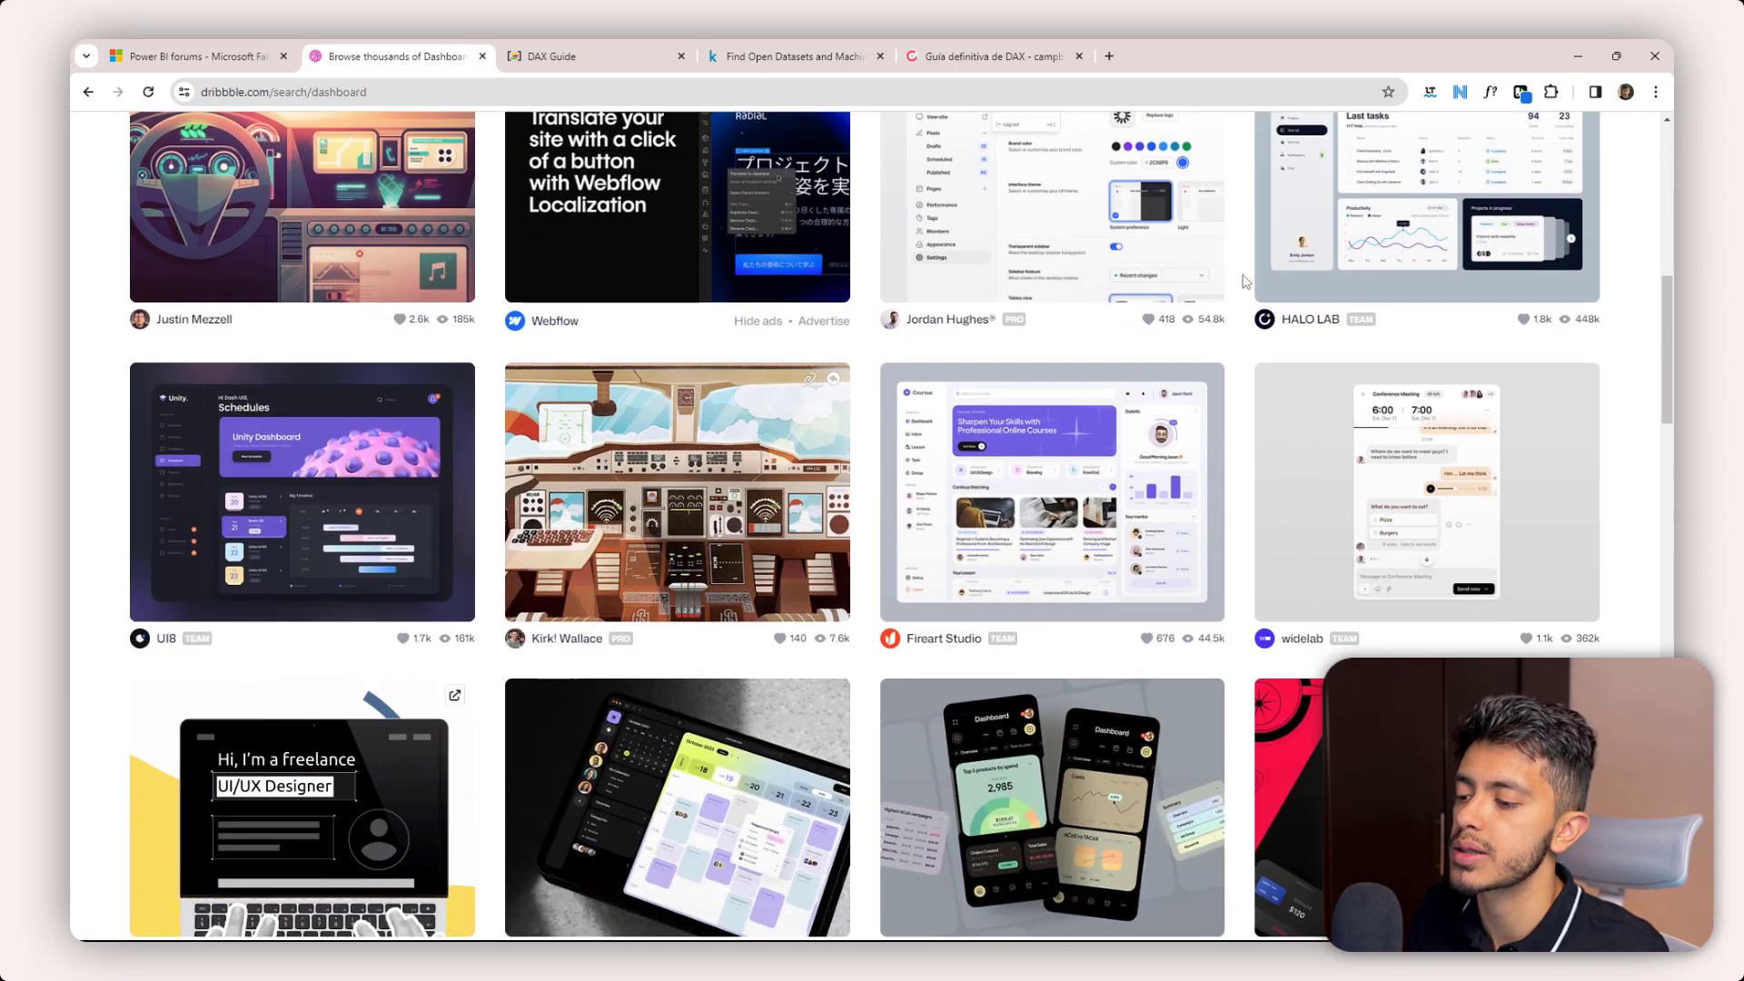
{"action": "scroll", "coordinate": [805, 572], "scroll_direction": "down", "scroll_amount": 5}
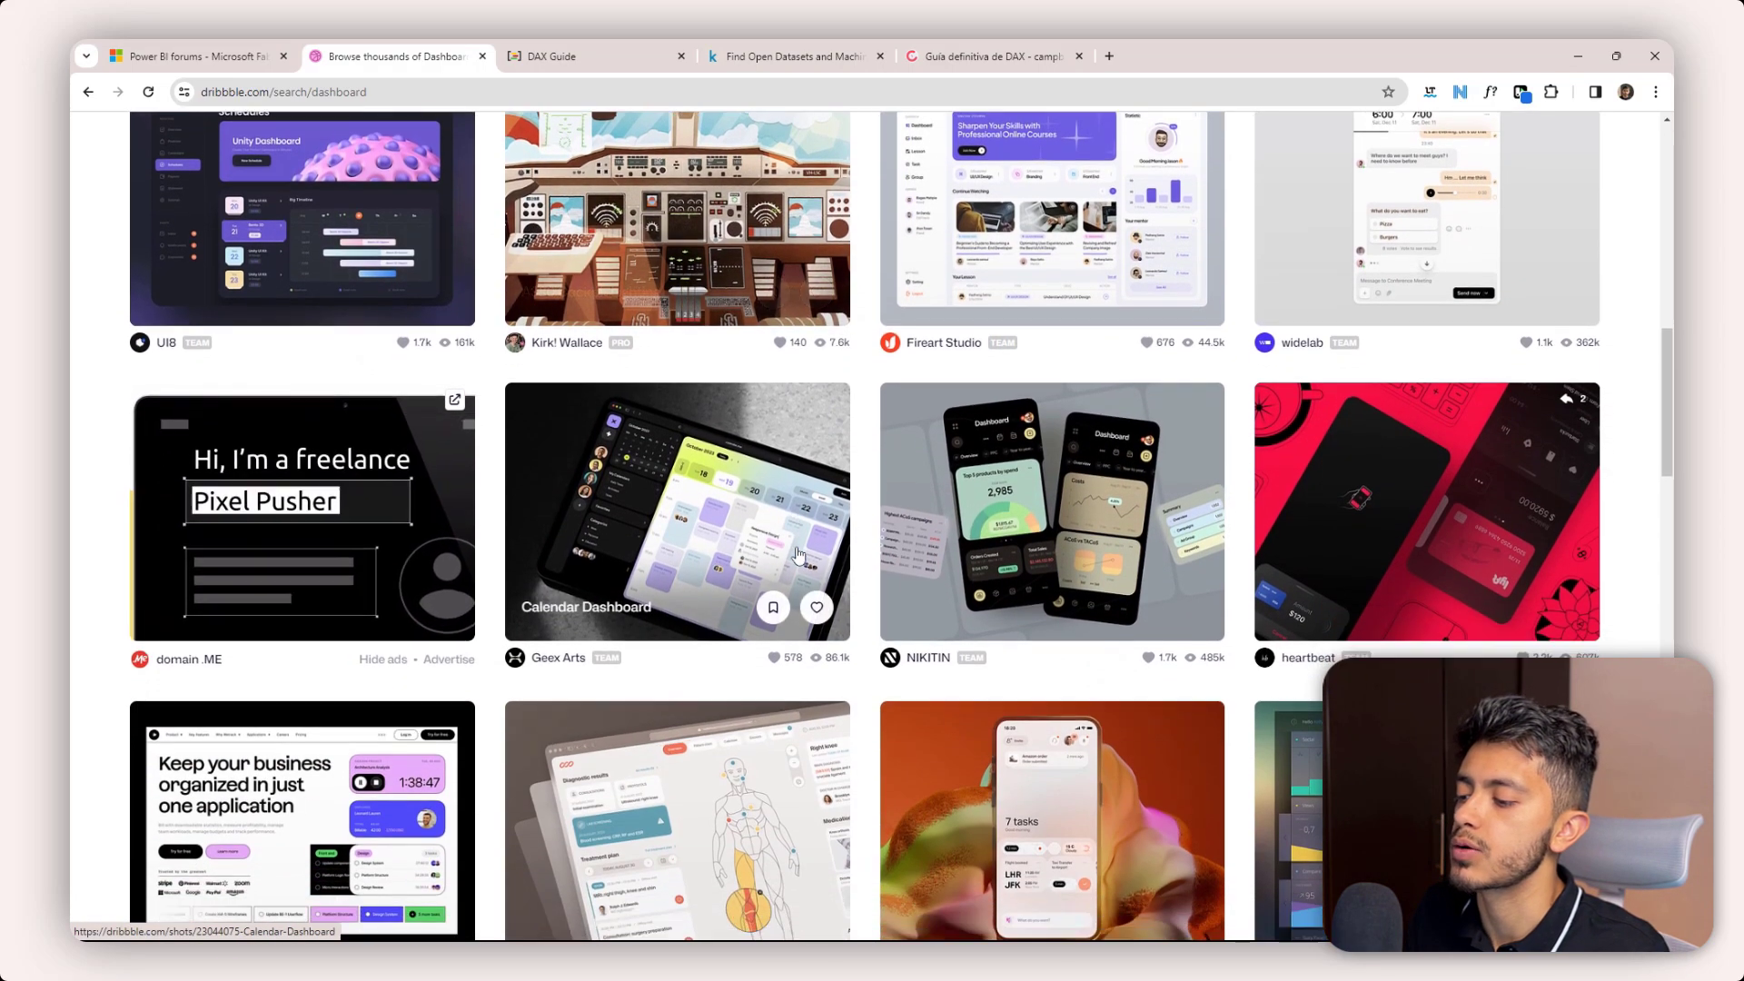
{"action": "scroll", "coordinate": [816, 538], "scroll_direction": "up", "scroll_amount": 4}
{"action": "scroll", "coordinate": [815, 538], "scroll_direction": "down", "scroll_amount": 14}
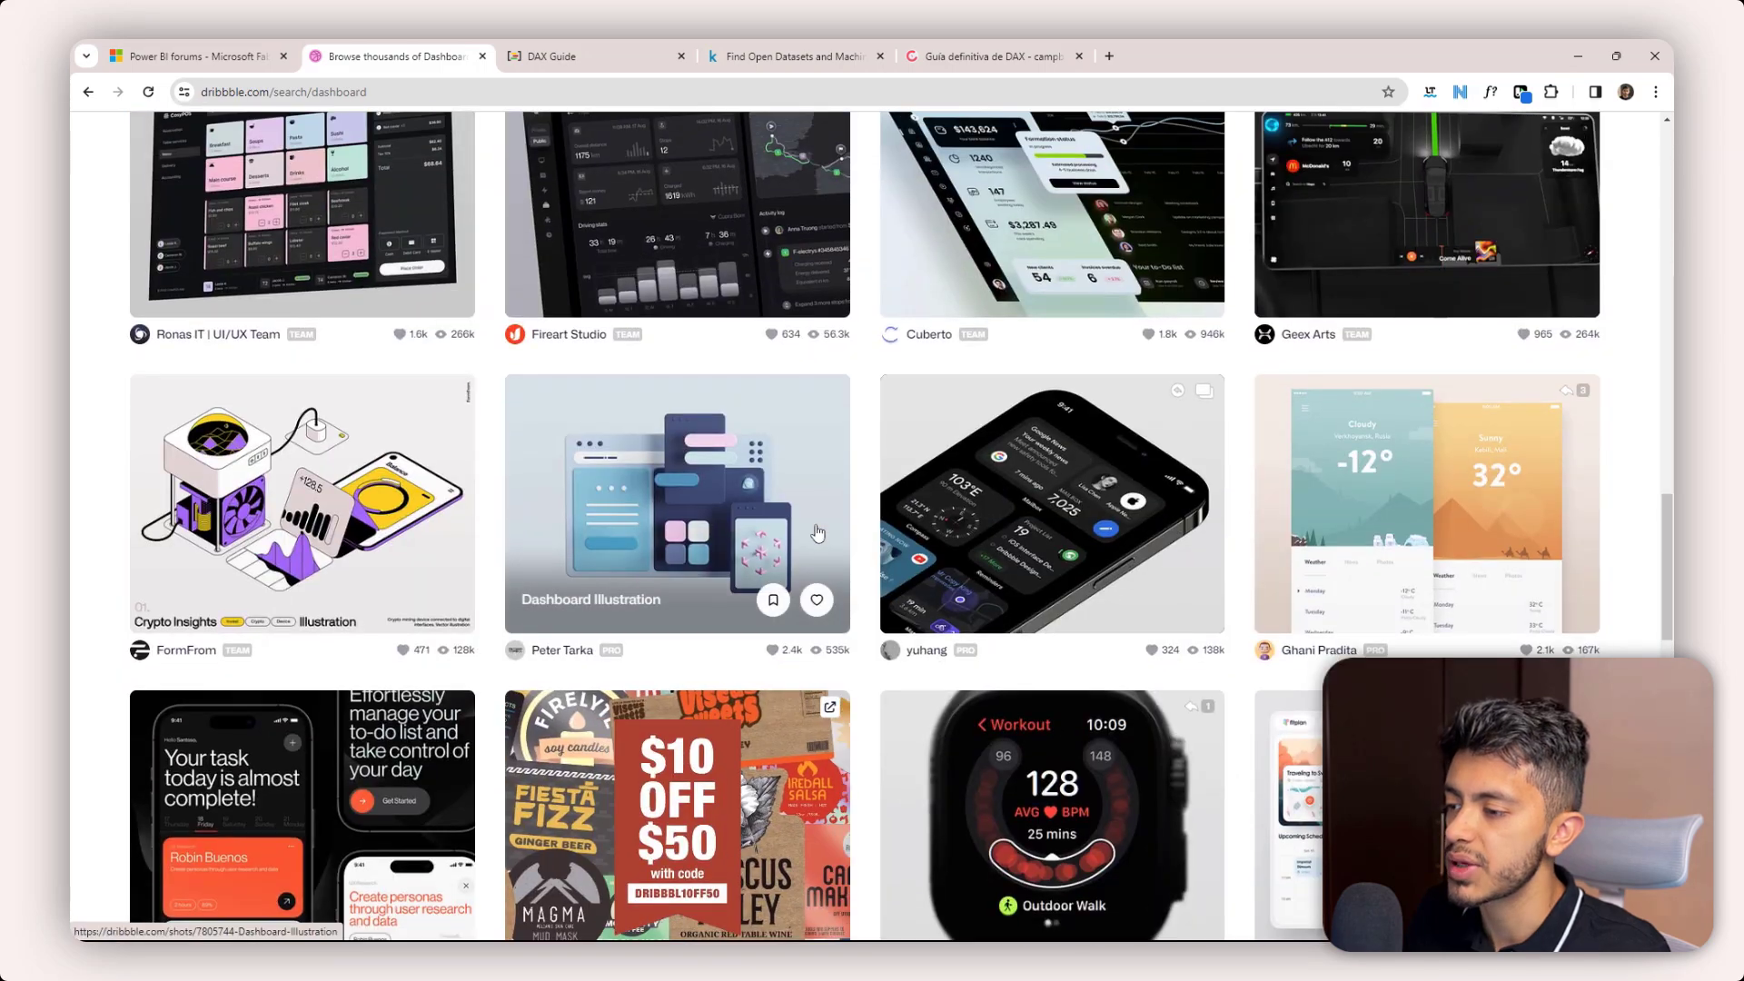
{"action": "scroll", "coordinate": [818, 536], "scroll_direction": "up", "scroll_amount": 5}
{"action": "scroll", "coordinate": [817, 533], "scroll_direction": "down", "scroll_amount": 3}
{"action": "scroll", "coordinate": [817, 533], "scroll_direction": "up", "scroll_amount": 12}
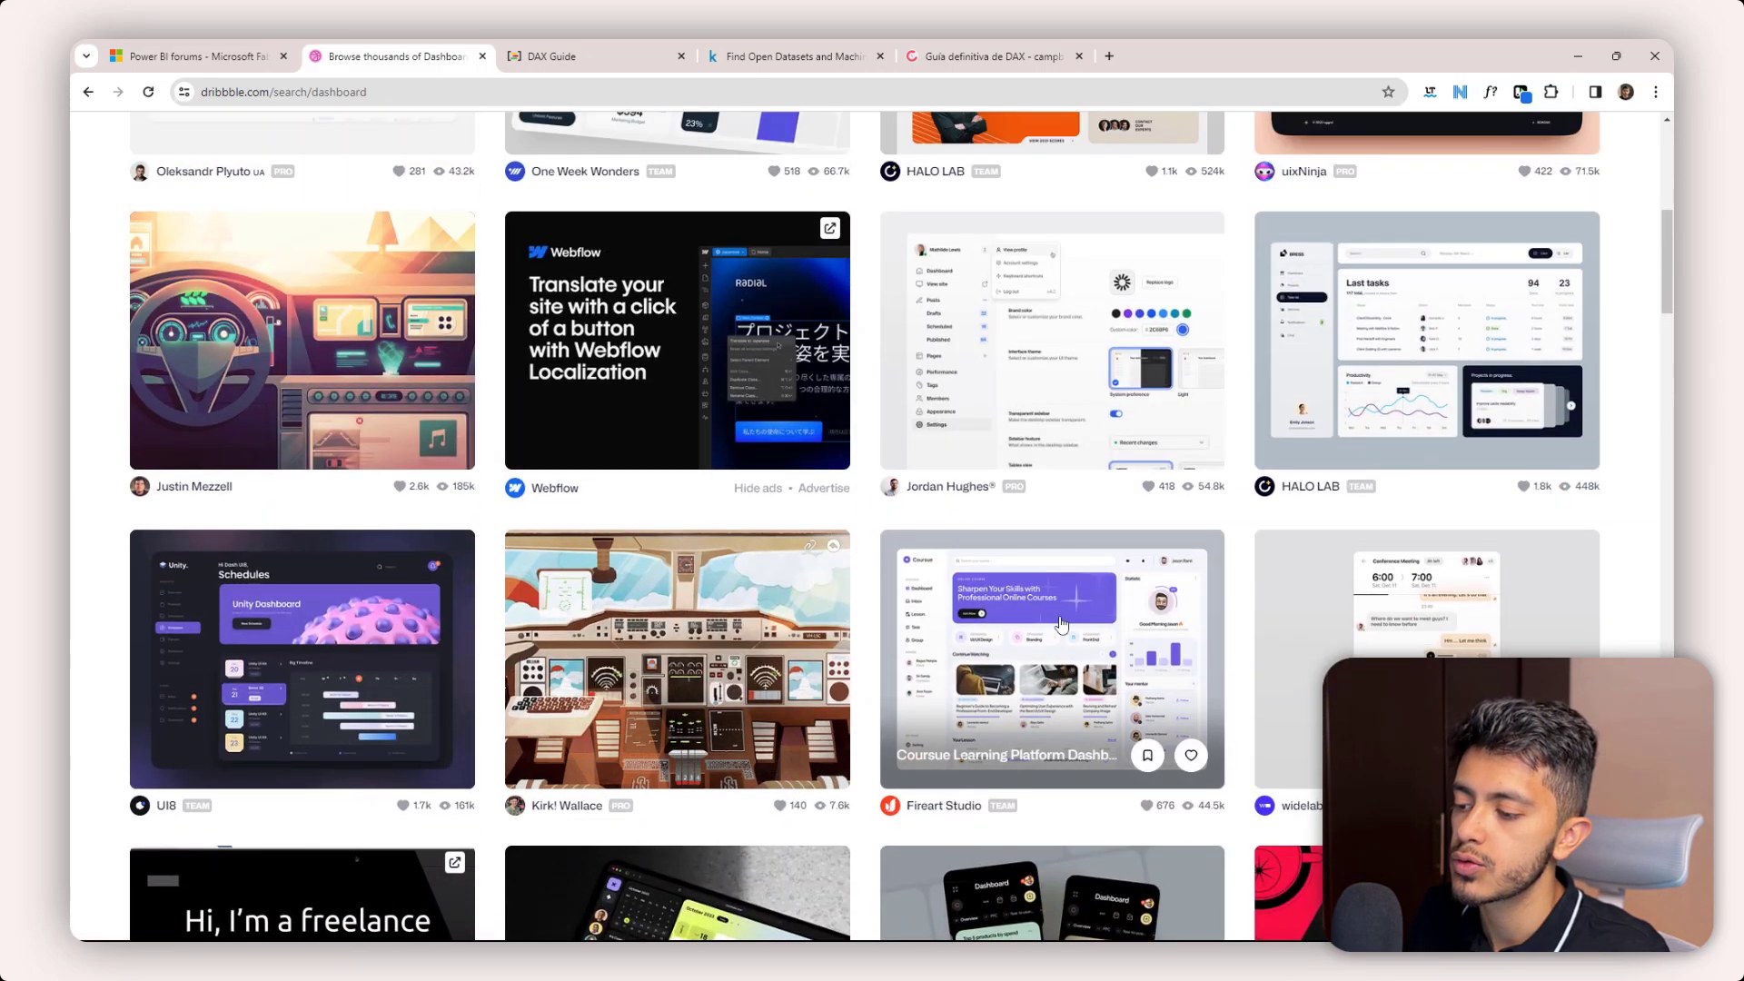
{"action": "left_click", "coordinate": [1090, 615]}
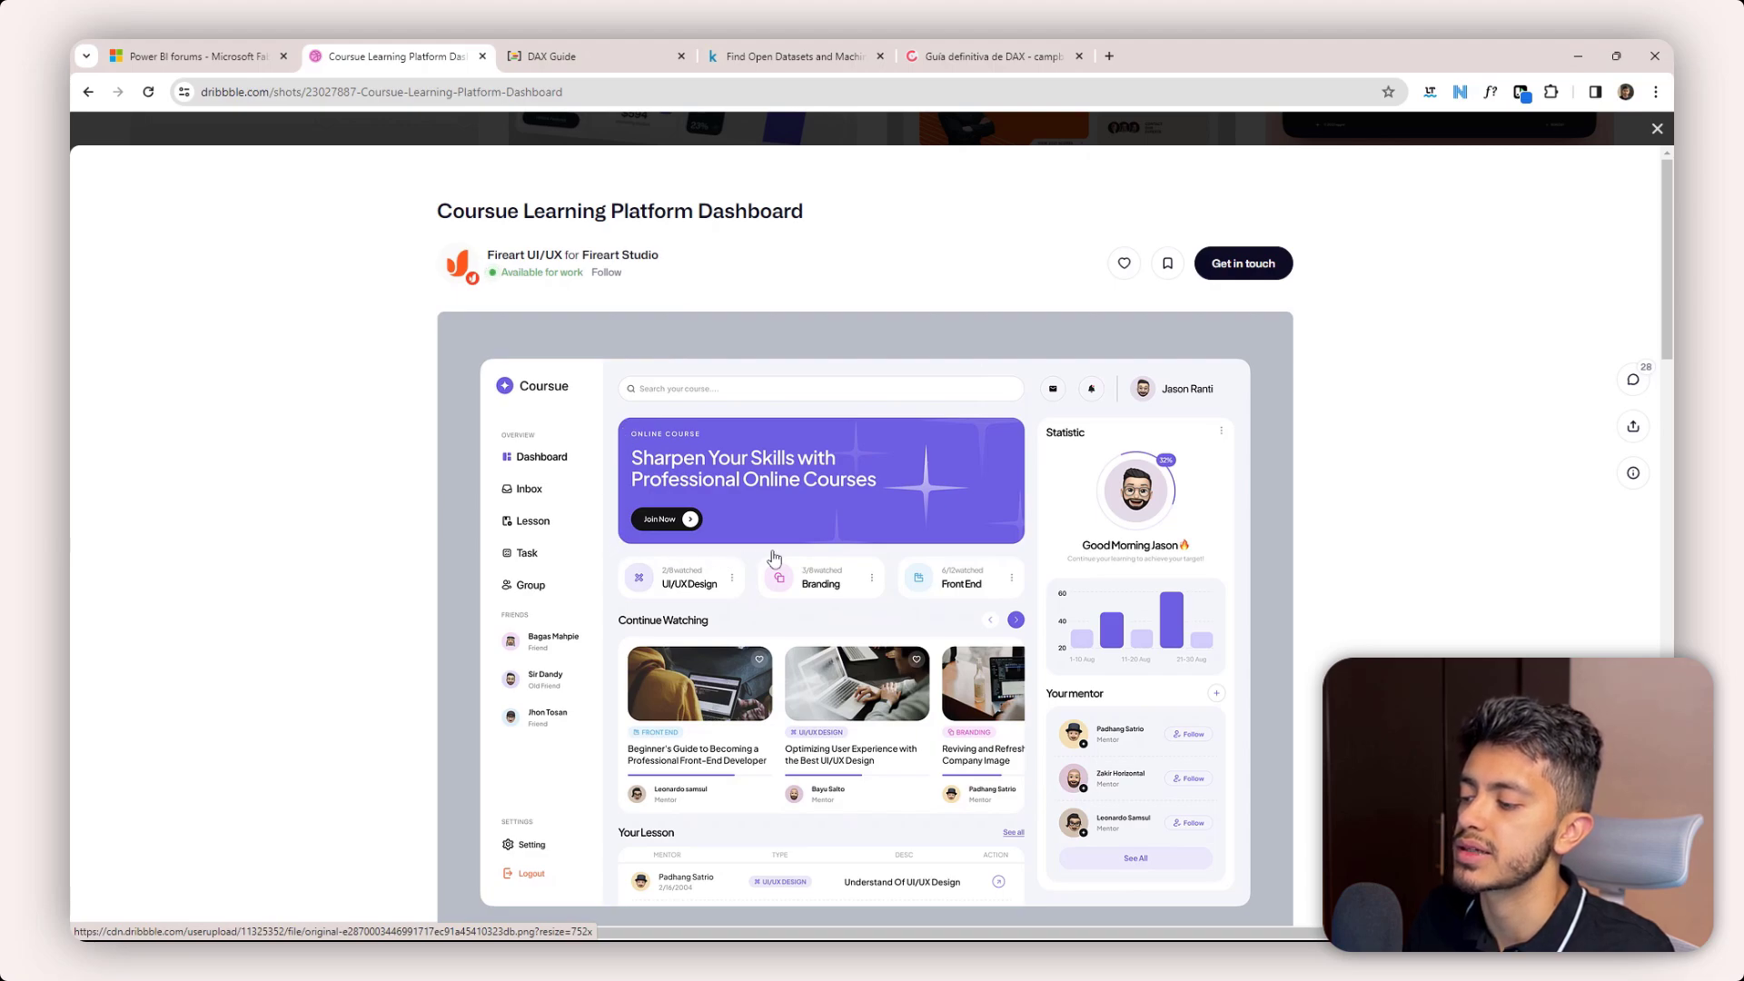
{"action": "left_click", "coordinate": [1657, 130]}
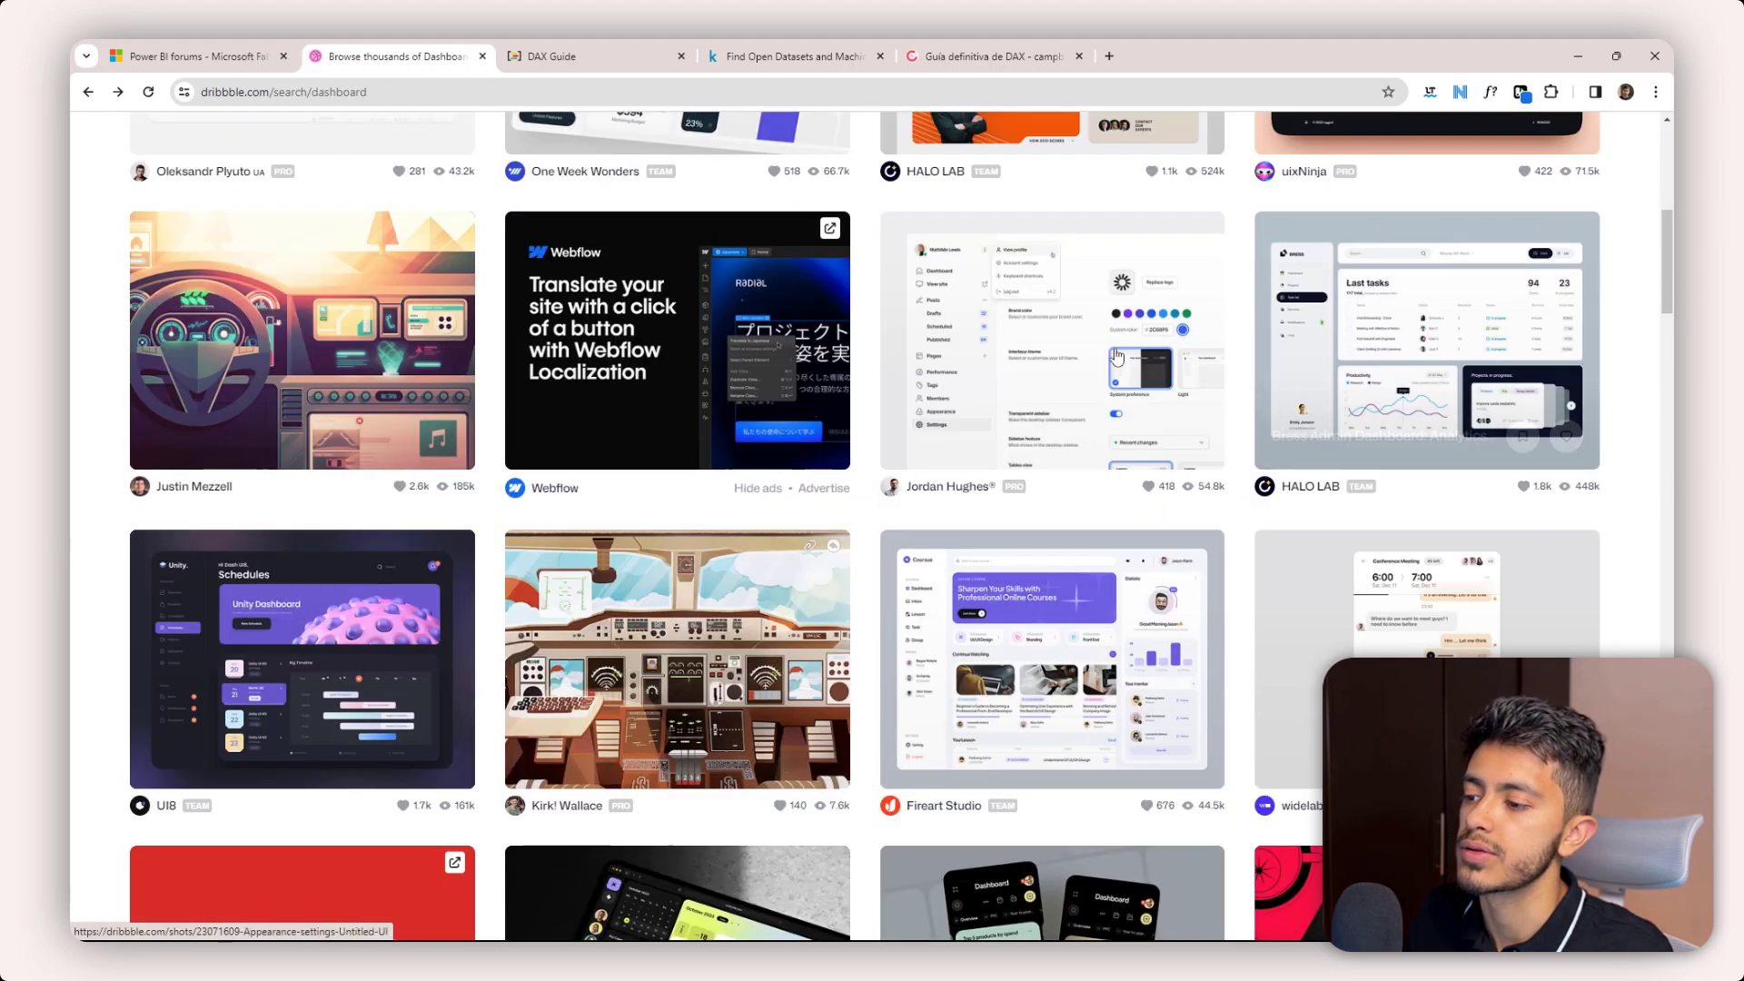
- Look further through the Dribbble results for more dashboard and app design ideas
{"action": "scroll", "coordinate": [1109, 416], "scroll_direction": "down", "scroll_amount": 5}
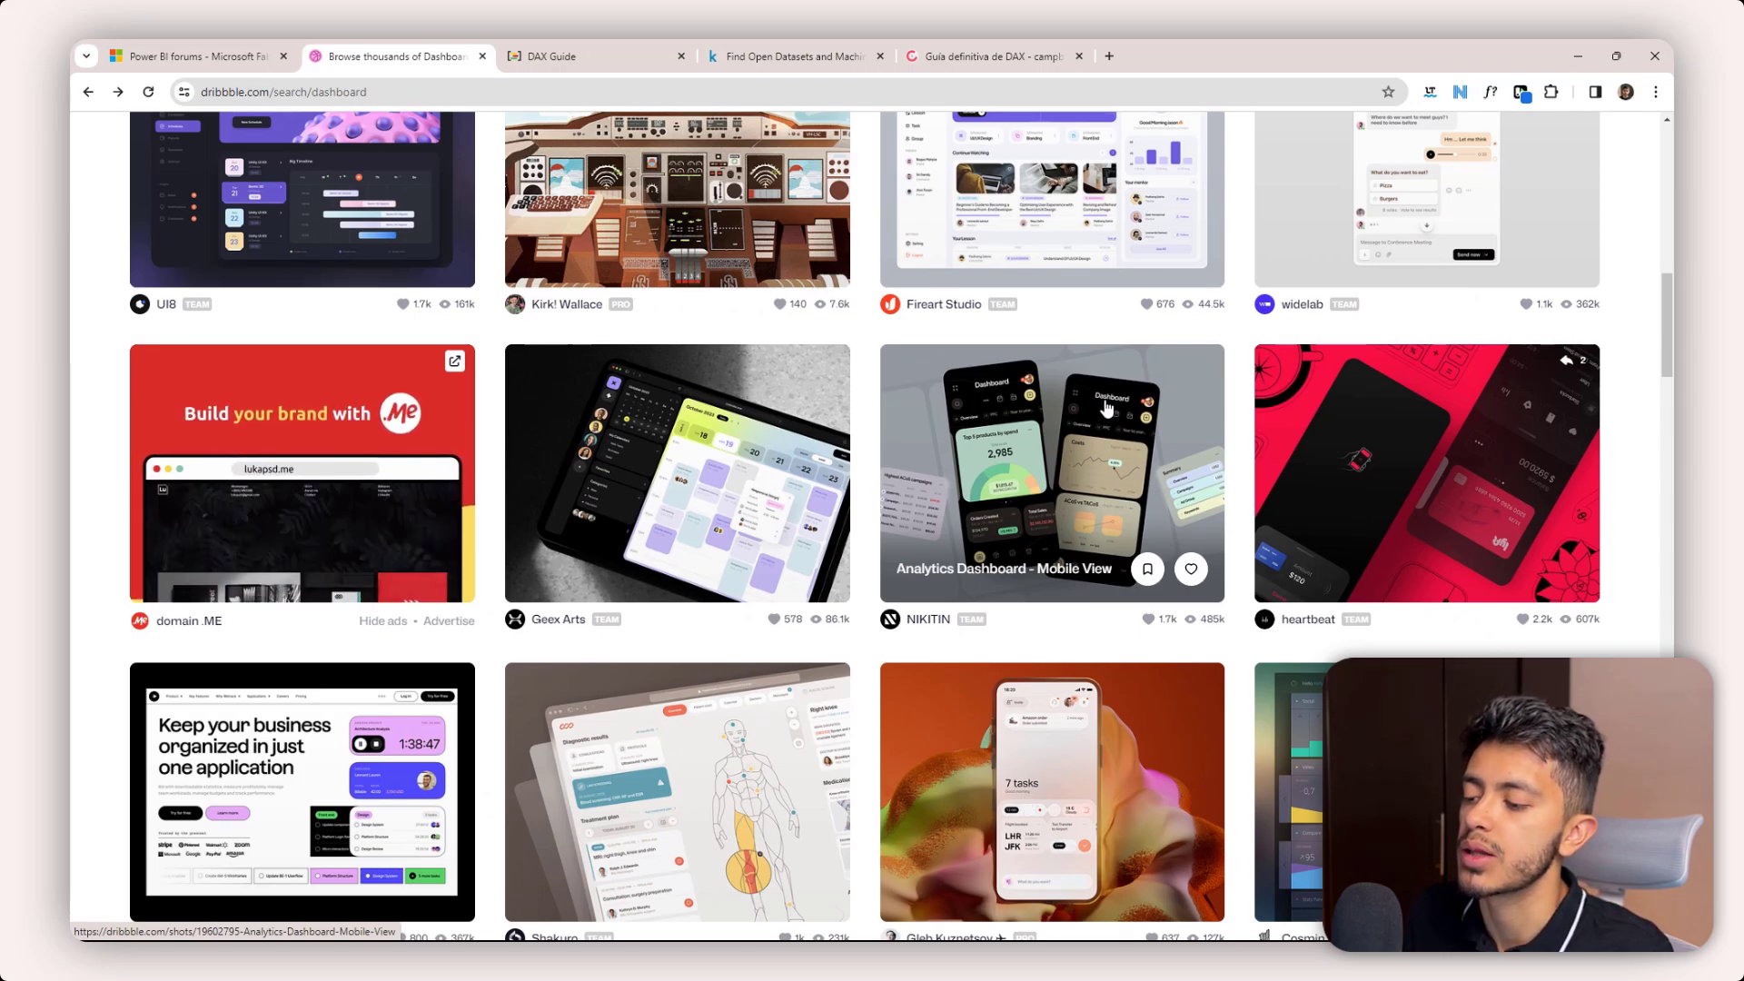
{"action": "scroll", "coordinate": [1106, 408], "scroll_direction": "down", "scroll_amount": 5}
{"action": "scroll", "coordinate": [1104, 406], "scroll_direction": "down", "scroll_amount": 8}
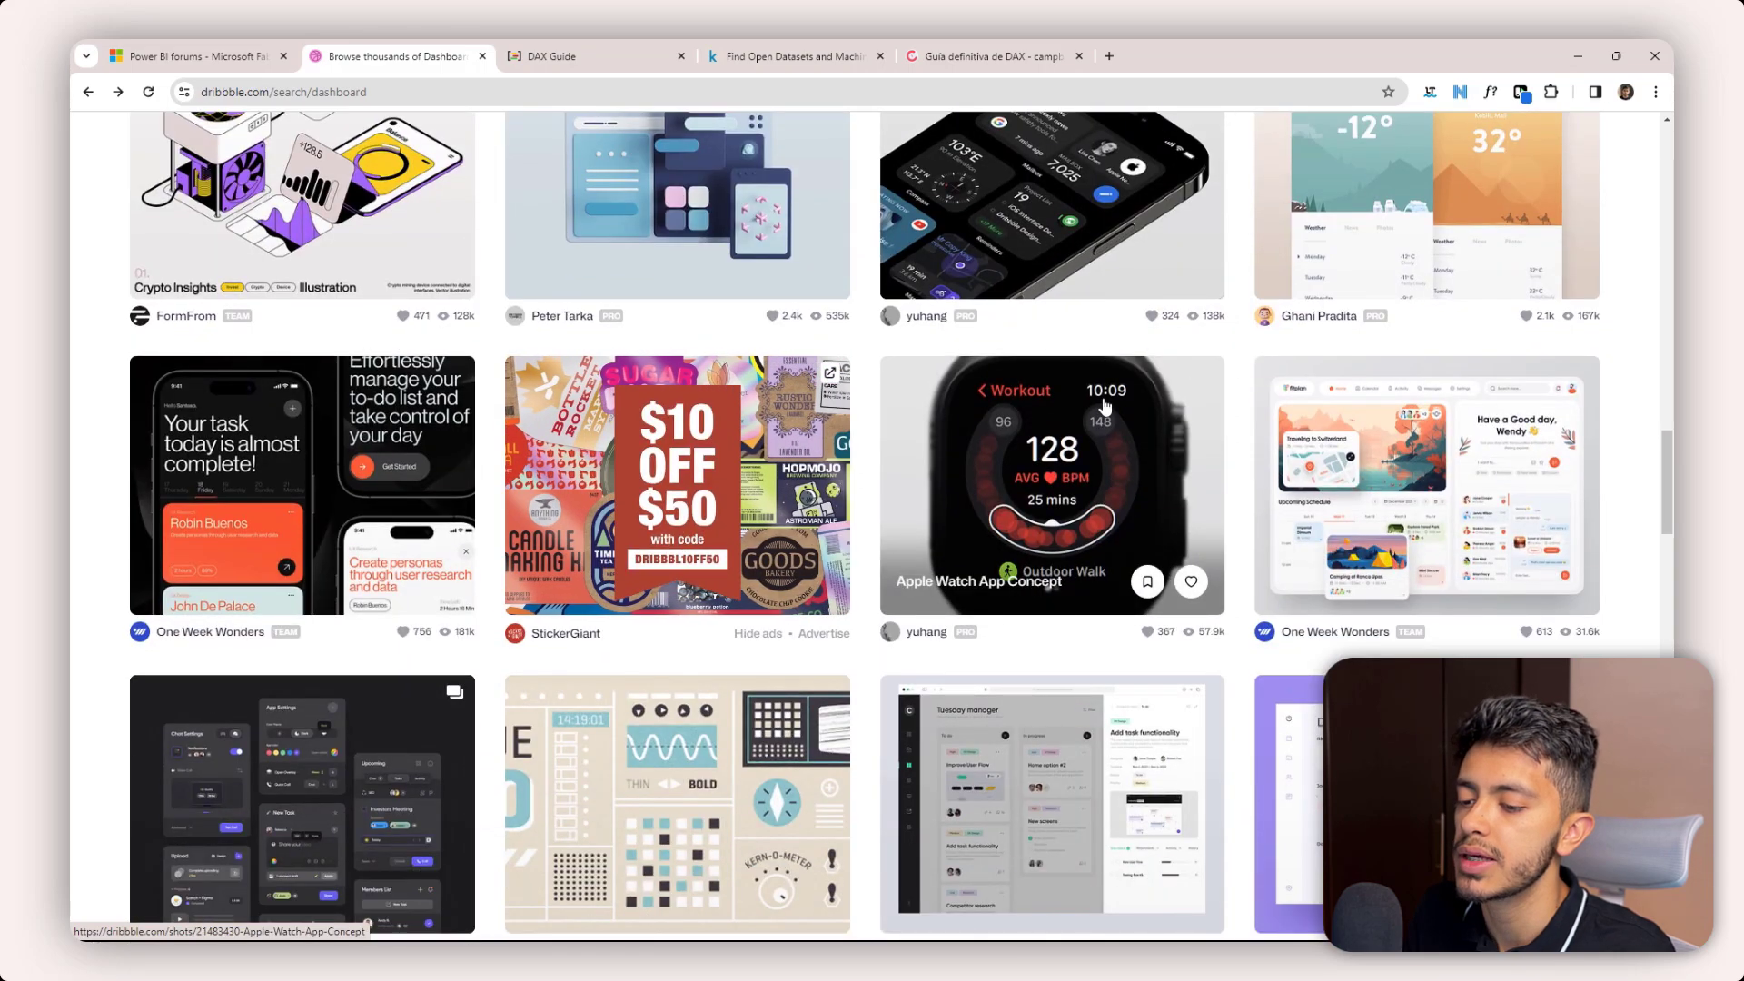
{"action": "scroll", "coordinate": [1104, 404], "scroll_direction": "down", "scroll_amount": 1}
{"action": "scroll", "coordinate": [1104, 399], "scroll_direction": "down", "scroll_amount": 3}
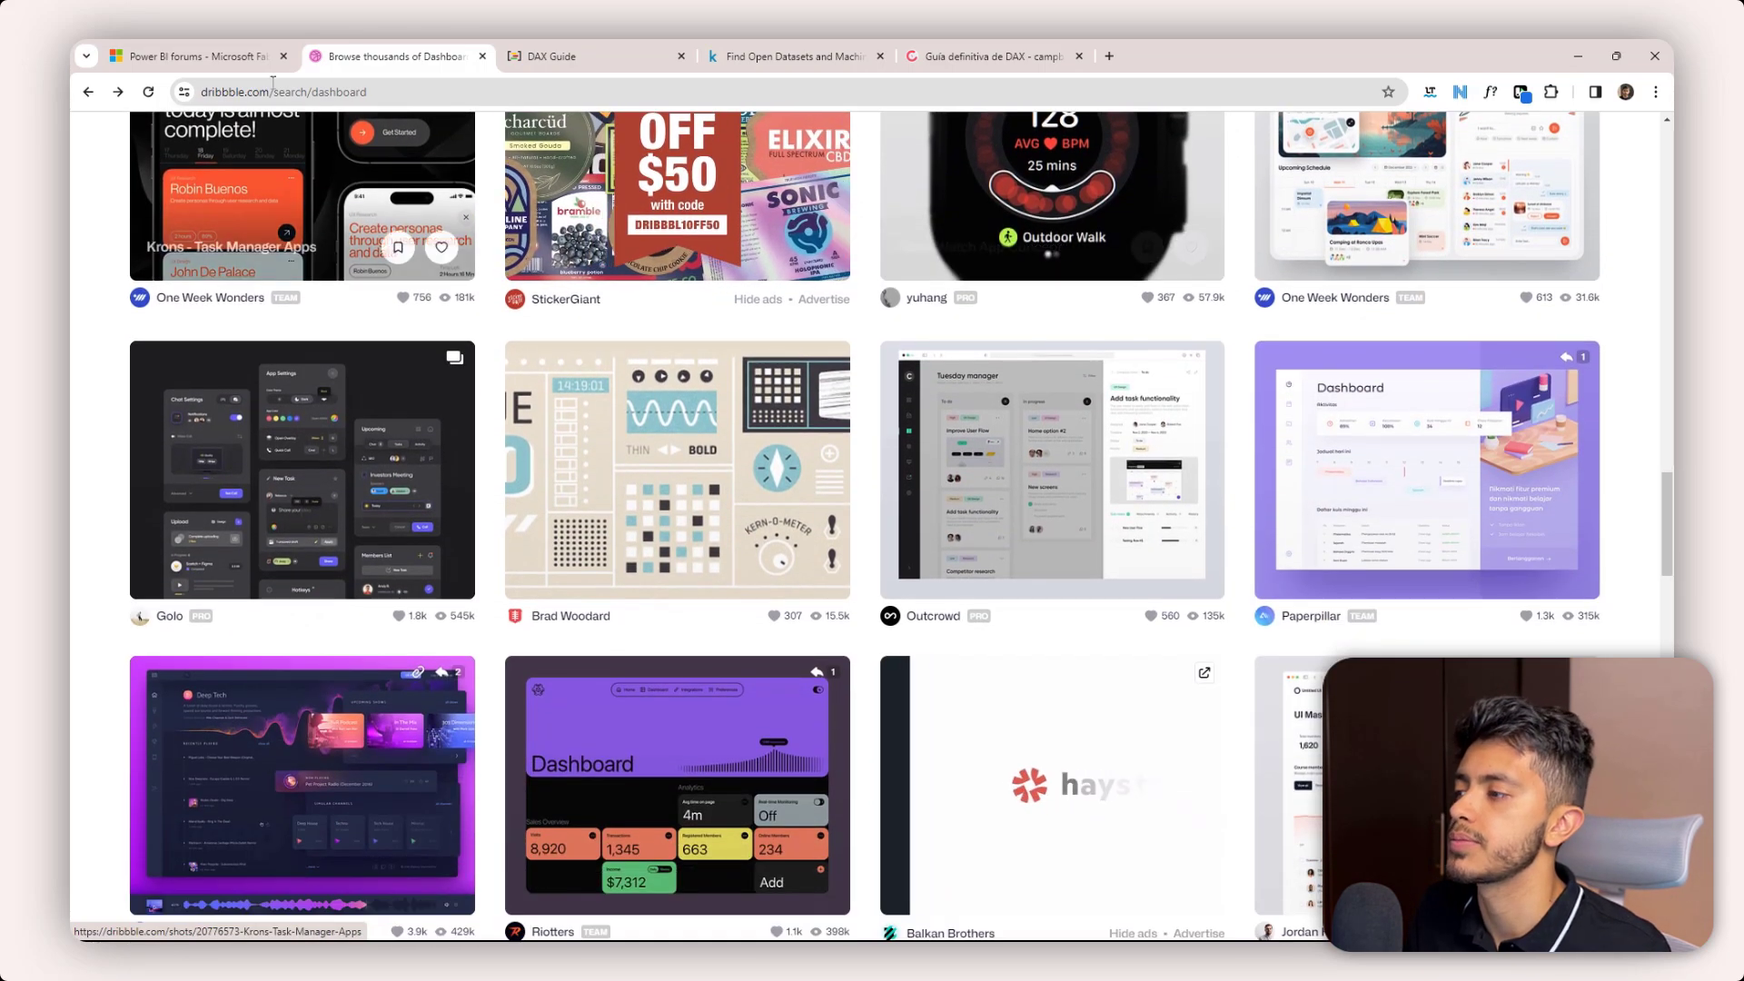
- Switch to DAX Guide, open the ALLEXCEPT function reference, and read its remarks, examples, related articles and related functions
{"action": "left_click", "coordinate": [546, 57]}
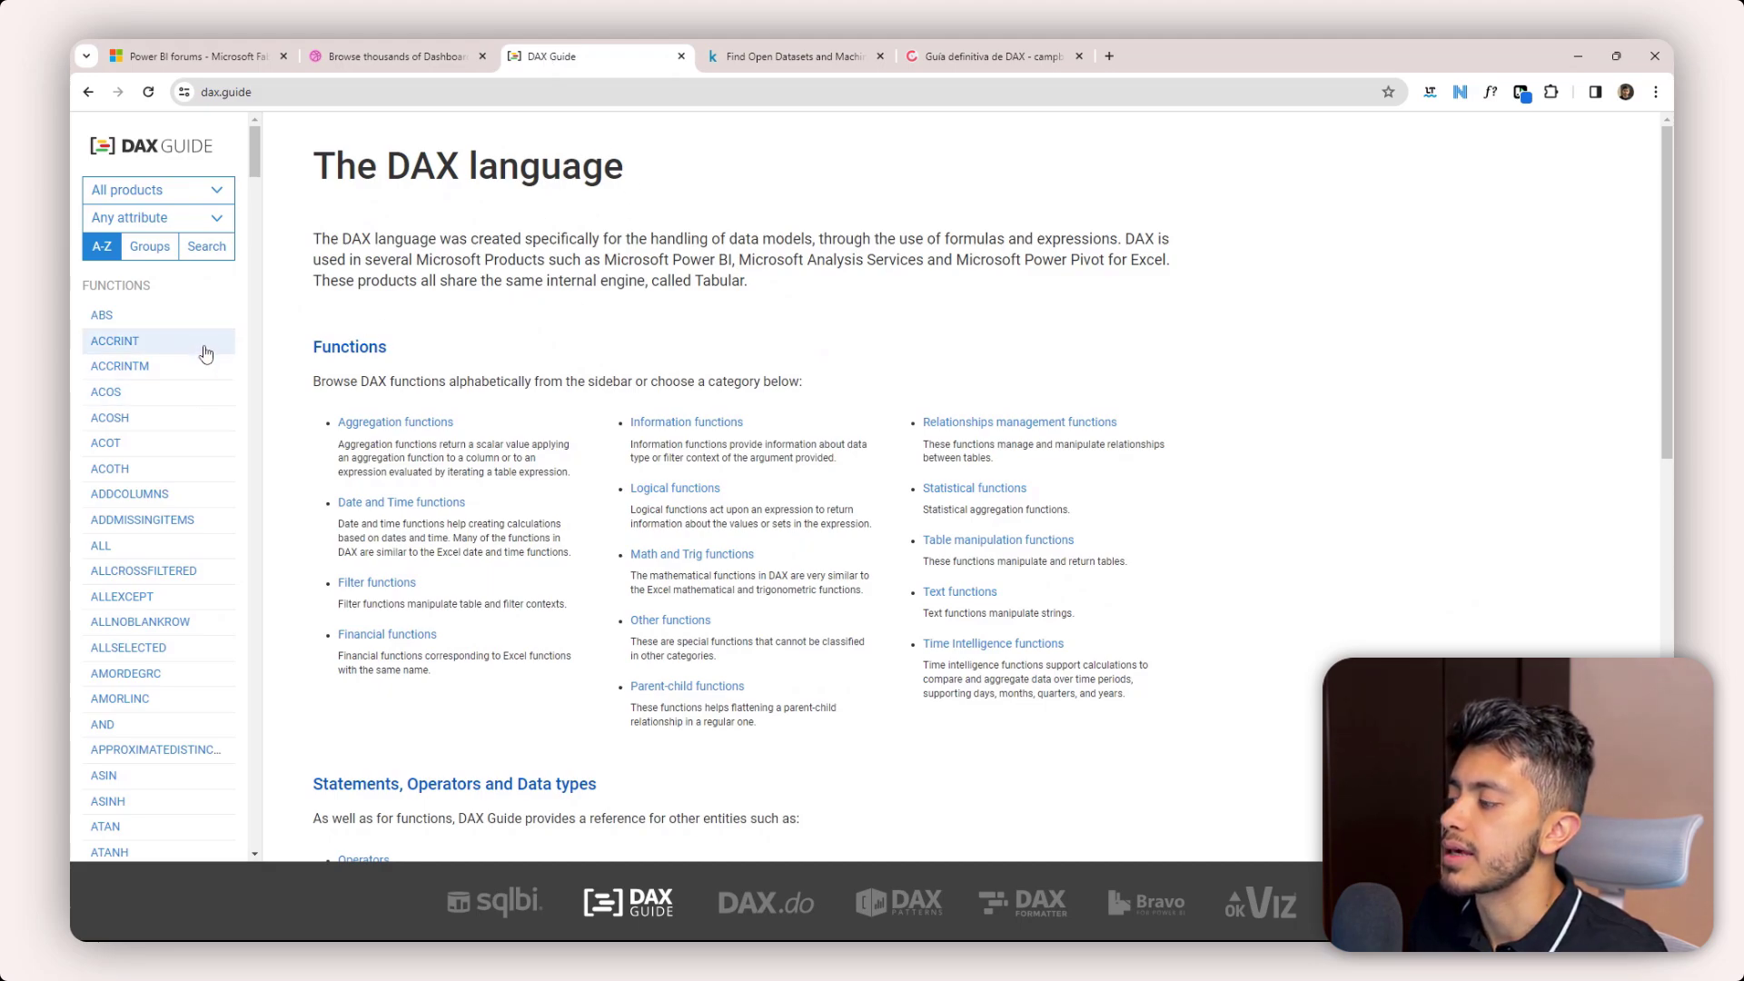
{"action": "scroll", "coordinate": [209, 351], "scroll_direction": "down", "scroll_amount": 3}
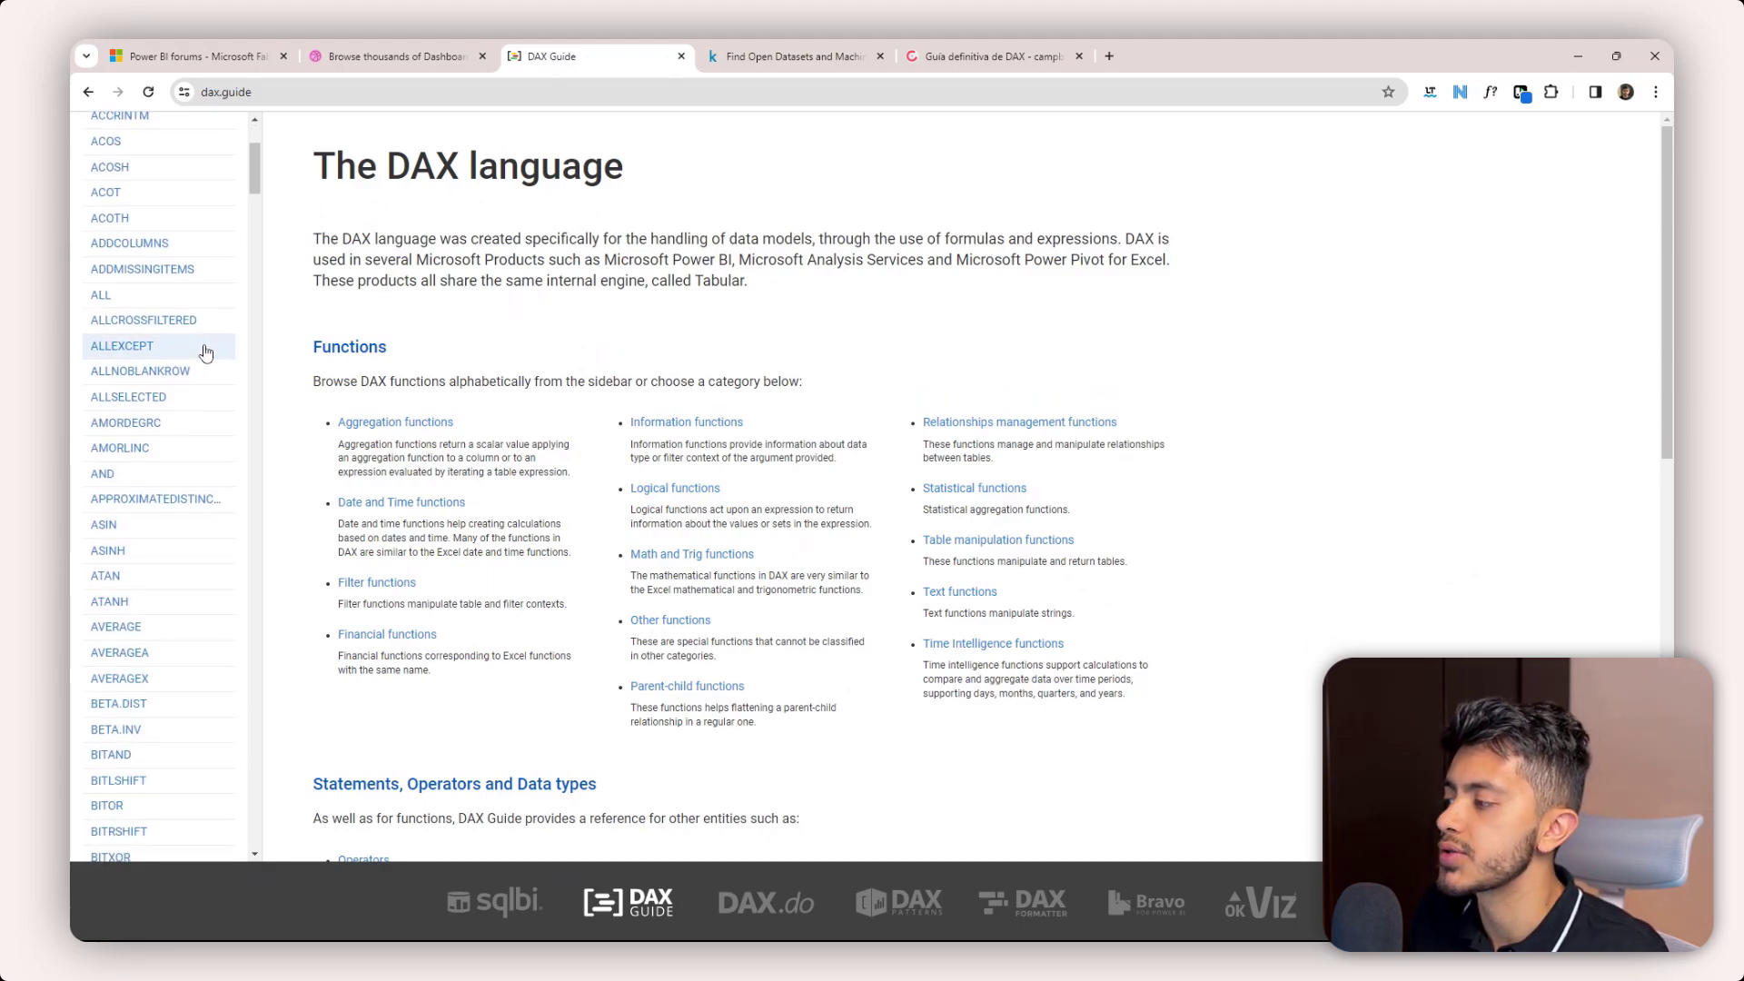
{"action": "left_click", "coordinate": [205, 353]}
{"action": "scroll", "coordinate": [592, 340], "scroll_direction": "down", "scroll_amount": 3}
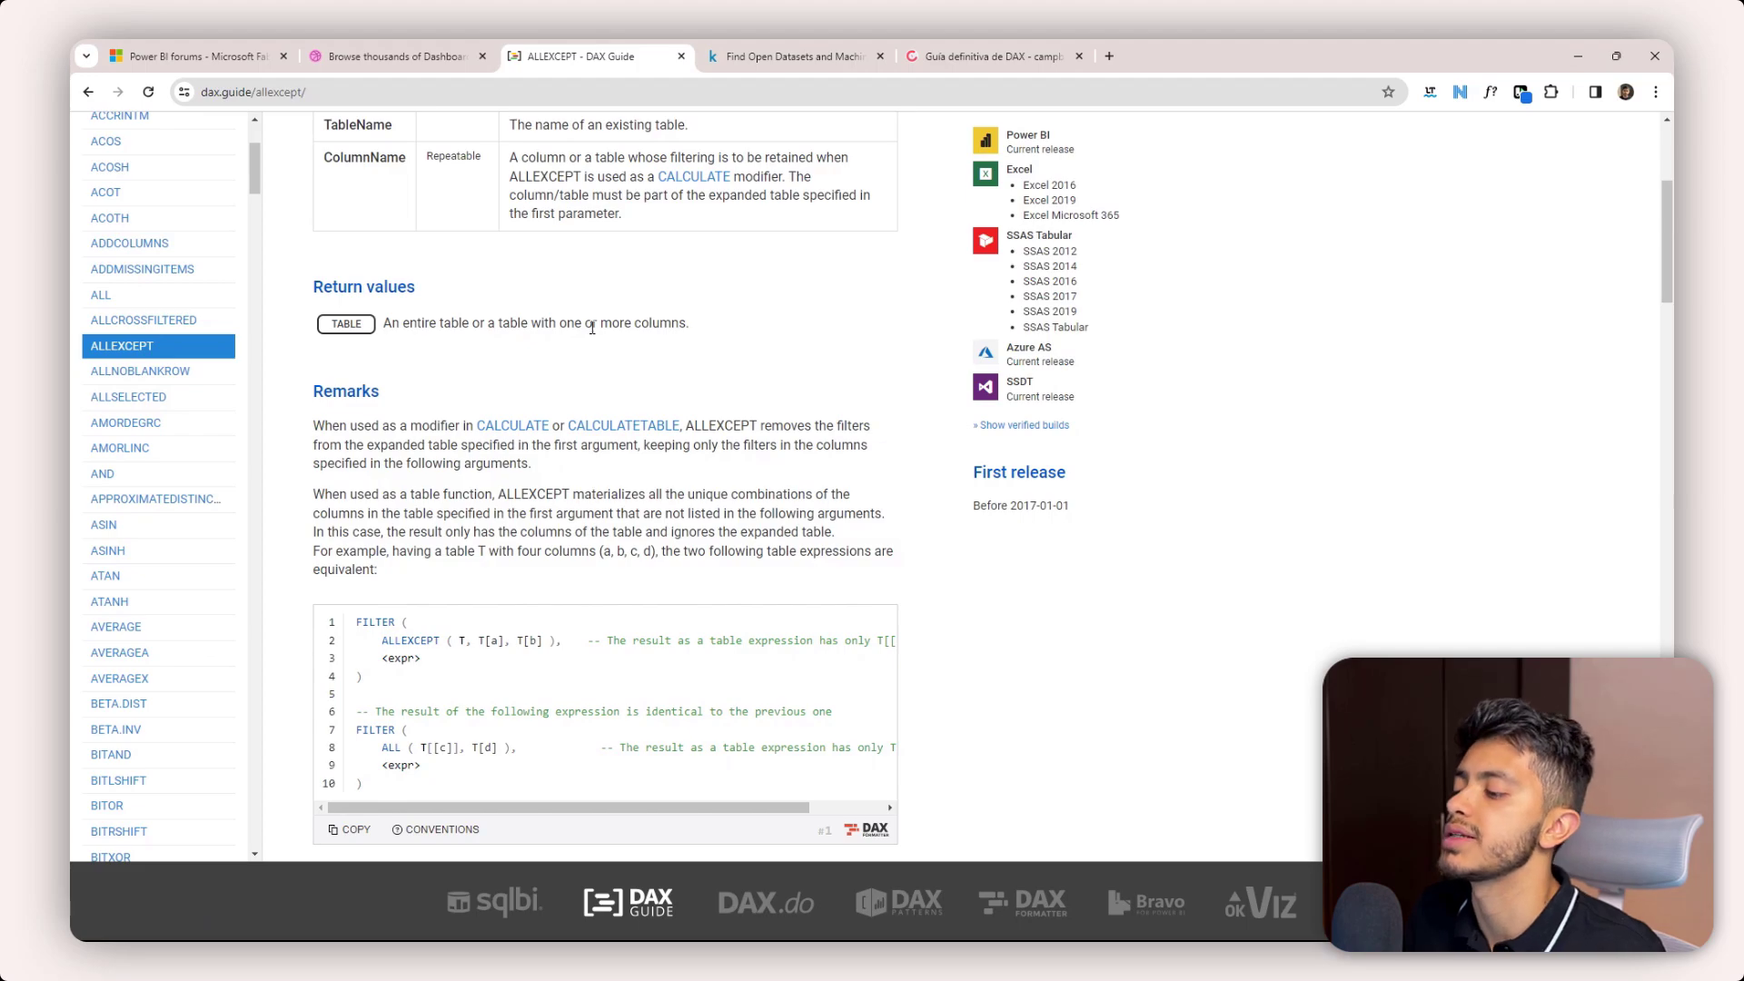
{"action": "scroll", "coordinate": [592, 329], "scroll_direction": "down", "scroll_amount": 6}
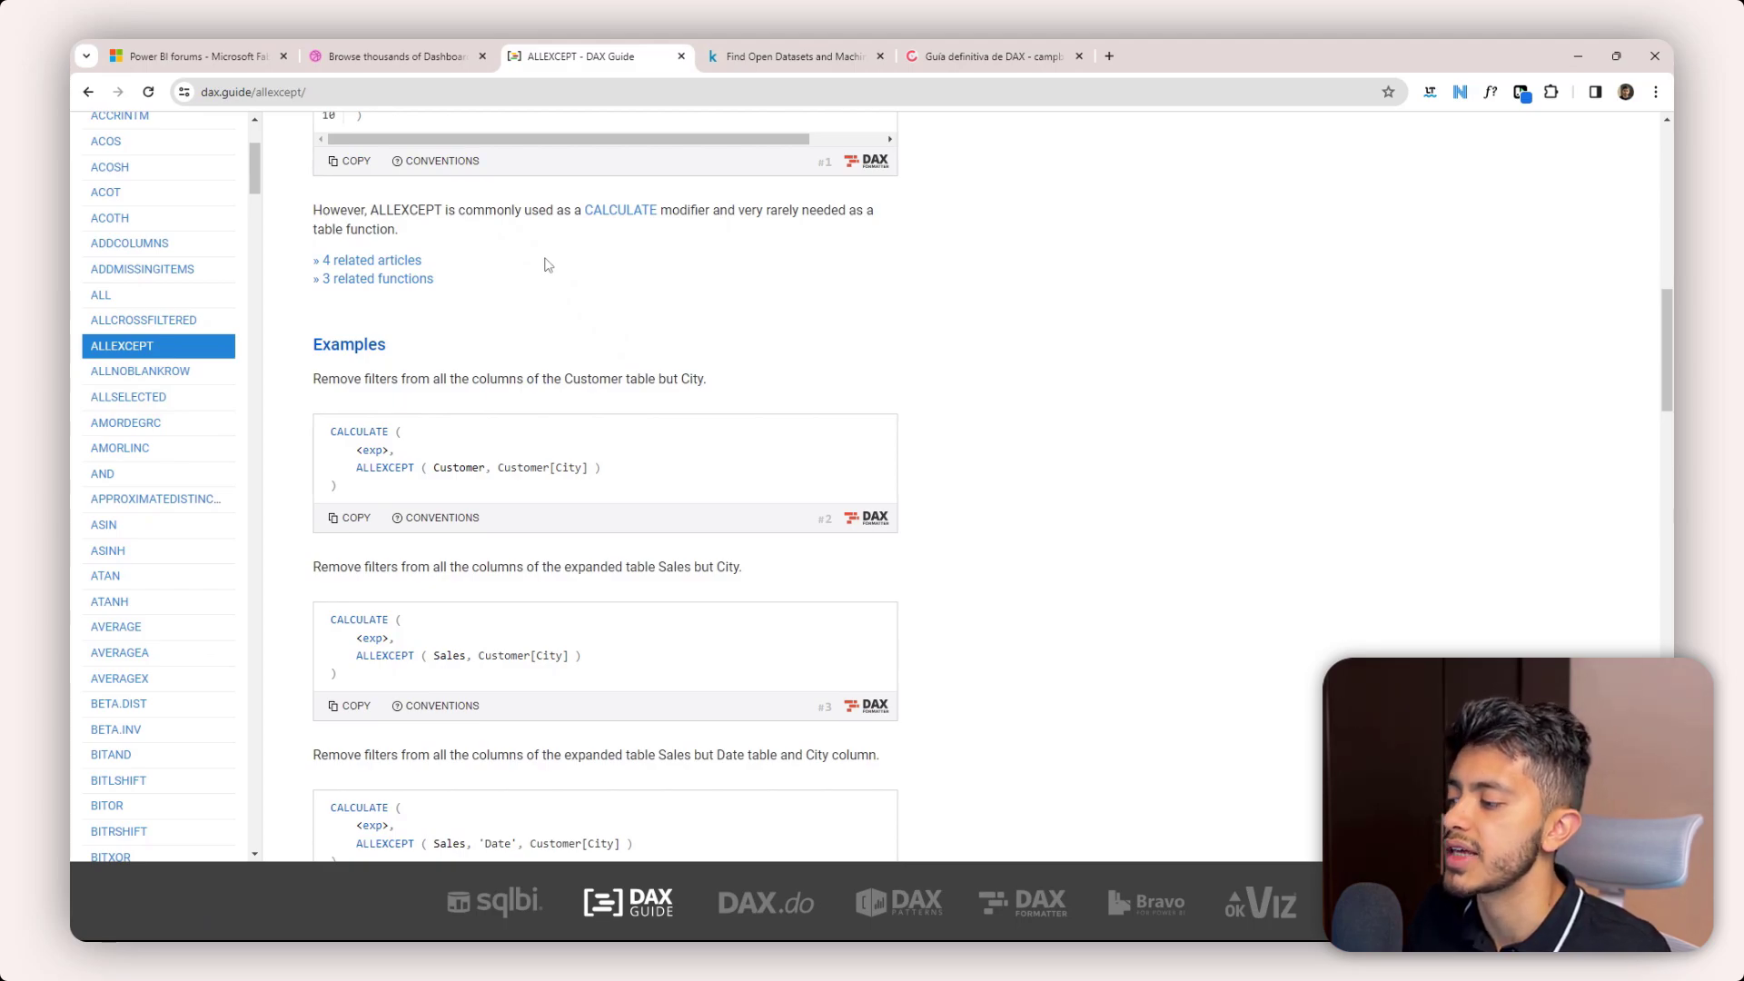
{"action": "scroll", "coordinate": [549, 265], "scroll_direction": "down", "scroll_amount": 4}
{"action": "scroll", "coordinate": [461, 343], "scroll_direction": "down", "scroll_amount": 9}
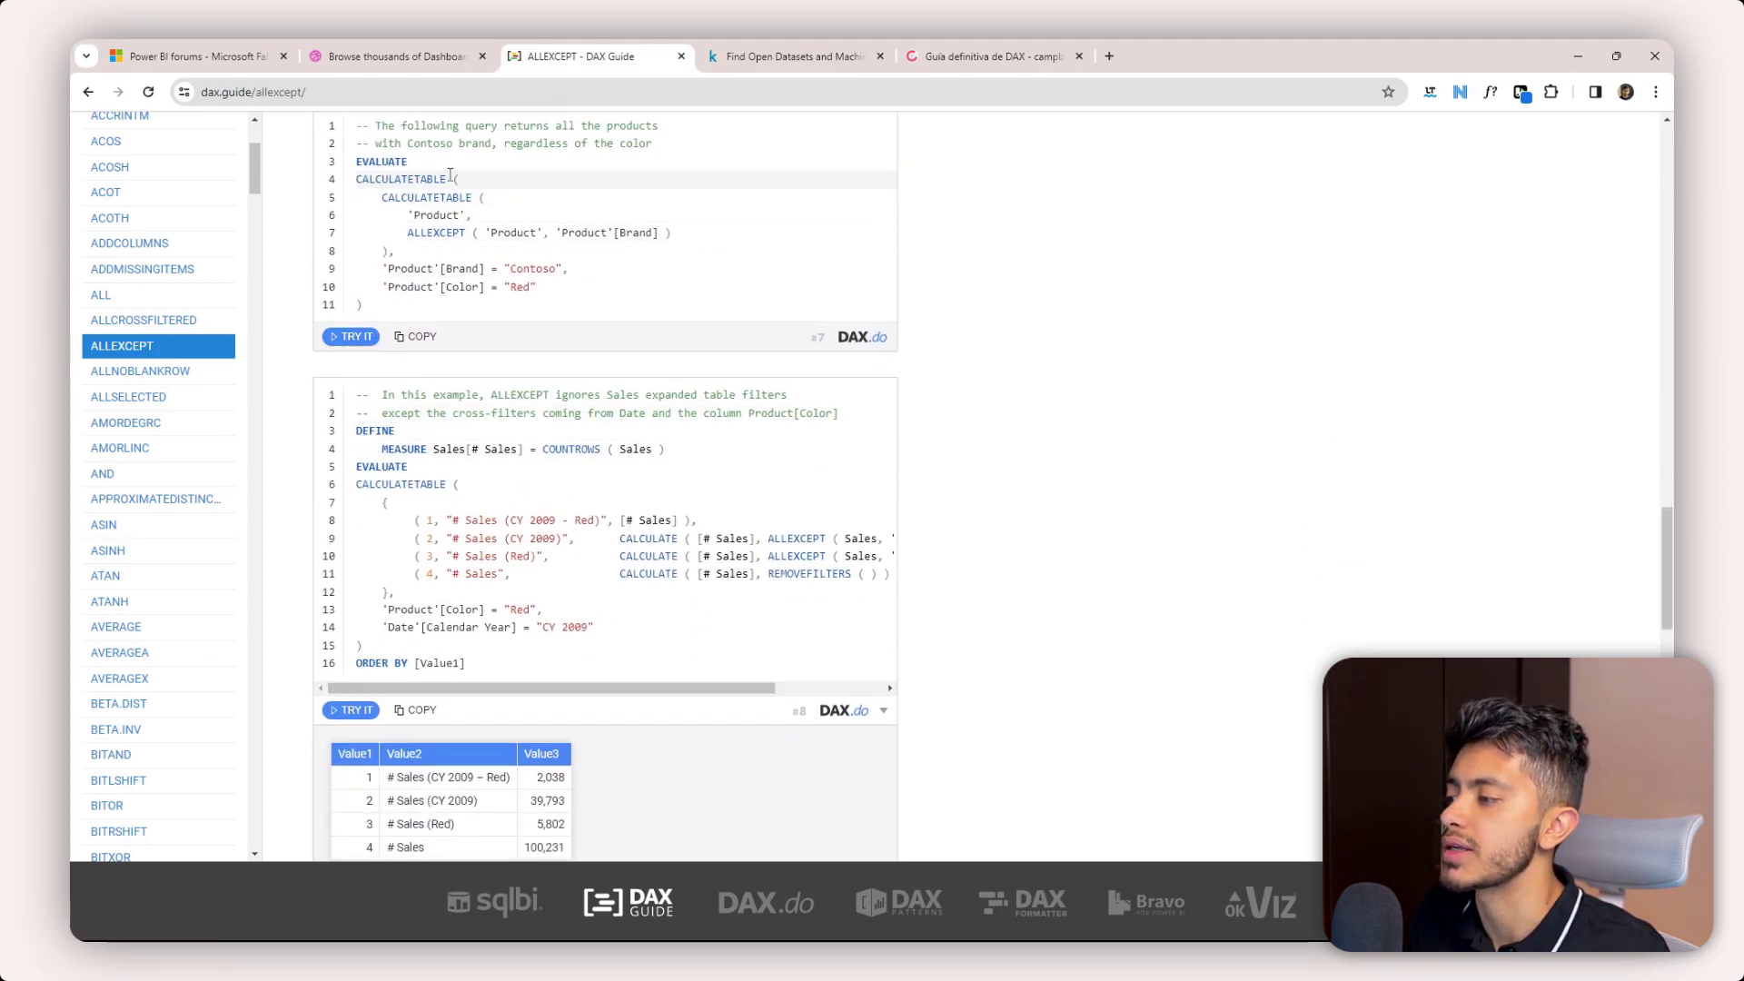
{"action": "scroll", "coordinate": [498, 339], "scroll_direction": "down", "scroll_amount": 3}
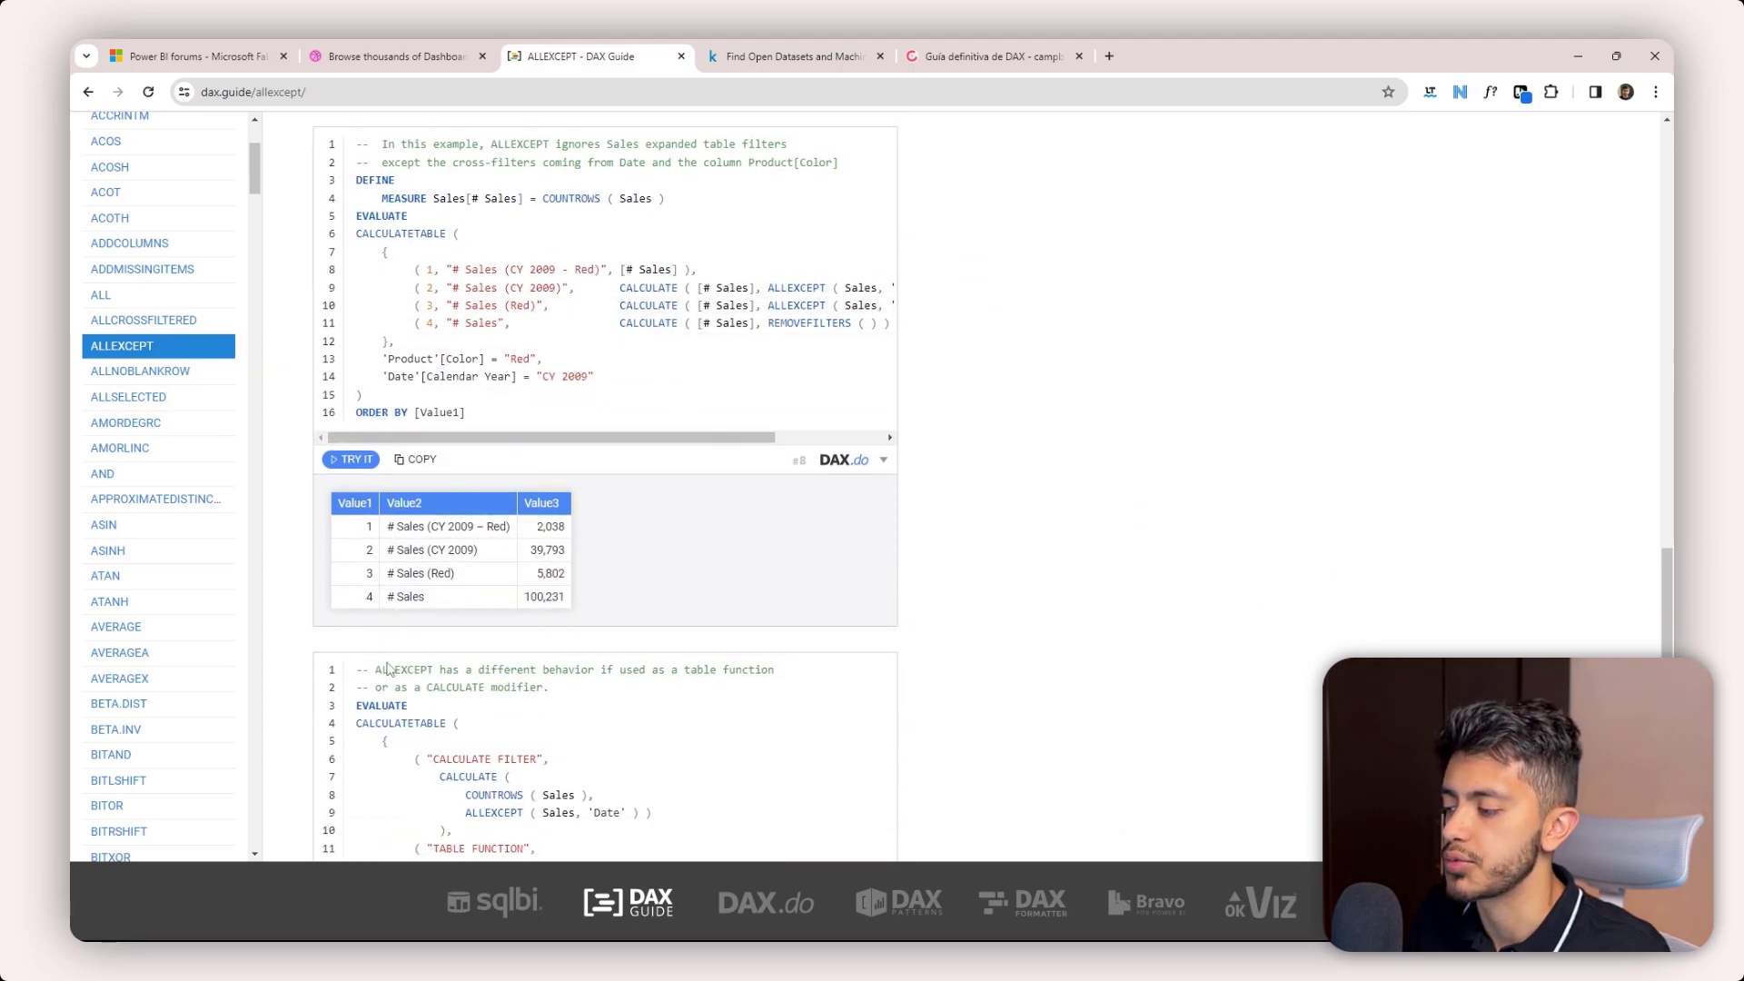
{"action": "scroll", "coordinate": [390, 664], "scroll_direction": "down", "scroll_amount": 10}
{"action": "scroll", "coordinate": [427, 656], "scroll_direction": "down", "scroll_amount": 2}
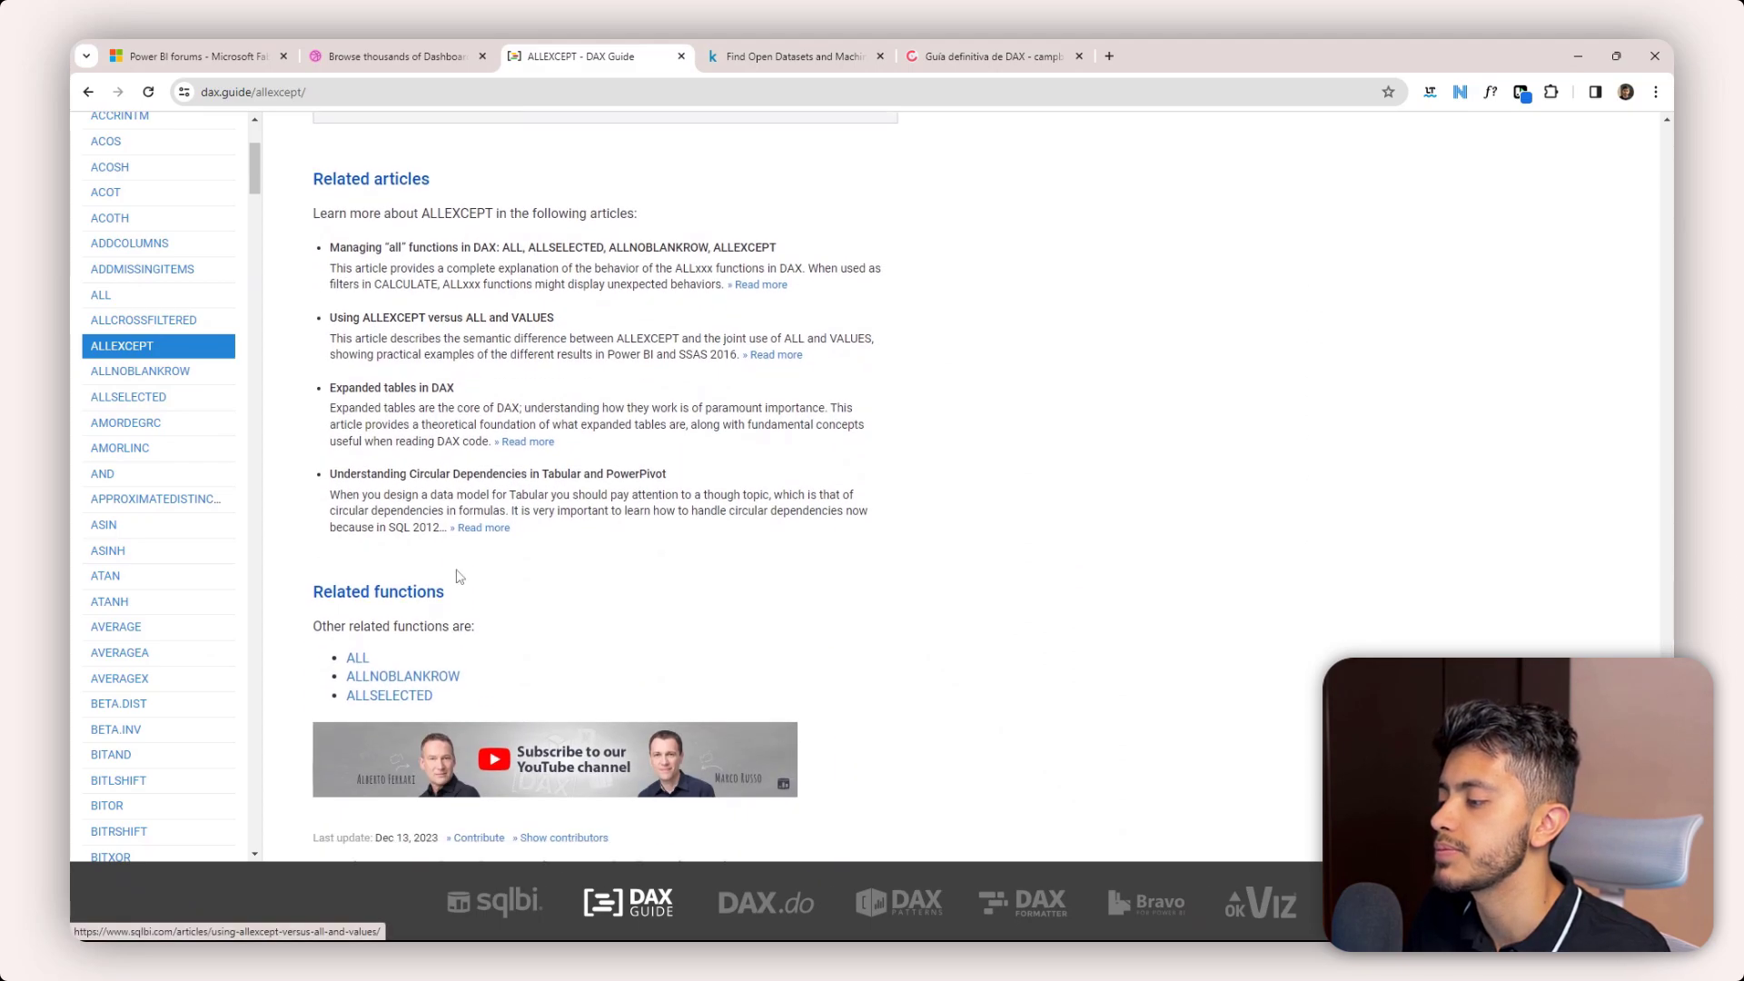
- Switch to Kaggle and look over its dataset categories, including Trending Datasets, Exercise, Finance and Programming
{"action": "left_click", "coordinate": [767, 59]}
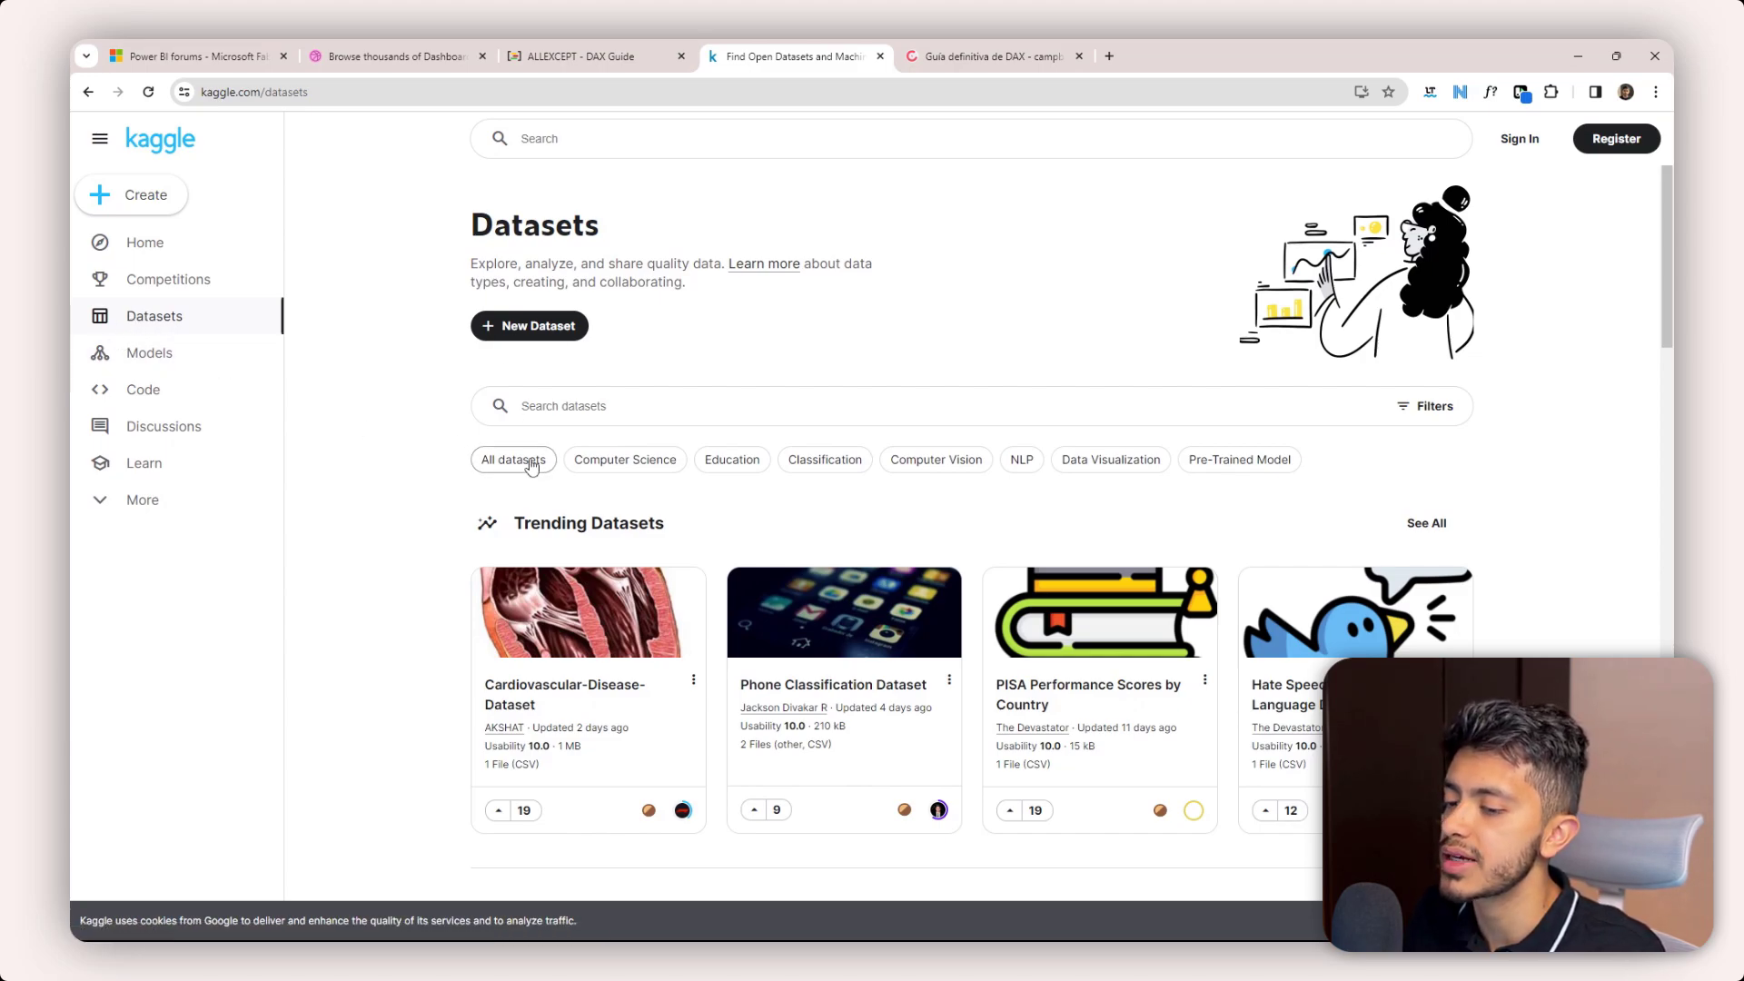
{"action": "scroll", "coordinate": [536, 458], "scroll_direction": "down", "scroll_amount": 5}
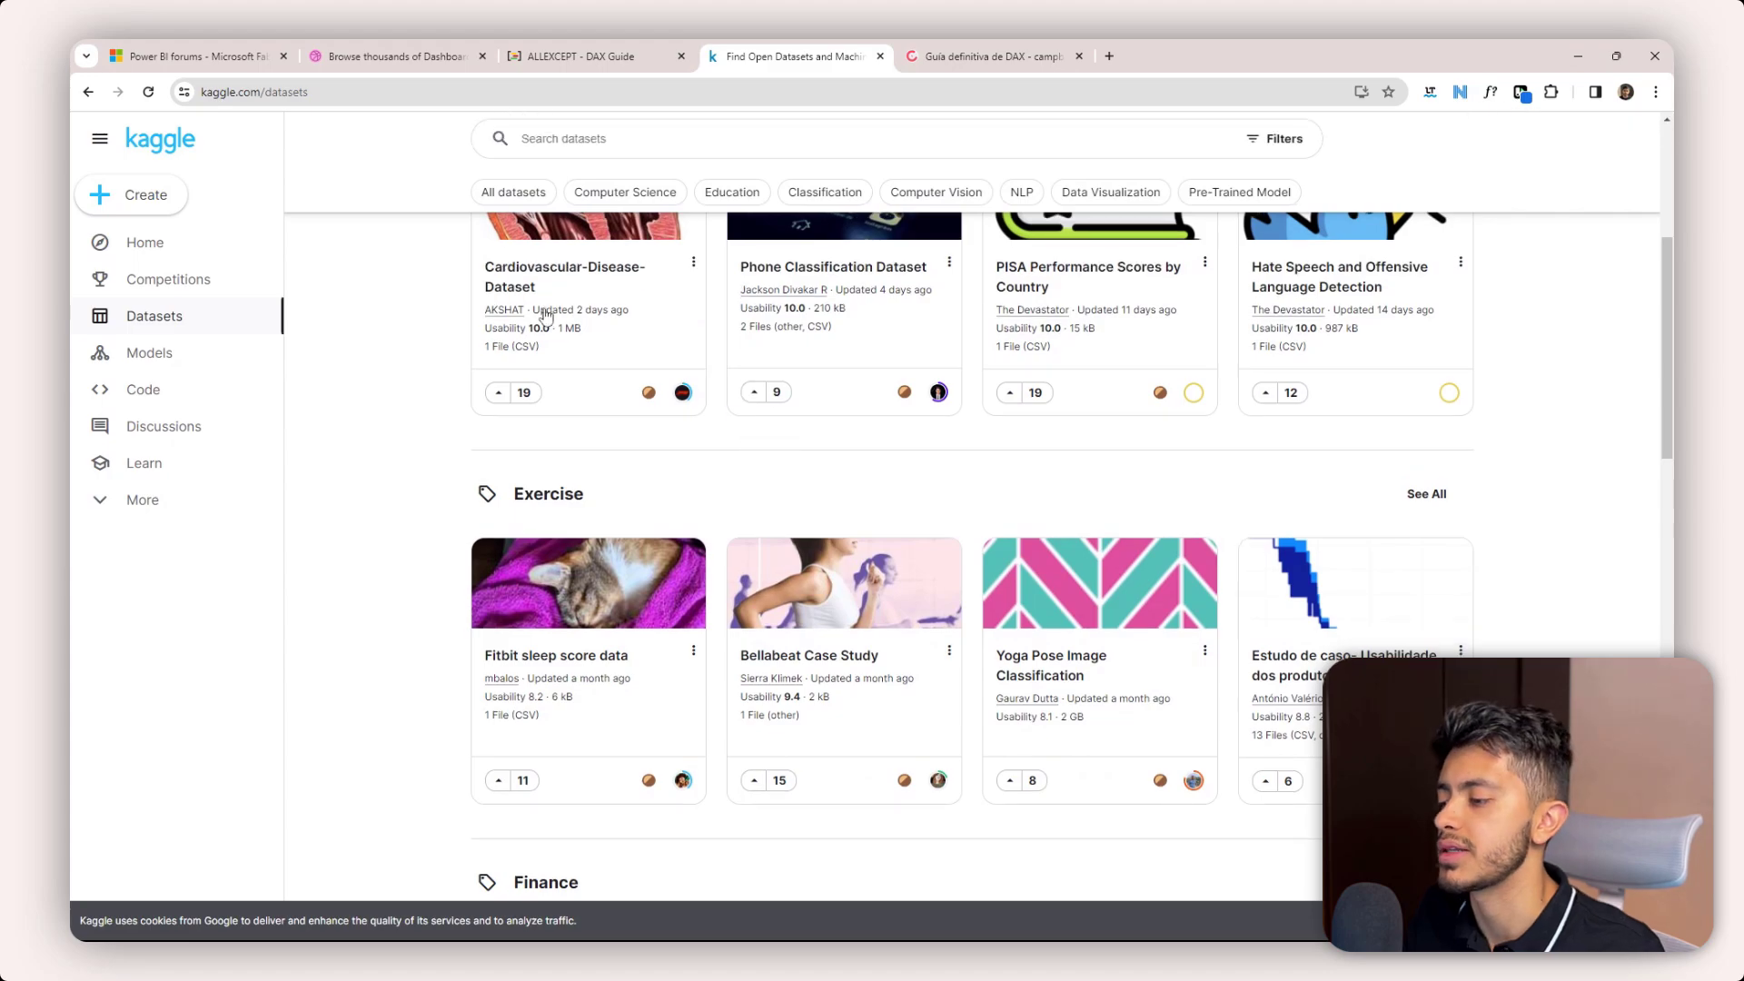
{"action": "scroll", "coordinate": [527, 431], "scroll_direction": "up", "scroll_amount": 4}
{"action": "scroll", "coordinate": [528, 430], "scroll_direction": "up", "scroll_amount": 1}
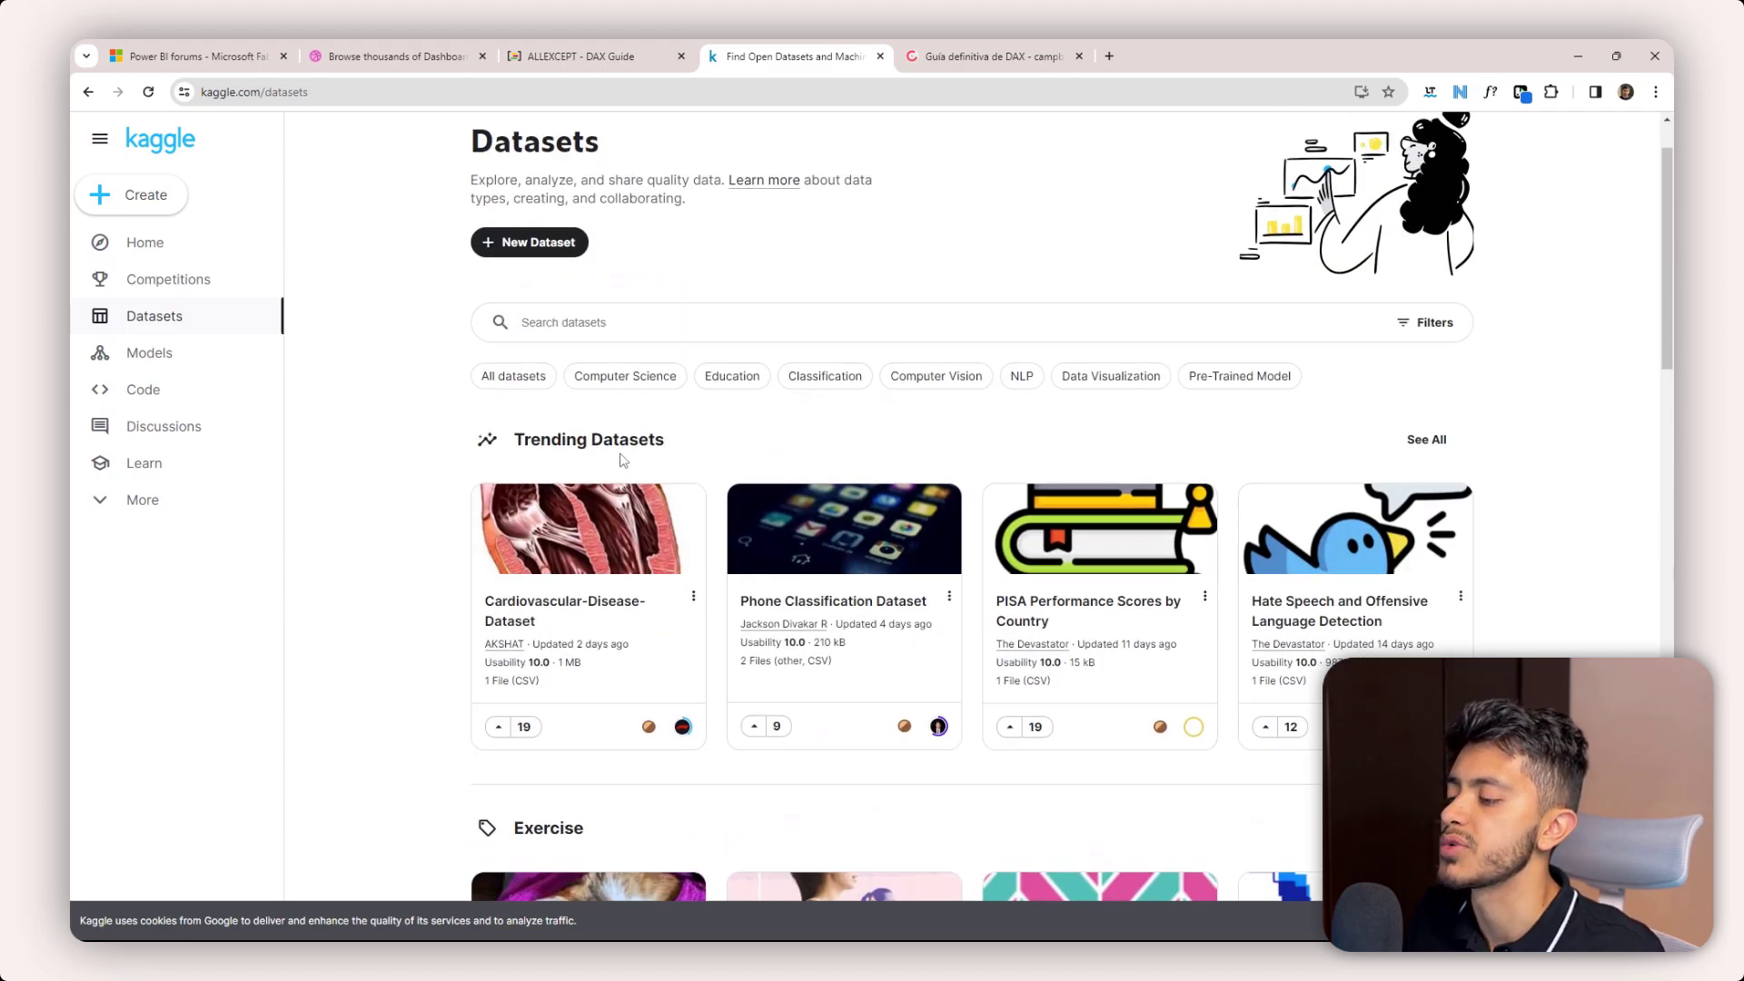
{"action": "scroll", "coordinate": [581, 441], "scroll_direction": "down", "scroll_amount": 5}
{"action": "scroll", "coordinate": [571, 354], "scroll_direction": "down", "scroll_amount": 4}
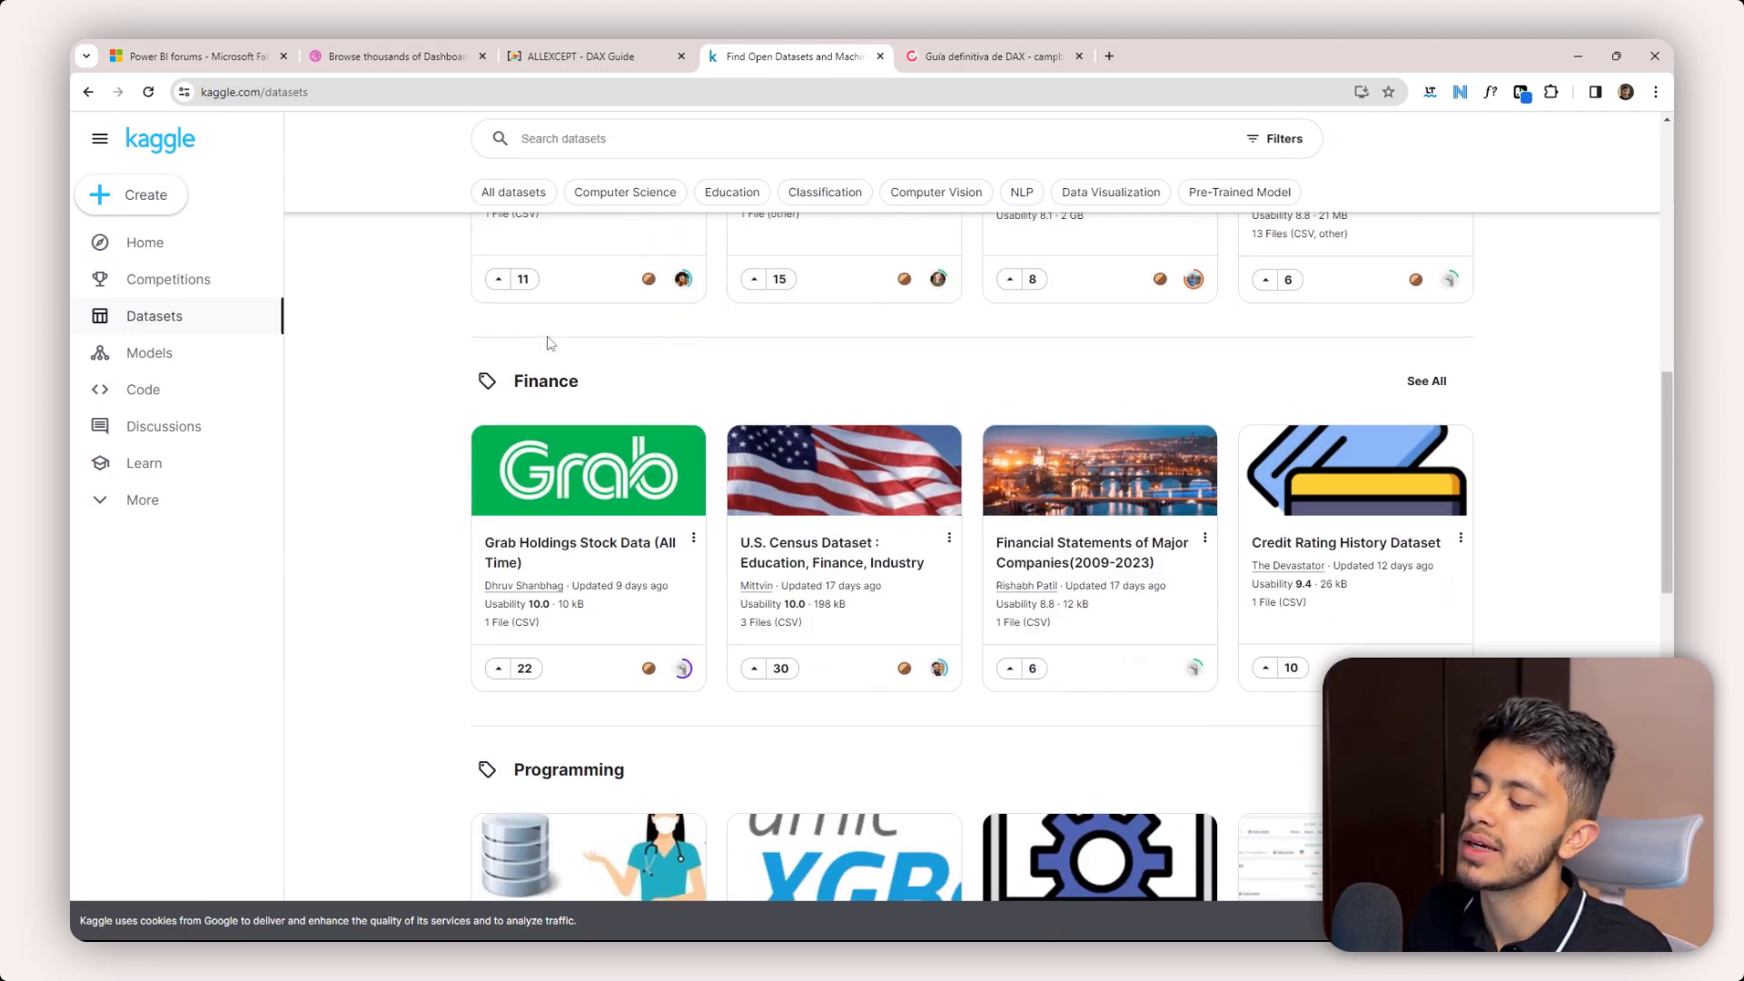
{"action": "scroll", "coordinate": [645, 409], "scroll_direction": "down", "scroll_amount": 3}
{"action": "scroll", "coordinate": [700, 506], "scroll_direction": "up", "scroll_amount": 8}
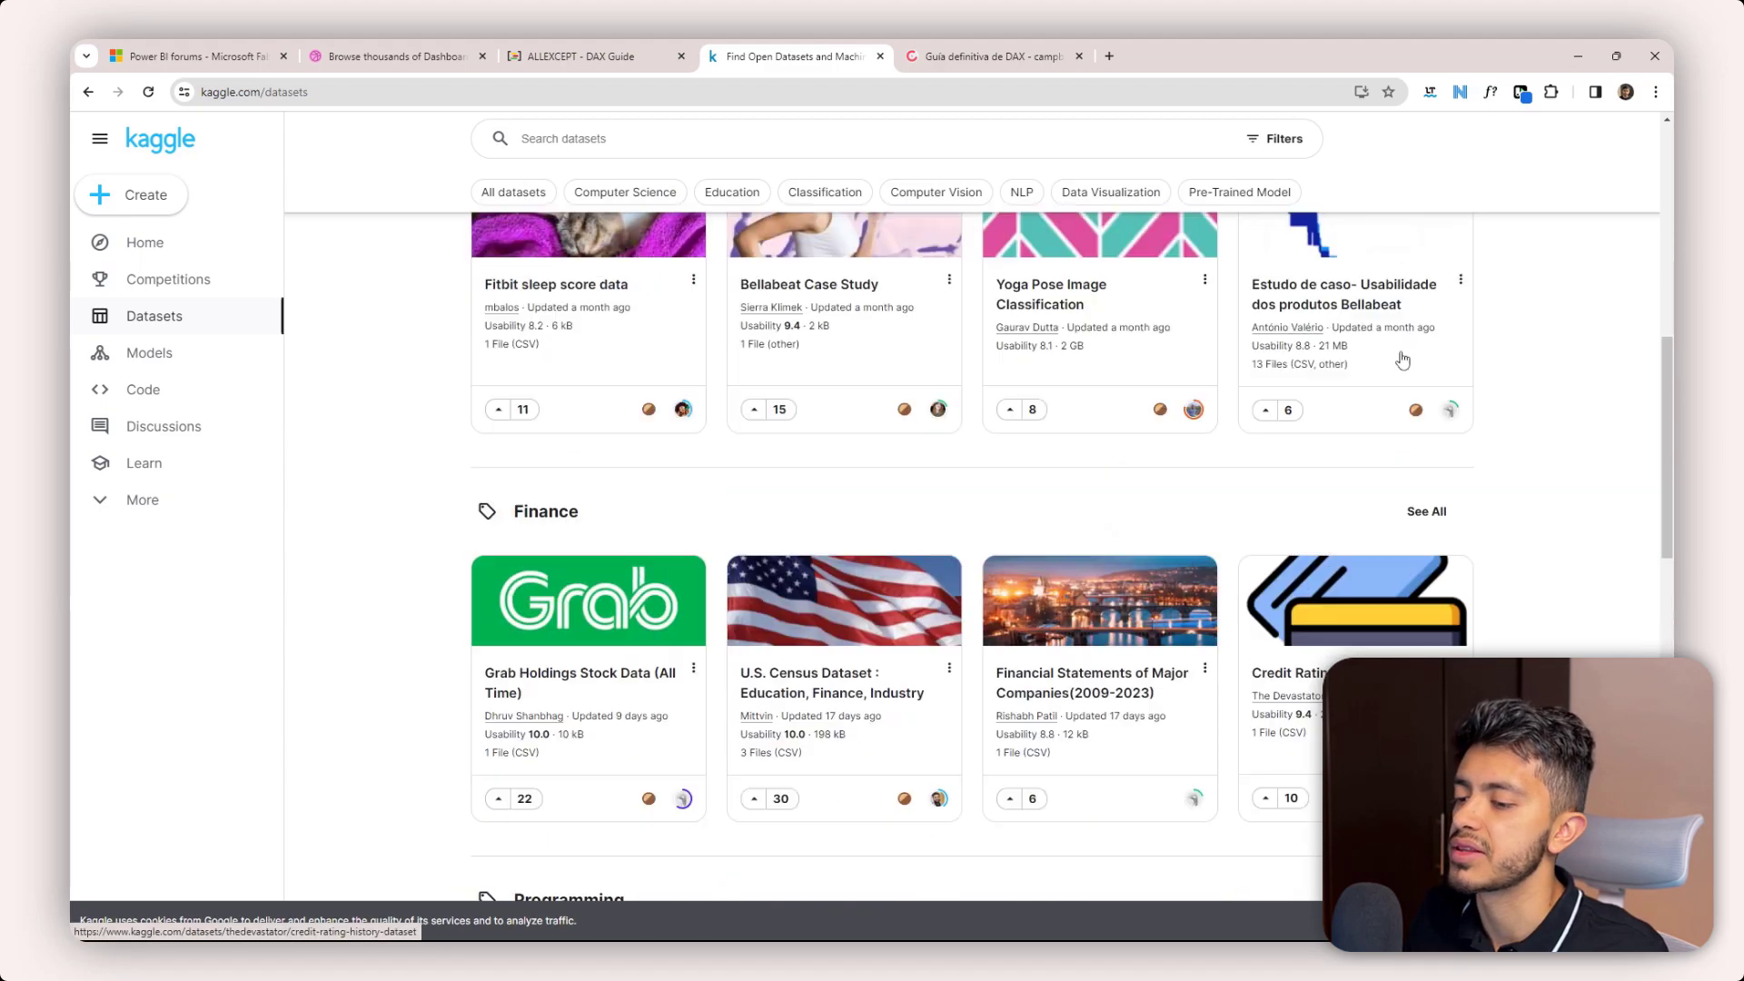
- Show the full list of trending datasets and look through it
{"action": "scroll", "coordinate": [1386, 362], "scroll_direction": "up", "scroll_amount": 3}
{"action": "left_click", "coordinate": [1425, 518]}
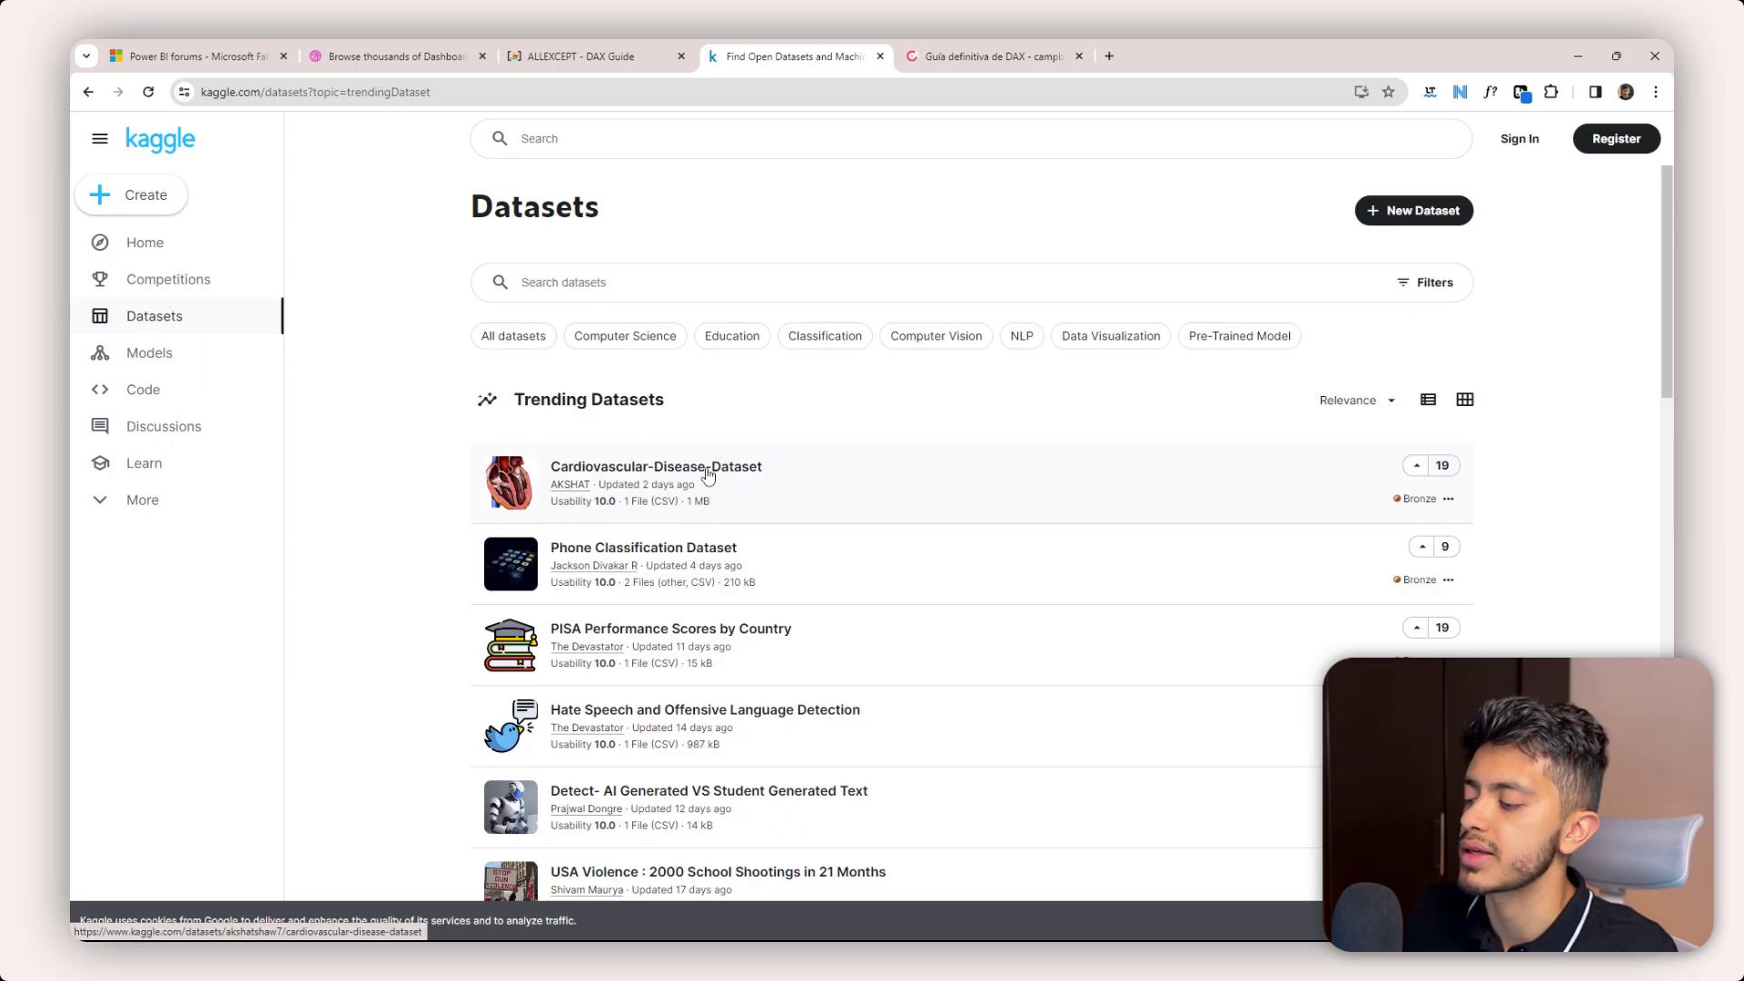
{"action": "scroll", "coordinate": [691, 454], "scroll_direction": "down", "scroll_amount": 3}
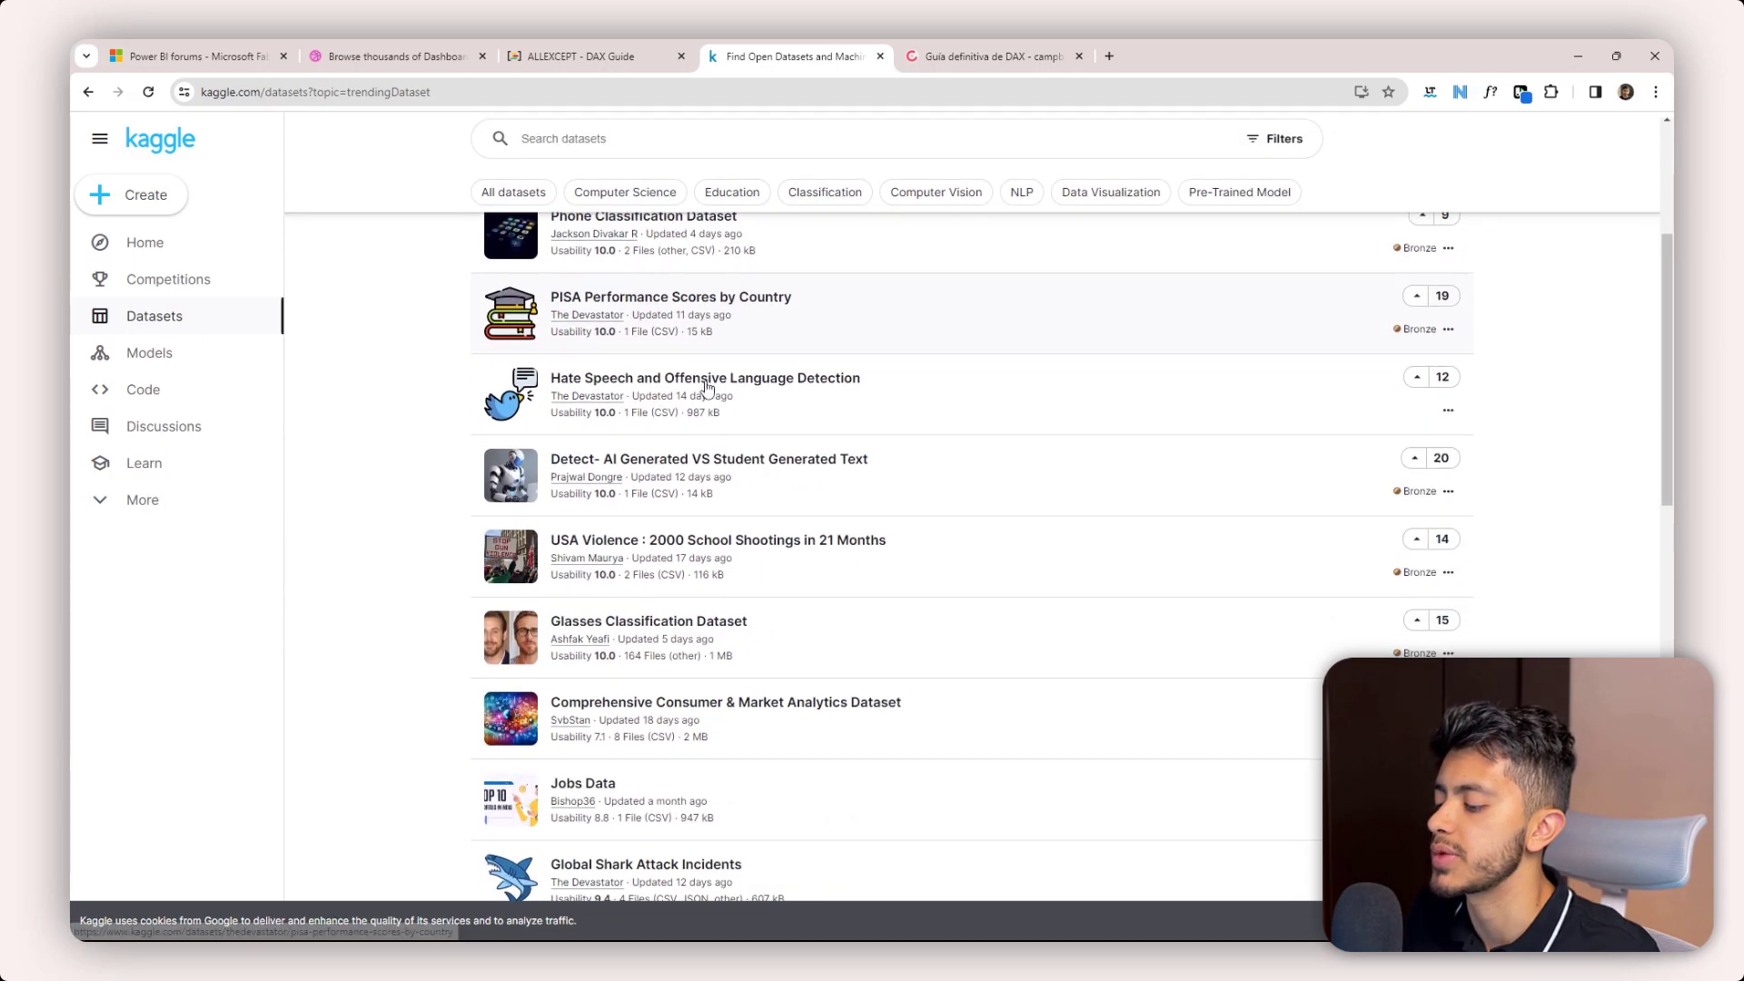
{"action": "scroll", "coordinate": [592, 287], "scroll_direction": "up", "scroll_amount": 3}
- Search the datasets for "games" and open the Steam Video Games dataset
{"action": "left_click", "coordinate": [592, 287]}
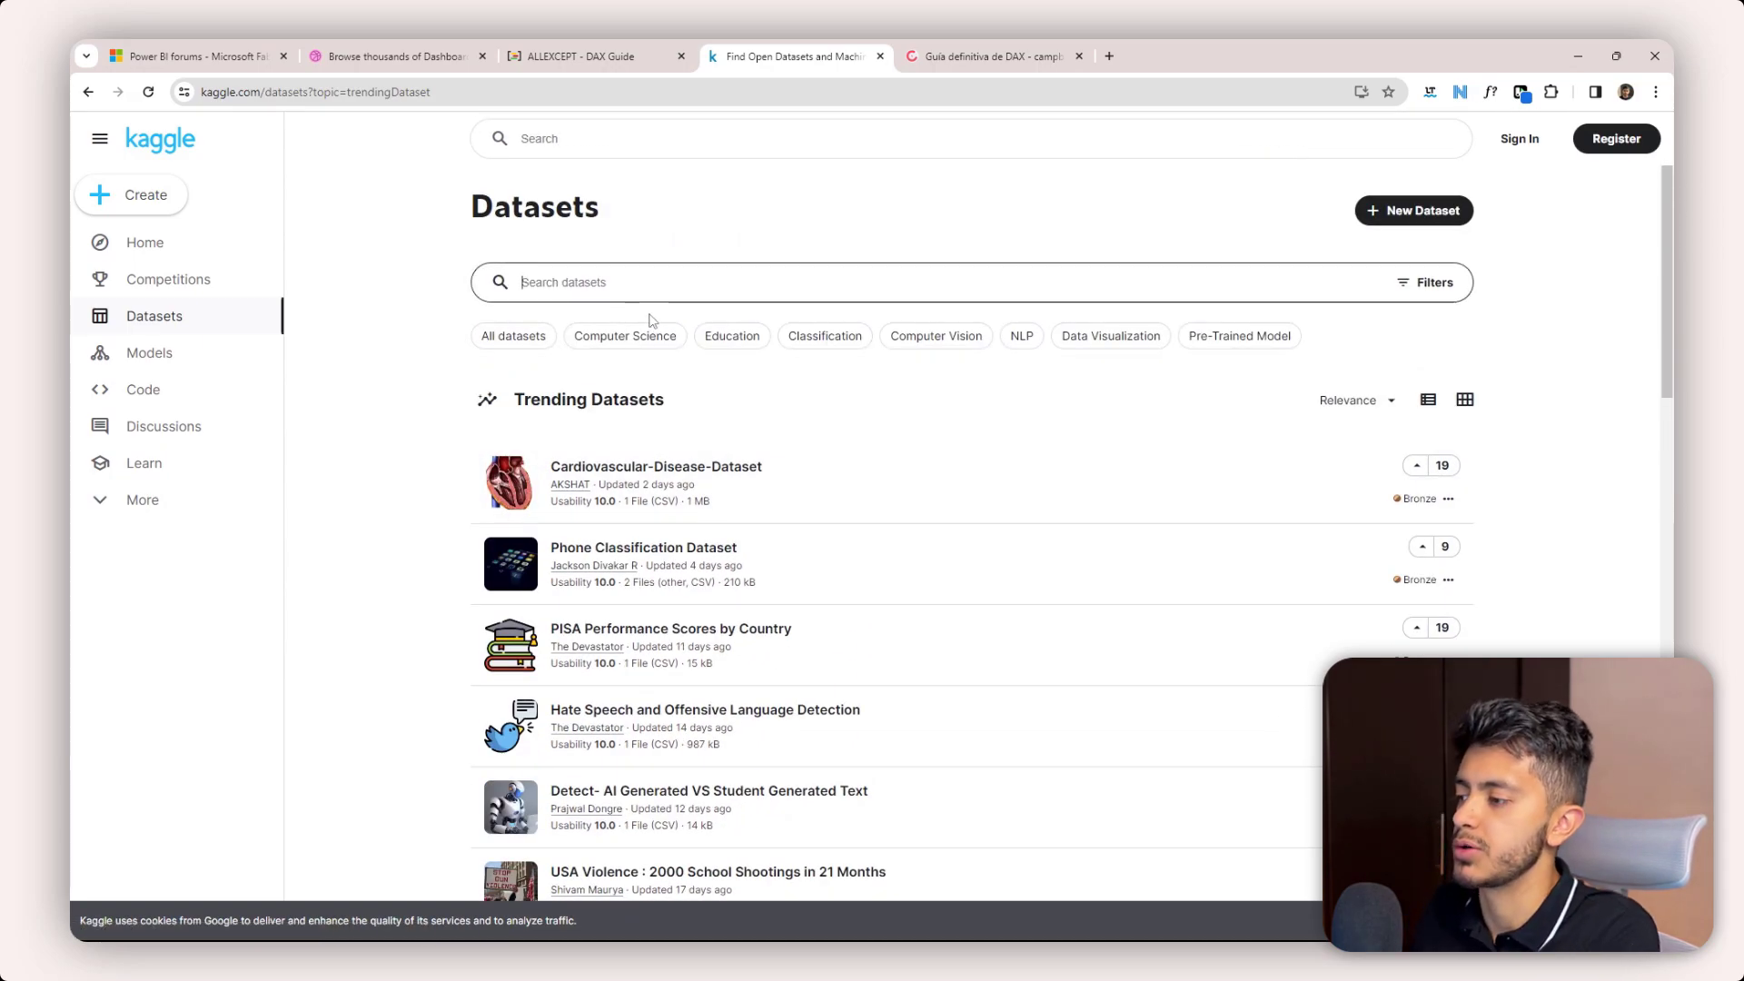
{"action": "type", "text": "games"}
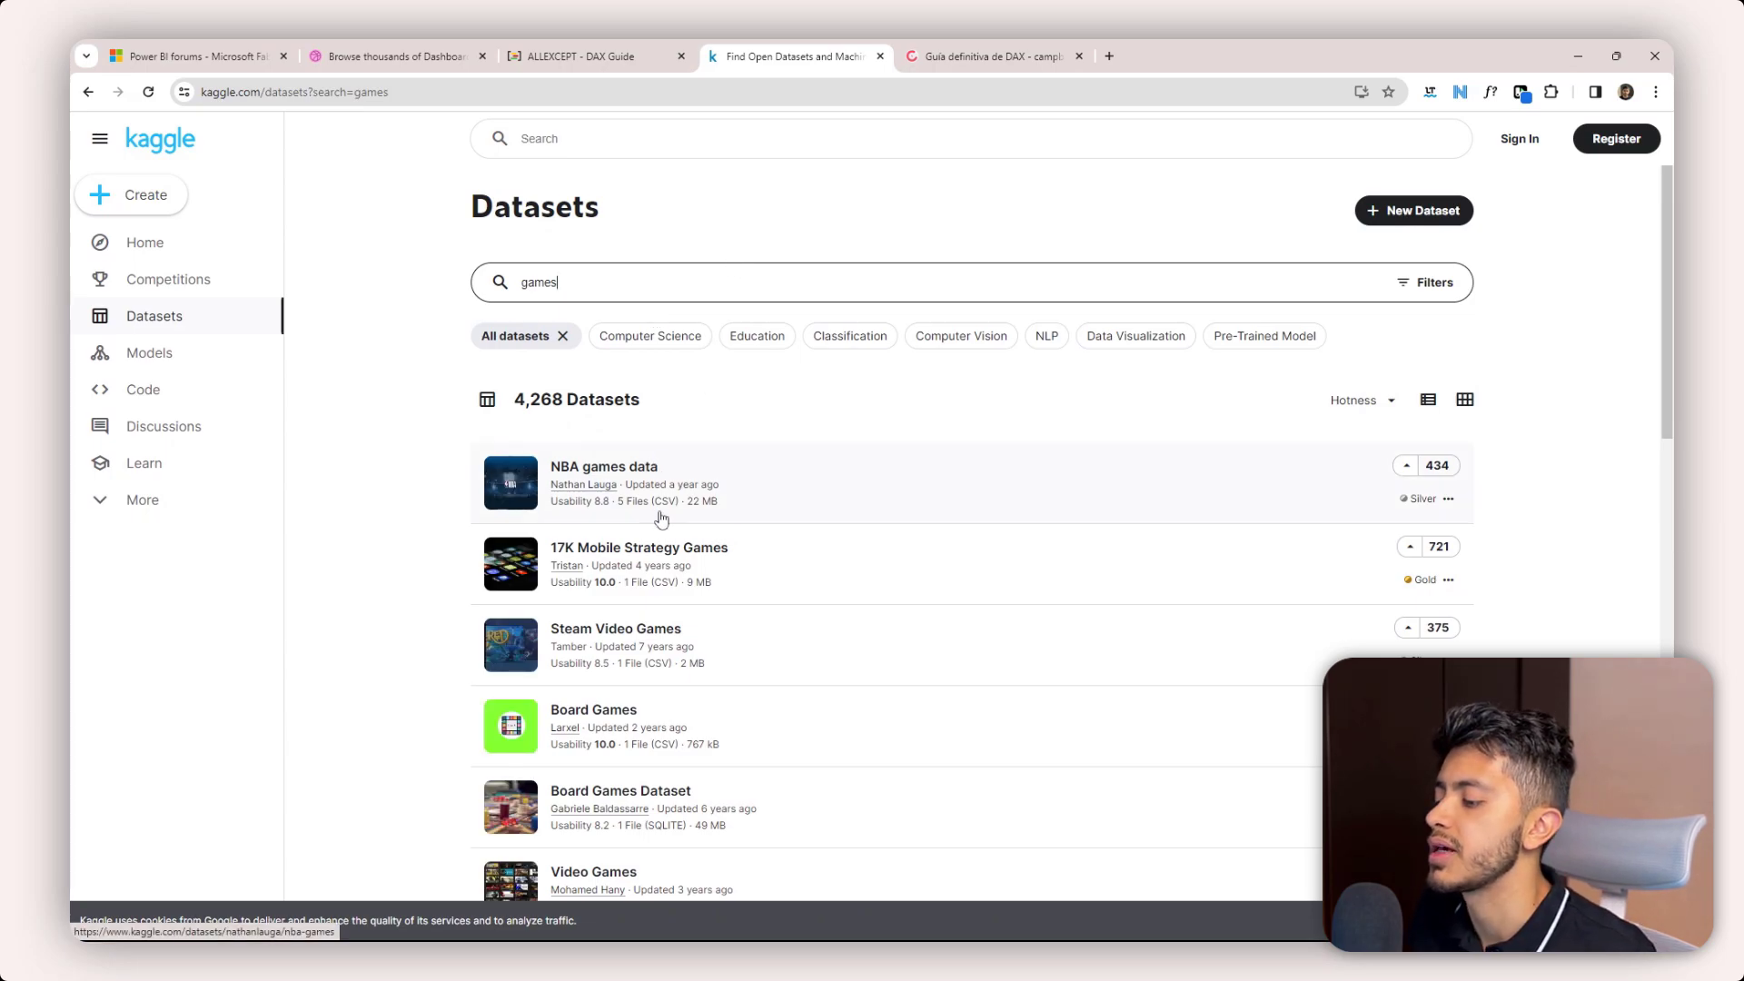
{"action": "left_click", "coordinate": [602, 643]}
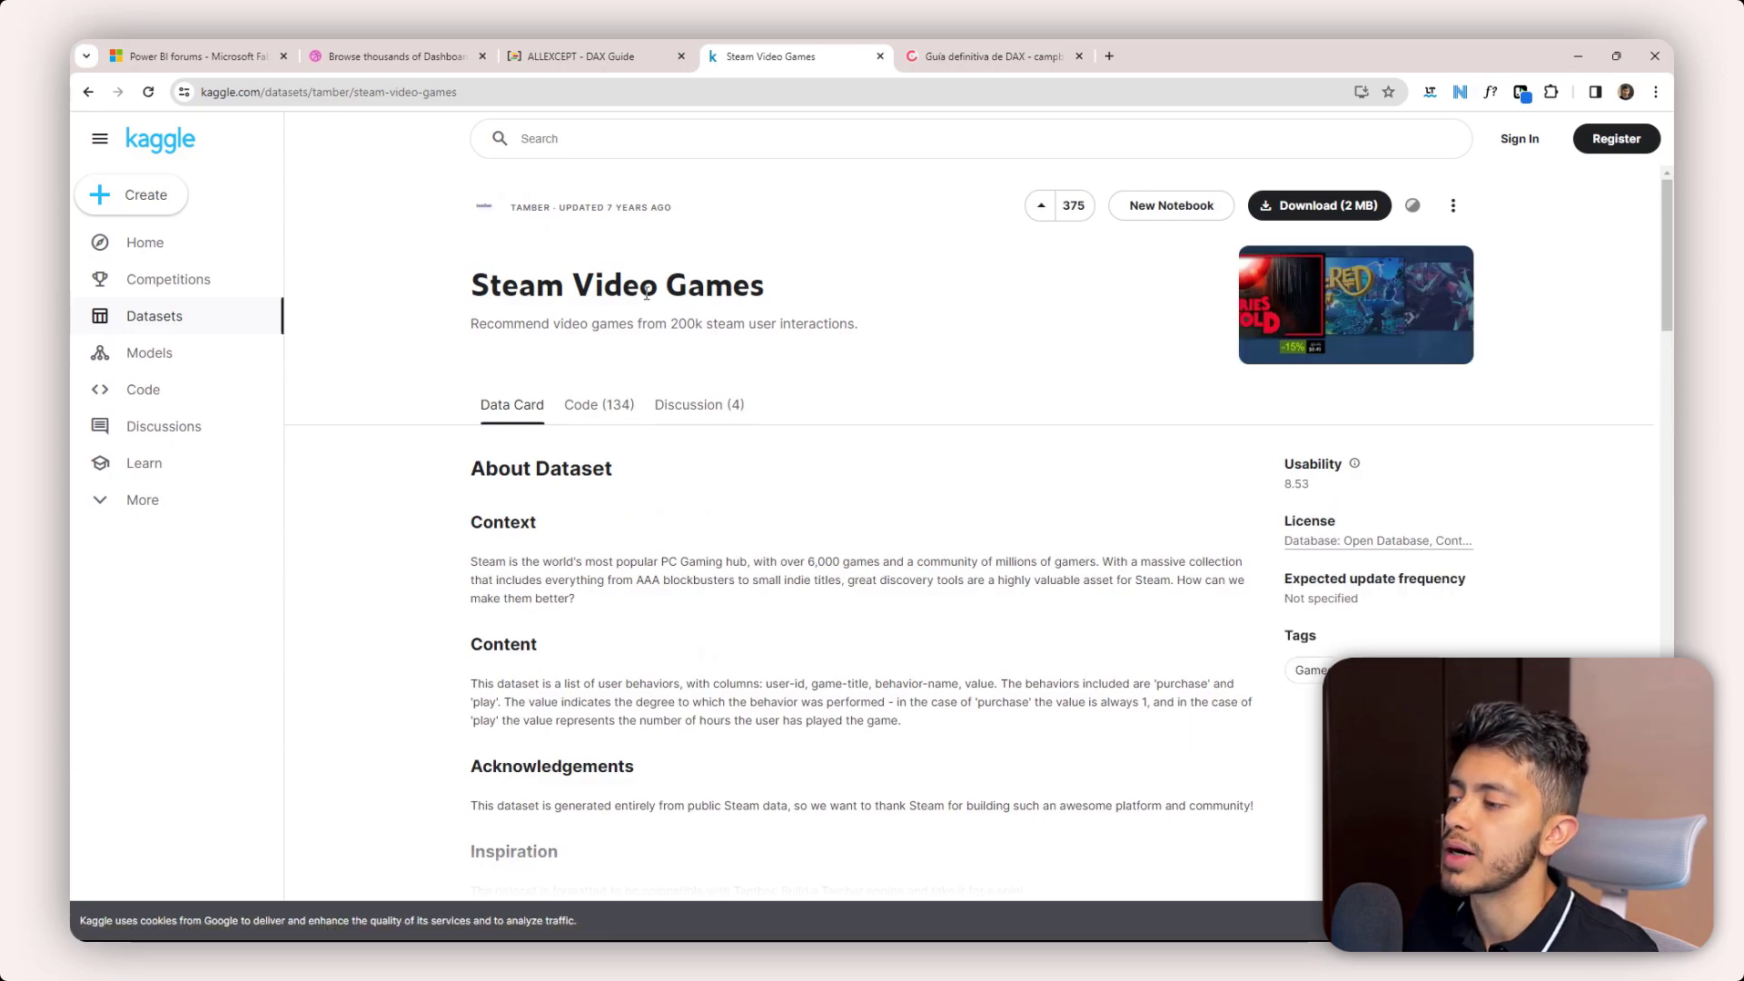
- Examine the Steam Video Games description and the steam-200k.csv data preview
{"action": "scroll", "coordinate": [615, 483], "scroll_direction": "down", "scroll_amount": 1}
{"action": "scroll", "coordinate": [817, 436], "scroll_direction": "down", "scroll_amount": 1}
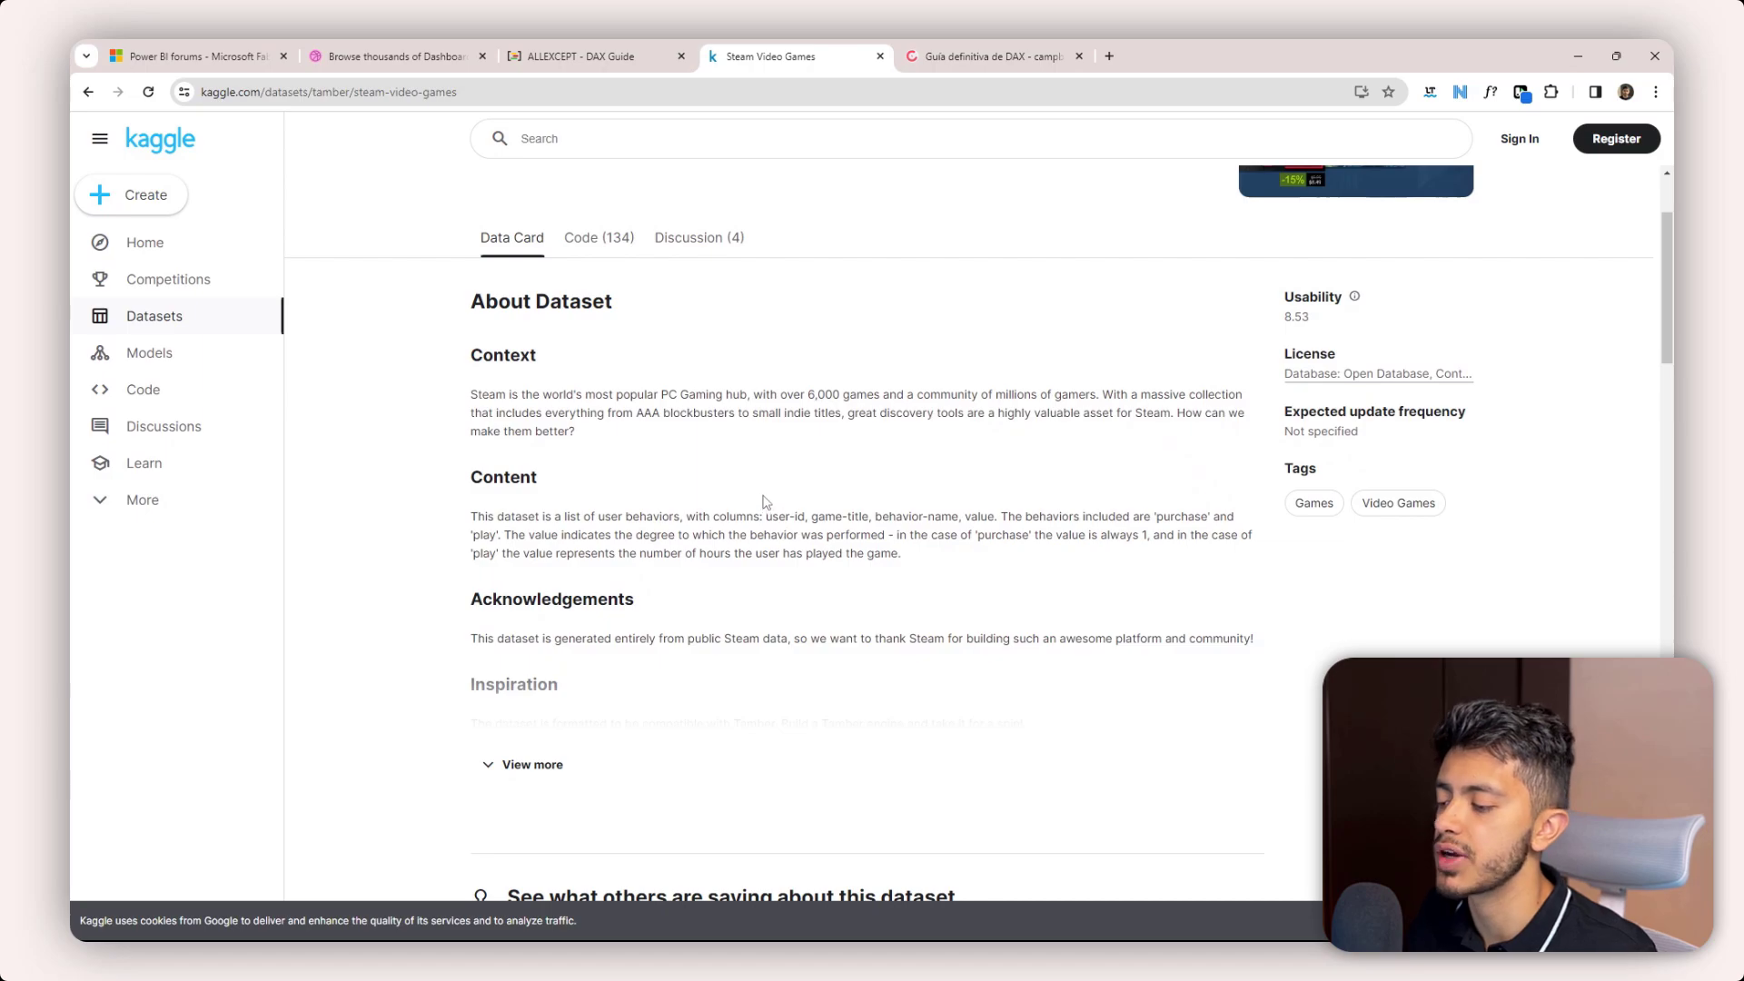
{"action": "scroll", "coordinate": [763, 504], "scroll_direction": "down", "scroll_amount": 7}
{"action": "scroll", "coordinate": [765, 501], "scroll_direction": "down", "scroll_amount": 5}
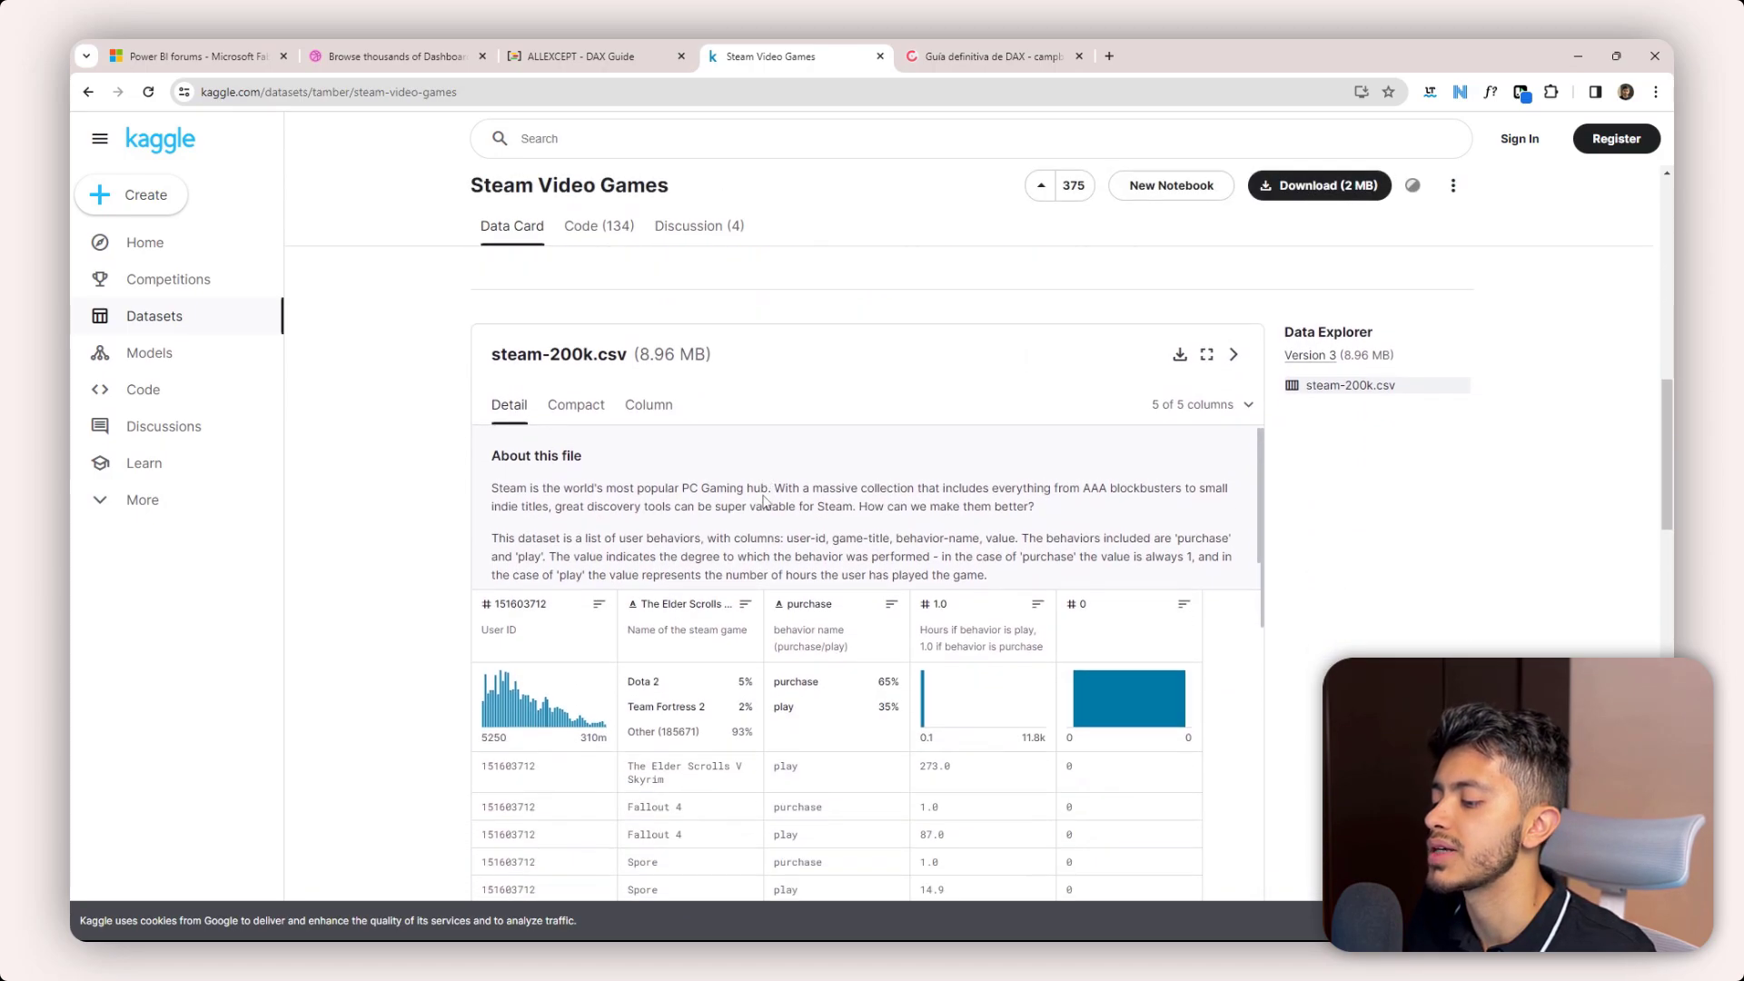
{"action": "scroll", "coordinate": [853, 565], "scroll_direction": "down", "scroll_amount": 3}
{"action": "scroll", "coordinate": [854, 565], "scroll_direction": "up", "scroll_amount": 5}
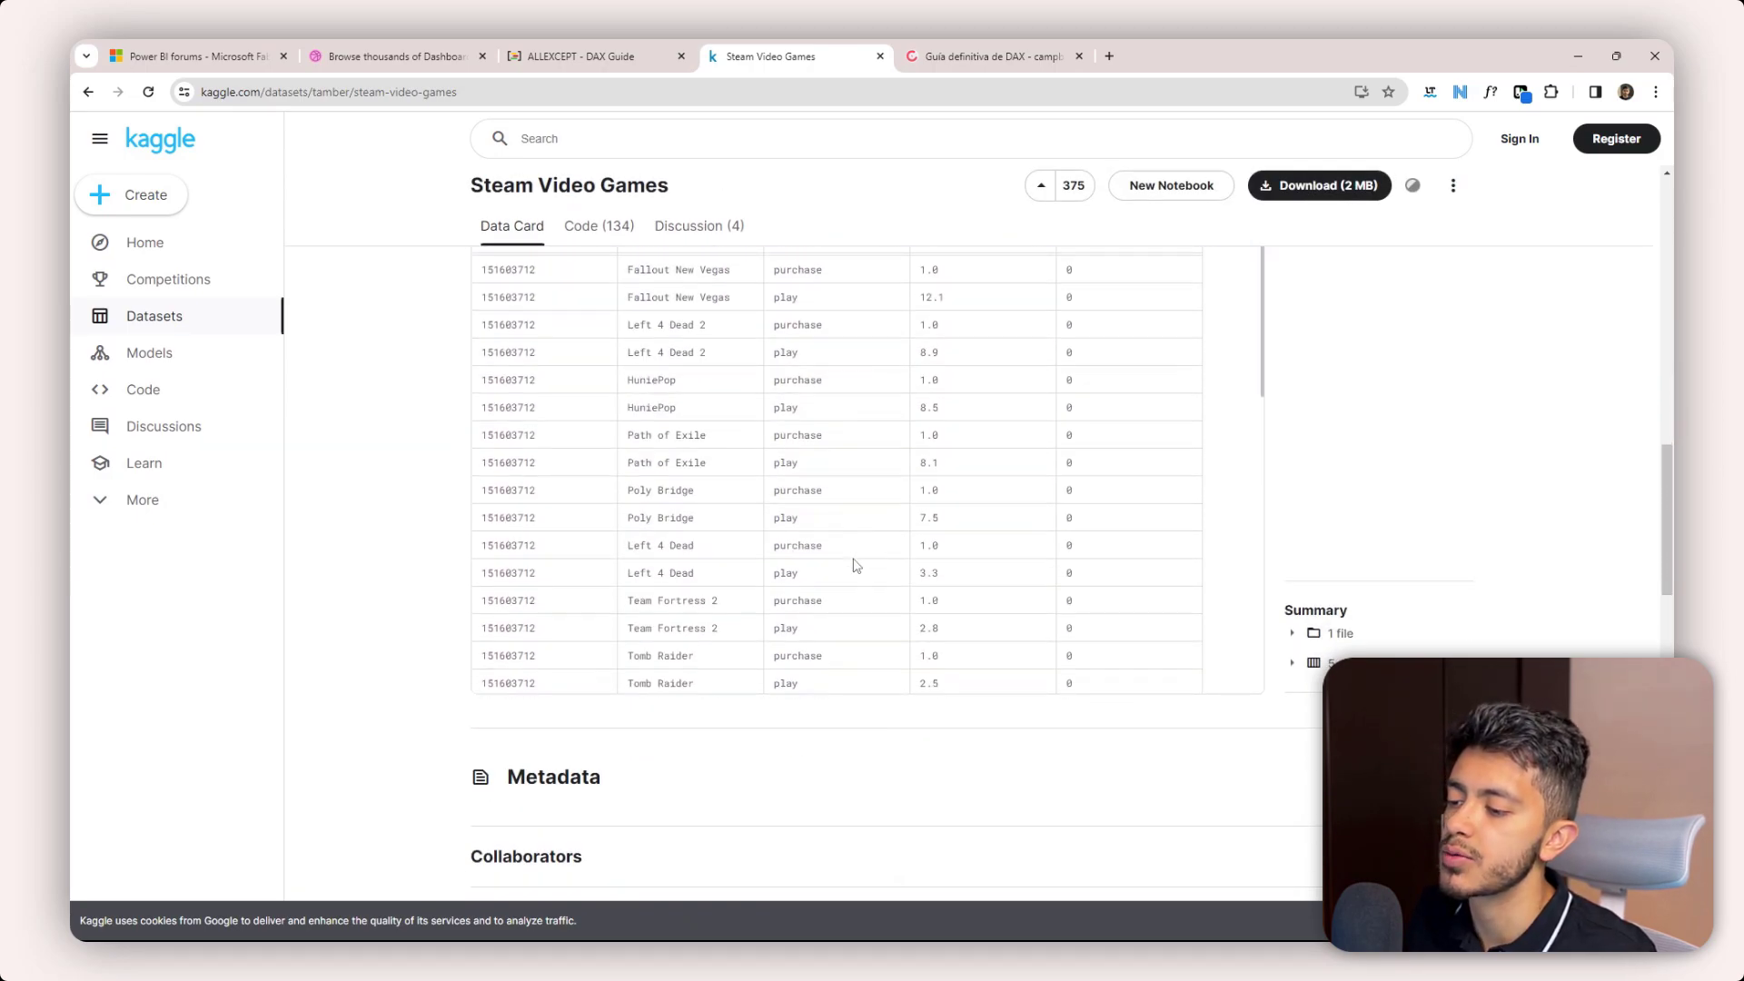
- Try to download the Steam Video Games dataset, and go back from the sign-in page to the dataset page
{"action": "scroll", "coordinate": [1453, 423], "scroll_direction": "up", "scroll_amount": 3}
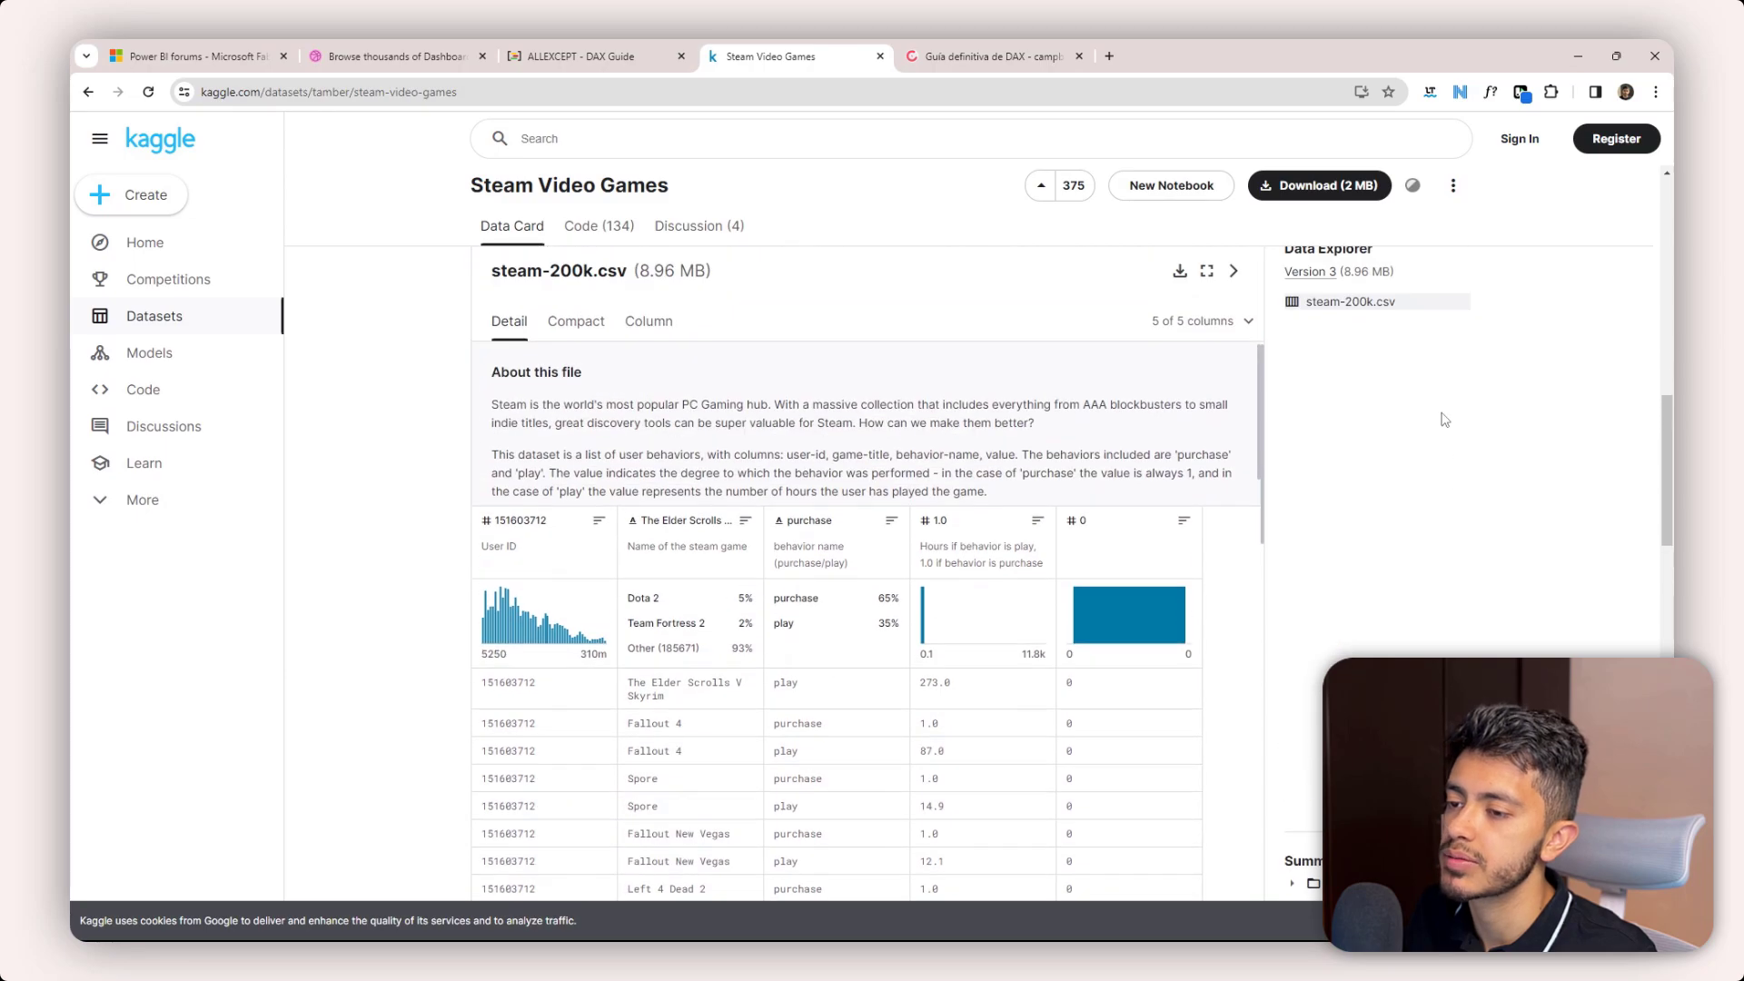
{"action": "left_click", "coordinate": [1317, 193]}
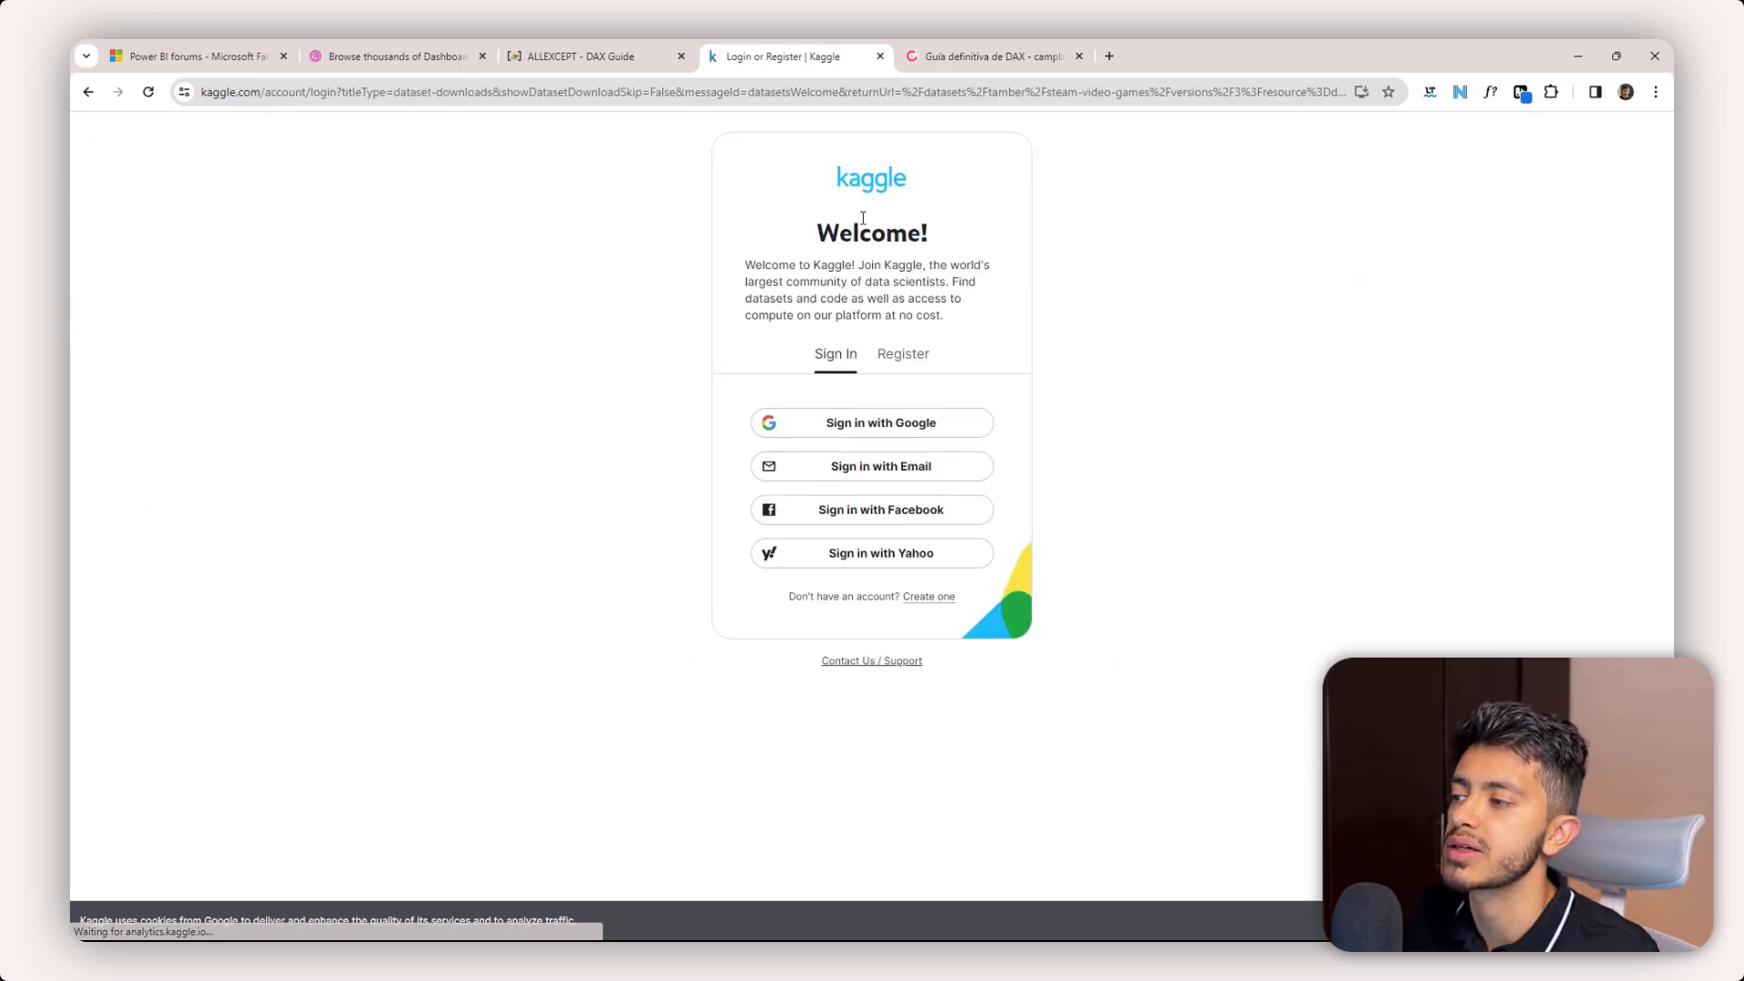
{"action": "left_click", "coordinate": [91, 93]}
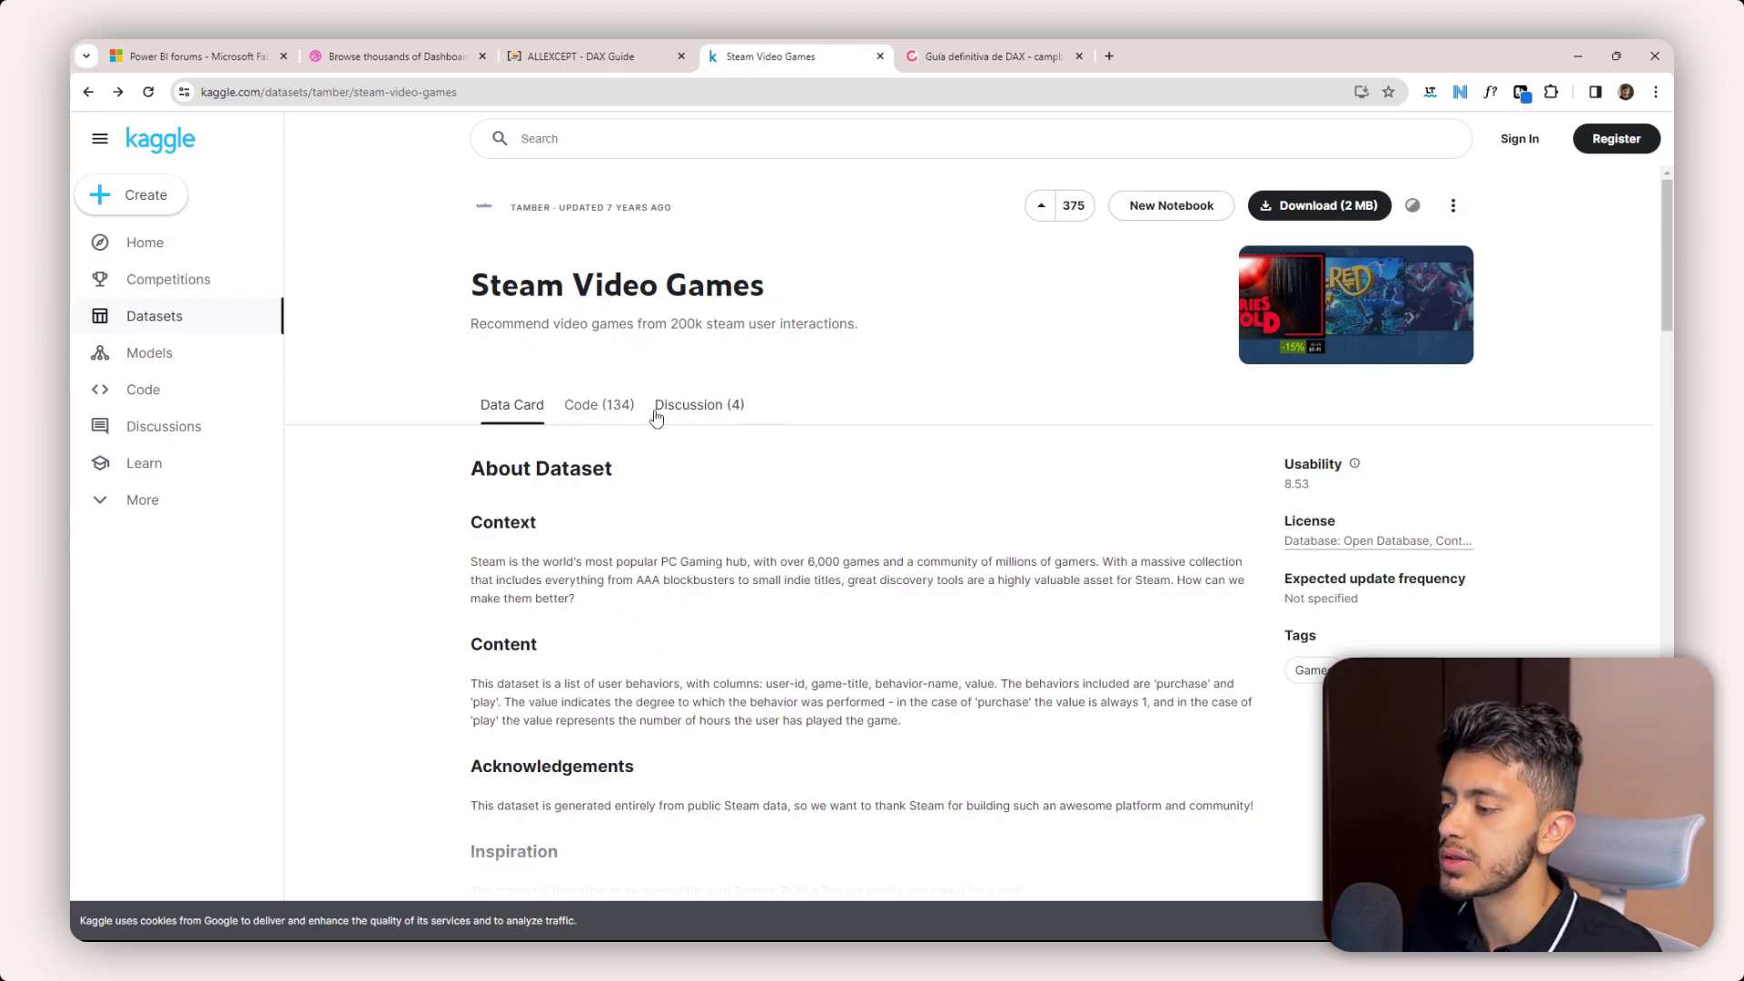
- List the code notebooks of the Steam Video Games dataset and open "Starter: Steam Video Games cb109076-f"
{"action": "left_click", "coordinate": [627, 411]}
{"action": "scroll", "coordinate": [809, 393], "scroll_direction": "down", "scroll_amount": 3}
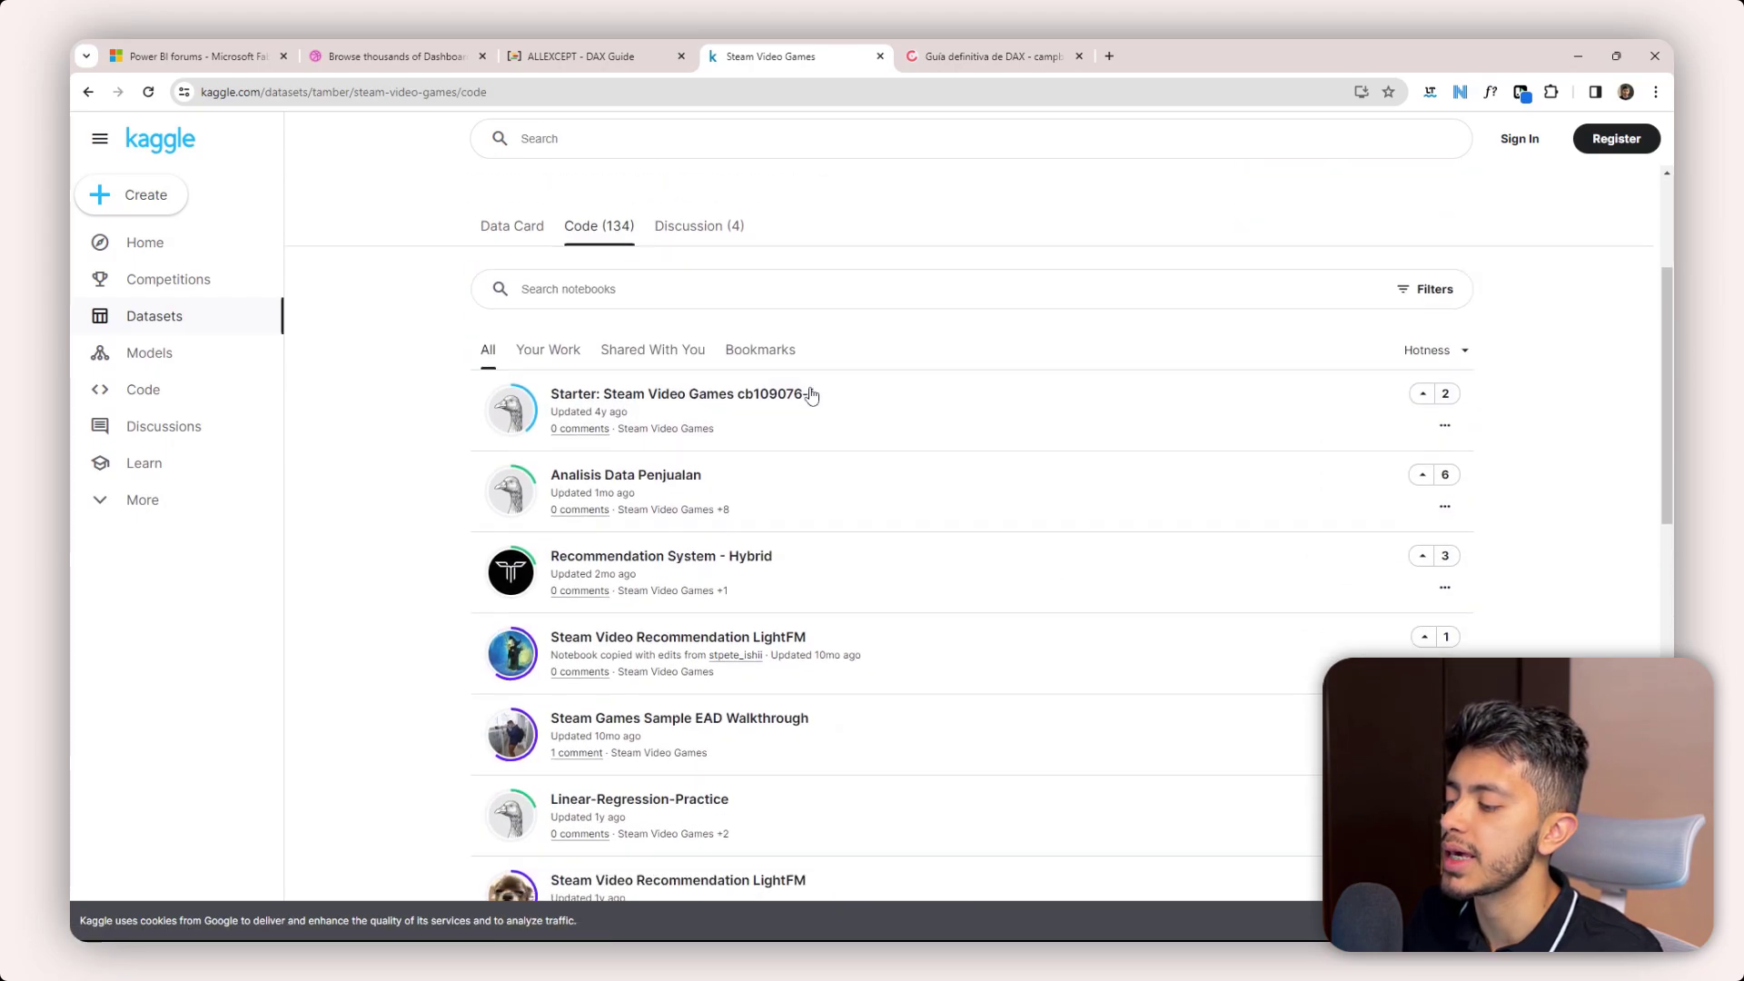
{"action": "left_click", "coordinate": [811, 387]}
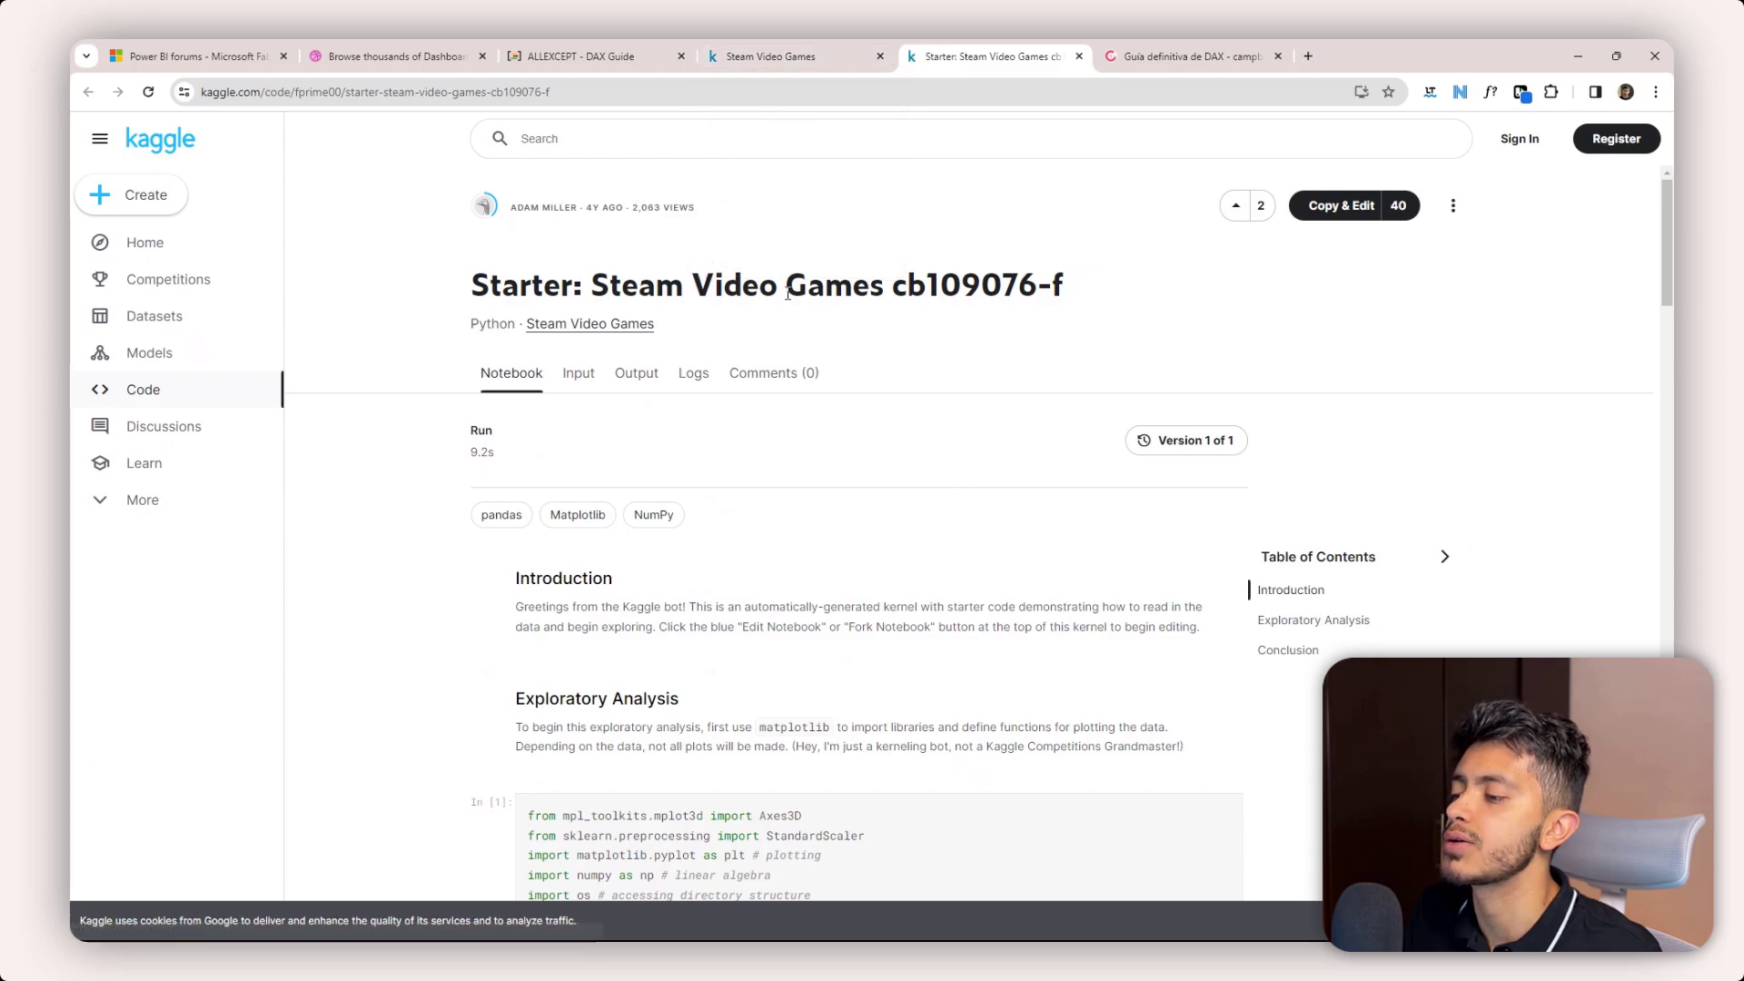
- Examine the starter notebook's code, distribution graphs, correlation matrix, scatter plots and conclusion
{"action": "scroll", "coordinate": [794, 488], "scroll_direction": "down", "scroll_amount": 4}
{"action": "scroll", "coordinate": [795, 489], "scroll_direction": "down", "scroll_amount": 7}
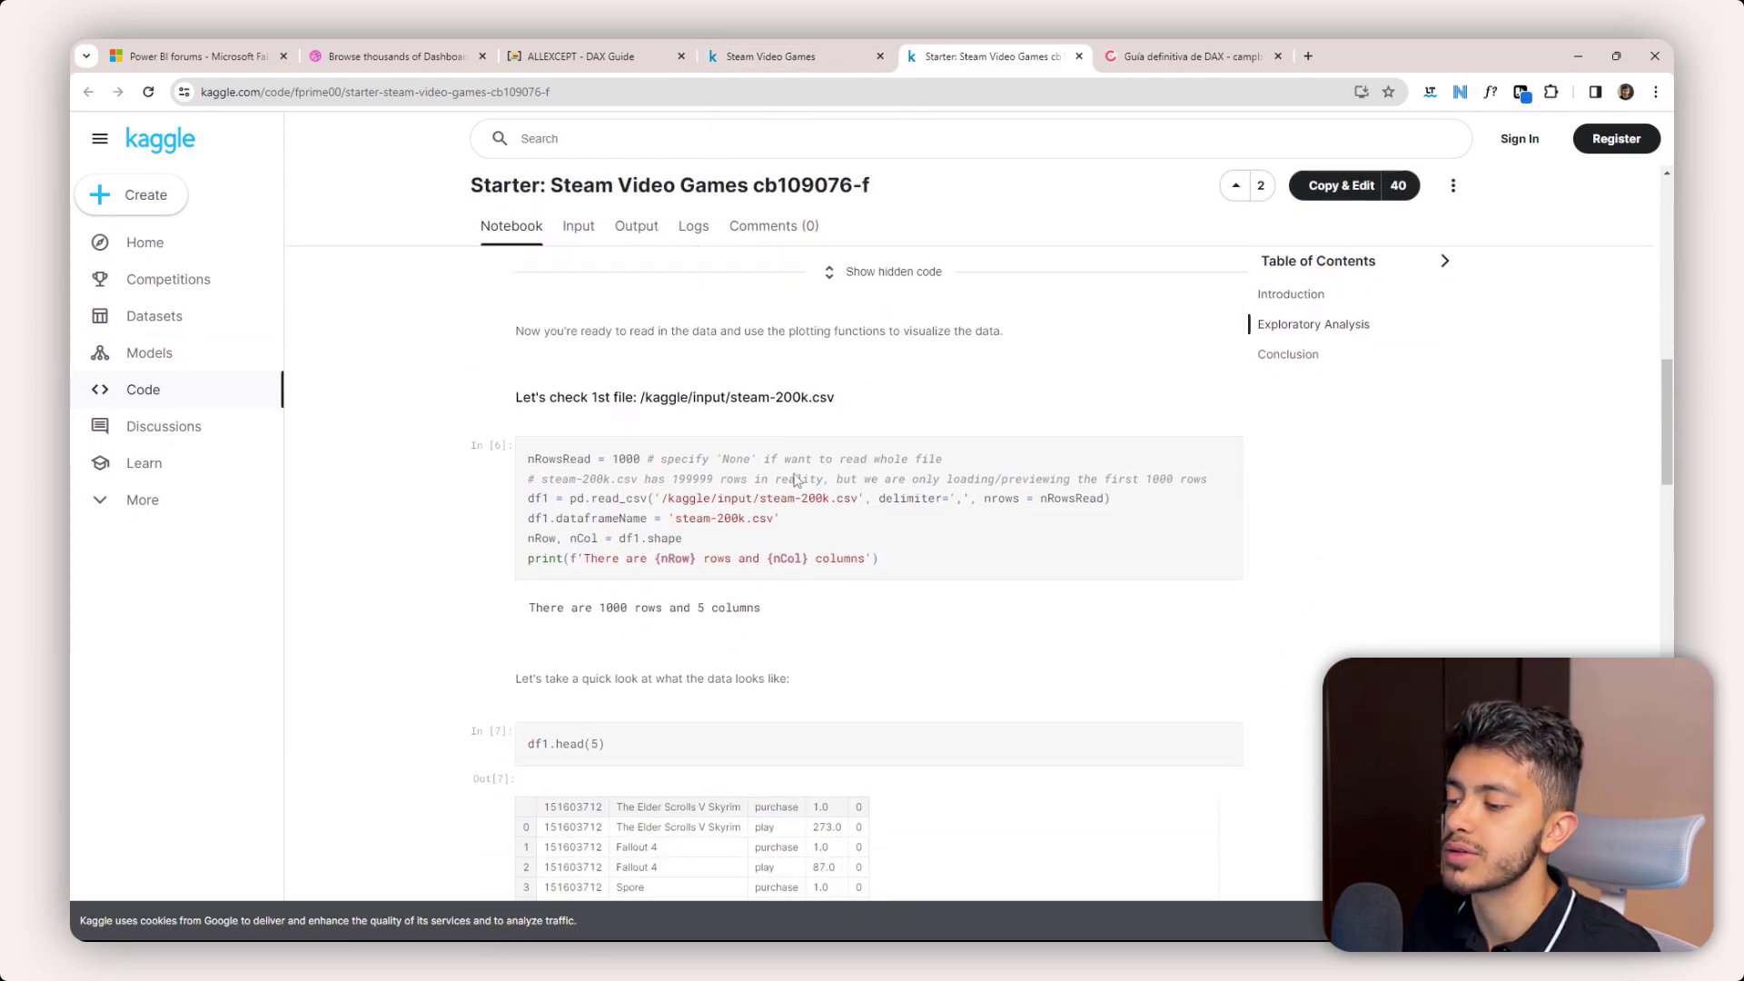
{"action": "scroll", "coordinate": [795, 480], "scroll_direction": "down", "scroll_amount": 10}
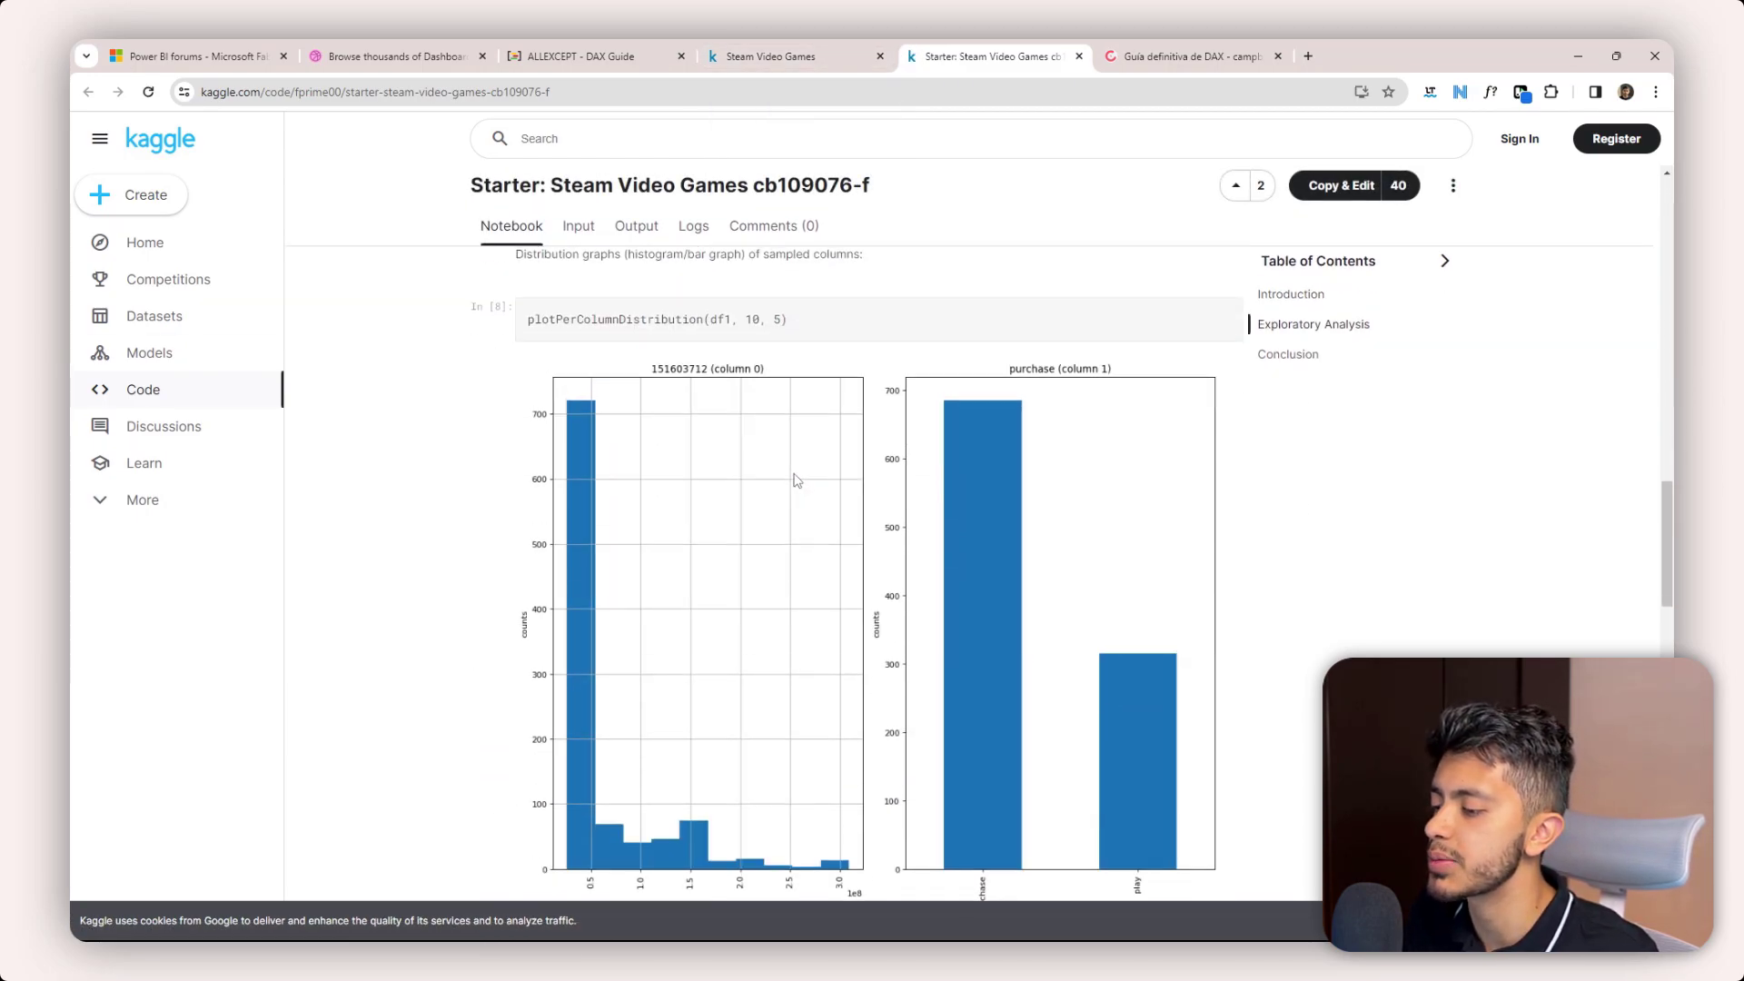
{"action": "scroll", "coordinate": [1005, 318], "scroll_direction": "down", "scroll_amount": 4}
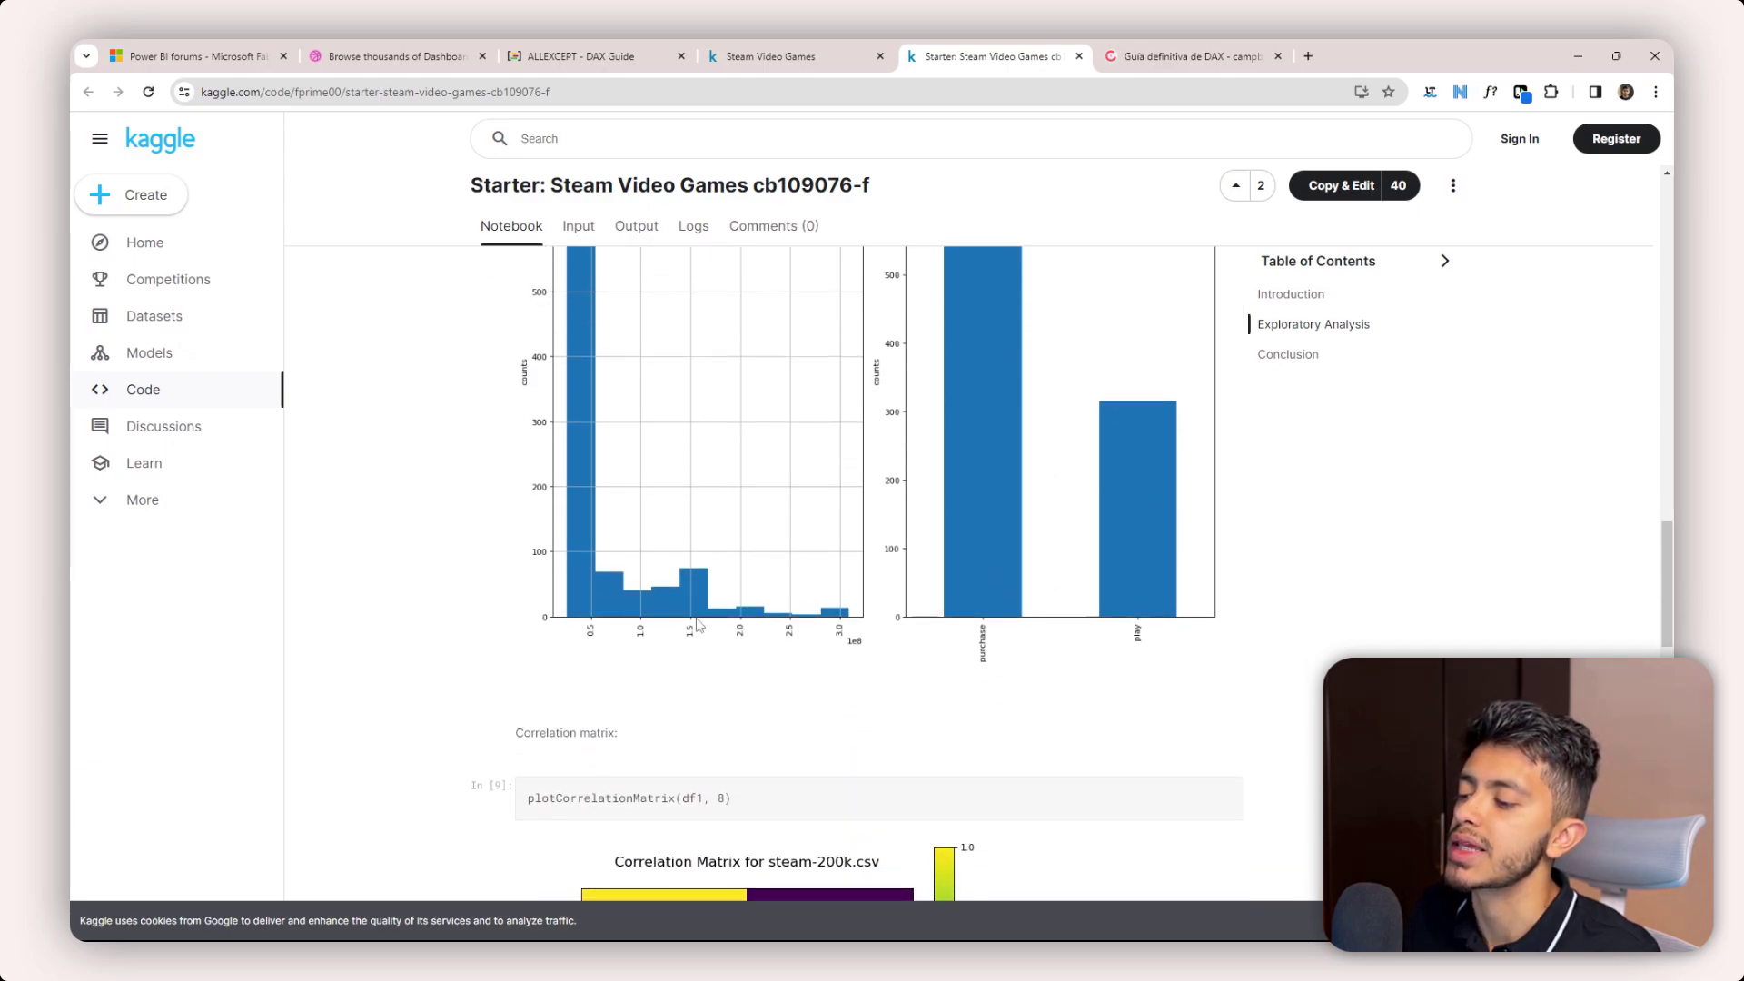
{"action": "scroll", "coordinate": [805, 354], "scroll_direction": "down", "scroll_amount": 5}
{"action": "scroll", "coordinate": [611, 452], "scroll_direction": "down", "scroll_amount": 10}
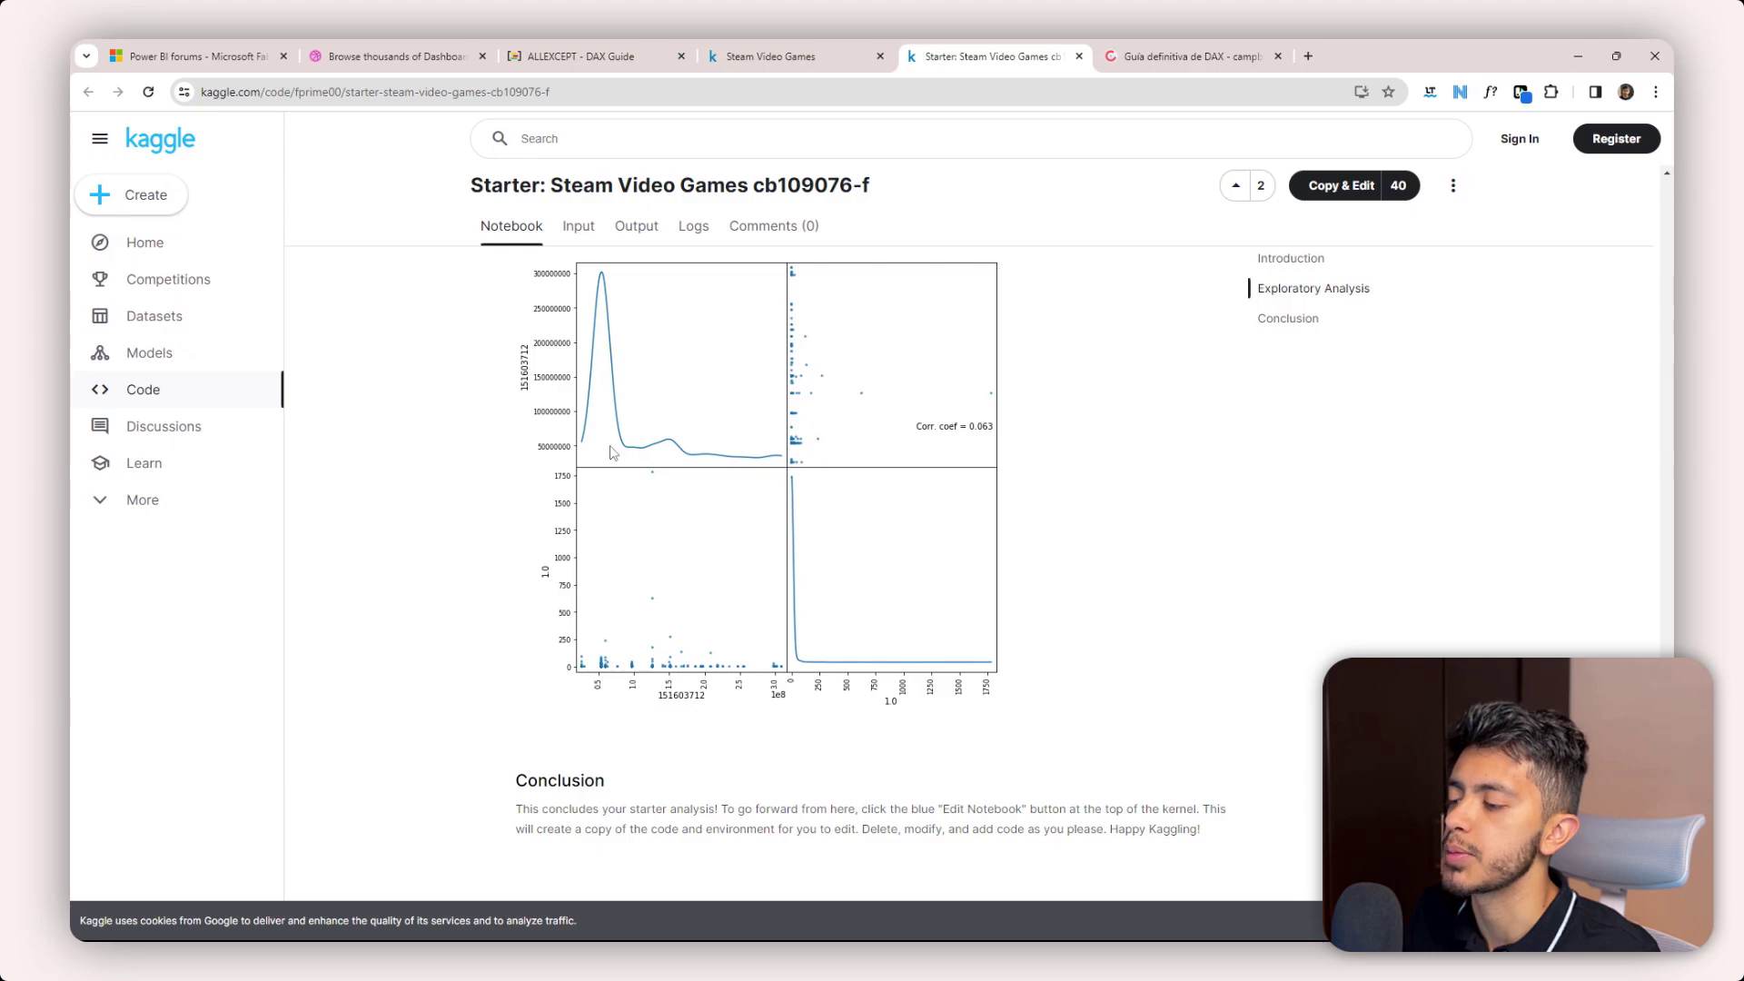
{"action": "scroll", "coordinate": [614, 459], "scroll_direction": "down", "scroll_amount": 5}
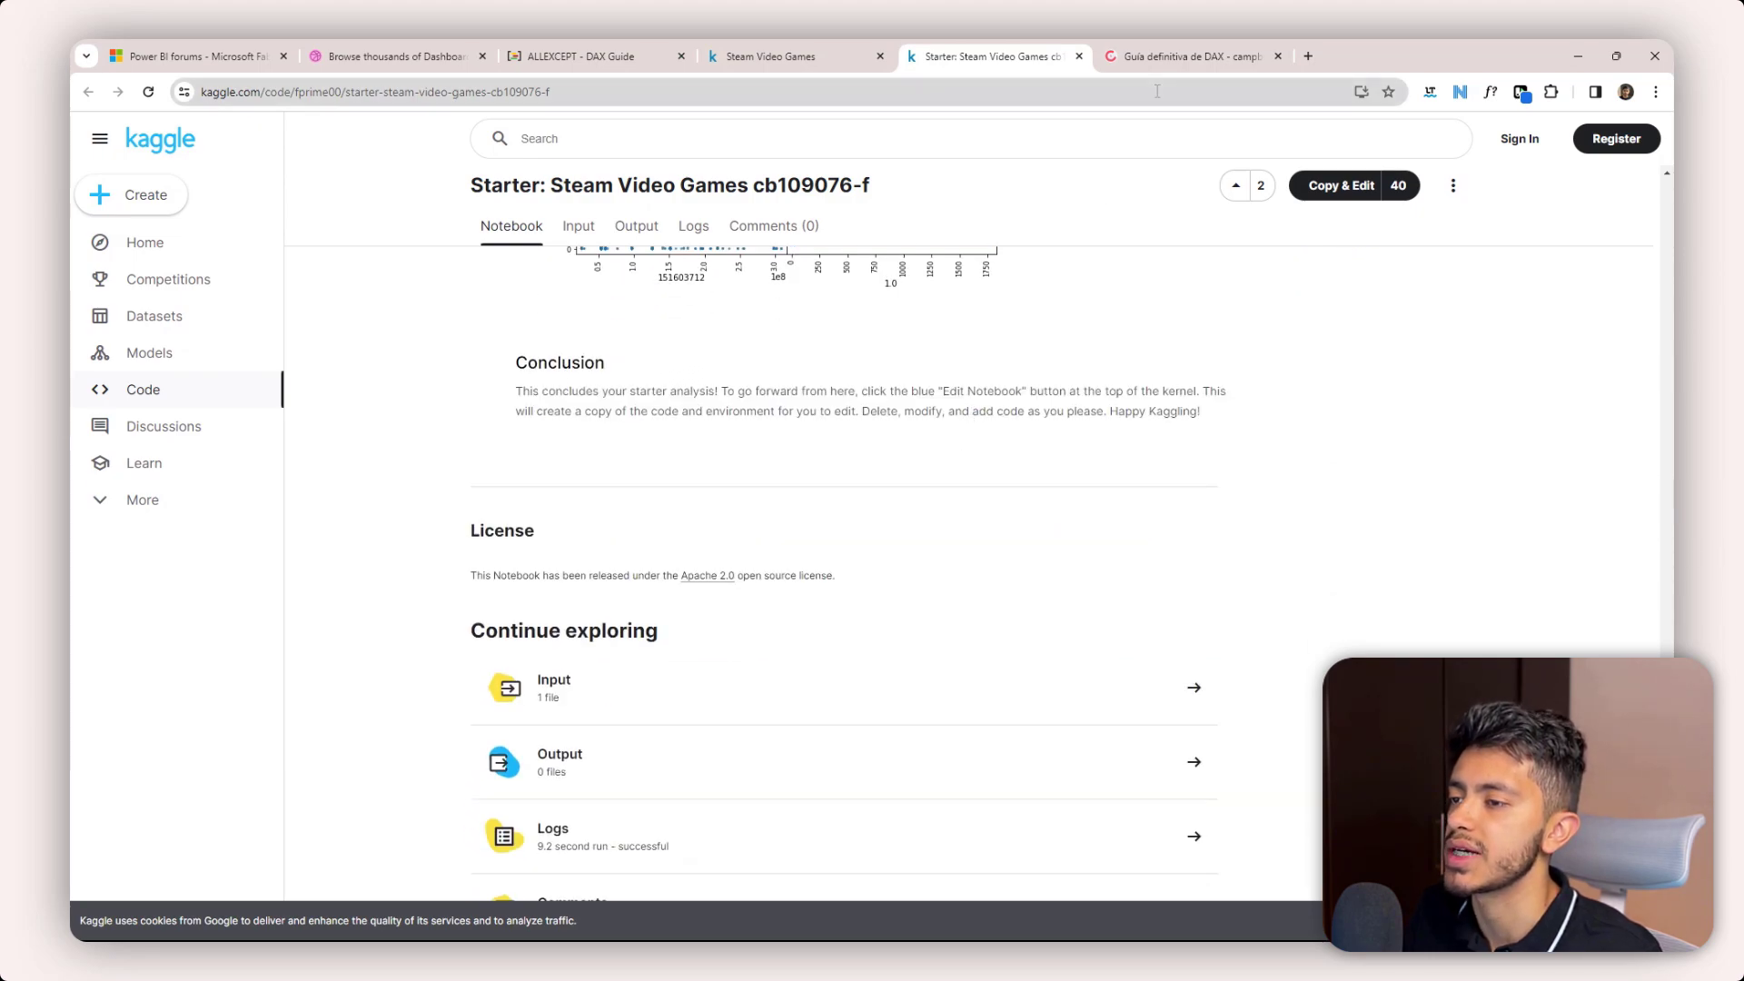
- Switch to the Camp Bi. website to view its "Guía definitiva de DAX para Power BI y Power Pivot" course
{"action": "left_click", "coordinate": [1207, 57]}
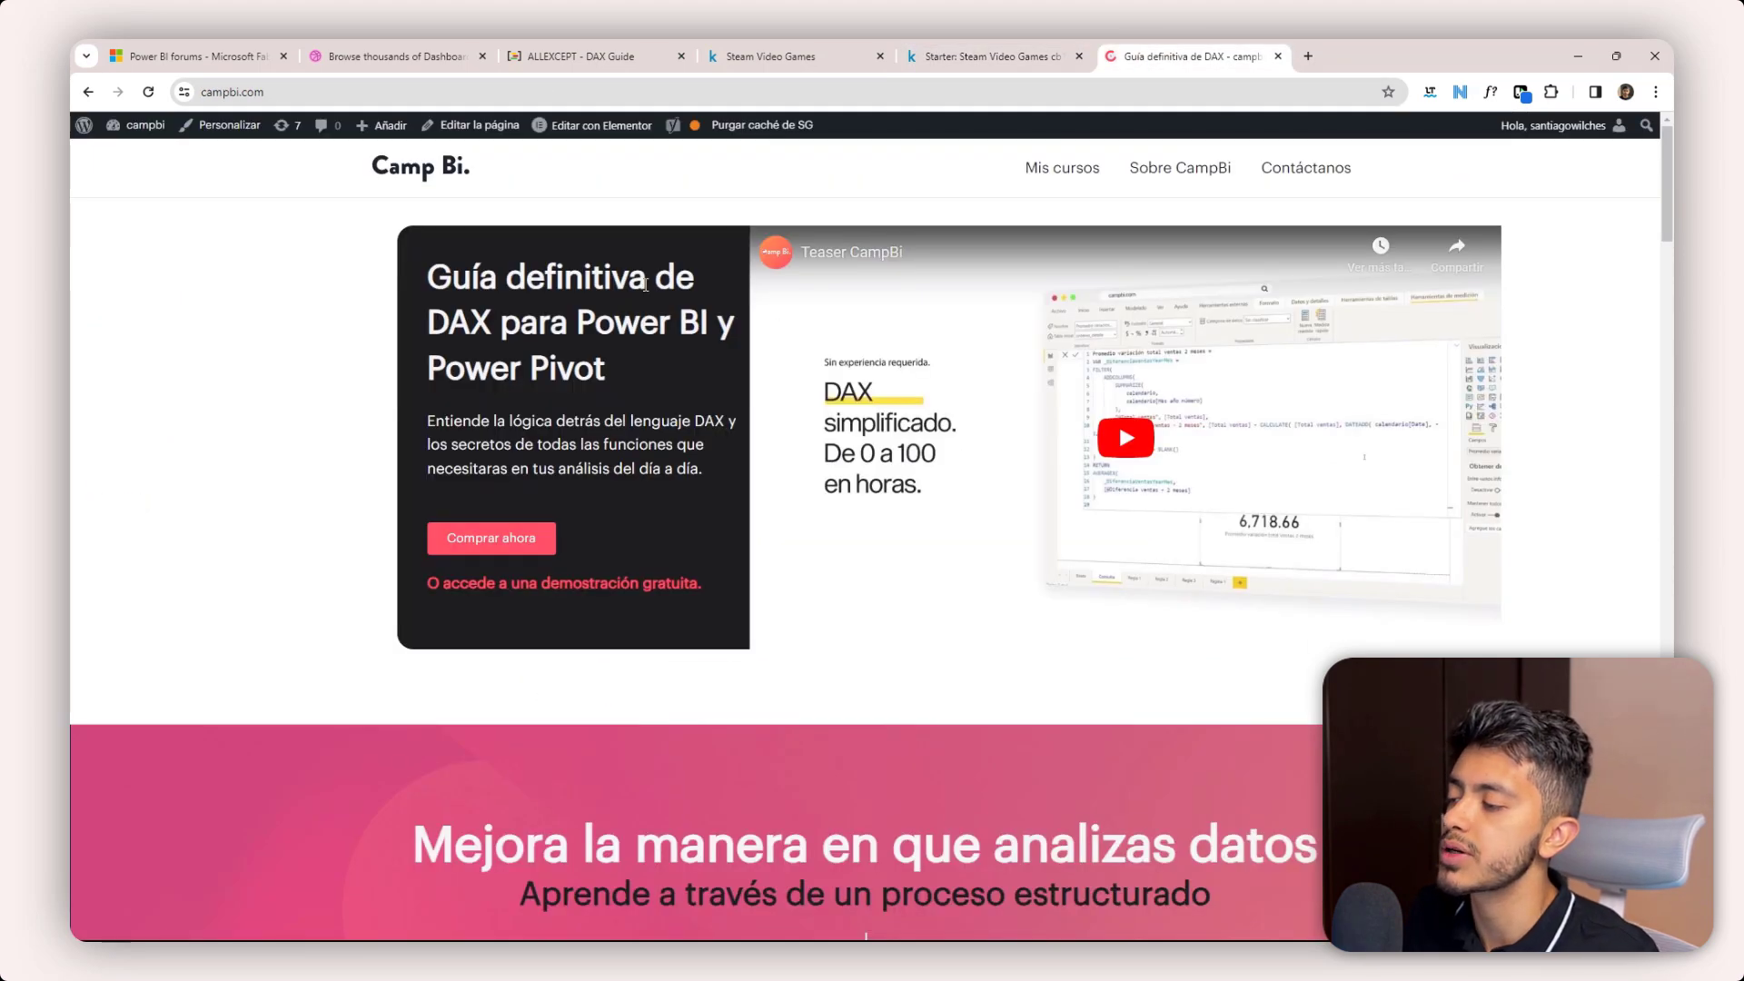